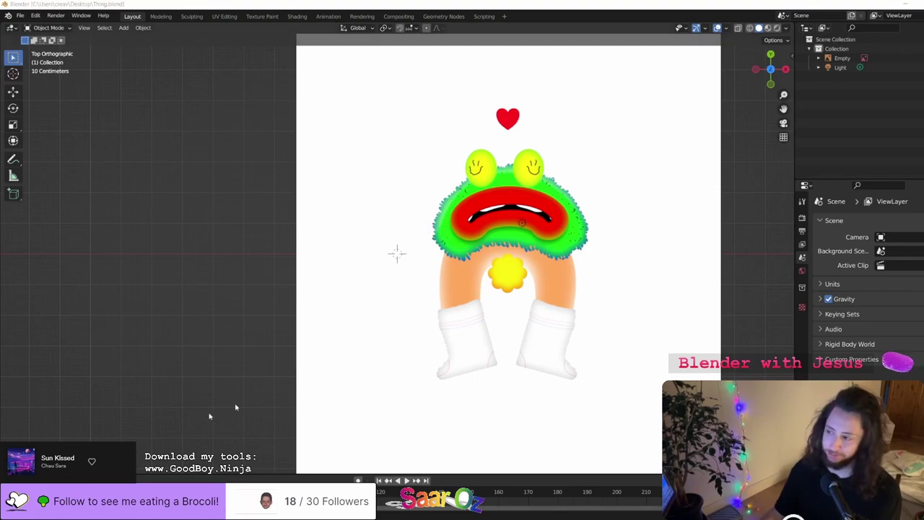
{"action": "scroll", "coordinate": [519, 210], "scroll_direction": "down", "scroll_amount": 1}
{"action": "scroll", "coordinate": [523, 245], "scroll_direction": "up", "scroll_amount": 2}
{"action": "scroll", "coordinate": [558, 284], "scroll_direction": "down", "scroll_amount": 1}
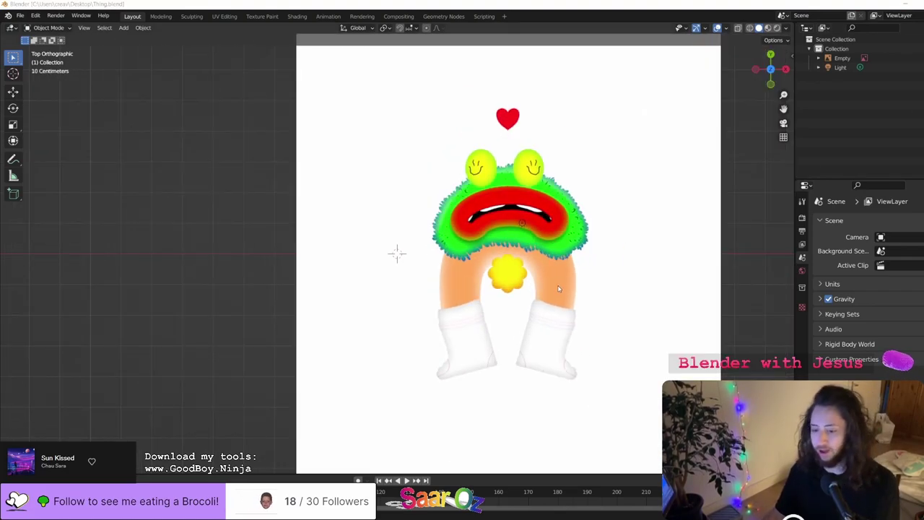
{"action": "middle_click_drag", "start_coordinate": [557, 284], "coordinate": [430, 285]}
{"action": "scroll", "coordinate": [548, 288], "scroll_direction": "up", "scroll_amount": 2}
{"action": "scroll", "coordinate": [431, 285], "scroll_direction": "down", "scroll_amount": 2}
{"action": "key", "text": "KP_7"}
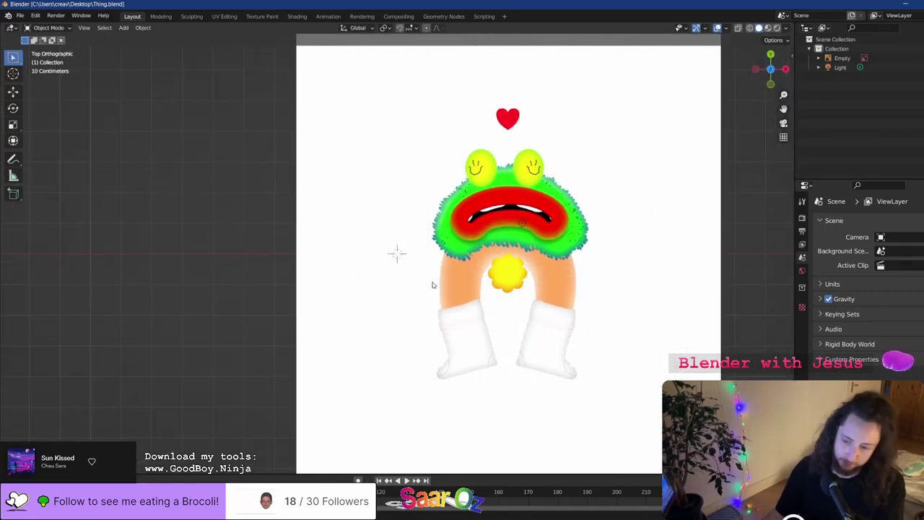
{"action": "scroll", "coordinate": [493, 251], "scroll_direction": "down", "scroll_amount": 1}
Delete the light from the scene and save the file
{"action": "left_click", "coordinate": [493, 250]}
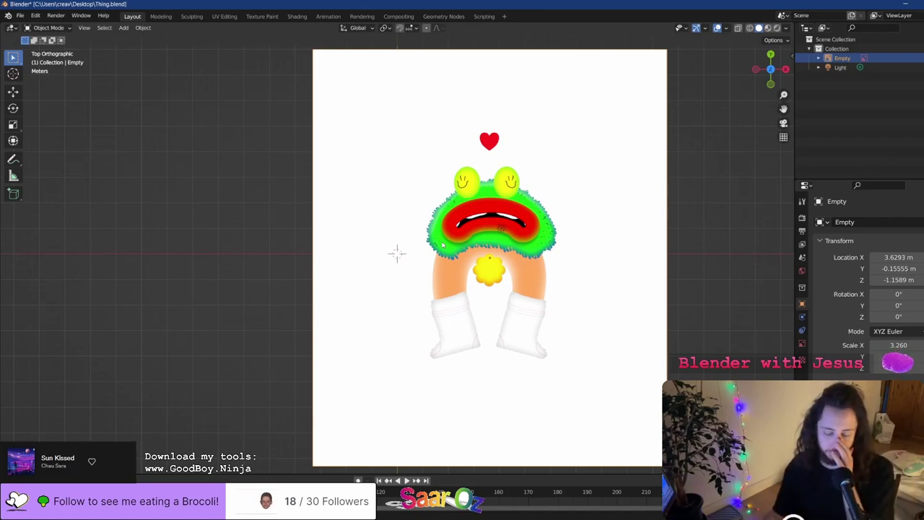
{"action": "left_click", "coordinate": [496, 229]}
{"action": "key", "text": "x"}
{"action": "left_click", "coordinate": [499, 231]}
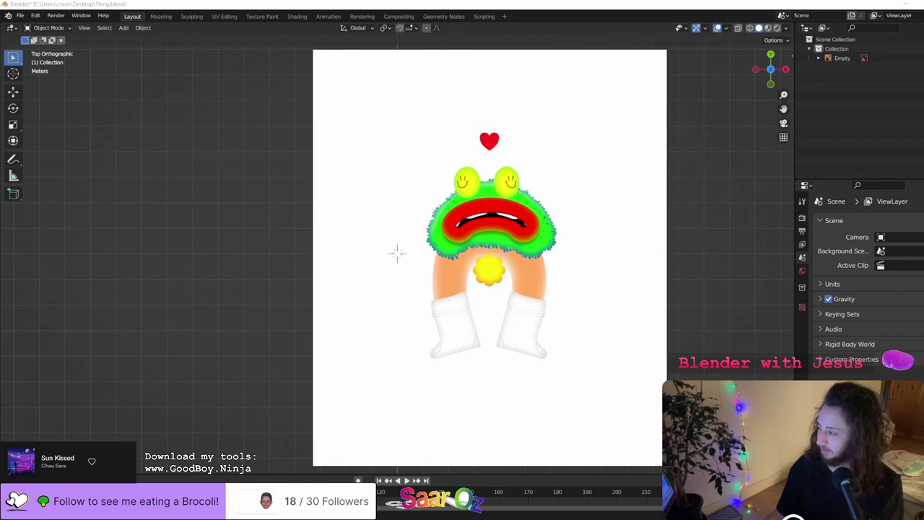
{"action": "left_click", "coordinate": [256, 311]}
{"action": "key", "text": "ctrl+s"}
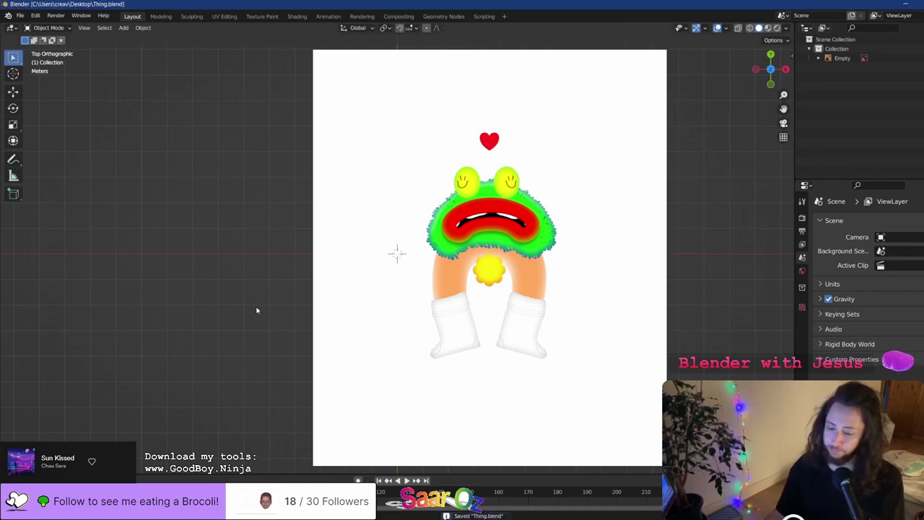
{"action": "scroll", "coordinate": [448, 339], "scroll_direction": "down", "scroll_amount": 1}
{"action": "scroll", "coordinate": [453, 318], "scroll_direction": "up", "scroll_amount": 2}
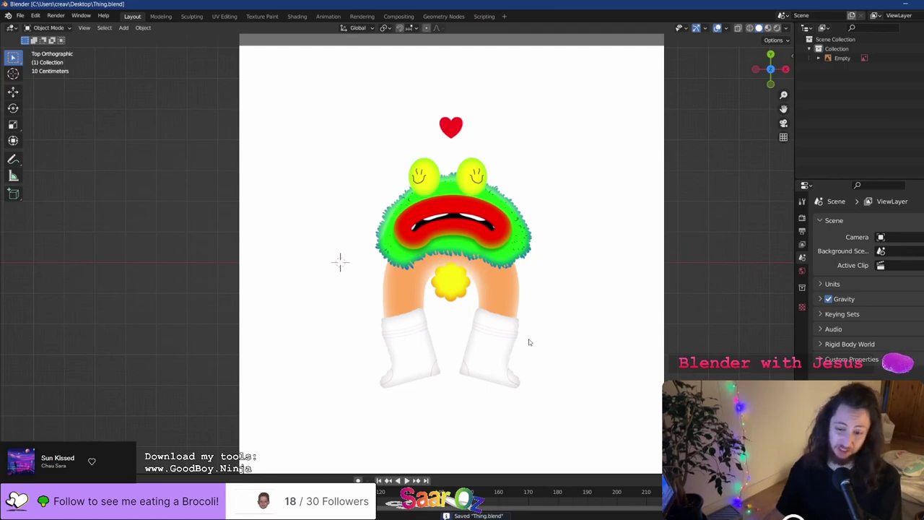
{"action": "scroll", "coordinate": [523, 332], "scroll_direction": "up", "scroll_amount": 1}
{"action": "scroll", "coordinate": [552, 319], "scroll_direction": "down", "scroll_amount": 1}
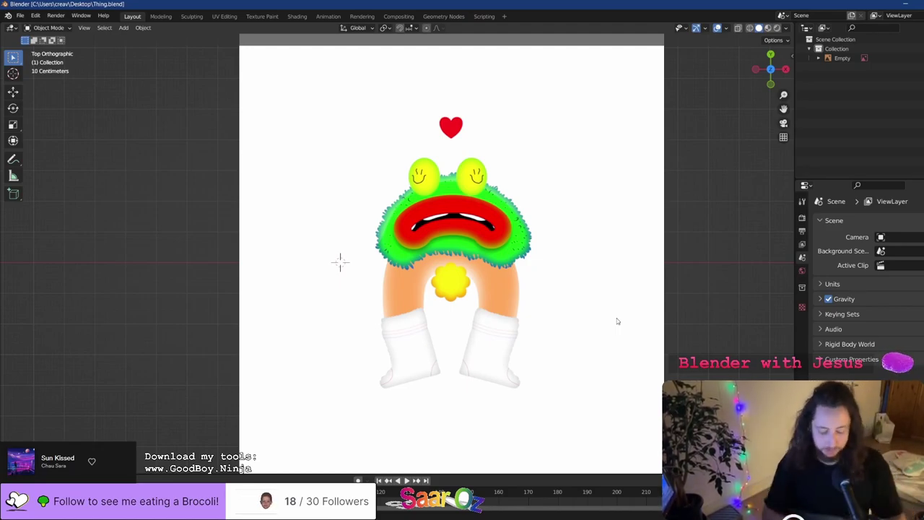
{"action": "scroll", "coordinate": [334, 271], "scroll_direction": "down", "scroll_amount": 1}
{"action": "key", "text": "ctrl+s"}
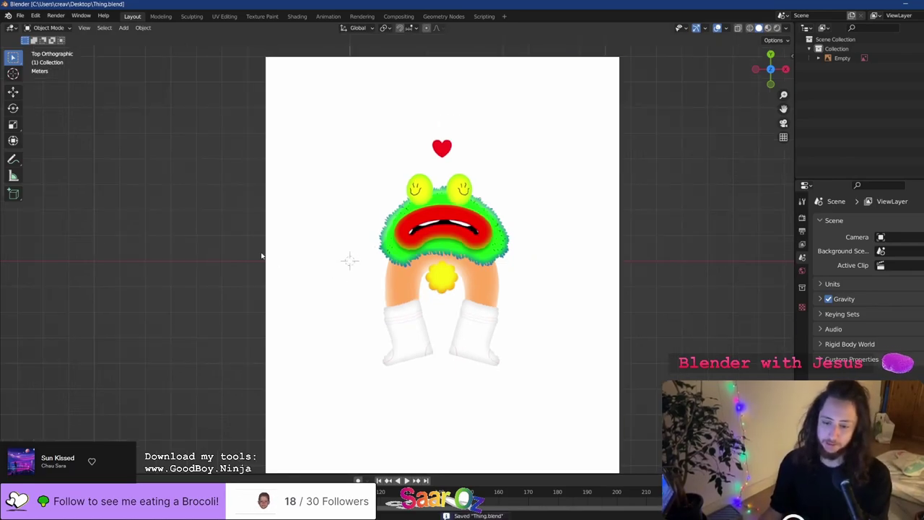
{"action": "left_click", "coordinate": [261, 256]}
{"action": "scroll", "coordinate": [256, 255], "scroll_direction": "up", "scroll_amount": 1}
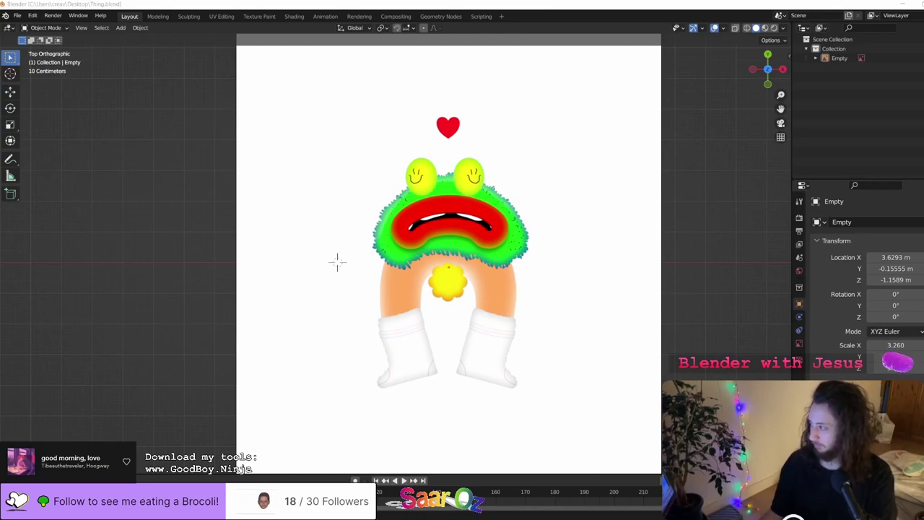
Raise the reference image along Z to about 1.08 m and rotate it 90° about X so it stands upright
{"action": "left_click", "coordinate": [465, 287]}
{"action": "key", "text": "ctrl+s"}
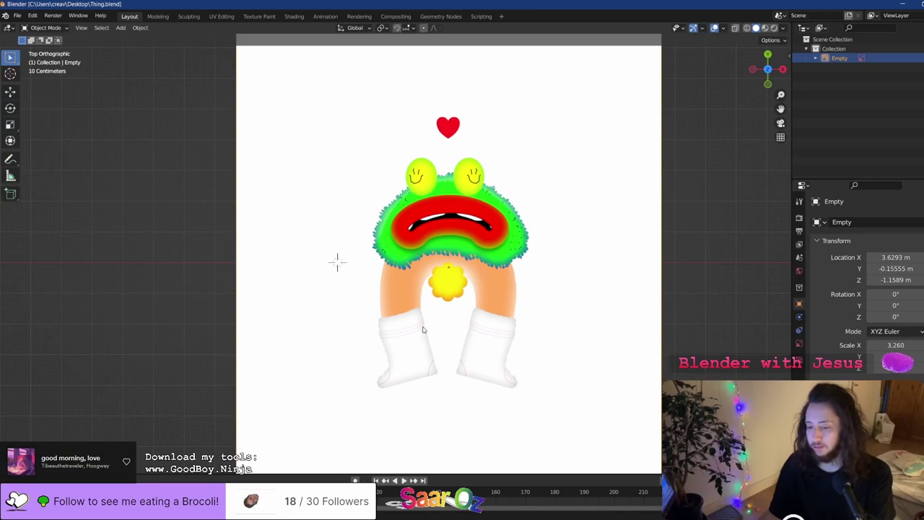
{"action": "scroll", "coordinate": [440, 321], "scroll_direction": "up", "scroll_amount": 2}
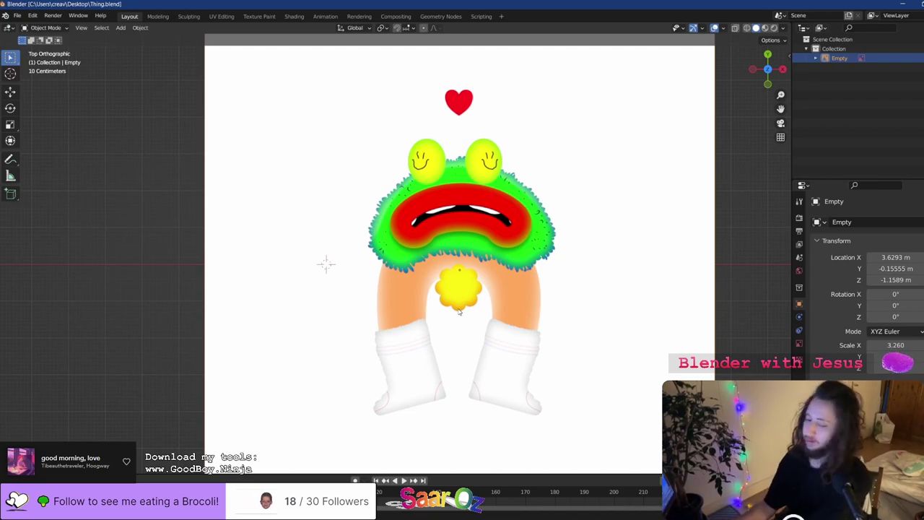
{"action": "scroll", "coordinate": [541, 173], "scroll_direction": "down", "scroll_amount": 3}
{"action": "middle_click_drag", "start_coordinate": [520, 301], "coordinate": [549, 238]}
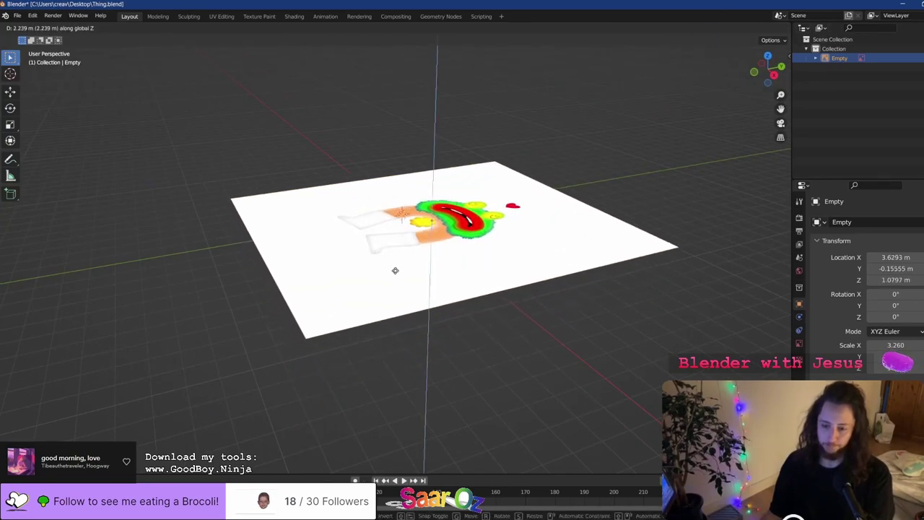
{"action": "left_click", "coordinate": [396, 270]}
{"action": "type", "text": "rx90"}
{"action": "key", "text": "Return"}
Move the upright reference image back along Y to about 5.25 m and up along Z to about 3.55 m
{"action": "middle_click_drag", "start_coordinate": [469, 309], "coordinate": [438, 351]}
{"action": "key", "text": "g"}
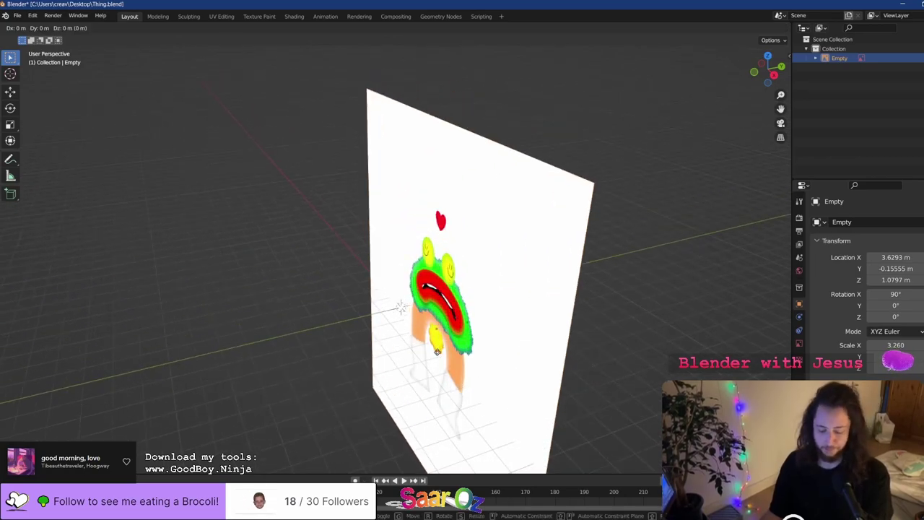
{"action": "key", "text": "y"}
{"action": "left_click", "coordinate": [495, 354]}
{"action": "middle_click_drag", "start_coordinate": [495, 354], "coordinate": [613, 317]}
{"action": "key", "text": "g"}
{"action": "key", "text": "z"}
{"action": "left_click", "coordinate": [616, 277]}
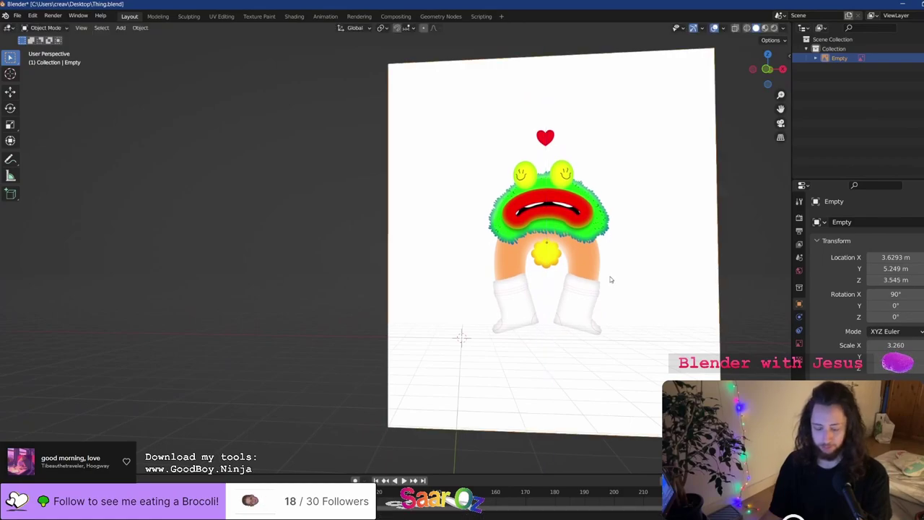
In front view, centre the reference image at about X 0.014 m and adjust its height to about Z 3.49 m, with the feet near the ground line
{"action": "key", "text": "KP_1"}
{"action": "key", "text": "g"}
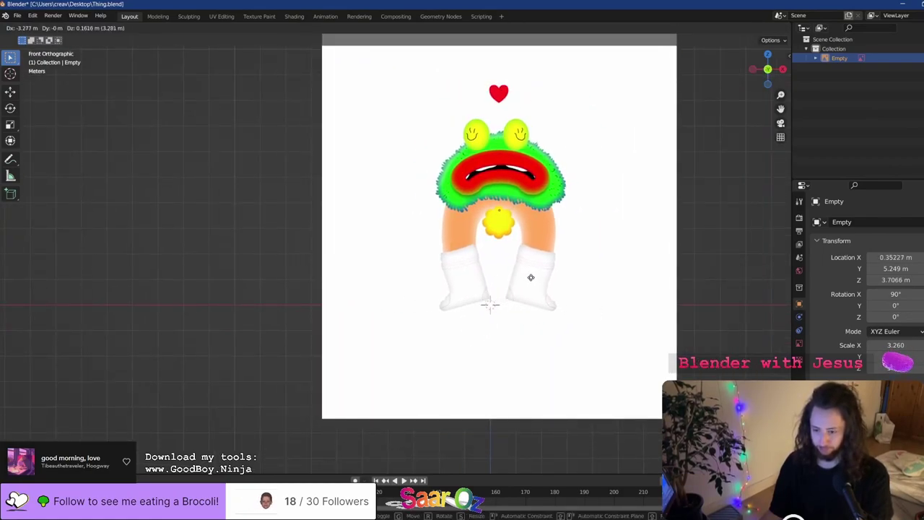
{"action": "left_click", "coordinate": [522, 279]}
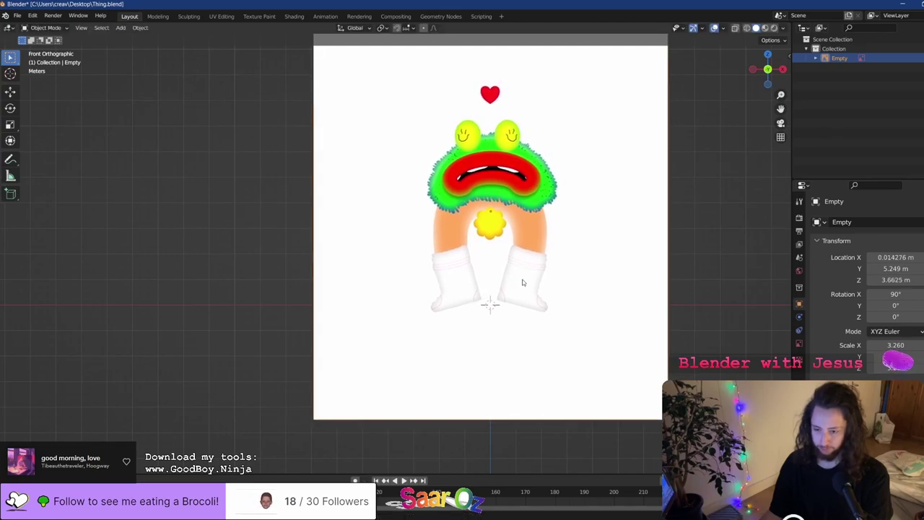
{"action": "middle_click_drag", "start_coordinate": [523, 278], "coordinate": [529, 297]}
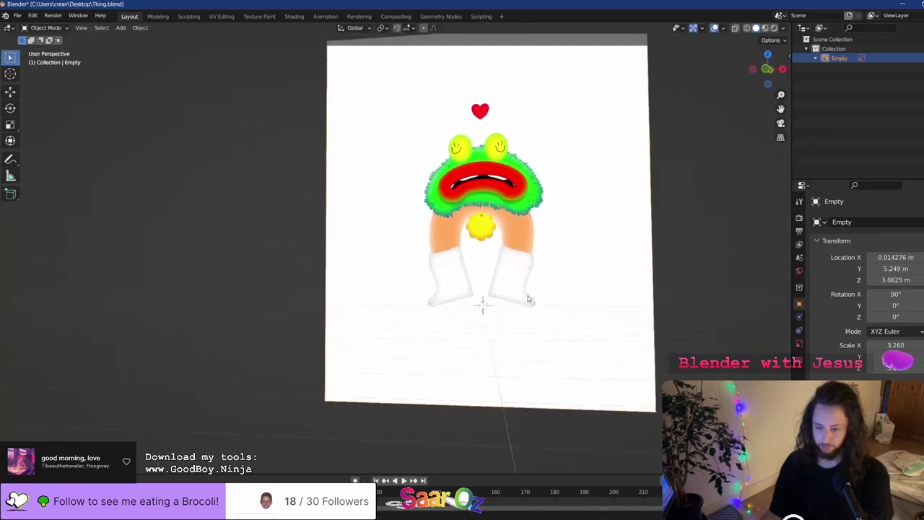
{"action": "key", "text": "KP_1"}
{"action": "key", "text": "g"}
{"action": "key", "text": "z"}
{"action": "left_click", "coordinate": [521, 273]}
Add a Bezier circle and rotate it 90° about X so it faces the front view
{"action": "scroll", "coordinate": [423, 276], "scroll_direction": "up", "scroll_amount": 3}
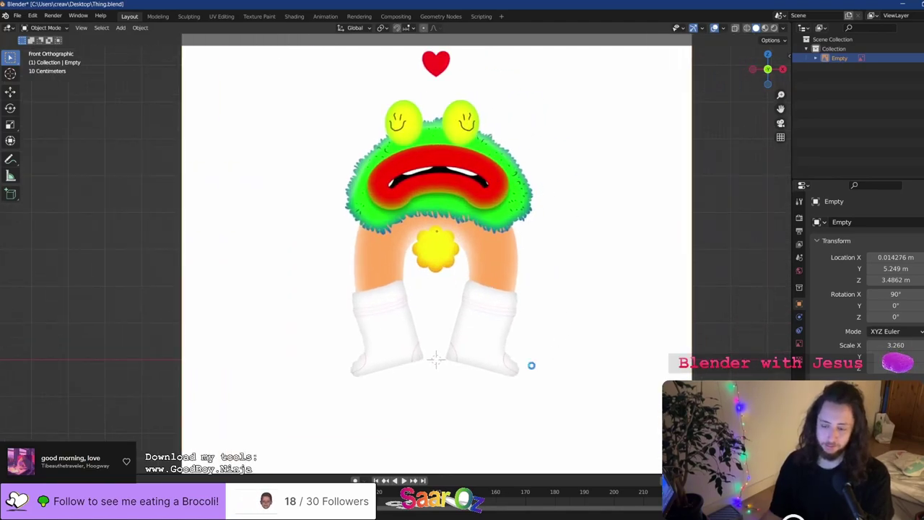
{"action": "key", "text": "shift+a"}
{"action": "mouse_move", "coordinate": [481, 330]}
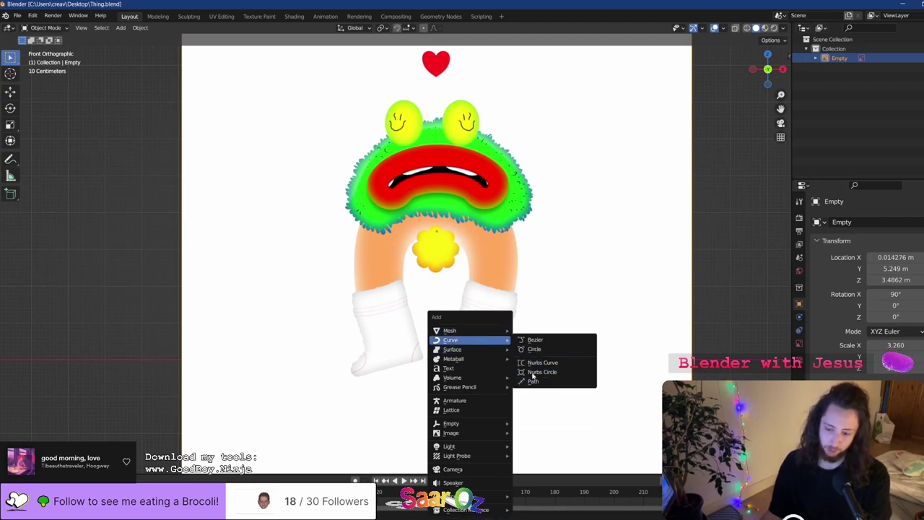
{"action": "left_click", "coordinate": [534, 350]}
{"action": "scroll", "coordinate": [443, 298], "scroll_direction": "down", "scroll_amount": 3}
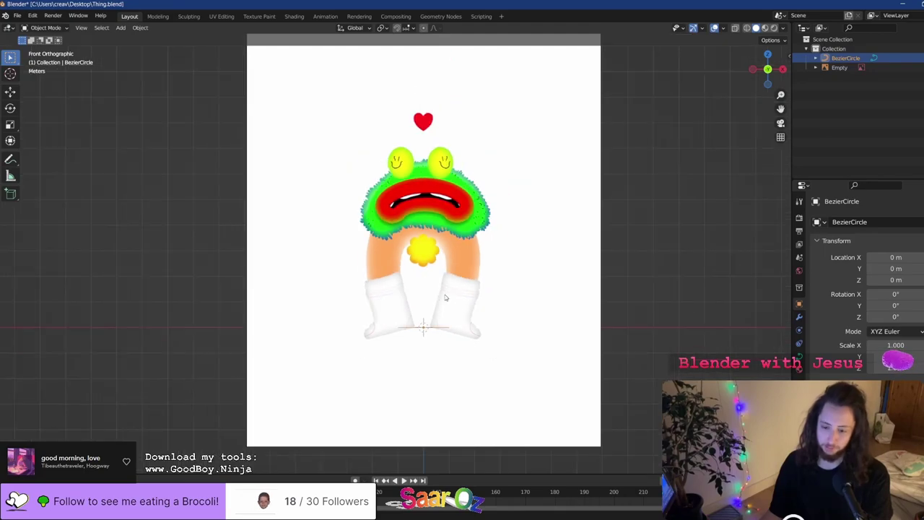
{"action": "middle_click_drag", "start_coordinate": [443, 299], "coordinate": [447, 331]}
{"action": "type", "text": "rx90"}
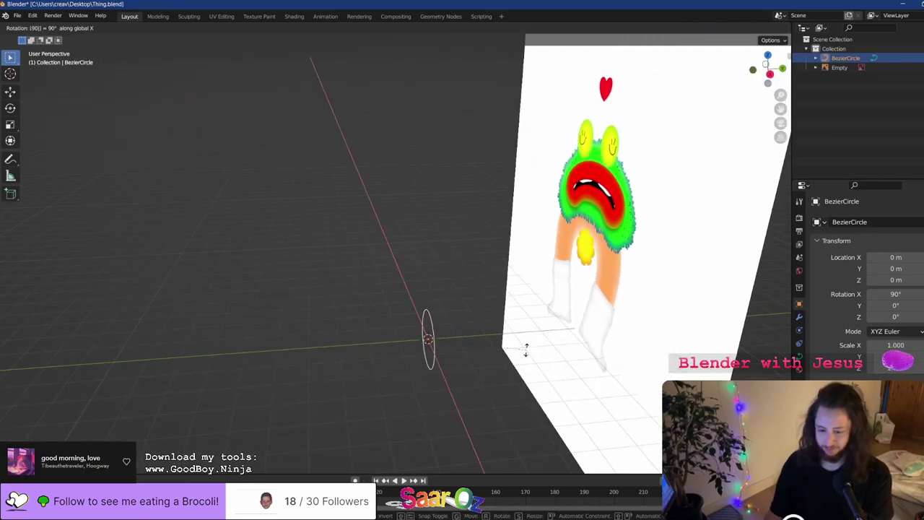
{"action": "key", "text": "Return"}
Position the circle over the character's leg arch at about X -0.03 m, Z 2.84 m, and scale it to about 1.7
{"action": "key", "text": "KP_3"}
{"action": "key", "text": "KP_1"}
{"action": "key", "text": "g"}
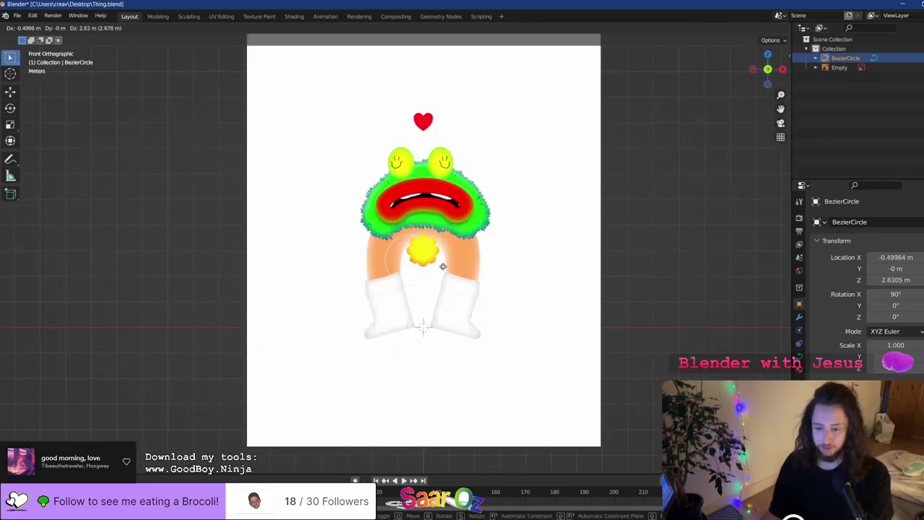
{"action": "left_click", "coordinate": [443, 265]}
{"action": "key", "text": "s"}
{"action": "left_click", "coordinate": [505, 302]}
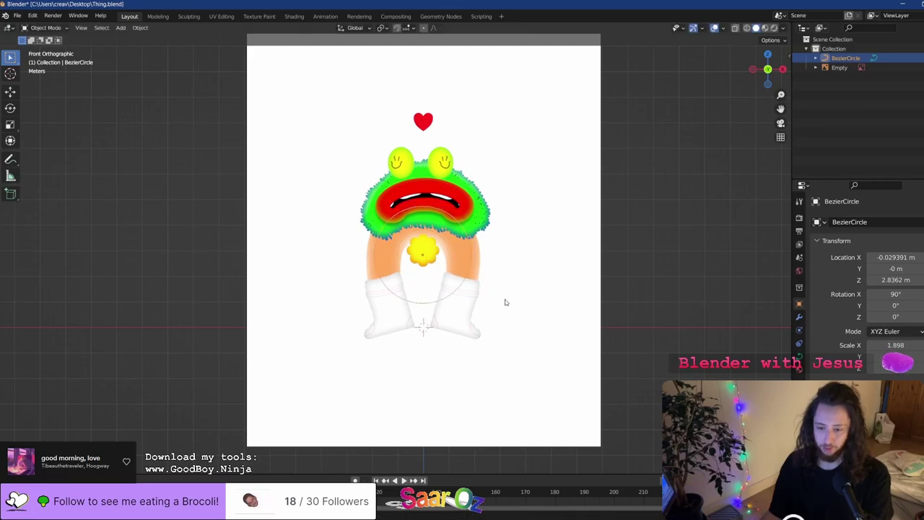
{"action": "scroll", "coordinate": [440, 265], "scroll_direction": "up", "scroll_amount": 2}
{"action": "scroll", "coordinate": [437, 263], "scroll_direction": "down", "scroll_amount": 2}
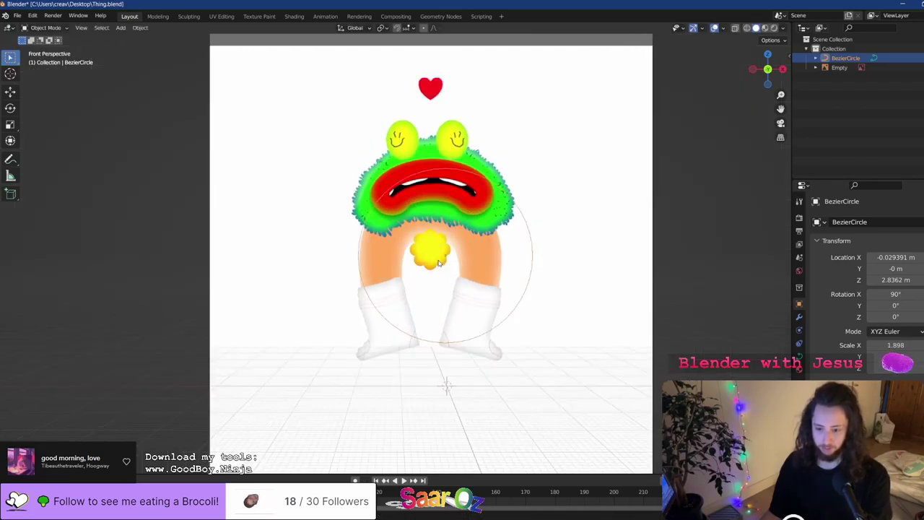
{"action": "scroll", "coordinate": [570, 164], "scroll_direction": "up", "scroll_amount": 2}
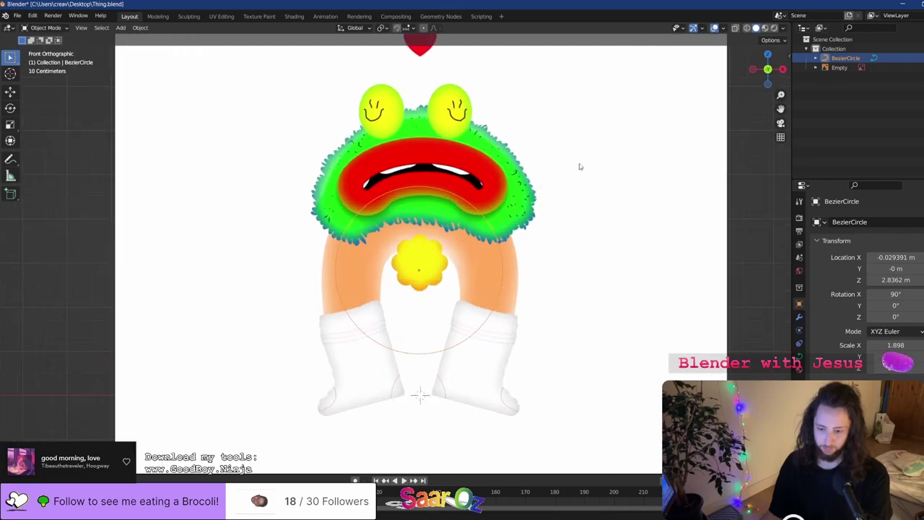
Try to open the circle by deleting or dissolving its bottom control point, and undo each attempt
{"action": "key", "text": "Tab"}
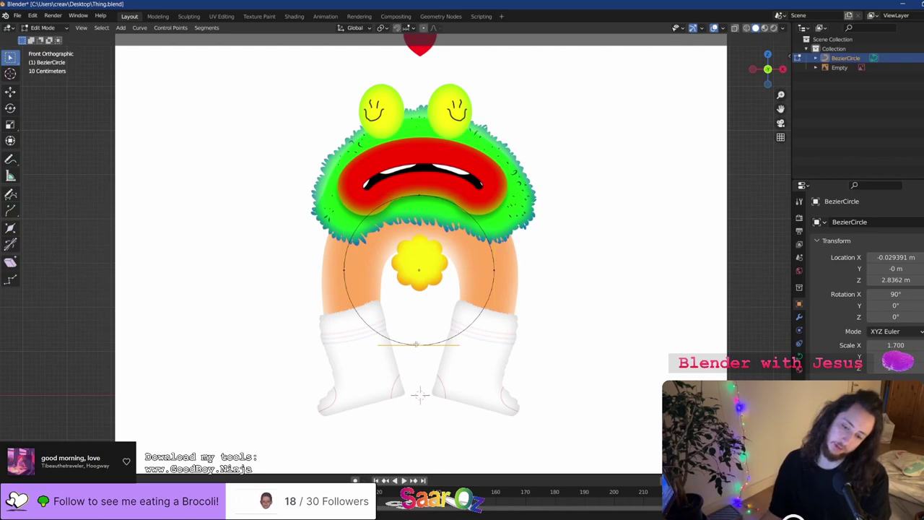
{"action": "key", "text": "x"}
{"action": "left_click", "coordinate": [414, 357]}
{"action": "key", "text": "ctrl+z"}
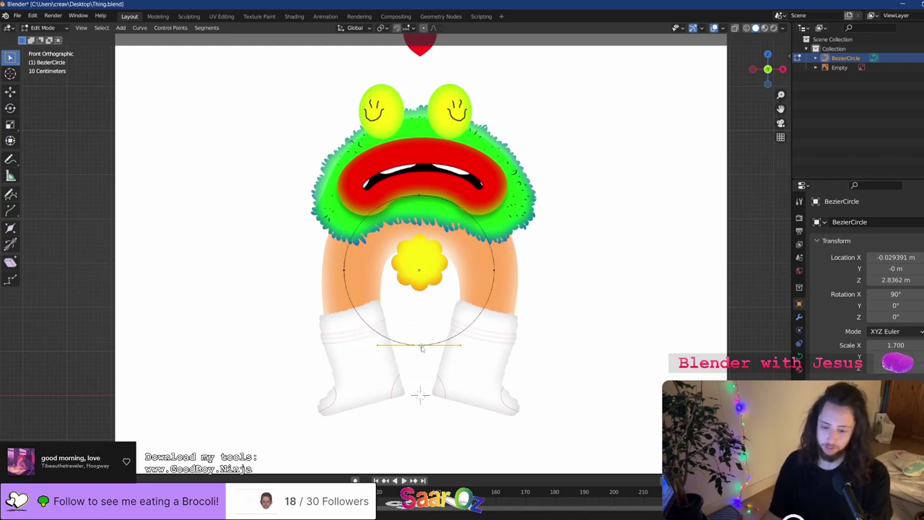
{"action": "key", "text": "x"}
{"action": "key", "text": "Escape"}
{"action": "key", "text": "x"}
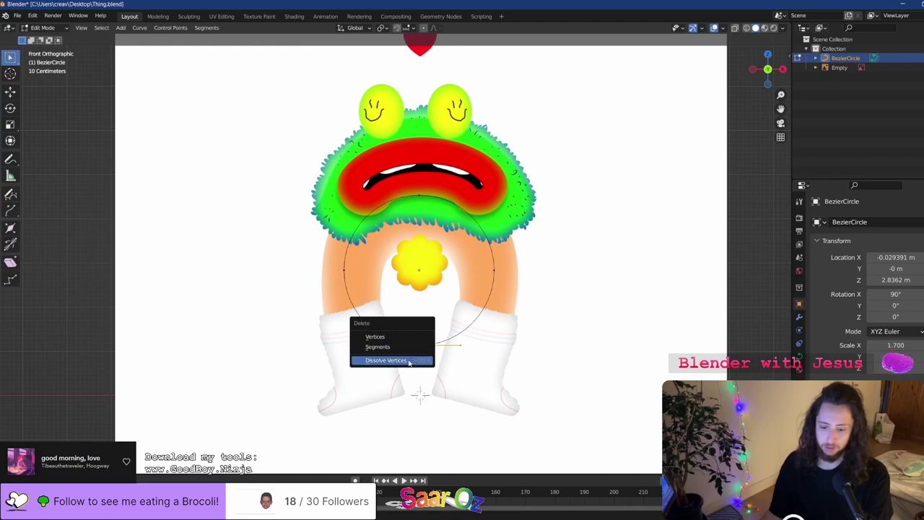
{"action": "left_click", "coordinate": [410, 361]}
{"action": "key", "text": "ctrl+z"}
{"action": "key", "text": "x"}
{"action": "left_click", "coordinate": [408, 335]}
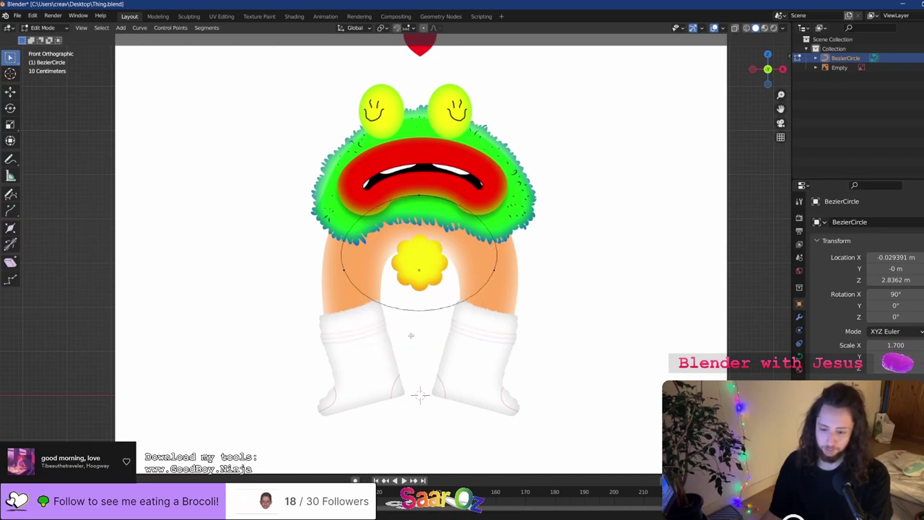
{"action": "middle_click_drag", "start_coordinate": [410, 334], "coordinate": [418, 304]}
{"action": "key", "text": "ctrl+z"}
{"action": "key", "text": "Tab"}
Save the file, then switch the circle's curve shape to 2D and back to 3D
{"action": "key", "text": "ctrl+s"}
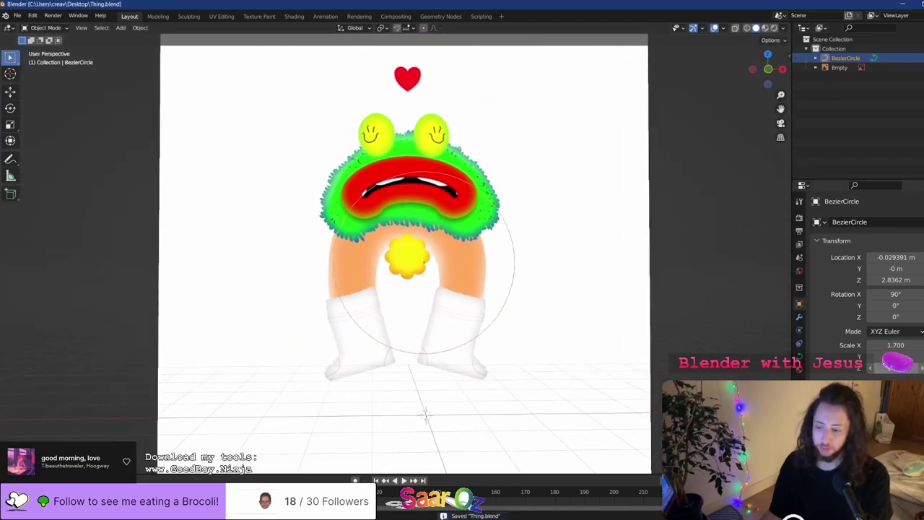
{"action": "left_click", "coordinate": [797, 356]}
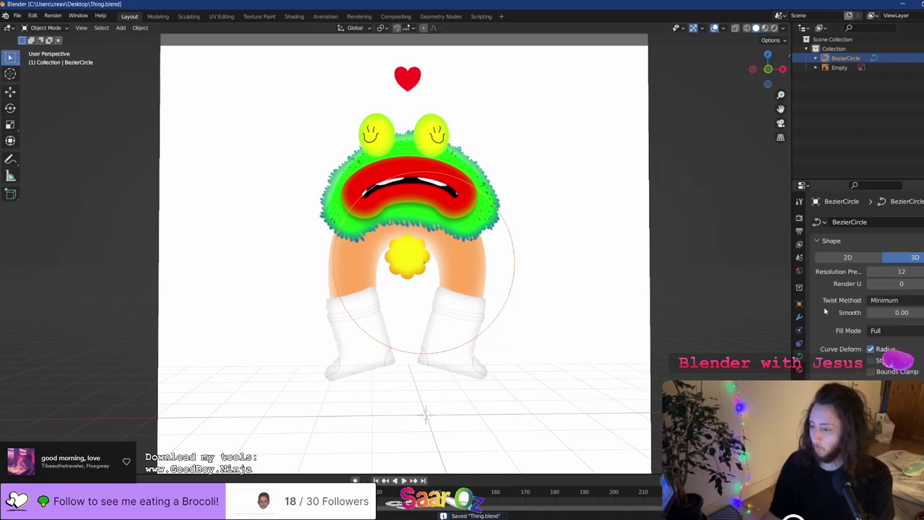
{"action": "scroll", "coordinate": [825, 311], "scroll_direction": "down", "scroll_amount": 1}
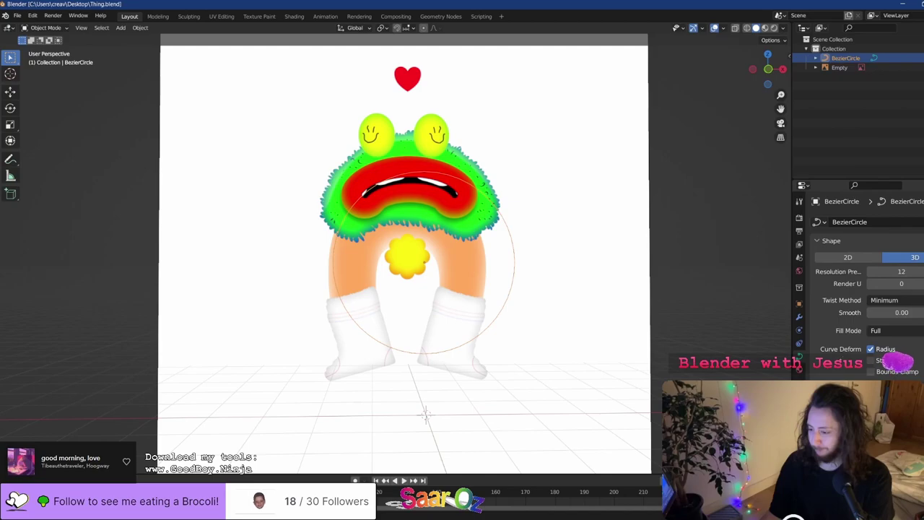
{"action": "left_click", "coordinate": [866, 258]}
{"action": "left_click", "coordinate": [904, 260]}
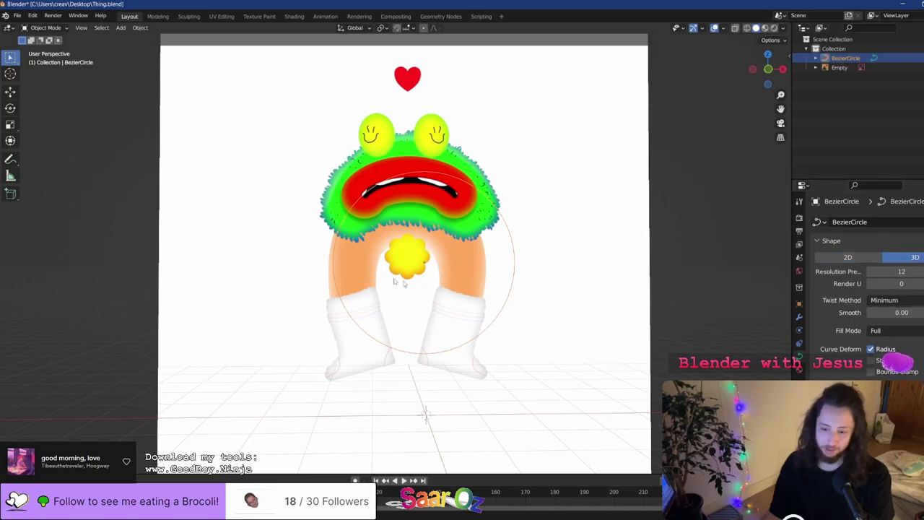
{"action": "middle_click_drag", "start_coordinate": [433, 274], "coordinate": [368, 278]}
{"action": "key", "text": "KP_1"}
{"action": "scroll", "coordinate": [399, 284], "scroll_direction": "down", "scroll_amount": 1}
{"action": "scroll", "coordinate": [689, 269], "scroll_direction": "up", "scroll_amount": 1}
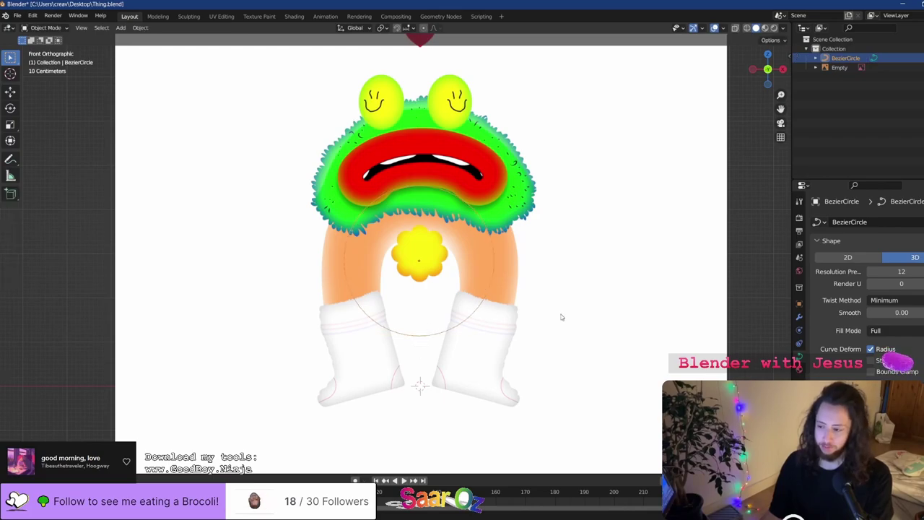
Open Firefox and search the web in a new tab for "blender how to open a path"
{"action": "key", "text": "super"}
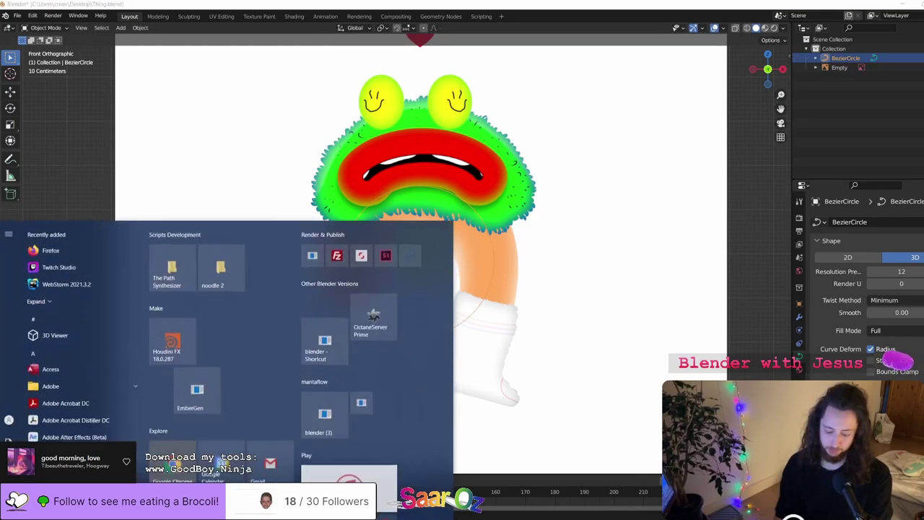
{"action": "type", "text": "firefox"}
{"action": "key", "text": "Return"}
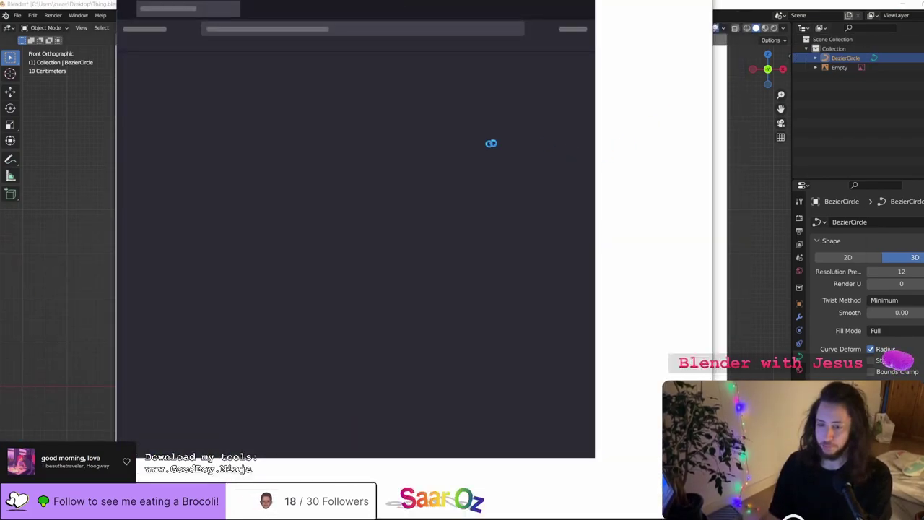
{"action": "key", "text": "Escape"}
{"action": "key", "text": "ctrl+t"}
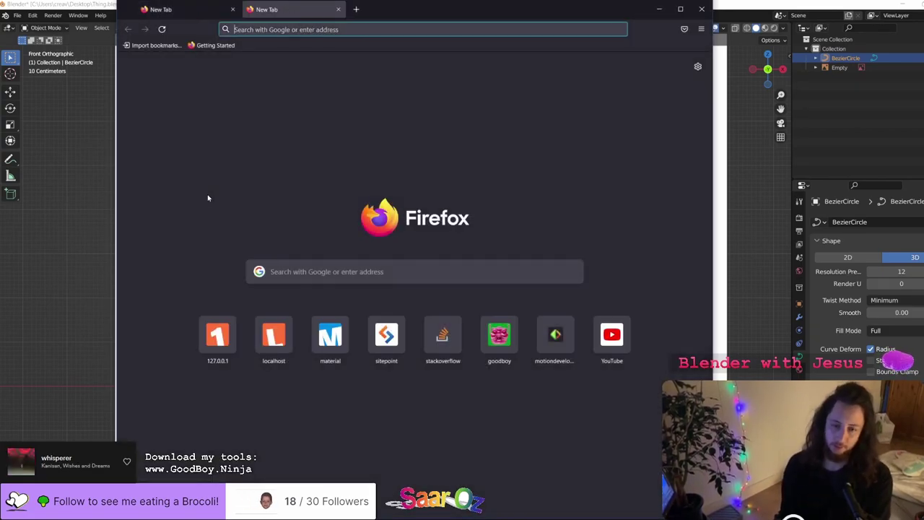
{"action": "type", "text": "blender how"}
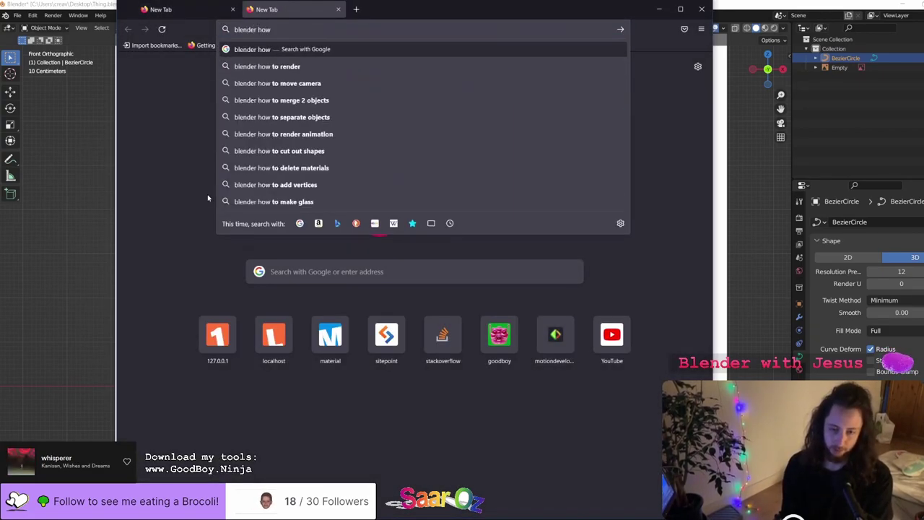
{"action": "type", "text": " to opew a path"}
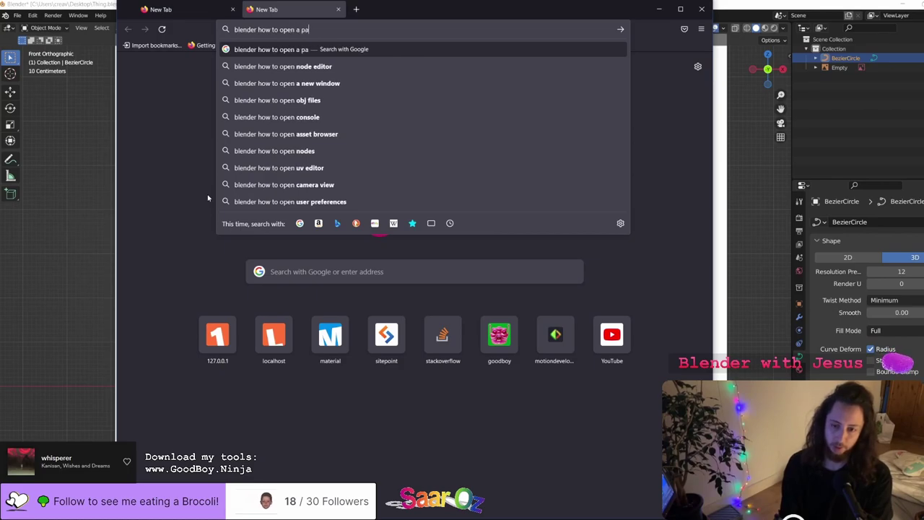
{"action": "key", "text": "Return"}
{"action": "scroll", "coordinate": [233, 153], "scroll_direction": "down", "scroll_amount": 2}
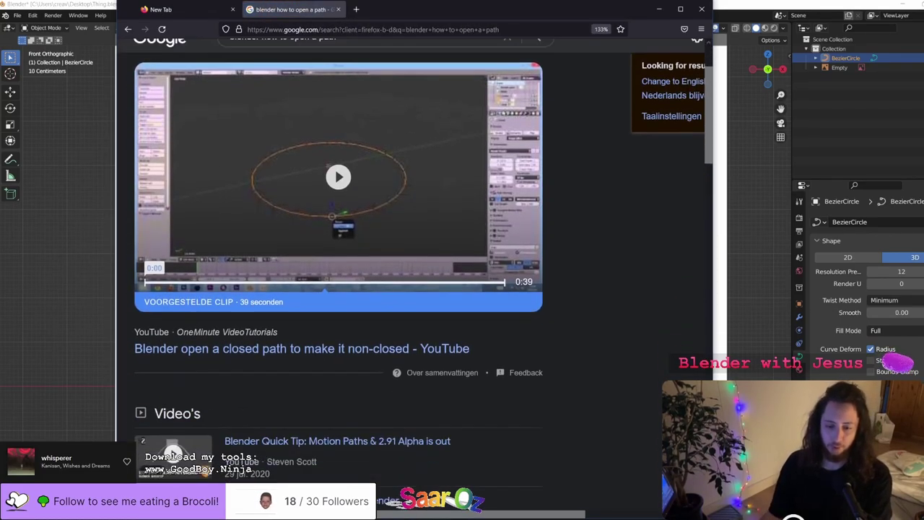
Open the video "Blender open a closed path to make it non-closed", skip its ad and play it full screen
{"action": "left_click", "coordinate": [306, 354]}
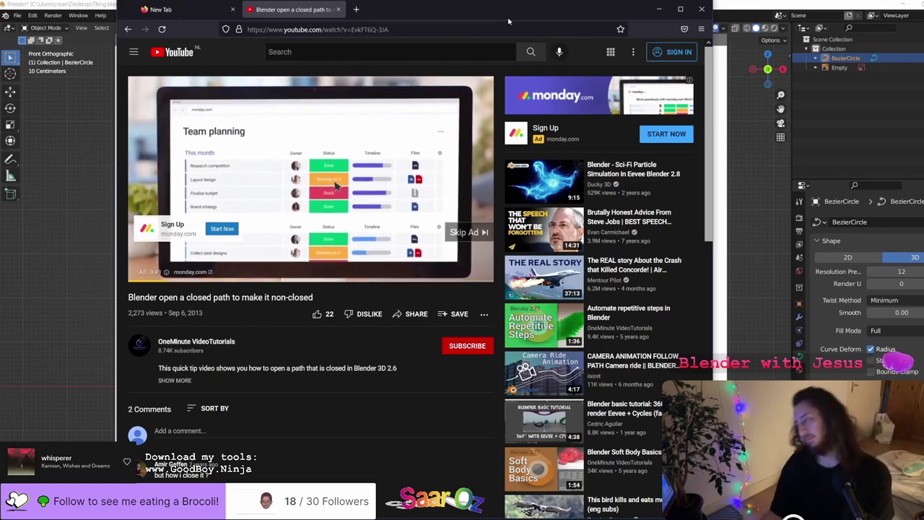
{"action": "left_click", "coordinate": [404, 208]}
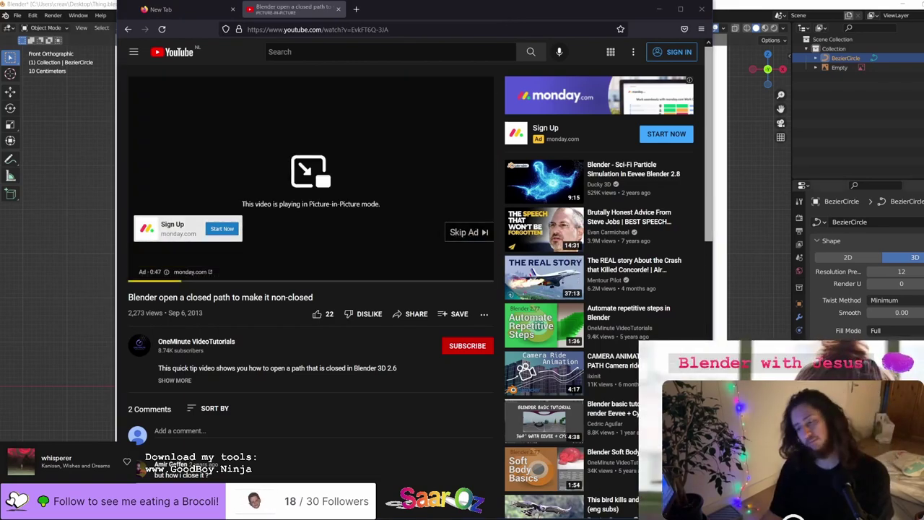
{"action": "left_click", "coordinate": [915, 350]}
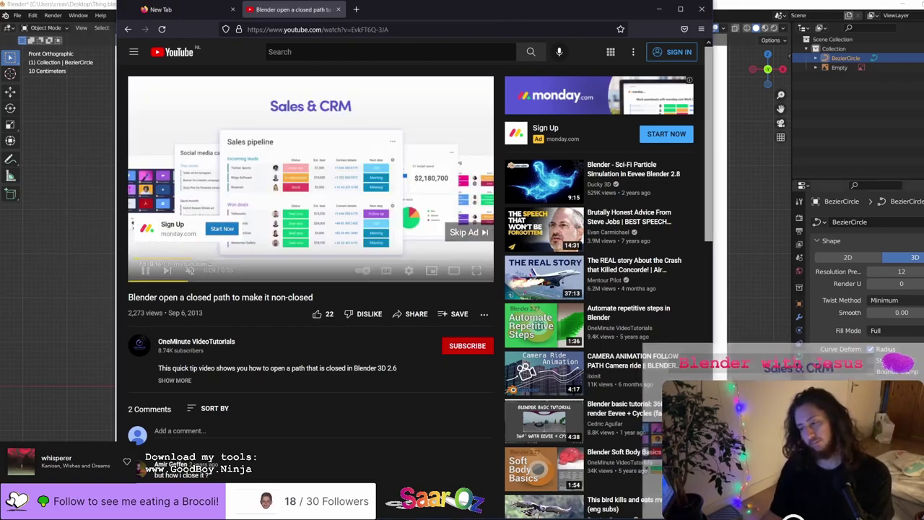
{"action": "left_click", "coordinate": [470, 230]}
{"action": "double_click", "coordinate": [281, 215]}
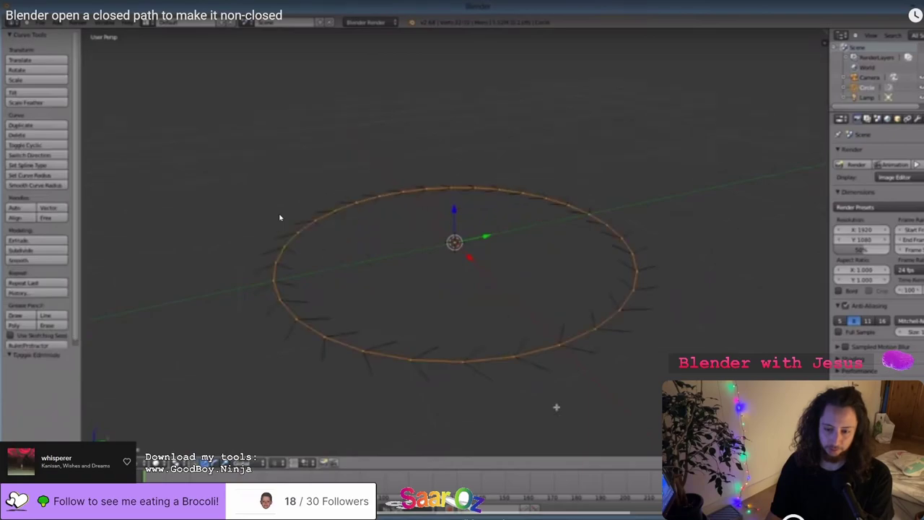
Review how the video converts the circle and opens it at one of its points, and return to Blender
{"action": "key", "text": "Left"}
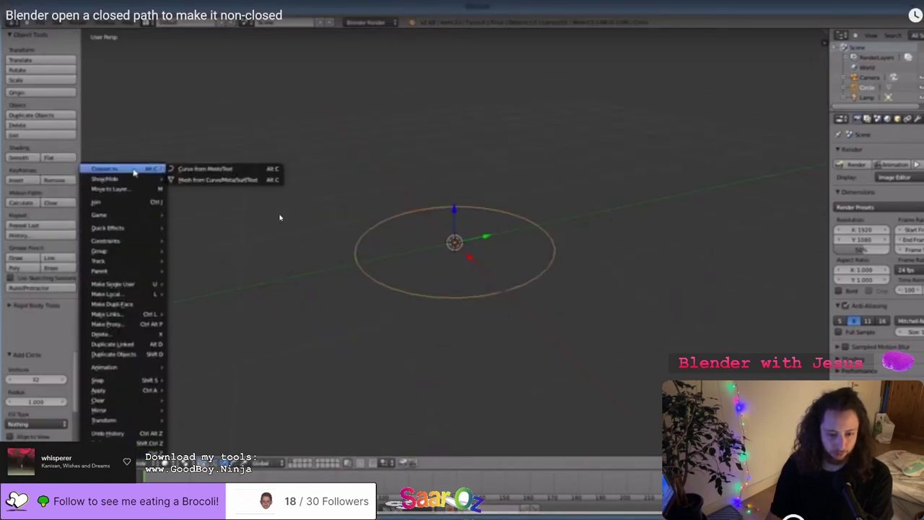
{"action": "key", "text": "space"}
{"action": "key", "text": "space"}
{"action": "key", "text": "space"}
{"action": "key", "text": "space"}
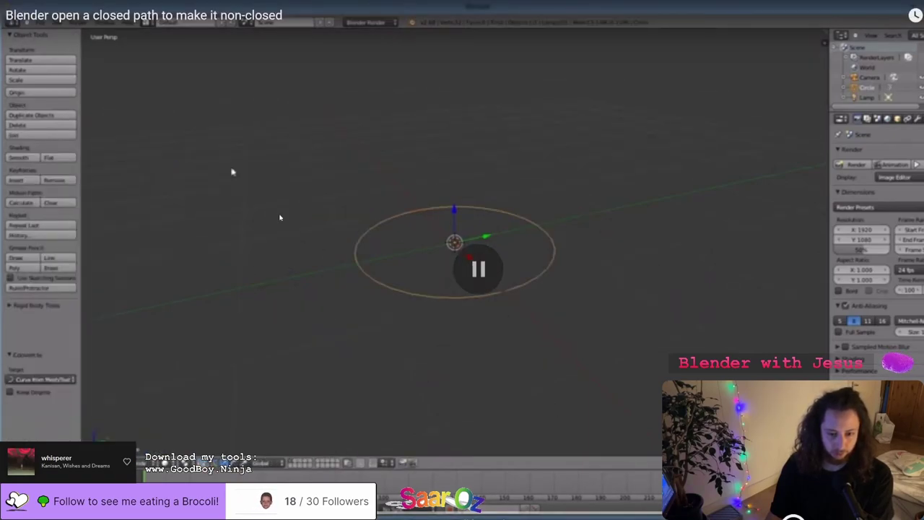
{"action": "key", "text": "Right"}
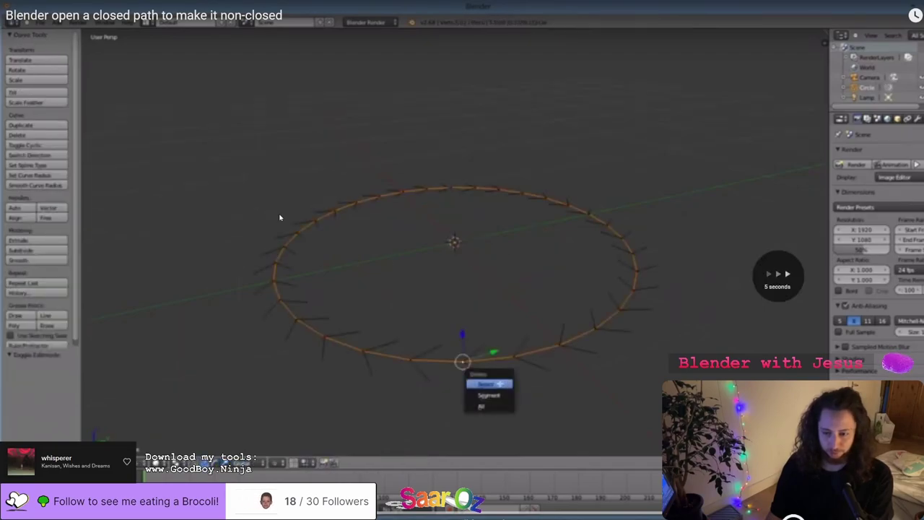
{"action": "key", "text": "Right"}
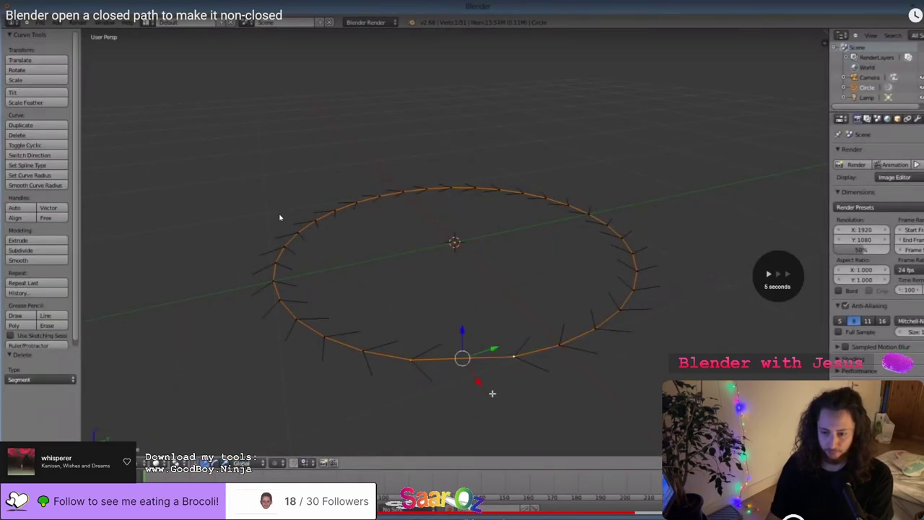
{"action": "key", "text": "Right"}
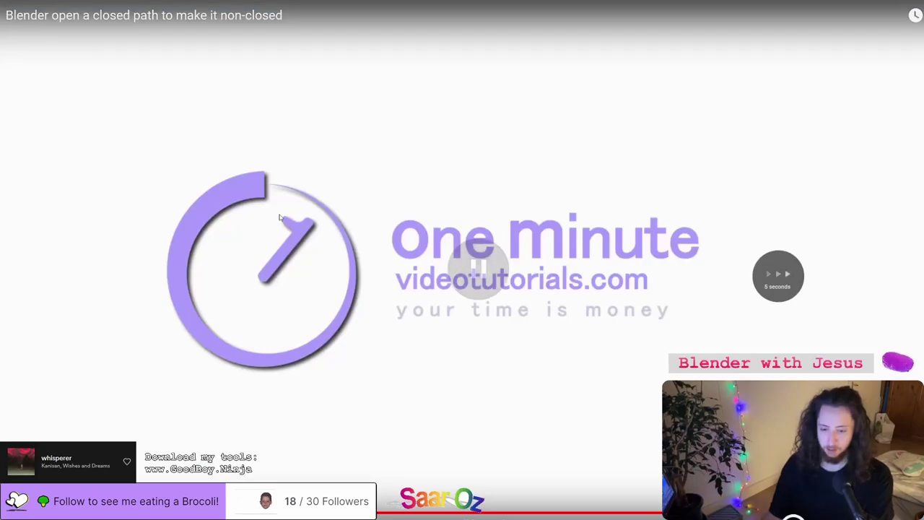
{"action": "key", "text": "Escape"}
{"action": "key", "text": "alt+Tab"}
{"action": "key", "text": "Tab"}
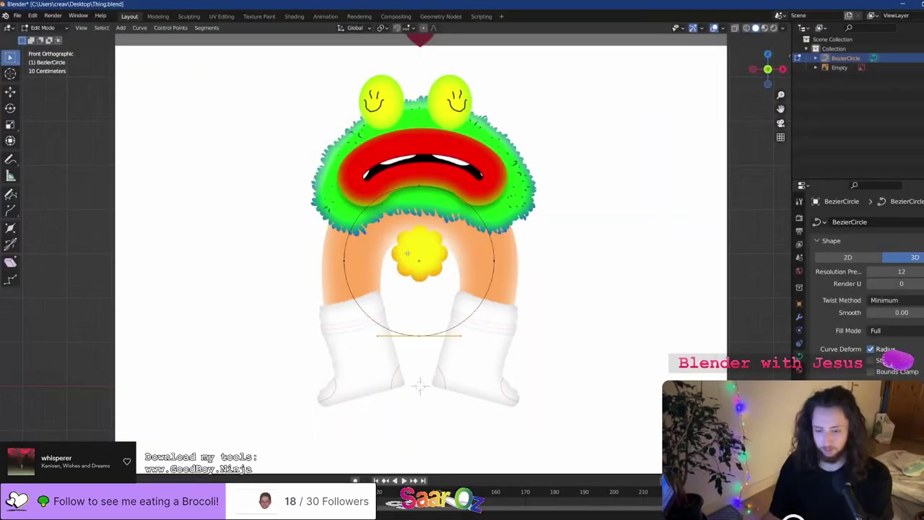
{"action": "key", "text": "Tab"}
{"action": "key", "text": "F3"}
{"action": "type", "text": "con"}
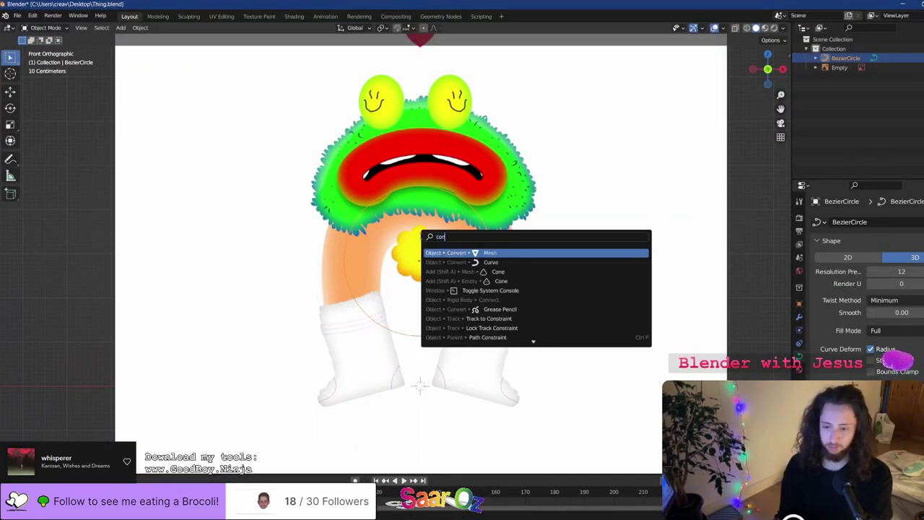
{"action": "type", "text": "vert"}
{"action": "key", "text": "ctrl+BackSpace"}
{"action": "type", "text": "curve"}
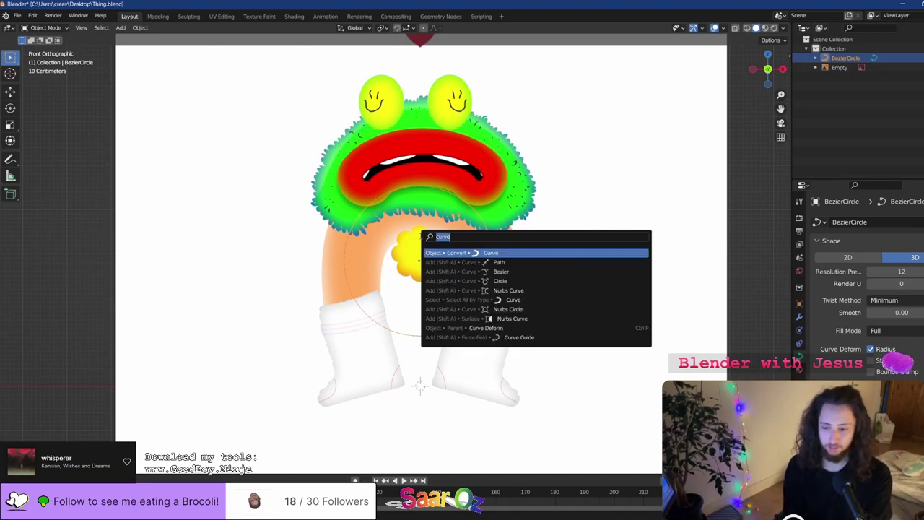
{"action": "key", "text": "Escape"}
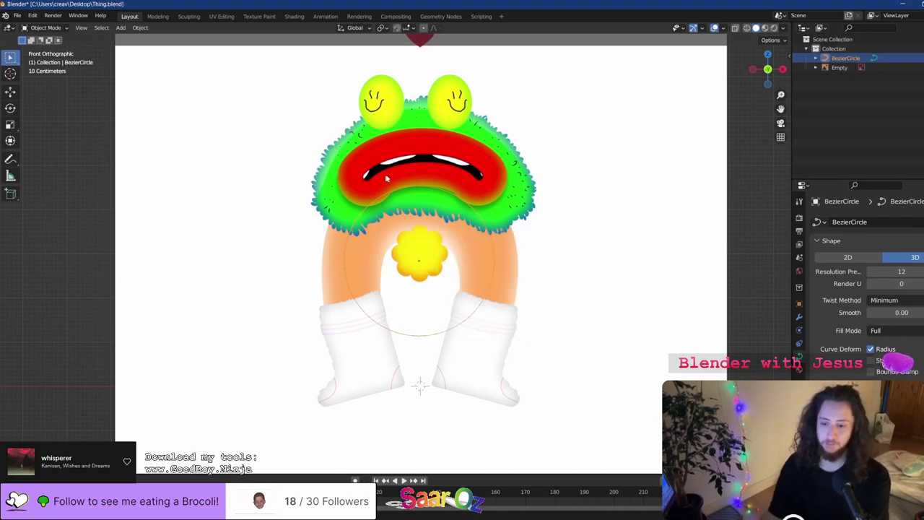
Convert the Bezier circle object to a curve
{"action": "right_click", "coordinate": [445, 194]}
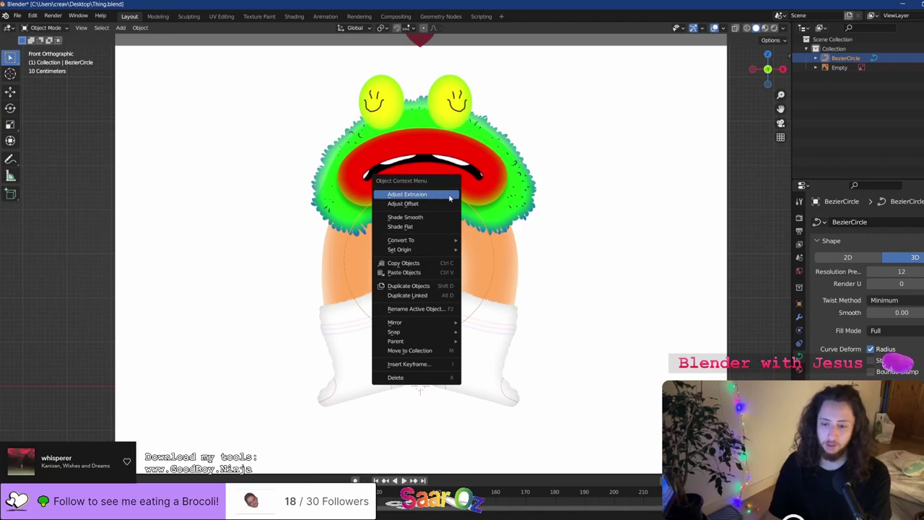
{"action": "mouse_move", "coordinate": [433, 240]}
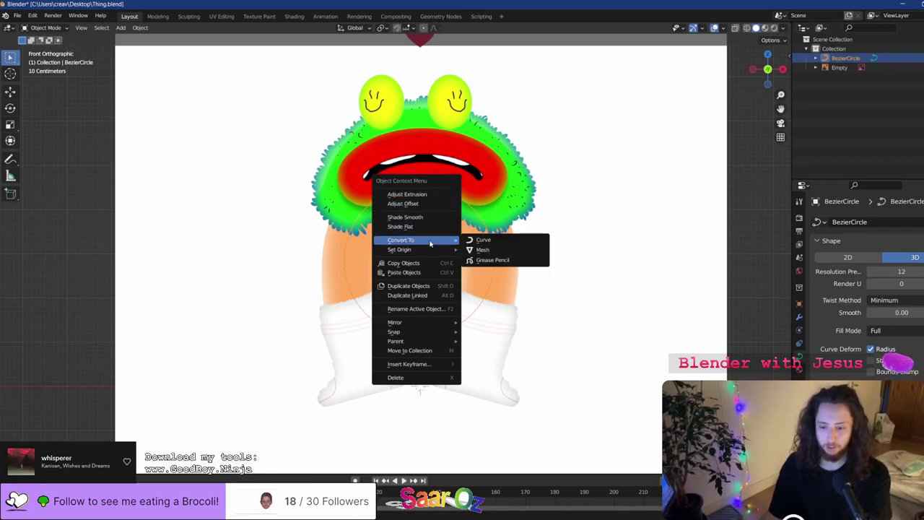
{"action": "left_click", "coordinate": [508, 242]}
Try to open the circle at its bottom control point by deleting the vertex, undo it, and try deleting the segment
{"action": "key", "text": "Tab"}
{"action": "left_click", "coordinate": [419, 338]}
{"action": "key", "text": "x"}
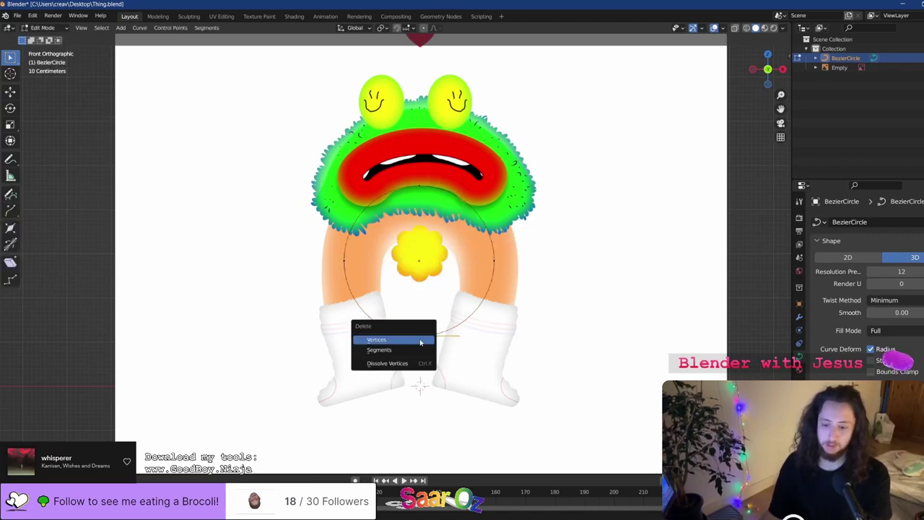
{"action": "left_click", "coordinate": [420, 339]}
{"action": "key", "text": "ctrl+z"}
{"action": "key", "text": "x"}
{"action": "left_click", "coordinate": [408, 353]}
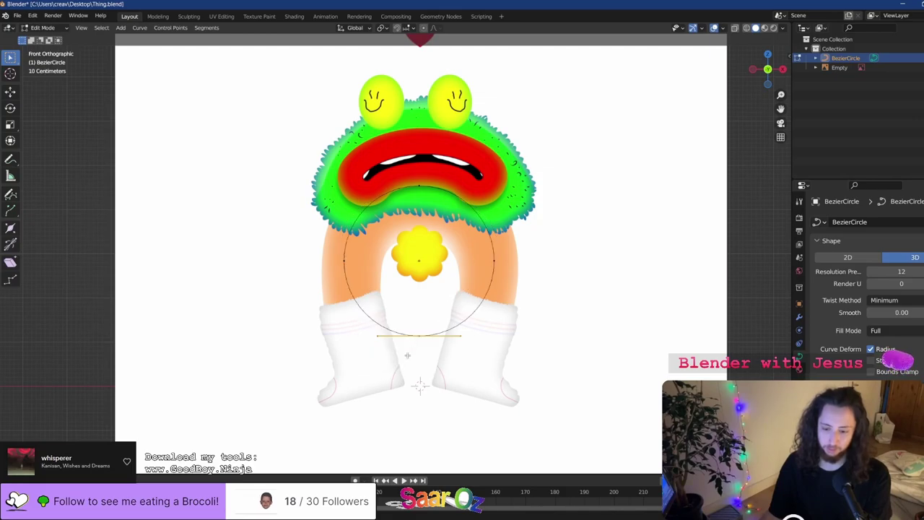
{"action": "key", "text": "x"}
{"action": "left_click", "coordinate": [419, 371]}
{"action": "key", "text": "Tab"}
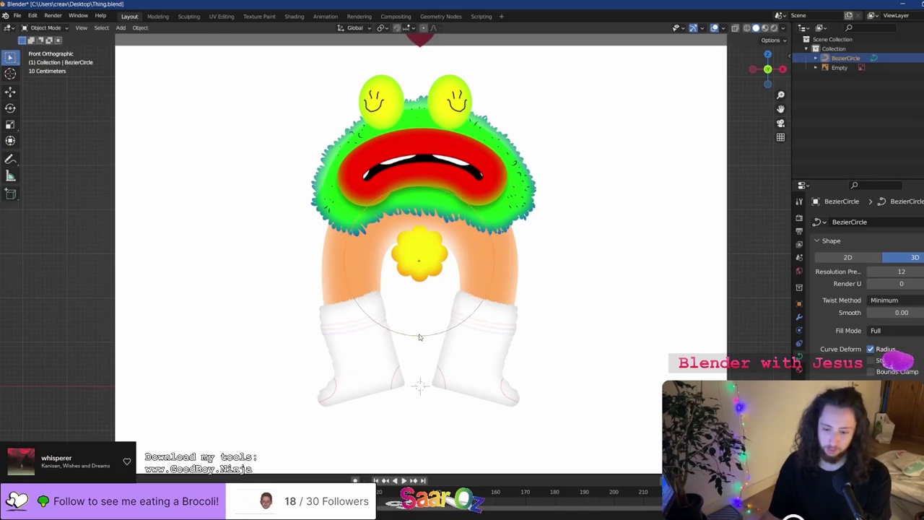
Try converting the circle to a mesh, undo the conversion, and return to Edit Mode
{"action": "right_click", "coordinate": [421, 336]}
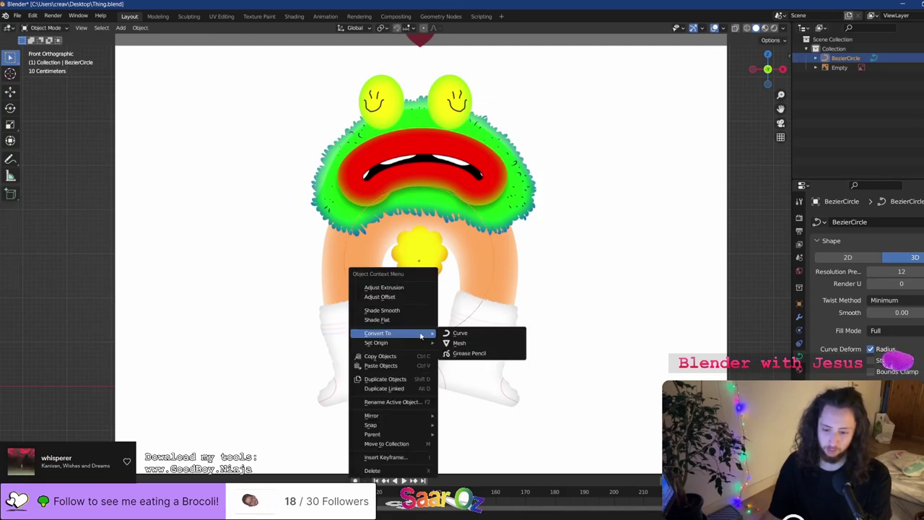
{"action": "left_click", "coordinate": [459, 345]}
{"action": "key", "text": "ctrl+z"}
{"action": "key", "text": "Tab"}
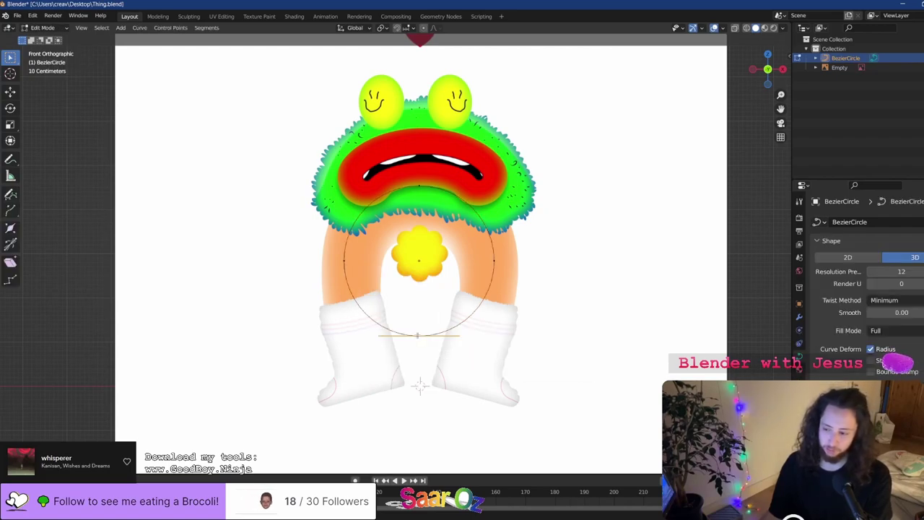
Return to the search results in Firefox and read the answer to "How do I open a curve in Blender?"
{"action": "key", "text": "alt+Tab"}
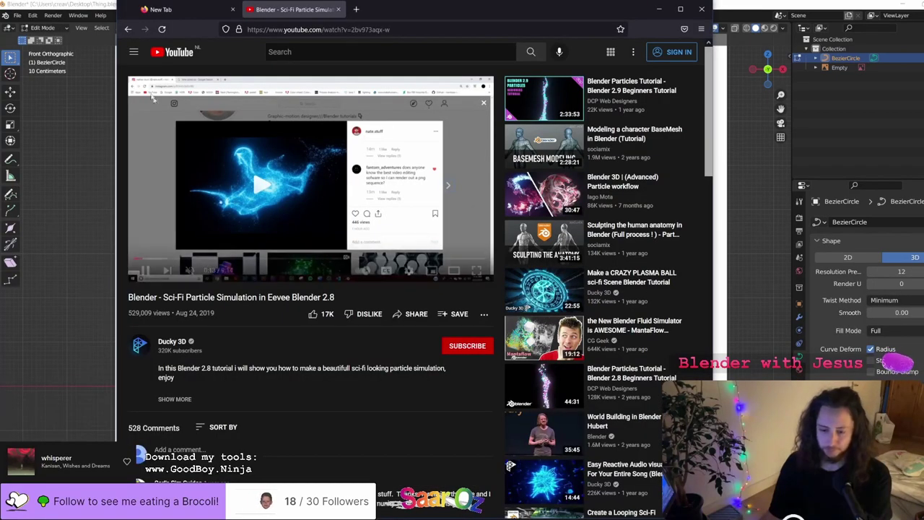
{"action": "left_click", "coordinate": [126, 28]}
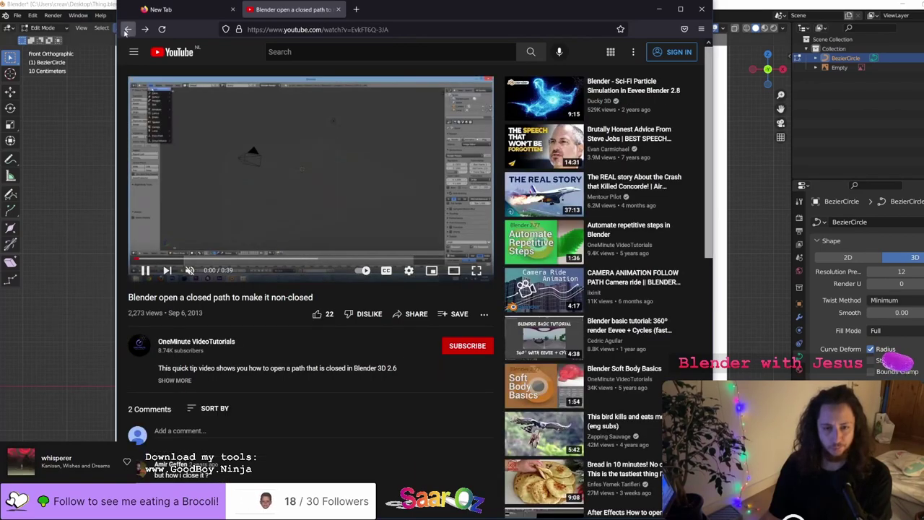
{"action": "key", "text": "alt+Left"}
{"action": "scroll", "coordinate": [300, 294], "scroll_direction": "down", "scroll_amount": 1}
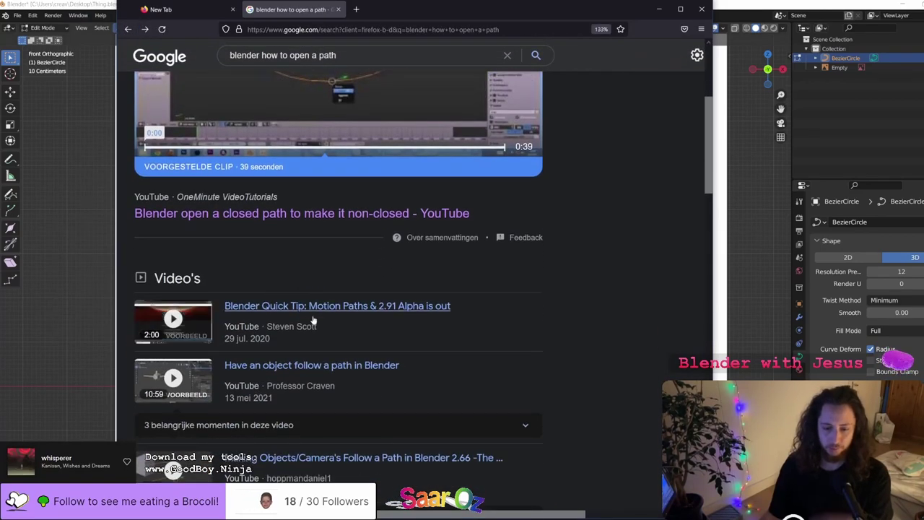
{"action": "scroll", "coordinate": [313, 320], "scroll_direction": "down", "scroll_amount": 4}
{"action": "scroll", "coordinate": [266, 266], "scroll_direction": "down", "scroll_amount": 1}
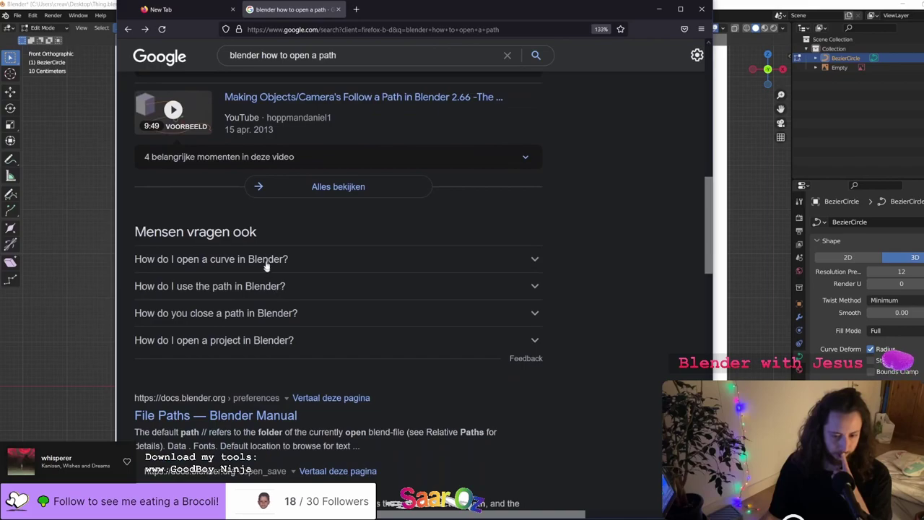
{"action": "left_click", "coordinate": [271, 259]}
{"action": "scroll", "coordinate": [199, 232], "scroll_direction": "down", "scroll_amount": 2}
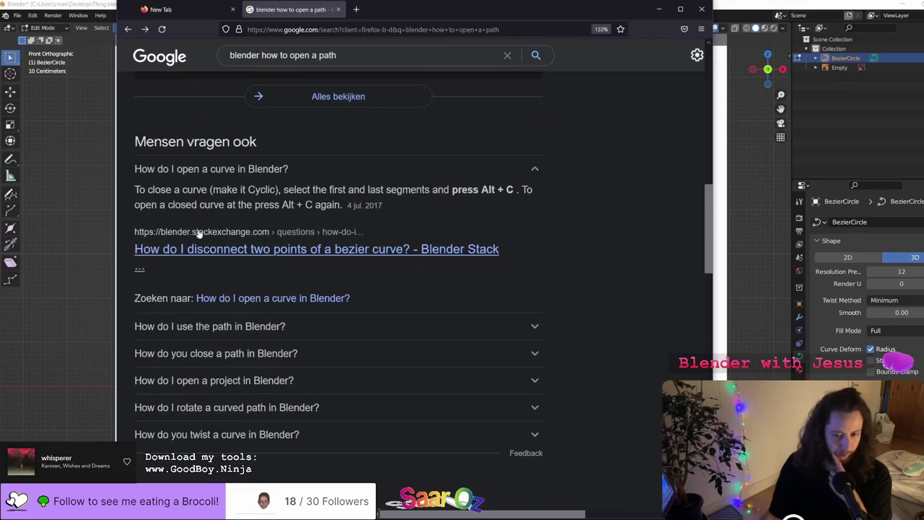
Back in Blender, open the closed circle by toggling its cyclic state, and return to Object Mode
{"action": "key", "text": "alt+Tab"}
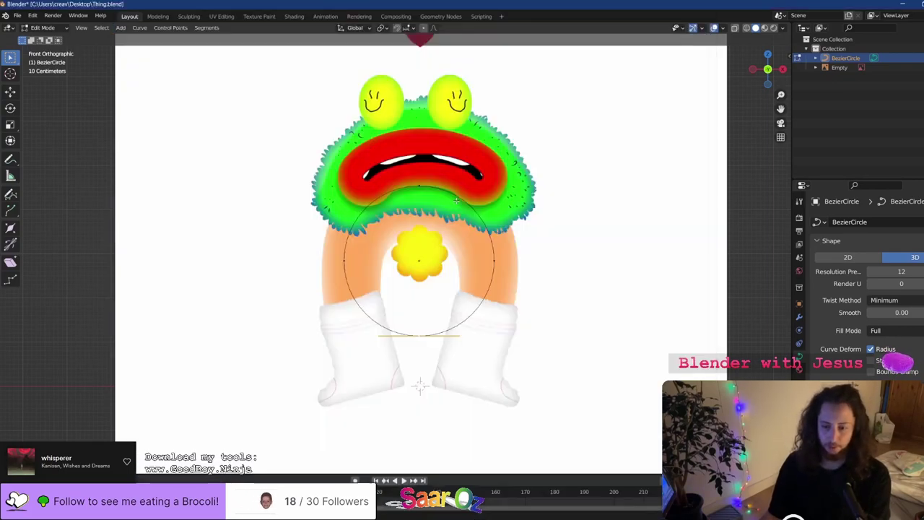
{"action": "key", "text": "alt+c"}
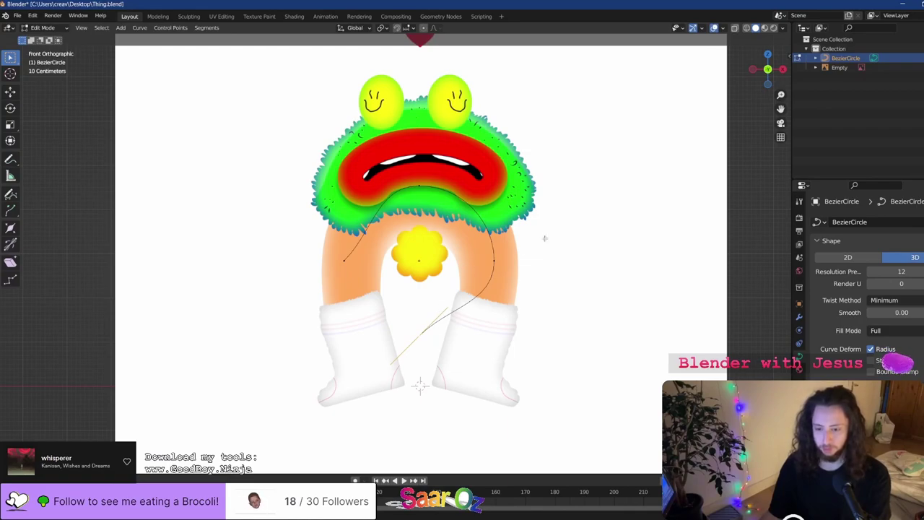
{"action": "key", "text": "Tab"}
{"action": "key", "text": "Tab"}
{"action": "key", "text": "Tab"}
{"action": "key", "text": "Tab"}
{"action": "key", "text": "Tab"}
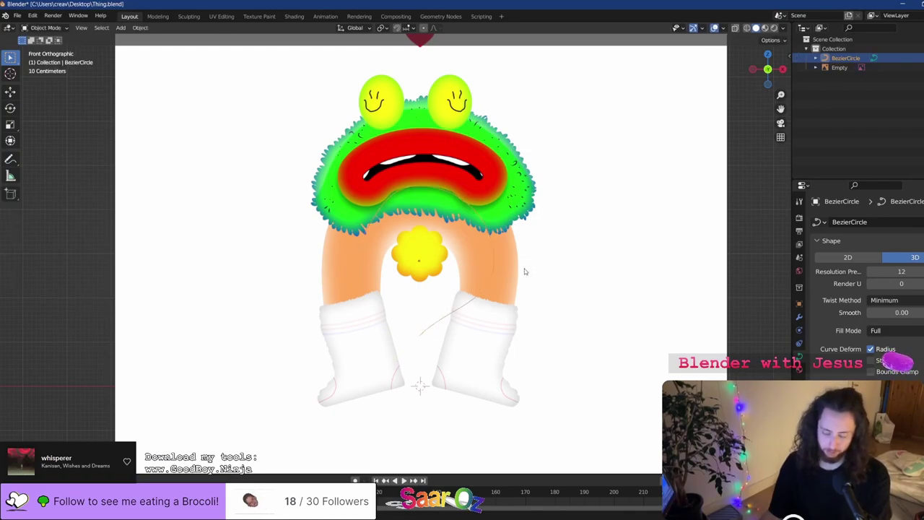
Try to rotate the opened Bezier circle, first as an object and then at its bottom control point
{"action": "key", "text": "a"}
{"action": "key", "text": "r"}
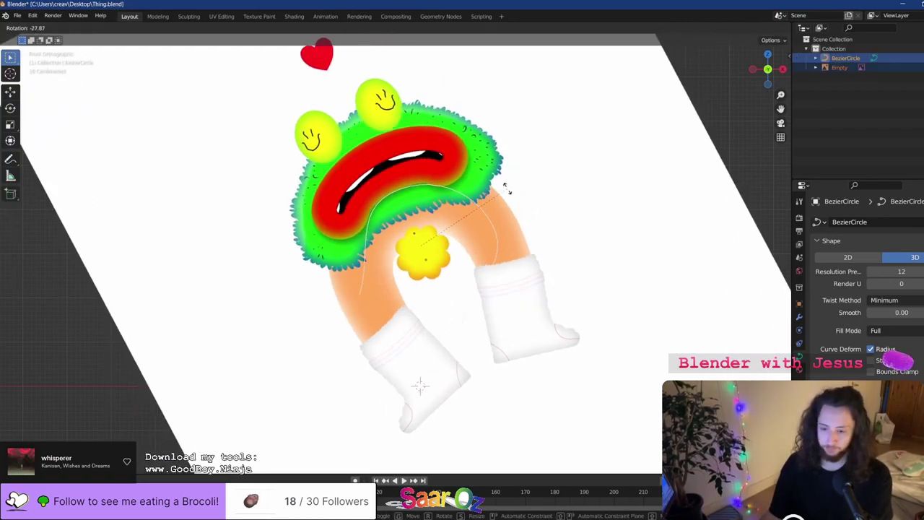
{"action": "right_click", "coordinate": [479, 233]}
{"action": "left_click", "coordinate": [479, 233]}
{"action": "left_click", "coordinate": [487, 230]}
{"action": "key", "text": "r"}
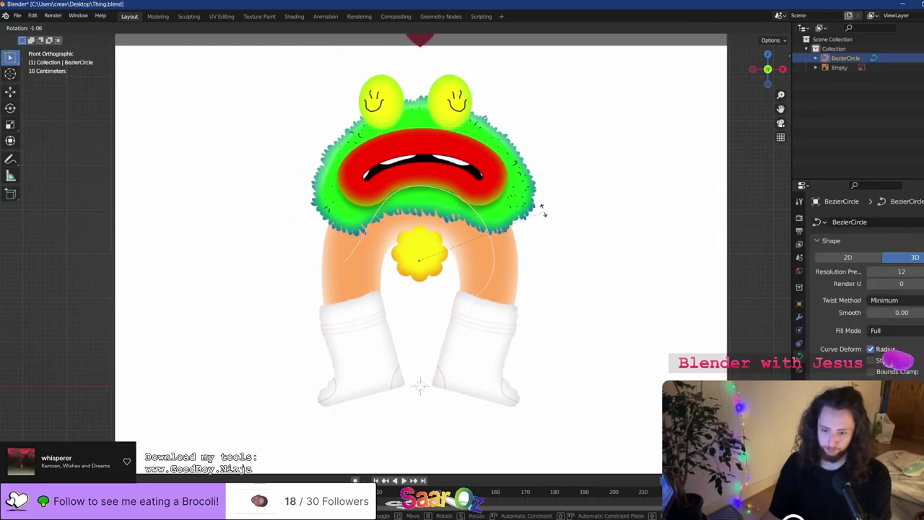
{"action": "key", "text": "Return"}
{"action": "key", "text": "Tab"}
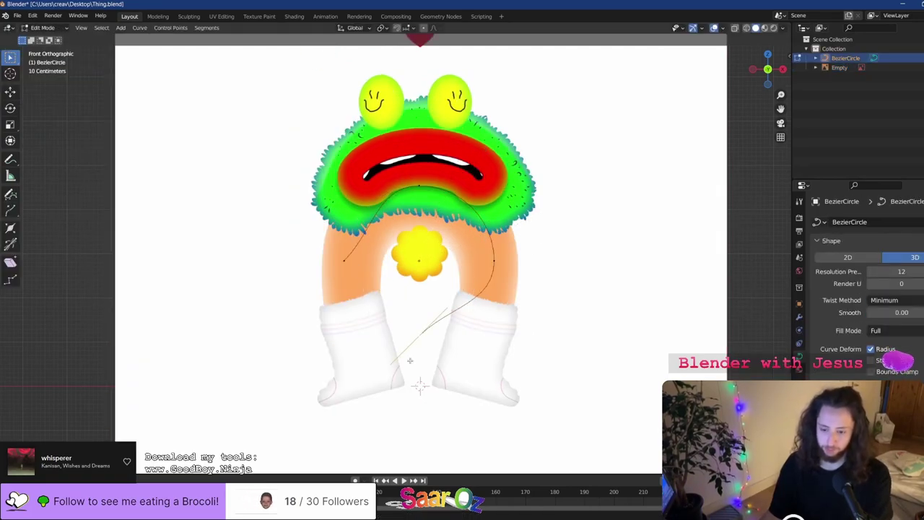
{"action": "key", "text": "r"}
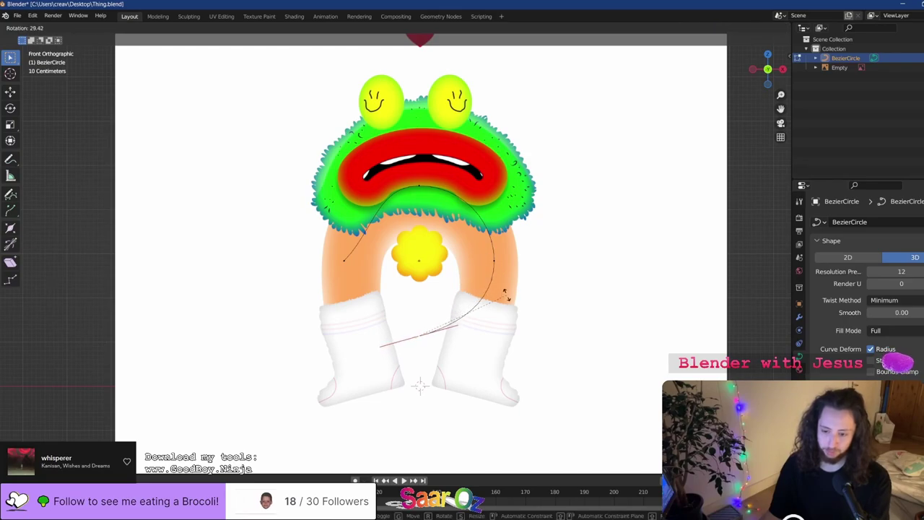
{"action": "right_click", "coordinate": [507, 294]}
{"action": "scroll", "coordinate": [454, 255], "scroll_direction": "down", "scroll_amount": 2}
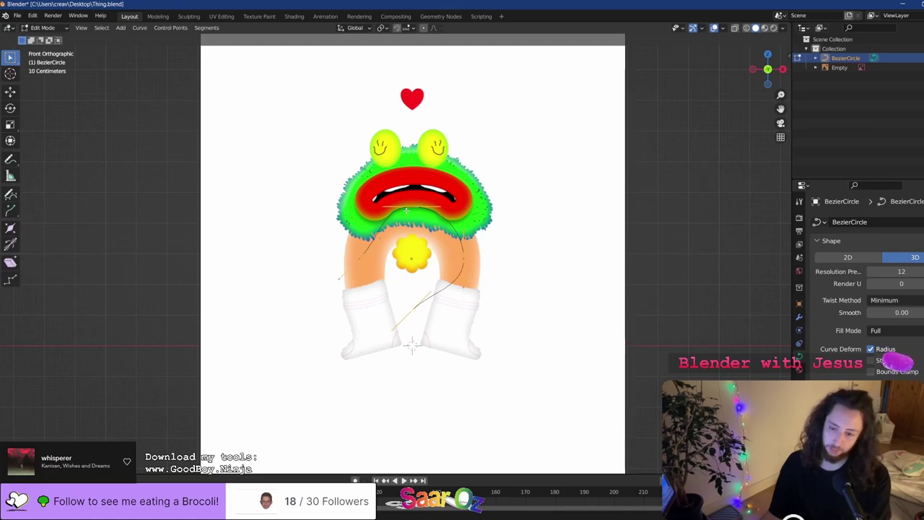
Delete the Bezier circle and add a NURBS path as the new curve for the legs
{"action": "key", "text": "Tab"}
{"action": "key", "text": "Delete"}
{"action": "scroll", "coordinate": [410, 217], "scroll_direction": "up", "scroll_amount": 1}
{"action": "key", "text": "shift+a"}
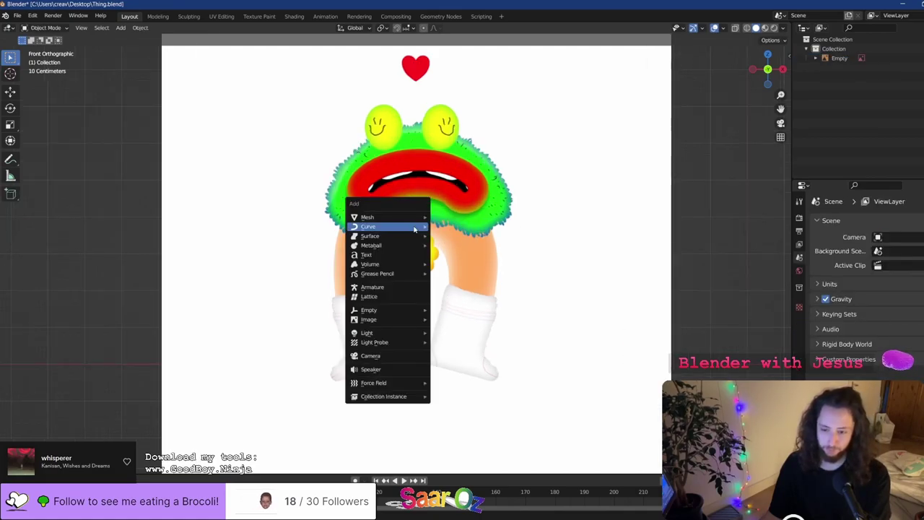
{"action": "mouse_move", "coordinate": [393, 235]}
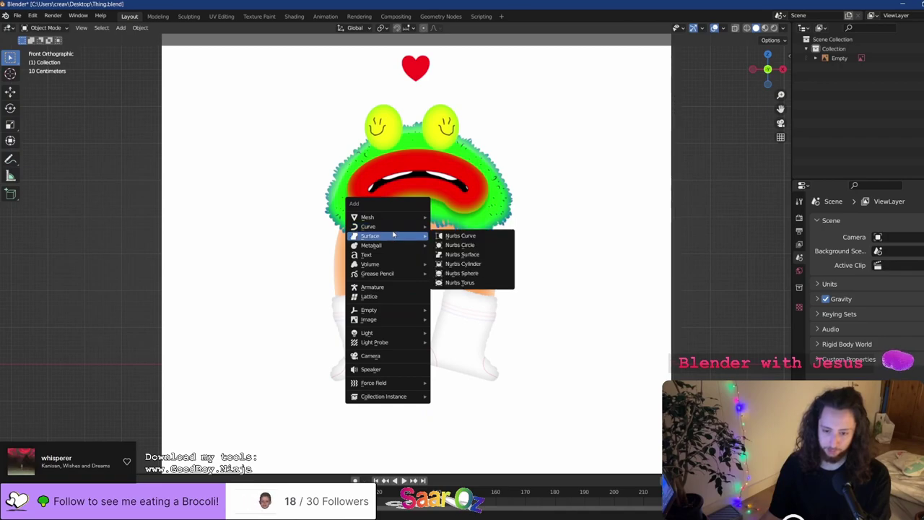
{"action": "left_click", "coordinate": [483, 272]}
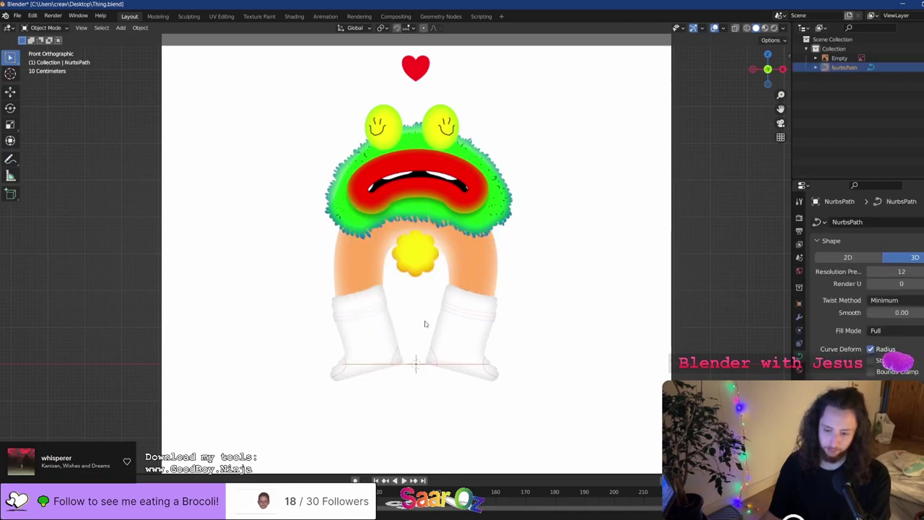
Raise the path along Z to the top of the character's legs and enter Edit Mode
{"action": "key", "text": "g"}
{"action": "key", "text": "z"}
{"action": "left_click", "coordinate": [432, 234]}
{"action": "key", "text": "Tab"}
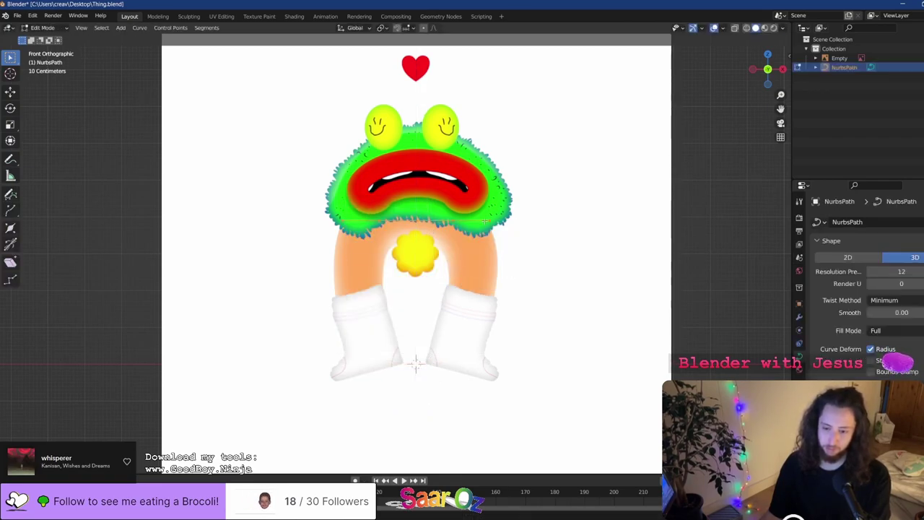
Try to lower only the path's right end control point along Z
{"action": "left_click", "coordinate": [489, 220]}
{"action": "key", "text": "g"}
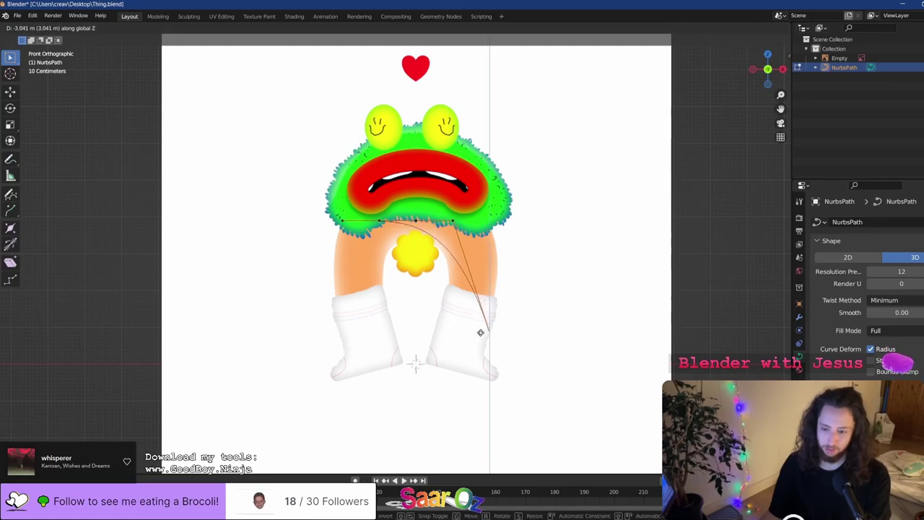
{"action": "left_click", "coordinate": [477, 303]}
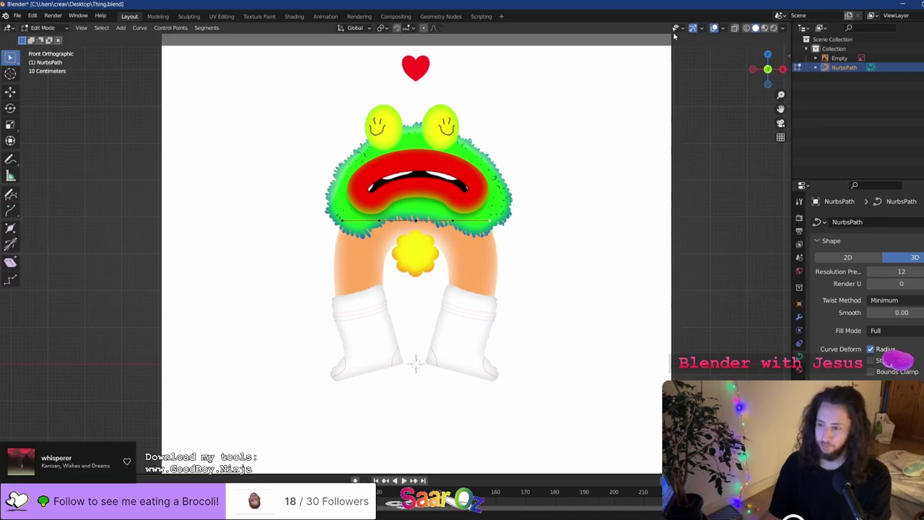
{"action": "left_click", "coordinate": [782, 28]}
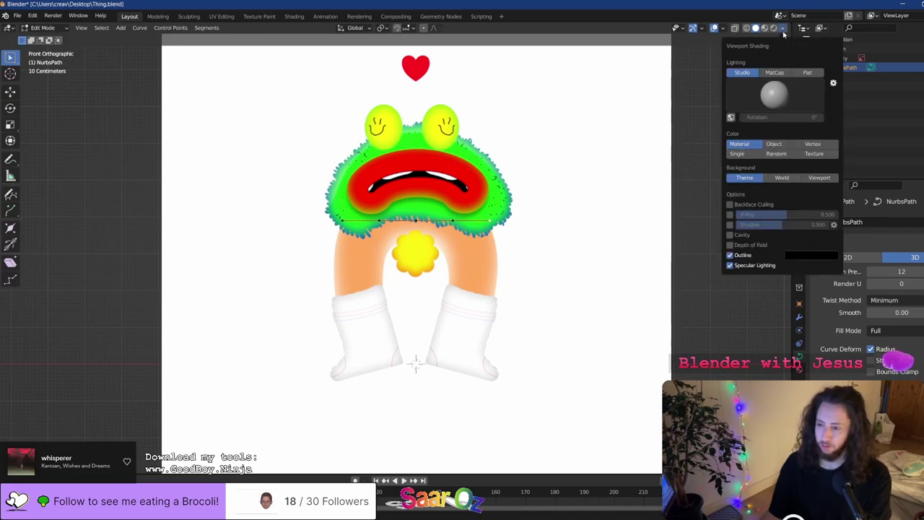
{"action": "left_click", "coordinate": [783, 34]}
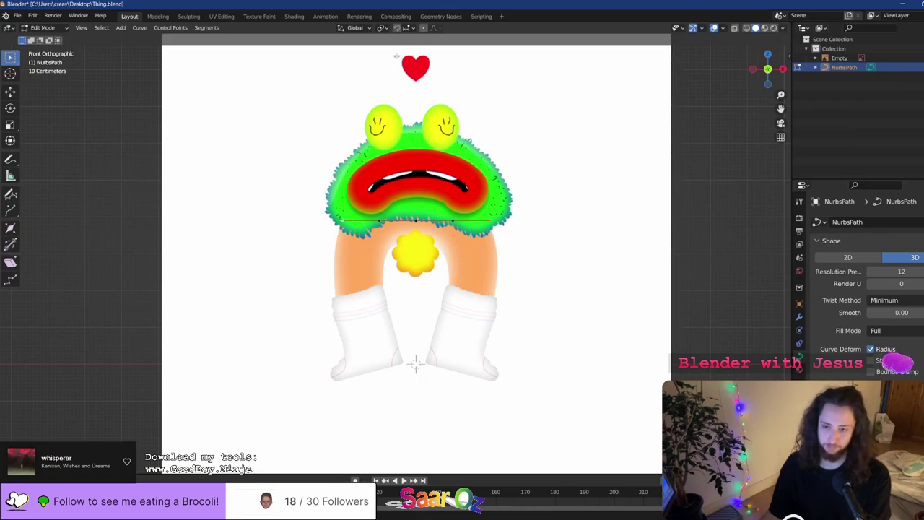
With proportional editing on, lower both end control points along Z into the socks, keeping the influence small enough to leave the inner points in place
{"action": "key", "text": "g"}
{"action": "key", "text": "z"}
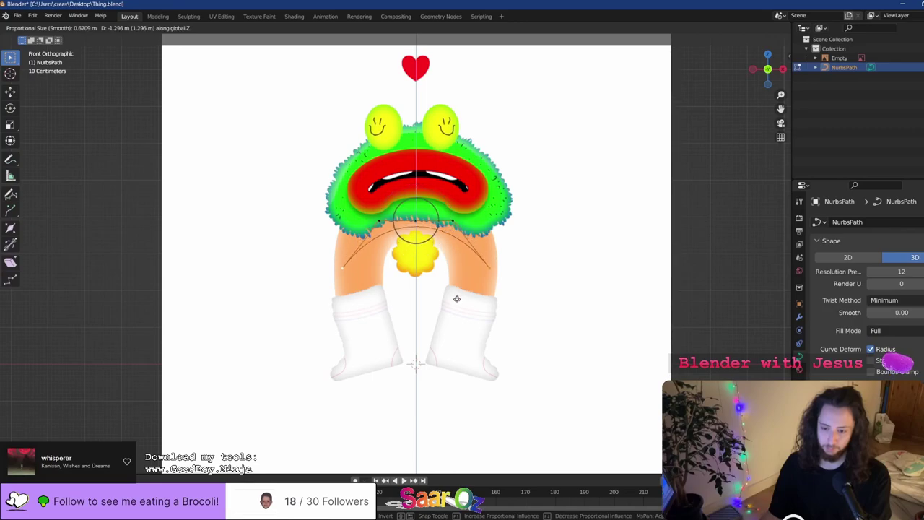
{"action": "scroll", "coordinate": [447, 313], "scroll_direction": "down", "scroll_amount": 3}
{"action": "scroll", "coordinate": [453, 309], "scroll_direction": "up", "scroll_amount": 3}
{"action": "scroll", "coordinate": [450, 321], "scroll_direction": "down", "scroll_amount": 4}
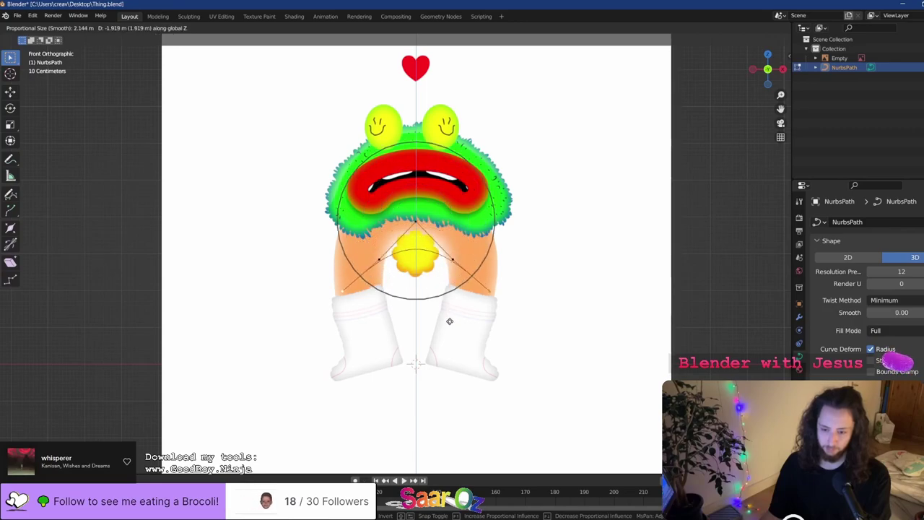
{"action": "scroll", "coordinate": [443, 311], "scroll_direction": "up", "scroll_amount": 11}
{"action": "left_click", "coordinate": [431, 351]}
Scale the path's two end points closer together along X, and spread their neighbouring upper points apart along X
{"action": "key", "text": "s"}
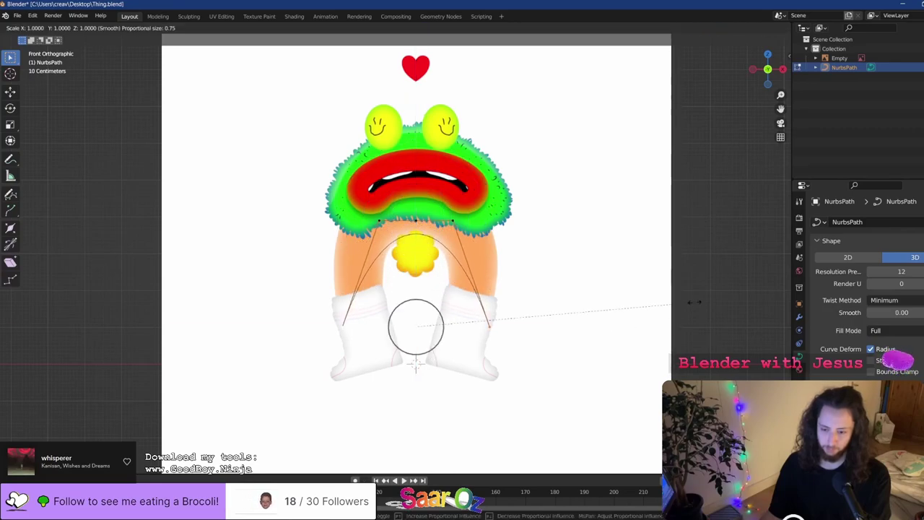
{"action": "key", "text": "x"}
{"action": "left_click", "coordinate": [626, 306]}
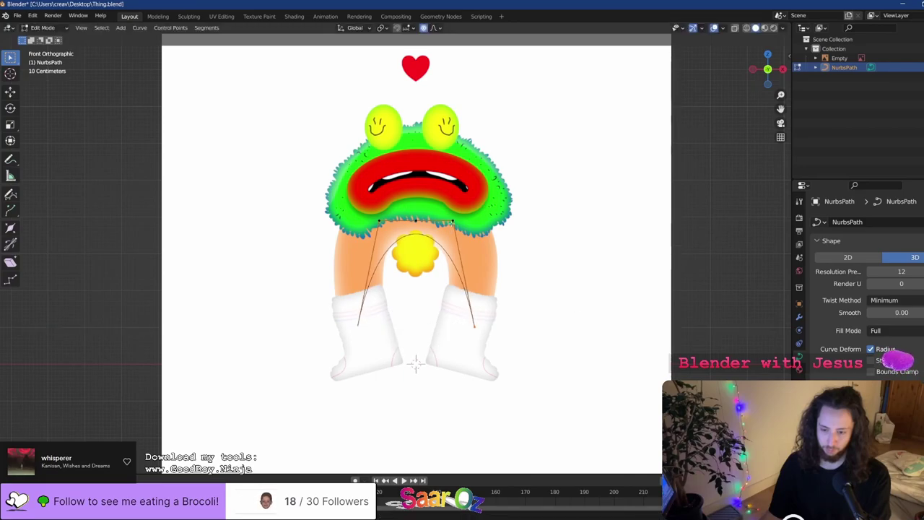
{"action": "key", "text": "x"}
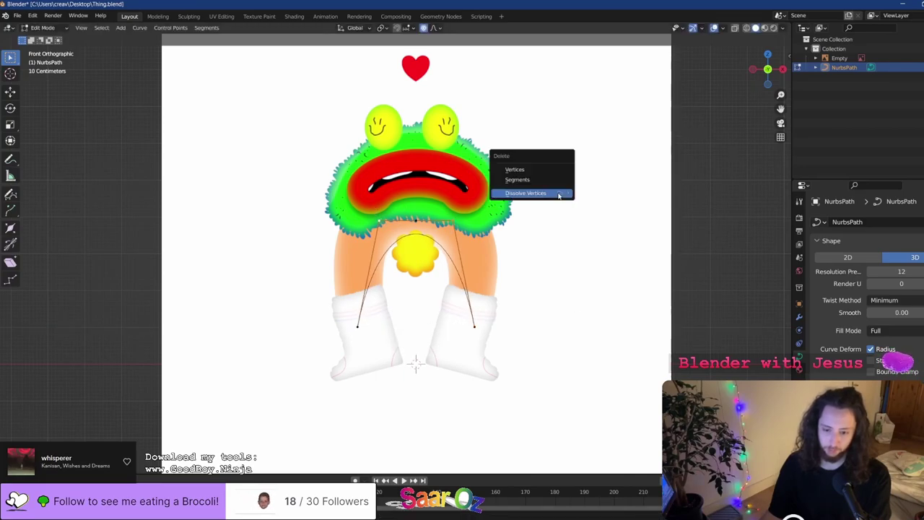
{"action": "key", "text": "Escape"}
{"action": "key", "text": "s"}
{"action": "key", "text": "x"}
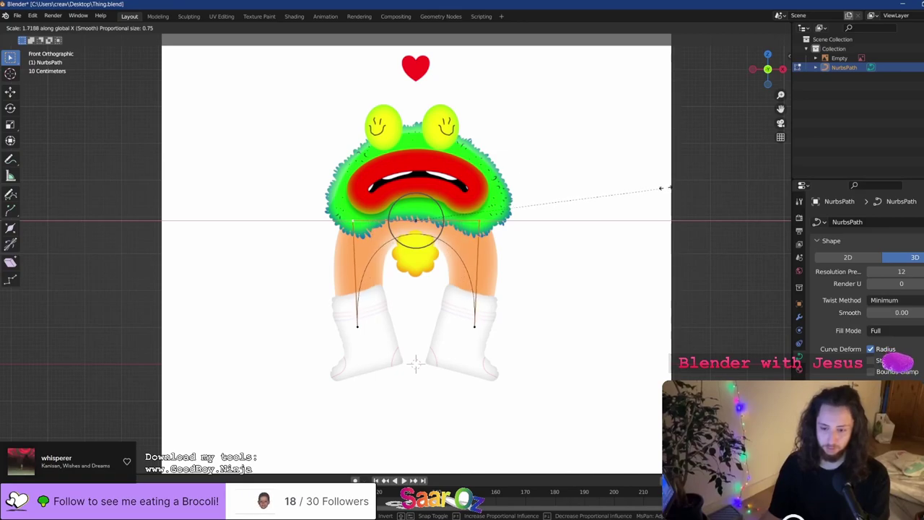
{"action": "left_click", "coordinate": [723, 191]}
{"action": "key", "text": "Tab"}
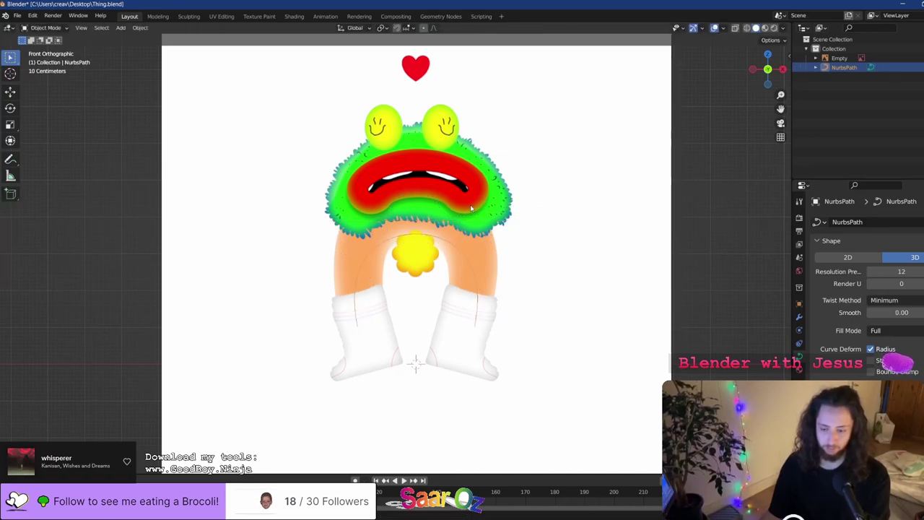
Scale all of the path's control points along Z to make the arch taller
{"action": "key", "text": "Tab"}
{"action": "key", "text": "s"}
{"action": "key", "text": "z"}
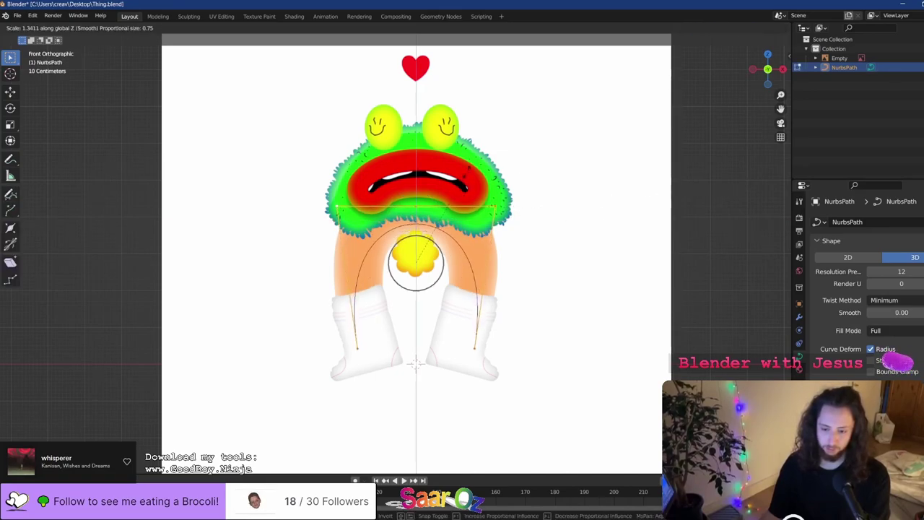
{"action": "key", "text": "Return"}
{"action": "key", "text": "Tab"}
{"action": "key", "text": "Tab"}
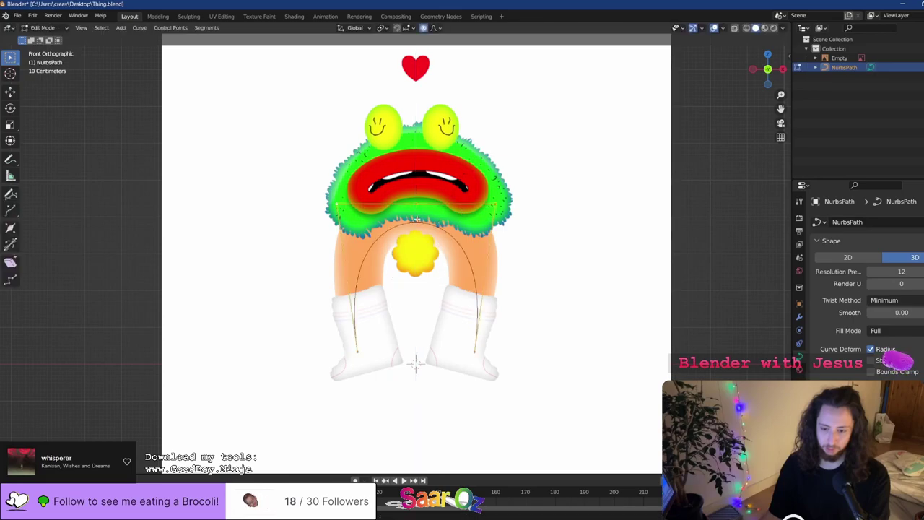
Widen the arch by scaling its upper row of control points outward along X, and save the file
{"action": "left_click_drag", "start_coordinate": [248, 172], "coordinate": [722, 252]}
{"action": "key", "text": "s"}
{"action": "key", "text": "x"}
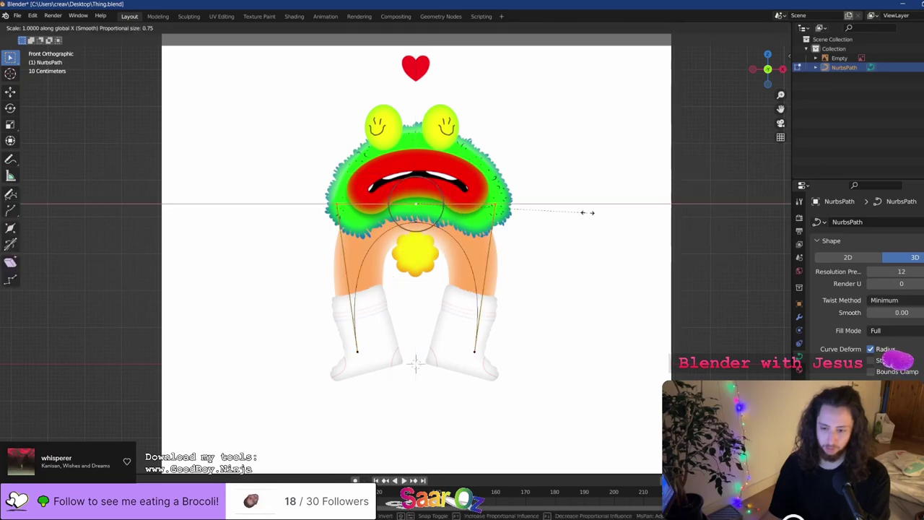
{"action": "key", "text": "ctrl+s"}
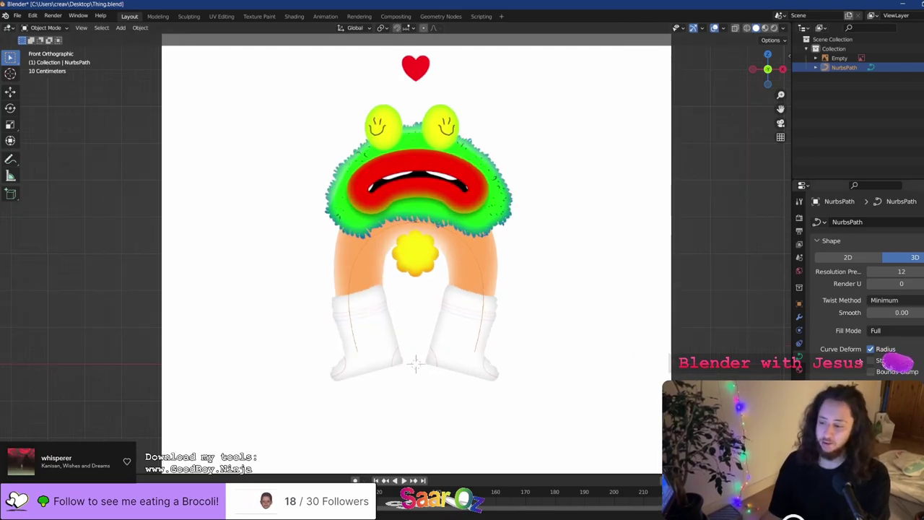
Increase the curve's bevel depth to turn the arch into a tube about as thick as the reference legs
{"action": "scroll", "coordinate": [833, 360], "scroll_direction": "down", "scroll_amount": 1}
{"action": "scroll", "coordinate": [833, 352], "scroll_direction": "up", "scroll_amount": 1}
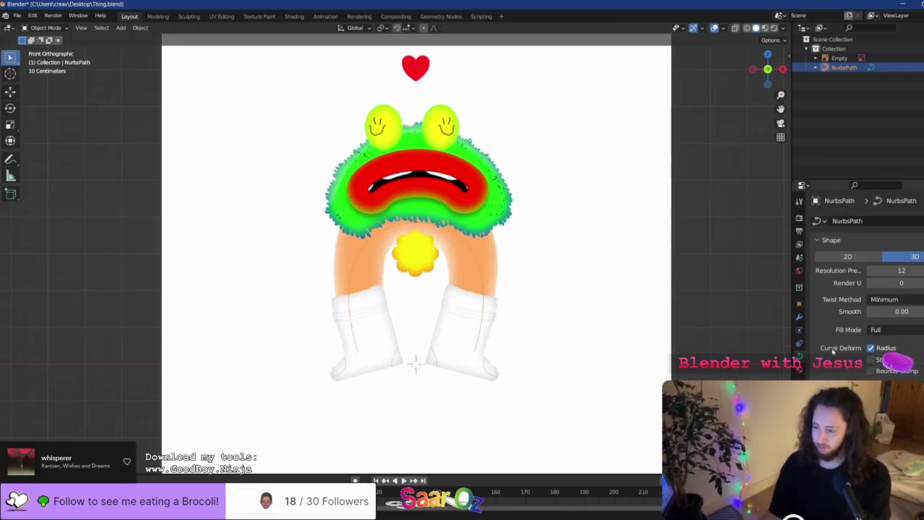
{"action": "scroll", "coordinate": [835, 361], "scroll_direction": "down", "scroll_amount": 1}
{"action": "scroll", "coordinate": [835, 361], "scroll_direction": "down", "scroll_amount": 4}
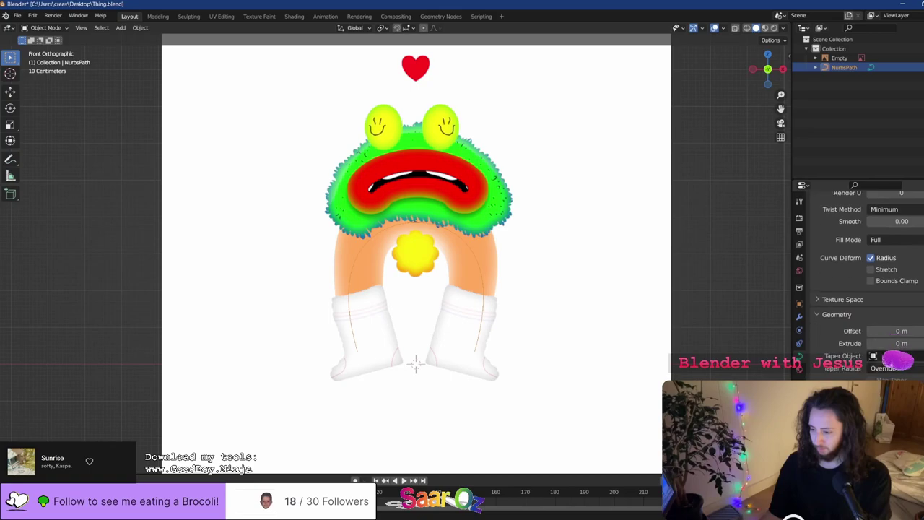
{"action": "left_click_drag", "start_coordinate": [895, 428], "coordinate": [918, 428]}
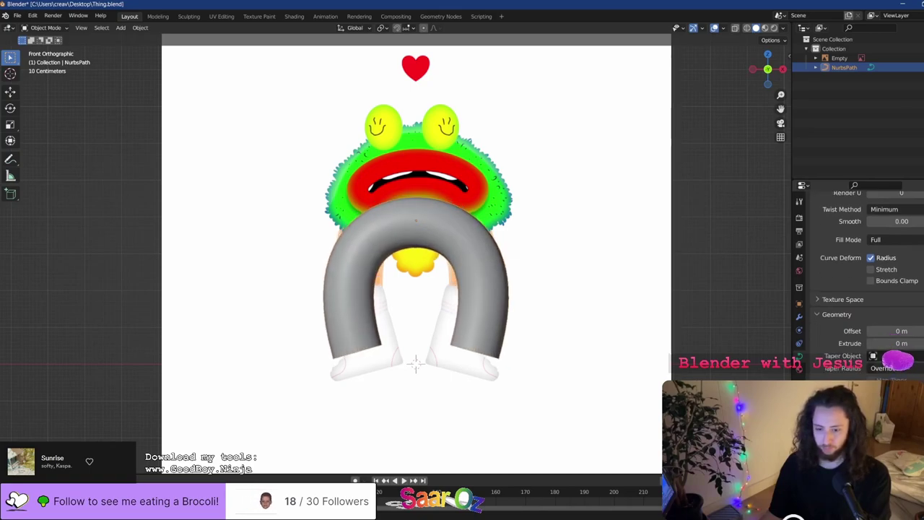
Scale the tube's two lower end points closer together along X to follow the inward slant of the socks
{"action": "key", "text": "Tab"}
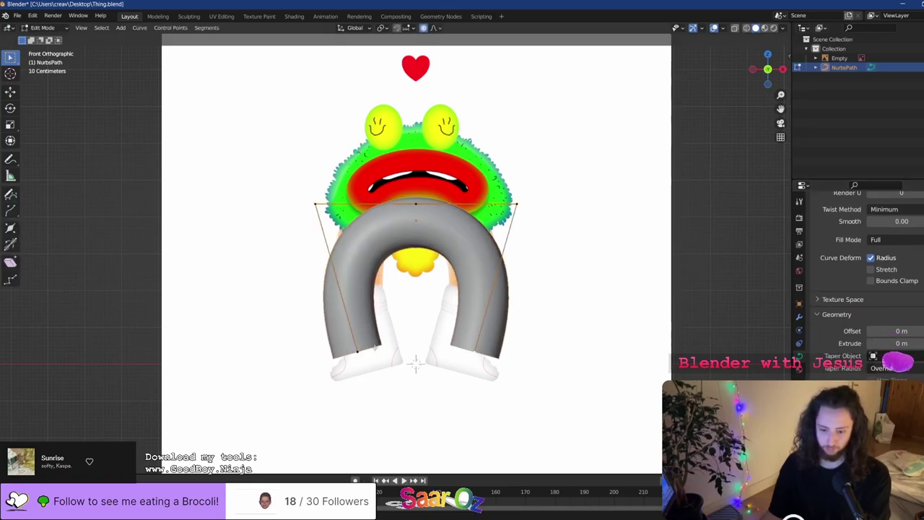
{"action": "key", "text": "s"}
{"action": "key", "text": "x"}
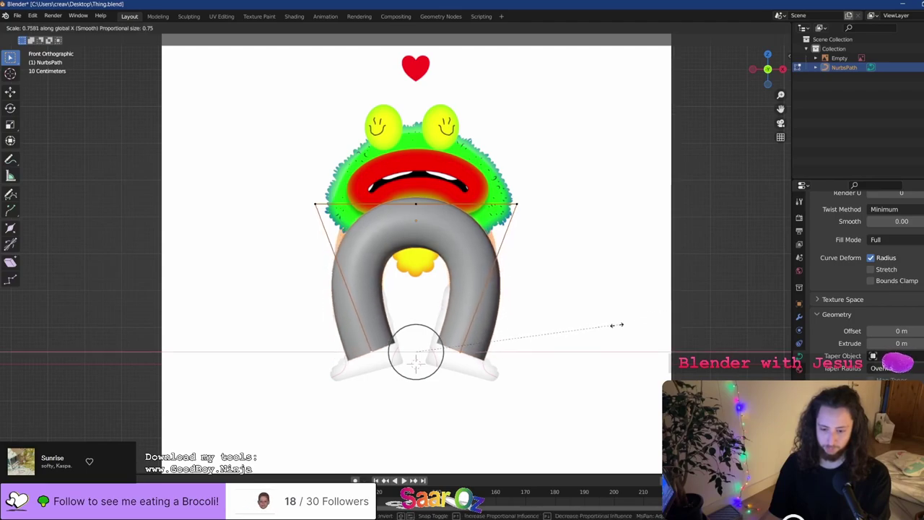
{"action": "left_click", "coordinate": [610, 327]}
Raise the tube's upper row of control points slightly along Z, return to Object Mode and save Thing.blend
{"action": "left_click_drag", "start_coordinate": [567, 177], "coordinate": [88, 310]}
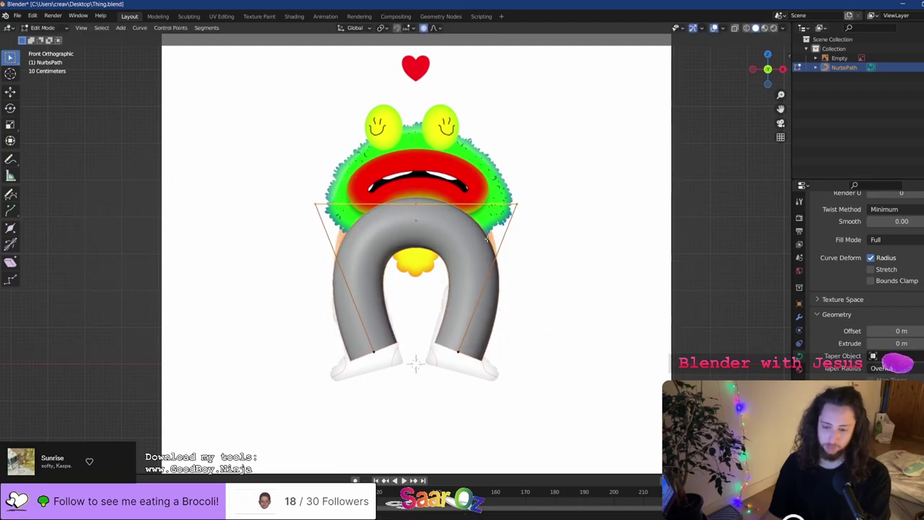
{"action": "key", "text": "g"}
{"action": "key", "text": "z"}
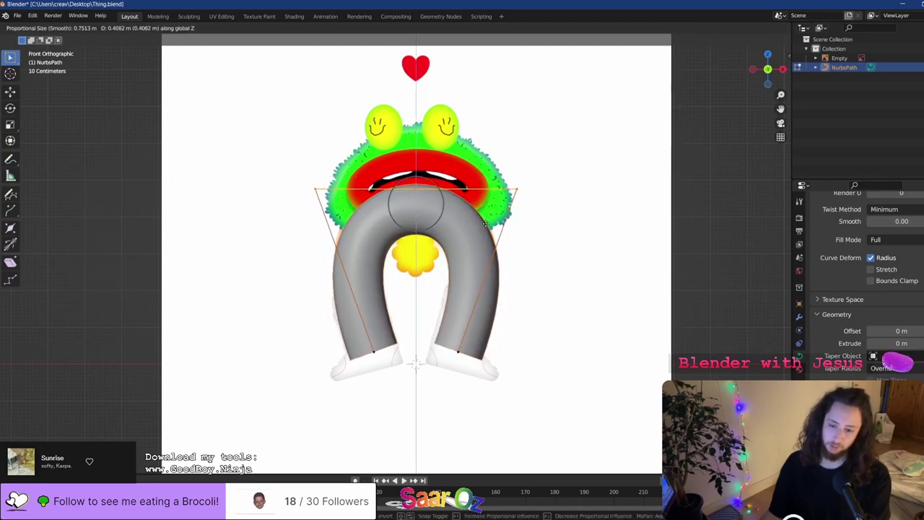
{"action": "left_click", "coordinate": [484, 220]}
{"action": "key", "text": "Tab"}
{"action": "key", "text": "ctrl+s"}
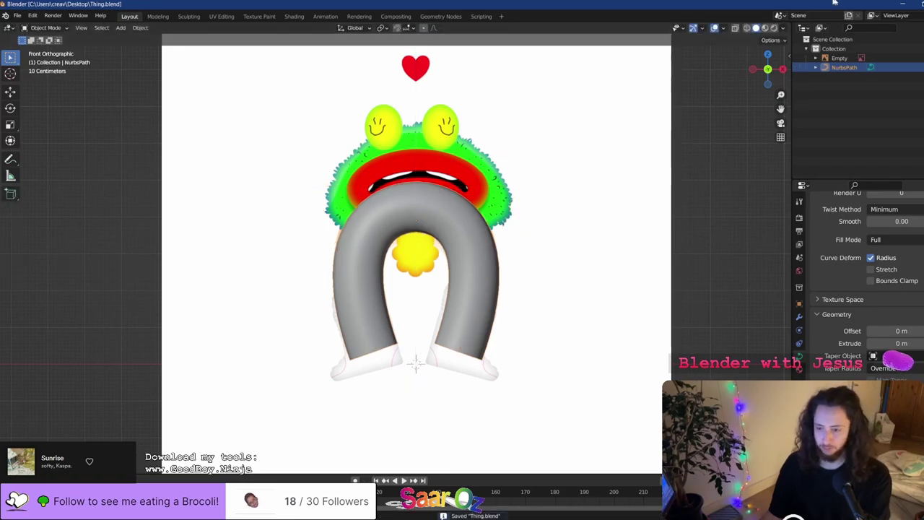
Split the 3D viewport into two side-by-side views and frame the legs in front orthographic view in the second one
{"action": "left_click_drag", "start_coordinate": [791, 24], "coordinate": [468, 43]}
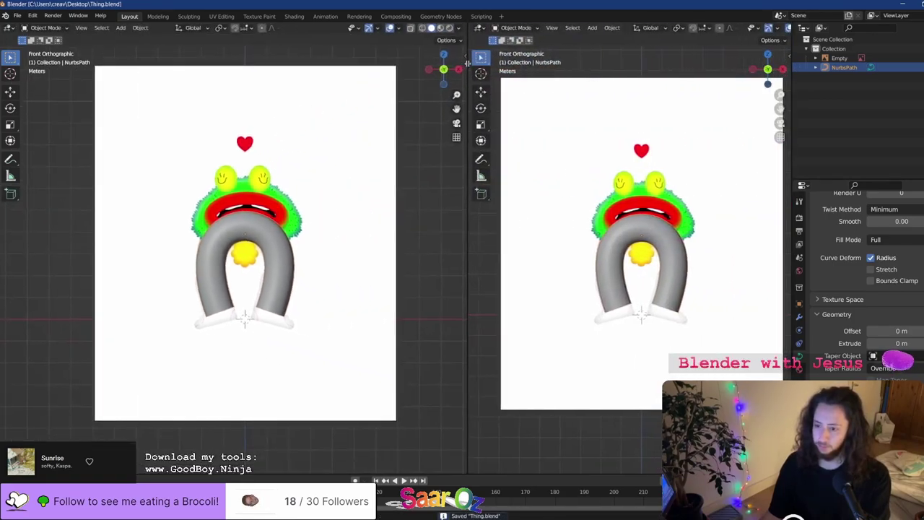
{"action": "middle_click_drag", "start_coordinate": [592, 260], "coordinate": [688, 269]}
{"action": "scroll", "coordinate": [703, 262], "scroll_direction": "down", "scroll_amount": 5}
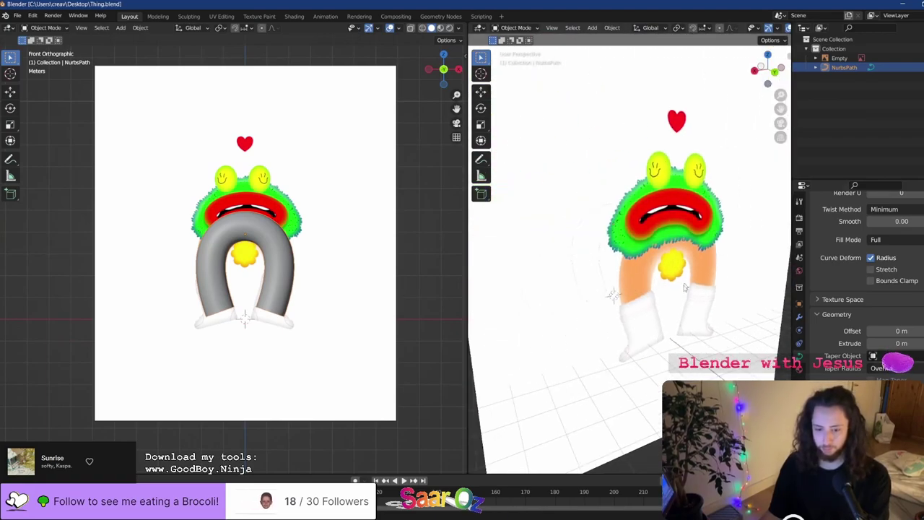
{"action": "key", "text": "KP_1"}
{"action": "scroll", "coordinate": [628, 269], "scroll_direction": "up", "scroll_amount": 4}
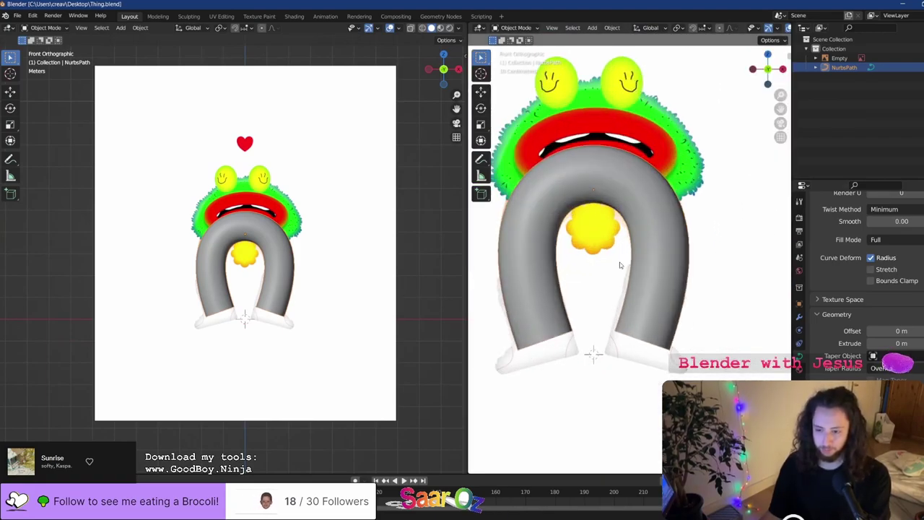
Slightly reduce the curve's bevel depth to thin the leg tube and save Thing.blend
{"action": "scroll", "coordinate": [619, 265], "scroll_direction": "down", "scroll_amount": 1}
{"action": "key", "text": "KP_1"}
{"action": "scroll", "coordinate": [312, 301], "scroll_direction": "up", "scroll_amount": 2}
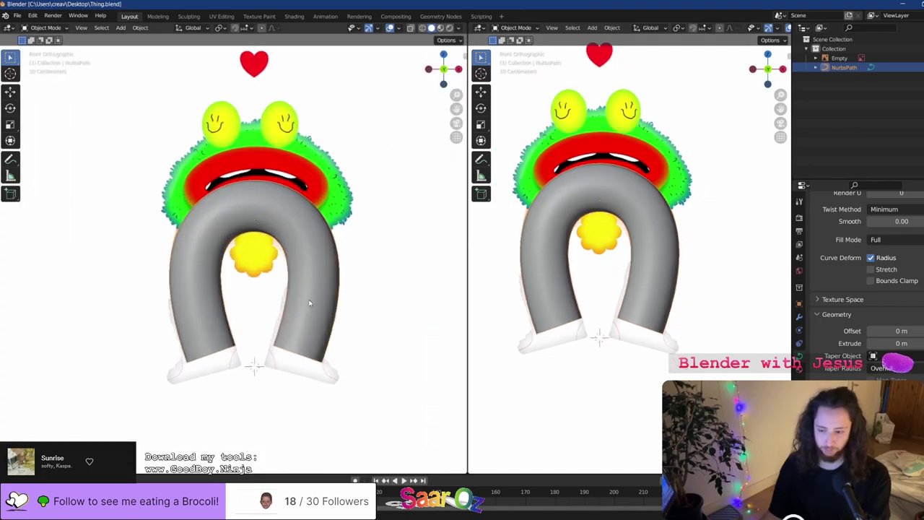
{"action": "key", "text": "ctrl+s"}
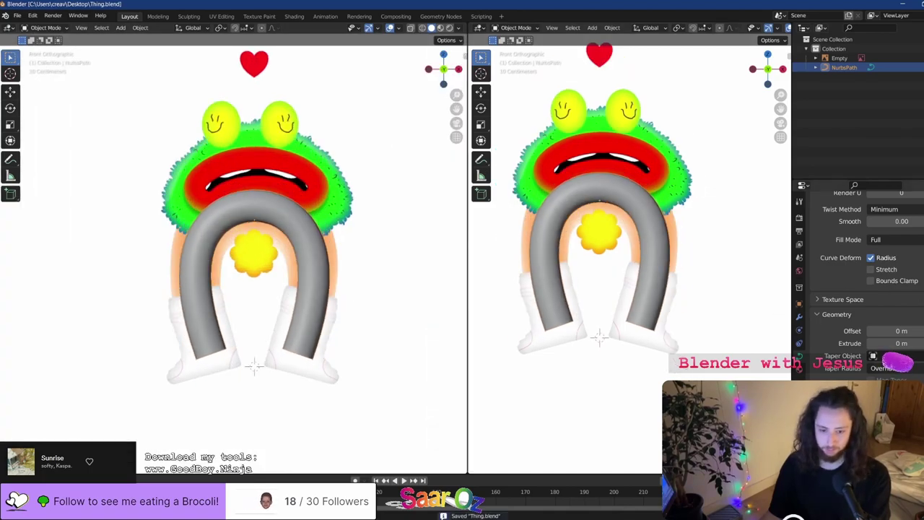
{"action": "key", "text": "ctrl+s"}
Add a new material to the NURBS path and set its base color to yellow
{"action": "left_click", "coordinate": [798, 368]}
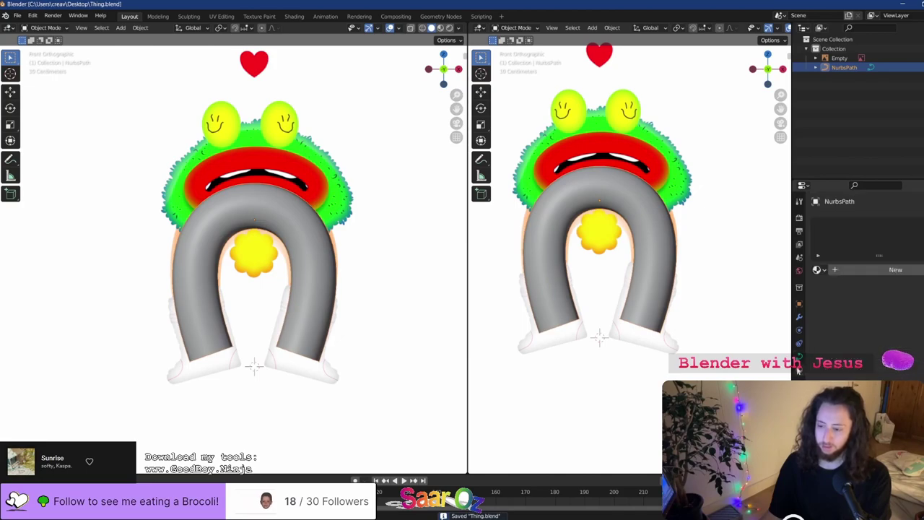
{"action": "left_click", "coordinate": [893, 269]}
{"action": "left_click", "coordinate": [894, 368]}
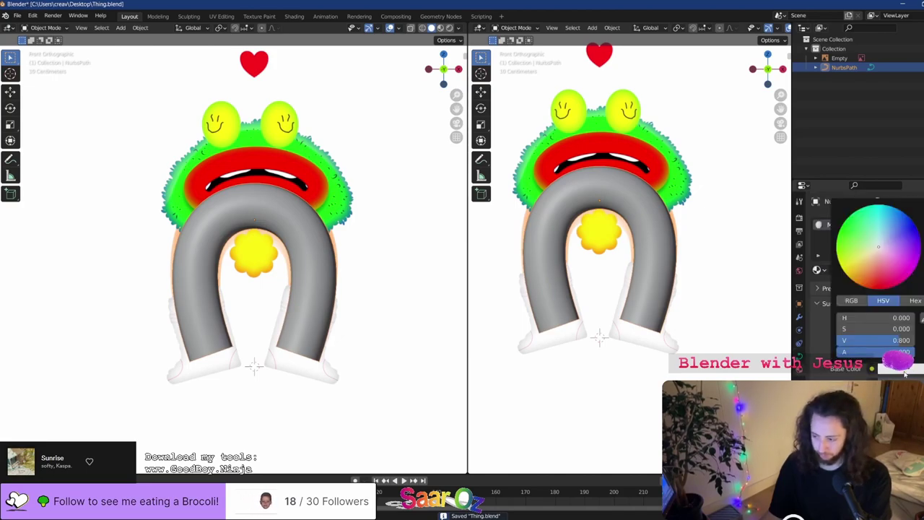
{"action": "left_click_drag", "start_coordinate": [865, 267], "coordinate": [846, 274]}
{"action": "scroll", "coordinate": [895, 363], "scroll_direction": "down", "scroll_amount": 2}
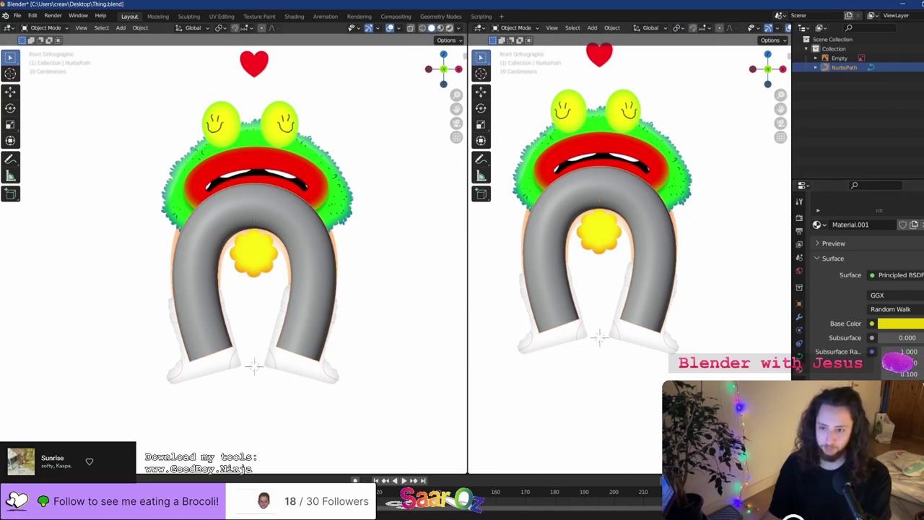
Switch the first viewport to rendered shading and check the render engine settings and Cycles render devices in the preferences
{"action": "left_click", "coordinate": [449, 28]}
{"action": "left_click", "coordinate": [799, 216]}
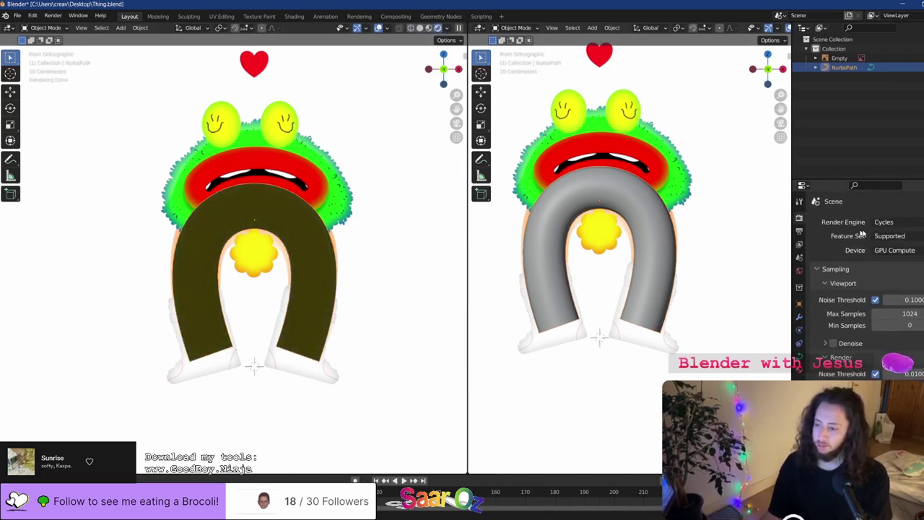
{"action": "left_click", "coordinate": [36, 16]}
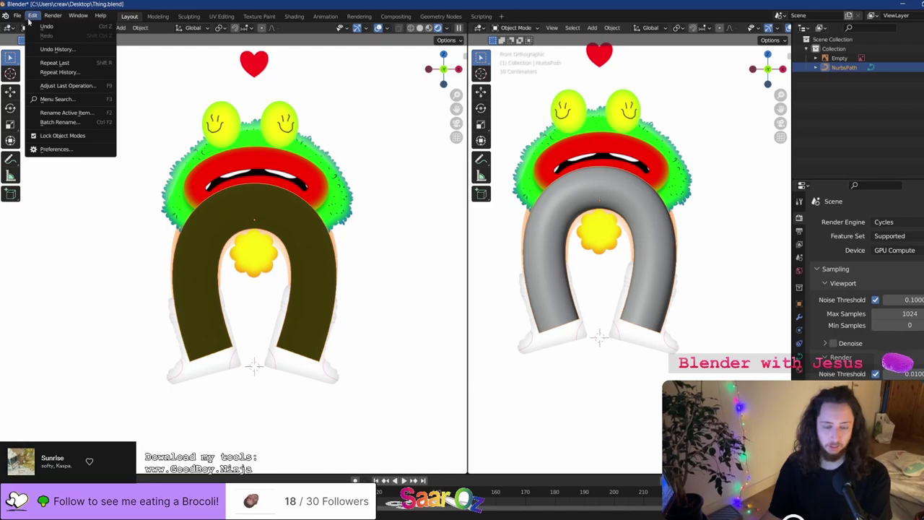
{"action": "left_click", "coordinate": [64, 149]}
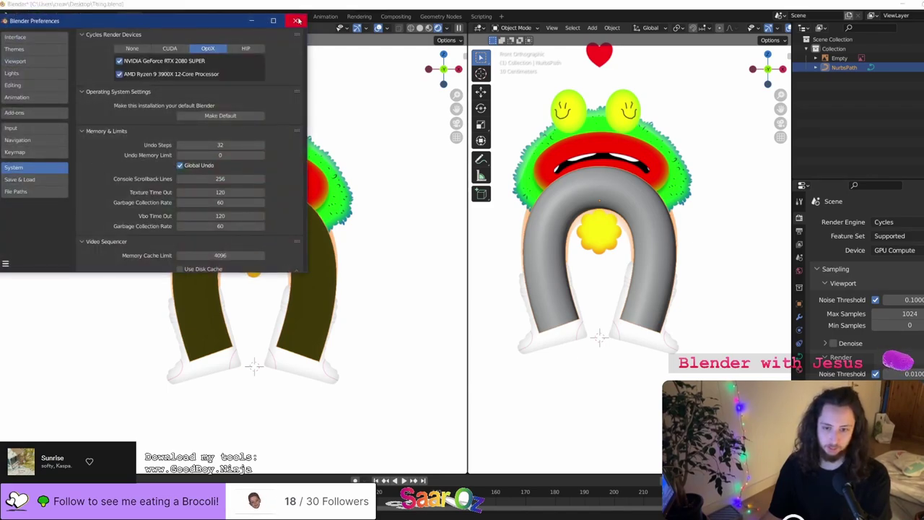
{"action": "left_click", "coordinate": [296, 20]}
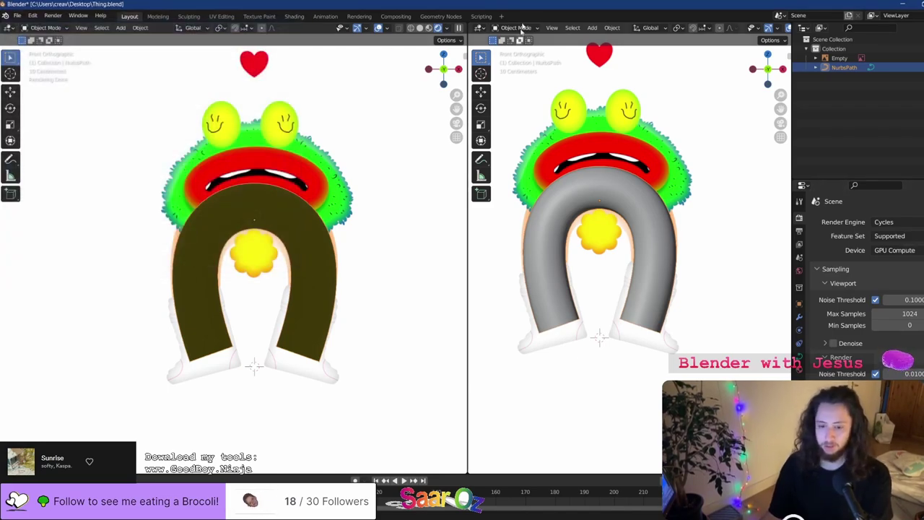
Turn off Scene World in the first viewport's shading so an HDRI studio light illuminates the legs
{"action": "left_click", "coordinate": [446, 29]}
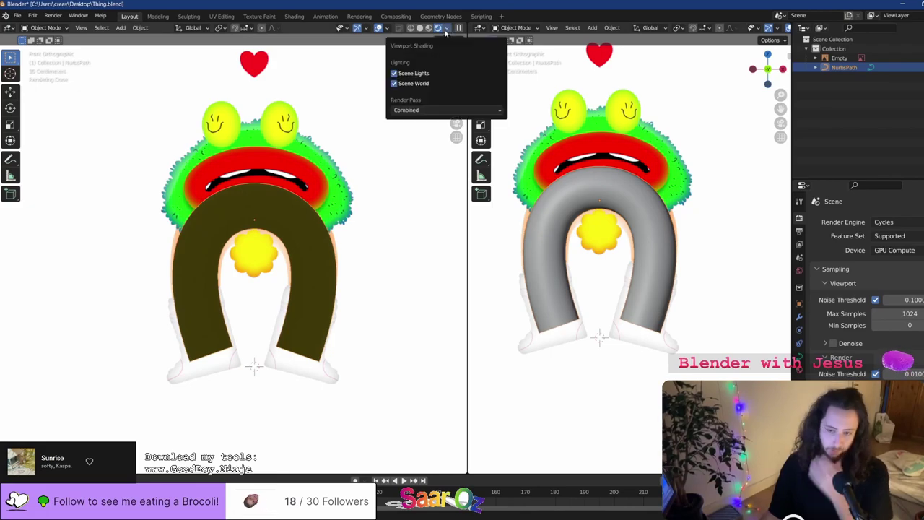
{"action": "left_click", "coordinate": [418, 84]}
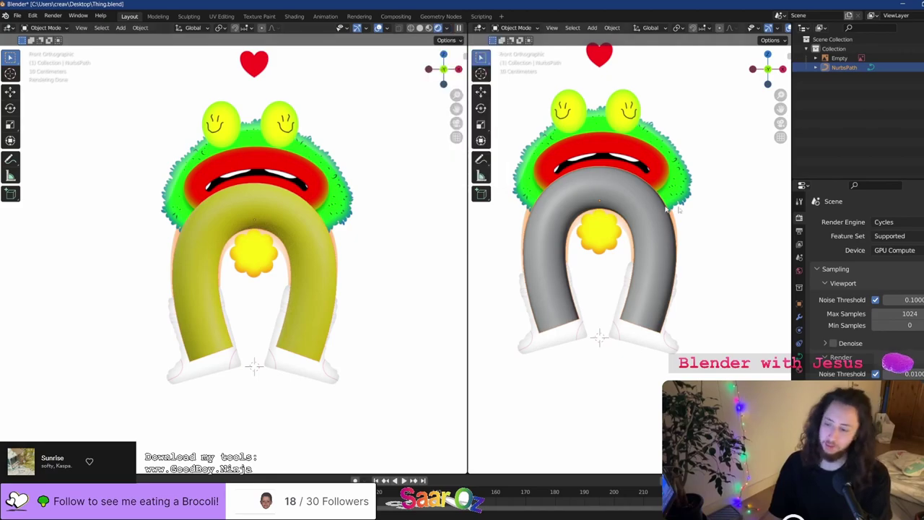
Change the leg material's base color to a light skin-like orange
{"action": "left_click", "coordinate": [799, 366]}
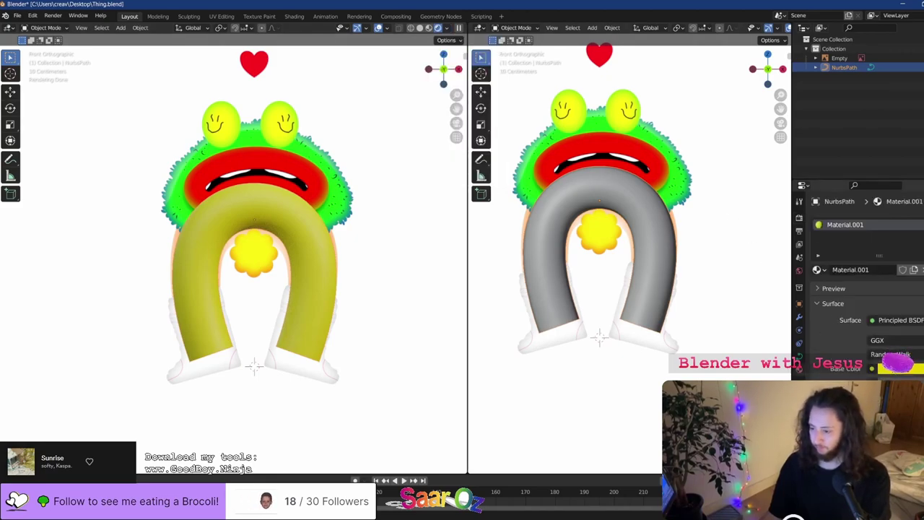
{"action": "left_click", "coordinate": [896, 367]}
{"action": "left_click_drag", "start_coordinate": [851, 267], "coordinate": [867, 267]}
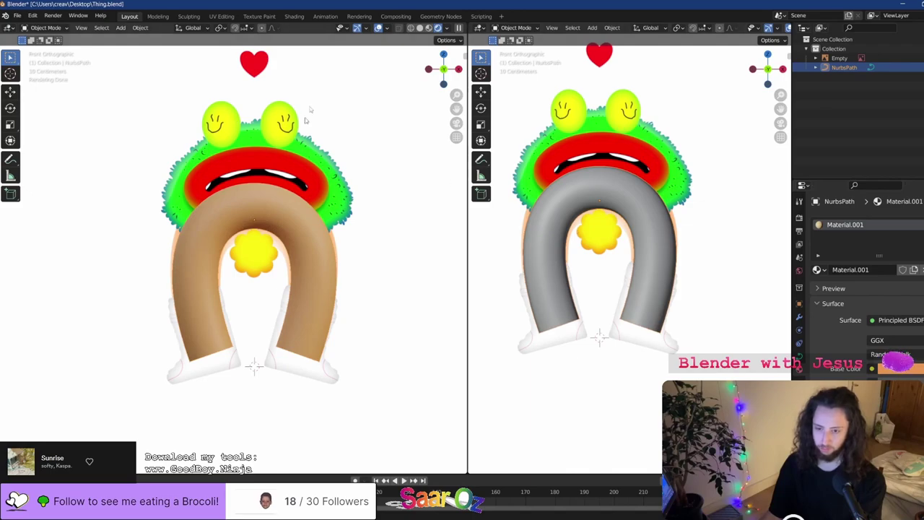
Raise the viewport studio light's strength to 2.000 and save the file
{"action": "left_click", "coordinate": [446, 28]}
{"action": "left_click_drag", "start_coordinate": [440, 139], "coordinate": [475, 140]}
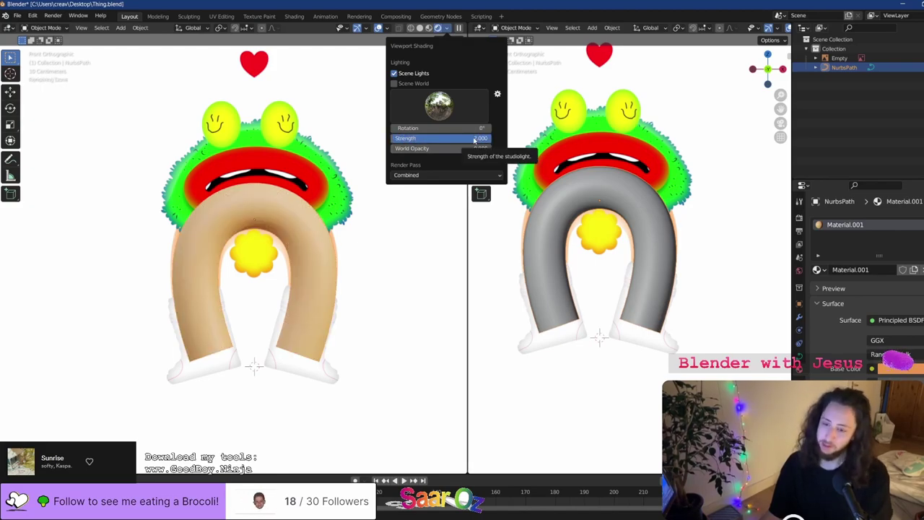
{"action": "key", "text": "ctrl+s"}
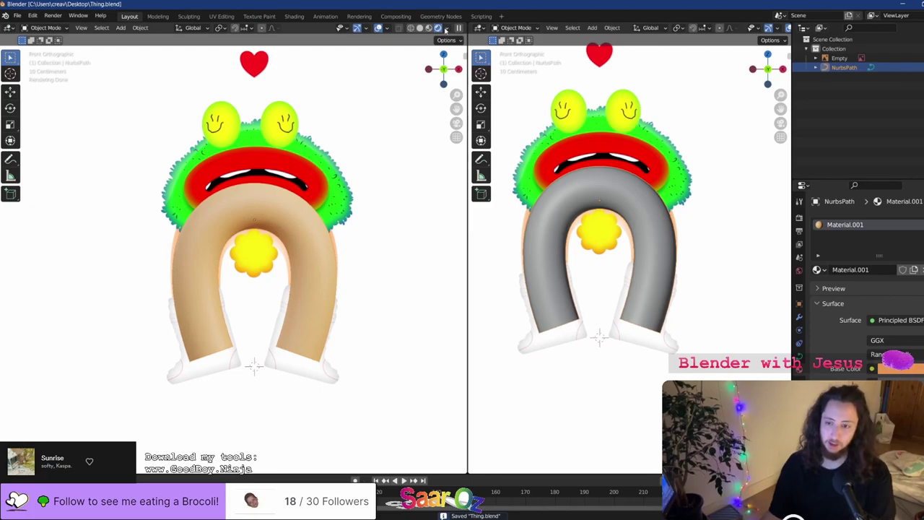
Try different studio light strengths between about 1.17 and 2 in the rendered viewport
{"action": "left_click", "coordinate": [449, 28]}
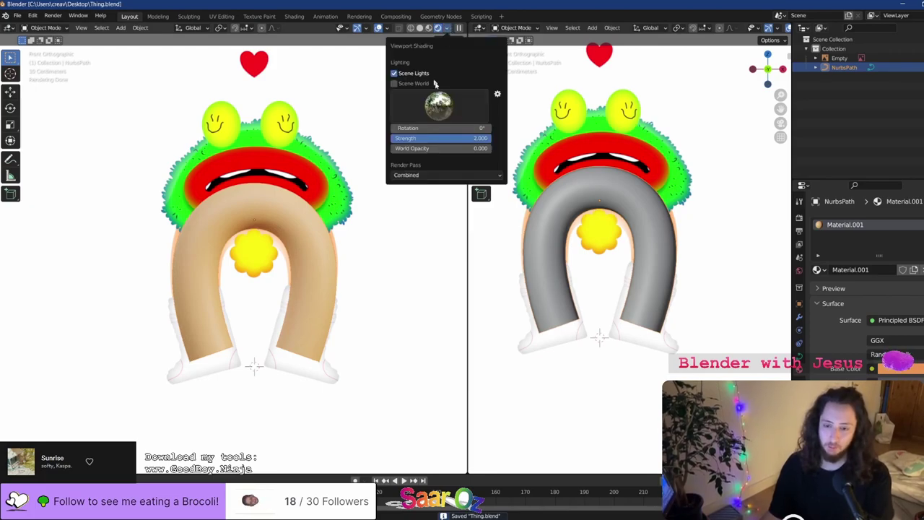
{"action": "mouse_move", "coordinate": [455, 140]}
{"action": "left_mouse_down"}
{"action": "mouse_move", "coordinate": [355, 140]}
{"action": "mouse_move", "coordinate": [455, 140]}
{"action": "left_mouse_up"}
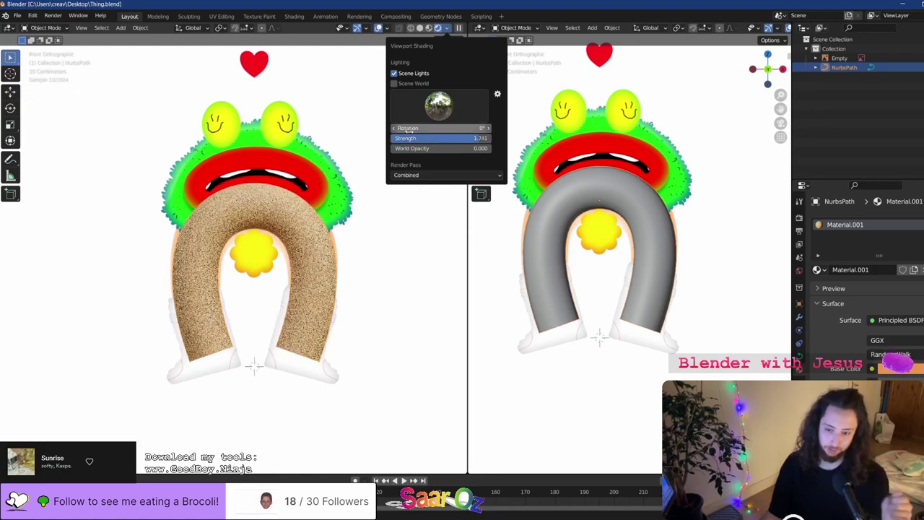
{"action": "left_click_drag", "start_coordinate": [437, 140], "coordinate": [408, 140]}
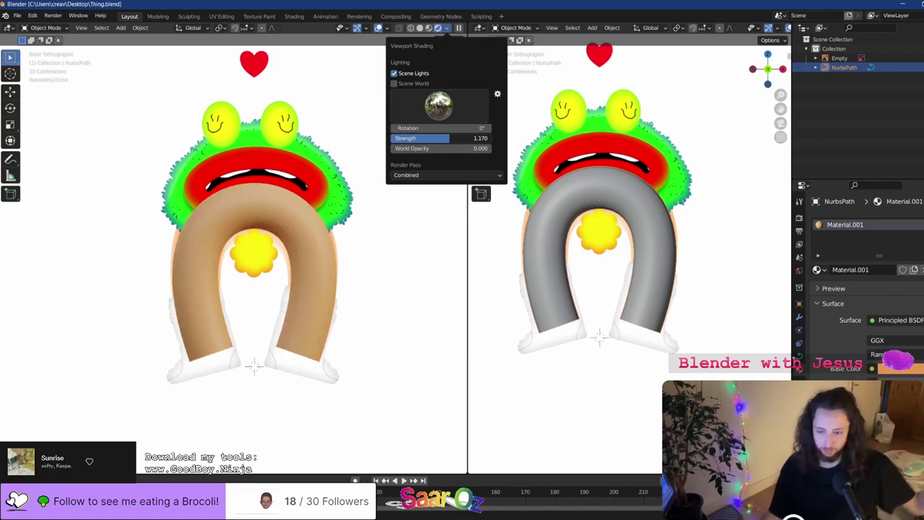
{"action": "mouse_move", "coordinate": [447, 138]}
{"action": "left_mouse_down"}
{"action": "mouse_move", "coordinate": [390, 138]}
{"action": "mouse_move", "coordinate": [465, 143]}
{"action": "mouse_move", "coordinate": [390, 142]}
{"action": "mouse_move", "coordinate": [433, 151]}
{"action": "left_mouse_up"}
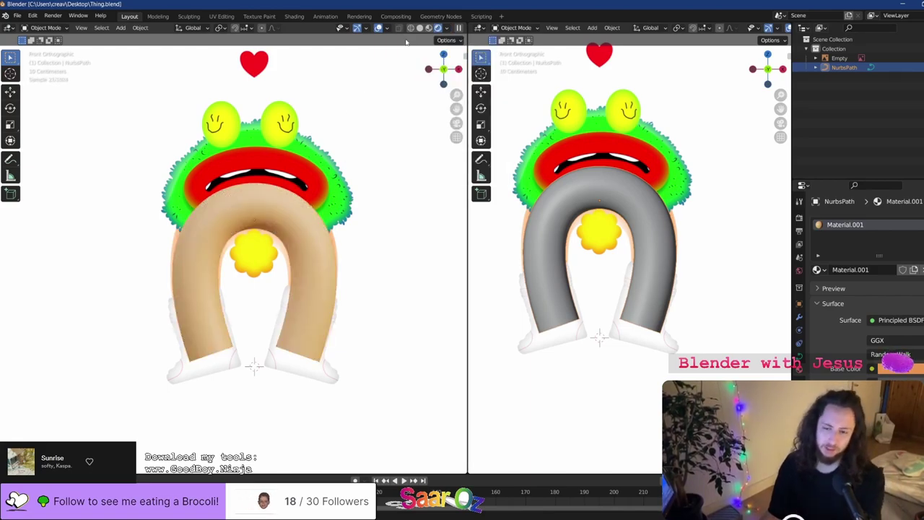
Try setting the studio light's strength to 10
{"action": "left_click", "coordinate": [446, 27]}
{"action": "right_click", "coordinate": [426, 138]}
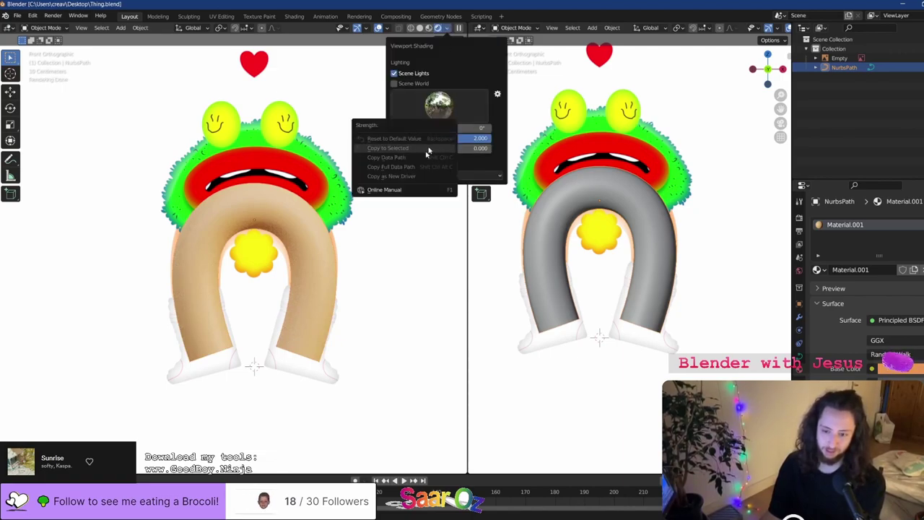
{"action": "key", "text": "Escape"}
{"action": "left_click", "coordinate": [473, 138]}
{"action": "type", "text": "10"}
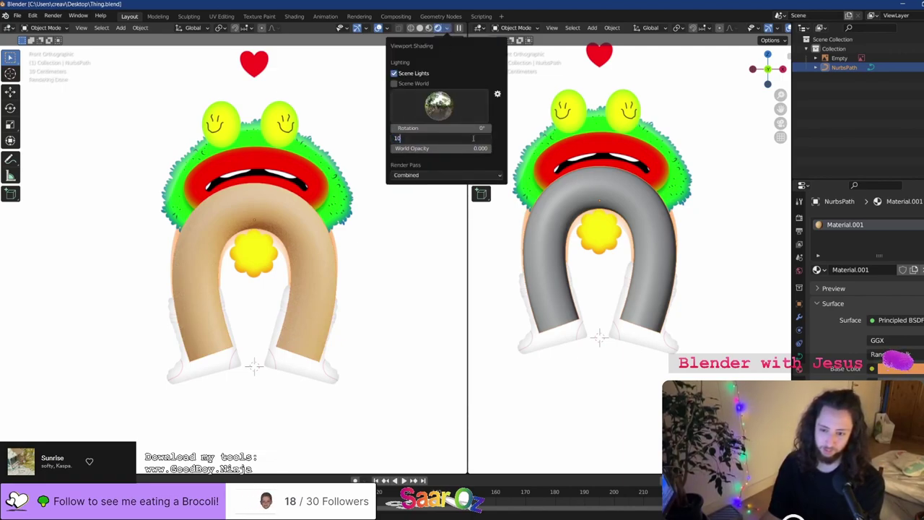
{"action": "key", "text": "Return"}
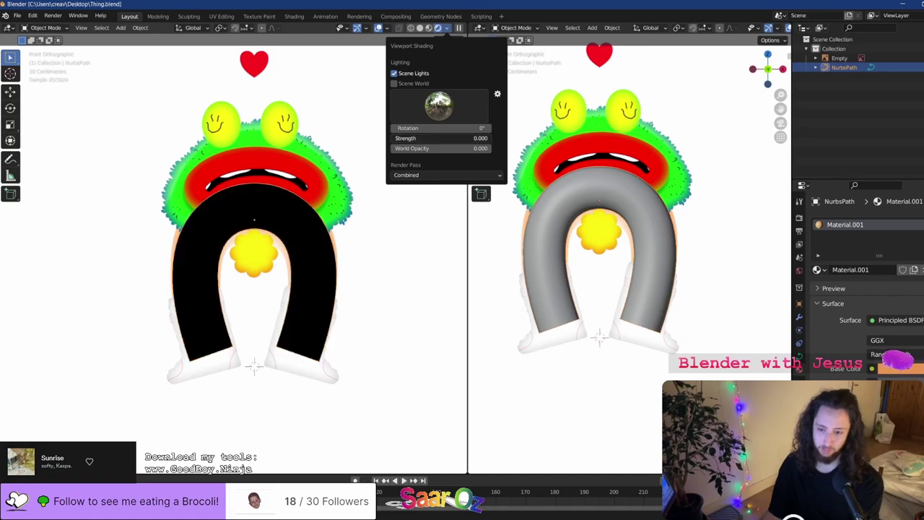
Test the studio light at a strength of 1.2 and at extreme values of 500 and 450
{"action": "left_click_drag", "start_coordinate": [473, 138], "coordinate": [450, 138]}
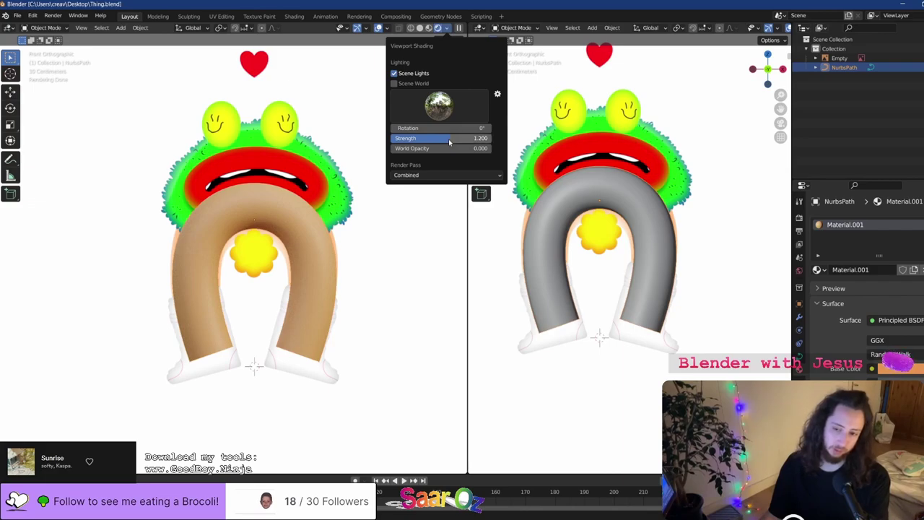
{"action": "left_click", "coordinate": [449, 138]}
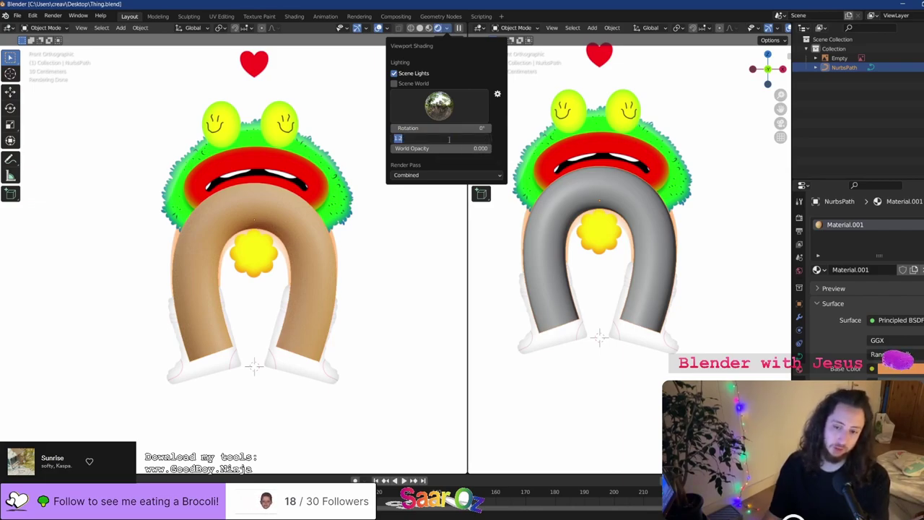
{"action": "type", "text": "500"}
{"action": "key", "text": "Return"}
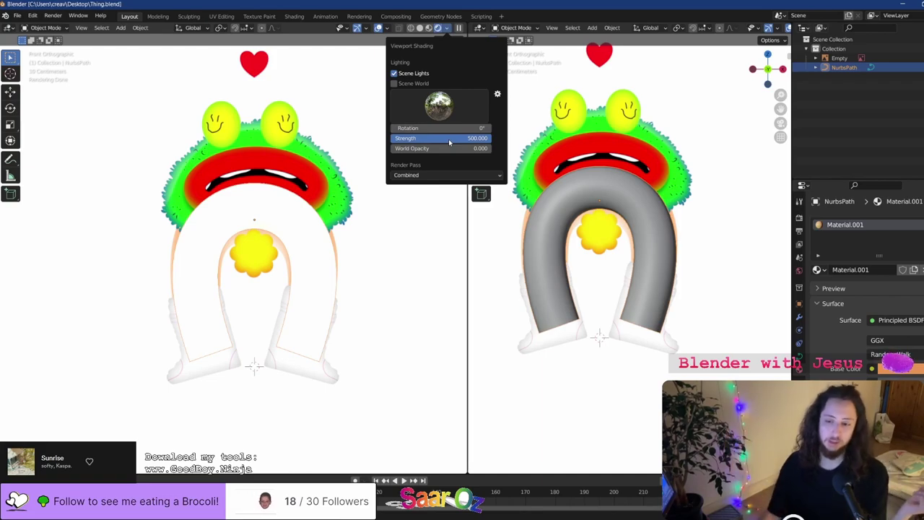
{"action": "mouse_move", "coordinate": [476, 138]}
{"action": "left_mouse_down"}
{"action": "mouse_move", "coordinate": [392, 138]}
{"action": "mouse_move", "coordinate": [491, 138]}
{"action": "mouse_move", "coordinate": [391, 138]}
{"action": "mouse_move", "coordinate": [482, 139]}
{"action": "left_mouse_up"}
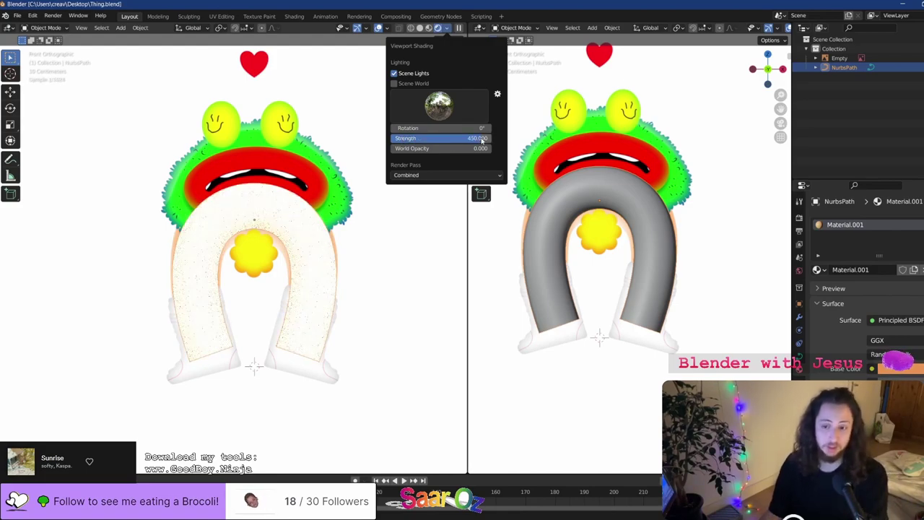
Set the studio light's strength to 1 and save the file
{"action": "left_click", "coordinate": [479, 138]}
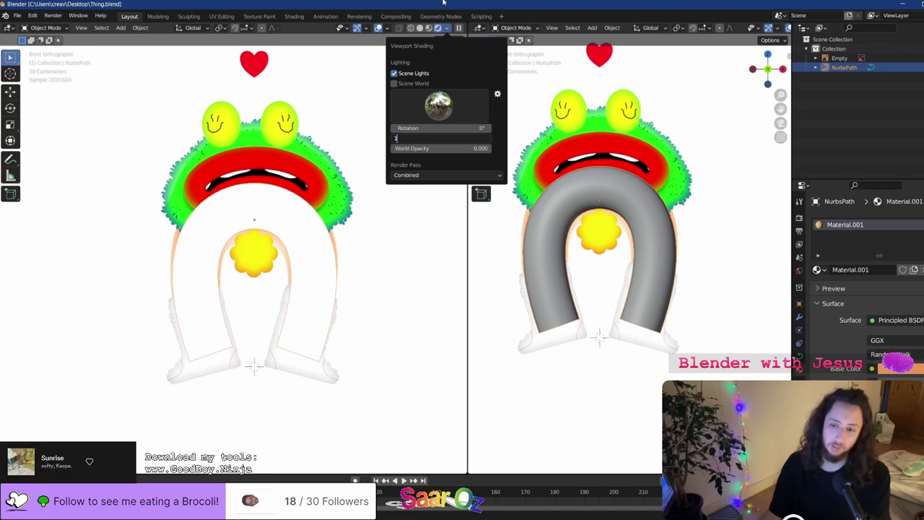
{"action": "type", "text": "1"}
{"action": "key", "text": "Return"}
{"action": "key", "text": "ctrl+s"}
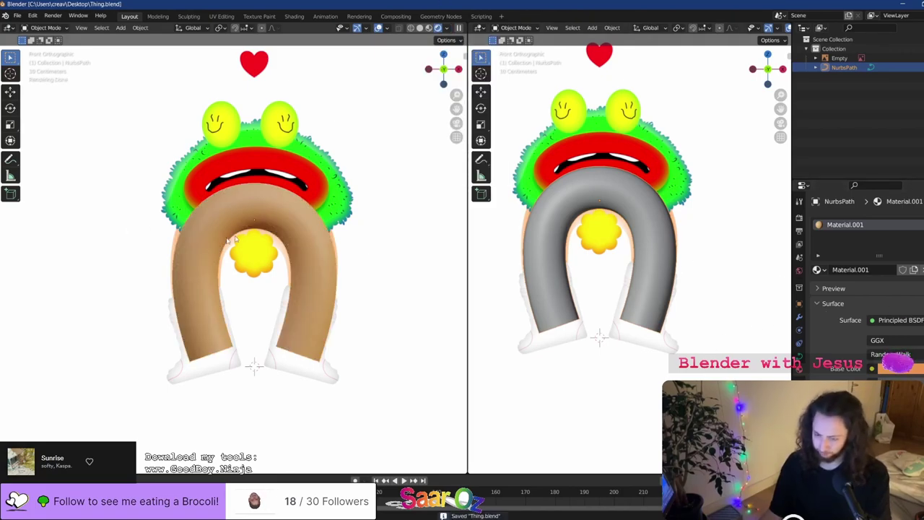
{"action": "left_click", "coordinate": [258, 208]}
{"action": "left_click", "coordinate": [250, 218]}
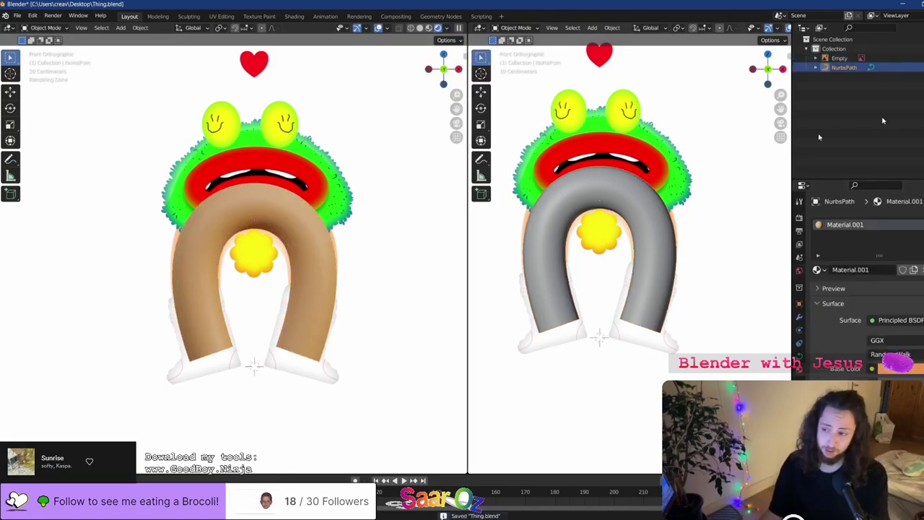
{"action": "scroll", "coordinate": [289, 196], "scroll_direction": "down", "scroll_amount": 1}
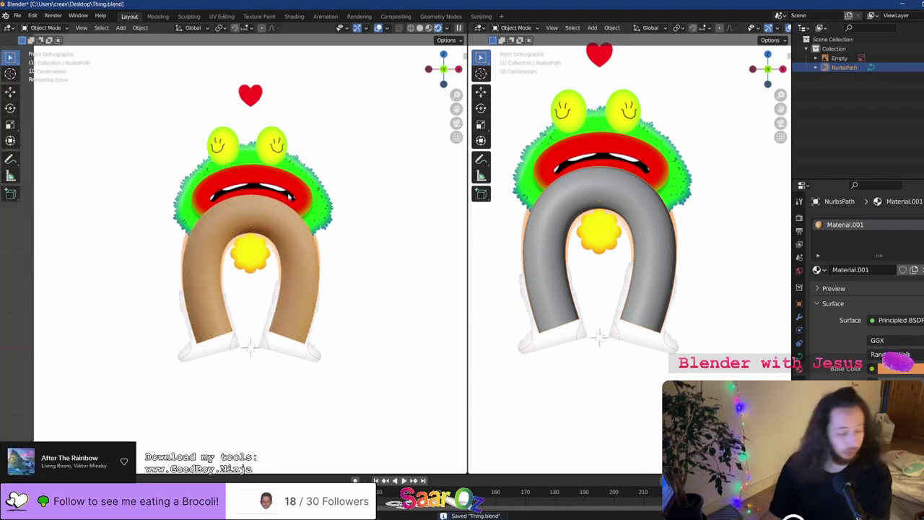
{"action": "scroll", "coordinate": [443, 70], "scroll_direction": "up", "scroll_amount": 1}
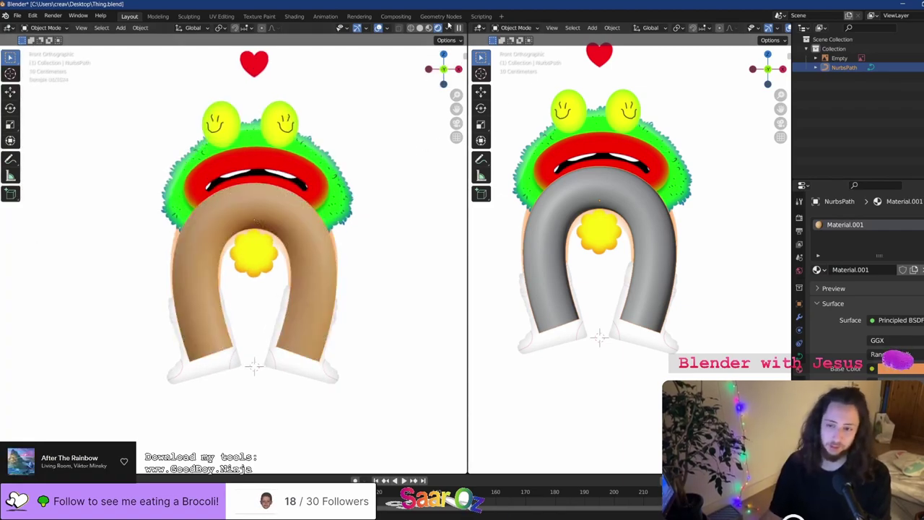
Set the rendered viewport's studio light strength to 2 and save Thing.blend
{"action": "left_click", "coordinate": [446, 28]}
{"action": "left_click", "coordinate": [443, 139]}
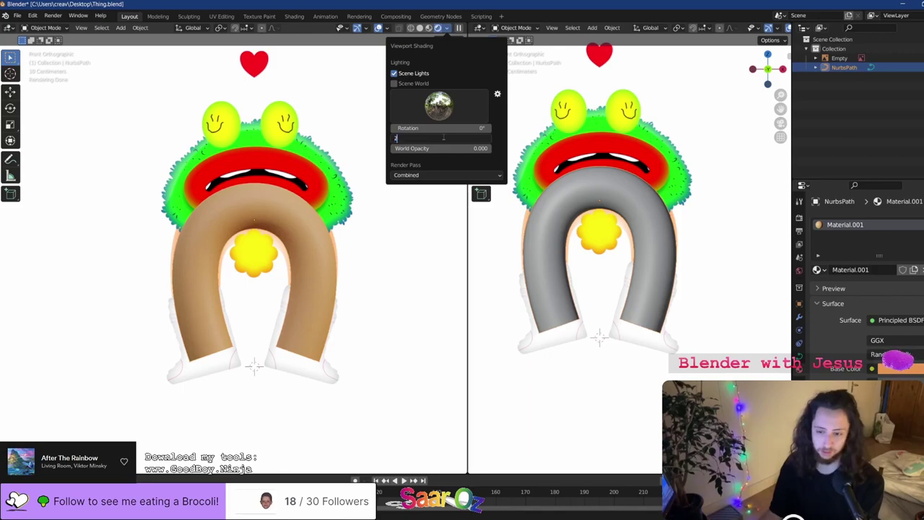
{"action": "type", "text": "2"}
{"action": "key", "text": "Return"}
{"action": "key", "text": "ctrl+s"}
{"action": "scroll", "coordinate": [326, 249], "scroll_direction": "down", "scroll_amount": 2}
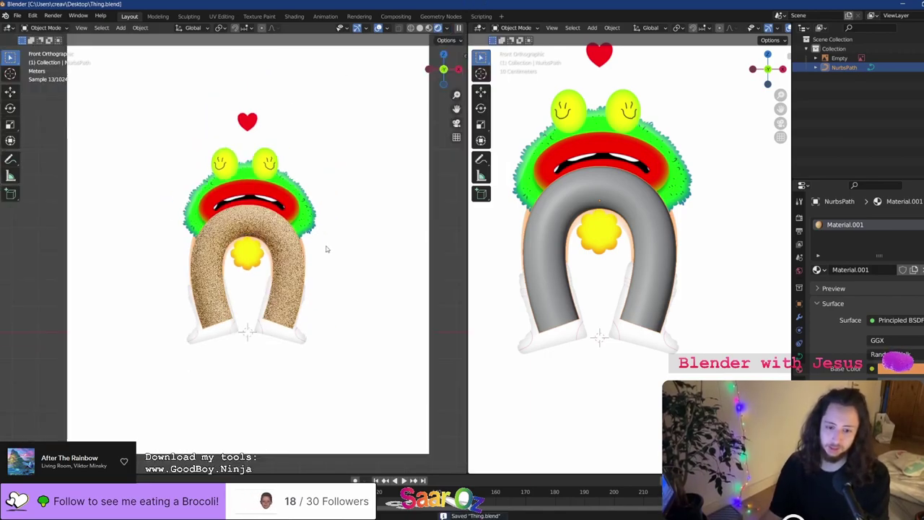
{"action": "scroll", "coordinate": [325, 249], "scroll_direction": "up", "scroll_amount": 3}
{"action": "scroll", "coordinate": [319, 244], "scroll_direction": "down", "scroll_amount": 2}
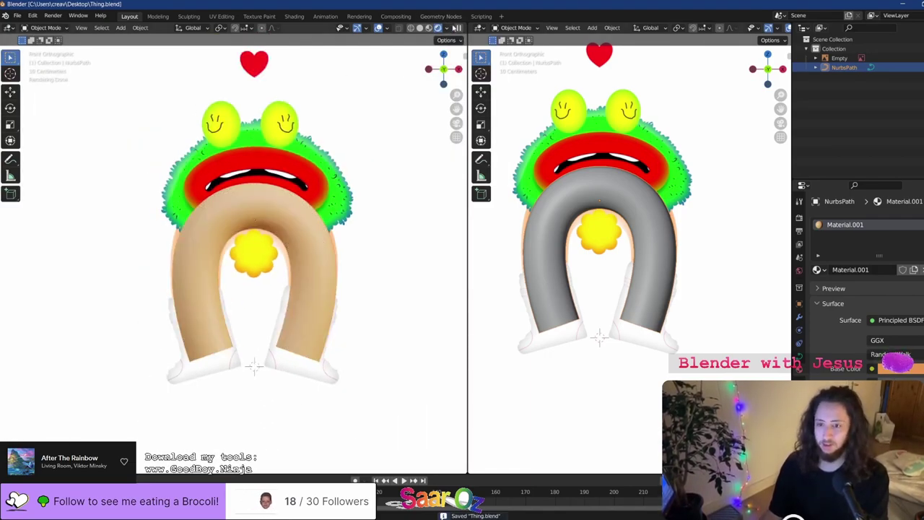
Set the rendered viewport's studio light strength to 3 and save the file
{"action": "left_click", "coordinate": [447, 28]}
{"action": "left_click", "coordinate": [457, 139]}
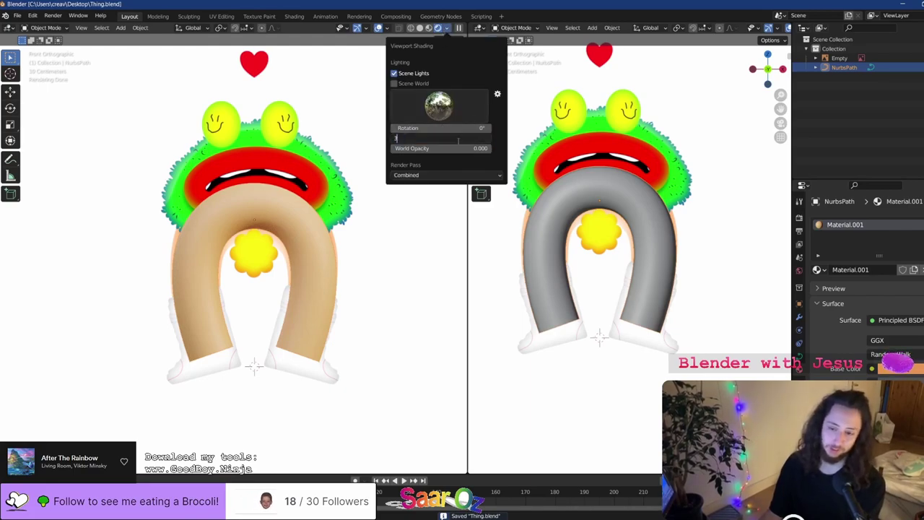
{"action": "type", "text": "3"}
{"action": "key", "text": "Return"}
{"action": "key", "text": "ctrl+s"}
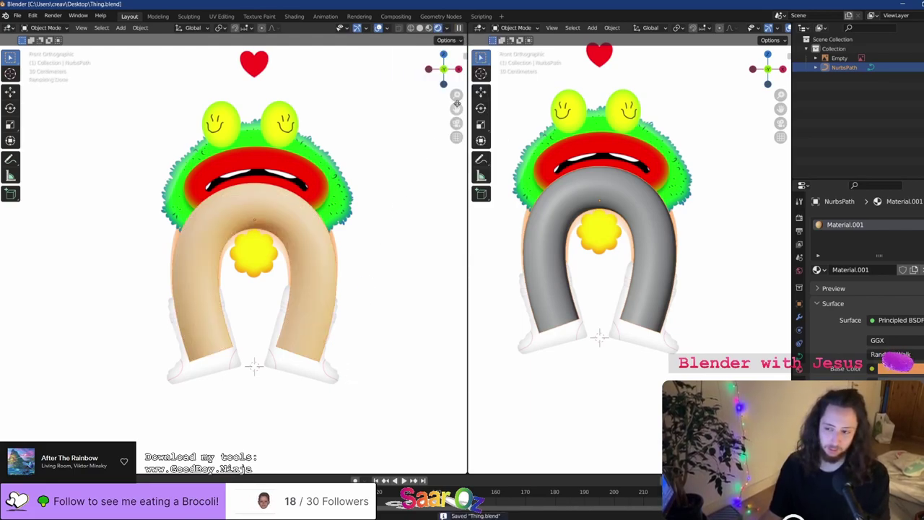
{"action": "left_click", "coordinate": [448, 28]}
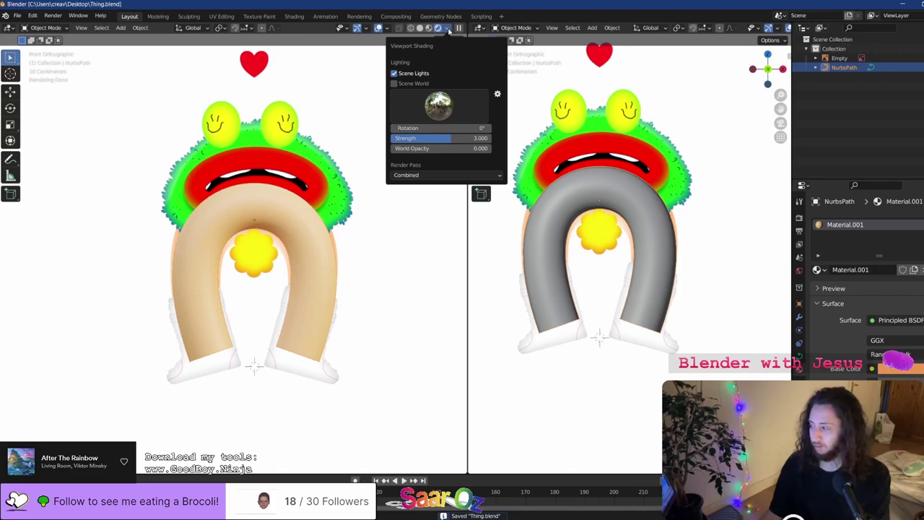
{"action": "left_click", "coordinate": [448, 30]}
Give the leg tube's material a deeper orange base color, set its subsurface to 0.159, and save the file
{"action": "middle_click_drag", "start_coordinate": [599, 310], "coordinate": [630, 347]}
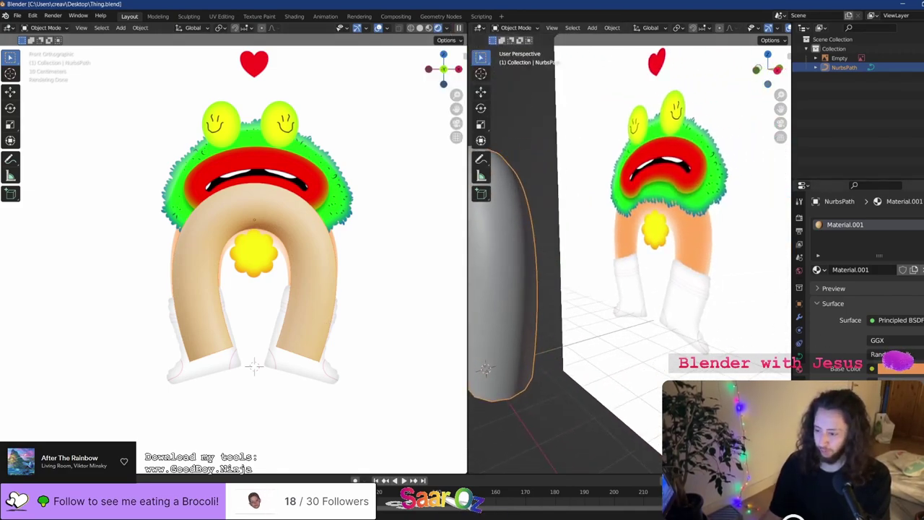
{"action": "key", "text": "Return"}
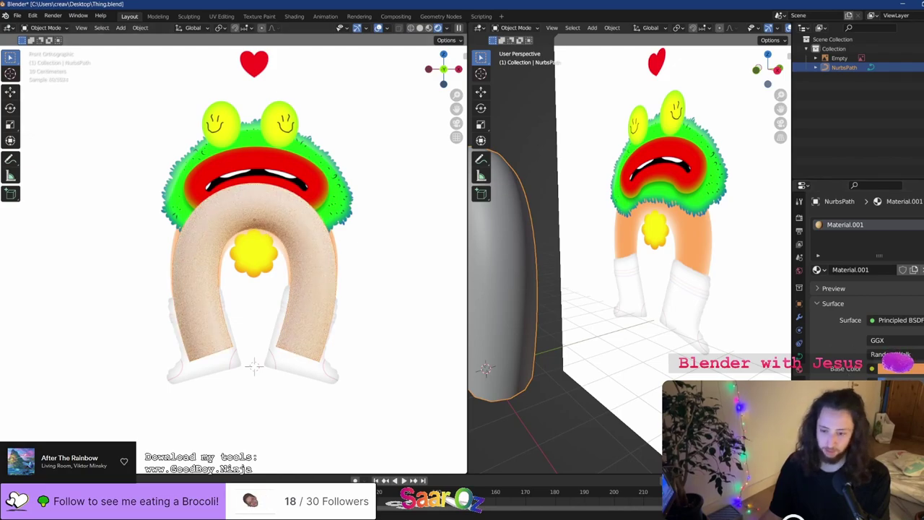
{"action": "left_click", "coordinate": [897, 368]}
{"action": "mouse_move", "coordinate": [871, 335]}
{"action": "left_mouse_down"}
{"action": "mouse_move", "coordinate": [878, 349]}
{"action": "mouse_move", "coordinate": [874, 343]}
{"action": "left_mouse_up"}
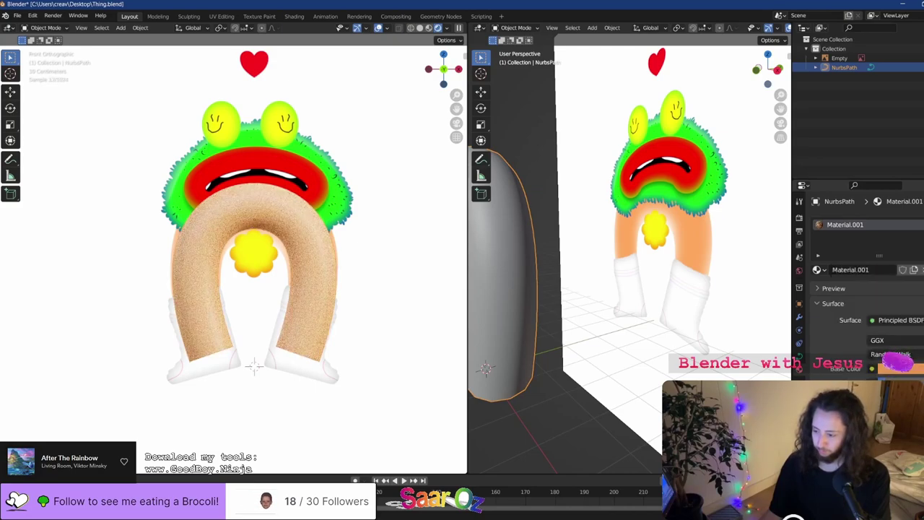
{"action": "left_click_drag", "start_coordinate": [898, 382], "coordinate": [880, 383]}
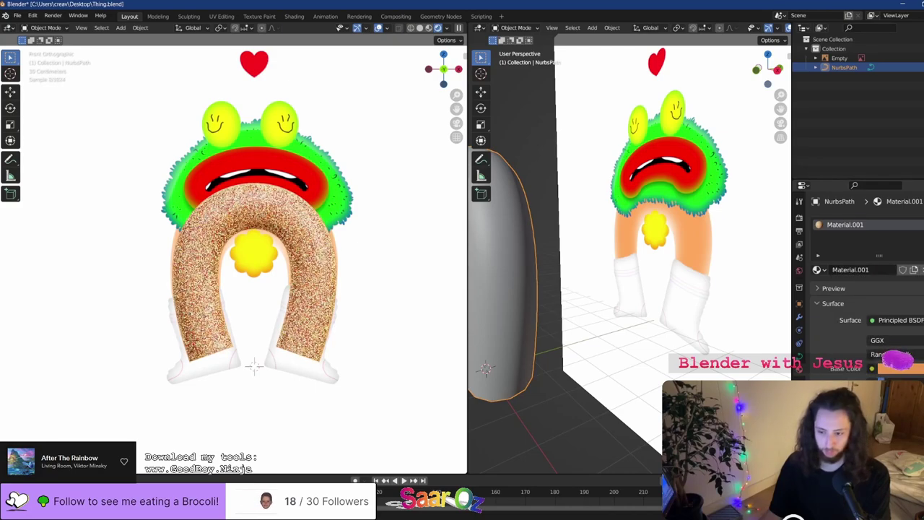
{"action": "left_click", "coordinate": [887, 370]}
{"action": "left_click", "coordinate": [863, 281]}
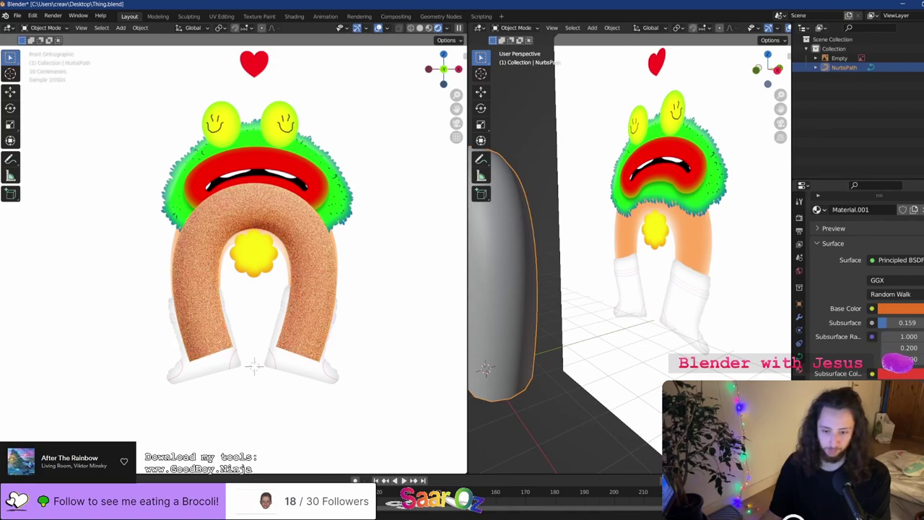
{"action": "key", "text": "ctrl+s"}
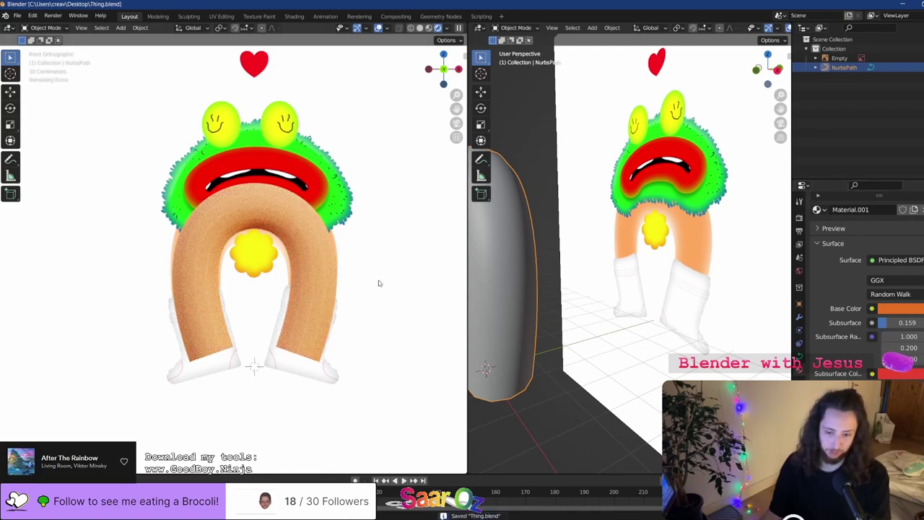
Save the file and apply smooth shading to the leg tube
{"action": "left_click", "coordinate": [431, 29]}
{"action": "left_click", "coordinate": [448, 28]}
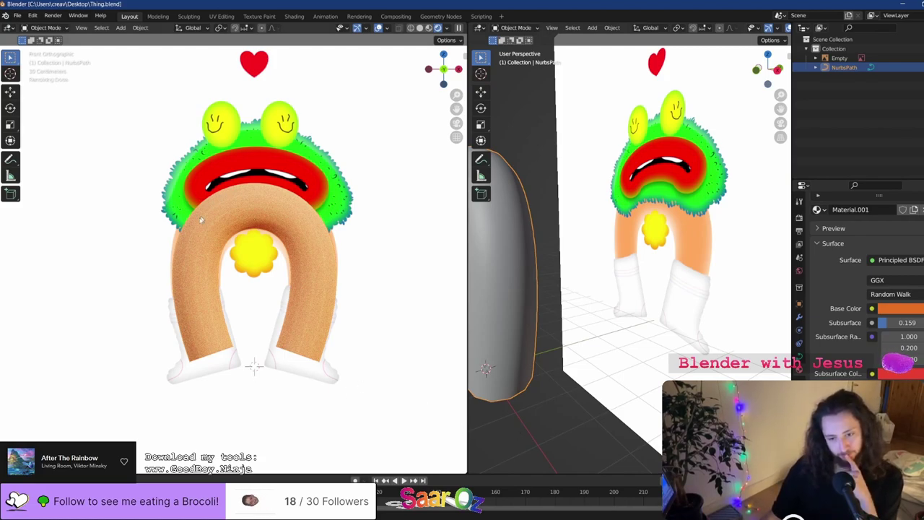
{"action": "middle_click_drag", "start_coordinate": [232, 296], "coordinate": [185, 308]}
{"action": "left_click", "coordinate": [98, 167]}
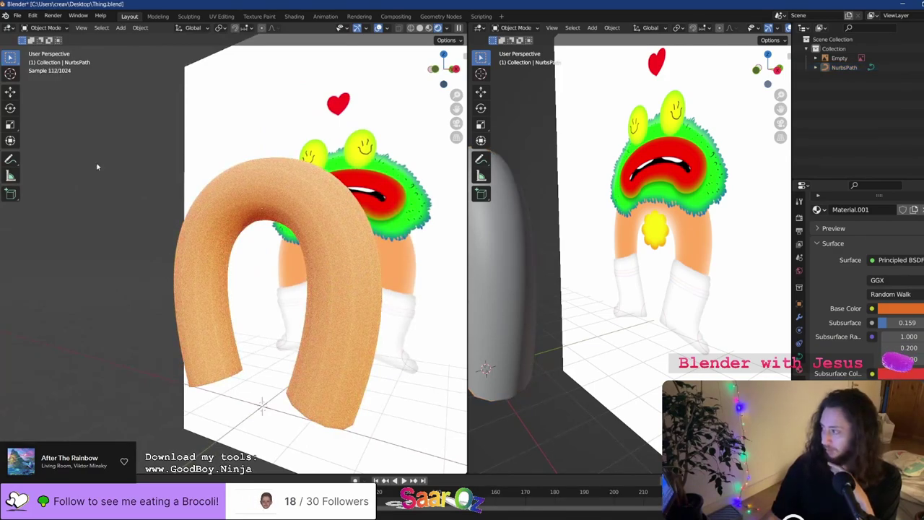
{"action": "mouse_move", "coordinate": [342, 298]}
{"action": "middle_mouse_down"}
{"action": "mouse_move", "coordinate": [319, 289]}
{"action": "mouse_move", "coordinate": [352, 285]}
{"action": "middle_mouse_up"}
{"action": "left_click", "coordinate": [340, 280]}
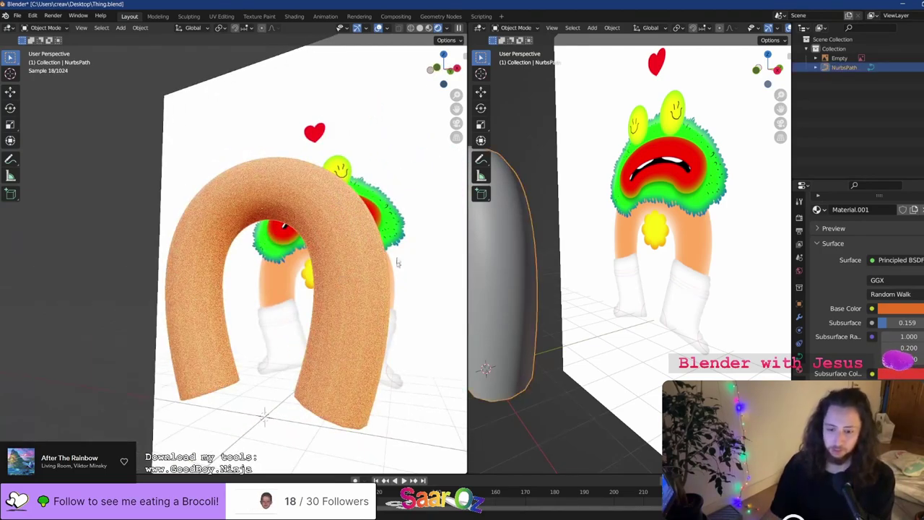
{"action": "key", "text": "KP_Decimal"}
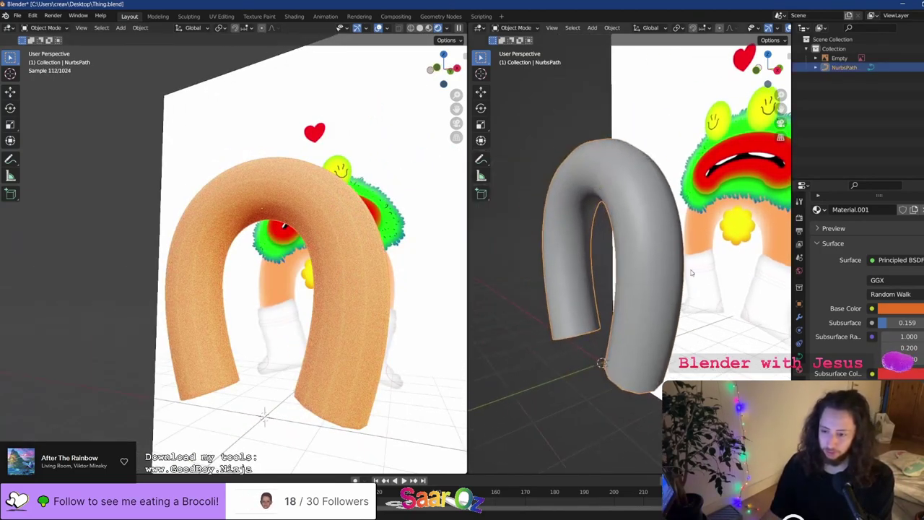
{"action": "key", "text": "ctrl+s"}
{"action": "left_click", "coordinate": [800, 356]}
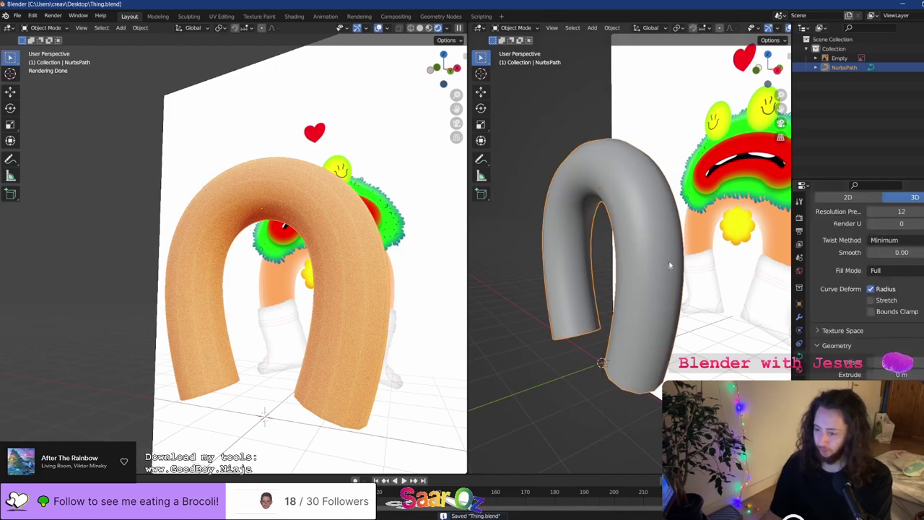
{"action": "right_click", "coordinate": [649, 233]}
{"action": "left_click", "coordinate": [649, 227]}
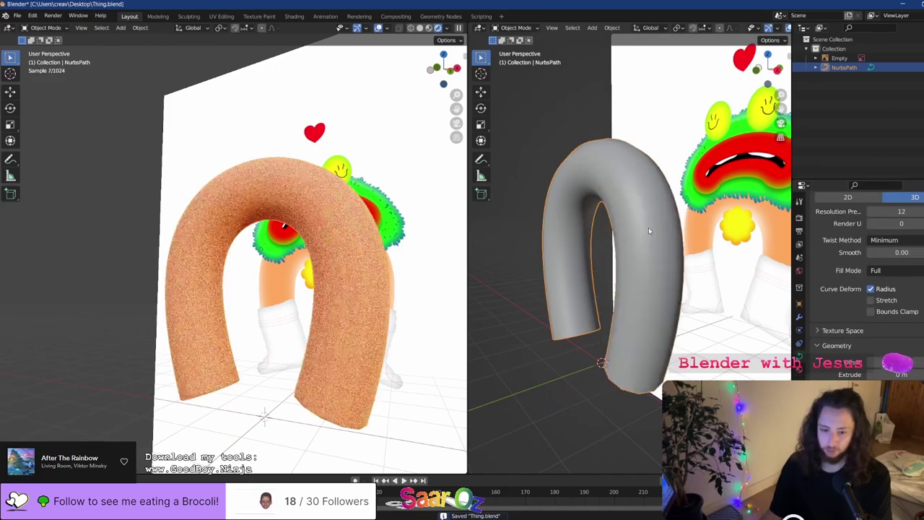
Increase the leg curve's bevel resolution to make the tube rounder, and save the file
{"action": "scroll", "coordinate": [818, 378], "scroll_direction": "down", "scroll_amount": 4}
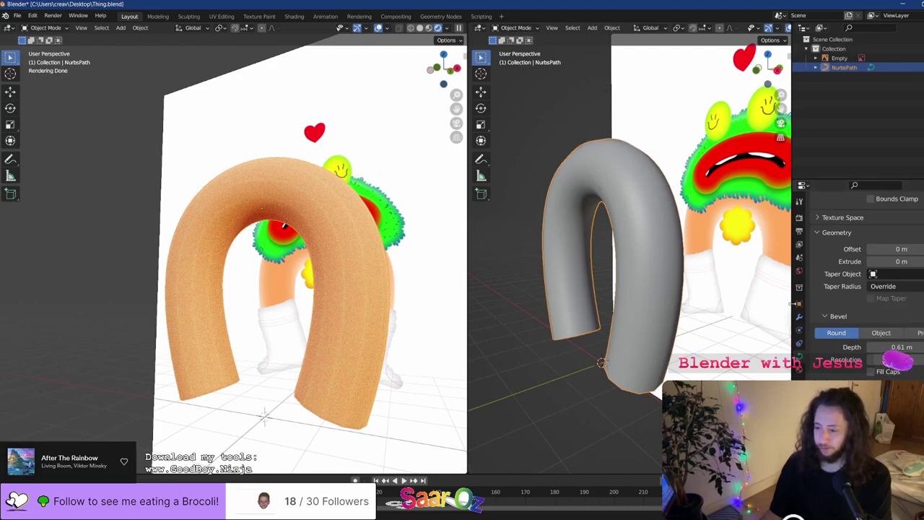
{"action": "left_click", "coordinate": [799, 303]}
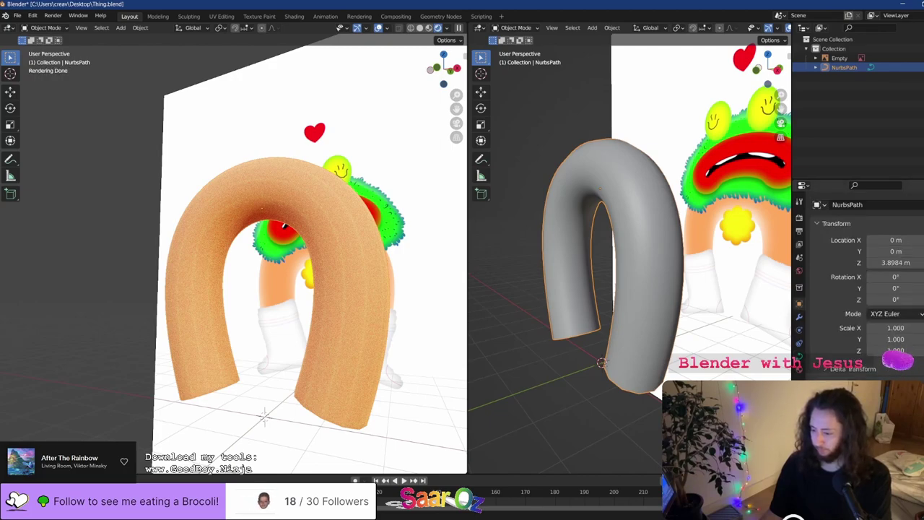
{"action": "scroll", "coordinate": [859, 289], "scroll_direction": "down", "scroll_amount": 4}
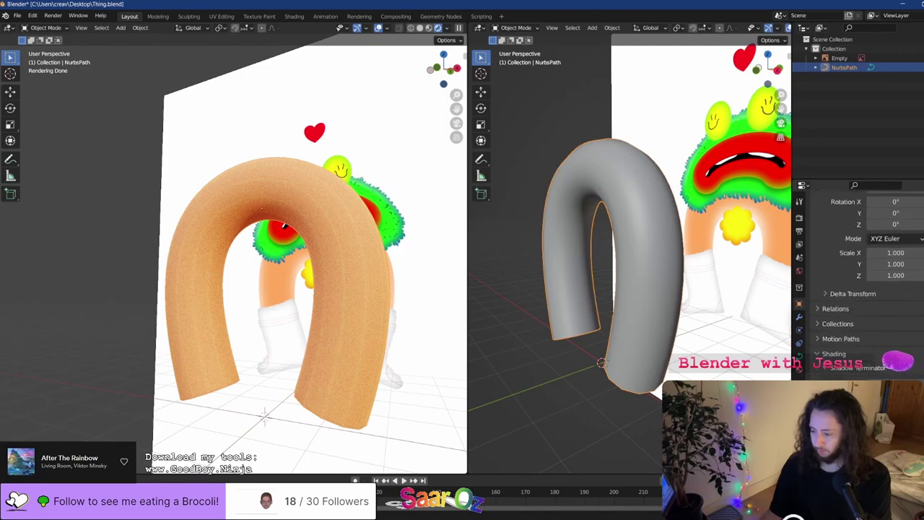
{"action": "left_click", "coordinate": [799, 353]}
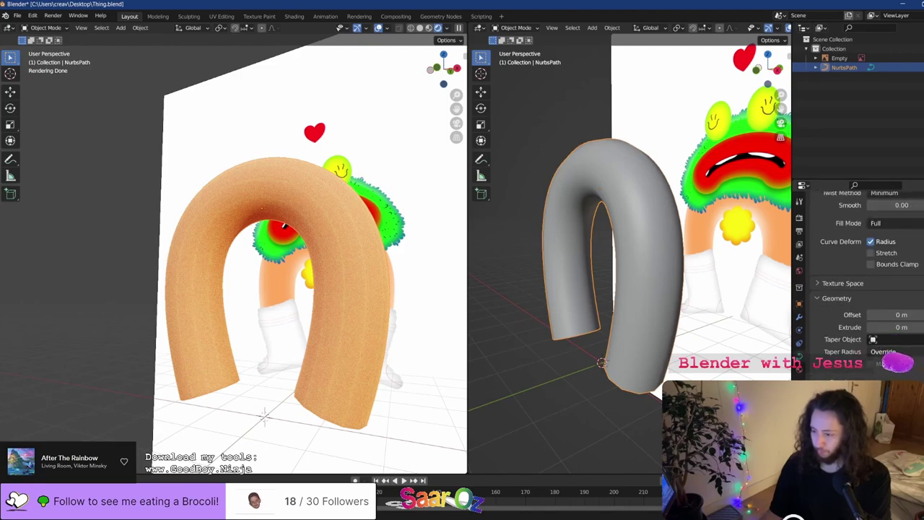
{"action": "scroll", "coordinate": [853, 373], "scroll_direction": "down", "scroll_amount": 1}
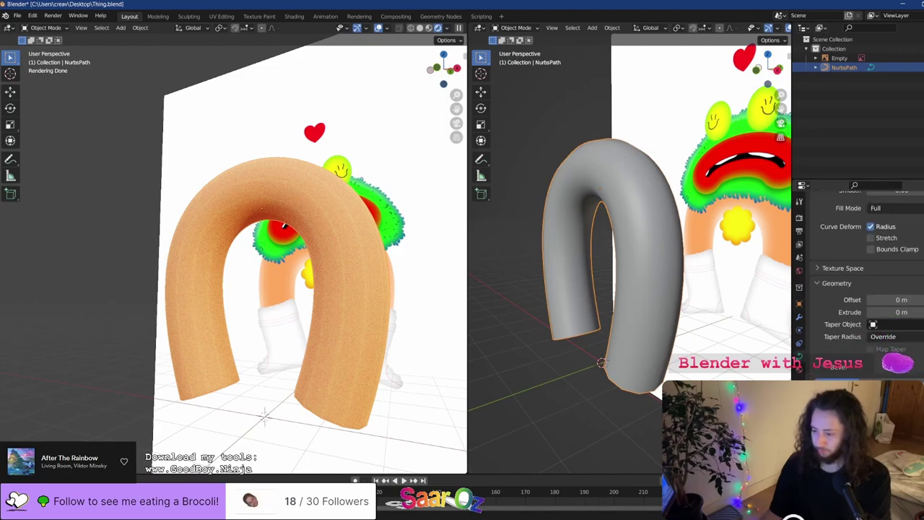
{"action": "left_click_drag", "start_coordinate": [892, 410], "coordinate": [911, 410]}
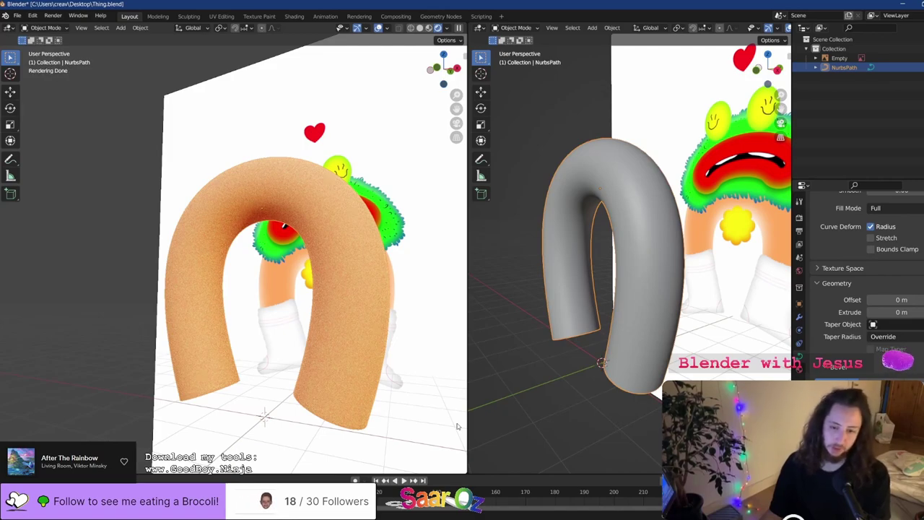
{"action": "key", "text": "ctrl+s"}
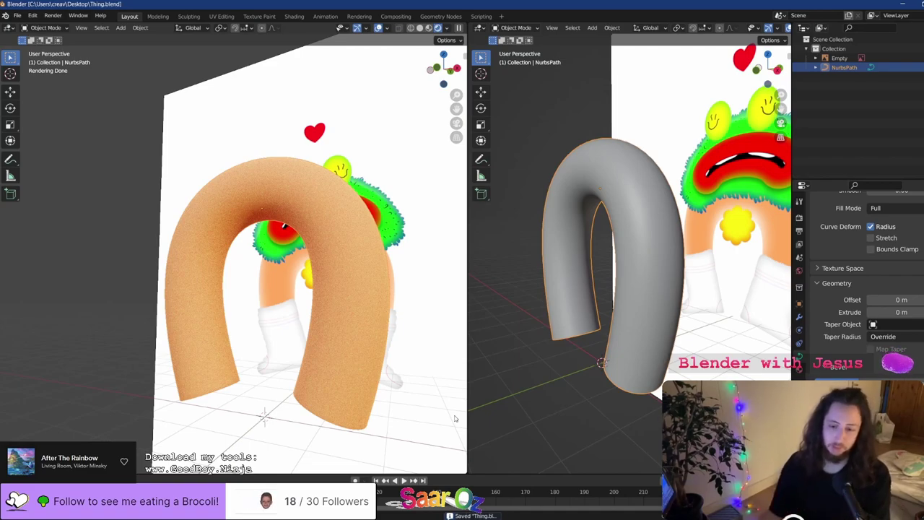
Enable denoising for viewport sampling in the Cycles render settings
{"action": "middle_click_drag", "start_coordinate": [411, 260], "coordinate": [377, 300]}
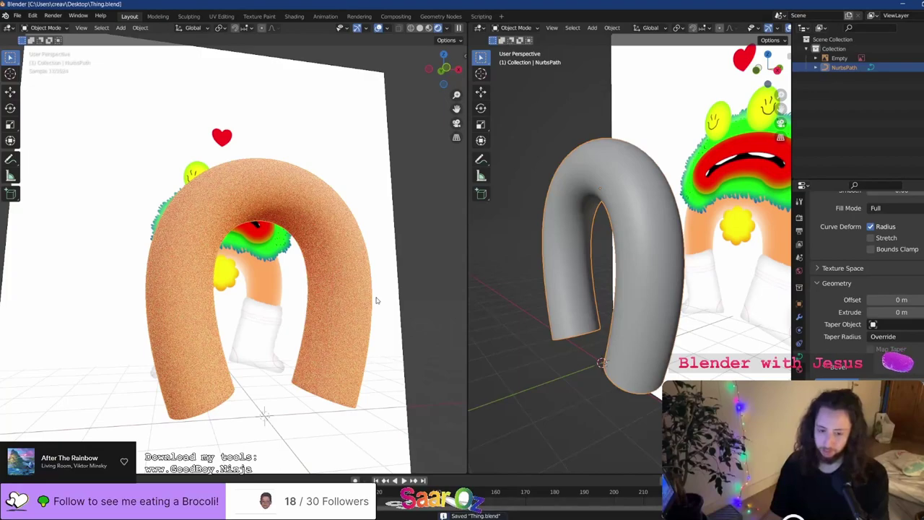
{"action": "left_click", "coordinate": [349, 294]}
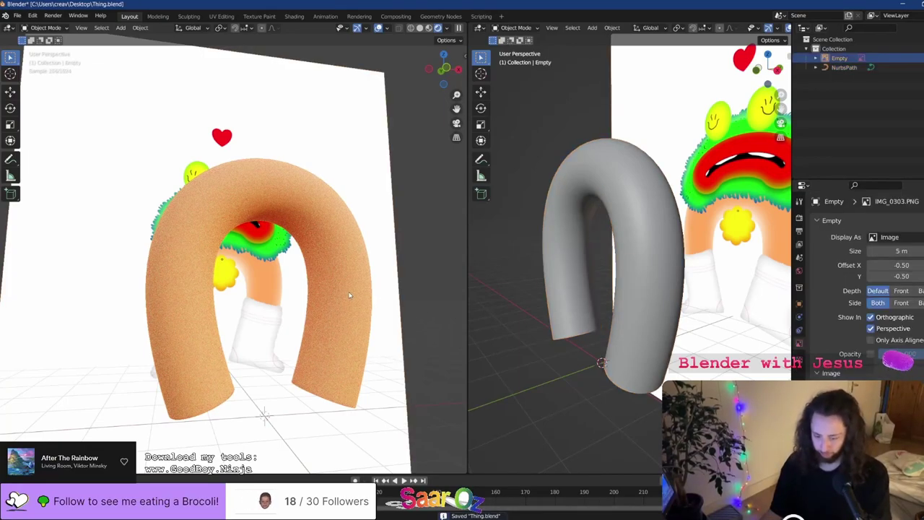
{"action": "key", "text": "KP_1"}
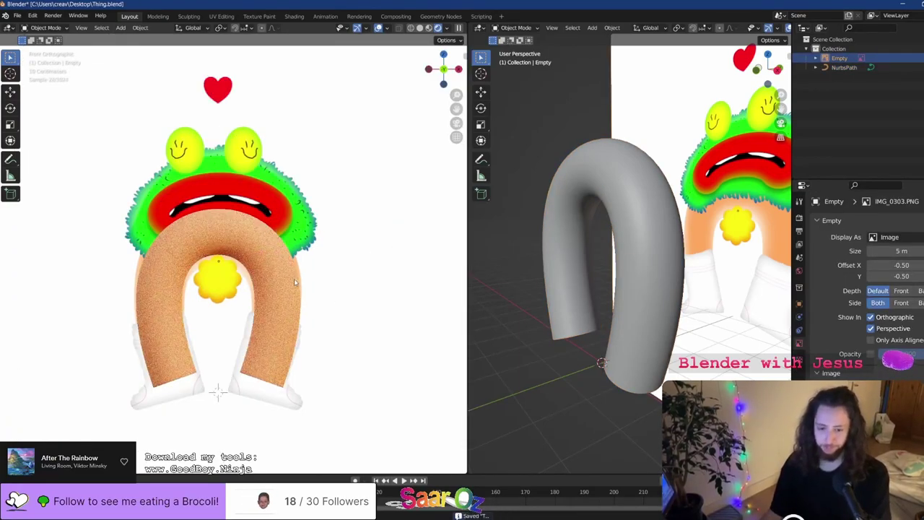
{"action": "left_click", "coordinate": [799, 217]}
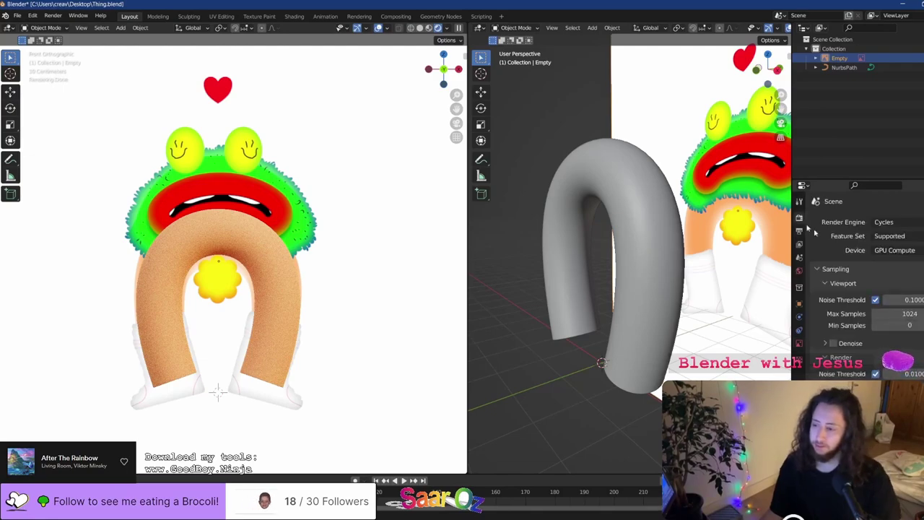
{"action": "left_click", "coordinate": [893, 250]}
{"action": "left_click", "coordinate": [840, 273]}
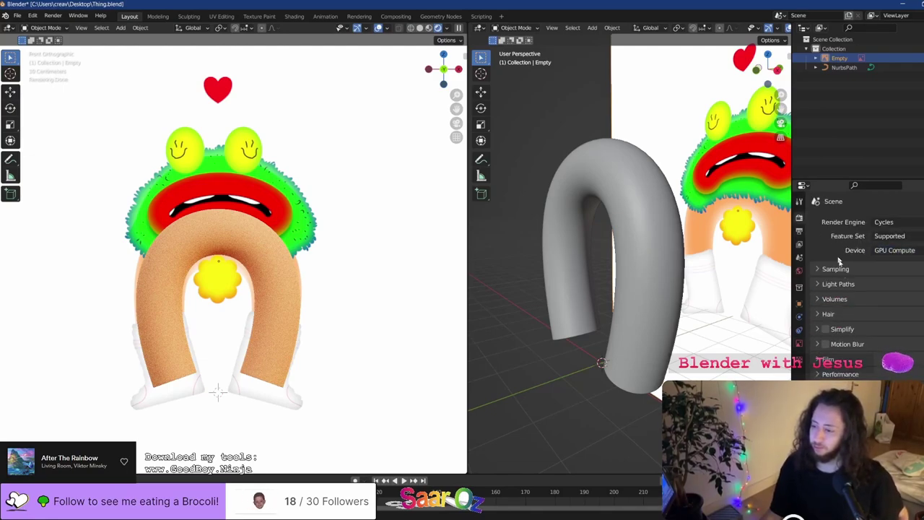
{"action": "left_click", "coordinate": [835, 268]}
{"action": "left_click", "coordinate": [835, 268]}
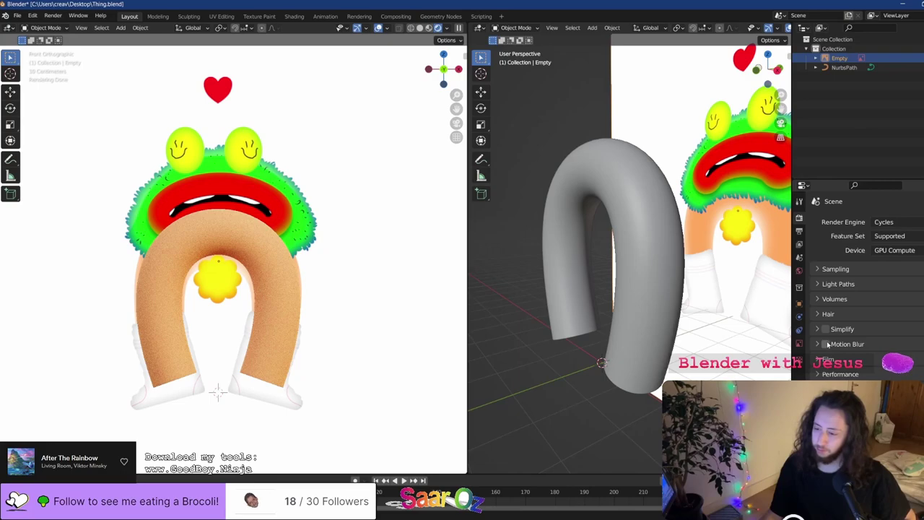
{"action": "left_click", "coordinate": [839, 271]}
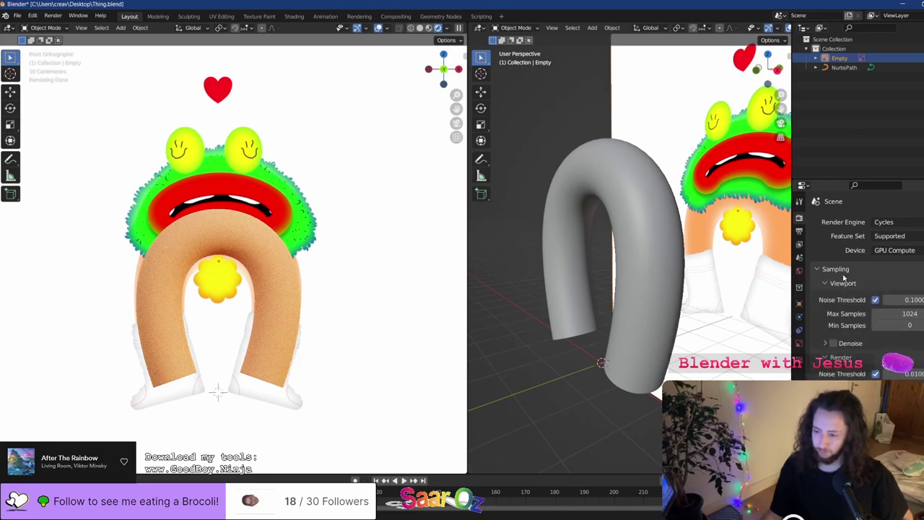
{"action": "left_click", "coordinate": [848, 343]}
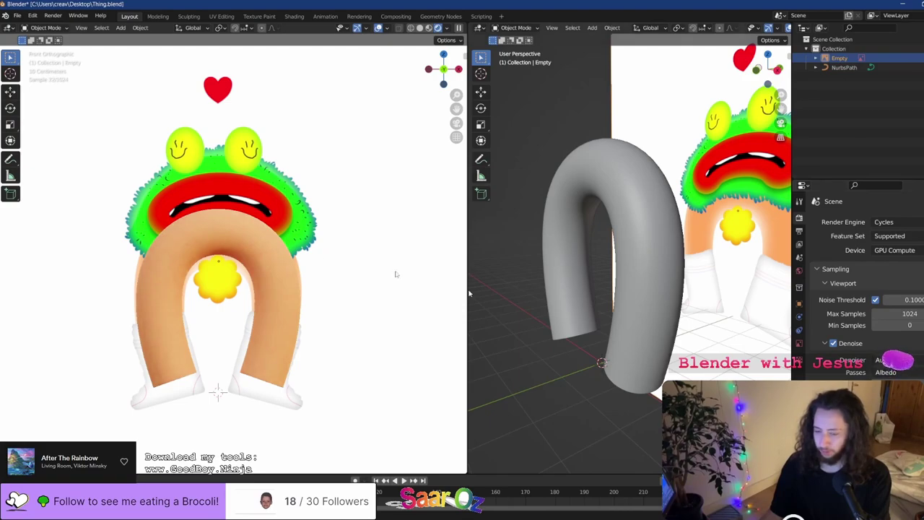
Check the denoised leg tube from an angle, return to the front view, and save the file
{"action": "middle_click_drag", "start_coordinate": [245, 280], "coordinate": [231, 272]}
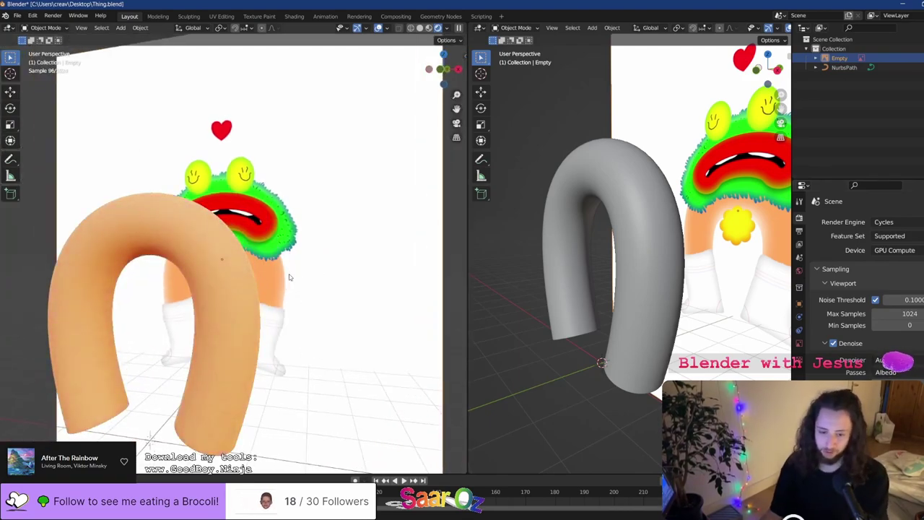
{"action": "key", "text": "KP_1"}
{"action": "key", "text": "ctrl+s"}
{"action": "scroll", "coordinate": [329, 309], "scroll_direction": "up", "scroll_amount": 3}
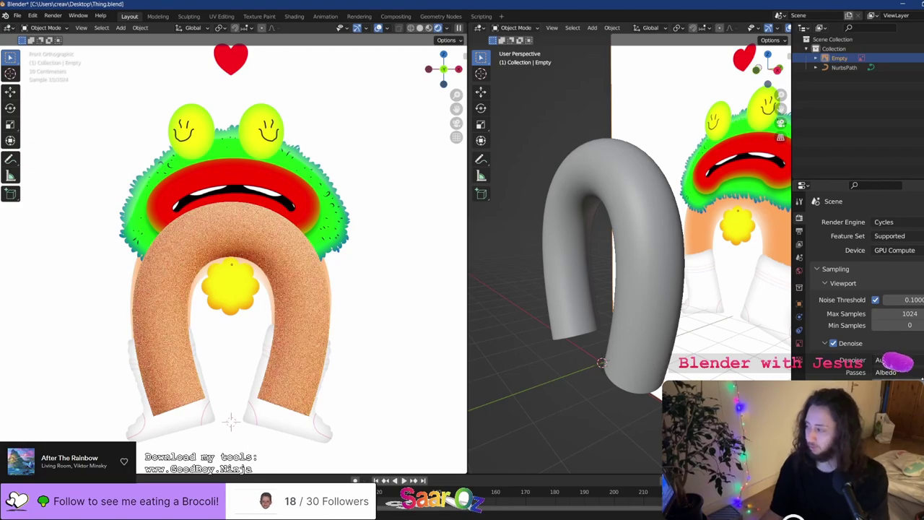
{"action": "key", "text": "ctrl+s"}
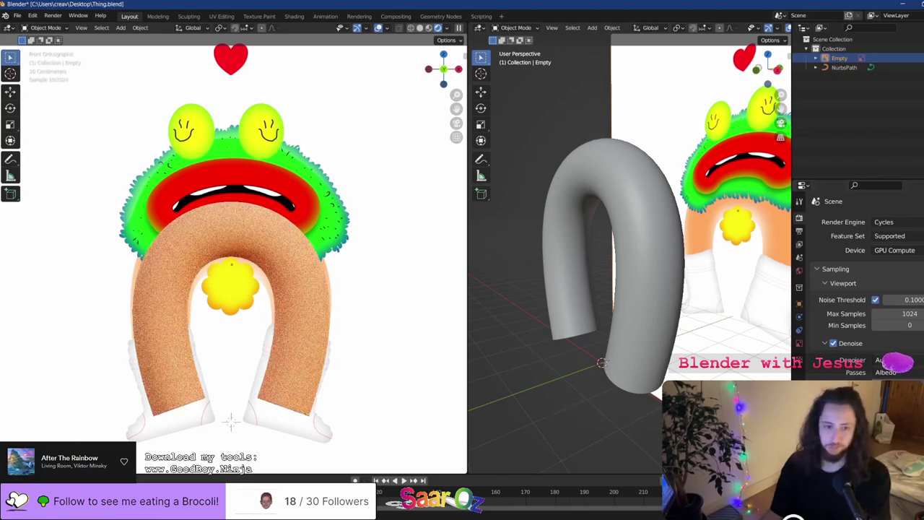
{"action": "key", "text": "ctrl+s"}
Check the running Blender version on the splash screen and search the computer for other installed Blender versions
{"action": "left_click", "coordinate": [100, 15]}
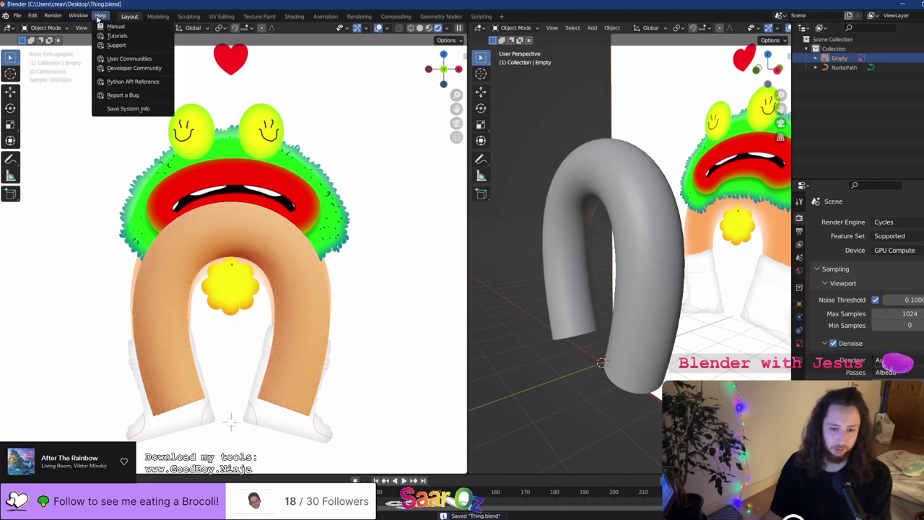
{"action": "left_click", "coordinate": [5, 15]}
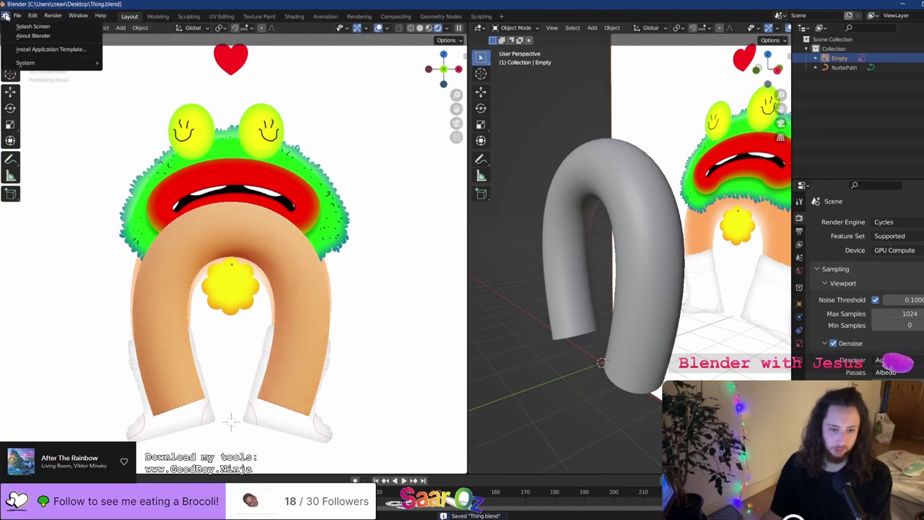
{"action": "left_click", "coordinate": [23, 28]}
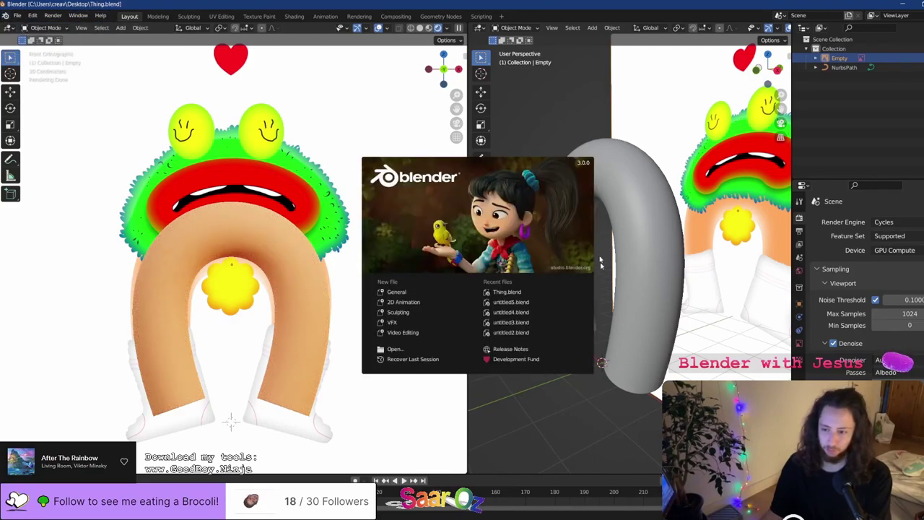
{"action": "left_click", "coordinate": [631, 442]}
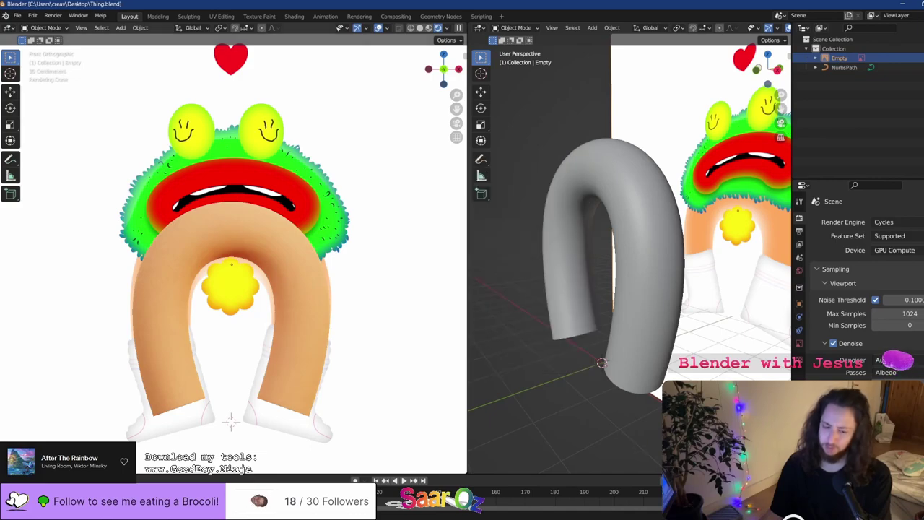
{"action": "key", "text": "super"}
{"action": "type", "text": "blen"}
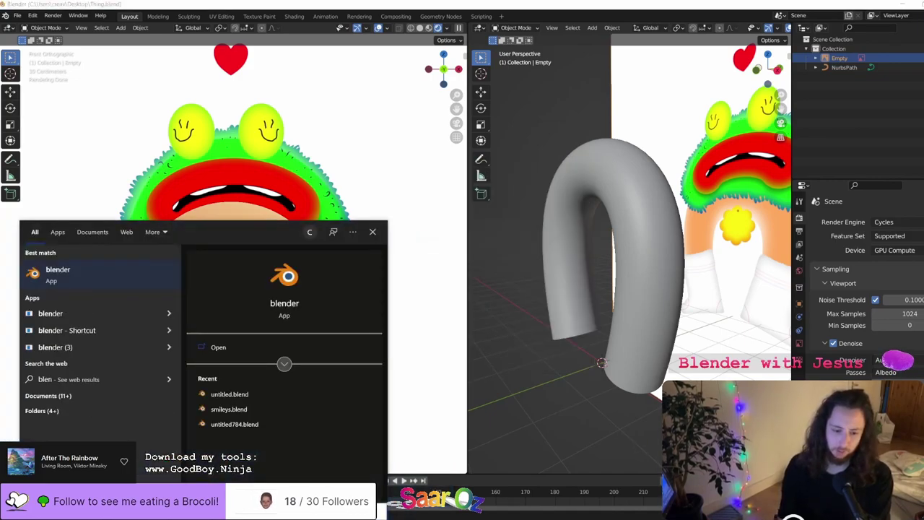
{"action": "key", "text": "Escape"}
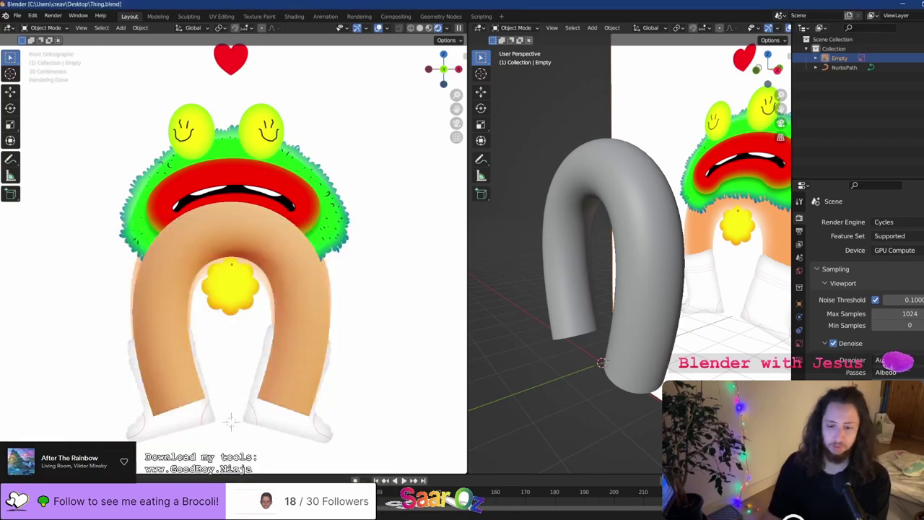
Save the file, switch briefly to the browser with the Blender search results, and return to Blender to save again
{"action": "key", "text": "ctrl+s"}
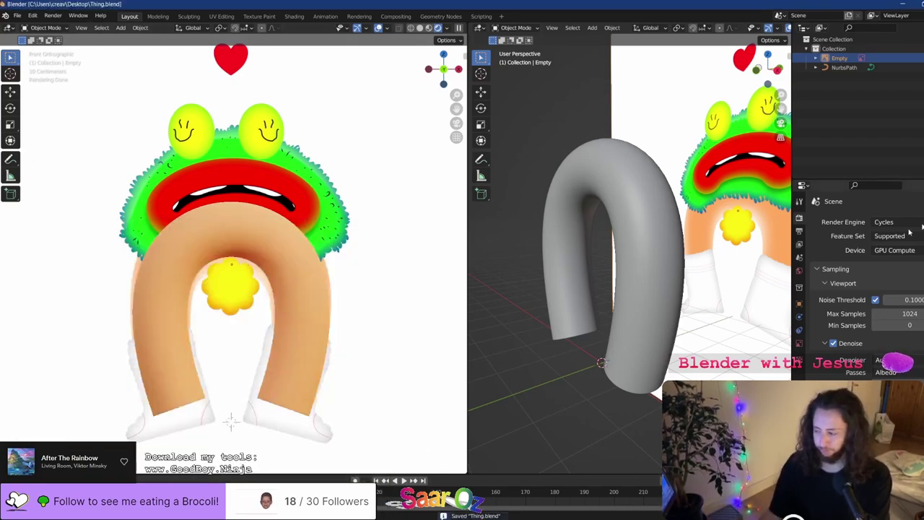
{"action": "key", "text": "alt+Tab"}
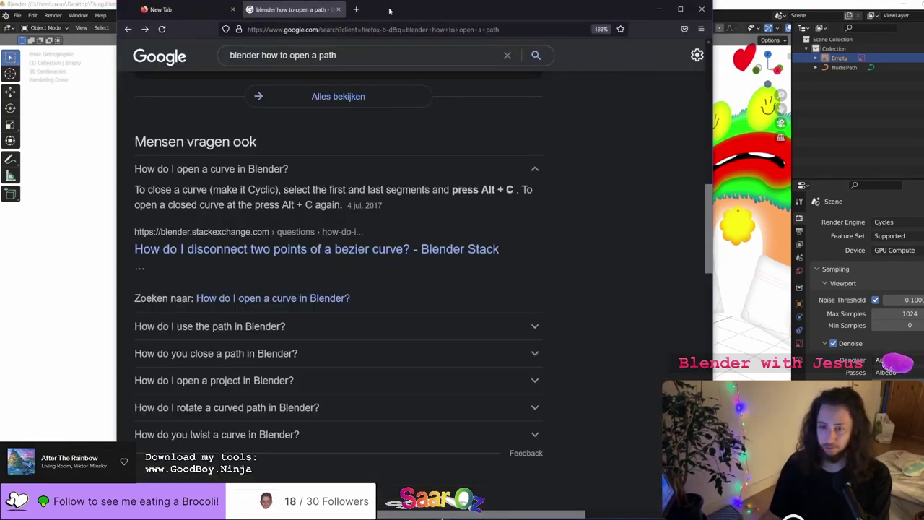
{"action": "key", "text": "alt+Tab"}
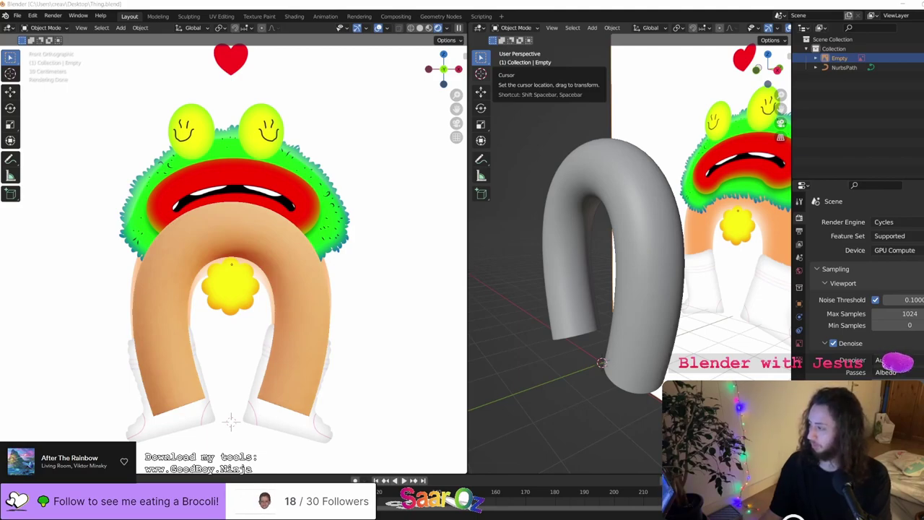
{"action": "key", "text": "alt+Tab"}
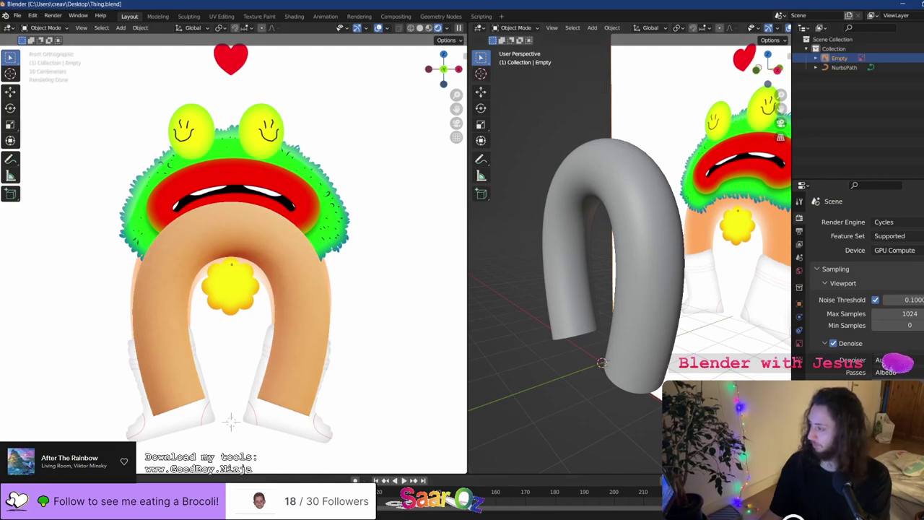
{"action": "key", "text": "ctrl+s"}
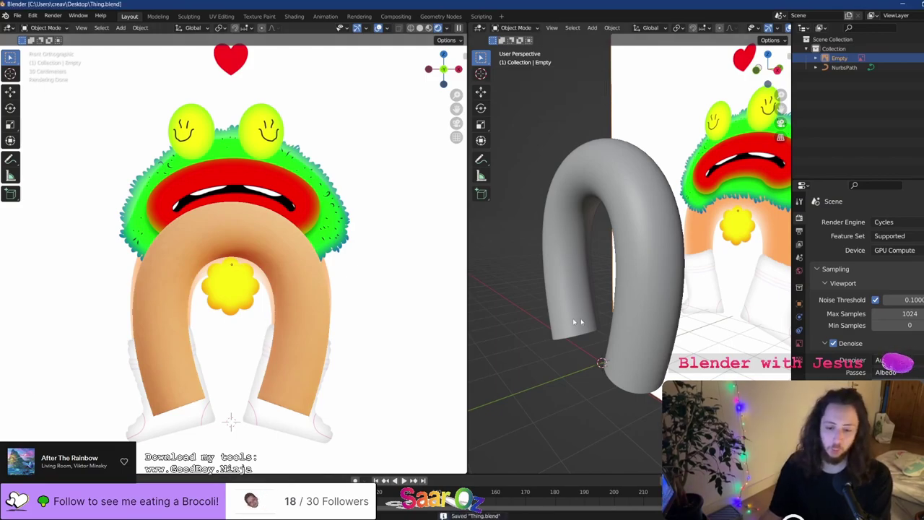
Show the character from the front in the perspective viewport and frame the yellow flower between the legs
{"action": "left_click", "coordinate": [645, 301]}
{"action": "key", "text": "KP_1"}
{"action": "scroll", "coordinate": [626, 255], "scroll_direction": "up", "scroll_amount": 6}
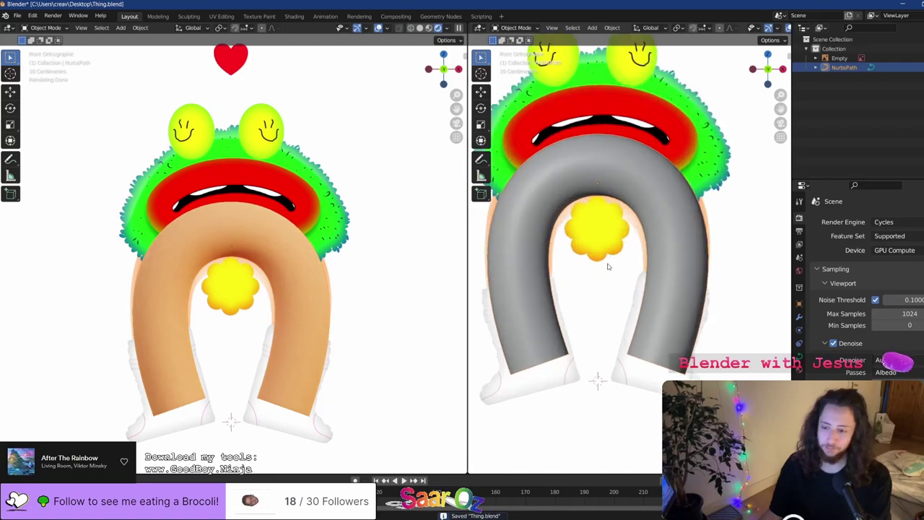
{"action": "left_click", "coordinate": [626, 256]}
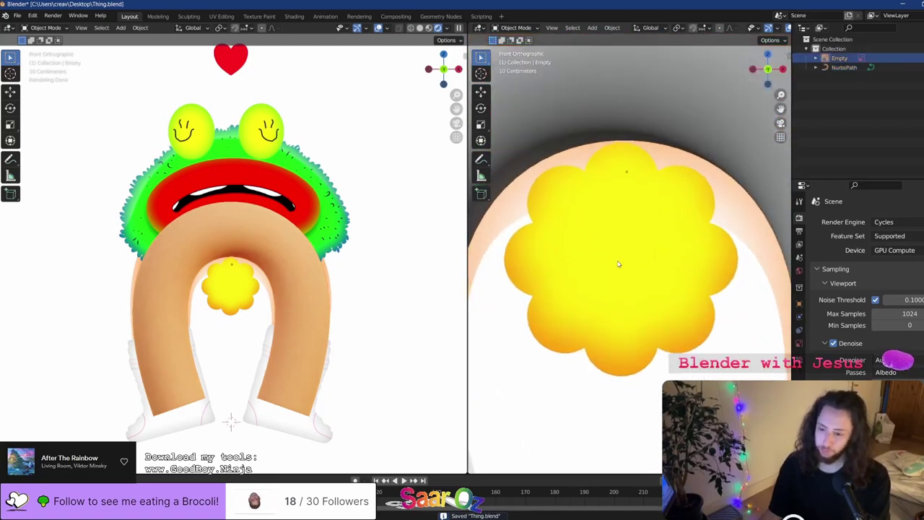
{"action": "scroll", "coordinate": [618, 261], "scroll_direction": "down", "scroll_amount": 4}
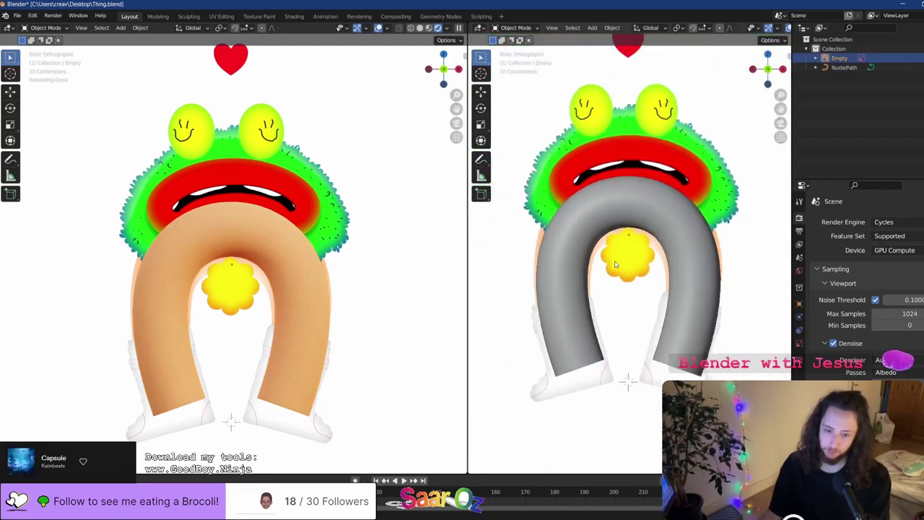
{"action": "scroll", "coordinate": [628, 242], "scroll_direction": "up", "scroll_amount": 5}
{"action": "key", "text": "shift+a"}
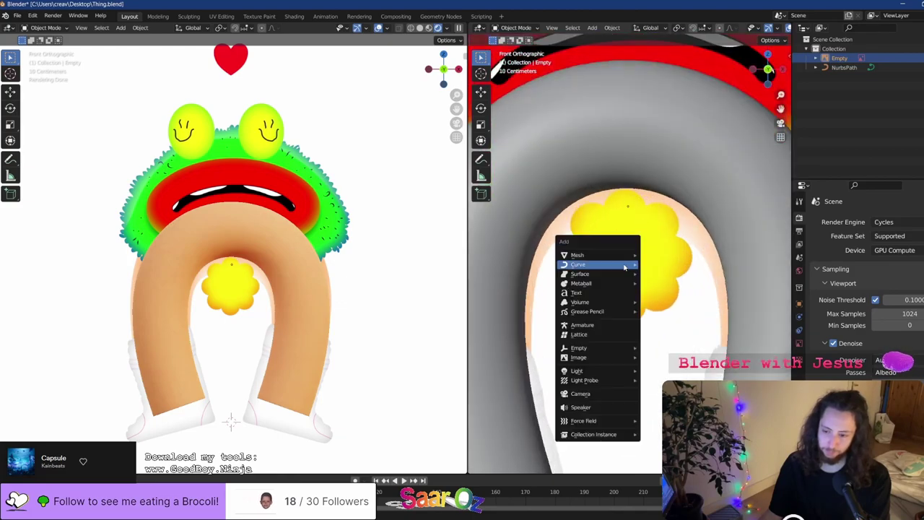
{"action": "mouse_move", "coordinate": [578, 257]}
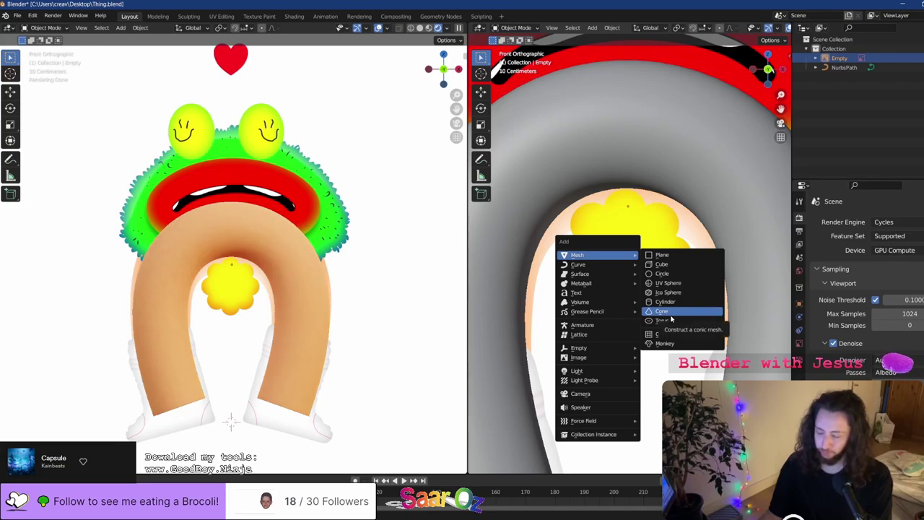
{"action": "mouse_move", "coordinate": [621, 264]}
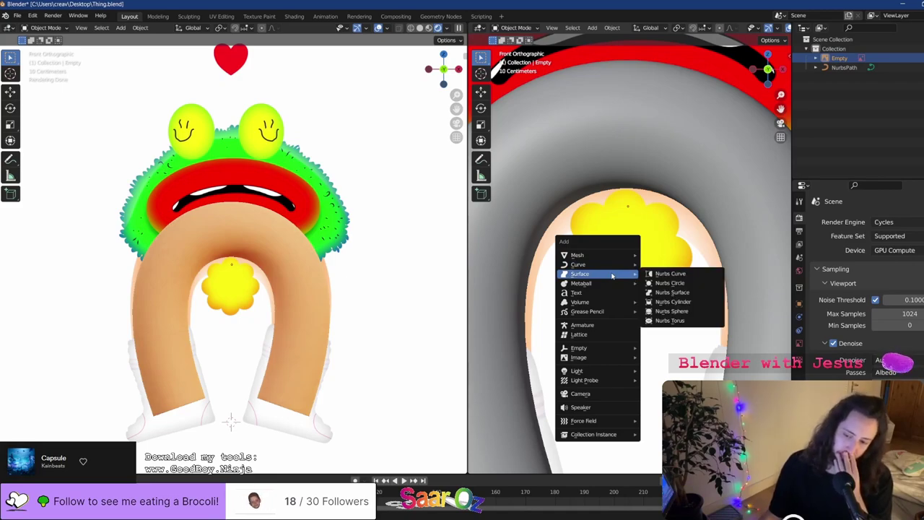
{"action": "mouse_move", "coordinate": [618, 311]}
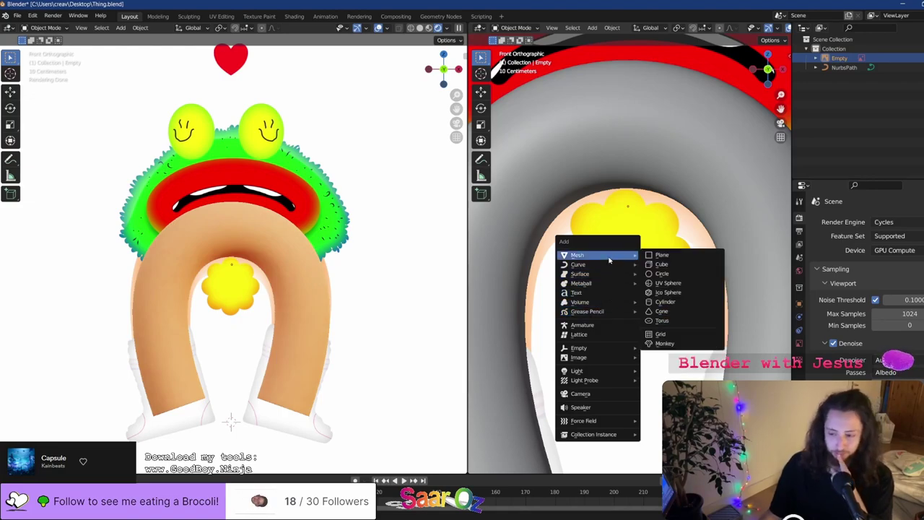
{"action": "left_click", "coordinate": [612, 293]}
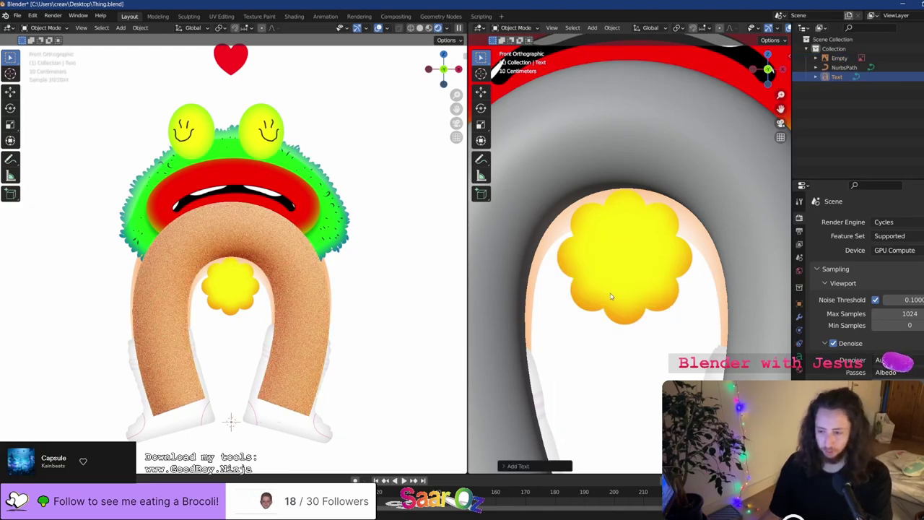
{"action": "key", "text": "ctrl+z"}
Save the file and switch the rendered viewport to solid shading
{"action": "key", "text": "ctrl+s"}
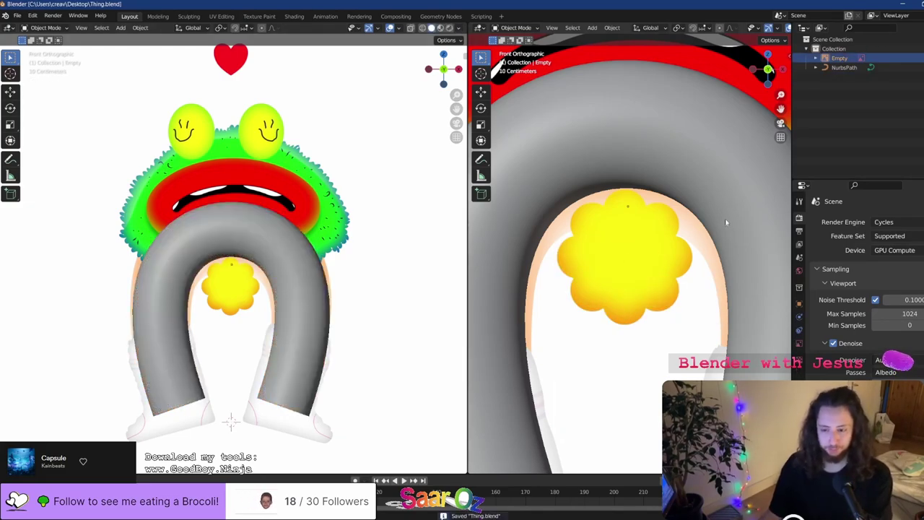
{"action": "scroll", "coordinate": [726, 223], "scroll_direction": "down", "scroll_amount": 2}
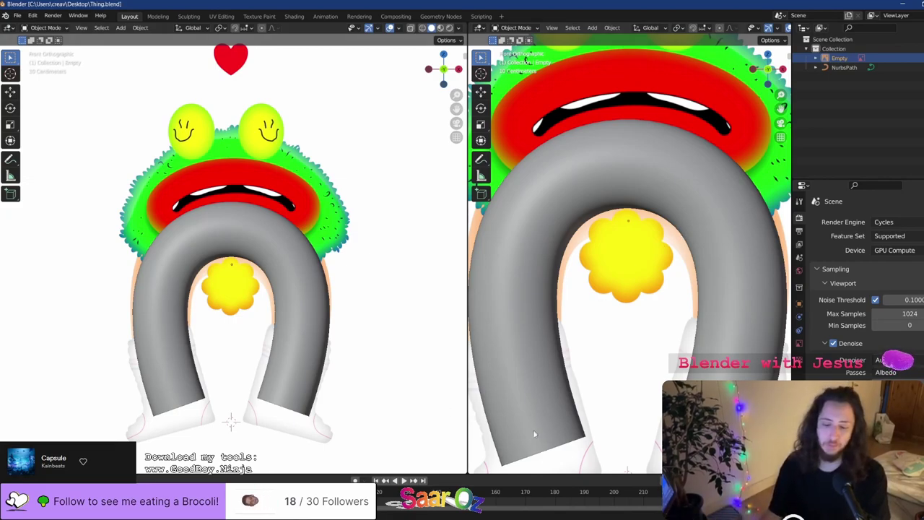
Check the latest Blender version on the blender.org download page in the browser, and return to the leg tube in Blender
{"action": "key", "text": "alt+Tab"}
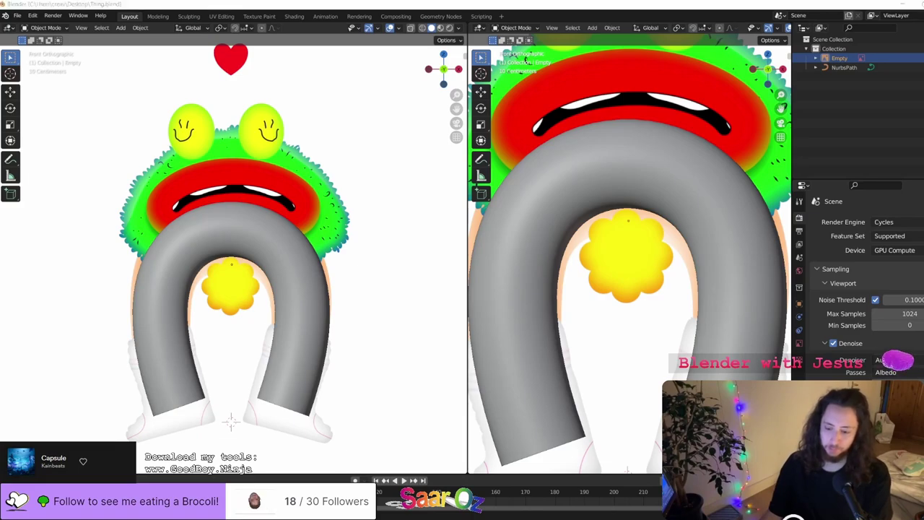
{"action": "key", "text": "alt+Tab"}
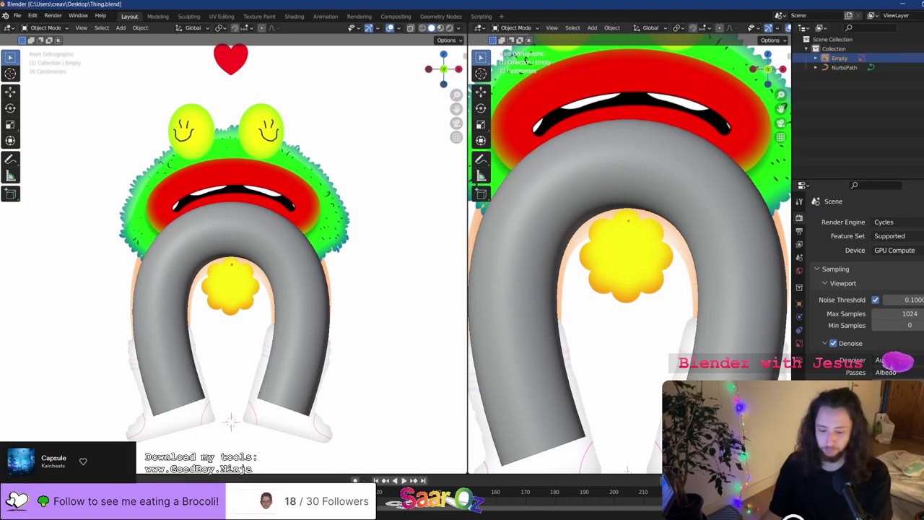
{"action": "key", "text": "alt+Tab"}
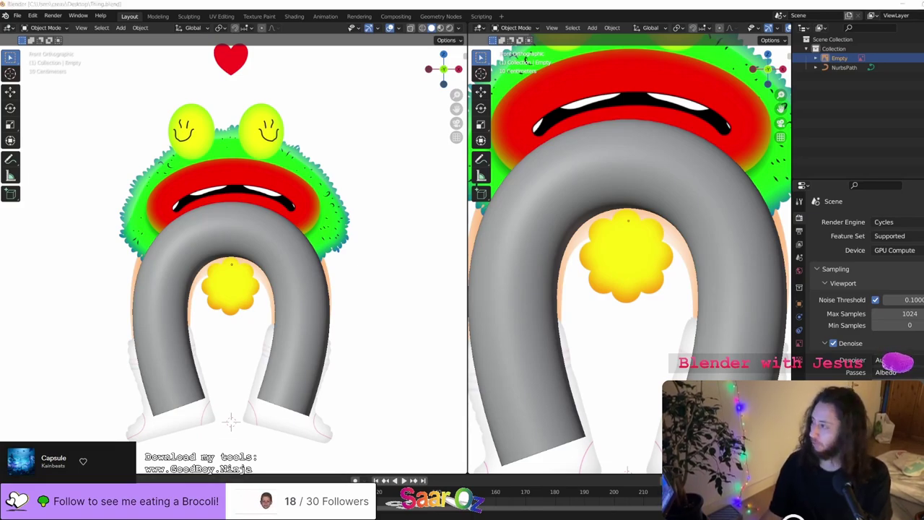
{"action": "left_click_drag", "start_coordinate": [923, 65], "coordinate": [424, 40]}
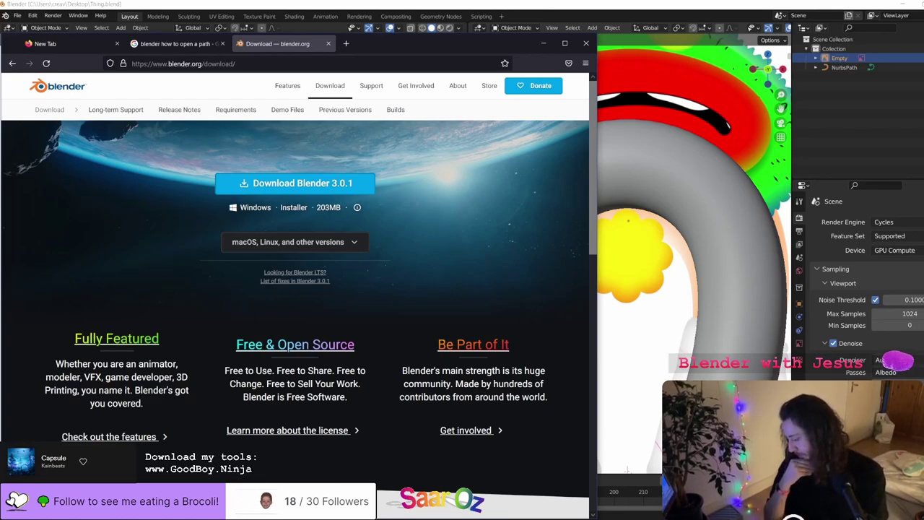
{"action": "left_click", "coordinate": [663, 195]}
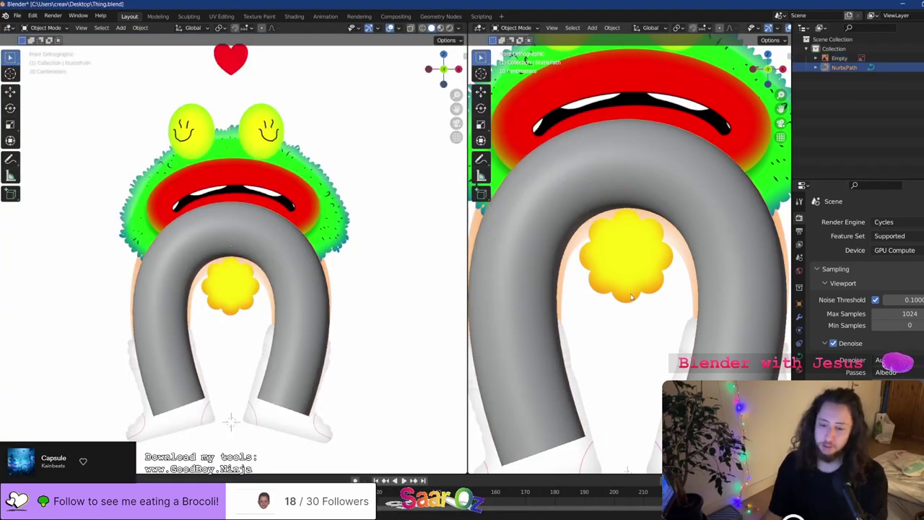
Add a mesh plane and rotate it 90° about the X axis to face the front view
{"action": "key", "text": "shift+a"}
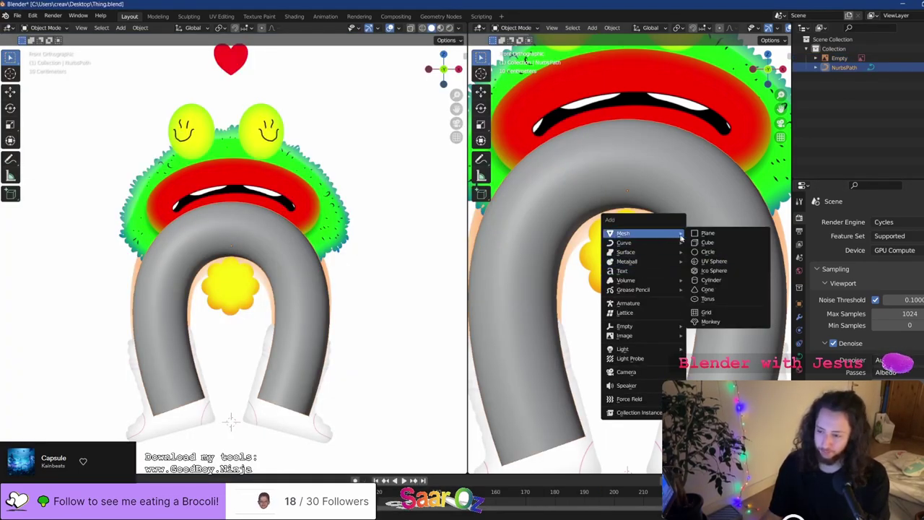
{"action": "left_click", "coordinate": [703, 233]}
{"action": "scroll", "coordinate": [682, 244], "scroll_direction": "down", "scroll_amount": 2}
{"action": "type", "text": "rx"}
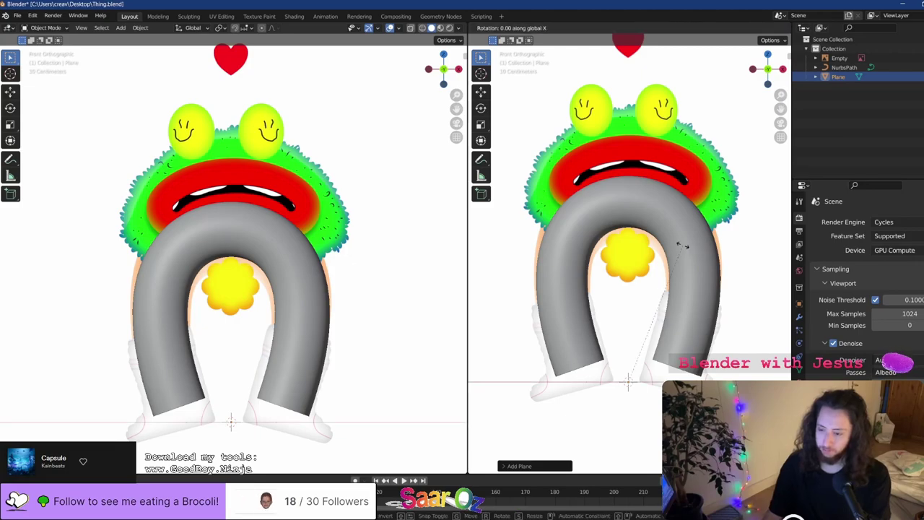
{"action": "type", "text": "90"}
{"action": "key", "text": "Return"}
Move the plane up along Z onto the yellow flower and scale it down to fit inside the petals
{"action": "key", "text": "g"}
{"action": "key", "text": "z"}
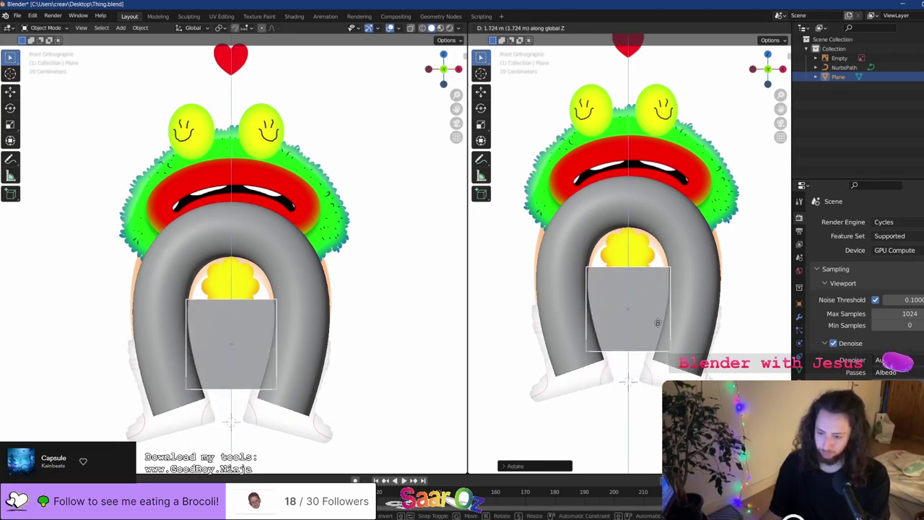
{"action": "left_click", "coordinate": [75, 267]}
{"action": "scroll", "coordinate": [75, 267], "scroll_direction": "up", "scroll_amount": 1}
{"action": "scroll", "coordinate": [74, 268], "scroll_direction": "up", "scroll_amount": 1}
{"action": "key", "text": "s"}
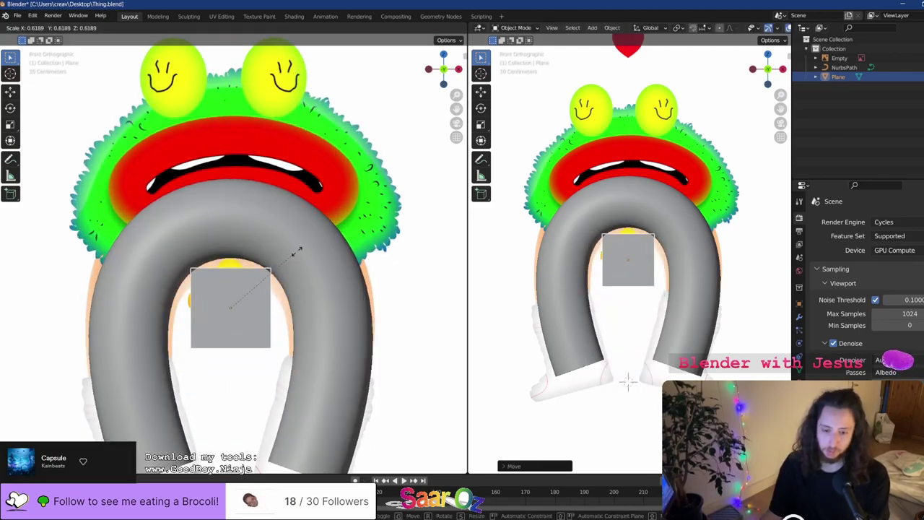
Rotate the plane 45° about the Y axis into a diamond and move it up along Z to center it on the flower
{"action": "scroll", "coordinate": [253, 306], "scroll_direction": "up", "scroll_amount": 5}
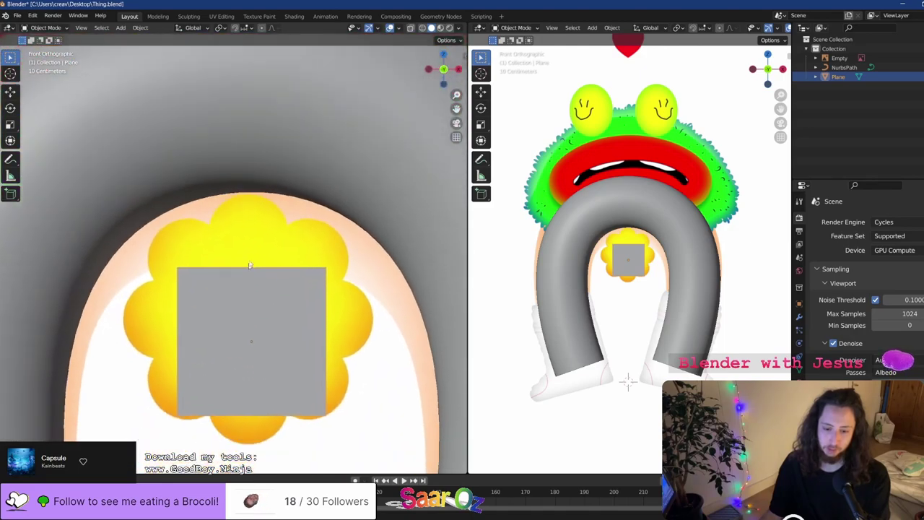
{"action": "key", "text": "r"}
{"action": "type", "text": "y"}
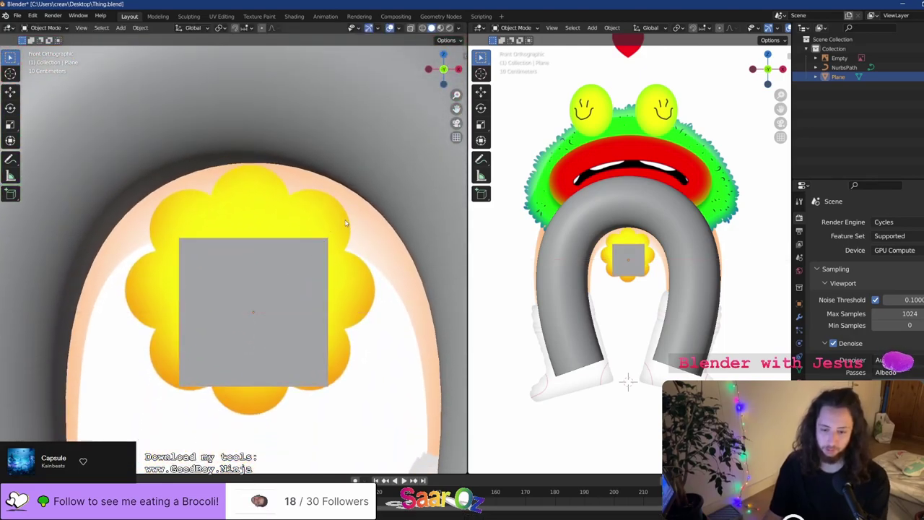
{"action": "type", "text": "45"}
{"action": "key", "text": "Return"}
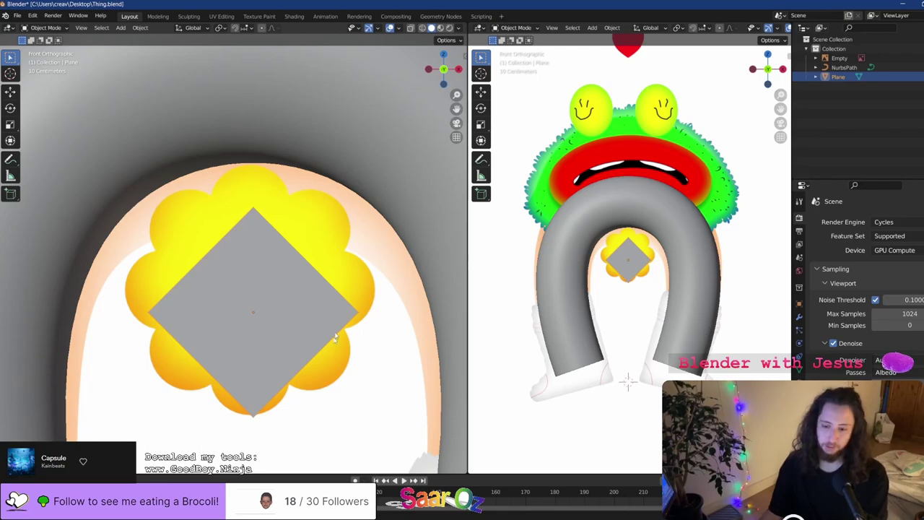
{"action": "key", "text": "g"}
{"action": "key", "text": "z"}
{"action": "left_click", "coordinate": [335, 315]}
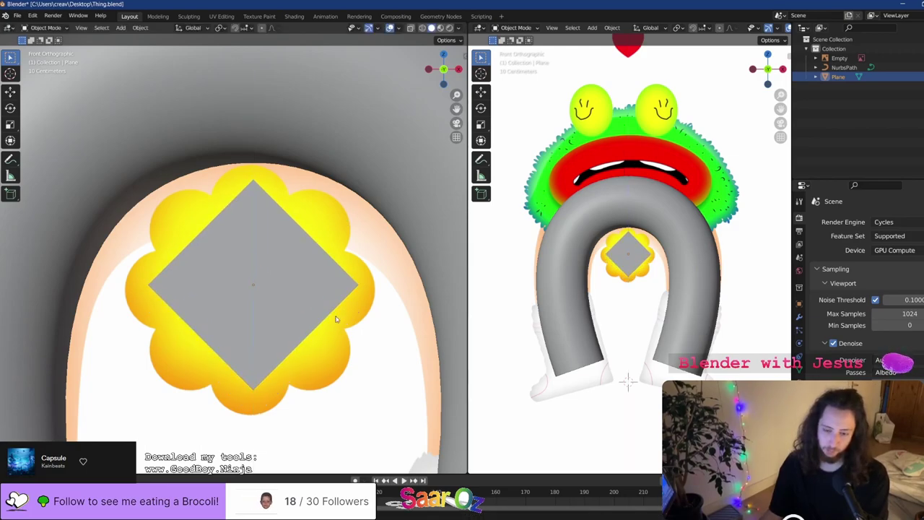
Save the file and subdivide the diamond-shaped plane once in Edit Mode
{"action": "key", "text": "ctrl+s"}
{"action": "key", "text": "Tab"}
{"action": "right_click", "coordinate": [304, 262]}
{"action": "left_click", "coordinate": [304, 261]}
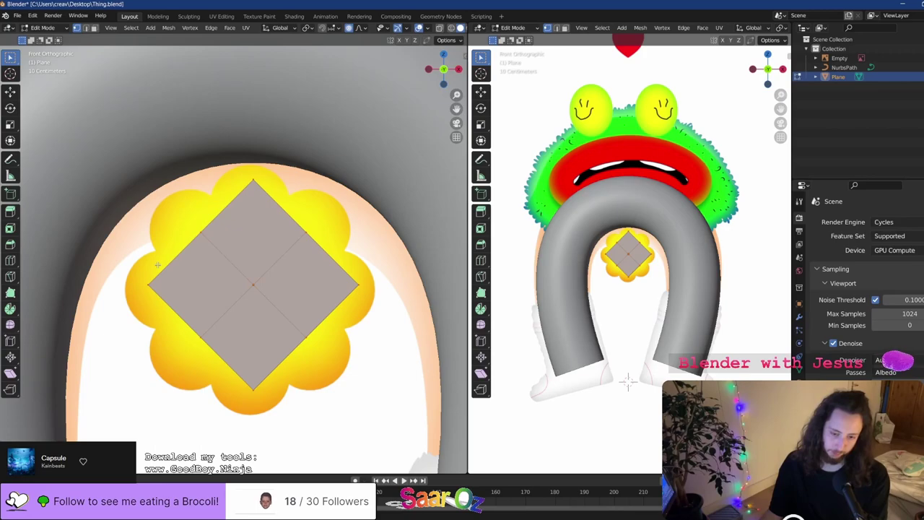
Subdivide the diamond-shaped plane a second time
{"action": "right_click", "coordinate": [176, 237]}
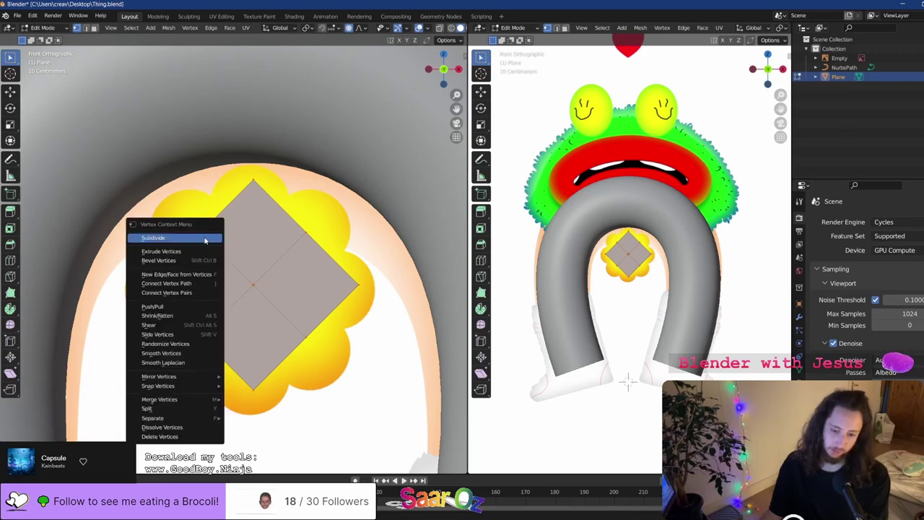
{"action": "left_click", "coordinate": [205, 237]}
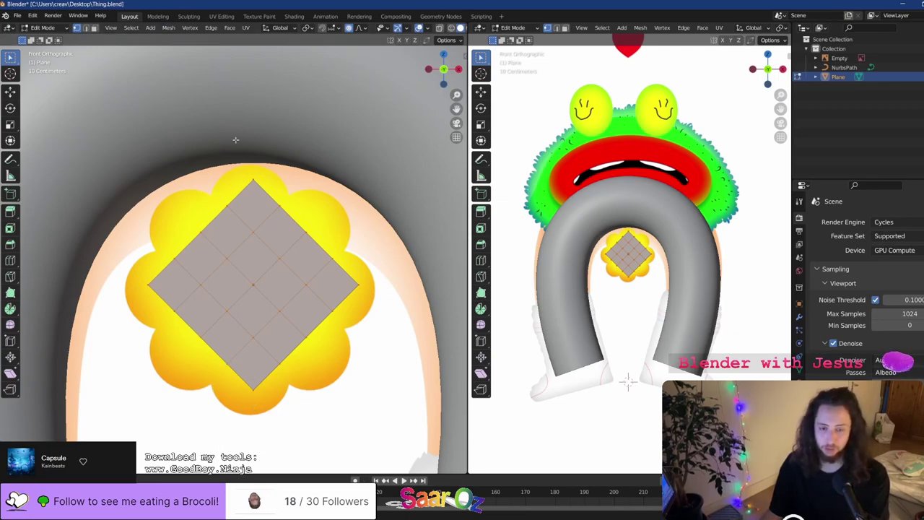
{"action": "key", "text": "F3"}
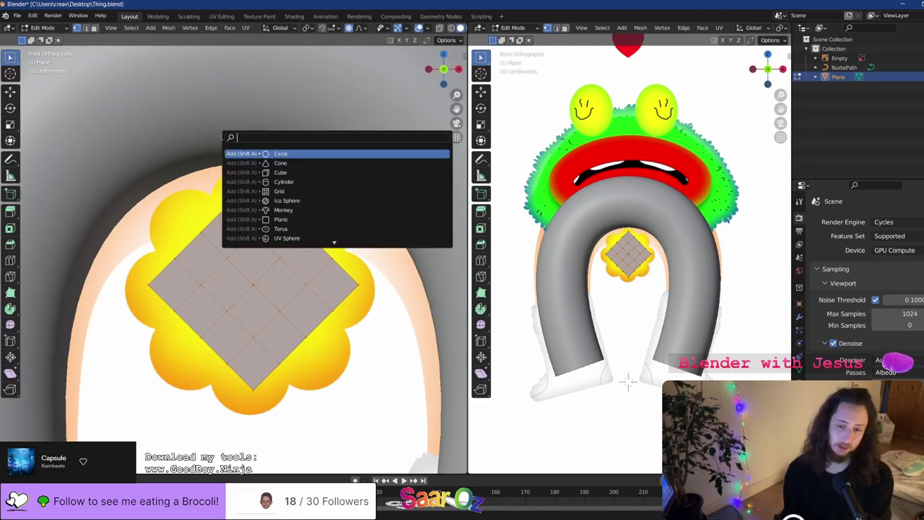
{"action": "type", "text": "zebra"}
{"action": "key", "text": "BackSpace"}
{"action": "key", "text": "BackSpace"}
{"action": "key", "text": "BackSpace"}
{"action": "key", "text": "BackSpace"}
{"action": "key", "text": "BackSpace"}
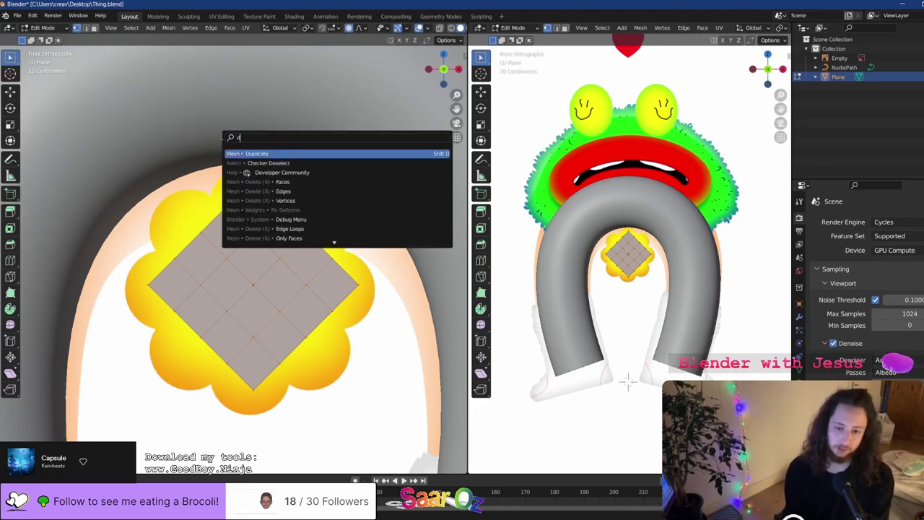
{"action": "type", "text": "zeb"}
{"action": "key", "text": "ctrl+a"}
{"action": "key", "text": "BackSpace"}
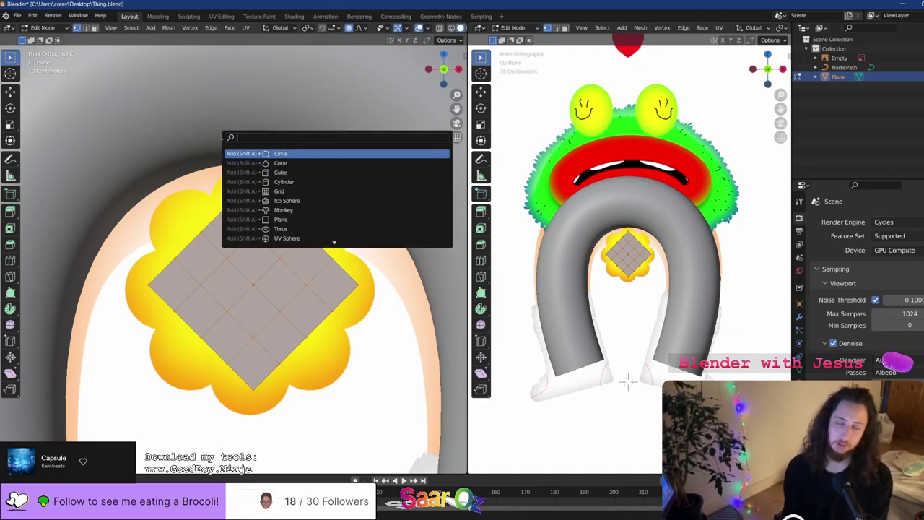
{"action": "type", "text": "selec"}
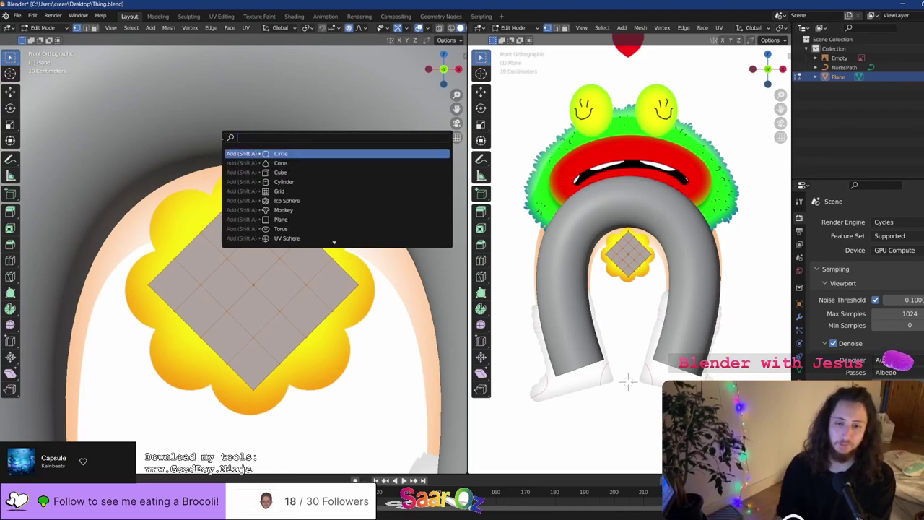
{"action": "key", "text": "Escape"}
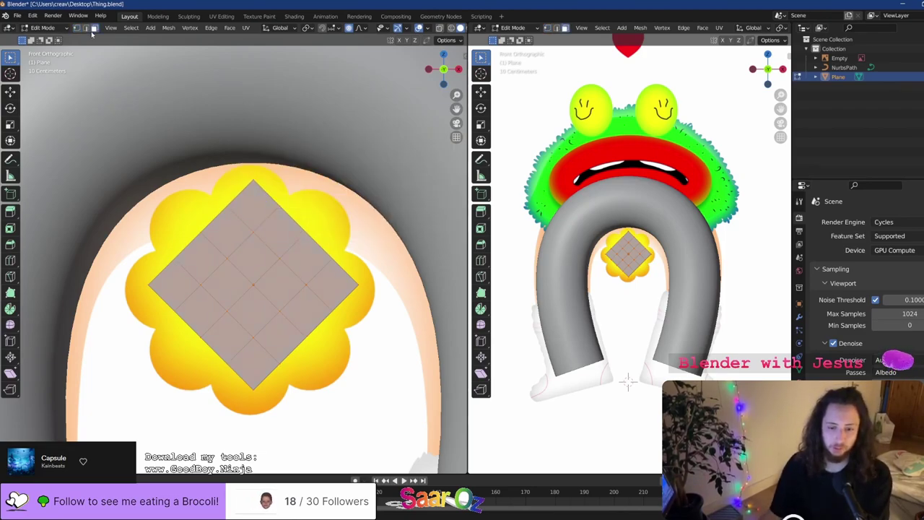
Apply Checker Deselect to the plane's vertices and scale the remaining selection inward to about 0.66 with proportional editing off
{"action": "left_click", "coordinate": [78, 28]}
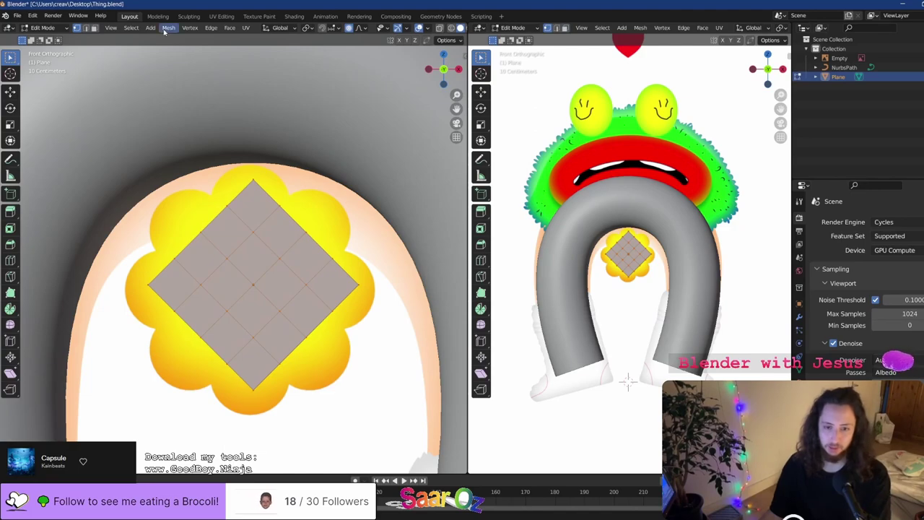
{"action": "left_click", "coordinate": [131, 27]}
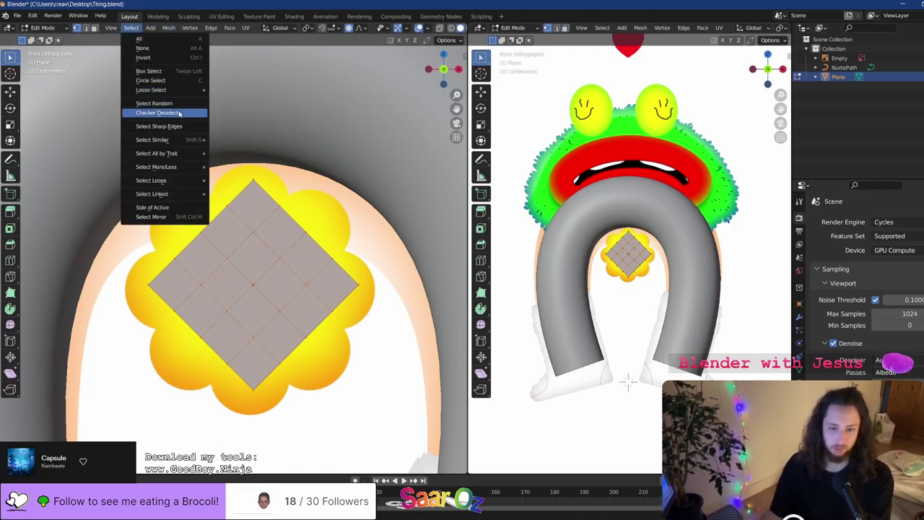
{"action": "left_click", "coordinate": [182, 113]}
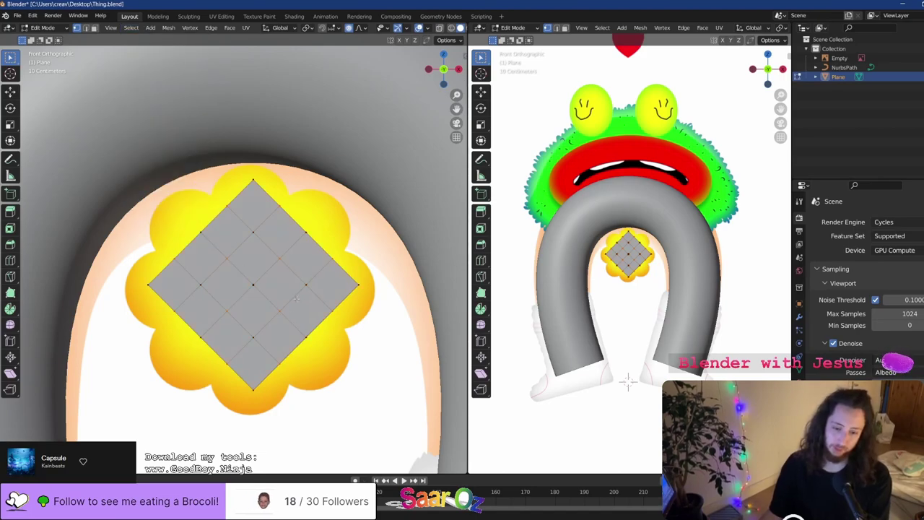
{"action": "key", "text": "s"}
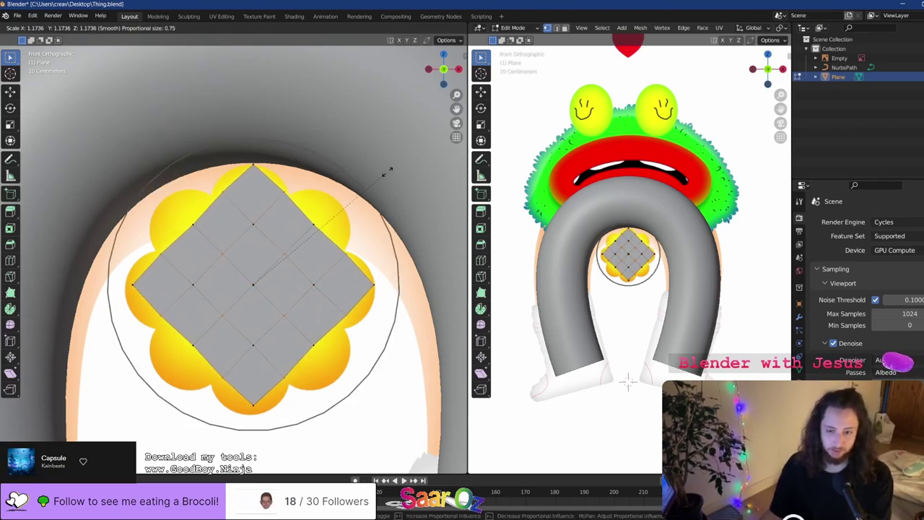
{"action": "right_click", "coordinate": [388, 172]}
{"action": "key", "text": "s"}
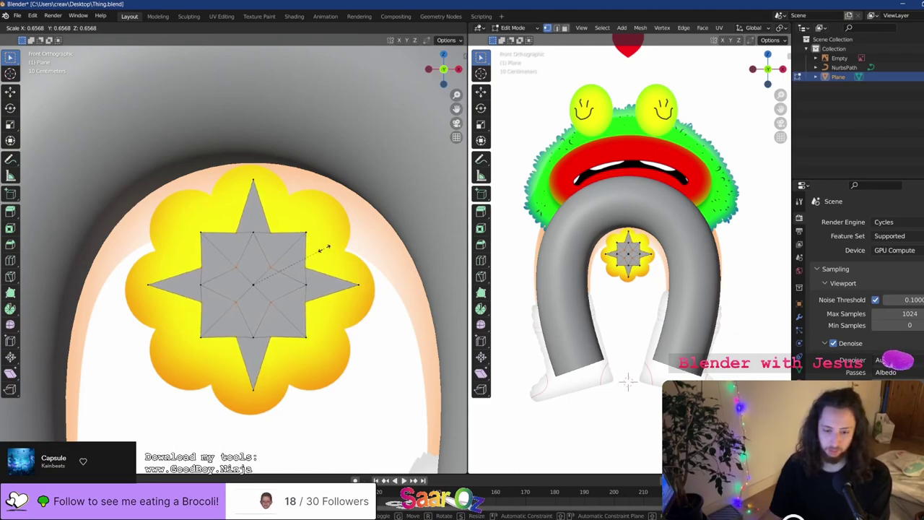
{"action": "left_click", "coordinate": [325, 248]}
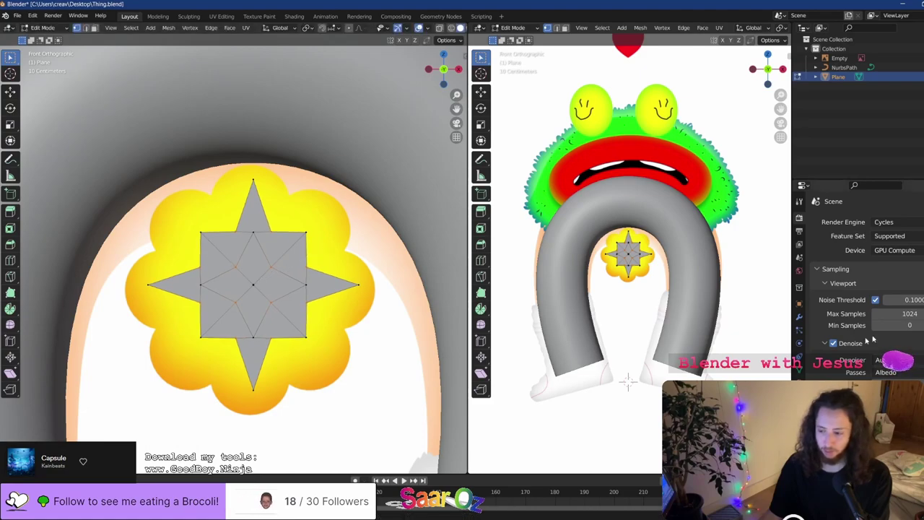
Create a vertex group named "inside" and assign the selected inner vertices to it
{"action": "left_click", "coordinate": [798, 361]}
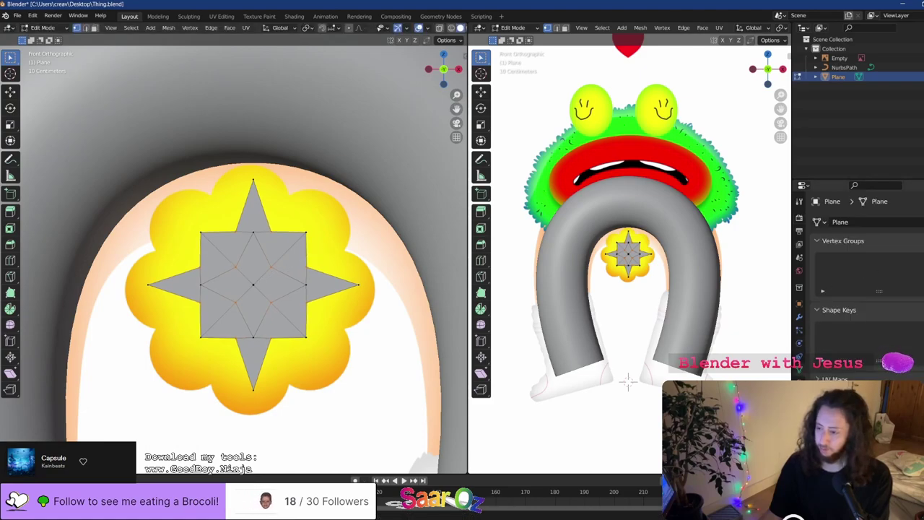
{"action": "left_click", "coordinate": [919, 258]}
{"action": "double_click", "coordinate": [841, 260]}
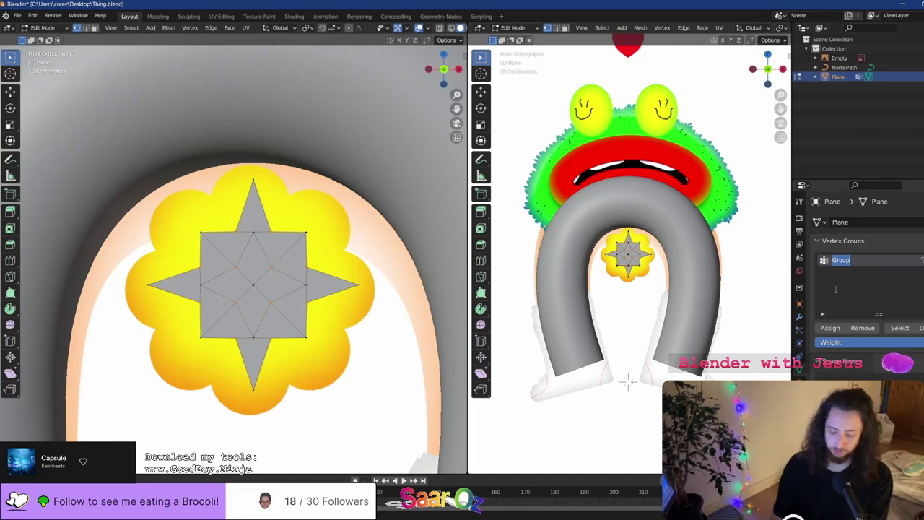
{"action": "type", "text": "inside"}
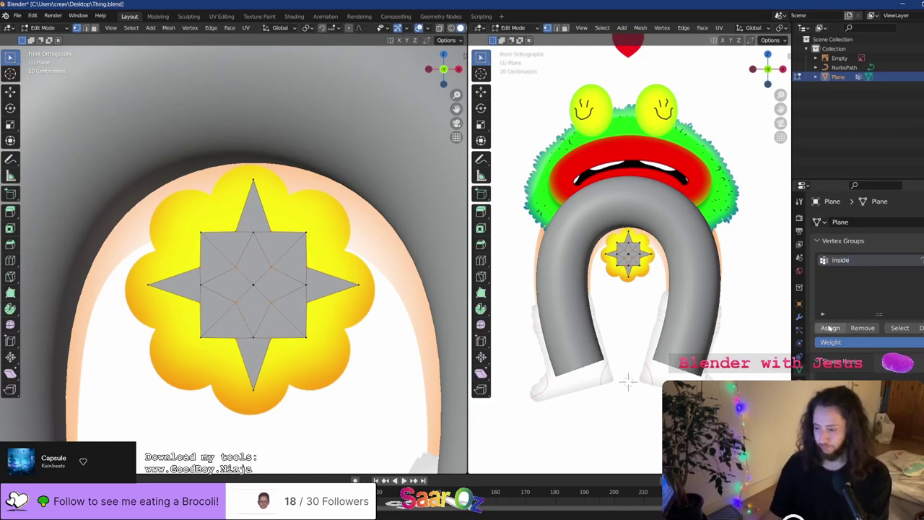
{"action": "left_click", "coordinate": [830, 327]}
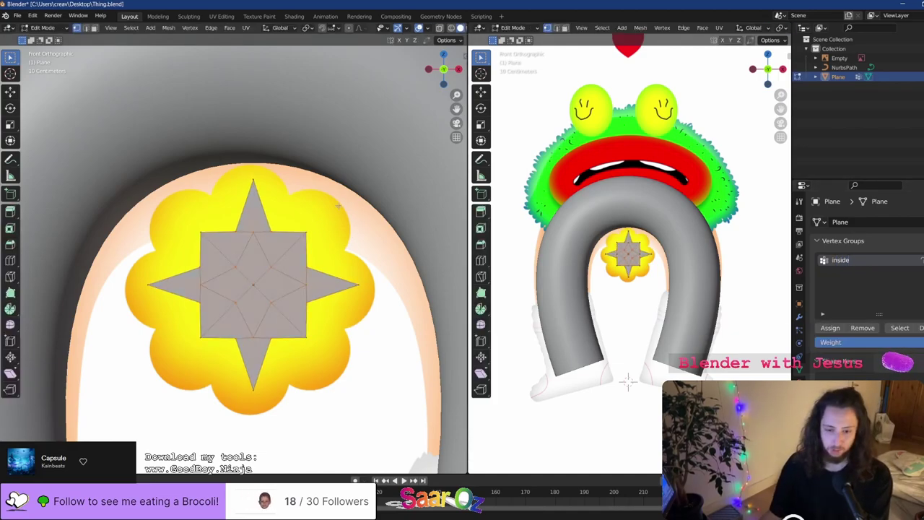
Scale the whole star-shaped mesh up so its points reach past the petals, leave Edit Mode and save the file
{"action": "key", "text": "s"}
{"action": "left_click", "coordinate": [374, 185]}
{"action": "key", "text": "Tab"}
{"action": "key", "text": "ctrl+s"}
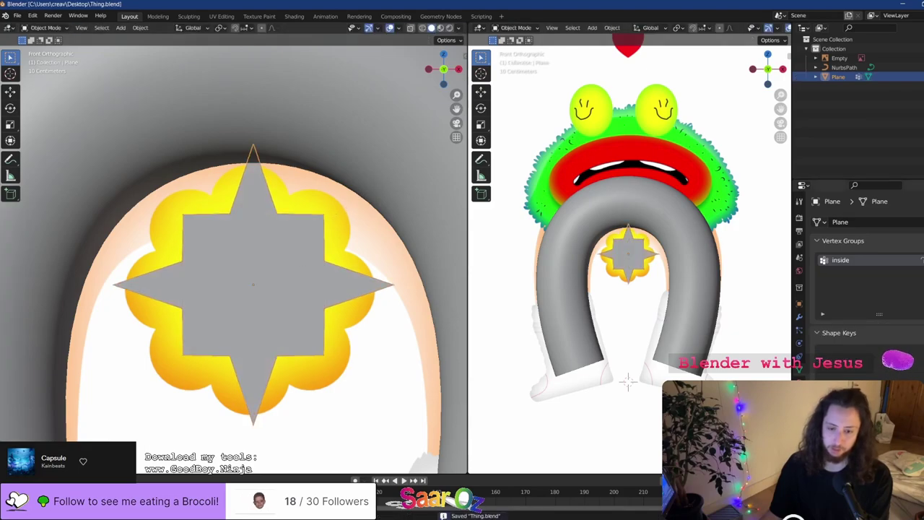
Add a Subdivision Surface modifier to the star-shaped plane and set its viewport levels to 3
{"action": "left_click", "coordinate": [799, 316]}
{"action": "left_click", "coordinate": [832, 221]}
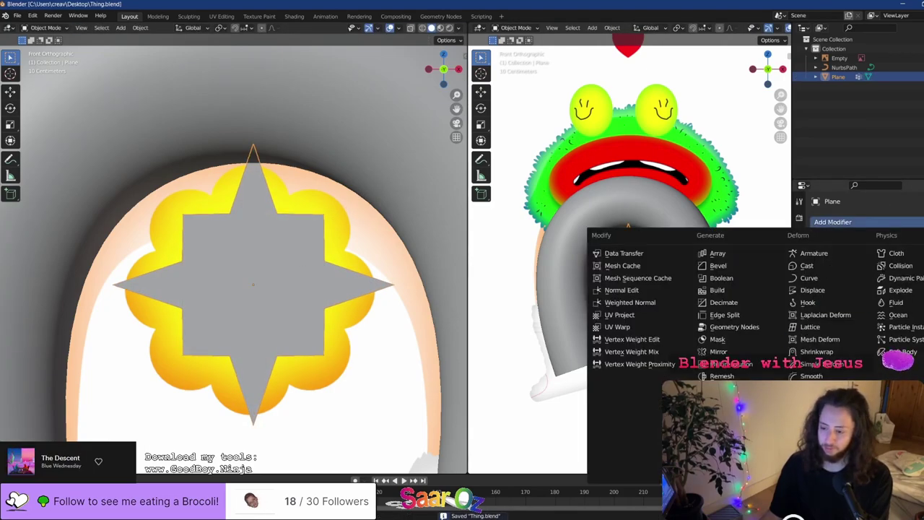
{"action": "left_click", "coordinate": [738, 425]}
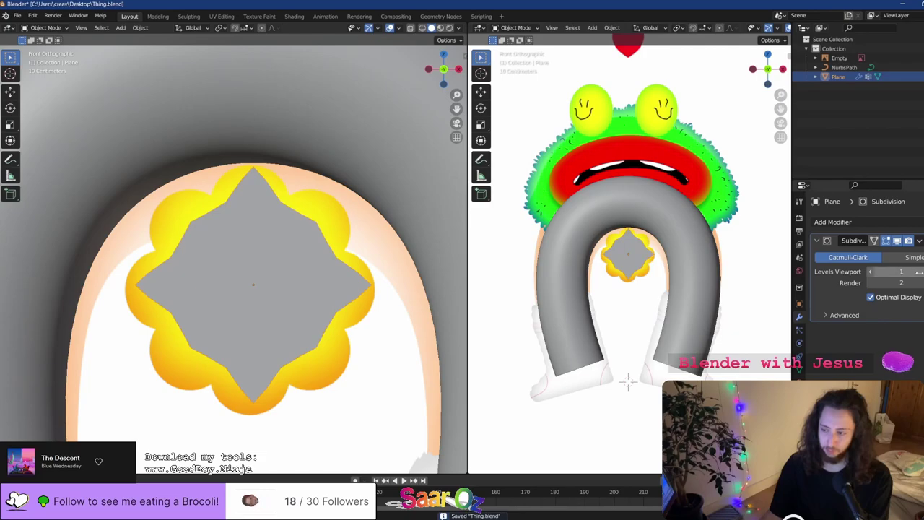
{"action": "double_click", "coordinate": [895, 272]}
{"action": "type", "text": "3"}
{"action": "key", "text": "Return"}
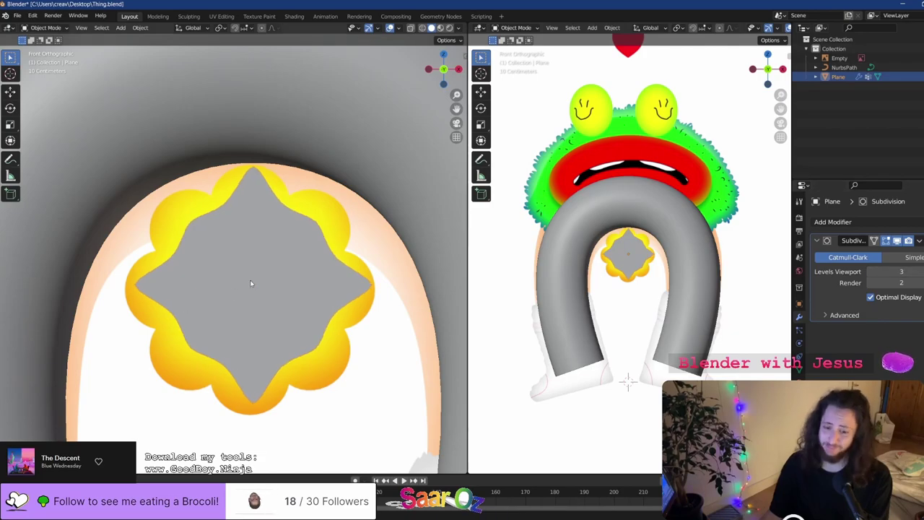
In Edit Mode, select the vertices outside the "inside" group and scale them up by about 1.09
{"action": "key", "text": "Tab"}
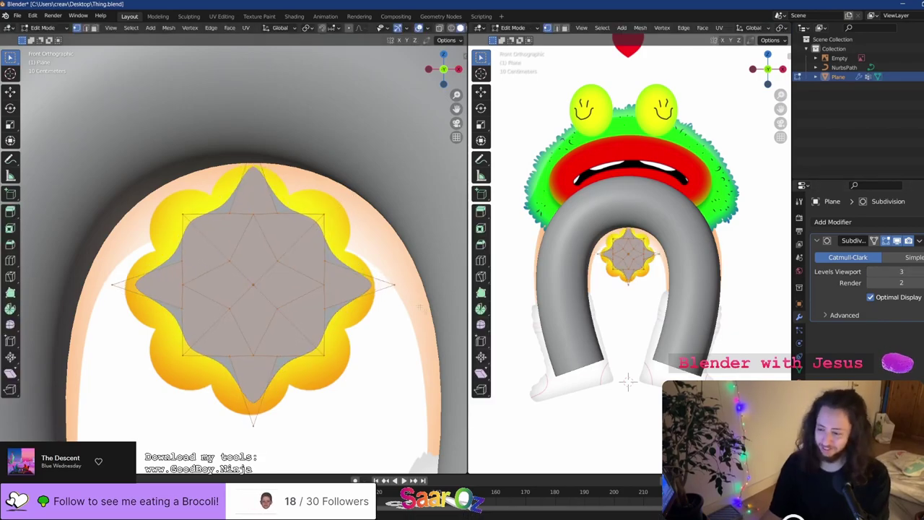
{"action": "left_click", "coordinate": [799, 369]}
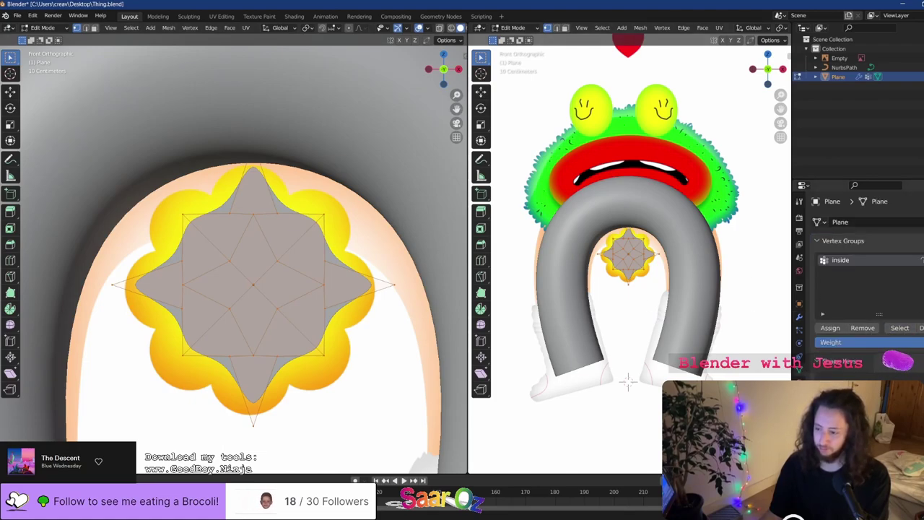
{"action": "key", "text": "s"}
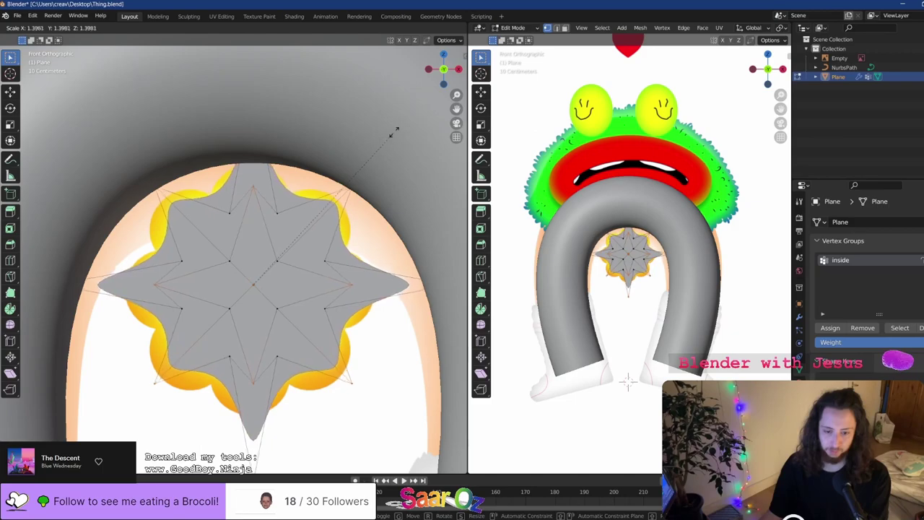
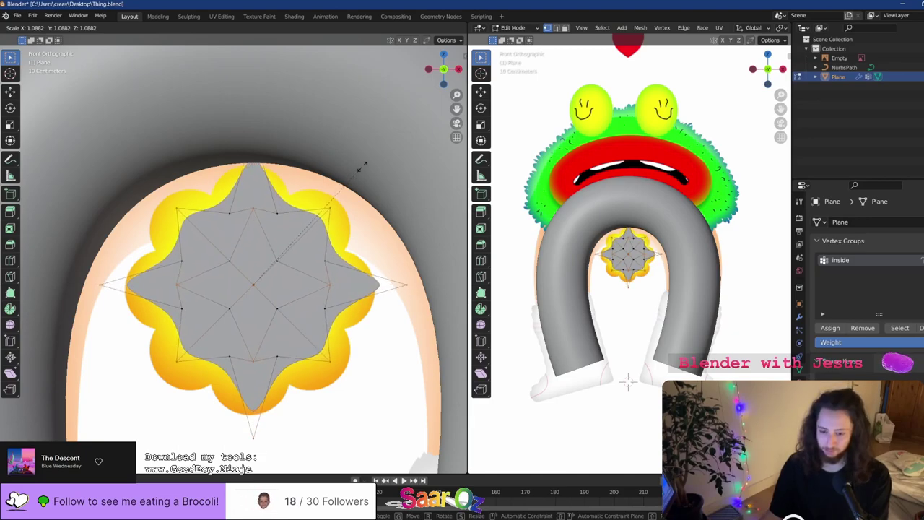
{"action": "left_click", "coordinate": [363, 167]}
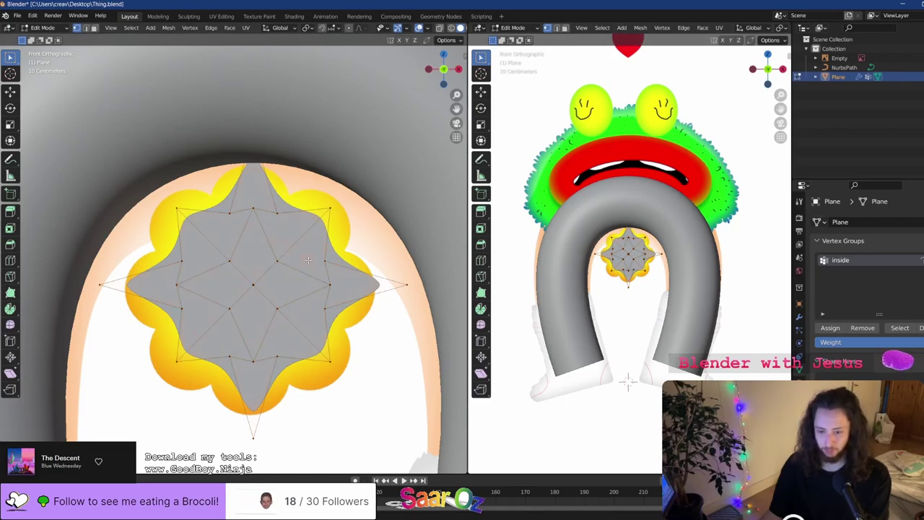
Try scaling only the four inner vertices around the flower's center outward by about 1.04
{"action": "key", "text": "s"}
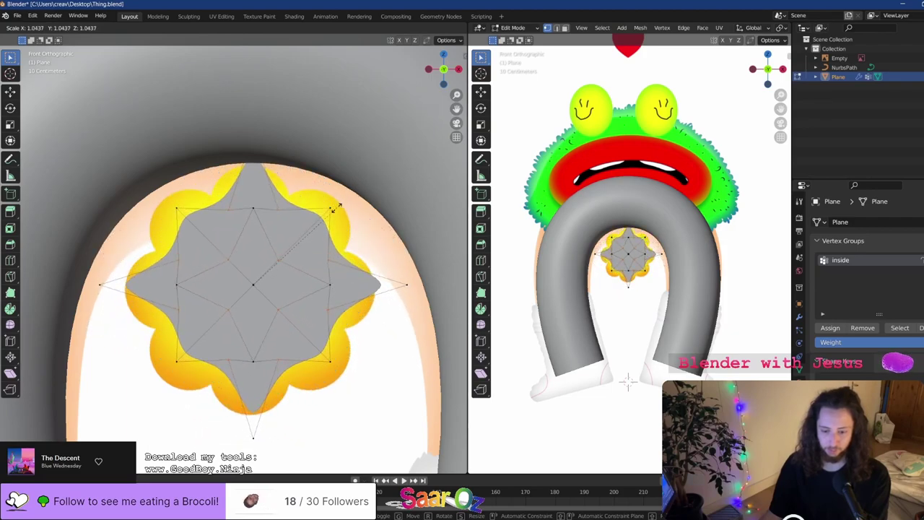
{"action": "left_click", "coordinate": [285, 218]}
{"action": "right_click", "coordinate": [285, 218]}
{"action": "key", "text": "Escape"}
Un-subdivide the whole mesh and scale the four edge-midpoint vertices inward to form a four-pointed star
{"action": "right_click", "coordinate": [284, 222]}
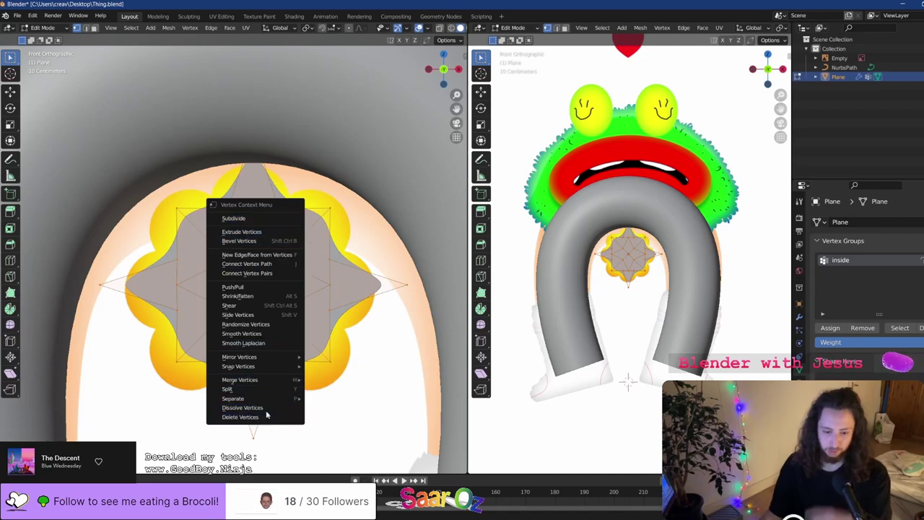
{"action": "mouse_move", "coordinate": [265, 398]}
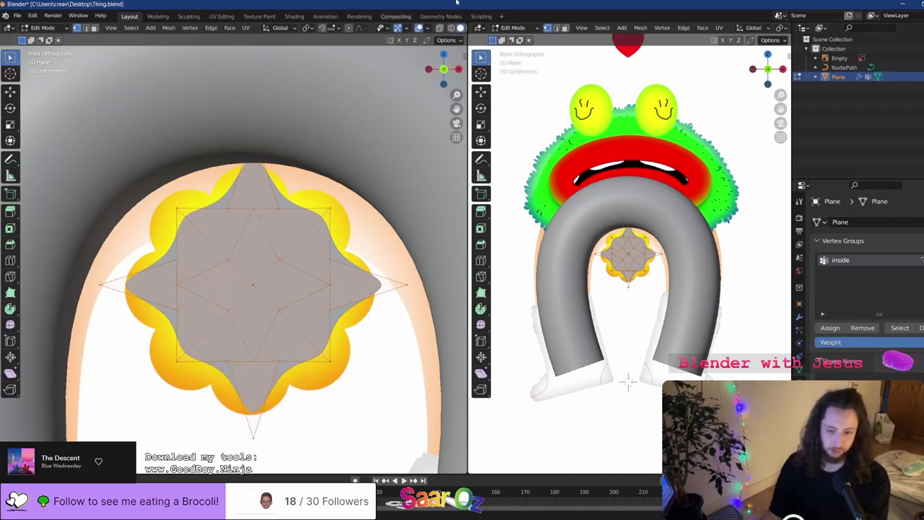
{"action": "key", "text": "F3"}
{"action": "type", "text": "unsub"}
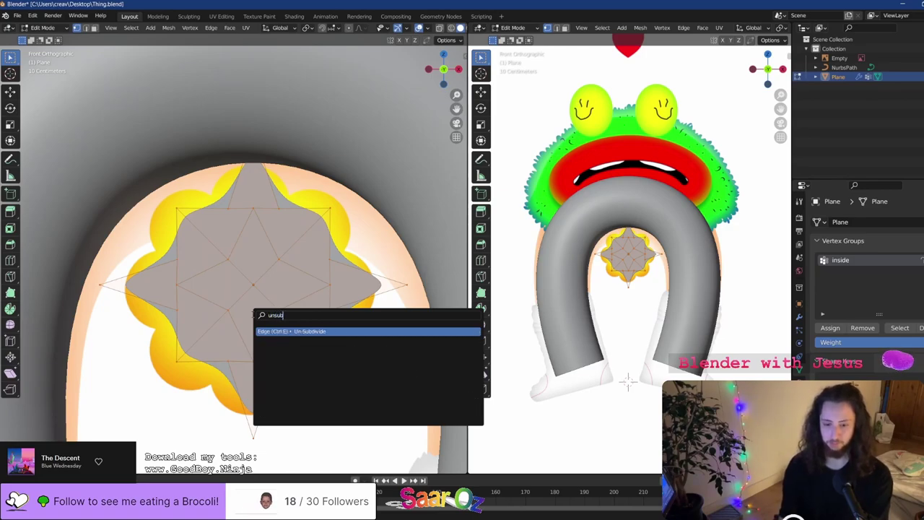
{"action": "key", "text": "Return"}
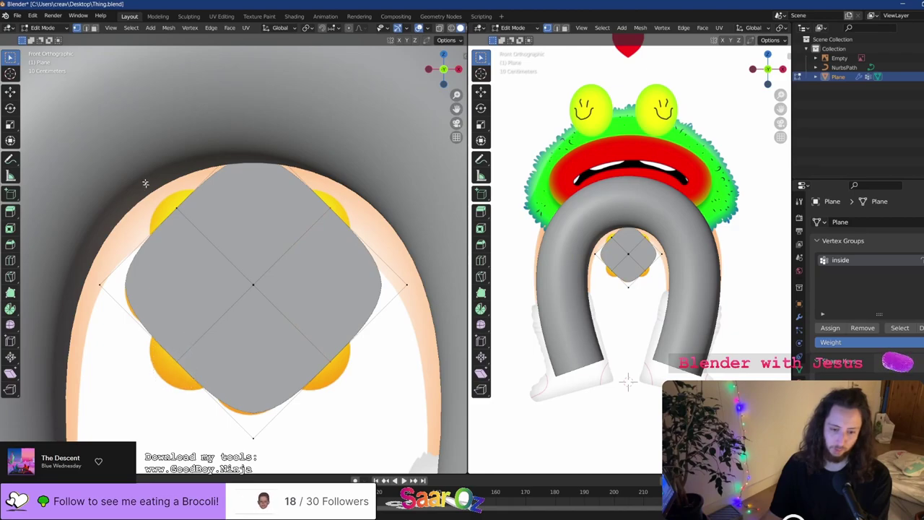
{"action": "key", "text": "s"}
{"action": "left_click", "coordinate": [315, 205]}
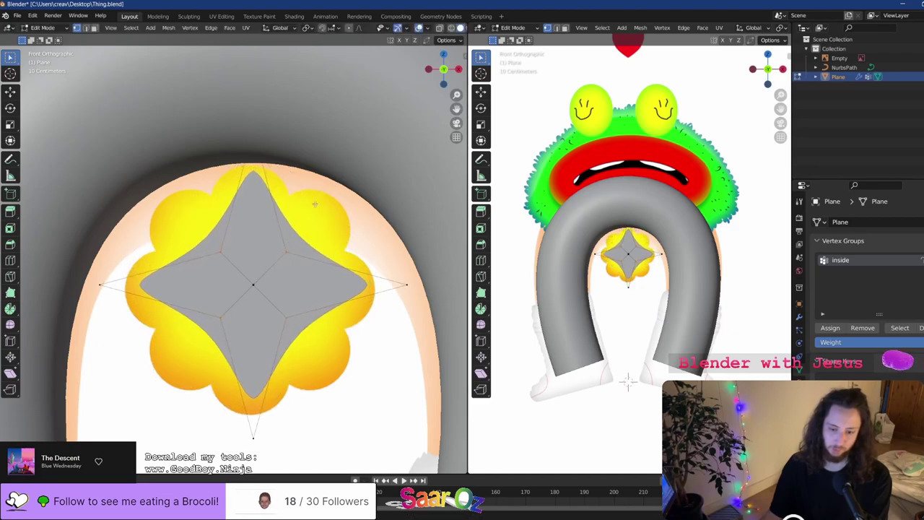
Undo the four-pointed star scaling, the un-subdivide and the scaling of the inner vertices
{"action": "scroll", "coordinate": [304, 265], "scroll_direction": "down", "scroll_amount": 1}
{"action": "key", "text": "ctrl+z"}
{"action": "key", "text": "ctrl+z"}
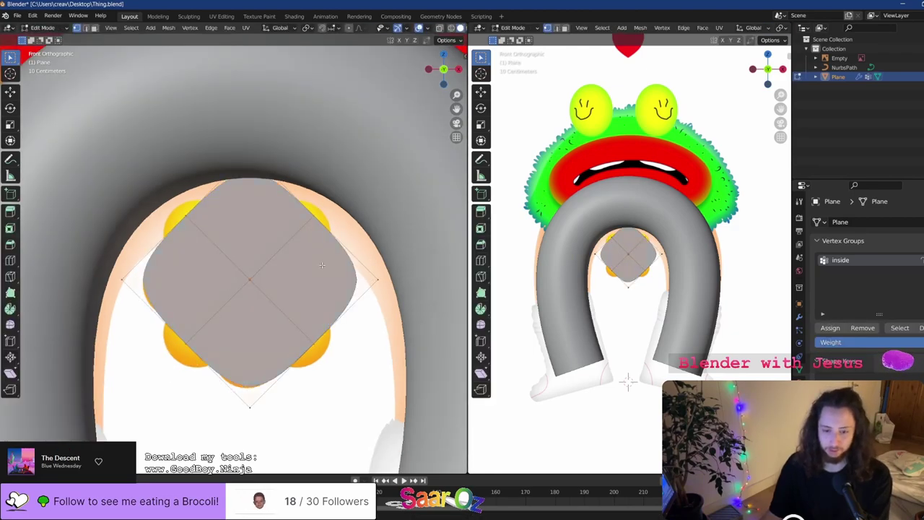
{"action": "key", "text": "ctrl+z"}
{"action": "key", "text": "ctrl+z"}
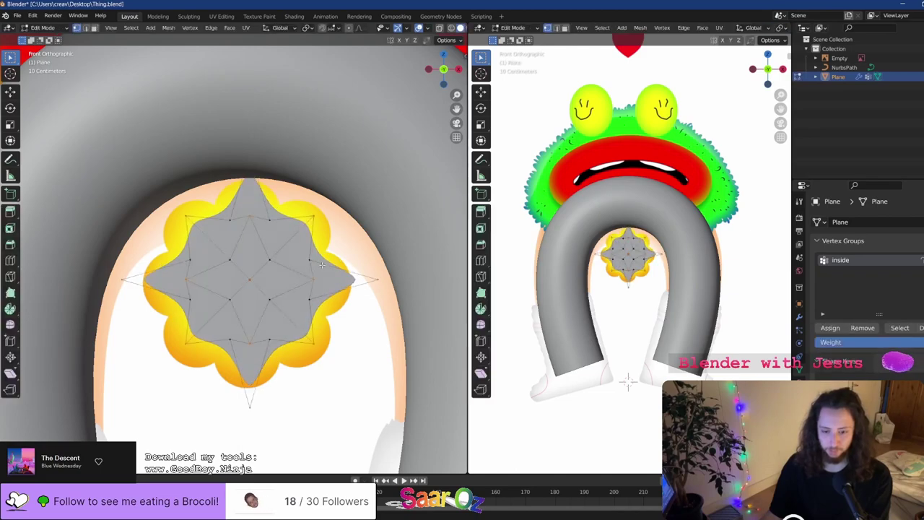
Leave Edit Mode on the flower plane and return to Object Mode
{"action": "key", "text": "grave"}
{"action": "key", "text": "Escape"}
{"action": "key", "text": "Tab"}
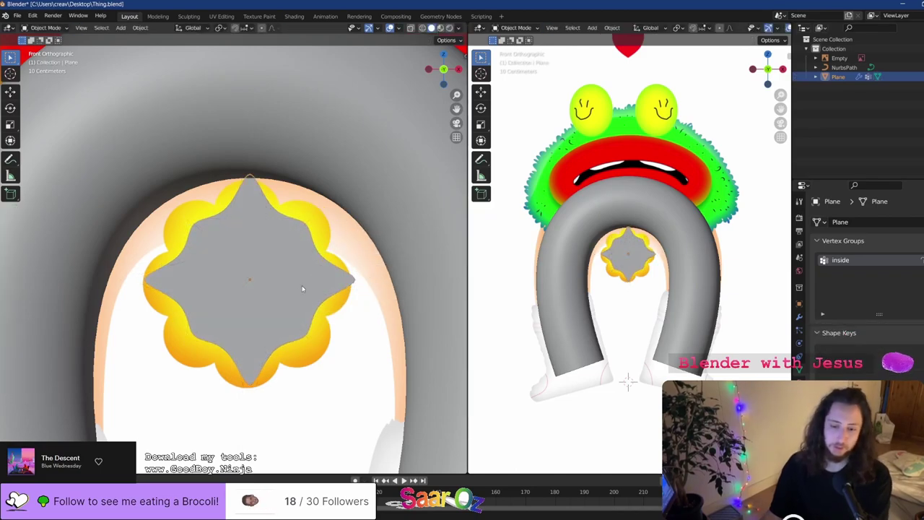
Save the file, then set the flower's Subdivision viewport levels to 0 and back to 3
{"action": "key", "text": "ctrl+s"}
{"action": "left_click", "coordinate": [798, 315]}
{"action": "left_click", "coordinate": [871, 272]}
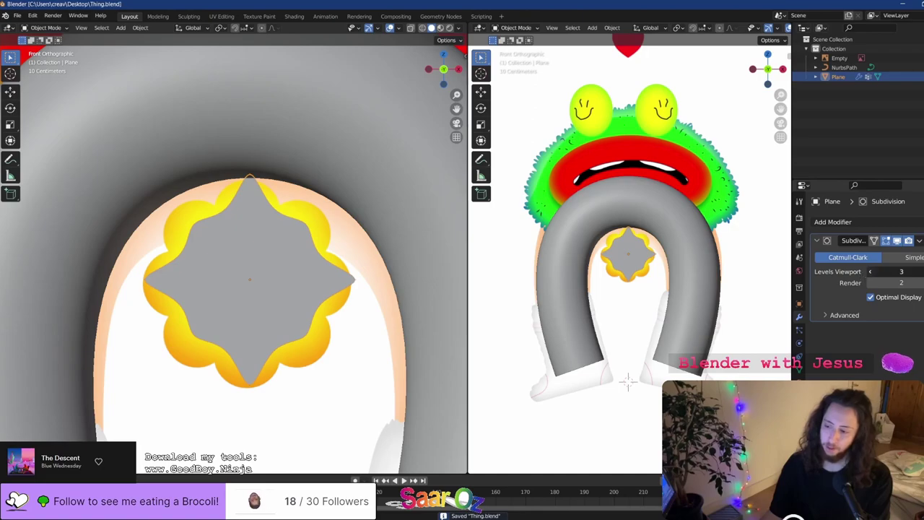
{"action": "left_click", "coordinate": [870, 272]}
{"action": "left_click", "coordinate": [870, 272]}
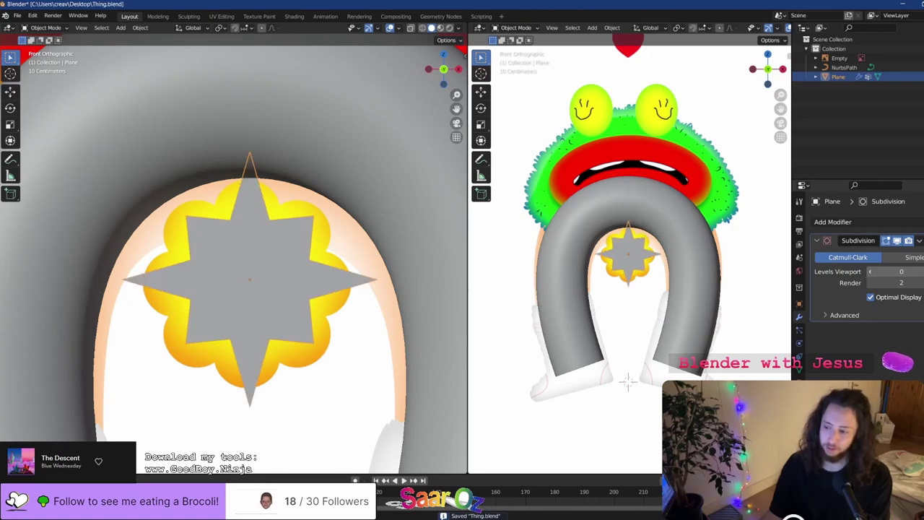
{"action": "left_click_drag", "start_coordinate": [910, 272], "coordinate": [922, 272]}
Try a Bevel modifier on the flower with amounts of 3.33 m and 1.27 m, and remove it
{"action": "left_click", "coordinate": [832, 221]}
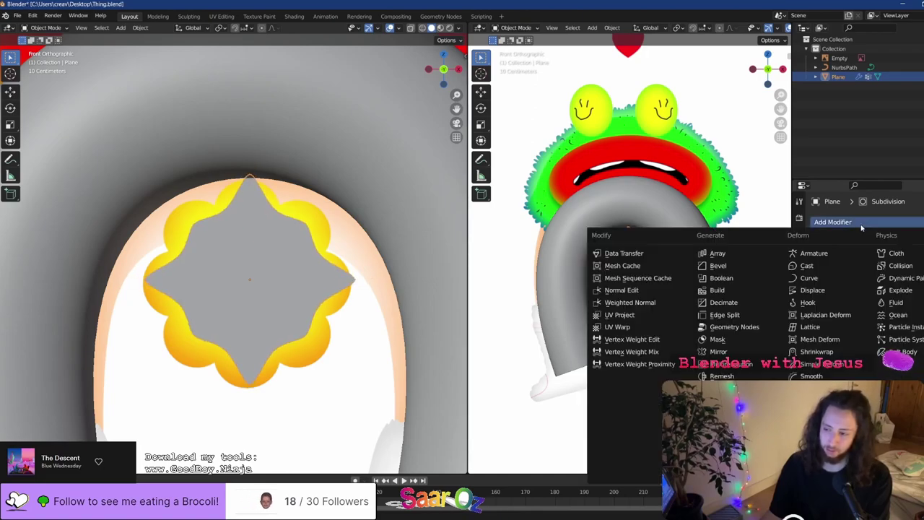
{"action": "left_click", "coordinate": [740, 270]}
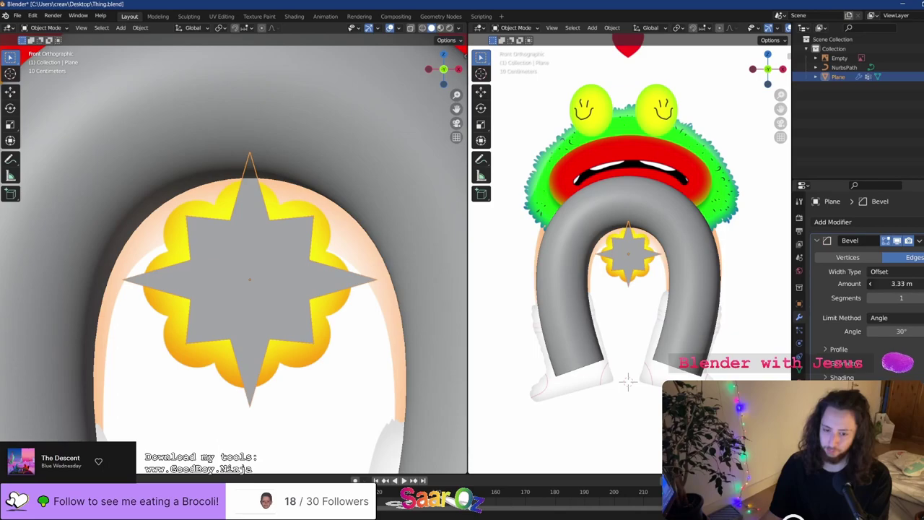
{"action": "left_click_drag", "start_coordinate": [892, 298], "coordinate": [904, 299]}
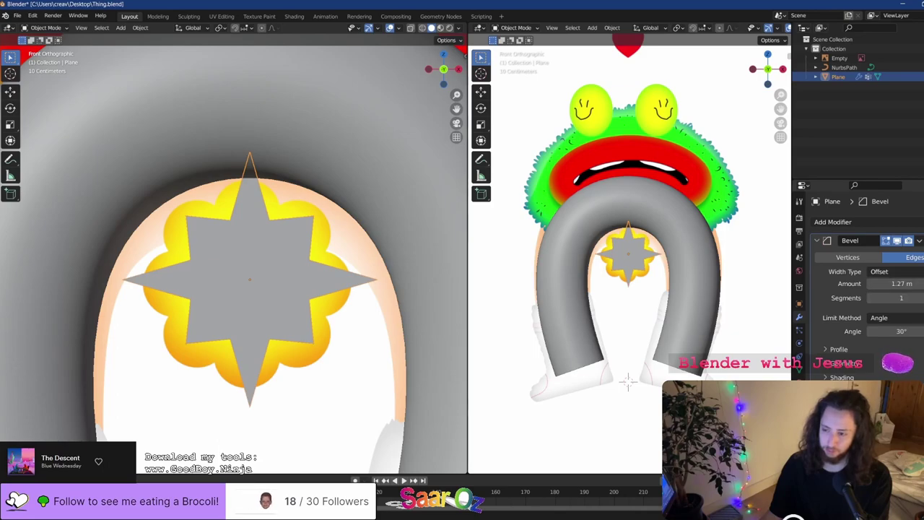
{"action": "key", "text": "x"}
{"action": "left_click", "coordinate": [895, 240]}
Enlarge the flower plane and shift it forward along global Y toward the front of the leg tube
{"action": "scroll", "coordinate": [267, 238], "scroll_direction": "down", "scroll_amount": 5}
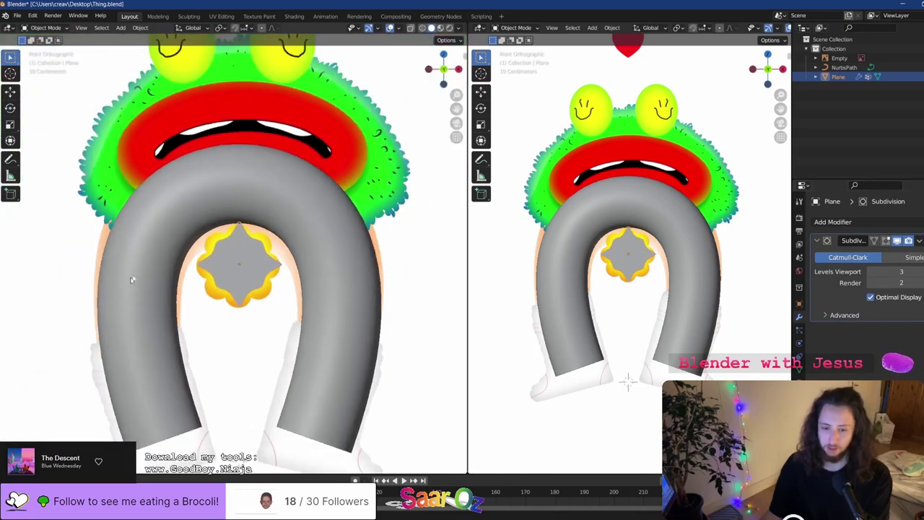
{"action": "key", "text": "s"}
{"action": "left_click", "coordinate": [286, 232]}
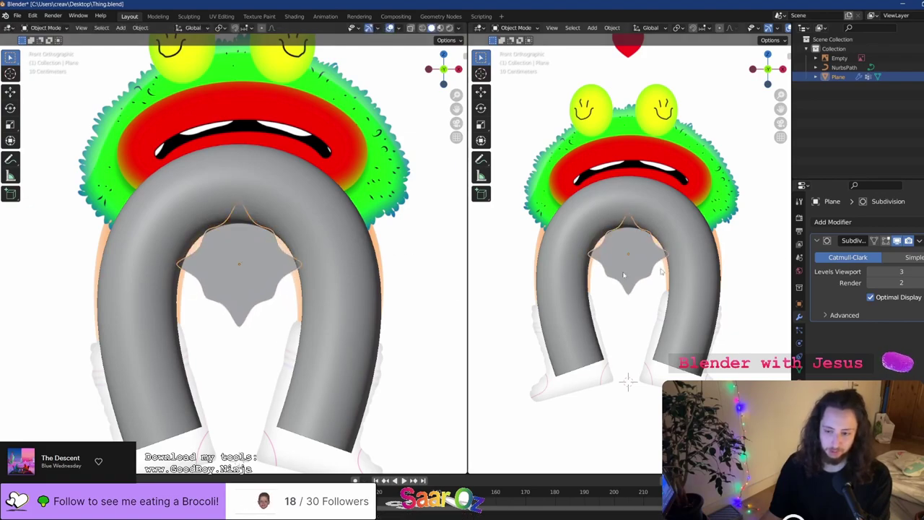
{"action": "middle_click_drag", "start_coordinate": [362, 277], "coordinate": [324, 268]}
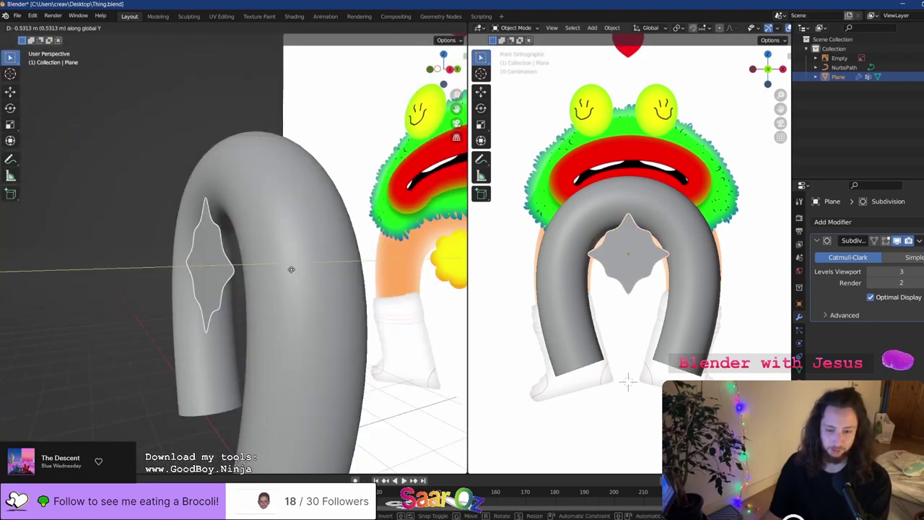
{"action": "key", "text": "KP_1"}
{"action": "key", "text": "grave"}
{"action": "key", "text": "Escape"}
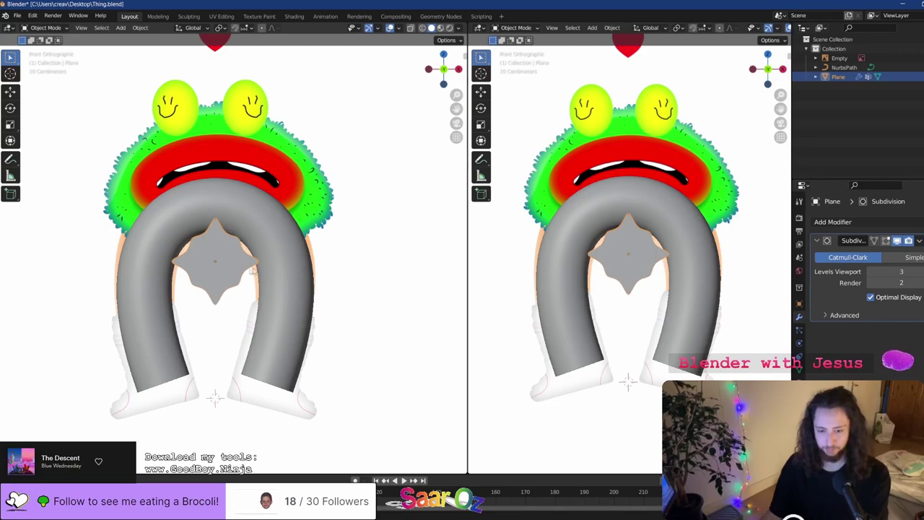
Move the flower plane along X onto the left leg, uncovering the drawn flower, and shade the front view with Material Preview
{"action": "middle_click_drag", "start_coordinate": [278, 271], "coordinate": [326, 278], "text": "shift"}
{"action": "key", "text": "g"}
{"action": "key", "text": "x"}
{"action": "left_click", "coordinate": [362, 303]}
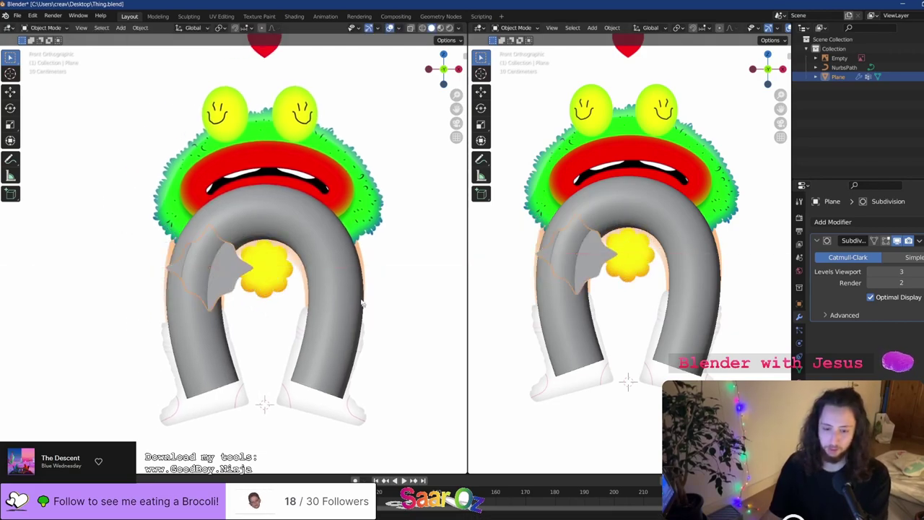
{"action": "scroll", "coordinate": [362, 304], "scroll_direction": "up", "scroll_amount": 3}
{"action": "left_click", "coordinate": [439, 28]}
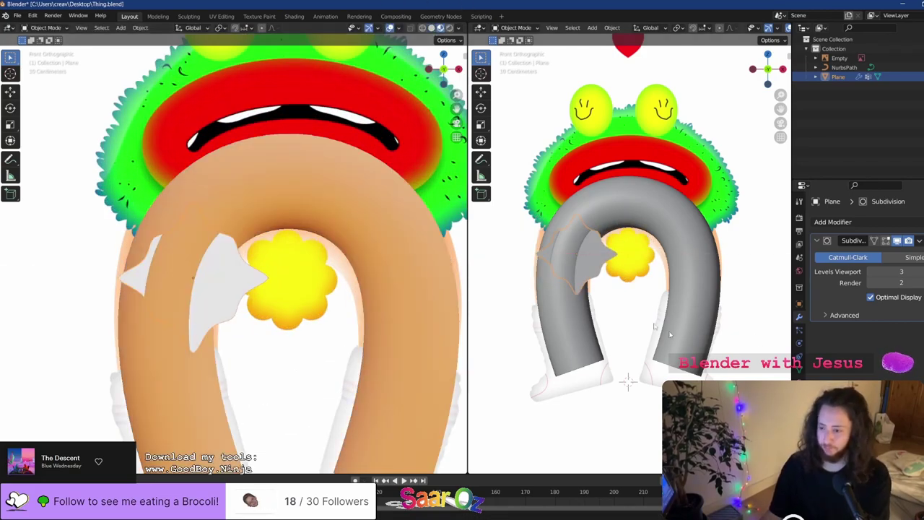
Move the flower plane forward along Y until it sits completely in front of the left leg
{"action": "left_click", "coordinate": [154, 287]}
{"action": "key", "text": "g"}
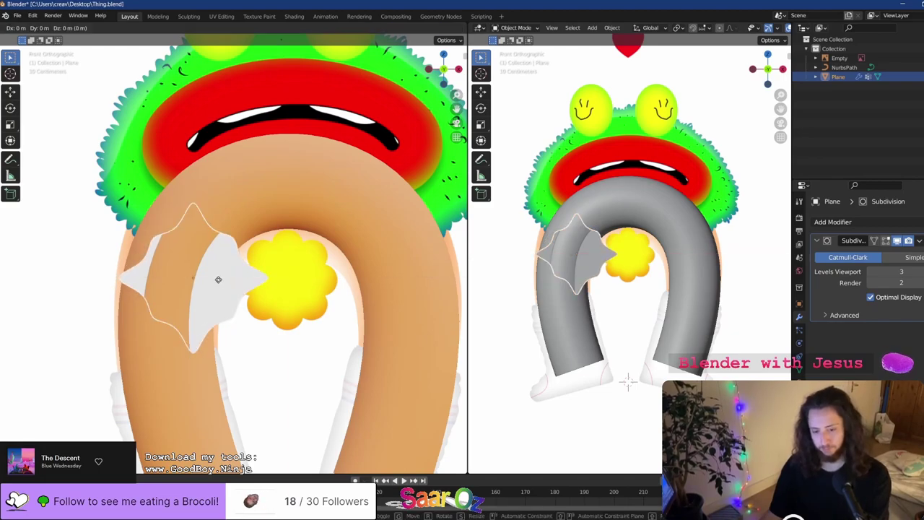
{"action": "key", "text": "y"}
{"action": "left_click", "coordinate": [225, 261]}
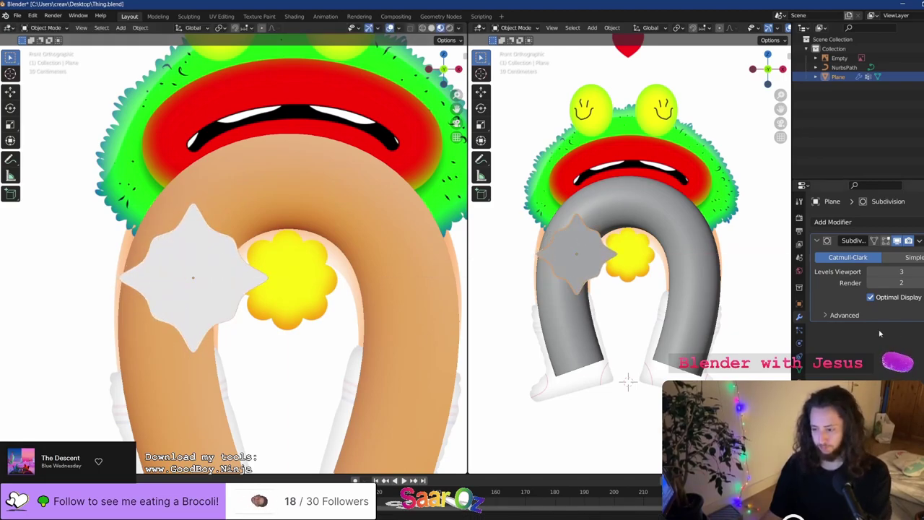
Create a new material for the flower with a yellow base color, hue 0.094, saturation 1.000 and value 1.000
{"action": "left_click", "coordinate": [799, 383]}
{"action": "left_click", "coordinate": [894, 269]}
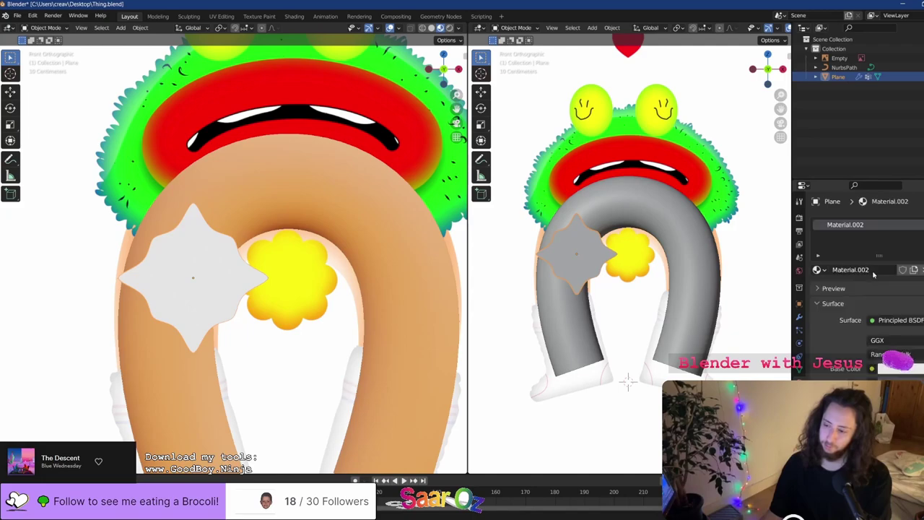
{"action": "left_click", "coordinate": [898, 368]}
{"action": "left_click", "coordinate": [862, 260]}
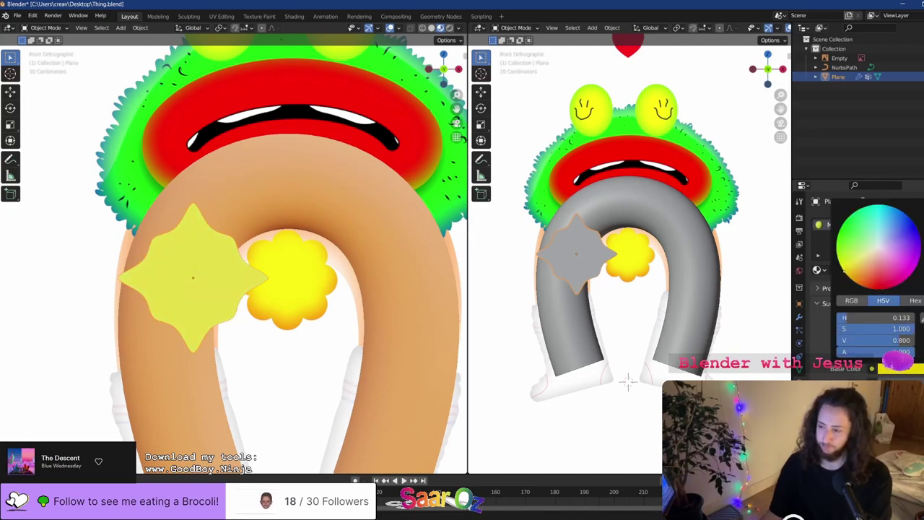
{"action": "left_click_drag", "start_coordinate": [923, 224], "coordinate": [923, 205]}
{"action": "left_click_drag", "start_coordinate": [859, 281], "coordinate": [853, 281]}
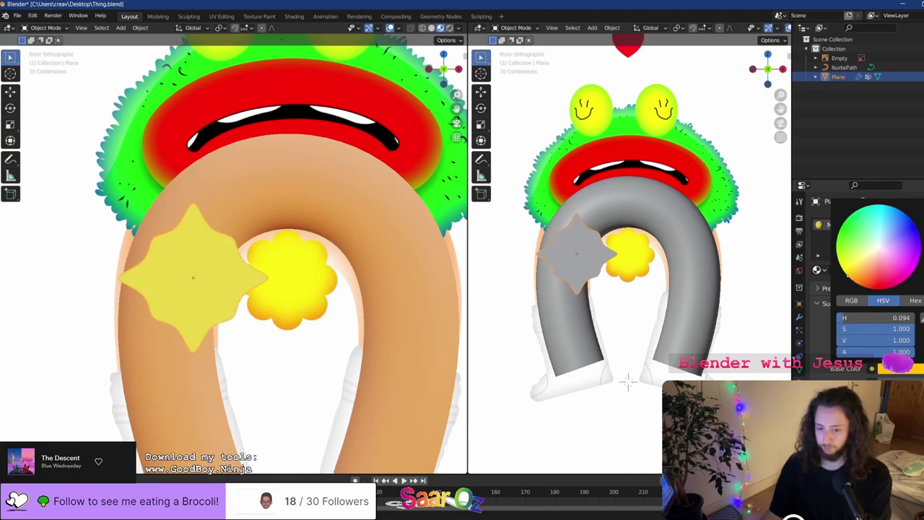
{"action": "scroll", "coordinate": [859, 288], "scroll_direction": "down", "scroll_amount": 5}
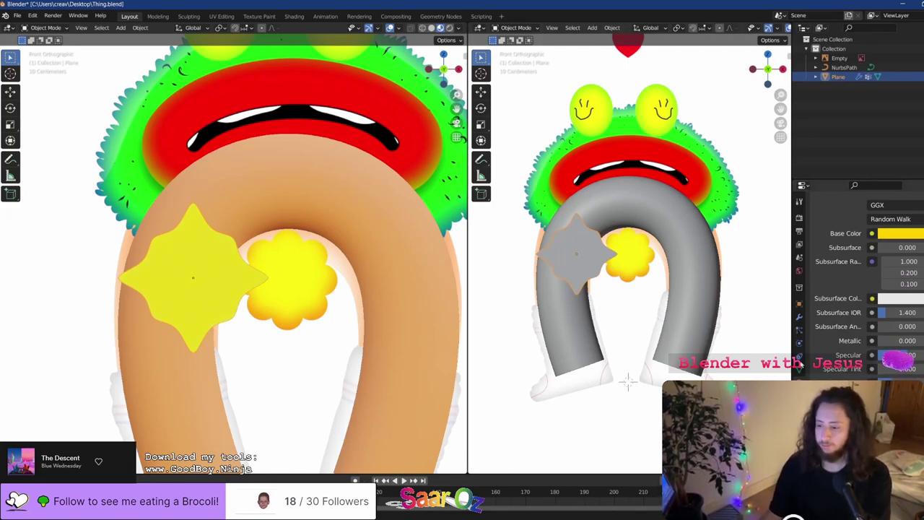
Add a Solidify modifier to the flower and place it above the Subdivision modifier in the stack
{"action": "left_click", "coordinate": [798, 372]}
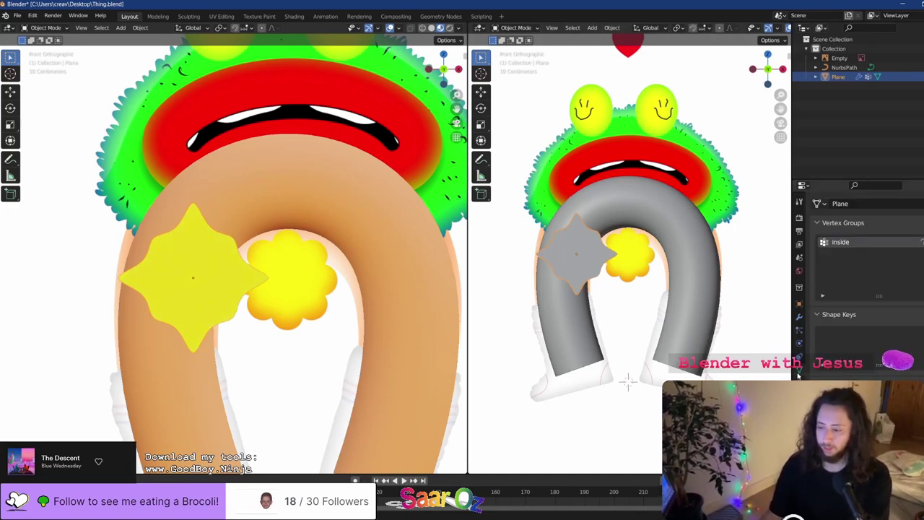
{"action": "left_click", "coordinate": [799, 316]}
{"action": "left_click", "coordinate": [833, 203]}
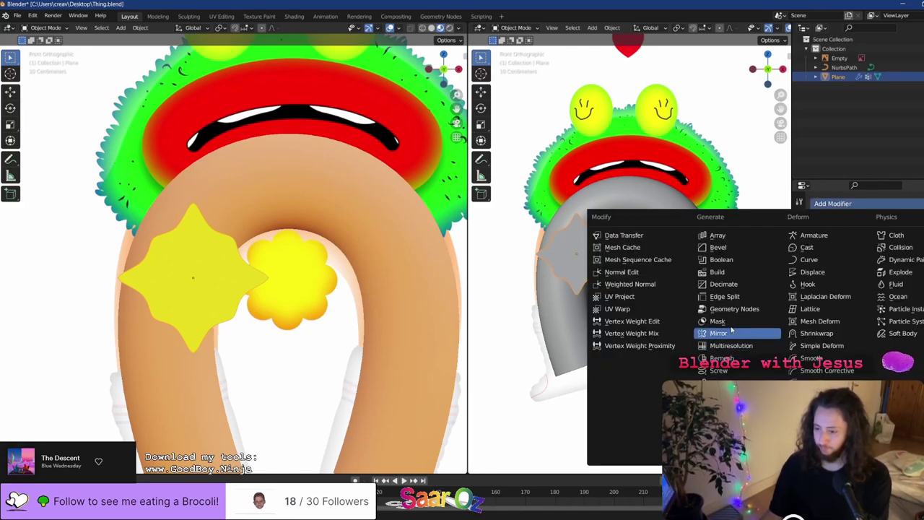
{"action": "left_click", "coordinate": [722, 395]}
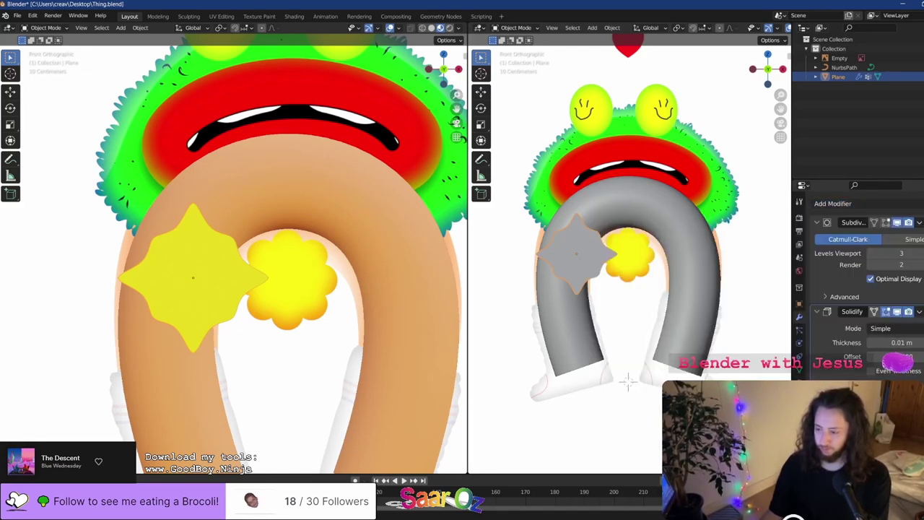
{"action": "left_click_drag", "start_coordinate": [923, 311], "coordinate": [923, 216]}
Set the flower's Solidify thickness to 1.11 m
{"action": "left_click_drag", "start_coordinate": [897, 257], "coordinate": [923, 253]}
{"action": "middle_click_drag", "start_coordinate": [606, 289], "coordinate": [530, 275]}
{"action": "scroll", "coordinate": [633, 306], "scroll_direction": "up", "scroll_amount": 3}
{"action": "scroll", "coordinate": [633, 306], "scroll_direction": "down", "scroll_amount": 5}
{"action": "left_click_drag", "start_coordinate": [899, 253], "coordinate": [874, 253]}
Move the thickened flower forward along Y, clear of the left leg
{"action": "key", "text": "g"}
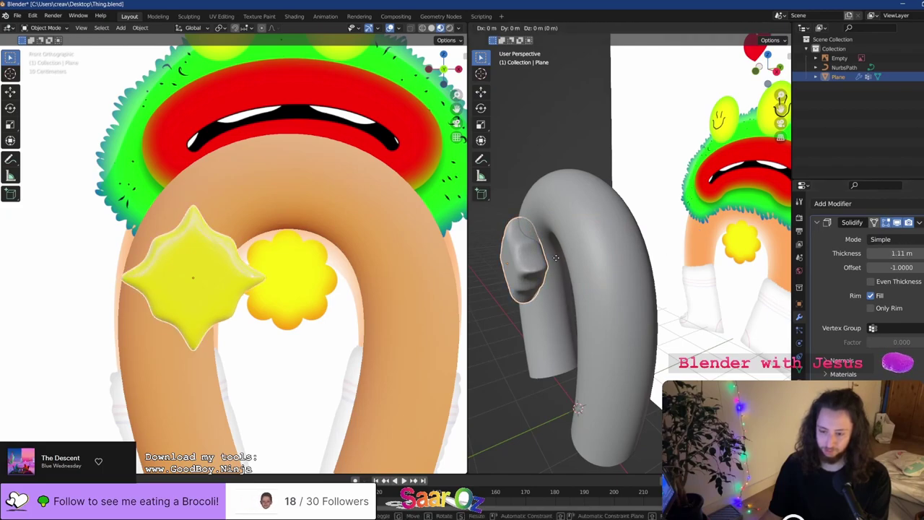
{"action": "key", "text": "x"}
{"action": "left_click", "coordinate": [529, 276]}
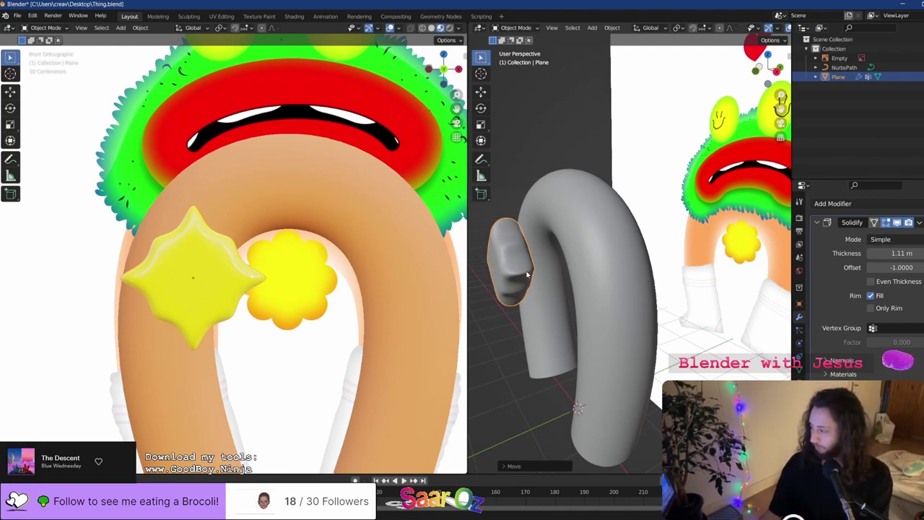
Move the flower over the drawn flower between the legs, adjust its scale slightly and save the file
{"action": "key", "text": "g"}
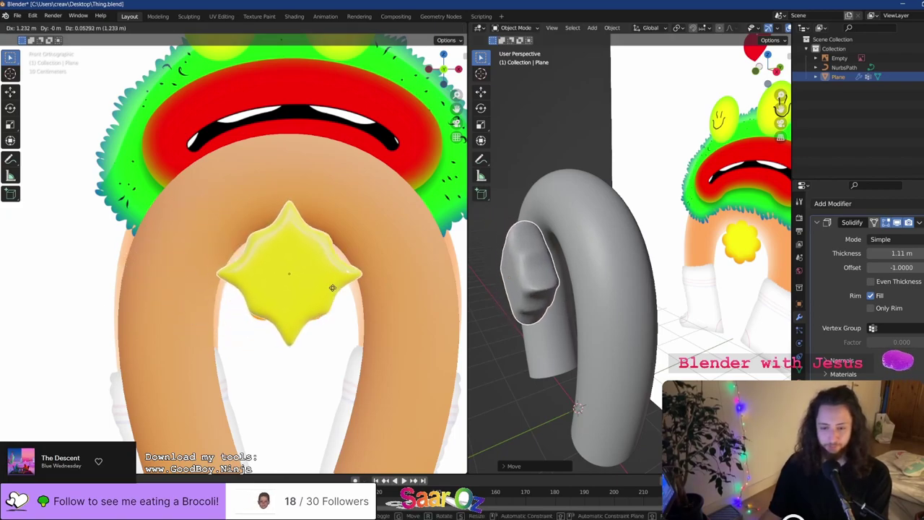
{"action": "left_click", "coordinate": [333, 286]}
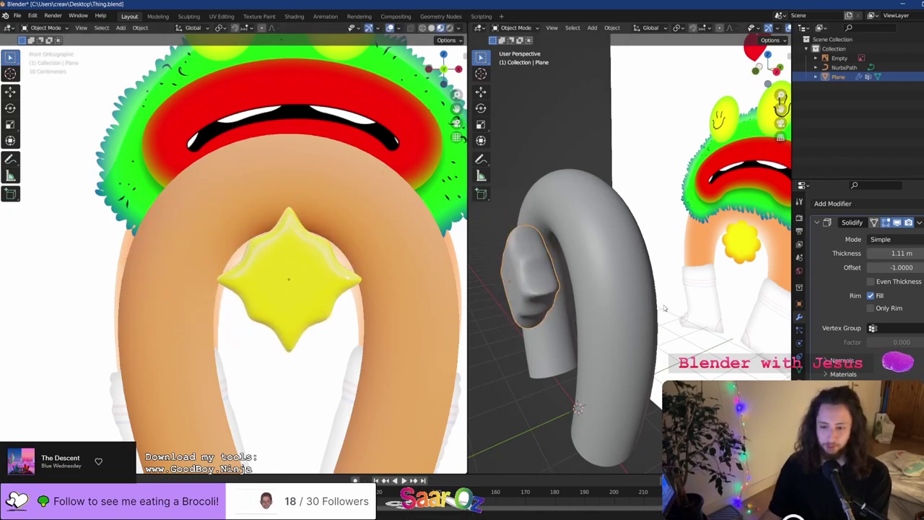
{"action": "key", "text": "s"}
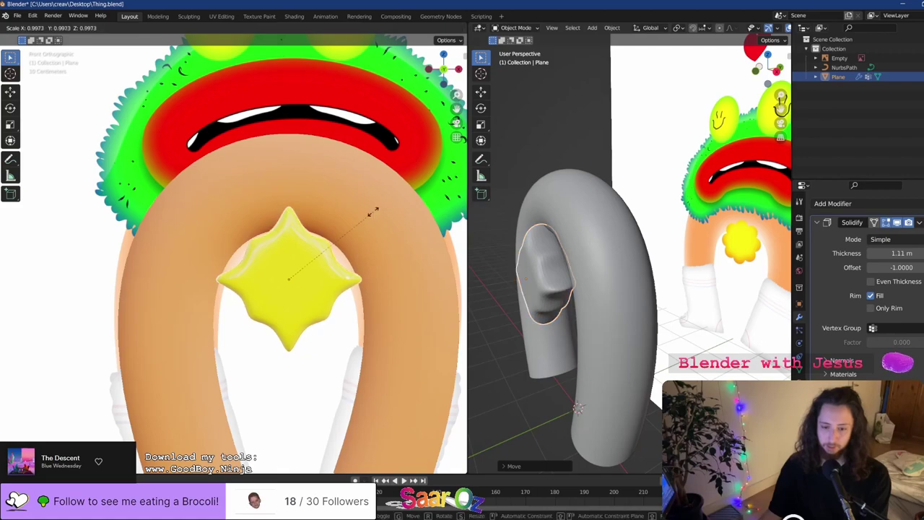
{"action": "left_click", "coordinate": [371, 212]}
{"action": "key", "text": "ctrl+s"}
Scale the flower's four long outer tip vertices inward to even out the eight points, and save the file
{"action": "key", "text": "Tab"}
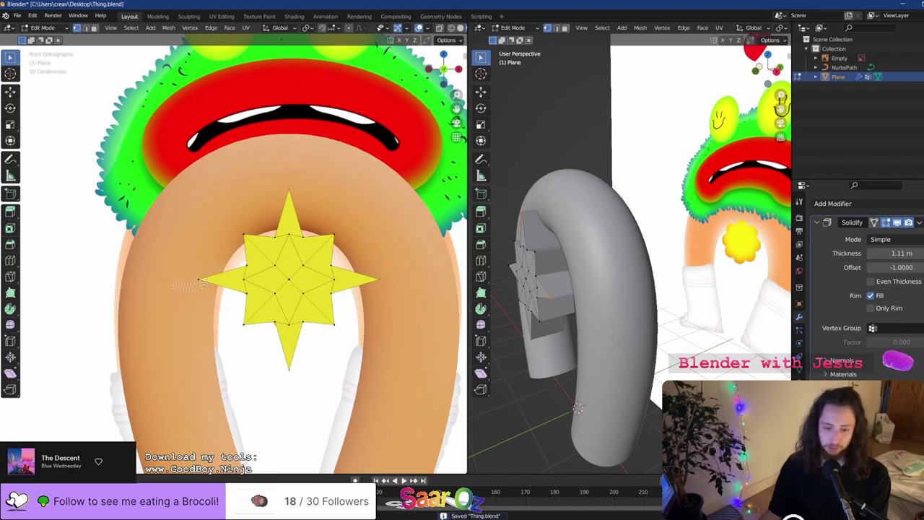
{"action": "key", "text": "Tab"}
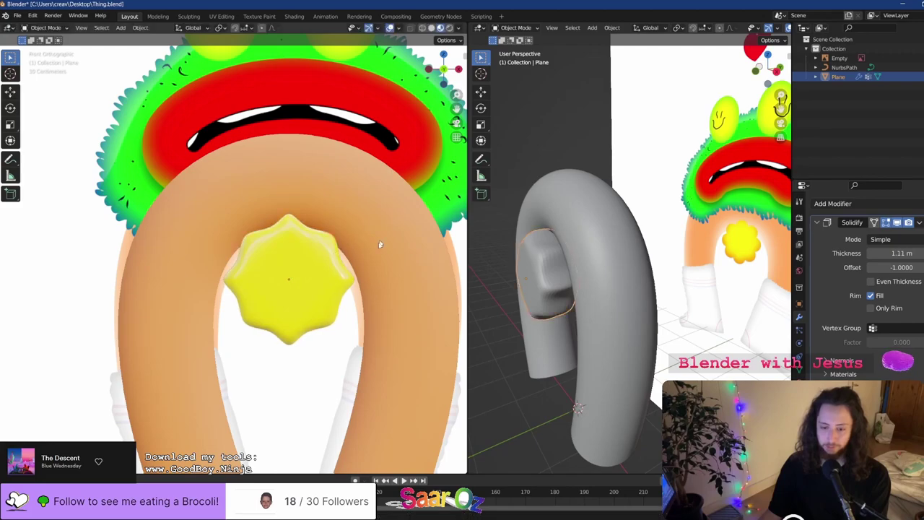
{"action": "scroll", "coordinate": [373, 251], "scroll_direction": "down", "scroll_amount": 3}
{"action": "key", "text": "ctrl+s"}
{"action": "scroll", "coordinate": [590, 256], "scroll_direction": "down", "scroll_amount": 2}
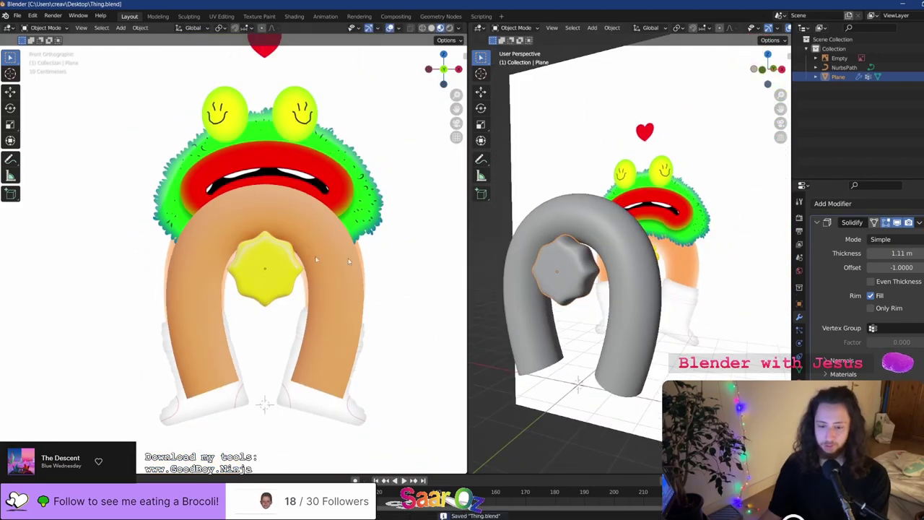
{"action": "scroll", "coordinate": [226, 265], "scroll_direction": "down", "scroll_amount": 3}
{"action": "middle_click_drag", "start_coordinate": [275, 268], "coordinate": [370, 263]}
{"action": "key", "text": "KP_1"}
{"action": "scroll", "coordinate": [317, 272], "scroll_direction": "up", "scroll_amount": 5}
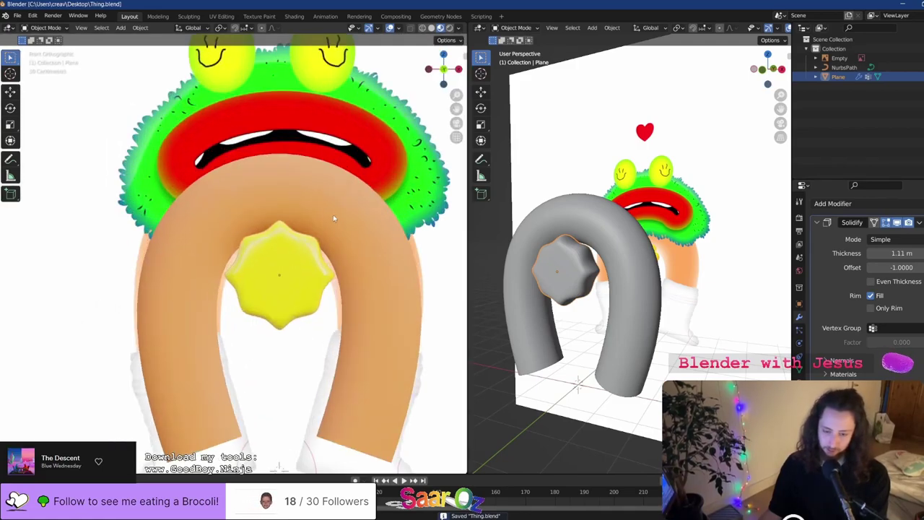
{"action": "key", "text": "s"}
{"action": "right_click", "coordinate": [350, 203]}
Move the flower forward along Y between the legs in two small moves and save the file
{"action": "middle_click_drag", "start_coordinate": [733, 259], "coordinate": [631, 246]}
{"action": "key", "text": "g"}
{"action": "key", "text": "y"}
{"action": "left_click", "coordinate": [621, 251]}
{"action": "key", "text": "g"}
{"action": "key", "text": "y"}
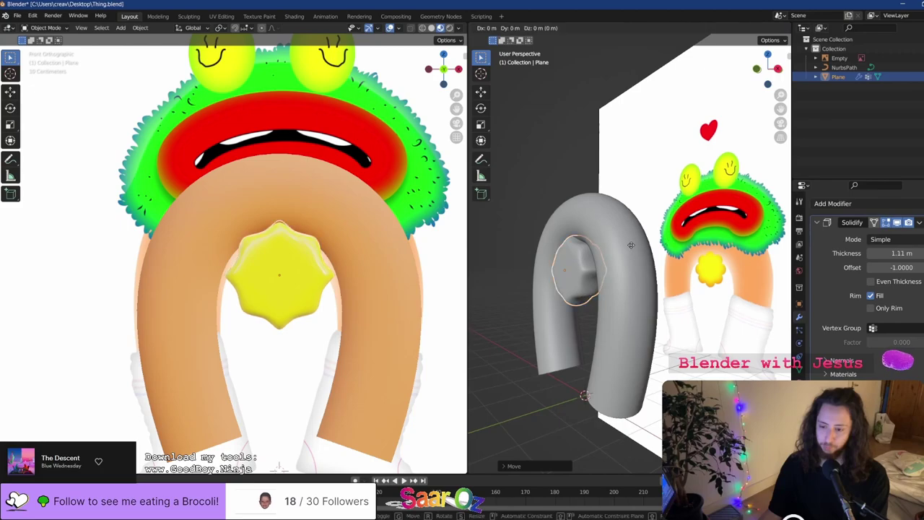
{"action": "left_click", "coordinate": [618, 251]}
{"action": "key", "text": "ctrl+s"}
Show the flower's material settings, deselect the flower and select the leg tube
{"action": "scroll", "coordinate": [313, 260], "scroll_direction": "down", "scroll_amount": 1}
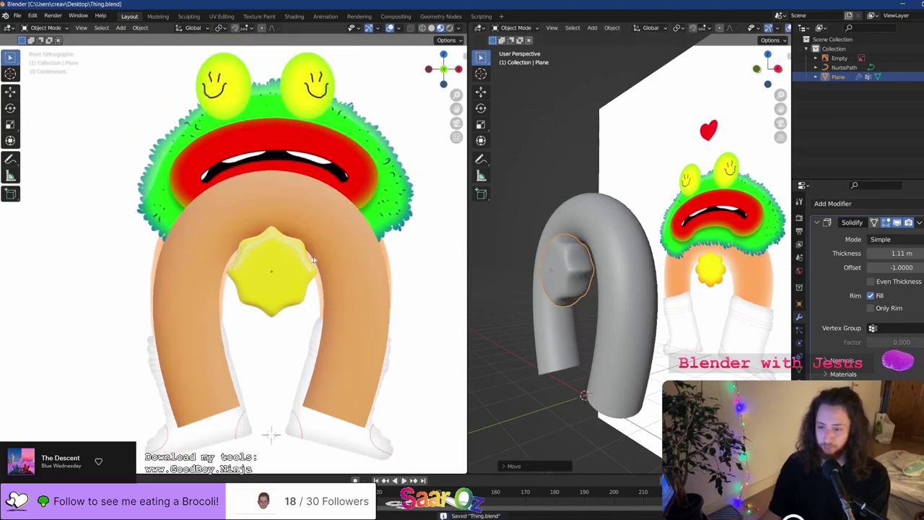
{"action": "scroll", "coordinate": [365, 295], "scroll_direction": "up", "scroll_amount": 2}
{"action": "left_click", "coordinate": [799, 382]}
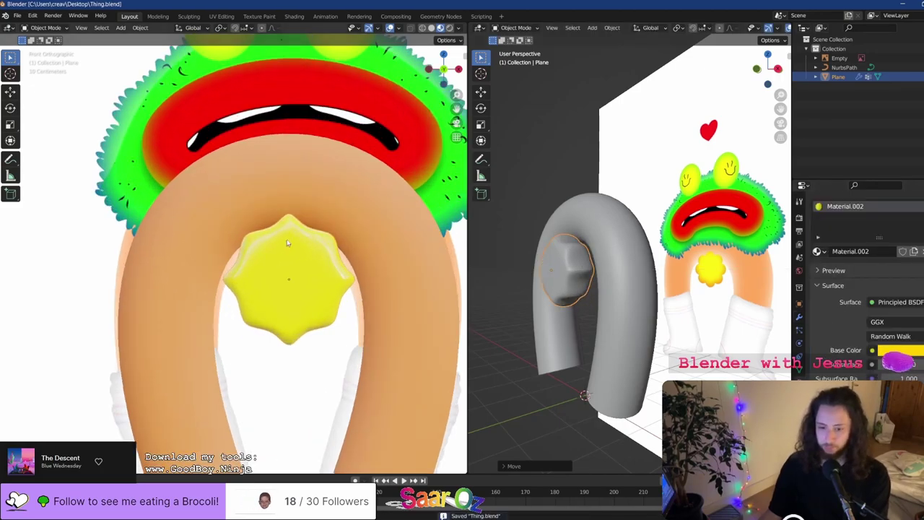
{"action": "scroll", "coordinate": [287, 242], "scroll_direction": "down", "scroll_amount": 4}
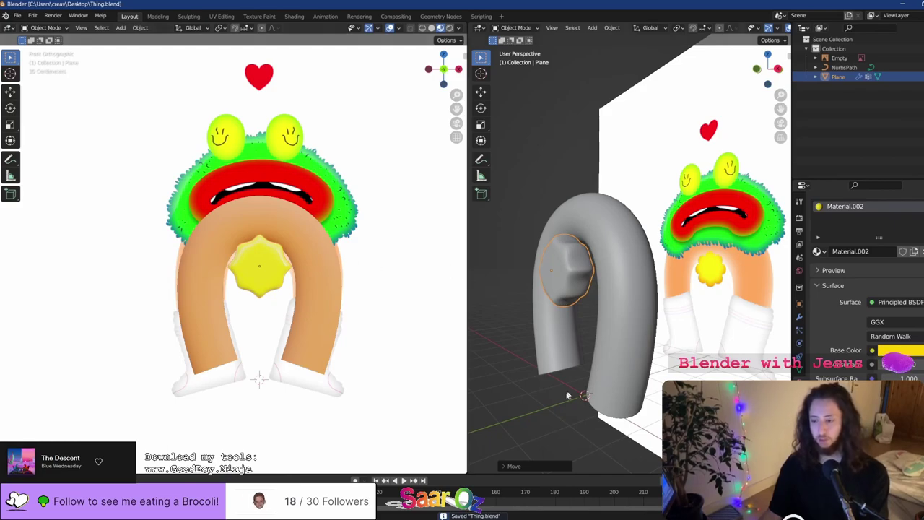
{"action": "left_click", "coordinate": [529, 406]}
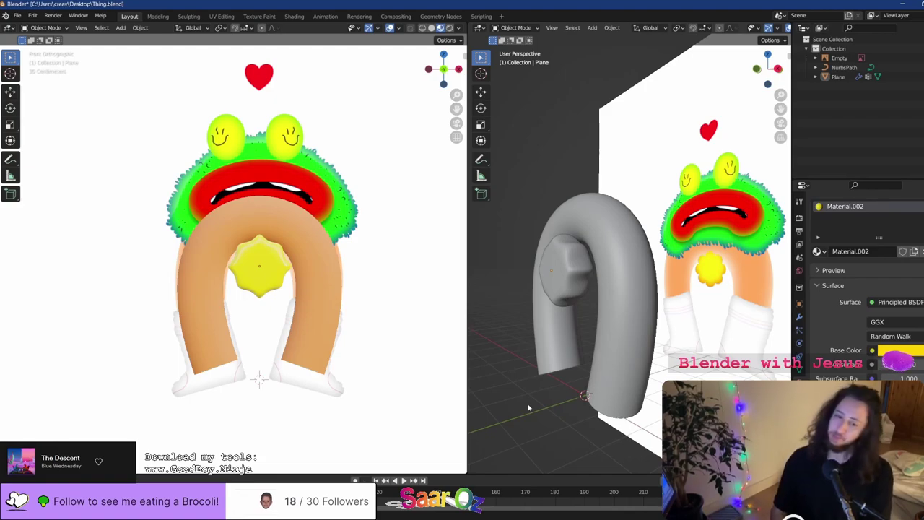
{"action": "left_click", "coordinate": [235, 230]}
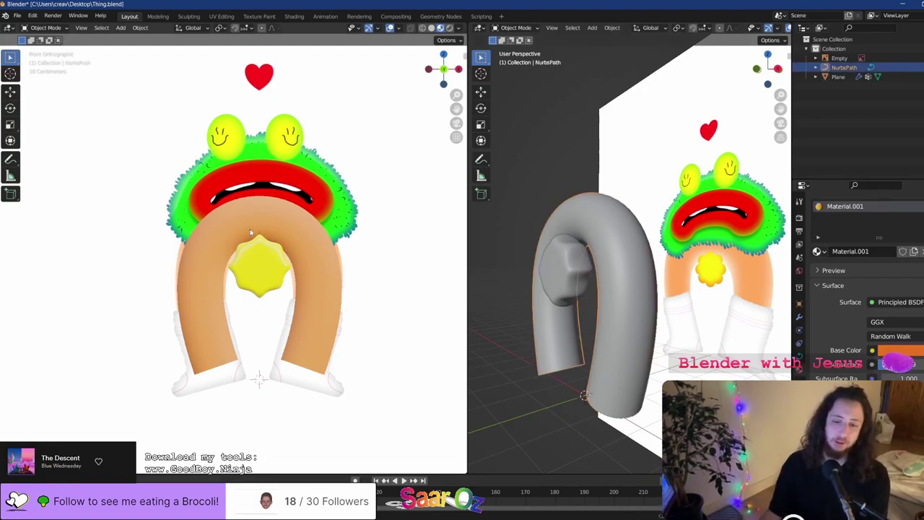
Duplicate the leg tube in place and set the copy's bevel depth to 0.69 m
{"action": "key", "text": "shift+d"}
{"action": "right_click", "coordinate": [631, 265]}
{"action": "key", "text": "Tab"}
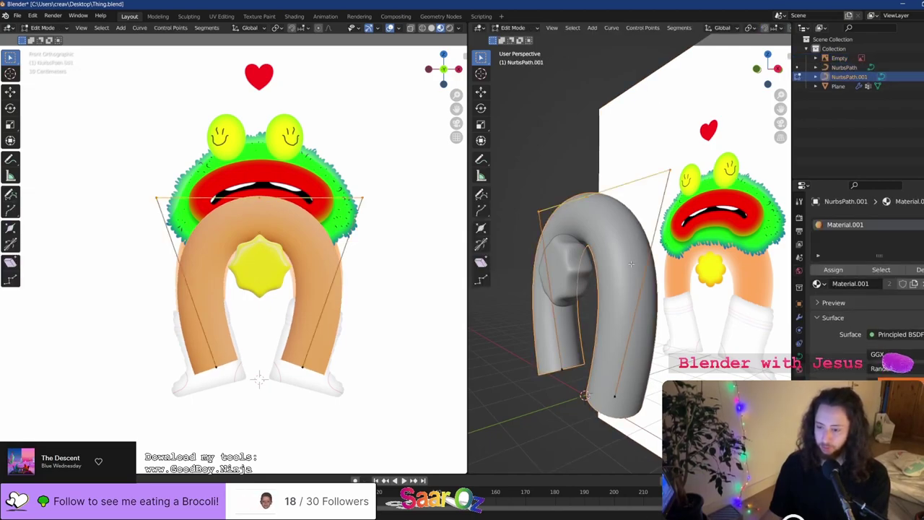
{"action": "key", "text": "Tab"}
{"action": "left_click", "coordinate": [799, 356]}
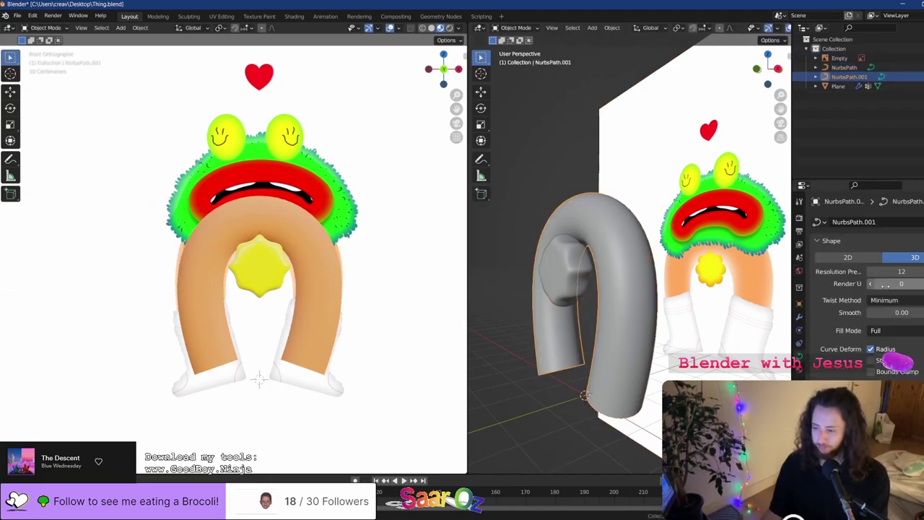
{"action": "scroll", "coordinate": [878, 367], "scroll_direction": "down", "scroll_amount": 5}
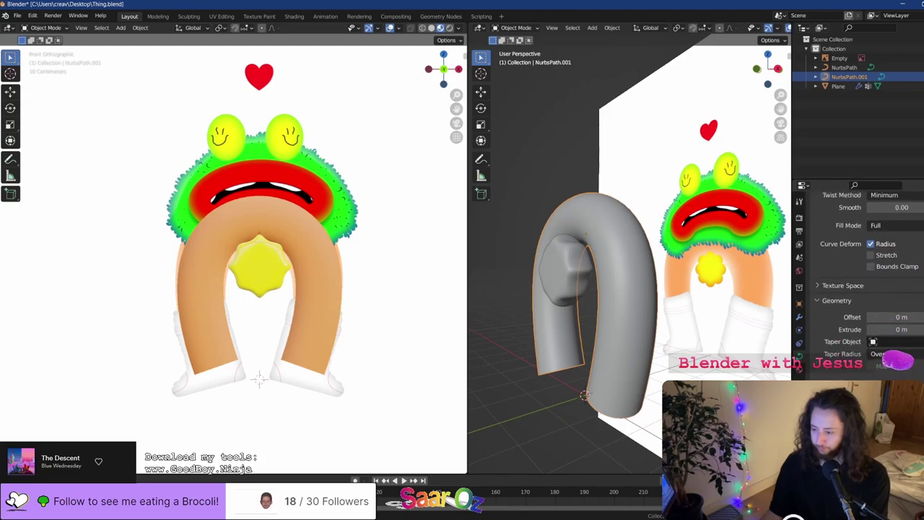
{"action": "left_click_drag", "start_coordinate": [899, 412], "coordinate": [902, 413]}
{"action": "scroll", "coordinate": [832, 364], "scroll_direction": "down", "scroll_amount": 3}
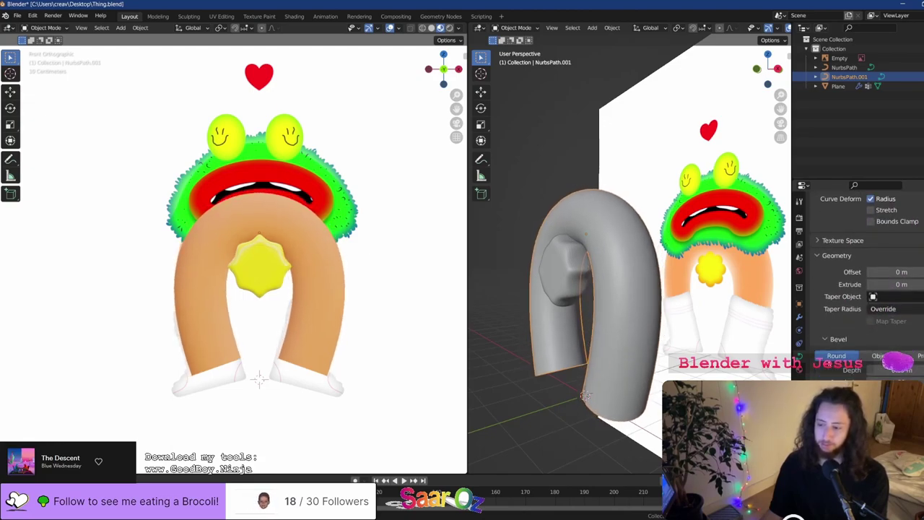
Set the copied tube's start mapping factor to 0.873 and add a Mirror modifier on the X axis
{"action": "scroll", "coordinate": [859, 288], "scroll_direction": "down", "scroll_amount": 2}
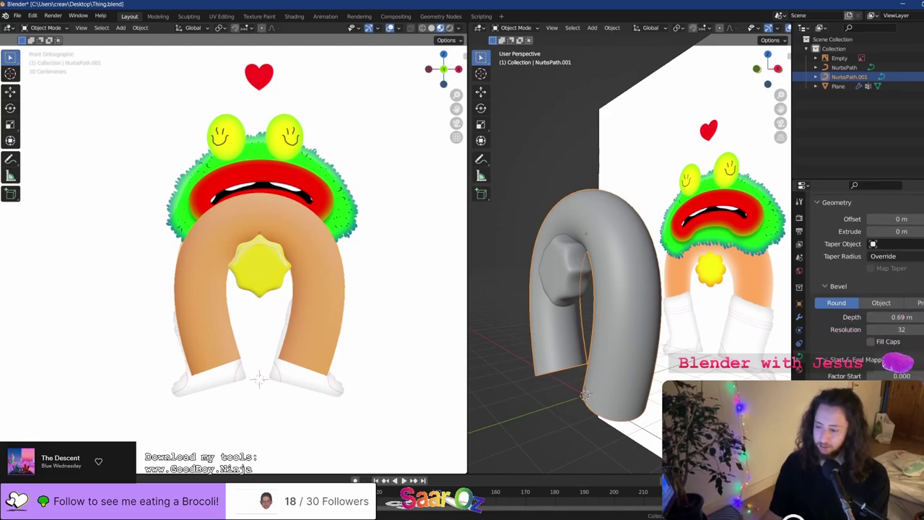
{"action": "left_click_drag", "start_coordinate": [893, 375], "coordinate": [914, 376]}
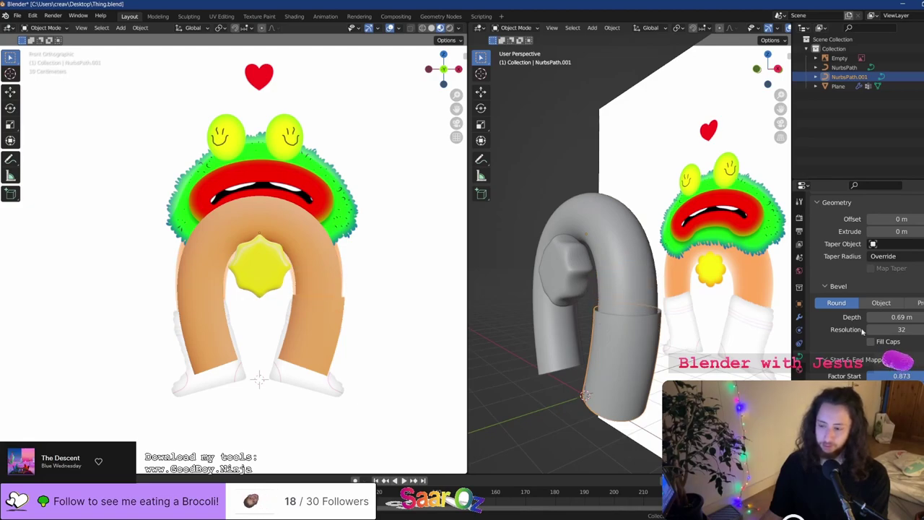
{"action": "left_click", "coordinate": [799, 316]}
{"action": "left_click", "coordinate": [830, 223]}
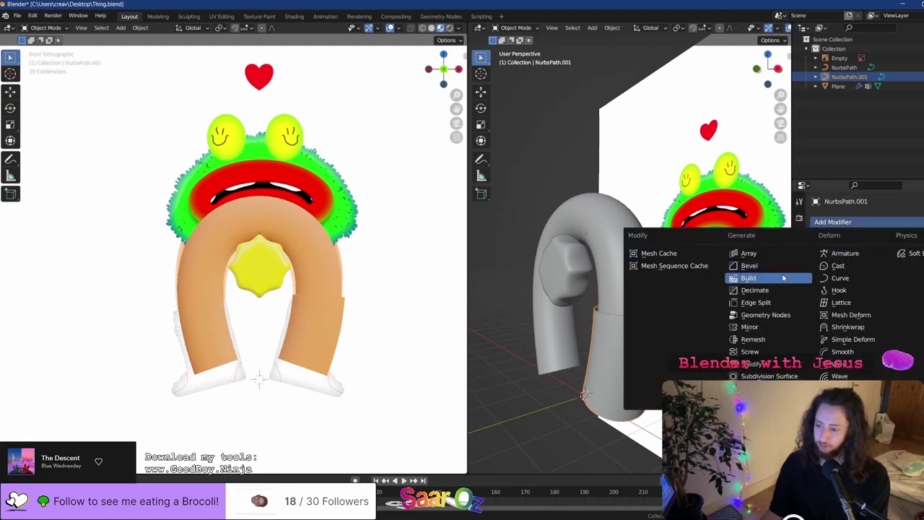
{"action": "left_click", "coordinate": [774, 331]}
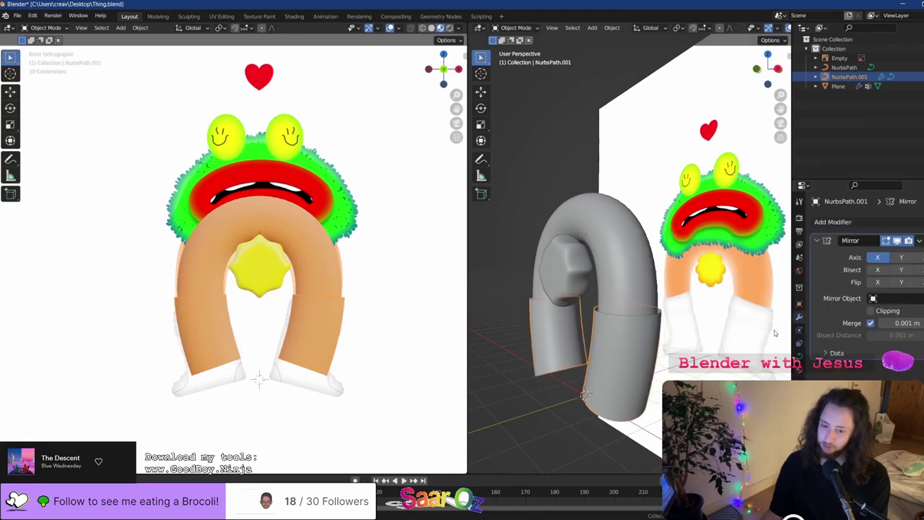
Replace the copied tube's orange material with a new one named socks and save the file
{"action": "left_click", "coordinate": [798, 369]}
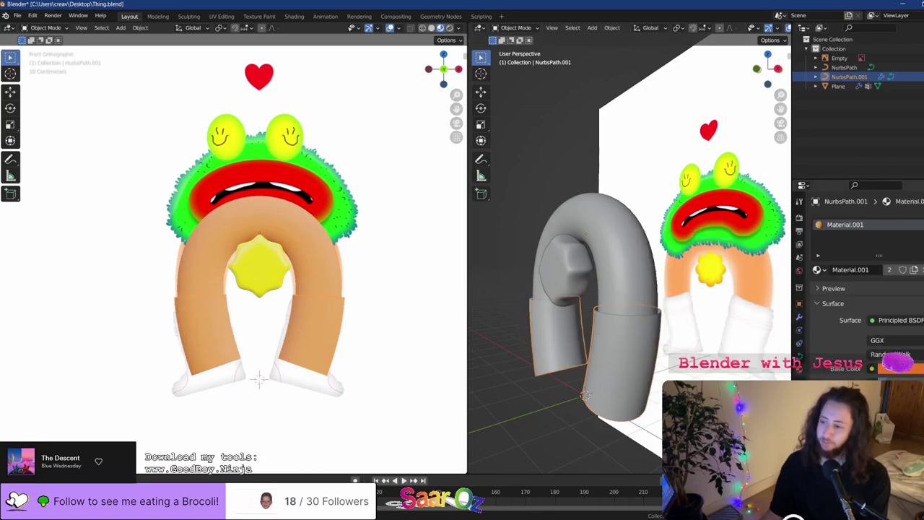
{"action": "left_click", "coordinate": [923, 236]}
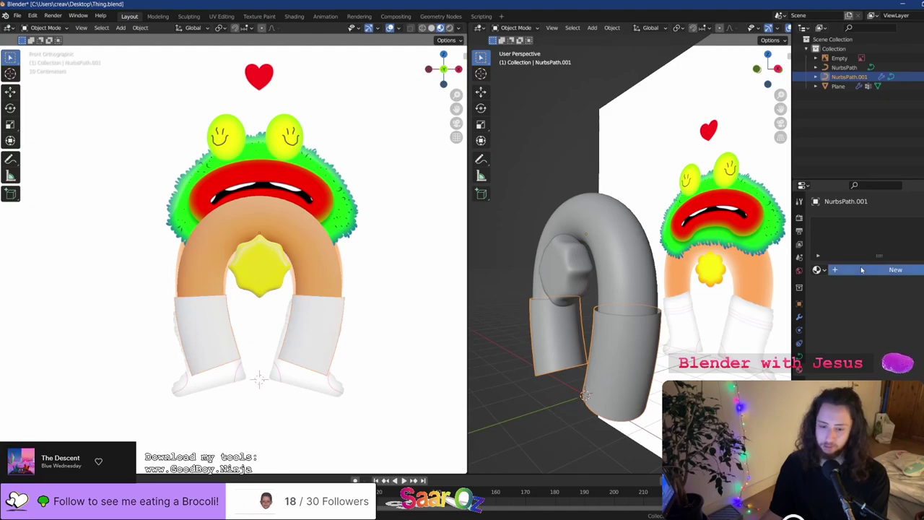
{"action": "left_click", "coordinate": [861, 269]}
{"action": "double_click", "coordinate": [850, 225]}
{"action": "type", "text": "socks"}
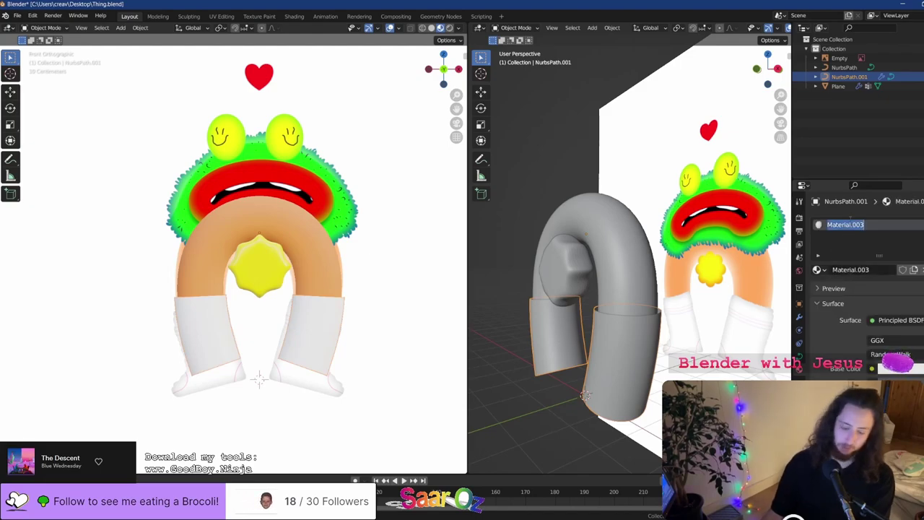
{"action": "key", "text": "Return"}
{"action": "key", "text": "ctrl+s"}
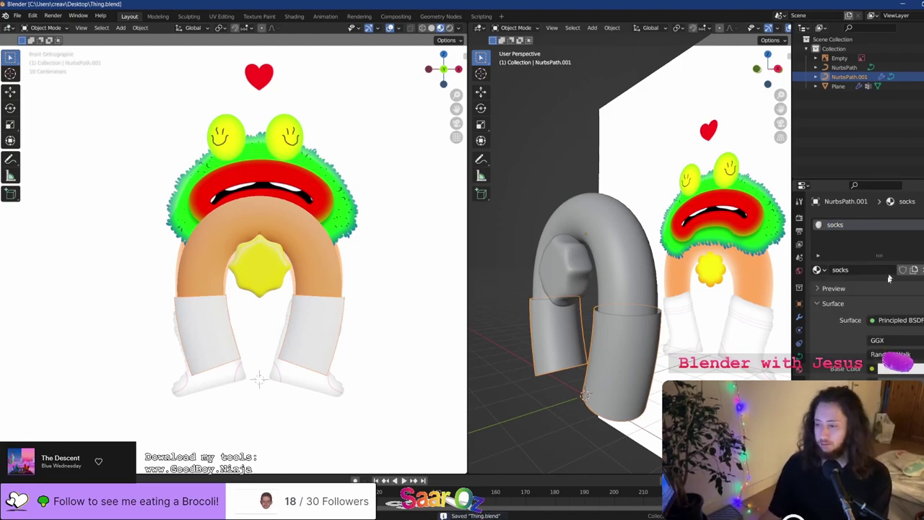
Brighten the socks material's base color toward white by raising its HSV value
{"action": "scroll", "coordinate": [866, 311], "scroll_direction": "down", "scroll_amount": 2}
{"action": "left_click", "coordinate": [900, 339]}
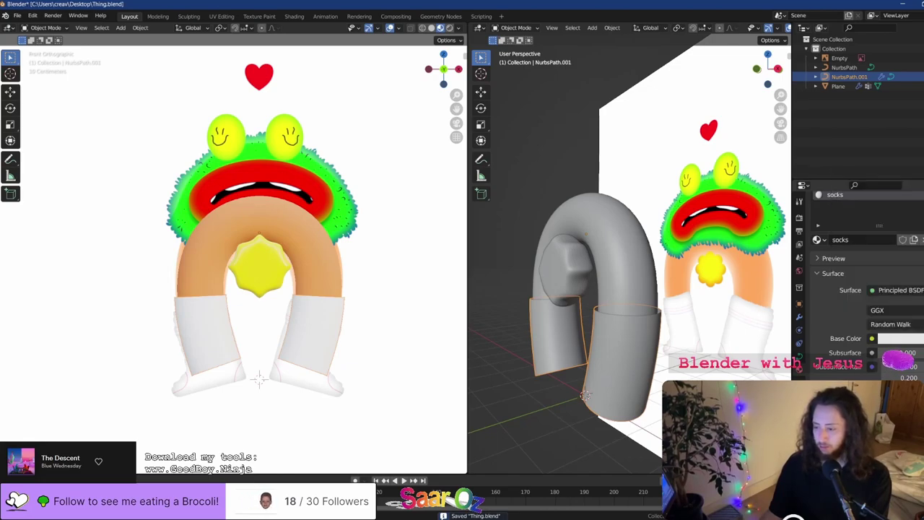
{"action": "scroll", "coordinate": [906, 353], "scroll_direction": "down", "scroll_amount": 6}
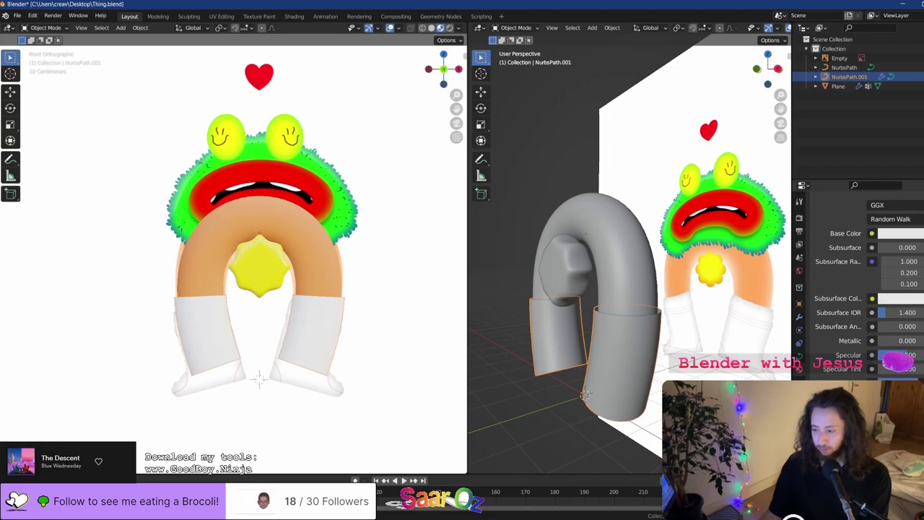
{"action": "scroll", "coordinate": [902, 325], "scroll_direction": "up", "scroll_amount": 2}
{"action": "left_click", "coordinate": [901, 262]}
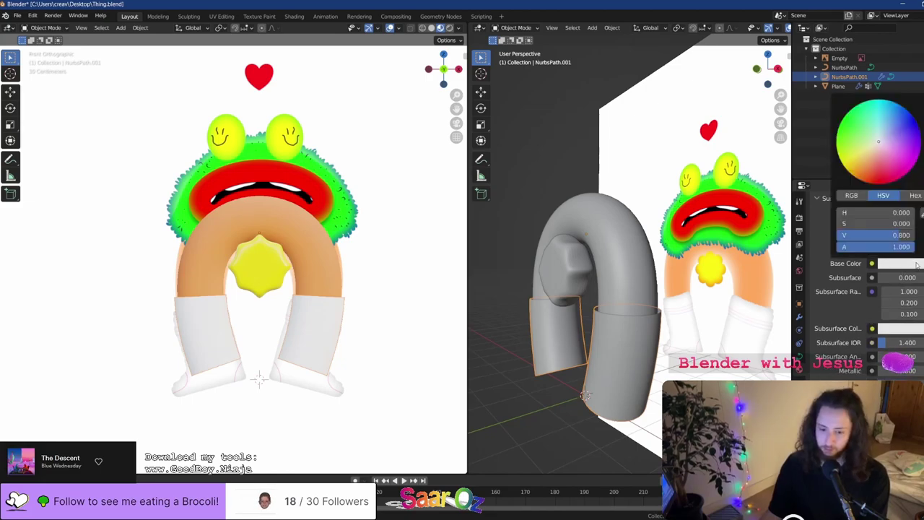
{"action": "left_click", "coordinate": [909, 264]}
{"action": "left_click_drag", "start_coordinate": [899, 235], "coordinate": [916, 235]}
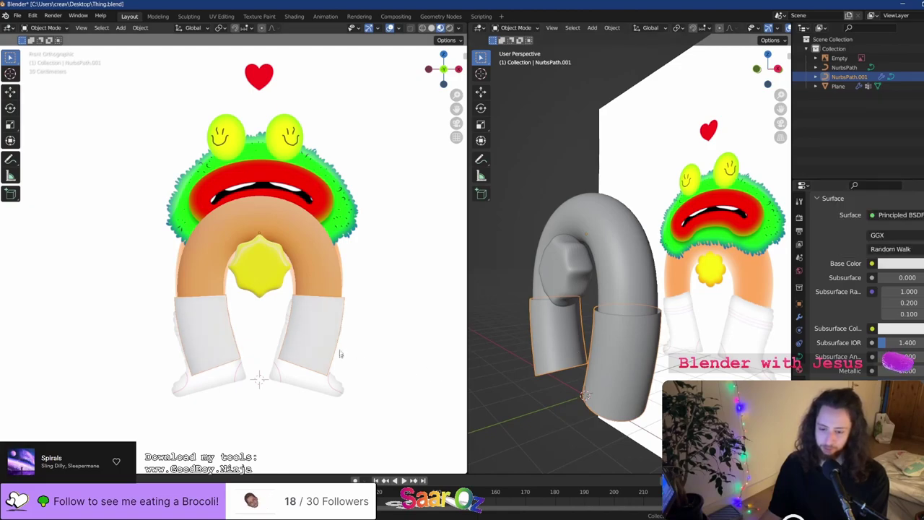
Move the sock curve's lower end point about 0.35 m down into the drawn foot in front view
{"action": "key", "text": "Tab"}
{"action": "middle_click_drag", "start_coordinate": [627, 382], "coordinate": [659, 291], "text": "shift"}
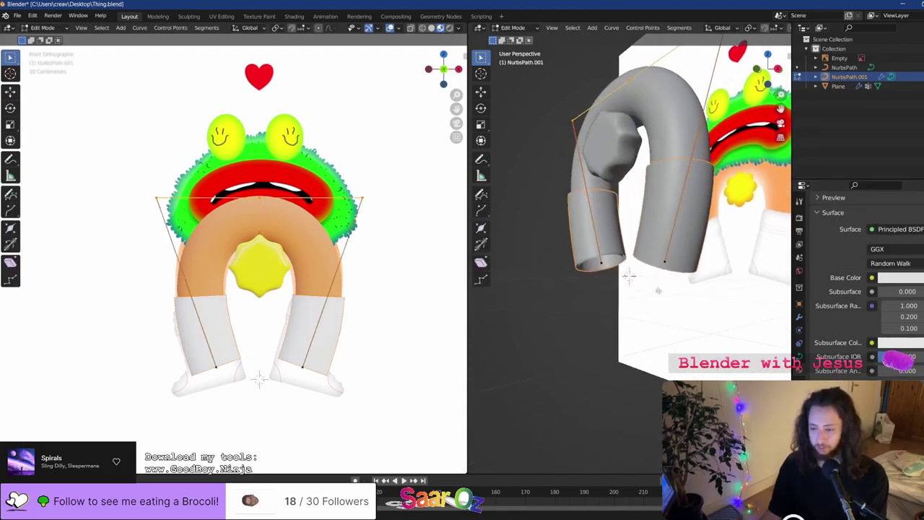
{"action": "left_click", "coordinate": [659, 290]}
{"action": "key", "text": "KP_1"}
{"action": "scroll", "coordinate": [667, 265], "scroll_direction": "up", "scroll_amount": 3}
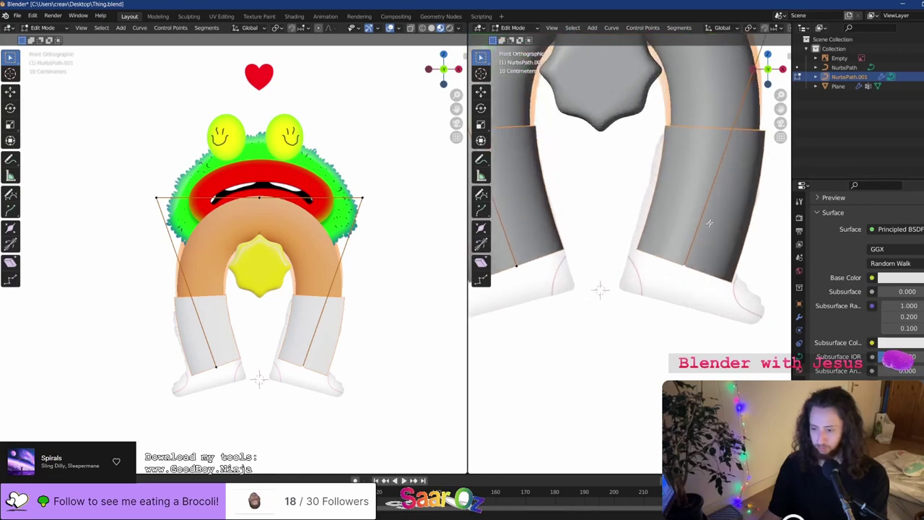
{"action": "key", "text": "g"}
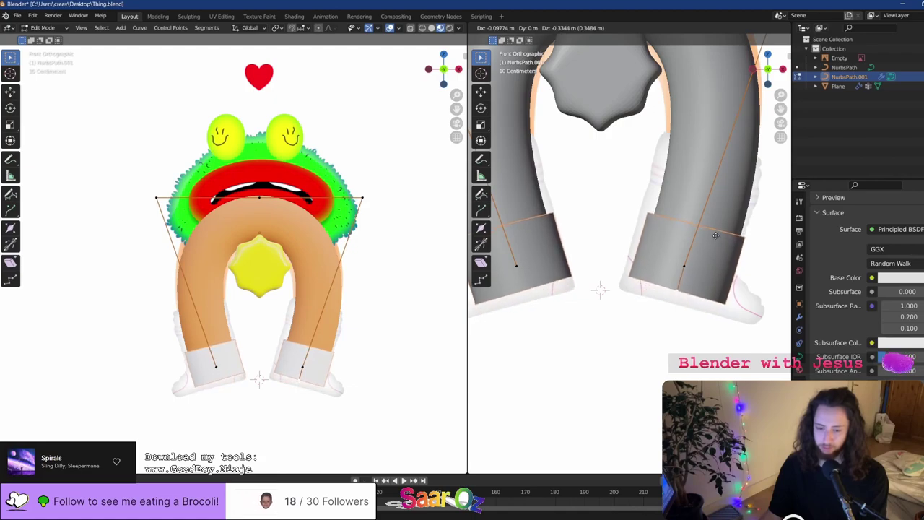
{"action": "left_click", "coordinate": [714, 235]}
Extrude the sock curve's end point about 1.2 m outward and slightly down toward the toes
{"action": "key", "text": "e"}
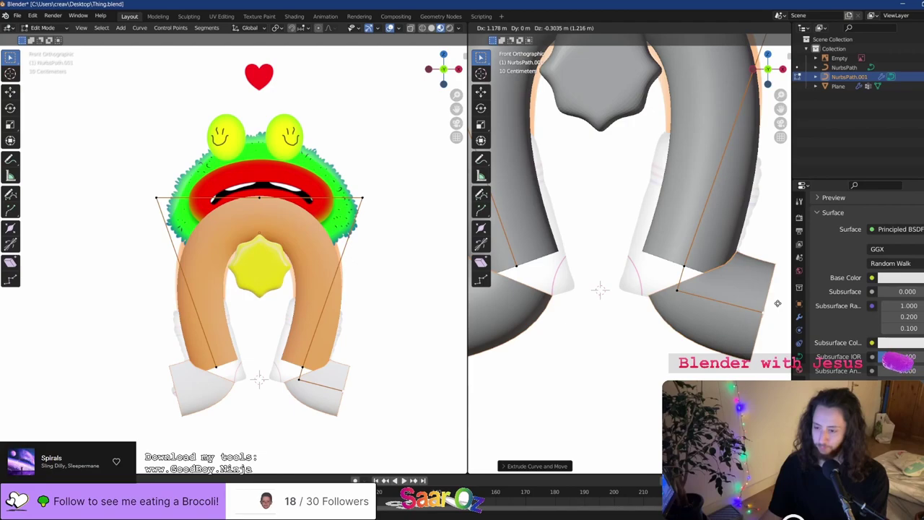
{"action": "left_click", "coordinate": [777, 303]}
{"action": "key", "text": "Tab"}
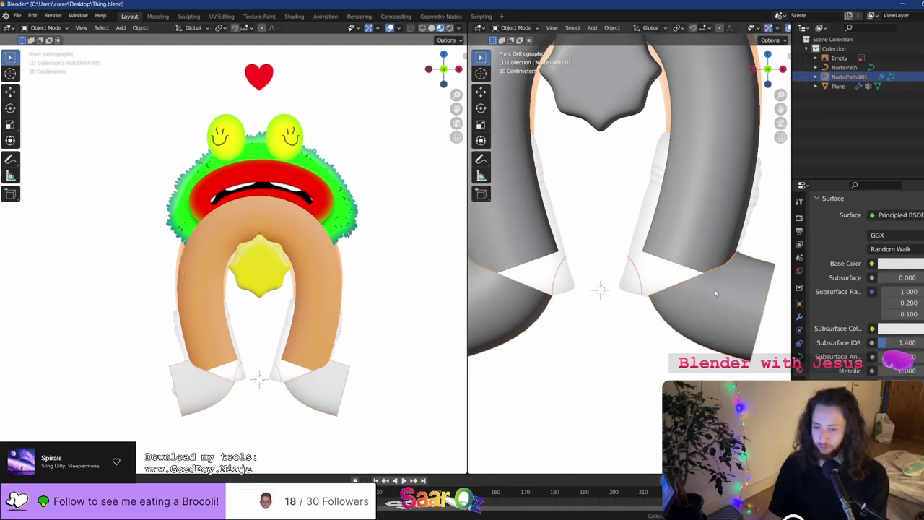
Lower the sock curve's start mapping factor until the sock reaches the upper edge of the drawn sock
{"action": "left_click", "coordinate": [800, 357]}
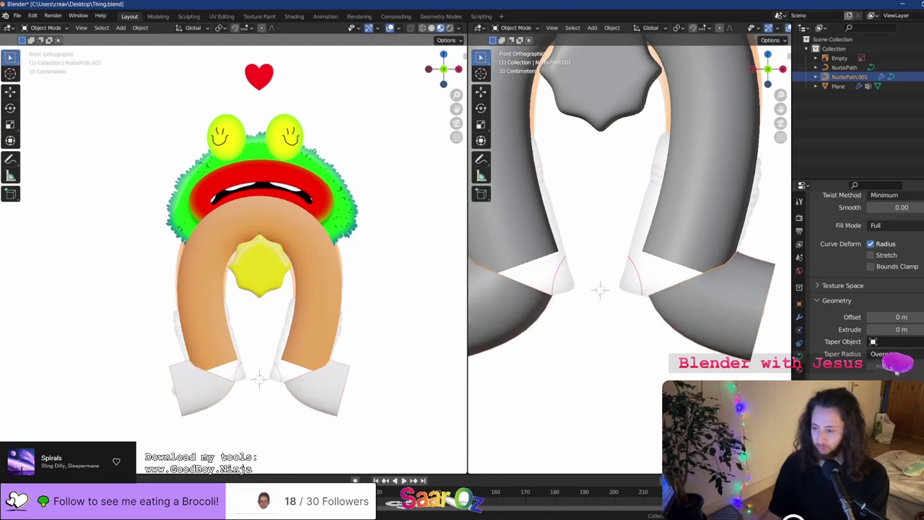
{"action": "scroll", "coordinate": [866, 296], "scroll_direction": "down", "scroll_amount": 1}
{"action": "left_click_drag", "start_coordinate": [898, 442], "coordinate": [879, 442]}
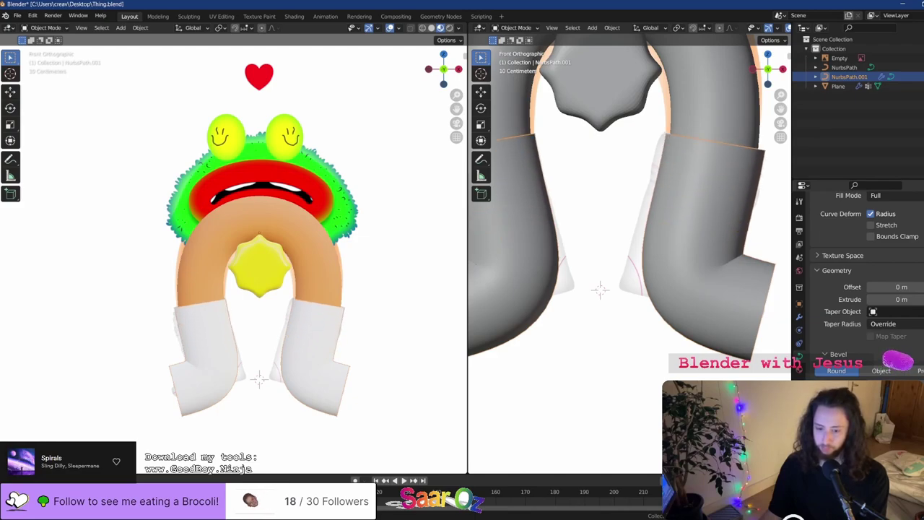
Move the sock curve's ankle and toe control points slightly to fit the foot against the drawing
{"action": "key", "text": "Tab"}
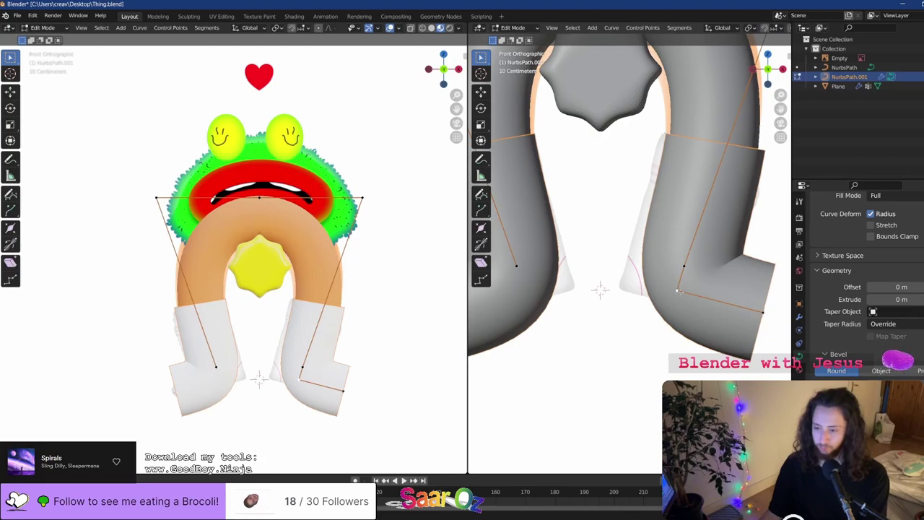
{"action": "left_click", "coordinate": [677, 290]}
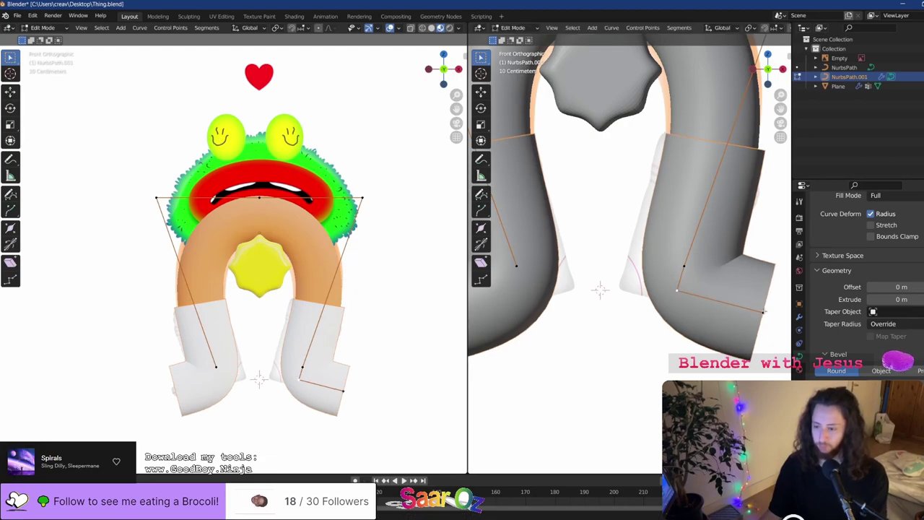
{"action": "key", "text": "g"}
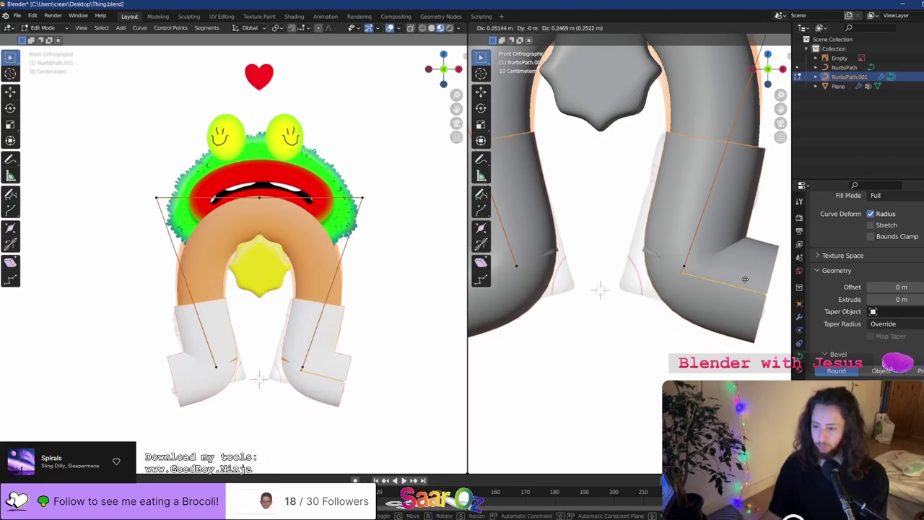
{"action": "left_click", "coordinate": [739, 288]}
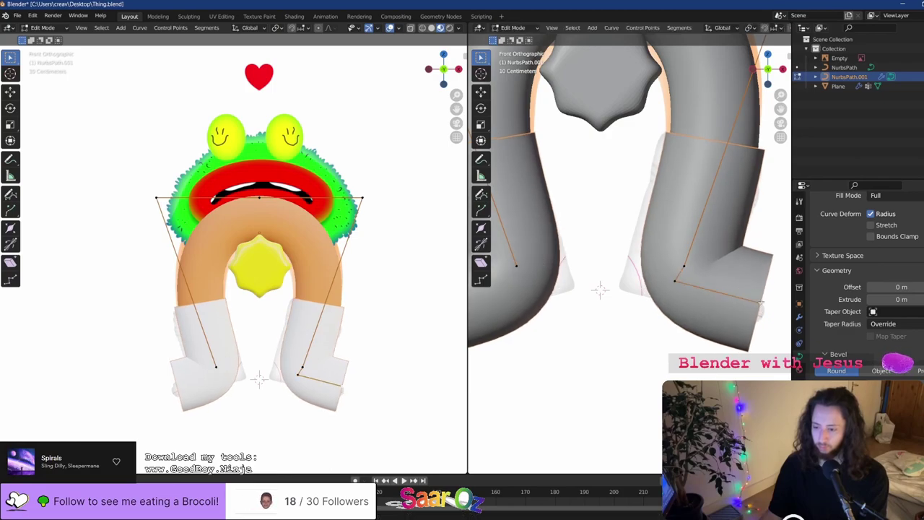
{"action": "key", "text": "Tab"}
Examine the bent sock's ankle and open toe end from the front and in perspective
{"action": "middle_click_drag", "start_coordinate": [737, 297], "coordinate": [484, 324], "text": "shift"}
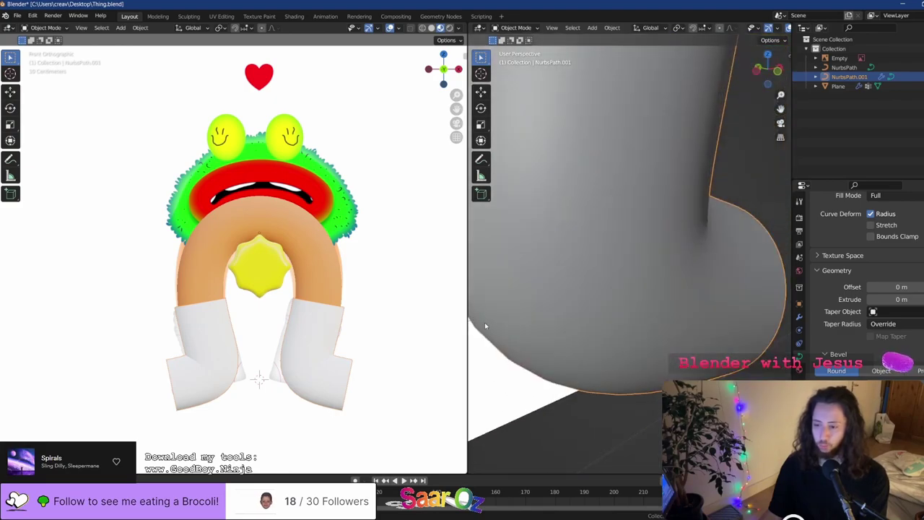
{"action": "scroll", "coordinate": [596, 289], "scroll_direction": "down", "scroll_amount": 4}
{"action": "key", "text": "KP_1"}
{"action": "scroll", "coordinate": [655, 279], "scroll_direction": "down", "scroll_amount": 1}
{"action": "key", "text": "Tab"}
{"action": "scroll", "coordinate": [656, 280], "scroll_direction": "up", "scroll_amount": 9}
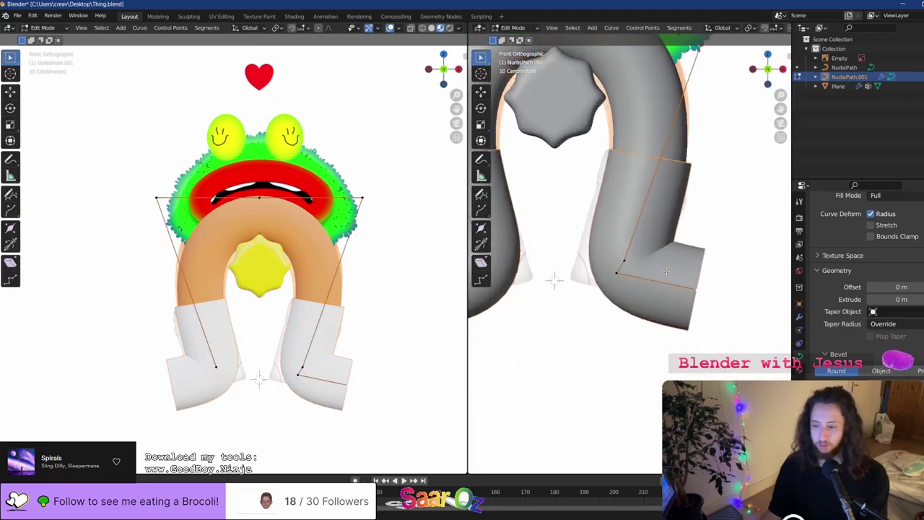
{"action": "scroll", "coordinate": [656, 280], "scroll_direction": "down", "scroll_amount": 8}
{"action": "middle_click_drag", "start_coordinate": [694, 251], "coordinate": [663, 270]}
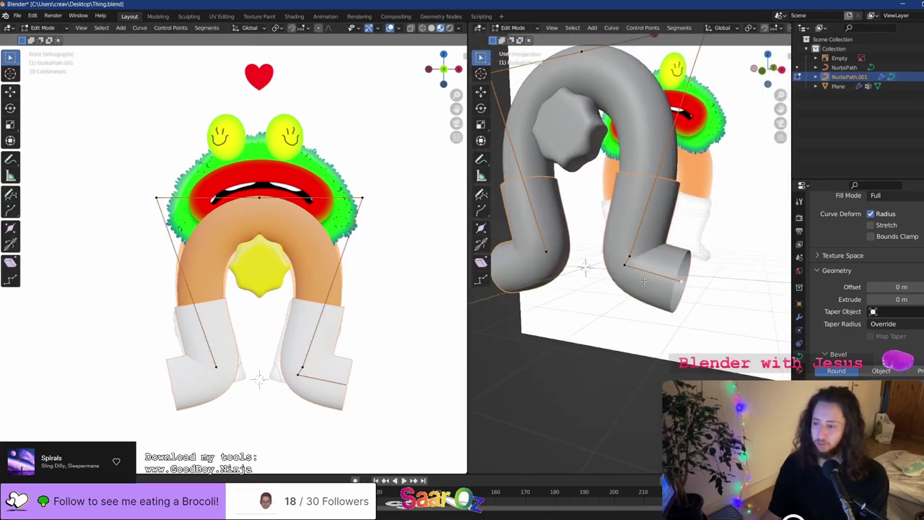
Try to adjust the sock's toe point with the Radius tool and undo the change
{"action": "left_click", "coordinate": [483, 231]}
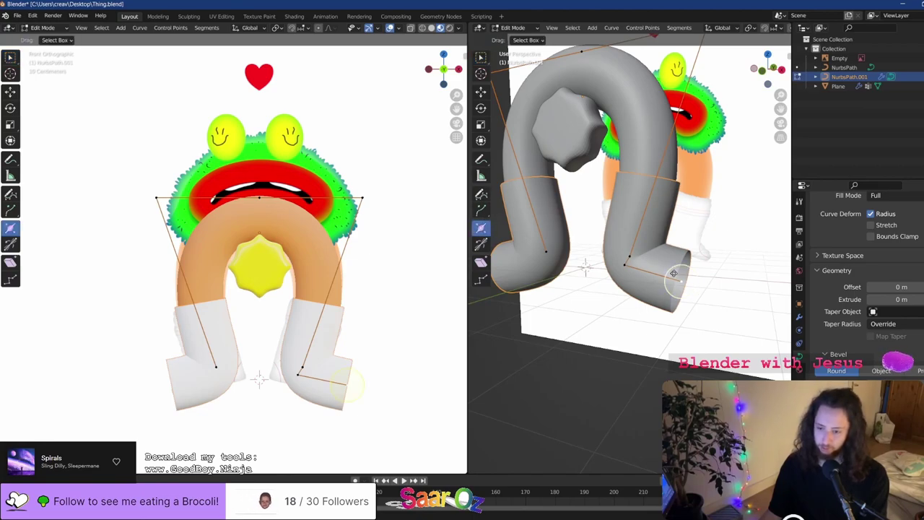
{"action": "left_click_drag", "start_coordinate": [679, 276], "coordinate": [682, 279]}
{"action": "scroll", "coordinate": [682, 279], "scroll_direction": "up", "scroll_amount": 3}
{"action": "middle_click_drag", "start_coordinate": [681, 279], "coordinate": [718, 280]}
{"action": "key", "text": "ctrl+z"}
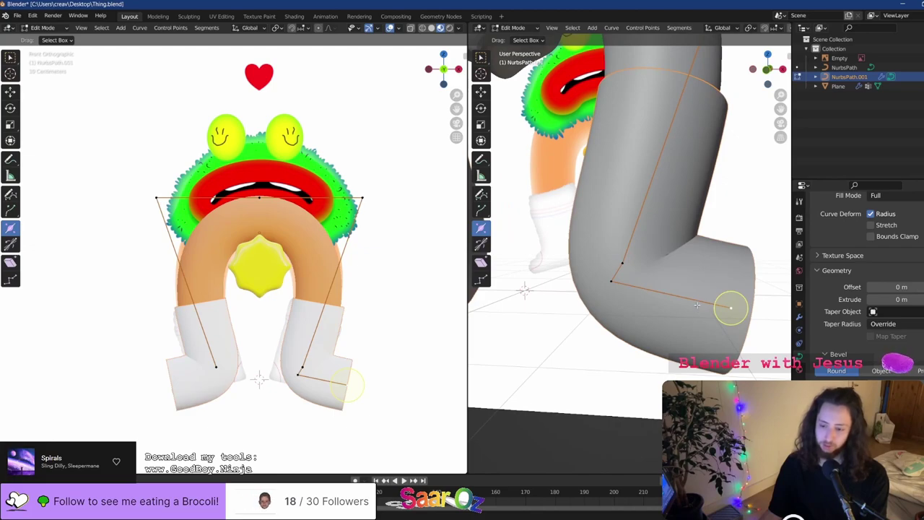
Try to subdivide the sock curve at its toe point and deselect the point
{"action": "right_click", "coordinate": [696, 305]}
{"action": "left_click", "coordinate": [664, 263]}
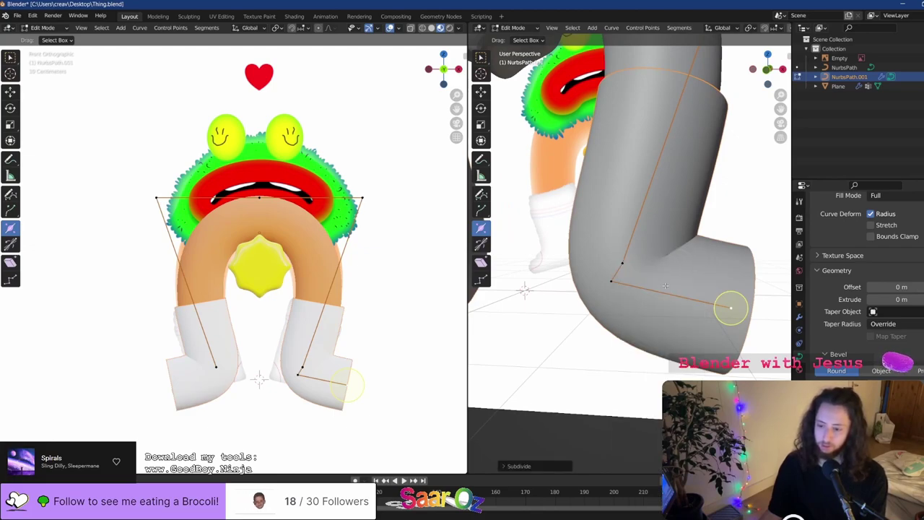
{"action": "right_click", "coordinate": [665, 286]}
{"action": "key", "text": "Escape"}
{"action": "left_click", "coordinate": [669, 294]}
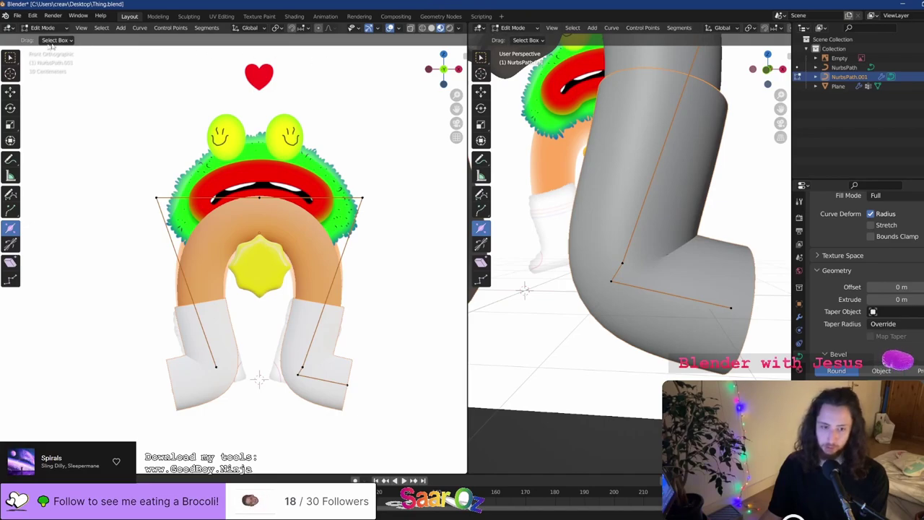
{"action": "key", "text": "Tab"}
{"action": "middle_click_drag", "start_coordinate": [640, 53], "coordinate": [557, 92]}
{"action": "key", "text": "Tab"}
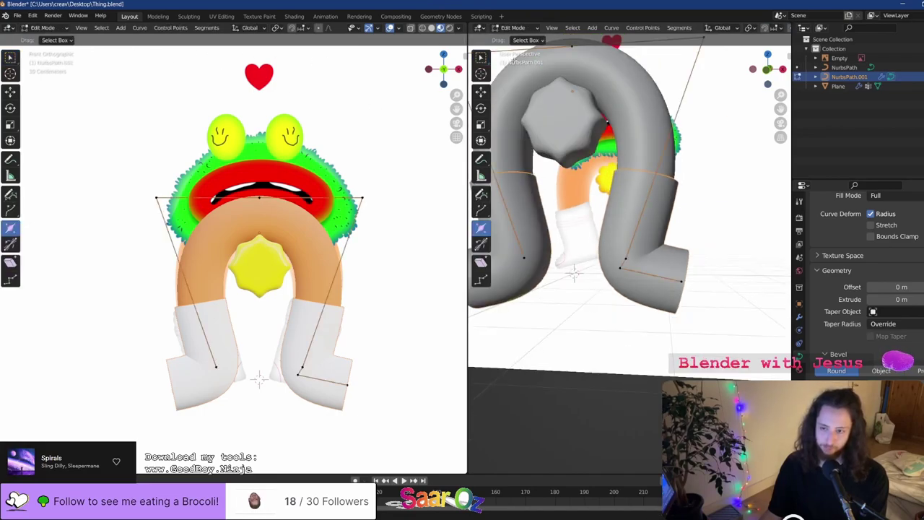
Subdivide the sock curve's foot segment between the lower ankle point and the toe point
{"action": "left_click_drag", "start_coordinate": [468, 54], "coordinate": [449, 54]}
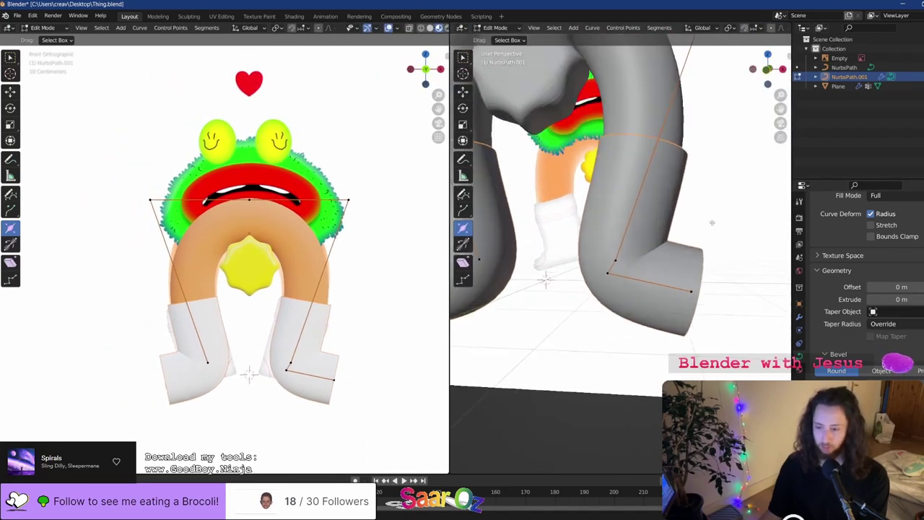
{"action": "left_click", "coordinate": [616, 260]}
{"action": "left_click", "coordinate": [608, 274]}
{"action": "left_click", "coordinate": [689, 291], "text": "shift"}
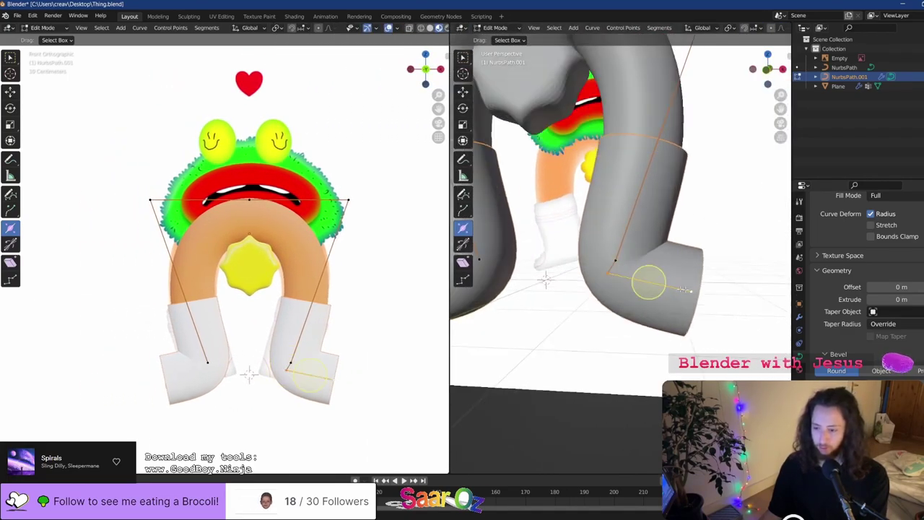
{"action": "key", "text": "w"}
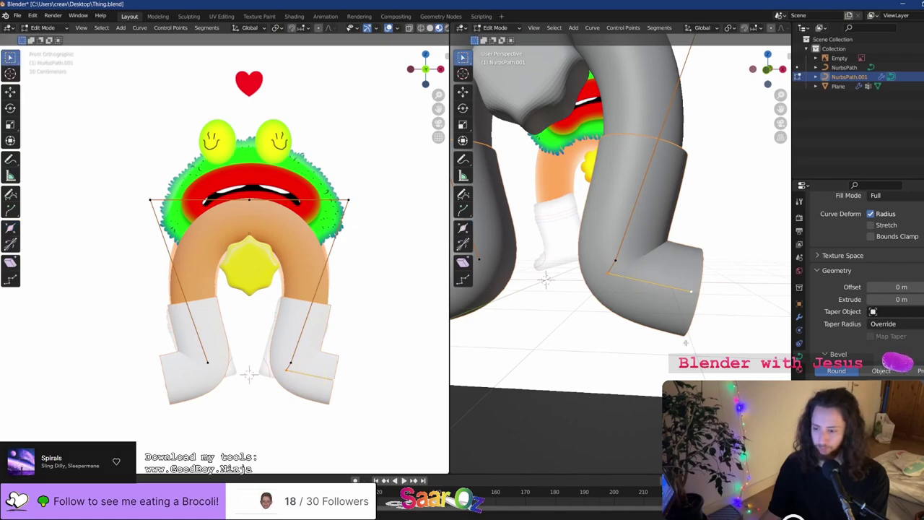
{"action": "right_click", "coordinate": [671, 286]}
{"action": "left_click", "coordinate": [645, 263]}
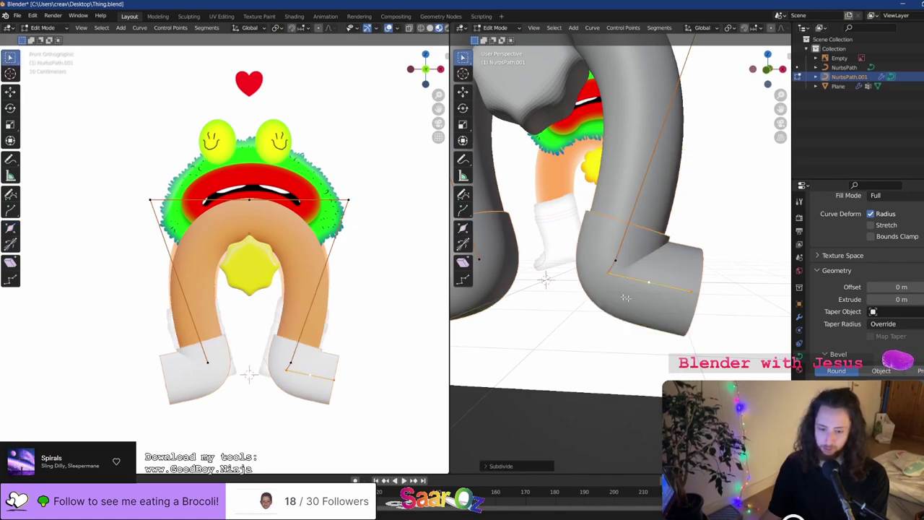
Shrink the sock's toe end to a narrow tip with the Radius tool
{"action": "left_click", "coordinate": [463, 228]}
{"action": "left_click", "coordinate": [648, 282]}
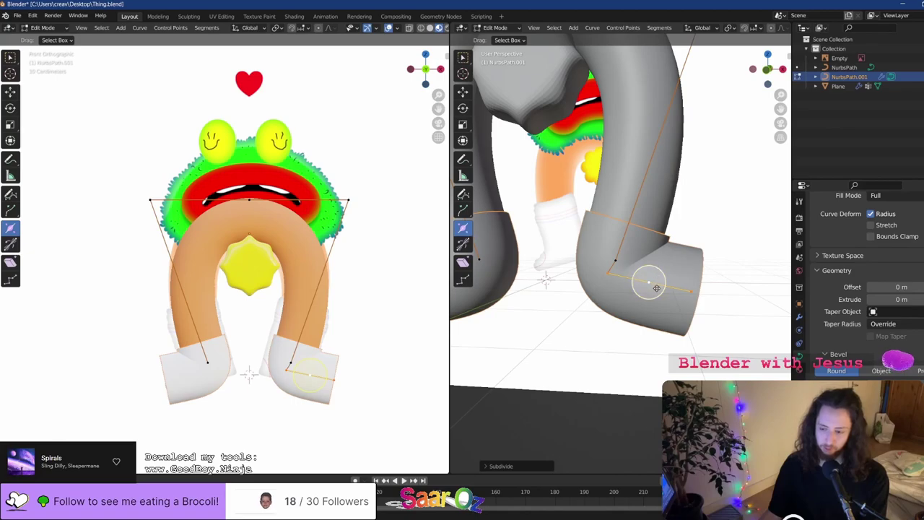
{"action": "left_click_drag", "start_coordinate": [652, 270], "coordinate": [695, 287]}
{"action": "middle_click_drag", "start_coordinate": [694, 287], "coordinate": [757, 287]}
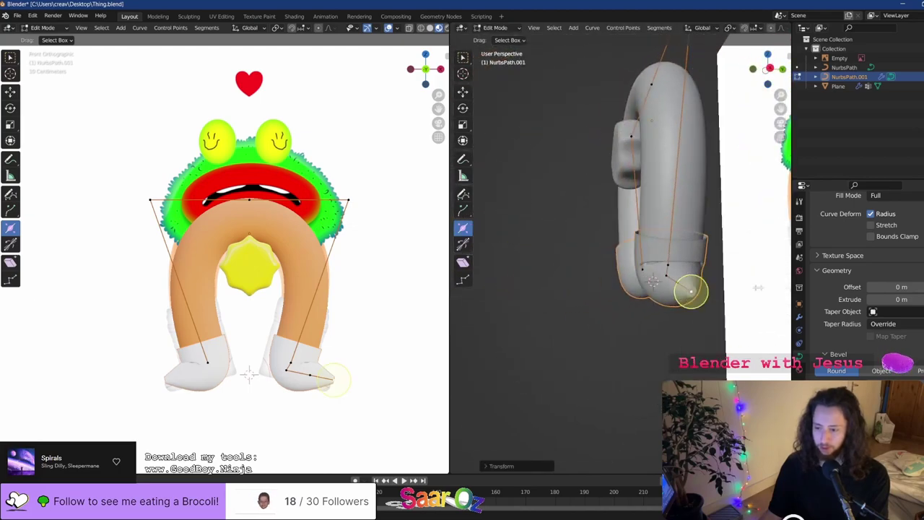
Try to change the toe end point's tilt with the Tilt tool and undo it
{"action": "left_click", "coordinate": [462, 247]}
{"action": "left_click_drag", "start_coordinate": [689, 294], "coordinate": [712, 268]}
{"action": "key", "text": "ctrl+z"}
{"action": "middle_click_drag", "start_coordinate": [675, 293], "coordinate": [735, 299]}
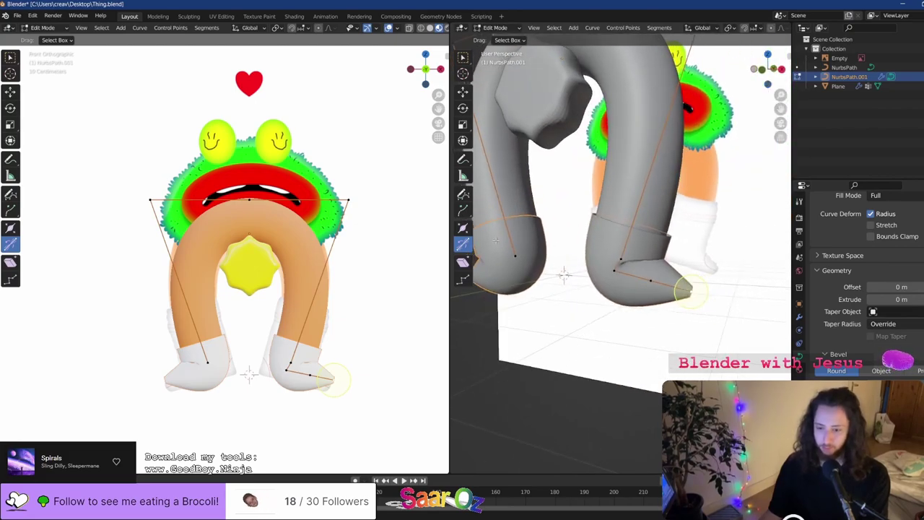
Widen the sock's toe end point with the Radius tool so the foot narrows less sharply
{"action": "left_click", "coordinate": [465, 229]}
{"action": "left_click_drag", "start_coordinate": [689, 286], "coordinate": [711, 271]}
{"action": "middle_click_drag", "start_coordinate": [739, 271], "coordinate": [677, 267]}
{"action": "left_click_drag", "start_coordinate": [686, 288], "coordinate": [703, 282]}
{"action": "key", "text": "s"}
{"action": "right_click", "coordinate": [706, 282]}
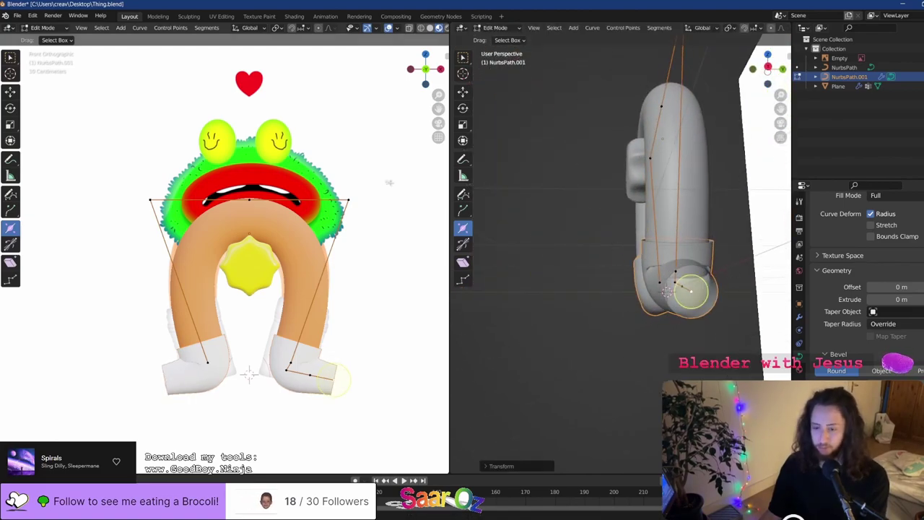
Try to extrude the sock's toe end downward into extra segments and undo the extrusions
{"action": "left_click", "coordinate": [462, 210]}
{"action": "left_click_drag", "start_coordinate": [695, 285], "coordinate": [694, 331]}
{"action": "key", "text": "z"}
{"action": "middle_click_drag", "start_coordinate": [654, 312], "coordinate": [592, 294]}
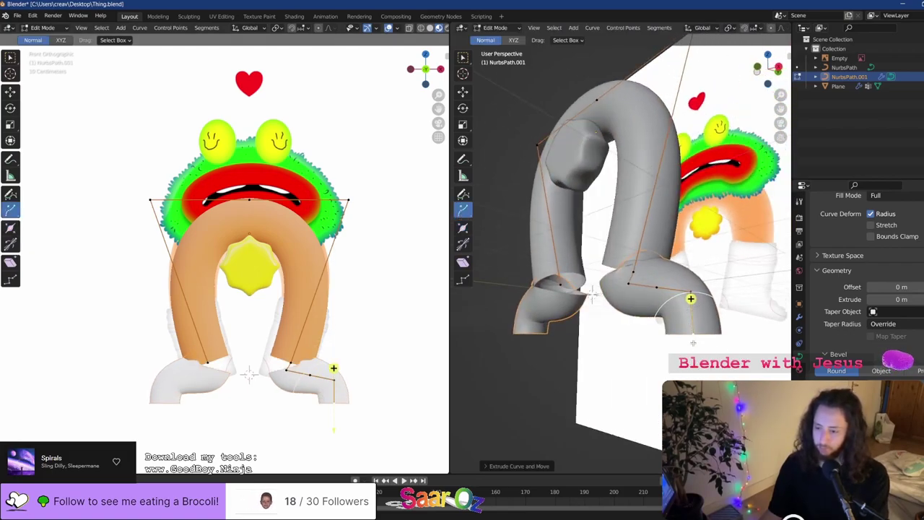
{"action": "left_click_drag", "start_coordinate": [691, 298], "coordinate": [692, 334]}
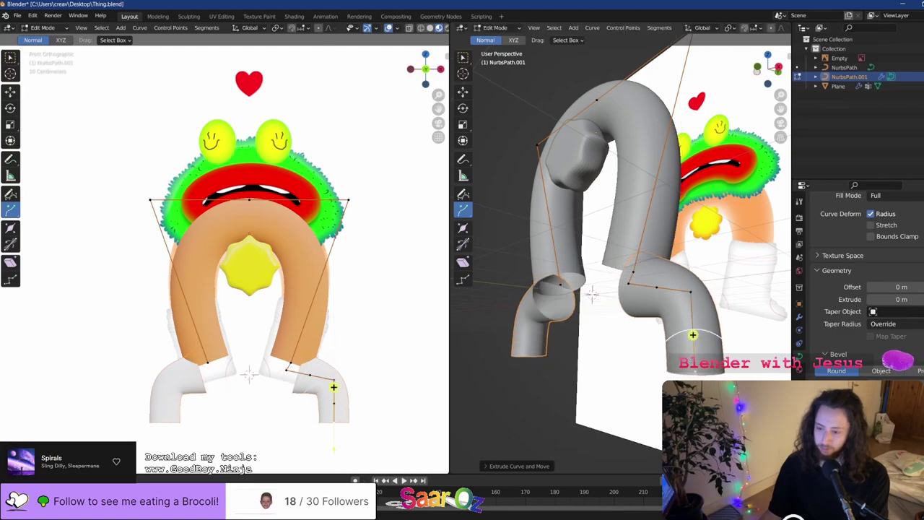
{"action": "left_click_drag", "start_coordinate": [693, 373], "coordinate": [605, 348]}
{"action": "mouse_move", "coordinate": [605, 347]}
{"action": "middle_mouse_down"}
{"action": "mouse_move", "coordinate": [658, 357]}
{"action": "mouse_move", "coordinate": [621, 350]}
{"action": "middle_mouse_up"}
{"action": "key", "text": "ctrl+z"}
{"action": "key", "text": "ctrl+z"}
{"action": "key", "text": "ctrl+z"}
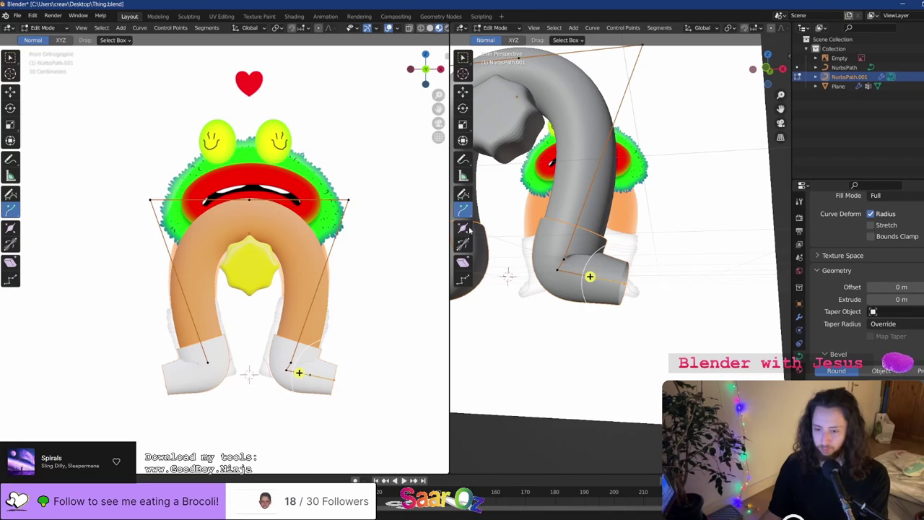
Adjust the radii of the sock's foot and ankle points to slim the foot, and leave curve editing
{"action": "left_click", "coordinate": [462, 228]}
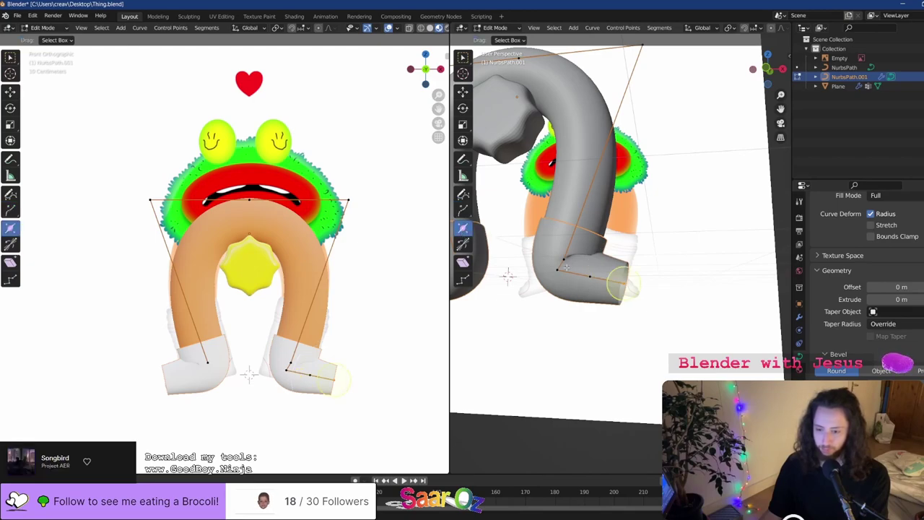
{"action": "left_click_drag", "start_coordinate": [588, 274], "coordinate": [630, 262]}
{"action": "left_click", "coordinate": [556, 269]}
{"action": "mouse_move", "coordinate": [573, 261]}
{"action": "left_mouse_down"}
{"action": "mouse_move", "coordinate": [588, 262]}
{"action": "mouse_move", "coordinate": [566, 257]}
{"action": "left_mouse_up"}
{"action": "left_click", "coordinate": [565, 257]}
{"action": "right_click", "coordinate": [566, 258]}
{"action": "key", "text": "Tab"}
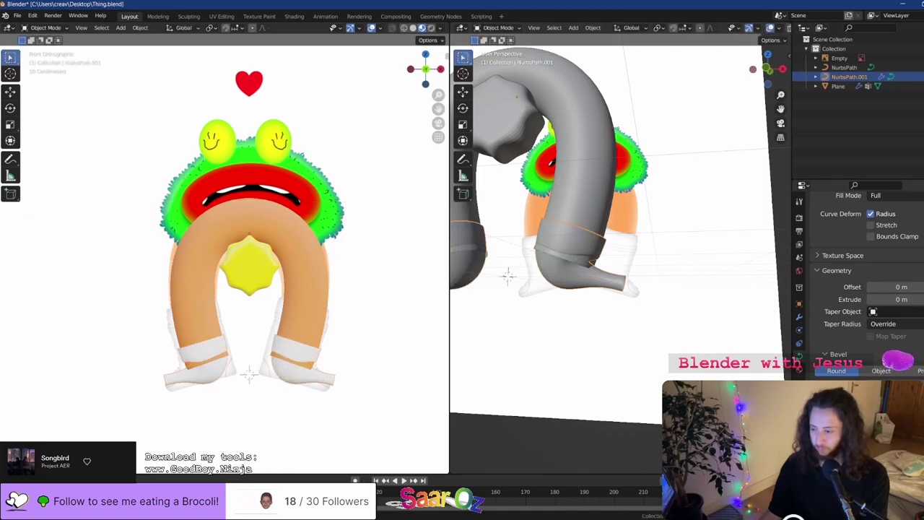
Extend the sock higher up the leg by adjusting its bevel start factor, and save the file
{"action": "left_click_drag", "start_coordinate": [892, 452], "coordinate": [906, 452]}
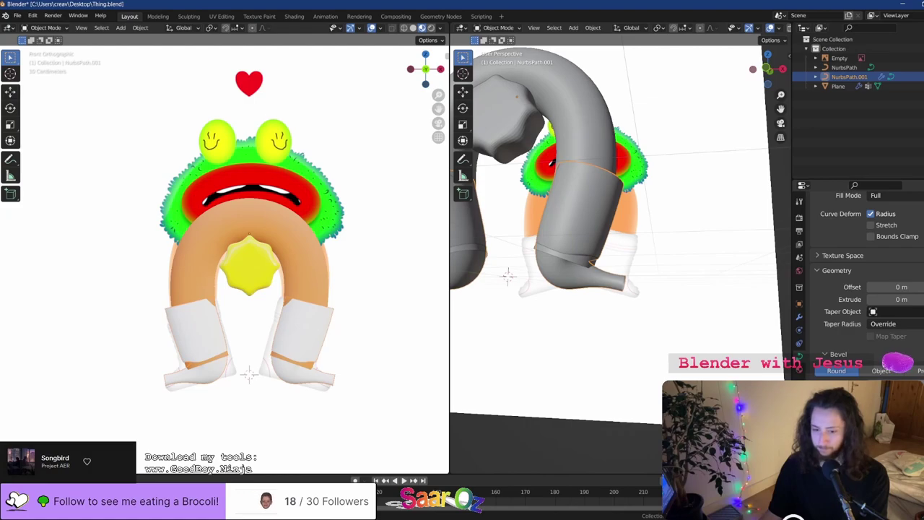
{"action": "key", "text": "ctrl+s"}
Move the sock curve's two foot points down and outward to lengthen the toe, and save the file
{"action": "key", "text": "Tab"}
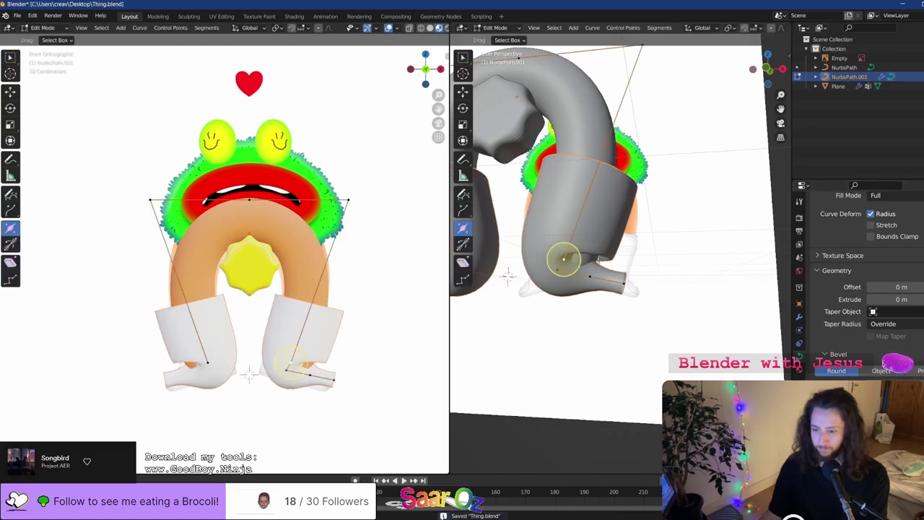
{"action": "middle_click_drag", "start_coordinate": [498, 188], "coordinate": [530, 184]}
{"action": "scroll", "coordinate": [530, 185], "scroll_direction": "up", "scroll_amount": 2}
{"action": "key", "text": "w"}
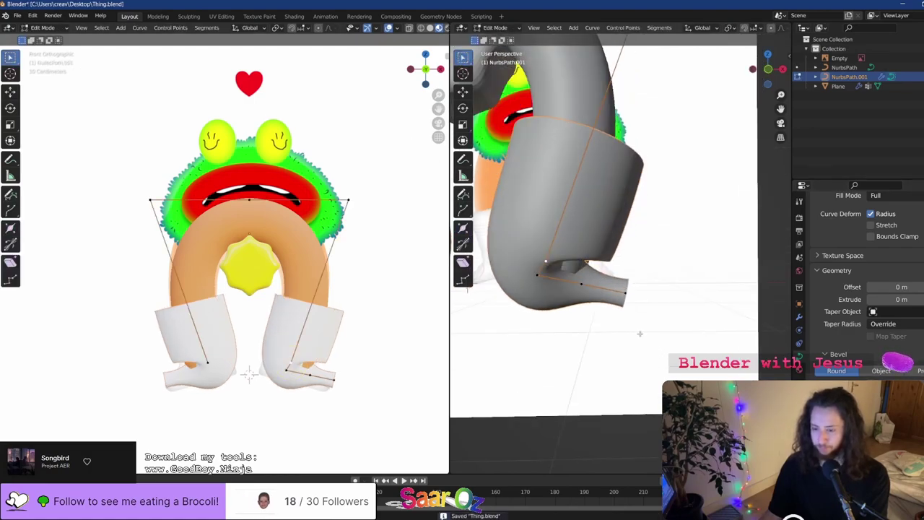
{"action": "key", "text": "g"}
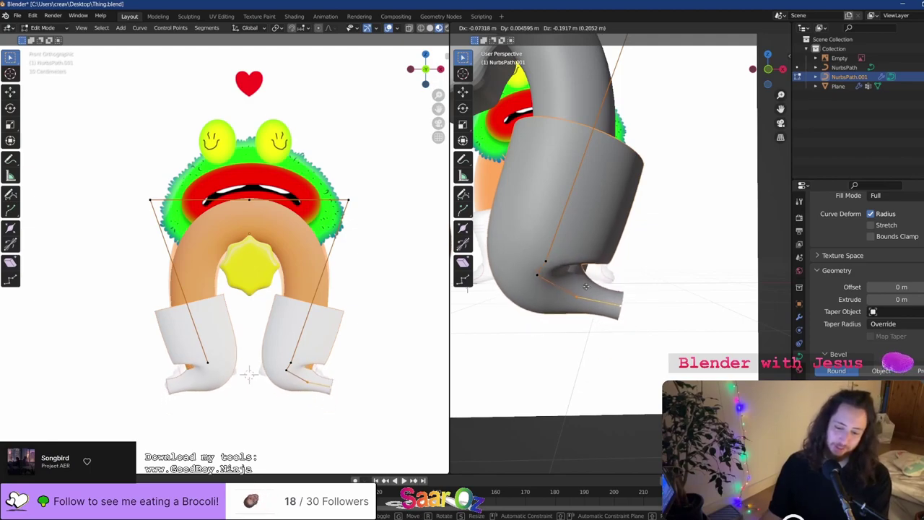
{"action": "left_click", "coordinate": [619, 321]}
{"action": "key", "text": "Tab"}
{"action": "middle_click_drag", "start_coordinate": [619, 321], "coordinate": [552, 302]}
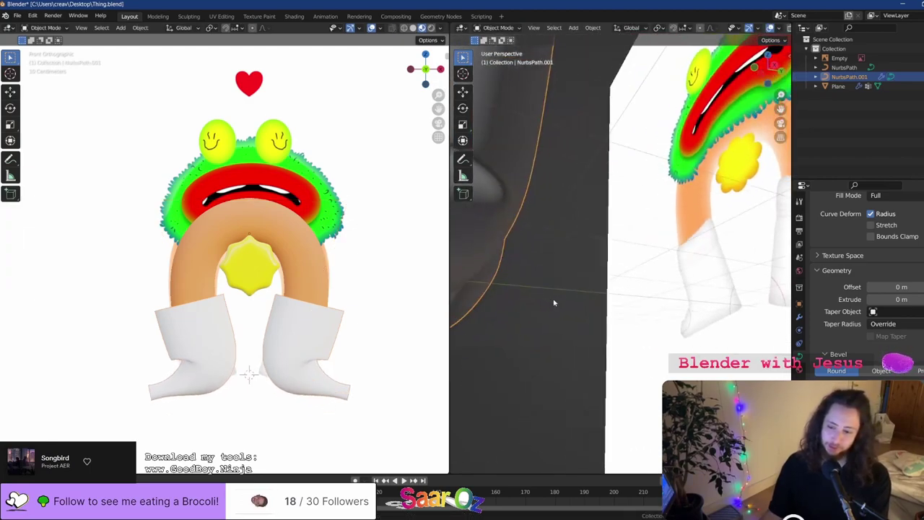
{"action": "scroll", "coordinate": [557, 299], "scroll_direction": "down", "scroll_amount": 5}
{"action": "key", "text": "ctrl+s"}
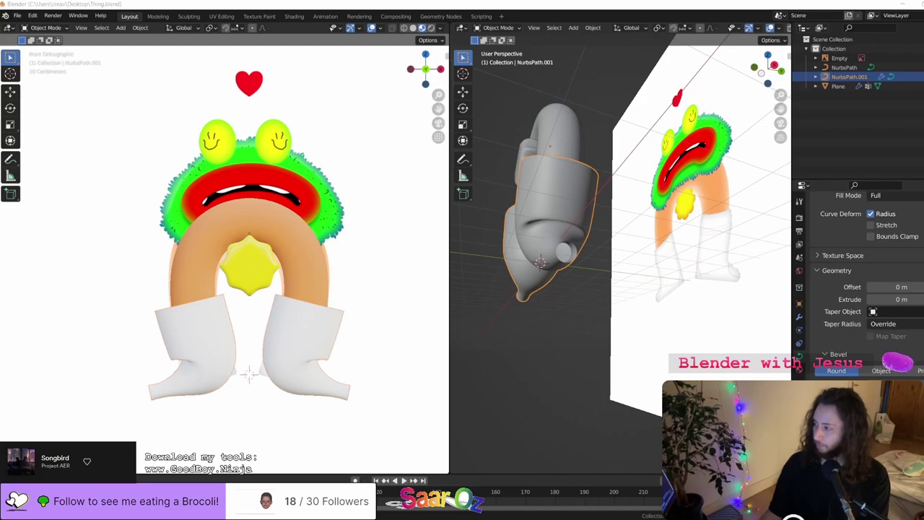
Save the file again and select the sock curve object
{"action": "left_click", "coordinate": [14, 434]}
{"action": "key", "text": "ctrl+s"}
{"action": "scroll", "coordinate": [302, 356], "scroll_direction": "up", "scroll_amount": 2}
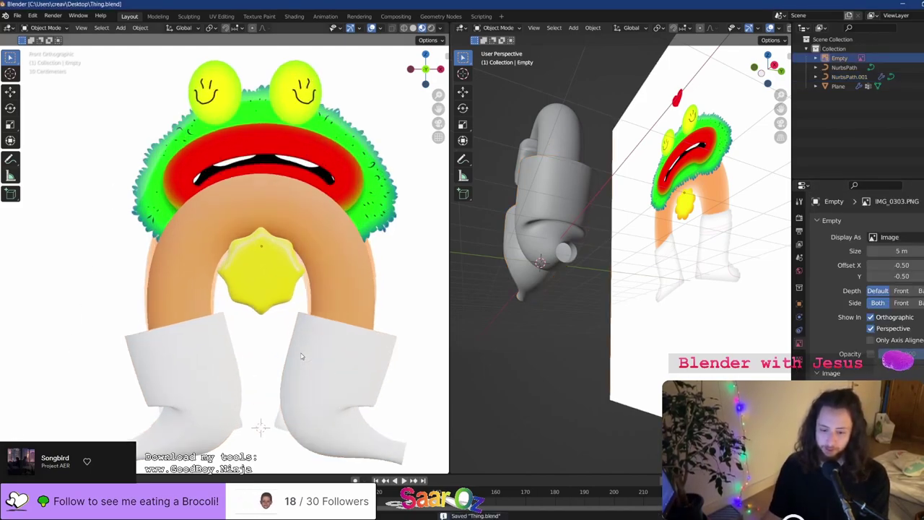
{"action": "scroll", "coordinate": [302, 356], "scroll_direction": "down", "scroll_amount": 1}
{"action": "scroll", "coordinate": [610, 225], "scroll_direction": "up", "scroll_amount": 2}
{"action": "left_click", "coordinate": [554, 218]}
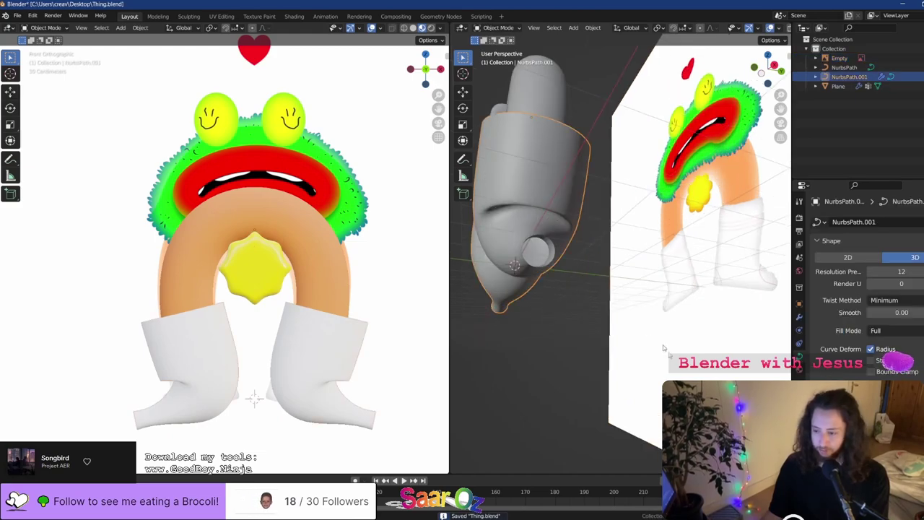
Try the Stretch deform option and the Z-Up twist method on the sock curve, and revert both
{"action": "scroll", "coordinate": [859, 375], "scroll_direction": "down", "scroll_amount": 1}
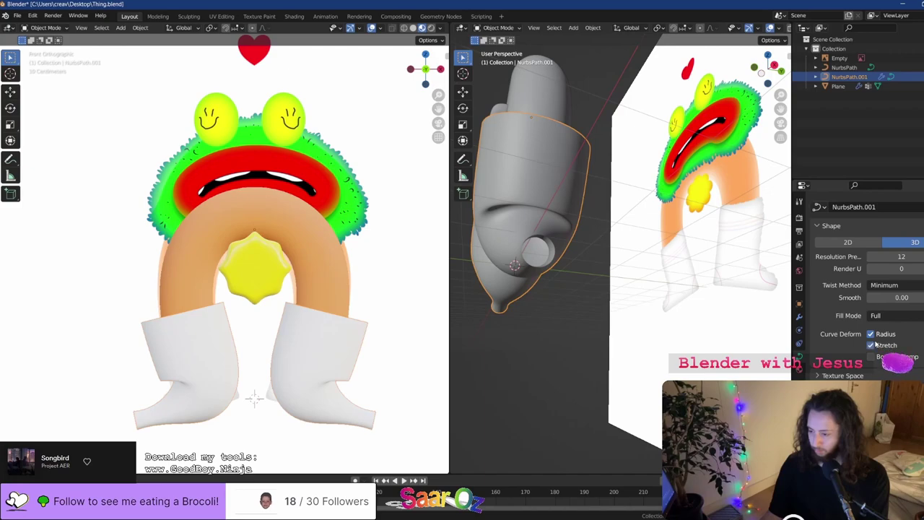
{"action": "scroll", "coordinate": [875, 345], "scroll_direction": "down", "scroll_amount": 2}
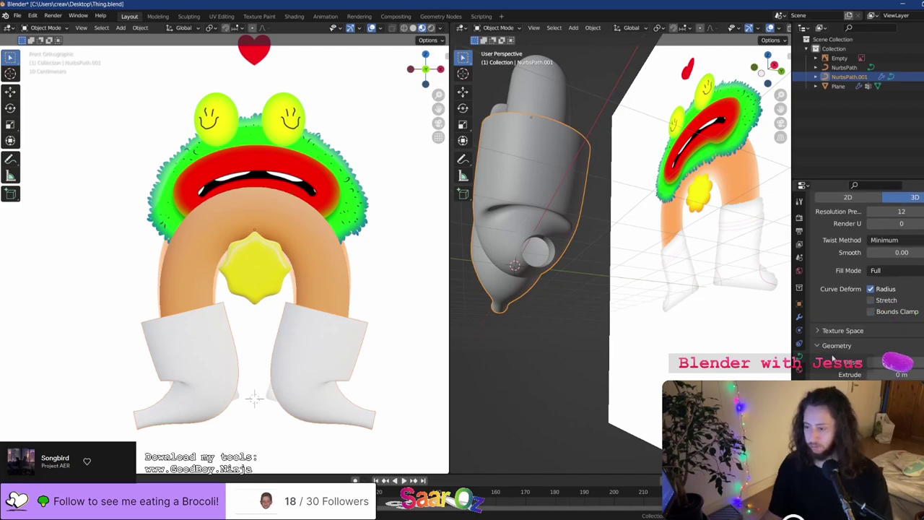
{"action": "scroll", "coordinate": [834, 348], "scroll_direction": "up", "scroll_amount": 4}
{"action": "scroll", "coordinate": [859, 303], "scroll_direction": "down", "scroll_amount": 4}
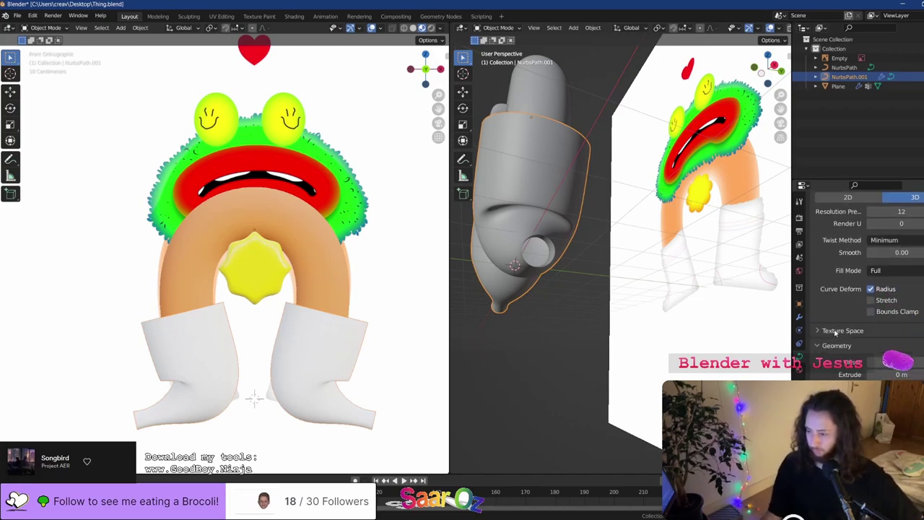
{"action": "left_click", "coordinate": [882, 240]}
{"action": "left_click", "coordinate": [881, 254]}
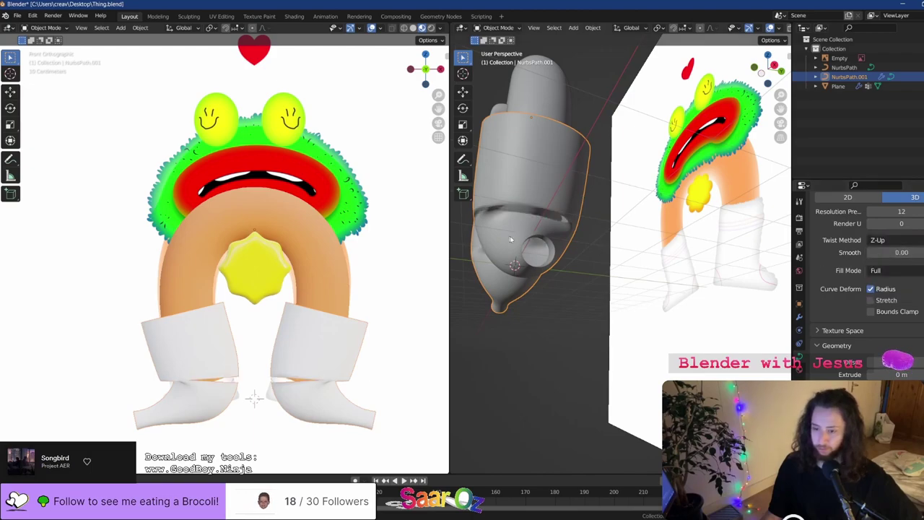
{"action": "middle_click_drag", "start_coordinate": [646, 250], "coordinate": [703, 267]}
{"action": "key", "text": "ctrl+z"}
Try other Smooth and preview resolution settings on the sock curve, restore them and save the file
{"action": "left_click_drag", "start_coordinate": [887, 252], "coordinate": [913, 252]}
{"action": "key", "text": "ctrl+z"}
{"action": "mouse_move", "coordinate": [897, 212]}
{"action": "left_mouse_down"}
{"action": "mouse_move", "coordinate": [882, 212]}
{"action": "mouse_move", "coordinate": [911, 212]}
{"action": "left_mouse_up"}
{"action": "key", "text": "ctrl+s"}
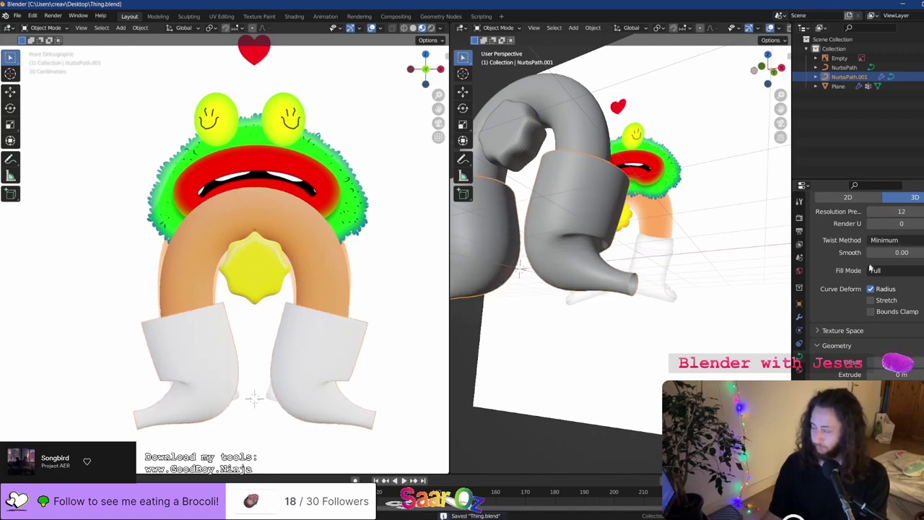
Try the Object and Profile bevel modes on the sock curve and return to Round
{"action": "scroll", "coordinate": [857, 291], "scroll_direction": "down", "scroll_amount": 5}
{"action": "left_click", "coordinate": [883, 311]}
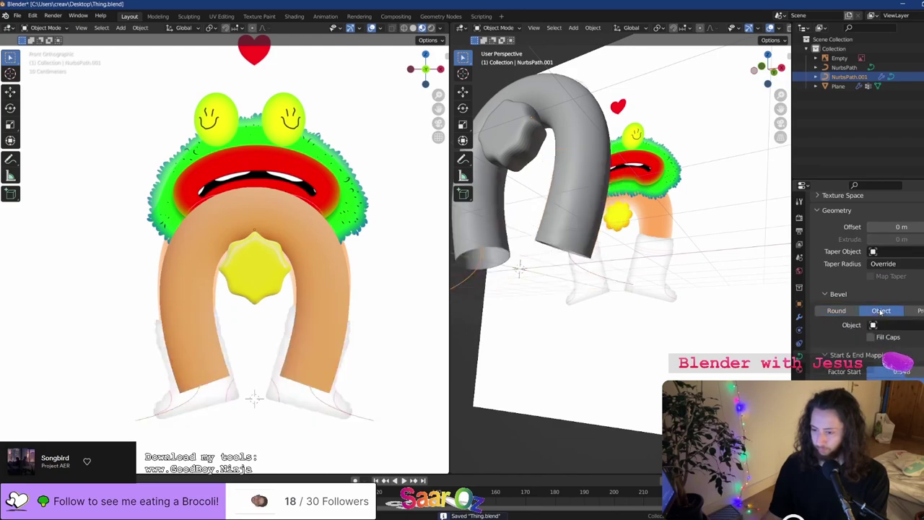
{"action": "left_click", "coordinate": [915, 312]}
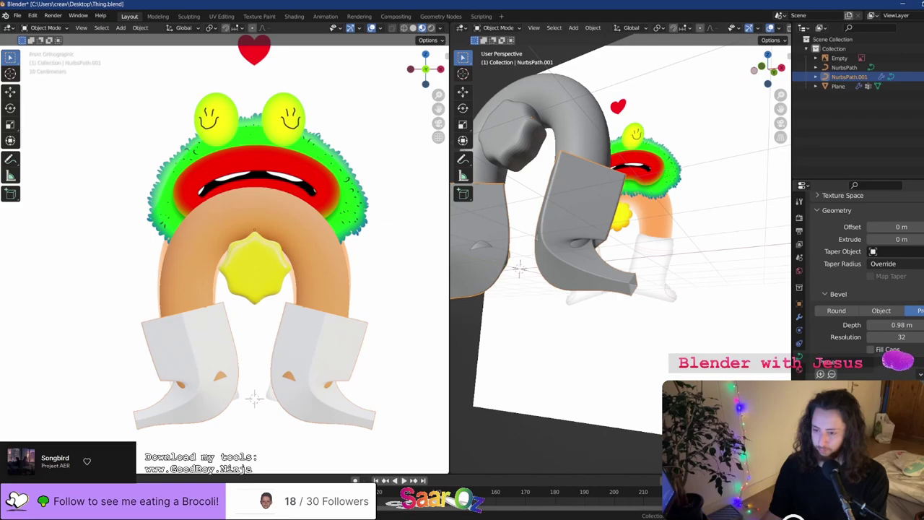
{"action": "left_click", "coordinate": [836, 311]}
{"action": "left_click", "coordinate": [915, 311]}
{"action": "left_click", "coordinate": [836, 311]}
{"action": "left_click", "coordinate": [915, 311]}
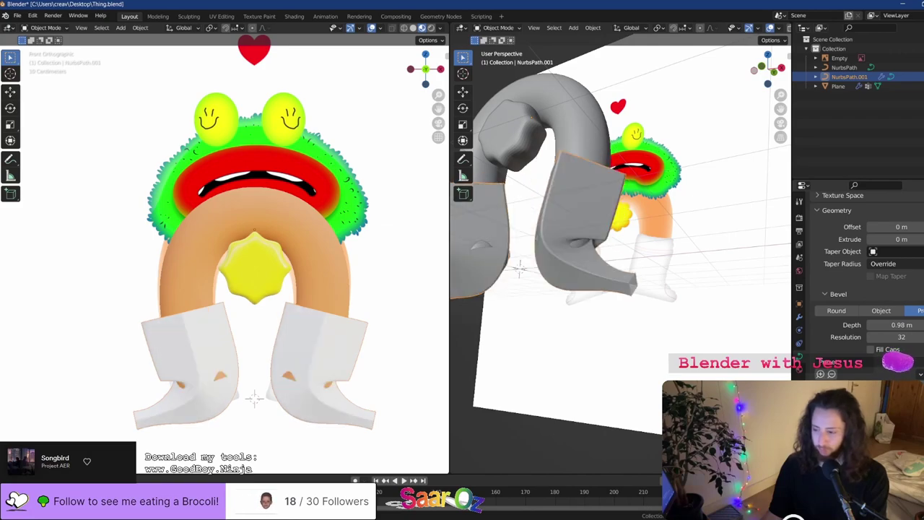
{"action": "left_click", "coordinate": [836, 311]}
Enable Fill Caps on the sock curve's bevel, check the socks from the front and save the file
{"action": "left_click", "coordinate": [870, 349]}
{"action": "middle_click_drag", "start_coordinate": [646, 304], "coordinate": [667, 274]}
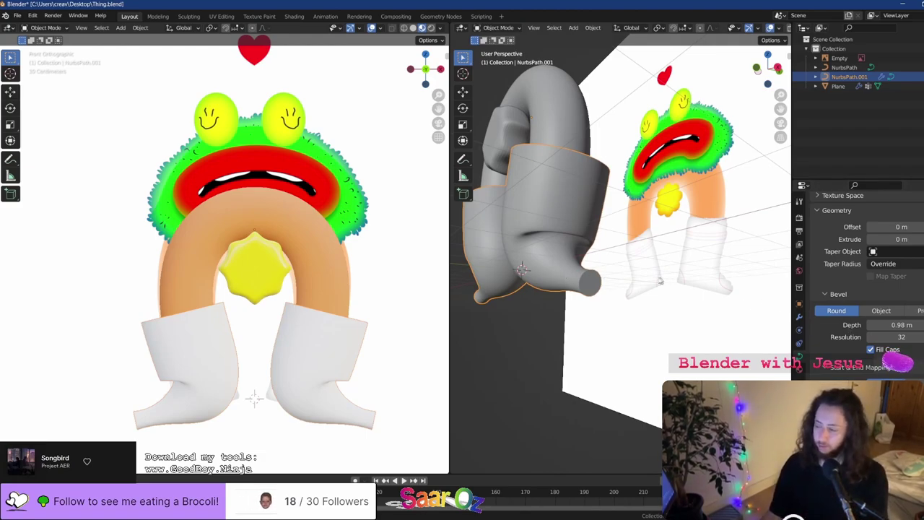
{"action": "key", "text": "ctrl+s"}
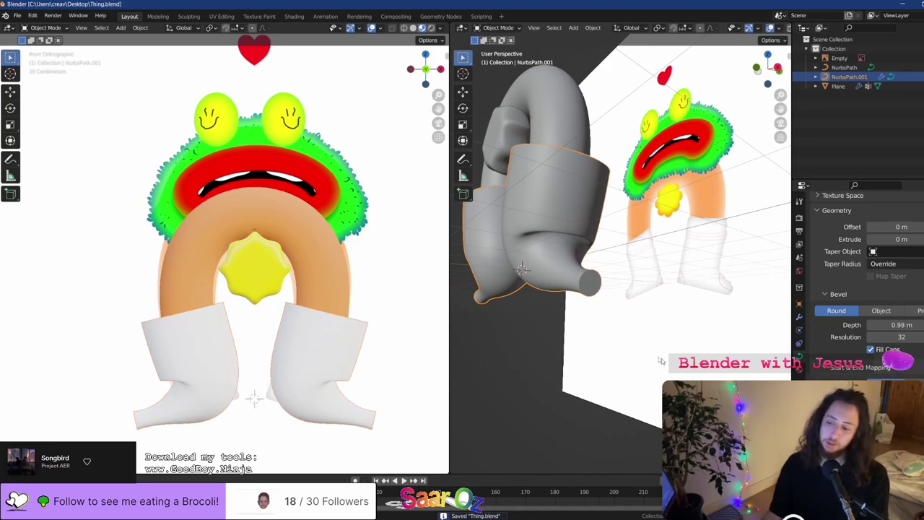
{"action": "scroll", "coordinate": [660, 361], "scroll_direction": "down", "scroll_amount": 2}
{"action": "middle_click_drag", "start_coordinate": [573, 314], "coordinate": [645, 310]}
{"action": "key", "text": "KP_1"}
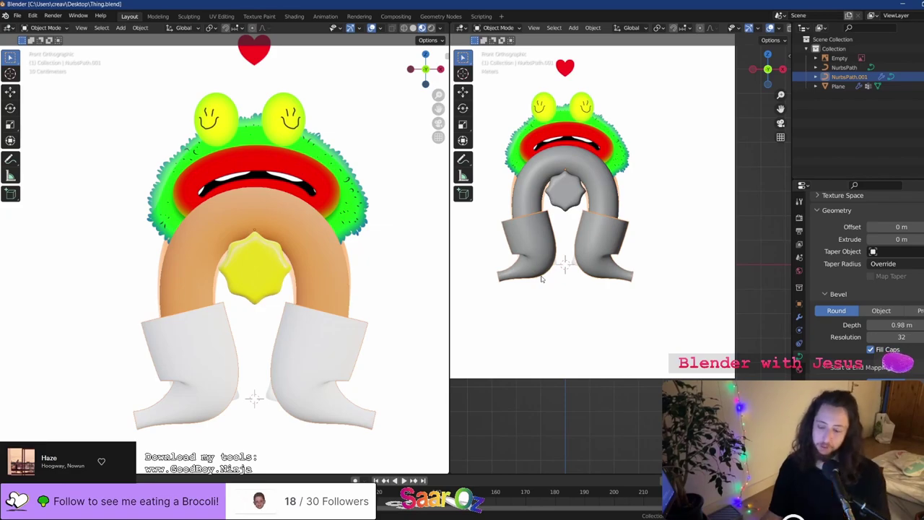
{"action": "key", "text": "ctrl+s"}
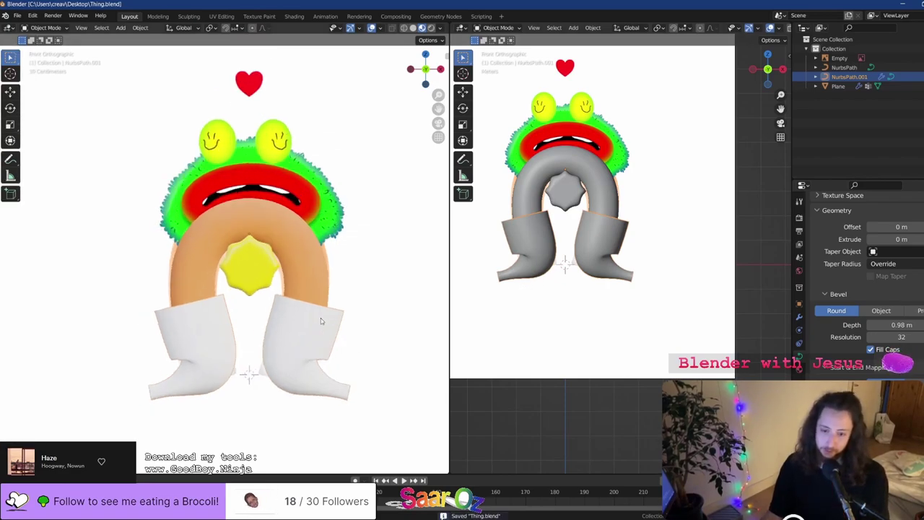
Try to move the reference drawing beside the model, cancel the move and save the file
{"action": "left_click", "coordinate": [650, 280]}
{"action": "key", "text": "g"}
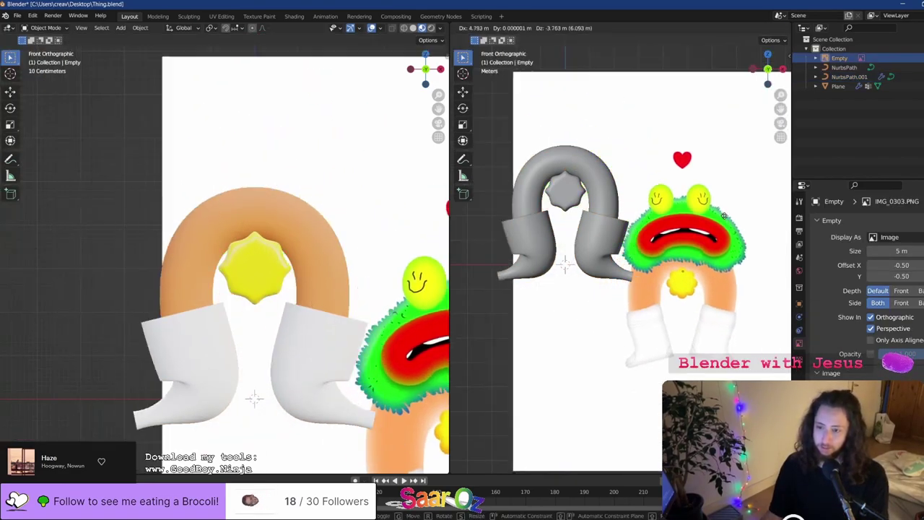
{"action": "right_click", "coordinate": [602, 375]}
{"action": "key", "text": "ctrl+s"}
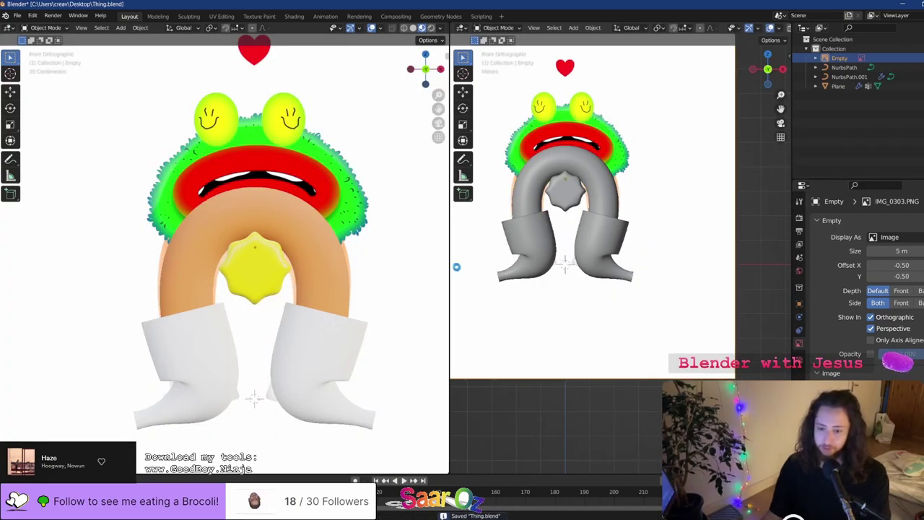
Add a mesh circle, raise it about 5.25 m to the head, and rotate it 90° about X to face front
{"action": "middle_click_drag", "start_coordinate": [558, 177], "coordinate": [617, 252], "text": "shift"}
{"action": "scroll", "coordinate": [609, 241], "scroll_direction": "up", "scroll_amount": 2}
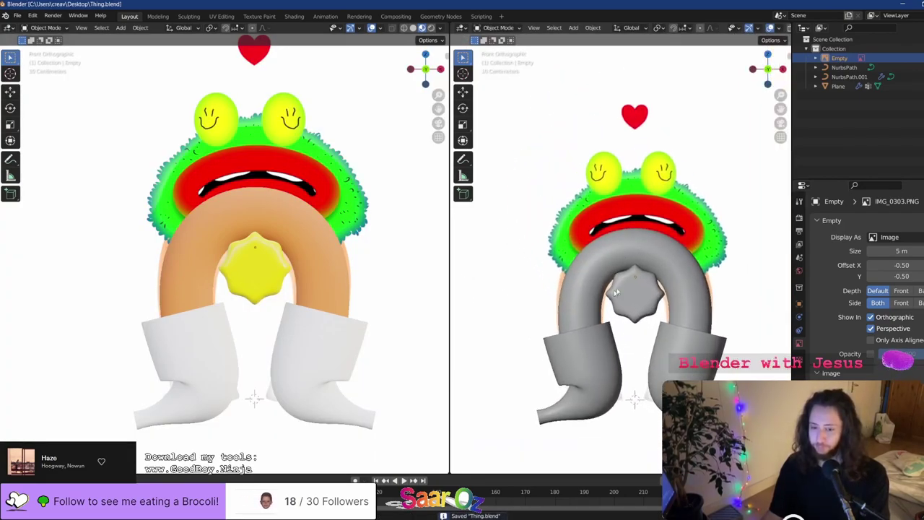
{"action": "scroll", "coordinate": [665, 231], "scroll_direction": "up", "scroll_amount": 1}
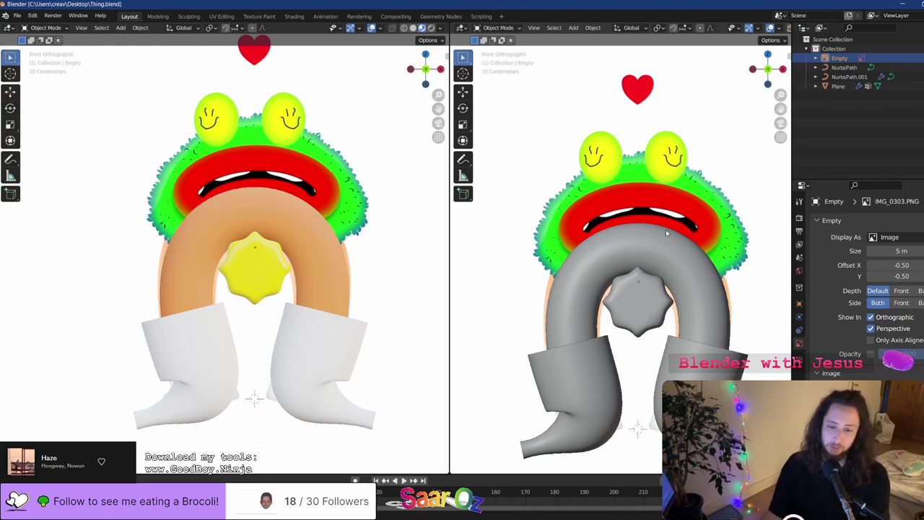
{"action": "scroll", "coordinate": [665, 230], "scroll_direction": "down", "scroll_amount": 1}
{"action": "key", "text": "shift+a"}
{"action": "mouse_move", "coordinate": [658, 224]}
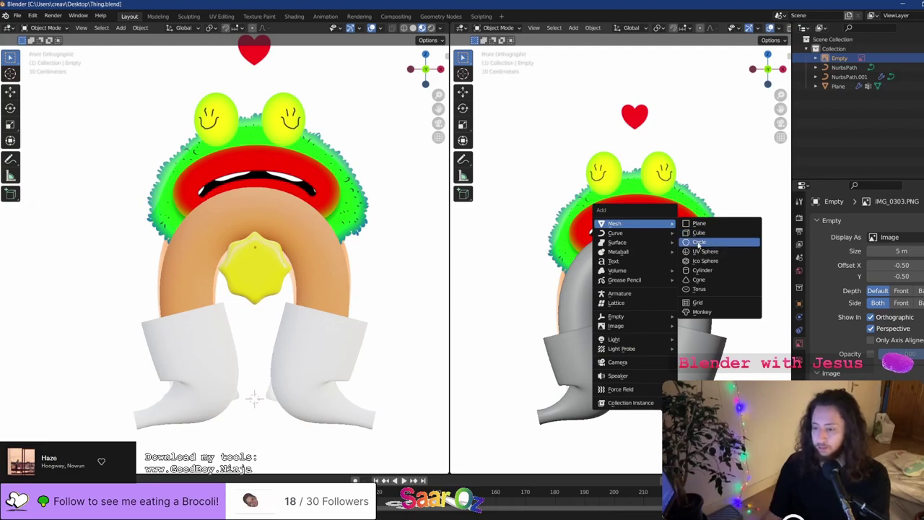
{"action": "left_click", "coordinate": [707, 244]}
{"action": "type", "text": "r"}
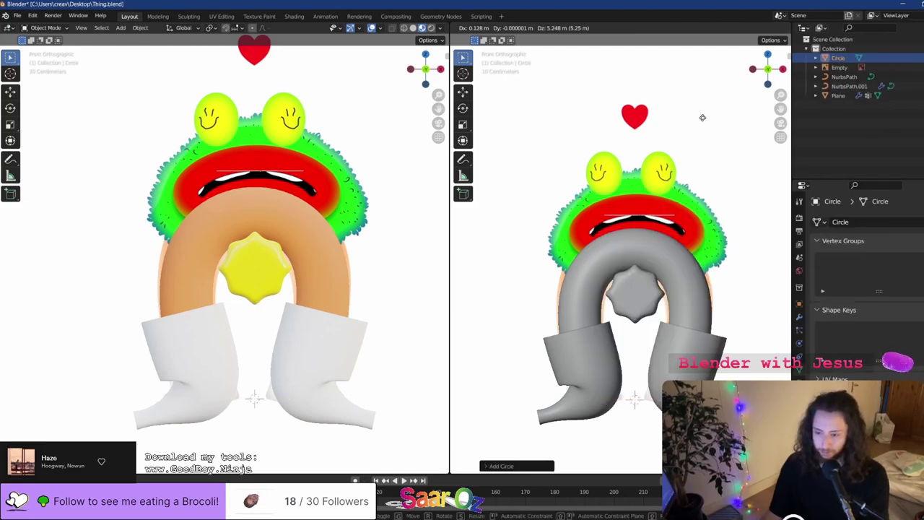
{"action": "type", "text": "x90"}
{"action": "key", "text": "Return"}
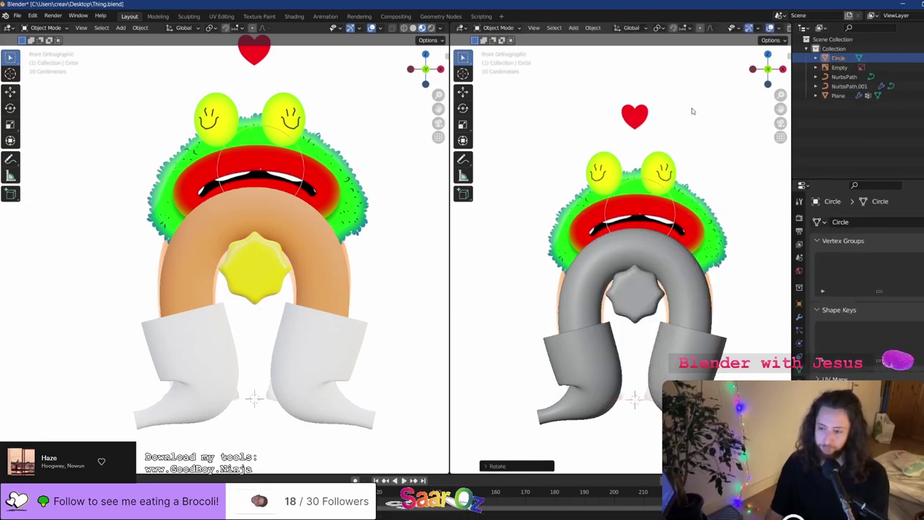
Stretch the circle's vertices along X into a wide oval around the head and enable X mirroring with proportional editing
{"action": "key", "text": "Tab"}
{"action": "key", "text": "s"}
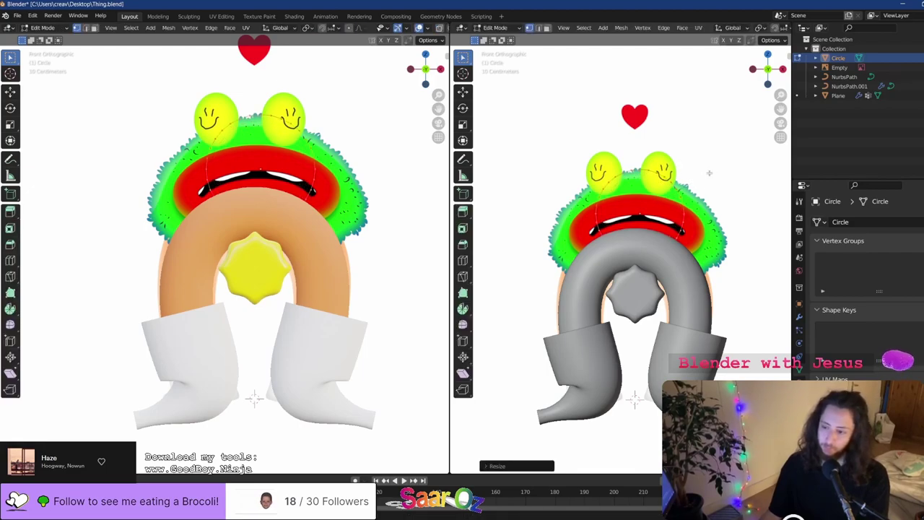
{"action": "key", "text": "x"}
{"action": "left_click", "coordinate": [466, 179]}
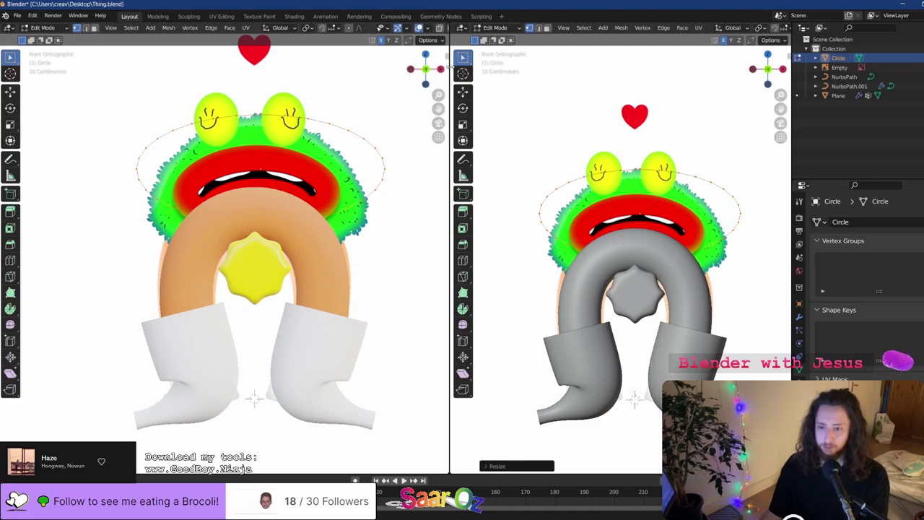
{"action": "left_click_drag", "start_coordinate": [448, 72], "coordinate": [258, 90]}
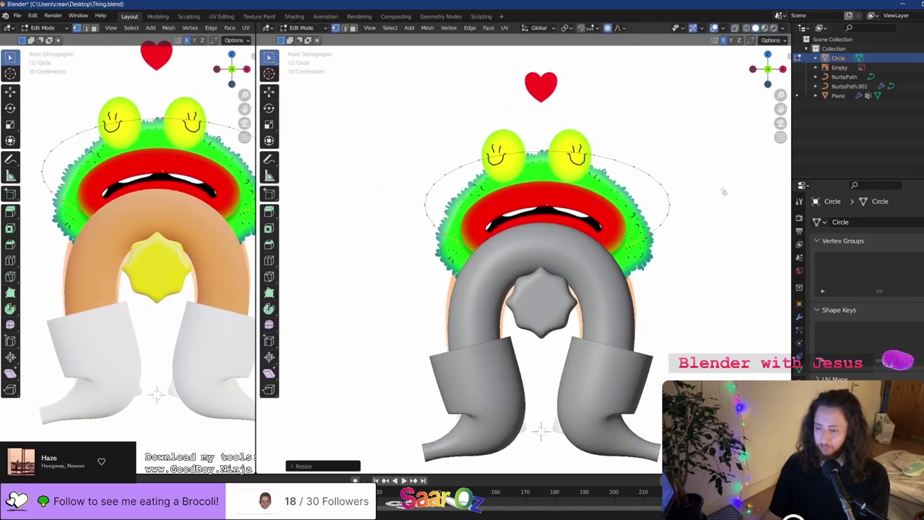
{"action": "left_click_drag", "start_coordinate": [698, 111], "coordinate": [575, 320]}
{"action": "key", "text": "g"}
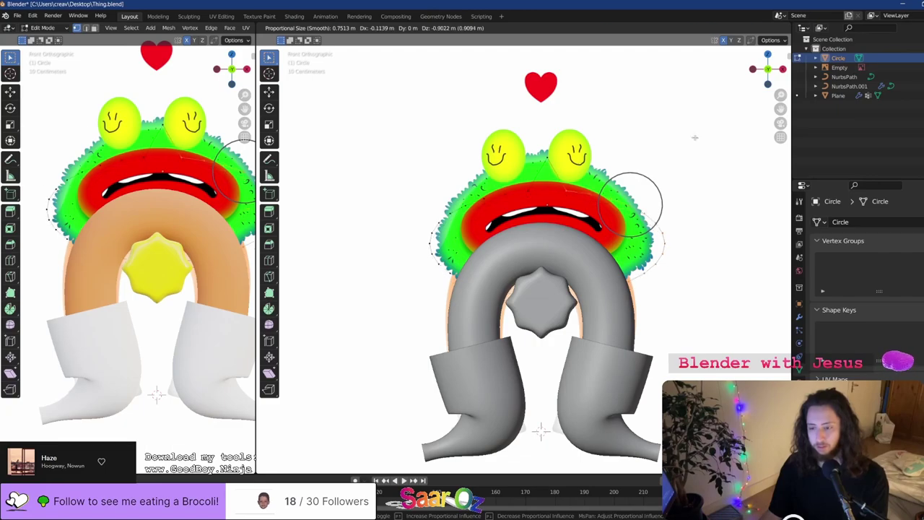
{"action": "right_click", "coordinate": [694, 137]}
{"action": "left_click_drag", "start_coordinate": [695, 107], "coordinate": [631, 232]}
{"action": "left_click_drag", "start_coordinate": [700, 143], "coordinate": [638, 245]}
{"action": "key", "text": "g"}
{"action": "key", "text": "x"}
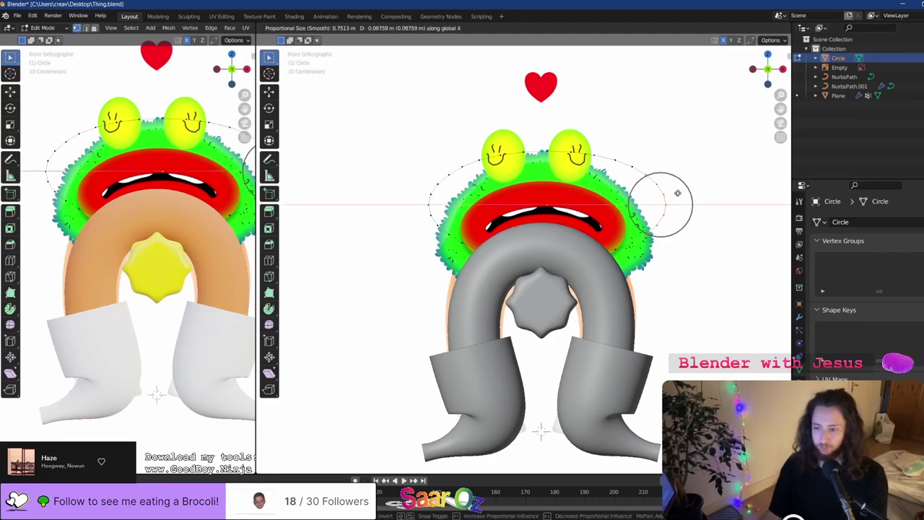
{"action": "right_click", "coordinate": [677, 192]}
{"action": "key", "text": "g"}
{"action": "scroll", "coordinate": [671, 196], "scroll_direction": "up", "scroll_amount": 3}
{"action": "scroll", "coordinate": [671, 195], "scroll_direction": "down", "scroll_amount": 6}
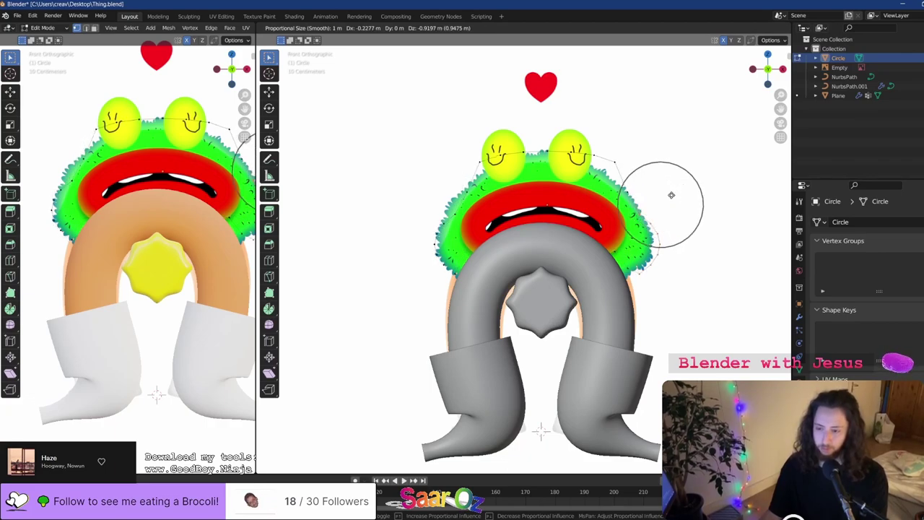
{"action": "right_click", "coordinate": [671, 195]}
Subdivide the oval's edges twice to give the head outline more vertices
{"action": "right_click", "coordinate": [647, 177]}
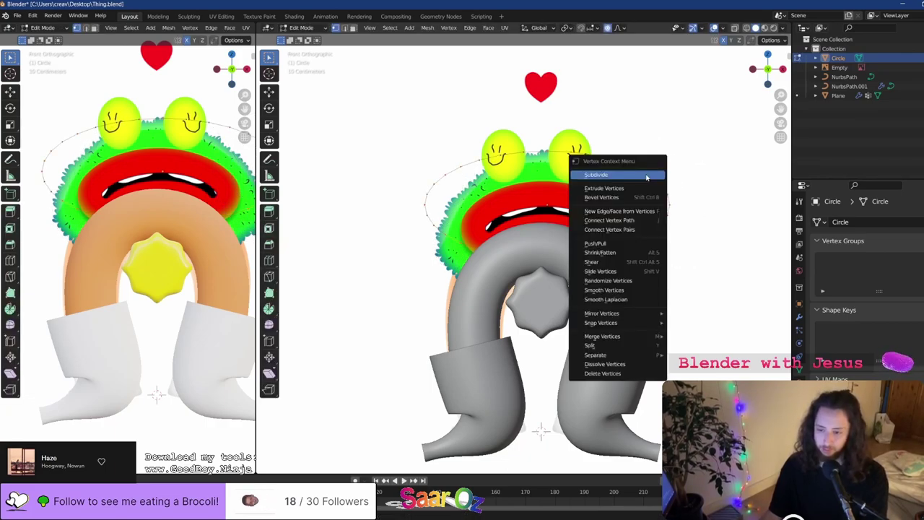
{"action": "left_click", "coordinate": [647, 177]}
{"action": "right_click", "coordinate": [644, 176]}
{"action": "left_click", "coordinate": [644, 176]}
{"action": "key", "text": "Tab"}
{"action": "key", "text": "Tab"}
{"action": "left_click_drag", "start_coordinate": [703, 130], "coordinate": [638, 289]}
{"action": "key", "text": "g"}
{"action": "right_click", "coordinate": [696, 157]}
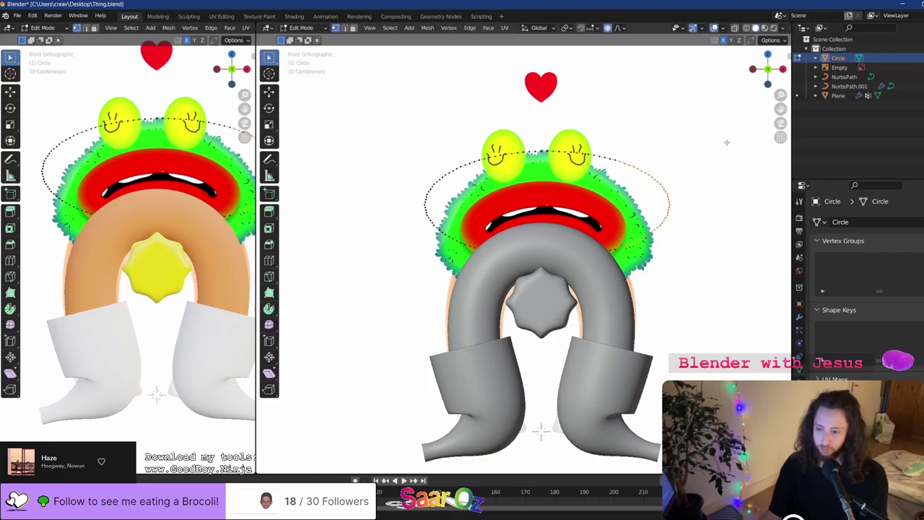
{"action": "key", "text": "g"}
{"action": "right_click", "coordinate": [725, 148]}
Move the oval's side vertices down and inward about 0.92 m with a proportional radius of about 2.59 m to match the head's sides
{"action": "left_click_drag", "start_coordinate": [726, 140], "coordinate": [652, 251]}
{"action": "key", "text": "g"}
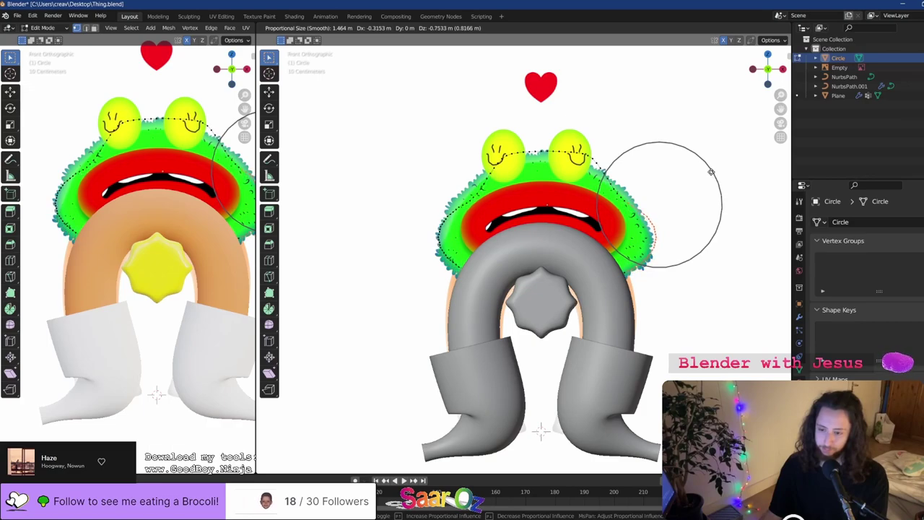
{"action": "scroll", "coordinate": [711, 173], "scroll_direction": "up", "scroll_amount": 6}
{"action": "scroll", "coordinate": [711, 173], "scroll_direction": "down", "scroll_amount": 15}
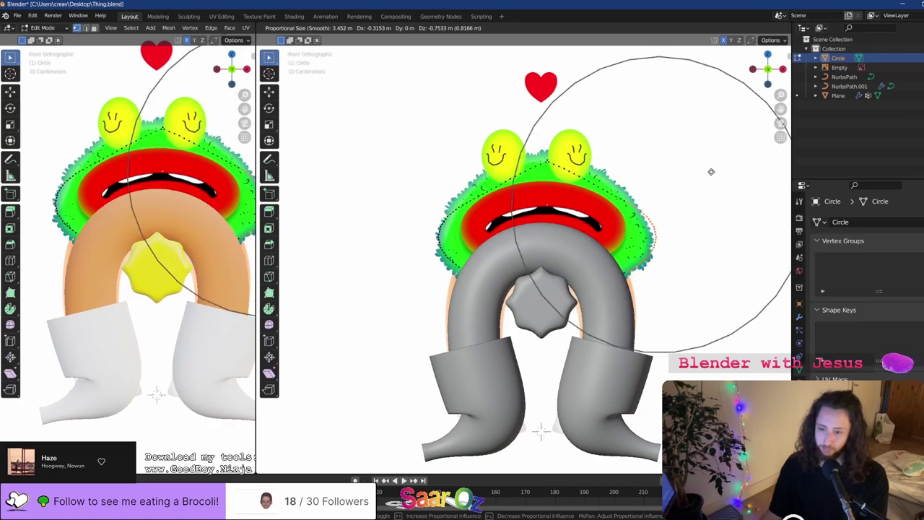
{"action": "scroll", "coordinate": [706, 175], "scroll_direction": "up", "scroll_amount": 3}
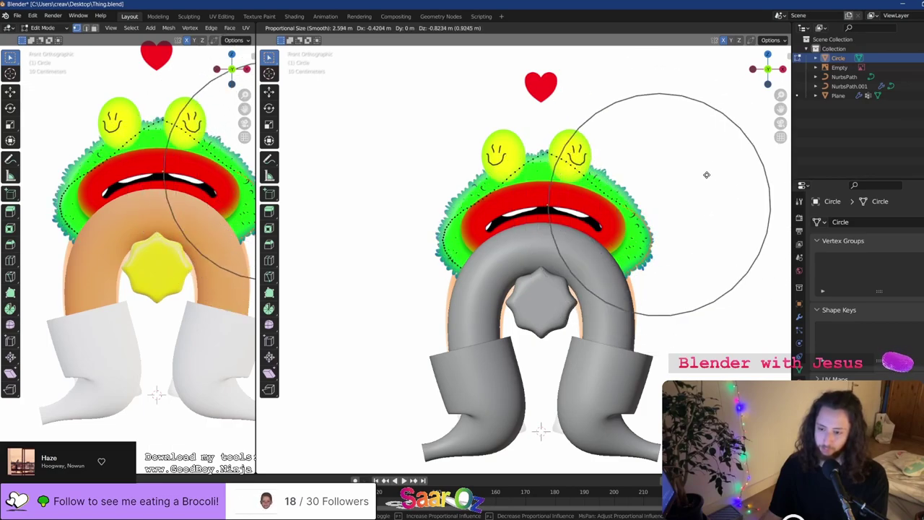
{"action": "left_click", "coordinate": [706, 175]}
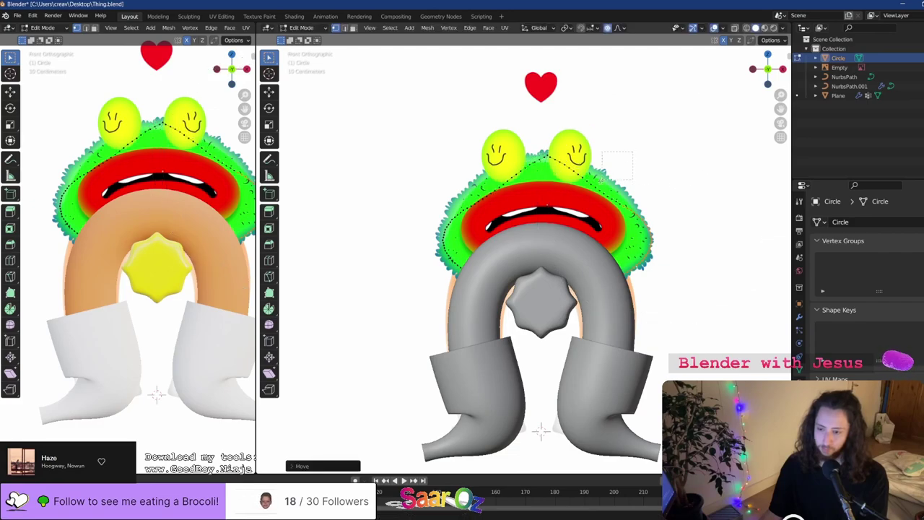
Raise the outline's upper side vertices about 0.32 m with a proportional radius of about 1.21 m to follow the head's upper contour
{"action": "key", "text": "g"}
{"action": "scroll", "coordinate": [598, 184], "scroll_direction": "down", "scroll_amount": 3}
{"action": "scroll", "coordinate": [596, 187], "scroll_direction": "up", "scroll_amount": 3}
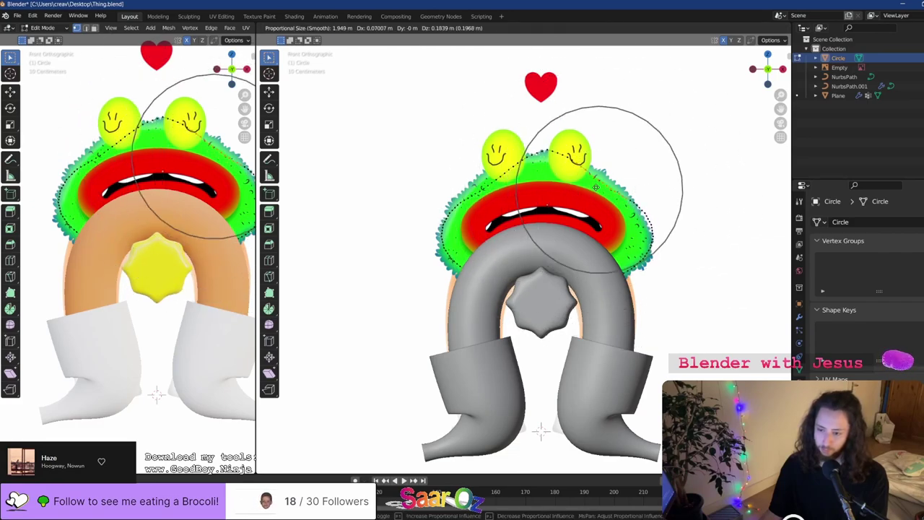
{"action": "scroll", "coordinate": [596, 184], "scroll_direction": "up", "scroll_amount": 5}
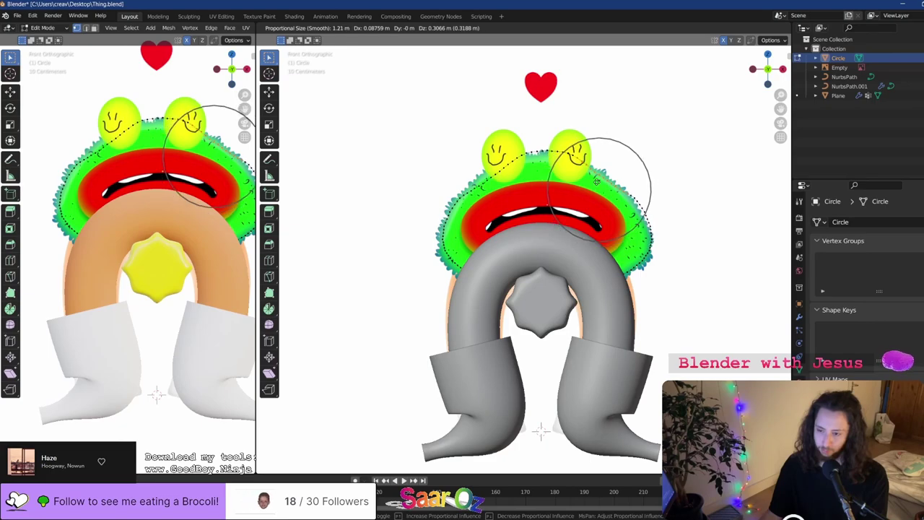
{"action": "left_click", "coordinate": [509, 182]}
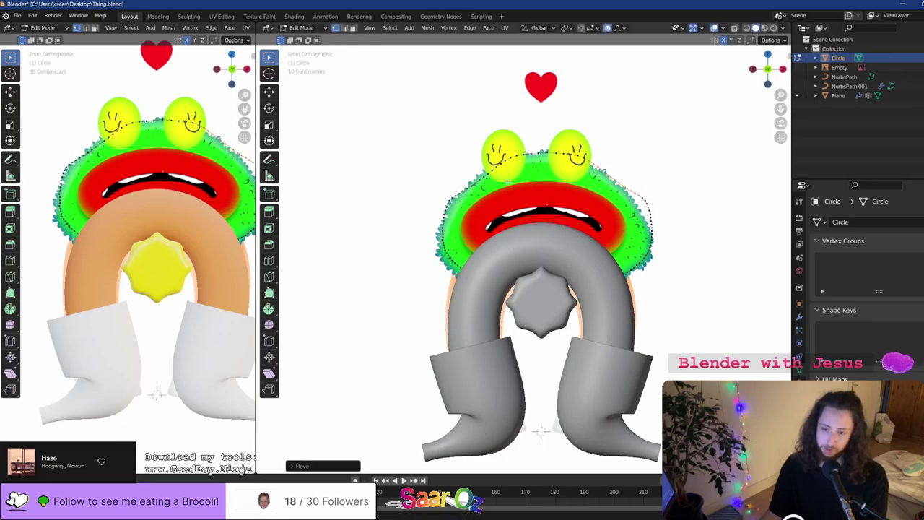
Refine the outline's shoulder, side and lower vertices with a proportional radius of about 0.83 m to fit the green head shape
{"action": "key", "text": "g"}
{"action": "scroll", "coordinate": [508, 193], "scroll_direction": "up", "scroll_amount": 4}
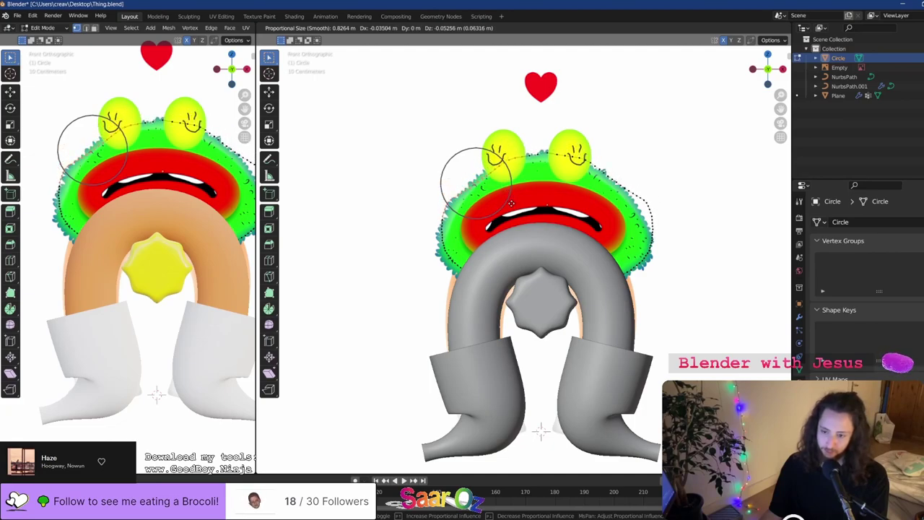
{"action": "left_click", "coordinate": [486, 203]}
{"action": "left_click_drag", "start_coordinate": [446, 213], "coordinate": [446, 214]}
{"action": "key", "text": "g"}
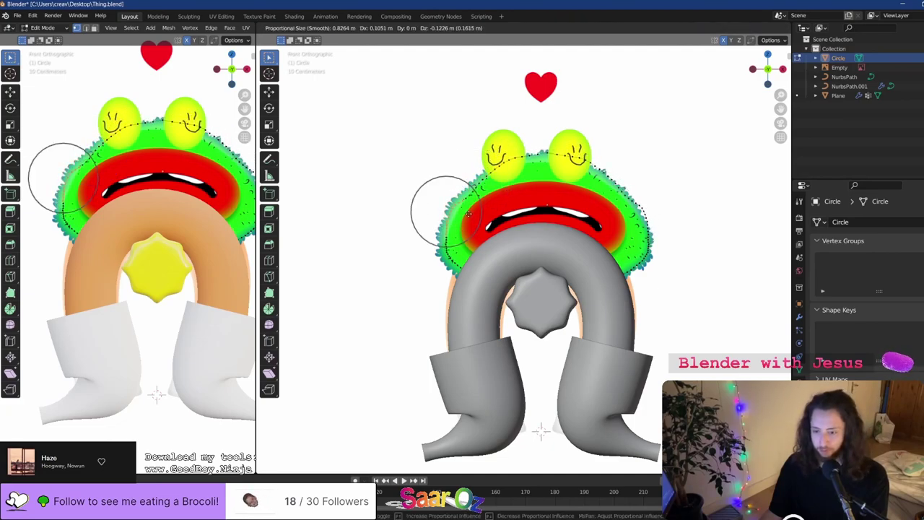
{"action": "left_click", "coordinate": [465, 206]}
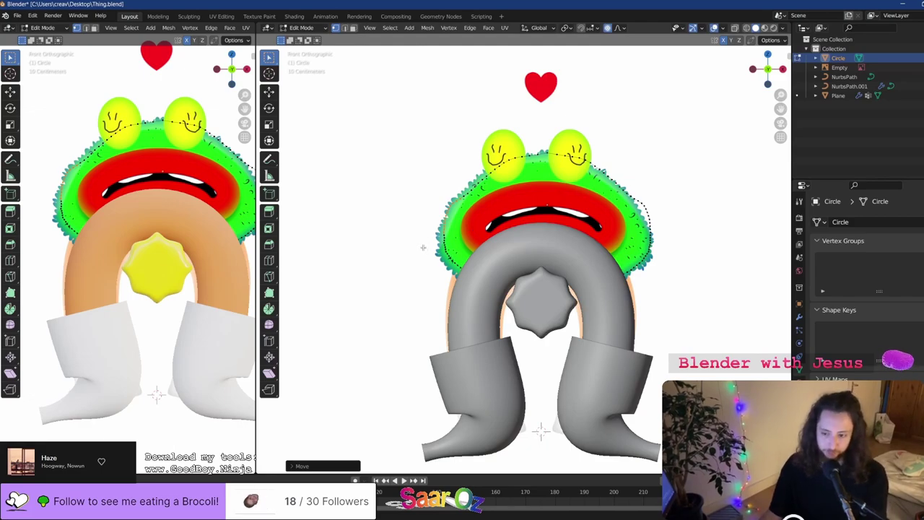
{"action": "key", "text": "g"}
{"action": "left_click", "coordinate": [487, 293]}
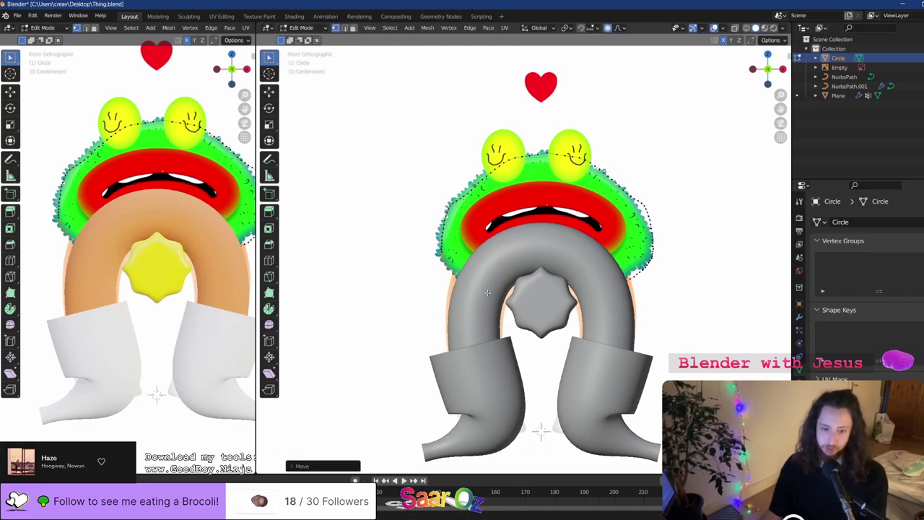
Save the file and move the whole head outline back behind the legs
{"action": "key", "text": "Tab"}
{"action": "middle_click_drag", "start_coordinate": [487, 293], "coordinate": [619, 262]}
{"action": "key", "text": "ctrl+s"}
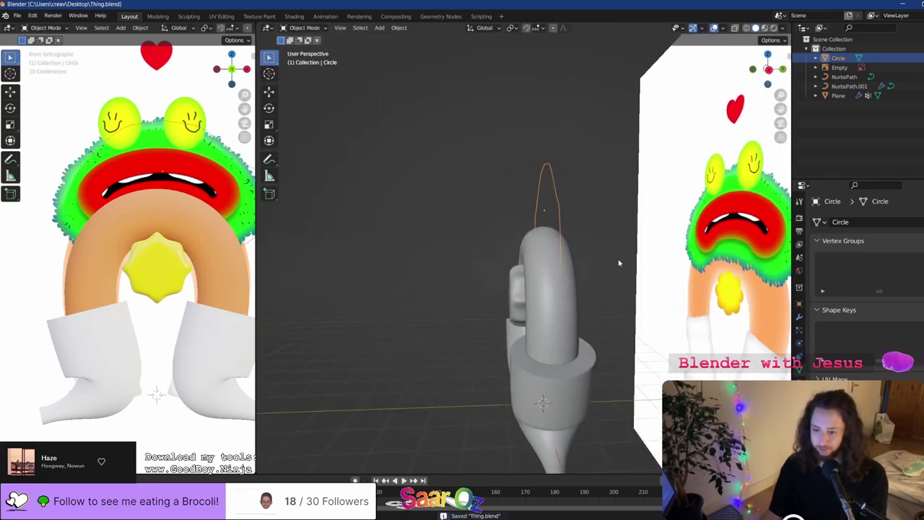
{"action": "key", "text": "g"}
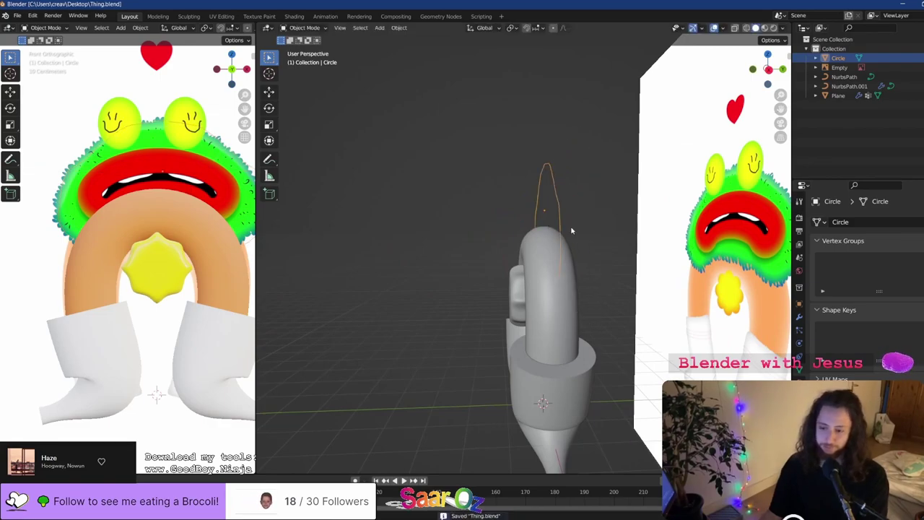
{"action": "left_click", "coordinate": [610, 236]}
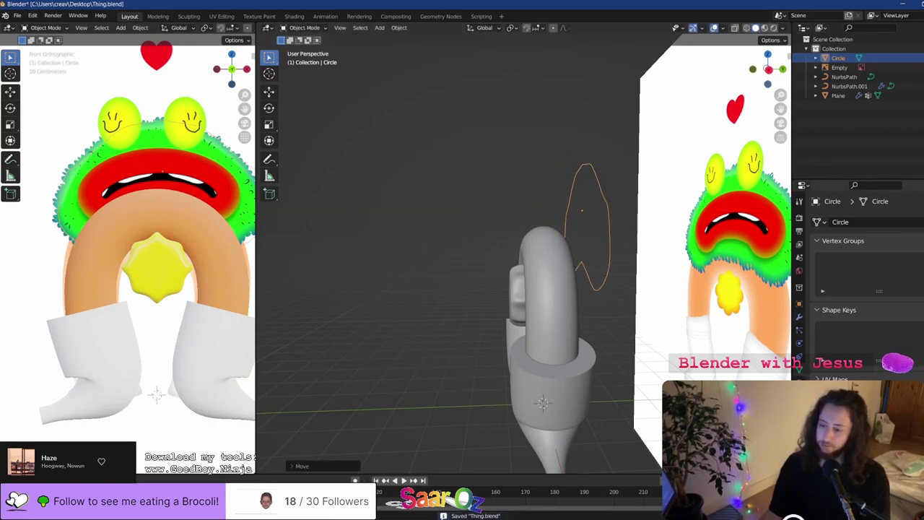
{"action": "left_click", "coordinate": [799, 330]}
{"action": "left_click", "coordinate": [799, 357]}
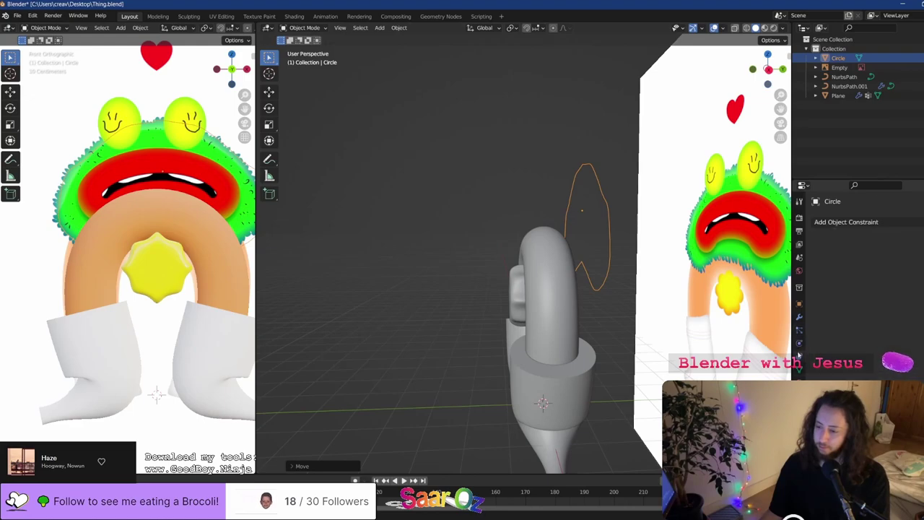
{"action": "left_click", "coordinate": [799, 343]}
{"action": "left_click", "coordinate": [799, 356]}
{"action": "left_click", "coordinate": [799, 370]}
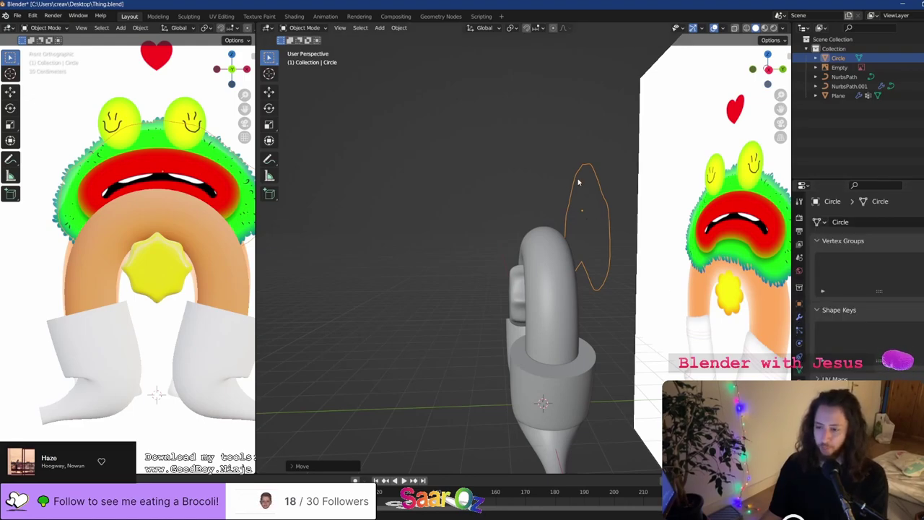
Fill the closed head outline with a single face and check it from an angle
{"action": "key", "text": "Tab"}
{"action": "key", "text": "f"}
{"action": "key", "text": "Tab"}
{"action": "middle_click_drag", "start_coordinate": [592, 198], "coordinate": [639, 207]}
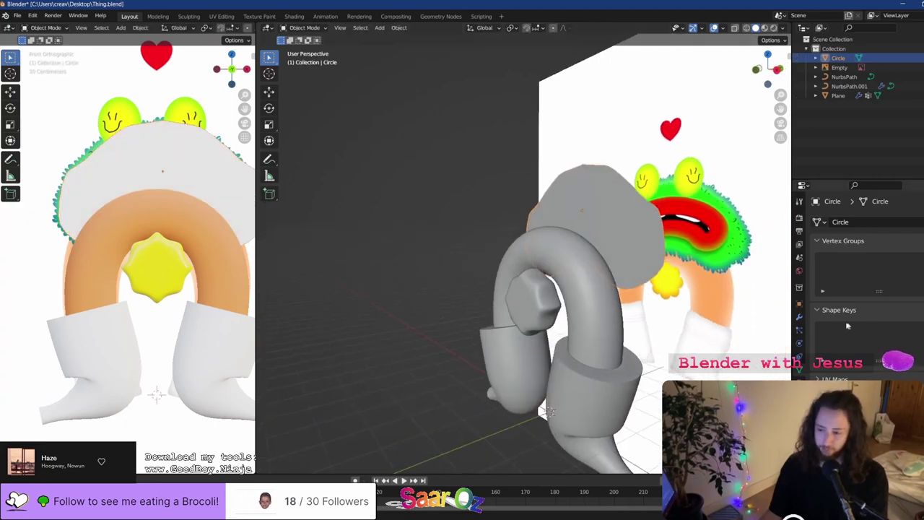
Try a Solidify modifier with 0.76 m thickness followed by a Subdivision modifier on the head face
{"action": "left_click", "coordinate": [800, 316]}
{"action": "left_click", "coordinate": [798, 329]}
{"action": "left_click", "coordinate": [799, 342]}
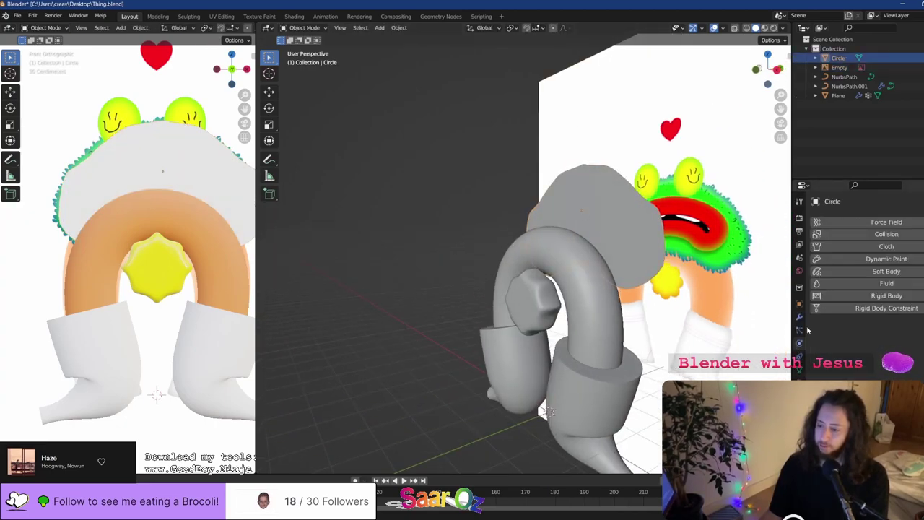
{"action": "left_click", "coordinate": [799, 317]}
{"action": "left_click", "coordinate": [832, 221]}
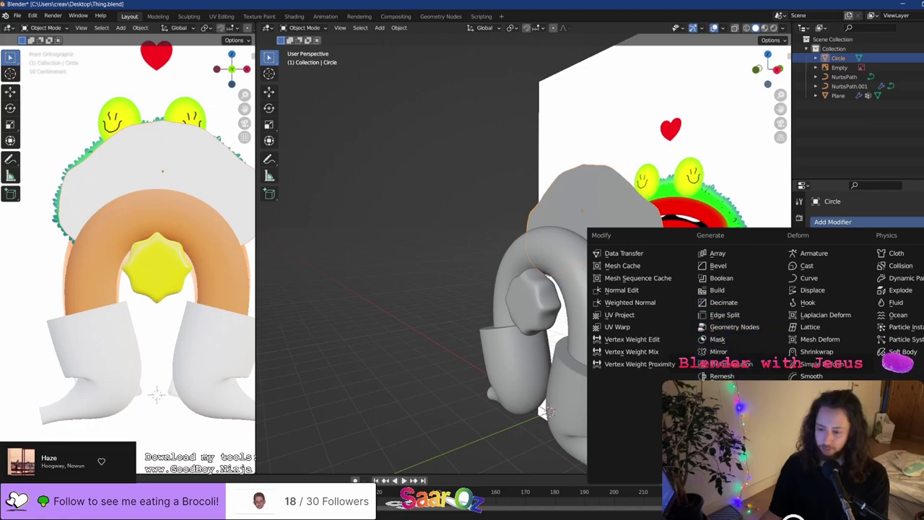
{"action": "left_click", "coordinate": [722, 413]}
{"action": "left_click_drag", "start_coordinate": [876, 272], "coordinate": [900, 272]}
{"action": "left_click", "coordinate": [875, 224]}
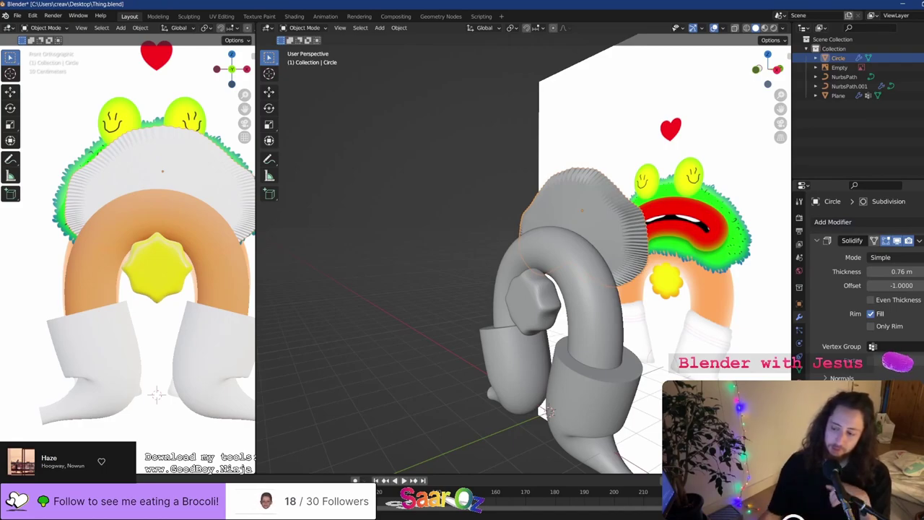
Remove the Subdivision and Solidify modifiers from the head face
{"action": "left_click", "coordinate": [915, 260]}
{"action": "left_click", "coordinate": [910, 264]}
{"action": "left_click", "coordinate": [923, 240]}
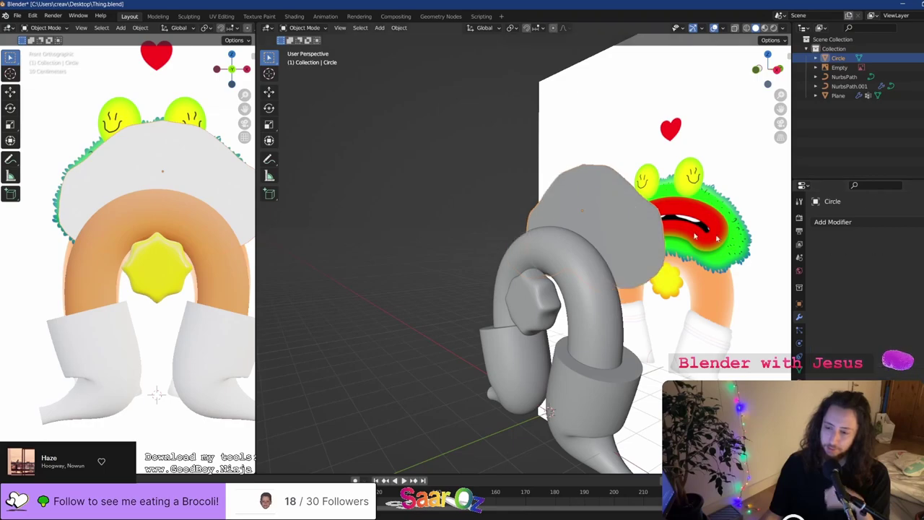
Inspect the flat head face from an angle and save the file
{"action": "middle_click_drag", "start_coordinate": [610, 229], "coordinate": [589, 223]}
{"action": "key", "text": "Tab"}
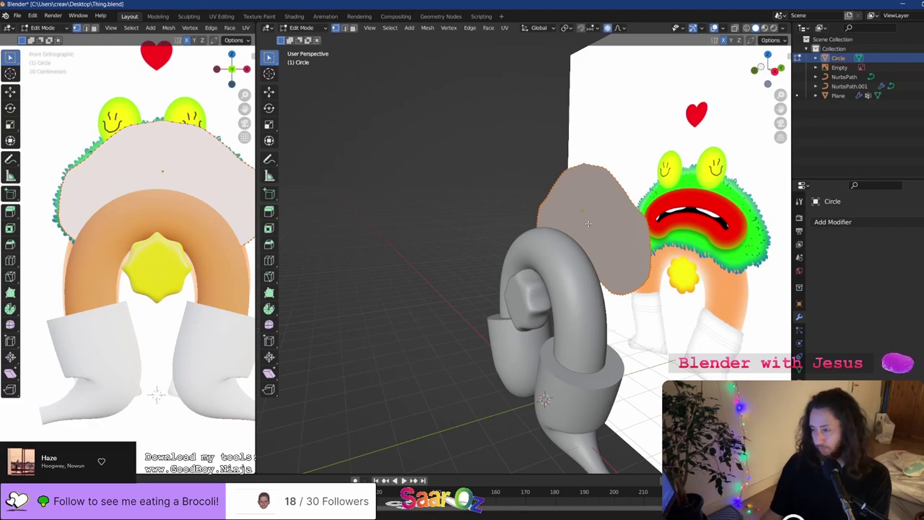
{"action": "key", "text": "Tab"}
{"action": "middle_click_drag", "start_coordinate": [588, 224], "coordinate": [637, 219]}
{"action": "key", "text": "ctrl+s"}
Move the flat head face along X in front view, clear of the character and the reference image
{"action": "scroll", "coordinate": [637, 219], "scroll_direction": "down", "scroll_amount": 1}
{"action": "scroll", "coordinate": [638, 219], "scroll_direction": "up", "scroll_amount": 1}
{"action": "key", "text": "KP_1"}
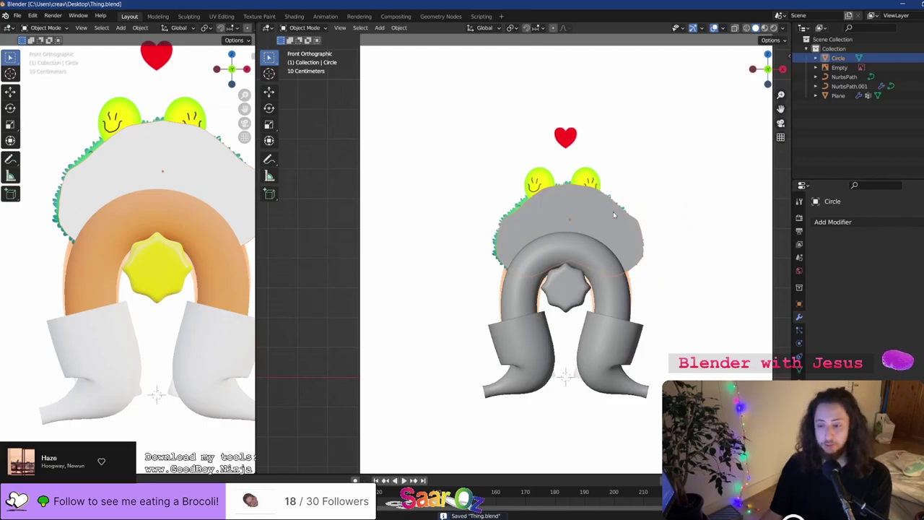
{"action": "key", "text": "g"}
{"action": "key", "text": "x"}
{"action": "left_click", "coordinate": [367, 218]}
Add a cube and raise it along Z to the head area above the legs
{"action": "scroll", "coordinate": [613, 219], "scroll_direction": "up", "scroll_amount": 3}
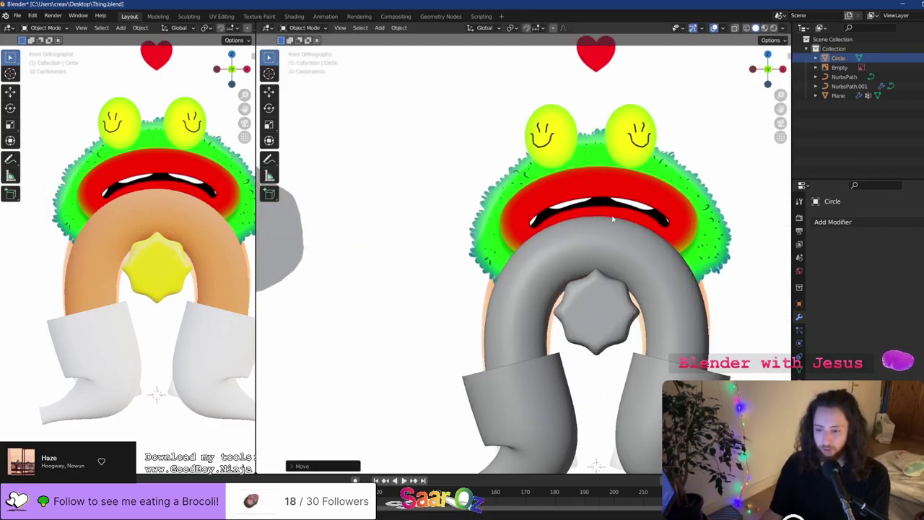
{"action": "key", "text": "shift+a"}
{"action": "left_click", "coordinate": [638, 224]}
{"action": "scroll", "coordinate": [580, 367], "scroll_direction": "down", "scroll_amount": 1}
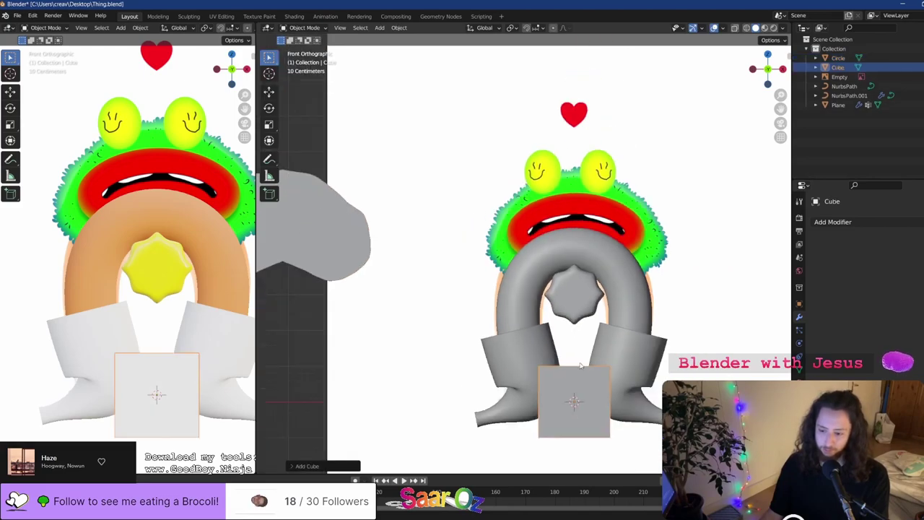
{"action": "key", "text": "g"}
{"action": "key", "text": "z"}
{"action": "left_click", "coordinate": [581, 173]}
Enter Edit Mode on the cube, select its side face and enable X-axis mirror editing
{"action": "key", "text": "Tab"}
{"action": "middle_click_drag", "start_coordinate": [682, 176], "coordinate": [726, 138]}
{"action": "scroll", "coordinate": [640, 175], "scroll_direction": "down", "scroll_amount": 1}
{"action": "left_click", "coordinate": [640, 173]}
{"action": "left_click", "coordinate": [724, 41]}
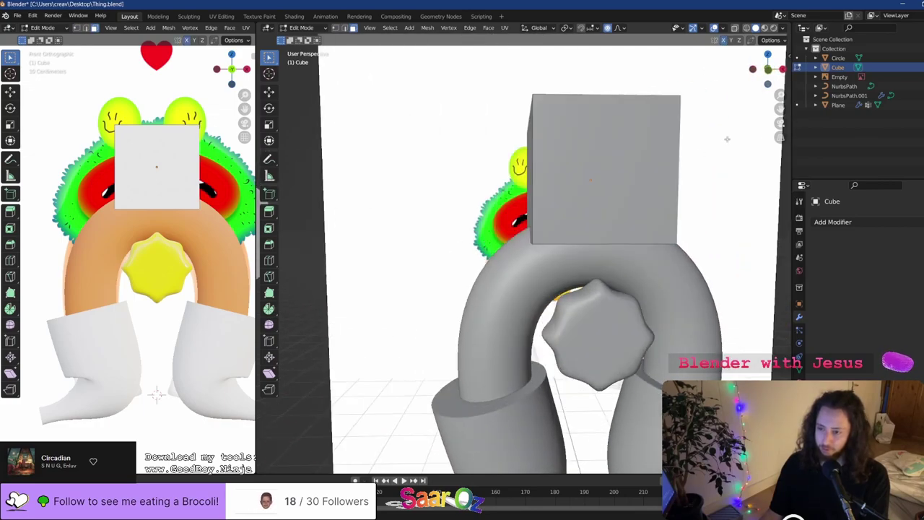
{"action": "key", "text": "g"}
{"action": "right_click", "coordinate": [727, 157]}
Try to extrude the cube's selected side face outward in front view
{"action": "key", "text": "Tab"}
{"action": "scroll", "coordinate": [718, 156], "scroll_direction": "up", "scroll_amount": 3}
{"action": "key", "text": "Tab"}
{"action": "scroll", "coordinate": [716, 153], "scroll_direction": "down", "scroll_amount": 3}
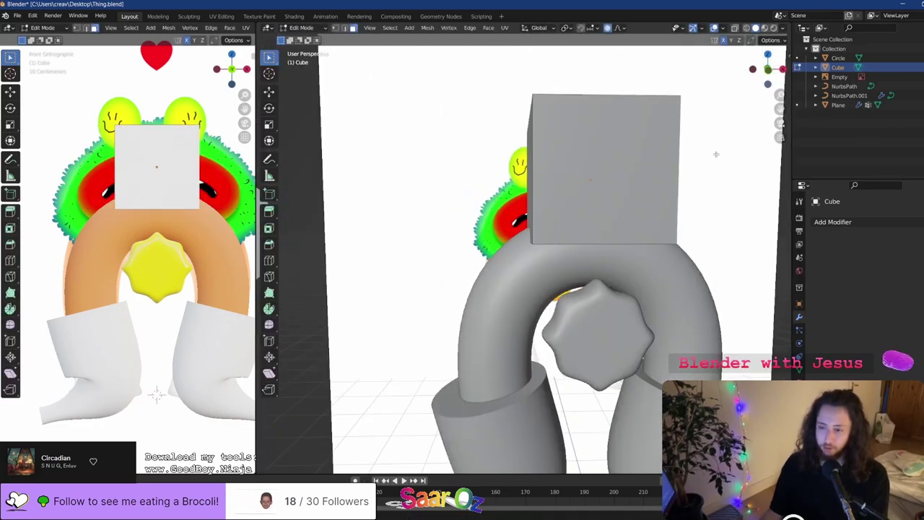
{"action": "key", "text": "KP_1"}
{"action": "scroll", "coordinate": [710, 162], "scroll_direction": "up", "scroll_amount": 1}
{"action": "key", "text": "e"}
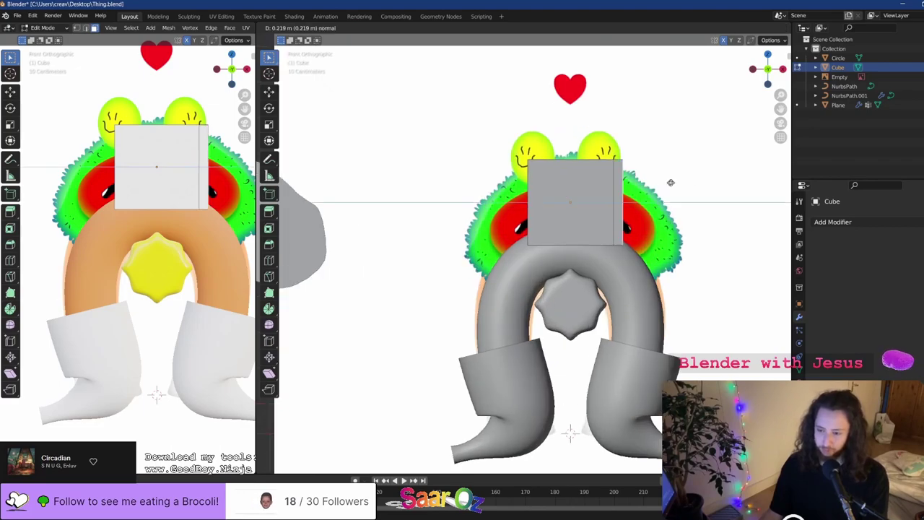
{"action": "key", "text": "Escape"}
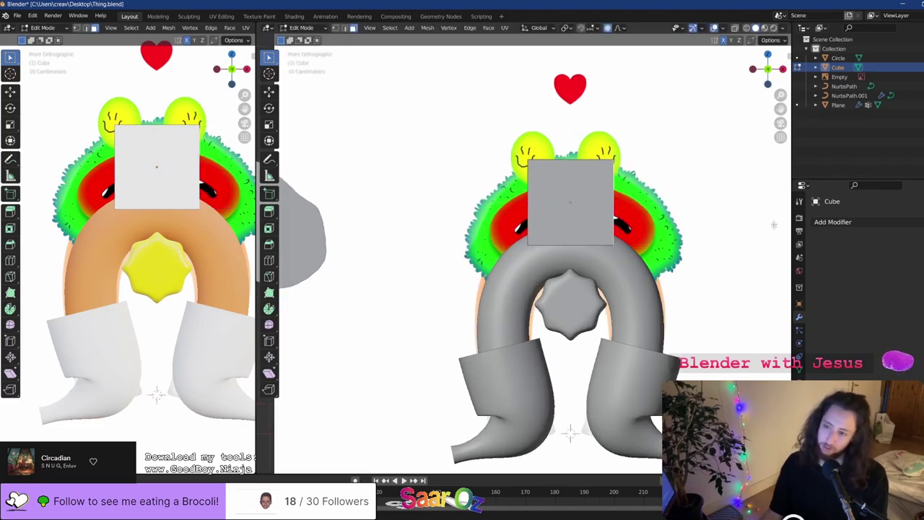
Open the list of modifiers available for the cube
{"action": "left_click", "coordinate": [841, 223]}
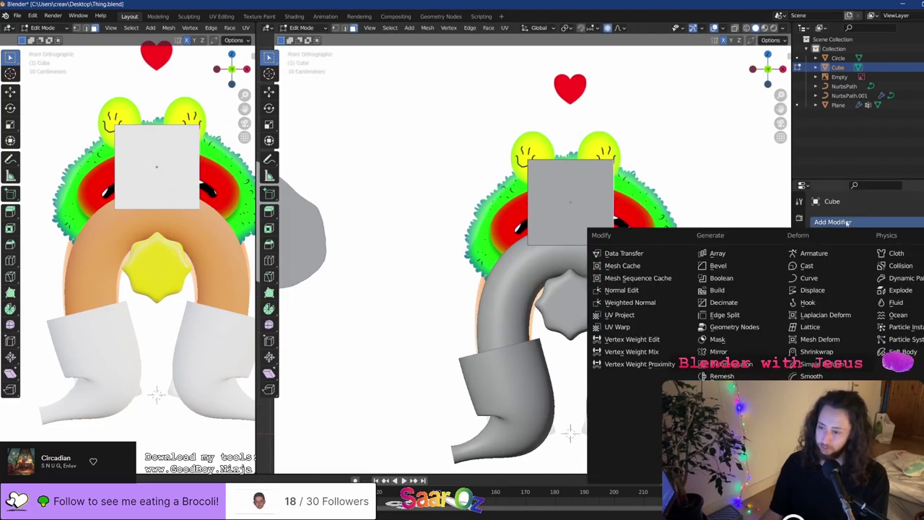
Add a Mirror modifier to the cube
{"action": "left_click", "coordinate": [732, 353]}
{"action": "key", "text": "g"}
{"action": "key", "text": "x"}
{"action": "key", "text": "Escape"}
{"action": "key", "text": "o"}
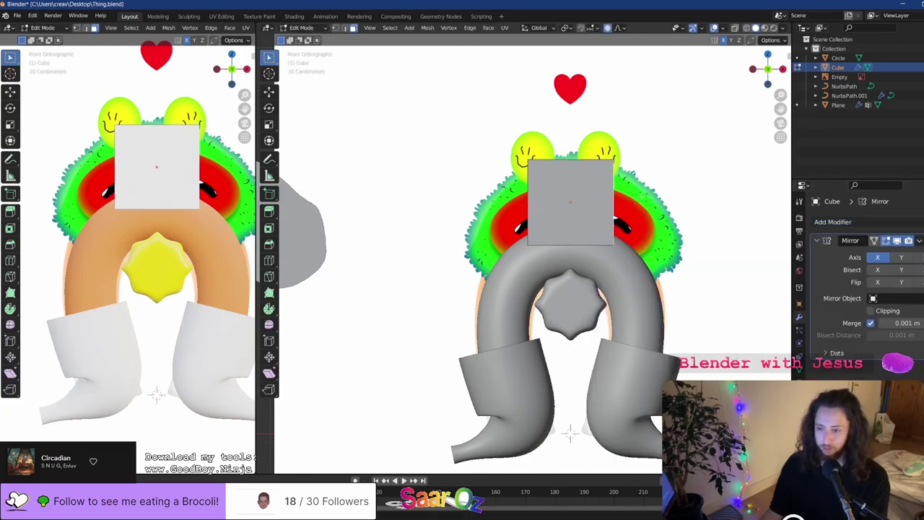
Extrude the cube's side face about 0.69 m along X, then tilt and lower the new end face toward the arch
{"action": "key", "text": "g"}
{"action": "key", "text": "x"}
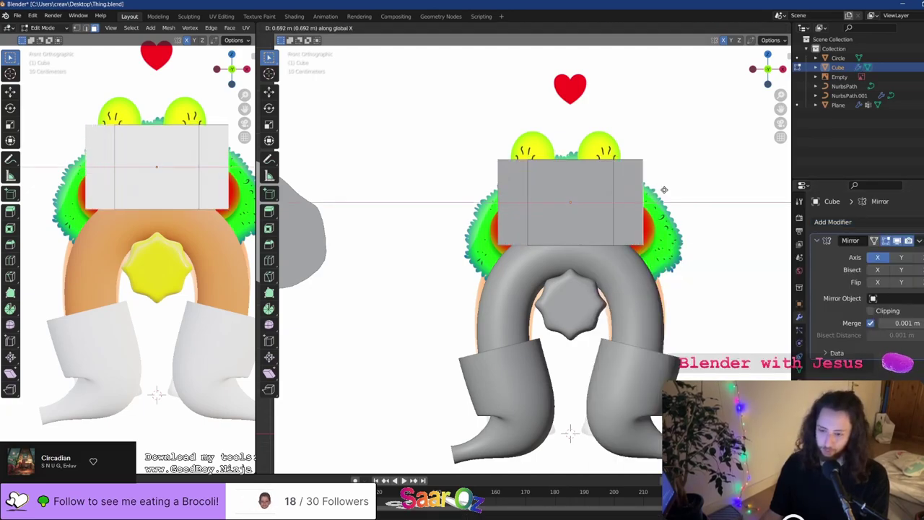
{"action": "left_click", "coordinate": [664, 190]}
{"action": "key", "text": "g"}
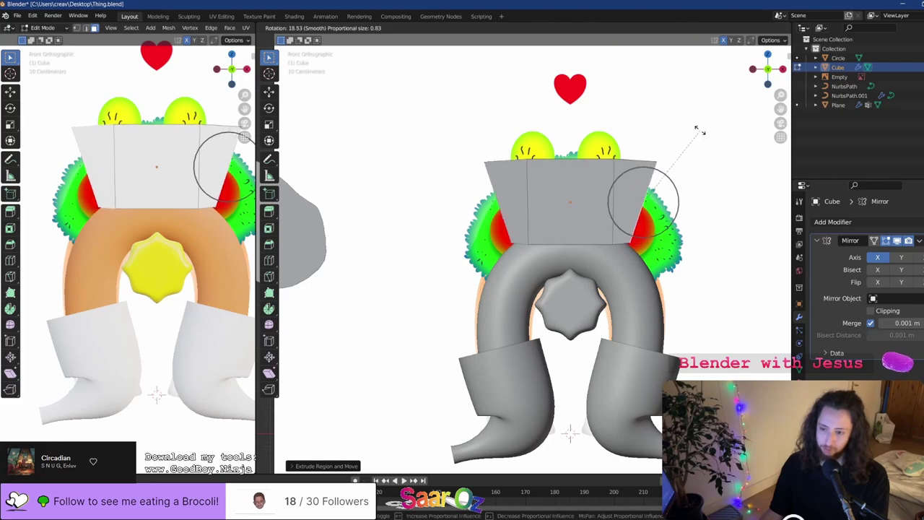
{"action": "left_click", "coordinate": [677, 156]}
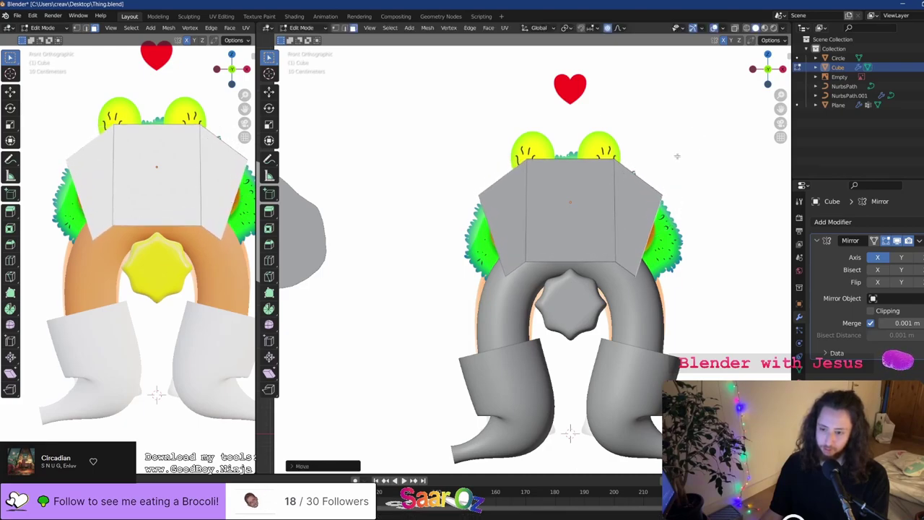
{"action": "left_click_drag", "start_coordinate": [388, 214], "coordinate": [387, 214]}
{"action": "key", "text": "g"}
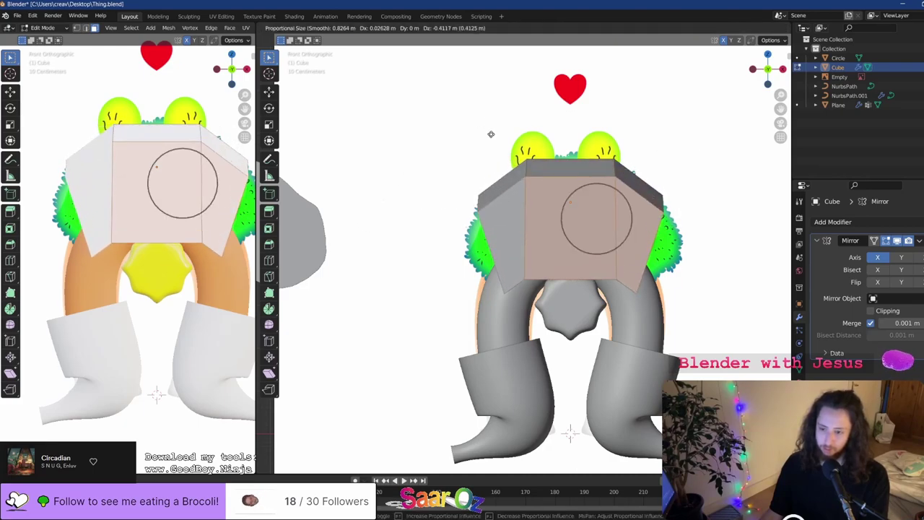
{"action": "key", "text": "Escape"}
Extrude the tilted side end face about 0.8 m further outward along its normal
{"action": "left_click_drag", "start_coordinate": [679, 188], "coordinate": [645, 205]}
{"action": "left_click", "coordinate": [688, 215]}
{"action": "middle_click_drag", "start_coordinate": [688, 215], "coordinate": [658, 209]}
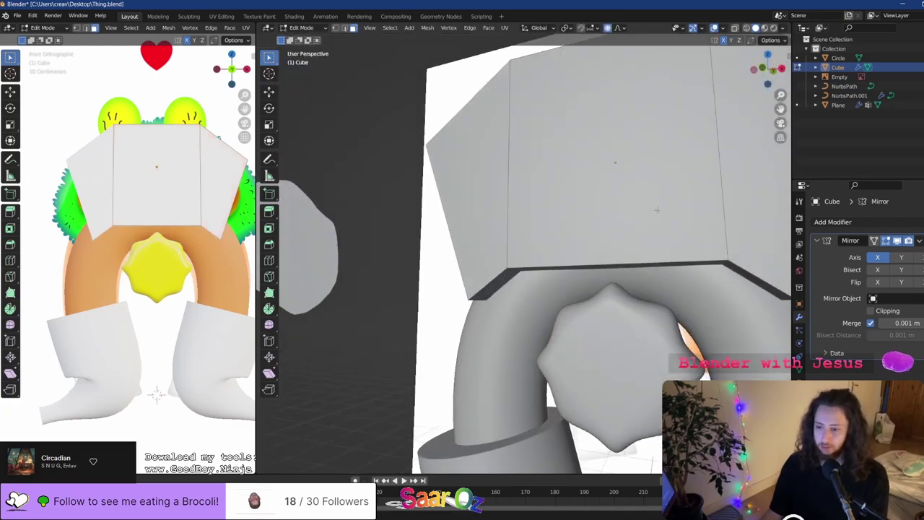
{"action": "scroll", "coordinate": [659, 209], "scroll_direction": "down", "scroll_amount": 5}
{"action": "key", "text": "KP_1"}
{"action": "scroll", "coordinate": [630, 210], "scroll_direction": "up", "scroll_amount": 3}
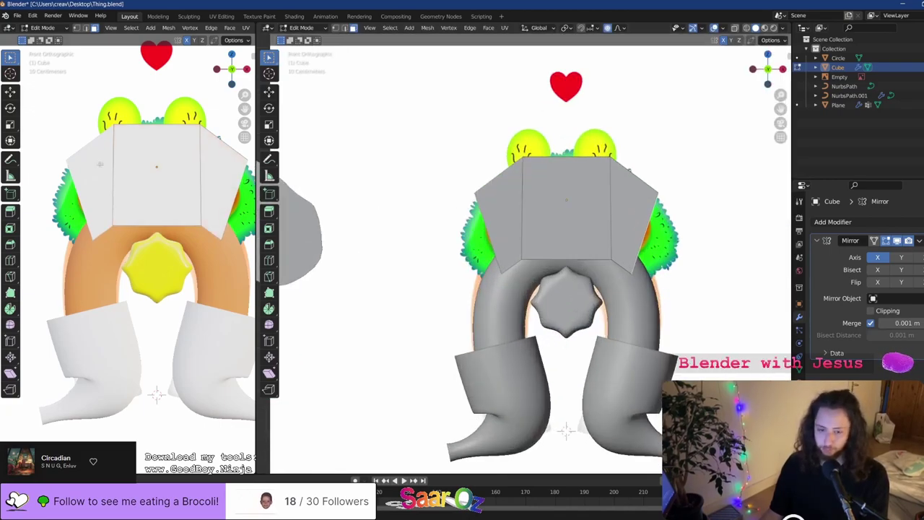
{"action": "middle_click_drag", "start_coordinate": [167, 171], "coordinate": [182, 167]}
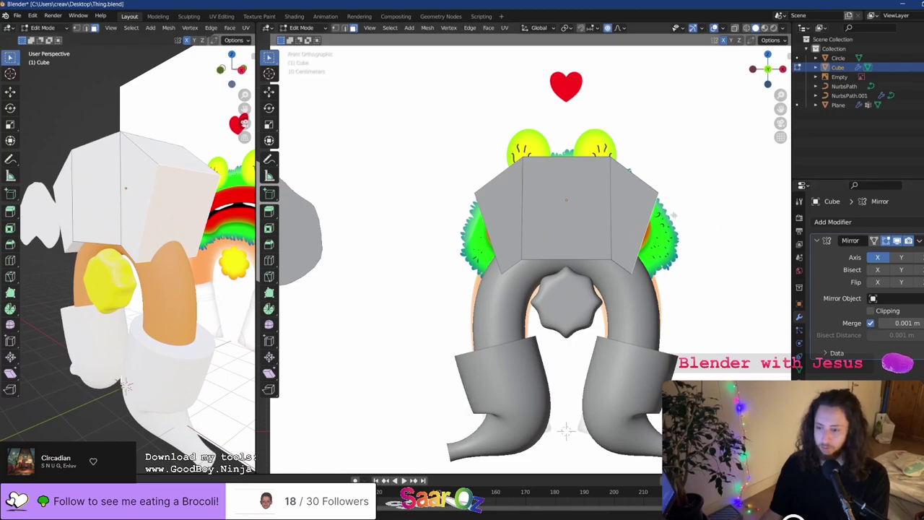
{"action": "key", "text": "e"}
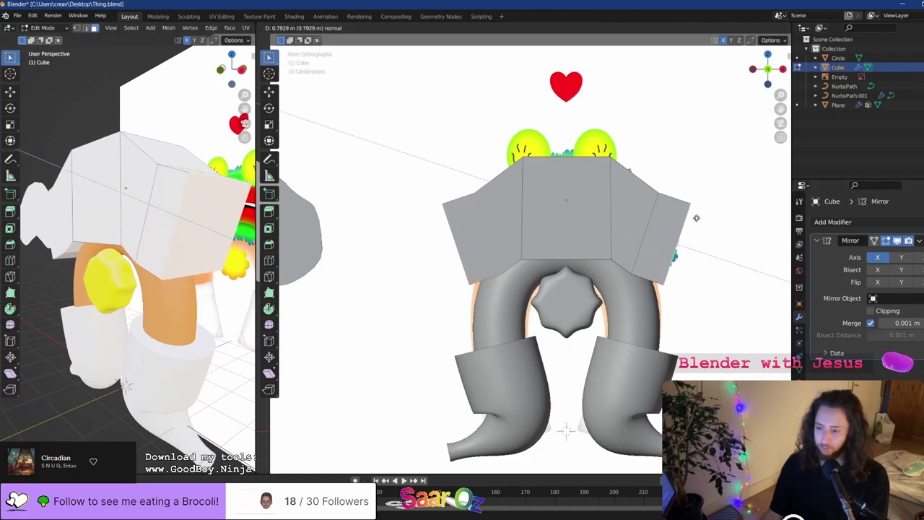
{"action": "left_click", "coordinate": [701, 223]}
Shrink and rotate the new end face, then move it inward and down to follow the reference head's outline
{"action": "key", "text": "s"}
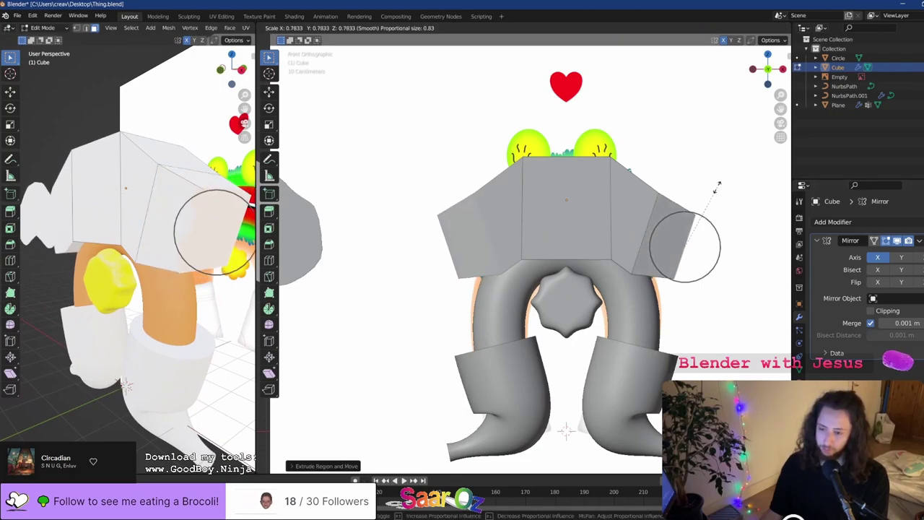
{"action": "key", "text": "r"}
{"action": "key", "text": "s"}
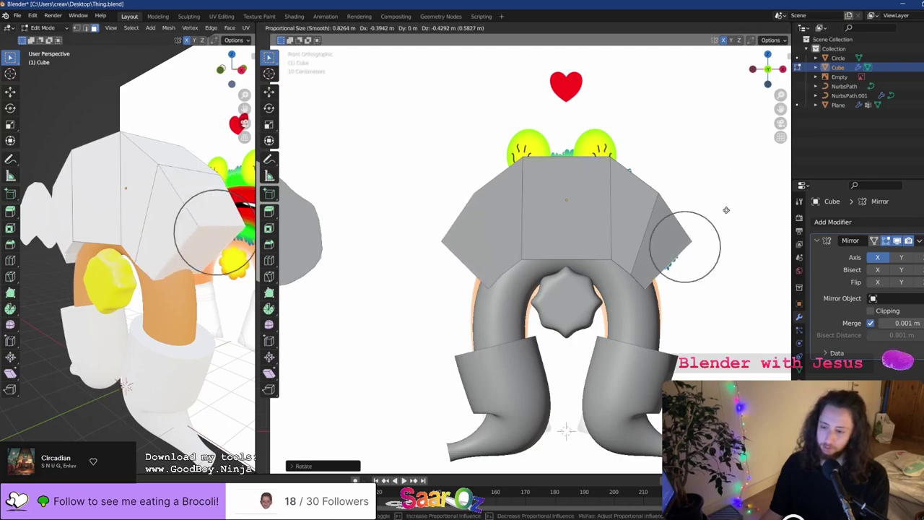
{"action": "key", "text": "z"}
{"action": "left_click", "coordinate": [729, 201]}
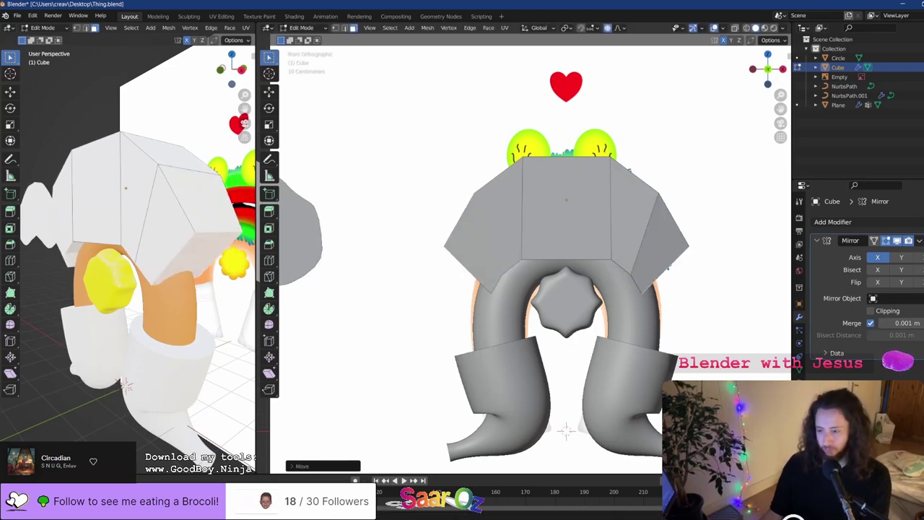
Scale the outer end face uniformly to about 0.65 and nudge it to fit the reference head's outline
{"action": "key", "text": "s"}
{"action": "key", "text": "y"}
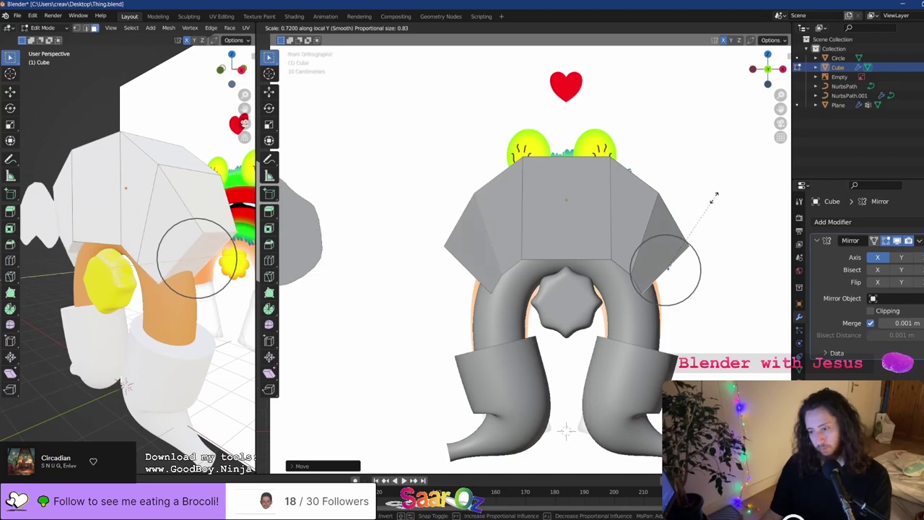
{"action": "key", "text": "x"}
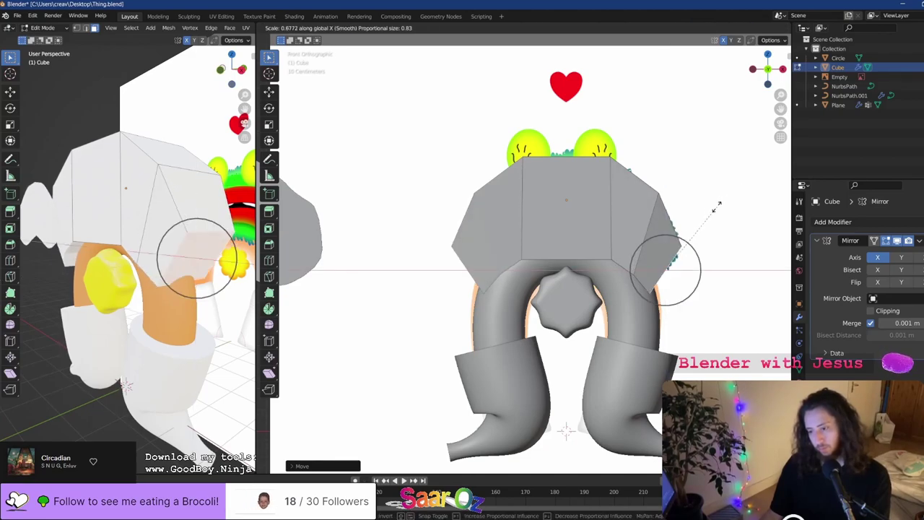
{"action": "key", "text": "x"}
{"action": "key", "text": "x"}
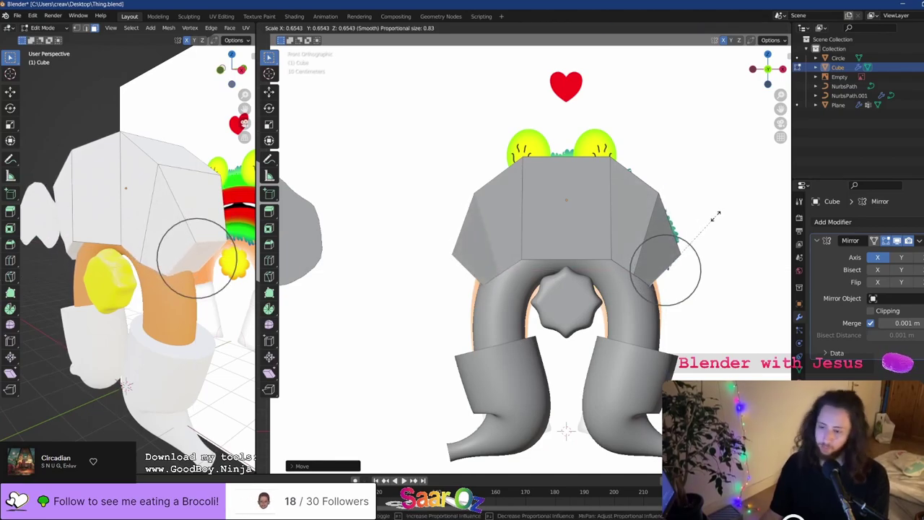
{"action": "left_click", "coordinate": [715, 216]}
{"action": "key", "text": "g"}
{"action": "left_click", "coordinate": [701, 229]}
Leave mesh editing and add a Subdivision Surface modifier to the mirrored head mesh
{"action": "key", "text": "Tab"}
{"action": "mouse_move", "coordinate": [698, 229]}
{"action": "middle_mouse_down"}
{"action": "mouse_move", "coordinate": [589, 236]}
{"action": "mouse_move", "coordinate": [691, 239]}
{"action": "middle_mouse_up"}
{"action": "left_click", "coordinate": [844, 221]}
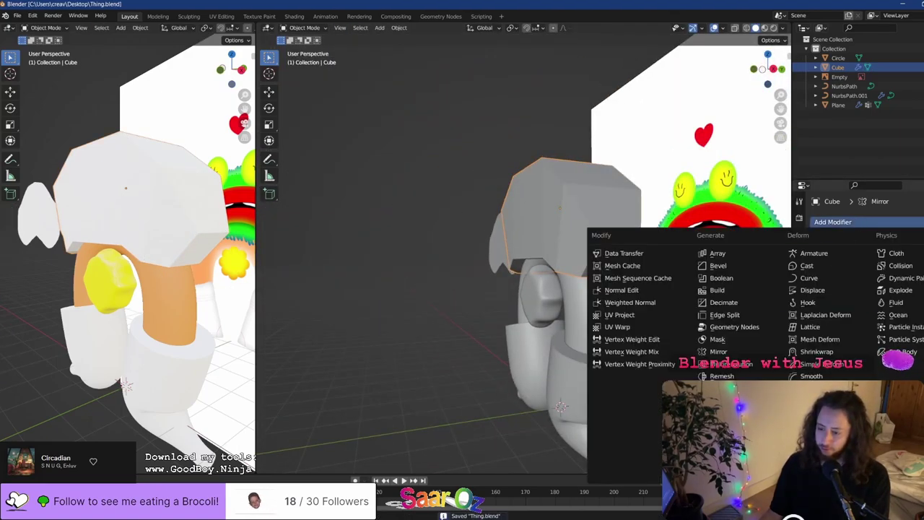
{"action": "left_click", "coordinate": [731, 426]}
{"action": "middle_click_drag", "start_coordinate": [518, 217], "coordinate": [576, 220]}
{"action": "scroll", "coordinate": [576, 220], "scroll_direction": "up", "scroll_amount": 4}
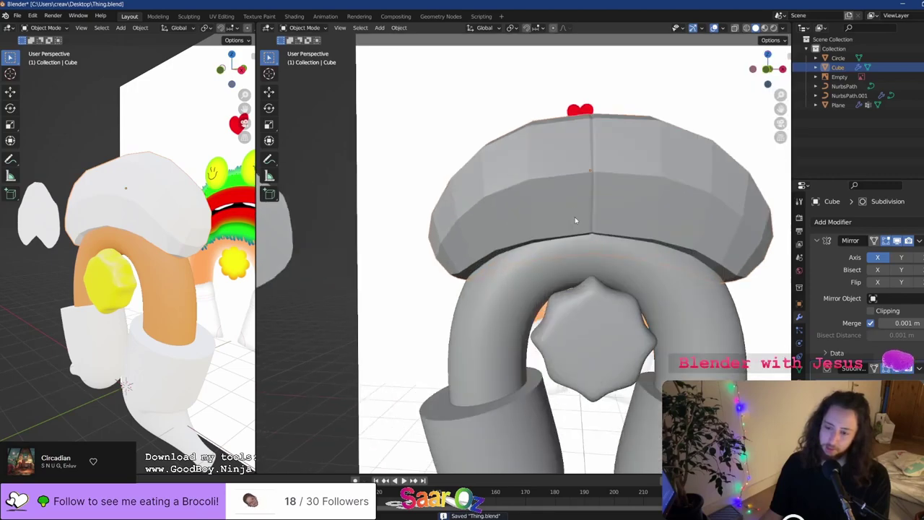
{"action": "scroll", "coordinate": [575, 221], "scroll_direction": "down", "scroll_amount": 2}
Set the head's subdivision viewport level to 2 and shade it smooth, with Mirror placed before Subdivision in the stack
{"action": "left_click_drag", "start_coordinate": [923, 368], "coordinate": [923, 223]}
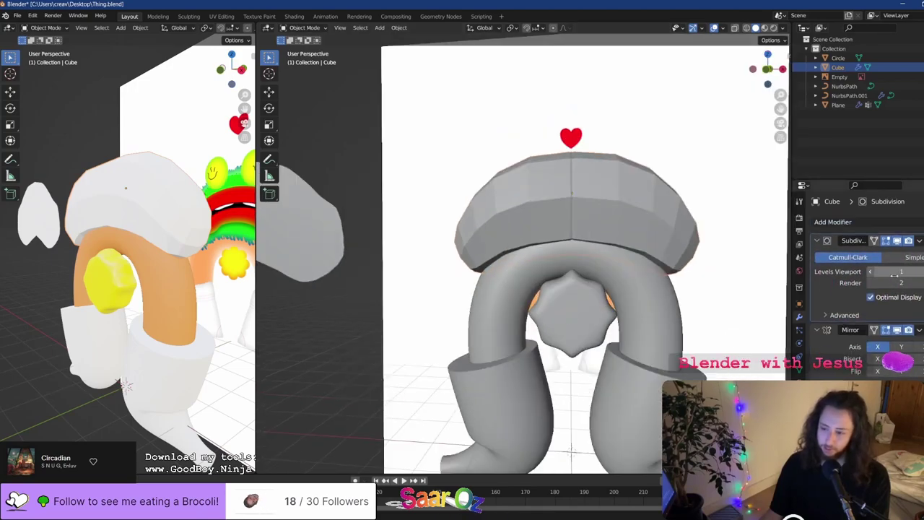
{"action": "key", "text": "ctrl+2"}
{"action": "right_click", "coordinate": [560, 187]}
{"action": "left_click", "coordinate": [560, 187]}
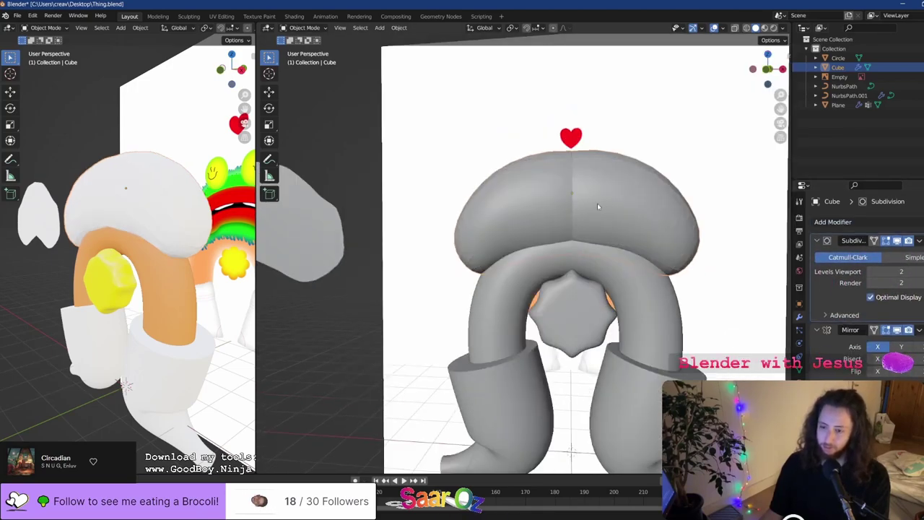
{"action": "left_click_drag", "start_coordinate": [923, 240], "coordinate": [923, 346]}
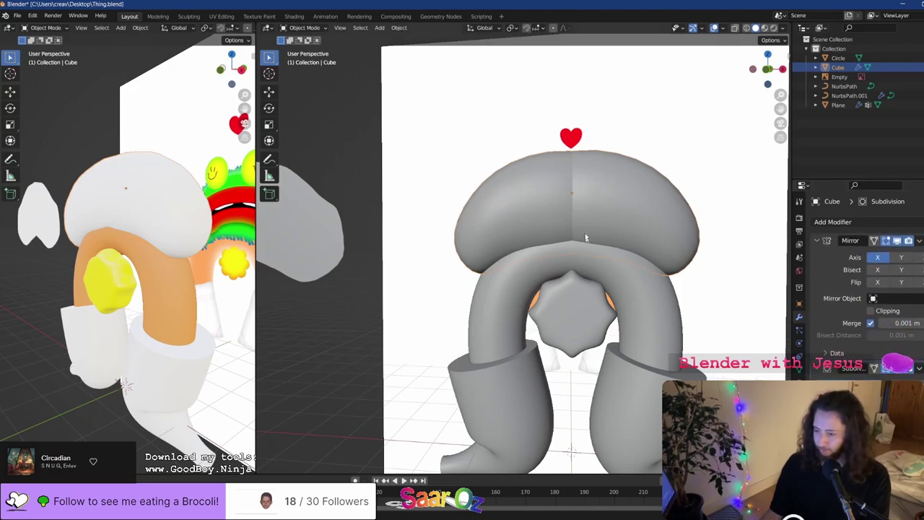
Save the file and face the model from the front
{"action": "scroll", "coordinate": [579, 200], "scroll_direction": "down", "scroll_amount": 2}
{"action": "middle_click_drag", "start_coordinate": [585, 201], "coordinate": [579, 199]}
{"action": "key", "text": "Tab"}
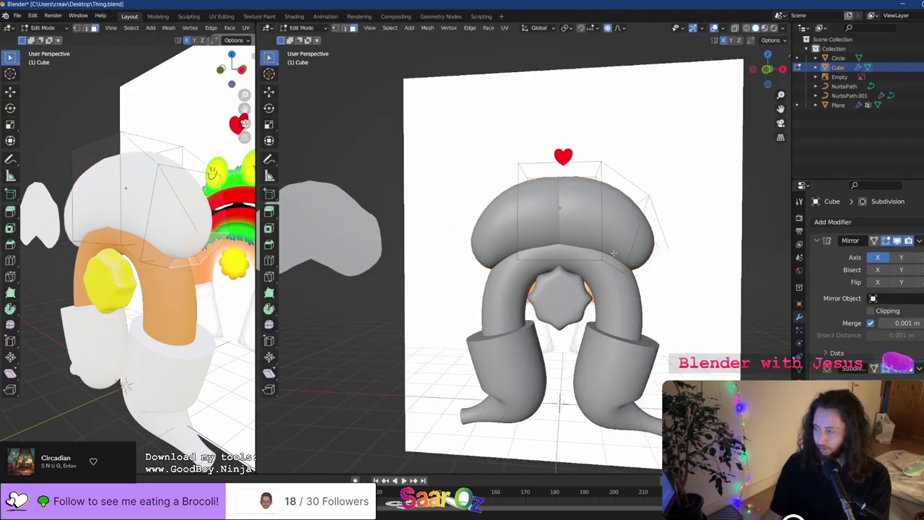
{"action": "key", "text": "ctrl+s"}
{"action": "key", "text": "Tab"}
{"action": "key", "text": "KP_1"}
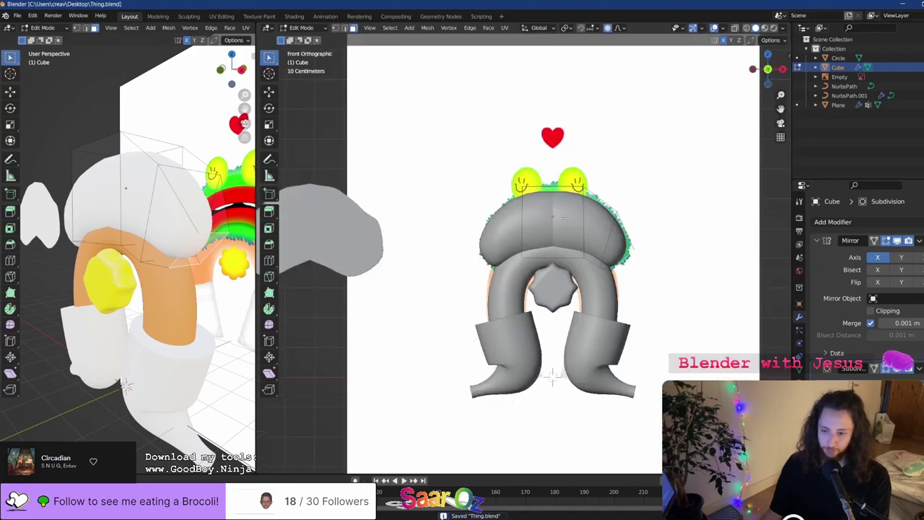
{"action": "scroll", "coordinate": [568, 217], "scroll_direction": "up", "scroll_amount": 2}
Raise the head mesh along Z until the reference mouth is uncovered, and place its Subdivision modifier before Mirror
{"action": "left_click", "coordinate": [567, 217]}
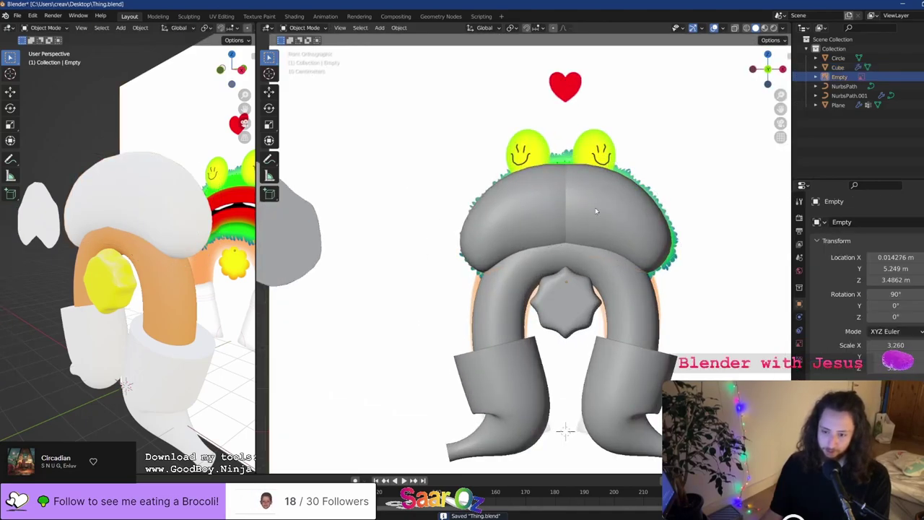
{"action": "left_click", "coordinate": [596, 210]}
{"action": "key", "text": "g"}
{"action": "right_click", "coordinate": [598, 135]}
{"action": "key", "text": "g"}
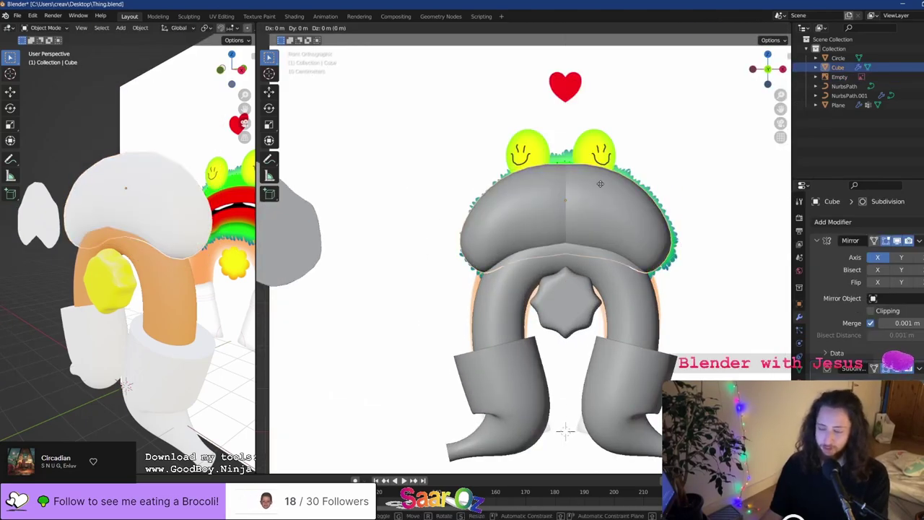
{"action": "key", "text": "z"}
{"action": "left_click", "coordinate": [596, 93]}
{"action": "middle_click_drag", "start_coordinate": [599, 136], "coordinate": [588, 178], "text": "shift"}
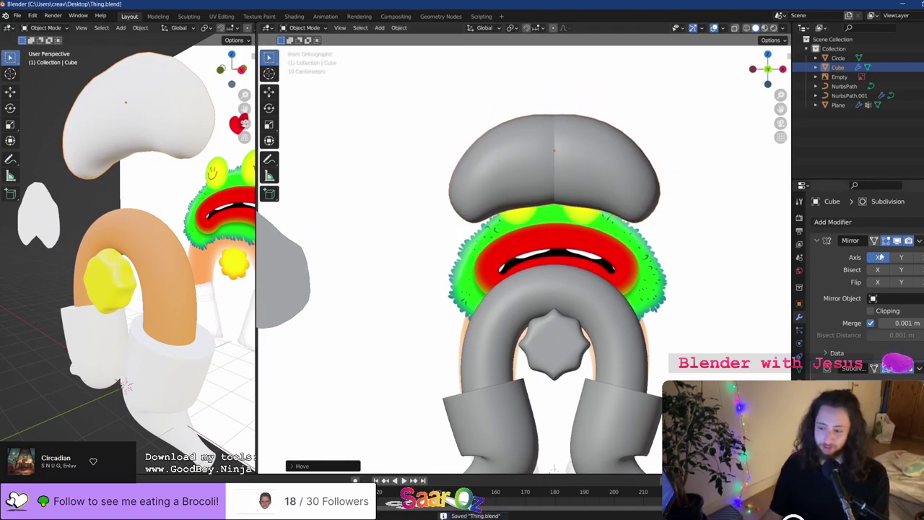
{"action": "left_click_drag", "start_coordinate": [923, 240], "coordinate": [923, 376]}
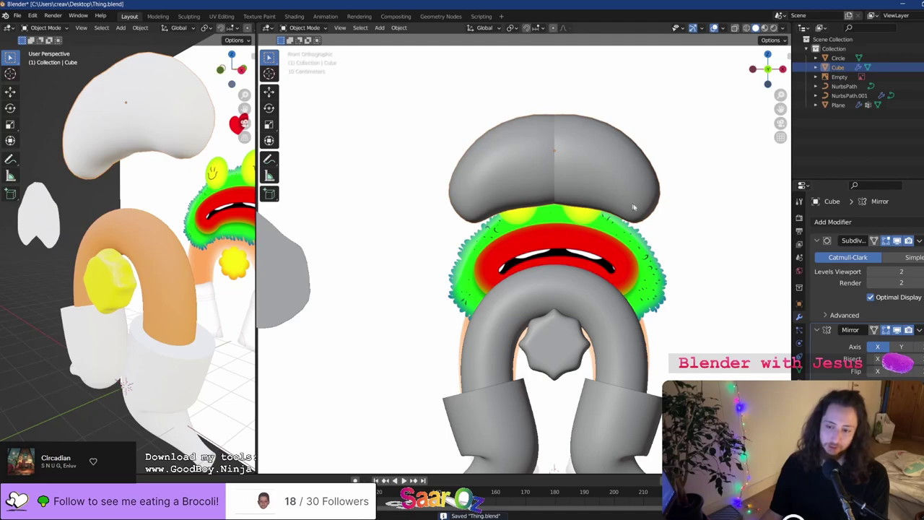
Give the head a new material and sample its base color from the green of the reference image
{"action": "left_click", "coordinate": [799, 270]}
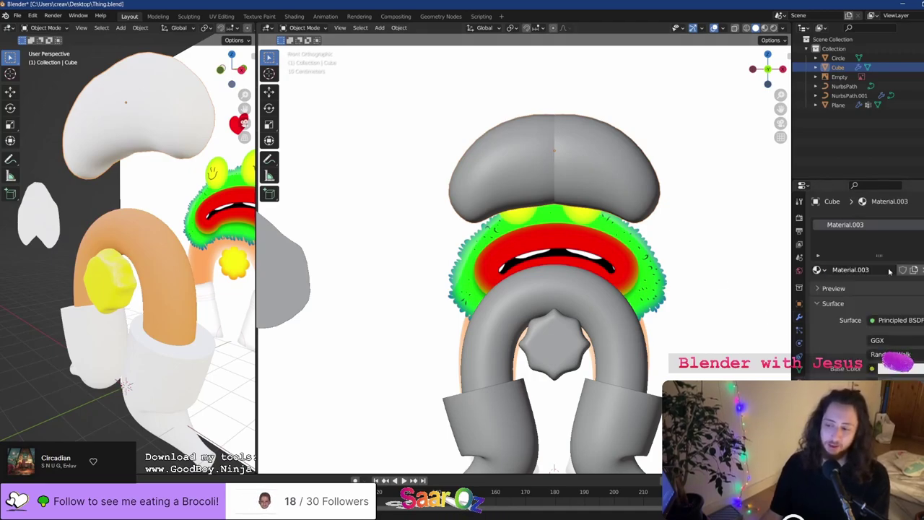
{"action": "left_click", "coordinate": [886, 368]}
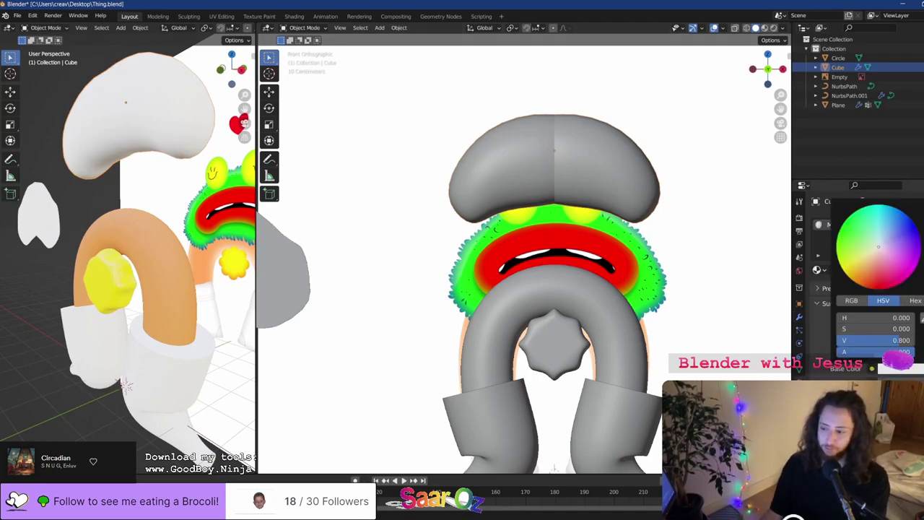
{"action": "left_click", "coordinate": [555, 210]}
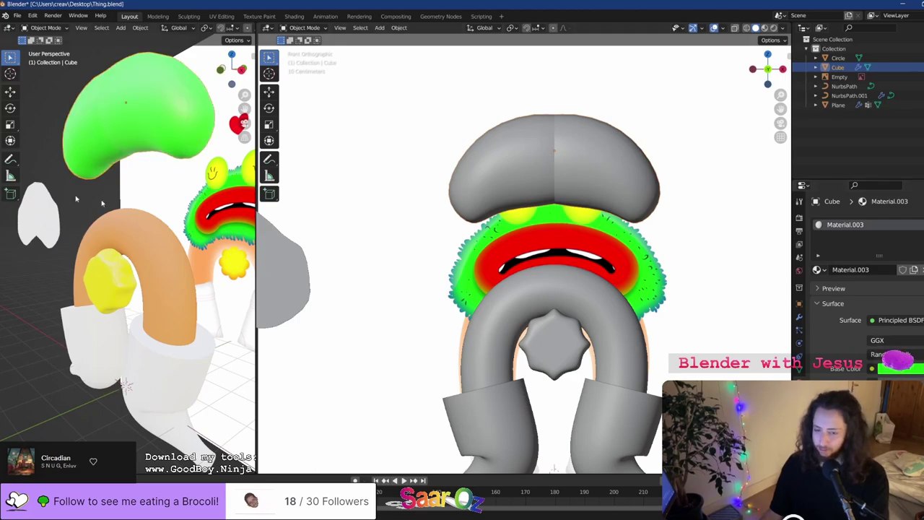
Show the front view in Material Preview shading and the perspective view in Solid shading
{"action": "left_click", "coordinate": [765, 28]}
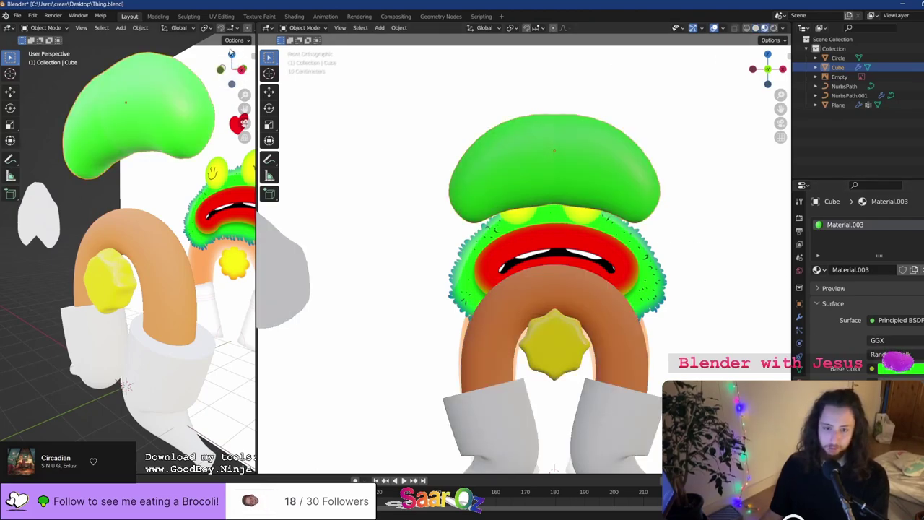
{"action": "scroll", "coordinate": [225, 25], "scroll_direction": "right", "scroll_amount": 5}
{"action": "left_click", "coordinate": [218, 29]}
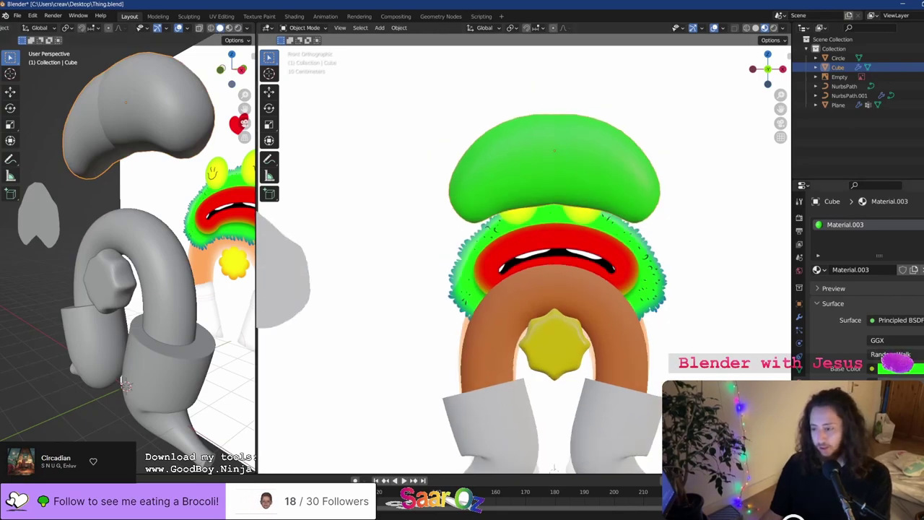
Adjust the head material's base color to a more saturated green
{"action": "scroll", "coordinate": [869, 358], "scroll_direction": "down", "scroll_amount": 2}
{"action": "scroll", "coordinate": [868, 359], "scroll_direction": "down", "scroll_amount": 3}
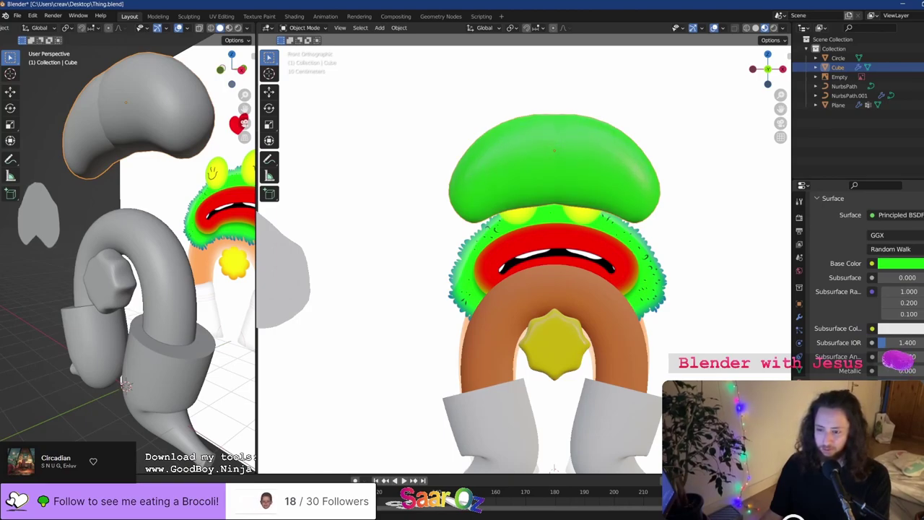
{"action": "scroll", "coordinate": [895, 246], "scroll_direction": "down", "scroll_amount": 3}
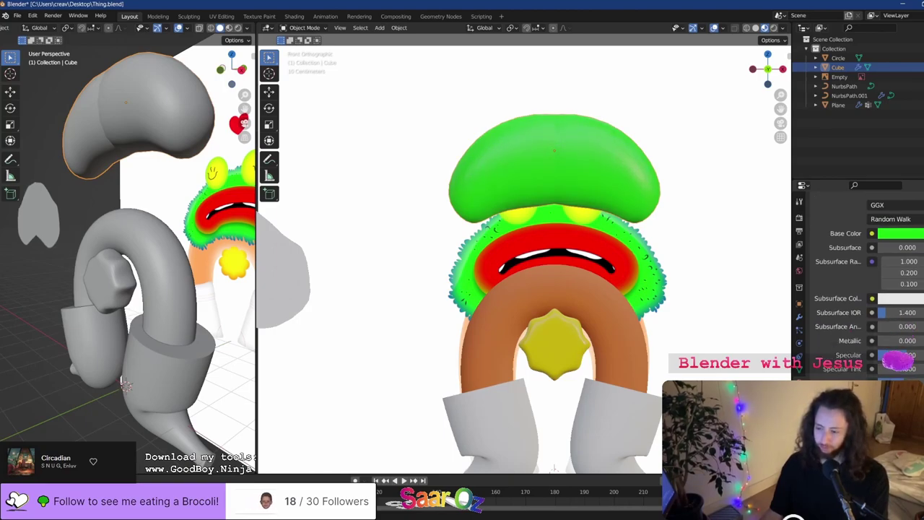
{"action": "scroll", "coordinate": [895, 245], "scroll_direction": "up", "scroll_amount": 2}
{"action": "left_click", "coordinate": [900, 233]}
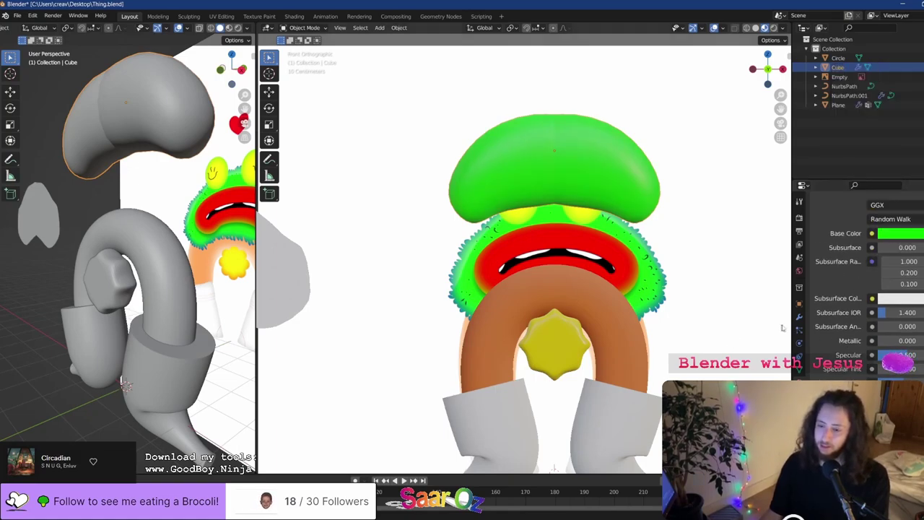
Change the world background color to white and set its strength to 2.300
{"action": "left_click", "coordinate": [799, 271]}
{"action": "left_click", "coordinate": [896, 293]}
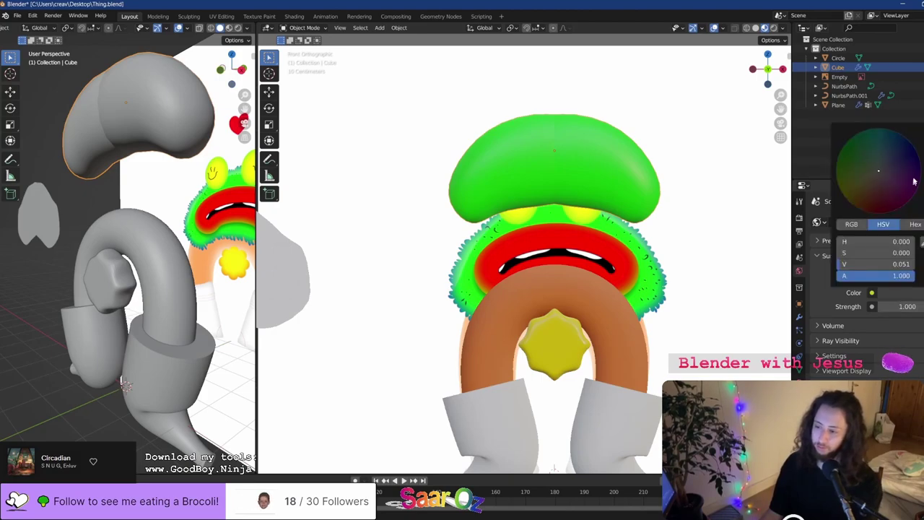
{"action": "left_click_drag", "start_coordinate": [922, 152], "coordinate": [923, 128]}
{"action": "left_click", "coordinate": [782, 25]}
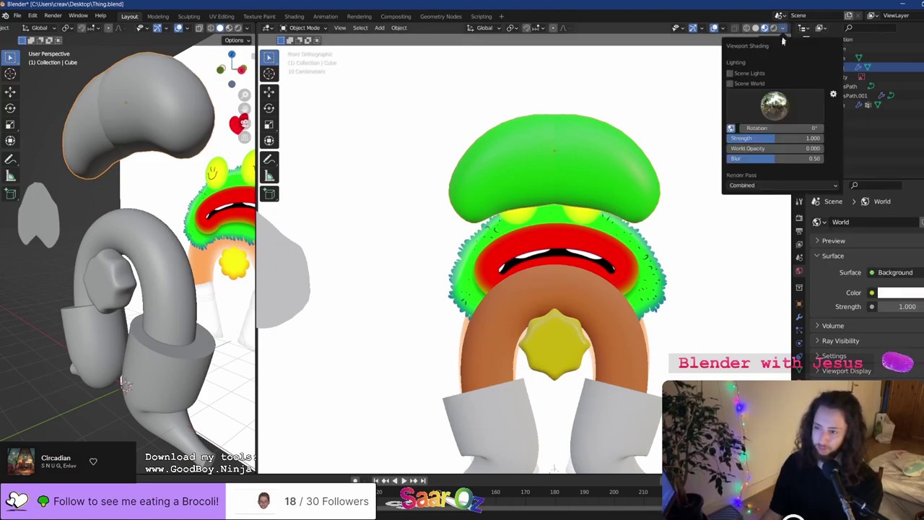
{"action": "left_click", "coordinate": [823, 40]}
{"action": "left_click_drag", "start_coordinate": [914, 307], "coordinate": [922, 307]}
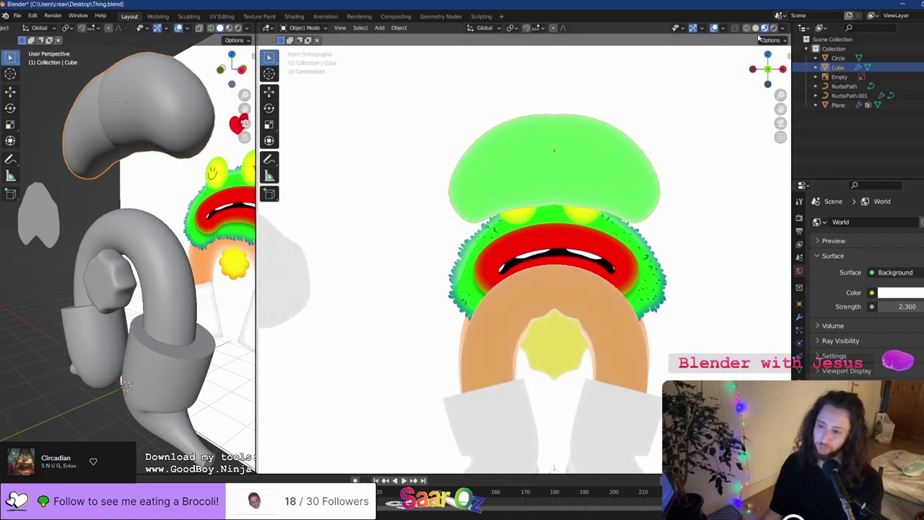
Turn on Scene Lights for the Material Preview shading and add an area light to the scene
{"action": "left_click", "coordinate": [784, 27]}
{"action": "left_click", "coordinate": [750, 74]}
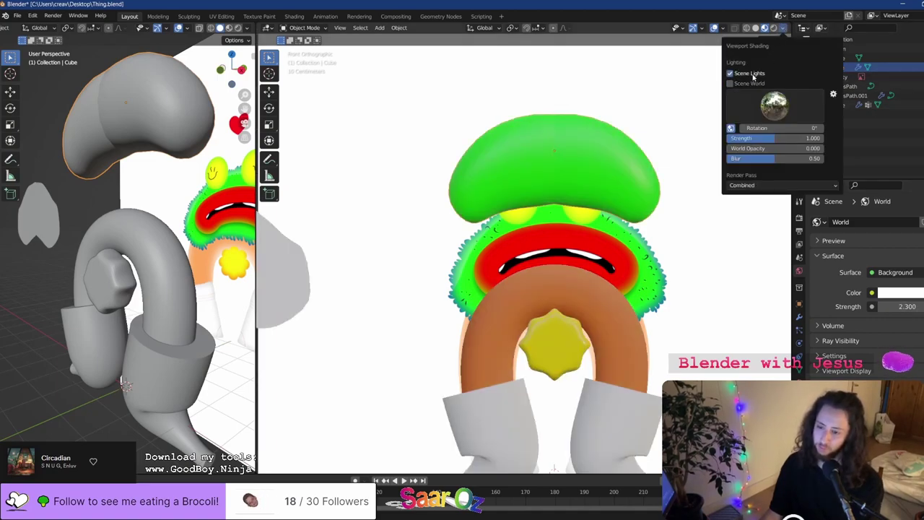
{"action": "mouse_move", "coordinate": [610, 189]}
{"action": "middle_mouse_down"}
{"action": "mouse_move", "coordinate": [554, 208]}
{"action": "mouse_move", "coordinate": [508, 276]}
{"action": "middle_mouse_up"}
{"action": "scroll", "coordinate": [603, 192], "scroll_direction": "down", "scroll_amount": 5}
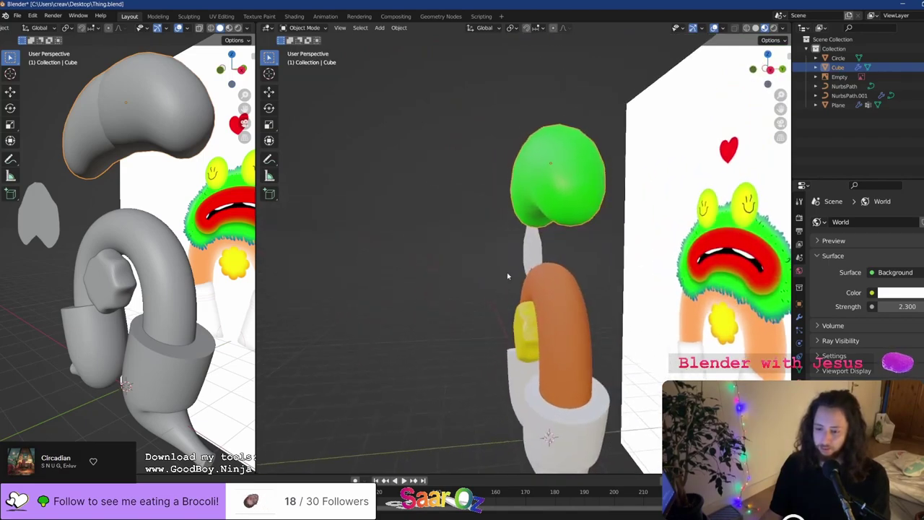
{"action": "scroll", "coordinate": [507, 275], "scroll_direction": "down", "scroll_amount": 3}
{"action": "key", "text": "shift+a"}
{"action": "mouse_move", "coordinate": [492, 391]}
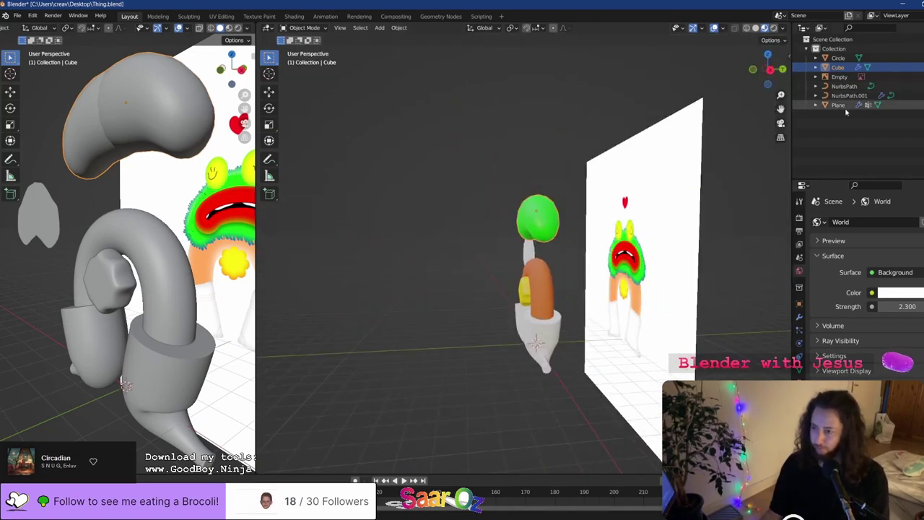
{"action": "key", "text": "shift+a"}
{"action": "mouse_move", "coordinate": [357, 447]}
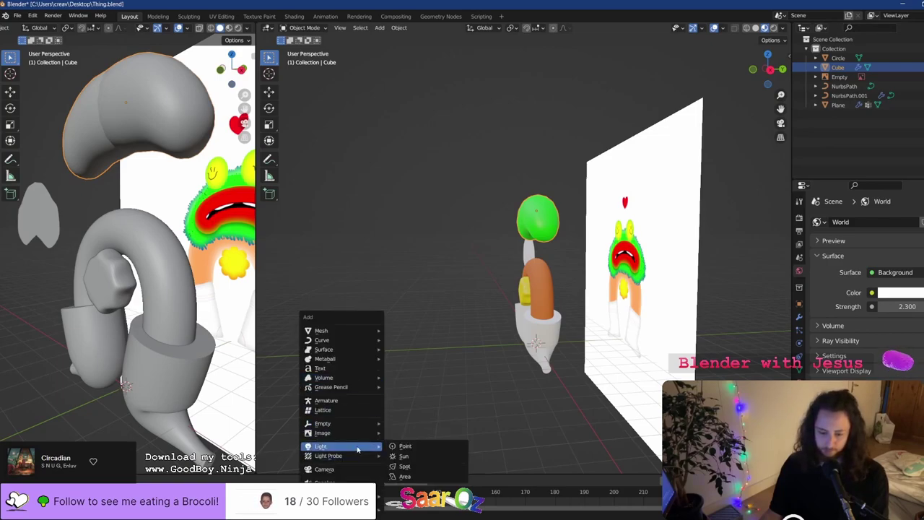
{"action": "left_click", "coordinate": [406, 477]}
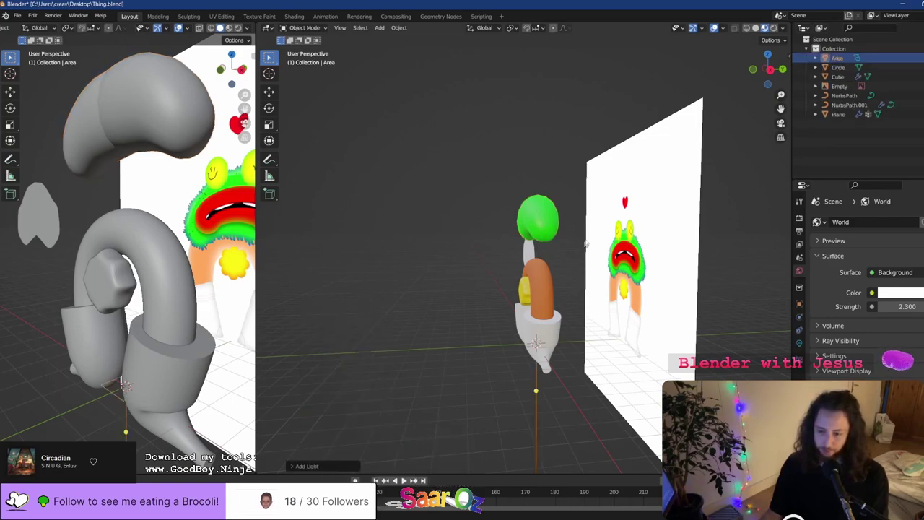
Move the area light above the character's head and scale it up to several times its size
{"action": "key", "text": "g"}
{"action": "left_click", "coordinate": [539, 174]}
{"action": "key", "text": "s"}
{"action": "left_click", "coordinate": [303, 198]}
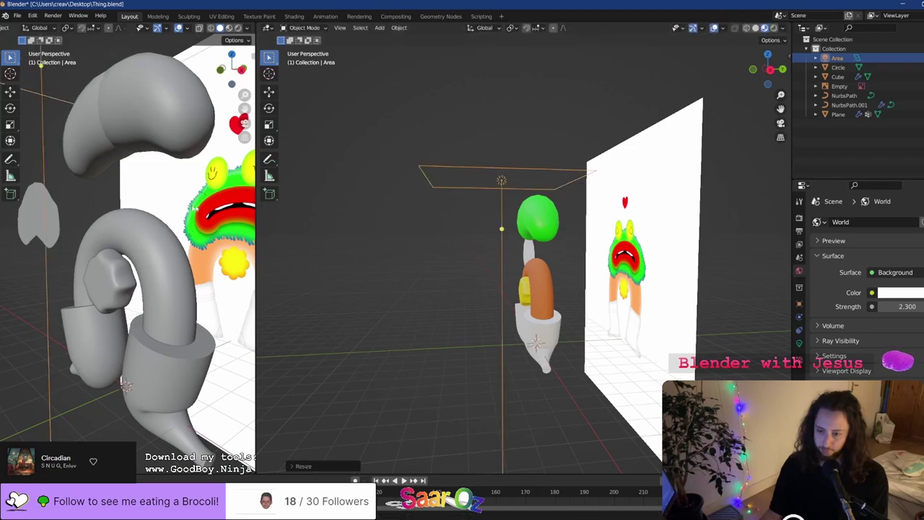
Rotate the area light about X to face the character, and position it in front of and above the head
{"action": "key", "text": "KP_1"}
{"action": "scroll", "coordinate": [500, 258], "scroll_direction": "up", "scroll_amount": 3}
{"action": "middle_click_drag", "start_coordinate": [587, 186], "coordinate": [519, 207]}
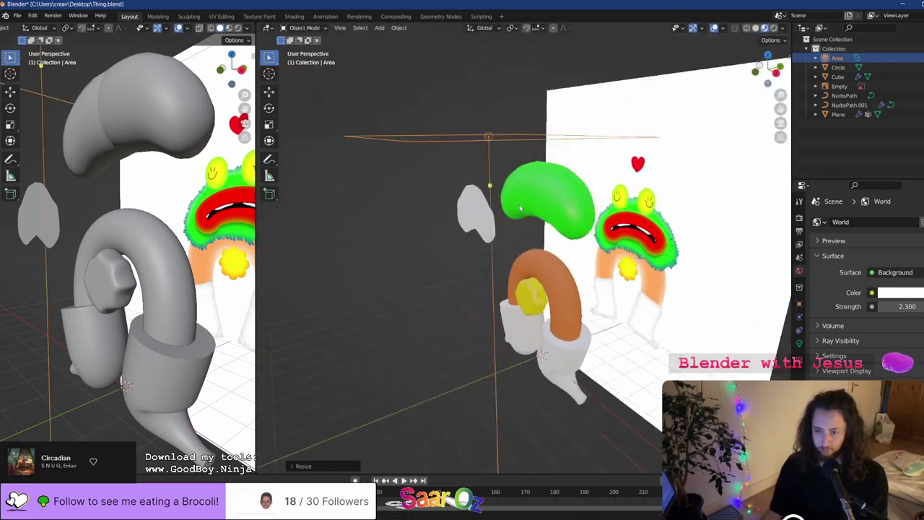
{"action": "scroll", "coordinate": [521, 206], "scroll_direction": "down", "scroll_amount": 1}
{"action": "key", "text": "r"}
{"action": "key", "text": "x"}
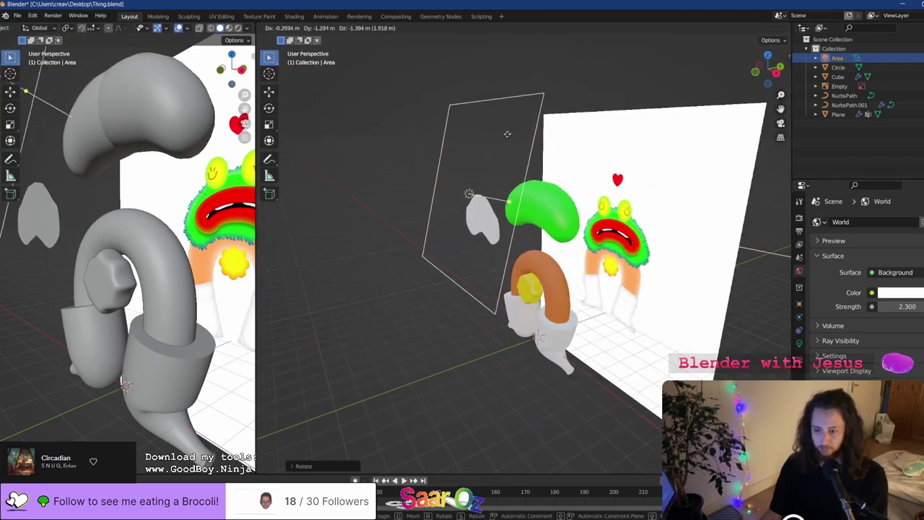
{"action": "left_click", "coordinate": [455, 163]}
{"action": "key", "text": "g"}
{"action": "key", "text": "z"}
{"action": "left_click", "coordinate": [454, 148]}
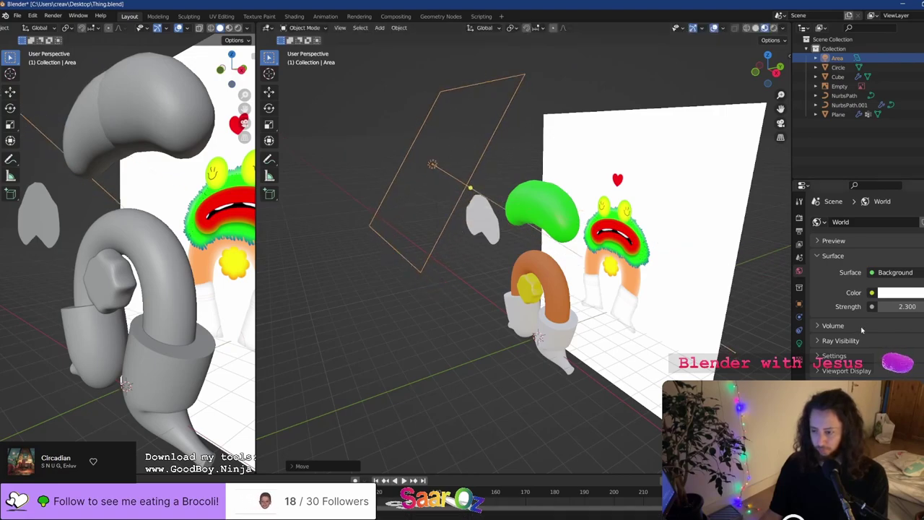
Set the area light's power to 1000 W
{"action": "left_click", "coordinate": [798, 342]}
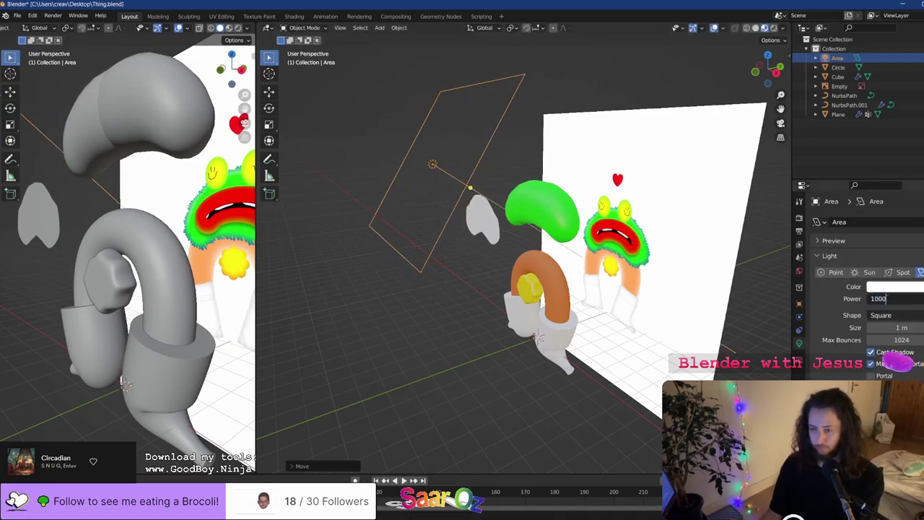
{"action": "key", "text": "Return"}
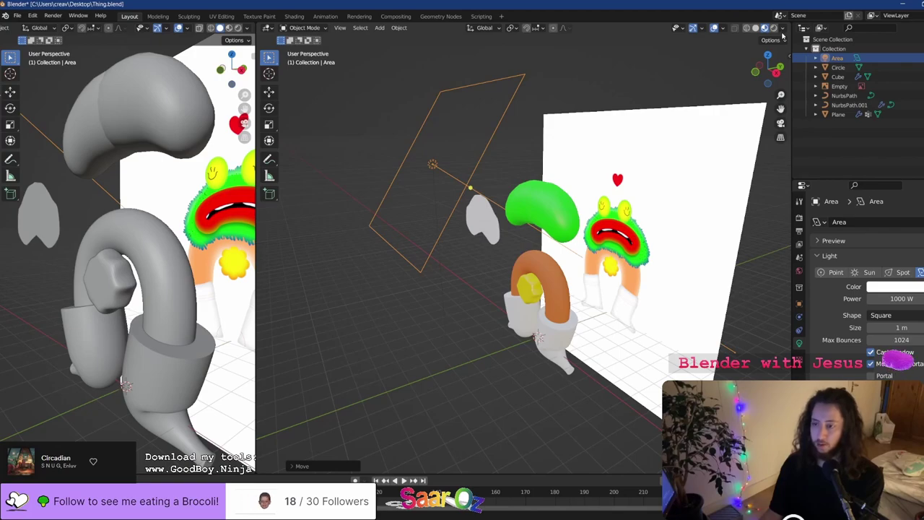
{"action": "left_click", "coordinate": [782, 29]}
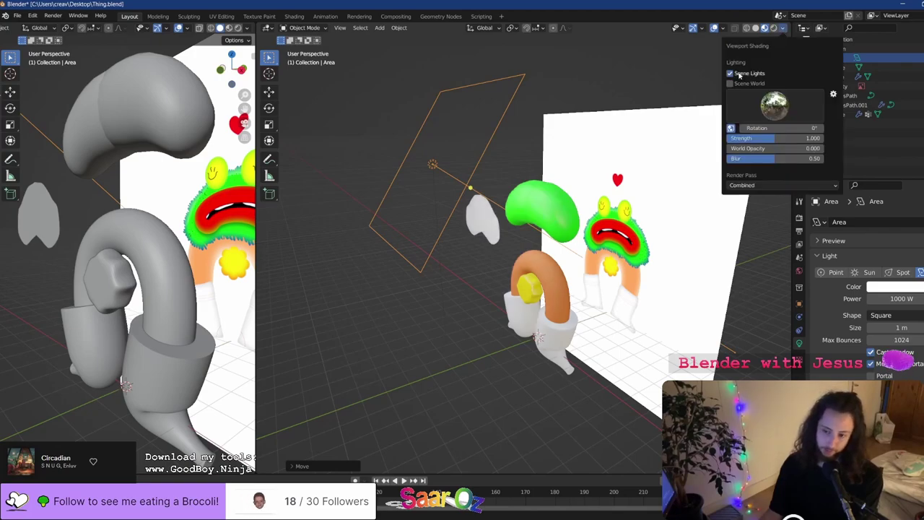
{"action": "left_click", "coordinate": [610, 204]}
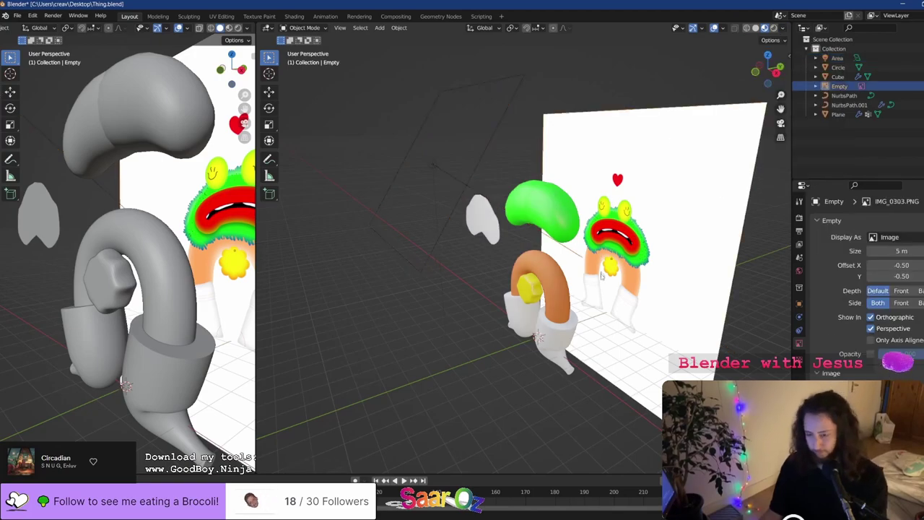
Move the area light in the front view so it sits roughly centered above the green head
{"action": "key", "text": "KP_1"}
{"action": "left_click", "coordinate": [617, 101]}
{"action": "scroll", "coordinate": [719, 139], "scroll_direction": "up", "scroll_amount": 3}
{"action": "middle_click_drag", "start_coordinate": [720, 138], "coordinate": [513, 210], "text": "shift"}
{"action": "key", "text": "g"}
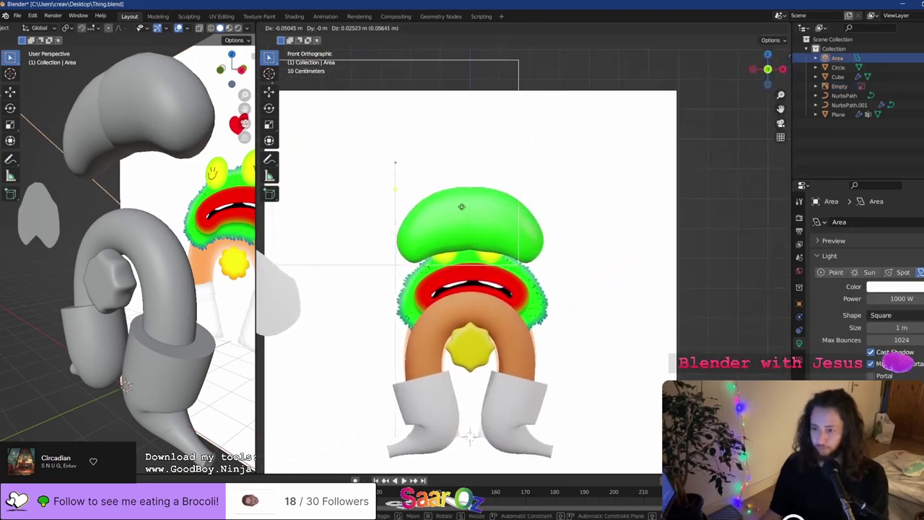
{"action": "left_click", "coordinate": [523, 195]}
Raise the area light's power to 3000 W and save the file
{"action": "left_click", "coordinate": [902, 298]}
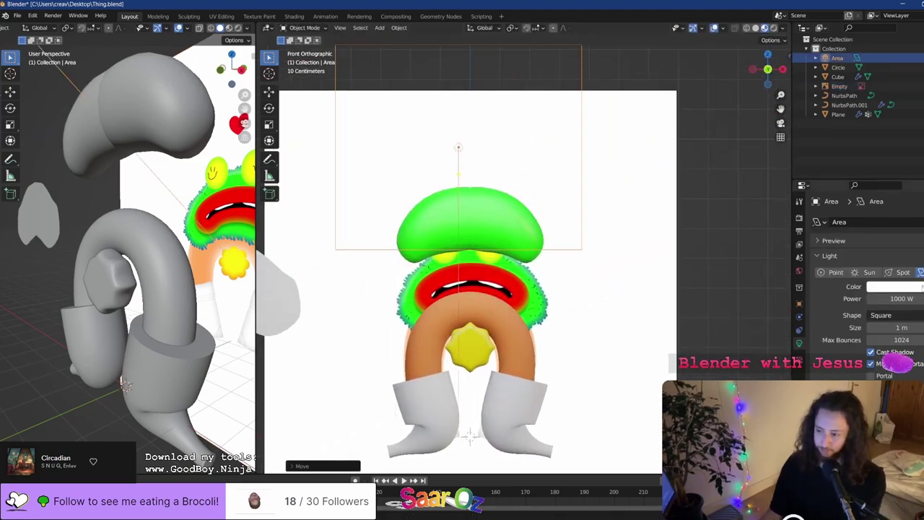
{"action": "type", "text": "3000"}
{"action": "key", "text": "Return"}
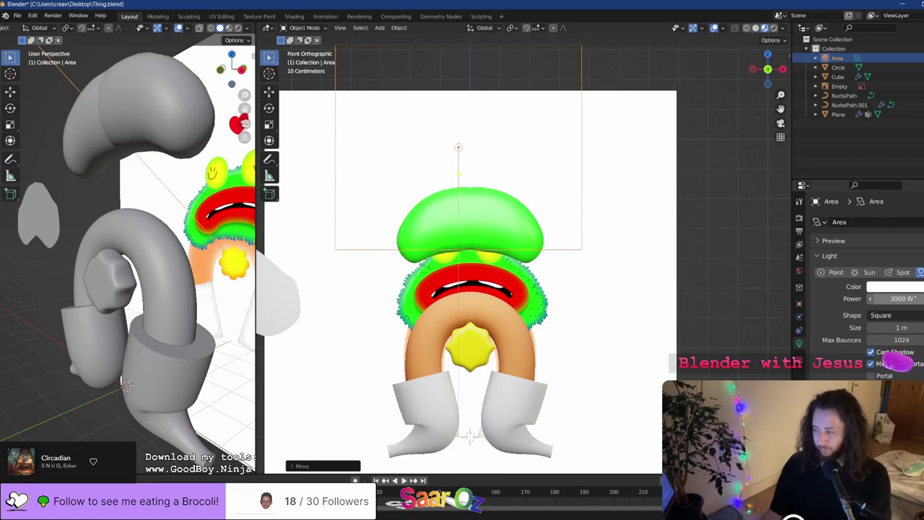
{"action": "key", "text": "ctrl+s"}
Set the area light's power to 2000 W and save the file
{"action": "left_click", "coordinate": [913, 298]}
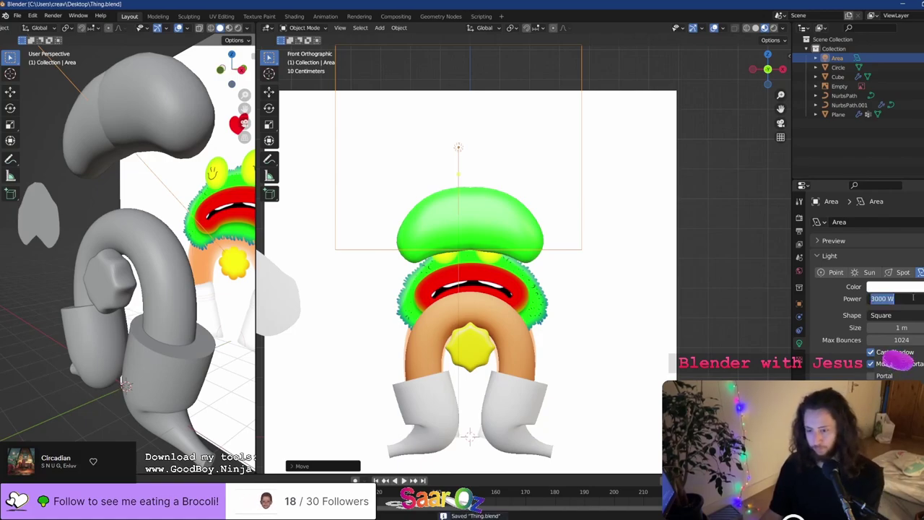
{"action": "type", "text": "2000"}
{"action": "key", "text": "Return"}
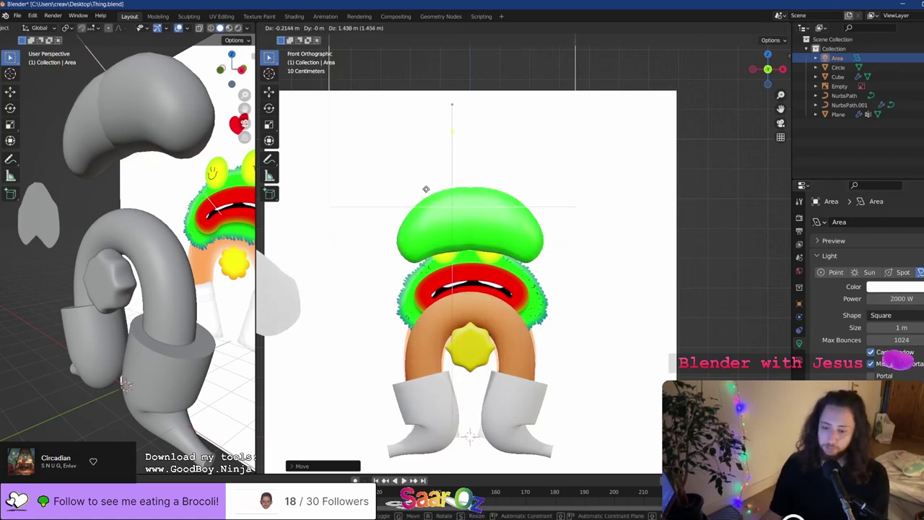
{"action": "scroll", "coordinate": [501, 207], "scroll_direction": "up", "scroll_amount": 2}
{"action": "middle_click_drag", "start_coordinate": [501, 206], "coordinate": [532, 269], "text": "shift"}
{"action": "key", "text": "ctrl+s"}
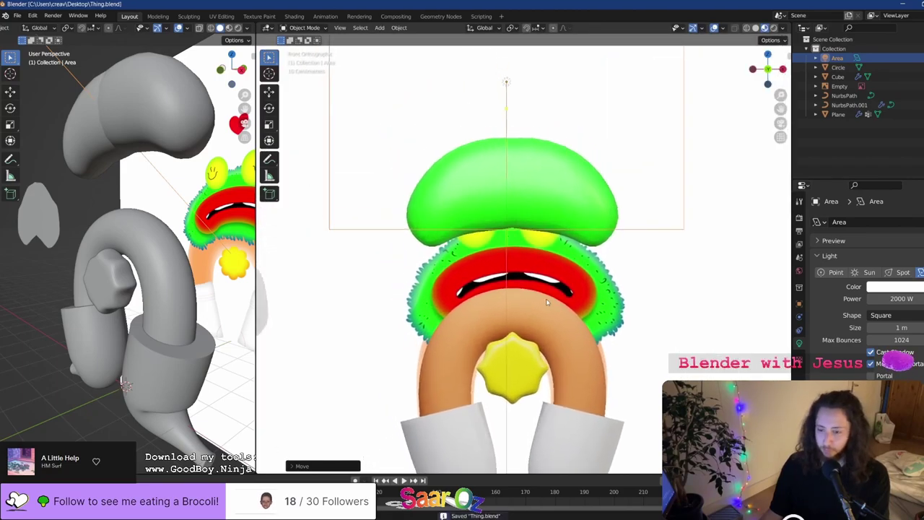
Lower the green head mesh along Z over the reference face to compare their shapes
{"action": "left_click", "coordinate": [534, 193]}
{"action": "left_click", "coordinate": [541, 161]}
{"action": "left_click", "coordinate": [549, 190]}
{"action": "key", "text": "g"}
{"action": "key", "text": "z"}
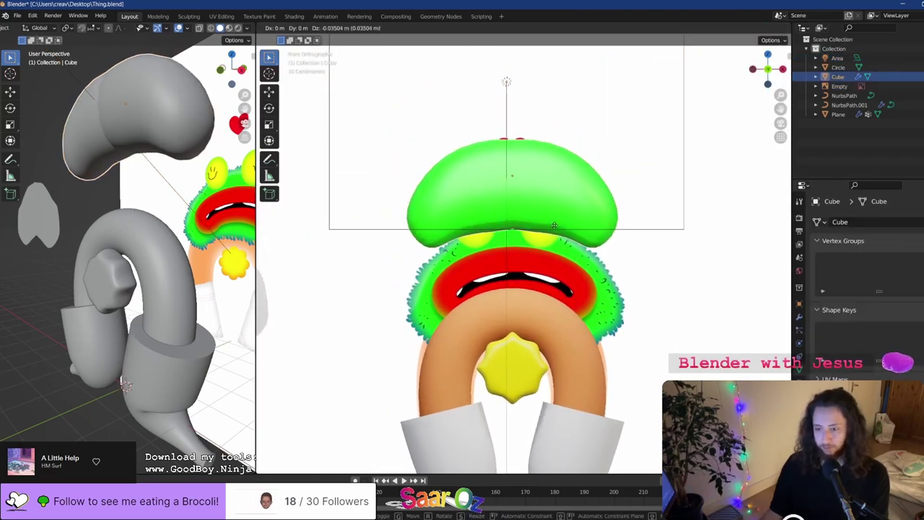
{"action": "left_click", "coordinate": [561, 318]}
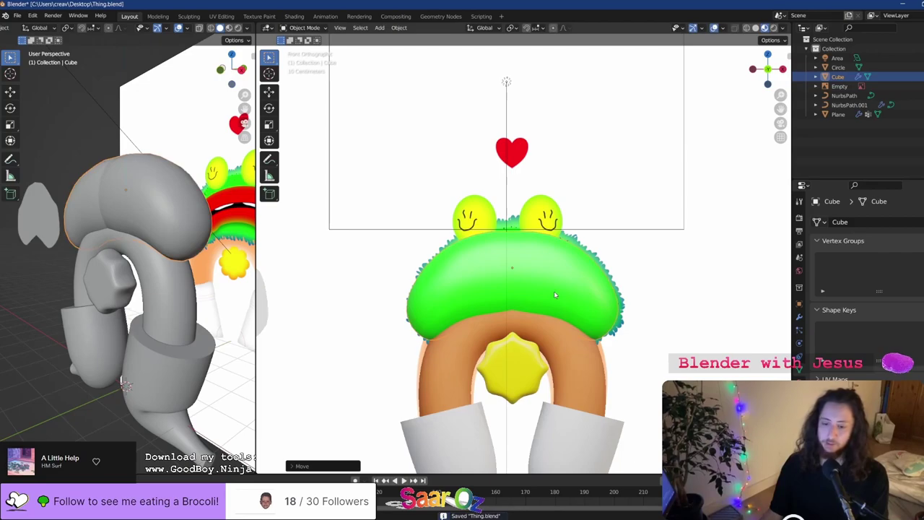
{"action": "key", "text": "g"}
{"action": "key", "text": "z"}
{"action": "left_click", "coordinate": [555, 280]}
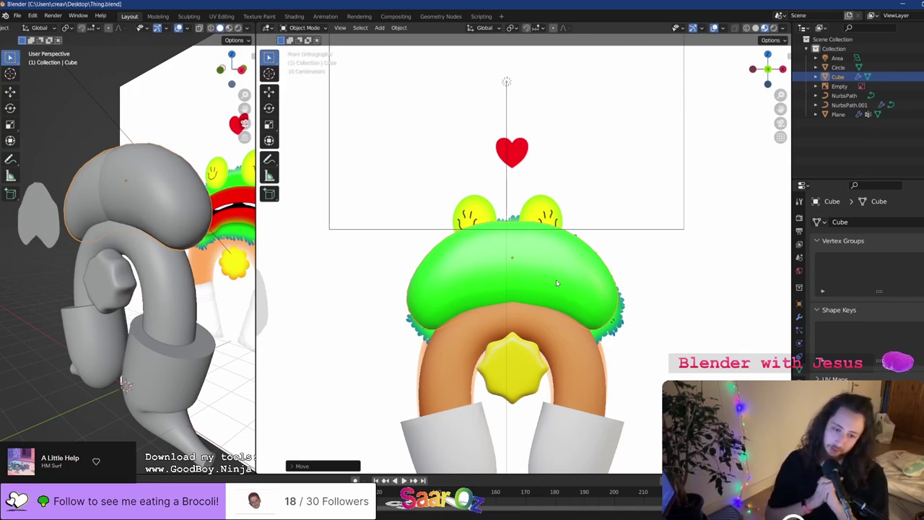
Raise the head mesh along Z clear of the reference mouth, and examine the reference's spiky fur edge up close
{"action": "key", "text": "g"}
{"action": "key", "text": "z"}
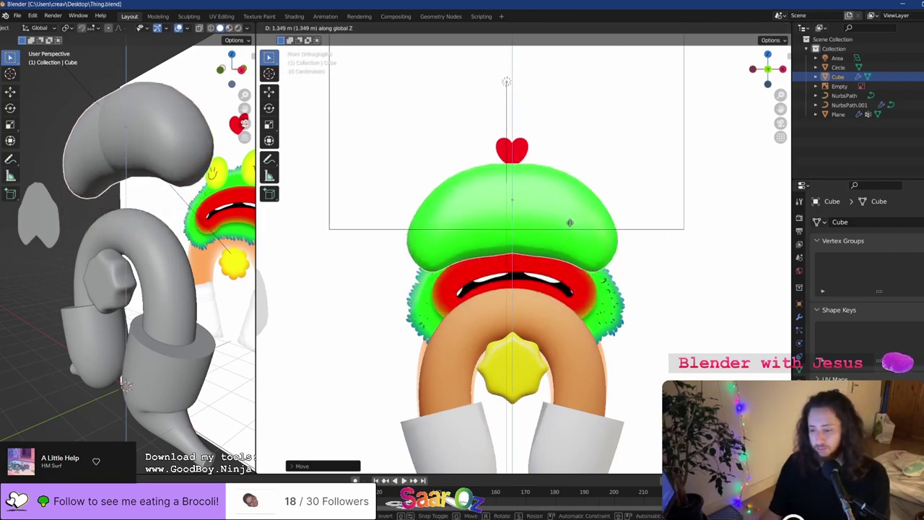
{"action": "left_click", "coordinate": [585, 186]}
{"action": "scroll", "coordinate": [625, 263], "scroll_direction": "up", "scroll_amount": 3}
{"action": "scroll", "coordinate": [627, 264], "scroll_direction": "up", "scroll_amount": 6}
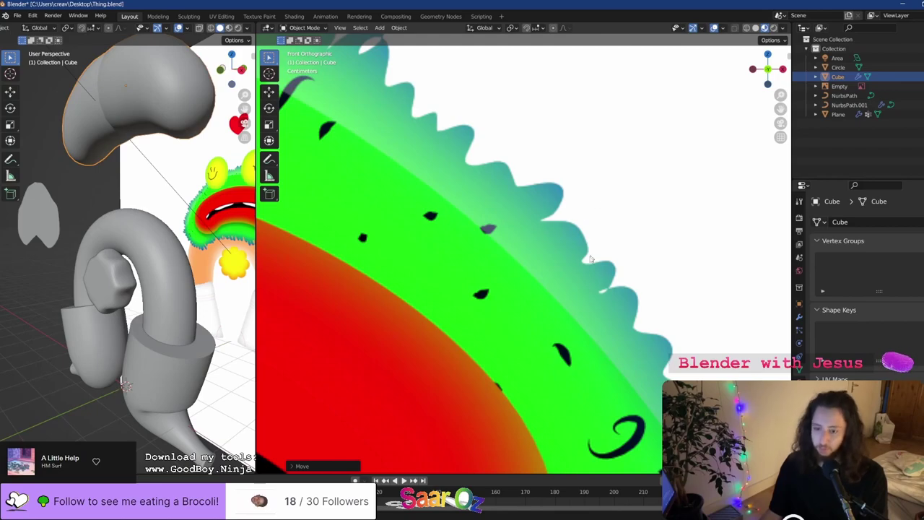
Place the 3D cursor on empty floor well away from the character, near the X axis, and return to the selection tool
{"action": "scroll", "coordinate": [590, 259], "scroll_direction": "down", "scroll_amount": 10}
{"action": "middle_click_drag", "start_coordinate": [556, 224], "coordinate": [615, 329], "text": "shift"}
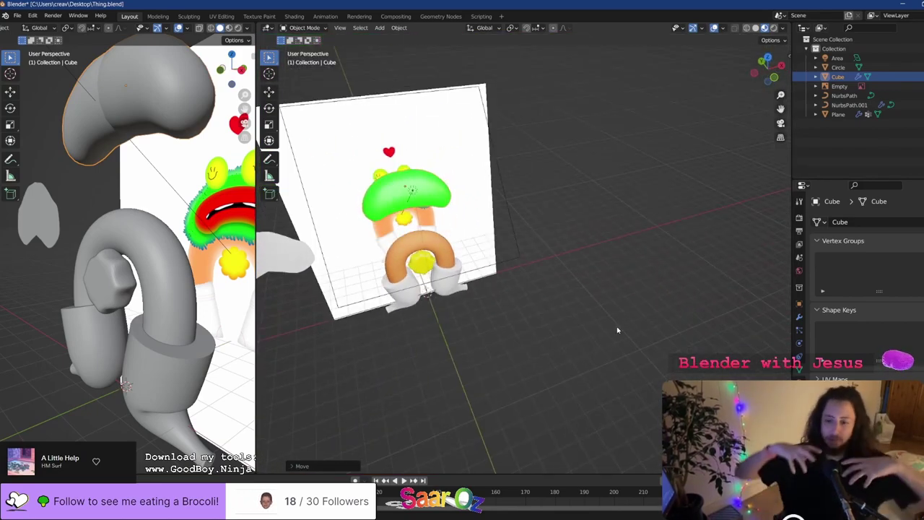
{"action": "middle_click_drag", "start_coordinate": [628, 293], "coordinate": [543, 303]}
{"action": "left_click", "coordinate": [268, 73]}
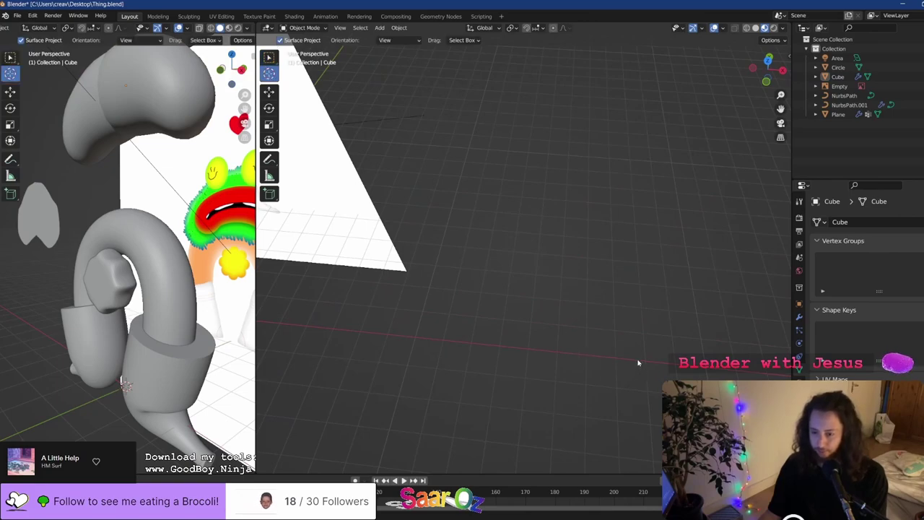
{"action": "middle_click_drag", "start_coordinate": [642, 363], "coordinate": [413, 169]}
{"action": "left_click", "coordinate": [269, 57]}
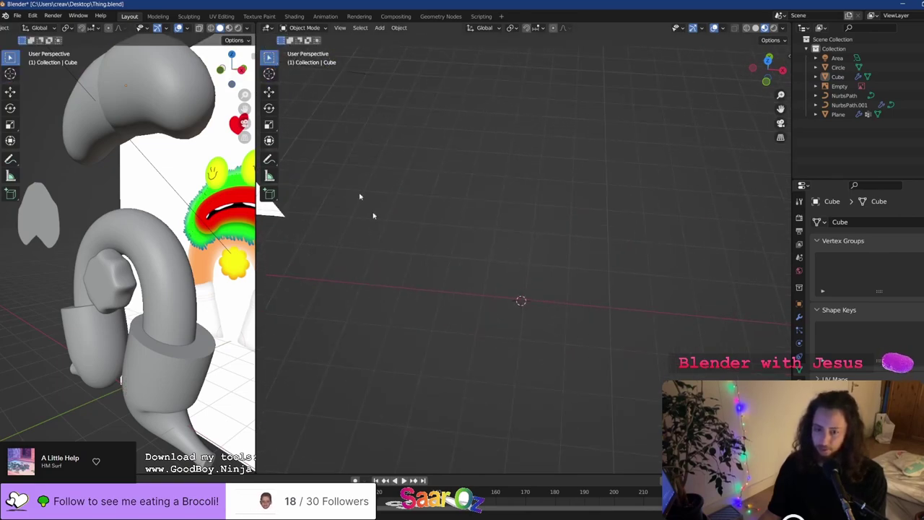
Add a cylinder mesh at the 3D cursor and reduce it to 8 vertices
{"action": "key", "text": "shift+a"}
{"action": "mouse_move", "coordinate": [542, 326]}
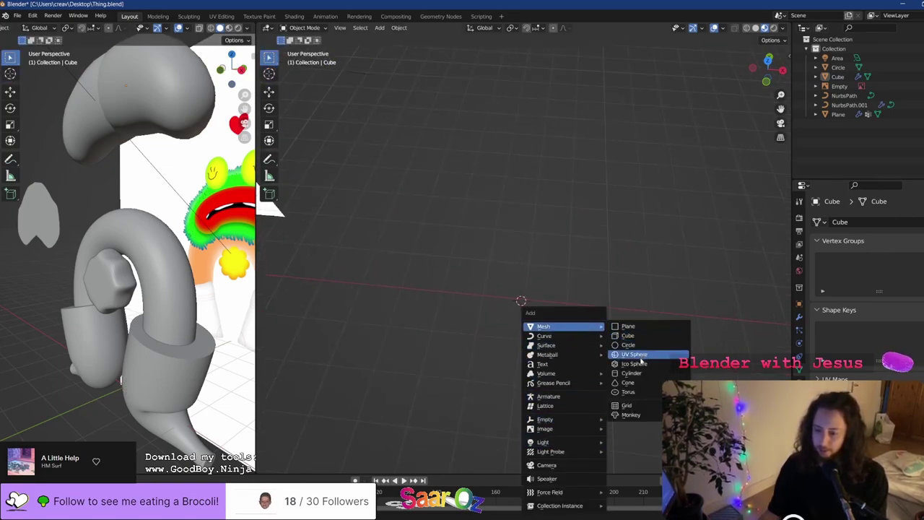
{"action": "left_click", "coordinate": [630, 372]}
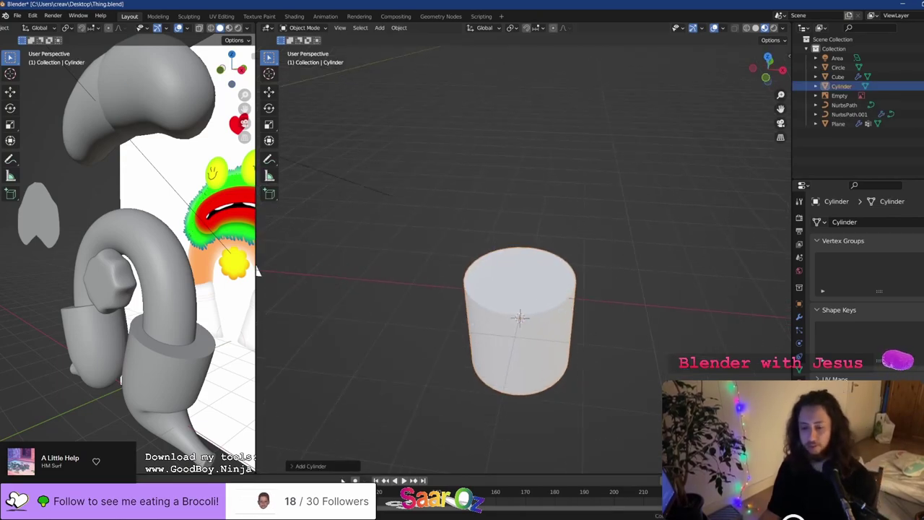
{"action": "left_click", "coordinate": [318, 466]}
{"action": "left_click", "coordinate": [376, 354]}
{"action": "type", "text": "5"}
{"action": "key", "text": "Return"}
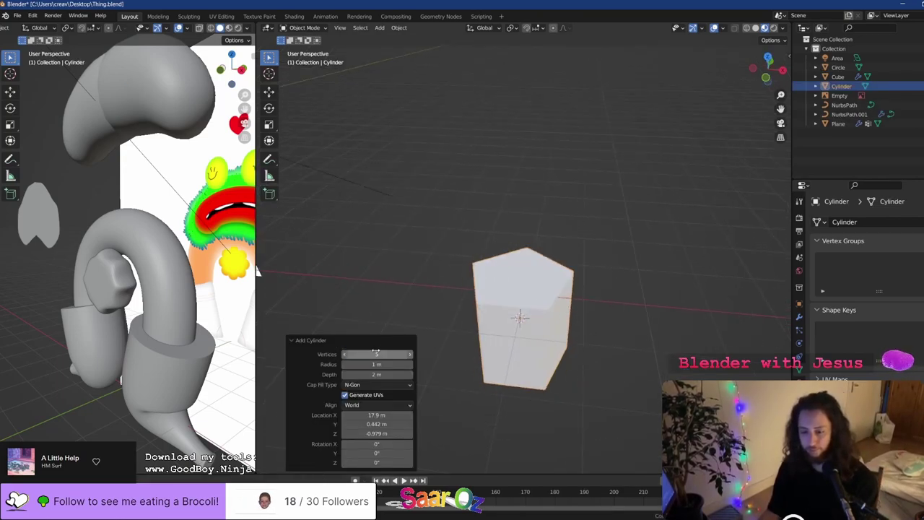
{"action": "left_click", "coordinate": [409, 354]}
{"action": "left_click", "coordinate": [411, 354]}
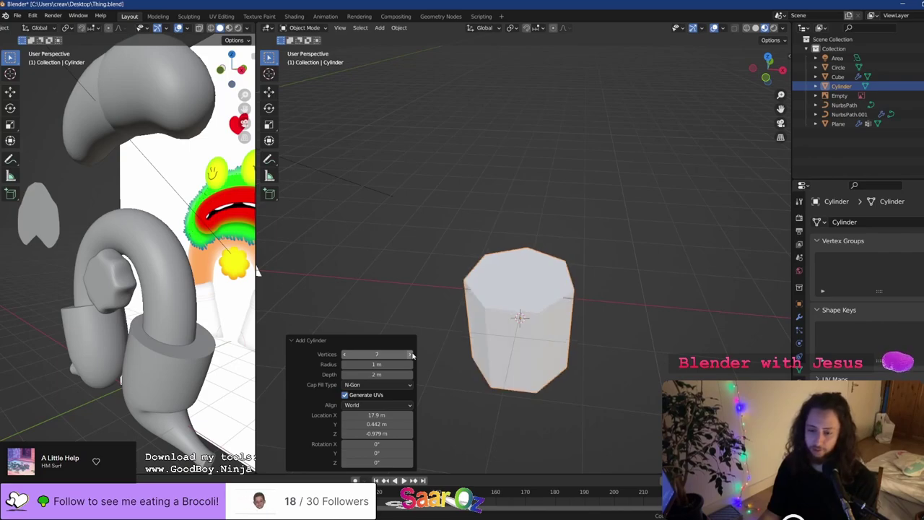
{"action": "left_click", "coordinate": [410, 355]}
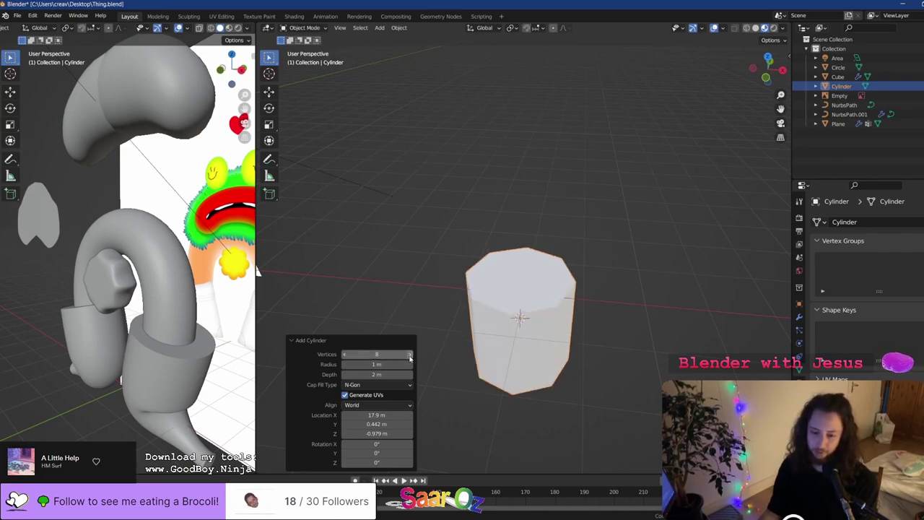
Raise the new cylinder's vertex count to 16
{"action": "left_click", "coordinate": [410, 356]}
{"action": "left_click", "coordinate": [409, 354]}
{"action": "left_click", "coordinate": [409, 354]}
{"action": "left_click", "coordinate": [410, 354]}
{"action": "left_click", "coordinate": [409, 354]}
{"action": "left_click", "coordinate": [409, 355]}
{"action": "left_click", "coordinate": [409, 354]}
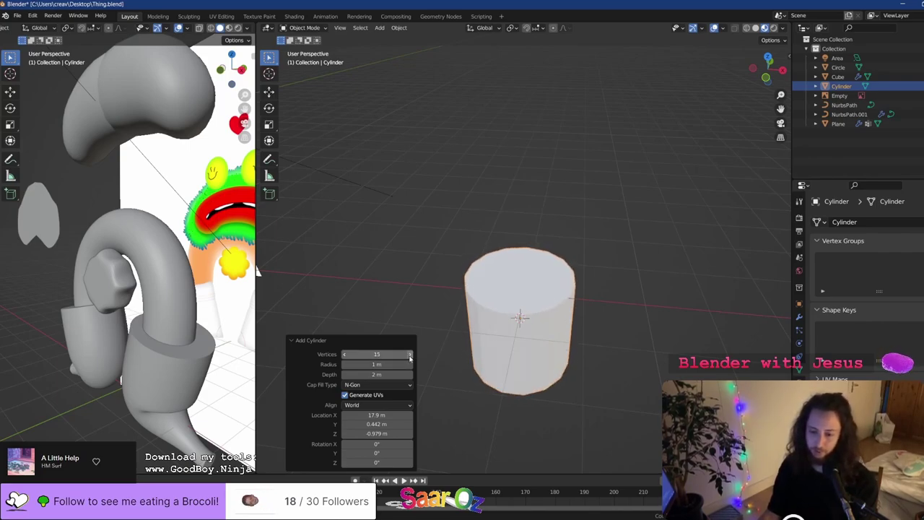
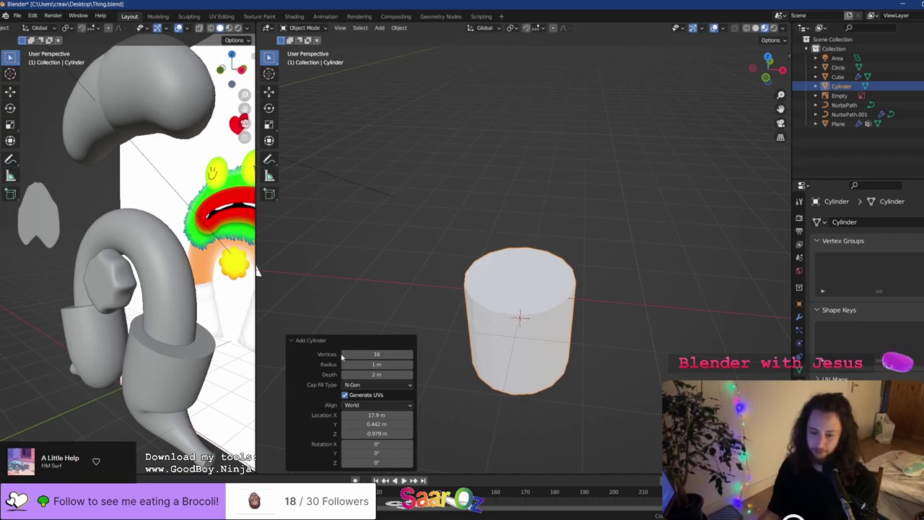
{"action": "middle_click_drag", "start_coordinate": [433, 346], "coordinate": [540, 279]}
{"action": "scroll", "coordinate": [535, 279], "scroll_direction": "down", "scroll_amount": 10}
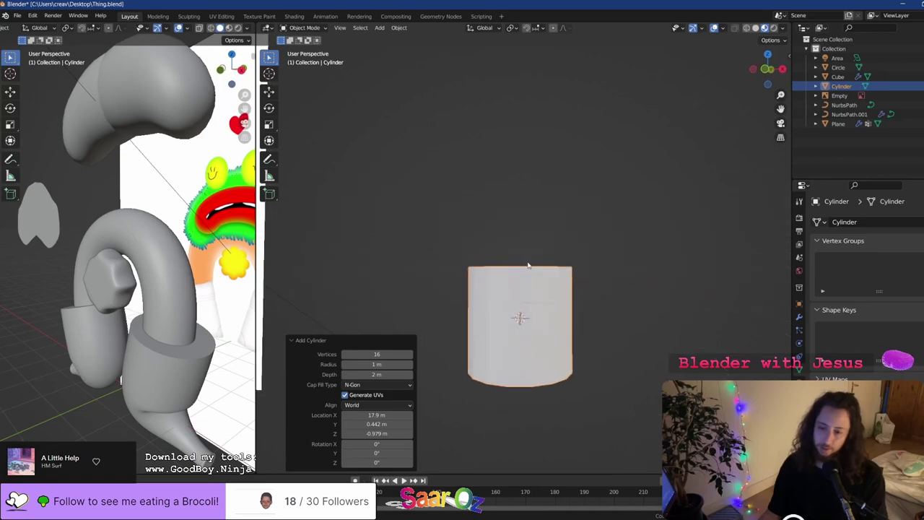
Extrude the cylinder's top face upward about 0.77 m in Edit Mode
{"action": "key", "text": "Tab"}
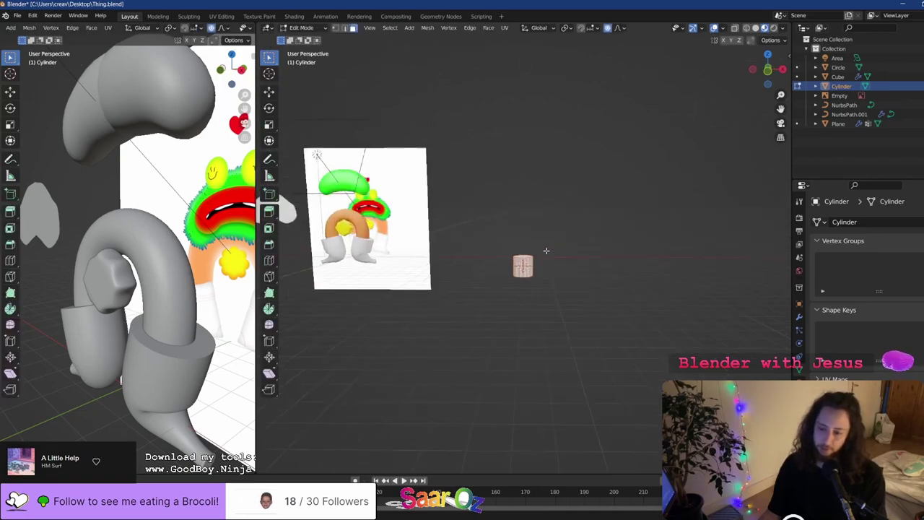
{"action": "key", "text": "KP_Decimal"}
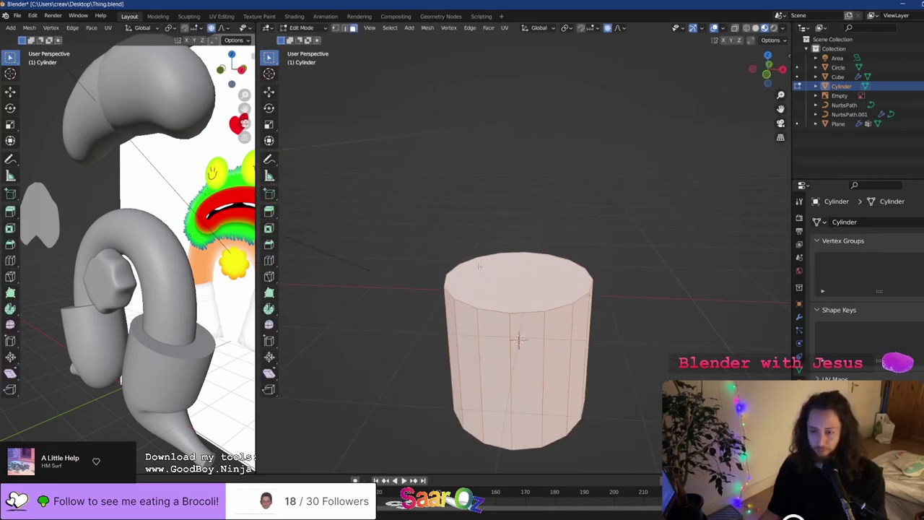
{"action": "left_click", "coordinate": [480, 266]}
{"action": "scroll", "coordinate": [559, 260], "scroll_direction": "down", "scroll_amount": 1}
{"action": "middle_click_drag", "start_coordinate": [541, 275], "coordinate": [552, 252]}
{"action": "scroll", "coordinate": [554, 264], "scroll_direction": "up", "scroll_amount": 1}
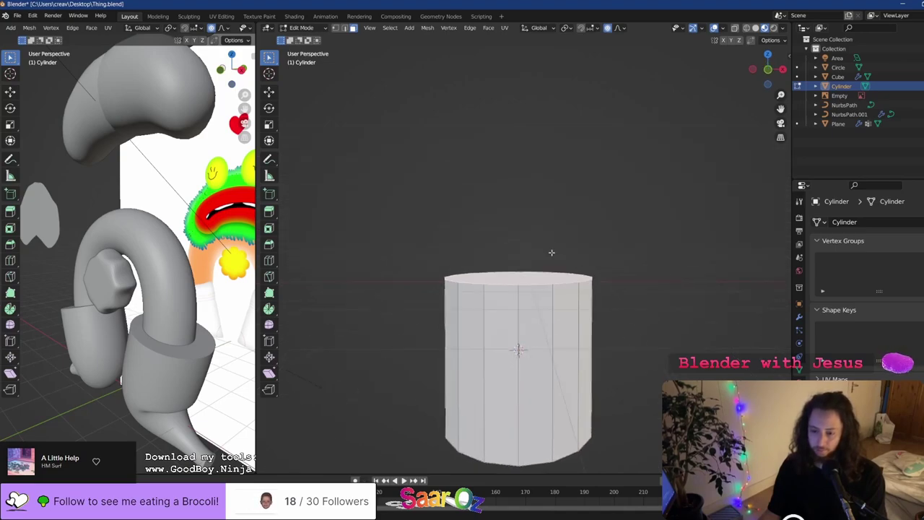
{"action": "key", "text": "e"}
{"action": "left_click", "coordinate": [611, 181]}
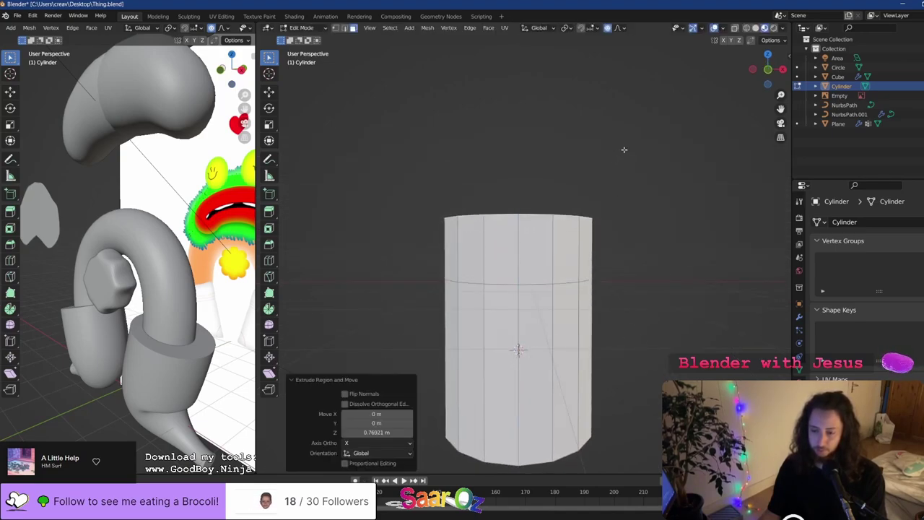
Scale the extruded top face to about 0.46 and lower it along Z to form a sloped shoulder
{"action": "key", "text": "s"}
{"action": "key", "text": "o"}
{"action": "left_click", "coordinate": [586, 197]}
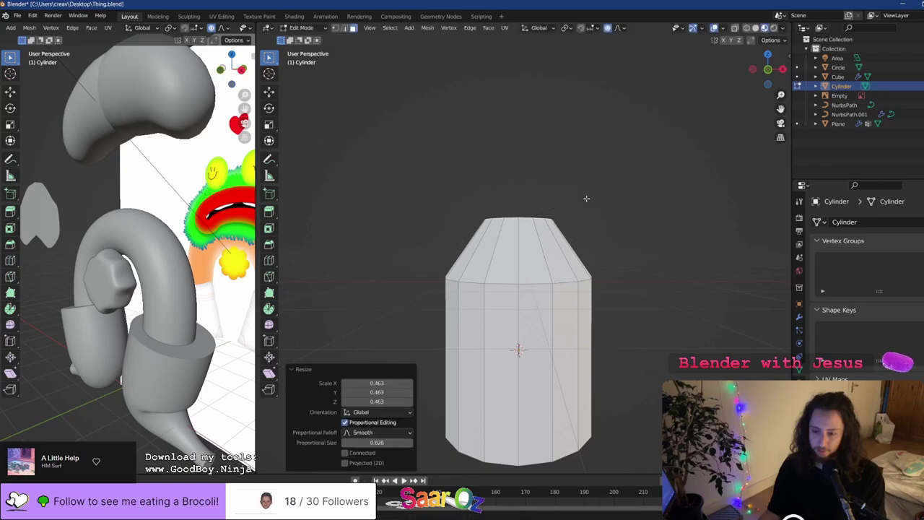
{"action": "key", "text": "g"}
{"action": "key", "text": "z"}
{"action": "left_click", "coordinate": [587, 218]}
Extrude the narrowed top face upward about 0.45 m
{"action": "key", "text": "g"}
{"action": "key", "text": "Escape"}
{"action": "key", "text": "e"}
{"action": "left_click", "coordinate": [645, 189]}
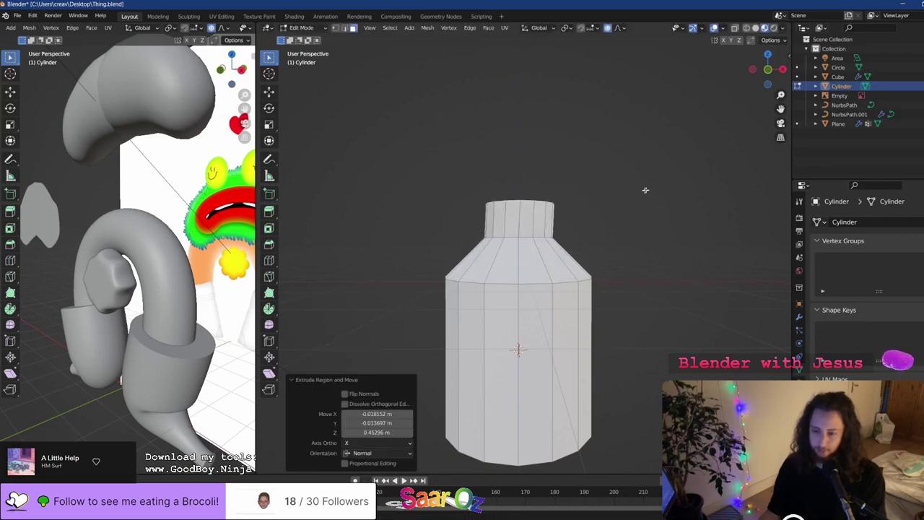
{"action": "key", "text": "s"}
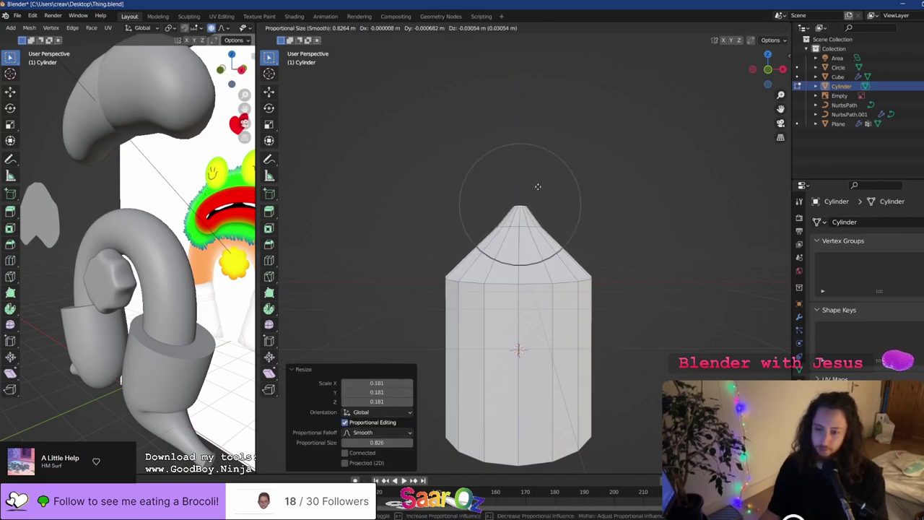
{"action": "left_click", "coordinate": [556, 107]}
{"action": "key", "text": "ctrl+z"}
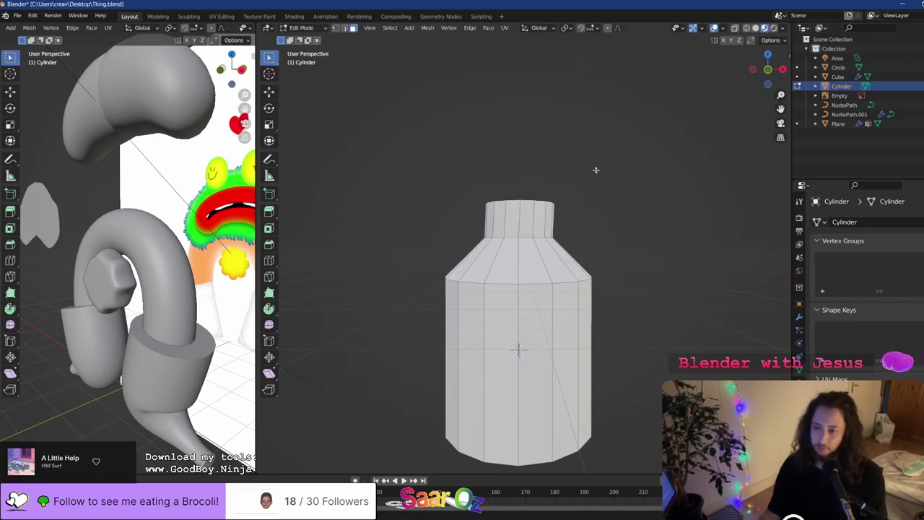
Shrink the top face to a 0.14 scale, lower it along Z into a pointed cap, and save the file
{"action": "key", "text": "s"}
{"action": "left_click", "coordinate": [525, 181]}
{"action": "key", "text": "g"}
{"action": "key", "text": "z"}
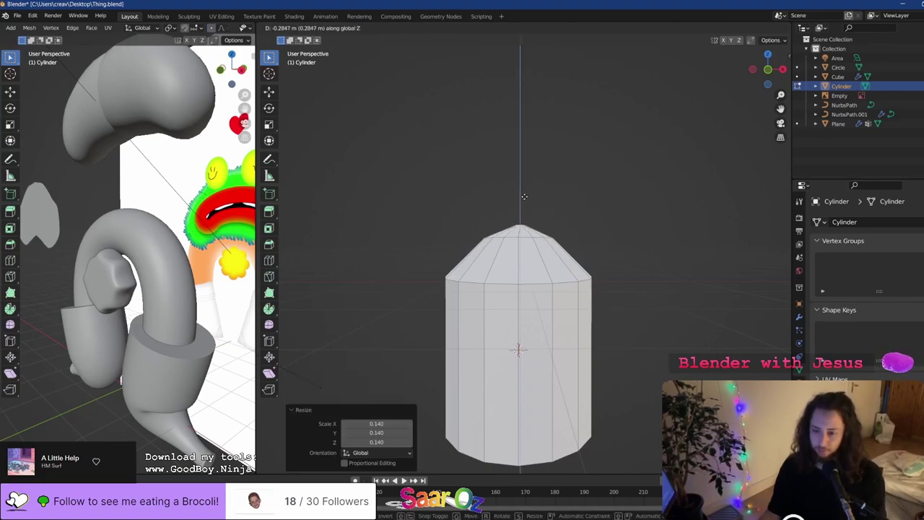
{"action": "left_click", "coordinate": [524, 195]}
{"action": "scroll", "coordinate": [592, 299], "scroll_direction": "down", "scroll_amount": 3}
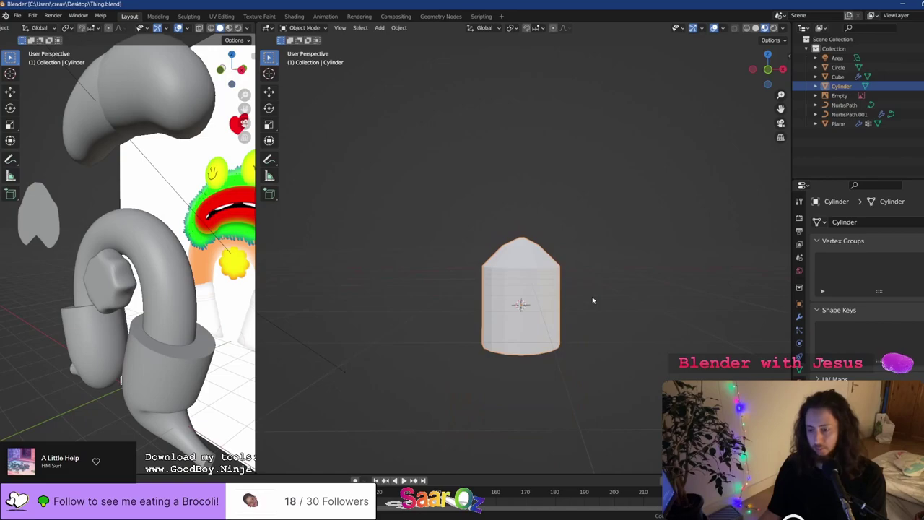
{"action": "key", "text": "Tab"}
{"action": "key", "text": "ctrl+s"}
Add one loop cut around the cylinder's sloped shoulder and scale the new loop outward to round the cap
{"action": "key", "text": "Tab"}
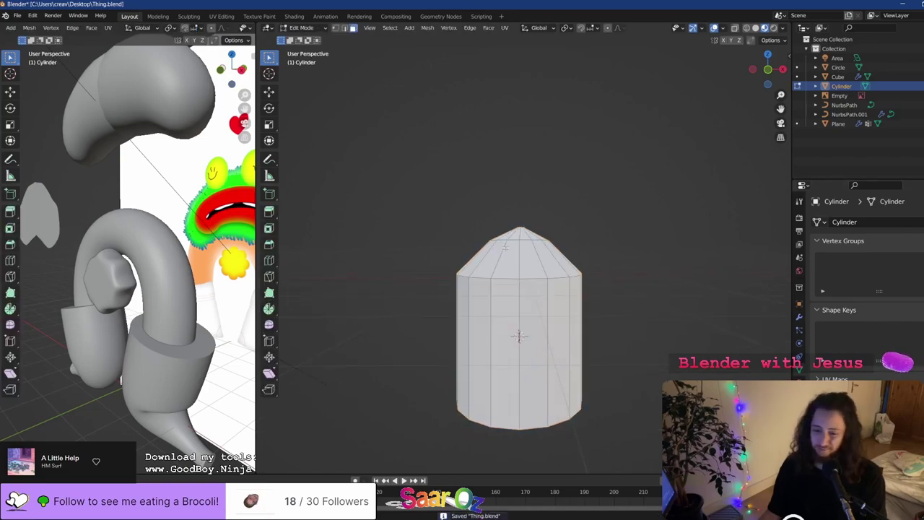
{"action": "scroll", "coordinate": [292, 255], "scroll_direction": "up", "scroll_amount": 3}
{"action": "left_click", "coordinate": [269, 262]}
{"action": "left_click", "coordinate": [510, 257]}
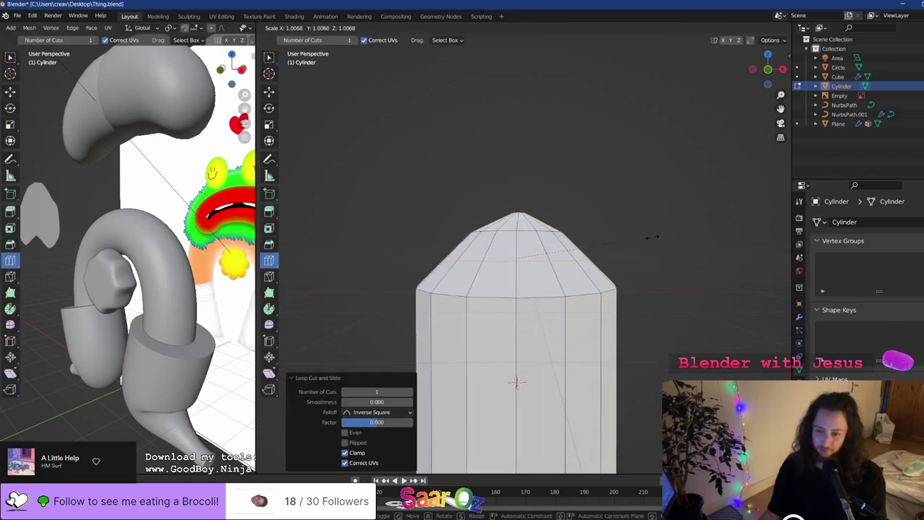
{"action": "key", "text": "s"}
{"action": "left_click", "coordinate": [675, 232]}
{"action": "scroll", "coordinate": [604, 270], "scroll_direction": "down", "scroll_amount": 8}
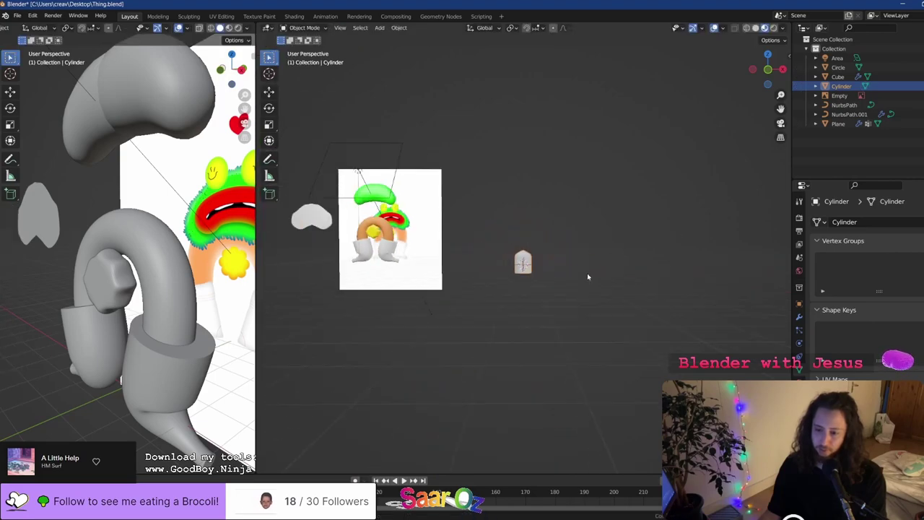
Enlarge the small face at the cap's tip by a scale of about 2.28 and save the file
{"action": "scroll", "coordinate": [588, 274], "scroll_direction": "up", "scroll_amount": 10}
{"action": "middle_click_drag", "start_coordinate": [568, 274], "coordinate": [570, 303]}
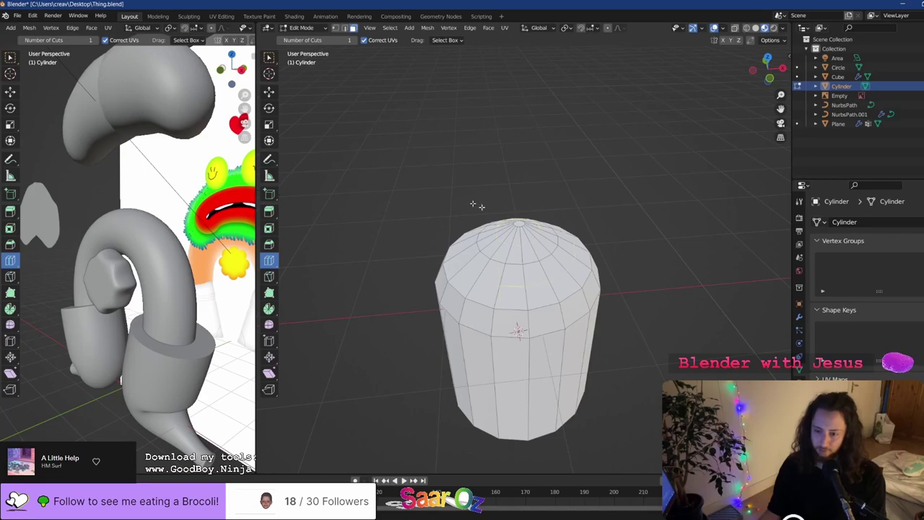
{"action": "left_click", "coordinate": [268, 58]}
{"action": "key", "text": "s"}
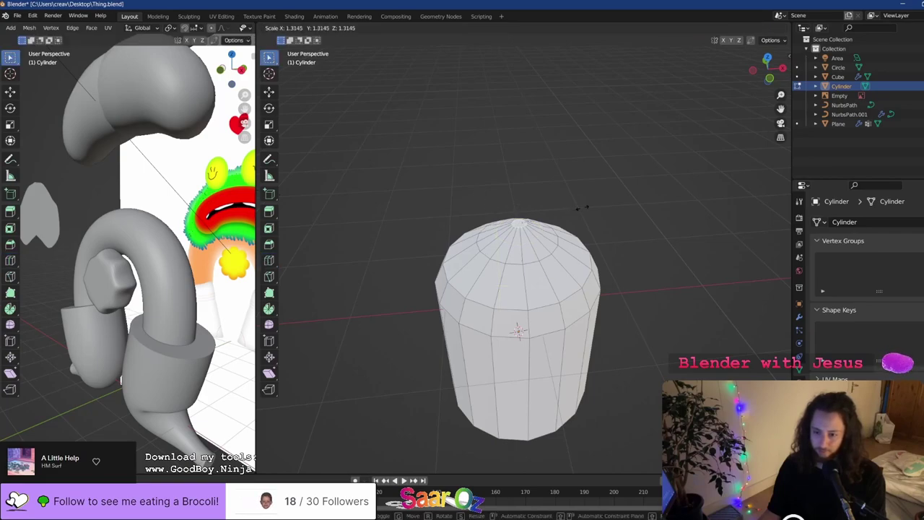
{"action": "left_click", "coordinate": [625, 192]}
{"action": "middle_click_drag", "start_coordinate": [608, 216], "coordinate": [597, 191]}
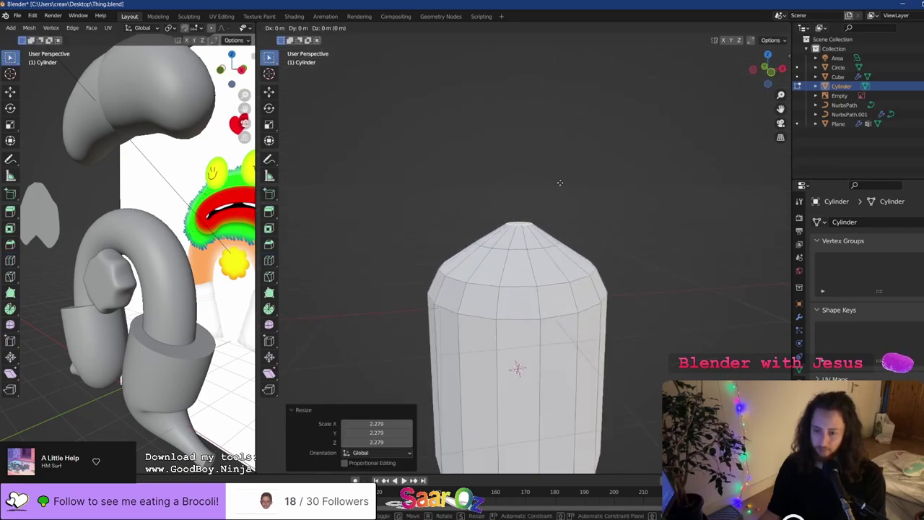
{"action": "key", "text": "Tab"}
{"action": "scroll", "coordinate": [568, 221], "scroll_direction": "down", "scroll_amount": 3}
{"action": "key", "text": "ctrl+s"}
{"action": "middle_click_drag", "start_coordinate": [562, 282], "coordinate": [542, 282]}
{"action": "scroll", "coordinate": [543, 283], "scroll_direction": "up", "scroll_amount": 1}
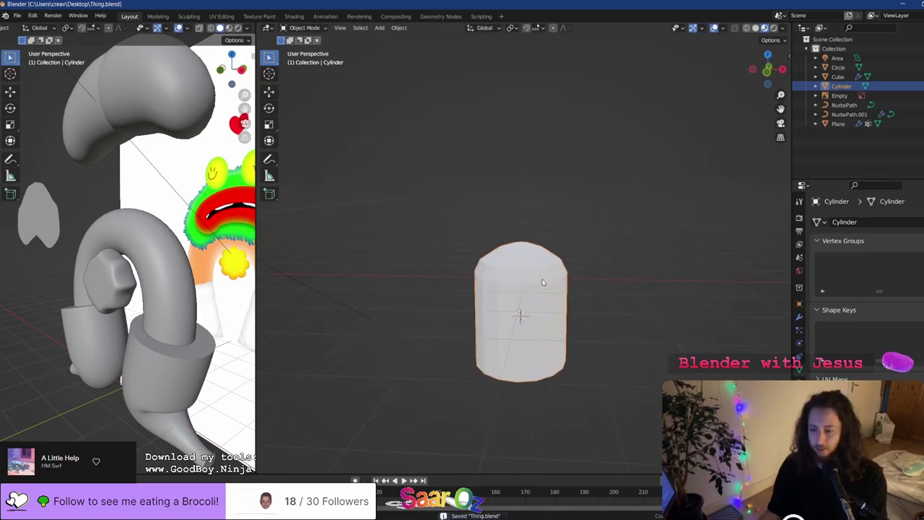
Move the rounded cylinder into a new collection named blobs and save the file
{"action": "scroll", "coordinate": [542, 282], "scroll_direction": "down", "scroll_amount": 1}
{"action": "scroll", "coordinate": [543, 282], "scroll_direction": "up", "scroll_amount": 1}
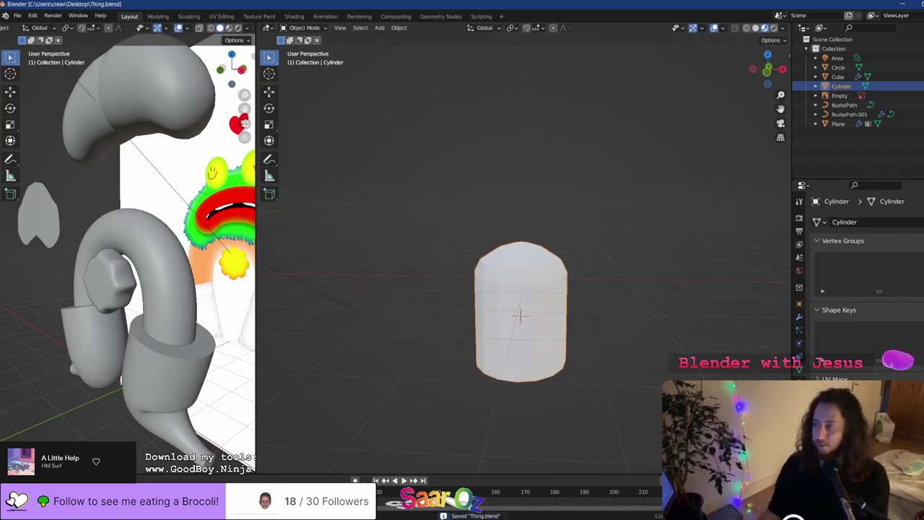
{"action": "middle_click_drag", "start_coordinate": [546, 313], "coordinate": [533, 315]}
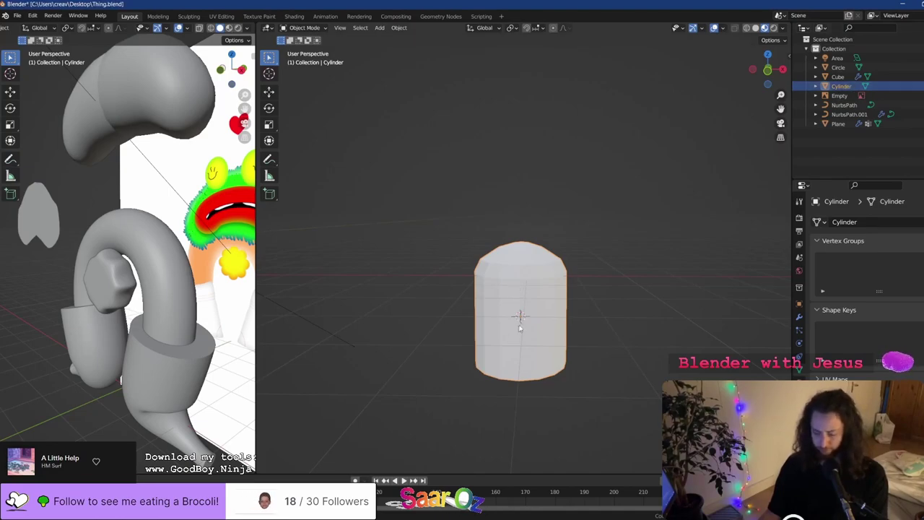
{"action": "key", "text": "m"}
{"action": "left_click", "coordinate": [518, 325]}
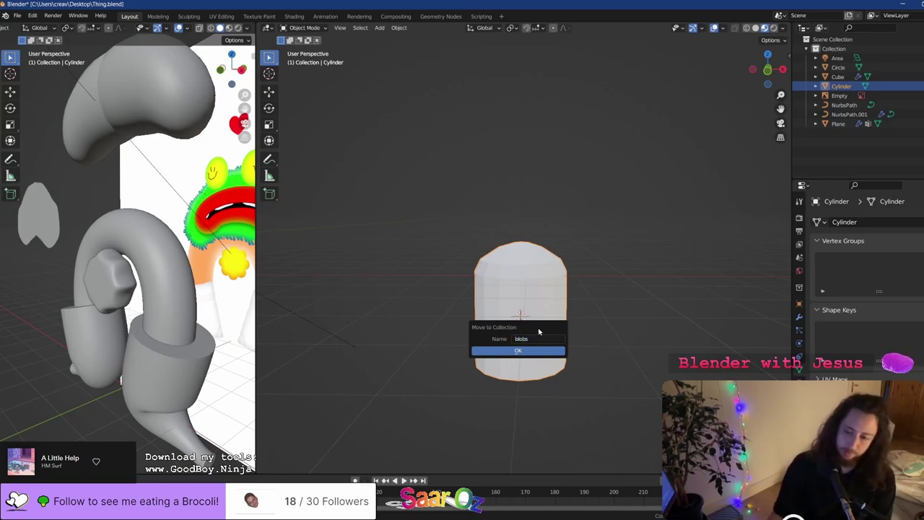
{"action": "key", "text": "Return"}
{"action": "key", "text": "ctrl+s"}
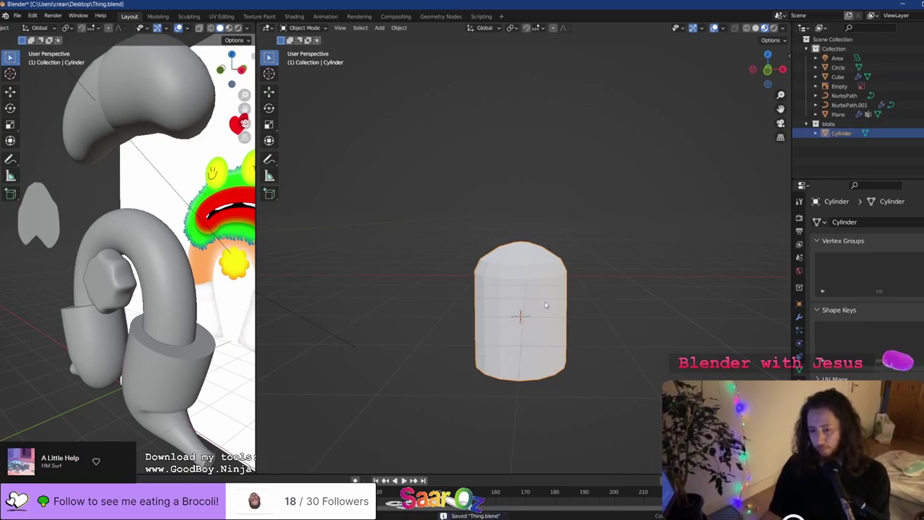
Duplicate the rounded cylinder, place the copy about 2.07 m away in the negative X direction, and enter Edit Mode on it
{"action": "key", "text": "shift+d"}
{"action": "left_click", "coordinate": [450, 306]}
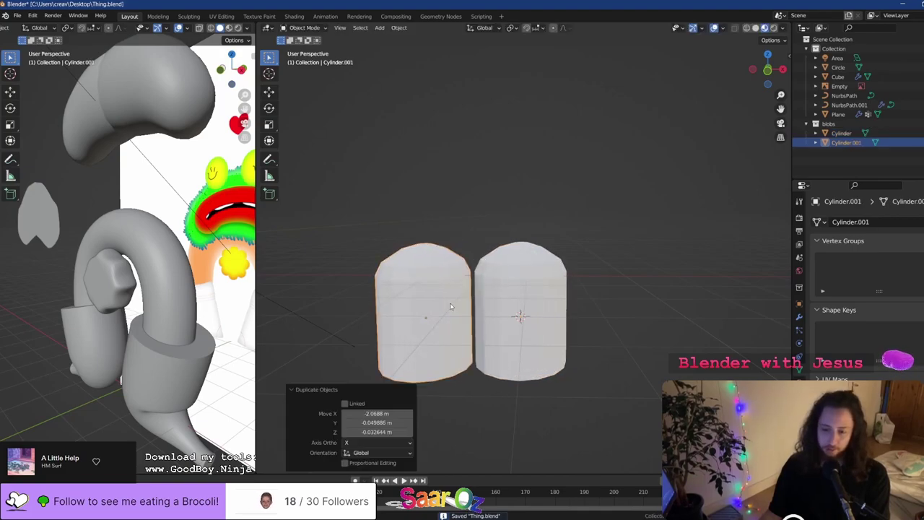
{"action": "key", "text": "Tab"}
{"action": "scroll", "coordinate": [418, 278], "scroll_direction": "up", "scroll_amount": 2}
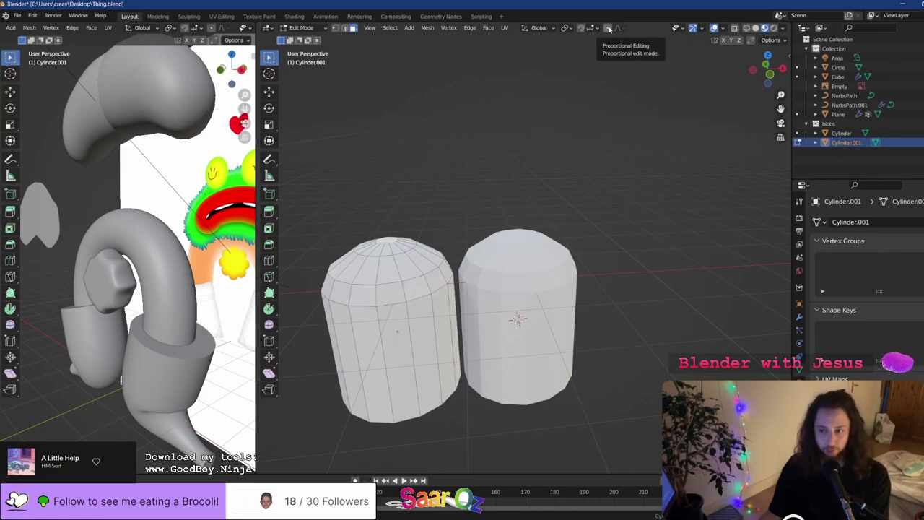
Raise the copy's top face about 0.76 m along Z using proportional editing with a size of about 1.77 m
{"action": "left_click", "coordinate": [609, 29]}
{"action": "key", "text": "g"}
{"action": "key", "text": "z"}
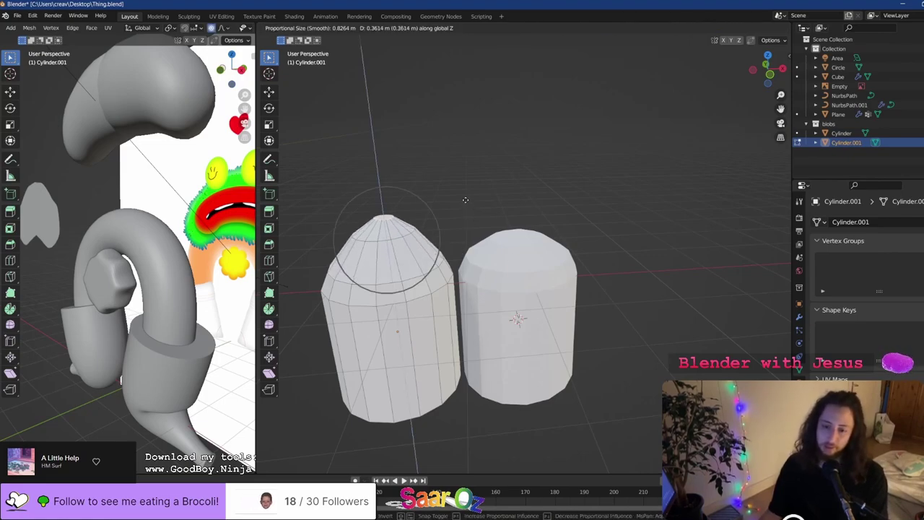
{"action": "scroll", "coordinate": [465, 200], "scroll_direction": "down", "scroll_amount": 6}
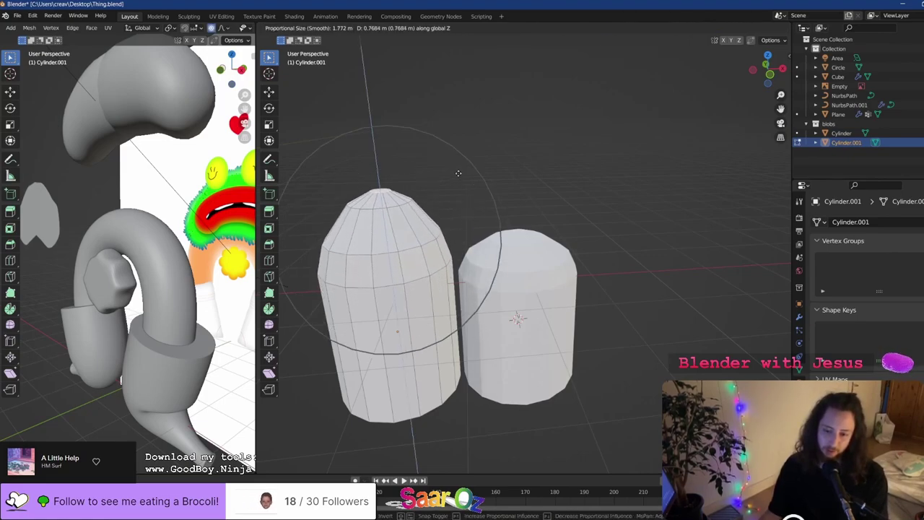
{"action": "left_click", "coordinate": [463, 180]}
{"action": "scroll", "coordinate": [463, 184], "scroll_direction": "up", "scroll_amount": 4}
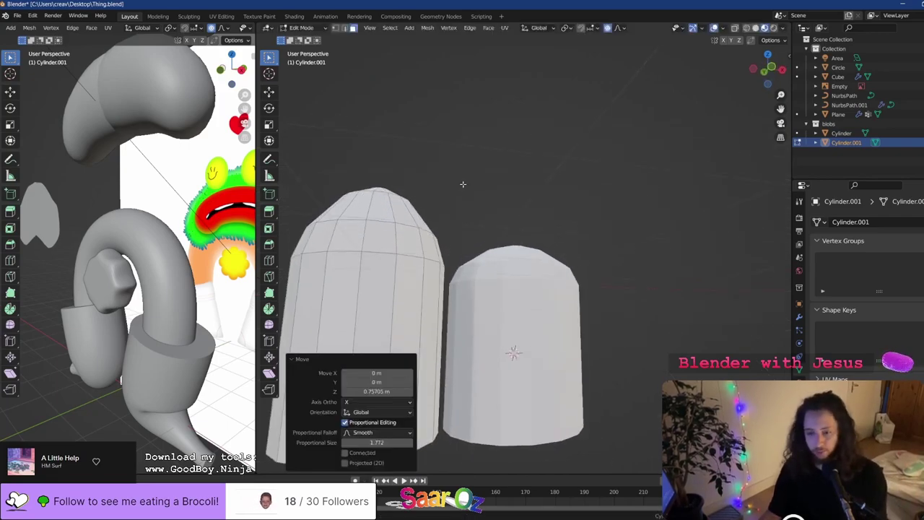
{"action": "scroll", "coordinate": [513, 211], "scroll_direction": "down", "scroll_amount": 4}
{"action": "key", "text": "g"}
{"action": "key", "text": "z"}
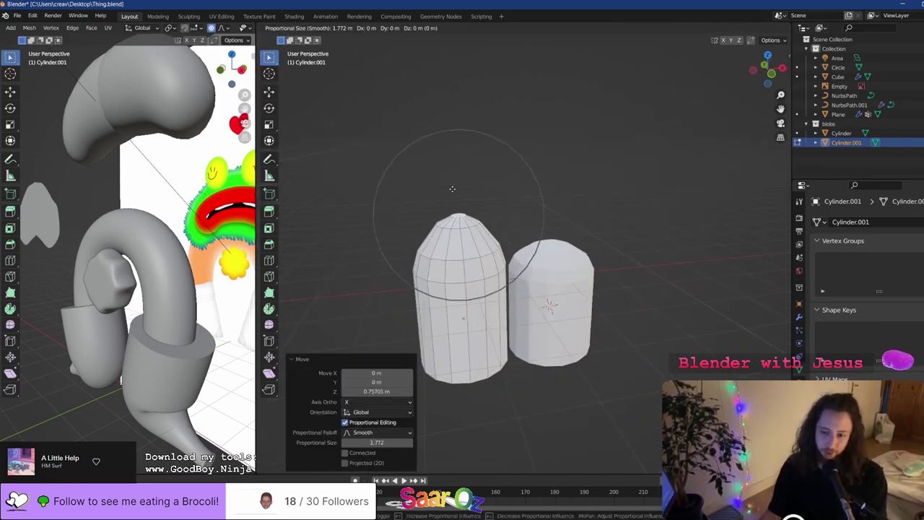
{"action": "left_click", "coordinate": [454, 190]}
{"action": "key", "text": "Tab"}
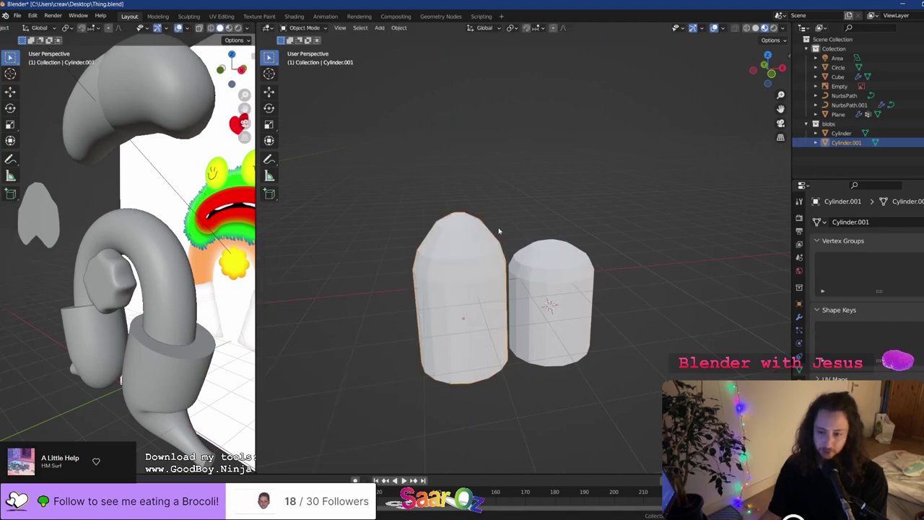
Narrow the copy's whole mesh along X, and scale it to about 0.74 along Y
{"action": "key", "text": "Tab"}
{"action": "key", "text": "a"}
{"action": "key", "text": "s"}
{"action": "key", "text": "z"}
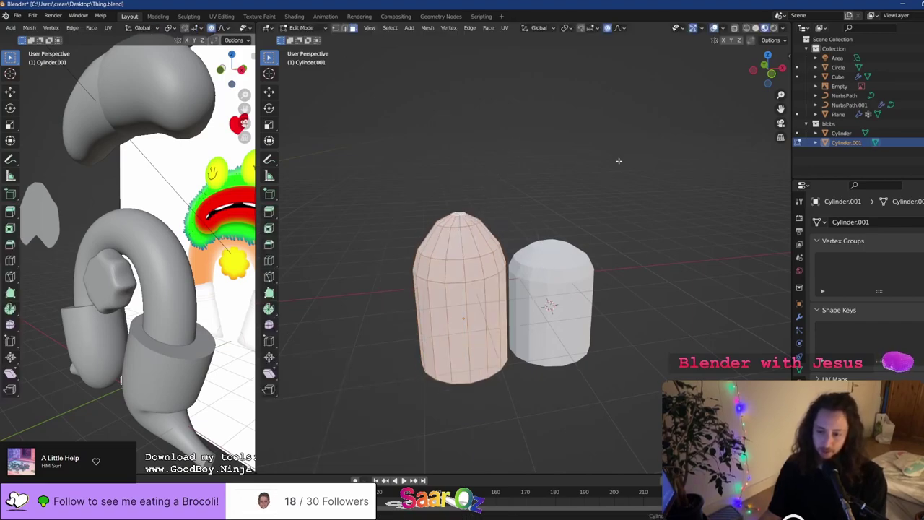
{"action": "key", "text": "x"}
{"action": "left_click", "coordinate": [538, 180]}
{"action": "middle_click_drag", "start_coordinate": [538, 180], "coordinate": [558, 205]}
{"action": "key", "text": "s"}
{"action": "key", "text": "y"}
{"action": "left_click", "coordinate": [666, 300]}
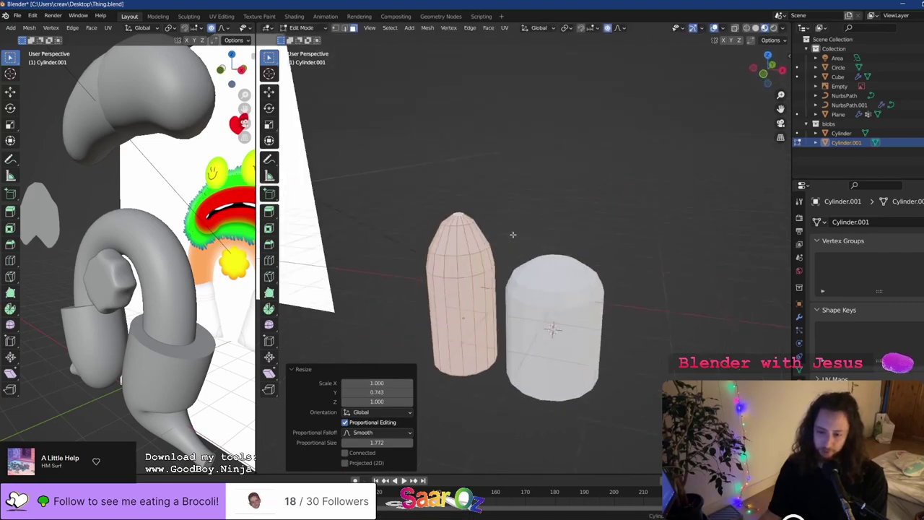
{"action": "key", "text": "Tab"}
Duplicate the tall narrow blob along global X to the far side of the original rounded cylinder, and enter Edit Mode on the copy
{"action": "middle_click_drag", "start_coordinate": [550, 280], "coordinate": [527, 282]}
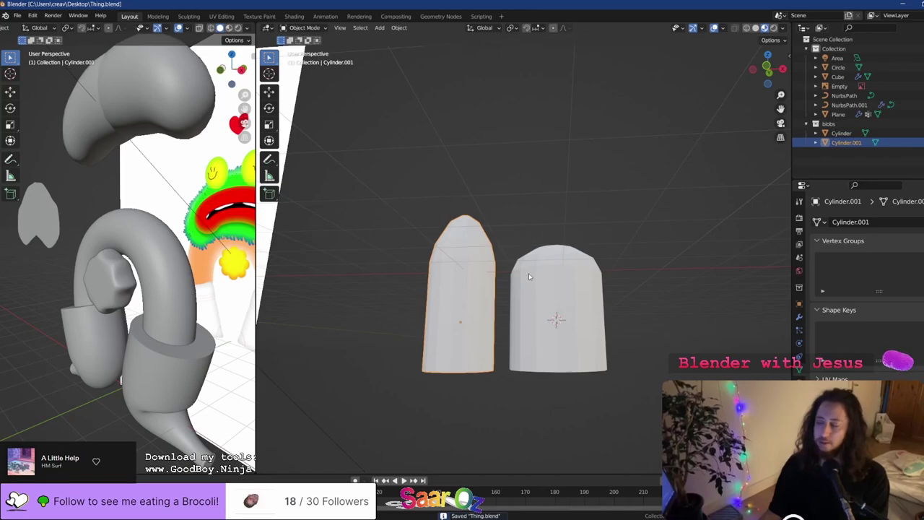
{"action": "middle_click_drag", "start_coordinate": [498, 273], "coordinate": [486, 291]}
{"action": "key", "text": "shift+d"}
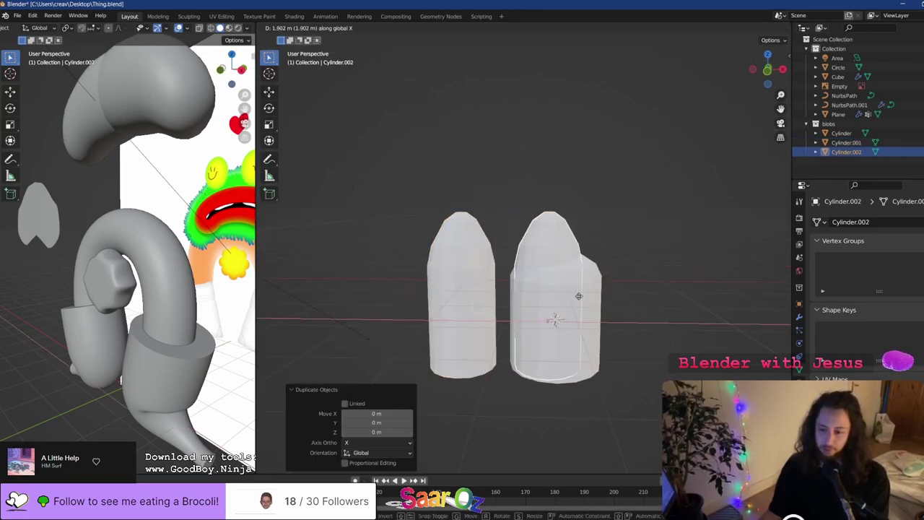
{"action": "left_click", "coordinate": [673, 303]}
{"action": "key", "text": "Tab"}
{"action": "middle_click_drag", "start_coordinate": [675, 303], "coordinate": [594, 305], "text": "shift"}
{"action": "left_click_drag", "start_coordinate": [606, 198], "coordinate": [548, 246]}
{"action": "left_click_drag", "start_coordinate": [628, 189], "coordinate": [550, 258]}
{"action": "left_click", "coordinate": [612, 218]}
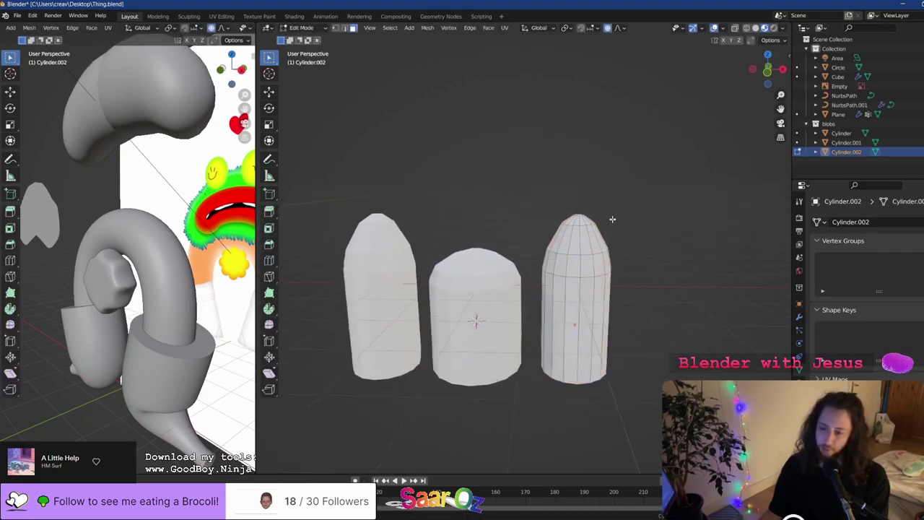
{"action": "middle_click_drag", "start_coordinate": [612, 218], "coordinate": [575, 190]}
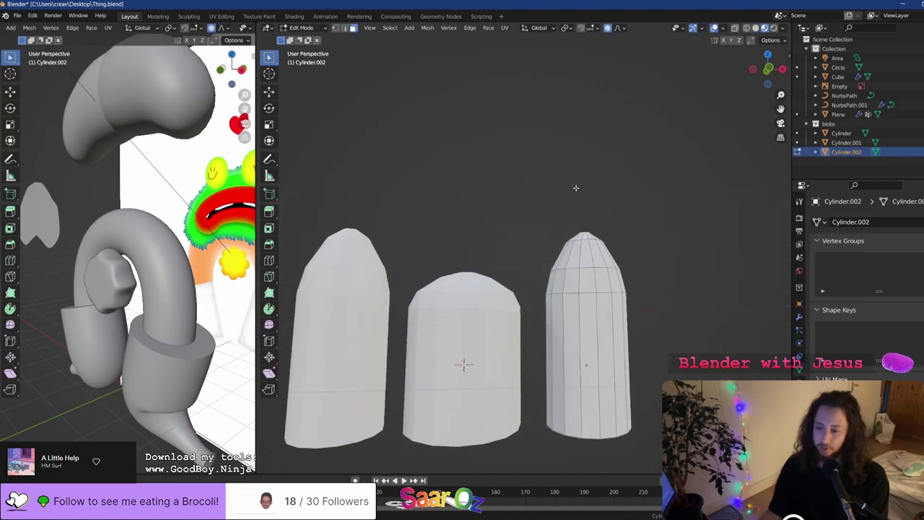
{"action": "key", "text": "g"}
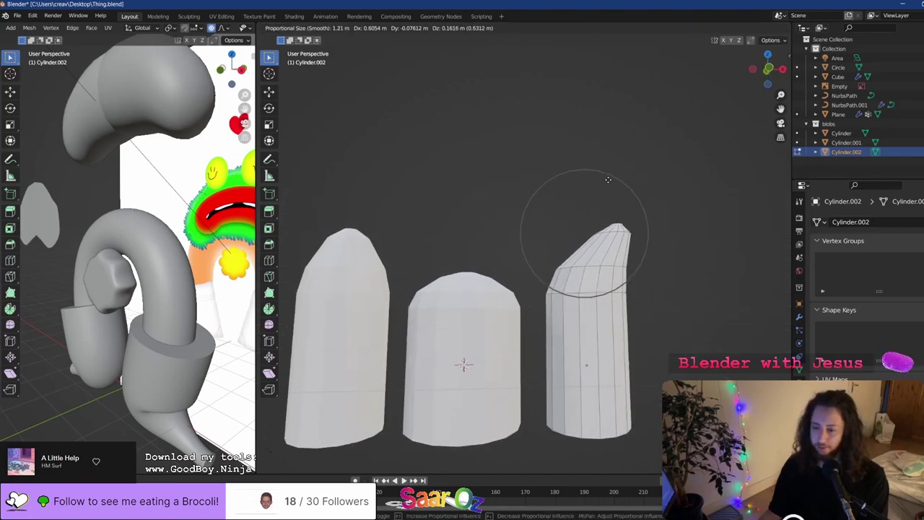
{"action": "key", "text": "Escape"}
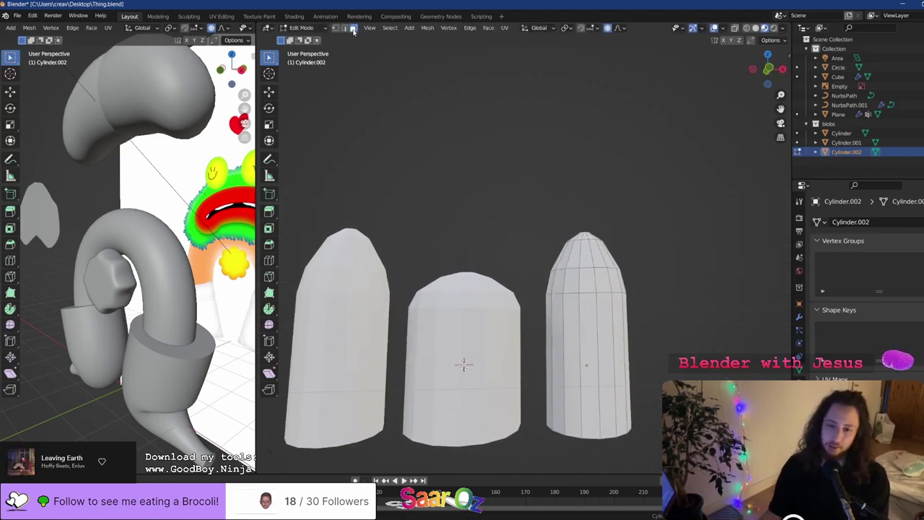
Switch to edge selection and apply Select Edge Rings to an edge at the new blob's shoulder
{"action": "left_click", "coordinate": [344, 28]}
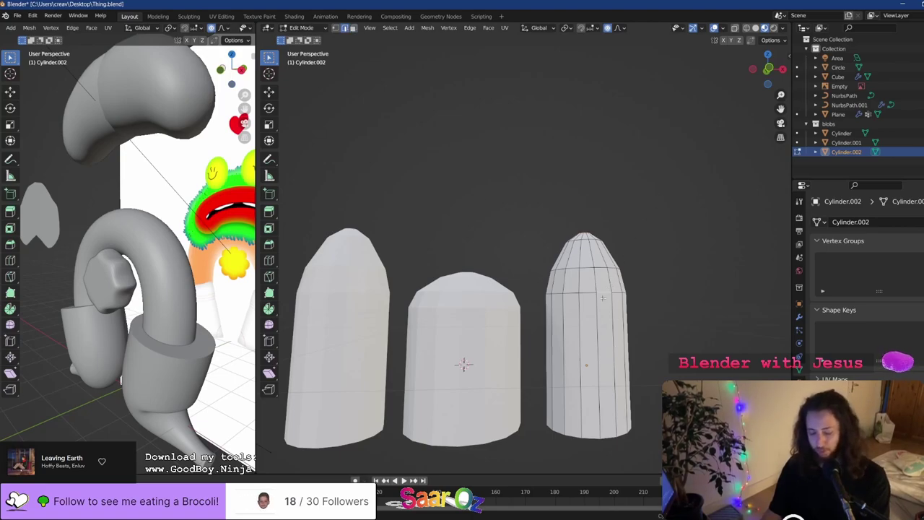
{"action": "key", "text": "F3"}
{"action": "type", "text": "SELEC"}
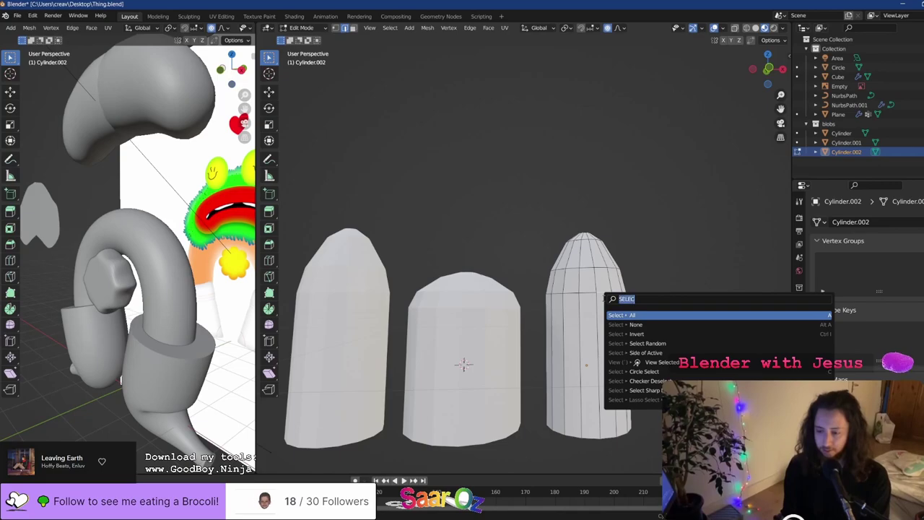
{"action": "type", "text": "RING"}
{"action": "key", "text": "Return"}
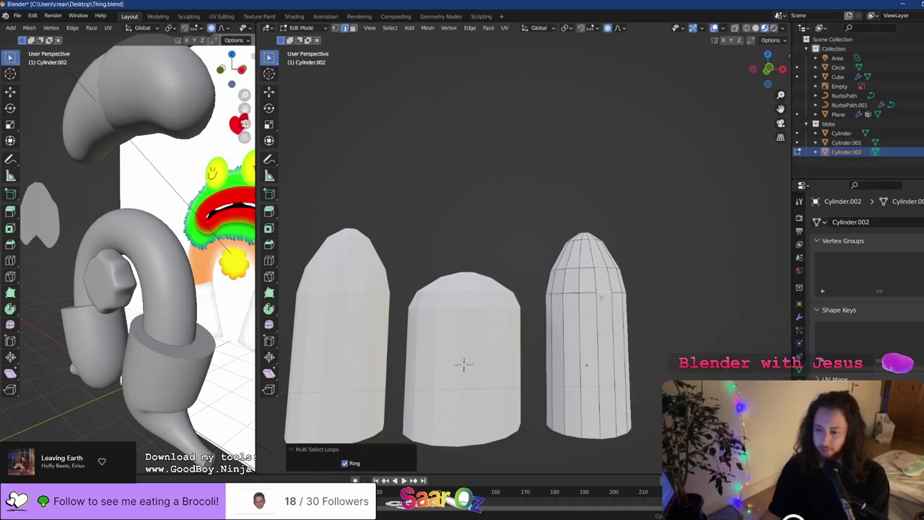
{"action": "key", "text": "F3"}
{"action": "type", "text": "lo"}
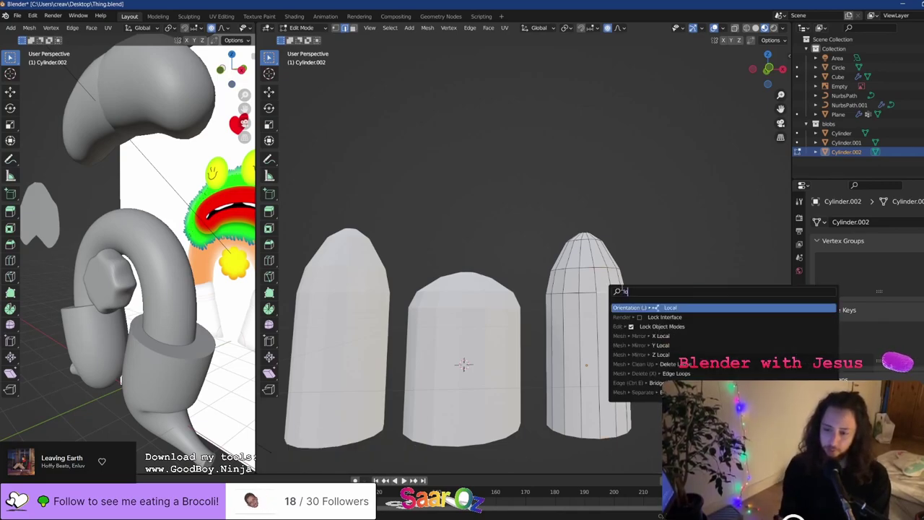
{"action": "type", "text": "op"}
{"action": "key", "text": "Return"}
{"action": "key", "text": "alt+a"}
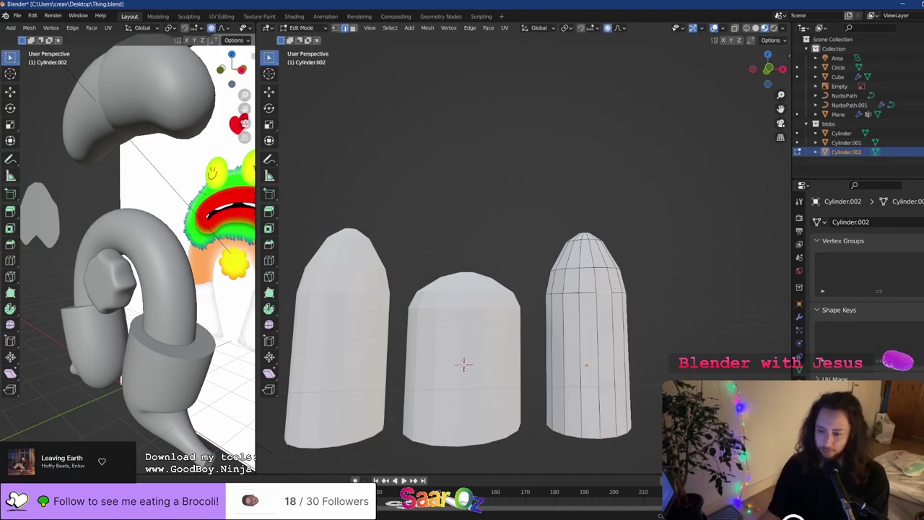
Find the Select Edge Loops command and select the full horizontal edge loop at the new blob's shoulder
{"action": "key", "text": "F3"}
{"action": "type", "text": "loop"}
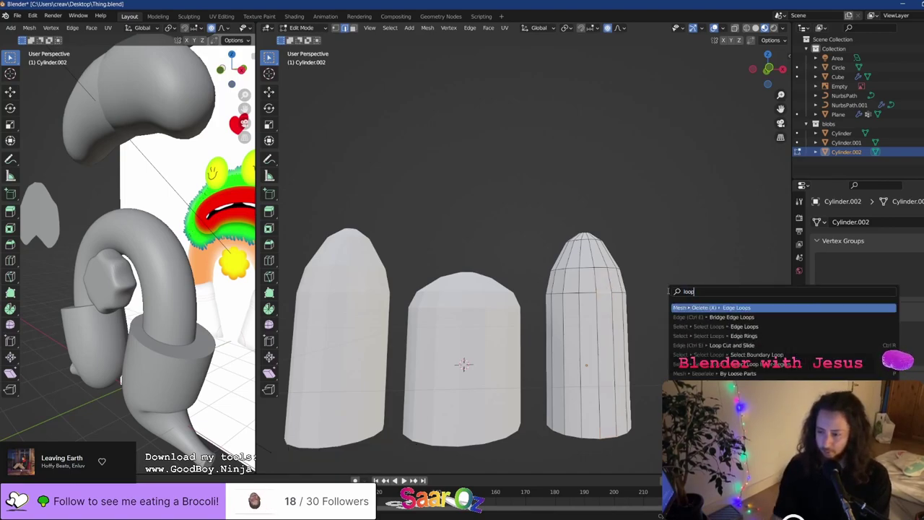
{"action": "key", "text": "Down"}
{"action": "key", "text": "Down"}
{"action": "key", "text": "Down"}
{"action": "key", "text": "Down"}
{"action": "key", "text": "Down"}
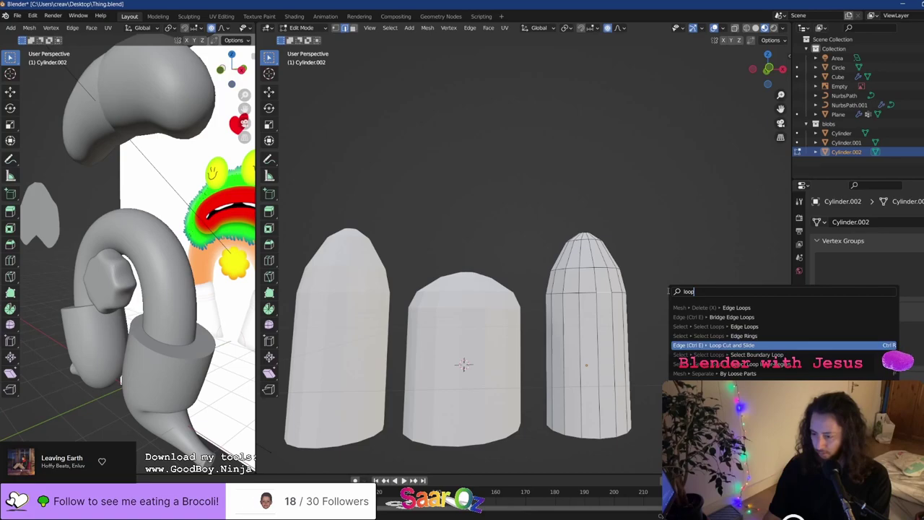
{"action": "key", "text": "Down"}
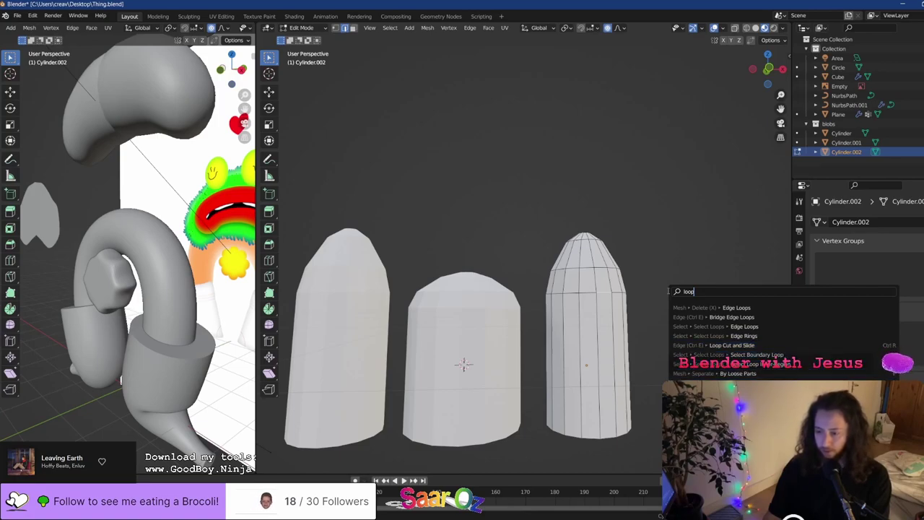
{"action": "key", "text": "ctrl+a"}
{"action": "type", "text": "select loop"}
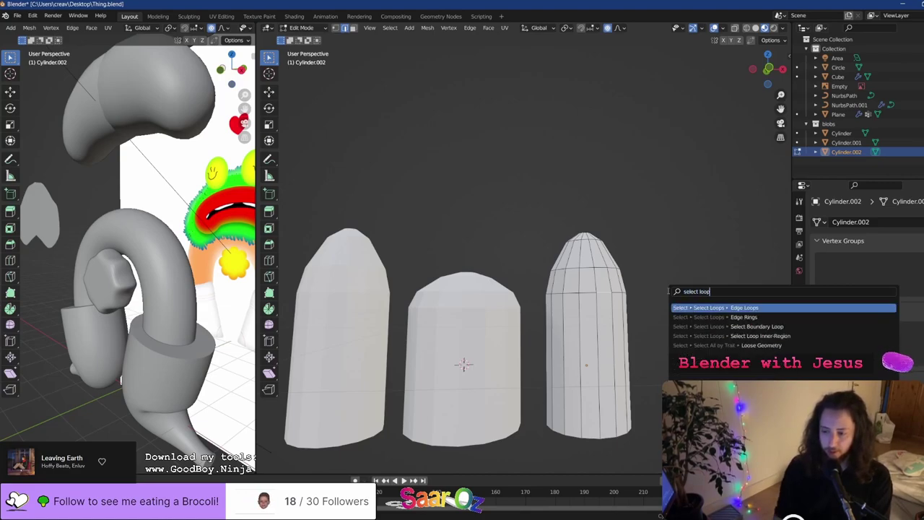
{"action": "key", "text": "Return"}
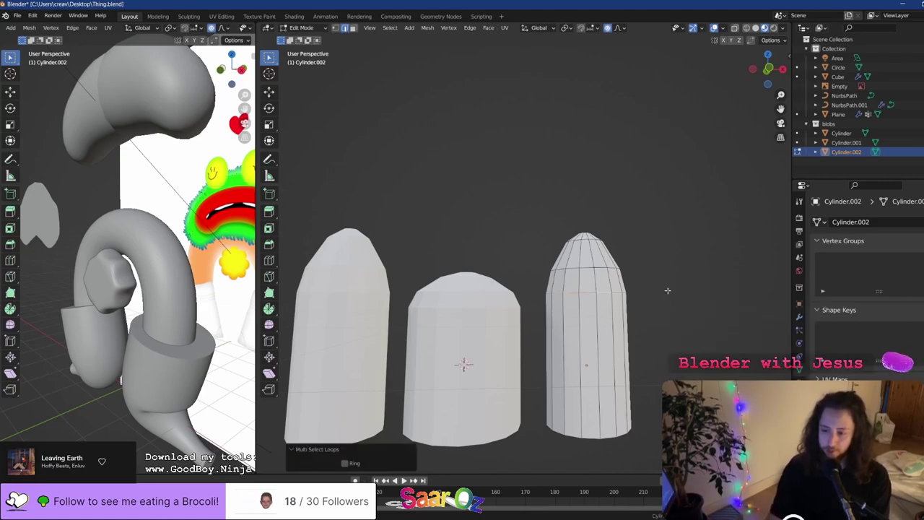
Scale the shoulder loop to about 1.15, lower it about 0.53 m along Z, and widen it further with proportional editing
{"action": "key", "text": "s"}
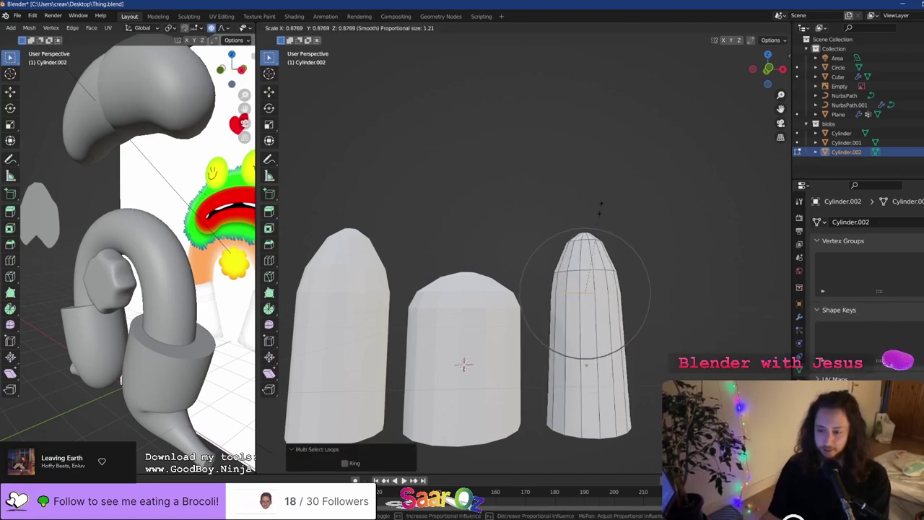
{"action": "left_click", "coordinate": [609, 186]}
{"action": "key", "text": "g"}
{"action": "key", "text": "z"}
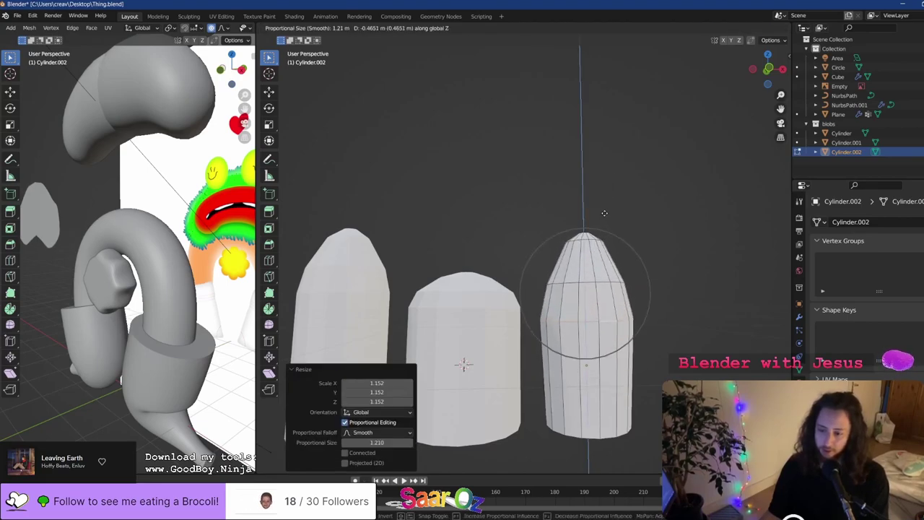
{"action": "left_click", "coordinate": [604, 216]}
{"action": "key", "text": "s"}
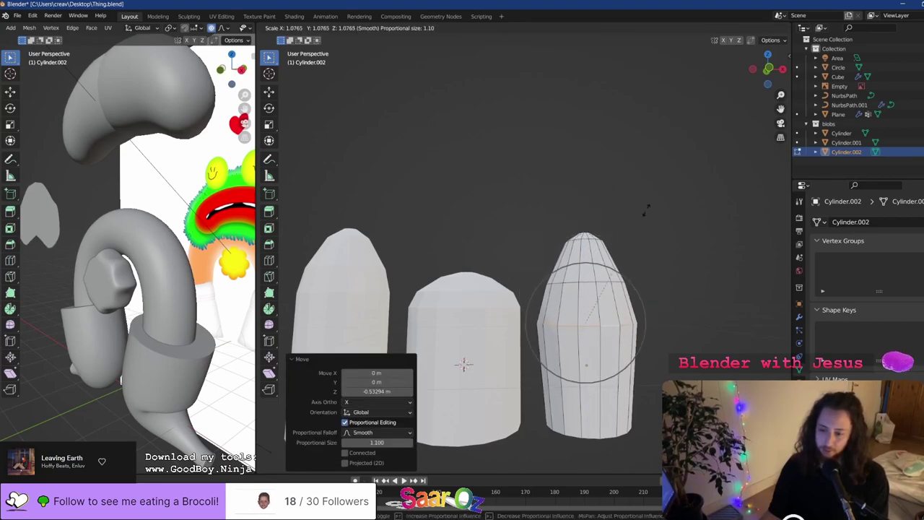
{"action": "left_click", "coordinate": [656, 207]}
Select the edge loop above the widened one and scale it to about 1.2 with a proportional size of 1.1 m
{"action": "left_click", "coordinate": [605, 282]}
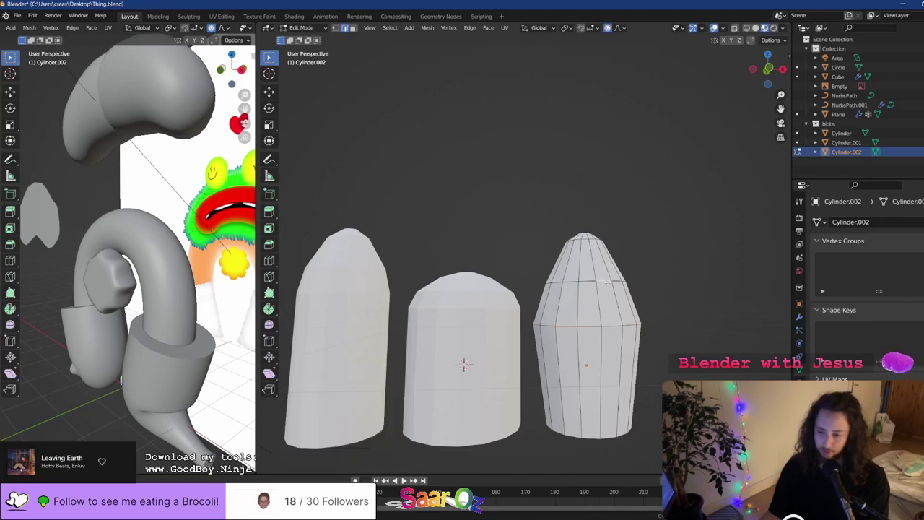
{"action": "key", "text": "F3"}
{"action": "key", "text": "Return"}
{"action": "key", "text": "s"}
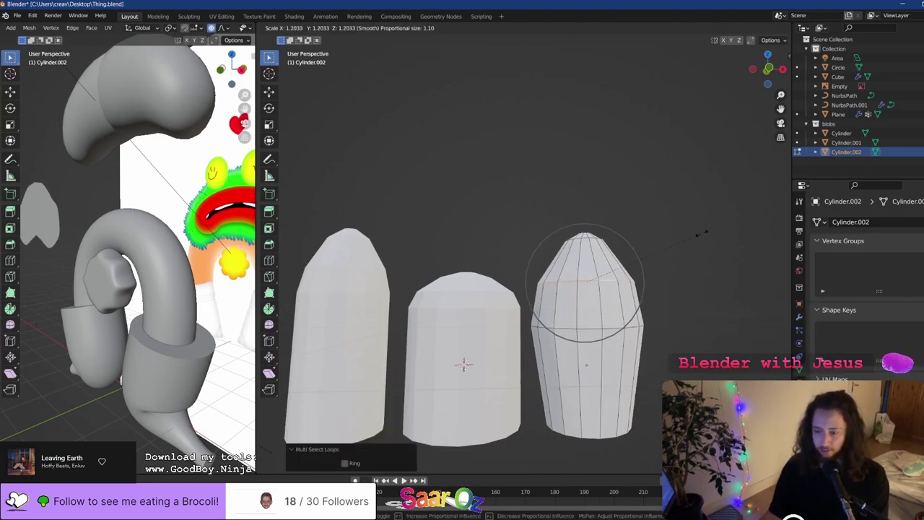
{"action": "left_click", "coordinate": [702, 233]}
{"action": "scroll", "coordinate": [654, 240], "scroll_direction": "up", "scroll_amount": 2}
{"action": "scroll", "coordinate": [639, 242], "scroll_direction": "down", "scroll_amount": 2}
{"action": "middle_click_drag", "start_coordinate": [634, 240], "coordinate": [611, 257]}
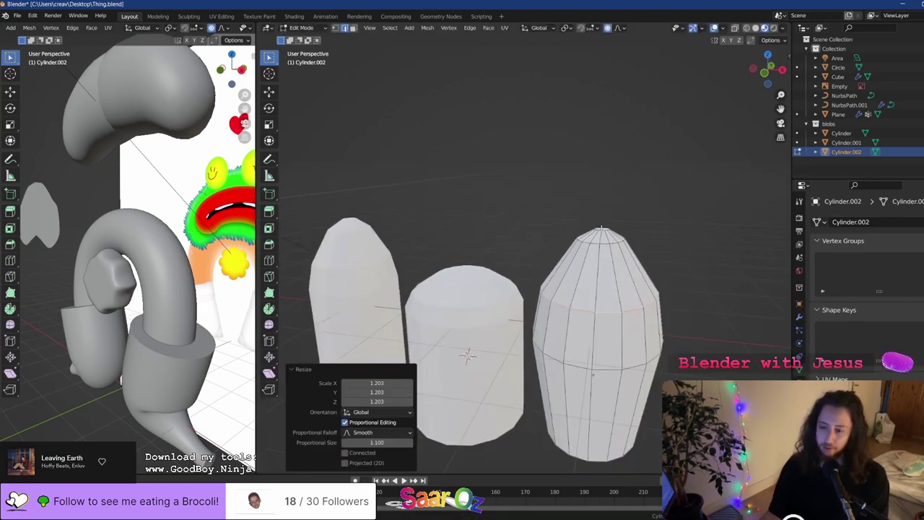
Switch to face selection, select the new blob's top face, and save the file
{"action": "key", "text": "alt+a"}
{"action": "middle_click_drag", "start_coordinate": [636, 298], "coordinate": [644, 260]}
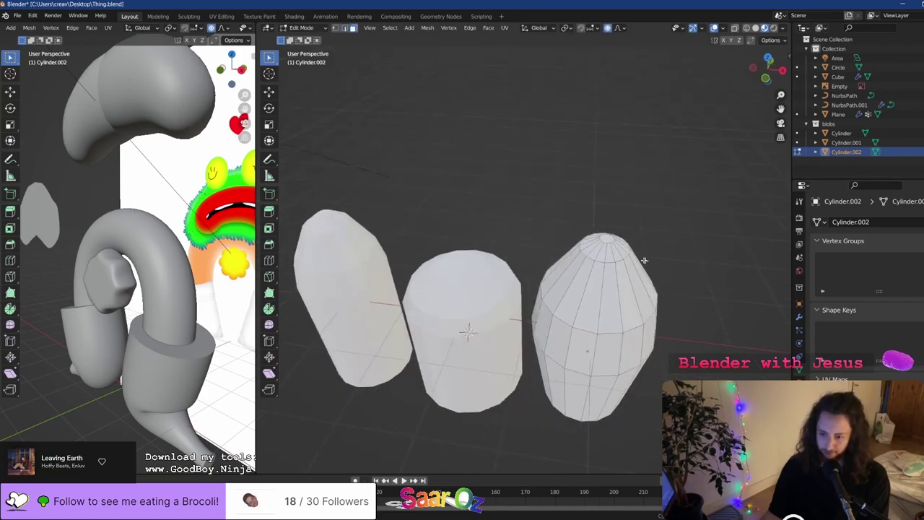
{"action": "key", "text": "ctrl+s"}
{"action": "middle_click_drag", "start_coordinate": [605, 236], "coordinate": [635, 229]}
{"action": "scroll", "coordinate": [635, 229], "scroll_direction": "up", "scroll_amount": 2}
{"action": "scroll", "coordinate": [632, 234], "scroll_direction": "down", "scroll_amount": 2}
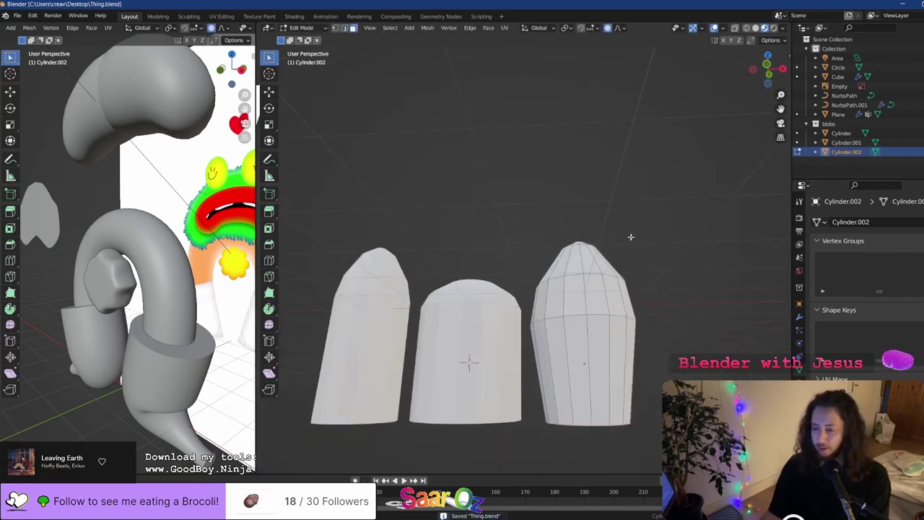
{"action": "key", "text": "g"}
{"action": "scroll", "coordinate": [623, 228], "scroll_direction": "up", "scroll_amount": 11}
{"action": "scroll", "coordinate": [625, 225], "scroll_direction": "down", "scroll_amount": 19}
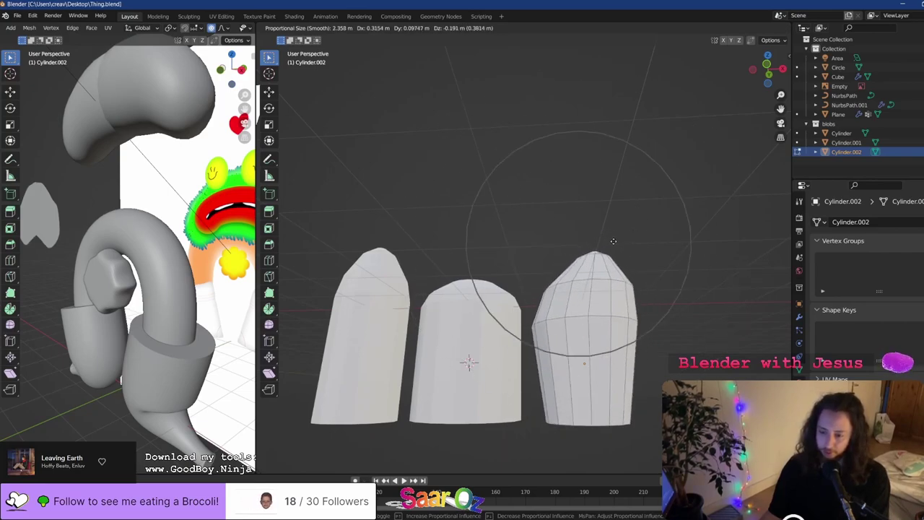
{"action": "scroll", "coordinate": [624, 239], "scroll_direction": "down", "scroll_amount": 2}
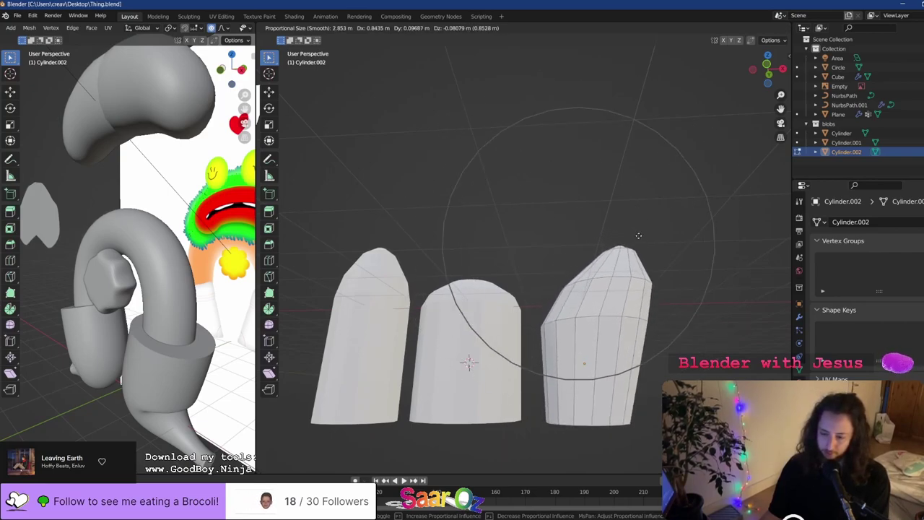
{"action": "right_click", "coordinate": [637, 236]}
Save the file and add a single loop cut around the lower body of the new blob
{"action": "key", "text": "ctrl+s"}
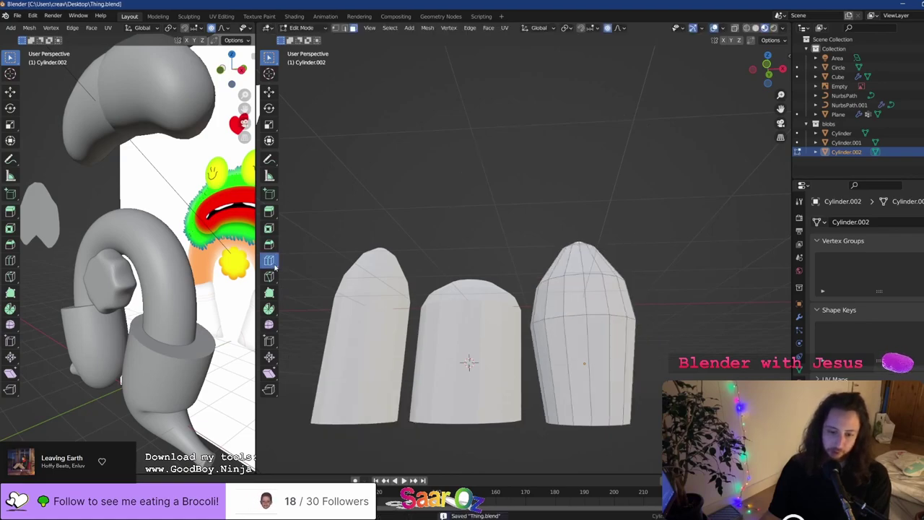
{"action": "left_click", "coordinate": [269, 261]}
{"action": "left_click", "coordinate": [567, 369]}
{"action": "middle_click_drag", "start_coordinate": [477, 196], "coordinate": [455, 205]}
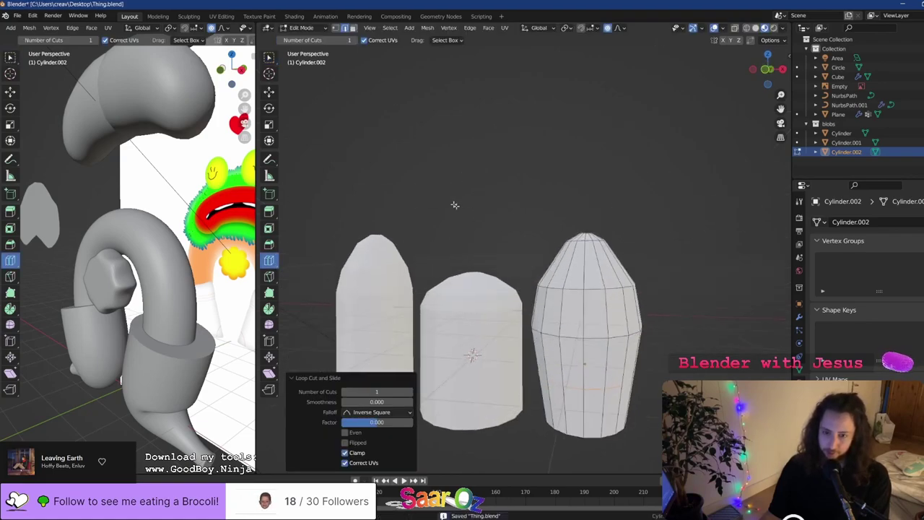
{"action": "left_click", "coordinate": [270, 57]}
Select the new blob's top face and scale it to about 1.93 with a proportional size of about 0.83 m
{"action": "middle_click_drag", "start_coordinate": [612, 214], "coordinate": [597, 248]}
{"action": "left_click", "coordinate": [600, 253]}
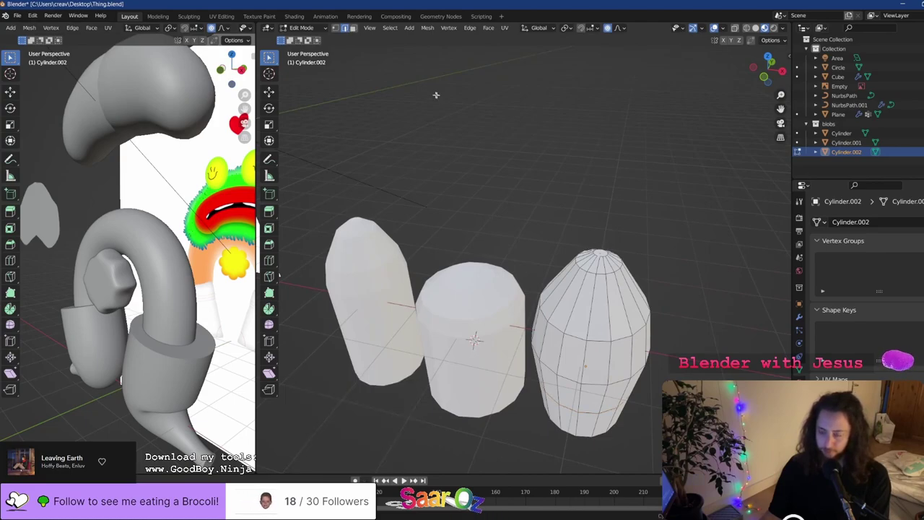
{"action": "left_click", "coordinate": [601, 252]}
{"action": "middle_click_drag", "start_coordinate": [655, 267], "coordinate": [663, 215]}
{"action": "key", "text": "s"}
{"action": "scroll", "coordinate": [682, 211], "scroll_direction": "up", "scroll_amount": 14}
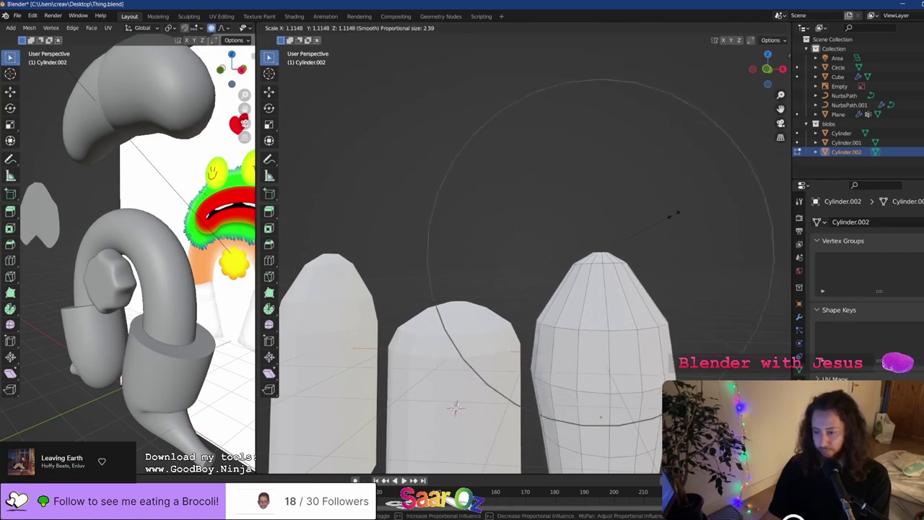
{"action": "scroll", "coordinate": [737, 192], "scroll_direction": "down", "scroll_amount": 1}
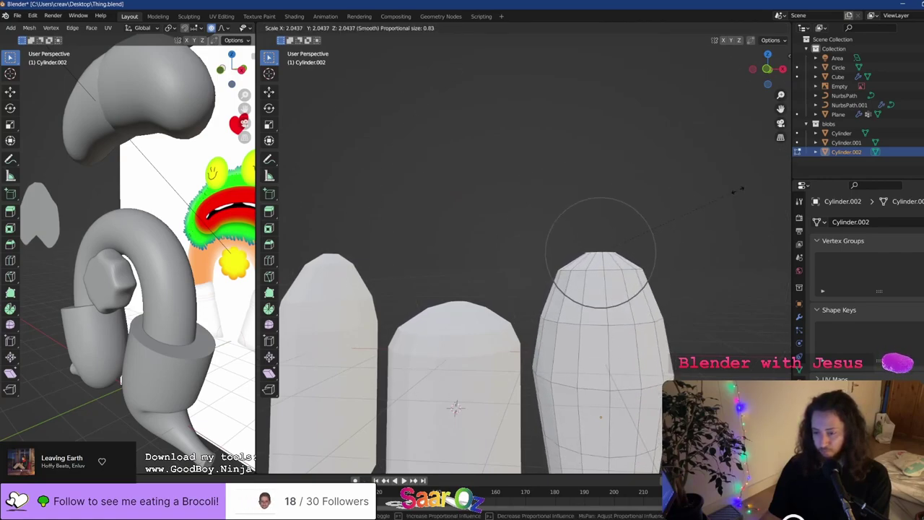
{"action": "left_click", "coordinate": [726, 192]}
Bend the new blob sideways by moving its top toward positive X with a proportional size of about 3.14 m
{"action": "middle_click_drag", "start_coordinate": [726, 192], "coordinate": [669, 262]}
{"action": "middle_click_drag", "start_coordinate": [612, 215], "coordinate": [622, 199]}
{"action": "key", "text": "g"}
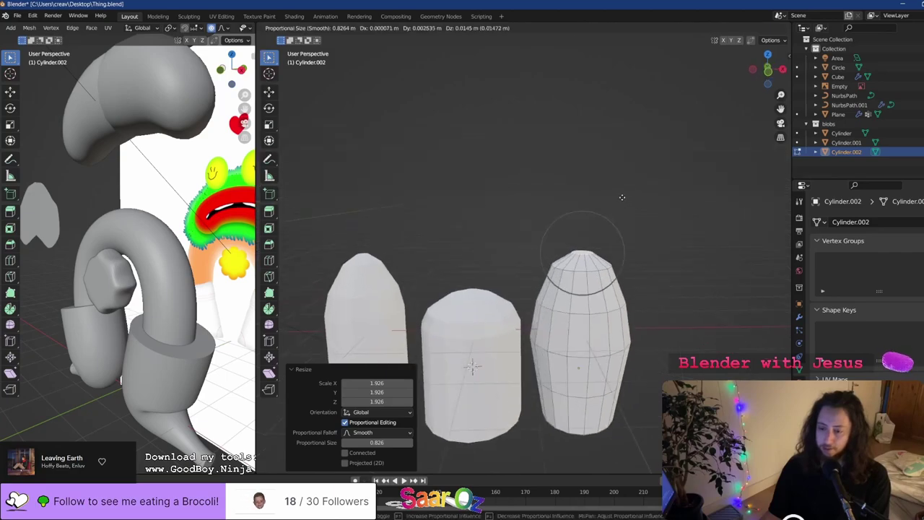
{"action": "scroll", "coordinate": [643, 189], "scroll_direction": "up", "scroll_amount": 4}
{"action": "scroll", "coordinate": [646, 196], "scroll_direction": "down", "scroll_amount": 14}
{"action": "scroll", "coordinate": [642, 209], "scroll_direction": "down", "scroll_amount": 5}
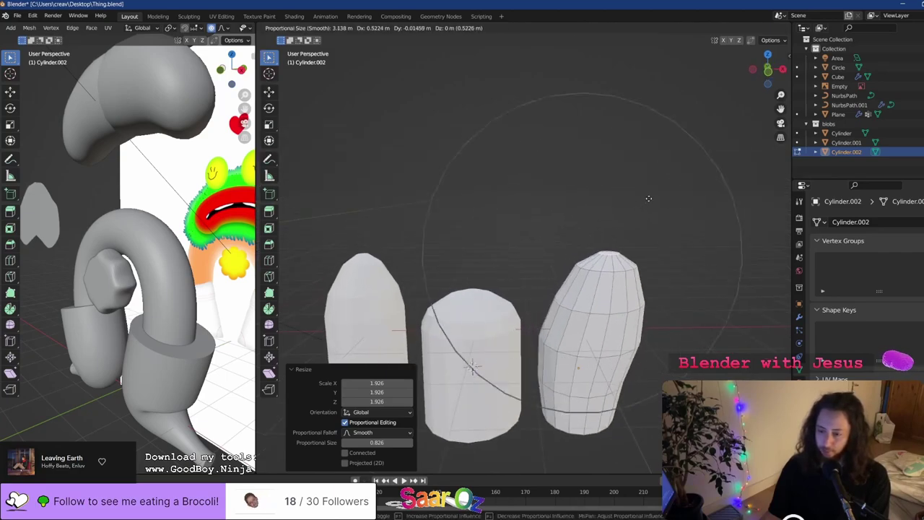
{"action": "left_click", "coordinate": [665, 215]}
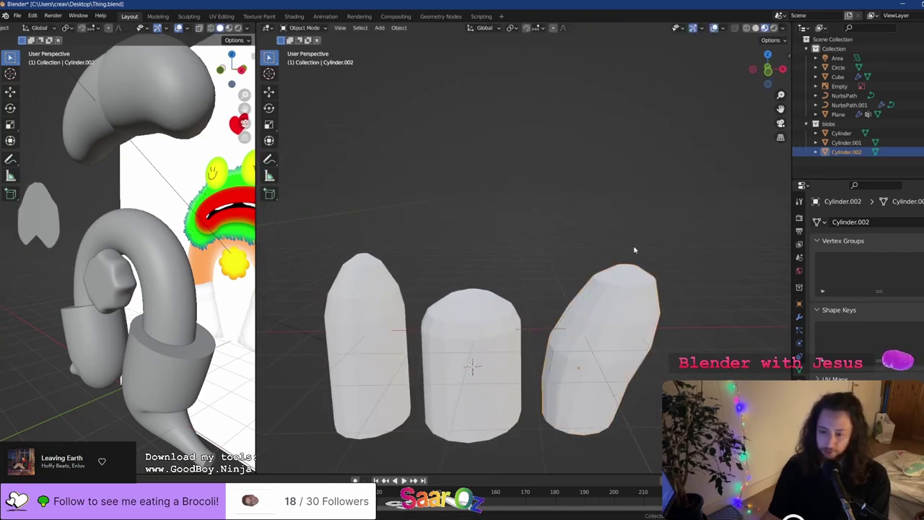
Return to Object Mode and save the file with the bent blob
{"action": "key", "text": "Tab"}
{"action": "middle_click_drag", "start_coordinate": [635, 252], "coordinate": [614, 216]}
{"action": "key", "text": "ctrl+s"}
{"action": "middle_click_drag", "start_coordinate": [553, 262], "coordinate": [589, 291]}
{"action": "scroll", "coordinate": [589, 291], "scroll_direction": "down", "scroll_amount": 10}
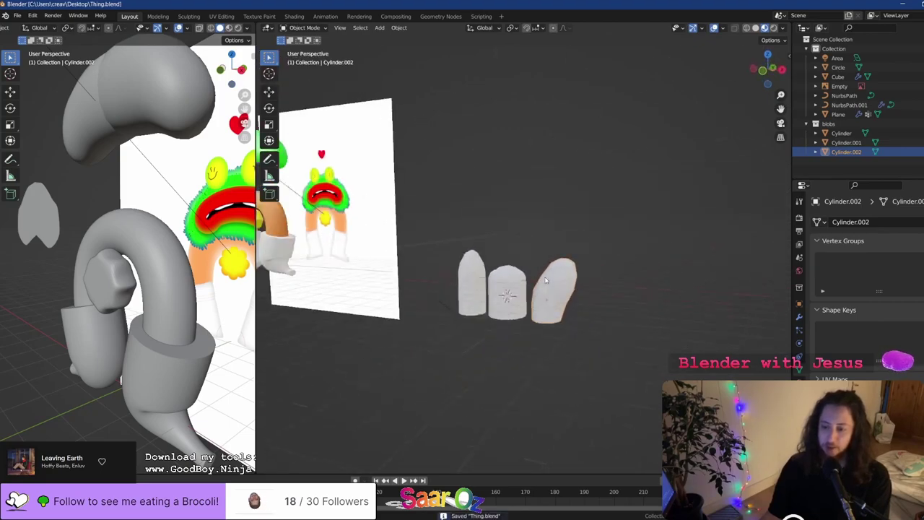
Make the blobs collection active in the outliner and collapse its list of cylinders
{"action": "scroll", "coordinate": [533, 268], "scroll_direction": "down", "scroll_amount": 1}
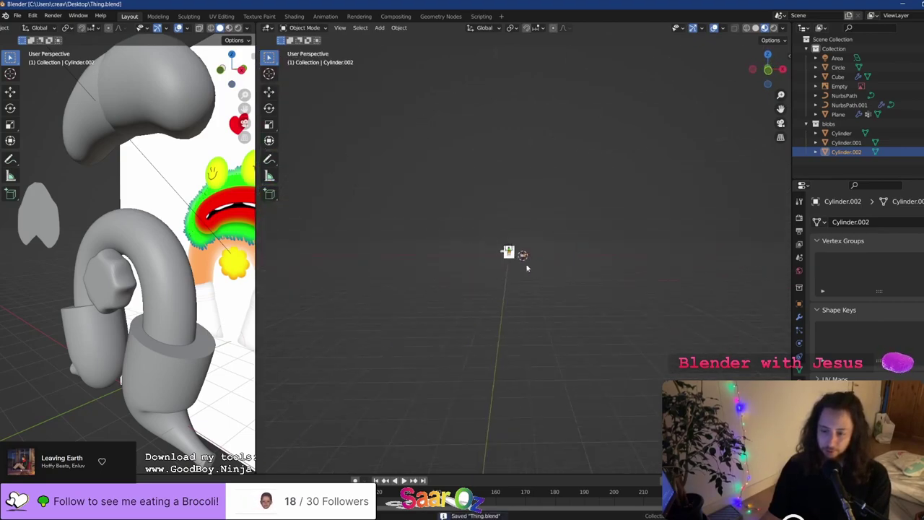
{"action": "scroll", "coordinate": [525, 268], "scroll_direction": "up", "scroll_amount": 4}
{"action": "left_click", "coordinate": [555, 273]}
{"action": "scroll", "coordinate": [554, 272], "scroll_direction": "up", "scroll_amount": 8}
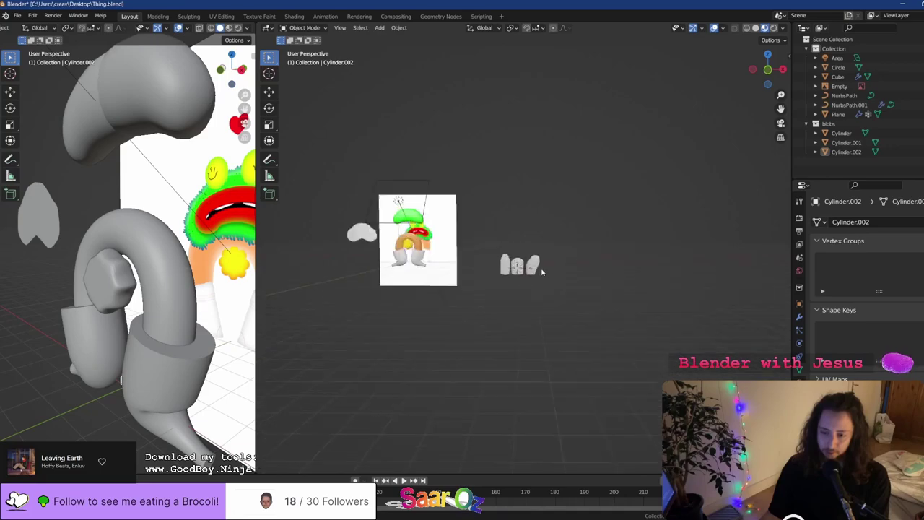
{"action": "left_click", "coordinate": [548, 285]}
{"action": "left_click", "coordinate": [449, 306], "text": "shift"}
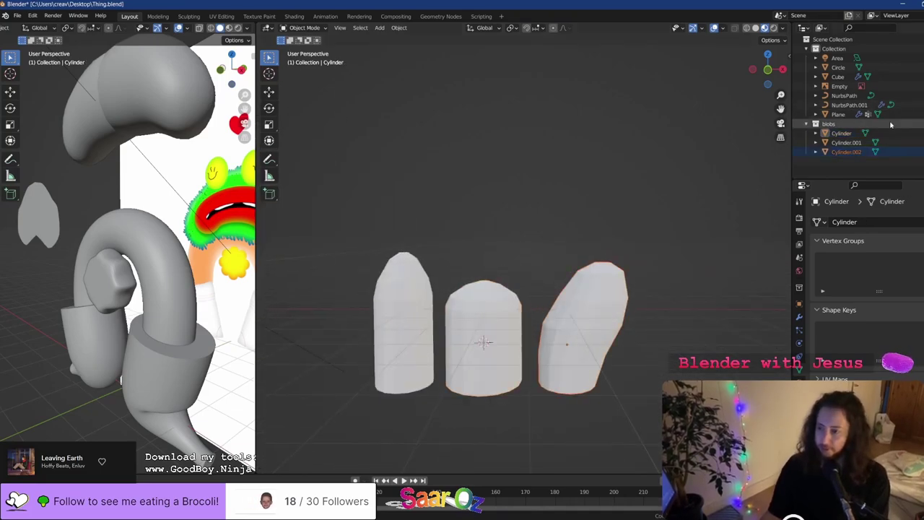
{"action": "left_click", "coordinate": [861, 116]}
{"action": "left_click", "coordinate": [833, 126]}
{"action": "left_click", "coordinate": [806, 124]}
{"action": "scroll", "coordinate": [475, 261], "scroll_direction": "down", "scroll_amount": 6}
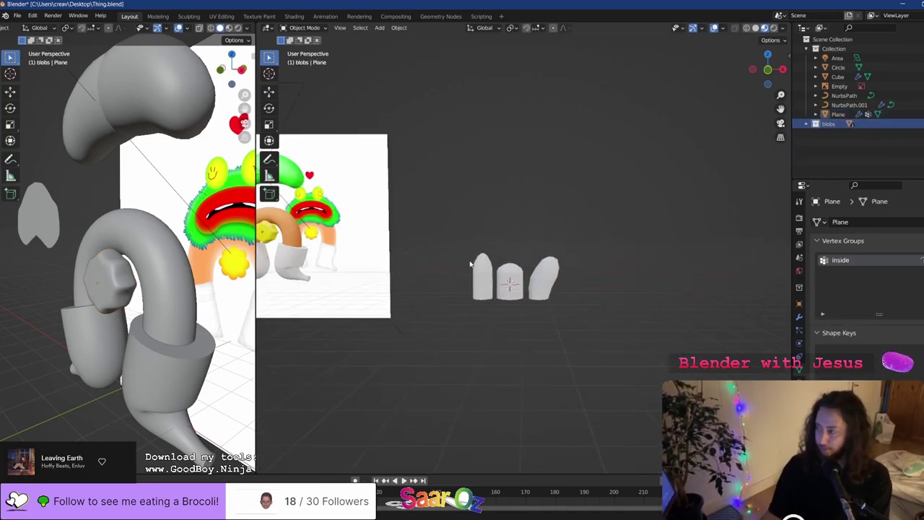
{"action": "key", "text": "x"}
In front view, move the green head shape about 2.51 m down along Z onto the orange arch and save the file
{"action": "middle_click_drag", "start_coordinate": [363, 239], "coordinate": [576, 276], "text": "shift"}
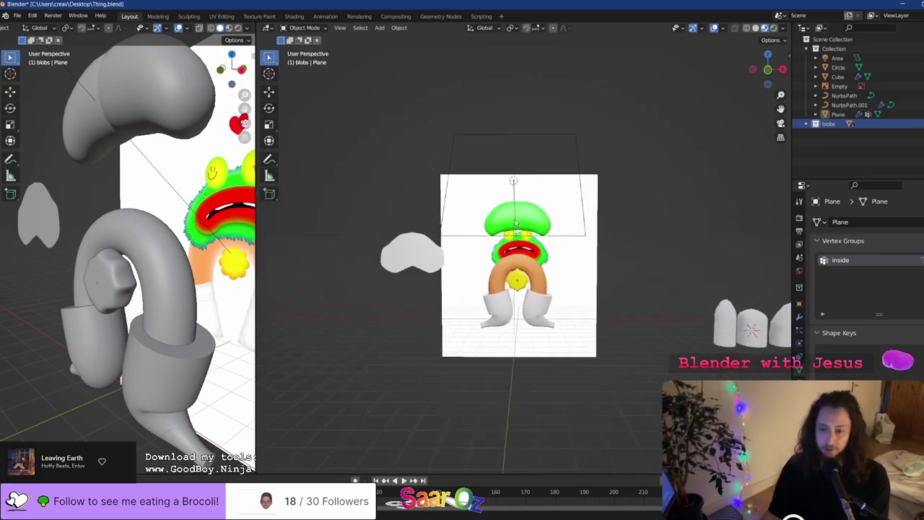
{"action": "key", "text": "KP_1"}
{"action": "scroll", "coordinate": [537, 200], "scroll_direction": "up", "scroll_amount": 4}
{"action": "key", "text": "grave"}
{"action": "key", "text": "Escape"}
{"action": "left_click", "coordinate": [539, 161]}
{"action": "key", "text": "g"}
{"action": "key", "text": "z"}
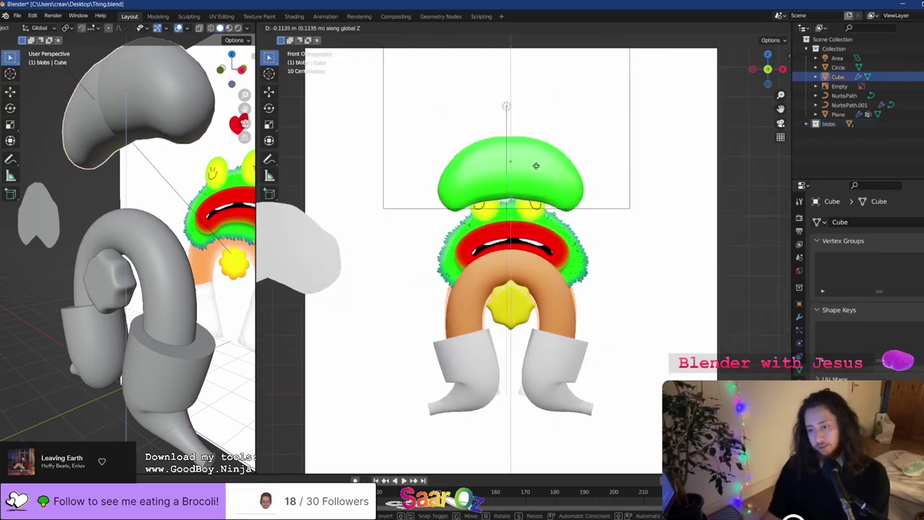
{"action": "left_click", "coordinate": [533, 234]}
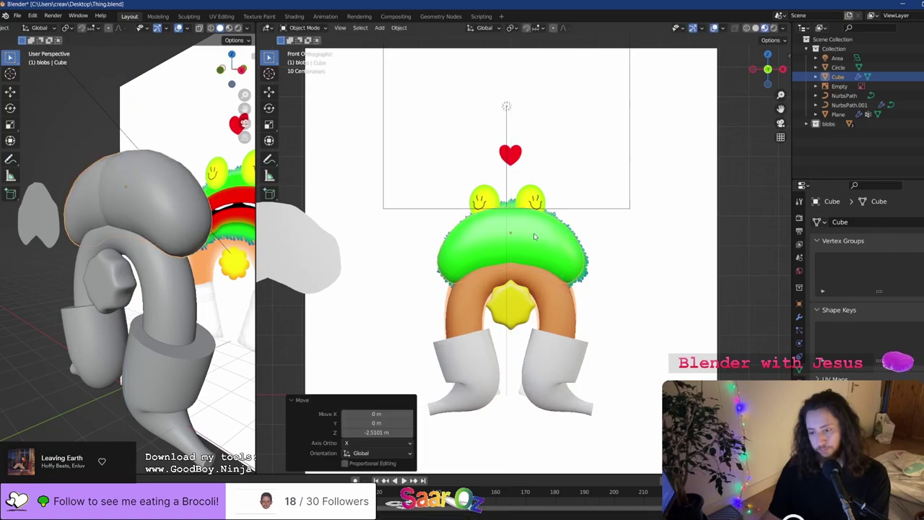
{"action": "scroll", "coordinate": [536, 241], "scroll_direction": "up", "scroll_amount": 3}
{"action": "key", "text": "ctrl+s"}
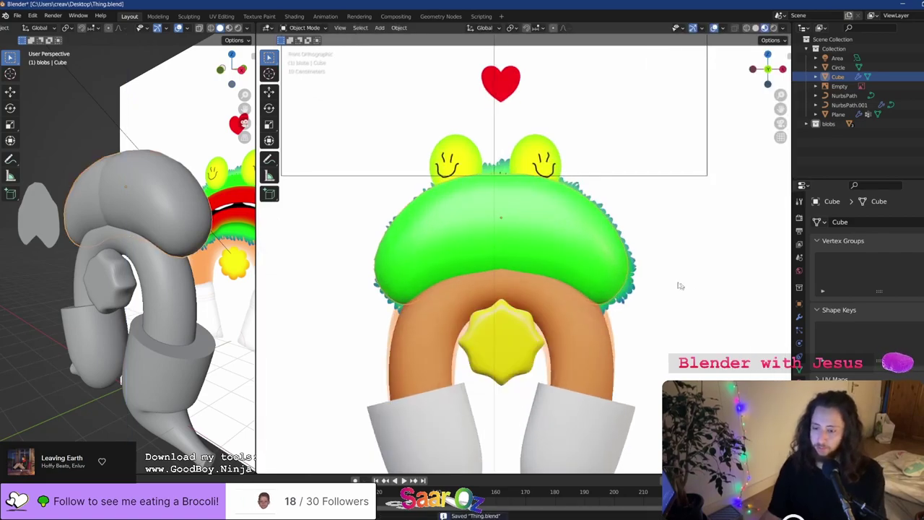
Look through the green head's modifier, physics, constraint, mesh data, particle and object properties, collapse the object panels, and save the file
{"action": "left_click", "coordinate": [798, 318]}
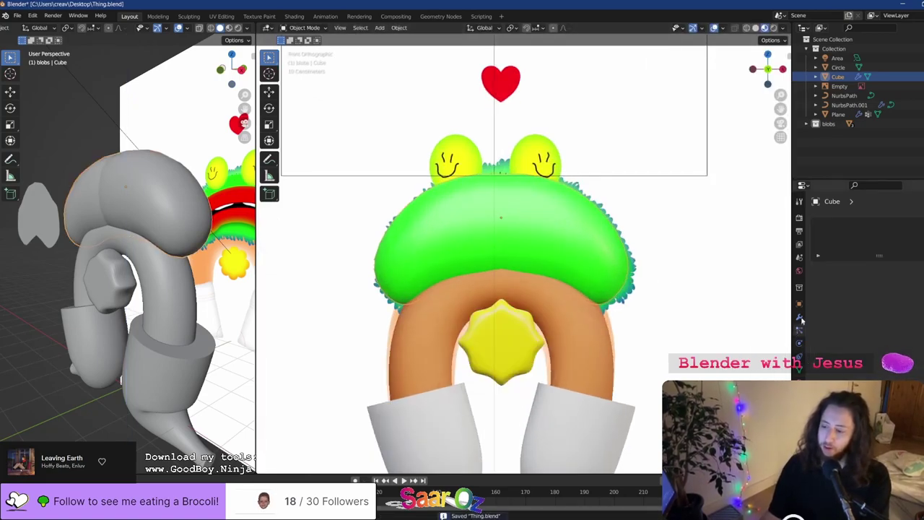
{"action": "left_click", "coordinate": [799, 344]}
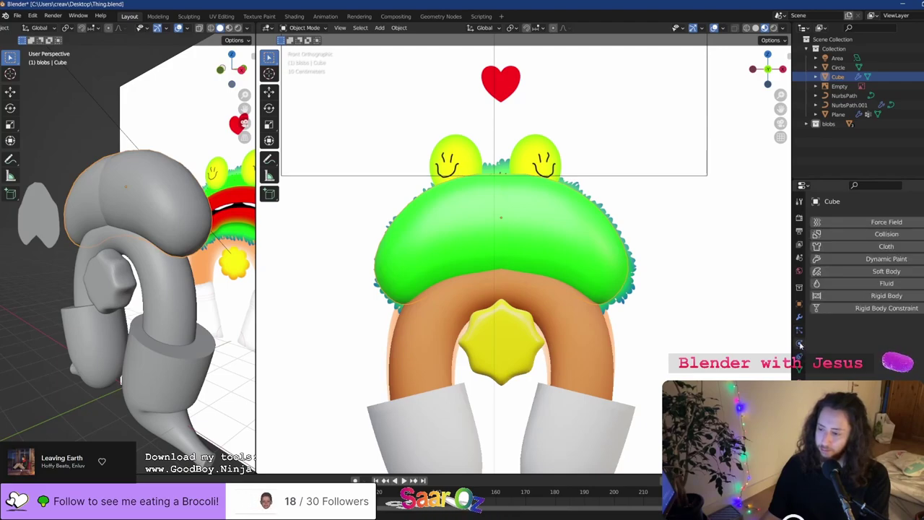
{"action": "left_click", "coordinate": [801, 370]}
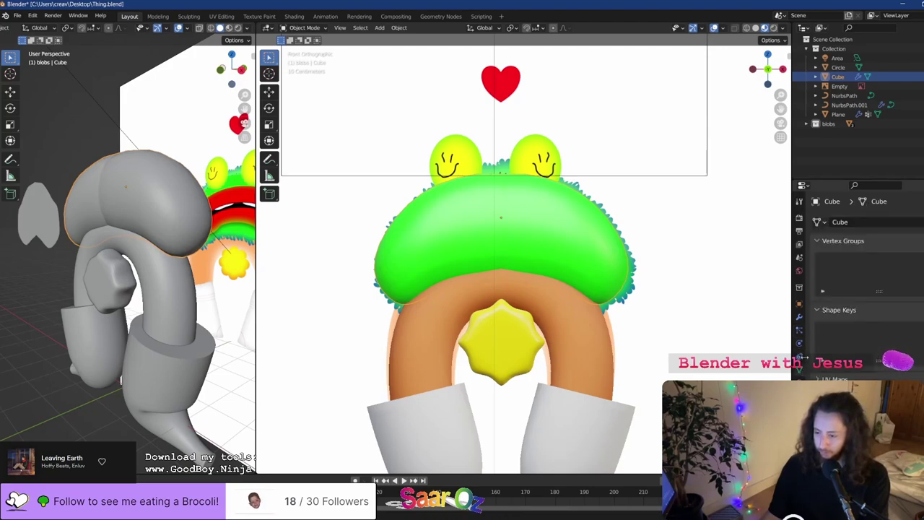
{"action": "left_click", "coordinate": [799, 356]}
{"action": "left_click", "coordinate": [799, 344]}
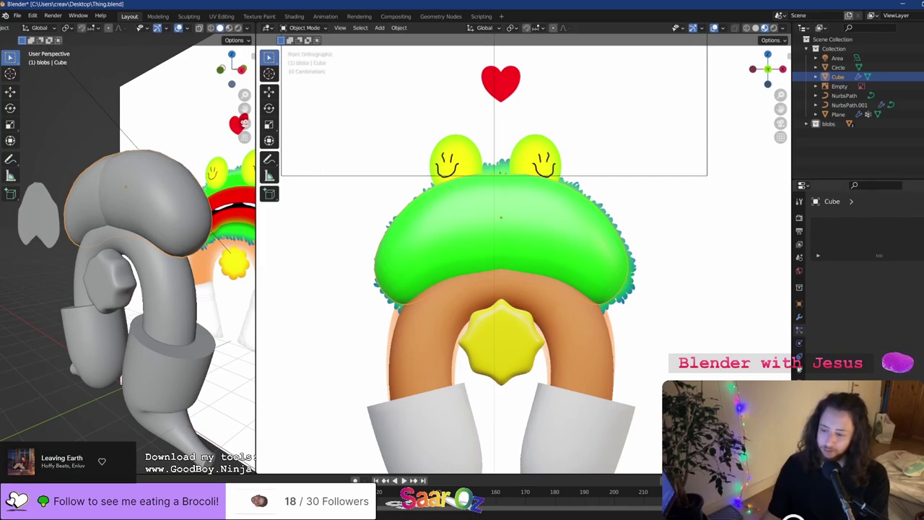
{"action": "left_click", "coordinate": [799, 303]}
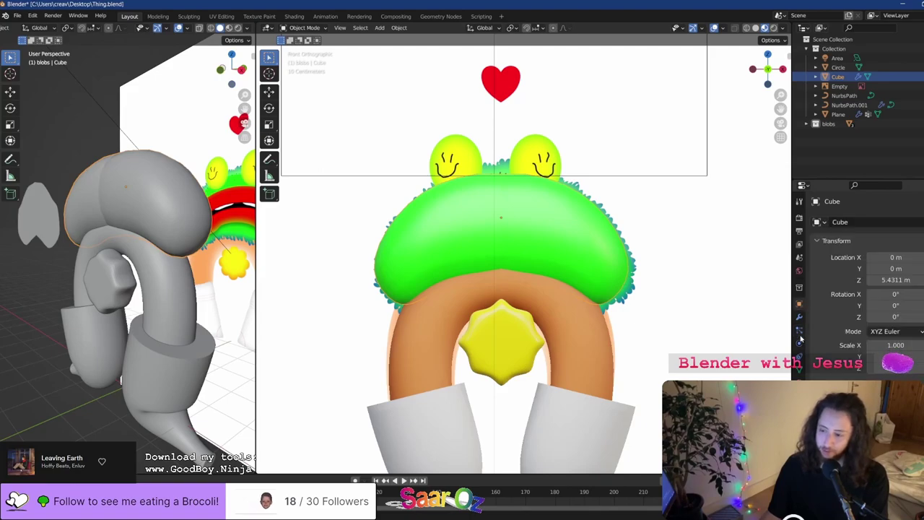
{"action": "left_click", "coordinate": [799, 332]}
{"action": "left_click", "coordinate": [800, 319]}
{"action": "left_click", "coordinate": [801, 306]}
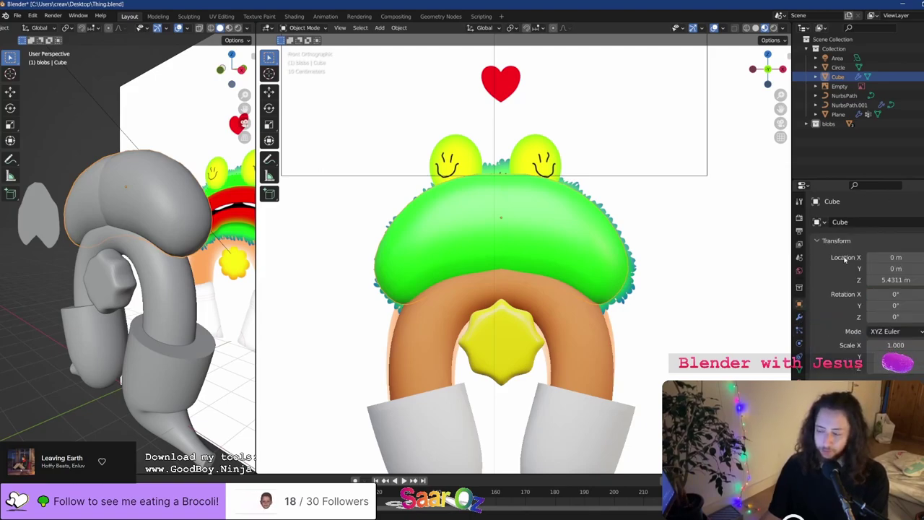
{"action": "left_click", "coordinate": [835, 241]}
{"action": "left_click", "coordinate": [823, 315]}
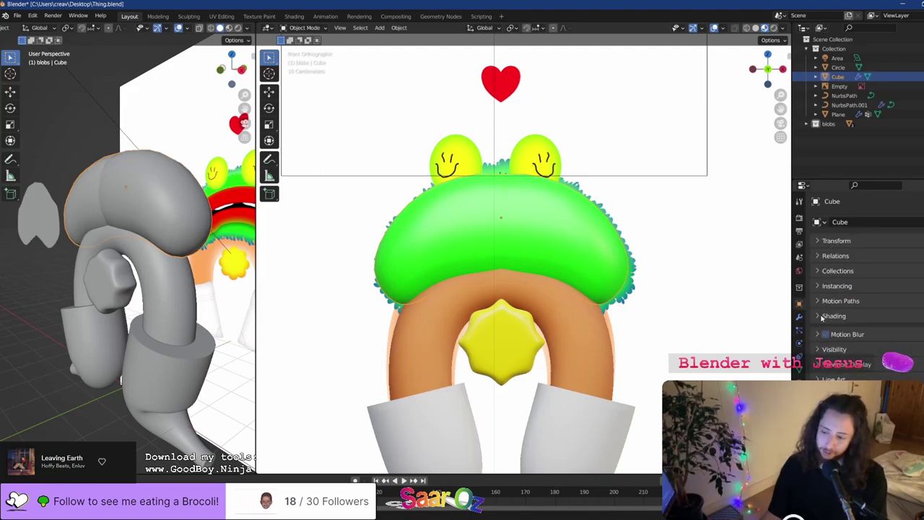
{"action": "key", "text": "ctrl+s"}
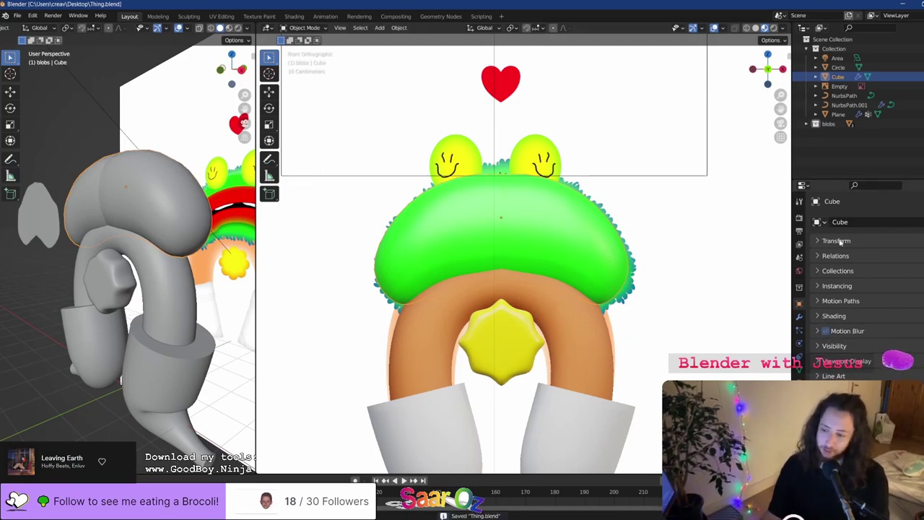
Add a hair particle system to the green head with 880 hairs and a hair length of 0.24 m
{"action": "key", "text": "space"}
{"action": "left_click", "coordinate": [800, 330]}
{"action": "key", "text": "Escape"}
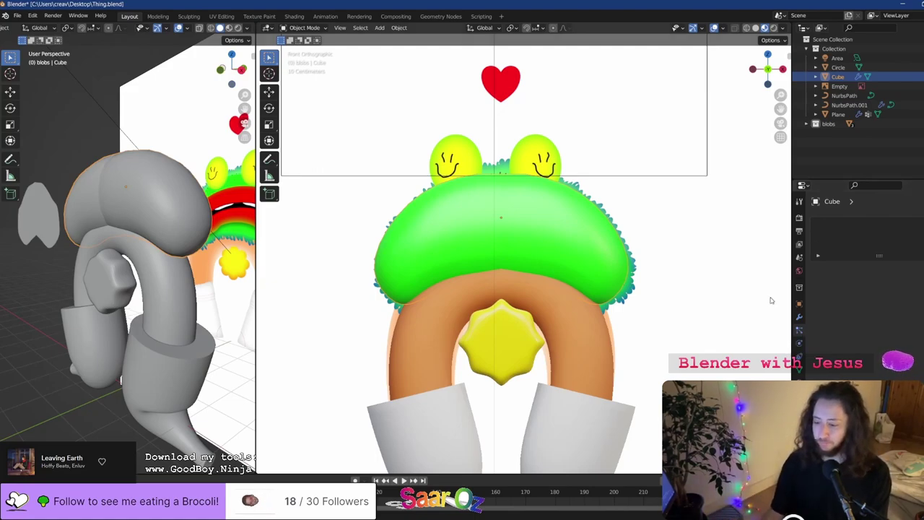
{"action": "right_click", "coordinate": [803, 334]}
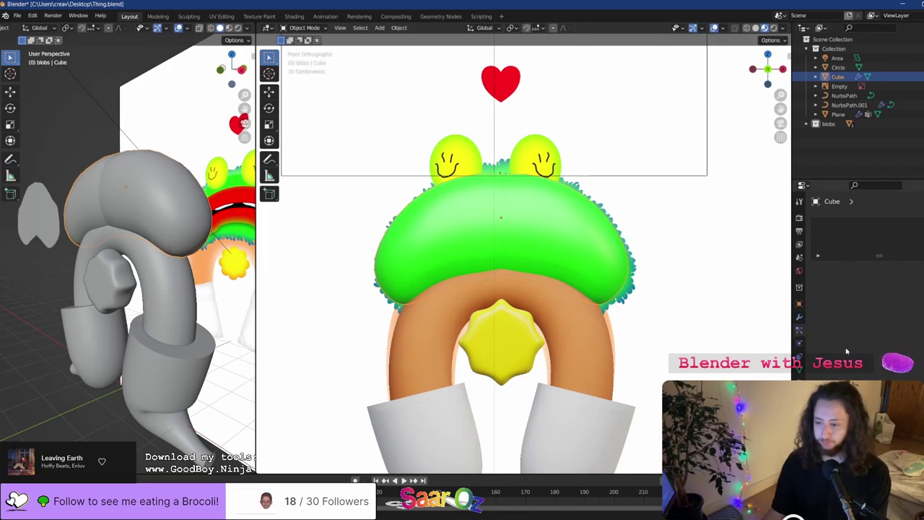
{"action": "left_click", "coordinate": [526, 326]}
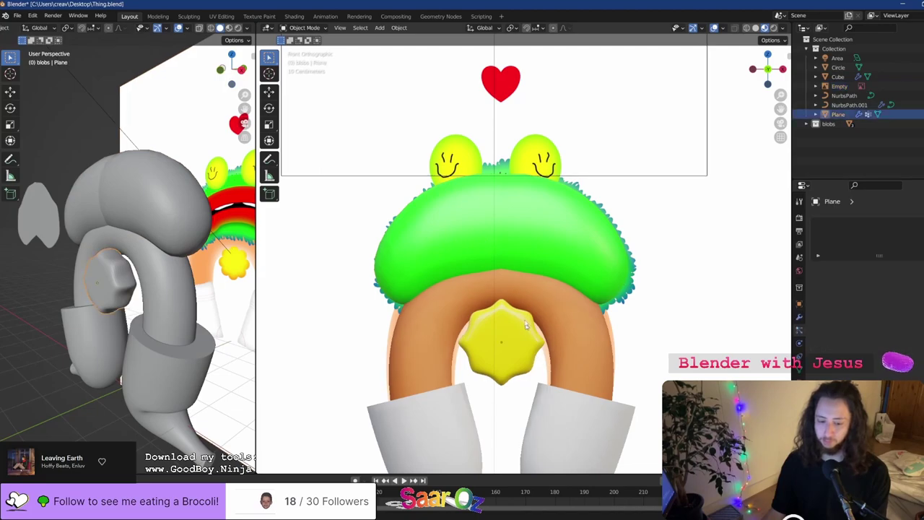
{"action": "left_click", "coordinate": [484, 240]}
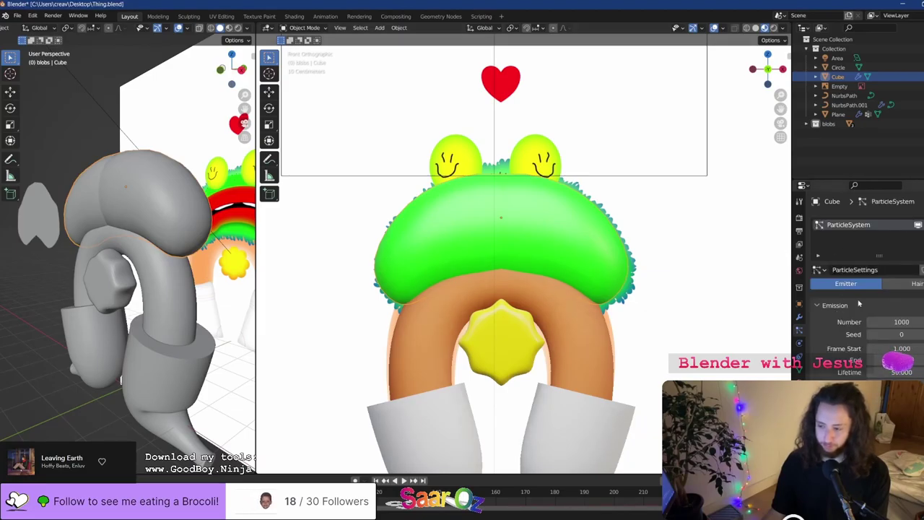
{"action": "left_click", "coordinate": [906, 284]}
{"action": "left_click_drag", "start_coordinate": [905, 333], "coordinate": [870, 358]}
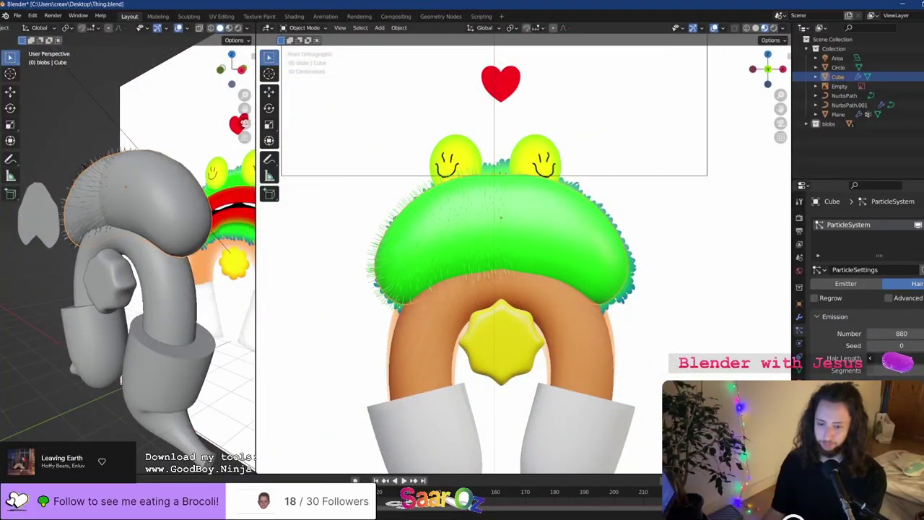
Render the green head's hair particles as a collection, using the blobs collection for the instances
{"action": "scroll", "coordinate": [859, 288], "scroll_direction": "down", "scroll_amount": 2}
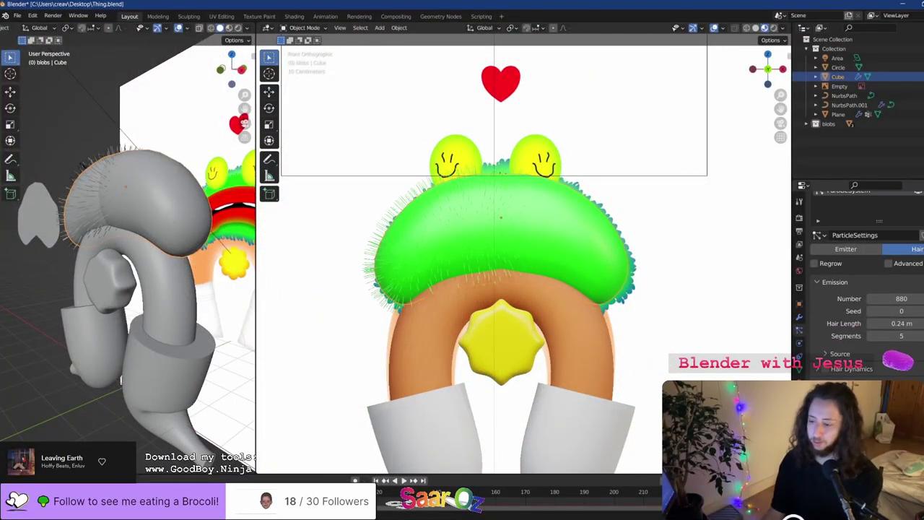
{"action": "scroll", "coordinate": [901, 371], "scroll_direction": "down", "scroll_amount": 3}
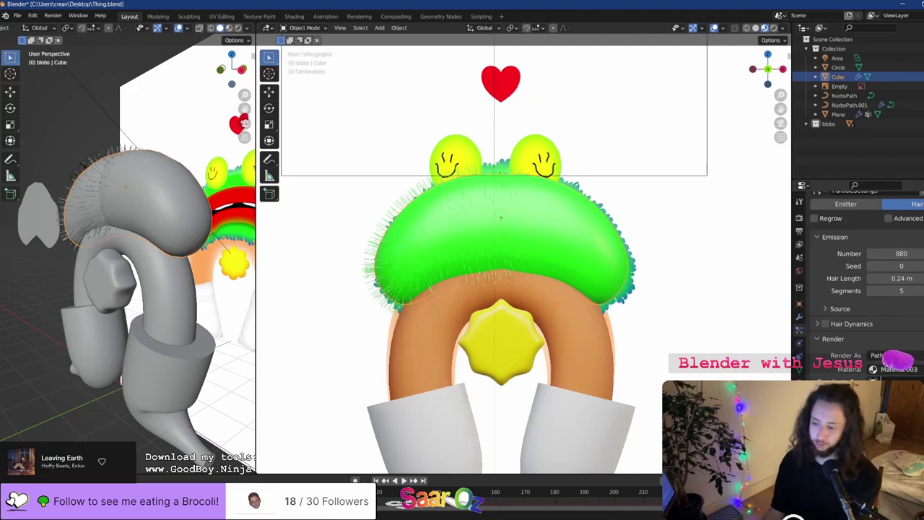
{"action": "scroll", "coordinate": [852, 377], "scroll_direction": "down", "scroll_amount": 3}
{"action": "scroll", "coordinate": [861, 381], "scroll_direction": "down", "scroll_amount": 2}
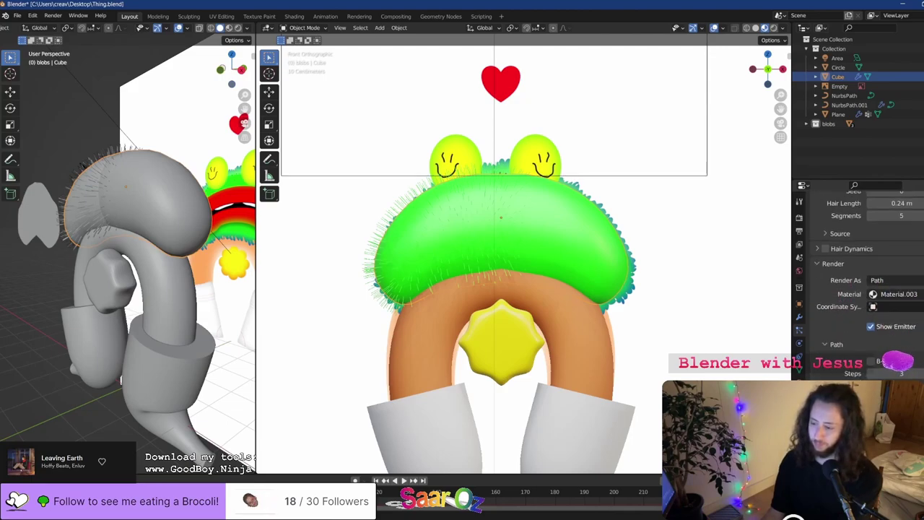
{"action": "scroll", "coordinate": [859, 274], "scroll_direction": "up", "scroll_amount": 2}
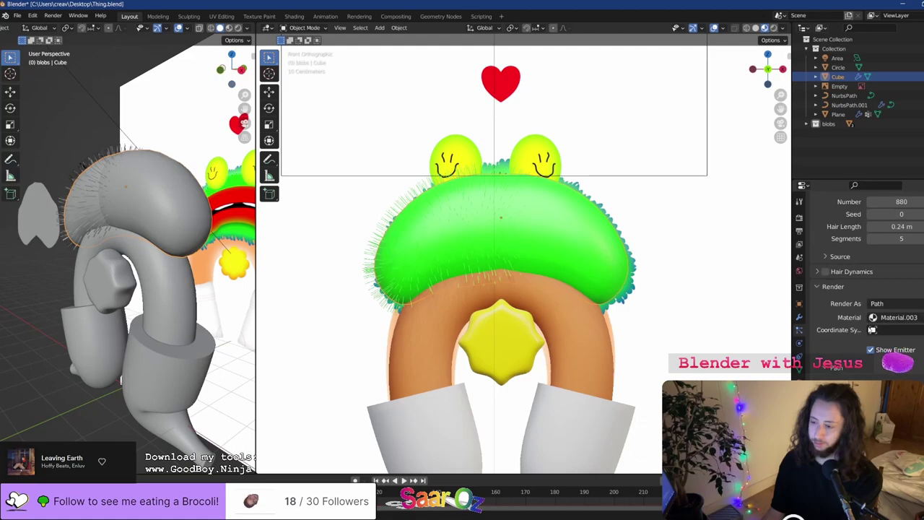
{"action": "left_click", "coordinate": [887, 304]}
{"action": "left_click", "coordinate": [870, 353]}
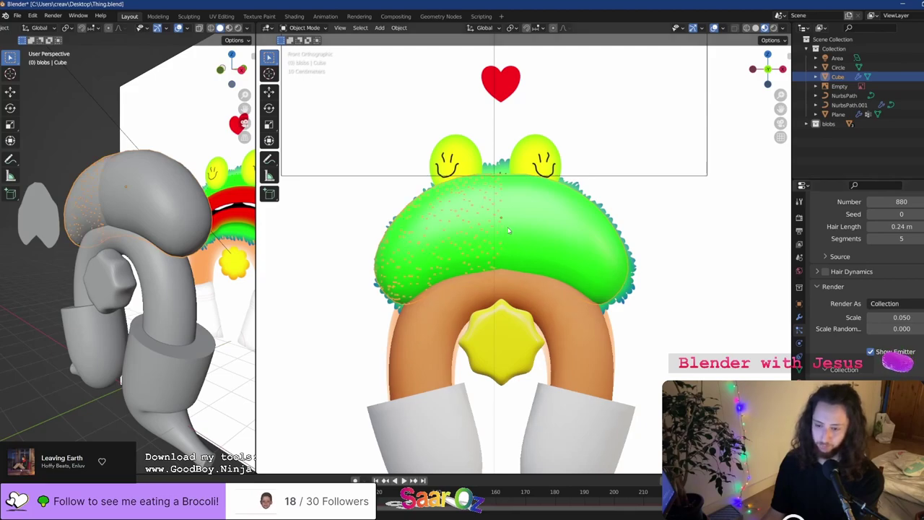
Save the file and make the hair particles emit from the green head's faces using the modifier stack
{"action": "scroll", "coordinate": [837, 352], "scroll_direction": "up", "scroll_amount": 4}
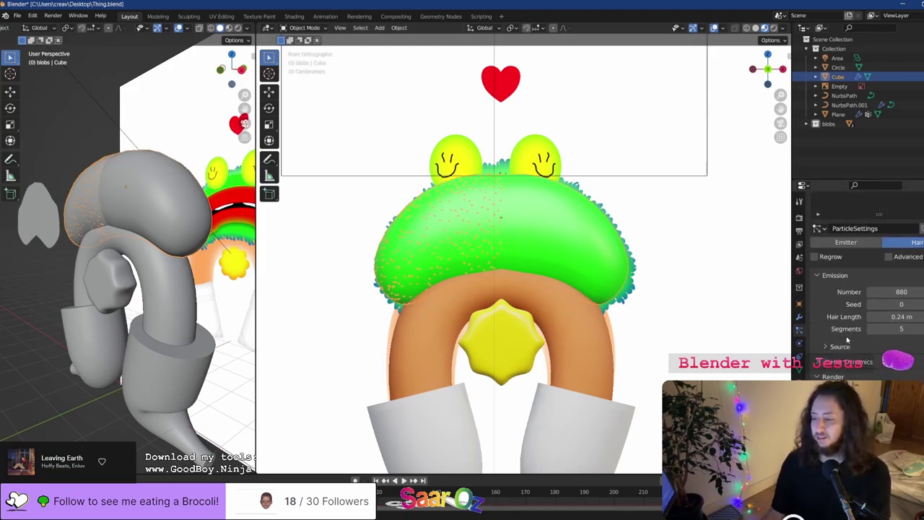
{"action": "key", "text": "ctrl+s"}
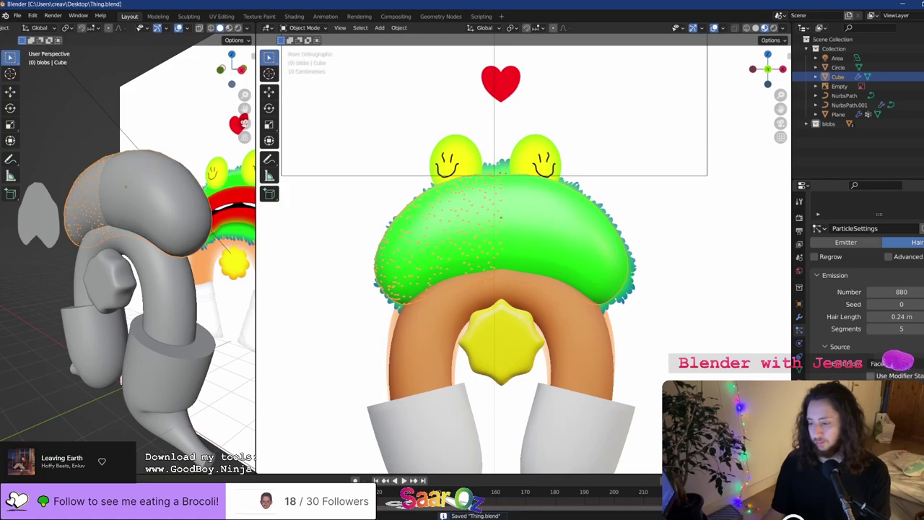
{"action": "left_click", "coordinate": [870, 375]}
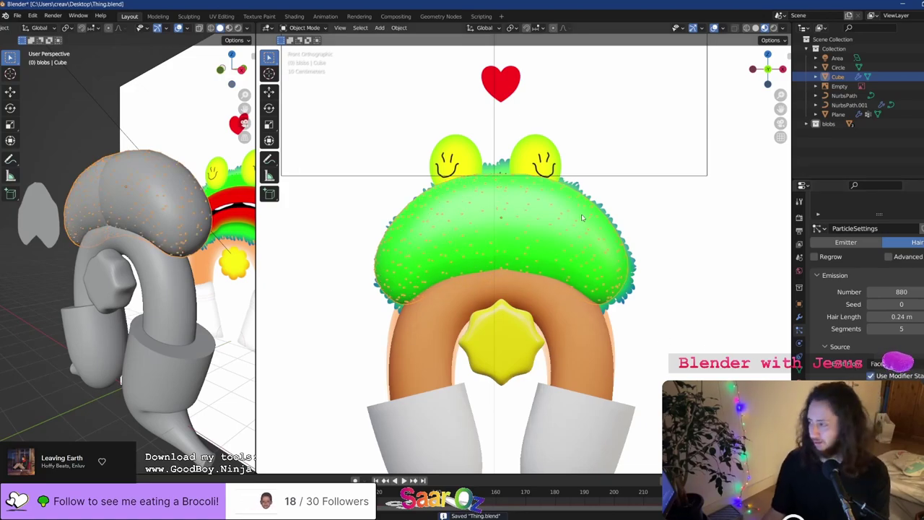
Increase the hair length of the green head's particles to 0.72 m
{"action": "scroll", "coordinate": [582, 216], "scroll_direction": "up", "scroll_amount": 2}
{"action": "scroll", "coordinate": [837, 303], "scroll_direction": "down", "scroll_amount": 3}
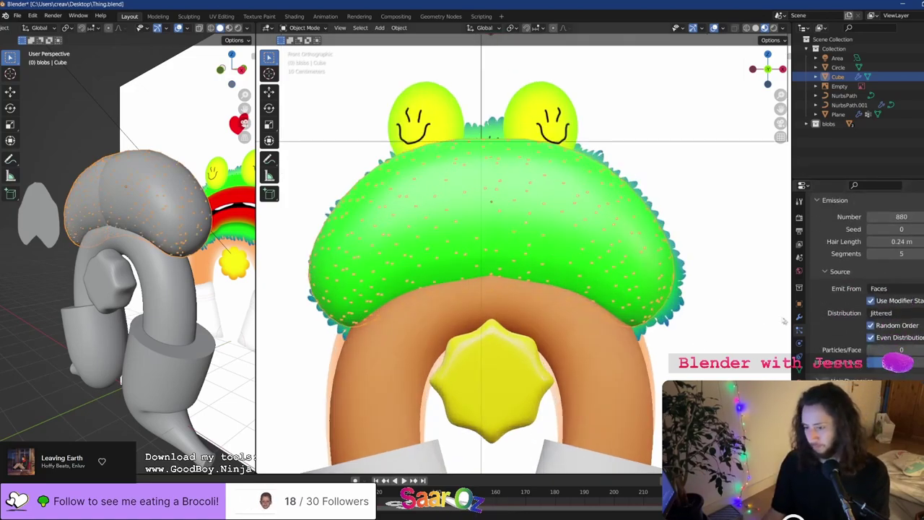
{"action": "scroll", "coordinate": [852, 330], "scroll_direction": "up", "scroll_amount": 3}
{"action": "mouse_move", "coordinate": [891, 287]}
{"action": "left_mouse_down"}
{"action": "mouse_move", "coordinate": [920, 286]}
{"action": "mouse_move", "coordinate": [904, 287]}
{"action": "left_mouse_up"}
Examine the blobs scattered over the green head from an angle, together with the particle source, render and collection settings
{"action": "middle_click_drag", "start_coordinate": [515, 181], "coordinate": [485, 193]}
{"action": "scroll", "coordinate": [485, 192], "scroll_direction": "down", "scroll_amount": 3}
{"action": "scroll", "coordinate": [486, 193], "scroll_direction": "down", "scroll_amount": 4}
{"action": "scroll", "coordinate": [556, 230], "scroll_direction": "up", "scroll_amount": 2}
{"action": "scroll", "coordinate": [557, 229], "scroll_direction": "down", "scroll_amount": 4}
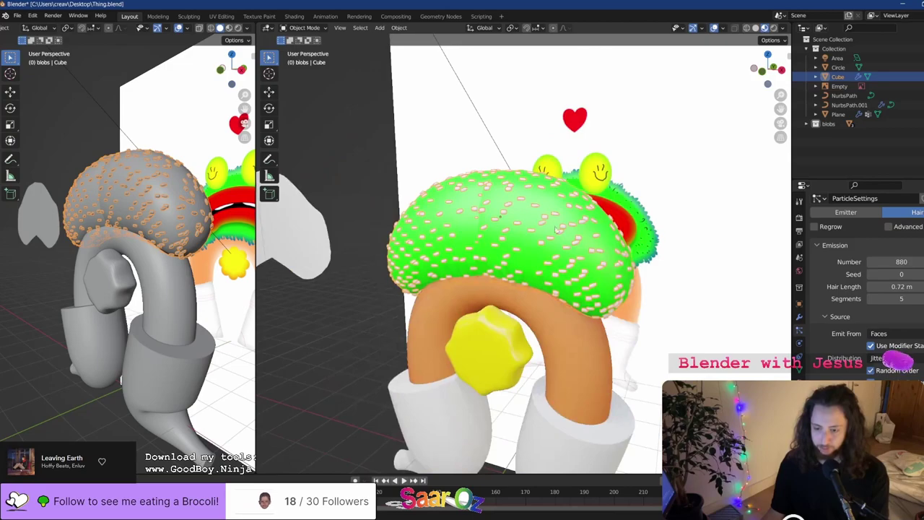
{"action": "scroll", "coordinate": [858, 288], "scroll_direction": "down", "scroll_amount": 5}
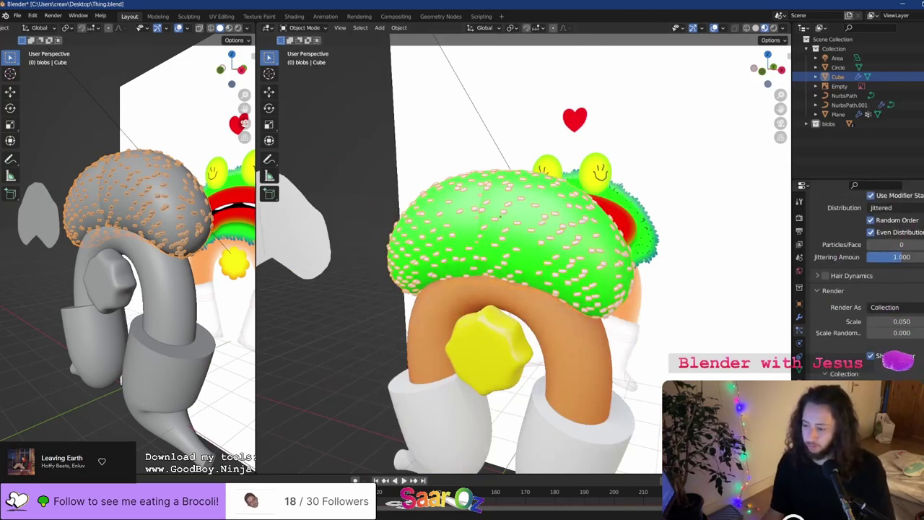
{"action": "left_click", "coordinate": [870, 406]}
{"action": "left_click", "coordinate": [871, 405]}
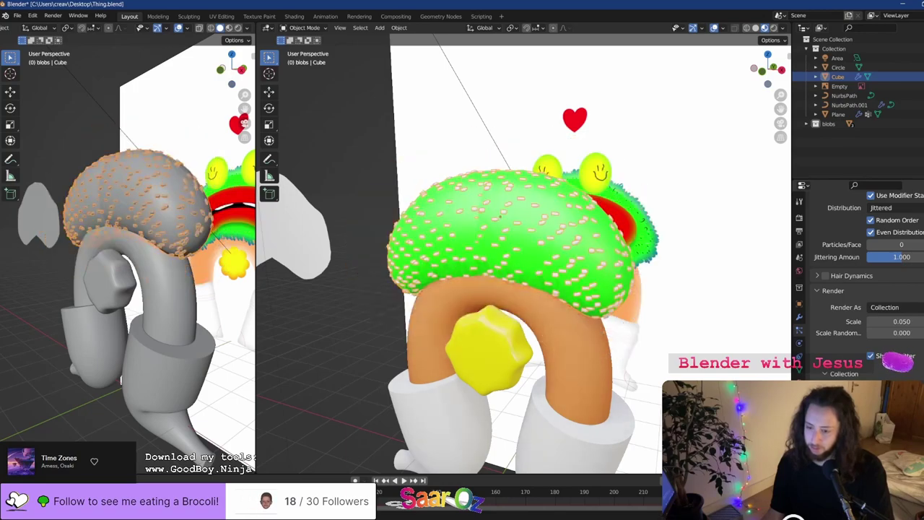
{"action": "scroll", "coordinate": [858, 274], "scroll_direction": "up", "scroll_amount": 2}
{"action": "scroll", "coordinate": [509, 208], "scroll_direction": "up", "scroll_amount": 4}
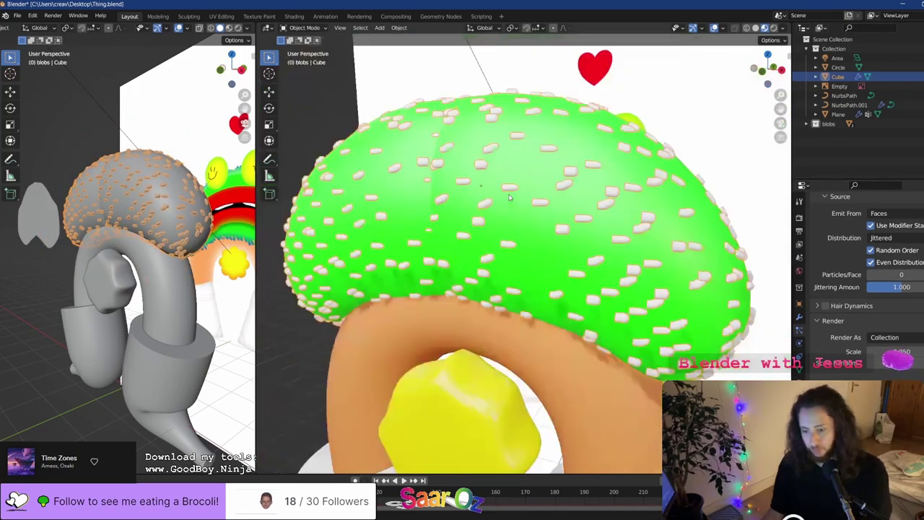
{"action": "scroll", "coordinate": [510, 208], "scroll_direction": "down", "scroll_amount": 2}
{"action": "scroll", "coordinate": [844, 303], "scroll_direction": "up", "scroll_amount": 5}
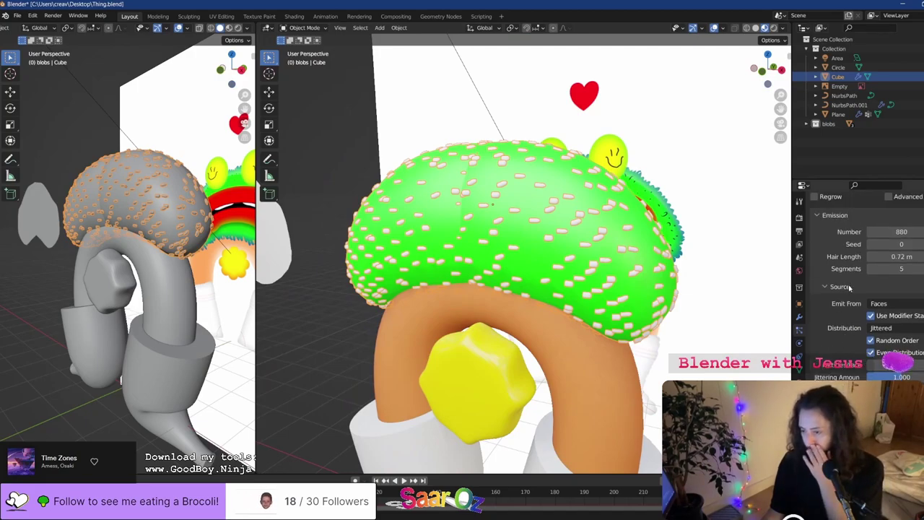
Enable advanced settings and rotation for the green head's hair particles, and save the file
{"action": "left_click", "coordinate": [840, 287]}
{"action": "scroll", "coordinate": [849, 319], "scroll_direction": "up", "scroll_amount": 3}
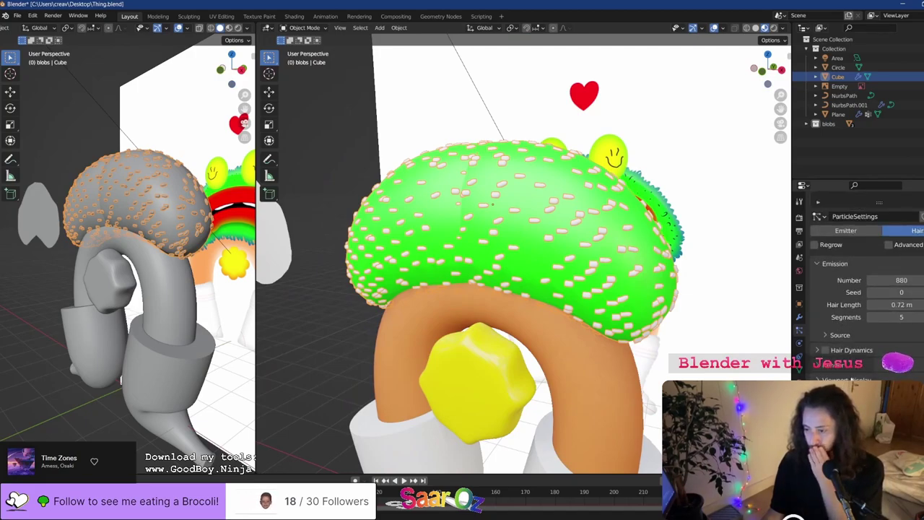
{"action": "left_click", "coordinate": [888, 245]}
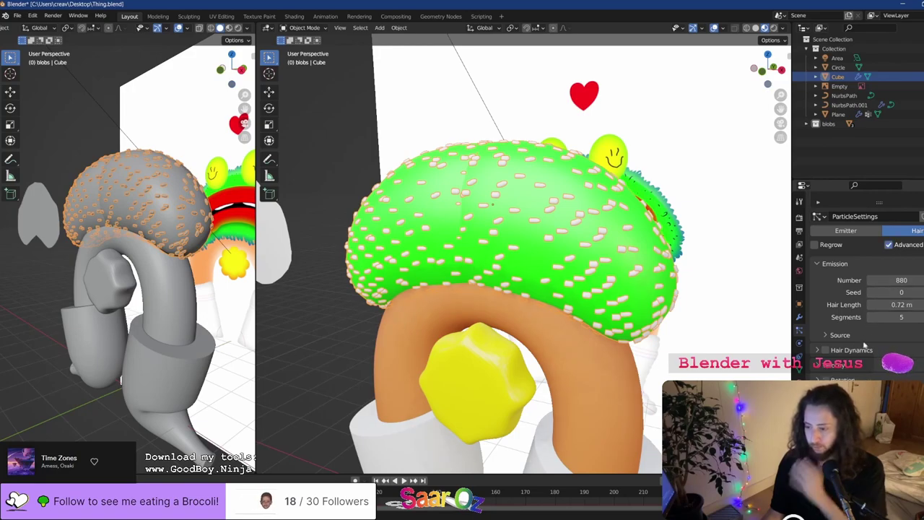
{"action": "key", "text": "ctrl+s"}
{"action": "left_click", "coordinate": [825, 379]}
{"action": "left_click", "coordinate": [851, 380]}
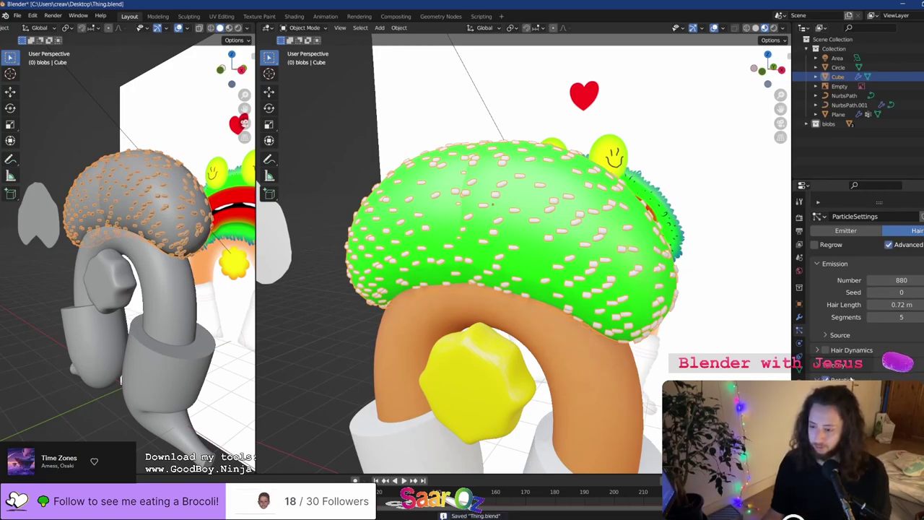
Try a normal-based orientation axis for the particles' rotation
{"action": "left_click", "coordinate": [890, 396]}
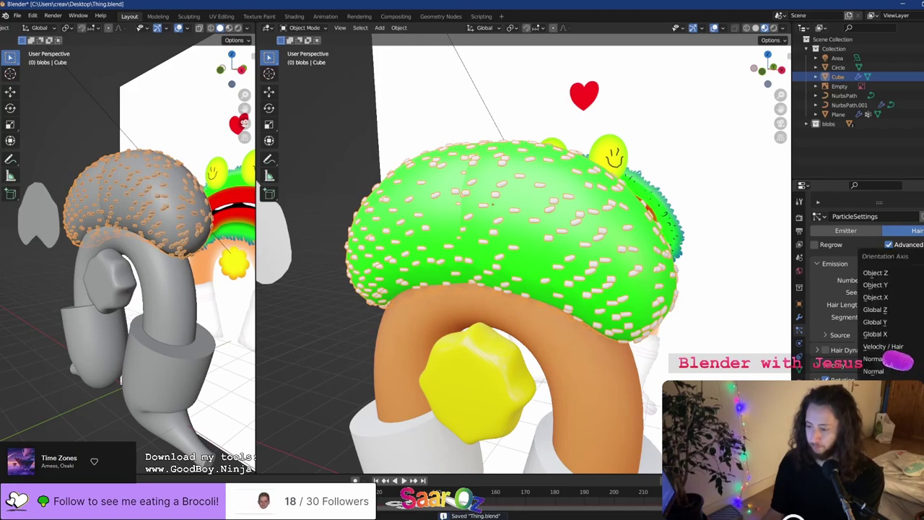
{"action": "left_click", "coordinate": [895, 359]}
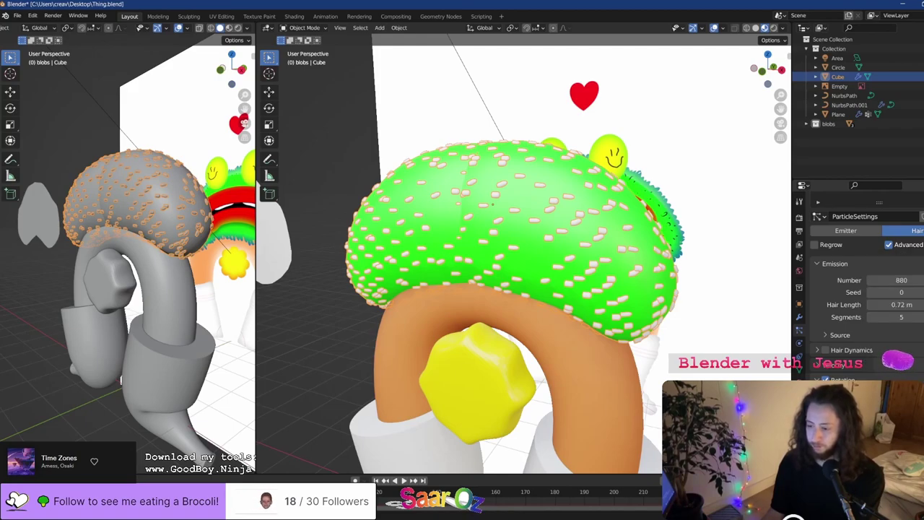
{"action": "left_click_drag", "start_coordinate": [892, 424], "coordinate": [905, 425]}
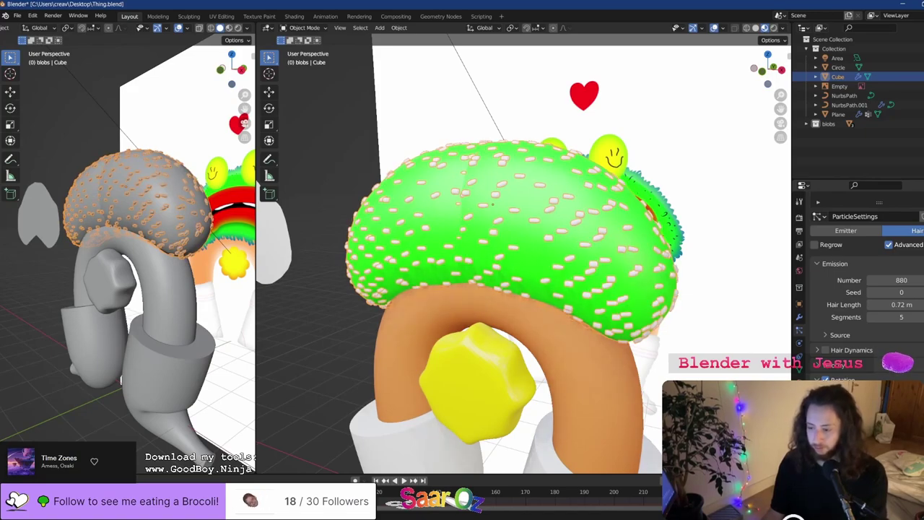
Recalculate the normals on the whole mesh of the green head and save the file
{"action": "key", "text": "Tab"}
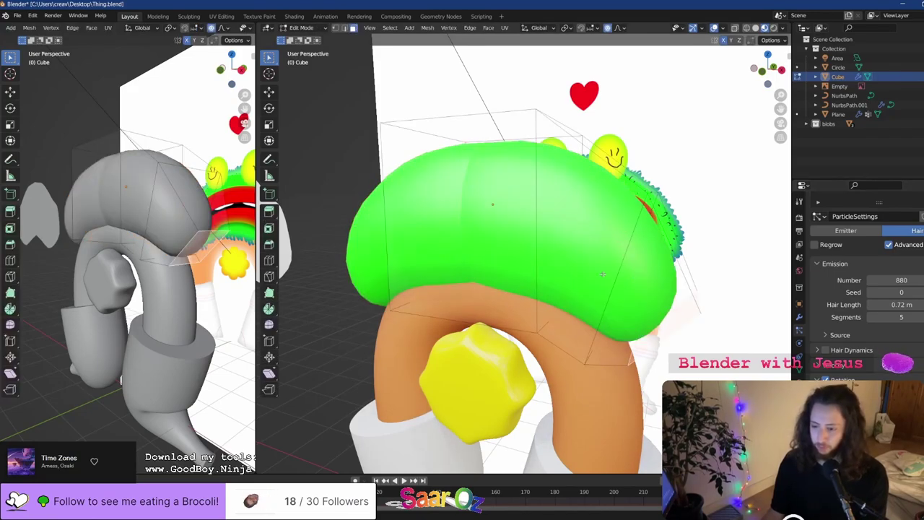
{"action": "key", "text": "a"}
{"action": "key", "text": "F3"}
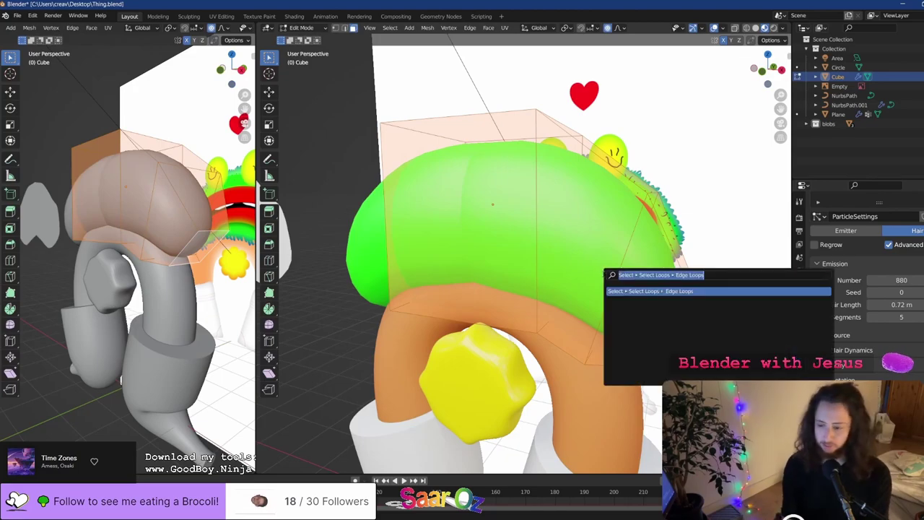
{"action": "type", "text": "calcula"}
{"action": "key", "text": "Return"}
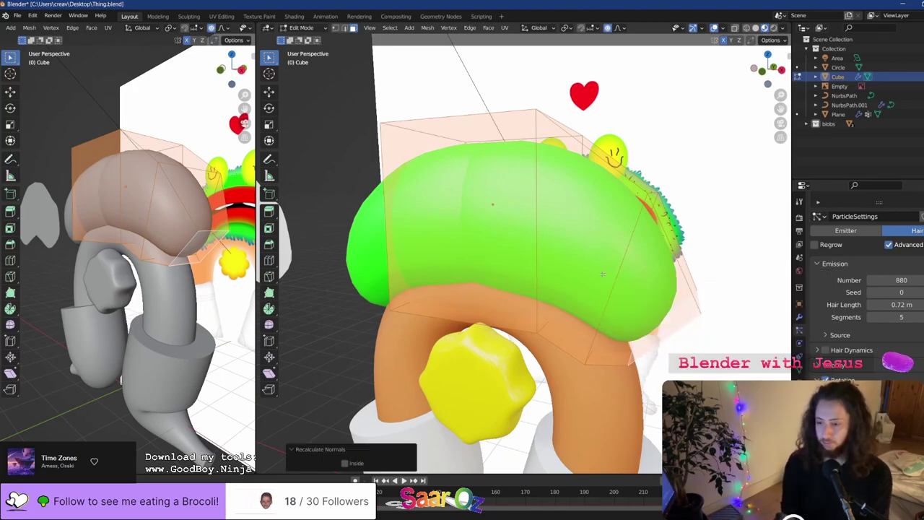
{"action": "key", "text": "Tab"}
{"action": "key", "text": "ctrl+s"}
Set the particles' orientation axis to Velocity / Hair and inspect the green head from the front
{"action": "middle_click_drag", "start_coordinate": [605, 275], "coordinate": [639, 278]}
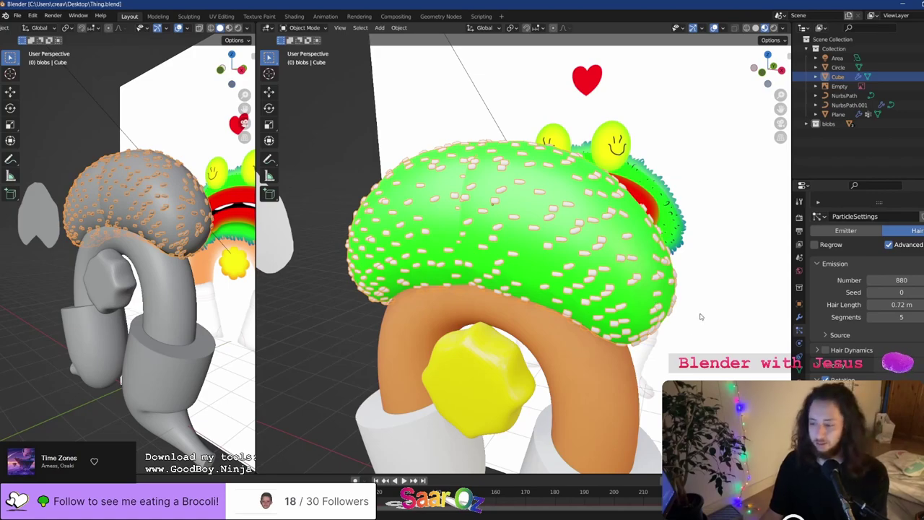
{"action": "scroll", "coordinate": [845, 354], "scroll_direction": "down", "scroll_amount": 3}
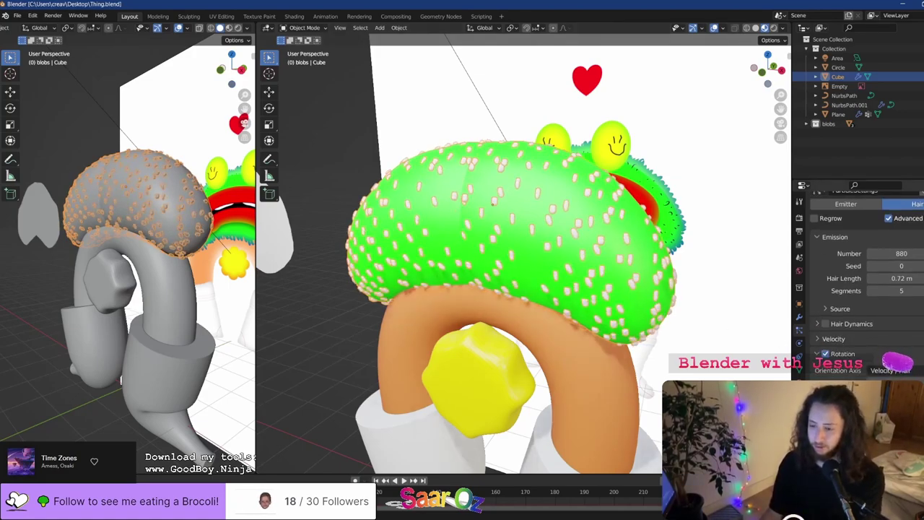
{"action": "scroll", "coordinate": [586, 277], "scroll_direction": "down", "scroll_amount": 6}
{"action": "middle_click_drag", "start_coordinate": [586, 278], "coordinate": [514, 258], "text": "shift"}
{"action": "key", "text": "KP_1"}
{"action": "scroll", "coordinate": [387, 212], "scroll_direction": "up", "scroll_amount": 6}
{"action": "middle_click_drag", "start_coordinate": [387, 213], "coordinate": [761, 332], "text": "shift"}
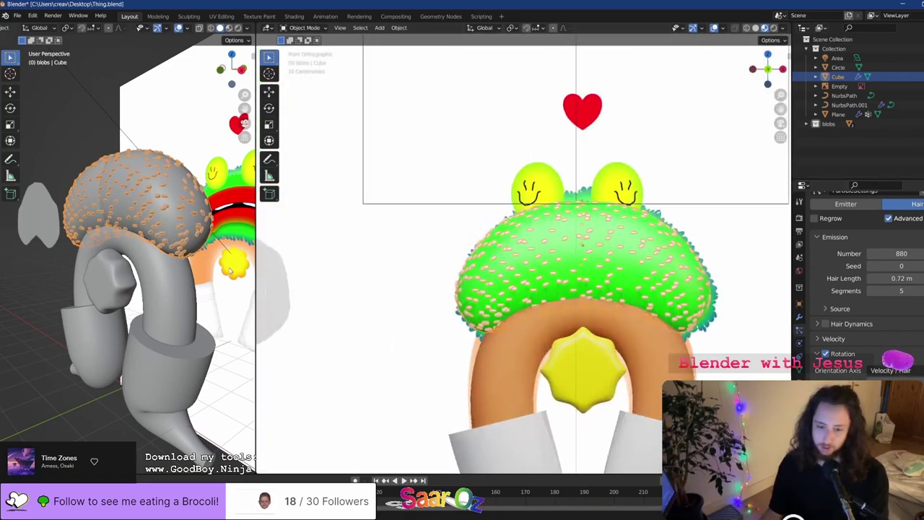
Select the three source blobs together in the solid-shaded viewport
{"action": "middle_click_drag", "start_coordinate": [230, 270], "coordinate": [107, 216]}
{"action": "scroll", "coordinate": [183, 267], "scroll_direction": "down", "scroll_amount": 6}
{"action": "middle_click_drag", "start_coordinate": [107, 217], "coordinate": [149, 237]}
{"action": "left_click", "coordinate": [133, 238]}
{"action": "left_click", "coordinate": [85, 224]}
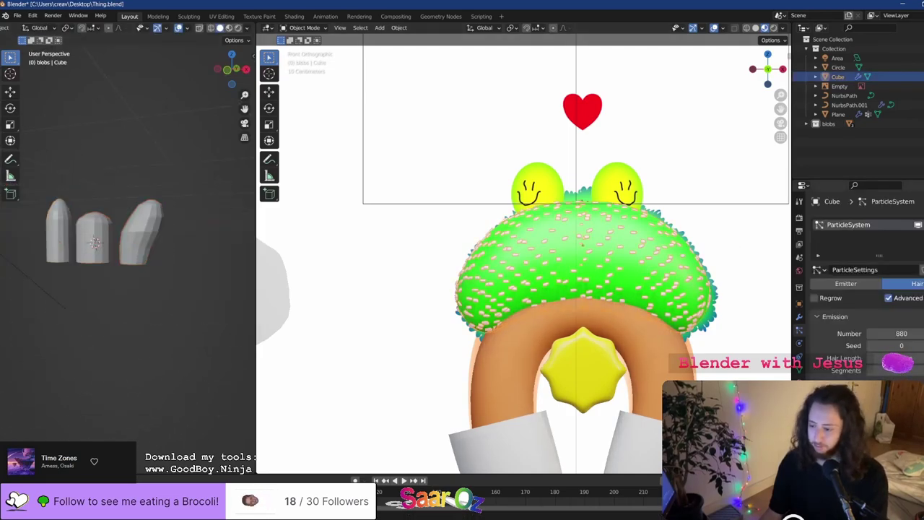
{"action": "scroll", "coordinate": [866, 281], "scroll_direction": "down", "scroll_amount": 5}
{"action": "scroll", "coordinate": [841, 376], "scroll_direction": "down", "scroll_amount": 5}
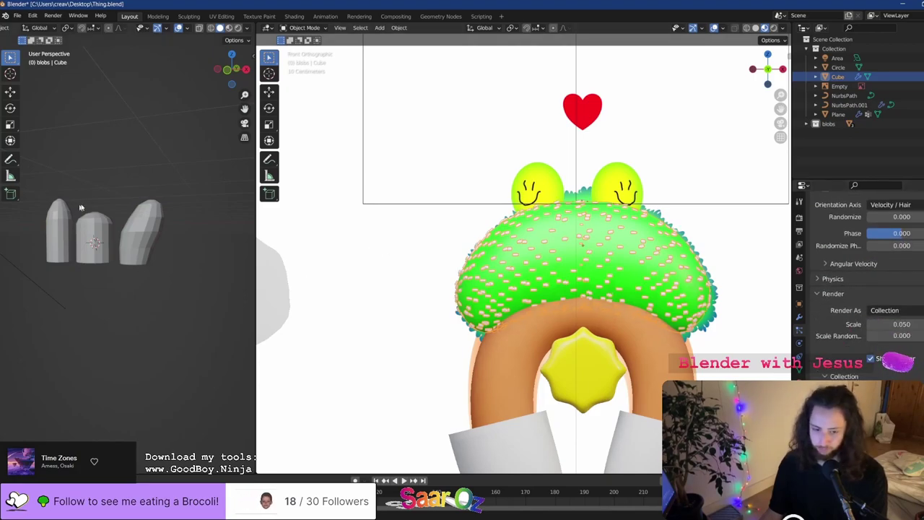
{"action": "left_click_drag", "start_coordinate": [192, 185], "coordinate": [36, 264]}
{"action": "key", "text": "r"}
{"action": "key", "text": "y"}
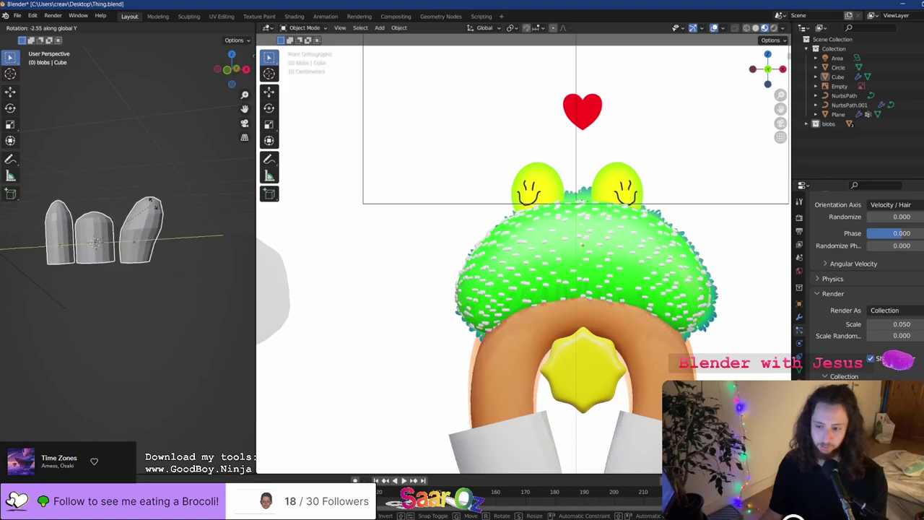
{"action": "right_click", "coordinate": [153, 204]}
{"action": "key", "text": "r"}
{"action": "key", "text": "x"}
{"action": "right_click", "coordinate": [210, 318]}
{"action": "key", "text": "r"}
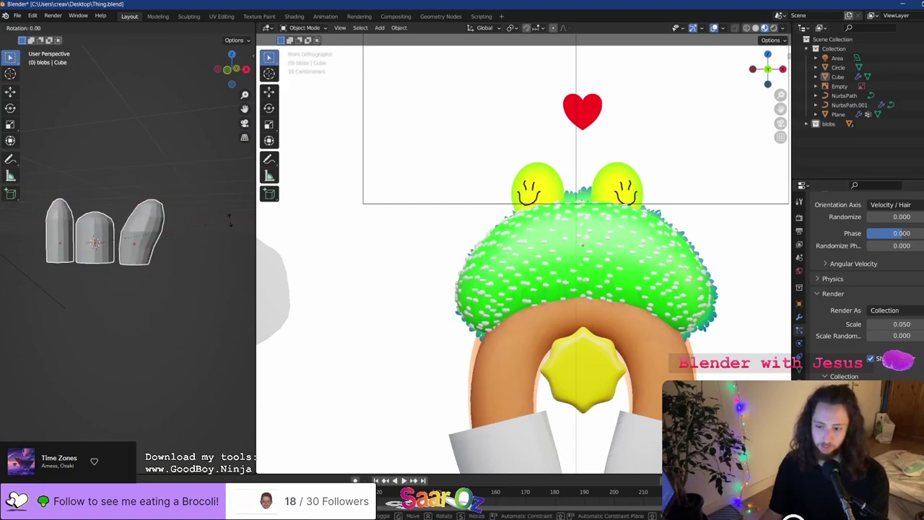
{"action": "key", "text": "z"}
{"action": "key", "text": "r"}
{"action": "key", "text": "y"}
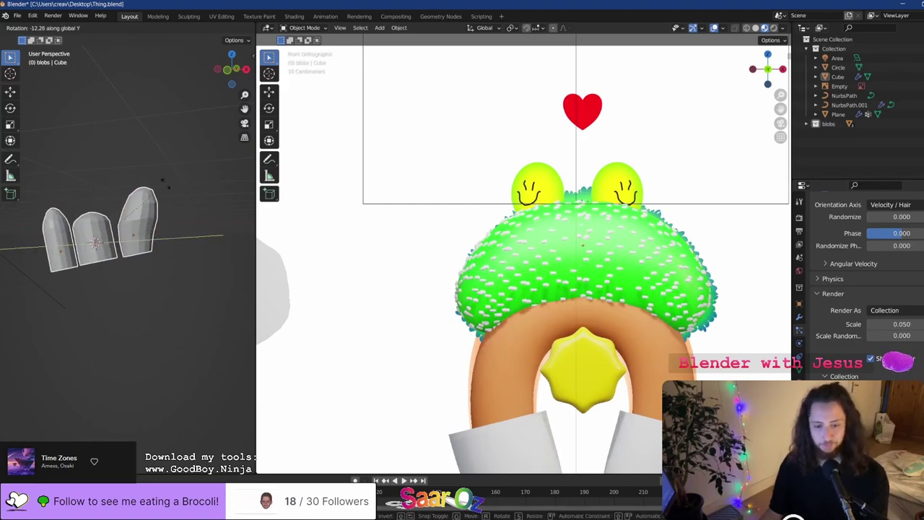
{"action": "right_click", "coordinate": [227, 169]}
Rotate the three source blobs about X and Z so they lie flat along the X axis, and save
{"action": "key", "text": "r"}
{"action": "key", "text": "x"}
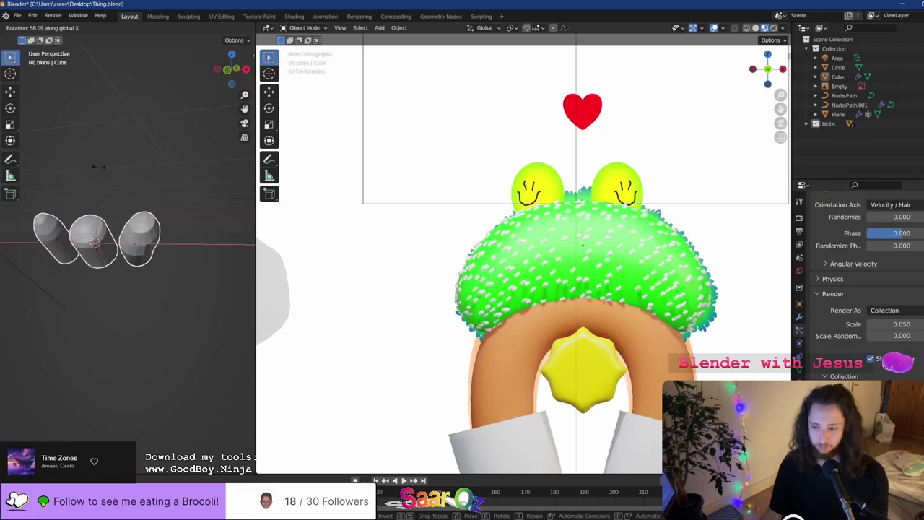
{"action": "mouse_move", "coordinate": [59, 188]}
{"action": "key", "text": "z"}
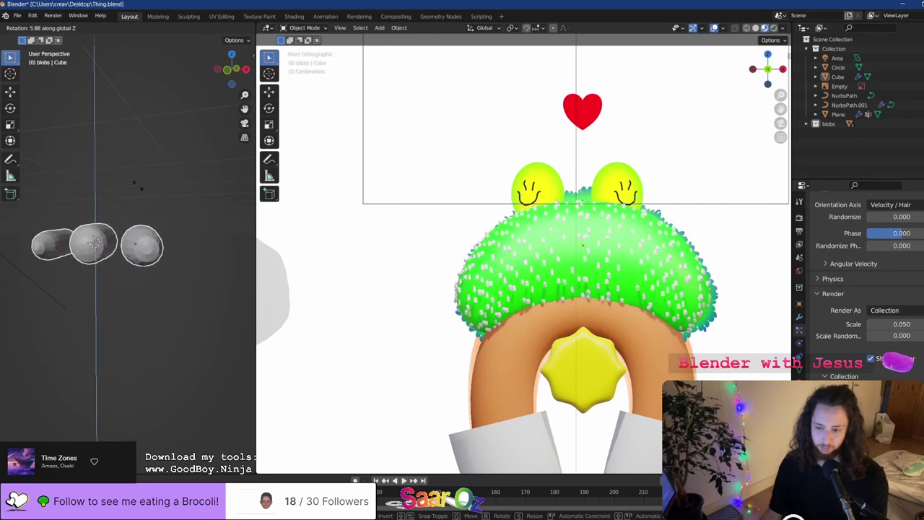
{"action": "left_click", "coordinate": [22, 213]}
{"action": "key", "text": "ctrl+s"}
Examine the blob instances on the green head up close, together with the particle rotation, render and collection settings
{"action": "scroll", "coordinate": [585, 241], "scroll_direction": "up", "scroll_amount": 3}
{"action": "scroll", "coordinate": [585, 242], "scroll_direction": "down", "scroll_amount": 5}
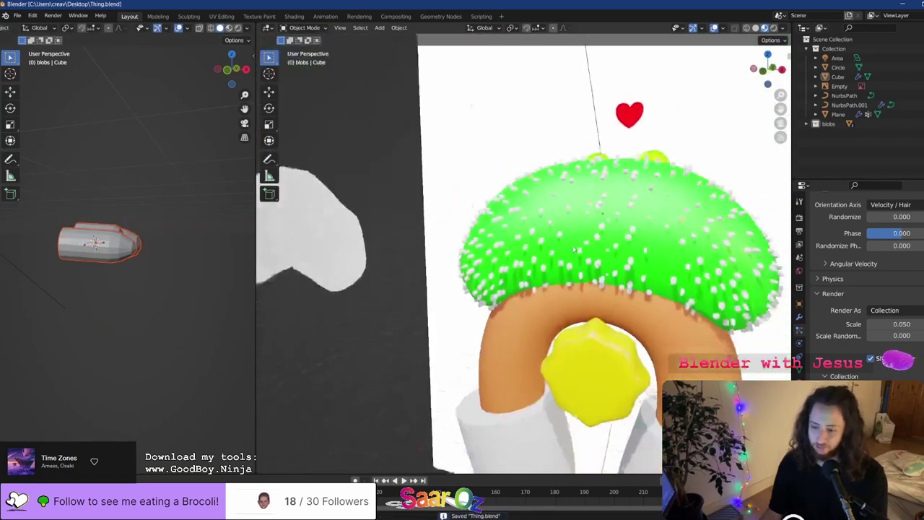
{"action": "middle_click_drag", "start_coordinate": [585, 242], "coordinate": [612, 249]}
{"action": "scroll", "coordinate": [624, 271], "scroll_direction": "up", "scroll_amount": 5}
{"action": "key", "text": "KP_1"}
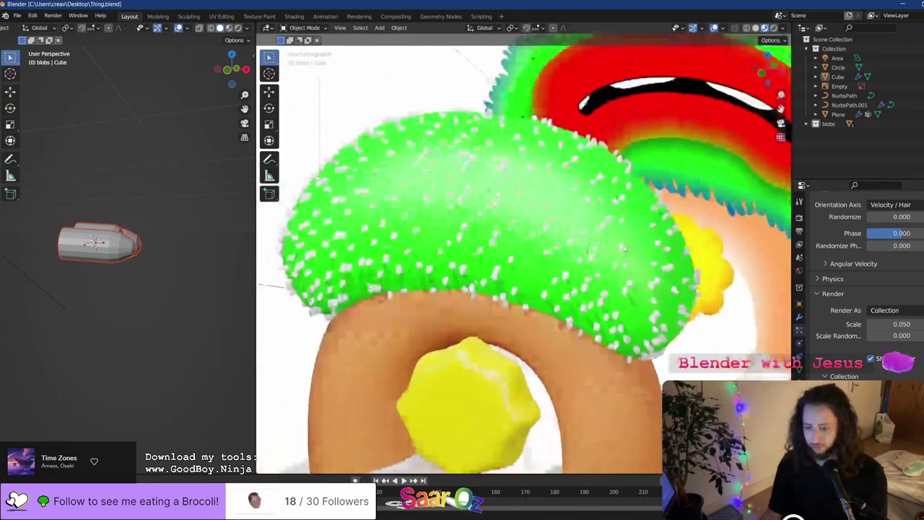
{"action": "scroll", "coordinate": [862, 292], "scroll_direction": "down", "scroll_amount": 2}
{"action": "scroll", "coordinate": [895, 360], "scroll_direction": "down", "scroll_amount": 1}
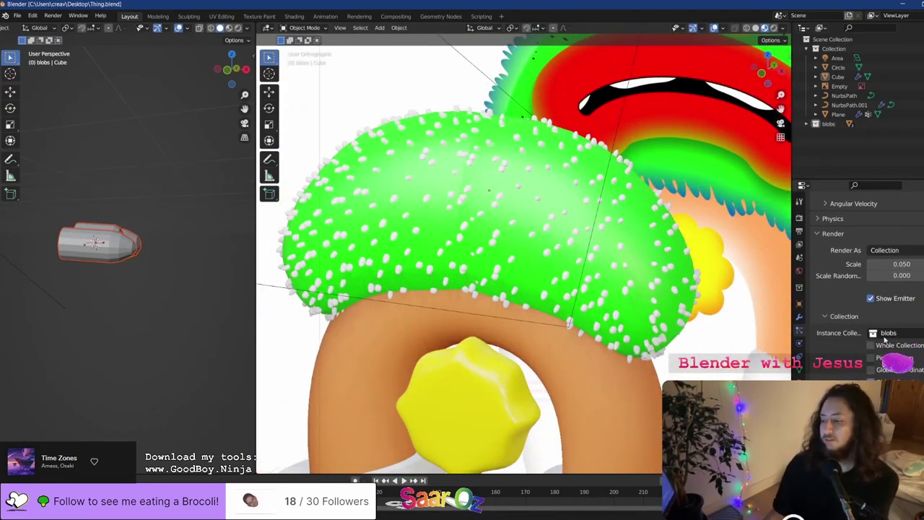
{"action": "scroll", "coordinate": [895, 362], "scroll_direction": "down", "scroll_amount": 1}
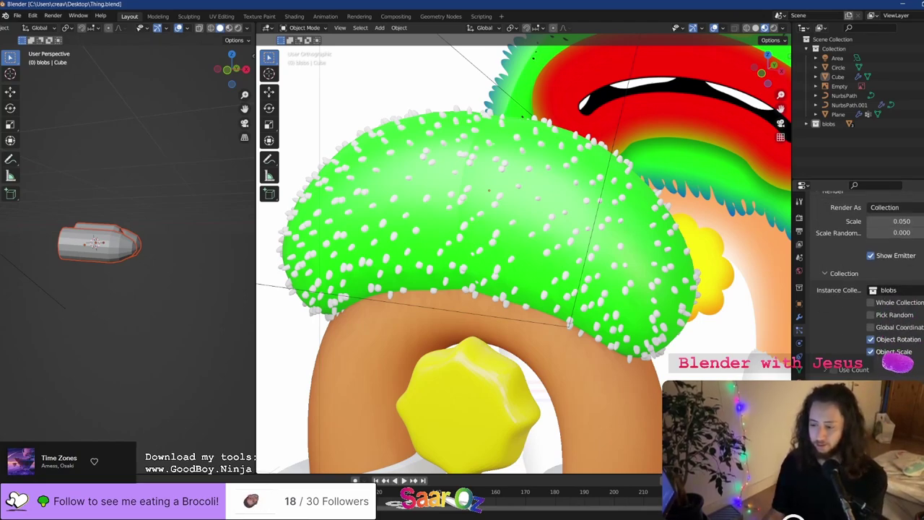
{"action": "scroll", "coordinate": [850, 326], "scroll_direction": "up", "scroll_amount": 2}
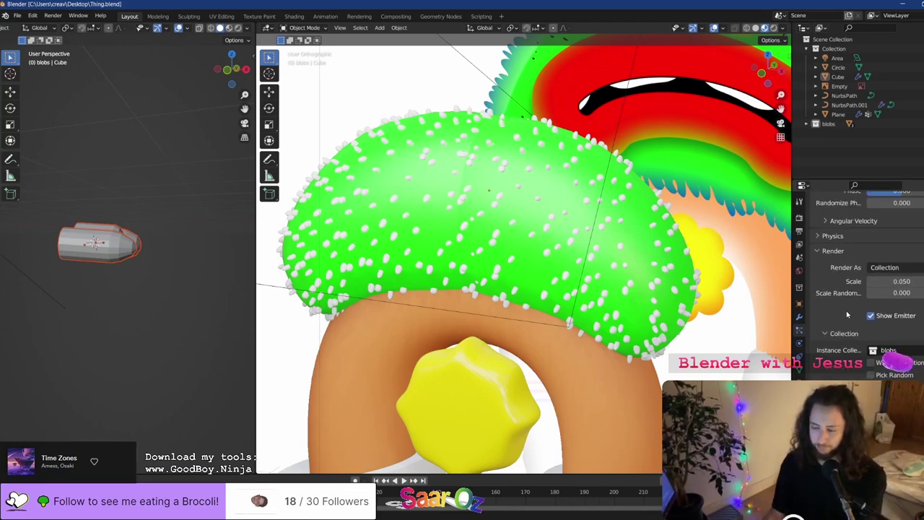
{"action": "scroll", "coordinate": [852, 293], "scroll_direction": "up", "scroll_amount": 1}
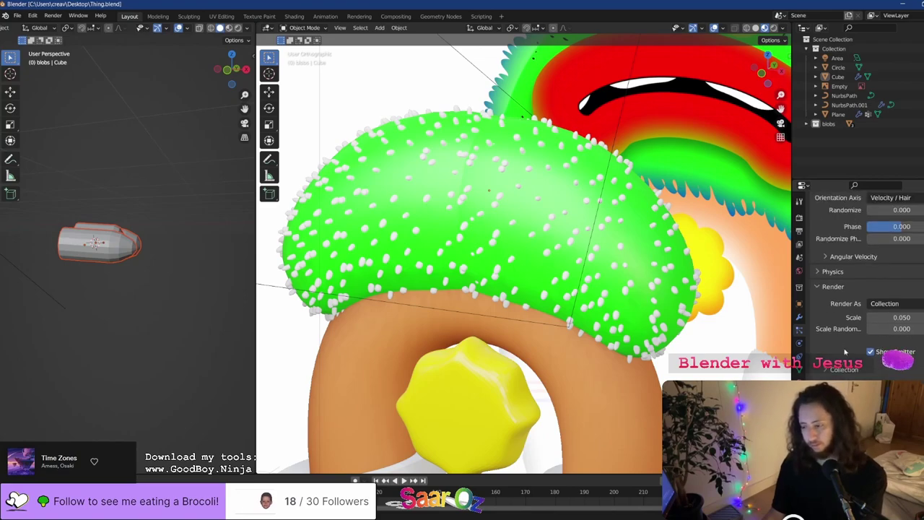
{"action": "scroll", "coordinate": [897, 359], "scroll_direction": "down", "scroll_amount": 3}
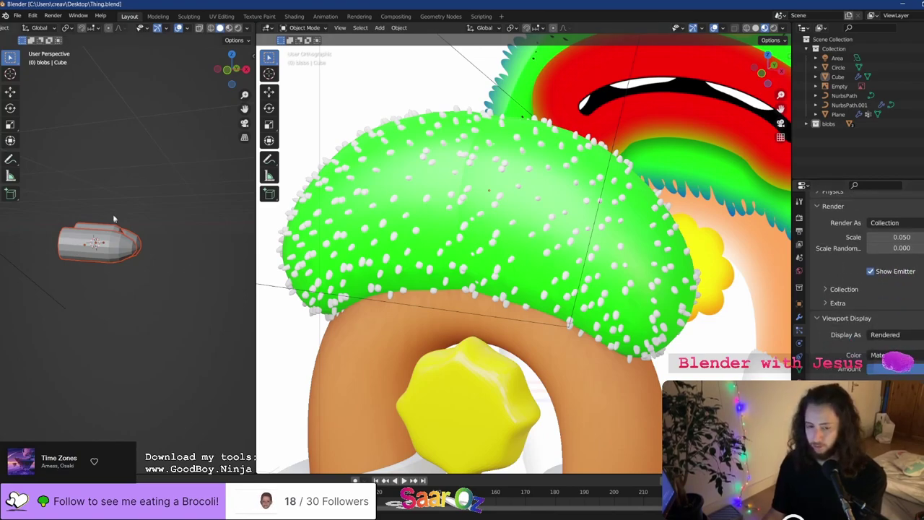
Assign the green Material.003 to the narrow pointed source blob, Cylinder.001
{"action": "middle_click_drag", "start_coordinate": [113, 218], "coordinate": [135, 247]}
{"action": "left_click_drag", "start_coordinate": [63, 206], "coordinate": [99, 237]}
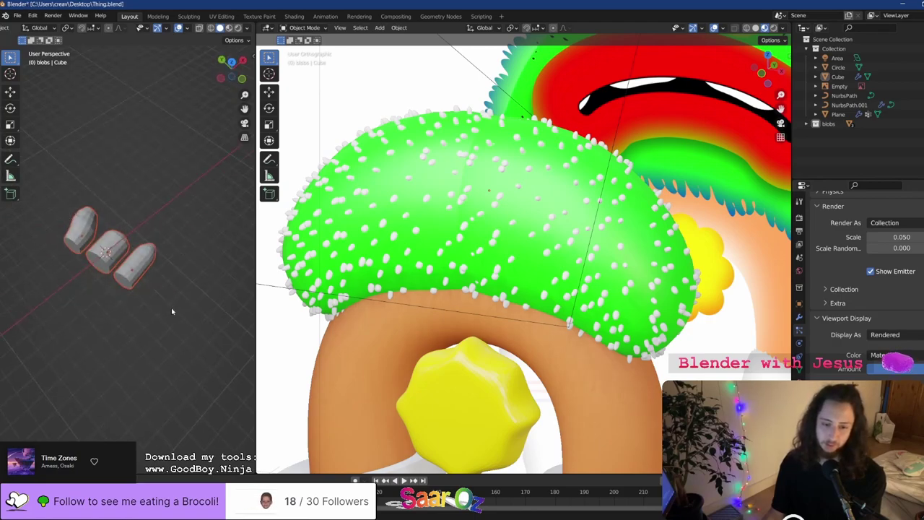
{"action": "scroll", "coordinate": [888, 299], "scroll_direction": "up", "scroll_amount": 3}
{"action": "scroll", "coordinate": [888, 298], "scroll_direction": "up", "scroll_amount": 5}
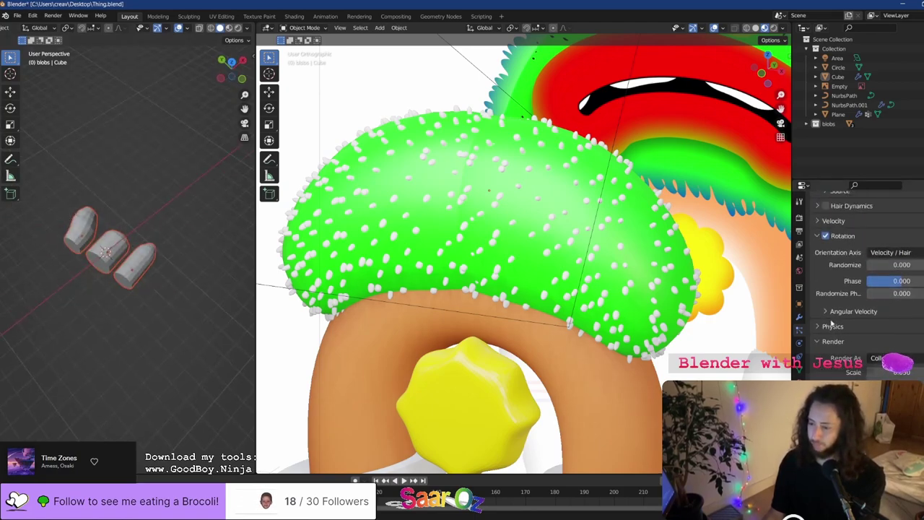
{"action": "left_click", "coordinate": [799, 383]}
{"action": "scroll", "coordinate": [839, 238], "scroll_direction": "up", "scroll_amount": 6}
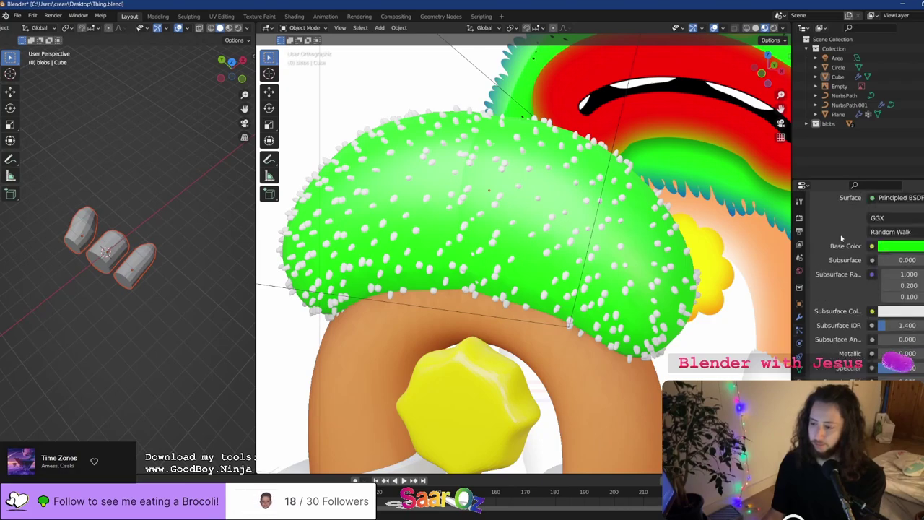
{"action": "left_click", "coordinate": [128, 268]}
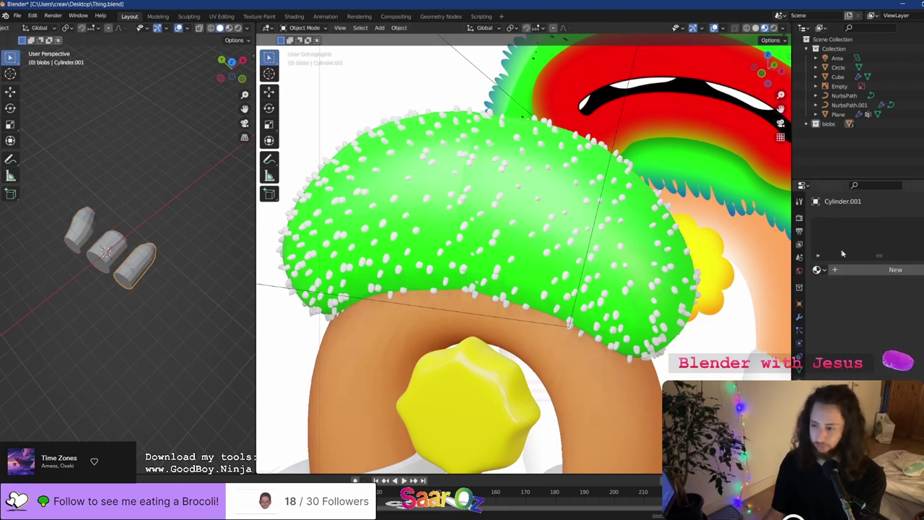
{"action": "left_click", "coordinate": [816, 270]}
{"action": "left_click", "coordinate": [736, 321]}
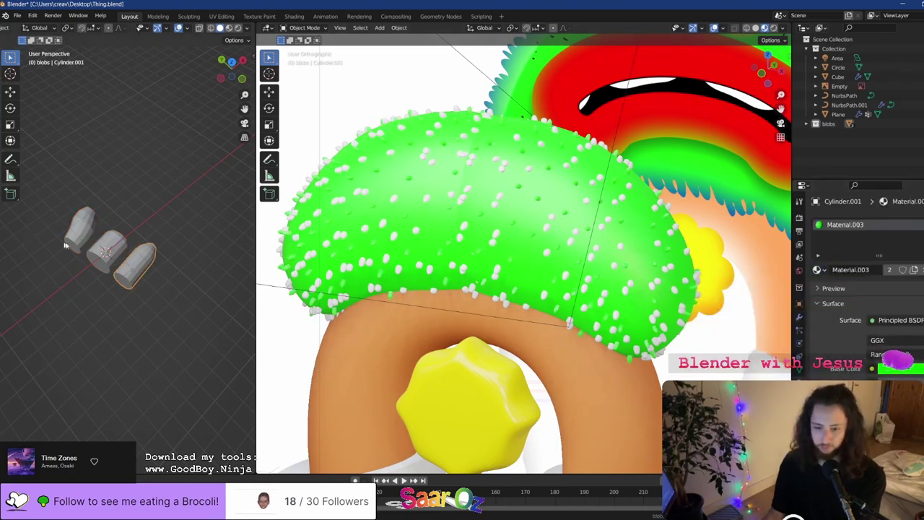
Assign the green Material.003 to the bent source blob, Cylinder.002, and save the file
{"action": "left_click", "coordinate": [109, 251]}
{"action": "left_click", "coordinate": [89, 226]}
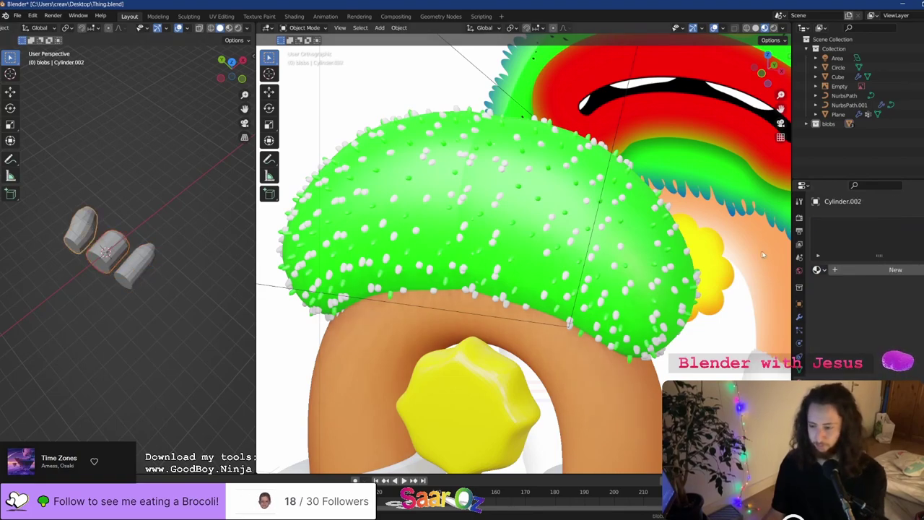
{"action": "left_click", "coordinate": [816, 270]}
{"action": "left_click", "coordinate": [769, 319]}
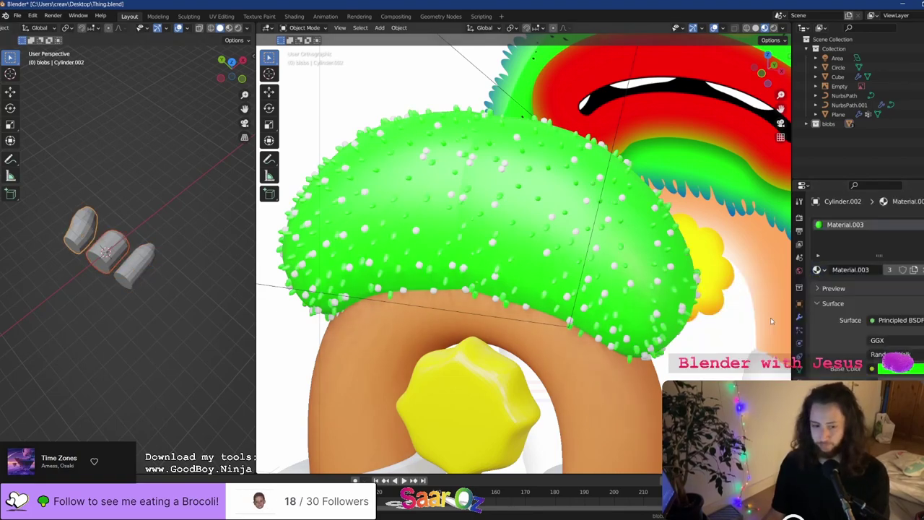
{"action": "key", "text": "ctrl+s"}
Assign Material.003 to the remaining source blob, Cylinder, rename the material to green, and save the file
{"action": "left_click", "coordinate": [103, 246]}
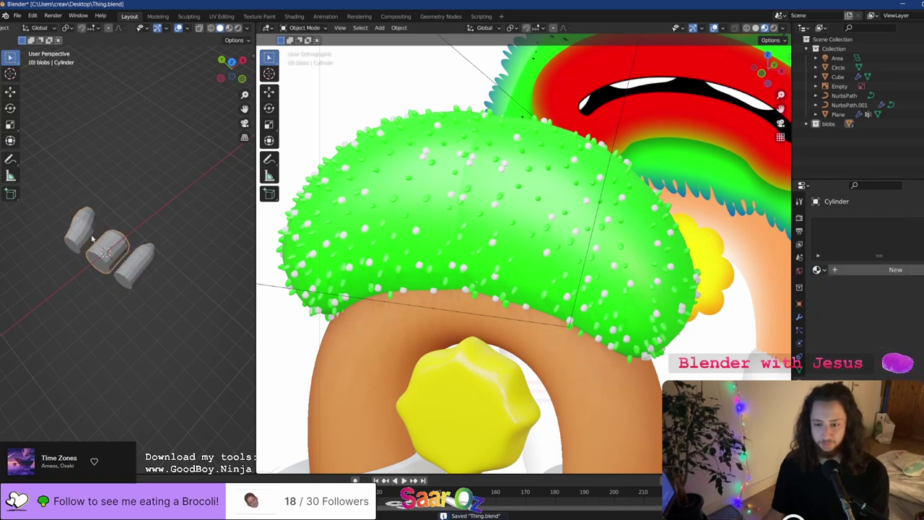
{"action": "left_click", "coordinate": [87, 234]}
{"action": "left_click", "coordinate": [117, 254]}
{"action": "left_click", "coordinate": [817, 269]}
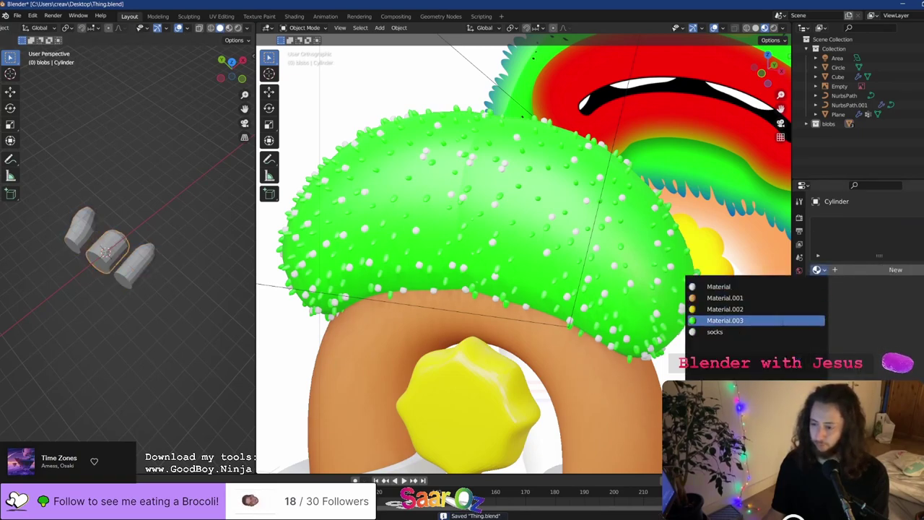
{"action": "left_click", "coordinate": [765, 319]}
{"action": "double_click", "coordinate": [856, 228]}
{"action": "type", "text": "green"}
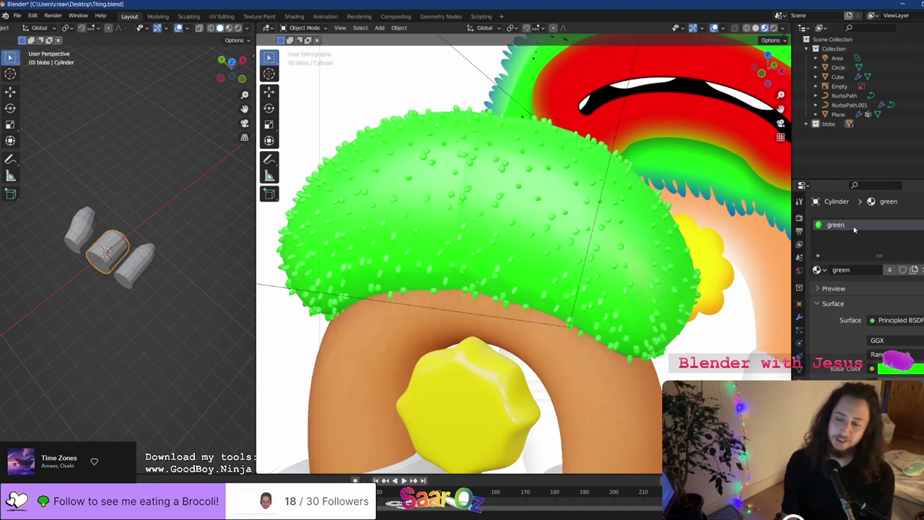
{"action": "key", "text": "ctrl+s"}
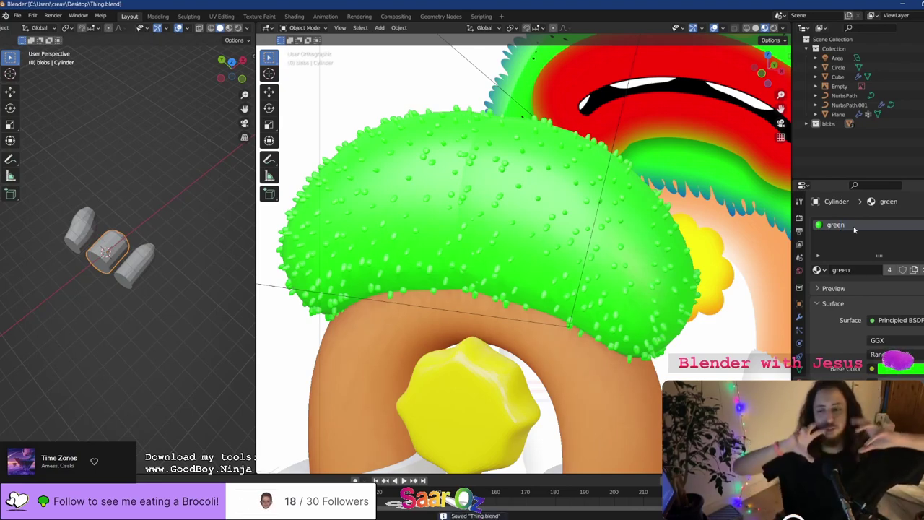
Set the Transmission of the head's green material to 0.947 and save the file
{"action": "left_click", "coordinate": [576, 229]}
{"action": "scroll", "coordinate": [859, 288], "scroll_direction": "down", "scroll_amount": 6}
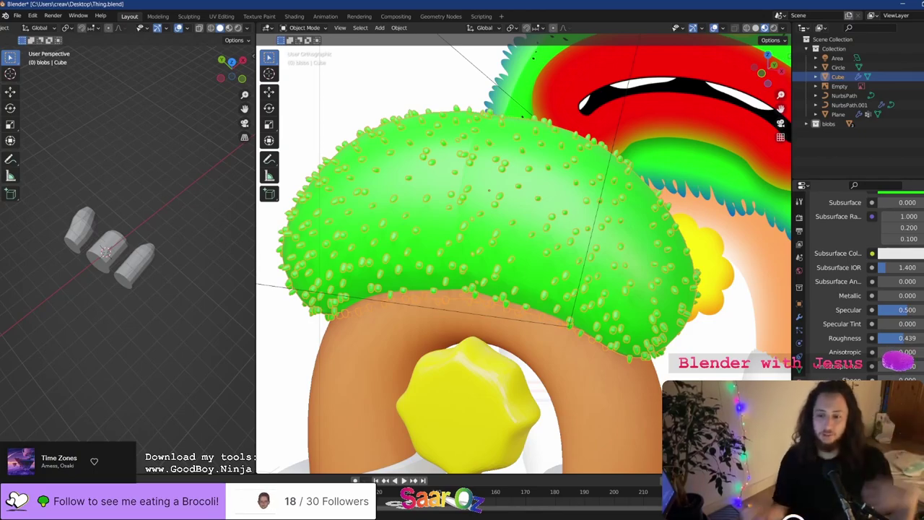
{"action": "middle_click_drag", "start_coordinate": [561, 331], "coordinate": [505, 274]}
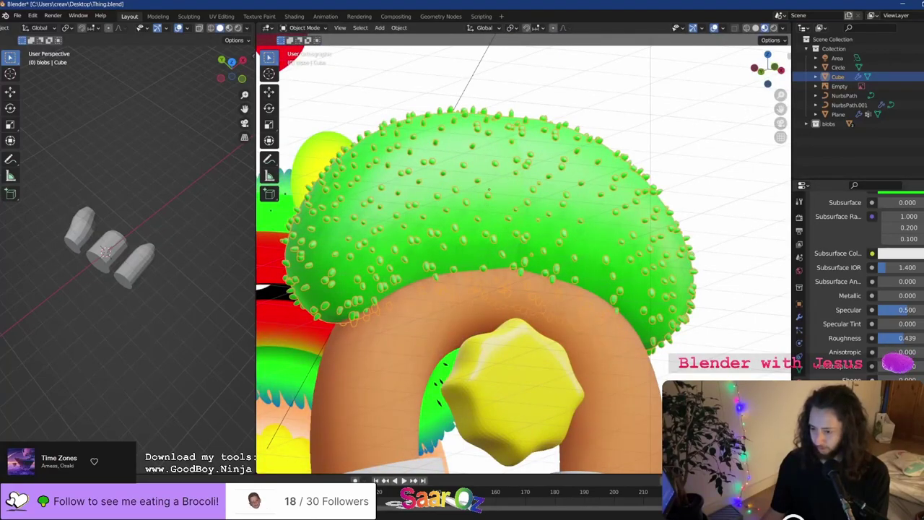
{"action": "key", "text": "ctrl+z"}
{"action": "key", "text": "ctrl+z"}
{"action": "key", "text": "ctrl+z"}
{"action": "middle_click_drag", "start_coordinate": [633, 258], "coordinate": [509, 245]}
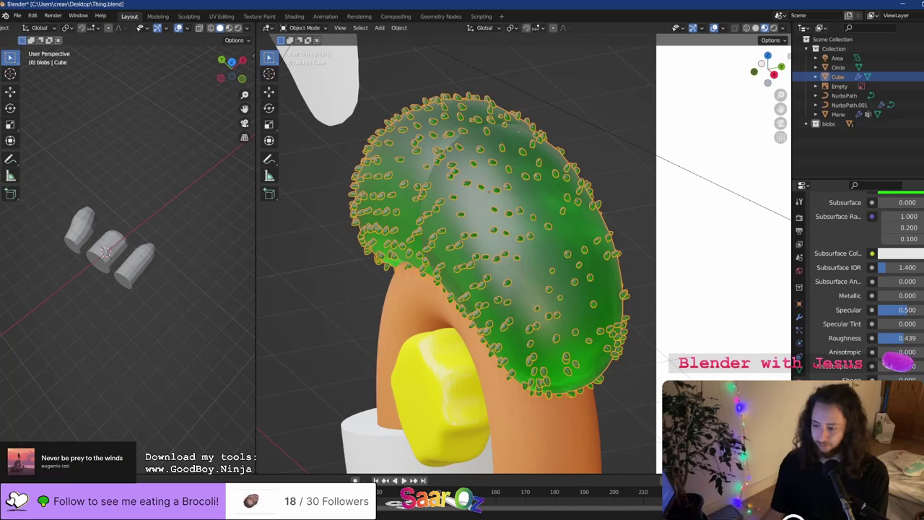
{"action": "left_click", "coordinate": [605, 148]}
{"action": "middle_click_drag", "start_coordinate": [605, 149], "coordinate": [639, 156]}
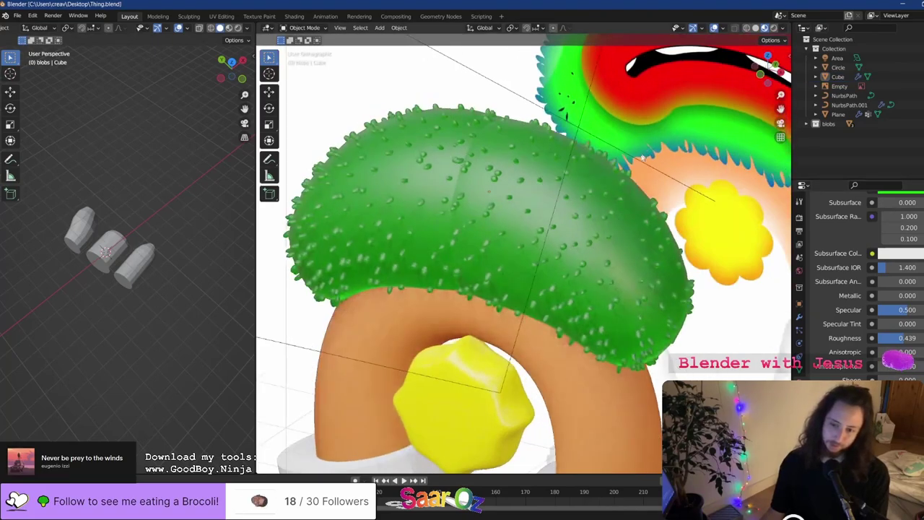
{"action": "key", "text": "ctrl+s"}
Compare the head with the reference image in front view and review the settings of its green material
{"action": "scroll", "coordinate": [619, 319], "scroll_direction": "down", "scroll_amount": 4}
{"action": "middle_click_drag", "start_coordinate": [619, 319], "coordinate": [623, 296]}
{"action": "key", "text": "KP_1"}
{"action": "key", "text": "KP_3"}
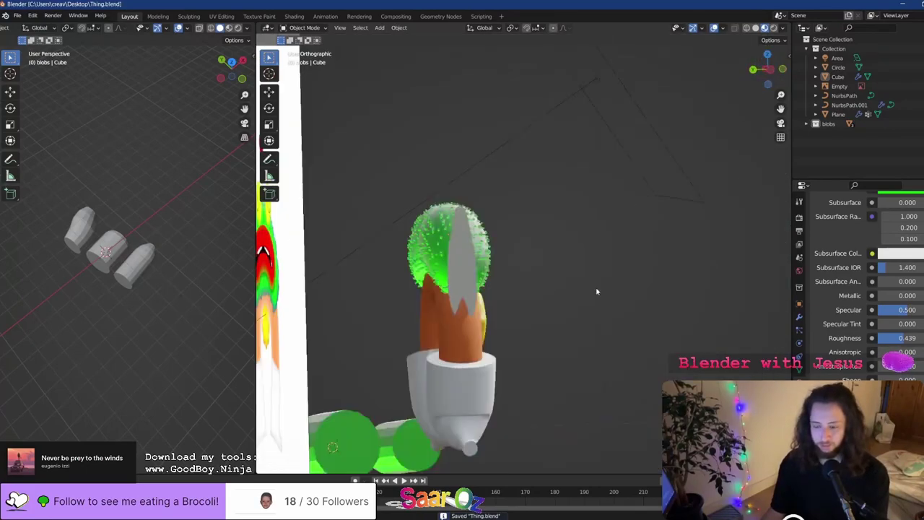
{"action": "key", "text": "KP_1"}
{"action": "scroll", "coordinate": [474, 249], "scroll_direction": "up", "scroll_amount": 2}
{"action": "middle_click_drag", "start_coordinate": [474, 249], "coordinate": [500, 249], "text": "shift"}
{"action": "left_click", "coordinate": [543, 219]}
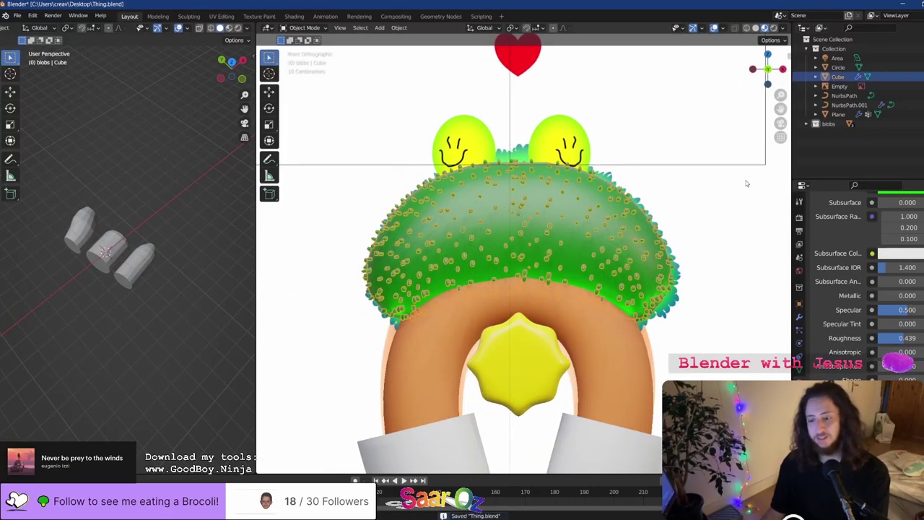
{"action": "left_click", "coordinate": [683, 203]}
{"action": "key", "text": "g"}
{"action": "key", "text": "Escape"}
{"action": "key", "text": "ctrl+s"}
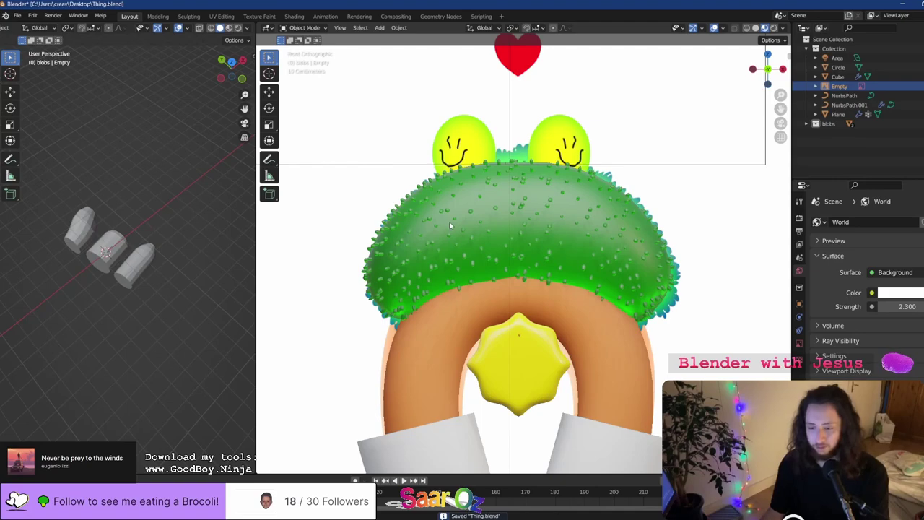
{"action": "left_click", "coordinate": [449, 226]}
{"action": "scroll", "coordinate": [538, 290], "scroll_direction": "up", "scroll_amount": 2}
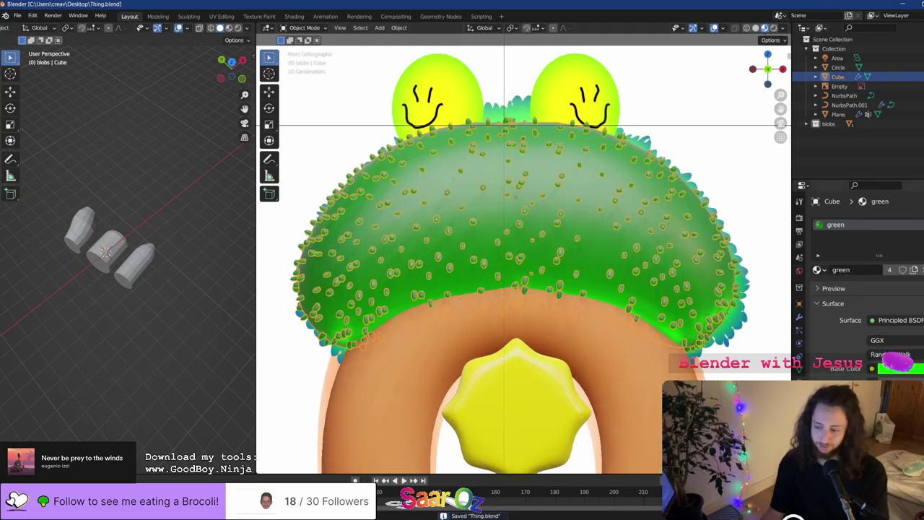
{"action": "scroll", "coordinate": [859, 281], "scroll_direction": "down", "scroll_amount": 10}
{"action": "scroll", "coordinate": [635, 73], "scroll_direction": "down", "scroll_amount": 1}
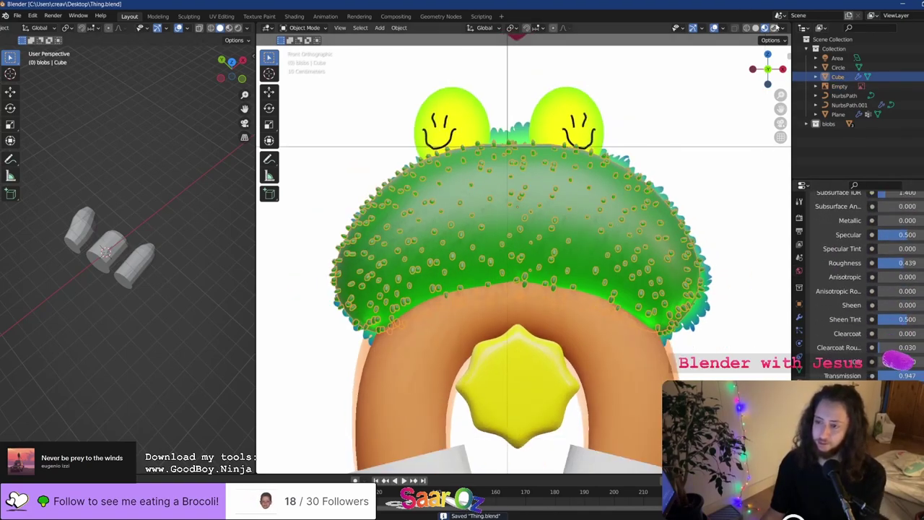
Switch the viewport to rendered shading and hide the overlays to preview the whole character
{"action": "left_click", "coordinate": [775, 28]}
{"action": "left_click", "coordinate": [710, 29]}
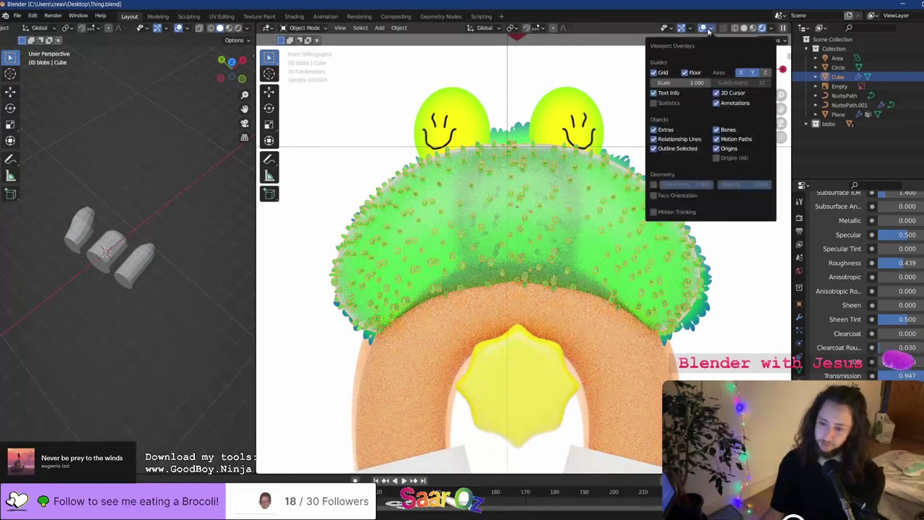
{"action": "left_click", "coordinate": [706, 29]}
{"action": "scroll", "coordinate": [661, 151], "scroll_direction": "down", "scroll_amount": 4}
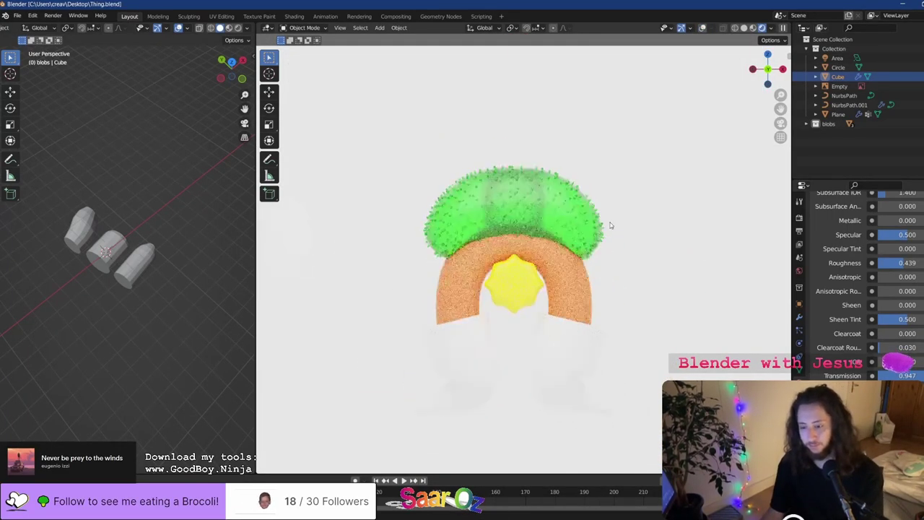
{"action": "scroll", "coordinate": [508, 201], "scroll_direction": "up", "scroll_amount": 2}
{"action": "scroll", "coordinate": [508, 201], "scroll_direction": "up", "scroll_amount": 1}
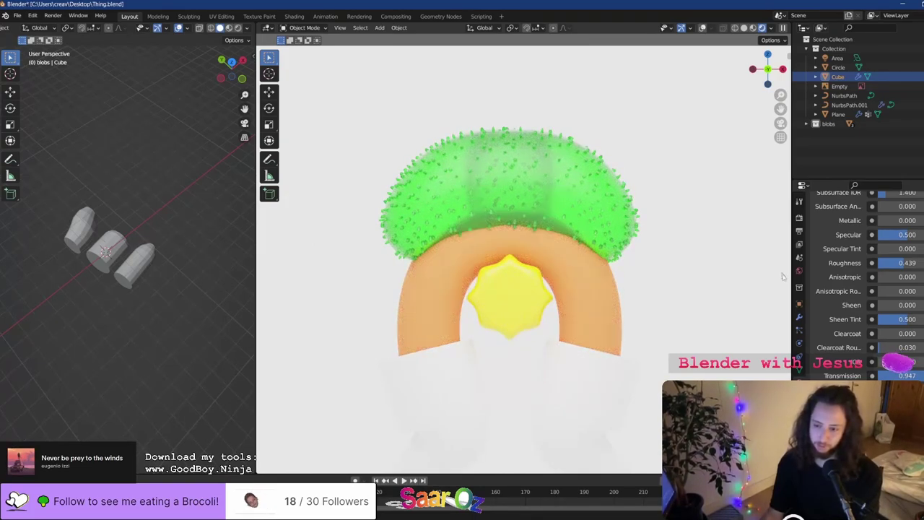
Enable Bisect on the X axis in the head's Mirror modifier and save the file
{"action": "left_click", "coordinate": [798, 316]}
{"action": "left_click", "coordinate": [817, 240]}
{"action": "left_click", "coordinate": [818, 256]}
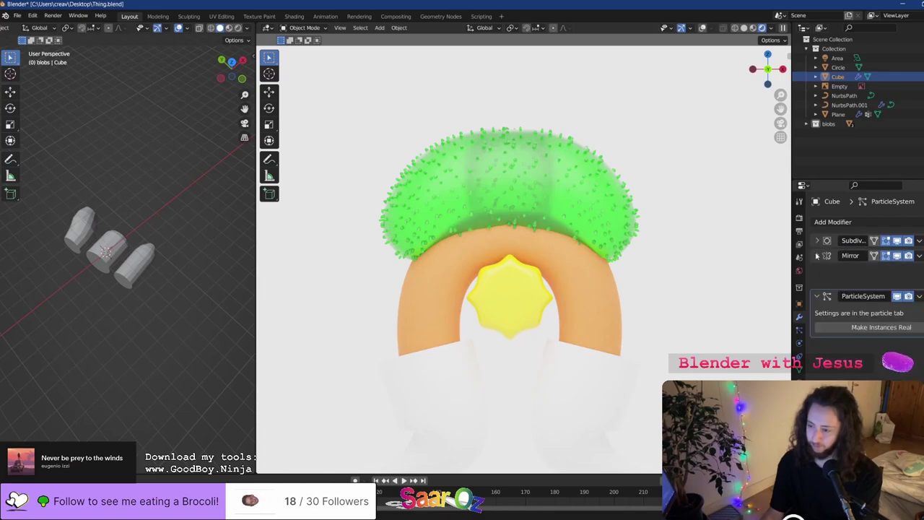
{"action": "left_click", "coordinate": [897, 256]}
{"action": "left_click", "coordinate": [897, 256]}
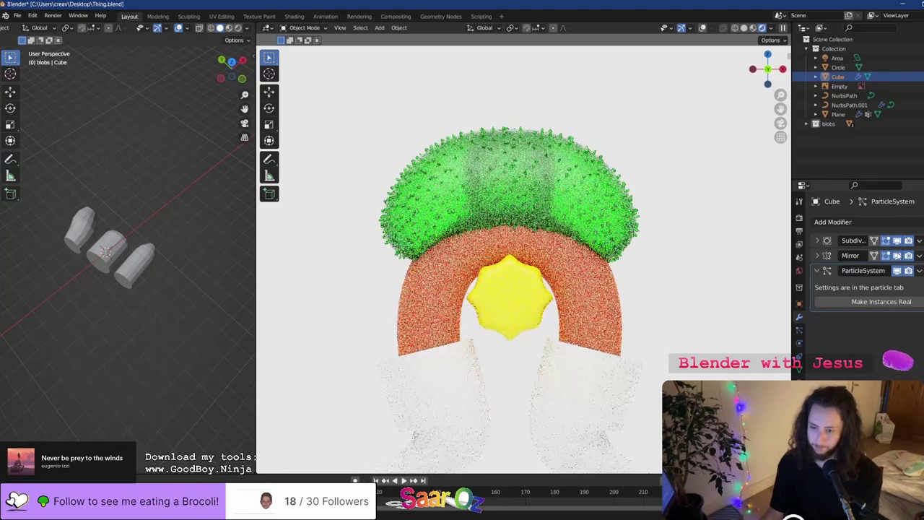
{"action": "left_click", "coordinate": [818, 256]}
{"action": "left_click", "coordinate": [879, 285]}
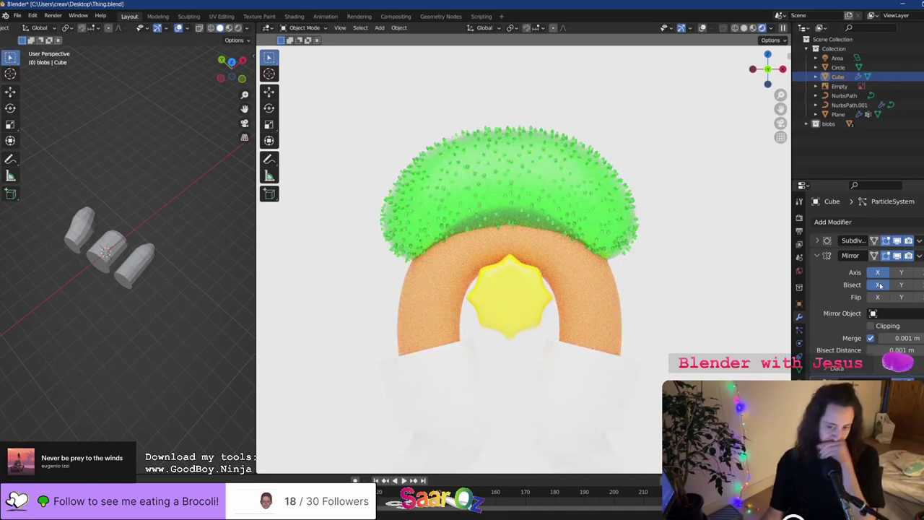
{"action": "key", "text": "ctrl+s"}
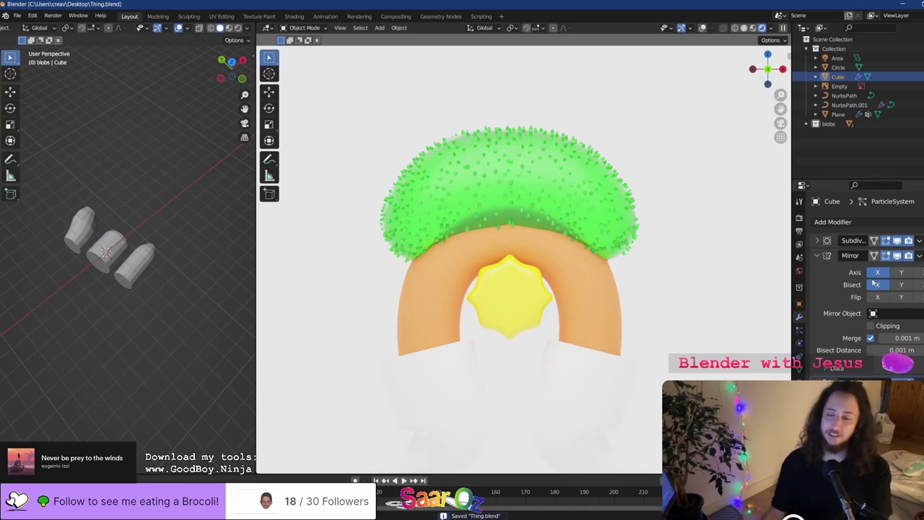
Return the viewport to Material Preview, set the head's particle emission number to 2000, and save the file
{"action": "left_click", "coordinate": [752, 27]}
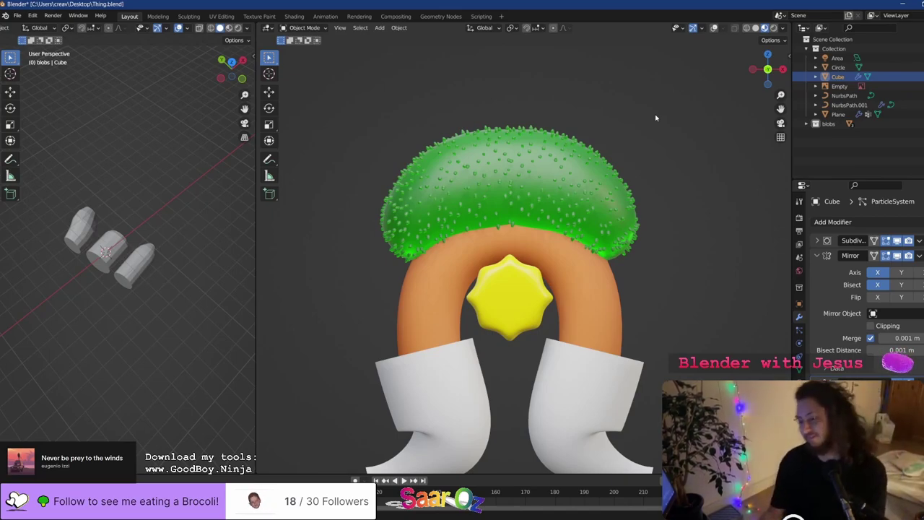
{"action": "key", "text": "ctrl+s"}
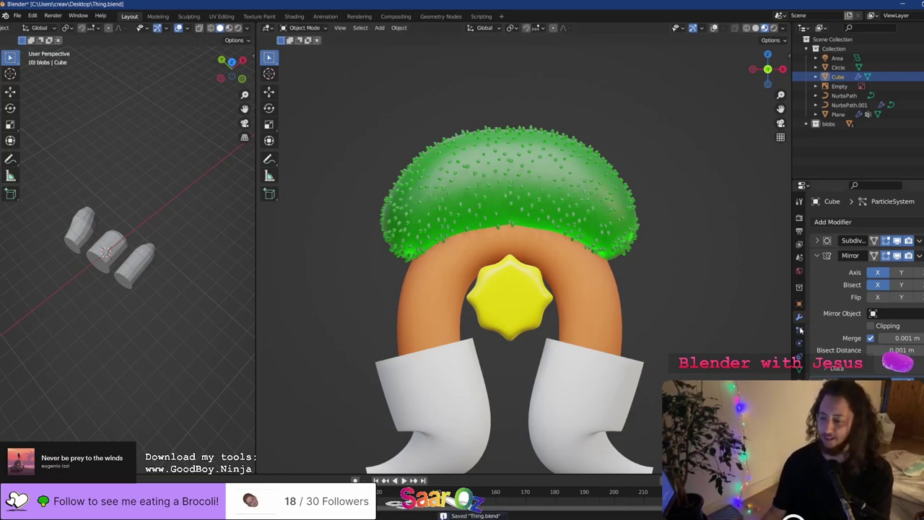
{"action": "left_click", "coordinate": [799, 329]}
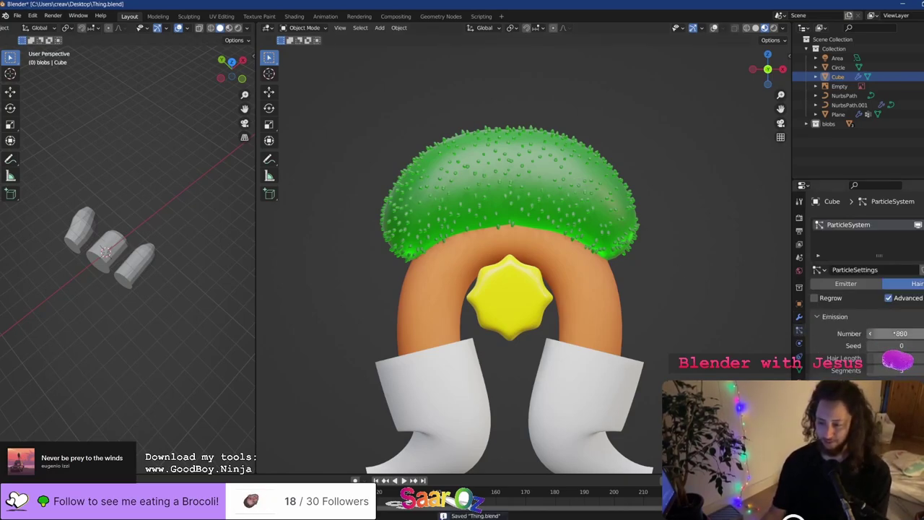
{"action": "left_click_drag", "start_coordinate": [896, 333], "coordinate": [897, 333]}
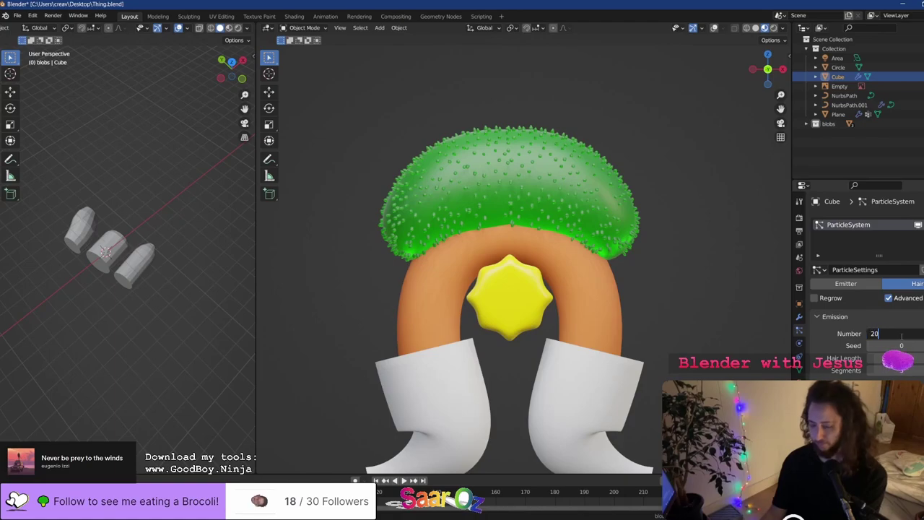
{"action": "type", "text": "00"}
{"action": "key", "text": "Return"}
{"action": "key", "text": "ctrl+s"}
{"action": "scroll", "coordinate": [537, 188], "scroll_direction": "up", "scroll_amount": 6}
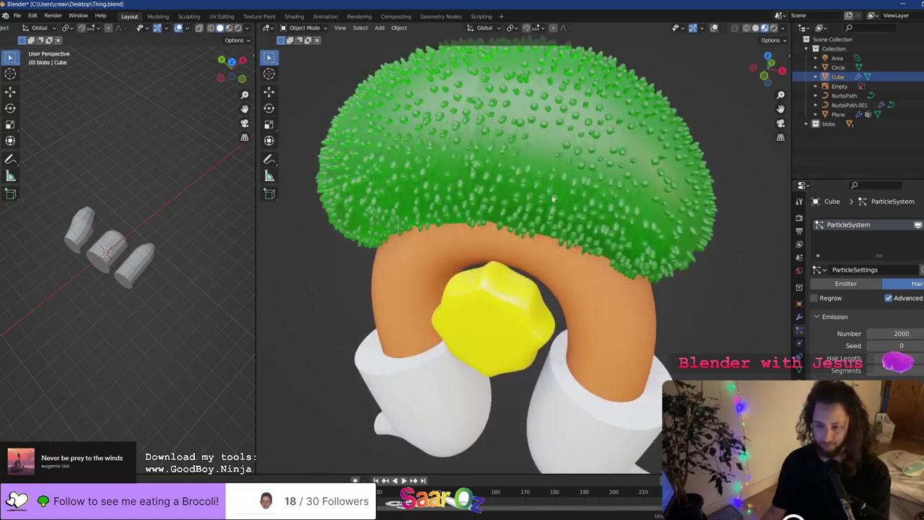
{"action": "middle_click_drag", "start_coordinate": [546, 240], "coordinate": [563, 275]}
Try the Random distribution for the head's particles emitted from faces, undo it, and save the file
{"action": "scroll", "coordinate": [852, 375], "scroll_direction": "down", "scroll_amount": 3}
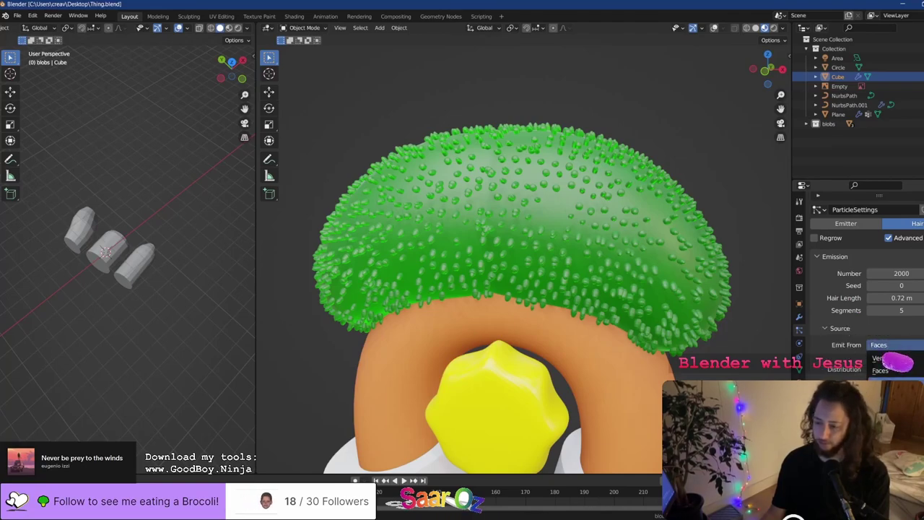
{"action": "left_click", "coordinate": [882, 381]}
{"action": "left_click", "coordinate": [889, 370]}
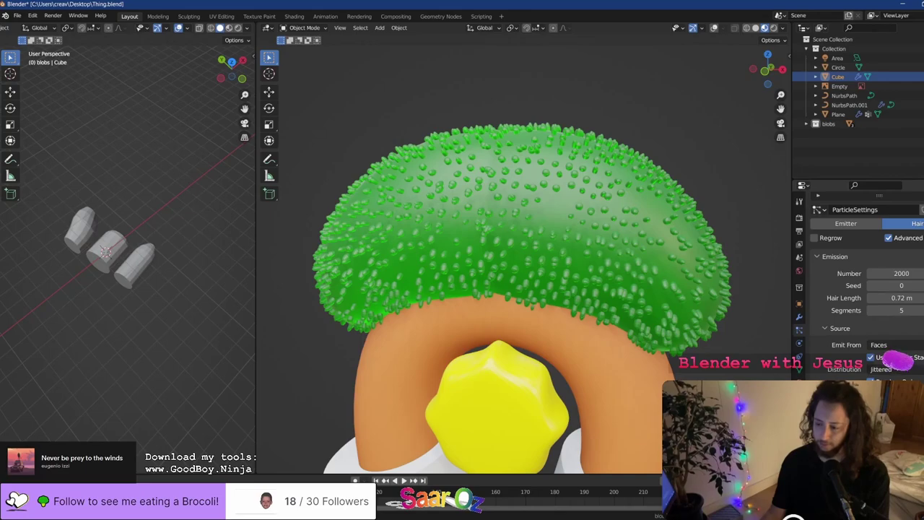
{"action": "left_click", "coordinate": [885, 394]}
{"action": "middle_click_drag", "start_coordinate": [621, 296], "coordinate": [646, 297]}
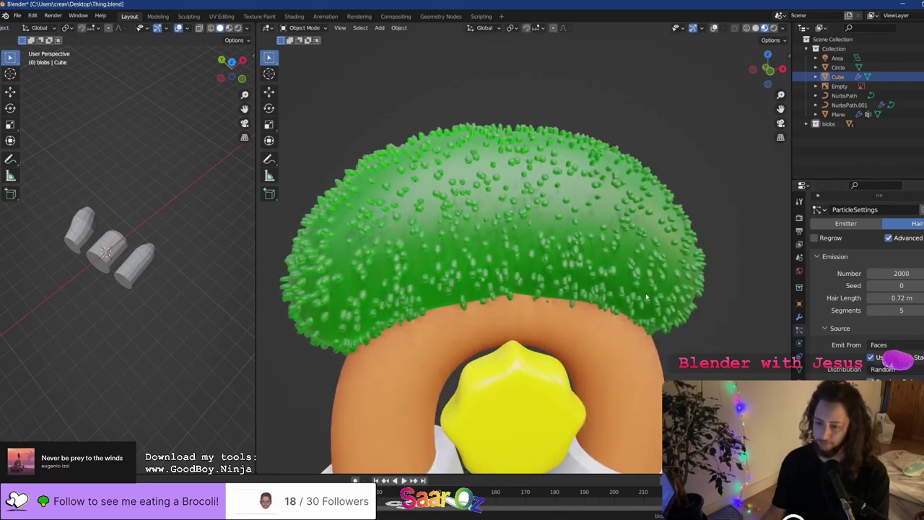
{"action": "key", "text": "ctrl+z"}
{"action": "key", "text": "ctrl+s"}
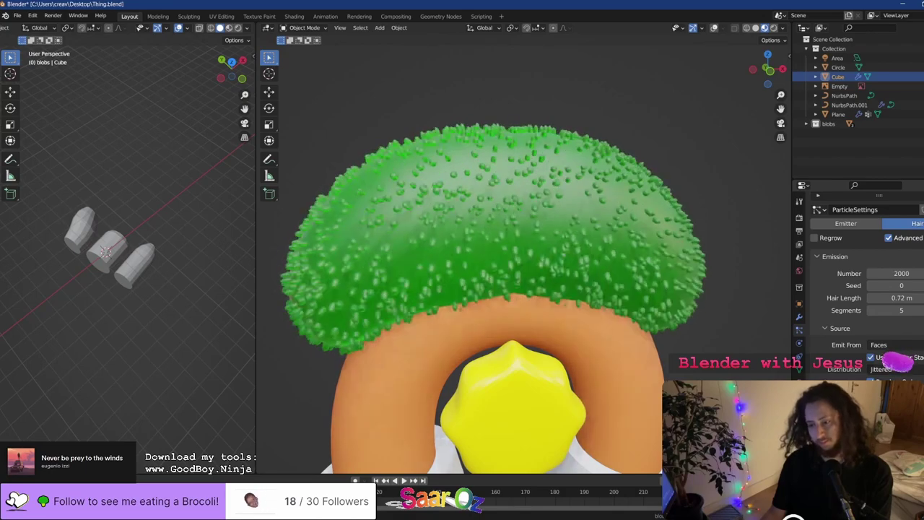
{"action": "key", "text": "ctrl+s"}
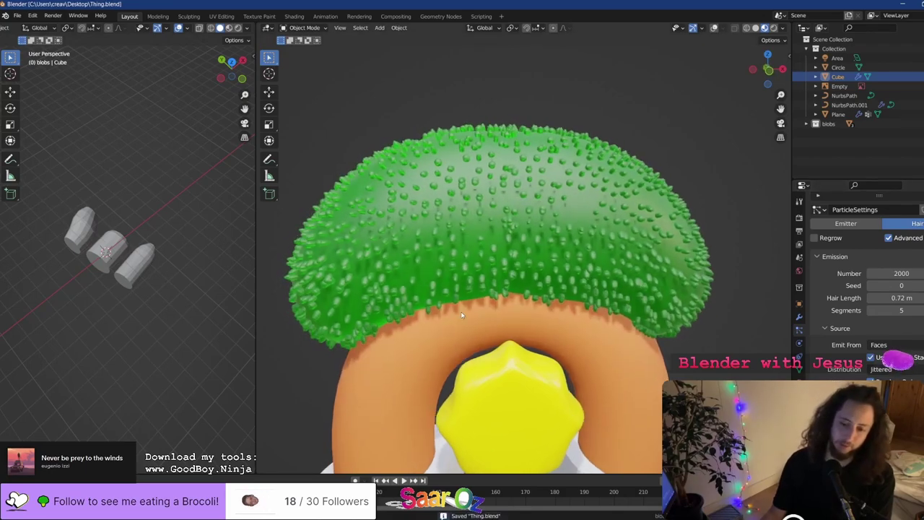
{"action": "scroll", "coordinate": [455, 314], "scroll_direction": "down", "scroll_amount": 1}
{"action": "scroll", "coordinate": [499, 242], "scroll_direction": "up", "scroll_amount": 1}
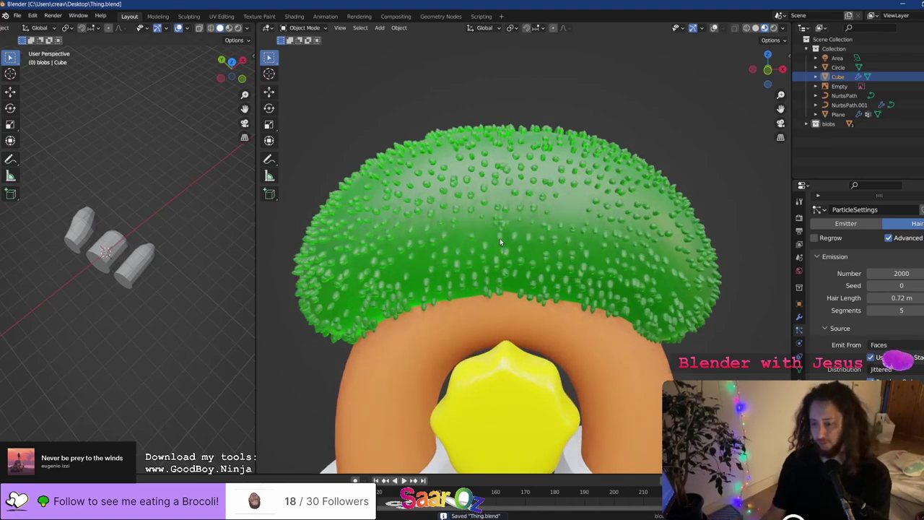
{"action": "scroll", "coordinate": [575, 262], "scroll_direction": "up", "scroll_amount": 3}
{"action": "scroll", "coordinate": [575, 262], "scroll_direction": "down", "scroll_amount": 4}
{"action": "scroll", "coordinate": [451, 257], "scroll_direction": "up", "scroll_amount": 2}
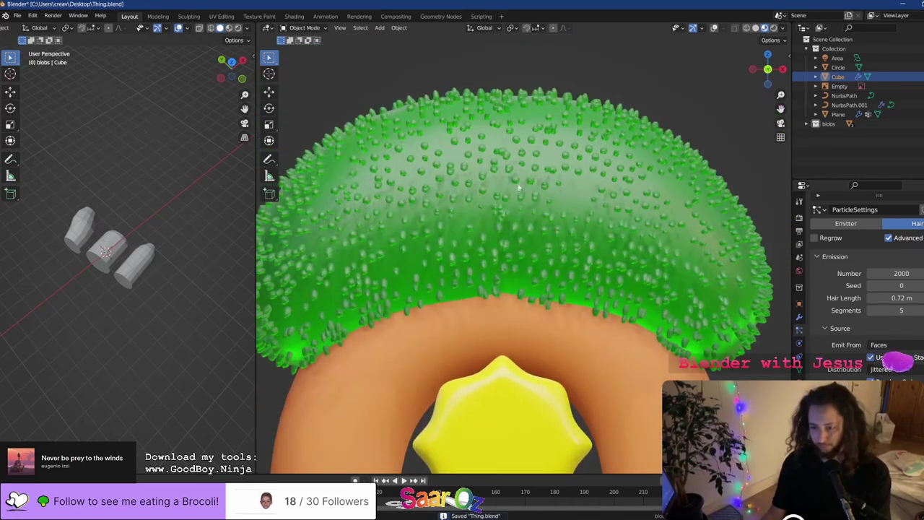
{"action": "key", "text": "KP_0"}
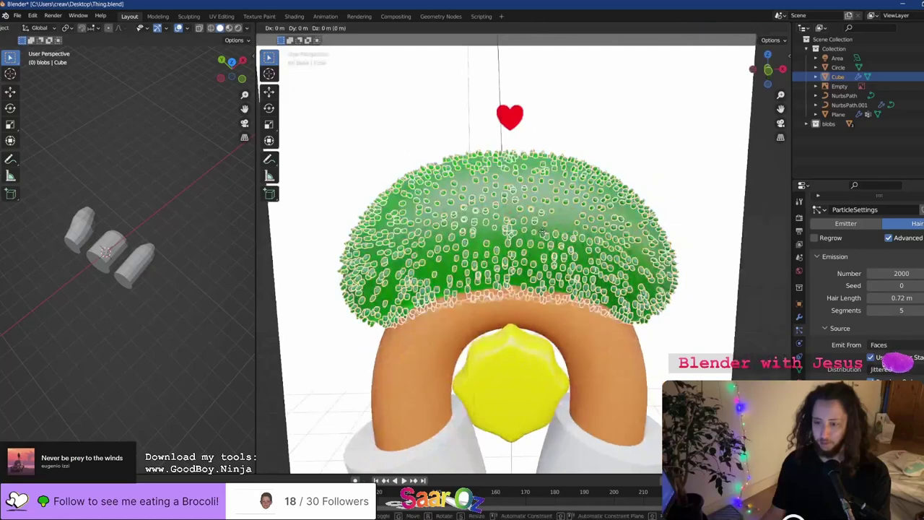
{"action": "key", "text": "g"}
{"action": "key", "text": "x"}
{"action": "key", "text": "z"}
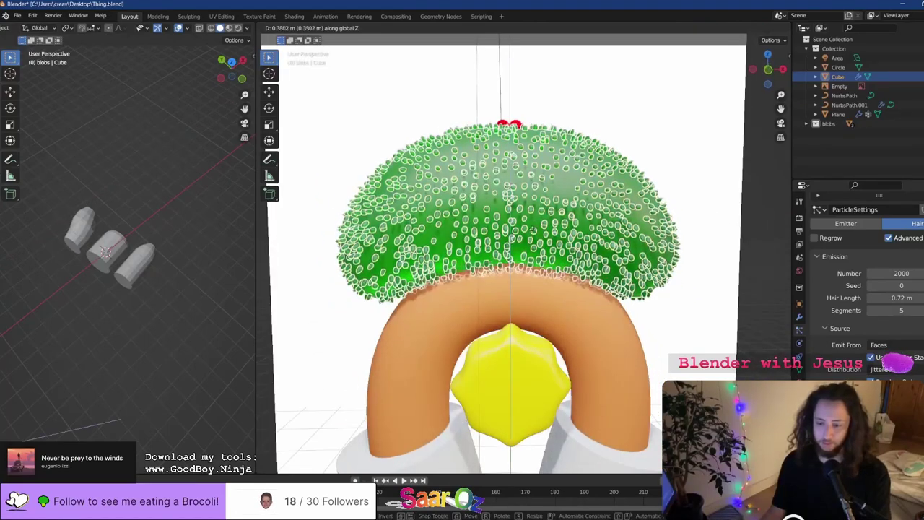
{"action": "right_click", "coordinate": [533, 229]}
{"action": "middle_click_drag", "start_coordinate": [533, 230], "coordinate": [540, 221]}
{"action": "key", "text": "g"}
{"action": "key", "text": "z"}
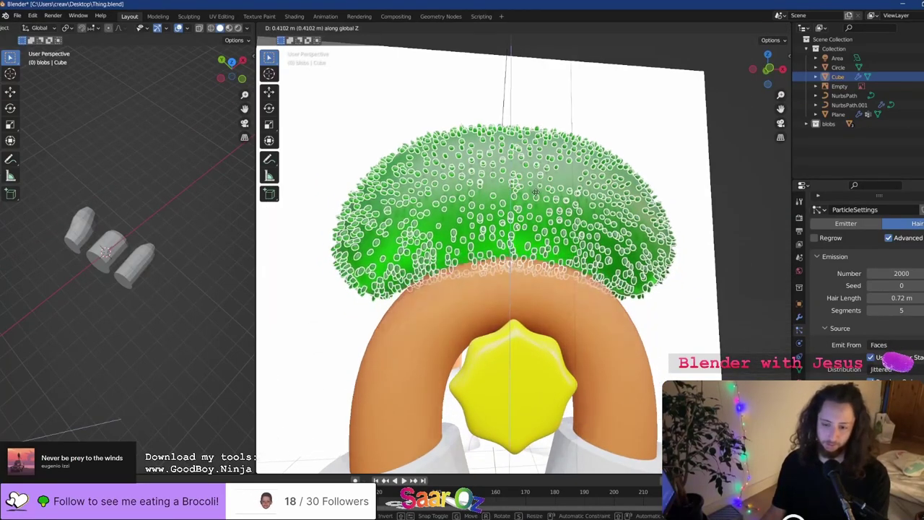
{"action": "right_click", "coordinate": [542, 226]}
Set both viewports to the front view and enter Edit Mode on the green head
{"action": "key", "text": "KP_1"}
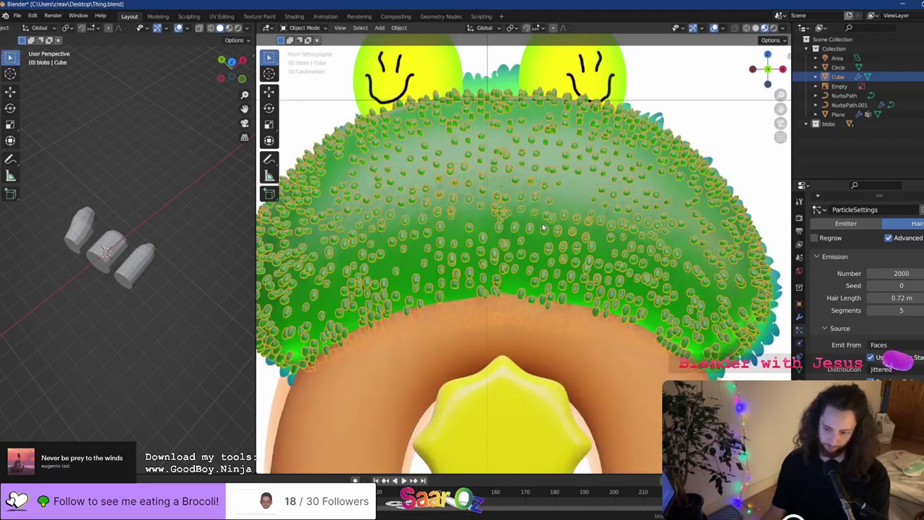
{"action": "scroll", "coordinate": [355, 228], "scroll_direction": "down", "scroll_amount": 5}
{"action": "scroll", "coordinate": [123, 274], "scroll_direction": "down", "scroll_amount": 2}
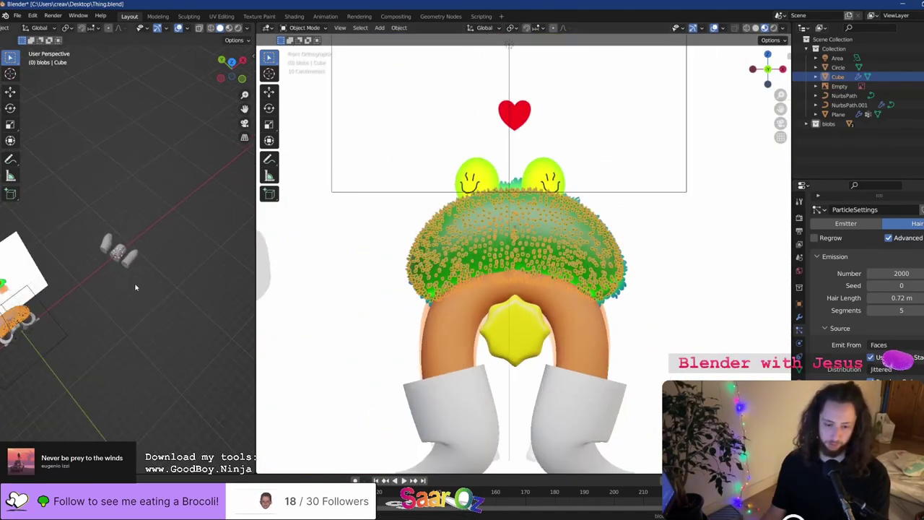
{"action": "key", "text": "KP_1"}
{"action": "scroll", "coordinate": [103, 287], "scroll_direction": "up", "scroll_amount": 3}
{"action": "middle_click_drag", "start_coordinate": [68, 345], "coordinate": [16, 244], "text": "shift"}
{"action": "scroll", "coordinate": [250, 198], "scroll_direction": "up", "scroll_amount": 4}
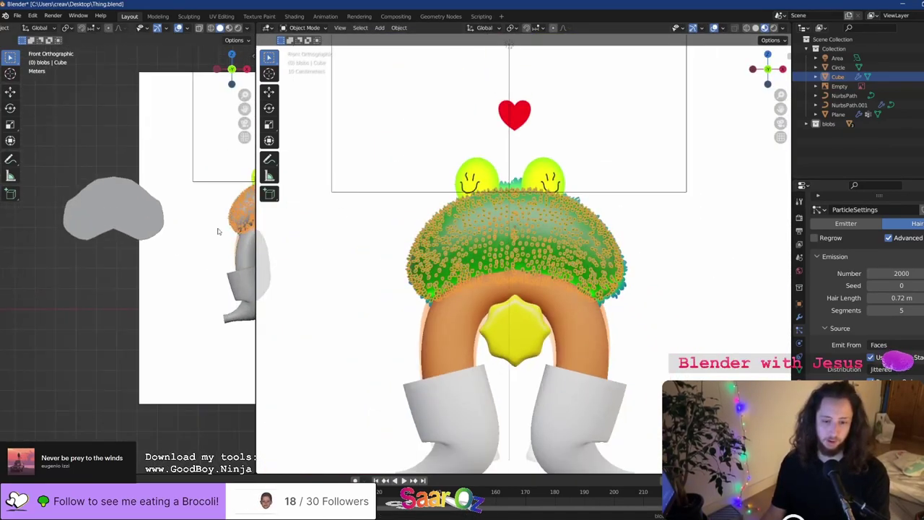
{"action": "key", "text": "Tab"}
{"action": "middle_click_drag", "start_coordinate": [506, 288], "coordinate": [515, 272]}
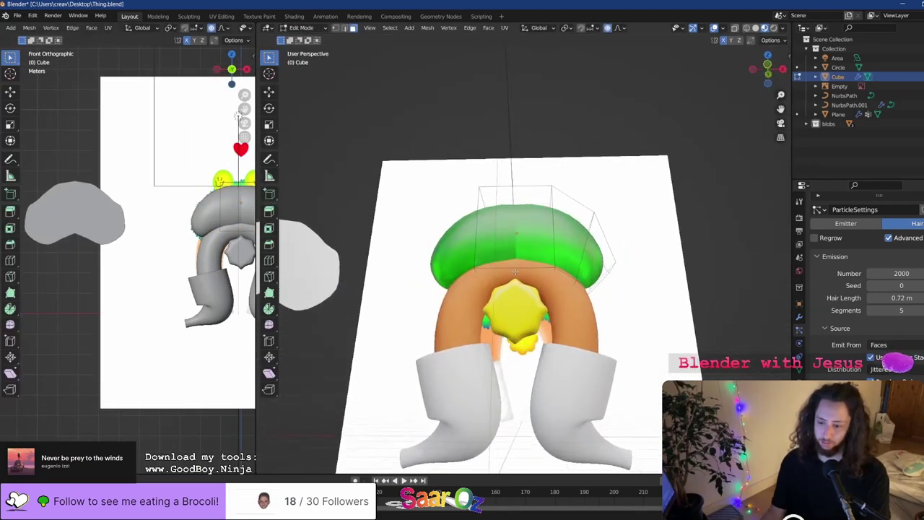
{"action": "key", "text": "KP_1"}
Raise the head's underside about 0.61 m along Z with a proportional size of about 0.75 m, and return to Object Mode
{"action": "key", "text": "g"}
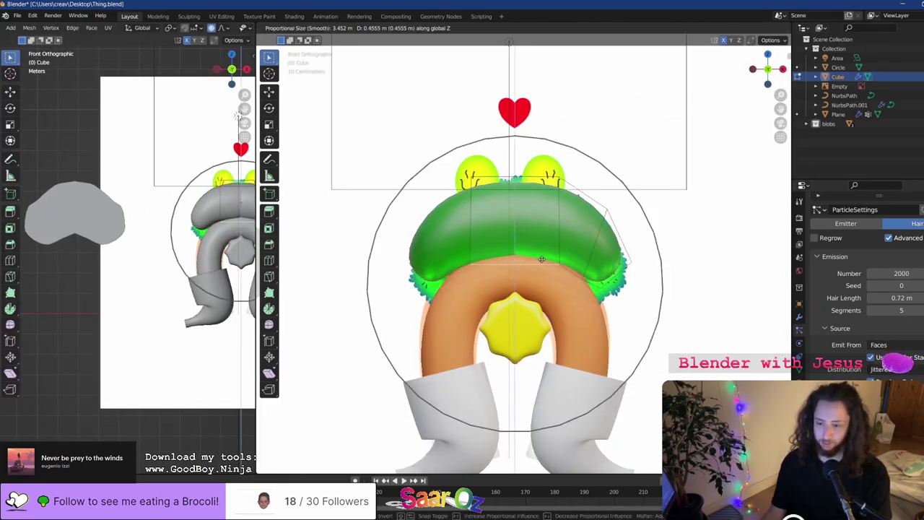
{"action": "right_click", "coordinate": [542, 259]}
{"action": "key", "text": "g"}
{"action": "key", "text": "z"}
{"action": "scroll", "coordinate": [535, 224], "scroll_direction": "down", "scroll_amount": 2}
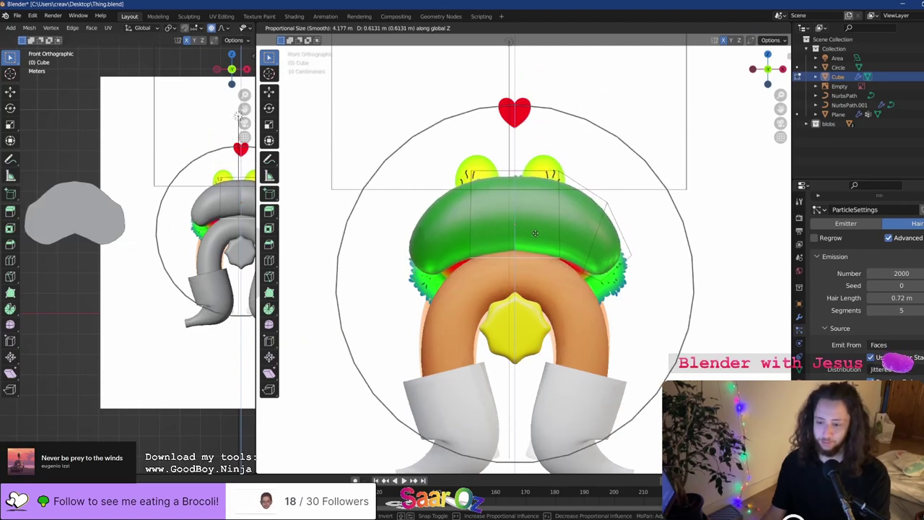
{"action": "scroll", "coordinate": [530, 217], "scroll_direction": "up", "scroll_amount": 5}
{"action": "scroll", "coordinate": [528, 217], "scroll_direction": "up", "scroll_amount": 9}
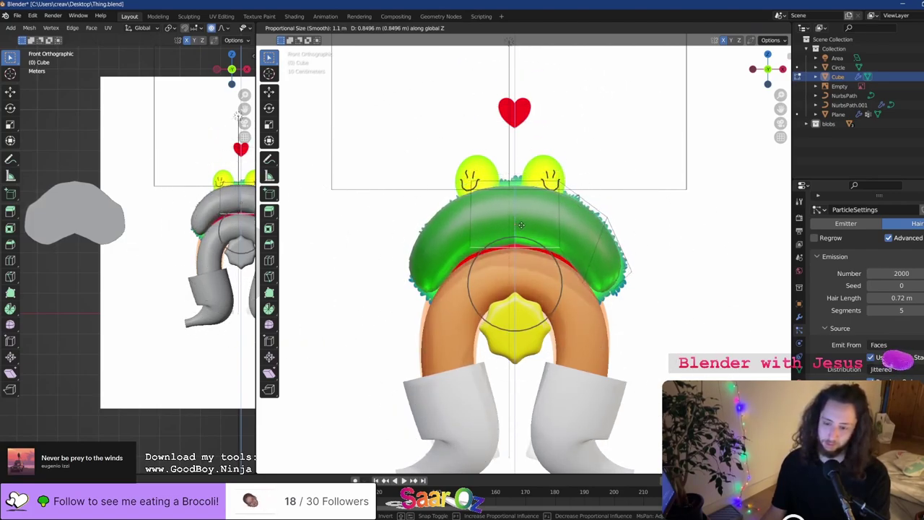
{"action": "scroll", "coordinate": [525, 232], "scroll_direction": "up", "scroll_amount": 5}
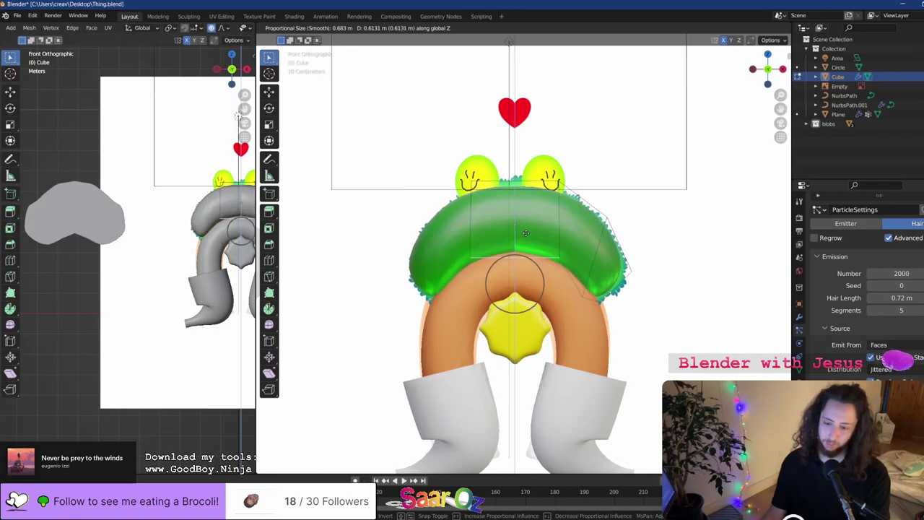
{"action": "scroll", "coordinate": [525, 232], "scroll_direction": "down", "scroll_amount": 1}
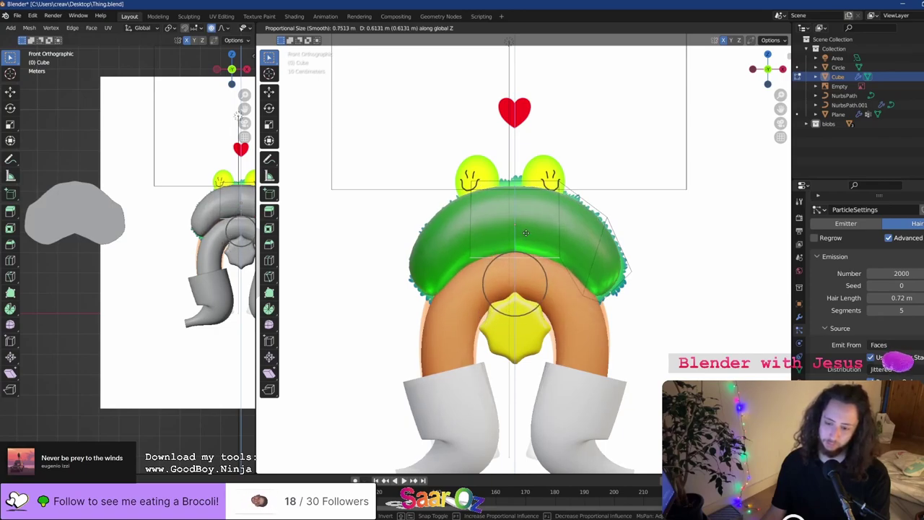
{"action": "left_click", "coordinate": [526, 232]}
{"action": "key", "text": "Tab"}
{"action": "key", "text": "Tab"}
{"action": "key", "text": "Tab"}
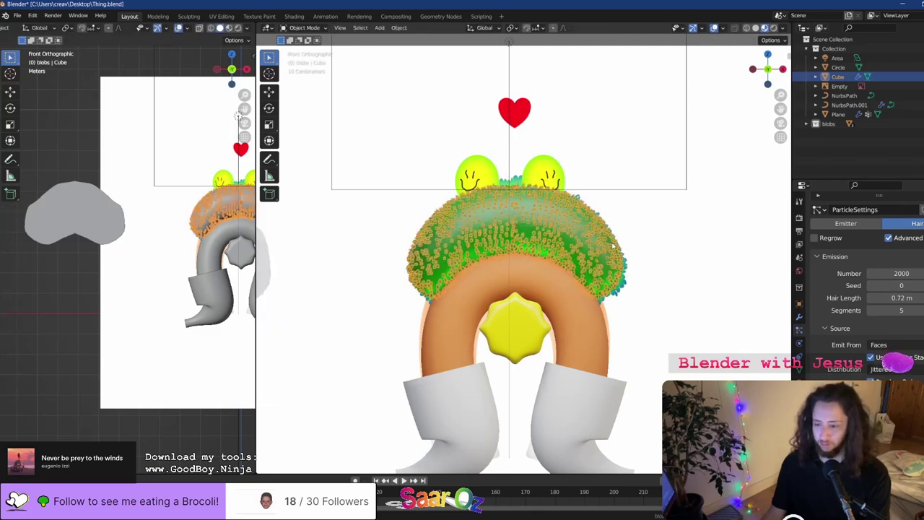
Set the head's Subdivision viewport level to 3, then hide the overlays and save the file
{"action": "left_click", "coordinate": [798, 317]}
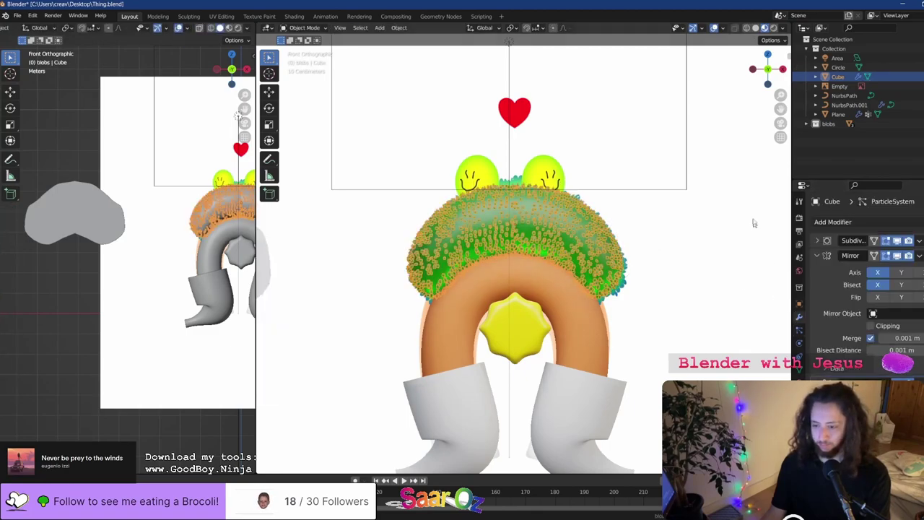
{"action": "left_click", "coordinate": [714, 28]}
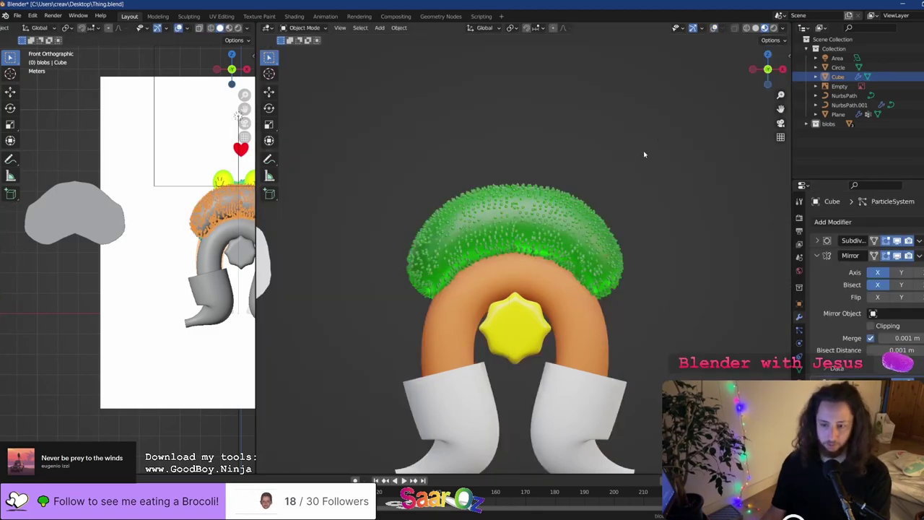
{"action": "mouse_move", "coordinate": [629, 166]}
{"action": "middle_mouse_down"}
{"action": "mouse_move", "coordinate": [606, 179]}
{"action": "mouse_move", "coordinate": [617, 174]}
{"action": "middle_mouse_up"}
{"action": "scroll", "coordinate": [616, 178], "scroll_direction": "up", "scroll_amount": 3}
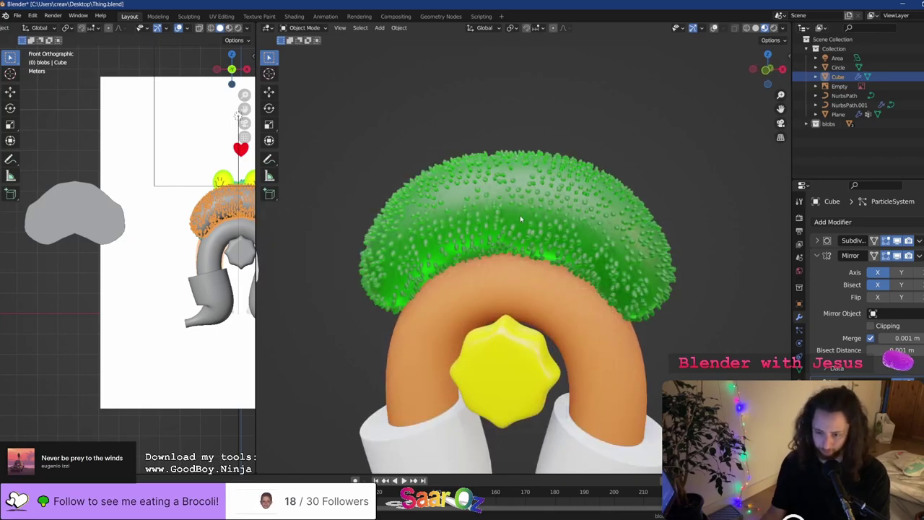
{"action": "left_click", "coordinate": [714, 28]}
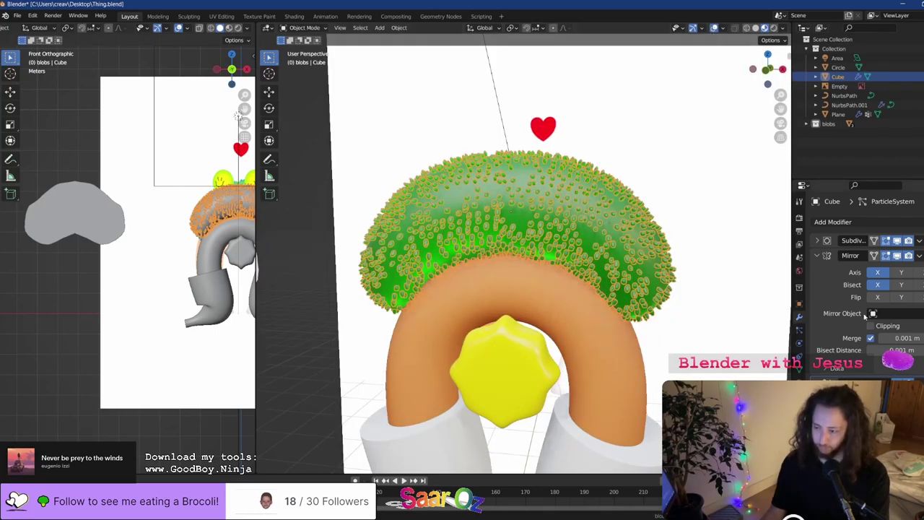
{"action": "left_click", "coordinate": [817, 241]}
{"action": "double_click", "coordinate": [895, 272]}
{"action": "type", "text": "3"}
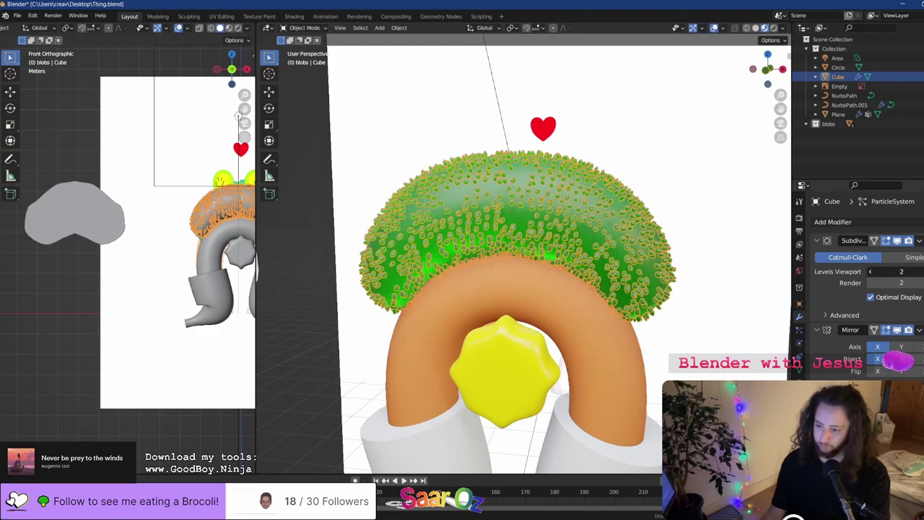
{"action": "key", "text": "Return"}
{"action": "left_click", "coordinate": [714, 28]}
{"action": "key", "text": "ctrl+s"}
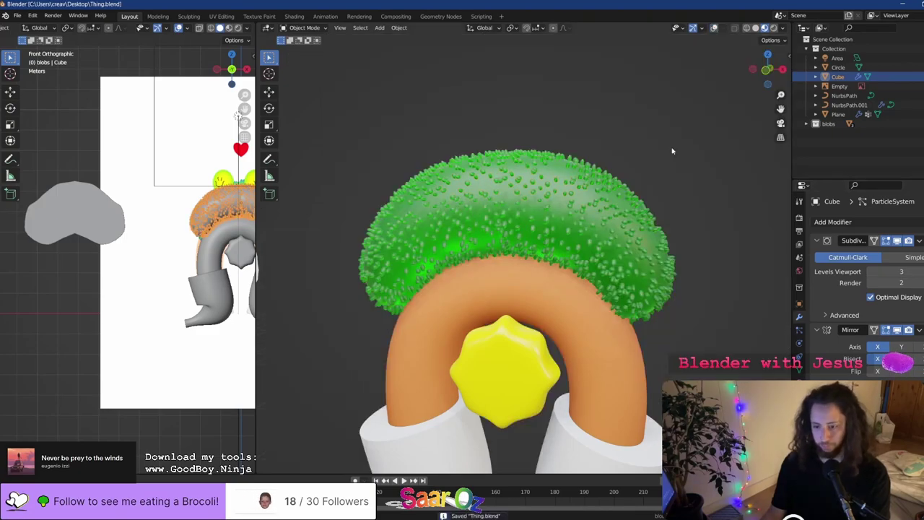
Try moving the head's Subdivision modifier below the Mirror and ParticleSystem modifiers in rendered shading, and undo it
{"action": "scroll", "coordinate": [621, 176], "scroll_direction": "down", "scroll_amount": 2}
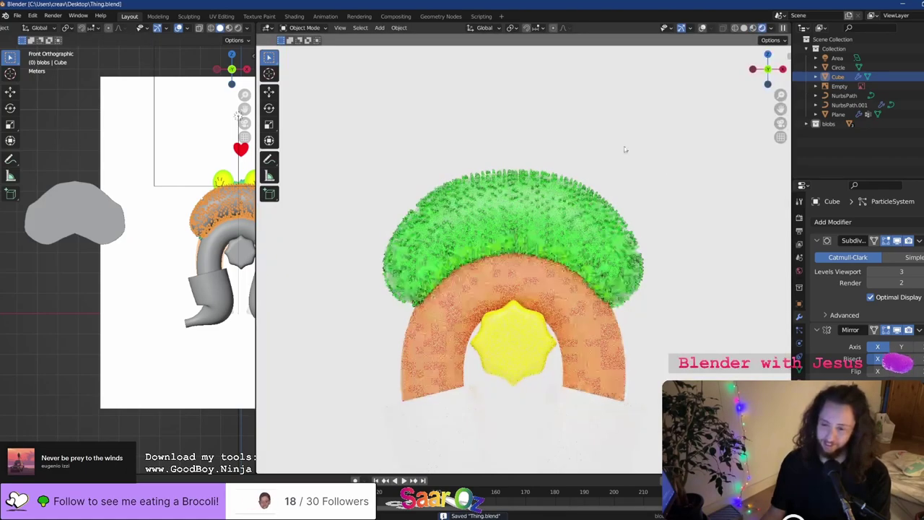
{"action": "left_click", "coordinate": [701, 29]}
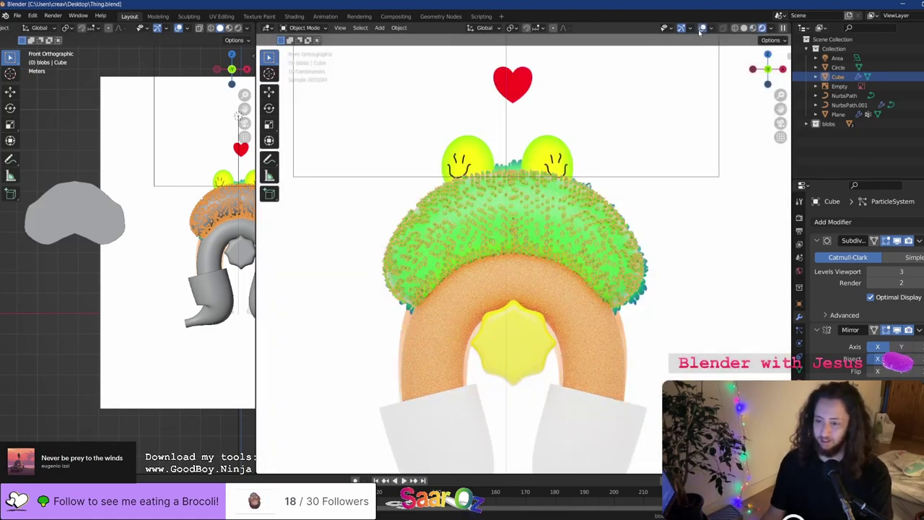
{"action": "left_click", "coordinate": [816, 241]}
{"action": "left_click", "coordinate": [818, 270]}
{"action": "left_click", "coordinate": [819, 256]}
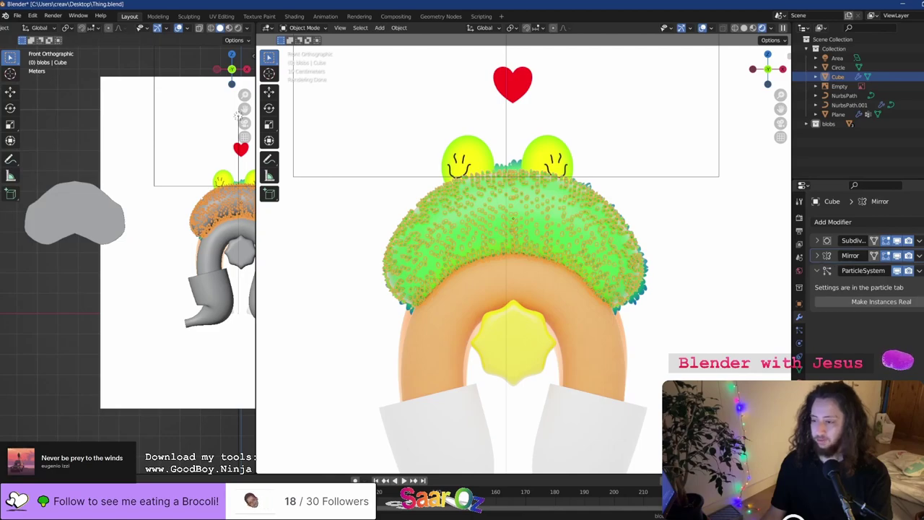
{"action": "left_click_drag", "start_coordinate": [923, 241], "coordinate": [923, 324]}
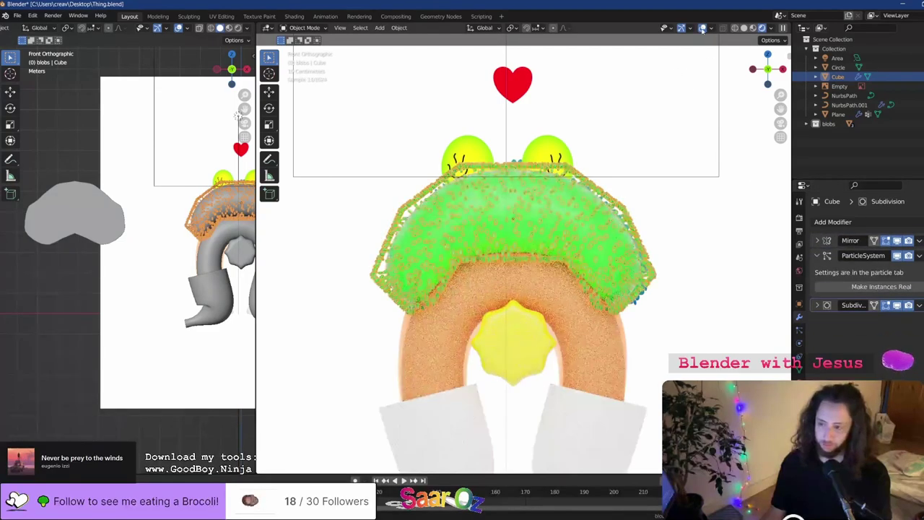
{"action": "left_click", "coordinate": [702, 29]}
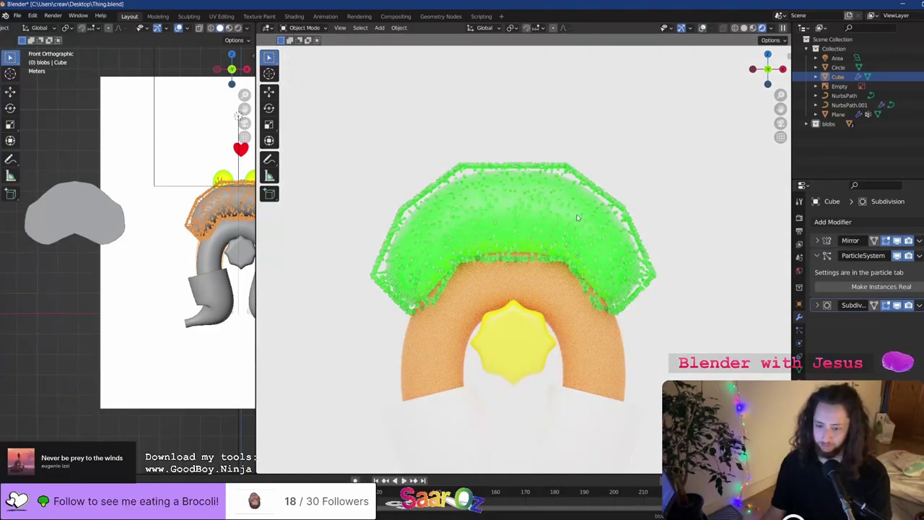
{"action": "key", "text": "ctrl+z"}
Return the viewport to Material Preview with the overlays hidden, and save the file
{"action": "left_click", "coordinate": [752, 29]}
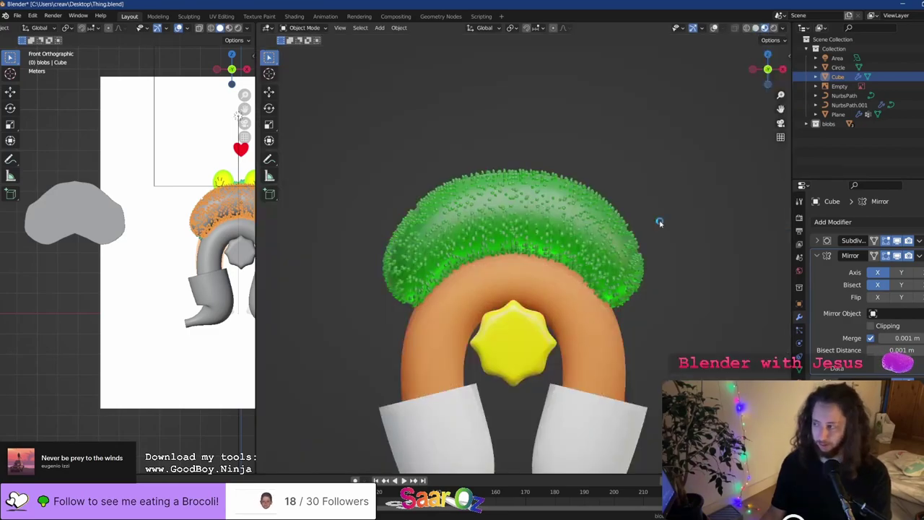
{"action": "key", "text": "ctrl+s"}
{"action": "scroll", "coordinate": [500, 220], "scroll_direction": "up", "scroll_amount": 3}
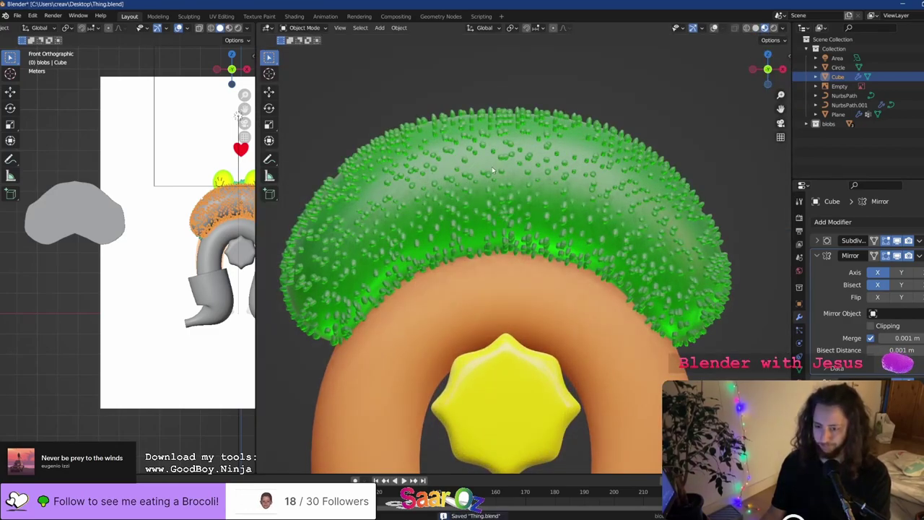
{"action": "left_click", "coordinate": [717, 28]}
{"action": "left_click", "coordinate": [716, 28]}
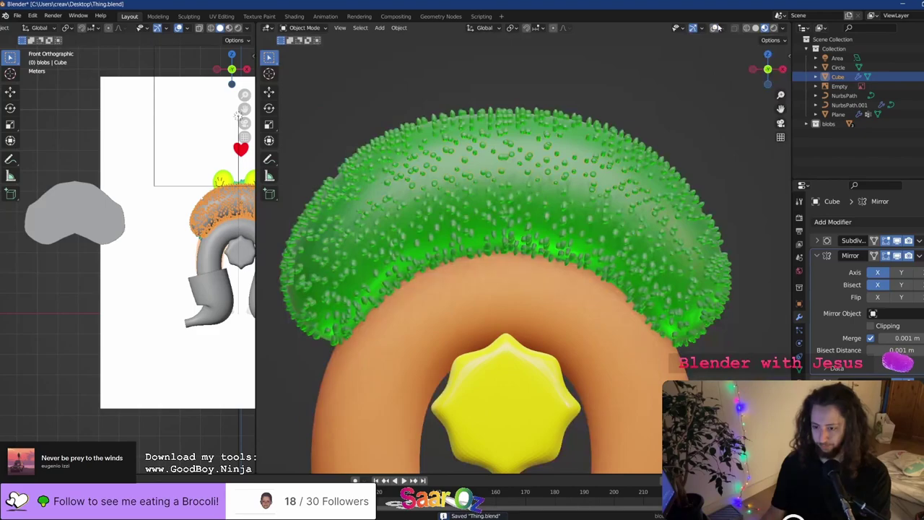
{"action": "left_click", "coordinate": [717, 28]}
{"action": "left_click", "coordinate": [717, 28]}
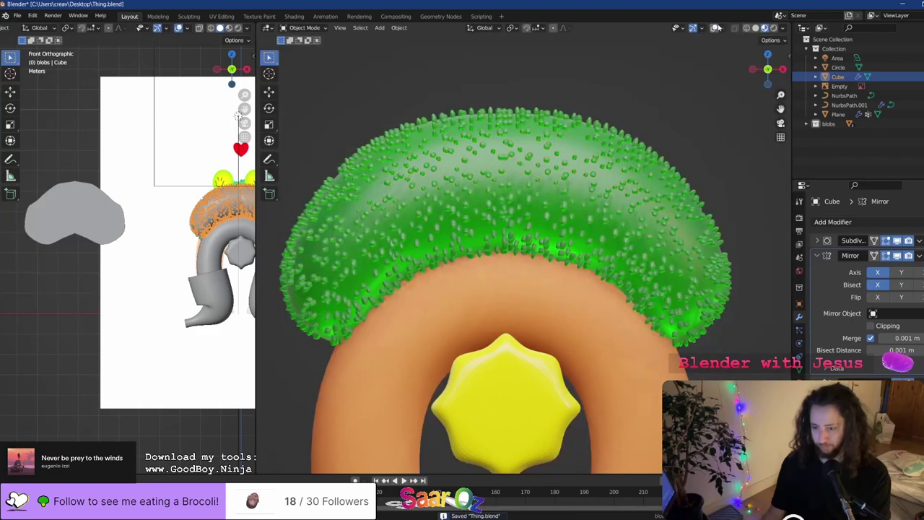
Open the head's material surface settings and undo the last change
{"action": "left_click", "coordinate": [799, 371]}
{"action": "left_click", "coordinate": [799, 384]}
{"action": "scroll", "coordinate": [859, 303], "scroll_direction": "down", "scroll_amount": 7}
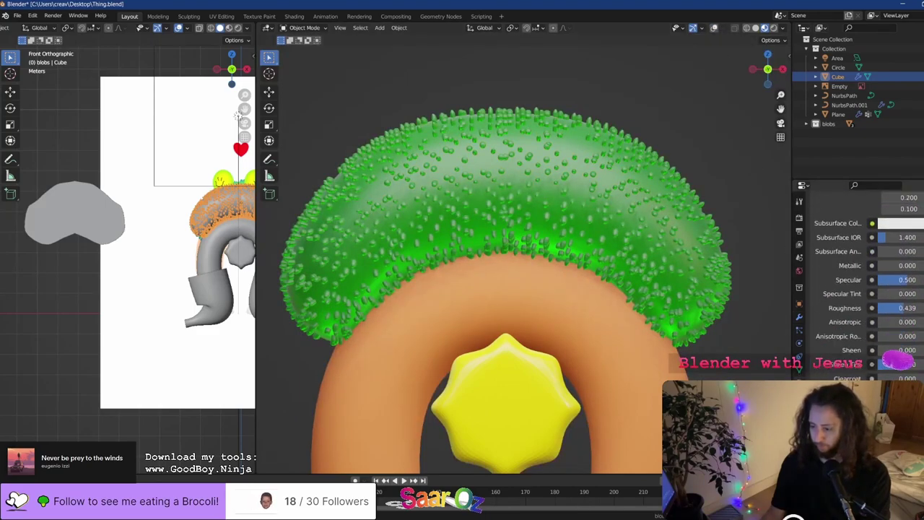
{"action": "key", "text": "ctrl+z"}
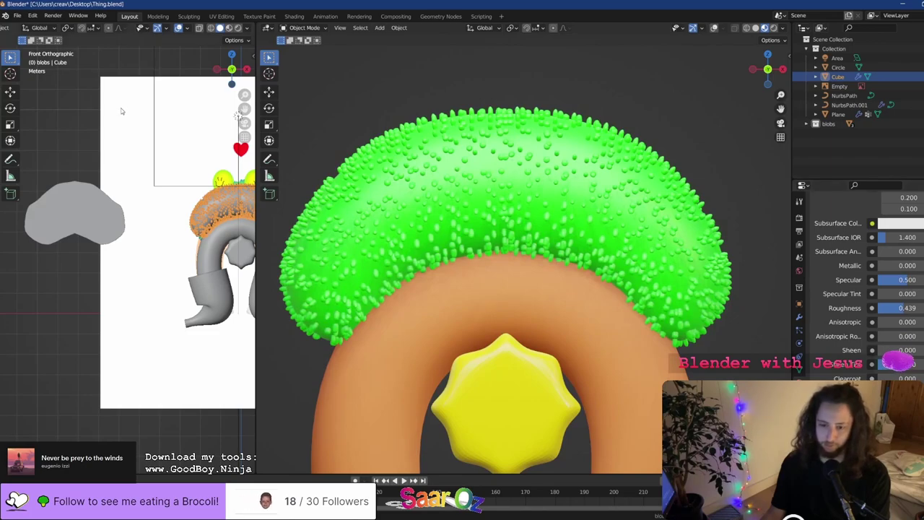
Deselect the head and examine the whole character from the top and front views
{"action": "scroll", "coordinate": [651, 142], "scroll_direction": "down", "scroll_amount": 4}
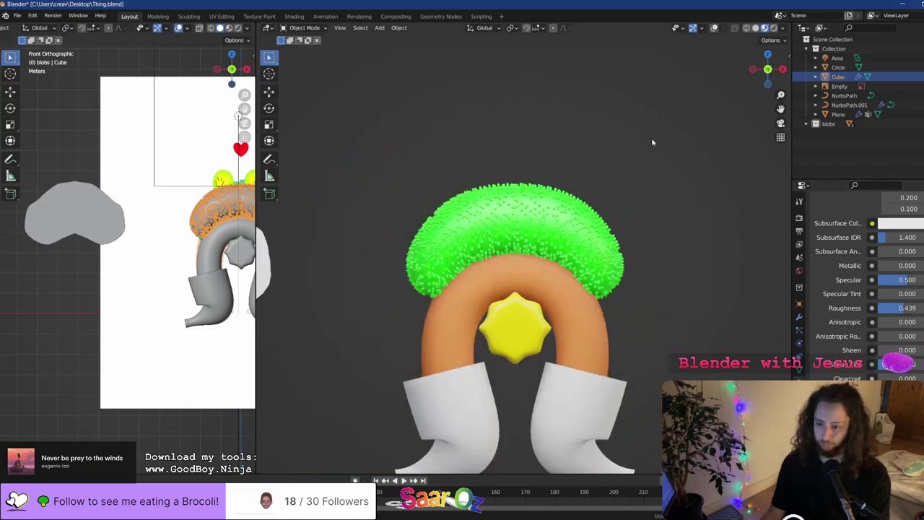
{"action": "left_click", "coordinate": [783, 28]}
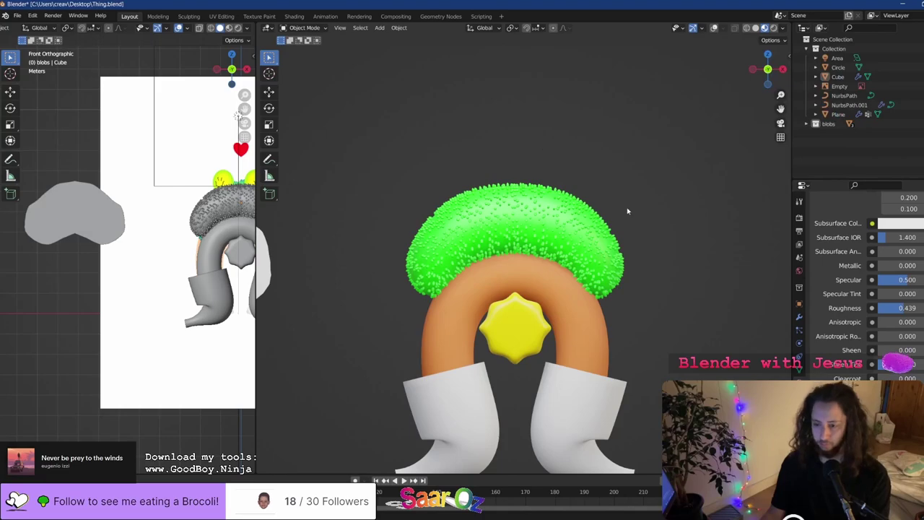
{"action": "key", "text": "KP_3"}
{"action": "key", "text": "KP_4"}
{"action": "key", "text": "KP_5"}
{"action": "key", "text": "KP_7"}
{"action": "scroll", "coordinate": [627, 209], "scroll_direction": "down", "scroll_amount": 7}
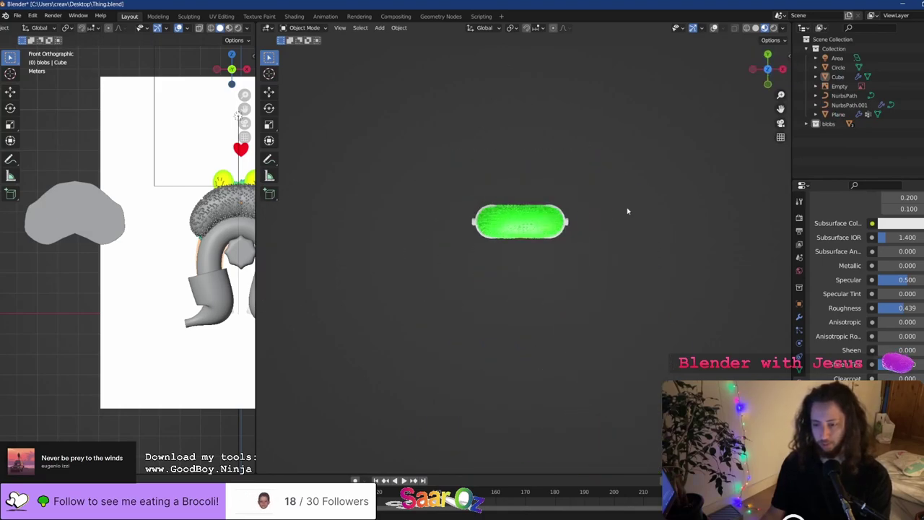
{"action": "middle_click_drag", "start_coordinate": [627, 209], "coordinate": [607, 207]}
{"action": "key", "text": "KP_1"}
{"action": "scroll", "coordinate": [529, 229], "scroll_direction": "up", "scroll_amount": 2}
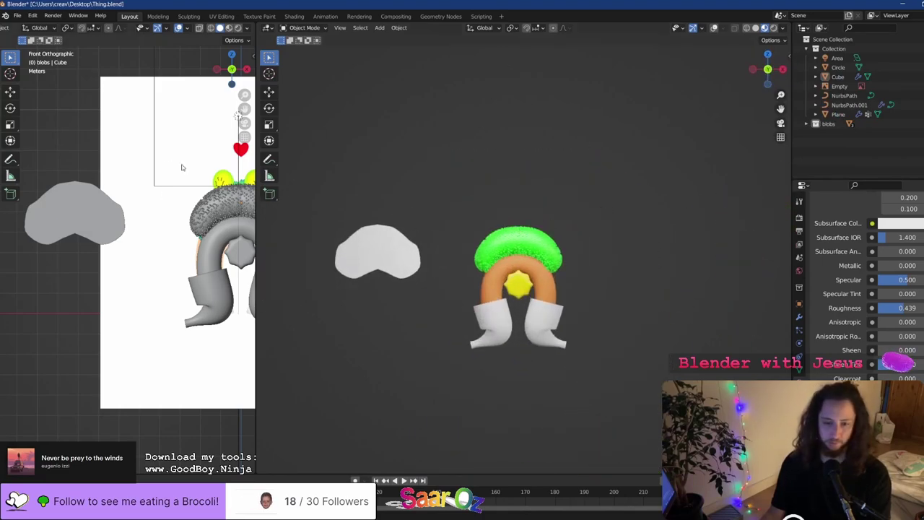
Select the reference image and turn the overlays back on in Material Preview, saving the file
{"action": "left_click", "coordinate": [149, 165]}
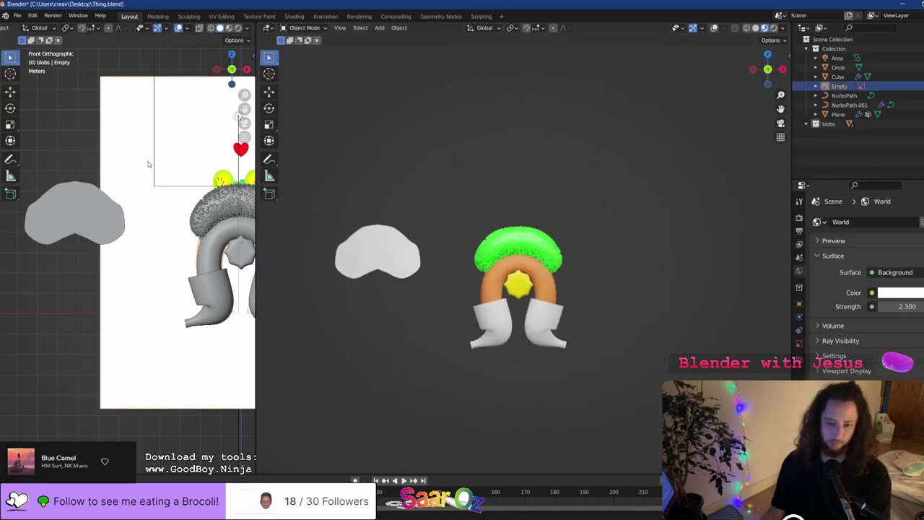
{"action": "left_click", "coordinate": [756, 28]}
{"action": "left_click", "coordinate": [713, 28]}
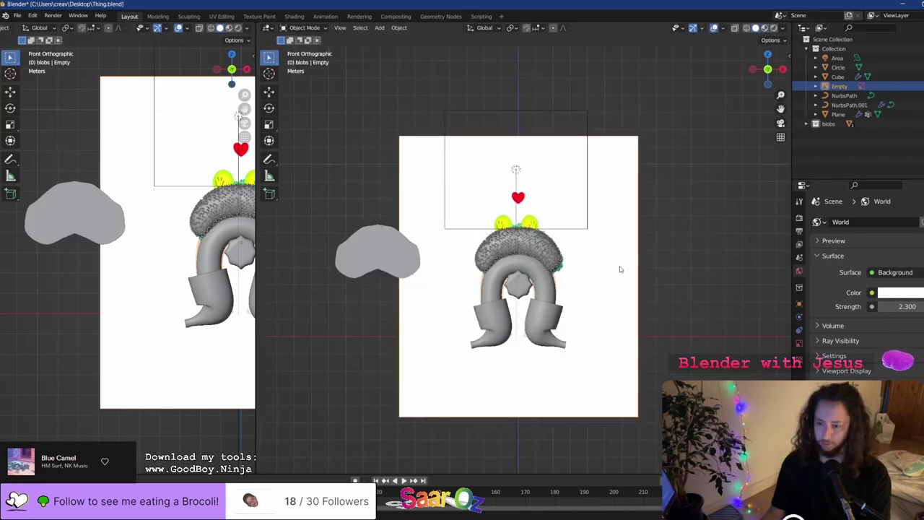
{"action": "key", "text": "ctrl+s"}
{"action": "left_click", "coordinate": [765, 28]}
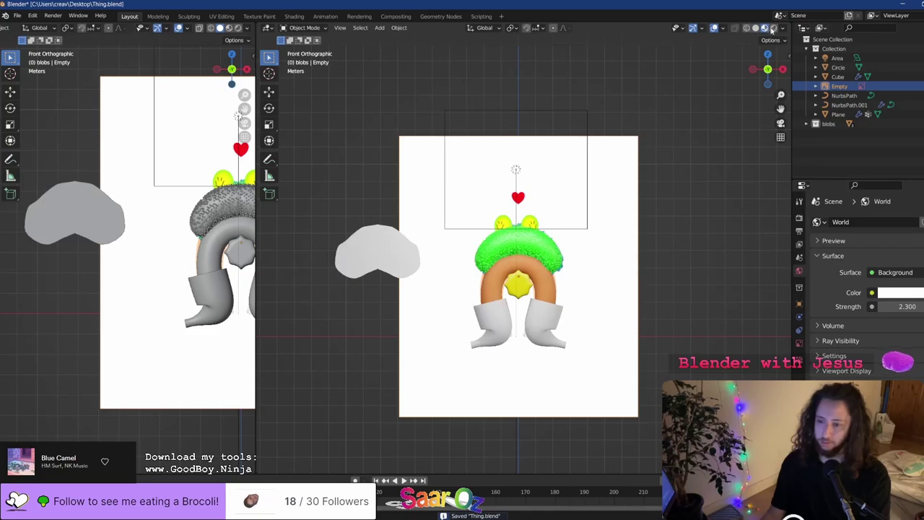
Check the character in Rendered shading, return to Material Preview, angle the second viewport onto the reference face, and save
{"action": "left_click", "coordinate": [773, 28]}
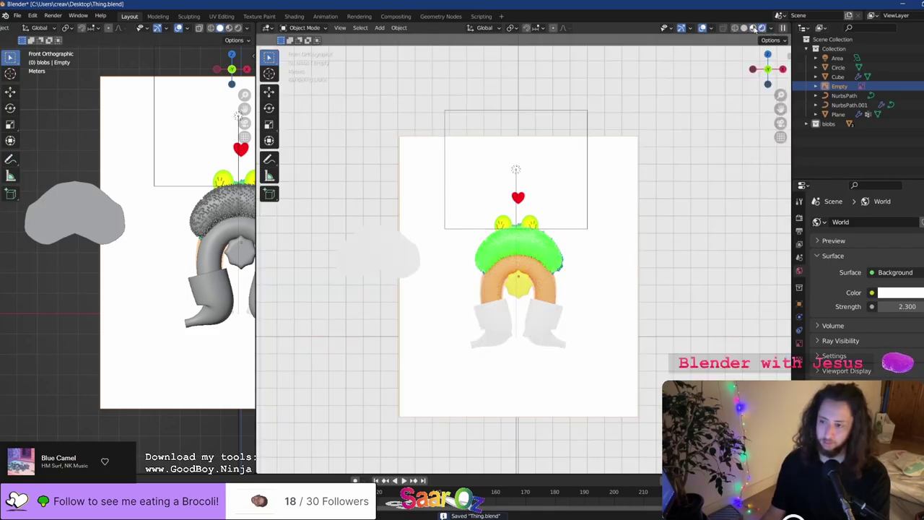
{"action": "left_click", "coordinate": [753, 28]}
{"action": "scroll", "coordinate": [541, 296], "scroll_direction": "up", "scroll_amount": 5}
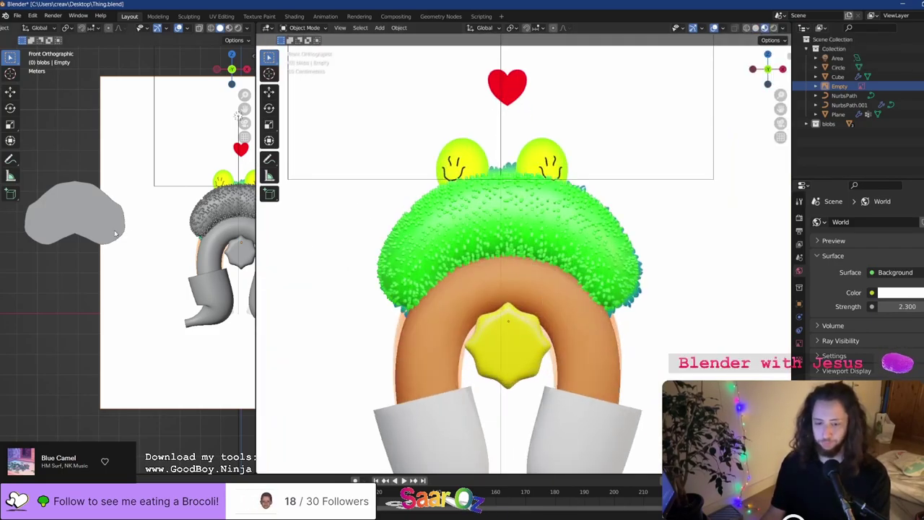
{"action": "middle_click_drag", "start_coordinate": [166, 227], "coordinate": [42, 221], "text": "shift"}
{"action": "middle_click_drag", "start_coordinate": [163, 209], "coordinate": [108, 209]}
{"action": "scroll", "coordinate": [108, 210], "scroll_direction": "down", "scroll_amount": 6}
{"action": "scroll", "coordinate": [108, 207], "scroll_direction": "up", "scroll_amount": 3}
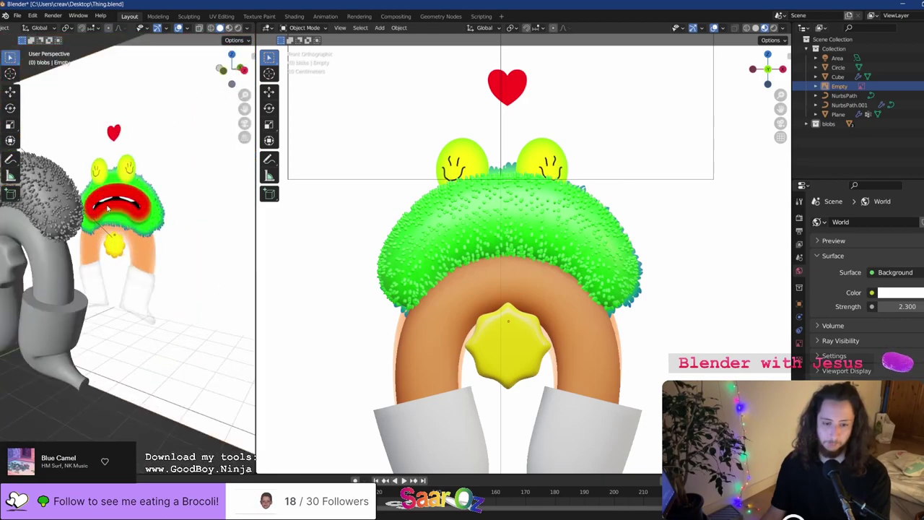
{"action": "scroll", "coordinate": [107, 208], "scroll_direction": "up", "scroll_amount": 5}
{"action": "scroll", "coordinate": [101, 211], "scroll_direction": "down", "scroll_amount": 5}
{"action": "key", "text": "ctrl+s"}
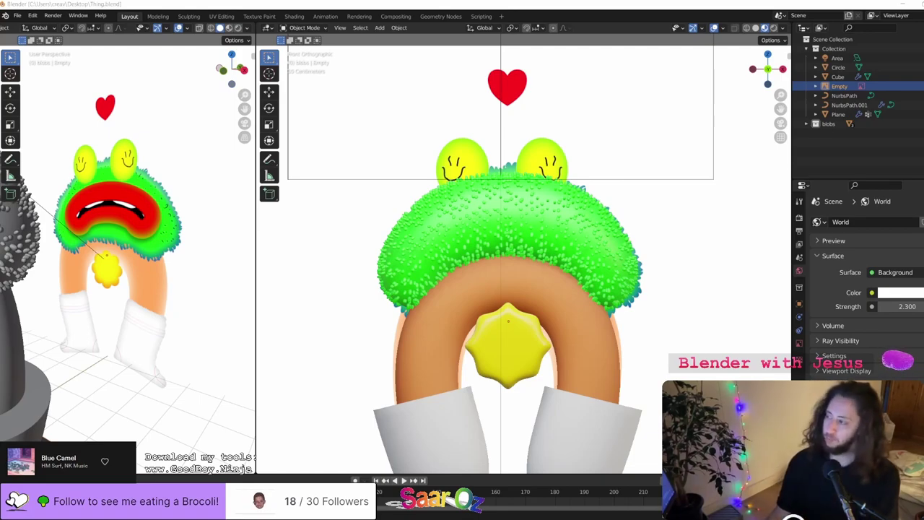
Duplicate the orange leg curve, raising the copy 1.9347 m and moving it -0.76817 m along Y in front of the head
{"action": "left_click", "coordinate": [483, 301]}
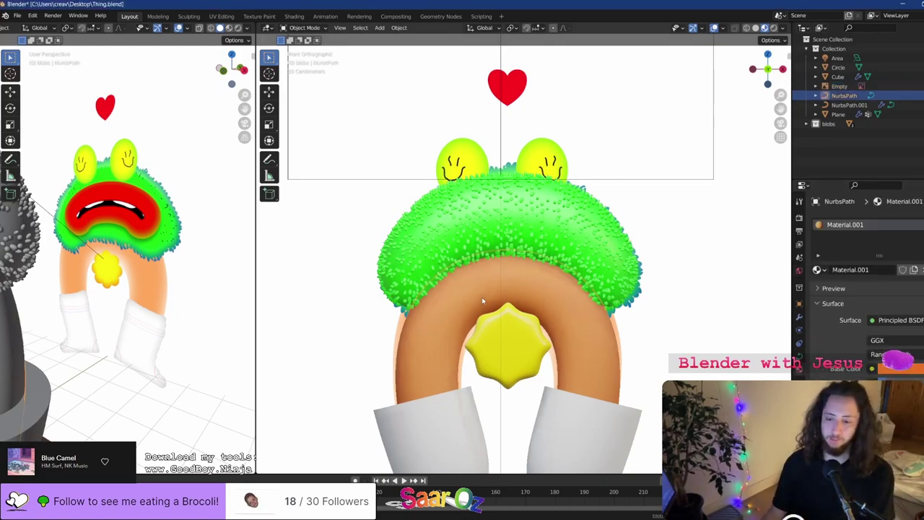
{"action": "middle_click_drag", "start_coordinate": [552, 235], "coordinate": [546, 322]}
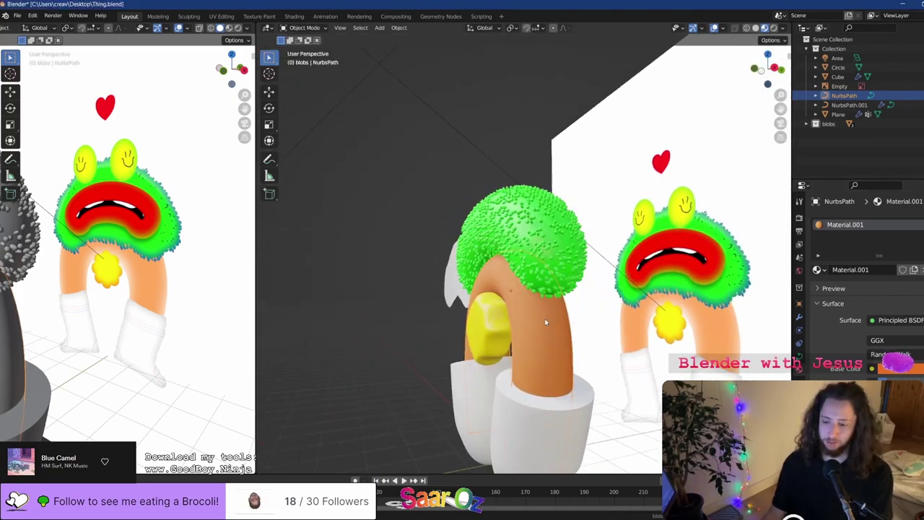
{"action": "key", "text": "shift+d"}
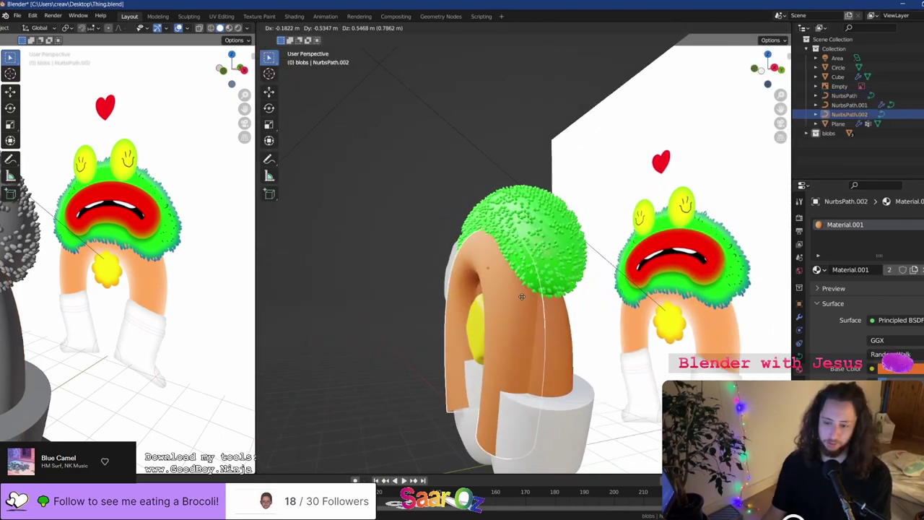
{"action": "key", "text": "z"}
{"action": "left_click", "coordinate": [546, 255]}
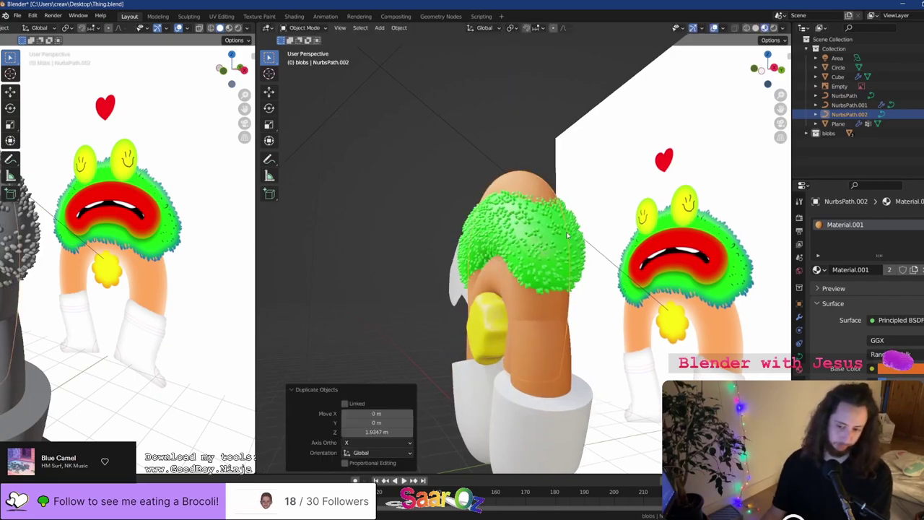
{"action": "key", "text": "g"}
{"action": "key", "text": "y"}
{"action": "left_click", "coordinate": [493, 246]}
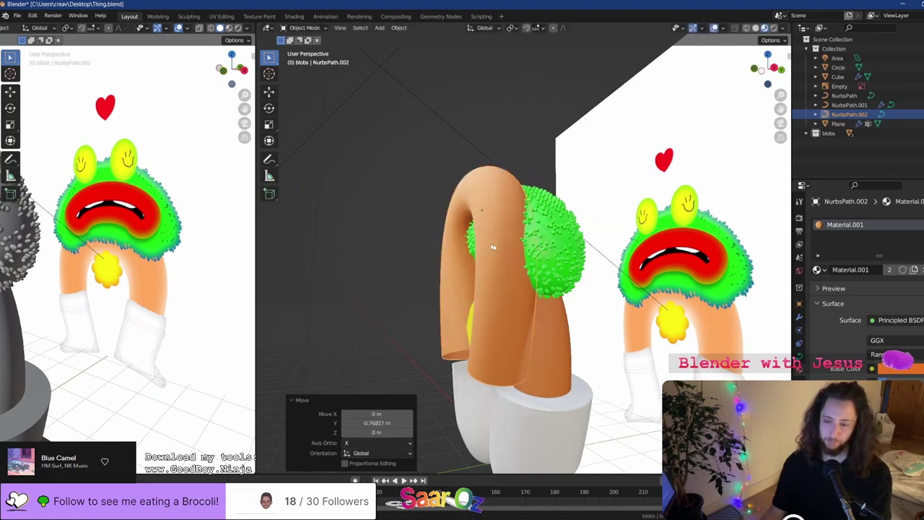
Scale the duplicated curve's control points vertically to about 0.281 in the front view
{"action": "middle_click_drag", "start_coordinate": [492, 247], "coordinate": [546, 248]}
{"action": "key", "text": "KP_1"}
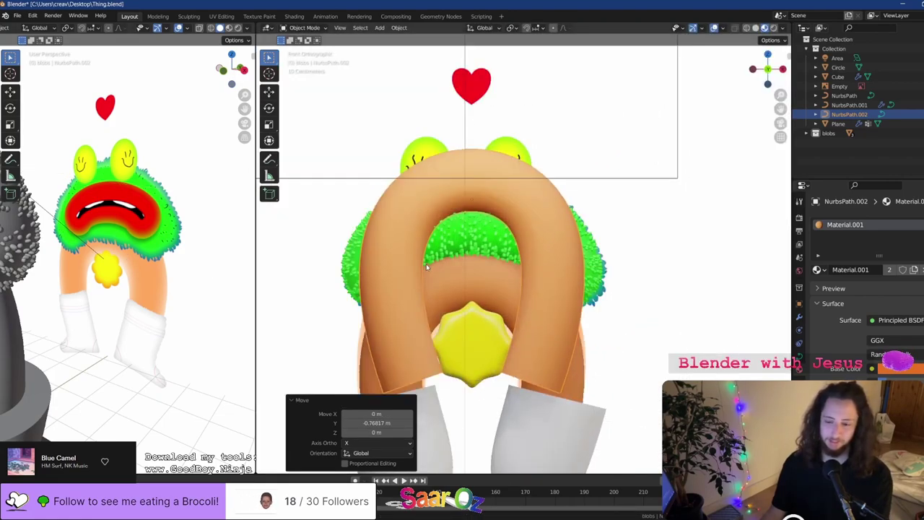
{"action": "scroll", "coordinate": [427, 266], "scroll_direction": "down", "scroll_amount": 2}
{"action": "middle_click_drag", "start_coordinate": [427, 265], "coordinate": [465, 248], "text": "shift"}
{"action": "scroll", "coordinate": [489, 226], "scroll_direction": "up", "scroll_amount": 1}
{"action": "left_click", "coordinate": [714, 28]}
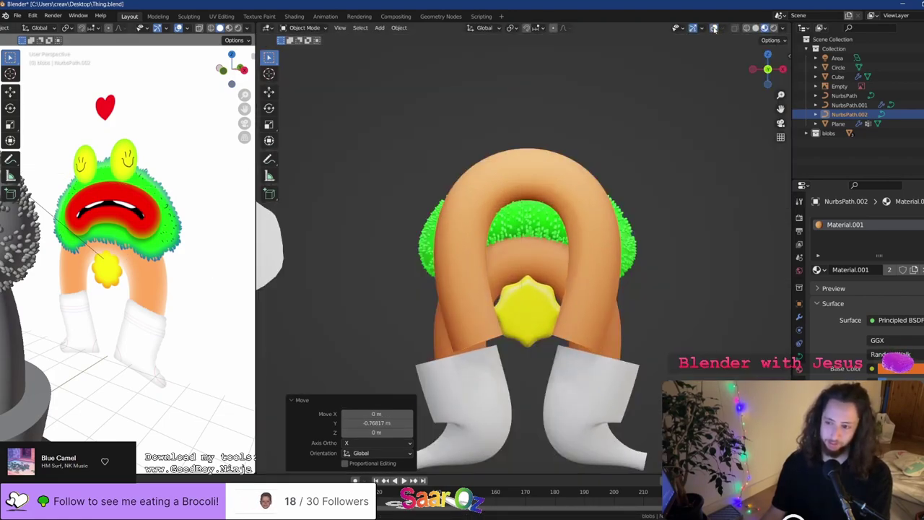
{"action": "left_click", "coordinate": [713, 27]}
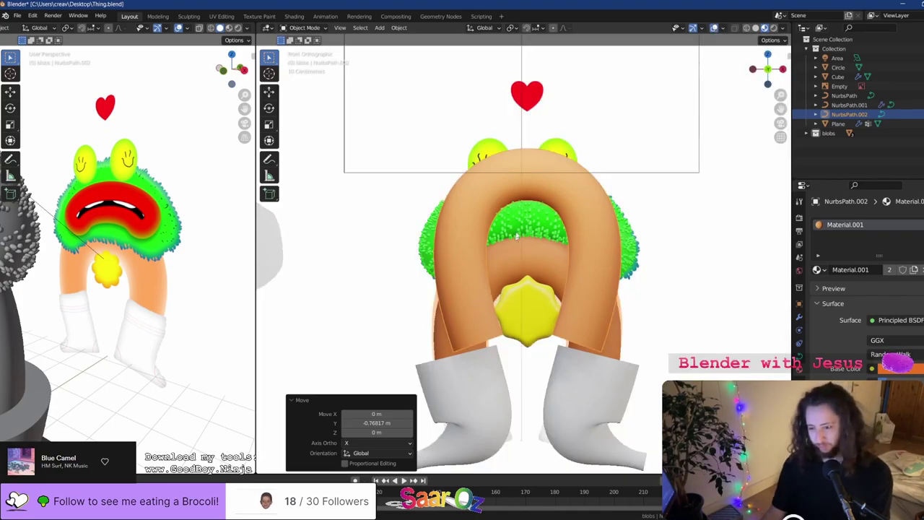
{"action": "key", "text": "Tab"}
{"action": "key", "text": "s"}
{"action": "key", "text": "z"}
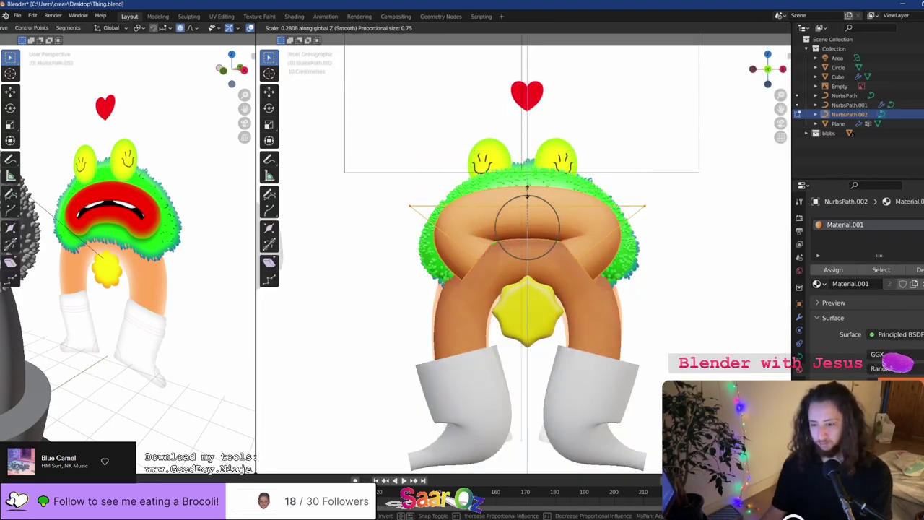
{"action": "left_click", "coordinate": [527, 192]}
Delete the duplicate's lower end vertices, leaving only the three control points in a straight row, and save the file
{"action": "key", "text": "grave"}
{"action": "left_click", "coordinate": [565, 233]}
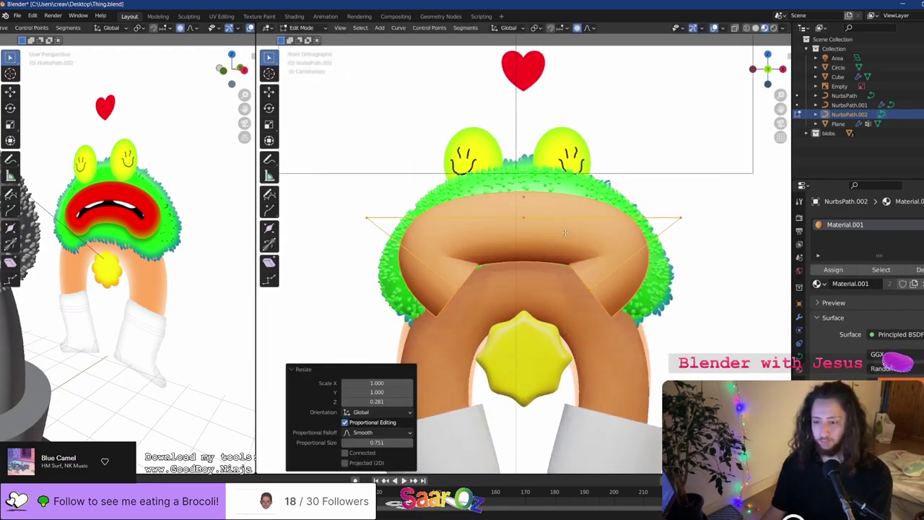
{"action": "left_click", "coordinate": [598, 286]}
{"action": "key", "text": "x"}
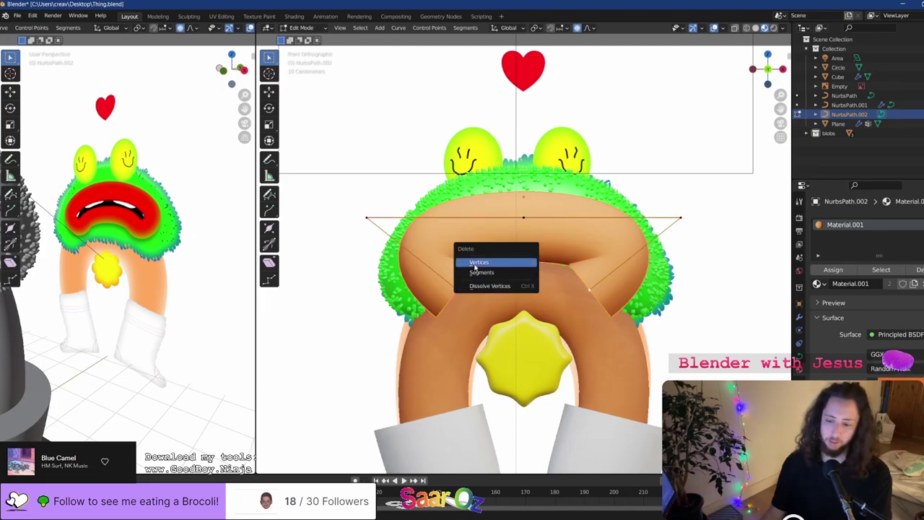
{"action": "left_click", "coordinate": [480, 270]}
{"action": "key", "text": "x"}
{"action": "left_click", "coordinate": [454, 288]}
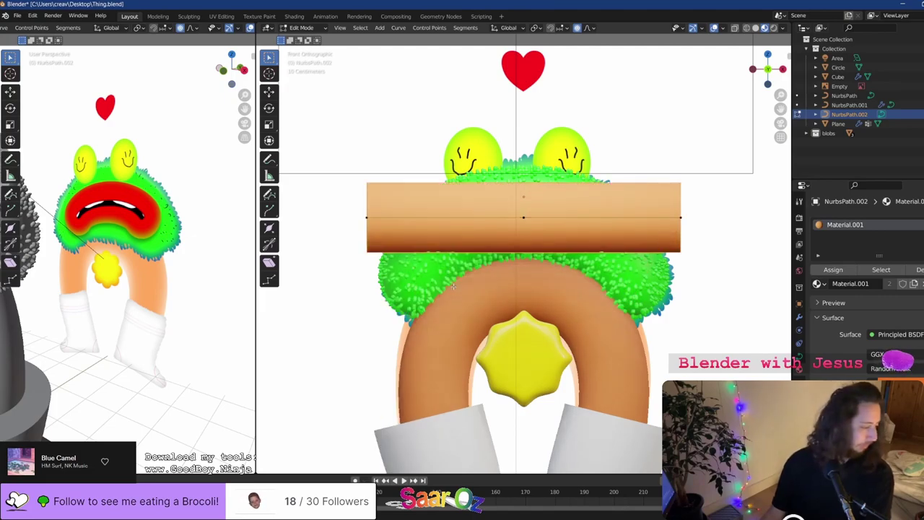
{"action": "key", "text": "ctrl+s"}
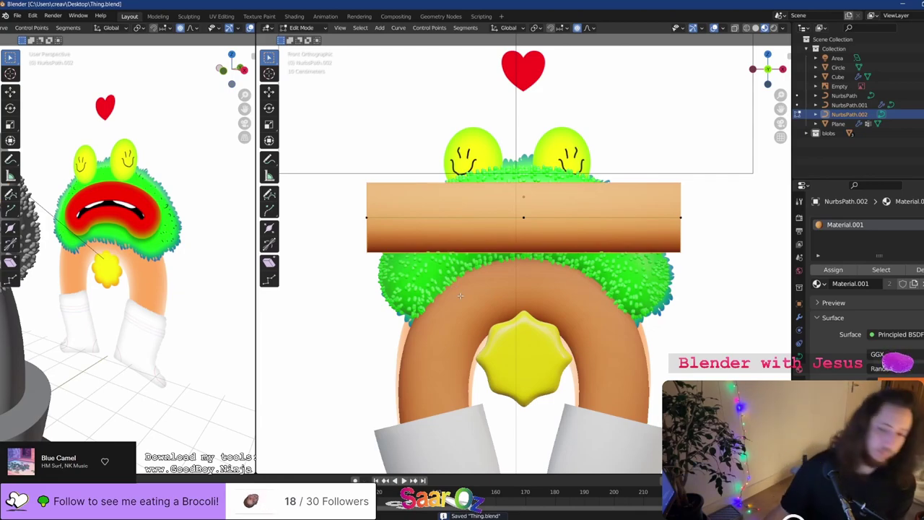
Lower the curve's two end points by about 1.74 m and scale them closer together to form an upper-lip arch
{"action": "key", "text": "Tab"}
{"action": "key", "text": "Tab"}
{"action": "left_click", "coordinate": [683, 215]}
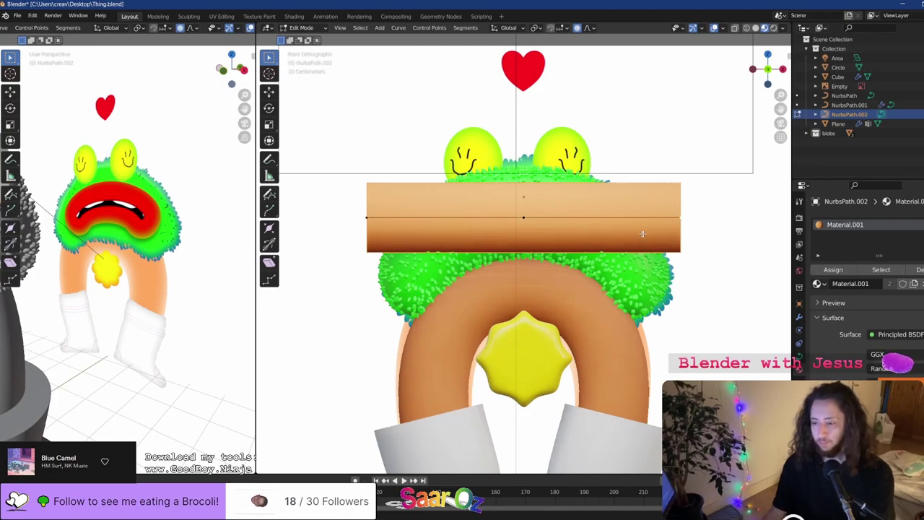
{"action": "key", "text": "g"}
{"action": "key", "text": "z"}
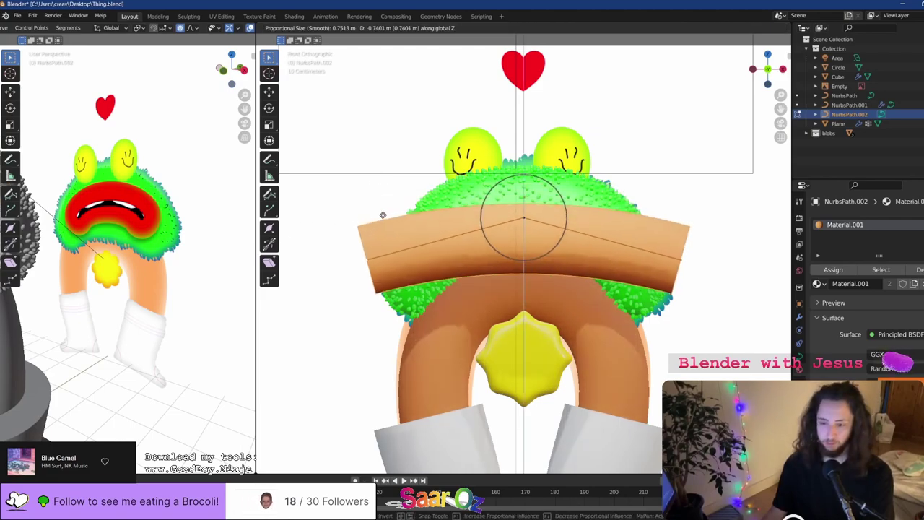
{"action": "left_click", "coordinate": [479, 283]}
{"action": "key", "text": "g"}
{"action": "key", "text": "z"}
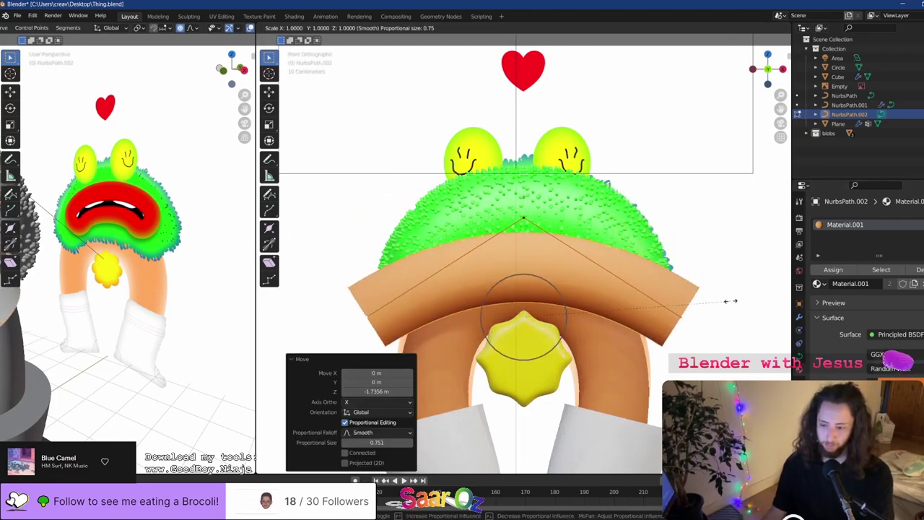
{"action": "left_click", "coordinate": [618, 226]}
{"action": "key", "text": "Tab"}
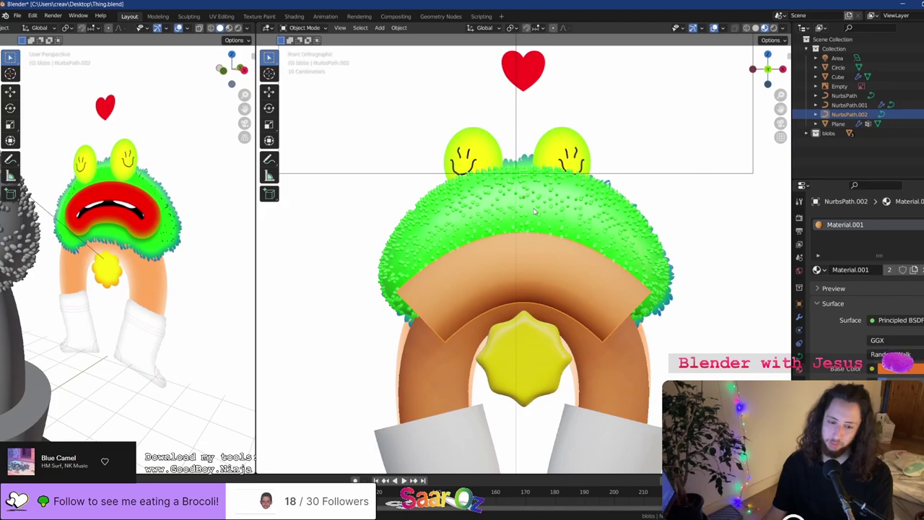
Reduce the bevel depth of the arched curve to make the lip tube thinner
{"action": "mouse_move", "coordinate": [535, 211]}
{"action": "middle_mouse_down"}
{"action": "mouse_move", "coordinate": [538, 238]}
{"action": "mouse_move", "coordinate": [560, 204]}
{"action": "mouse_move", "coordinate": [553, 221]}
{"action": "mouse_move", "coordinate": [545, 216]}
{"action": "middle_mouse_up"}
{"action": "key", "text": "Tab"}
{"action": "key", "text": "Tab"}
{"action": "scroll", "coordinate": [830, 351], "scroll_direction": "down", "scroll_amount": 4}
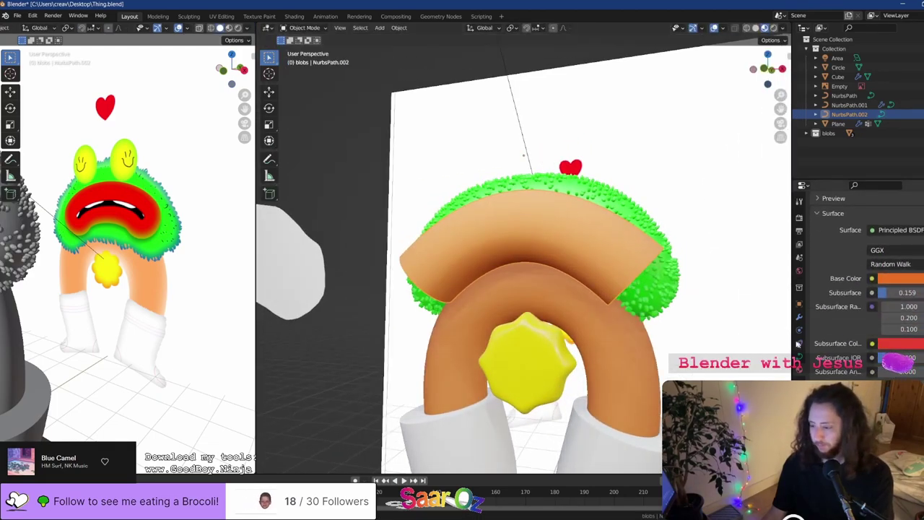
{"action": "left_click", "coordinate": [799, 357]}
{"action": "scroll", "coordinate": [848, 356], "scroll_direction": "down", "scroll_amount": 3}
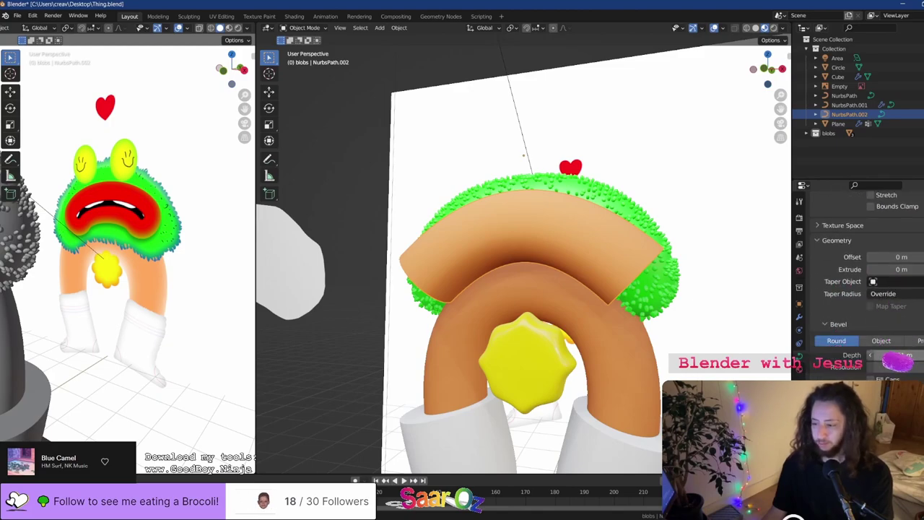
{"action": "mouse_move", "coordinate": [895, 355]}
{"action": "left_mouse_down"}
{"action": "mouse_move", "coordinate": [876, 355]}
{"action": "mouse_move", "coordinate": [886, 355]}
{"action": "left_mouse_up"}
Move the lip curve -0.43019 m along Y and 0.29117 m upward to sit on the head's front, and save
{"action": "middle_click_drag", "start_coordinate": [703, 265], "coordinate": [570, 252]}
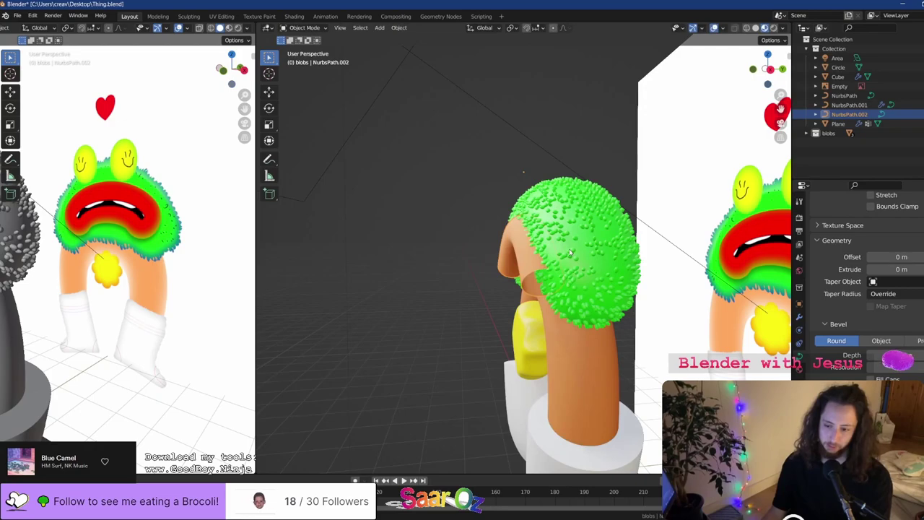
{"action": "key", "text": "g"}
{"action": "key", "text": "y"}
{"action": "left_click", "coordinate": [548, 249]}
{"action": "key", "text": "g"}
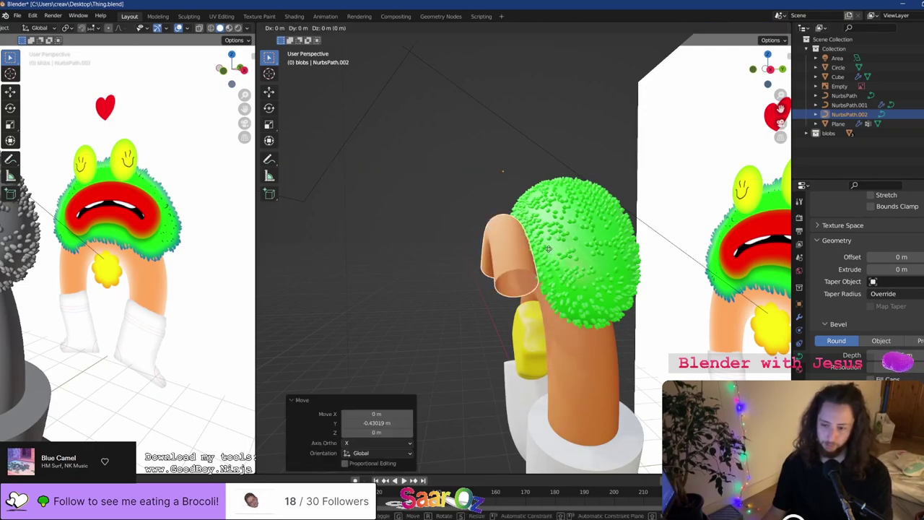
{"action": "key", "text": "z"}
{"action": "left_click", "coordinate": [544, 238]}
{"action": "key", "text": "KP_1"}
{"action": "key", "text": "ctrl+s"}
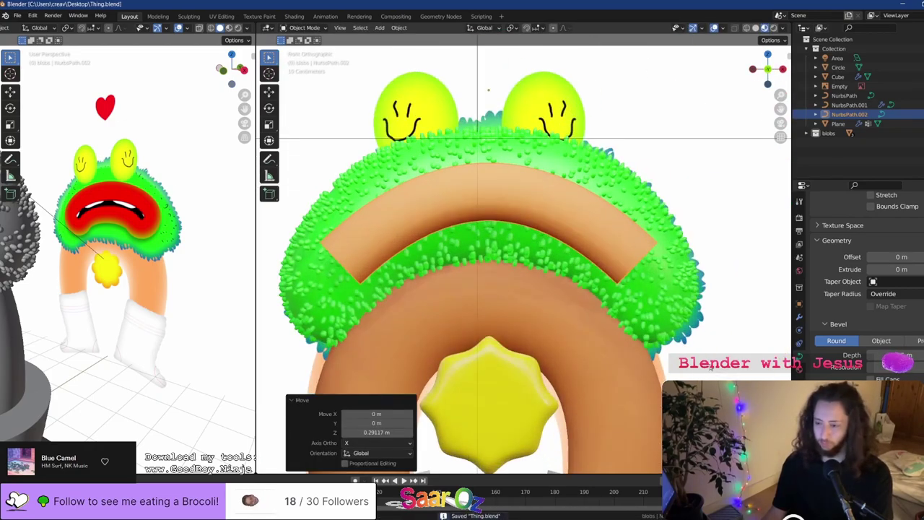
Try the Profile bevel type on the lip curve and undo it
{"action": "left_click", "coordinate": [920, 340]}
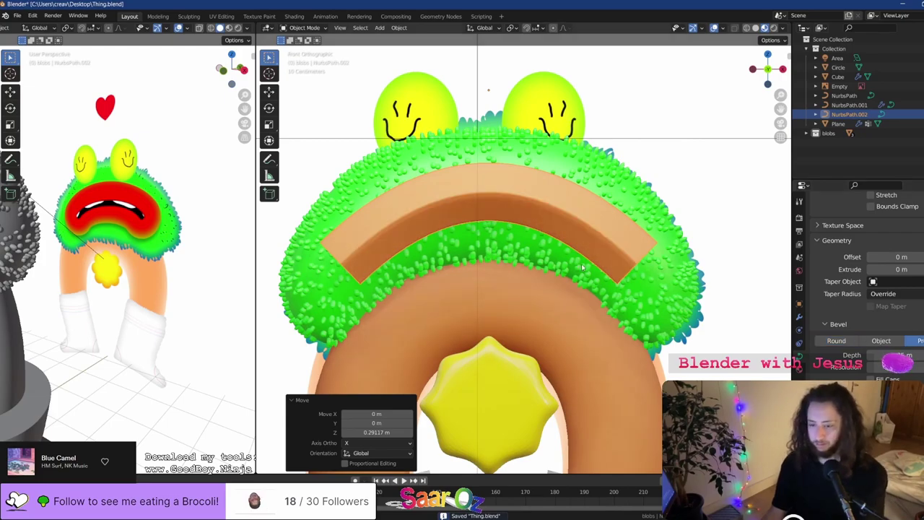
{"action": "middle_click_drag", "start_coordinate": [583, 267], "coordinate": [500, 258]}
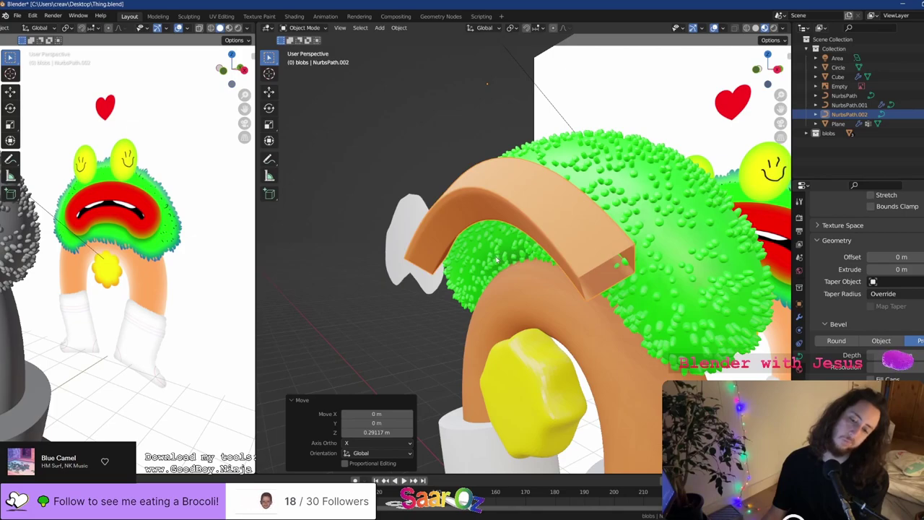
{"action": "middle_click_drag", "start_coordinate": [509, 260], "coordinate": [580, 264]}
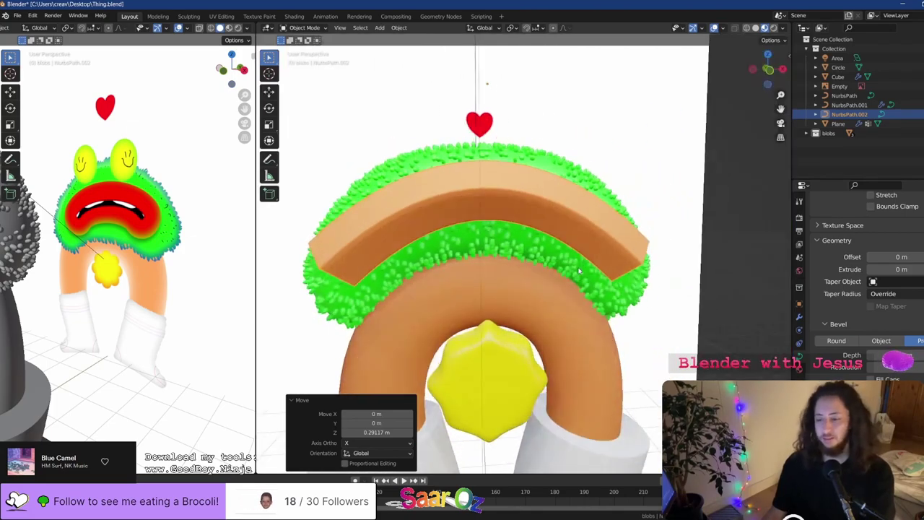
{"action": "key", "text": "ctrl+z"}
Extrude a new control point in place from the right end of the lip curve and save the file
{"action": "key", "text": "Tab"}
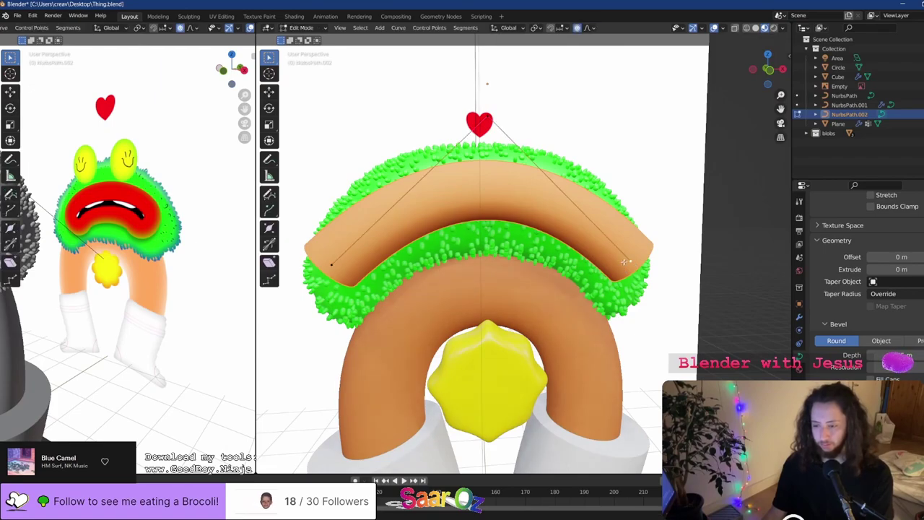
{"action": "left_click", "coordinate": [635, 263]}
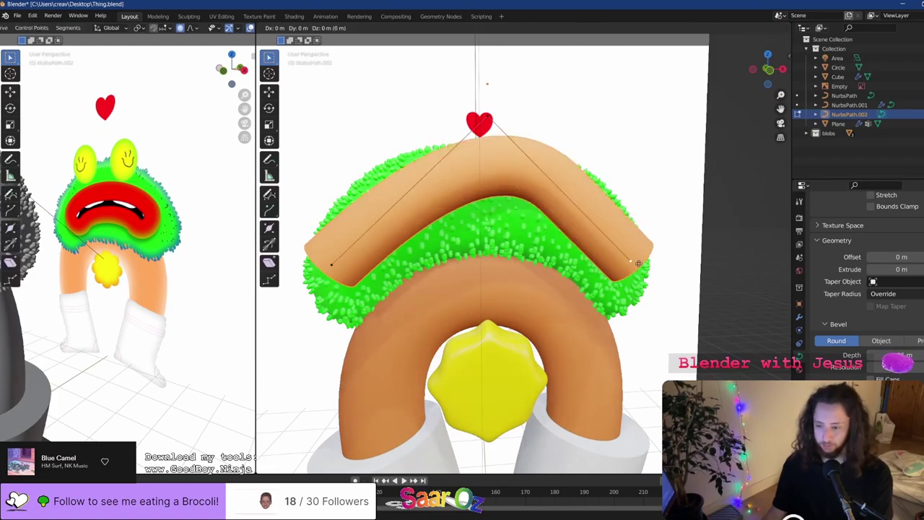
{"action": "key", "text": "e"}
{"action": "left_click", "coordinate": [635, 263]}
{"action": "key", "text": "KP_3"}
{"action": "key", "text": "KP_1"}
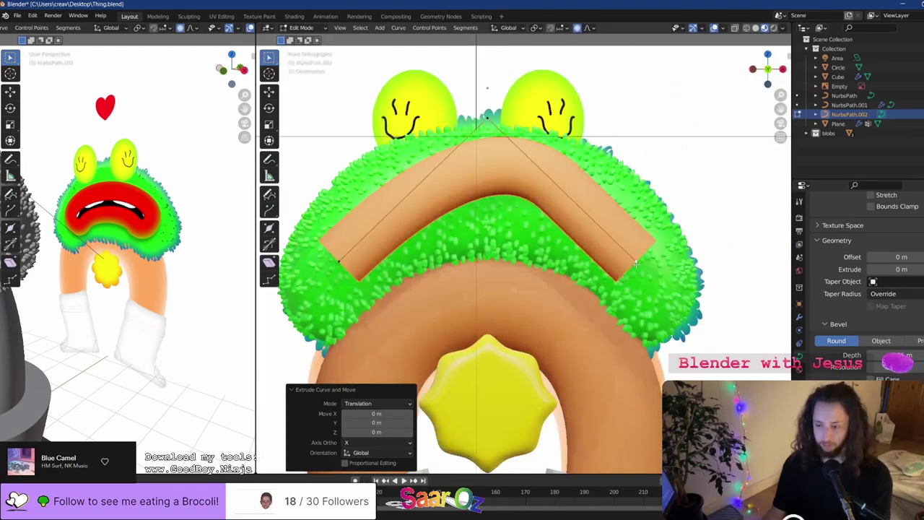
{"action": "key", "text": "ctrl+s"}
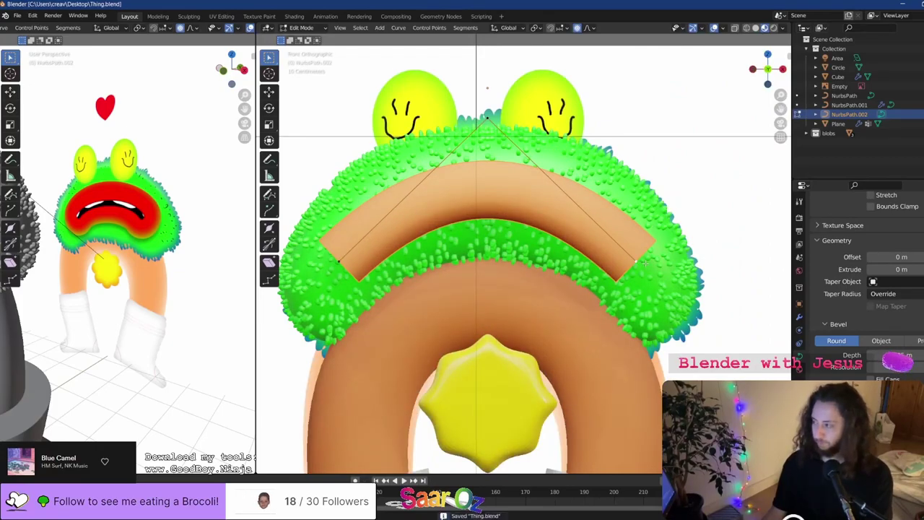
Move the new control point to the middle of the mouth and close the curve into a loop forming both lips
{"action": "key", "text": "g"}
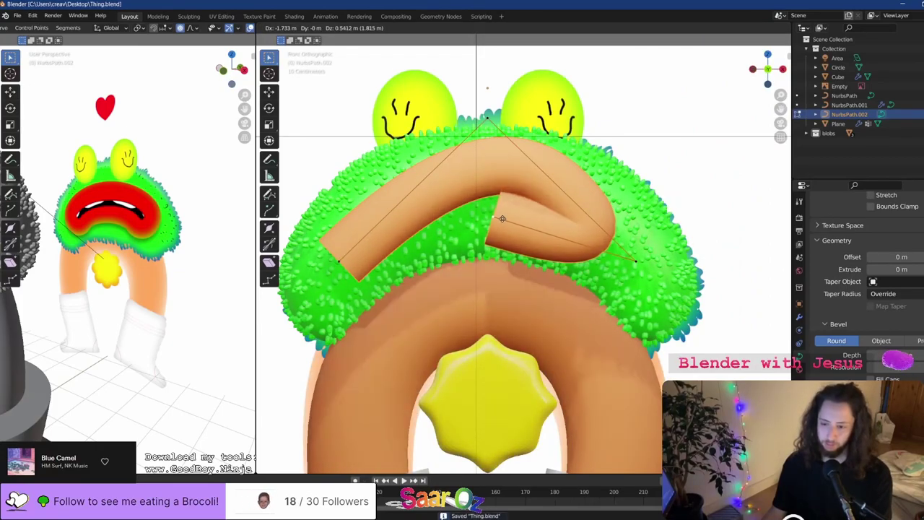
{"action": "left_click", "coordinate": [500, 218]}
{"action": "key", "text": "alt+c"}
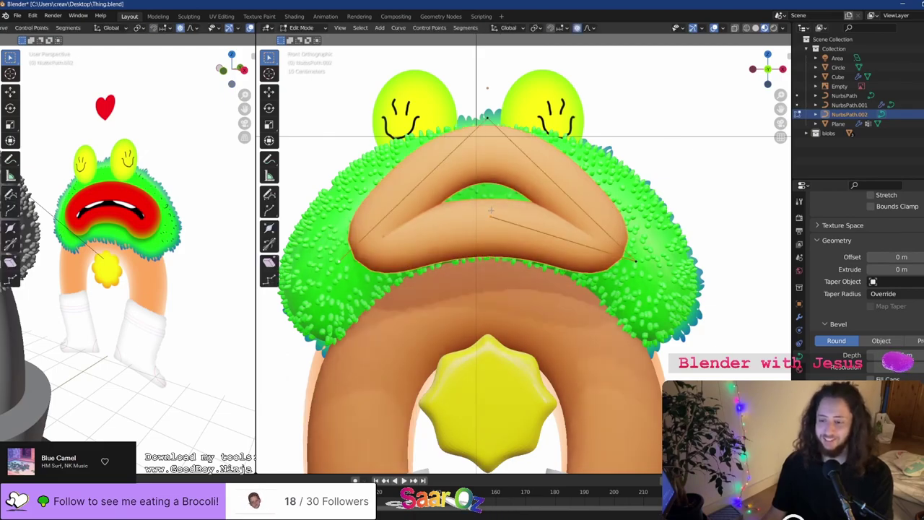
Move the upper lip's middle control point down 0.54579 m along Z with smooth proportional editing
{"action": "left_click", "coordinate": [489, 111]}
{"action": "key", "text": "g"}
{"action": "left_click", "coordinate": [487, 189]}
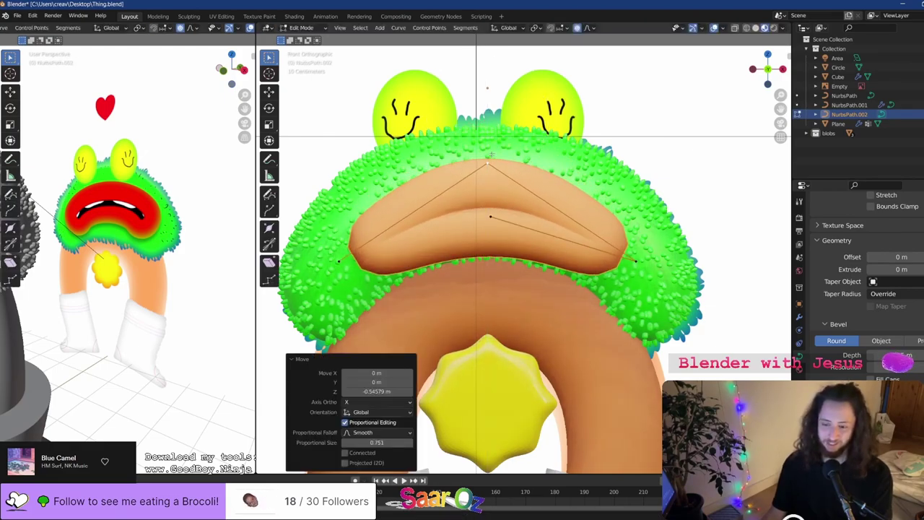
Scale the lip curve's two corner control points outward to widen the mouth across the head
{"action": "key", "text": "Tab"}
{"action": "key", "text": "Tab"}
{"action": "key", "text": "s"}
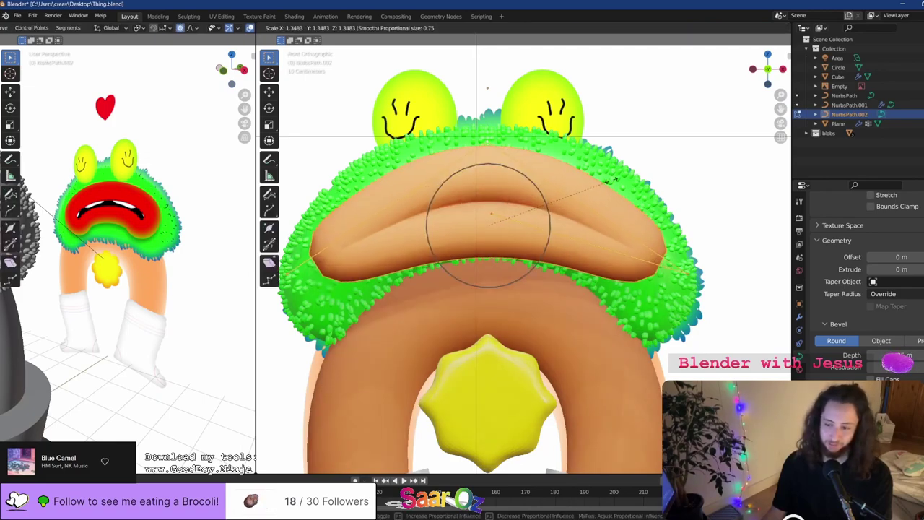
{"action": "left_click", "coordinate": [609, 203]}
{"action": "key", "text": "Tab"}
{"action": "key", "text": "Tab"}
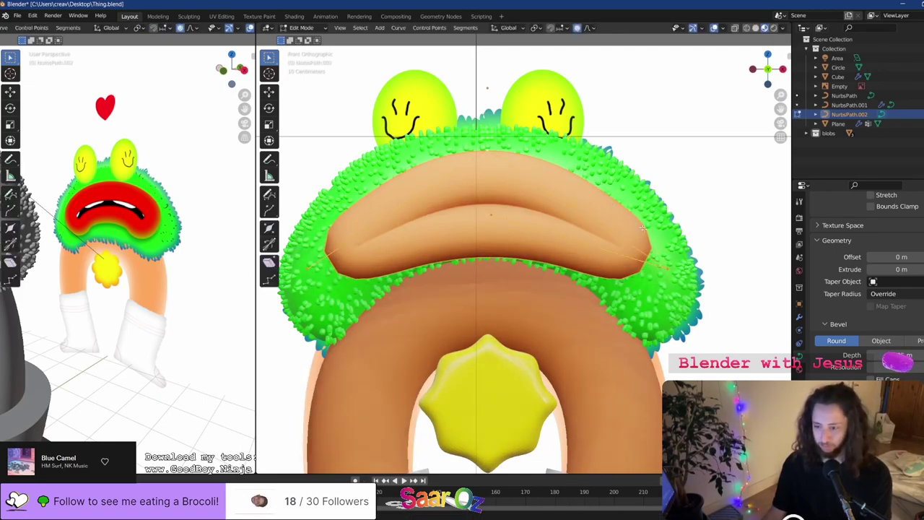
Move the two mouth corner points slightly down along Z and return to Object Mode
{"action": "key", "text": "g"}
{"action": "key", "text": "z"}
{"action": "left_click", "coordinate": [369, 244]}
{"action": "key", "text": "Tab"}
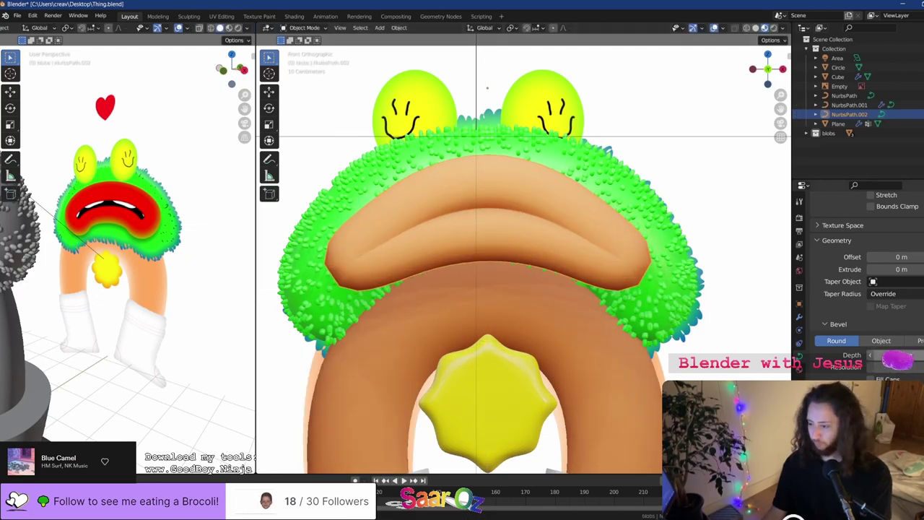
Set the lip curve's preview resolution to 52 and resume editing its control points
{"action": "scroll", "coordinate": [888, 303], "scroll_direction": "up", "scroll_amount": 5}
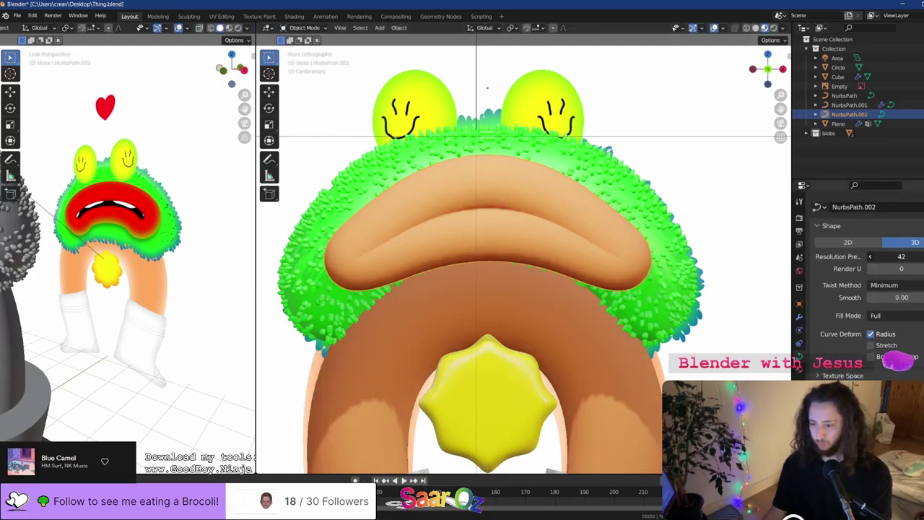
{"action": "left_click_drag", "start_coordinate": [900, 256], "coordinate": [915, 256]}
{"action": "key", "text": "Tab"}
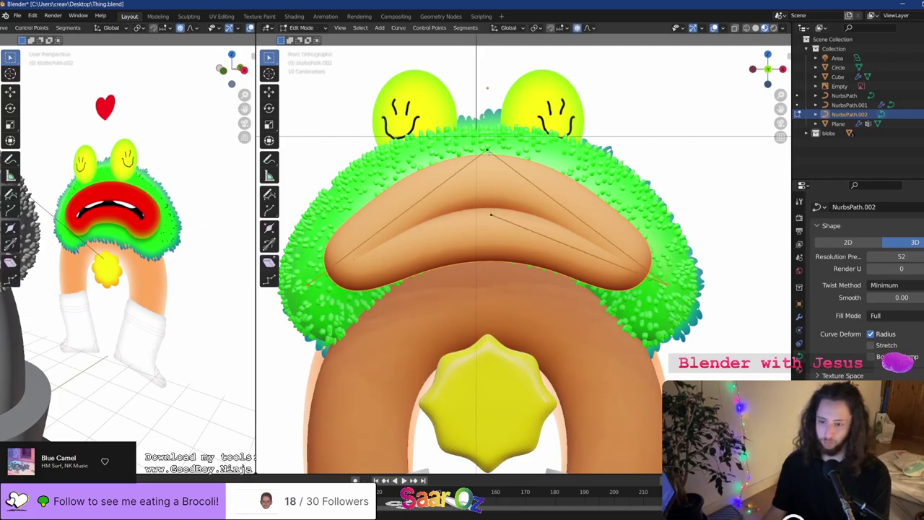
Move the upper lip's middle control point up 0.30473 m along Z and save the file
{"action": "key", "text": "g"}
{"action": "key", "text": "z"}
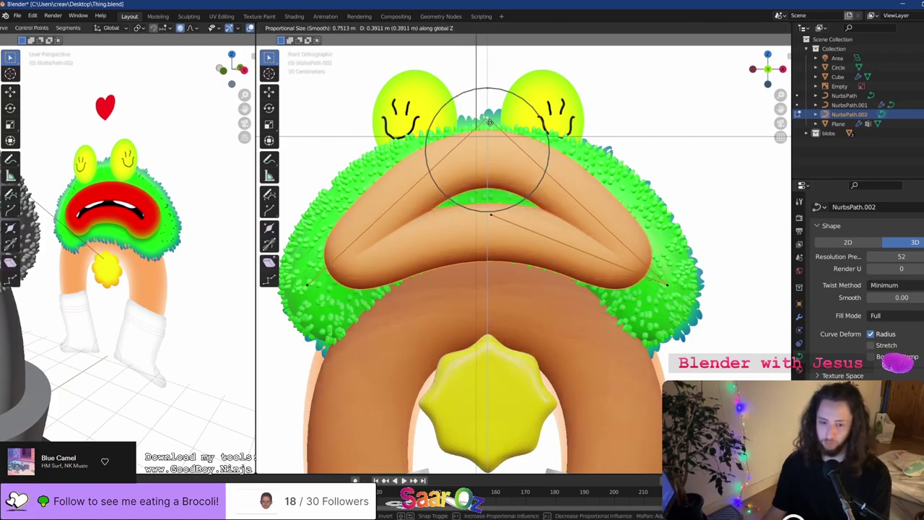
{"action": "left_click", "coordinate": [489, 130]}
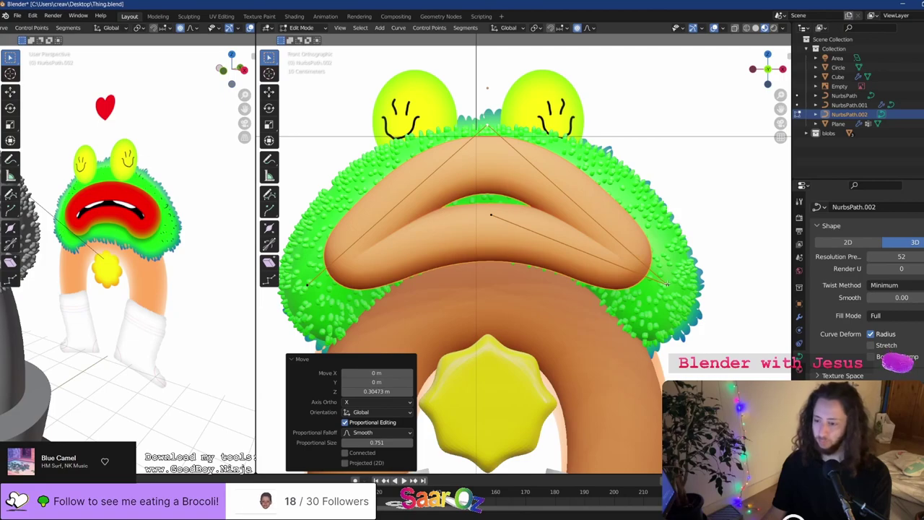
{"action": "left_click", "coordinate": [666, 284]}
{"action": "right_click", "coordinate": [667, 285]}
{"action": "left_click", "coordinate": [665, 287]}
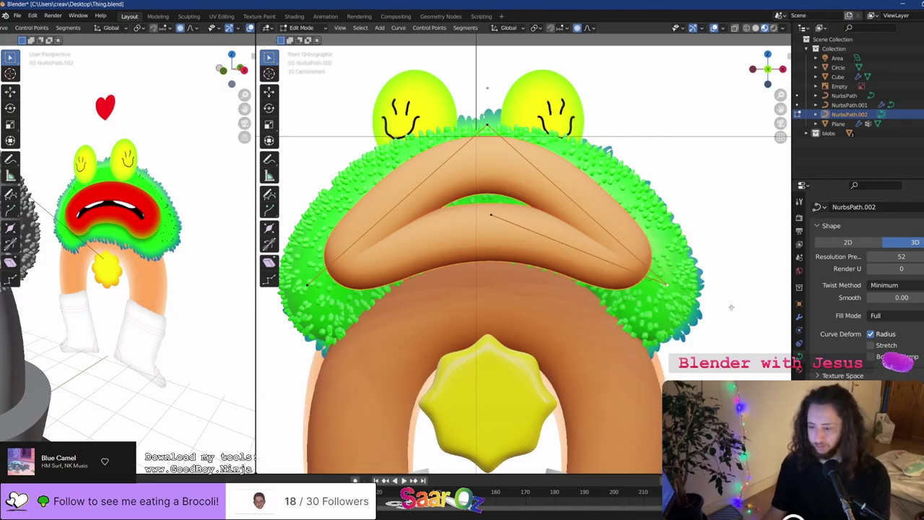
{"action": "key", "text": "ctrl+s"}
Try to convert the lip curve to the Bezier spline type from its right corner point
{"action": "right_click", "coordinate": [665, 285]}
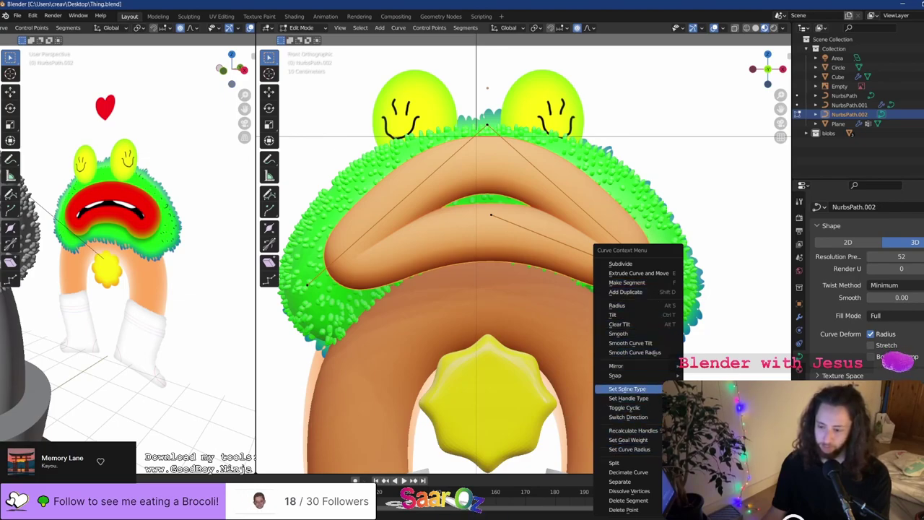
{"action": "left_click", "coordinate": [697, 398]}
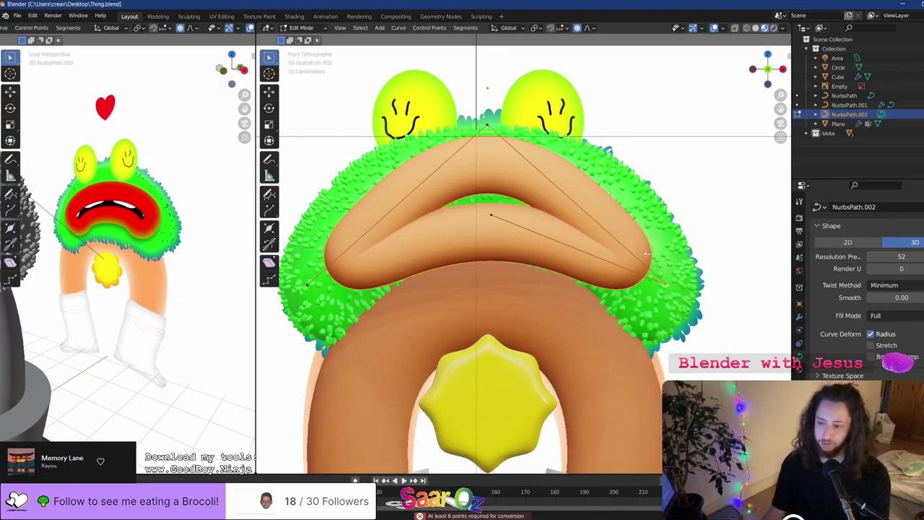
{"action": "left_click", "coordinate": [491, 215]}
{"action": "key", "text": "g"}
{"action": "right_click", "coordinate": [673, 295]}
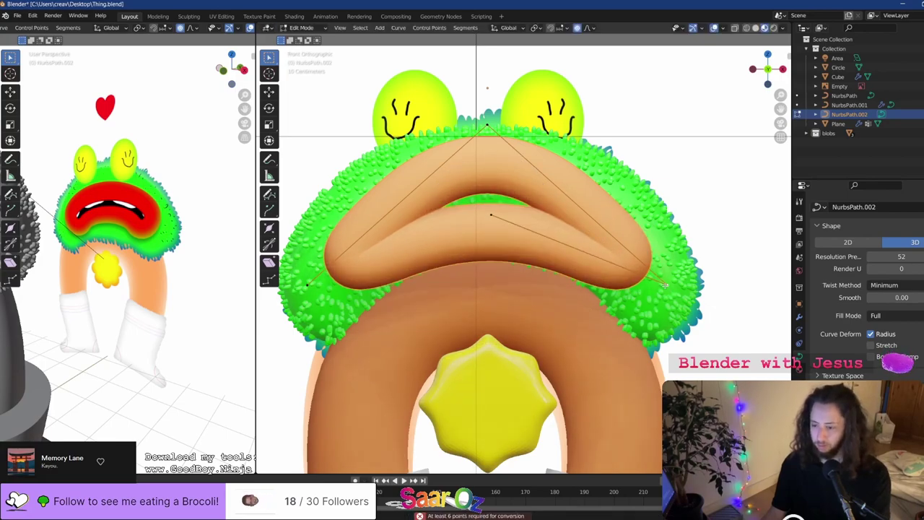
Try to convert the lip curve to the Bezier spline type with all control points selected
{"action": "left_click", "coordinate": [487, 125]}
{"action": "right_click", "coordinate": [487, 126]}
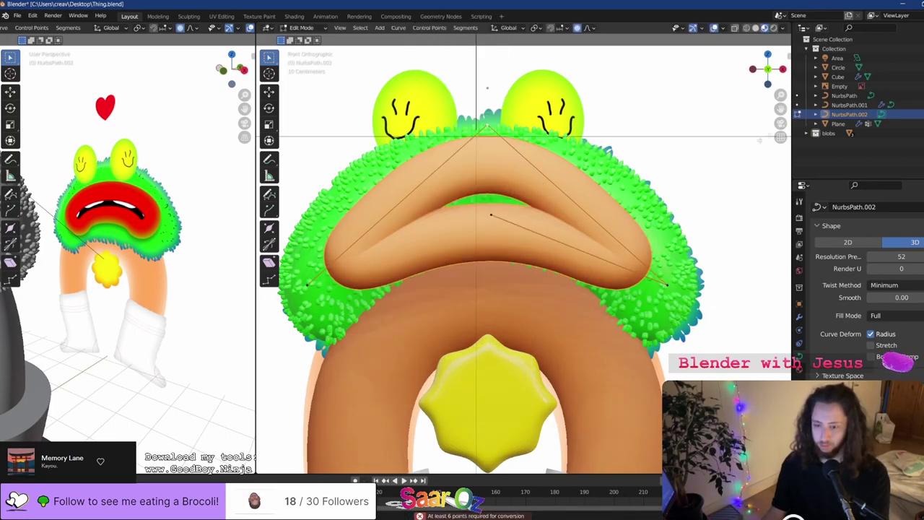
{"action": "key", "text": "a"}
{"action": "right_click", "coordinate": [459, 123]}
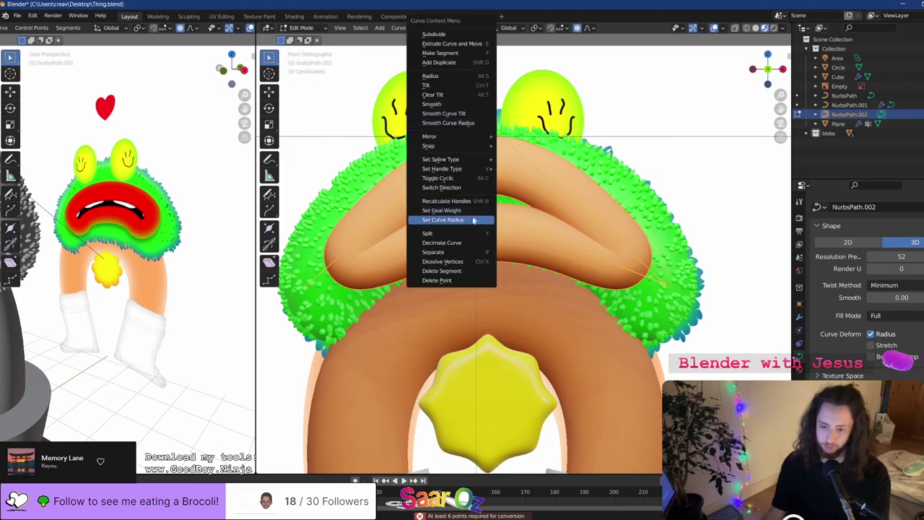
{"action": "mouse_move", "coordinate": [460, 163]}
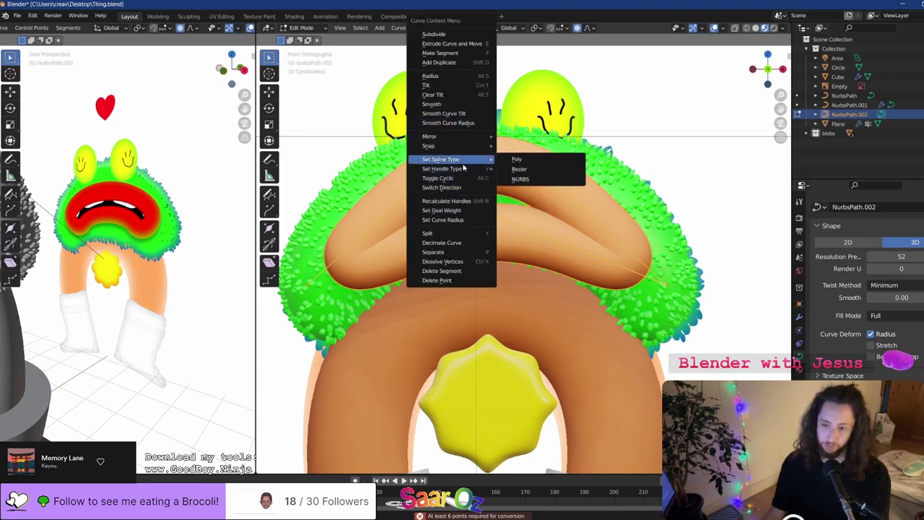
{"action": "left_click", "coordinate": [513, 159]}
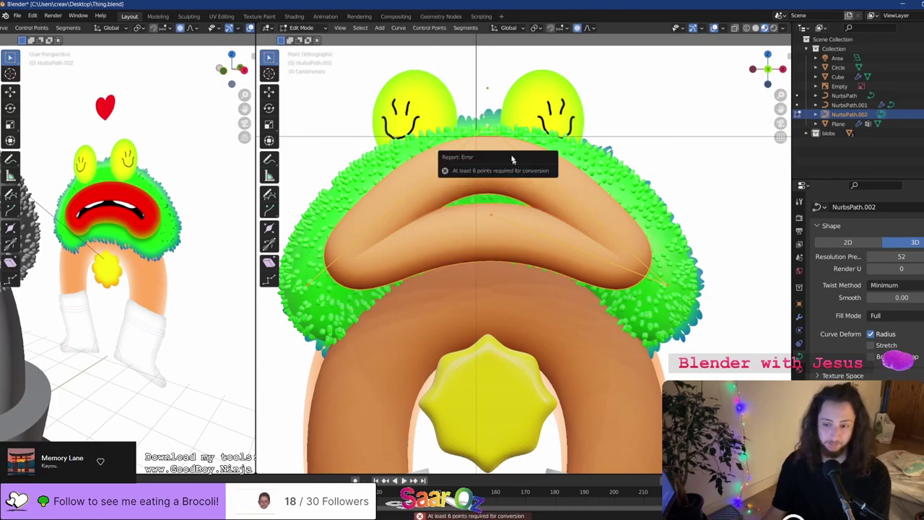
Try the Bezier spline type conversion with only the upper lip's middle control point selected
{"action": "left_click", "coordinate": [488, 126]}
{"action": "key", "text": "g"}
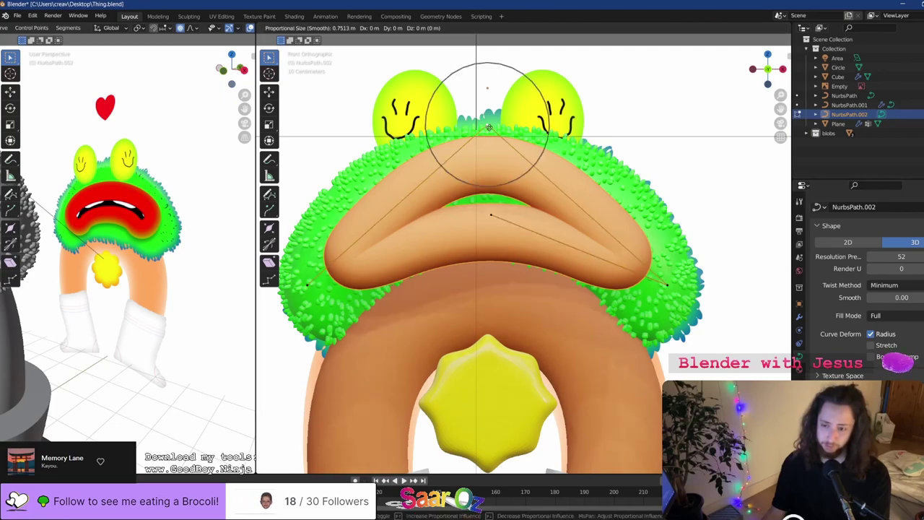
{"action": "right_click", "coordinate": [488, 127]}
{"action": "right_click", "coordinate": [488, 126]}
{"action": "mouse_move", "coordinate": [485, 159]}
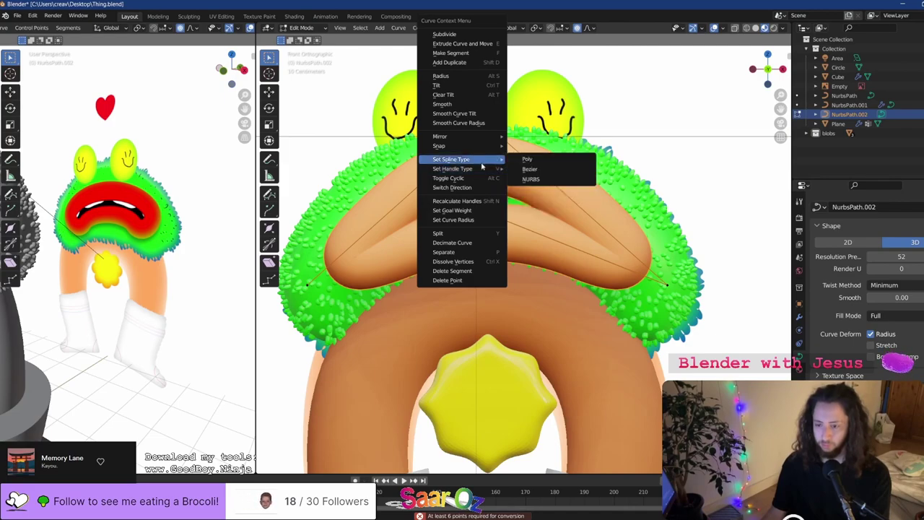
{"action": "left_click", "coordinate": [519, 172]}
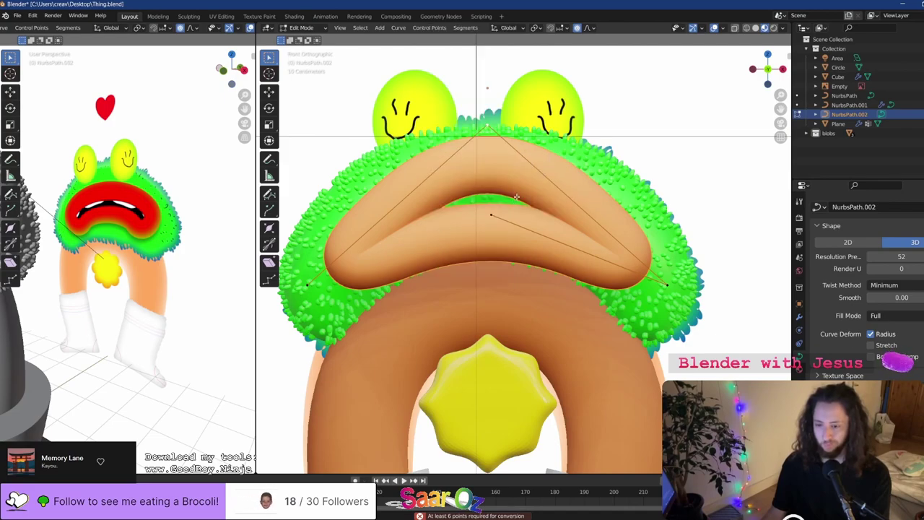
Try moving the lower lip's middle control point far down to open the mouth, and undo the move
{"action": "left_click", "coordinate": [667, 284]}
{"action": "key", "text": "g"}
{"action": "right_click", "coordinate": [665, 283]}
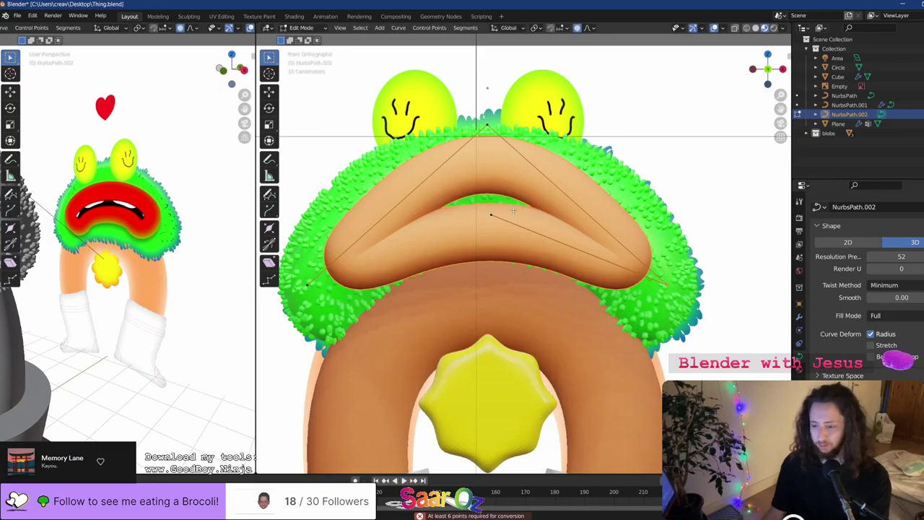
{"action": "key", "text": "g"}
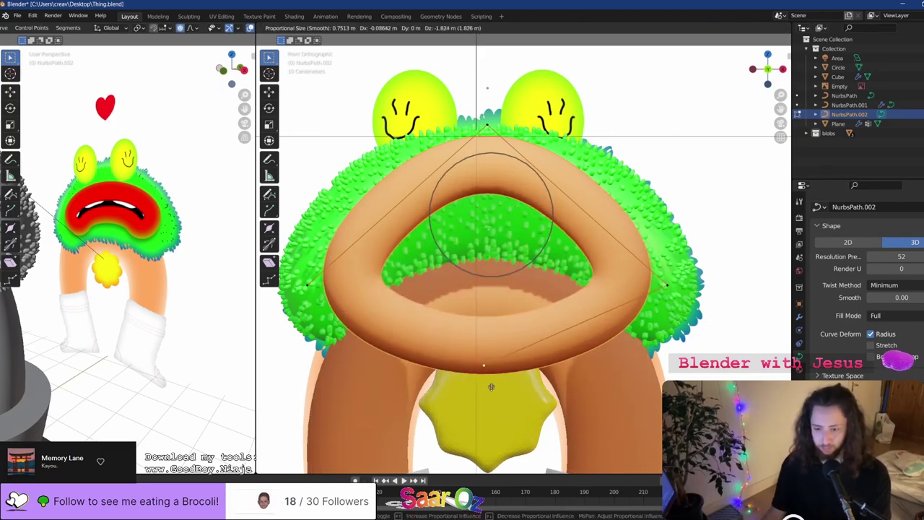
{"action": "left_click", "coordinate": [503, 412]}
{"action": "key", "text": "ctrl+z"}
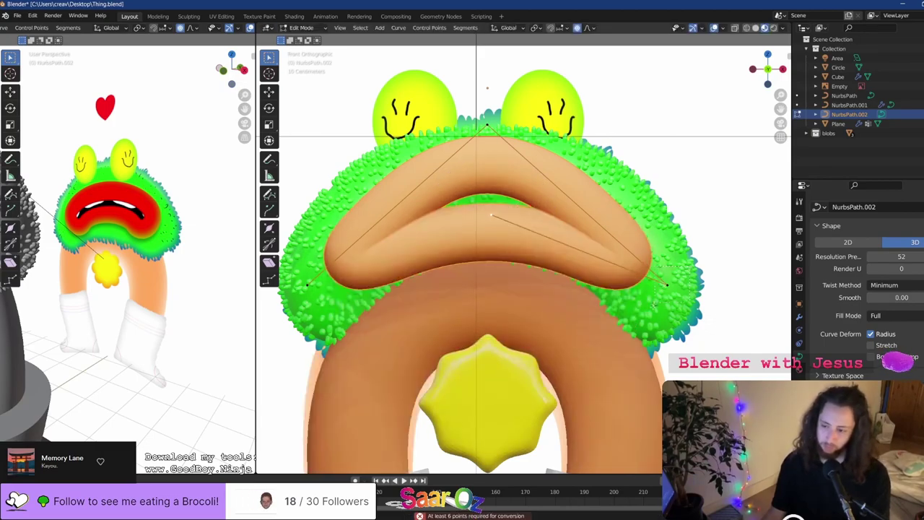
Save the file and convert the lip curve to Poly, followed by Bezier, from its right corner point
{"action": "key", "text": "ctrl+s"}
{"action": "right_click", "coordinate": [666, 288]}
{"action": "mouse_move", "coordinate": [665, 288]}
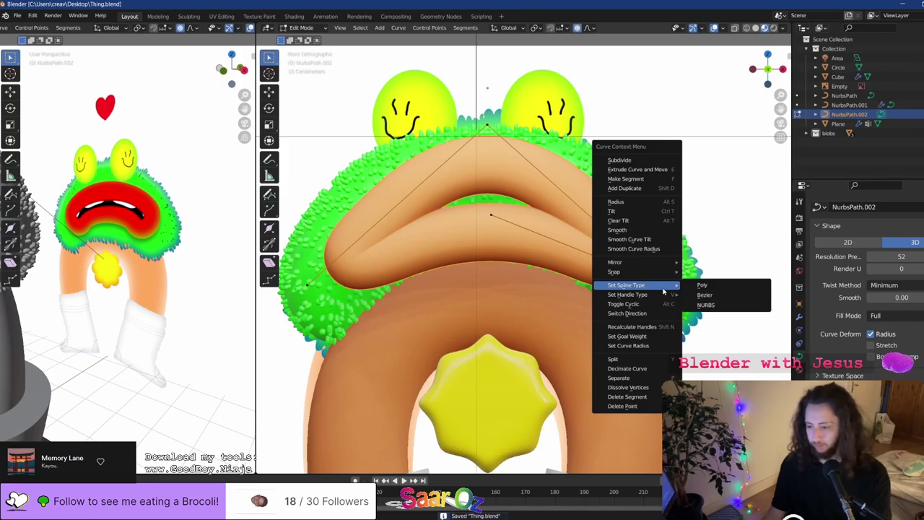
{"action": "left_click", "coordinate": [721, 306]}
{"action": "right_click", "coordinate": [678, 276]}
{"action": "left_click", "coordinate": [701, 275]}
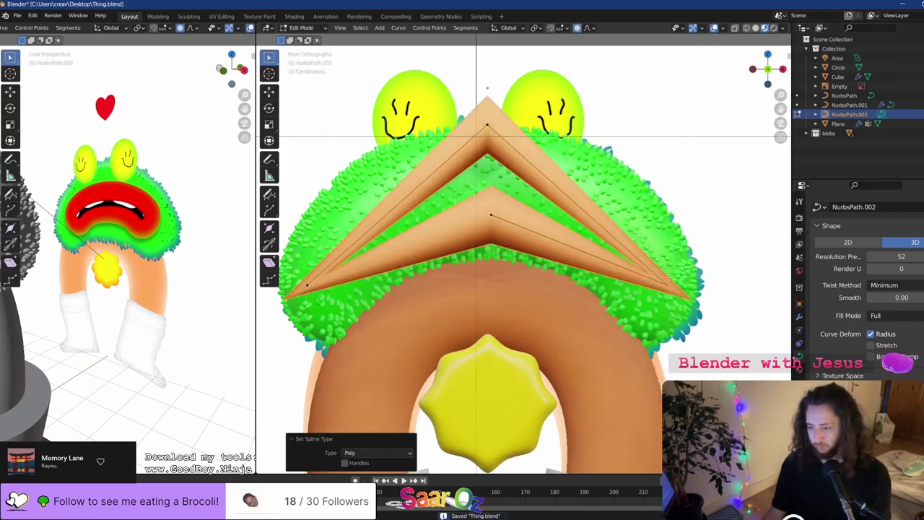
{"action": "right_click", "coordinate": [666, 283]}
{"action": "left_click", "coordinate": [712, 291]}
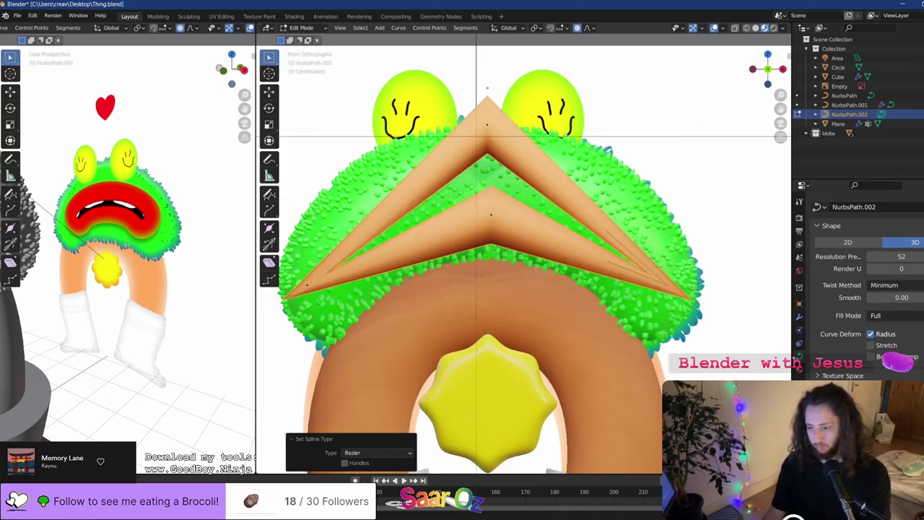
{"action": "left_click", "coordinate": [673, 286]}
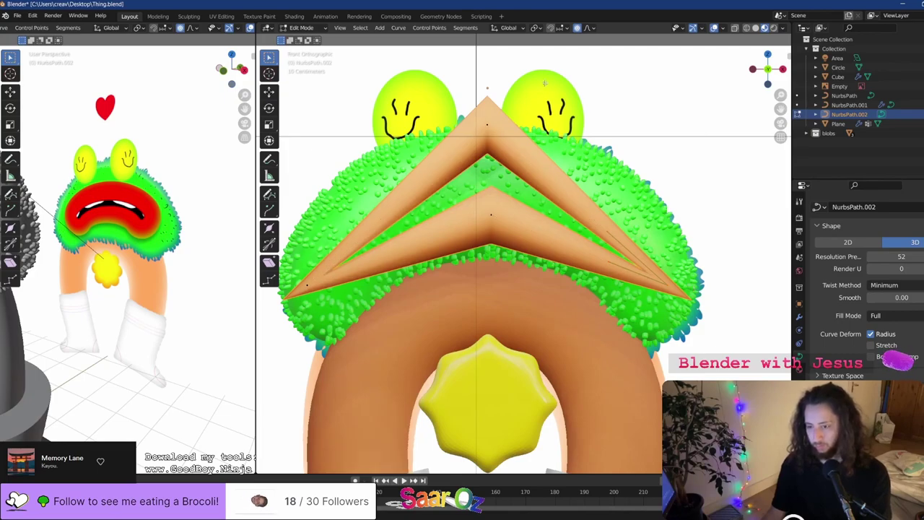
Apply the Bezier spline type from the lips' middle and left corner points, and undo all the spline type changes
{"action": "right_click", "coordinate": [487, 209]}
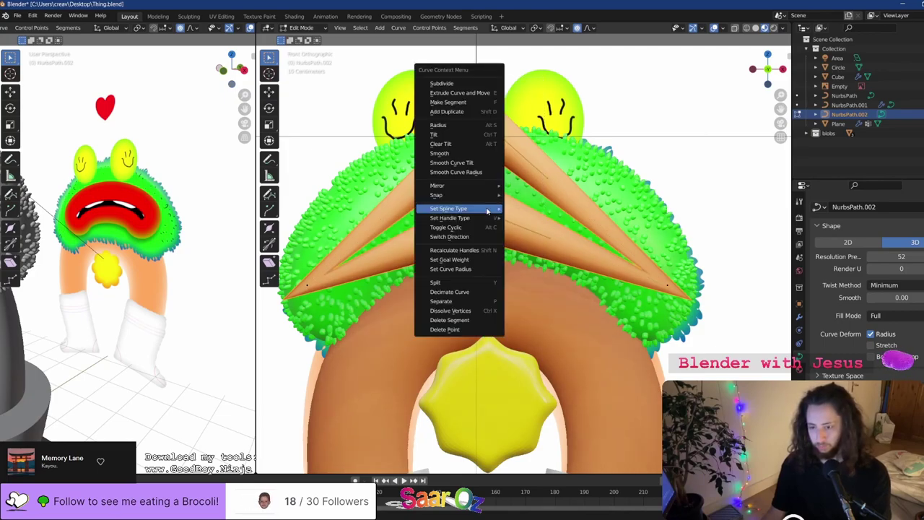
{"action": "mouse_move", "coordinate": [485, 207]}
{"action": "left_click", "coordinate": [534, 219]}
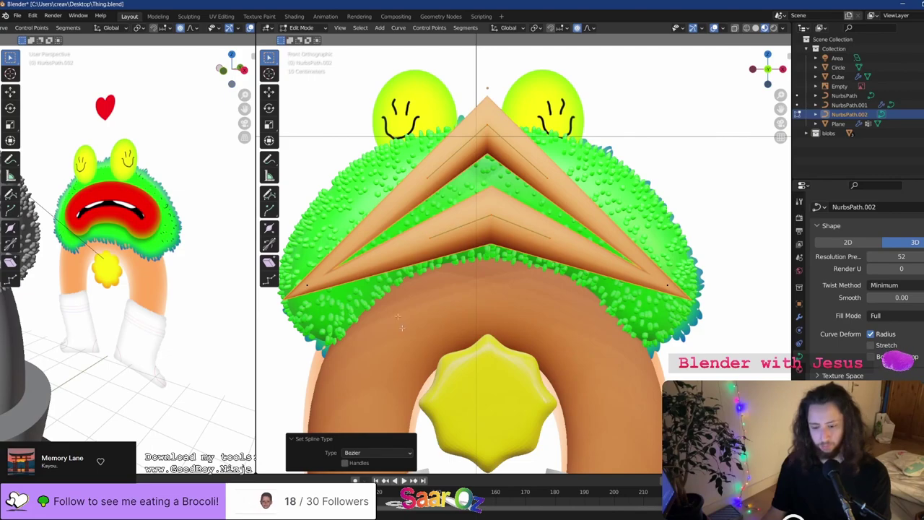
{"action": "left_click_drag", "start_coordinate": [308, 304], "coordinate": [302, 309]}
{"action": "right_click", "coordinate": [319, 275]}
{"action": "mouse_move", "coordinate": [323, 279]}
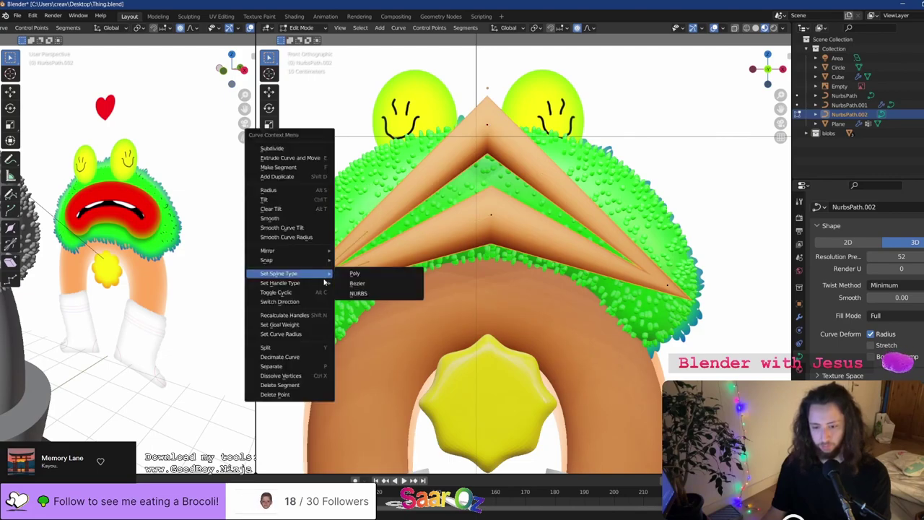
{"action": "left_click", "coordinate": [358, 283]}
{"action": "key", "text": "ctrl+z"}
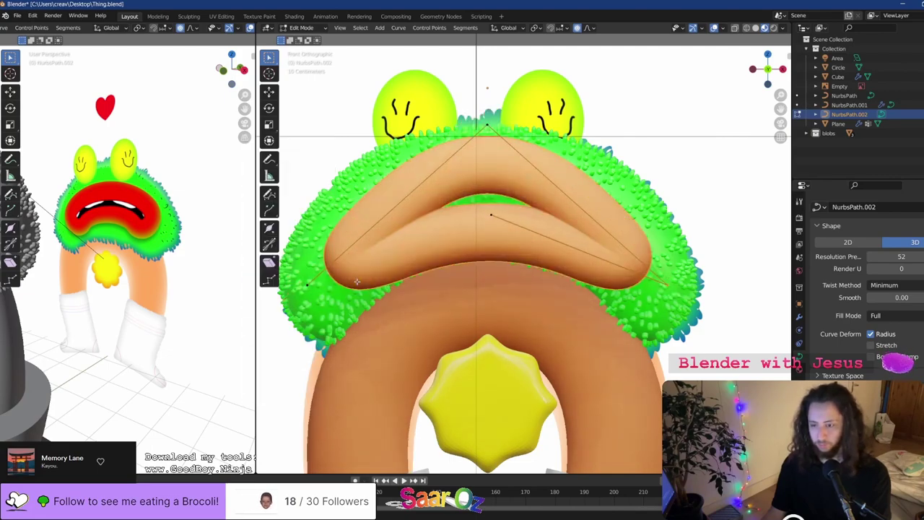
Try the Automatic, Vector and Free handle types on the lip curve's right corner point
{"action": "right_click", "coordinate": [658, 278]}
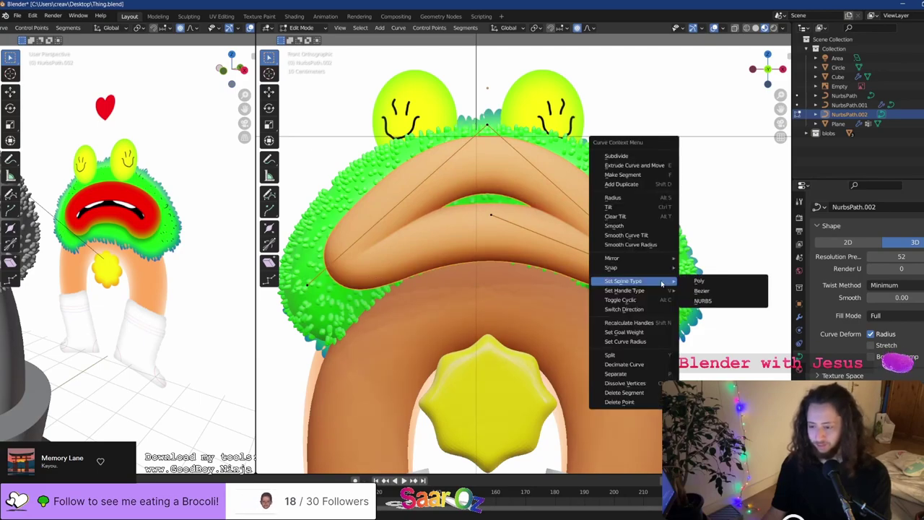
{"action": "mouse_move", "coordinate": [660, 291]}
{"action": "left_click", "coordinate": [697, 291]}
{"action": "right_click", "coordinate": [664, 281]}
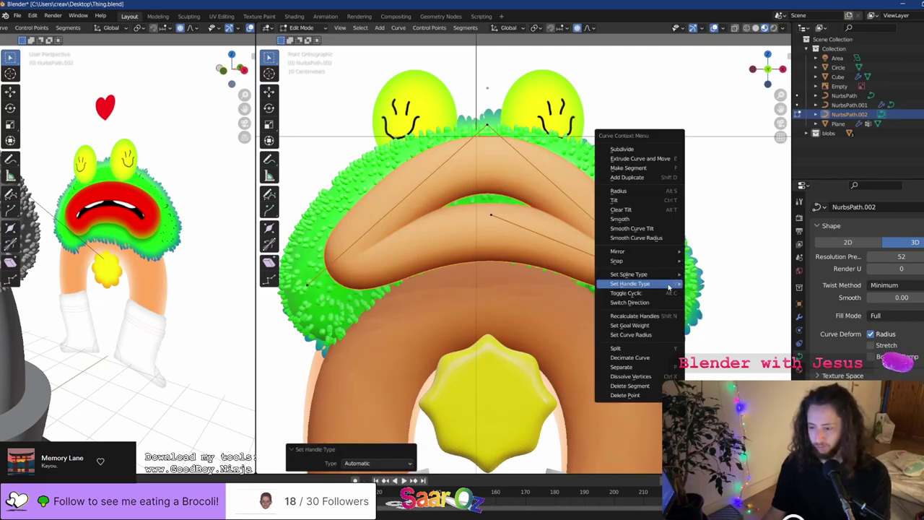
{"action": "left_click", "coordinate": [709, 294]}
{"action": "right_click", "coordinate": [673, 284]}
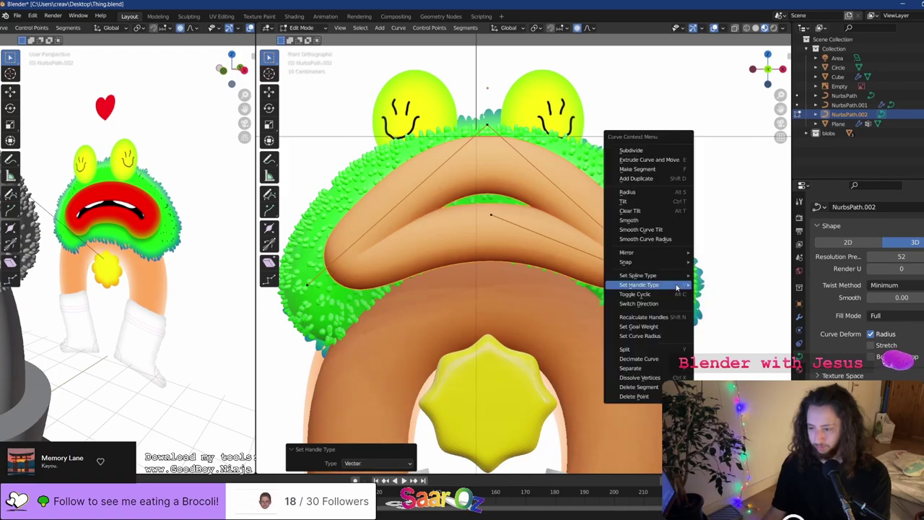
{"action": "left_click", "coordinate": [715, 314]}
Try setting the lip curve's spline type to NURBS and reselect its right corner point
{"action": "right_click", "coordinate": [658, 270]}
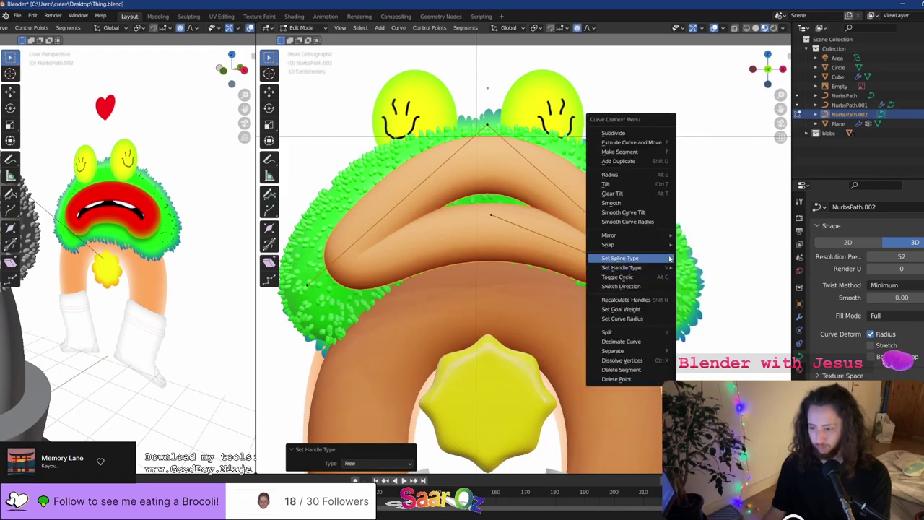
{"action": "mouse_move", "coordinate": [653, 257]}
{"action": "left_click", "coordinate": [701, 275]}
{"action": "left_click", "coordinate": [670, 285]}
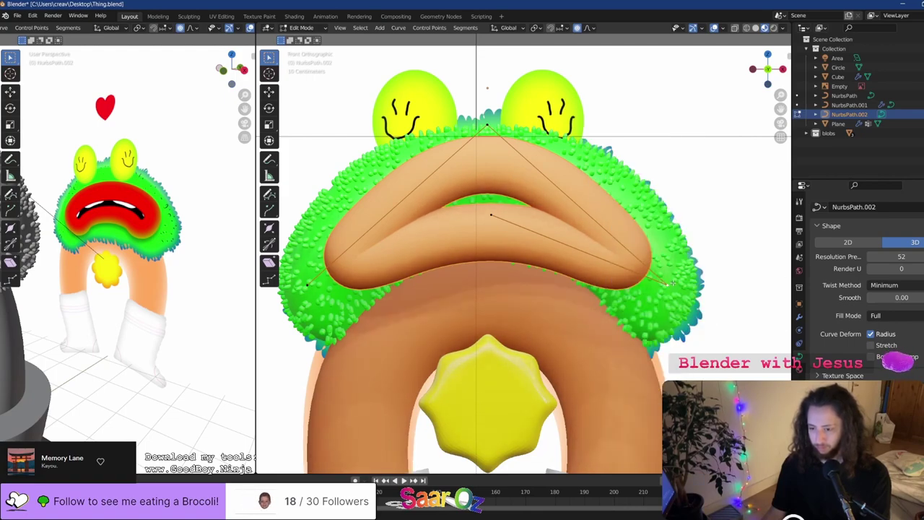
{"action": "left_click", "coordinate": [488, 215]}
{"action": "key", "text": "g"}
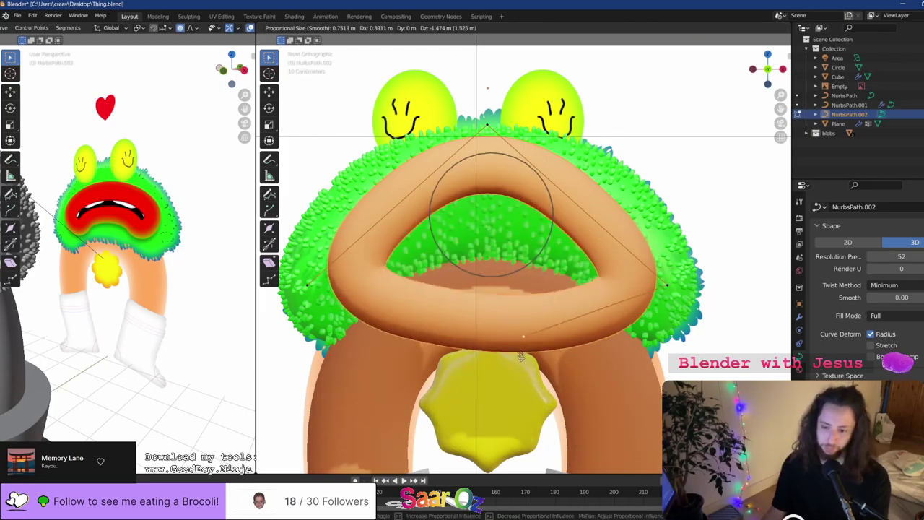
{"action": "right_click", "coordinate": [547, 296]}
Check the lips' shape from an angle outside curve editing and save the file
{"action": "key", "text": "Tab"}
{"action": "middle_click_drag", "start_coordinate": [669, 267], "coordinate": [599, 230]}
{"action": "scroll", "coordinate": [603, 274], "scroll_direction": "down", "scroll_amount": 2}
{"action": "key", "text": "Tab"}
{"action": "key", "text": "ctrl+s"}
{"action": "scroll", "coordinate": [599, 253], "scroll_direction": "up", "scroll_amount": 2}
{"action": "key", "text": "KP_1"}
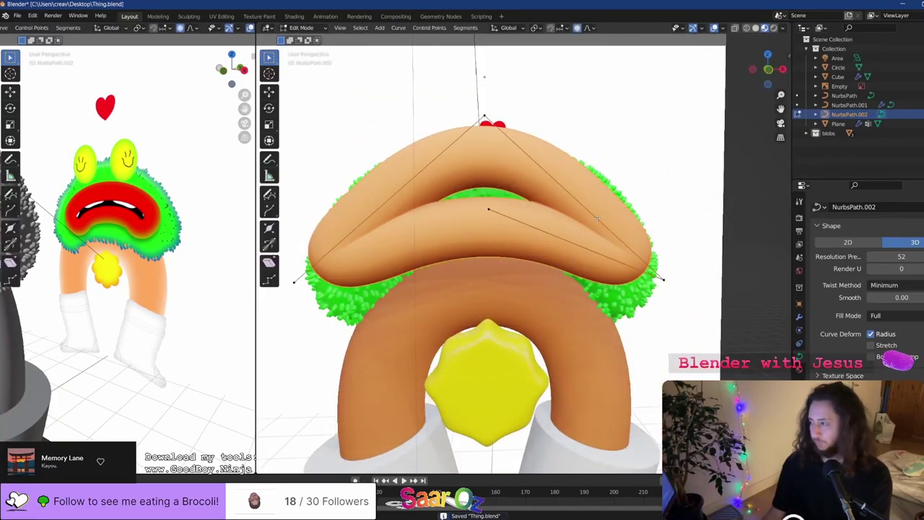
Try smoothing and tilting the lip curve's points, undoing or cancelling each attempt
{"action": "right_click", "coordinate": [478, 112]}
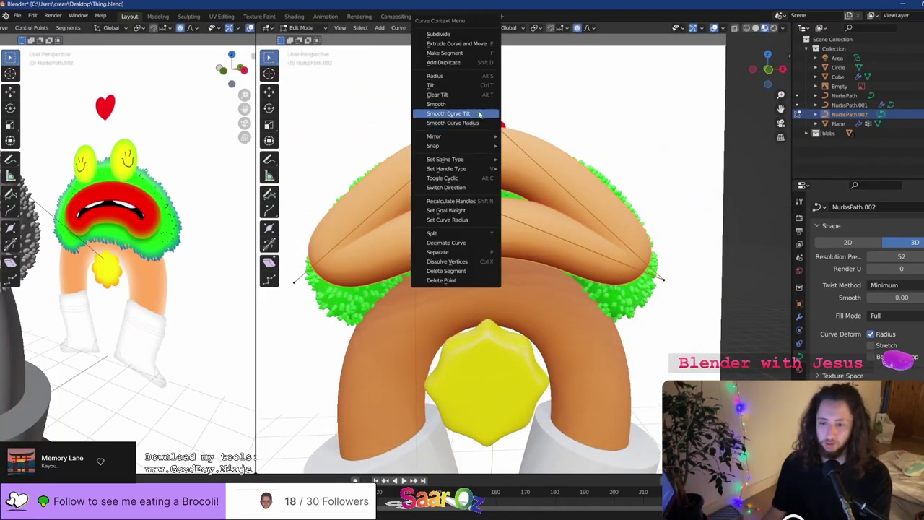
{"action": "key", "text": "Escape"}
{"action": "right_click", "coordinate": [483, 121]}
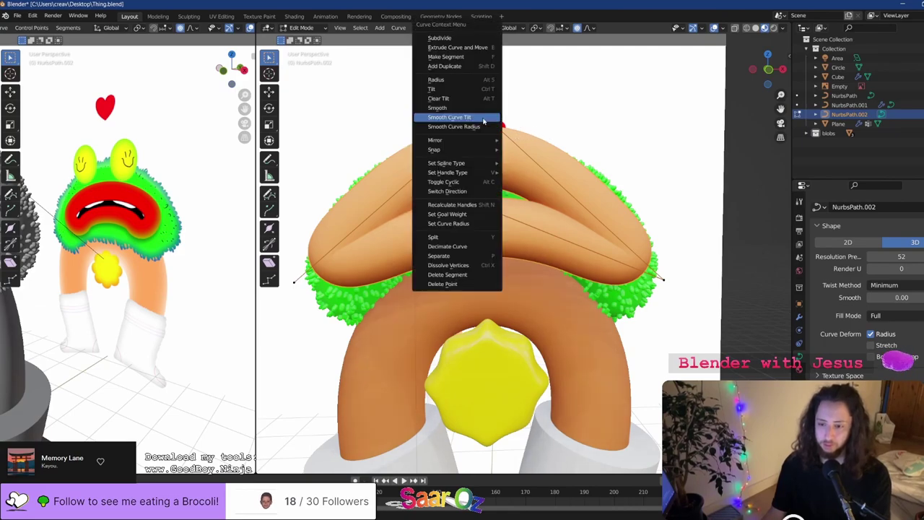
{"action": "left_click", "coordinate": [482, 117]}
{"action": "right_click", "coordinate": [470, 115]}
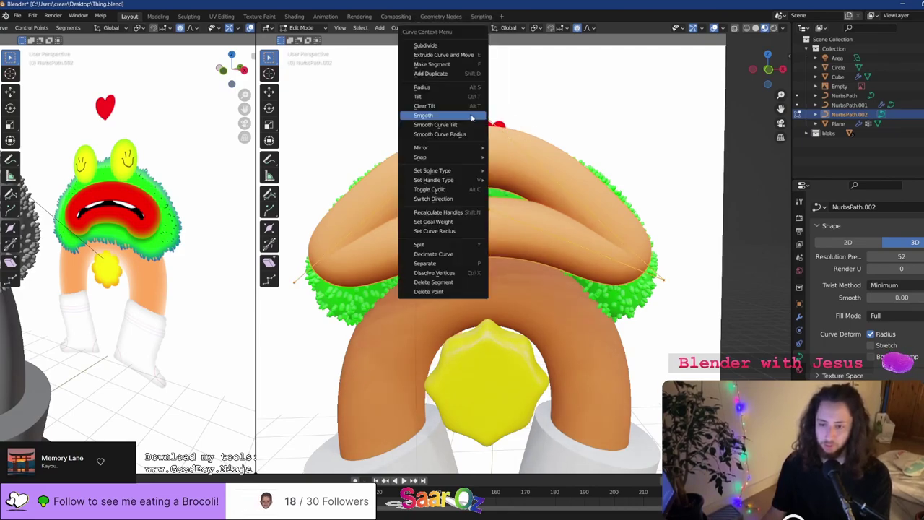
{"action": "left_click", "coordinate": [471, 115]}
{"action": "key", "text": "ctrl+z"}
{"action": "key", "text": "ctrl+shift+z"}
{"action": "key", "text": "ctrl+z"}
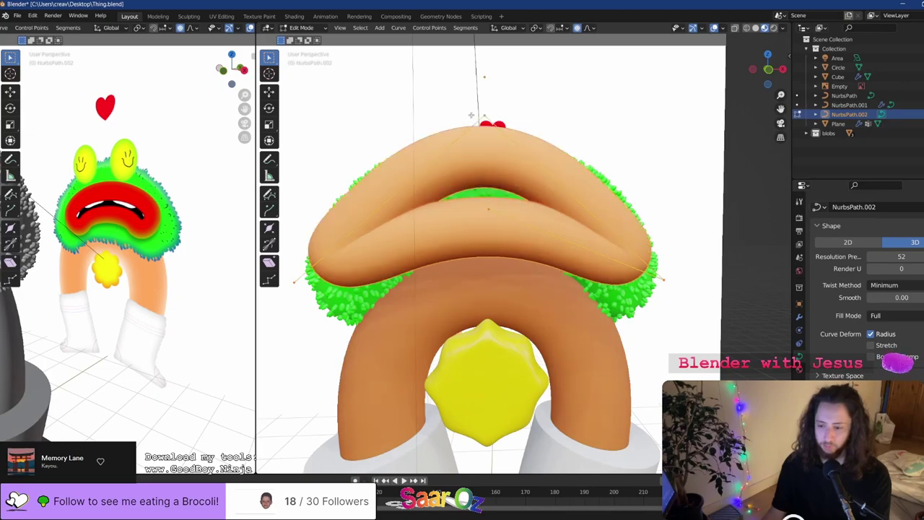
{"action": "key", "text": "ctrl+shift+z"}
{"action": "key", "text": "ctrl+z"}
{"action": "right_click", "coordinate": [482, 117]}
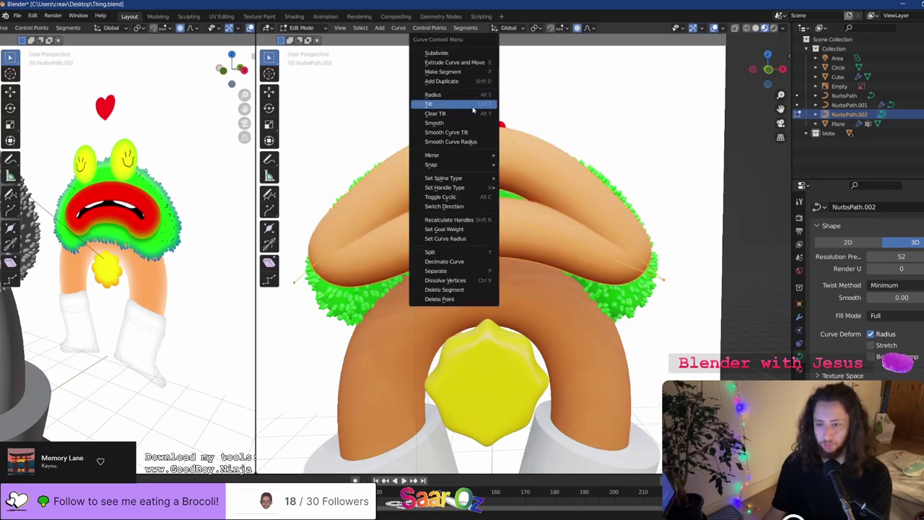
{"action": "left_click", "coordinate": [472, 108]}
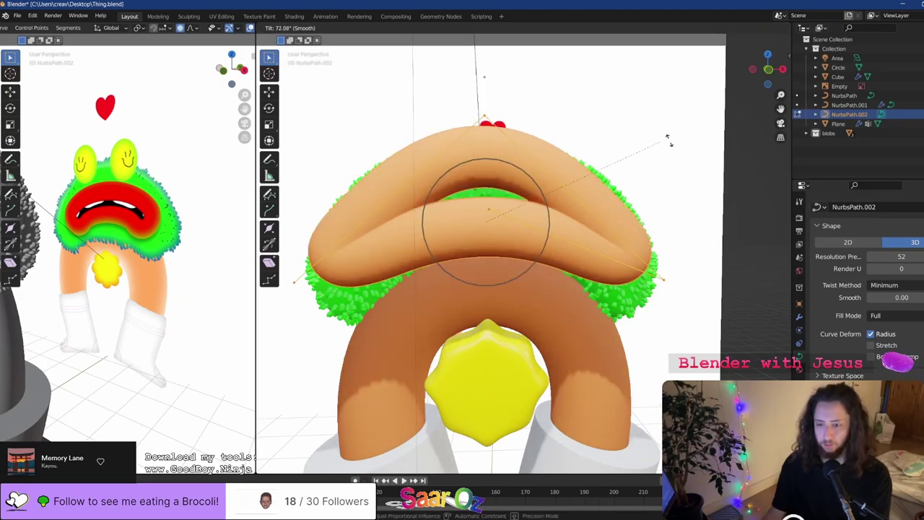
{"action": "right_click", "coordinate": [481, 118]}
Try changing the spline type and applying the Free handle type to the lip curve's points
{"action": "right_click", "coordinate": [482, 119]}
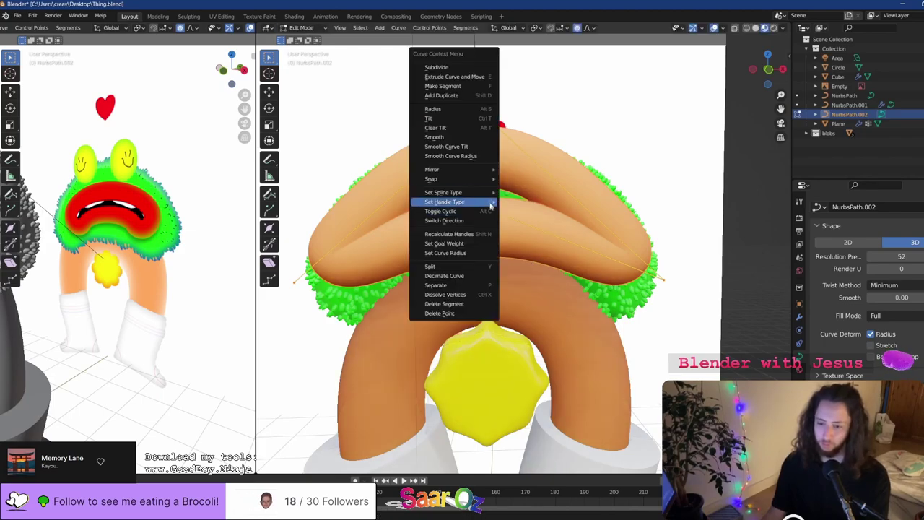
{"action": "mouse_move", "coordinate": [487, 196]}
{"action": "left_click", "coordinate": [536, 203]}
{"action": "right_click", "coordinate": [492, 137]}
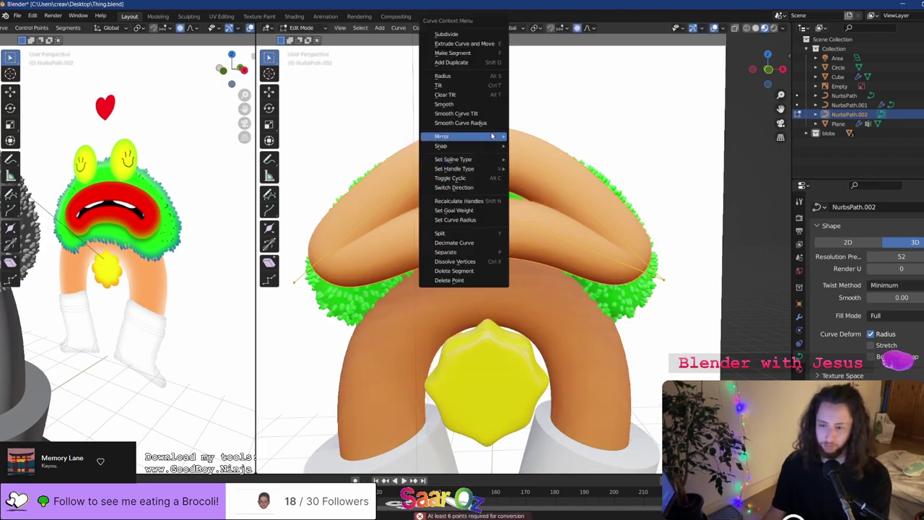
{"action": "mouse_move", "coordinate": [498, 168]}
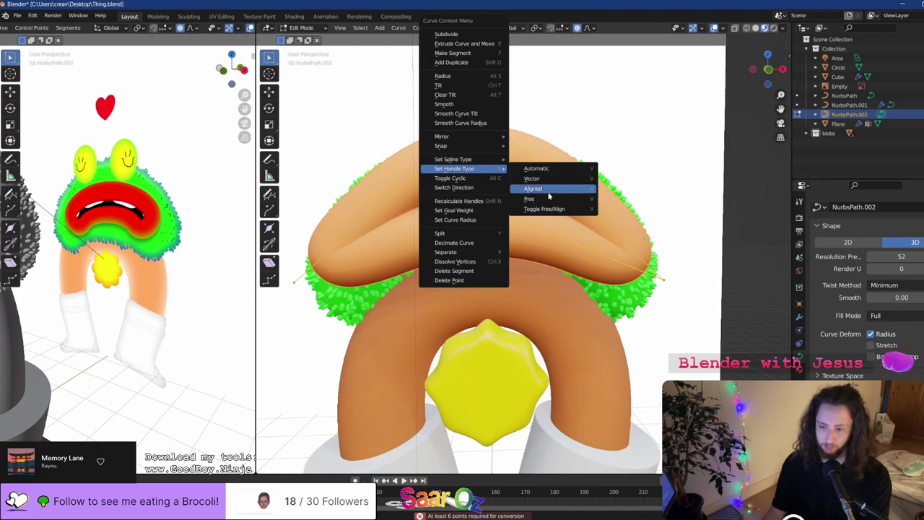
{"action": "left_click", "coordinate": [548, 197]}
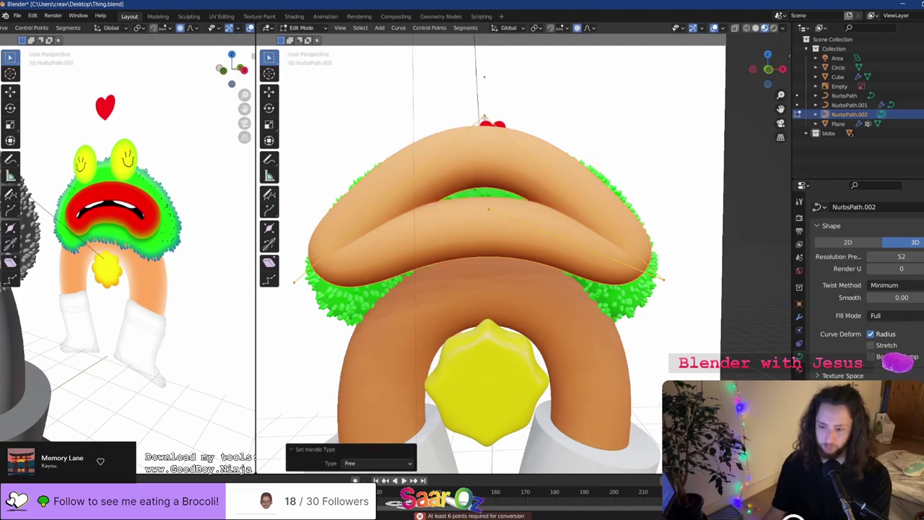
{"action": "left_click", "coordinate": [492, 206]}
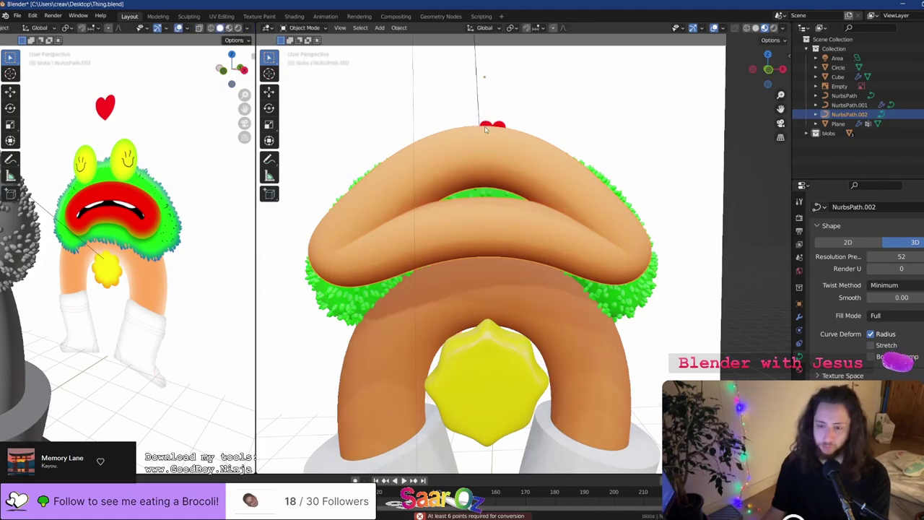
Isolate the lip curve in local view, reopen it for editing and save the file
{"action": "key", "text": "Tab"}
{"action": "key", "text": "KP_Divide"}
{"action": "key", "text": "Tab"}
{"action": "key", "text": "ctrl+s"}
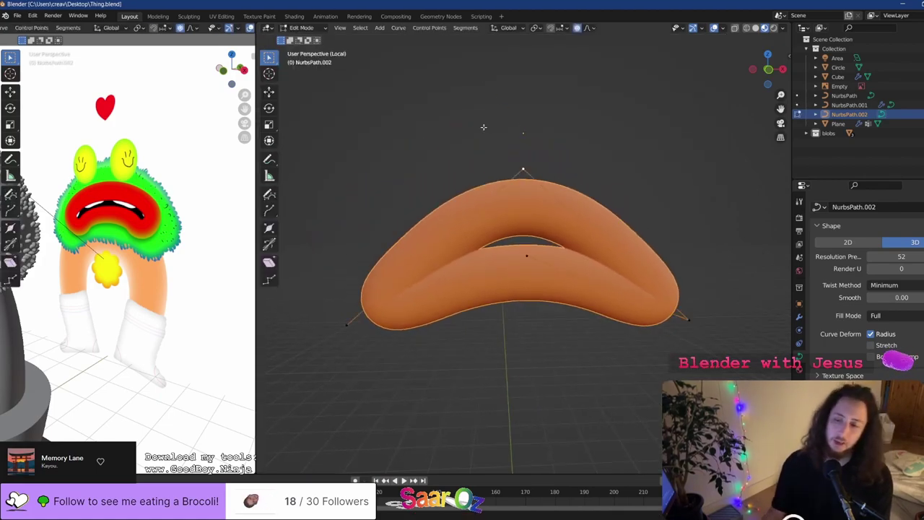
Try dissolving the upper lip's top middle point
{"action": "left_click_drag", "start_coordinate": [610, 159], "coordinate": [484, 185]}
{"action": "right_click", "coordinate": [510, 187]}
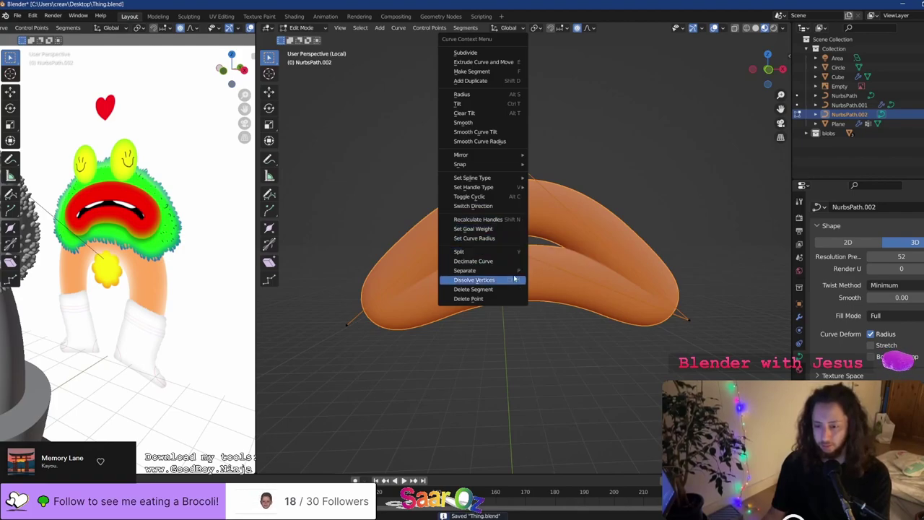
{"action": "left_click", "coordinate": [514, 279]}
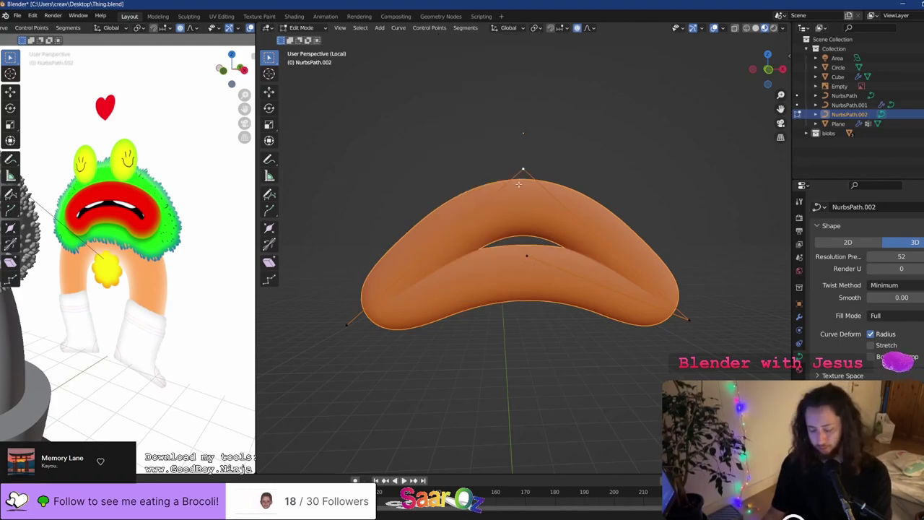
{"action": "key", "text": "b"}
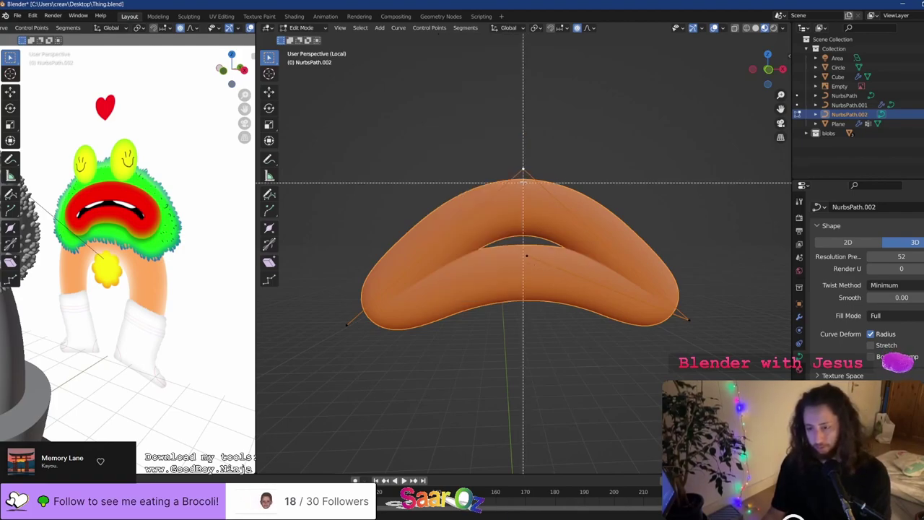
{"action": "right_click", "coordinate": [522, 168]}
Try subdividing the lip curve with only its top middle point selected
{"action": "right_click", "coordinate": [521, 168]}
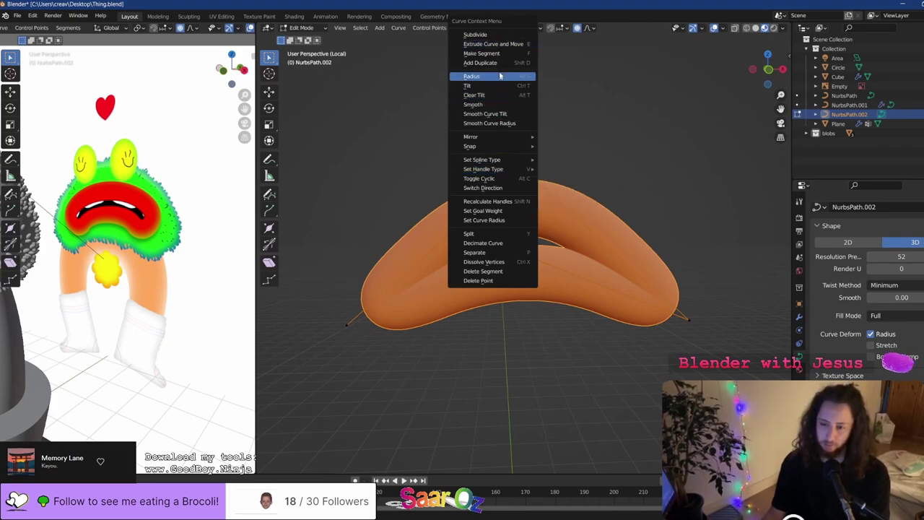
{"action": "left_click", "coordinate": [505, 35]}
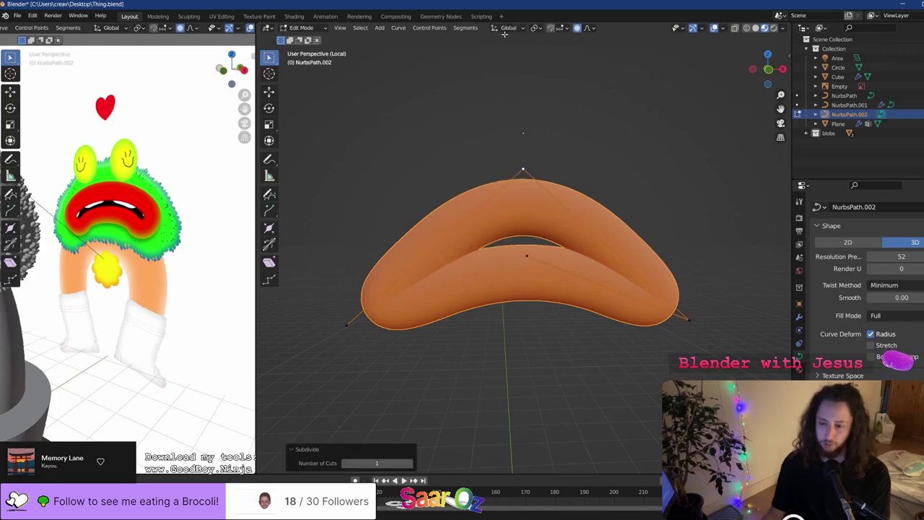
{"action": "left_click", "coordinate": [524, 166]}
{"action": "right_click", "coordinate": [524, 168]}
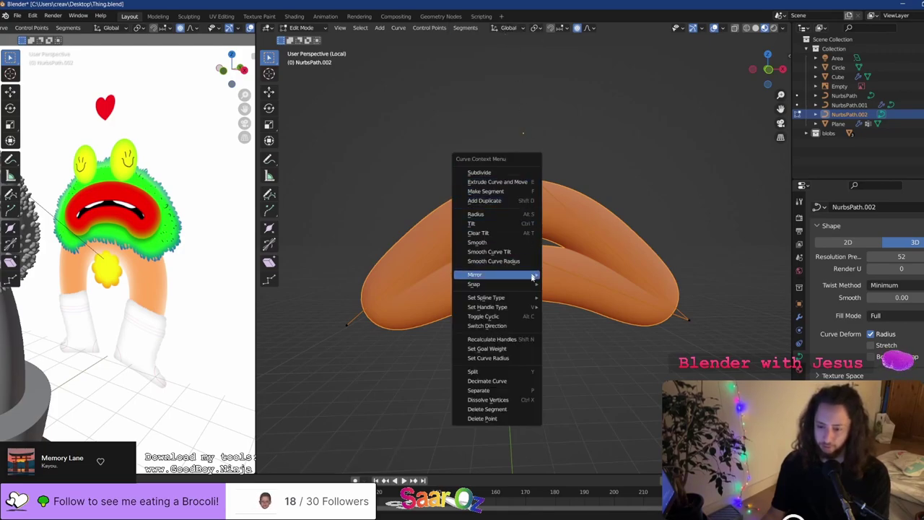
{"action": "left_click", "coordinate": [532, 316]}
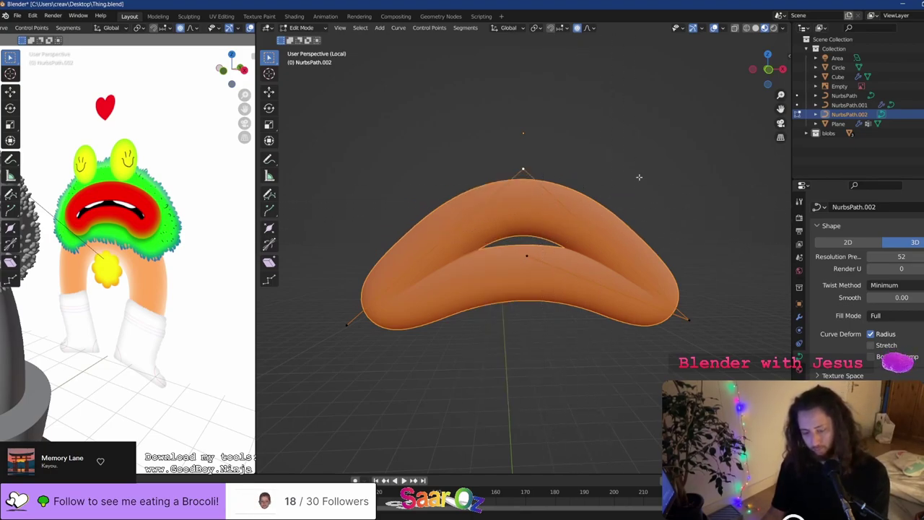
Search the available commands for bevel
{"action": "key", "text": "F3"}
{"action": "type", "text": "bevel"}
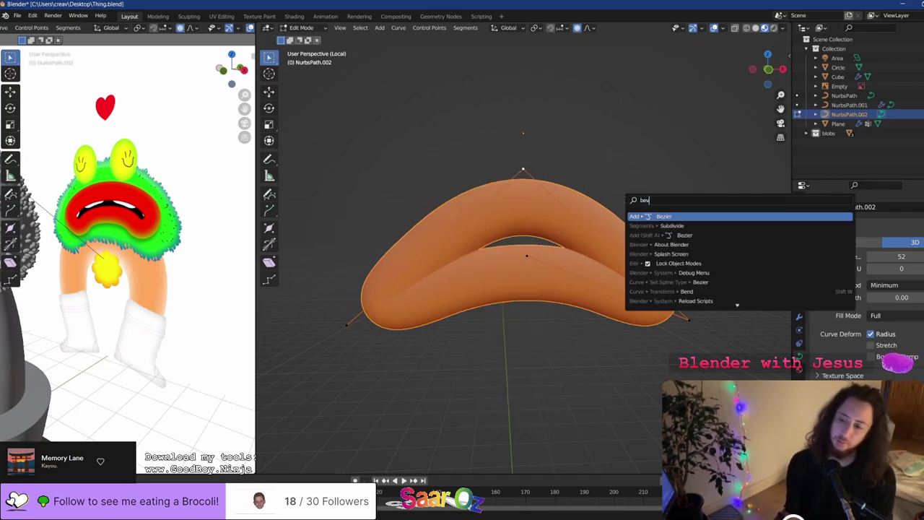
{"action": "key", "text": "Escape"}
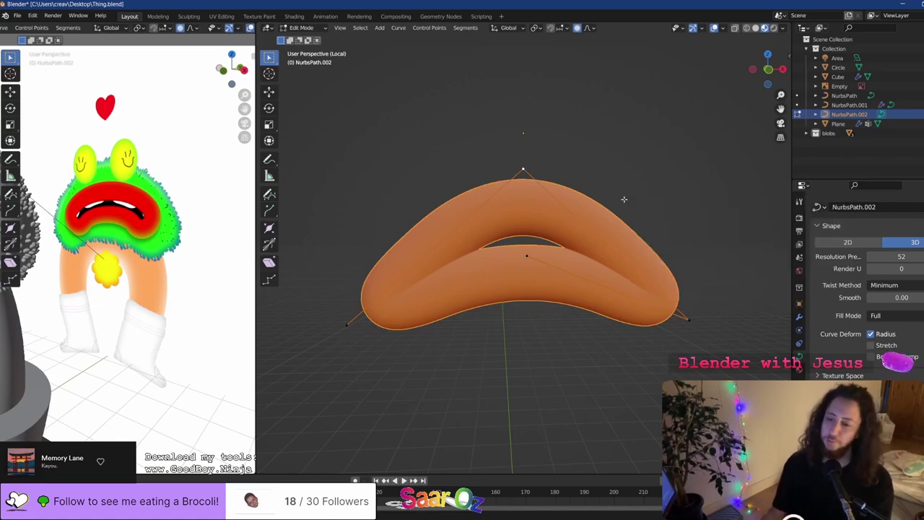
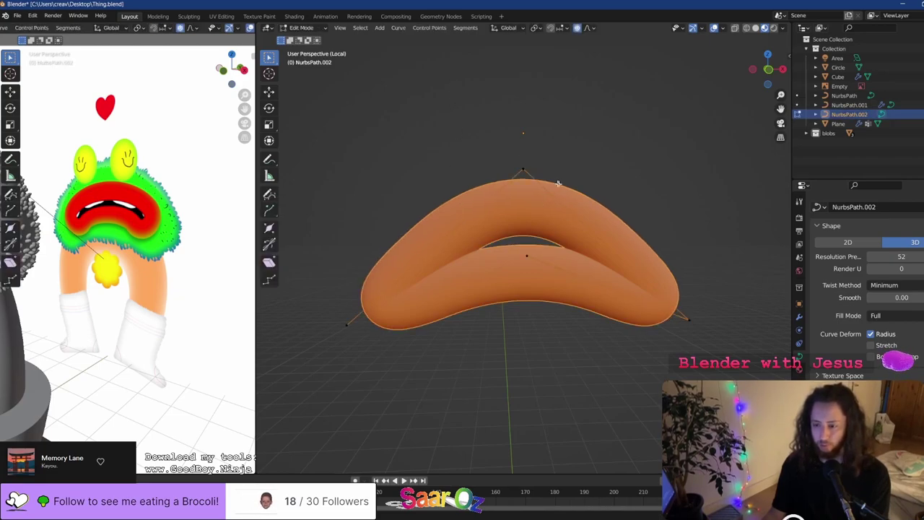
Subdivide the two upper lip segments, from the top middle point to the right corner and to the left corner, with one cut each
{"action": "left_click", "coordinate": [687, 319], "text": "shift"}
{"action": "right_click", "coordinate": [495, 180]}
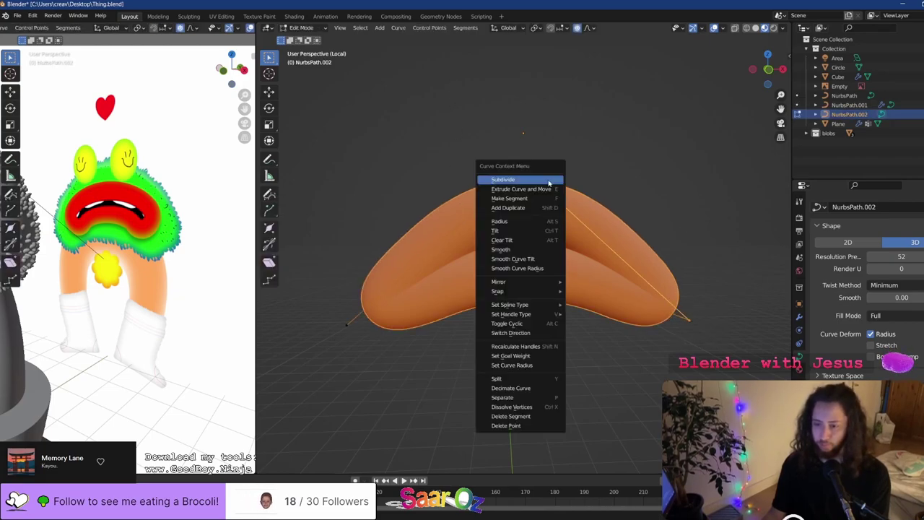
{"action": "left_click", "coordinate": [496, 181]}
{"action": "left_click", "coordinate": [534, 212]}
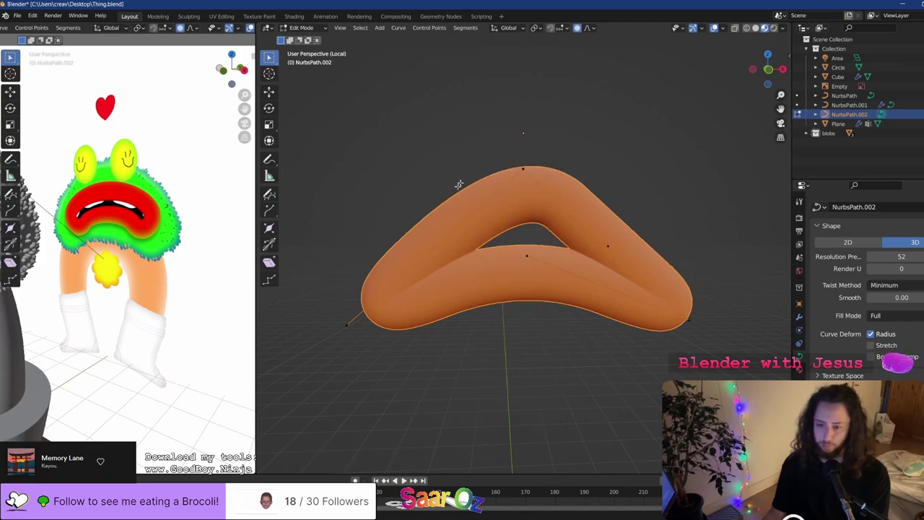
{"action": "left_click", "coordinate": [347, 324], "text": "shift"}
{"action": "right_click", "coordinate": [325, 258]}
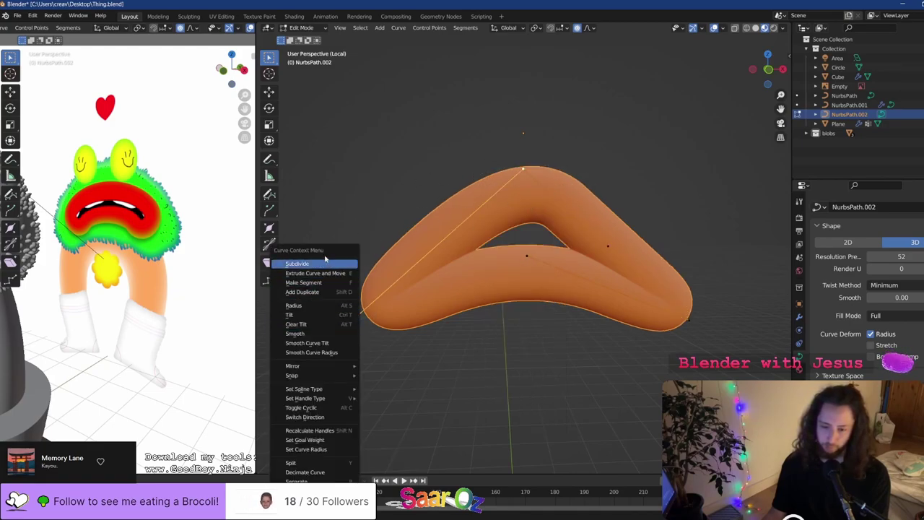
{"action": "left_click", "coordinate": [328, 264]}
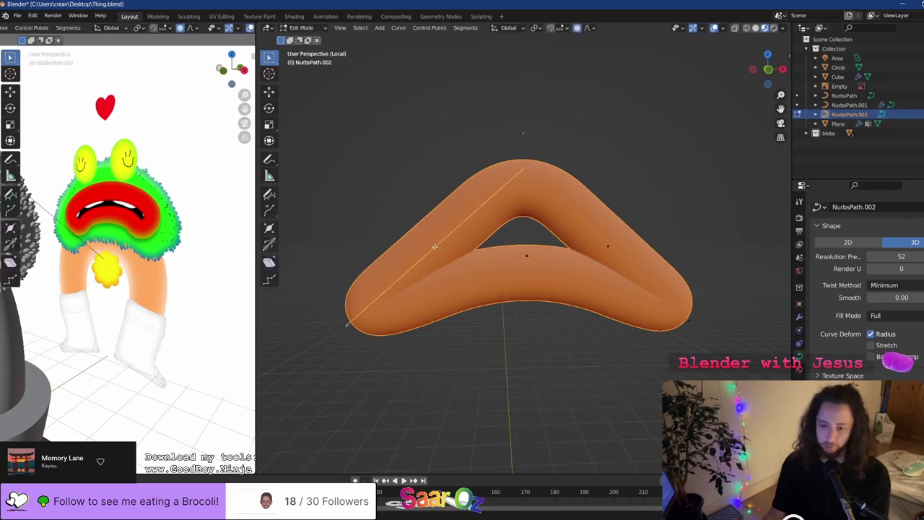
Scale the two new upper lip points apart by about 1.81, raise them about 0.24 m along Z, and leave local view
{"action": "key", "text": "s"}
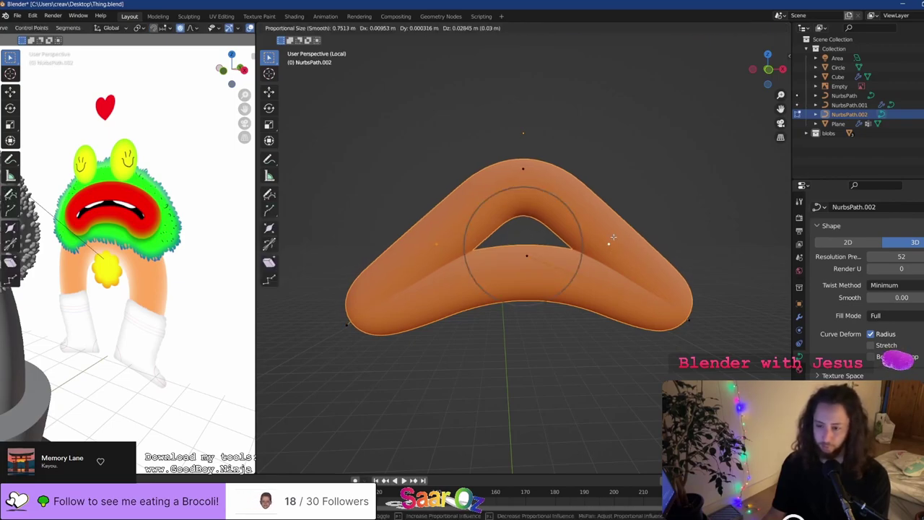
{"action": "left_click", "coordinate": [710, 170]}
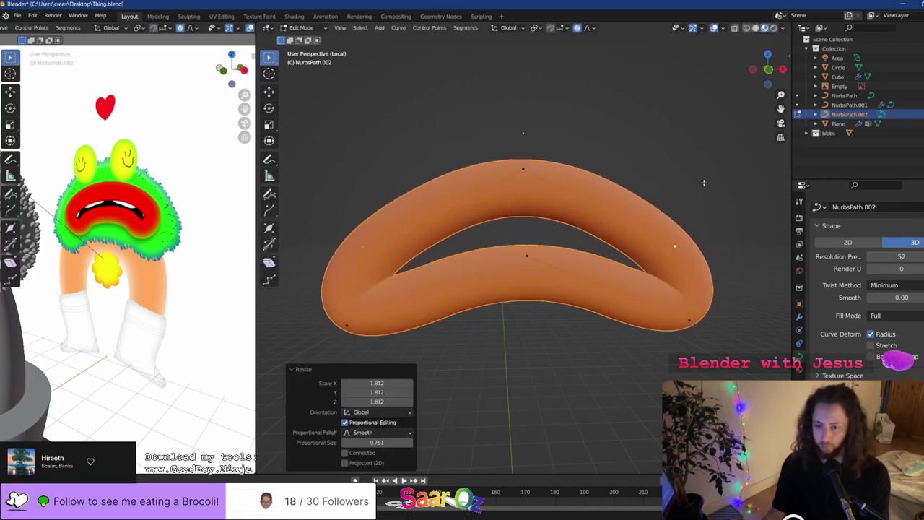
{"action": "key", "text": "g"}
{"action": "key", "text": "z"}
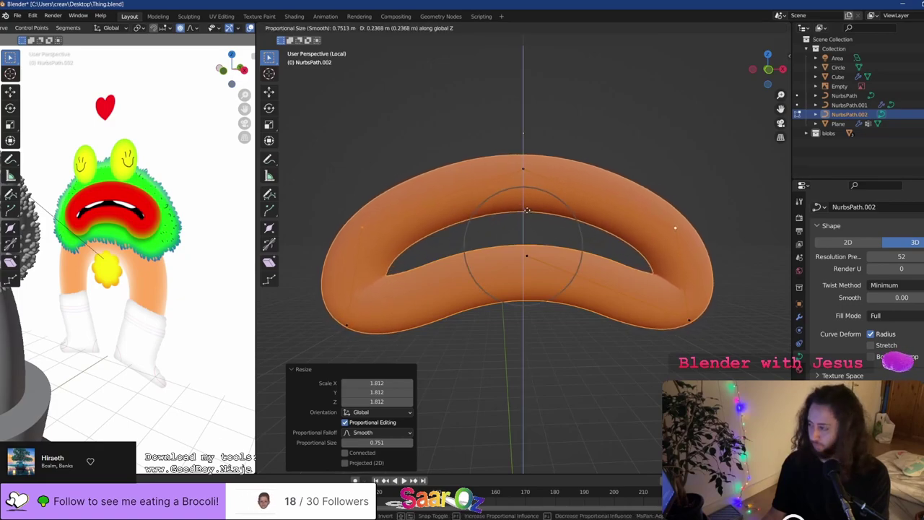
{"action": "left_click", "coordinate": [523, 220]}
{"action": "key", "text": "Tab"}
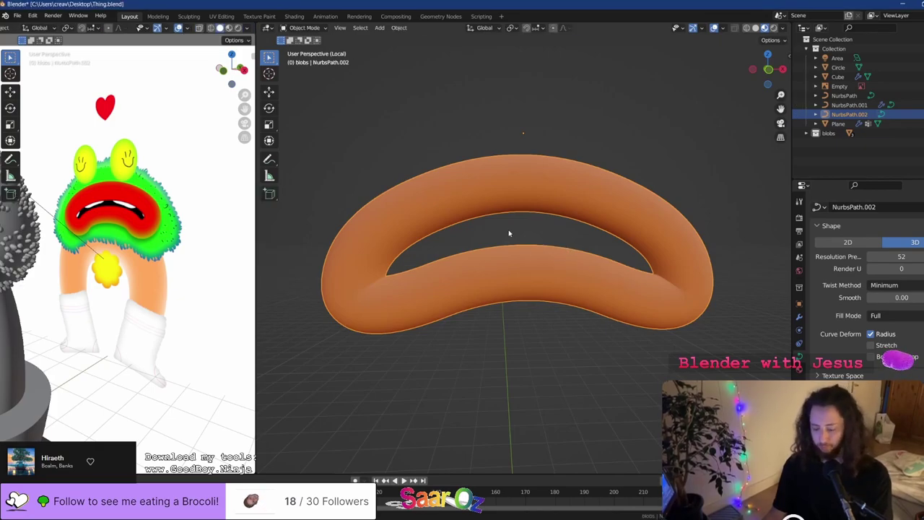
{"action": "key", "text": "KP_Divide"}
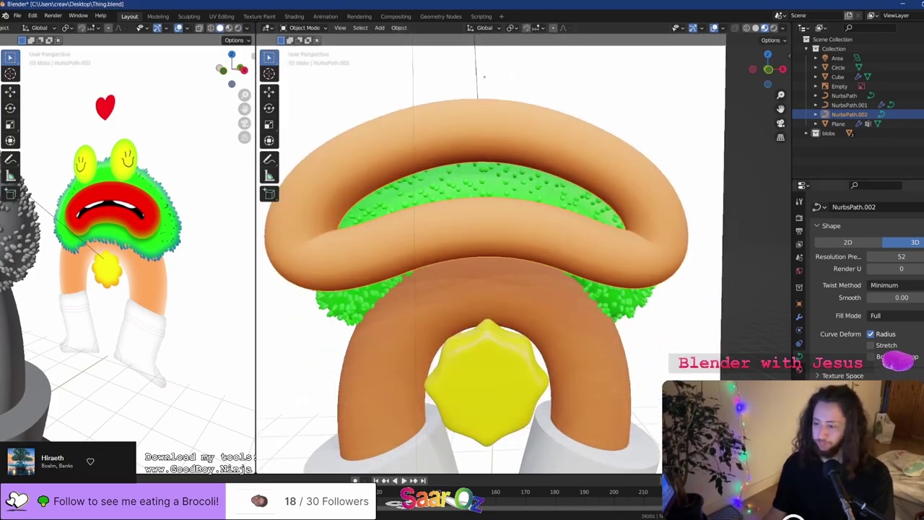
Give the lip curve its own copy of the orange material, with both the base color and subsurface color set to red
{"action": "left_click", "coordinate": [799, 366]}
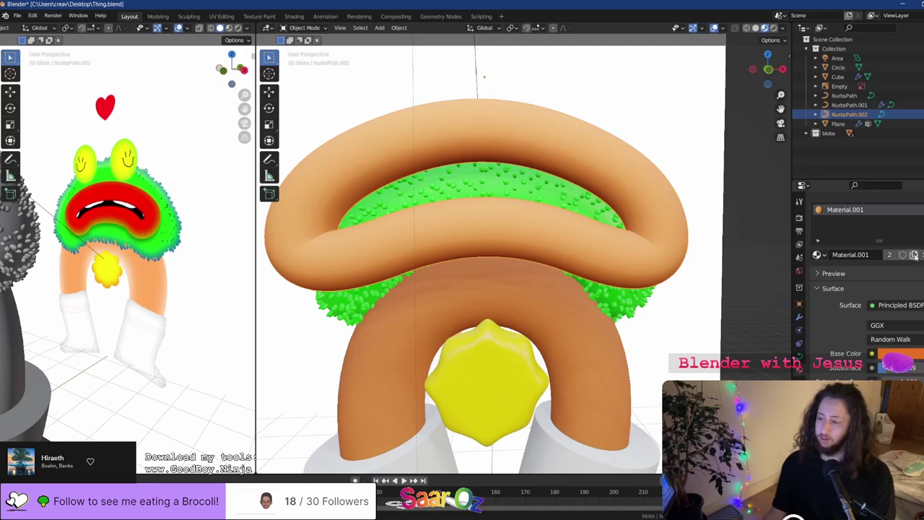
{"action": "left_click", "coordinate": [897, 354]}
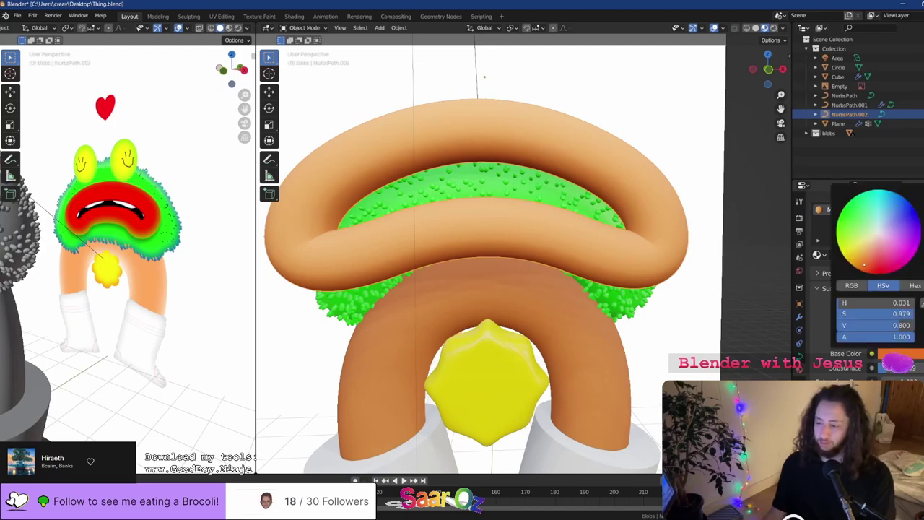
{"action": "left_click_drag", "start_coordinate": [878, 254], "coordinate": [875, 274]}
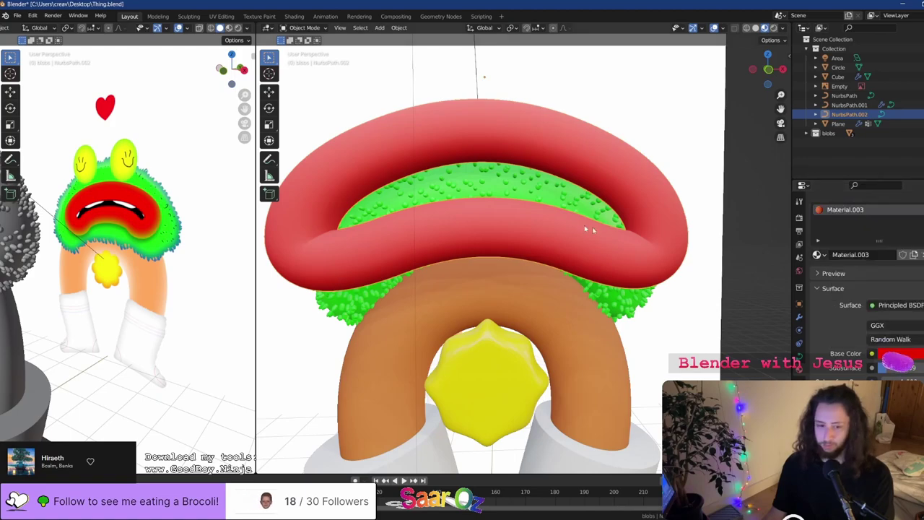
{"action": "key", "text": "Tab"}
{"action": "key", "text": "Tab"}
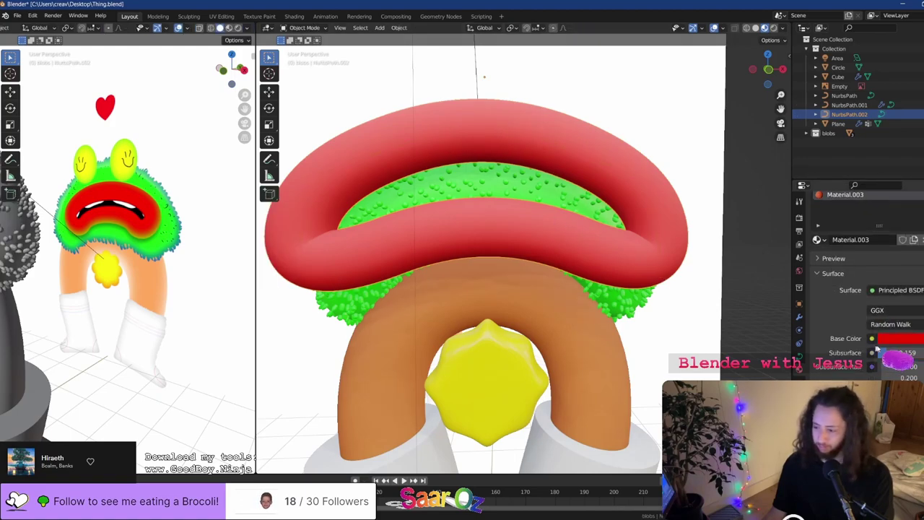
{"action": "left_click", "coordinate": [898, 403]}
{"action": "left_click", "coordinate": [881, 314]}
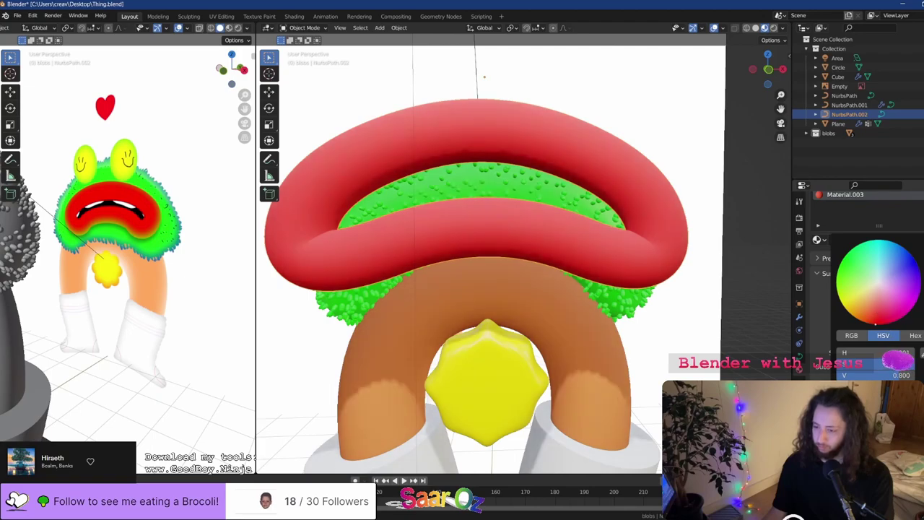
{"action": "scroll", "coordinate": [870, 303], "scroll_direction": "down", "scroll_amount": 2}
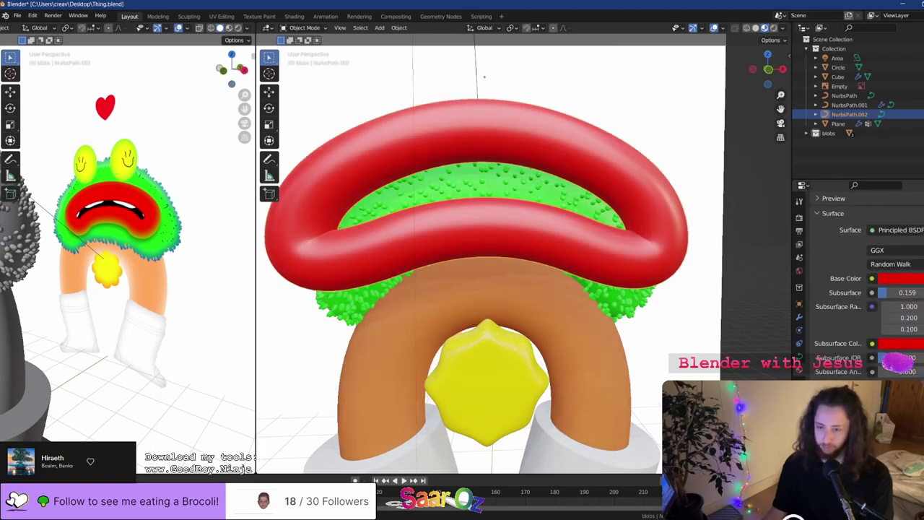
In front view, scale the lip curve's points down to about 0.66 and lower them about 0.3 m along Z
{"action": "key", "text": "Tab"}
{"action": "key", "text": "KP_1"}
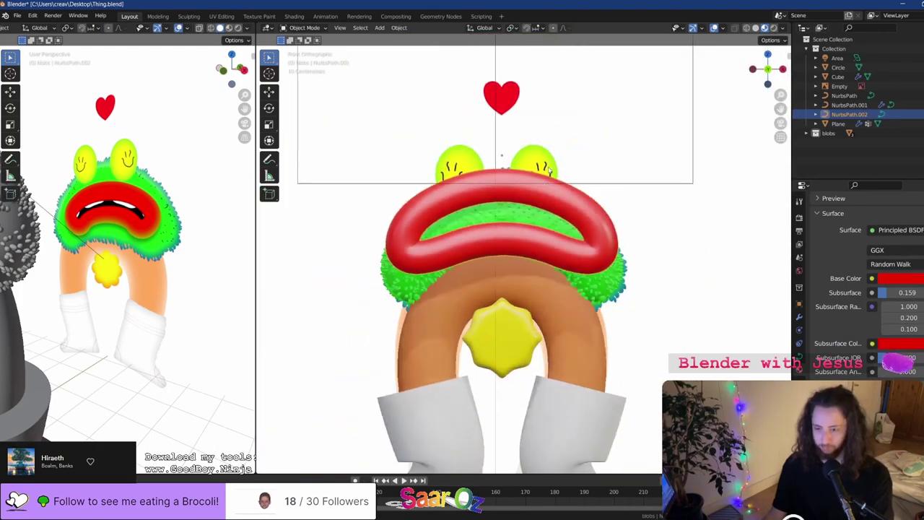
{"action": "key", "text": "s"}
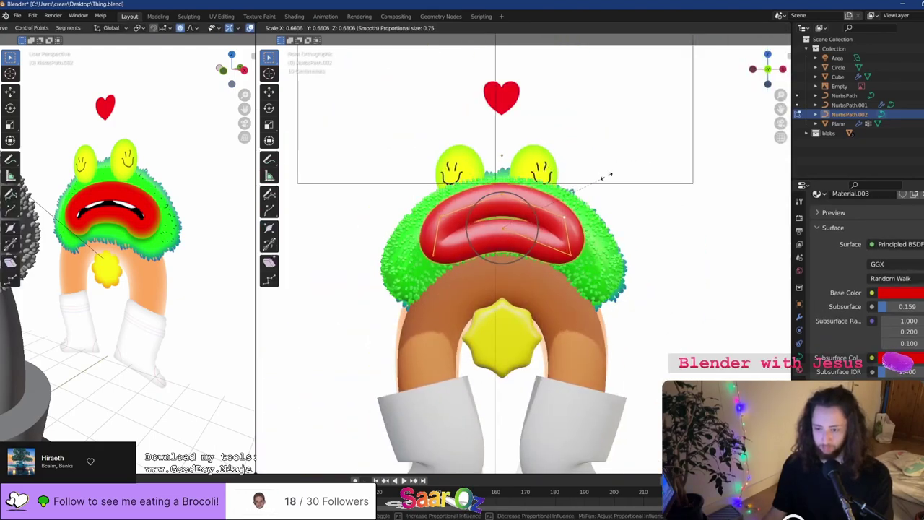
{"action": "left_click", "coordinate": [607, 180]}
{"action": "key", "text": "g"}
{"action": "key", "text": "z"}
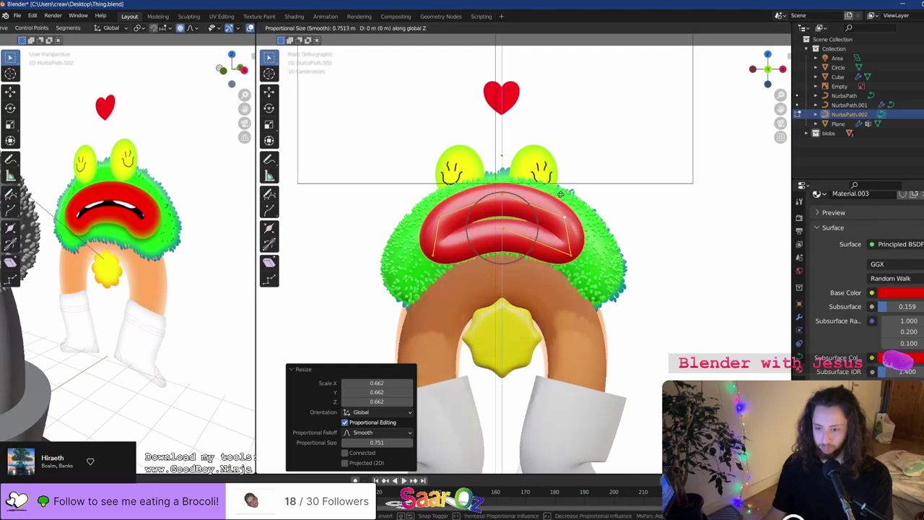
{"action": "right_click", "coordinate": [567, 227]}
{"action": "key", "text": "g"}
{"action": "key", "text": "z"}
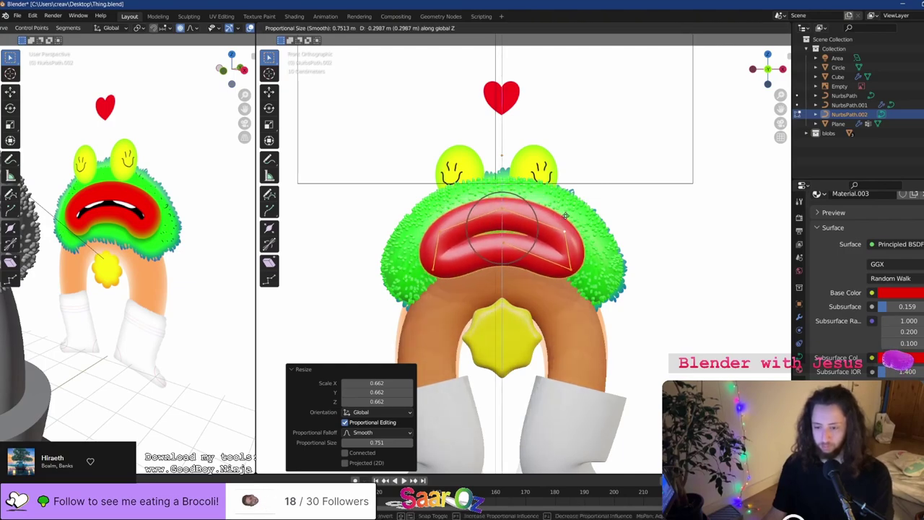
{"action": "left_click", "coordinate": [567, 219]}
Widen the lip curve along X by a factor of about 1.23
{"action": "key", "text": "Tab"}
{"action": "key", "text": "s"}
{"action": "key", "text": "x"}
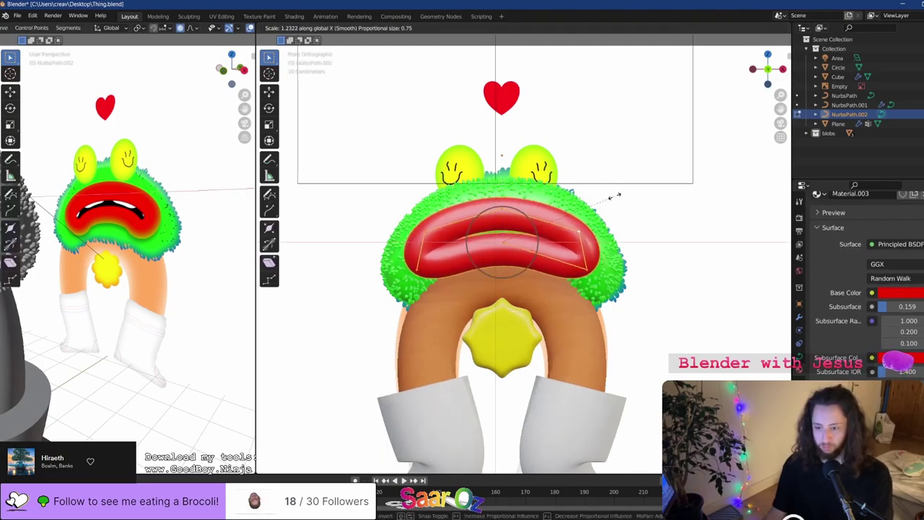
Widen the selected lip curve points by a factor of about 1.23 along X and save the file
{"action": "left_click", "coordinate": [615, 199]}
{"action": "key", "text": "ctrl+s"}
Slightly reduce the lip curve's bevel depth to make the lips thinner, and save the file
{"action": "left_click", "coordinate": [798, 343]}
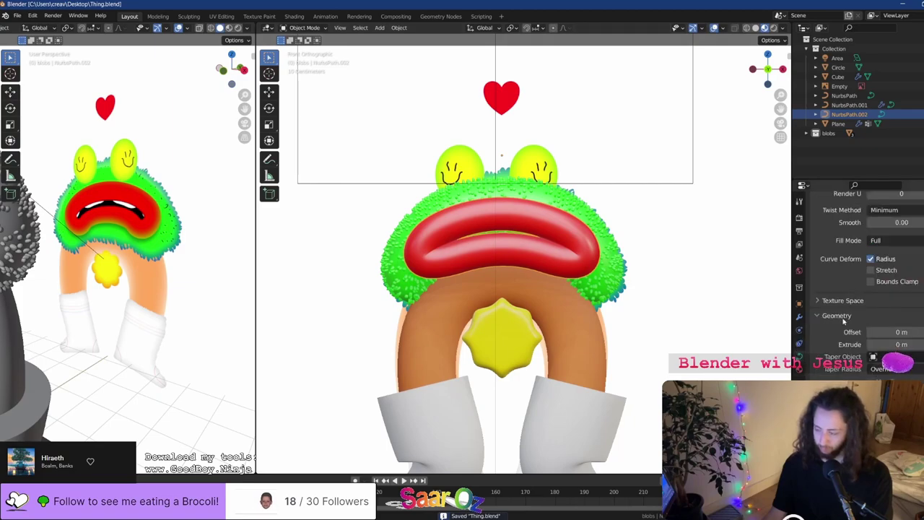
{"action": "scroll", "coordinate": [866, 288], "scroll_direction": "up", "scroll_amount": 5}
{"action": "scroll", "coordinate": [894, 303], "scroll_direction": "down", "scroll_amount": 6}
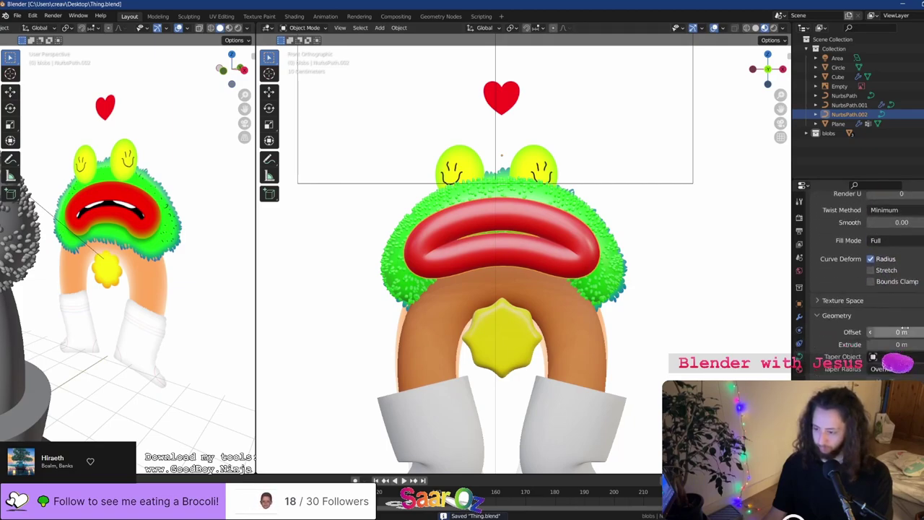
{"action": "mouse_move", "coordinate": [895, 354]}
{"action": "left_mouse_down"}
{"action": "mouse_move", "coordinate": [870, 355]}
{"action": "mouse_move", "coordinate": [892, 354]}
{"action": "left_mouse_up"}
{"action": "key", "text": "ctrl+s"}
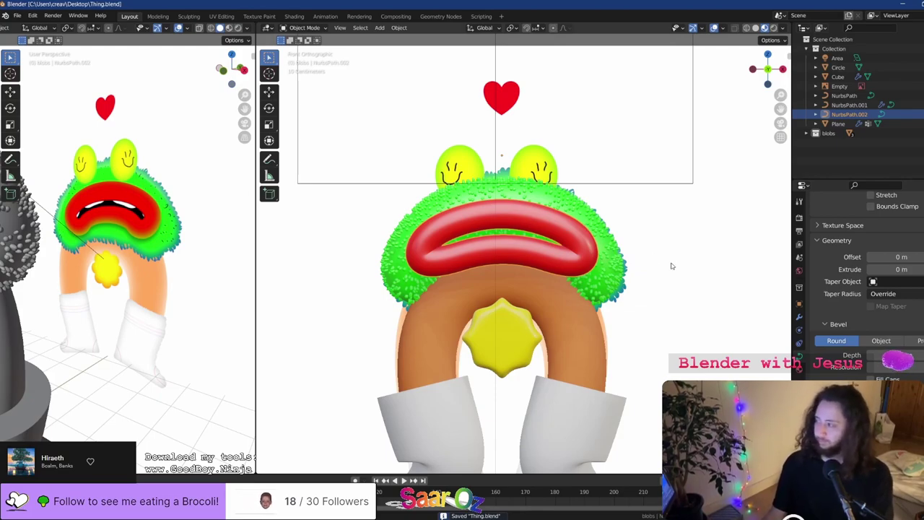
{"action": "key", "text": "ctrl+s"}
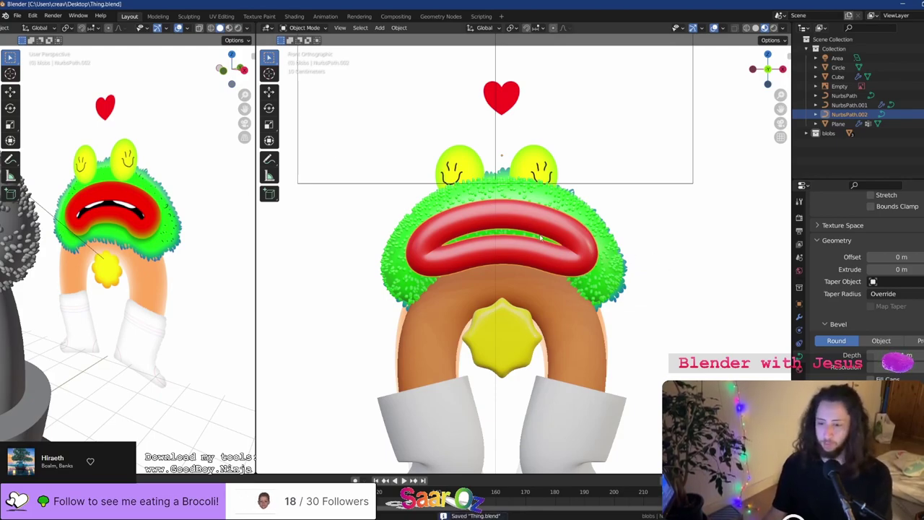
Lower the two bottom corner points of the lip curve by about 0.39 m along Z with smooth proportional editing
{"action": "key", "text": "Tab"}
{"action": "left_click_drag", "start_coordinate": [564, 288], "coordinate": [562, 288]}
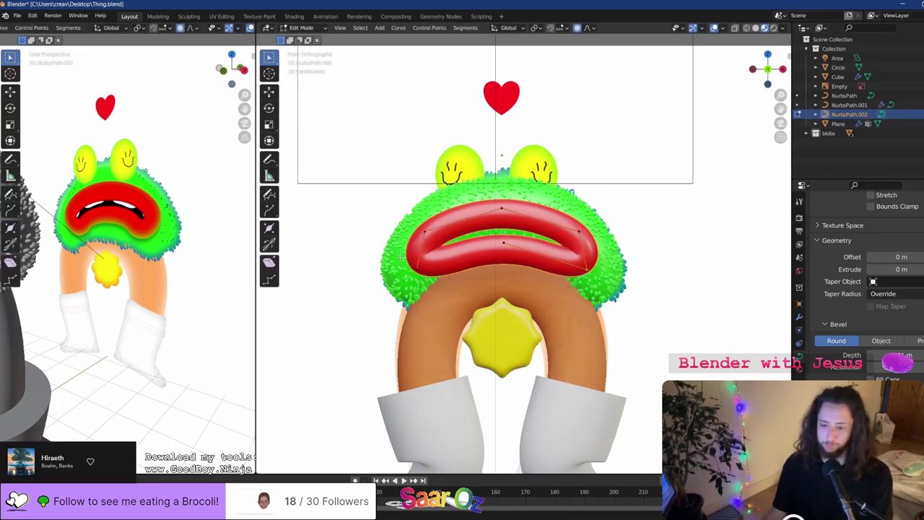
{"action": "key", "text": "g"}
{"action": "key", "text": "z"}
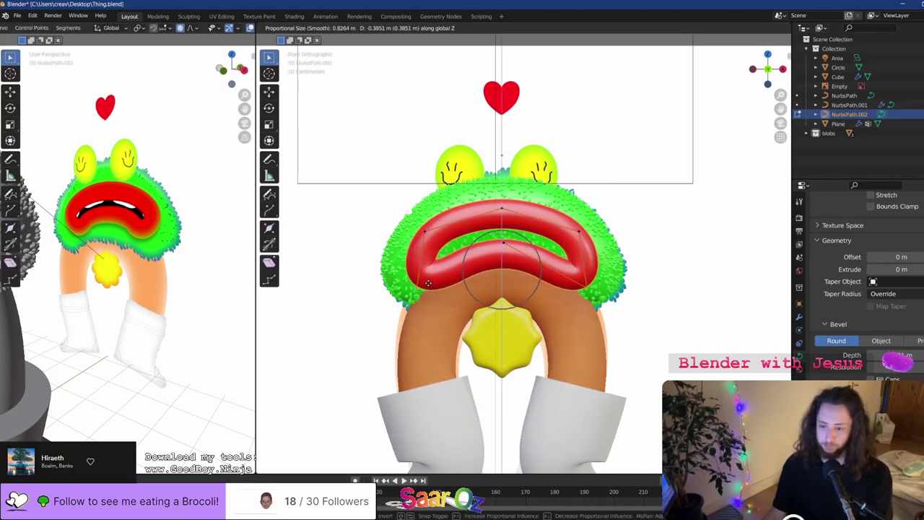
{"action": "left_click", "coordinate": [428, 283]}
Lower the two upper side points of the lip curve by about 0.13 m along Z and save the file
{"action": "left_click_drag", "start_coordinate": [413, 210], "coordinate": [435, 241]}
{"action": "left_click_drag", "start_coordinate": [612, 207], "coordinate": [590, 229], "text": "shift"}
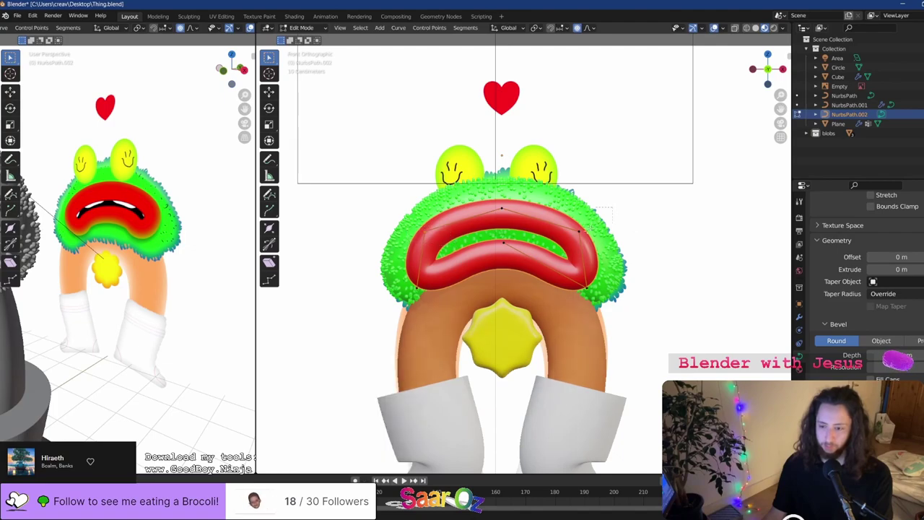
{"action": "key", "text": "g"}
{"action": "key", "text": "z"}
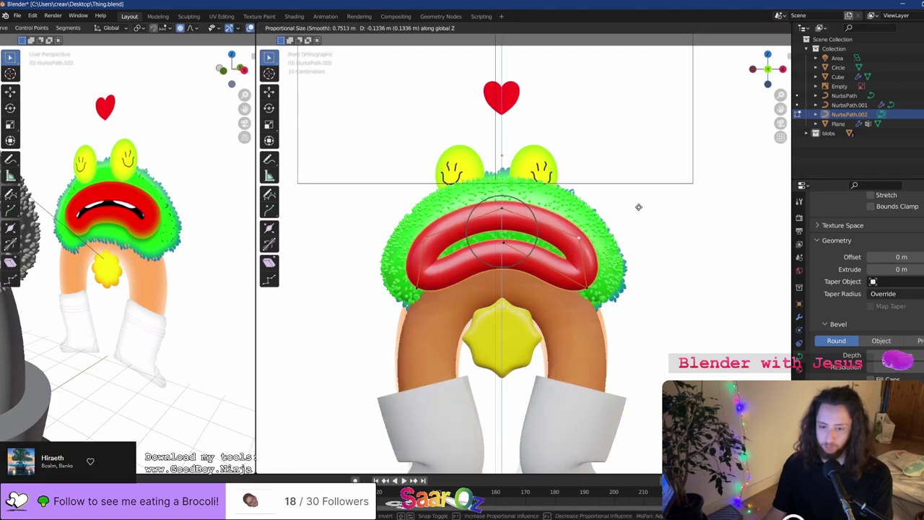
{"action": "left_click", "coordinate": [637, 208]}
{"action": "key", "text": "Tab"}
{"action": "key", "text": "ctrl+s"}
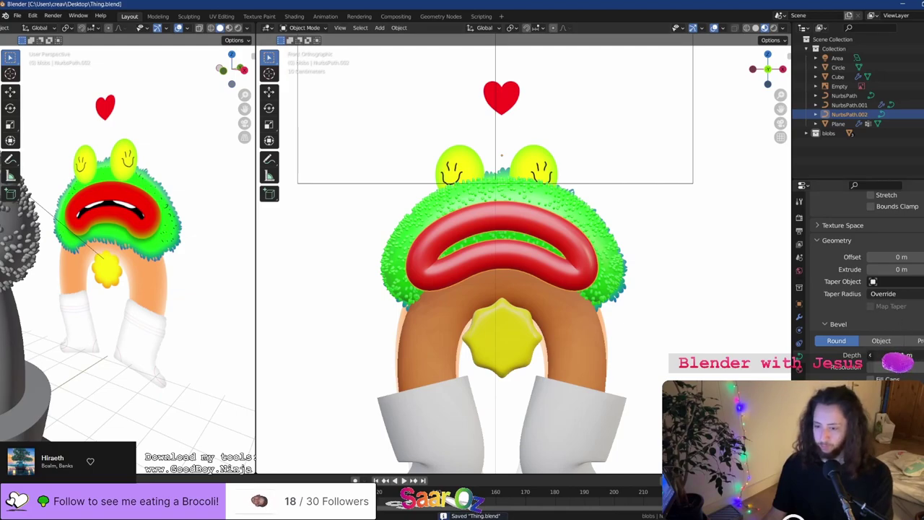
Fine-tune the bevel depth of the lip curve and save the file
{"action": "mouse_move", "coordinate": [895, 355]}
{"action": "left_mouse_down"}
{"action": "mouse_move", "coordinate": [908, 354]}
{"action": "mouse_move", "coordinate": [894, 357]}
{"action": "left_mouse_up"}
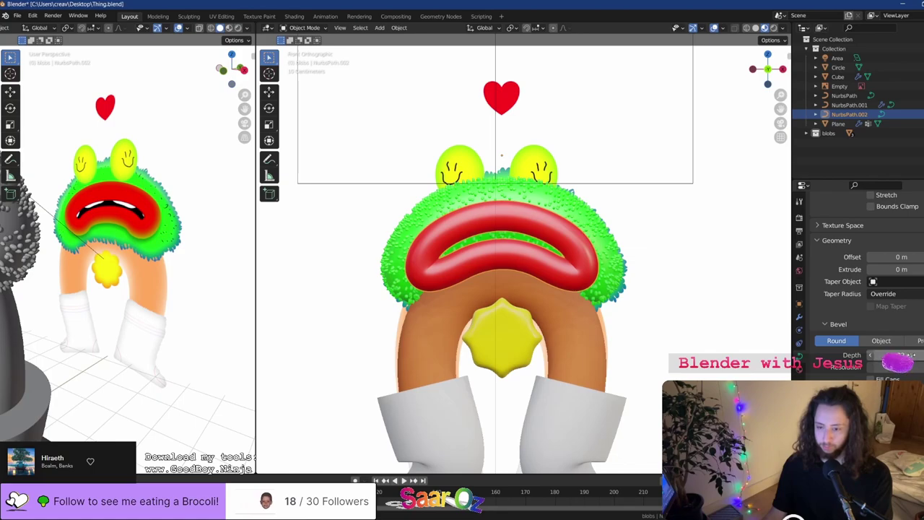
{"action": "key", "text": "ctrl+s"}
{"action": "scroll", "coordinate": [562, 318], "scroll_direction": "down", "scroll_amount": 4}
{"action": "scroll", "coordinate": [562, 319], "scroll_direction": "up", "scroll_amount": 2}
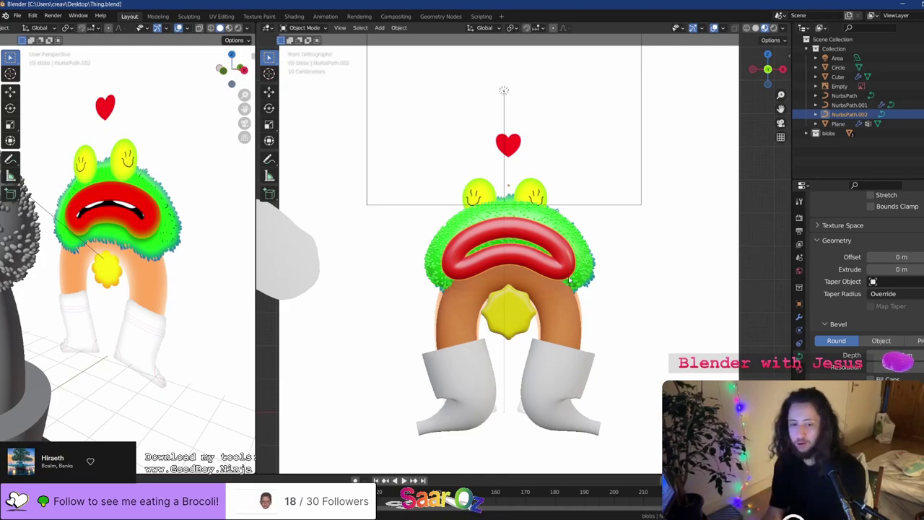
Add a mesh plane and rotate it 90° about the X axis to face the front
{"action": "middle_click_drag", "start_coordinate": [569, 280], "coordinate": [553, 261]}
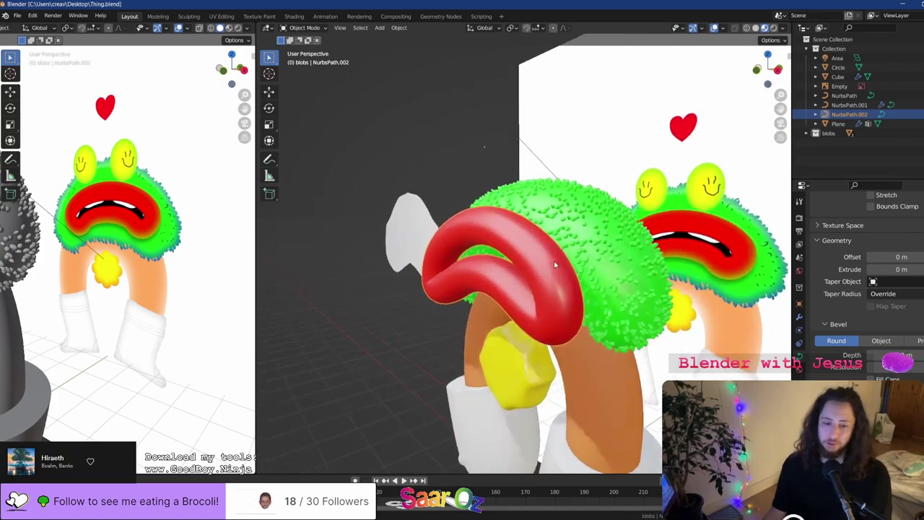
{"action": "scroll", "coordinate": [553, 260], "scroll_direction": "up", "scroll_amount": 2}
{"action": "key", "text": "KP_1"}
{"action": "scroll", "coordinate": [491, 260], "scroll_direction": "up", "scroll_amount": 3}
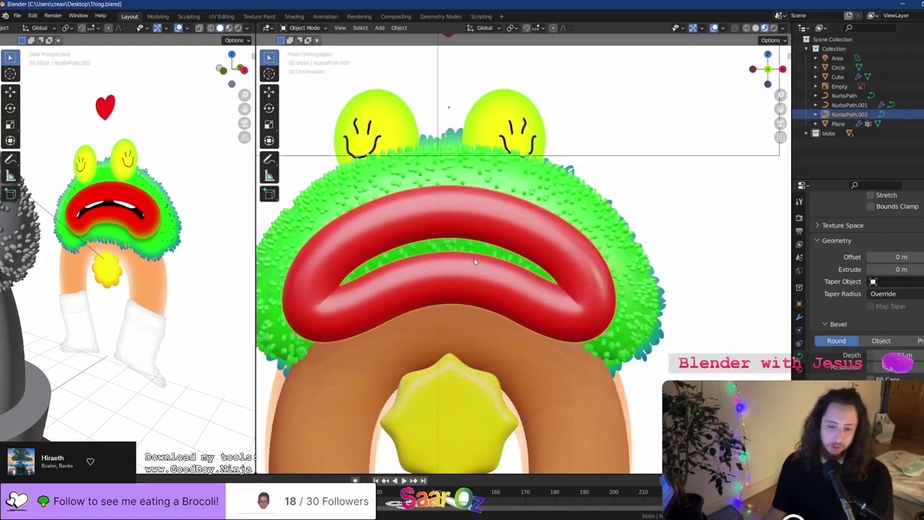
{"action": "key", "text": "shift+a"}
{"action": "mouse_move", "coordinate": [462, 248]}
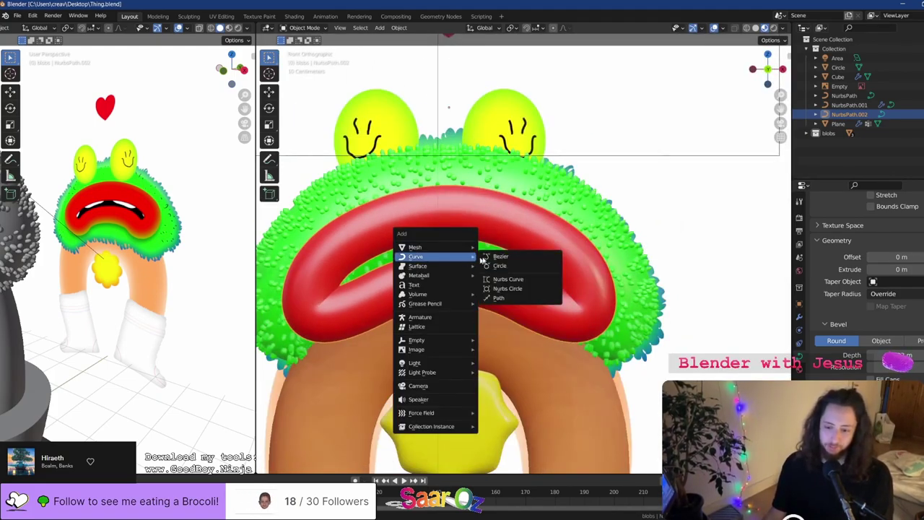
{"action": "left_click", "coordinate": [500, 246]}
{"action": "scroll", "coordinate": [499, 238], "scroll_direction": "down", "scroll_amount": 3}
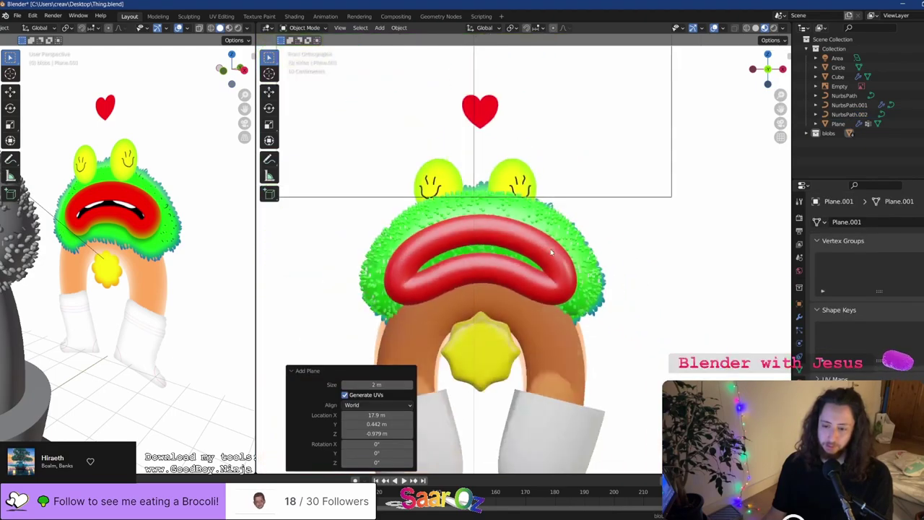
{"action": "type", "text": "rx90"}
{"action": "key", "text": "Return"}
Move the new plane onto the middle of the mouth and bring it forward about 1.83 m along Y
{"action": "scroll", "coordinate": [514, 234], "scroll_direction": "down", "scroll_amount": 3}
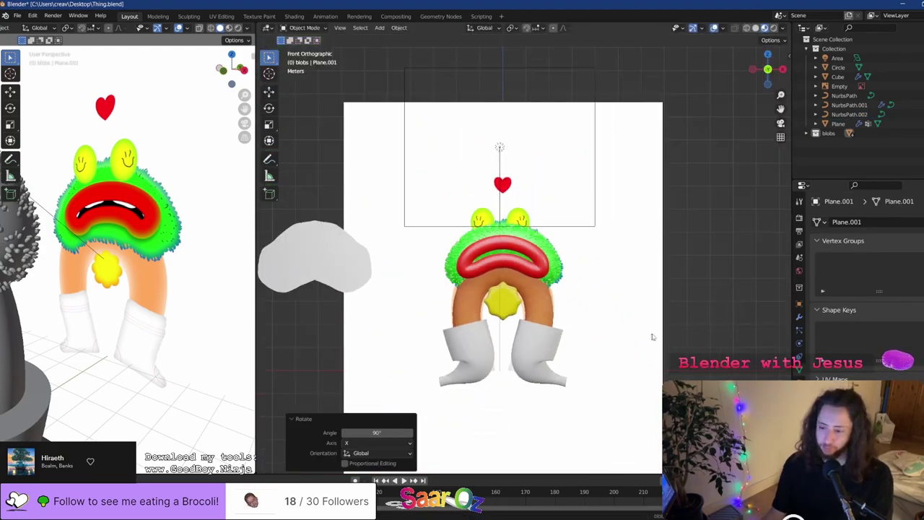
{"action": "scroll", "coordinate": [652, 336], "scroll_direction": "down", "scroll_amount": 1}
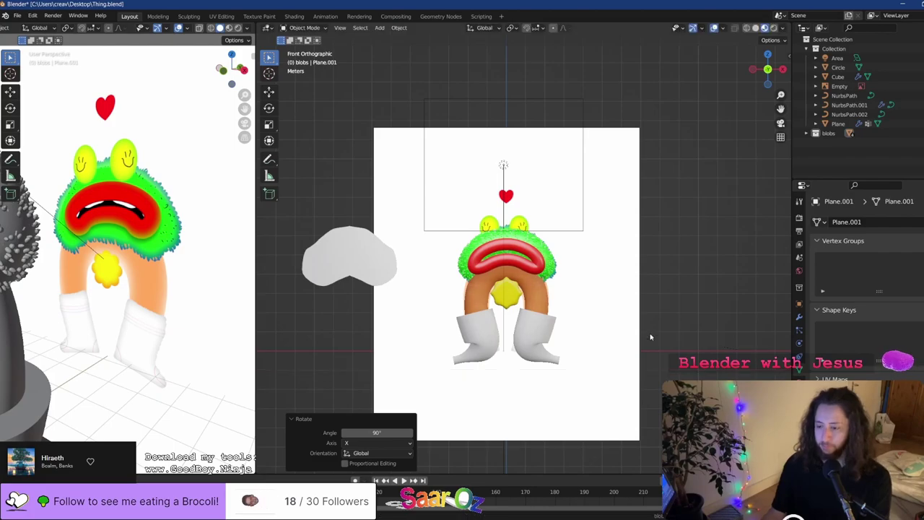
{"action": "scroll", "coordinate": [651, 336], "scroll_direction": "down", "scroll_amount": 6}
{"action": "key", "text": "g"}
{"action": "left_click", "coordinate": [585, 253]}
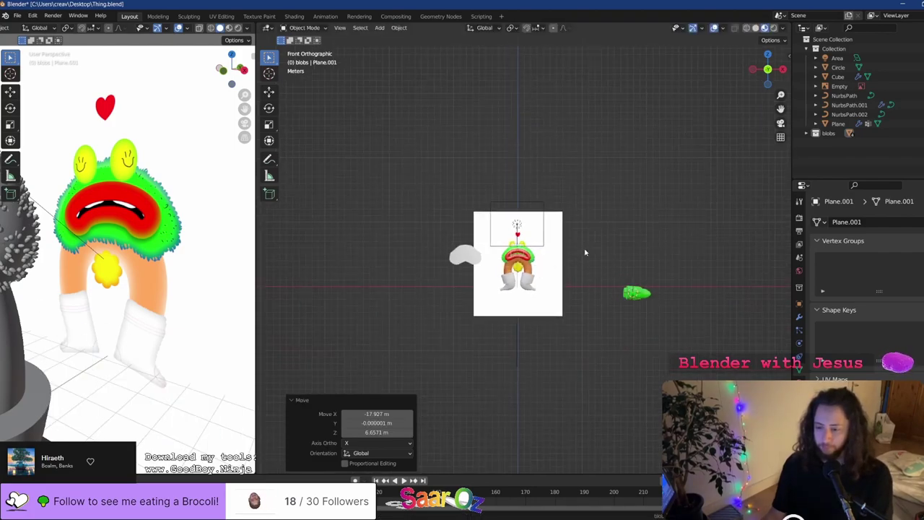
{"action": "scroll", "coordinate": [585, 252], "scroll_direction": "up", "scroll_amount": 12}
{"action": "key", "text": "g"}
{"action": "left_click", "coordinate": [529, 230]}
{"action": "key", "text": "g"}
{"action": "key", "text": "y"}
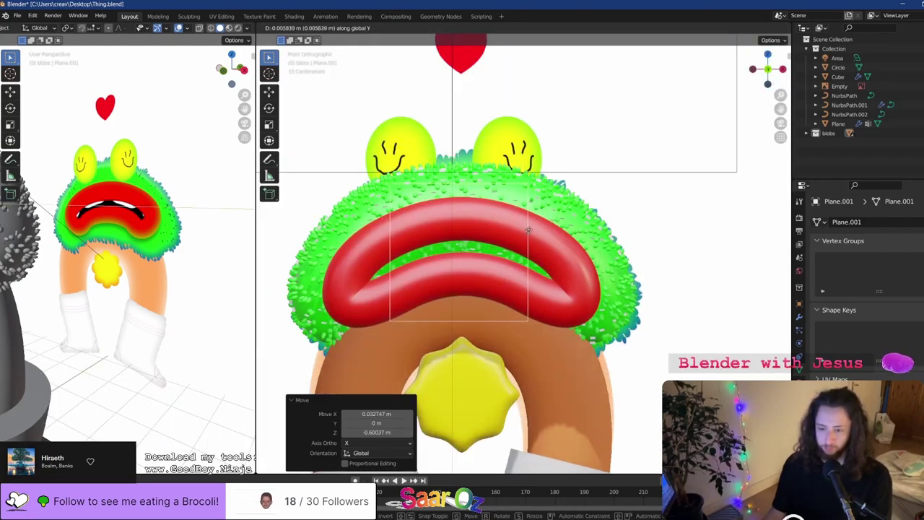
{"action": "left_click", "coordinate": [610, 180]}
Scale the plane down along Z so it covers just the height of the mouth opening
{"action": "key", "text": "s"}
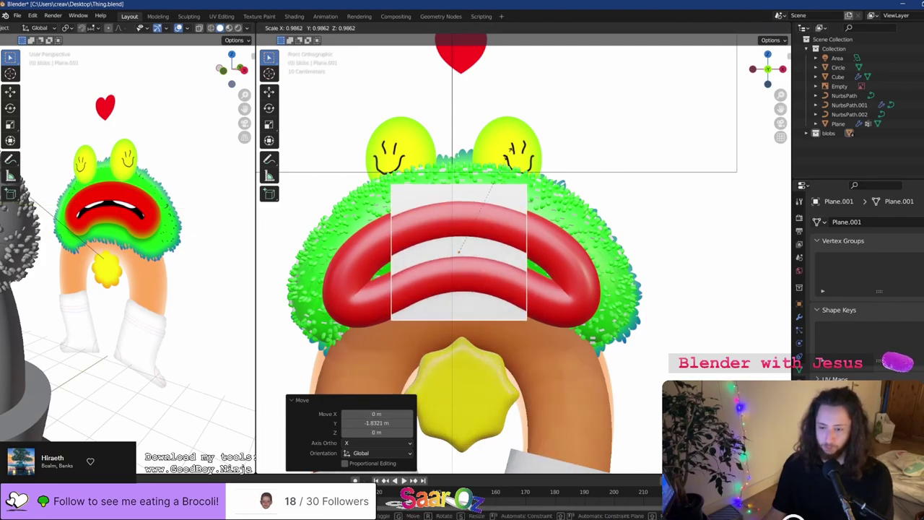
{"action": "key", "text": "z"}
{"action": "left_click", "coordinate": [476, 240]}
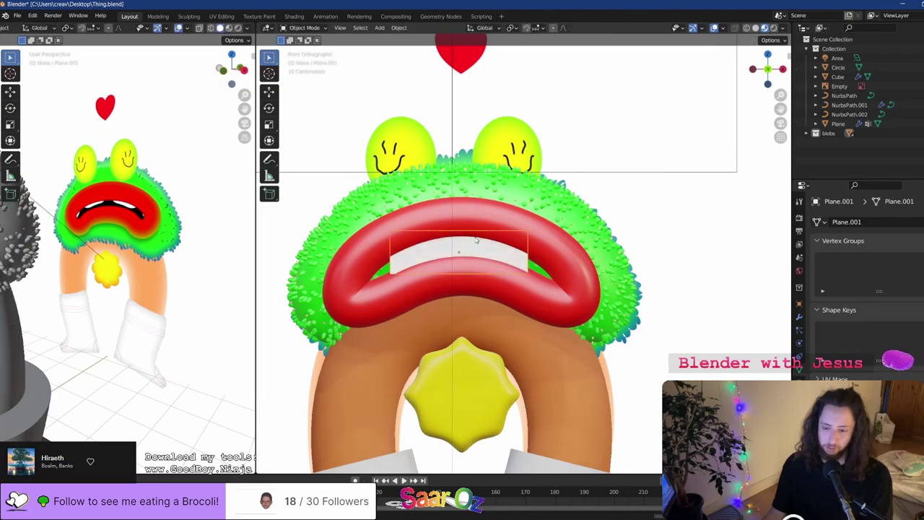
Extend the plane's two side edges outward and downward to fill the corners of the mouth opening
{"action": "key", "text": "Tab"}
{"action": "key", "text": "Tab"}
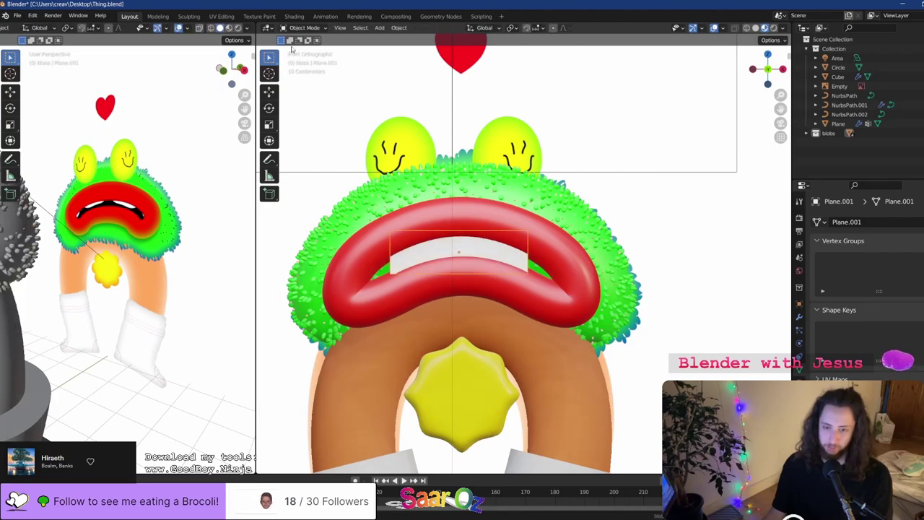
{"action": "key", "text": "Tab"}
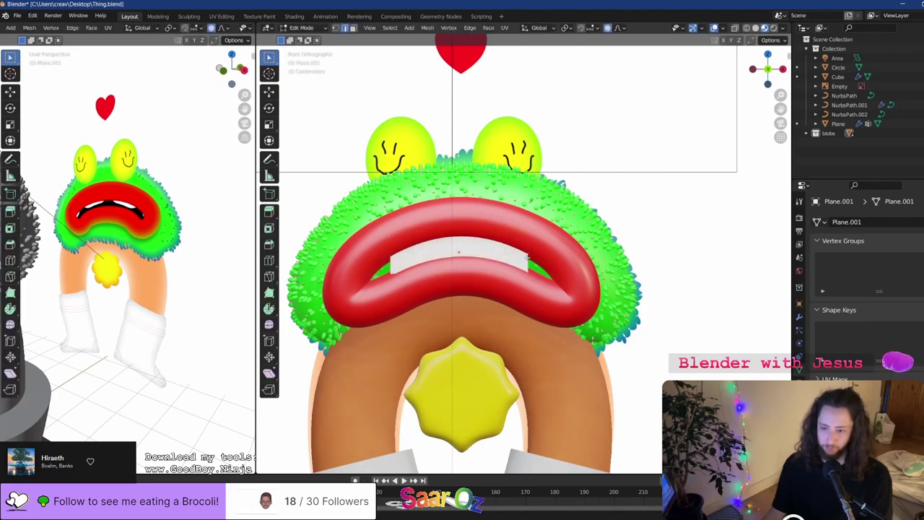
{"action": "left_click", "coordinate": [563, 279]}
{"action": "key", "text": "Tab"}
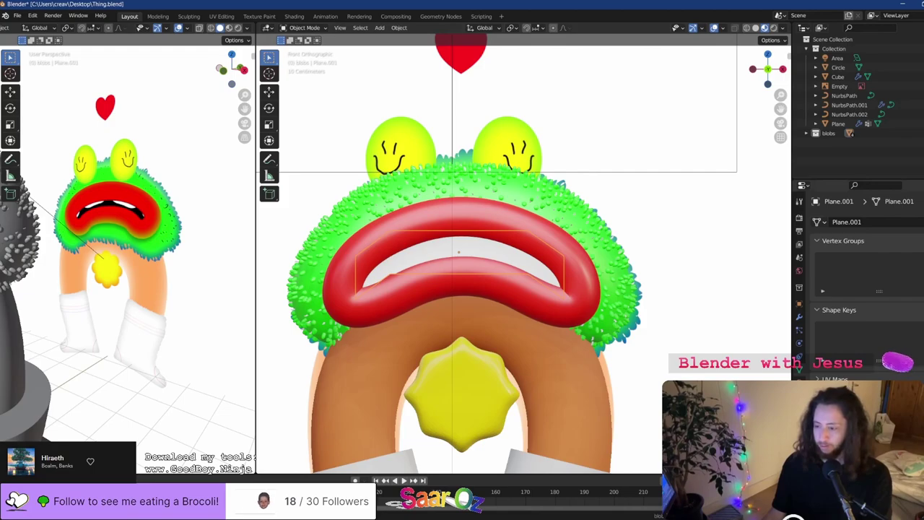
Give the mouth plane a new material with a black base color and save the file
{"action": "left_click", "coordinate": [799, 270]}
{"action": "left_click", "coordinate": [895, 270]}
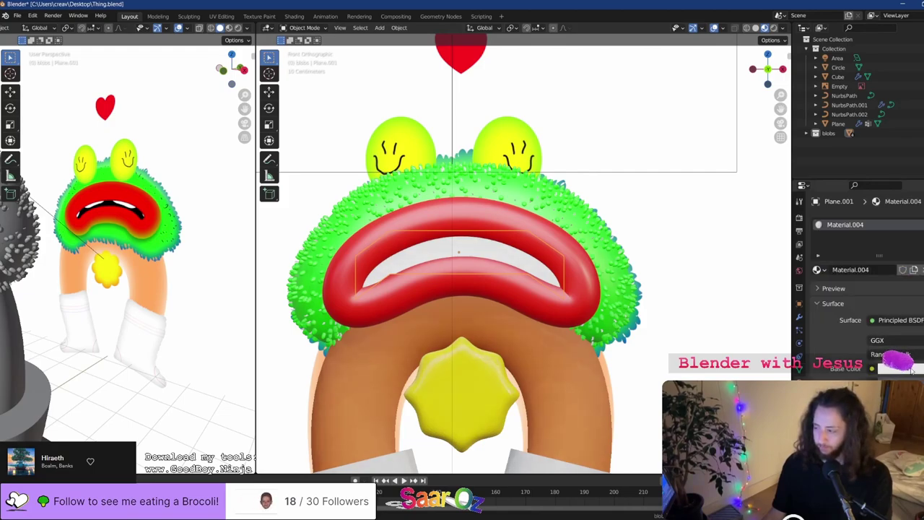
{"action": "left_click", "coordinate": [911, 370]}
{"action": "left_click", "coordinate": [885, 285]}
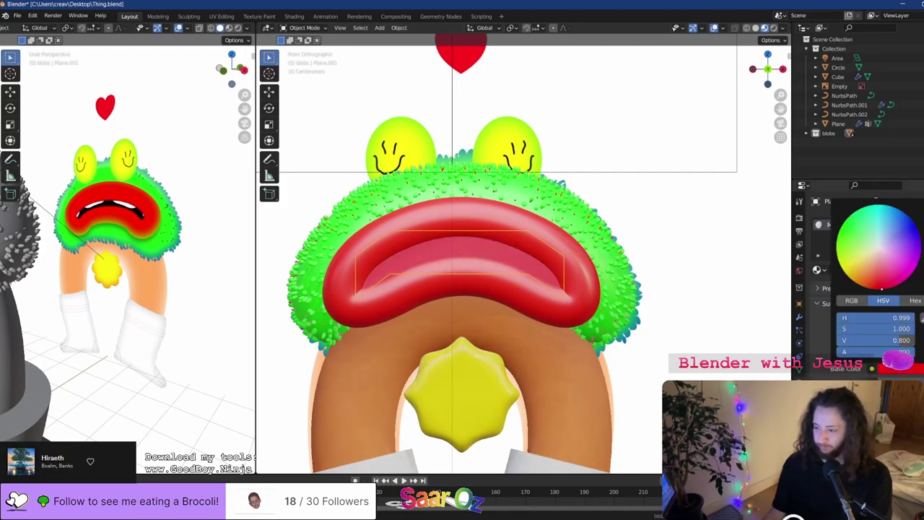
{"action": "left_click_drag", "start_coordinate": [882, 340], "coordinate": [816, 340]}
{"action": "scroll", "coordinate": [870, 288], "scroll_direction": "down", "scroll_amount": 2}
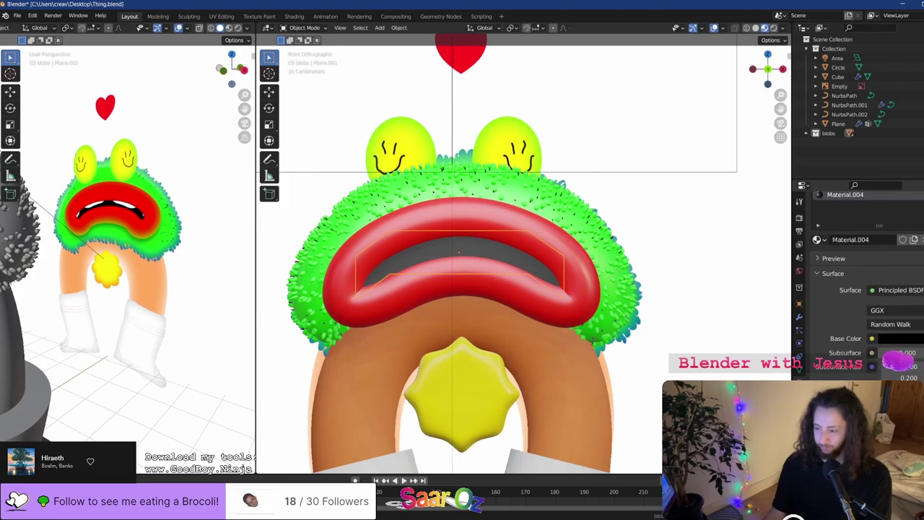
{"action": "scroll", "coordinate": [897, 361], "scroll_direction": "down", "scroll_amount": 1}
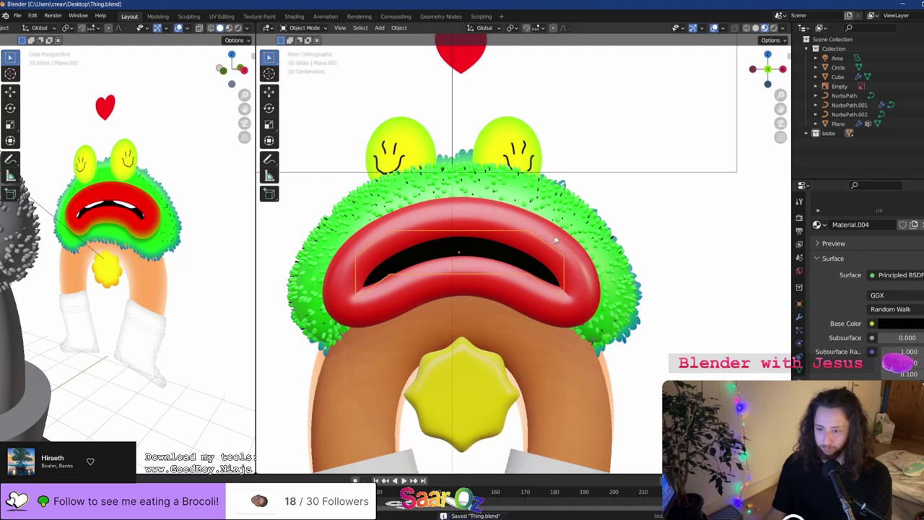
Scale all of the mouth plane's geometry by about 1.13 along Z and save the file
{"action": "middle_click_drag", "start_coordinate": [550, 244], "coordinate": [367, 283]}
{"action": "key", "text": "Tab"}
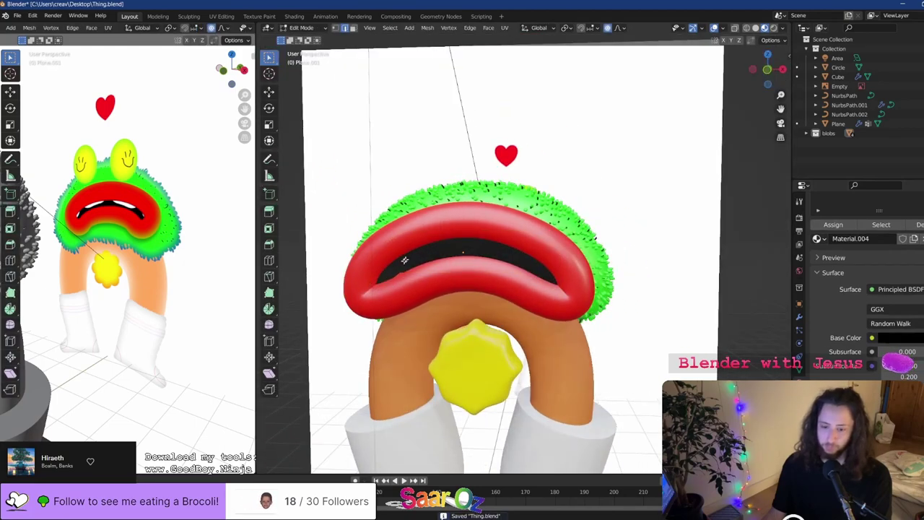
{"action": "key", "text": "a"}
{"action": "key", "text": "s"}
{"action": "key", "text": "z"}
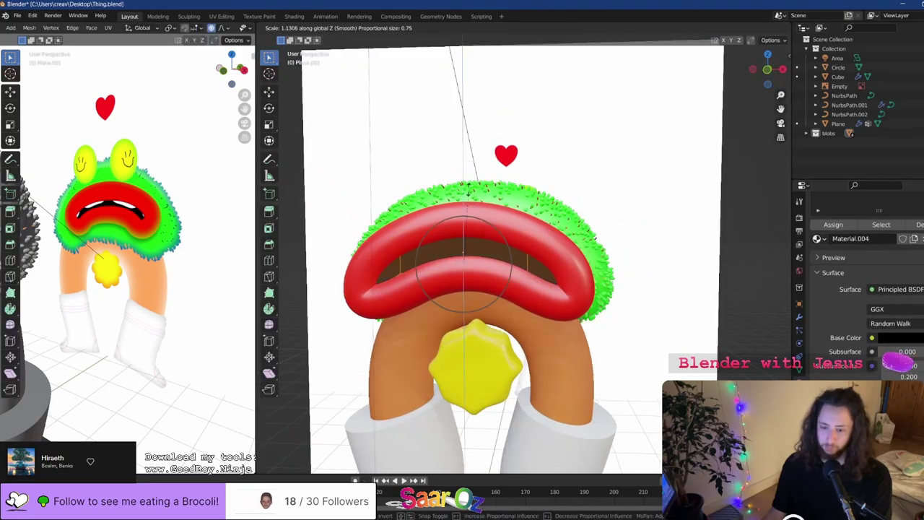
{"action": "key", "text": "Return"}
{"action": "key", "text": "Tab"}
{"action": "key", "text": "ctrl+s"}
Parent the black mouth plane to the red lip curve using Object (Keep Transform)
{"action": "middle_click_drag", "start_coordinate": [476, 226], "coordinate": [497, 224]}
{"action": "left_click", "coordinate": [501, 229]}
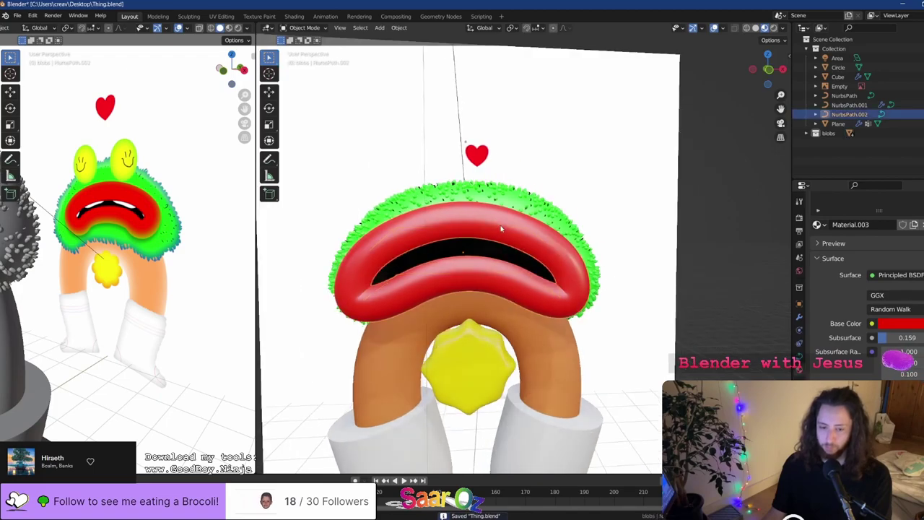
{"action": "key", "text": "ctrl+p"}
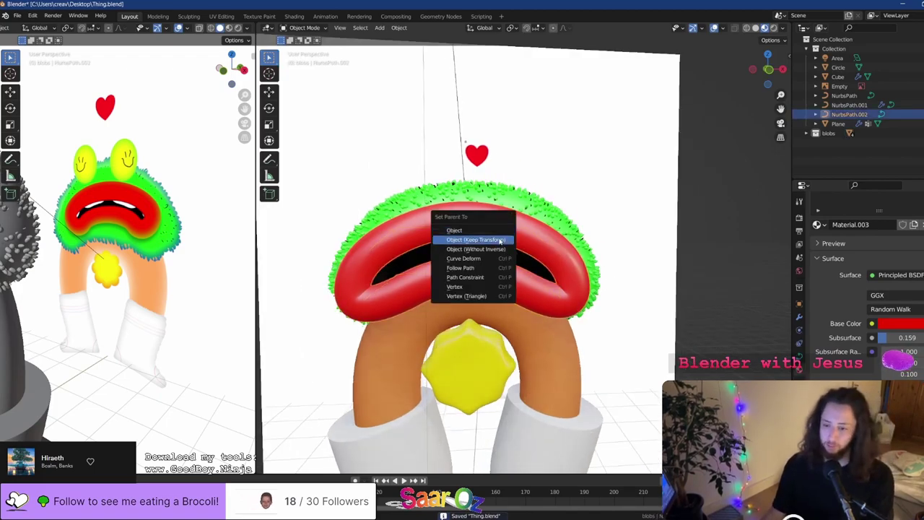
{"action": "left_click", "coordinate": [501, 241]}
Move the black mouth plane back about 0.16 m along Y, deeper behind the lips
{"action": "left_click", "coordinate": [520, 262]}
{"action": "middle_click_drag", "start_coordinate": [520, 262], "coordinate": [455, 263]}
{"action": "key", "text": "g"}
{"action": "key", "text": "y"}
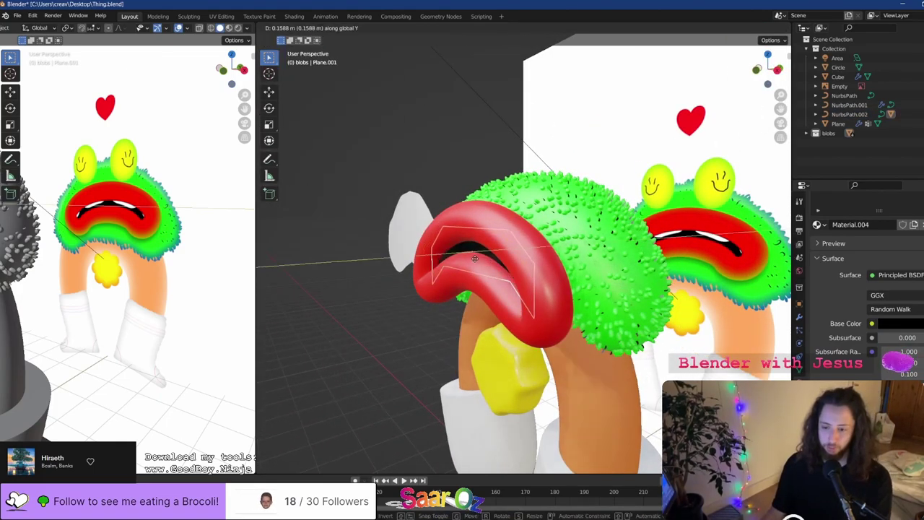
{"action": "left_click", "coordinate": [475, 262]}
Push the black mouth plane a further 0.3 m or so back along Y
{"action": "key", "text": "KP_1"}
{"action": "key", "text": "g"}
{"action": "key", "text": "y"}
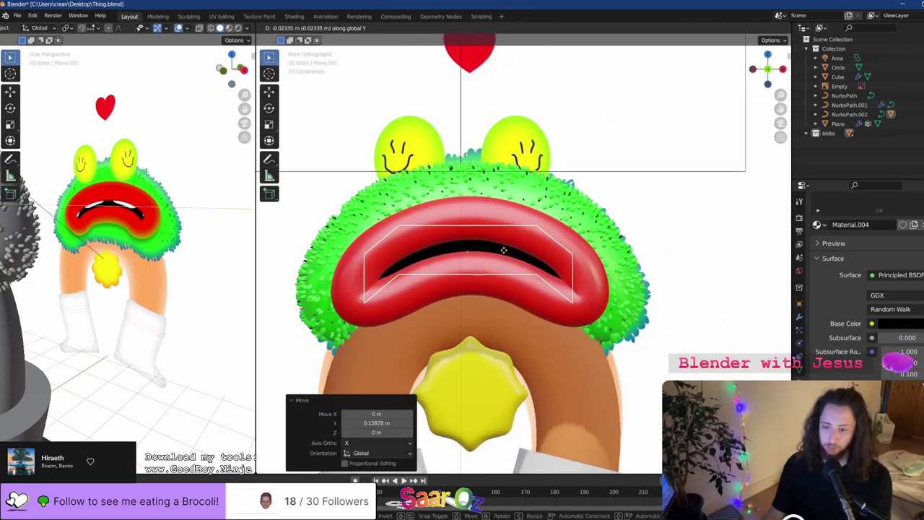
{"action": "mouse_move", "coordinate": [507, 252]}
{"action": "middle_mouse_down"}
{"action": "mouse_move", "coordinate": [491, 256]}
{"action": "mouse_move", "coordinate": [498, 260]}
{"action": "middle_mouse_up"}
{"action": "left_click", "coordinate": [499, 261]}
{"action": "key", "text": "KP_1"}
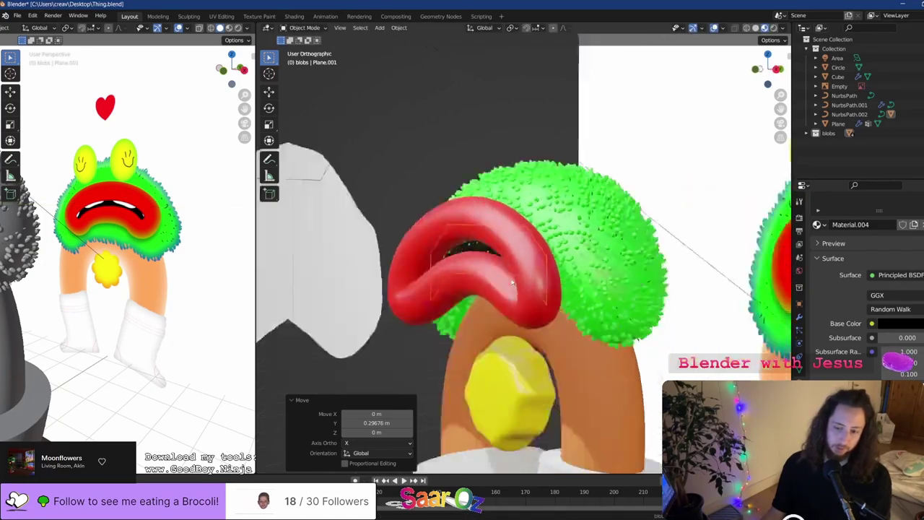
Move the black mouth plane about 0.034 m forward along Y, closer to the lips
{"action": "key", "text": "g"}
{"action": "key", "text": "y"}
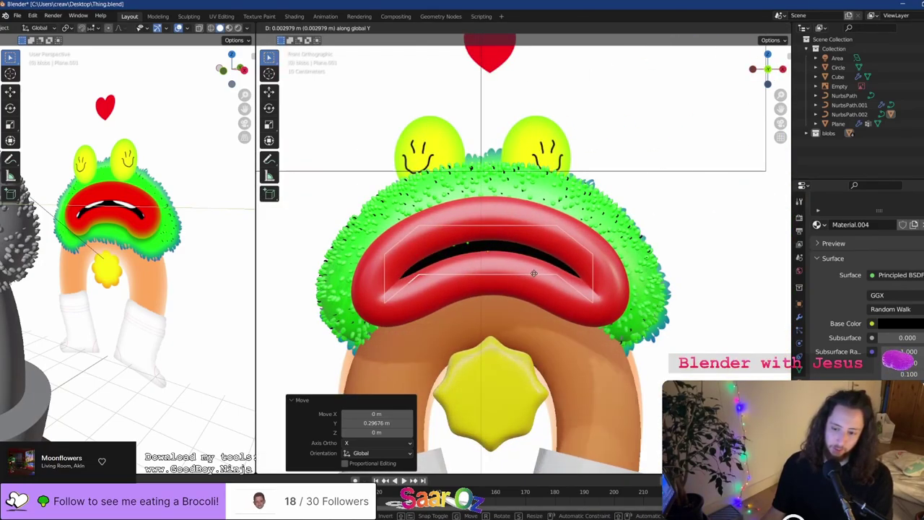
{"action": "left_click", "coordinate": [541, 269]}
{"action": "middle_click_drag", "start_coordinate": [540, 272], "coordinate": [579, 275]}
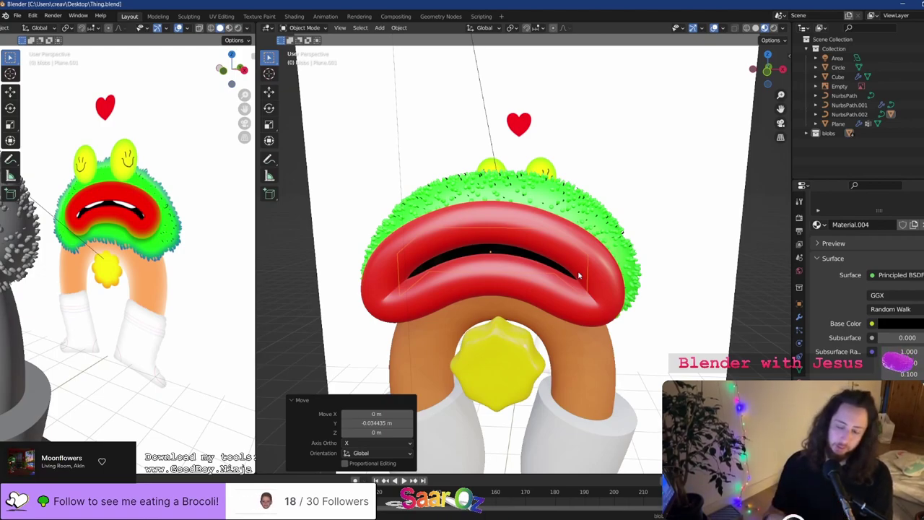
{"action": "key", "text": "KP_1"}
Add a 2 m cube and move it about 3.6 m along negative X, away from the green shapes
{"action": "left_click", "coordinate": [509, 215]}
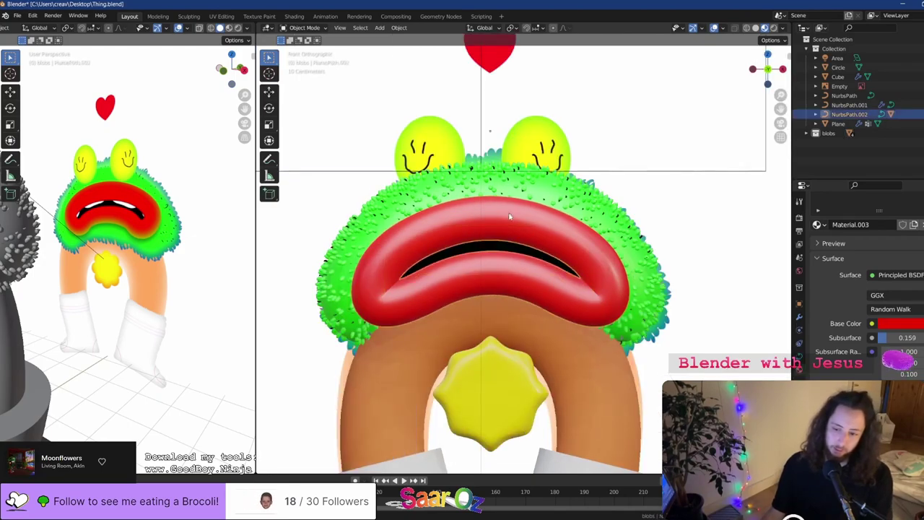
{"action": "scroll", "coordinate": [505, 221], "scroll_direction": "down", "scroll_amount": 3}
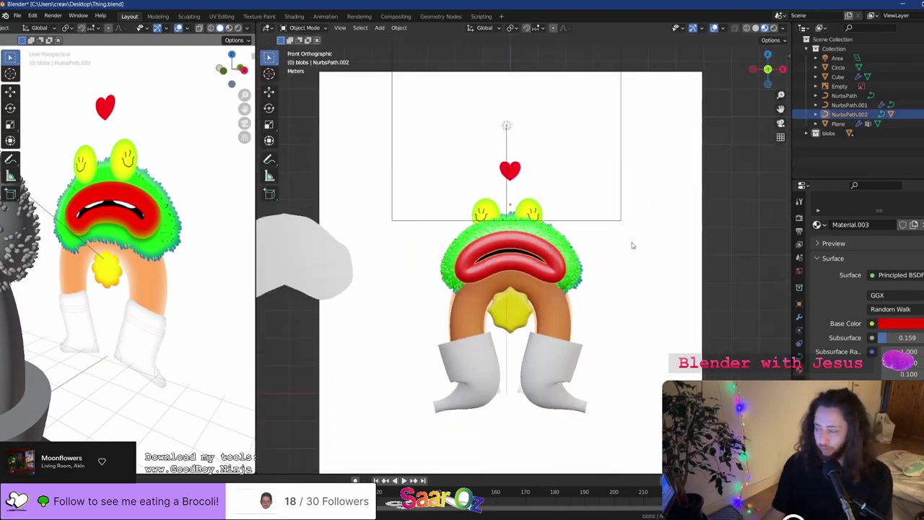
{"action": "scroll", "coordinate": [579, 233], "scroll_direction": "down", "scroll_amount": 1}
{"action": "middle_click_drag", "start_coordinate": [579, 233], "coordinate": [573, 251]}
{"action": "key", "text": "shift+a"}
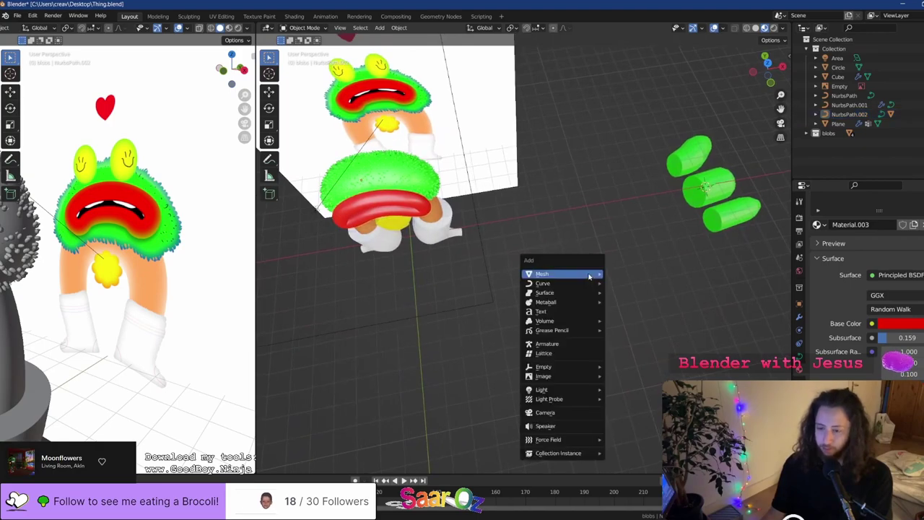
{"action": "mouse_move", "coordinate": [577, 270]}
{"action": "left_click", "coordinate": [627, 283]}
{"action": "key", "text": "g"}
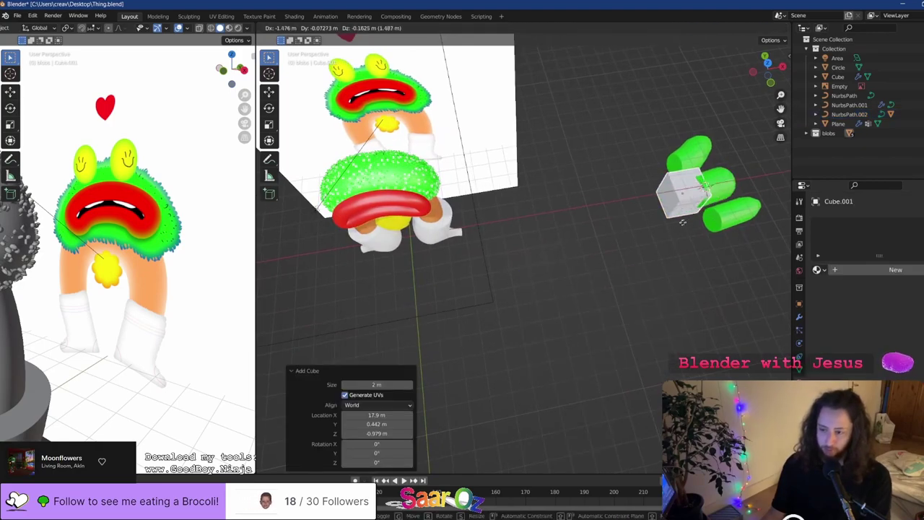
{"action": "key", "text": "x"}
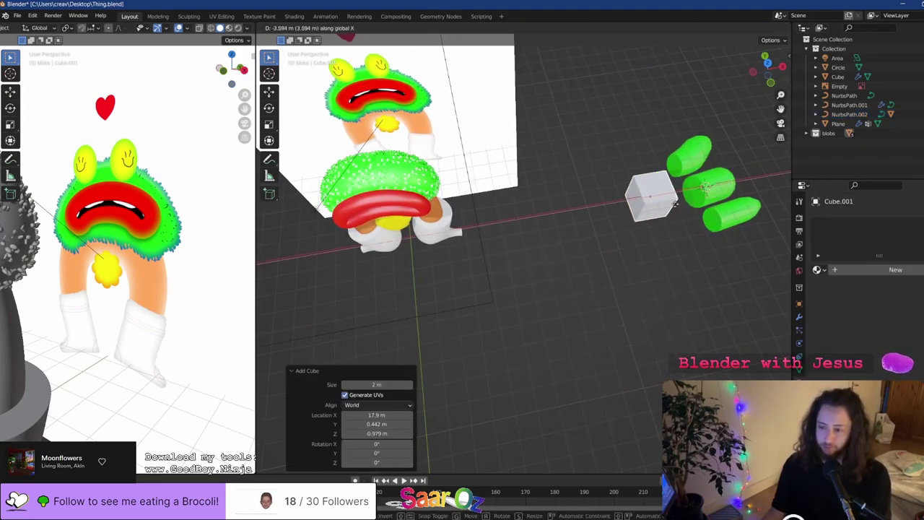
{"action": "left_click", "coordinate": [677, 196]}
Flatten the new cube's geometry to about 0.225 along Z in Edit Mode
{"action": "scroll", "coordinate": [668, 217], "scroll_direction": "up", "scroll_amount": 2}
{"action": "key", "text": "Tab"}
{"action": "middle_click_drag", "start_coordinate": [656, 256], "coordinate": [608, 226]}
{"action": "scroll", "coordinate": [608, 226], "scroll_direction": "up", "scroll_amount": 3}
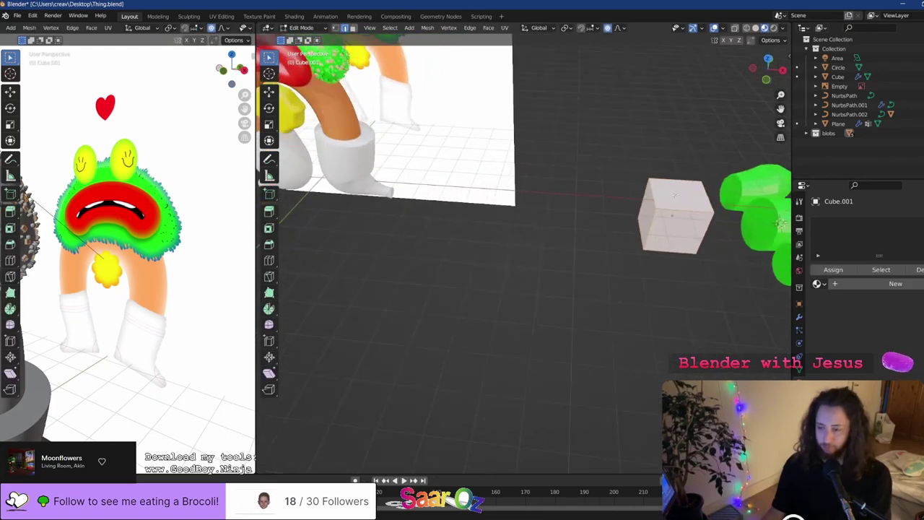
{"action": "key", "text": "KP_5"}
{"action": "scroll", "coordinate": [676, 194], "scroll_direction": "down", "scroll_amount": 7}
{"action": "middle_click_drag", "start_coordinate": [653, 205], "coordinate": [574, 199], "text": "shift"}
{"action": "scroll", "coordinate": [627, 271], "scroll_direction": "up", "scroll_amount": 3}
{"action": "key", "text": "s"}
{"action": "key", "text": "z"}
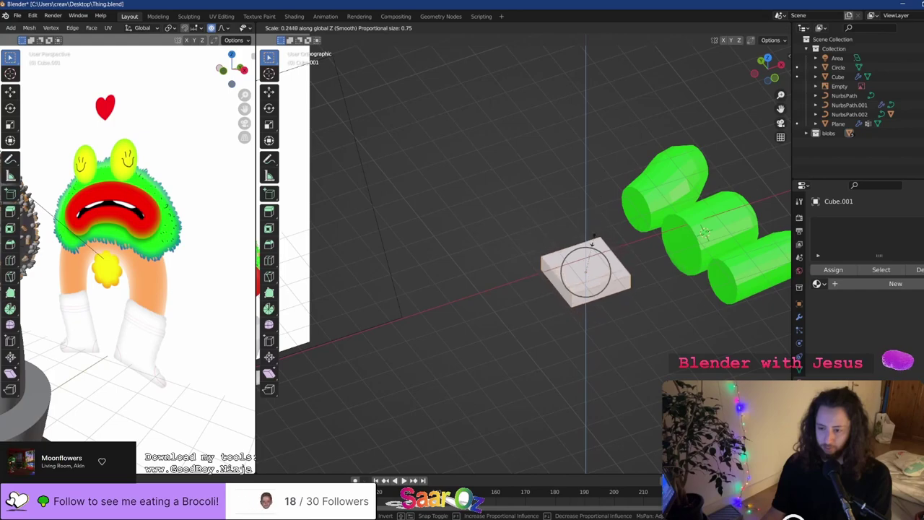
{"action": "left_click", "coordinate": [597, 244]}
Scale the flattened block's geometry down along Y into a narrow bar
{"action": "middle_click_drag", "start_coordinate": [601, 283], "coordinate": [681, 300]}
{"action": "key", "text": "s"}
{"action": "key", "text": "y"}
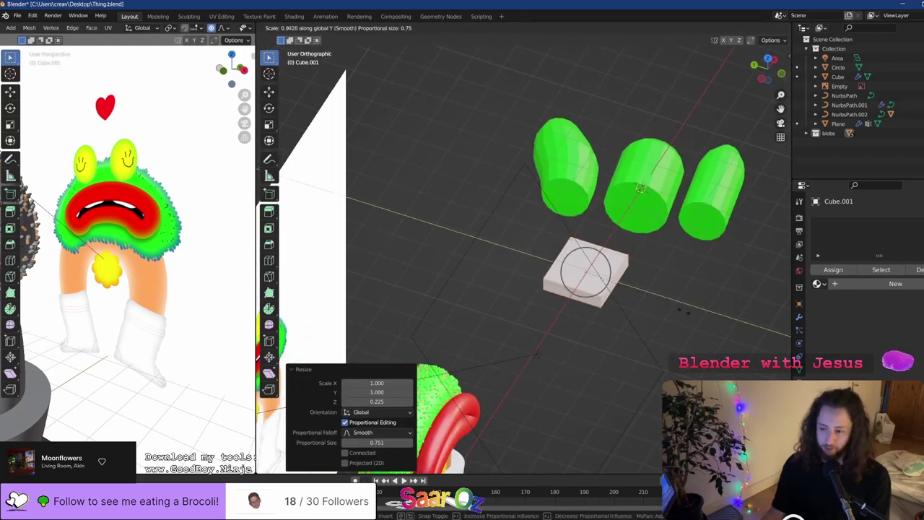
{"action": "left_click", "coordinate": [618, 299]}
{"action": "key", "text": "Tab"}
{"action": "middle_click_drag", "start_coordinate": [619, 300], "coordinate": [793, 304]}
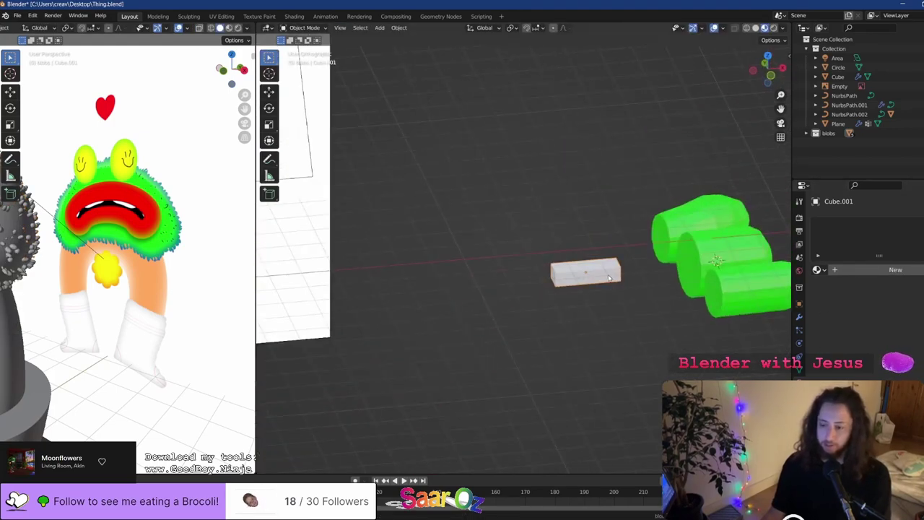
Duplicate the bar's geometry twice along negative X, about 2.6 m apart, to form a row of three bars
{"action": "key", "text": "Tab"}
{"action": "key", "text": "shift+d"}
{"action": "key", "text": "x"}
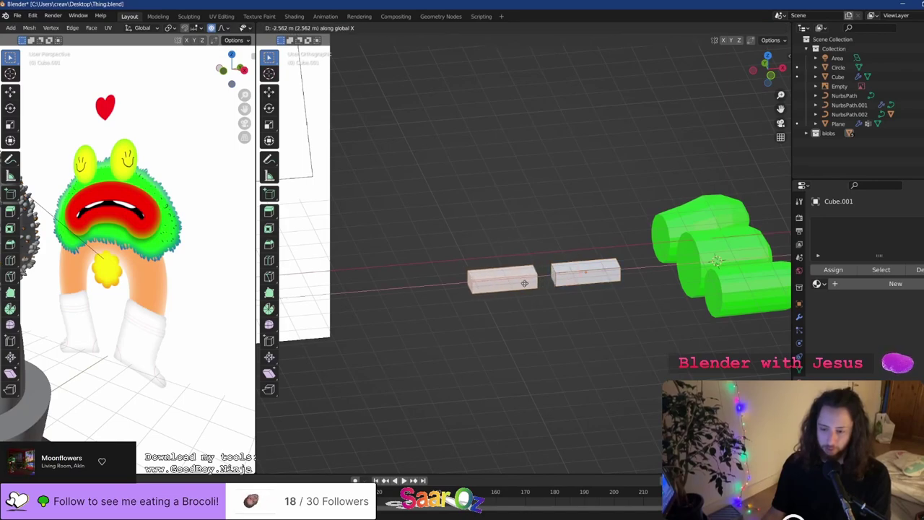
{"action": "left_click", "coordinate": [529, 282]}
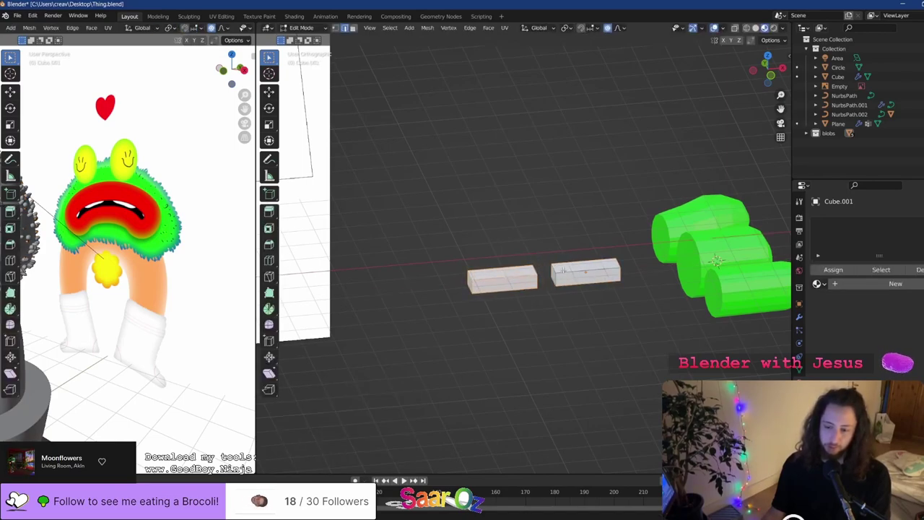
{"action": "key", "text": "shift+d"}
{"action": "key", "text": "x"}
{"action": "left_click", "coordinate": [469, 292]}
{"action": "key", "text": "Tab"}
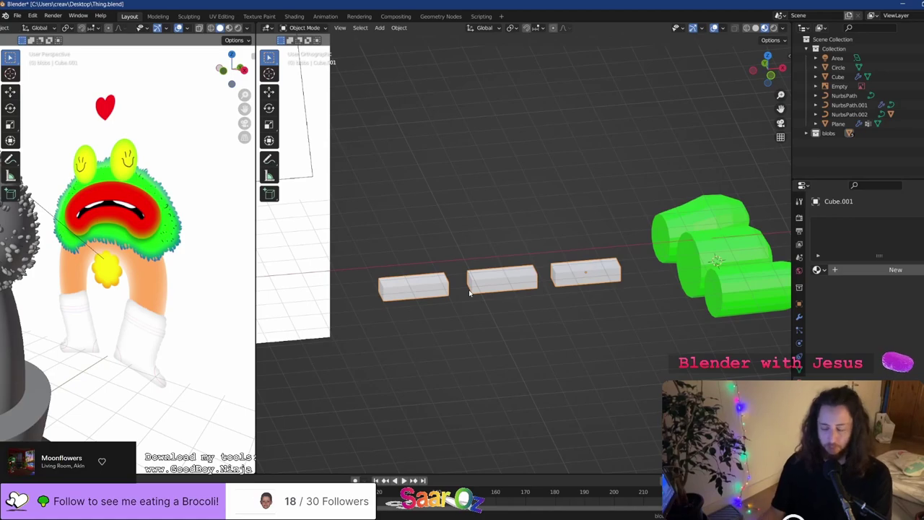
Save the file and add a Curve modifier to the bars with the lip curve NurbsPath.002 as its curve object
{"action": "left_click", "coordinate": [798, 316]}
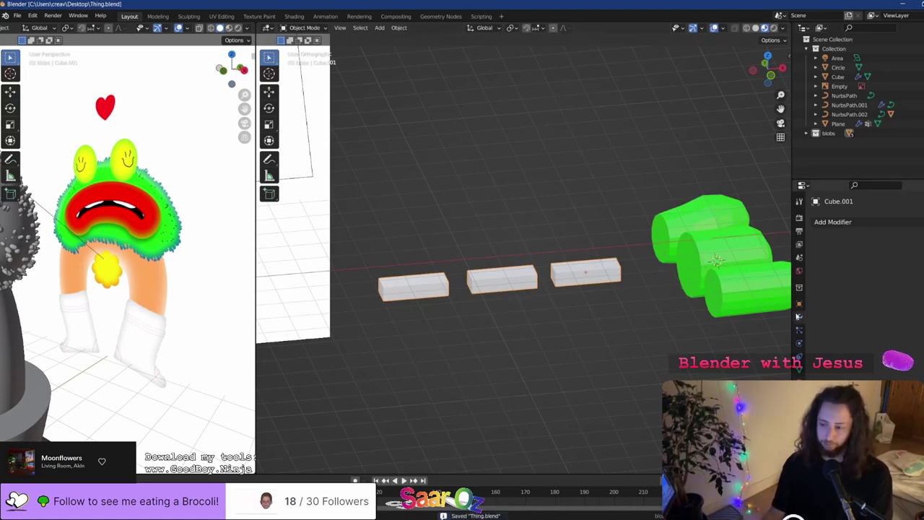
{"action": "left_click", "coordinate": [851, 217]}
{"action": "left_click", "coordinate": [818, 281]}
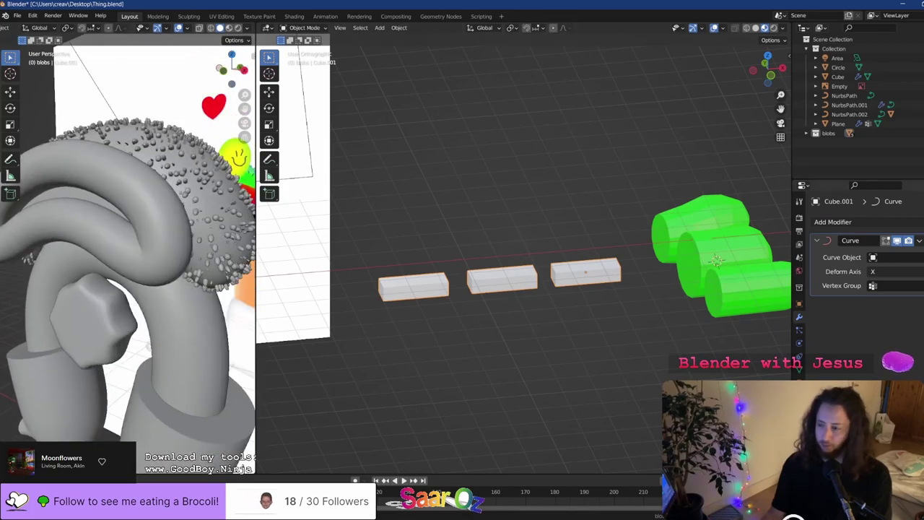
{"action": "left_click", "coordinate": [147, 200]}
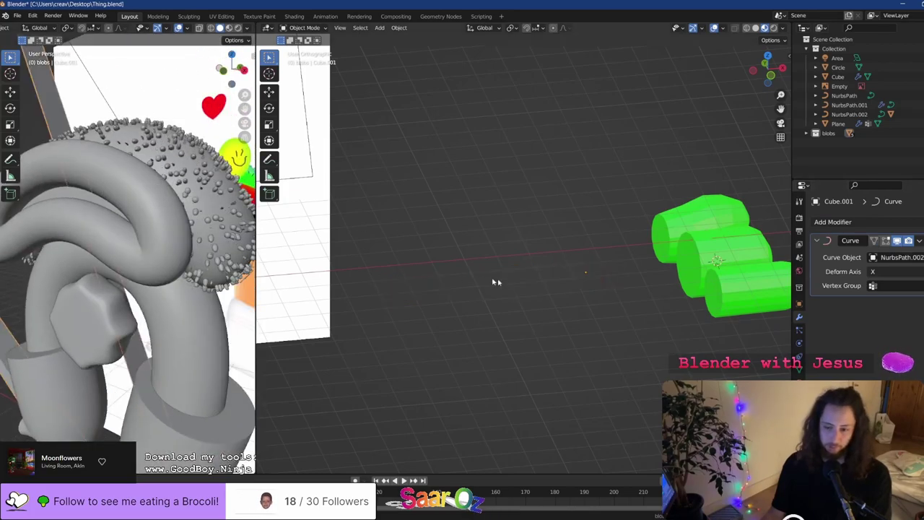
Try Y and -X as the Curve modifier's deform axis and return it to X
{"action": "scroll", "coordinate": [494, 280], "scroll_direction": "down", "scroll_amount": 6}
{"action": "middle_click_drag", "start_coordinate": [430, 254], "coordinate": [527, 267], "text": "shift"}
{"action": "key", "text": "KP_1"}
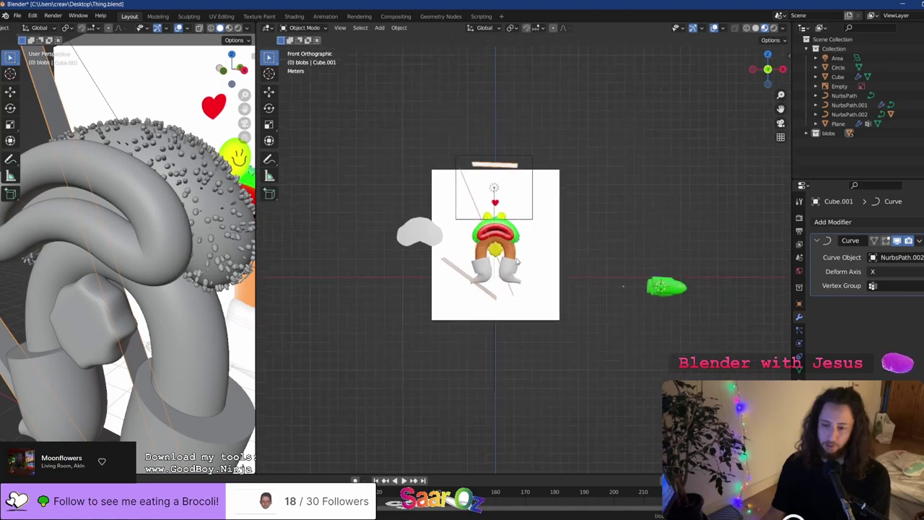
{"action": "scroll", "coordinate": [531, 274], "scroll_direction": "up", "scroll_amount": 4}
{"action": "left_click", "coordinate": [887, 272]}
{"action": "left_click", "coordinate": [891, 297]}
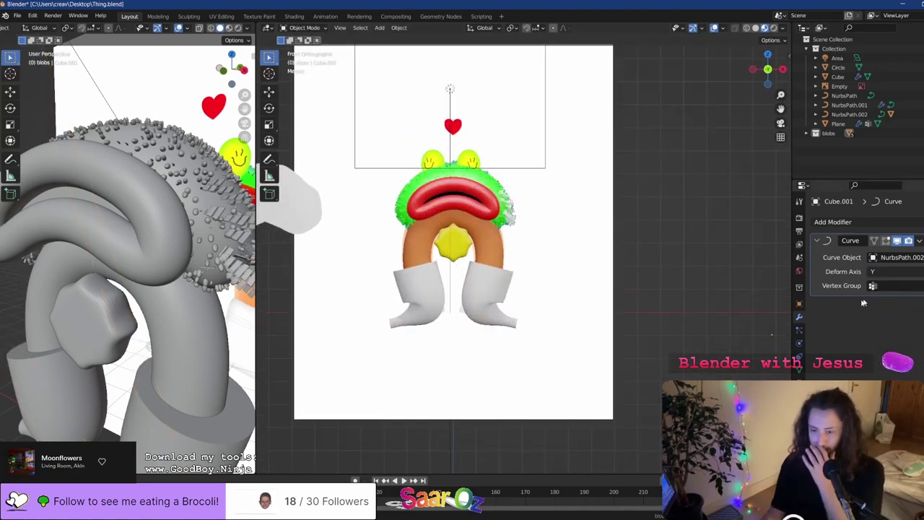
{"action": "mouse_move", "coordinate": [869, 350]}
{"action": "middle_mouse_down", "text": "ctrl"}
{"action": "mouse_move", "coordinate": [869, 317]}
{"action": "mouse_move", "coordinate": [872, 361]}
{"action": "middle_mouse_up", "text": "ctrl"}
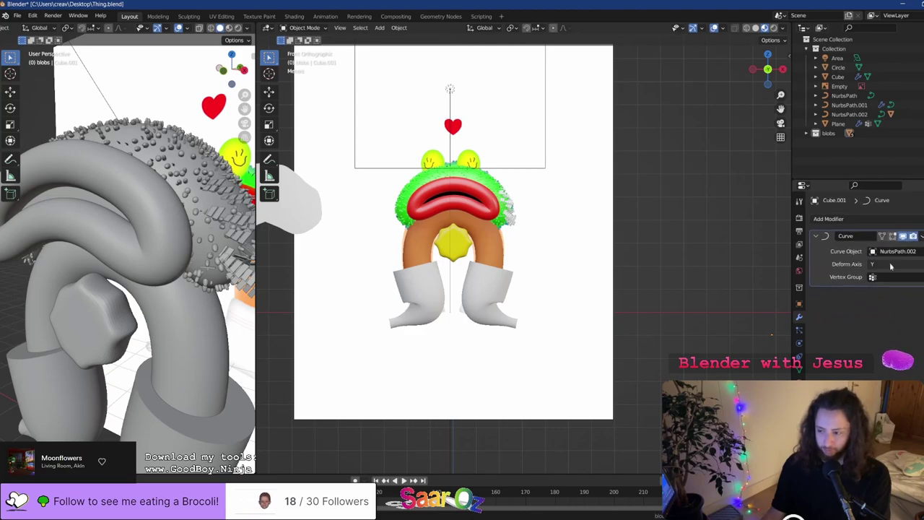
{"action": "left_click", "coordinate": [881, 264]}
{"action": "left_click", "coordinate": [872, 303]}
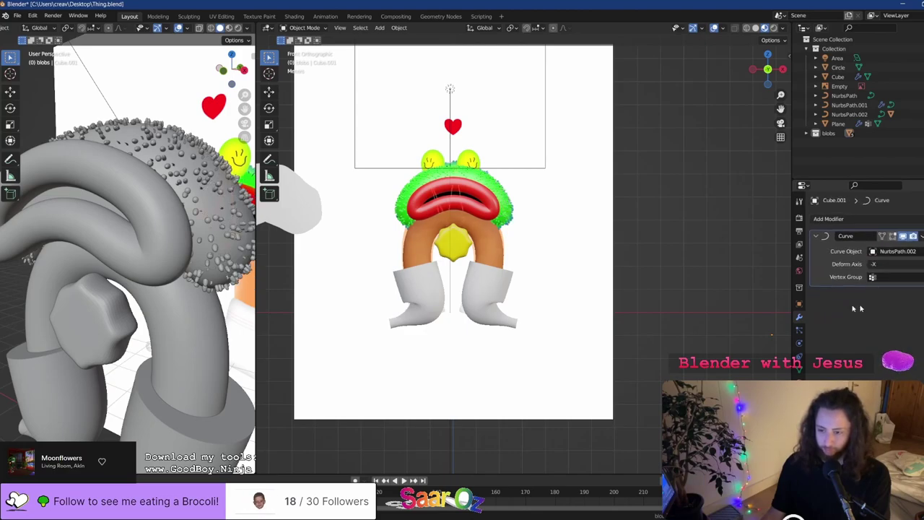
{"action": "left_click", "coordinate": [880, 262]}
{"action": "left_click", "coordinate": [880, 272]}
{"action": "scroll", "coordinate": [505, 267], "scroll_direction": "down", "scroll_amount": 2}
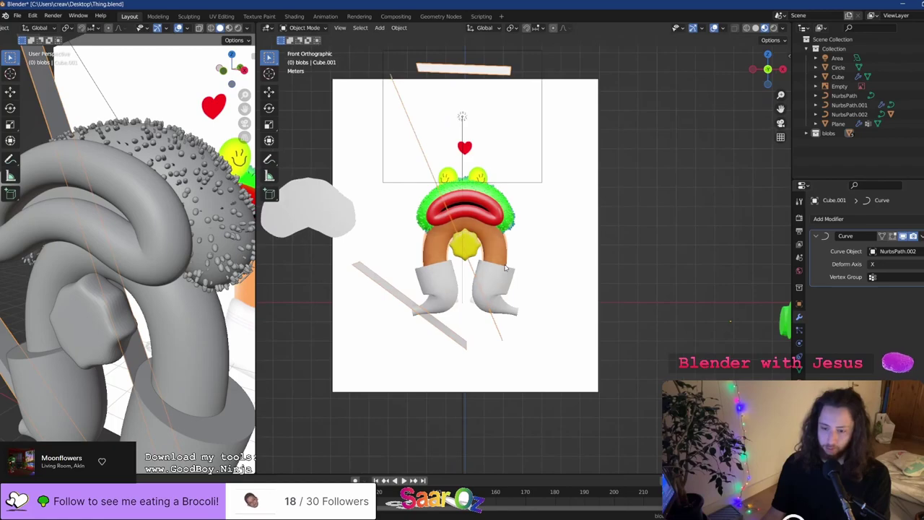
Try to slide the bars' geometry along X in Edit Mode to shift them along the lip curve
{"action": "middle_click_drag", "start_coordinate": [506, 267], "coordinate": [503, 215]}
{"action": "scroll", "coordinate": [501, 214], "scroll_direction": "down", "scroll_amount": 2}
{"action": "scroll", "coordinate": [506, 317], "scroll_direction": "up", "scroll_amount": 1}
{"action": "key", "text": "Tab"}
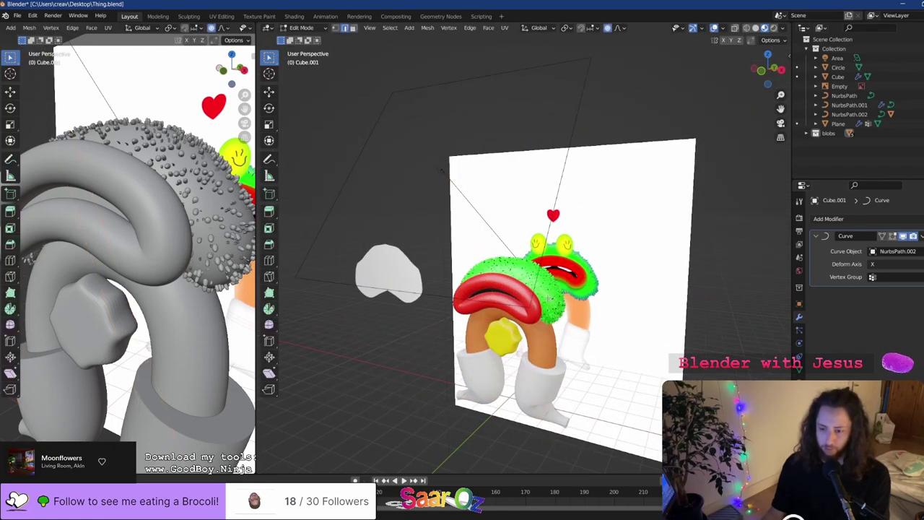
{"action": "scroll", "coordinate": [595, 325], "scroll_direction": "down", "scroll_amount": 1}
{"action": "middle_click_drag", "start_coordinate": [595, 324], "coordinate": [625, 334]}
{"action": "key", "text": "Tab"}
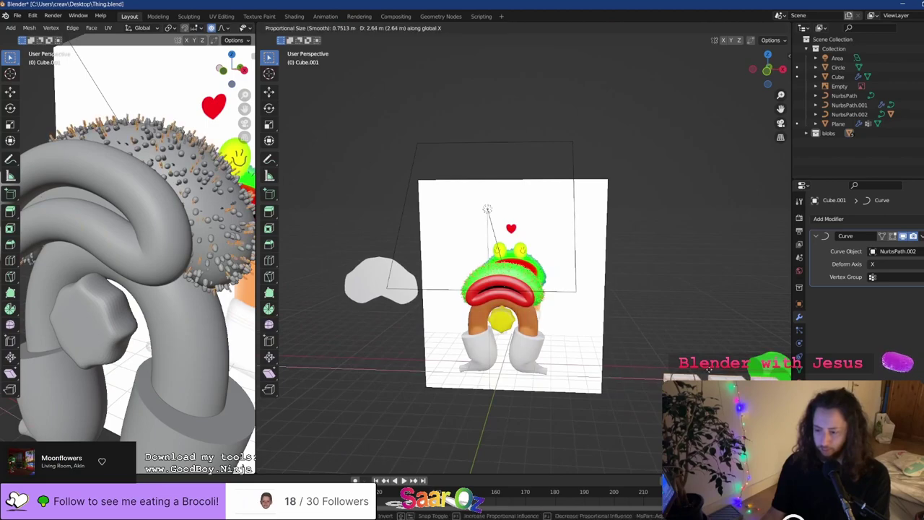
{"action": "scroll", "coordinate": [503, 280], "scroll_direction": "up", "scroll_amount": 2}
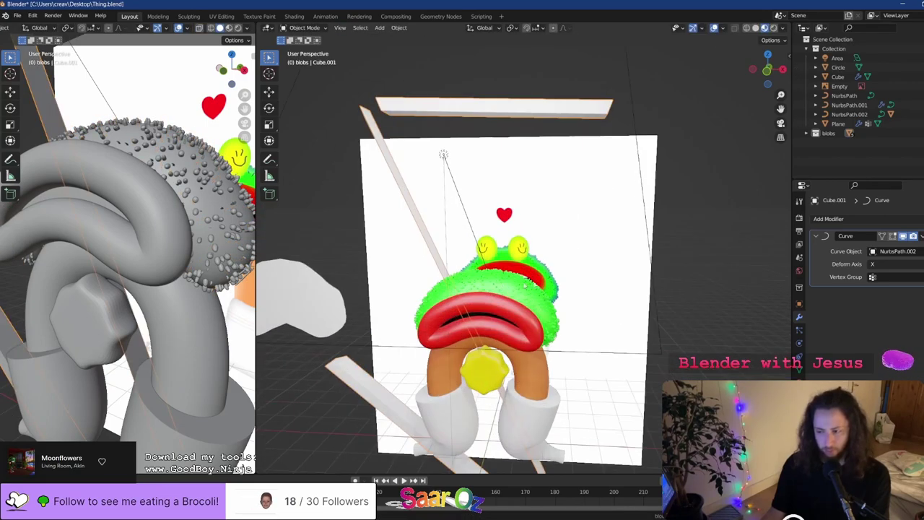
Clear the Curve modifier's curve object and pick the red lip curve again
{"action": "left_click", "coordinate": [897, 252]}
{"action": "key", "text": "BackSpace"}
{"action": "key", "text": "Return"}
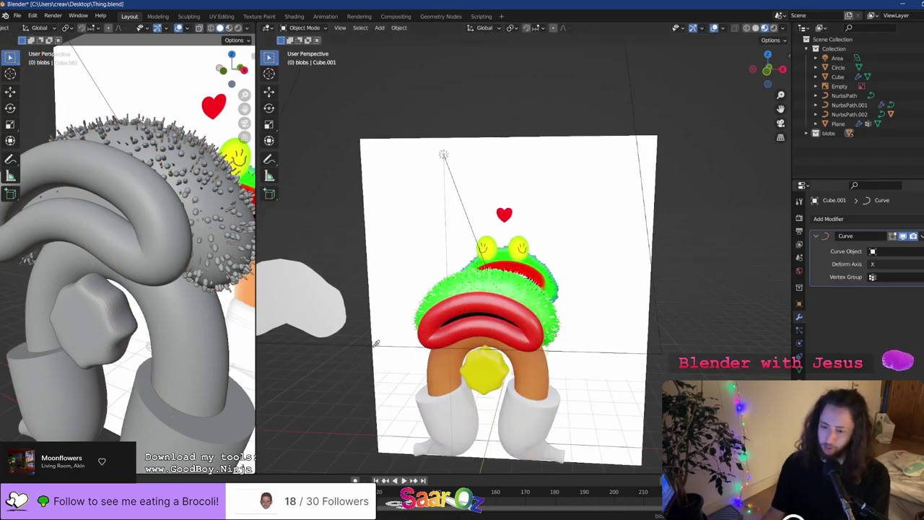
{"action": "left_click", "coordinate": [488, 294]}
{"action": "scroll", "coordinate": [494, 325], "scroll_direction": "up", "scroll_amount": 4}
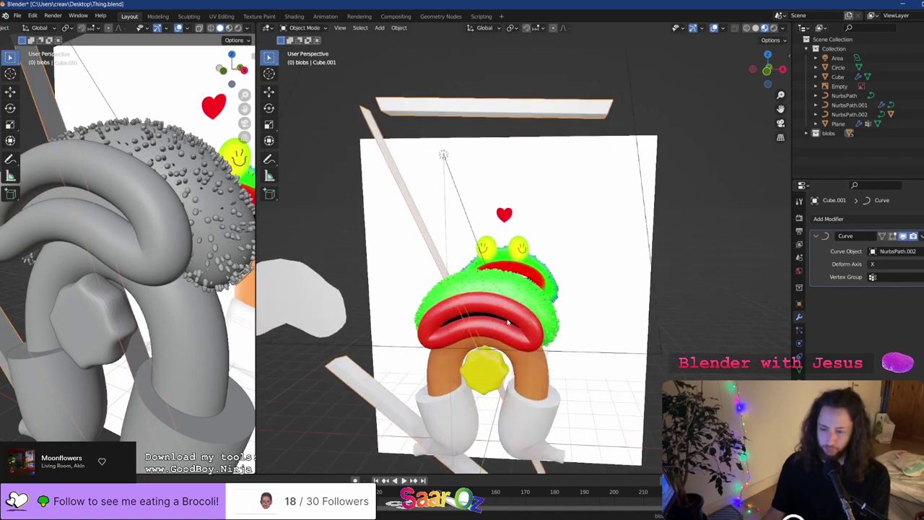
Select the red lip curve, display its curve data properties and save the file
{"action": "left_click", "coordinate": [500, 340]}
{"action": "scroll", "coordinate": [500, 340], "scroll_direction": "up", "scroll_amount": 3}
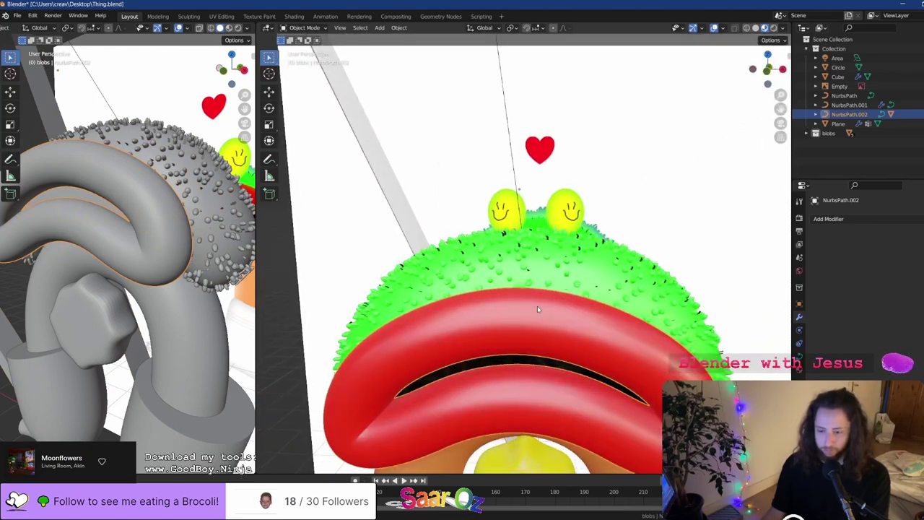
{"action": "left_click", "coordinate": [799, 355]}
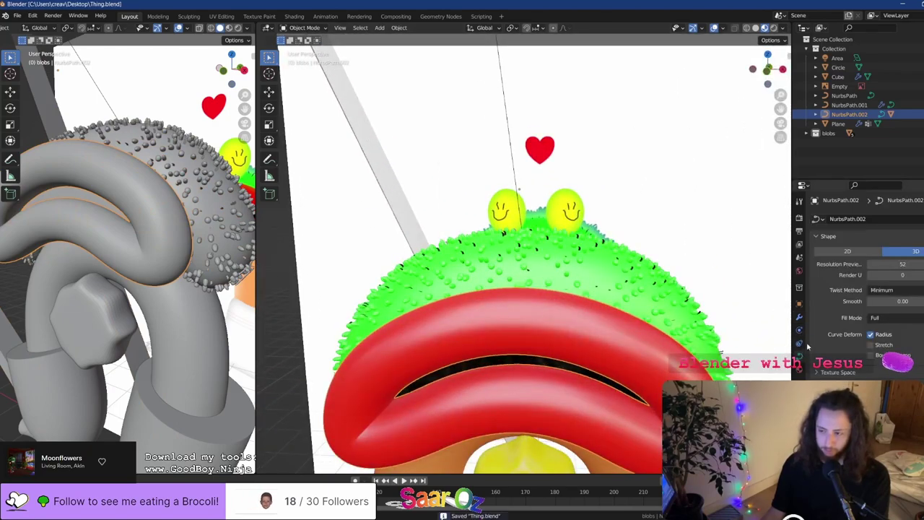
{"action": "scroll", "coordinate": [494, 289], "scroll_direction": "down", "scroll_amount": 3}
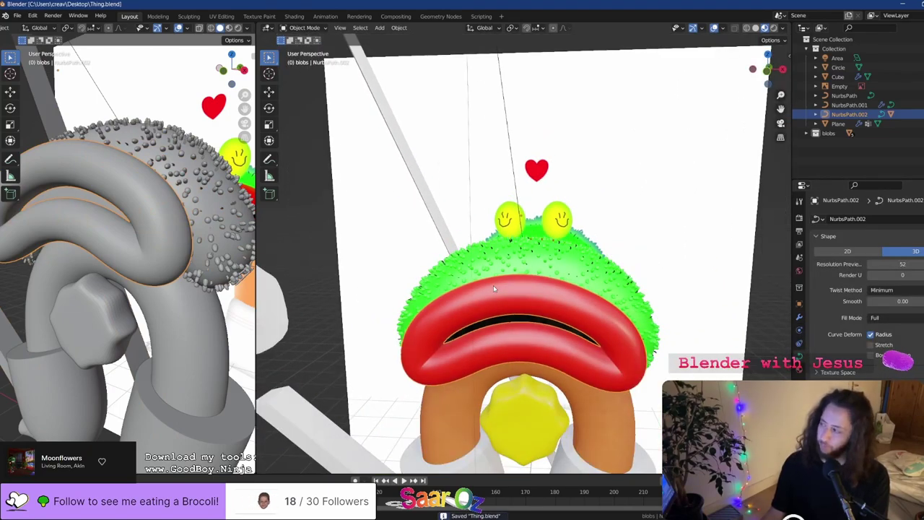
Duplicate the red lip curve in place
{"action": "middle_click_drag", "start_coordinate": [493, 285], "coordinate": [515, 290]}
{"action": "key", "text": "shift+d"}
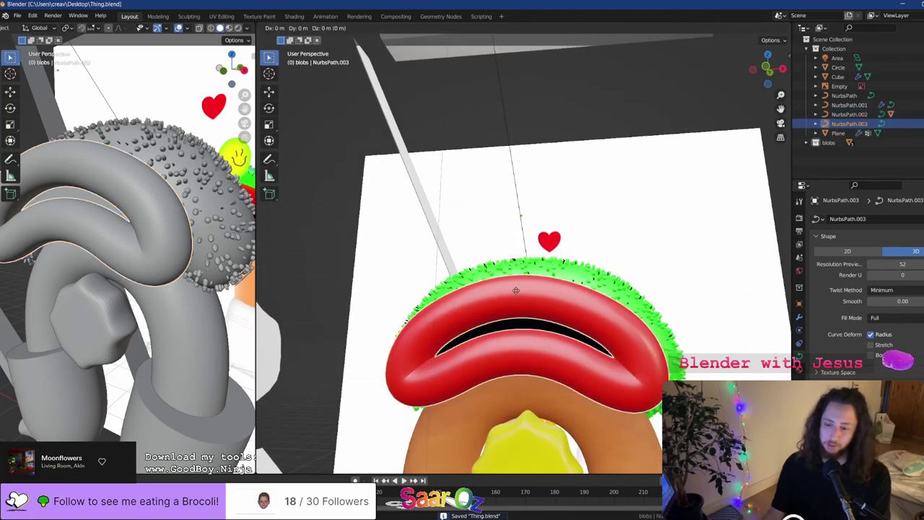
{"action": "right_click", "coordinate": [516, 291]}
Convert the duplicated lip object to a curve with Convert To
{"action": "key", "text": "F3"}
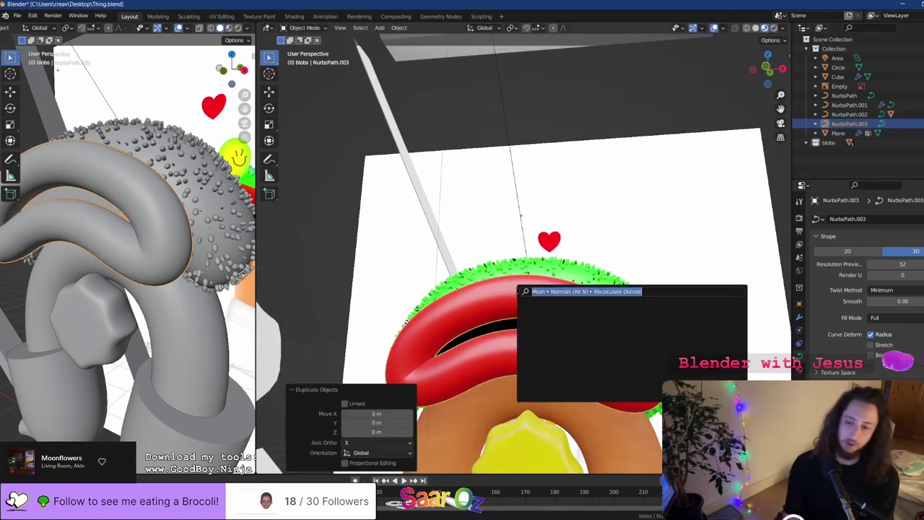
{"action": "type", "text": "convert"}
{"action": "key", "text": "Return"}
{"action": "right_click", "coordinate": [516, 292]}
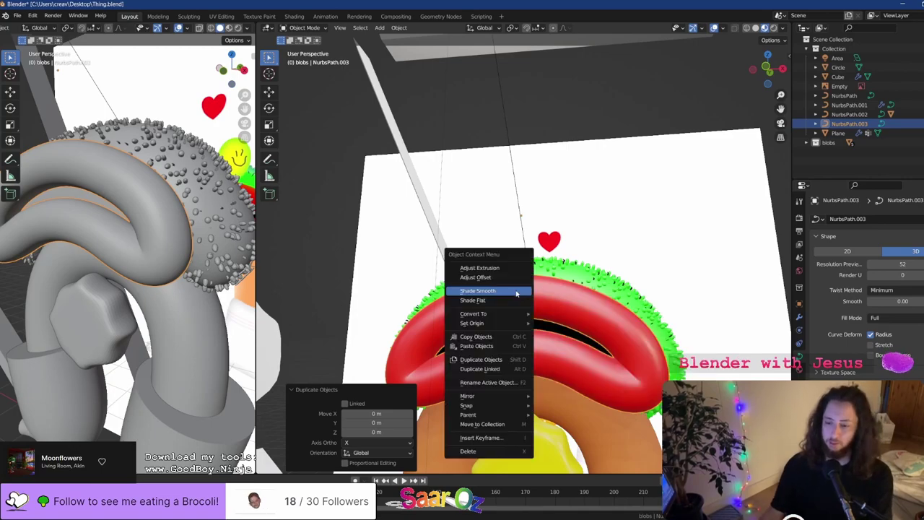
{"action": "mouse_move", "coordinate": [521, 322]}
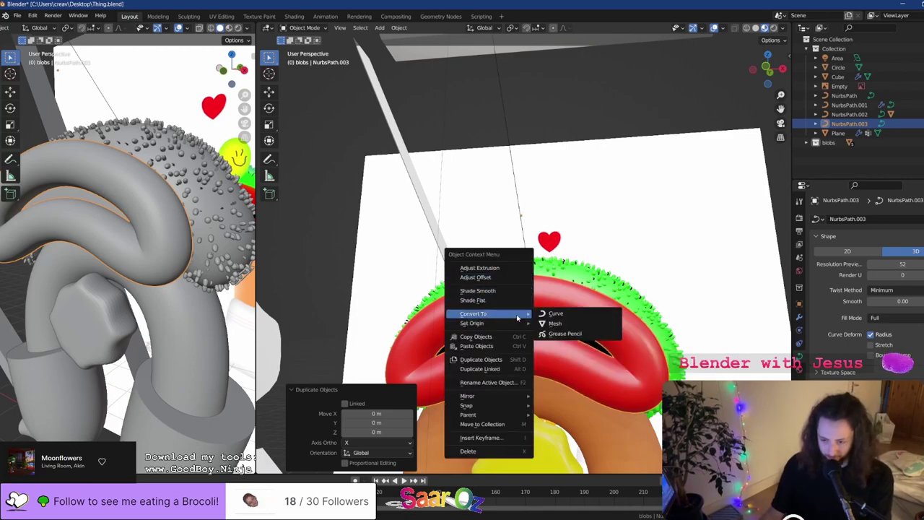
{"action": "left_click", "coordinate": [553, 315]}
{"action": "scroll", "coordinate": [563, 313], "scroll_direction": "down", "scroll_amount": 5}
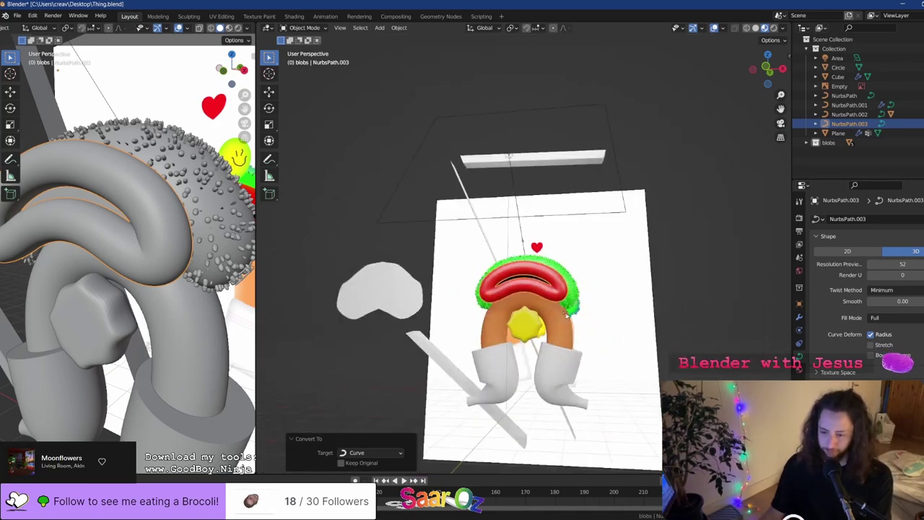
Move the duplicated lip curve straight up along Z so it sits clear above the original mouth
{"action": "key", "text": "shift+d"}
{"action": "key", "text": "z"}
{"action": "left_click", "coordinate": [560, 279]}
Edit the raised lip curve and delete its lower middle control point
{"action": "scroll", "coordinate": [541, 245], "scroll_direction": "up", "scroll_amount": 4}
{"action": "key", "text": "Tab"}
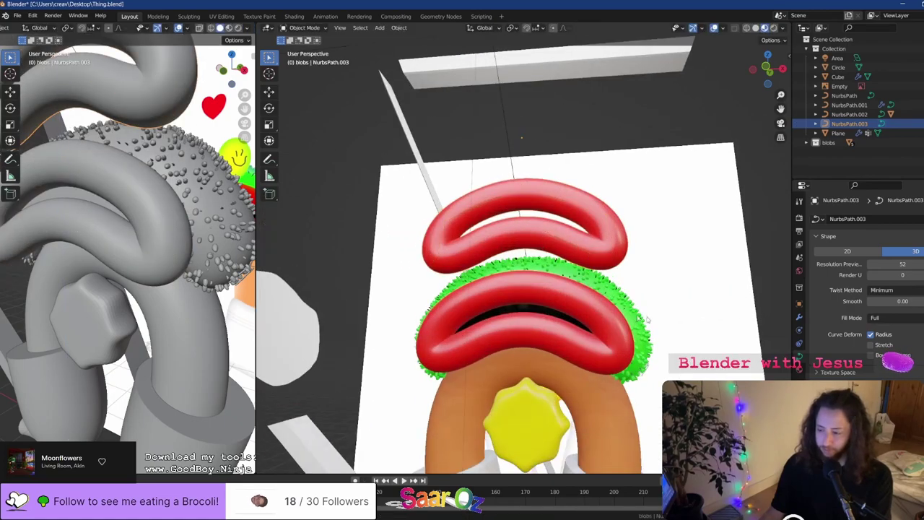
{"action": "key", "text": "x"}
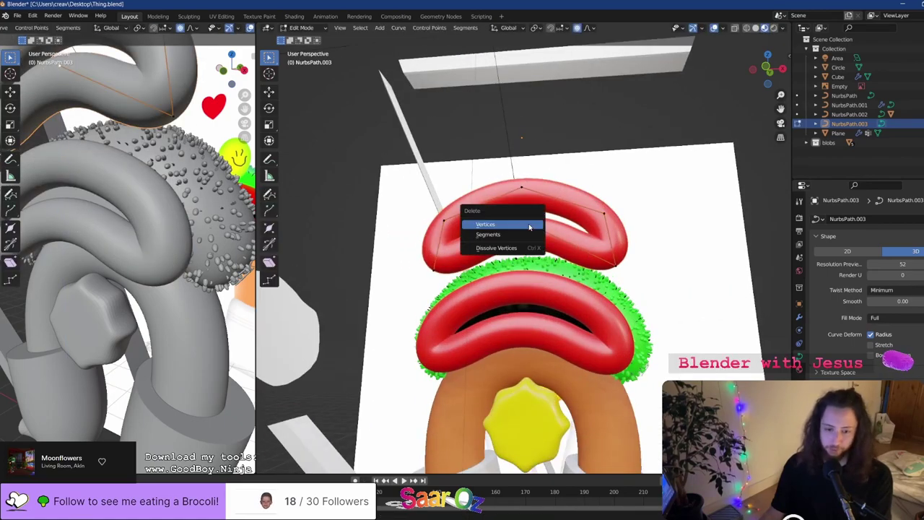
{"action": "left_click", "coordinate": [529, 227]}
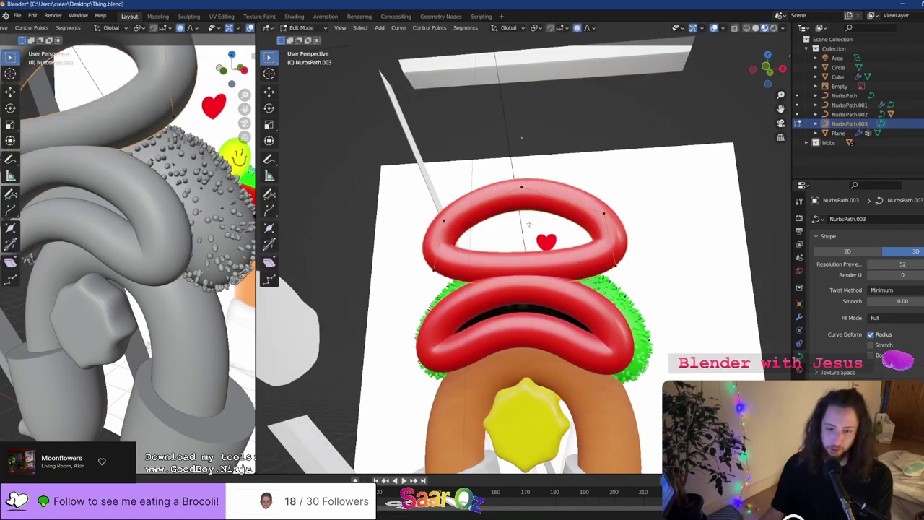
Delete the two lower corner control points of the raised curve, keeping only the three upper ones, and leave editing
{"action": "middle_click_drag", "start_coordinate": [529, 227], "coordinate": [616, 269]}
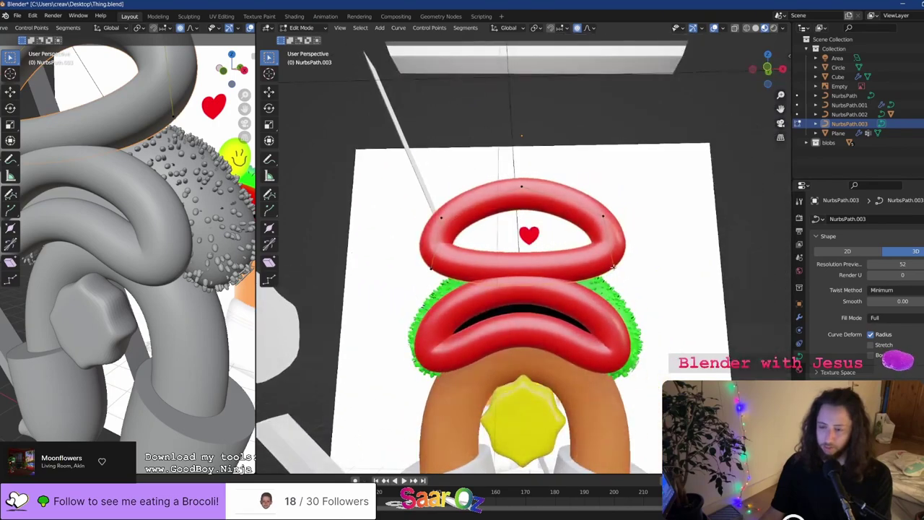
{"action": "left_click", "coordinate": [615, 269]}
{"action": "key", "text": "x"}
{"action": "left_click", "coordinate": [616, 270]}
{"action": "key", "text": "ctrl+z"}
{"action": "key", "text": "x"}
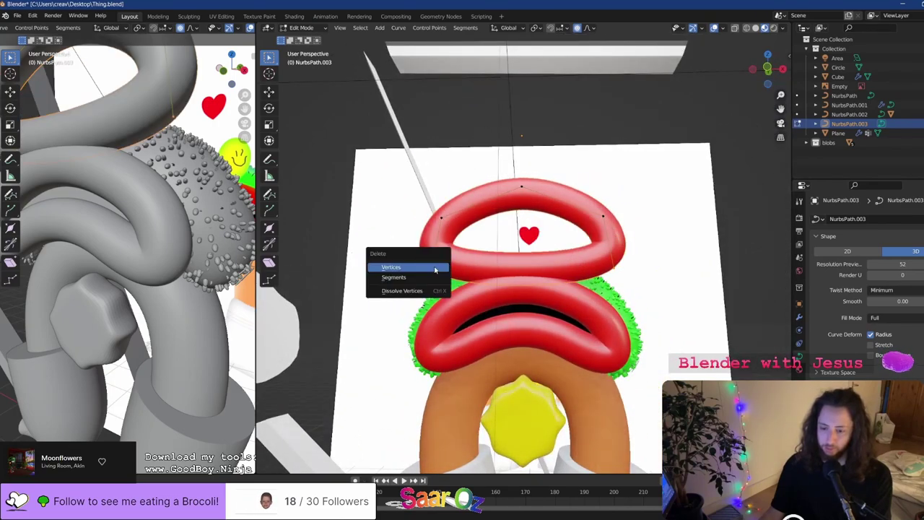
{"action": "left_click", "coordinate": [433, 267]}
{"action": "key", "text": "x"}
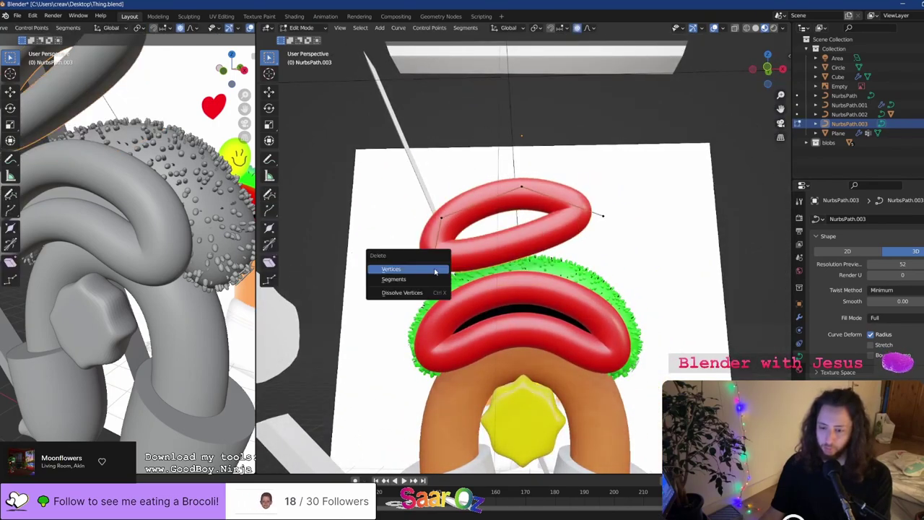
{"action": "left_click", "coordinate": [433, 267]}
{"action": "middle_click_drag", "start_coordinate": [433, 267], "coordinate": [539, 219]}
{"action": "key", "text": "Tab"}
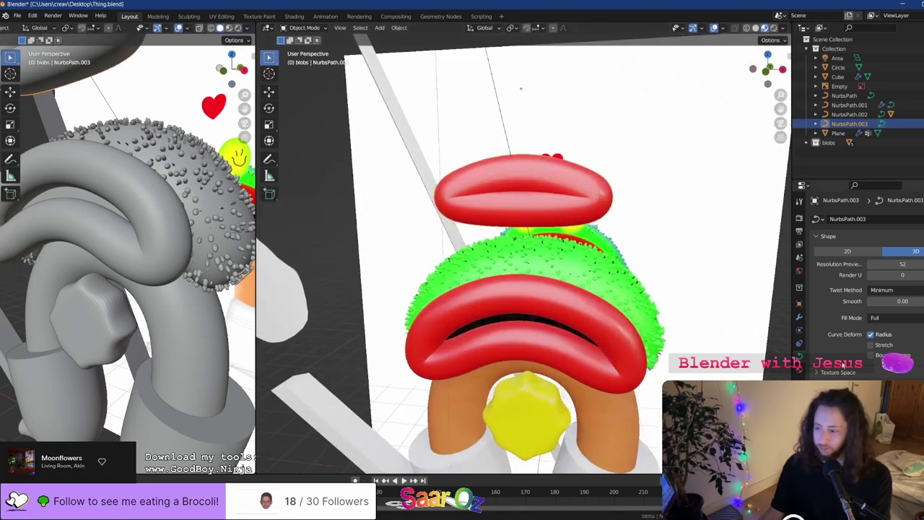
Reduce the shortened curve's bevel depth to 0 m and save the file
{"action": "scroll", "coordinate": [857, 379], "scroll_direction": "down", "scroll_amount": 6}
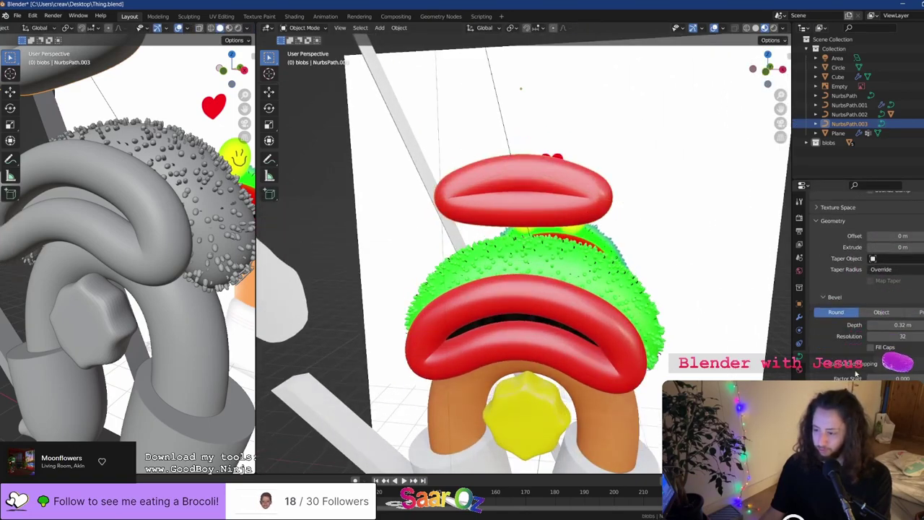
{"action": "scroll", "coordinate": [848, 374], "scroll_direction": "up", "scroll_amount": 6}
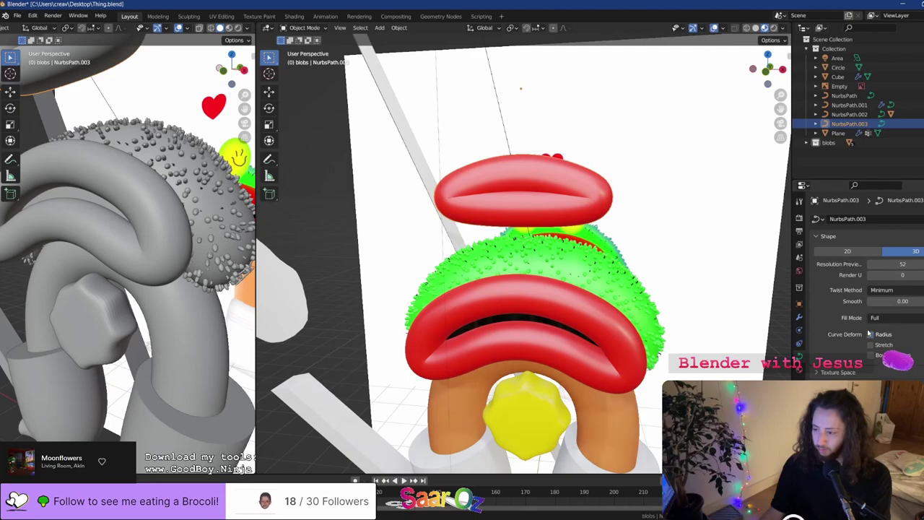
{"action": "left_click", "coordinate": [871, 335]}
{"action": "scroll", "coordinate": [857, 359], "scroll_direction": "down", "scroll_amount": 3}
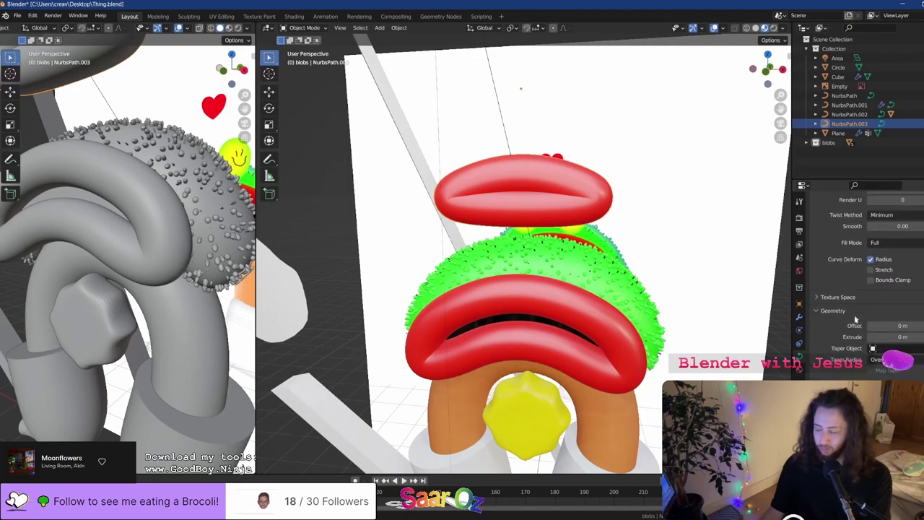
{"action": "scroll", "coordinate": [856, 319], "scroll_direction": "down", "scroll_amount": 2}
{"action": "key", "text": "Tab"}
{"action": "scroll", "coordinate": [859, 303], "scroll_direction": "down", "scroll_amount": 2}
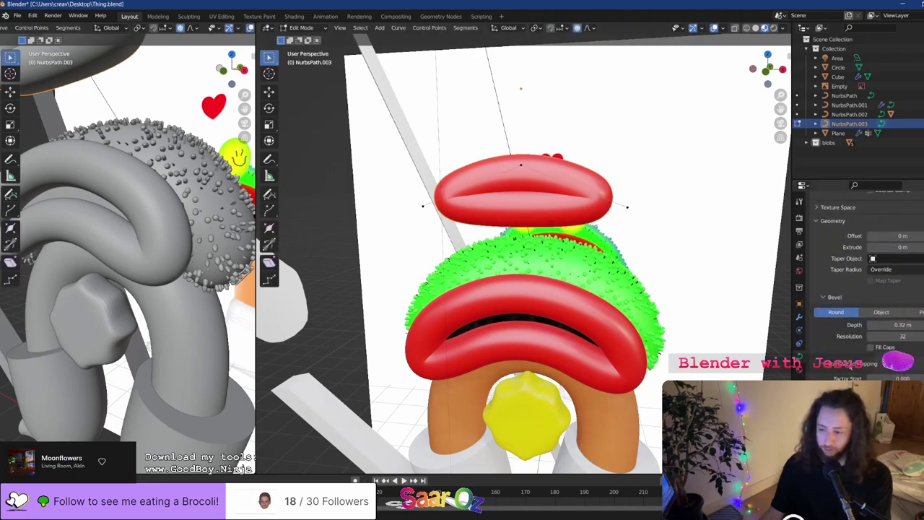
{"action": "left_click_drag", "start_coordinate": [897, 325], "coordinate": [866, 325]}
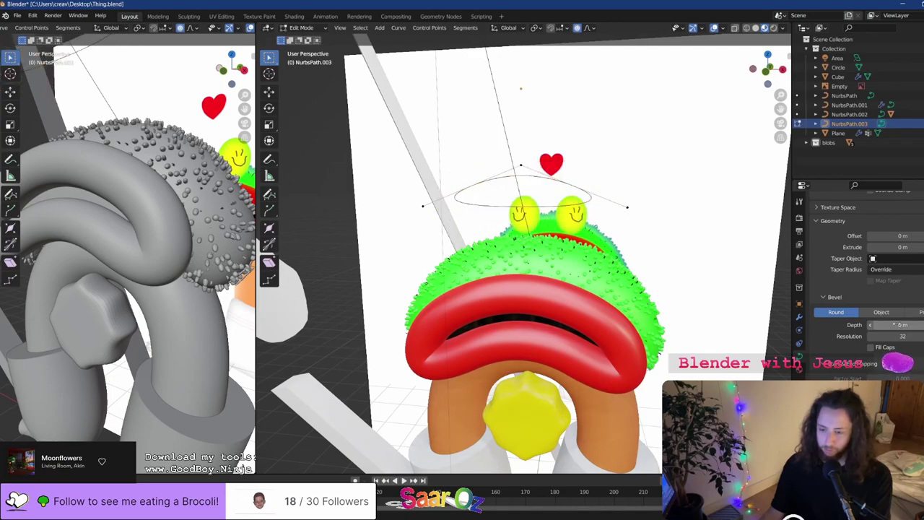
{"action": "key", "text": "Tab"}
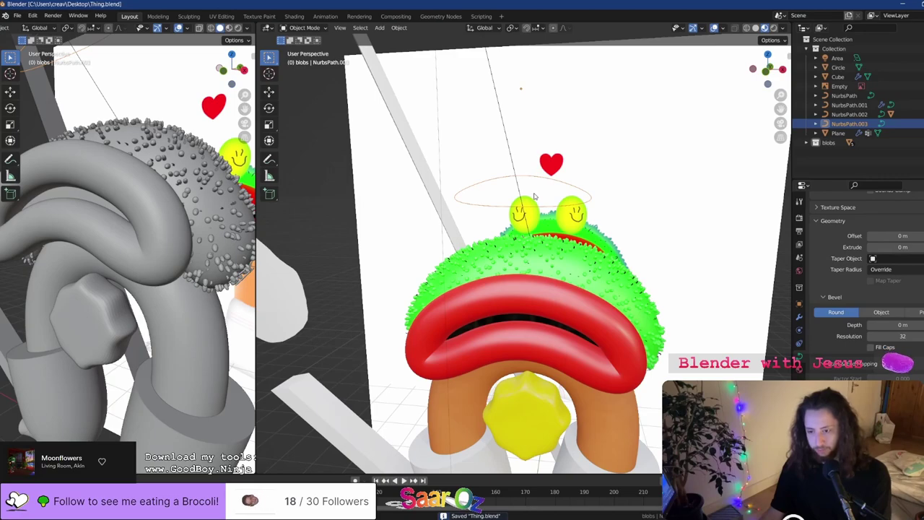
Switch to the browser, read the Google result on how to open a curve in Blender, and return to Blender
{"action": "key", "text": "alt+Tab"}
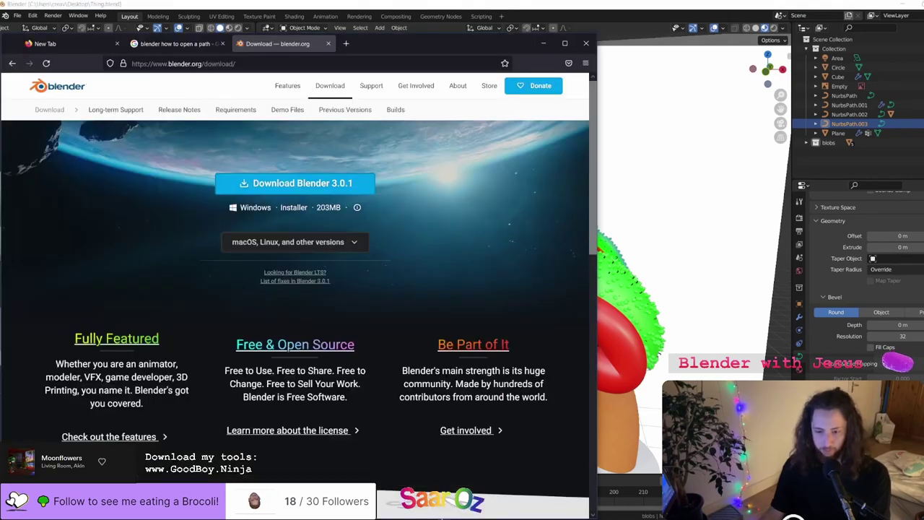
{"action": "left_click", "coordinate": [153, 45]}
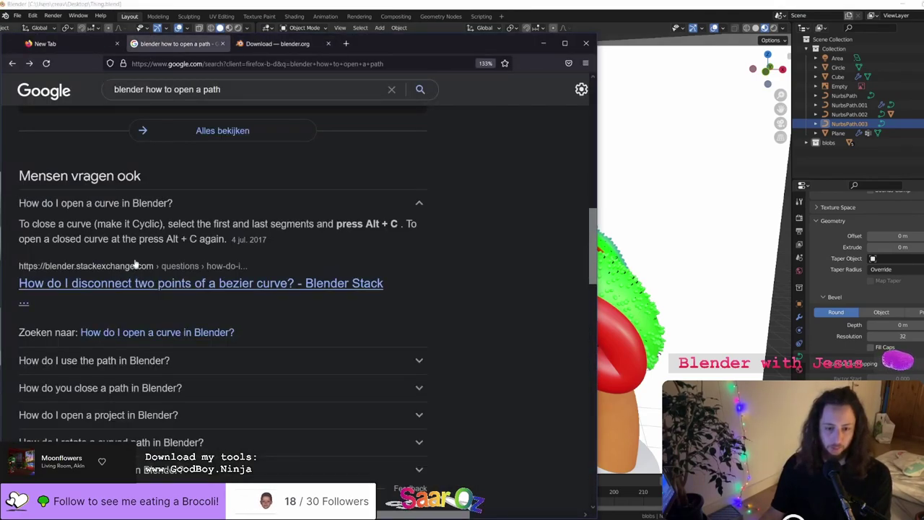
{"action": "key", "text": "alt+Tab"}
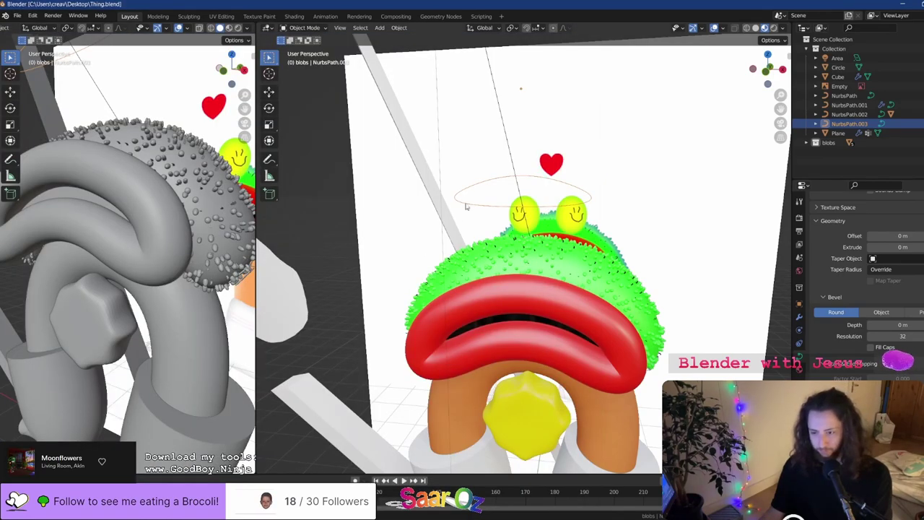
Open the closed curve into an arc and scale it along Z into a taller arch
{"action": "key", "text": "Tab"}
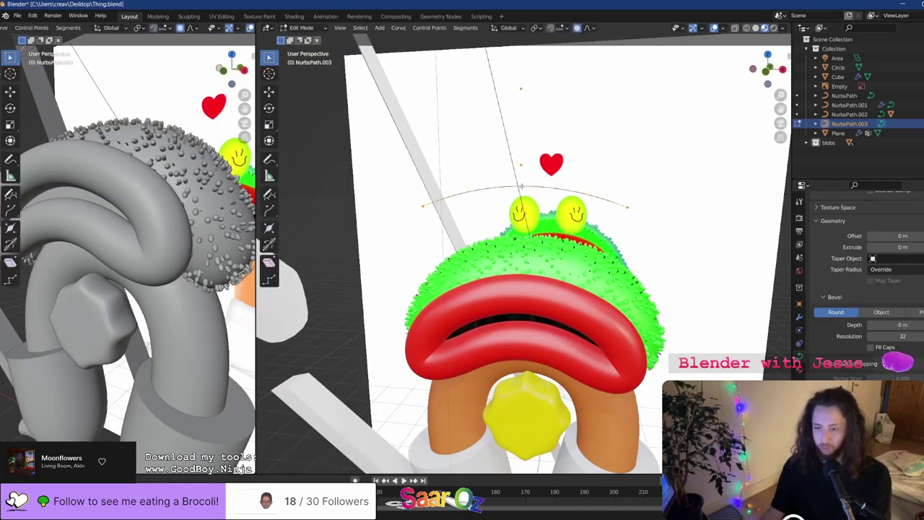
{"action": "middle_click_drag", "start_coordinate": [521, 187], "coordinate": [533, 146]}
{"action": "key", "text": "s"}
{"action": "key", "text": "z"}
{"action": "left_click", "coordinate": [518, 78]}
{"action": "key", "text": "Tab"}
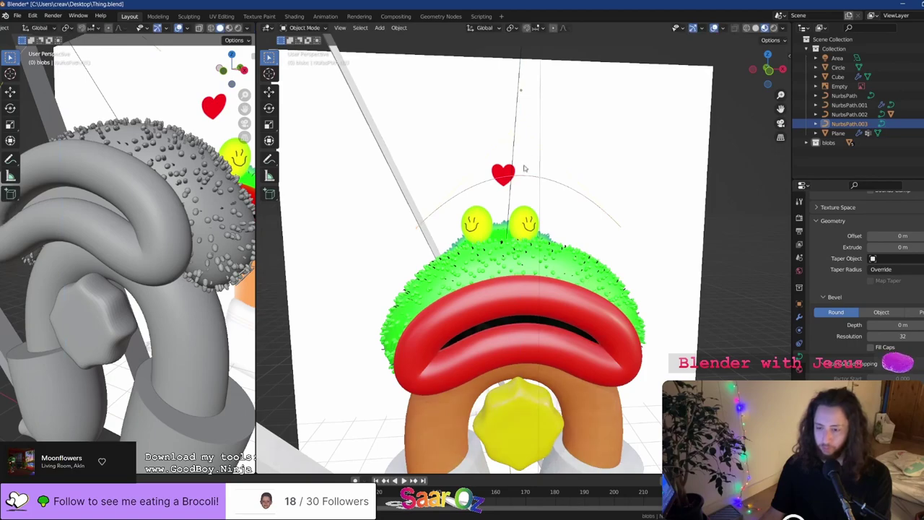
Move the arch curve down along Z into the upper red lip
{"action": "key", "text": "g"}
{"action": "key", "text": "z"}
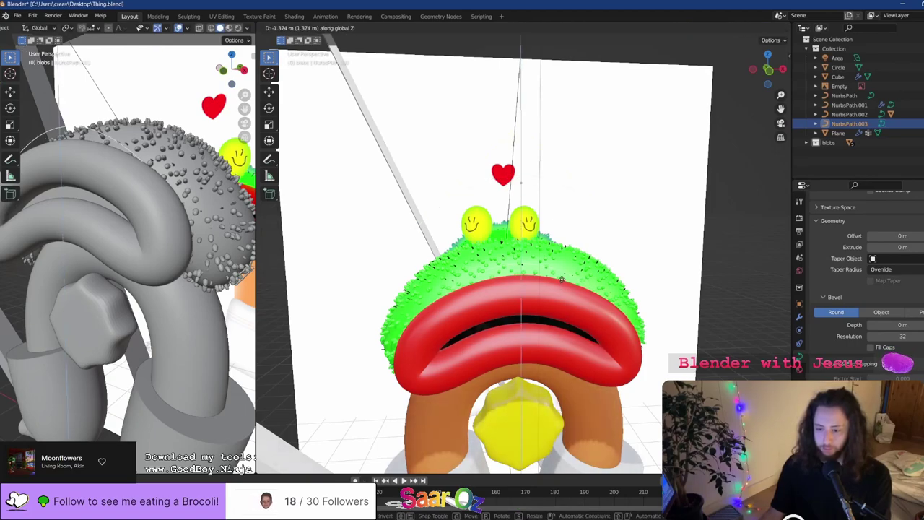
{"action": "left_click", "coordinate": [566, 301]}
Parent the arch curve to the red lips as Object with Keep Transform
{"action": "left_click", "coordinate": [566, 303]}
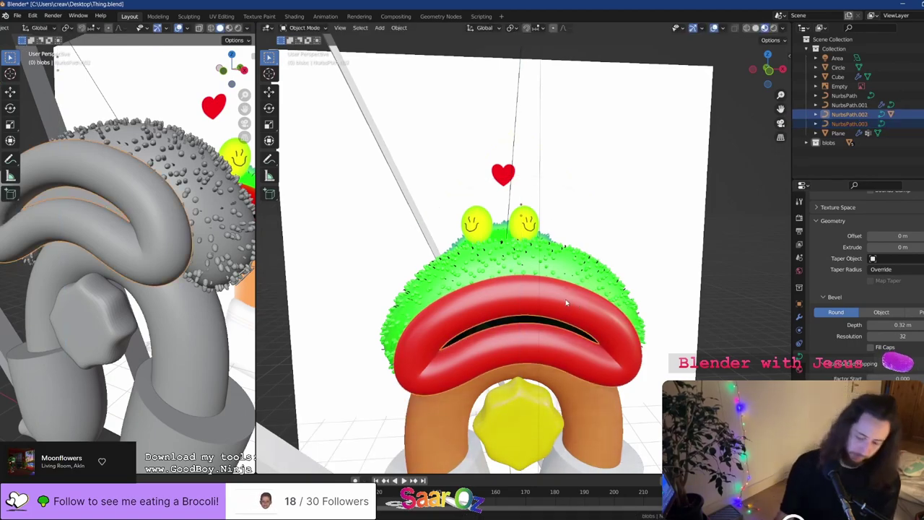
{"action": "key", "text": "ctrl+p"}
{"action": "left_click", "coordinate": [566, 301]}
{"action": "middle_click_drag", "start_coordinate": [566, 302], "coordinate": [500, 234]}
{"action": "key", "text": "ctrl+z"}
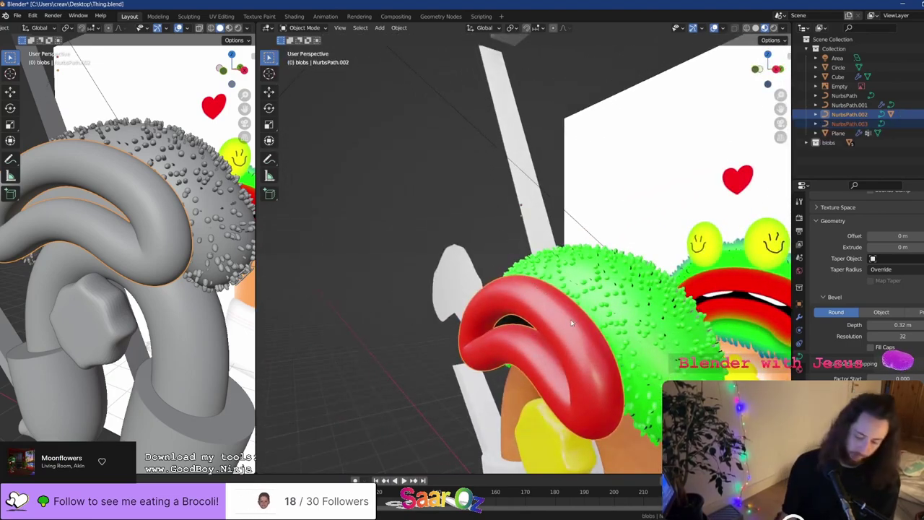
{"action": "key", "text": "ctrl+p"}
{"action": "left_click", "coordinate": [571, 321]}
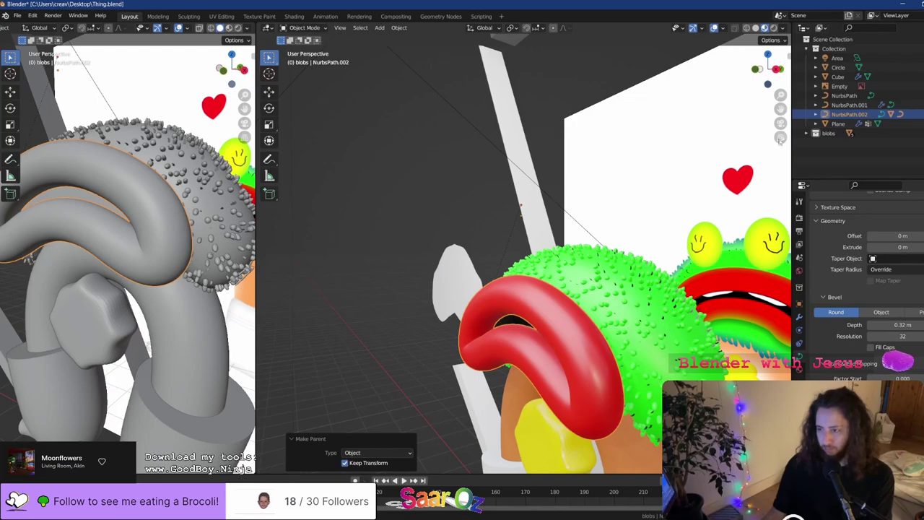
{"action": "left_click", "coordinate": [849, 115]}
{"action": "key", "text": "g"}
{"action": "key", "text": "y"}
{"action": "key", "text": "Escape"}
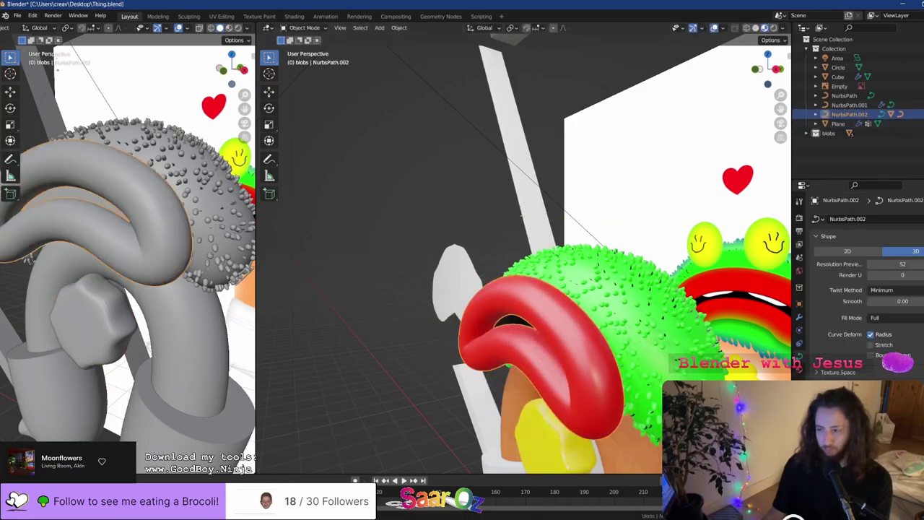
{"action": "left_click", "coordinate": [850, 105]}
{"action": "key", "text": "g"}
{"action": "key", "text": "y"}
{"action": "key", "text": "Escape"}
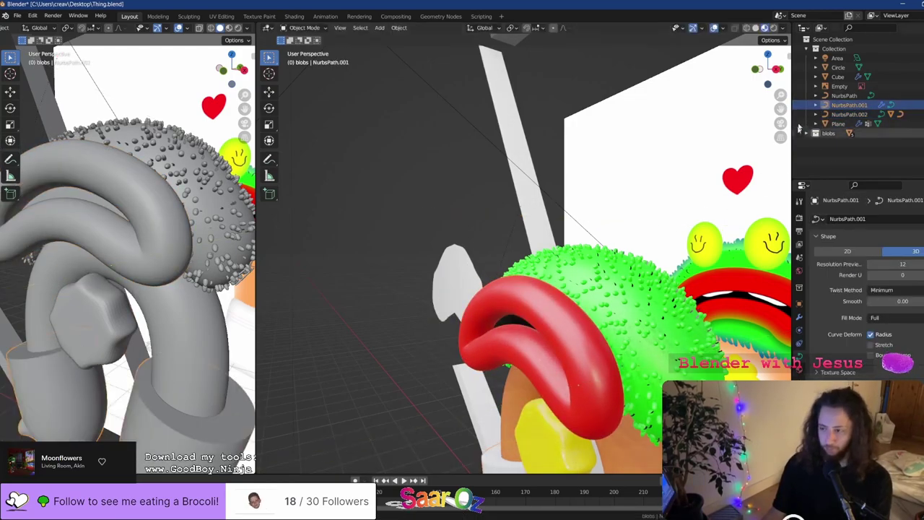
{"action": "left_click", "coordinate": [843, 95]}
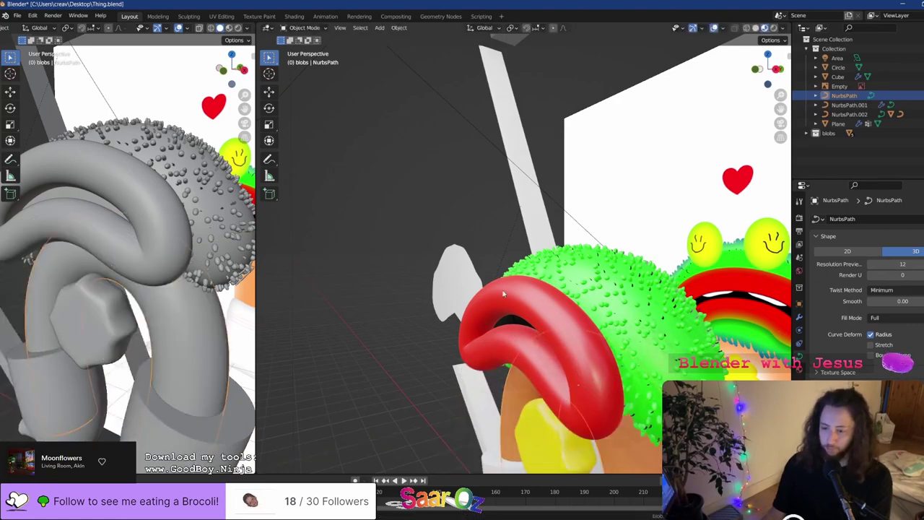
{"action": "left_click", "coordinate": [518, 290]}
{"action": "left_click", "coordinate": [516, 318]}
Expand NurbsPath.002's children, select the arch curve NurbsPath.003 and move it about -0.61 m along global Y
{"action": "left_click", "coordinate": [816, 115]}
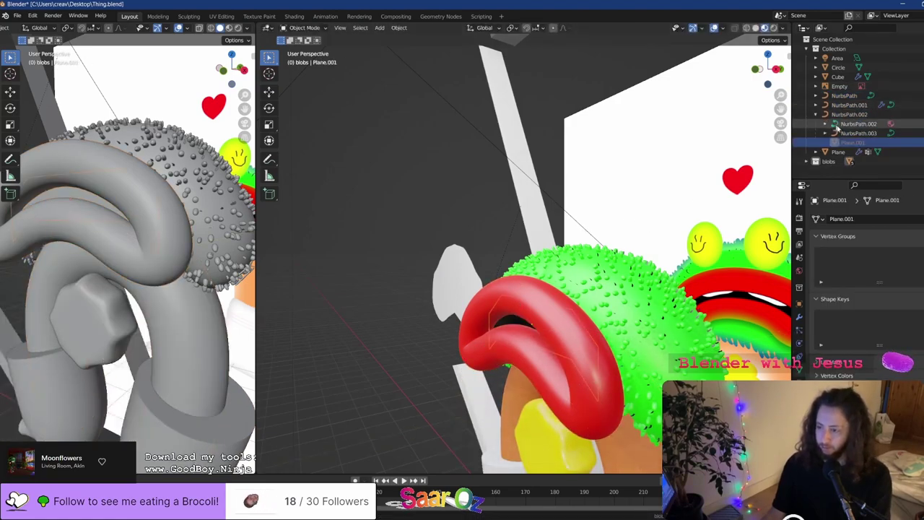
{"action": "left_click", "coordinate": [839, 125]}
{"action": "key", "text": "KP_Decimal"}
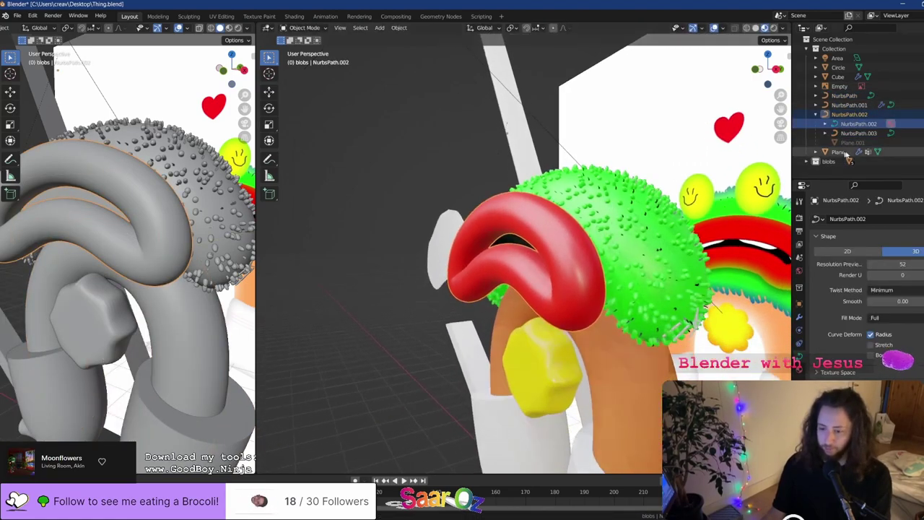
{"action": "left_click", "coordinate": [857, 133]}
{"action": "key", "text": "g"}
{"action": "key", "text": "y"}
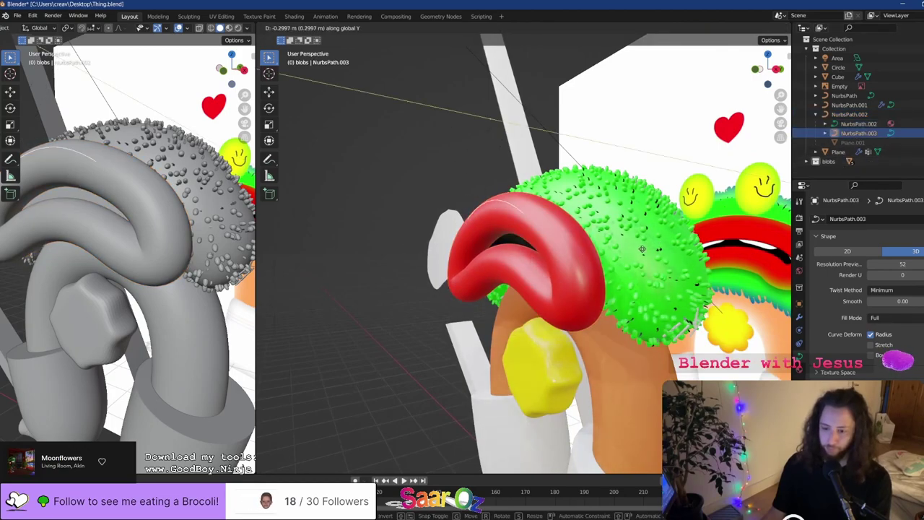
{"action": "left_click", "coordinate": [574, 251]}
Select the teeth strip and replace its Curve modifier's curve object with NurbsPath.003, the arch curve
{"action": "middle_click_drag", "start_coordinate": [575, 251], "coordinate": [639, 250]}
{"action": "scroll", "coordinate": [639, 249], "scroll_direction": "down", "scroll_amount": 3}
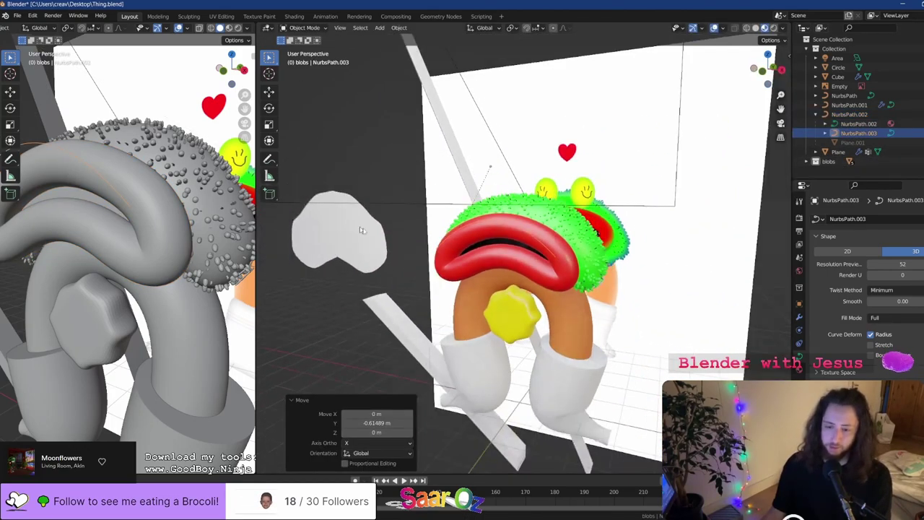
{"action": "left_click", "coordinate": [398, 342]}
{"action": "left_click", "coordinate": [799, 317]}
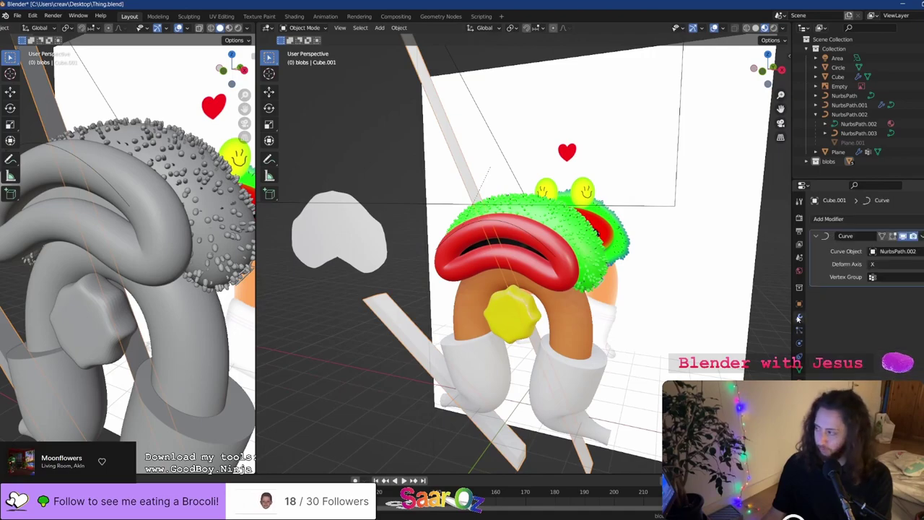
{"action": "left_click", "coordinate": [923, 251]}
{"action": "left_click", "coordinate": [923, 252]}
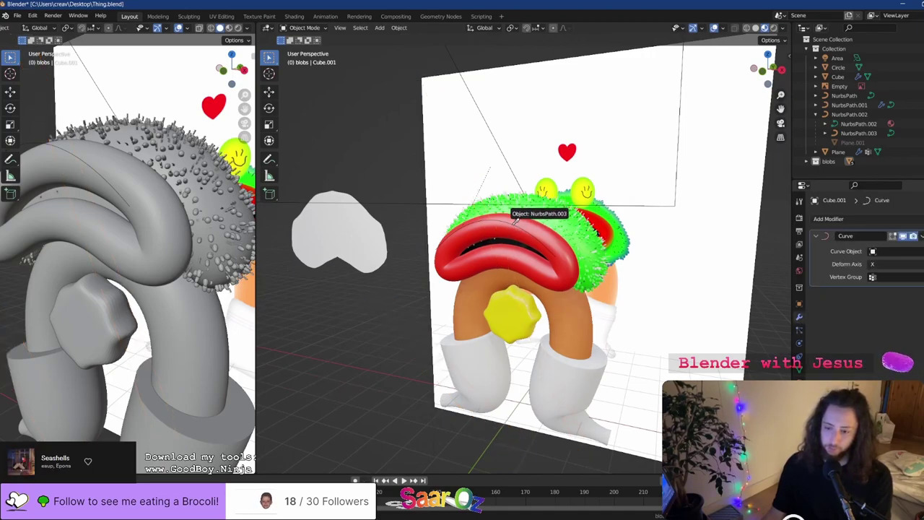
{"action": "left_click", "coordinate": [514, 221]}
Try the Y and Z deform axes on the teeth strip's Curve modifier and undo both changes
{"action": "scroll", "coordinate": [534, 231], "scroll_direction": "down", "scroll_amount": 5}
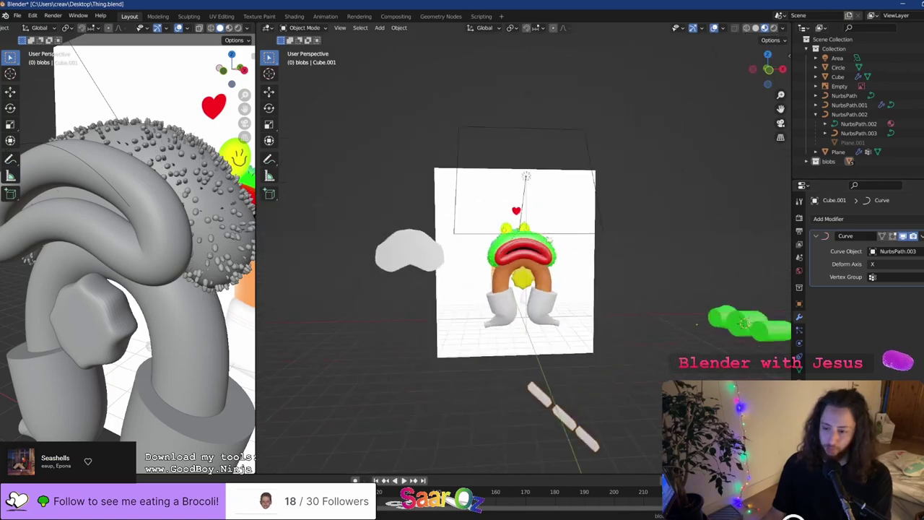
{"action": "middle_click_drag", "start_coordinate": [576, 369], "coordinate": [586, 364]}
{"action": "left_click", "coordinate": [895, 263]}
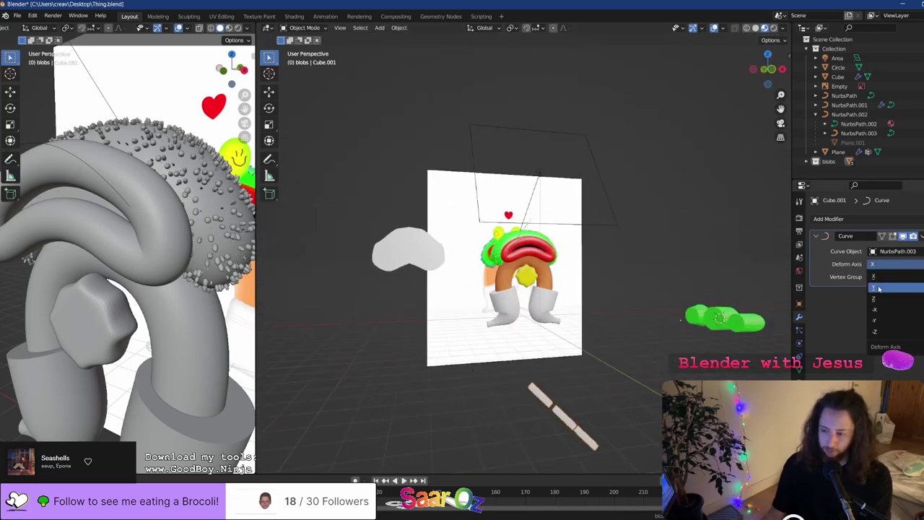
{"action": "left_click", "coordinate": [881, 283]}
{"action": "middle_click_drag", "start_coordinate": [561, 258], "coordinate": [527, 267]}
{"action": "scroll", "coordinate": [527, 266], "scroll_direction": "down", "scroll_amount": 4}
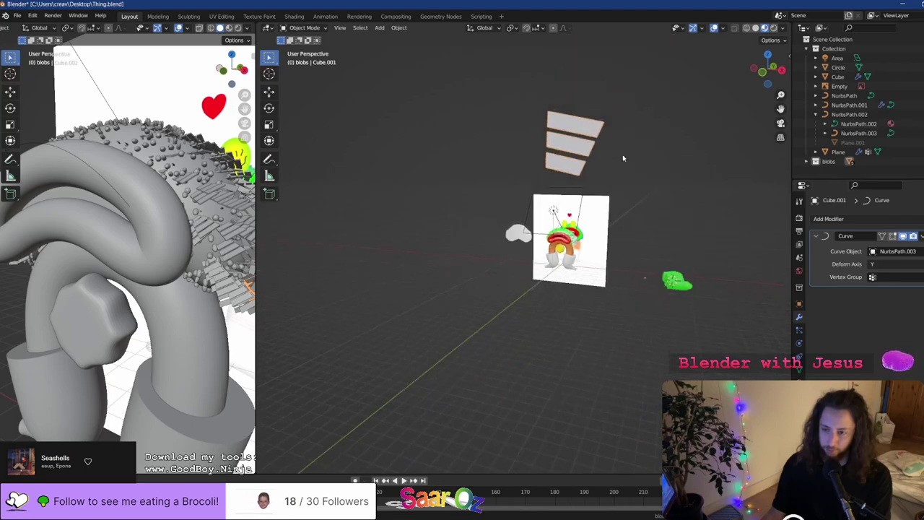
{"action": "middle_click_drag", "start_coordinate": [623, 157], "coordinate": [658, 205]}
{"action": "left_click", "coordinate": [881, 264]}
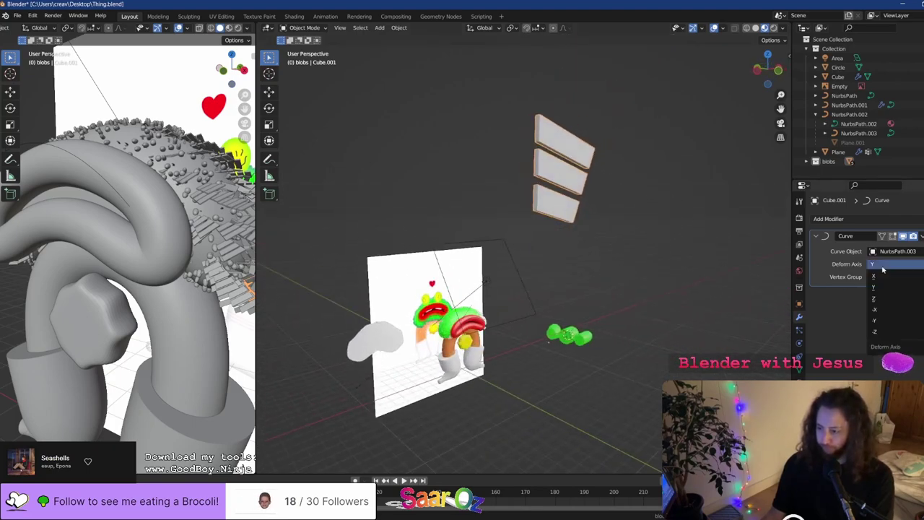
{"action": "left_click", "coordinate": [878, 298]}
{"action": "middle_click_drag", "start_coordinate": [569, 295], "coordinate": [510, 354]}
{"action": "key", "text": "ctrl+z"}
{"action": "key", "text": "ctrl+z"}
Move the teeth strip toward the mouth by about -10.9, 1.2, 7.6 m, and again by about -0.76, 0.09, 0.39 m in XYZ
{"action": "key", "text": "g"}
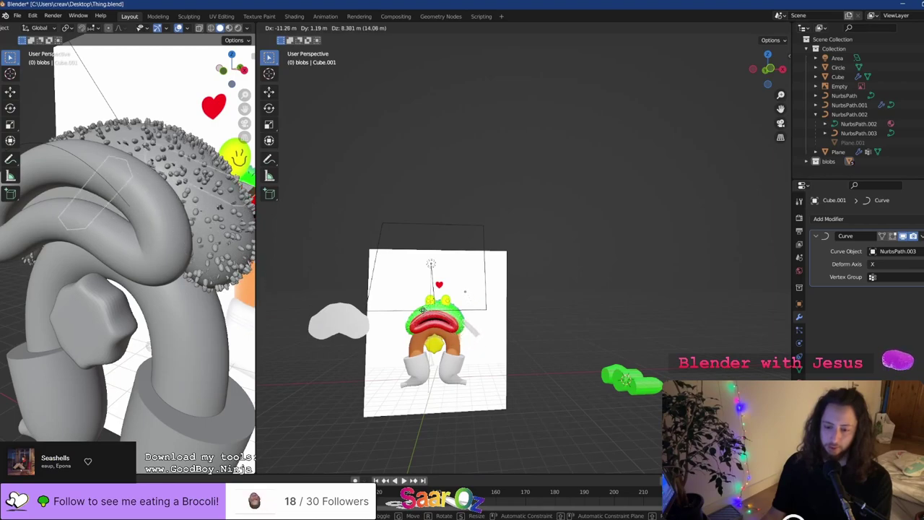
{"action": "left_click", "coordinate": [432, 318]}
{"action": "scroll", "coordinate": [431, 318], "scroll_direction": "up", "scroll_amount": 4}
{"action": "middle_click_drag", "start_coordinate": [433, 318], "coordinate": [658, 234], "text": "shift"}
{"action": "key", "text": "g"}
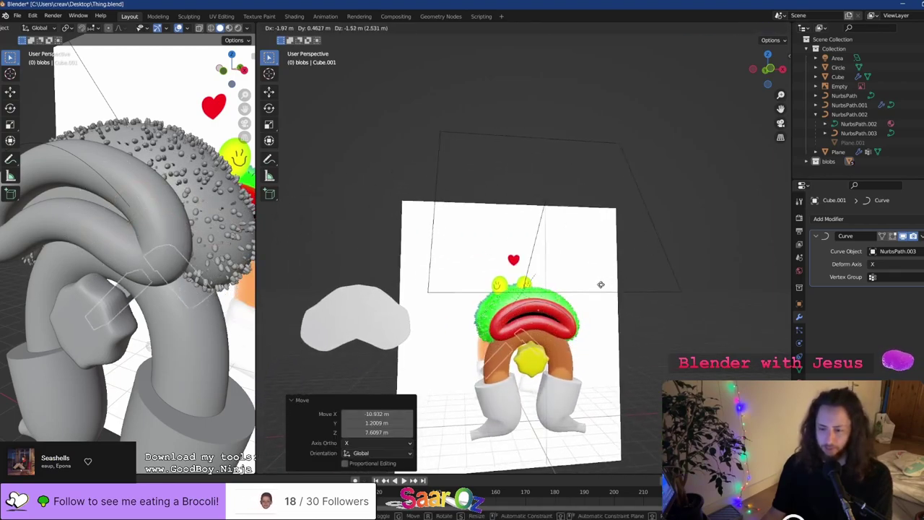
{"action": "left_click", "coordinate": [612, 259]}
Move the teeth strip about -2.19 m in X and -1.42 m in Z in front view, and about -3.07 m along Y in side view
{"action": "middle_click_drag", "start_coordinate": [505, 271], "coordinate": [546, 282]}
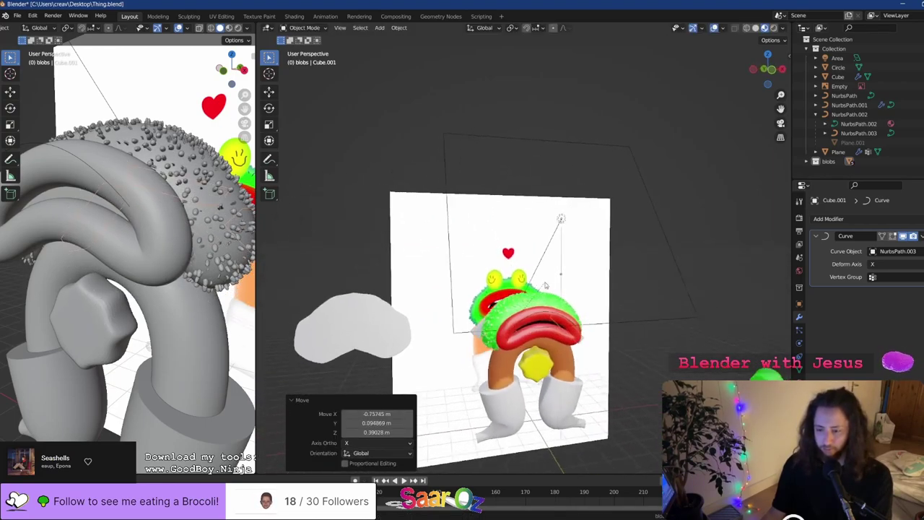
{"action": "key", "text": "KP_1"}
{"action": "scroll", "coordinate": [546, 264], "scroll_direction": "up", "scroll_amount": 6}
{"action": "middle_click_drag", "start_coordinate": [636, 282], "coordinate": [670, 150], "text": "shift"}
{"action": "key", "text": "g"}
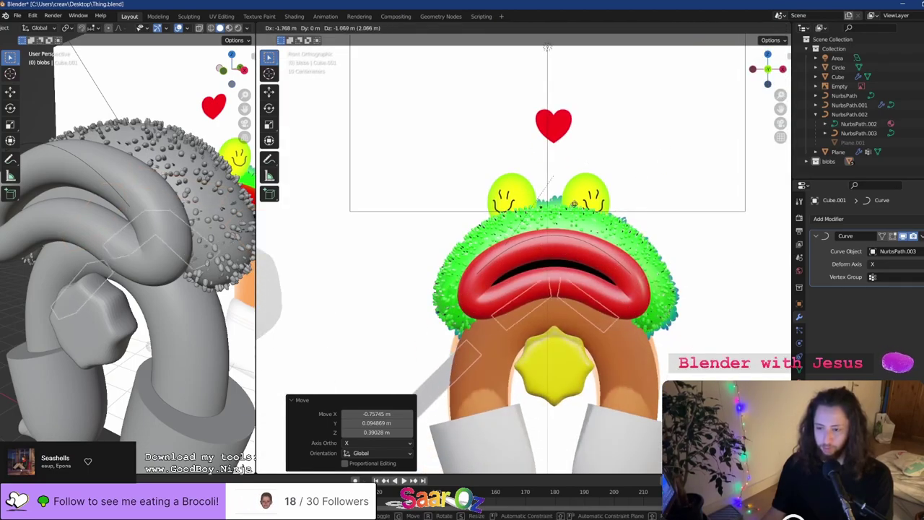
{"action": "left_click", "coordinate": [561, 218]}
{"action": "key", "text": "KP_3"}
{"action": "scroll", "coordinate": [574, 222], "scroll_direction": "down", "scroll_amount": 1}
{"action": "key", "text": "g"}
{"action": "key", "text": "y"}
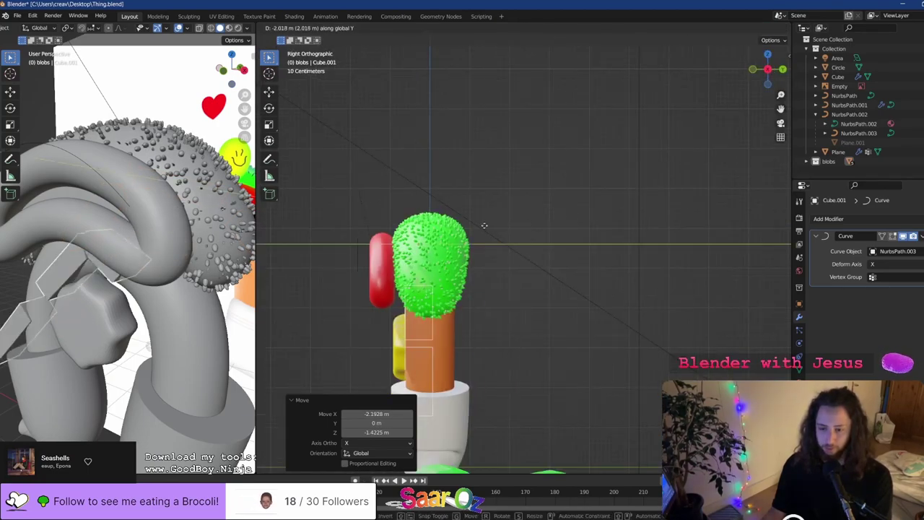
{"action": "left_click", "coordinate": [453, 230]}
In front view, move the teeth strip up and sideways so it arches over the upper red lip
{"action": "key", "text": "KP_1"}
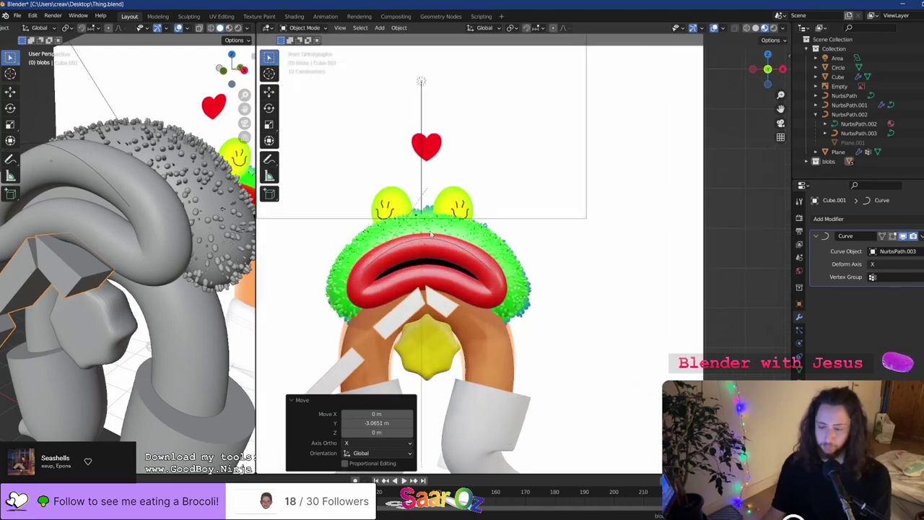
{"action": "key", "text": "g"}
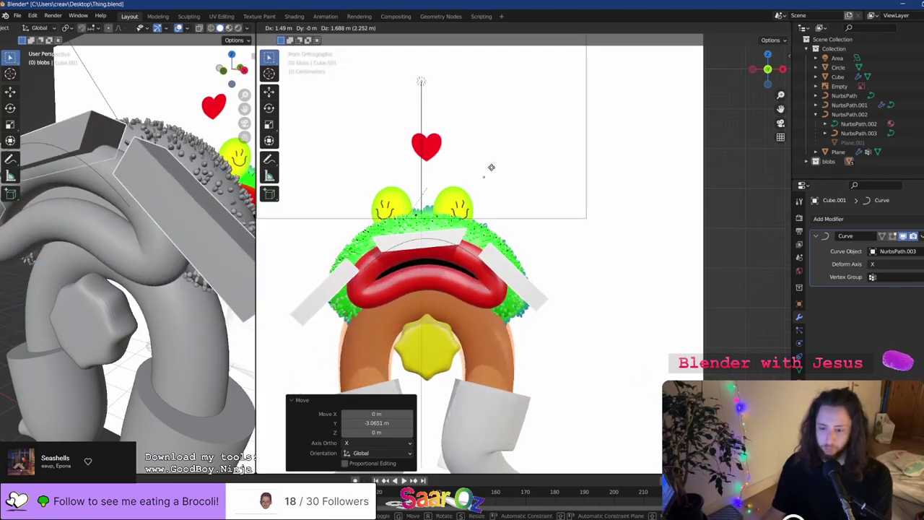
{"action": "left_click", "coordinate": [577, 215]}
Scale the teeth mesh down along X in Edit Mode so the three teeth fit within the lip's width
{"action": "key", "text": "Tab"}
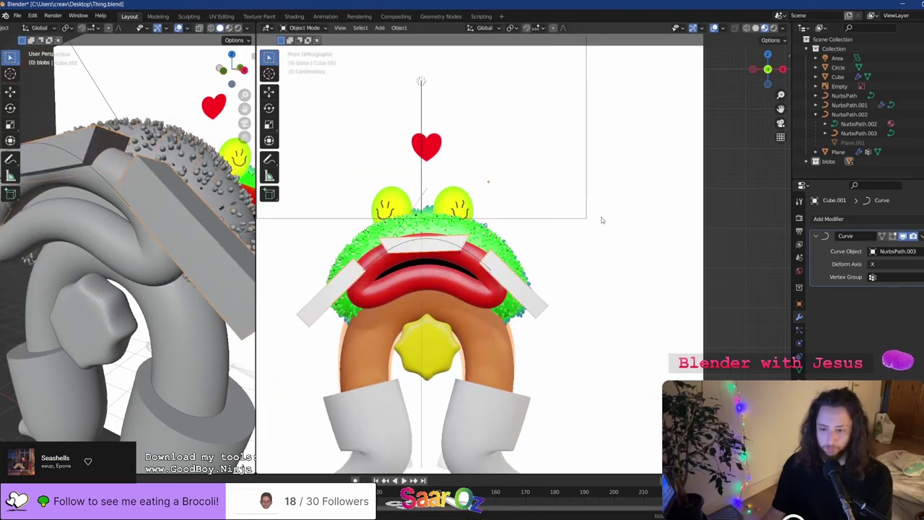
{"action": "key", "text": "s"}
{"action": "key", "text": "x"}
{"action": "left_click", "coordinate": [594, 182]}
{"action": "key", "text": "Tab"}
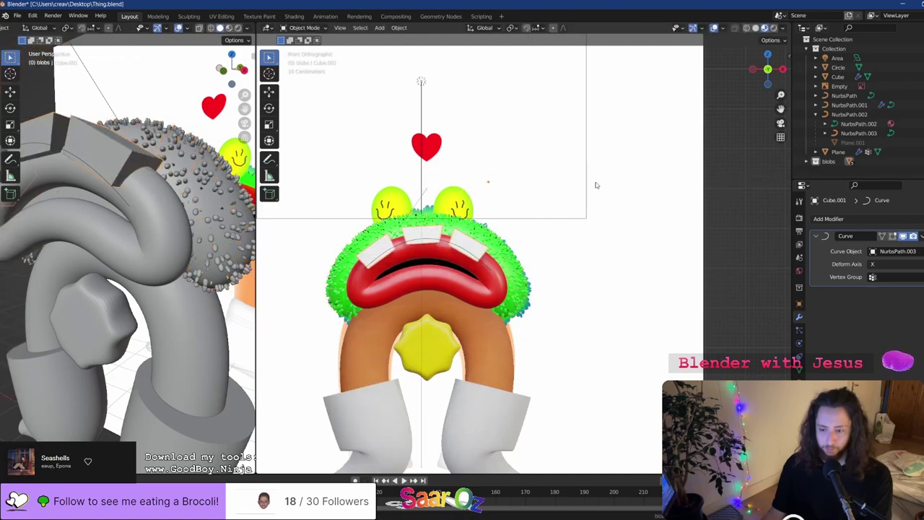
Move the teeth down about 0.39 m in front view into the mouth opening and save the file
{"action": "key", "text": "g"}
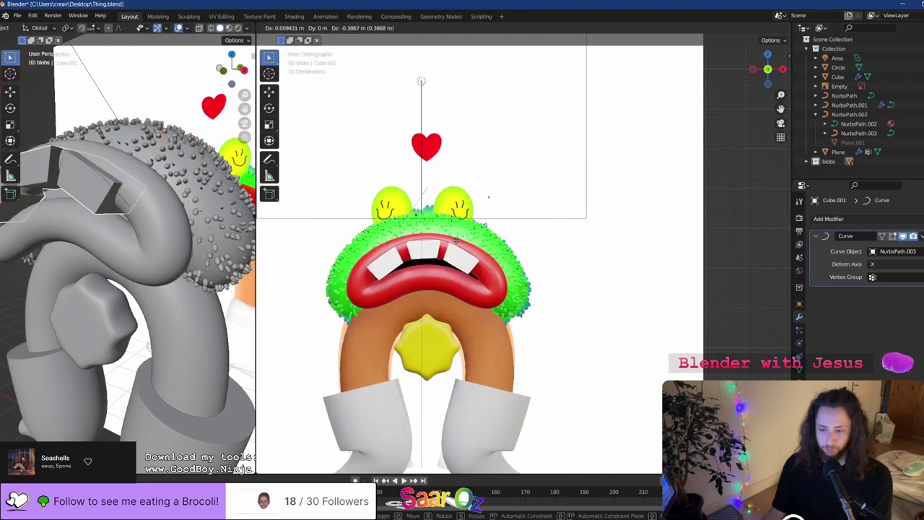
{"action": "left_click", "coordinate": [456, 243]}
{"action": "scroll", "coordinate": [457, 243], "scroll_direction": "up", "scroll_amount": 3}
{"action": "middle_click_drag", "start_coordinate": [374, 258], "coordinate": [557, 264], "text": "shift"}
{"action": "key", "text": "ctrl+s"}
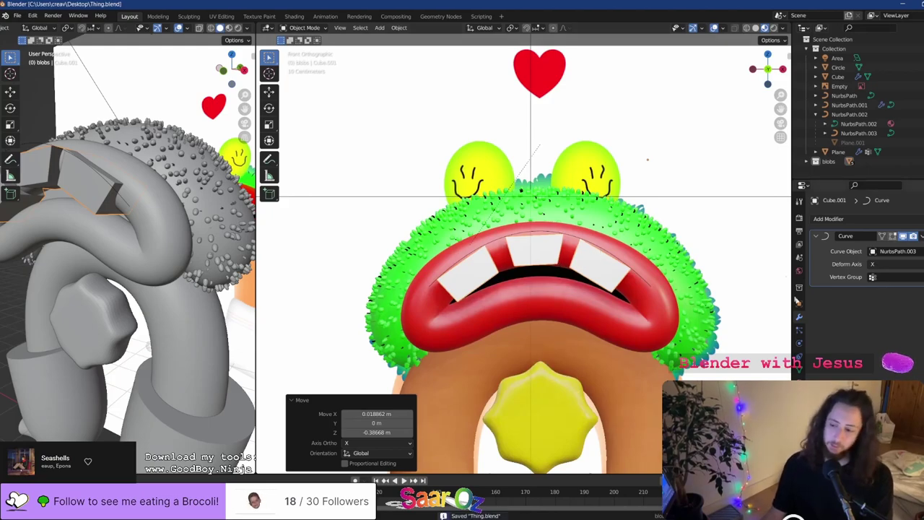
Add a Subdivision Surface modifier to the teeth with viewport level 2 and shade them smooth
{"action": "left_click", "coordinate": [837, 219]}
{"action": "left_click", "coordinate": [754, 404]}
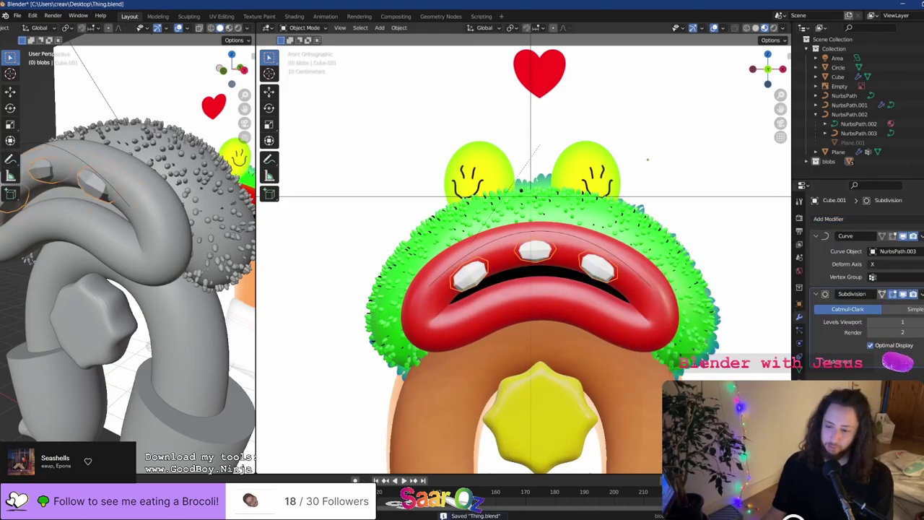
{"action": "left_click", "coordinate": [923, 322]}
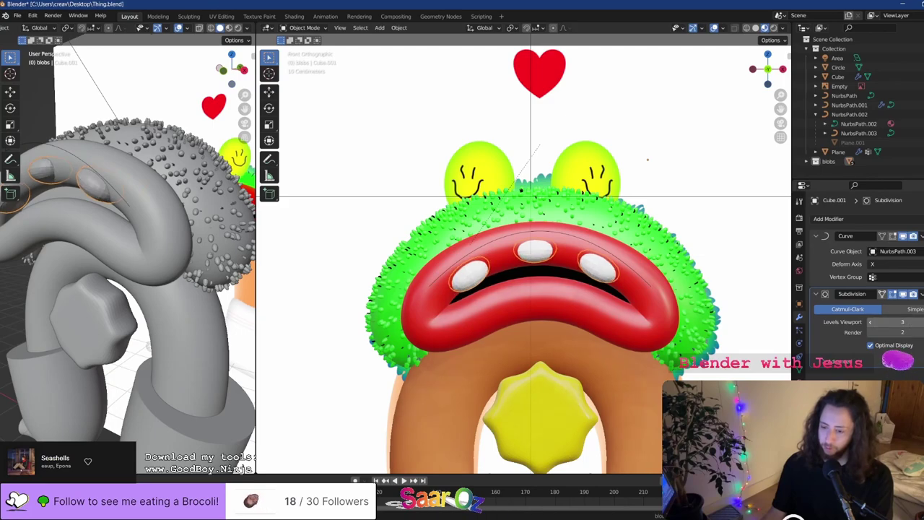
{"action": "left_click", "coordinate": [923, 322]}
{"action": "left_click", "coordinate": [872, 323]}
{"action": "right_click", "coordinate": [610, 275]}
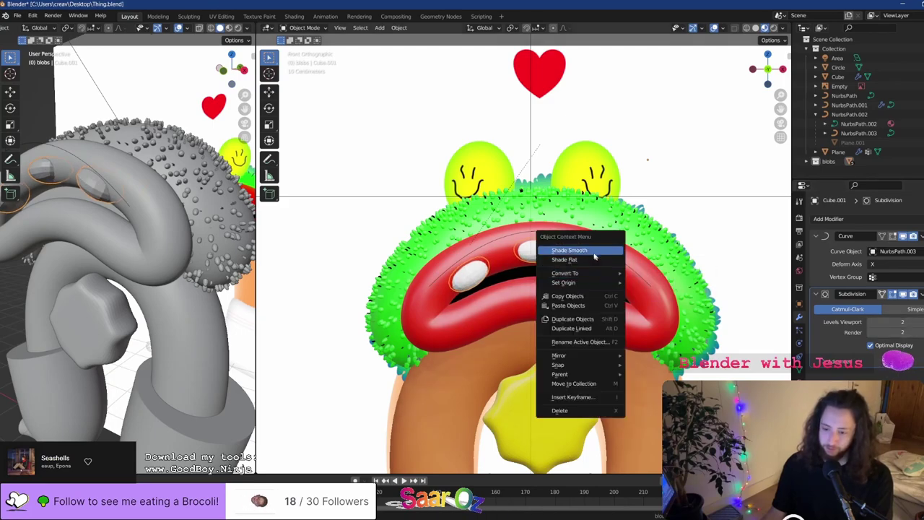
{"action": "left_click", "coordinate": [594, 253]}
Add a second Subdivision modifier set to Simple, place it above the first, and disable the Catmull-Clark one in the viewport
{"action": "left_click", "coordinate": [845, 219]}
{"action": "left_click", "coordinate": [754, 403]}
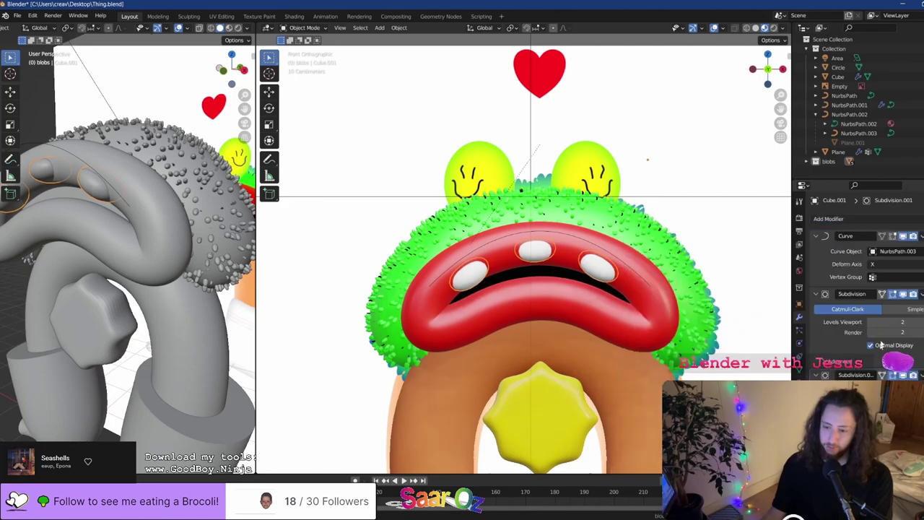
{"action": "left_click_drag", "start_coordinate": [921, 343], "coordinate": [921, 286]}
{"action": "left_click", "coordinate": [892, 375]}
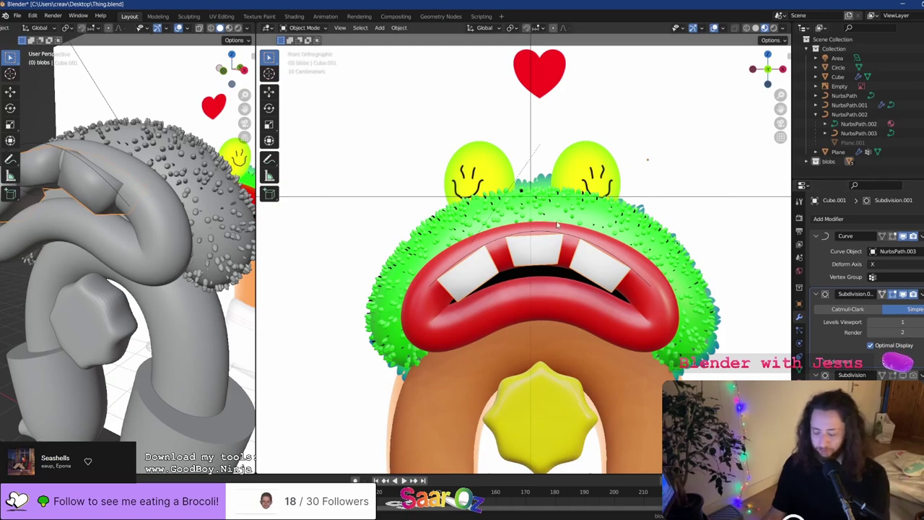
Isolate the teeth in wireframe shading, set the Simple subdivision's viewport level to 2, and save the file
{"action": "key", "text": "KP_Divide"}
{"action": "middle_click_drag", "start_coordinate": [562, 233], "coordinate": [548, 238]}
{"action": "left_click", "coordinate": [747, 28]}
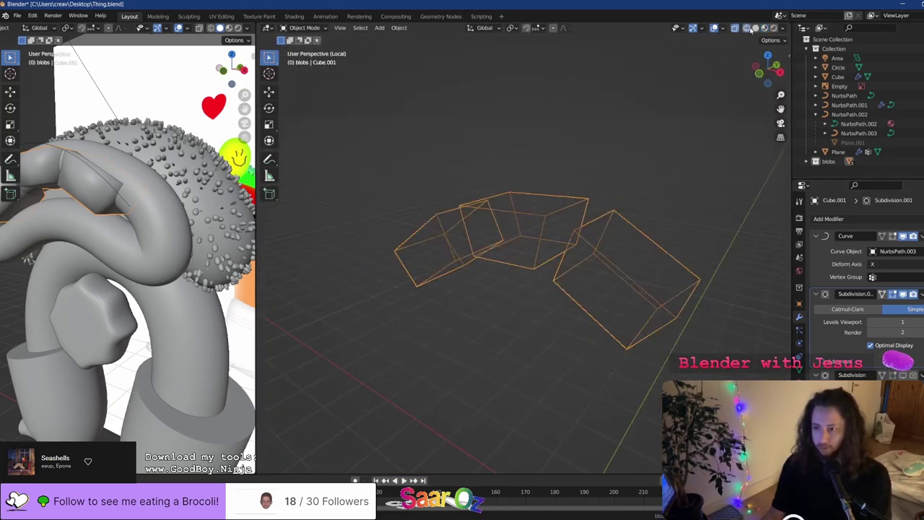
{"action": "middle_click_drag", "start_coordinate": [689, 160], "coordinate": [656, 216]}
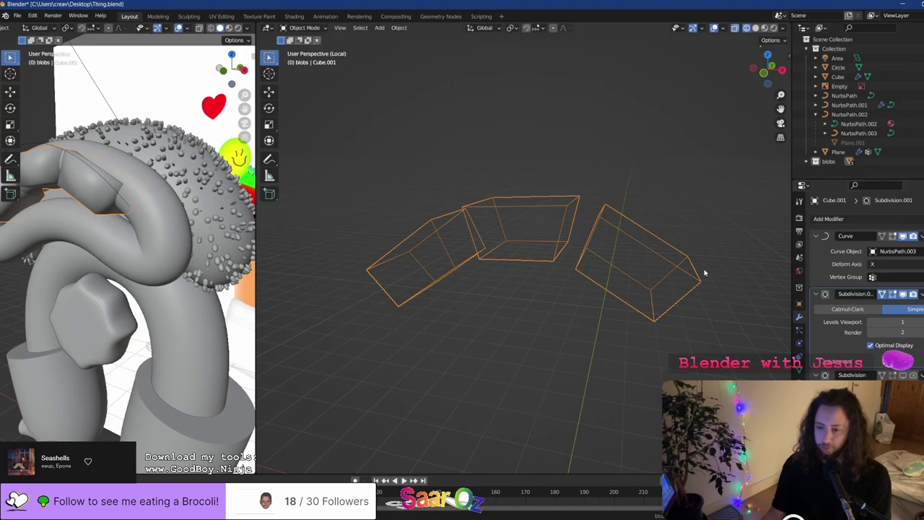
{"action": "middle_click_drag", "start_coordinate": [704, 273], "coordinate": [717, 272]}
{"action": "left_click", "coordinate": [922, 322]}
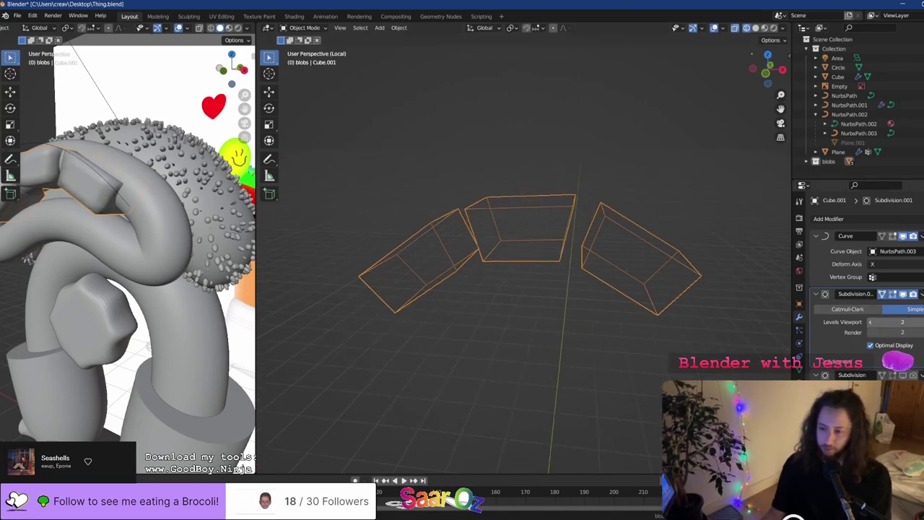
{"action": "key", "text": "ctrl+s"}
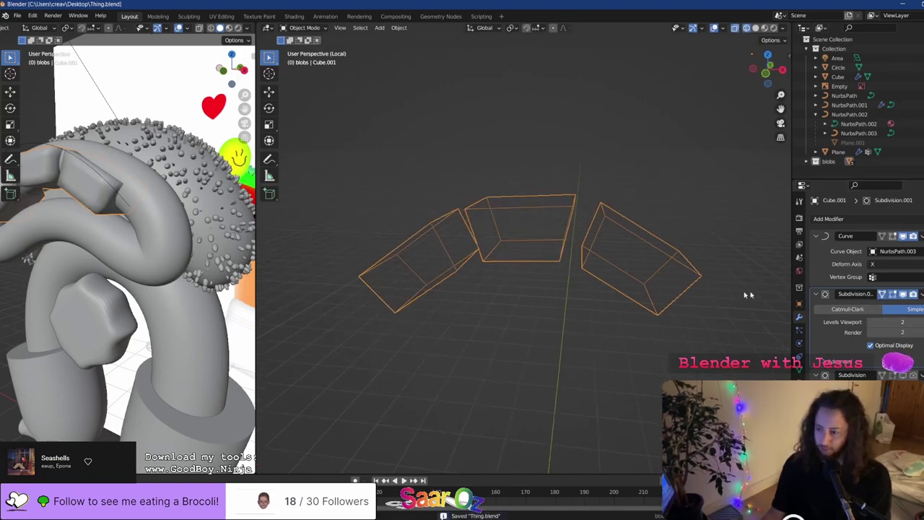
Try Catmull-Clark on the Simple subdivision, undo it, and check the isolated teeth in solid shading and Edit Mode
{"action": "left_click", "coordinate": [863, 310]}
{"action": "key", "text": "ctrl+z"}
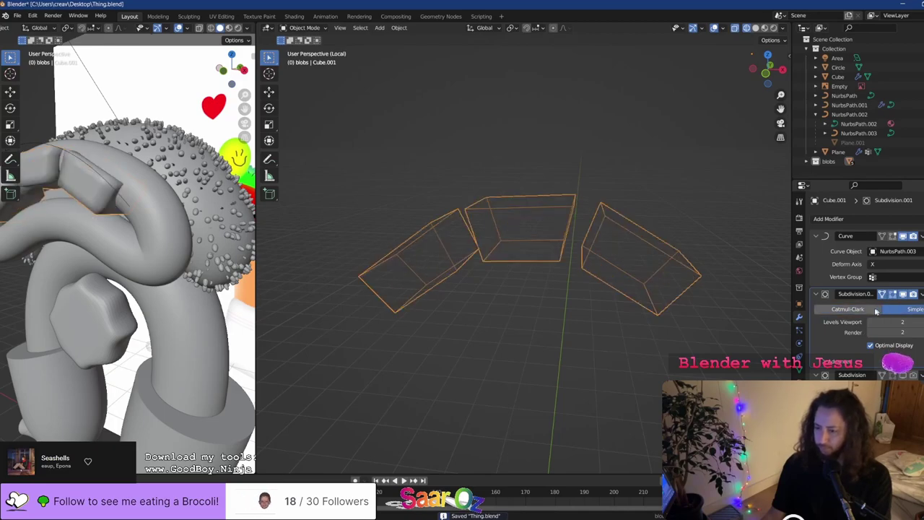
{"action": "left_click", "coordinate": [754, 28]}
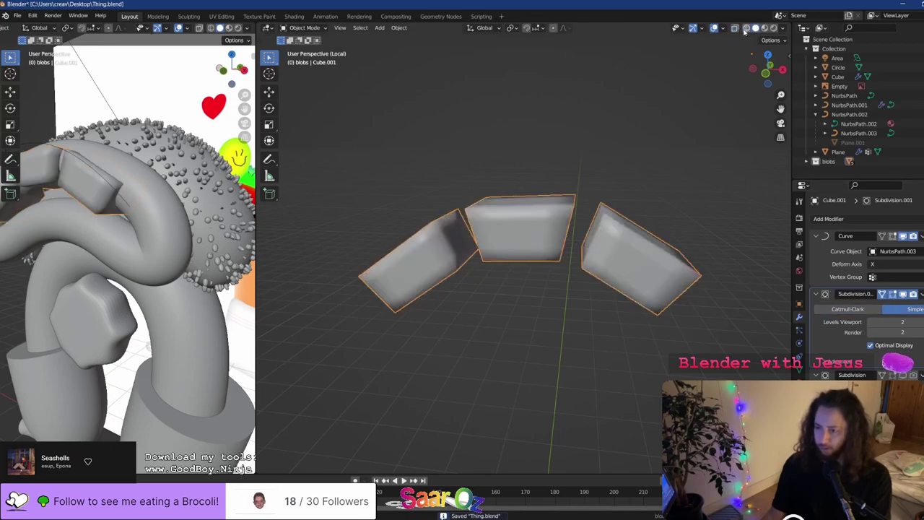
{"action": "key", "text": "Tab"}
{"action": "key", "text": "Tab"}
{"action": "key", "text": "Tab"}
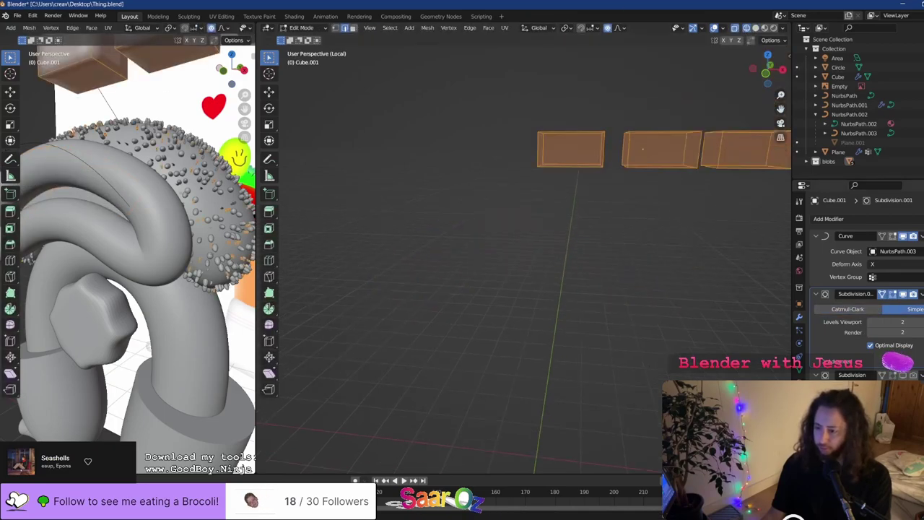
{"action": "key", "text": "Tab"}
{"action": "key", "text": "ctrl+s"}
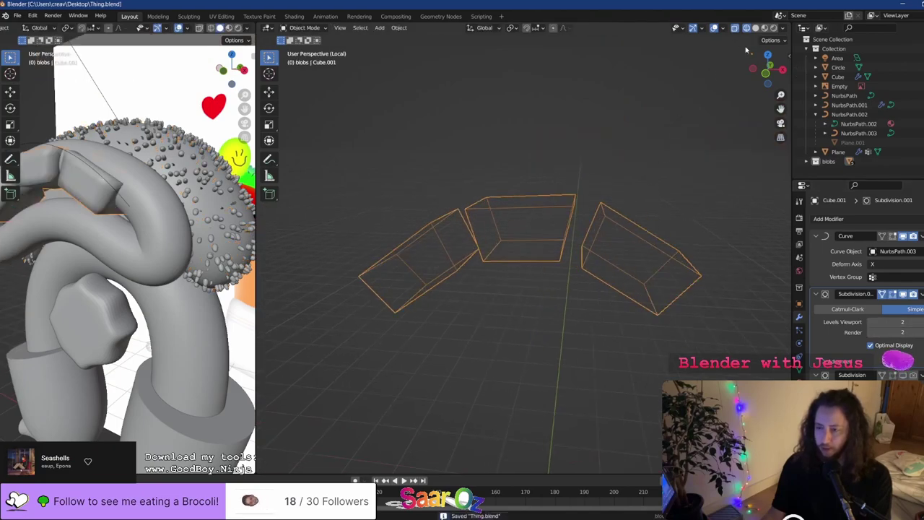
Return to solid shading, leave the isolated view, re-enable the Catmull-Clark subdivision in the viewport, and save the file
{"action": "left_click", "coordinate": [756, 28]}
{"action": "key", "text": "KP_Divide"}
{"action": "key", "text": "KP_1"}
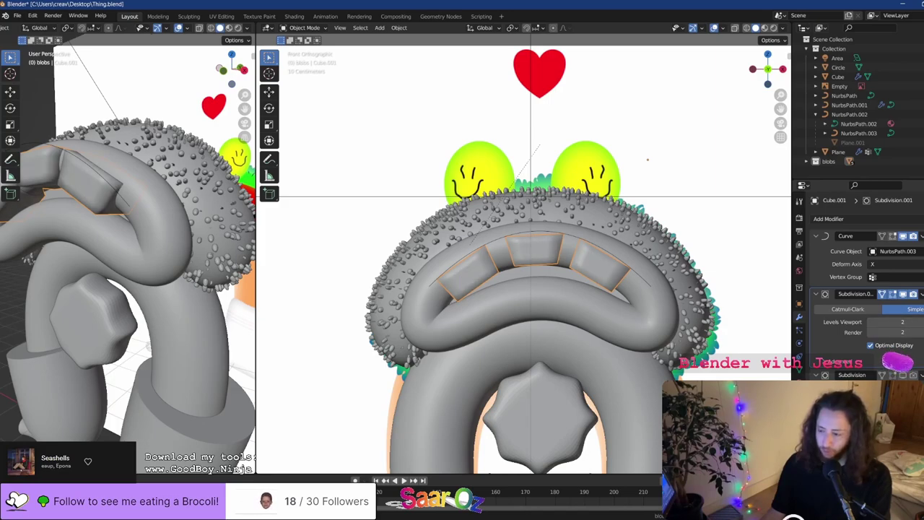
{"action": "left_click", "coordinate": [912, 375]}
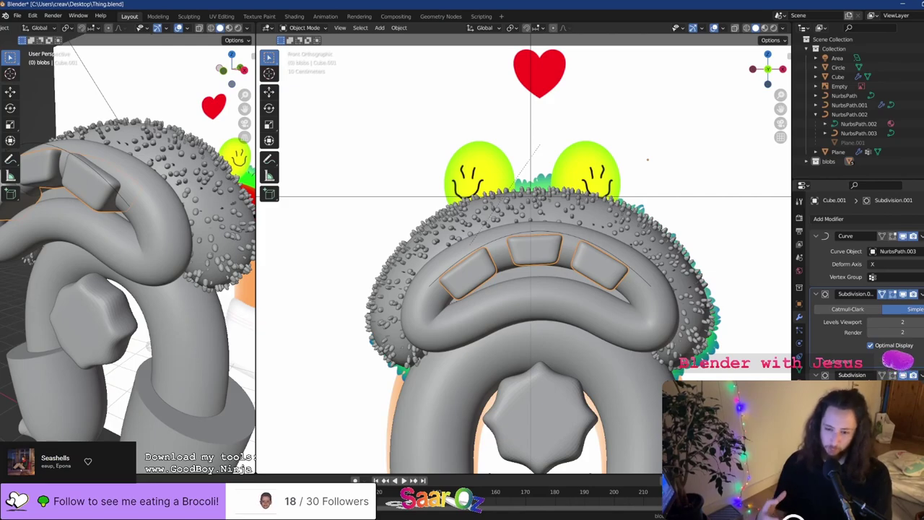
{"action": "middle_click_drag", "start_coordinate": [596, 265], "coordinate": [551, 274]}
{"action": "key", "text": "ctrl+s"}
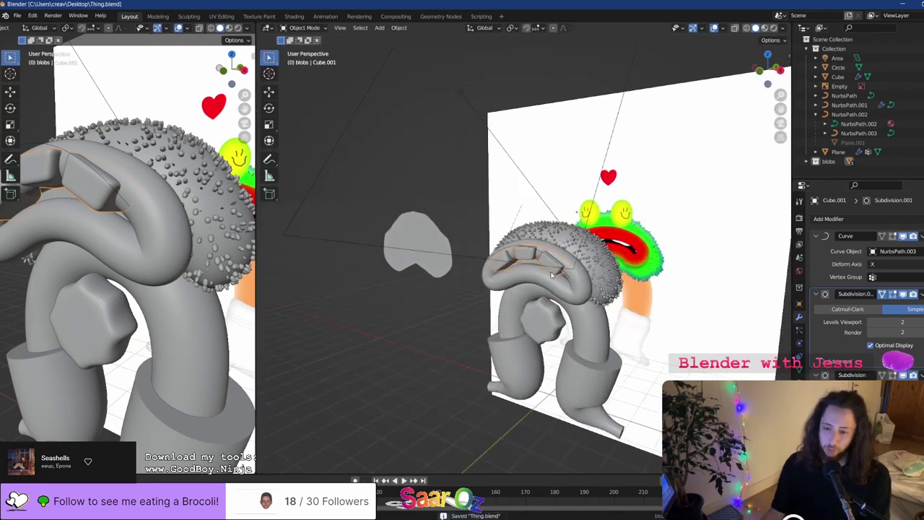
Compare the teeth's shape with the Catmull-Clark subdivision off and back on, and save the file
{"action": "scroll", "coordinate": [551, 275], "scroll_direction": "up", "scroll_amount": 3}
{"action": "left_click_drag", "start_coordinate": [913, 375], "coordinate": [903, 376]}
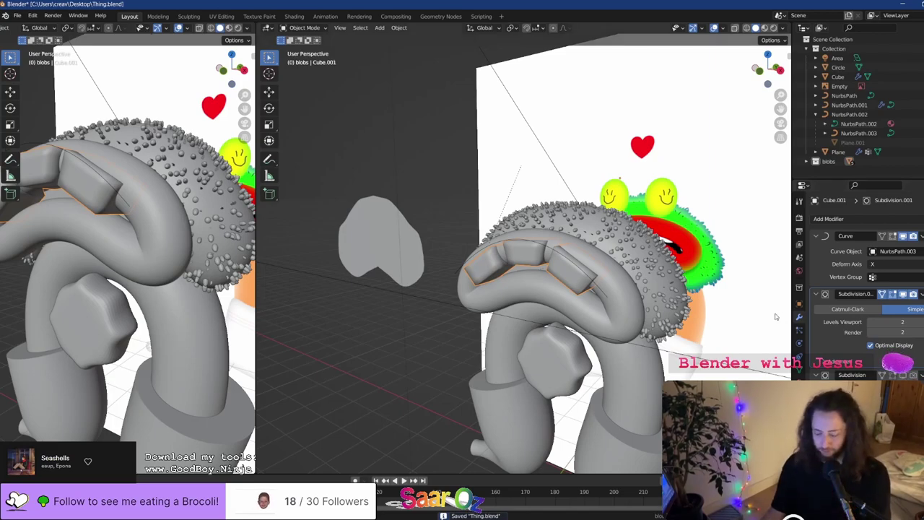
{"action": "left_click_drag", "start_coordinate": [905, 375], "coordinate": [913, 375]}
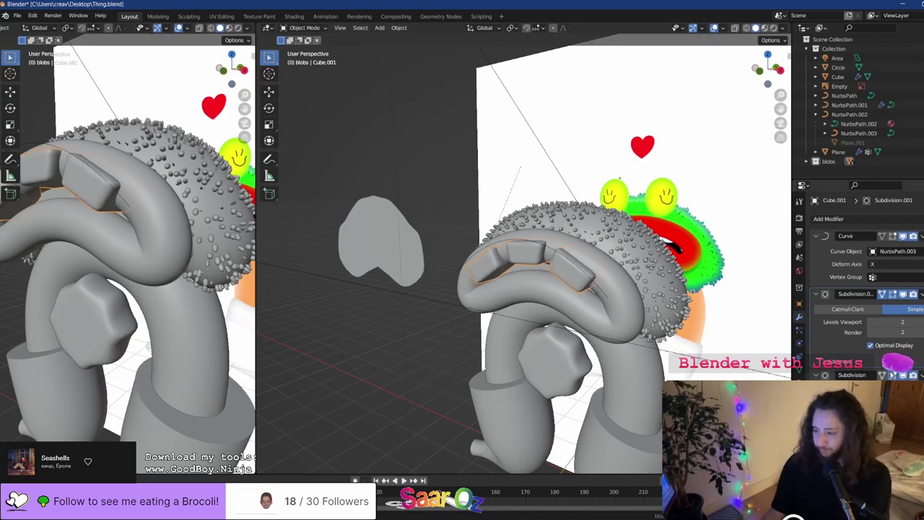
{"action": "key", "text": "ctrl+s"}
{"action": "mouse_move", "coordinate": [534, 277]}
{"action": "middle_mouse_down"}
{"action": "mouse_move", "coordinate": [572, 266]}
{"action": "mouse_move", "coordinate": [542, 268]}
{"action": "middle_mouse_up"}
{"action": "key", "text": "Tab"}
{"action": "key", "text": "Tab"}
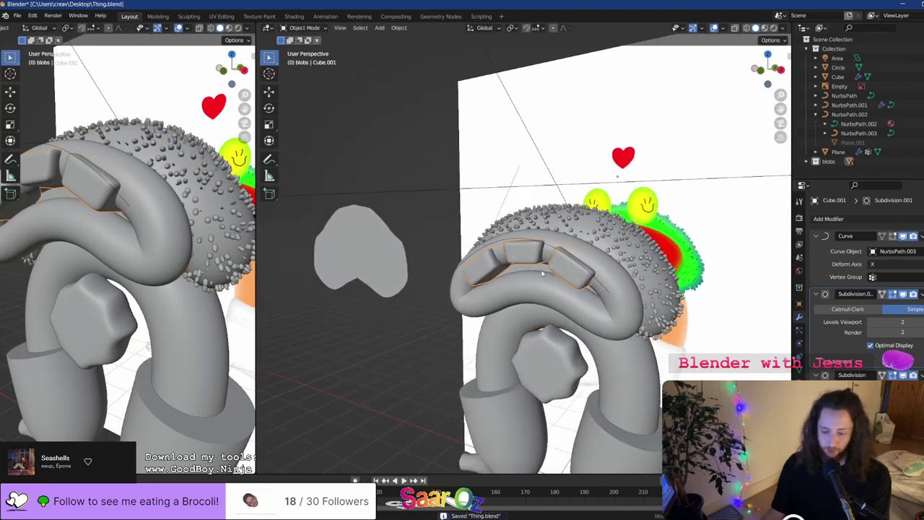
Show the teeth close up in front view with Material Preview shading
{"action": "key", "text": "KP_1"}
{"action": "scroll", "coordinate": [693, 159], "scroll_direction": "down", "scroll_amount": 9}
{"action": "left_click", "coordinate": [764, 28]}
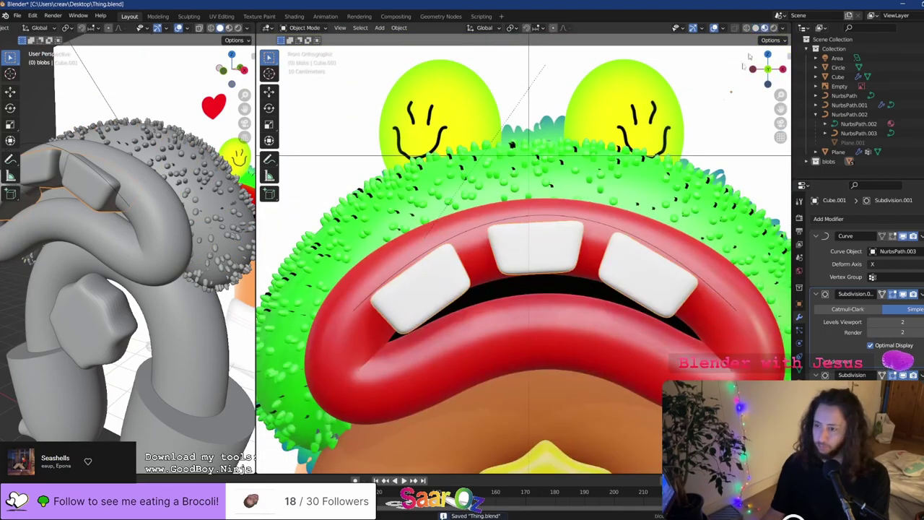
Flatten the teeth mesh along the global Y axis to about 0.4 of its depth in Edit Mode
{"action": "key", "text": "Tab"}
{"action": "scroll", "coordinate": [652, 241], "scroll_direction": "down", "scroll_amount": 6}
{"action": "middle_click_drag", "start_coordinate": [652, 241], "coordinate": [581, 231]}
{"action": "key", "text": "s"}
{"action": "key", "text": "y"}
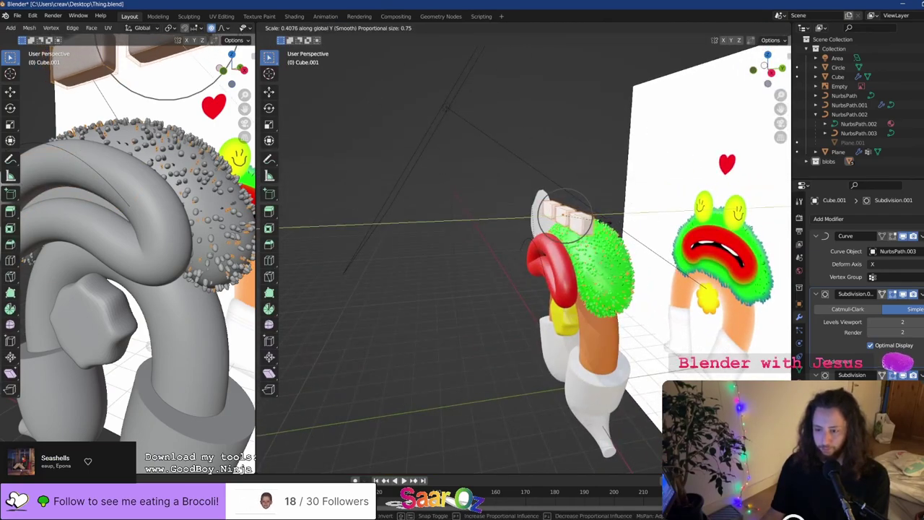
{"action": "left_click", "coordinate": [583, 217]}
{"action": "key", "text": "Tab"}
{"action": "scroll", "coordinate": [536, 282], "scroll_direction": "up", "scroll_amount": 9}
{"action": "key", "text": "KP_1"}
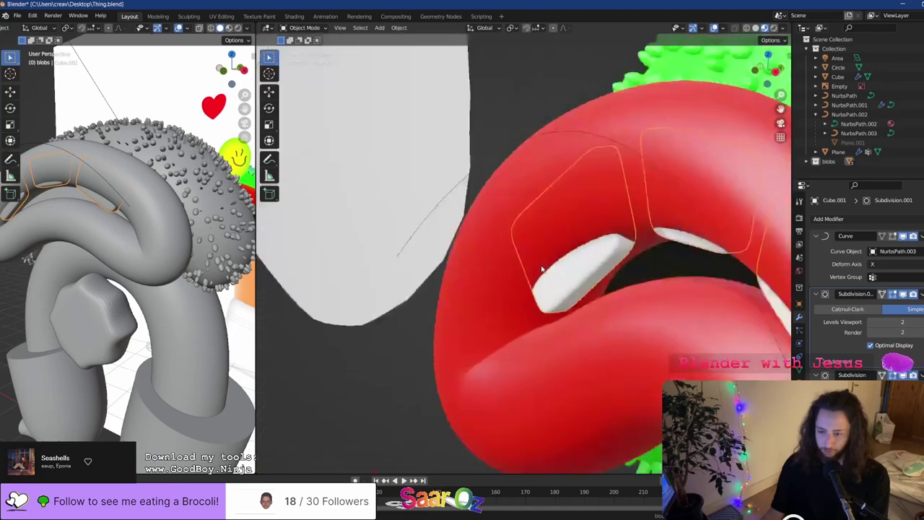
{"action": "scroll", "coordinate": [596, 267], "scroll_direction": "down", "scroll_amount": 6}
{"action": "key", "text": "Tab"}
{"action": "key", "text": "Tab"}
Lower the middle control point of the teeth's arch curve, NurbsPath.003, by about 0.27 m with proportional editing
{"action": "left_click", "coordinate": [596, 211]}
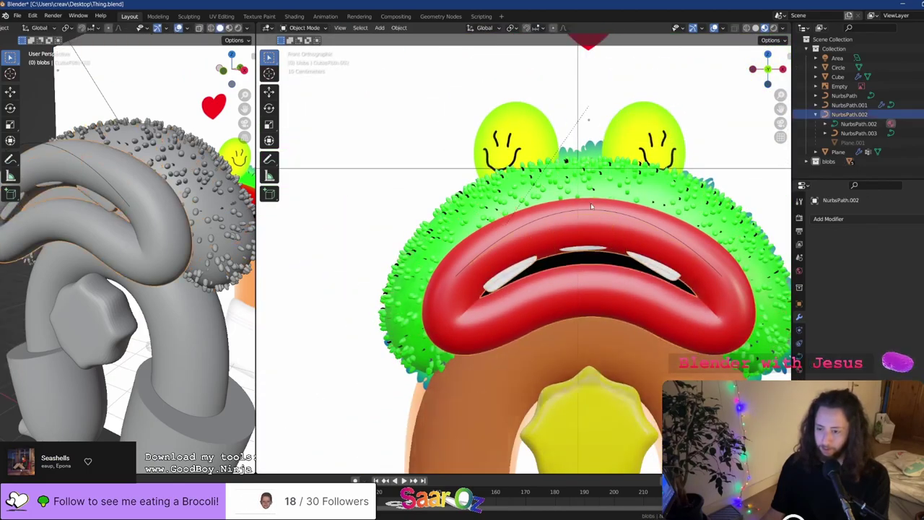
{"action": "left_click", "coordinate": [596, 212]}
{"action": "left_click", "coordinate": [596, 212]}
{"action": "left_click", "coordinate": [596, 213]}
{"action": "left_click", "coordinate": [596, 213]}
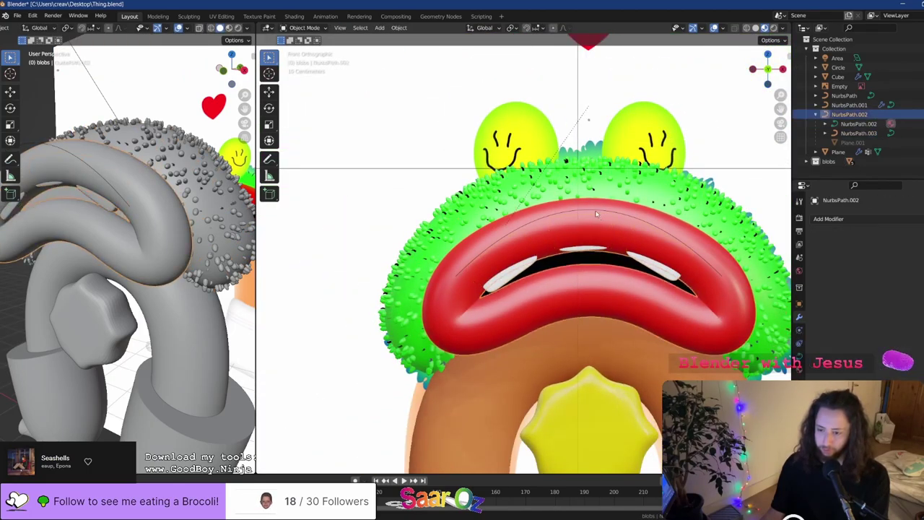
{"action": "left_click", "coordinate": [596, 214]}
{"action": "key", "text": "Tab"}
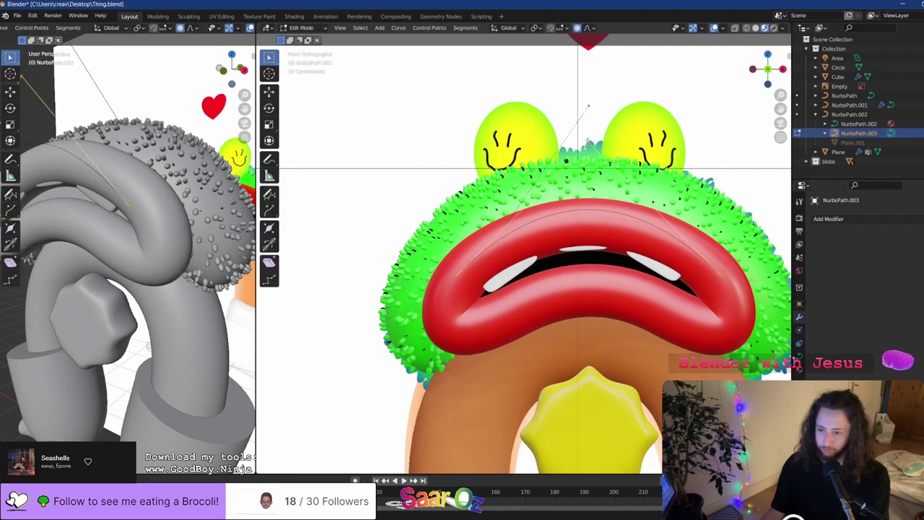
{"action": "left_click", "coordinate": [588, 140]}
{"action": "key", "text": "g"}
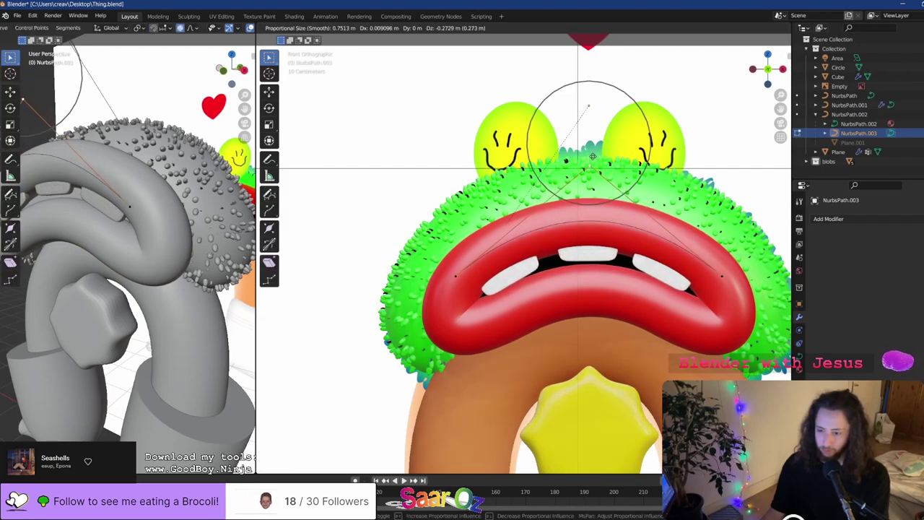
{"action": "left_click", "coordinate": [591, 156]}
Raise the arch curve's two end control points about 0.16 m along Z and save the file
{"action": "left_click", "coordinate": [732, 271]}
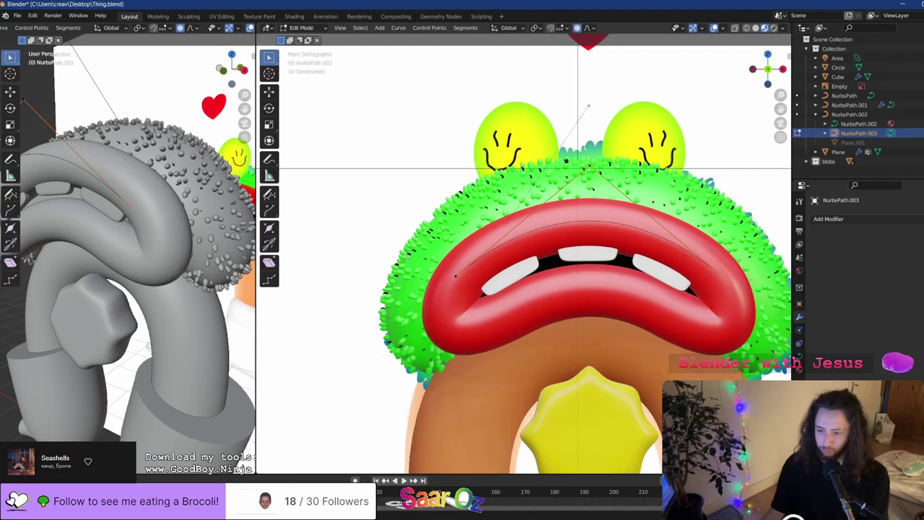
{"action": "left_click", "coordinate": [447, 270], "text": "shift"}
{"action": "key", "text": "g"}
{"action": "key", "text": "z"}
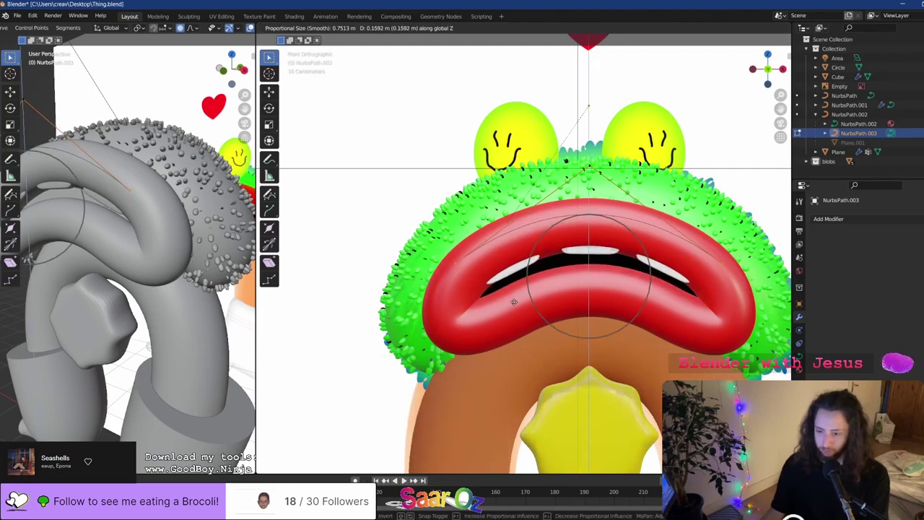
{"action": "left_click", "coordinate": [516, 292]}
{"action": "key", "text": "Tab"}
{"action": "scroll", "coordinate": [518, 288], "scroll_direction": "down", "scroll_amount": 1}
{"action": "key", "text": "ctrl+s"}
{"action": "scroll", "coordinate": [520, 287], "scroll_direction": "down", "scroll_amount": 1}
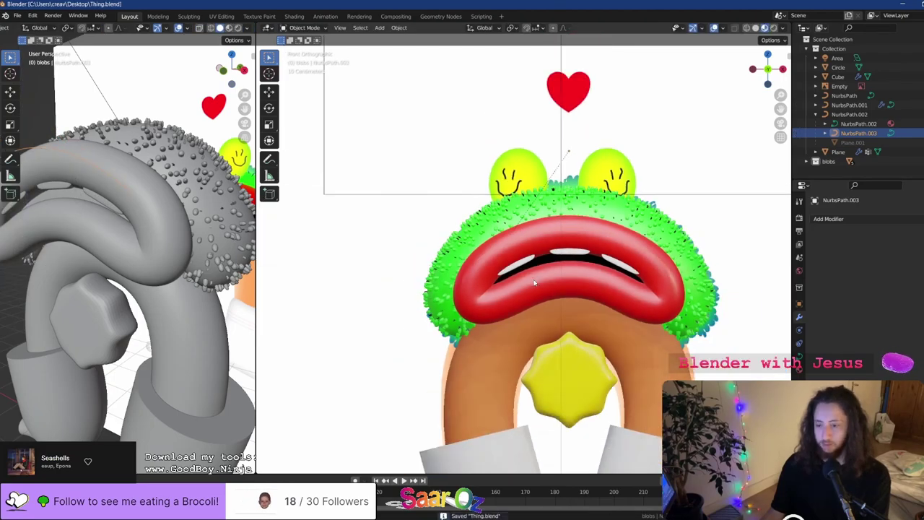
Clear the parent of the teeth and their arch curve, keeping the transformation
{"action": "scroll", "coordinate": [534, 280], "scroll_direction": "up", "scroll_amount": 3}
{"action": "scroll", "coordinate": [574, 256], "scroll_direction": "down", "scroll_amount": 4}
{"action": "middle_click_drag", "start_coordinate": [640, 250], "coordinate": [534, 261]}
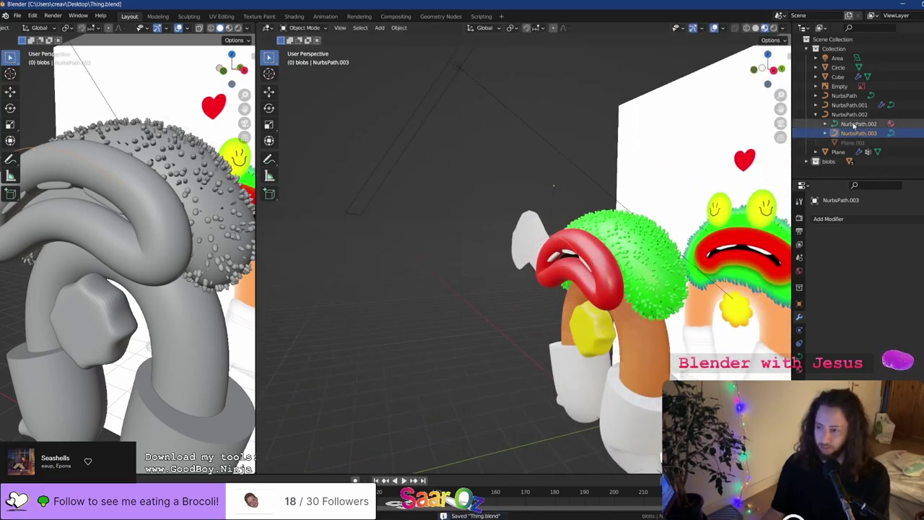
{"action": "scroll", "coordinate": [568, 284], "scroll_direction": "up", "scroll_amount": 1}
{"action": "left_click", "coordinate": [577, 251]}
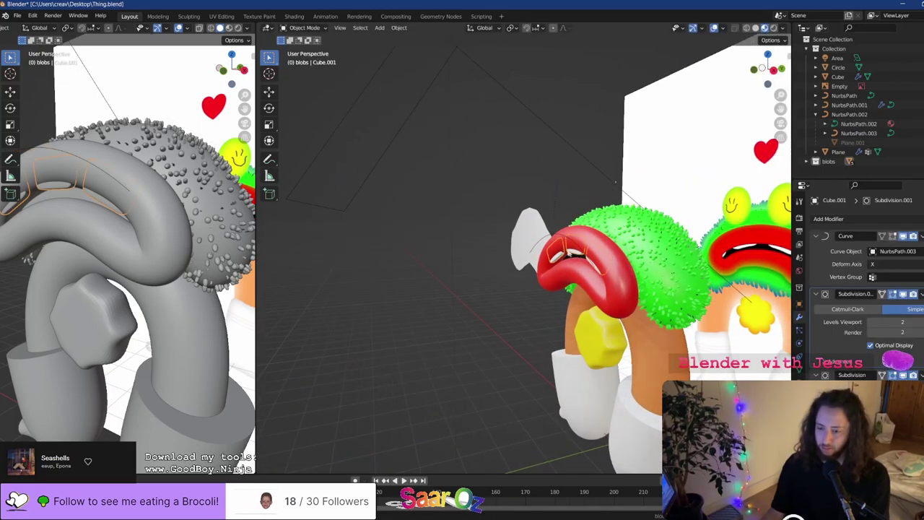
{"action": "left_click", "coordinate": [547, 238]}
{"action": "key", "text": "alt+p"}
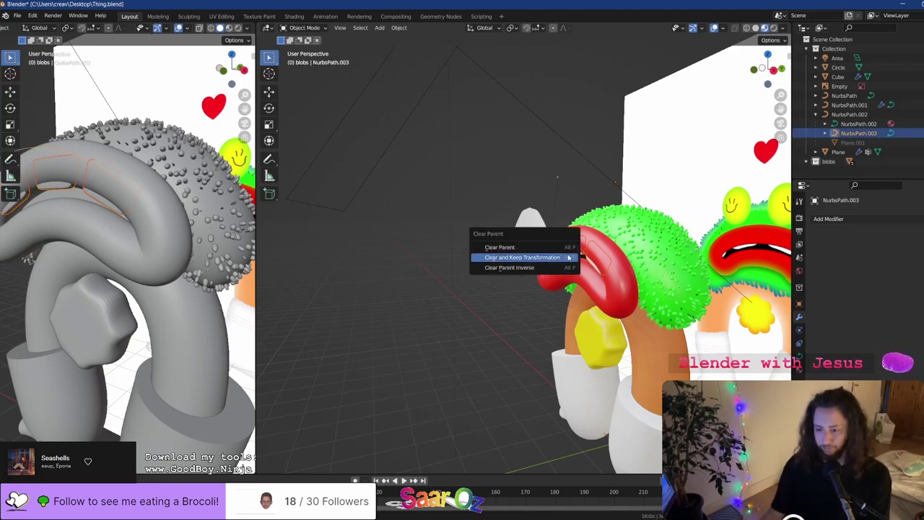
{"action": "left_click", "coordinate": [569, 257]}
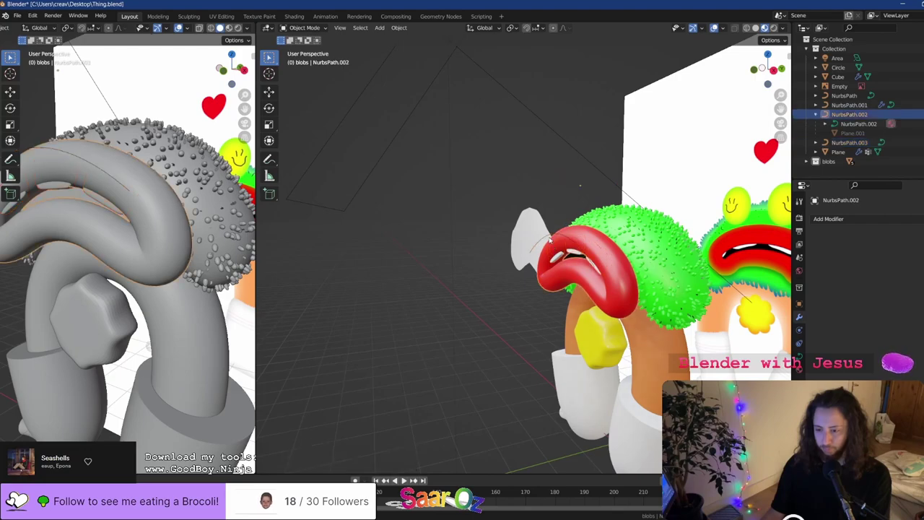
{"action": "key", "text": "g"}
{"action": "right_click", "coordinate": [570, 220]}
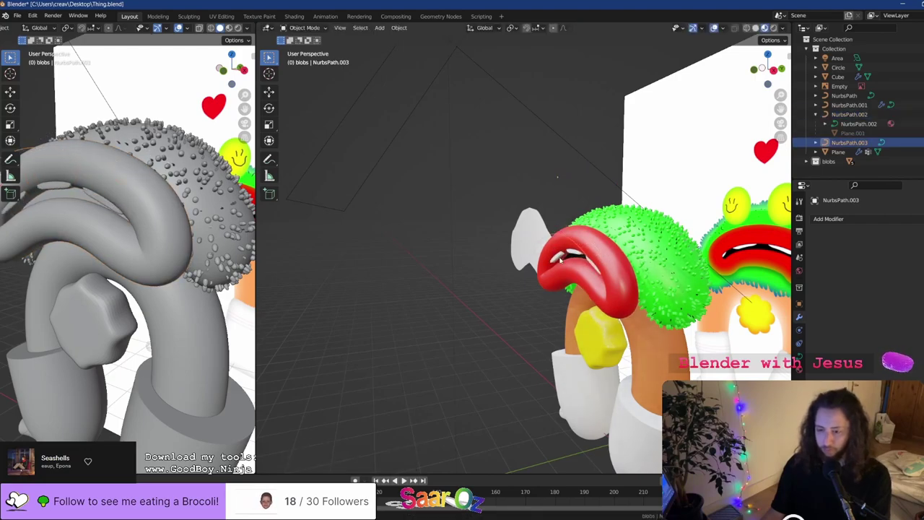
Move the teeth's arch curve about 0.12 m along the Y axis, deeper into the mouth
{"action": "left_click", "coordinate": [549, 242]}
{"action": "left_click", "coordinate": [548, 241]}
{"action": "left_click", "coordinate": [548, 242]}
{"action": "left_click", "coordinate": [549, 241]}
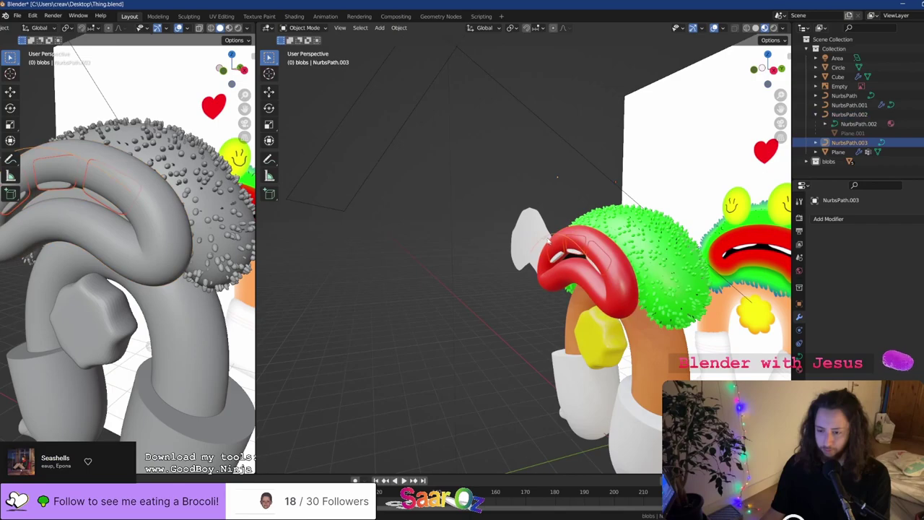
{"action": "key", "text": "g"}
{"action": "key", "text": "y"}
{"action": "left_click", "coordinate": [550, 235]}
Lower the arch curve about 0.022 m along Z in front view and save the file
{"action": "key", "text": "KP_Decimal"}
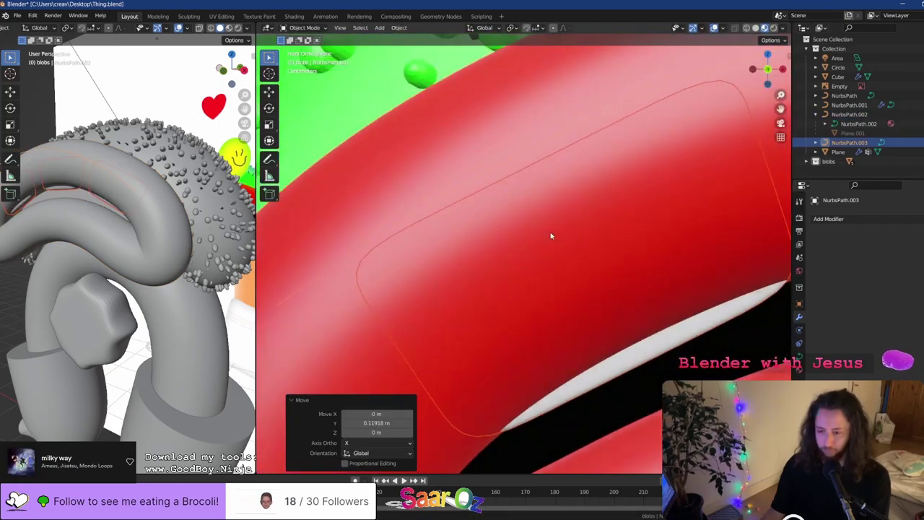
{"action": "key", "text": "KP_1"}
{"action": "key", "text": "g"}
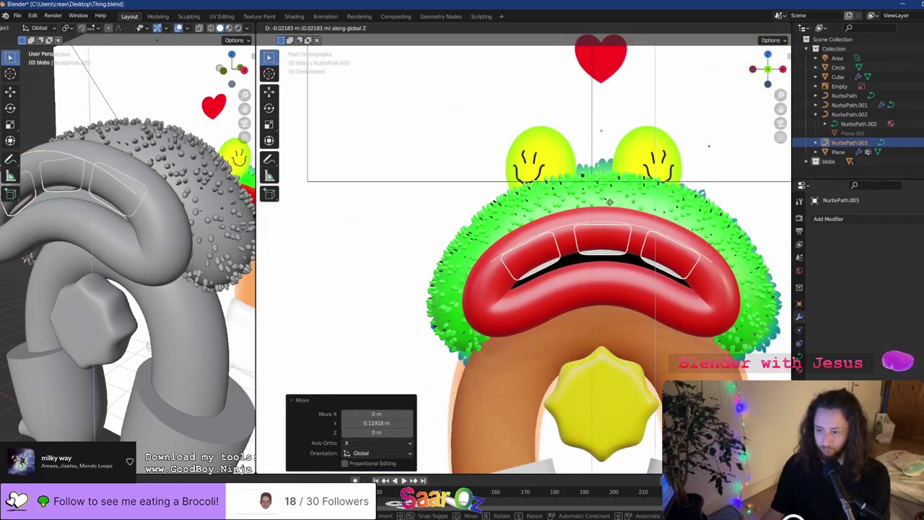
{"action": "key", "text": "z"}
{"action": "left_click", "coordinate": [608, 204]}
{"action": "scroll", "coordinate": [605, 217], "scroll_direction": "down", "scroll_amount": 3}
{"action": "key", "text": "ctrl+s"}
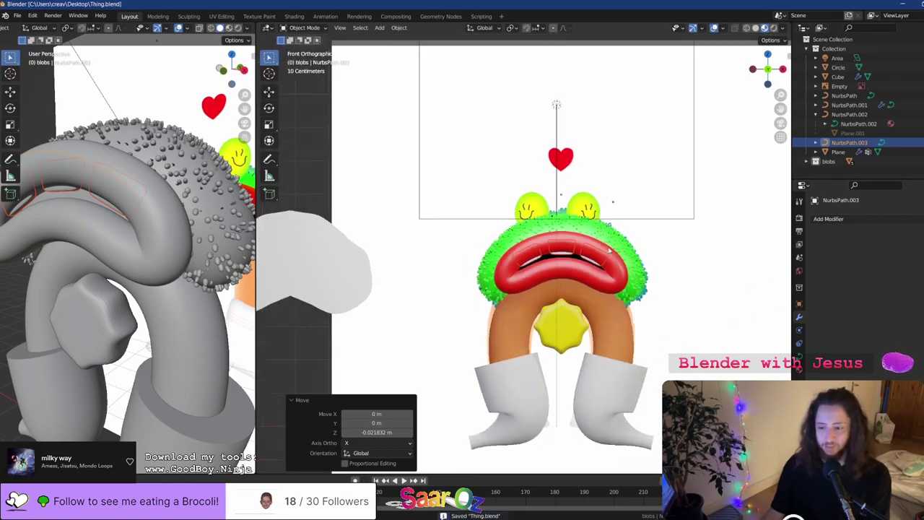
Try another vertical move of the arch curve and undo it
{"action": "scroll", "coordinate": [600, 226], "scroll_direction": "up", "scroll_amount": 3}
{"action": "key", "text": "g"}
{"action": "key", "text": "z"}
{"action": "left_click", "coordinate": [601, 227]}
{"action": "key", "text": "ctrl+z"}
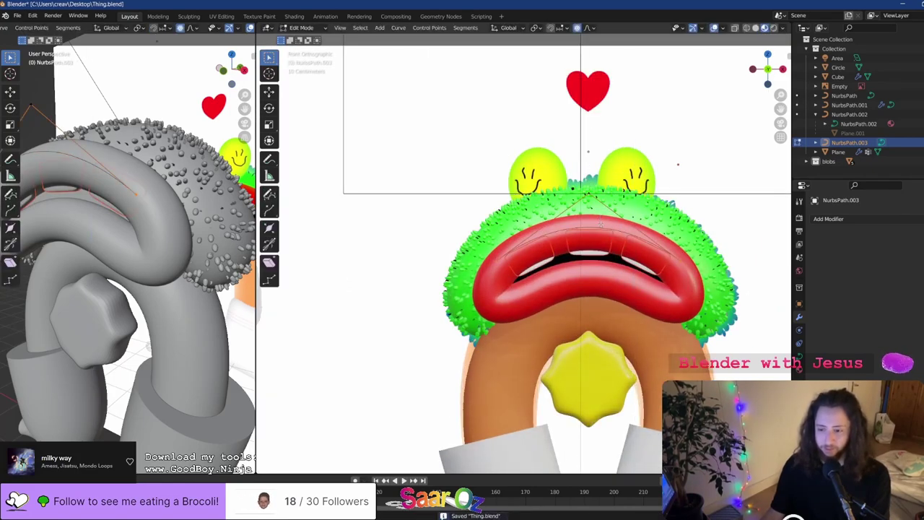
{"action": "scroll", "coordinate": [601, 227], "scroll_direction": "down", "scroll_amount": 2}
{"action": "scroll", "coordinate": [601, 227], "scroll_direction": "up", "scroll_amount": 6}
Rename the teeth's material as MATERIAL GURL and save the file
{"action": "left_click", "coordinate": [602, 227]}
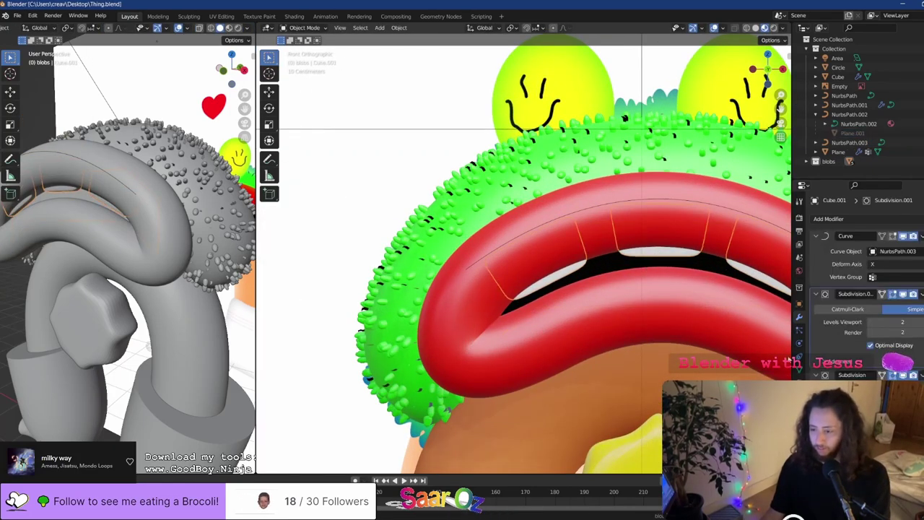
{"action": "left_click", "coordinate": [799, 383]}
{"action": "left_click", "coordinate": [861, 263]}
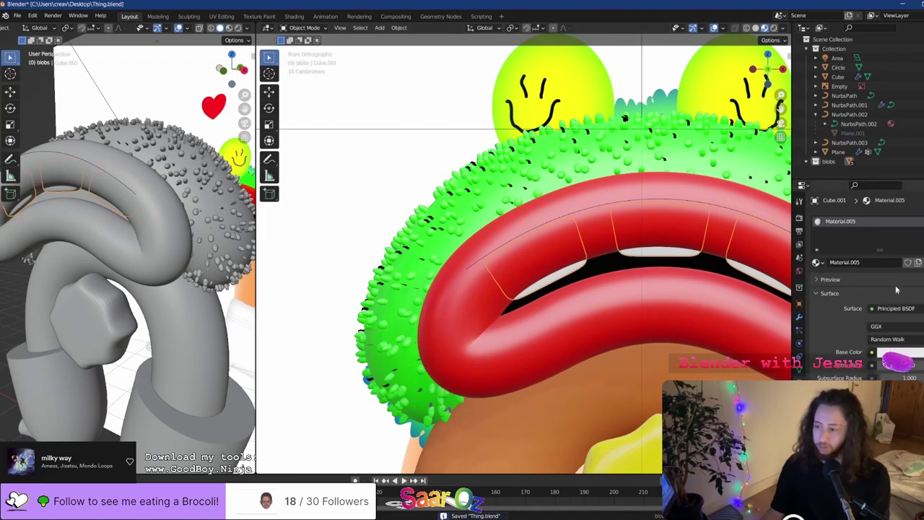
{"action": "key", "text": "BackSpace"}
{"action": "type", "text": "M"}
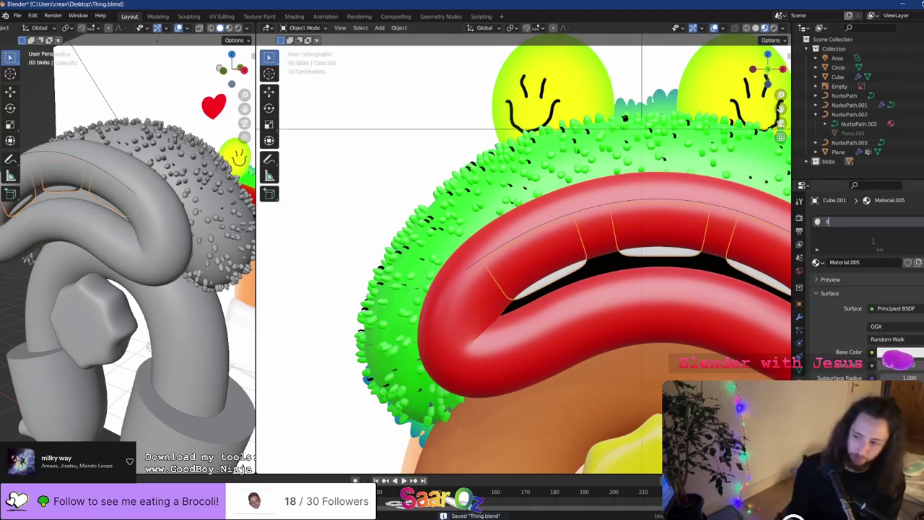
{"action": "type", "text": "ATERIAL"}
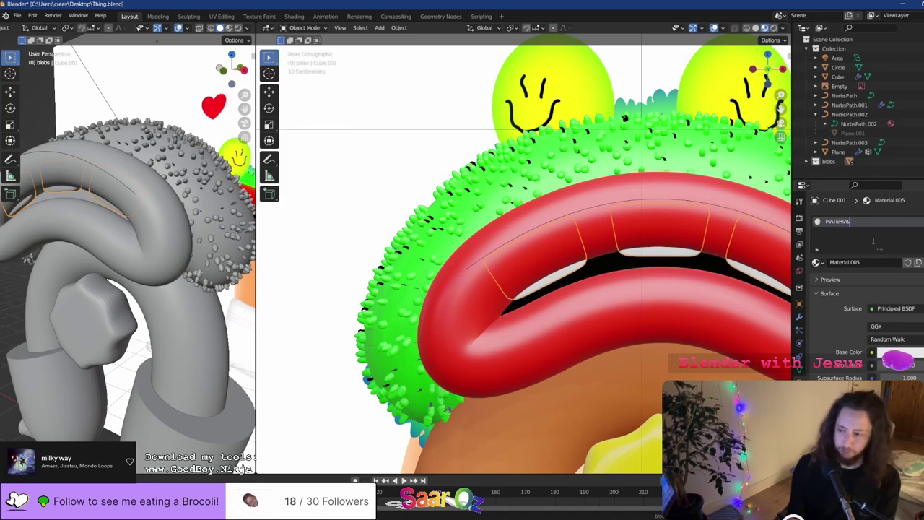
{"action": "type", "text": " GURL"}
{"action": "key", "text": "Return"}
{"action": "key", "text": "ctrl+s"}
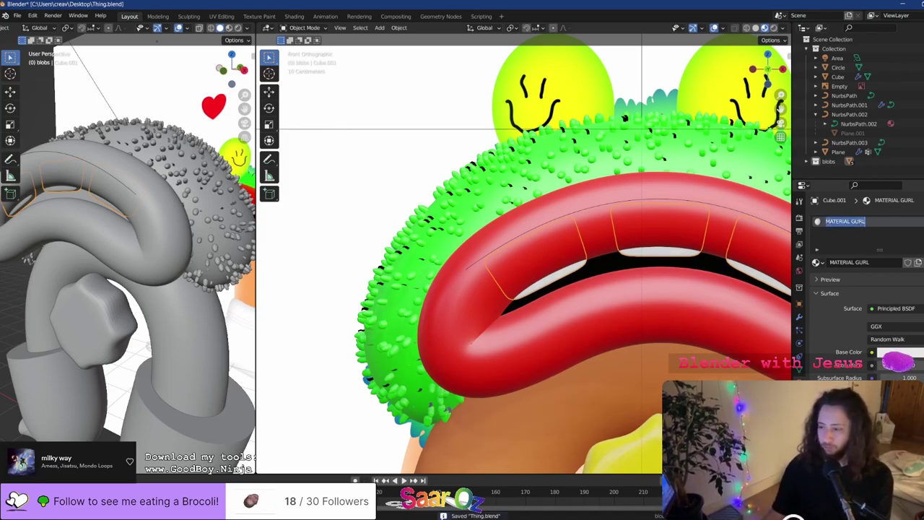
Extend the material's name to MATERIAL GURL (Teeth)
{"action": "key", "text": "Right"}
{"action": "type", "text": "(Teeth"}
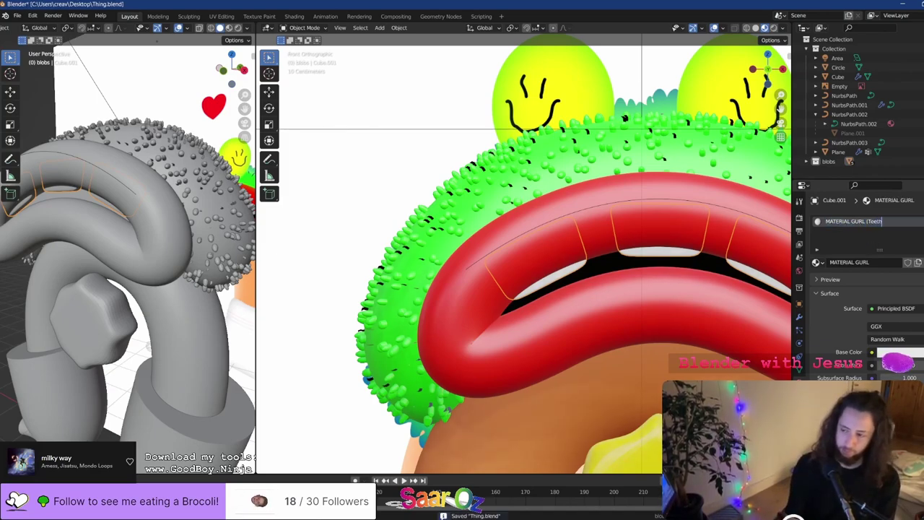
{"action": "type", "text": ")"}
{"action": "key", "text": "Return"}
Brighten the teeth material's base color to white and save the file
{"action": "middle_click_drag", "start_coordinate": [453, 343], "coordinate": [380, 314], "text": "shift"}
{"action": "scroll", "coordinate": [866, 289], "scroll_direction": "down", "scroll_amount": 2}
{"action": "left_click", "coordinate": [899, 307]}
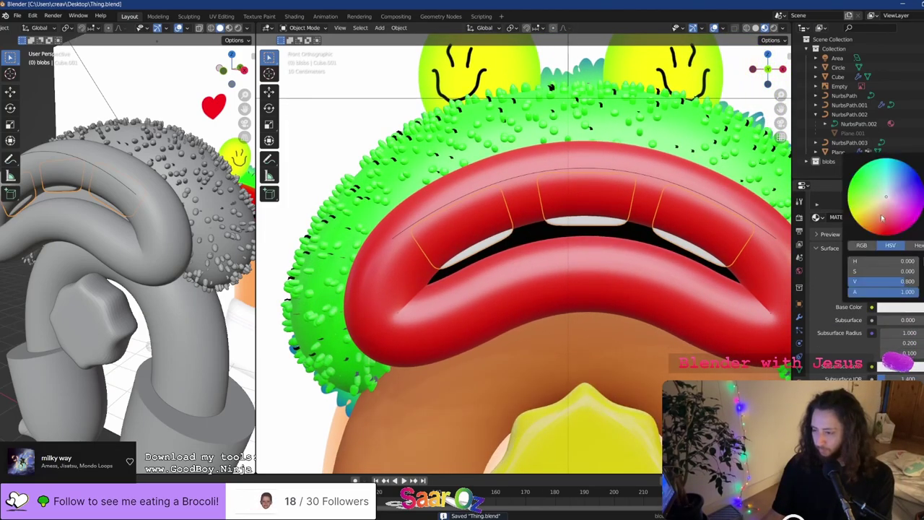
{"action": "left_click_drag", "start_coordinate": [895, 281], "coordinate": [923, 282]}
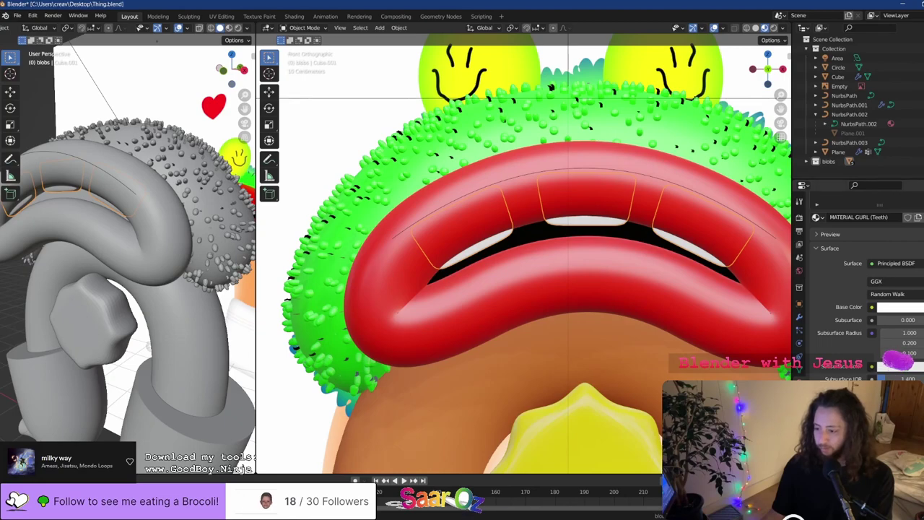
{"action": "key", "text": "ctrl+s"}
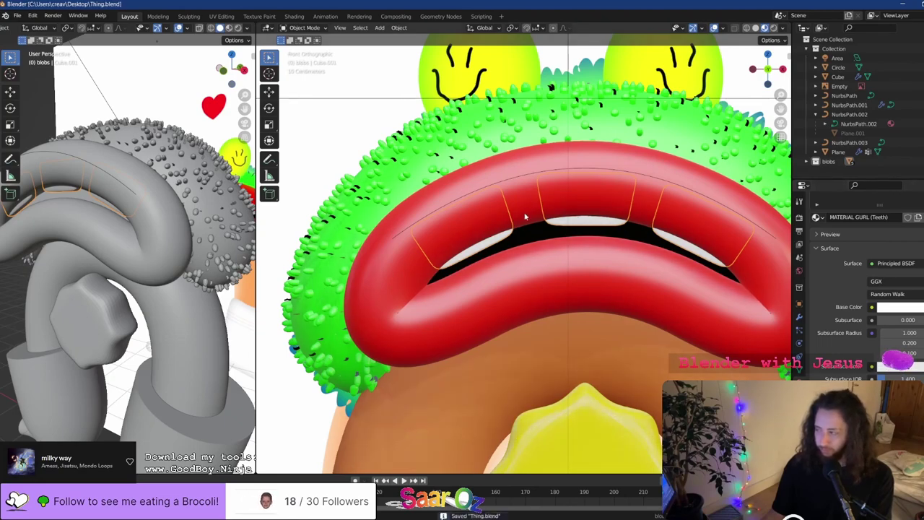
Examine the whole creature with the viewport overlays hidden and save the file
{"action": "scroll", "coordinate": [506, 210], "scroll_direction": "down", "scroll_amount": 1}
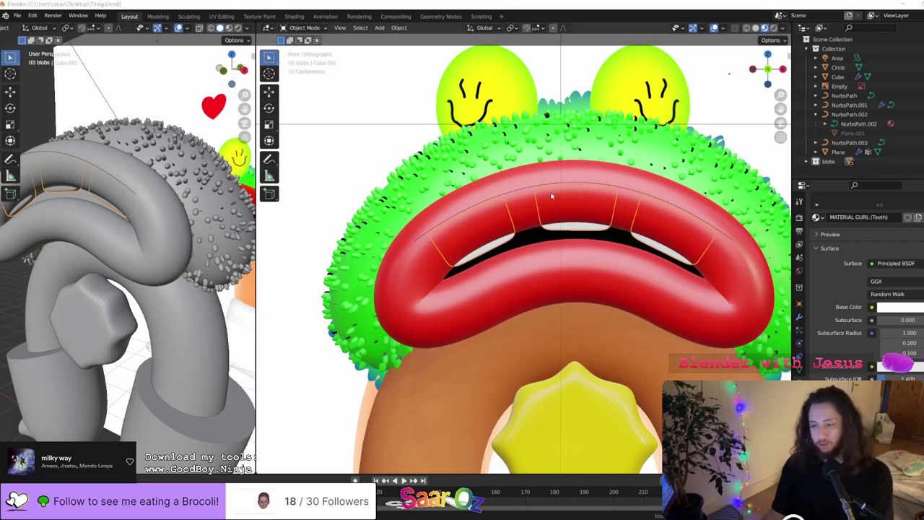
{"action": "scroll", "coordinate": [550, 196], "scroll_direction": "down", "scroll_amount": 5}
{"action": "scroll", "coordinate": [505, 289], "scroll_direction": "up", "scroll_amount": 3}
{"action": "scroll", "coordinate": [418, 382], "scroll_direction": "down", "scroll_amount": 5}
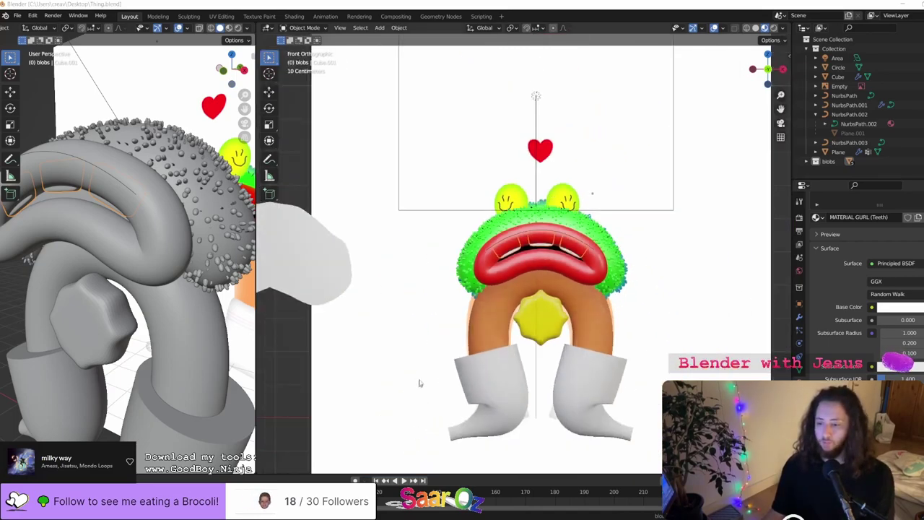
{"action": "scroll", "coordinate": [418, 383], "scroll_direction": "up", "scroll_amount": 2}
{"action": "scroll", "coordinate": [577, 246], "scroll_direction": "down", "scroll_amount": 1}
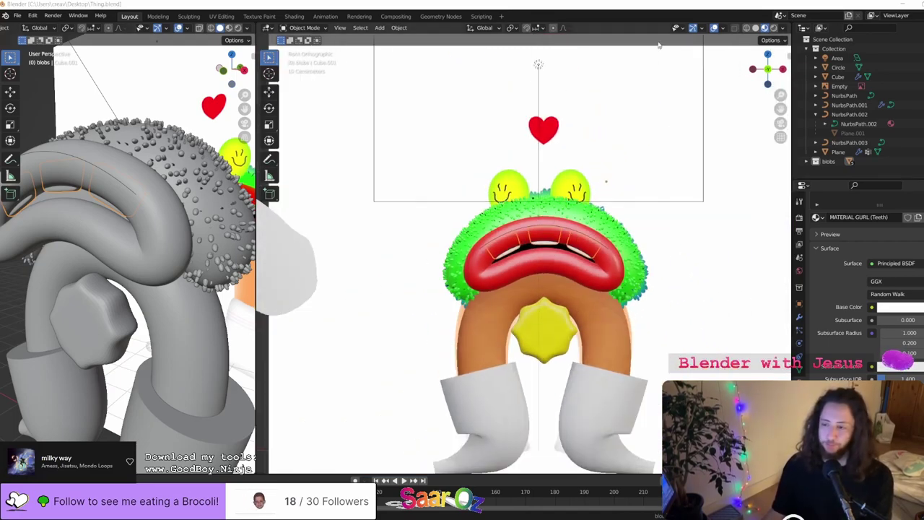
{"action": "left_click", "coordinate": [713, 28]}
{"action": "middle_click_drag", "start_coordinate": [713, 38], "coordinate": [645, 107]}
{"action": "key", "text": "ctrl+s"}
Check the creature in solid shading, return to front-view Material Preview with overlays shown, and save the file
{"action": "left_click", "coordinate": [755, 28]}
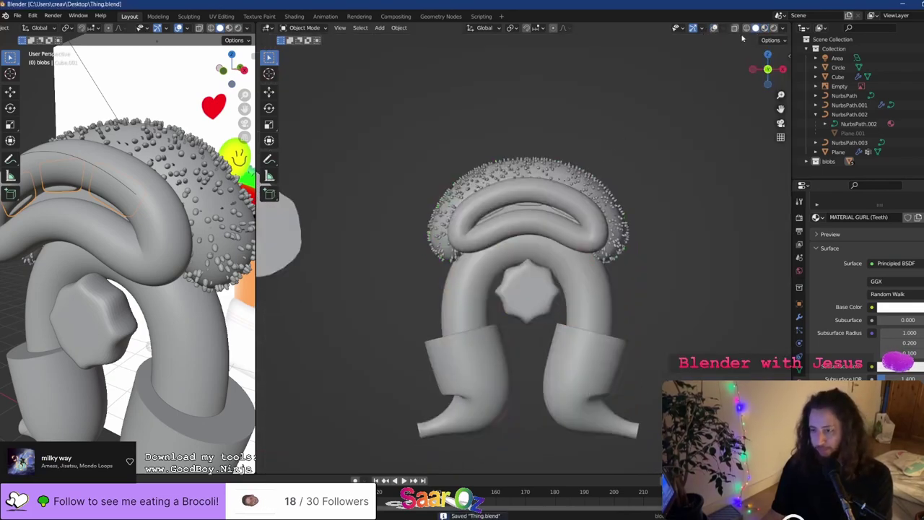
{"action": "left_click", "coordinate": [713, 28]}
{"action": "key", "text": "KP_1"}
{"action": "left_click", "coordinate": [767, 29]}
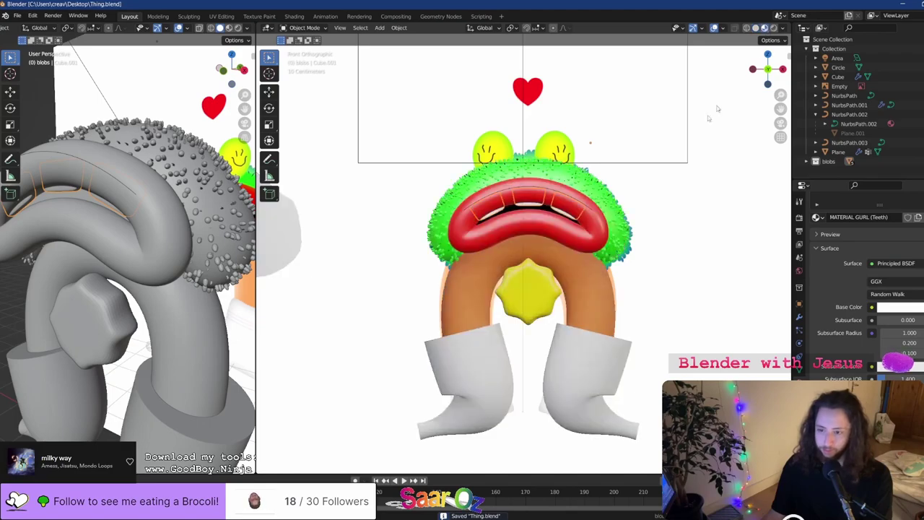
{"action": "scroll", "coordinate": [581, 266], "scroll_direction": "down", "scroll_amount": 2}
{"action": "scroll", "coordinate": [578, 269], "scroll_direction": "up", "scroll_amount": 3}
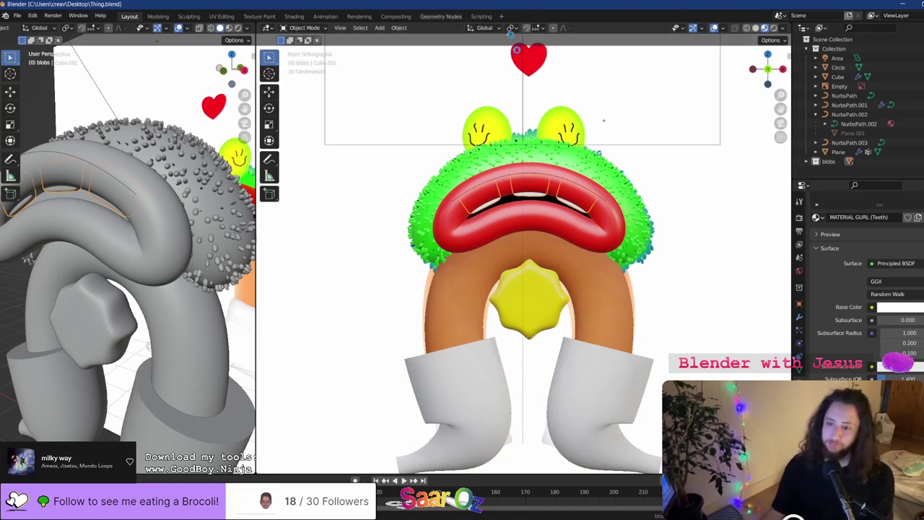
{"action": "key", "text": "ctrl+s"}
{"action": "scroll", "coordinate": [584, 162], "scroll_direction": "up", "scroll_amount": 4}
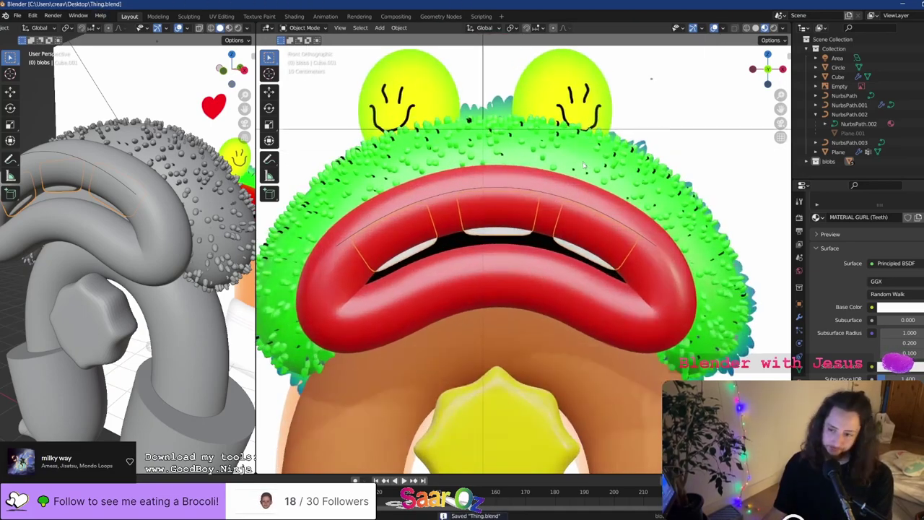
{"action": "middle_click_drag", "start_coordinate": [584, 165], "coordinate": [581, 223], "text": "shift"}
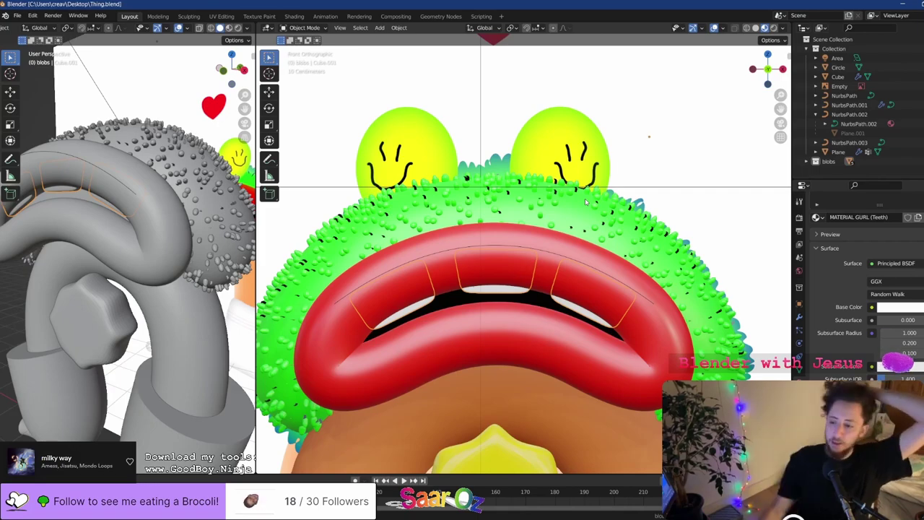
{"action": "left_click", "coordinate": [527, 243]}
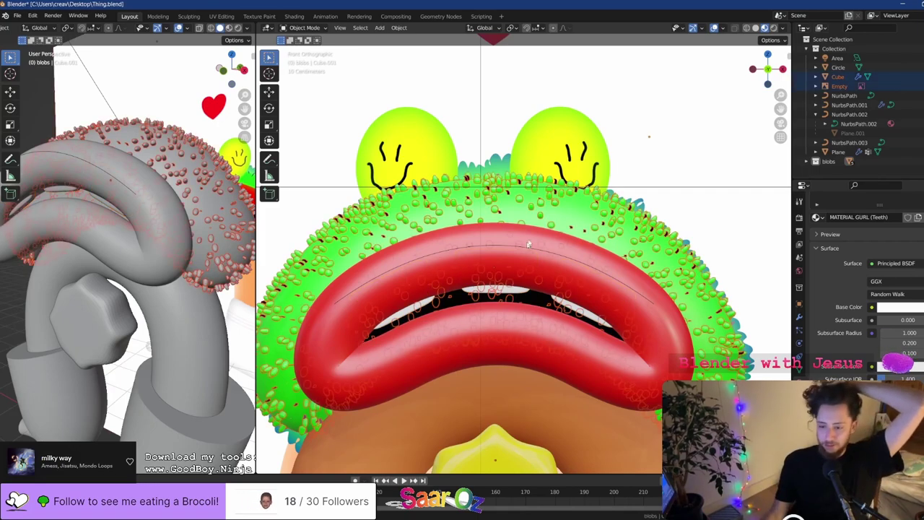
{"action": "left_click", "coordinate": [715, 28]}
{"action": "left_click", "coordinate": [715, 28]}
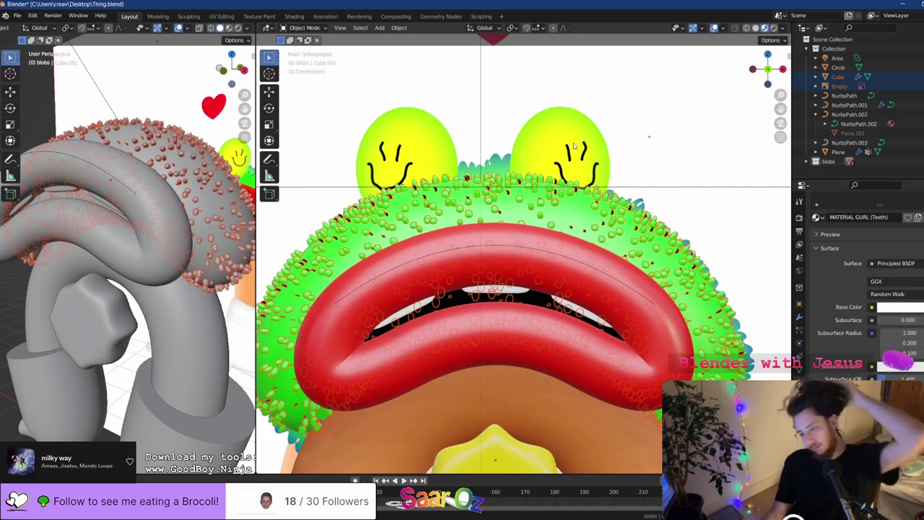
{"action": "scroll", "coordinate": [574, 146], "scroll_direction": "down", "scroll_amount": 2}
{"action": "scroll", "coordinate": [575, 146], "scroll_direction": "up", "scroll_amount": 2}
{"action": "key", "text": "shift+a"}
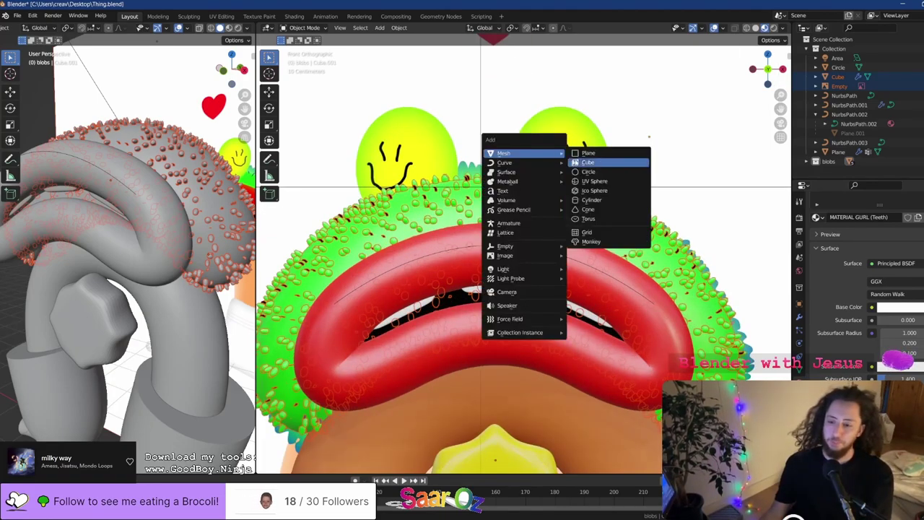
{"action": "scroll", "coordinate": [613, 186], "scroll_direction": "down", "scroll_amount": 8}
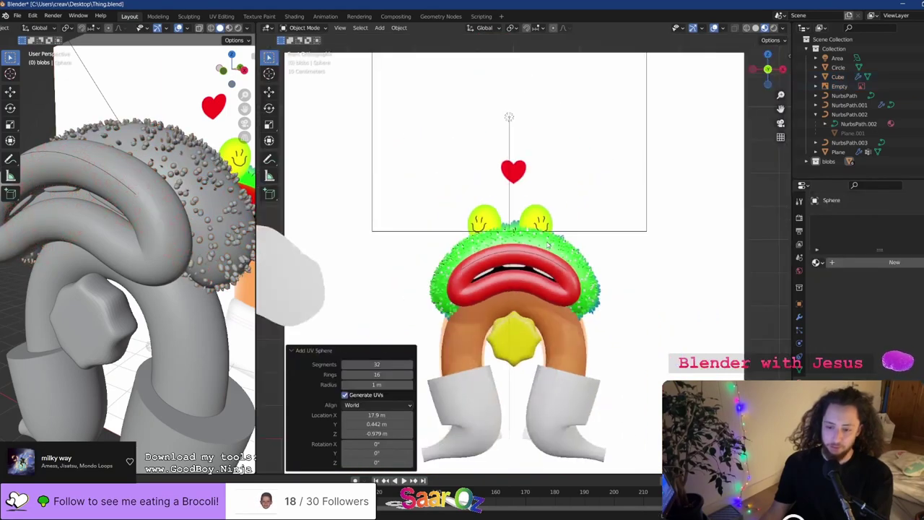
{"action": "middle_click_drag", "start_coordinate": [623, 327], "coordinate": [317, 255], "text": "shift"}
{"action": "middle_click_drag", "start_coordinate": [538, 272], "coordinate": [555, 290]}
{"action": "scroll", "coordinate": [555, 290], "scroll_direction": "up", "scroll_amount": 5}
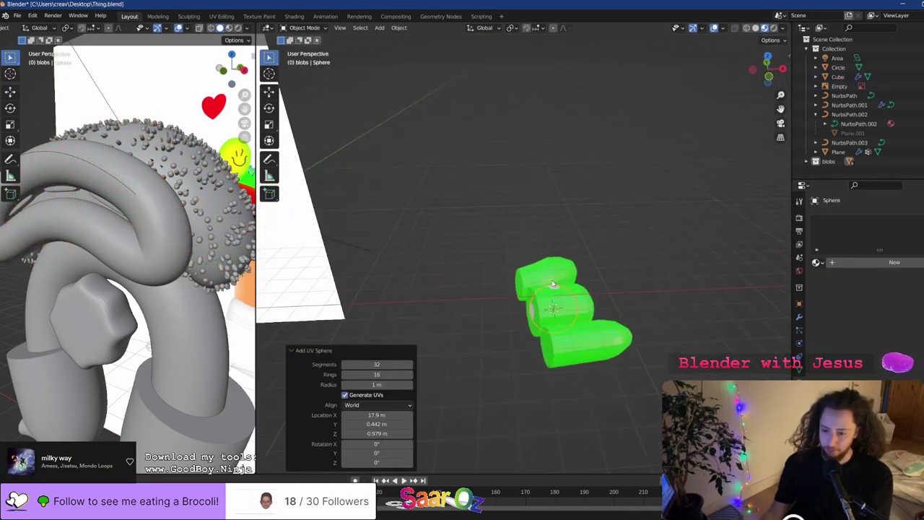
{"action": "key", "text": "x"}
{"action": "left_click", "coordinate": [571, 313]}
{"action": "scroll", "coordinate": [498, 282], "scroll_direction": "down", "scroll_amount": 2}
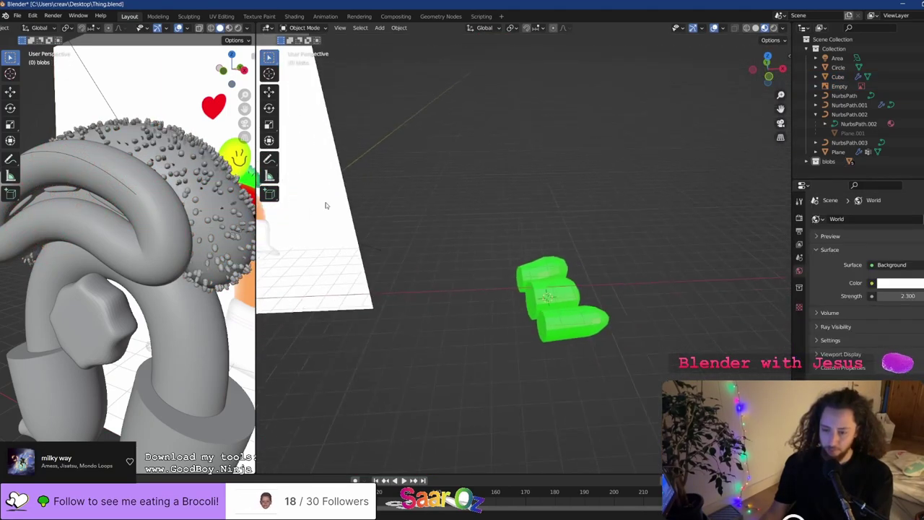
Add a UV sphere at the 3D cursor on top of the creature's head and shade it smooth
{"action": "middle_click_drag", "start_coordinate": [325, 206], "coordinate": [476, 267], "text": "shift"}
{"action": "scroll", "coordinate": [378, 256], "scroll_direction": "up", "scroll_amount": 2}
{"action": "middle_click_drag", "start_coordinate": [376, 255], "coordinate": [312, 81]}
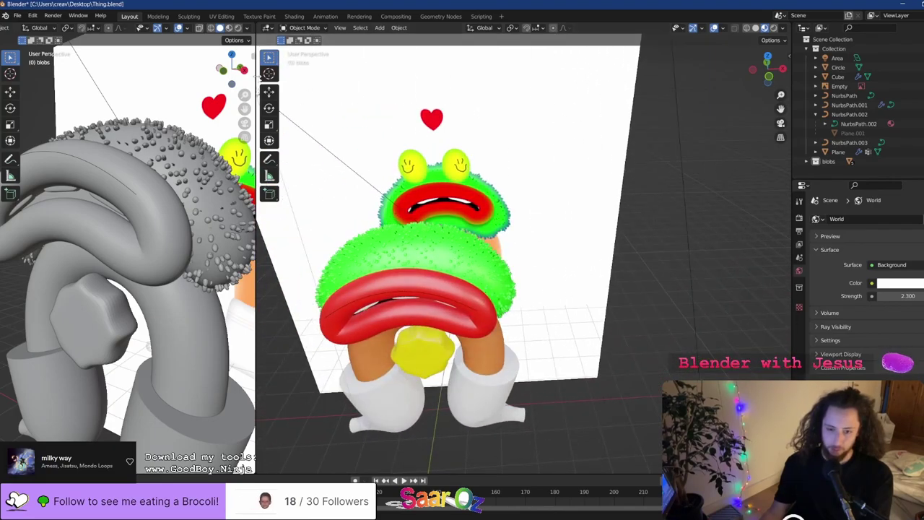
{"action": "left_click", "coordinate": [269, 73]}
{"action": "key", "text": "shift+a"}
{"action": "mouse_move", "coordinate": [439, 239]}
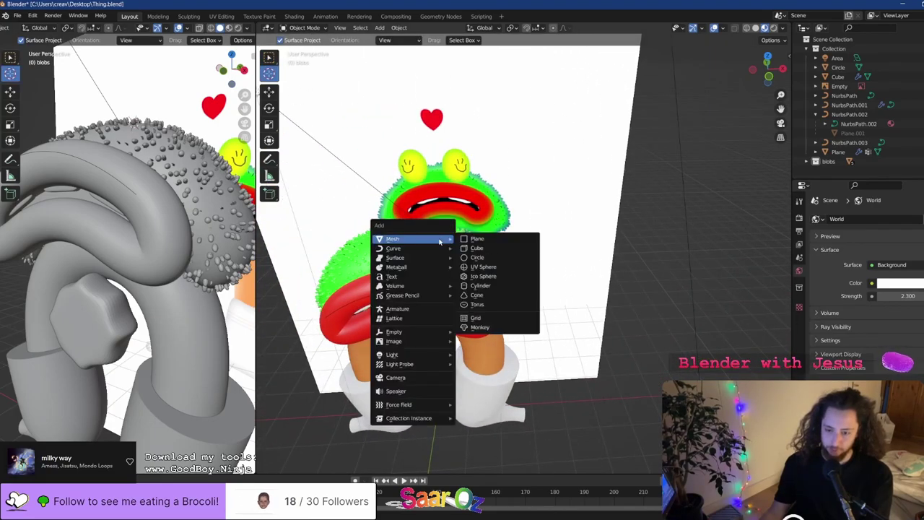
{"action": "left_click", "coordinate": [483, 267]}
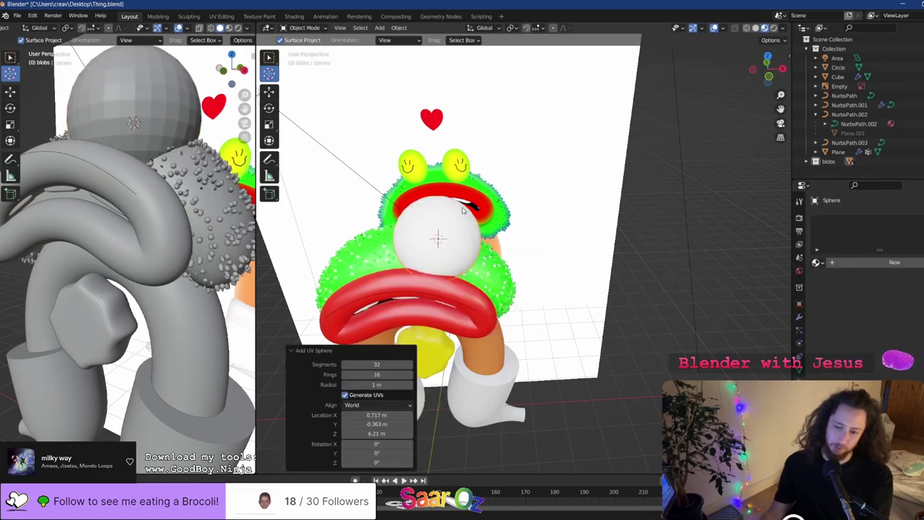
{"action": "scroll", "coordinate": [478, 192], "scroll_direction": "up", "scroll_amount": 3}
{"action": "right_click", "coordinate": [417, 241]}
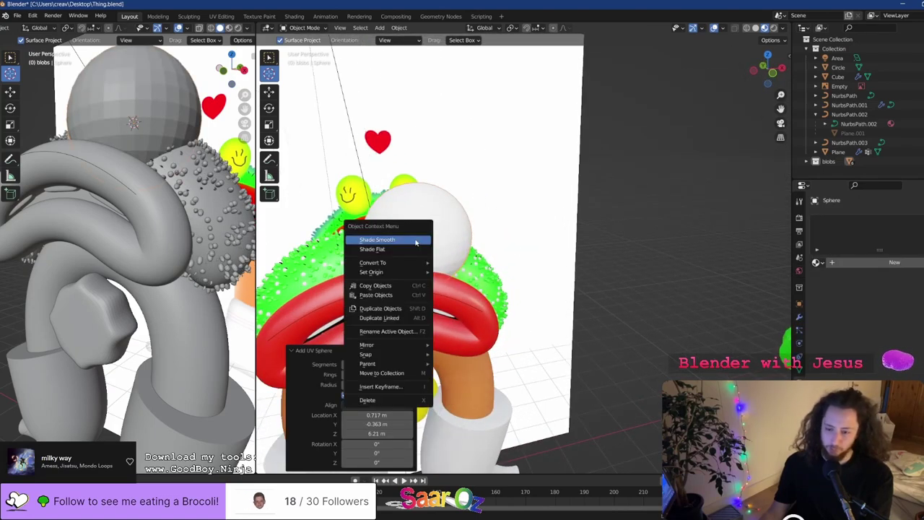
{"action": "left_click", "coordinate": [416, 241]}
Reshape the sphere's mesh into an egg-like eyeball, scaling it to about 0.73 along X and slightly down along Z
{"action": "key", "text": "Tab"}
{"action": "key", "text": "s"}
{"action": "key", "text": "x"}
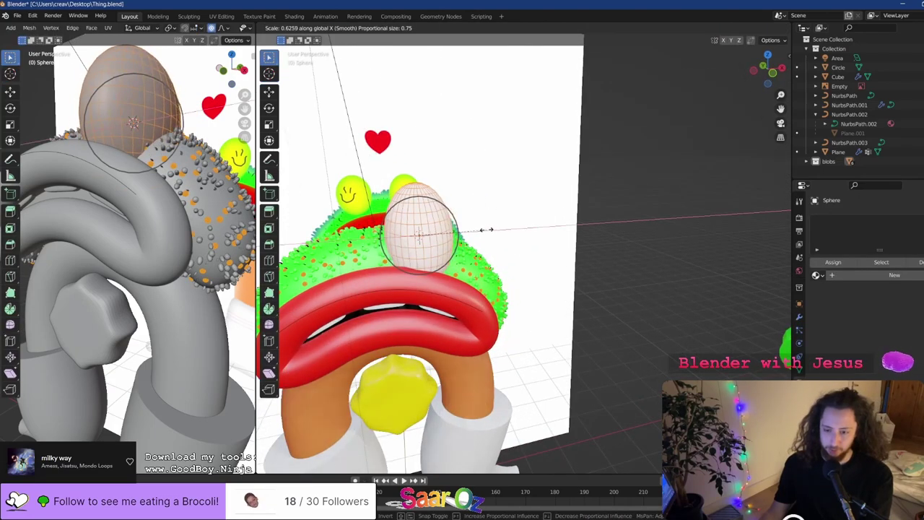
{"action": "left_click", "coordinate": [498, 233]}
{"action": "key", "text": "s"}
{"action": "key", "text": "z"}
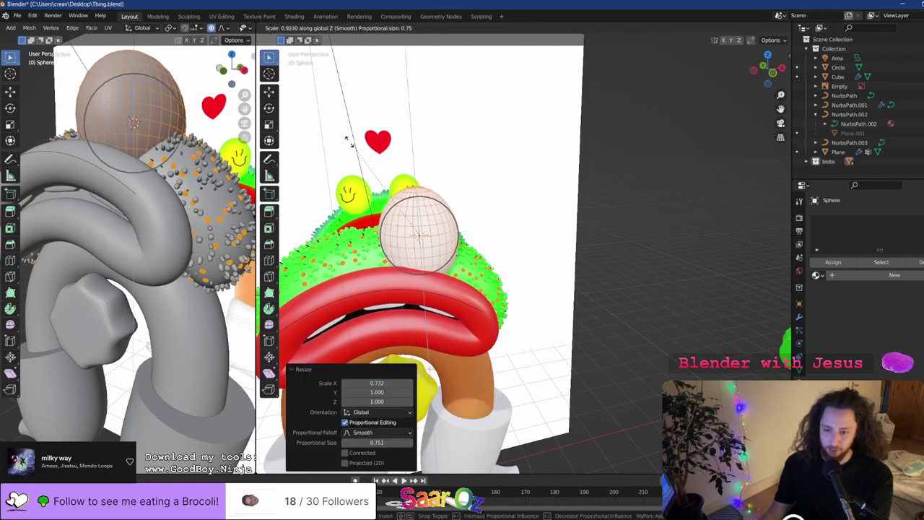
{"action": "left_click", "coordinate": [371, 168]}
{"action": "key", "text": "Tab"}
In front view, move and scale the sphere to cover the drawn eye on the right side of the creature's head
{"action": "key", "text": "KP_1"}
{"action": "scroll", "coordinate": [389, 227], "scroll_direction": "down", "scroll_amount": 7}
{"action": "middle_click_drag", "start_coordinate": [388, 227], "coordinate": [486, 233], "text": "shift"}
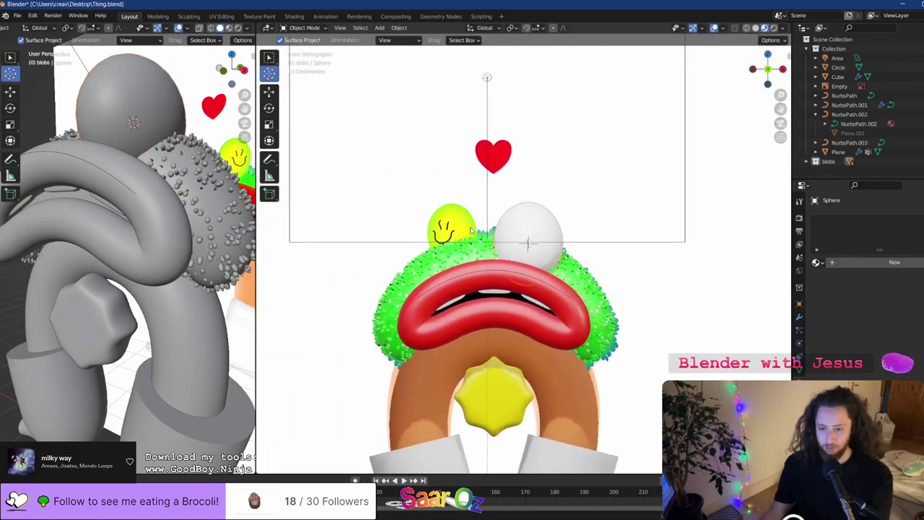
{"action": "scroll", "coordinate": [549, 217], "scroll_direction": "up", "scroll_amount": 4}
{"action": "key", "text": "g"}
{"action": "left_click", "coordinate": [593, 160]}
{"action": "key", "text": "s"}
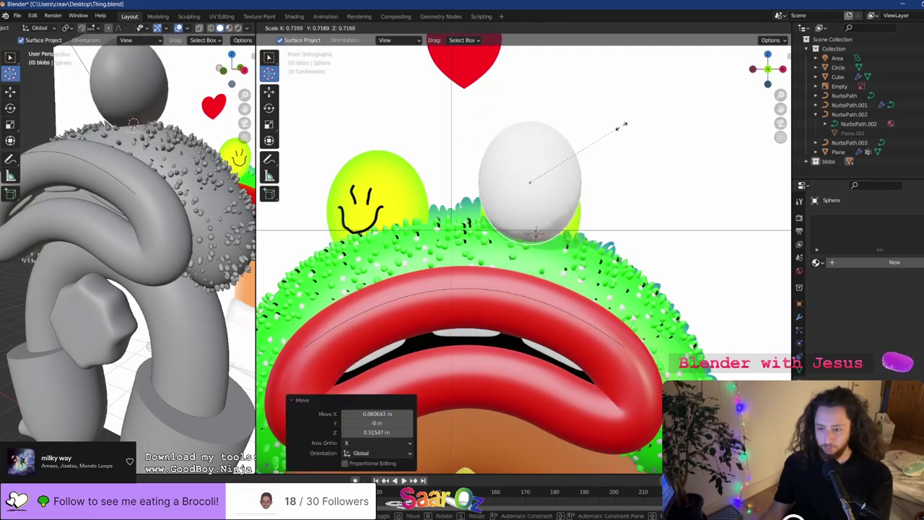
{"action": "left_click", "coordinate": [611, 137]}
{"action": "key", "text": "g"}
{"action": "left_click", "coordinate": [609, 170]}
{"action": "key", "text": "s"}
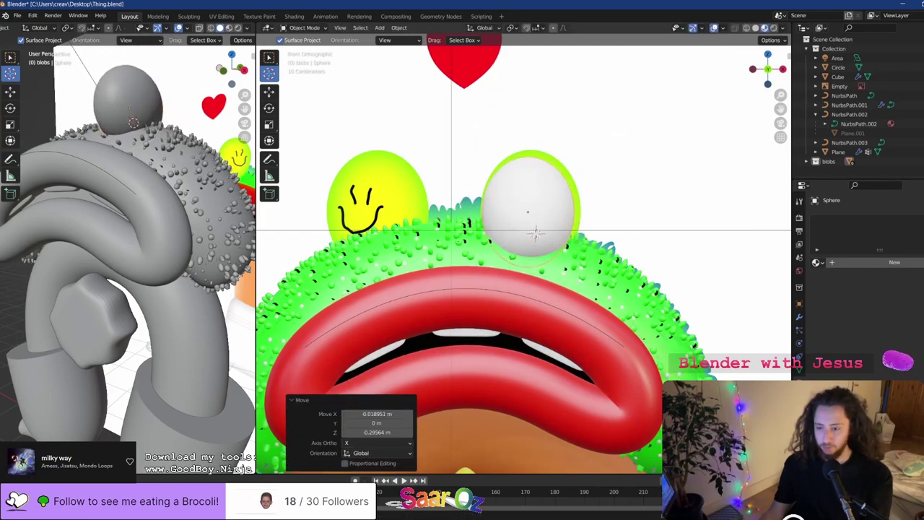
{"action": "left_click", "coordinate": [616, 152]}
Adjust the eye sphere's depth along Y to bring it toward the front of the head, and raise it about 0.06 m
{"action": "key", "text": "g"}
{"action": "key", "text": "y"}
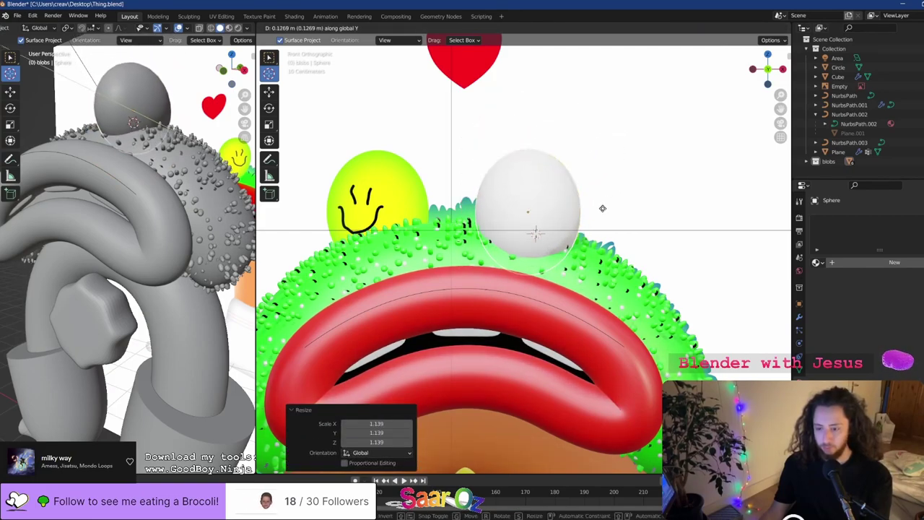
{"action": "left_click", "coordinate": [593, 223]}
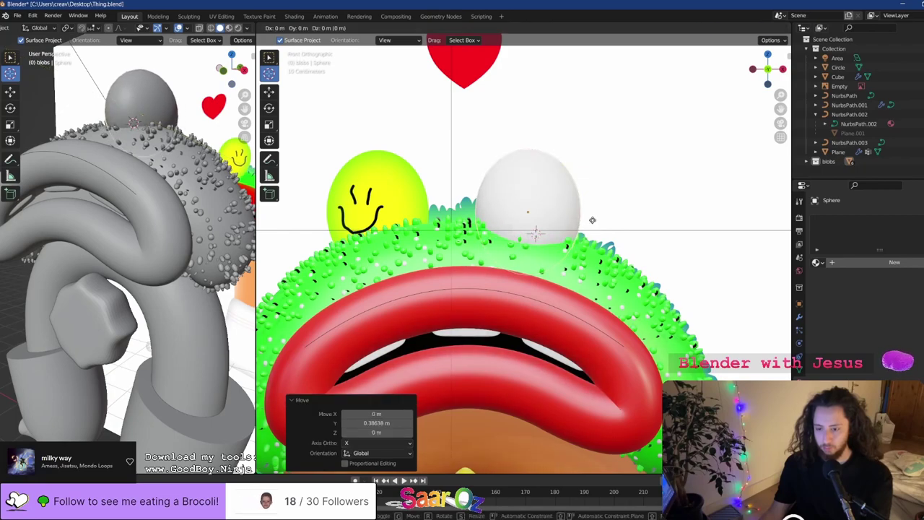
{"action": "mouse_move", "coordinate": [608, 210]}
{"action": "middle_mouse_down"}
{"action": "mouse_move", "coordinate": [553, 215]}
{"action": "mouse_move", "coordinate": [614, 224]}
{"action": "middle_mouse_up"}
{"action": "key", "text": "KP_1"}
{"action": "key", "text": "g"}
{"action": "key", "text": "y"}
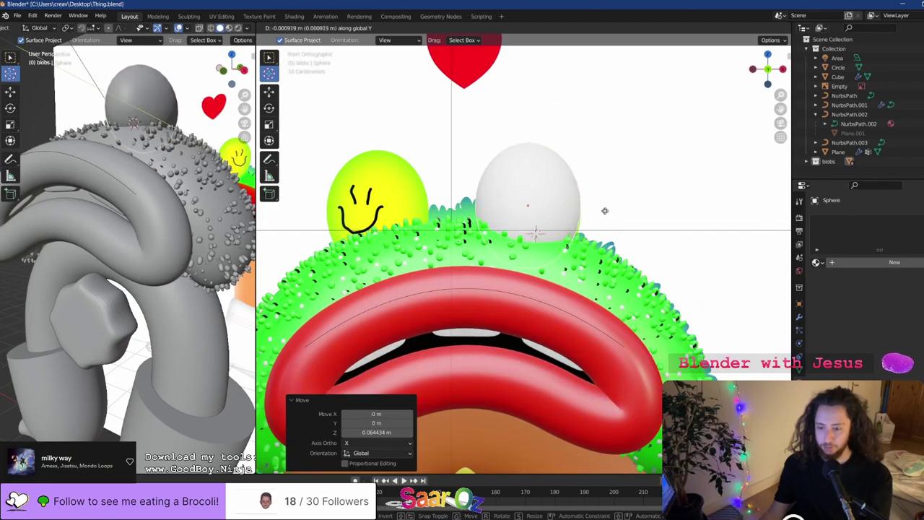
{"action": "left_click", "coordinate": [659, 171]}
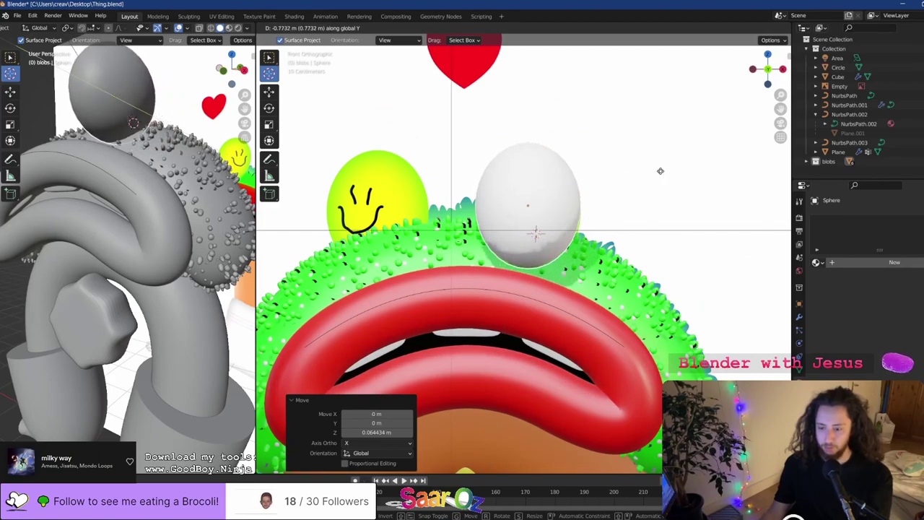
Scale the eye sphere to about 0.94 and rotate it about 2.55° to fit the drawn eye
{"action": "key", "text": "s"}
{"action": "key", "text": "r"}
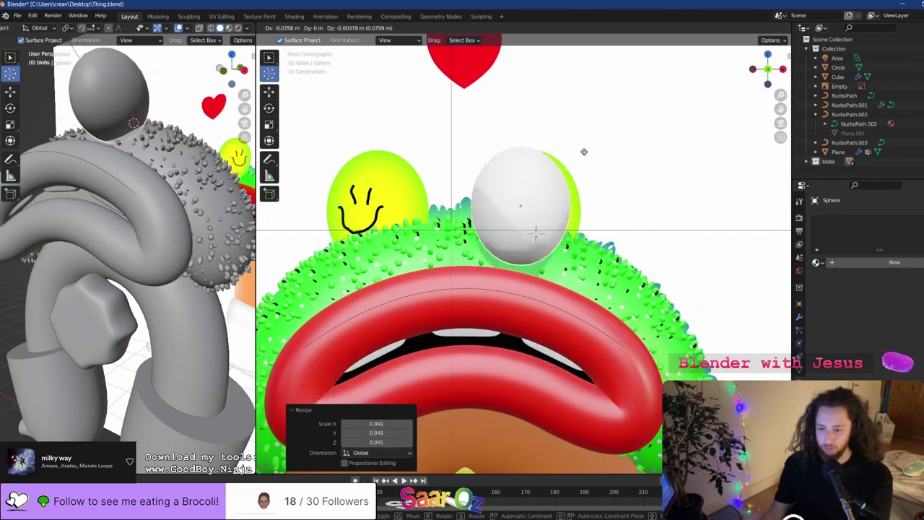
{"action": "left_click", "coordinate": [605, 124]}
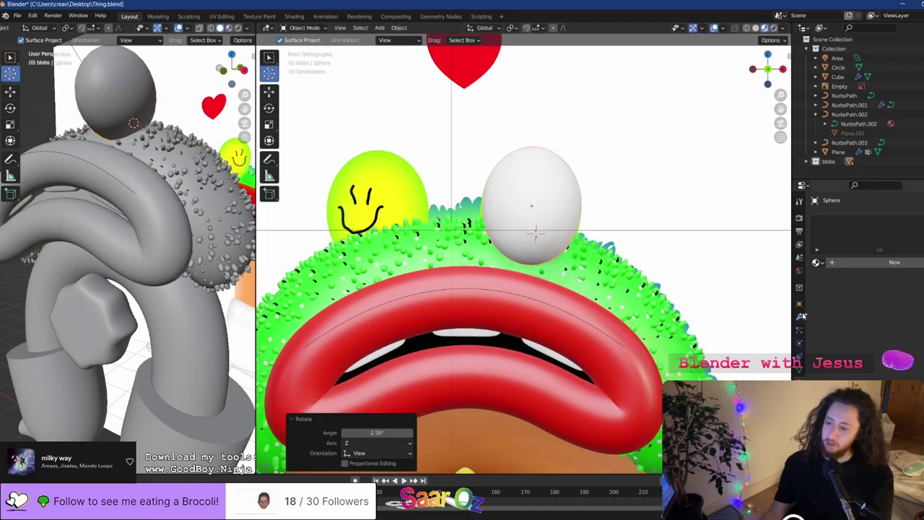
Add a Mirror modifier on the X and Y axes and offset the sphere's mesh along X from its origin
{"action": "left_click", "coordinate": [799, 317]}
{"action": "left_click", "coordinate": [834, 219]}
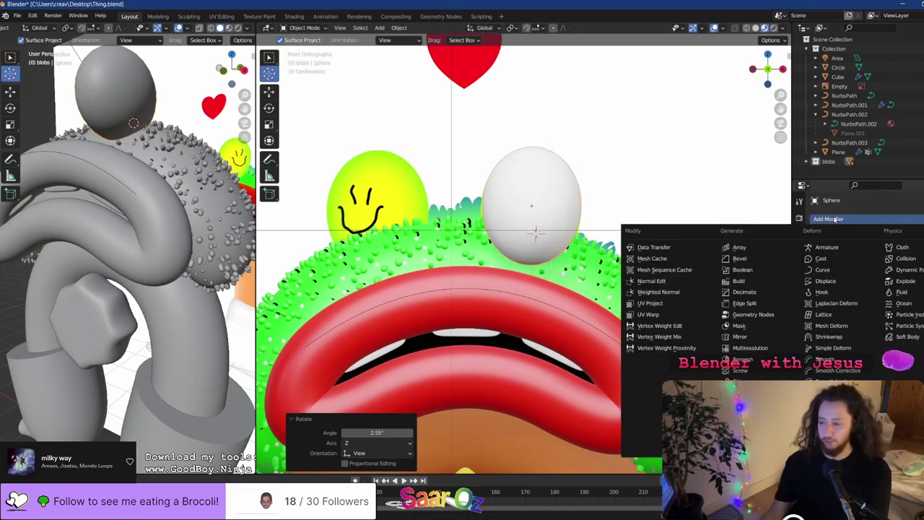
{"action": "left_click", "coordinate": [743, 337]}
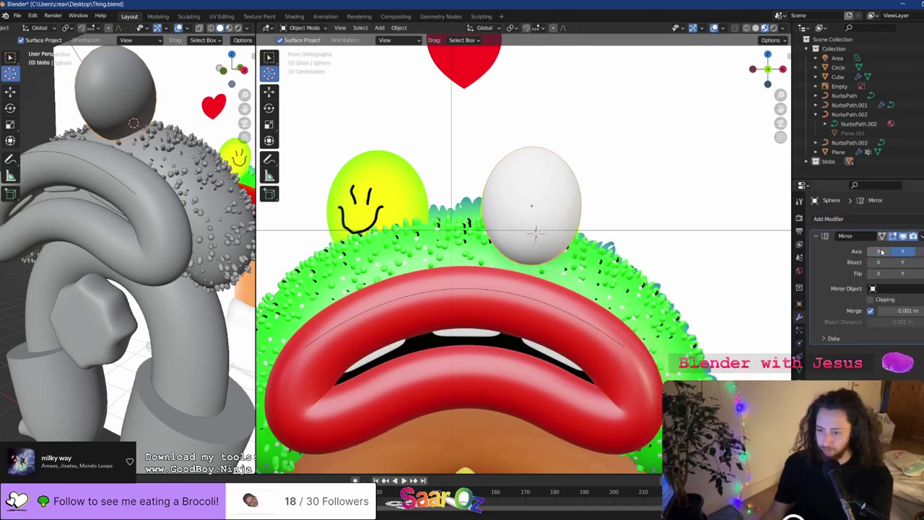
{"action": "key", "text": "Tab"}
{"action": "key", "text": "g"}
{"action": "key", "text": "x"}
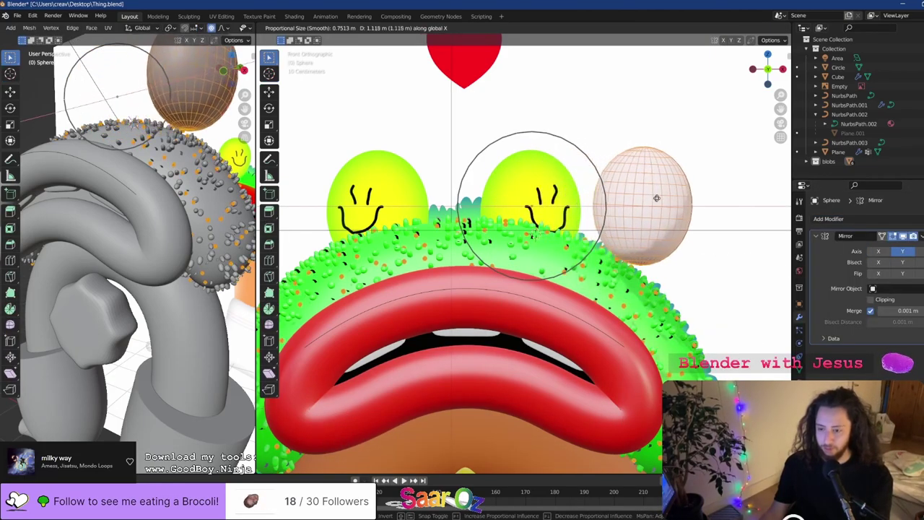
{"action": "left_click", "coordinate": [686, 200]}
{"action": "key", "text": "Tab"}
{"action": "left_click", "coordinate": [879, 250]}
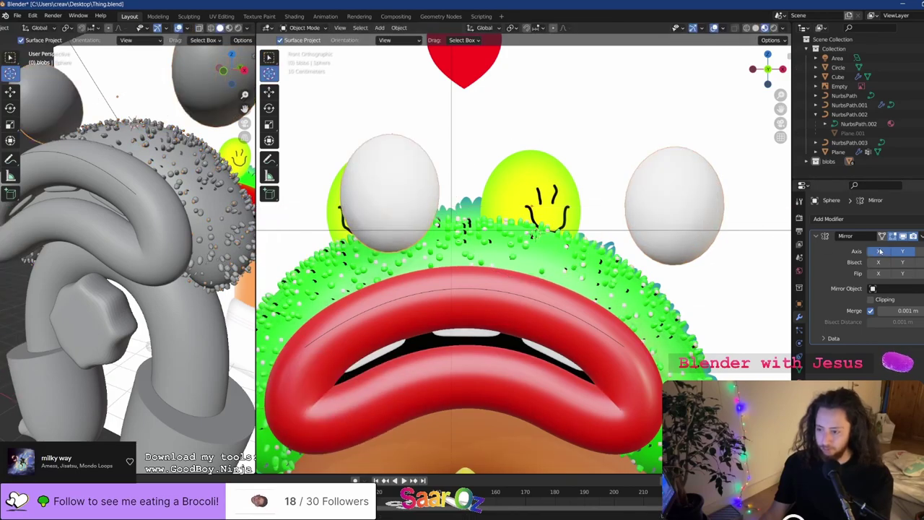
Move the mirrored eye object about -0.8 m along X so the pair straddles the head's centre
{"action": "key", "text": "Tab"}
{"action": "key", "text": "g"}
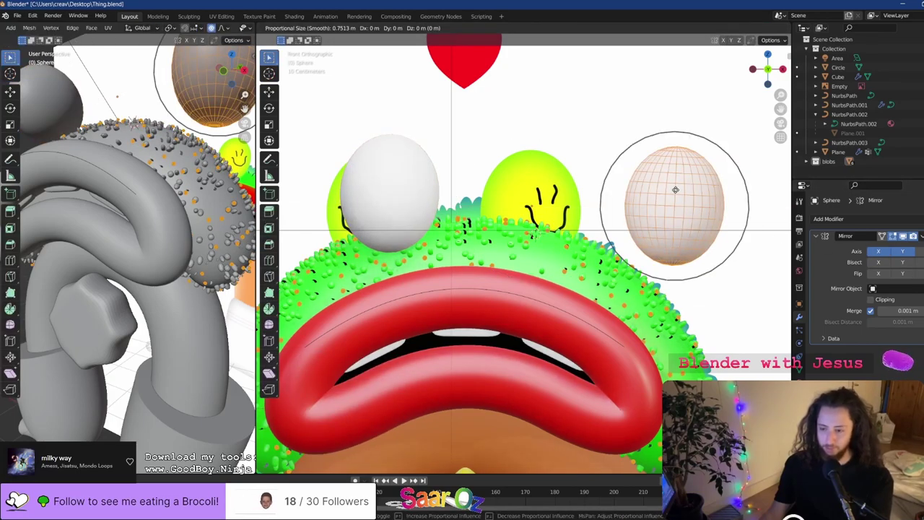
{"action": "left_click", "coordinate": [675, 189]}
{"action": "key", "text": "Tab"}
{"action": "key", "text": "g"}
{"action": "key", "text": "x"}
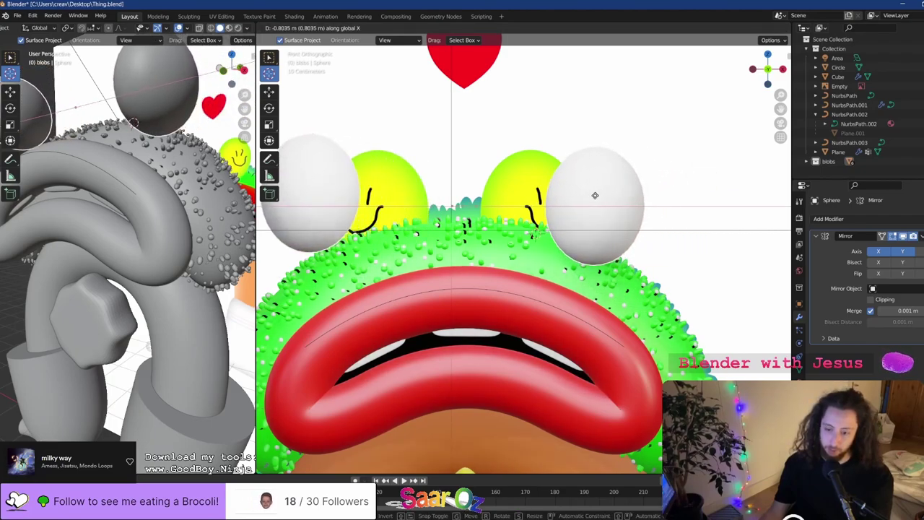
{"action": "left_click", "coordinate": [595, 200]}
Move the eye's mesh inward along X so both mirrored eyes cover the drawn ones
{"action": "key", "text": "Tab"}
{"action": "key", "text": "g"}
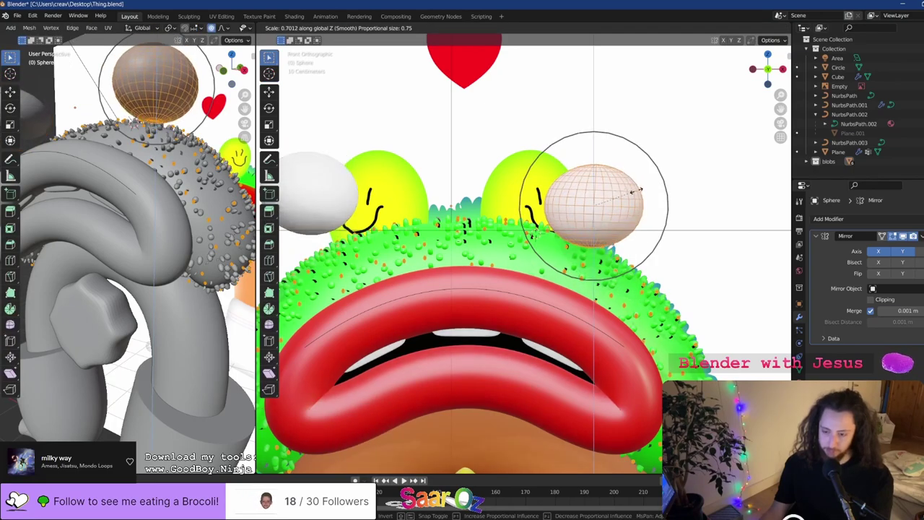
{"action": "key", "text": "Escape"}
{"action": "key", "text": "g"}
{"action": "key", "text": "x"}
{"action": "left_click", "coordinate": [574, 196]}
{"action": "key", "text": "Tab"}
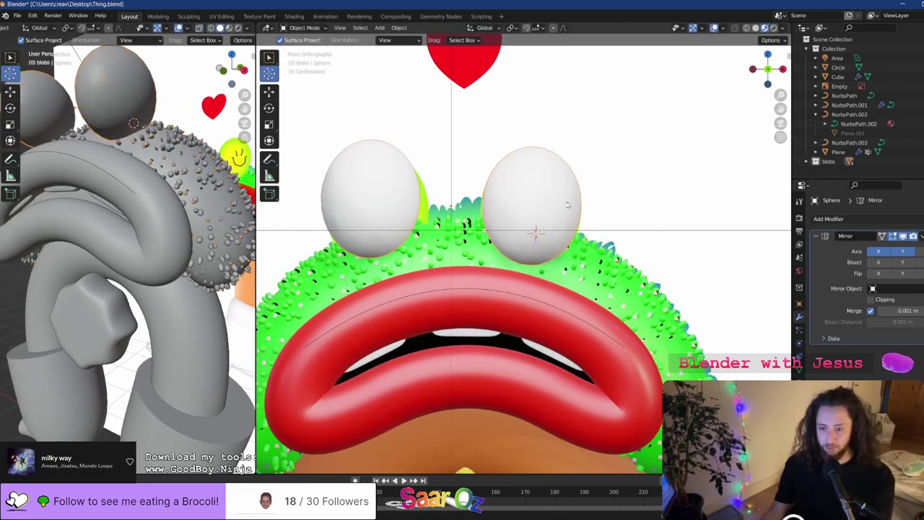
Try rotating the eye's mesh about 6.7° in front view
{"action": "key", "text": "Tab"}
{"action": "key", "text": "g"}
{"action": "left_click", "coordinate": [665, 140]}
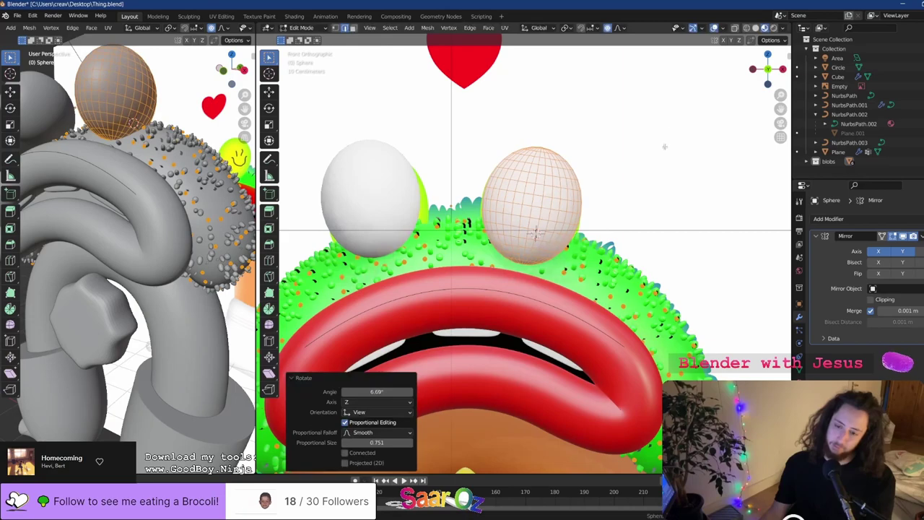
{"action": "key", "text": "Tab"}
{"action": "key", "text": "ctrl+z"}
Fine-tune the eyes' spacing by shifting the mesh along X, move the object about -0.08 m along X, and save the file
{"action": "key", "text": "Tab"}
{"action": "key", "text": "g"}
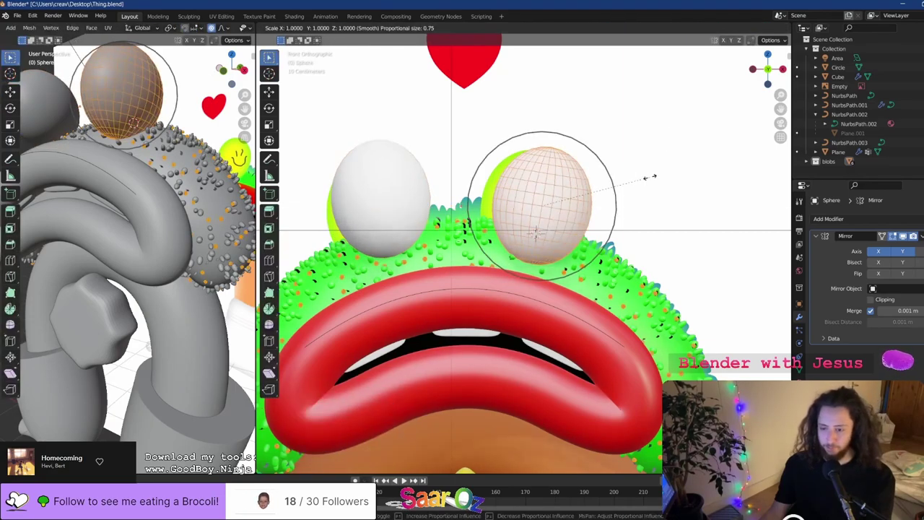
{"action": "key", "text": "Escape"}
{"action": "key", "text": "g"}
{"action": "key", "text": "x"}
{"action": "left_click", "coordinate": [642, 177]}
{"action": "key", "text": "Tab"}
{"action": "key", "text": "g"}
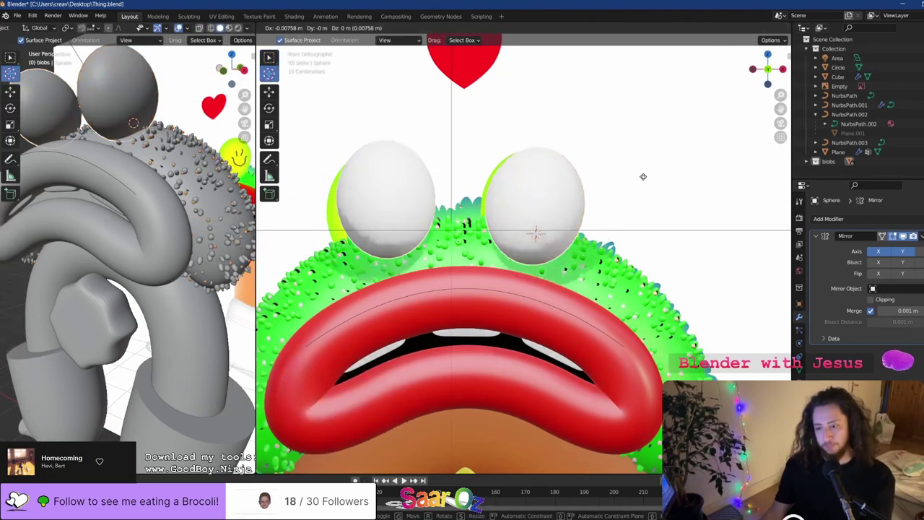
{"action": "key", "text": "x"}
{"action": "left_click", "coordinate": [599, 196]}
{"action": "key", "text": "ctrl+s"}
Assign the existing green material to the eyes, make it a separate copy, and rename it yellow
{"action": "scroll", "coordinate": [598, 195], "scroll_direction": "down", "scroll_amount": 5}
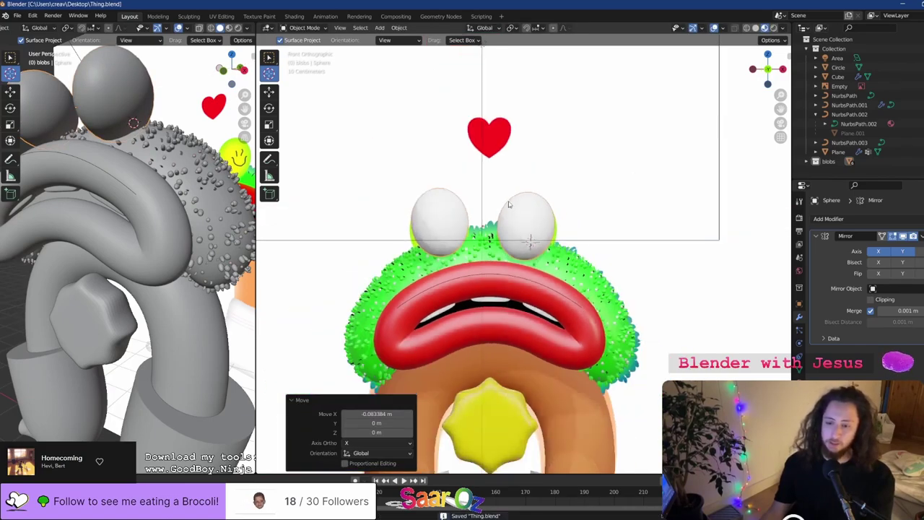
{"action": "scroll", "coordinate": [524, 252], "scroll_direction": "up", "scroll_amount": 5}
{"action": "left_click", "coordinate": [799, 382]}
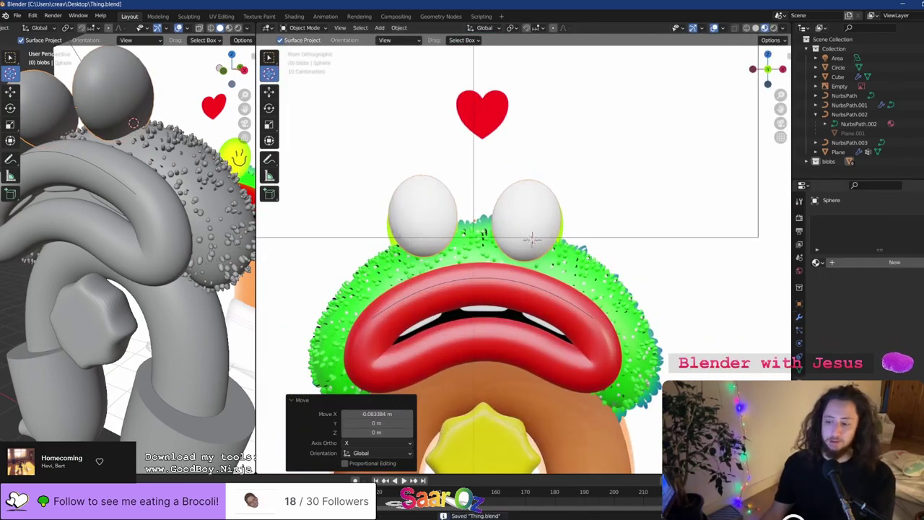
{"action": "left_click", "coordinate": [815, 262]}
{"action": "left_click", "coordinate": [846, 283]}
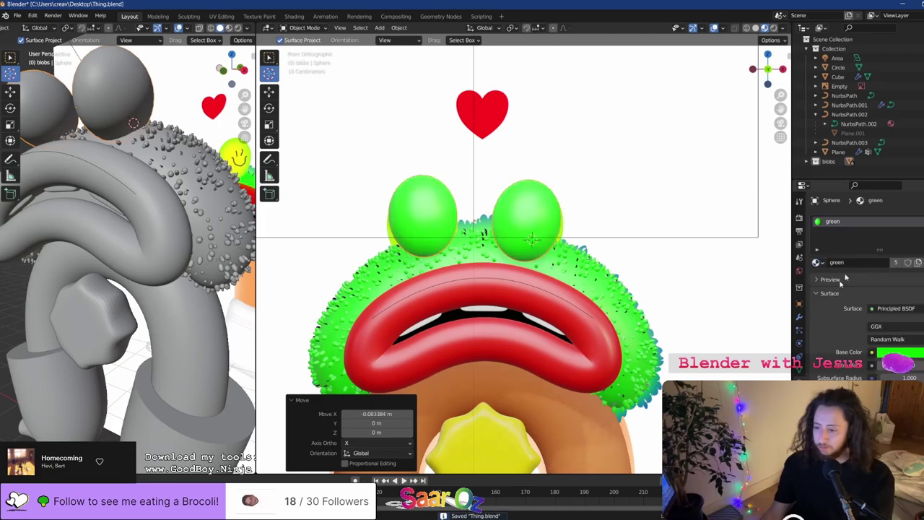
{"action": "left_click", "coordinate": [917, 263]}
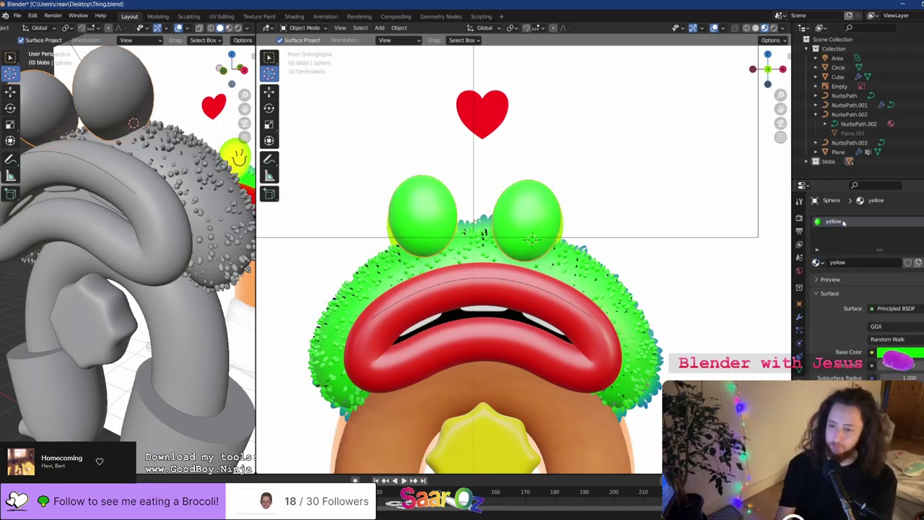
Set the eye material's base color to yellow with hue 0.164 and raise its transmission for a glassy look
{"action": "left_click", "coordinate": [912, 353]}
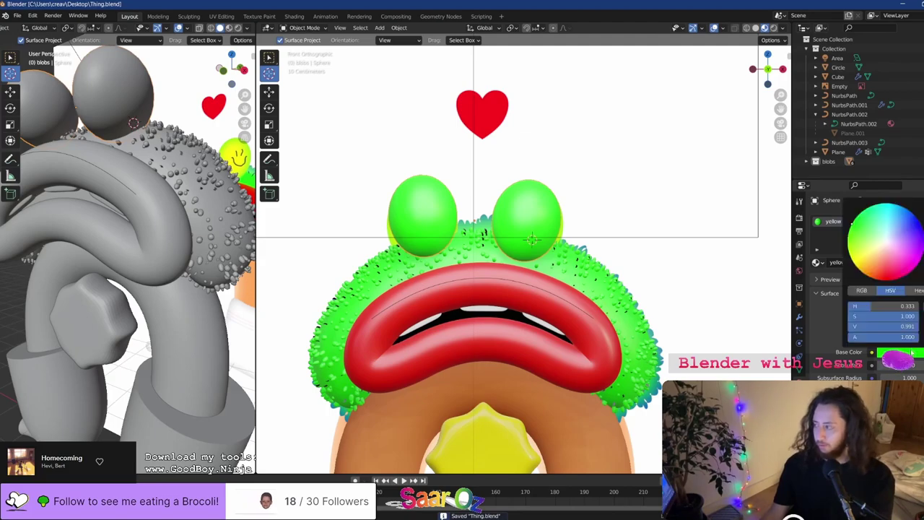
{"action": "left_click_drag", "start_coordinate": [861, 261], "coordinate": [852, 261]}
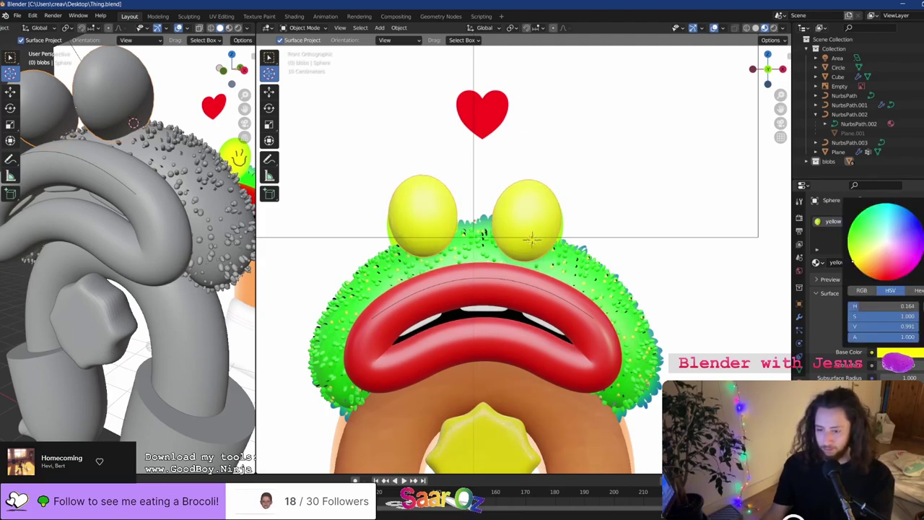
{"action": "scroll", "coordinate": [534, 260], "scroll_direction": "up", "scroll_amount": 4}
{"action": "scroll", "coordinate": [866, 274], "scroll_direction": "down", "scroll_amount": 8}
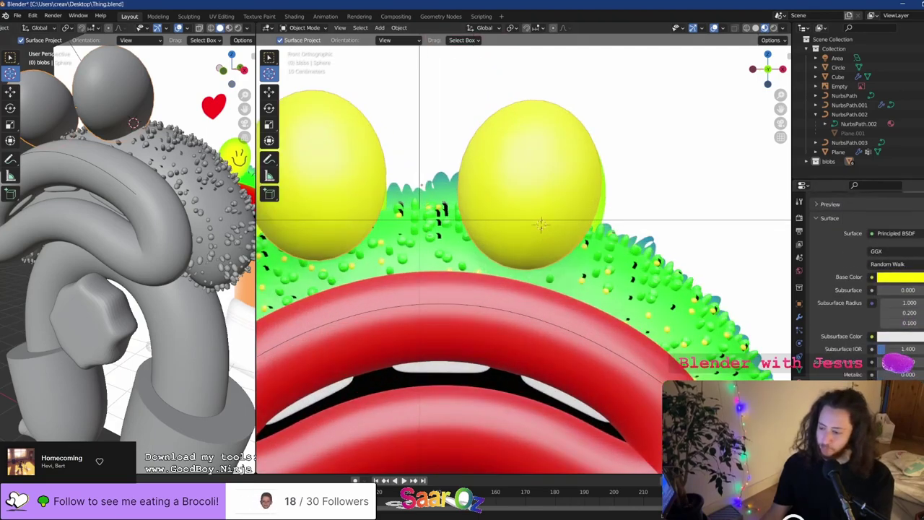
{"action": "scroll", "coordinate": [858, 282], "scroll_direction": "down", "scroll_amount": 2}
{"action": "left_click_drag", "start_coordinate": [884, 396], "coordinate": [913, 395]}
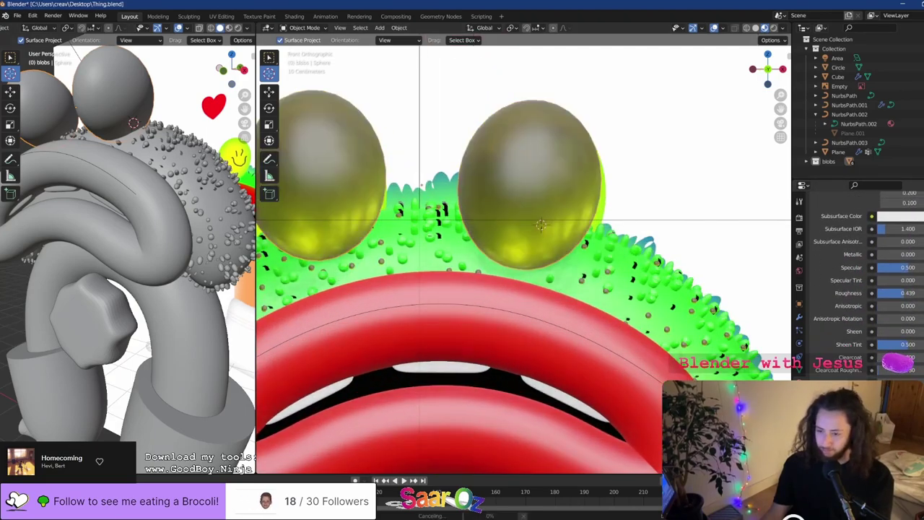
Preview the character in rendered shading without overlays and set the eye material's roughness to 0.078
{"action": "scroll", "coordinate": [583, 225], "scroll_direction": "down", "scroll_amount": 5}
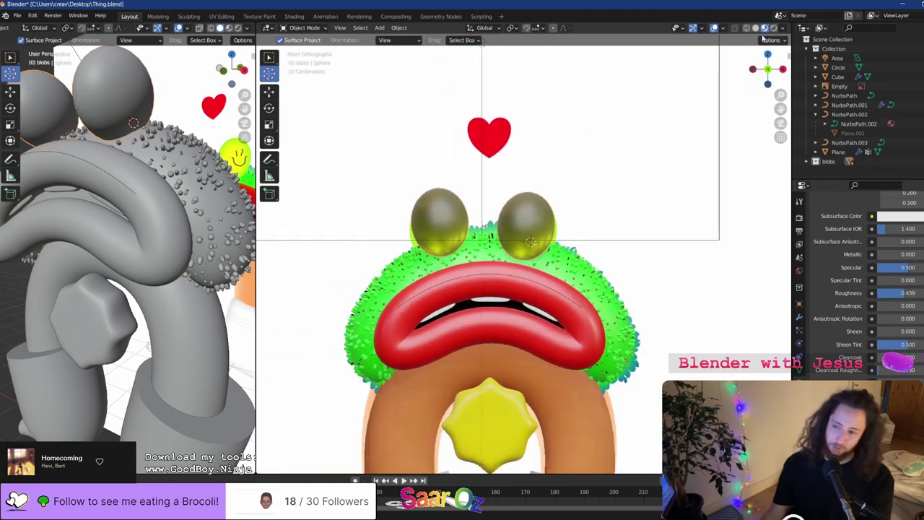
{"action": "left_click", "coordinate": [771, 40]}
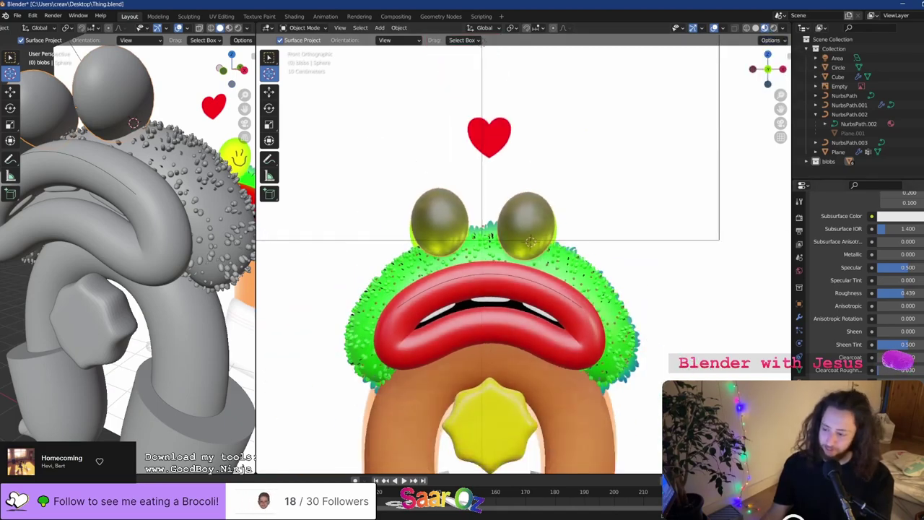
{"action": "left_click", "coordinate": [714, 29]}
{"action": "scroll", "coordinate": [586, 309], "scroll_direction": "up", "scroll_amount": 3}
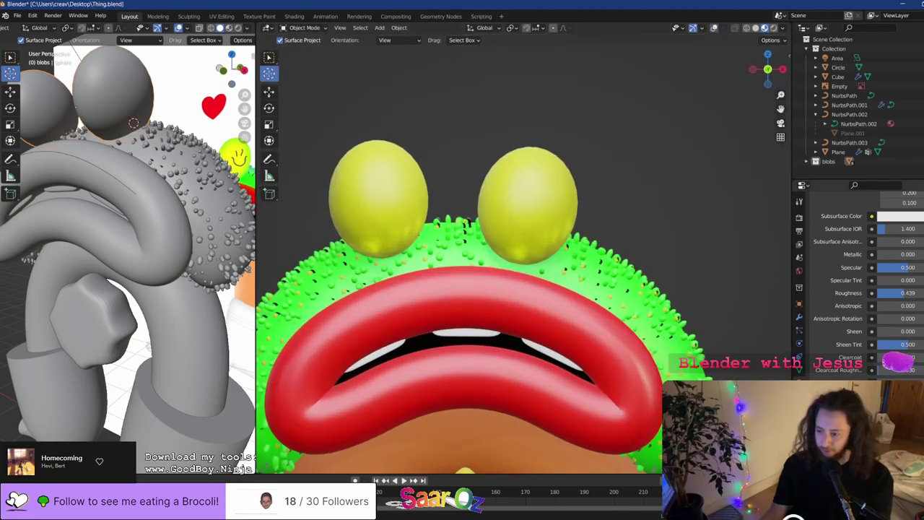
{"action": "left_click", "coordinate": [772, 28]}
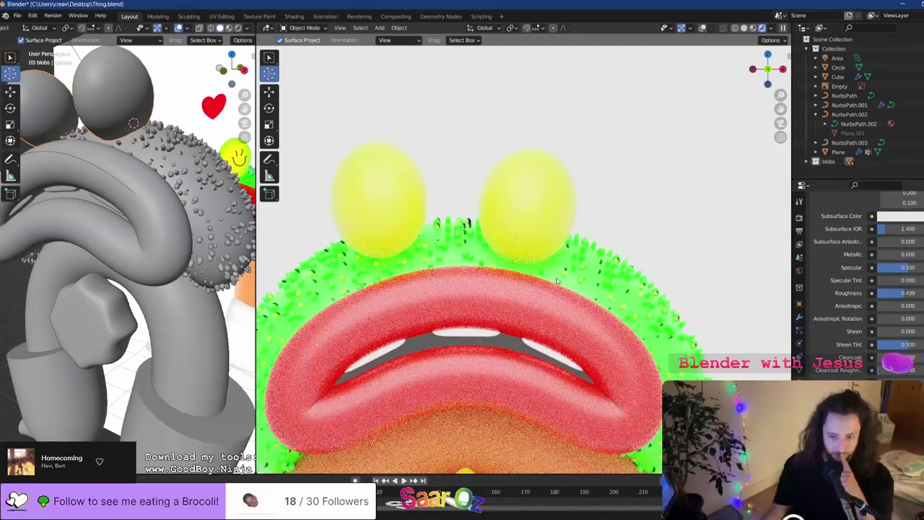
{"action": "left_click_drag", "start_coordinate": [902, 293], "coordinate": [892, 296]}
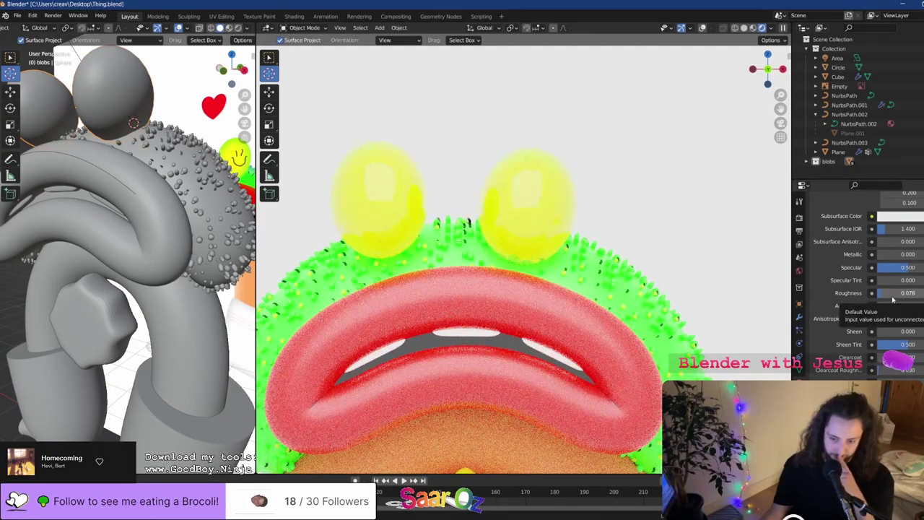
Turn off Scene World lighting for the rendered view of the whole character and save the file
{"action": "scroll", "coordinate": [404, 218], "scroll_direction": "down", "scroll_amount": 6}
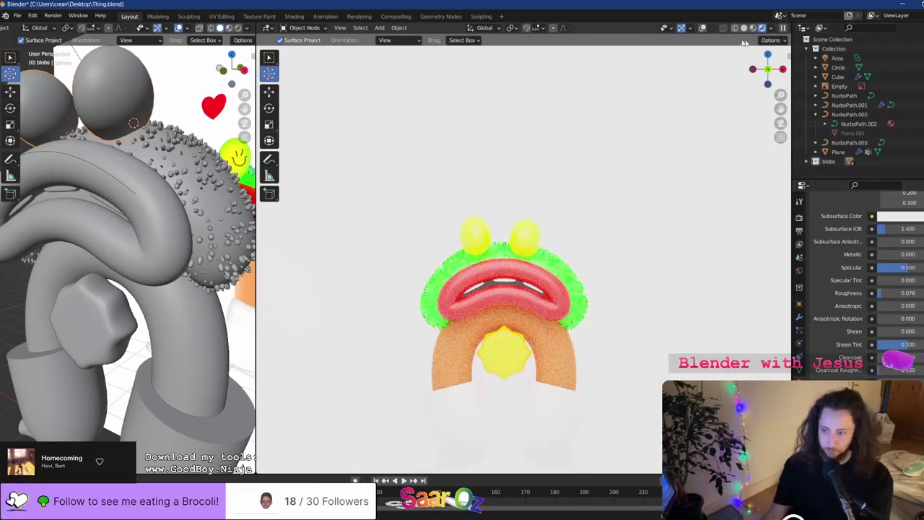
{"action": "left_click", "coordinate": [770, 28]}
{"action": "left_click", "coordinate": [727, 84]}
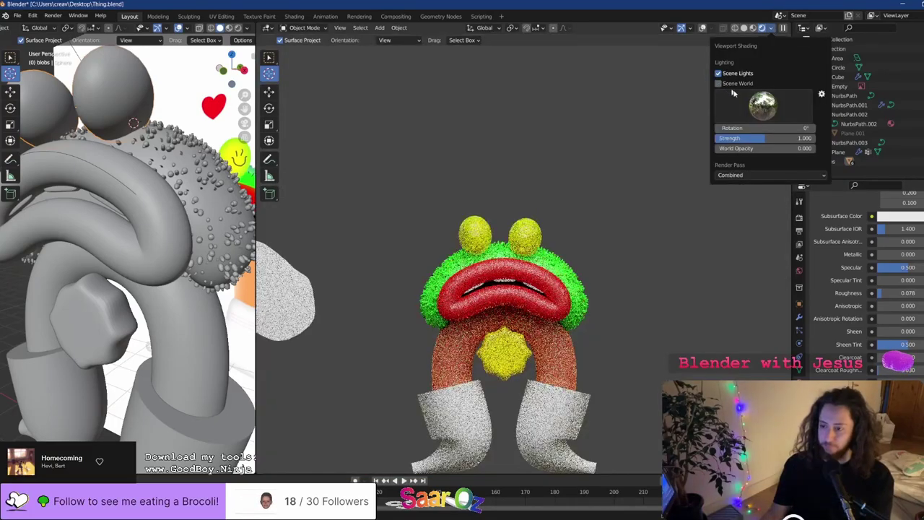
{"action": "middle_click_drag", "start_coordinate": [544, 258], "coordinate": [604, 155], "text": "shift"}
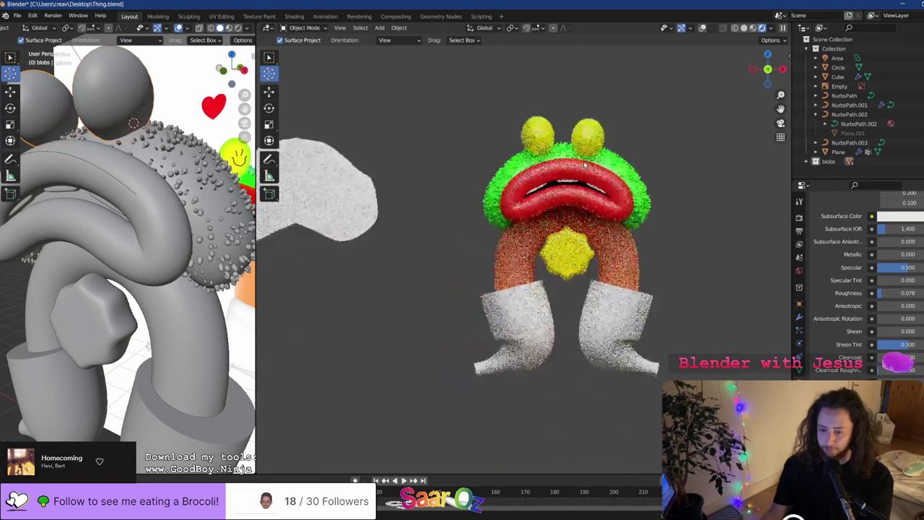
{"action": "scroll", "coordinate": [606, 153], "scroll_direction": "up", "scroll_amount": 2}
{"action": "key", "text": "ctrl+s"}
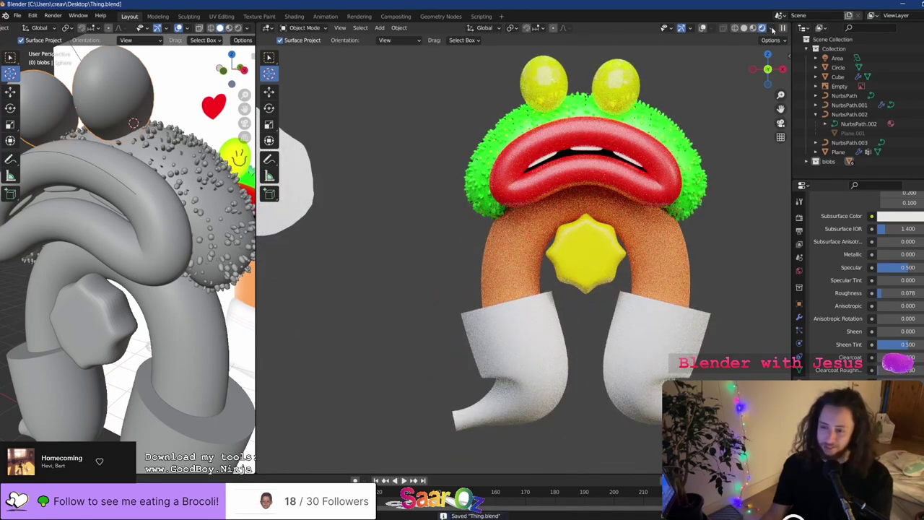
Try several HDRI environments for the rendered view's lighting and set the environment strength to 2.000
{"action": "left_click", "coordinate": [772, 29]}
{"action": "left_click", "coordinate": [763, 104]}
{"action": "left_click", "coordinate": [717, 138]}
{"action": "left_click", "coordinate": [759, 110]}
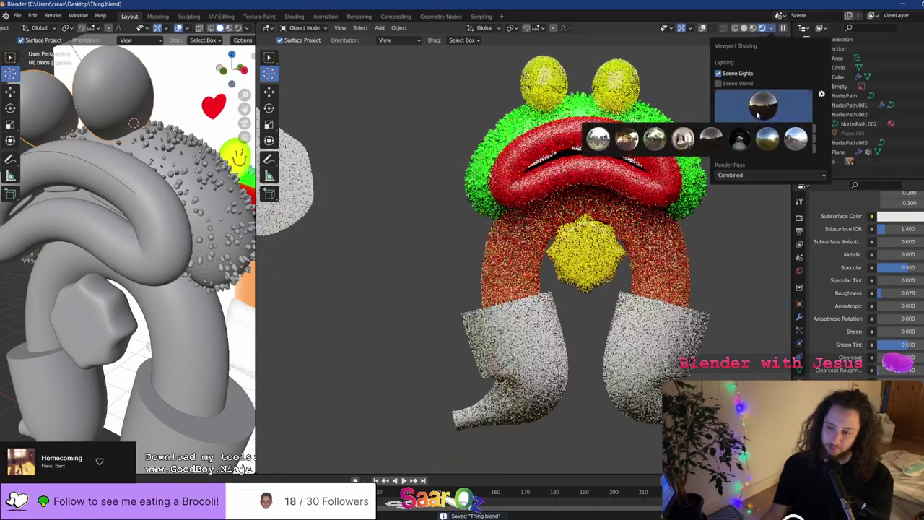
{"action": "left_click", "coordinate": [628, 139]}
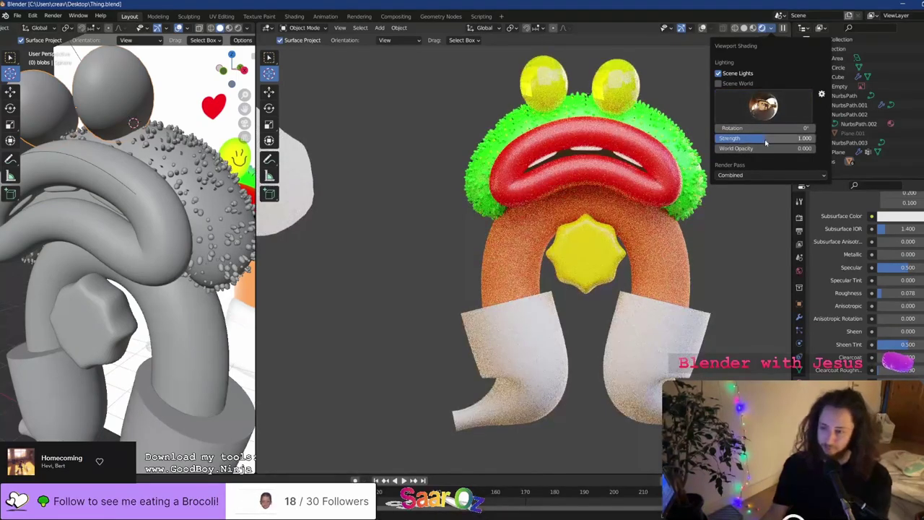
{"action": "left_click", "coordinate": [769, 108]}
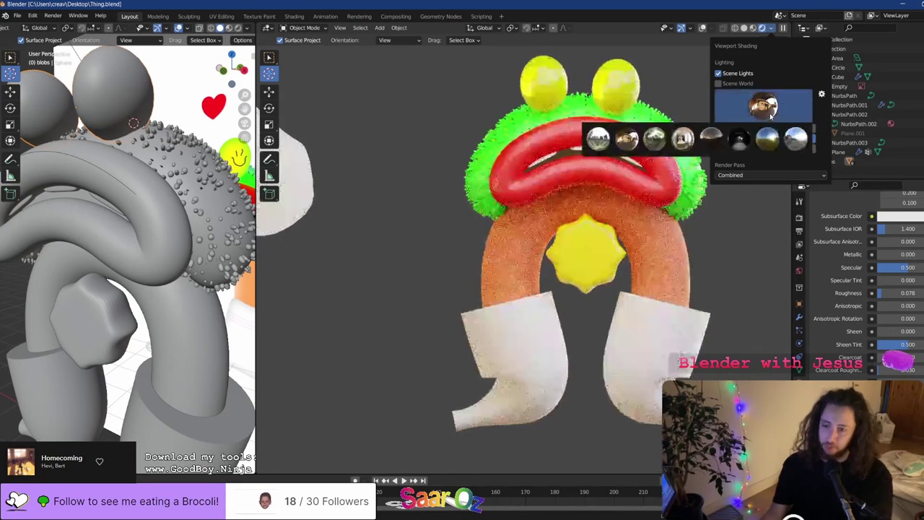
{"action": "left_click", "coordinate": [600, 140]}
{"action": "left_click", "coordinate": [737, 113]}
{"action": "left_click", "coordinate": [710, 138]}
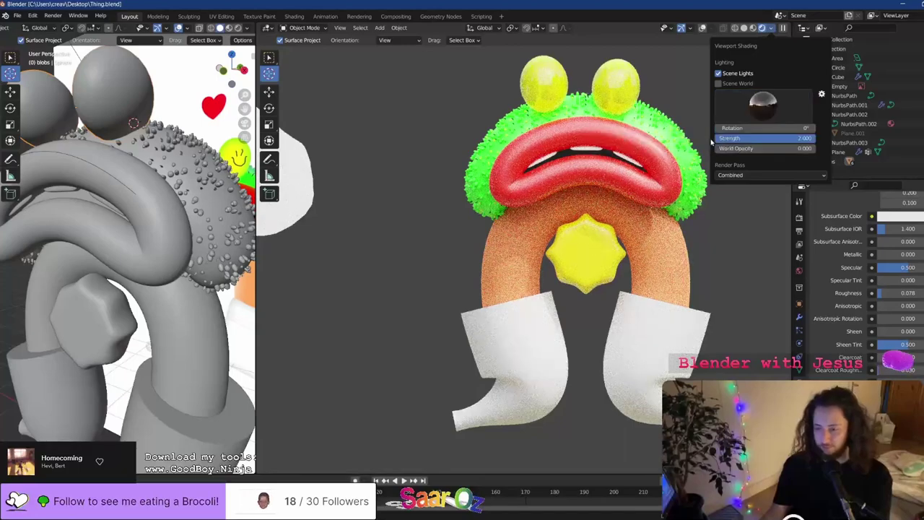
Light the rendered view with the blue-sky-over-grass HDRI and hide the Area light
{"action": "left_click", "coordinate": [757, 112]}
{"action": "left_click", "coordinate": [767, 139]}
{"action": "left_click", "coordinate": [848, 96]}
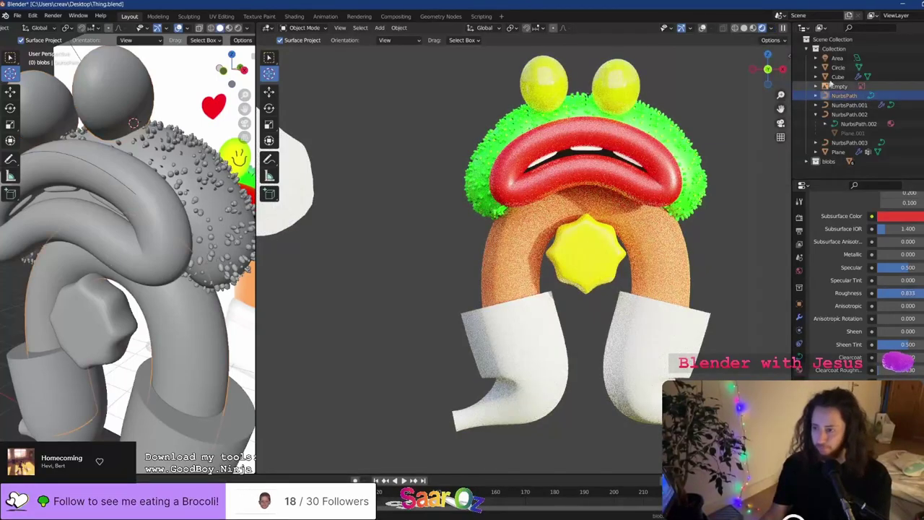
{"action": "left_click", "coordinate": [922, 58]}
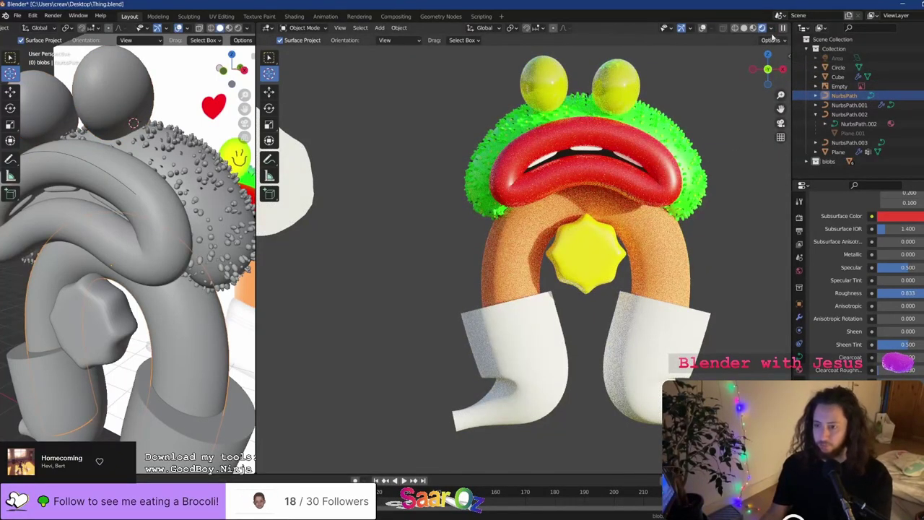
Compare more HDRI environments with the Area light hidden and settle on the last one in the list
{"action": "left_click", "coordinate": [770, 28]}
{"action": "left_click", "coordinate": [754, 107]}
{"action": "left_click", "coordinate": [770, 144]}
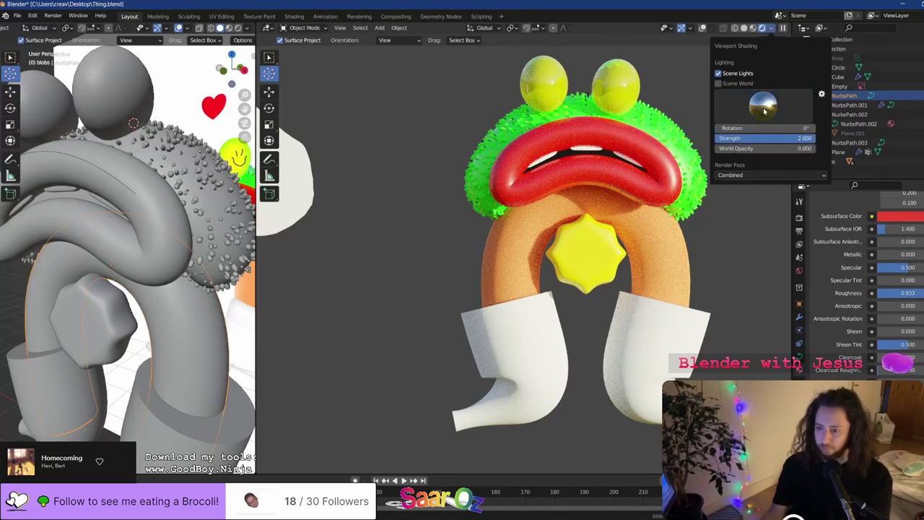
{"action": "left_click", "coordinate": [764, 110]}
{"action": "left_click", "coordinate": [683, 139]}
{"action": "left_click", "coordinate": [763, 109]}
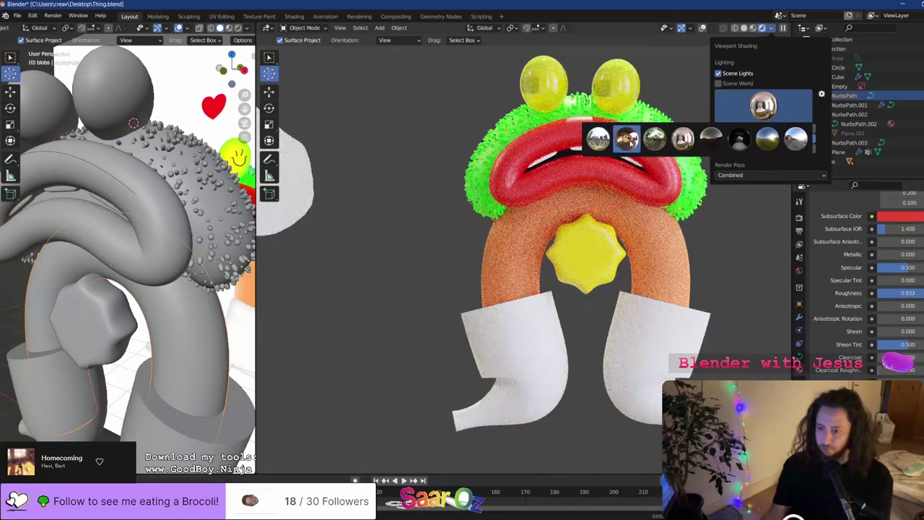
{"action": "left_click", "coordinate": [626, 138]}
{"action": "left_click", "coordinate": [763, 107]}
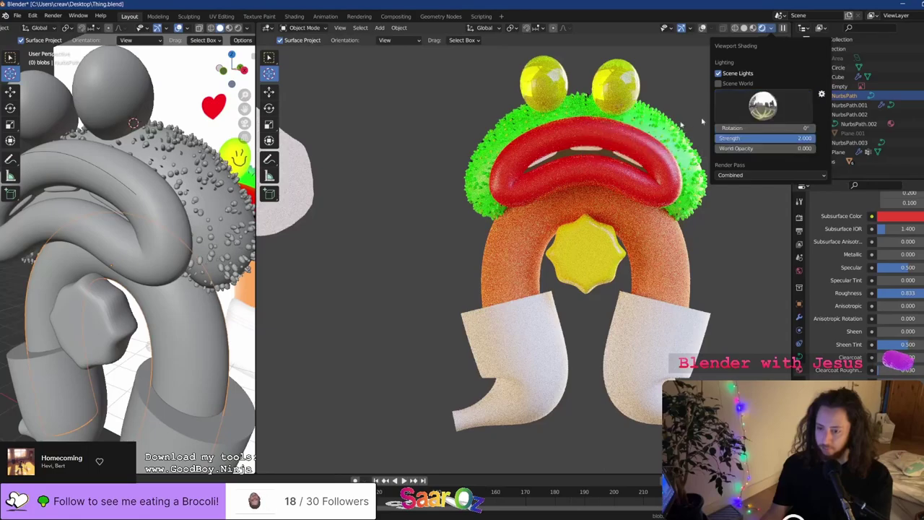
{"action": "left_click", "coordinate": [762, 107]}
{"action": "left_click", "coordinate": [767, 137]}
{"action": "left_click", "coordinate": [763, 107]}
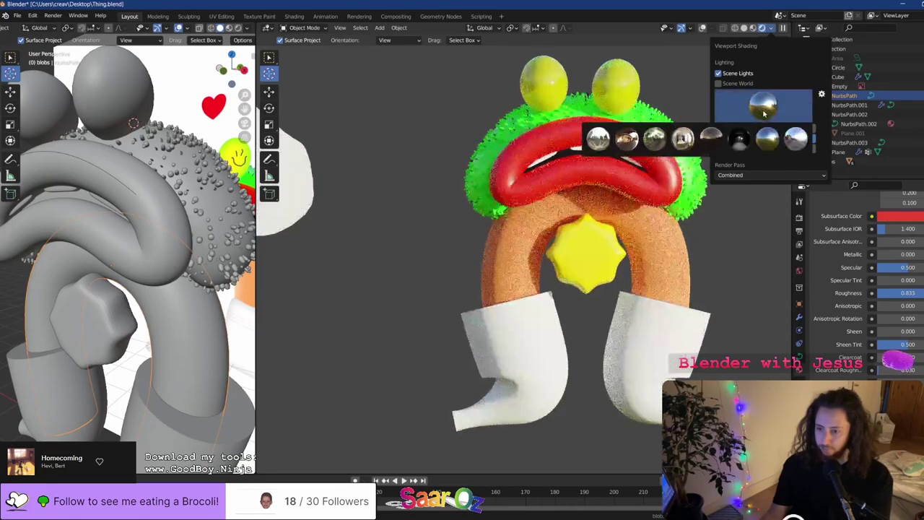
{"action": "left_click", "coordinate": [795, 137]}
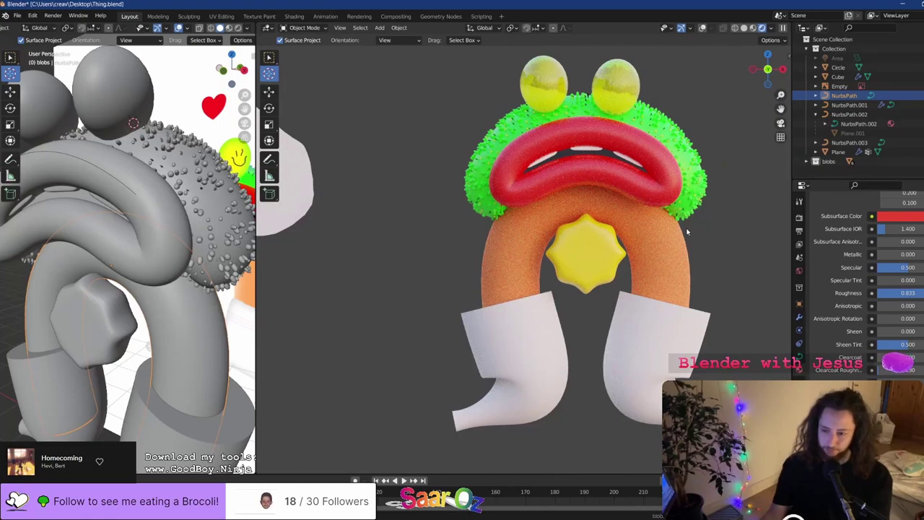
Return to material preview shading with overlays shown, save the file, and frame the head in front view
{"action": "left_click", "coordinate": [744, 28]}
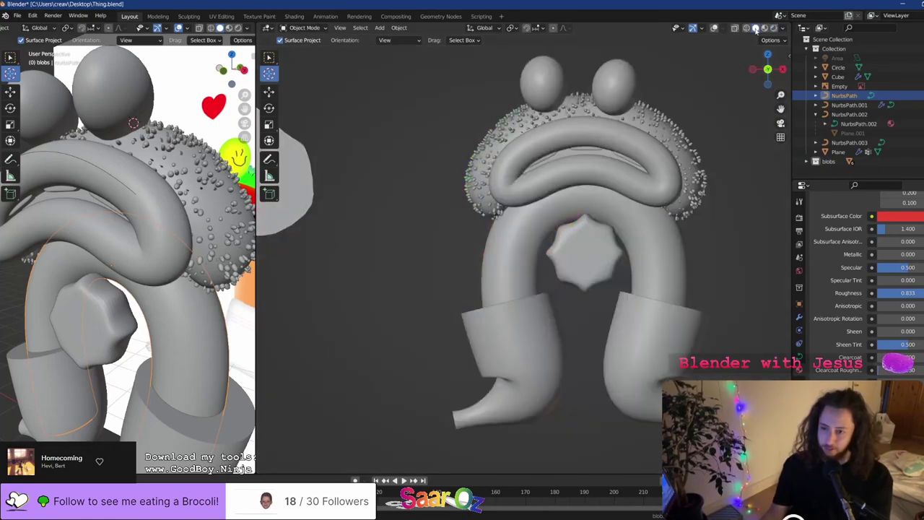
{"action": "left_click", "coordinate": [765, 28]}
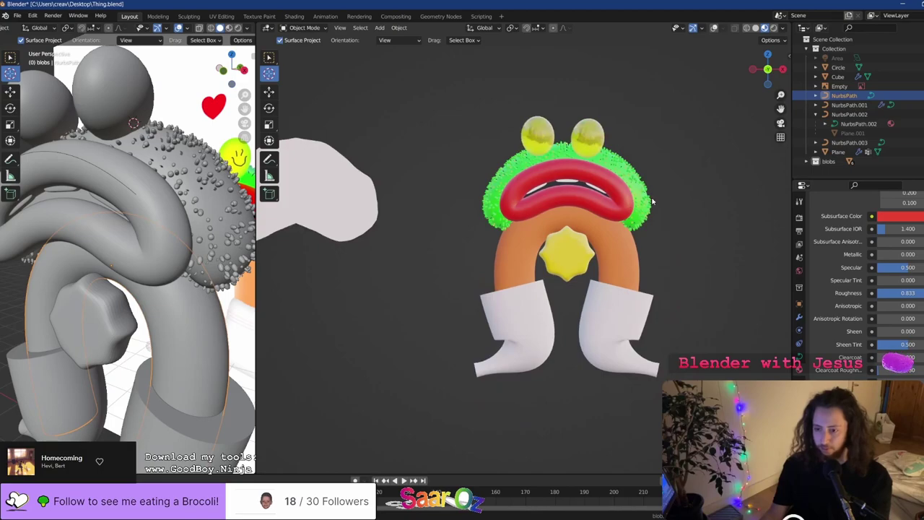
{"action": "scroll", "coordinate": [652, 201], "scroll_direction": "down", "scroll_amount": 2}
{"action": "left_click", "coordinate": [754, 28]}
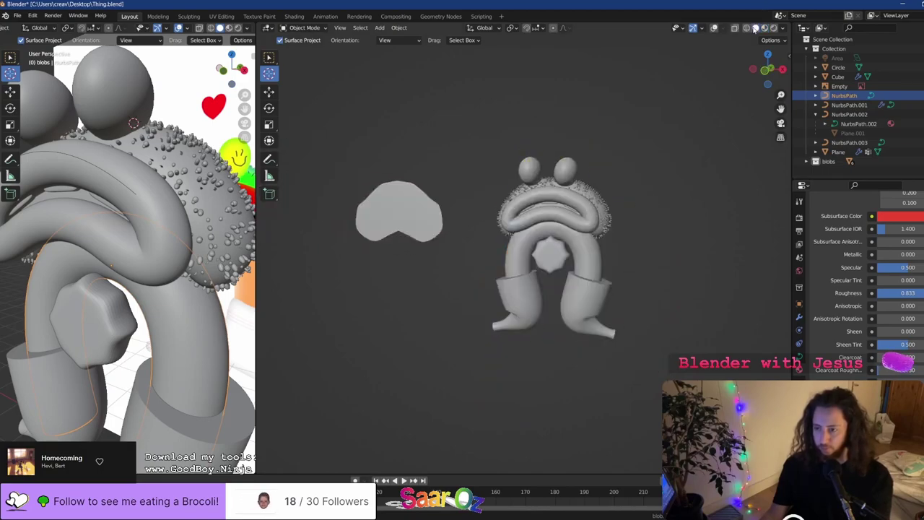
{"action": "left_click", "coordinate": [713, 28]}
{"action": "left_click", "coordinate": [764, 29]}
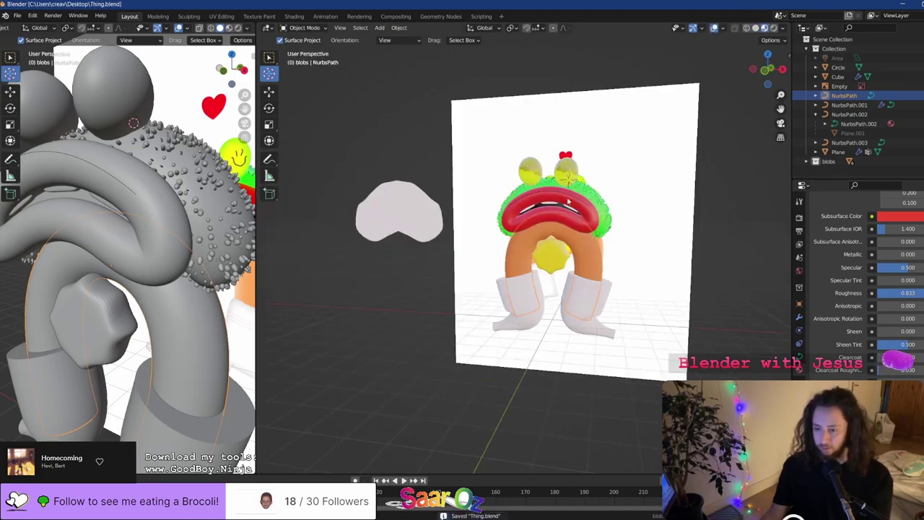
{"action": "key", "text": "KP_1"}
{"action": "scroll", "coordinate": [612, 182], "scroll_direction": "up", "scroll_amount": 5}
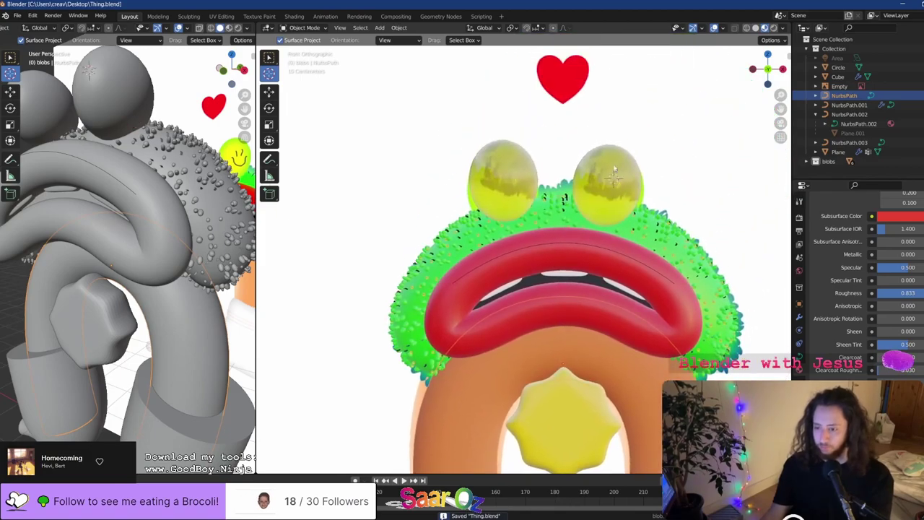
Select the eyes with the Select tool, set their material's transmission roughness to 0.355, and save the file
{"action": "left_click", "coordinate": [265, 56]}
{"action": "left_click", "coordinate": [595, 161]}
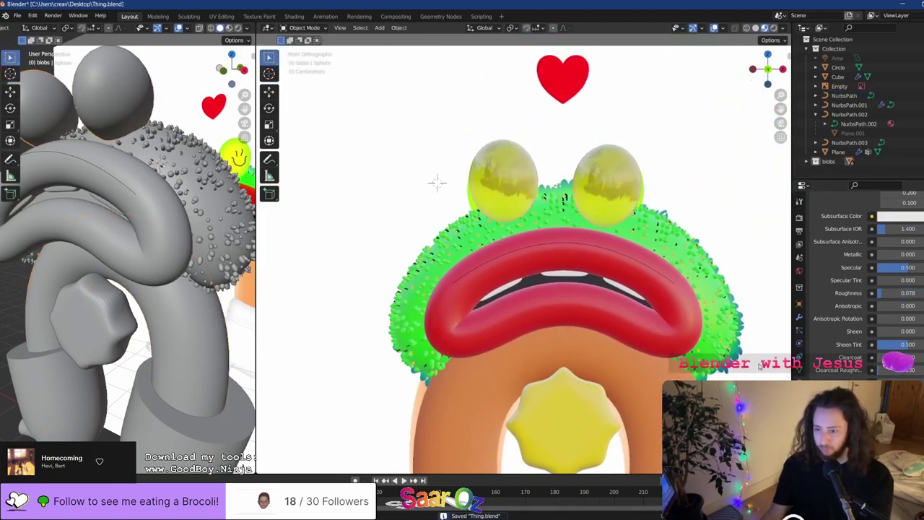
{"action": "scroll", "coordinate": [837, 354], "scroll_direction": "down", "scroll_amount": 2}
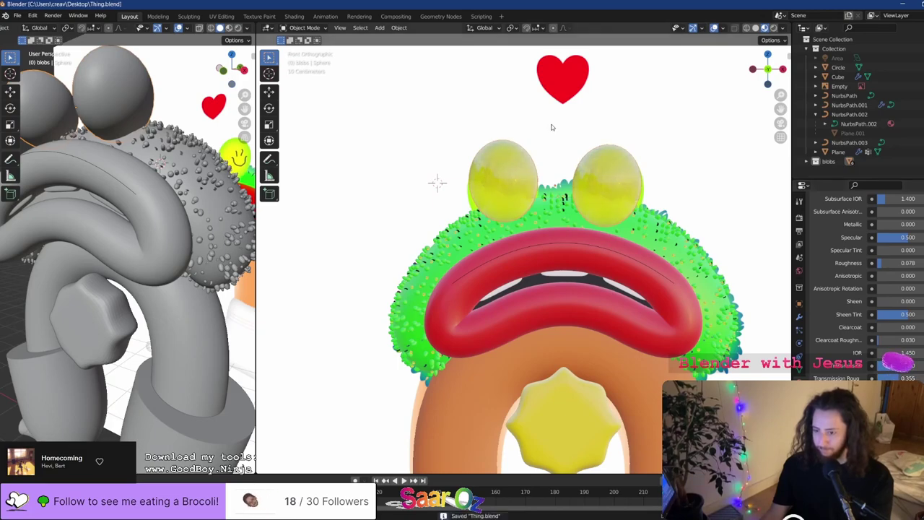
{"action": "scroll", "coordinate": [552, 127], "scroll_direction": "down", "scroll_amount": 2}
{"action": "scroll", "coordinate": [829, 290], "scroll_direction": "up", "scroll_amount": 4}
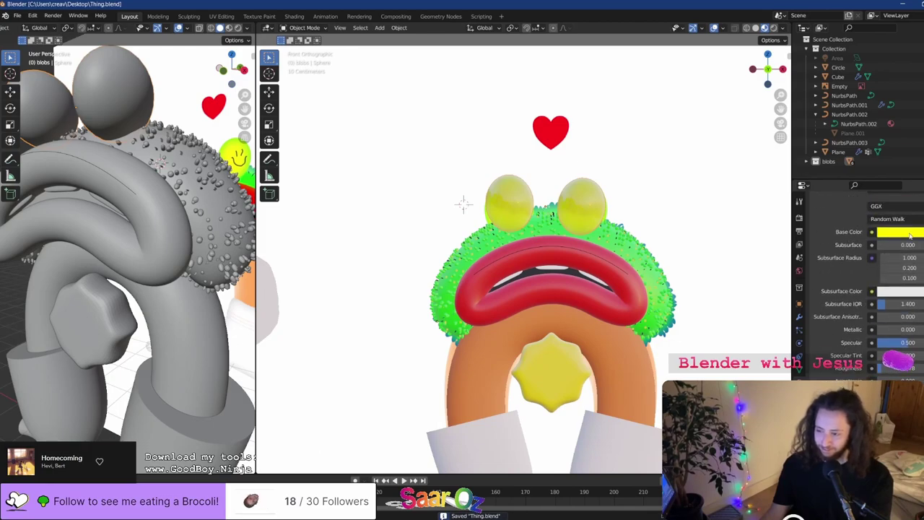
{"action": "left_click", "coordinate": [910, 233]}
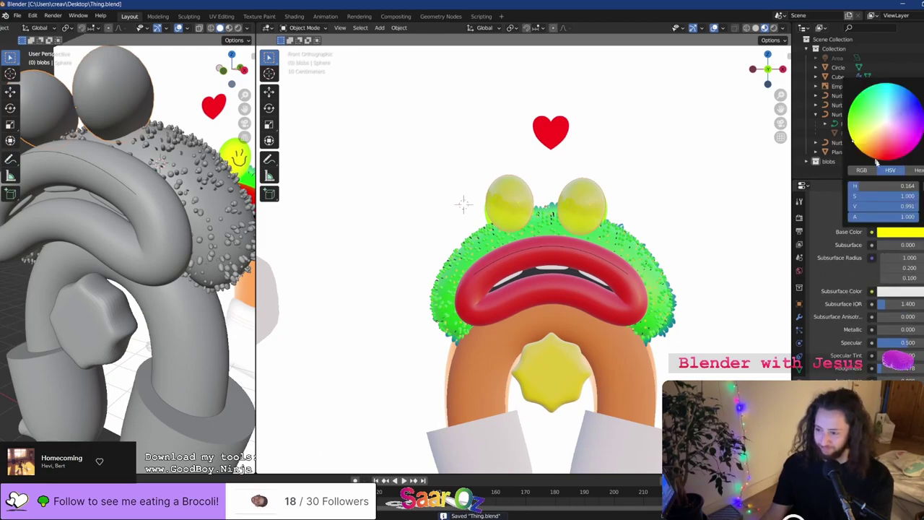
{"action": "scroll", "coordinate": [545, 161], "scroll_direction": "down", "scroll_amount": 3}
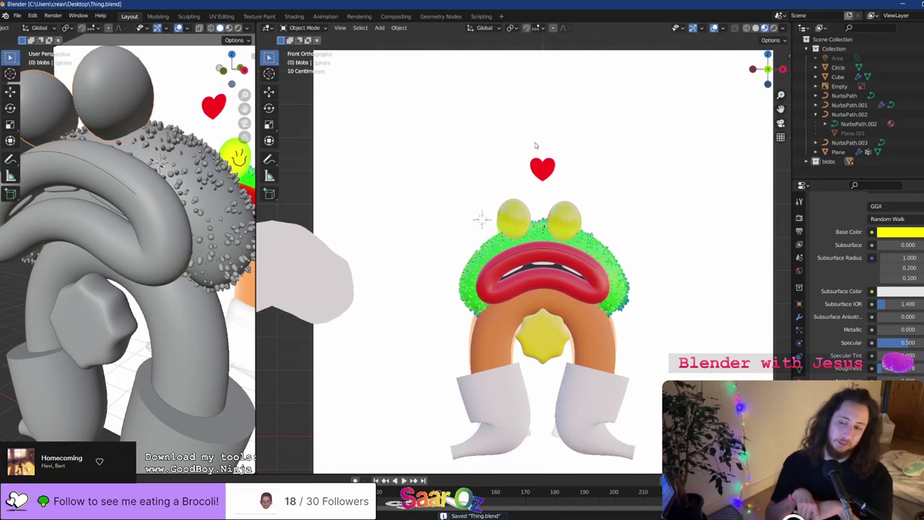
Switch to the web browser and search Google for "blender heart" in a new tab
{"action": "key", "text": "alt+Tab"}
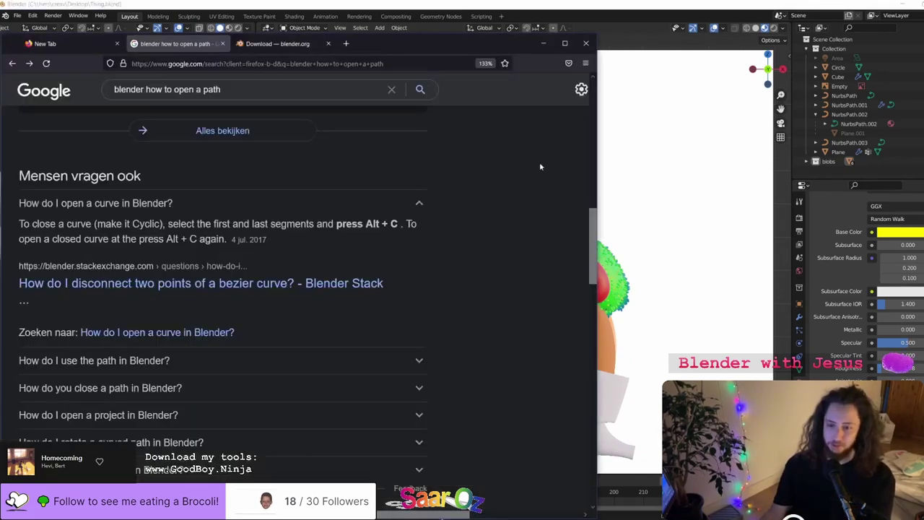
{"action": "key", "text": "ctrl+t"}
{"action": "type", "text": "blender hearty"}
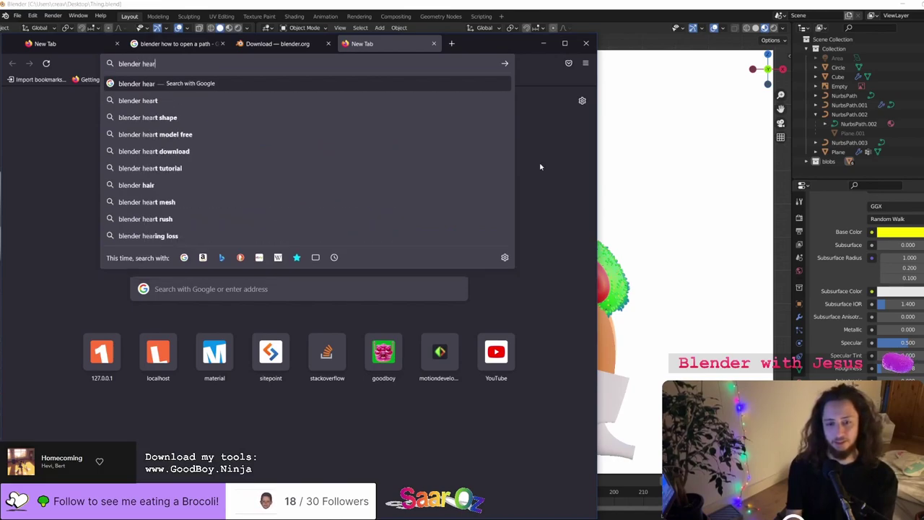
{"action": "key", "text": "Return"}
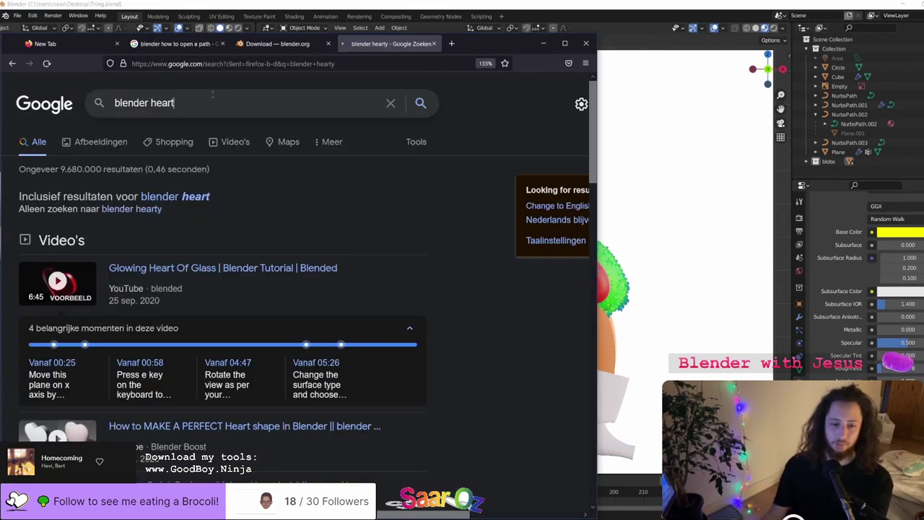
{"action": "key", "text": "Return"}
{"action": "scroll", "coordinate": [171, 141], "scroll_direction": "down", "scroll_amount": 3}
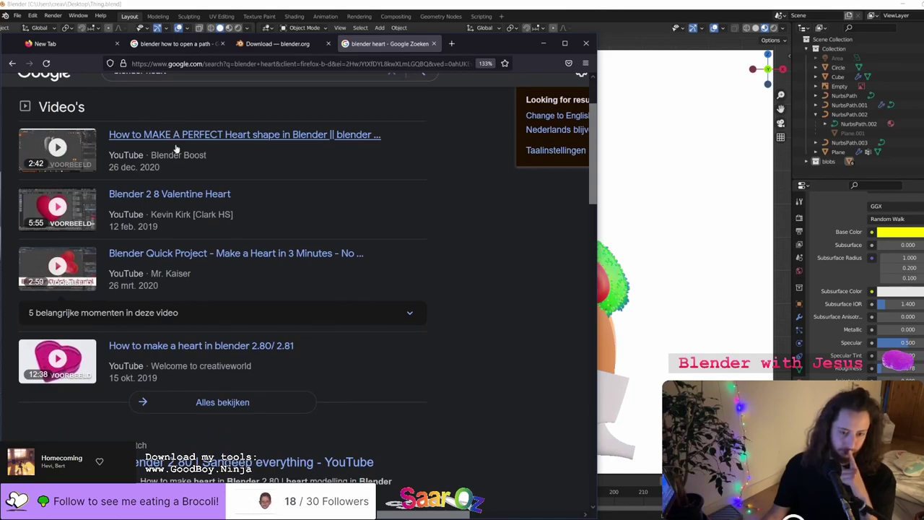
Open the YouTube video "How to MAKE A PERFECT Heart shape in Blender", skip the ad and intro, and play it full screen
{"action": "left_click", "coordinate": [175, 137]}
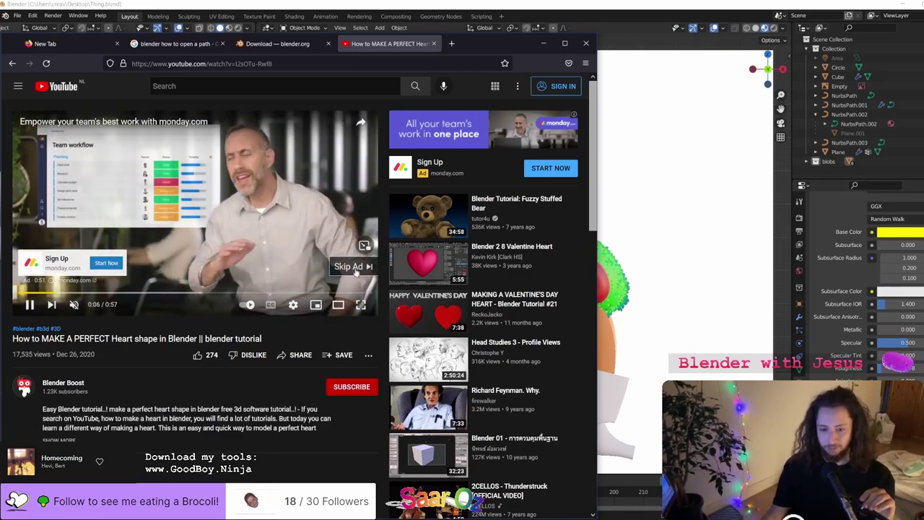
{"action": "left_click", "coordinate": [353, 267]}
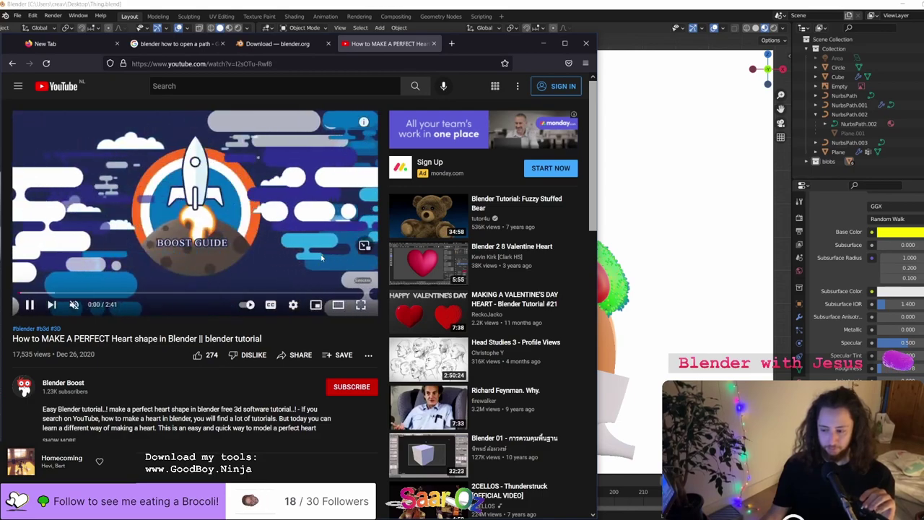
{"action": "left_click", "coordinate": [39, 293]}
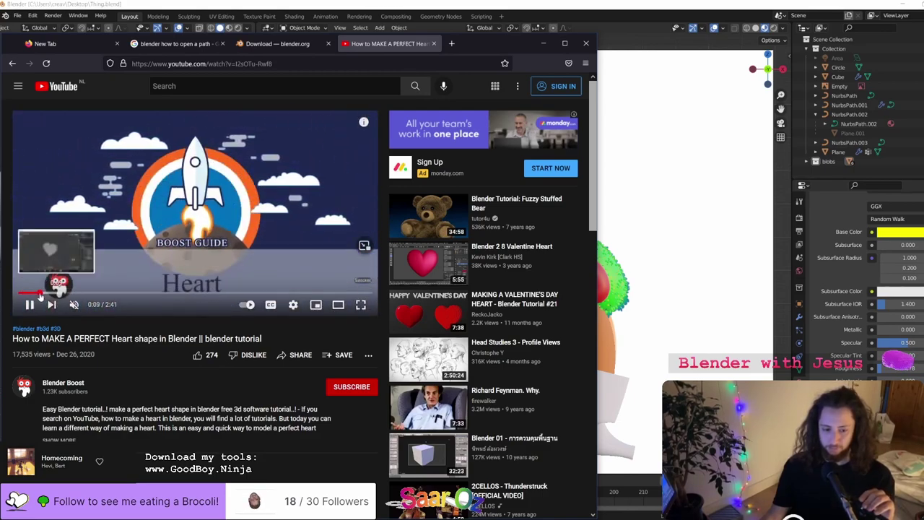
{"action": "double_click", "coordinate": [68, 266]}
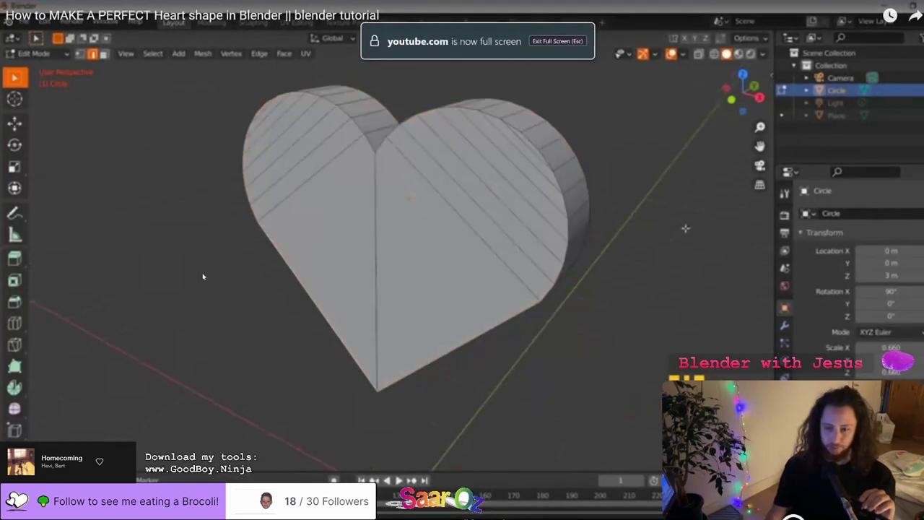
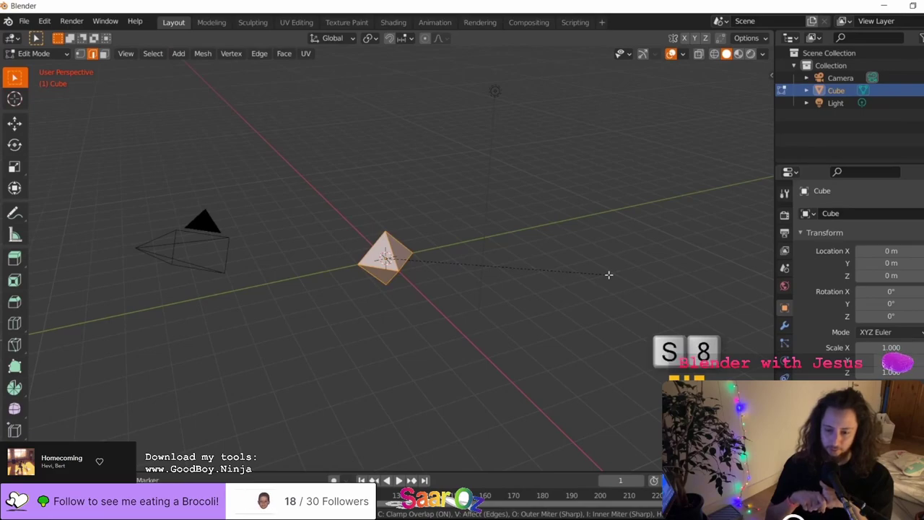
Watch how the tutorial bevels a cube into a sphere and shapes it with proportional editing, then pause and leave full screen
{"action": "left_click", "coordinate": [608, 275]}
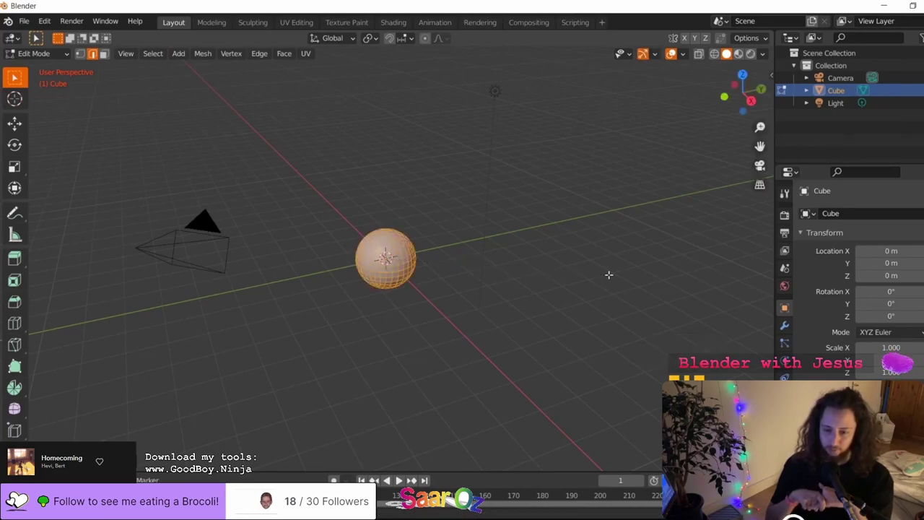
{"action": "key", "text": "m"}
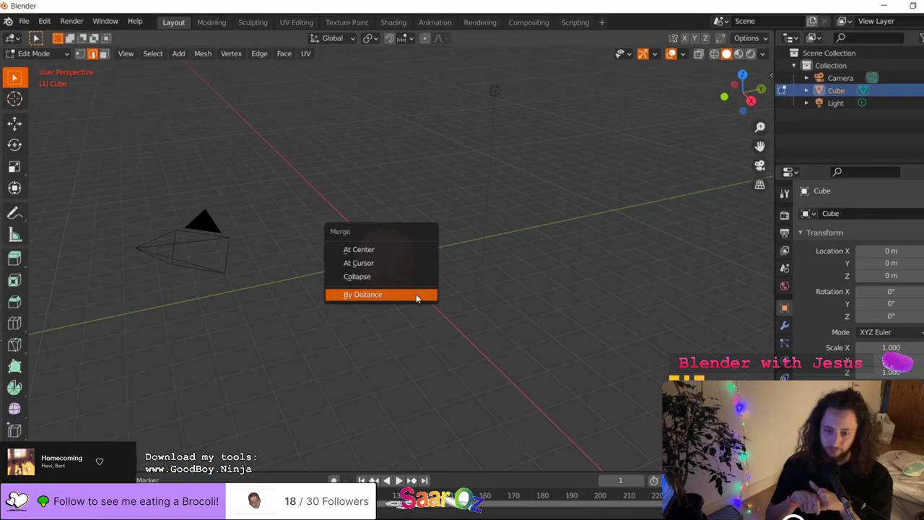
{"action": "left_click", "coordinate": [416, 293]}
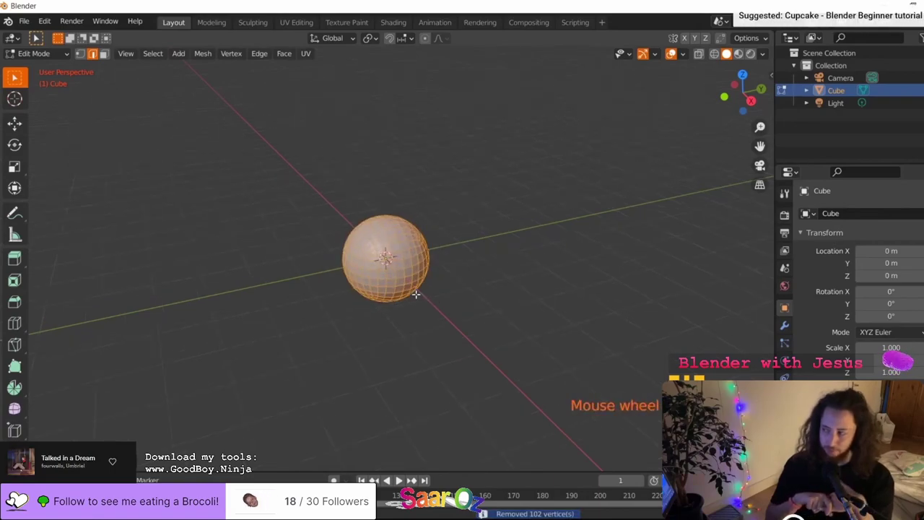
{"action": "key", "text": "KP_1"}
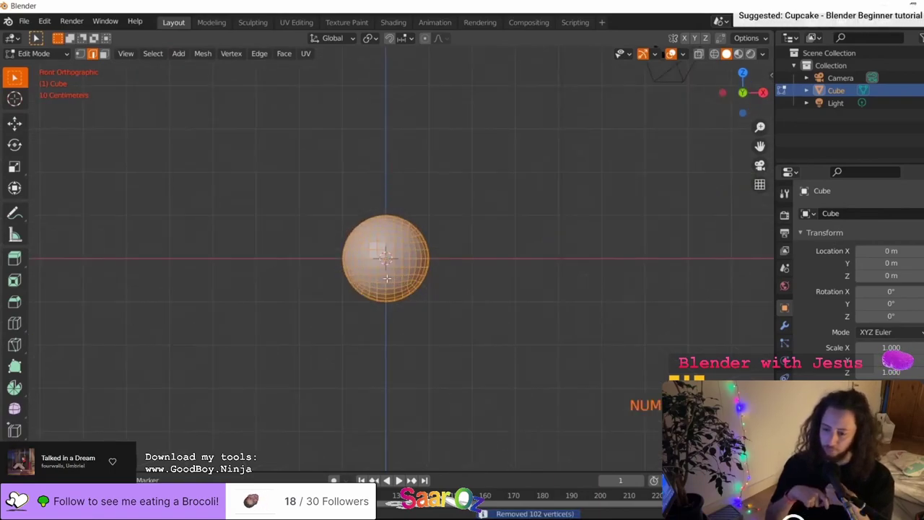
{"action": "key", "text": "alt+a"}
{"action": "middle_click_drag", "start_coordinate": [476, 315], "coordinate": [352, 395]}
{"action": "key", "text": "Right"}
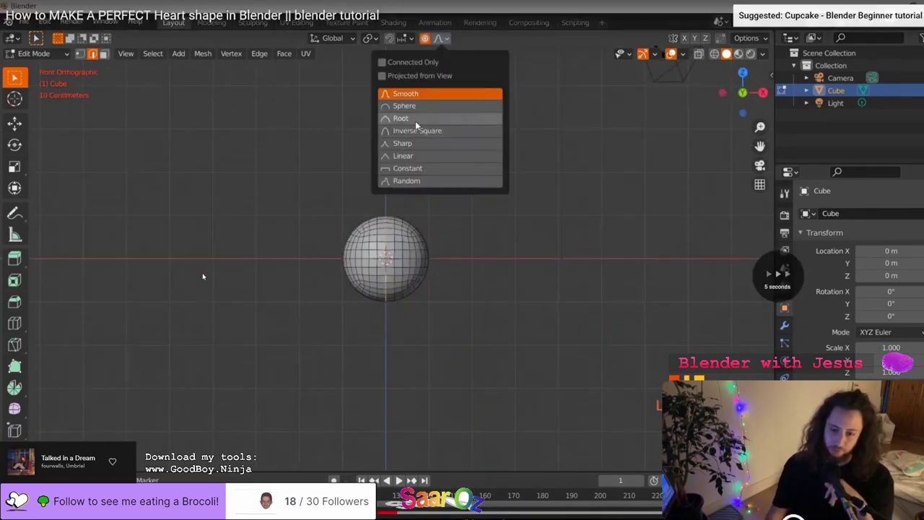
{"action": "key", "text": "Left"}
{"action": "key", "text": "Right"}
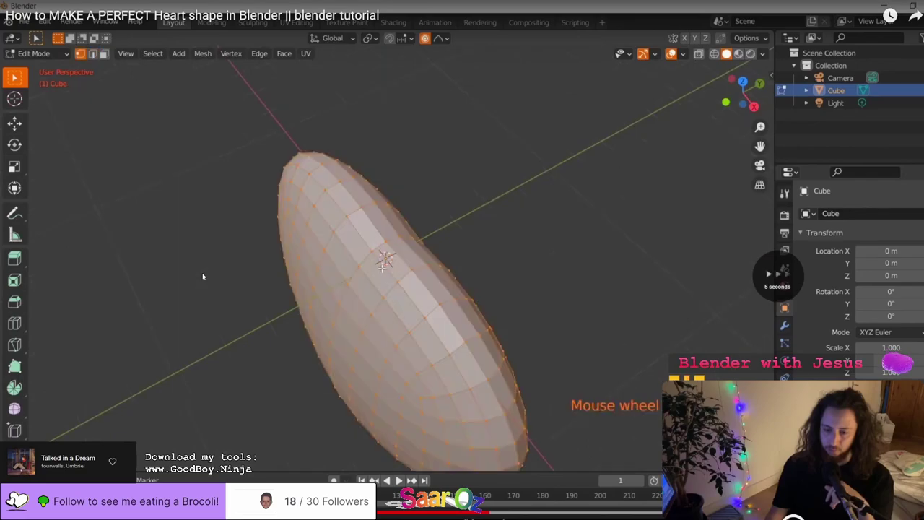
{"action": "key", "text": "Left"}
{"action": "key", "text": "k"}
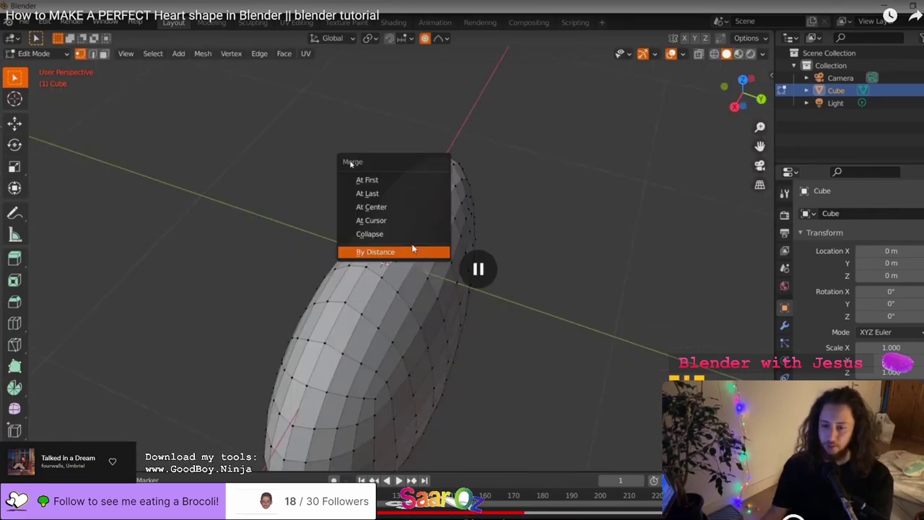
{"action": "key", "text": "Escape"}
Return to Blender and place the 3D cursor in the middle of the red heart in the reference drawing
{"action": "left_click", "coordinate": [723, 268]}
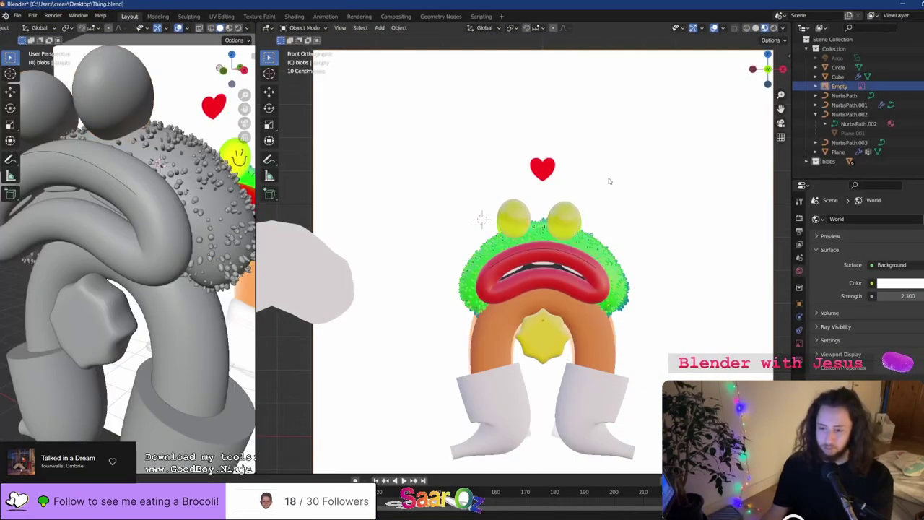
{"action": "scroll", "coordinate": [464, 284], "scroll_direction": "up", "scroll_amount": 2}
{"action": "middle_click_drag", "start_coordinate": [529, 187], "coordinate": [536, 264], "text": "shift"}
{"action": "scroll", "coordinate": [536, 264], "scroll_direction": "up", "scroll_amount": 5}
{"action": "scroll", "coordinate": [670, 241], "scroll_direction": "up", "scroll_amount": 3}
{"action": "middle_click_drag", "start_coordinate": [635, 261], "coordinate": [468, 285], "text": "shift"}
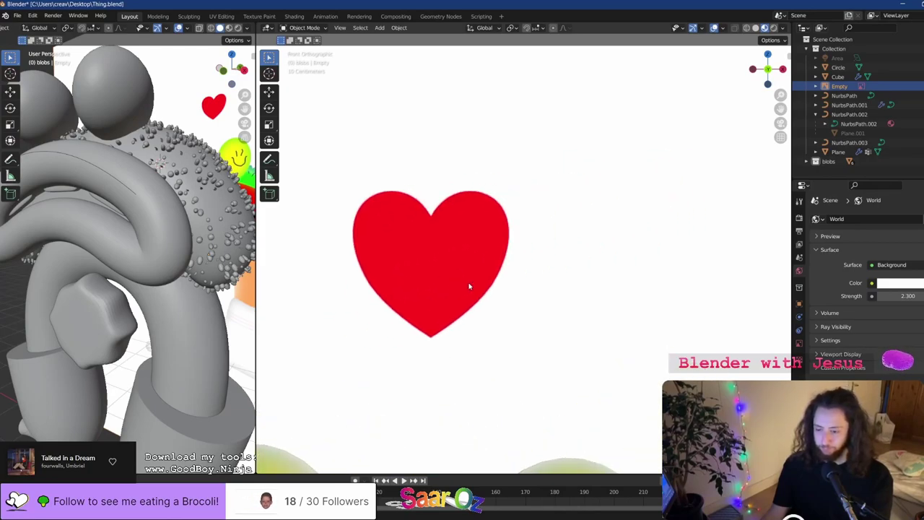
{"action": "key", "text": "shift+a"}
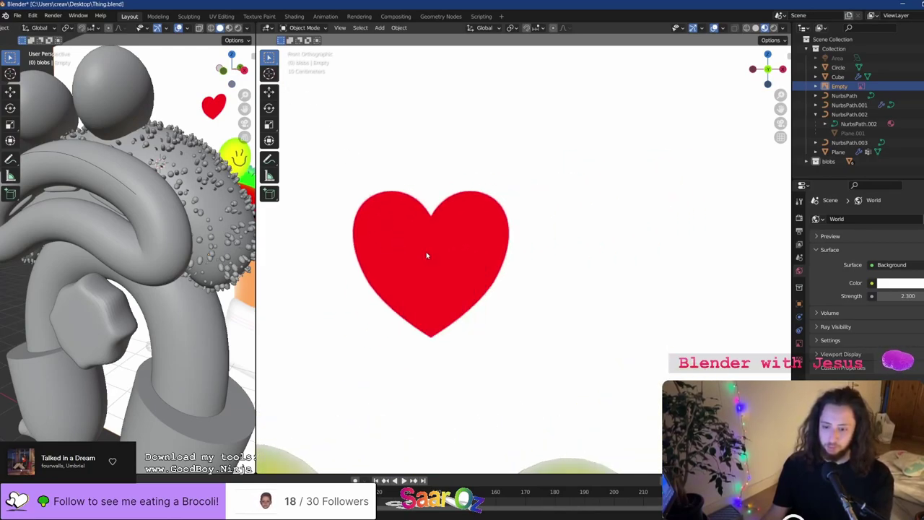
{"action": "left_click", "coordinate": [270, 74]}
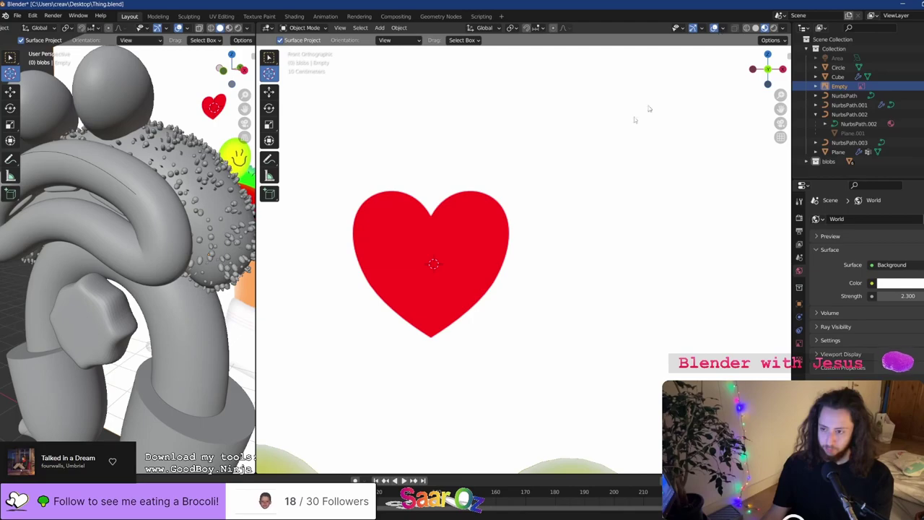
Add a cube at the 3D cursor and scale it down to roughly fit the reference heart
{"action": "key", "text": "shift+a"}
{"action": "left_click", "coordinate": [381, 287]}
{"action": "key", "text": "s"}
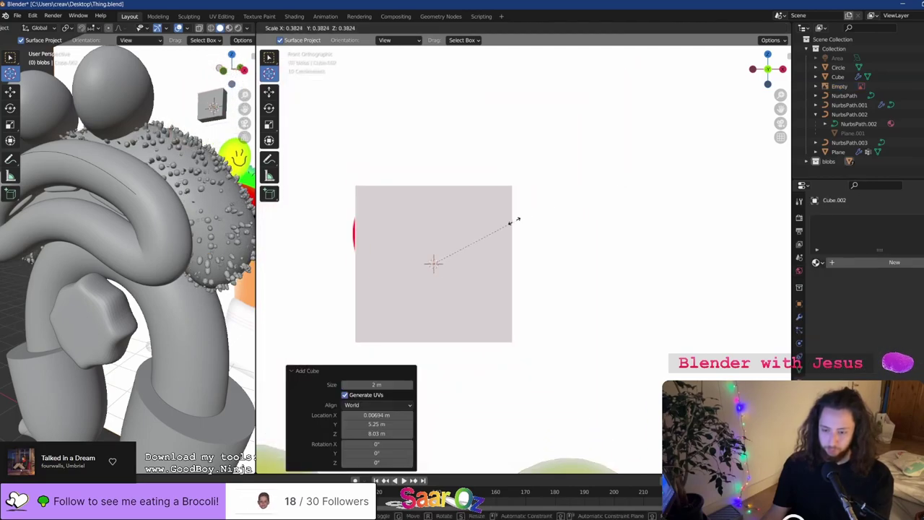
{"action": "left_click", "coordinate": [502, 240]}
Bevel all edges of the cube in Edit Mode with many segments and Clamp Overlap on, rounding it into a sphere
{"action": "key", "text": "Tab"}
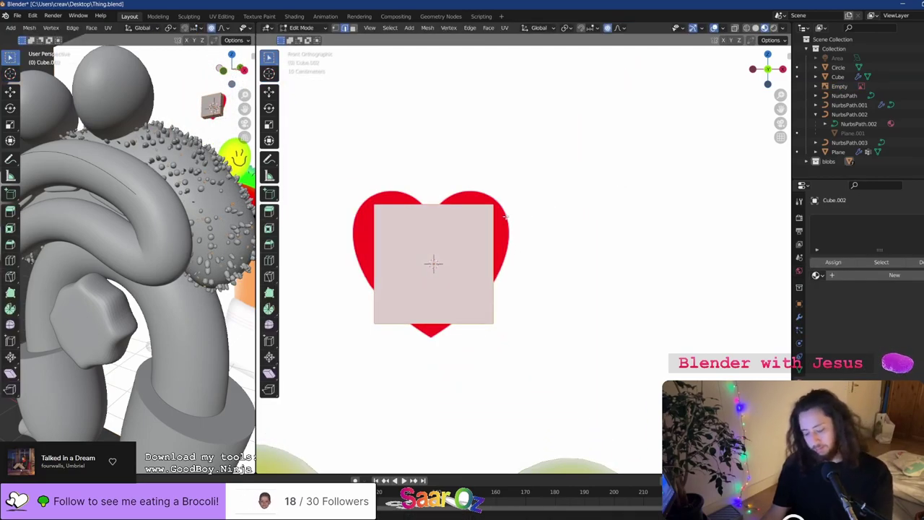
{"action": "key", "text": "ctrl+b"}
{"action": "scroll", "coordinate": [553, 194], "scroll_direction": "up", "scroll_amount": 5}
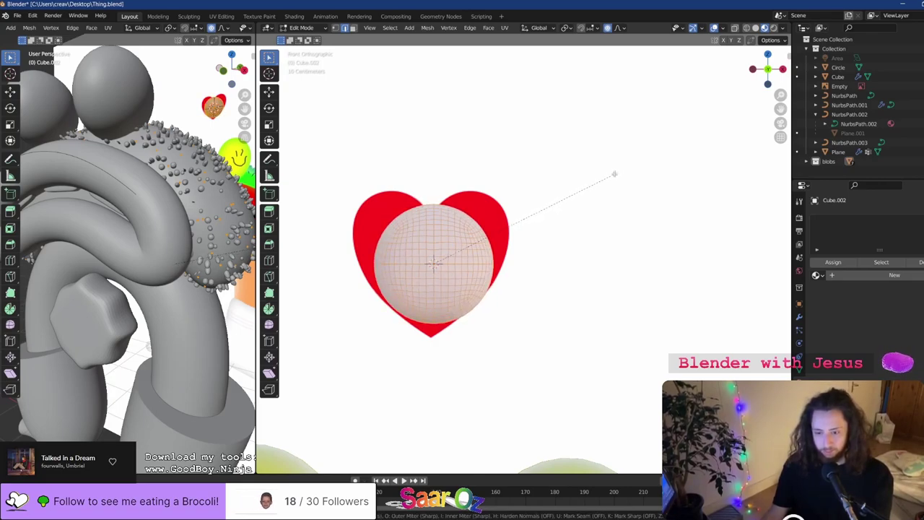
{"action": "key", "text": "c"}
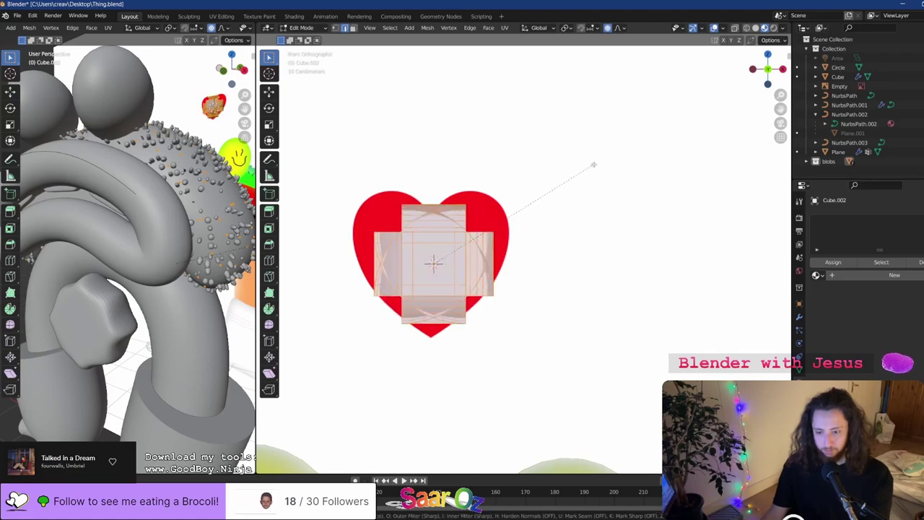
{"action": "key", "text": "c"}
{"action": "key", "text": "c"}
{"action": "key", "text": "c"}
{"action": "key", "text": "c"}
{"action": "key", "text": "c"}
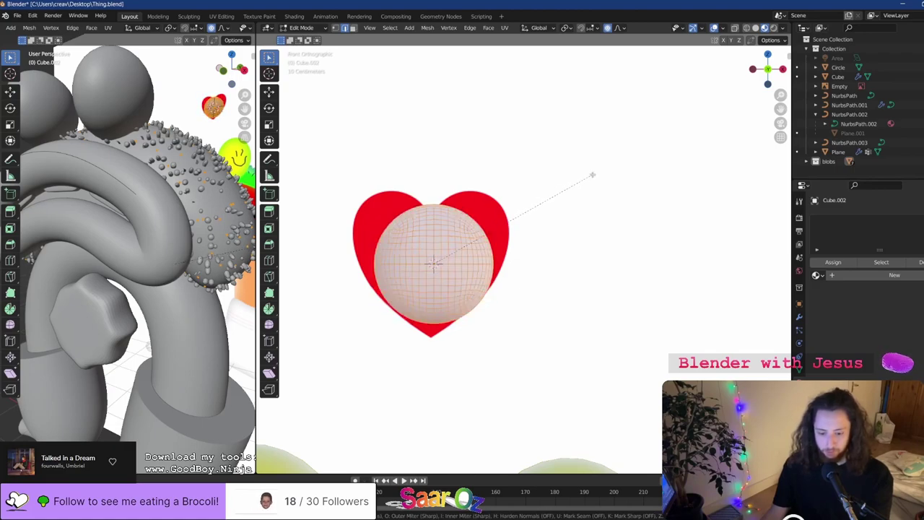
{"action": "key", "text": "c"}
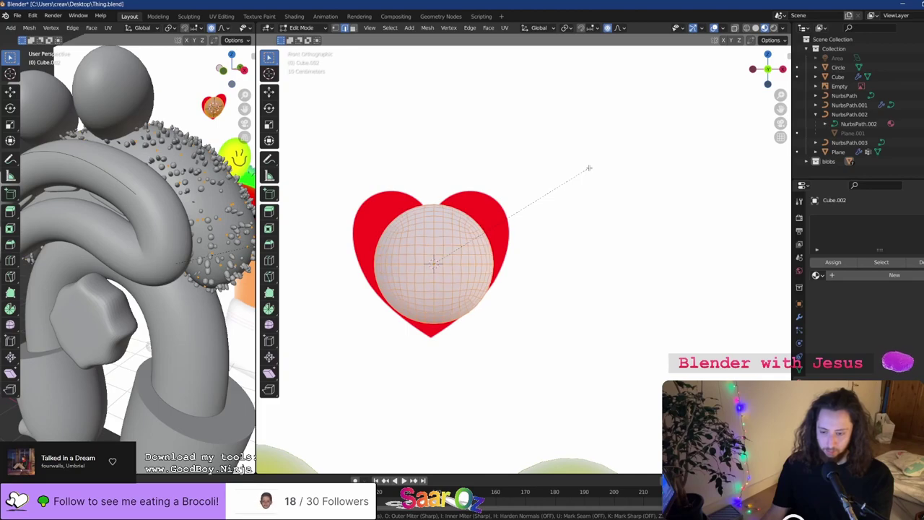
{"action": "left_click", "coordinate": [588, 167]}
Return to Object Mode and move the sphere about -0.432 m along Y, in front of the reference image
{"action": "middle_click_drag", "start_coordinate": [589, 167], "coordinate": [511, 231]}
{"action": "key", "text": "Tab"}
{"action": "key", "text": "g"}
{"action": "key", "text": "y"}
{"action": "left_click", "coordinate": [517, 265]}
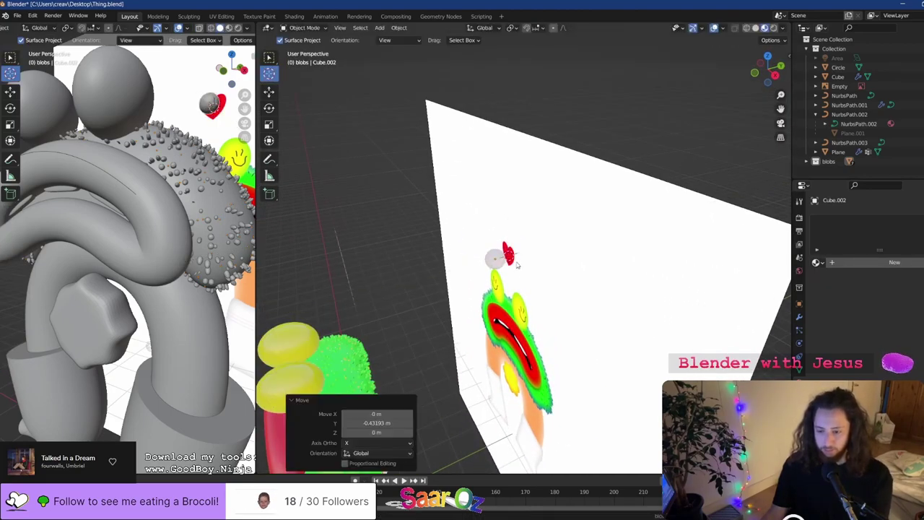
Frame the sphere in orthographic projection, enter Edit Mode, save the file, and deselect the mesh
{"action": "scroll", "coordinate": [516, 265], "scroll_direction": "up", "scroll_amount": 3}
{"action": "scroll", "coordinate": [508, 266], "scroll_direction": "down", "scroll_amount": 3}
{"action": "key", "text": "KP_5"}
{"action": "scroll", "coordinate": [490, 266], "scroll_direction": "down", "scroll_amount": 9}
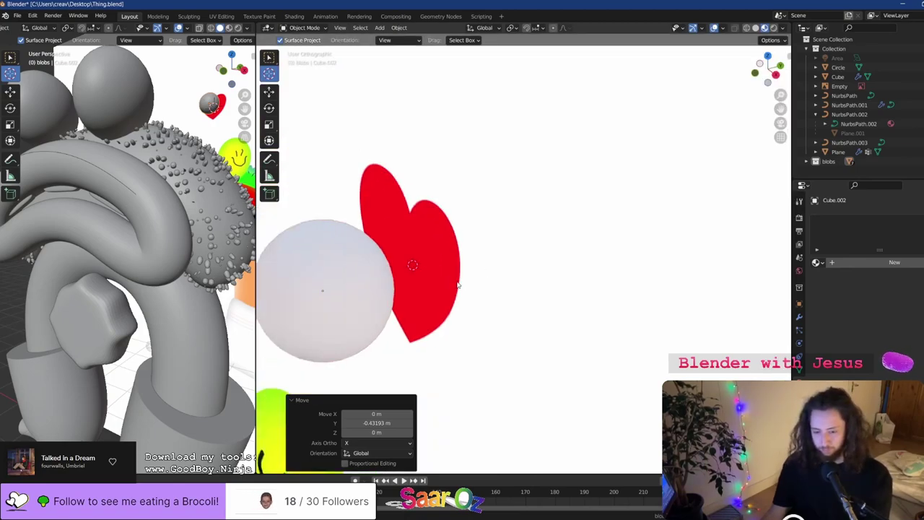
{"action": "scroll", "coordinate": [448, 284], "scroll_direction": "down", "scroll_amount": 1}
{"action": "middle_click_drag", "start_coordinate": [371, 268], "coordinate": [483, 289], "text": "shift"}
{"action": "scroll", "coordinate": [462, 270], "scroll_direction": "up", "scroll_amount": 3}
{"action": "key", "text": "Tab"}
{"action": "scroll", "coordinate": [473, 267], "scroll_direction": "up", "scroll_amount": 1}
{"action": "middle_click_drag", "start_coordinate": [467, 235], "coordinate": [449, 232]}
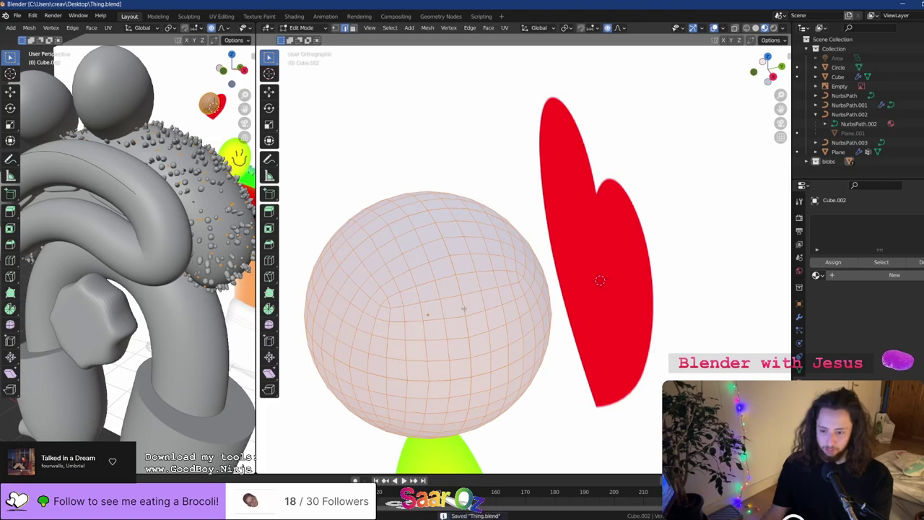
{"action": "key", "text": "alt+a"}
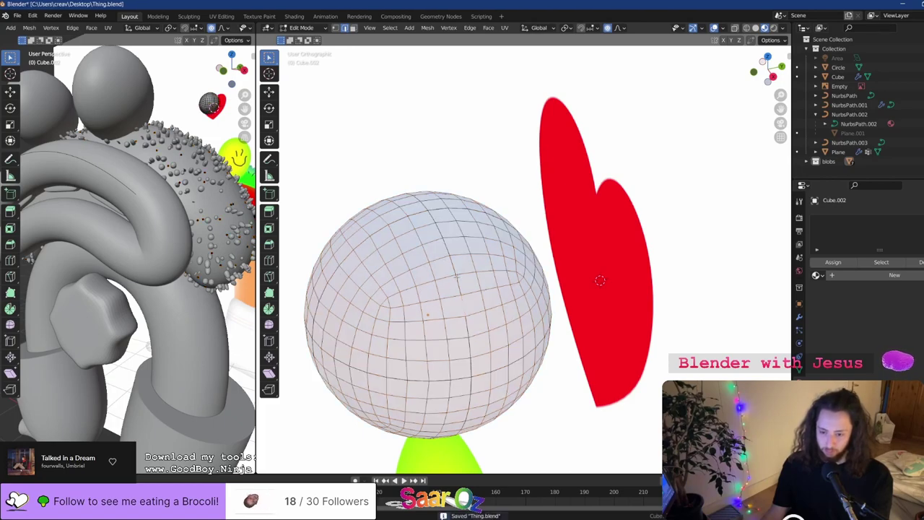
Try to pick an edge path on the upper part of the sphere, undoing each attempt
{"action": "left_click", "coordinate": [448, 246], "text": "ctrl+shift"}
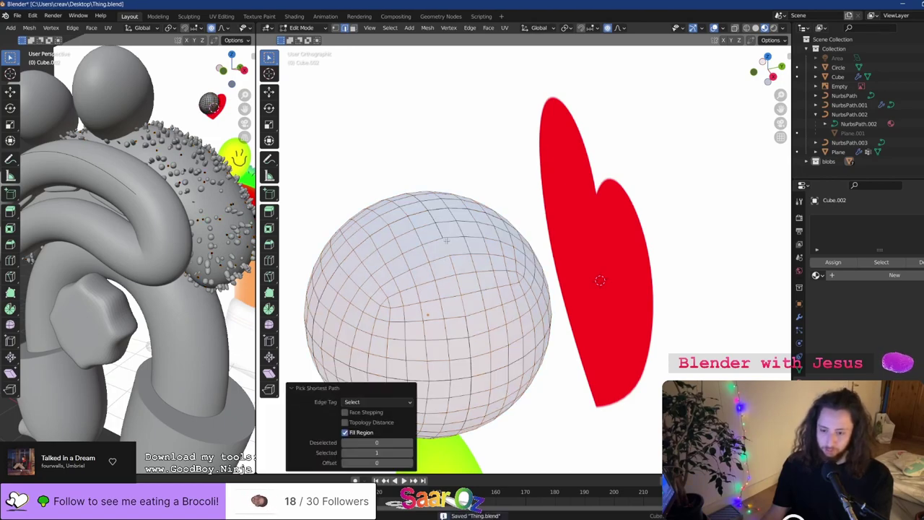
{"action": "key", "text": "ctrl+z"}
{"action": "left_click", "coordinate": [446, 243], "text": "ctrl+shift"}
{"action": "key", "text": "ctrl+z"}
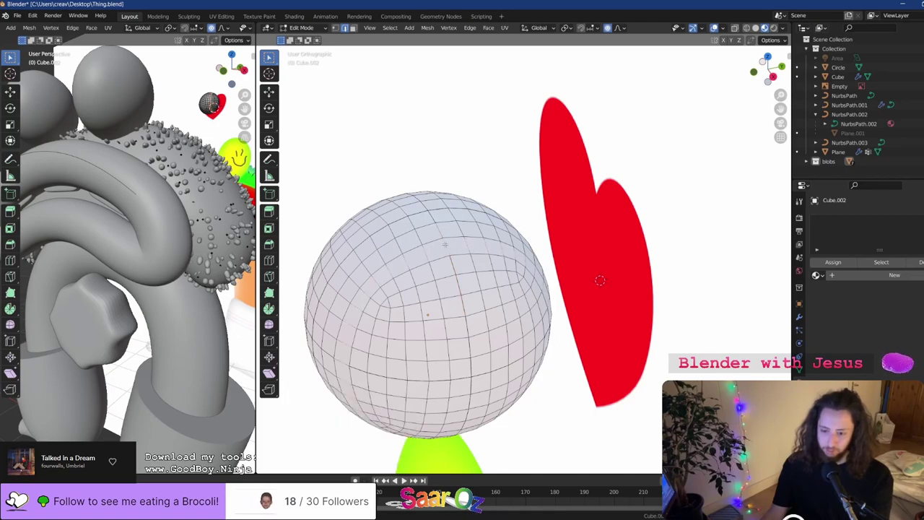
Retry picking a shortest edge path between the sphere's upper edges, undoing each pick
{"action": "left_click", "coordinate": [439, 228], "text": "ctrl+shift"}
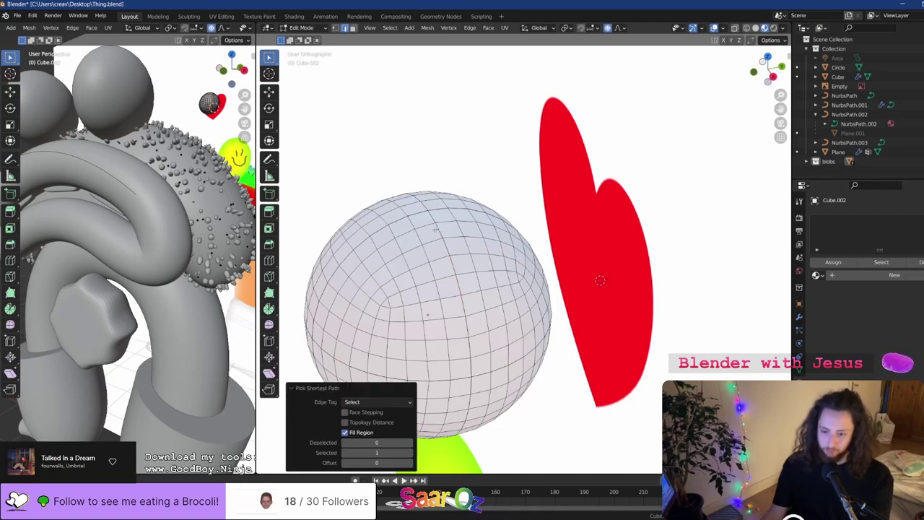
{"action": "key", "text": "ctrl+z"}
{"action": "left_click", "coordinate": [446, 247], "text": "ctrl+shift"}
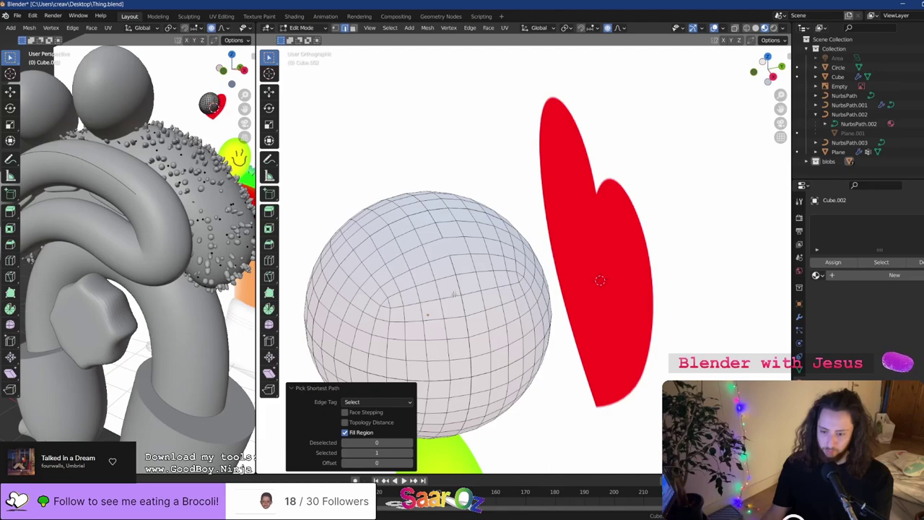
{"action": "key", "text": "ctrl+z"}
{"action": "left_click", "coordinate": [440, 225], "text": "ctrl+shift"}
{"action": "key", "text": "ctrl+z"}
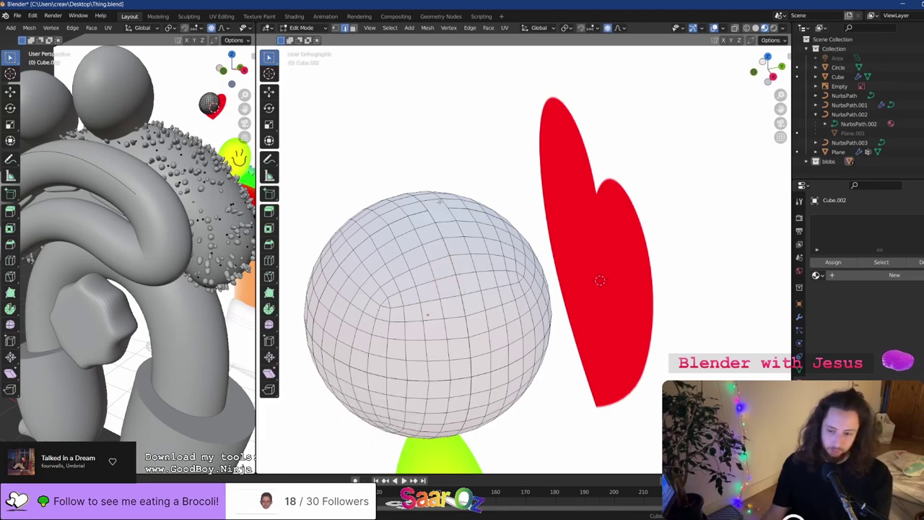
{"action": "left_click", "coordinate": [430, 222], "text": "ctrl+shift"}
{"action": "key", "text": "ctrl+z"}
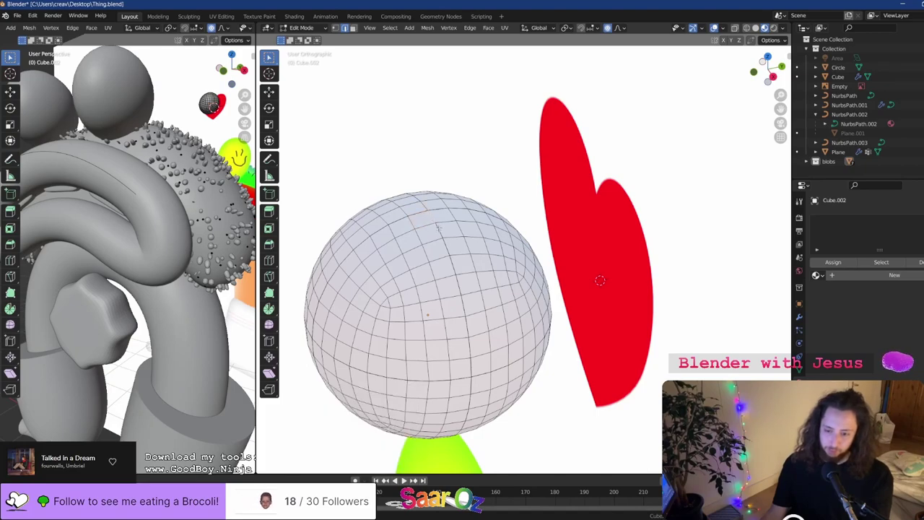
Look closely at the sphere's upper side in orthographic view, try selecting edge rings through operator search, and undo the selection
{"action": "key", "text": "KP_5"}
{"action": "middle_click_drag", "start_coordinate": [480, 279], "coordinate": [509, 280]}
{"action": "scroll", "coordinate": [509, 280], "scroll_direction": "up", "scroll_amount": 5}
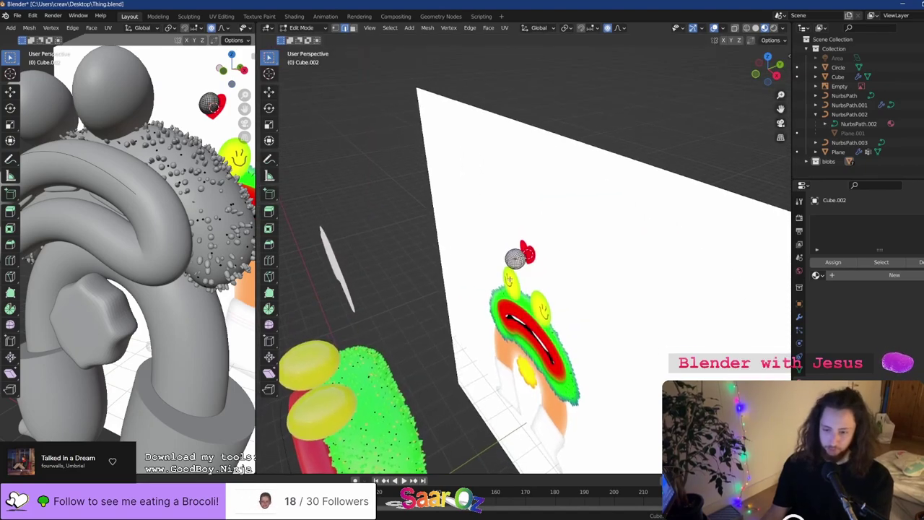
{"action": "key", "text": "KP_5"}
{"action": "scroll", "coordinate": [511, 280], "scroll_direction": "down", "scroll_amount": 8}
{"action": "scroll", "coordinate": [467, 229], "scroll_direction": "up", "scroll_amount": 2}
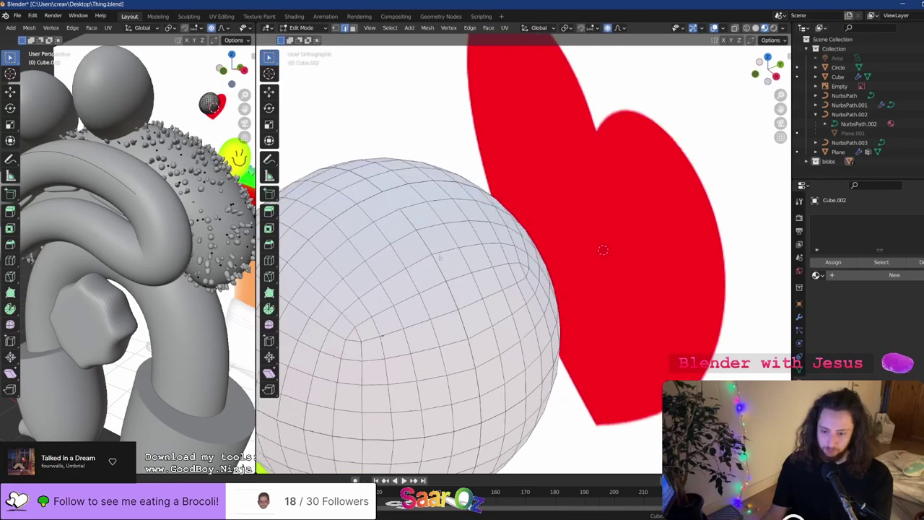
{"action": "middle_click_drag", "start_coordinate": [467, 228], "coordinate": [424, 244]}
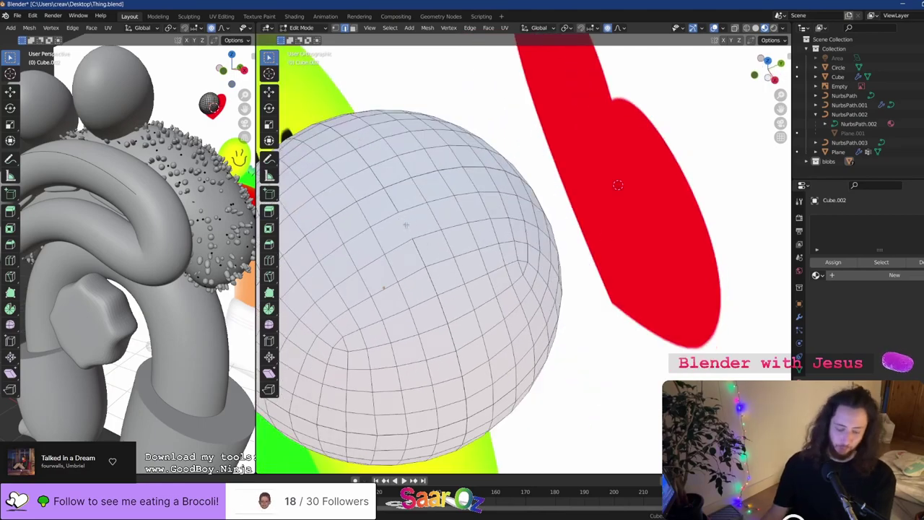
{"action": "key", "text": "shift+n"}
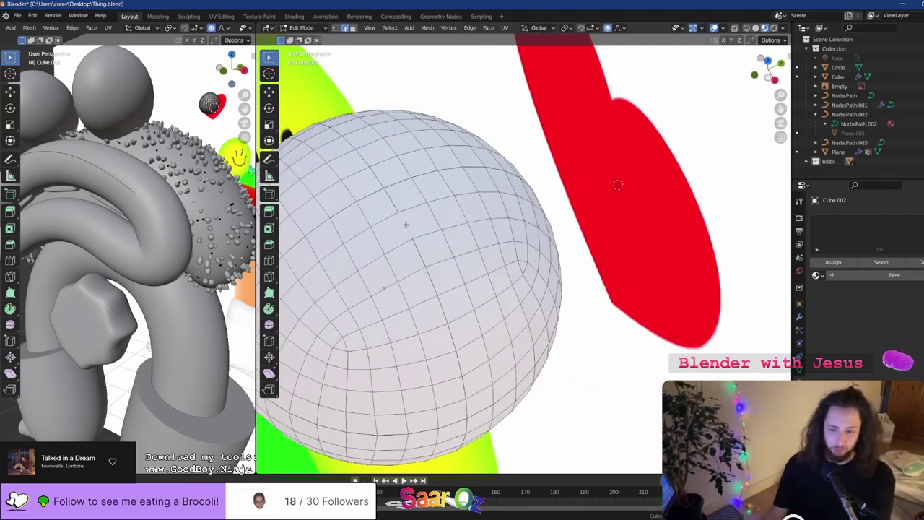
{"action": "key", "text": "F3"}
{"action": "type", "text": "select ring"}
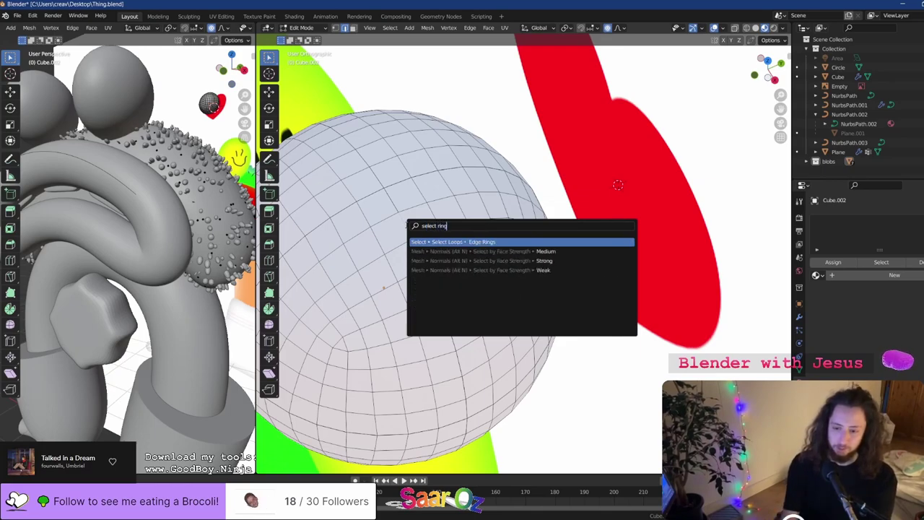
{"action": "key", "text": "Return"}
{"action": "key", "text": "ctrl+z"}
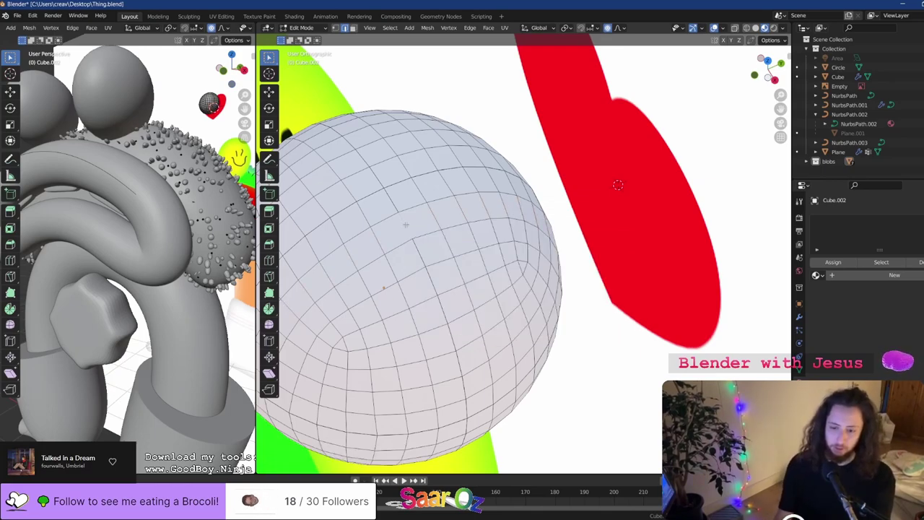
Find the Select Edge Loops operator through search and select the loop around the sphere's middle
{"action": "key", "text": "F3"}
{"action": "type", "text": "select"}
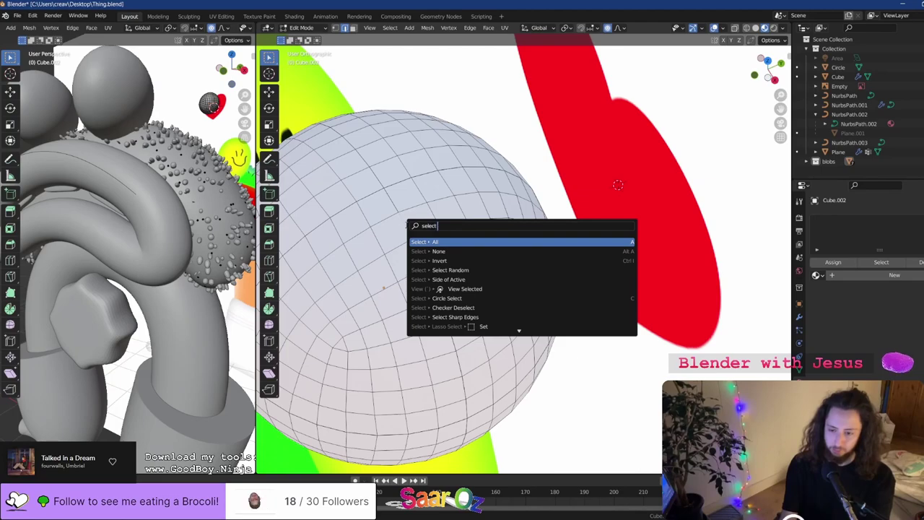
{"action": "type", "text": " loop"}
{"action": "key", "text": "Return"}
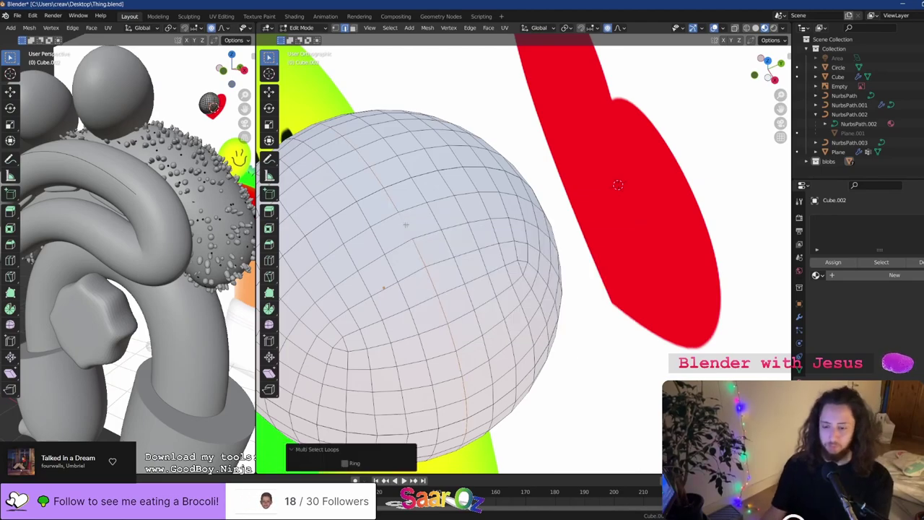
Try to scale the selected edge loop in front view with varying proportional influence, uniformly and along Z, and cancel it
{"action": "scroll", "coordinate": [406, 225], "scroll_direction": "down", "scroll_amount": 3}
{"action": "middle_click_drag", "start_coordinate": [406, 224], "coordinate": [484, 154], "text": "alt"}
{"action": "scroll", "coordinate": [484, 154], "scroll_direction": "up", "scroll_amount": 2}
{"action": "middle_click_drag", "start_coordinate": [472, 116], "coordinate": [549, 118], "text": "shift"}
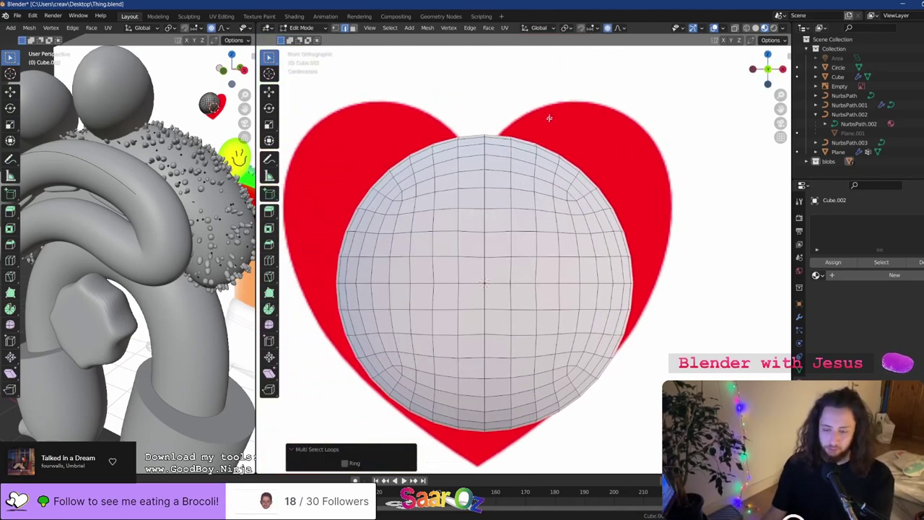
{"action": "key", "text": "s"}
{"action": "right_click", "coordinate": [585, 95]}
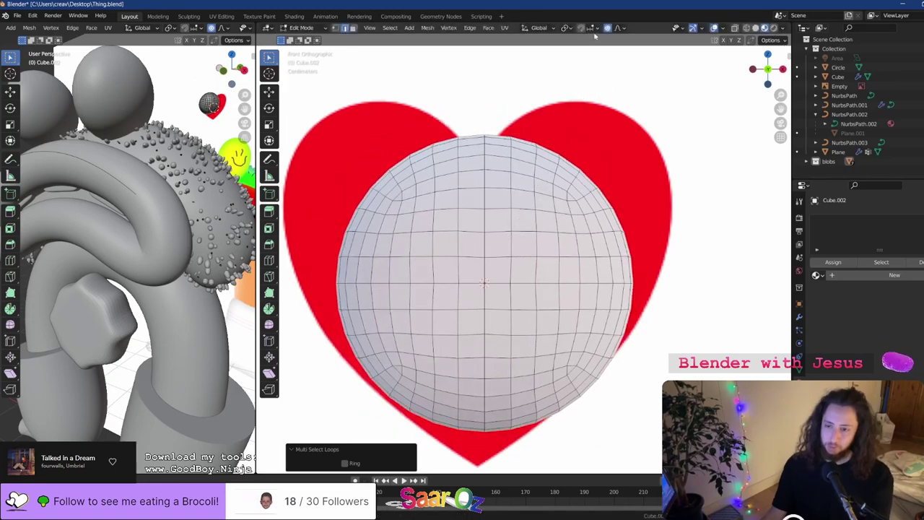
{"action": "key", "text": "s"}
{"action": "scroll", "coordinate": [633, 108], "scroll_direction": "up", "scroll_amount": 3}
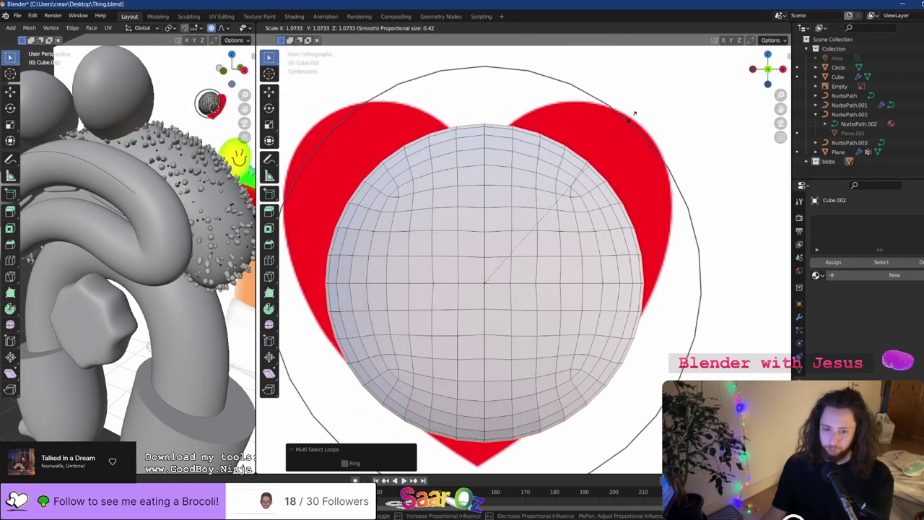
{"action": "scroll", "coordinate": [627, 119], "scroll_direction": "down", "scroll_amount": 4}
{"action": "scroll", "coordinate": [629, 114], "scroll_direction": "down", "scroll_amount": 7}
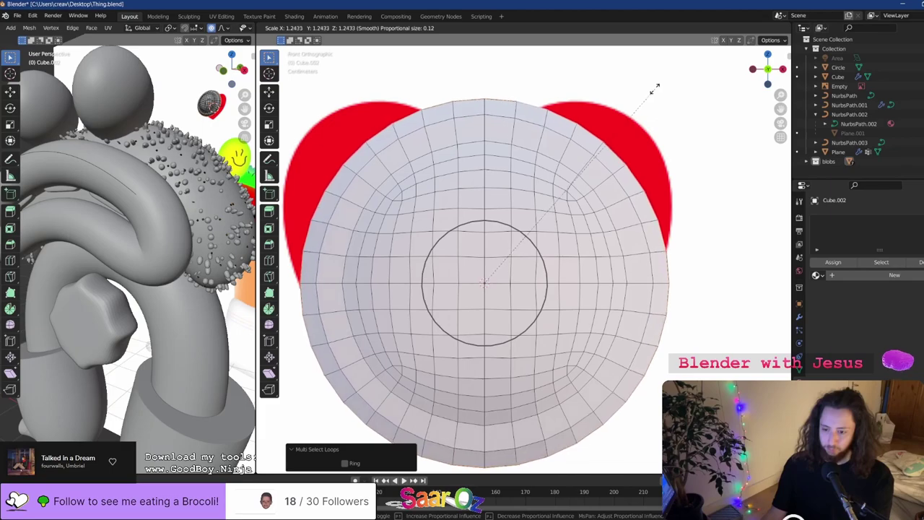
{"action": "scroll", "coordinate": [671, 80], "scroll_direction": "up", "scroll_amount": 9}
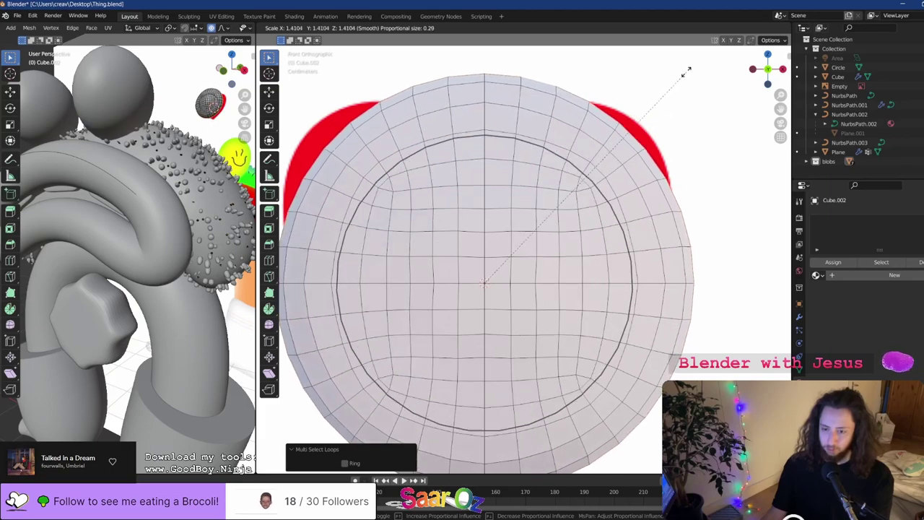
{"action": "scroll", "coordinate": [617, 170], "scroll_direction": "down", "scroll_amount": 8}
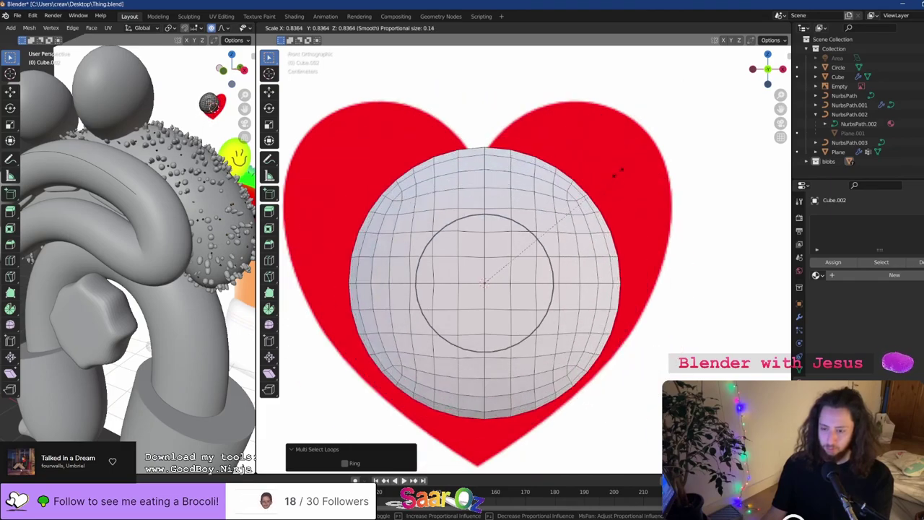
{"action": "key", "text": "z"}
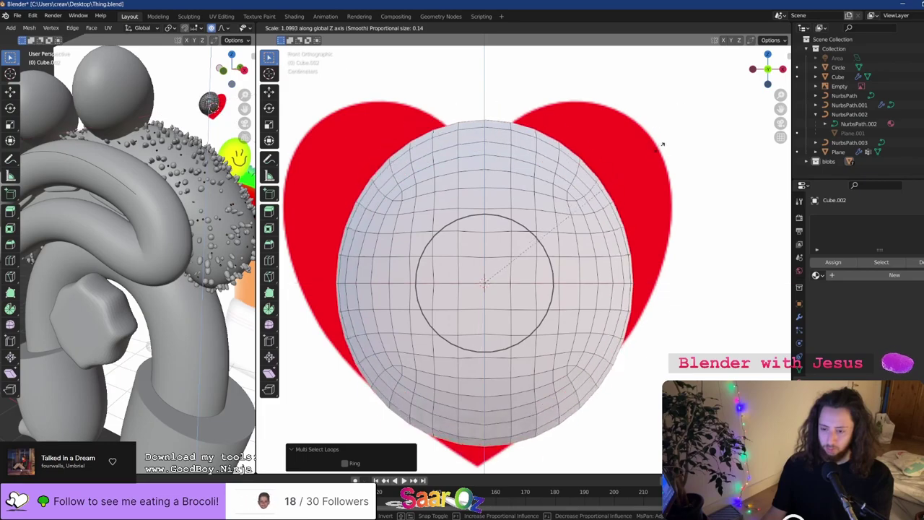
{"action": "right_click", "coordinate": [662, 137]}
Try scaling the edge loop uniformly again from an angled orthographic view and cancel it
{"action": "scroll", "coordinate": [662, 138], "scroll_direction": "down", "scroll_amount": 14}
{"action": "middle_click_drag", "start_coordinate": [662, 140], "coordinate": [604, 189]}
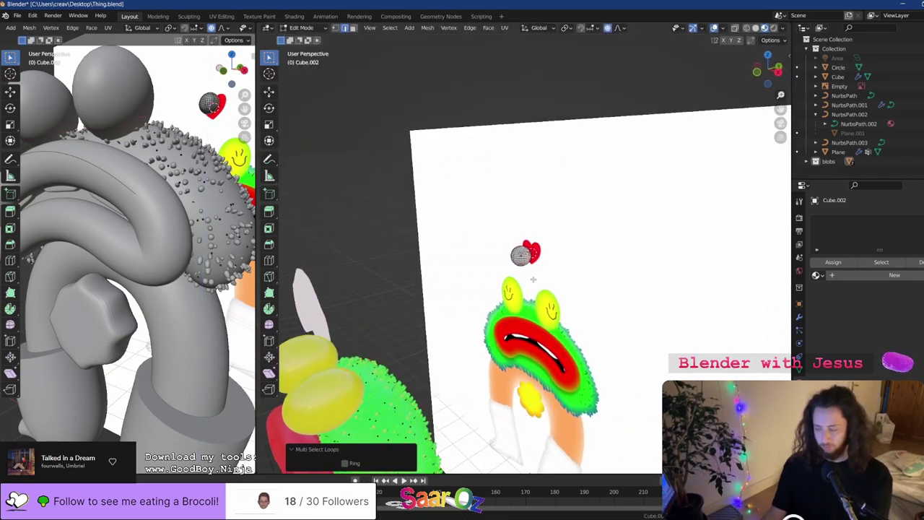
{"action": "scroll", "coordinate": [604, 189], "scroll_direction": "up", "scroll_amount": 16}
{"action": "key", "text": "KP_5"}
{"action": "scroll", "coordinate": [604, 189], "scroll_direction": "down", "scroll_amount": 3}
{"action": "key", "text": "s"}
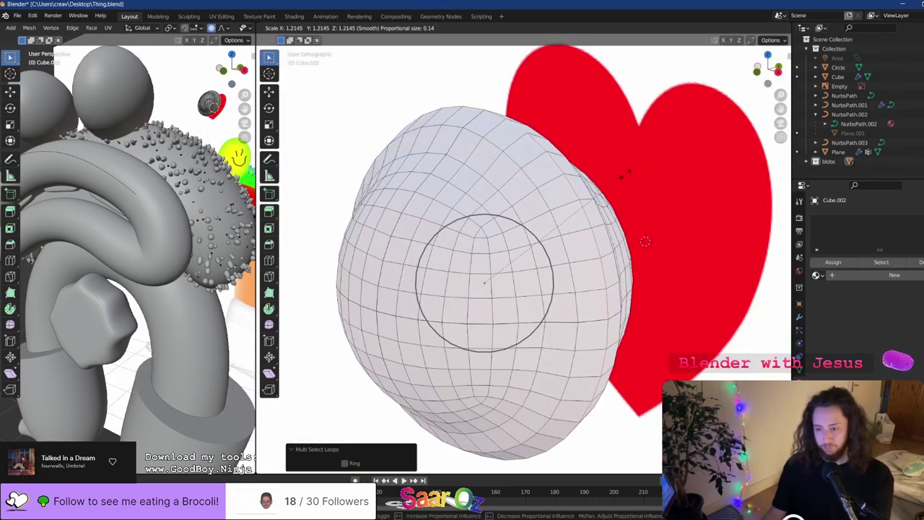
{"action": "key", "text": "Escape"}
Switch to the browser and review how the heart tutorial video merges the top vertices, viewing it full screen
{"action": "key", "text": "alt+Tab"}
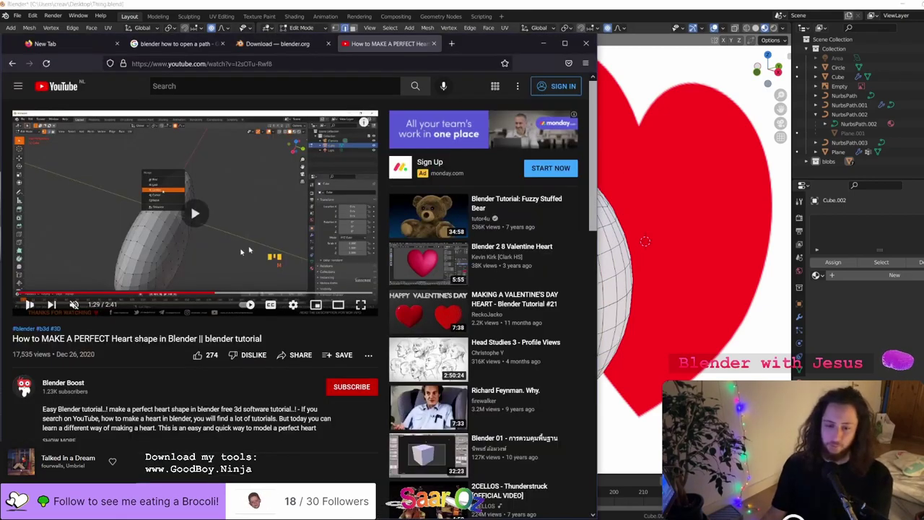
{"action": "double_click", "coordinate": [190, 200]}
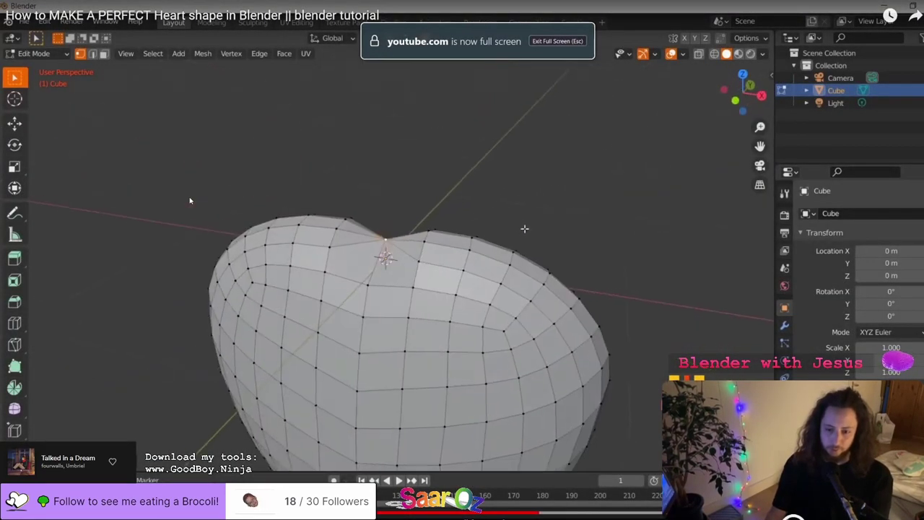
{"action": "key", "text": "Left"}
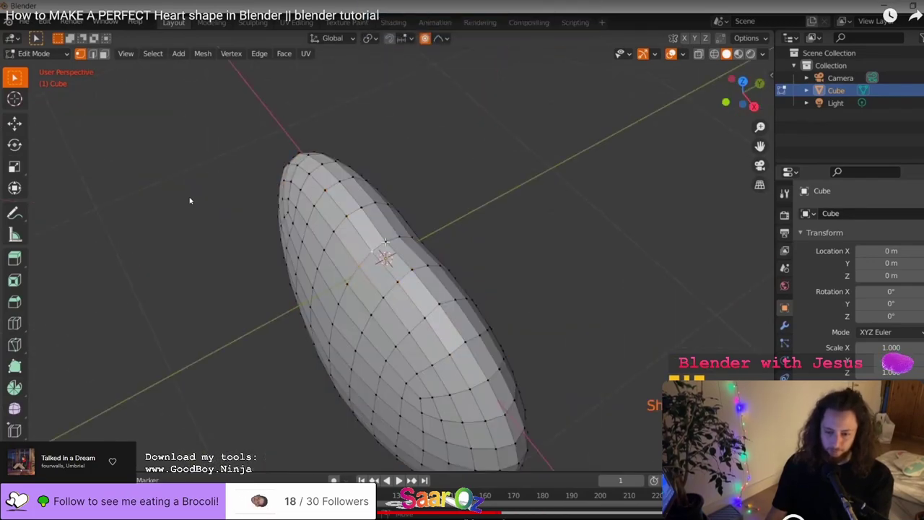
{"action": "key", "text": "Left"}
{"action": "key", "text": "Right"}
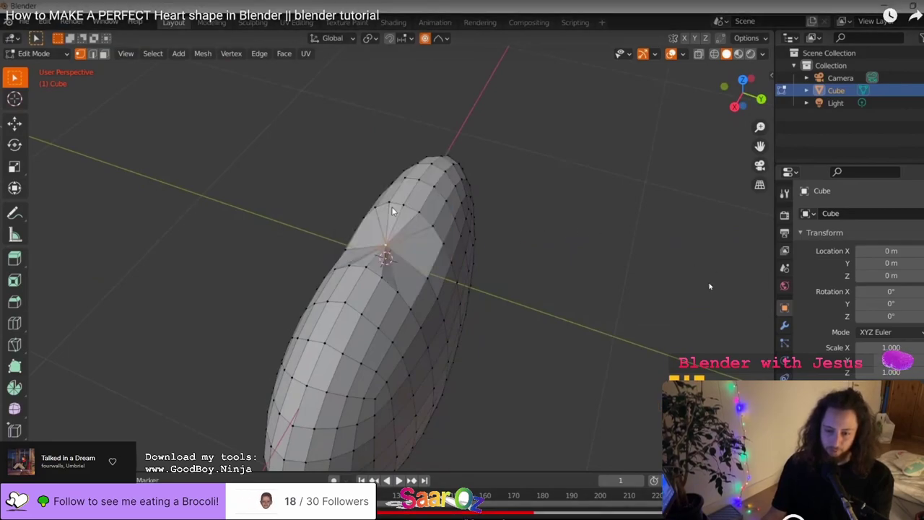
{"action": "left_click", "coordinate": [698, 259]}
{"action": "double_click", "coordinate": [650, 262]}
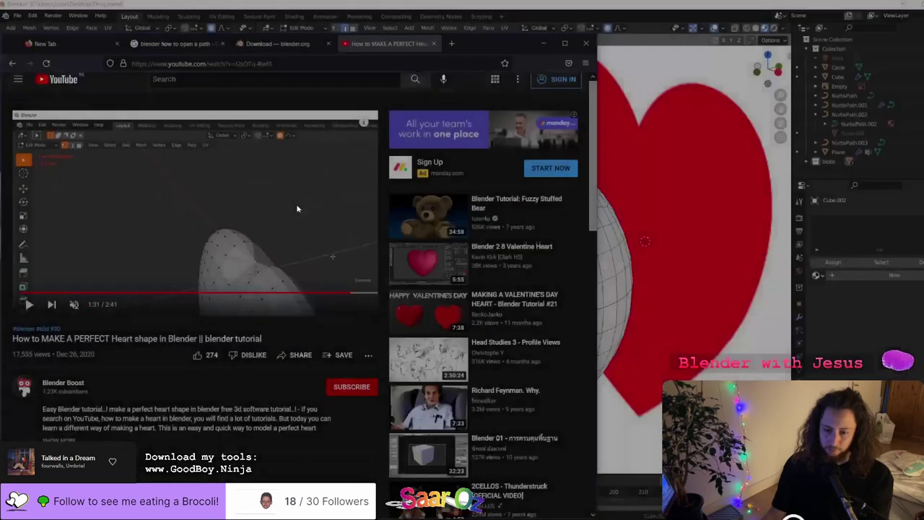
Return to Blender, select the sphere's entire mesh and scale it down along local Y to flatten it
{"action": "key", "text": "alt+Tab"}
{"action": "key", "text": "Tab"}
{"action": "key", "text": "Tab"}
{"action": "middle_click_drag", "start_coordinate": [521, 198], "coordinate": [494, 199]}
{"action": "key", "text": "a"}
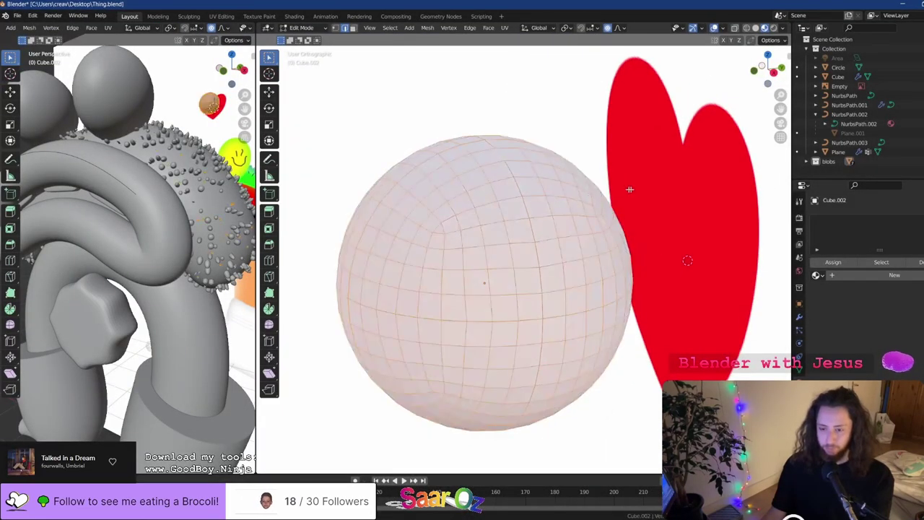
{"action": "key", "text": "s"}
{"action": "key", "text": "x"}
{"action": "key", "text": "y"}
{"action": "key", "text": "y"}
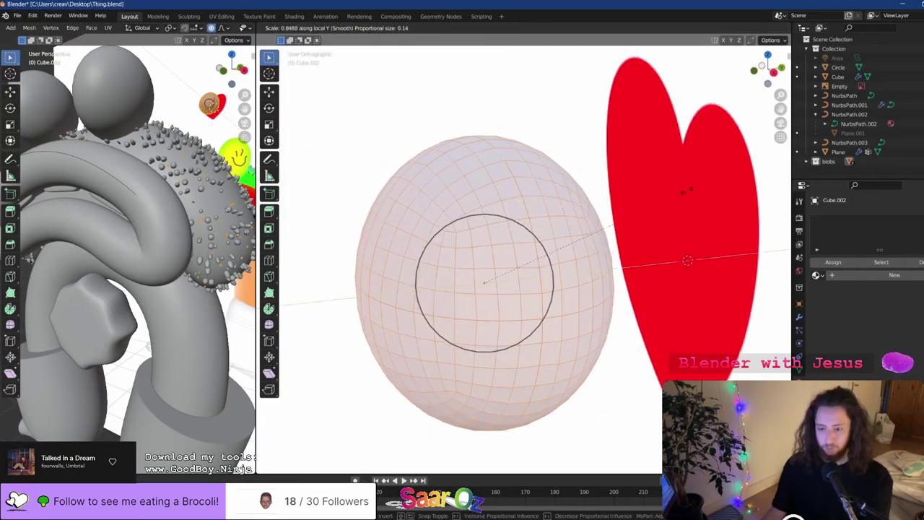
{"action": "left_click", "coordinate": [532, 219]}
Deselect the mesh, select the short row of vertices across the flattened sphere's top in vertex mode, and save the file
{"action": "key", "text": "Tab"}
{"action": "middle_click_drag", "start_coordinate": [532, 221], "coordinate": [477, 241]}
{"action": "key", "text": "Tab"}
{"action": "scroll", "coordinate": [550, 241], "scroll_direction": "up", "scroll_amount": 4}
{"action": "scroll", "coordinate": [575, 226], "scroll_direction": "down", "scroll_amount": 3}
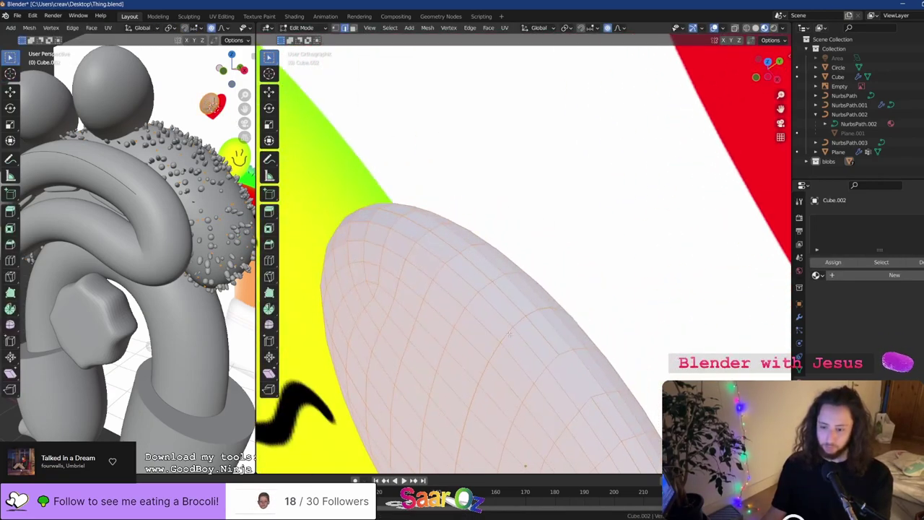
{"action": "key", "text": "alt+a"}
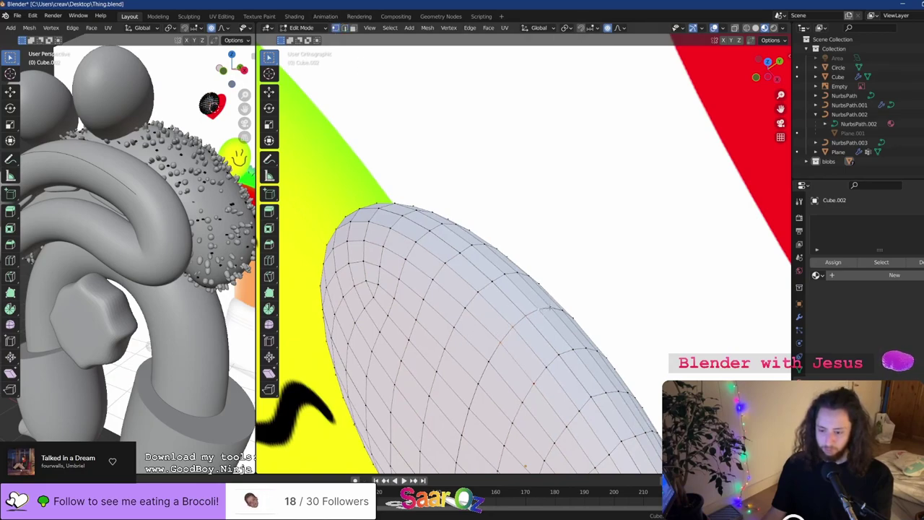
{"action": "middle_click_drag", "start_coordinate": [557, 308], "coordinate": [519, 322]}
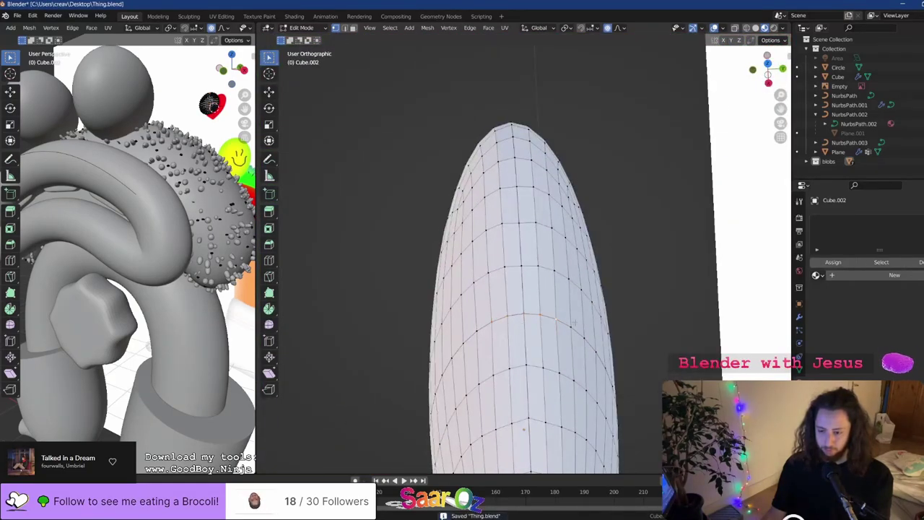
Try merging the selected top vertices at their center and undo the merge
{"action": "right_click", "coordinate": [522, 325]}
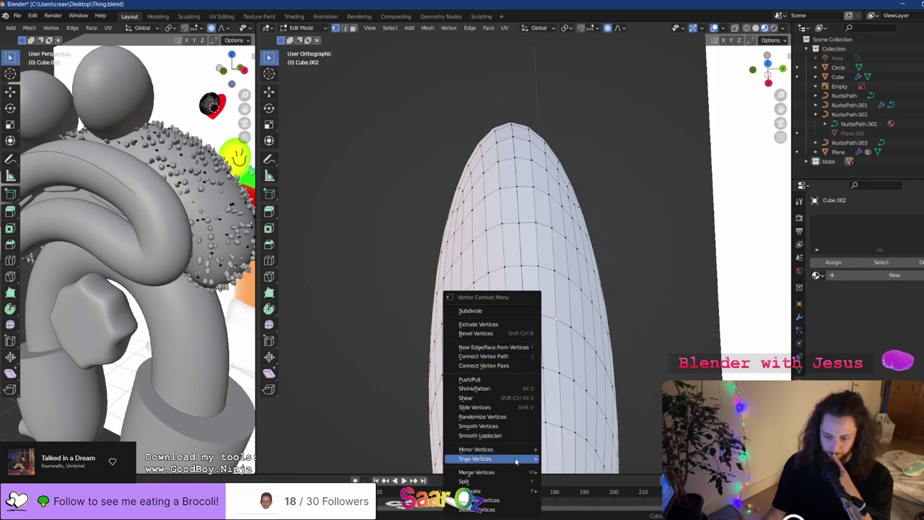
{"action": "mouse_move", "coordinate": [515, 470]}
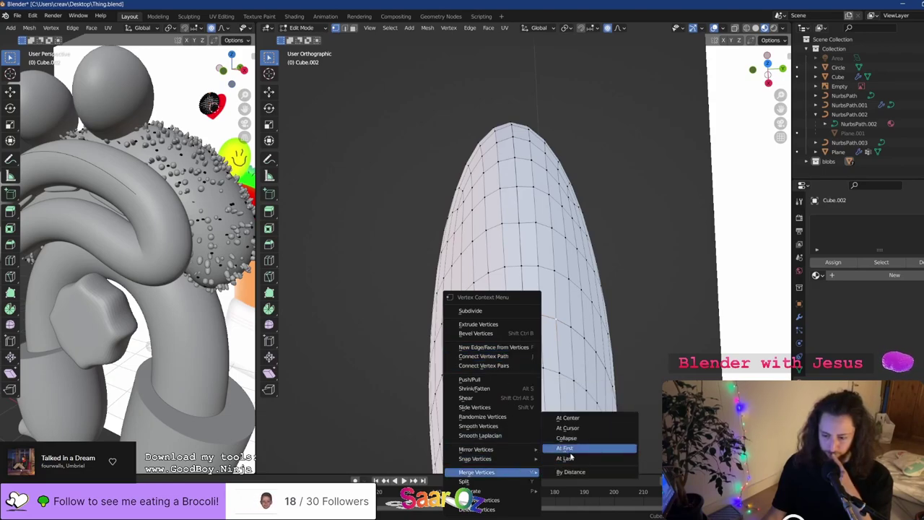
{"action": "left_click", "coordinate": [568, 420]}
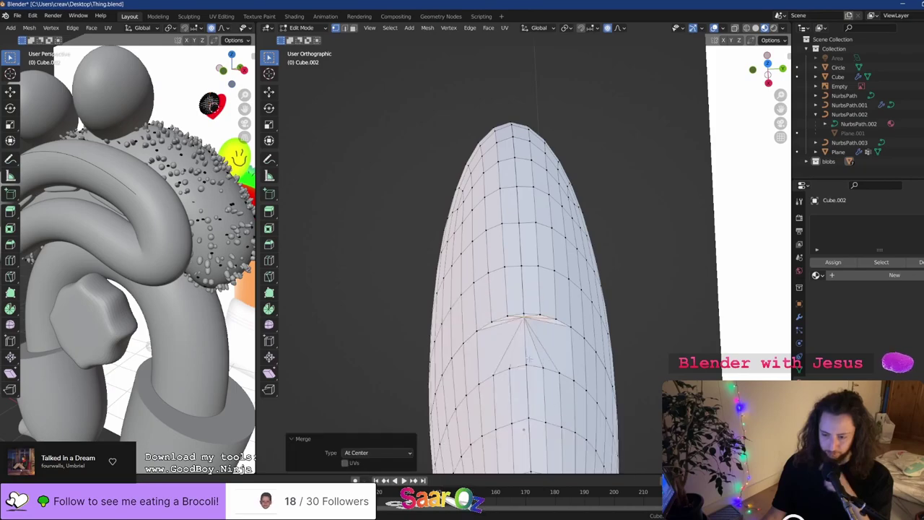
{"action": "middle_click_drag", "start_coordinate": [521, 370], "coordinate": [543, 337]}
{"action": "key", "text": "ctrl+z"}
Switch to the browser and review full screen how the heart tutorial merges the sphere's top vertices at center
{"action": "key", "text": "alt+Tab"}
{"action": "key", "text": "f"}
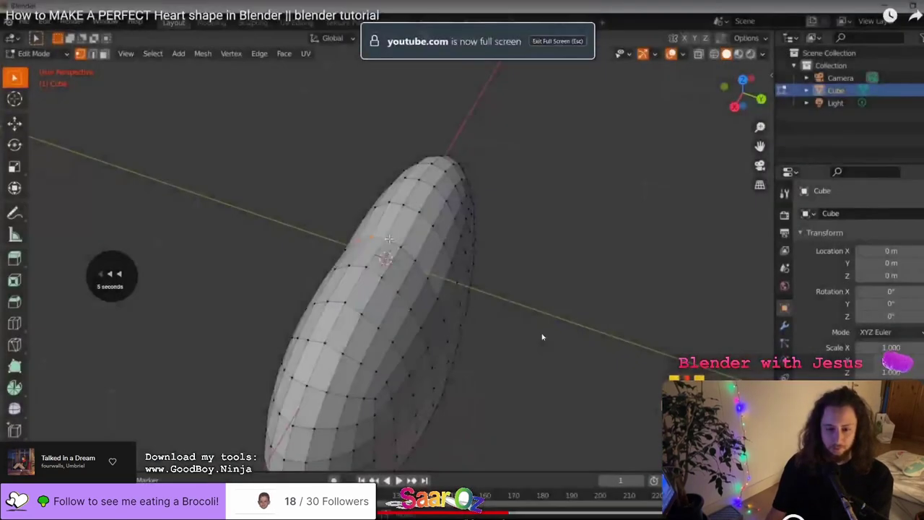
{"action": "key", "text": "space"}
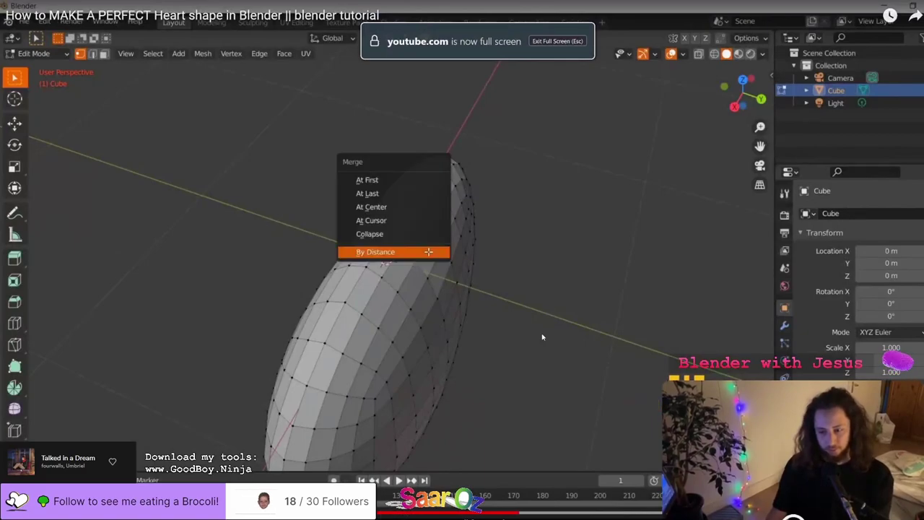
{"action": "key", "text": "space"}
{"action": "key", "text": "space"}
{"action": "key", "text": "space"}
{"action": "key", "text": "space"}
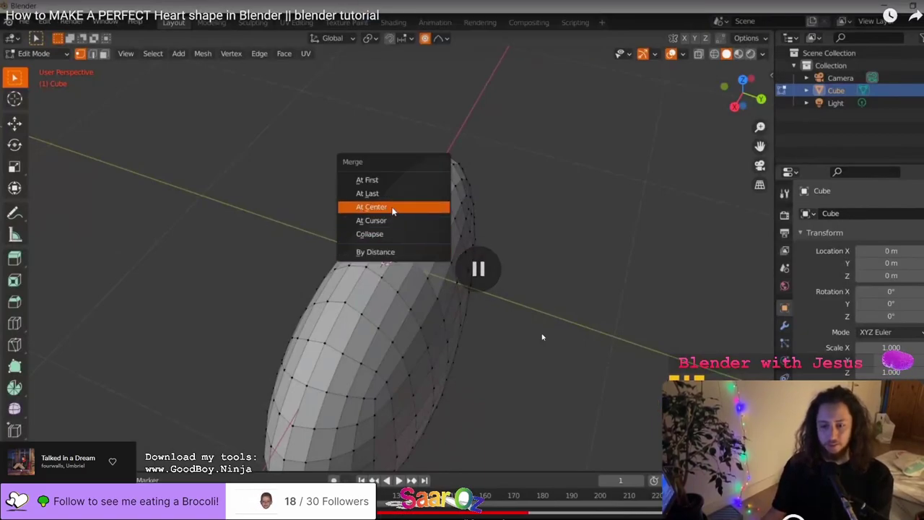
{"action": "key", "text": "space"}
Rewind the heart tutorial and review how the middle edge loop is pulled down with proportional editing
{"action": "key", "text": "Left"}
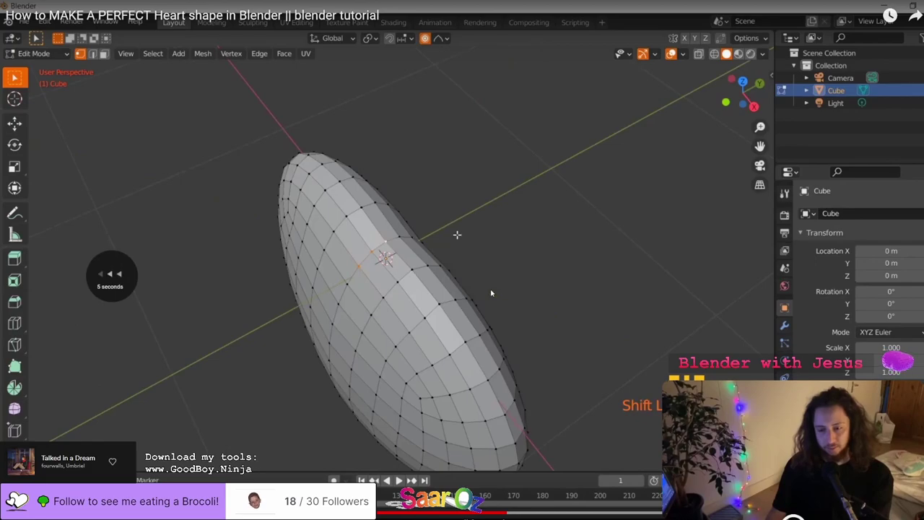
{"action": "key", "text": "space"}
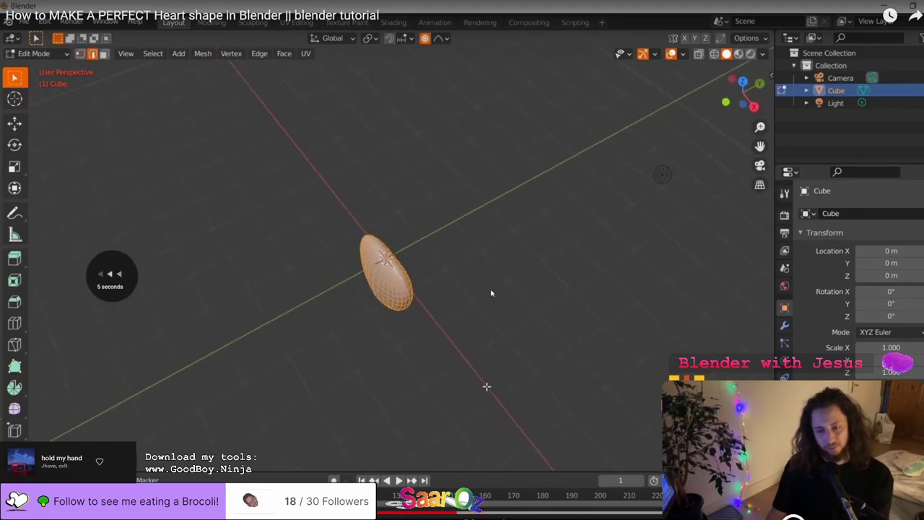
{"action": "key", "text": "Left"}
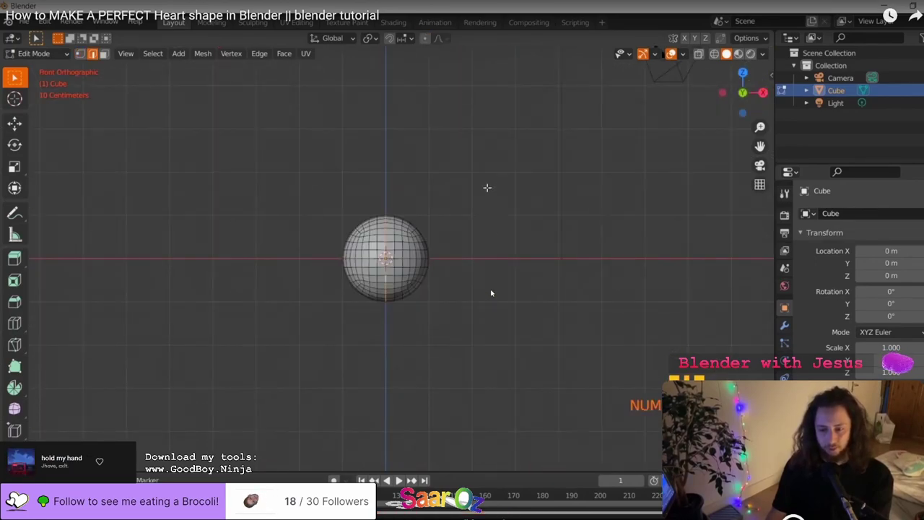
{"action": "key", "text": "Left"}
{"action": "key", "text": "Right"}
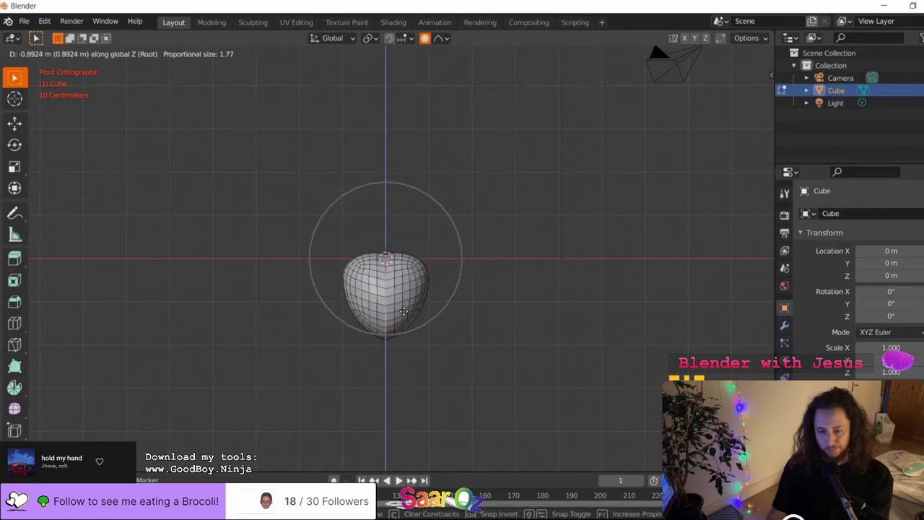
{"action": "left_click", "coordinate": [433, 248]}
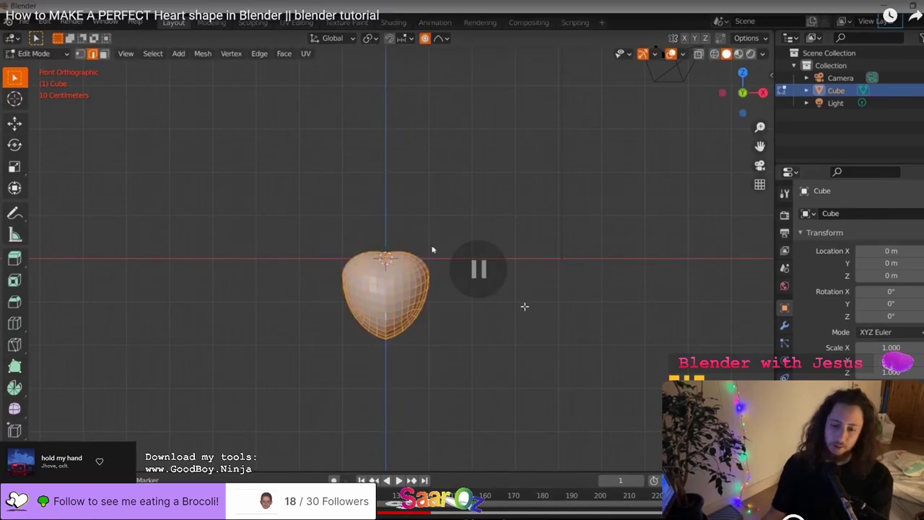
Return to Blender and show the flattened sphere in edit mode from the front, over the red heart reference
{"action": "key", "text": "Escape"}
{"action": "key", "text": "alt+Tab"}
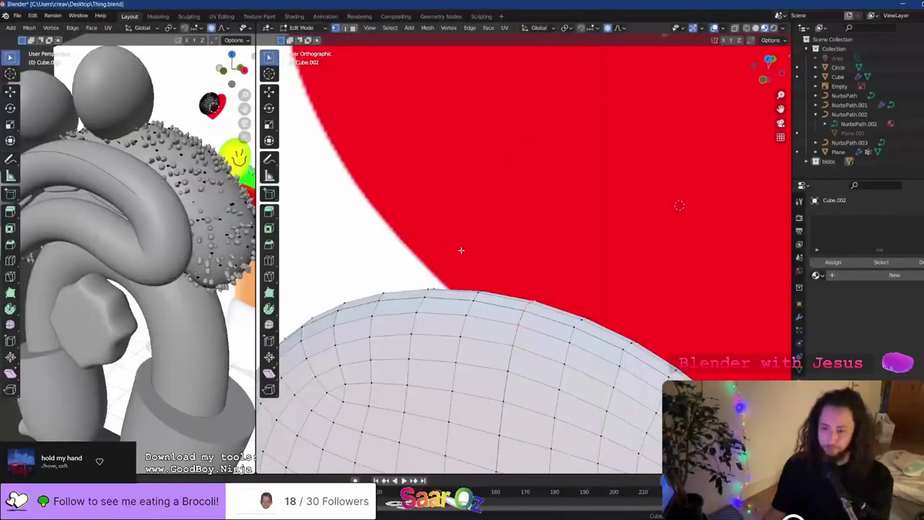
{"action": "key", "text": "Tab"}
{"action": "key", "text": "KP_1"}
{"action": "key", "text": "Tab"}
{"action": "scroll", "coordinate": [512, 271], "scroll_direction": "down", "scroll_amount": 6}
{"action": "middle_click_drag", "start_coordinate": [526, 267], "coordinate": [507, 226], "text": "shift"}
Try the Edge Loops and Edge Rings selection commands on the sphere in vertex mode
{"action": "key", "text": "F3"}
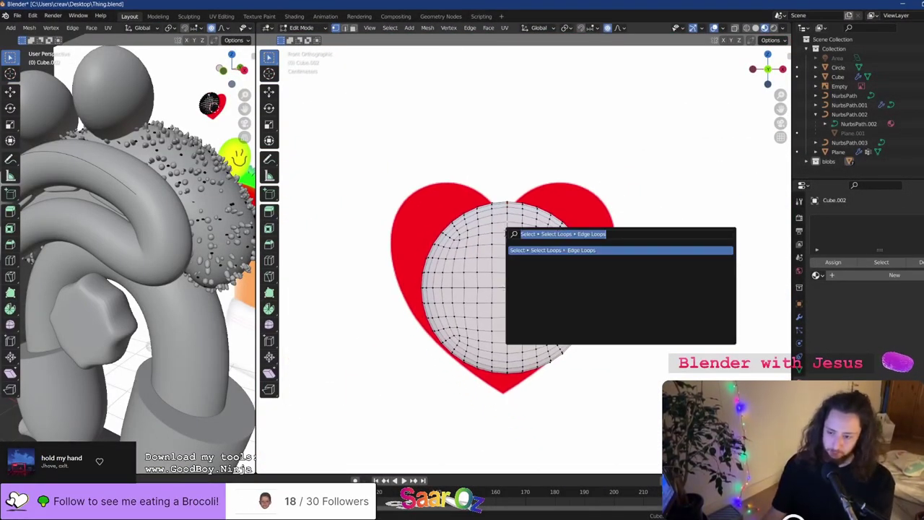
{"action": "key", "text": "Return"}
{"action": "key", "text": "F3"}
{"action": "type", "text": "ring"}
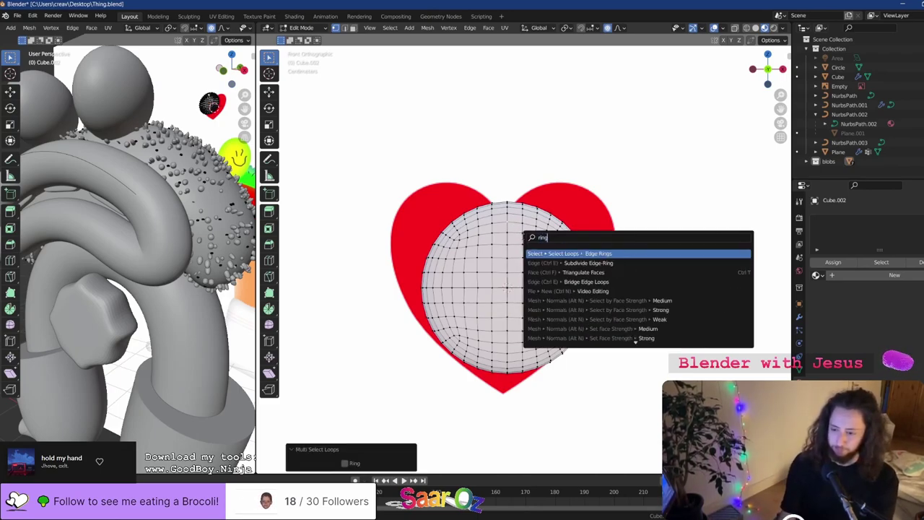
{"action": "key", "text": "Return"}
{"action": "key", "text": "F3"}
{"action": "type", "text": "select ring"}
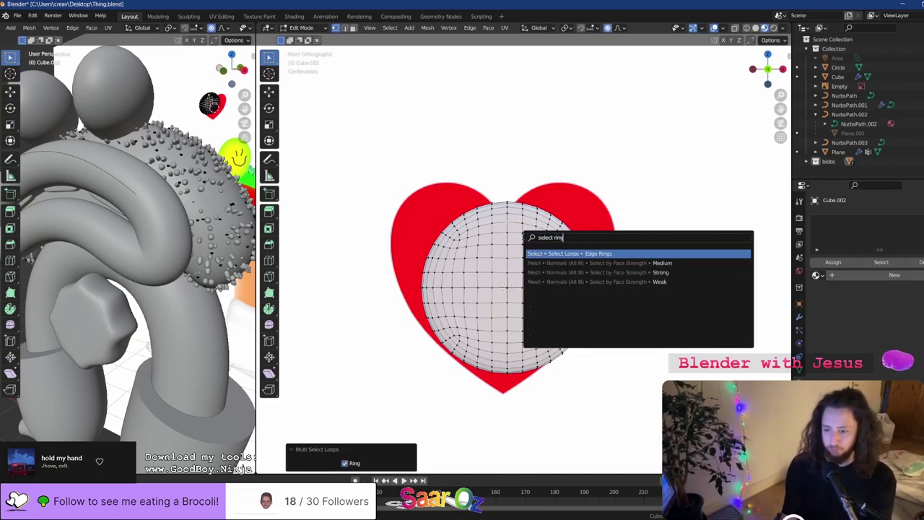
{"action": "key", "text": "Return"}
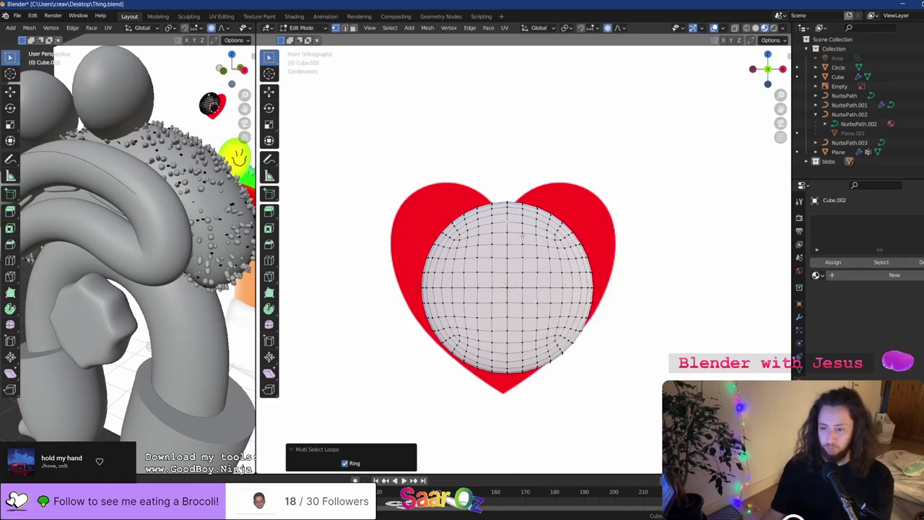
Switch to edge selection, pick an upper edge on the sphere's vertical centre line, and run Edge Rings on it
{"action": "left_click", "coordinate": [345, 28]}
{"action": "left_click", "coordinate": [507, 223]}
{"action": "key", "text": "F3"}
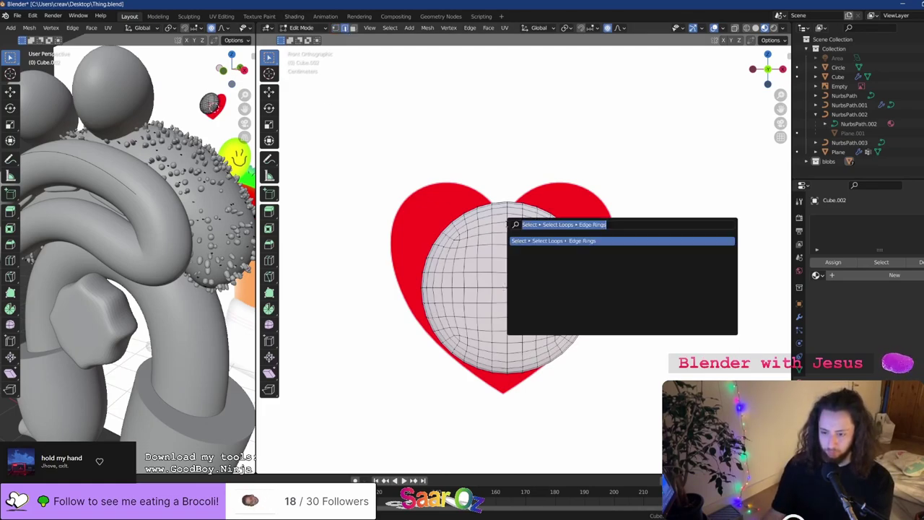
{"action": "key", "text": "Return"}
Search the commands for an edge loop operation, run Delete Edge Loop, and undo it
{"action": "key", "text": "F3"}
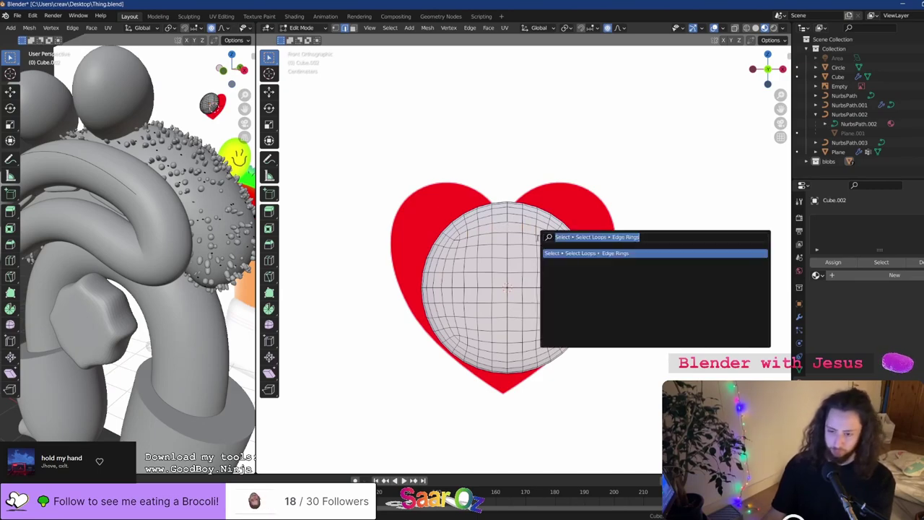
{"action": "type", "text": "edger"}
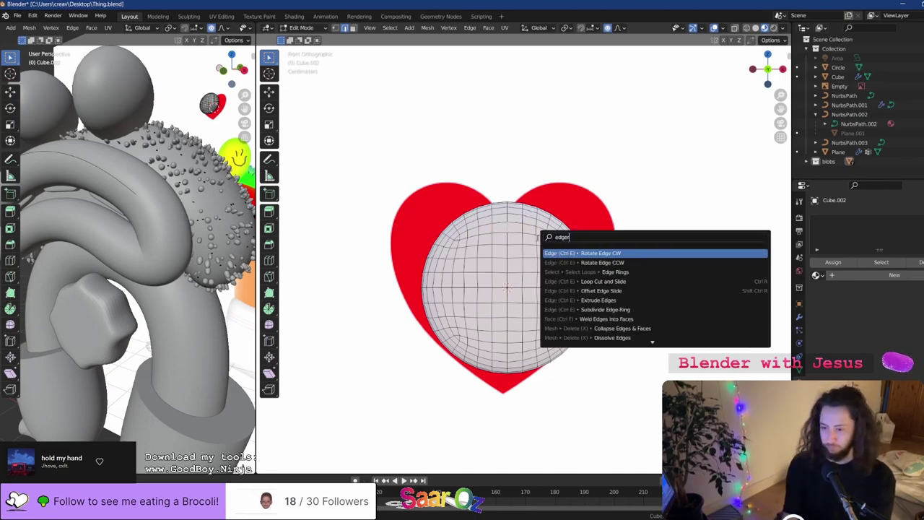
{"action": "key", "text": "BackSpace"}
{"action": "type", "text": "loop"}
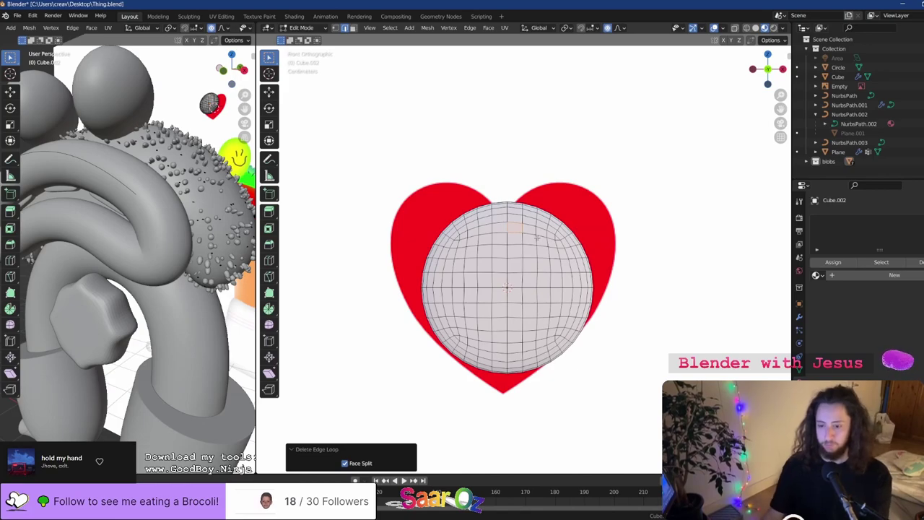
{"action": "left_click", "coordinate": [506, 234]}
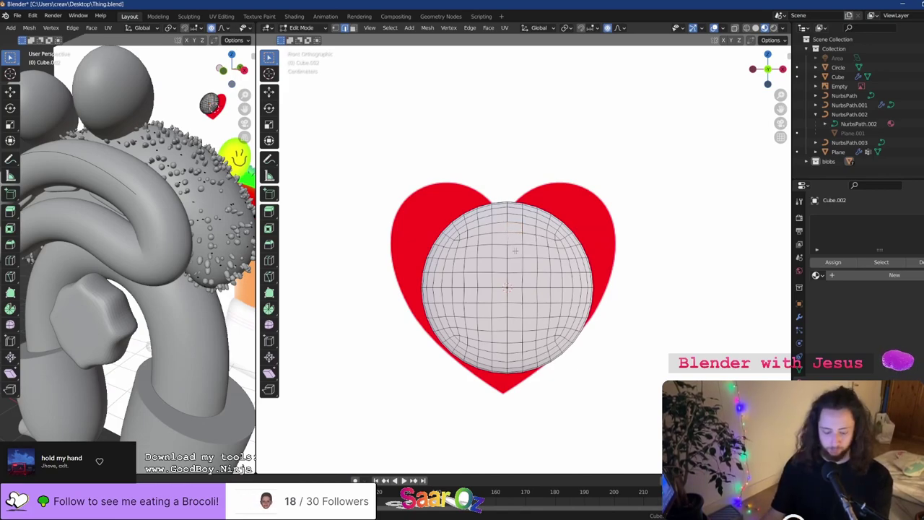
{"action": "key", "text": "ctrl+z"}
Select the sphere's vertical centre edge loop with the Edge Loops command and save the file
{"action": "left_click", "coordinate": [509, 234]}
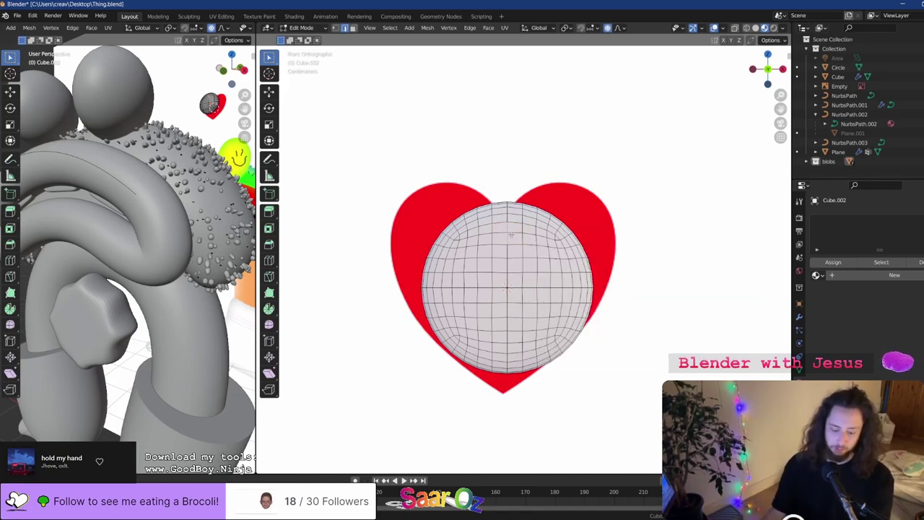
{"action": "key", "text": "F3"}
{"action": "type", "text": "select loop"}
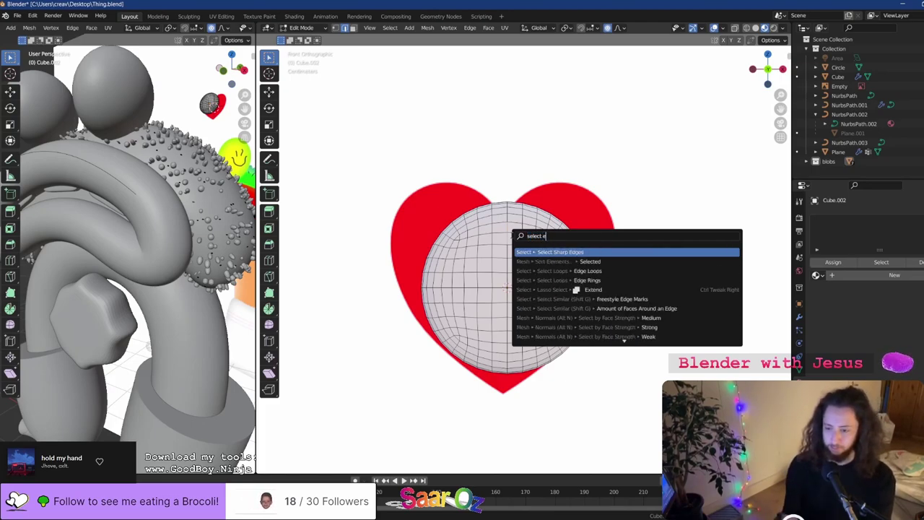
{"action": "key", "text": "Return"}
{"action": "key", "text": "ctrl+s"}
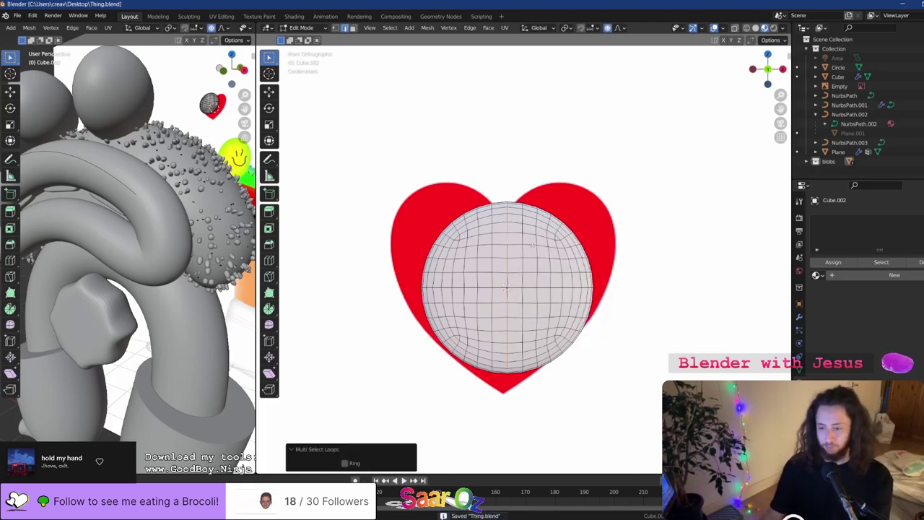
Move the centre edge loop down along Z by about 0.09 m with smooth proportional editing at size 0.239
{"action": "key", "text": "g"}
{"action": "key", "text": "z"}
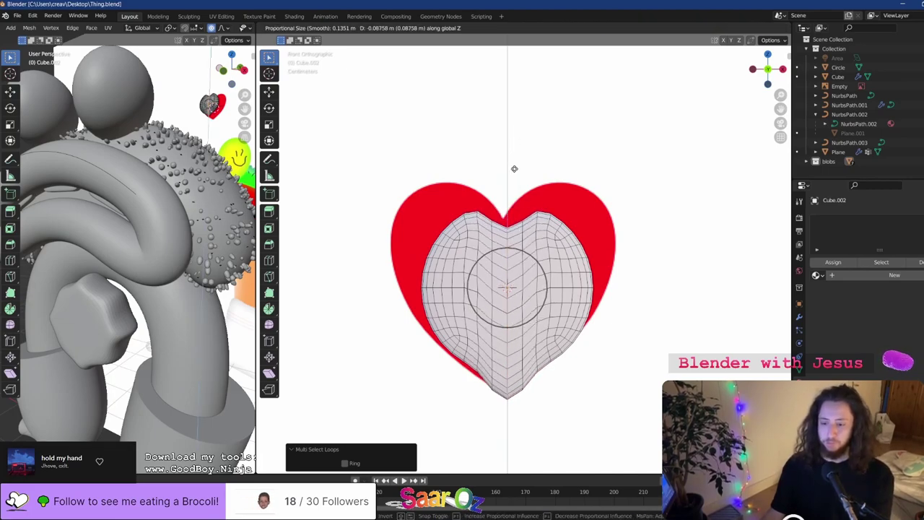
{"action": "scroll", "coordinate": [513, 162], "scroll_direction": "down", "scroll_amount": 2}
{"action": "scroll", "coordinate": [514, 168], "scroll_direction": "down", "scroll_amount": 1}
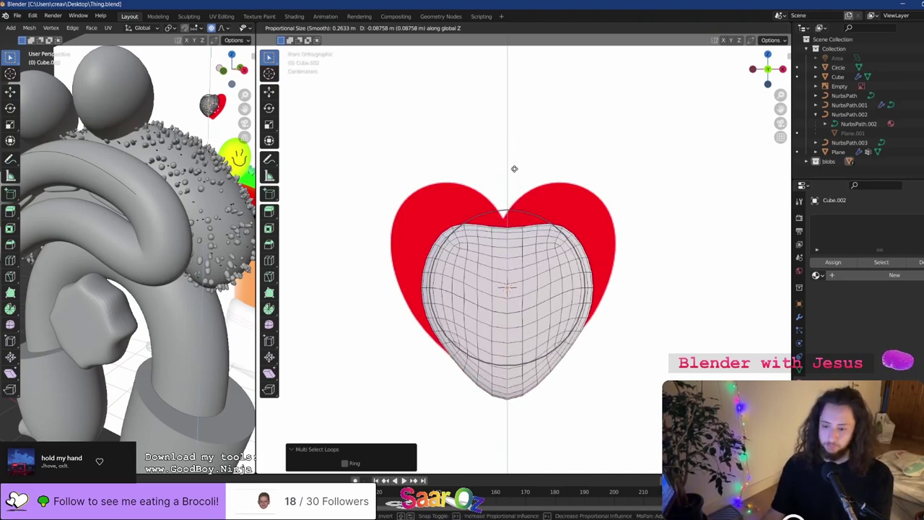
{"action": "scroll", "coordinate": [514, 169], "scroll_direction": "down", "scroll_amount": 4}
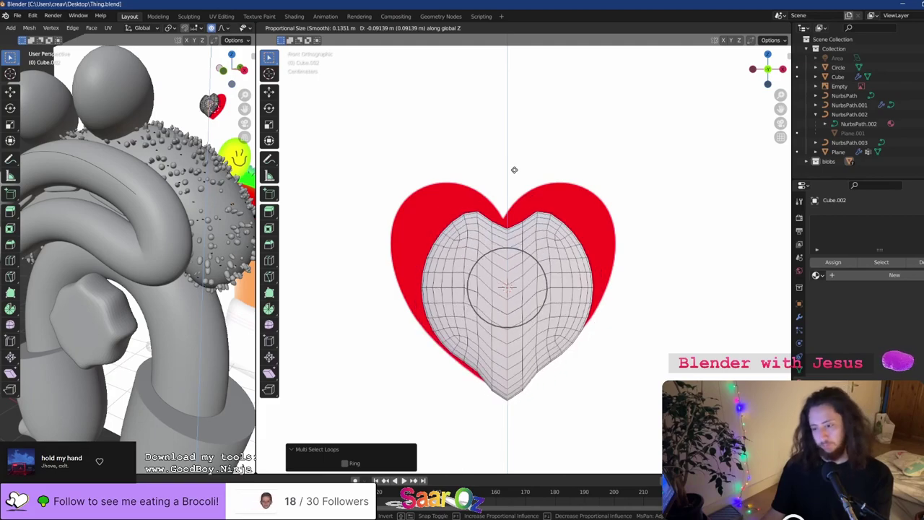
{"action": "left_click", "coordinate": [514, 170]}
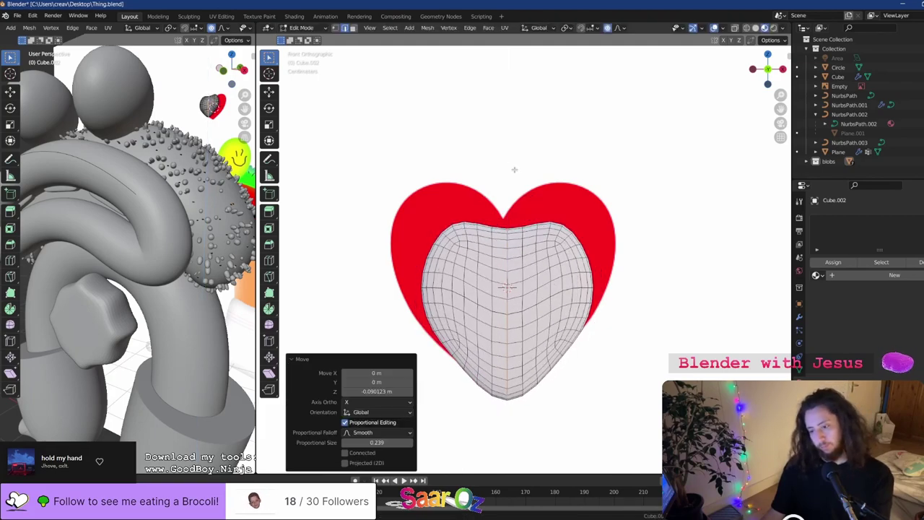
Select the centre edges at the top of the mesh and move them down Z about 0.039 m, using proportional size 0.18
{"action": "key", "text": "Tab"}
{"action": "key", "text": "Tab"}
{"action": "scroll", "coordinate": [517, 262], "scroll_direction": "down", "scroll_amount": 12}
{"action": "middle_click_drag", "start_coordinate": [531, 189], "coordinate": [505, 403]}
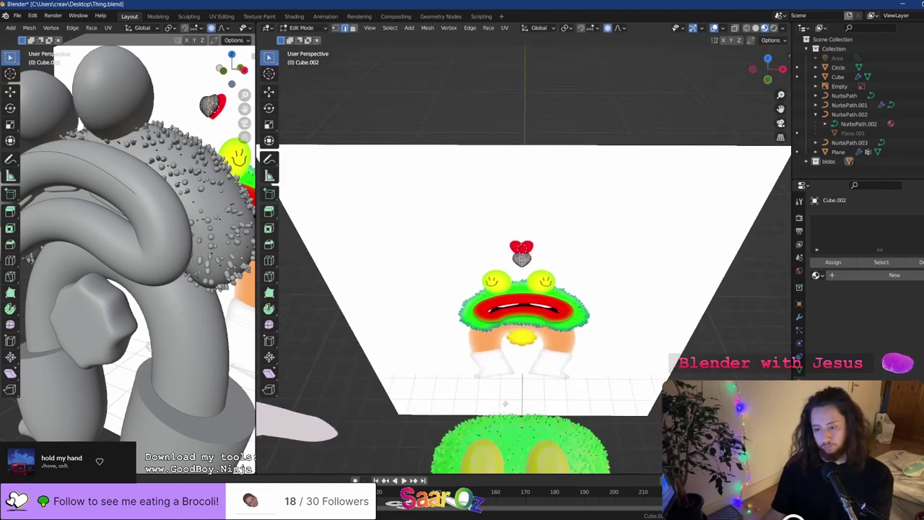
{"action": "scroll", "coordinate": [542, 262], "scroll_direction": "up", "scroll_amount": 3}
{"action": "key", "text": "KP_5"}
{"action": "scroll", "coordinate": [542, 261], "scroll_direction": "down", "scroll_amount": 2}
{"action": "middle_click_drag", "start_coordinate": [469, 272], "coordinate": [481, 332]}
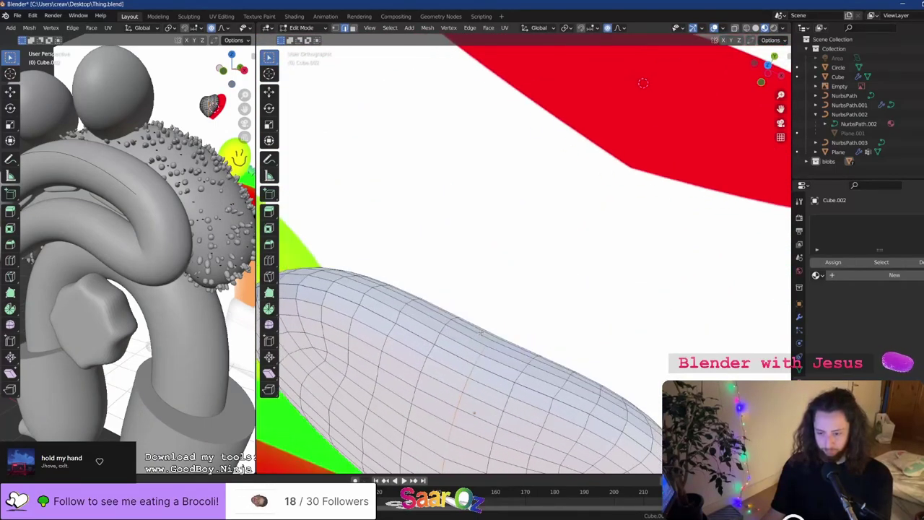
{"action": "key", "text": "KP_1"}
{"action": "scroll", "coordinate": [505, 303], "scroll_direction": "down", "scroll_amount": 6}
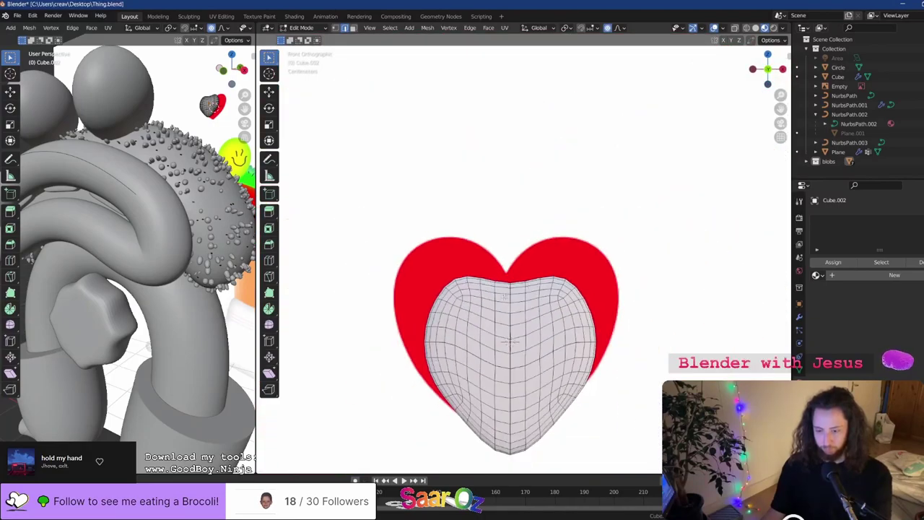
{"action": "middle_click_drag", "start_coordinate": [507, 299], "coordinate": [531, 232], "text": "shift"}
{"action": "scroll", "coordinate": [532, 231], "scroll_direction": "up", "scroll_amount": 2}
{"action": "key", "text": "g"}
{"action": "key", "text": "z"}
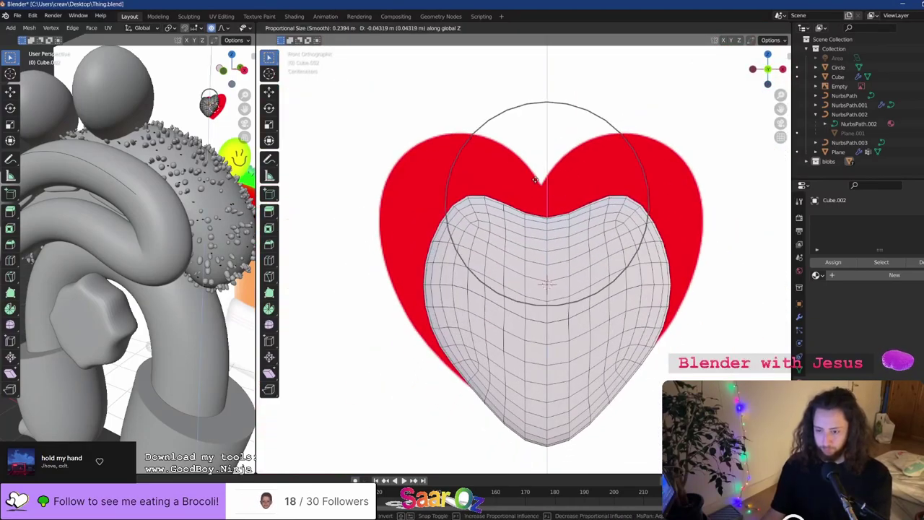
{"action": "scroll", "coordinate": [538, 166], "scroll_direction": "down", "scroll_amount": 3}
{"action": "scroll", "coordinate": [534, 176], "scroll_direction": "up", "scroll_amount": 6}
{"action": "left_click", "coordinate": [535, 177]}
Scale the top centre edges along X by about -0.163 with proportional size 0.18 to pinch the heart's notch
{"action": "key", "text": "s"}
{"action": "key", "text": "x"}
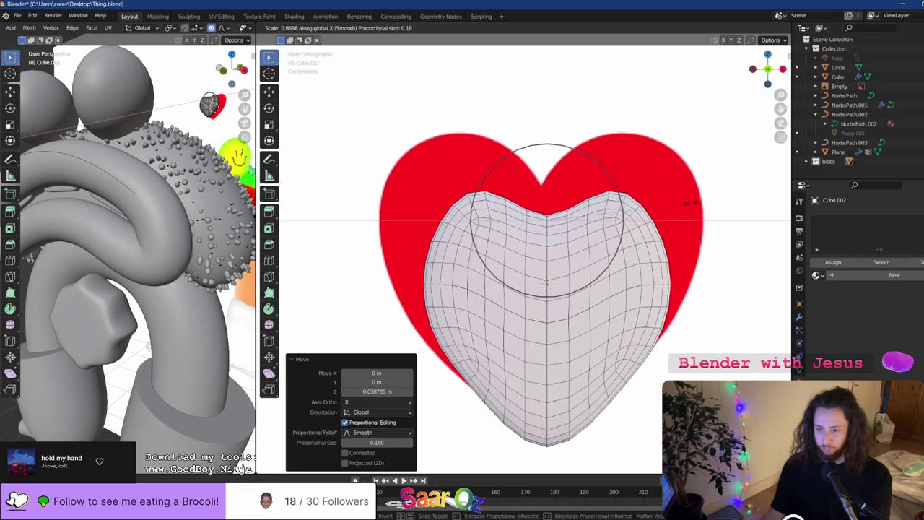
{"action": "left_click", "coordinate": [535, 225]}
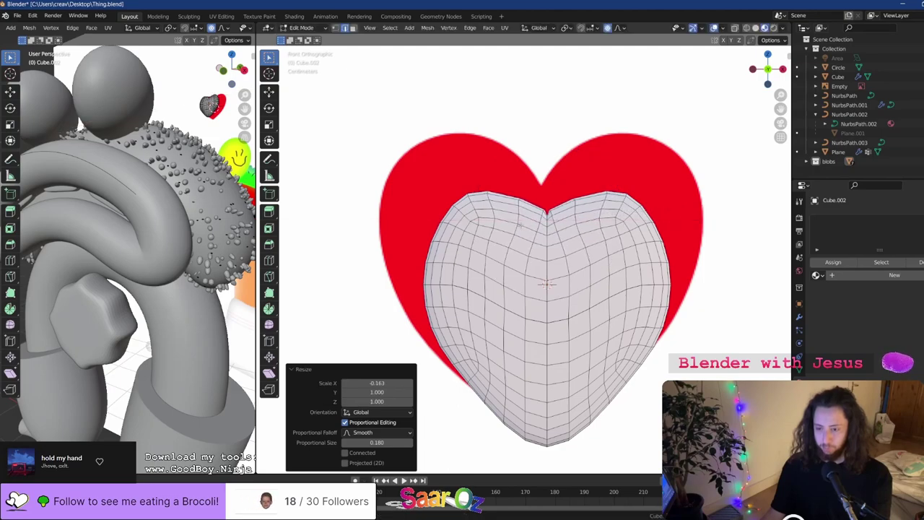
Scale the notch edges uniformly to about 0.058 with proportional size 0.076 to sharpen the dip
{"action": "scroll", "coordinate": [547, 193], "scroll_direction": "up", "scroll_amount": 3}
{"action": "key", "text": "s"}
{"action": "scroll", "coordinate": [596, 153], "scroll_direction": "up", "scroll_amount": 13}
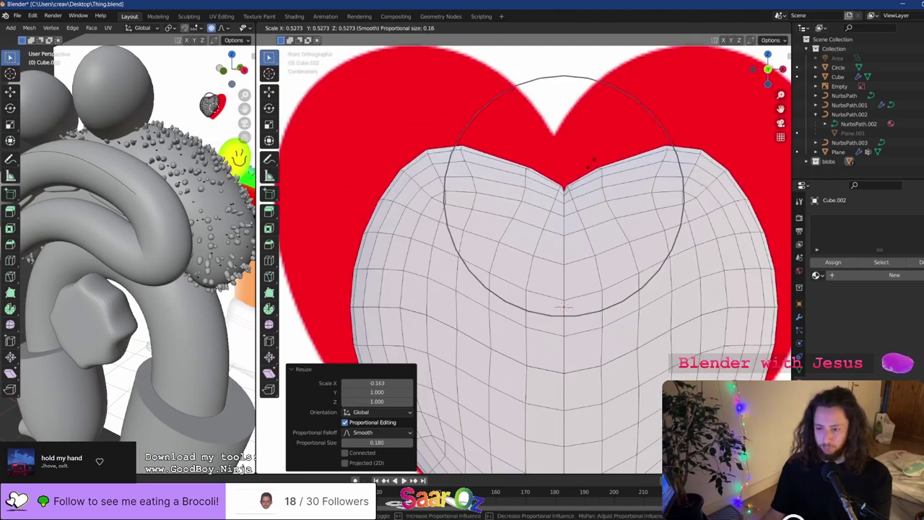
{"action": "scroll", "coordinate": [571, 179], "scroll_direction": "down", "scroll_amount": 5}
{"action": "left_click", "coordinate": [564, 191]}
{"action": "scroll", "coordinate": [566, 200], "scroll_direction": "down", "scroll_amount": 2}
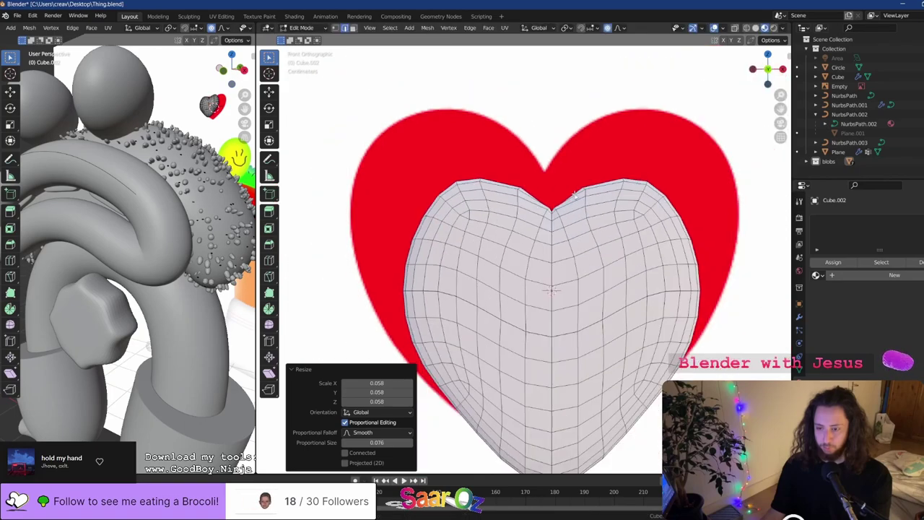
Select the whole heart mesh, scale it along X by about 1.2 to match the reference's width, and save the file
{"action": "key", "text": "Tab"}
{"action": "middle_click_drag", "start_coordinate": [568, 235], "coordinate": [571, 217]}
{"action": "key", "text": "KP_1"}
{"action": "scroll", "coordinate": [569, 216], "scroll_direction": "down", "scroll_amount": 3}
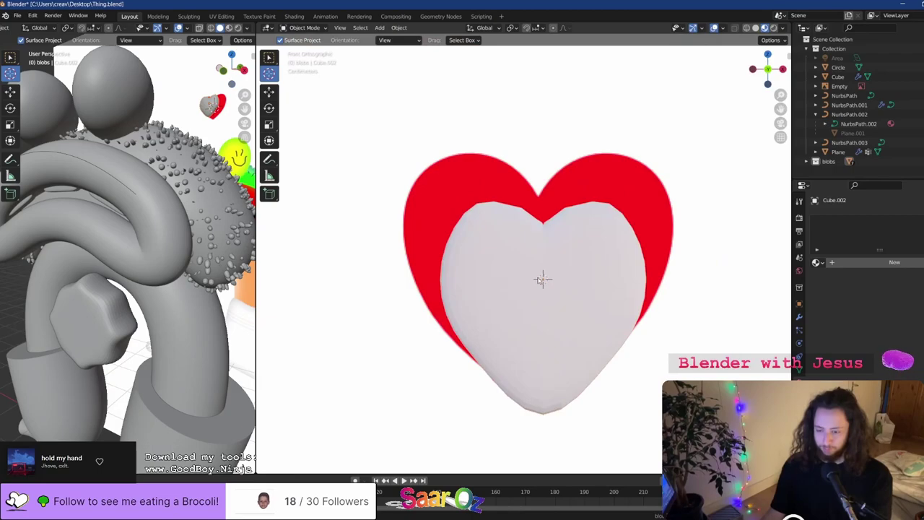
{"action": "key", "text": "Tab"}
{"action": "key", "text": "a"}
{"action": "key", "text": "s"}
{"action": "key", "text": "x"}
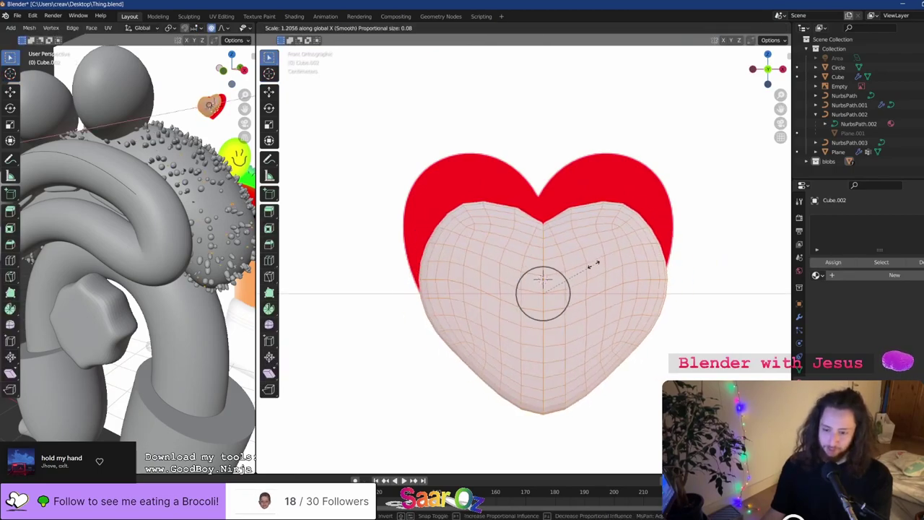
{"action": "left_click", "coordinate": [594, 264]}
{"action": "key", "text": "Tab"}
{"action": "key", "text": "Tab"}
{"action": "key", "text": "Tab"}
{"action": "key", "text": "ctrl+s"}
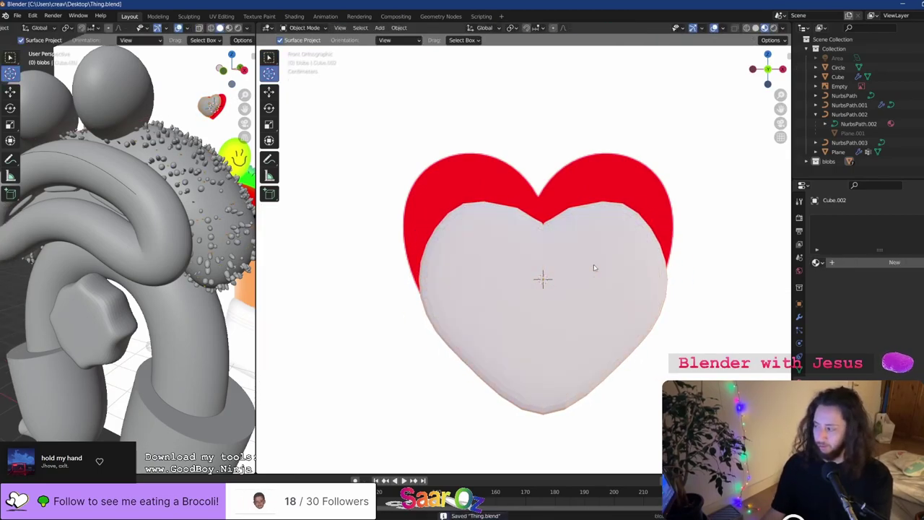
Move the heart up along Z about 0.09 m and shift its mesh slightly along X to centre it on the reference
{"action": "key", "text": "g"}
{"action": "key", "text": "z"}
{"action": "left_click", "coordinate": [583, 225]}
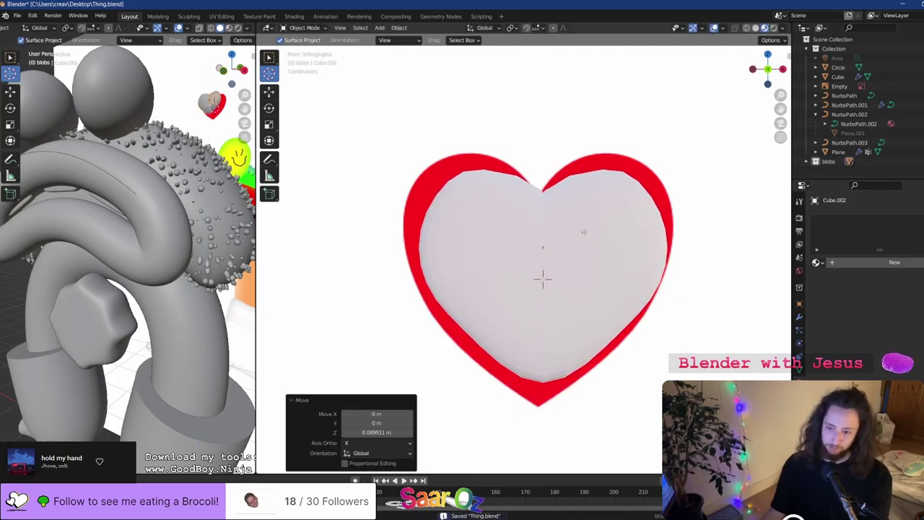
{"action": "key", "text": "Tab"}
{"action": "key", "text": "g"}
{"action": "key", "text": "x"}
{"action": "left_click", "coordinate": [579, 230]}
{"action": "key", "text": "Tab"}
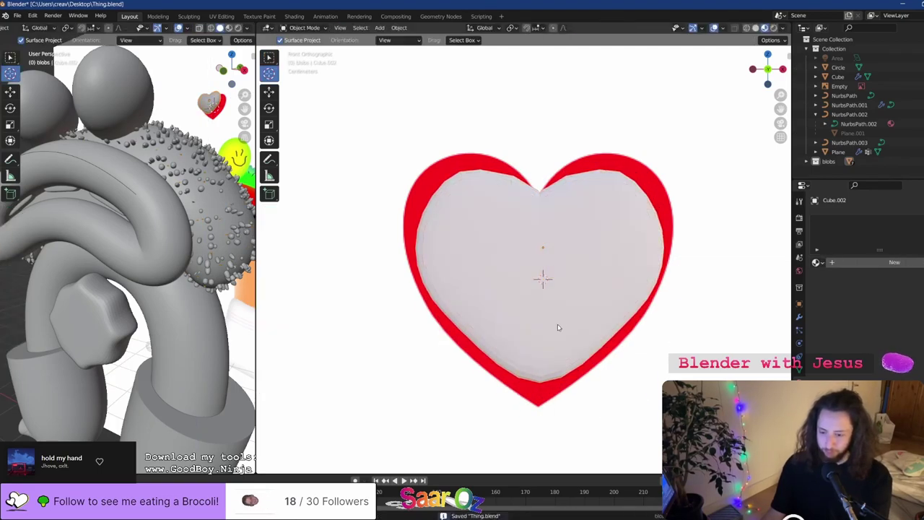
Isolate the heart in local view and move its bottom tip down along Z with smooth proportional editing at size about 0.424
{"action": "middle_click_drag", "start_coordinate": [557, 325], "coordinate": [552, 303]}
{"action": "key", "text": "KP_1"}
{"action": "key", "text": "Tab"}
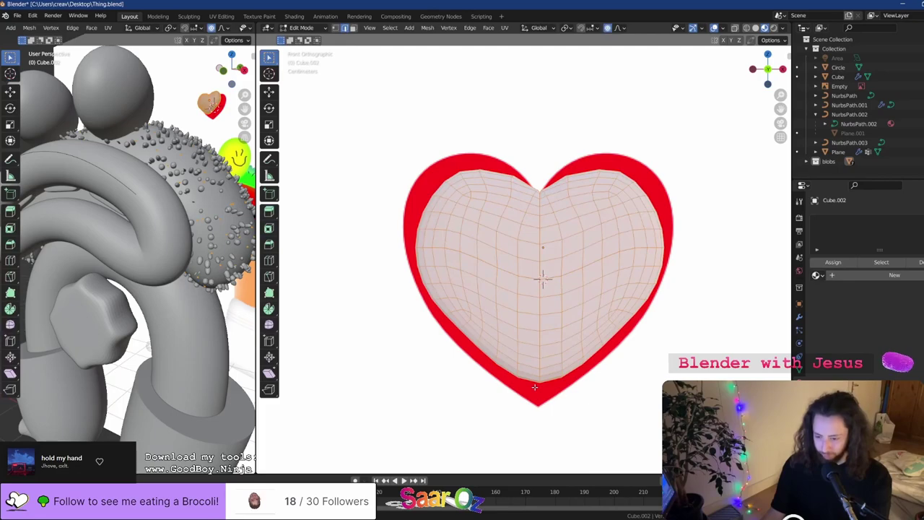
{"action": "middle_click_drag", "start_coordinate": [536, 372], "coordinate": [536, 308]}
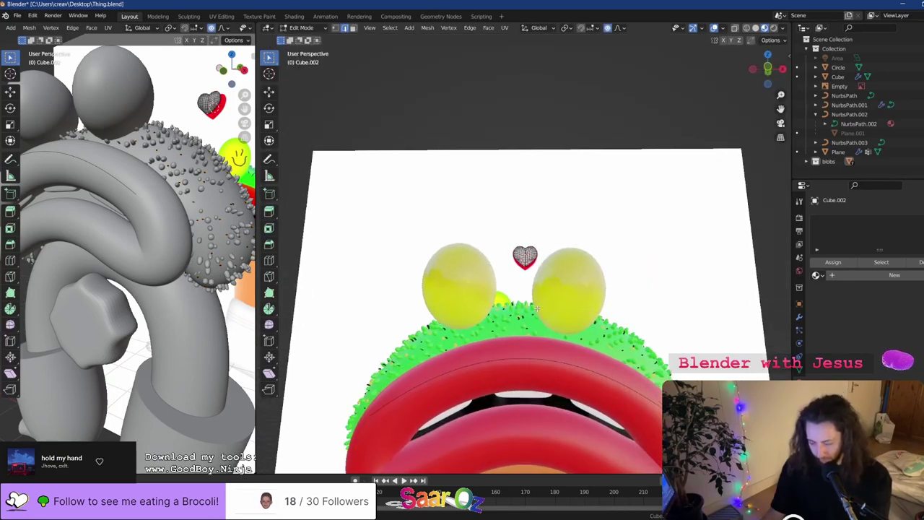
{"action": "key", "text": "KP_Divide"}
{"action": "scroll", "coordinate": [523, 305], "scroll_direction": "down", "scroll_amount": 2}
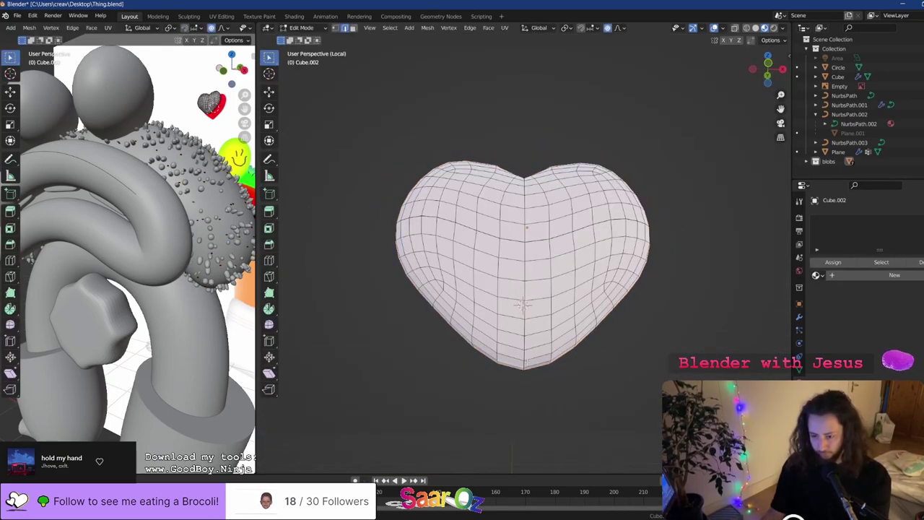
{"action": "middle_click_drag", "start_coordinate": [526, 369], "coordinate": [521, 426]}
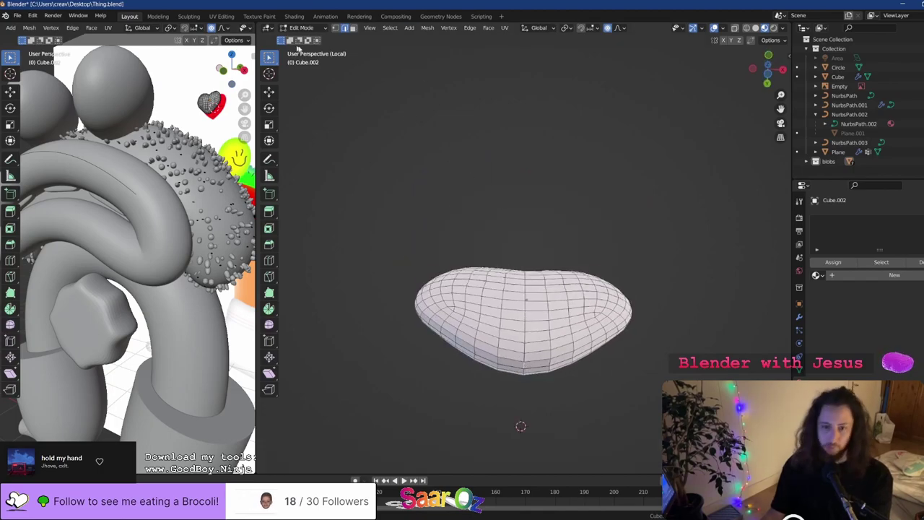
{"action": "key", "text": "KP_1"}
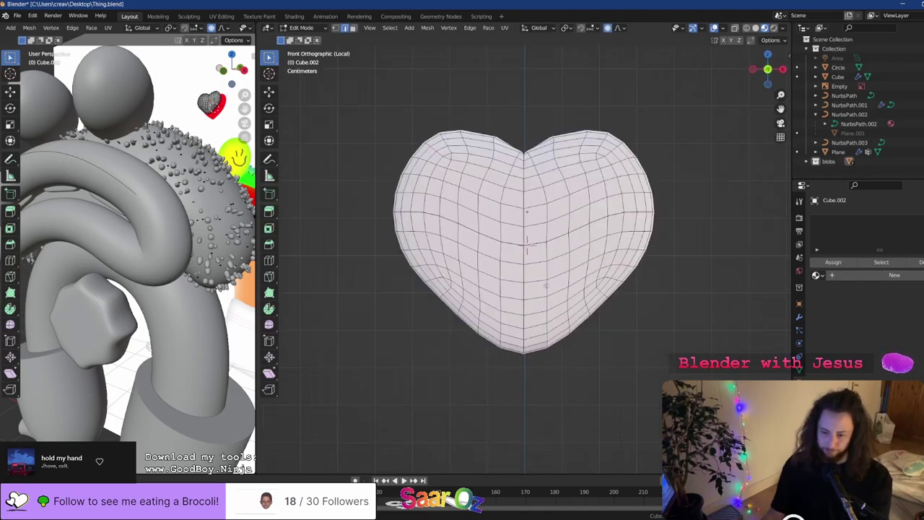
{"action": "key", "text": "g"}
{"action": "key", "text": "z"}
{"action": "scroll", "coordinate": [529, 263], "scroll_direction": "down", "scroll_amount": 17}
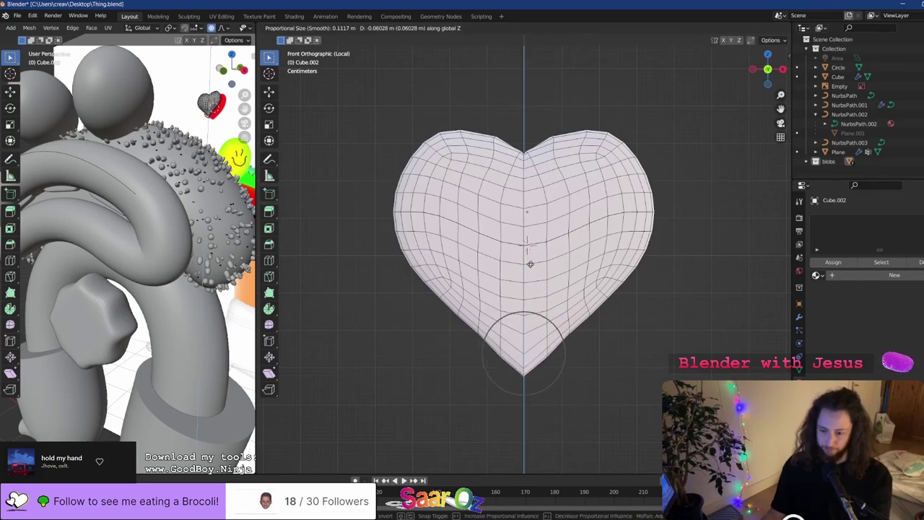
{"action": "scroll", "coordinate": [531, 261], "scroll_direction": "up", "scroll_amount": 4}
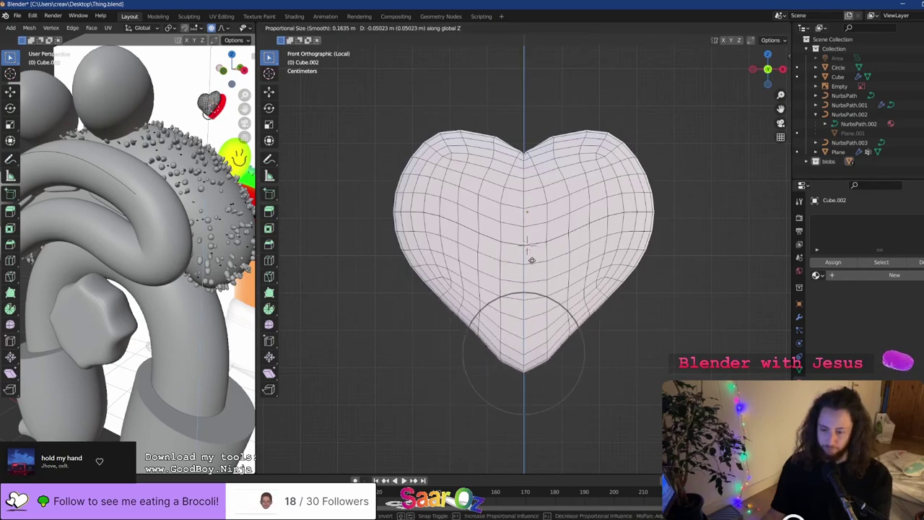
{"action": "scroll", "coordinate": [531, 260], "scroll_direction": "down", "scroll_amount": 8}
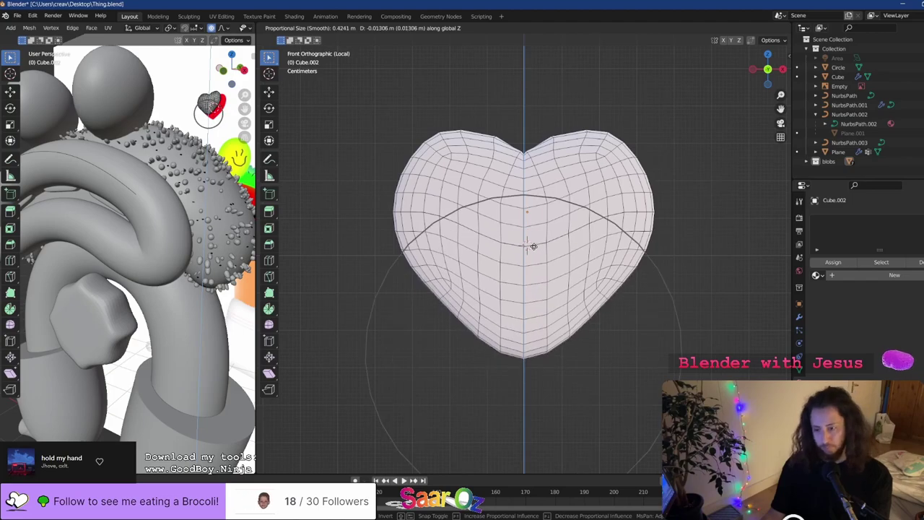
{"action": "left_click", "coordinate": [528, 247]}
Scale the bottom tip uniformly to about 0.272 with proportional size 0.424, and return from local view to compare with the reference
{"action": "key", "text": "s"}
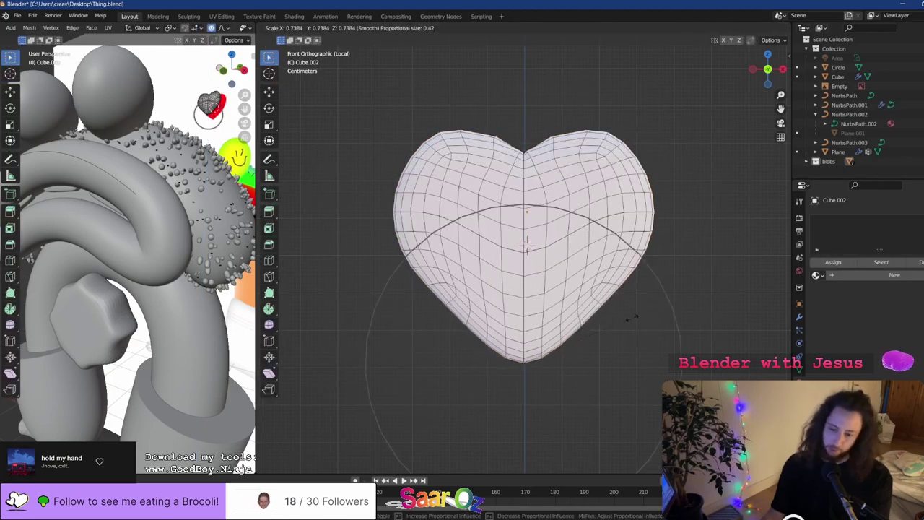
{"action": "left_click", "coordinate": [560, 356]}
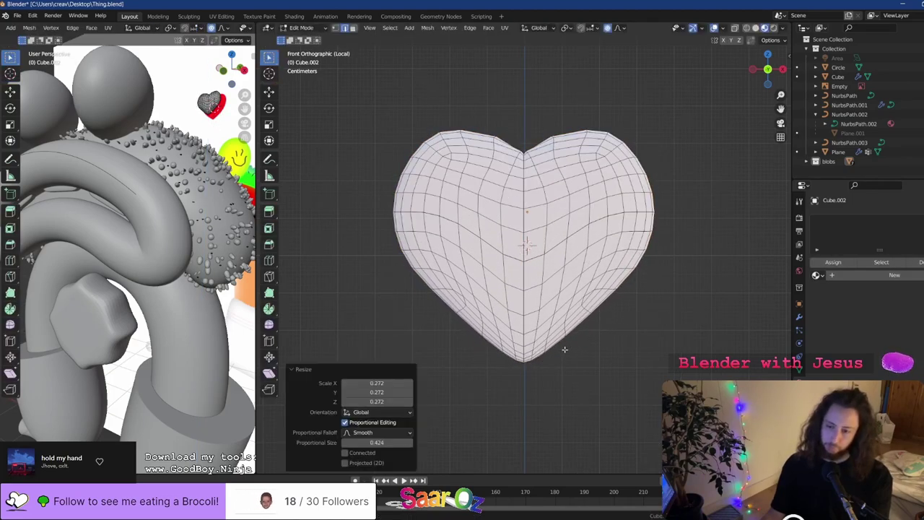
{"action": "key", "text": "Tab"}
{"action": "key", "text": "KP_Divide"}
{"action": "middle_click_drag", "start_coordinate": [579, 236], "coordinate": [563, 241]}
{"action": "key", "text": "KP_1"}
{"action": "scroll", "coordinate": [553, 241], "scroll_direction": "down", "scroll_amount": 5}
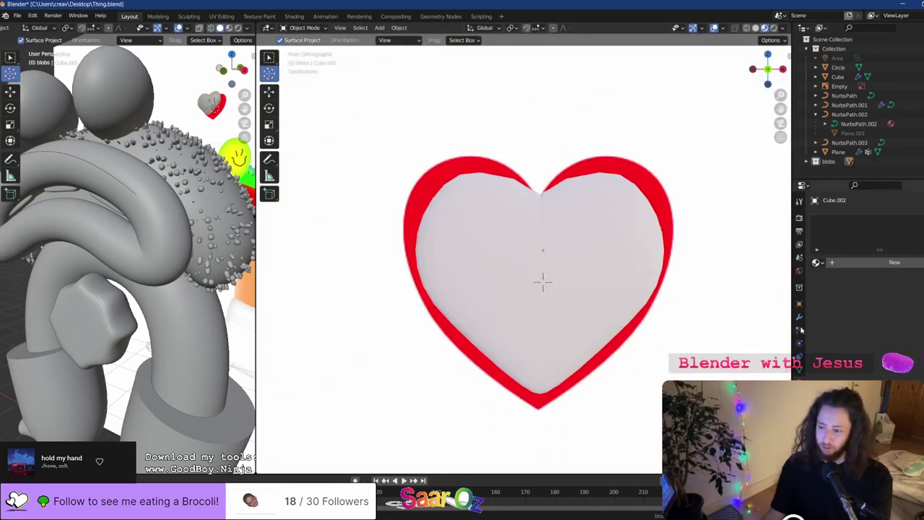
Add a Subdivision modifier to the heart, shade it smooth and save the file
{"action": "left_click", "coordinate": [799, 330]}
{"action": "left_click", "coordinate": [828, 218]}
{"action": "left_click", "coordinate": [810, 244]}
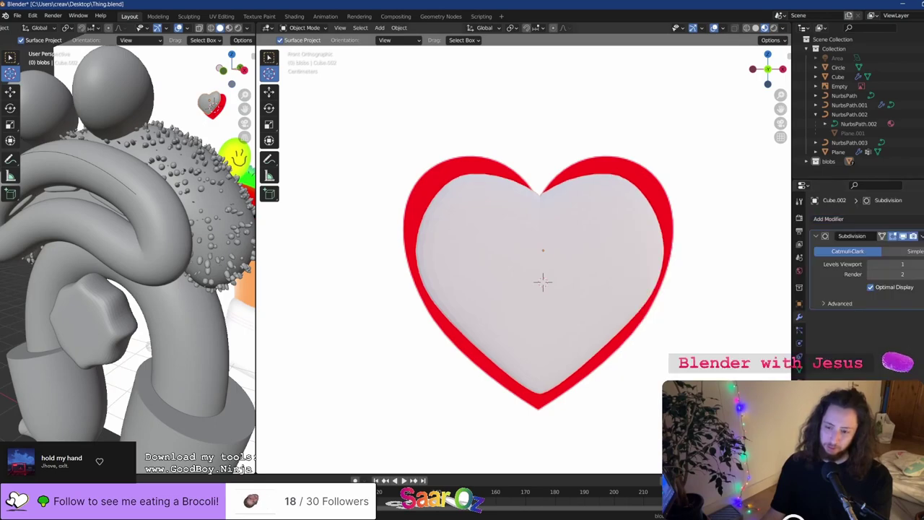
{"action": "right_click", "coordinate": [572, 215]}
{"action": "left_click", "coordinate": [573, 211]}
{"action": "key", "text": "ctrl+s"}
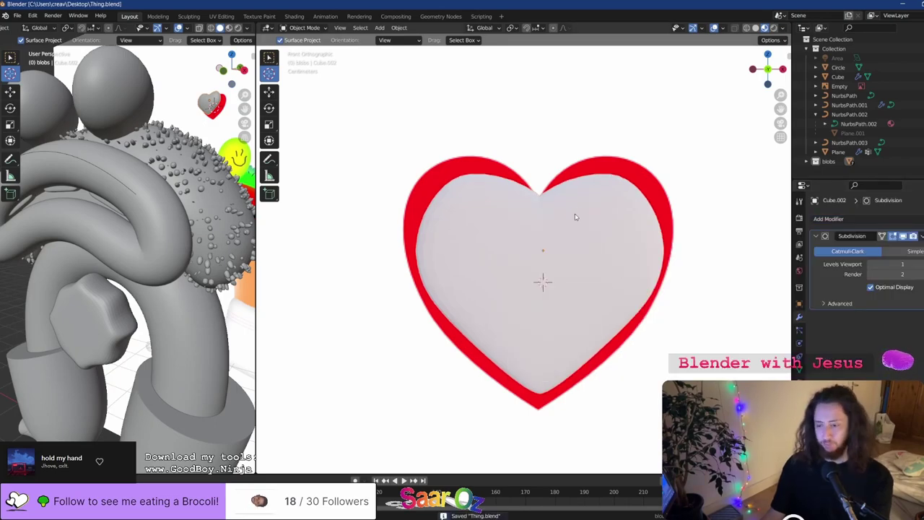
Try moving the selected faces of the heart's upper lobe with X, Y and Z mirror editing in turn
{"action": "key", "text": "Tab"}
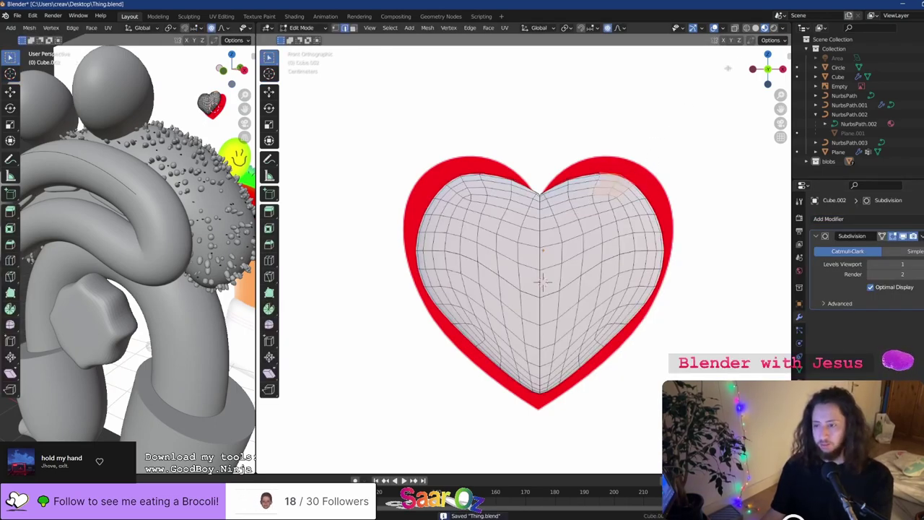
{"action": "left_click", "coordinate": [723, 41]}
{"action": "key", "text": "g"}
{"action": "right_click", "coordinate": [671, 120]}
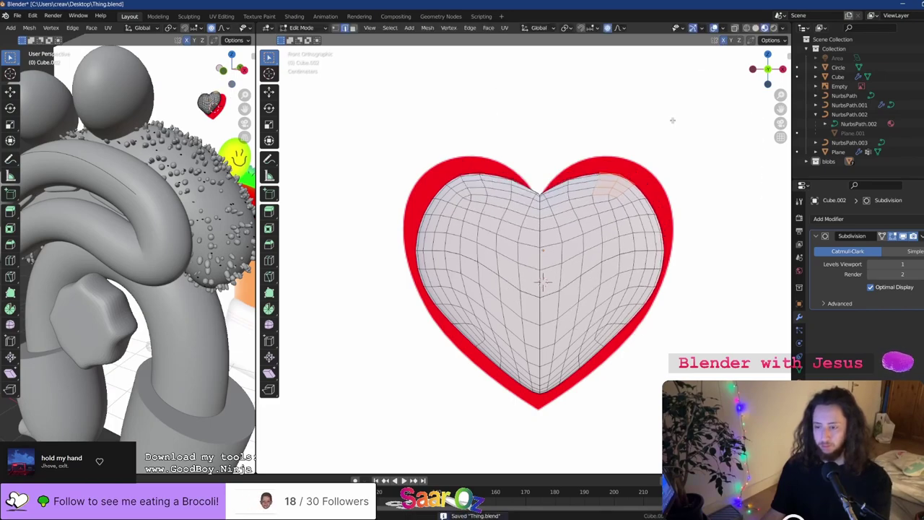
{"action": "key", "text": "c"}
{"action": "key", "text": "Escape"}
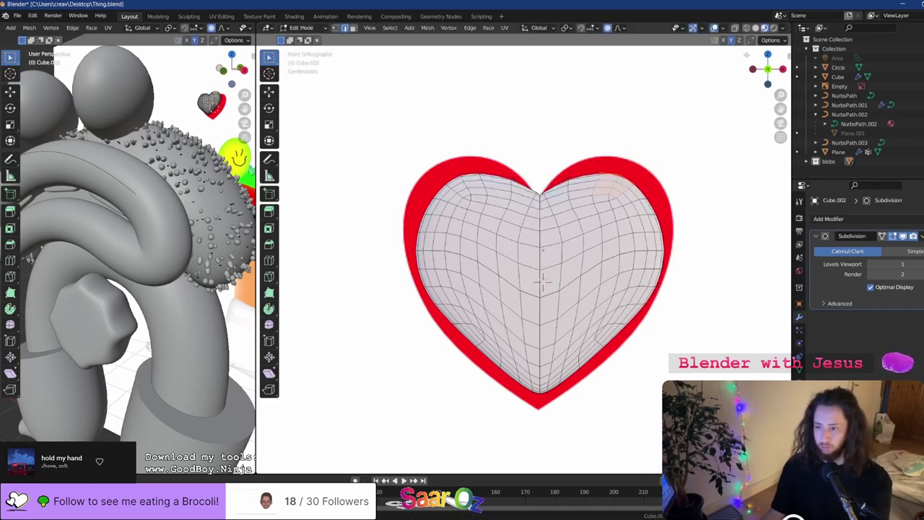
{"action": "key", "text": "g"}
{"action": "key", "text": "Escape"}
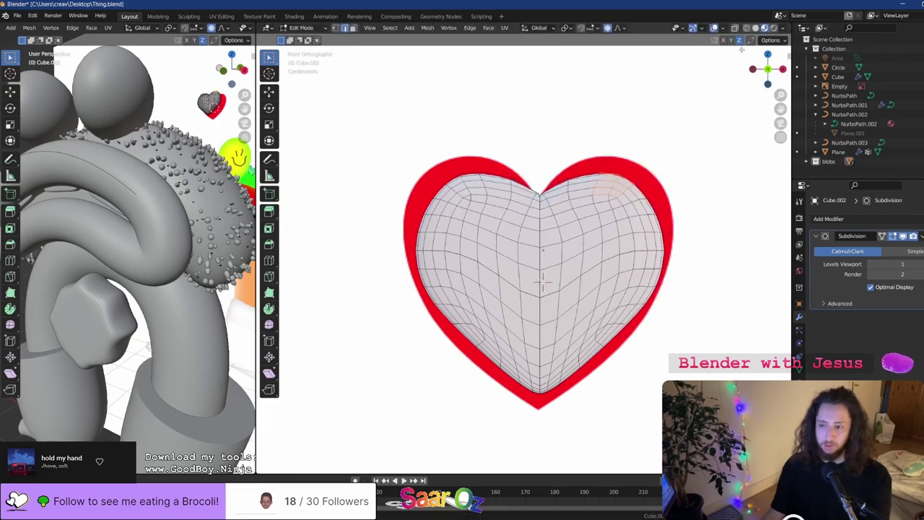
Isolate the heart mesh in local view
{"action": "key", "text": "KP_Divide"}
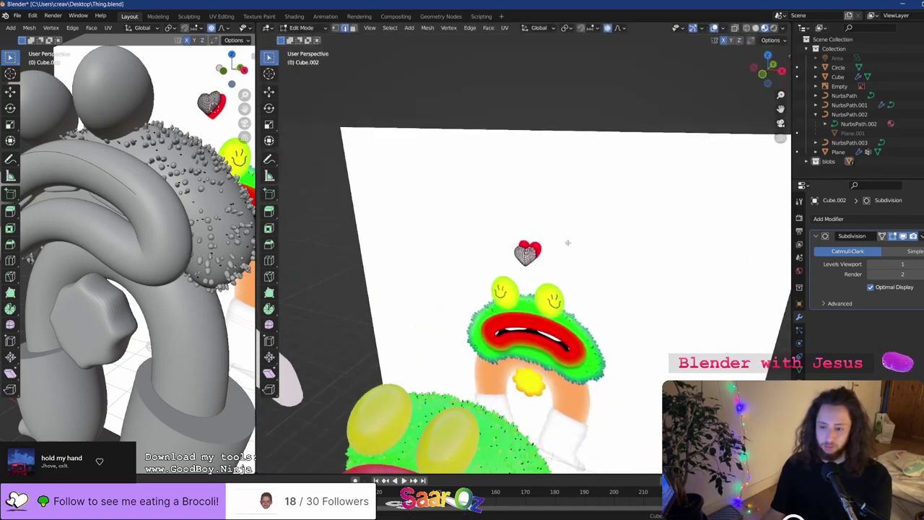
{"action": "key", "text": "KP_Divide"}
{"action": "scroll", "coordinate": [597, 190], "scroll_direction": "up", "scroll_amount": 2}
{"action": "scroll", "coordinate": [597, 189], "scroll_direction": "down", "scroll_amount": 4}
{"action": "middle_click_drag", "start_coordinate": [596, 190], "coordinate": [637, 198]}
Try to move one lobe with X mirroring on and the proportional size enlarged to about 0.91
{"action": "key", "text": "g"}
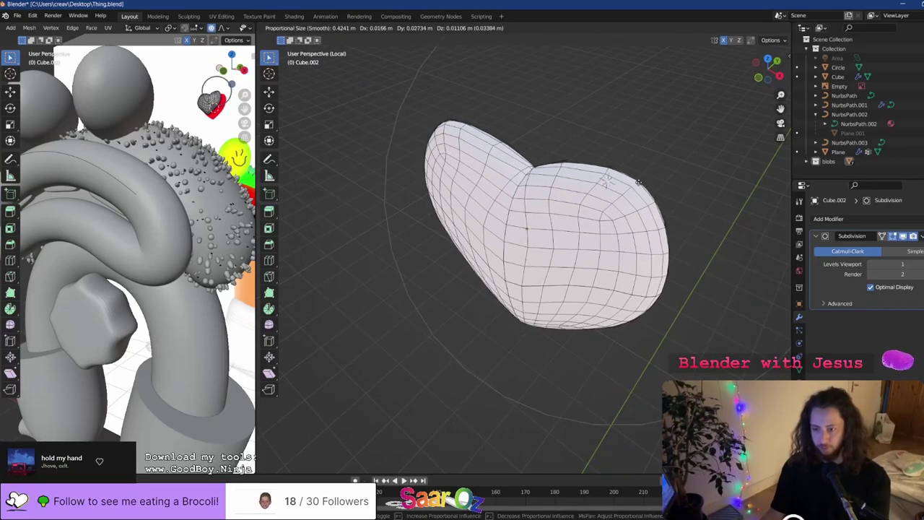
{"action": "key", "text": "Escape"}
{"action": "key", "text": "g"}
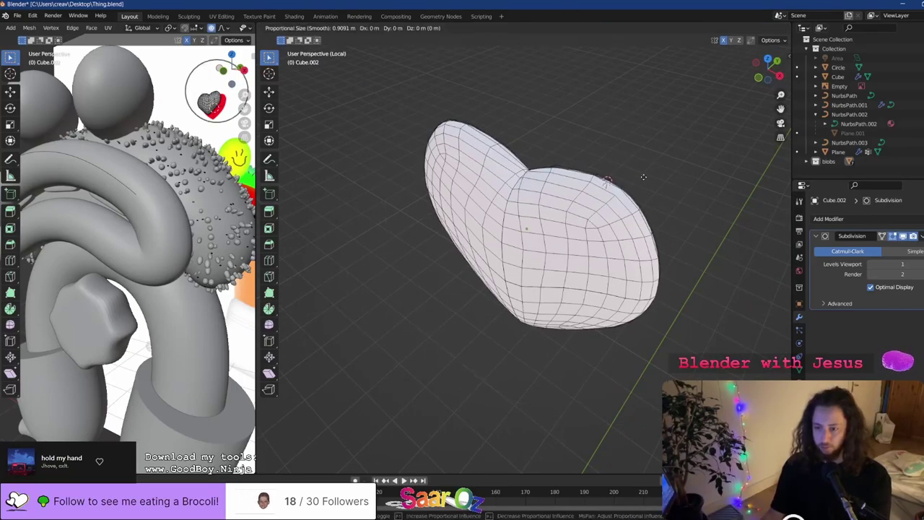
{"action": "left_click", "coordinate": [693, 97]}
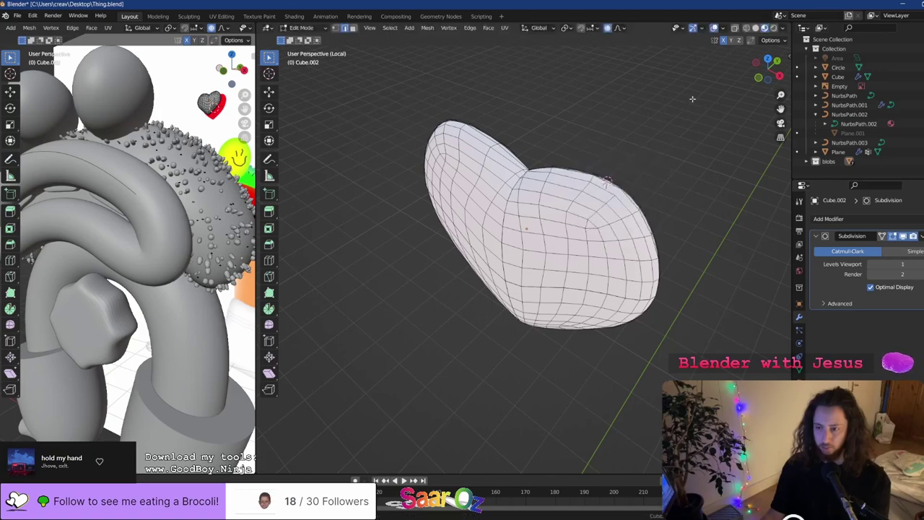
Return to Object Mode, save the file and turn off the Subdivision modifier's viewport display
{"action": "key", "text": "Tab"}
{"action": "middle_click_drag", "start_coordinate": [692, 97], "coordinate": [589, 220]}
{"action": "key", "text": "ctrl+s"}
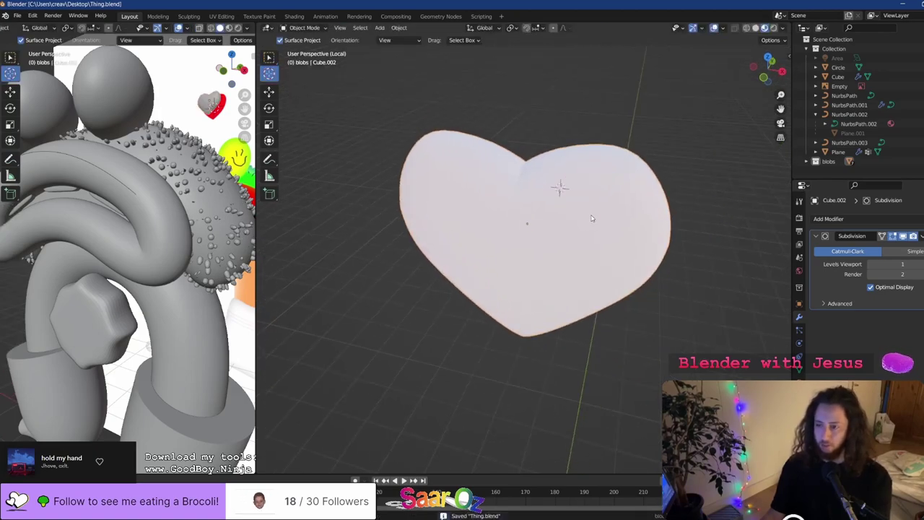
{"action": "left_click", "coordinate": [902, 237]}
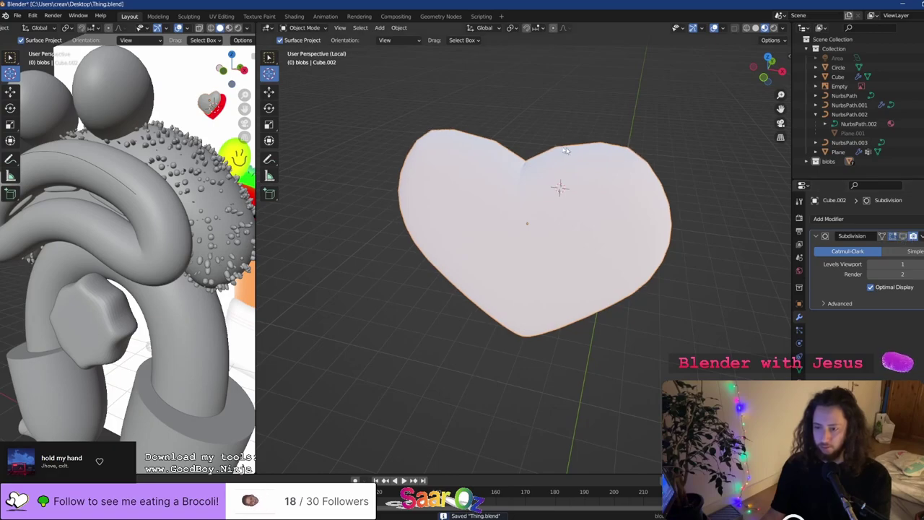
Try moving the lobe with X and Y mirroring at proportional size about 0.1, checking the mesh mirror options in between
{"action": "key", "text": "Tab"}
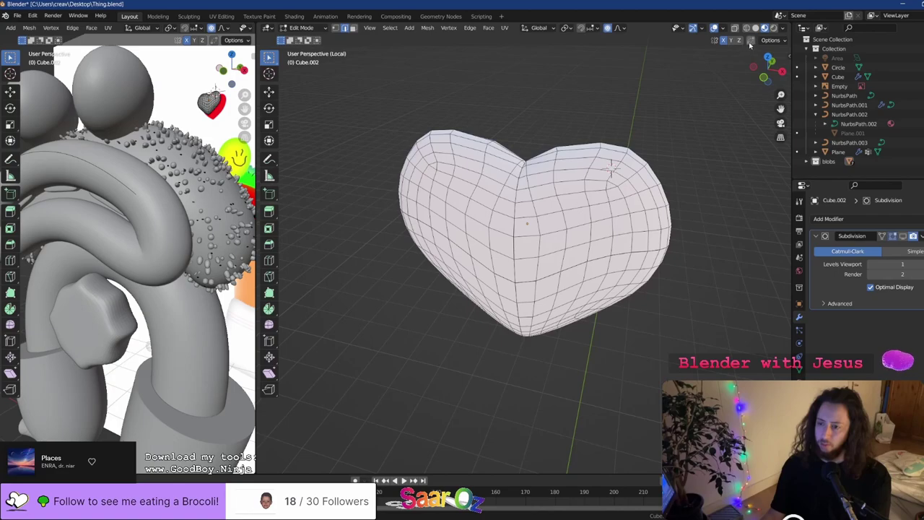
{"action": "key", "text": "g"}
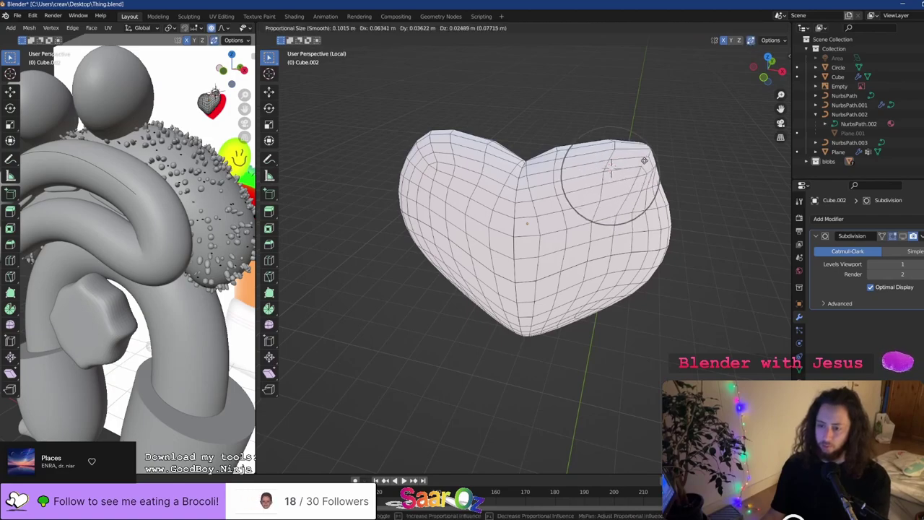
{"action": "right_click", "coordinate": [644, 161]}
{"action": "left_click", "coordinate": [769, 40]}
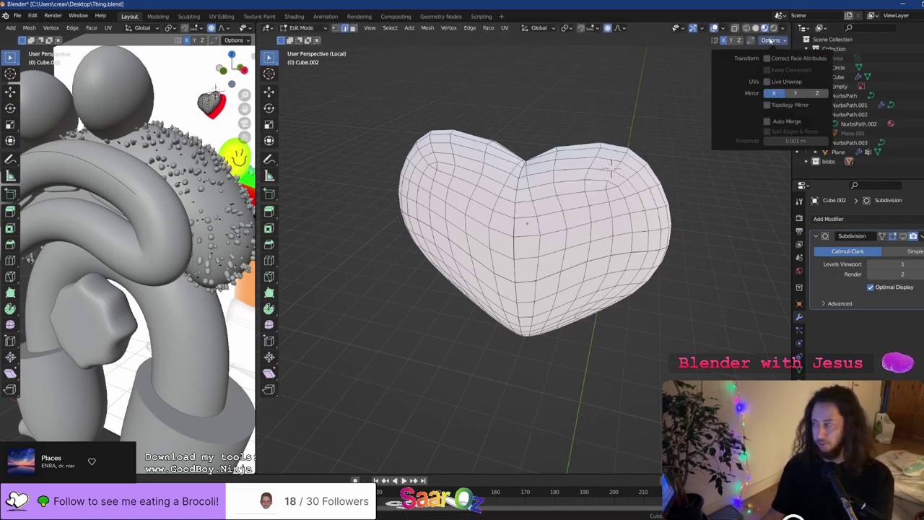
{"action": "left_click", "coordinate": [769, 41]}
{"action": "left_click", "coordinate": [765, 41]}
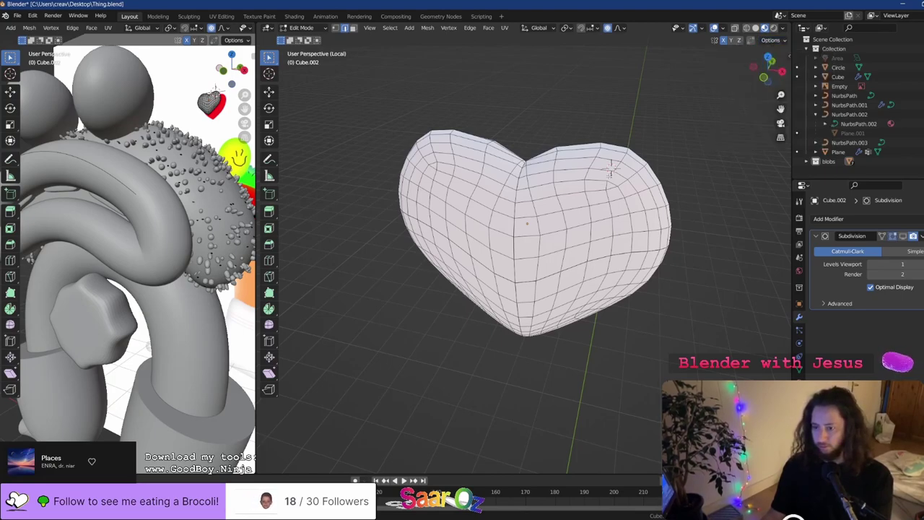
{"action": "key", "text": "c"}
{"action": "key", "text": "Escape"}
{"action": "left_click", "coordinate": [731, 41]}
{"action": "key", "text": "g"}
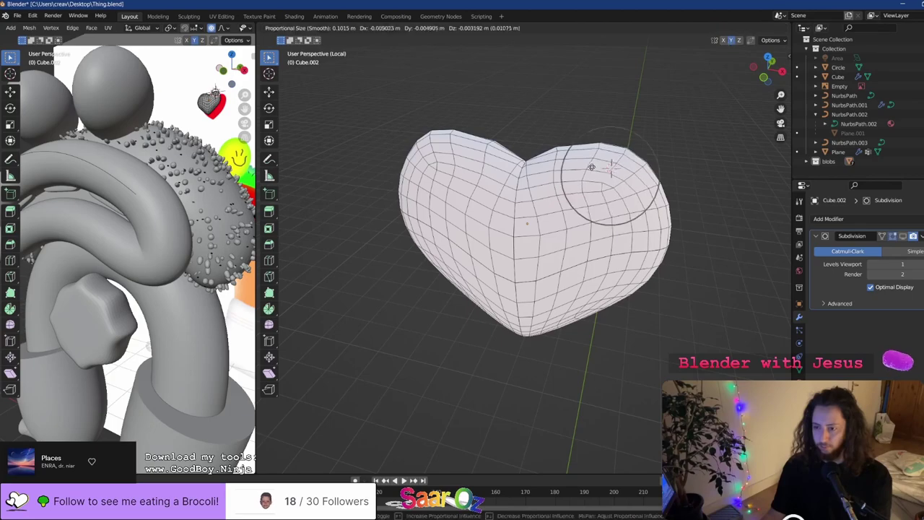
{"action": "right_click", "coordinate": [593, 168]}
{"action": "middle_click_drag", "start_coordinate": [595, 168], "coordinate": [646, 143]}
Leave Edit Mode on the heart, view it from the front and save the file
{"action": "key", "text": "Tab"}
{"action": "key", "text": "KP_1"}
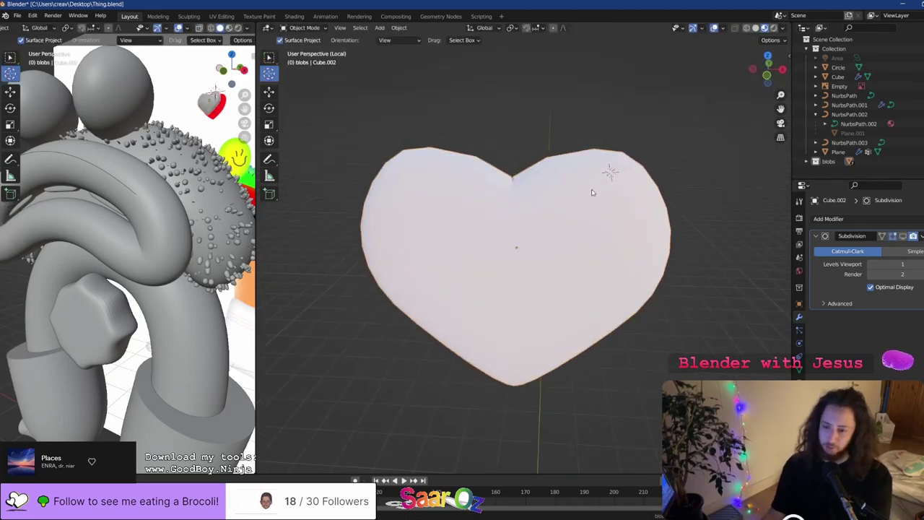
{"action": "key", "text": "Tab"}
{"action": "key", "text": "Tab"}
{"action": "key", "text": "ctrl+s"}
Add a Mirror modifier with X-axis bisect to the heart, place it above Subdivision and apply it
{"action": "left_click", "coordinate": [837, 217]}
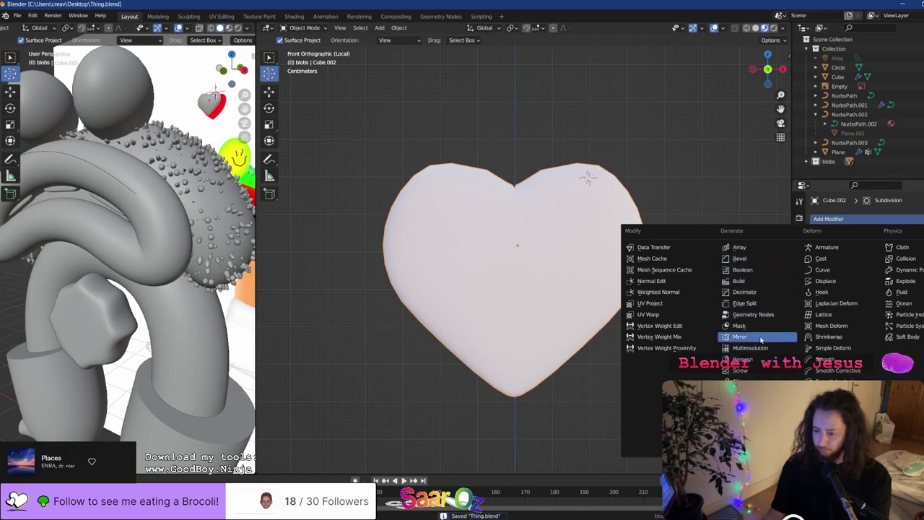
{"action": "left_click", "coordinate": [760, 337]}
{"action": "left_click", "coordinate": [878, 343]}
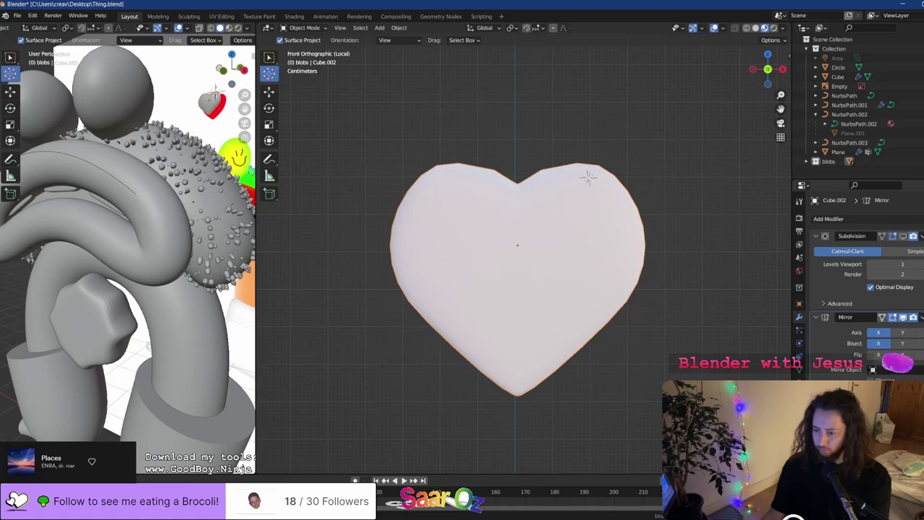
{"action": "left_click_drag", "start_coordinate": [923, 317], "coordinate": [923, 230]}
{"action": "left_click", "coordinate": [921, 236]}
{"action": "left_click", "coordinate": [915, 248]}
In Edit Mode, switch the mesh mirroring to the X axis and test it by moving a point on the heart's right lobe
{"action": "key", "text": "Tab"}
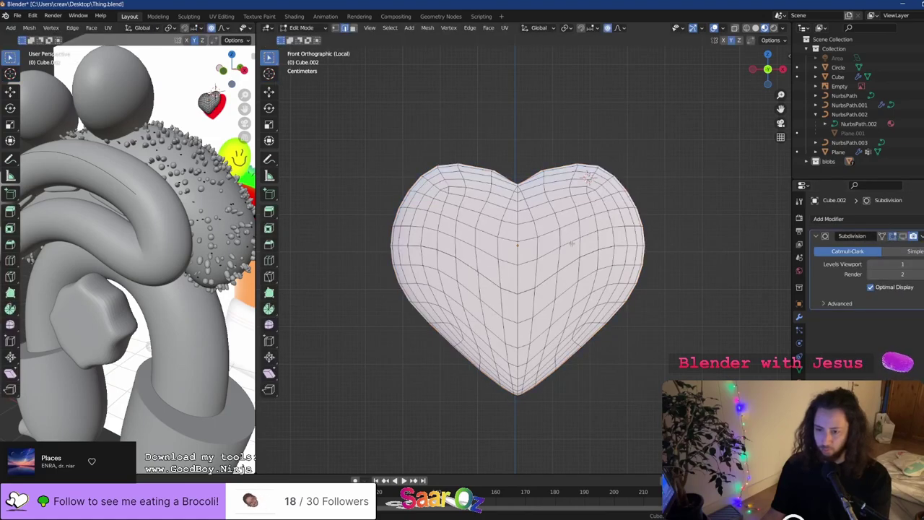
{"action": "left_click", "coordinate": [607, 178]}
{"action": "key", "text": "g"}
{"action": "right_click", "coordinate": [619, 165]}
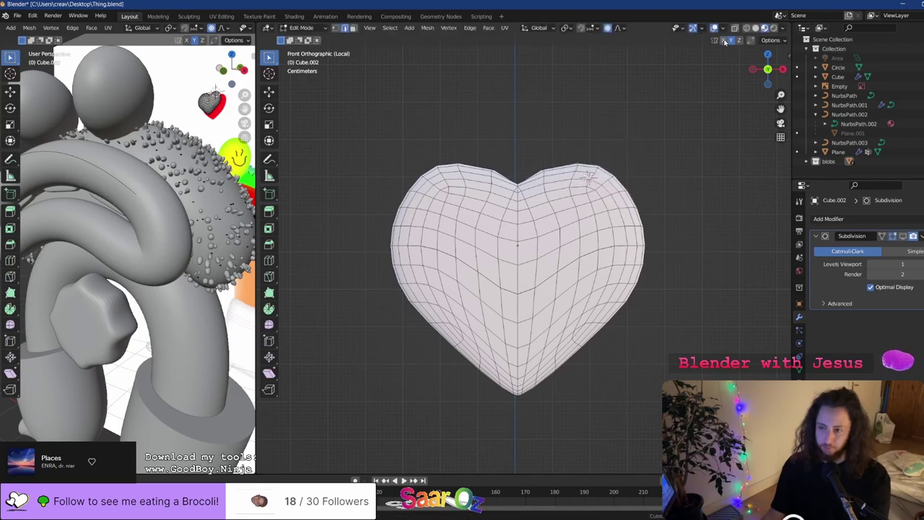
{"action": "key", "text": "g"}
{"action": "right_click", "coordinate": [639, 145]}
{"action": "middle_click_drag", "start_coordinate": [640, 146], "coordinate": [632, 190]}
{"action": "key", "text": "KP_1"}
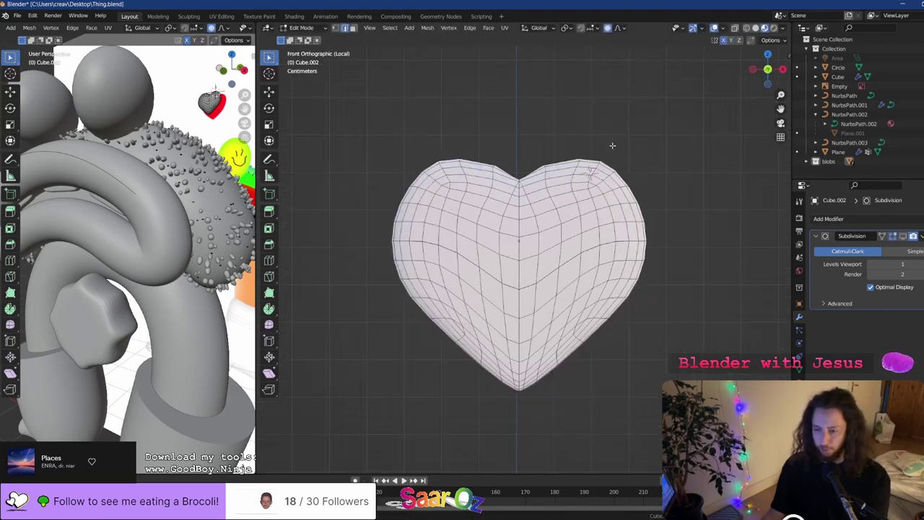
Exit local view and try pulling the right lobe toward the red outline with proportional size about 0.12 m
{"action": "key", "text": "KP_Divide"}
{"action": "key", "text": "KP_1"}
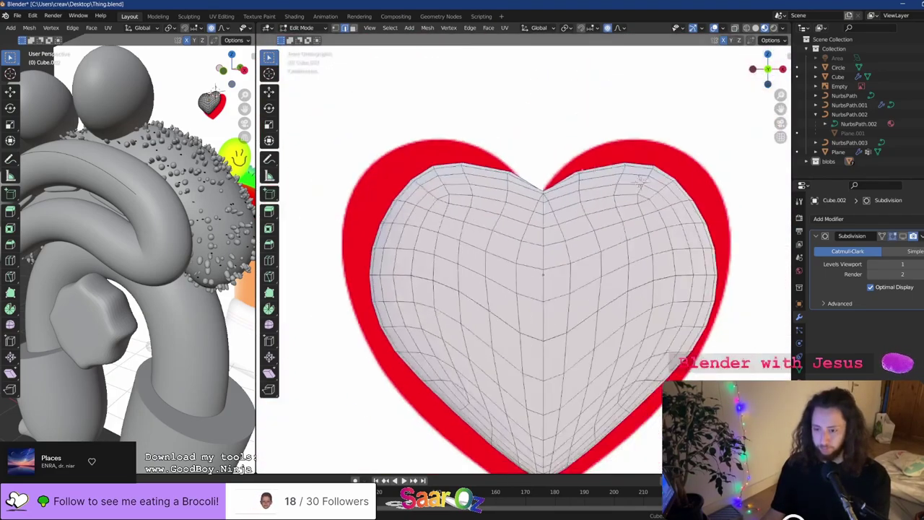
{"action": "key", "text": "g"}
{"action": "scroll", "coordinate": [710, 138], "scroll_direction": "down", "scroll_amount": 6}
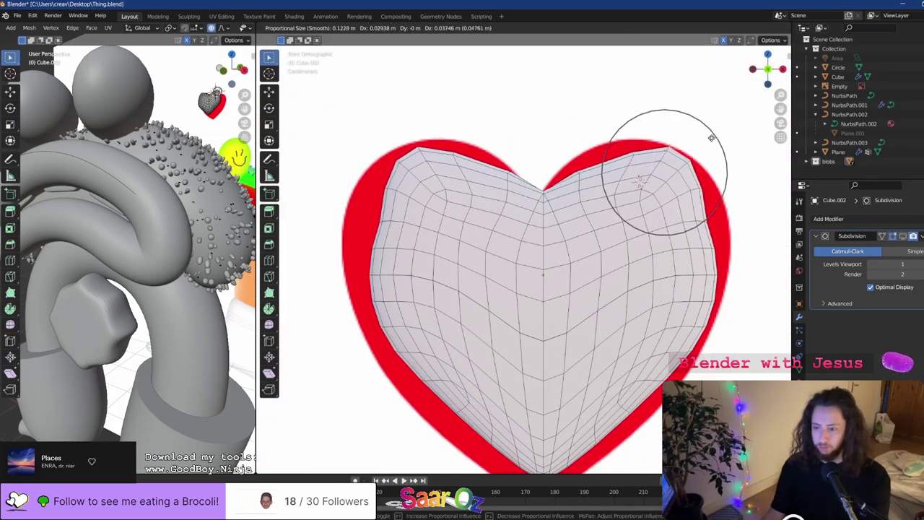
{"action": "right_click", "coordinate": [711, 144]}
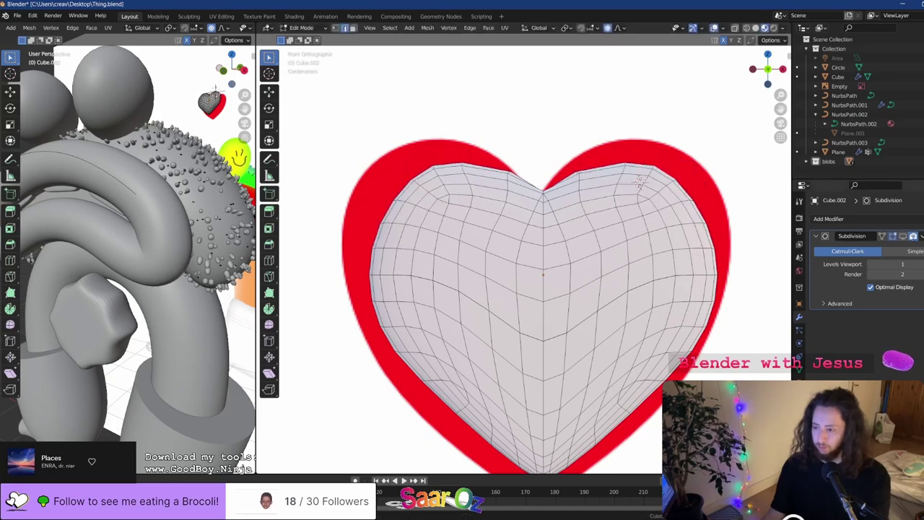
Show Subdivision in the viewport at level 2, and try moving the right lobe with proportional size about 0.18 m
{"action": "key", "text": "g"}
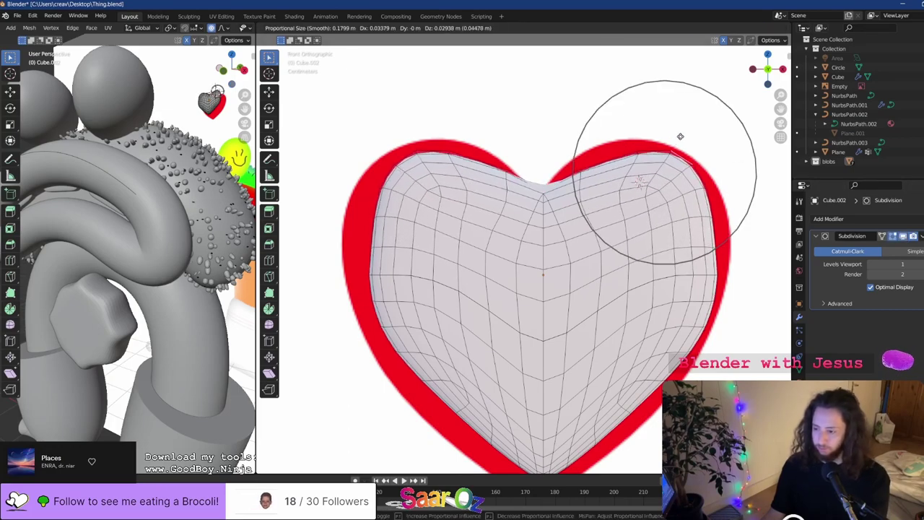
{"action": "right_click", "coordinate": [680, 138]}
{"action": "left_click", "coordinate": [922, 264]}
Try moving the right lobe up and outward with proportional sizes of about 0.42 m and 0.22 m
{"action": "key", "text": "g"}
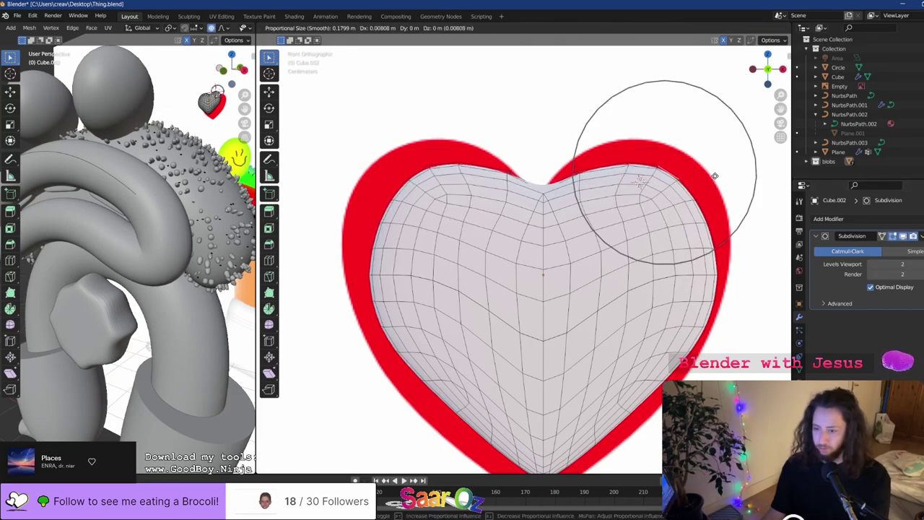
{"action": "scroll", "coordinate": [729, 153], "scroll_direction": "down", "scroll_amount": 9}
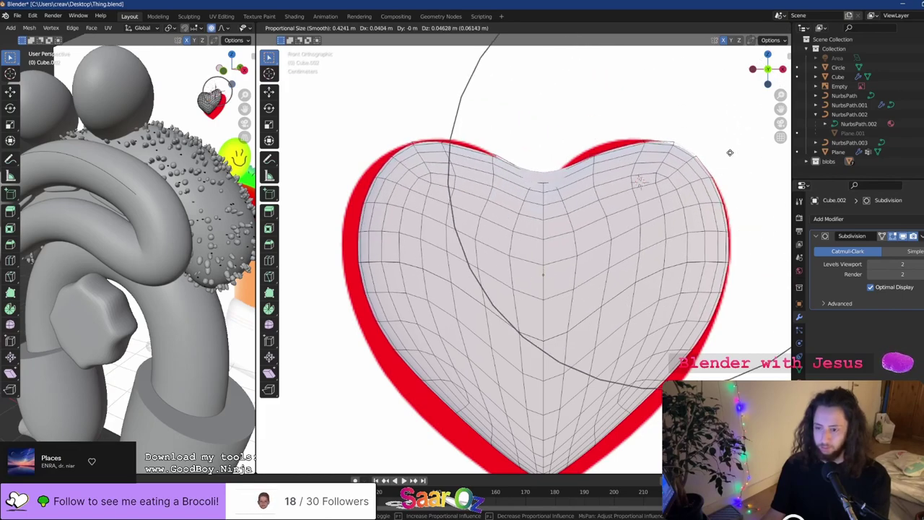
{"action": "scroll", "coordinate": [729, 153], "scroll_direction": "up", "scroll_amount": 7}
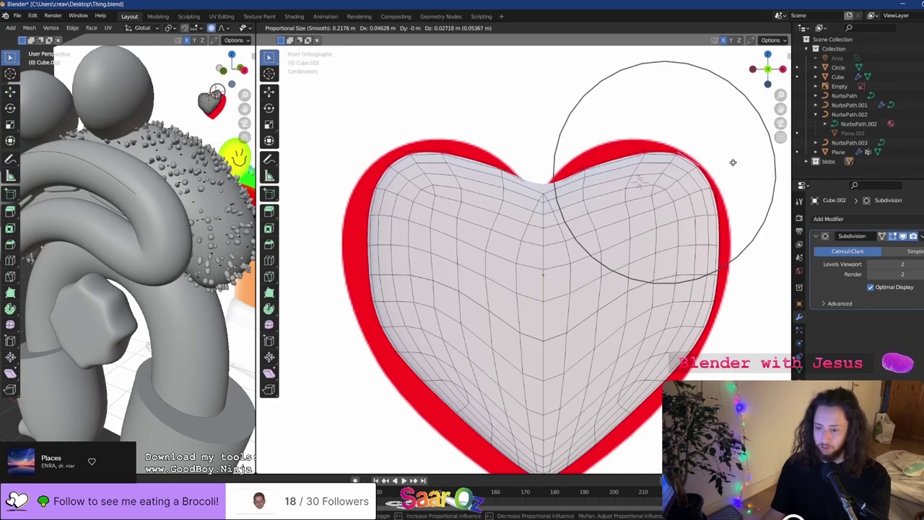
{"action": "left_click", "coordinate": [724, 168]}
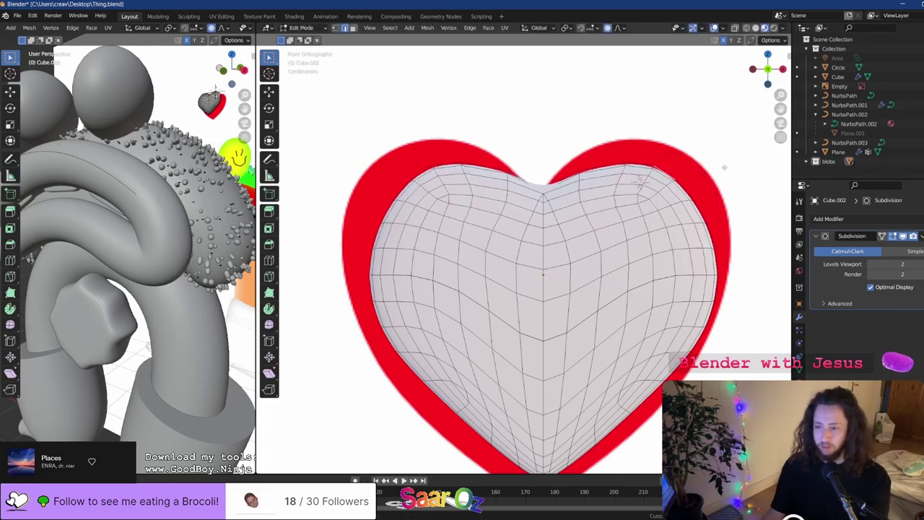
Pull the right lobe's outer upper edge toward the red outline with X mirroring and proportional size about 0.22 m
{"action": "key", "text": "g"}
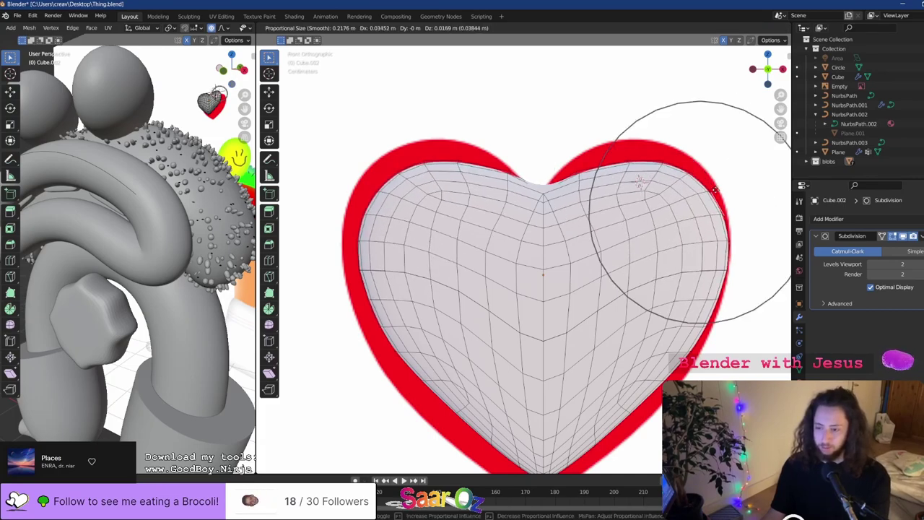
Pull the right lobe's outer and upper edges outward toward the red reference outline using smooth proportional editing of size 0.218
{"action": "left_click", "coordinate": [724, 193]}
{"action": "key", "text": "g"}
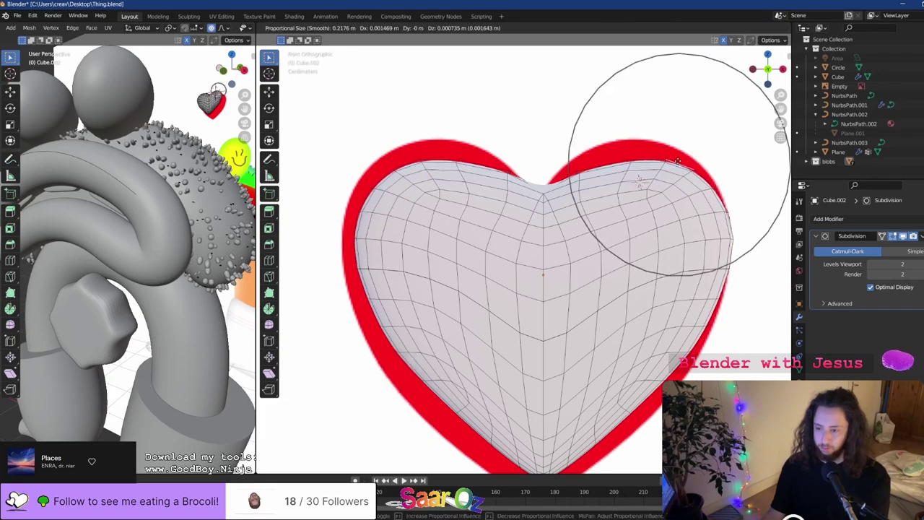
{"action": "left_click", "coordinate": [679, 152]}
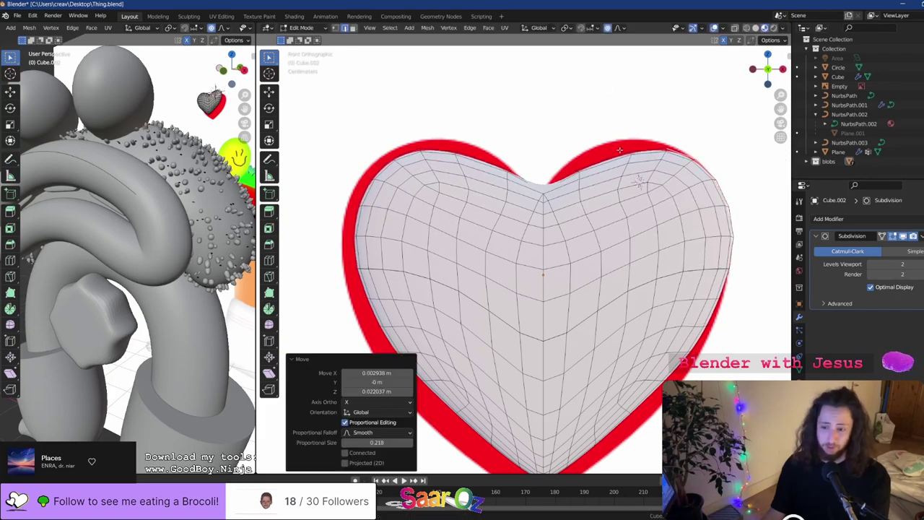
Raise the inner top of the heart's lobe about 0.03 m onto the red outline with proportional size 0.102
{"action": "key", "text": "g"}
{"action": "scroll", "coordinate": [611, 138], "scroll_direction": "down", "scroll_amount": 2}
{"action": "scroll", "coordinate": [611, 136], "scroll_direction": "up", "scroll_amount": 6}
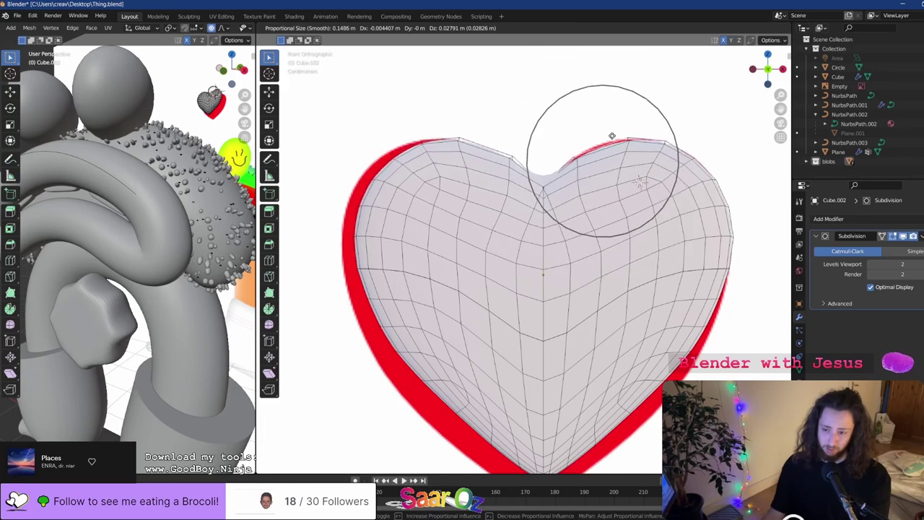
{"action": "scroll", "coordinate": [611, 136], "scroll_direction": "up", "scroll_amount": 4}
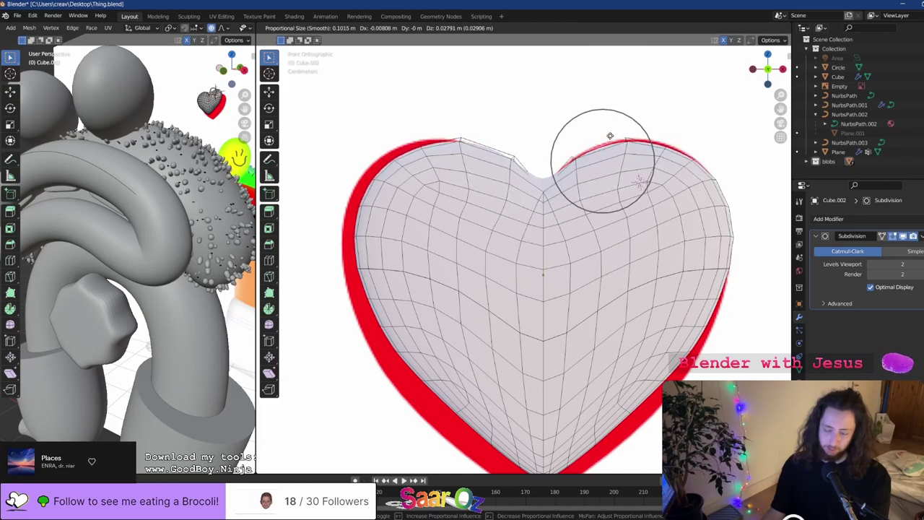
{"action": "left_click", "coordinate": [566, 147]}
{"action": "scroll", "coordinate": [566, 147], "scroll_direction": "down", "scroll_amount": 1}
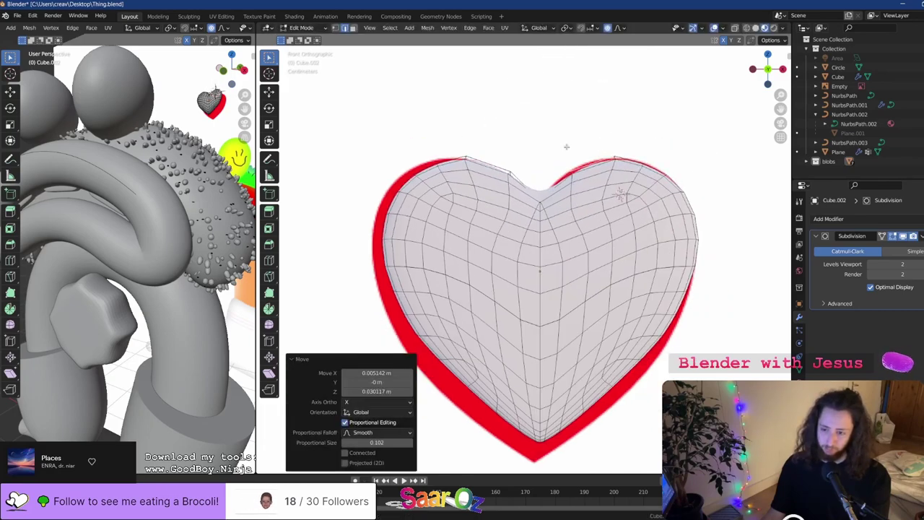
Isolate the heart mesh in local view and save the file
{"action": "middle_click_drag", "start_coordinate": [567, 146], "coordinate": [548, 208]}
{"action": "scroll", "coordinate": [529, 225], "scroll_direction": "up", "scroll_amount": 4}
{"action": "key", "text": "KP_1"}
{"action": "key", "text": "KP_5"}
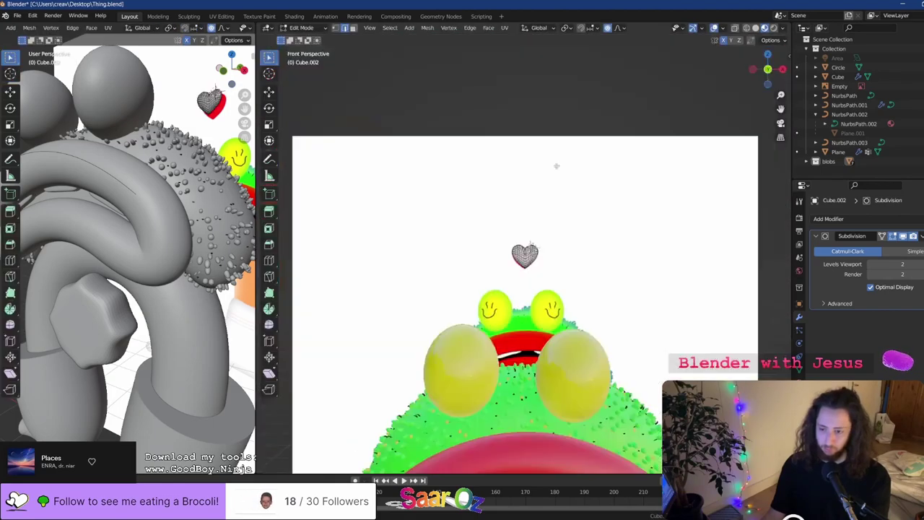
{"action": "middle_click_drag", "start_coordinate": [556, 166], "coordinate": [544, 207]}
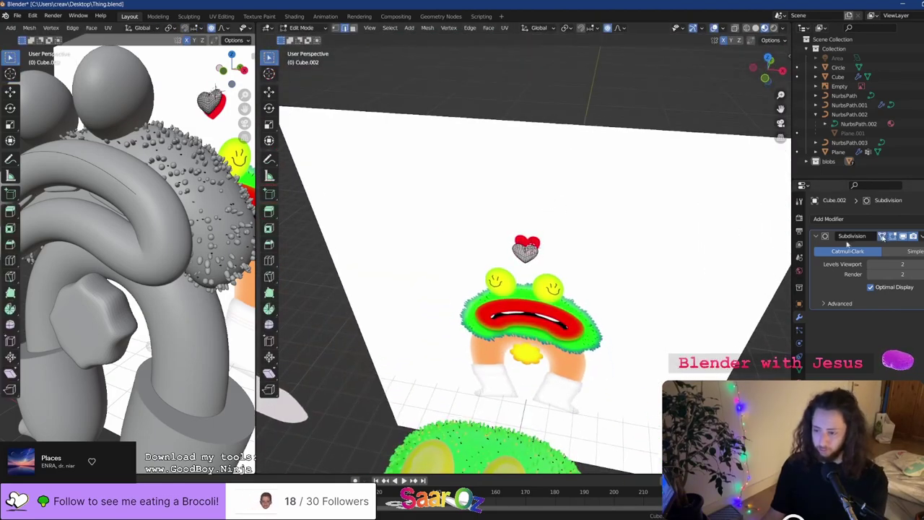
{"action": "key", "text": "KP_Divide"}
{"action": "scroll", "coordinate": [531, 235], "scroll_direction": "up", "scroll_amount": 3}
{"action": "middle_click_drag", "start_coordinate": [530, 217], "coordinate": [525, 242]}
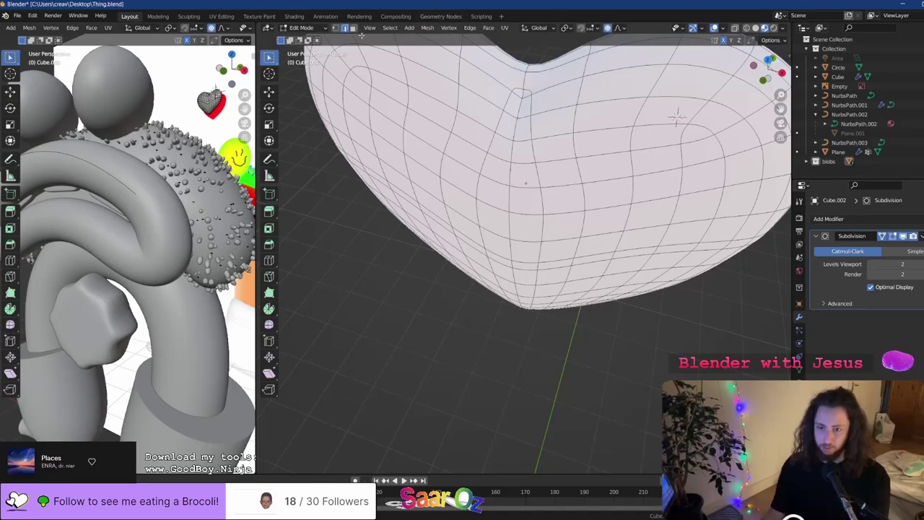
{"action": "middle_click_drag", "start_coordinate": [677, 117], "coordinate": [657, 285]}
{"action": "key", "text": "ctrl+s"}
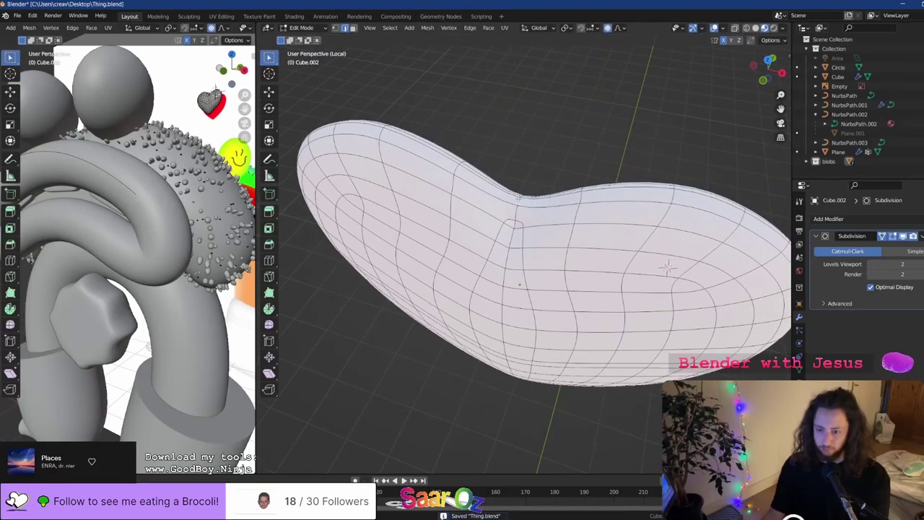
Show the transform and crease values for the edge in the heart's top notch
{"action": "scroll", "coordinate": [656, 285], "scroll_direction": "down", "scroll_amount": 1}
{"action": "scroll", "coordinate": [523, 200], "scroll_direction": "up", "scroll_amount": 3}
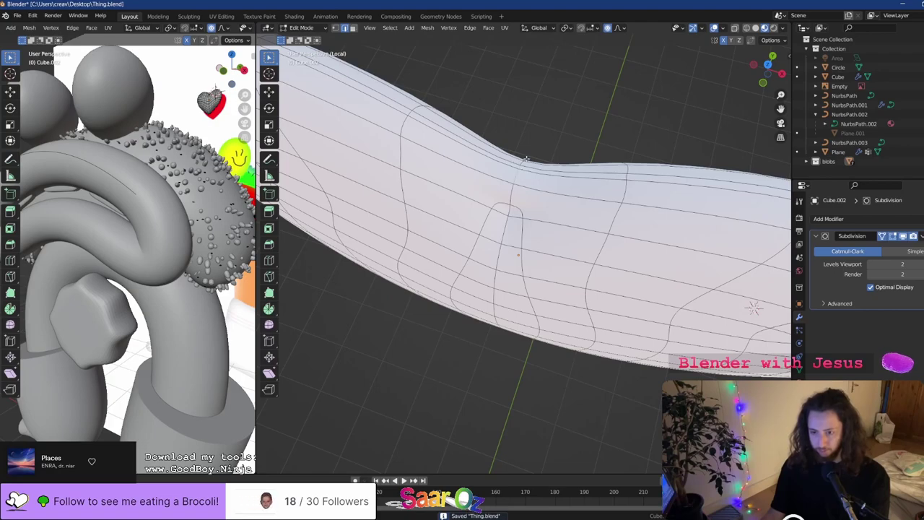
{"action": "middle_click_drag", "start_coordinate": [753, 308], "coordinate": [725, 166]}
{"action": "key", "text": "n"}
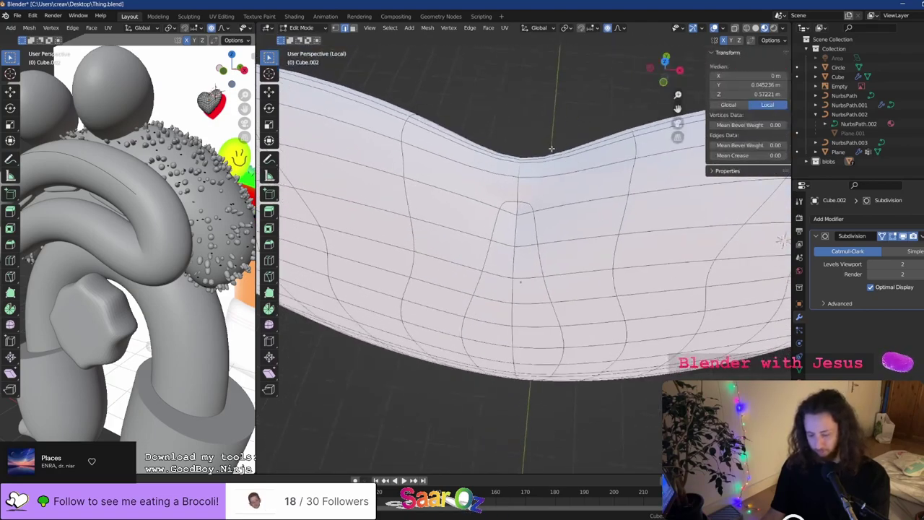
{"action": "left_click_drag", "start_coordinate": [724, 153], "coordinate": [747, 155]}
{"action": "key", "text": "ctrl+z"}
{"action": "key", "text": "ctrl+KP_Add"}
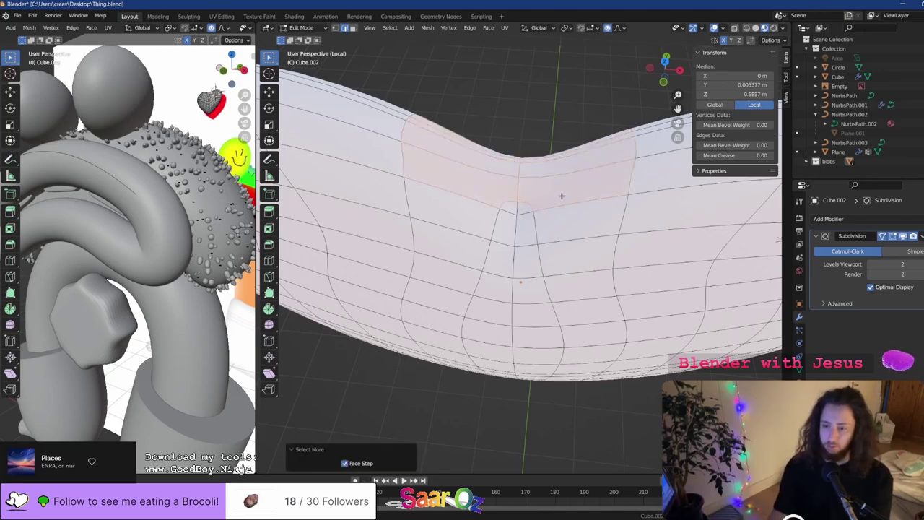
{"action": "key", "text": "ctrl+z"}
Leave local view and set the mean crease of the heart's top notch edge to 0.56 in front view
{"action": "middle_click_drag", "start_coordinate": [516, 187], "coordinate": [748, 343]}
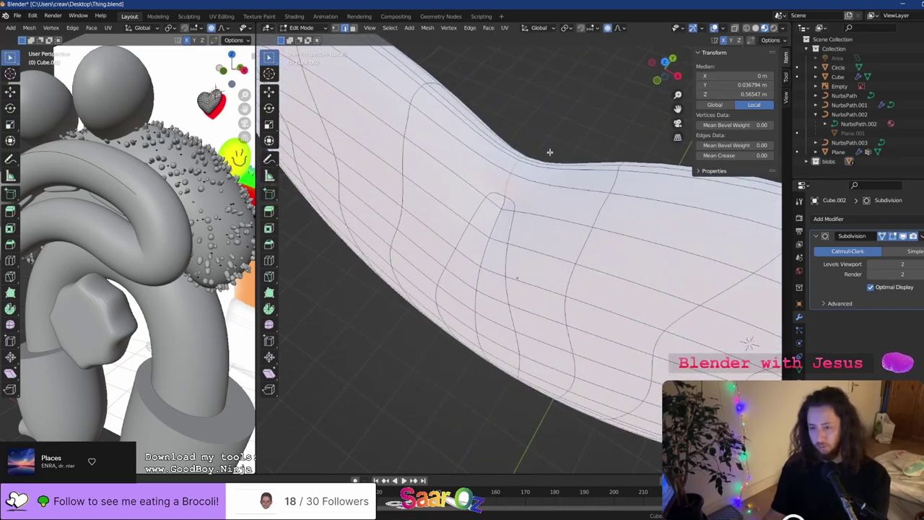
{"action": "key", "text": "KP_1"}
{"action": "key", "text": "KP_Divide"}
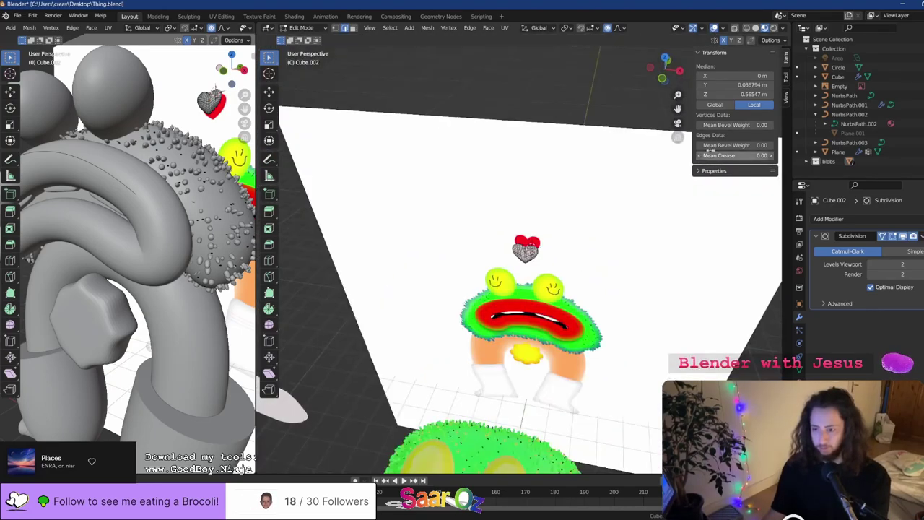
{"action": "key", "text": "KP_Decimal"}
{"action": "key", "text": "KP_1"}
{"action": "scroll", "coordinate": [560, 138], "scroll_direction": "down", "scroll_amount": 5}
{"action": "middle_click_drag", "start_coordinate": [559, 138], "coordinate": [531, 165], "text": "shift"}
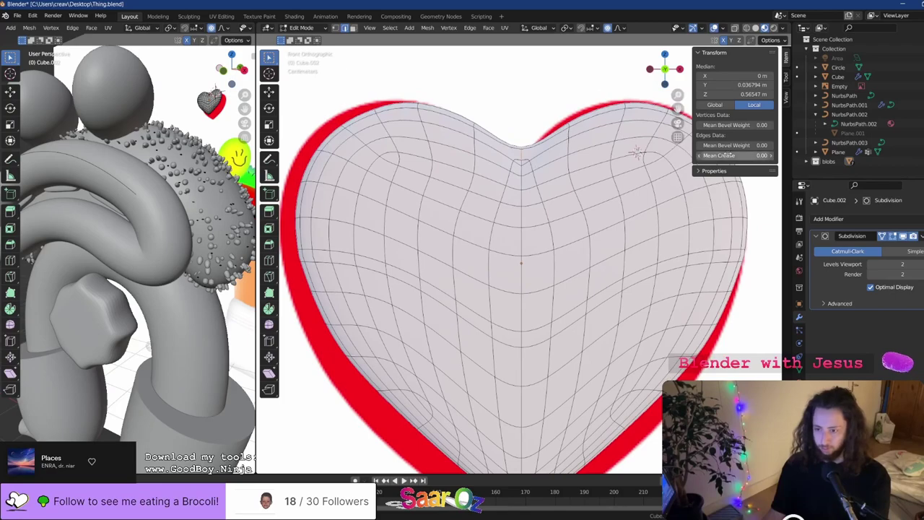
{"action": "left_click_drag", "start_coordinate": [735, 155], "coordinate": [772, 155]}
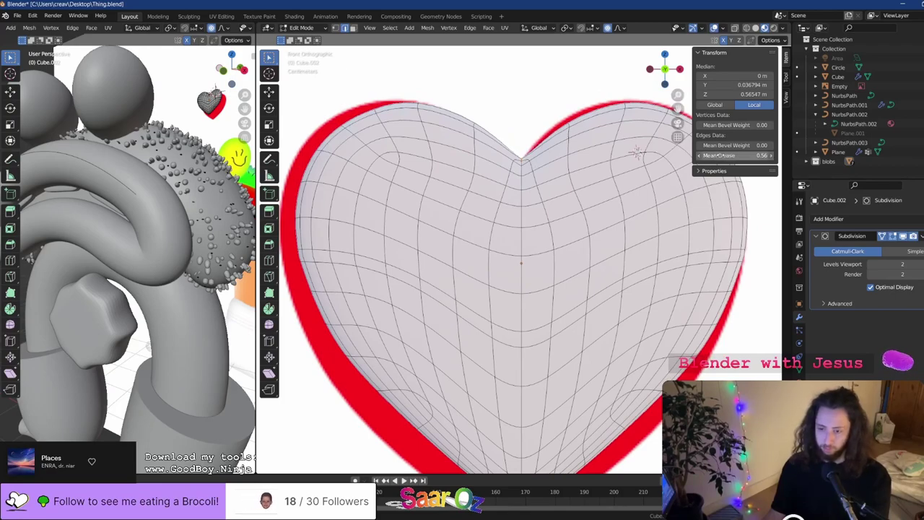
In object mode, move the heart about -0.016 m in X and -0.018 m in Z to centre it on the red reference
{"action": "key", "text": "Tab"}
{"action": "scroll", "coordinate": [564, 206], "scroll_direction": "down", "scroll_amount": 3}
{"action": "key", "text": "g"}
{"action": "left_click", "coordinate": [564, 206]}
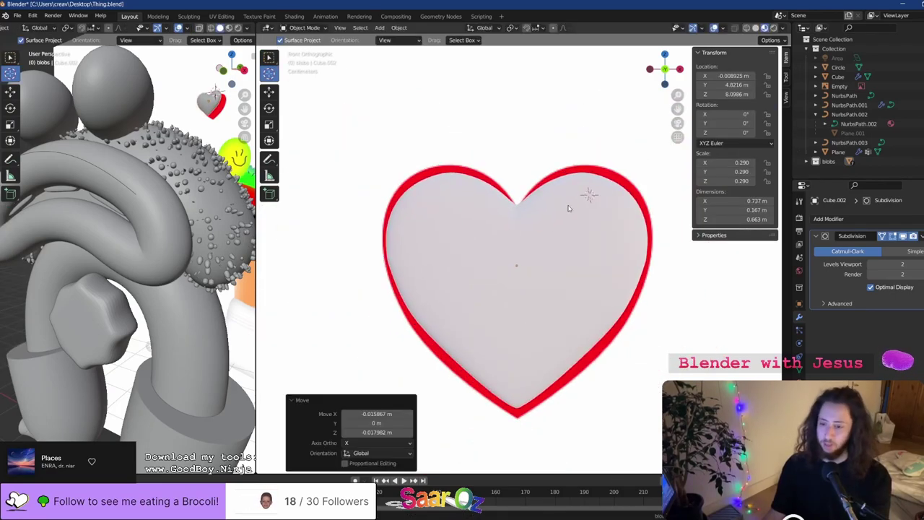
Scale the heart uniformly by 1.075 to fill the red reference outline and save the file
{"action": "key", "text": "s"}
{"action": "left_click", "coordinate": [590, 195]}
{"action": "key", "text": "ctrl+s"}
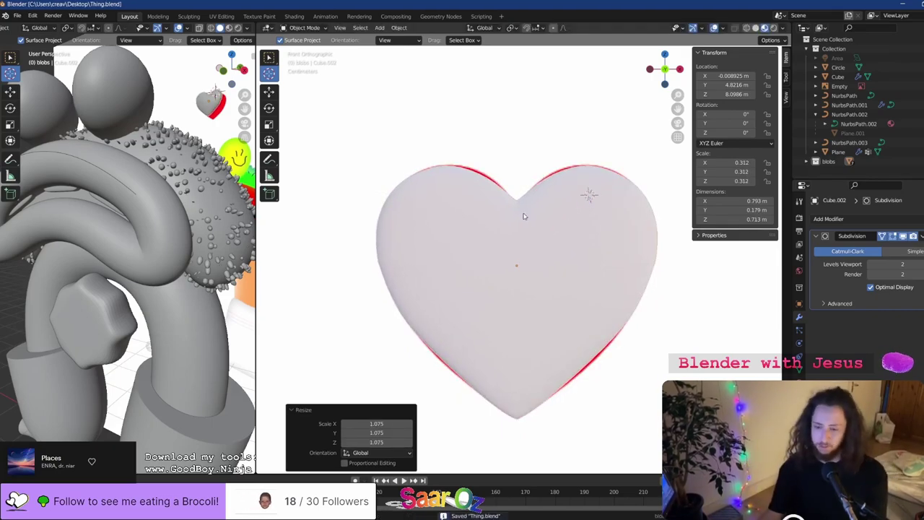
Enter edit mode on the heart and select its entire mesh
{"action": "middle_click_drag", "start_coordinate": [524, 216], "coordinate": [538, 249]}
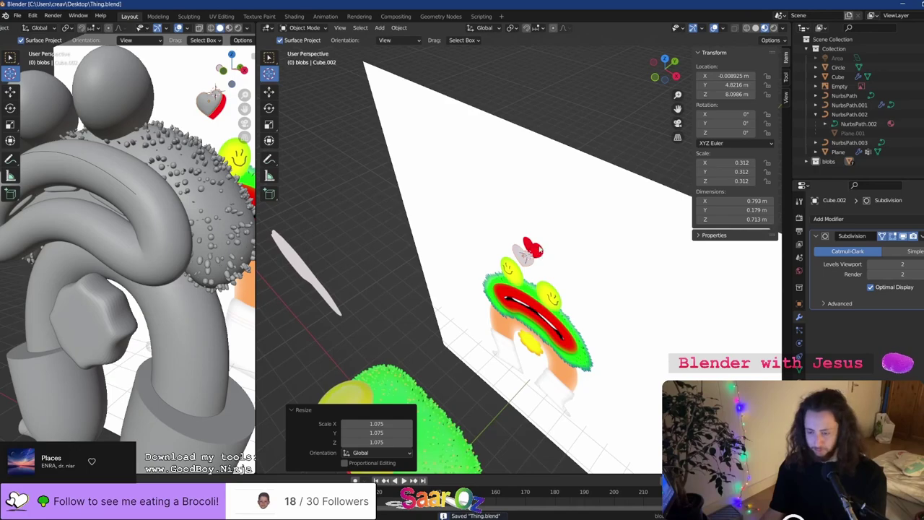
{"action": "key", "text": "Tab"}
{"action": "key", "text": "KP_Decimal"}
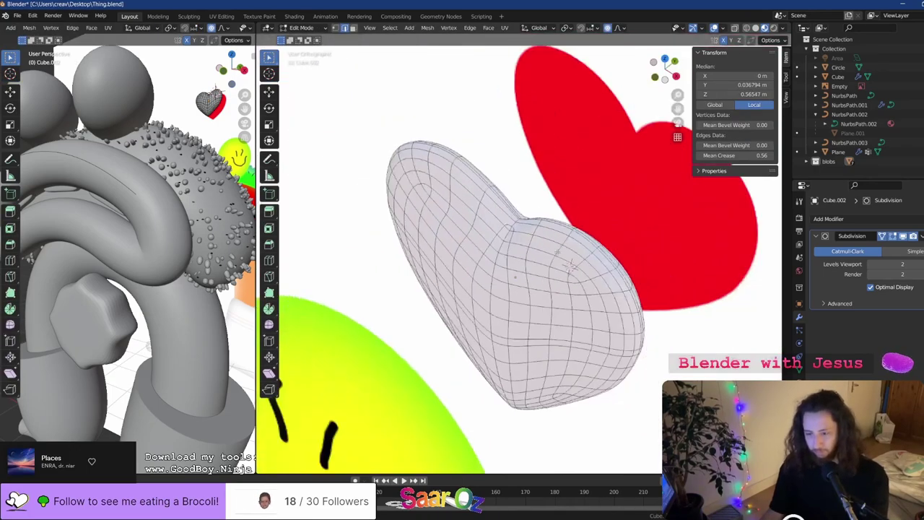
{"action": "key", "text": "a"}
{"action": "key", "text": "s"}
{"action": "key", "text": "x"}
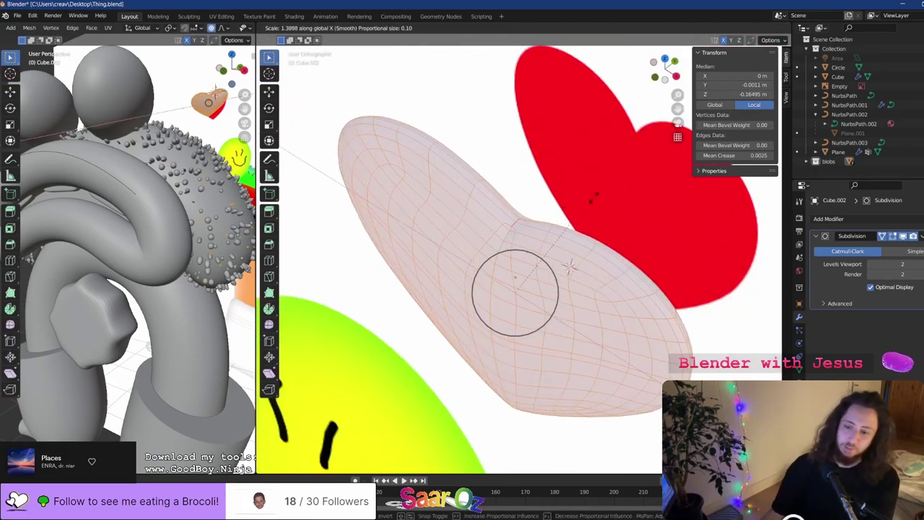
{"action": "right_click", "coordinate": [590, 204]}
Thicken the heart mesh by scaling it about 1.35 along Y, return to object mode and save the file
{"action": "key", "text": "s"}
{"action": "key", "text": "y"}
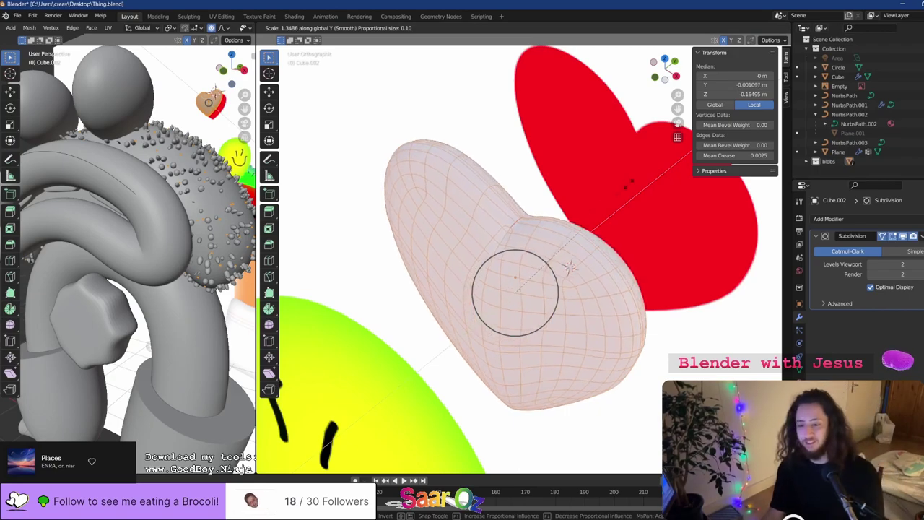
{"action": "left_click", "coordinate": [628, 185]}
{"action": "key", "text": "Tab"}
{"action": "middle_click_drag", "start_coordinate": [587, 259], "coordinate": [611, 202]}
{"action": "key", "text": "grave"}
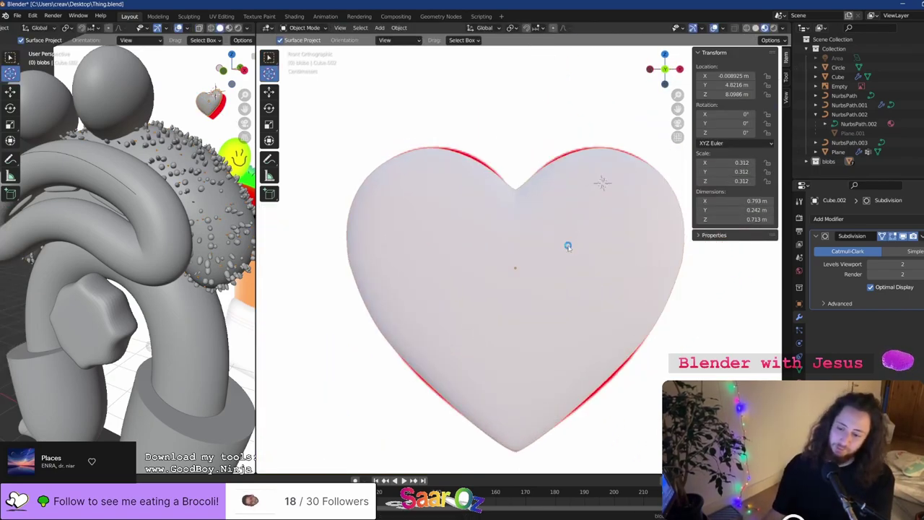
{"action": "key", "text": "ctrl+s"}
{"action": "key", "text": "alt+Tab"}
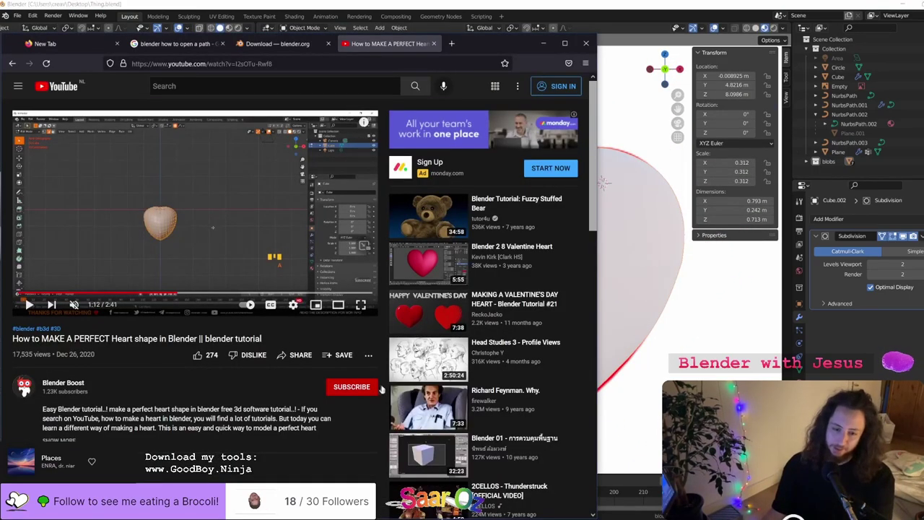
{"action": "key", "text": "alt+Tab"}
{"action": "key", "text": "g"}
{"action": "right_click", "coordinate": [531, 292]}
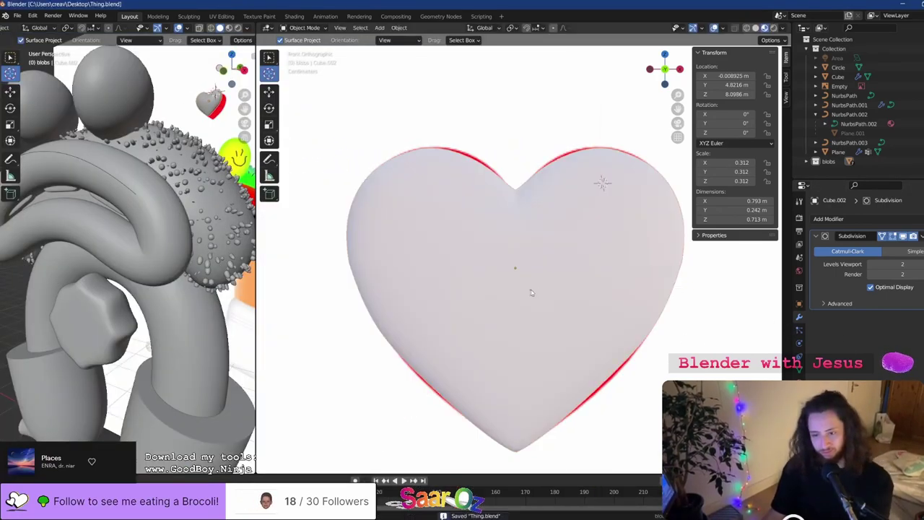
Give the heart a new material with a saturated red base colour and save the file
{"action": "left_click", "coordinate": [798, 382]}
{"action": "left_click", "coordinate": [880, 266]}
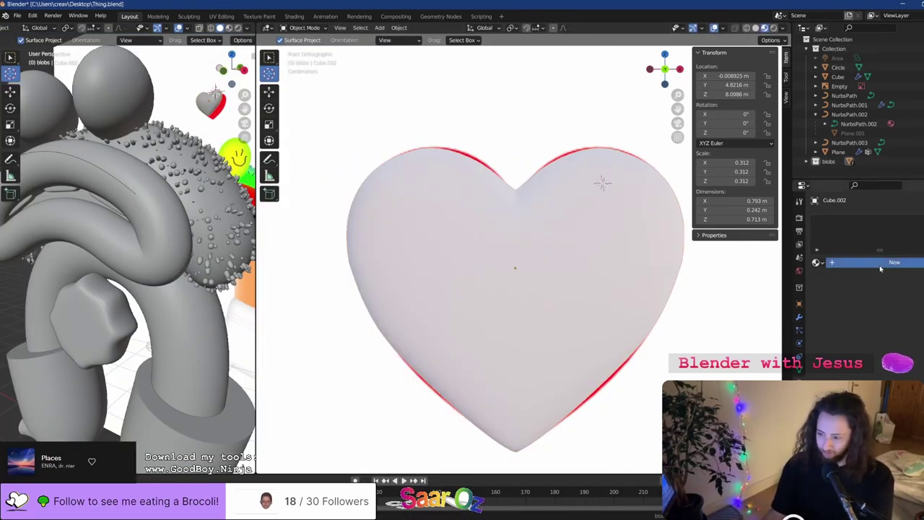
{"action": "left_click", "coordinate": [897, 352]}
{"action": "left_click", "coordinate": [892, 274]}
{"action": "key", "text": "ctrl+z"}
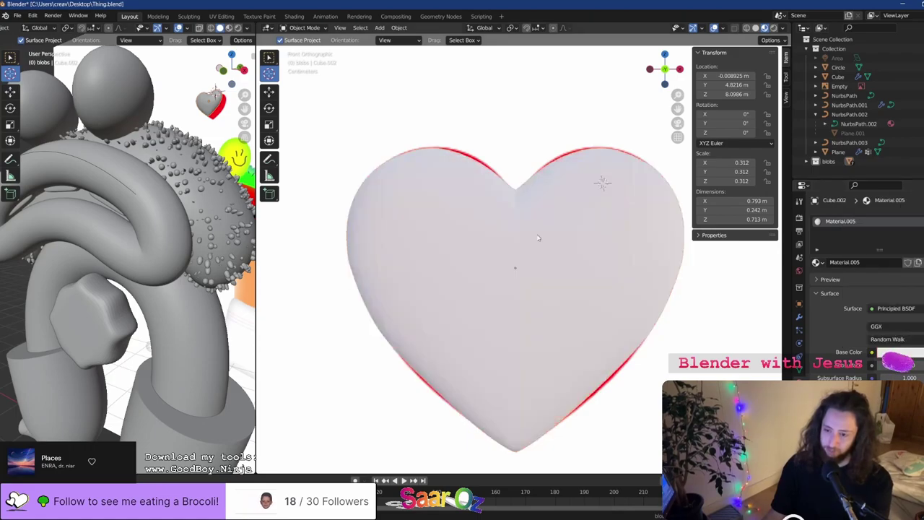
{"action": "left_click", "coordinate": [898, 352]}
{"action": "left_click", "coordinate": [886, 283]}
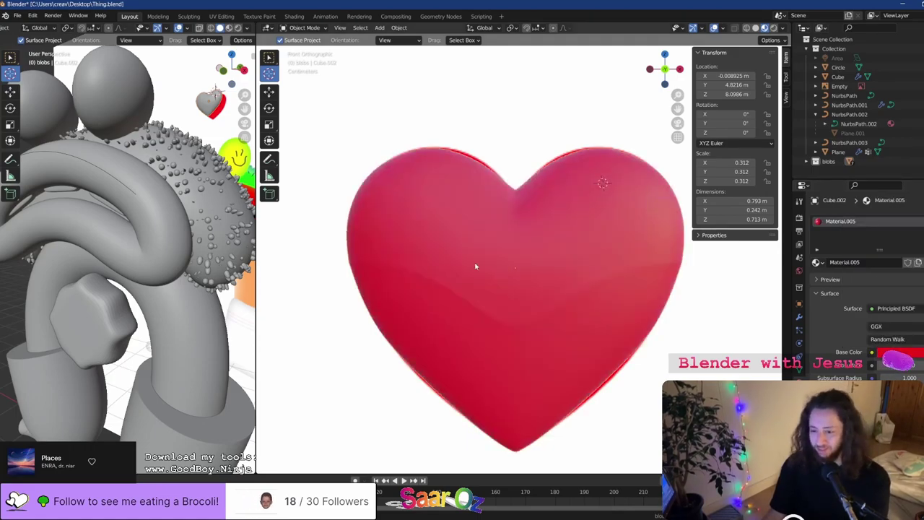
{"action": "scroll", "coordinate": [477, 245], "scroll_direction": "down", "scroll_amount": 3}
{"action": "key", "text": "ctrl+s"}
Scale the red heart uniformly by 1.054 to cover the reference completely and save the file
{"action": "key", "text": "KP_Divide"}
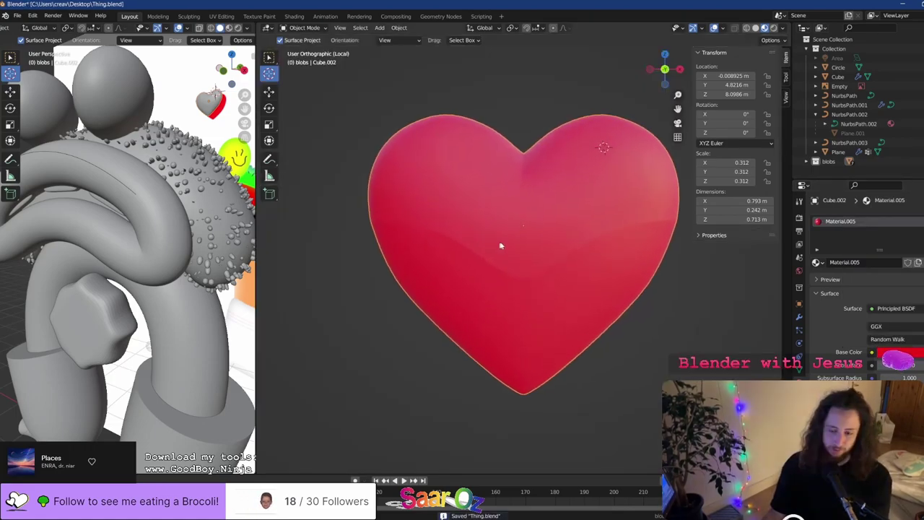
{"action": "key", "text": "KP_Divide"}
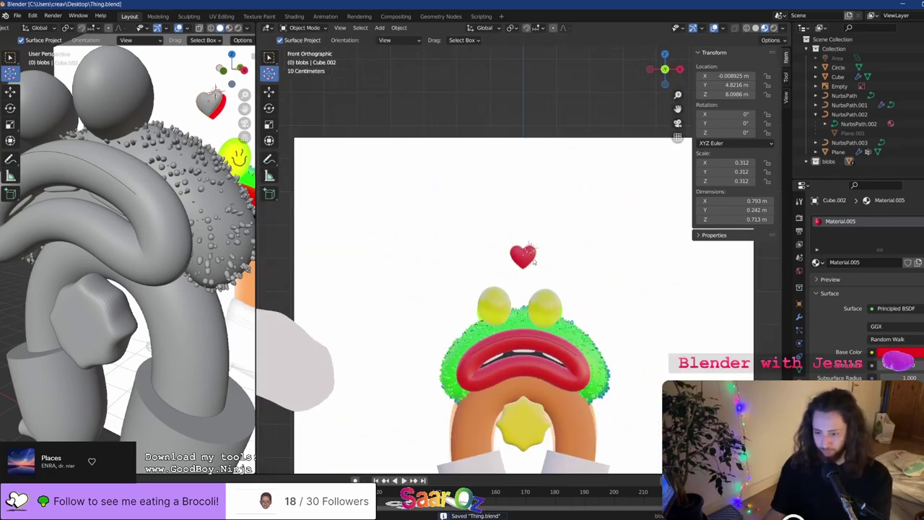
{"action": "scroll", "coordinate": [534, 263], "scroll_direction": "up", "scroll_amount": 3}
{"action": "key", "text": "n"}
{"action": "scroll", "coordinate": [571, 268], "scroll_direction": "up", "scroll_amount": 4}
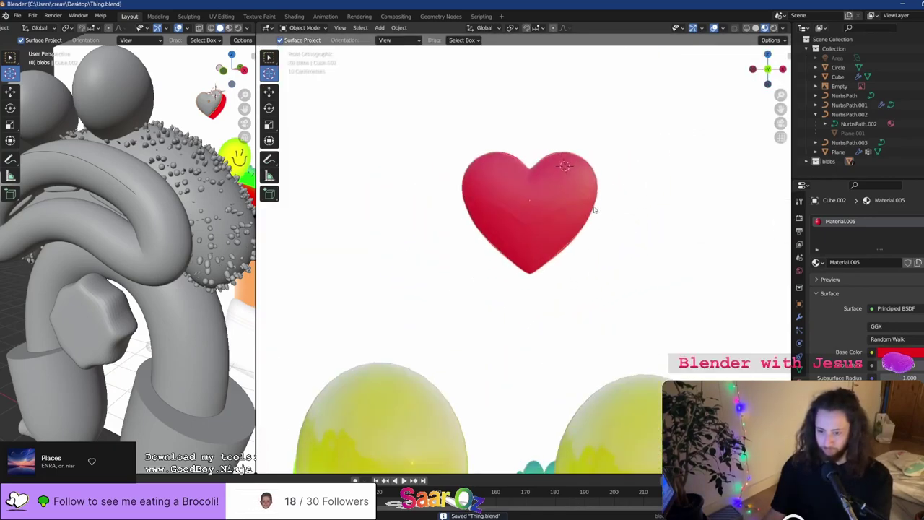
{"action": "key", "text": "s"}
{"action": "left_click", "coordinate": [600, 201]}
{"action": "scroll", "coordinate": [570, 171], "scroll_direction": "up", "scroll_amount": 5}
{"action": "middle_click_drag", "start_coordinate": [538, 95], "coordinate": [538, 171], "text": "shift"}
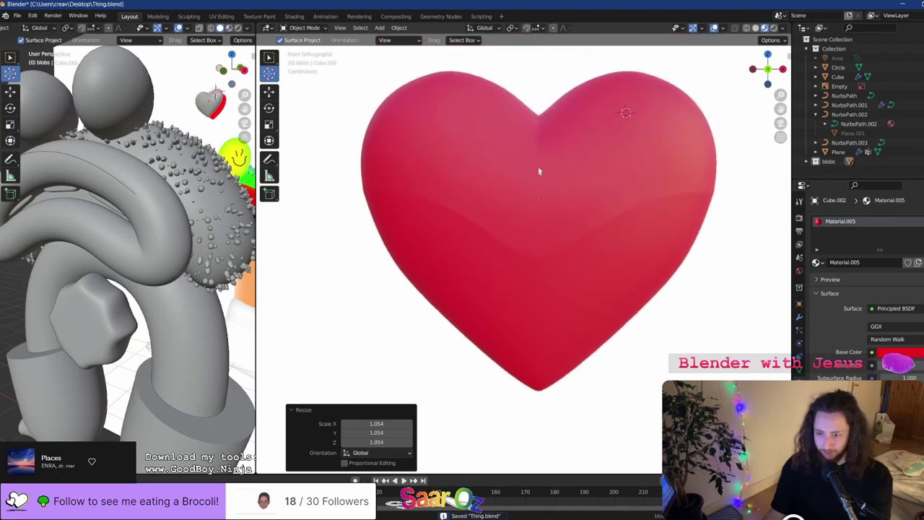
{"action": "key", "text": "KP_0"}
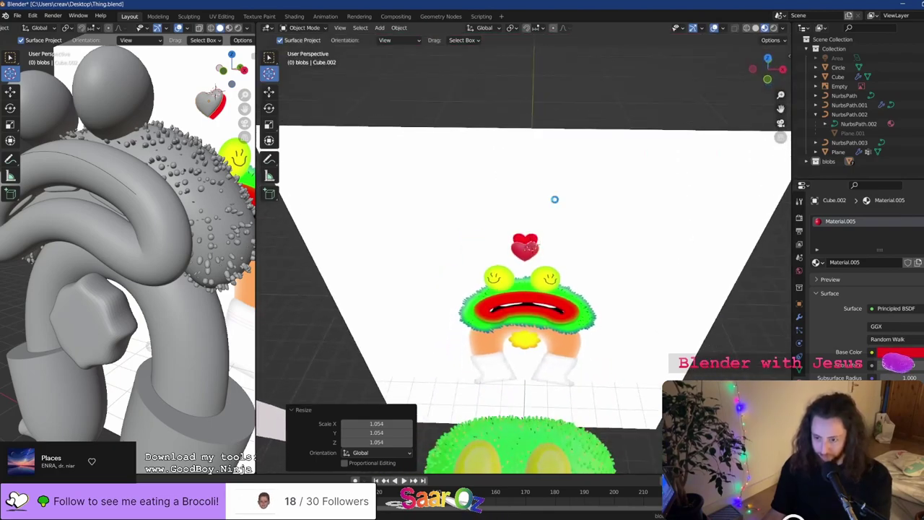
{"action": "key", "text": "ctrl+s"}
Lower the roughness of the heart's red material to give it a glossier surface
{"action": "key", "text": "KP_0"}
{"action": "scroll", "coordinate": [859, 288], "scroll_direction": "down", "scroll_amount": 3}
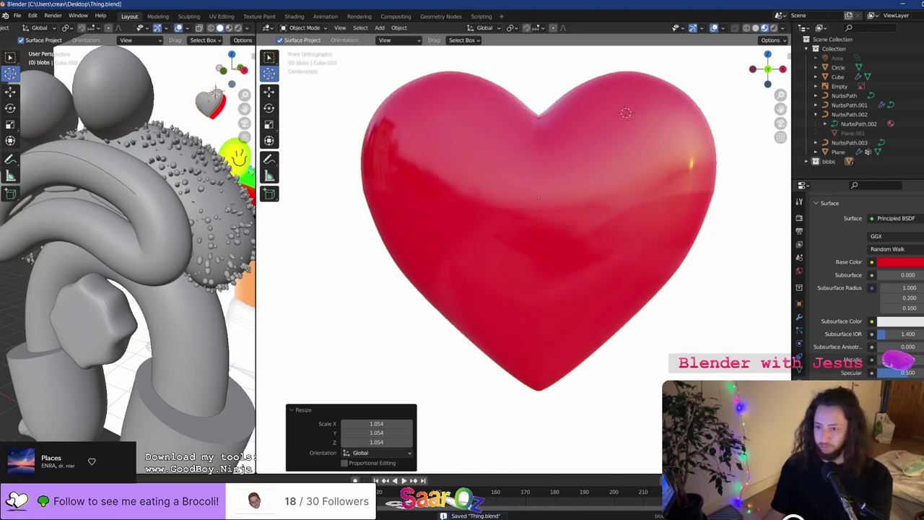
{"action": "left_click_drag", "start_coordinate": [882, 398], "coordinate": [892, 397]}
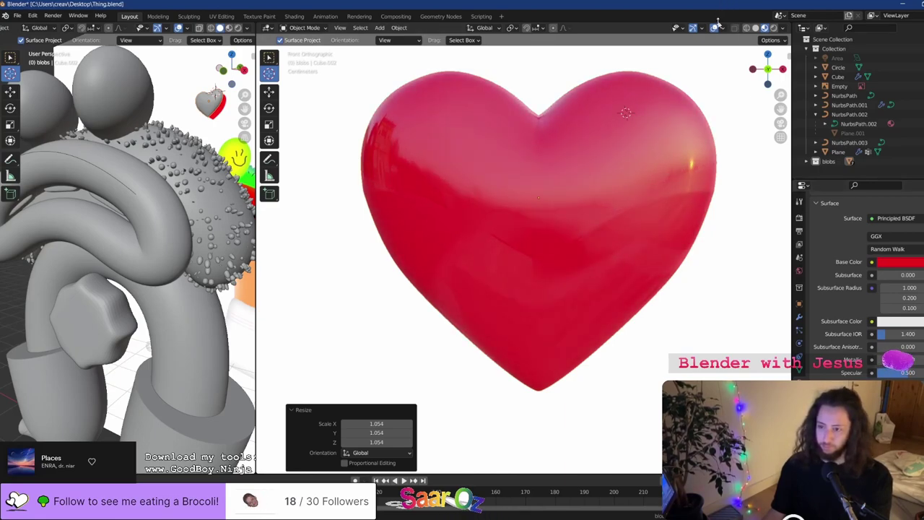
Switch the material preview lighting to the dark studio environment and rotate it to about -70°
{"action": "left_click", "coordinate": [781, 29]}
{"action": "left_click", "coordinate": [774, 105]}
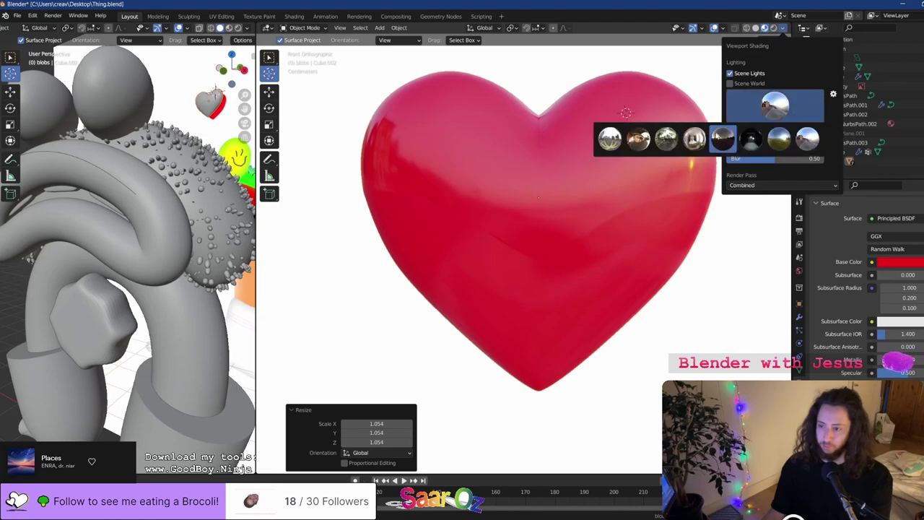
{"action": "left_click", "coordinate": [751, 139]}
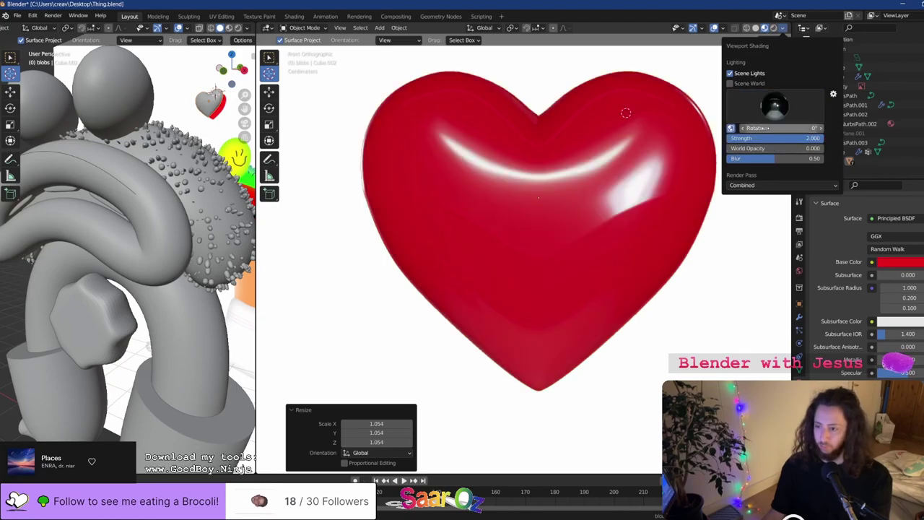
{"action": "left_click_drag", "start_coordinate": [757, 128], "coordinate": [689, 127]}
{"action": "scroll", "coordinate": [581, 201], "scroll_direction": "down", "scroll_amount": 5}
{"action": "scroll", "coordinate": [569, 179], "scroll_direction": "up", "scroll_amount": 5}
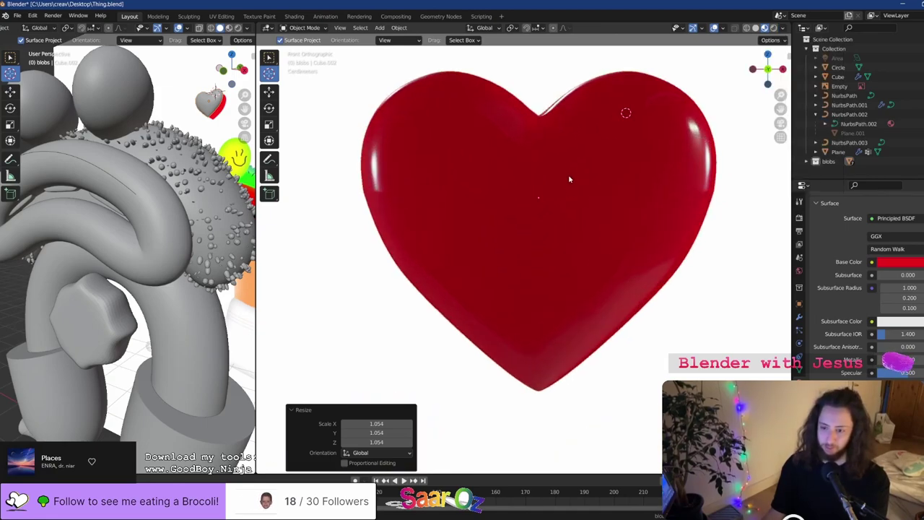
{"action": "scroll", "coordinate": [568, 179], "scroll_direction": "down", "scroll_amount": 10}
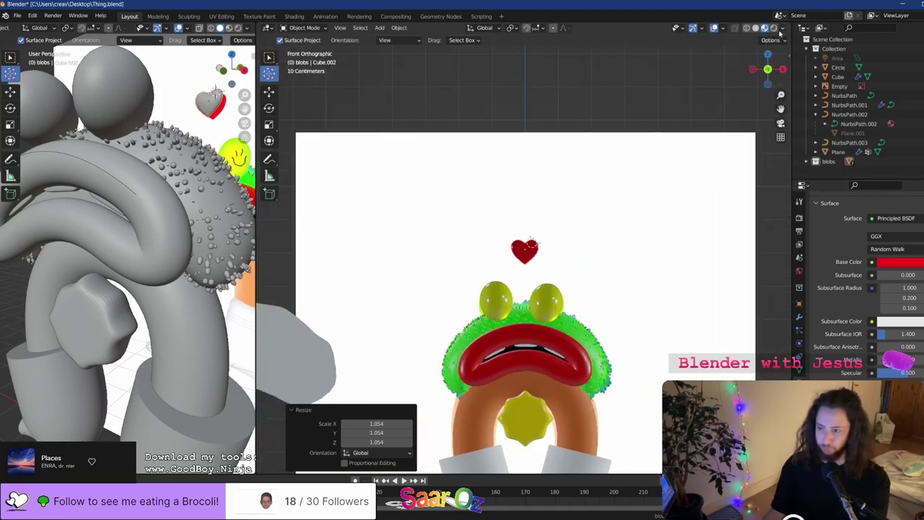
Set the preview environment's strength to 3, rotate it to about -87.8° and save the file
{"action": "left_click", "coordinate": [781, 29]}
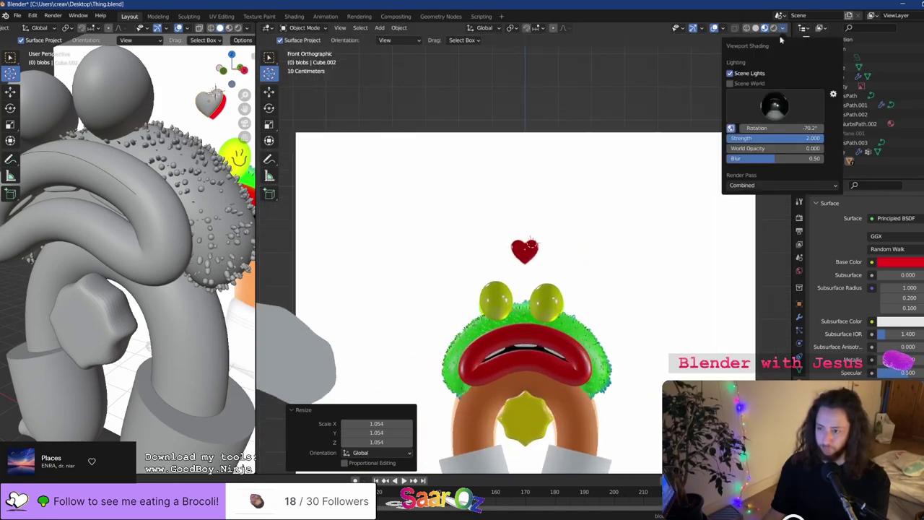
{"action": "left_click", "coordinate": [781, 138]}
{"action": "type", "text": "3"}
{"action": "key", "text": "Return"}
{"action": "left_click_drag", "start_coordinate": [780, 129], "coordinate": [716, 128]}
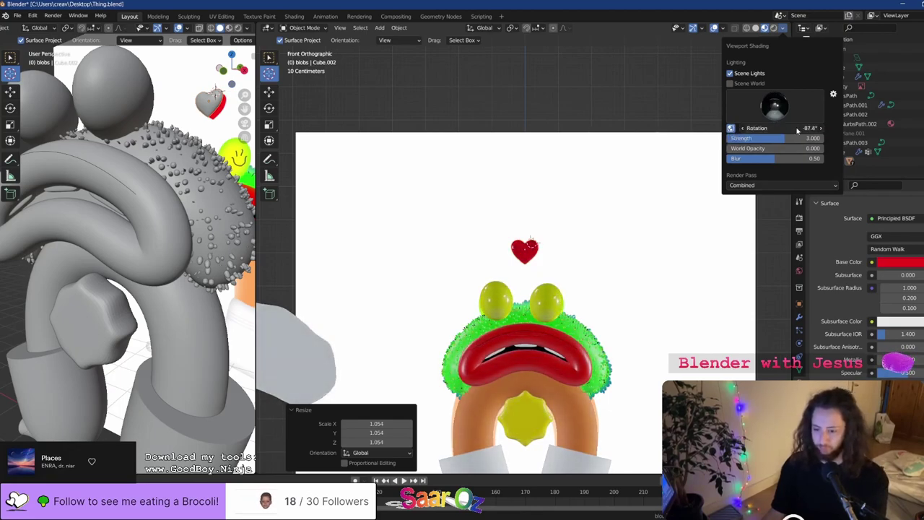
{"action": "middle_click_drag", "start_coordinate": [615, 365], "coordinate": [611, 233], "text": "shift"}
{"action": "key", "text": "ctrl+s"}
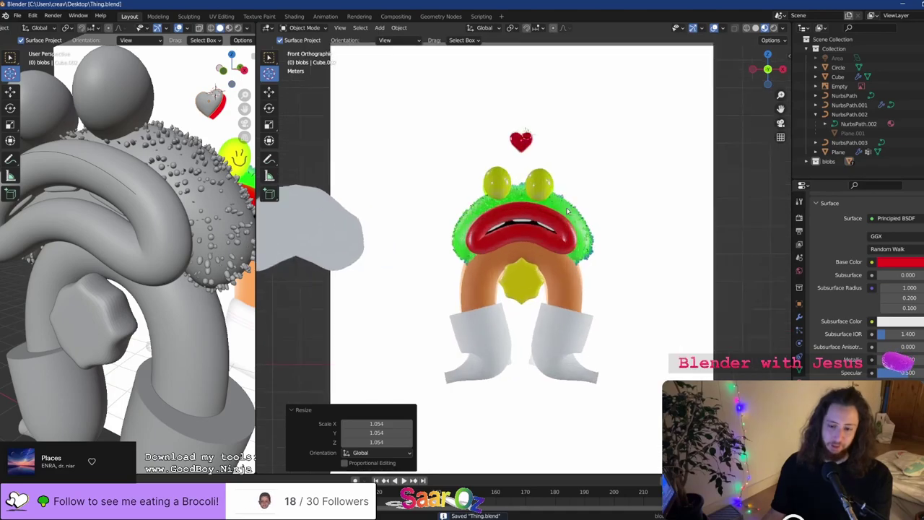
Select the white boots' curve and slightly reduce its bevel depth so the boots get slimmer
{"action": "left_click", "coordinate": [271, 61]}
{"action": "left_click", "coordinate": [572, 350]}
{"action": "left_click", "coordinate": [800, 358]}
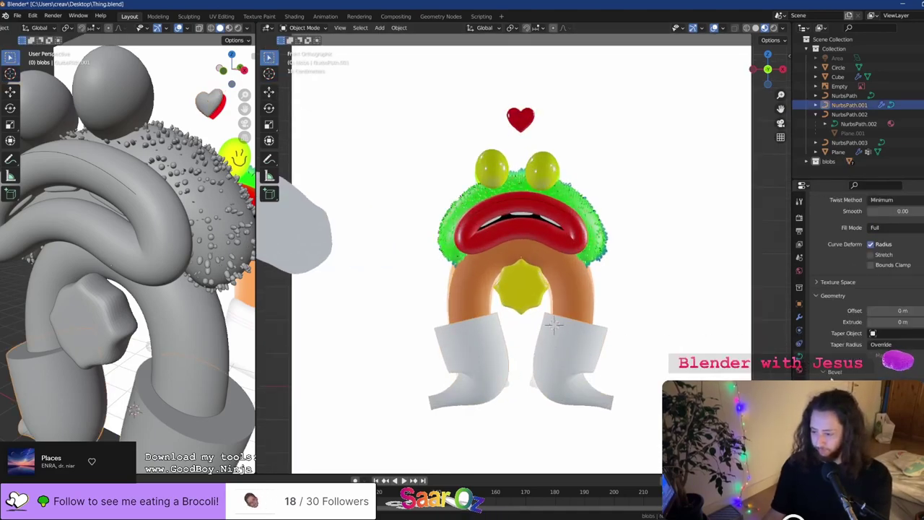
{"action": "mouse_move", "coordinate": [895, 398]}
{"action": "left_mouse_down"}
{"action": "mouse_move", "coordinate": [874, 398]}
{"action": "mouse_move", "coordinate": [883, 398]}
{"action": "left_mouse_up"}
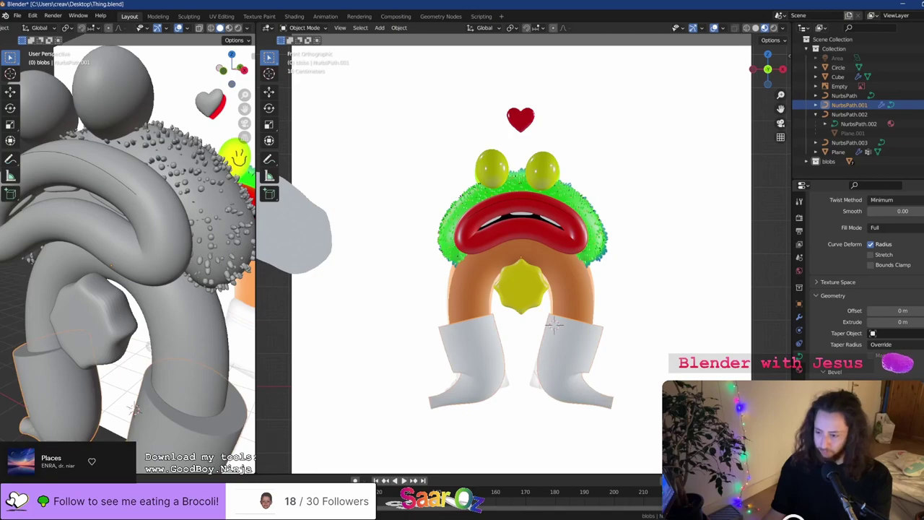
{"action": "scroll", "coordinate": [559, 348], "scroll_direction": "up", "scroll_amount": 3}
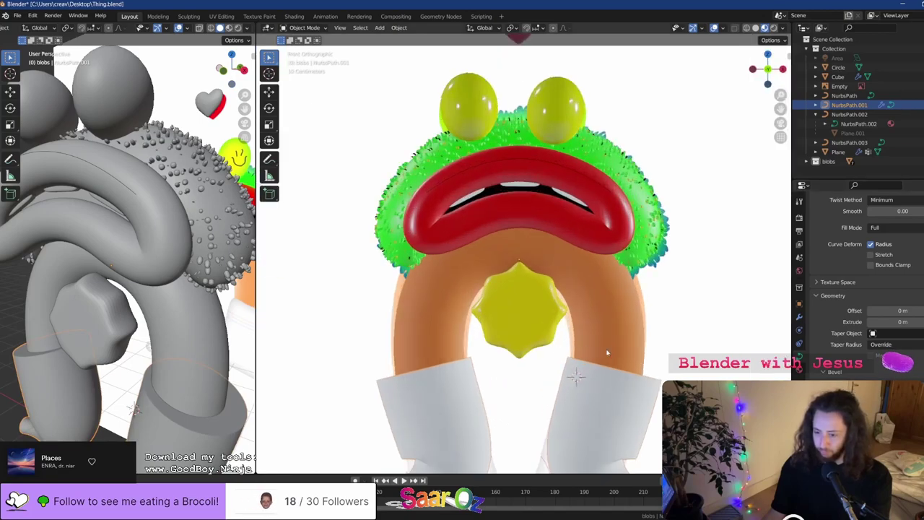
Hide the reference image behind the character and save the file
{"action": "middle_click_drag", "start_coordinate": [606, 352], "coordinate": [605, 255], "text": "shift"}
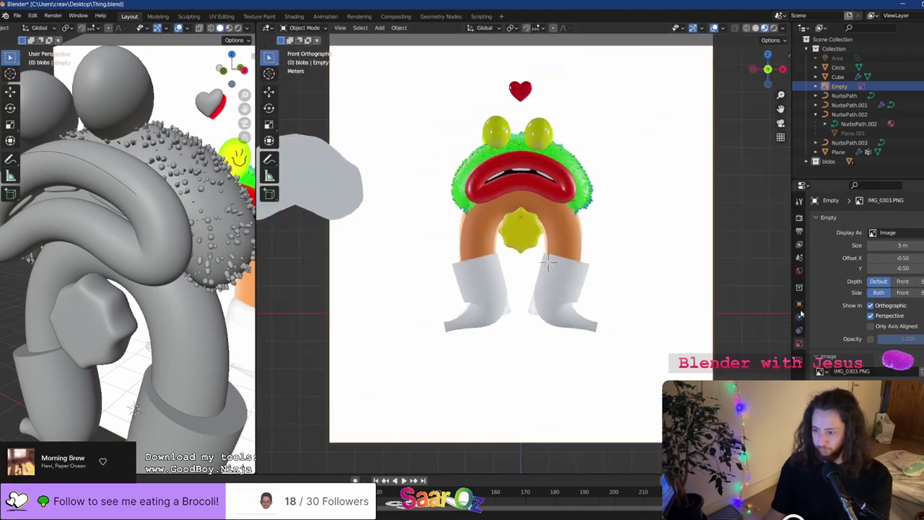
{"action": "left_click", "coordinate": [799, 303]}
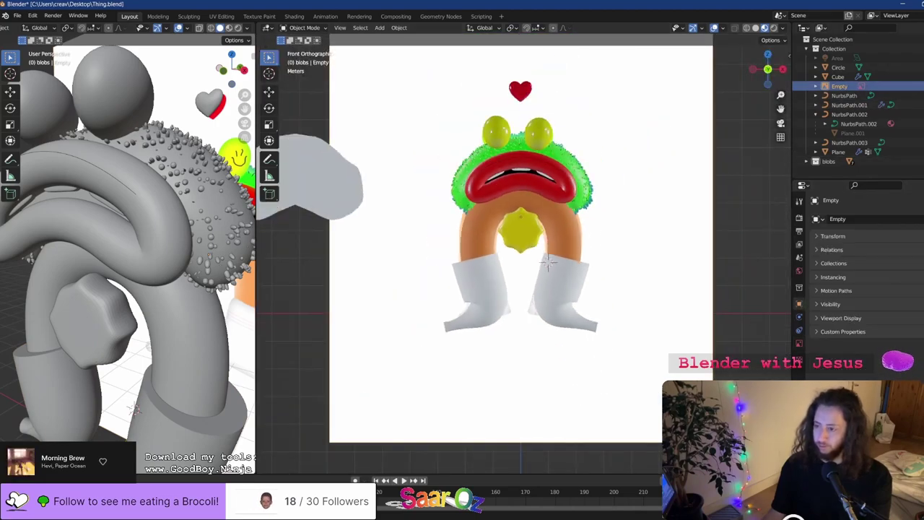
{"action": "key", "text": "h"}
{"action": "key", "text": "ctrl+s"}
{"action": "scroll", "coordinate": [585, 174], "scroll_direction": "up", "scroll_amount": 1}
{"action": "scroll", "coordinate": [585, 174], "scroll_direction": "up", "scroll_amount": 1}
{"action": "middle_click_drag", "start_coordinate": [573, 187], "coordinate": [568, 269], "text": "shift"}
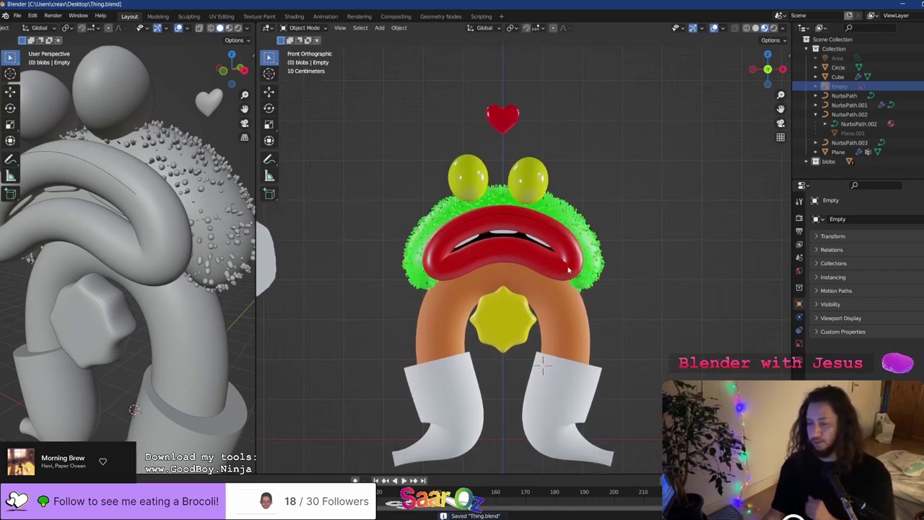
Delete the stray grey blob beside the character and save the file
{"action": "scroll", "coordinate": [568, 270], "scroll_direction": "down", "scroll_amount": 2}
{"action": "scroll", "coordinate": [577, 287], "scroll_direction": "down", "scroll_amount": 3}
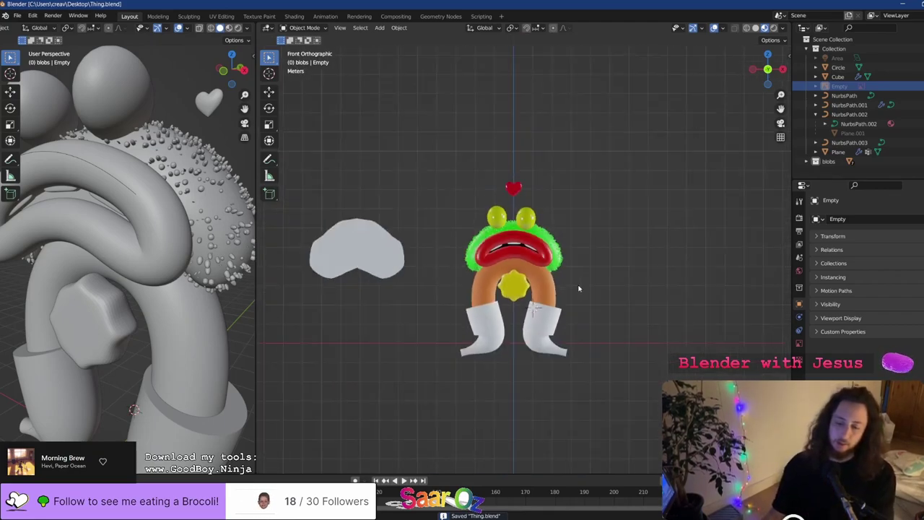
{"action": "left_click", "coordinate": [373, 254]}
{"action": "key", "text": "Delete"}
{"action": "scroll", "coordinate": [496, 264], "scroll_direction": "down", "scroll_amount": 1}
{"action": "scroll", "coordinate": [496, 265], "scroll_direction": "up", "scroll_amount": 1}
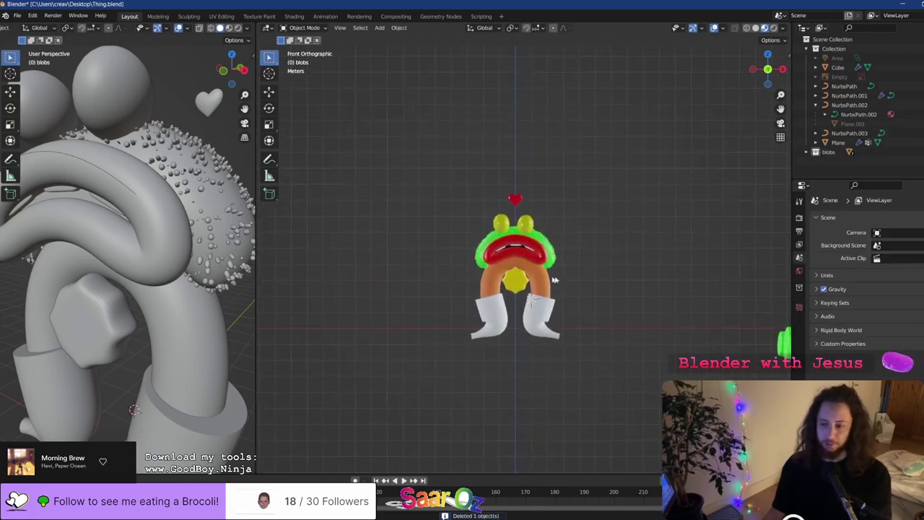
{"action": "scroll", "coordinate": [496, 264], "scroll_direction": "down", "scroll_amount": 1}
{"action": "scroll", "coordinate": [497, 265], "scroll_direction": "up", "scroll_amount": 2}
{"action": "scroll", "coordinate": [496, 266], "scroll_direction": "up", "scroll_amount": 1}
{"action": "key", "text": "ctrl+s"}
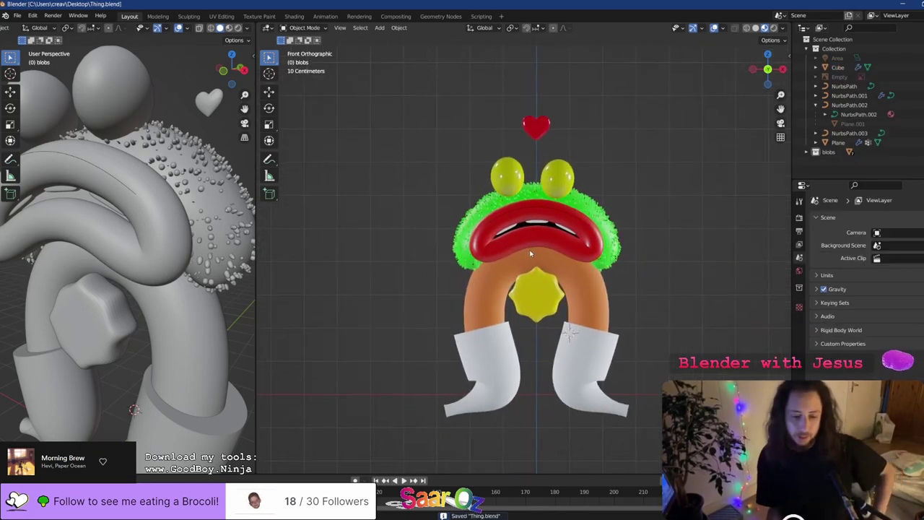
Isolate the red heart in local view and save the file
{"action": "left_click", "coordinate": [537, 278]}
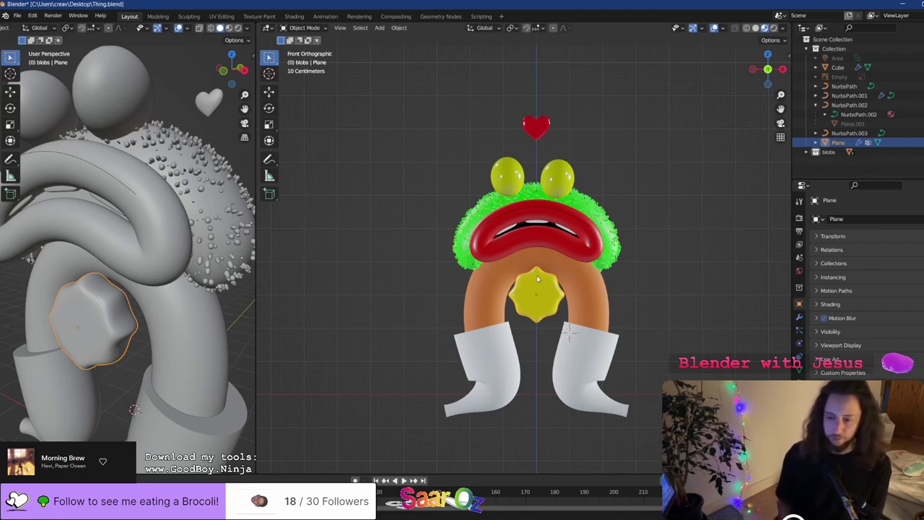
{"action": "key", "text": "ctrl+s"}
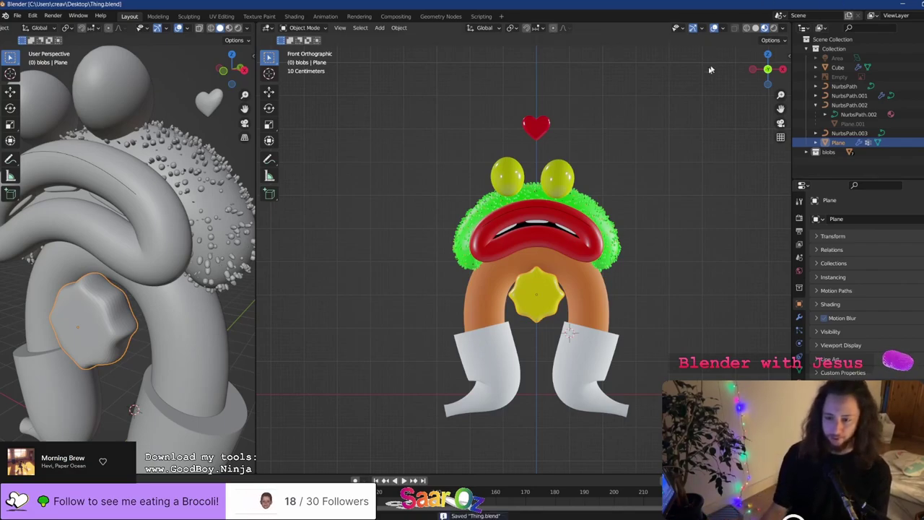
{"action": "middle_click_drag", "start_coordinate": [709, 69], "coordinate": [536, 224]}
{"action": "scroll", "coordinate": [615, 218], "scroll_direction": "up", "scroll_amount": 4}
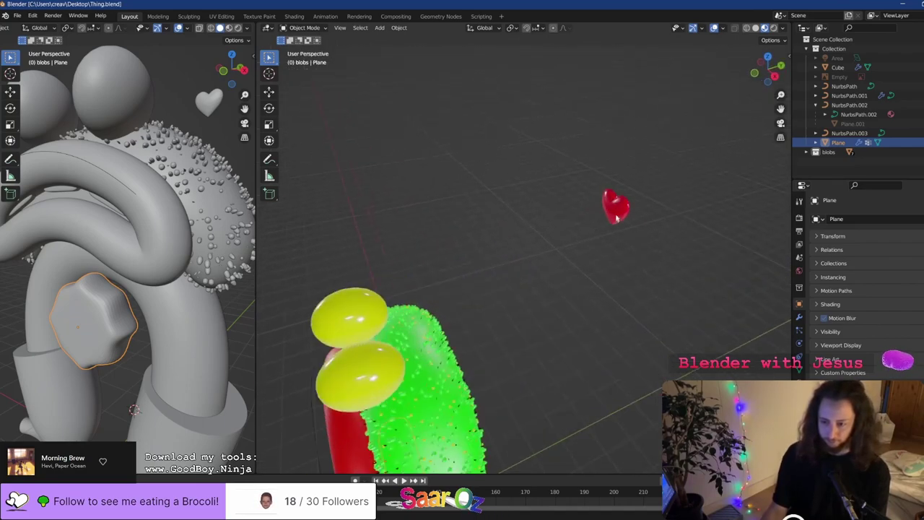
{"action": "left_click", "coordinate": [617, 217]}
{"action": "key", "text": "slash"}
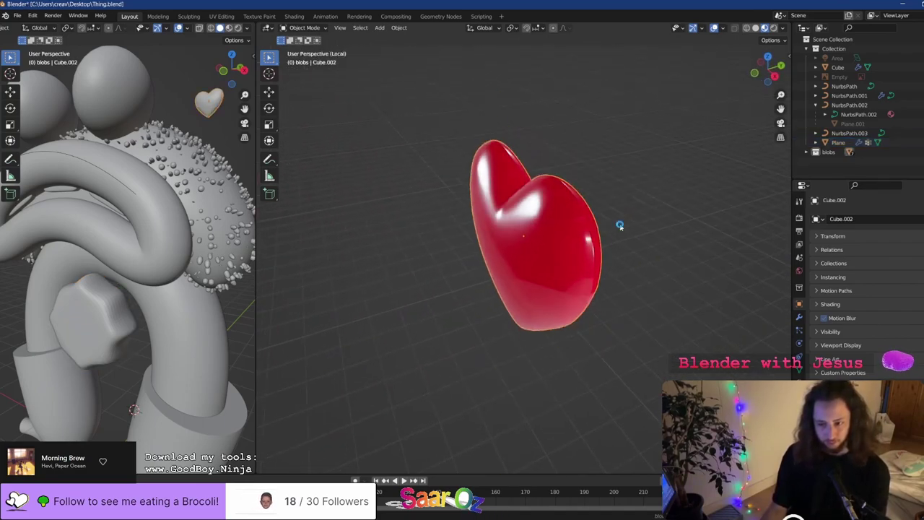
{"action": "key", "text": "ctrl+s"}
{"action": "mouse_move", "coordinate": [619, 223]}
{"action": "middle_mouse_down"}
{"action": "mouse_move", "coordinate": [580, 251]}
{"action": "mouse_move", "coordinate": [491, 236]}
{"action": "mouse_move", "coordinate": [314, 245]}
{"action": "mouse_move", "coordinate": [769, 244]}
{"action": "mouse_move", "coordinate": [528, 239]}
{"action": "mouse_move", "coordinate": [621, 234]}
{"action": "middle_mouse_up"}
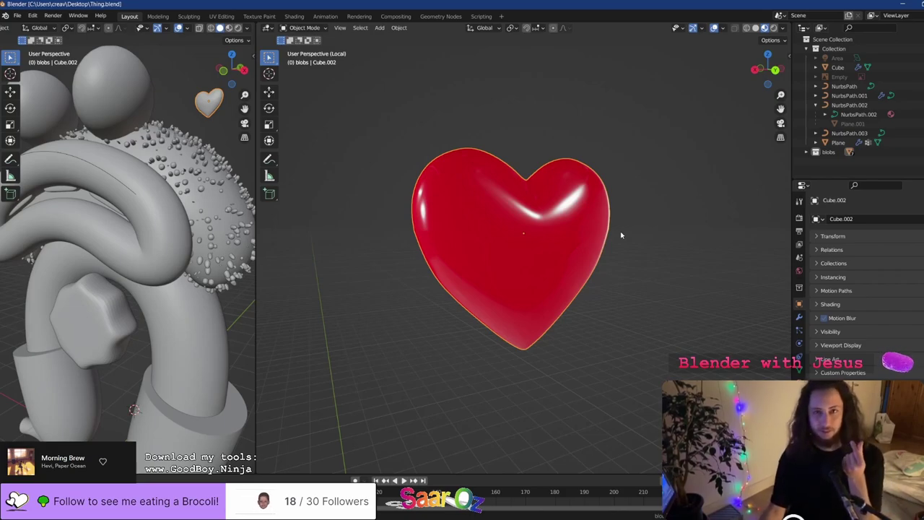
Thicken the heart by scaling it 1.601 along the global Y axis and save the file
{"action": "middle_click_drag", "start_coordinate": [621, 234], "coordinate": [555, 237]}
{"action": "key", "text": "ctrl+s"}
{"action": "key", "text": "Tab"}
{"action": "key", "text": "Tab"}
{"action": "scroll", "coordinate": [643, 287], "scroll_direction": "down", "scroll_amount": 3}
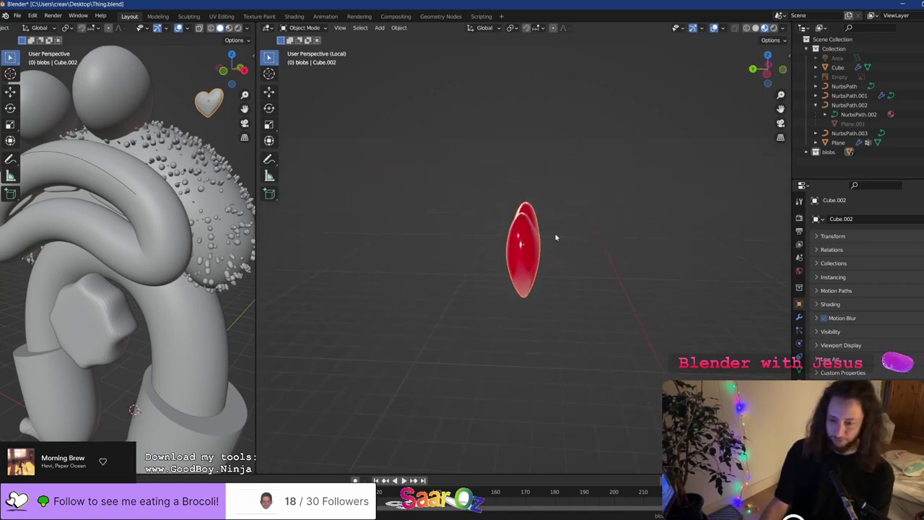
{"action": "key", "text": "s"}
{"action": "key", "text": "x"}
{"action": "key", "text": "y"}
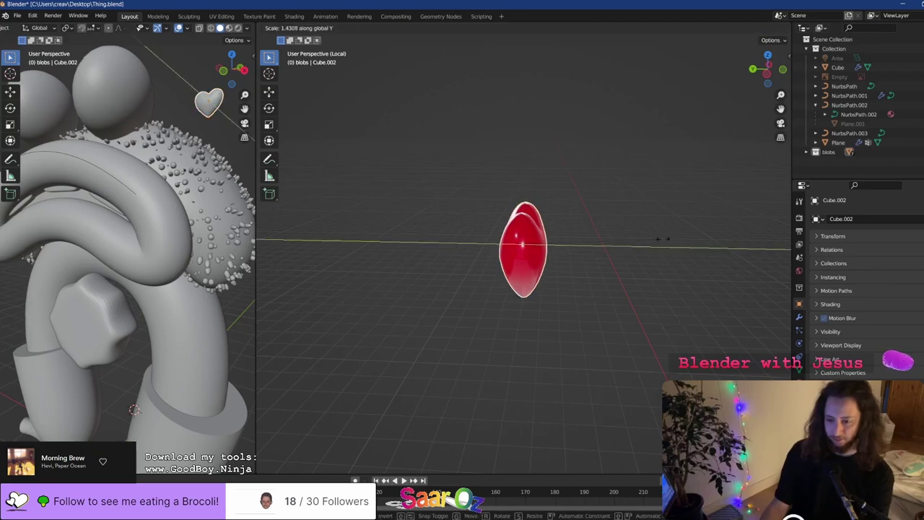
{"action": "left_click", "coordinate": [669, 241]}
{"action": "mouse_move", "coordinate": [669, 241]}
{"action": "middle_mouse_down"}
{"action": "mouse_move", "coordinate": [719, 239]}
{"action": "mouse_move", "coordinate": [619, 233]}
{"action": "mouse_move", "coordinate": [668, 248]}
{"action": "middle_mouse_up"}
{"action": "key", "text": "s"}
{"action": "key", "text": "y"}
{"action": "key", "text": "Escape"}
{"action": "key", "text": "ctrl+s"}
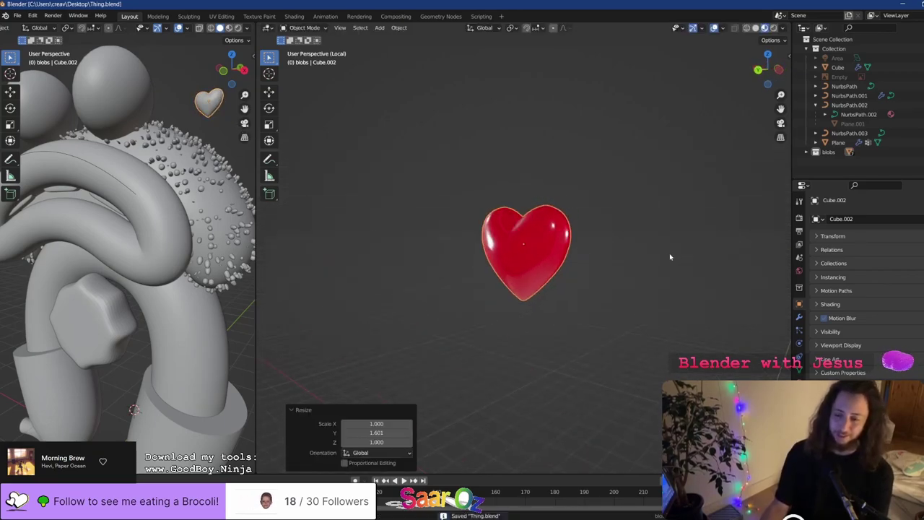
Leave the heart's local view and frame the whole character in the front view
{"action": "key", "text": "KP_Divide"}
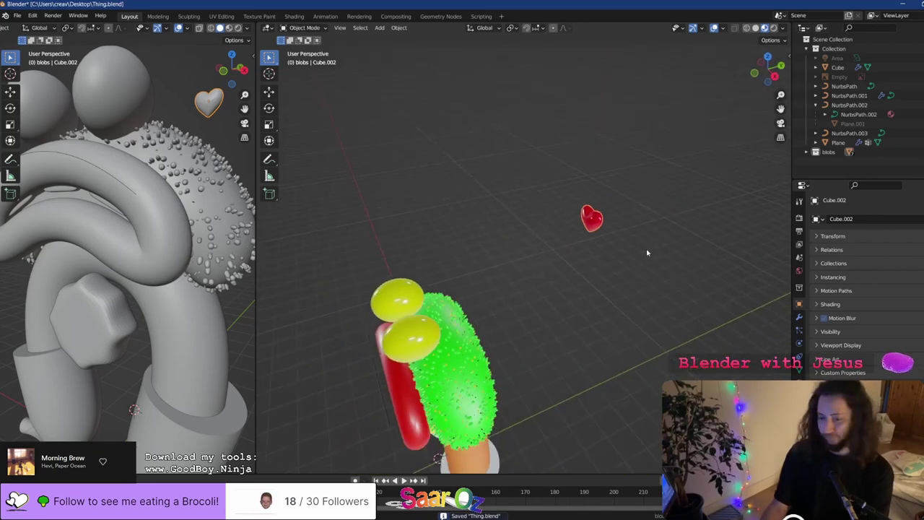
{"action": "key", "text": "KP_1"}
{"action": "key", "text": "Home"}
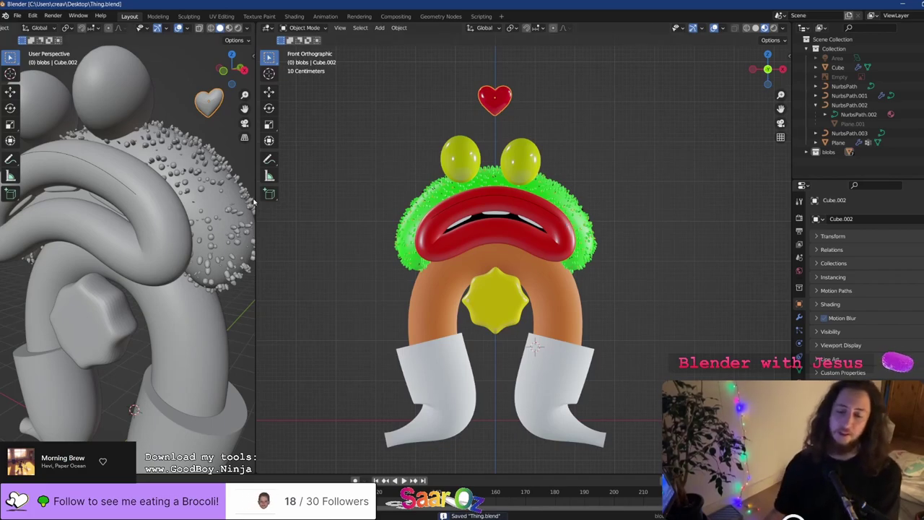
Widen the material-preview viewport at the expense of the solid-shaded one and save the file
{"action": "left_click_drag", "start_coordinate": [253, 199], "coordinate": [106, 199]}
{"action": "left_click", "coordinate": [14, 15]}
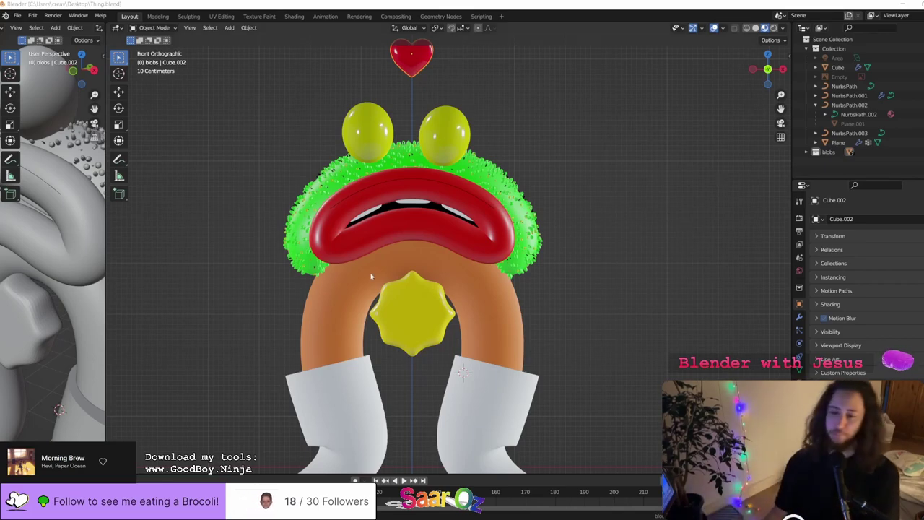
{"action": "middle_click_drag", "start_coordinate": [371, 274], "coordinate": [461, 225]}
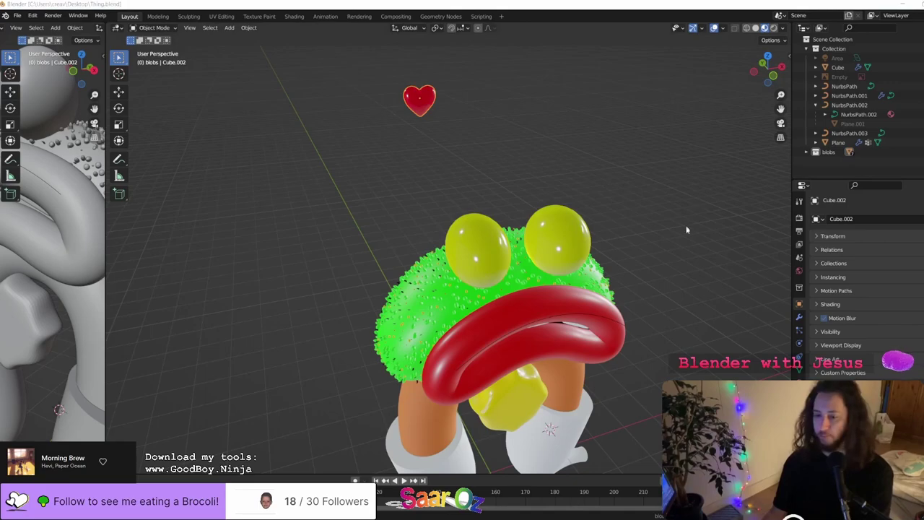
{"action": "middle_click_drag", "start_coordinate": [686, 229], "coordinate": [630, 200]}
{"action": "scroll", "coordinate": [382, 202], "scroll_direction": "down", "scroll_amount": 2}
{"action": "middle_click_drag", "start_coordinate": [371, 202], "coordinate": [433, 193]}
{"action": "key", "text": "ctrl+s"}
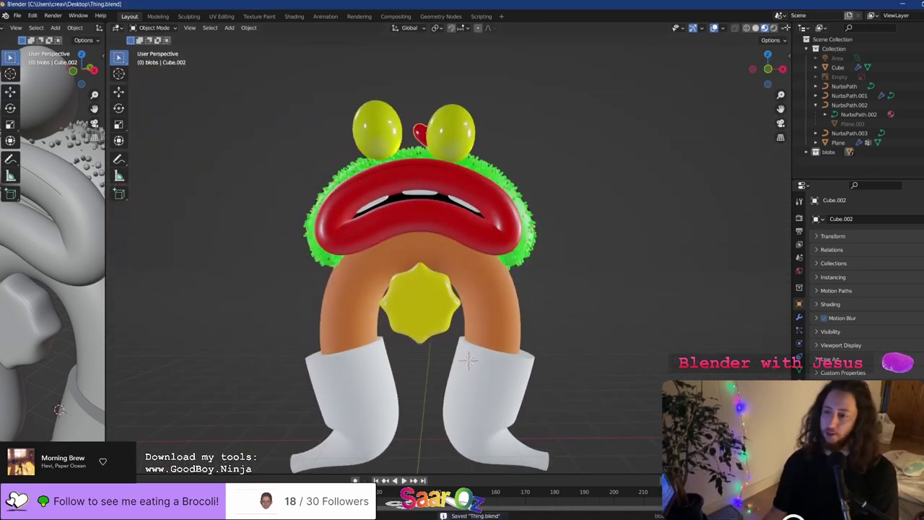
Split the material-preview viewport in two and turn the new area into a Shader Editor with its sidebar hidden
{"action": "left_click_drag", "start_coordinate": [790, 24], "coordinate": [522, 39]}
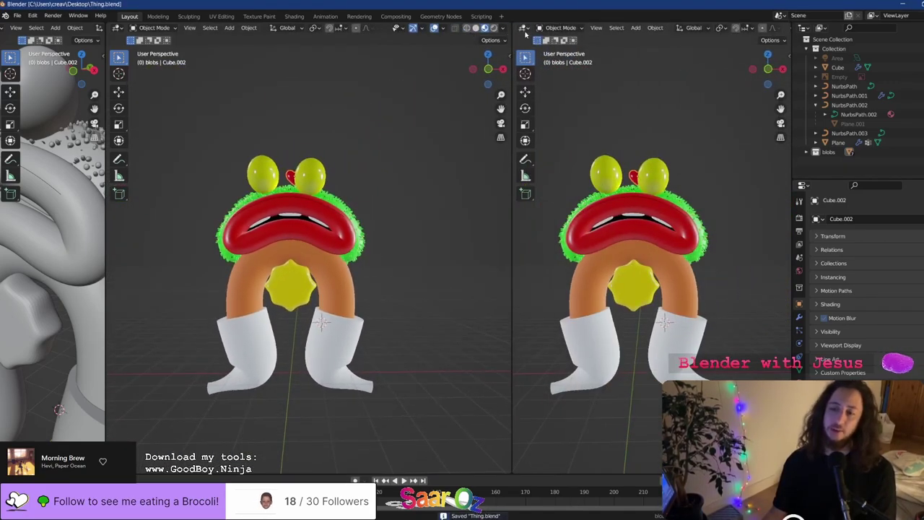
{"action": "left_click", "coordinate": [525, 31]}
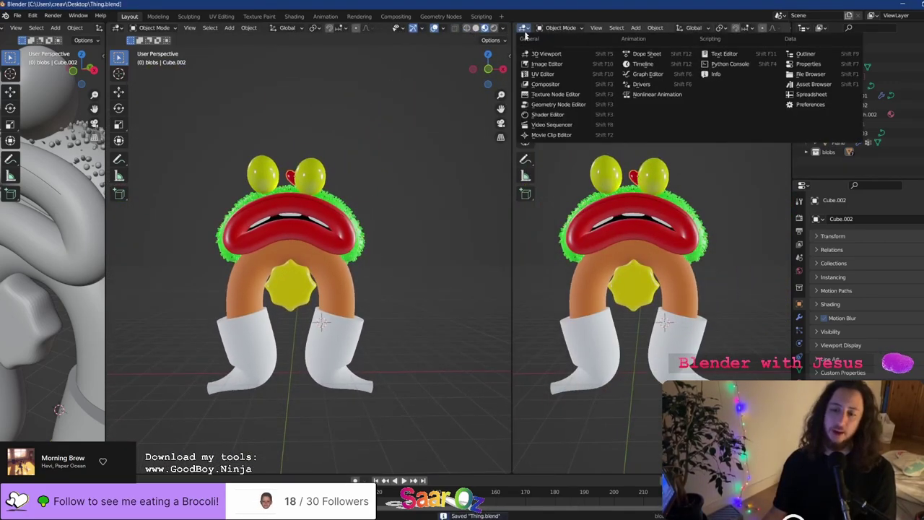
{"action": "left_click", "coordinate": [561, 115]}
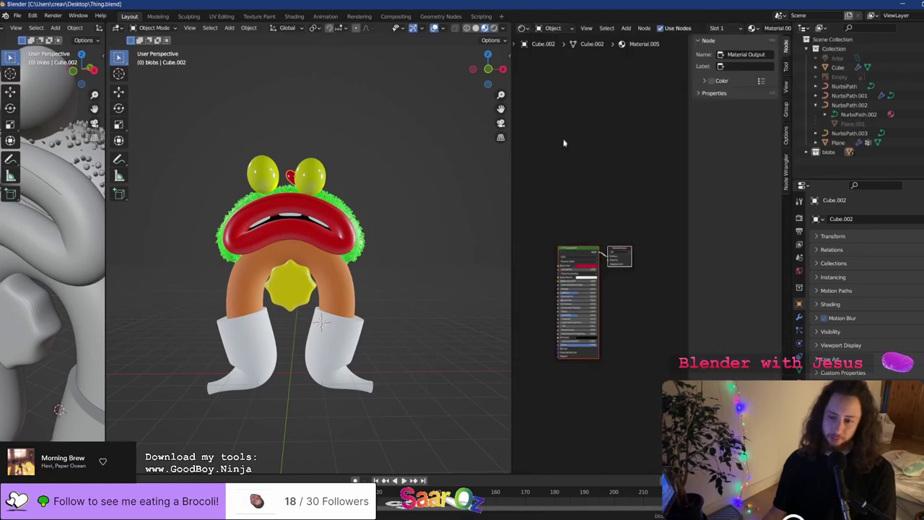
{"action": "left_click", "coordinate": [557, 31]}
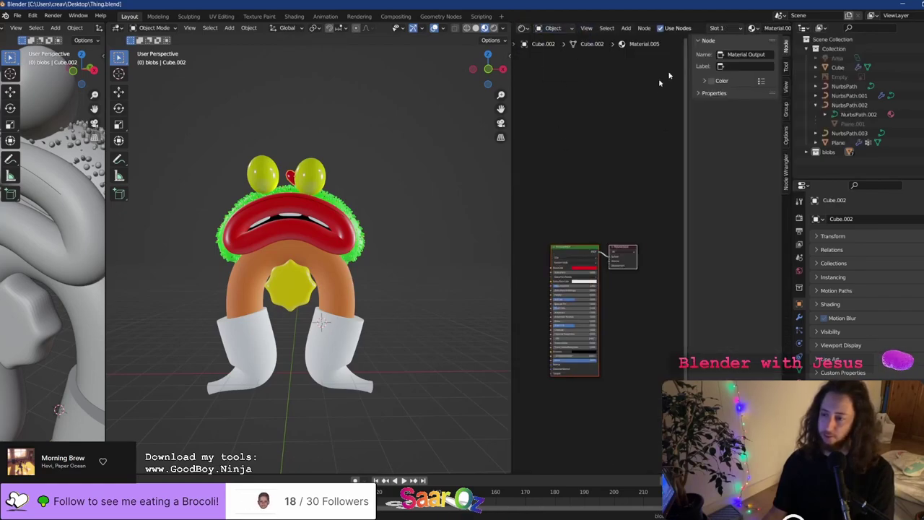
{"action": "key", "text": "n"}
{"action": "left_click", "coordinate": [736, 30]}
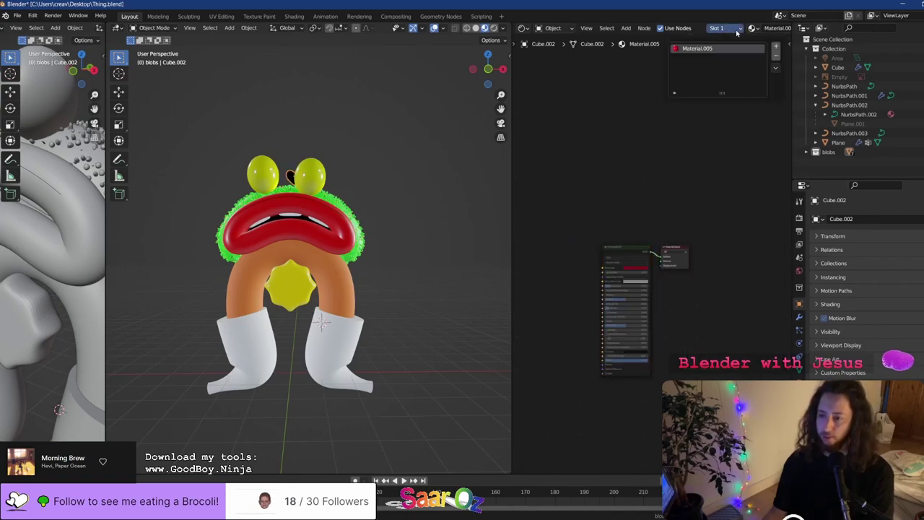
{"action": "left_click", "coordinate": [751, 28]}
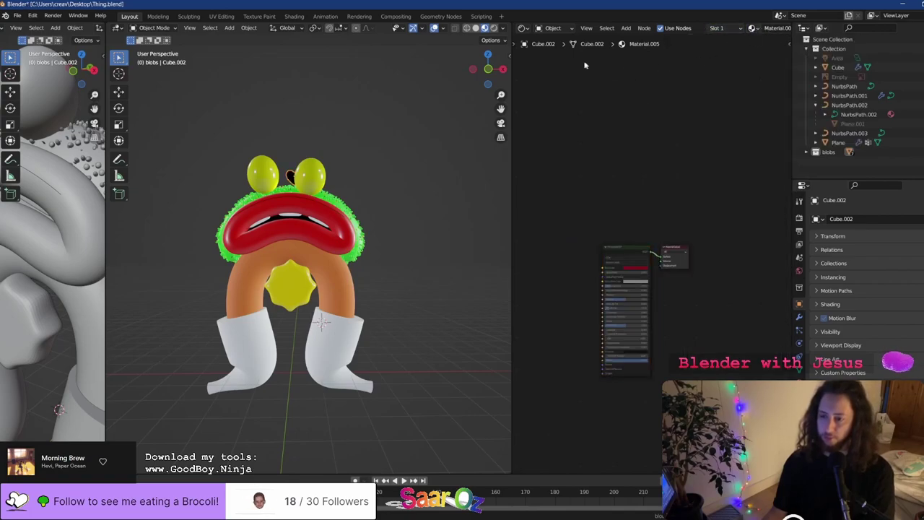
Show the World nodes in the Shader Editor and switch the larger 3D viewport to rendered shading
{"action": "left_click", "coordinate": [553, 28]}
{"action": "left_click", "coordinate": [553, 48]}
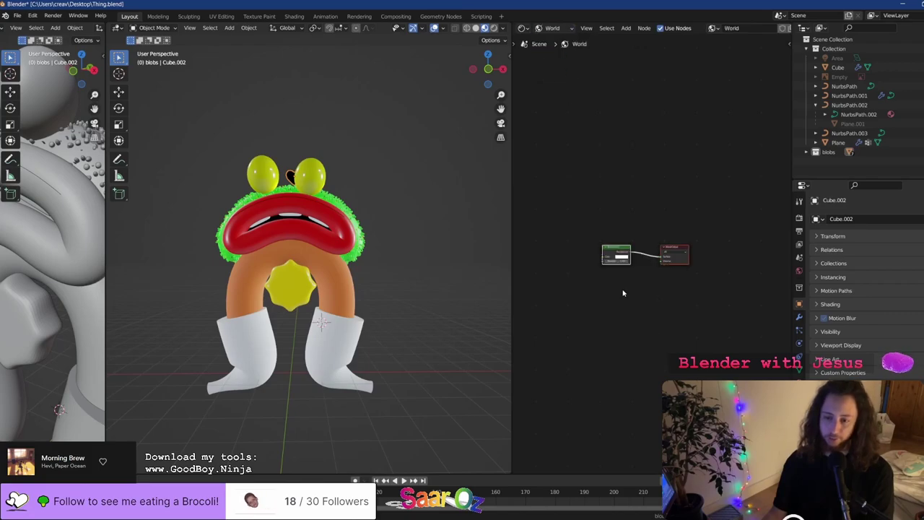
{"action": "scroll", "coordinate": [623, 289], "scroll_direction": "up", "scroll_amount": 5}
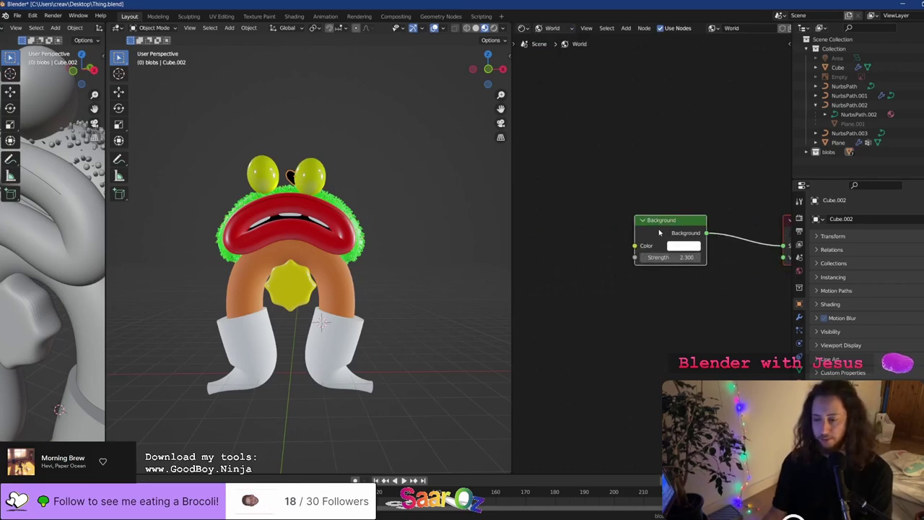
{"action": "middle_click_drag", "start_coordinate": [659, 232], "coordinate": [614, 268]}
{"action": "left_click", "coordinate": [494, 29]}
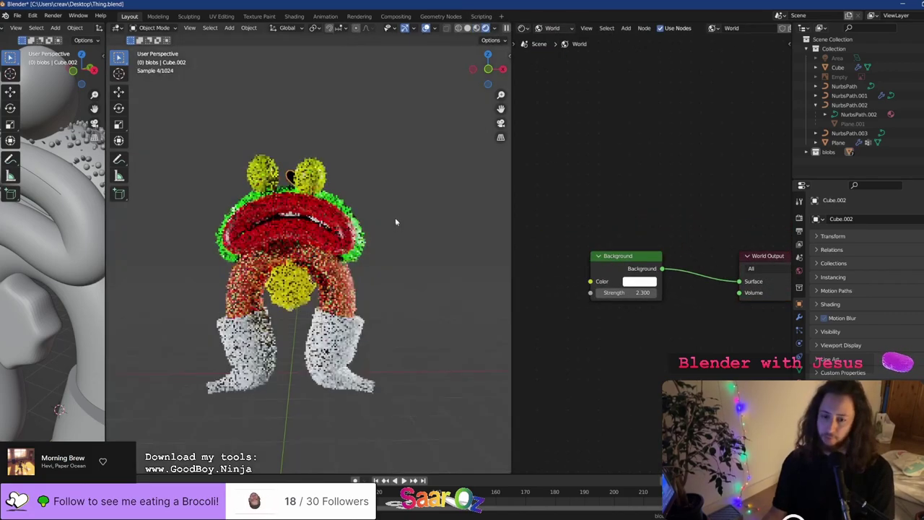
{"action": "scroll", "coordinate": [374, 213], "scroll_direction": "up", "scroll_amount": 3}
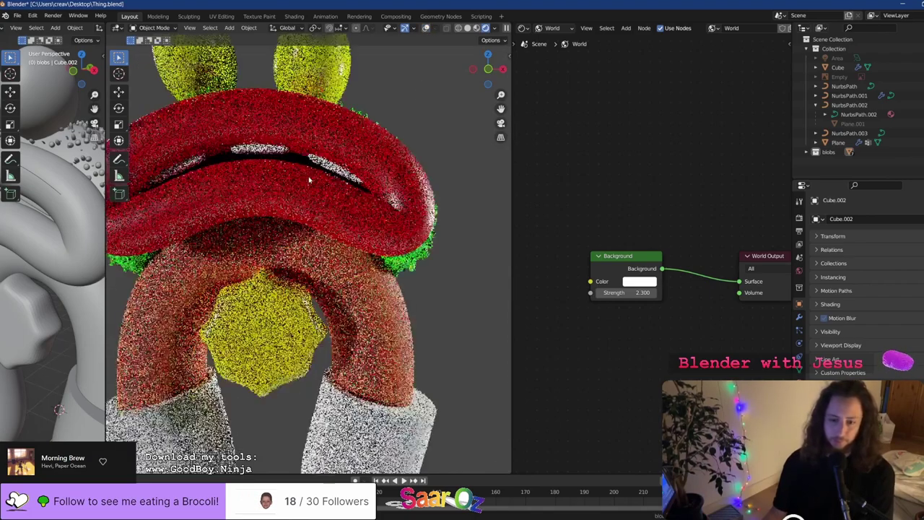
{"action": "scroll", "coordinate": [322, 168], "scroll_direction": "down", "scroll_amount": 5}
{"action": "scroll", "coordinate": [322, 168], "scroll_direction": "up", "scroll_amount": 1}
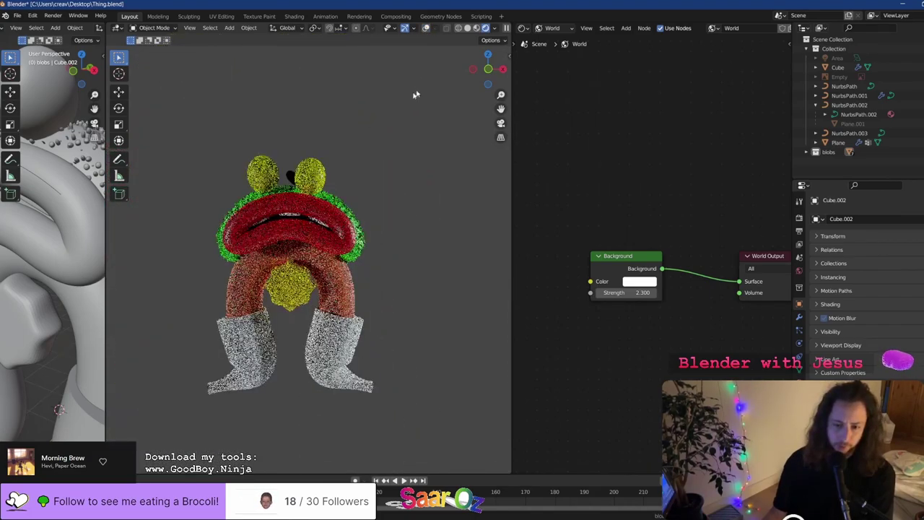
Check the scene in solid shading by stepping back through the undo history and returning to the current state
{"action": "left_click", "coordinate": [467, 28]}
{"action": "key", "text": "a"}
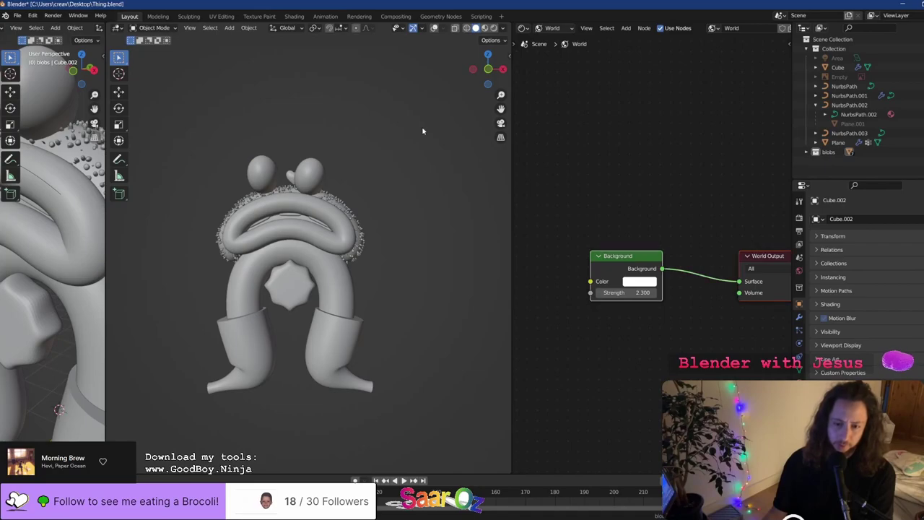
{"action": "key", "text": "g"}
{"action": "key", "text": "ctrl+z"}
{"action": "key", "text": "ctrl+z"}
{"action": "key", "text": "ctrl+z"}
{"action": "key", "text": "ctrl+z"}
{"action": "key", "text": "ctrl+z"}
{"action": "key", "text": "ctrl+z"}
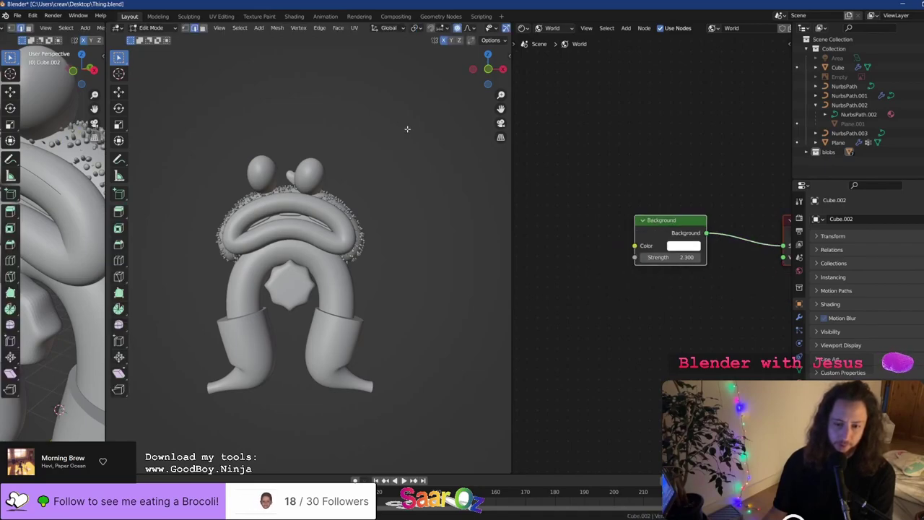
{"action": "key", "text": "ctrl+z"}
{"action": "key", "text": "ctrl+z"}
{"action": "key", "text": "ctrl+z"}
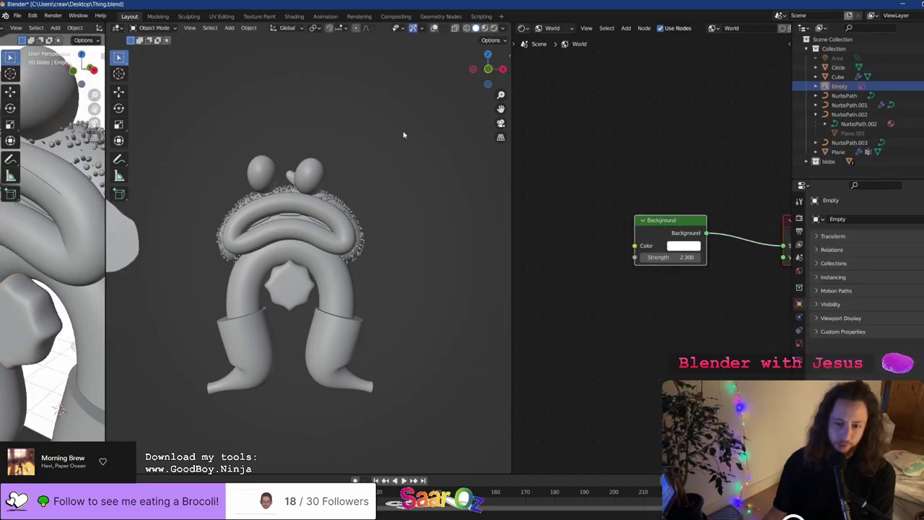
{"action": "key", "text": "ctrl+z"}
{"action": "key", "text": "ctrl+z"}
{"action": "key", "text": "ctrl+z"}
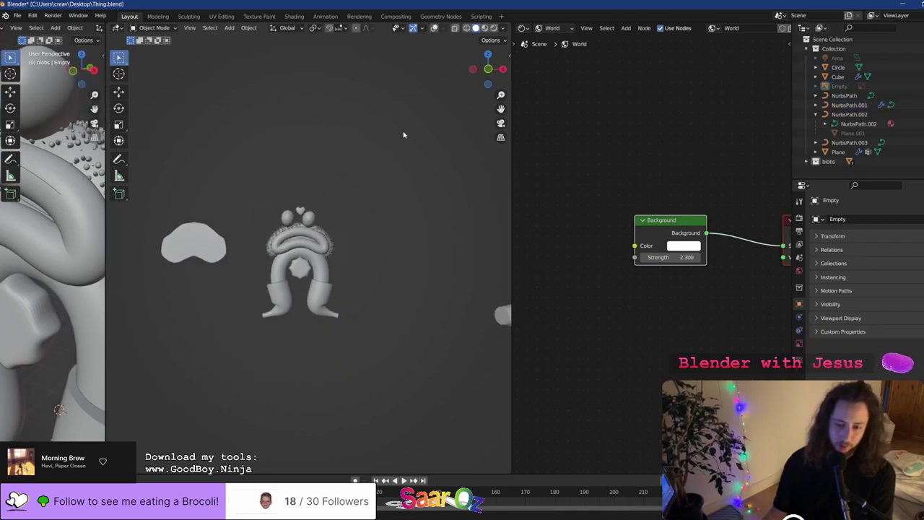
{"action": "key", "text": "ctrl+z"}
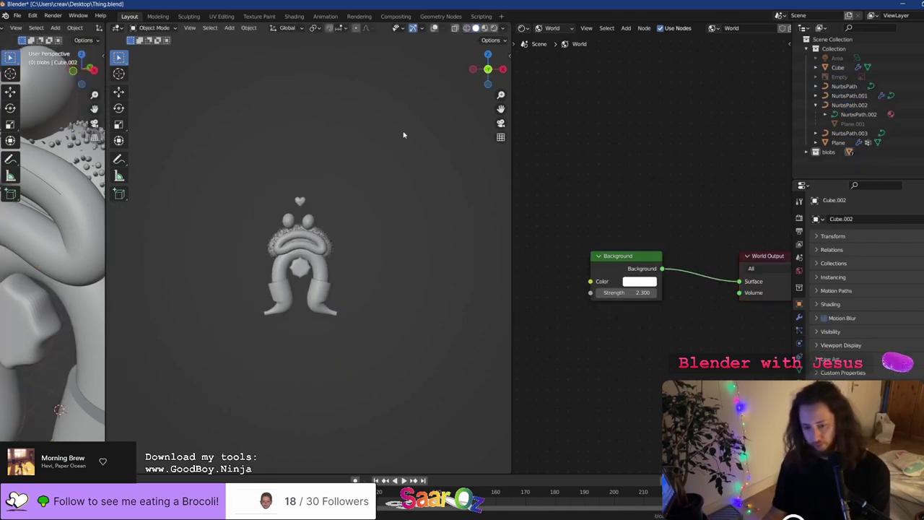
Save the file and display the character in rendered shading with the viewport overlays turned on
{"action": "scroll", "coordinate": [355, 165], "scroll_direction": "up", "scroll_amount": 4}
{"action": "key", "text": "ctrl+s"}
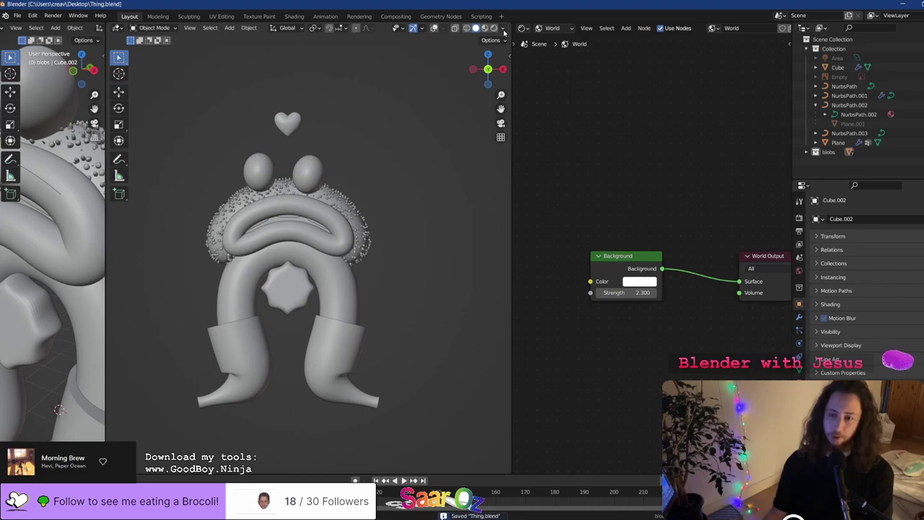
{"action": "left_click", "coordinate": [493, 28]}
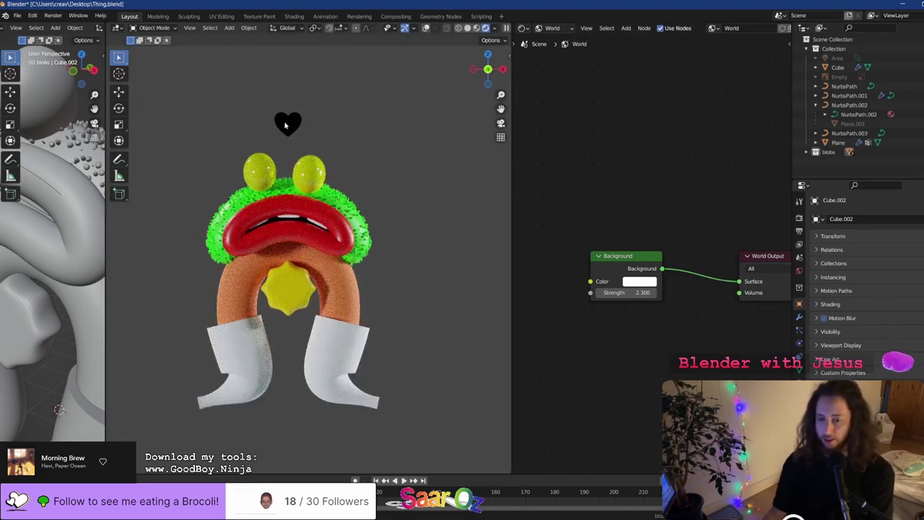
{"action": "left_click", "coordinate": [428, 28]}
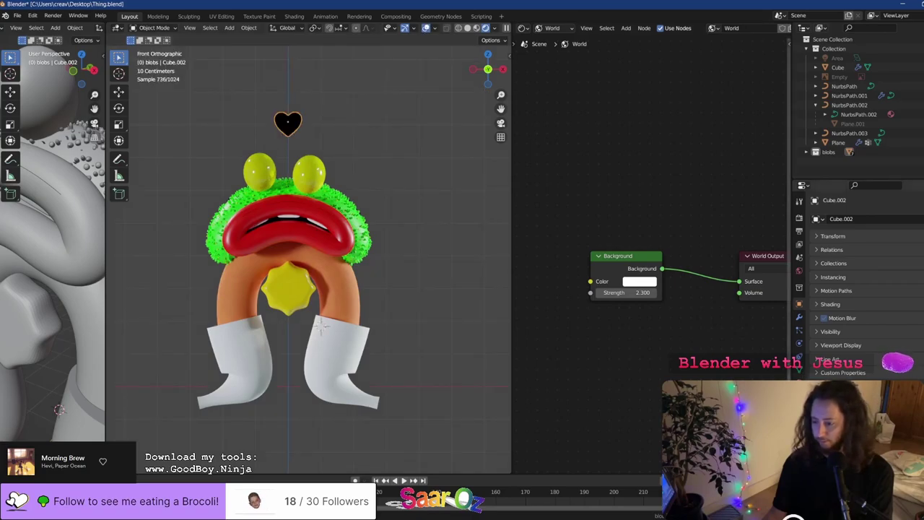
Show the heart's material nodes in the Shader Editor and remove Material.005 from the heart
{"action": "left_click", "coordinate": [796, 369]}
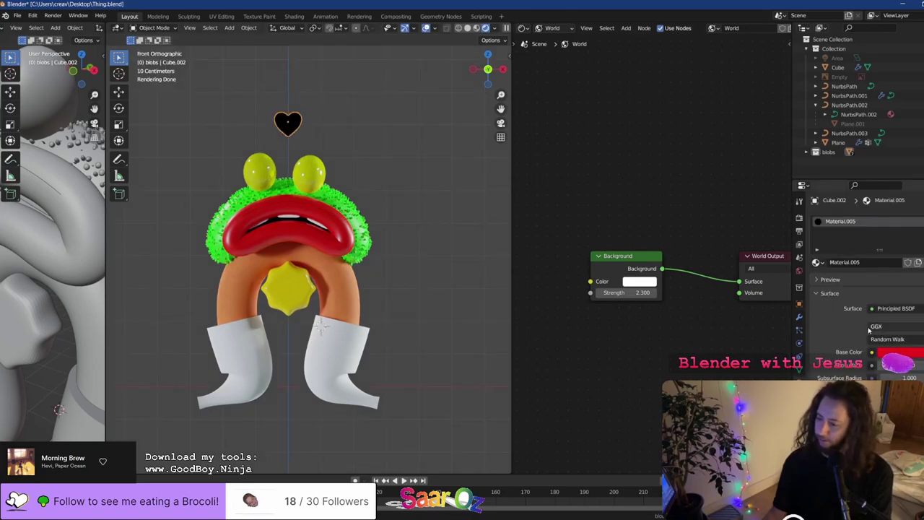
{"action": "scroll", "coordinate": [869, 330], "scroll_direction": "down", "scroll_amount": 1}
{"action": "left_click", "coordinate": [555, 39]}
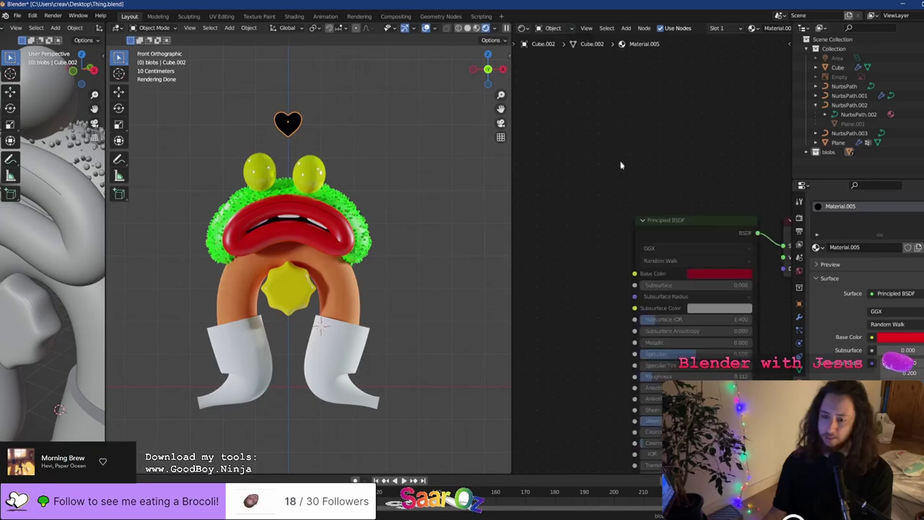
{"action": "middle_click_drag", "start_coordinate": [618, 165], "coordinate": [681, 193]}
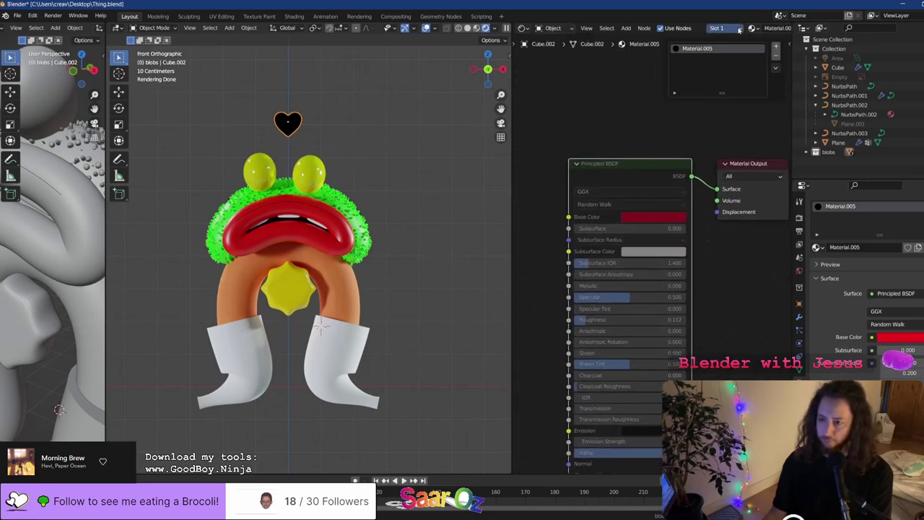
{"action": "left_click", "coordinate": [922, 247]}
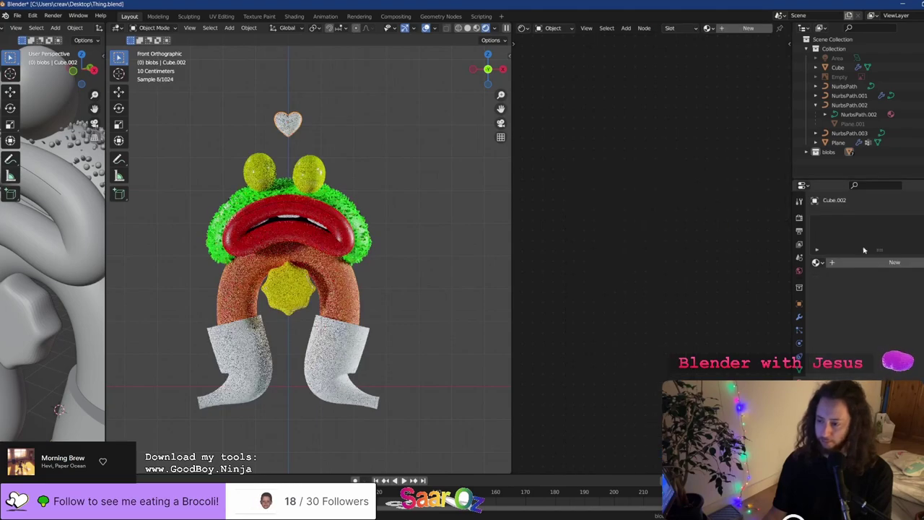
Give the heart a new material with a red base color and a roughness of 0.151, and save the file
{"action": "left_click", "coordinate": [892, 262]}
{"action": "left_click", "coordinate": [895, 352]}
{"action": "left_click", "coordinate": [896, 259]}
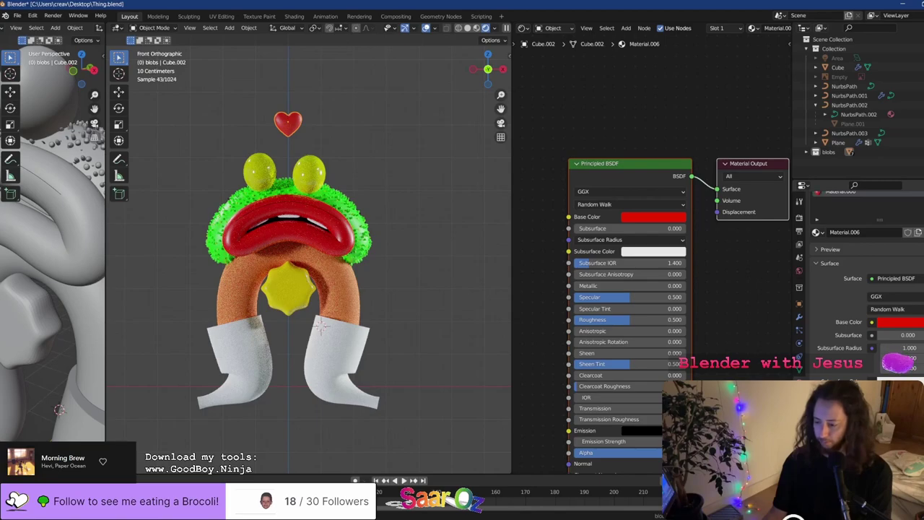
{"action": "key", "text": "ctrl+s"}
Return the Shader Editor to the World nodes and add a Light Path node above and before the Background node
{"action": "left_click", "coordinate": [552, 27]}
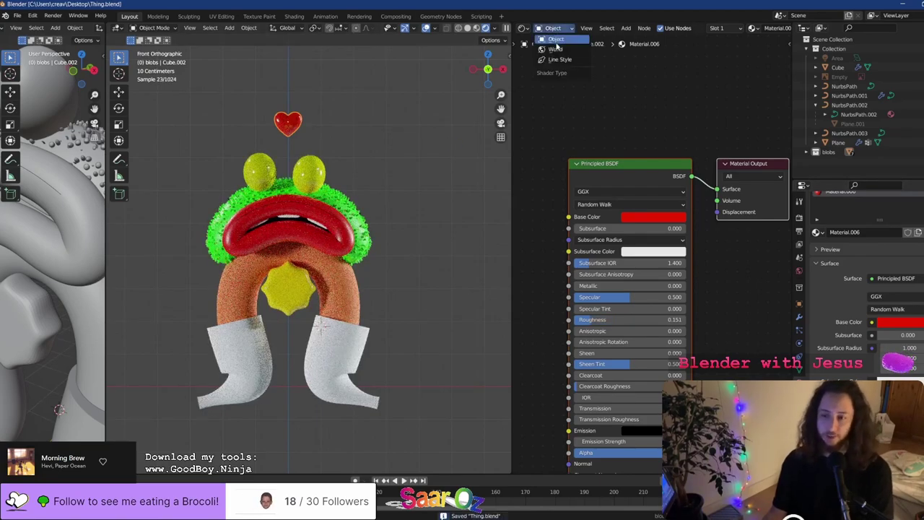
{"action": "left_click", "coordinate": [556, 47]}
{"action": "middle_click_drag", "start_coordinate": [555, 295], "coordinate": [599, 268]}
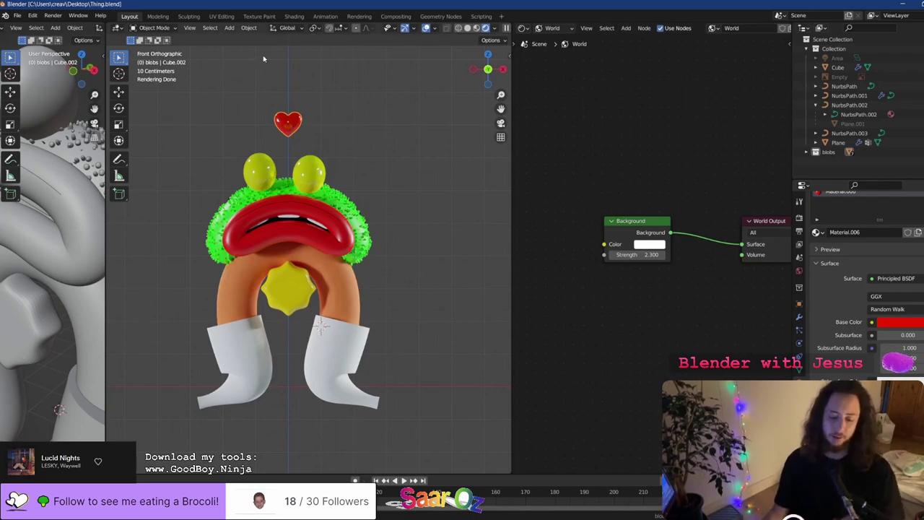
{"action": "middle_click_drag", "start_coordinate": [601, 178], "coordinate": [635, 263]}
{"action": "key", "text": "shift+a"}
{"action": "mouse_move", "coordinate": [613, 269]}
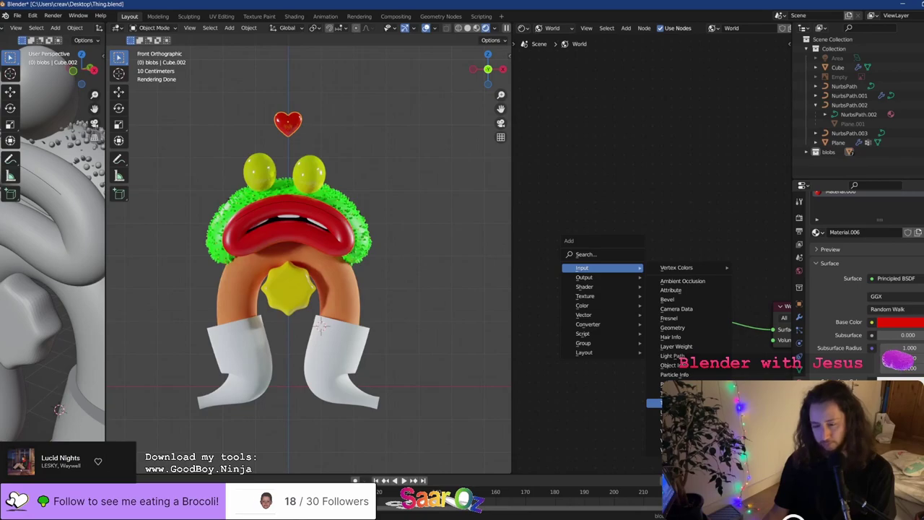
{"action": "left_click", "coordinate": [672, 355]}
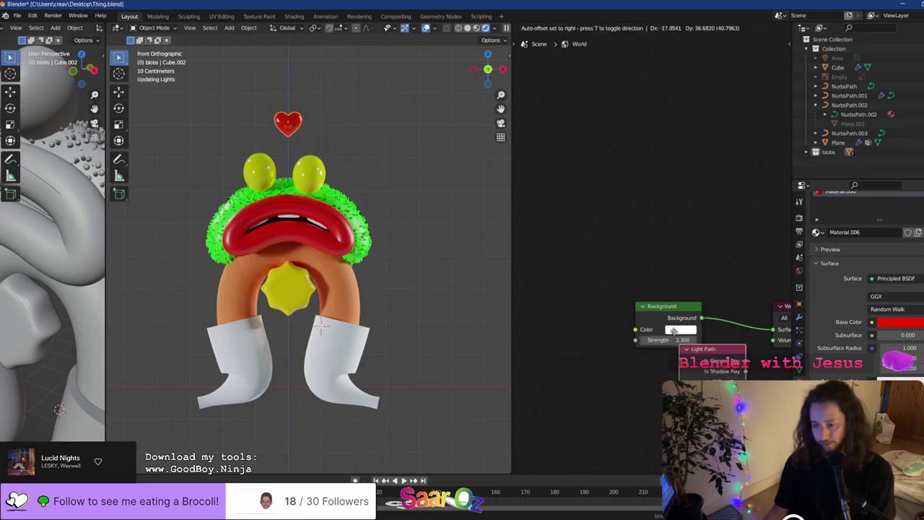
{"action": "left_click", "coordinate": [542, 148]}
Add a ColorRamp node and connect the Light Path's Is Camera Ray output to its Fac input
{"action": "key", "text": "shift+a"}
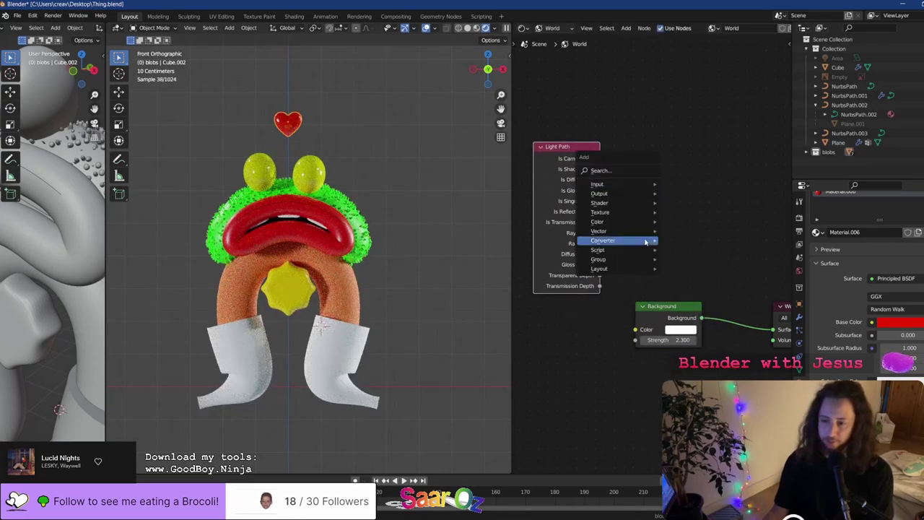
{"action": "mouse_move", "coordinate": [639, 239]}
{"action": "left_click", "coordinate": [687, 251]}
{"action": "left_click", "coordinate": [639, 76]}
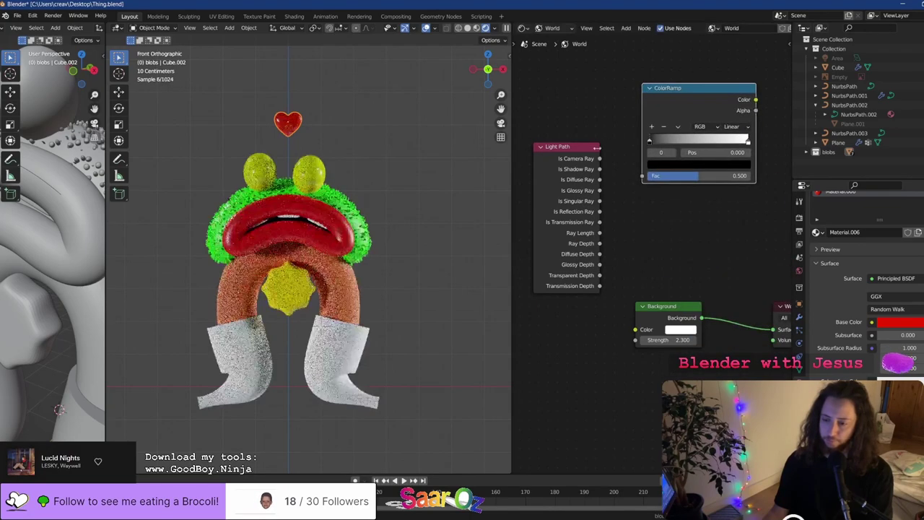
{"action": "left_click_drag", "start_coordinate": [588, 165], "coordinate": [575, 159]}
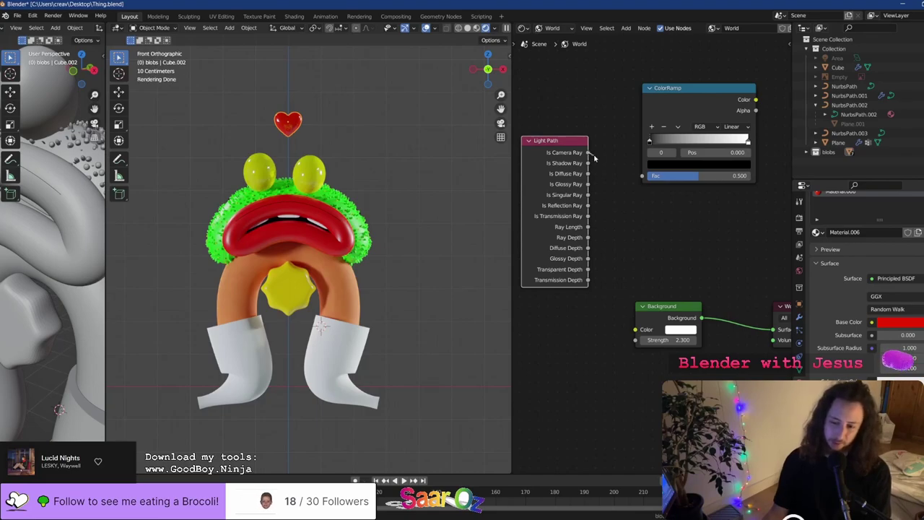
{"action": "left_click_drag", "start_coordinate": [619, 172], "coordinate": [641, 176]}
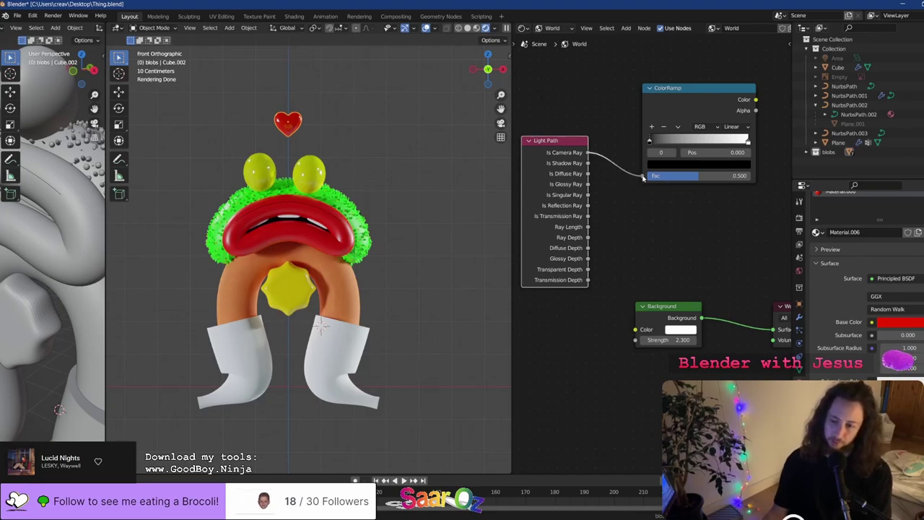
Preview the ColorRamp through a Viewer node feeding the World Output and save the file
{"action": "left_click", "coordinate": [693, 115], "text": "ctrl+shift"}
{"action": "middle_click_drag", "start_coordinate": [693, 138], "coordinate": [571, 143]}
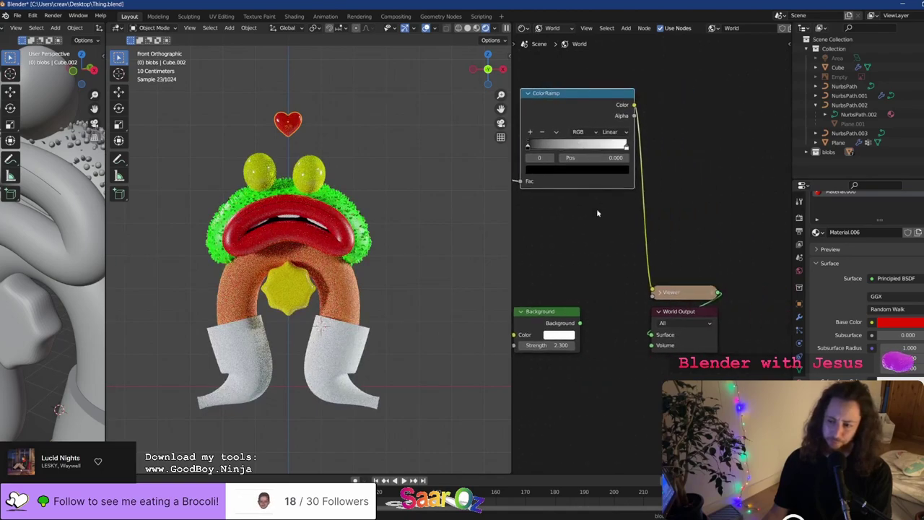
{"action": "left_click", "coordinate": [581, 113], "text": "ctrl+shift"}
{"action": "left_click", "coordinate": [582, 114], "text": "ctrl+shift"}
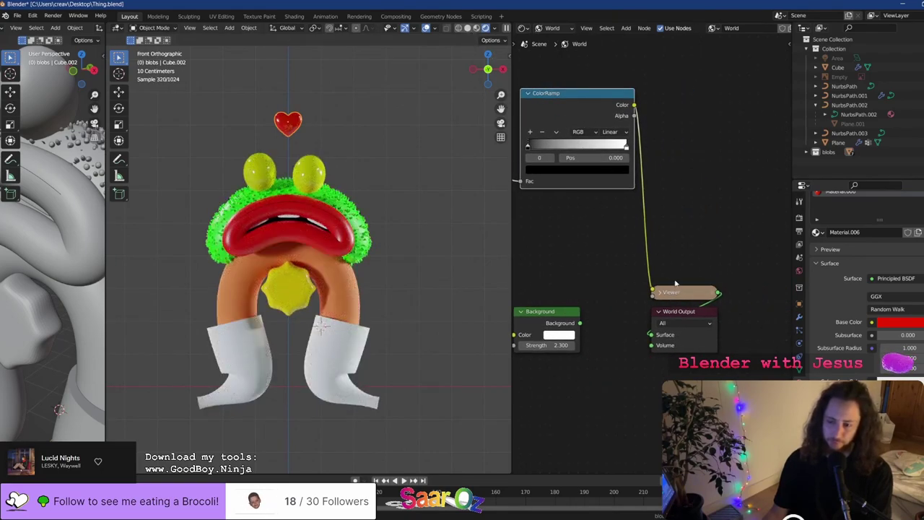
{"action": "middle_click_drag", "start_coordinate": [605, 167], "coordinate": [692, 173]}
{"action": "middle_click_drag", "start_coordinate": [618, 112], "coordinate": [638, 139]}
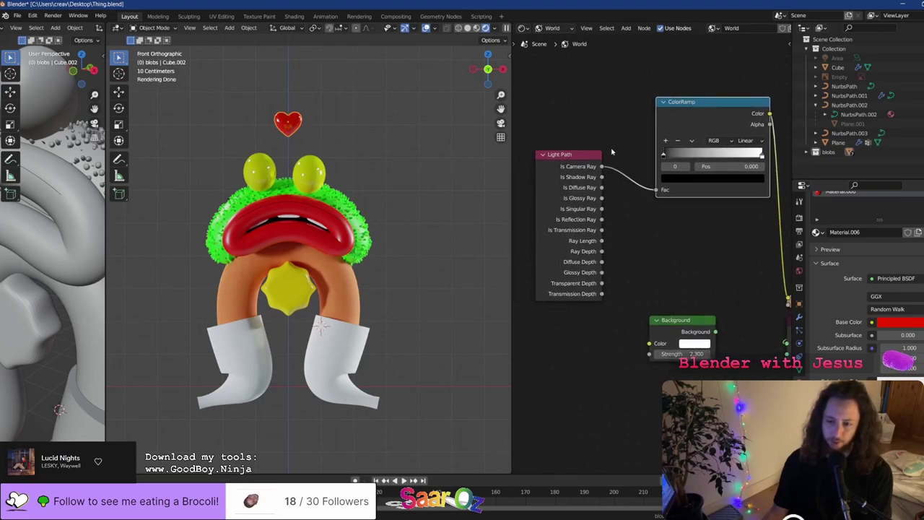
{"action": "left_click", "coordinate": [597, 192]}
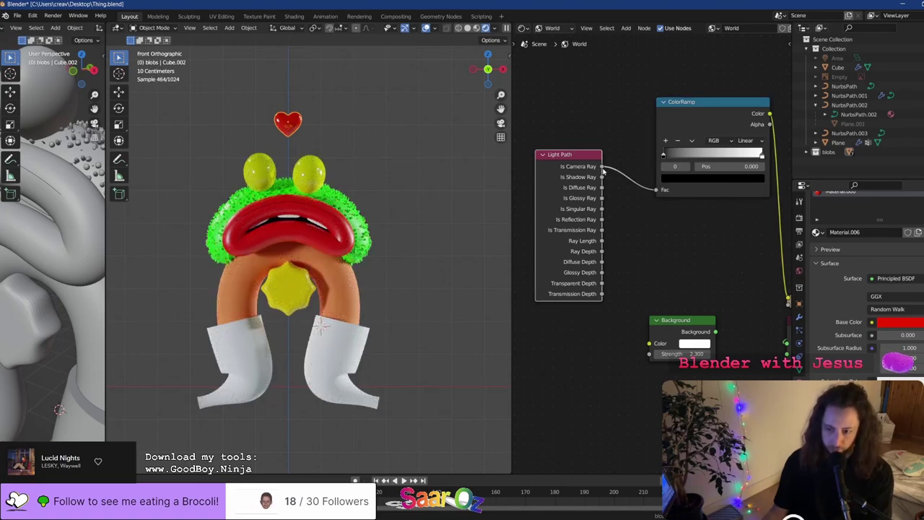
{"action": "key", "text": "ctrl+s"}
Move the Light Path and ColorRamp nodes away from the World Output and widen the Shader Editor
{"action": "scroll", "coordinate": [632, 213], "scroll_direction": "down", "scroll_amount": 3}
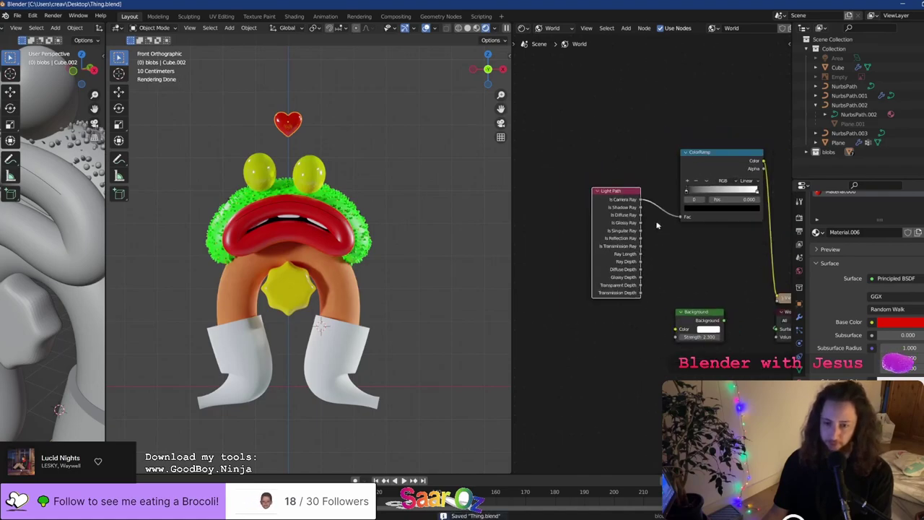
{"action": "left_click_drag", "start_coordinate": [631, 204], "coordinate": [555, 197]}
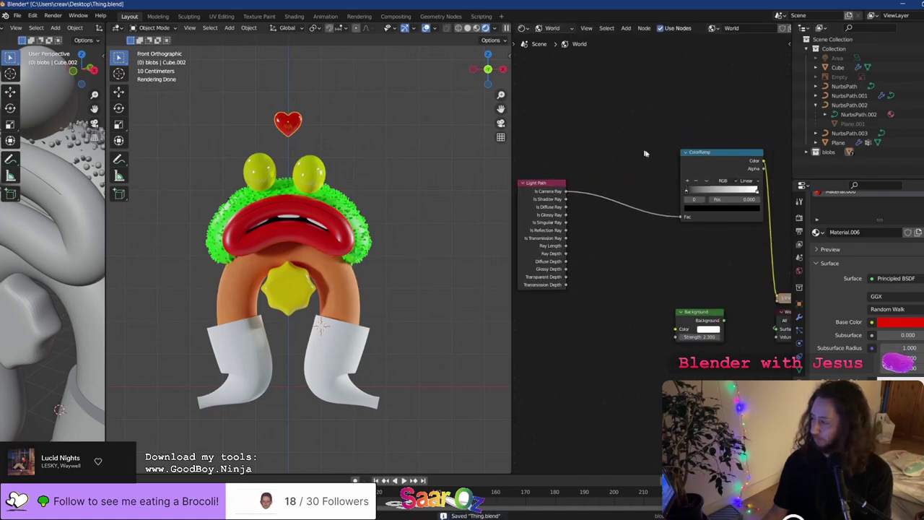
{"action": "left_click_drag", "start_coordinate": [697, 161], "coordinate": [615, 170]}
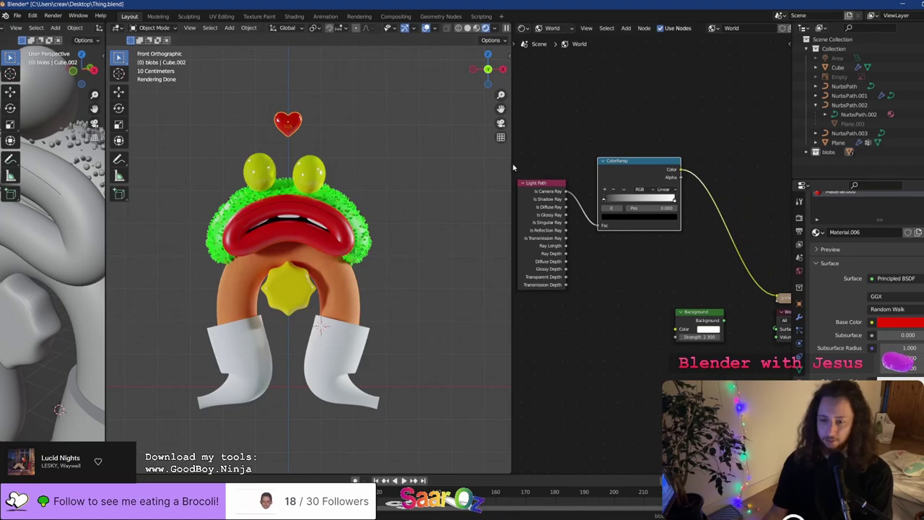
{"action": "left_click_drag", "start_coordinate": [505, 164], "coordinate": [367, 164]}
{"action": "scroll", "coordinate": [625, 229], "scroll_direction": "up", "scroll_amount": 2}
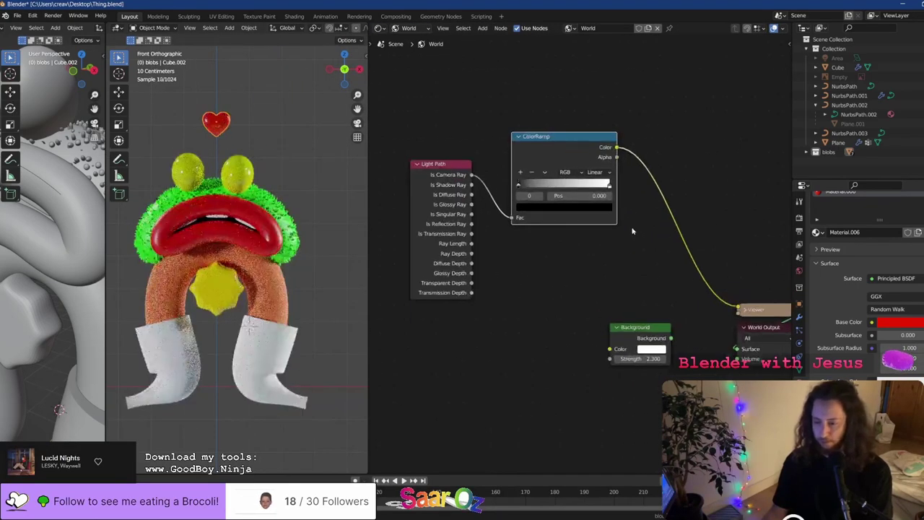
{"action": "key", "text": "shift+a"}
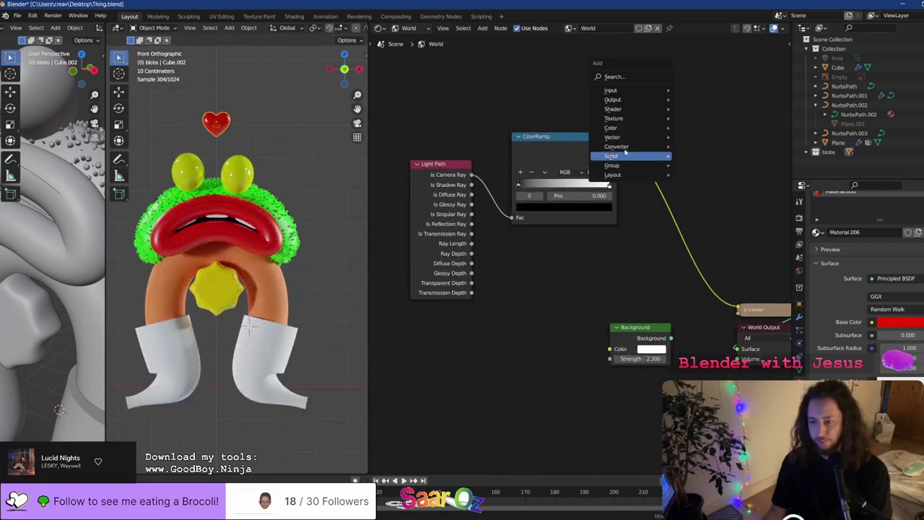
{"action": "mouse_move", "coordinate": [632, 132]}
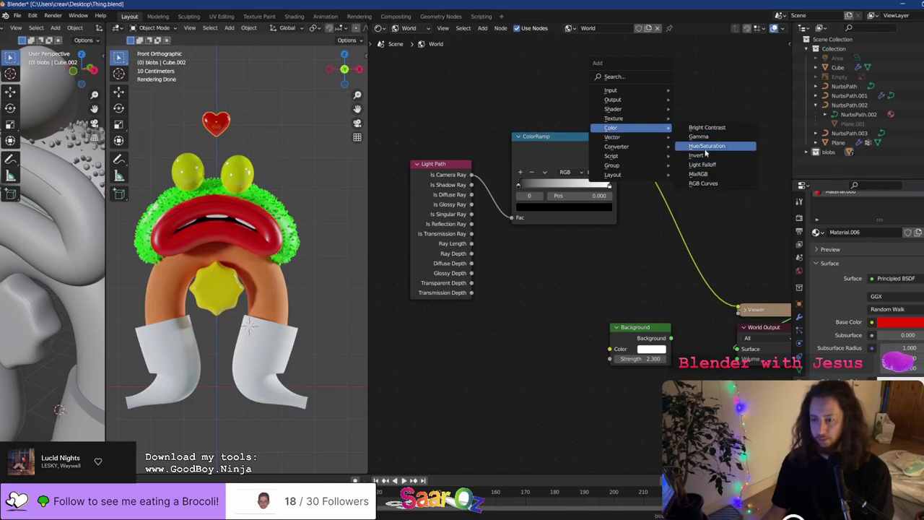
{"action": "left_click", "coordinate": [699, 174]}
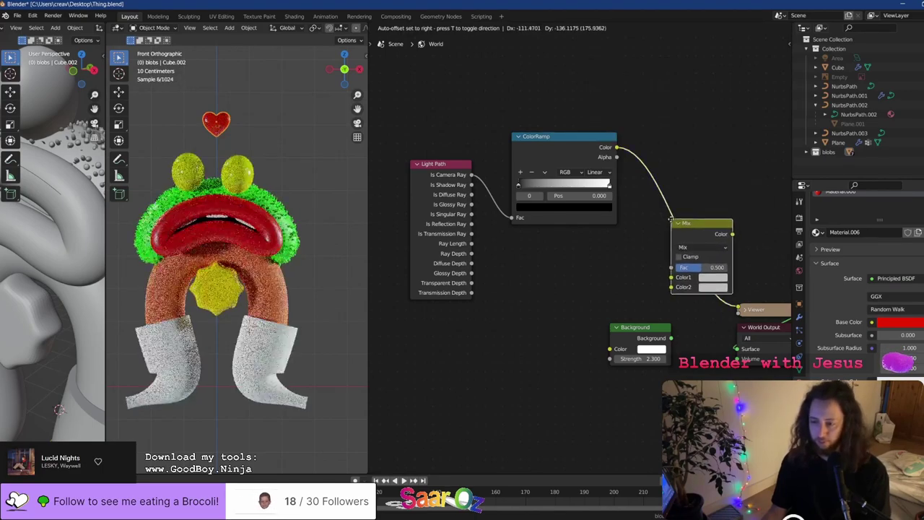
{"action": "left_click", "coordinate": [680, 259]}
{"action": "middle_click_drag", "start_coordinate": [679, 259], "coordinate": [609, 222]}
{"action": "scroll", "coordinate": [608, 223], "scroll_direction": "up", "scroll_amount": 2}
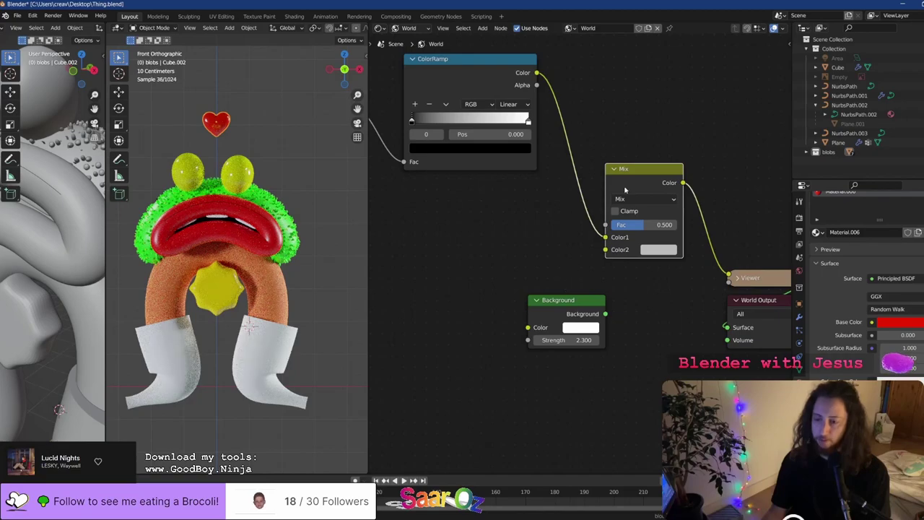
{"action": "key", "text": "x"}
Add a Mix Shader node, feeding its Fac from the ColorRamp's Color output and its first Shader input from the Background node
{"action": "key", "text": "shift+a"}
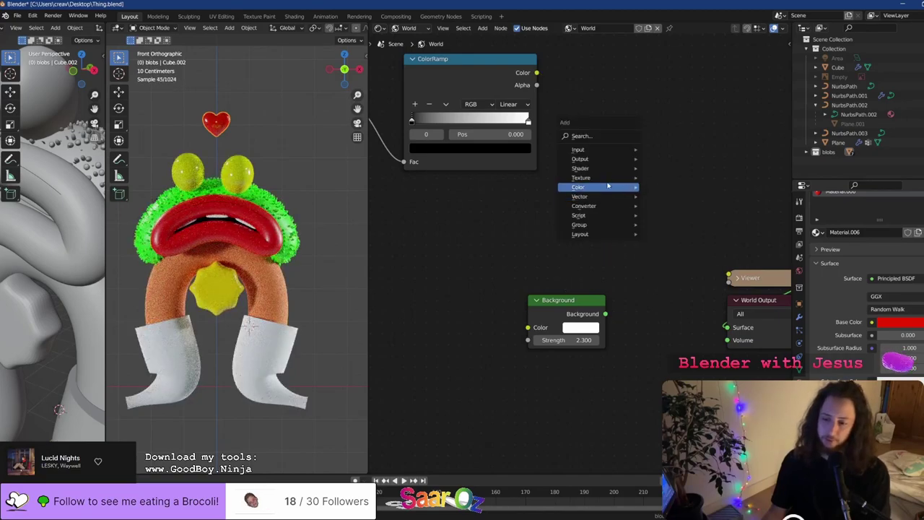
{"action": "mouse_move", "coordinate": [609, 172]}
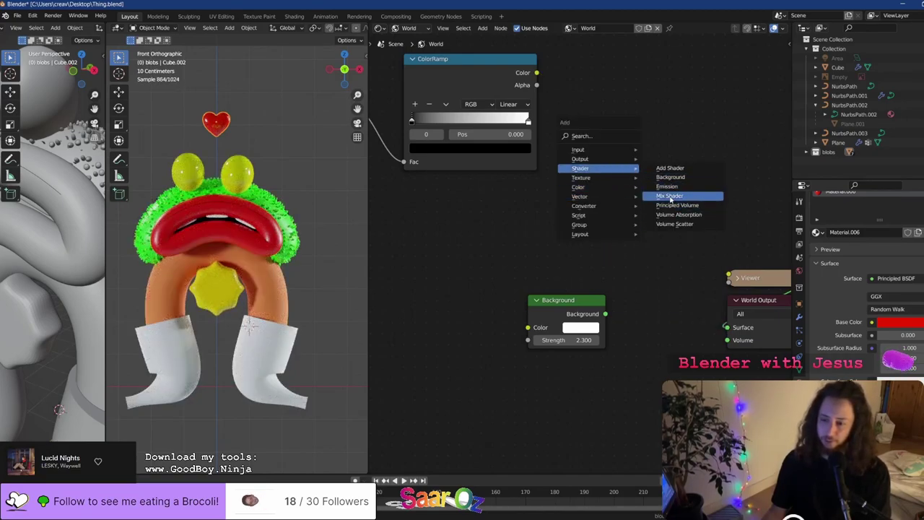
{"action": "left_click", "coordinate": [668, 196]}
{"action": "left_click", "coordinate": [668, 196]}
{"action": "left_click_drag", "start_coordinate": [536, 73], "coordinate": [598, 192]}
{"action": "left_click_drag", "start_coordinate": [565, 311], "coordinate": [599, 203]}
Duplicate the Background node below the original and connect the copy to the Mix Shader's second Shader input
{"action": "key", "text": "shift+d"}
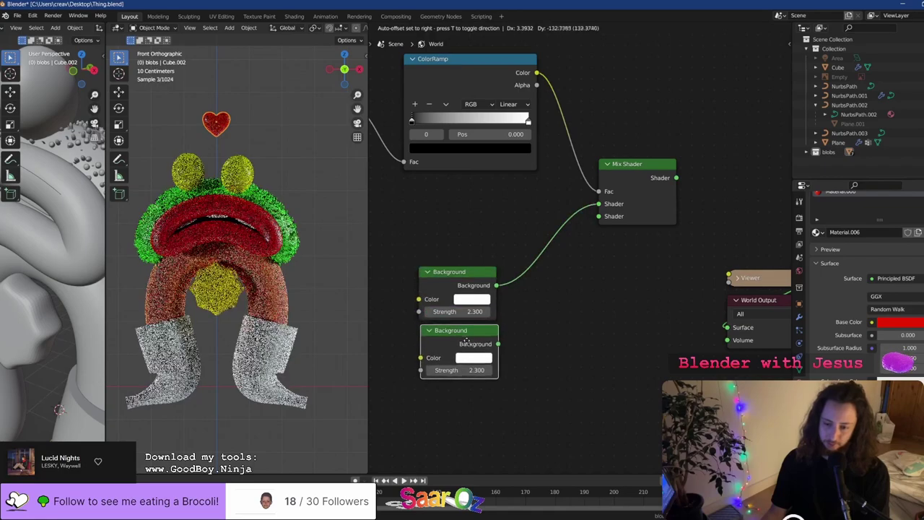
{"action": "left_click_drag", "start_coordinate": [492, 357], "coordinate": [599, 216]}
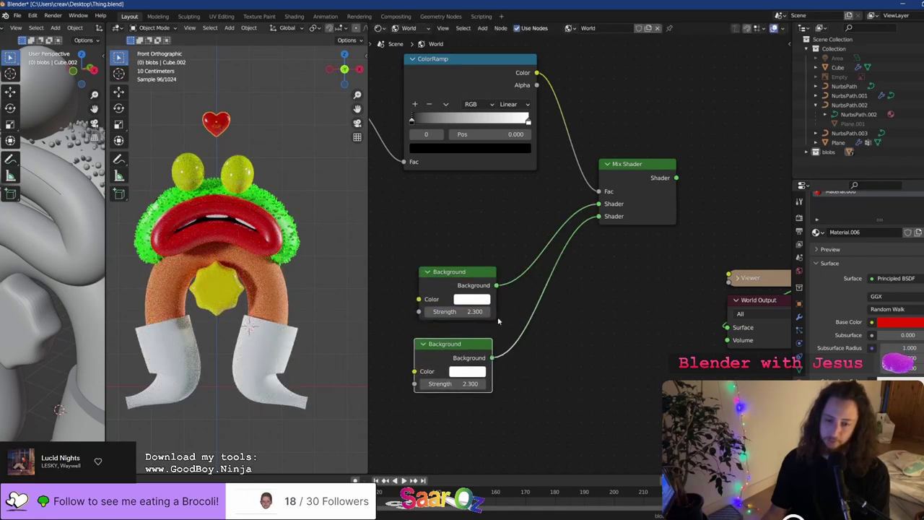
{"action": "middle_click_drag", "start_coordinate": [498, 321], "coordinate": [597, 310]}
Enable Scene World in the rendered viewport's shading settings
{"action": "scroll", "coordinate": [339, 31], "scroll_direction": "down", "scroll_amount": 8}
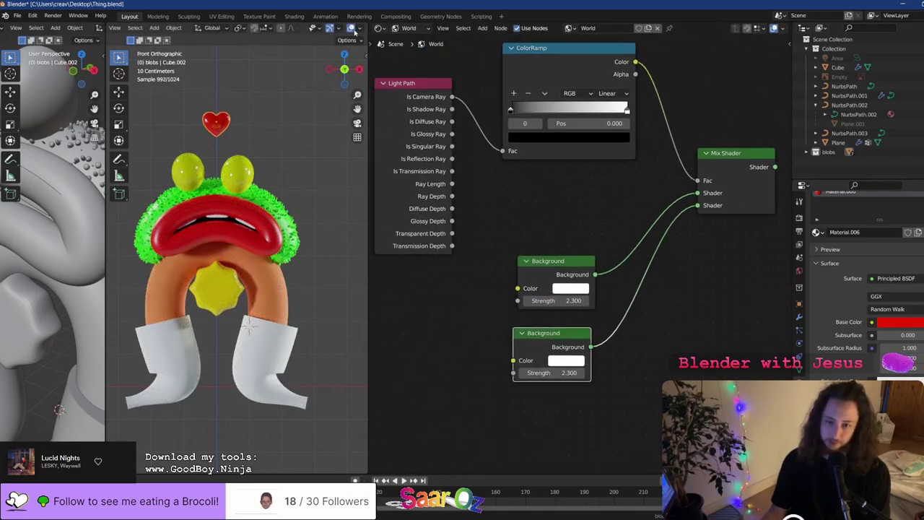
{"action": "left_click", "coordinate": [348, 28]}
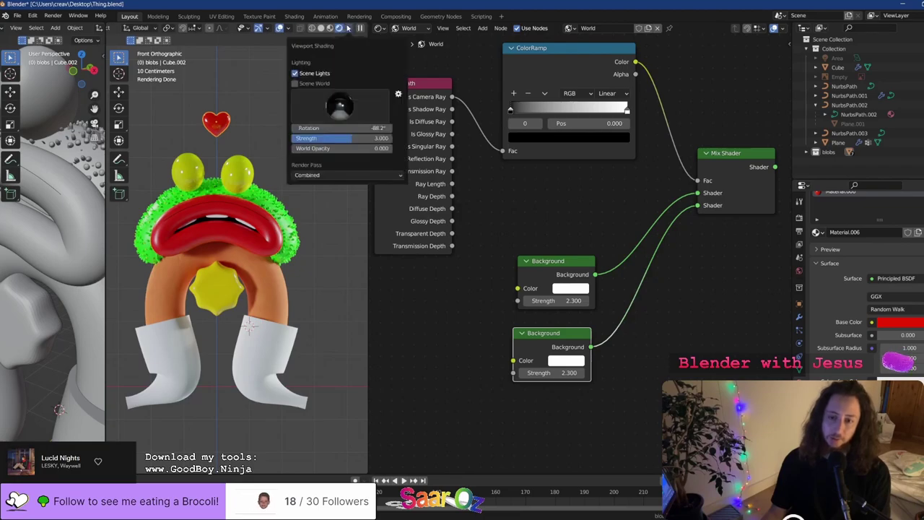
{"action": "left_click", "coordinate": [295, 83]}
Preview the ColorRamp's output as the world in the viewport and save the file
{"action": "middle_click_drag", "start_coordinate": [444, 160], "coordinate": [455, 194]}
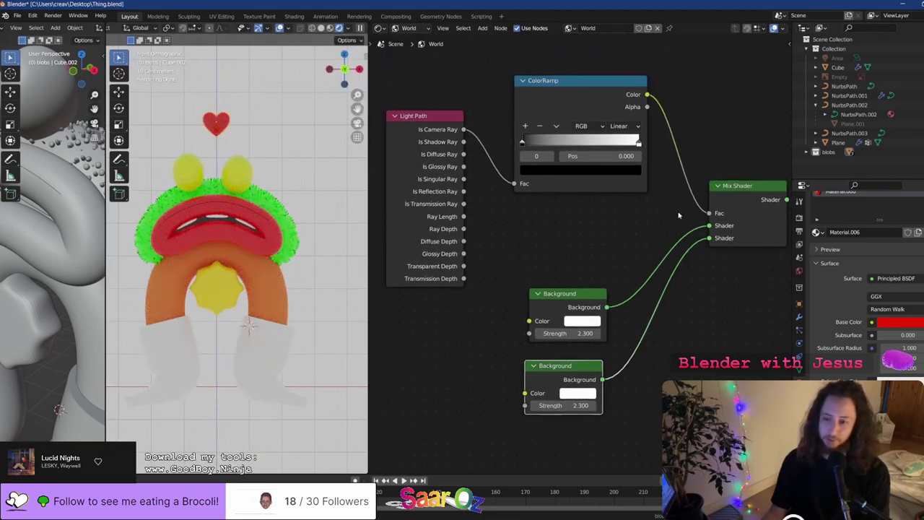
{"action": "left_click", "coordinate": [578, 107], "text": "ctrl+shift"}
{"action": "key", "text": "ctrl+s"}
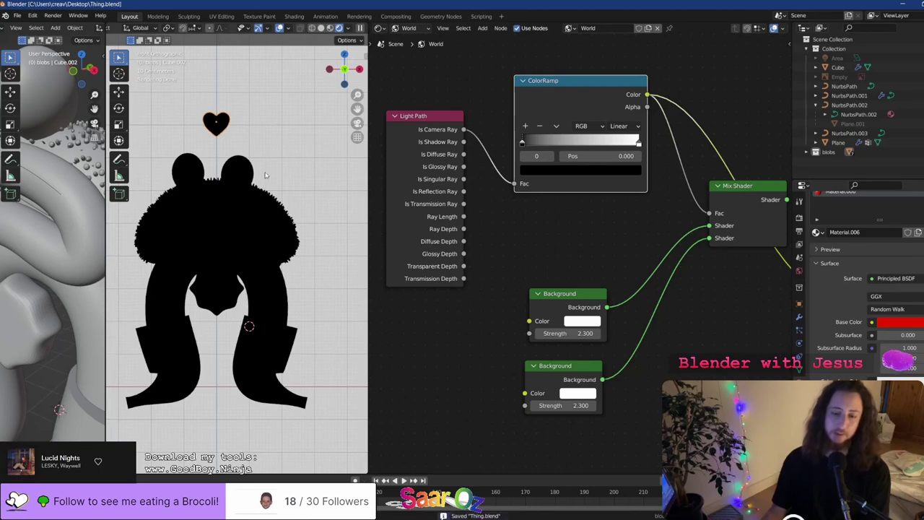
Hide the viewport overlays and inspect the character's silhouette against the background from an angle
{"action": "scroll", "coordinate": [296, 108], "scroll_direction": "down", "scroll_amount": 2}
{"action": "scroll", "coordinate": [311, 151], "scroll_direction": "up", "scroll_amount": 2}
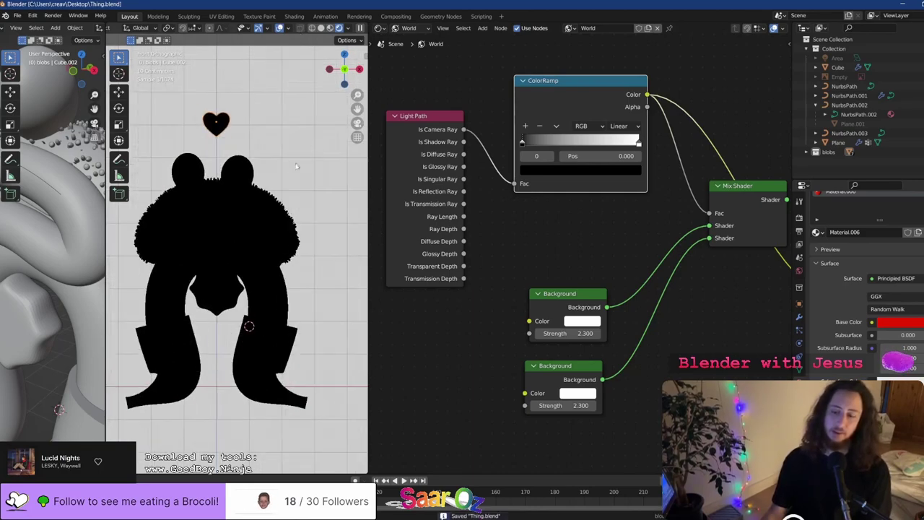
{"action": "scroll", "coordinate": [279, 138], "scroll_direction": "down", "scroll_amount": 2}
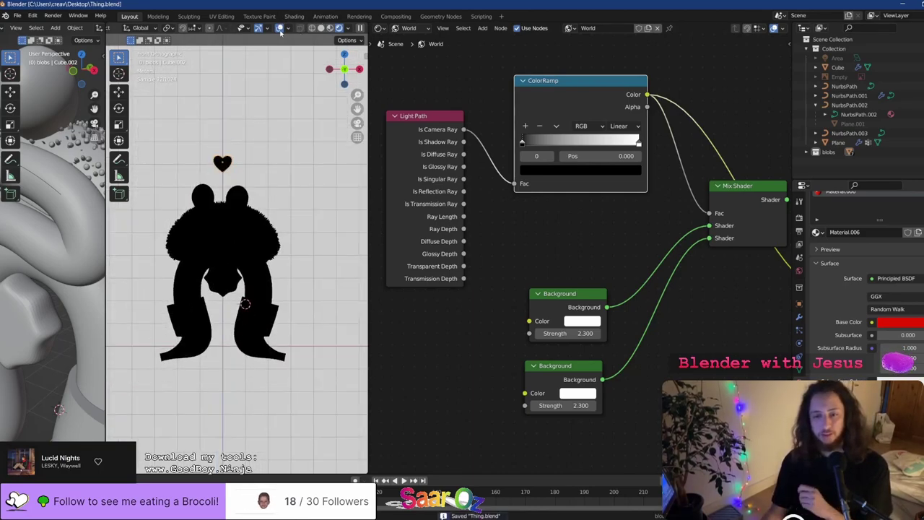
{"action": "scroll", "coordinate": [240, 175], "scroll_direction": "up", "scroll_amount": 2}
{"action": "scroll", "coordinate": [246, 167], "scroll_direction": "down", "scroll_amount": 1}
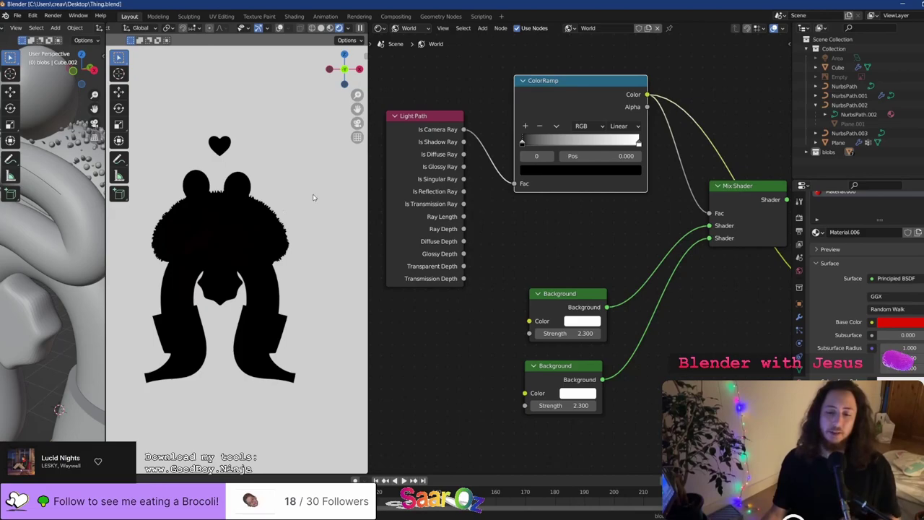
{"action": "middle_click_drag", "start_coordinate": [295, 214], "coordinate": [242, 229]}
{"action": "left_click", "coordinate": [545, 380]}
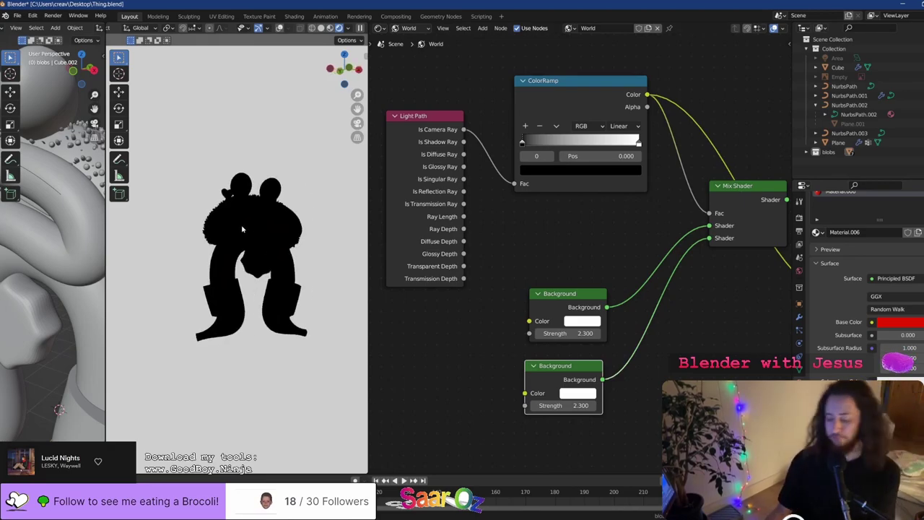
Return the viewport to the front view framed on the whole character and save the file
{"action": "left_click", "coordinate": [252, 177]}
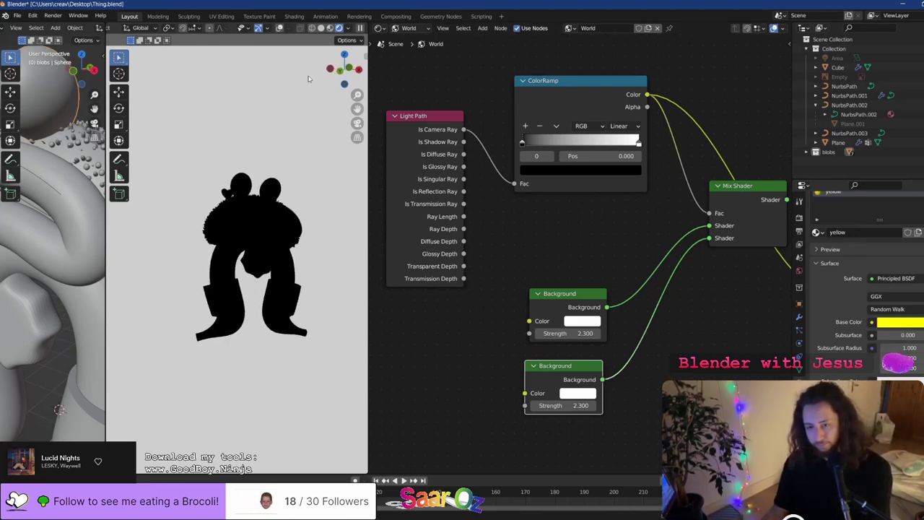
{"action": "left_click", "coordinate": [262, 143]}
{"action": "key", "text": "KP_1"}
{"action": "scroll", "coordinate": [261, 148], "scroll_direction": "up", "scroll_amount": 3}
{"action": "middle_click_drag", "start_coordinate": [261, 152], "coordinate": [242, 152], "text": "shift"}
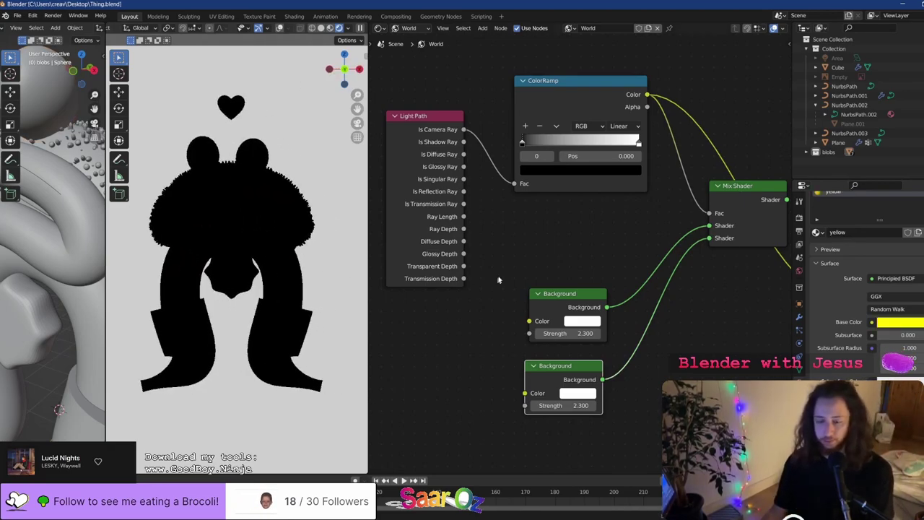
{"action": "key", "text": "ctrl+s"}
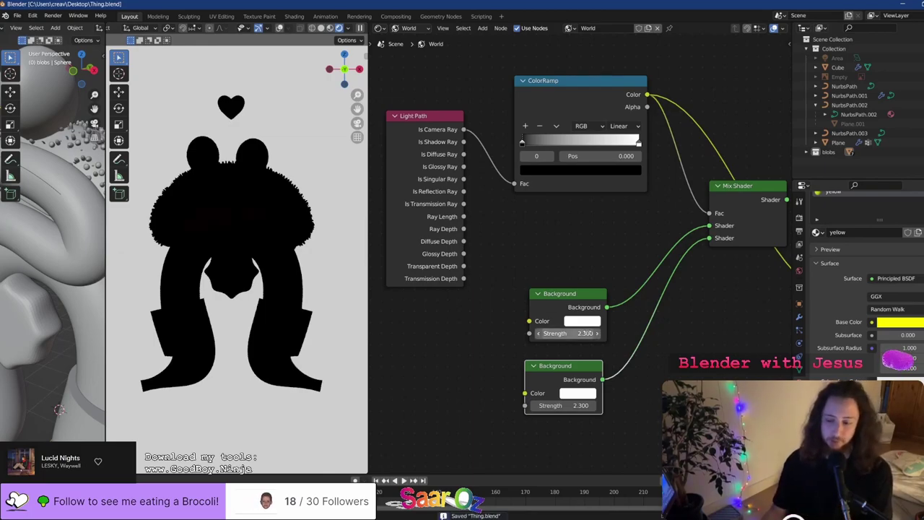
Colour the upper Background node red and route the Mix Shader into the World Output's Surface
{"action": "left_click", "coordinate": [581, 320]}
{"action": "left_click_drag", "start_coordinate": [619, 198], "coordinate": [613, 241]}
{"action": "left_click", "coordinate": [736, 189]}
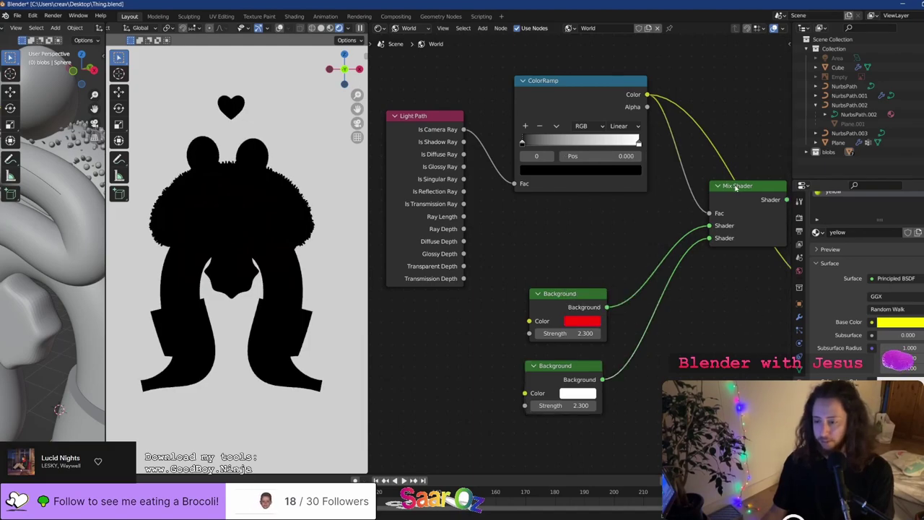
{"action": "middle_click_drag", "start_coordinate": [717, 223], "coordinate": [650, 206]}
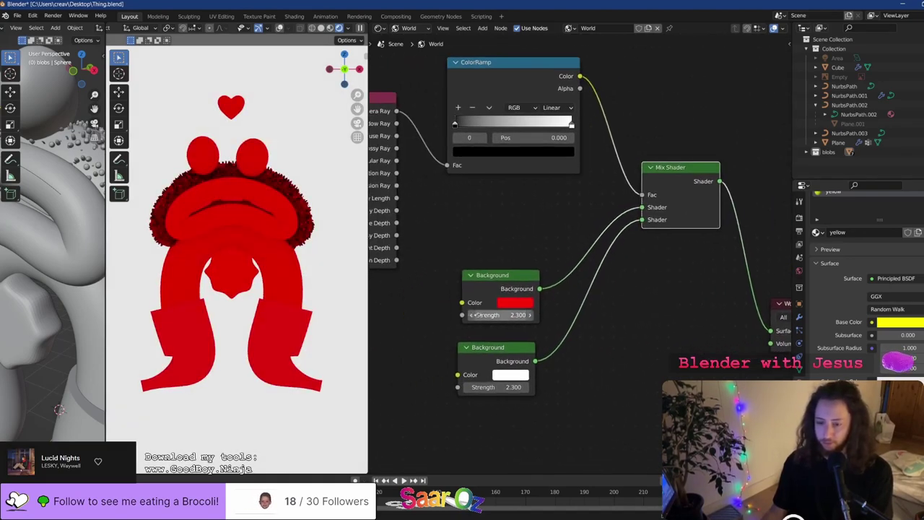
Shift the upper Background node's colour to a slightly pinkish red
{"action": "left_click", "coordinate": [515, 302]}
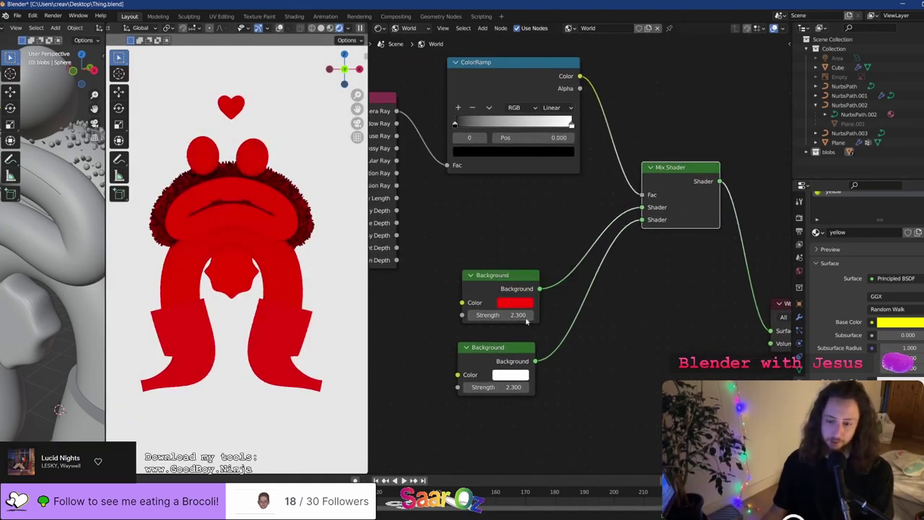
{"action": "left_click", "coordinate": [513, 303]}
{"action": "mouse_move", "coordinate": [544, 208]}
{"action": "left_mouse_down"}
{"action": "mouse_move", "coordinate": [572, 154]}
{"action": "mouse_move", "coordinate": [583, 171]}
{"action": "mouse_move", "coordinate": [556, 222]}
{"action": "mouse_move", "coordinate": [527, 199]}
{"action": "mouse_move", "coordinate": [549, 224]}
{"action": "left_mouse_up"}
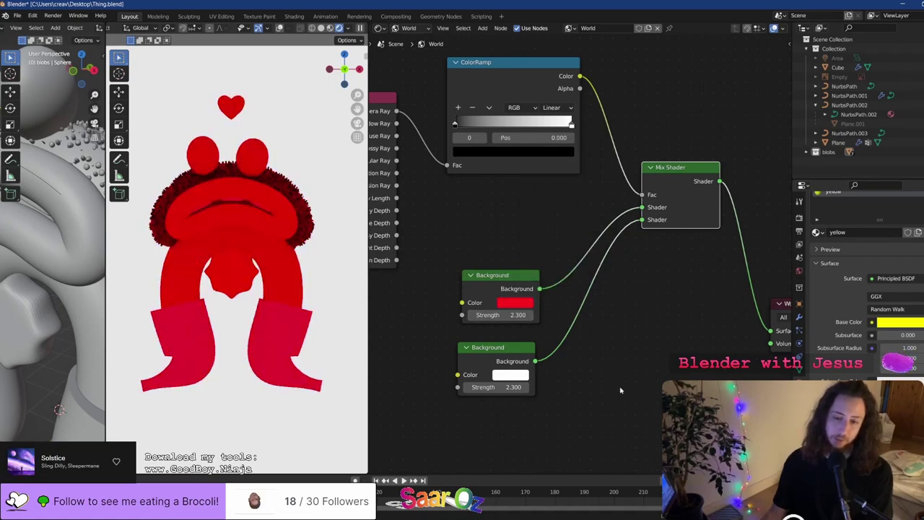
{"action": "left_click", "coordinate": [521, 374]}
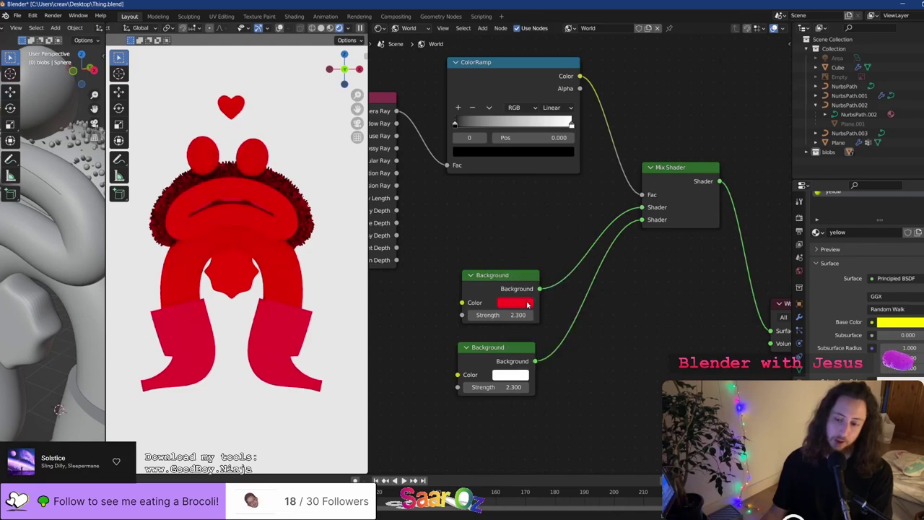
Change the upper Background node's colour to near white
{"action": "left_click", "coordinate": [525, 303]}
{"action": "left_click", "coordinate": [545, 190]}
{"action": "left_click", "coordinate": [542, 187]}
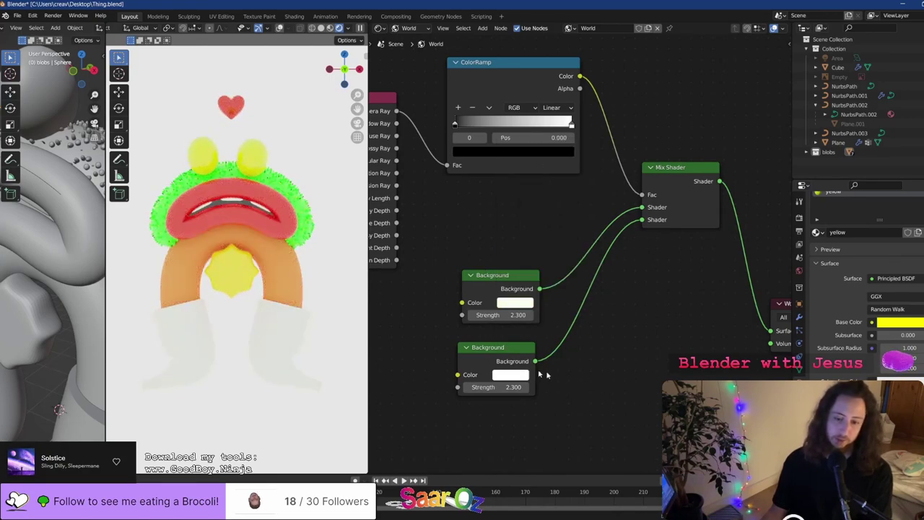
Move the Light Path and ColorRamp nodes together farther above the Background nodes
{"action": "scroll", "coordinate": [436, 205], "scroll_direction": "down", "scroll_amount": 2}
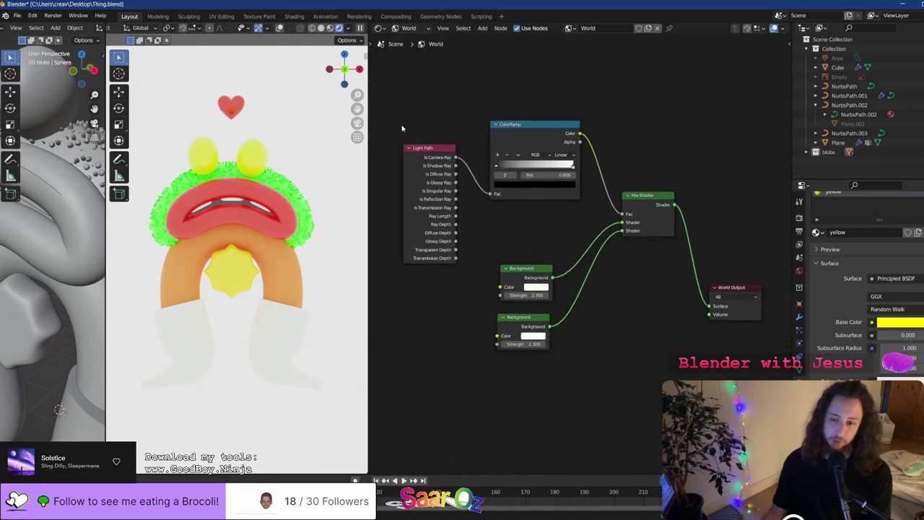
{"action": "left_click_drag", "start_coordinate": [400, 127], "coordinate": [537, 180]}
{"action": "key", "text": "g"}
{"action": "left_click", "coordinate": [525, 130]}
{"action": "scroll", "coordinate": [429, 311], "scroll_direction": "up", "scroll_amount": 4}
{"action": "middle_click_drag", "start_coordinate": [441, 296], "coordinate": [547, 271]}
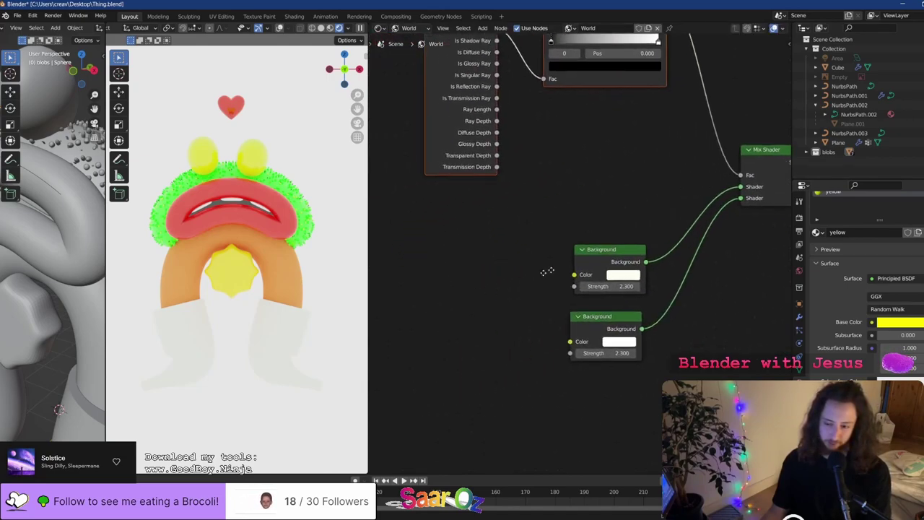
{"action": "key", "text": "shift+a"}
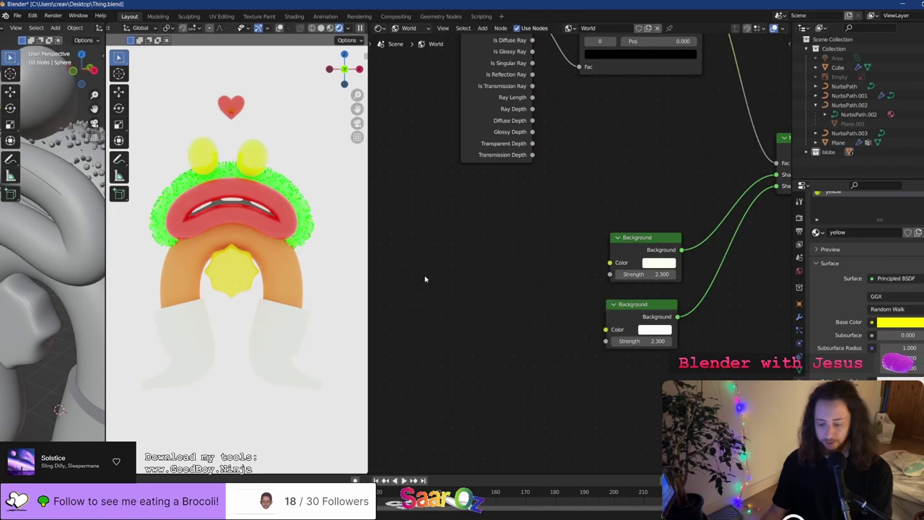
{"action": "key", "text": "ctrl+shift+t"}
{"action": "left_click", "coordinate": [691, 396]}
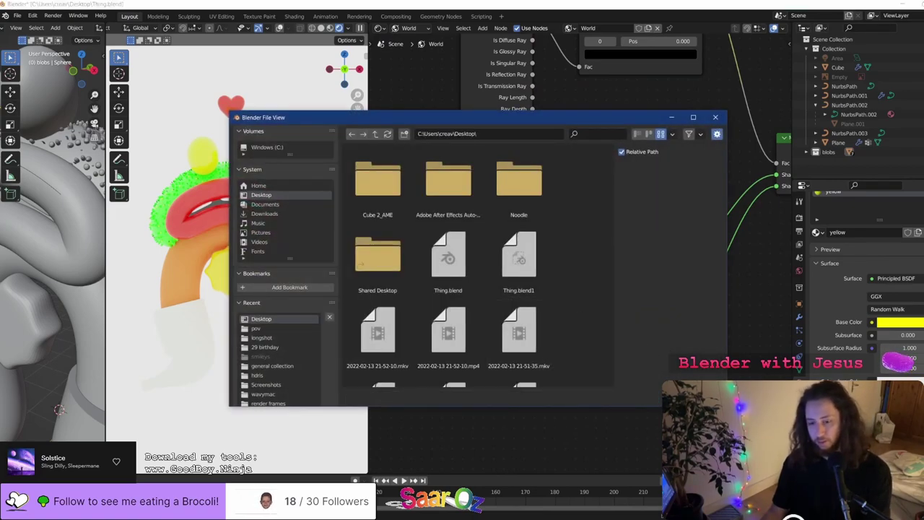
{"action": "key", "text": "Escape"}
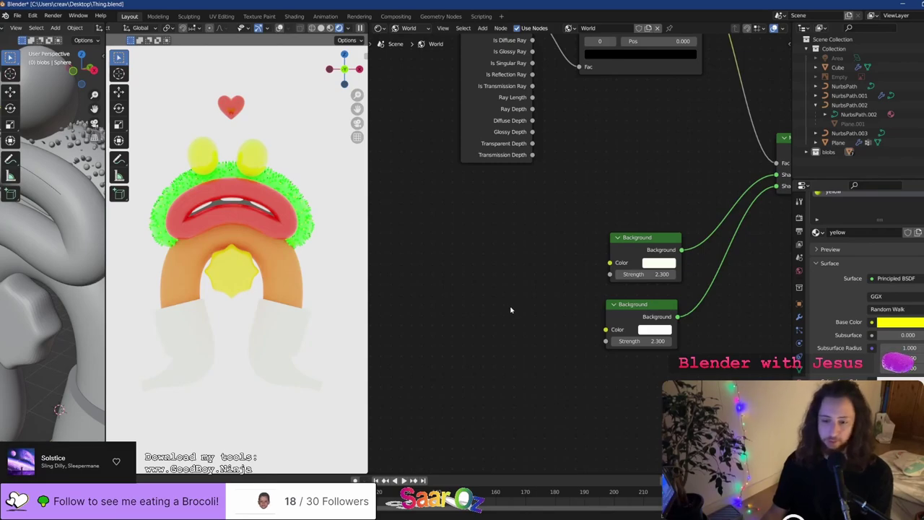
Save the file and add an Image Texture node in front of the two Background nodes
{"action": "middle_click_drag", "start_coordinate": [483, 322], "coordinate": [526, 325]}
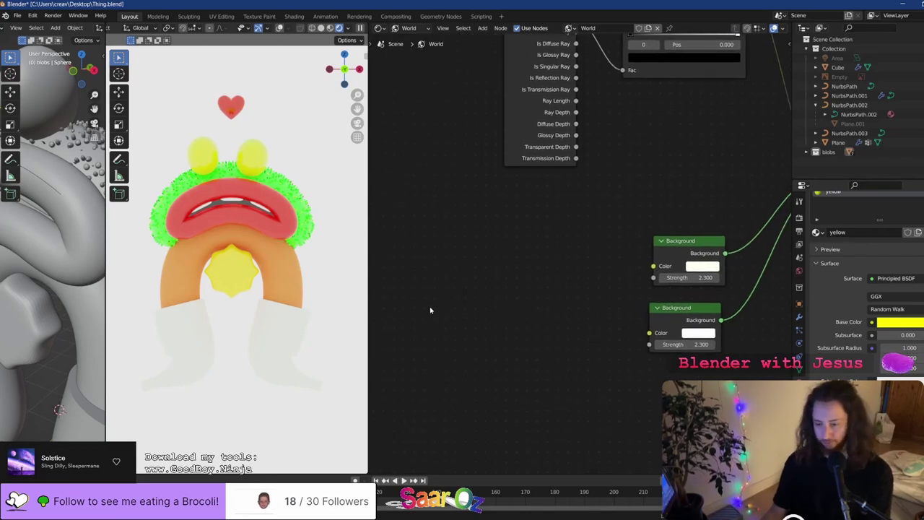
{"action": "key", "text": "ctrl+s"}
{"action": "right_click", "coordinate": [472, 314]}
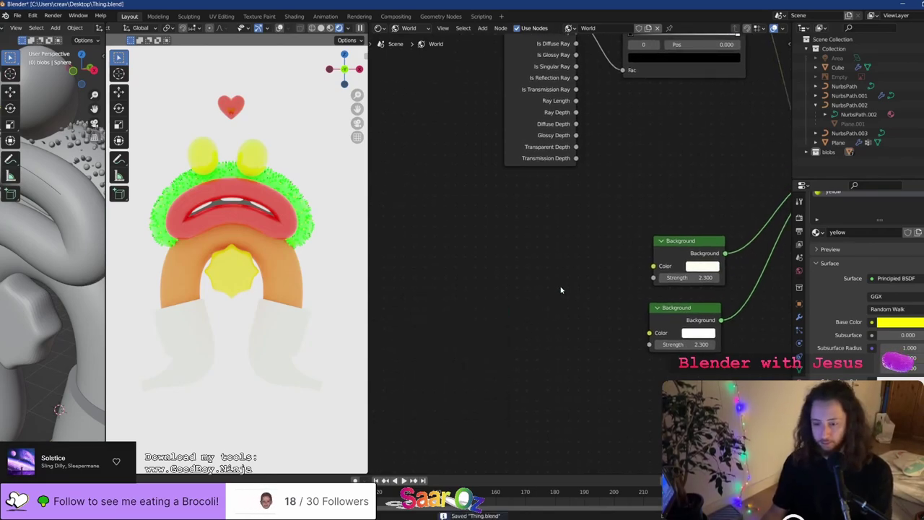
{"action": "key", "text": "shift+a"}
{"action": "mouse_move", "coordinate": [556, 300]}
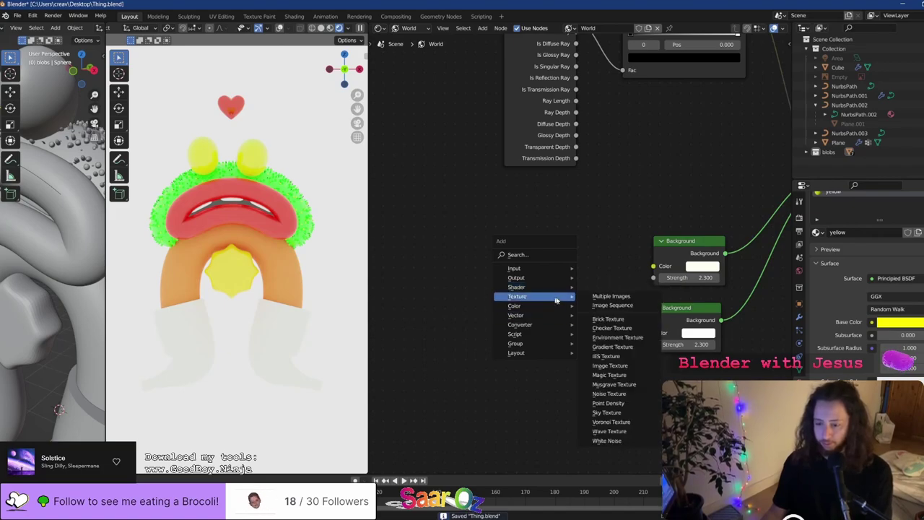
{"action": "left_click", "coordinate": [609, 366]}
{"action": "left_click", "coordinate": [449, 246]}
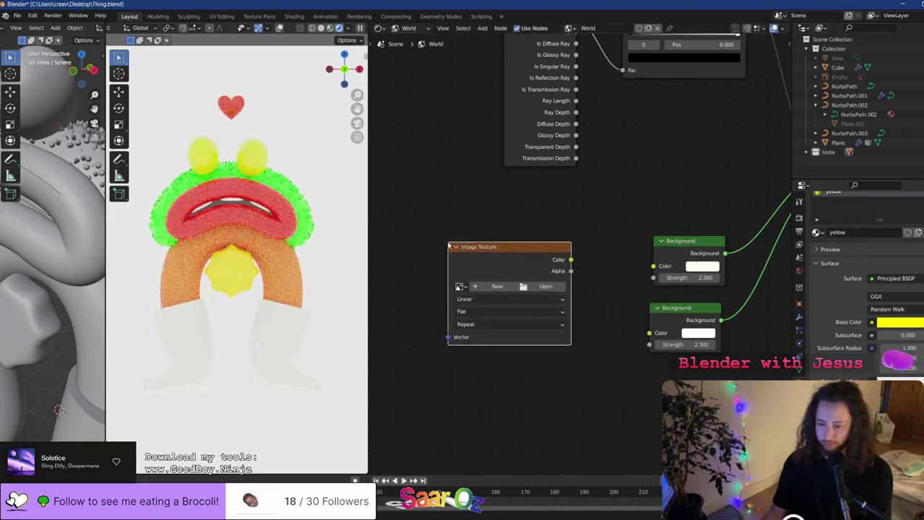
Load cayley_interior_2k.hdr into the image texture node and connect its Color output to the upper Background node's Color
{"action": "left_click", "coordinate": [902, 4]}
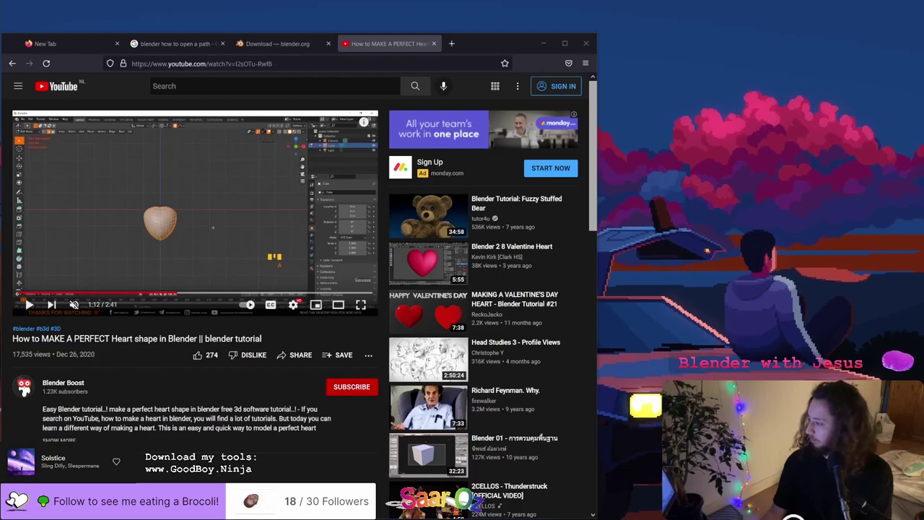
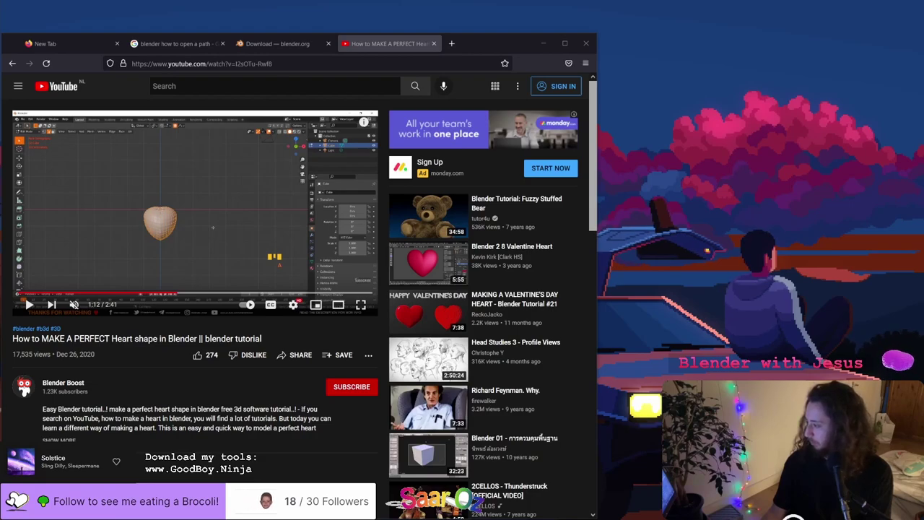
{"action": "left_click_drag", "start_coordinate": [923, 115], "coordinate": [425, 73]}
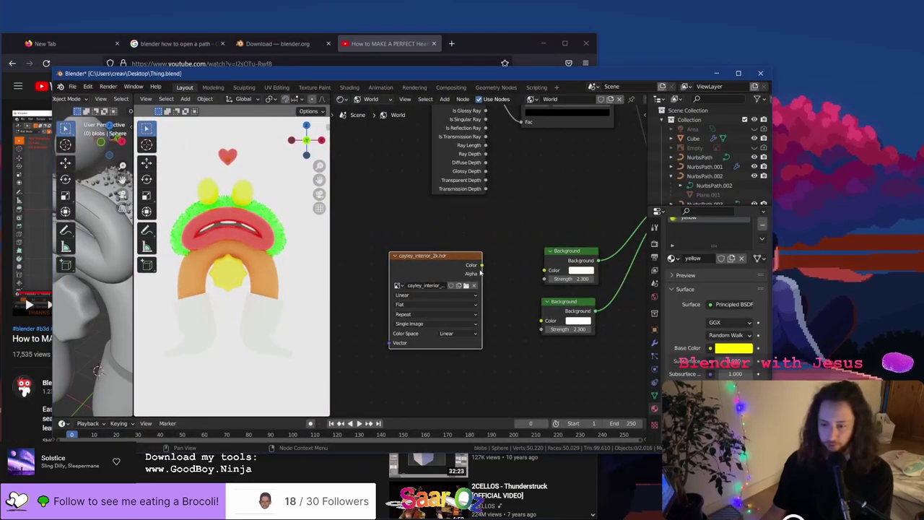
{"action": "left_click_drag", "start_coordinate": [480, 266], "coordinate": [544, 270]}
Add a Texture Coordinate node in front of the image texture node in the World shader
{"action": "middle_click_drag", "start_coordinate": [363, 301], "coordinate": [462, 295]}
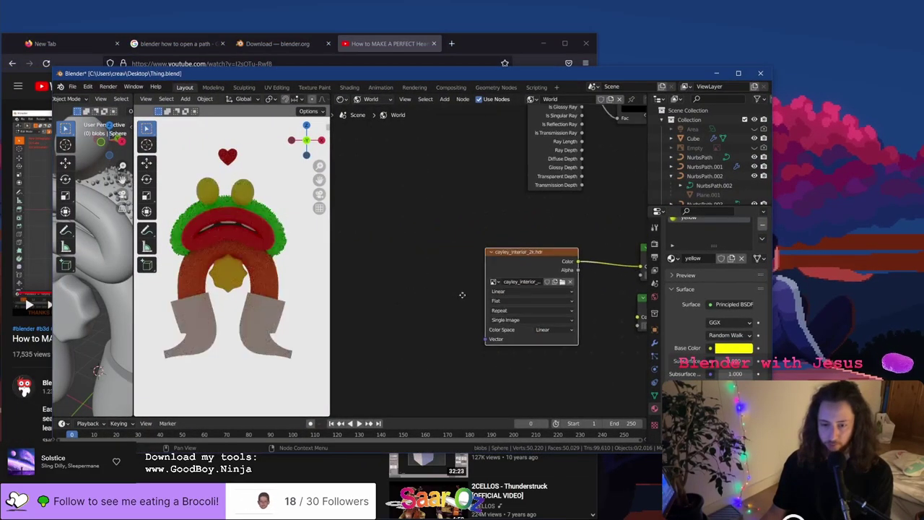
{"action": "key", "text": "shift+a"}
{"action": "mouse_move", "coordinate": [375, 266]}
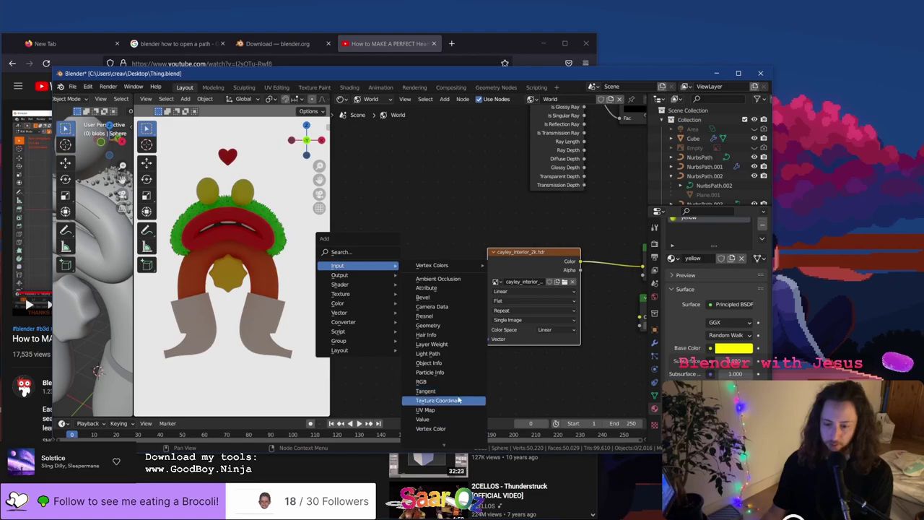
{"action": "left_click", "coordinate": [456, 402]}
{"action": "left_click", "coordinate": [401, 260]}
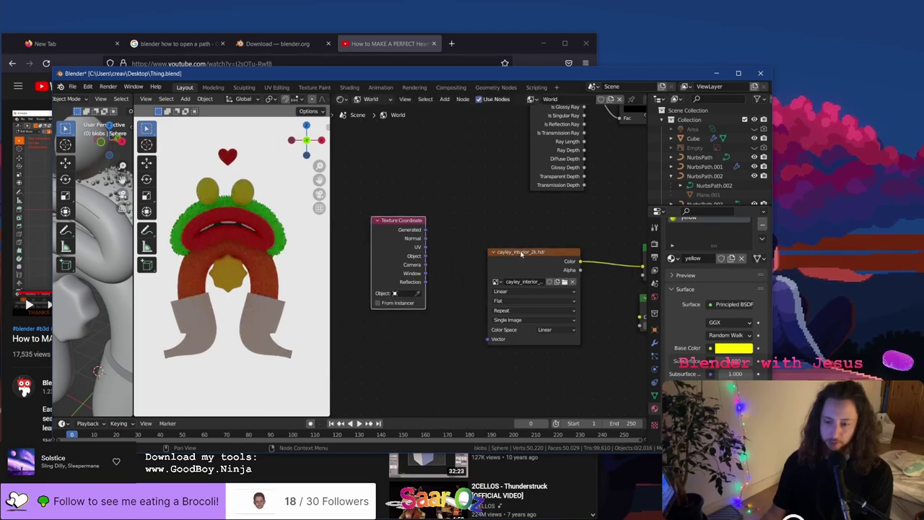
Replace the image texture node with an Environment Texture node that uses cayley_interior_2k.hdr
{"action": "key", "text": "x"}
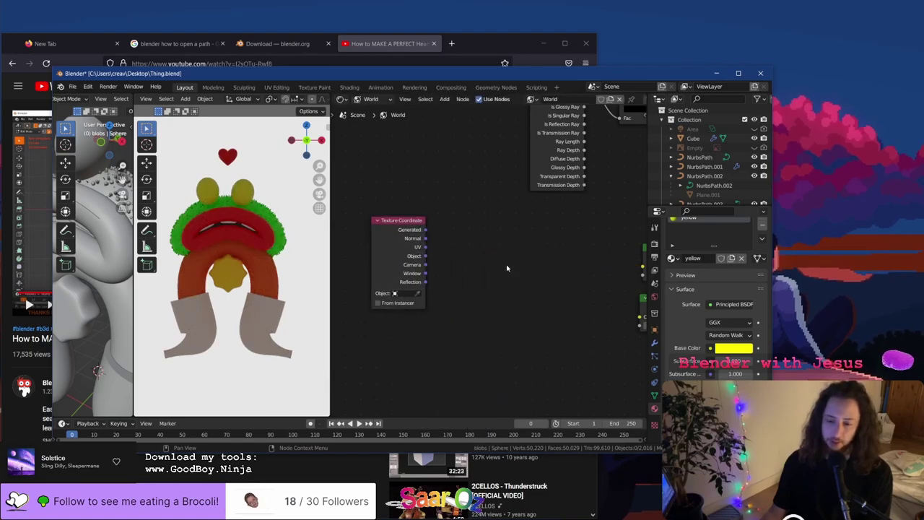
{"action": "key", "text": "shift+a"}
{"action": "mouse_move", "coordinate": [507, 267]}
{"action": "mouse_move", "coordinate": [496, 292]}
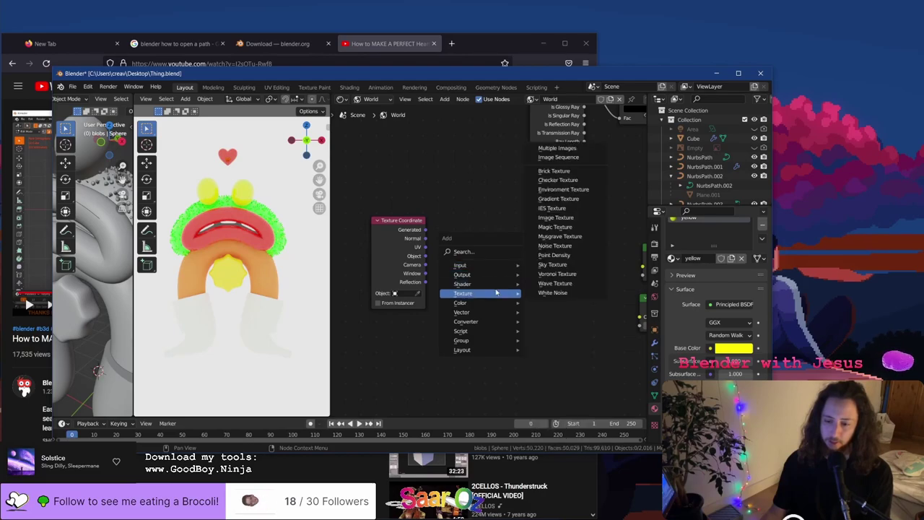
{"action": "left_click", "coordinate": [563, 189]}
{"action": "left_click", "coordinate": [466, 239]}
{"action": "left_click", "coordinate": [474, 262]}
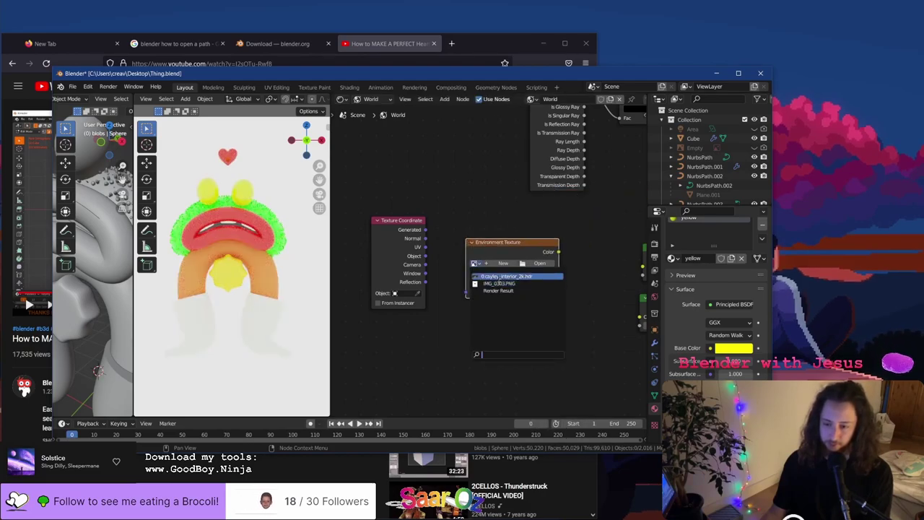
{"action": "left_click", "coordinate": [505, 277]}
Connect the Environment Texture's Color to the upper Background node's Color and save the file
{"action": "middle_click_drag", "start_coordinate": [557, 248], "coordinate": [480, 245]}
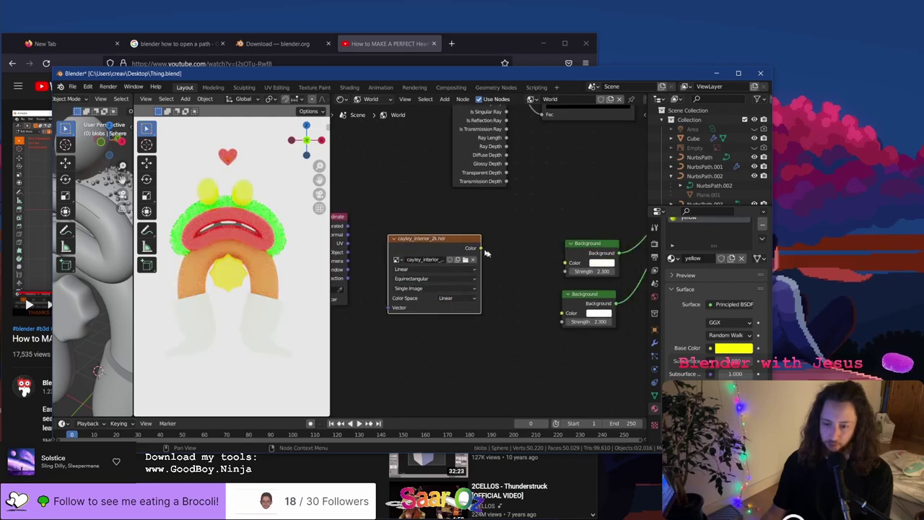
{"action": "left_click_drag", "start_coordinate": [486, 253], "coordinate": [565, 263]}
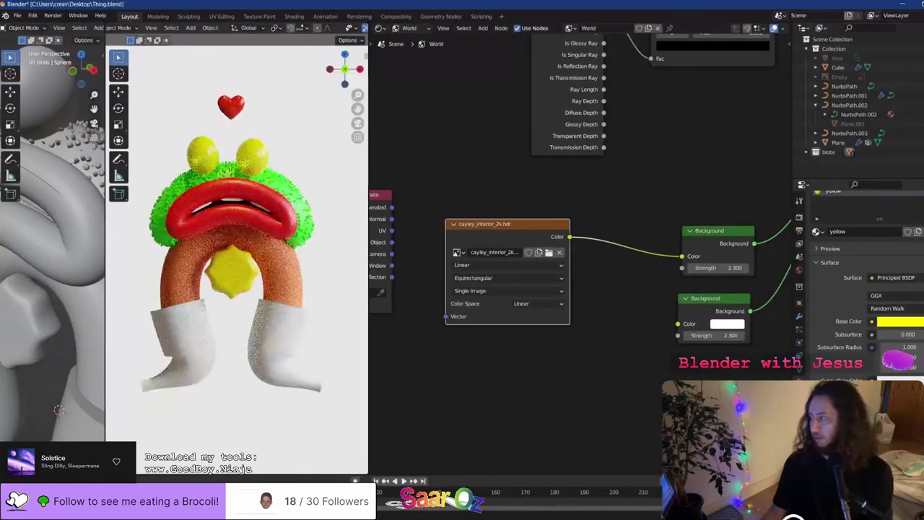
{"action": "key", "text": "ctrl+s"}
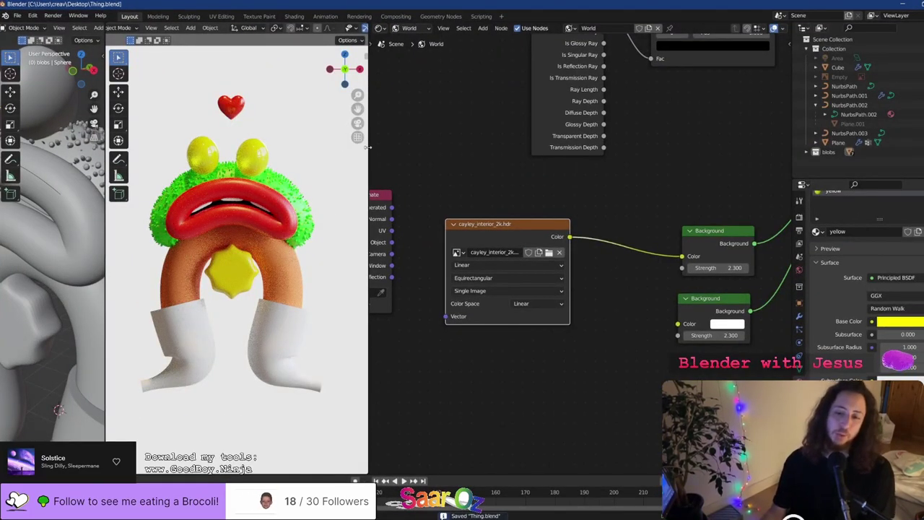
Widen the rendered 3D viewport and move the Texture Coordinate node farther away from the Environment Texture
{"action": "left_click_drag", "start_coordinate": [367, 147], "coordinate": [442, 159]}
{"action": "middle_click_drag", "start_coordinate": [490, 197], "coordinate": [692, 221]}
{"action": "left_click_drag", "start_coordinate": [597, 239], "coordinate": [446, 240]}
Add a Mapping node, feed it from Texture Coordinate's Generated output, and connect it to the Environment Texture's Vector input
{"action": "key", "text": "shift+a"}
{"action": "mouse_move", "coordinate": [557, 297]}
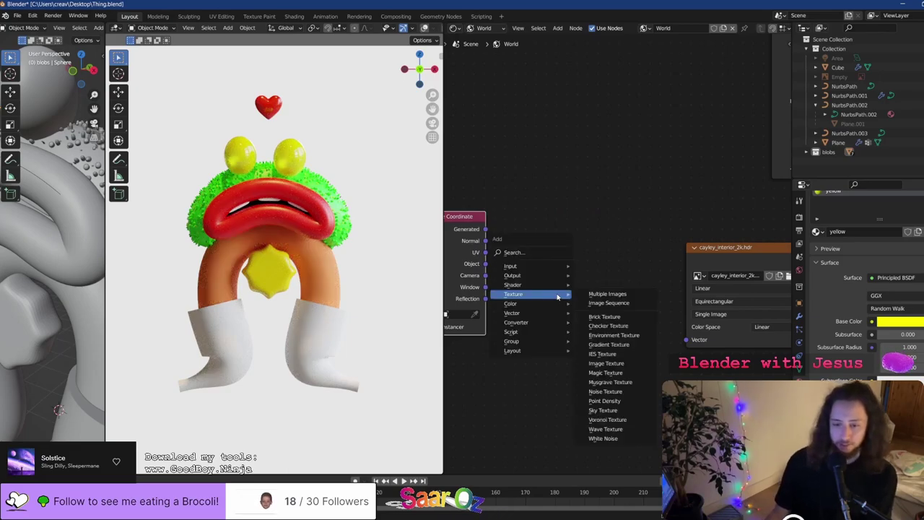
{"action": "mouse_move", "coordinate": [559, 312]}
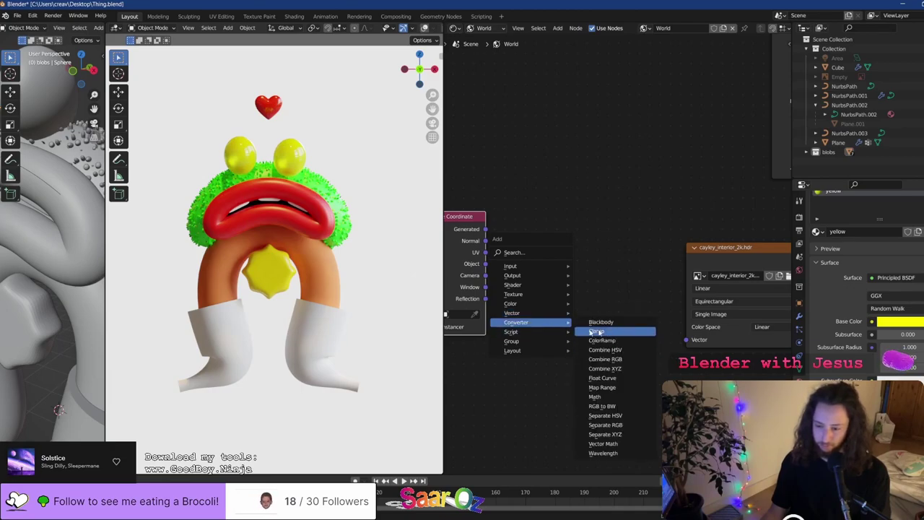
{"action": "mouse_move", "coordinate": [531, 312]}
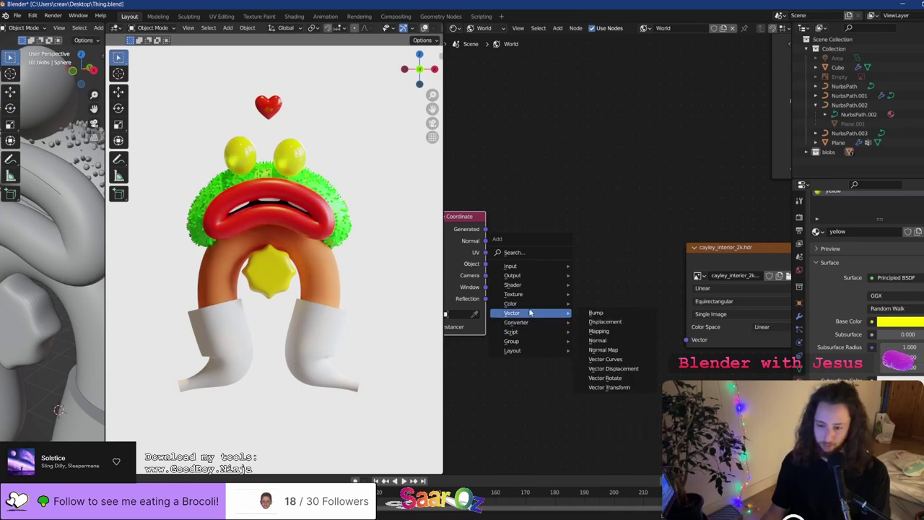
{"action": "left_click", "coordinate": [599, 331]}
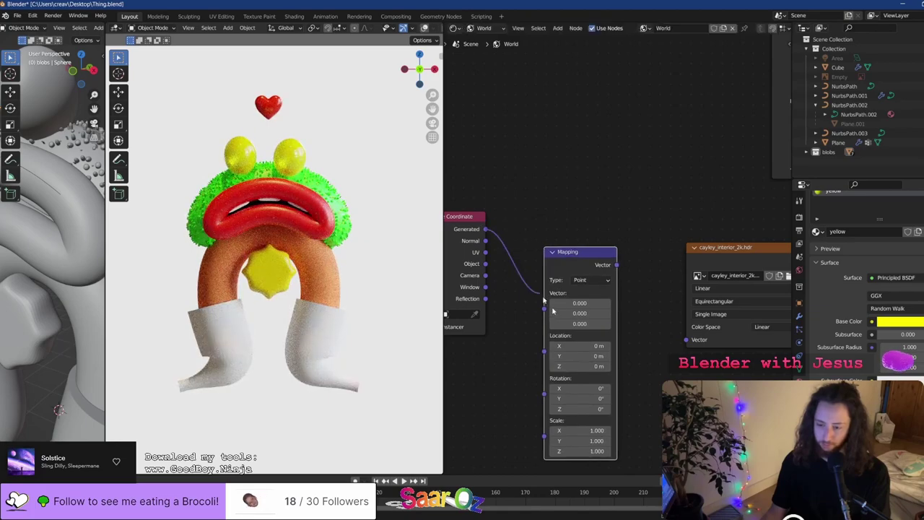
{"action": "left_click_drag", "start_coordinate": [552, 311], "coordinate": [548, 309]}
{"action": "left_click_drag", "start_coordinate": [695, 345], "coordinate": [689, 340]}
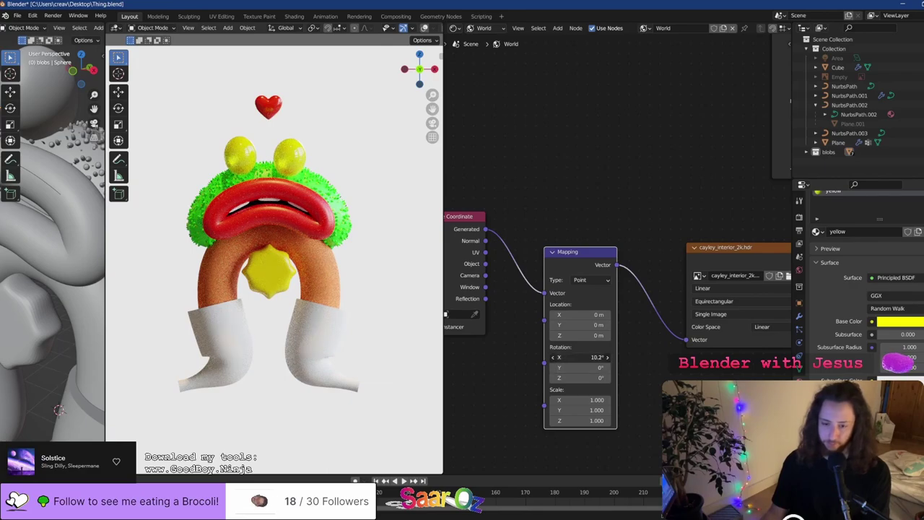
Try different X rotations on the Mapping node, reset the X rotation to 0°, and save the file
{"action": "left_click_drag", "start_coordinate": [580, 357], "coordinate": [570, 380]}
{"action": "key", "text": "ctrl+z"}
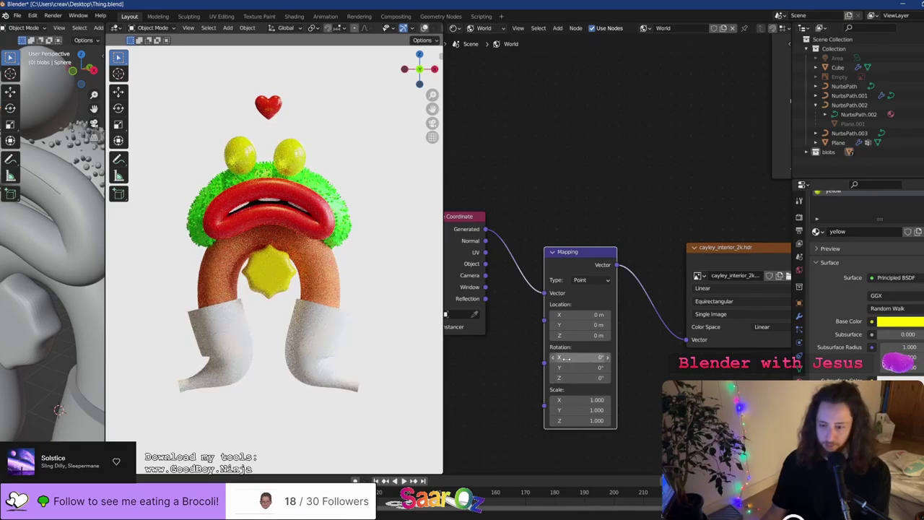
{"action": "mouse_move", "coordinate": [571, 358]}
{"action": "left_mouse_down"}
{"action": "mouse_move", "coordinate": [596, 357]}
{"action": "mouse_move", "coordinate": [571, 362]}
{"action": "left_mouse_up"}
{"action": "key", "text": "BackSpace"}
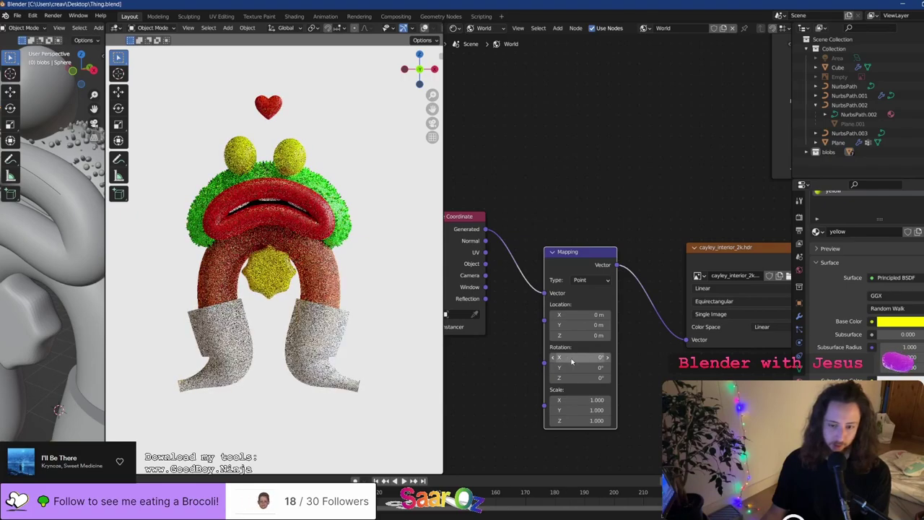
{"action": "key", "text": "ctrl+s"}
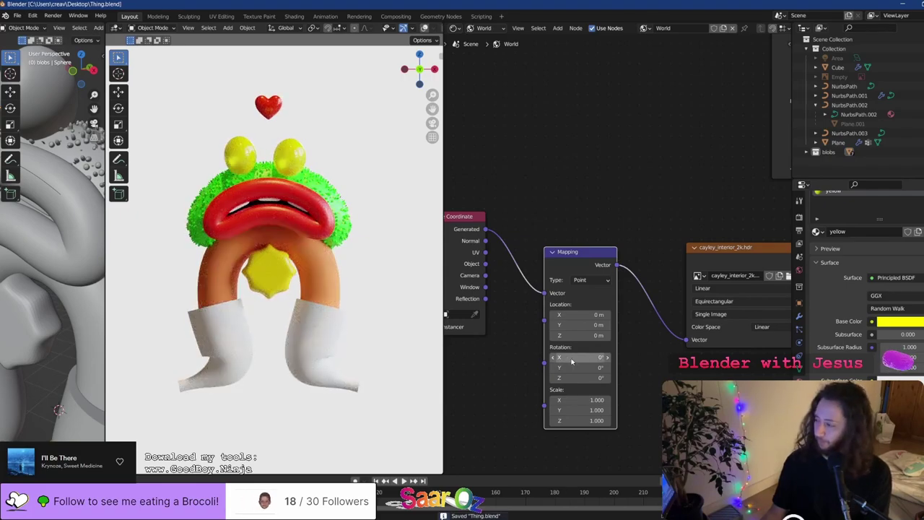
Examine the HDR lighting on the character from an angle and from the front, briefly isolating the spiky green body
{"action": "middle_click_drag", "start_coordinate": [593, 348], "coordinate": [504, 347]}
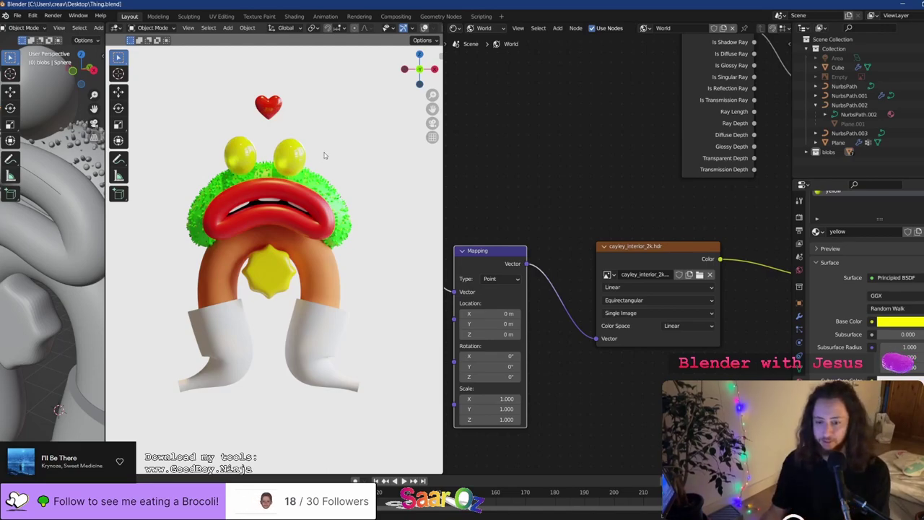
{"action": "middle_click_drag", "start_coordinate": [295, 159], "coordinate": [260, 198]}
{"action": "scroll", "coordinate": [270, 231], "scroll_direction": "up", "scroll_amount": 4}
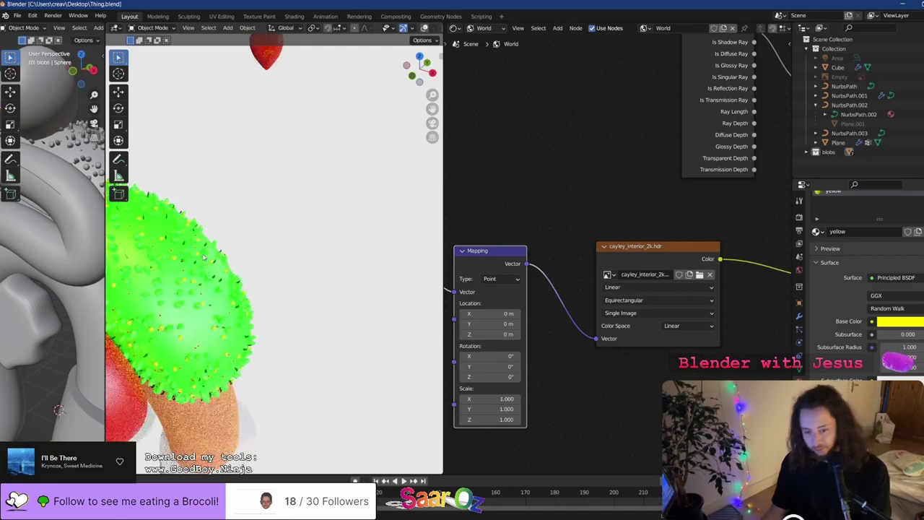
{"action": "middle_click_drag", "start_coordinate": [285, 261], "coordinate": [336, 249], "text": "shift"}
{"action": "key", "text": "KP_1"}
{"action": "scroll", "coordinate": [289, 288], "scroll_direction": "down", "scroll_amount": 6}
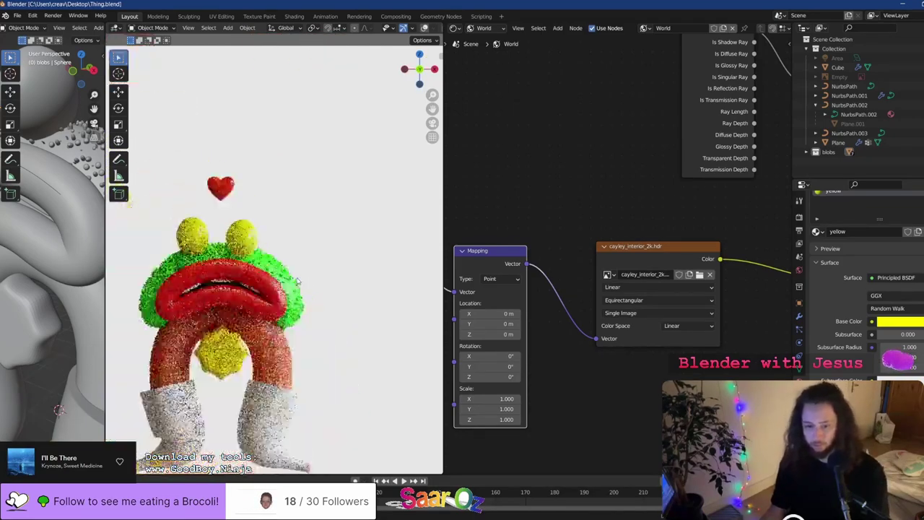
{"action": "middle_click_drag", "start_coordinate": [256, 302], "coordinate": [288, 303], "text": "shift"}
{"action": "scroll", "coordinate": [218, 273], "scroll_direction": "up", "scroll_amount": 4}
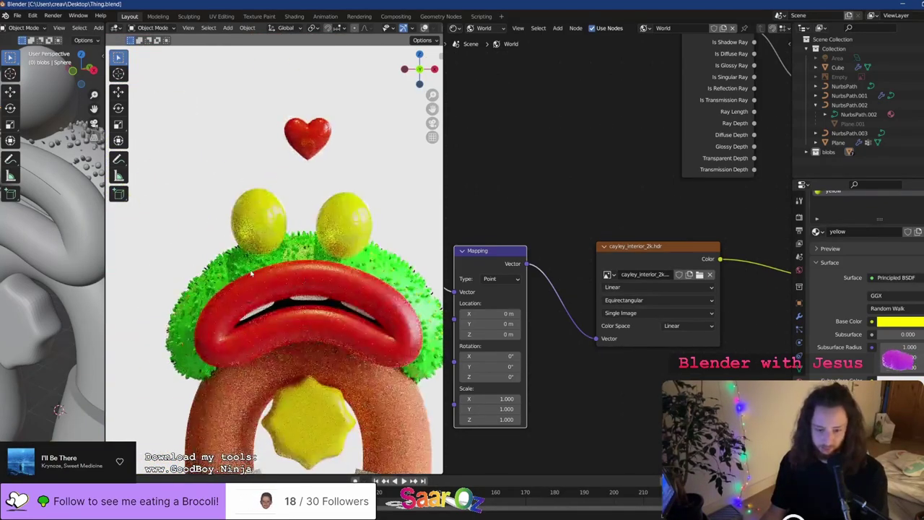
{"action": "left_click", "coordinate": [218, 272]}
{"action": "key", "text": "KP_Divide"}
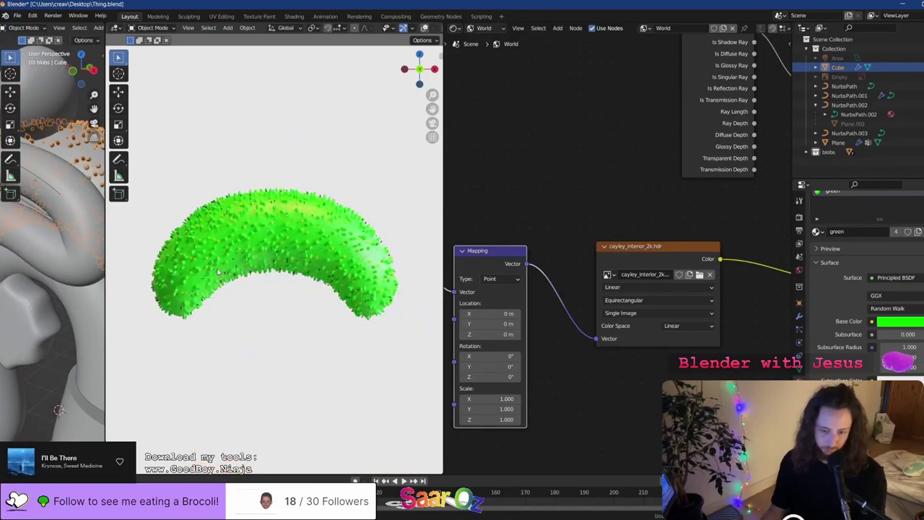
{"action": "key", "text": "KP_Divide"}
{"action": "scroll", "coordinate": [218, 272], "scroll_direction": "down", "scroll_amount": 3}
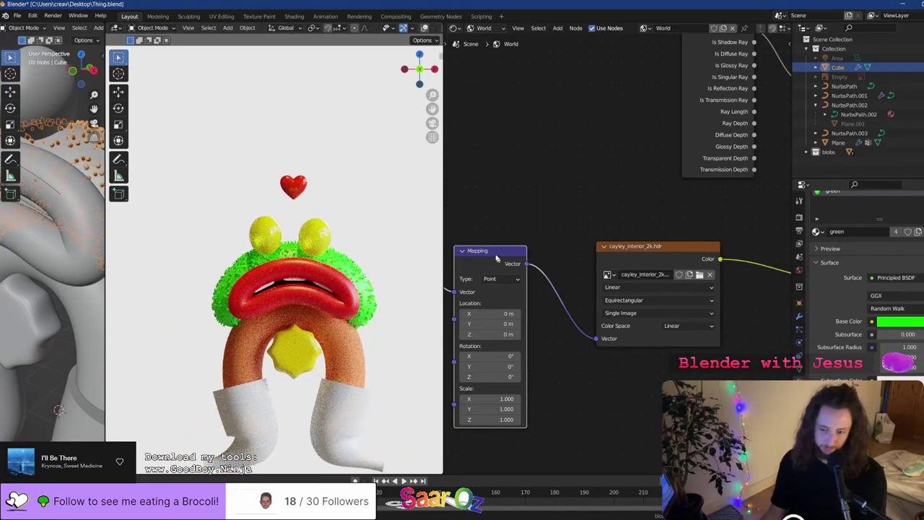
Try the Mirror Ball projection on the Environment Texture and switch it back to Equirectangular
{"action": "middle_click_drag", "start_coordinate": [622, 412], "coordinate": [633, 367]}
{"action": "scroll", "coordinate": [639, 326], "scroll_direction": "down", "scroll_amount": 3}
{"action": "middle_click_drag", "start_coordinate": [651, 322], "coordinate": [618, 324]}
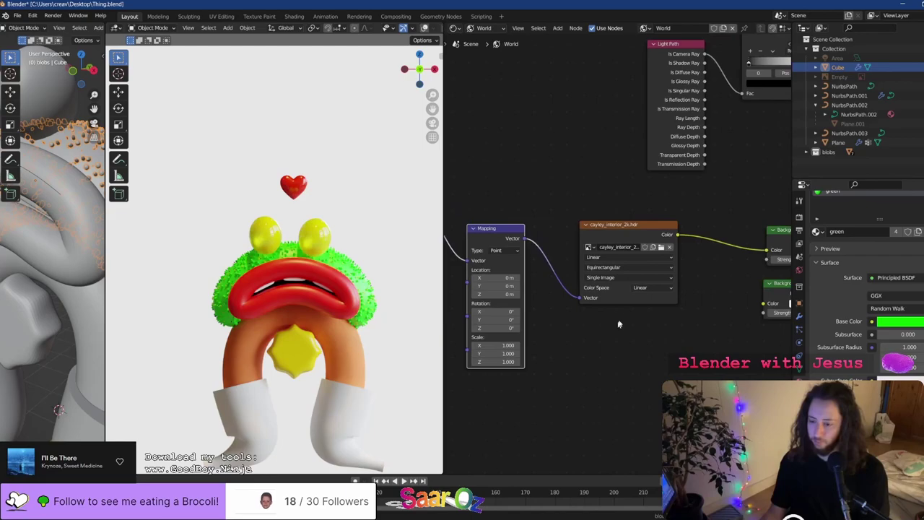
{"action": "scroll", "coordinate": [613, 287], "scroll_direction": "up", "scroll_amount": 4}
{"action": "left_click", "coordinate": [604, 272]}
{"action": "left_click", "coordinate": [591, 296]}
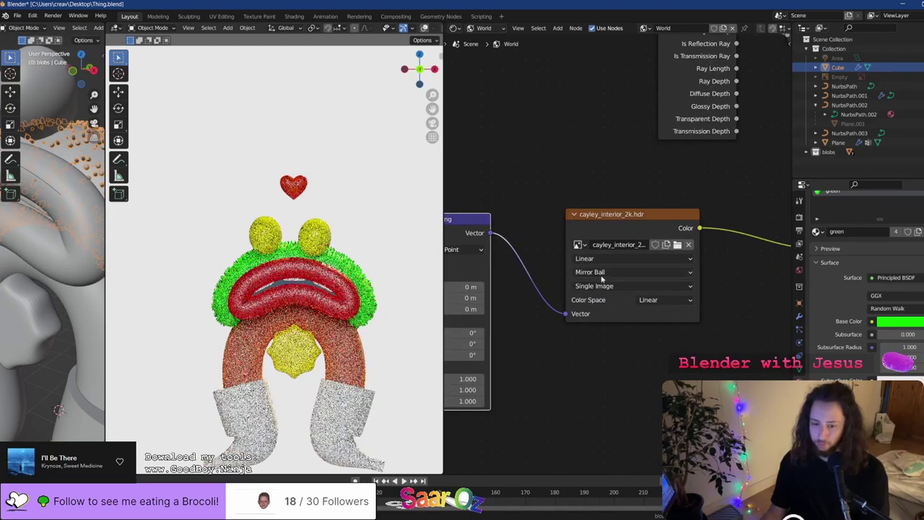
{"action": "left_click", "coordinate": [601, 272]}
{"action": "left_click", "coordinate": [599, 285]}
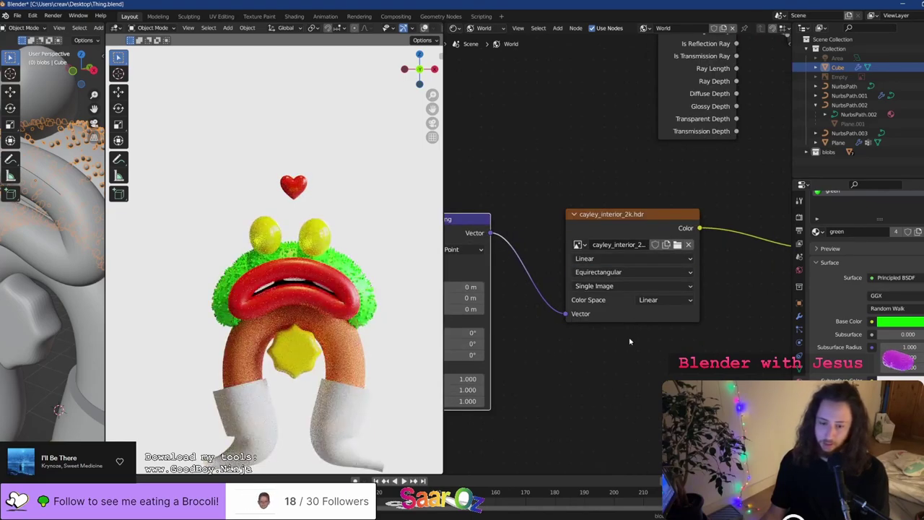
Collapse NurbsPath.002 in the outliner, turn the World node editor area into a 3D viewport, and deselect the green body
{"action": "left_click", "coordinate": [816, 105]}
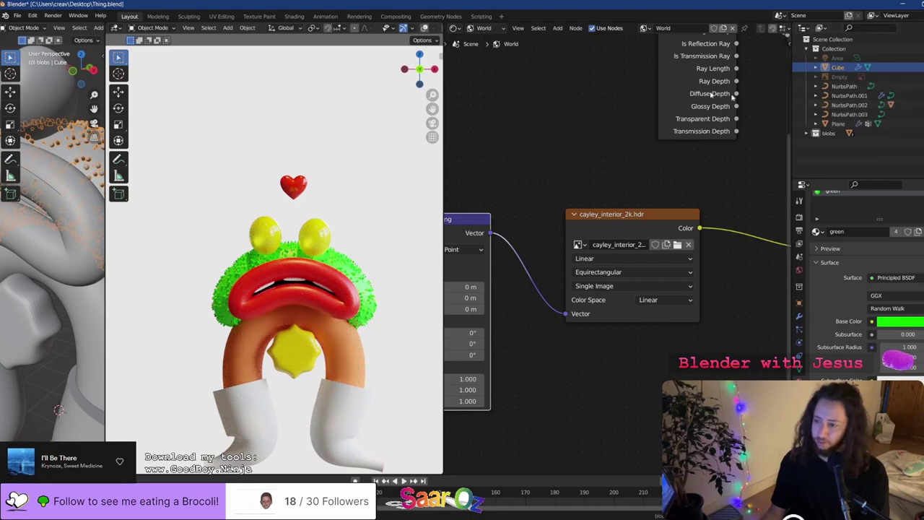
{"action": "left_click", "coordinate": [455, 27]}
{"action": "left_click", "coordinate": [480, 55]}
{"action": "middle_click_drag", "start_coordinate": [636, 202], "coordinate": [671, 193]}
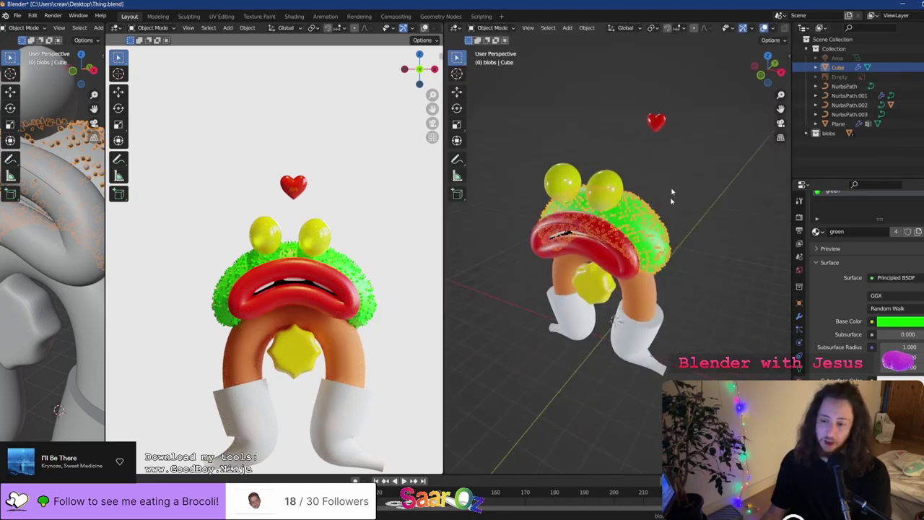
{"action": "left_click", "coordinate": [672, 192]}
In the side view, move the heart about -4.76 m along the Y axis so it sits directly above the character
{"action": "key", "text": "shift+a"}
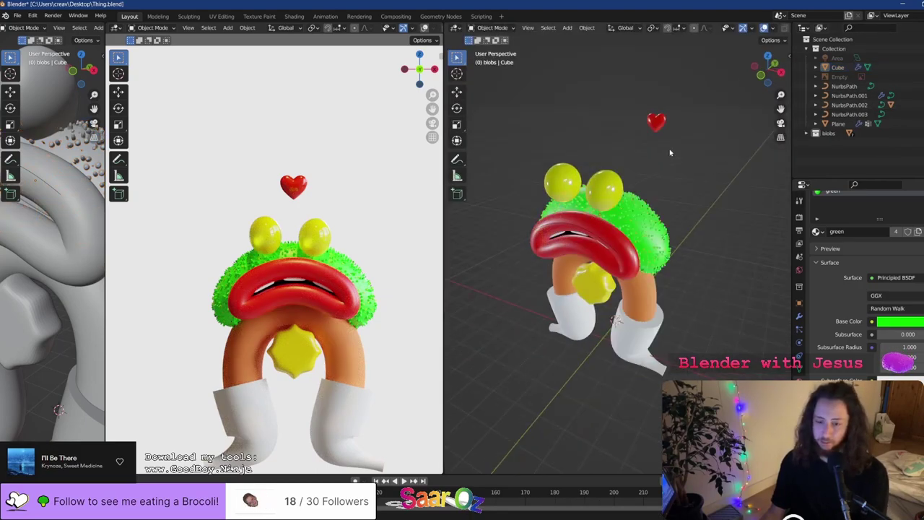
{"action": "key", "text": "KP_1"}
{"action": "key", "text": "KP_3"}
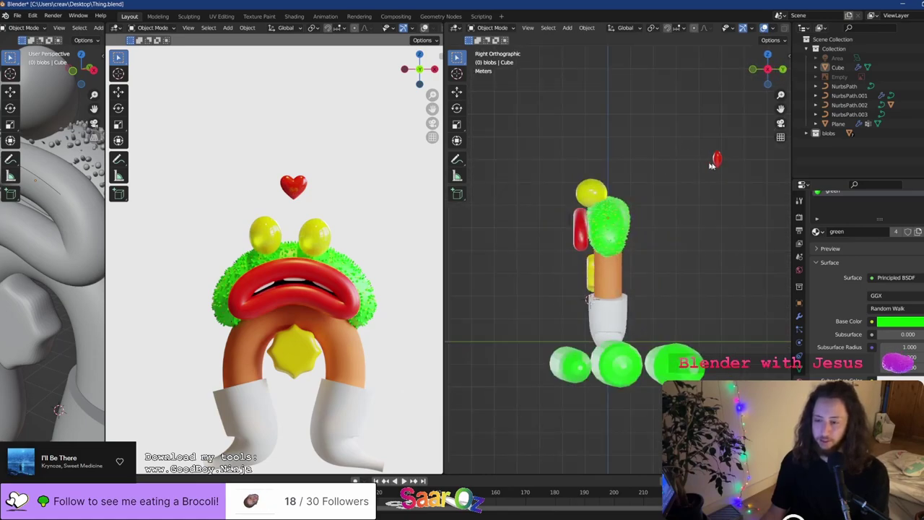
{"action": "left_click", "coordinate": [712, 163]}
{"action": "key", "text": "shift+d"}
{"action": "key", "text": "y"}
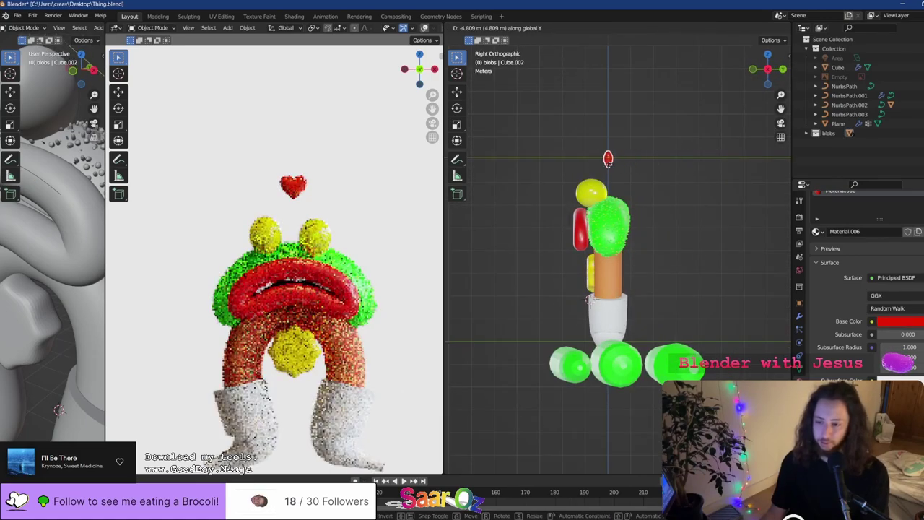
{"action": "left_click", "coordinate": [627, 184]}
{"action": "key", "text": "KP_1"}
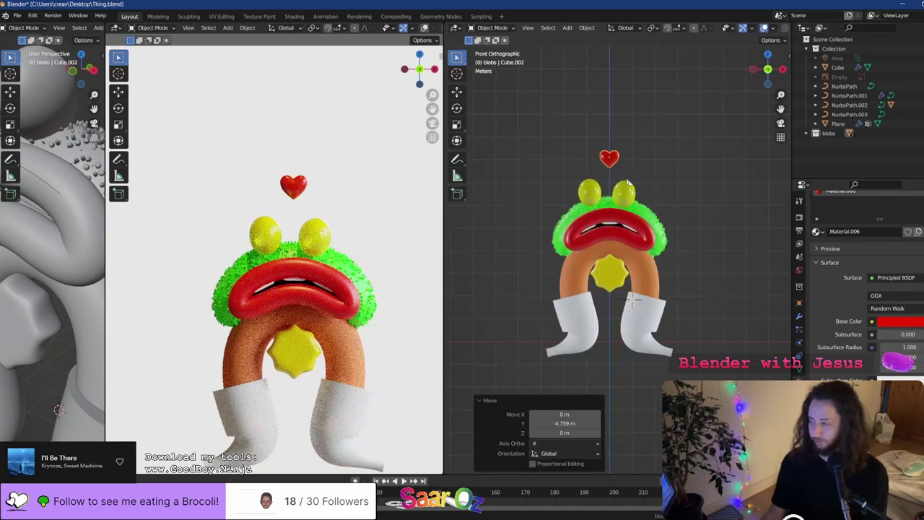
Save the file and add a plane about 7.6 m up, centred above the heart and scaled about 4.39 times
{"action": "key", "text": "ctrl+s"}
{"action": "key", "text": "shift+a"}
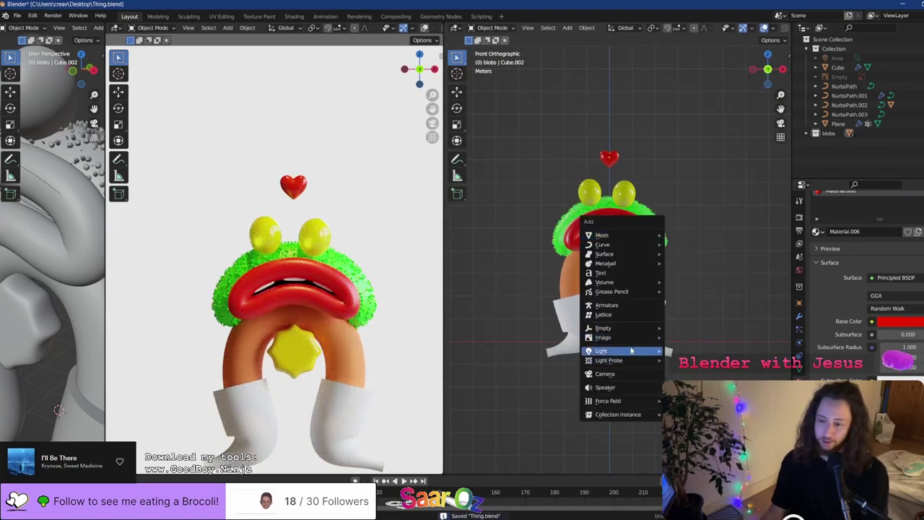
{"action": "mouse_move", "coordinate": [626, 235]}
{"action": "left_click", "coordinate": [689, 235]}
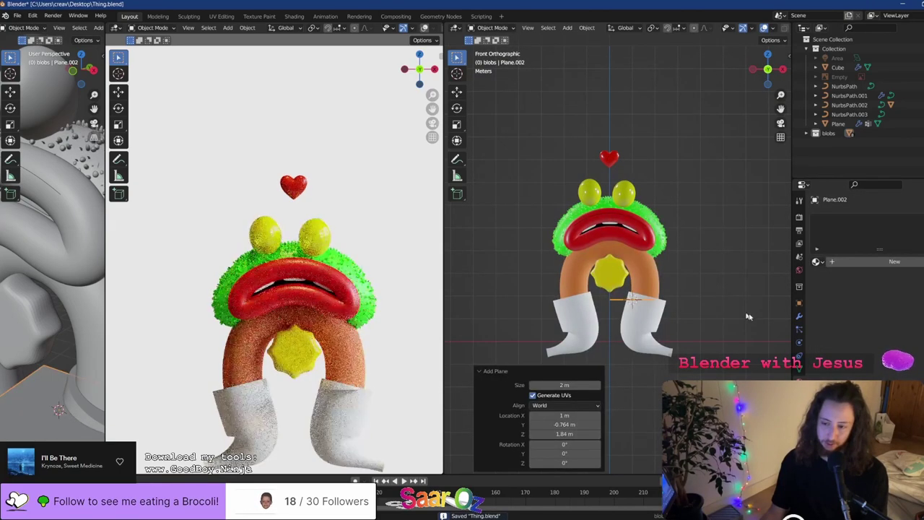
{"action": "key", "text": "g"}
{"action": "left_click", "coordinate": [728, 146]}
{"action": "key", "text": "s"}
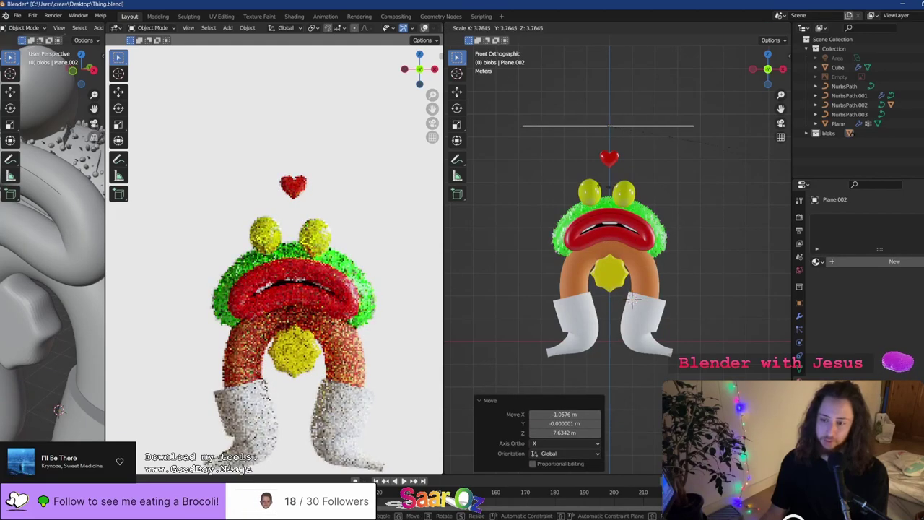
{"action": "left_click", "coordinate": [655, 180]}
Give the overhead plane a new material with a pure white base color and a roughness of 0.743
{"action": "middle_click_drag", "start_coordinate": [655, 206], "coordinate": [828, 303]}
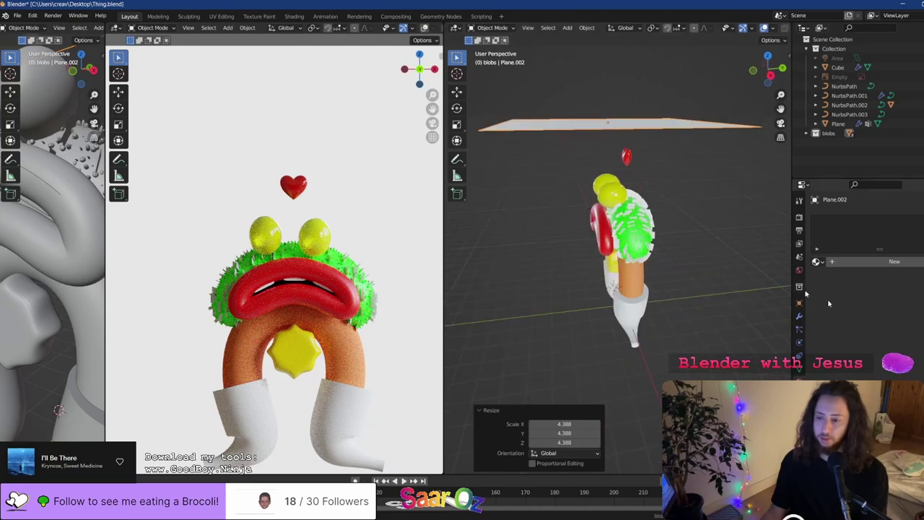
{"action": "left_click", "coordinate": [858, 264]}
{"action": "left_click", "coordinate": [895, 351]}
{"action": "left_click_drag", "start_coordinate": [895, 325], "coordinate": [918, 325]}
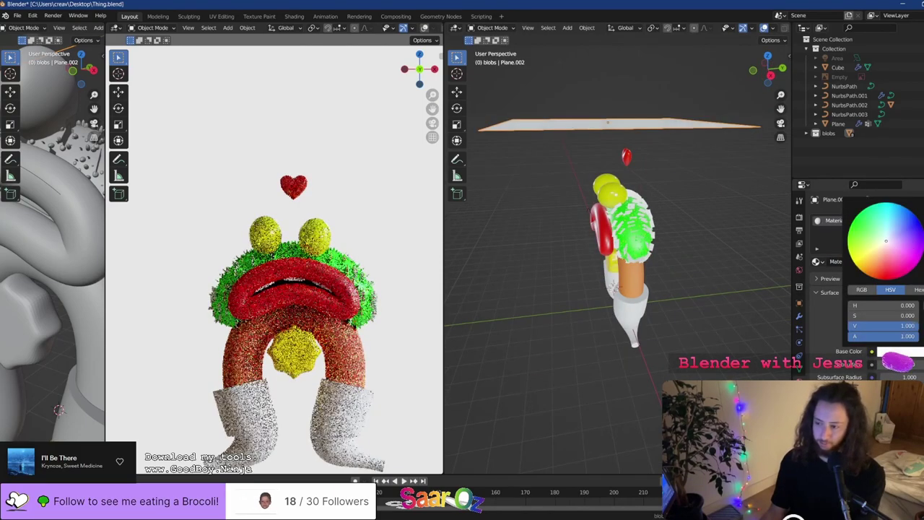
{"action": "scroll", "coordinate": [866, 303], "scroll_direction": "down", "scroll_amount": 5}
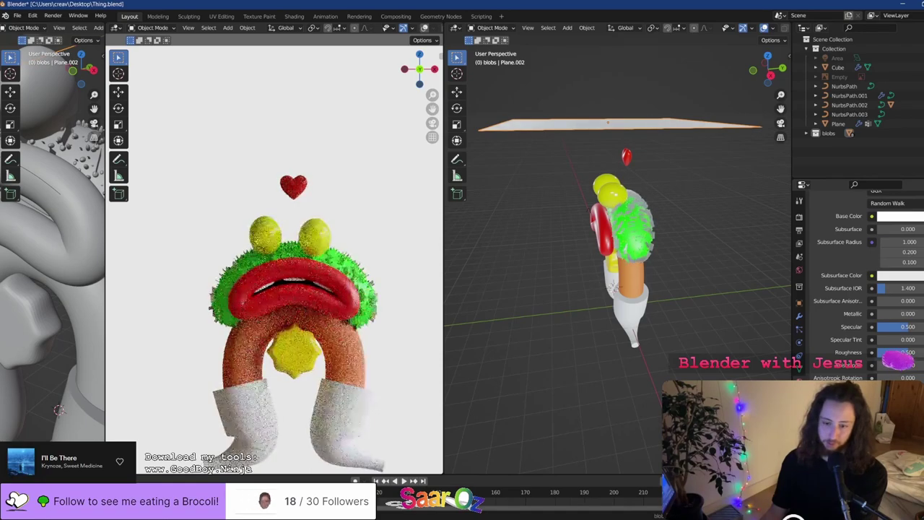
{"action": "left_click_drag", "start_coordinate": [895, 352], "coordinate": [910, 353]}
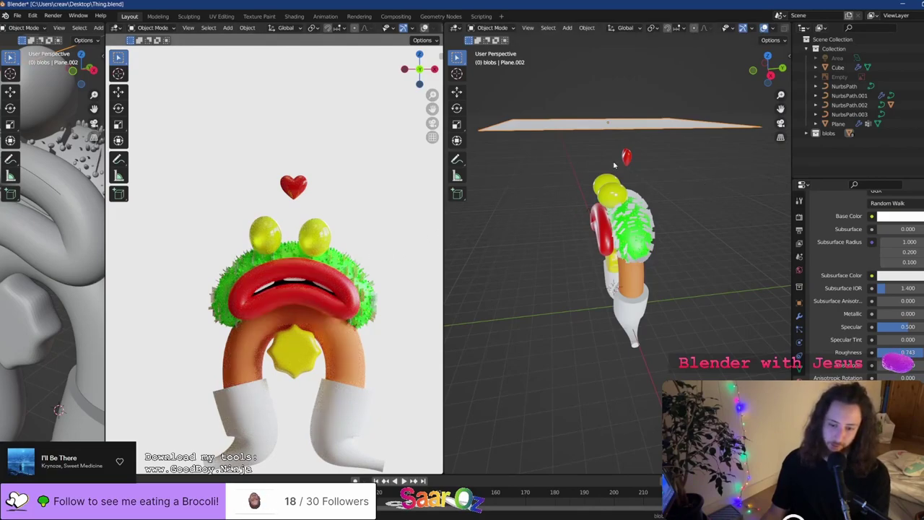
Compare the character's lighting with the overhead plane hidden and shown, and return to the front view
{"action": "key", "text": "h"}
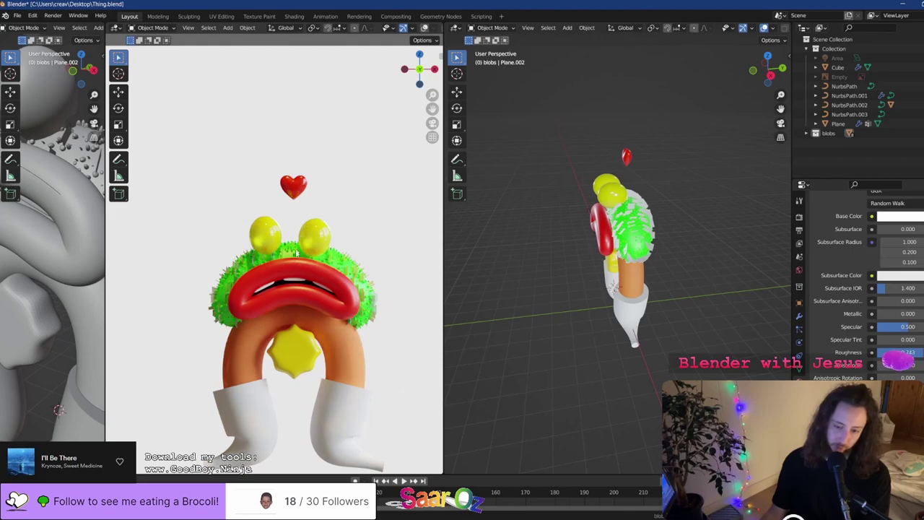
{"action": "key", "text": "alt+h"}
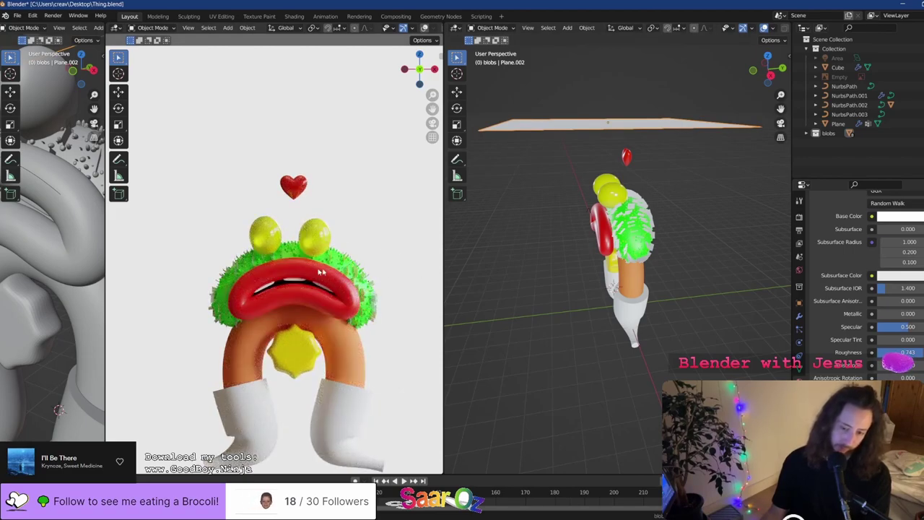
{"action": "middle_click_drag", "start_coordinate": [608, 194], "coordinate": [669, 202]}
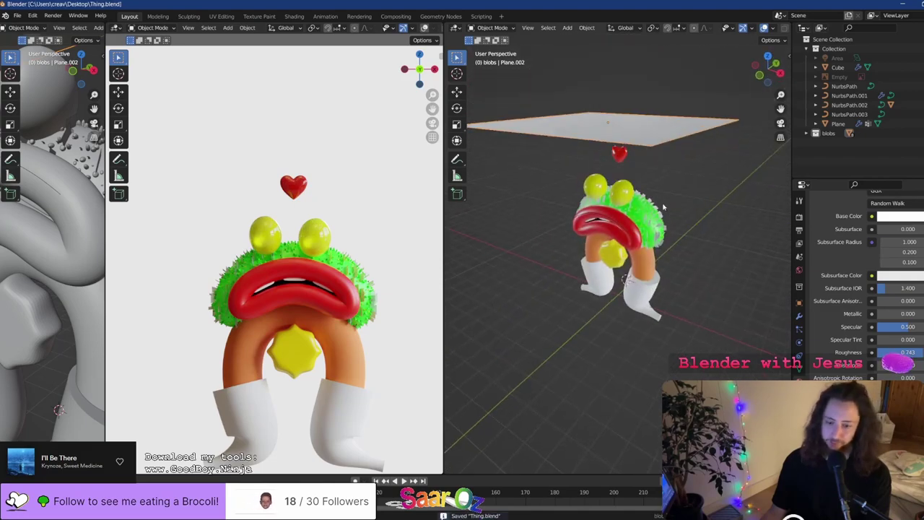
{"action": "key", "text": "KP_1"}
Hide the gizmos in the rendered viewport and frame the character closely
{"action": "scroll", "coordinate": [300, 310], "scroll_direction": "up", "scroll_amount": 5}
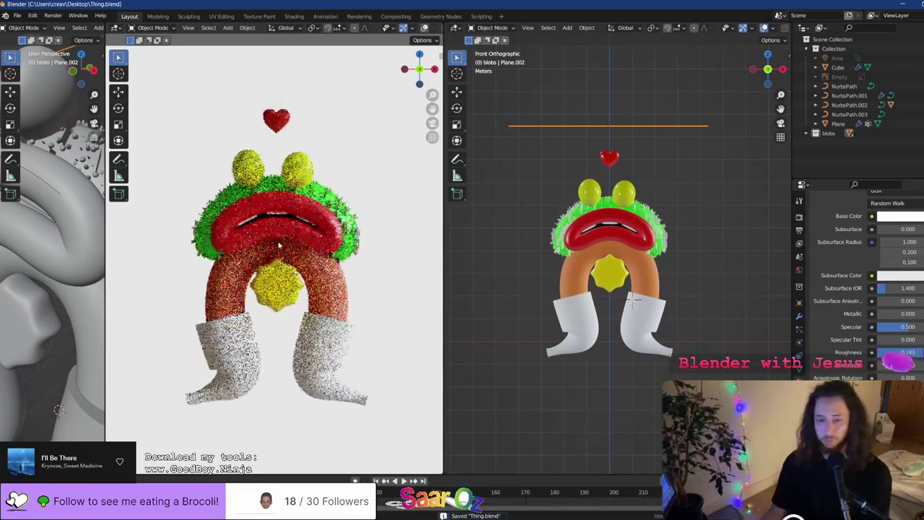
{"action": "scroll", "coordinate": [413, 28], "scroll_direction": "down", "scroll_amount": 3}
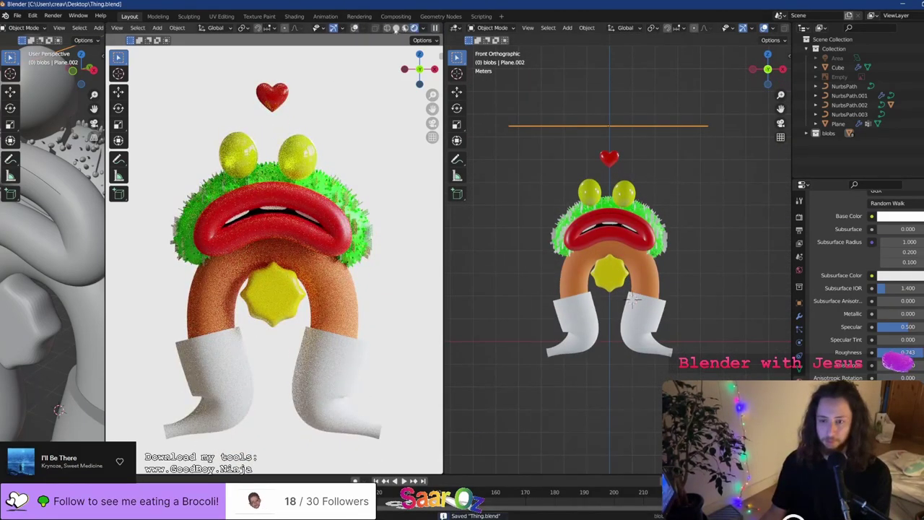
{"action": "left_click", "coordinate": [336, 27]}
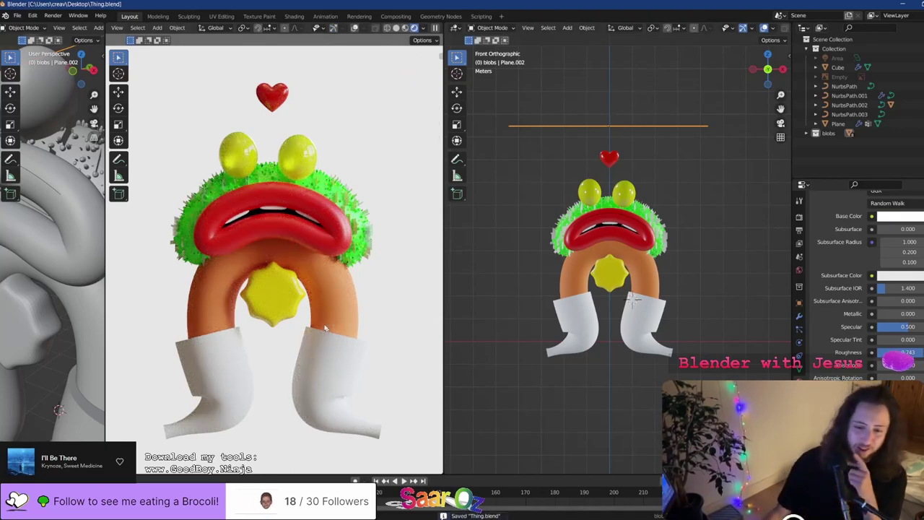
{"action": "scroll", "coordinate": [296, 194], "scroll_direction": "up", "scroll_amount": 4}
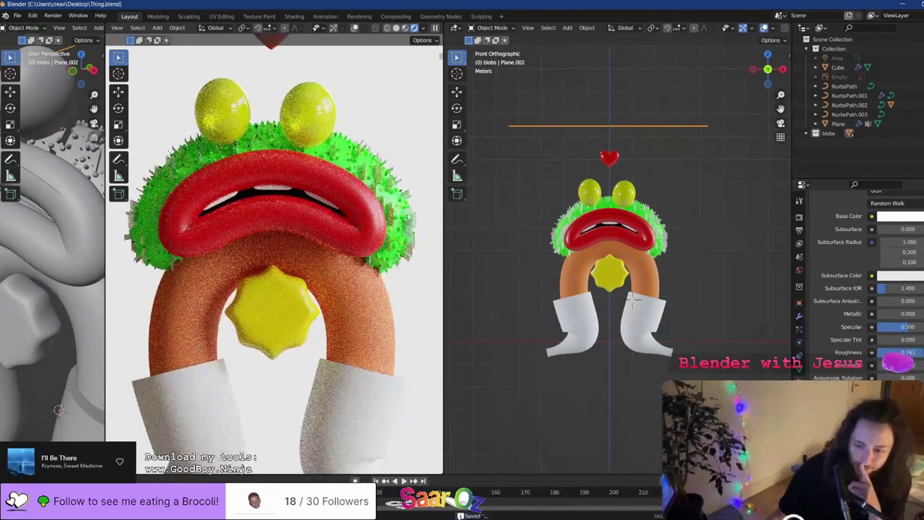
Expand the blobs collection and check which parts its cubes and cylinders are
{"action": "left_click", "coordinate": [806, 134]}
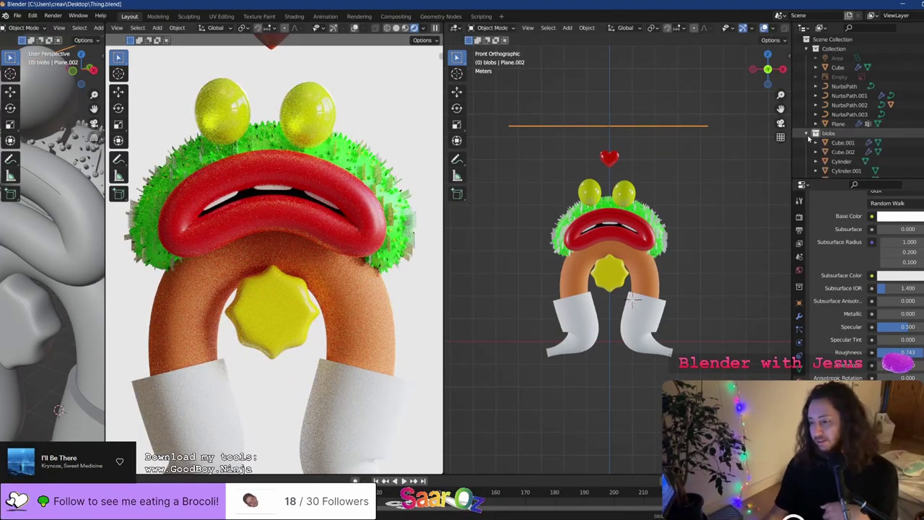
{"action": "scroll", "coordinate": [829, 146], "scroll_direction": "down", "scroll_amount": 3}
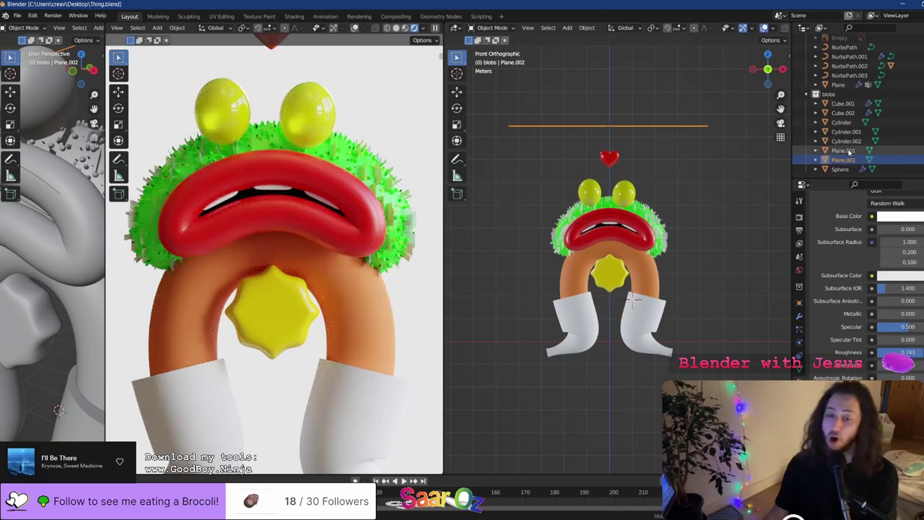
{"action": "left_click", "coordinate": [841, 103]}
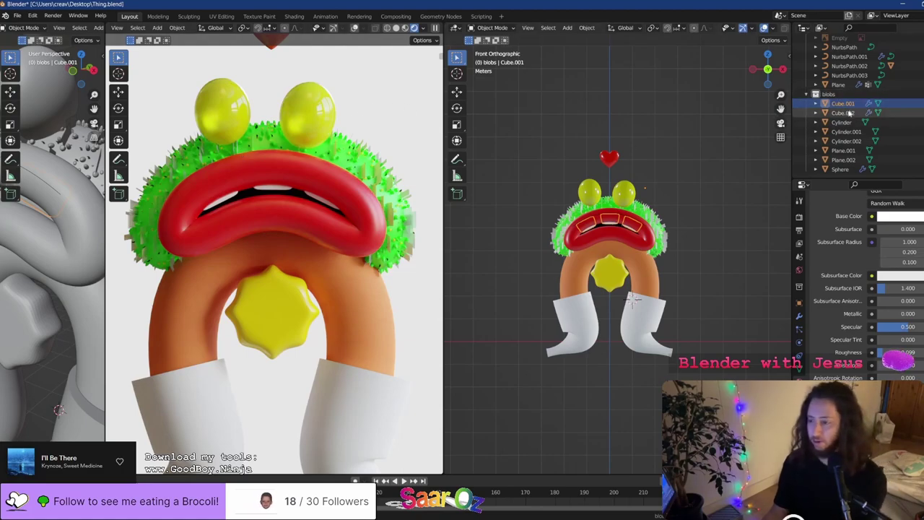
{"action": "left_click", "coordinate": [843, 113]}
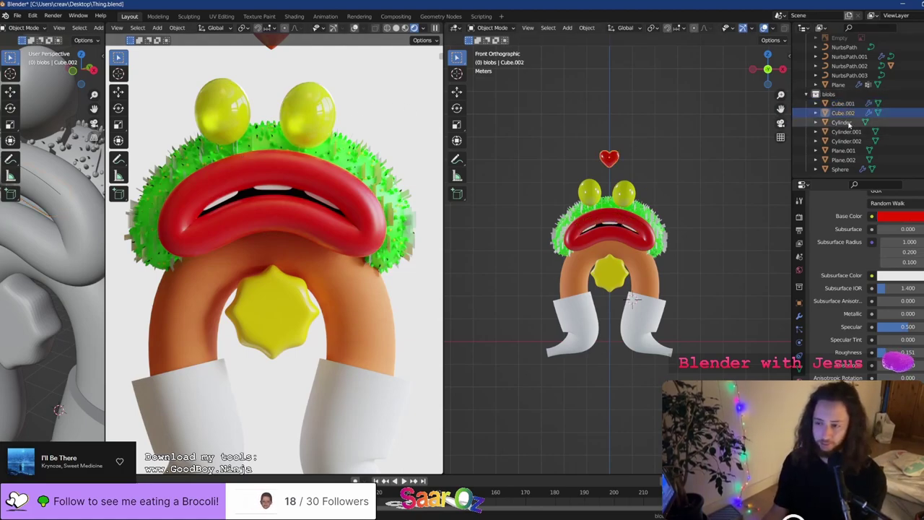
{"action": "left_click", "coordinate": [843, 122]}
{"action": "left_click", "coordinate": [850, 133]}
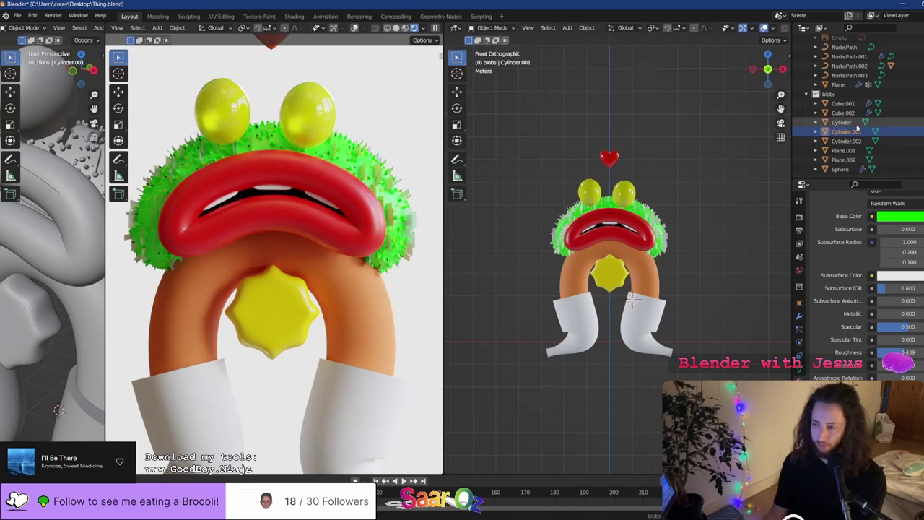
Locate and select the three green cylinder parts away from the character, and briefly turn the blobs collection off and back on
{"action": "scroll", "coordinate": [700, 246], "scroll_direction": "down", "scroll_amount": 4}
{"action": "middle_click_drag", "start_coordinate": [700, 246], "coordinate": [361, 278], "text": "shift"}
{"action": "middle_click_drag", "start_coordinate": [509, 303], "coordinate": [547, 331], "text": "shift"}
{"action": "left_click_drag", "start_coordinate": [537, 291], "coordinate": [496, 385]}
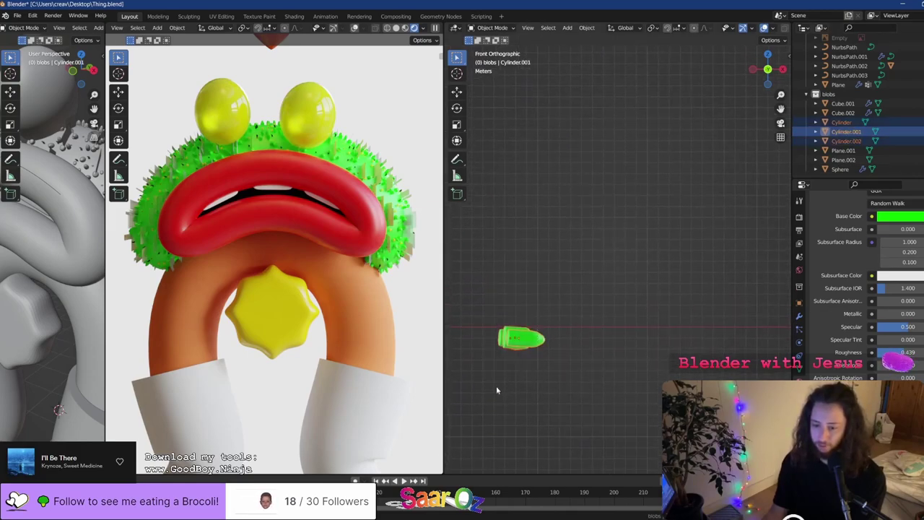
{"action": "scroll", "coordinate": [917, 139], "scroll_direction": "up", "scroll_amount": 2}
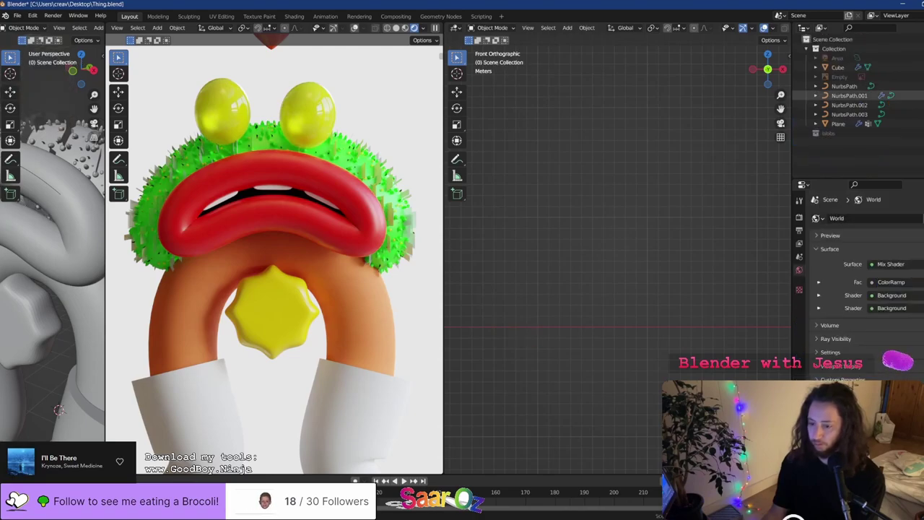
{"action": "key", "text": "h"}
{"action": "key", "text": "alt+h"}
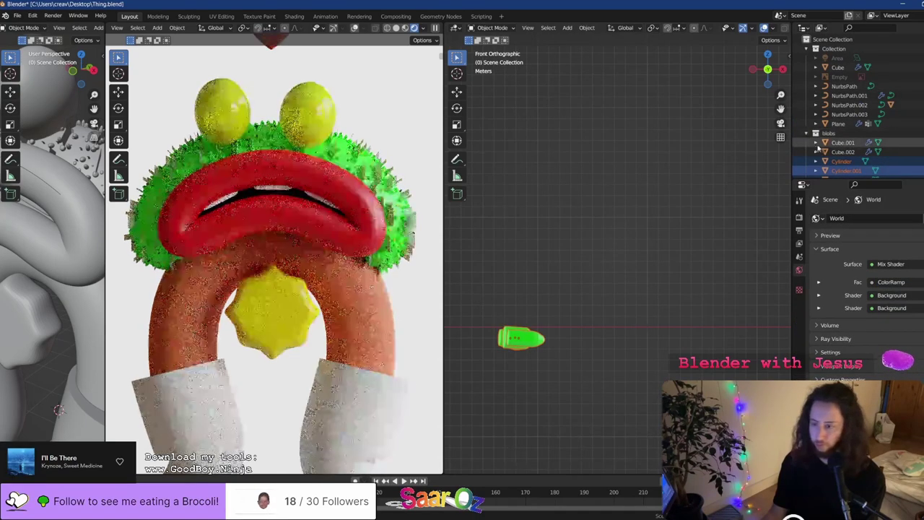
Move Cube.001, Cube.002, Plane.001, Plane.002 and Sphere out of blobs into Collection
{"action": "scroll", "coordinate": [902, 133], "scroll_direction": "down", "scroll_amount": 2}
{"action": "left_click", "coordinate": [848, 113]}
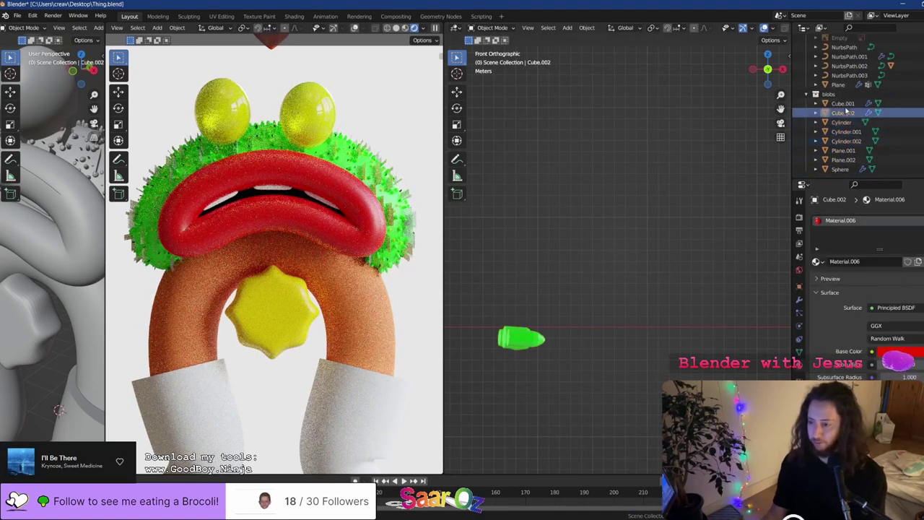
{"action": "left_click", "coordinate": [843, 103], "text": "ctrl"}
{"action": "left_click", "coordinate": [846, 150], "text": "ctrl"}
{"action": "left_click", "coordinate": [845, 159], "text": "ctrl"}
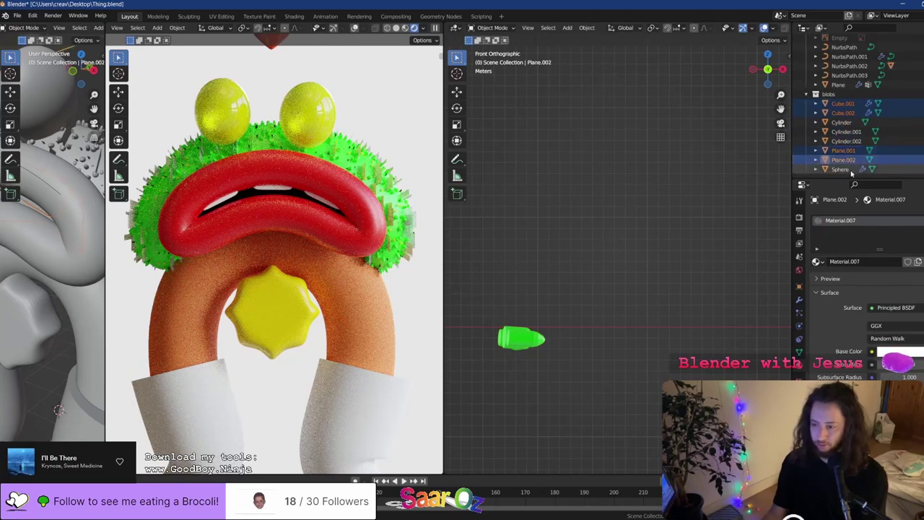
{"action": "left_click", "coordinate": [840, 169], "text": "ctrl"}
{"action": "key", "text": "m"}
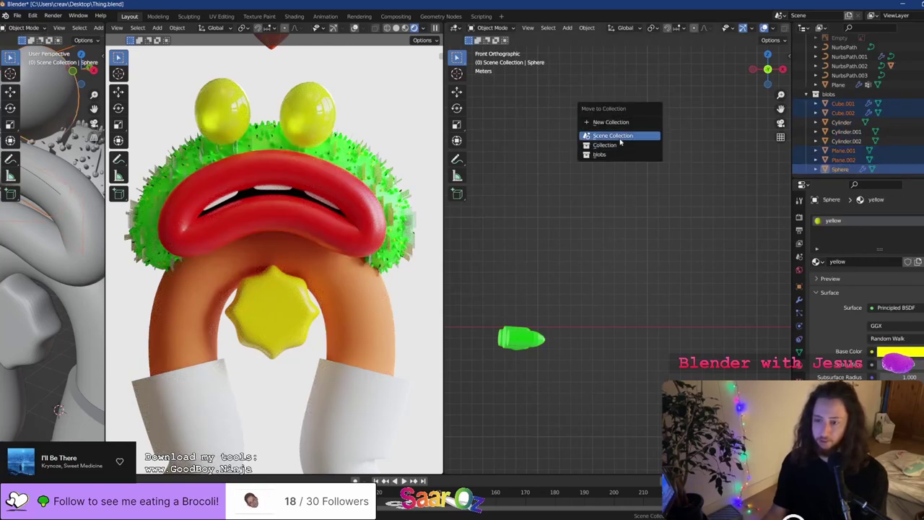
{"action": "left_click", "coordinate": [619, 136]}
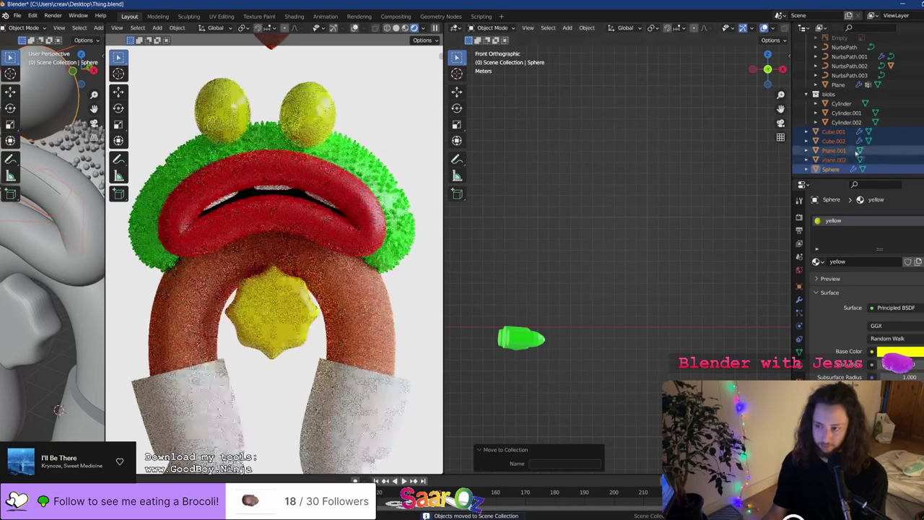
{"action": "key", "text": "m"}
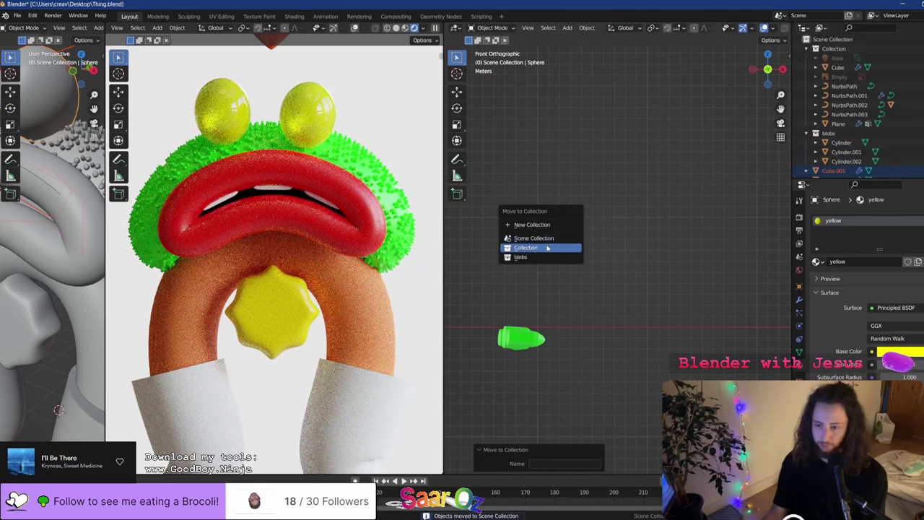
{"action": "left_click", "coordinate": [556, 248]}
Exclude the blobs collection from the view layer and save the file
{"action": "left_click", "coordinate": [839, 142]}
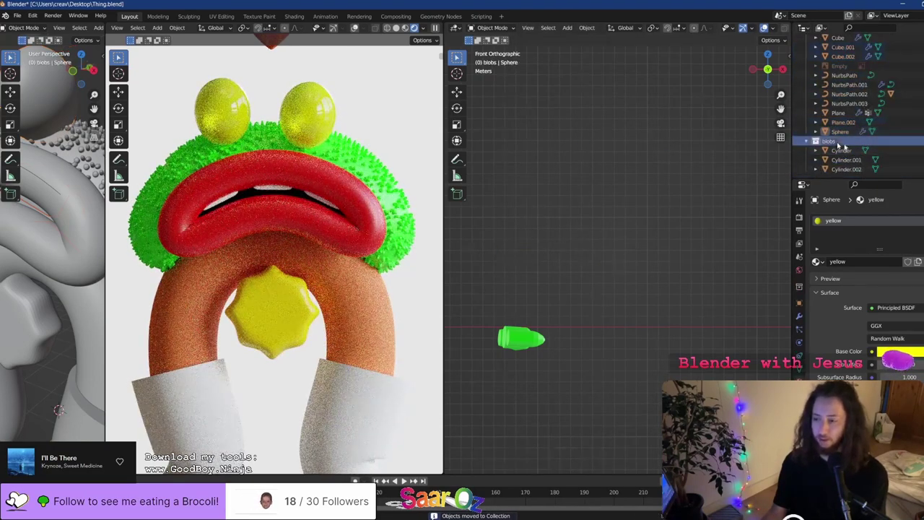
{"action": "left_click", "coordinate": [923, 141]}
{"action": "key", "text": "ctrl+s"}
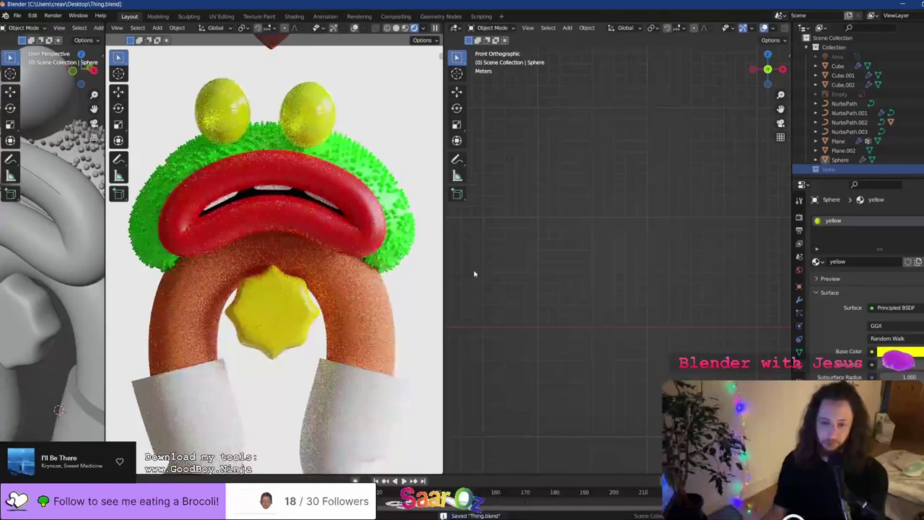
Select the spiky green body and set its green material's roughness to 0.137
{"action": "middle_click_drag", "start_coordinate": [496, 286], "coordinate": [523, 289], "text": "shift"}
{"action": "key", "text": "Home"}
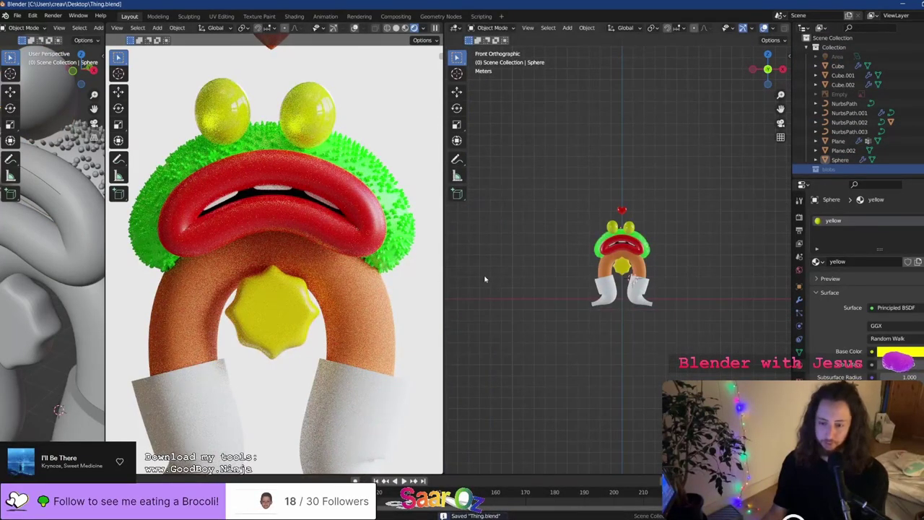
{"action": "scroll", "coordinate": [625, 244], "scroll_direction": "up", "scroll_amount": 8}
{"action": "left_click", "coordinate": [742, 188]}
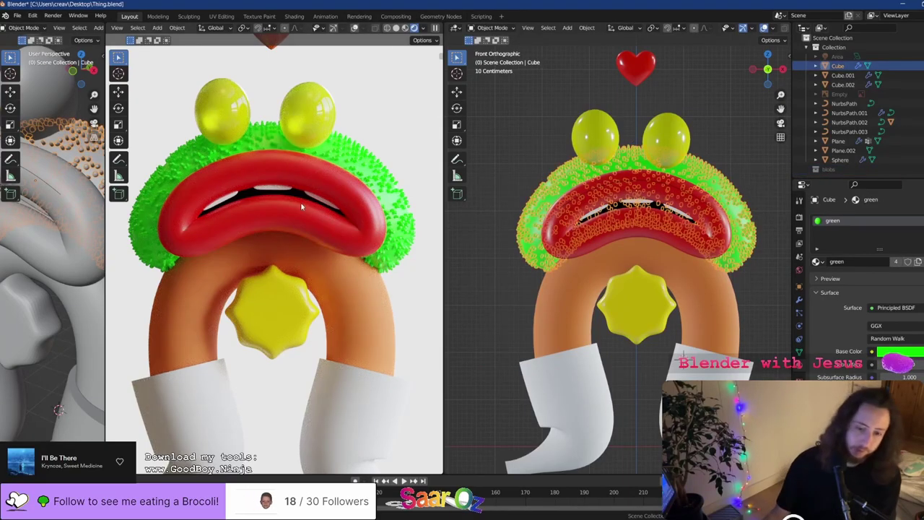
{"action": "scroll", "coordinate": [301, 207], "scroll_direction": "down", "scroll_amount": 3}
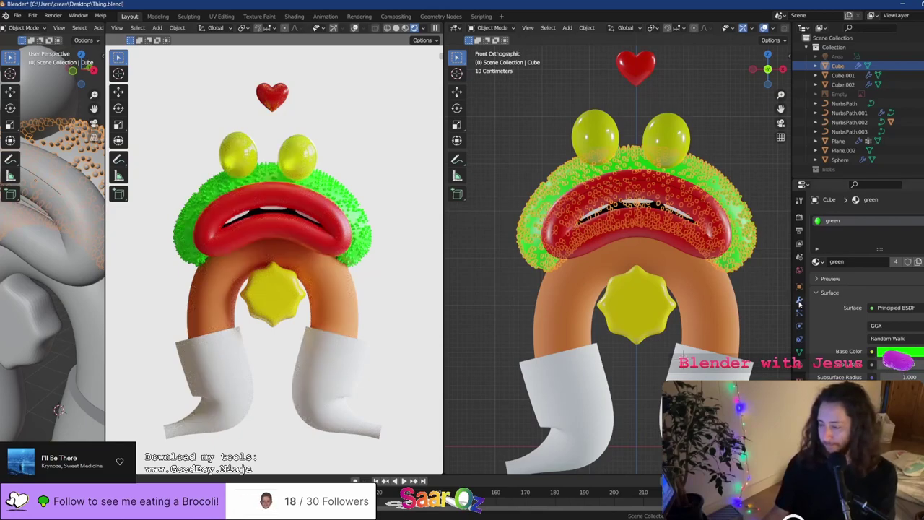
{"action": "scroll", "coordinate": [817, 336], "scroll_direction": "down", "scroll_amount": 5}
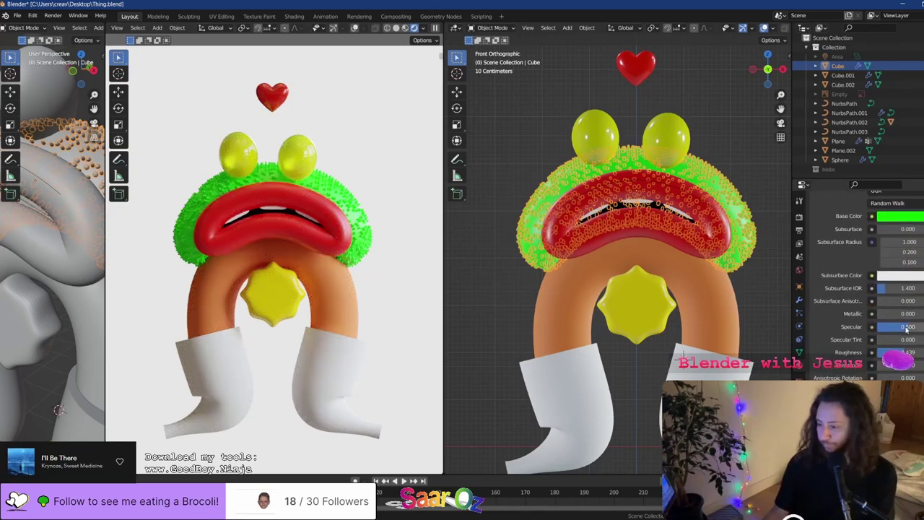
{"action": "left_click_drag", "start_coordinate": [901, 352], "coordinate": [882, 352]}
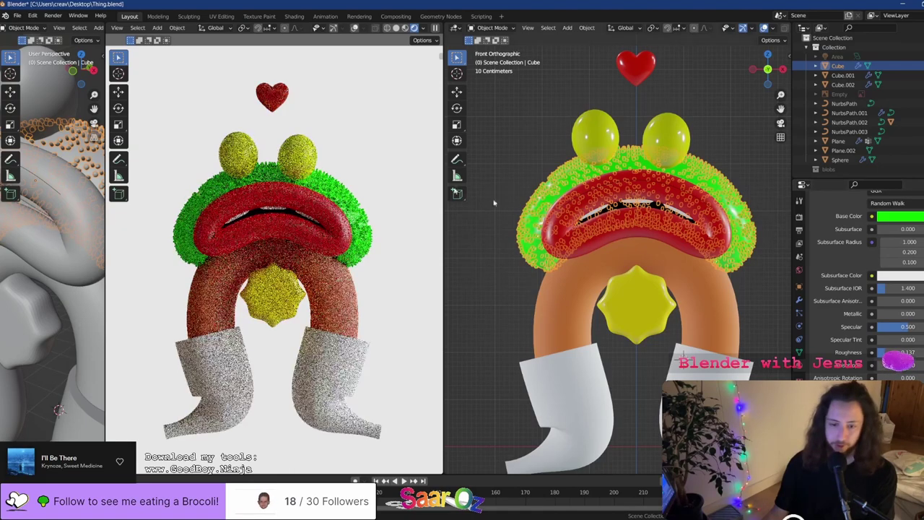
{"action": "scroll", "coordinate": [324, 179], "scroll_direction": "up", "scroll_amount": 1}
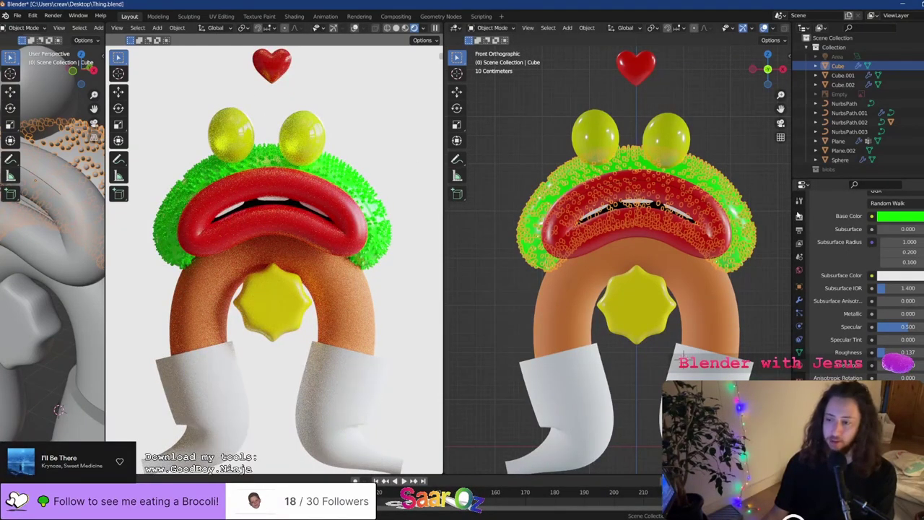
Inspect the rendered viewport's shading options and the Cycles viewport sampling and denoise settings
{"action": "left_click", "coordinate": [799, 216]}
{"action": "left_click", "coordinate": [423, 30]}
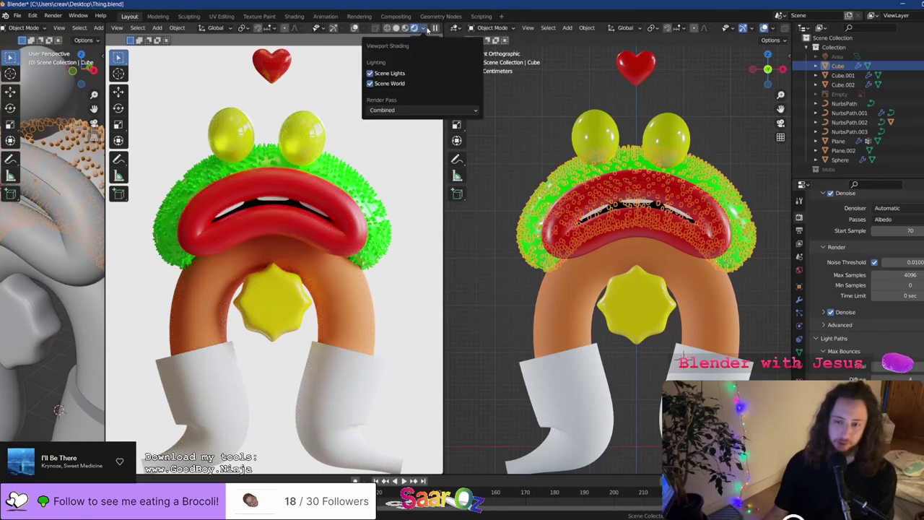
{"action": "left_click", "coordinate": [426, 29]}
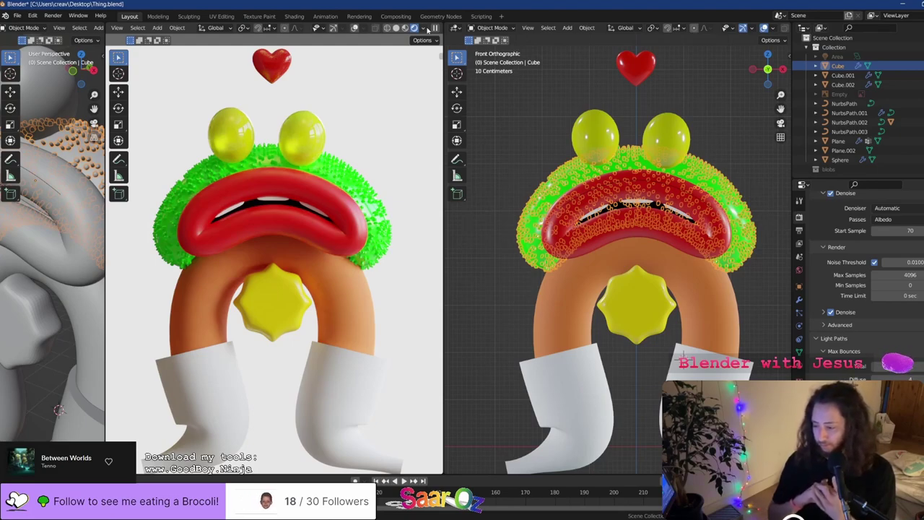
{"action": "scroll", "coordinate": [900, 250], "scroll_direction": "up", "scroll_amount": 5}
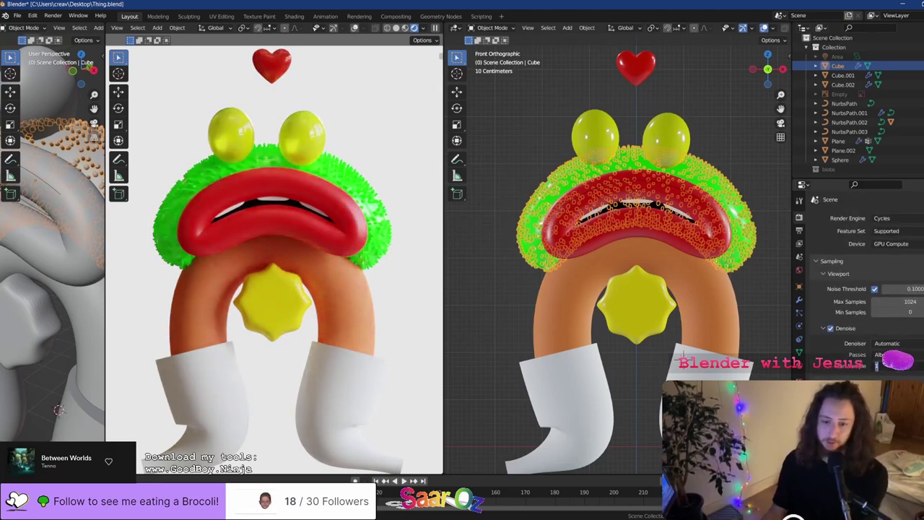
{"action": "key", "text": "Return"}
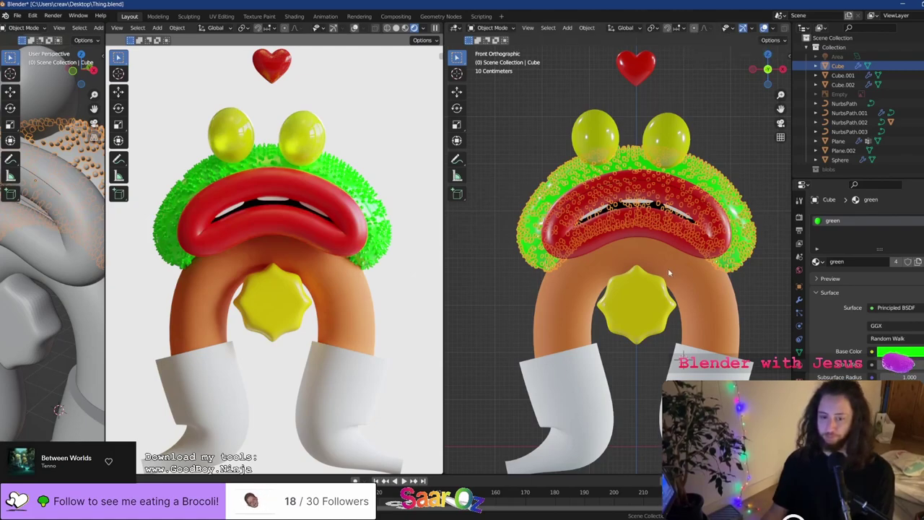
Bring the excluded blobs collection back into the view layer and locate its three green cylinders
{"action": "middle_click_drag", "start_coordinate": [691, 314], "coordinate": [505, 247], "text": "shift"}
{"action": "scroll", "coordinate": [548, 248], "scroll_direction": "down", "scroll_amount": 6}
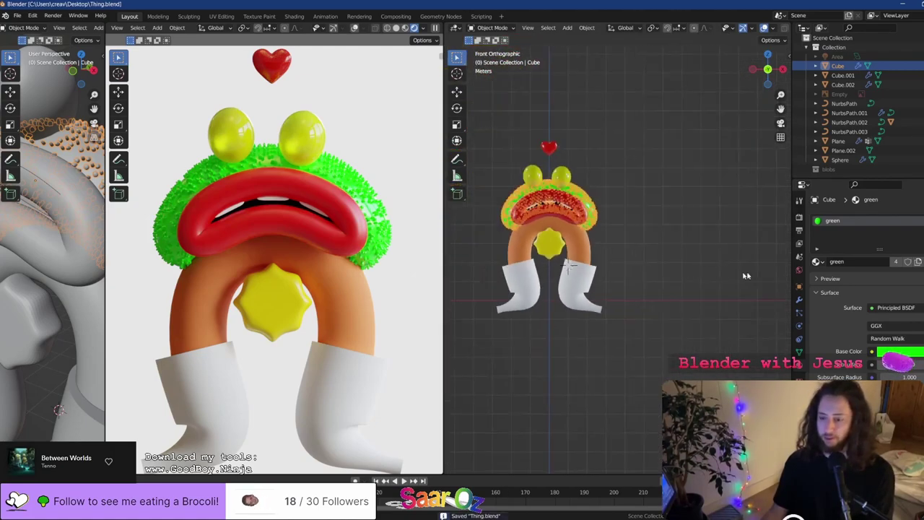
{"action": "middle_click_drag", "start_coordinate": [746, 274], "coordinate": [578, 264], "text": "shift"}
{"action": "middle_click_drag", "start_coordinate": [638, 262], "coordinate": [693, 262]}
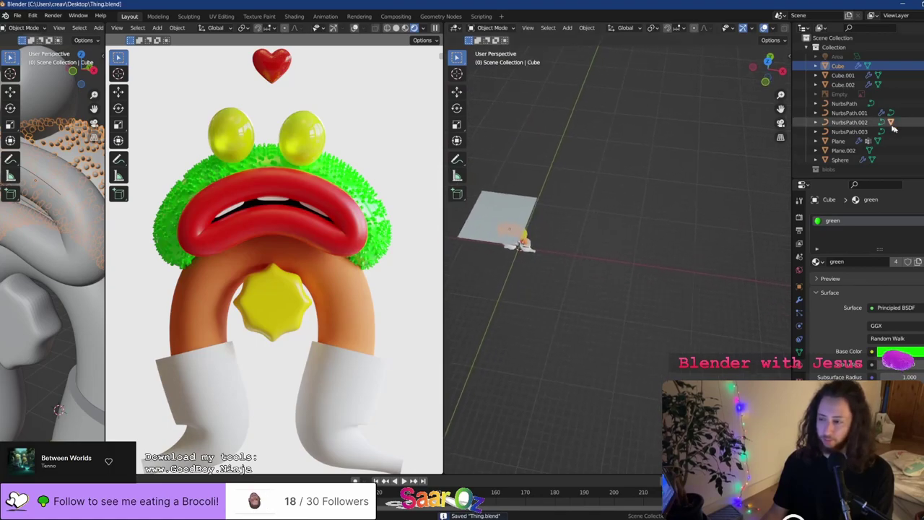
{"action": "left_click", "coordinate": [922, 169]}
{"action": "scroll", "coordinate": [829, 173], "scroll_direction": "down", "scroll_amount": 3}
{"action": "scroll", "coordinate": [624, 271], "scroll_direction": "up", "scroll_amount": 9}
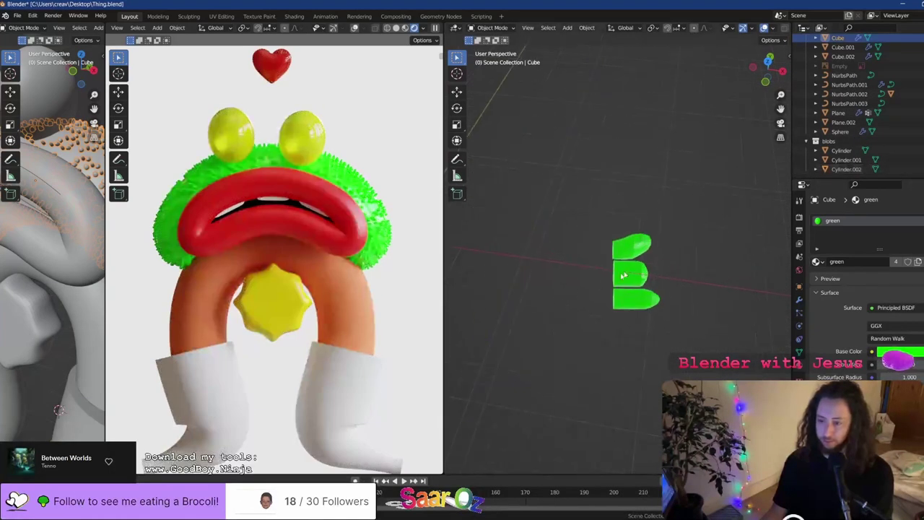
Extrude Cylinder.002's flat end face outward about 0.15 m and scale it by about 1.339
{"action": "left_click", "coordinate": [646, 258]}
{"action": "scroll", "coordinate": [642, 252], "scroll_direction": "up", "scroll_amount": 3}
{"action": "key", "text": "Tab"}
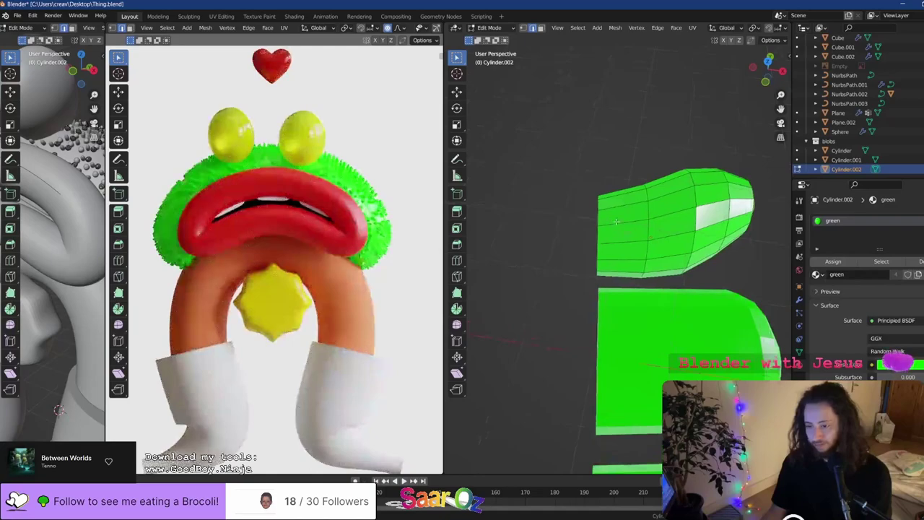
{"action": "middle_click_drag", "start_coordinate": [620, 231], "coordinate": [652, 227]}
{"action": "key", "text": "KP_5"}
{"action": "scroll", "coordinate": [650, 229], "scroll_direction": "down", "scroll_amount": 4}
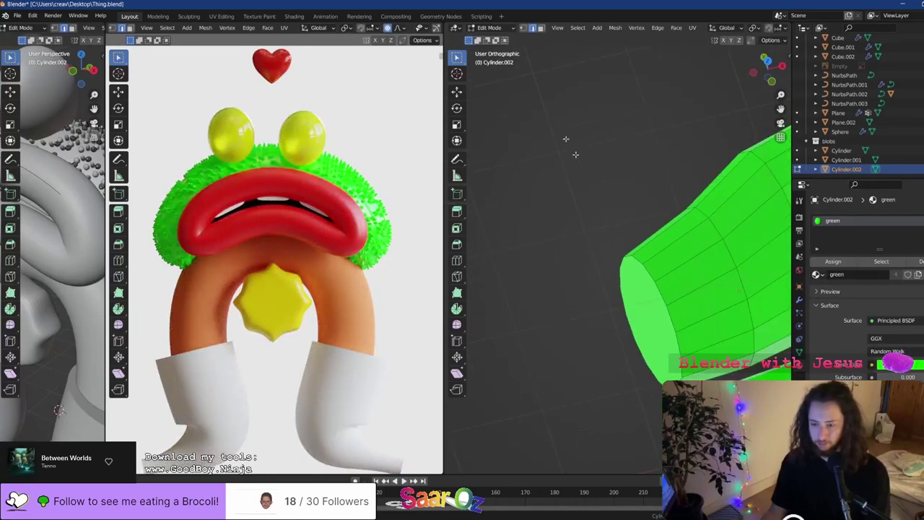
{"action": "middle_click_drag", "start_coordinate": [567, 140], "coordinate": [543, 125]}
{"action": "left_click", "coordinate": [540, 28]}
{"action": "left_click", "coordinate": [639, 292]}
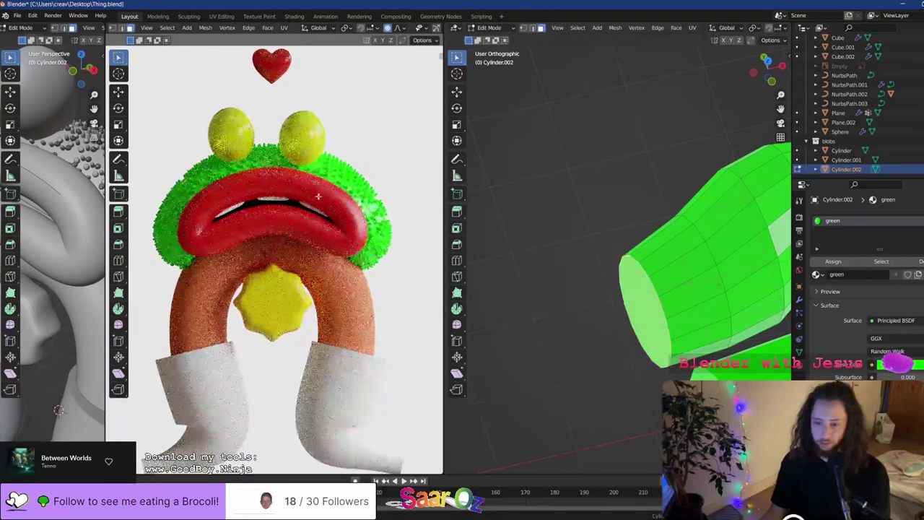
{"action": "key", "text": "e"}
{"action": "left_click", "coordinate": [678, 258]}
{"action": "key", "text": "s"}
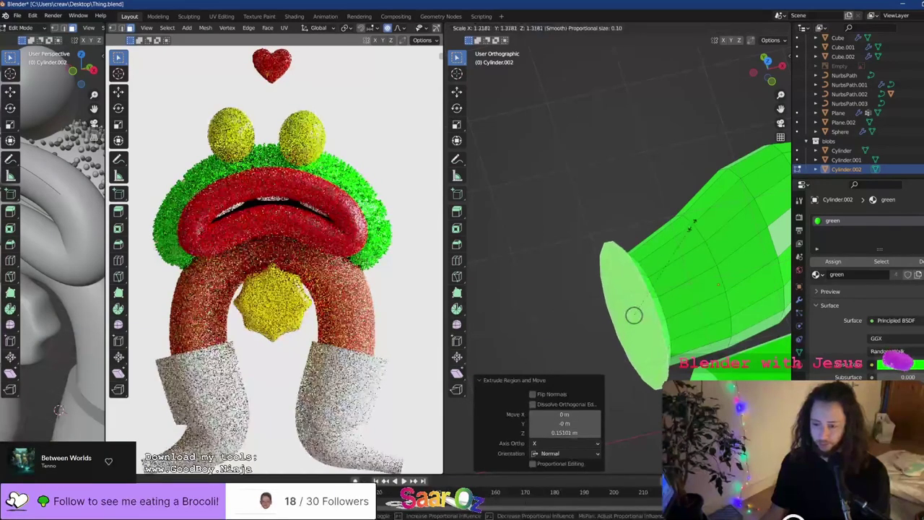
{"action": "left_click", "coordinate": [692, 225]}
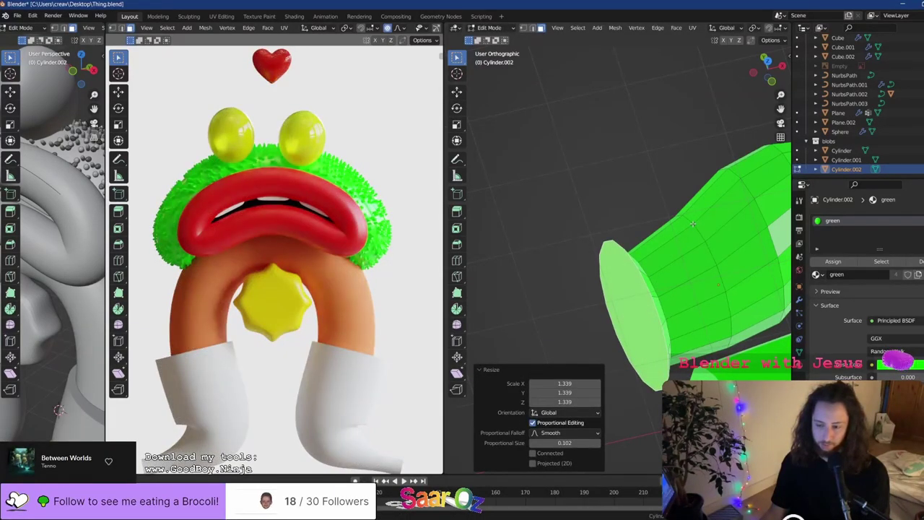
Extrude Cylinder.002's flared end about 0.087 m further, scale it by about 1.099, and return to Object Mode
{"action": "middle_click_drag", "start_coordinate": [692, 224], "coordinate": [675, 210]}
{"action": "key", "text": "e"}
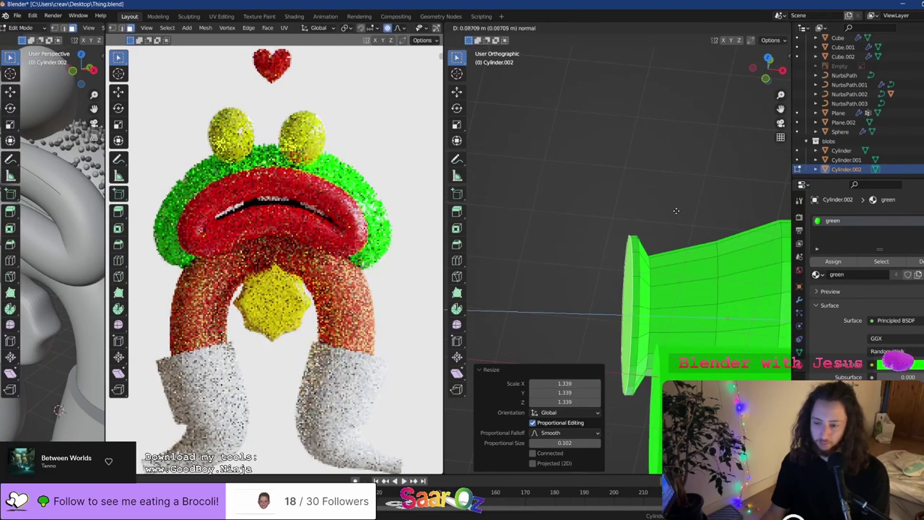
{"action": "left_click", "coordinate": [676, 209]}
{"action": "key", "text": "s"}
{"action": "left_click", "coordinate": [684, 204]}
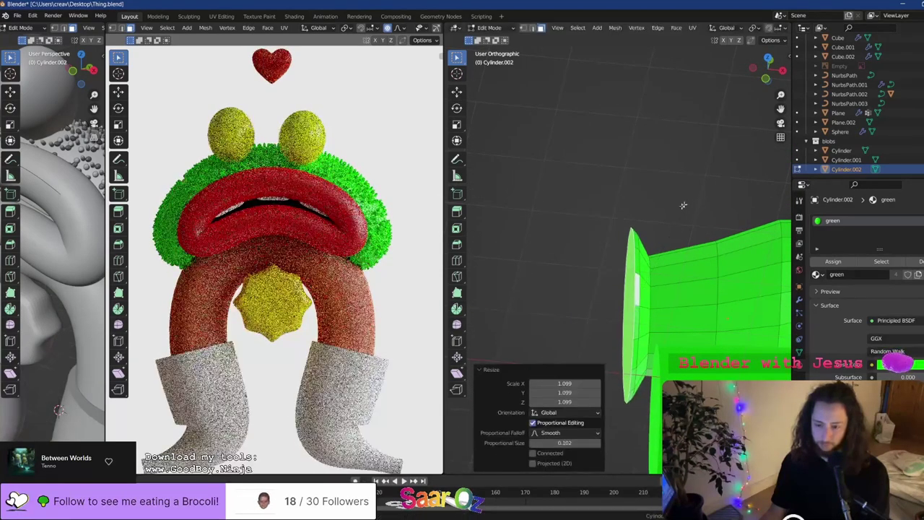
{"action": "key", "text": "Tab"}
Extrude the flat end face of the middle green part, Cylinder, and scale it by about 1.179
{"action": "middle_click_drag", "start_coordinate": [655, 335], "coordinate": [458, 232]}
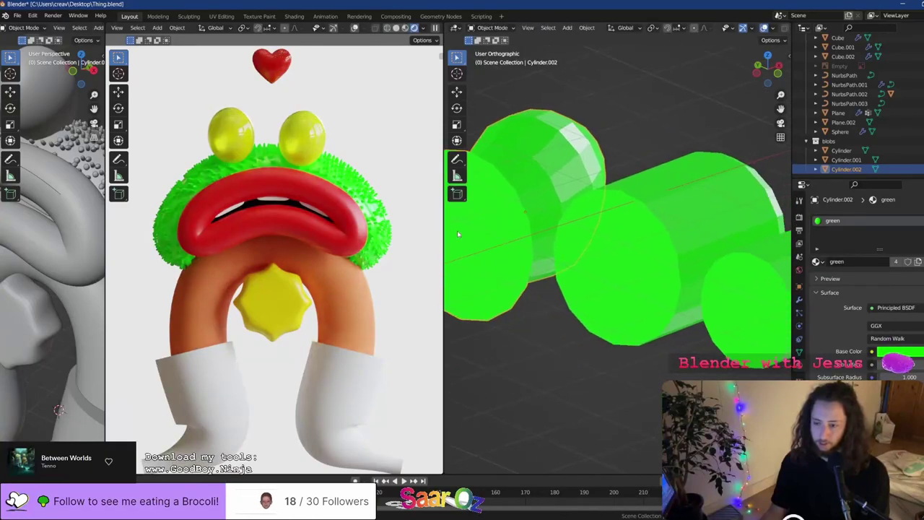
{"action": "left_click", "coordinate": [606, 248]}
{"action": "key", "text": "Tab"}
{"action": "middle_click_drag", "start_coordinate": [606, 248], "coordinate": [556, 229]}
{"action": "left_click", "coordinate": [559, 222]}
{"action": "key", "text": "s"}
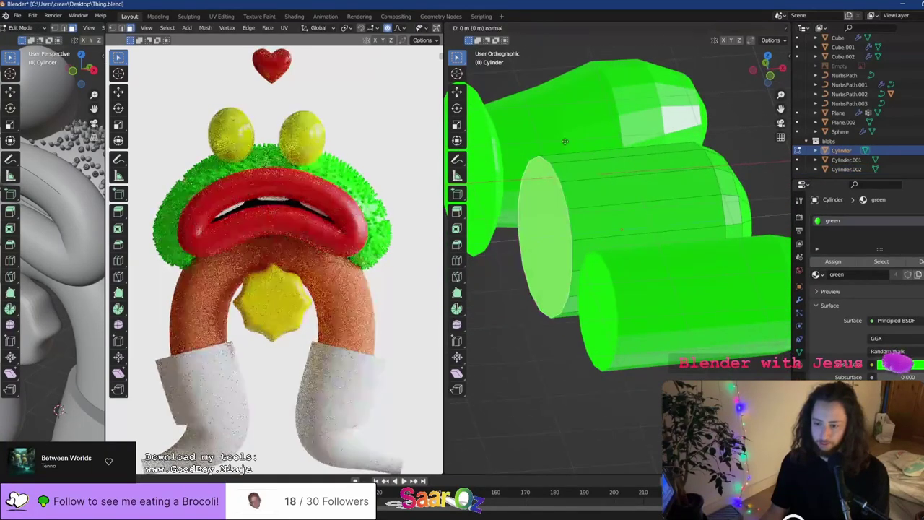
{"action": "left_click", "coordinate": [567, 122]}
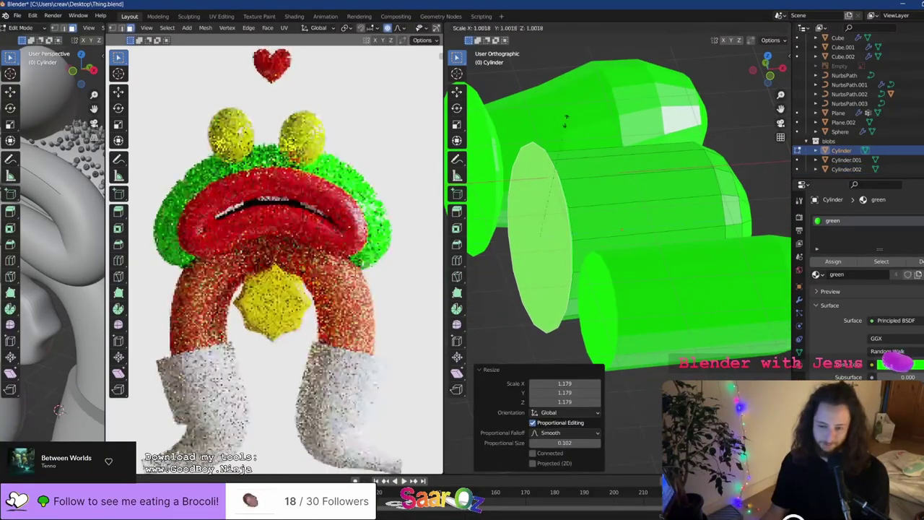
Extrude Cylinder's flared end again with a scale of about 1.034, shift the rim outward, and leave Edit Mode
{"action": "left_click", "coordinate": [570, 119]}
{"action": "key", "text": "g"}
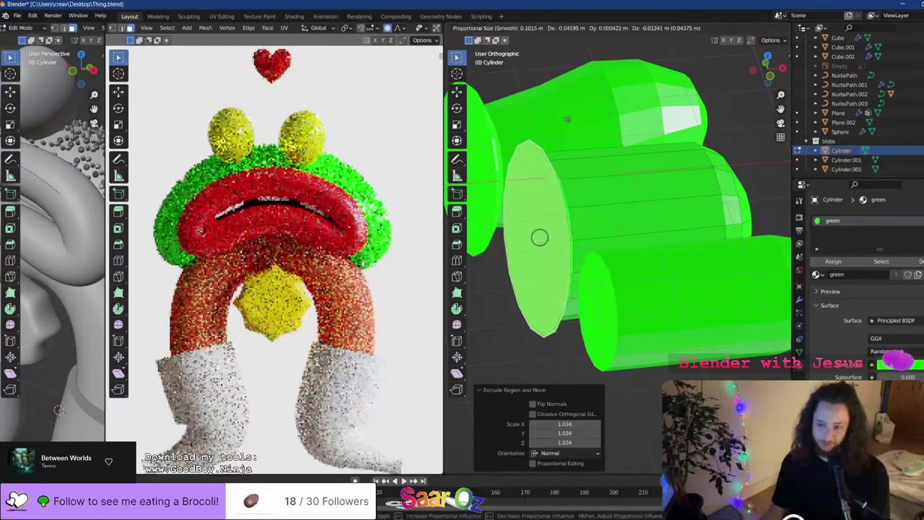
{"action": "left_click", "coordinate": [566, 118]}
{"action": "middle_click_drag", "start_coordinate": [607, 156], "coordinate": [605, 185]}
{"action": "key", "text": "g"}
{"action": "left_click", "coordinate": [574, 166]}
{"action": "key", "text": "Tab"}
Extrude Cylinder.001's flat end face about 0.032 m and scale it by about 1.338
{"action": "left_click", "coordinate": [609, 267]}
{"action": "key", "text": "Tab"}
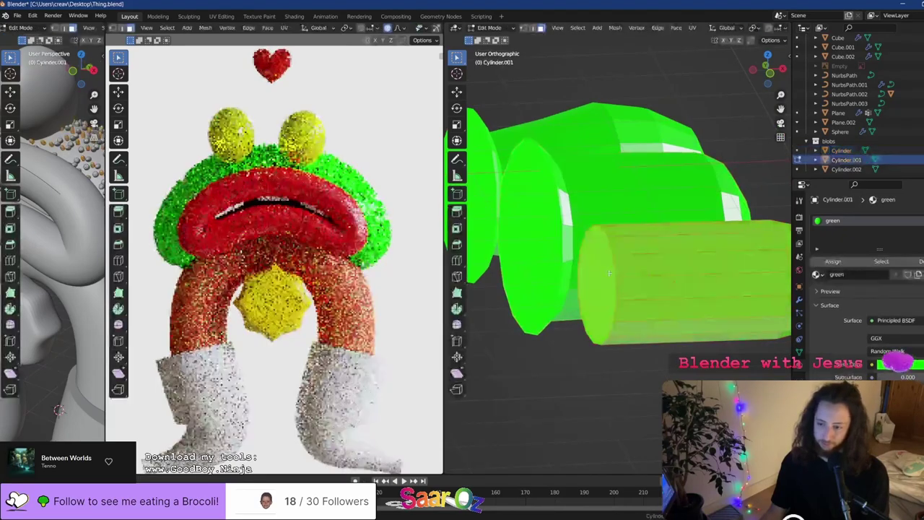
{"action": "left_click", "coordinate": [605, 268]}
{"action": "middle_click_drag", "start_coordinate": [605, 269], "coordinate": [579, 257]}
{"action": "key", "text": "g"}
{"action": "right_click", "coordinate": [616, 224]}
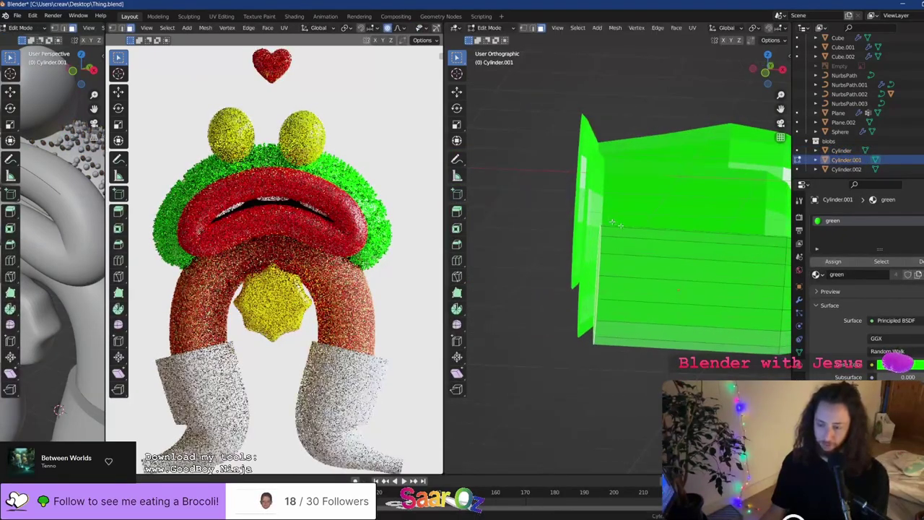
{"action": "key", "text": "e"}
{"action": "left_click", "coordinate": [621, 227]}
{"action": "key", "text": "s"}
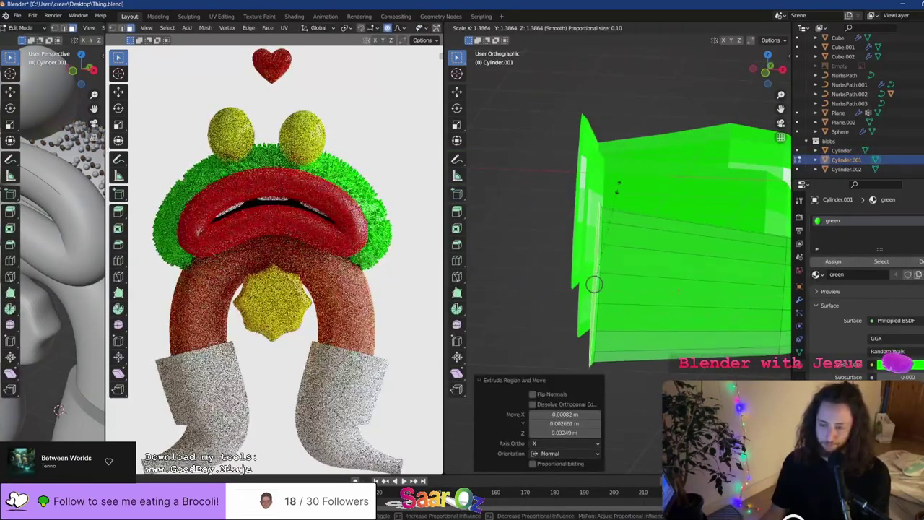
{"action": "left_click", "coordinate": [617, 190]}
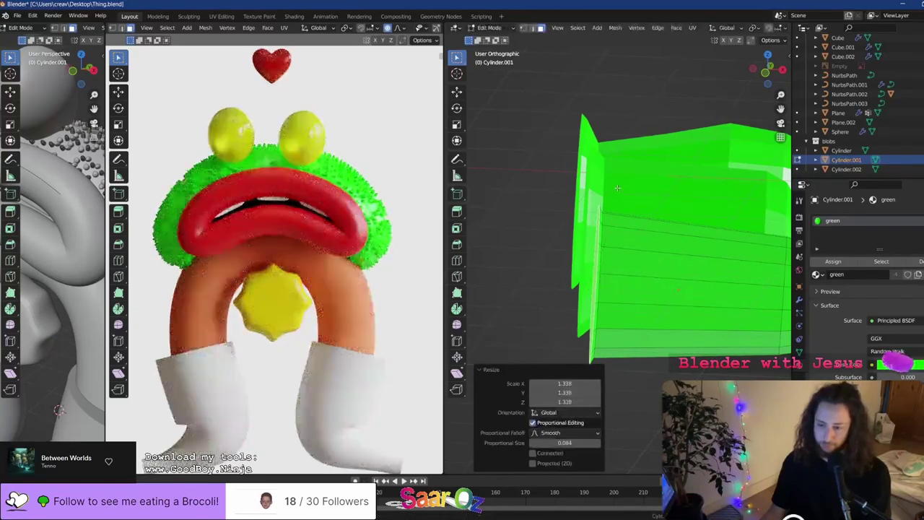
Enlarge Cylinder.001's flared end slightly with proportional editing and move it outward about 0.05 m along X
{"action": "key", "text": "s"}
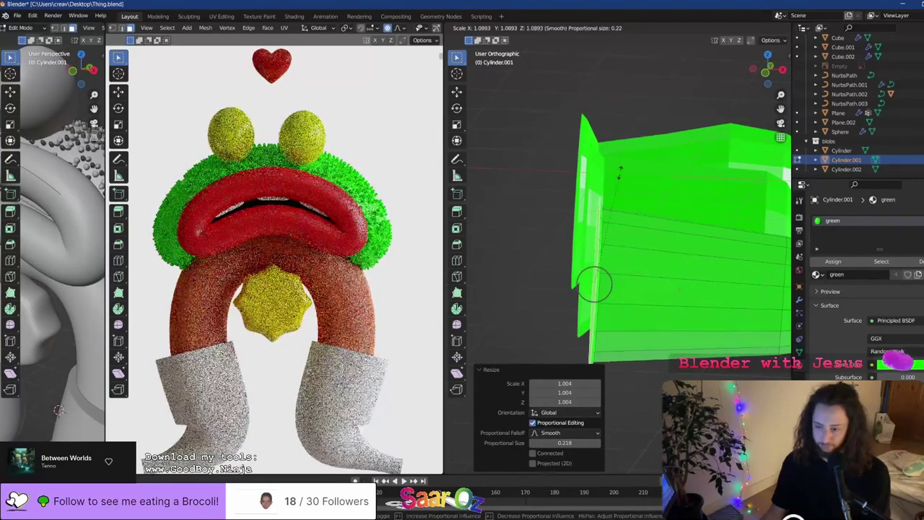
{"action": "left_click", "coordinate": [620, 171]}
{"action": "key", "text": "g"}
{"action": "left_click", "coordinate": [614, 171]}
Extrude Cylinder.001's end once more, scale it by about 1.116, return to Object Mode and save the file
{"action": "key", "text": "e"}
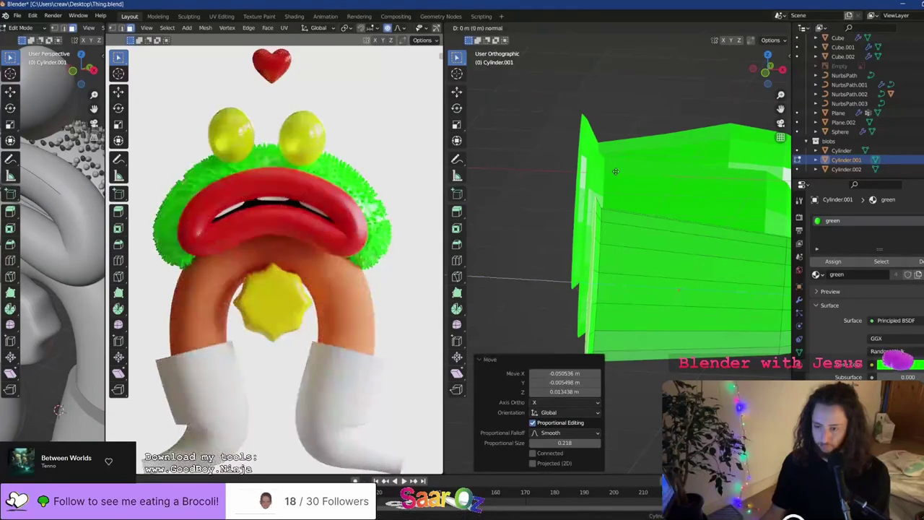
{"action": "left_click", "coordinate": [613, 171]}
{"action": "key", "text": "s"}
{"action": "left_click", "coordinate": [615, 164]}
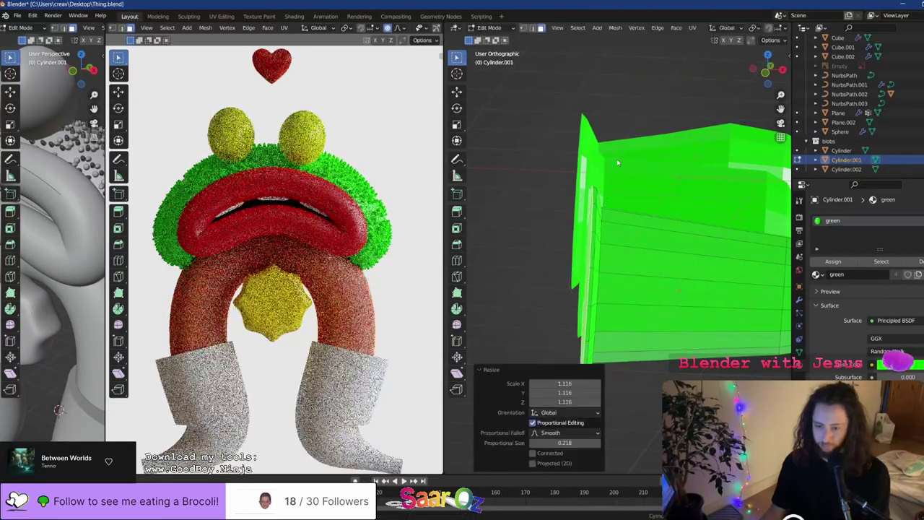
{"action": "key", "text": "Tab"}
{"action": "key", "text": "ctrl+s"}
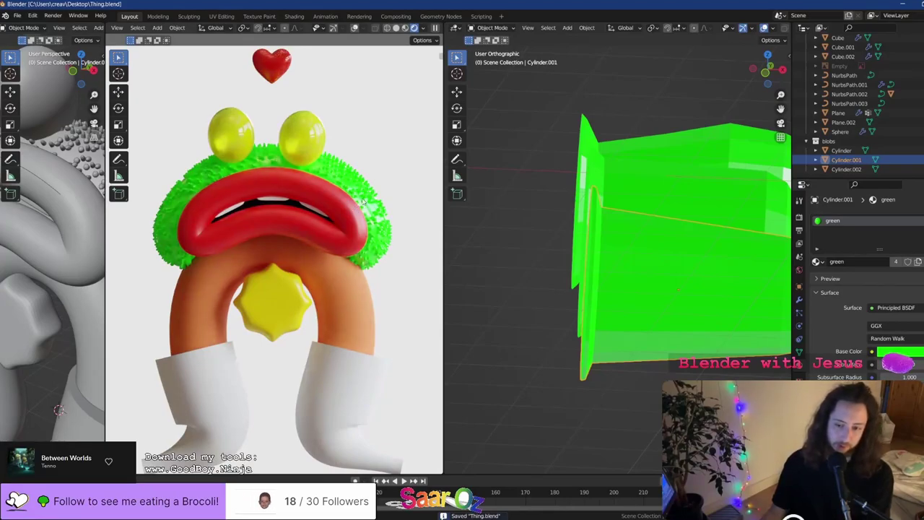
Examine the reshaped green spikes beside the red lips up close in the rendered view, and save the file
{"action": "scroll", "coordinate": [361, 194], "scroll_direction": "up", "scroll_amount": 5}
{"action": "middle_click_drag", "start_coordinate": [358, 163], "coordinate": [263, 260], "text": "shift"}
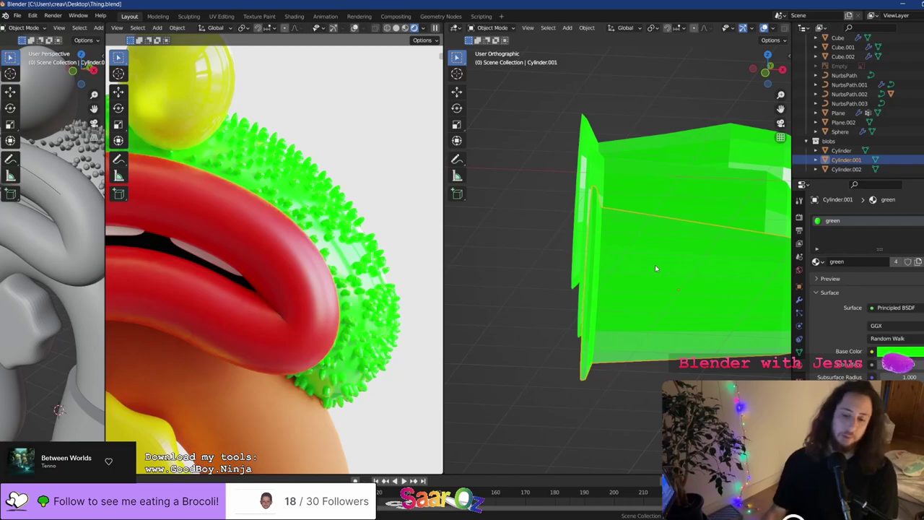
{"action": "scroll", "coordinate": [291, 193], "scroll_direction": "up", "scroll_amount": 5}
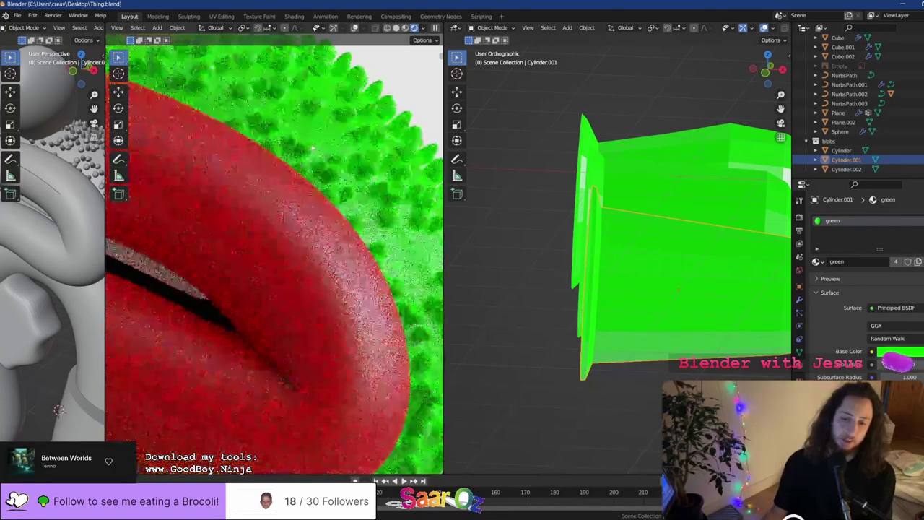
{"action": "key", "text": "ctrl+s"}
Switch the modelling viewport to the Shader Editor and show Cylinder.001's green object material
{"action": "left_click", "coordinate": [455, 28]}
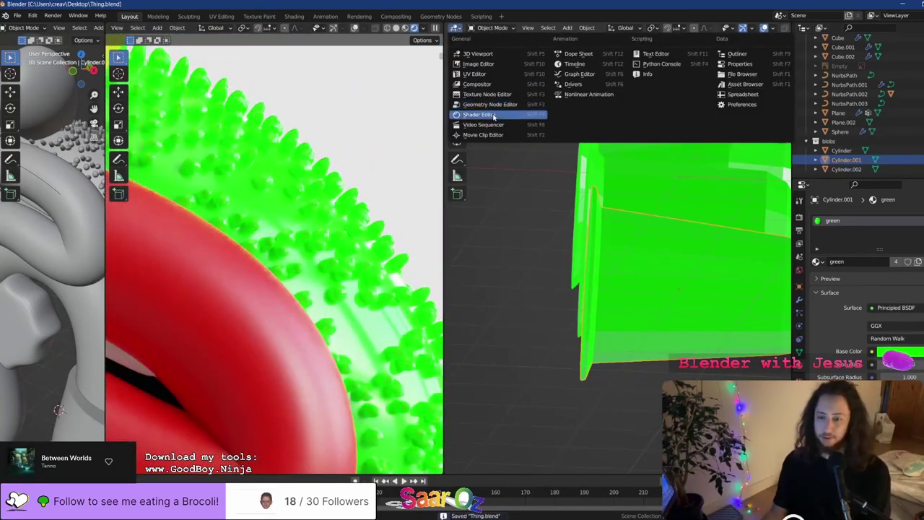
{"action": "left_click", "coordinate": [482, 115]}
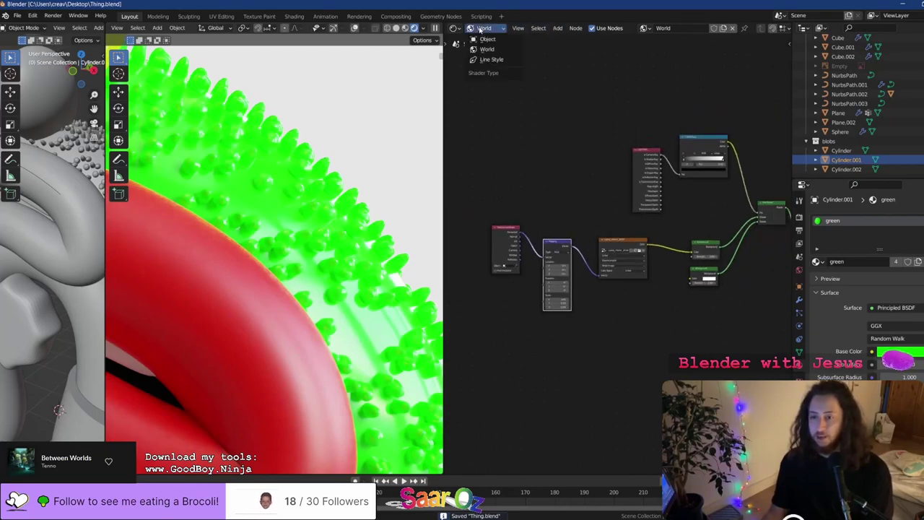
{"action": "left_click", "coordinate": [488, 39]}
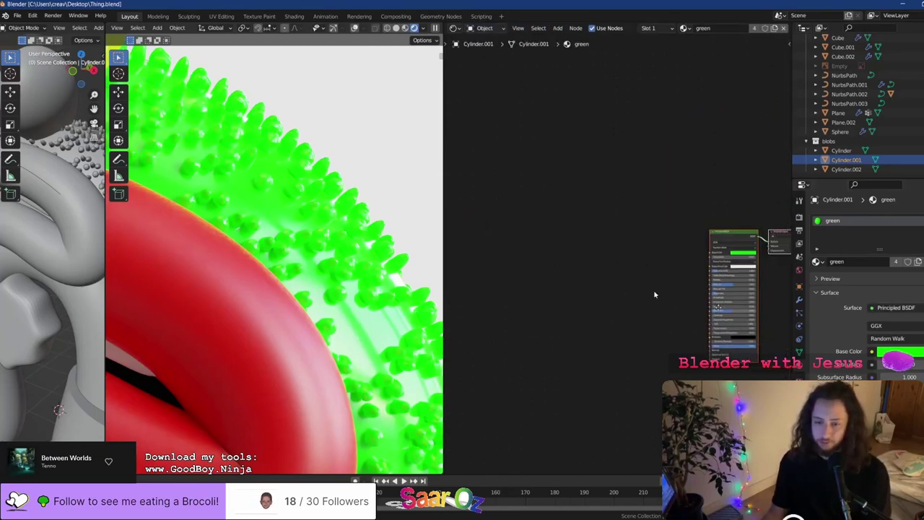
{"action": "middle_click_drag", "start_coordinate": [653, 289], "coordinate": [608, 267]}
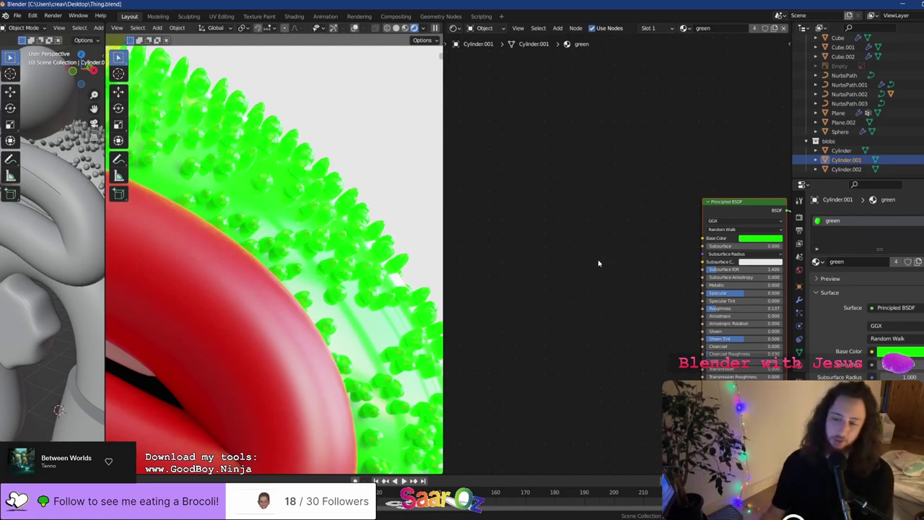
Add a Geometry node and a ColorRamp to the green material, and connect Pointiness to the ramp's Fac
{"action": "key", "text": "shift+a"}
{"action": "mouse_move", "coordinate": [538, 281]}
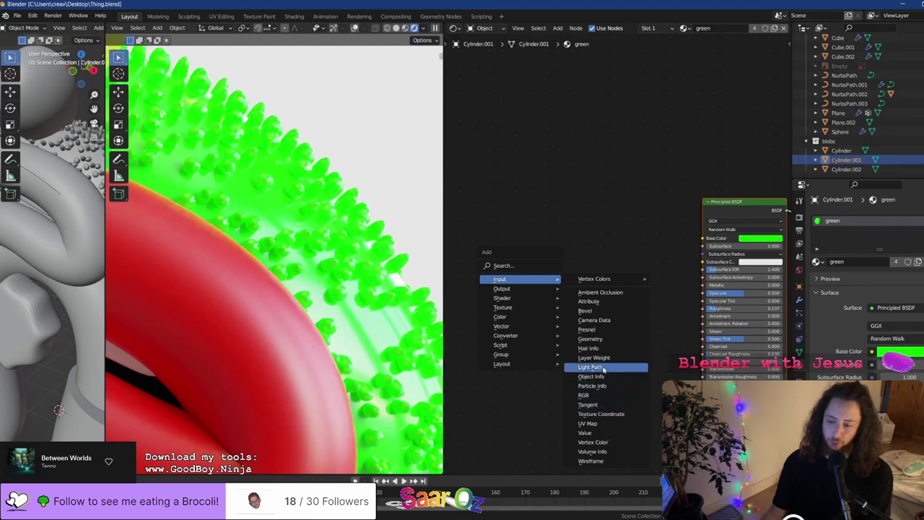
{"action": "left_click", "coordinate": [600, 339]}
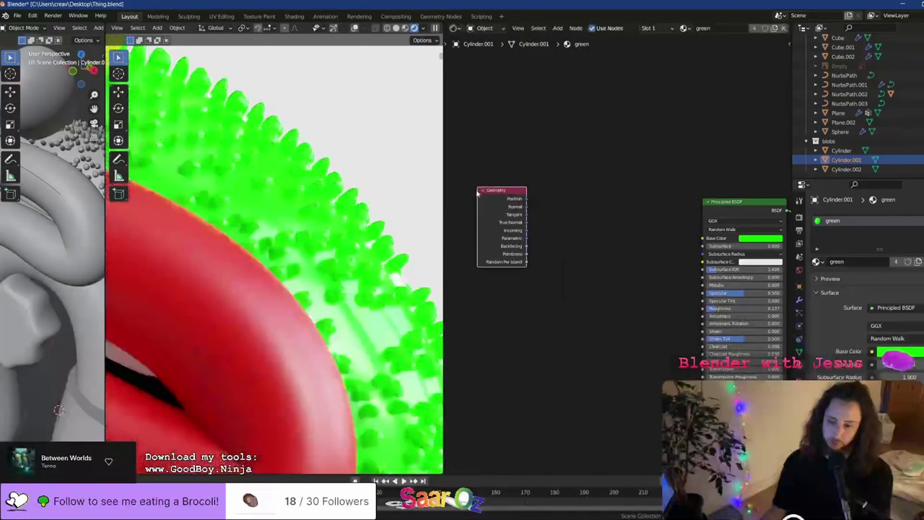
{"action": "key", "text": "shift+a"}
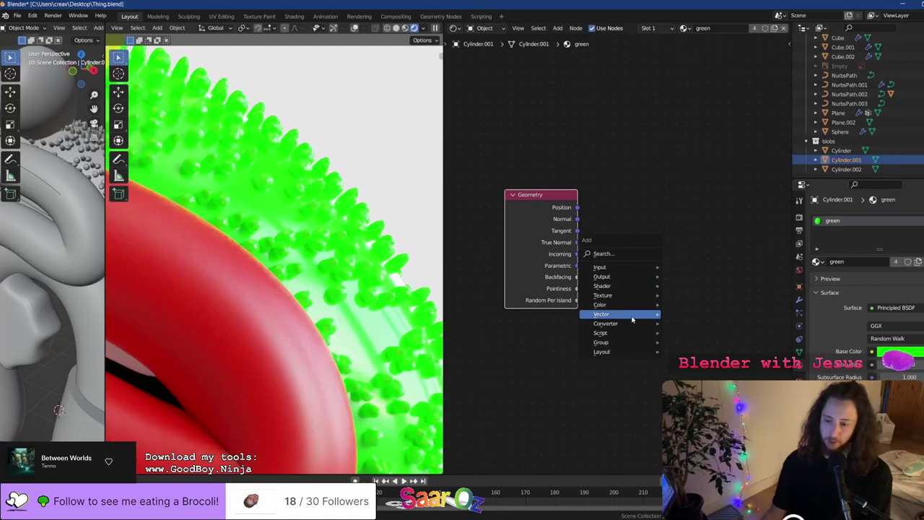
{"action": "mouse_move", "coordinate": [598, 324]}
{"action": "left_click", "coordinate": [694, 341]}
{"action": "left_click", "coordinate": [601, 122]}
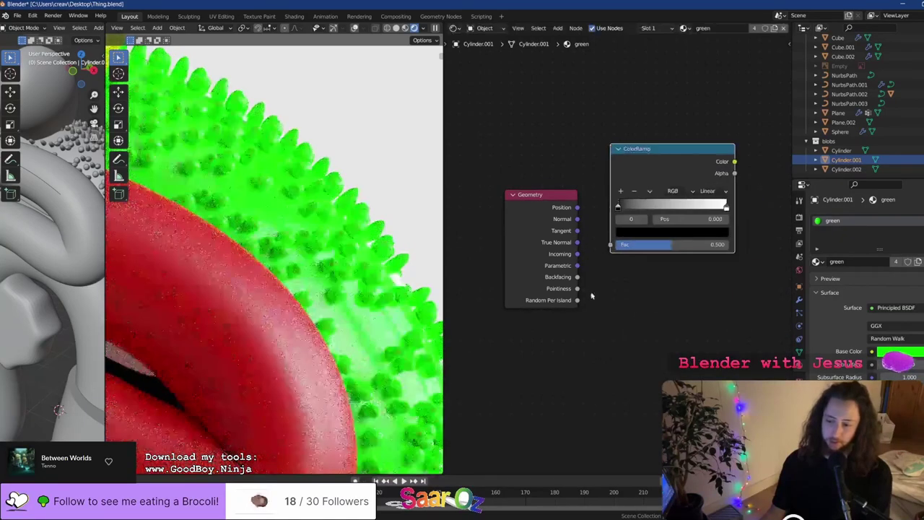
{"action": "left_click_drag", "start_coordinate": [577, 288], "coordinate": [598, 263]}
Preview the ColorRamp's output on the spikes and narrow its stops, placing the black stop at 0.554
{"action": "left_click", "coordinate": [647, 158], "text": "ctrl+shift"}
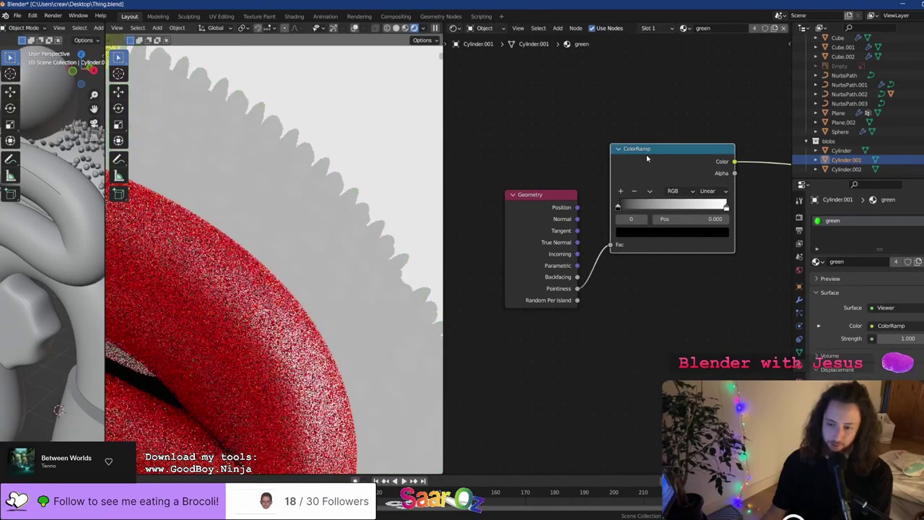
{"action": "left_click_drag", "start_coordinate": [619, 208], "coordinate": [707, 208]}
{"action": "mouse_move", "coordinate": [676, 209]}
{"action": "left_mouse_down"}
{"action": "mouse_move", "coordinate": [694, 209]}
{"action": "mouse_move", "coordinate": [664, 208]}
{"action": "mouse_move", "coordinate": [678, 207]}
{"action": "left_mouse_up"}
{"action": "left_click", "coordinate": [699, 209]}
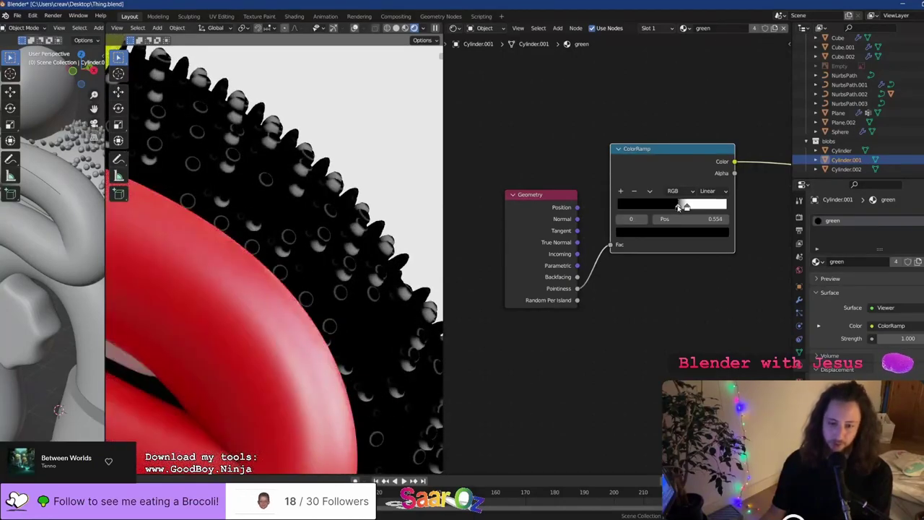
{"action": "scroll", "coordinate": [148, 296], "scroll_direction": "down", "scroll_amount": 6}
{"action": "scroll", "coordinate": [156, 293], "scroll_direction": "up", "scroll_amount": 5}
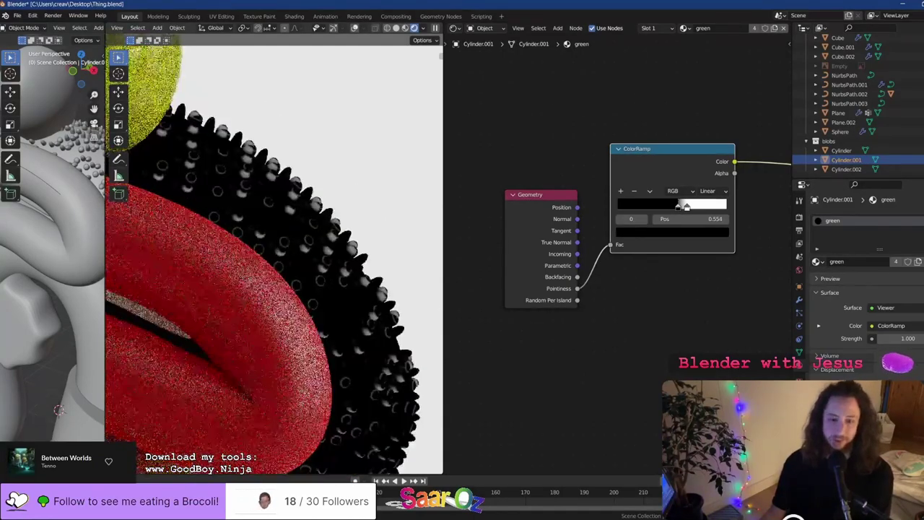
{"action": "scroll", "coordinate": [691, 312], "scroll_direction": "down", "scroll_amount": 1}
{"action": "scroll", "coordinate": [602, 243], "scroll_direction": "down", "scroll_amount": 2}
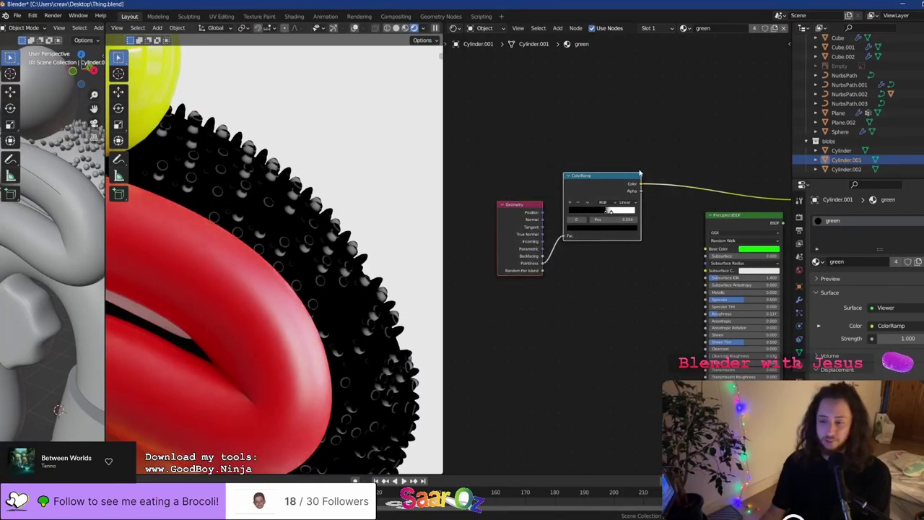
Move the Geometry and ColorRamp nodes away from the Principled BSDF to free up space, and save the file
{"action": "left_click_drag", "start_coordinate": [639, 135], "coordinate": [509, 294]}
{"action": "key", "text": "g"}
{"action": "left_click", "coordinate": [525, 303]}
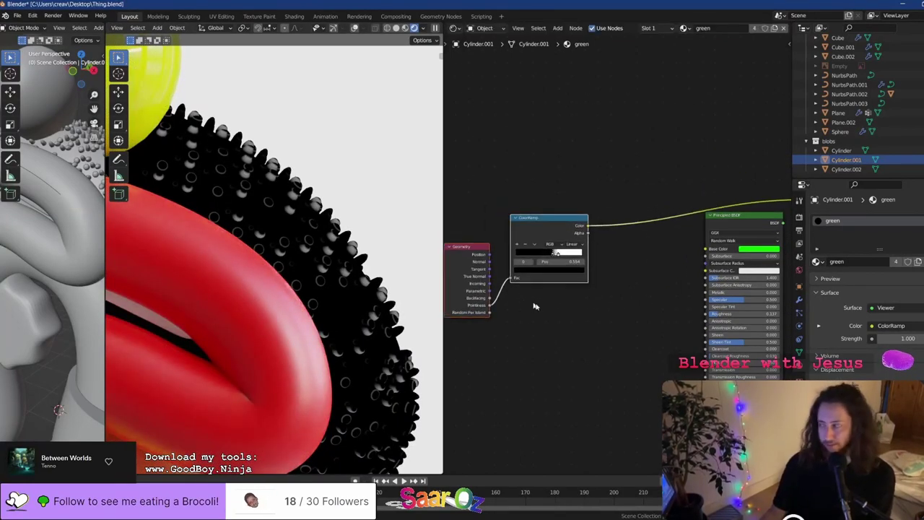
{"action": "scroll", "coordinate": [580, 302], "scroll_direction": "up", "scroll_amount": 5}
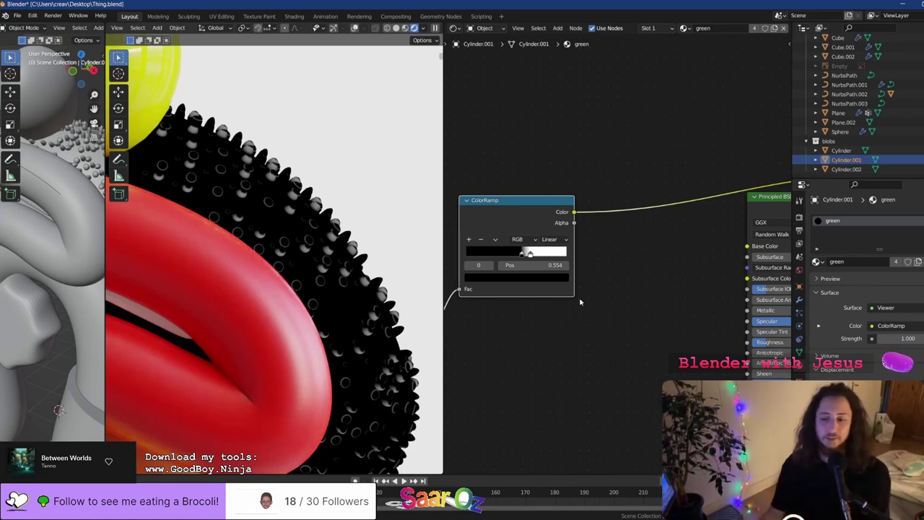
{"action": "scroll", "coordinate": [592, 250], "scroll_direction": "down", "scroll_amount": 2}
{"action": "key", "text": "ctrl+s"}
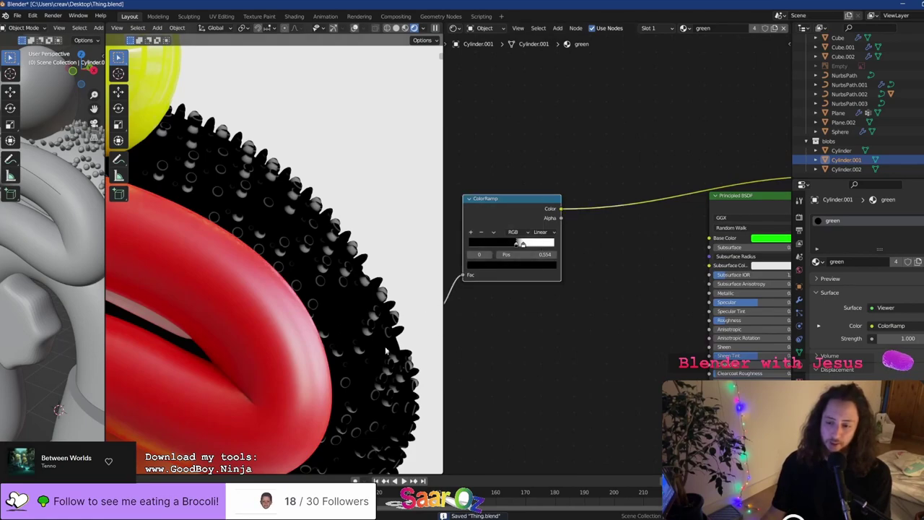
{"action": "scroll", "coordinate": [563, 278], "scroll_direction": "up", "scroll_amount": 3}
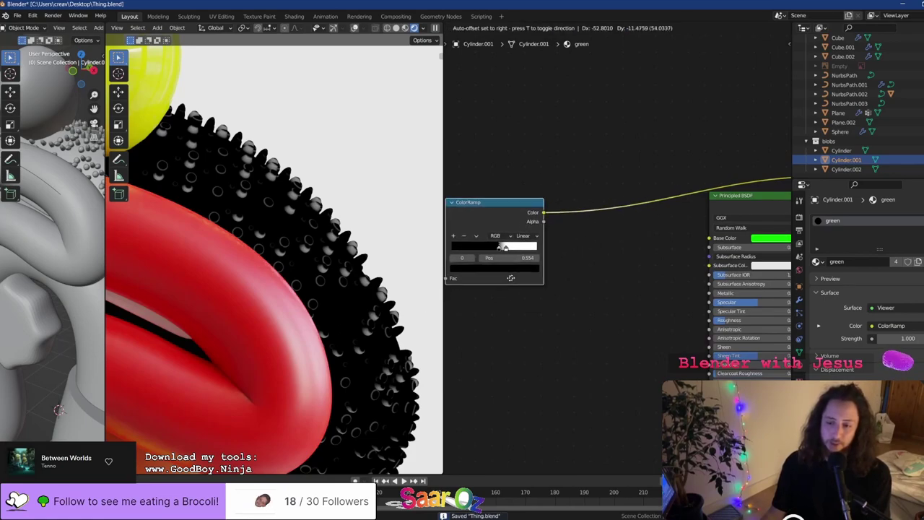
Switch the material output back to the Principled BSDF, isolate the spiked Cube in local view and save the file
{"action": "left_click", "coordinate": [758, 210], "text": "ctrl+shift"}
{"action": "scroll", "coordinate": [588, 264], "scroll_direction": "up", "scroll_amount": 1}
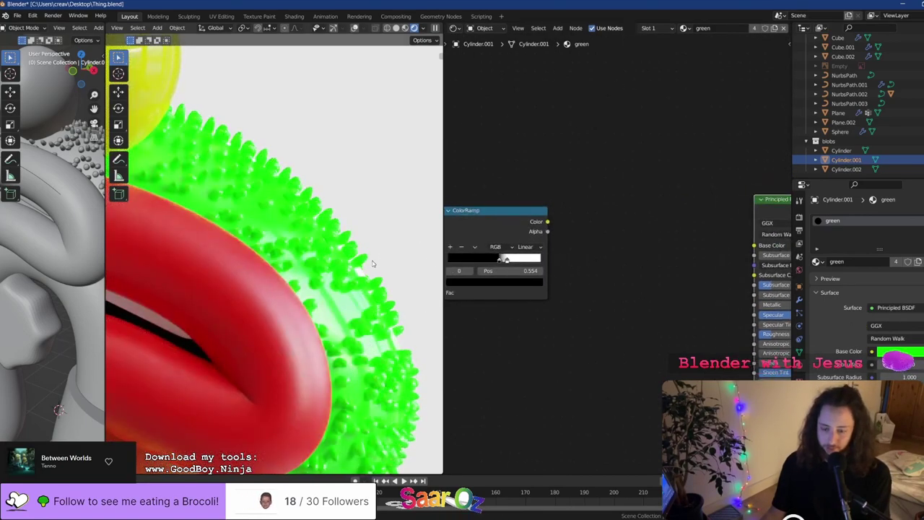
{"action": "key", "text": "KP_Divide"}
{"action": "key", "text": "KP_Divide"}
{"action": "left_click", "coordinate": [308, 235]}
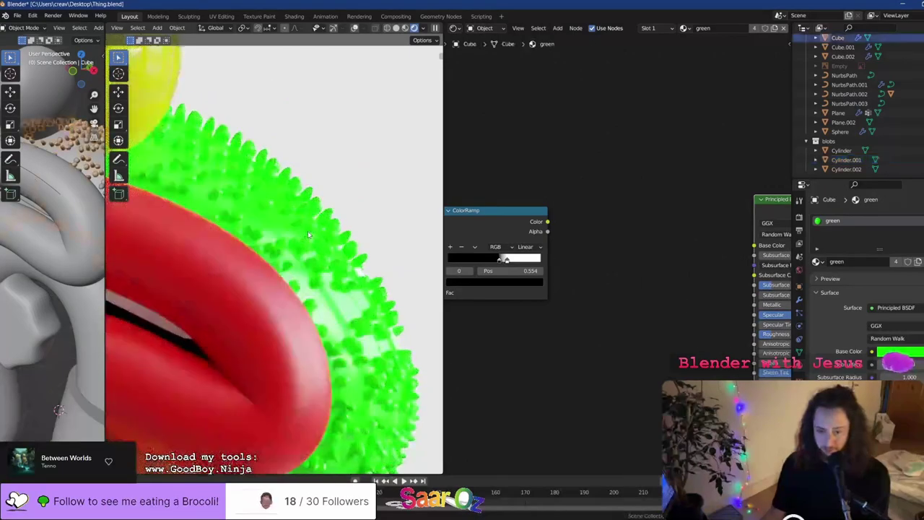
{"action": "key", "text": "KP_Divide"}
{"action": "scroll", "coordinate": [309, 234], "scroll_direction": "up", "scroll_amount": 4}
{"action": "scroll", "coordinate": [309, 234], "scroll_direction": "down", "scroll_amount": 2}
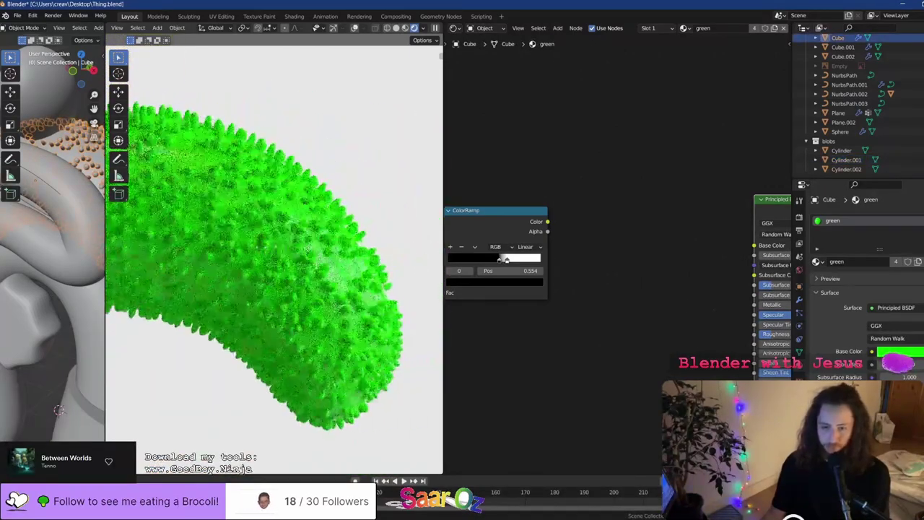
{"action": "scroll", "coordinate": [290, 266], "scroll_direction": "up", "scroll_amount": 3}
{"action": "key", "text": "ctrl+s"}
{"action": "scroll", "coordinate": [291, 265], "scroll_direction": "up", "scroll_amount": 2}
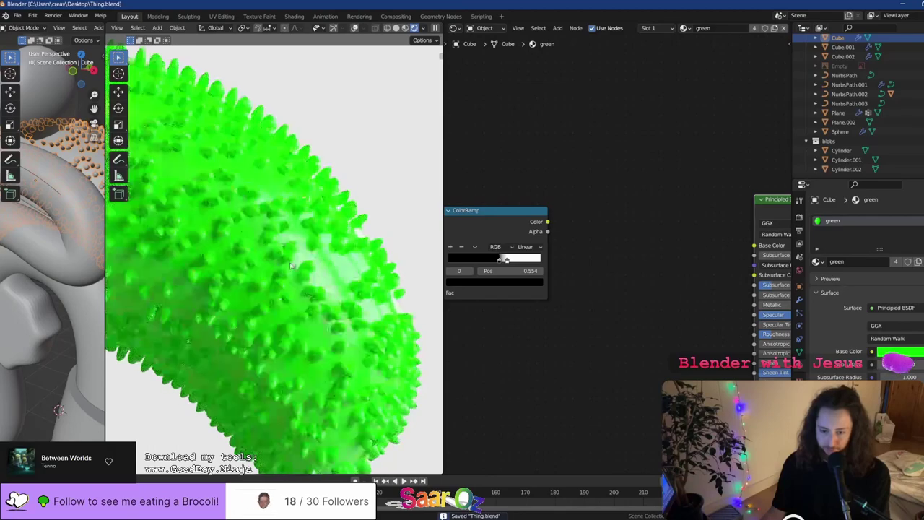
Add a Mix color node feeding Base Color, driven by the ColorRamp, with green as Color1 and pale pink as Color2
{"action": "key", "text": "shift+a"}
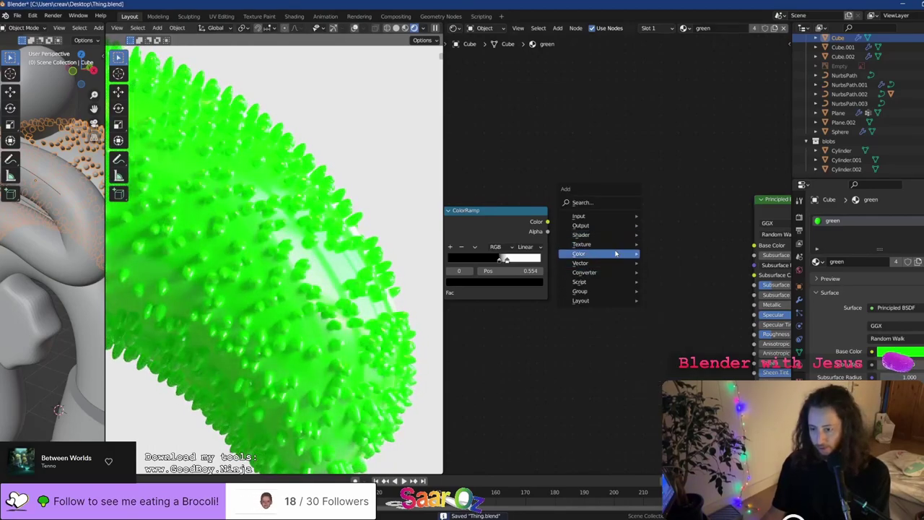
{"action": "left_click", "coordinate": [689, 301]}
{"action": "left_click", "coordinate": [684, 251]}
{"action": "middle_click_drag", "start_coordinate": [684, 251], "coordinate": [558, 242]}
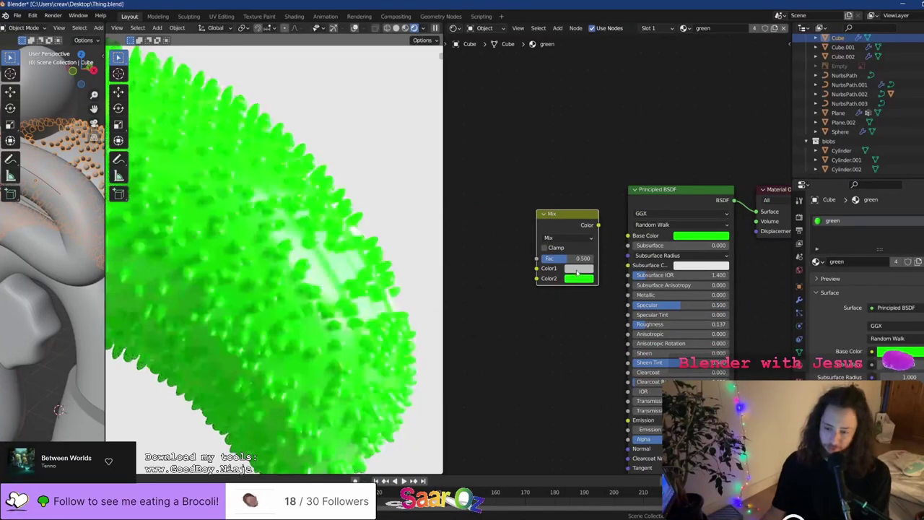
{"action": "left_click", "coordinate": [578, 278]}
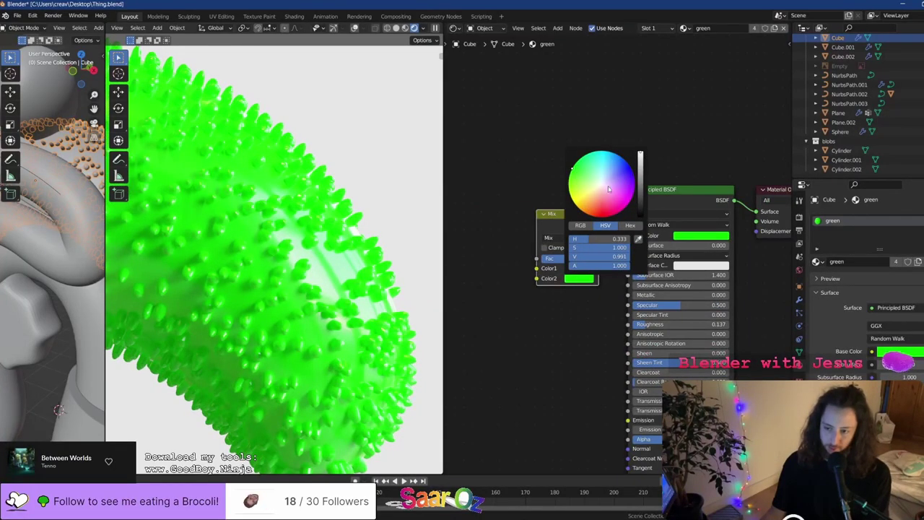
{"action": "left_click", "coordinate": [608, 189]}
{"action": "middle_click_drag", "start_coordinate": [448, 241], "coordinate": [529, 261]}
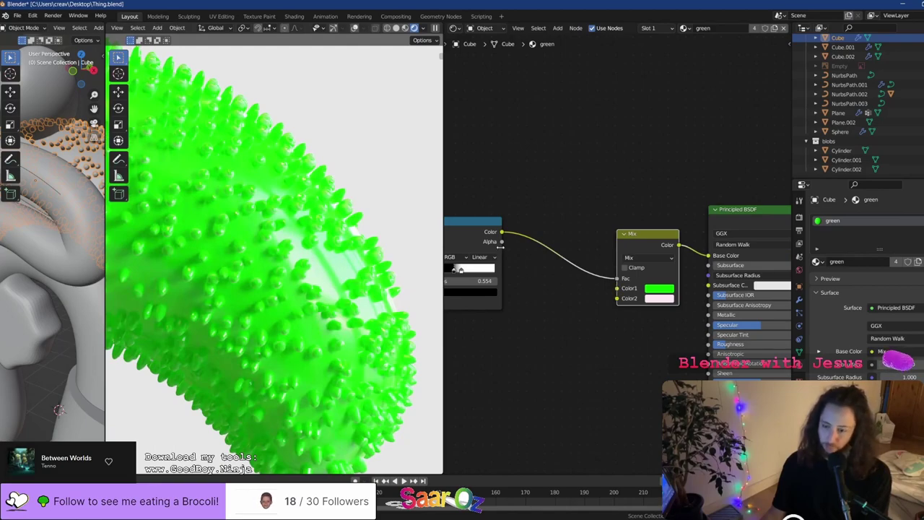
Preview the Mix node's output and tighten the ColorRamp, with the white stop at 0.572 and the black stop at 0.540
{"action": "left_click", "coordinate": [641, 244], "text": "ctrl+shift"}
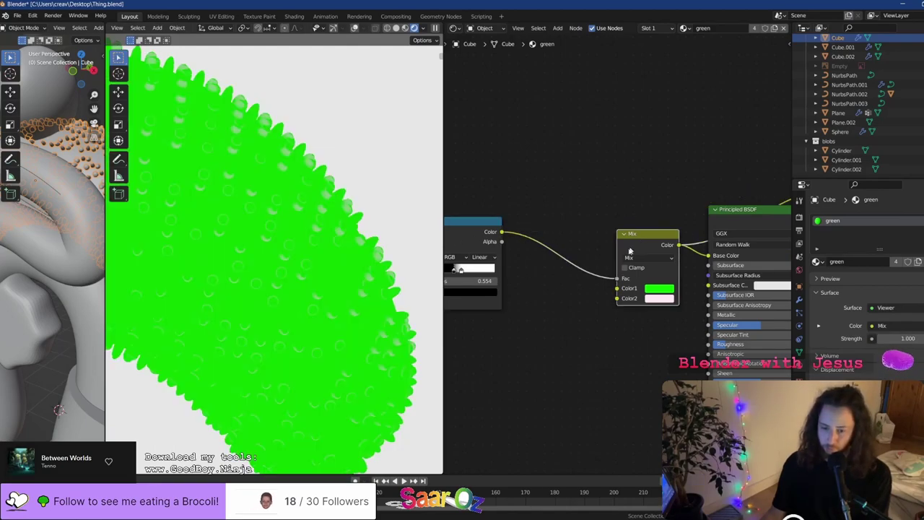
{"action": "scroll", "coordinate": [618, 255], "scroll_direction": "up", "scroll_amount": 5}
{"action": "middle_click_drag", "start_coordinate": [551, 293], "coordinate": [685, 295]}
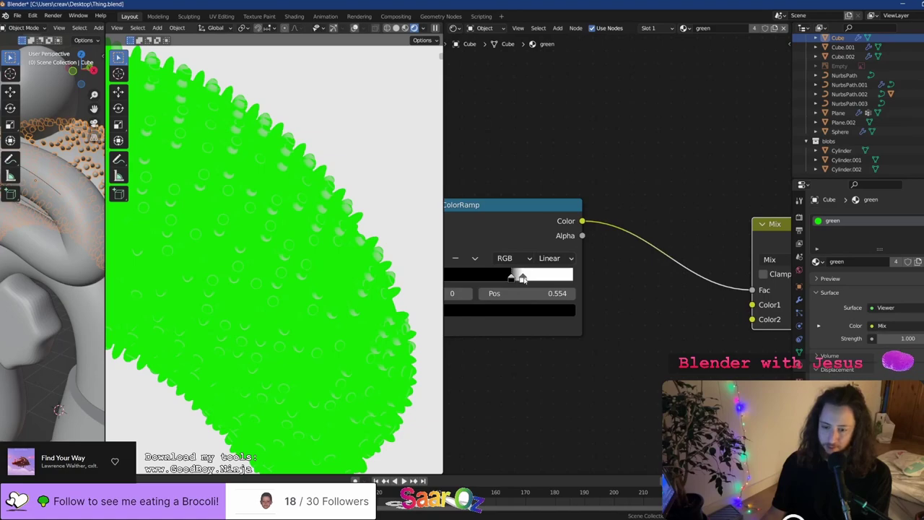
{"action": "left_click_drag", "start_coordinate": [523, 279], "coordinate": [513, 280]}
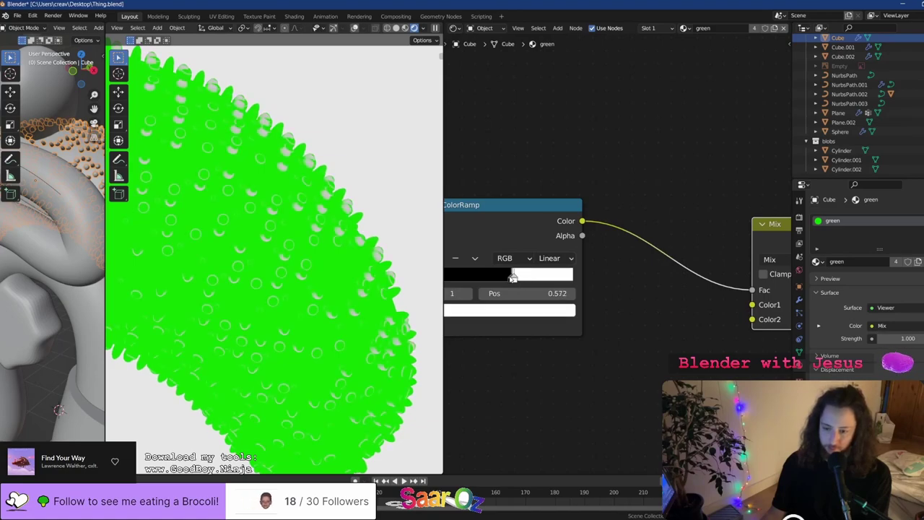
{"action": "left_click", "coordinate": [510, 278]}
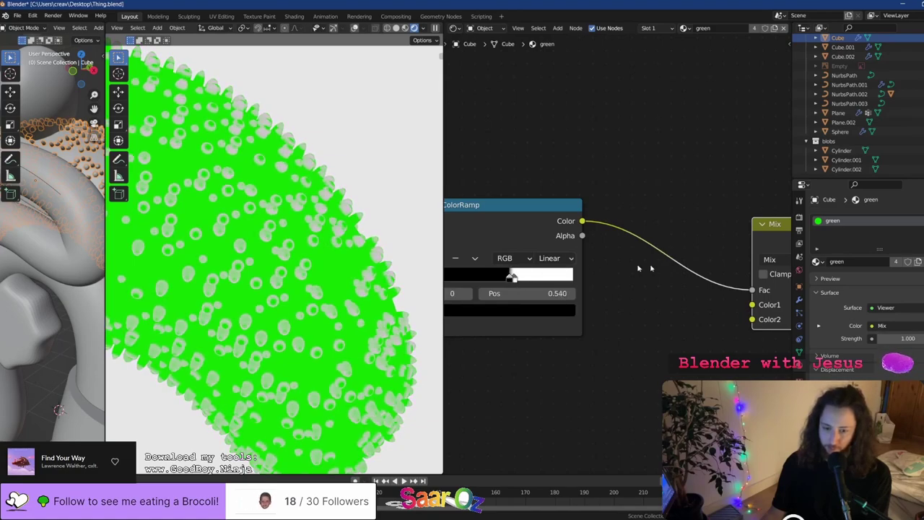
Route the Principled BSDF back to the material output and move the ColorRamp's white stop to 0.598
{"action": "middle_click_drag", "start_coordinate": [644, 269], "coordinate": [384, 249]}
{"action": "left_click", "coordinate": [686, 185], "text": "ctrl+shift"}
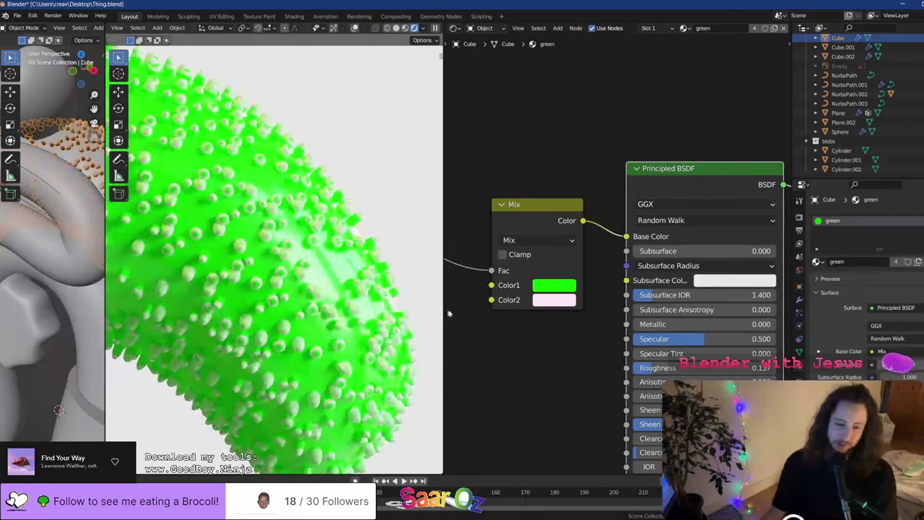
{"action": "middle_click_drag", "start_coordinate": [499, 297], "coordinate": [655, 278]}
{"action": "middle_click_drag", "start_coordinate": [577, 256], "coordinate": [763, 268]}
{"action": "scroll", "coordinate": [613, 260], "scroll_direction": "up", "scroll_amount": 6}
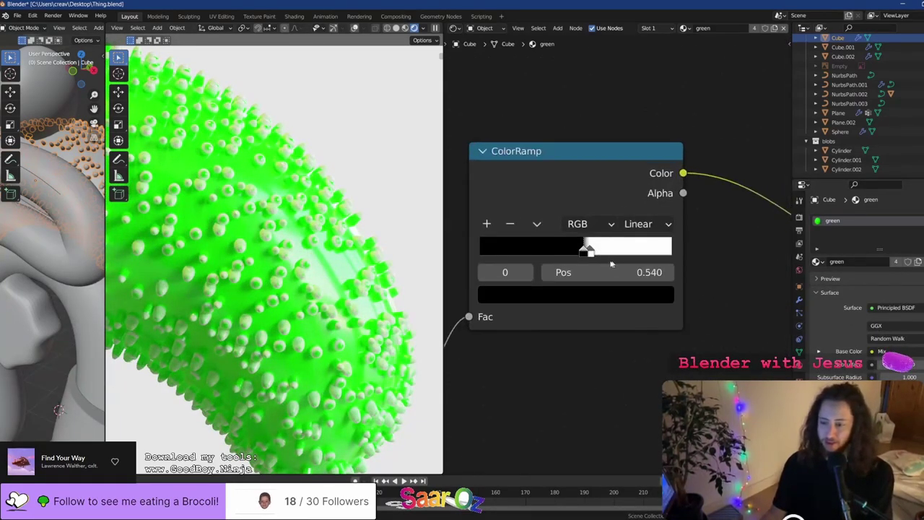
{"action": "left_click_drag", "start_coordinate": [583, 251], "coordinate": [590, 249]}
Replace the Mix node's Color2 with the base green, desaturate it to a pale green and save the file
{"action": "middle_click_drag", "start_coordinate": [635, 265], "coordinate": [213, 254]}
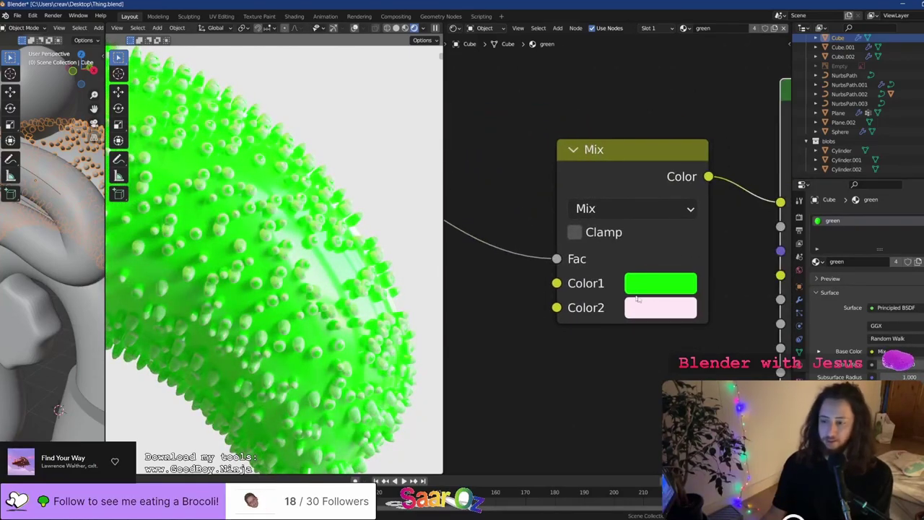
{"action": "left_click", "coordinate": [668, 308]}
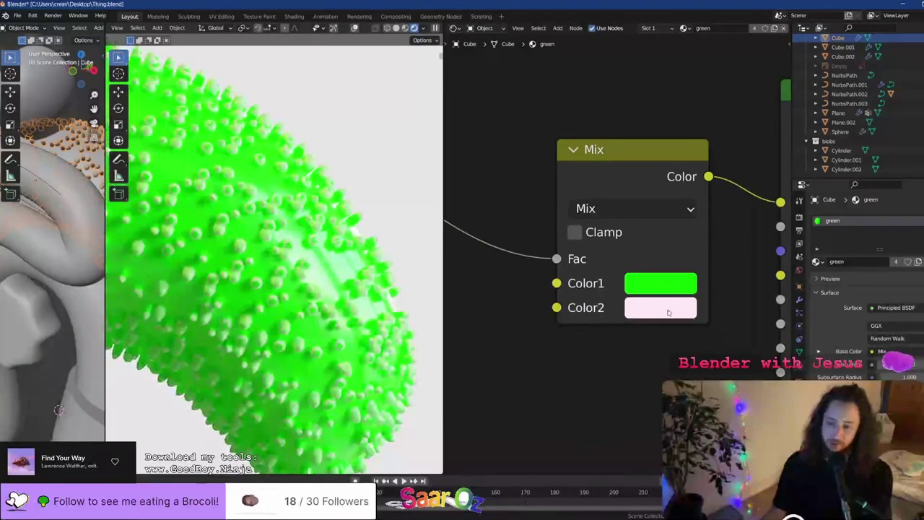
{"action": "key", "text": "ctrl+v"}
{"action": "left_click", "coordinate": [668, 312]}
{"action": "scroll", "coordinate": [661, 440], "scroll_direction": "down", "scroll_amount": 3}
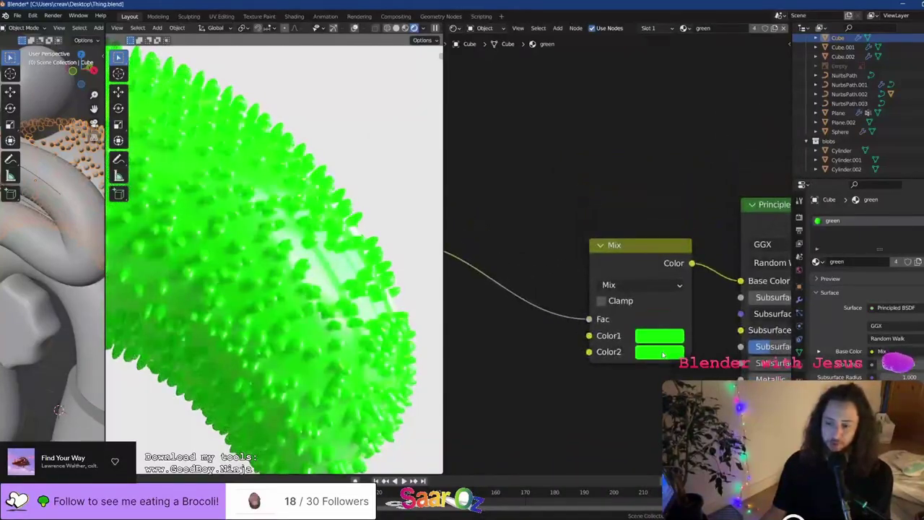
{"action": "left_click", "coordinate": [663, 353]}
{"action": "left_click_drag", "start_coordinate": [761, 151], "coordinate": [761, 172]}
{"action": "mouse_move", "coordinate": [664, 184]}
{"action": "left_mouse_down"}
{"action": "mouse_move", "coordinate": [685, 193]}
{"action": "mouse_move", "coordinate": [675, 172]}
{"action": "left_mouse_up"}
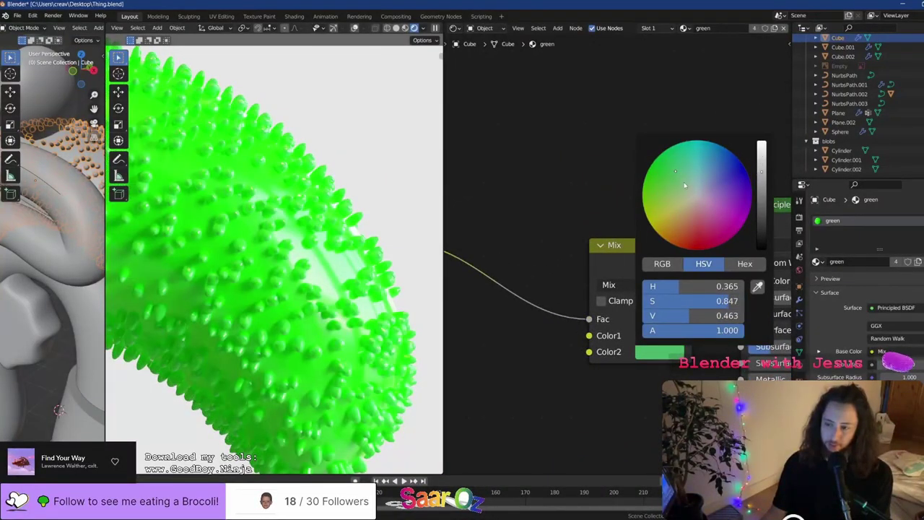
{"action": "left_click", "coordinate": [685, 184]}
{"action": "left_click_drag", "start_coordinate": [761, 172], "coordinate": [762, 159]}
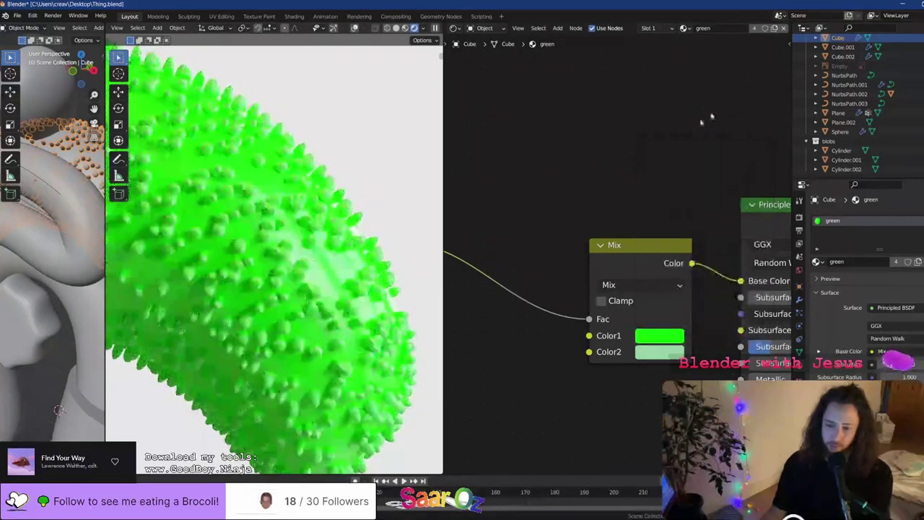
{"action": "key", "text": "ctrl+s"}
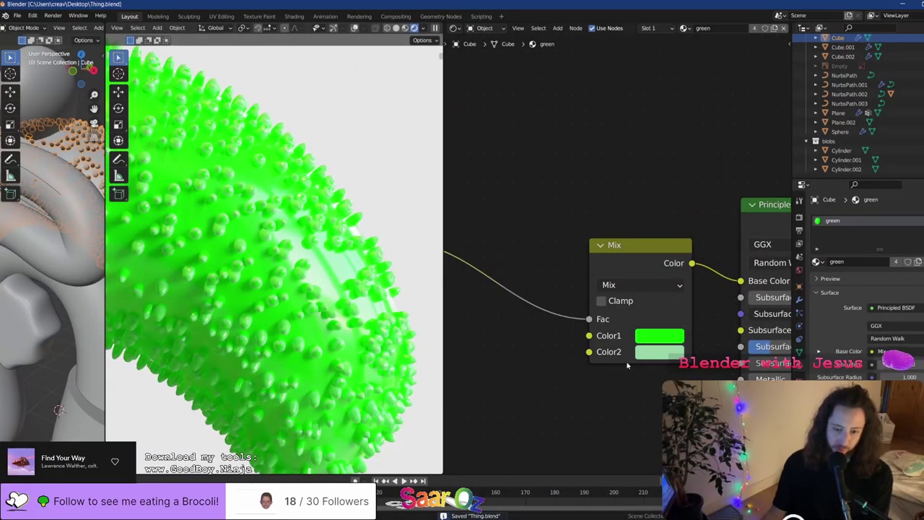
Move the Mix node up, clear of the space between the ColorRamp and the Principled BSDF
{"action": "scroll", "coordinate": [627, 365], "scroll_direction": "down", "scroll_amount": 5}
{"action": "left_click_drag", "start_coordinate": [567, 185], "coordinate": [620, 322]}
{"action": "key", "text": "g"}
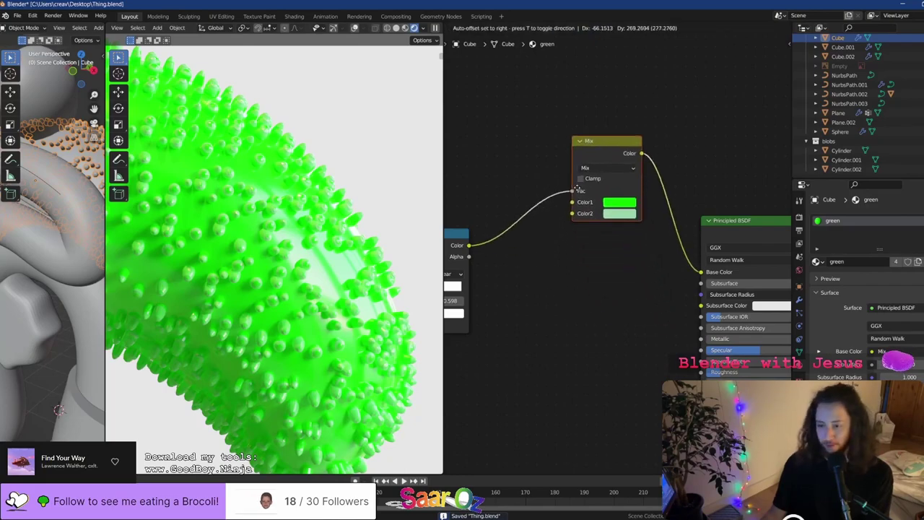
{"action": "left_click_drag", "start_coordinate": [577, 189], "coordinate": [577, 187]}
{"action": "left_click", "coordinate": [572, 106]}
Set the green material's Principled BSDF Transmission to about 0.778
{"action": "middle_click_drag", "start_coordinate": [621, 273], "coordinate": [588, 233]}
{"action": "scroll", "coordinate": [596, 234], "scroll_direction": "up", "scroll_amount": 1}
{"action": "middle_click_drag", "start_coordinate": [682, 246], "coordinate": [633, 244]}
{"action": "mouse_move", "coordinate": [632, 244]}
{"action": "left_mouse_down"}
{"action": "mouse_move", "coordinate": [663, 246]}
{"action": "mouse_move", "coordinate": [622, 245]}
{"action": "left_mouse_up"}
{"action": "middle_click_drag", "start_coordinate": [613, 329], "coordinate": [652, 236]}
{"action": "middle_click_drag", "start_coordinate": [697, 342], "coordinate": [690, 350]}
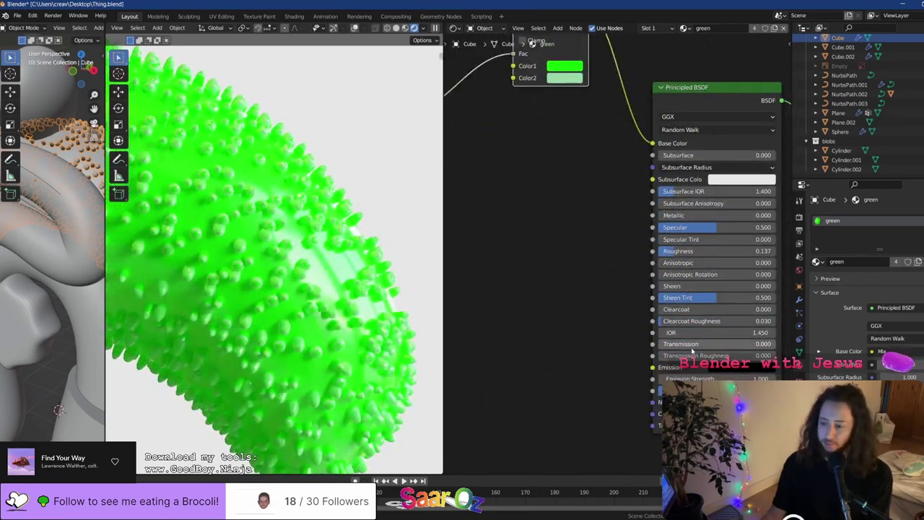
{"action": "left_click_drag", "start_coordinate": [672, 344], "coordinate": [747, 343]}
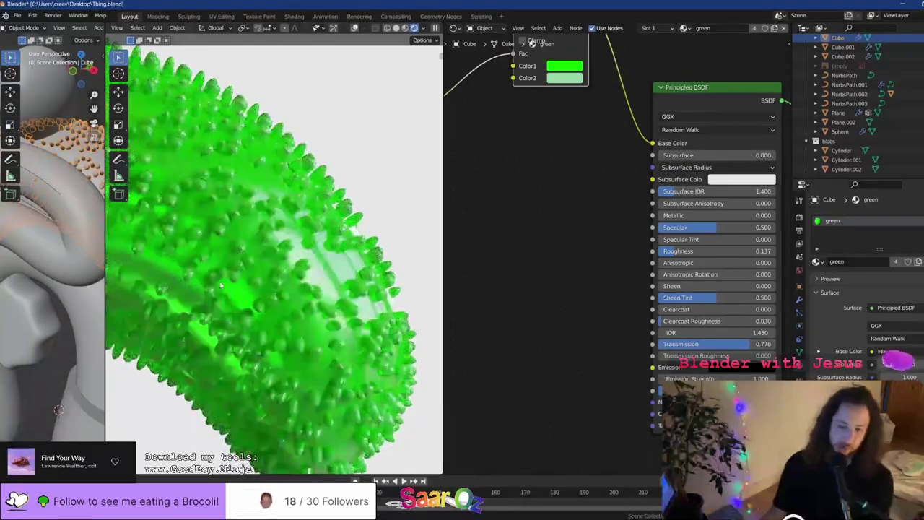
Check the spiked green surface on the whole character and close up in the rendered view, and save the file
{"action": "scroll", "coordinate": [220, 285], "scroll_direction": "down", "scroll_amount": 8}
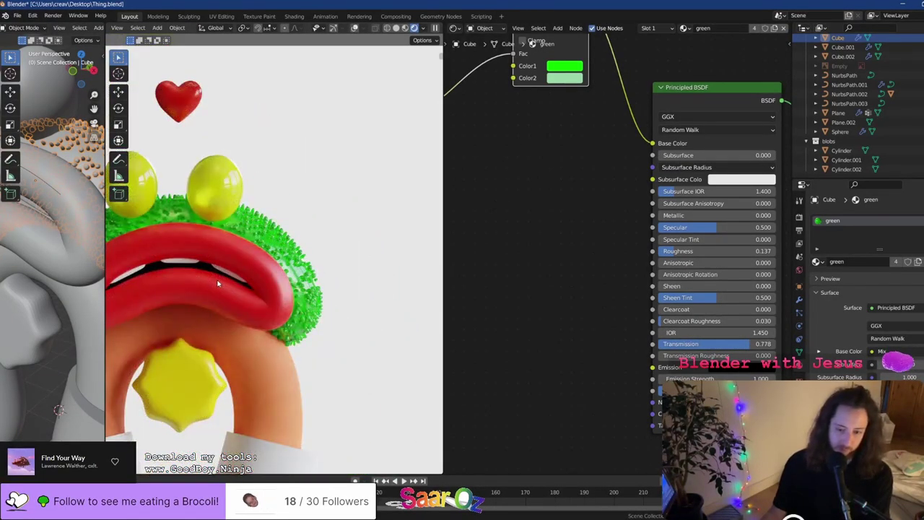
{"action": "key", "text": "KP_Divide"}
{"action": "scroll", "coordinate": [347, 275], "scroll_direction": "up", "scroll_amount": 6}
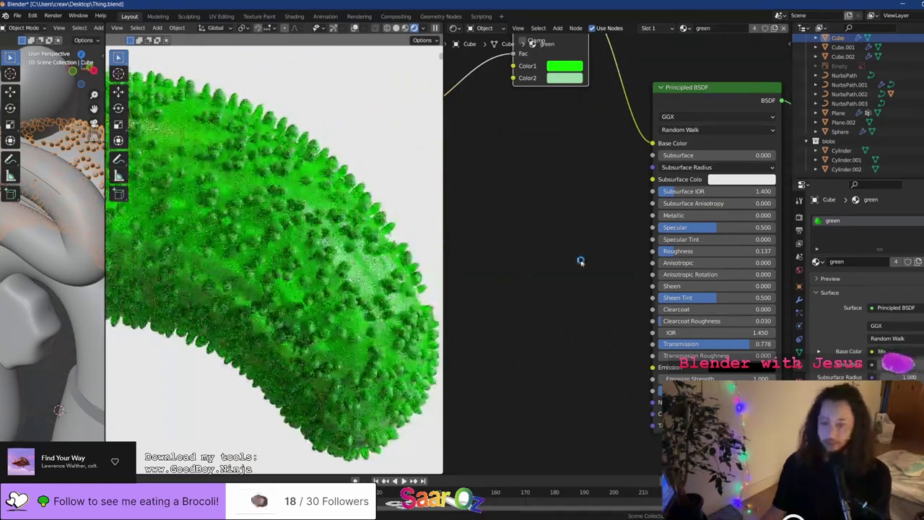
{"action": "key", "text": "ctrl+s"}
Duplicate the ColorRamp below the original, link the original's Color output to the copy's Fac and preview the copy
{"action": "middle_click_drag", "start_coordinate": [581, 264], "coordinate": [755, 304]}
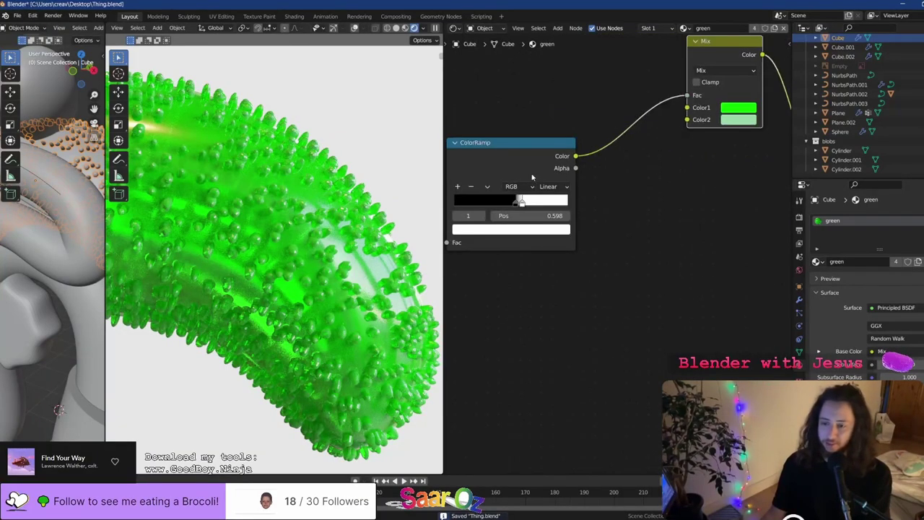
{"action": "left_click", "coordinate": [692, 296]}
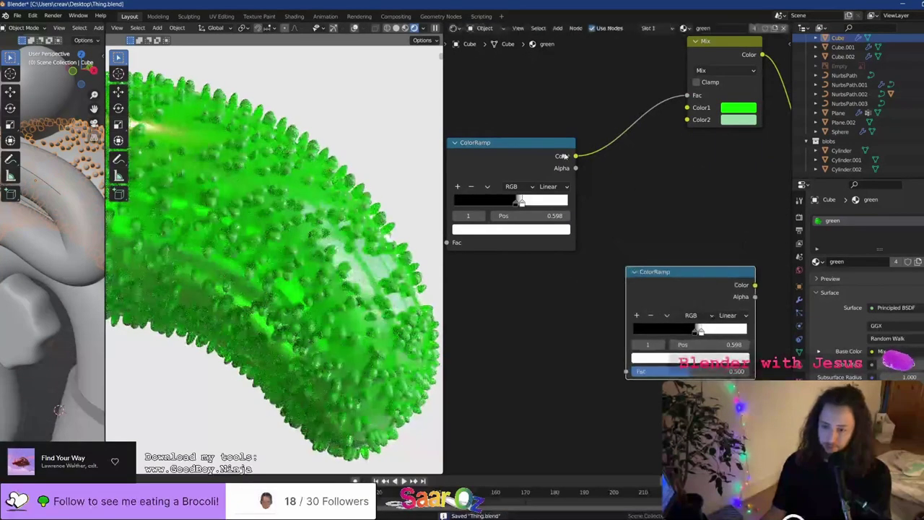
{"action": "left_click_drag", "start_coordinate": [576, 156], "coordinate": [626, 373]}
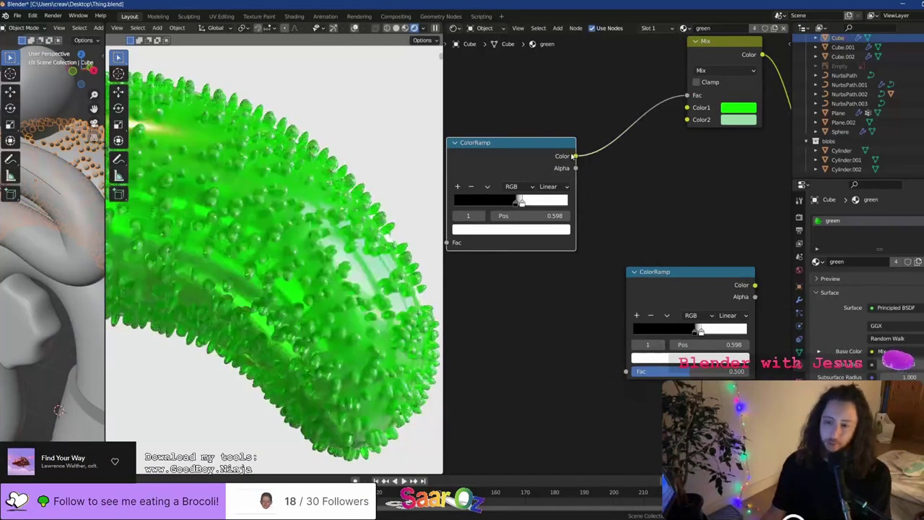
{"action": "left_click_drag", "start_coordinate": [575, 158], "coordinate": [627, 372]}
{"action": "left_click", "coordinate": [670, 277], "text": "ctrl+shift"}
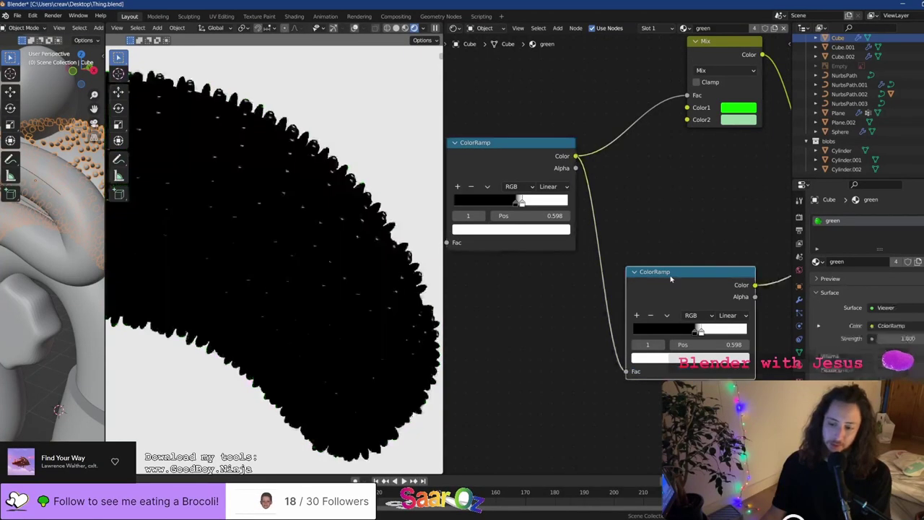
Feed Pointiness through the second ColorRamp into the Principled BSDF's Transmission, route the BSDF to the material output and save
{"action": "middle_click_drag", "start_coordinate": [591, 298], "coordinate": [755, 275]}
{"action": "scroll", "coordinate": [579, 215], "scroll_direction": "down", "scroll_amount": 1}
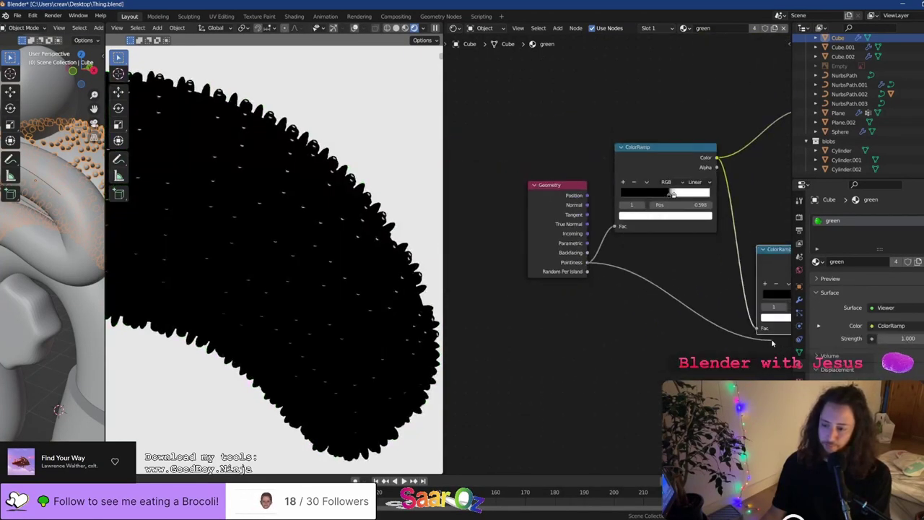
{"action": "middle_click_drag", "start_coordinate": [772, 342], "coordinate": [538, 249]}
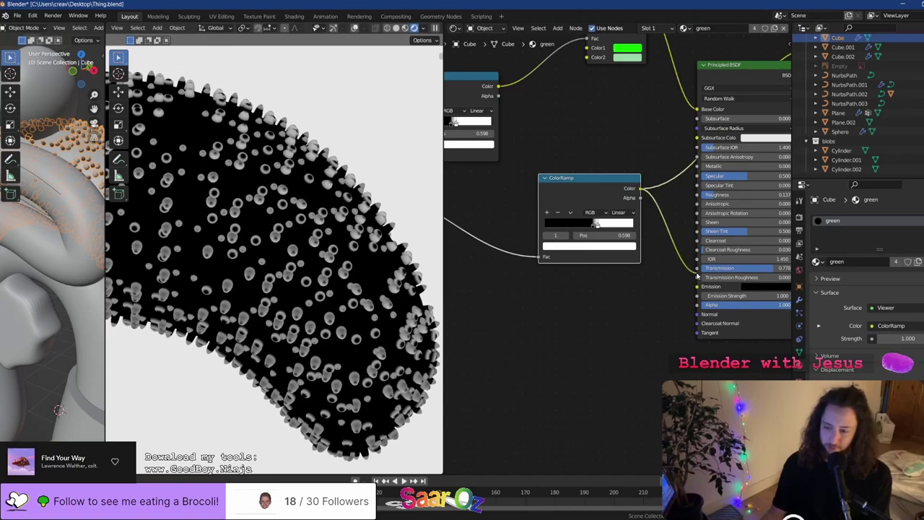
{"action": "left_click", "coordinate": [736, 64], "text": "ctrl+shift"}
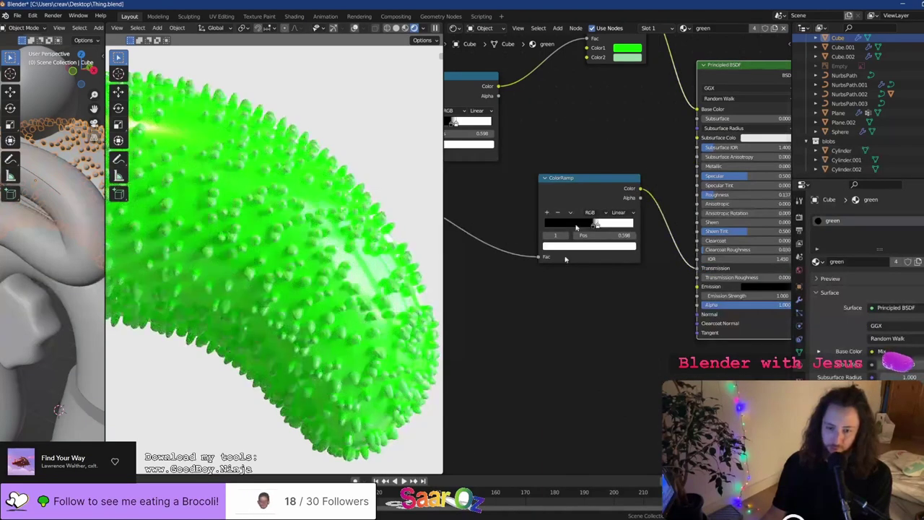
{"action": "key", "text": "ctrl+s"}
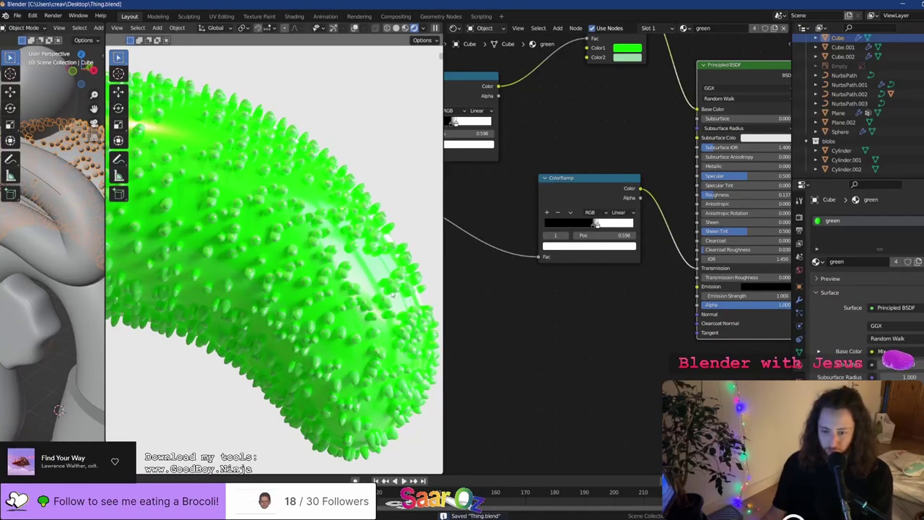
Preview the second ColorRamp, adjust its stops, and add a third stop at position 0.618 in light grey
{"action": "scroll", "coordinate": [578, 224], "scroll_direction": "up", "scroll_amount": 5}
{"action": "mouse_move", "coordinate": [610, 218]}
{"action": "left_mouse_down"}
{"action": "mouse_move", "coordinate": [593, 223]}
{"action": "mouse_move", "coordinate": [620, 222]}
{"action": "left_mouse_up"}
{"action": "left_click", "coordinate": [589, 160], "text": "ctrl+shift"}
{"action": "left_click", "coordinate": [485, 187]}
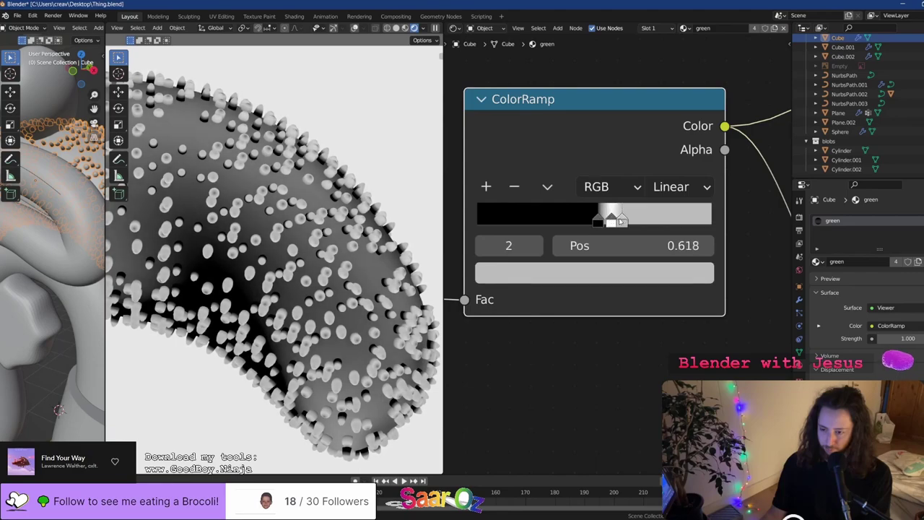
{"action": "left_click", "coordinate": [621, 273]}
{"action": "scroll", "coordinate": [637, 185], "scroll_direction": "up", "scroll_amount": 2}
{"action": "scroll", "coordinate": [656, 302], "scroll_direction": "down", "scroll_amount": 6}
{"action": "scroll", "coordinate": [656, 301], "scroll_direction": "up", "scroll_amount": 2}
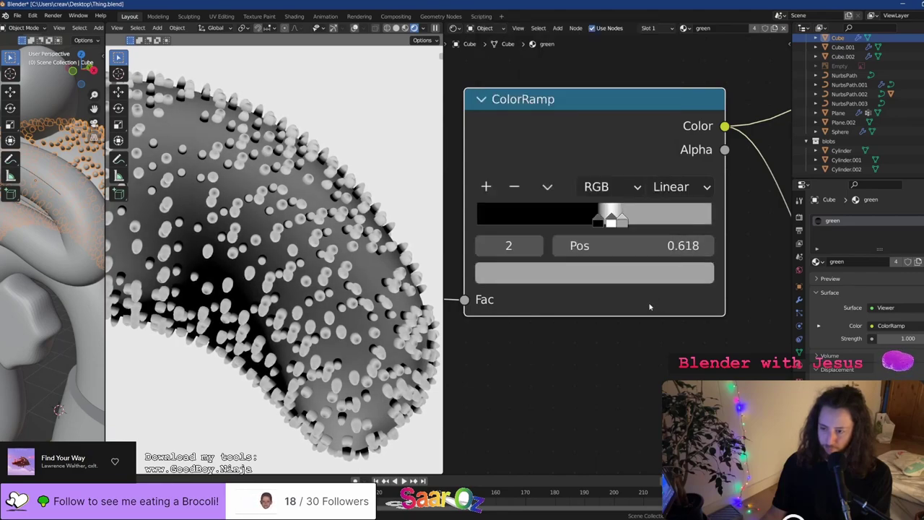
Darken the second ColorRamp's third stop to black and move it to position 0.553
{"action": "middle_click_drag", "start_coordinate": [649, 307], "coordinate": [643, 409]}
{"action": "scroll", "coordinate": [635, 363], "scroll_direction": "down", "scroll_amount": 3}
{"action": "left_click", "coordinate": [634, 352]}
{"action": "scroll", "coordinate": [646, 222], "scroll_direction": "down", "scroll_amount": 5}
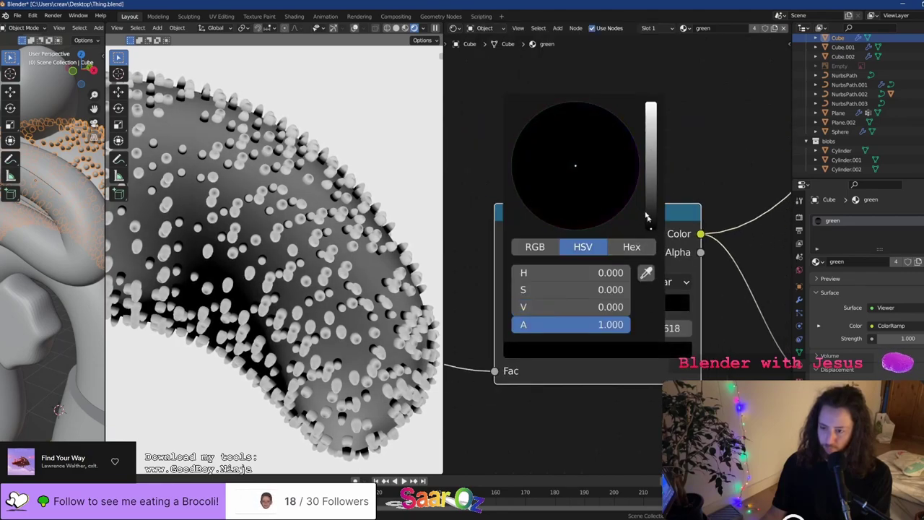
{"action": "left_click_drag", "start_coordinate": [619, 307], "coordinate": [602, 305]}
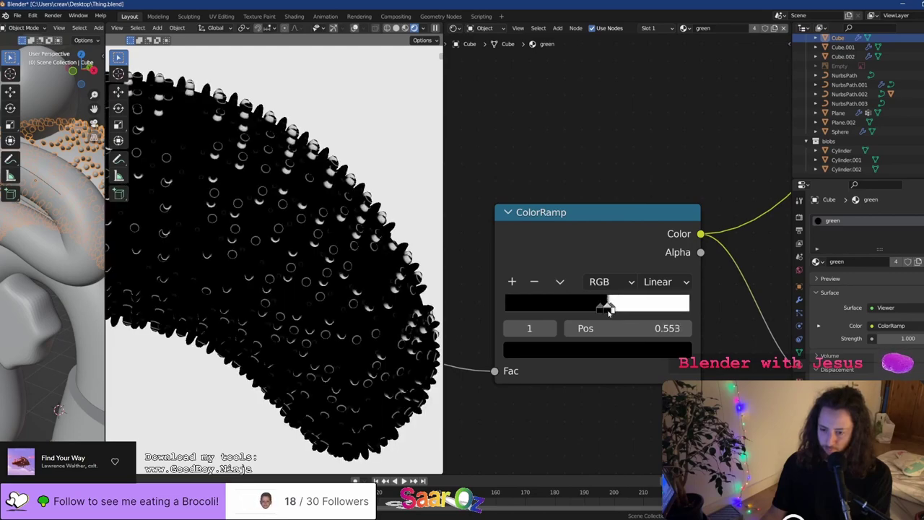
Route the Principled BSDF back to the material output and delete the second ColorRamp's black stop at 0.553
{"action": "scroll", "coordinate": [608, 333], "scroll_direction": "right", "scroll_amount": 2, "text": "ctrl"}
{"action": "middle_click_drag", "start_coordinate": [605, 334], "coordinate": [413, 281]}
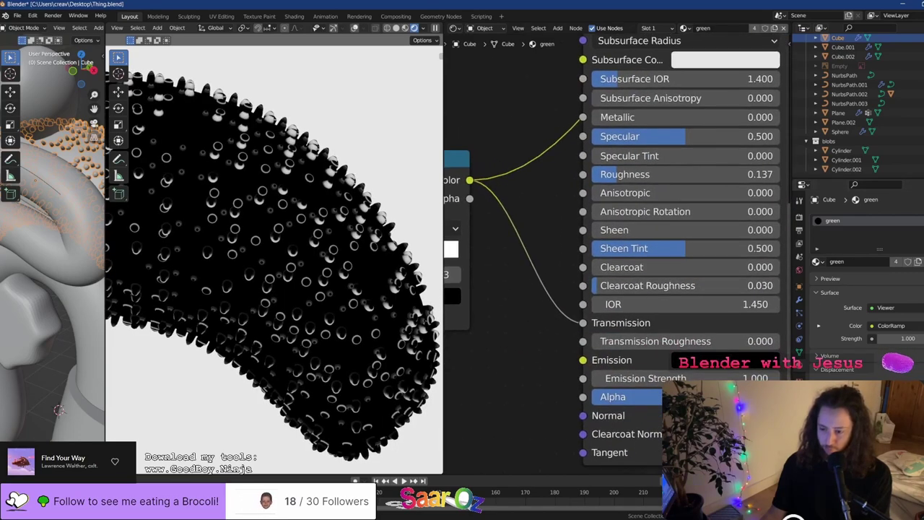
{"action": "left_click", "coordinate": [622, 323], "text": "ctrl+shift"}
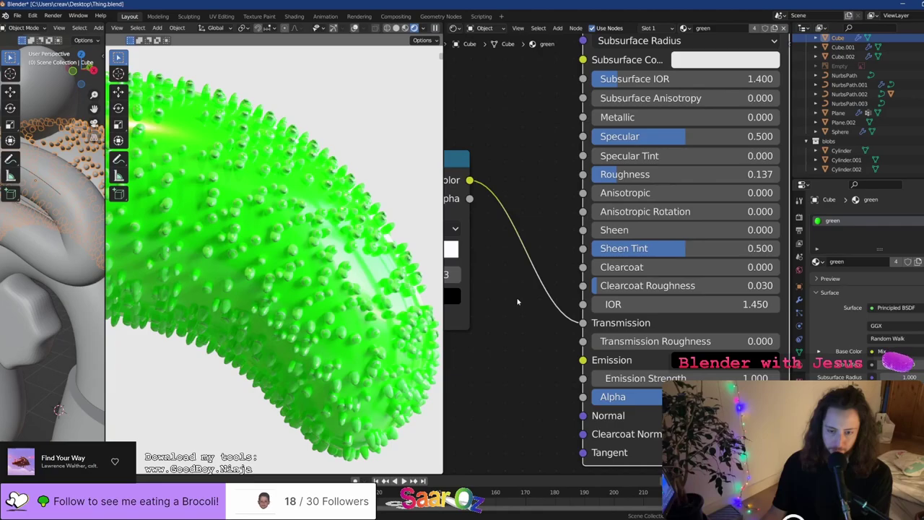
{"action": "middle_click_drag", "start_coordinate": [525, 301], "coordinate": [658, 330]}
{"action": "middle_click_drag", "start_coordinate": [484, 280], "coordinate": [560, 286]}
{"action": "scroll", "coordinate": [570, 292], "scroll_direction": "up", "scroll_amount": 3}
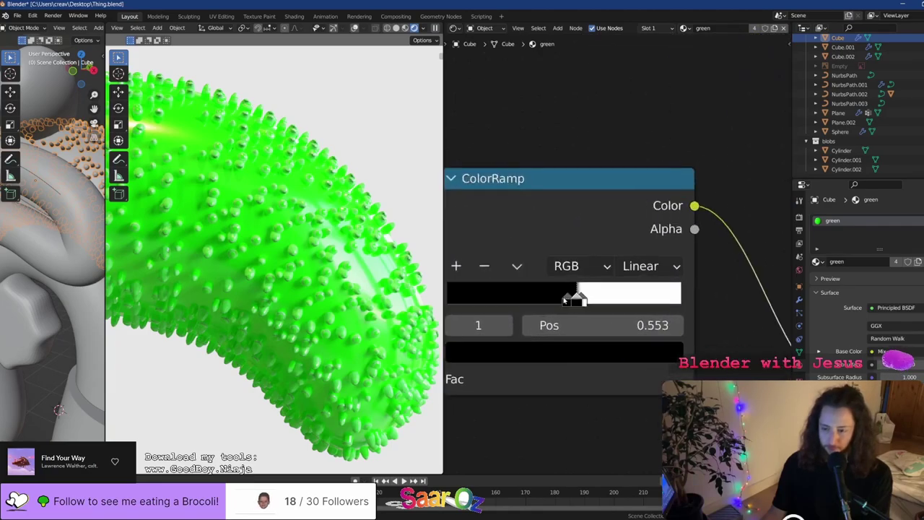
{"action": "left_click", "coordinate": [486, 265]}
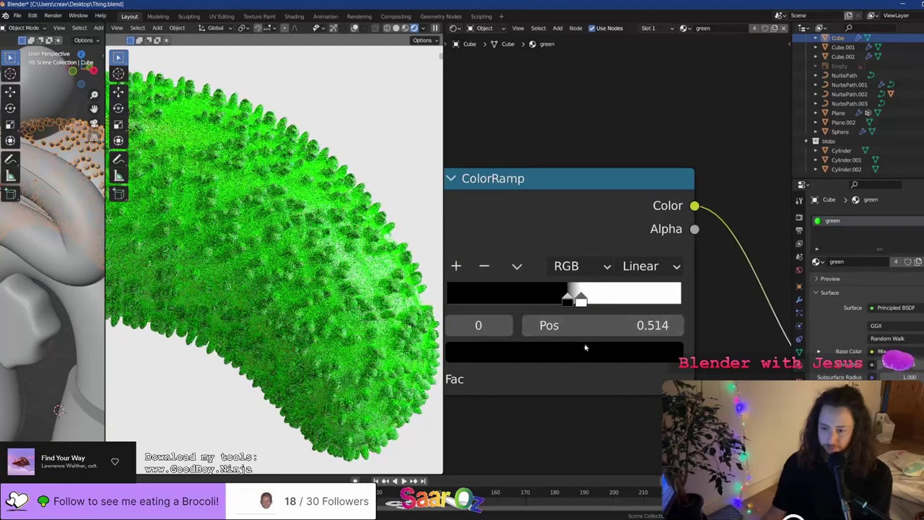
Invert the second ColorRamp by setting the stop at 0.514 to full white and the stop at 0.572 to black
{"action": "left_click", "coordinate": [614, 358]}
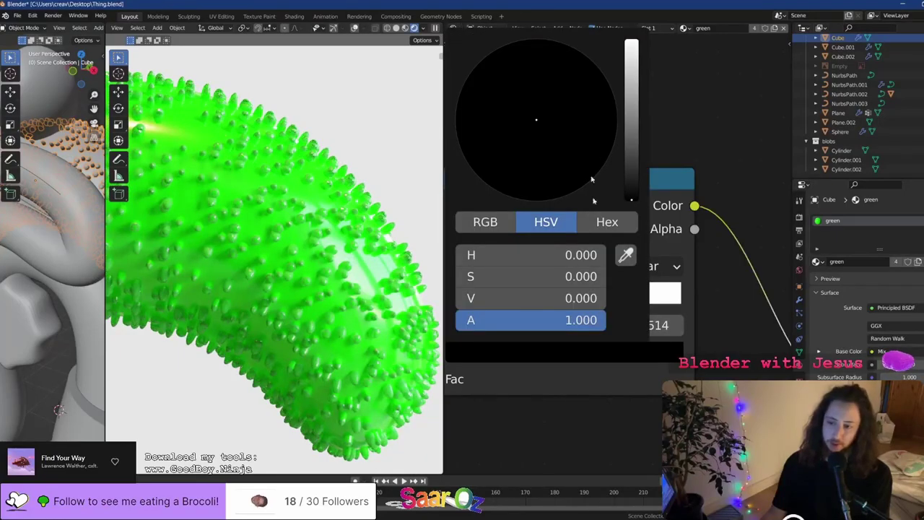
{"action": "left_click", "coordinate": [630, 93]}
{"action": "left_click", "coordinate": [581, 299]}
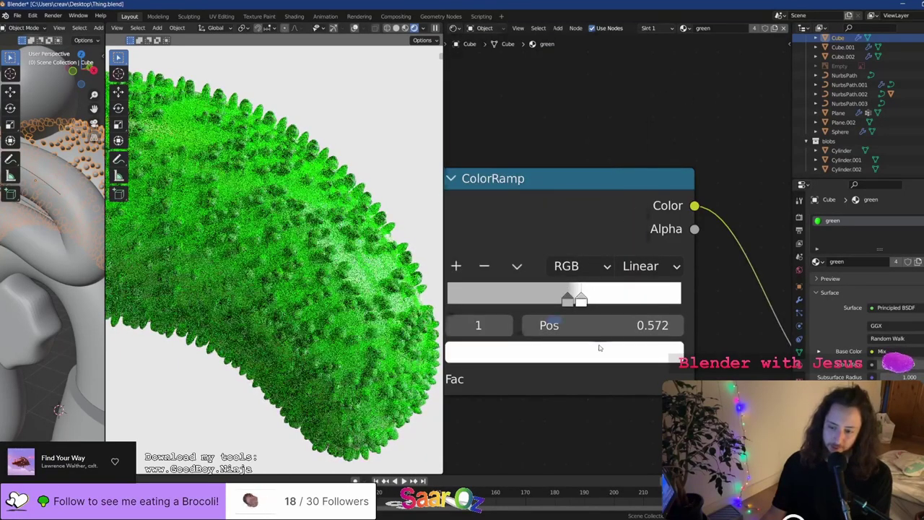
{"action": "left_click", "coordinate": [600, 351]}
{"action": "left_click", "coordinate": [633, 187]}
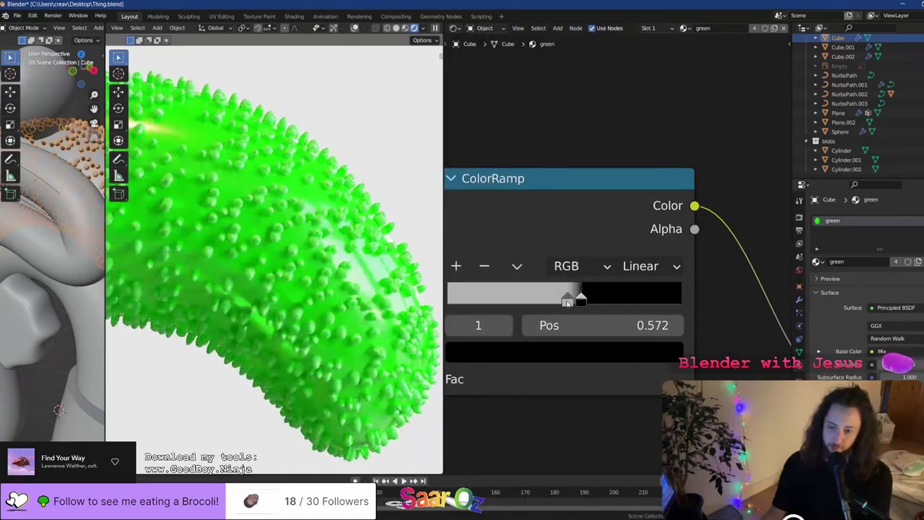
{"action": "left_click", "coordinate": [563, 302]}
{"action": "left_click", "coordinate": [583, 353]}
{"action": "left_click_drag", "start_coordinate": [628, 79], "coordinate": [633, 41]}
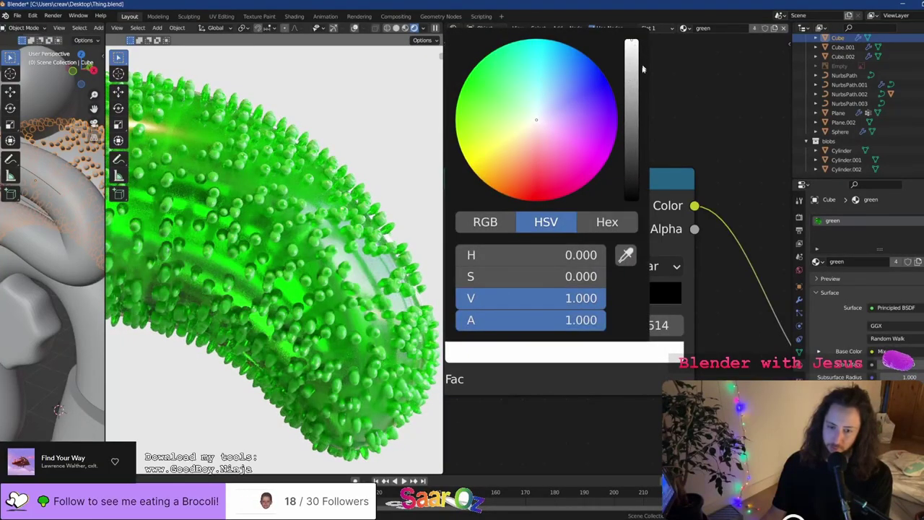
Preview the second ColorRamp, move its black stop to 0.558, lighten that stop to mid grey and save the file
{"action": "left_click", "coordinate": [570, 235], "text": "ctrl+shift"}
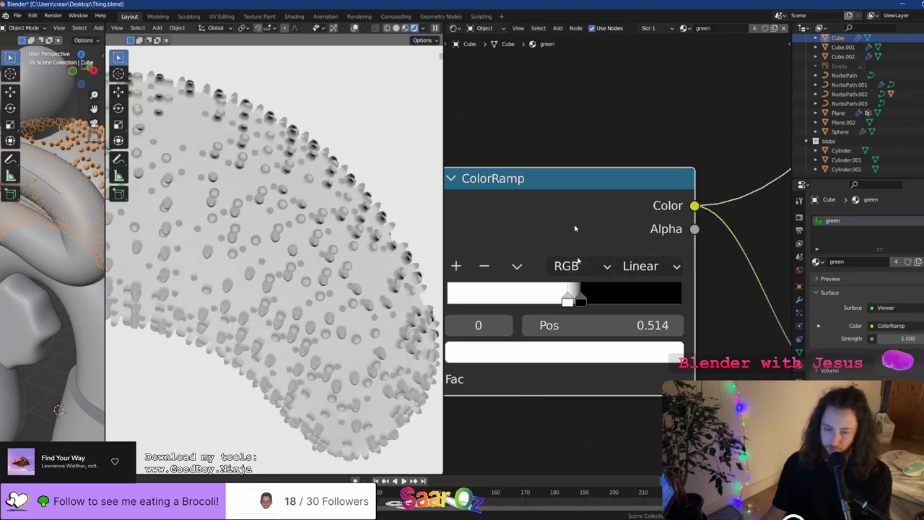
{"action": "left_click_drag", "start_coordinate": [588, 296], "coordinate": [581, 303]}
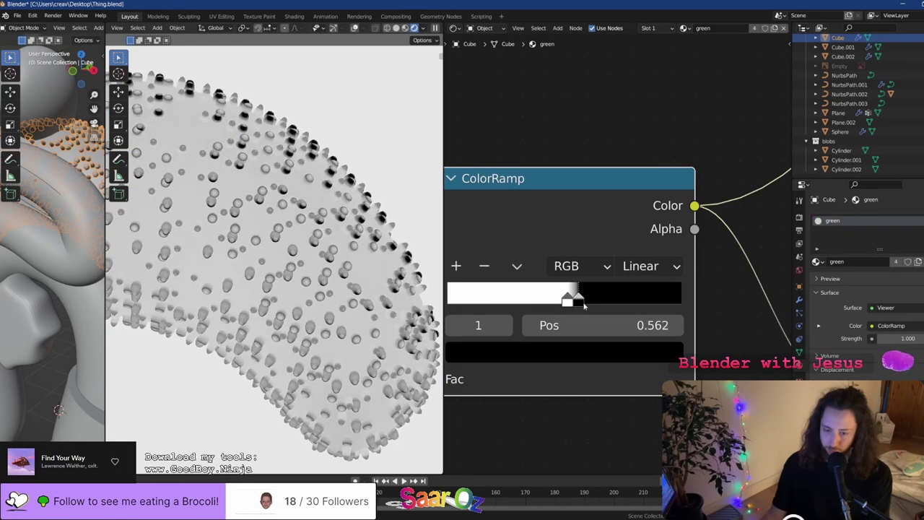
{"action": "left_click", "coordinate": [577, 325]}
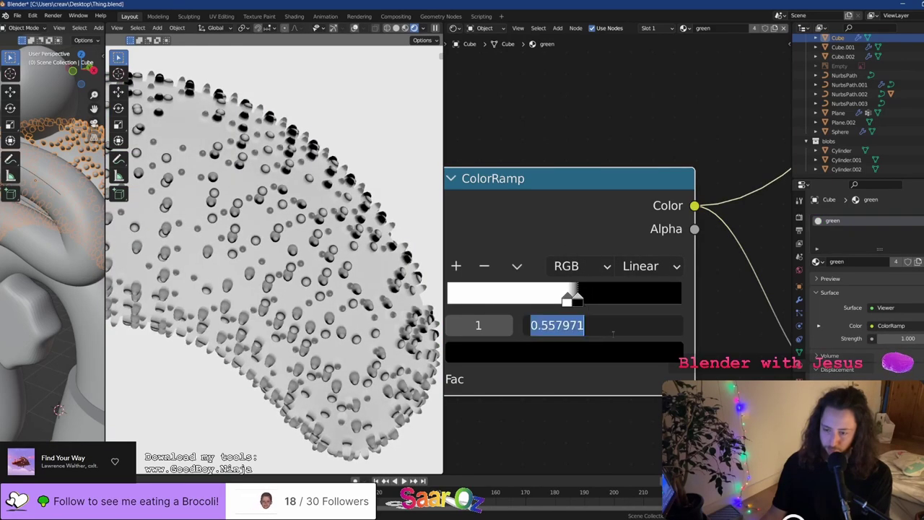
{"action": "key", "text": "Escape"}
{"action": "left_click", "coordinate": [625, 360]}
{"action": "left_click_drag", "start_coordinate": [630, 101], "coordinate": [630, 120]}
{"action": "key", "text": "ctrl+s"}
Route the Principled BSDF back to the material output to view the shaded result
{"action": "scroll", "coordinate": [669, 134], "scroll_direction": "down", "scroll_amount": 3}
{"action": "middle_click_drag", "start_coordinate": [720, 177], "coordinate": [610, 189]}
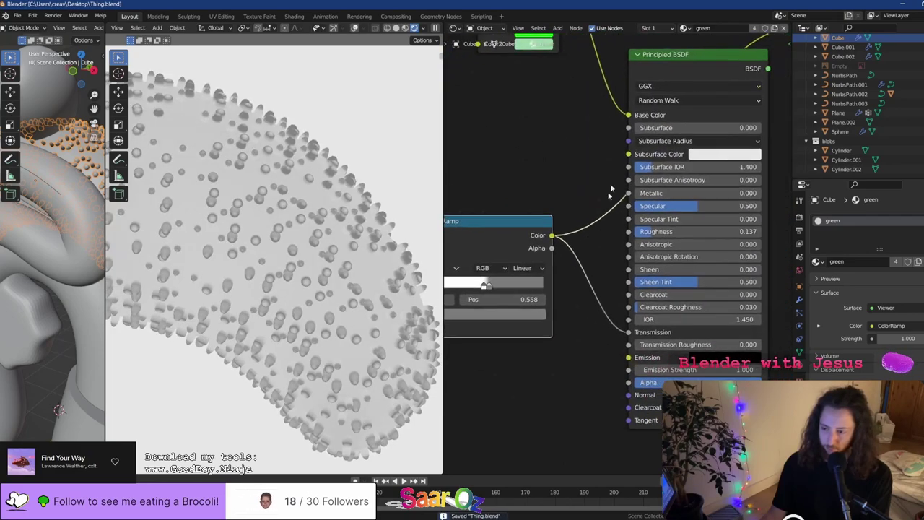
{"action": "left_click", "coordinate": [673, 72], "text": "ctrl+shift"}
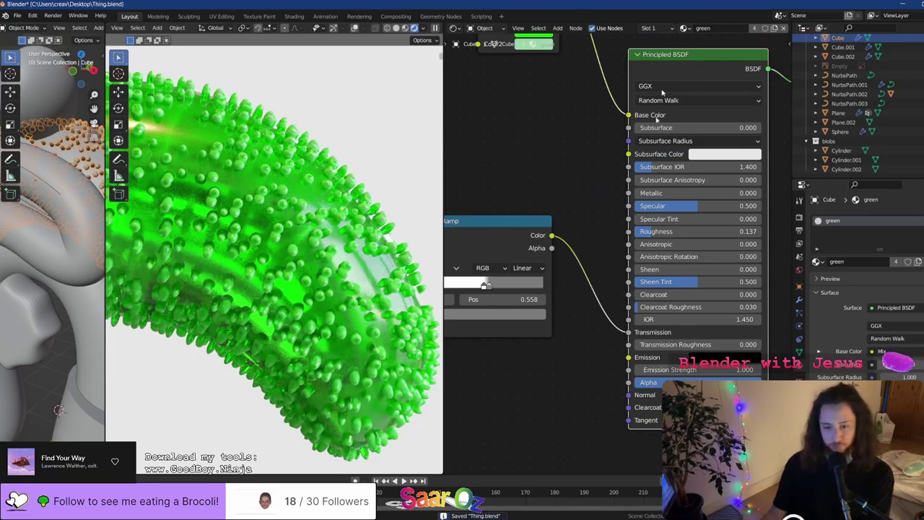
Set the second ColorRamp's first stop to white and darken the stop at 0.558 to near black
{"action": "middle_click_drag", "start_coordinate": [558, 306], "coordinate": [623, 309]}
{"action": "scroll", "coordinate": [542, 289], "scroll_direction": "up", "scroll_amount": 6}
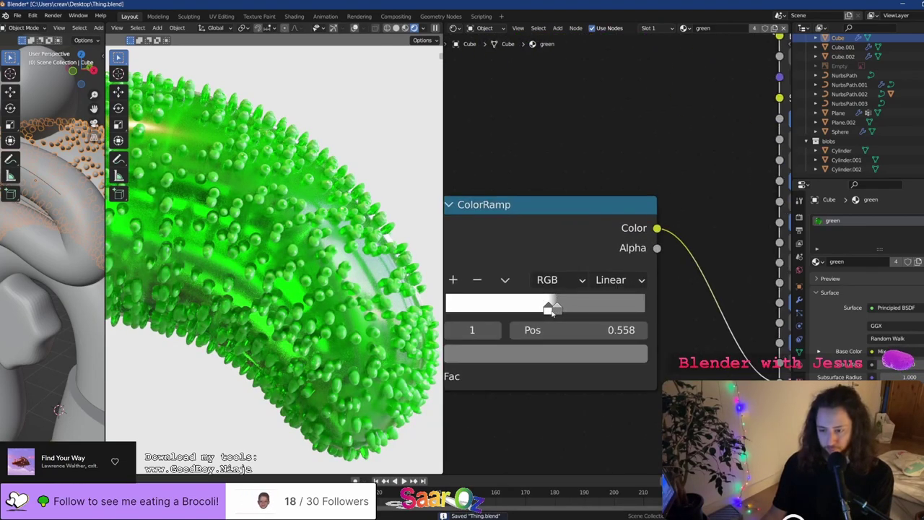
{"action": "left_click", "coordinate": [549, 310]}
{"action": "left_click", "coordinate": [561, 352]}
{"action": "left_click_drag", "start_coordinate": [603, 162], "coordinate": [604, 87]}
{"action": "left_click", "coordinate": [558, 309]}
{"action": "left_click", "coordinate": [582, 350]}
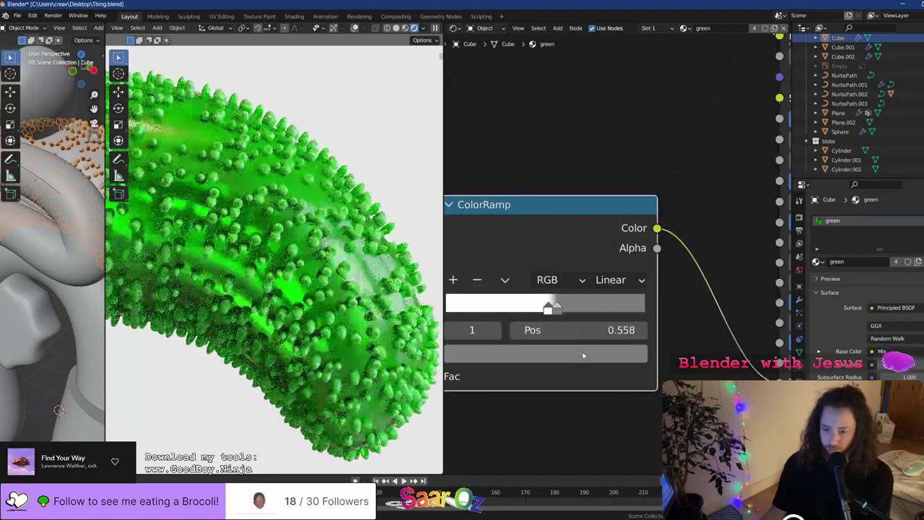
{"action": "left_click", "coordinate": [583, 354]}
{"action": "left_click", "coordinate": [605, 215]}
Move the second ColorRamp away from the Principled BSDF and insert a Math node on its link to Transmission
{"action": "scroll", "coordinate": [620, 249], "scroll_direction": "down", "scroll_amount": 3}
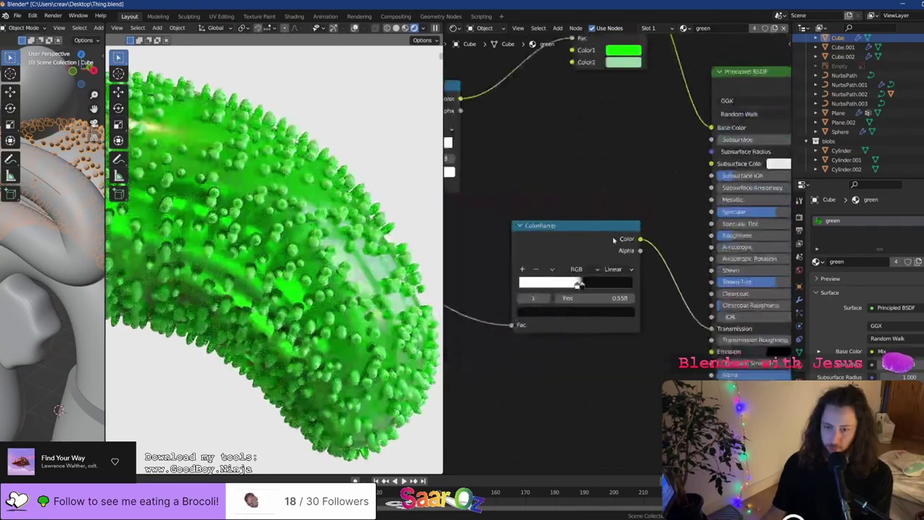
{"action": "left_click_drag", "start_coordinate": [578, 239], "coordinate": [485, 254]}
{"action": "scroll", "coordinate": [549, 274], "scroll_direction": "down", "scroll_amount": 1}
{"action": "key", "text": "shift+a"}
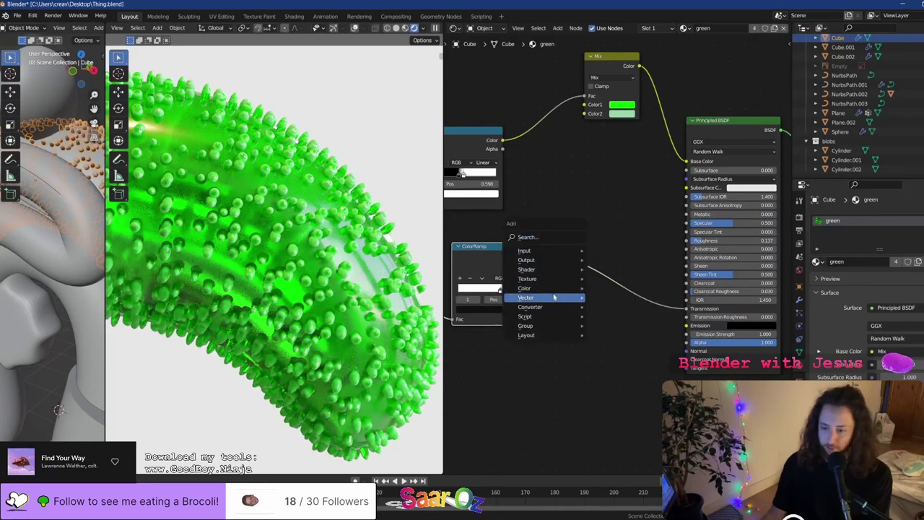
{"action": "mouse_move", "coordinate": [553, 298]}
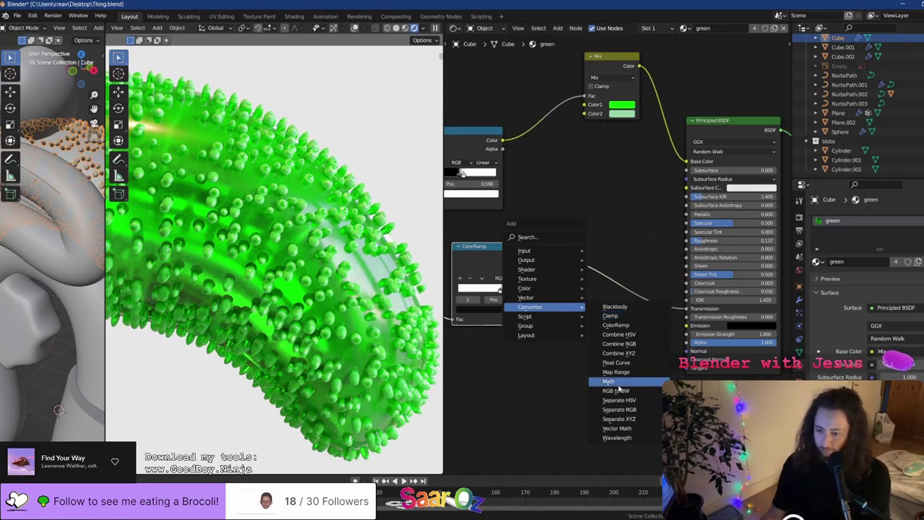
{"action": "left_click", "coordinate": [608, 381]}
{"action": "left_click", "coordinate": [599, 310]}
Switch the Math node to Multiply and set its second value to 0.1
{"action": "scroll", "coordinate": [596, 318], "scroll_direction": "up", "scroll_amount": 4}
{"action": "left_click", "coordinate": [591, 322]}
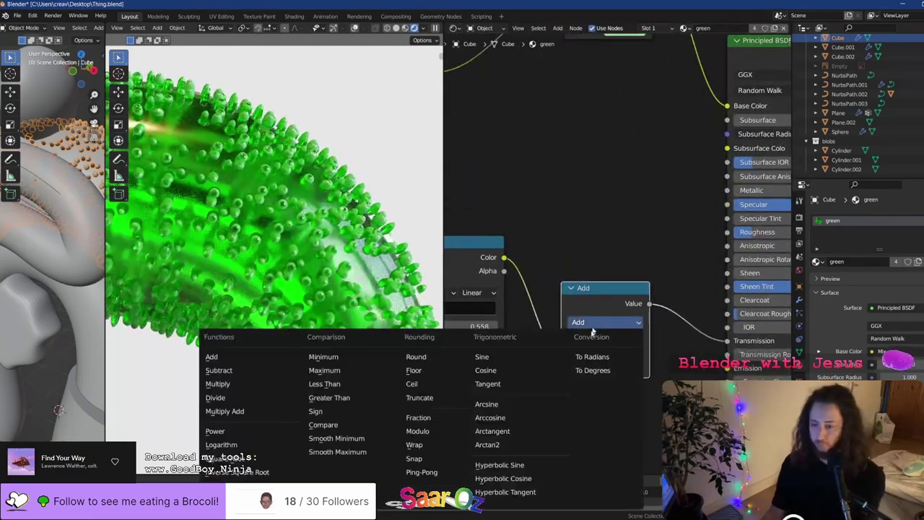
{"action": "left_click", "coordinate": [218, 383]}
{"action": "left_click", "coordinate": [605, 367]}
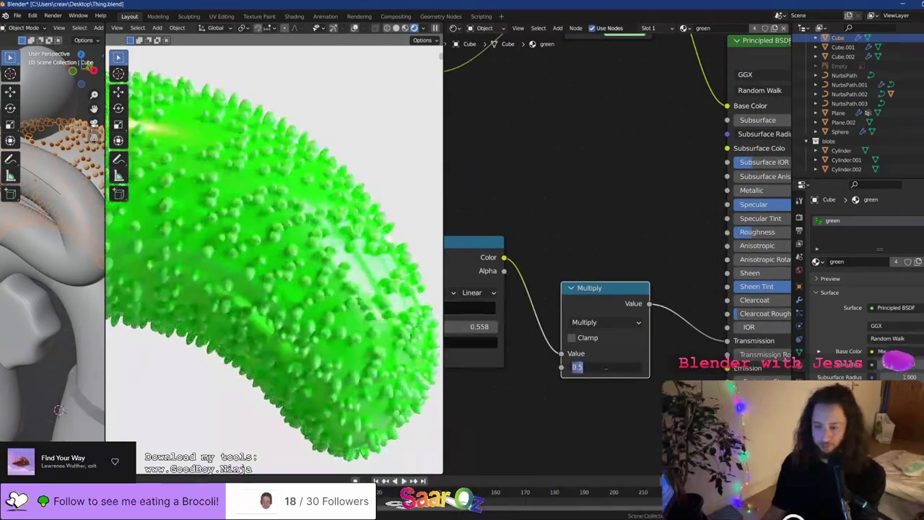
{"action": "type", "text": "0.1"}
{"action": "key", "text": "Return"}
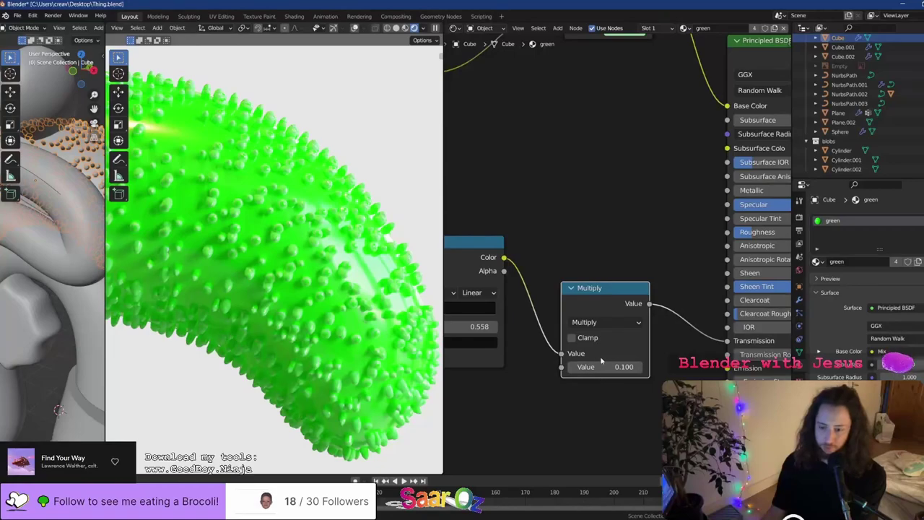
Try 0.7 as the Multiply node's second value to compare the translucency
{"action": "left_click", "coordinate": [606, 364]}
{"action": "type", "text": "0"}
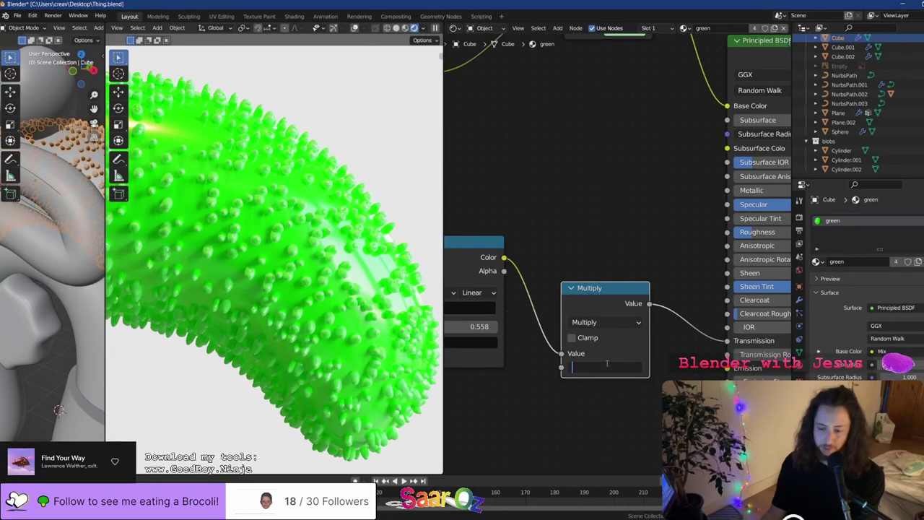
{"action": "key", "text": "Return"}
{"action": "left_click", "coordinate": [606, 366]}
{"action": "type", "text": "0."}
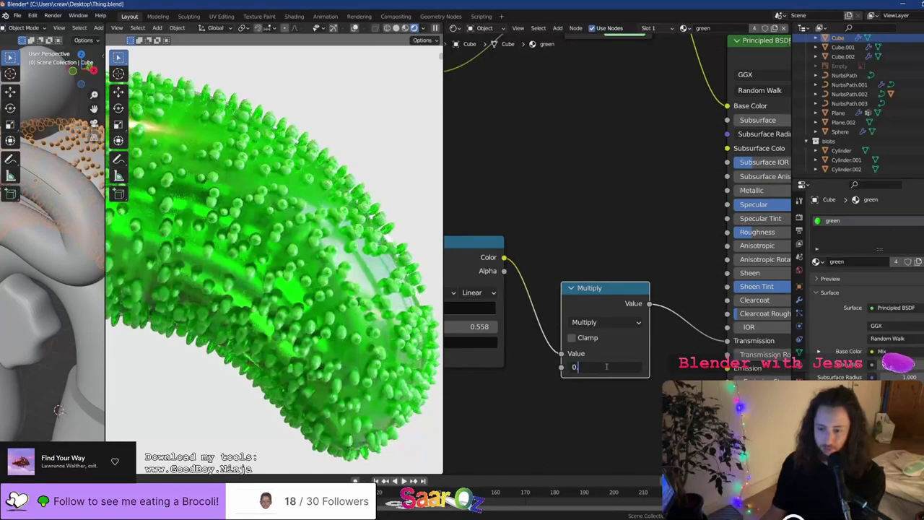
{"action": "type", "text": ".7"}
{"action": "key", "text": "Return"}
Set the Multiply node's second value to 0.2 and save the file
{"action": "left_click", "coordinate": [606, 366]}
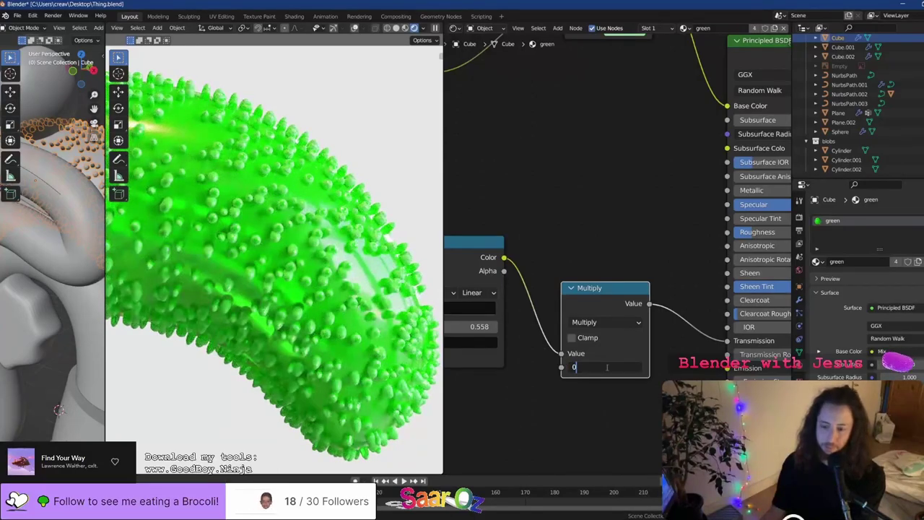
{"action": "type", "text": "0.2"}
{"action": "key", "text": "Return"}
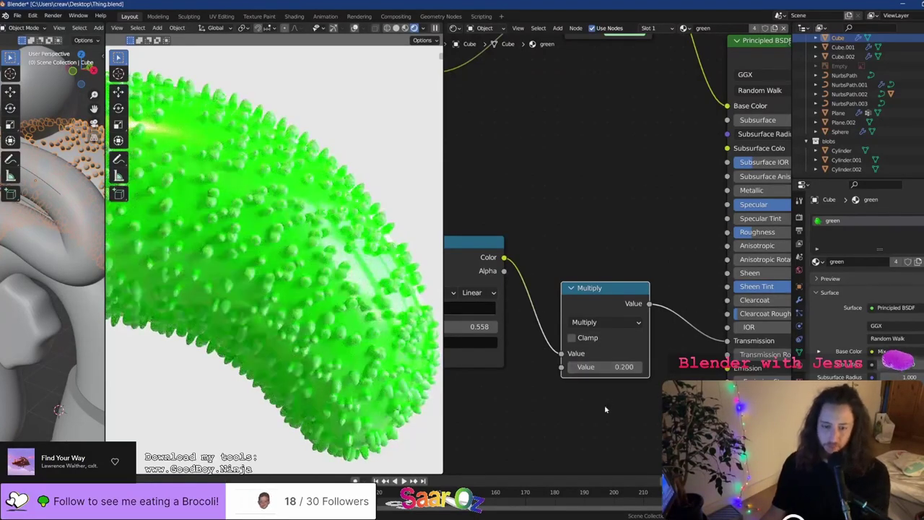
{"action": "key", "text": "ctrl+s"}
Preview the Multiply node's output on the spiked shape, undo the preview and save the file
{"action": "left_click", "coordinate": [590, 310], "text": "ctrl+shift"}
{"action": "scroll", "coordinate": [595, 298], "scroll_direction": "down", "scroll_amount": 1}
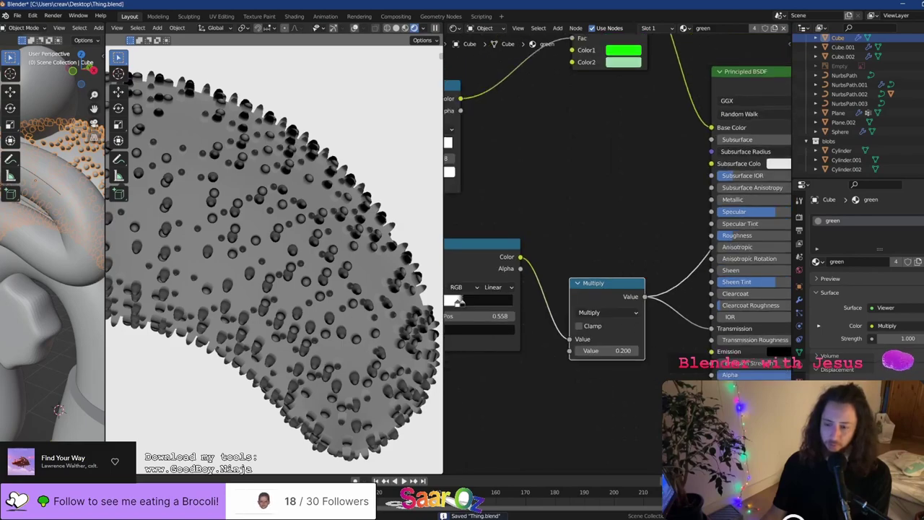
{"action": "key", "text": "ctrl+z"}
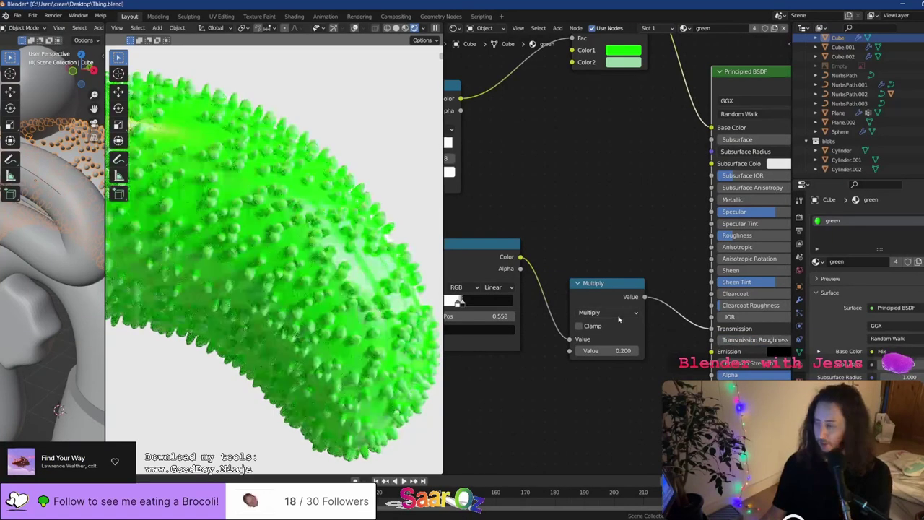
{"action": "scroll", "coordinate": [618, 319], "scroll_direction": "down", "scroll_amount": 1}
{"action": "key", "text": "ctrl+s"}
{"action": "scroll", "coordinate": [193, 234], "scroll_direction": "down", "scroll_amount": 4}
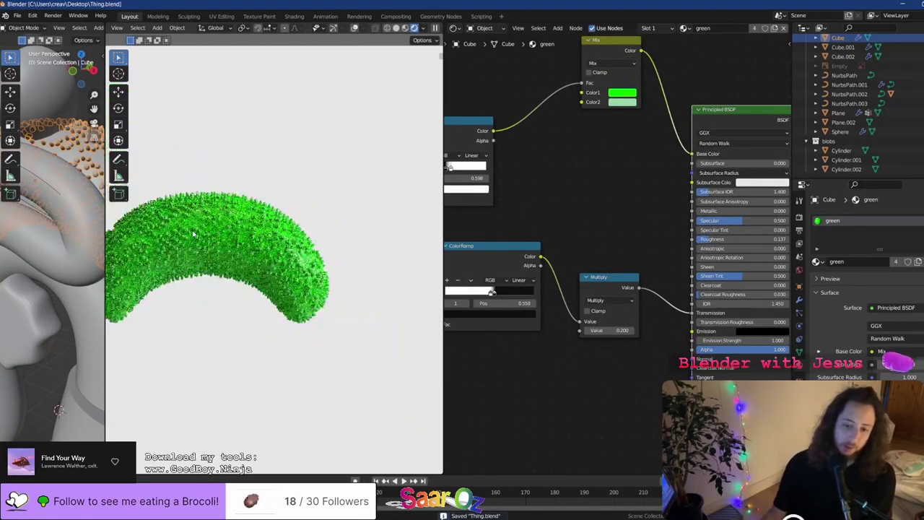
{"action": "scroll", "coordinate": [220, 240], "scroll_direction": "up", "scroll_amount": 3}
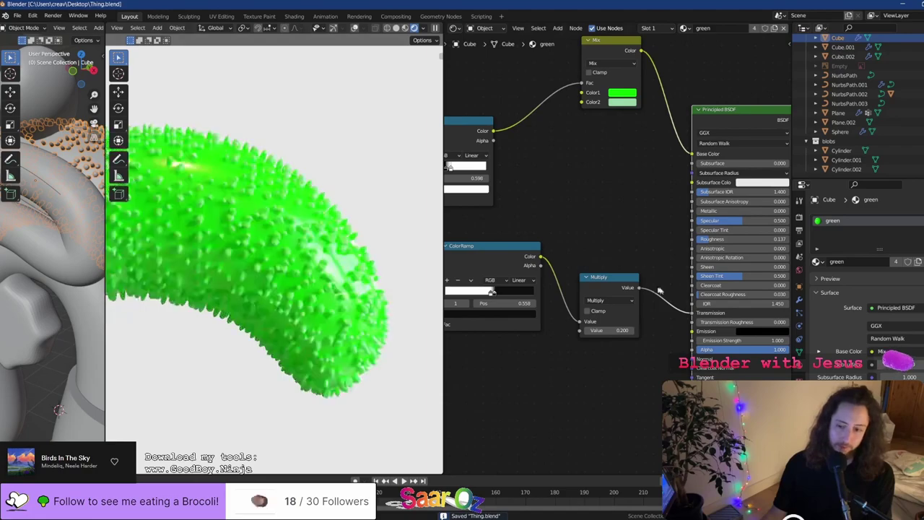
Spread out the node tree by moving the second ColorRamp and Multiply down and the Geometry, first ColorRamp and Mix nodes up, then save
{"action": "scroll", "coordinate": [560, 275], "scroll_direction": "down", "scroll_amount": 4}
{"action": "left_click_drag", "start_coordinate": [528, 268], "coordinate": [613, 306]}
{"action": "key", "text": "g"}
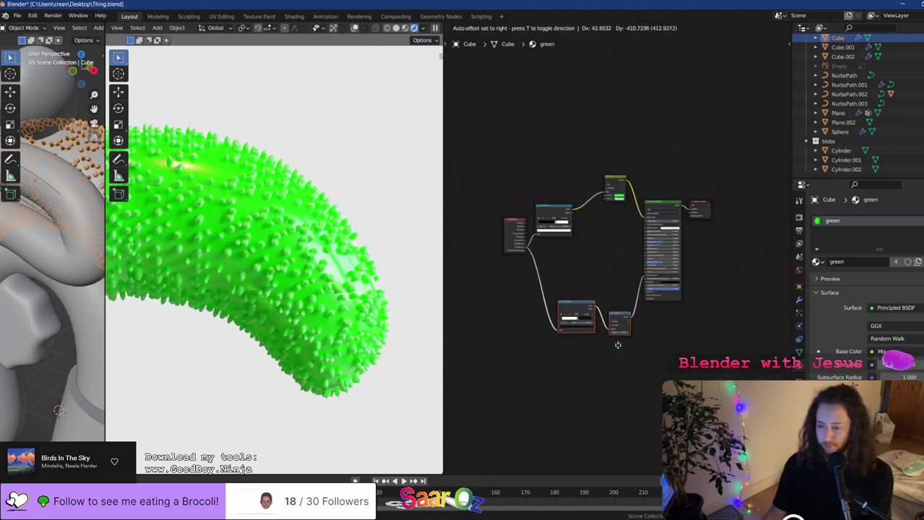
{"action": "left_click", "coordinate": [617, 359]}
{"action": "left_click_drag", "start_coordinate": [472, 158], "coordinate": [608, 244]}
{"action": "key", "text": "g"}
{"action": "left_click", "coordinate": [597, 192]}
{"action": "scroll", "coordinate": [568, 228], "scroll_direction": "up", "scroll_amount": 5}
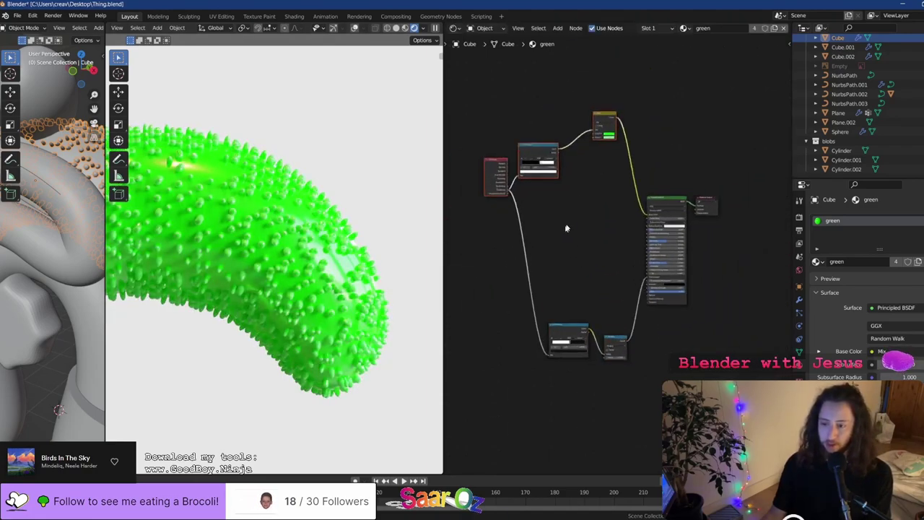
{"action": "middle_click_drag", "start_coordinate": [575, 245], "coordinate": [605, 249]}
{"action": "key", "text": "ctrl+s"}
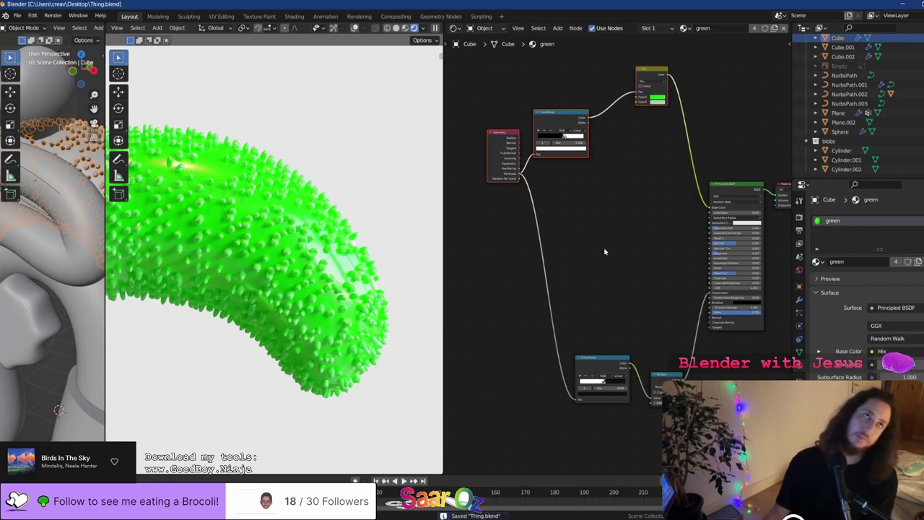
{"action": "scroll", "coordinate": [597, 254], "scroll_direction": "up", "scroll_amount": 2}
Move the Blender window aside to bring Fingerprints_04_1K.png into the green material as an image texture node, then restore the window
{"action": "left_click_drag", "start_coordinate": [562, 2], "coordinate": [923, 165]}
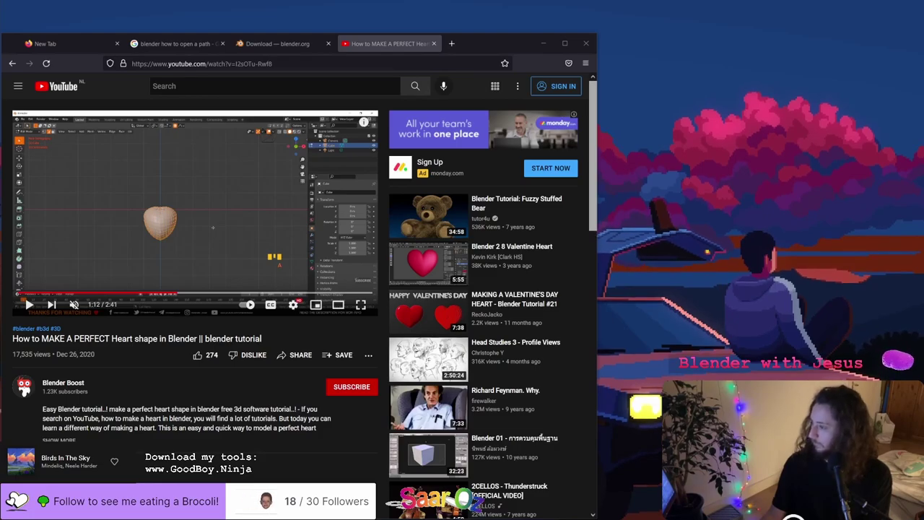
{"action": "left_click_drag", "start_coordinate": [444, 15], "coordinate": [423, 2]}
{"action": "scroll", "coordinate": [302, 299], "scroll_direction": "up", "scroll_amount": 3}
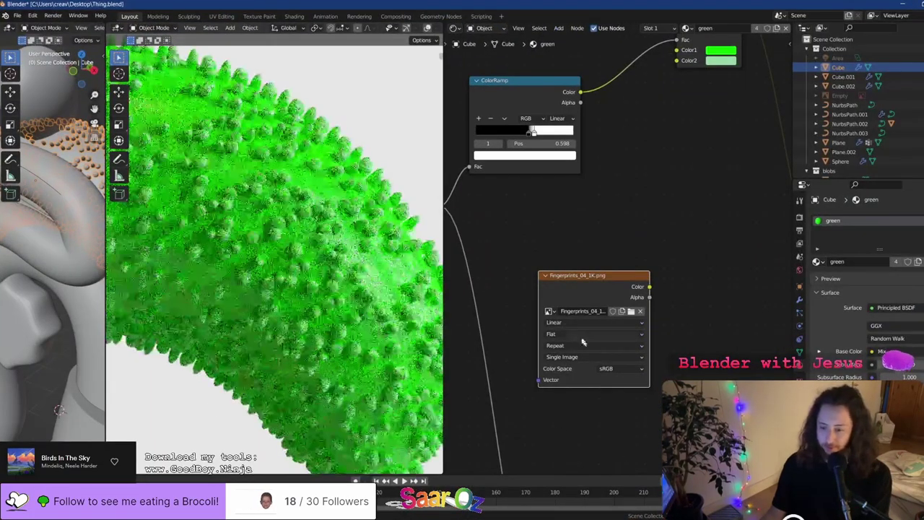
Add a Texture Coordinate node, link its Generated output to the fingerprint image's Vector input, and preview the image texture
{"action": "middle_click_drag", "start_coordinate": [664, 370], "coordinate": [705, 323]}
{"action": "scroll", "coordinate": [565, 305], "scroll_direction": "down", "scroll_amount": 1}
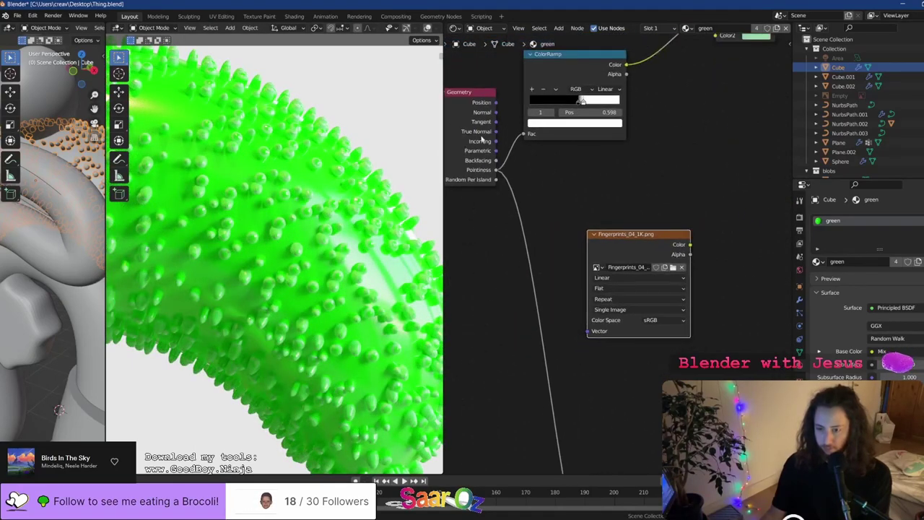
{"action": "middle_click_drag", "start_coordinate": [525, 247], "coordinate": [563, 252]}
{"action": "key", "text": "shift+a"}
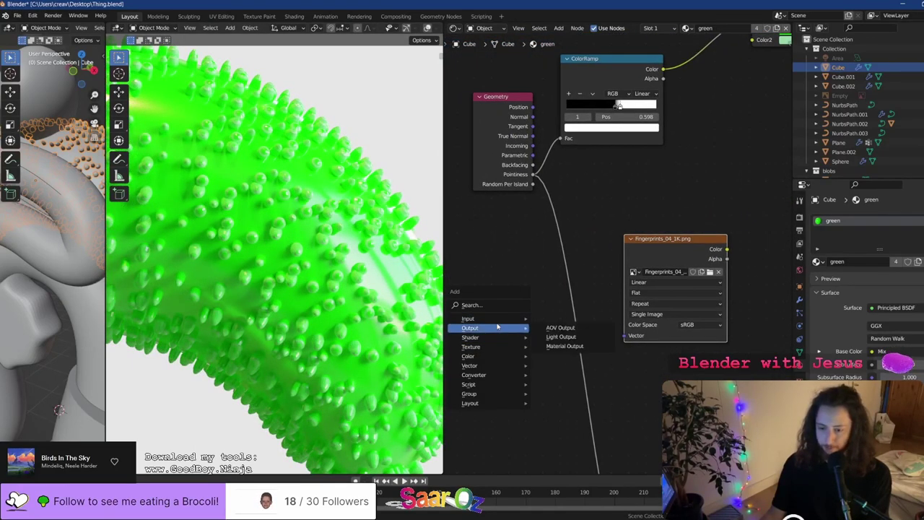
{"action": "mouse_move", "coordinate": [490, 318]}
{"action": "left_click", "coordinate": [575, 270]}
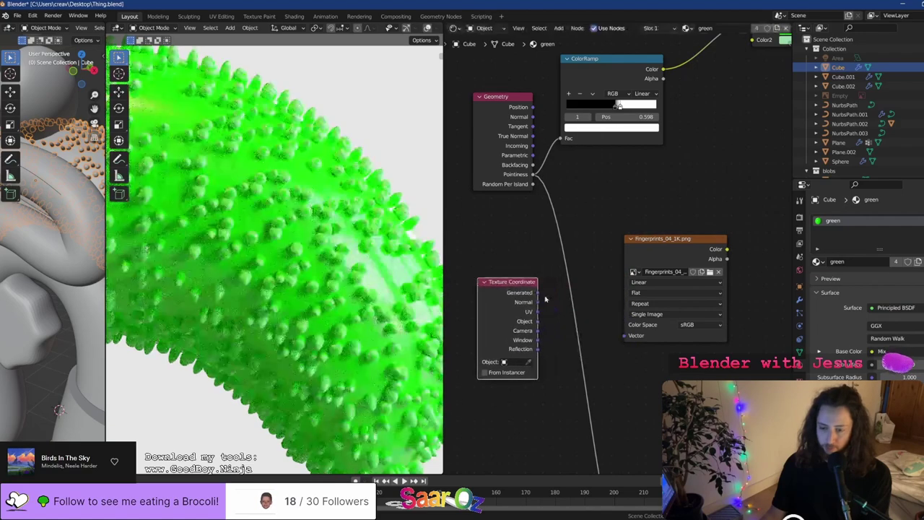
{"action": "left_click", "coordinate": [660, 257], "text": "ctrl+shift"}
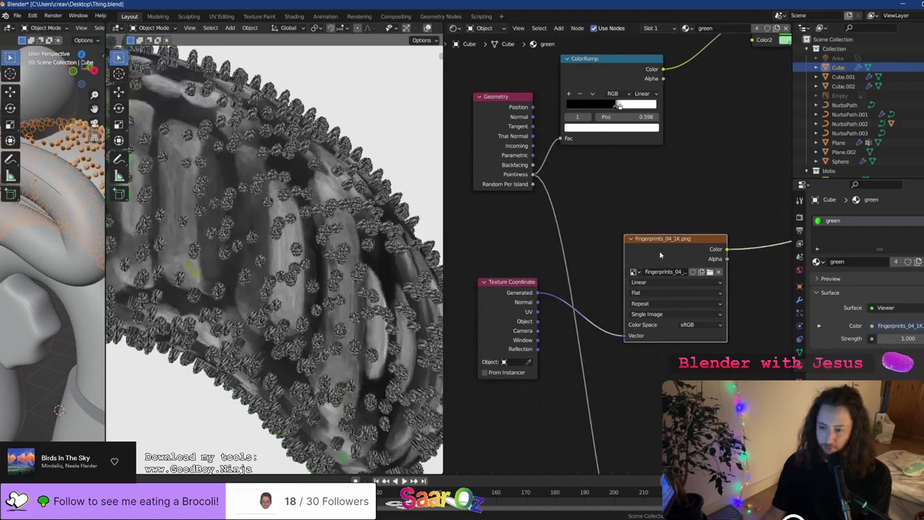
Link the Texture Coordinate's UV output to the fingerprint image's Vector instead and shift the coordinate node slightly away
{"action": "left_click", "coordinate": [536, 313]}
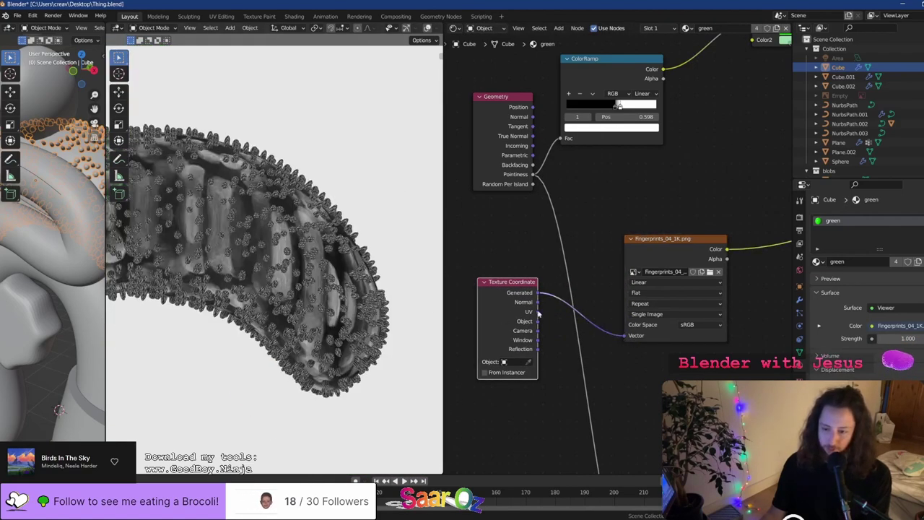
{"action": "left_click_drag", "start_coordinate": [629, 339], "coordinate": [625, 359]}
{"action": "scroll", "coordinate": [548, 317], "scroll_direction": "up", "scroll_amount": 1}
{"action": "scroll", "coordinate": [250, 244], "scroll_direction": "down", "scroll_amount": 4}
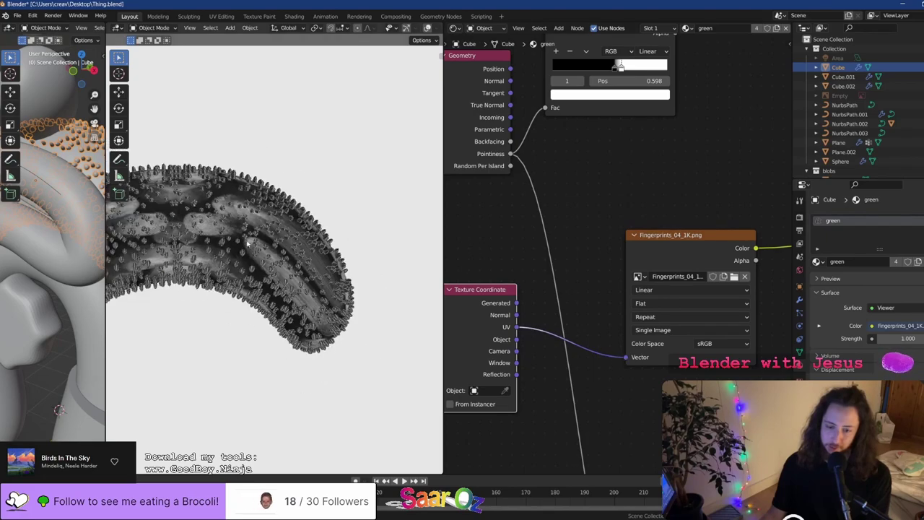
{"action": "middle_click_drag", "start_coordinate": [254, 244], "coordinate": [247, 248]}
{"action": "scroll", "coordinate": [249, 248], "scroll_direction": "up", "scroll_amount": 6}
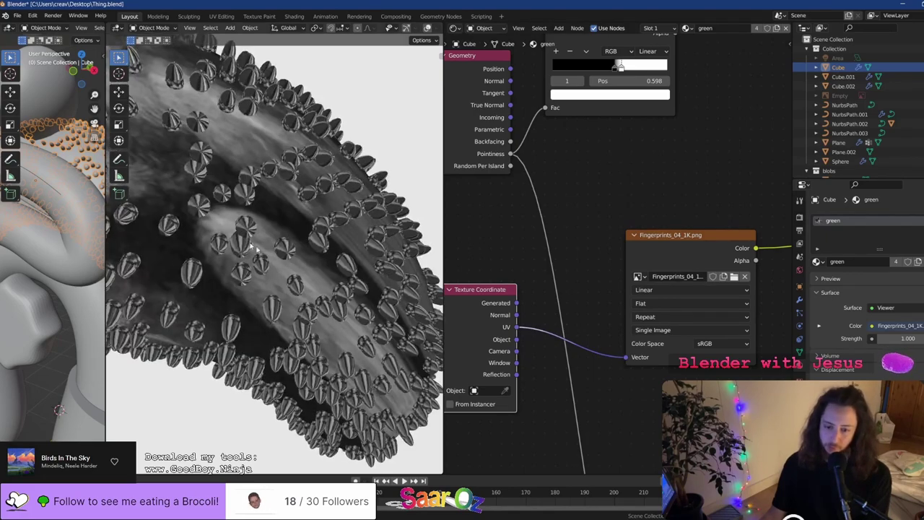
{"action": "key", "text": "g"}
{"action": "left_click", "coordinate": [523, 321]}
Set the fingerprint image's projection to Box, drive its Vector from the Generated output, and save the file
{"action": "left_click", "coordinate": [650, 311]}
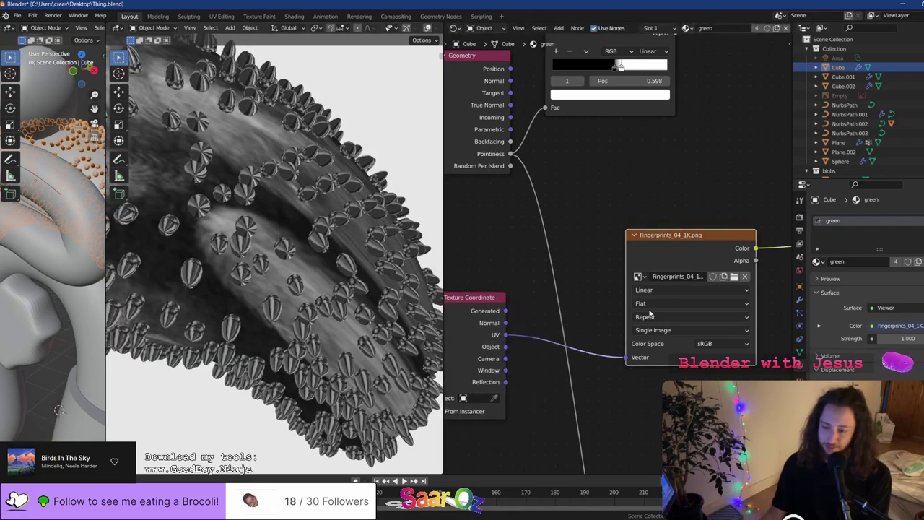
{"action": "left_click", "coordinate": [664, 319]}
{"action": "left_click", "coordinate": [656, 303]}
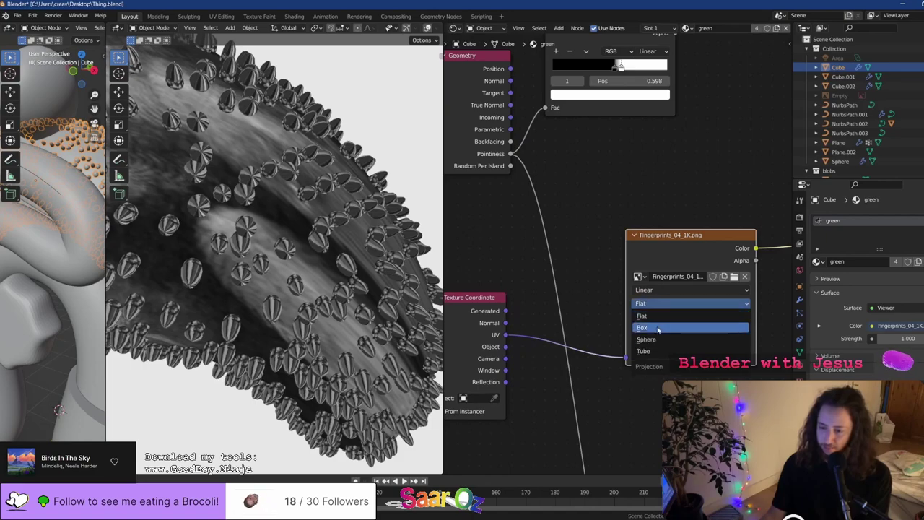
{"action": "left_click", "coordinate": [658, 329]}
{"action": "scroll", "coordinate": [558, 300], "scroll_direction": "down", "scroll_amount": 1}
{"action": "scroll", "coordinate": [557, 300], "scroll_direction": "left", "scroll_amount": 2, "text": "ctrl"}
{"action": "left_click_drag", "start_coordinate": [550, 306], "coordinate": [666, 362]}
{"action": "key", "text": "ctrl+s"}
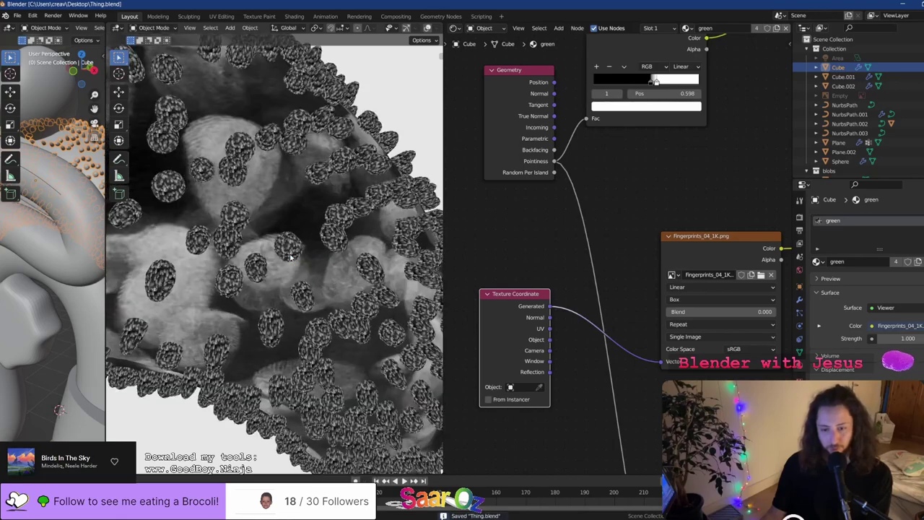
Compare Generated and UV mapping of the fingerprint texture up close, leaving the UV output linked to the image's Vector
{"action": "scroll", "coordinate": [288, 254], "scroll_direction": "up", "scroll_amount": 5}
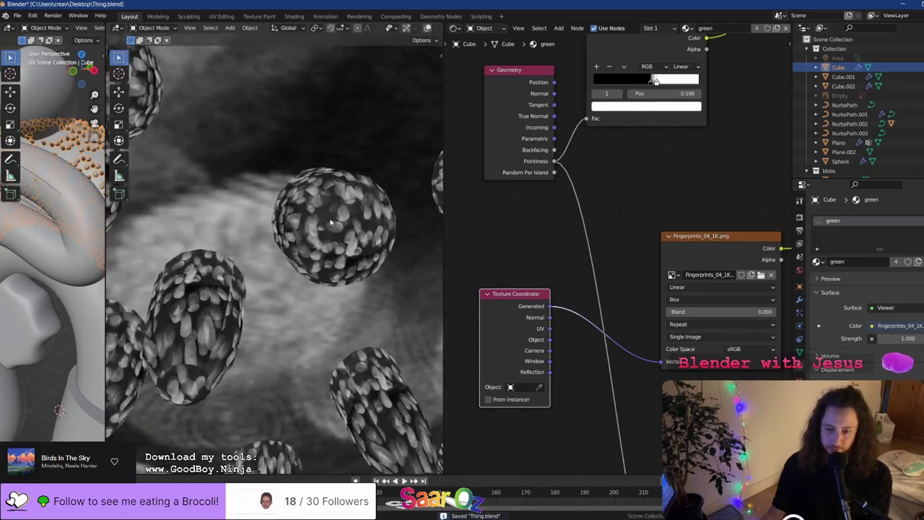
{"action": "scroll", "coordinate": [309, 186], "scroll_direction": "down", "scroll_amount": 6}
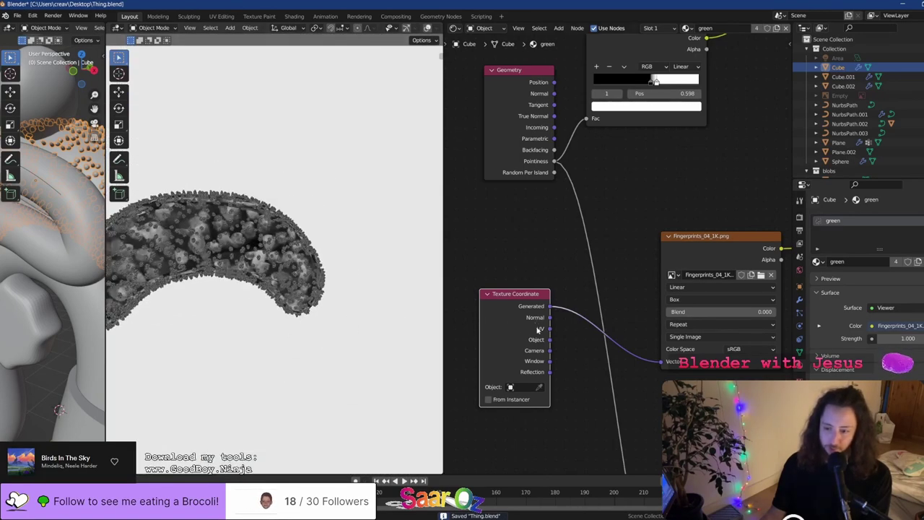
{"action": "left_click_drag", "start_coordinate": [658, 367], "coordinate": [661, 362]}
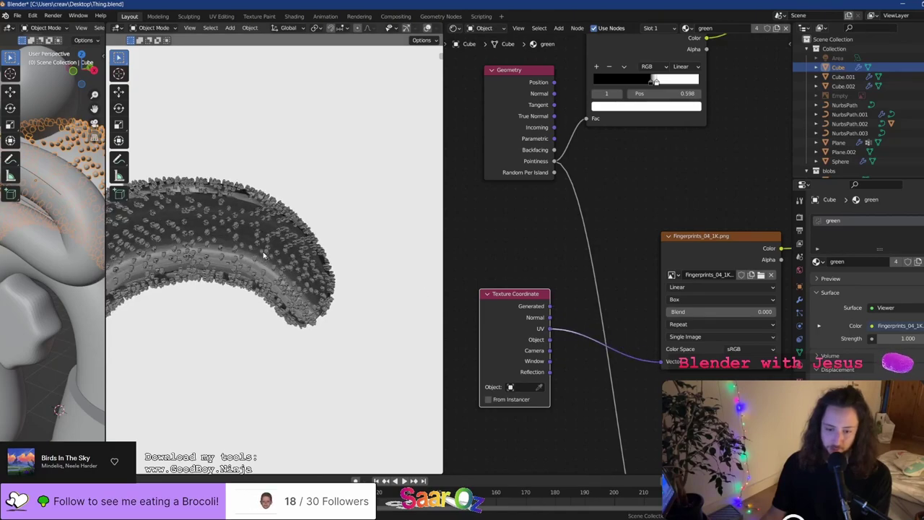
{"action": "scroll", "coordinate": [306, 246], "scroll_direction": "up", "scroll_amount": 3}
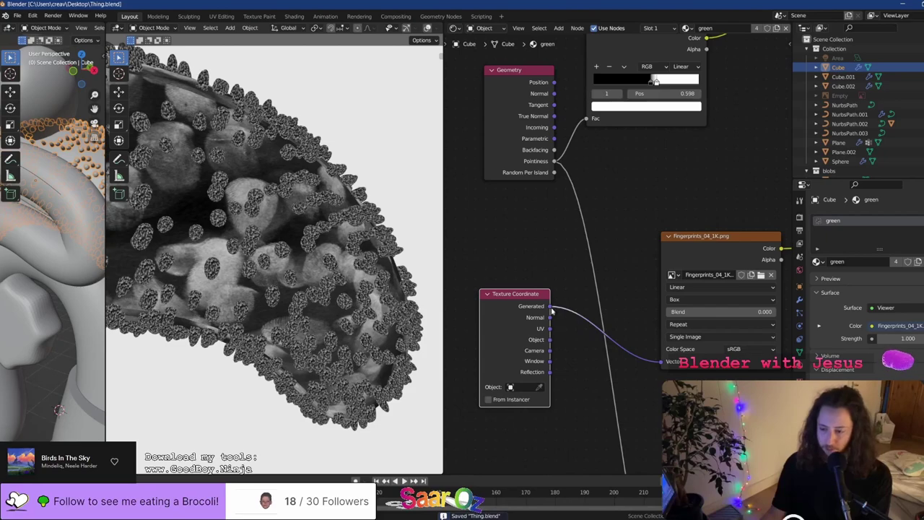
{"action": "left_click_drag", "start_coordinate": [646, 359], "coordinate": [654, 358]}
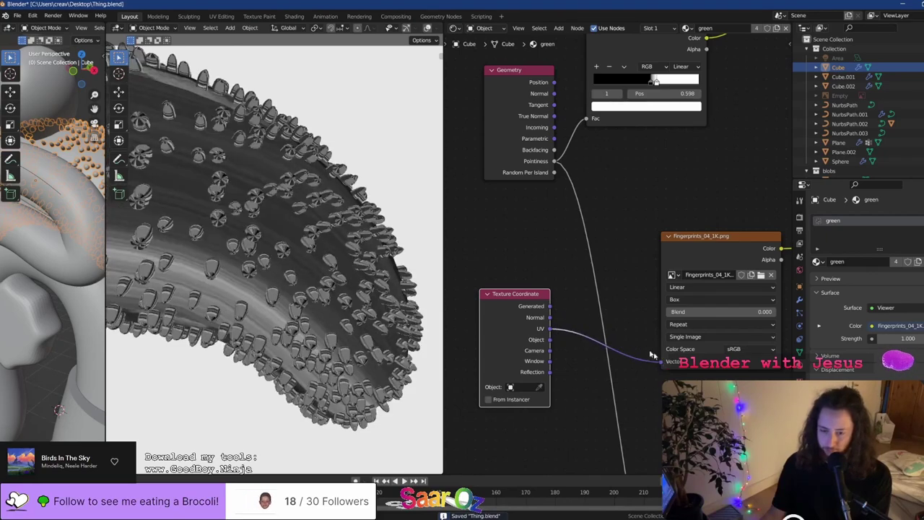
Switch the node editor area to a 3D viewport and select the three source spike objects
{"action": "left_click", "coordinate": [454, 29]}
{"action": "left_click", "coordinate": [477, 55]}
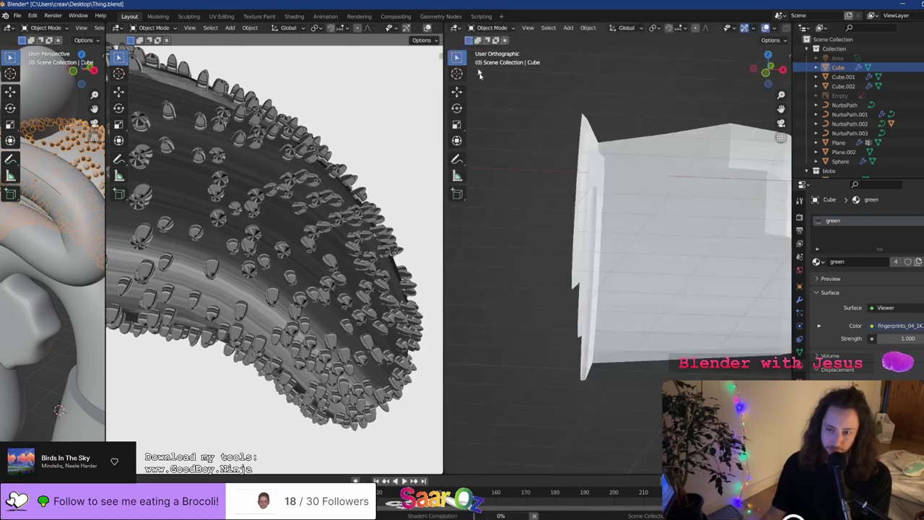
{"action": "scroll", "coordinate": [625, 194], "scroll_direction": "down", "scroll_amount": 3}
{"action": "left_click", "coordinate": [663, 278]}
{"action": "middle_click_drag", "start_coordinate": [663, 278], "coordinate": [668, 354]}
{"action": "scroll", "coordinate": [701, 195], "scroll_direction": "down", "scroll_amount": 4}
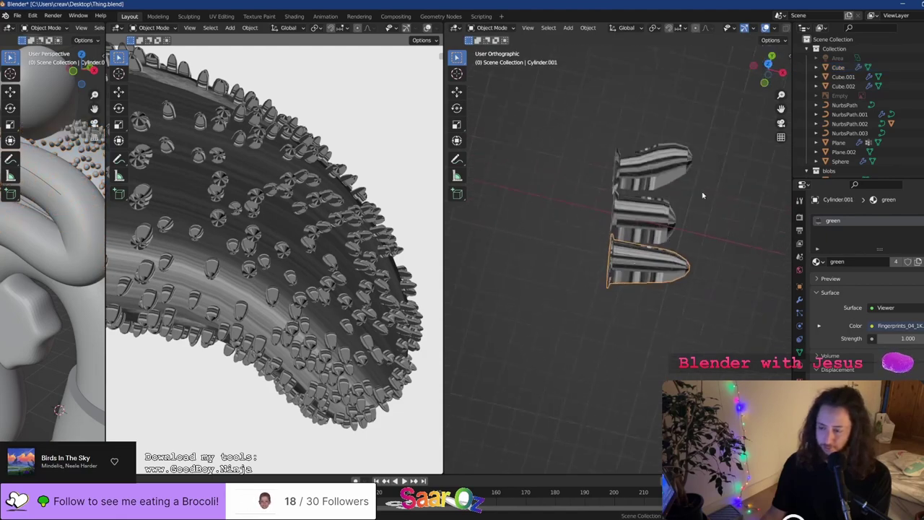
{"action": "left_click_drag", "start_coordinate": [735, 118], "coordinate": [607, 339]}
{"action": "key", "text": "Tab"}
{"action": "key", "text": "Tab"}
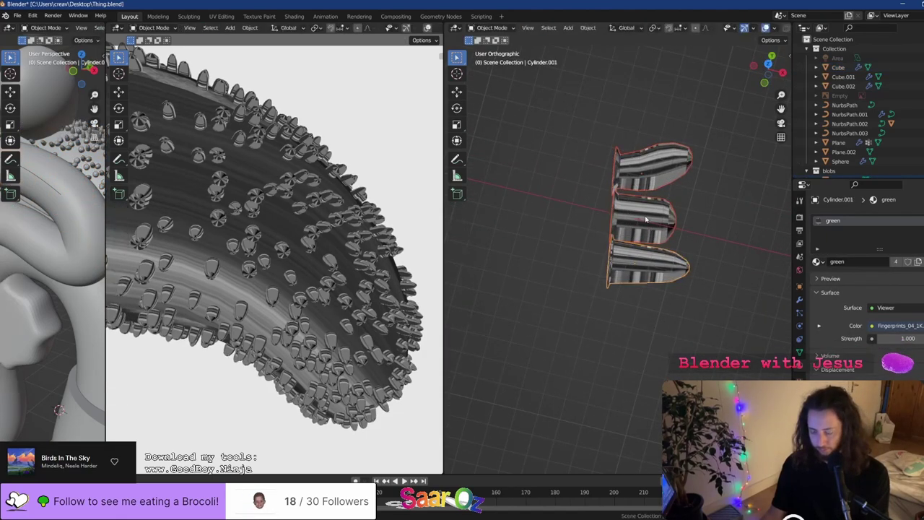
Unwrap all faces of the three spikes with Smart UV Project and check the fingerprint texture on them
{"action": "key", "text": "Tab"}
{"action": "key", "text": "u"}
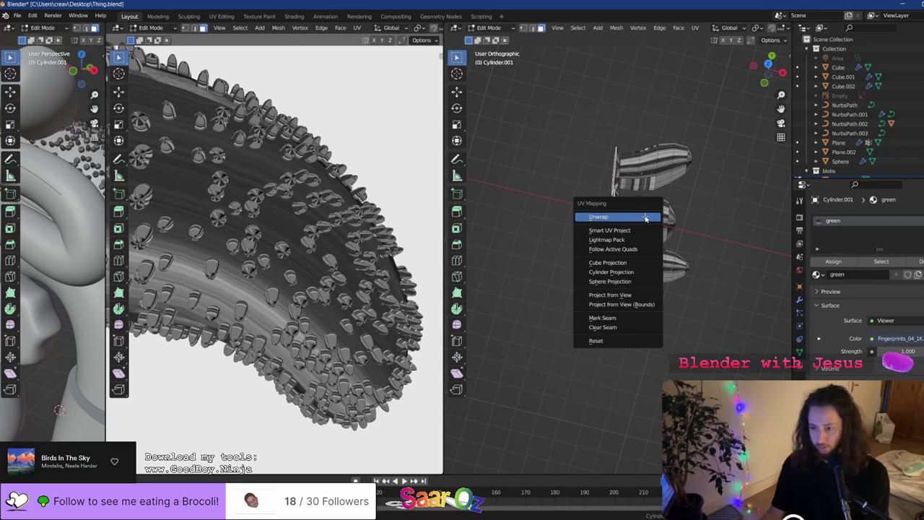
{"action": "left_click", "coordinate": [645, 218]}
{"action": "key", "text": "a"}
{"action": "key", "text": "u"}
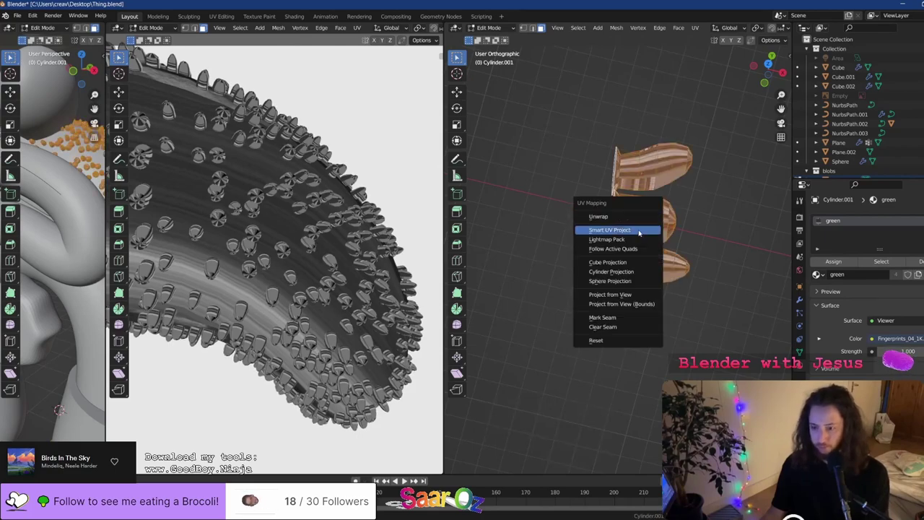
{"action": "left_click", "coordinate": [638, 230]}
{"action": "left_click", "coordinate": [636, 304]}
{"action": "key", "text": "Tab"}
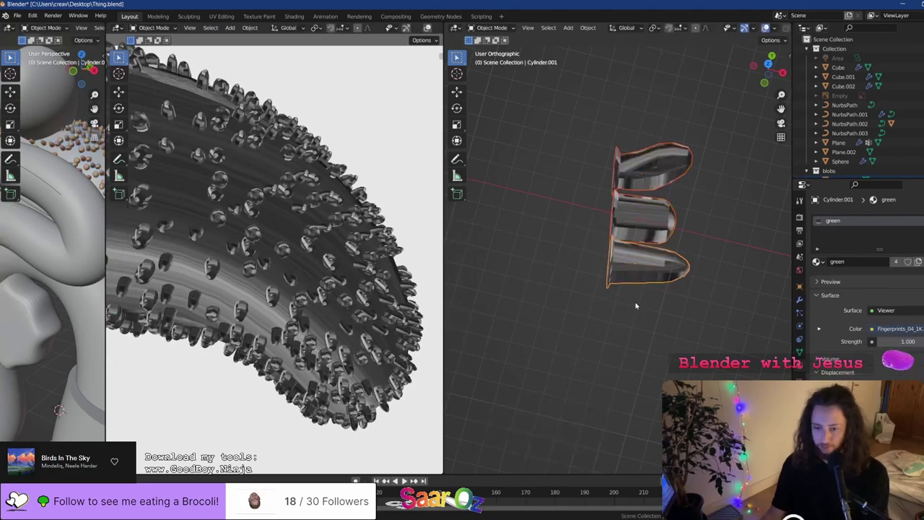
{"action": "scroll", "coordinate": [311, 255], "scroll_direction": "up", "scroll_amount": 5}
{"action": "scroll", "coordinate": [310, 254], "scroll_direction": "up", "scroll_amount": 3}
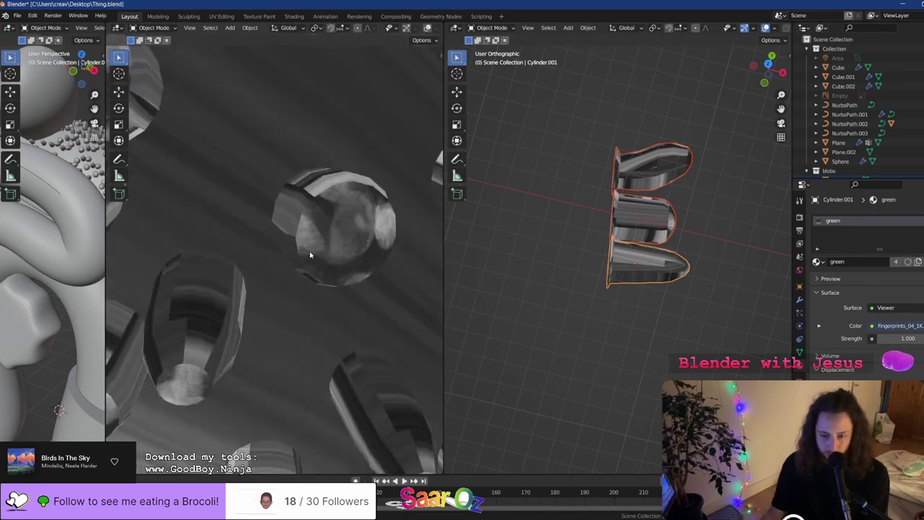
Try Cube, Cylinder and Sphere Projection, Project from View and a plain Unwrap on all three spikes
{"action": "key", "text": "Tab"}
{"action": "key", "text": "u"}
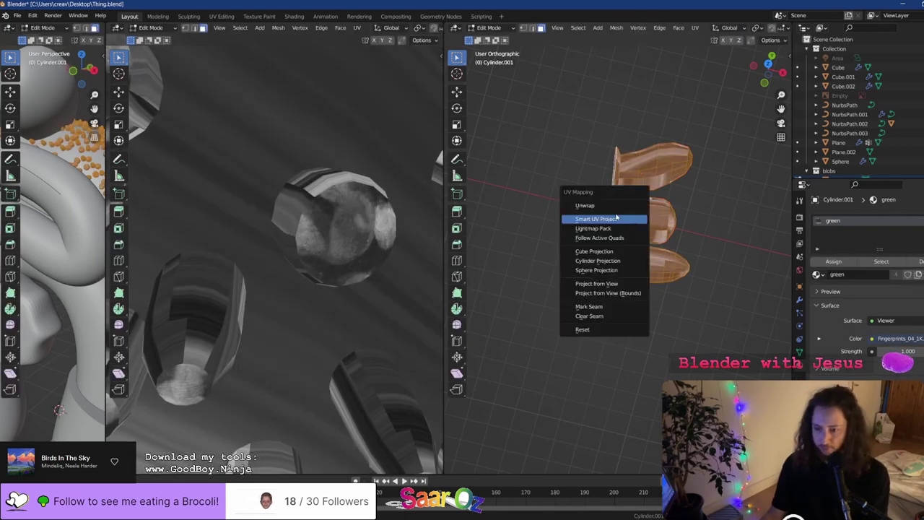
{"action": "left_click", "coordinate": [612, 252]}
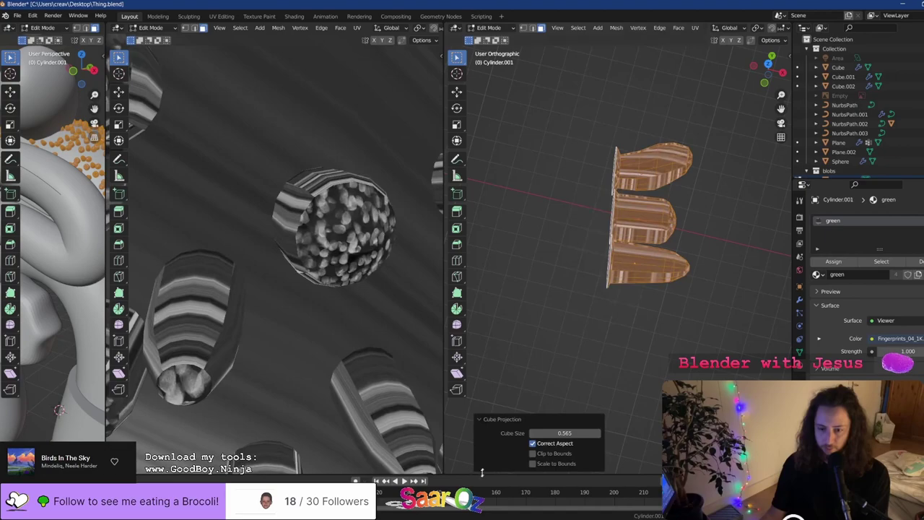
{"action": "key", "text": "u"}
{"action": "left_click", "coordinate": [618, 254]}
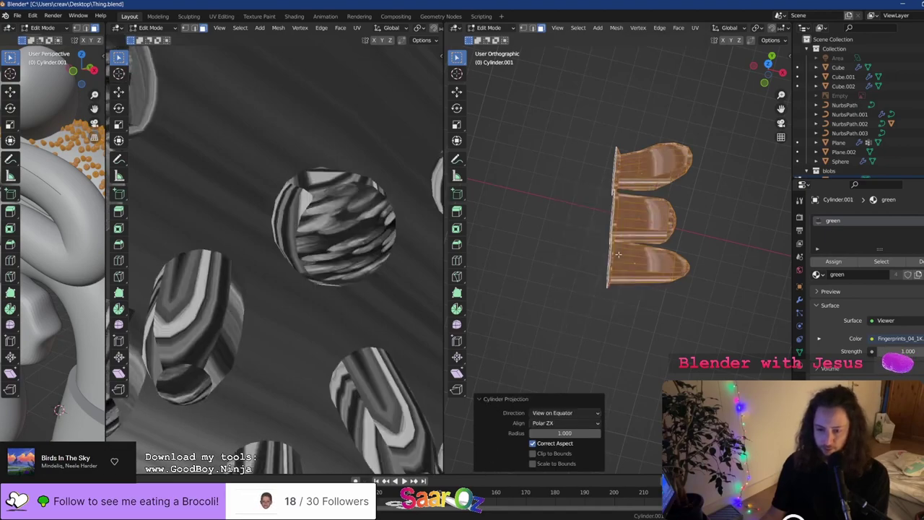
{"action": "key", "text": "u"}
{"action": "left_click", "coordinate": [609, 265]}
{"action": "key", "text": "u"}
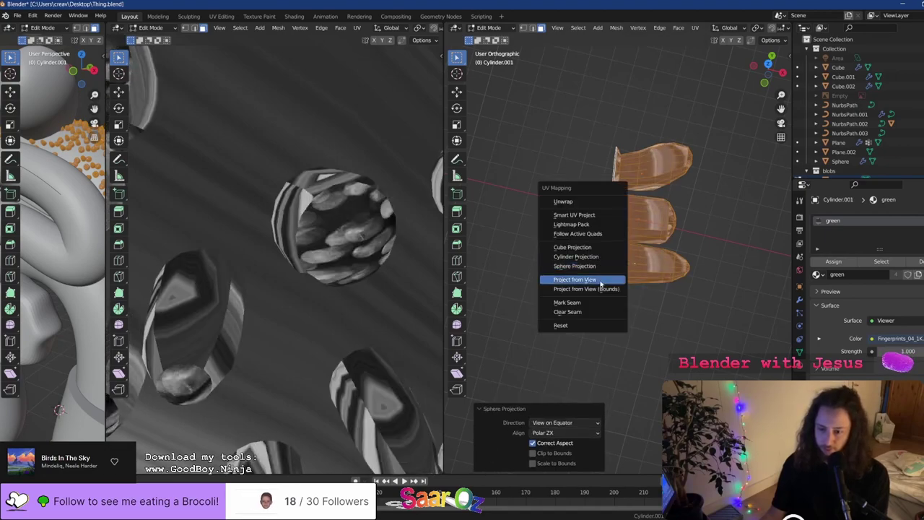
{"action": "left_click", "coordinate": [608, 277]}
{"action": "key", "text": "u"}
{"action": "left_click", "coordinate": [623, 178]}
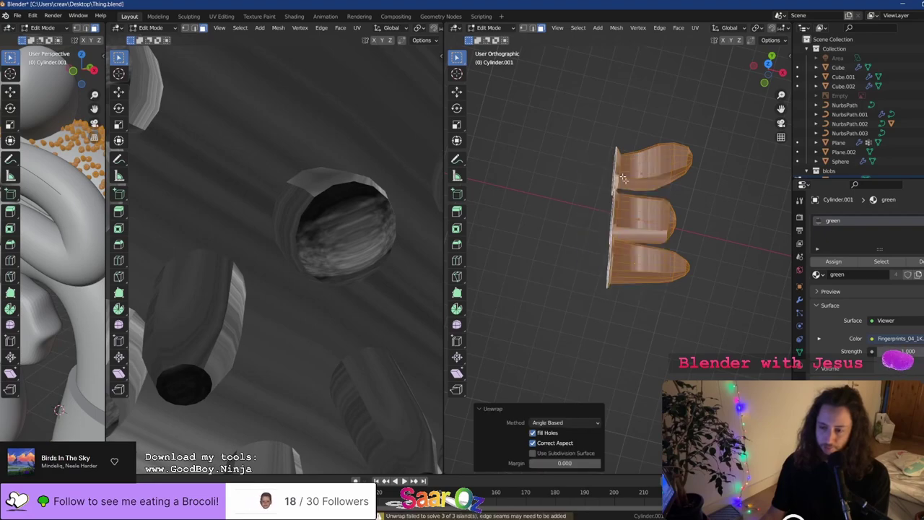
Switch to edge selection and mark the open base edge loop of the Cylinder.001 spike as a seam
{"action": "middle_click_drag", "start_coordinate": [638, 191], "coordinate": [610, 160]}
{"action": "scroll", "coordinate": [616, 152], "scroll_direction": "up", "scroll_amount": 4}
{"action": "middle_click_drag", "start_coordinate": [522, 163], "coordinate": [550, 235], "text": "shift"}
{"action": "key", "text": "alt+a"}
{"action": "left_click", "coordinate": [533, 28]}
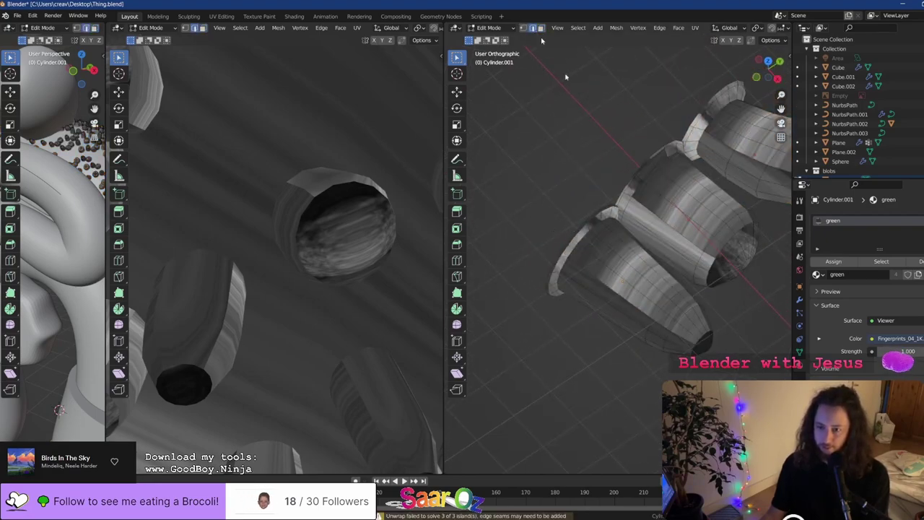
{"action": "middle_click_drag", "start_coordinate": [568, 77], "coordinate": [572, 175]}
{"action": "key", "text": "F3"}
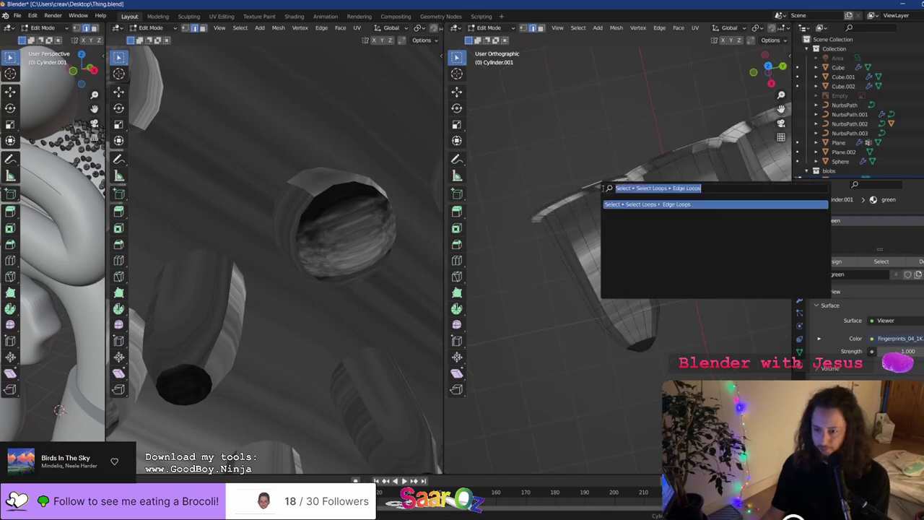
{"action": "key", "text": "Return"}
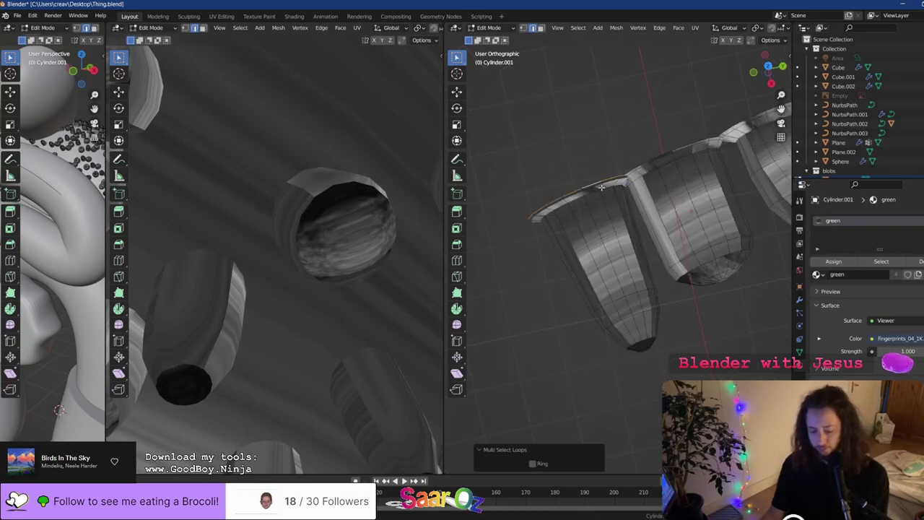
{"action": "key", "text": "u"}
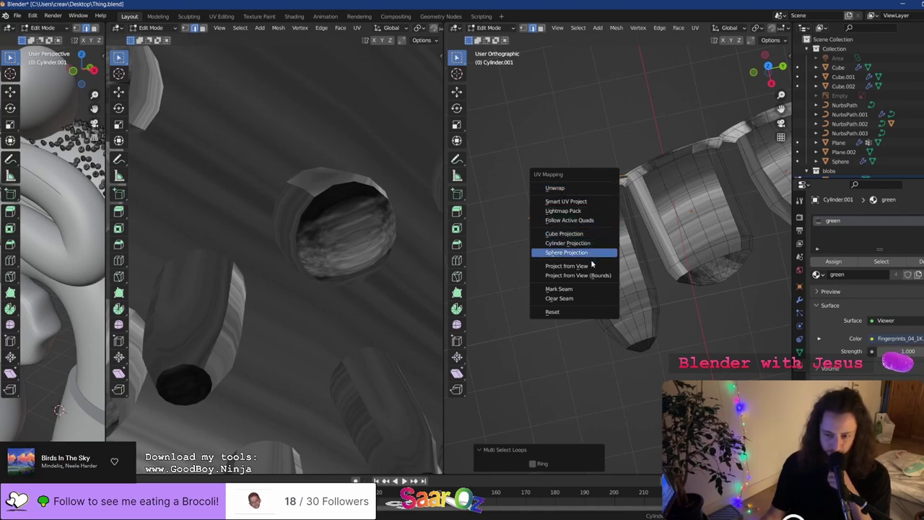
{"action": "left_click", "coordinate": [586, 288]}
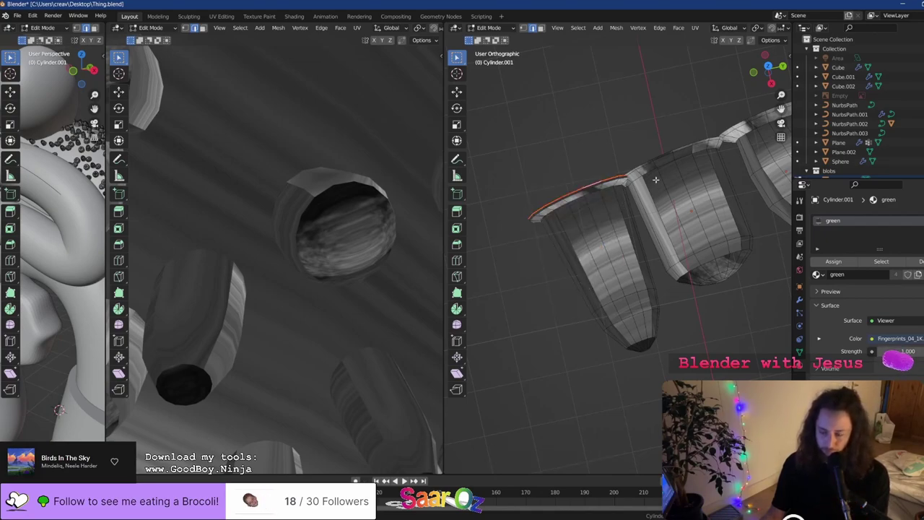
Mark the base edge loop of the middle spike, Cylinder, as a seam
{"action": "middle_click_drag", "start_coordinate": [655, 179], "coordinate": [611, 173]}
{"action": "key", "text": "F3"}
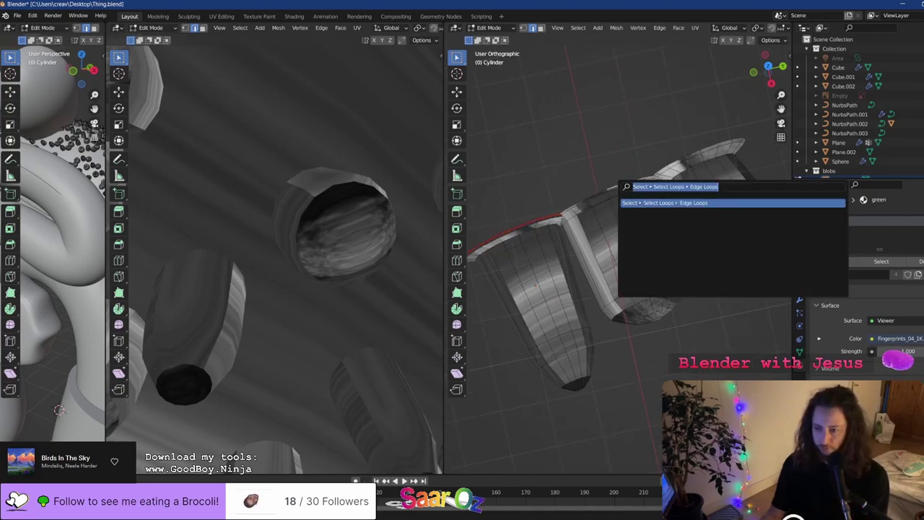
{"action": "key", "text": "Return"}
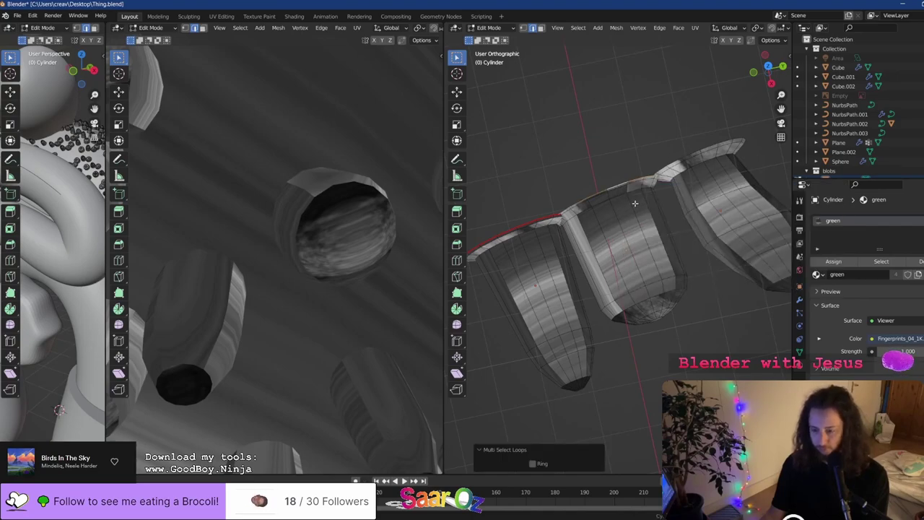
{"action": "key", "text": "u"}
{"action": "left_click", "coordinate": [635, 205]}
Mark the base edge loop of the third spike, Cylinder.002, as a seam
{"action": "key", "text": "F3"}
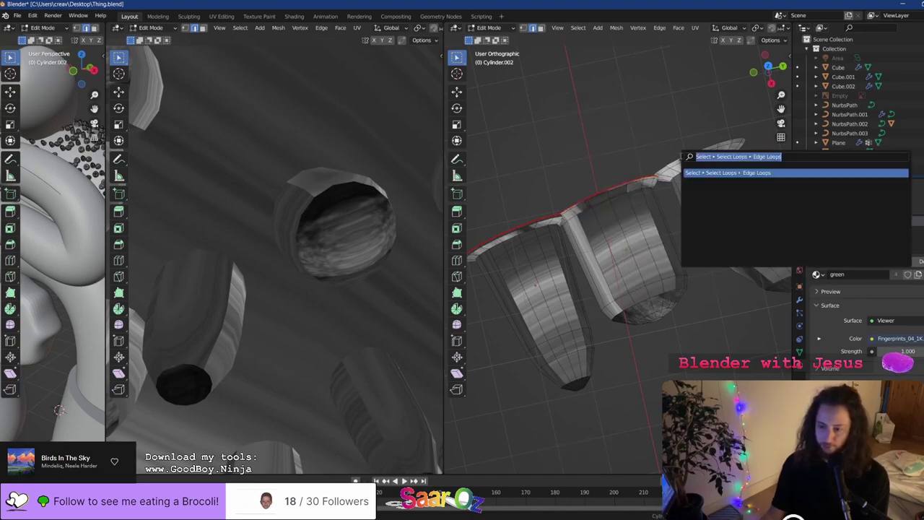
{"action": "key", "text": "Return"}
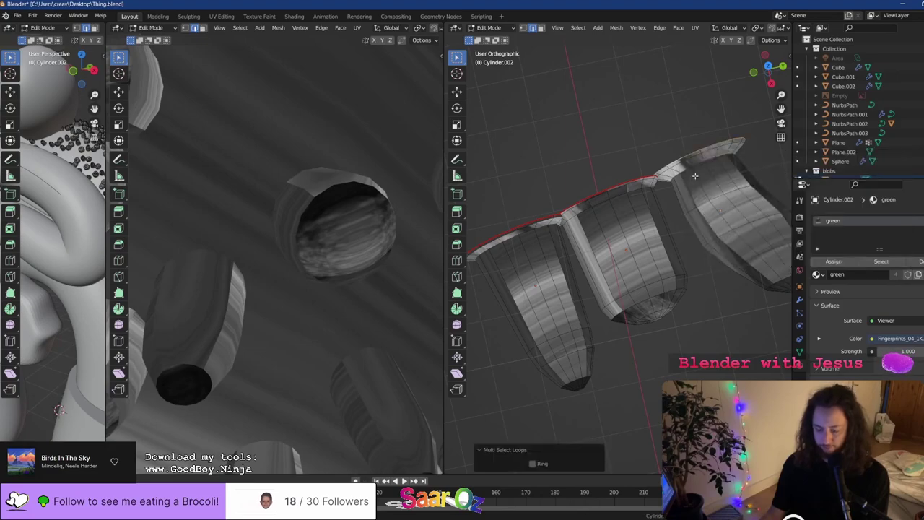
{"action": "key", "text": "m"}
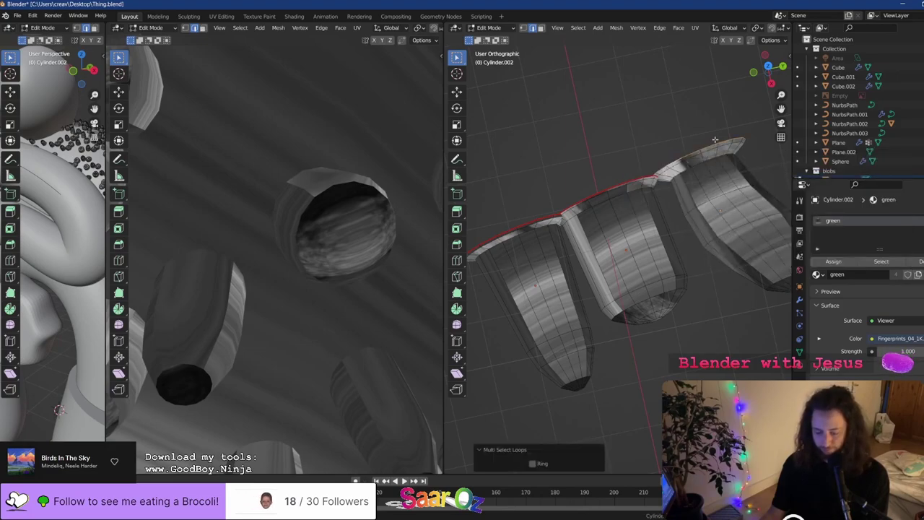
{"action": "key", "text": "n"}
{"action": "key", "text": "q"}
{"action": "key", "text": "Escape"}
{"action": "key", "text": "n"}
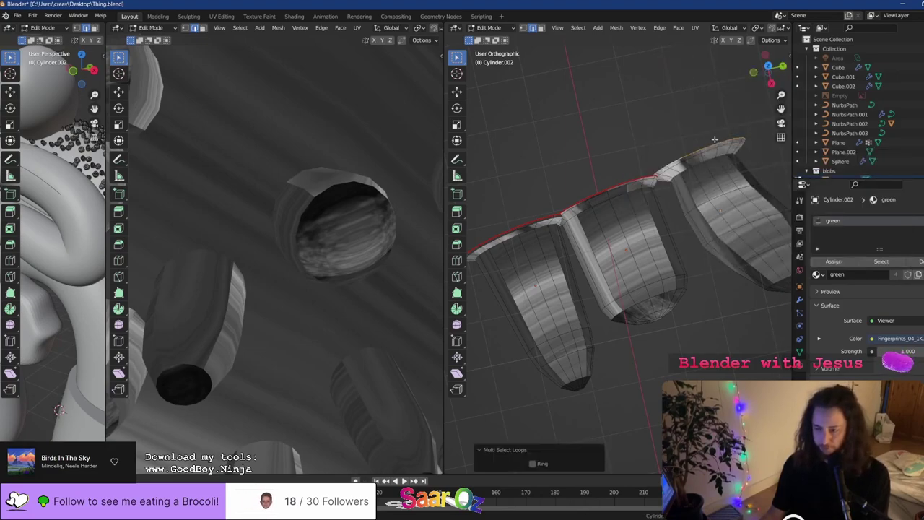
{"action": "key", "text": "q"}
{"action": "key", "text": "Escape"}
{"action": "key", "text": "u"}
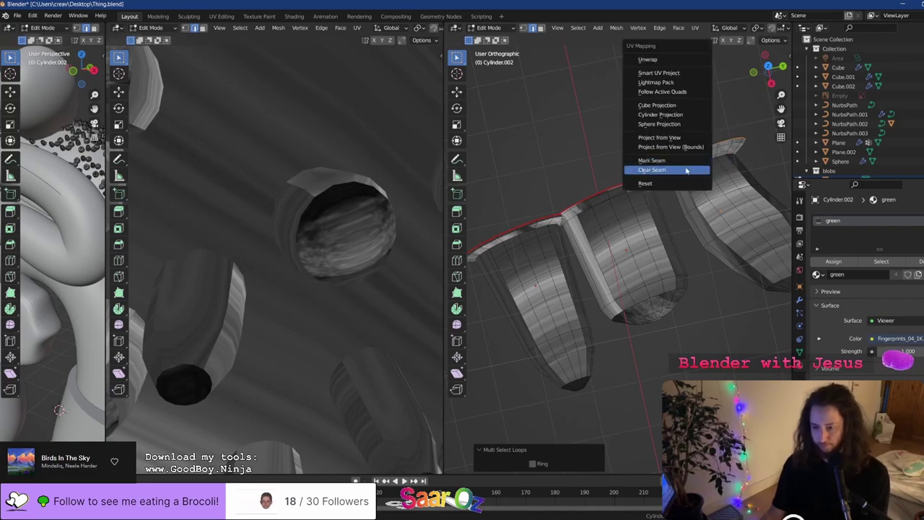
{"action": "left_click", "coordinate": [688, 161]}
Unwrap all the geometry of the three spikes along their new base seams and save the file
{"action": "key", "text": "Tab"}
{"action": "scroll", "coordinate": [693, 182], "scroll_direction": "down", "scroll_amount": 4}
{"action": "key", "text": "Tab"}
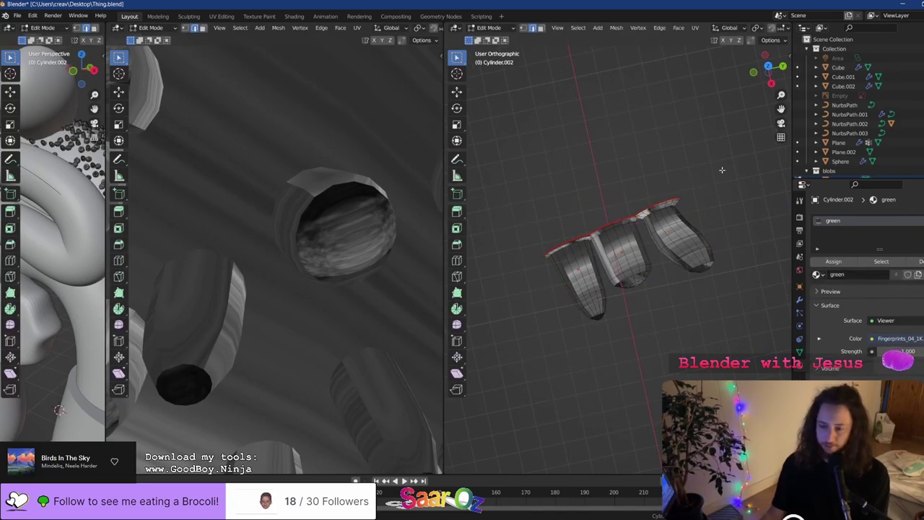
{"action": "key", "text": "a"}
{"action": "key", "text": "u"}
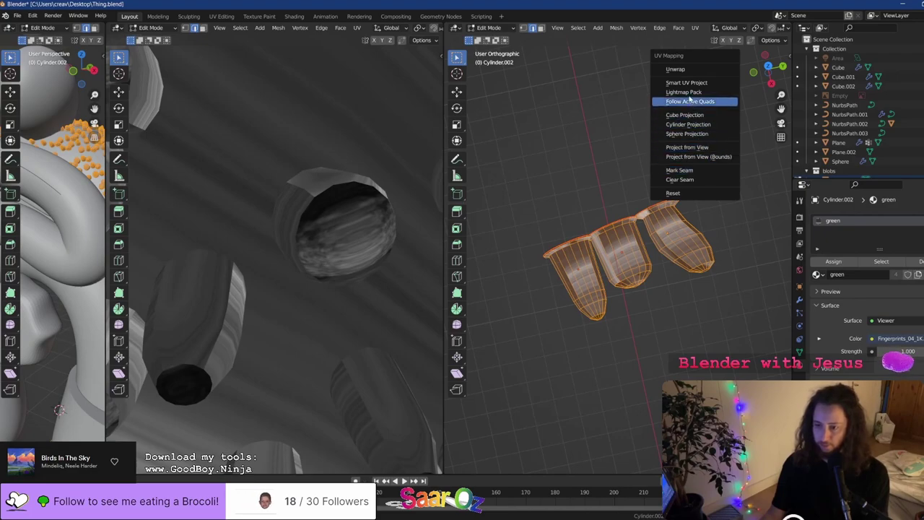
{"action": "left_click", "coordinate": [694, 69]}
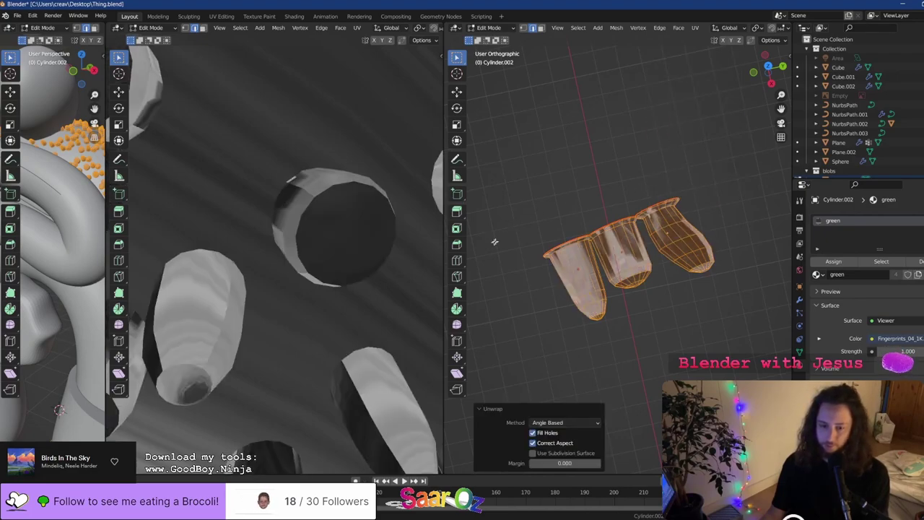
{"action": "middle_click_drag", "start_coordinate": [557, 283], "coordinate": [635, 249]}
{"action": "scroll", "coordinate": [705, 225], "scroll_direction": "up", "scroll_amount": 2}
{"action": "key", "text": "ctrl+s"}
Keep the three spikes in Edit Mode and change the area showing them to the UV Editor
{"action": "key", "text": "Tab"}
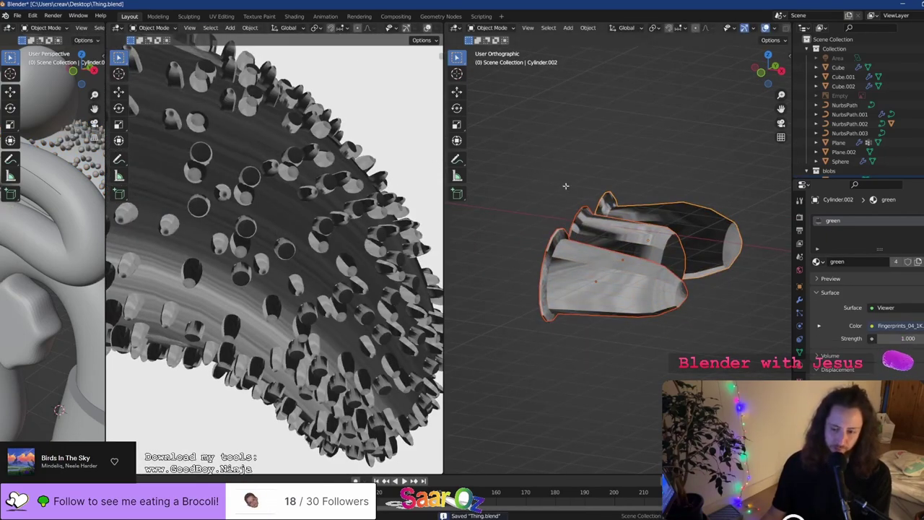
{"action": "key", "text": "Tab"}
{"action": "middle_click_drag", "start_coordinate": [565, 185], "coordinate": [520, 108]}
{"action": "left_click", "coordinate": [456, 27]}
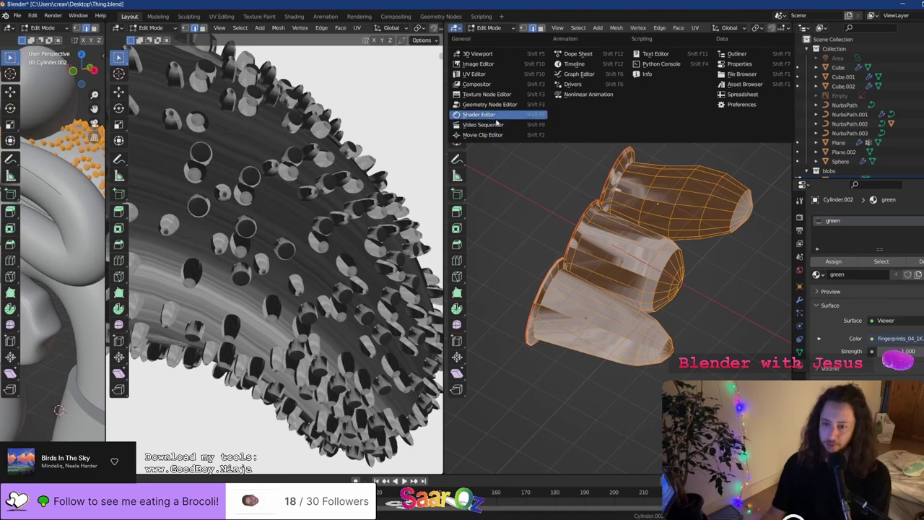
{"action": "left_click", "coordinate": [487, 94]}
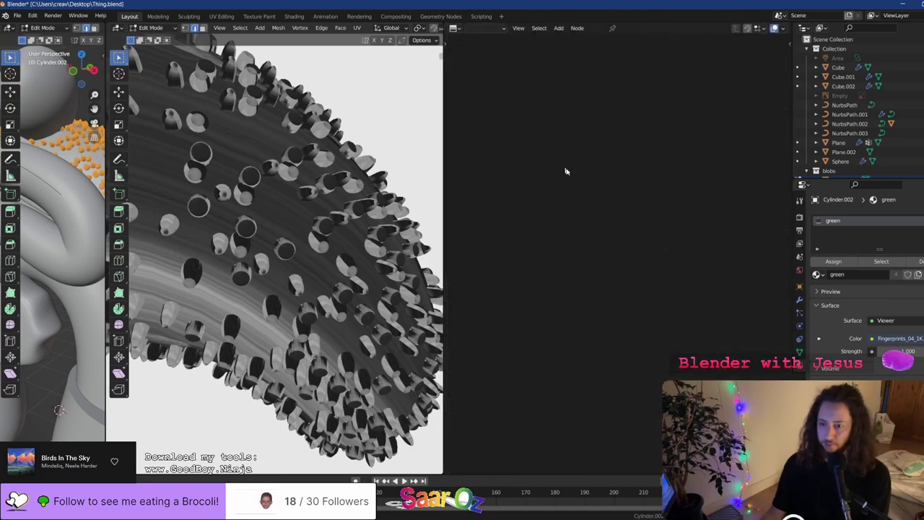
{"action": "left_click", "coordinate": [455, 29]}
{"action": "left_click", "coordinate": [575, 78]}
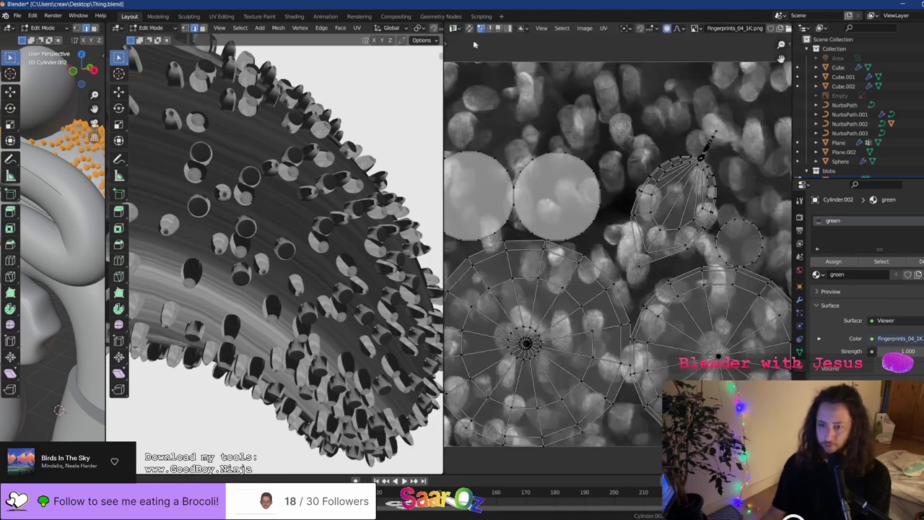
Try scaling up all the spikes' UV islands over the fingerprint image with proportional editing on
{"action": "scroll", "coordinate": [578, 217], "scroll_direction": "down", "scroll_amount": 3}
{"action": "key", "text": "a"}
{"action": "scroll", "coordinate": [656, 165], "scroll_direction": "up", "scroll_amount": 1}
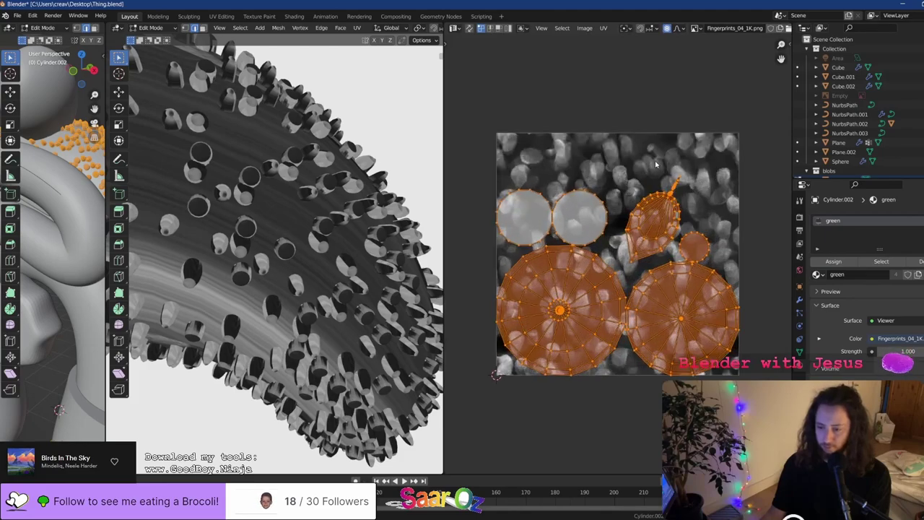
{"action": "key", "text": "s"}
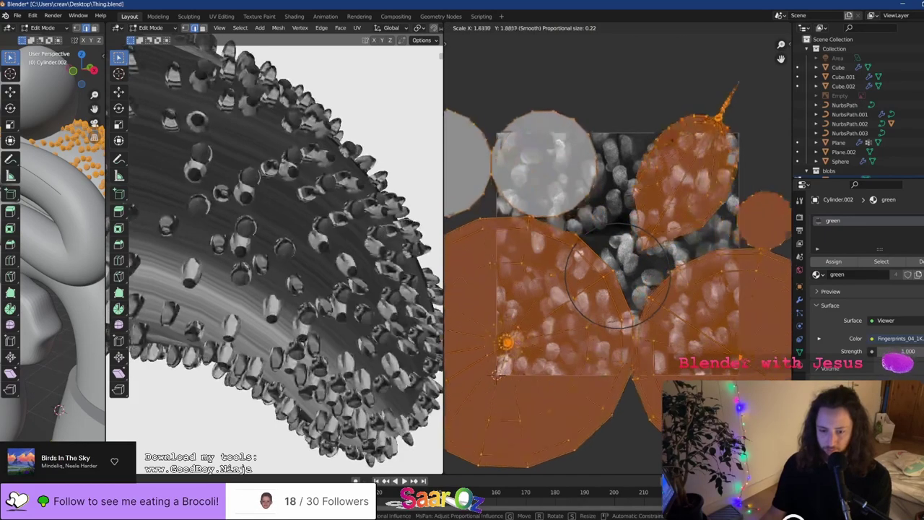
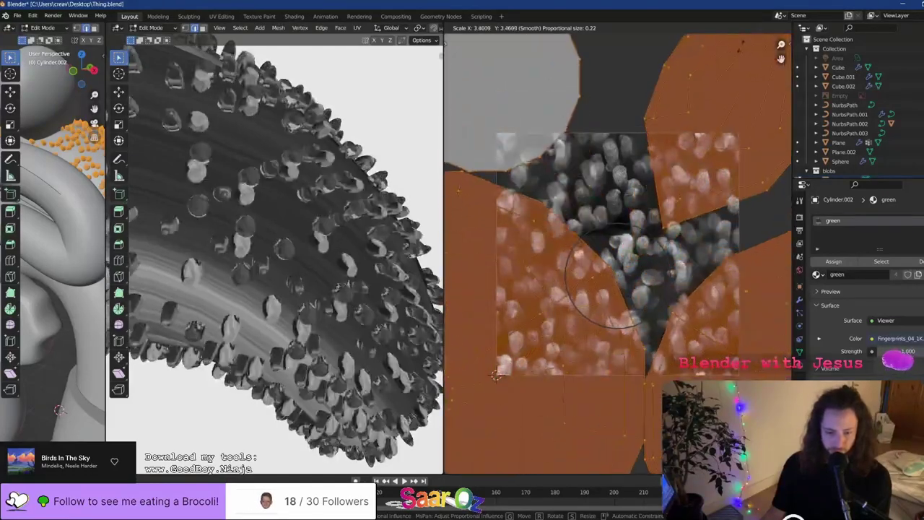
{"action": "right_click", "coordinate": [564, 301]}
Exit local view and bring the three source spikes beside the character into close view
{"action": "scroll", "coordinate": [286, 330], "scroll_direction": "up", "scroll_amount": 7}
{"action": "key", "text": "Tab"}
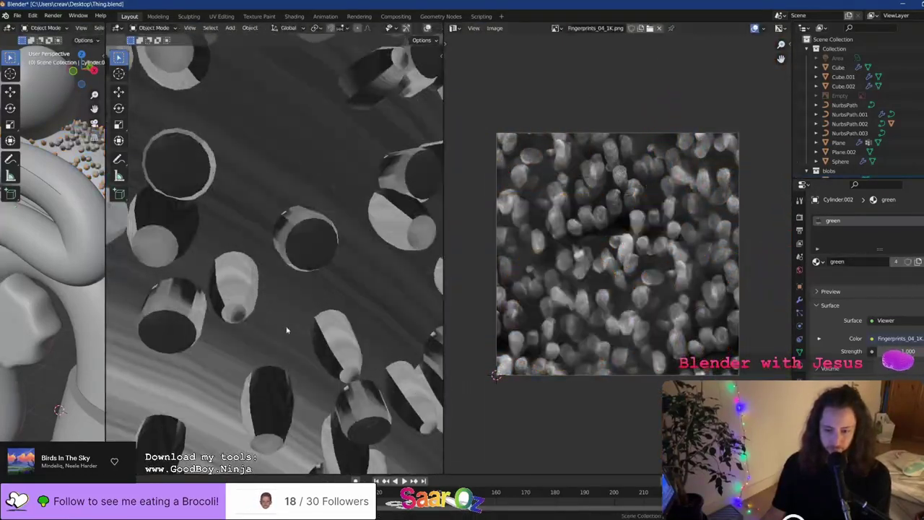
{"action": "left_click", "coordinate": [287, 328]}
{"action": "key", "text": "Tab"}
{"action": "scroll", "coordinate": [337, 232], "scroll_direction": "down", "scroll_amount": 14}
{"action": "scroll", "coordinate": [337, 231], "scroll_direction": "down", "scroll_amount": 2}
{"action": "key", "text": "Tab"}
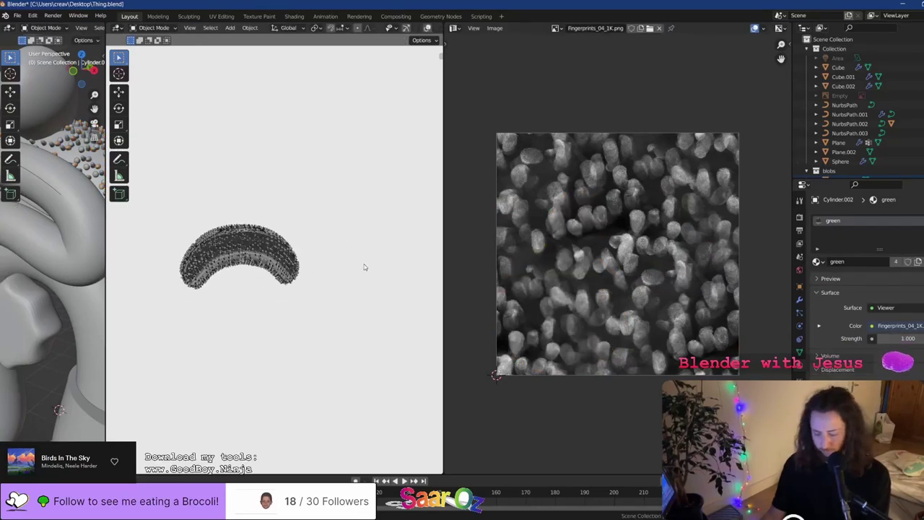
{"action": "key", "text": "slash"}
{"action": "scroll", "coordinate": [357, 263], "scroll_direction": "down", "scroll_amount": 9}
{"action": "key", "text": "Tab"}
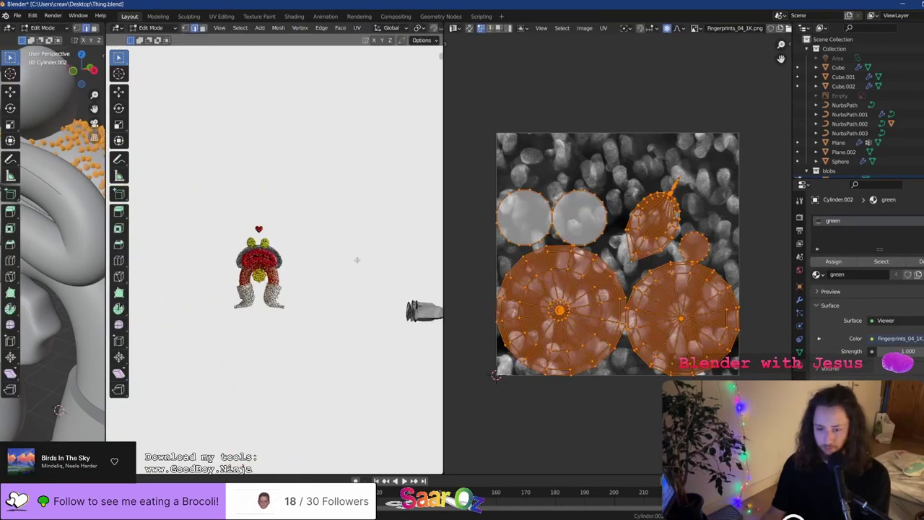
{"action": "middle_click_drag", "start_coordinate": [356, 260], "coordinate": [352, 304]}
{"action": "scroll", "coordinate": [352, 304], "scroll_direction": "up", "scroll_amount": 6}
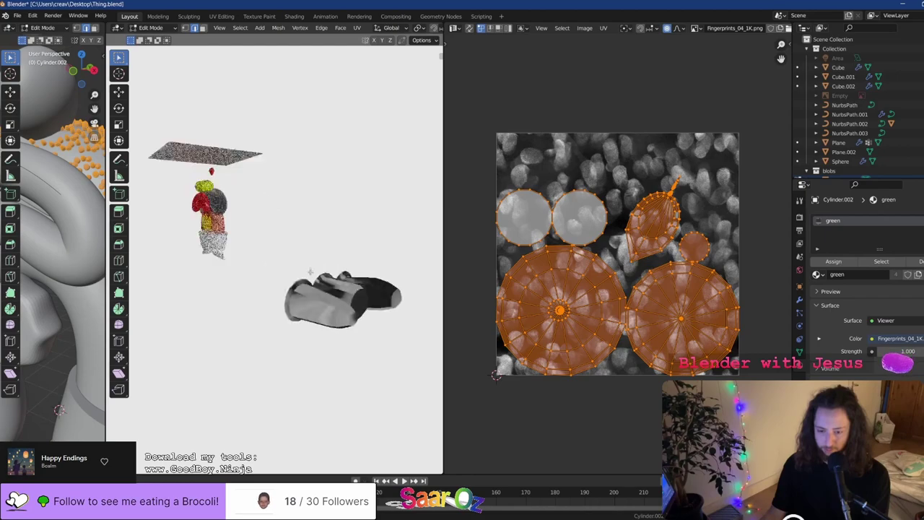
{"action": "scroll", "coordinate": [422, 33], "scroll_direction": "down", "scroll_amount": 5}
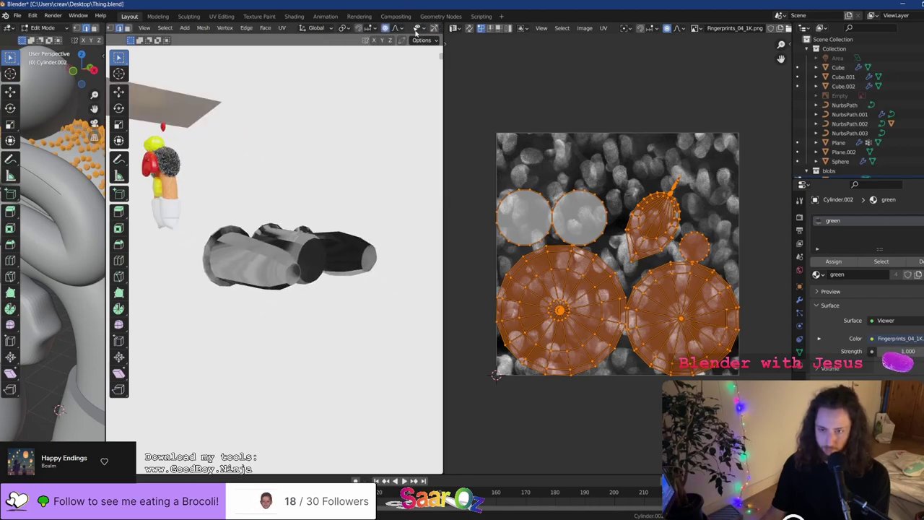
Switch the viewport to Material Preview and check the fingerprint texture on the source spikes up close in Edit Mode
{"action": "left_click", "coordinate": [407, 29]}
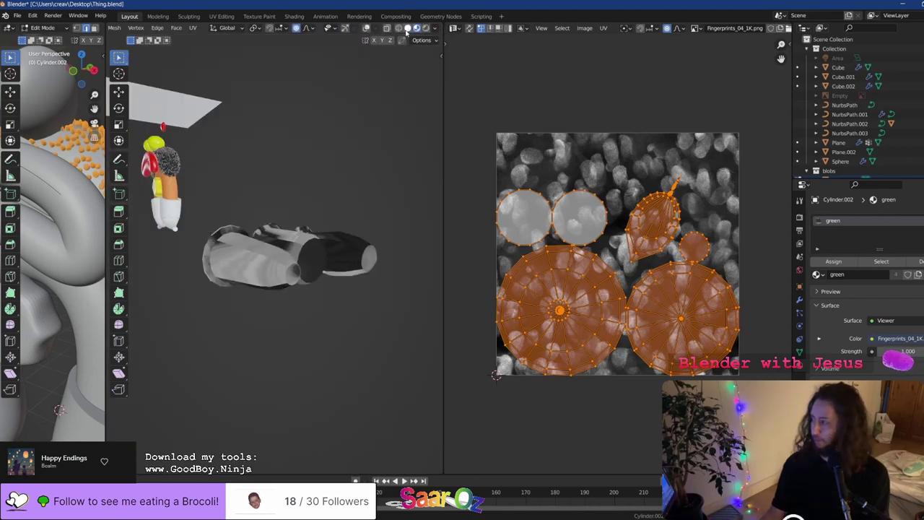
{"action": "key", "text": "Tab"}
{"action": "middle_click_drag", "start_coordinate": [273, 267], "coordinate": [277, 298]}
{"action": "left_click", "coordinate": [264, 264]}
{"action": "key", "text": "Tab"}
{"action": "scroll", "coordinate": [627, 247], "scroll_direction": "up", "scroll_amount": 3}
{"action": "scroll", "coordinate": [264, 130], "scroll_direction": "down", "scroll_amount": 1}
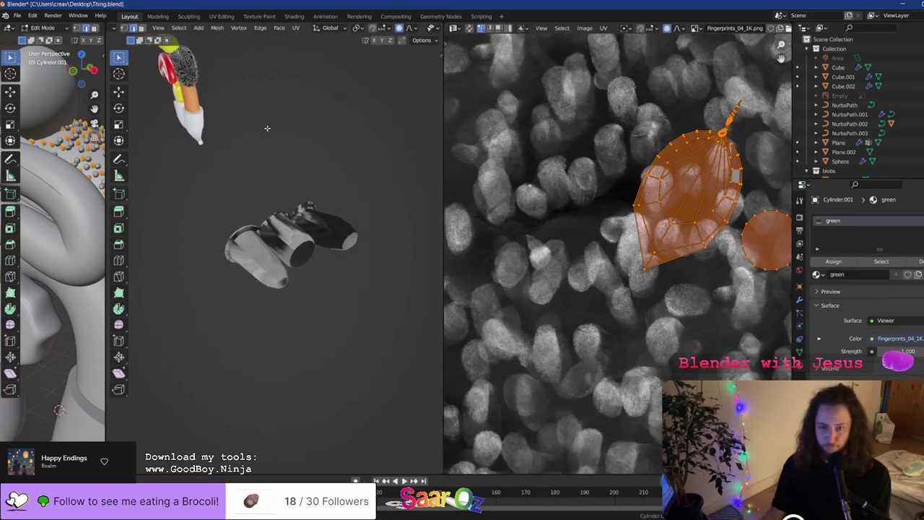
{"action": "scroll", "coordinate": [268, 124], "scroll_direction": "up", "scroll_amount": 5}
{"action": "scroll", "coordinate": [332, 31], "scroll_direction": "down", "scroll_amount": 2}
{"action": "scroll", "coordinate": [334, 31], "scroll_direction": "down", "scroll_amount": 3}
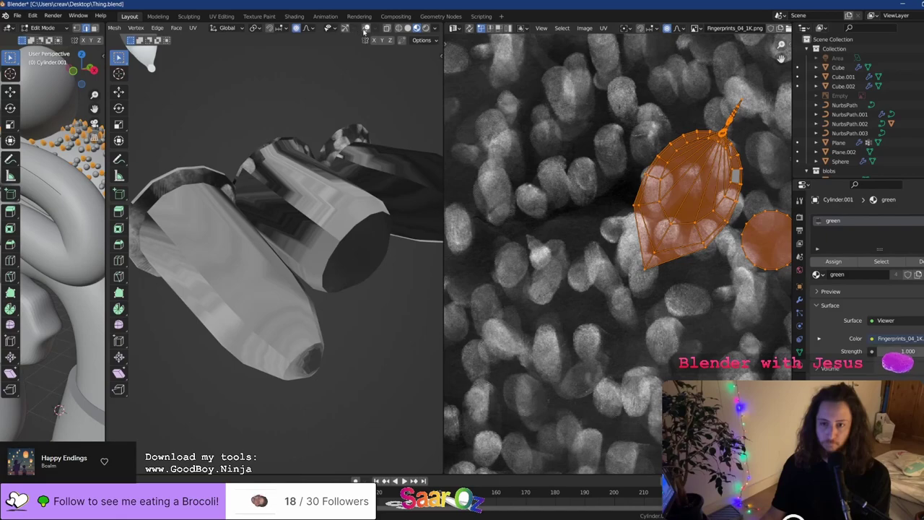
Turn on the viewport overlays and deselect everything in the source spikes' mesh
{"action": "left_click", "coordinate": [366, 28]}
{"action": "scroll", "coordinate": [254, 297], "scroll_direction": "down", "scroll_amount": 3}
{"action": "key", "text": "alt+a"}
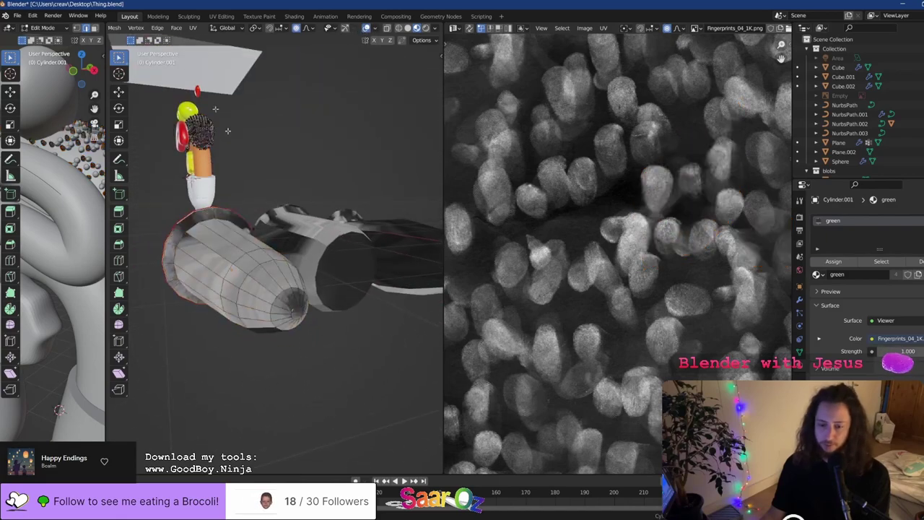
Select the small cap face at the nearest spike's tip and locate its UV island over the fingerprint image
{"action": "scroll", "coordinate": [164, 29], "scroll_direction": "up", "scroll_amount": 5}
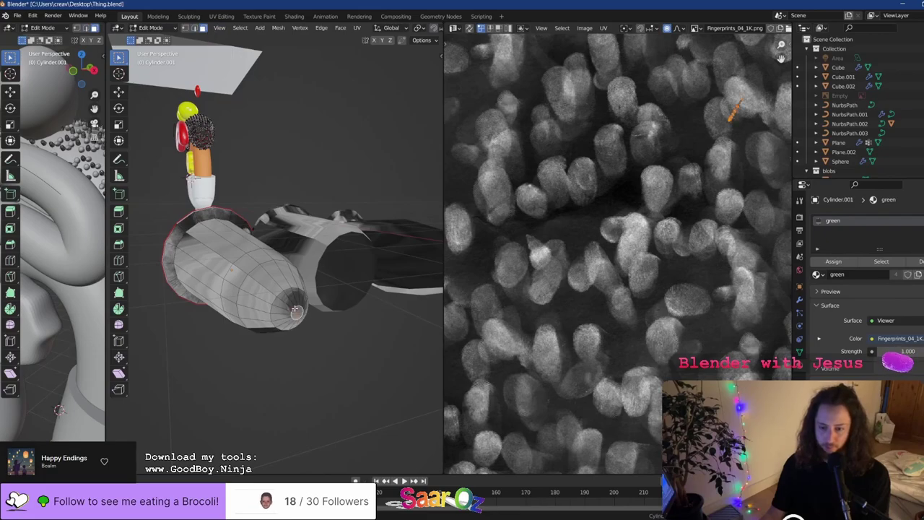
{"action": "scroll", "coordinate": [621, 188], "scroll_direction": "down", "scroll_amount": 3}
{"action": "scroll", "coordinate": [630, 166], "scroll_direction": "up", "scroll_amount": 7}
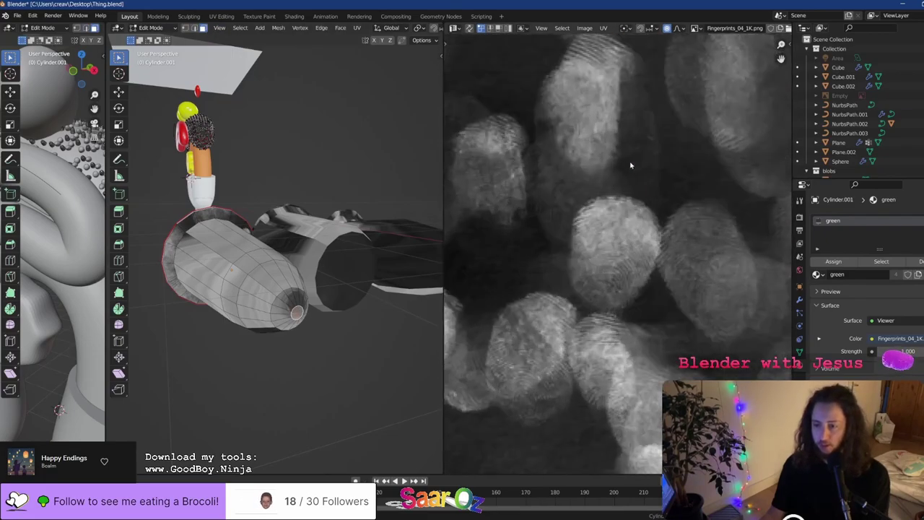
{"action": "middle_click_drag", "start_coordinate": [630, 165], "coordinate": [617, 209]}
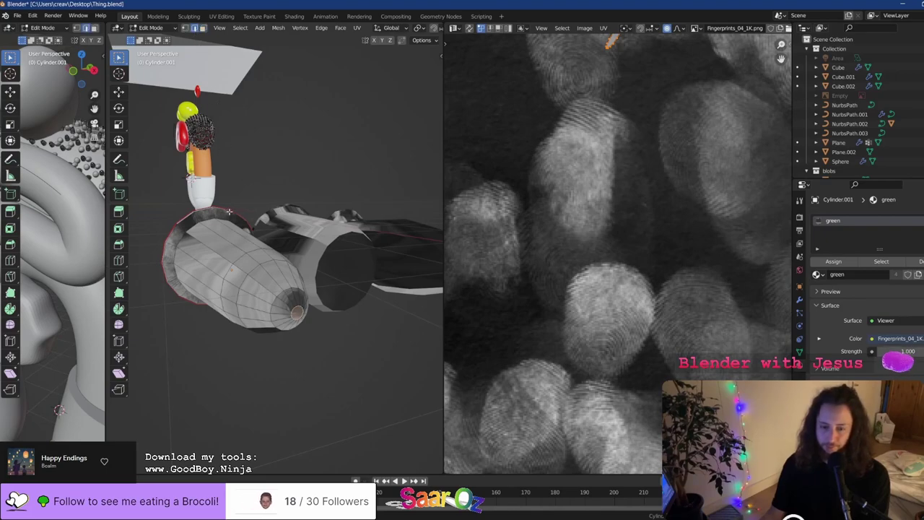
Try scaling the tip face's UV island up about 5.45 times with proportional editing on
{"action": "scroll", "coordinate": [706, 109], "scroll_direction": "down", "scroll_amount": 2}
{"action": "key", "text": "s"}
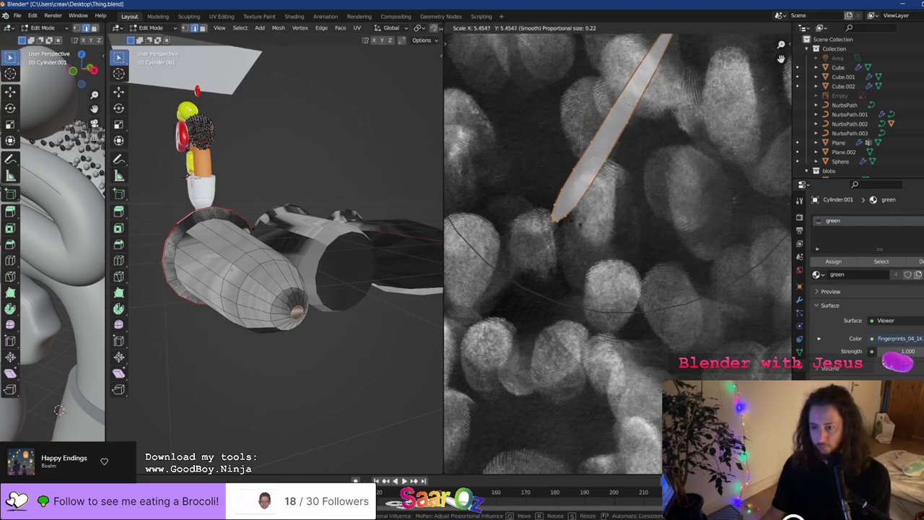
{"action": "left_click", "coordinate": [684, 83]}
{"action": "scroll", "coordinate": [687, 76], "scroll_direction": "down", "scroll_amount": 4}
{"action": "key", "text": "s"}
{"action": "right_click", "coordinate": [659, 140]}
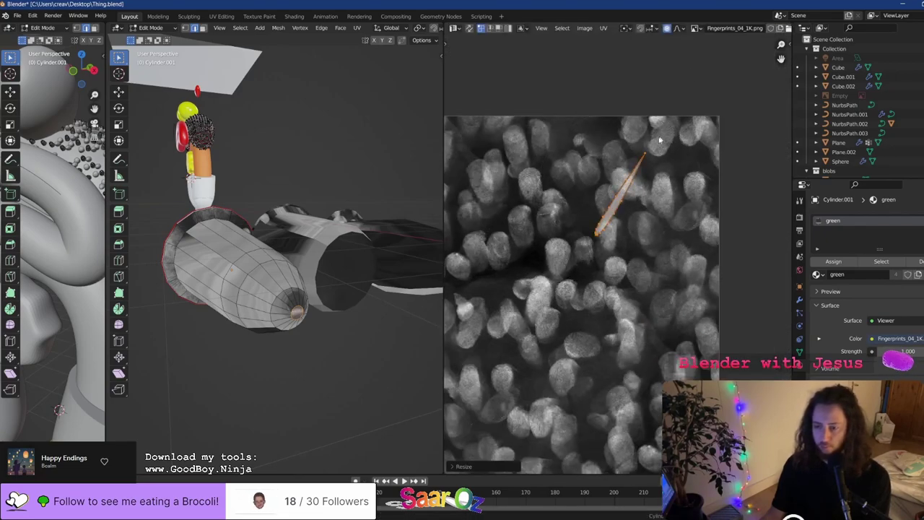
Try scaling just the end point of the tip's UV island, and revert the island's enlargement
{"action": "left_click_drag", "start_coordinate": [646, 152], "coordinate": [640, 158]}
{"action": "key", "text": "s"}
{"action": "right_click", "coordinate": [699, 125]}
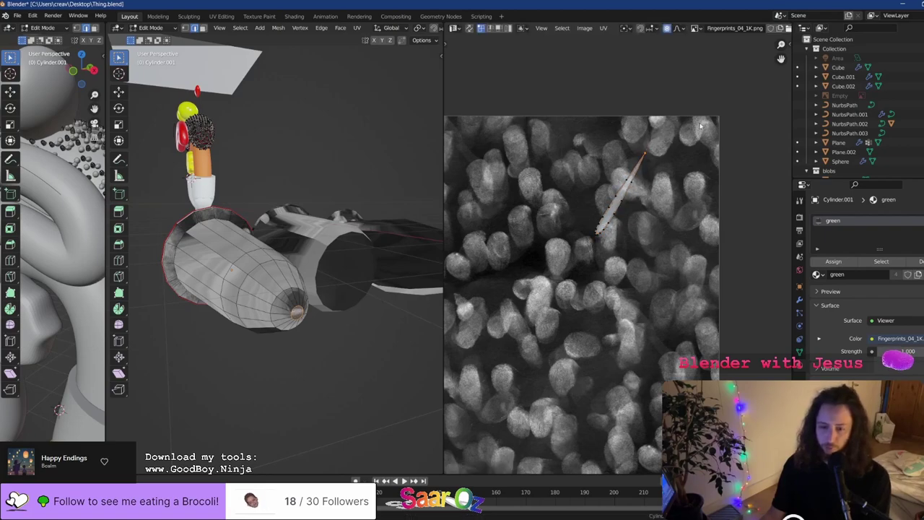
{"action": "key", "text": "Tab"}
{"action": "key", "text": "Tab"}
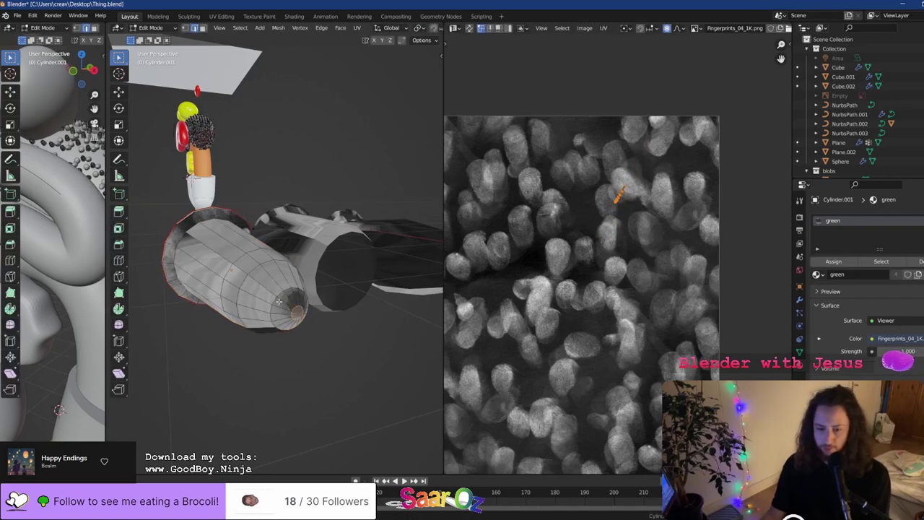
Select the whole cylinder mesh and unwrap it with Smart UV Project at a 66° angle limit
{"action": "middle_click_drag", "start_coordinate": [272, 325], "coordinate": [254, 318]}
{"action": "key", "text": "a"}
{"action": "key", "text": "u"}
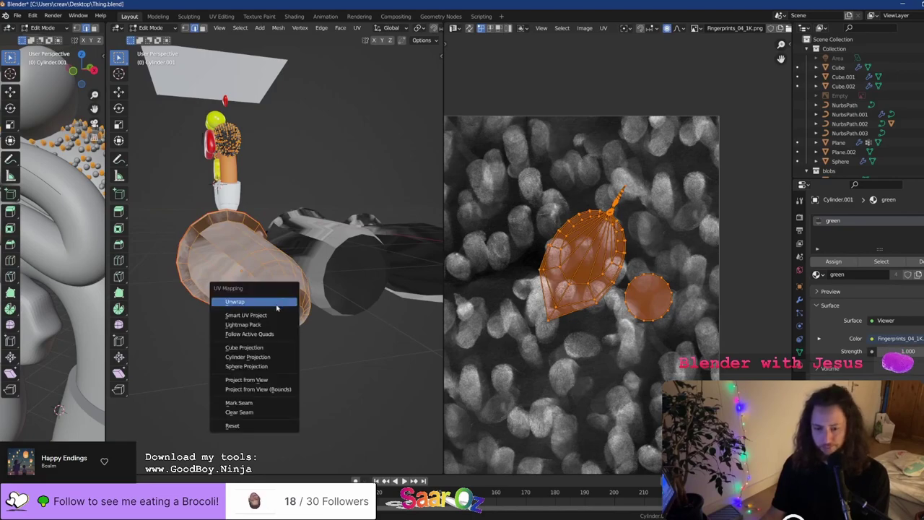
{"action": "left_click", "coordinate": [272, 315]}
{"action": "left_click", "coordinate": [271, 390]}
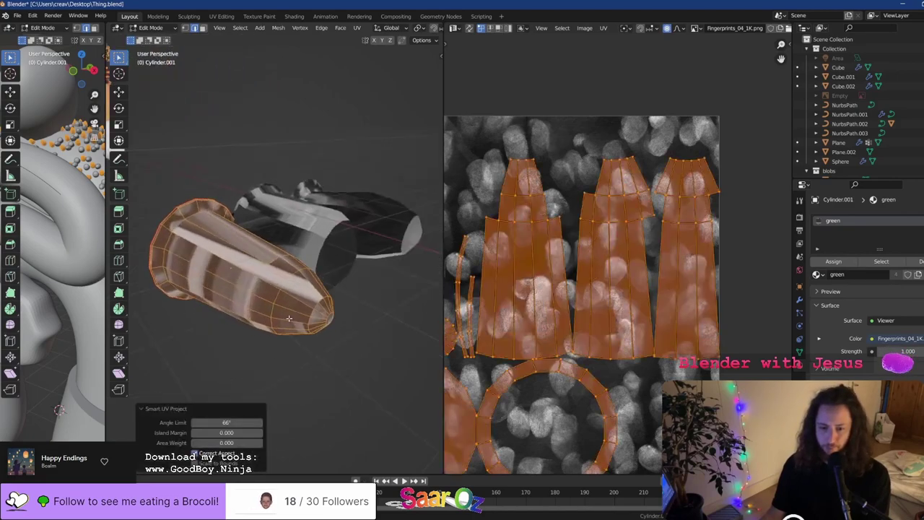
{"action": "key", "text": "Tab"}
{"action": "key", "text": "Tab"}
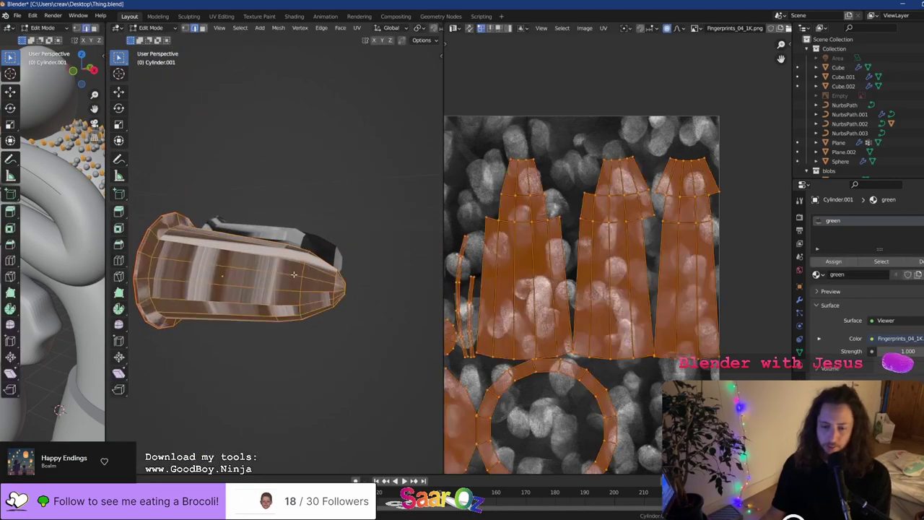
Remap the whole cylinder with Cube Projection and clear the selection in the UV map
{"action": "key", "text": "u"}
{"action": "left_click", "coordinate": [284, 307]}
{"action": "mouse_move", "coordinate": [277, 320]}
{"action": "middle_mouse_down"}
{"action": "mouse_move", "coordinate": [273, 328]}
{"action": "mouse_move", "coordinate": [267, 307]}
{"action": "middle_mouse_up"}
{"action": "scroll", "coordinate": [563, 274], "scroll_direction": "down", "scroll_amount": 3}
{"action": "key", "text": "a"}
{"action": "key", "text": "a"}
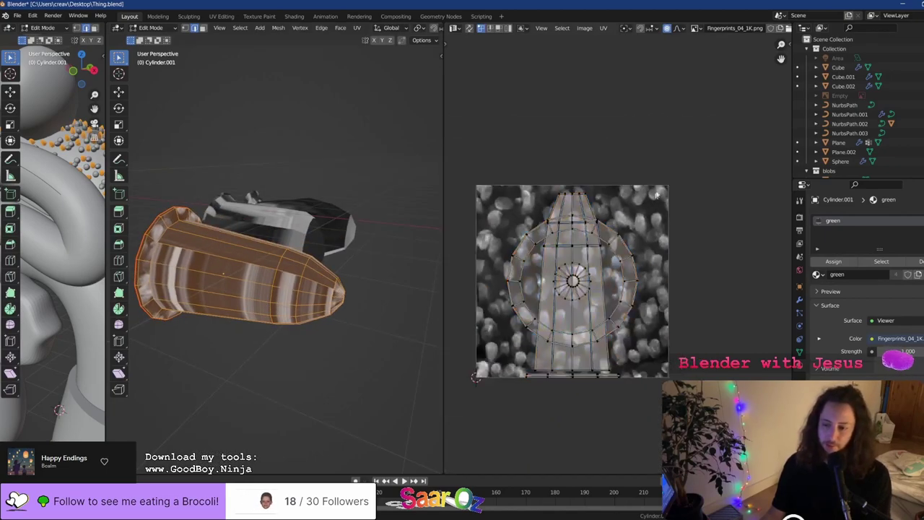
{"action": "key", "text": "r"}
{"action": "key", "text": "Escape"}
{"action": "key", "text": "alt+a"}
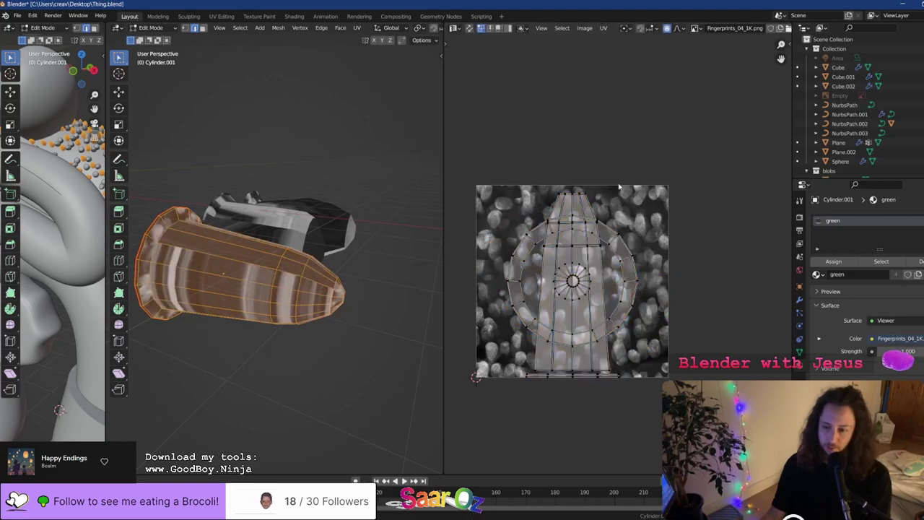
Select the small round cap island in the UV map and enlarge its outer ring with proportional editing off
{"action": "scroll", "coordinate": [573, 288], "scroll_direction": "up", "scroll_amount": 2}
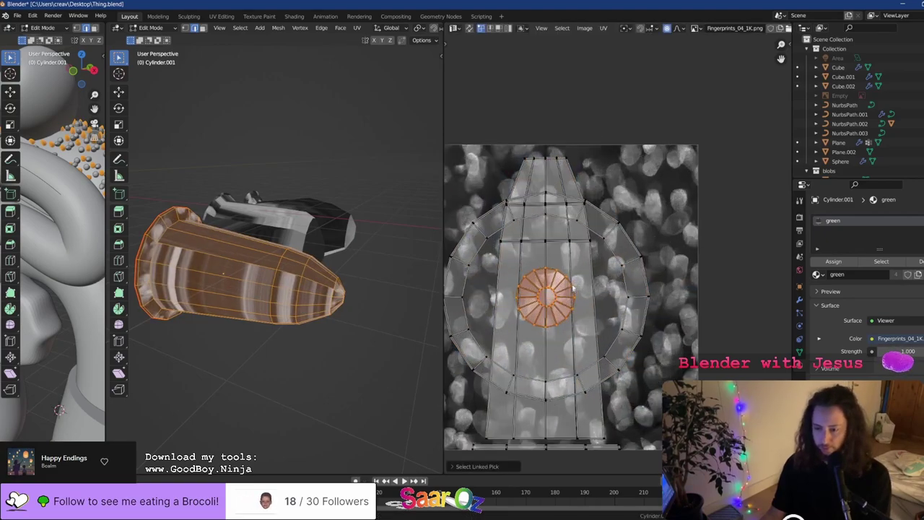
{"action": "key", "text": "s"}
{"action": "key", "text": "Escape"}
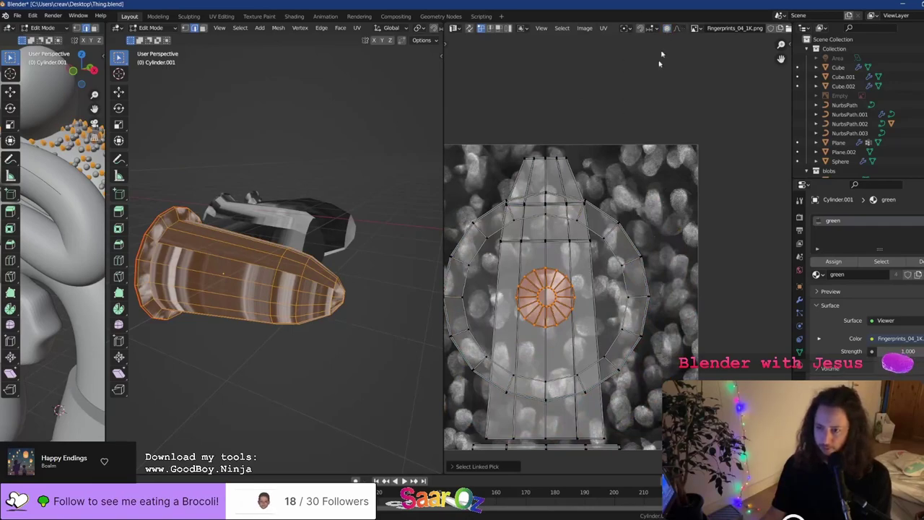
{"action": "key", "text": "s"}
{"action": "key", "text": "Escape"}
{"action": "key", "text": "s"}
{"action": "left_click", "coordinate": [673, 175]}
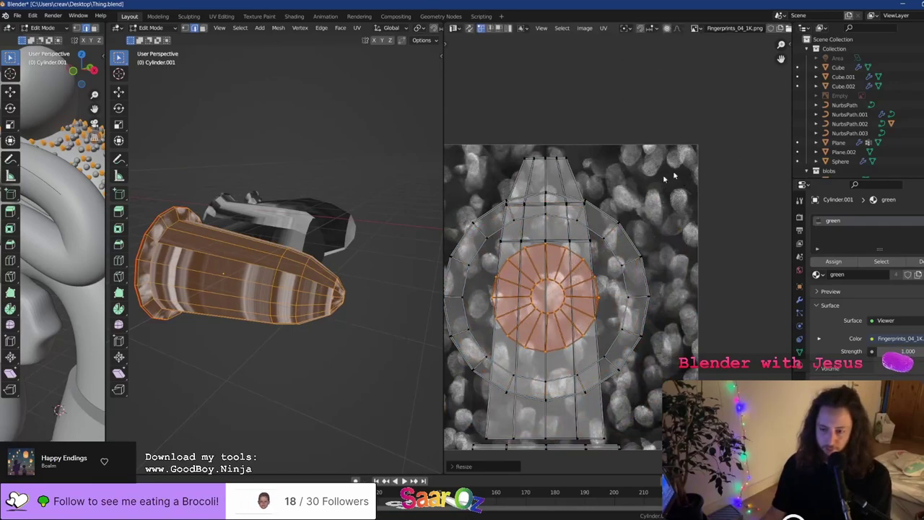
Select the large ring island in the UV map and scale it up slightly
{"action": "left_click", "coordinate": [606, 263]}
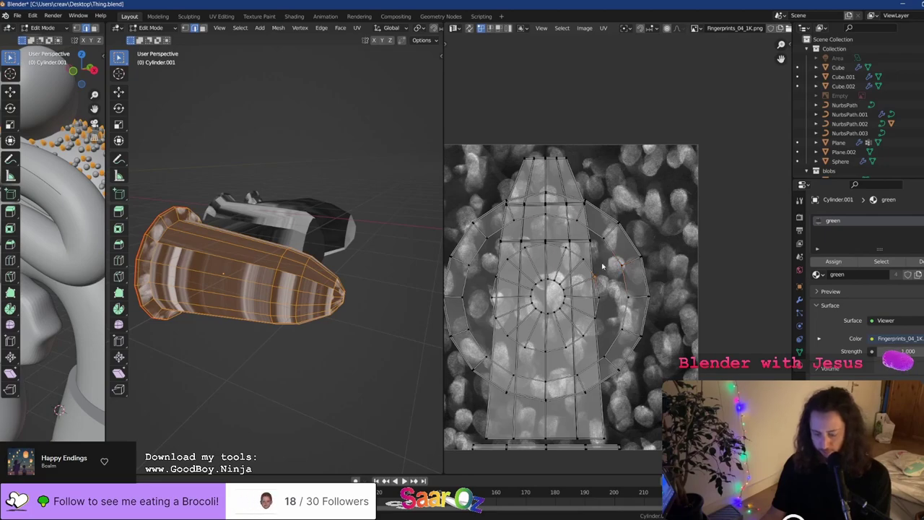
{"action": "key", "text": "l"}
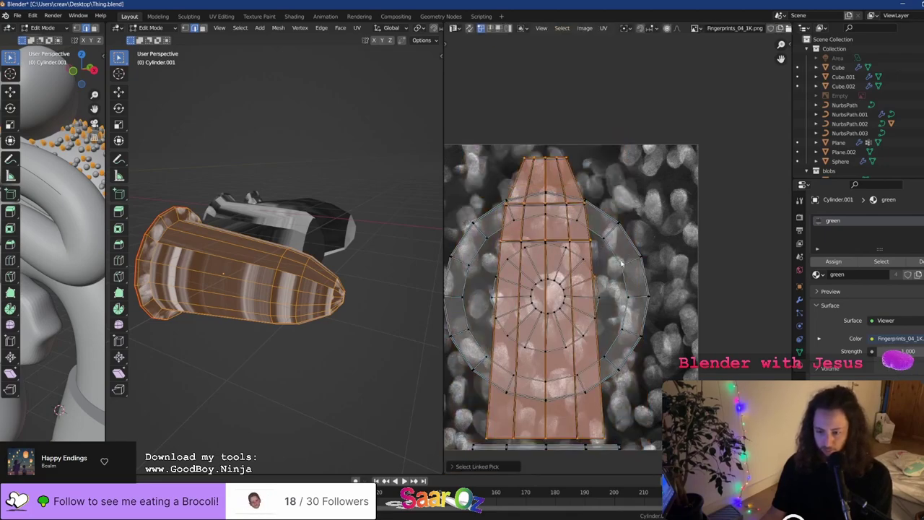
{"action": "key", "text": "l"}
{"action": "key", "text": "shift+l"}
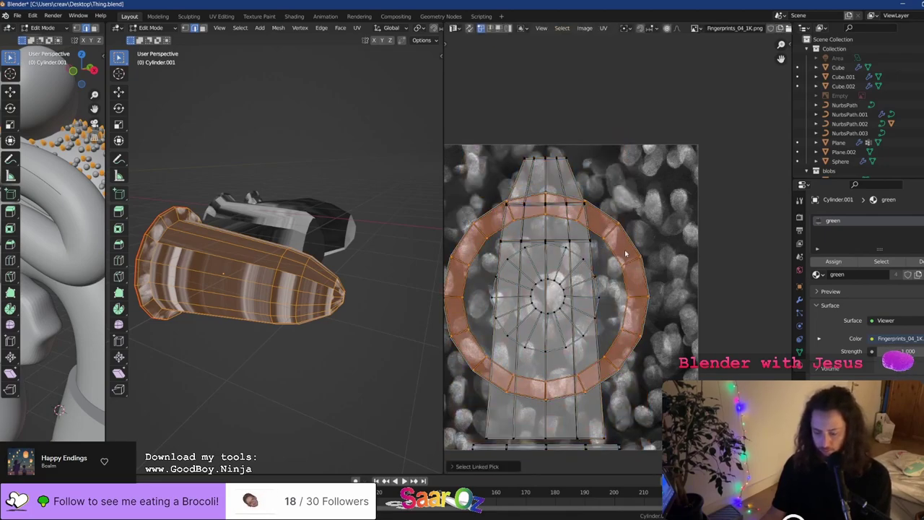
{"action": "key", "text": "s"}
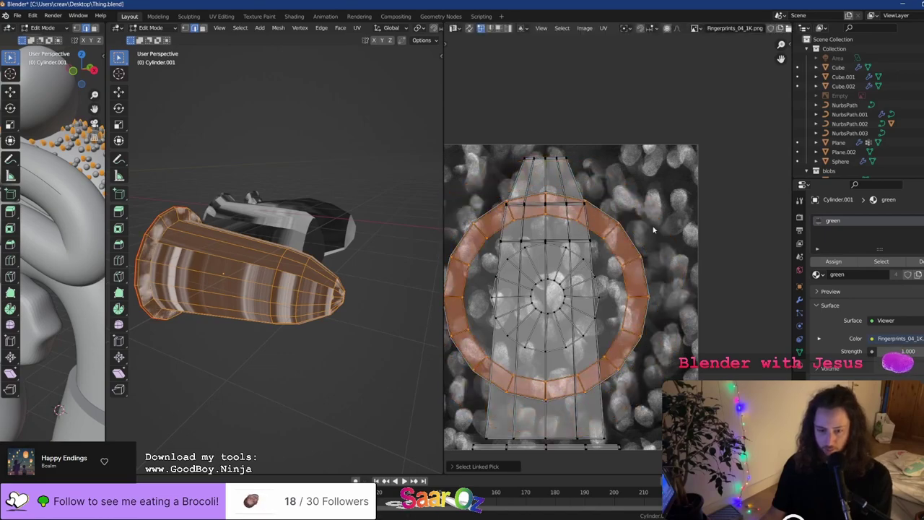
{"action": "left_click", "coordinate": [614, 252]}
Select the tapered body island in the UV map and examine how the islands overlap
{"action": "left_click", "coordinate": [611, 267]}
{"action": "key", "text": "l"}
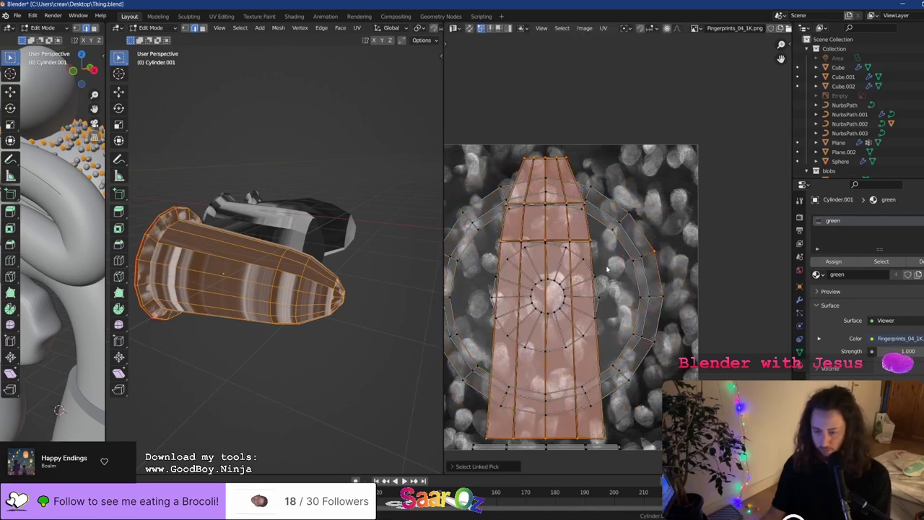
{"action": "scroll", "coordinate": [606, 269], "scroll_direction": "down", "scroll_amount": 1}
{"action": "scroll", "coordinate": [551, 278], "scroll_direction": "down", "scroll_amount": 2}
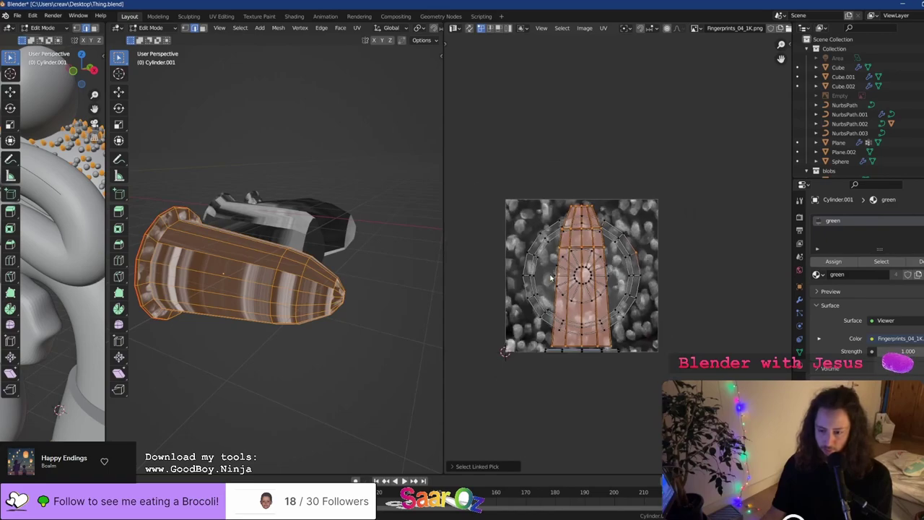
{"action": "scroll", "coordinate": [560, 289], "scroll_direction": "up", "scroll_amount": 4}
{"action": "scroll", "coordinate": [593, 266], "scroll_direction": "up", "scroll_amount": 3}
{"action": "scroll", "coordinate": [593, 266], "scroll_direction": "down", "scroll_amount": 4}
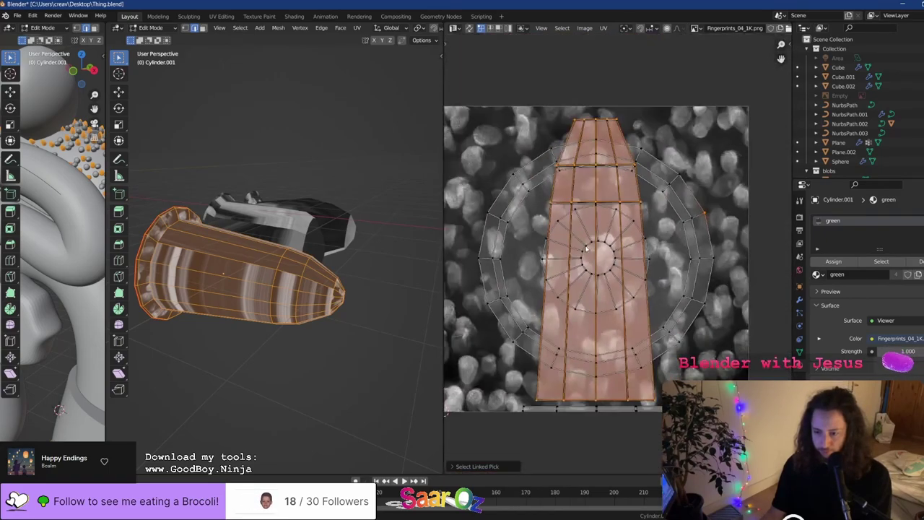
In face select mode, select one long side face of the cylinder and inspect its texture mapping
{"action": "left_click", "coordinate": [282, 247]}
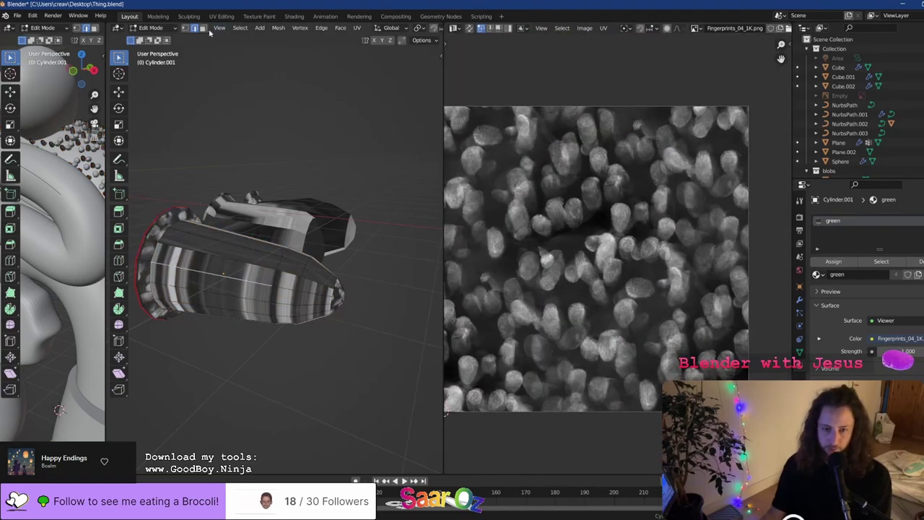
{"action": "left_click", "coordinate": [252, 265]}
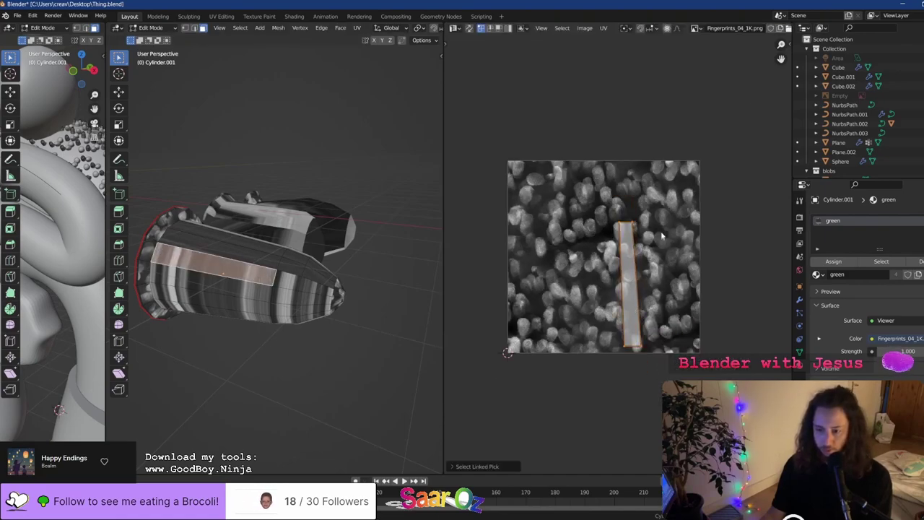
{"action": "key", "text": "Tab"}
{"action": "scroll", "coordinate": [616, 253], "scroll_direction": "up", "scroll_amount": 1}
{"action": "key", "text": "Tab"}
{"action": "middle_click_drag", "start_coordinate": [291, 242], "coordinate": [268, 258]}
{"action": "key", "text": "Tab"}
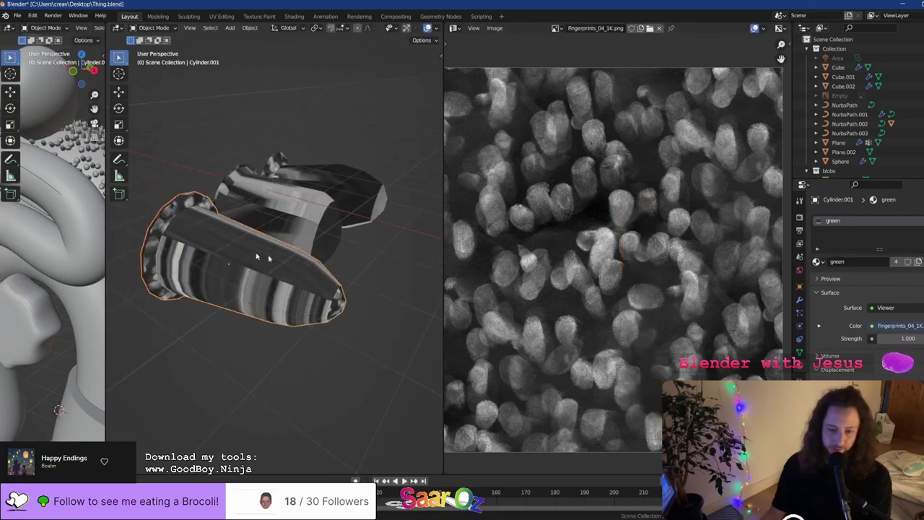
{"action": "key", "text": "Tab"}
Apply Cube Projection to the selected side face and to the whole cylinder mesh
{"action": "key", "text": "u"}
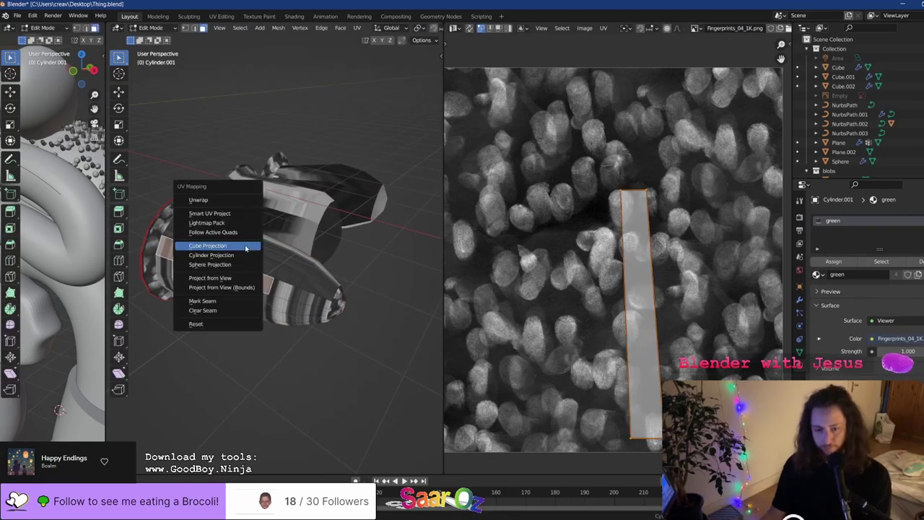
{"action": "left_click", "coordinate": [244, 245]}
{"action": "key", "text": "a"}
{"action": "key", "text": "u"}
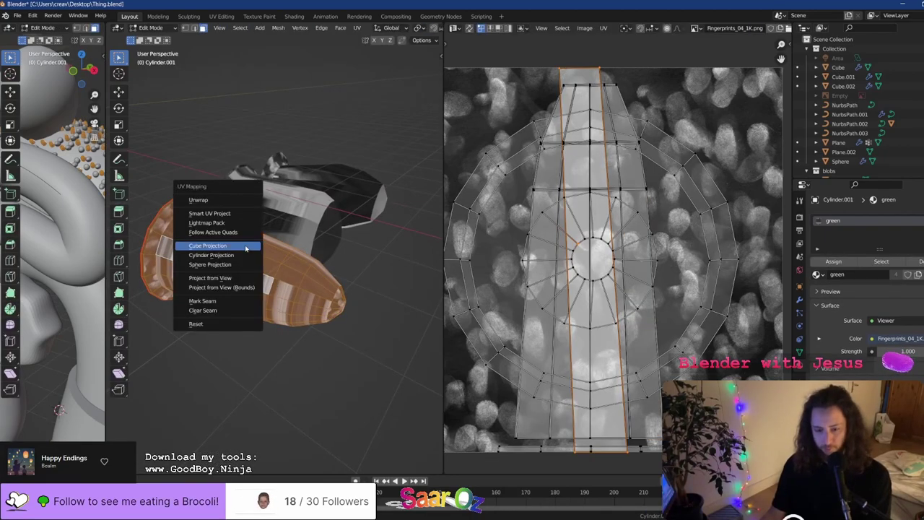
{"action": "left_click", "coordinate": [245, 244]}
Try Cylinder Projection, Sphere Projection, Project from View and Project from View (Bounds) on the whole cylinder mesh
{"action": "key", "text": "u"}
{"action": "left_click", "coordinate": [241, 273]}
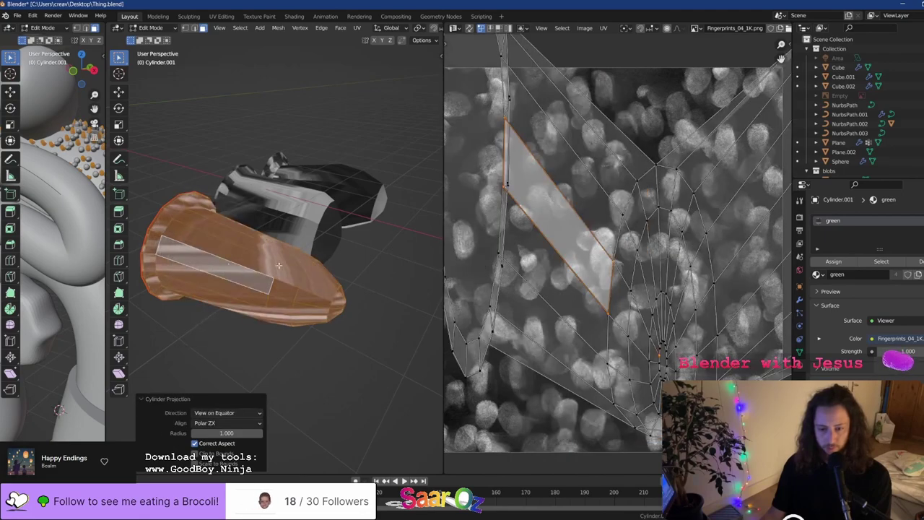
{"action": "key", "text": "u"}
{"action": "left_click", "coordinate": [261, 274]}
{"action": "key", "text": "u"}
{"action": "left_click", "coordinate": [273, 288]}
{"action": "key", "text": "u"}
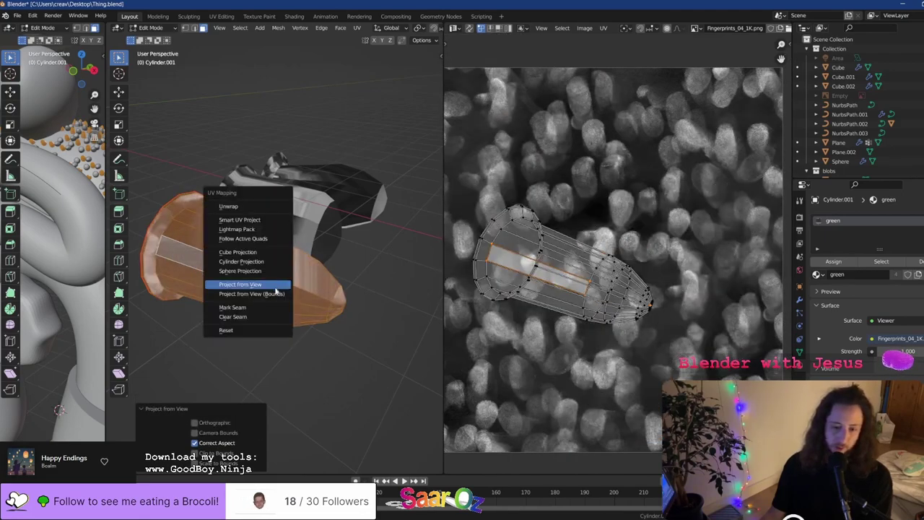
{"action": "left_click", "coordinate": [270, 297]}
Unwrap the whole cylinder with Smart UV Project, using an angle limit of 0° and an area weight of 1.000
{"action": "key", "text": "u"}
{"action": "left_click", "coordinate": [275, 201]}
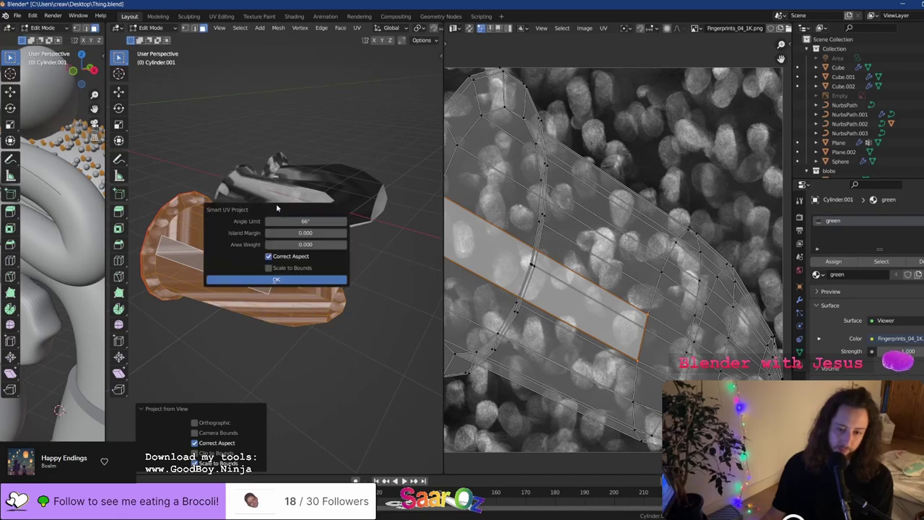
{"action": "left_click", "coordinate": [299, 277]}
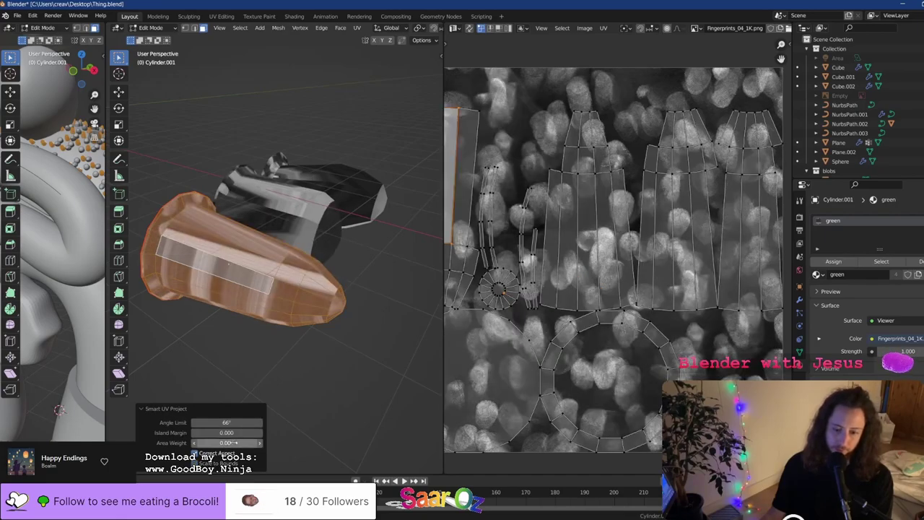
{"action": "left_click_drag", "start_coordinate": [229, 422], "coordinate": [155, 421]}
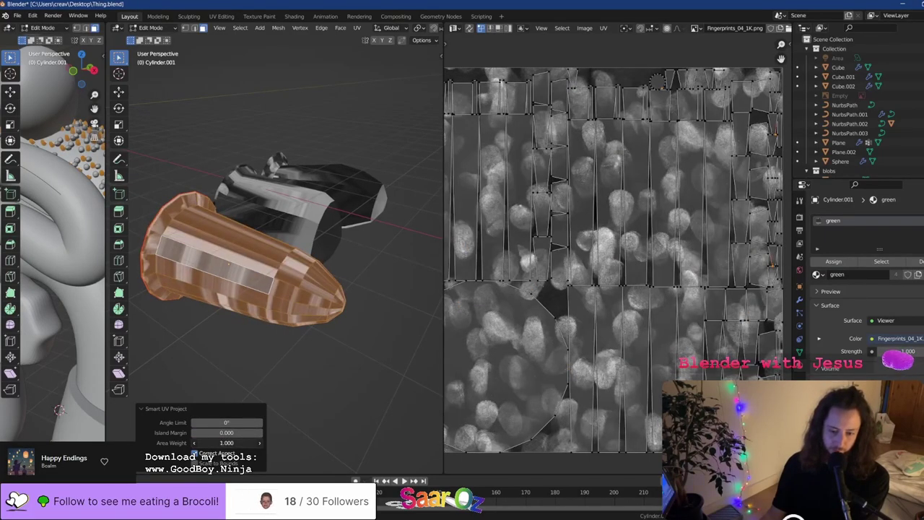
{"action": "right_click", "coordinate": [278, 239]}
{"action": "left_click", "coordinate": [271, 231]}
{"action": "key", "text": "ctrl+z"}
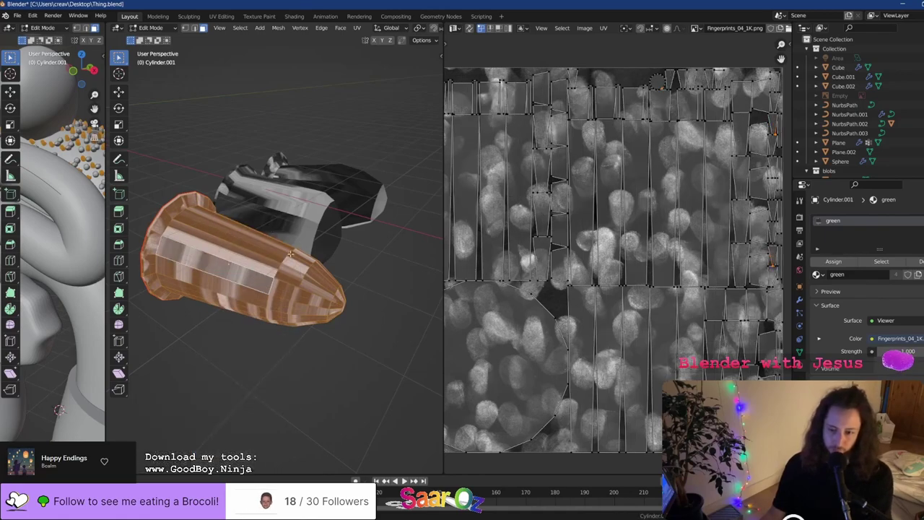
Save the file and check the mapped cylinder outside edit mode
{"action": "key", "text": "Tab"}
{"action": "scroll", "coordinate": [291, 252], "scroll_direction": "down", "scroll_amount": 2}
{"action": "key", "text": "ctrl+s"}
{"action": "middle_click_drag", "start_coordinate": [291, 252], "coordinate": [263, 238]}
{"action": "scroll", "coordinate": [226, 211], "scroll_direction": "up", "scroll_amount": 4}
{"action": "key", "text": "Tab"}
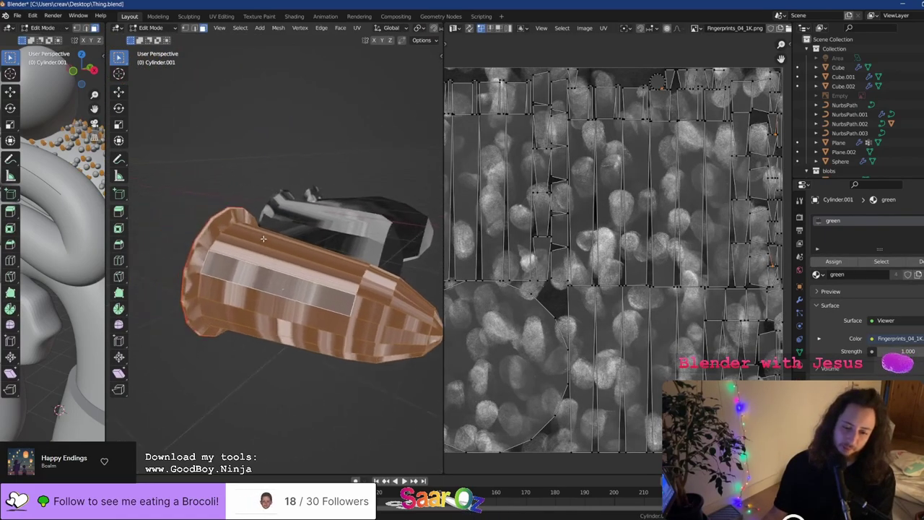
Clear the UV seams from the whole cylinder mesh
{"action": "left_click", "coordinate": [207, 218], "text": "alt"}
{"action": "key", "text": "a"}
{"action": "key", "text": "u"}
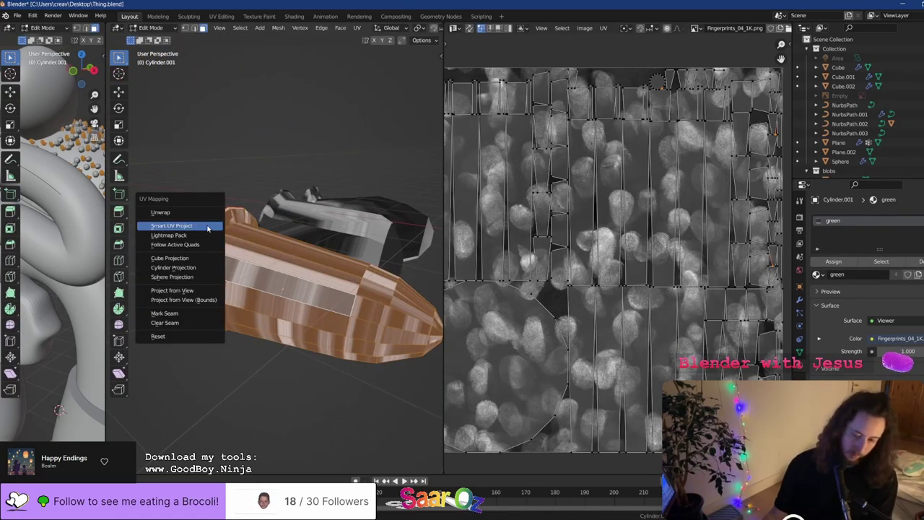
{"action": "left_click", "coordinate": [199, 325]}
In edge select mode, select a lengthwise edge loop on the cylinder and mark it as a seam
{"action": "middle_click_drag", "start_coordinate": [171, 133], "coordinate": [348, 304]}
{"action": "scroll", "coordinate": [353, 304], "scroll_direction": "up", "scroll_amount": 2}
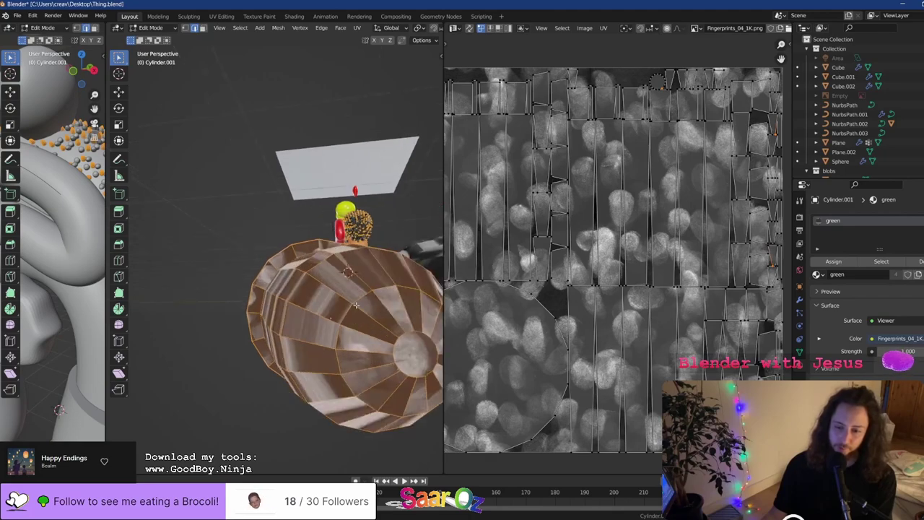
{"action": "key", "text": "alt+a"}
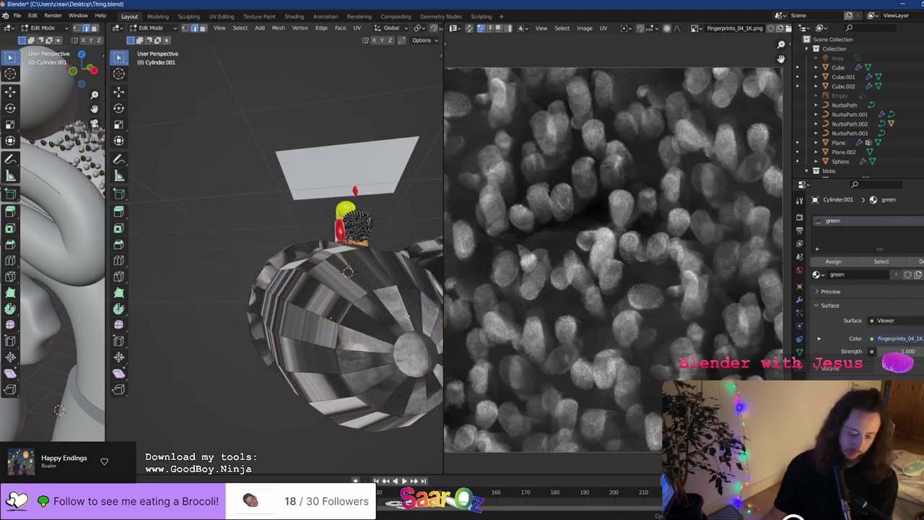
{"action": "key", "text": "F3"}
{"action": "key", "text": "Return"}
{"action": "middle_click_drag", "start_coordinate": [406, 316], "coordinate": [368, 239]}
{"action": "key", "text": "u"}
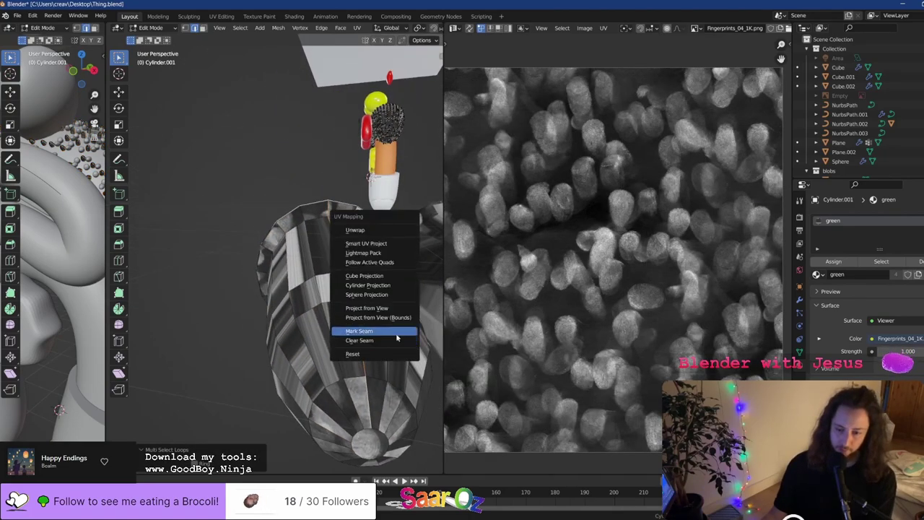
{"action": "left_click", "coordinate": [359, 331]}
Select the lengthwise edge loop on the cylinder's opposite side and mark it as a seam
{"action": "middle_click_drag", "start_coordinate": [359, 330], "coordinate": [363, 289]}
{"action": "key", "text": "q"}
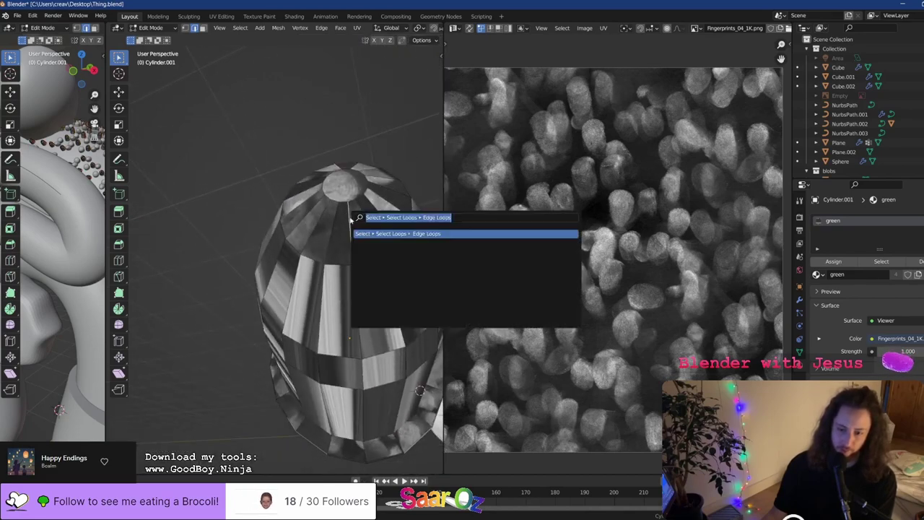
{"action": "left_click", "coordinate": [352, 222]}
{"action": "key", "text": "u"}
{"action": "left_click", "coordinate": [342, 216]}
Select the whole cylinder mesh and unwrap it along the marked seams
{"action": "middle_click_drag", "start_coordinate": [342, 216], "coordinate": [371, 269]}
{"action": "key", "text": "a"}
{"action": "key", "text": "u"}
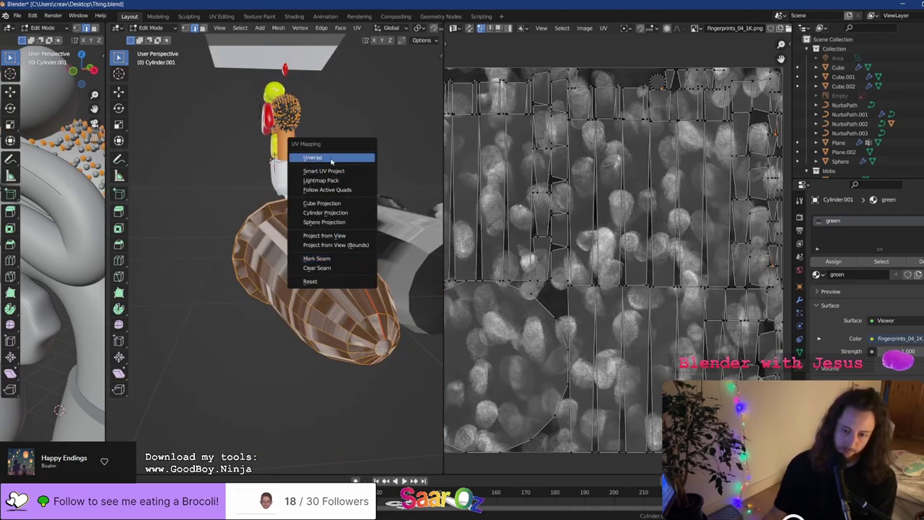
{"action": "left_click", "coordinate": [329, 155]}
Save the file and inspect the unwrapped texture from the cylinder's tip
{"action": "key", "text": "Tab"}
{"action": "middle_click_drag", "start_coordinate": [338, 203], "coordinate": [292, 248]}
{"action": "key", "text": "ctrl+s"}
{"action": "key", "text": "Tab"}
{"action": "scroll", "coordinate": [628, 237], "scroll_direction": "down", "scroll_amount": 3}
{"action": "scroll", "coordinate": [628, 237], "scroll_direction": "up", "scroll_amount": 2}
{"action": "key", "text": "Tab"}
{"action": "key", "text": "Tab"}
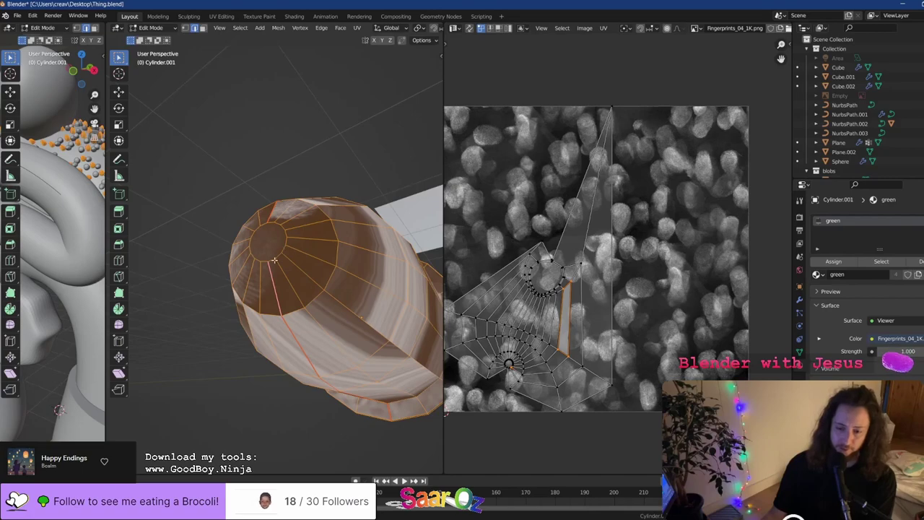
Select the round cap face at the cylinder's tip and mark its boundary edges as a seam
{"action": "scroll", "coordinate": [274, 260], "scroll_direction": "up", "scroll_amount": 4}
{"action": "scroll", "coordinate": [270, 262], "scroll_direction": "down", "scroll_amount": 3}
{"action": "key", "text": "alt+a"}
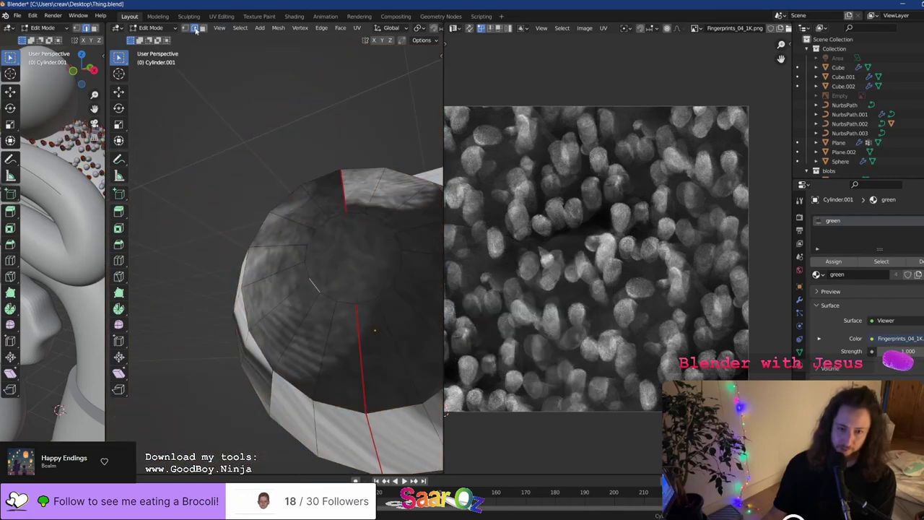
{"action": "left_click", "coordinate": [330, 287]}
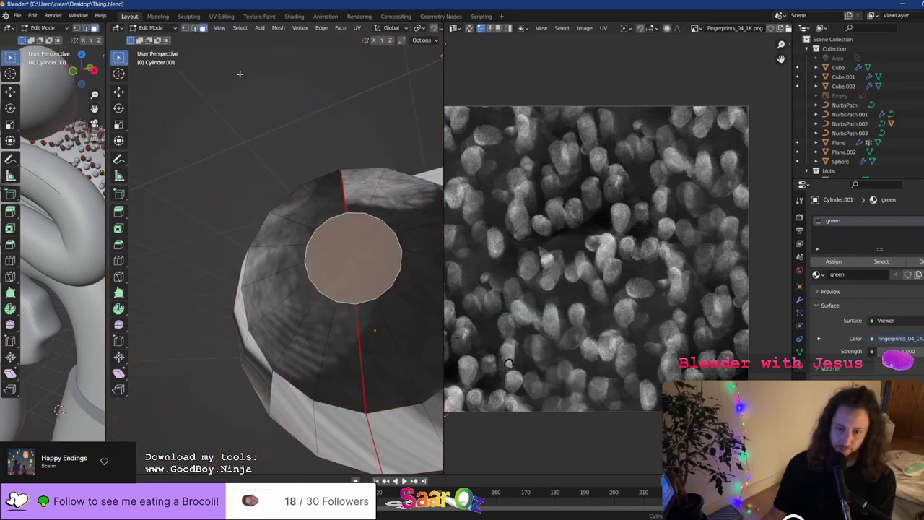
{"action": "left_click", "coordinate": [197, 31]}
{"action": "middle_click_drag", "start_coordinate": [366, 214], "coordinate": [374, 241]}
{"action": "key", "text": "u"}
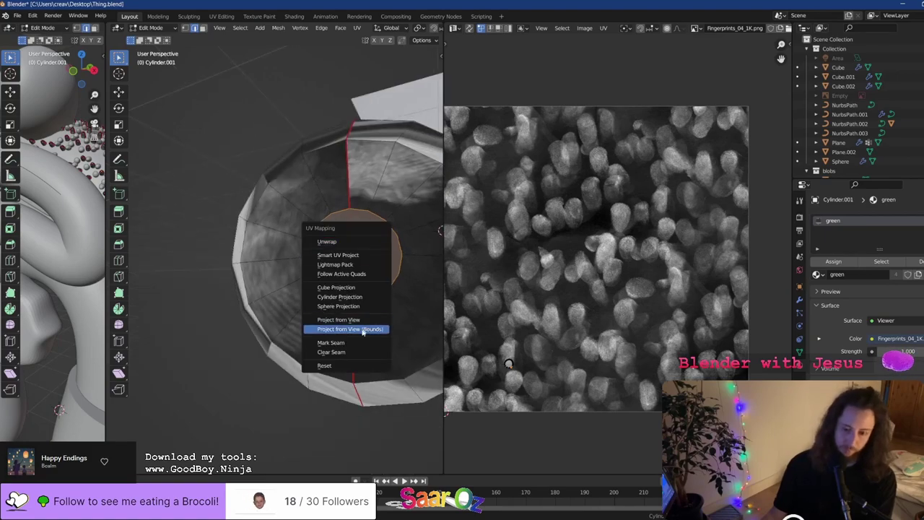
{"action": "left_click", "coordinate": [366, 342]}
{"action": "middle_click_drag", "start_coordinate": [366, 342], "coordinate": [392, 252]}
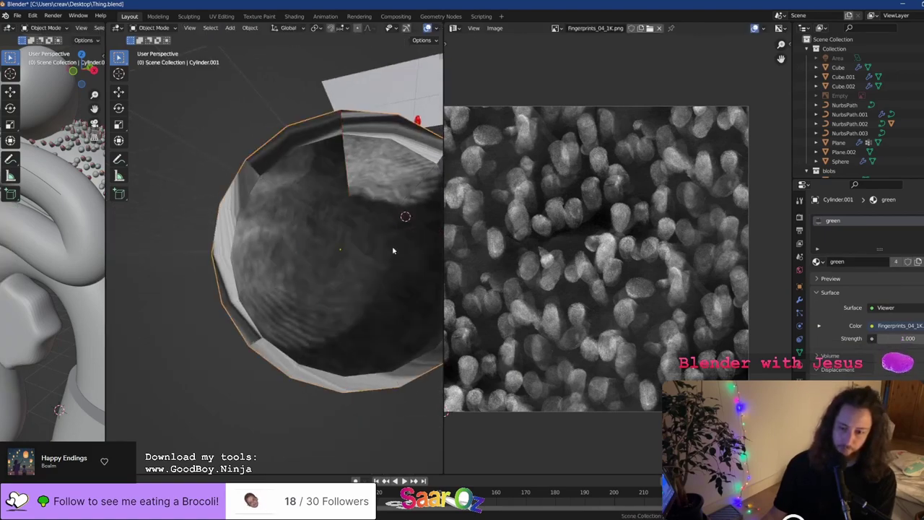
Select the whole cylinder mesh and unwrap it again along the lengthwise and cap seams
{"action": "key", "text": "a"}
{"action": "key", "text": "u"}
{"action": "left_click", "coordinate": [343, 136]}
{"action": "key", "text": "Tab"}
{"action": "scroll", "coordinate": [318, 173], "scroll_direction": "down", "scroll_amount": 6}
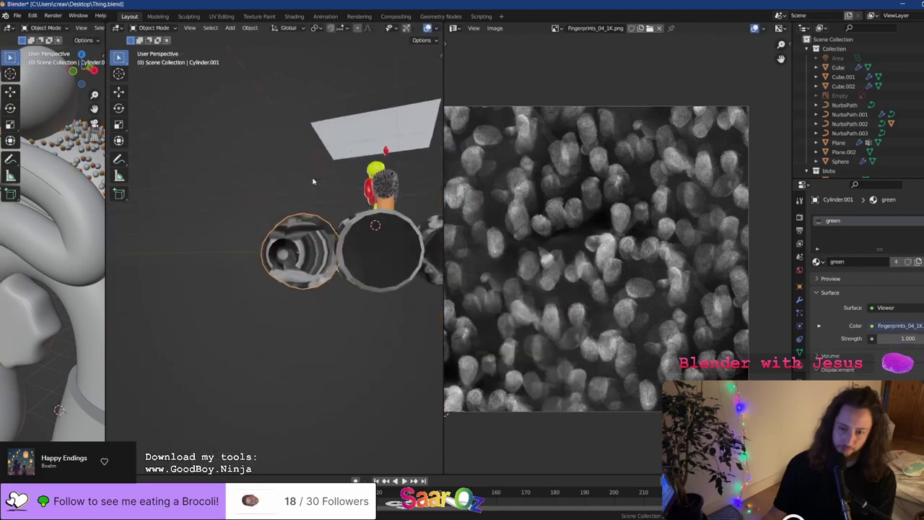
{"action": "middle_click_drag", "start_coordinate": [313, 180], "coordinate": [555, 240]}
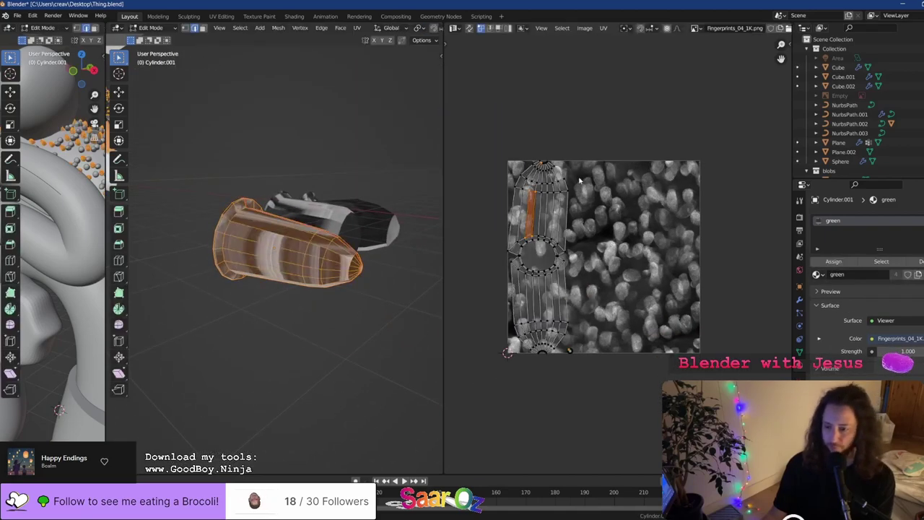
Try rotating the cylinder's whole UV layout and stretching it along X and Y over the fingerprint texture
{"action": "key", "text": "a"}
{"action": "key", "text": "s"}
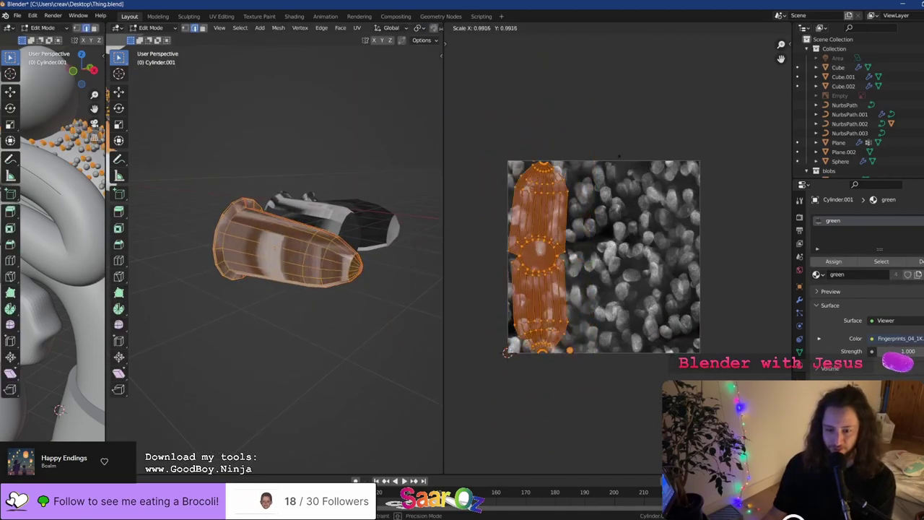
{"action": "key", "text": "r"}
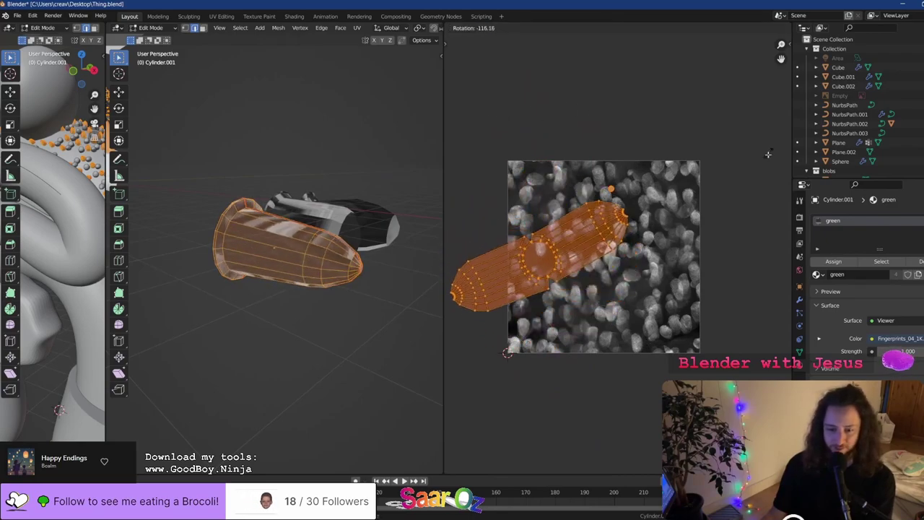
{"action": "key", "text": "s"}
{"action": "key", "text": "x"}
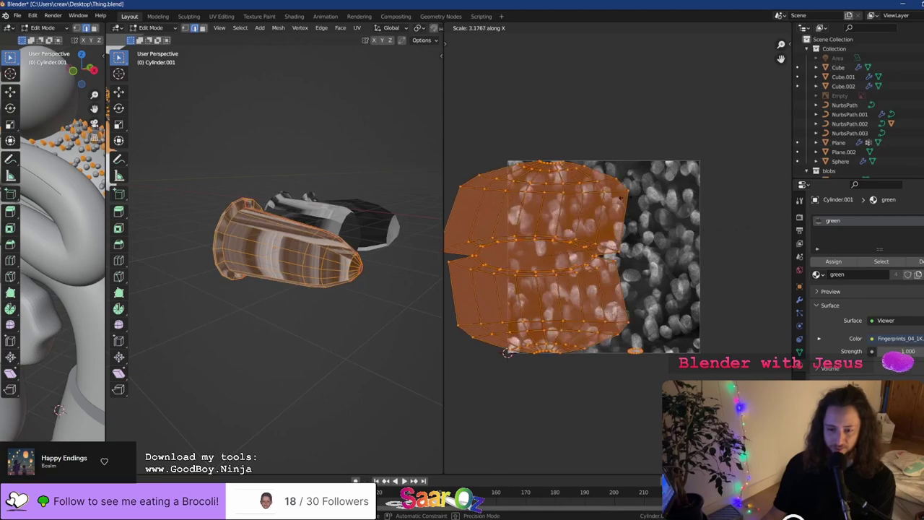
{"action": "left_click", "coordinate": [577, 254]}
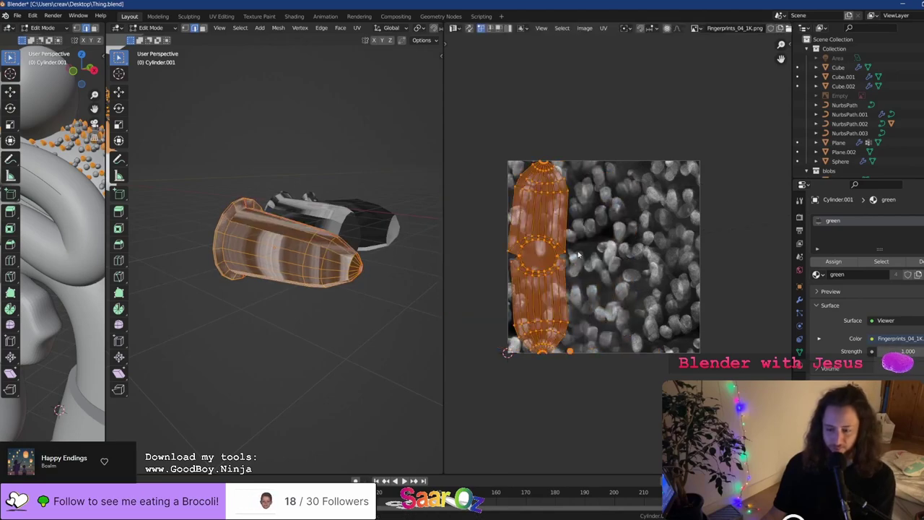
{"action": "key", "text": "s"}
{"action": "key", "text": "y"}
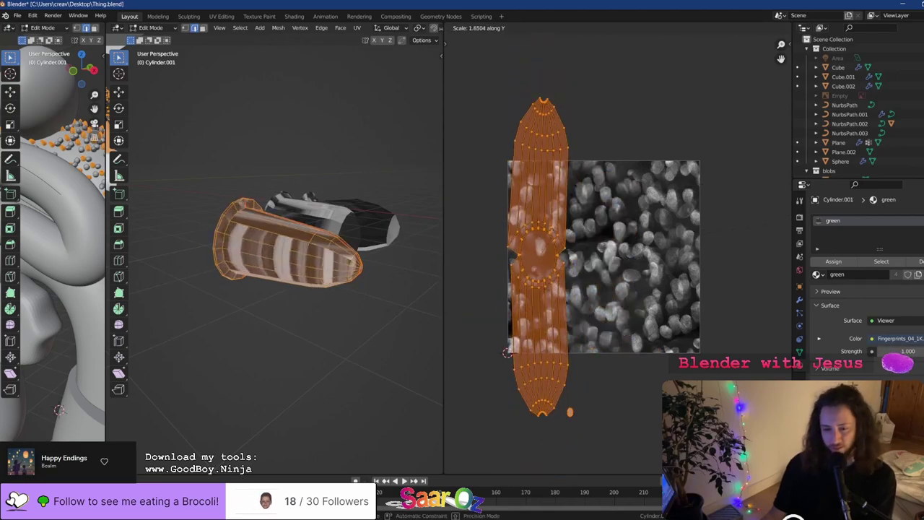
{"action": "left_click", "coordinate": [552, 215]}
Check the texture on the cylinder in object mode, save the file and return to edit mode
{"action": "key", "text": "Tab"}
{"action": "middle_click_drag", "start_coordinate": [238, 227], "coordinate": [245, 182]}
{"action": "key", "text": "ctrl+s"}
{"action": "key", "text": "Tab"}
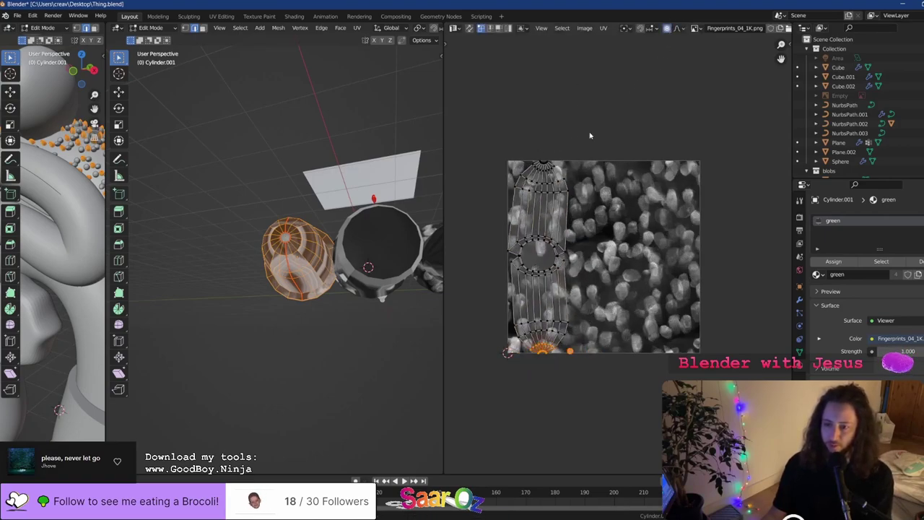
Select both end sections of the cylinder's UV layout and scale them outward with smooth proportional editing at size 0.47
{"action": "left_click_drag", "start_coordinate": [589, 135], "coordinate": [511, 184], "text": "shift"}
{"action": "key", "text": "s"}
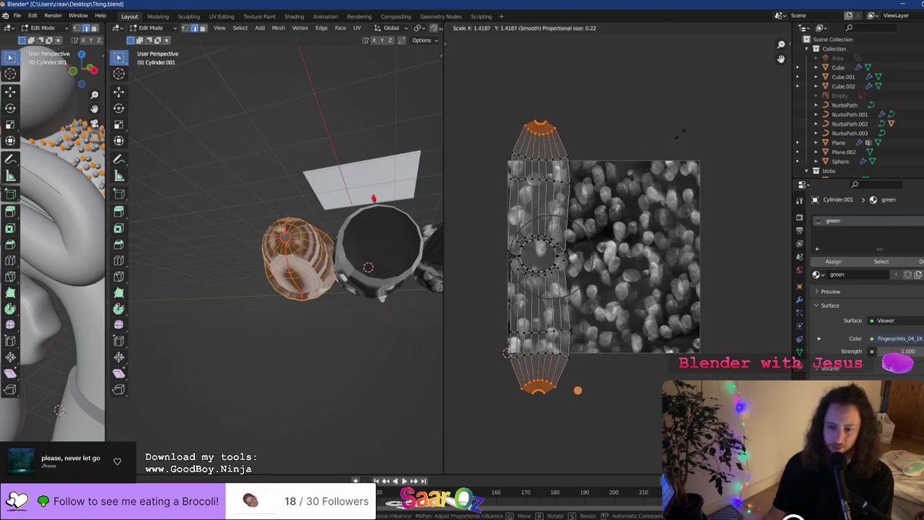
{"action": "scroll", "coordinate": [692, 115], "scroll_direction": "down", "scroll_amount": 3}
{"action": "scroll", "coordinate": [706, 110], "scroll_direction": "up", "scroll_amount": 4}
{"action": "scroll", "coordinate": [702, 114], "scroll_direction": "down", "scroll_amount": 4}
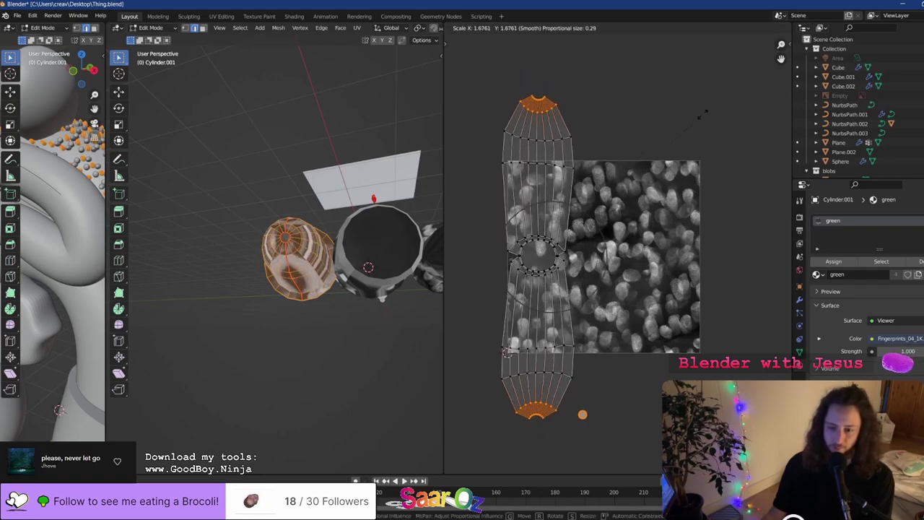
{"action": "scroll", "coordinate": [711, 108], "scroll_direction": "down", "scroll_amount": 5}
{"action": "left_click", "coordinate": [742, 94]}
{"action": "middle_click_drag", "start_coordinate": [232, 228], "coordinate": [269, 264]}
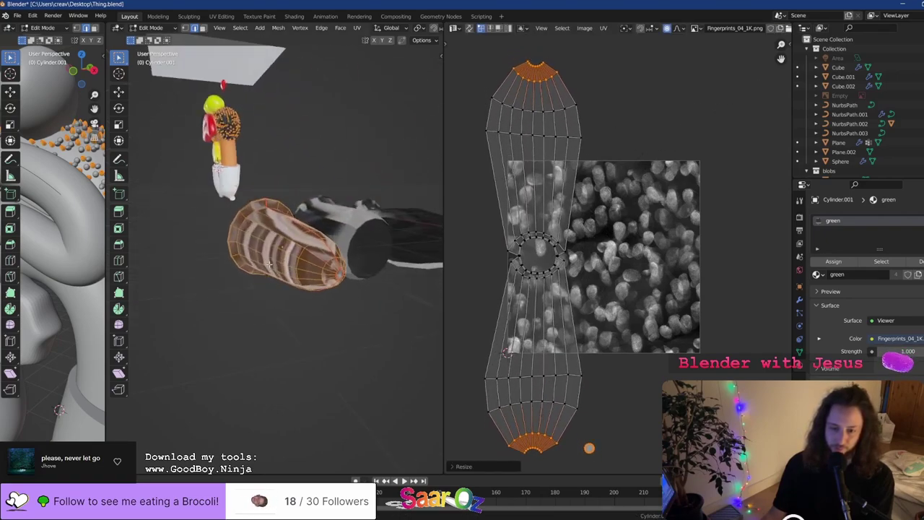
Enlarge the middle section of the cylinder's UV layout with proportional editing and save the file
{"action": "left_click_drag", "start_coordinate": [652, 187], "coordinate": [478, 290]}
{"action": "key", "text": "s"}
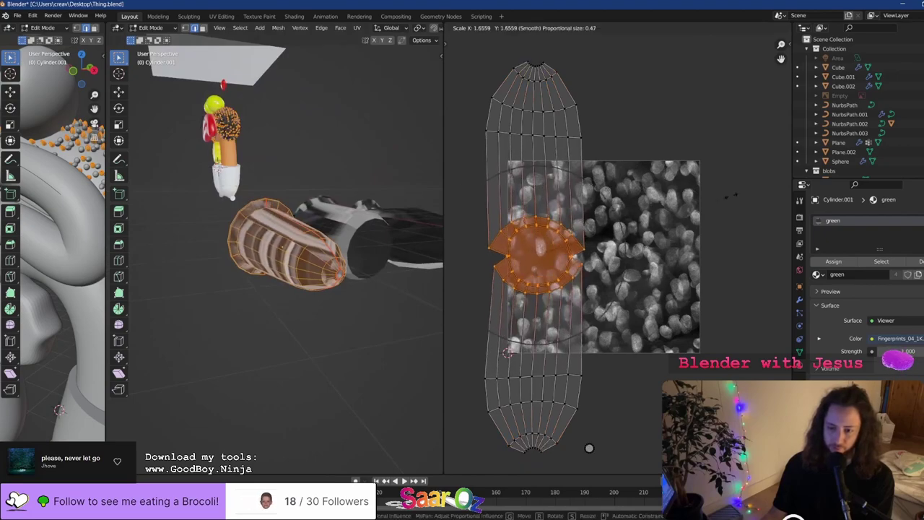
{"action": "left_click", "coordinate": [631, 80]}
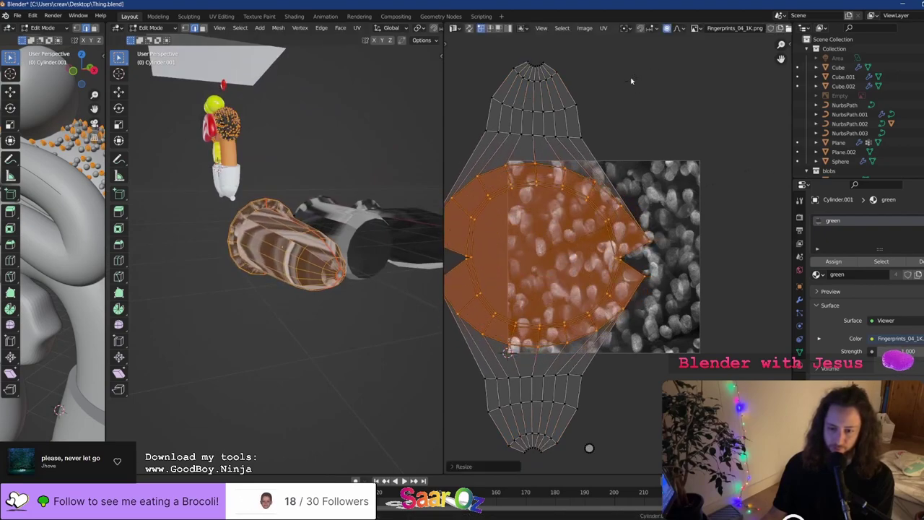
{"action": "key", "text": "Tab"}
{"action": "middle_click_drag", "start_coordinate": [235, 227], "coordinate": [273, 249]}
{"action": "key", "text": "ctrl+s"}
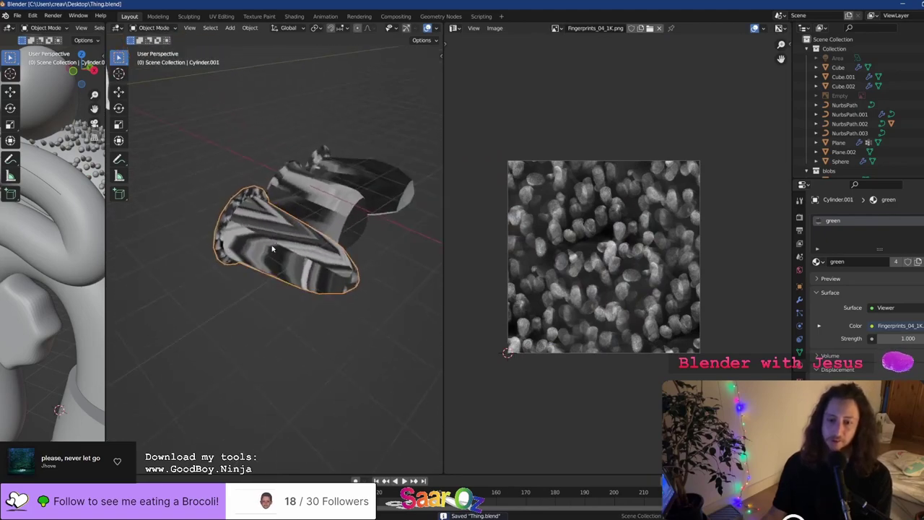
Inspect the textured cylinder from different angles and save the file
{"action": "key", "text": "KP_Divide"}
{"action": "middle_click_drag", "start_coordinate": [264, 214], "coordinate": [311, 212]}
{"action": "key", "text": "grave"}
{"action": "left_click", "coordinate": [284, 206]}
{"action": "scroll", "coordinate": [283, 206], "scroll_direction": "down", "scroll_amount": 3}
{"action": "key", "text": "ctrl+s"}
Switch to the front view and frame the character's face
{"action": "key", "text": "grave"}
{"action": "left_click", "coordinate": [232, 156]}
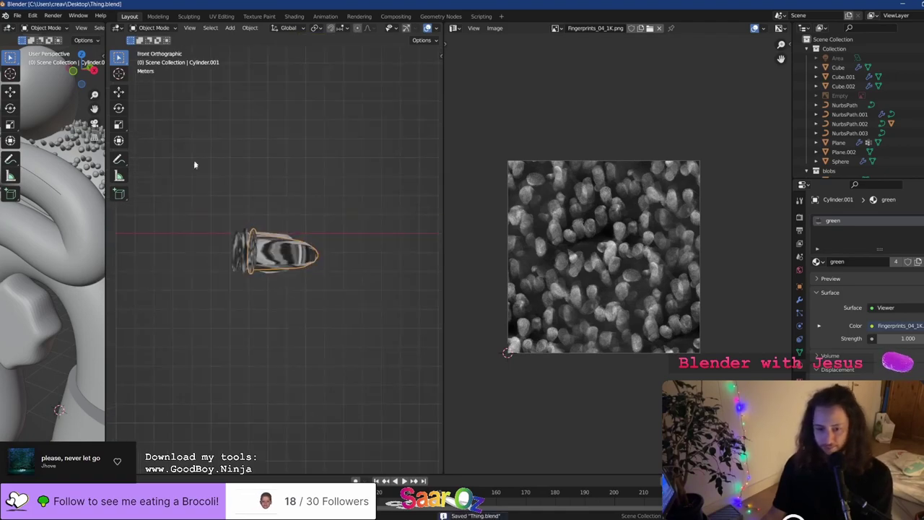
{"action": "scroll", "coordinate": [197, 184], "scroll_direction": "down", "scroll_amount": 8}
{"action": "middle_click_drag", "start_coordinate": [198, 188], "coordinate": [305, 188], "text": "shift"}
{"action": "scroll", "coordinate": [336, 189], "scroll_direction": "up", "scroll_amount": 10}
{"action": "middle_click_drag", "start_coordinate": [408, 67], "coordinate": [255, 251], "text": "shift"}
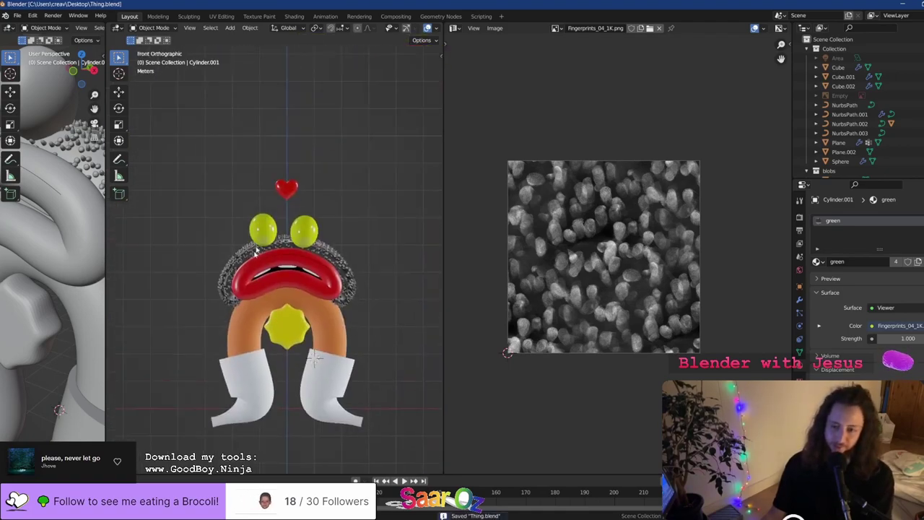
{"action": "scroll", "coordinate": [351, 265], "scroll_direction": "up", "scroll_amount": 5}
{"action": "scroll", "coordinate": [377, 255], "scroll_direction": "down", "scroll_amount": 1}
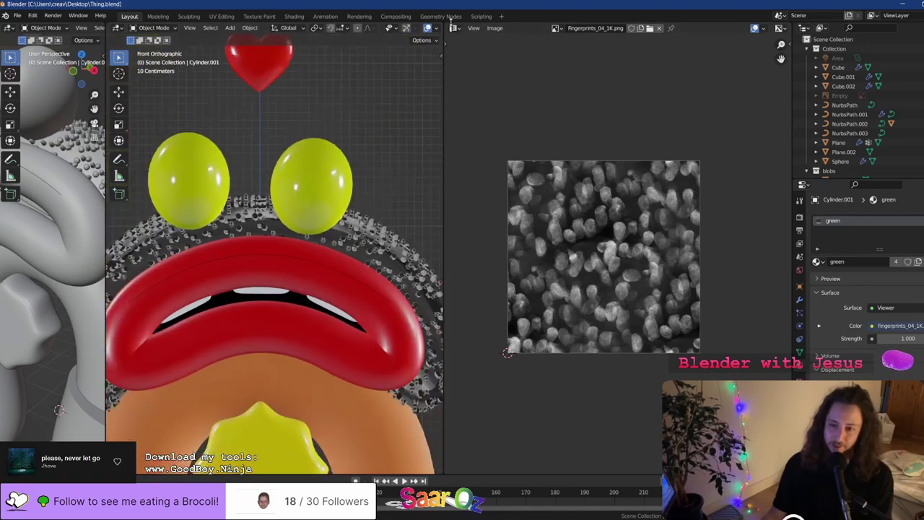
Replace the UV editor area with the Shader Editor showing the green material
{"action": "left_click", "coordinate": [454, 27]}
{"action": "left_click", "coordinate": [475, 57]}
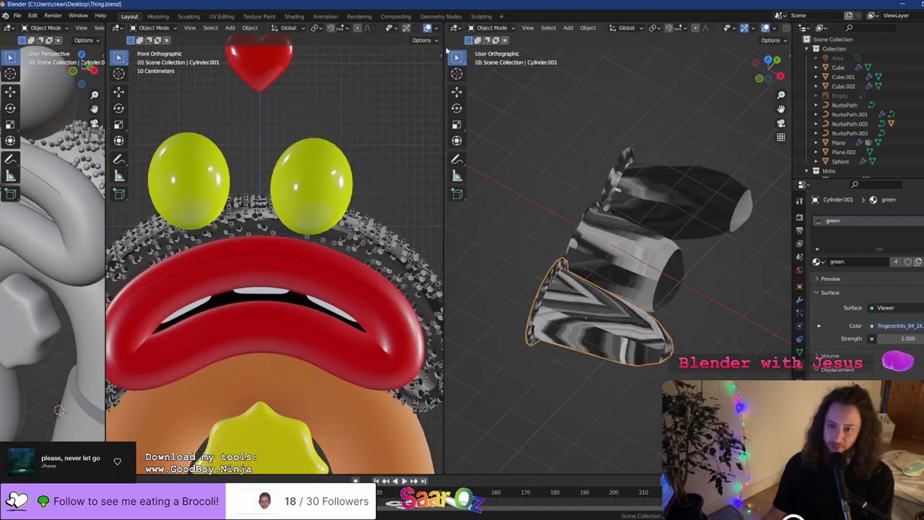
{"action": "left_click", "coordinate": [455, 28]}
{"action": "left_click", "coordinate": [485, 117]}
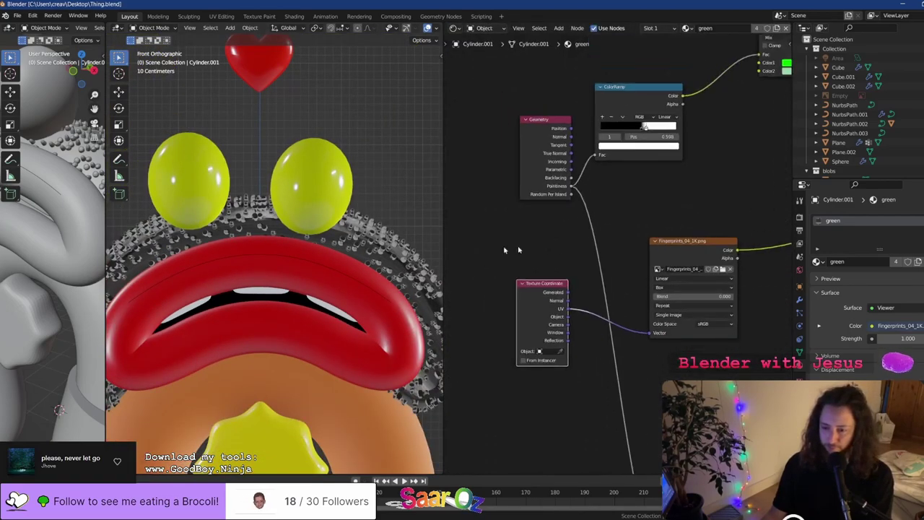
Isolate the bumpy curved body behind the lips and preview it in rendered shading with overlays hidden
{"action": "key", "text": "slash"}
{"action": "key", "text": "slash"}
{"action": "left_click", "coordinate": [358, 237]}
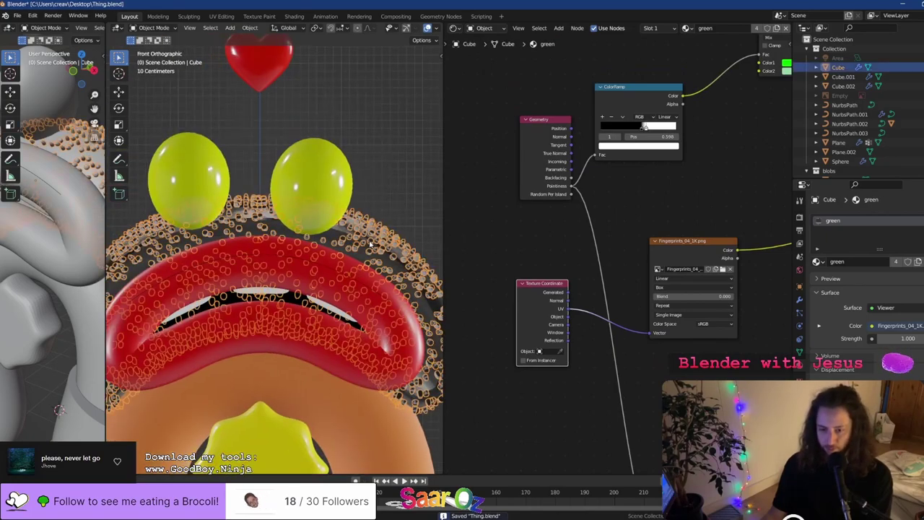
{"action": "key", "text": "slash"}
{"action": "scroll", "coordinate": [410, 31], "scroll_direction": "down", "scroll_amount": 3}
{"action": "left_click", "coordinate": [428, 30]}
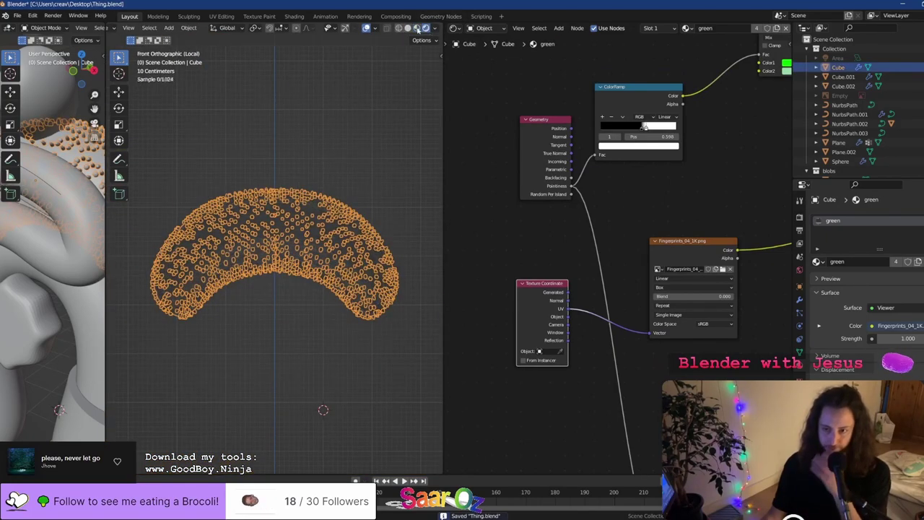
{"action": "left_click", "coordinate": [366, 30]}
{"action": "scroll", "coordinate": [308, 241], "scroll_direction": "up", "scroll_amount": 2}
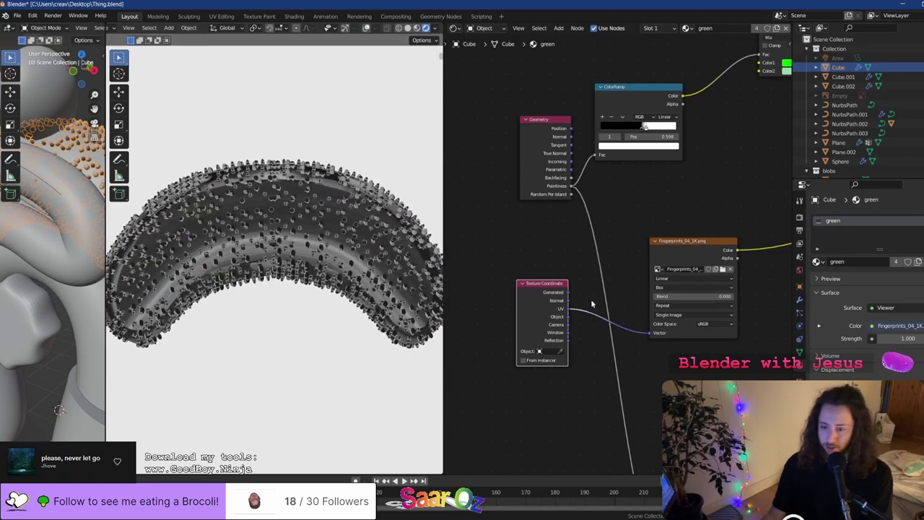
Return to solid shading with overlays and unwrap the curved body's mesh with Smart UV Project
{"action": "left_click", "coordinate": [408, 28]}
{"action": "left_click", "coordinate": [367, 29]}
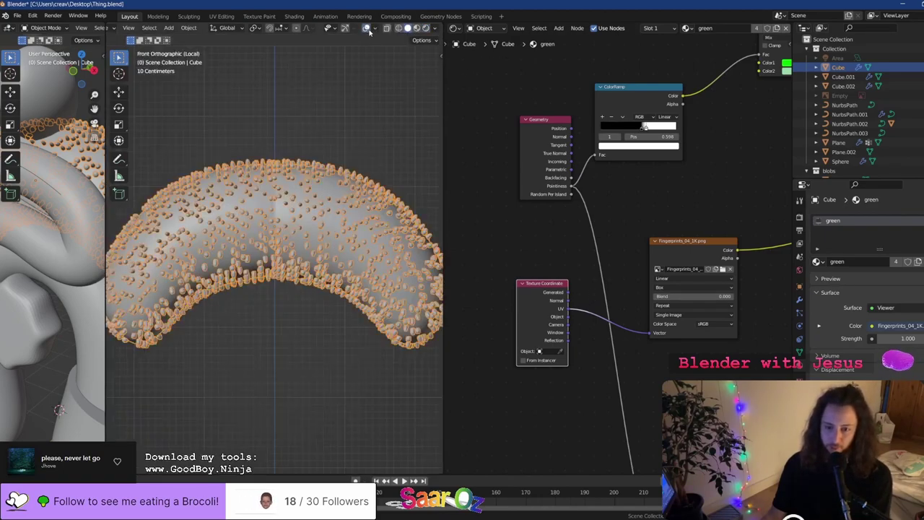
{"action": "key", "text": "KP_Divide"}
{"action": "key", "text": "KP_1"}
{"action": "key", "text": "Tab"}
{"action": "key", "text": "u"}
{"action": "left_click", "coordinate": [366, 224]}
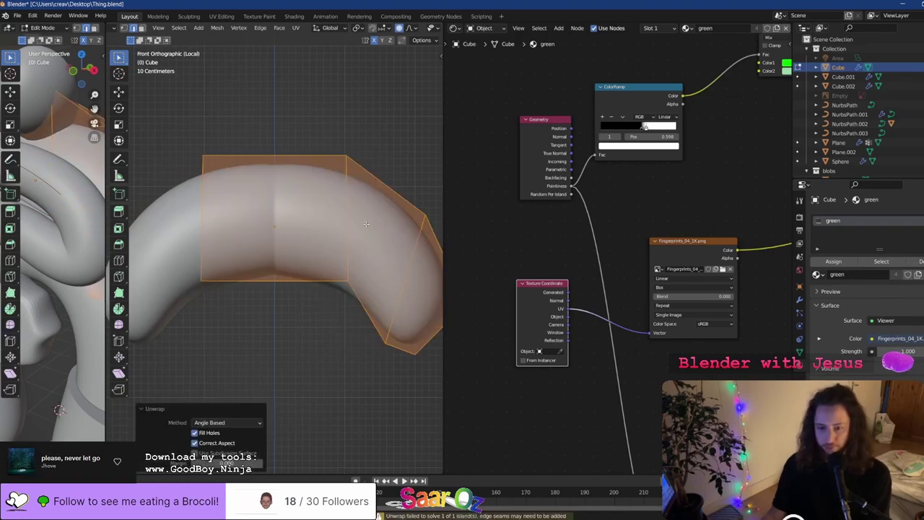
{"action": "key", "text": "u"}
{"action": "left_click", "coordinate": [354, 238]}
{"action": "left_click", "coordinate": [367, 311]}
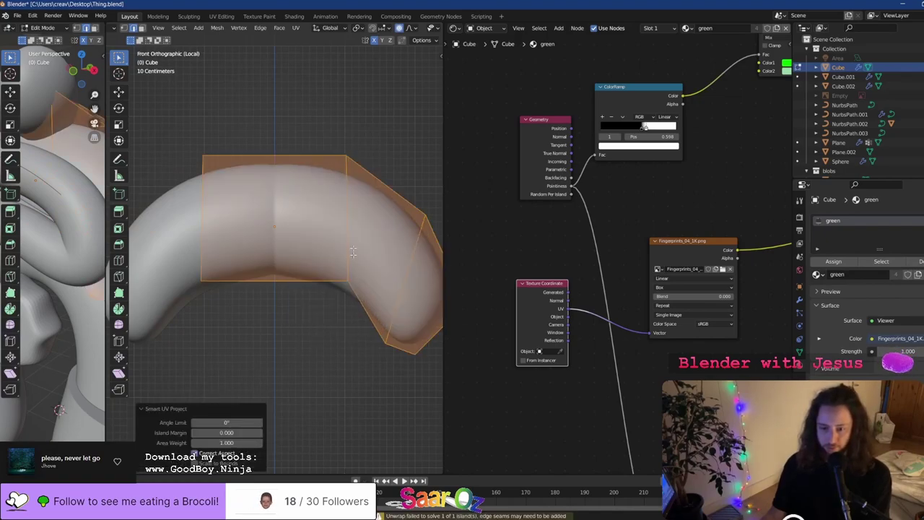
Leave edit mode and preview the unwrapped body in rendered shading without overlays
{"action": "key", "text": "Tab"}
{"action": "left_click", "coordinate": [426, 29]}
{"action": "left_click", "coordinate": [366, 28]}
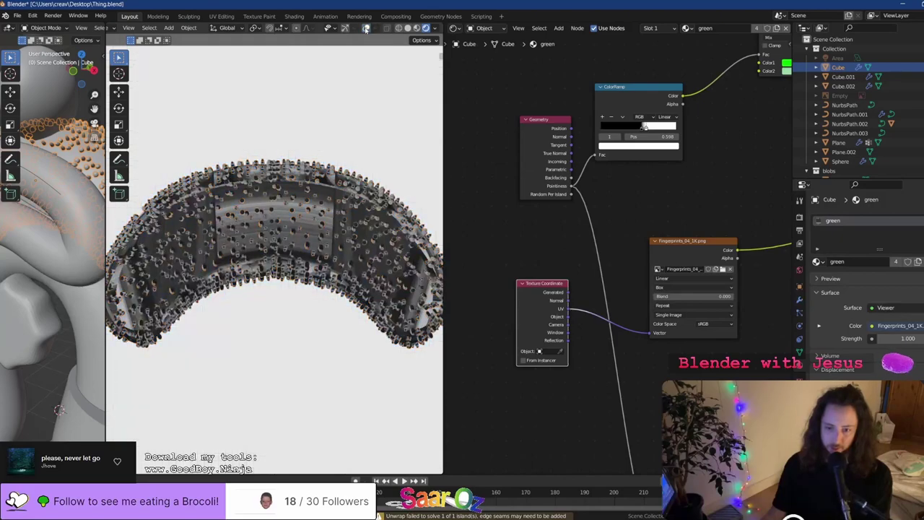
Open the UV Editor in place of the Shader Editor and enlarge the body's whole UV layout
{"action": "left_click", "coordinate": [452, 28]}
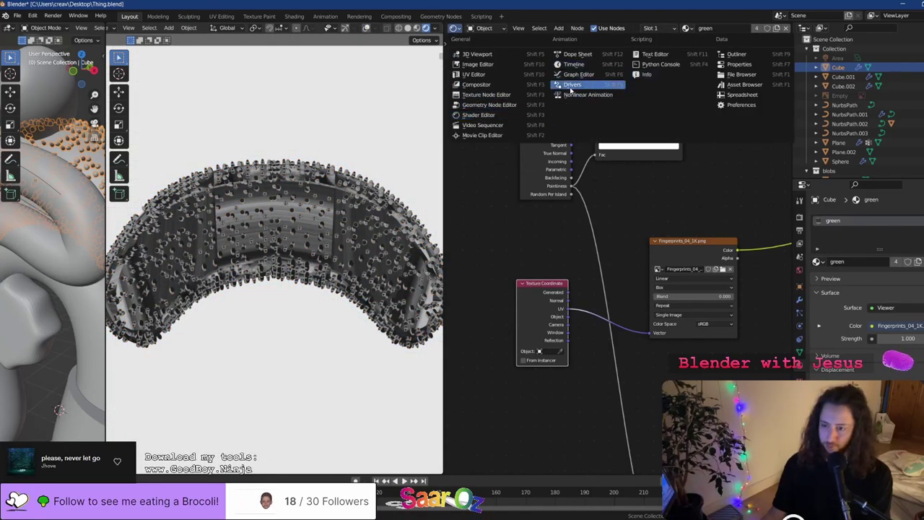
{"action": "left_click", "coordinate": [504, 76]}
{"action": "key", "text": "Tab"}
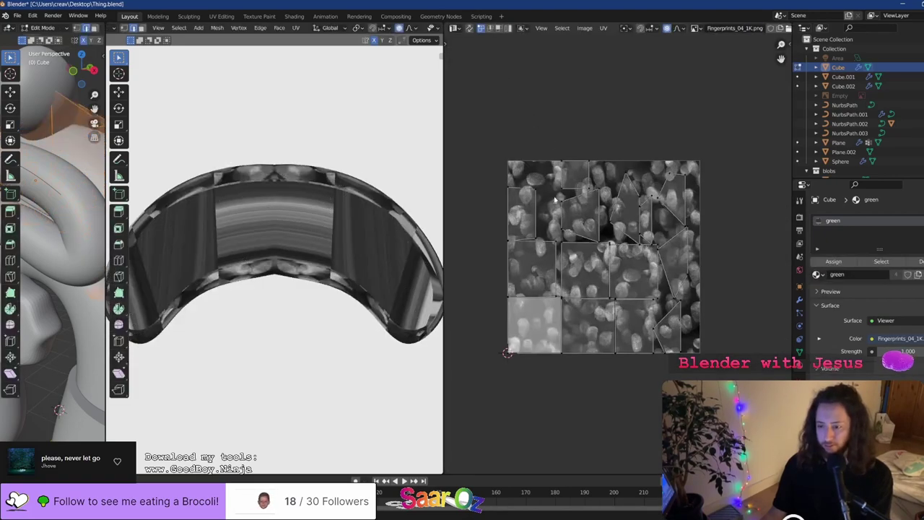
{"action": "key", "text": "s"}
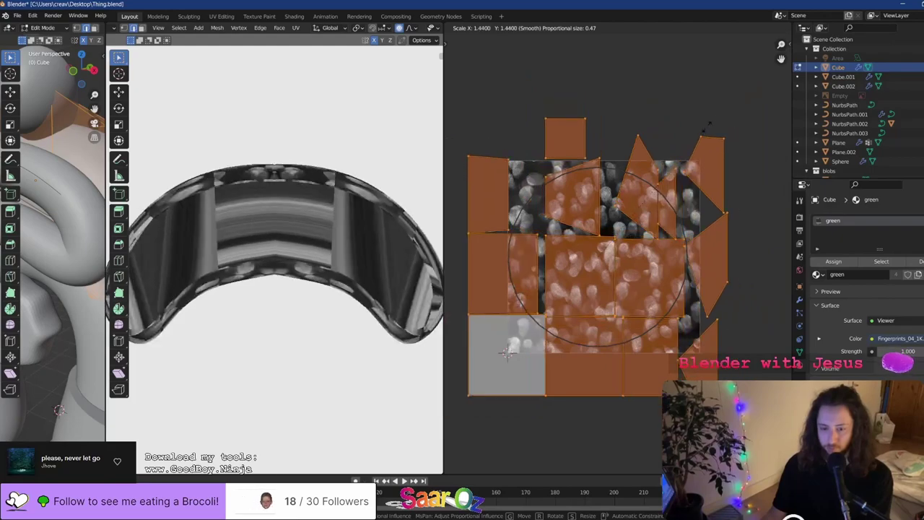
{"action": "left_click", "coordinate": [696, 129]}
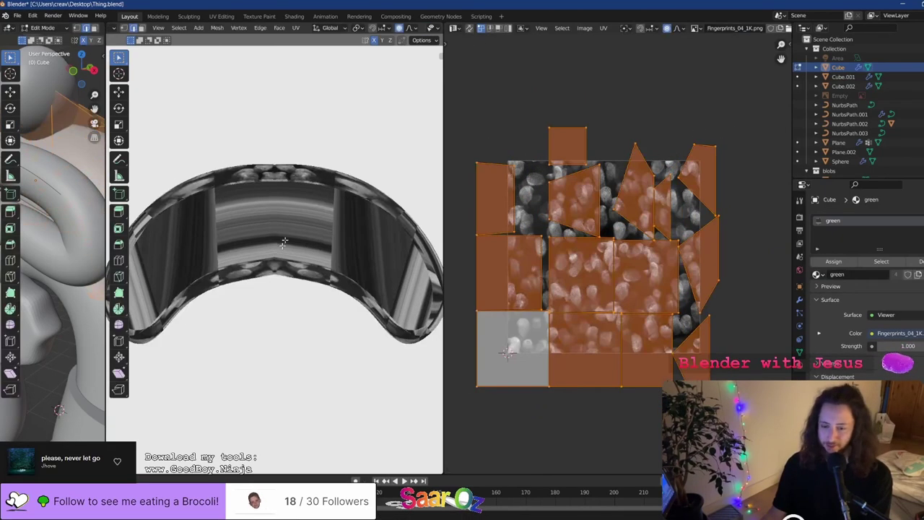
{"action": "key", "text": "Tab"}
{"action": "key", "text": "Tab"}
{"action": "key", "text": "u"}
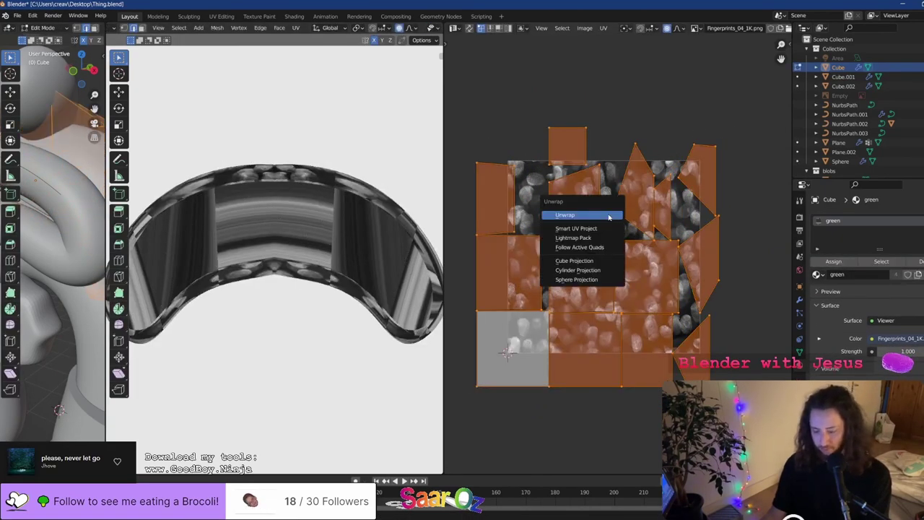
{"action": "left_click", "coordinate": [595, 238]}
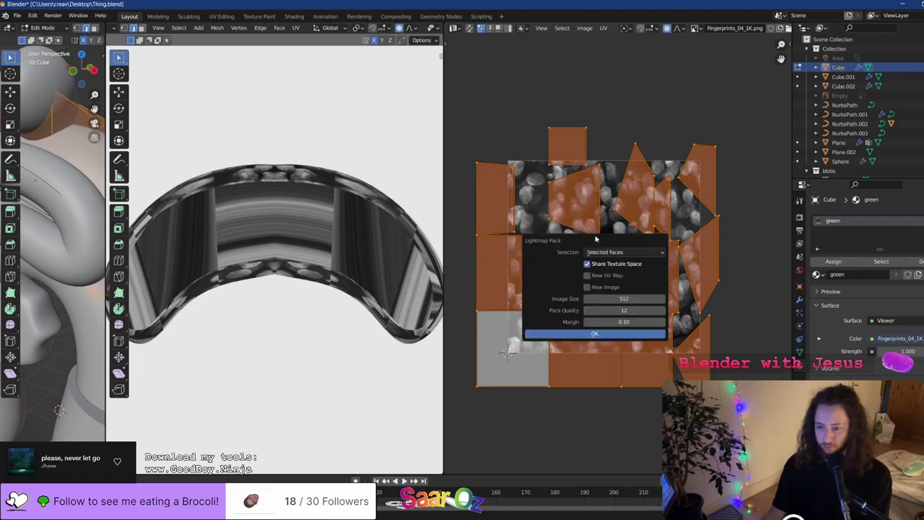
{"action": "key", "text": "Escape"}
{"action": "key", "text": "u"}
{"action": "key", "text": "Escape"}
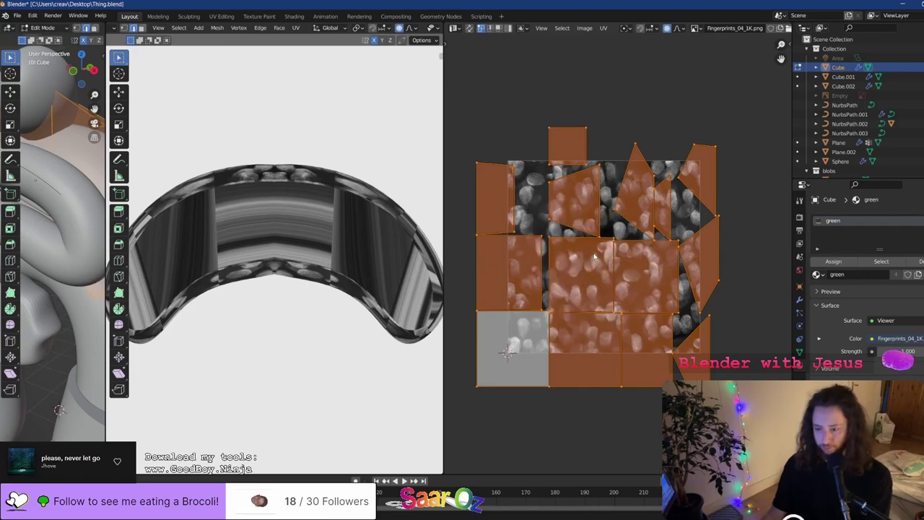
Try alternative unwrap projections on the curved body's UVs, ending on Cylinder Projection
{"action": "key", "text": "u"}
{"action": "left_click", "coordinate": [586, 275]}
{"action": "key", "text": "u"}
{"action": "left_click", "coordinate": [575, 270]}
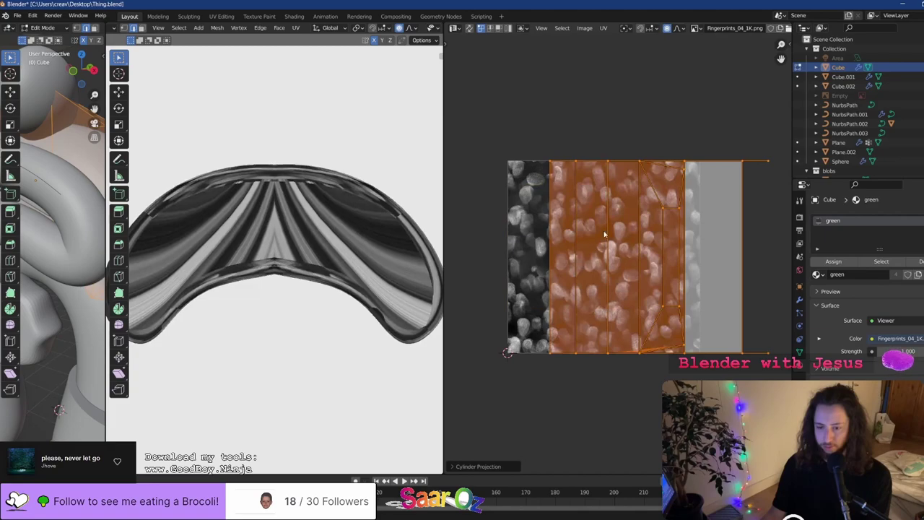
{"action": "key", "text": "u"}
{"action": "left_click", "coordinate": [586, 239]}
{"action": "key", "text": "u"}
{"action": "left_click", "coordinate": [580, 230]}
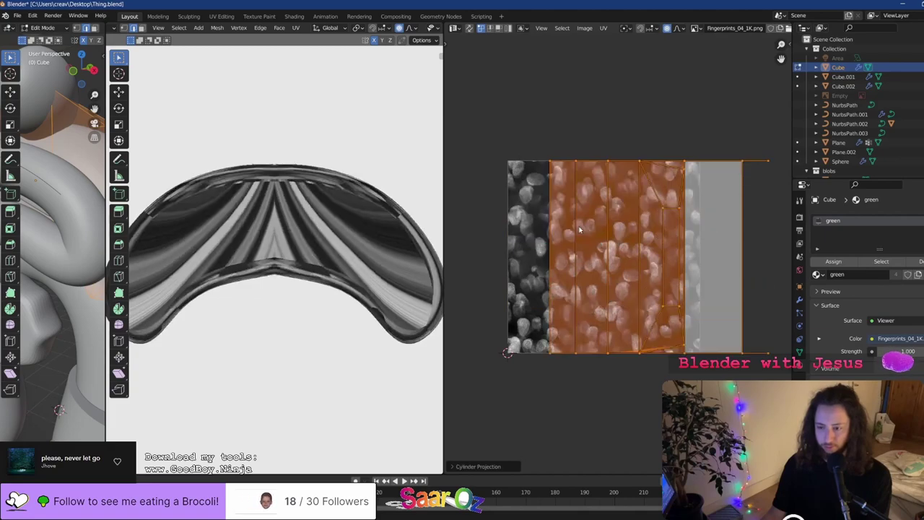
{"action": "key", "text": "s"}
{"action": "key", "text": "x"}
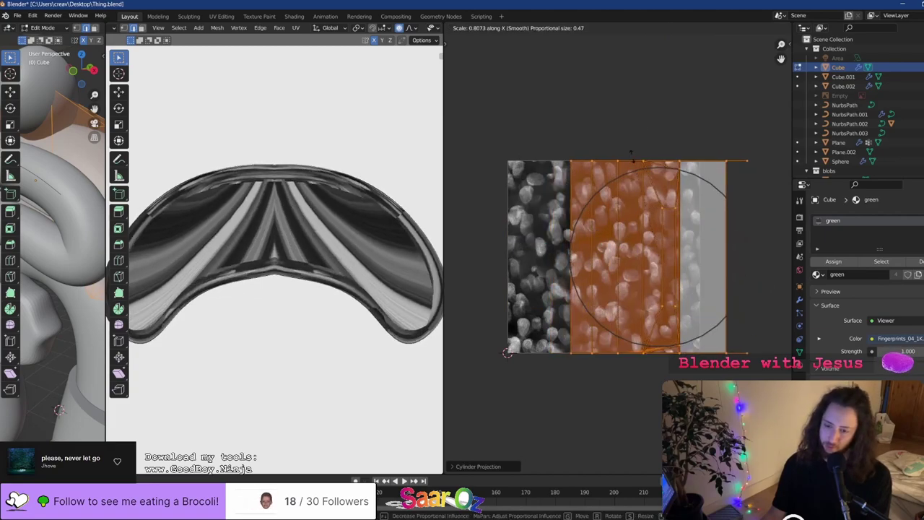
{"action": "right_click", "coordinate": [619, 136]}
Leave edit mode, return to the Shader Editor and set the Fingerprints_04_1K.png texture node's projection to Flat
{"action": "key", "text": "Tab"}
{"action": "left_click", "coordinate": [455, 28]}
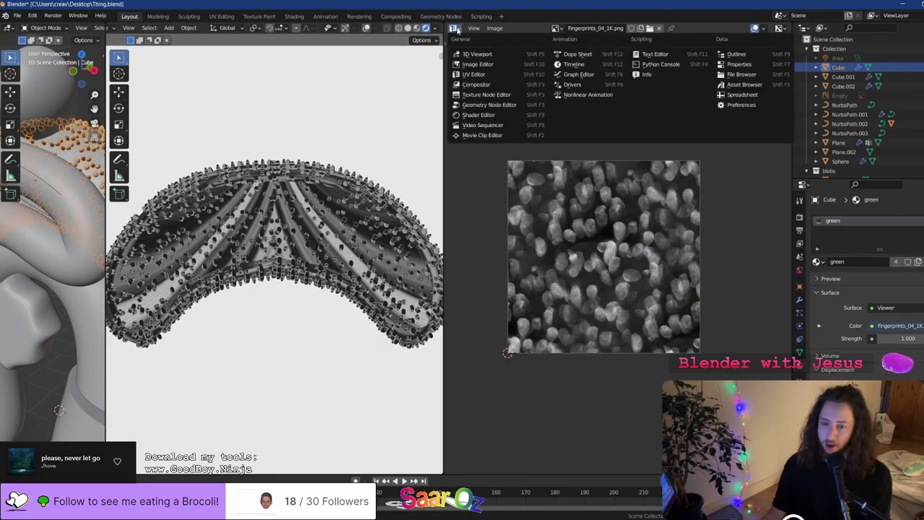
{"action": "left_click", "coordinate": [488, 115]}
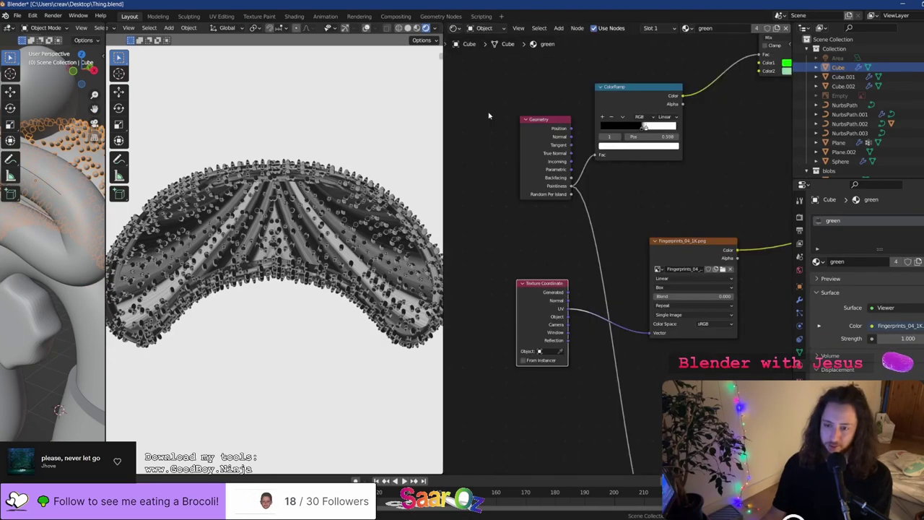
{"action": "scroll", "coordinate": [606, 281], "scroll_direction": "up", "scroll_amount": 3}
{"action": "left_click", "coordinate": [610, 285]}
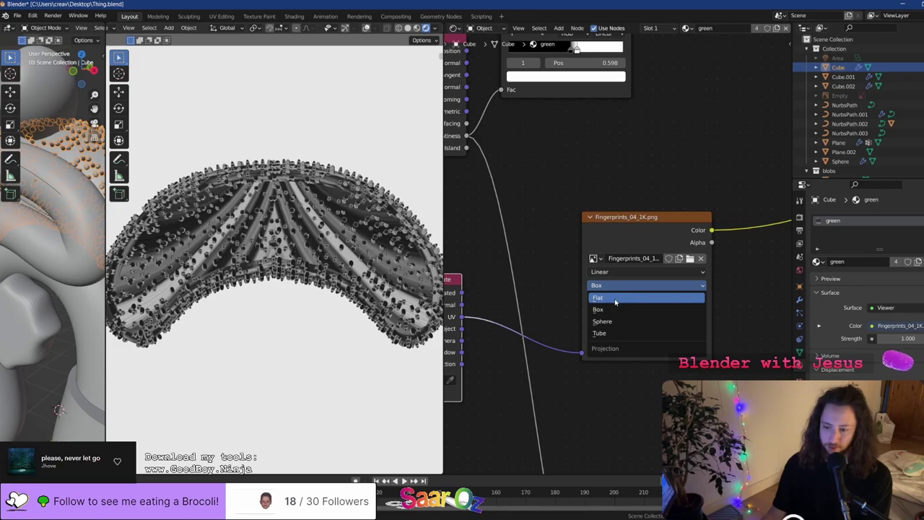
{"action": "left_click", "coordinate": [614, 298]}
Try Sphere projection on the fingerprint texture node and reset the setting to its default value
{"action": "left_click", "coordinate": [613, 285]}
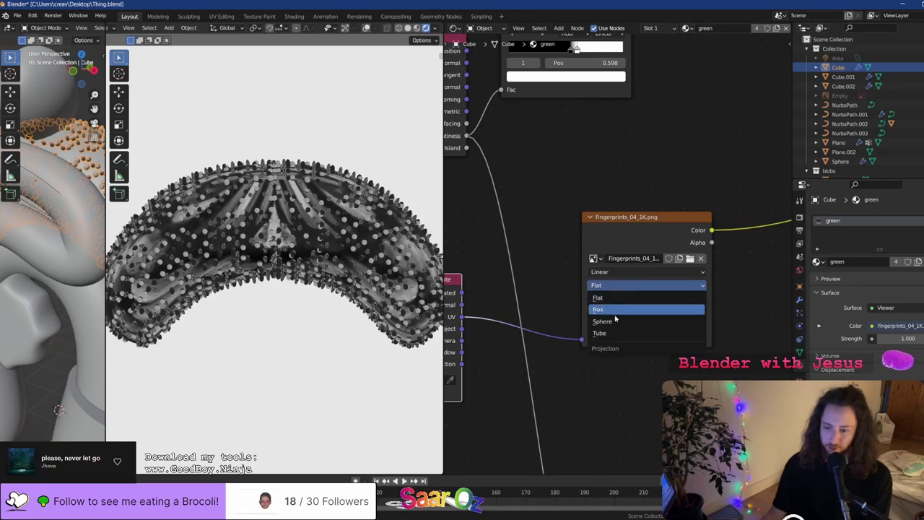
{"action": "left_click", "coordinate": [606, 320]}
{"action": "right_click", "coordinate": [601, 287]}
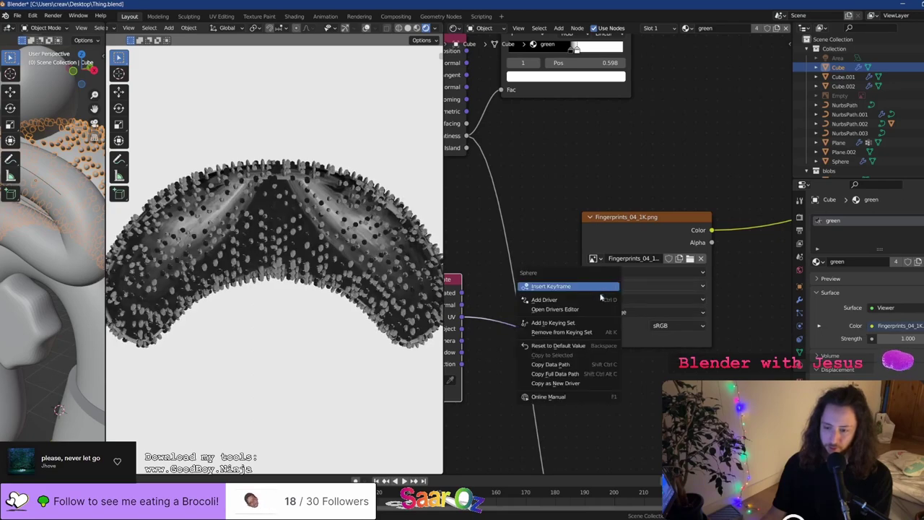
{"action": "left_click", "coordinate": [582, 348]}
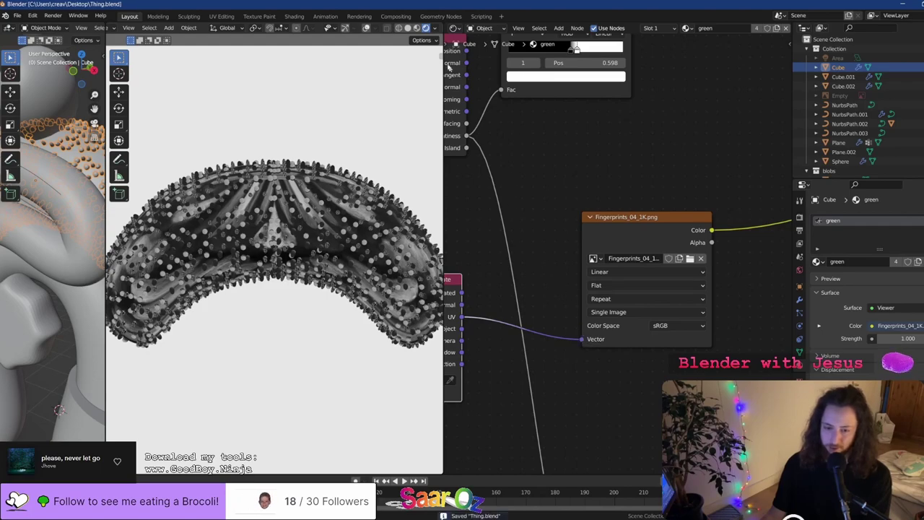
Switch back to the UV Editor and put the curved body in edit mode
{"action": "left_click", "coordinate": [453, 30]}
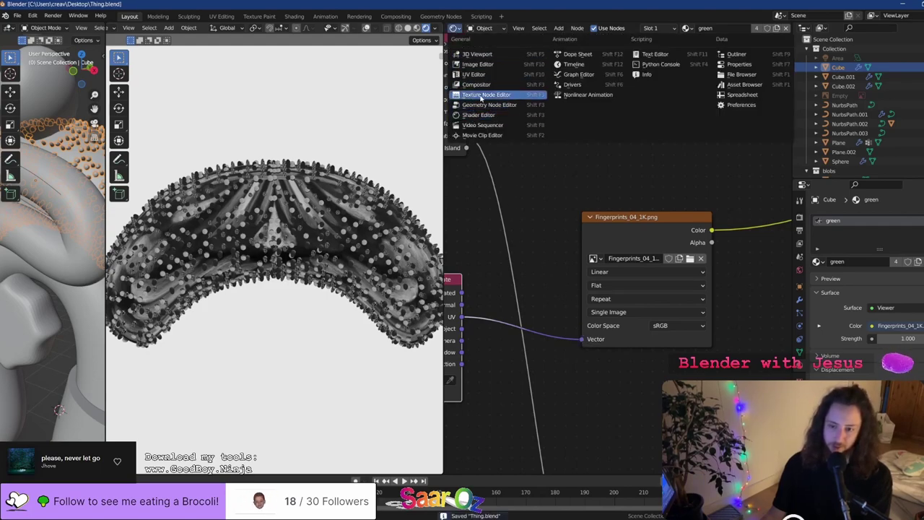
{"action": "left_click", "coordinate": [473, 75]}
{"action": "key", "text": "Tab"}
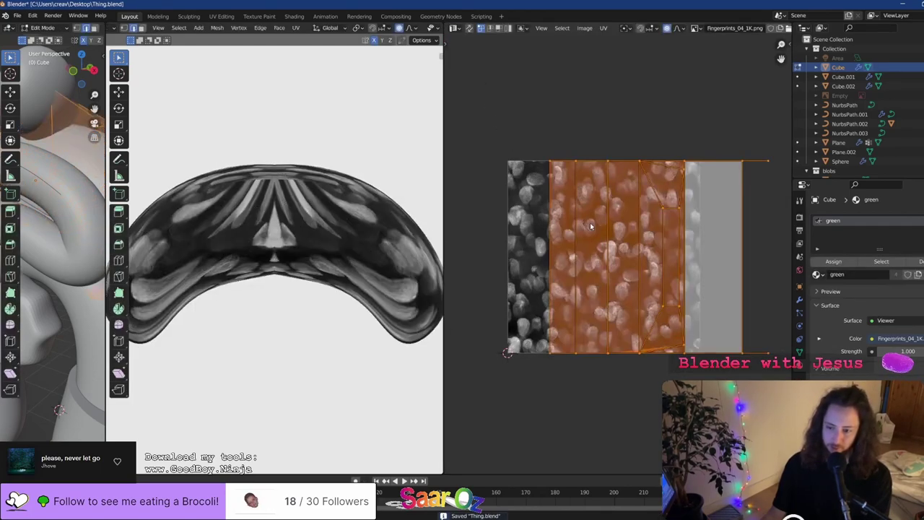
{"action": "key", "text": "g"}
{"action": "right_click", "coordinate": [571, 221]}
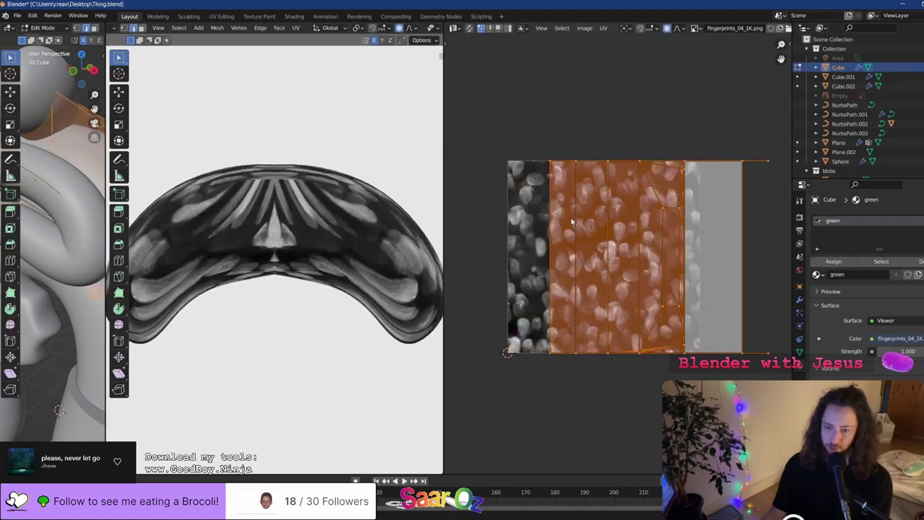
Compare the cube, sphere and cylinder projections on the curved body, unwrap it with Cube Projection and leave edit mode
{"action": "key", "text": "u"}
{"action": "left_click", "coordinate": [604, 169]}
{"action": "key", "text": "u"}
{"action": "left_click", "coordinate": [585, 158]}
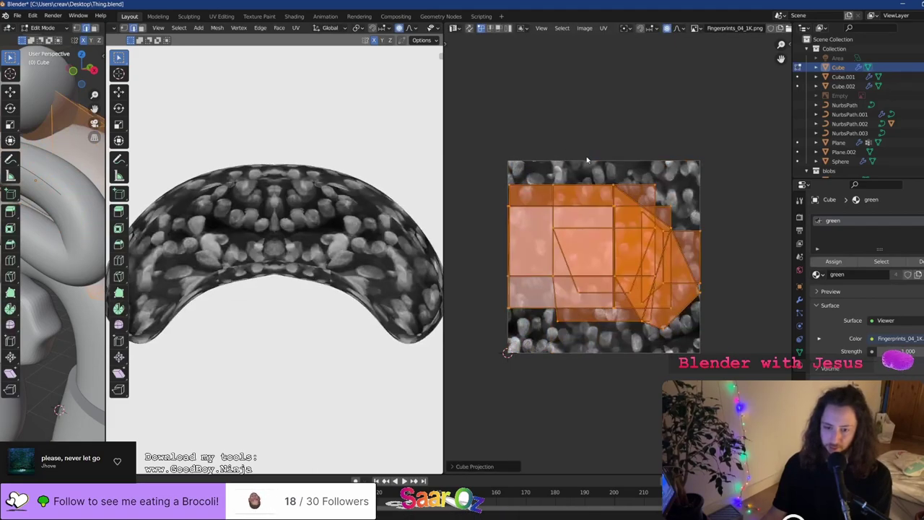
{"action": "key", "text": "u"}
{"action": "left_click", "coordinate": [588, 176]}
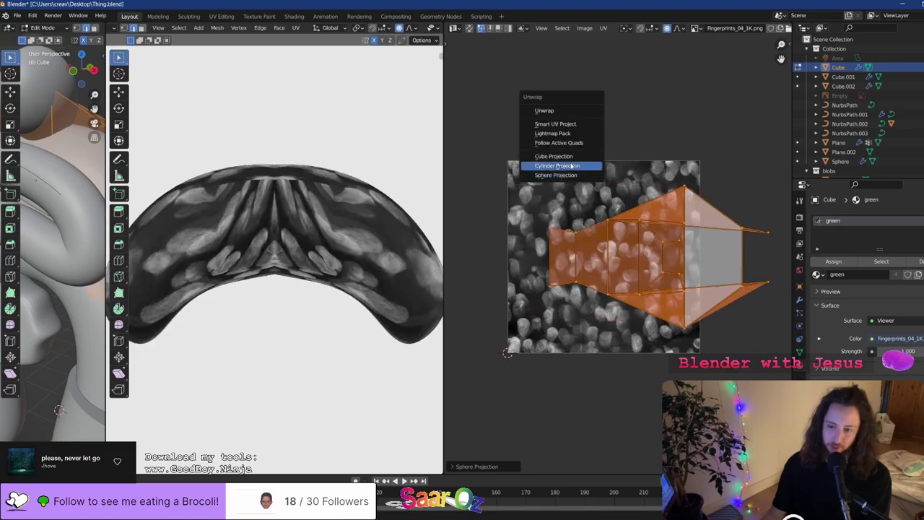
{"action": "left_click", "coordinate": [571, 166]}
{"action": "key", "text": "Tab"}
Replace the UV Editor with a 3D Viewport framing the tapered cylinders
{"action": "left_click", "coordinate": [455, 29]}
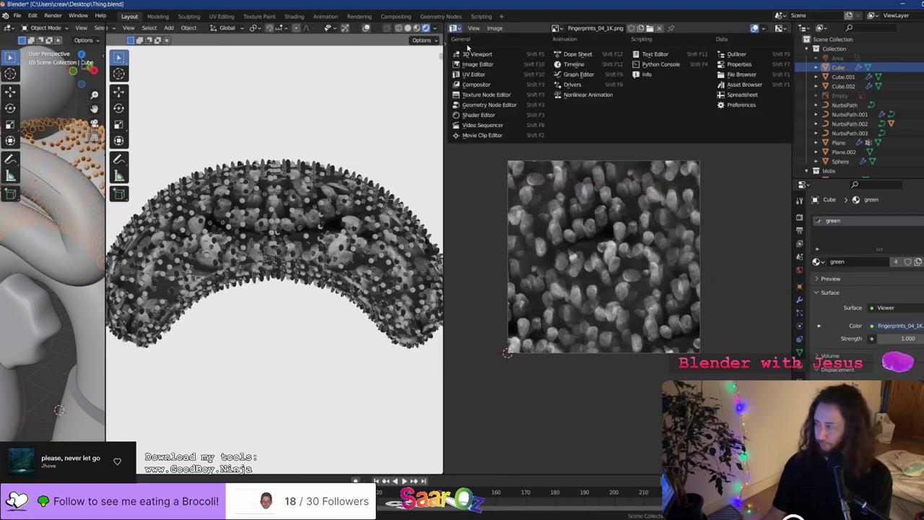
{"action": "left_click", "coordinate": [455, 53]}
{"action": "scroll", "coordinate": [635, 270], "scroll_direction": "down", "scroll_amount": 9}
{"action": "scroll", "coordinate": [634, 271], "scroll_direction": "up", "scroll_amount": 10}
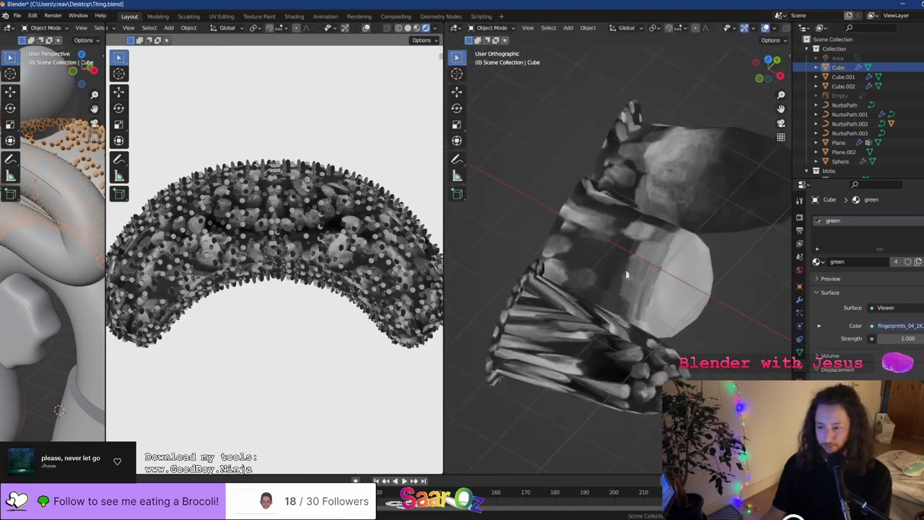
Unwrap the front streaked cylinder with Smart UV Project and inspect the texture on it in object mode
{"action": "left_click", "coordinate": [628, 375]}
{"action": "middle_click_drag", "start_coordinate": [627, 376], "coordinate": [617, 347]}
{"action": "key", "text": "Tab"}
{"action": "key", "text": "u"}
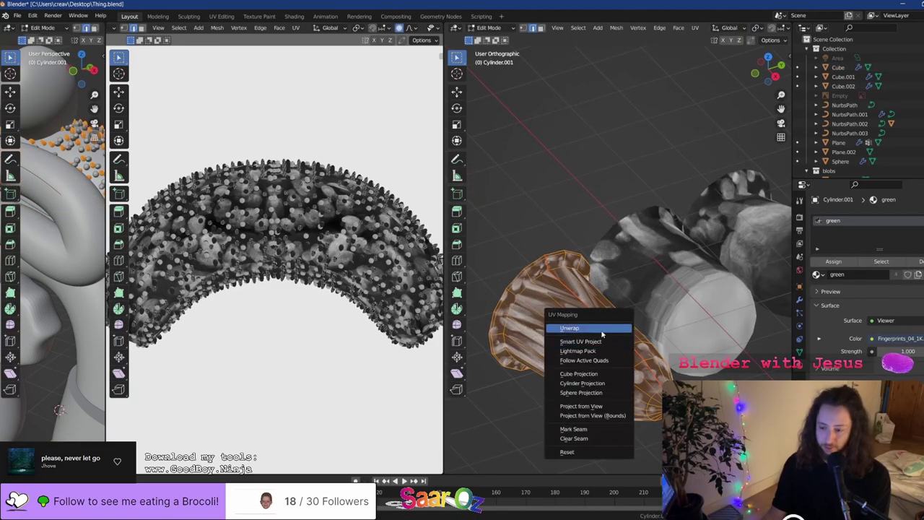
{"action": "left_click", "coordinate": [602, 341]}
{"action": "left_click", "coordinate": [603, 420]}
{"action": "key", "text": "Tab"}
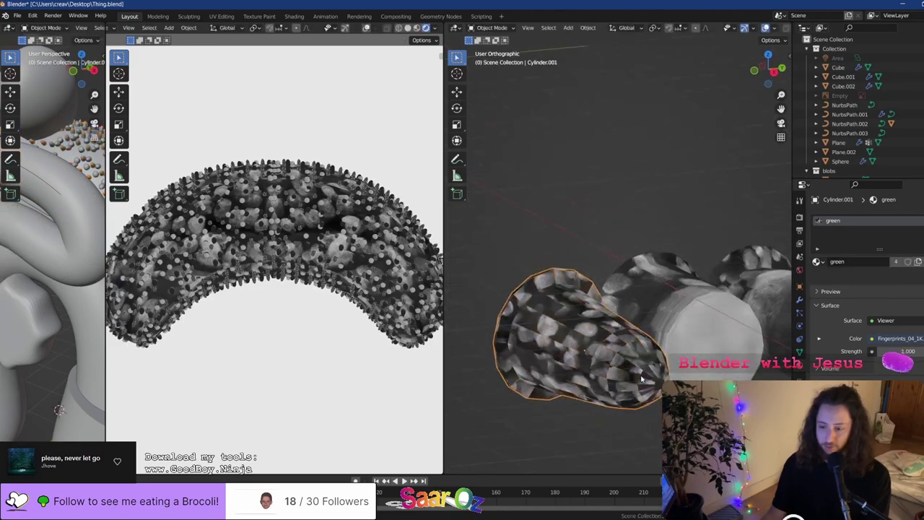
{"action": "middle_click_drag", "start_coordinate": [641, 378], "coordinate": [554, 280]}
Undo the Smart UV Project unwrap of the front cylinder
{"action": "key", "text": "Tab"}
{"action": "key", "text": "ctrl+z"}
{"action": "key", "text": "ctrl+z"}
{"action": "key", "text": "ctrl+z"}
{"action": "key", "text": "ctrl+z"}
Save the file and mark a seam around the small centre face on the middle cylinder's closed end
{"action": "key", "text": "ctrl+s"}
{"action": "left_click", "coordinate": [567, 284]}
{"action": "key", "text": "Tab"}
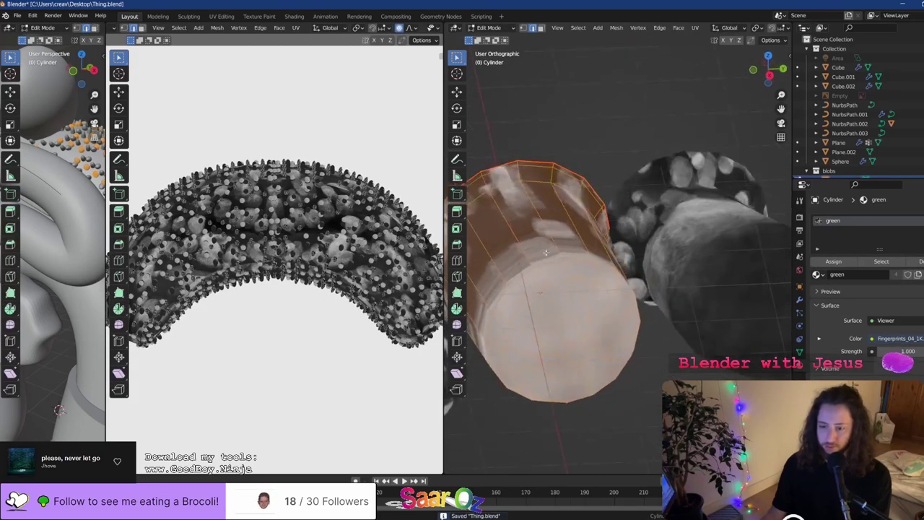
{"action": "left_click", "coordinate": [557, 247]}
{"action": "key", "text": "F3"}
{"action": "key", "text": "Return"}
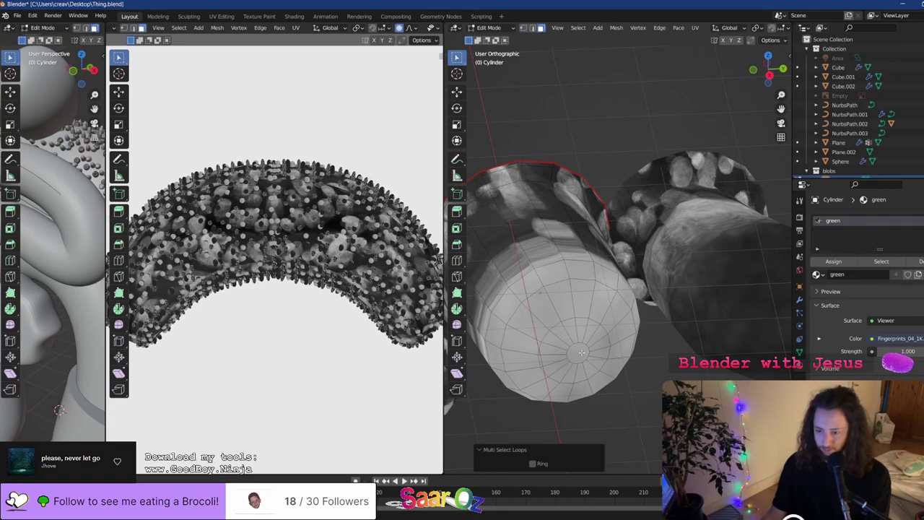
{"action": "left_click", "coordinate": [581, 352]}
{"action": "key", "text": "u"}
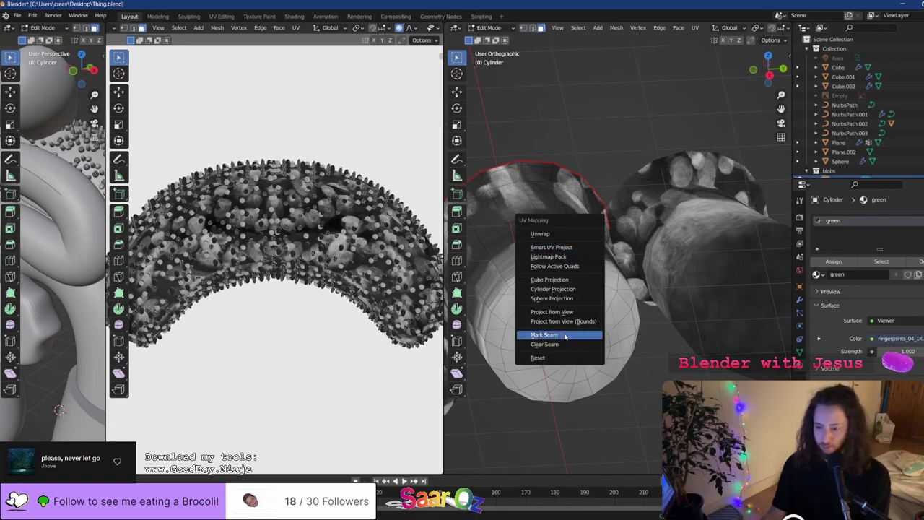
{"action": "left_click", "coordinate": [565, 336]}
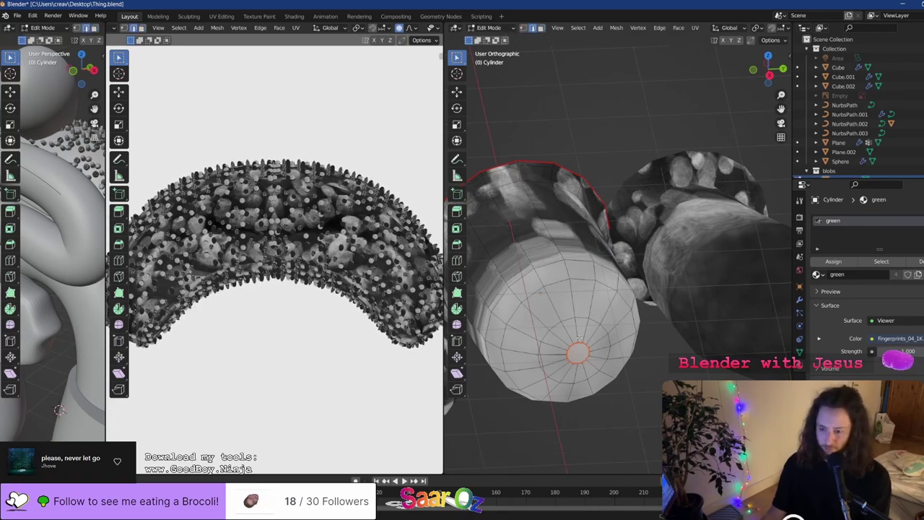
Mark a seam along one lengthwise edge loop of the middle cylinder, from the centre ring to the open rim
{"action": "left_click", "coordinate": [578, 336], "text": "alt"}
{"action": "key", "text": "u"}
{"action": "left_click", "coordinate": [579, 338]}
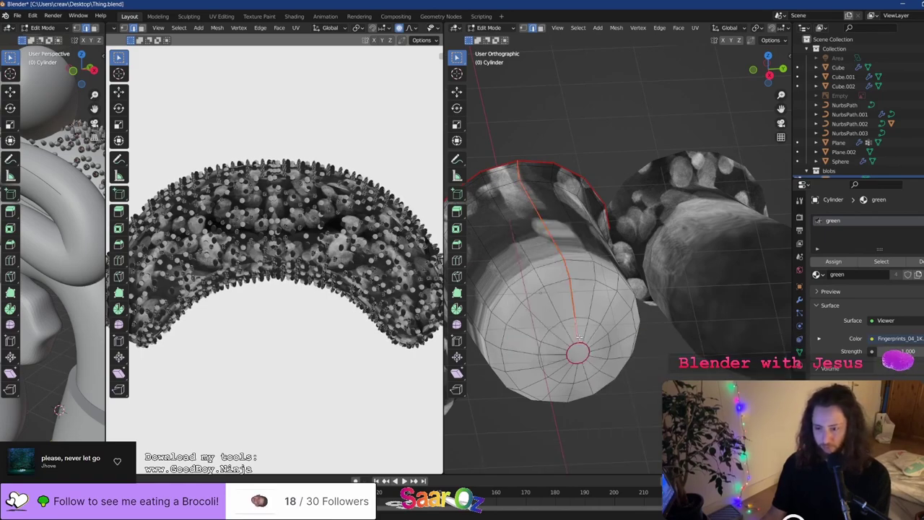
{"action": "key", "text": "F3"}
{"action": "key", "text": "Return"}
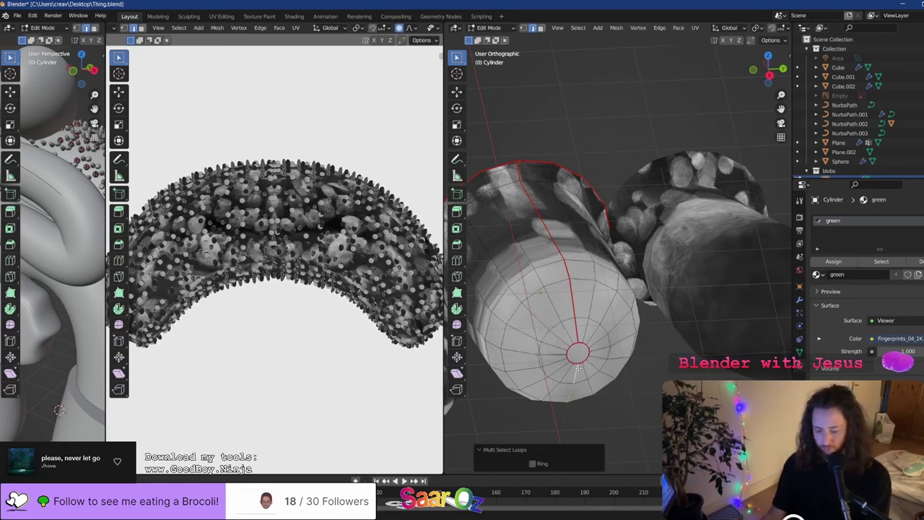
{"action": "key", "text": "u"}
{"action": "left_click", "coordinate": [578, 368]}
Unwrap the whole middle cylinder along its seams, check it in object mode and save the file
{"action": "key", "text": "a"}
{"action": "key", "text": "u"}
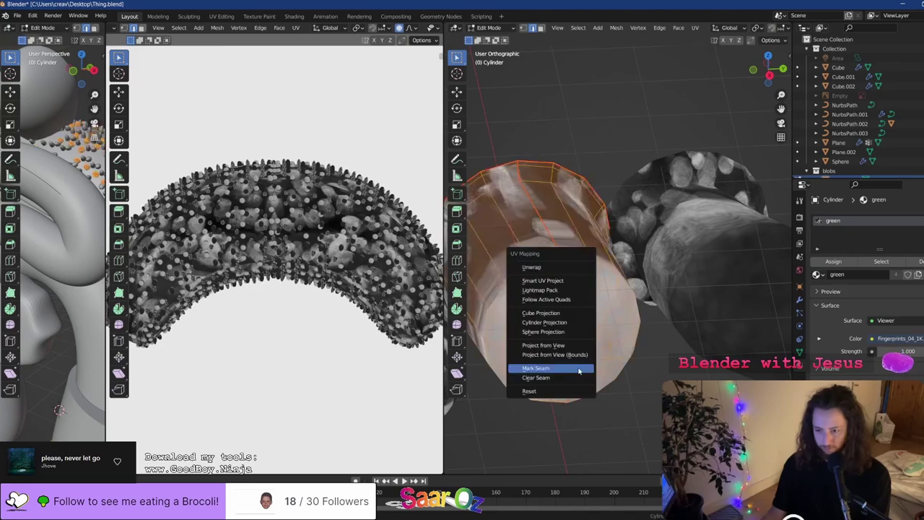
{"action": "left_click", "coordinate": [571, 267]}
{"action": "key", "text": "Tab"}
{"action": "middle_click_drag", "start_coordinate": [568, 287], "coordinate": [649, 283]}
{"action": "key", "text": "ctrl+s"}
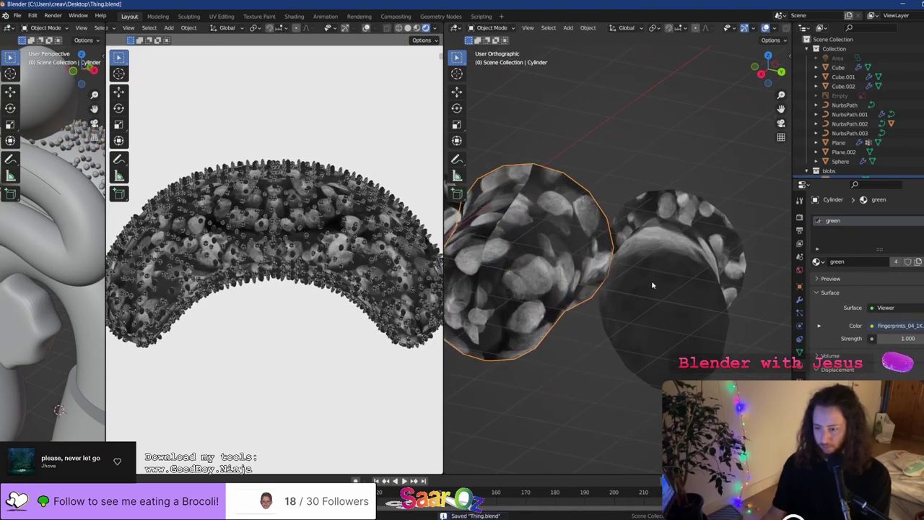
Select Cylinder.002, the outer cylinder beside the middle one, and enter its mesh editing with all geometry deselected
{"action": "left_click", "coordinate": [651, 280]}
{"action": "key", "text": "Tab"}
{"action": "key", "text": "alt+a"}
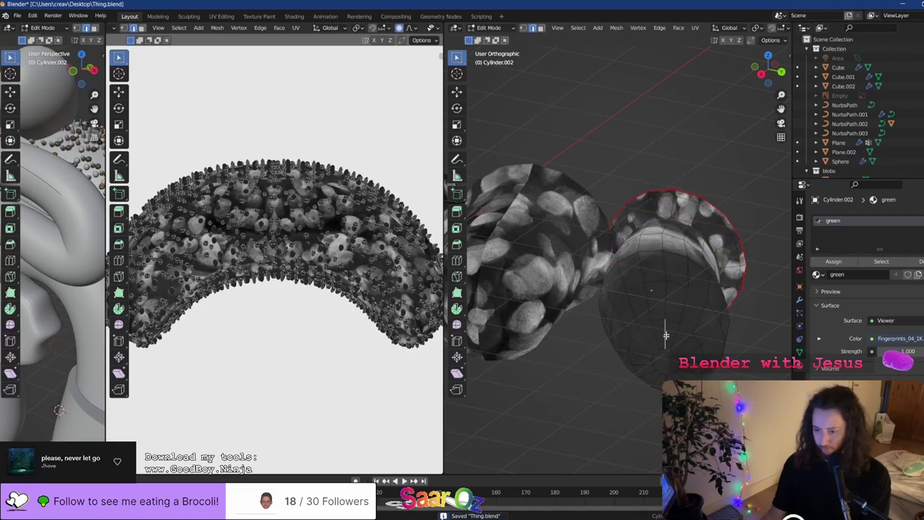
{"action": "double_click", "coordinate": [665, 334]}
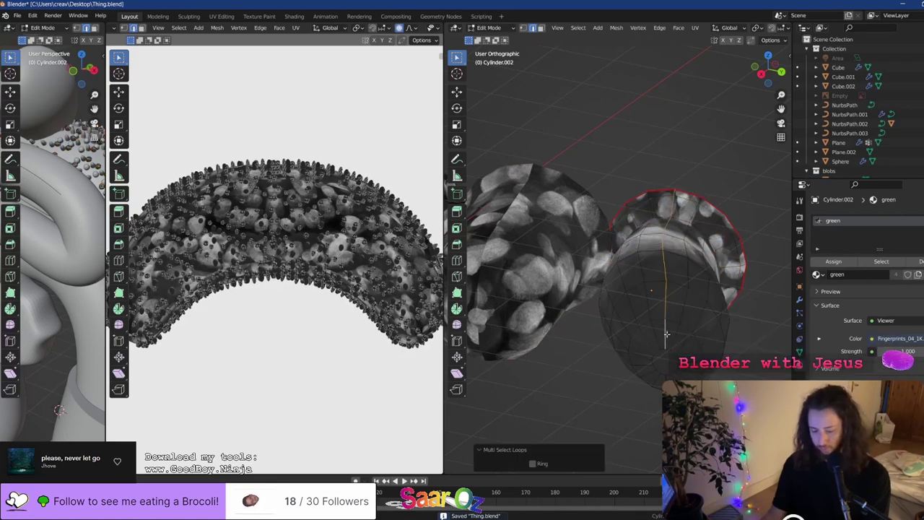
{"action": "left_click", "coordinate": [665, 378], "text": "shift"}
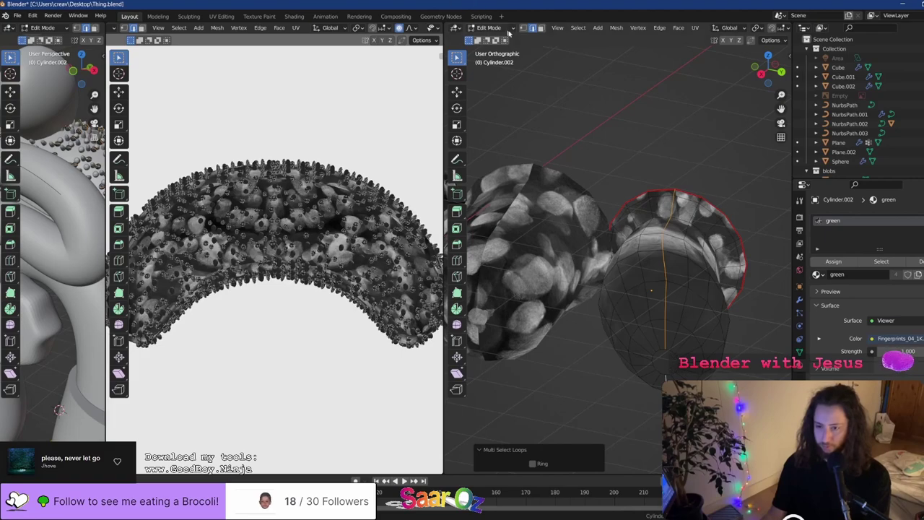
{"action": "left_click", "coordinate": [542, 29]}
{"action": "left_click", "coordinate": [533, 29]}
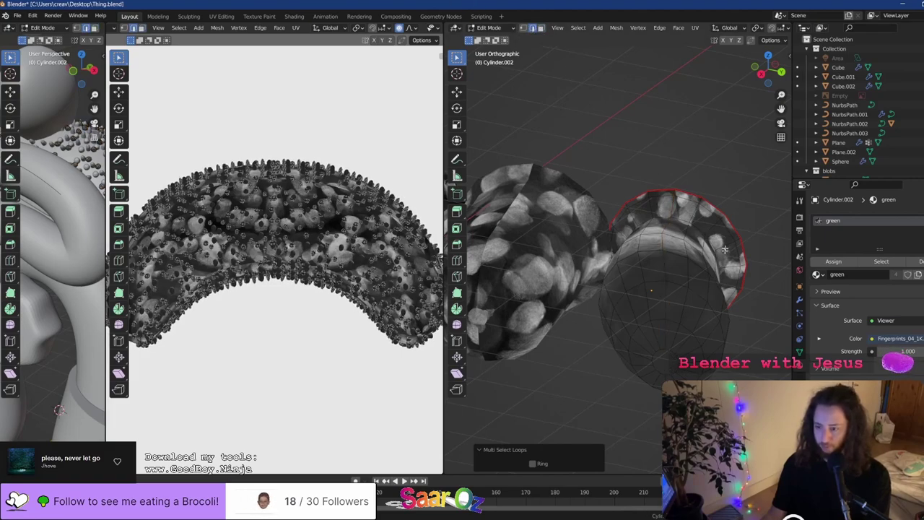
Select the edge loop around the open rim of Cylinder.002 and mark it as a seam
{"action": "middle_click_drag", "start_coordinate": [590, 83], "coordinate": [650, 197]}
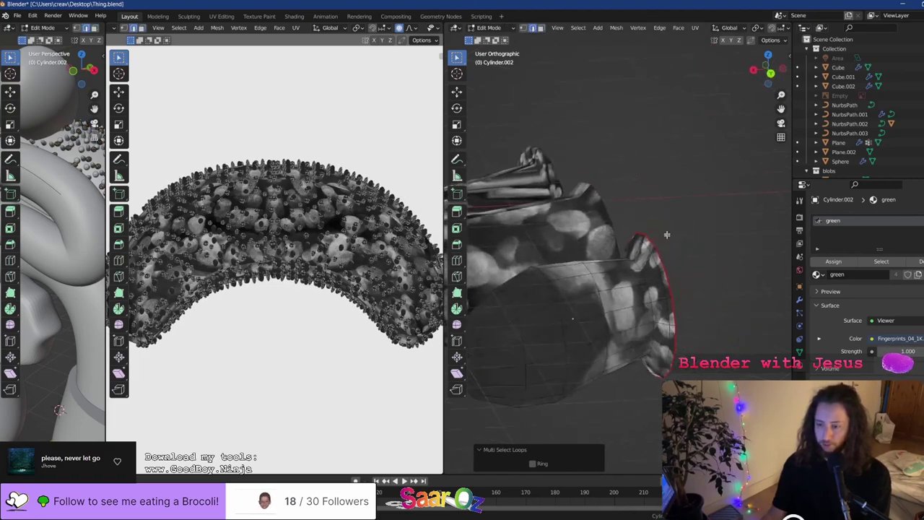
{"action": "double_click", "coordinate": [653, 242]}
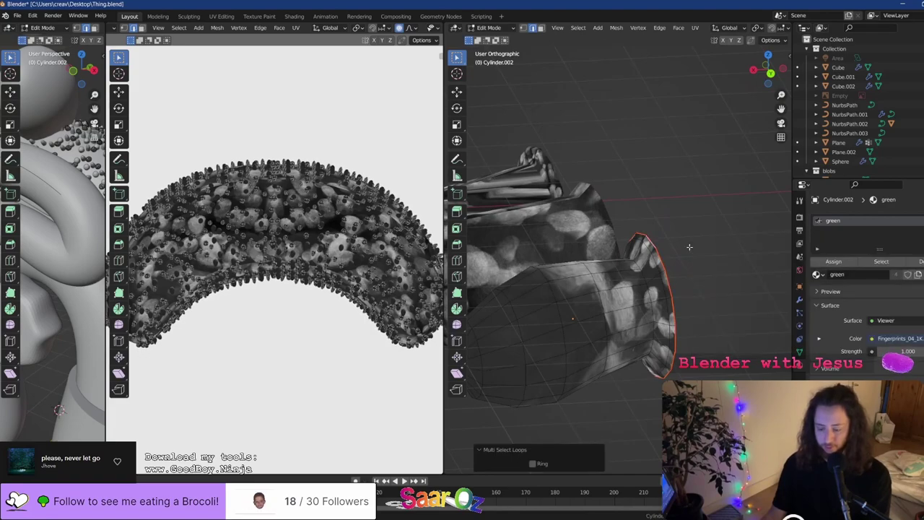
{"action": "key", "text": "u"}
{"action": "left_click", "coordinate": [672, 358]}
{"action": "middle_click_drag", "start_coordinate": [671, 358], "coordinate": [667, 245]}
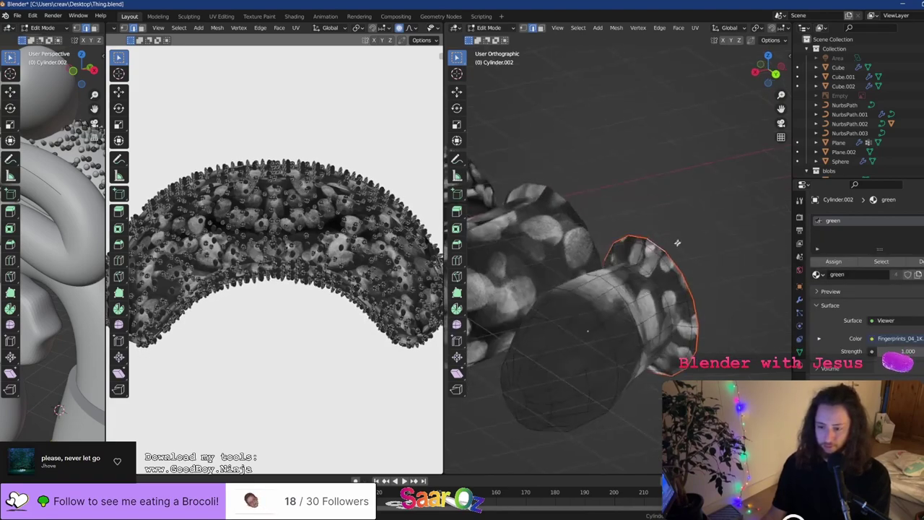
{"action": "key", "text": "u"}
{"action": "left_click", "coordinate": [652, 136]}
Unwrap the whole Cylinder.002 mesh, return to object mode and save the file
{"action": "key", "text": "a"}
{"action": "key", "text": "u"}
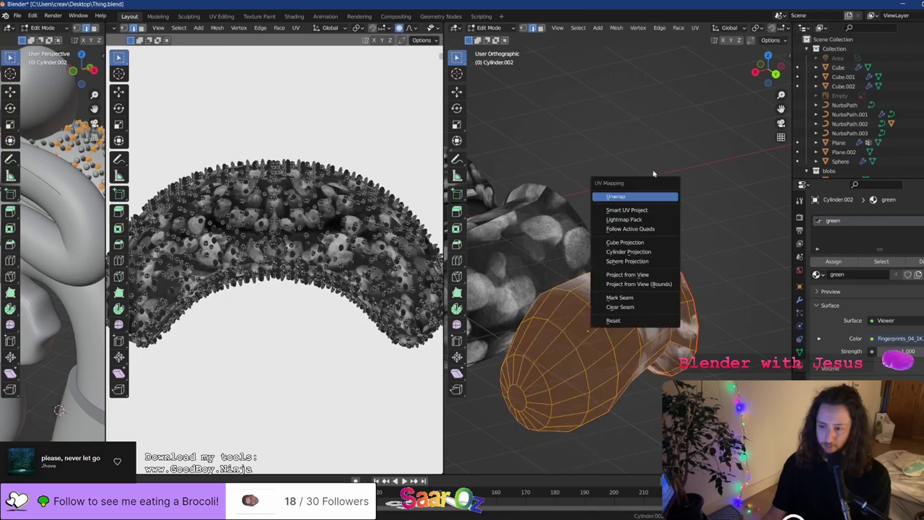
{"action": "left_click", "coordinate": [650, 202]}
{"action": "key", "text": "Tab"}
{"action": "middle_click_drag", "start_coordinate": [564, 306], "coordinate": [612, 303]}
{"action": "key", "text": "ctrl+s"}
Clear every seam from the middle cylinder's mesh
{"action": "left_click", "coordinate": [552, 296]}
{"action": "key", "text": "Tab"}
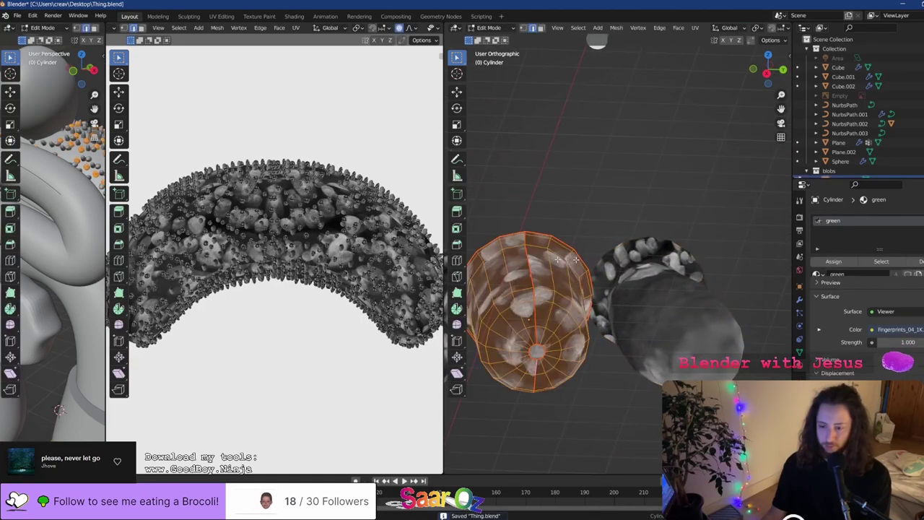
{"action": "middle_click_drag", "start_coordinate": [574, 249], "coordinate": [546, 263]}
{"action": "key", "text": "u"}
{"action": "left_click", "coordinate": [518, 374]}
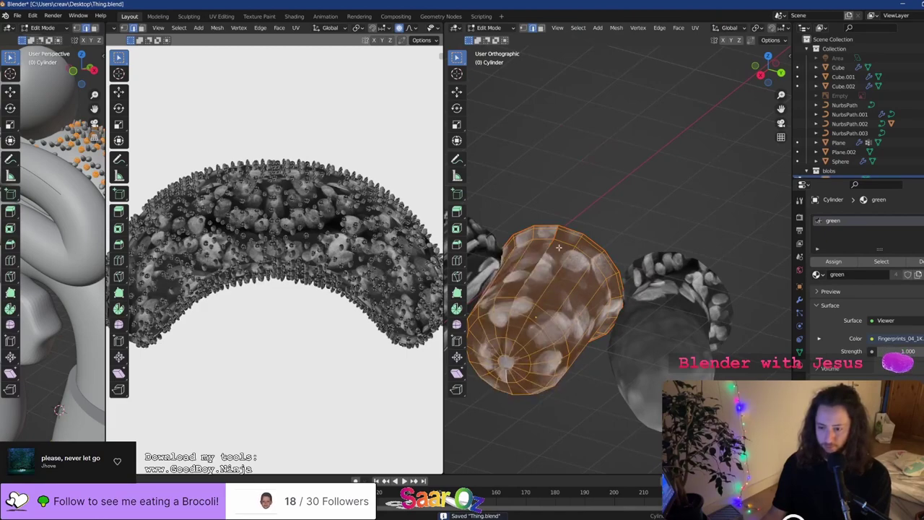
Mark a seam only around the open rim loop of the middle cylinder
{"action": "left_click", "coordinate": [575, 224]}
{"action": "key", "text": "F3"}
{"action": "key", "text": "Return"}
{"action": "key", "text": "u"}
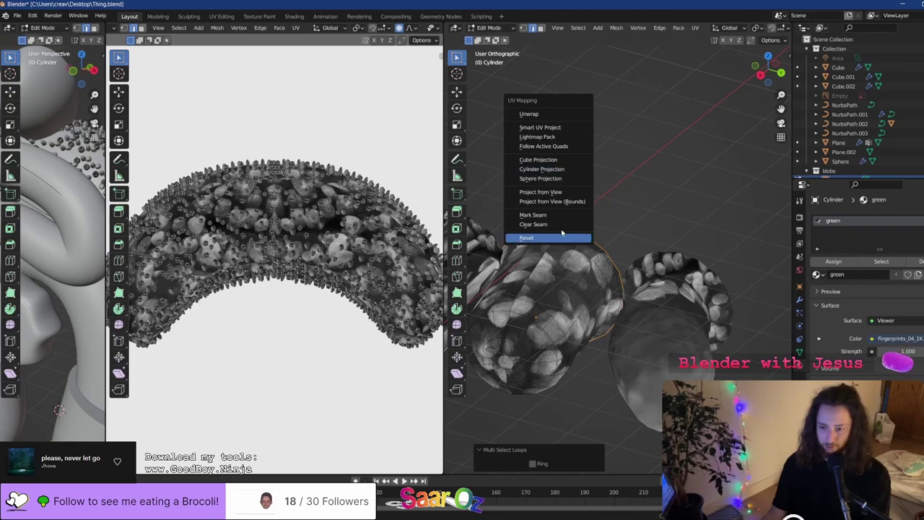
{"action": "left_click", "coordinate": [559, 217]}
{"action": "key", "text": "m"}
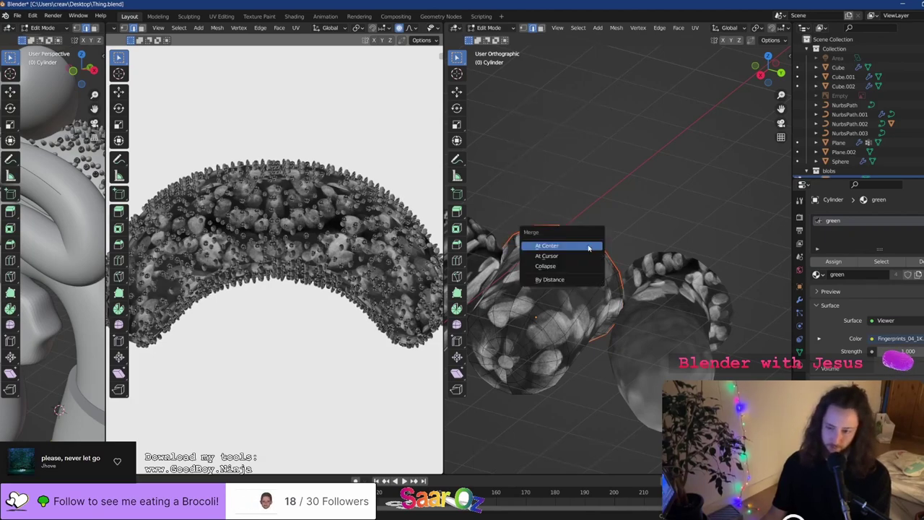
{"action": "left_click", "coordinate": [589, 246]}
Unwrap the whole middle cylinder again using its rim seam, return to object mode and save the file
{"action": "key", "text": "a"}
{"action": "key", "text": "u"}
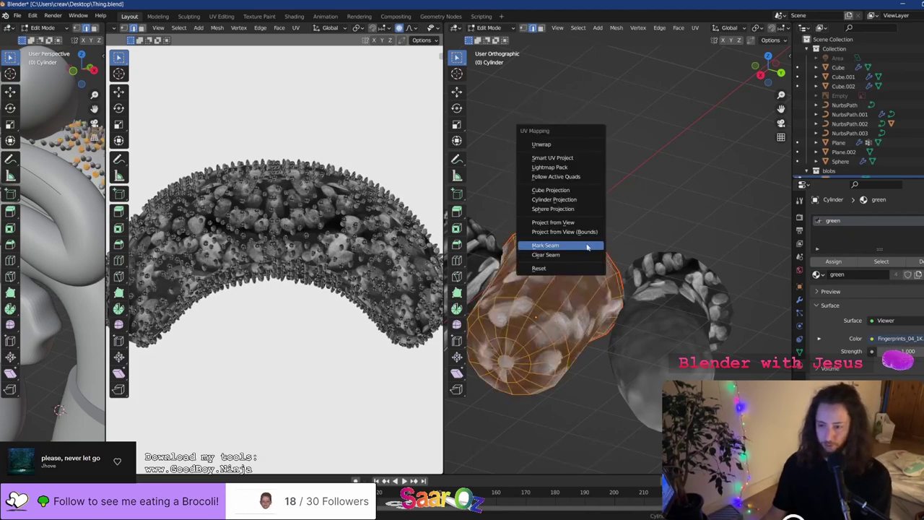
{"action": "left_click", "coordinate": [549, 148]}
{"action": "key", "text": "Tab"}
{"action": "middle_click_drag", "start_coordinate": [553, 207], "coordinate": [530, 277]}
{"action": "key", "text": "ctrl+s"}
Clear all seams from the narrow tapered cylinder, Cylinder.001
{"action": "left_click", "coordinate": [575, 289]}
{"action": "key", "text": "Tab"}
{"action": "key", "text": "alt+a"}
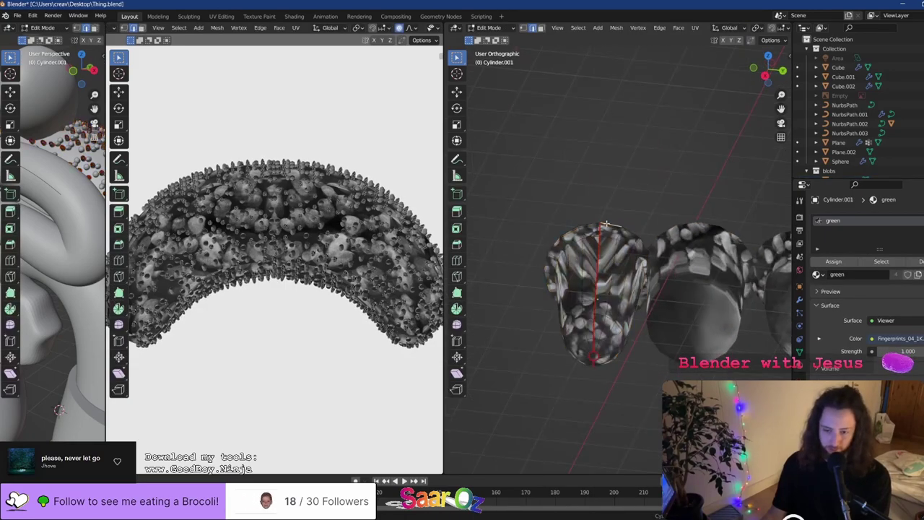
{"action": "key", "text": "F3"}
{"action": "key", "text": "Escape"}
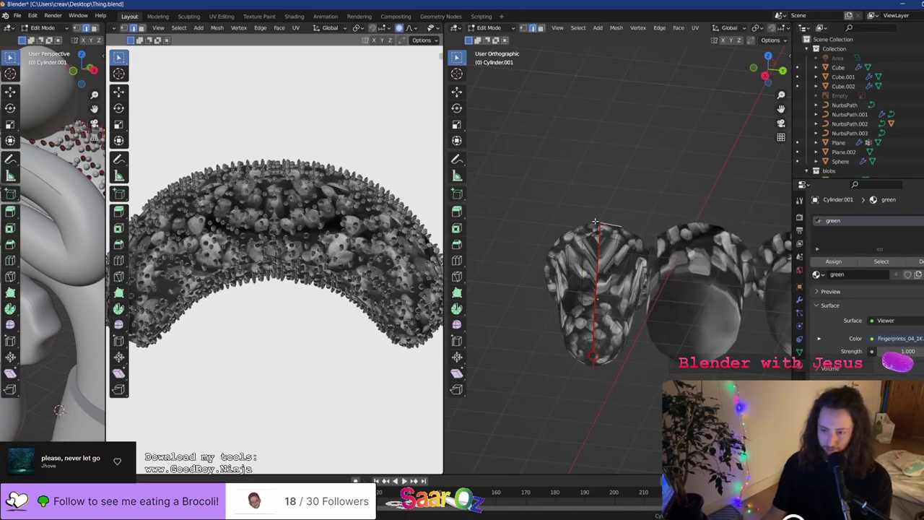
{"action": "key", "text": "a"}
{"action": "key", "text": "u"}
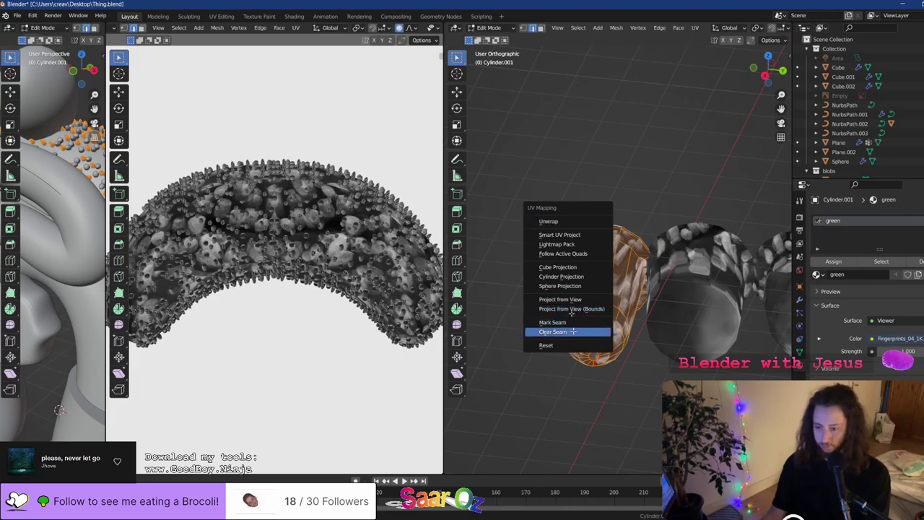
{"action": "left_click", "coordinate": [572, 331]}
Select the open rim loop of Cylinder.001 and mark it as a seam
{"action": "left_click", "coordinate": [603, 222]}
{"action": "key", "text": "F3"}
{"action": "key", "text": "Return"}
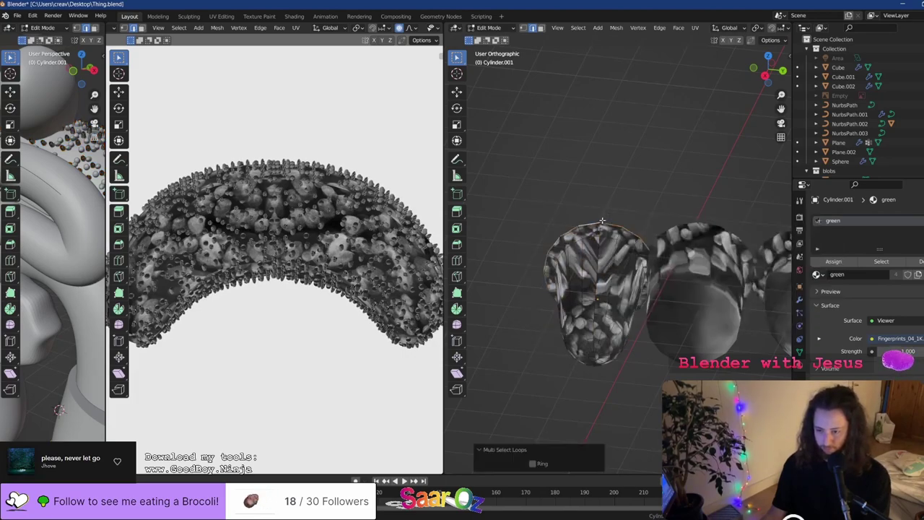
{"action": "key", "text": "u"}
{"action": "left_click", "coordinate": [587, 215]}
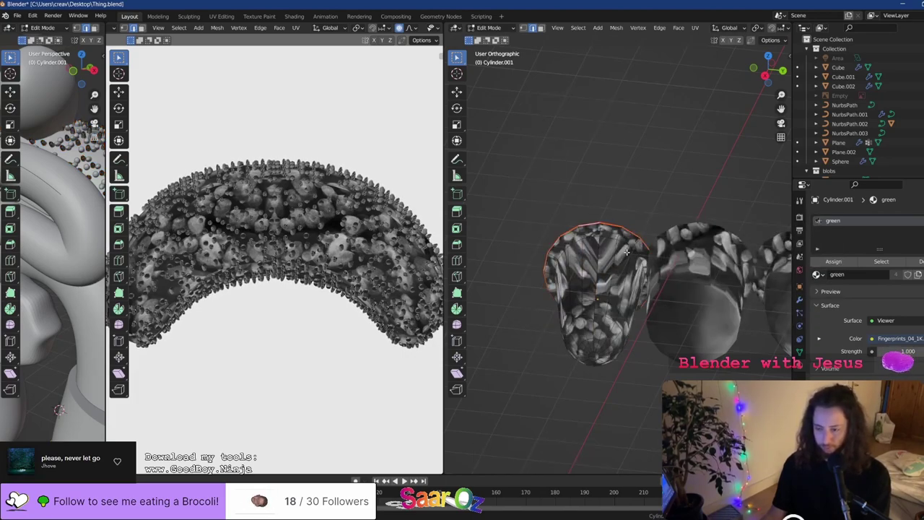
Unwrap the whole Cylinder.001 mesh, return to object mode and save the file
{"action": "key", "text": "a"}
{"action": "key", "text": "u"}
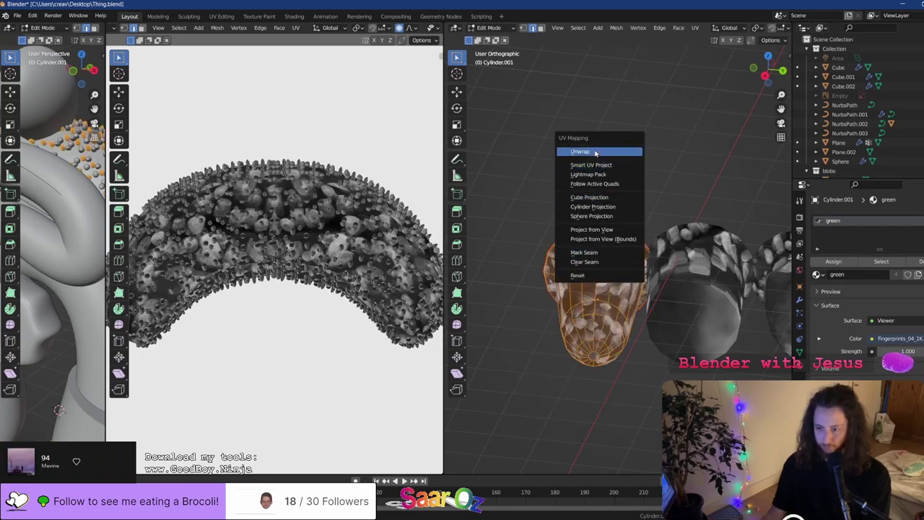
{"action": "left_click", "coordinate": [594, 152]}
{"action": "key", "text": "Tab"}
{"action": "key", "text": "ctrl+s"}
Put all three cylinders into edit mode together and show their combined UVs in the UV Editor
{"action": "middle_click_drag", "start_coordinate": [610, 234], "coordinate": [563, 130]}
{"action": "key", "text": "Tab"}
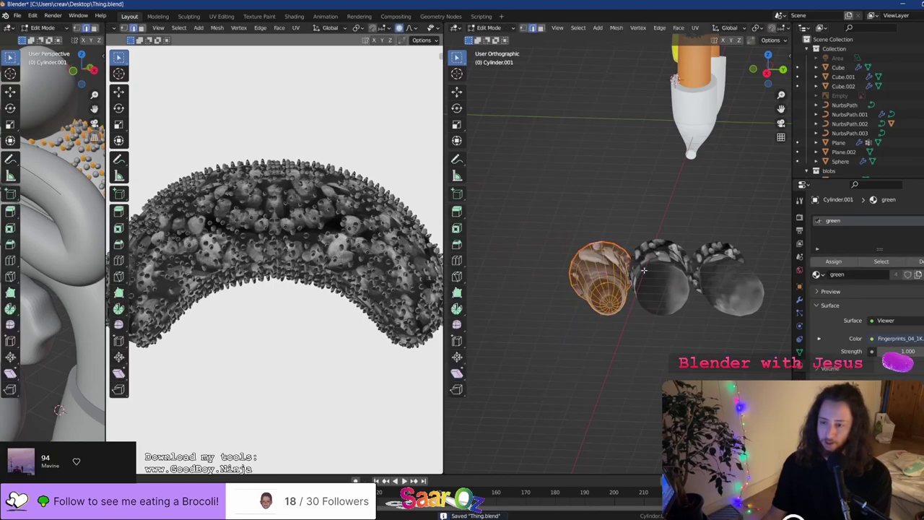
{"action": "key", "text": "Tab"}
{"action": "left_click", "coordinate": [653, 278], "text": "shift"}
{"action": "left_click", "coordinate": [729, 285], "text": "shift"}
{"action": "key", "text": "Tab"}
{"action": "left_click", "coordinate": [453, 27]}
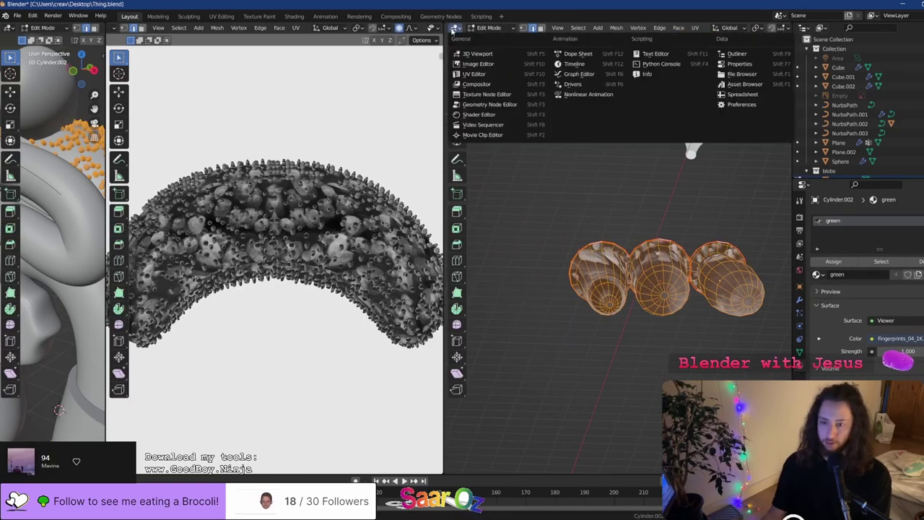
{"action": "left_click", "coordinate": [480, 74]}
Scale up the three cylinders' UVs well beyond the image bounds, return to object mode and save the file
{"action": "key", "text": "s"}
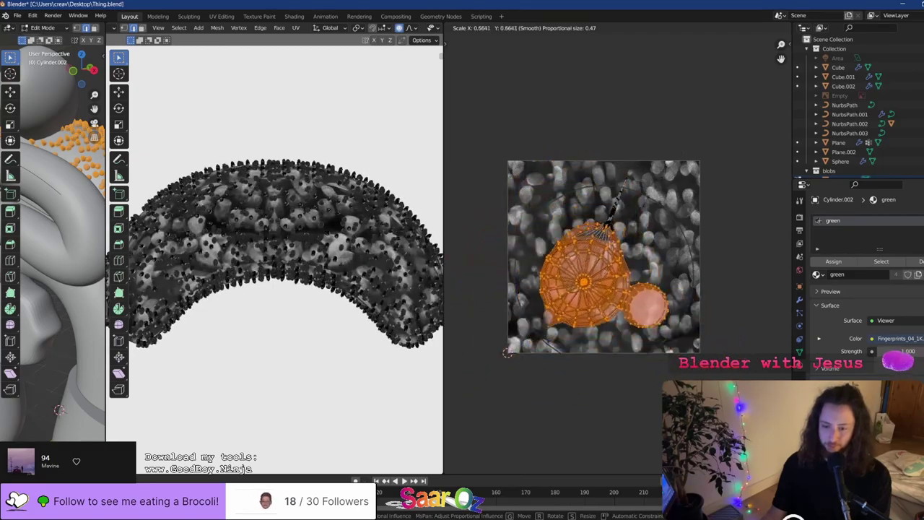
{"action": "key", "text": "Return"}
{"action": "scroll", "coordinate": [281, 194], "scroll_direction": "up", "scroll_amount": 6}
{"action": "scroll", "coordinate": [280, 195], "scroll_direction": "up", "scroll_amount": 3}
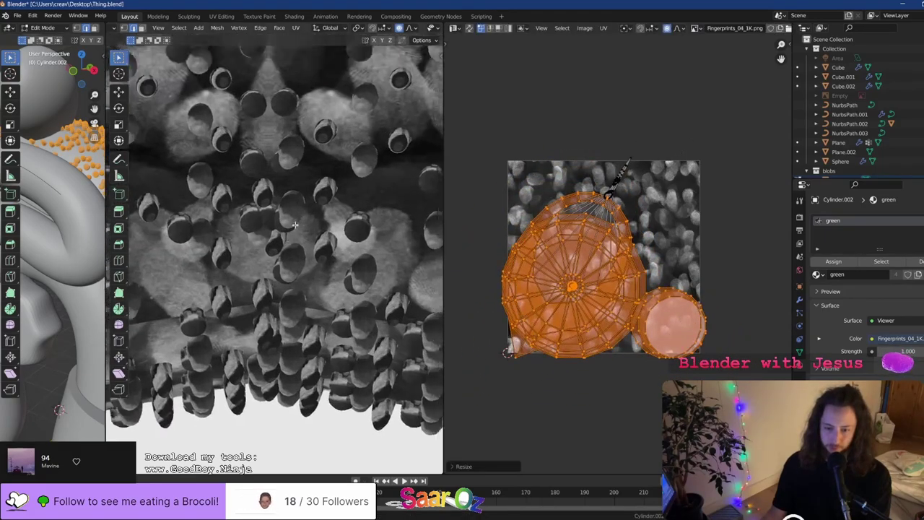
{"action": "key", "text": "s"}
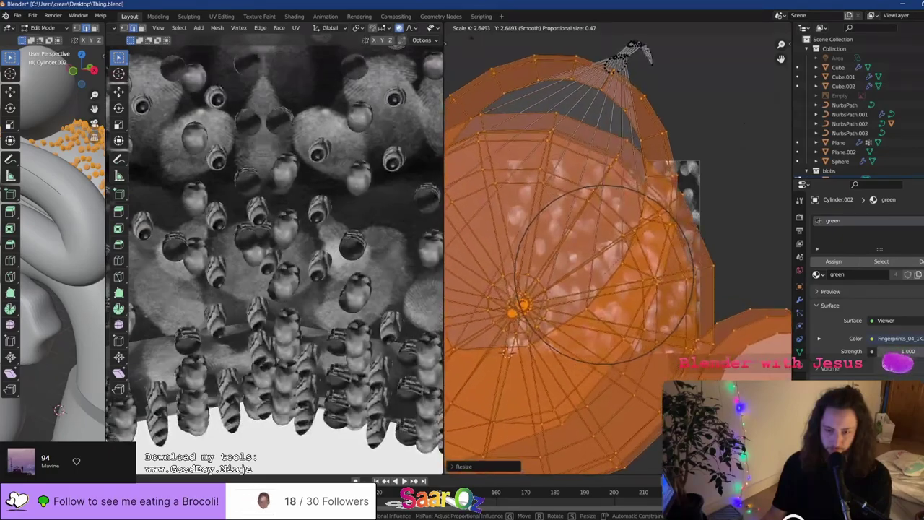
{"action": "left_click", "coordinate": [562, 415]}
{"action": "key", "text": "Tab"}
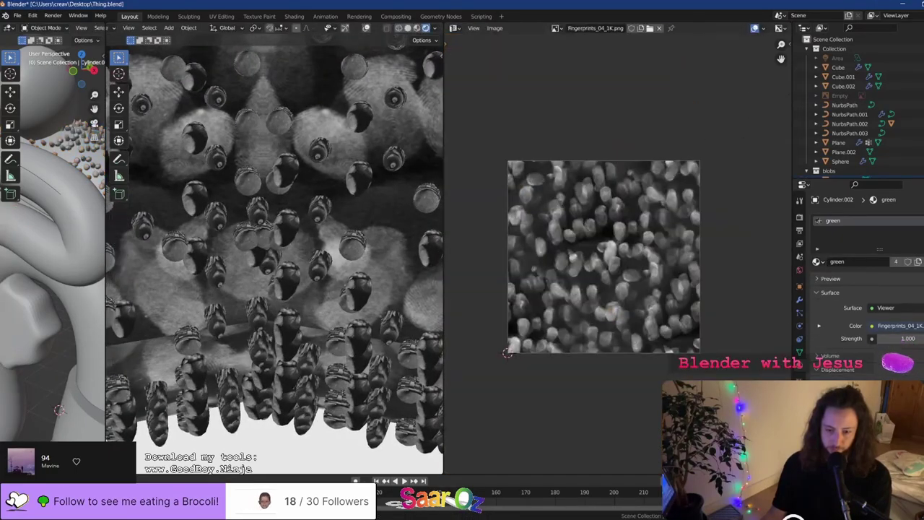
{"action": "scroll", "coordinate": [231, 281], "scroll_direction": "down", "scroll_amount": 6}
{"action": "key", "text": "ctrl+s"}
{"action": "scroll", "coordinate": [278, 275], "scroll_direction": "down", "scroll_amount": 2}
Open the green material in the Shader Editor and inspect the instanced body alongside the fingerprint texture node
{"action": "left_click", "coordinate": [453, 28]}
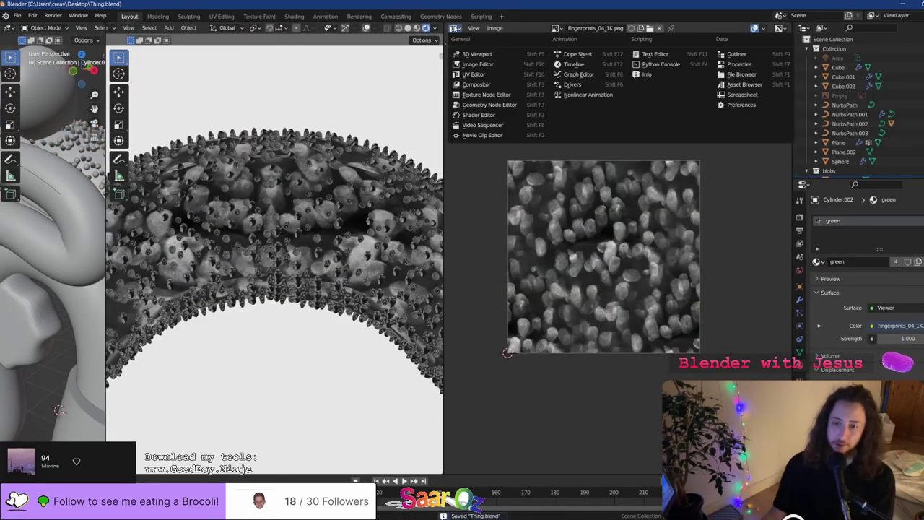
{"action": "left_click", "coordinate": [490, 115]}
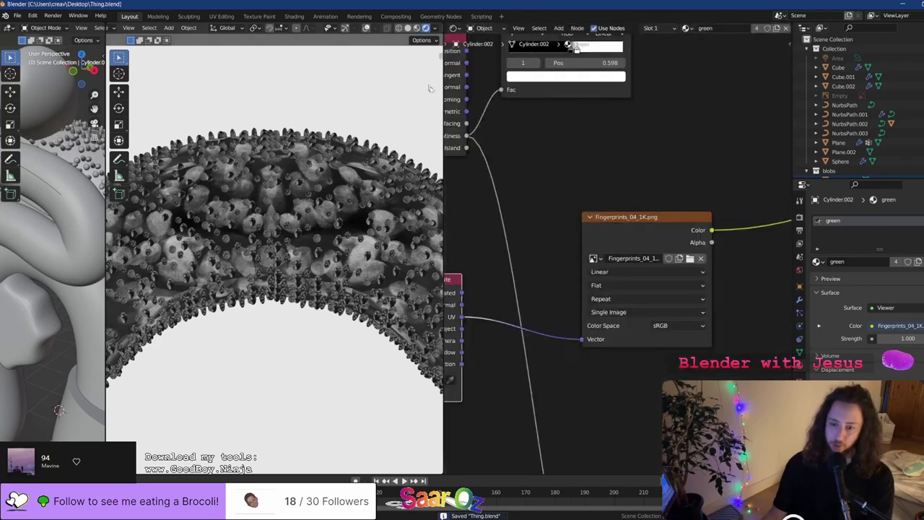
{"action": "scroll", "coordinate": [398, 183], "scroll_direction": "down", "scroll_amount": 2}
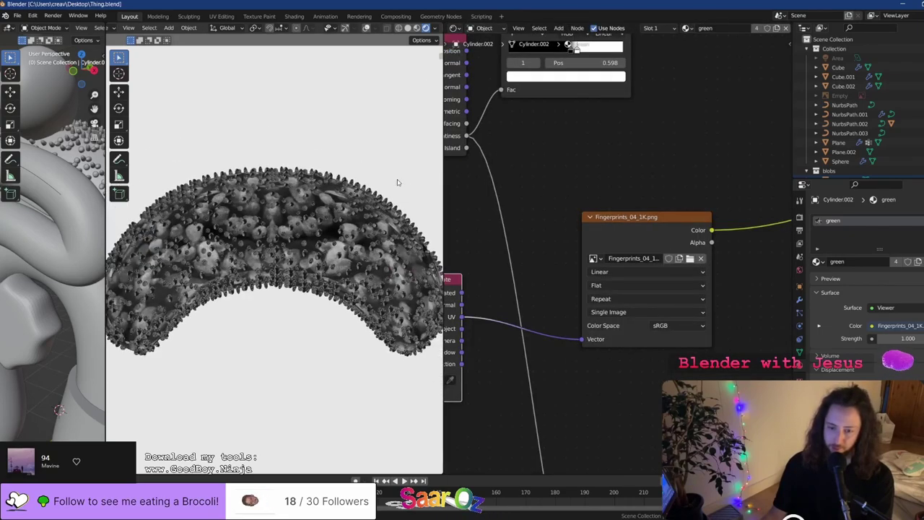
{"action": "scroll", "coordinate": [342, 153], "scroll_direction": "up", "scroll_amount": 4}
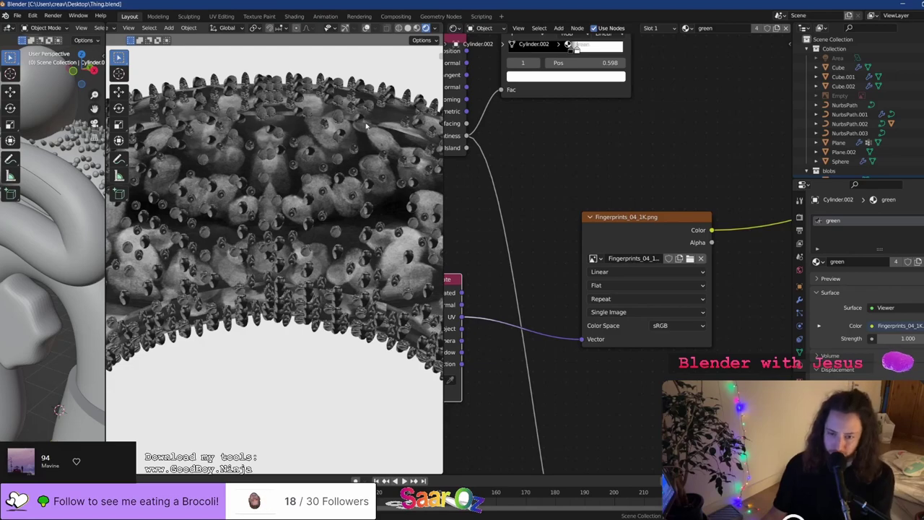
{"action": "middle_click_drag", "start_coordinate": [496, 293], "coordinate": [548, 257]}
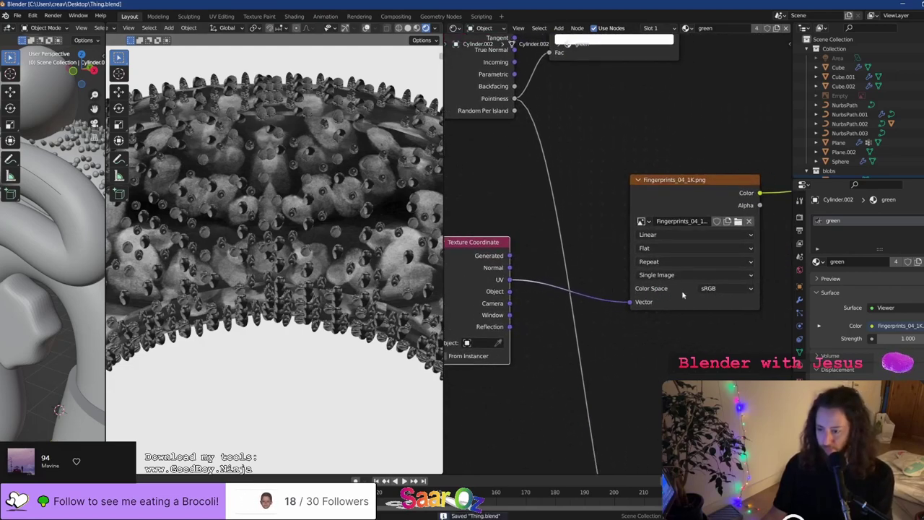
Try the Sphere and Tube projections on the Fingerprints_04_1K.png texture node and restore Flat
{"action": "left_click", "coordinate": [648, 248]}
{"action": "left_click", "coordinate": [661, 285]}
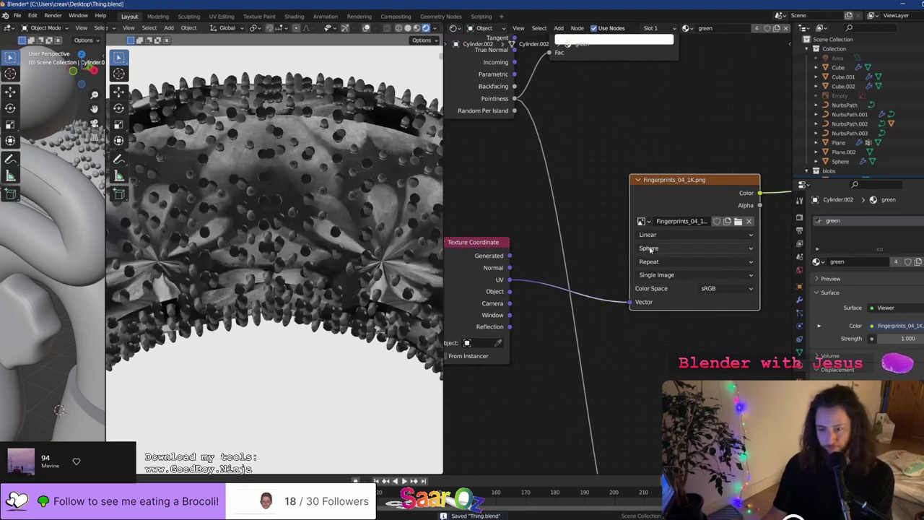
{"action": "left_click", "coordinate": [654, 249]}
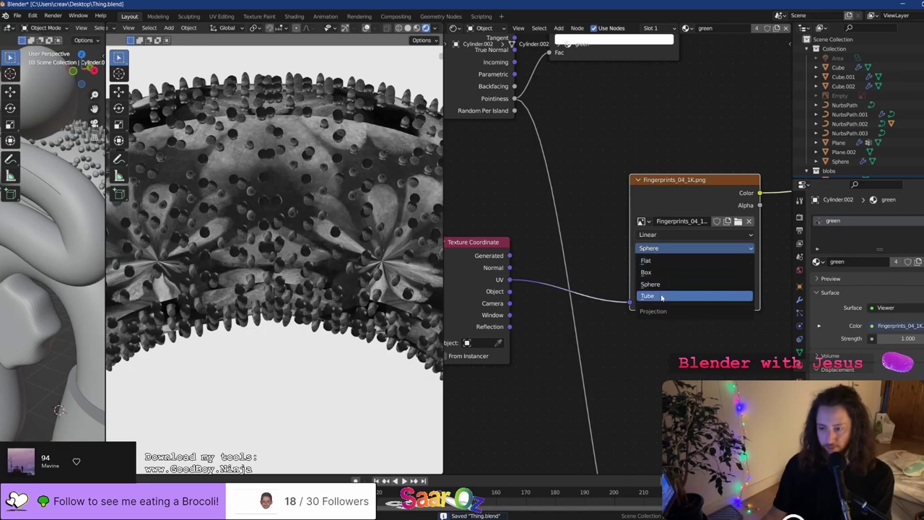
{"action": "left_click", "coordinate": [656, 297]}
{"action": "left_click", "coordinate": [656, 248]}
{"action": "left_click", "coordinate": [657, 261]}
Select the curved body, switch from the Shader Editor to the UV Editor and show its UVs in edit mode
{"action": "left_click", "coordinate": [374, 135]}
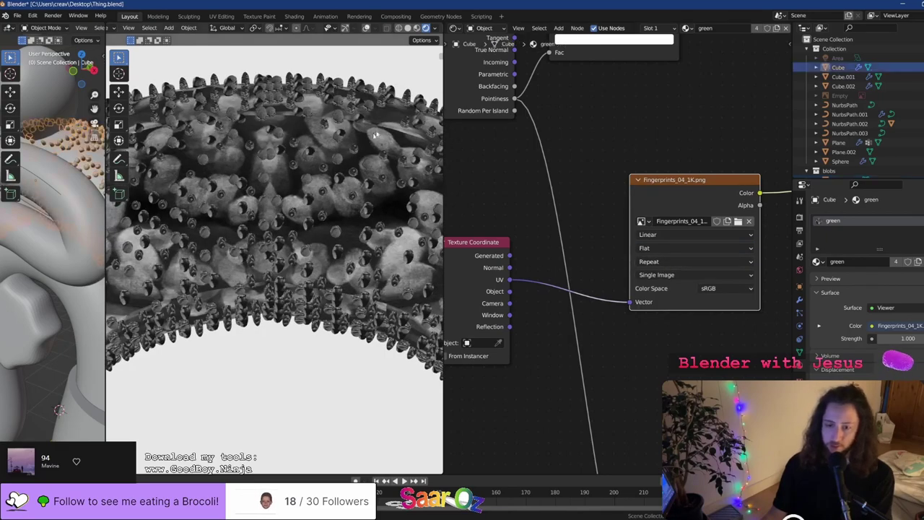
{"action": "left_click", "coordinate": [453, 29]}
{"action": "left_click", "coordinate": [487, 72]}
{"action": "key", "text": "Tab"}
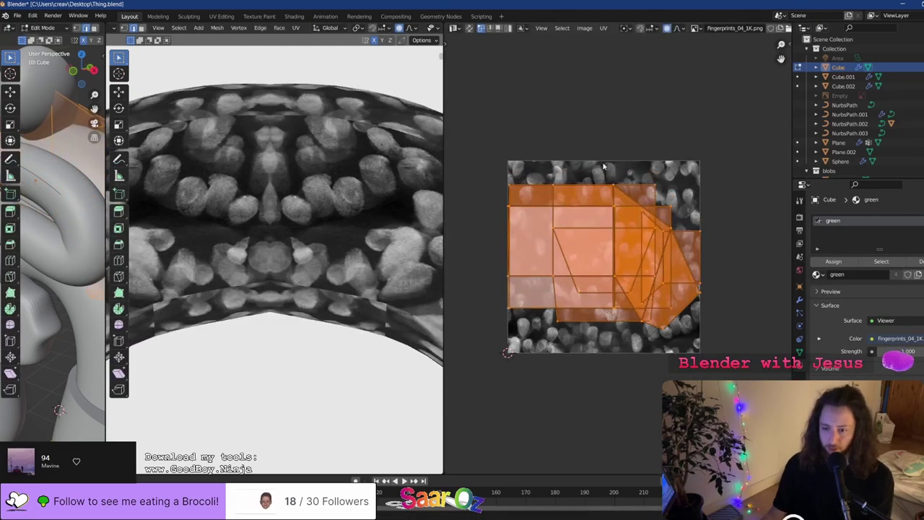
Try Cube, Cylinder and Sphere Projection on the body's UVs, ending with Cylinder Projection
{"action": "key", "text": "u"}
{"action": "left_click", "coordinate": [585, 164]}
{"action": "key", "text": "u"}
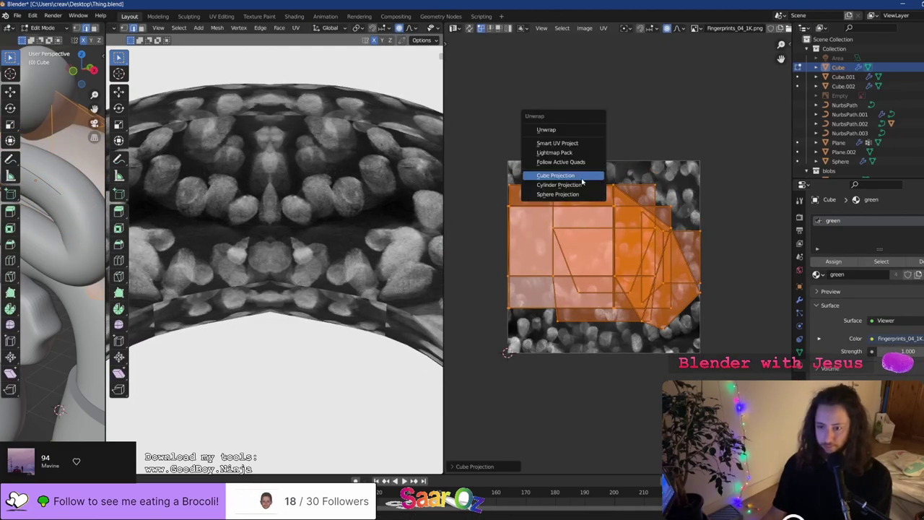
{"action": "left_click", "coordinate": [581, 188]}
{"action": "key", "text": "u"}
{"action": "left_click", "coordinate": [580, 196]}
{"action": "key", "text": "u"}
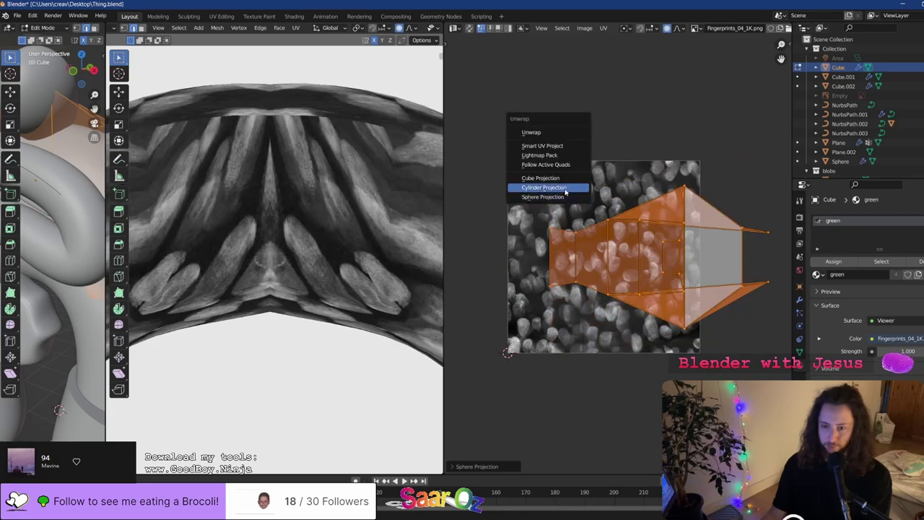
{"action": "left_click", "coordinate": [564, 188]}
{"action": "key", "text": "u"}
{"action": "left_click", "coordinate": [565, 190]}
Try rotating the cylinder-projected UVs and scaling them along X, cancelling both transforms
{"action": "key", "text": "r"}
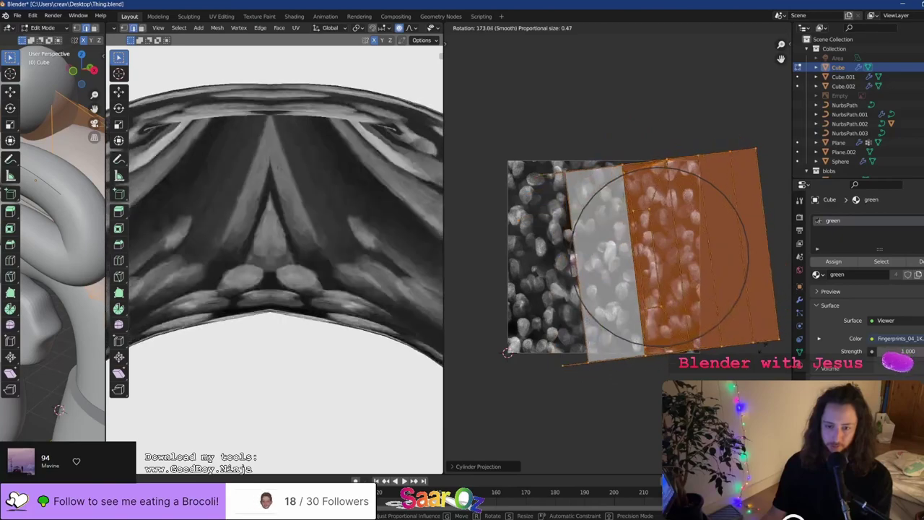
{"action": "right_click", "coordinate": [759, 278]}
{"action": "key", "text": "s"}
{"action": "key", "text": "x"}
{"action": "right_click", "coordinate": [485, 264]}
Reproject the body's UVs with Sphere Projection
{"action": "key", "text": "u"}
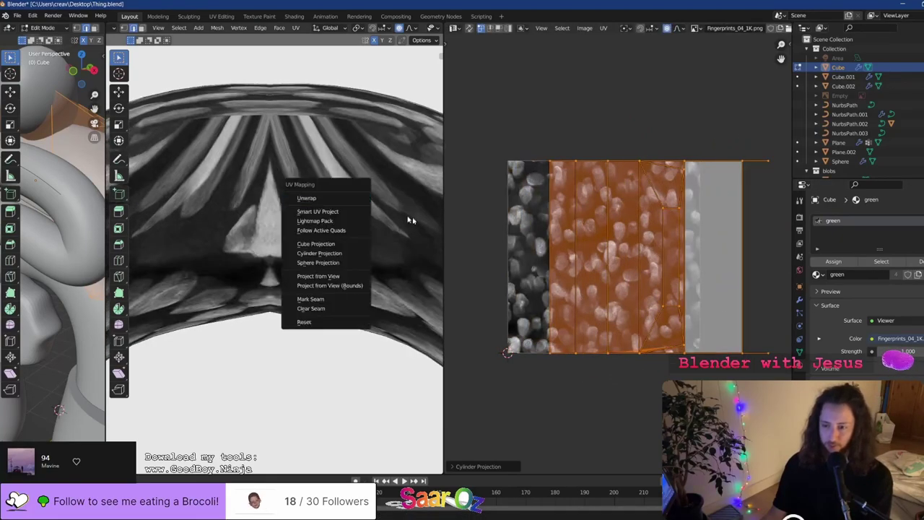
{"action": "key", "text": "u"}
{"action": "left_click", "coordinate": [509, 237]}
{"action": "key", "text": "u"}
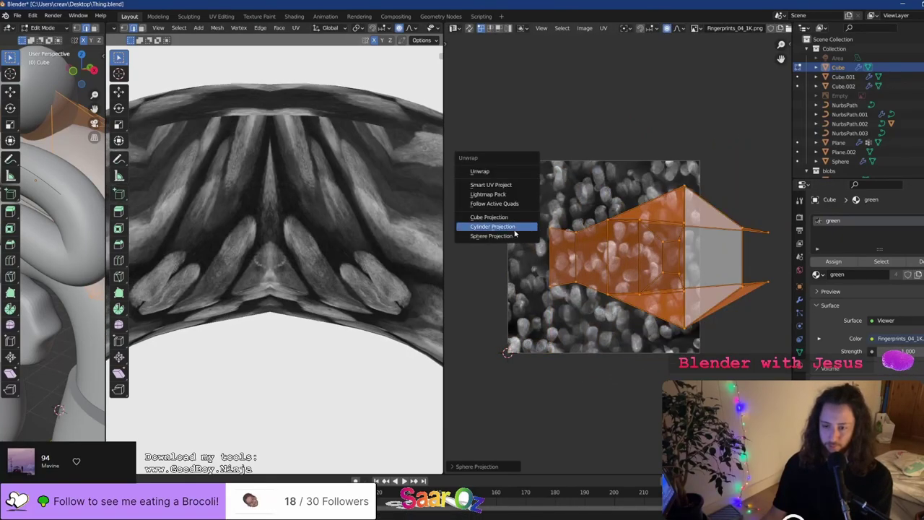
{"action": "left_click", "coordinate": [513, 235]}
Run Smart UV Project on the body with a 0° angle limit and again with 60°
{"action": "key", "text": "u"}
{"action": "left_click", "coordinate": [463, 156]}
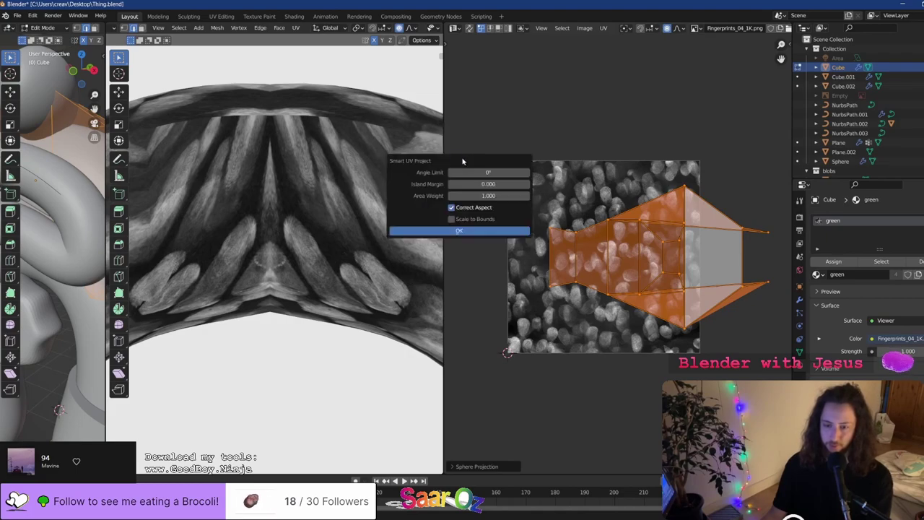
{"action": "left_click", "coordinate": [449, 232]}
{"action": "key", "text": "u"}
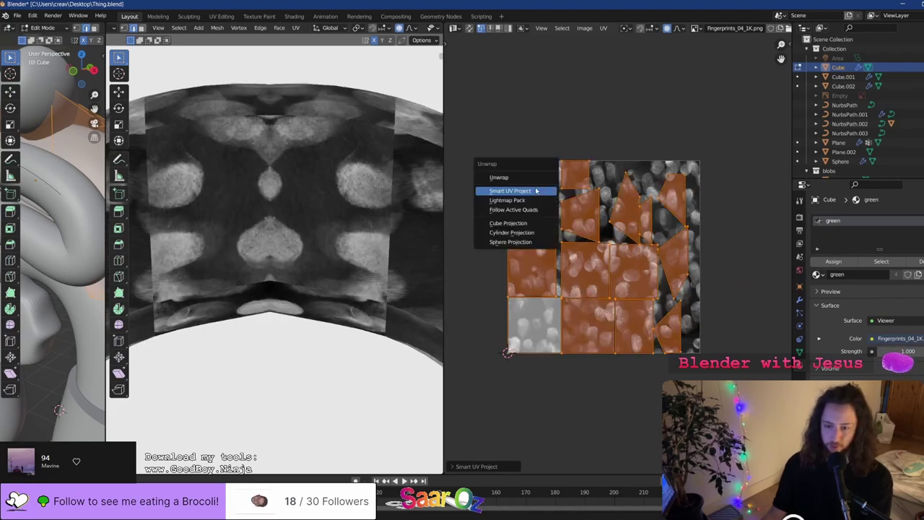
{"action": "left_click", "coordinate": [540, 191]}
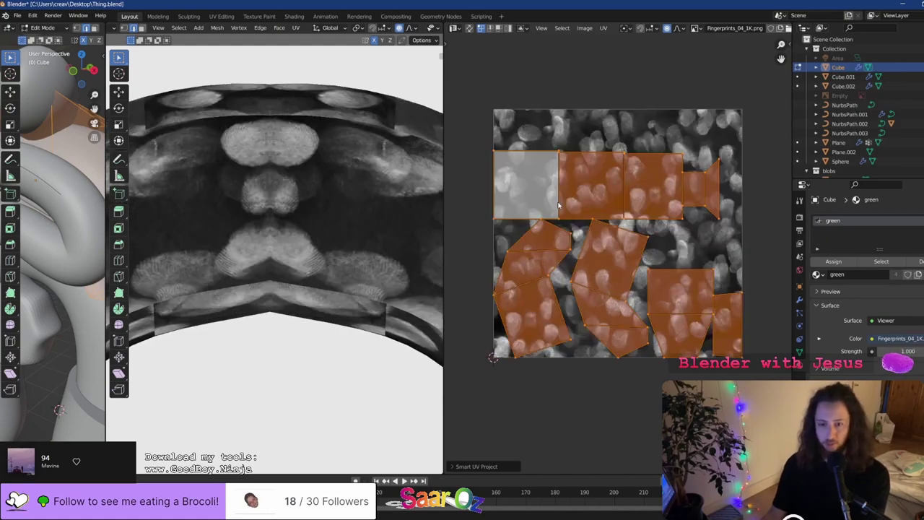
Try scaling up the body's UV islands about 2.6 times and cancel the scaling
{"action": "scroll", "coordinate": [328, 186], "scroll_direction": "down", "scroll_amount": 4}
{"action": "key", "text": "s"}
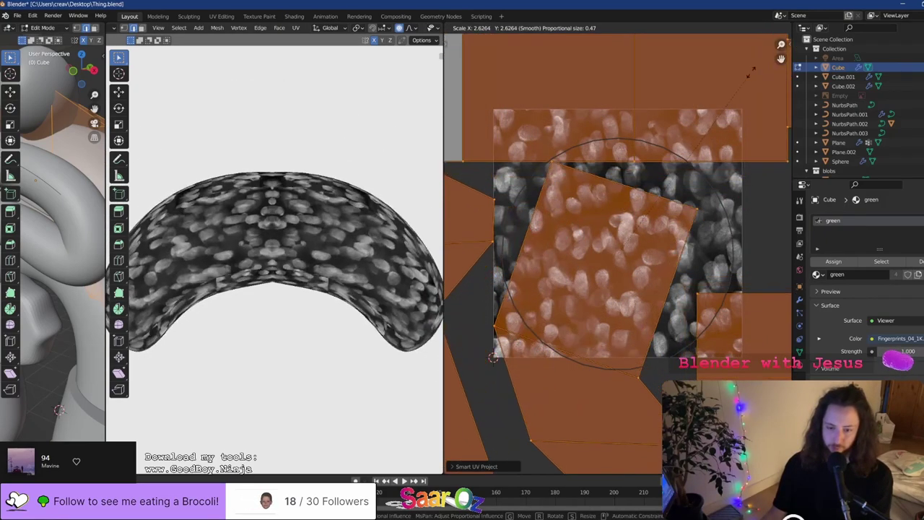
{"action": "key", "text": "Escape"}
Try applying the body's Mirror and Subdivision modifiers in object mode and undo the changes
{"action": "left_click", "coordinate": [800, 300]}
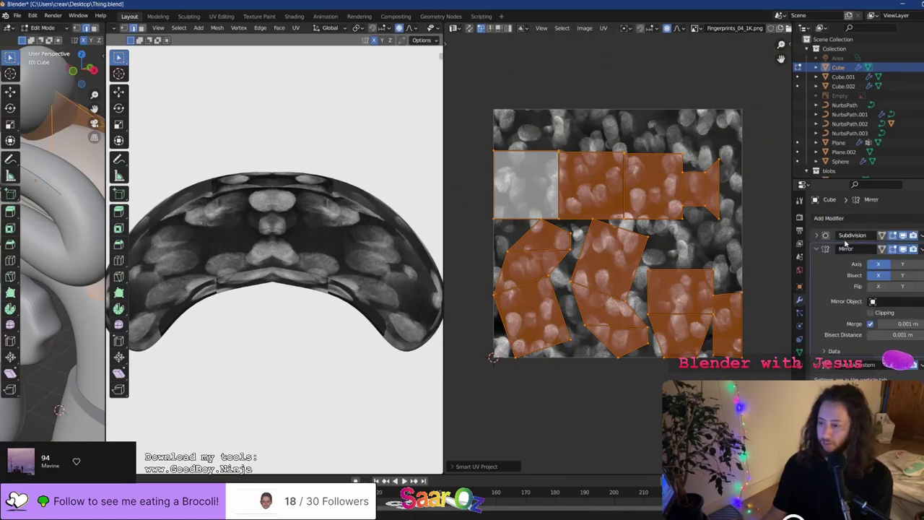
{"action": "left_click", "coordinate": [920, 249]}
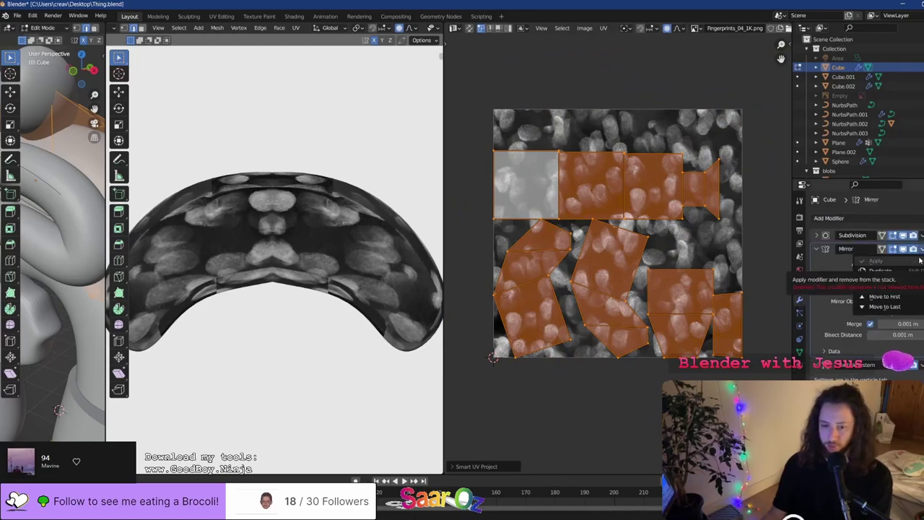
{"action": "key", "text": "Tab"}
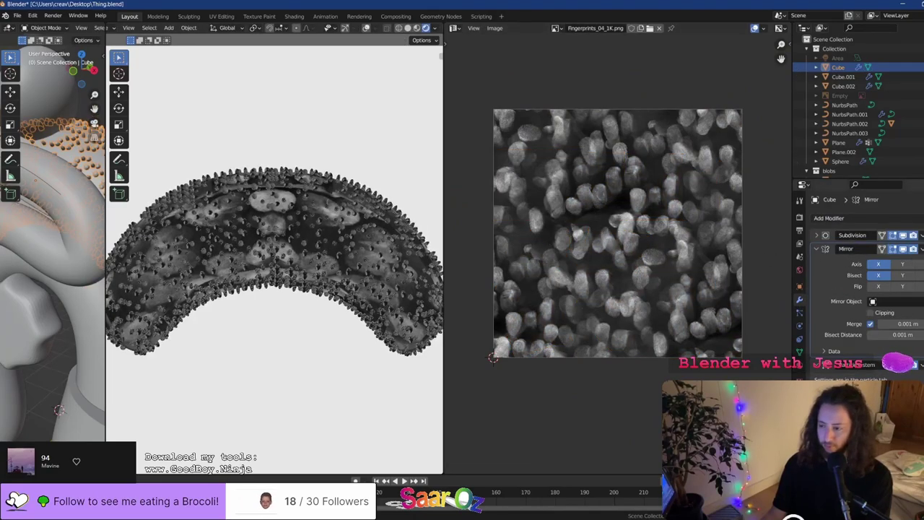
{"action": "left_click", "coordinate": [923, 249]}
{"action": "left_click", "coordinate": [921, 249]}
{"action": "key", "text": "ctrl+z"}
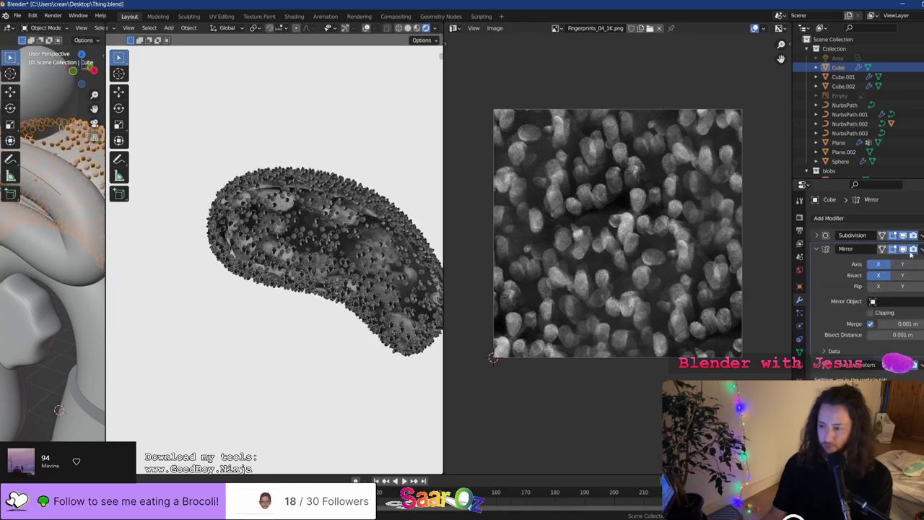
{"action": "left_click", "coordinate": [921, 249]}
{"action": "left_click", "coordinate": [887, 260]}
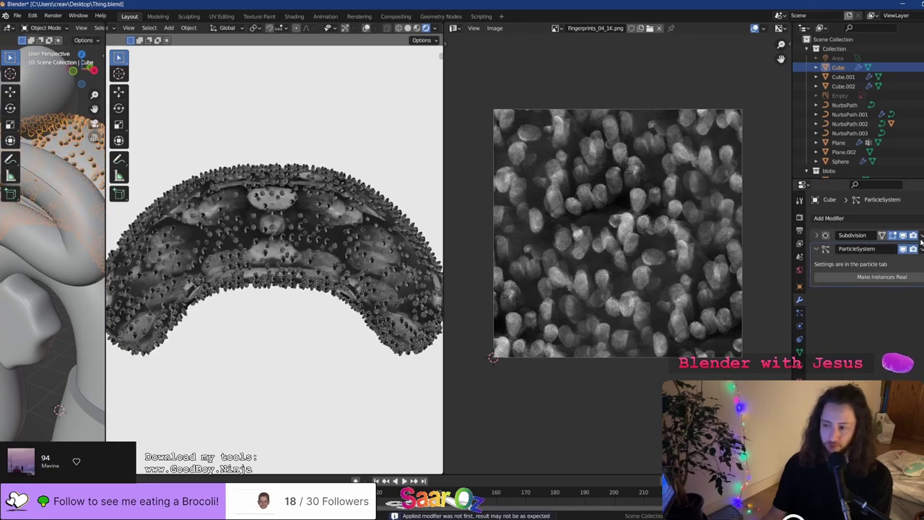
{"action": "left_click", "coordinate": [922, 237]}
{"action": "left_click", "coordinate": [919, 247]}
{"action": "key", "text": "ctrl+z"}
{"action": "key", "text": "ctrl+z"}
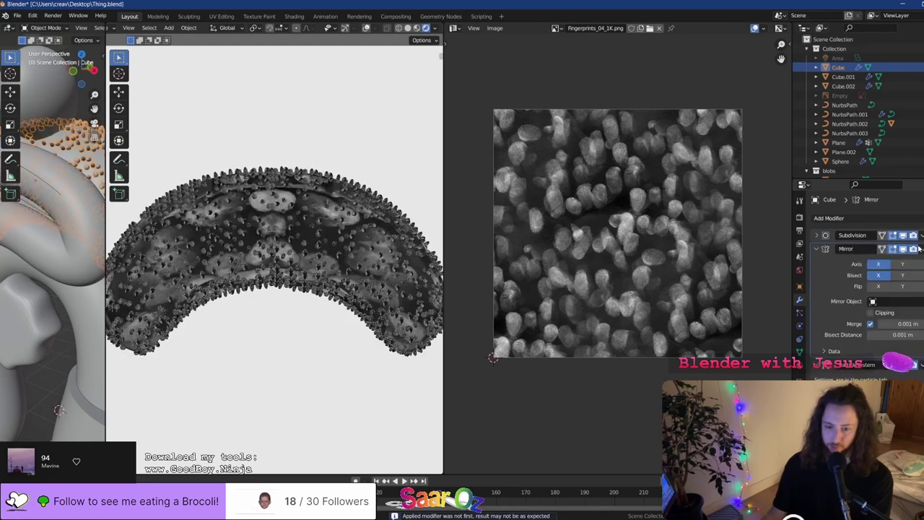
Save the file and scale the body's UV islands up past the image bounds in edit mode
{"action": "key", "text": "ctrl+s"}
{"action": "key", "text": "Tab"}
{"action": "key", "text": "s"}
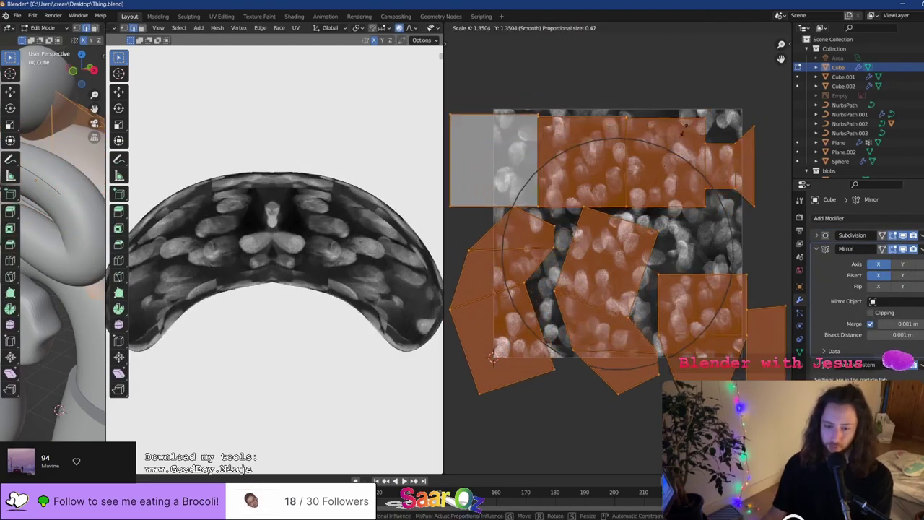
{"action": "left_click", "coordinate": [721, 99]}
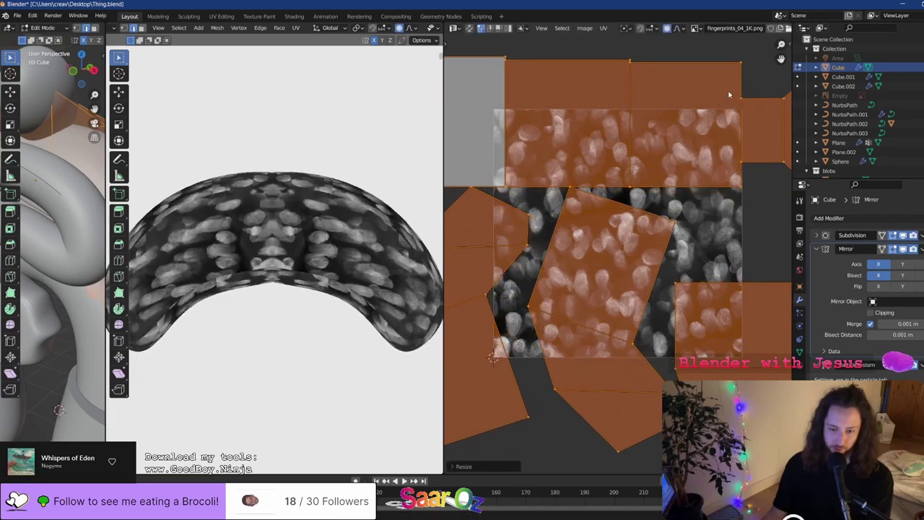
Try a plain Unwrap on the body and run Smart UV Project with a 60° angle limit
{"action": "key", "text": "u"}
{"action": "left_click", "coordinate": [723, 81]}
{"action": "key", "text": "u"}
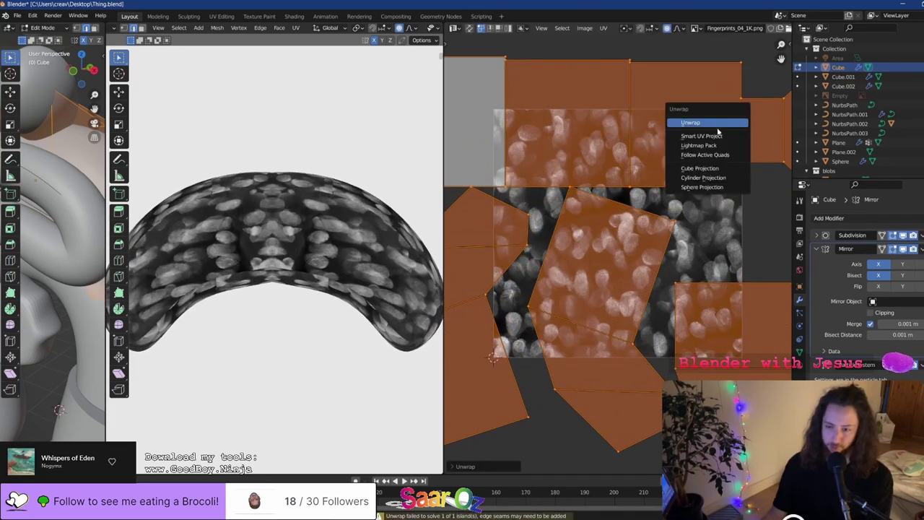
{"action": "left_click", "coordinate": [701, 135]}
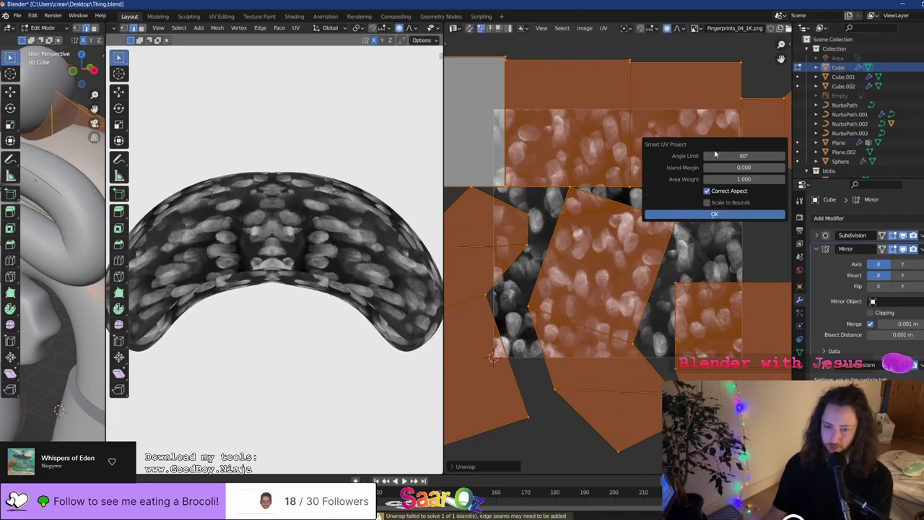
{"action": "left_click", "coordinate": [732, 216]}
Lightmap Pack the body's selected faces and re-unwrap them with Follow Active Quads using Length Average
{"action": "key", "text": "u"}
{"action": "left_click", "coordinate": [716, 208]}
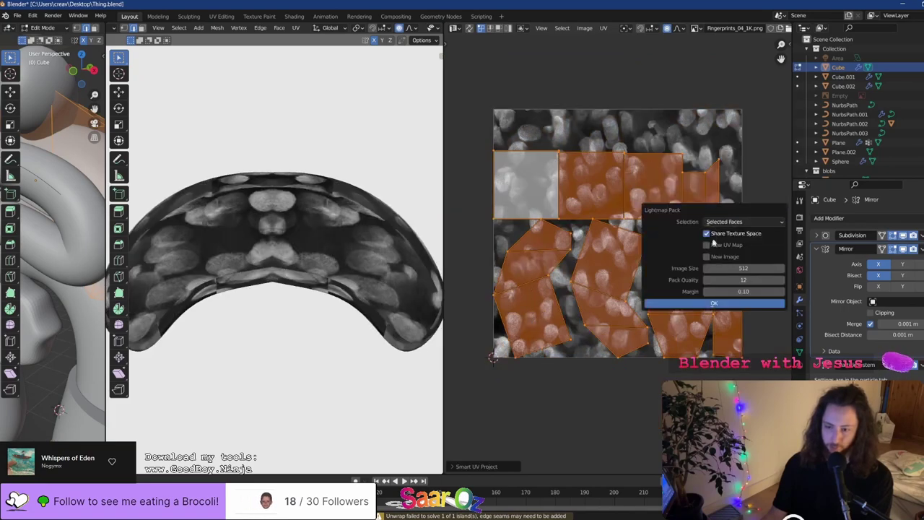
{"action": "left_click", "coordinate": [715, 302]}
{"action": "key", "text": "u"}
{"action": "left_click", "coordinate": [689, 187]}
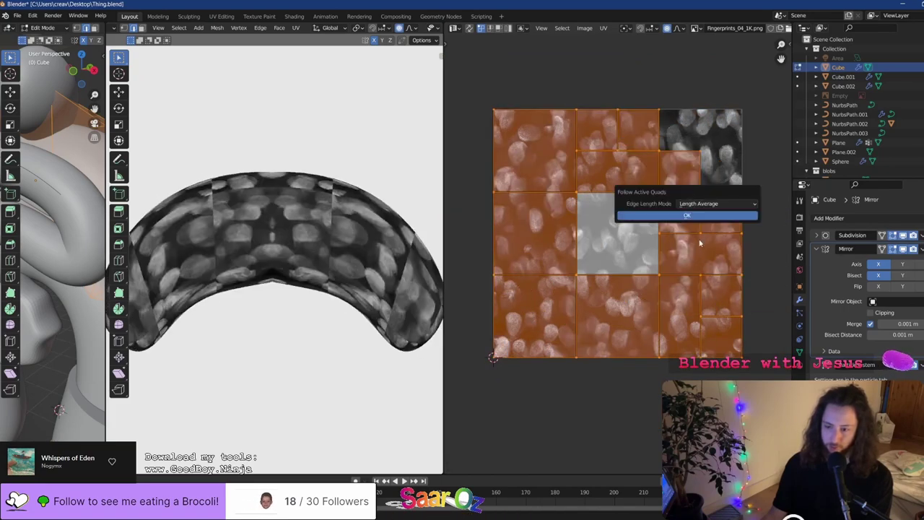
{"action": "left_click", "coordinate": [699, 215]}
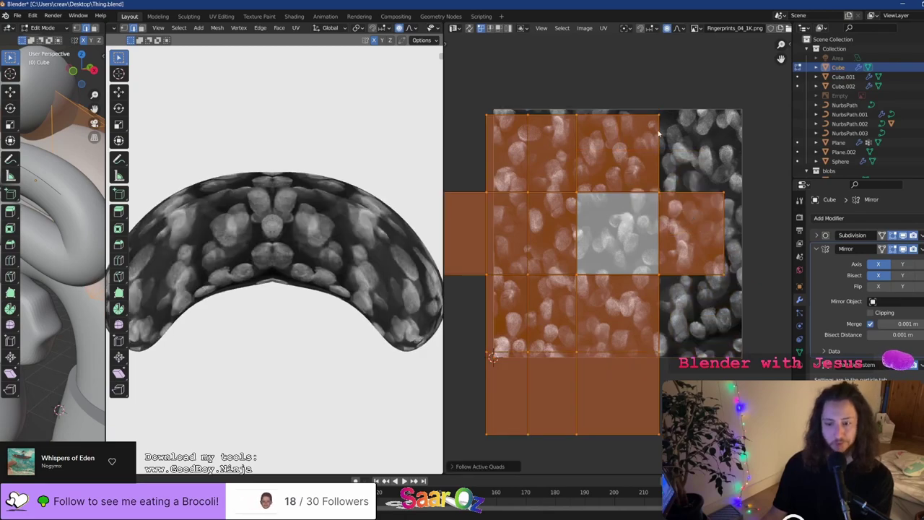
Scale the body's UVs up about 1.6 times and return to object mode
{"action": "key", "text": "s"}
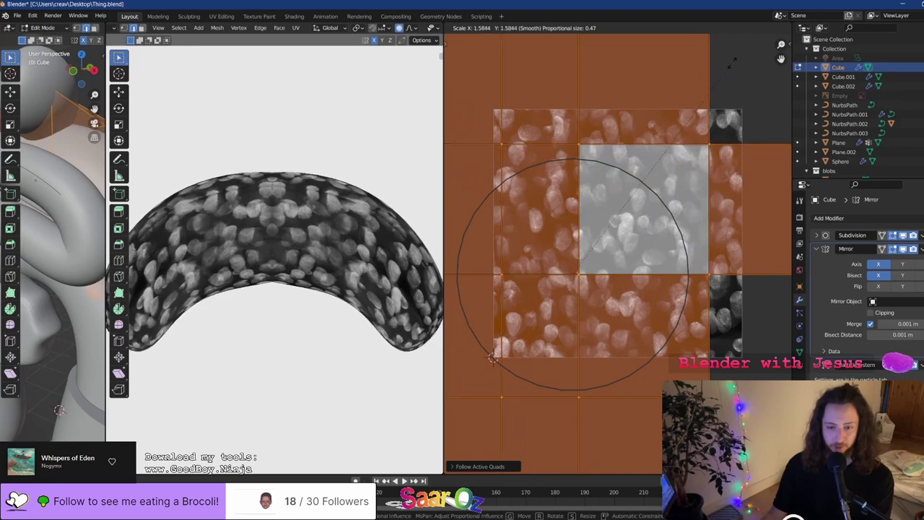
{"action": "left_click", "coordinate": [728, 65]}
{"action": "key", "text": "Tab"}
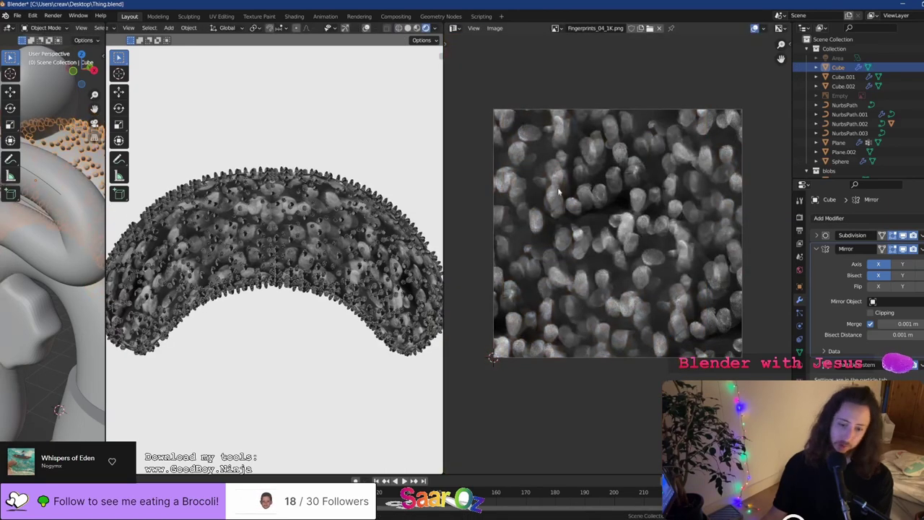
Switch back to the Shader Editor and compare the body in solid and rendered viewport shading
{"action": "left_click", "coordinate": [453, 27]}
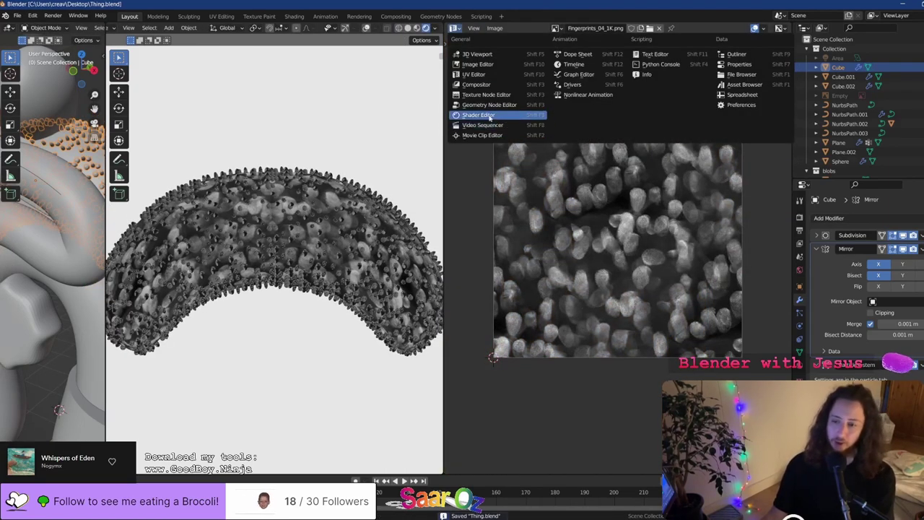
{"action": "left_click", "coordinate": [479, 115]}
{"action": "left_click", "coordinate": [407, 27]}
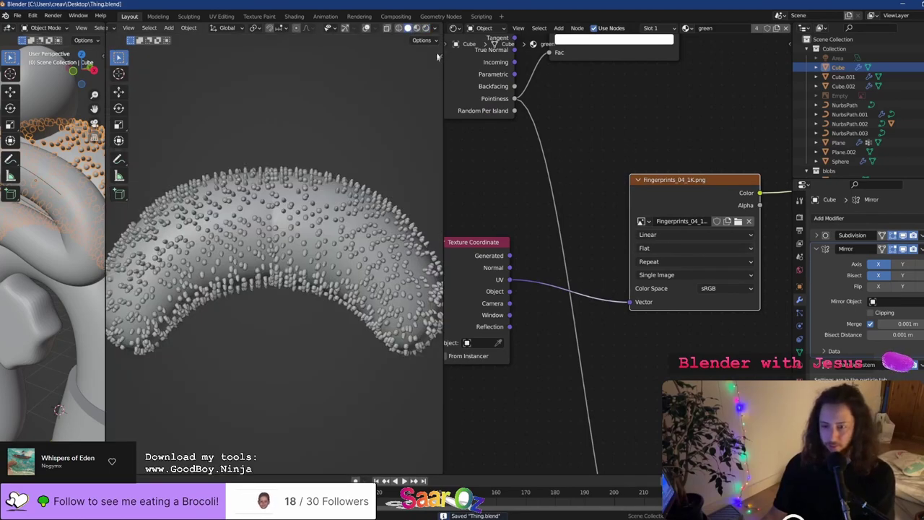
{"action": "left_click", "coordinate": [425, 28]}
Move the Fingerprints_04_1K.png texture node closer to its inputs and set its color space to Non-Color
{"action": "scroll", "coordinate": [464, 251], "scroll_direction": "down", "scroll_amount": 4}
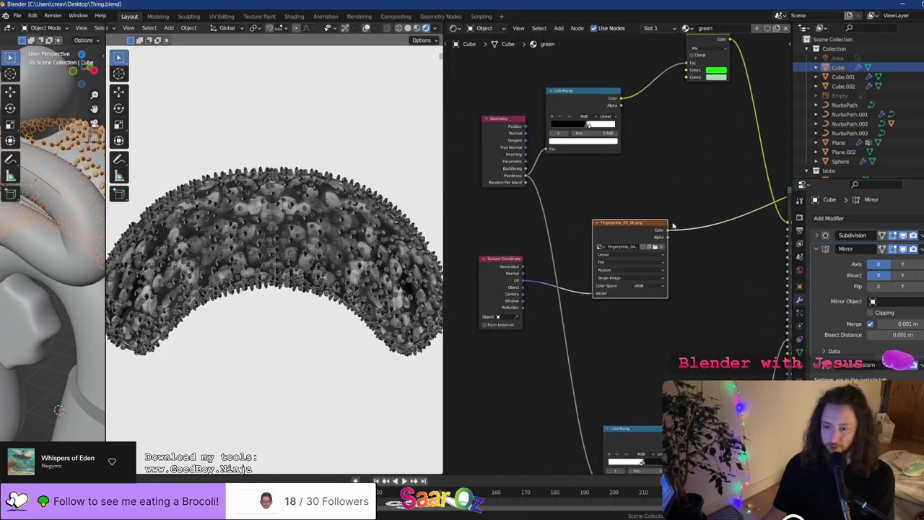
{"action": "left_click_drag", "start_coordinate": [626, 266], "coordinate": [519, 267]}
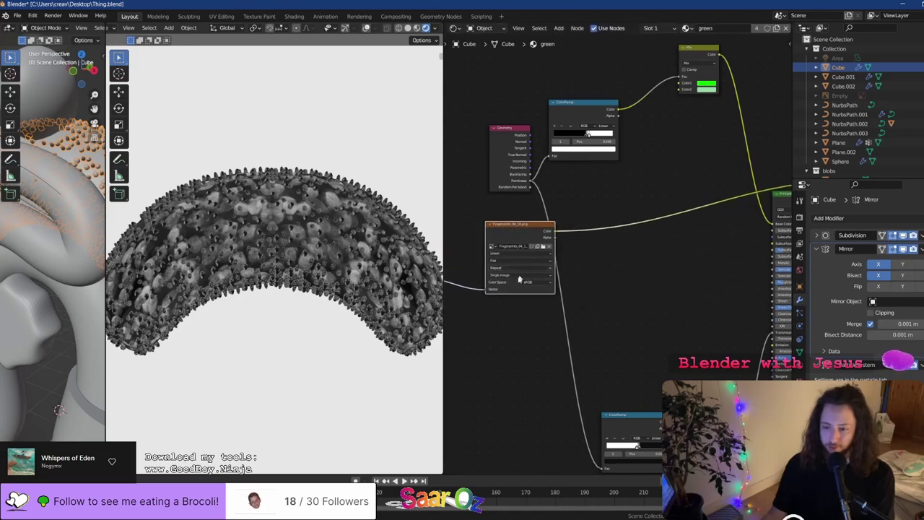
{"action": "scroll", "coordinate": [482, 304], "scroll_direction": "up", "scroll_amount": 5}
{"action": "left_click", "coordinate": [498, 334]}
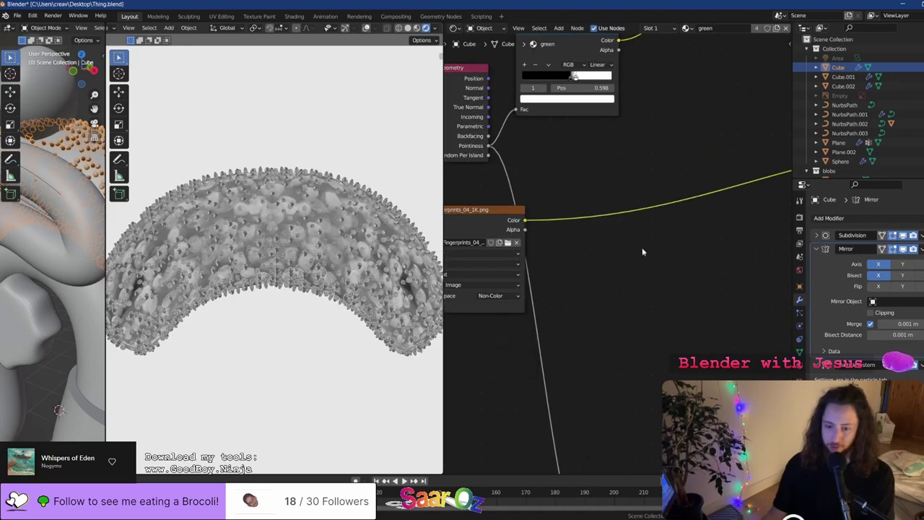
Add a ColorRamp node and insert it on the fingerprint texture's Color output link
{"action": "middle_click_drag", "start_coordinate": [642, 246], "coordinate": [589, 258]}
{"action": "key", "text": "shift+a"}
{"action": "mouse_move", "coordinate": [569, 313]}
{"action": "left_click", "coordinate": [632, 331]}
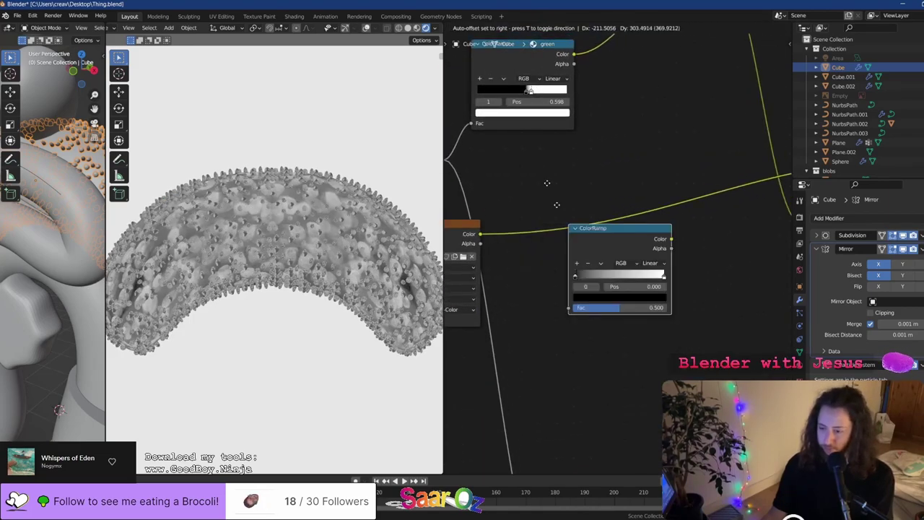
{"action": "left_click", "coordinate": [536, 215]}
Slide the new ColorRamp's black stop inward to darken the fingerprint texture and increase its contrast
{"action": "scroll", "coordinate": [555, 261], "scroll_direction": "up", "scroll_amount": 1}
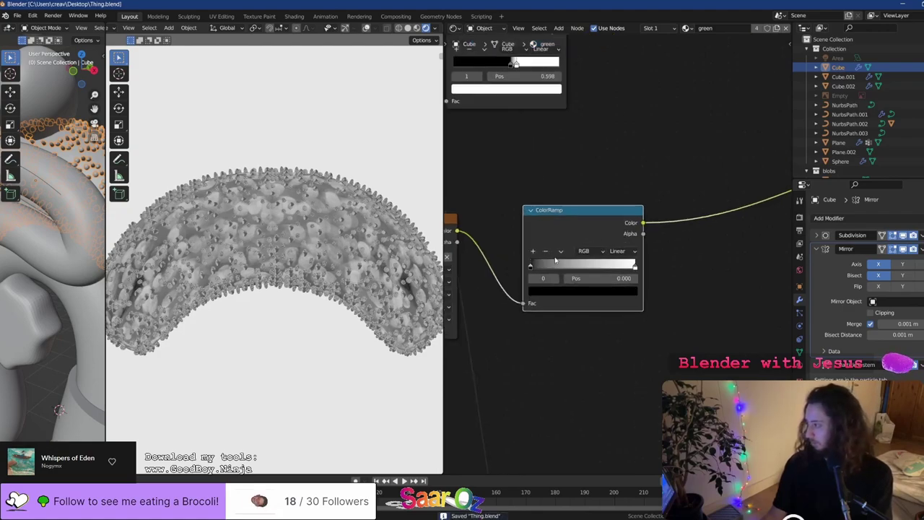
{"action": "middle_click_drag", "start_coordinate": [575, 258], "coordinate": [538, 268]}
{"action": "scroll", "coordinate": [538, 268], "scroll_direction": "up", "scroll_amount": 3}
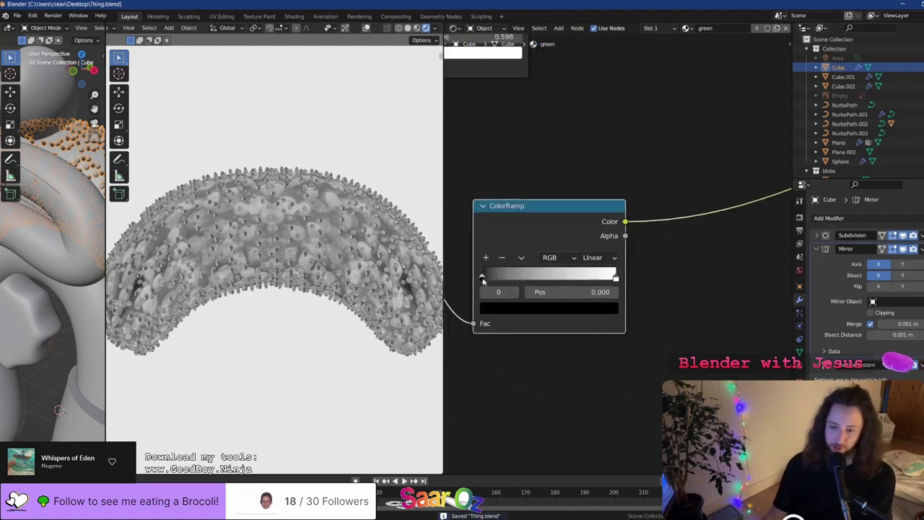
{"action": "mouse_move", "coordinate": [484, 276]}
{"action": "left_mouse_down"}
{"action": "mouse_move", "coordinate": [522, 278]}
{"action": "mouse_move", "coordinate": [508, 282]}
{"action": "left_mouse_up"}
{"action": "middle_click_drag", "start_coordinate": [578, 278], "coordinate": [556, 251]}
{"action": "scroll", "coordinate": [518, 241], "scroll_direction": "down", "scroll_amount": 2}
{"action": "scroll", "coordinate": [518, 241], "scroll_direction": "down", "scroll_amount": 3}
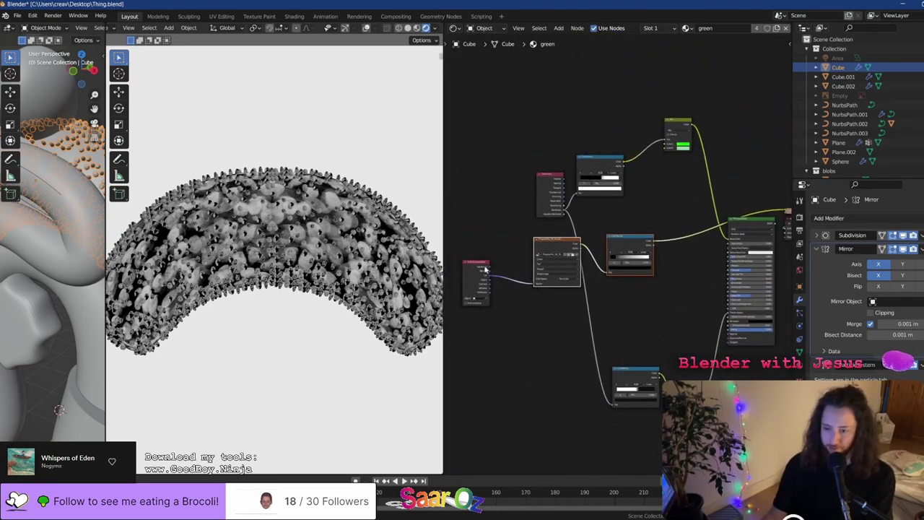
Move the Texture Coordinate, fingerprint texture and ColorRamp nodes back together to make room before the Principled BSDF
{"action": "left_click", "coordinate": [485, 270], "text": "shift"}
{"action": "key", "text": "g"}
{"action": "left_click", "coordinate": [586, 264]}
{"action": "scroll", "coordinate": [659, 258], "scroll_direction": "up", "scroll_amount": 4}
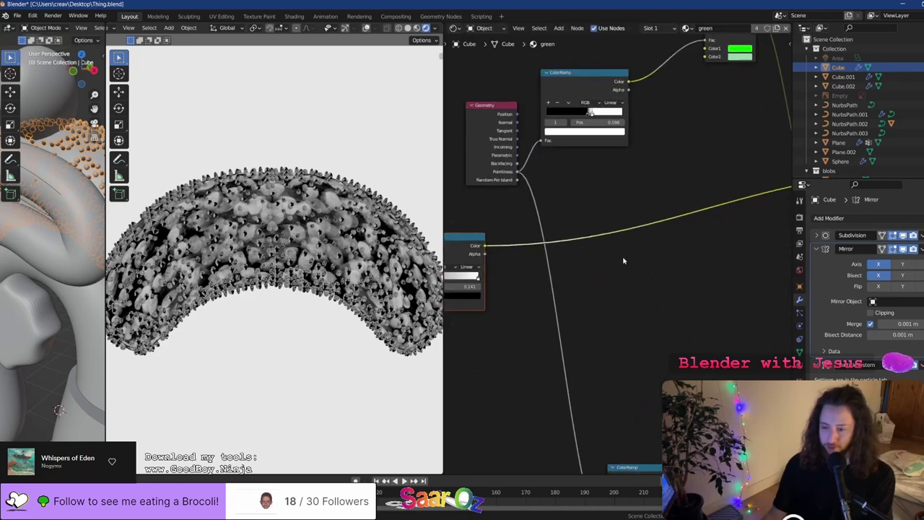
Insert a Math node after the fingerprint texture's ColorRamp, set it to Multiply and reposition it
{"action": "key", "text": "shift+a"}
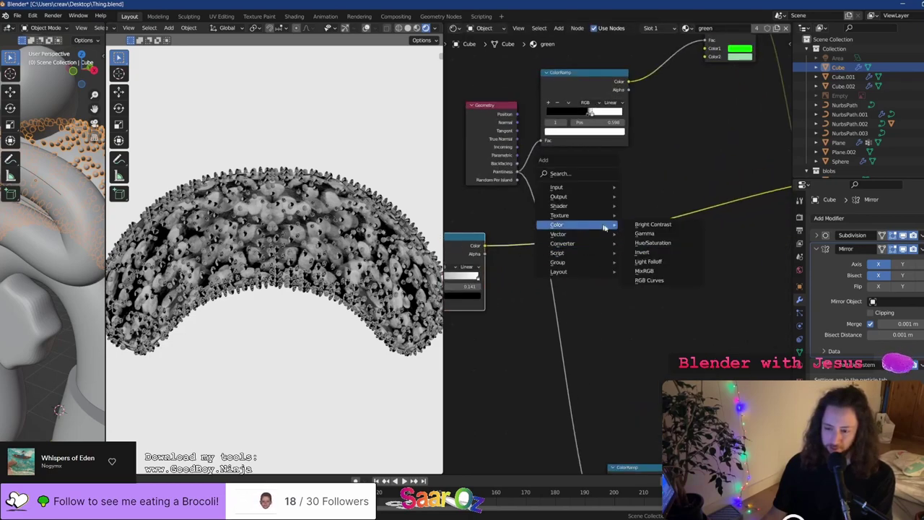
{"action": "key", "text": "Escape"}
{"action": "key", "text": "shift+a"}
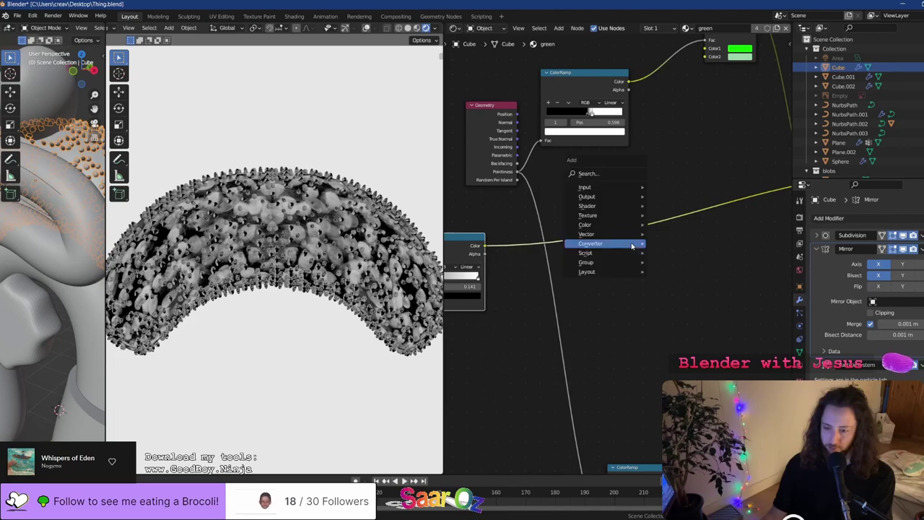
{"action": "mouse_move", "coordinate": [617, 247]}
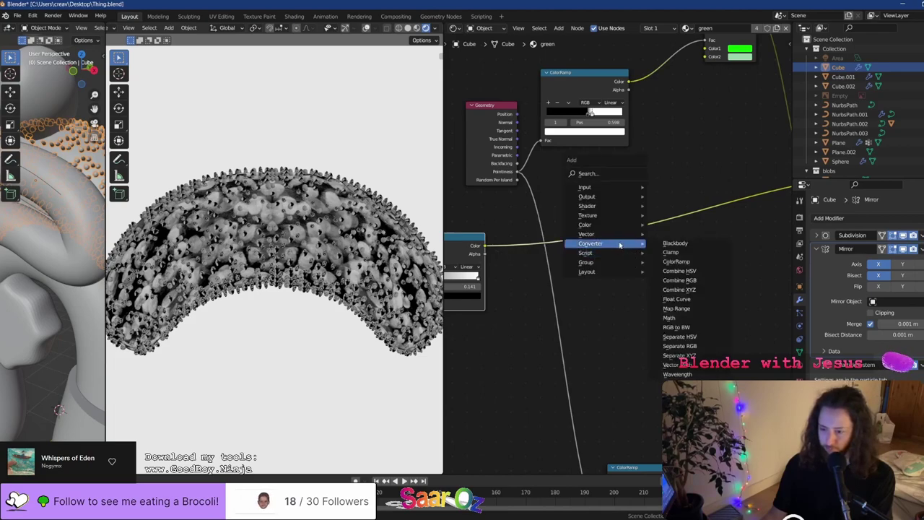
{"action": "left_click", "coordinate": [670, 318]}
{"action": "left_click", "coordinate": [650, 254]}
{"action": "left_click", "coordinate": [659, 234]}
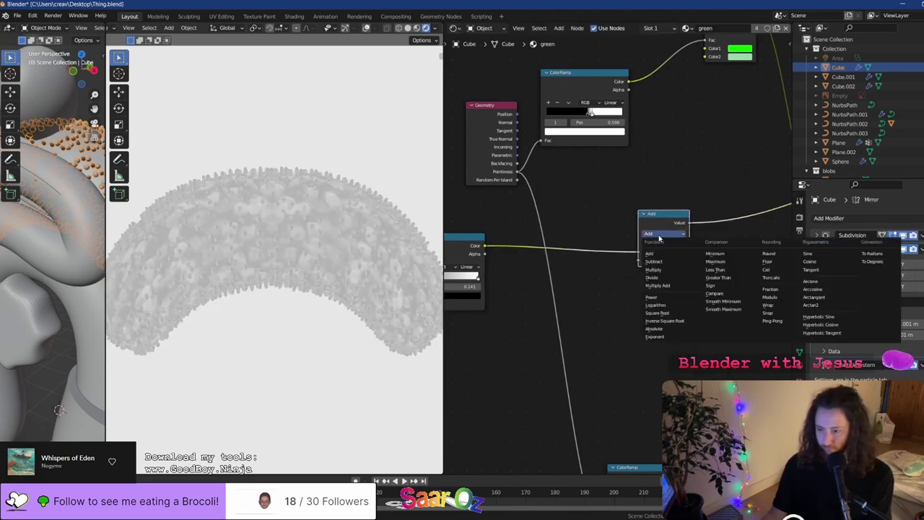
{"action": "left_click", "coordinate": [668, 270]}
{"action": "left_click_drag", "start_coordinate": [666, 215], "coordinate": [680, 271]}
Connect the Multiply node's Value output to the Principled BSDF's Roughness input and preview the full shader
{"action": "middle_click_drag", "start_coordinate": [673, 264], "coordinate": [584, 242]}
{"action": "scroll", "coordinate": [570, 231], "scroll_direction": "up", "scroll_amount": 2}
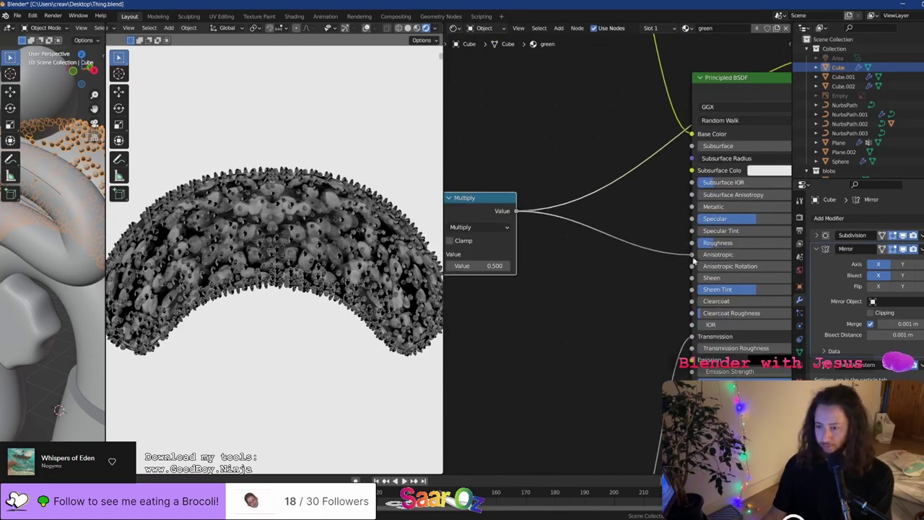
{"action": "right_click_drag", "start_coordinate": [740, 96], "coordinate": [476, 228], "text": "ctrl"}
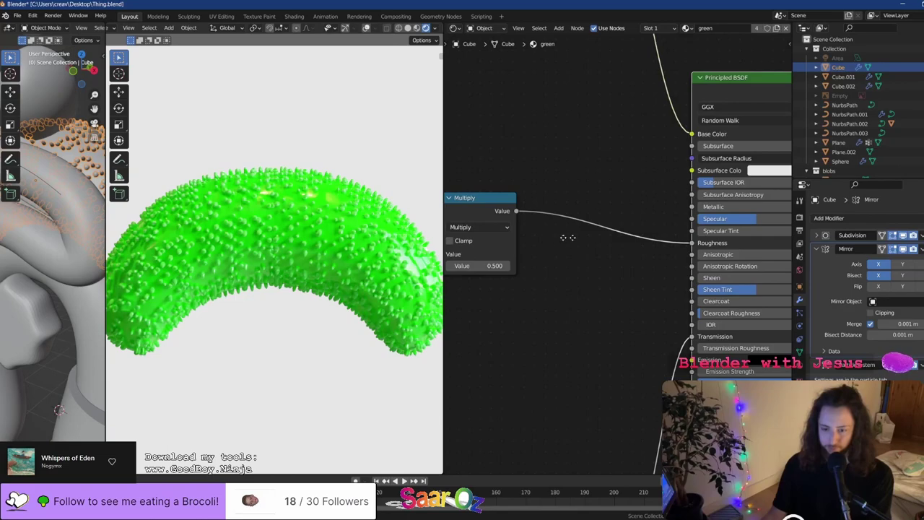
Preview the Multiply node's output on the body and set its multiplier to 0.2
{"action": "scroll", "coordinate": [567, 236], "scroll_direction": "up", "scroll_amount": 2}
{"action": "key", "text": "ctrl+z"}
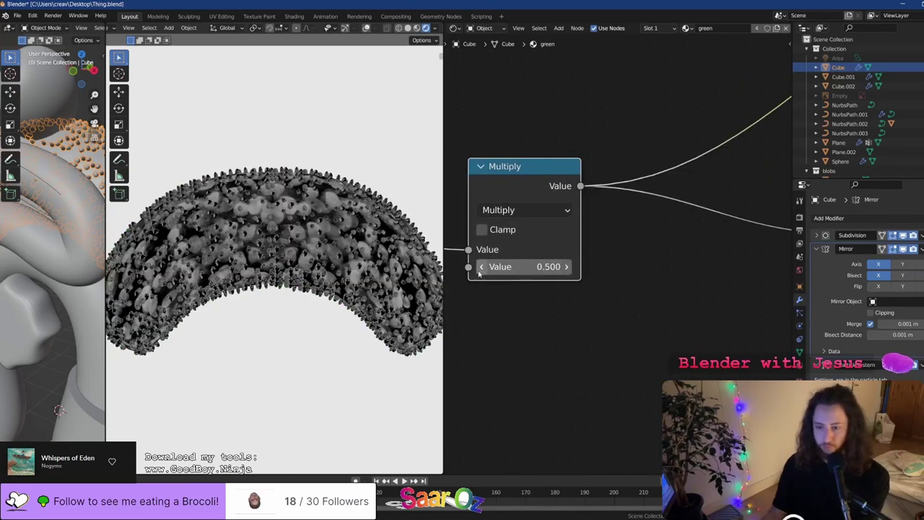
{"action": "left_click", "coordinate": [479, 272]}
{"action": "left_click", "coordinate": [479, 272]}
{"action": "left_click", "coordinate": [479, 272]}
{"action": "left_click", "coordinate": [478, 272]}
{"action": "left_click", "coordinate": [479, 272]}
{"action": "left_click", "coordinate": [479, 272]}
{"action": "left_click", "coordinate": [570, 269]}
{"action": "double_click", "coordinate": [570, 269]}
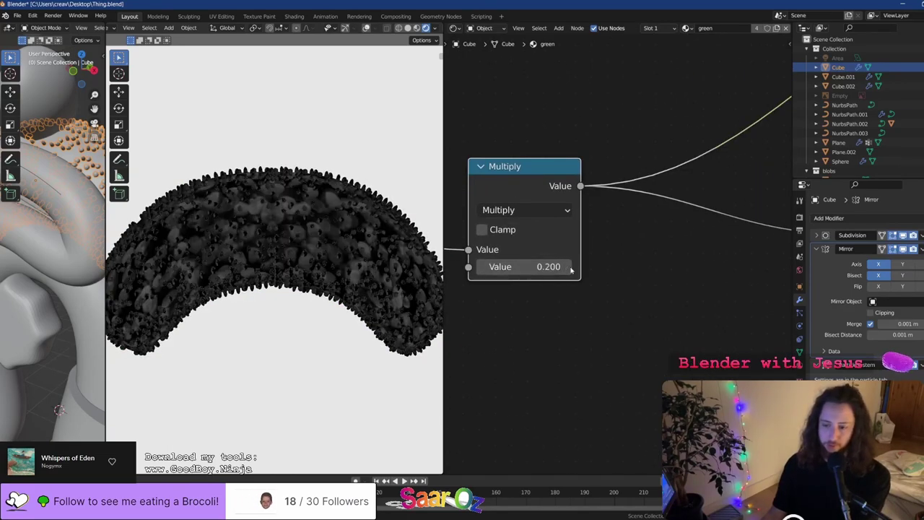
Switch the preview back to the Principled BSDF, save the file and inspect the body's surface up close
{"action": "scroll", "coordinate": [614, 249], "scroll_direction": "down", "scroll_amount": 2}
{"action": "middle_click_drag", "start_coordinate": [676, 217], "coordinate": [498, 223]}
{"action": "right_click_drag", "start_coordinate": [639, 104], "coordinate": [571, 118], "text": "ctrl"}
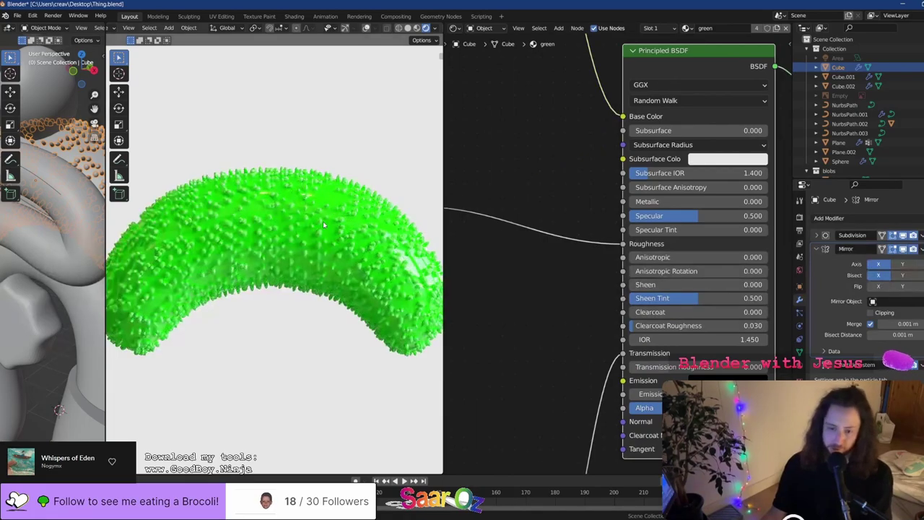
{"action": "scroll", "coordinate": [323, 226], "scroll_direction": "up", "scroll_amount": 3}
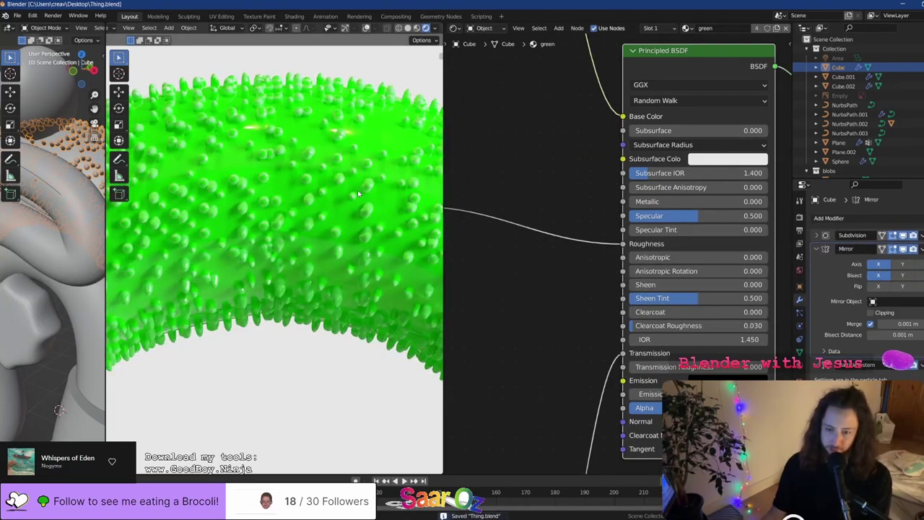
{"action": "key", "text": "KP_Divide"}
{"action": "key", "text": "KP_Divide"}
{"action": "scroll", "coordinate": [358, 194], "scroll_direction": "up", "scroll_amount": 5}
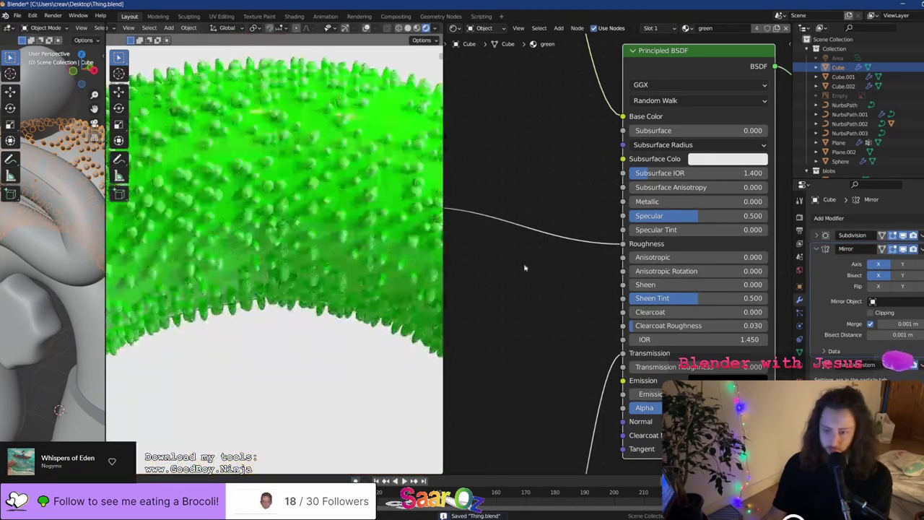
Raise the roughness Multiply node's value to 0.7
{"action": "middle_click_drag", "start_coordinate": [525, 268], "coordinate": [776, 240]}
{"action": "left_click", "coordinate": [649, 243]}
{"action": "left_click", "coordinate": [649, 243]}
{"action": "left_click", "coordinate": [649, 244]}
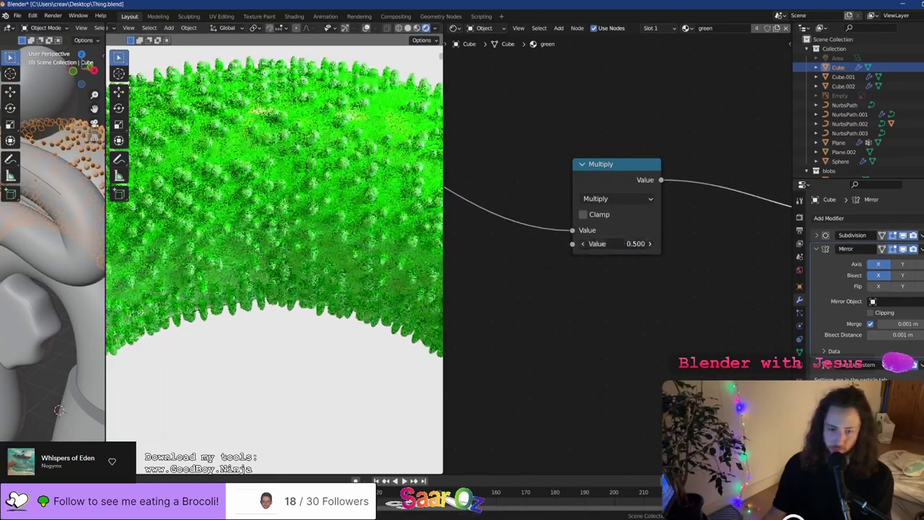
{"action": "left_click", "coordinate": [648, 243]}
{"action": "left_click", "coordinate": [648, 243]}
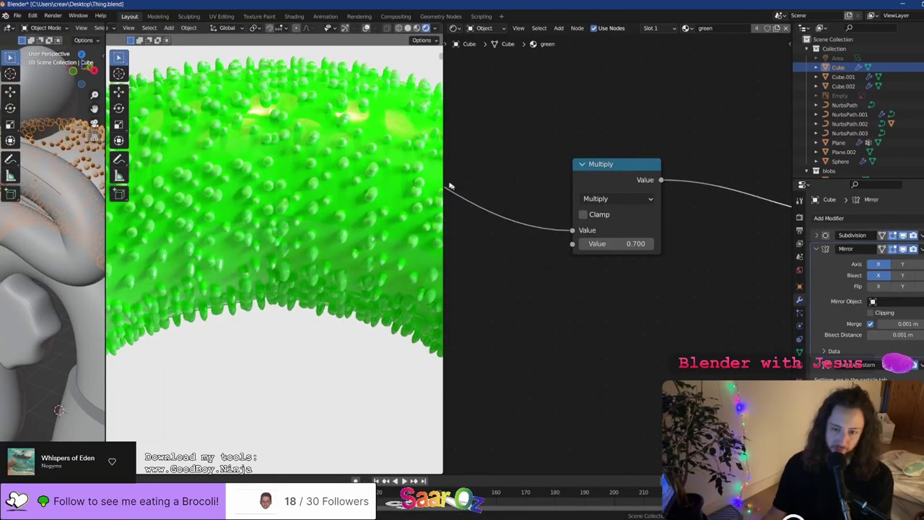
Examine the highlights on the bumps and set the roughness Multiply node's value to 0.4
{"action": "middle_click_drag", "start_coordinate": [353, 106], "coordinate": [334, 179], "text": "shift"}
{"action": "scroll", "coordinate": [333, 180], "scroll_direction": "up", "scroll_amount": 4}
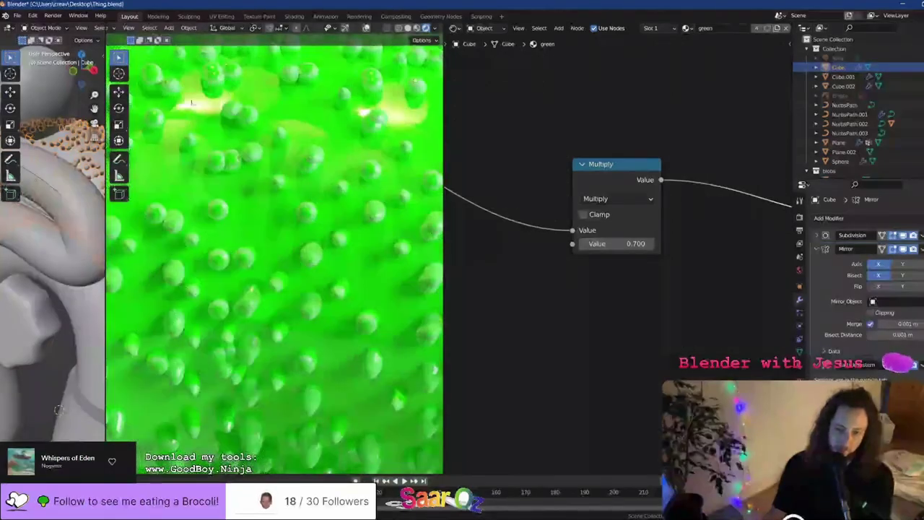
{"action": "middle_click_drag", "start_coordinate": [201, 108], "coordinate": [399, 236]}
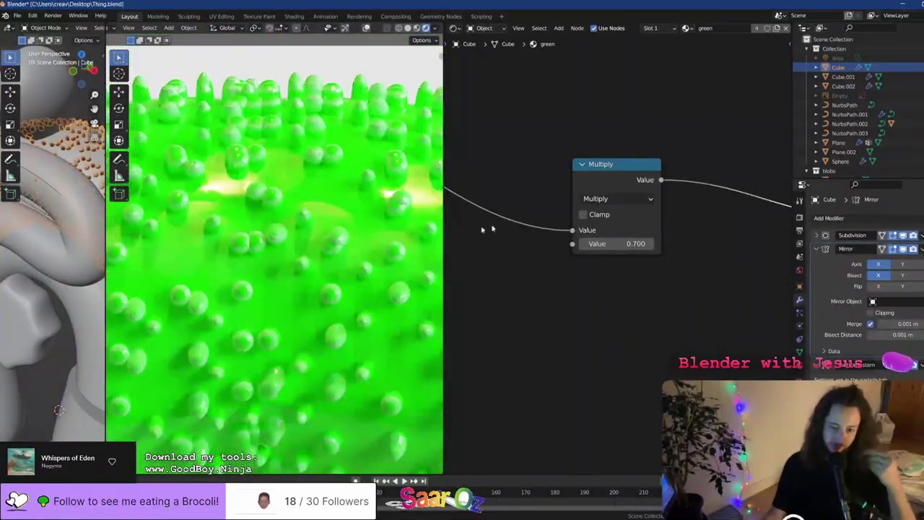
{"action": "left_click_drag", "start_coordinate": [586, 245], "coordinate": [529, 245]}
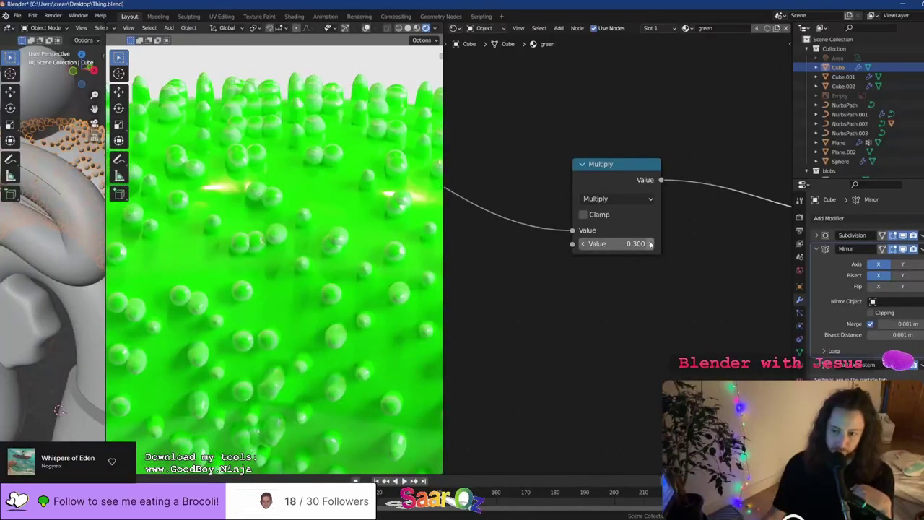
{"action": "left_click", "coordinate": [650, 244]}
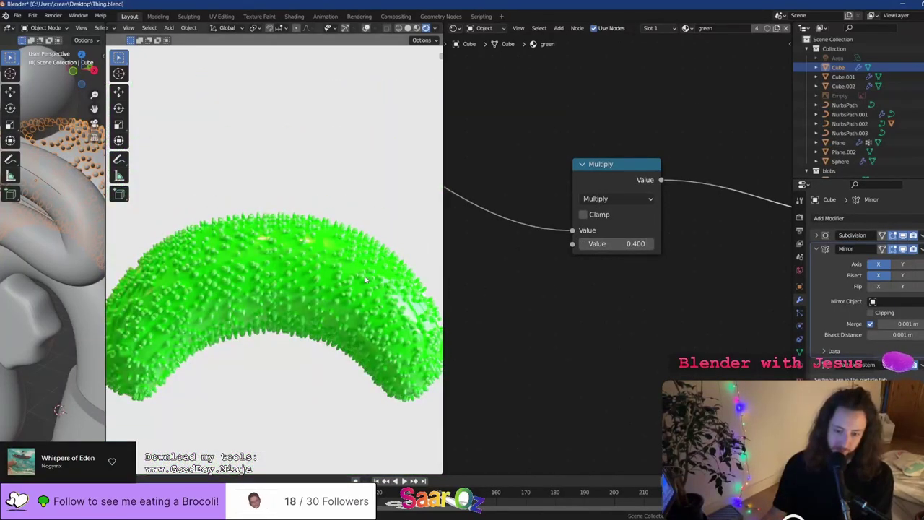
Move the Texture Coordinate node farther from the fingerprint texture to make room for another node
{"action": "middle_click_drag", "start_coordinate": [569, 281], "coordinate": [727, 248]}
{"action": "scroll", "coordinate": [575, 281], "scroll_direction": "down", "scroll_amount": 7}
{"action": "middle_click_drag", "start_coordinate": [508, 283], "coordinate": [738, 259]}
{"action": "scroll", "coordinate": [561, 204], "scroll_direction": "down", "scroll_amount": 1}
{"action": "middle_click_drag", "start_coordinate": [560, 204], "coordinate": [630, 234]}
{"action": "left_click_drag", "start_coordinate": [517, 225], "coordinate": [464, 241]}
{"action": "key", "text": "shift+a"}
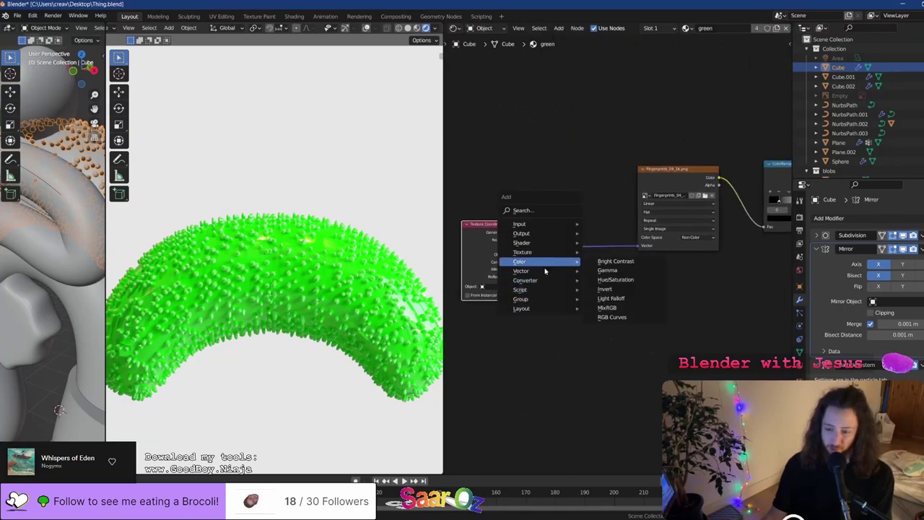
{"action": "mouse_move", "coordinate": [544, 272]}
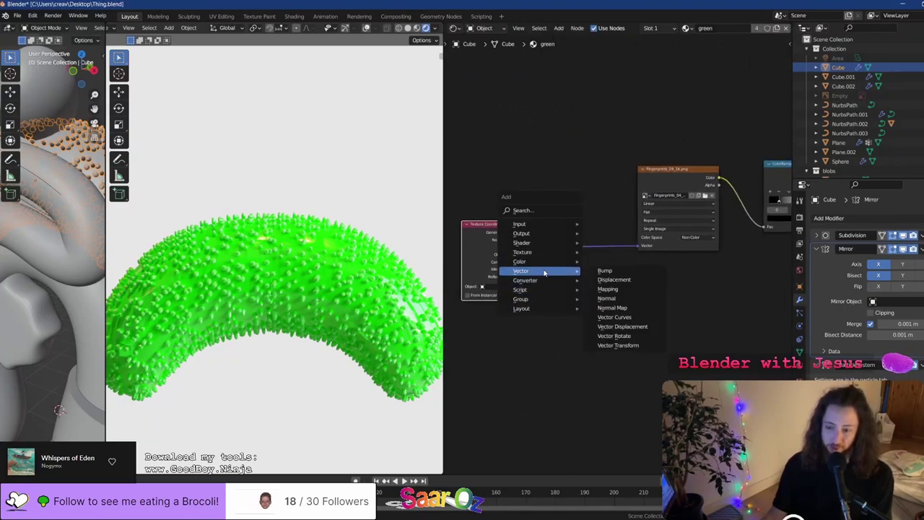
{"action": "left_click", "coordinate": [617, 299]}
{"action": "right_click", "coordinate": [592, 331]}
Add a Mapping node and insert it between the Texture Coordinate node's UV output and the fingerprint texture
{"action": "key", "text": "shift+a"}
{"action": "mouse_move", "coordinate": [557, 266]}
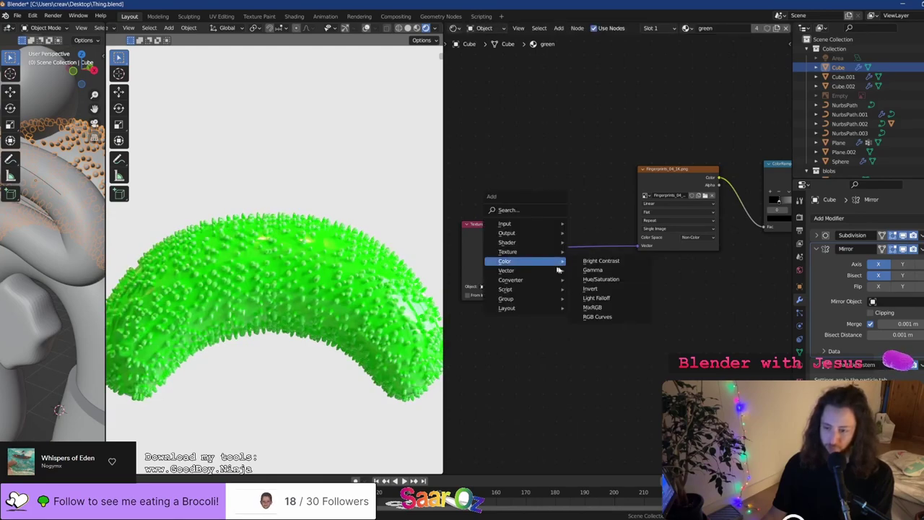
{"action": "left_click", "coordinate": [606, 288]}
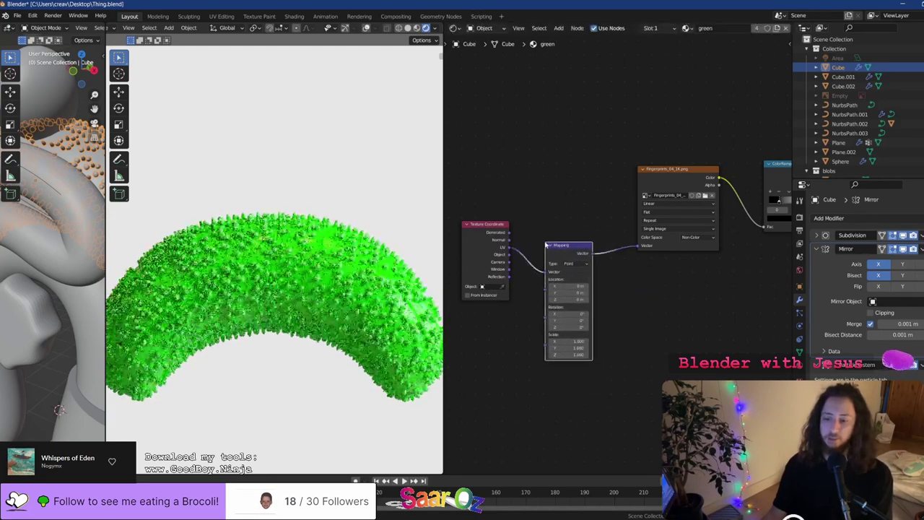
{"action": "left_click", "coordinate": [559, 245]}
Set the Mapping node's X scale to 2 and check the fingerprint pattern on the body
{"action": "scroll", "coordinate": [558, 289], "scroll_direction": "up", "scroll_amount": 2}
{"action": "left_click", "coordinate": [548, 392]}
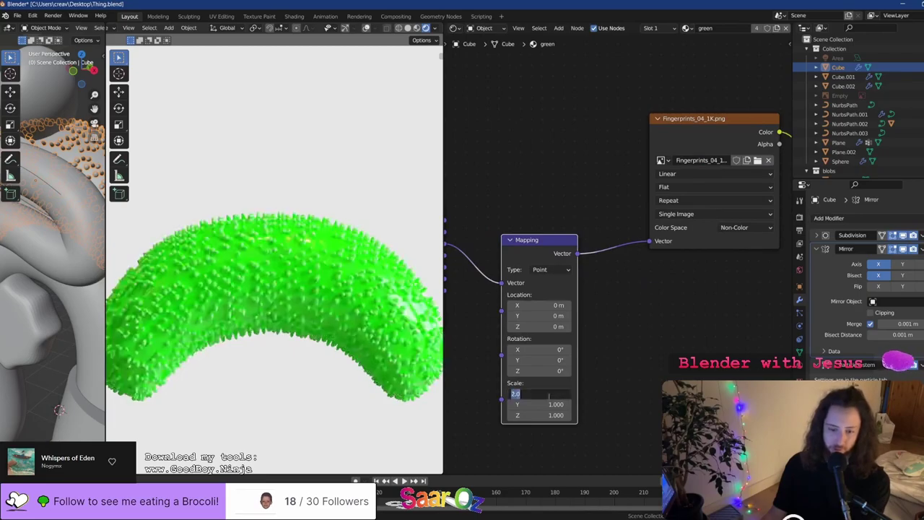
{"action": "left_click", "coordinate": [608, 387]}
{"action": "left_click", "coordinate": [590, 386]}
{"action": "scroll", "coordinate": [237, 246], "scroll_direction": "up", "scroll_amount": 4}
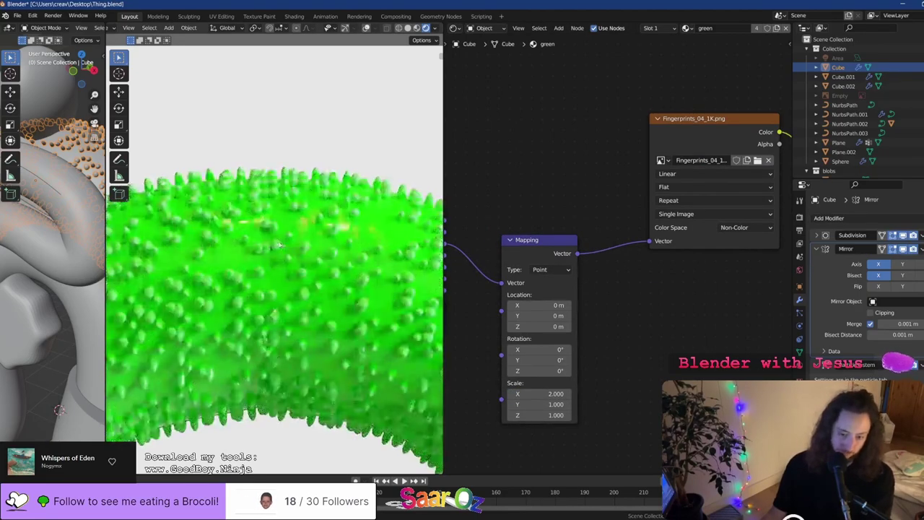
Save the file and set the Mapping node's X and Y scale to 4
{"action": "key", "text": "ctrl+s"}
{"action": "left_click", "coordinate": [533, 393]}
{"action": "type", "text": "4"}
{"action": "key", "text": "Return"}
{"action": "left_click", "coordinate": [535, 404]}
{"action": "type", "text": "4"}
{"action": "key", "text": "Return"}
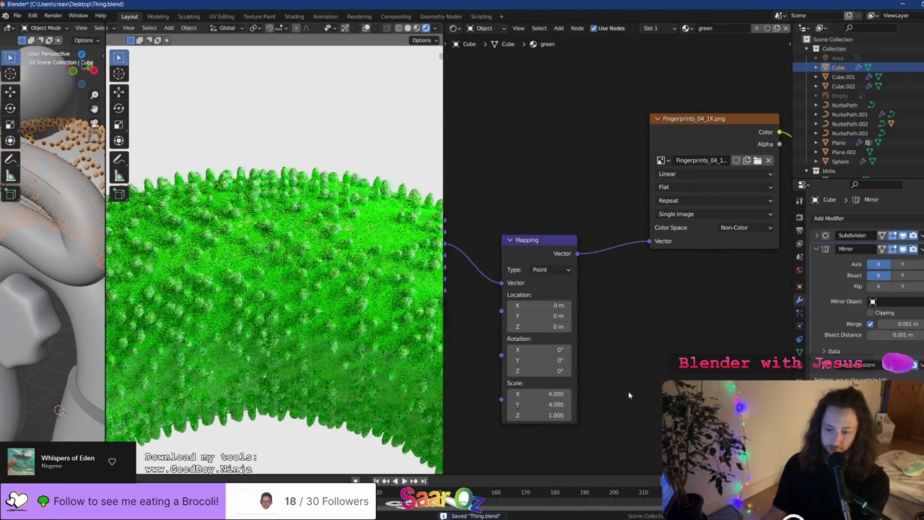
{"action": "scroll", "coordinate": [306, 226], "scroll_direction": "up", "scroll_amount": 2}
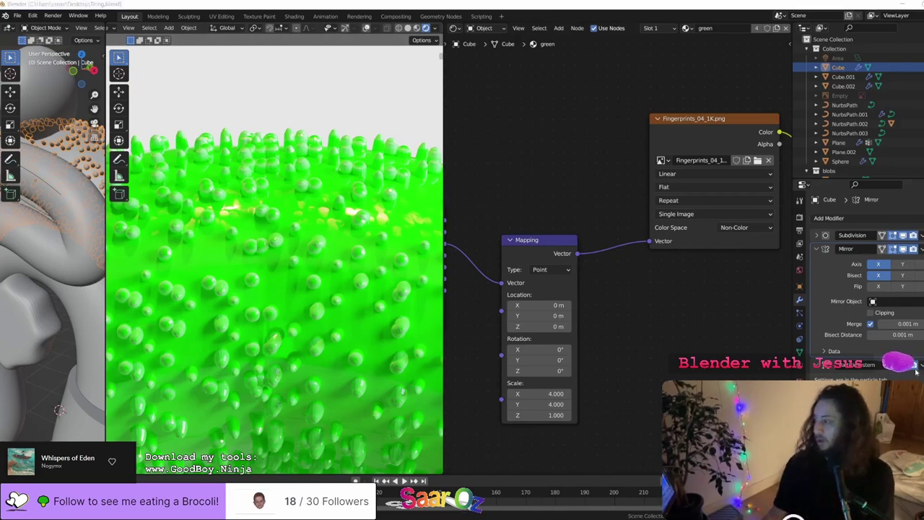
Move the ColorRamp and Multiply nodes that feed Transmission up beneath the fingerprint roughness nodes
{"action": "scroll", "coordinate": [633, 301], "scroll_direction": "down", "scroll_amount": 5}
{"action": "middle_click_drag", "start_coordinate": [784, 362], "coordinate": [597, 328]}
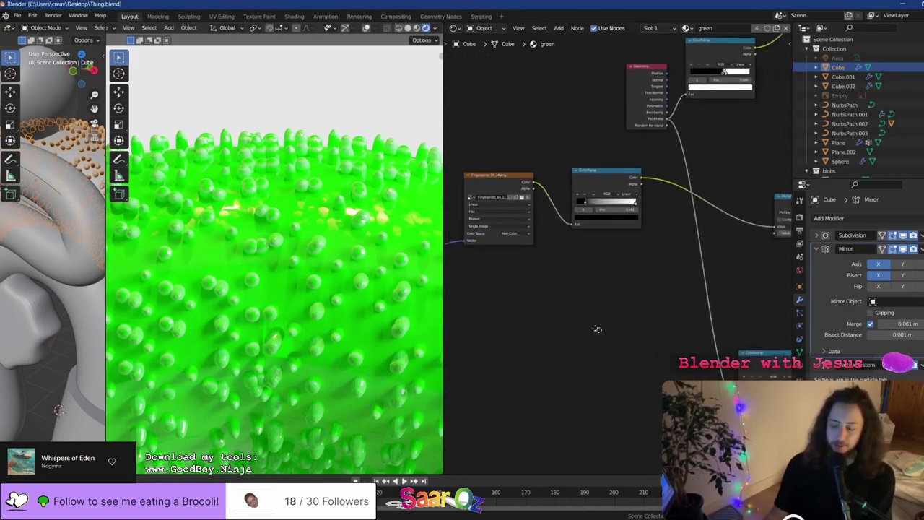
{"action": "middle_click_drag", "start_coordinate": [775, 404], "coordinate": [625, 330]}
{"action": "scroll", "coordinate": [543, 315], "scroll_direction": "up", "scroll_amount": 3}
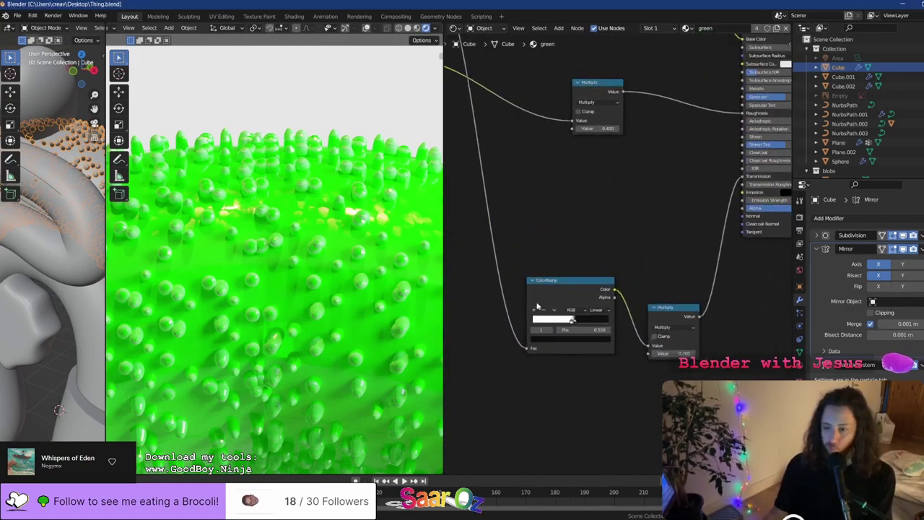
{"action": "middle_click_drag", "start_coordinate": [570, 308], "coordinate": [577, 332]}
{"action": "scroll", "coordinate": [585, 329], "scroll_direction": "down", "scroll_amount": 5}
{"action": "left_click_drag", "start_coordinate": [529, 367], "coordinate": [680, 326]}
{"action": "key", "text": "g"}
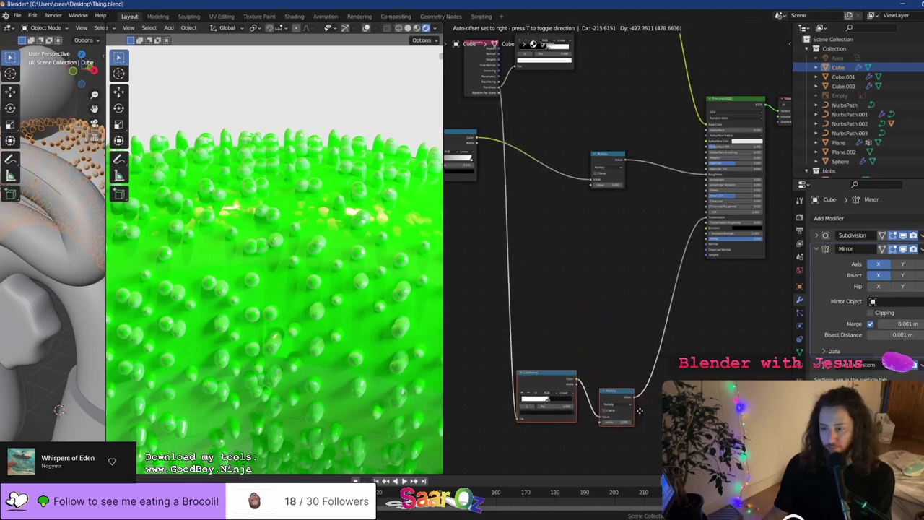
{"action": "left_click", "coordinate": [584, 234]}
Add a Noise Texture node below the ColorRamp and Multiply nodes that feed Transmission
{"action": "scroll", "coordinate": [589, 298], "scroll_direction": "up", "scroll_amount": 2}
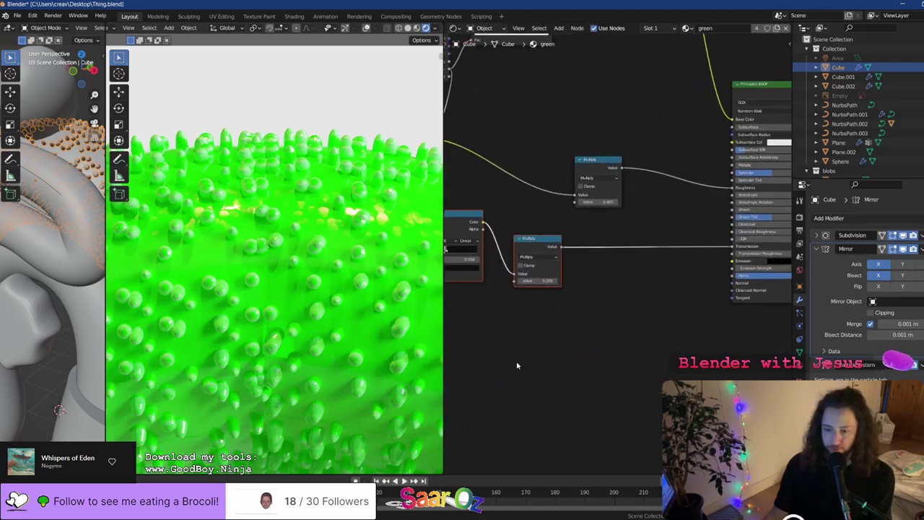
{"action": "key", "text": "shift+a"}
{"action": "mouse_move", "coordinate": [490, 350]}
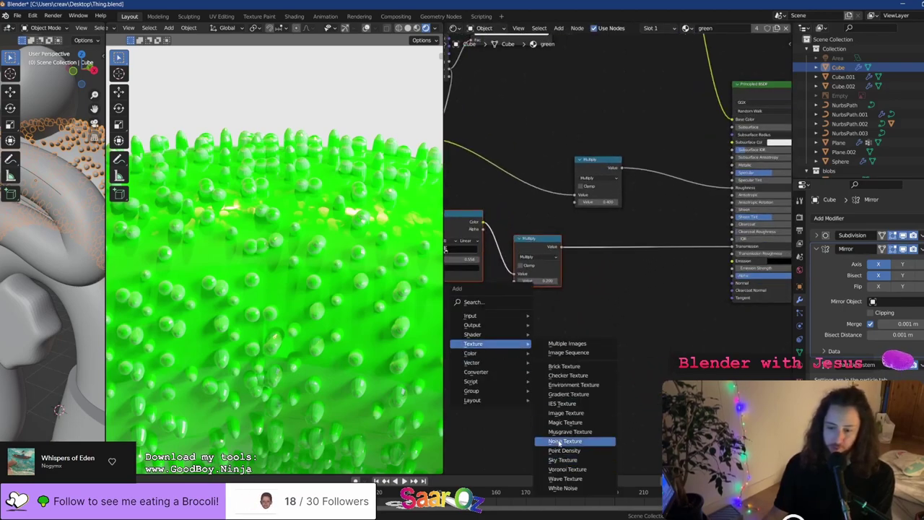
{"action": "left_click", "coordinate": [558, 442]}
{"action": "left_click", "coordinate": [474, 303]}
Add a Bump node, connect the noise Fac output to its Height, and connect its Normal to the Principled BSDF
{"action": "scroll", "coordinate": [494, 325], "scroll_direction": "up", "scroll_amount": 4}
{"action": "key", "text": "shift+a"}
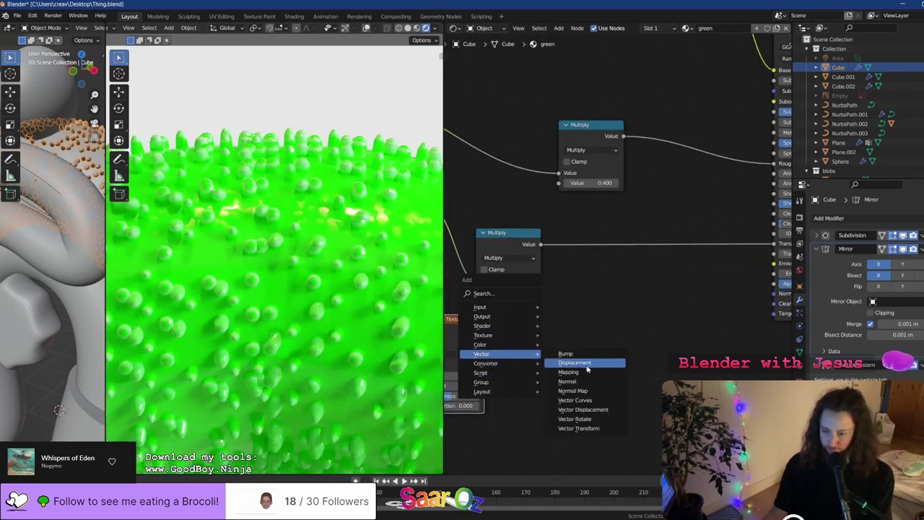
{"action": "left_click", "coordinate": [574, 353]}
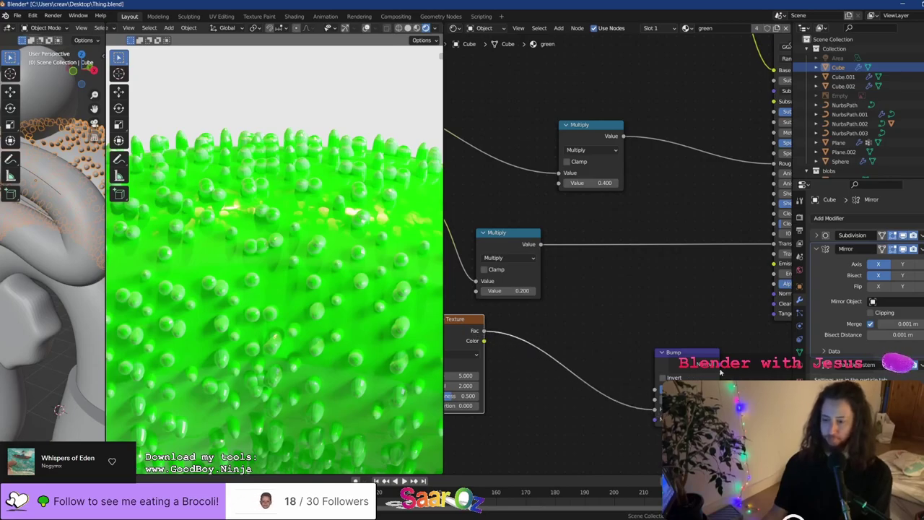
{"action": "left_click_drag", "start_coordinate": [755, 315], "coordinate": [774, 293]}
{"action": "middle_click_drag", "start_coordinate": [858, 309], "coordinate": [680, 331]}
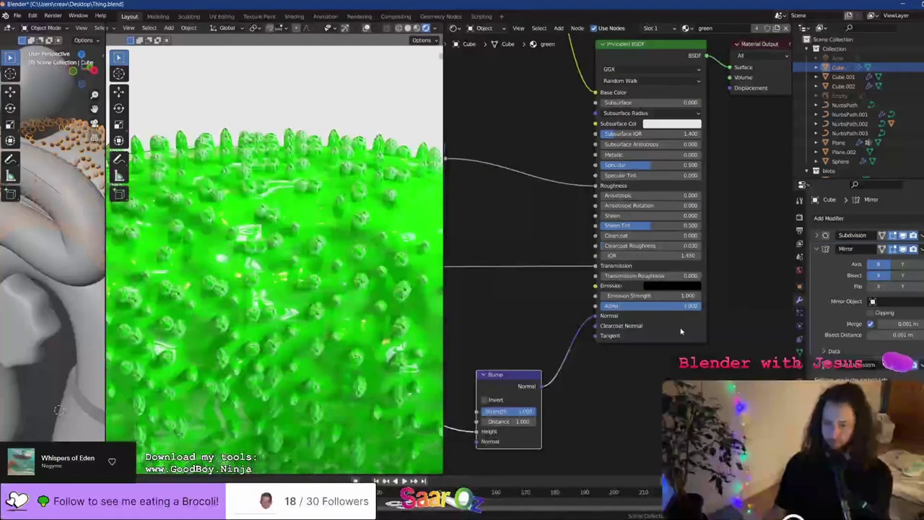
{"action": "middle_click_drag", "start_coordinate": [503, 392], "coordinate": [633, 367]}
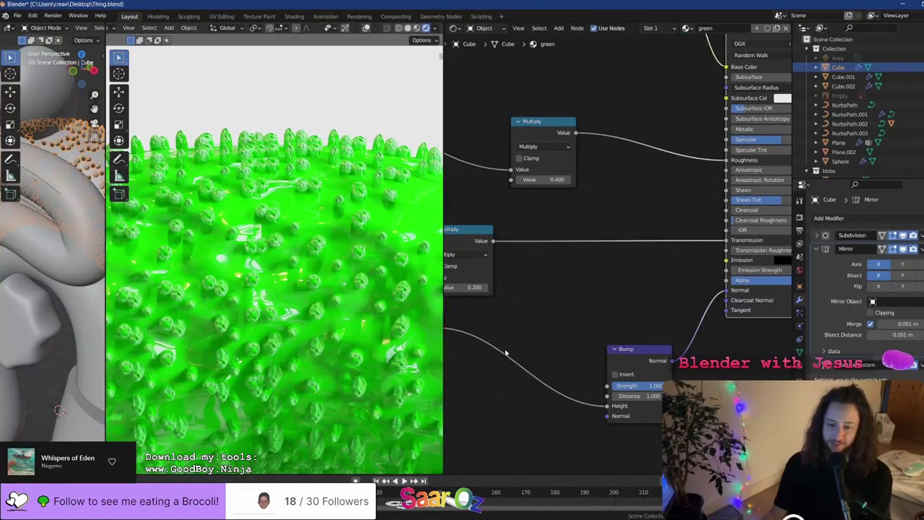
Set the Noise Texture's Detail to 4 and its Scale to about 145.3
{"action": "middle_click_drag", "start_coordinate": [505, 353], "coordinate": [553, 348]}
{"action": "left_click_drag", "start_coordinate": [576, 338], "coordinate": [620, 338]}
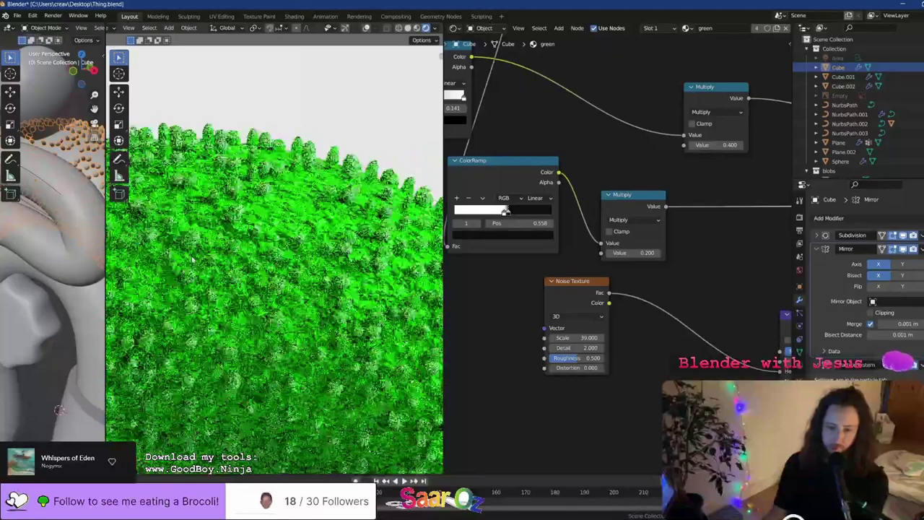
{"action": "scroll", "coordinate": [361, 274], "scroll_direction": "down", "scroll_amount": 6}
{"action": "scroll", "coordinate": [303, 288], "scroll_direction": "up", "scroll_amount": 5}
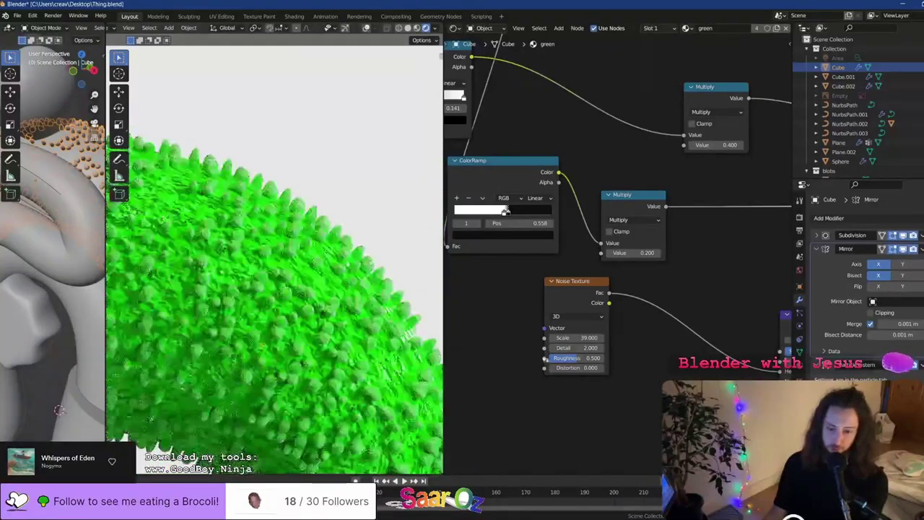
{"action": "left_click", "coordinate": [601, 348]}
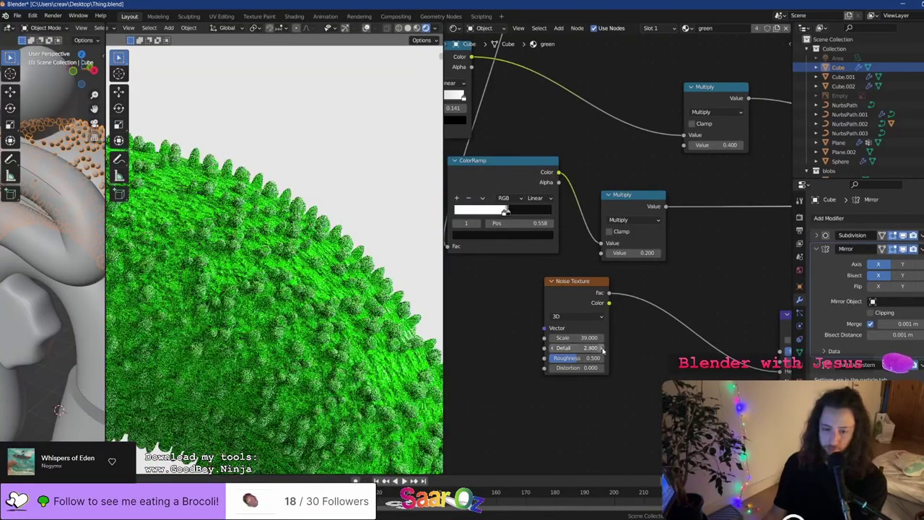
{"action": "left_click", "coordinate": [588, 348]}
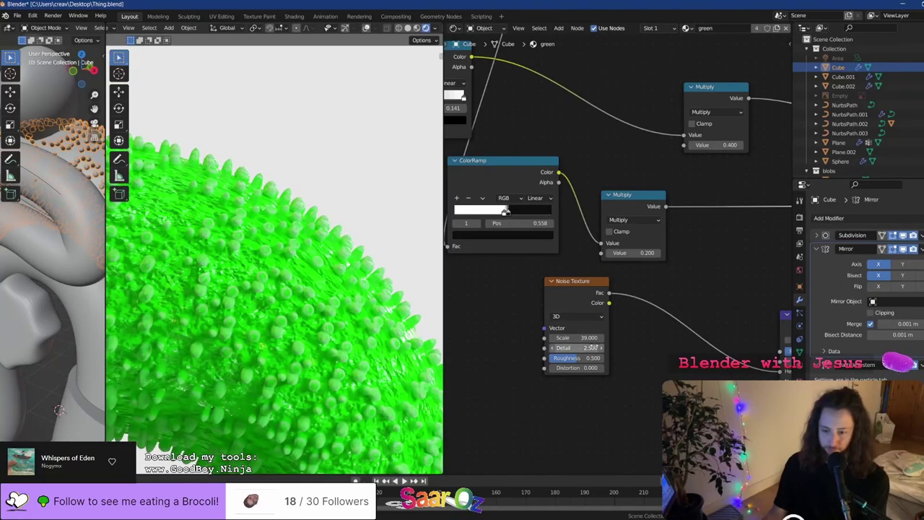
{"action": "key", "text": "Return"}
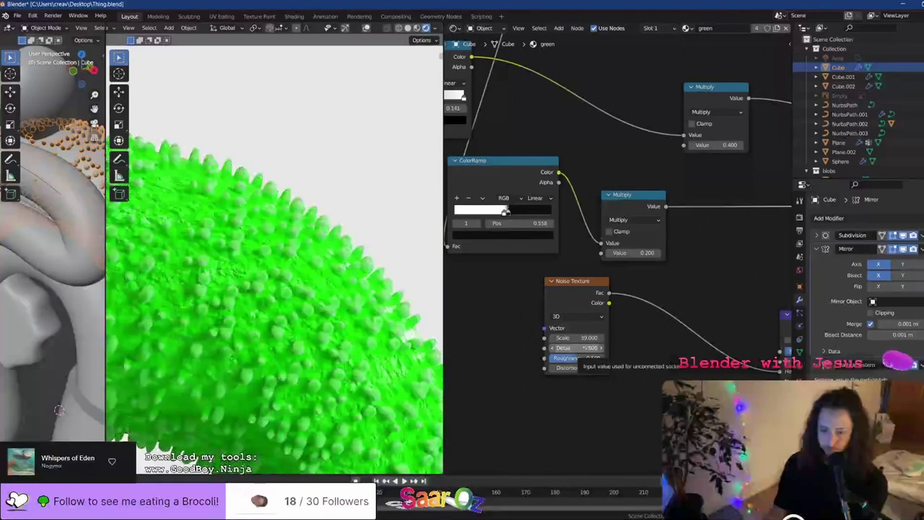
{"action": "left_click_drag", "start_coordinate": [589, 338], "coordinate": [874, 337]}
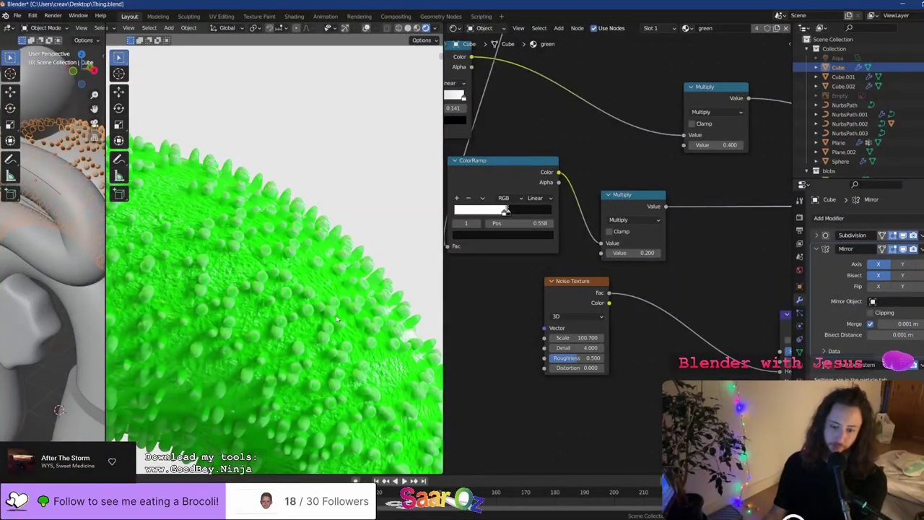
{"action": "left_click_drag", "start_coordinate": [587, 337], "coordinate": [791, 338]}
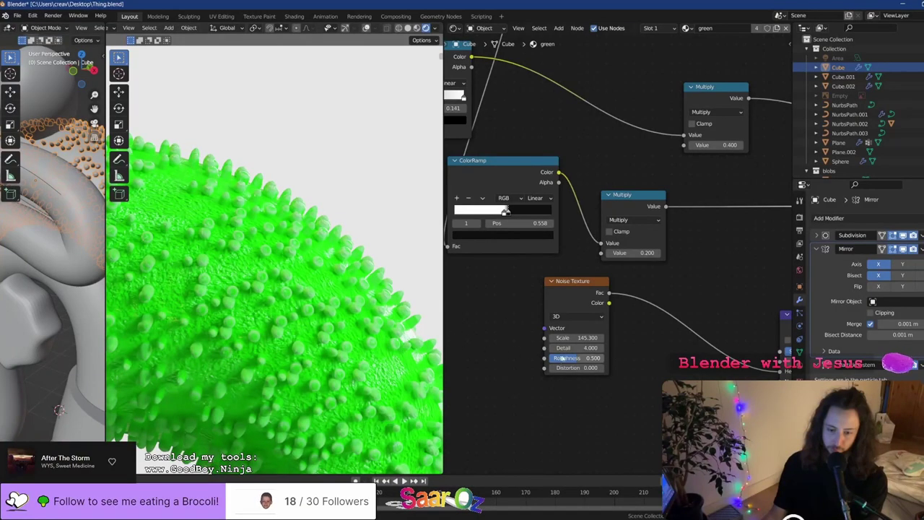
Set the Bump node's Distance to 0.1 after trying 0.2
{"action": "middle_click_drag", "start_coordinate": [625, 373], "coordinate": [470, 309]}
{"action": "scroll", "coordinate": [617, 259], "scroll_direction": "up", "scroll_amount": 5}
{"action": "middle_click_drag", "start_coordinate": [617, 260], "coordinate": [567, 267]}
{"action": "left_click", "coordinate": [646, 331]}
{"action": "type", "text": "0."}
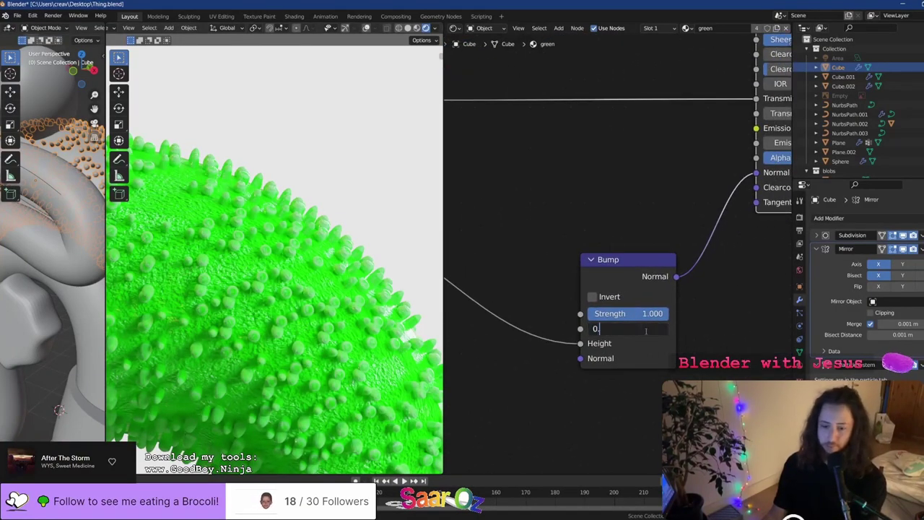
{"action": "type", "text": "2"}
{"action": "key", "text": "Return"}
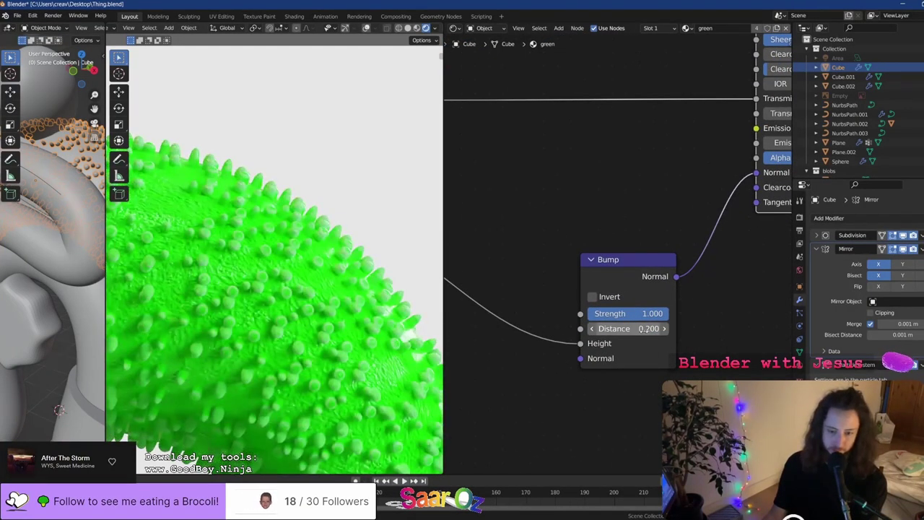
{"action": "double_click", "coordinate": [643, 328]}
{"action": "type", "text": "0.1"}
{"action": "key", "text": "Return"}
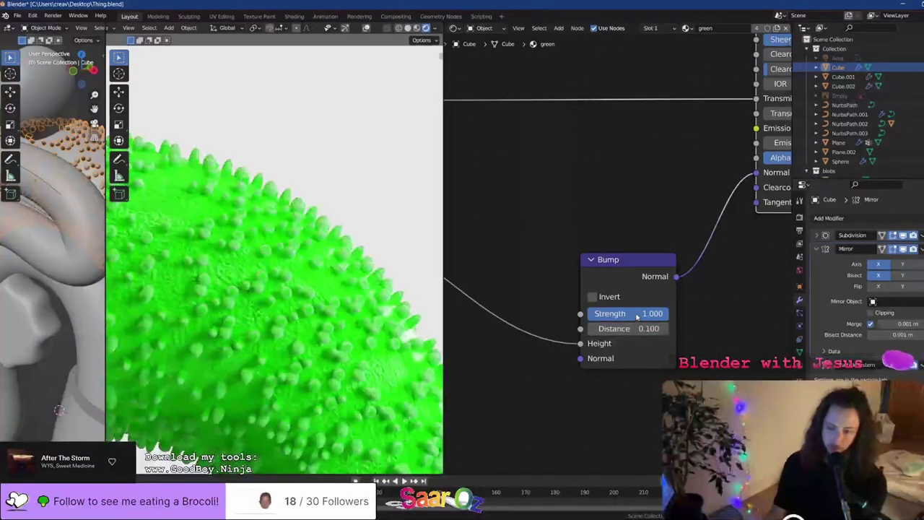
Lower the Bump node's Strength to 0.2 and finally to 0.1, and save the file
{"action": "double_click", "coordinate": [638, 314]}
{"action": "type", "text": "0"}
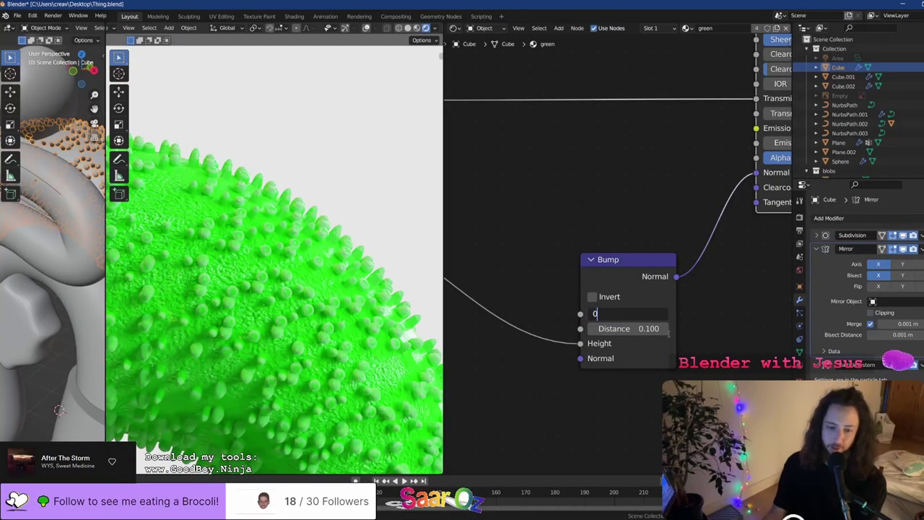
{"action": "type", "text": ".2"}
{"action": "key", "text": "Return"}
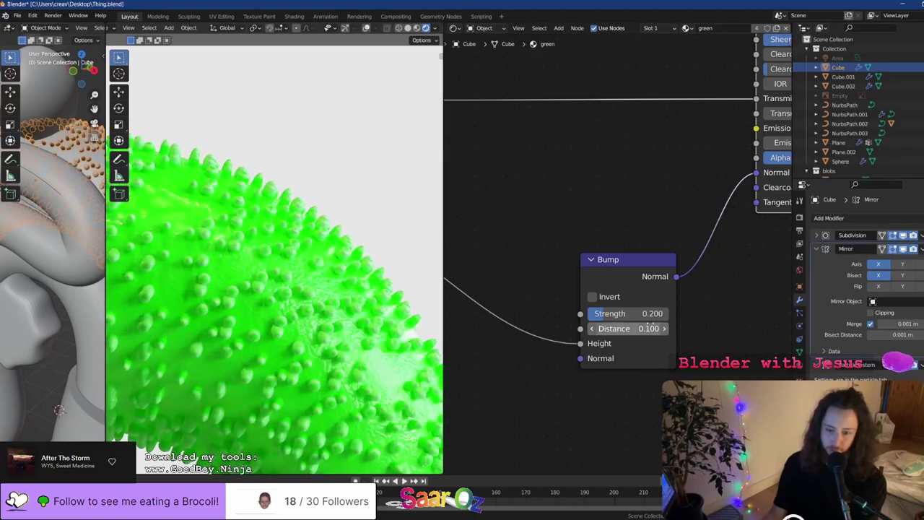
{"action": "double_click", "coordinate": [641, 315]}
{"action": "type", "text": "0"}
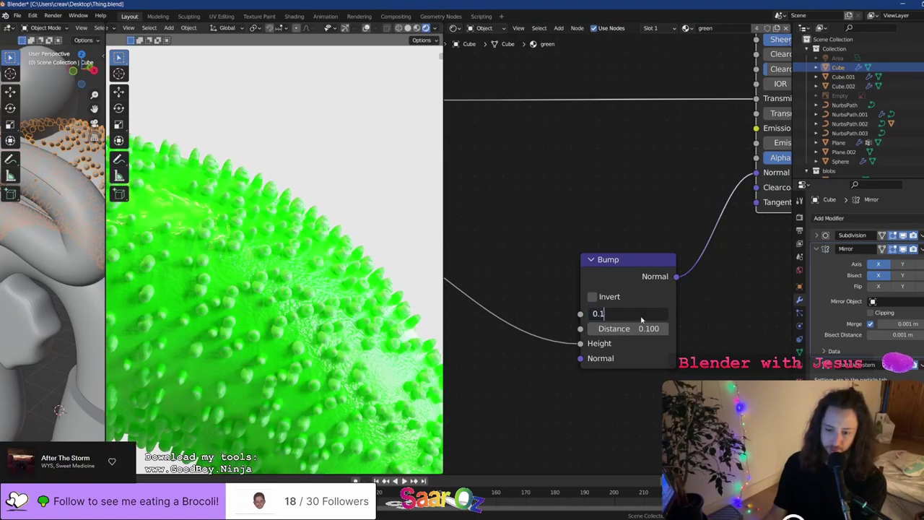
{"action": "type", "text": ".1"}
{"action": "key", "text": "Return"}
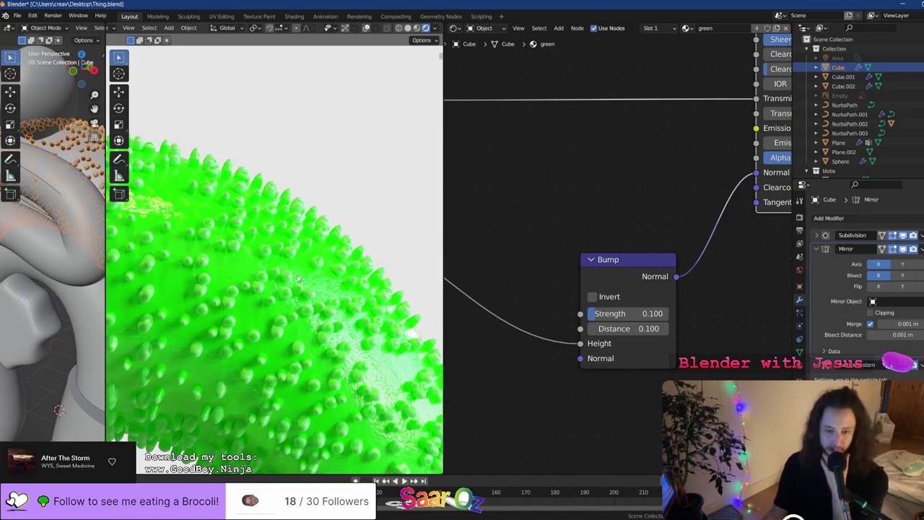
{"action": "scroll", "coordinate": [302, 269], "scroll_direction": "down", "scroll_amount": 2}
{"action": "scroll", "coordinate": [304, 267], "scroll_direction": "up", "scroll_amount": 5}
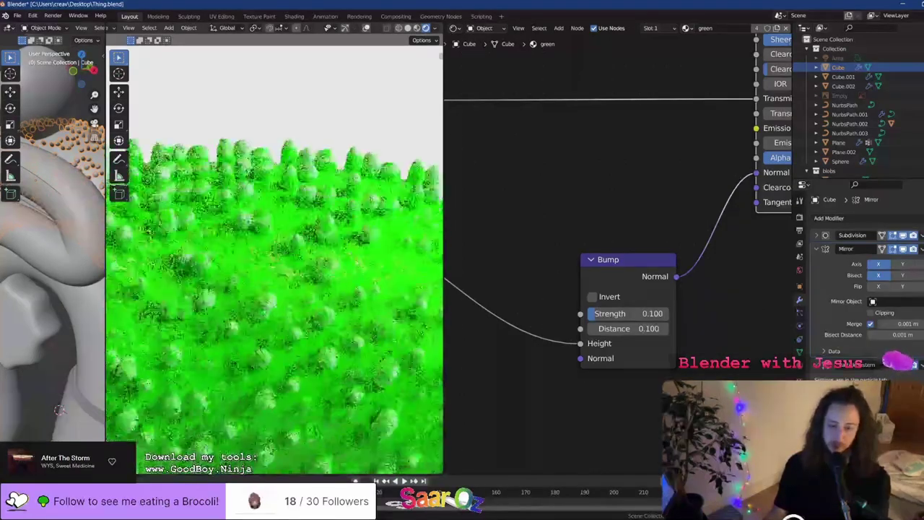
{"action": "key", "text": "ctrl+s"}
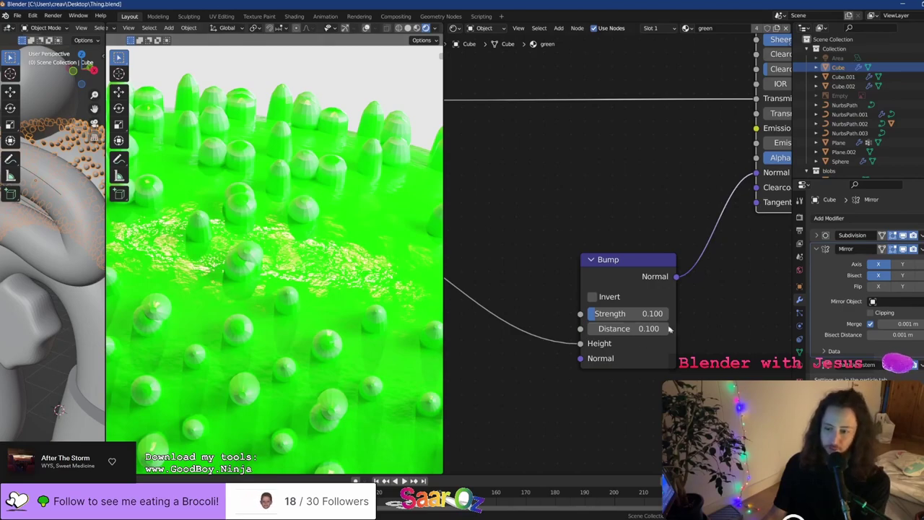
Try a Strength of 0.05 on the Bump node
{"action": "double_click", "coordinate": [633, 313]}
{"action": "type", "text": "0."}
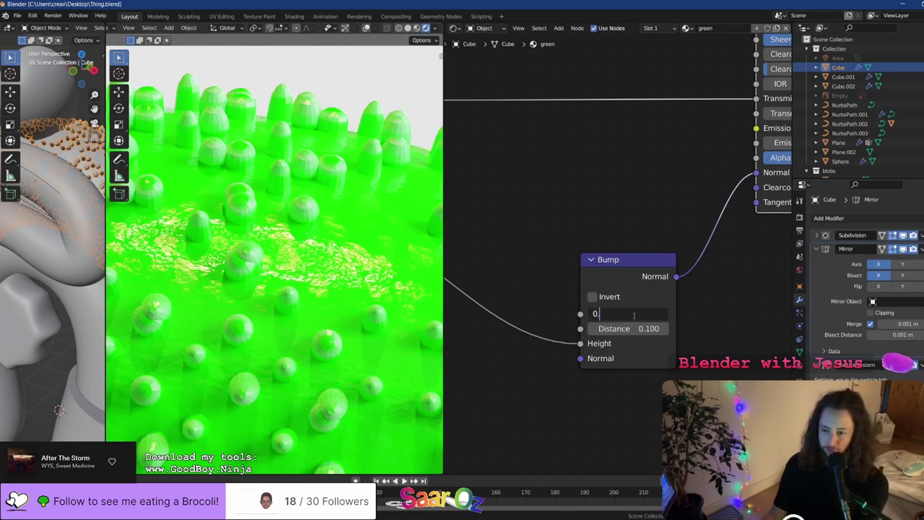
{"action": "type", "text": "05"}
{"action": "key", "text": "Return"}
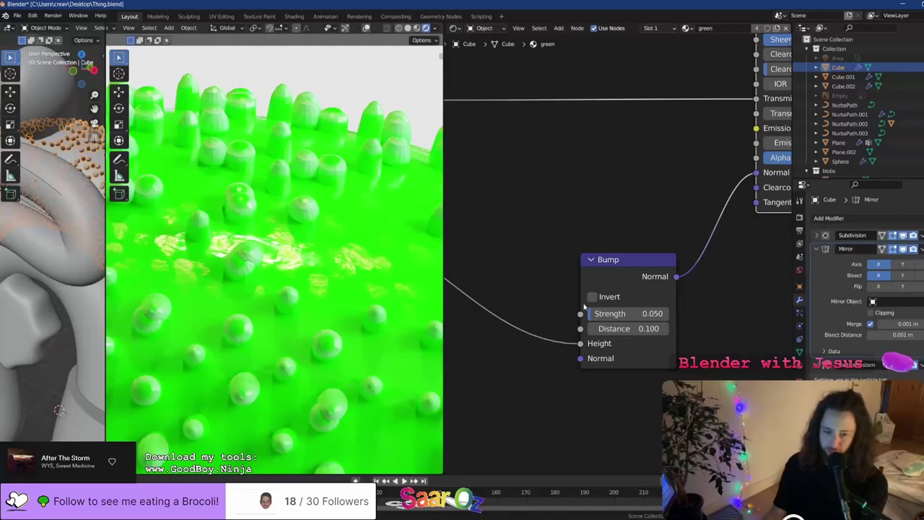
Show a 3D Viewport in place of the Shader Editor, select the three blobs below the character, and save the file
{"action": "left_click", "coordinate": [456, 28]}
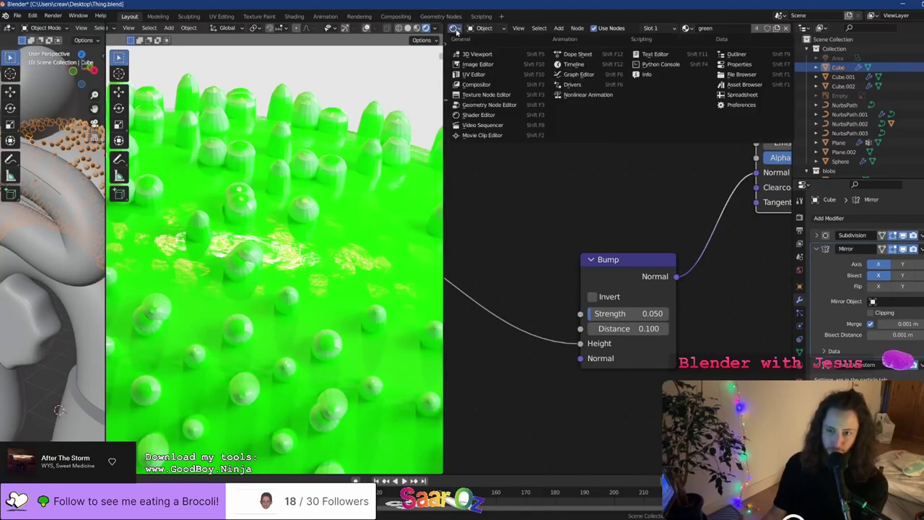
{"action": "left_click", "coordinate": [477, 56]}
{"action": "scroll", "coordinate": [657, 275], "scroll_direction": "up", "scroll_amount": 2}
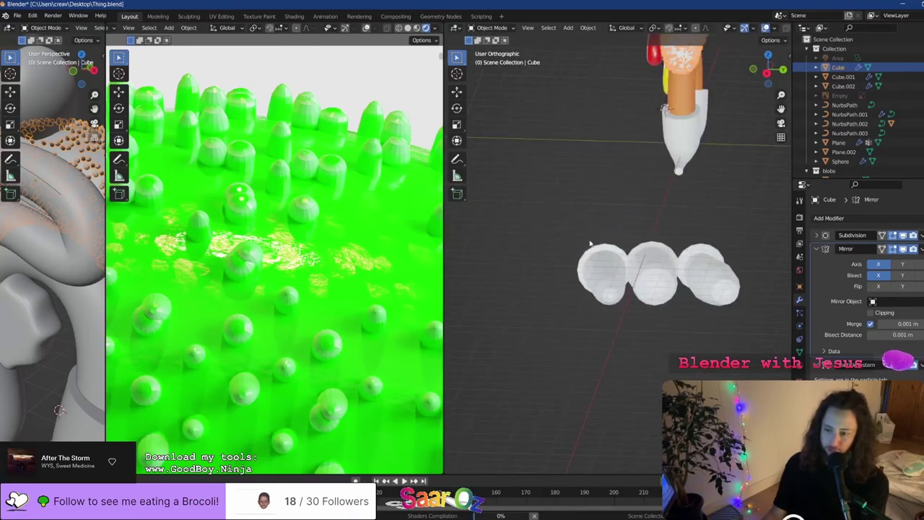
{"action": "left_click_drag", "start_coordinate": [562, 245], "coordinate": [780, 314]}
{"action": "right_click", "coordinate": [724, 275]}
{"action": "left_click", "coordinate": [720, 272]}
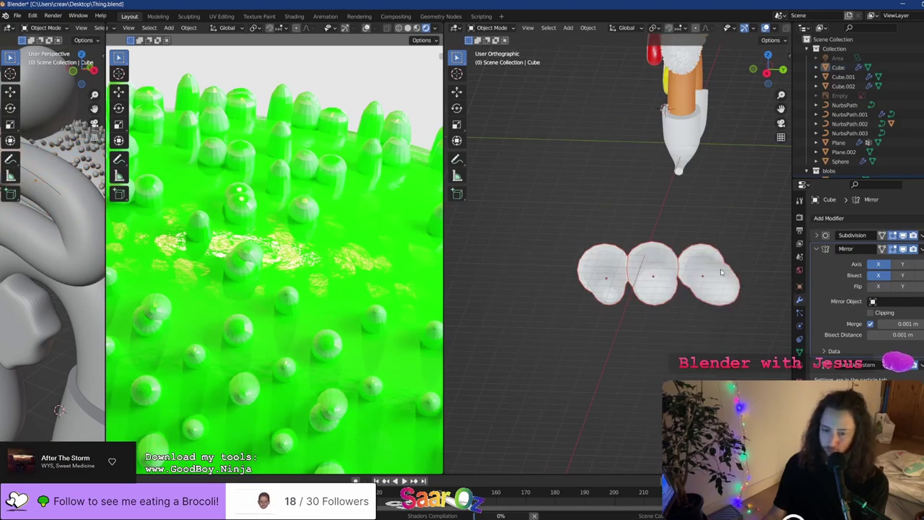
{"action": "key", "text": "ctrl+s"}
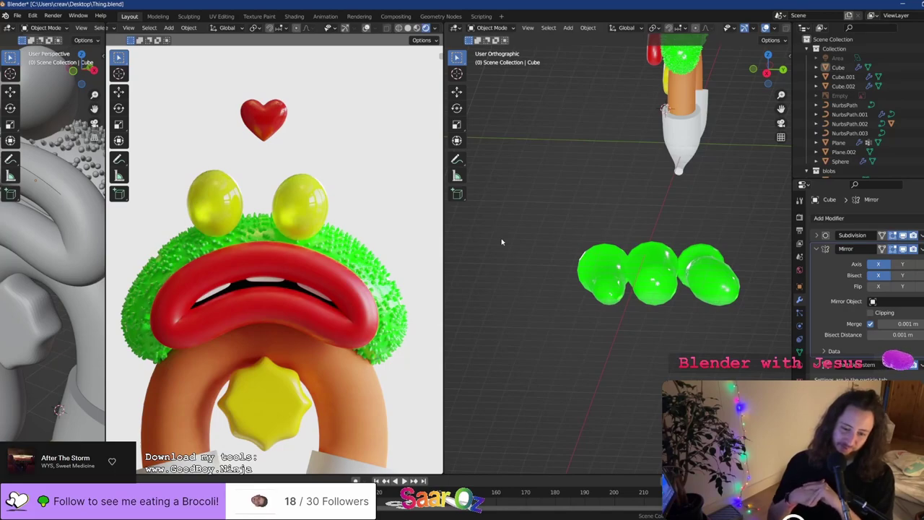
{"action": "key", "text": "ctrl+s"}
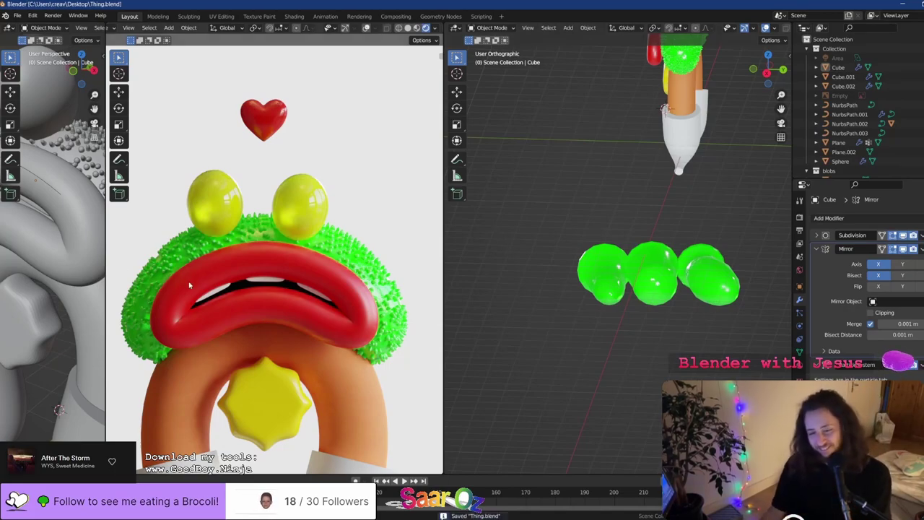
Return the area to the Shader Editor and set the Bump node's Strength to 0.1
{"action": "left_click", "coordinate": [456, 28]}
{"action": "left_click", "coordinate": [482, 116]}
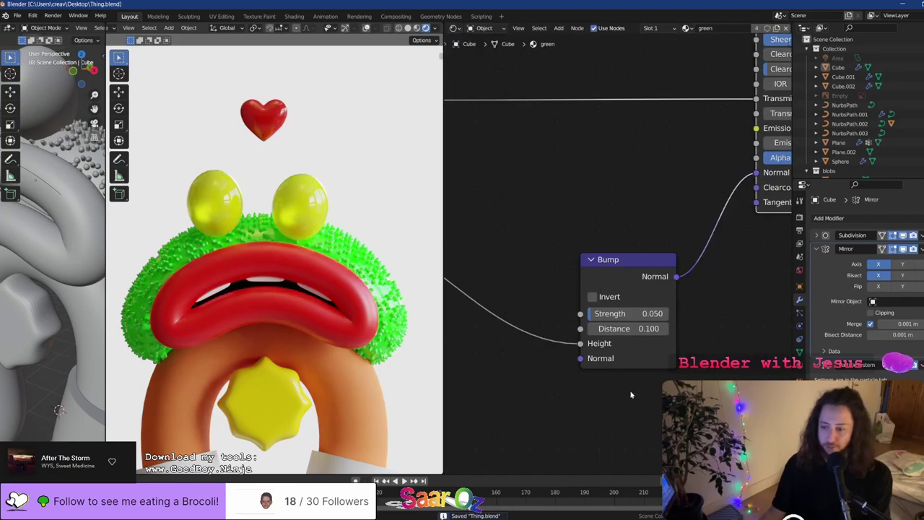
{"action": "left_click", "coordinate": [641, 313]}
{"action": "type", "text": "0.1"}
{"action": "key", "text": "Return"}
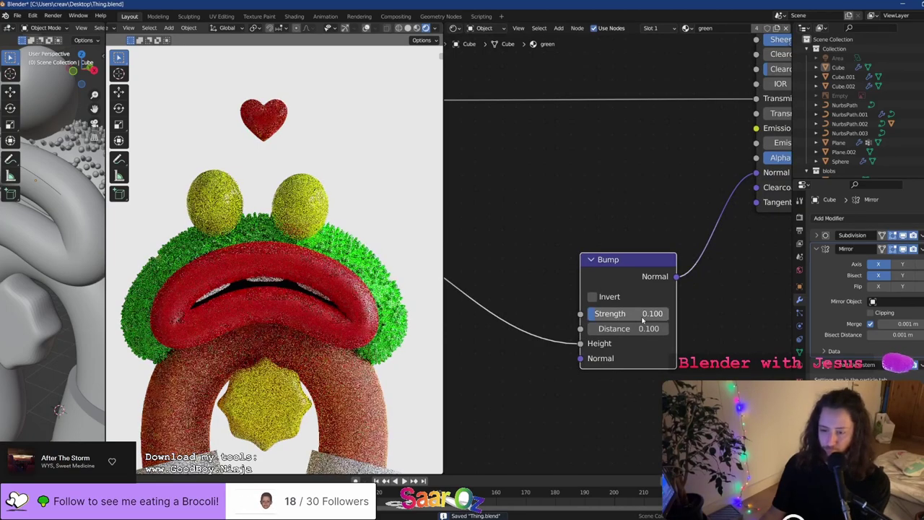
Try blue as Color1 of the Mix node feeding Base Color, and undo the color change
{"action": "scroll", "coordinate": [617, 255], "scroll_direction": "down", "scroll_amount": 4}
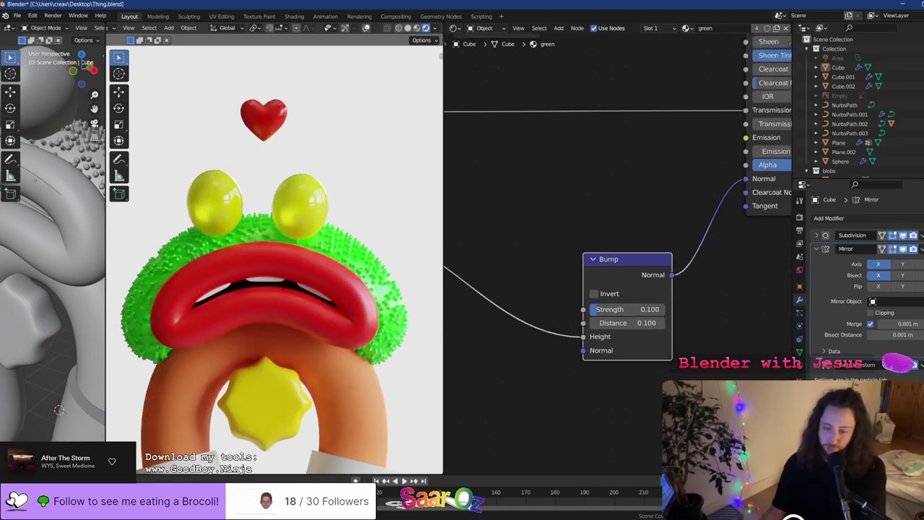
{"action": "middle_click_drag", "start_coordinate": [599, 166], "coordinate": [612, 322]}
{"action": "middle_click_drag", "start_coordinate": [600, 168], "coordinate": [614, 348]}
{"action": "left_click", "coordinate": [633, 190]}
{"action": "left_click", "coordinate": [635, 191]}
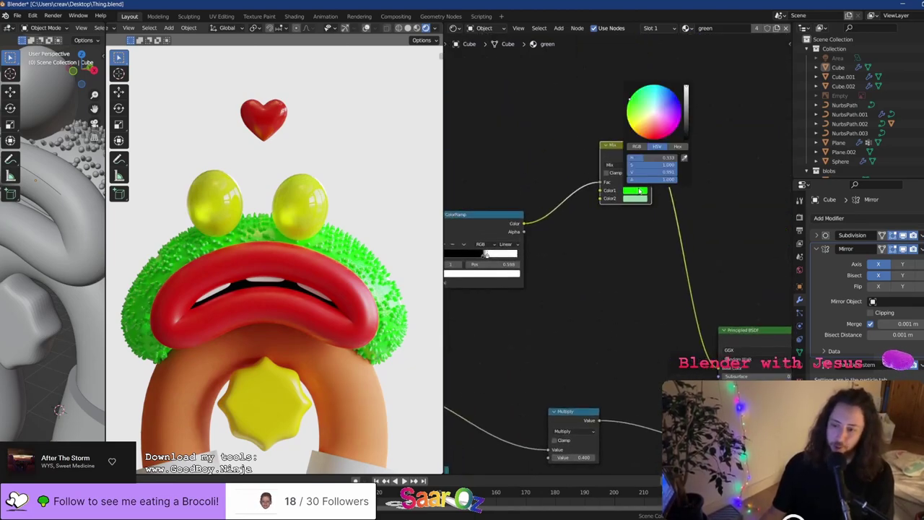
{"action": "left_click_drag", "start_coordinate": [662, 106], "coordinate": [677, 100]}
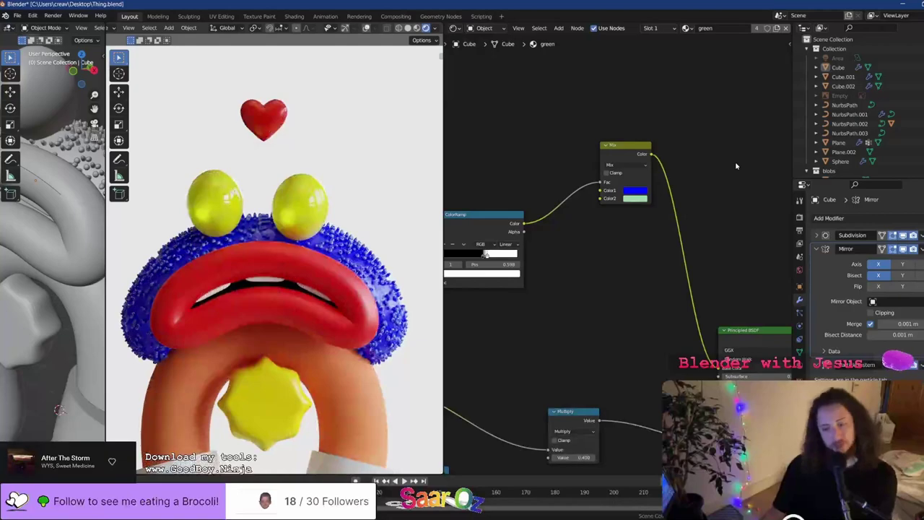
{"action": "key", "text": "ctrl+z"}
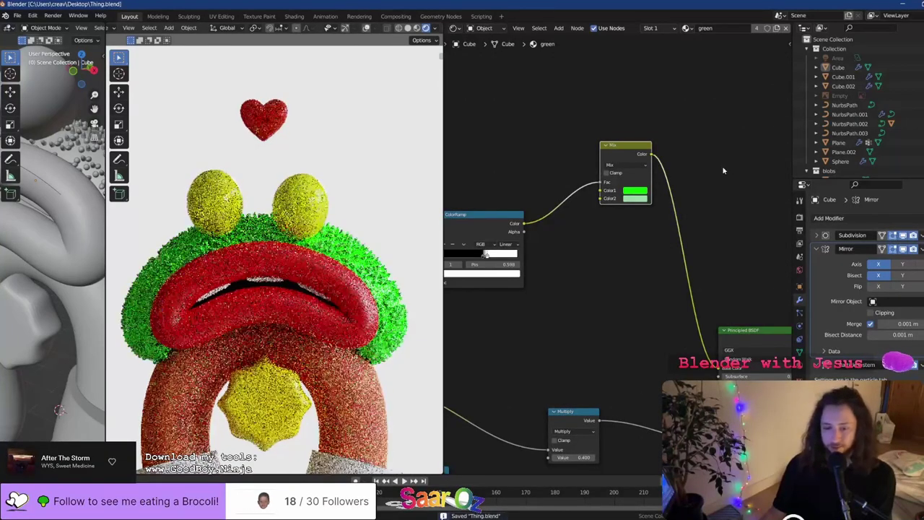
Save the file and add an Image Texture node to the red lips' material, well before the Principled BSDF
{"action": "key", "text": "ctrl+s"}
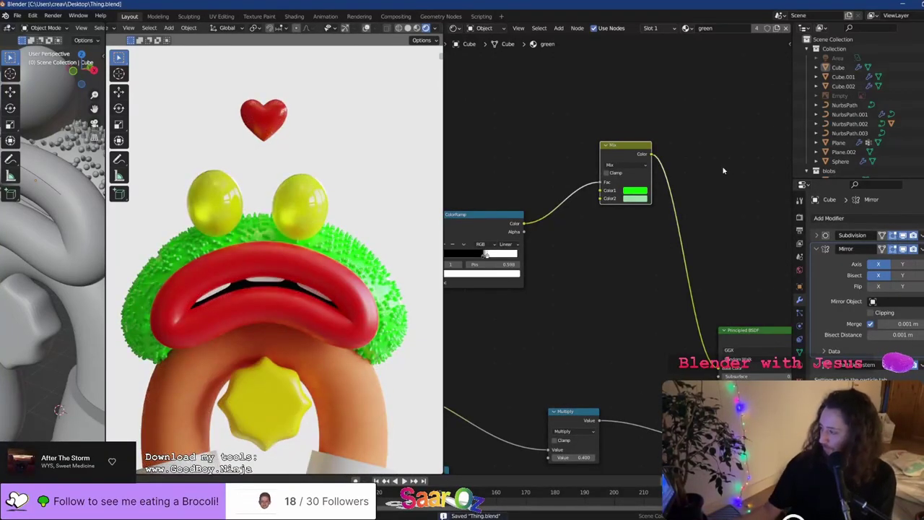
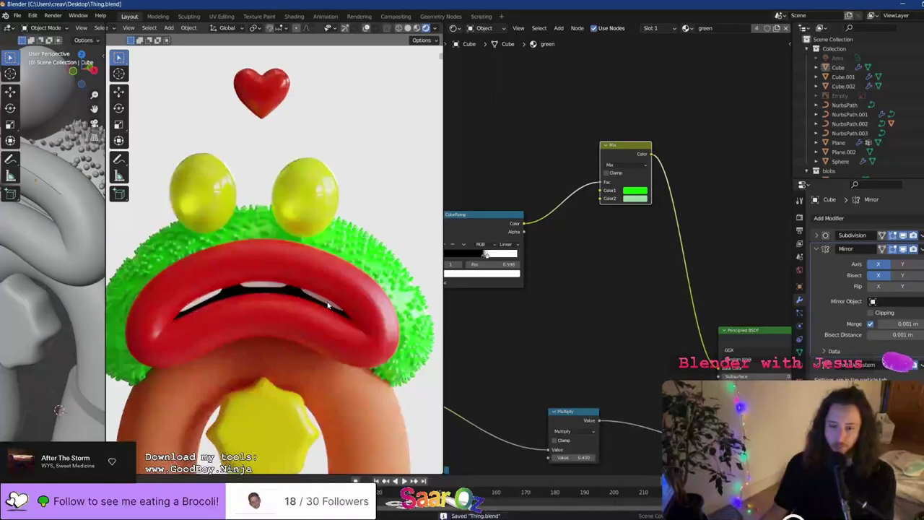
{"action": "scroll", "coordinate": [323, 287], "scroll_direction": "up", "scroll_amount": 4}
{"action": "scroll", "coordinate": [323, 287], "scroll_direction": "down", "scroll_amount": 3}
{"action": "left_click", "coordinate": [323, 287]}
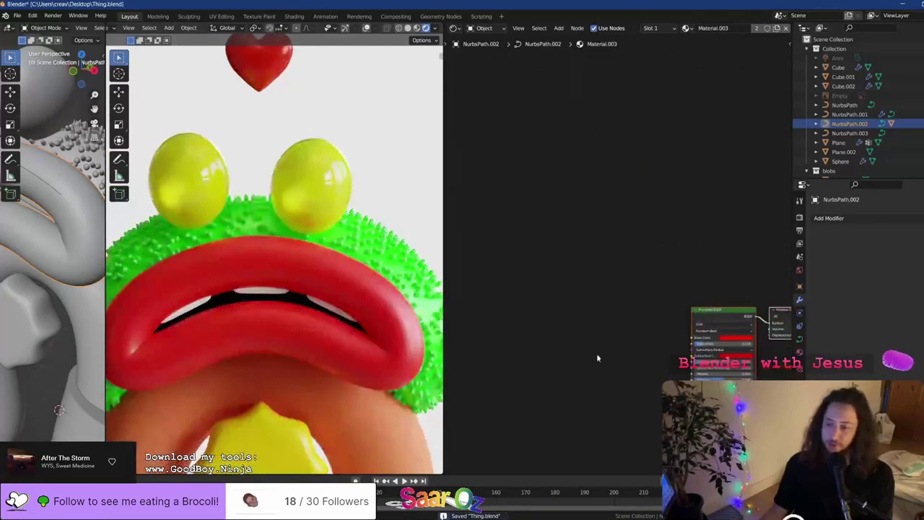
{"action": "scroll", "coordinate": [500, 256], "scroll_direction": "up", "scroll_amount": 1}
{"action": "key", "text": "shift+a"}
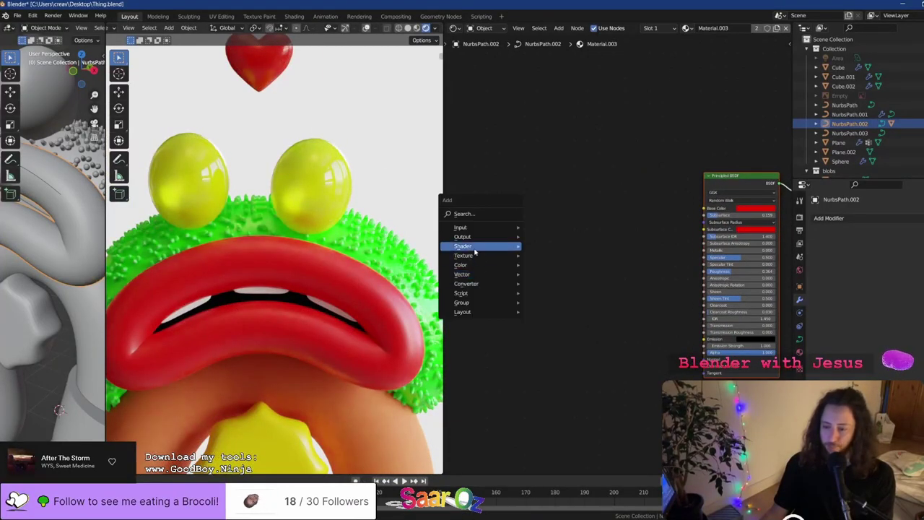
{"action": "mouse_move", "coordinate": [482, 256]}
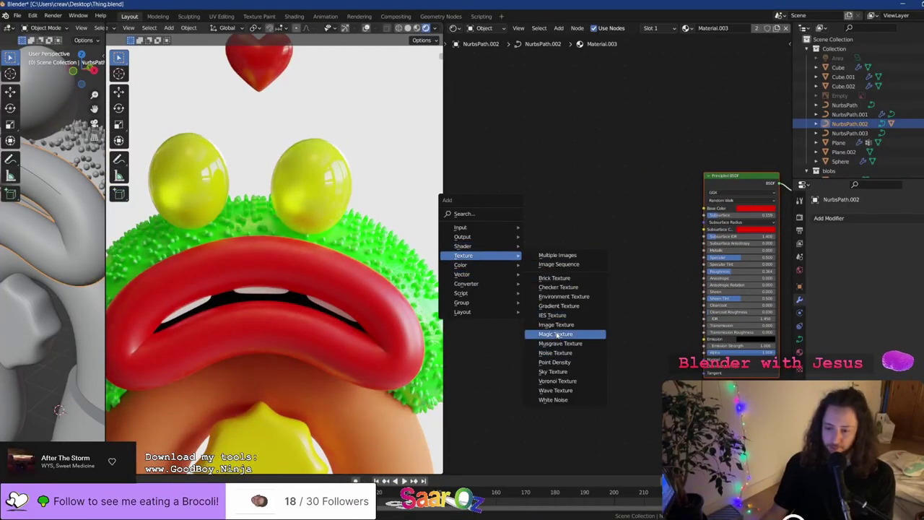
{"action": "left_click", "coordinate": [556, 326]}
{"action": "left_click", "coordinate": [499, 215]}
Load Fingerprints_04_1K.png into the lips' Image Texture node and shift the node away from the Principled BSDF
{"action": "scroll", "coordinate": [497, 217], "scroll_direction": "up", "scroll_amount": 5}
{"action": "left_click", "coordinate": [457, 246]}
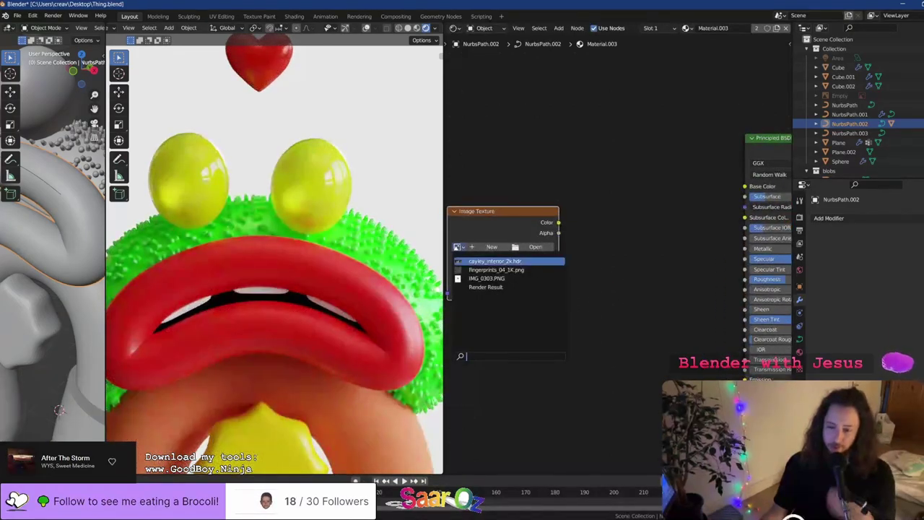
{"action": "left_click", "coordinate": [488, 270]}
{"action": "left_click_drag", "start_coordinate": [485, 214], "coordinate": [456, 217]}
{"action": "middle_click_drag", "start_coordinate": [526, 250], "coordinate": [605, 252]}
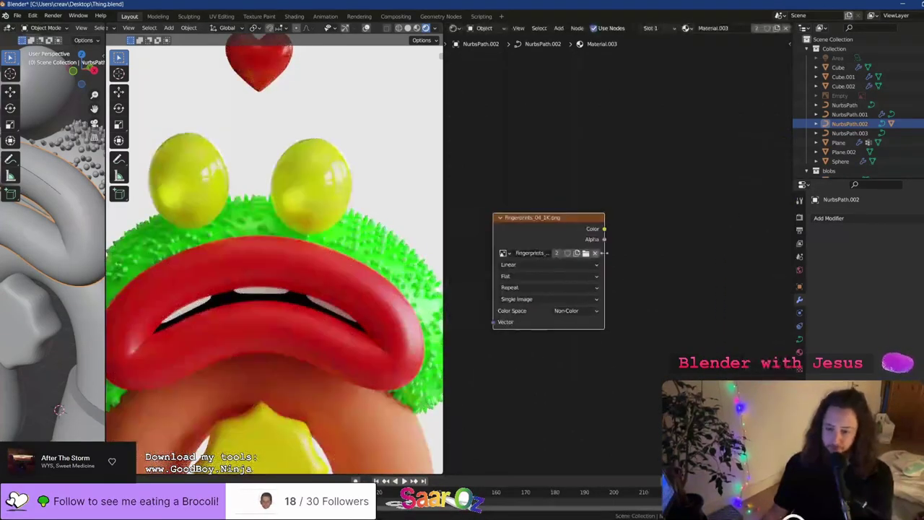
Add a ColorRamp fed by the fingerprint image's Color and link its Color output to the Principled BSDF's Roughness
{"action": "key", "text": "shift+a"}
{"action": "mouse_move", "coordinate": [606, 287]}
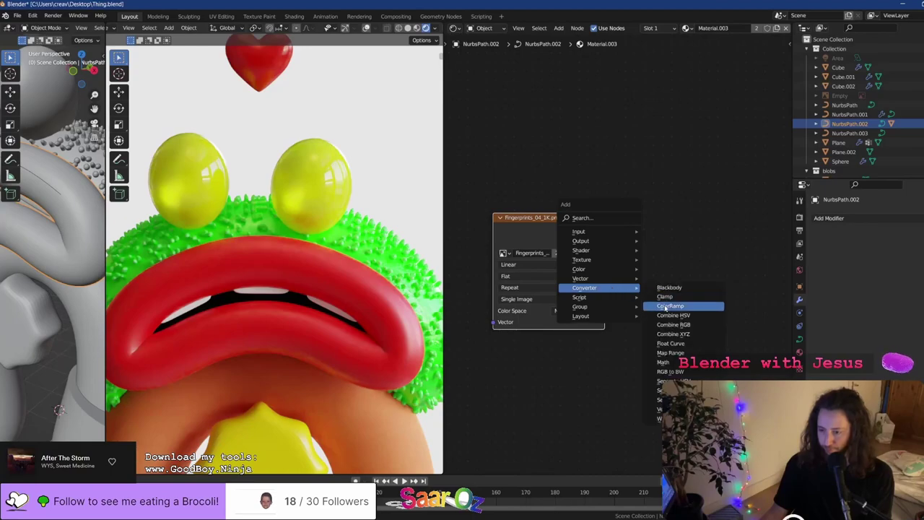
{"action": "left_click", "coordinate": [675, 306]}
{"action": "middle_click_drag", "start_coordinate": [611, 217], "coordinate": [537, 212]}
{"action": "left_click_drag", "start_coordinate": [530, 223], "coordinate": [574, 292]}
{"action": "left_click_drag", "start_coordinate": [674, 213], "coordinate": [697, 236]}
{"action": "left_click_drag", "start_coordinate": [745, 280], "coordinate": [749, 276]}
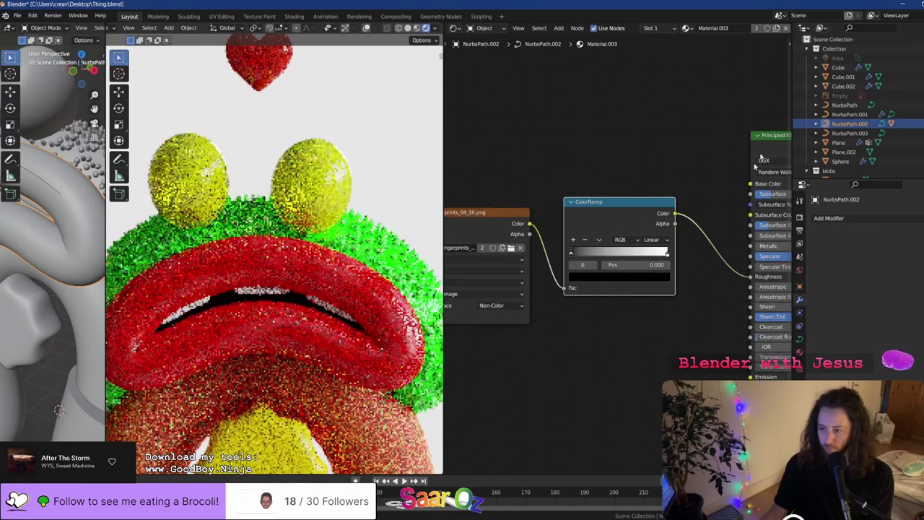
Select the red lips and isolate them in local view with the overlays hidden
{"action": "left_click", "coordinate": [319, 275]}
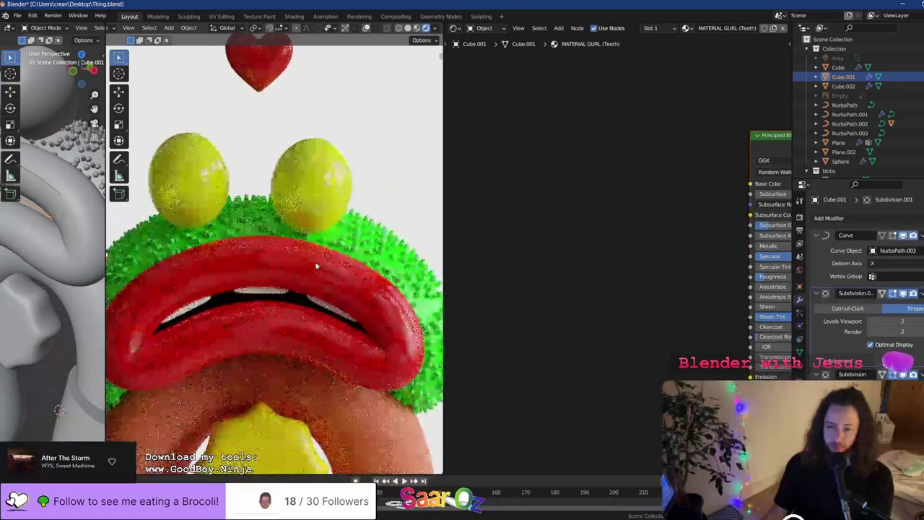
{"action": "left_click", "coordinate": [316, 264]}
{"action": "left_click", "coordinate": [366, 27]}
{"action": "key", "text": "KP_Divide"}
{"action": "scroll", "coordinate": [376, 243], "scroll_direction": "up", "scroll_amount": 2}
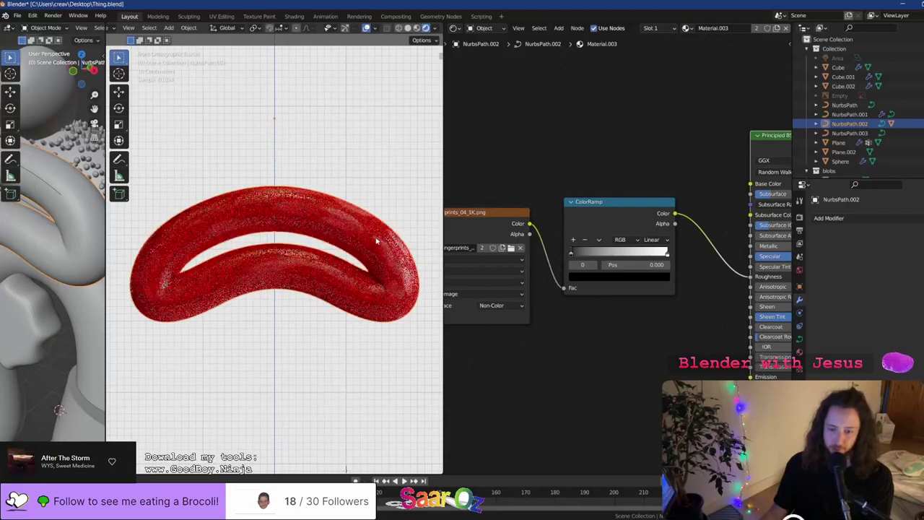
{"action": "left_click", "coordinate": [366, 28]}
Add a Mapping node before the fingerprint Image Texture node
{"action": "middle_click_drag", "start_coordinate": [547, 337], "coordinate": [766, 325]}
{"action": "key", "text": "shift+a"}
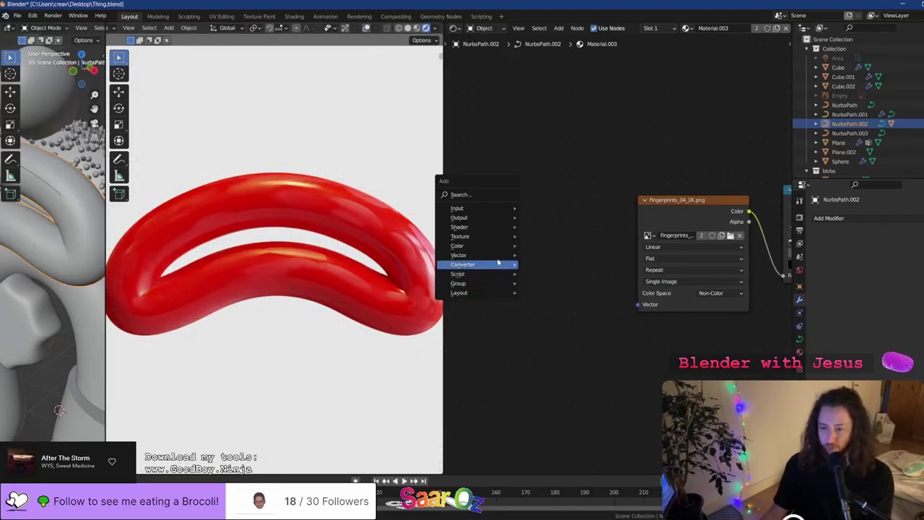
{"action": "mouse_move", "coordinate": [497, 259]}
{"action": "left_click", "coordinate": [542, 273]}
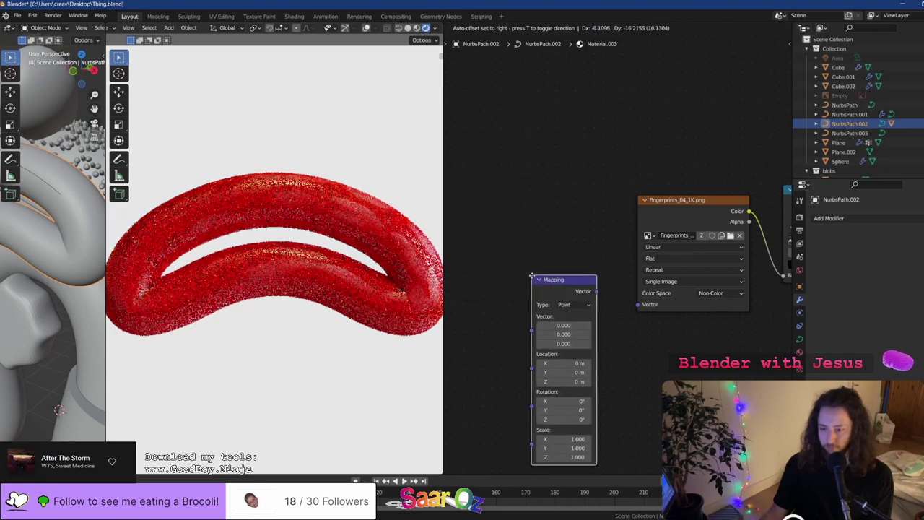
{"action": "left_click", "coordinate": [522, 289]}
Add a Texture Coordinate node and link its Generated output through the Mapping node to the fingerprint image's Vector input
{"action": "middle_click_drag", "start_coordinate": [522, 290], "coordinate": [631, 279]}
{"action": "key", "text": "shift+a"}
{"action": "mouse_move", "coordinate": [493, 235]}
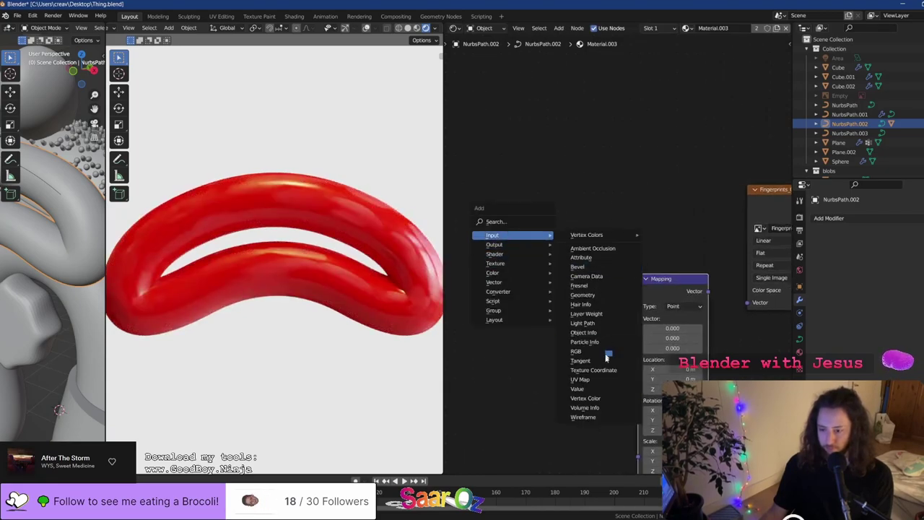
{"action": "left_click", "coordinate": [593, 373]}
{"action": "left_click", "coordinate": [603, 278]}
{"action": "middle_click_drag", "start_coordinate": [603, 278], "coordinate": [492, 226]}
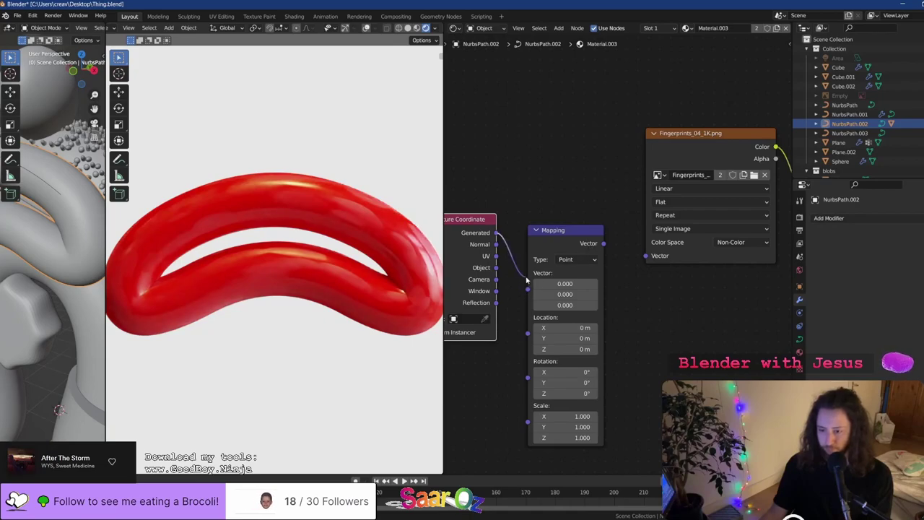
{"action": "left_click_drag", "start_coordinate": [526, 281], "coordinate": [527, 274]}
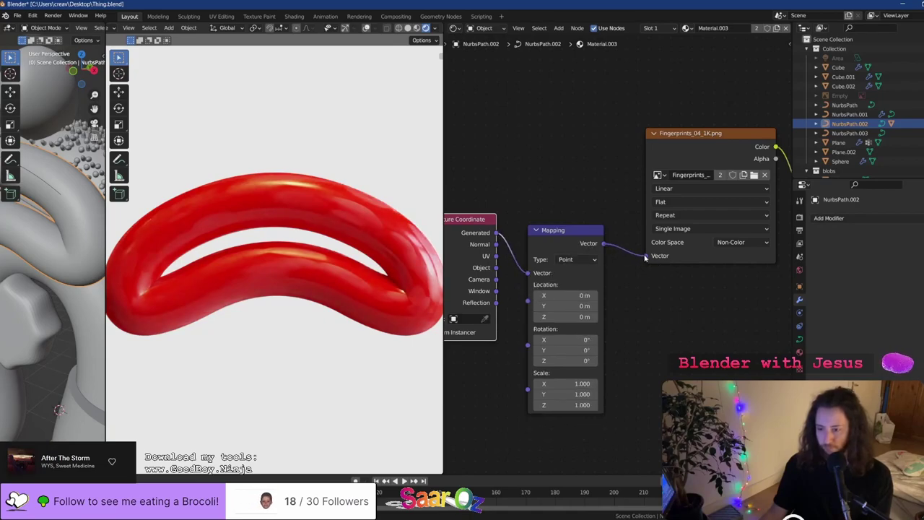
Set the Mapping node's X and Y Scale to 2 and save the file
{"action": "double_click", "coordinate": [577, 383]}
{"action": "type", "text": "2"}
{"action": "key", "text": "Tab"}
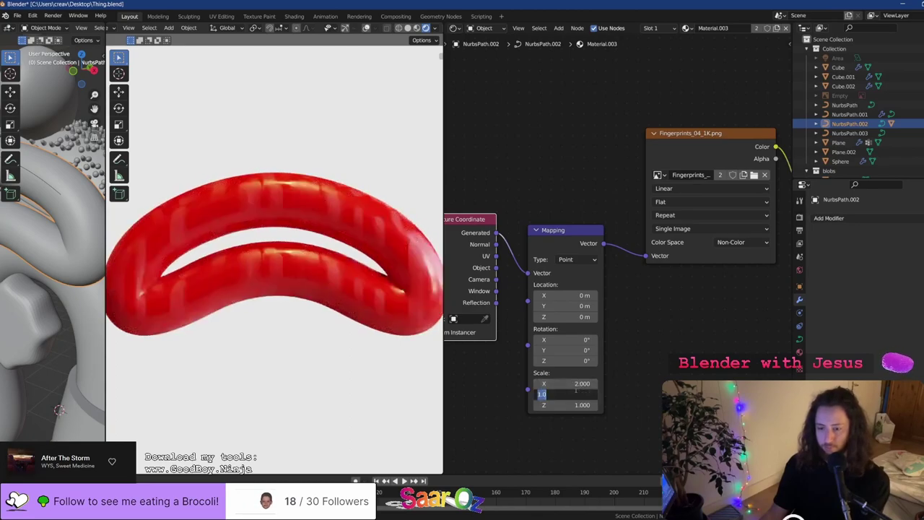
{"action": "type", "text": "2"}
{"action": "key", "text": "Return"}
{"action": "key", "text": "ctrl+s"}
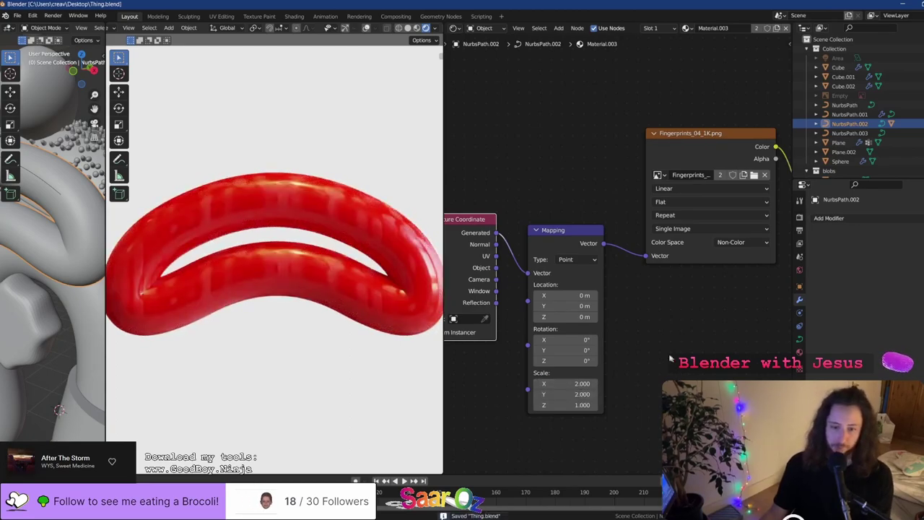
Darken the ColorRamp's white stop to light grey, try unlinking Roughness from the ramp, and undo the unlinking
{"action": "middle_click_drag", "start_coordinate": [676, 302], "coordinate": [495, 347]}
{"action": "middle_click_drag", "start_coordinate": [666, 277], "coordinate": [579, 296]}
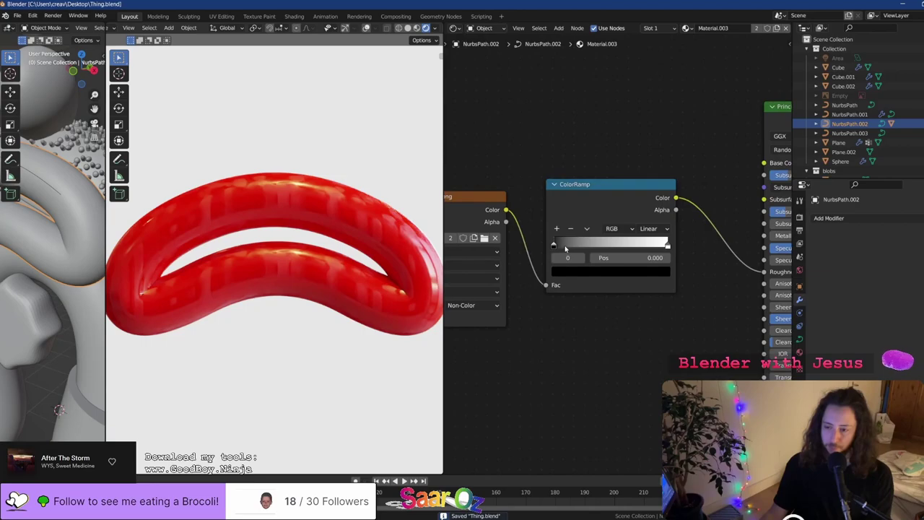
{"action": "left_click_drag", "start_coordinate": [565, 247], "coordinate": [583, 252]}
{"action": "left_click_drag", "start_coordinate": [669, 246], "coordinate": [584, 247]}
{"action": "left_click", "coordinate": [615, 271]}
{"action": "middle_click_drag", "start_coordinate": [644, 310], "coordinate": [597, 308]}
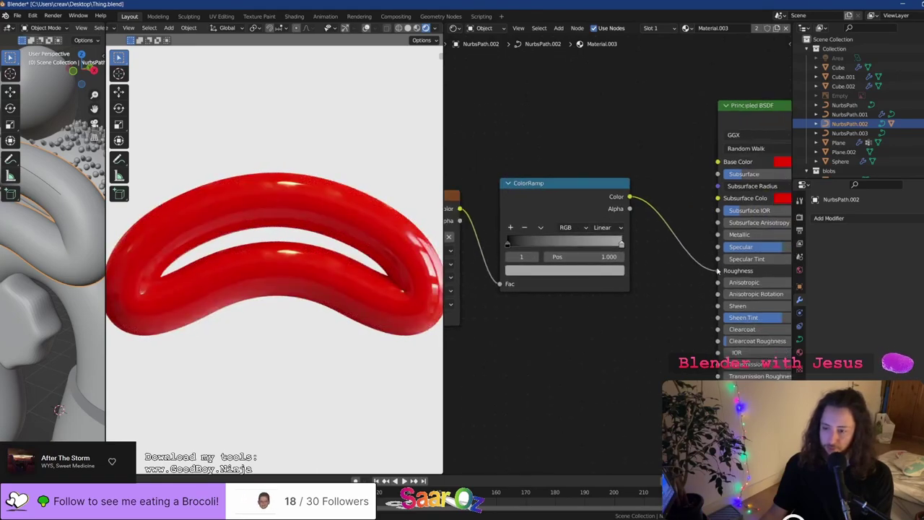
{"action": "left_click_drag", "start_coordinate": [718, 271], "coordinate": [698, 268]}
{"action": "key", "text": "ctrl+z"}
Move the ColorRamp's light grey stop to position 0.623, leave local view, and save the file
{"action": "middle_click_drag", "start_coordinate": [652, 276], "coordinate": [706, 287]}
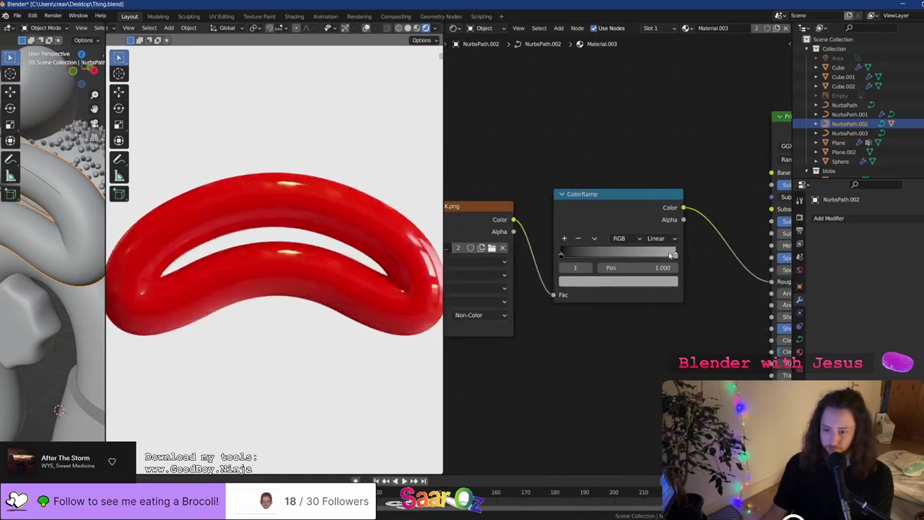
{"action": "left_click_drag", "start_coordinate": [675, 251], "coordinate": [590, 256]}
{"action": "left_click", "coordinate": [591, 282]}
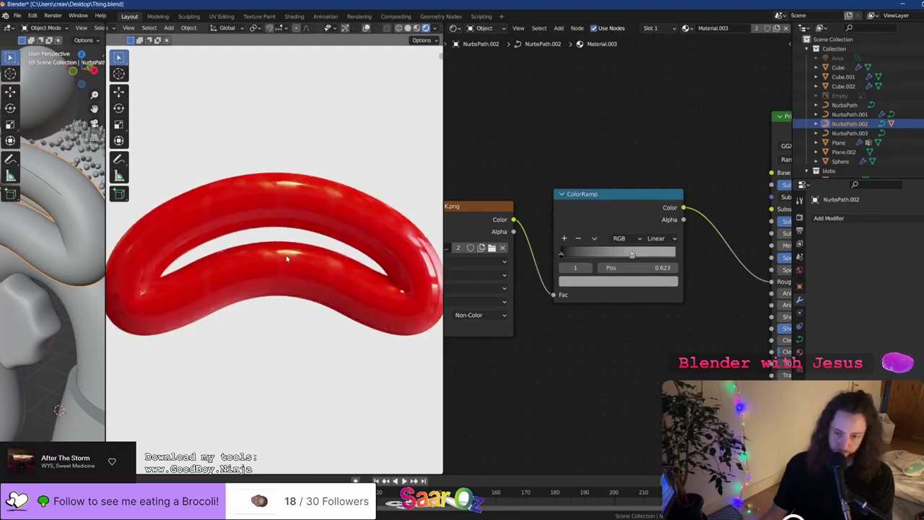
{"action": "key", "text": "KP_Divide"}
{"action": "key", "text": "ctrl+s"}
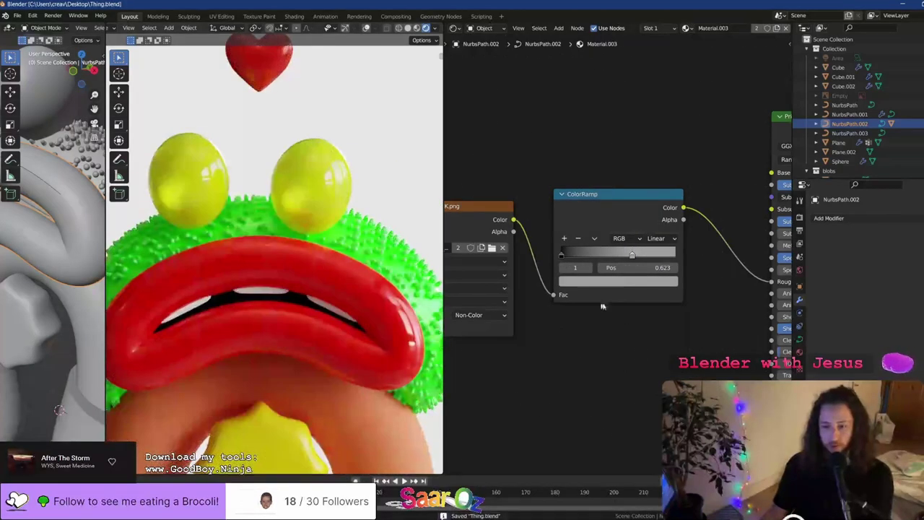
{"action": "middle_click_drag", "start_coordinate": [642, 325], "coordinate": [651, 202]}
{"action": "scroll", "coordinate": [611, 264], "scroll_direction": "down", "scroll_amount": 3}
{"action": "middle_click_drag", "start_coordinate": [604, 288], "coordinate": [598, 267]}
{"action": "key", "text": "shift+a"}
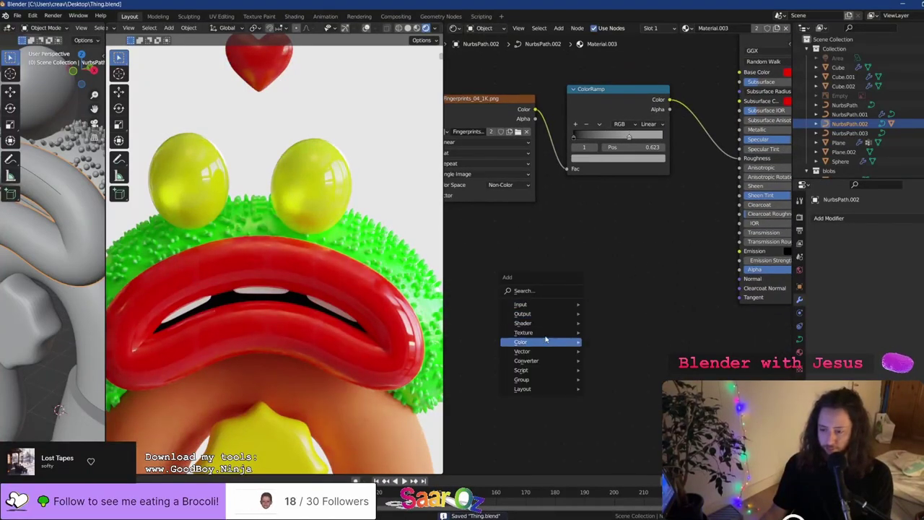
{"action": "mouse_move", "coordinate": [552, 332]}
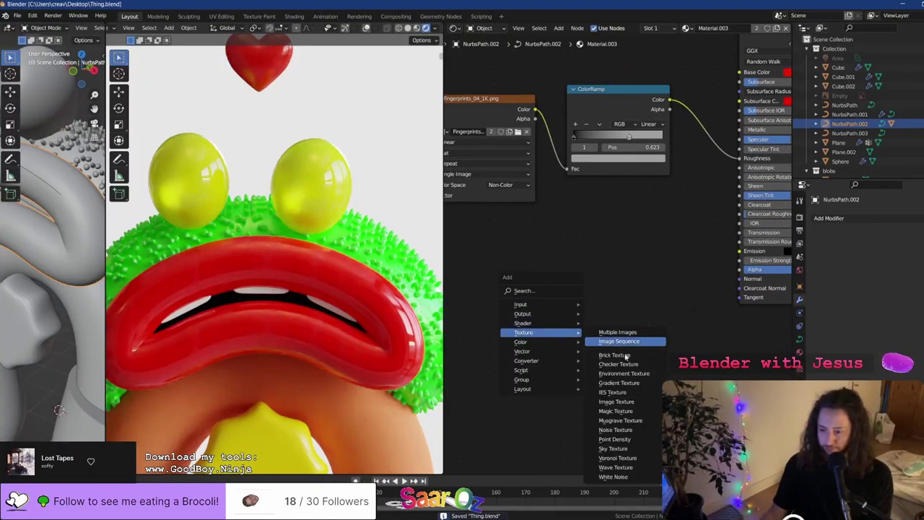
{"action": "left_click", "coordinate": [620, 430]}
{"action": "left_click", "coordinate": [505, 285]}
Add a Voronoi Texture node to the lips' material, below the ColorRamp
{"action": "key", "text": "shift+a"}
{"action": "mouse_move", "coordinate": [505, 285]}
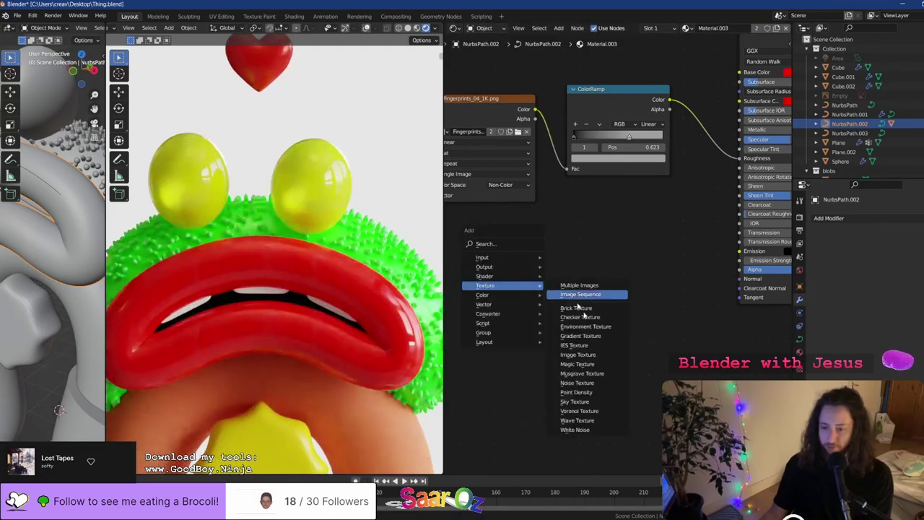
{"action": "left_click", "coordinate": [579, 411]}
{"action": "left_click", "coordinate": [538, 273]}
{"action": "scroll", "coordinate": [612, 281], "scroll_direction": "up", "scroll_amount": 3}
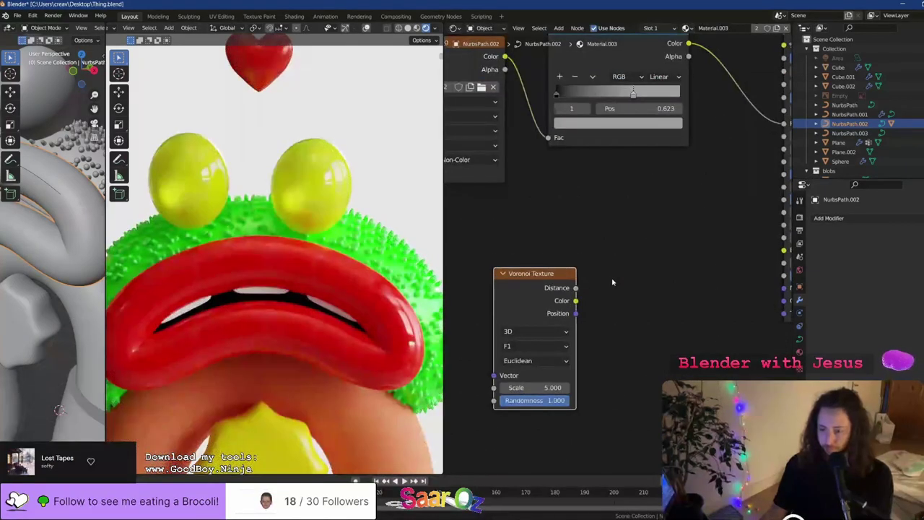
Add a Bump node, feed its Height from the Voronoi Distance, and link its Normal to the Principled BSDF's Normal
{"action": "key", "text": "shift+a"}
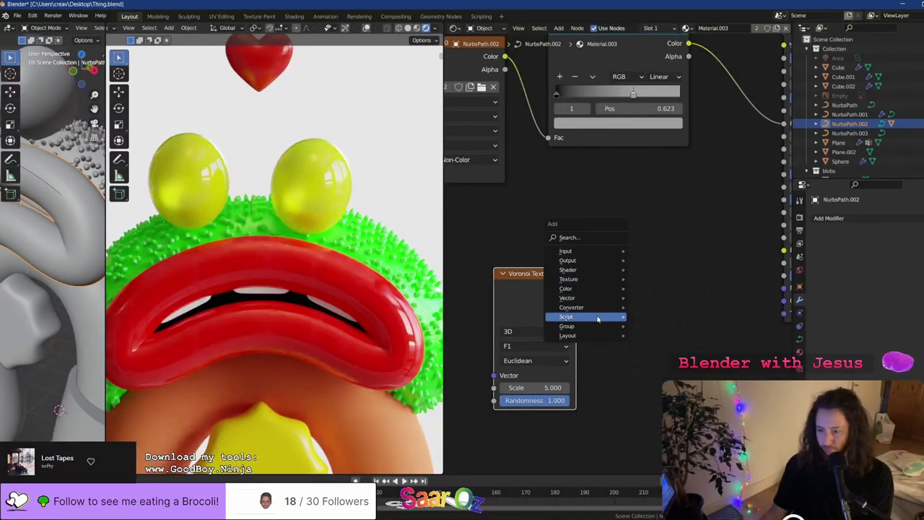
{"action": "mouse_move", "coordinate": [567, 297]}
{"action": "left_click", "coordinate": [653, 297]}
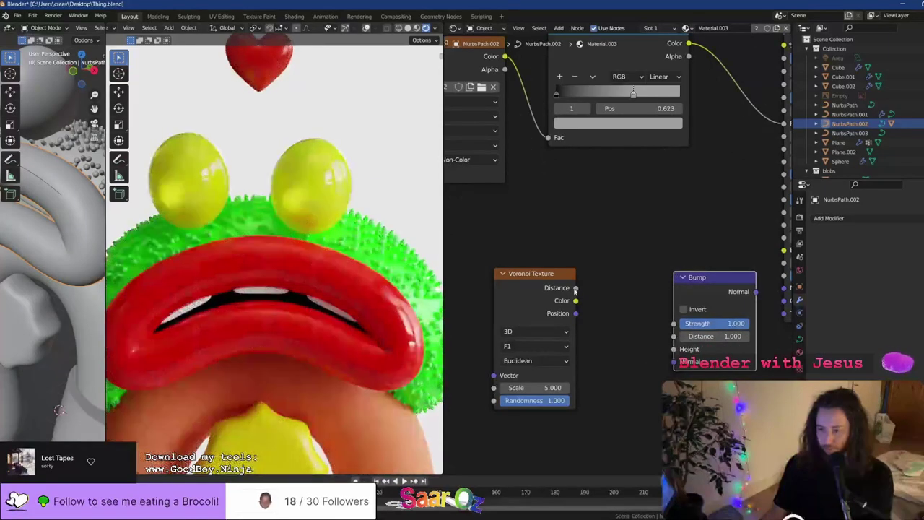
{"action": "left_click_drag", "start_coordinate": [575, 288], "coordinate": [674, 348]}
{"action": "middle_click_drag", "start_coordinate": [762, 295], "coordinate": [684, 284]}
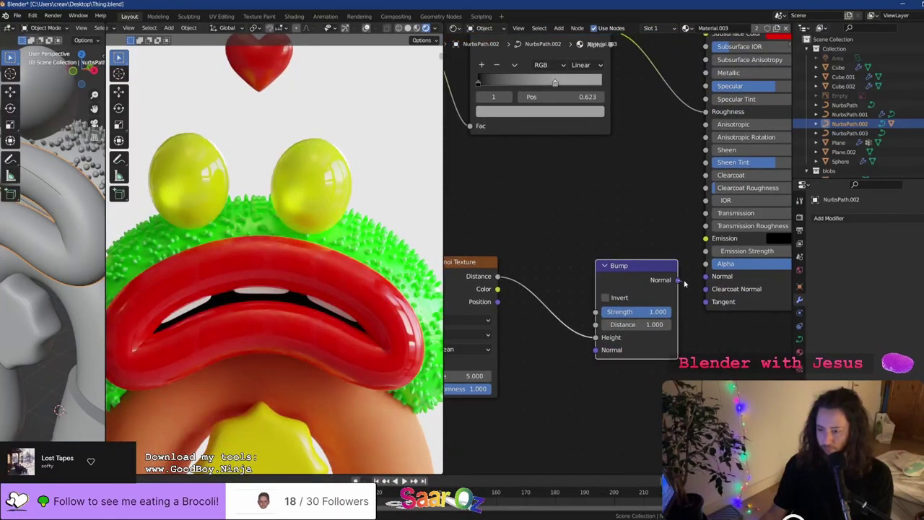
{"action": "left_click_drag", "start_coordinate": [720, 280], "coordinate": [718, 278]}
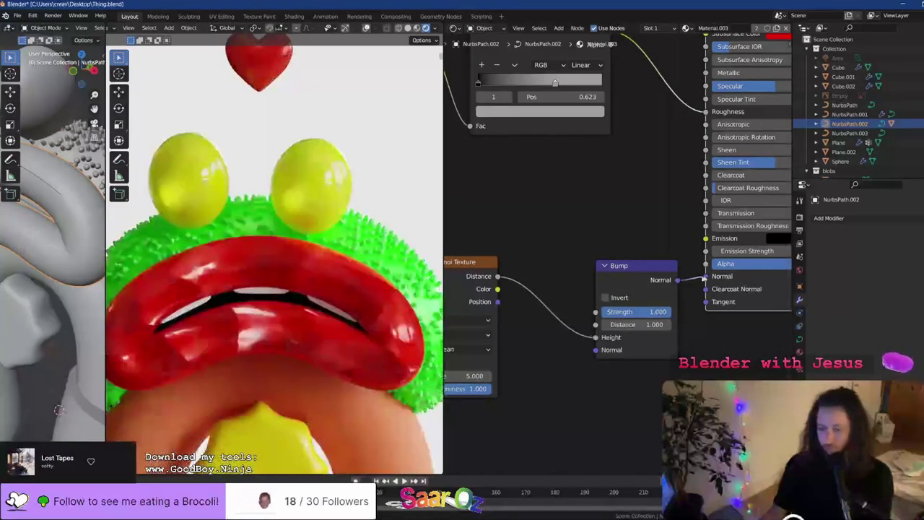
Save the file, try a Voronoi Texture Scale of 30, and settle on a Scale of 10
{"action": "key", "text": "ctrl+s"}
{"action": "middle_click_drag", "start_coordinate": [553, 289], "coordinate": [699, 244]}
{"action": "left_click", "coordinate": [605, 345]}
{"action": "type", "text": "30"}
{"action": "key", "text": "Return"}
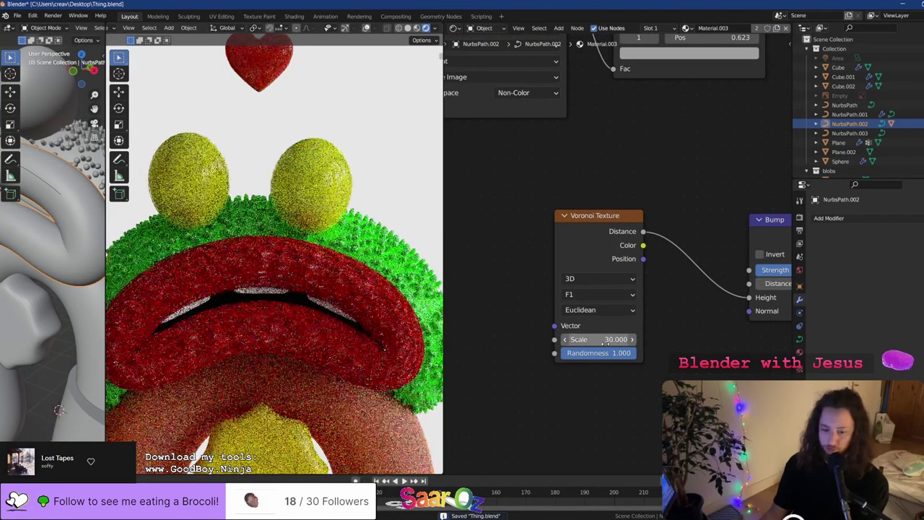
{"action": "double_click", "coordinate": [606, 341]}
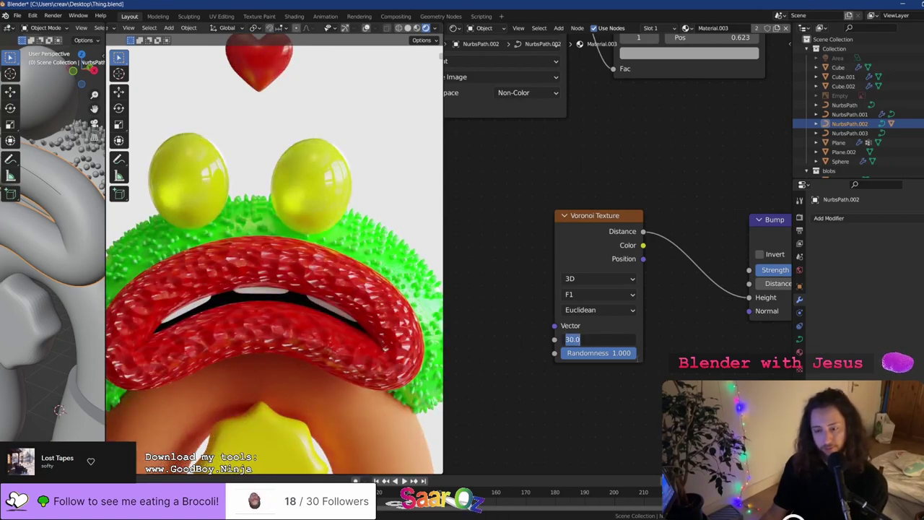
{"action": "type", "text": "10"}
{"action": "key", "text": "Return"}
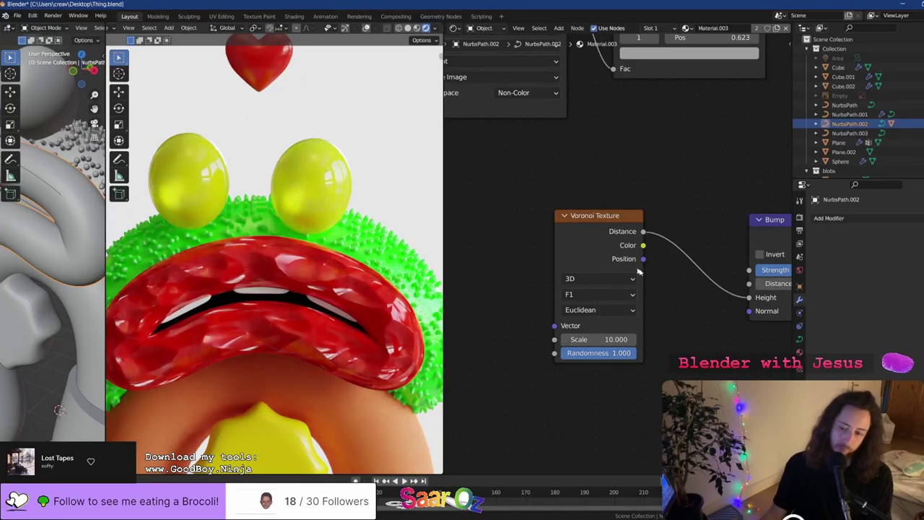
Insert a Mix node between the Voronoi Texture and the Bump Height, with the Voronoi Distance feeding Color2
{"action": "mouse_move", "coordinate": [704, 283]}
{"action": "middle_mouse_down"}
{"action": "mouse_move", "coordinate": [531, 283]}
{"action": "mouse_move", "coordinate": [696, 278]}
{"action": "middle_mouse_up"}
{"action": "scroll", "coordinate": [671, 269], "scroll_direction": "down", "scroll_amount": 2}
{"action": "left_click_drag", "start_coordinate": [606, 244], "coordinate": [450, 318]}
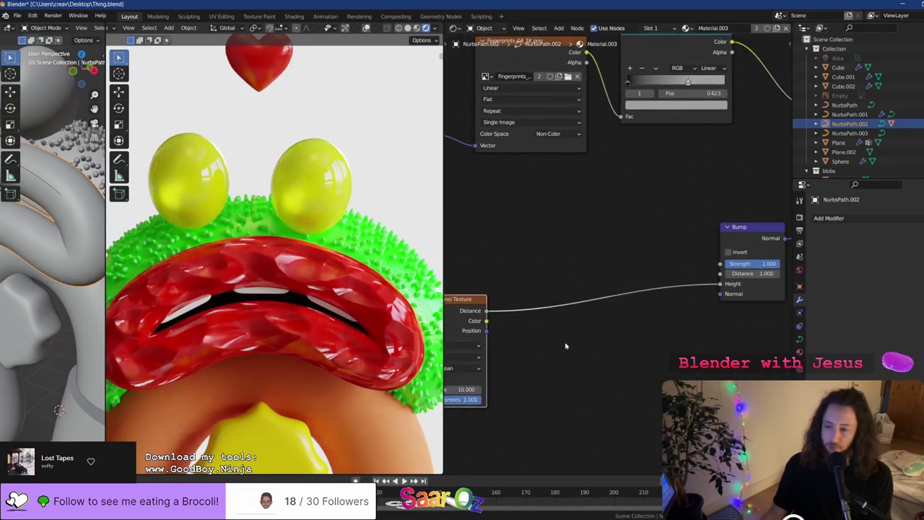
{"action": "key", "text": "shift+a"}
{"action": "mouse_move", "coordinate": [540, 333]}
{"action": "left_click", "coordinate": [602, 379]}
{"action": "left_click", "coordinate": [602, 273]}
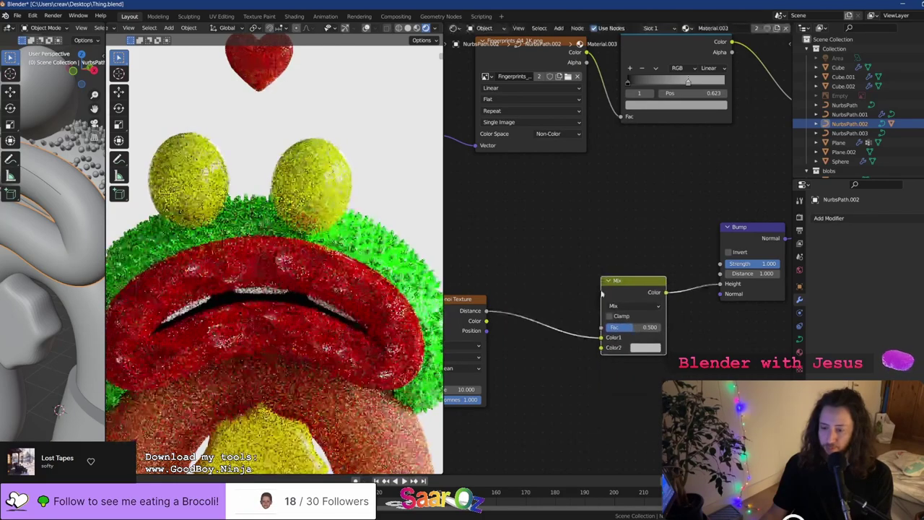
{"action": "left_click_drag", "start_coordinate": [601, 337], "coordinate": [602, 347]}
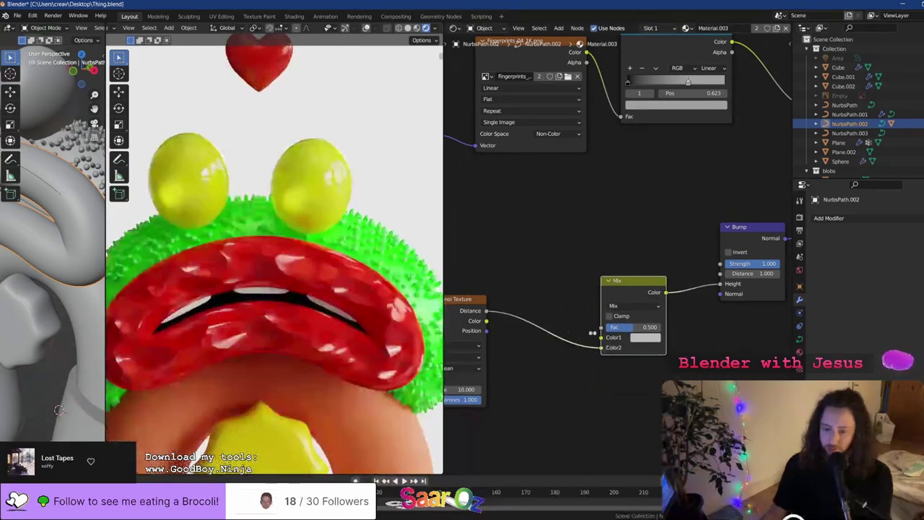
{"action": "middle_click_drag", "start_coordinate": [496, 303], "coordinate": [596, 245]}
{"action": "left_click_drag", "start_coordinate": [542, 256], "coordinate": [547, 338]}
Set the Mix node's Color1 to black and its Fac to 0.280
{"action": "middle_click_drag", "start_coordinate": [722, 275], "coordinate": [609, 247]}
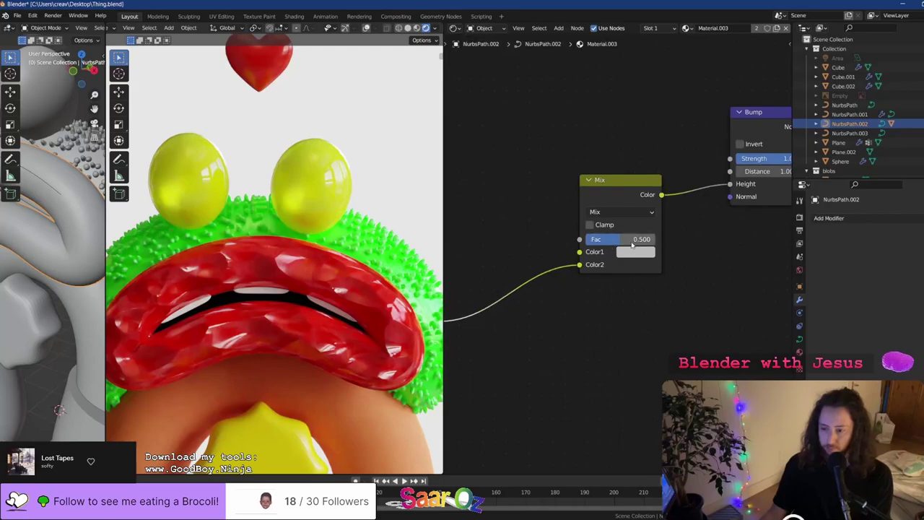
{"action": "scroll", "coordinate": [620, 249], "scroll_direction": "up", "scroll_amount": 2}
{"action": "left_click", "coordinate": [646, 251]}
{"action": "left_click", "coordinate": [718, 165]}
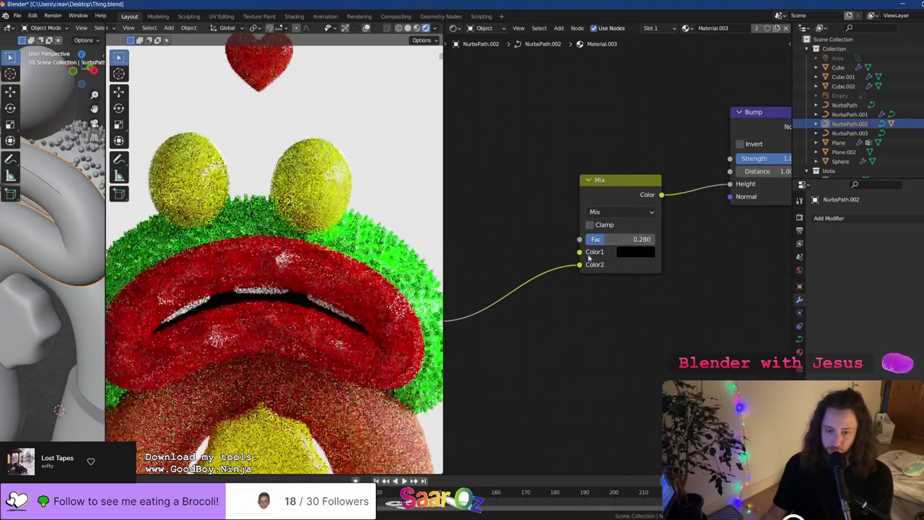
Move the Voronoi Texture node farther from the Mix node to open up space between them
{"action": "middle_click_drag", "start_coordinate": [555, 289], "coordinate": [643, 236]}
{"action": "left_click_drag", "start_coordinate": [700, 201], "coordinate": [604, 238]}
{"action": "scroll", "coordinate": [650, 249], "scroll_direction": "down", "scroll_amount": 4}
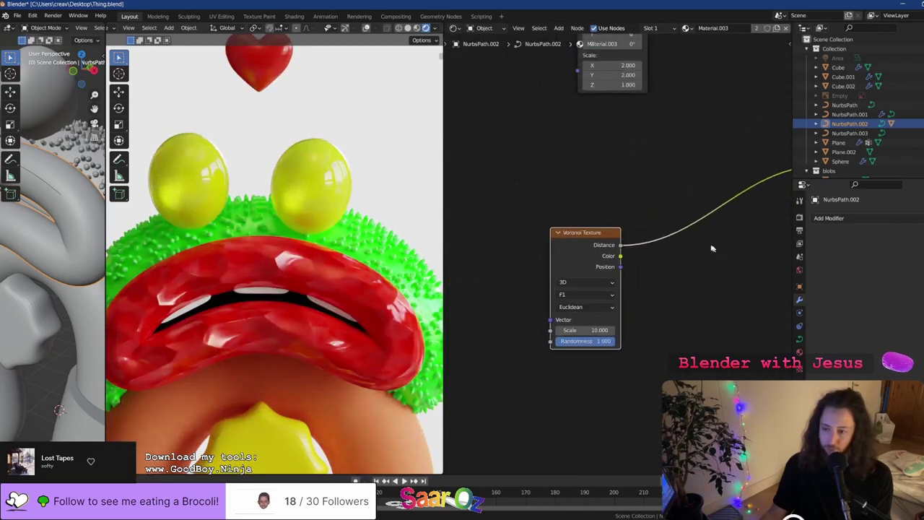
{"action": "middle_click_drag", "start_coordinate": [713, 247], "coordinate": [573, 311]}
{"action": "key", "text": "shift+a"}
{"action": "mouse_move", "coordinate": [537, 318]}
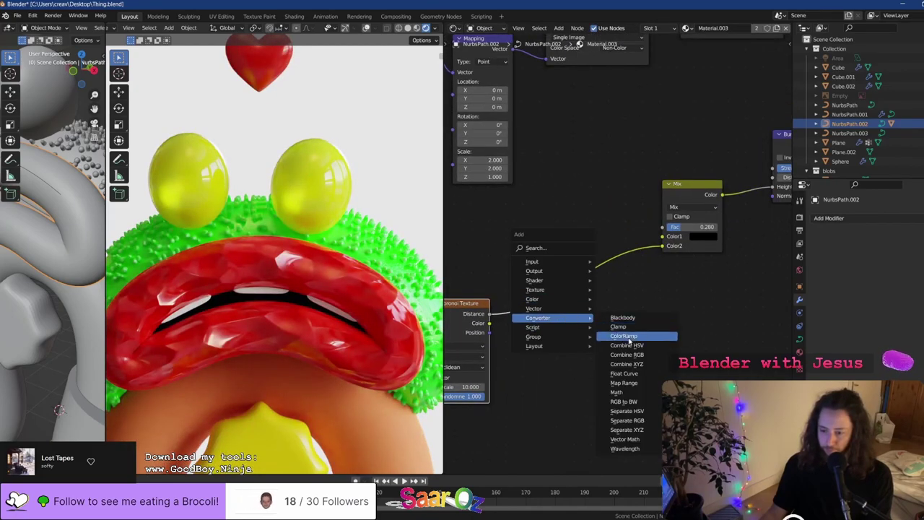
{"action": "left_click", "coordinate": [628, 337]}
{"action": "left_click", "coordinate": [585, 297]}
{"action": "key", "text": "ctrl+z"}
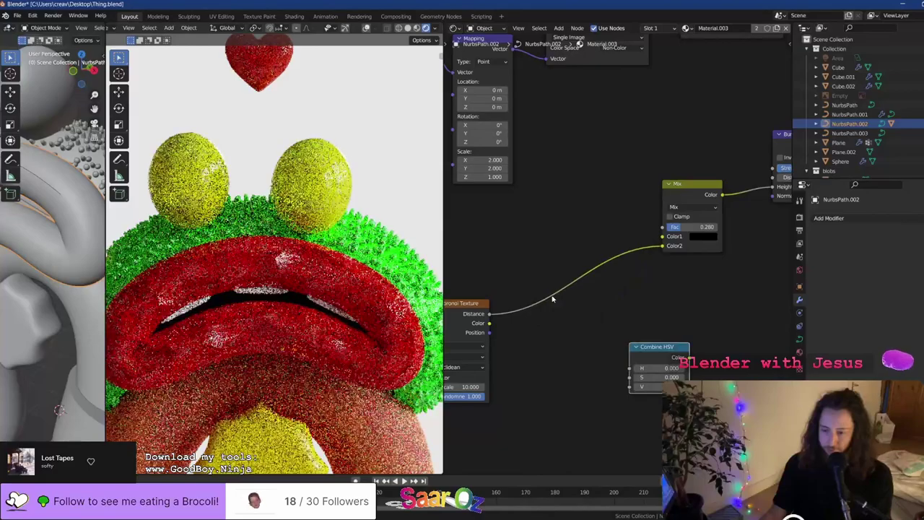
{"action": "key", "text": "shift+a"}
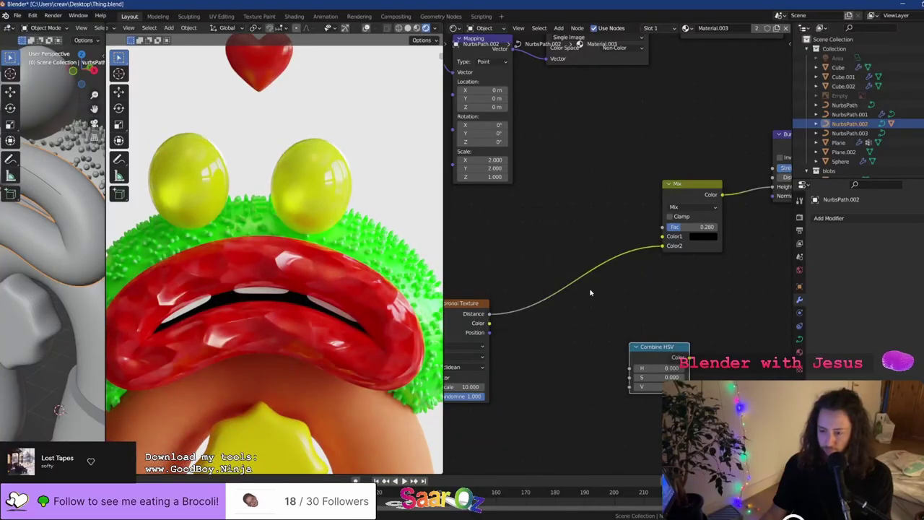
{"action": "key", "text": "ctrl+z"}
Insert a ColorRamp node between the Voronoi Distance output and the Mix node's Color2, and preview its output on the lips
{"action": "key", "text": "shift+a"}
{"action": "mouse_move", "coordinate": [555, 294]}
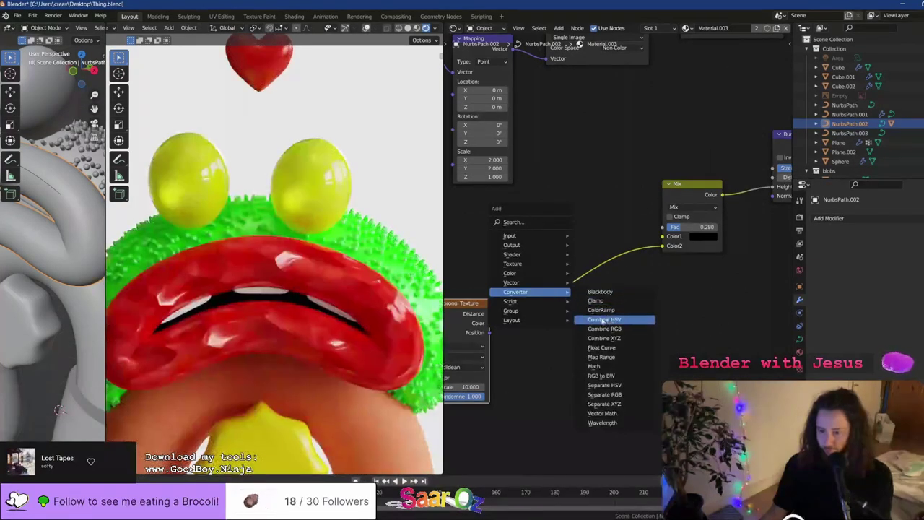
{"action": "left_click", "coordinate": [605, 312]}
{"action": "left_click", "coordinate": [578, 283]}
{"action": "scroll", "coordinate": [578, 282], "scroll_direction": "up", "scroll_amount": 2}
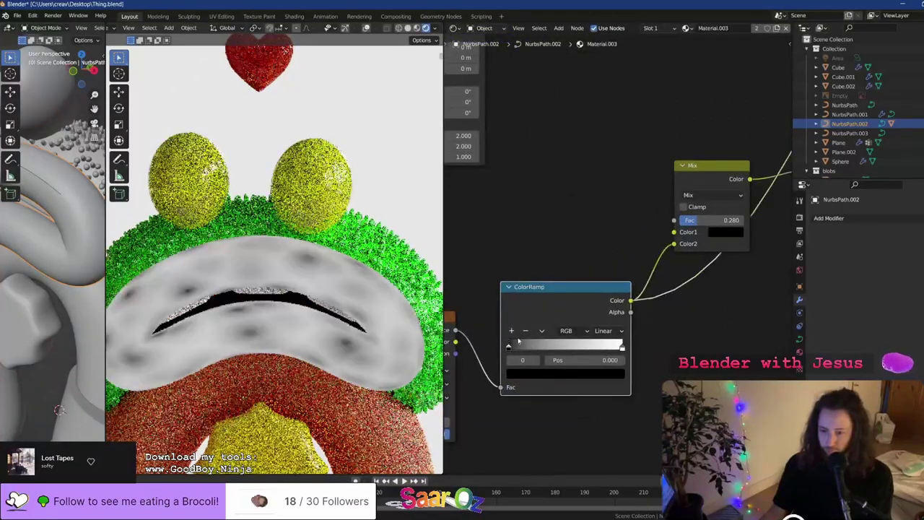
Shape the ColorRamp into a narrow light band, with a black stop at 0.431, a light grey middle stop and a near-black stop at 0.620
{"action": "mouse_move", "coordinate": [622, 347]}
{"action": "left_mouse_down"}
{"action": "mouse_move", "coordinate": [595, 349]}
{"action": "mouse_move", "coordinate": [609, 348]}
{"action": "left_mouse_up"}
{"action": "left_click_drag", "start_coordinate": [574, 348], "coordinate": [569, 348]}
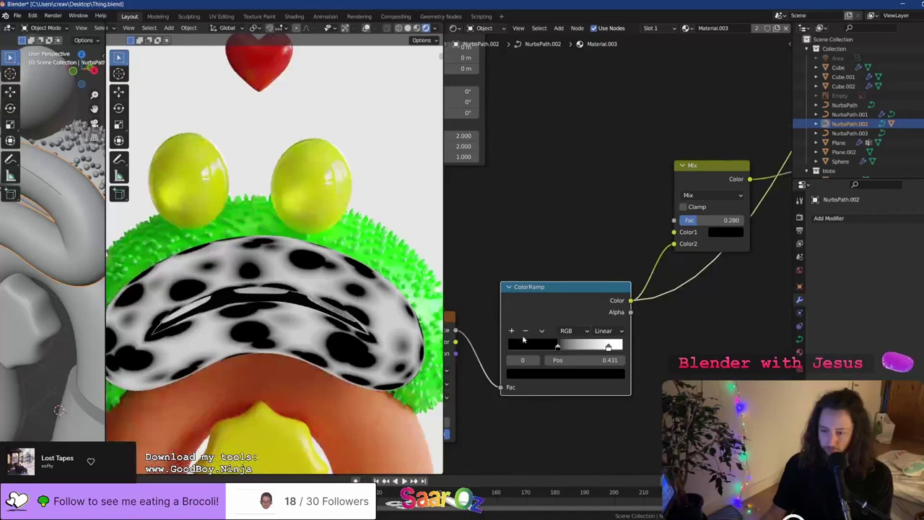
{"action": "left_click", "coordinate": [607, 375]}
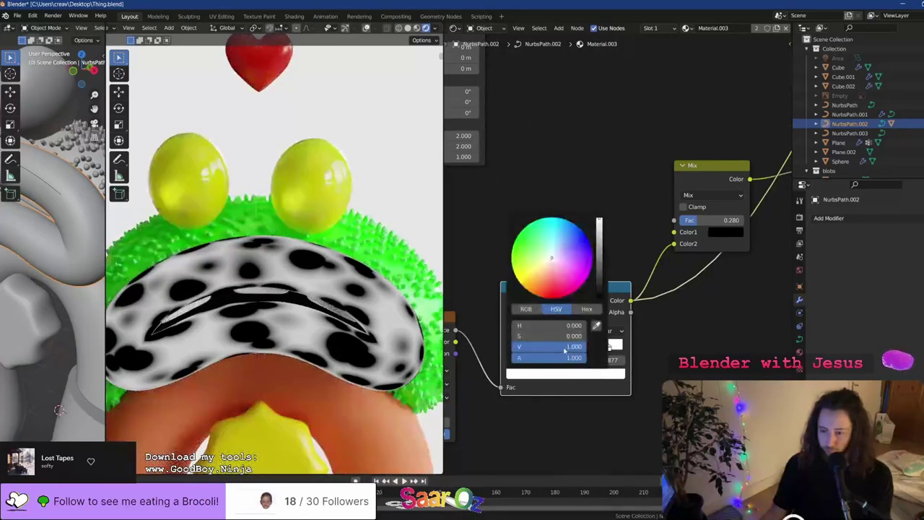
{"action": "left_click_drag", "start_coordinate": [565, 350], "coordinate": [498, 350]}
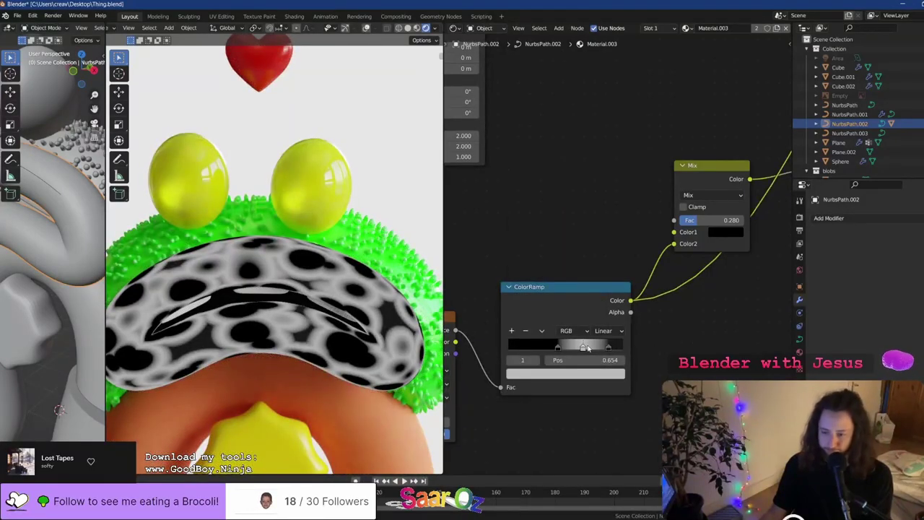
{"action": "left_click_drag", "start_coordinate": [599, 349], "coordinate": [596, 350]}
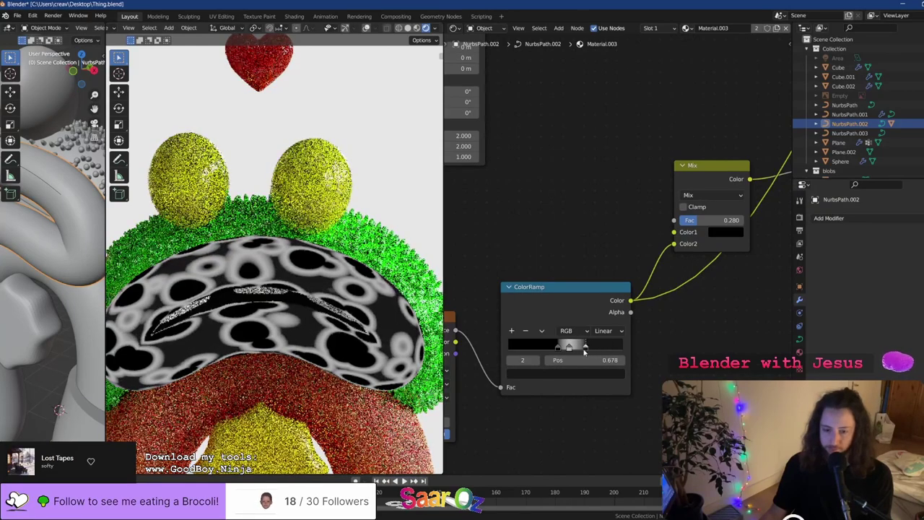
Set the Voronoi Texture's Scale to 5.6 and Randomness to 0, and save the file
{"action": "middle_click_drag", "start_coordinate": [570, 350], "coordinate": [720, 310]}
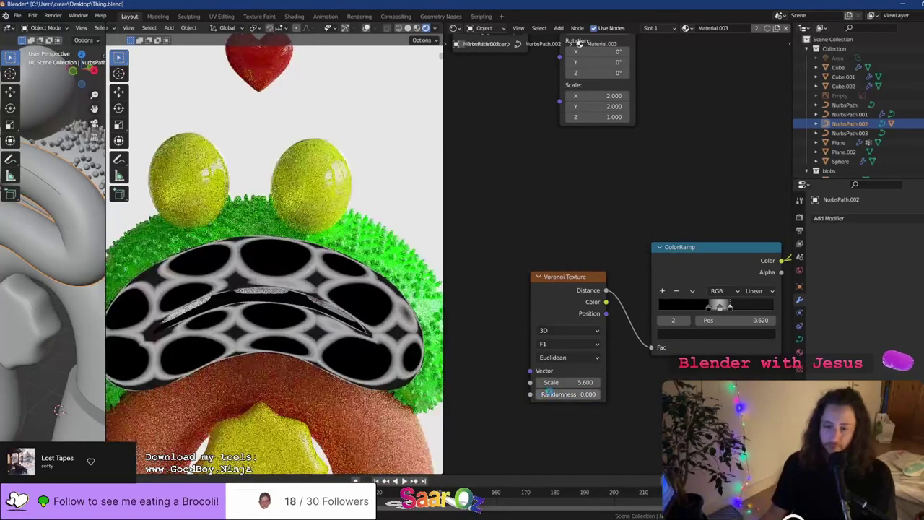
{"action": "key", "text": "ctrl+s"}
Add a Mapping node beside the Voronoi Texture and connect its Vector output to the texture's Vector input
{"action": "middle_click_drag", "start_coordinate": [513, 365], "coordinate": [597, 347]}
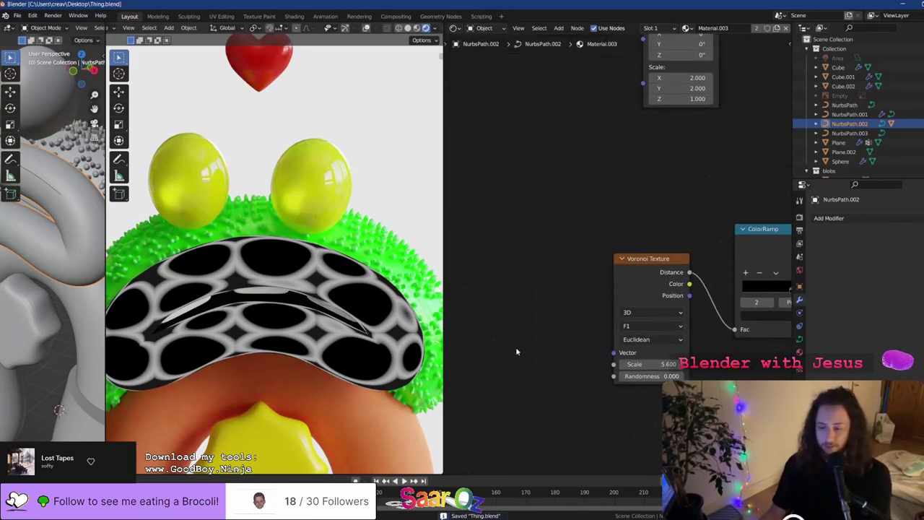
{"action": "key", "text": "shift+a"}
{"action": "mouse_move", "coordinate": [514, 347]}
{"action": "left_click", "coordinate": [567, 361]}
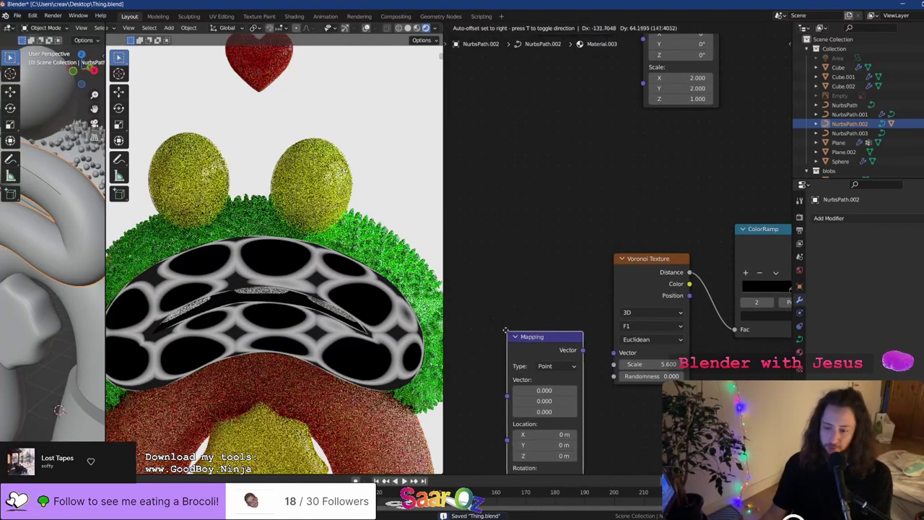
{"action": "left_click", "coordinate": [492, 321]}
{"action": "left_click_drag", "start_coordinate": [614, 359], "coordinate": [614, 355]}
Try a Y Scale of 5 on the new Mapping node
{"action": "middle_click_drag", "start_coordinate": [562, 418], "coordinate": [583, 327]}
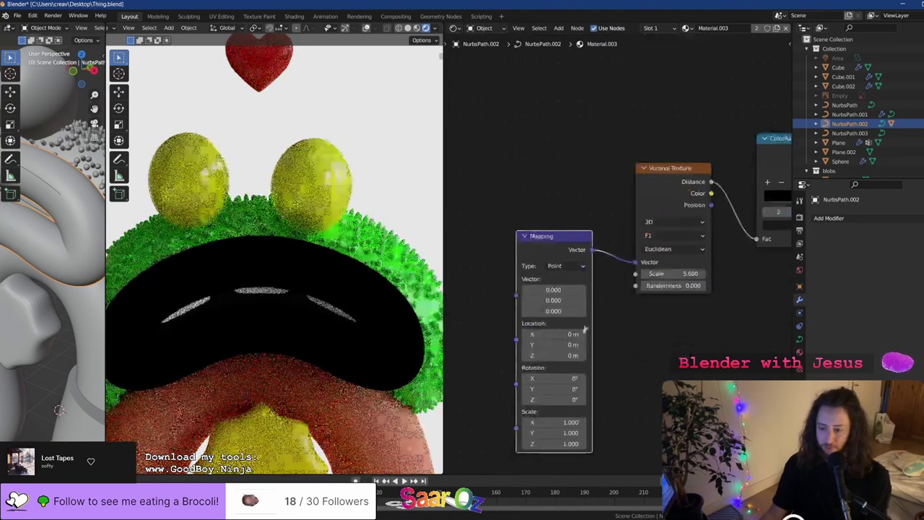
{"action": "key", "text": "Tab"}
{"action": "type", "text": "5"}
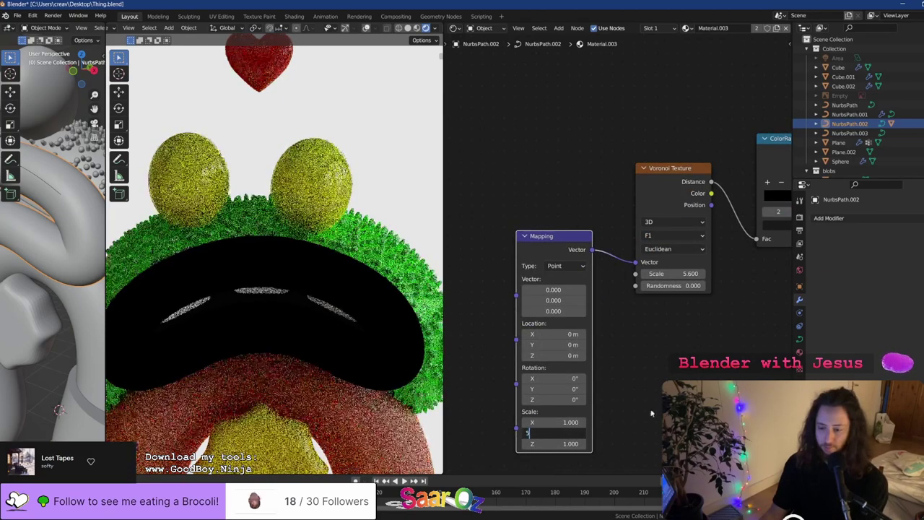
{"action": "left_click", "coordinate": [651, 412]}
Add a Texture Coordinate node and connect its Generated output to the new Mapping node's Vector input
{"action": "middle_click_drag", "start_coordinate": [461, 347], "coordinate": [557, 336]}
{"action": "key", "text": "shift+a"}
{"action": "mouse_move", "coordinate": [514, 289]}
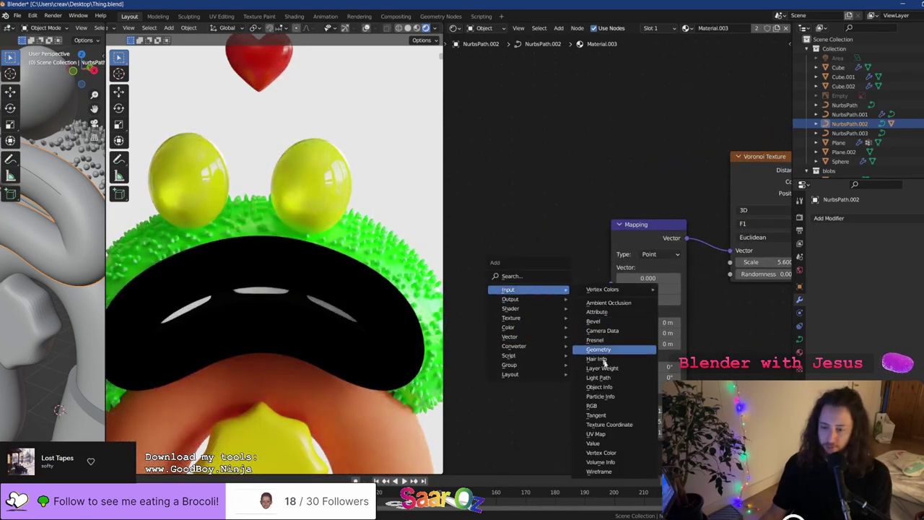
{"action": "left_click", "coordinate": [596, 424]}
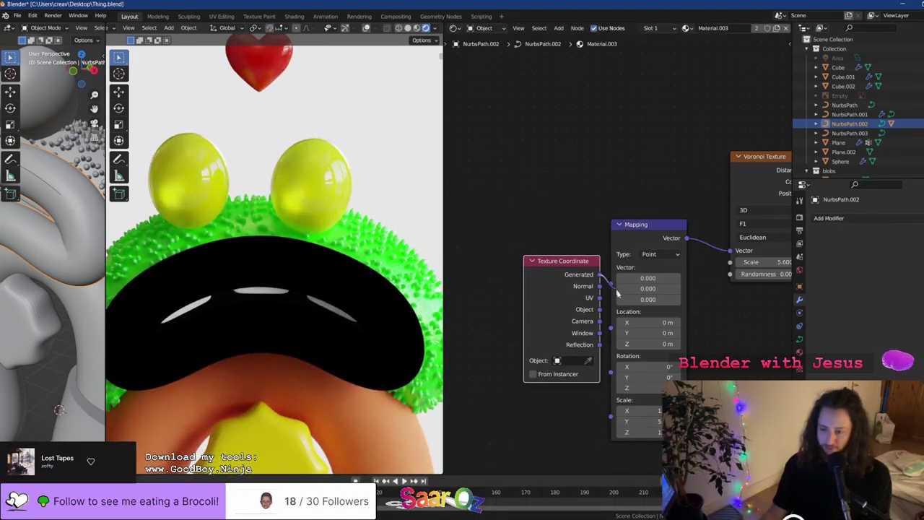
{"action": "left_click_drag", "start_coordinate": [576, 261], "coordinate": [555, 264]}
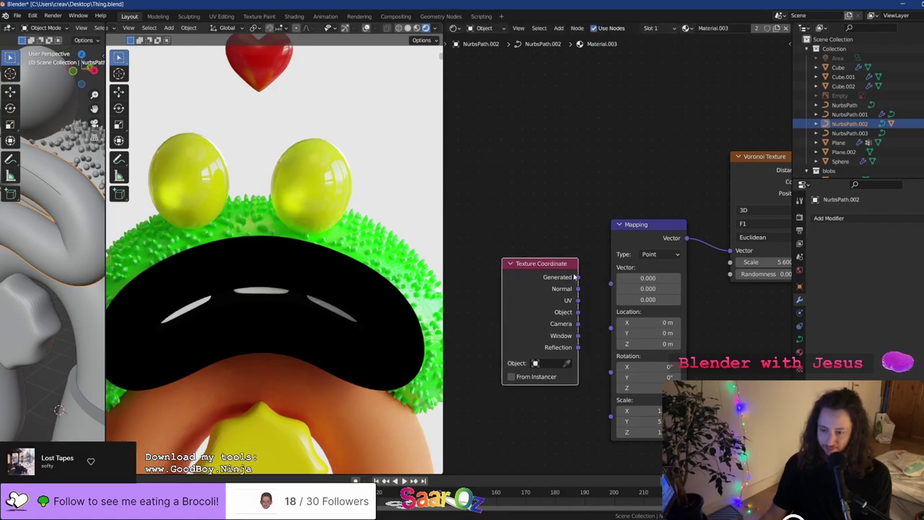
{"action": "left_click_drag", "start_coordinate": [611, 288], "coordinate": [611, 287]}
Set the Mapping node's Y Scale to 0.5, try X Scale values of 2 and 4, and settle on an X Scale of 3
{"action": "middle_click_drag", "start_coordinate": [609, 286], "coordinate": [527, 296]}
{"action": "left_click", "coordinate": [569, 393]}
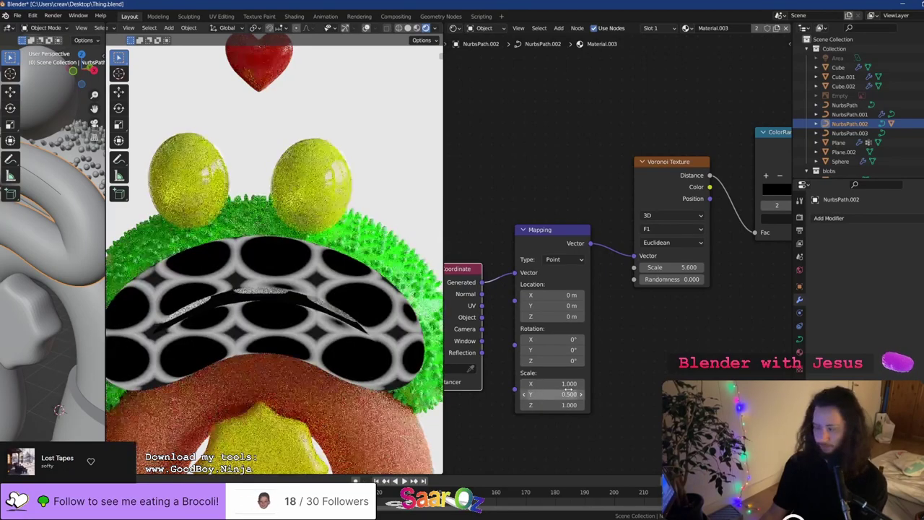
{"action": "left_click", "coordinate": [569, 384]}
{"action": "left_click", "coordinate": [568, 384]}
{"action": "type", "text": "2"}
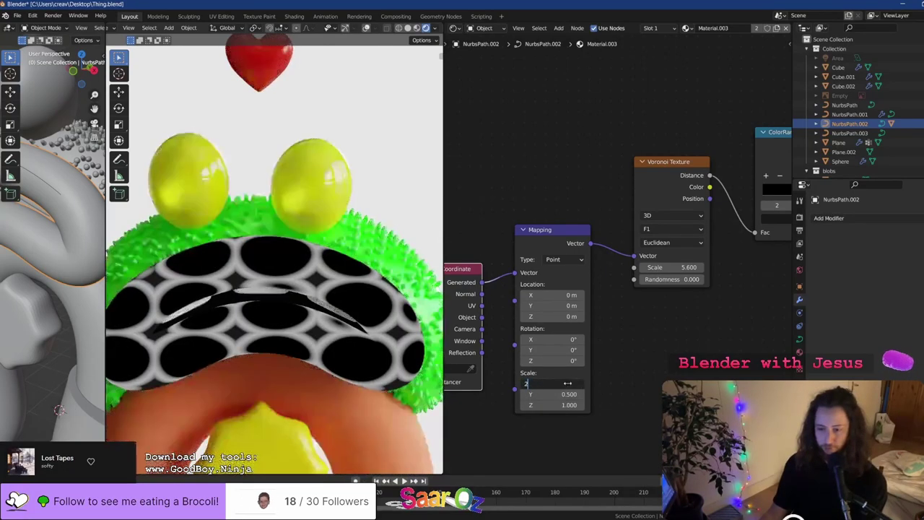
{"action": "key", "text": "Return"}
{"action": "left_click", "coordinate": [568, 383]}
{"action": "type", "text": "4"}
{"action": "key", "text": "Return"}
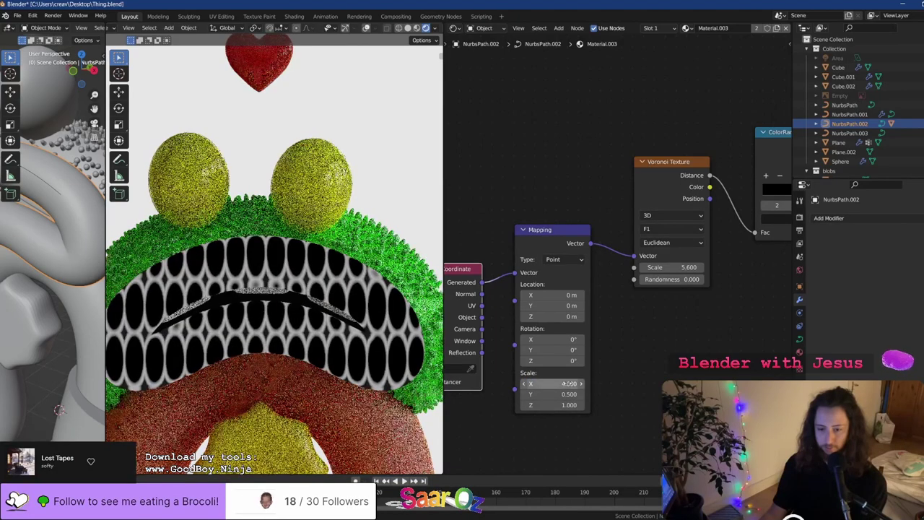
{"action": "left_click", "coordinate": [568, 384]}
{"action": "type", "text": "3"}
{"action": "key", "text": "Return"}
Raise the Voronoi Texture's Randomness to 0.473 and switch its feature to Smooth F1
{"action": "middle_click_drag", "start_coordinate": [696, 311], "coordinate": [617, 336]}
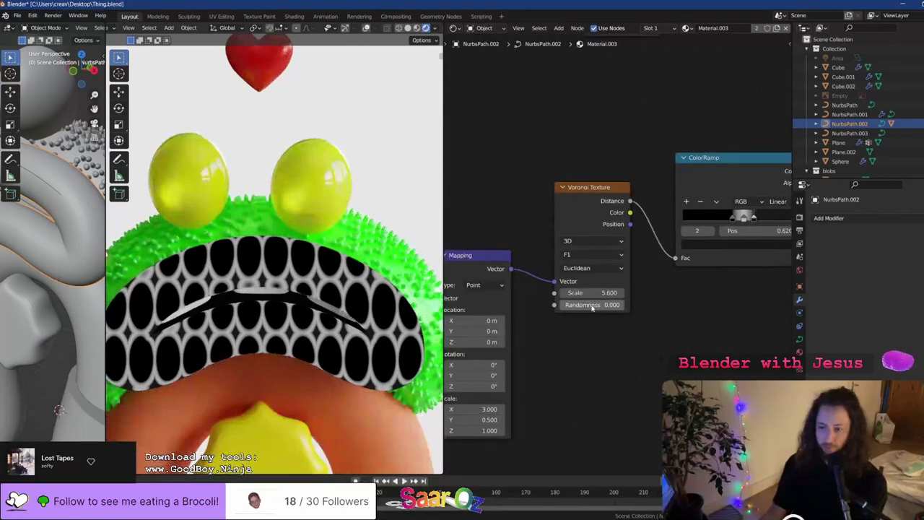
{"action": "left_click_drag", "start_coordinate": [591, 306], "coordinate": [623, 306]}
{"action": "left_click", "coordinate": [590, 255]}
{"action": "left_click", "coordinate": [592, 289]}
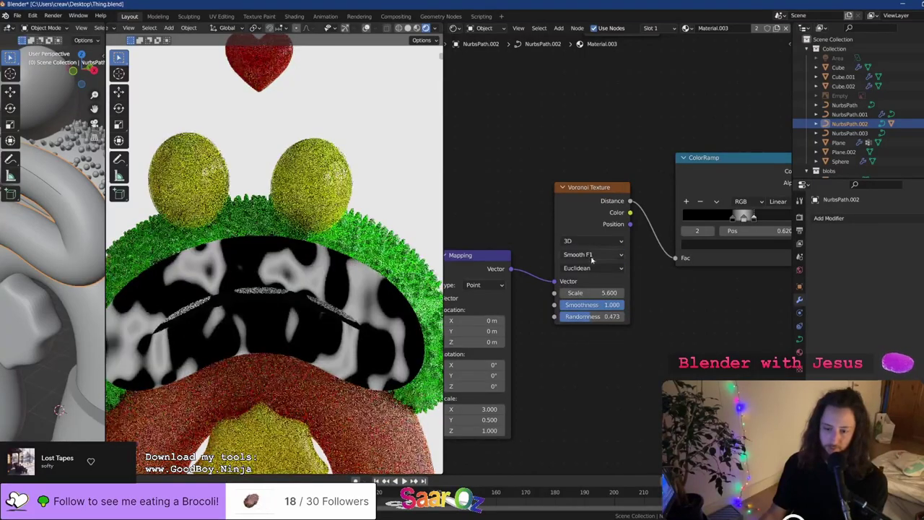
Try the Distance to Edge feature on the Voronoi Texture and undo it
{"action": "left_click", "coordinate": [592, 254]}
{"action": "left_click", "coordinate": [602, 305]}
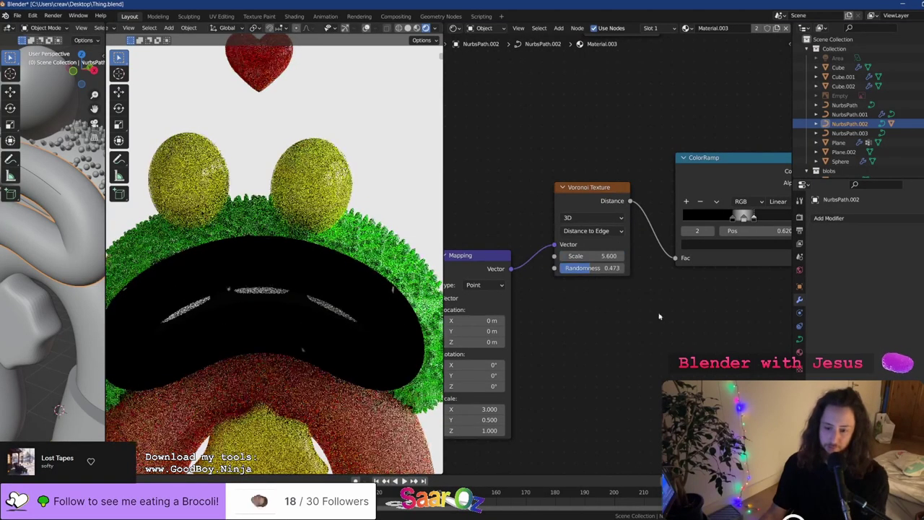
{"action": "key", "text": "ctrl+z"}
Save the file, preview the Bump node, and restore the full shader as the material's output
{"action": "middle_click_drag", "start_coordinate": [673, 289], "coordinate": [562, 311]}
{"action": "key", "text": "ctrl+s"}
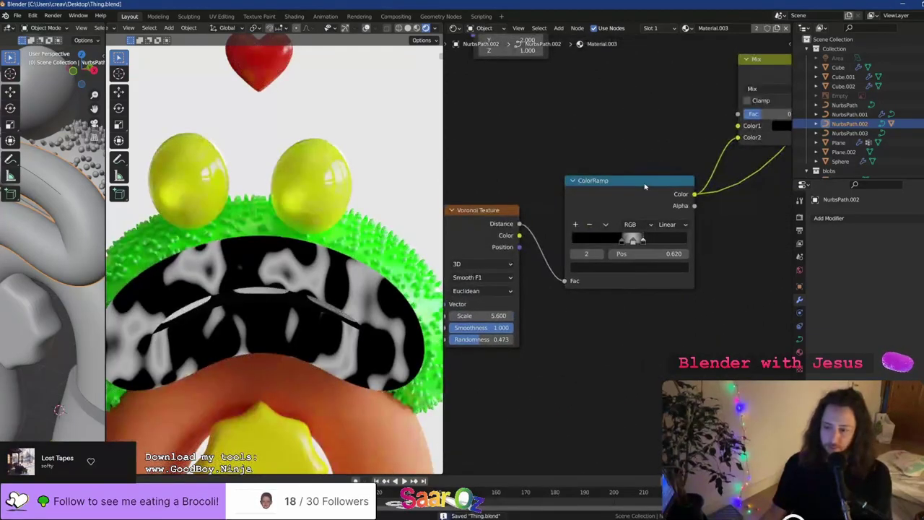
{"action": "middle_click_drag", "start_coordinate": [710, 115], "coordinate": [594, 198]}
{"action": "middle_click_drag", "start_coordinate": [663, 164], "coordinate": [594, 229]}
{"action": "left_click", "coordinate": [725, 164], "text": "ctrl+shift"}
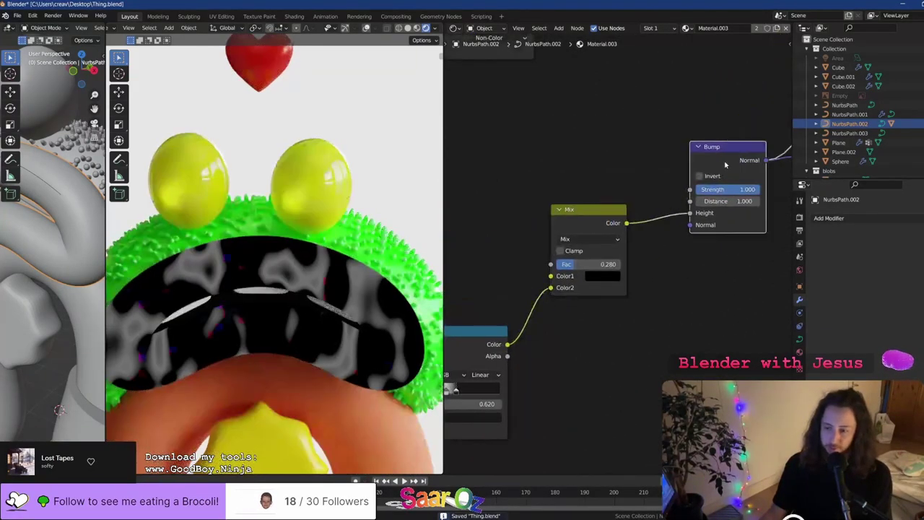
{"action": "middle_click_drag", "start_coordinate": [725, 165], "coordinate": [565, 207]}
{"action": "left_click", "coordinate": [703, 217], "text": "ctrl+shift"}
Move the ColorRamp's black stop to position 0.261 and save the file
{"action": "middle_click_drag", "start_coordinate": [575, 297], "coordinate": [676, 277]}
{"action": "middle_click_drag", "start_coordinate": [579, 287], "coordinate": [783, 189]}
{"action": "scroll", "coordinate": [618, 269], "scroll_direction": "up", "scroll_amount": 4}
{"action": "scroll", "coordinate": [617, 309], "scroll_direction": "up", "scroll_amount": 1}
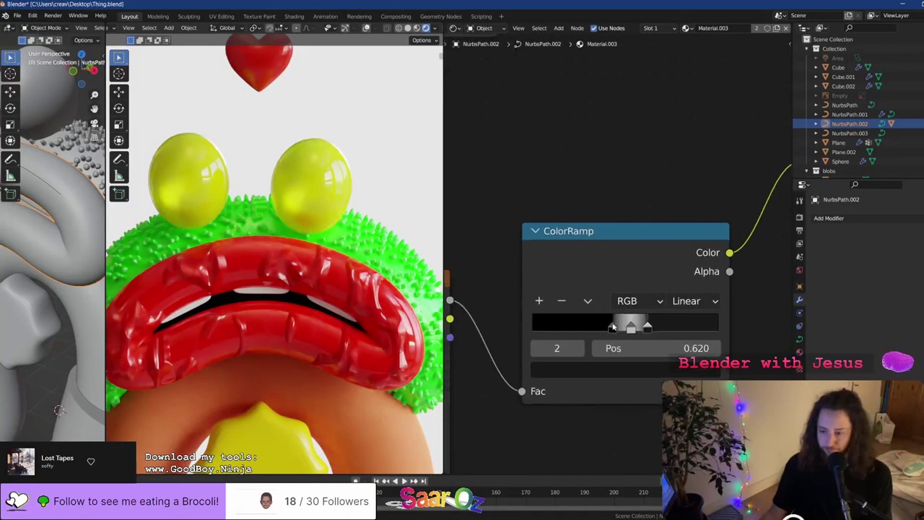
{"action": "left_click_drag", "start_coordinate": [612, 327], "coordinate": [599, 326]}
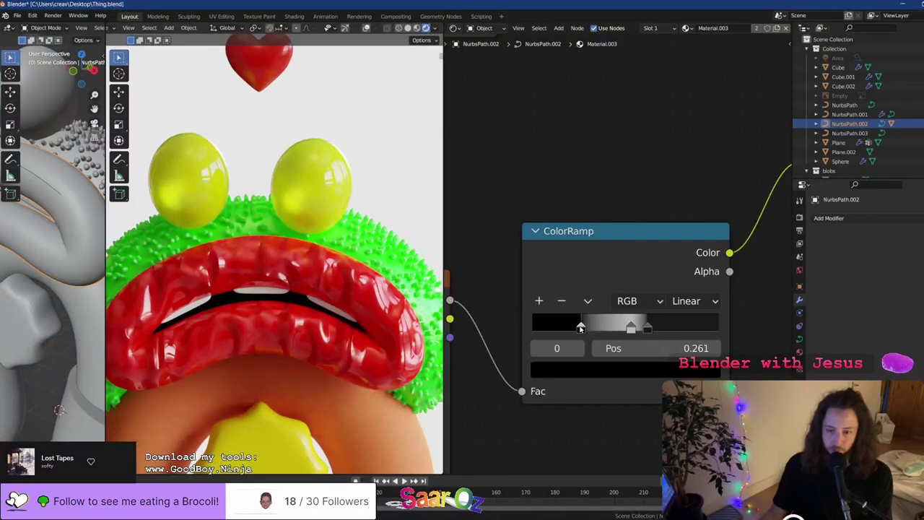
{"action": "key", "text": "ctrl+s"}
Shift the ColorRamp's light grey and dark end stops toward the black stop, and set the black stop's position to 0.293
{"action": "middle_click_drag", "start_coordinate": [665, 253], "coordinate": [557, 295]}
{"action": "middle_click_drag", "start_coordinate": [675, 211], "coordinate": [641, 253]}
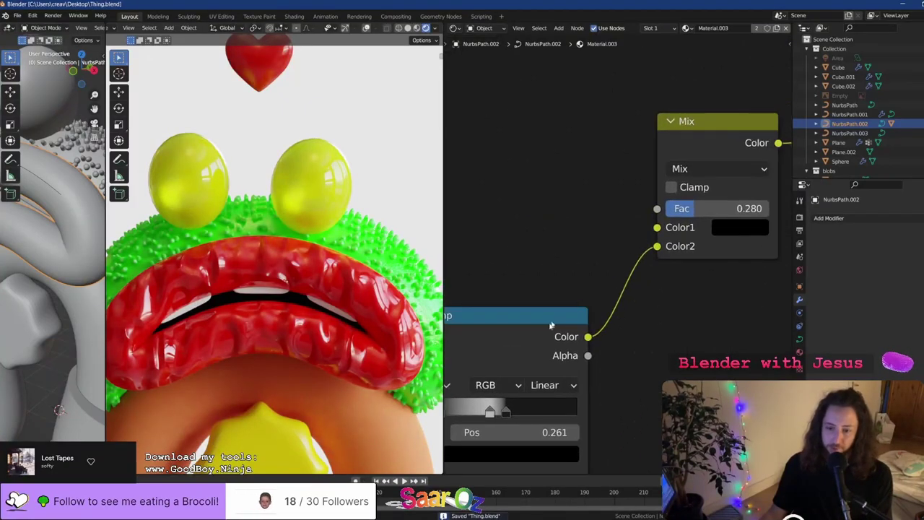
{"action": "middle_click_drag", "start_coordinate": [550, 325], "coordinate": [602, 240]}
{"action": "left_click_drag", "start_coordinate": [544, 325], "coordinate": [497, 326]}
Save the file and lower the Mix node's Fac to 0.027
{"action": "middle_click_drag", "start_coordinate": [764, 153], "coordinate": [672, 231]}
{"action": "key", "text": "ctrl+s"}
{"action": "left_click_drag", "start_coordinate": [631, 205], "coordinate": [581, 204]}
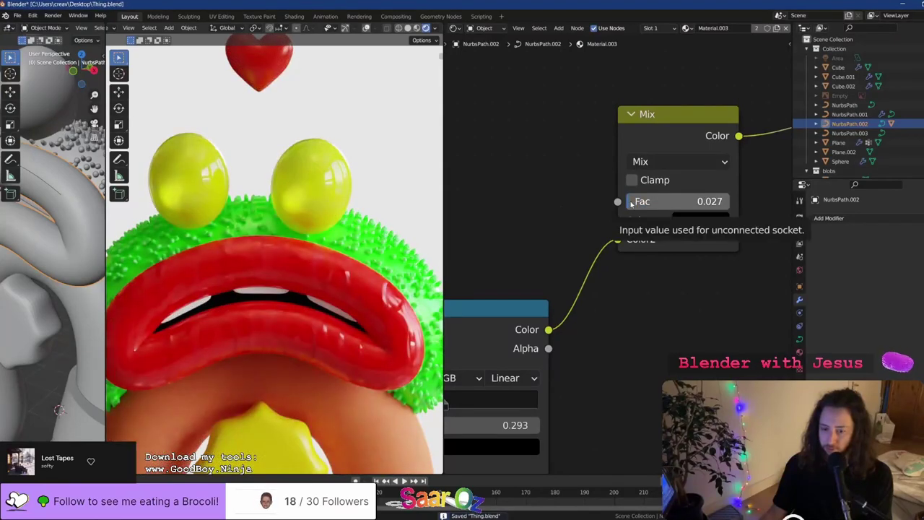
Move the ColorRamp's dark end stop farther from the black stop and set the light grey stop's position to 0.422
{"action": "middle_click_drag", "start_coordinate": [643, 254], "coordinate": [778, 168]}
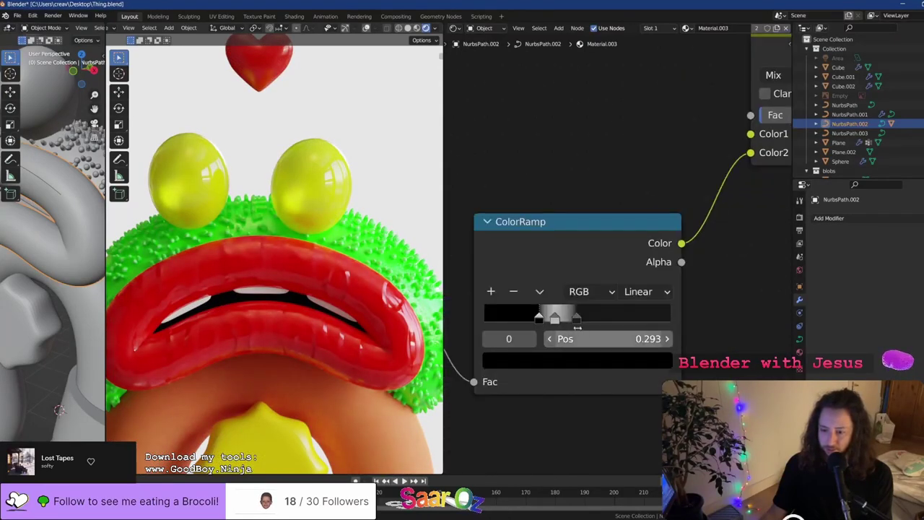
{"action": "left_click_drag", "start_coordinate": [587, 326], "coordinate": [622, 319]}
{"action": "left_click", "coordinate": [590, 319]}
{"action": "left_click_drag", "start_coordinate": [552, 318], "coordinate": [580, 320]}
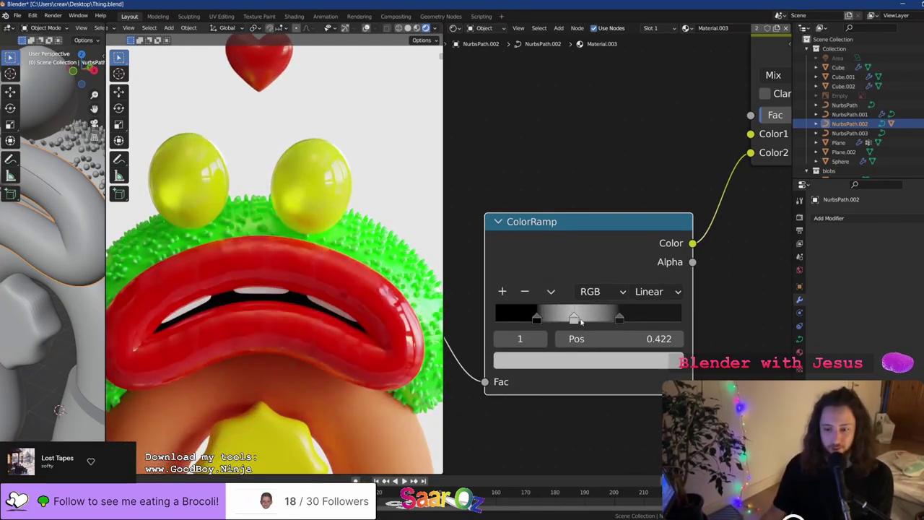
Raise the Mix node's Fac to 0.127 and move the Voronoi, Mapping and ColorRamp nodes down to free space above them
{"action": "middle_click_drag", "start_coordinate": [633, 270], "coordinate": [565, 324]}
{"action": "middle_click_drag", "start_coordinate": [686, 268], "coordinate": [629, 317]}
{"action": "left_click_drag", "start_coordinate": [648, 219], "coordinate": [445, 375]}
{"action": "scroll", "coordinate": [467, 273], "scroll_direction": "down", "scroll_amount": 6}
{"action": "key", "text": "g"}
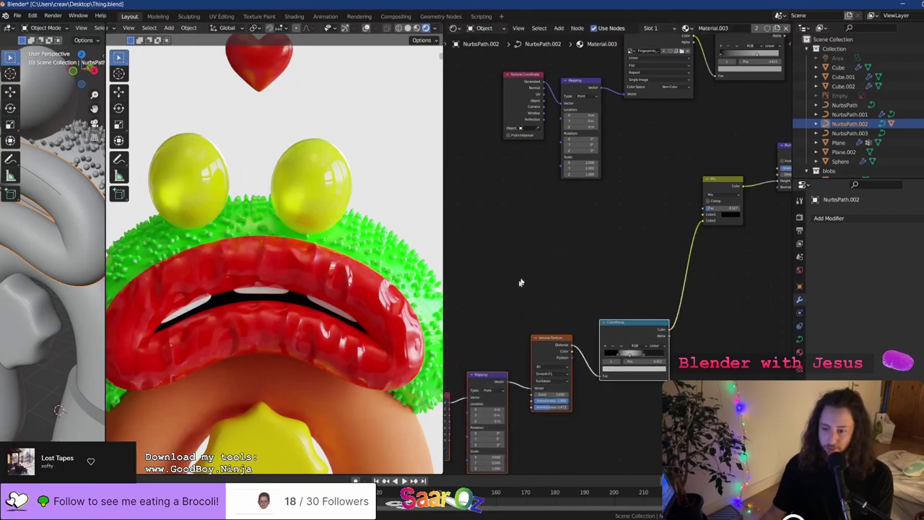
Add a Noise Texture node in the free space above the stretched Voronoi Texture
{"action": "scroll", "coordinate": [551, 318], "scroll_direction": "up", "scroll_amount": 2}
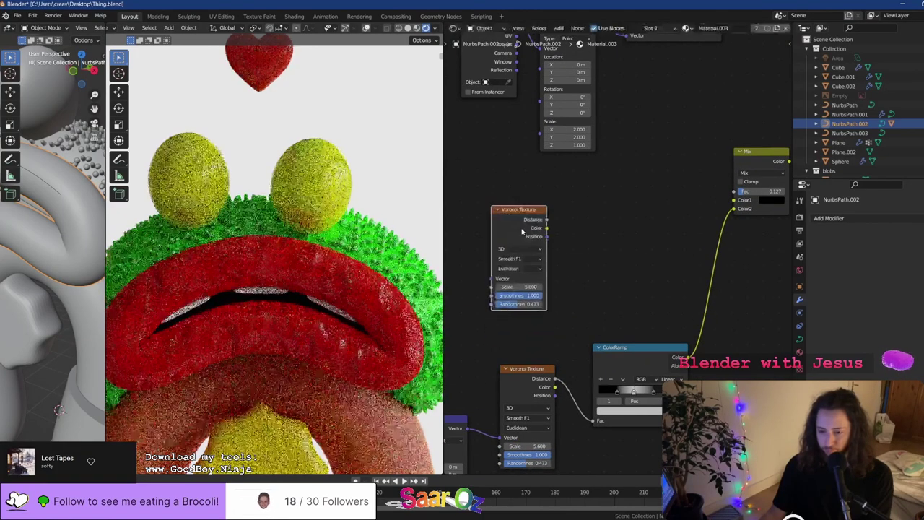
{"action": "key", "text": "shift+a"}
{"action": "mouse_move", "coordinate": [511, 260]}
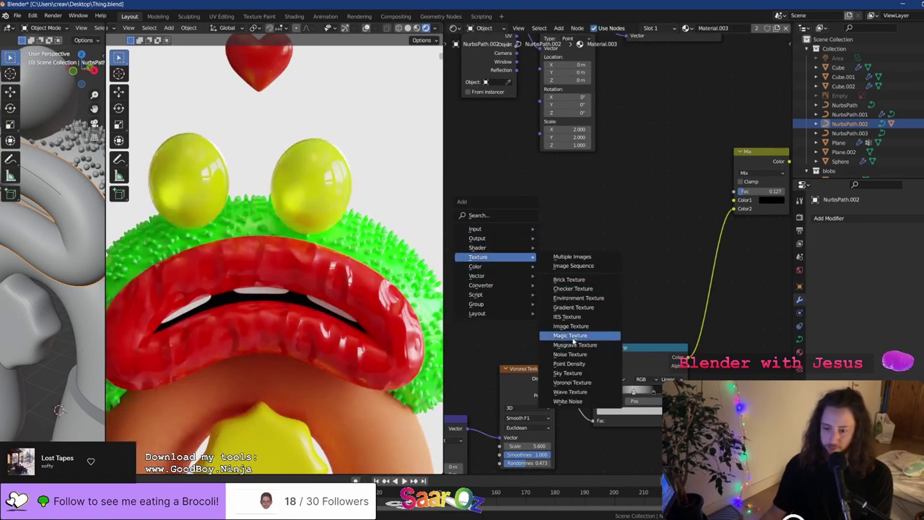
{"action": "left_click", "coordinate": [570, 354]}
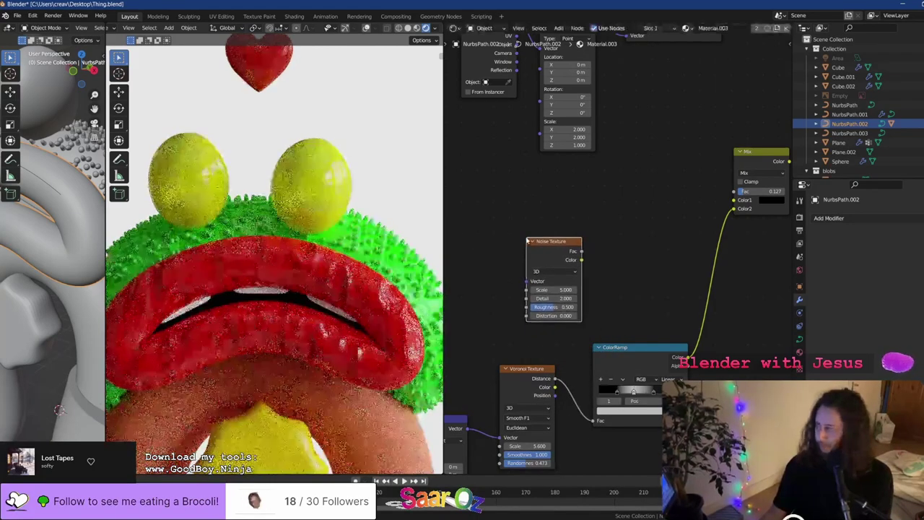
{"action": "left_click", "coordinate": [552, 239]}
Duplicate the ColorRamp beside the Noise Texture and wire it between the noise's Fac output and the Mix node's Color1
{"action": "scroll", "coordinate": [545, 237], "scroll_direction": "up", "scroll_amount": 2}
{"action": "middle_click_drag", "start_coordinate": [544, 238], "coordinate": [542, 240]}
{"action": "key", "text": "shift+d"}
{"action": "left_click", "coordinate": [603, 191]}
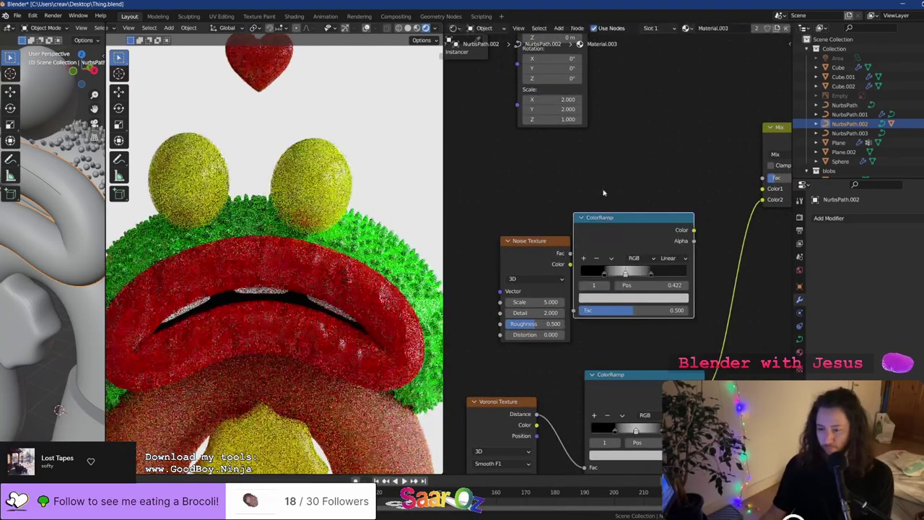
{"action": "left_click_drag", "start_coordinate": [530, 244], "coordinate": [500, 241]}
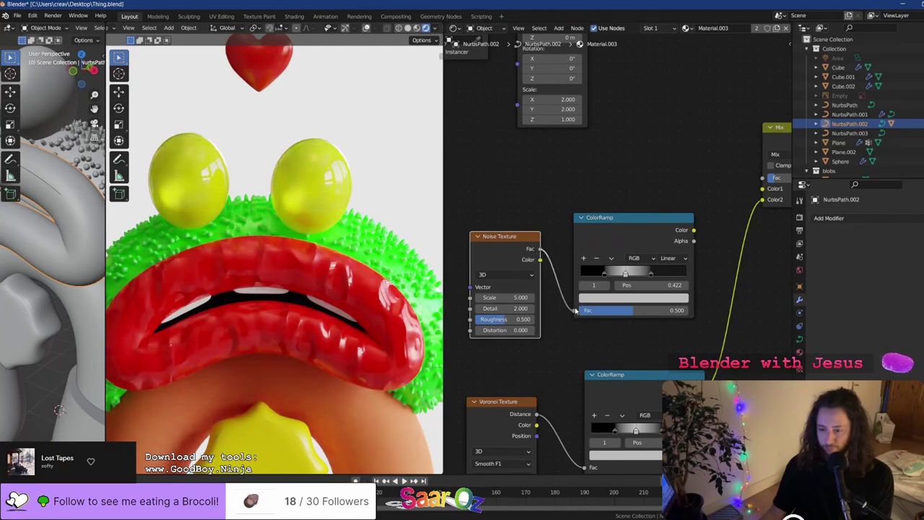
{"action": "left_click_drag", "start_coordinate": [575, 310], "coordinate": [575, 310]}
{"action": "middle_click_drag", "start_coordinate": [698, 231], "coordinate": [606, 296]}
{"action": "scroll", "coordinate": [606, 297], "scroll_direction": "up", "scroll_amount": 3}
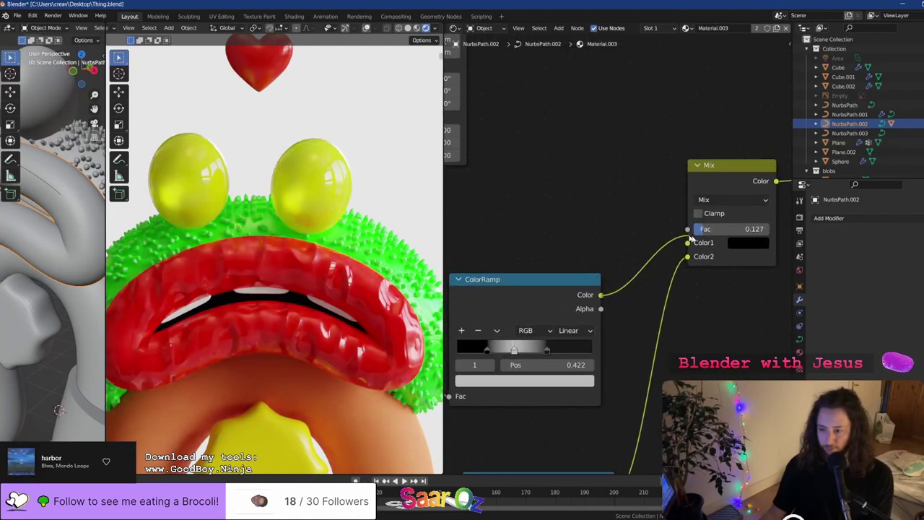
{"action": "left_click_drag", "start_coordinate": [690, 239], "coordinate": [688, 242]}
Set the Noise Texture's Scale to 100
{"action": "middle_click_drag", "start_coordinate": [589, 300], "coordinate": [670, 286]}
{"action": "middle_click_drag", "start_coordinate": [511, 324], "coordinate": [651, 269]}
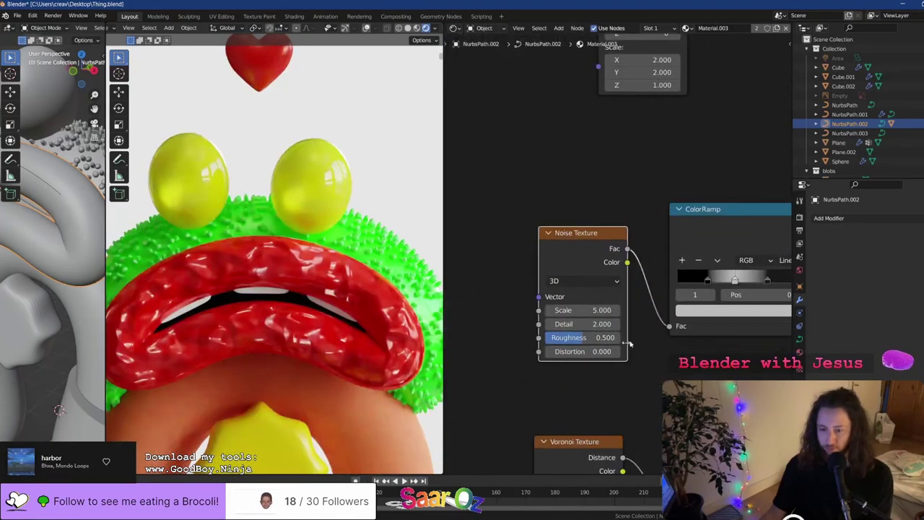
{"action": "double_click", "coordinate": [573, 310]}
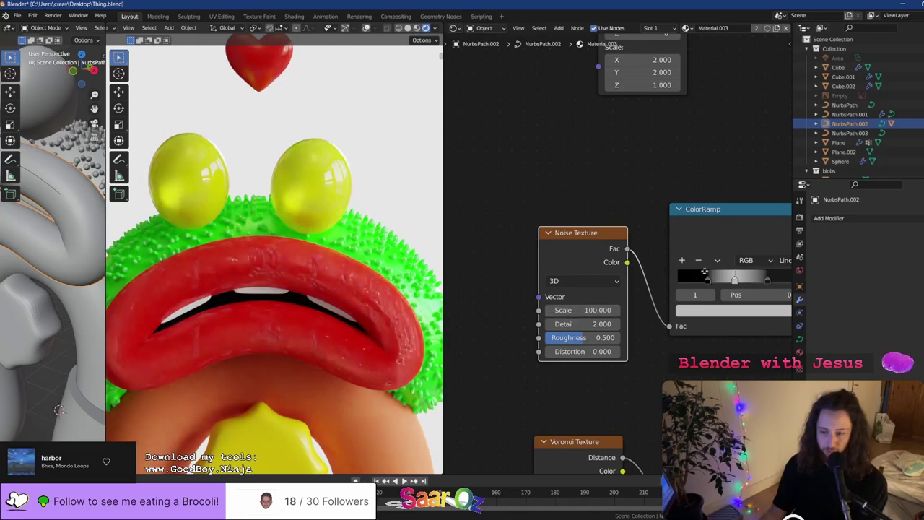
Preview the noise ColorRamp, delete its middle stop and spread the two remaining stops to the ramp's ends
{"action": "middle_click_drag", "start_coordinate": [703, 272], "coordinate": [603, 239]}
{"action": "left_click", "coordinate": [633, 231], "text": "ctrl+shift"}
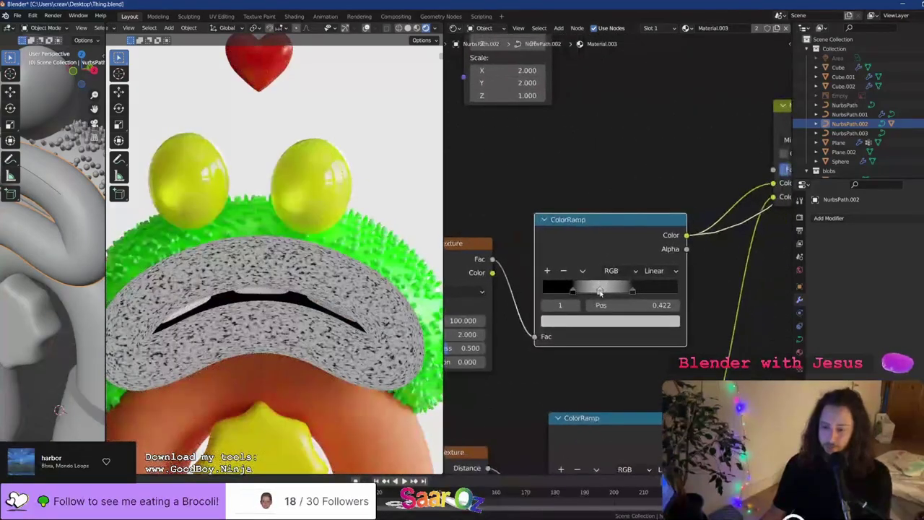
{"action": "left_click", "coordinate": [600, 291]}
{"action": "left_click", "coordinate": [563, 271]}
{"action": "left_click_drag", "start_coordinate": [573, 290], "coordinate": [541, 292]}
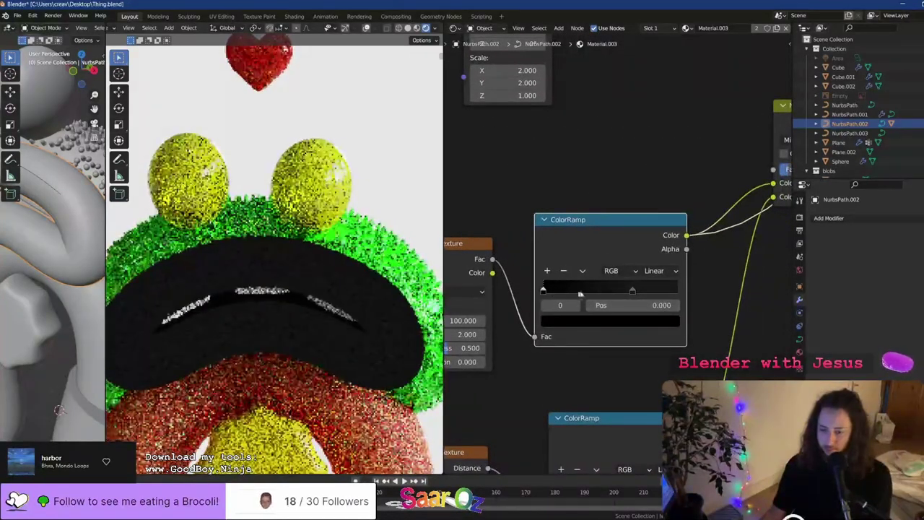
{"action": "left_click_drag", "start_coordinate": [632, 291], "coordinate": [679, 300]}
Make the noise ColorRamp's end stop white, set the black stop's position to 0.326, and save the file
{"action": "left_click", "coordinate": [661, 322]}
{"action": "left_click_drag", "start_coordinate": [648, 172], "coordinate": [648, 132]}
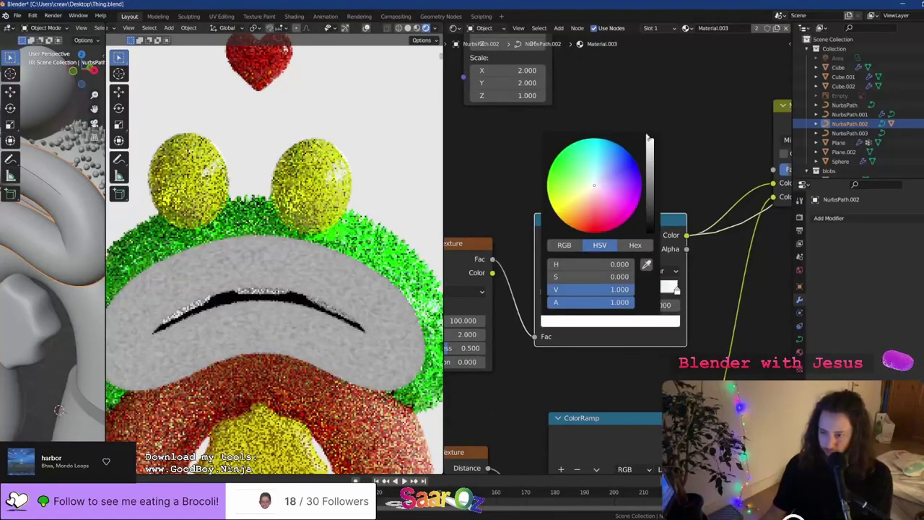
{"action": "middle_click_drag", "start_coordinate": [633, 272], "coordinate": [547, 305]}
{"action": "left_click_drag", "start_coordinate": [470, 325], "coordinate": [514, 325]}
{"action": "middle_click_drag", "start_coordinate": [669, 250], "coordinate": [598, 280]}
{"action": "key", "text": "ctrl+s"}
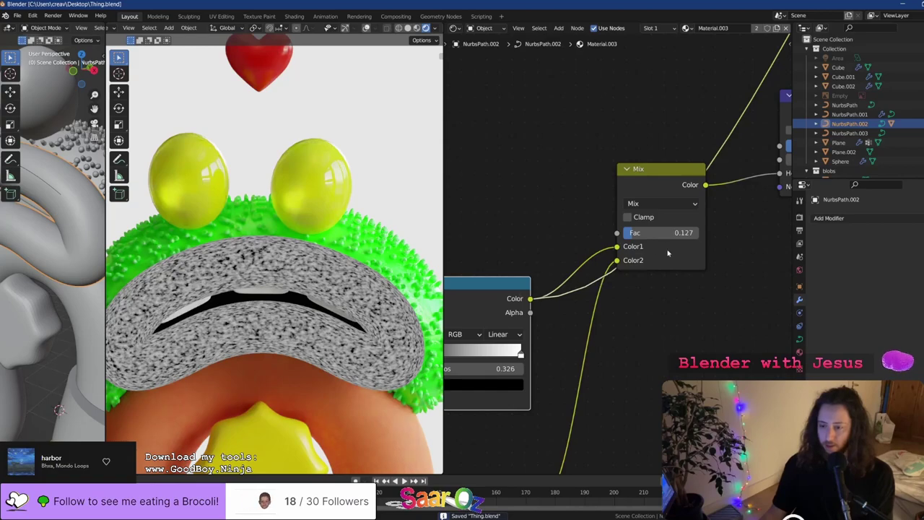
Preview the Mix node, change its blend mode to Soft Light and set Fac to 1.000
{"action": "left_click", "coordinate": [667, 253], "text": "ctrl+shift"}
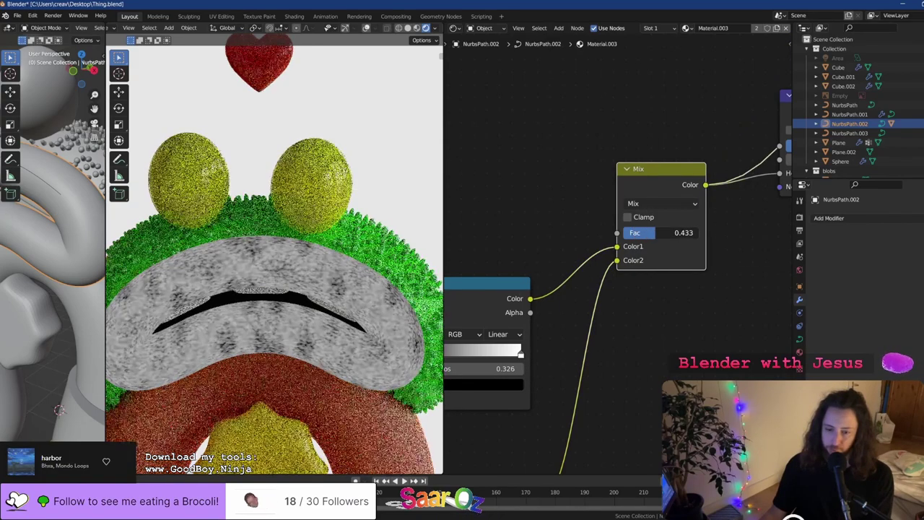
{"action": "left_click", "coordinate": [661, 204]}
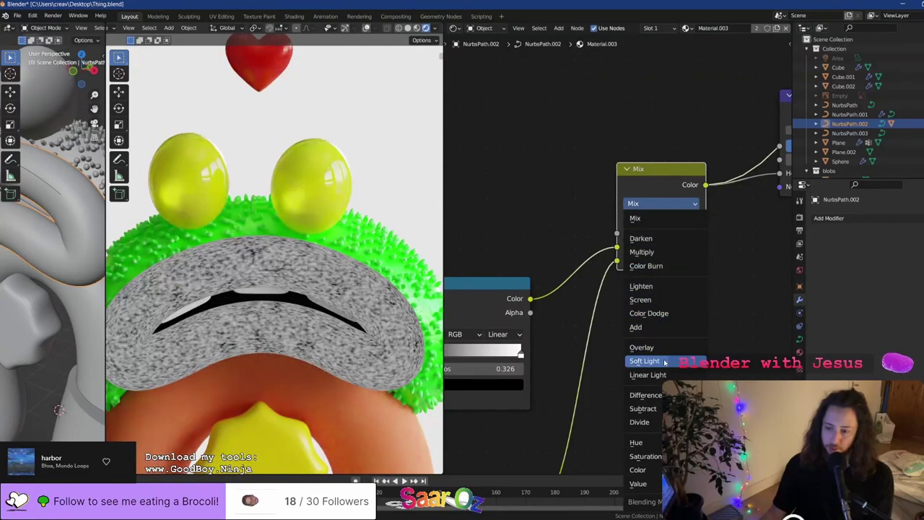
{"action": "left_click", "coordinate": [664, 361]}
{"action": "left_click_drag", "start_coordinate": [658, 232], "coordinate": [698, 233]}
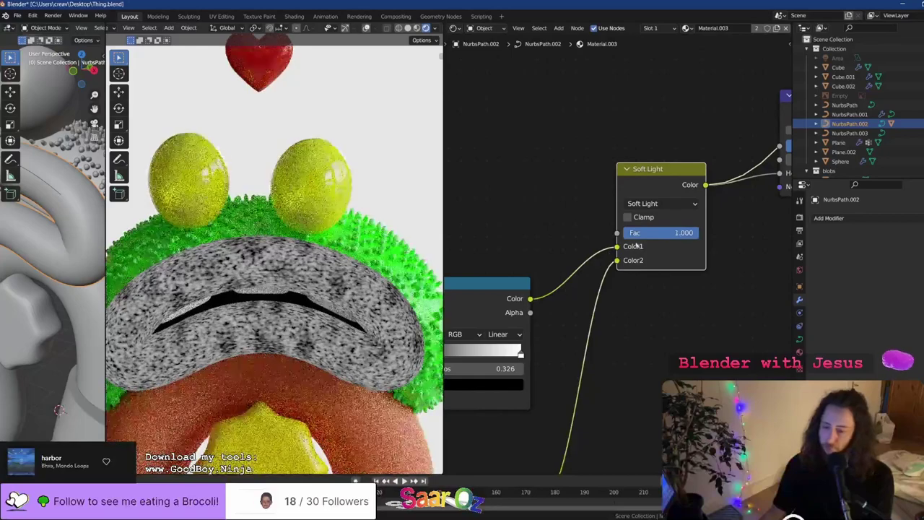
Switch the preview from the Soft Light node back to the full Principled BSDF material
{"action": "key", "text": "Home"}
{"action": "scroll", "coordinate": [623, 237], "scroll_direction": "down", "scroll_amount": 5}
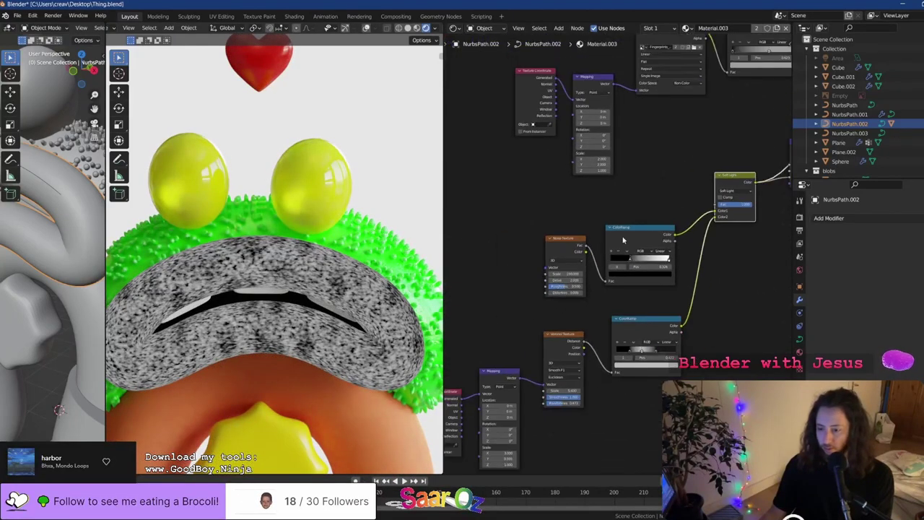
{"action": "scroll", "coordinate": [628, 233], "scroll_direction": "up", "scroll_amount": 7}
{"action": "middle_click_drag", "start_coordinate": [758, 148], "coordinate": [543, 218]}
{"action": "left_click", "coordinate": [700, 164], "text": "ctrl+shift"}
{"action": "middle_click_drag", "start_coordinate": [700, 165], "coordinate": [631, 210]}
{"action": "left_click", "coordinate": [756, 221], "text": "ctrl+shift"}
{"action": "middle_click_drag", "start_coordinate": [537, 283], "coordinate": [606, 264]}
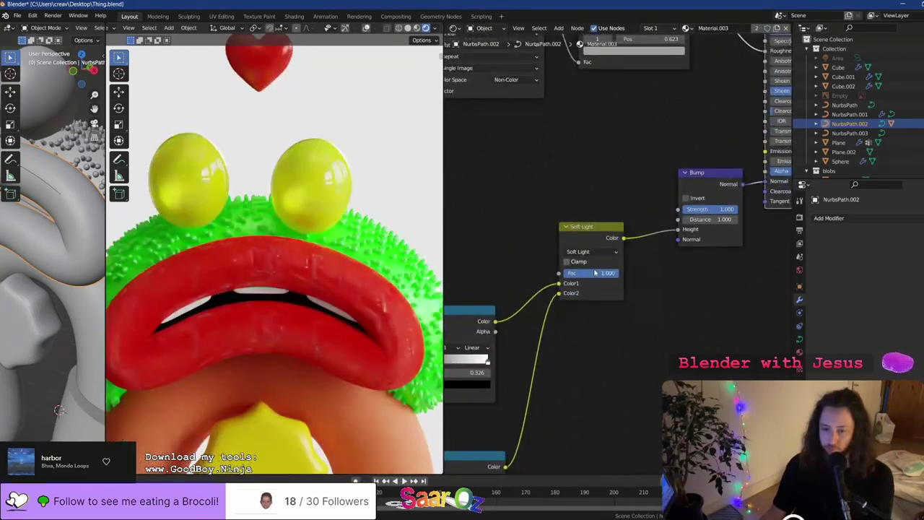
Lower the Bump node's Distance to 0.1, set its Strength to 0.1 and reduce the Distance further to 0.05
{"action": "scroll", "coordinate": [589, 258], "scroll_direction": "up", "scroll_amount": 3}
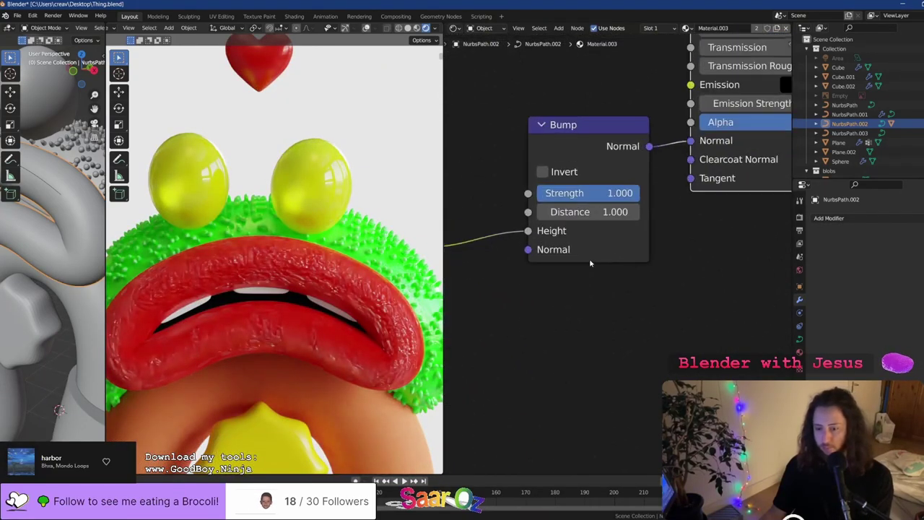
{"action": "left_click", "coordinate": [604, 212]}
{"action": "type", "text": "0.1"}
{"action": "key", "text": "Return"}
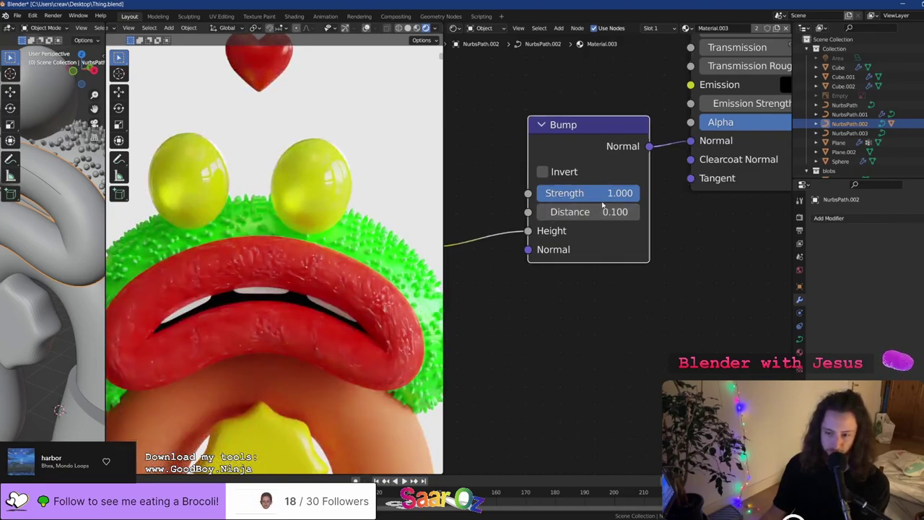
{"action": "left_click", "coordinate": [599, 193]}
{"action": "type", "text": "0.1"}
{"action": "key", "text": "Tab"}
{"action": "type", "text": "0.05"}
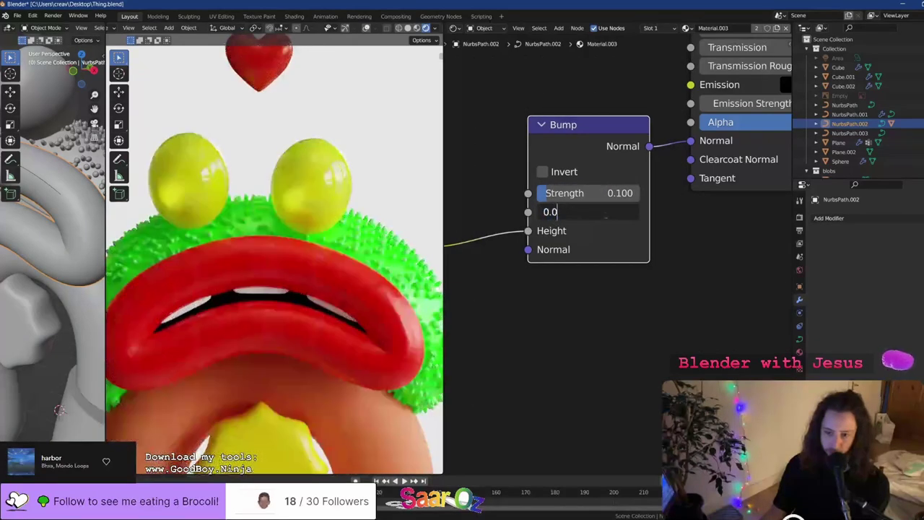
{"action": "key", "text": "Return"}
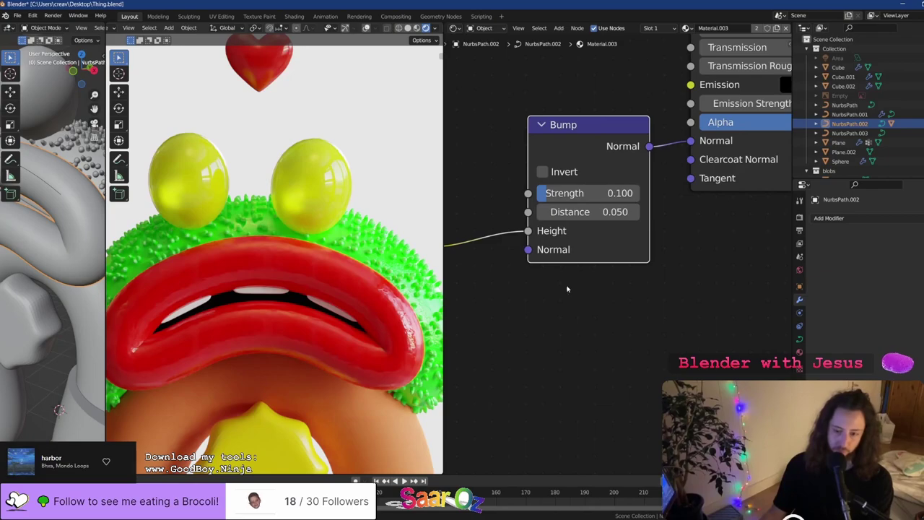
Set the noise ColorRamp's white stop to position 0.609, view the lips from the side, and save the file
{"action": "middle_click_drag", "start_coordinate": [459, 300], "coordinate": [631, 270]}
{"action": "scroll", "coordinate": [629, 270], "scroll_direction": "down", "scroll_amount": 1}
{"action": "middle_click_drag", "start_coordinate": [556, 261], "coordinate": [618, 255]}
{"action": "middle_click_drag", "start_coordinate": [454, 317], "coordinate": [662, 237]}
{"action": "left_click_drag", "start_coordinate": [680, 328], "coordinate": [623, 327]}
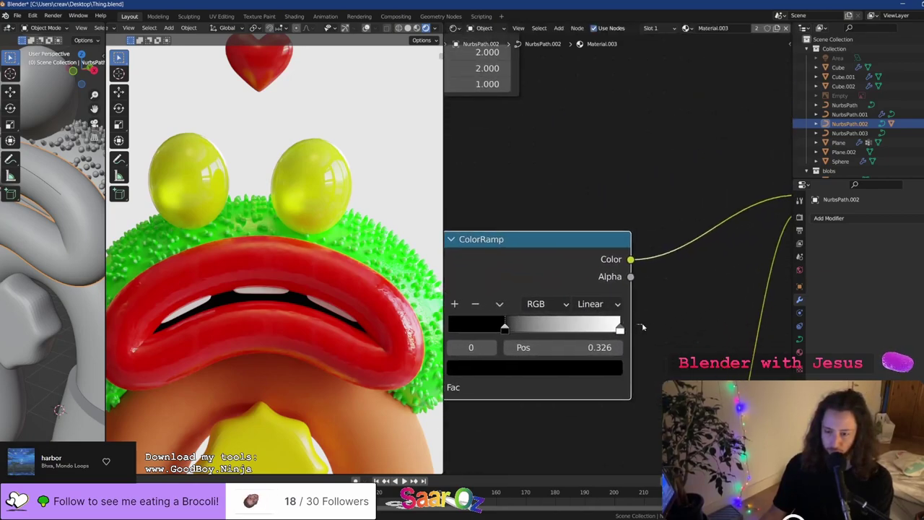
{"action": "left_click_drag", "start_coordinate": [567, 260], "coordinate": [619, 251]}
{"action": "left_click_drag", "start_coordinate": [655, 313], "coordinate": [607, 318]}
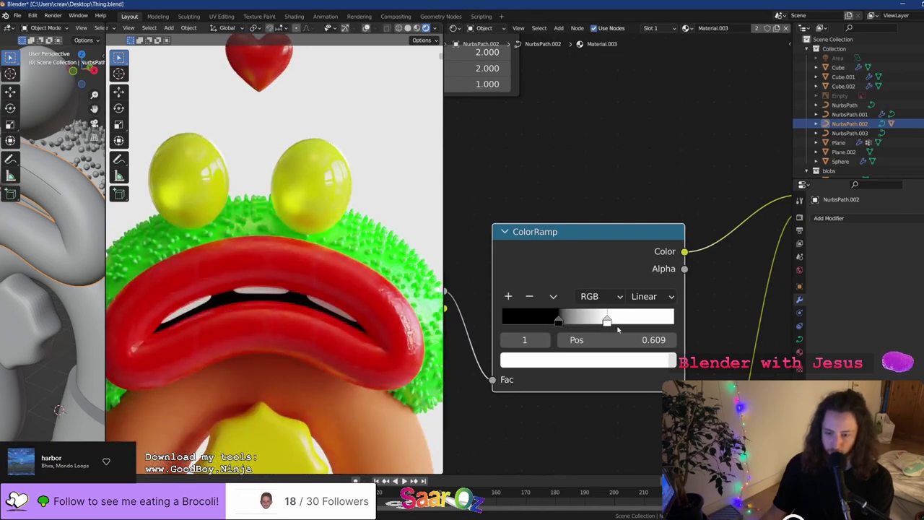
{"action": "left_click_drag", "start_coordinate": [619, 329], "coordinate": [667, 325]}
{"action": "middle_click_drag", "start_coordinate": [382, 326], "coordinate": [305, 259]}
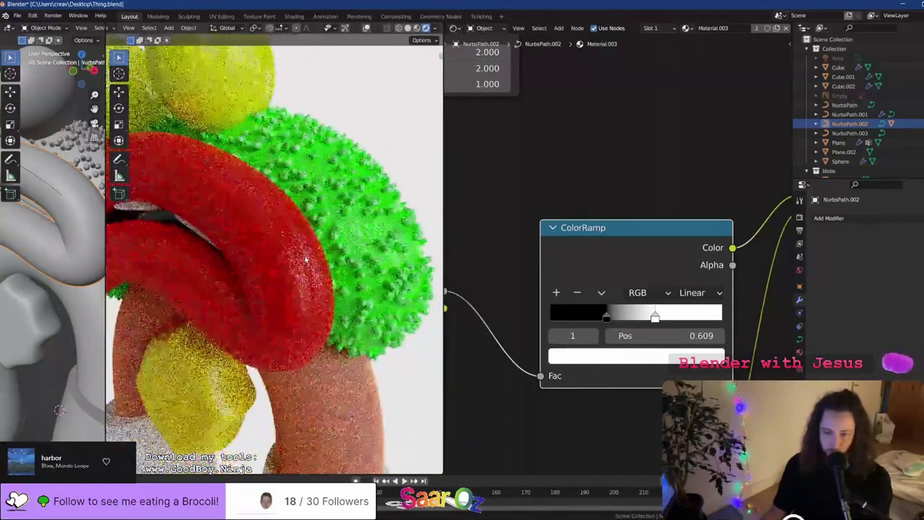
{"action": "key", "text": "ctrl+s"}
Set the Noise Texture's Detail to 5
{"action": "scroll", "coordinate": [680, 204], "scroll_direction": "down", "scroll_amount": 4}
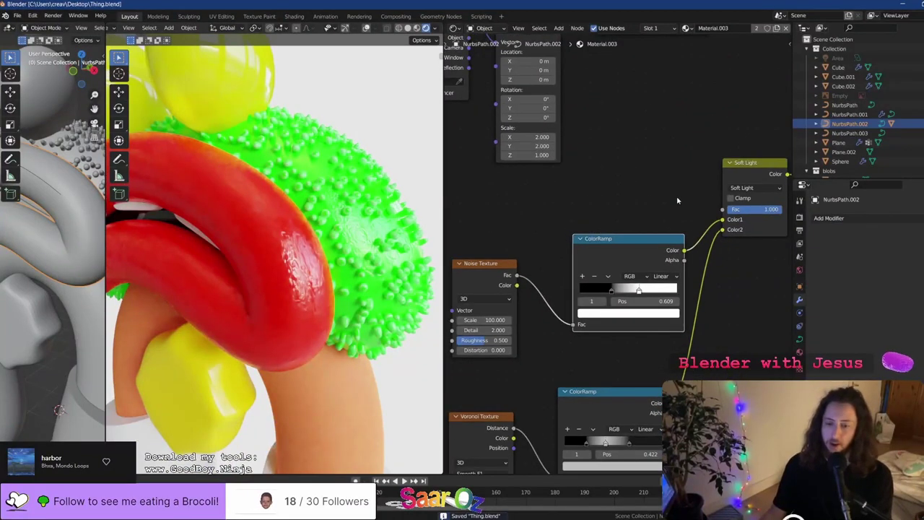
{"action": "scroll", "coordinate": [535, 267], "scroll_direction": "up", "scroll_amount": 4}
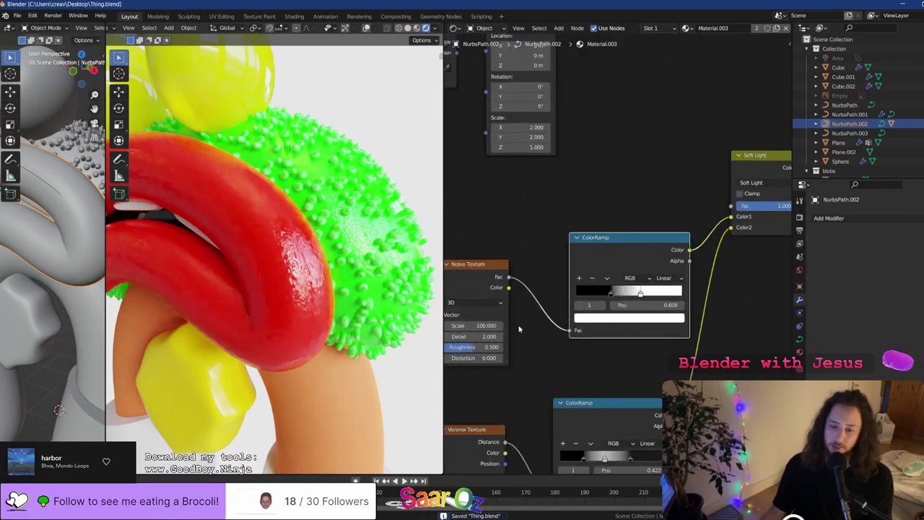
{"action": "left_click", "coordinate": [534, 344]}
{"action": "type", "text": "5"}
{"action": "key", "text": "Return"}
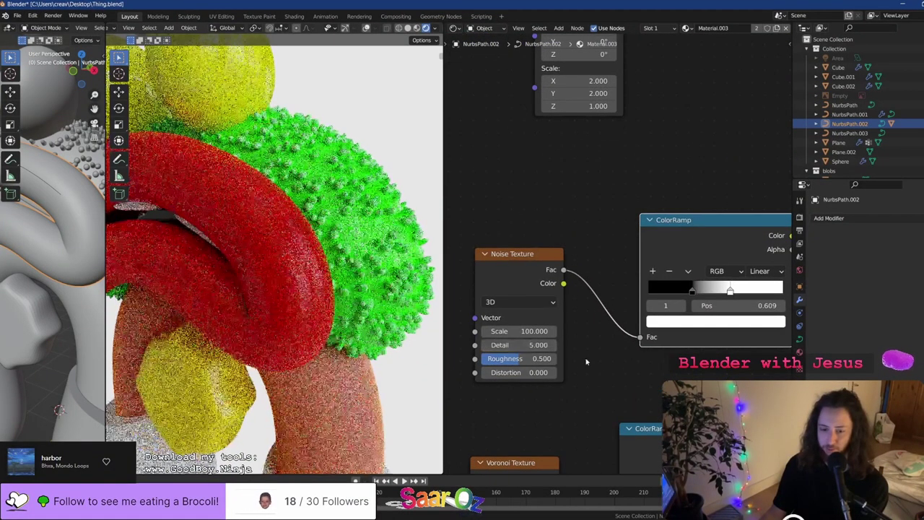
Reduce the Noise Texture's Scale in stages to 20
{"action": "left_click", "coordinate": [525, 331]}
{"action": "type", "text": "50"}
{"action": "key", "text": "Return"}
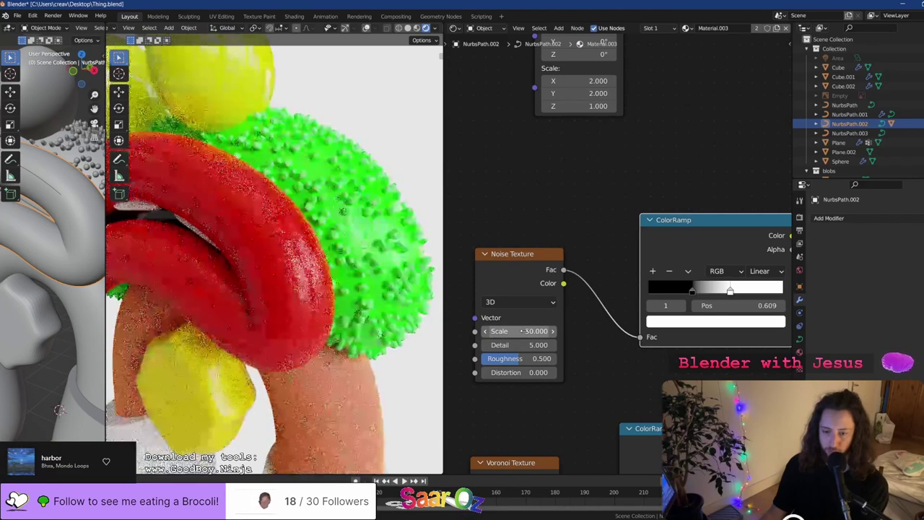
{"action": "left_click", "coordinate": [525, 332]}
{"action": "key", "text": "Return"}
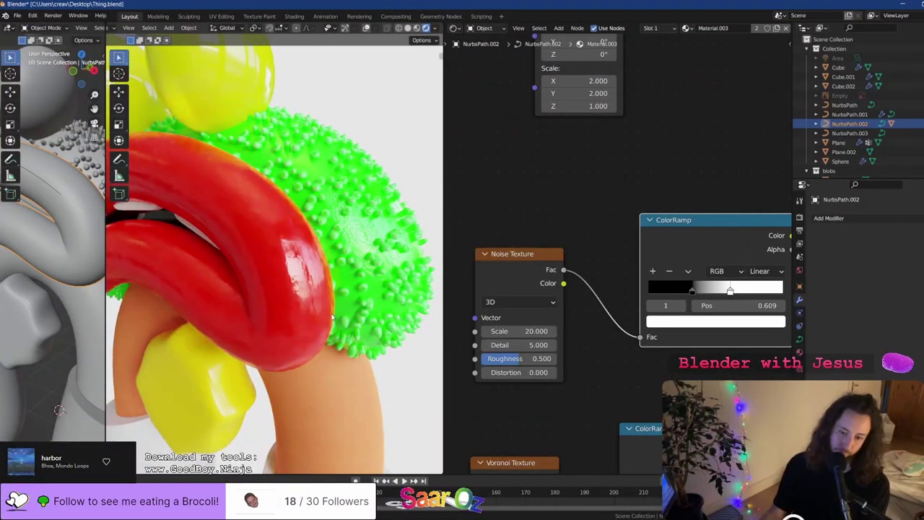
Return the rendered view to the front of the whole face and save the file
{"action": "scroll", "coordinate": [332, 318], "scroll_direction": "down", "scroll_amount": 3}
{"action": "middle_click_drag", "start_coordinate": [332, 317], "coordinate": [401, 264]}
{"action": "key", "text": "ctrl+s"}
{"action": "scroll", "coordinate": [303, 250], "scroll_direction": "down", "scroll_amount": 1}
{"action": "mouse_move", "coordinate": [303, 250]}
{"action": "middle_mouse_down"}
{"action": "mouse_move", "coordinate": [270, 253]}
{"action": "mouse_move", "coordinate": [294, 258]}
{"action": "middle_mouse_up"}
Select the fingerprint roughness nodes and move them away from the Principled BSDF to make room before its Roughness input
{"action": "middle_click_drag", "start_coordinate": [776, 94], "coordinate": [514, 290]}
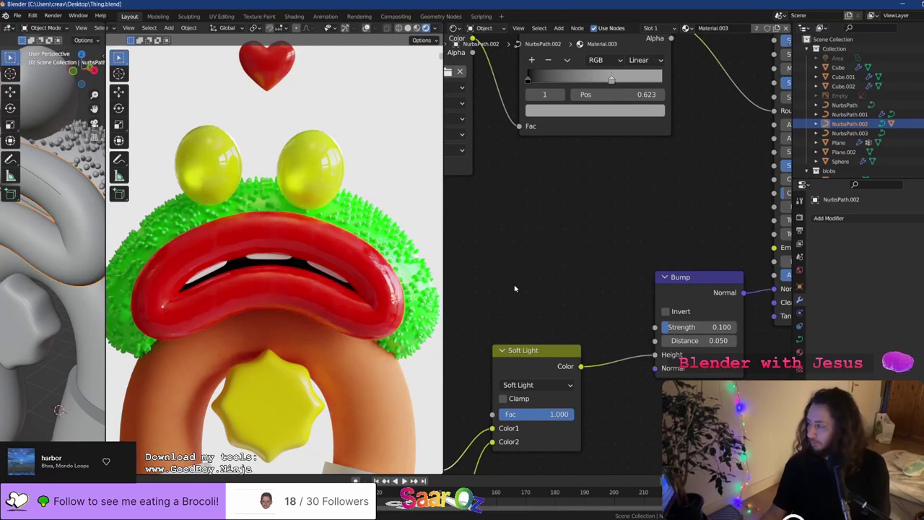
{"action": "scroll", "coordinate": [515, 289], "scroll_direction": "down", "scroll_amount": 5}
{"action": "left_click_drag", "start_coordinate": [638, 180], "coordinate": [473, 262]}
{"action": "left_click_drag", "start_coordinate": [552, 246], "coordinate": [481, 235]}
{"action": "scroll", "coordinate": [599, 238], "scroll_direction": "up", "scroll_amount": 7}
{"action": "middle_click_drag", "start_coordinate": [450, 155], "coordinate": [503, 190]}
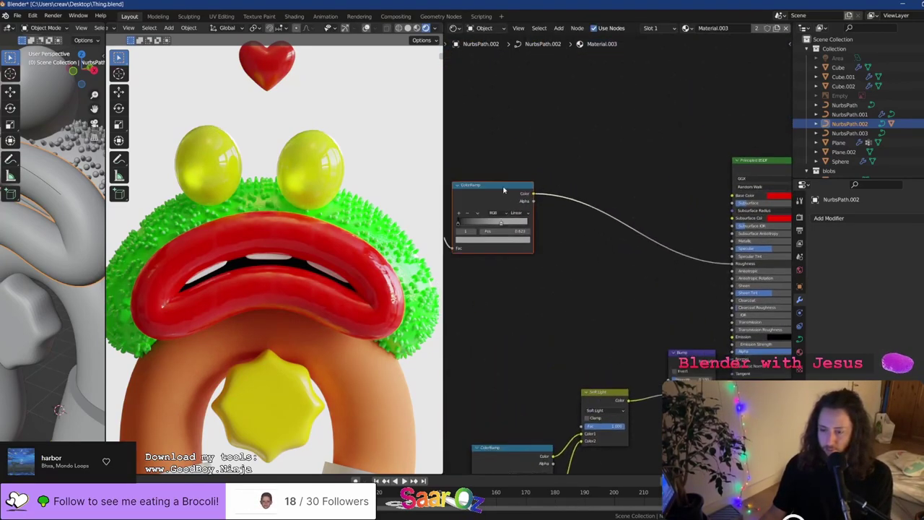
Preview the roughness ColorRamp and insert a Math node set to Add between it and the Principled BSDF's Roughness
{"action": "left_click", "coordinate": [493, 193], "text": "ctrl+shift"}
{"action": "scroll", "coordinate": [584, 295], "scroll_direction": "up", "scroll_amount": 2}
{"action": "key", "text": "shift+a"}
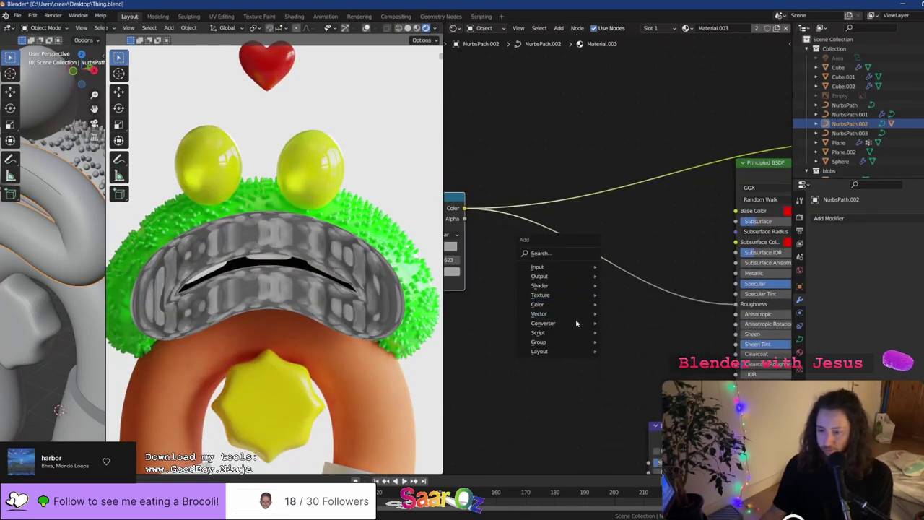
{"action": "mouse_move", "coordinate": [574, 322]}
{"action": "left_click", "coordinate": [621, 397]}
{"action": "left_click", "coordinate": [620, 257]}
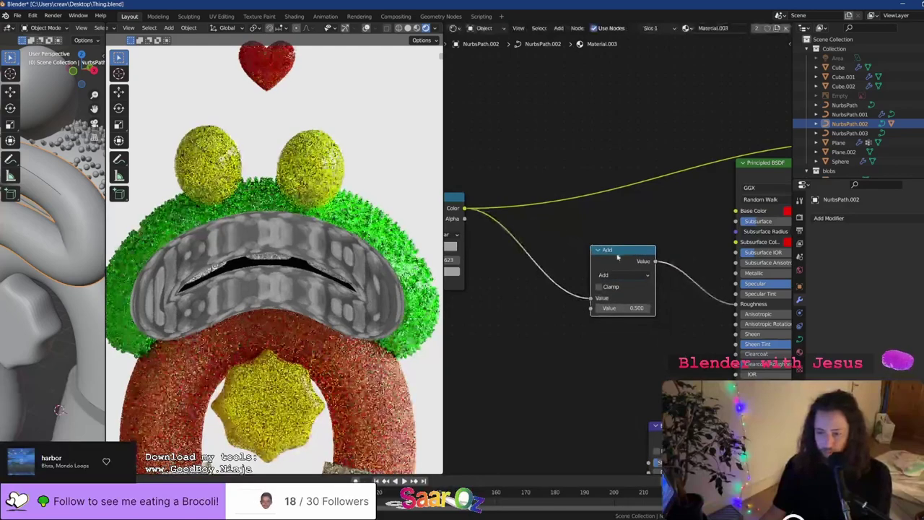
Try 0, -0.5 and -0.2 as the second value of the Add node feeding the Roughness
{"action": "scroll", "coordinate": [620, 257], "scroll_direction": "up", "scroll_amount": 2}
{"action": "left_click", "coordinate": [570, 339]}
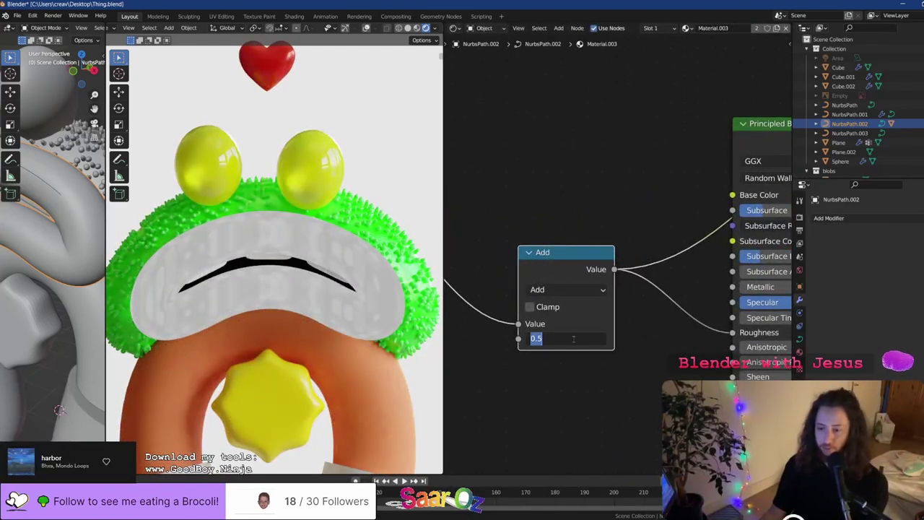
{"action": "type", "text": "0"}
{"action": "key", "text": "Return"}
{"action": "left_click", "coordinate": [574, 338]}
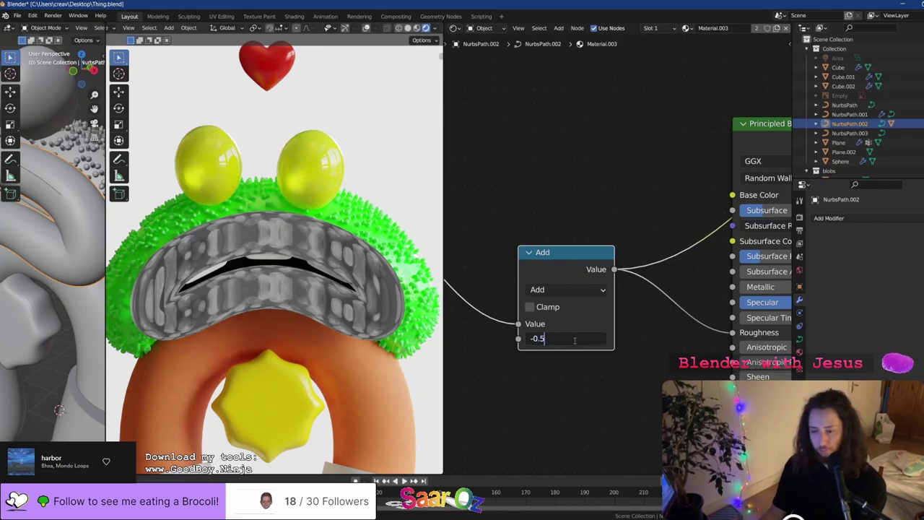
{"action": "type", "text": "-0.5"}
{"action": "key", "text": "Return"}
{"action": "left_click", "coordinate": [562, 338]}
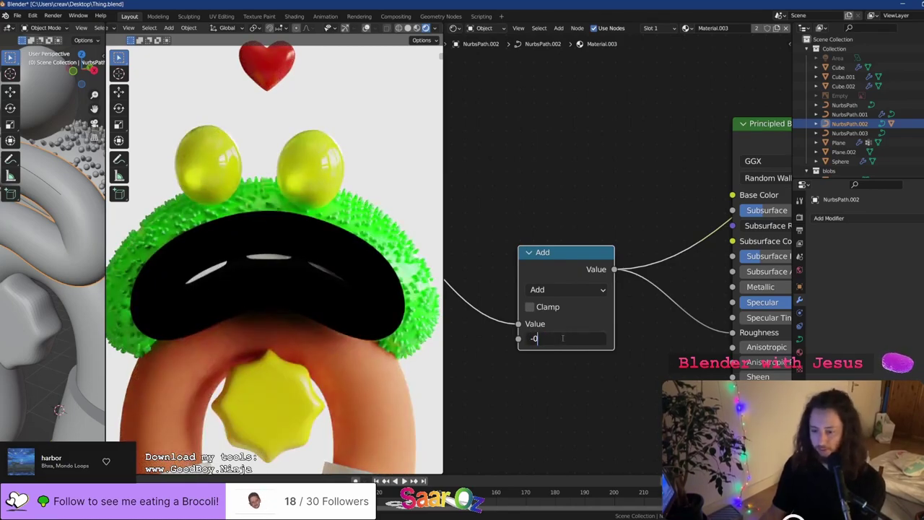
{"action": "key", "text": "Return"}
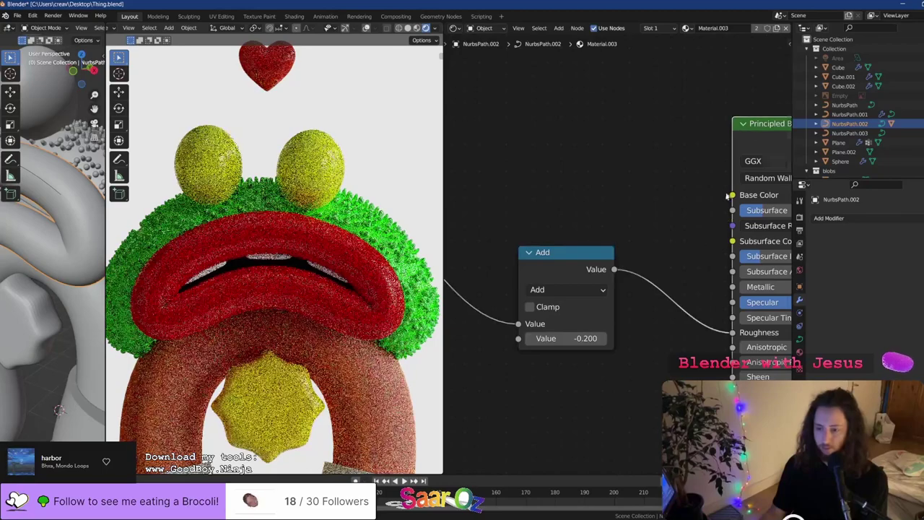
Try -5, -1 and 0.2 as the Add node's second value to compare the lips' glossiness
{"action": "left_click", "coordinate": [570, 338]}
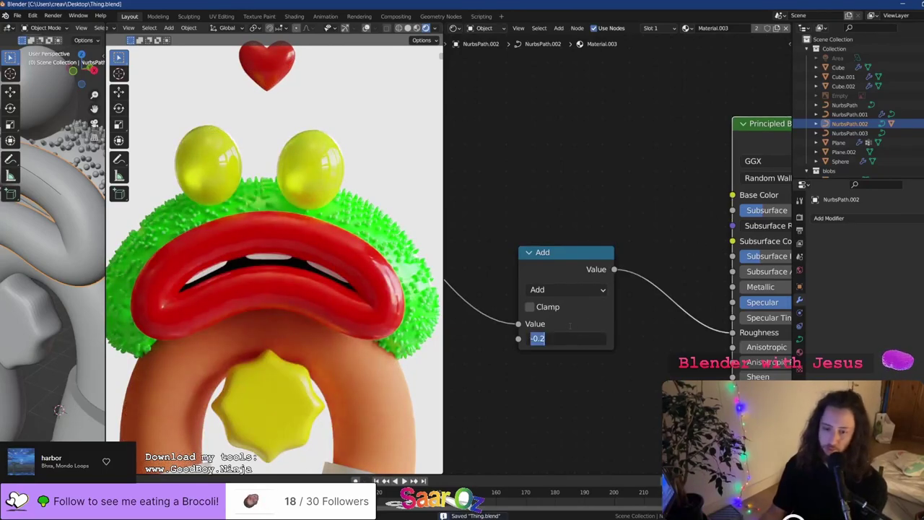
{"action": "type", "text": "-5"}
{"action": "key", "text": "Return"}
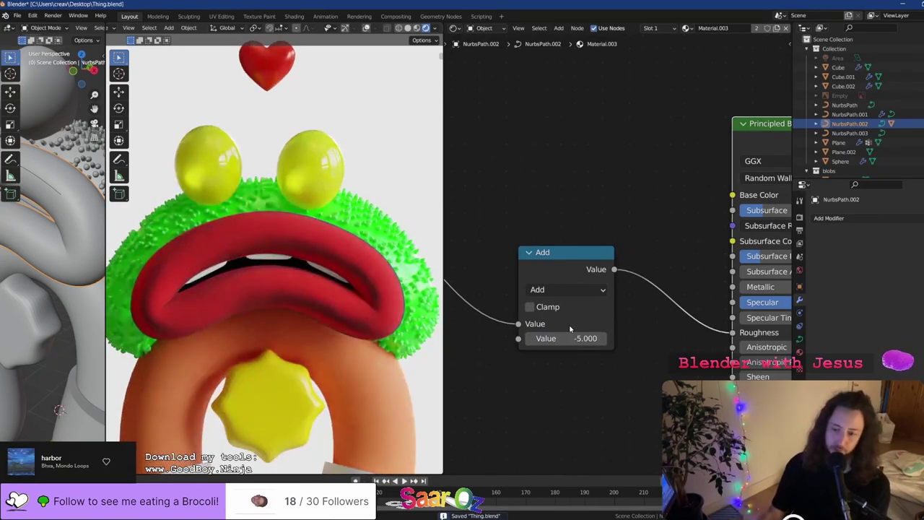
{"action": "left_click", "coordinate": [575, 338]}
{"action": "type", "text": "-1"}
{"action": "key", "text": "Return"}
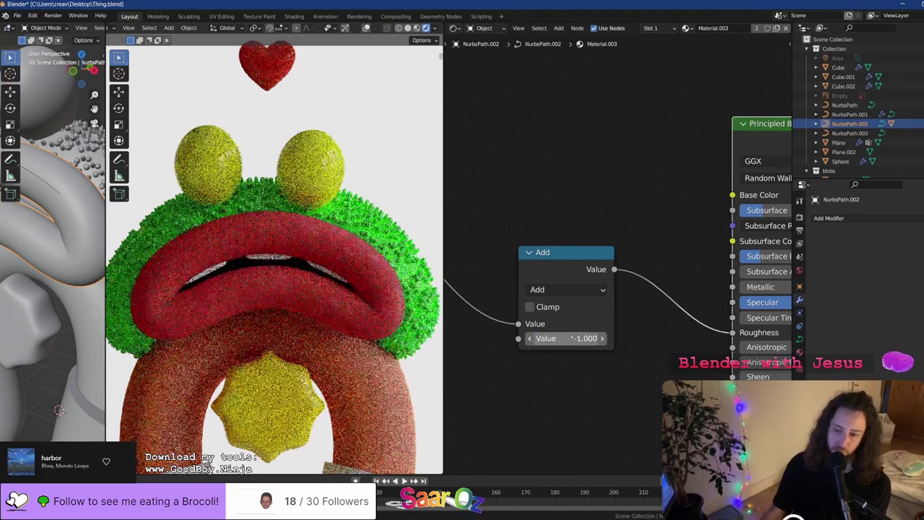
{"action": "left_click", "coordinate": [573, 338]}
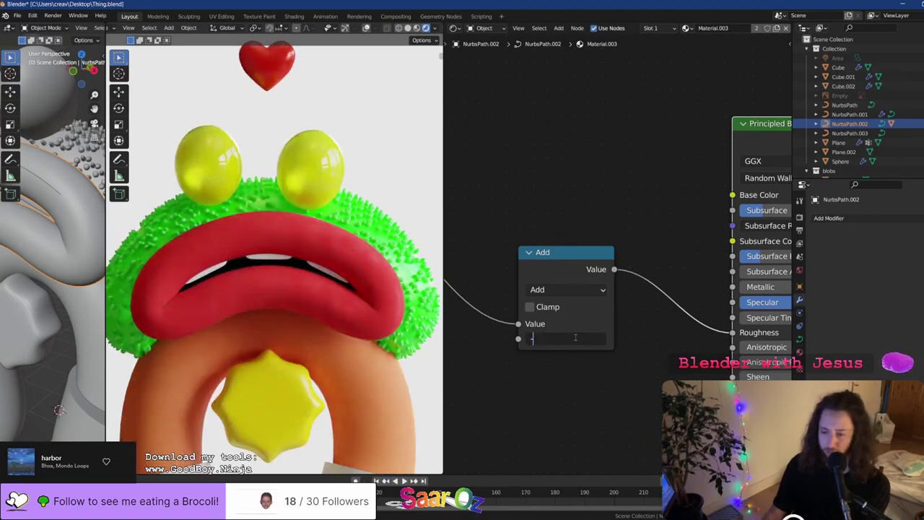
{"action": "type", "text": "0.2"}
{"action": "key", "text": "Return"}
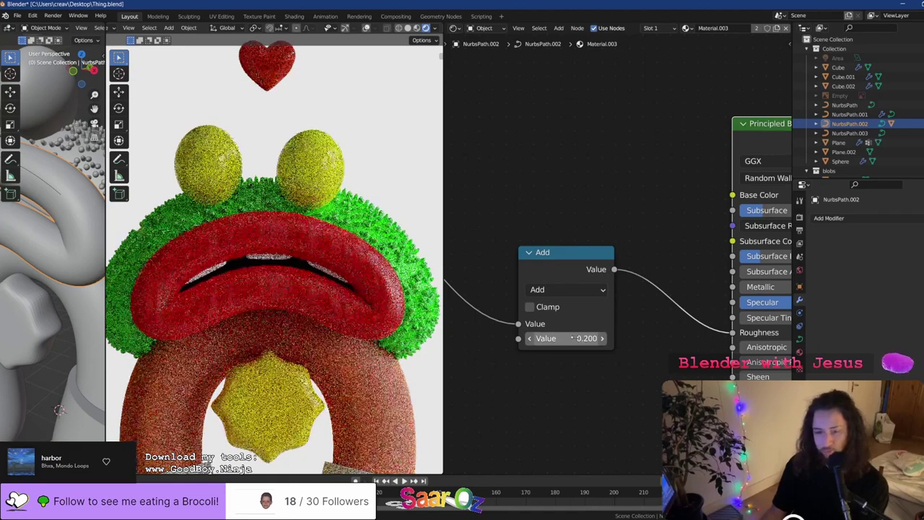
Try 0.5, 0.1 and -0.1 as the Add node's second value
{"action": "left_click", "coordinate": [572, 337]}
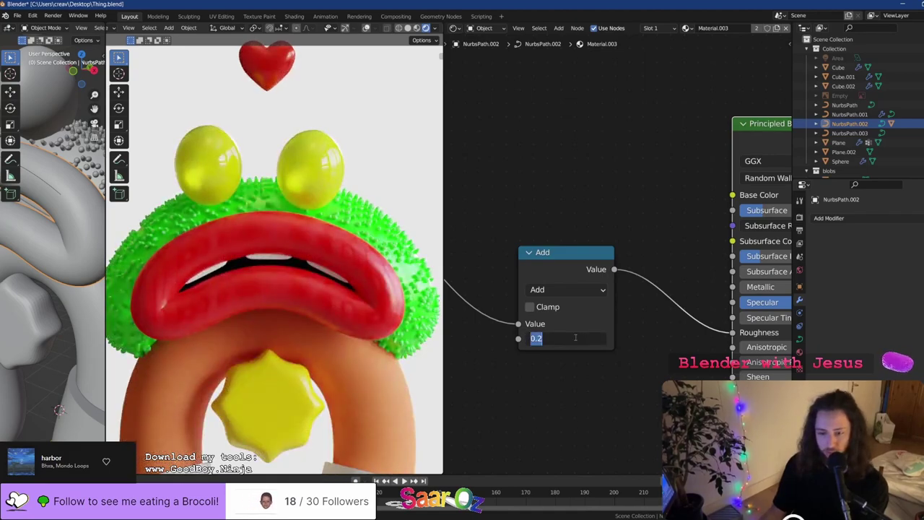
{"action": "type", "text": "0.5"}
{"action": "key", "text": "Return"}
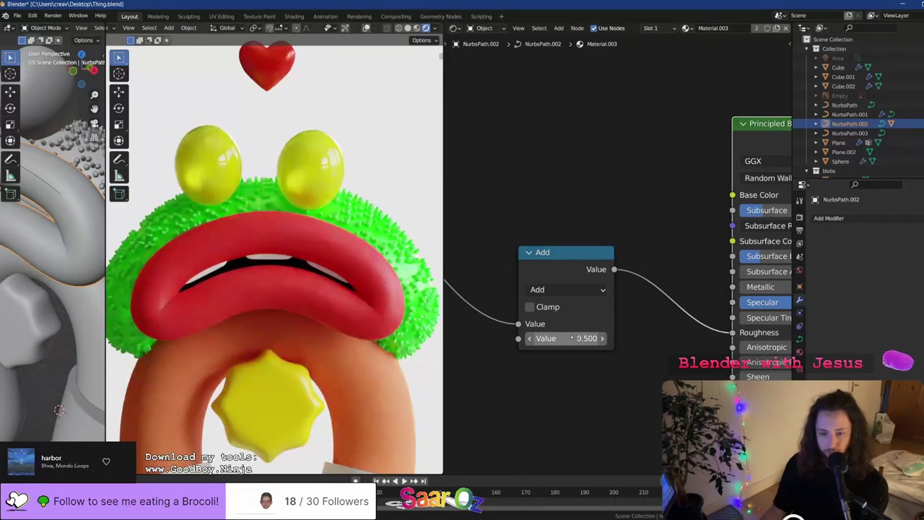
{"action": "left_click", "coordinate": [572, 337]}
{"action": "type", "text": "0.1"}
{"action": "key", "text": "Return"}
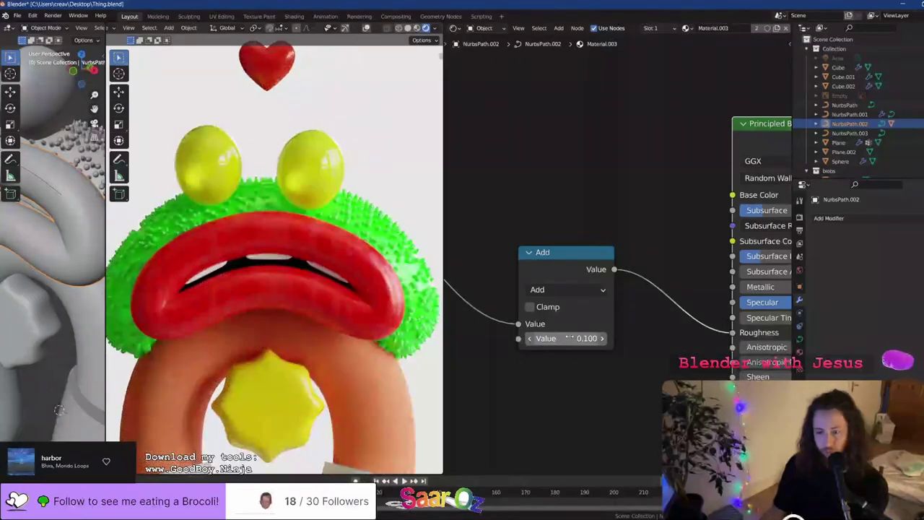
{"action": "left_click", "coordinate": [569, 337]}
{"action": "type", "text": "-0.1"}
{"action": "key", "text": "Return"}
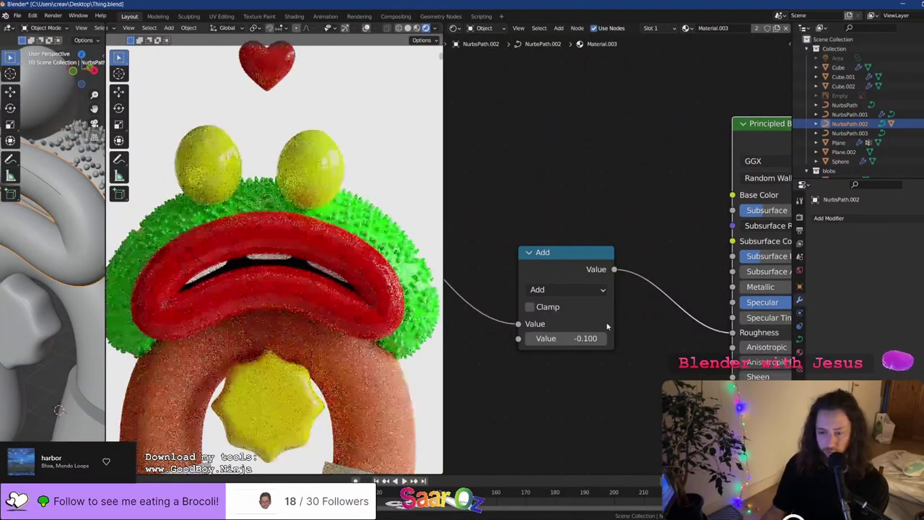
Save the file and set the Add node's second value to 0
{"action": "key", "text": "ctrl+s"}
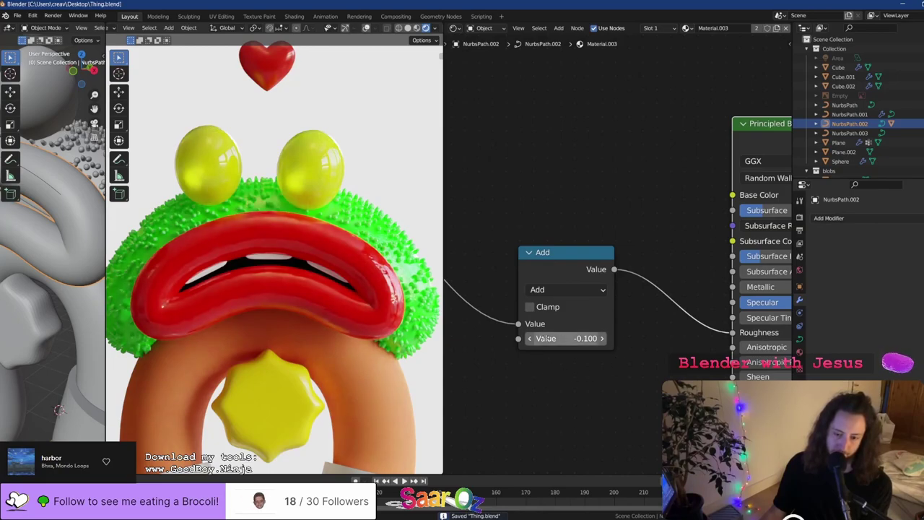
{"action": "left_click", "coordinate": [572, 338]}
{"action": "type", "text": "0"}
{"action": "key", "text": "Return"}
Lower the Fac of the Soft Light mix node combining the two bump ColorRamps to 0.780
{"action": "scroll", "coordinate": [575, 395], "scroll_direction": "down", "scroll_amount": 6}
{"action": "middle_click_drag", "start_coordinate": [570, 433], "coordinate": [598, 214]}
{"action": "scroll", "coordinate": [626, 281], "scroll_direction": "up", "scroll_amount": 5}
{"action": "middle_click_drag", "start_coordinate": [503, 366], "coordinate": [678, 245]}
{"action": "middle_click_drag", "start_coordinate": [522, 391], "coordinate": [654, 292]}
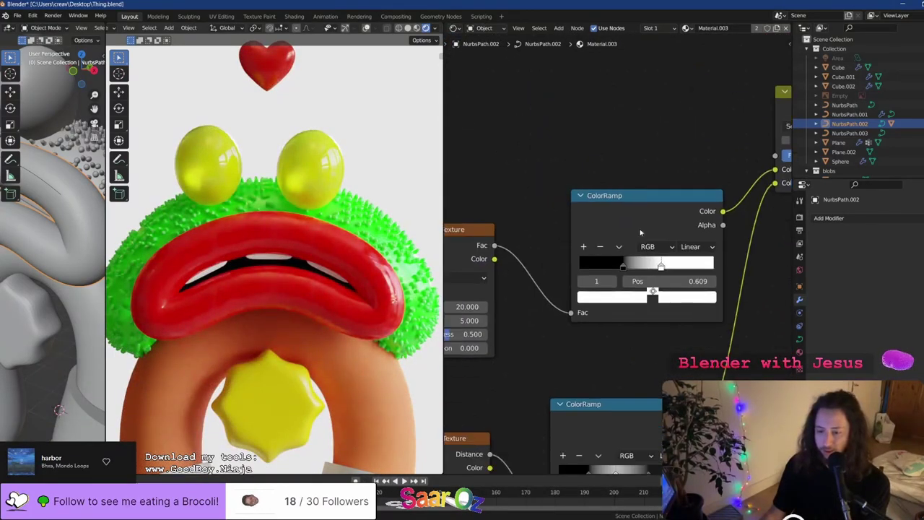
{"action": "middle_click_drag", "start_coordinate": [621, 385], "coordinate": [383, 474]}
{"action": "middle_click_drag", "start_coordinate": [702, 312], "coordinate": [756, 340]}
{"action": "scroll", "coordinate": [756, 341], "scroll_direction": "up", "scroll_amount": 2}
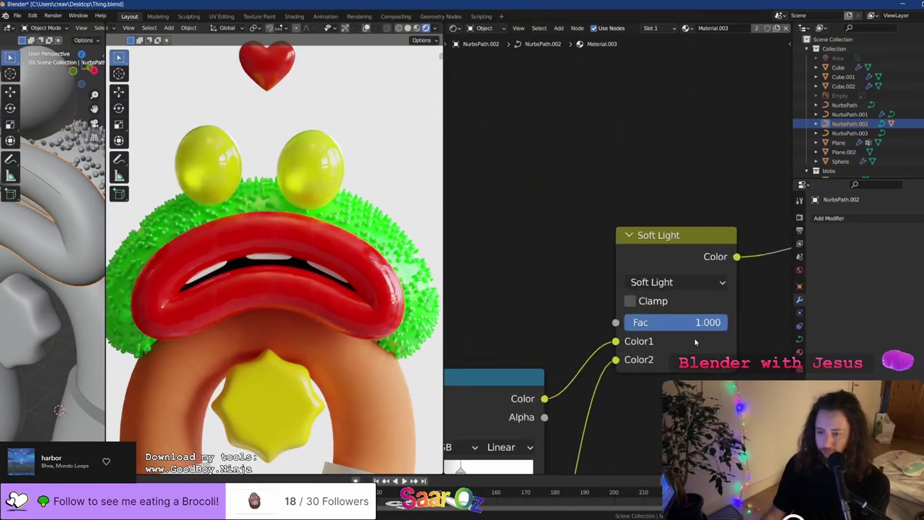
{"action": "mouse_move", "coordinate": [686, 322]}
{"action": "left_mouse_down"}
{"action": "mouse_move", "coordinate": [644, 324]}
{"action": "mouse_move", "coordinate": [699, 330]}
{"action": "left_mouse_up"}
Set the Noise Texture's Scale to 200 and get a close view of the corner of the lips
{"action": "middle_click_drag", "start_coordinate": [520, 418], "coordinate": [697, 261]}
{"action": "middle_click_drag", "start_coordinate": [553, 345], "coordinate": [673, 258]}
{"action": "scroll", "coordinate": [673, 258], "scroll_direction": "down", "scroll_amount": 3}
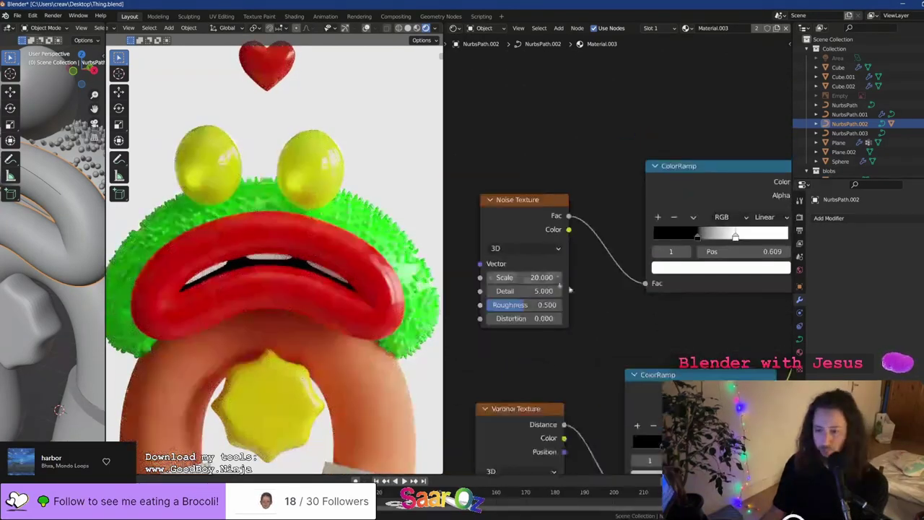
{"action": "left_click", "coordinate": [532, 280]}
{"action": "type", "text": "200"}
{"action": "key", "text": "Return"}
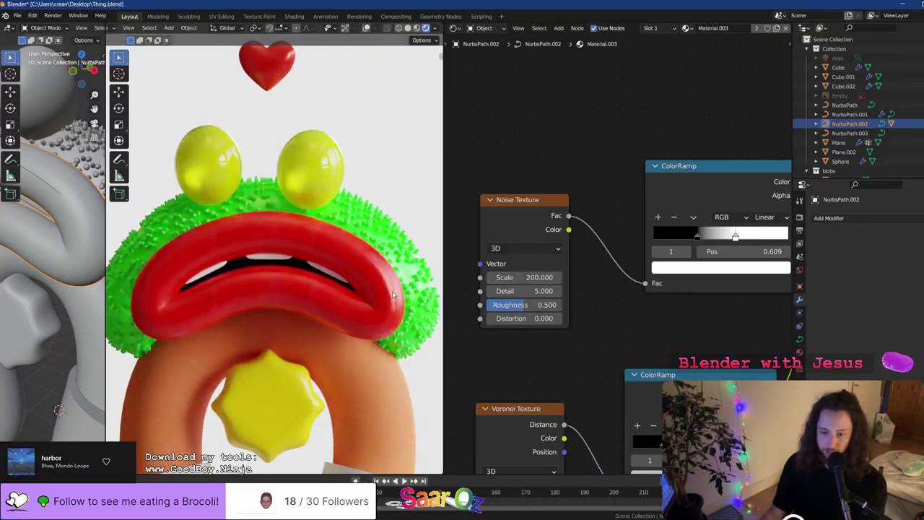
{"action": "scroll", "coordinate": [392, 294], "scroll_direction": "up", "scroll_amount": 6}
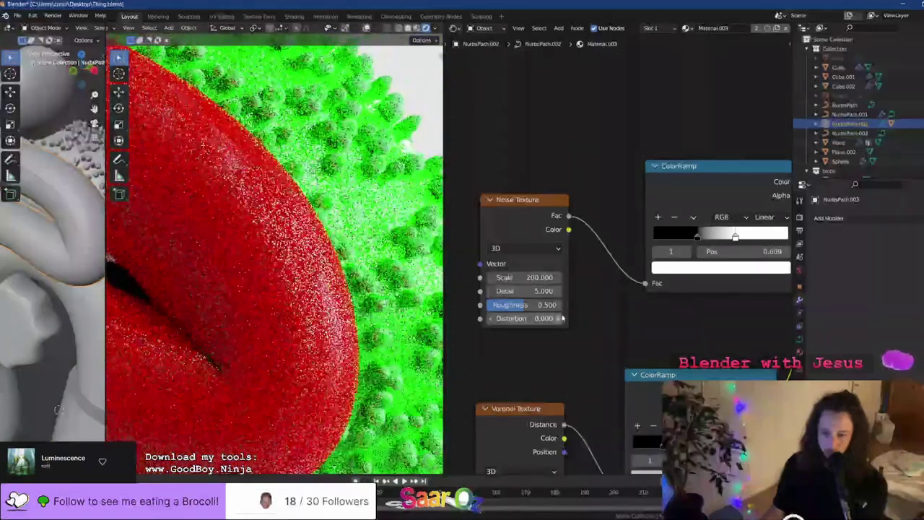
Turn off viewport denoising in the Cycles sampling settings and save the file
{"action": "middle_click_drag", "start_coordinate": [777, 238], "coordinate": [551, 341]}
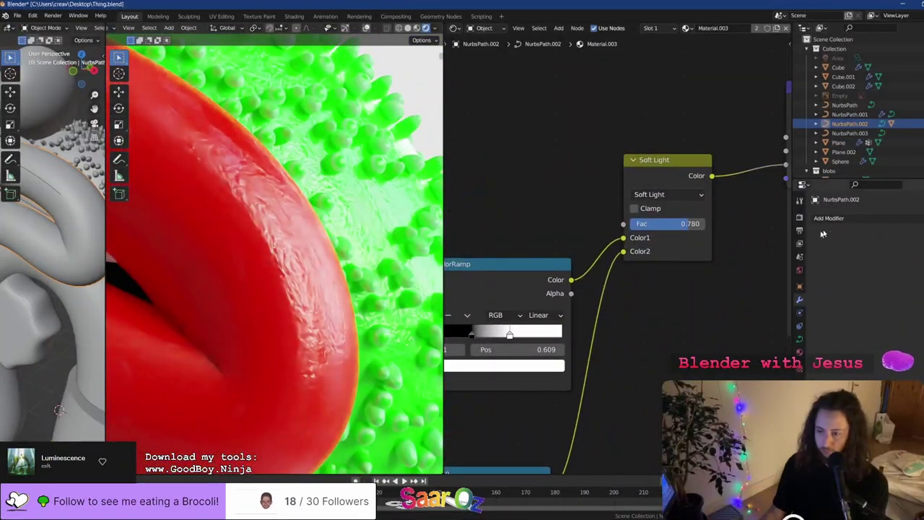
{"action": "left_click", "coordinate": [799, 217]}
{"action": "left_click", "coordinate": [873, 288]}
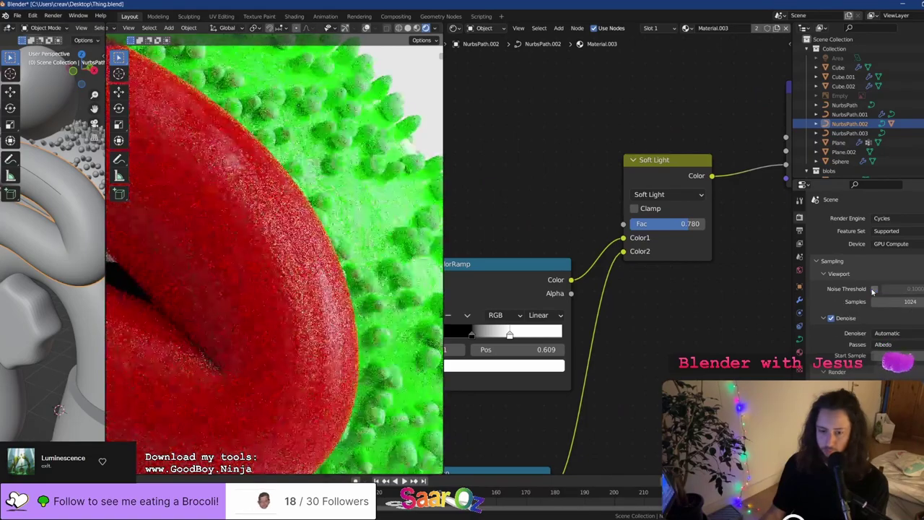
{"action": "left_click", "coordinate": [873, 288]}
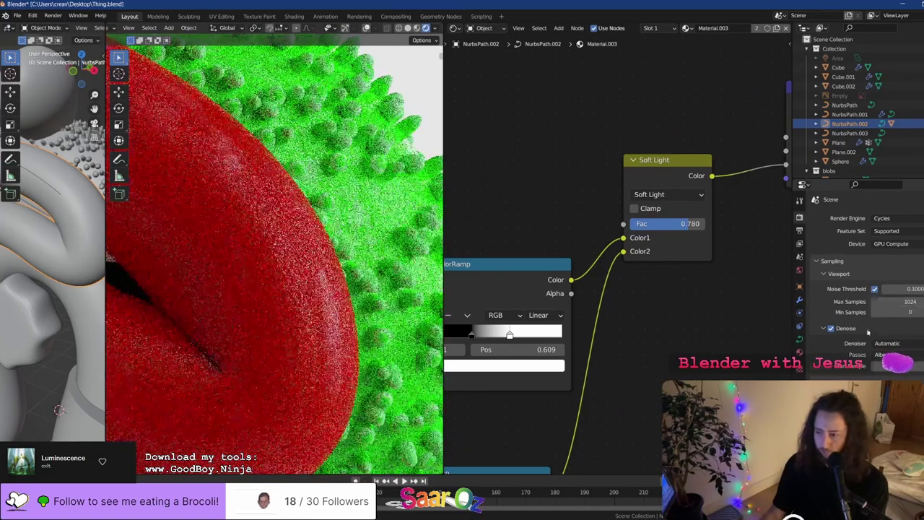
{"action": "left_click", "coordinate": [831, 329]}
{"action": "key", "text": "ctrl+s"}
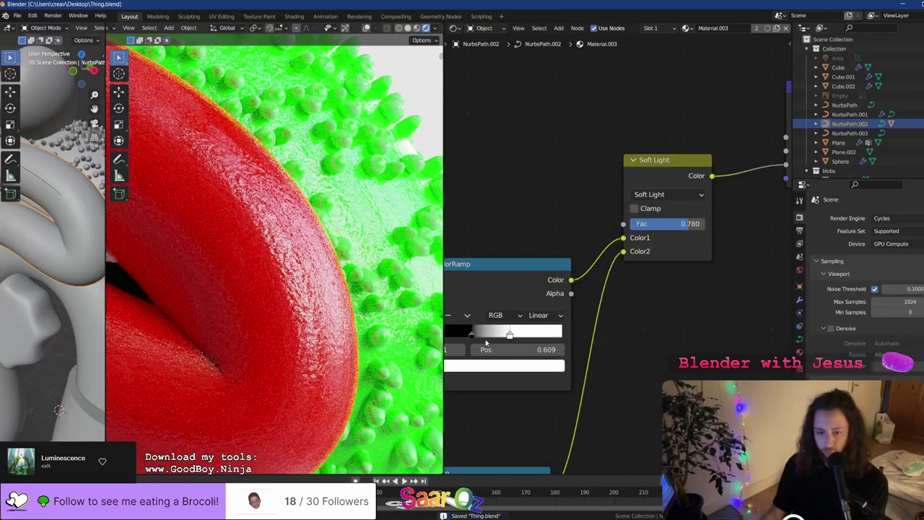
Set the bump mix node's Fac to 1.000 and try Multiply before choosing Overlay as its blend mode
{"action": "scroll", "coordinate": [282, 367], "scroll_direction": "down", "scroll_amount": 4}
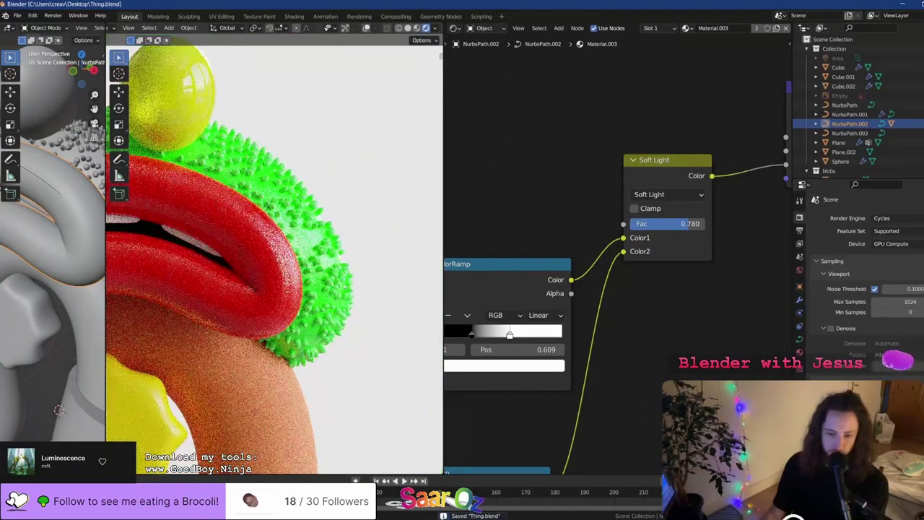
{"action": "middle_click_drag", "start_coordinate": [282, 367], "coordinate": [355, 391], "text": "shift"}
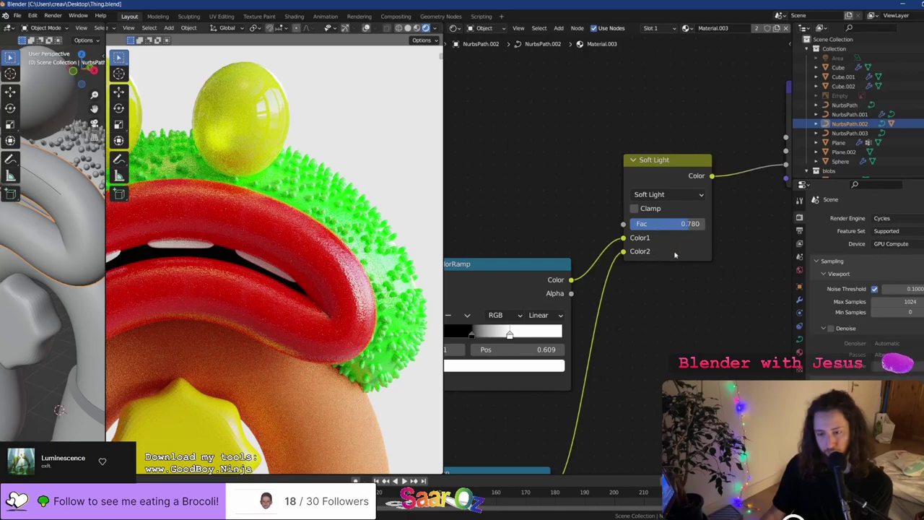
{"action": "middle_click_drag", "start_coordinate": [674, 254], "coordinate": [597, 304]}
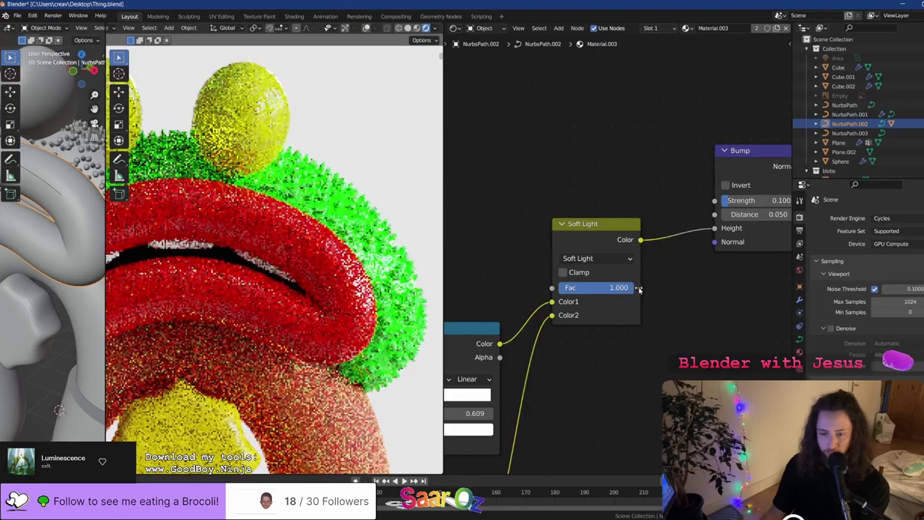
{"action": "left_click", "coordinate": [593, 258]}
{"action": "left_click", "coordinate": [588, 308]}
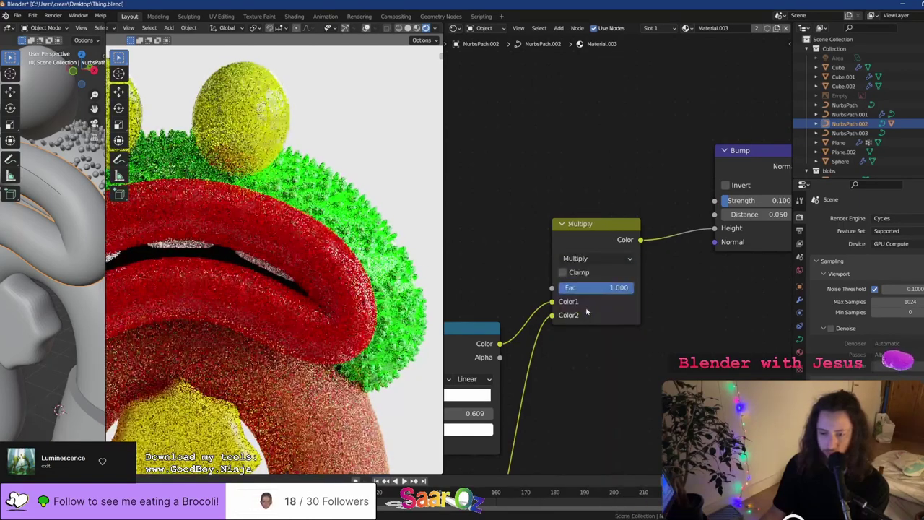
{"action": "left_click", "coordinate": [595, 260]}
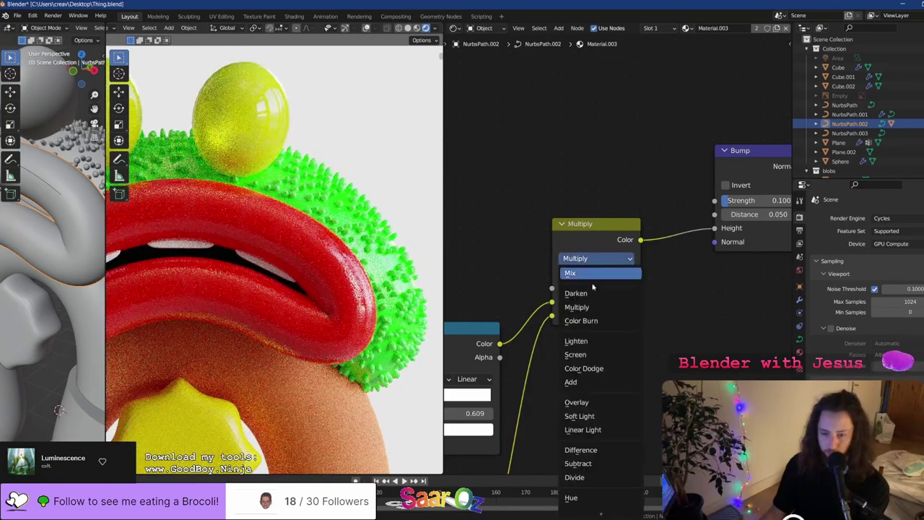
{"action": "left_click", "coordinate": [598, 402]}
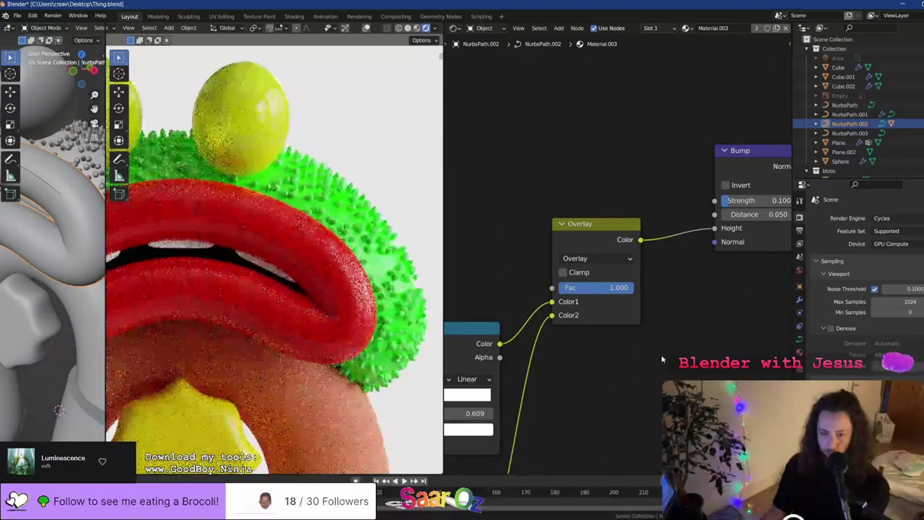
Invert the Bump node feeding the Principled BSDF's Normal and set its Strength to 0.05
{"action": "middle_click_drag", "start_coordinate": [675, 293], "coordinate": [541, 358]}
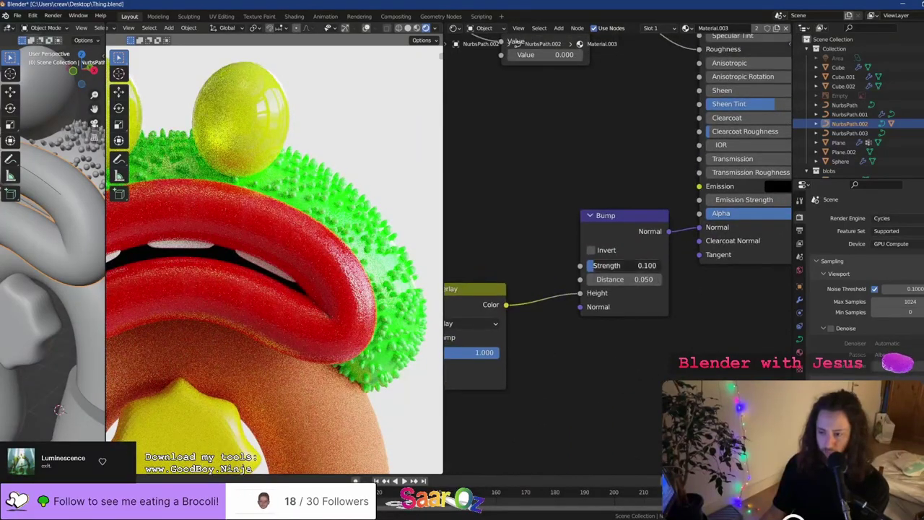
{"action": "key", "text": "Return"}
{"action": "left_click", "coordinate": [591, 250]}
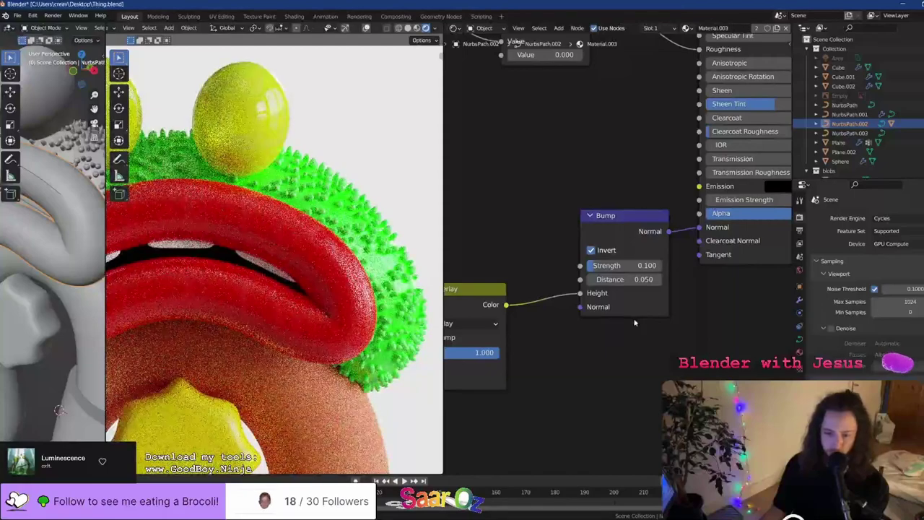
{"action": "left_click", "coordinate": [636, 266]}
{"action": "type", "text": "0."}
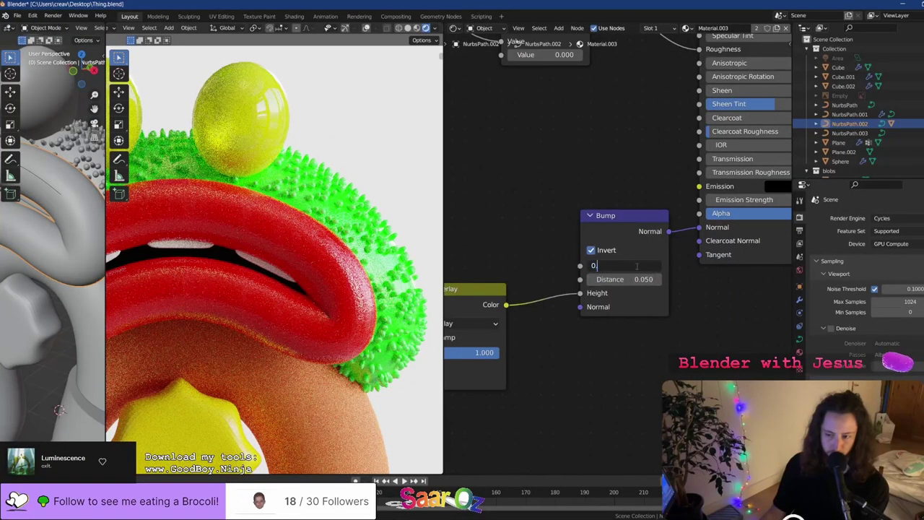
{"action": "key", "text": "Return"}
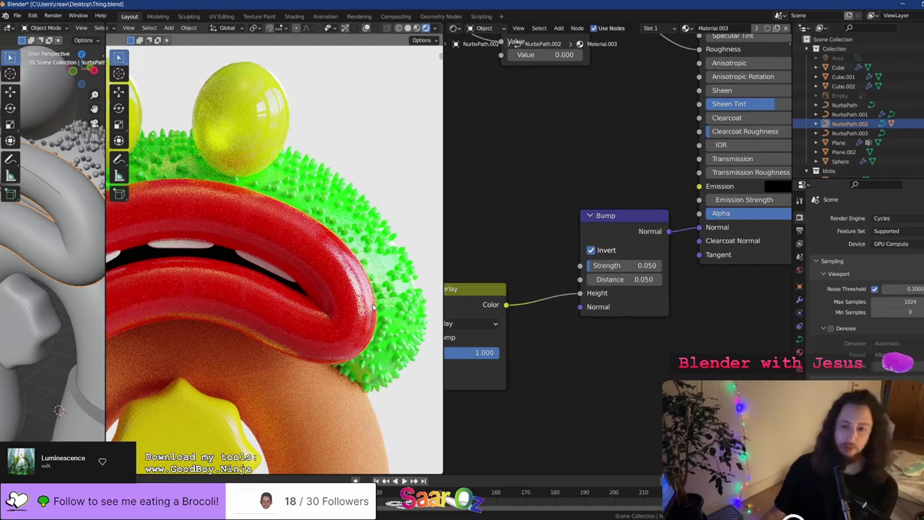
Show the whole character in the rendered view and save the file
{"action": "key", "text": "KP_0"}
{"action": "key", "text": "ctrl+s"}
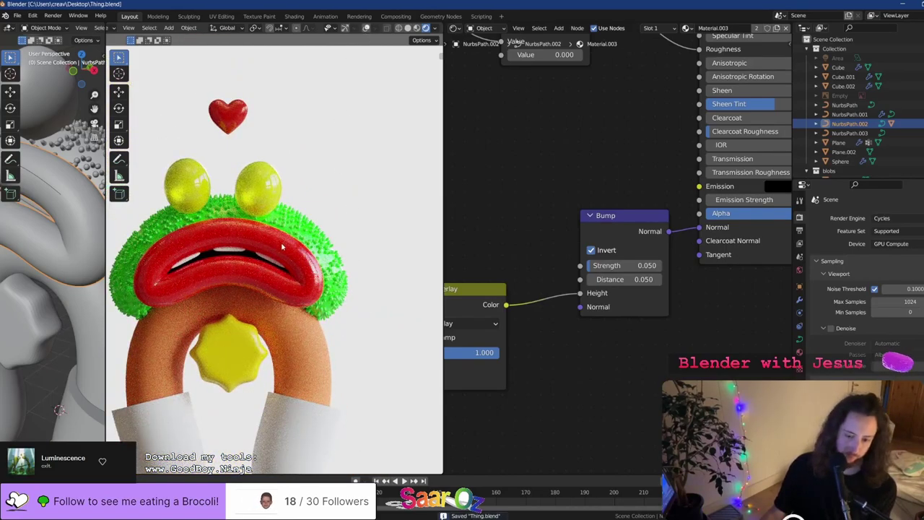
{"action": "middle_click_drag", "start_coordinate": [230, 261], "coordinate": [309, 284], "text": "shift"}
{"action": "scroll", "coordinate": [661, 220], "scroll_direction": "down", "scroll_amount": 10}
{"action": "middle_click_drag", "start_coordinate": [603, 148], "coordinate": [587, 285]}
{"action": "scroll", "coordinate": [619, 256], "scroll_direction": "up", "scroll_amount": 2}
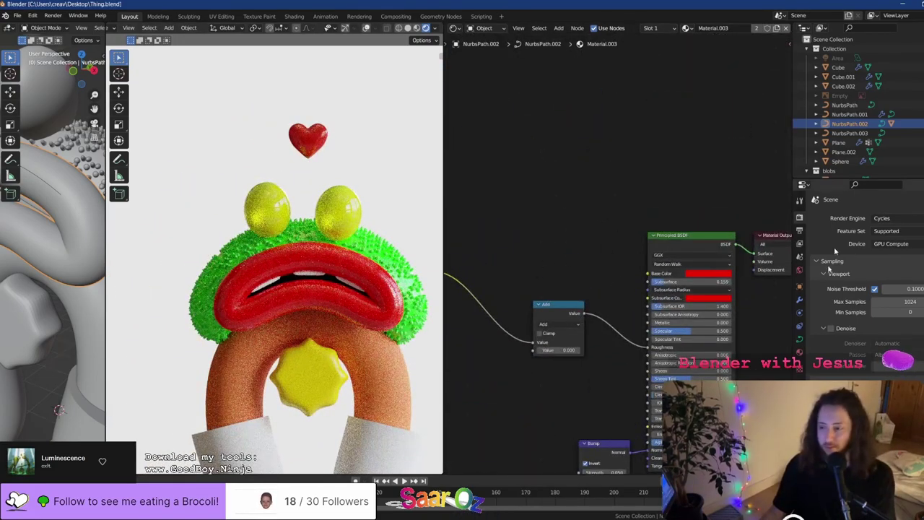
Turn on viewport denoising and set the second value of the roughness Add node to 0.05
{"action": "left_click", "coordinate": [830, 328]}
{"action": "scroll", "coordinate": [525, 274], "scroll_direction": "down", "scroll_amount": 3}
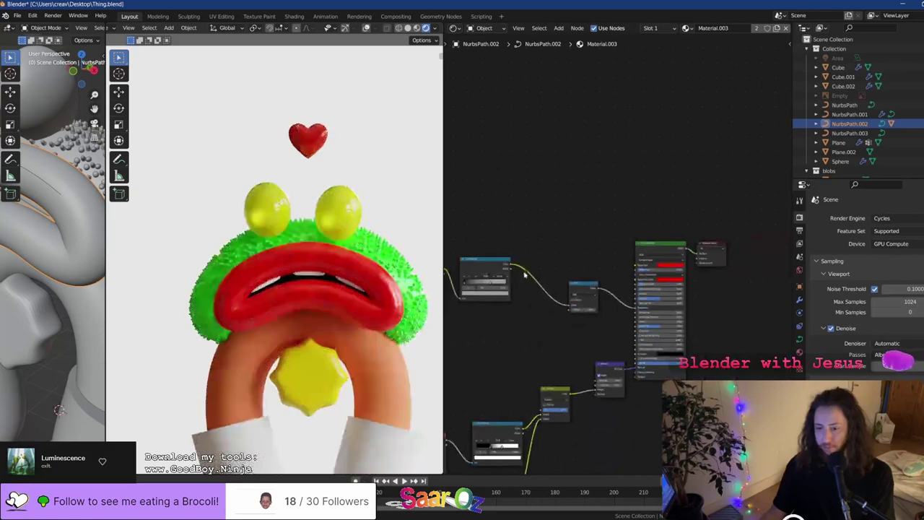
{"action": "left_click_drag", "start_coordinate": [577, 258], "coordinate": [419, 342]}
{"action": "scroll", "coordinate": [601, 250], "scroll_direction": "up", "scroll_amount": 5}
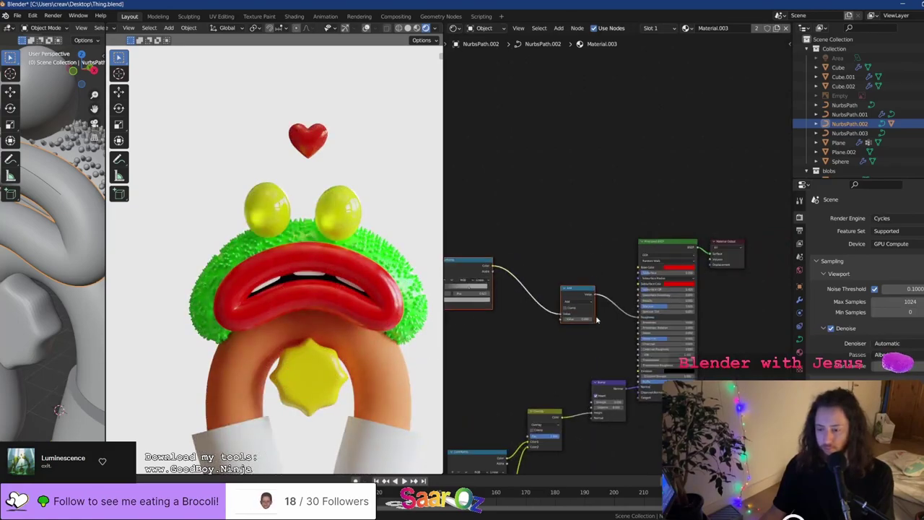
{"action": "left_click", "coordinate": [542, 394]}
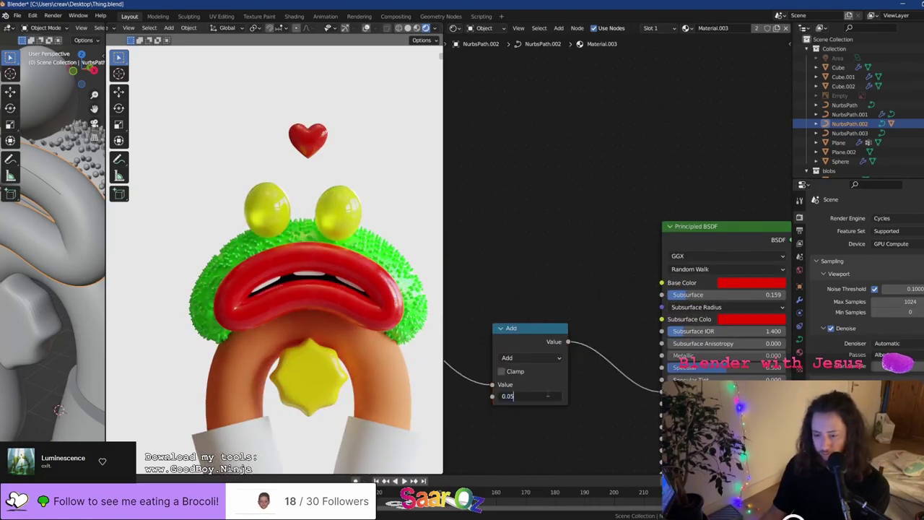
{"action": "type", "text": "0.05"}
{"action": "key", "text": "Return"}
Move the fingerprint roughness nodes, including the Add node, farther away from the Principled BSDF
{"action": "scroll", "coordinate": [546, 392], "scroll_direction": "down", "scroll_amount": 5}
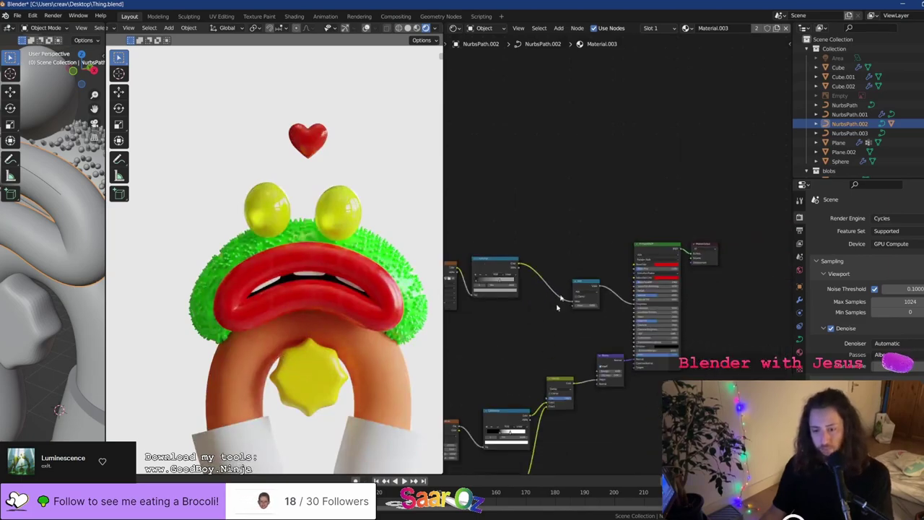
{"action": "left_click_drag", "start_coordinate": [589, 235], "coordinate": [417, 307]}
{"action": "key", "text": "g"}
{"action": "left_click", "coordinate": [534, 277]}
{"action": "scroll", "coordinate": [531, 282], "scroll_direction": "up", "scroll_amount": 3}
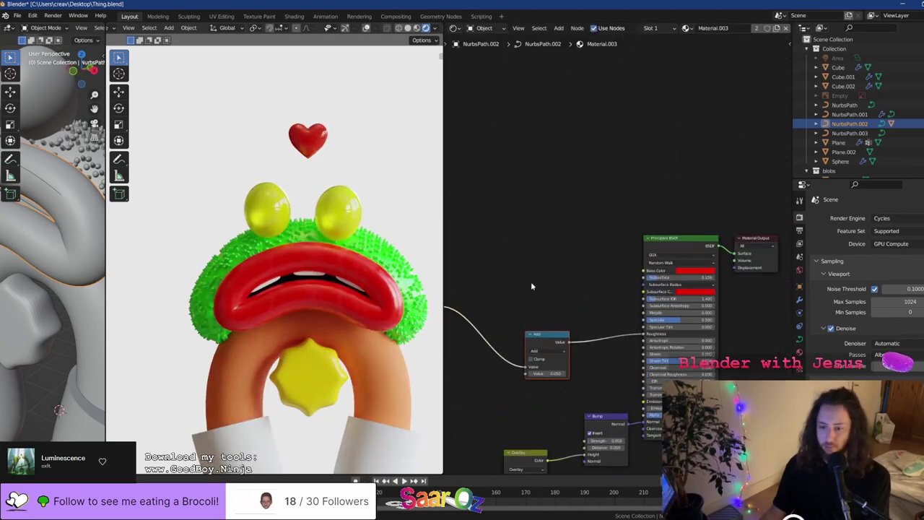
Move the light stop of the fingerprint ColorRamp to position 1.000 and save the file
{"action": "middle_click_drag", "start_coordinate": [530, 282], "coordinate": [632, 213]}
{"action": "scroll", "coordinate": [547, 283], "scroll_direction": "up", "scroll_amount": 3}
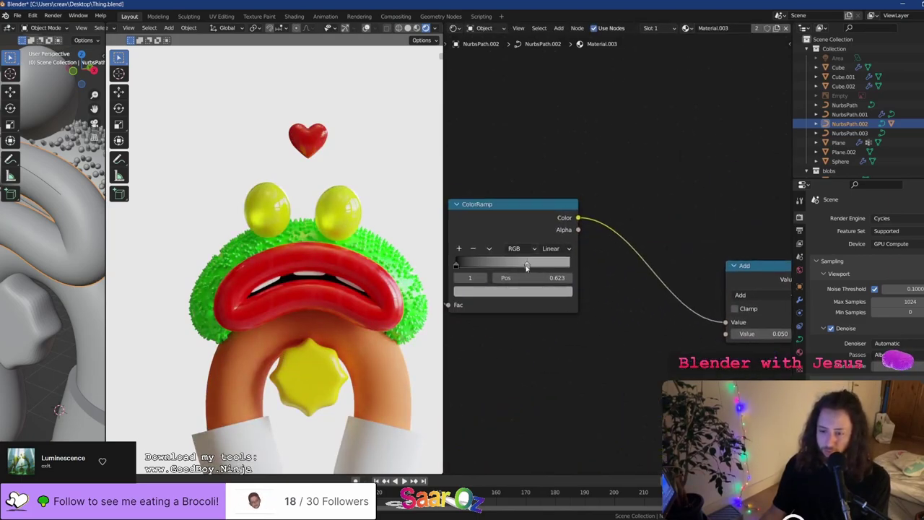
{"action": "key", "text": "ctrl+s"}
{"action": "scroll", "coordinate": [587, 272], "scroll_direction": "down", "scroll_amount": 5}
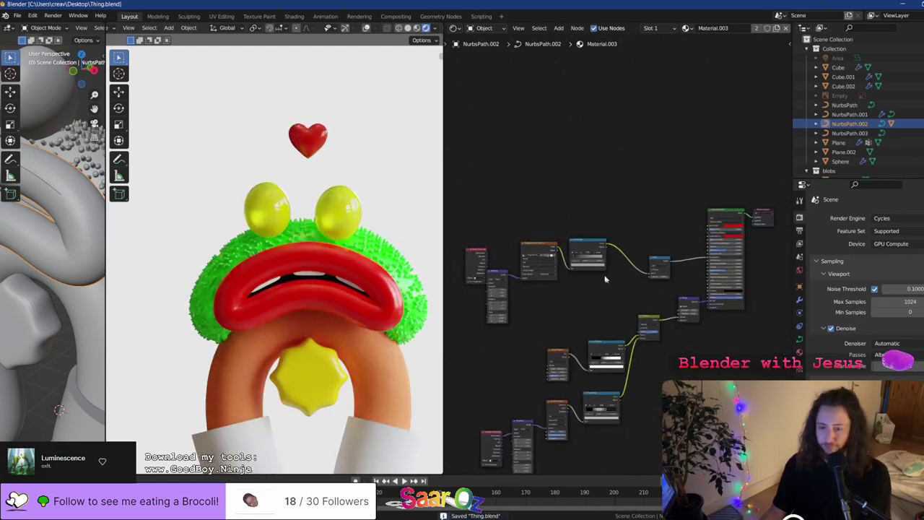
Space the fingerprint ColorRamp and the roughness Add node farther apart
{"action": "scroll", "coordinate": [605, 279], "scroll_direction": "up", "scroll_amount": 6}
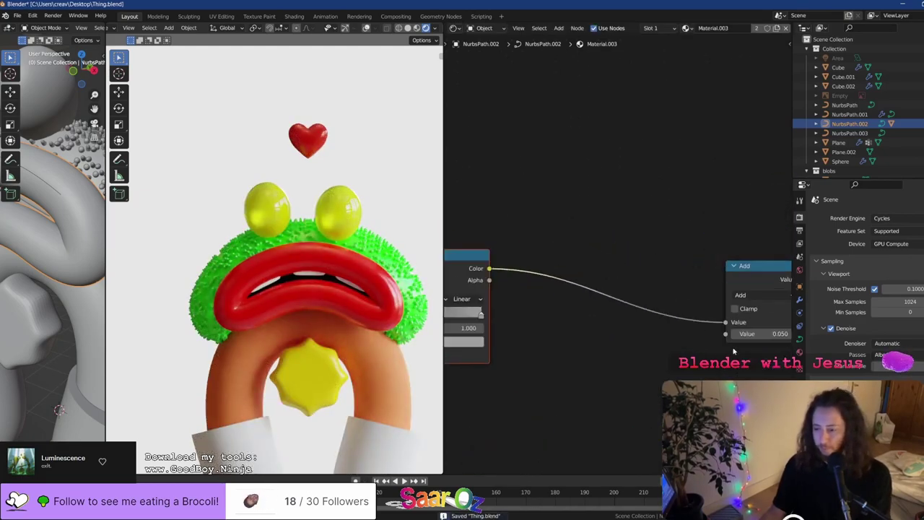
{"action": "middle_click_drag", "start_coordinate": [733, 352], "coordinate": [602, 313]}
{"action": "scroll", "coordinate": [602, 313], "scroll_direction": "up", "scroll_amount": 3}
{"action": "scroll", "coordinate": [653, 355], "scroll_direction": "down", "scroll_amount": 4}
{"action": "left_click", "coordinate": [635, 253]}
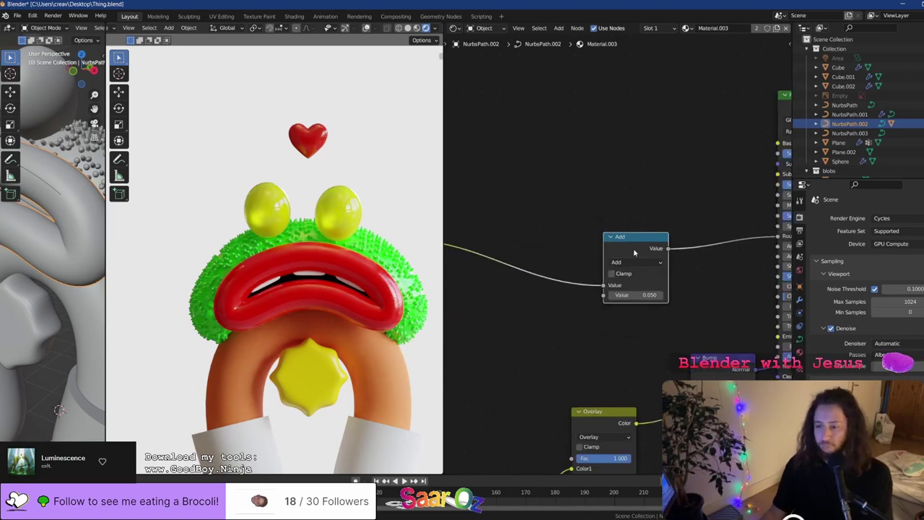
{"action": "left_click_drag", "start_coordinate": [635, 252], "coordinate": [631, 265]}
Add a Geometry input node in the free area above the roughness Add node
{"action": "middle_click_drag", "start_coordinate": [635, 194], "coordinate": [580, 345]}
{"action": "key", "text": "shift+a"}
{"action": "mouse_move", "coordinate": [431, 228]}
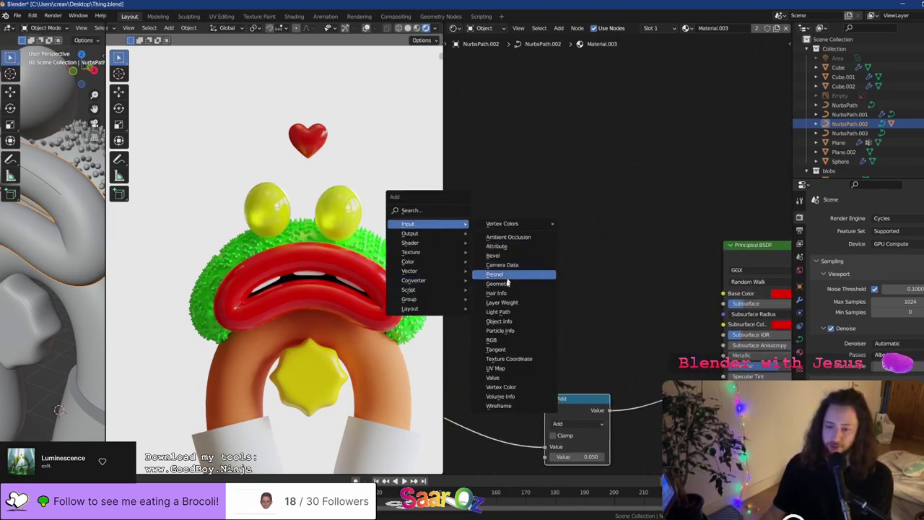
{"action": "left_click", "coordinate": [509, 285]}
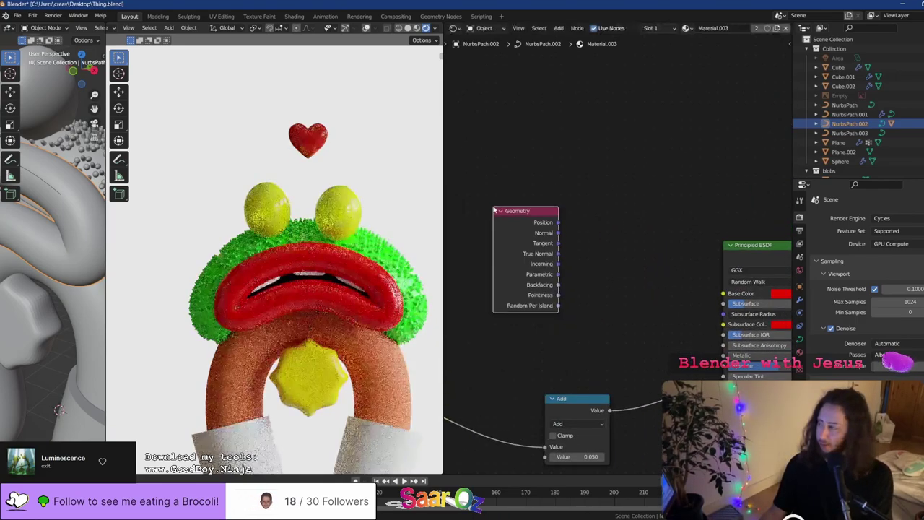
Add a ColorRamp beside the Geometry node and connect Pointiness to its Fac
{"action": "key", "text": "shift+a"}
{"action": "mouse_move", "coordinate": [503, 319]}
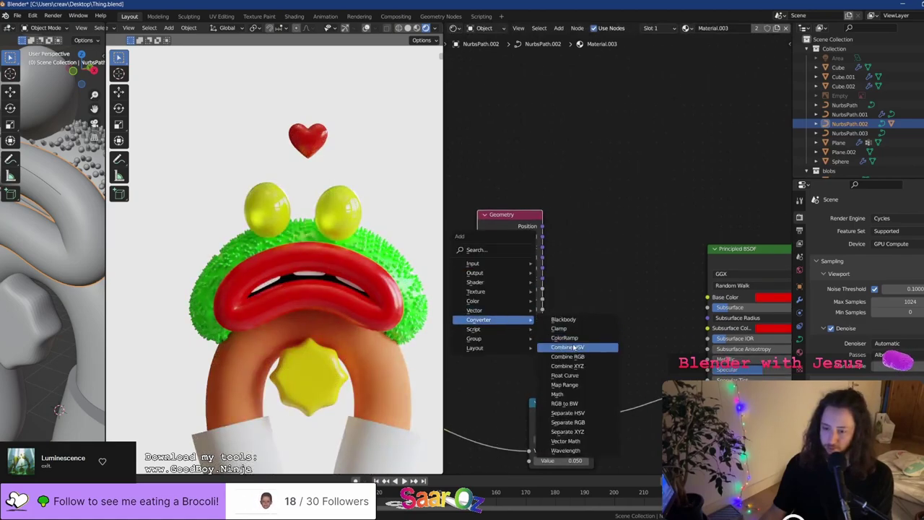
{"action": "left_click", "coordinate": [577, 345]}
{"action": "left_click", "coordinate": [553, 289]}
{"action": "left_click_drag", "start_coordinate": [540, 299], "coordinate": [577, 280]}
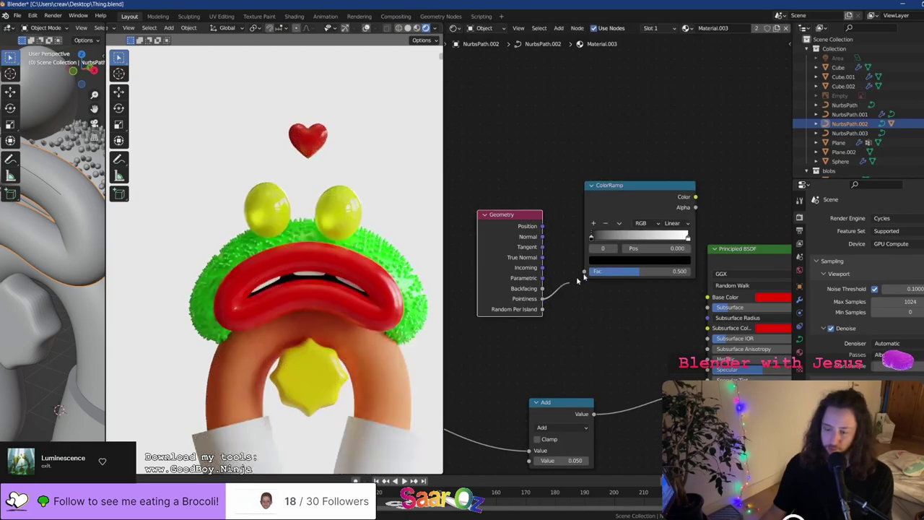
Move the Geometry node and its ColorRamp away from the Principled BSDF to make room for another node
{"action": "left_click_drag", "start_coordinate": [671, 145], "coordinate": [528, 243]}
{"action": "key", "text": "g"}
{"action": "left_click", "coordinate": [469, 226]}
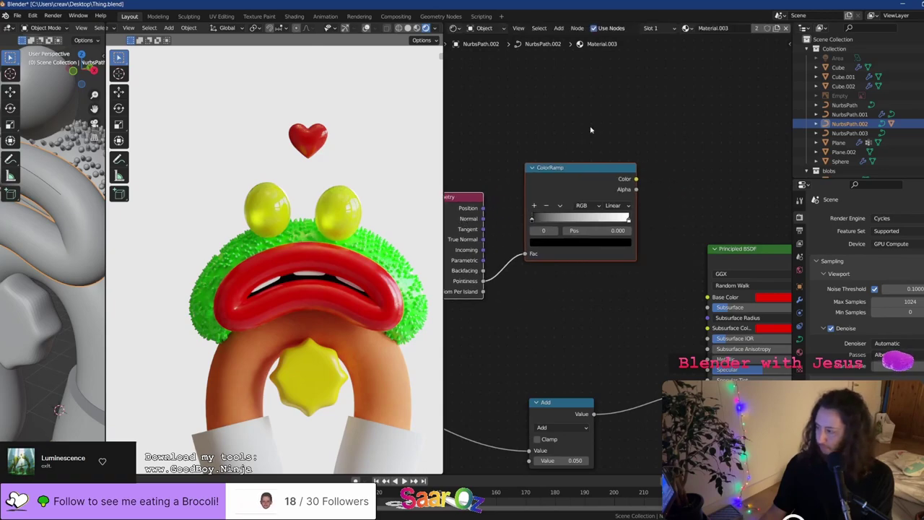
{"action": "left_click", "coordinate": [593, 131]}
{"action": "scroll", "coordinate": [640, 184], "scroll_direction": "down", "scroll_amount": 1}
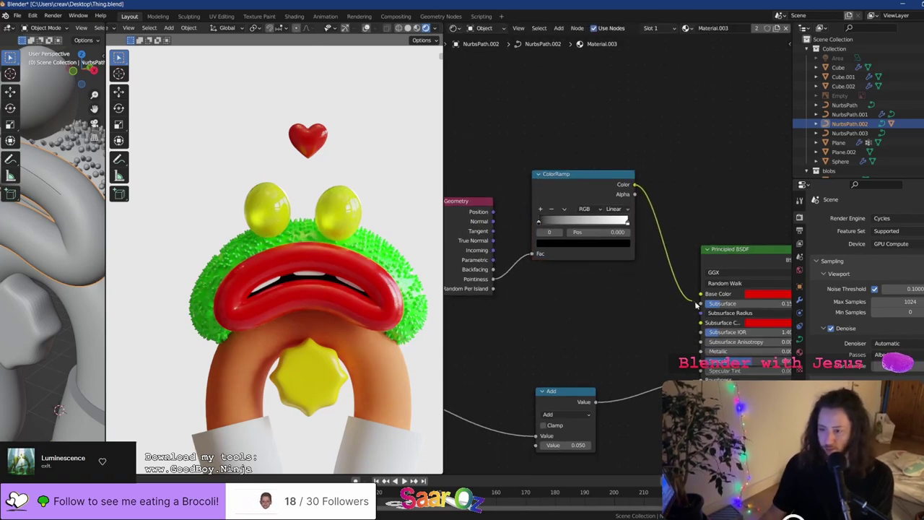
{"action": "scroll", "coordinate": [650, 188], "scroll_direction": "down", "scroll_amount": 4}
{"action": "left_click_drag", "start_coordinate": [628, 165], "coordinate": [518, 269]}
{"action": "key", "text": "g"}
{"action": "left_click", "coordinate": [473, 269]}
{"action": "scroll", "coordinate": [512, 266], "scroll_direction": "up", "scroll_amount": 3}
Add a MixRGB node before the Principled BSDF and connect the Pointiness ColorRamp's Color to its Fac
{"action": "left_click", "coordinate": [596, 255]}
{"action": "key", "text": "shift+a"}
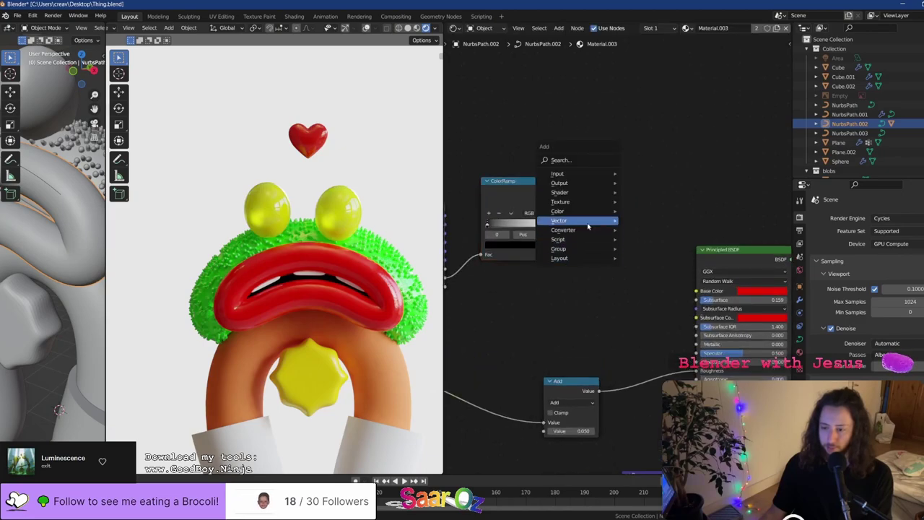
{"action": "mouse_move", "coordinate": [588, 210]}
{"action": "left_click", "coordinate": [660, 257]}
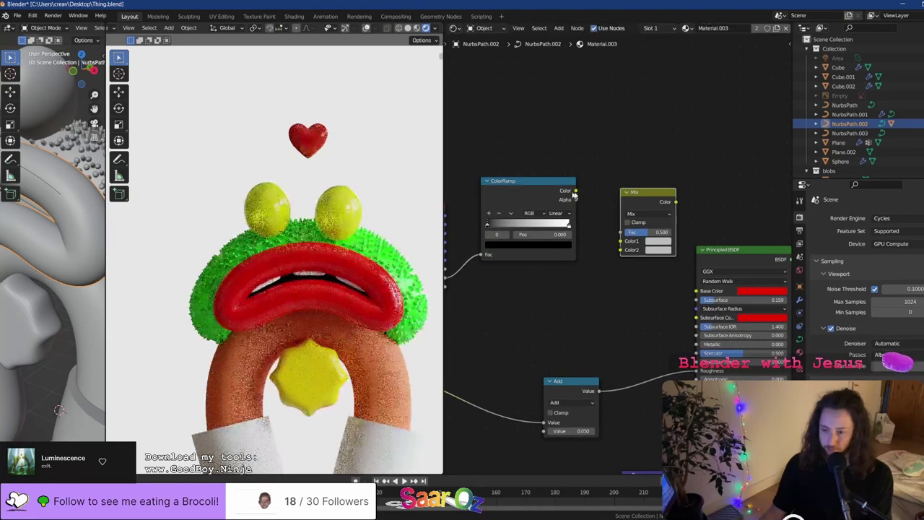
{"action": "left_click_drag", "start_coordinate": [575, 191], "coordinate": [625, 214]}
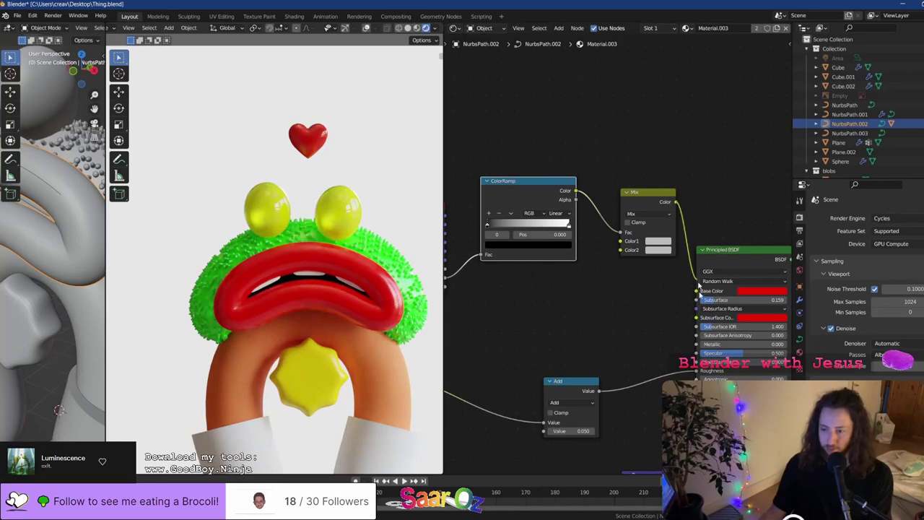
{"action": "left_click_drag", "start_coordinate": [697, 291], "coordinate": [656, 322]}
Set the Principled BSDF's Subsurface to 0.000 and inspect the lips up close in the rendered view
{"action": "scroll", "coordinate": [657, 319], "scroll_direction": "up", "scroll_amount": 2}
{"action": "left_click_drag", "start_coordinate": [727, 329], "coordinate": [605, 330]}
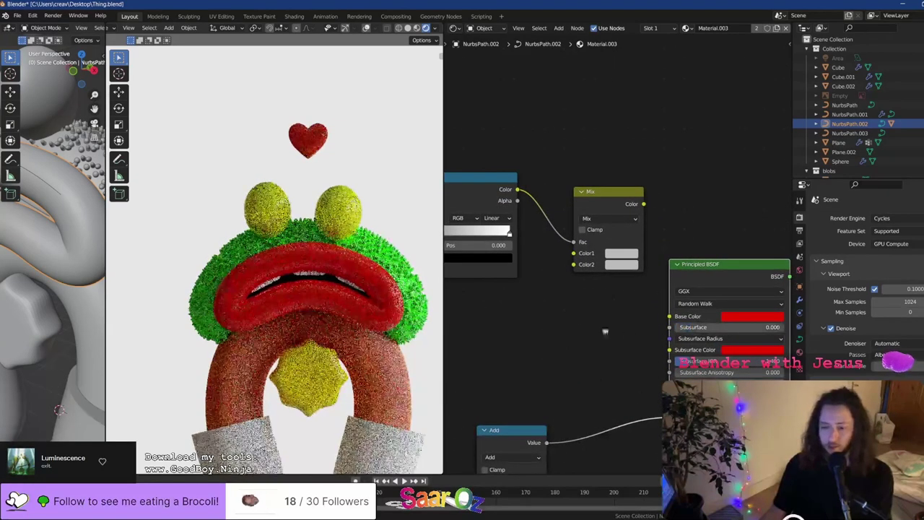
{"action": "scroll", "coordinate": [375, 313], "scroll_direction": "up", "scroll_amount": 6}
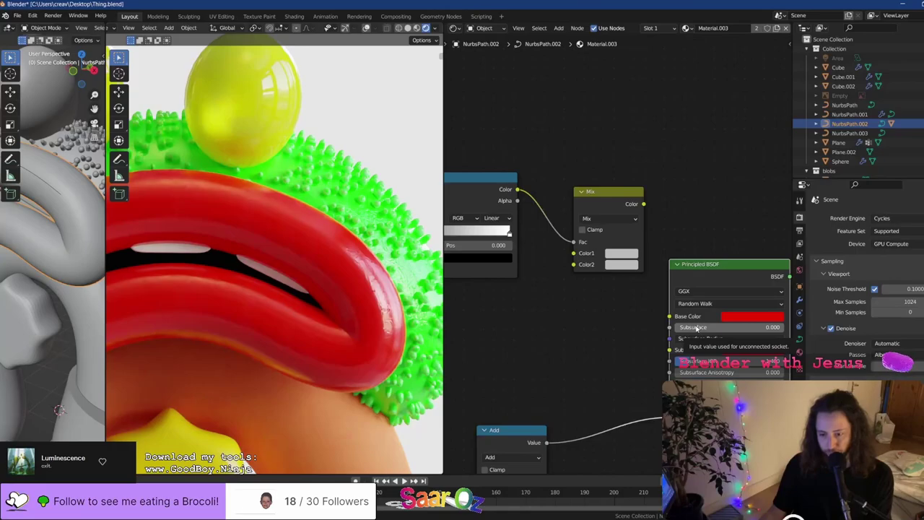
Set the lips material's subsurface to 0.055 and its subsurface color to a dark red with a value of 0.204
{"action": "left_click_drag", "start_coordinate": [677, 327], "coordinate": [683, 327]}
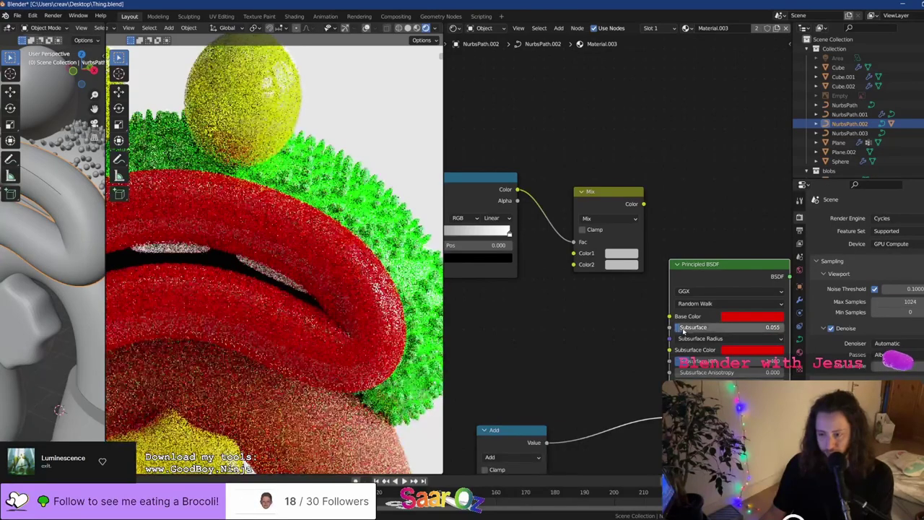
{"action": "scroll", "coordinate": [274, 254], "scroll_direction": "down", "scroll_amount": 3}
{"action": "left_click", "coordinate": [747, 350]}
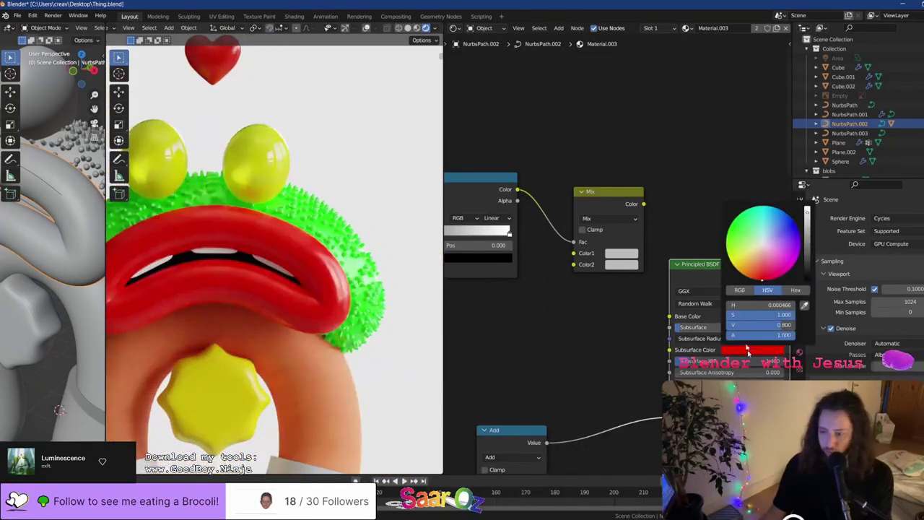
{"action": "left_click", "coordinate": [785, 227]}
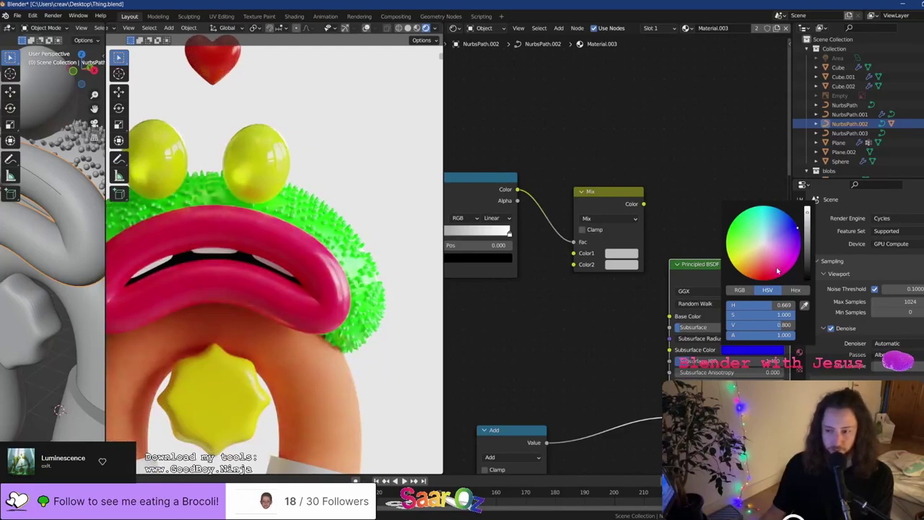
{"action": "mouse_move", "coordinate": [777, 270]}
{"action": "left_mouse_down"}
{"action": "mouse_move", "coordinate": [779, 263]}
{"action": "mouse_move", "coordinate": [738, 267]}
{"action": "mouse_move", "coordinate": [768, 280]}
{"action": "left_mouse_up"}
{"action": "left_click", "coordinate": [807, 246]}
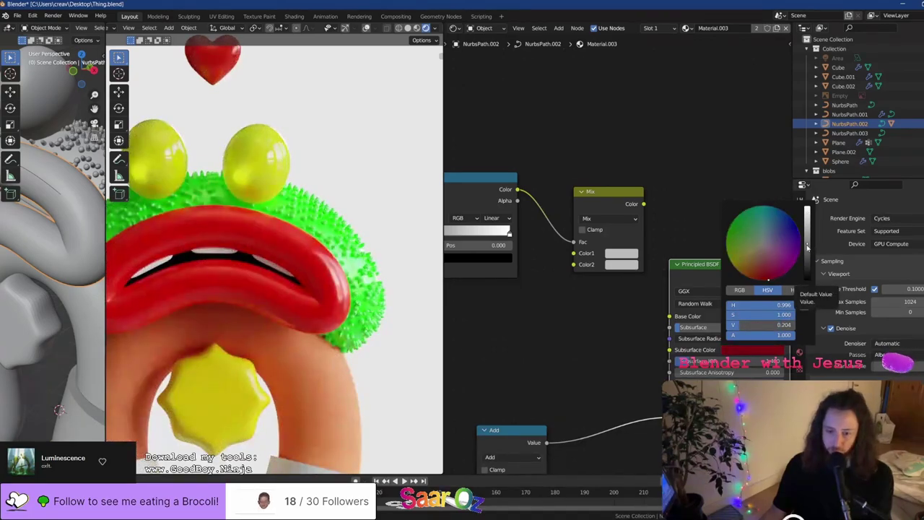
Link the Mix color to the Base Color and tune the pointiness ColorRamp's black and white stops while previewing it on the lips
{"action": "scroll", "coordinate": [617, 290], "scroll_direction": "up", "scroll_amount": 1}
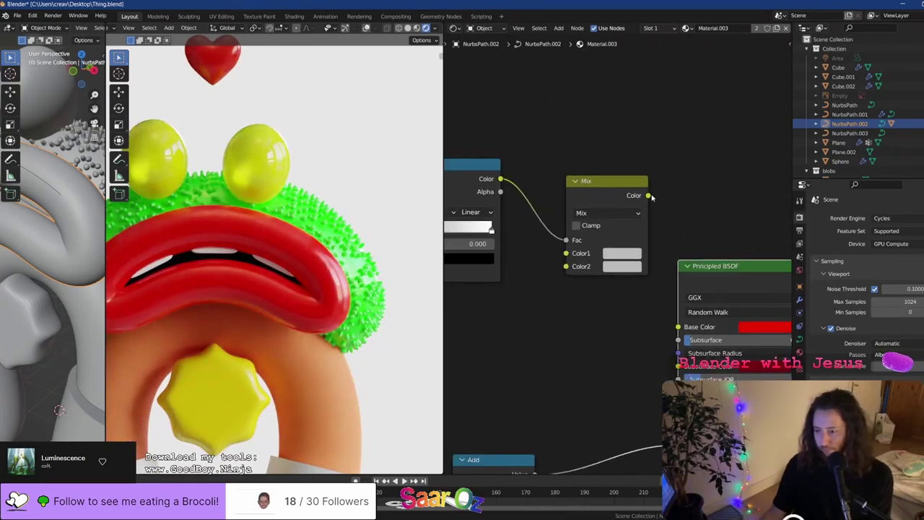
{"action": "middle_click_drag", "start_coordinate": [652, 315], "coordinate": [736, 334]}
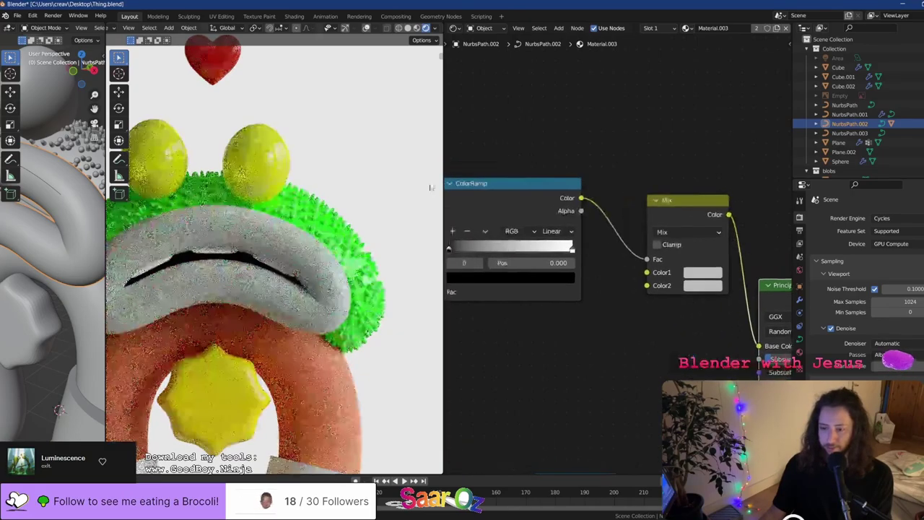
{"action": "left_click", "coordinate": [471, 217], "text": "ctrl+shift"}
{"action": "middle_click_drag", "start_coordinate": [471, 216], "coordinate": [569, 234]}
{"action": "scroll", "coordinate": [557, 275], "scroll_direction": "up", "scroll_amount": 1}
{"action": "left_click_drag", "start_coordinate": [548, 263], "coordinate": [610, 266]}
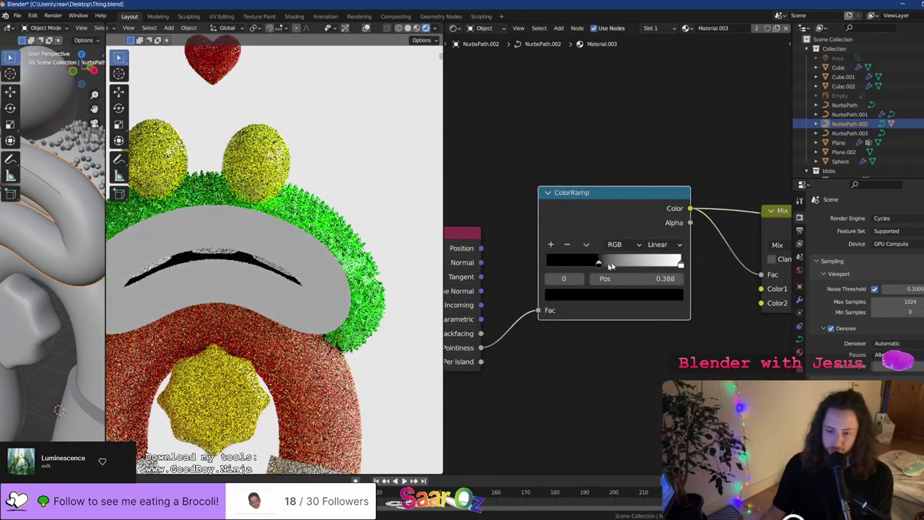
{"action": "left_click_drag", "start_coordinate": [681, 265], "coordinate": [607, 265]}
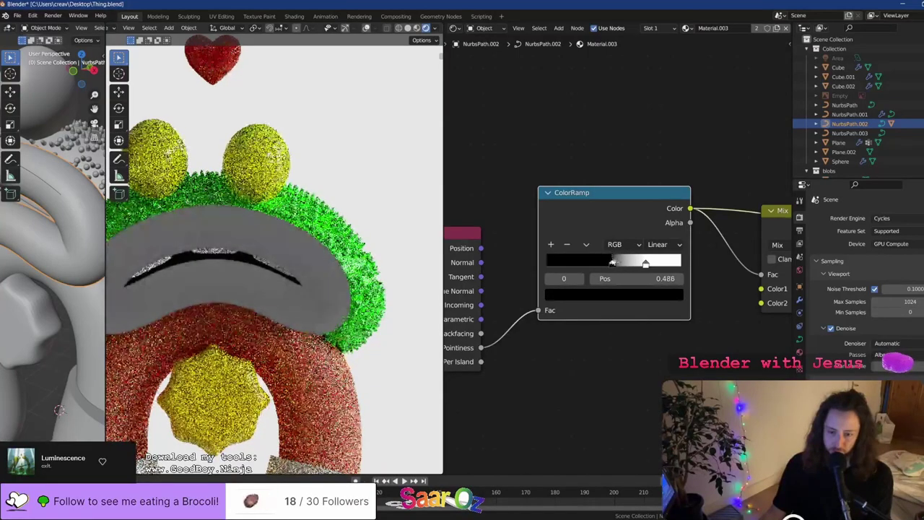
{"action": "left_click", "coordinate": [643, 263]}
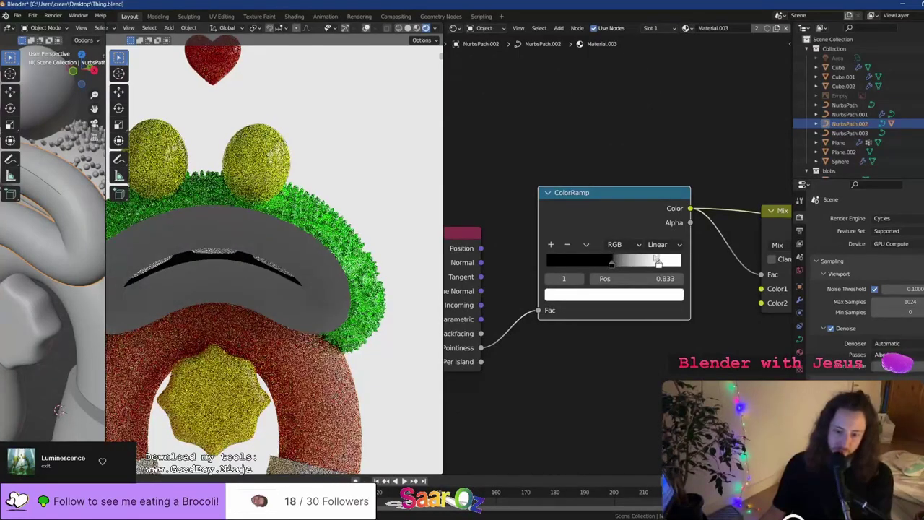
{"action": "key", "text": "ctrl+s"}
{"action": "left_click_drag", "start_coordinate": [657, 260], "coordinate": [615, 262]}
Delete the ColorRamp, Mix and Geometry nodes from the lips material
{"action": "key", "text": "x"}
{"action": "scroll", "coordinate": [625, 224], "scroll_direction": "down", "scroll_amount": 4}
{"action": "middle_click_drag", "start_coordinate": [689, 237], "coordinate": [611, 234]}
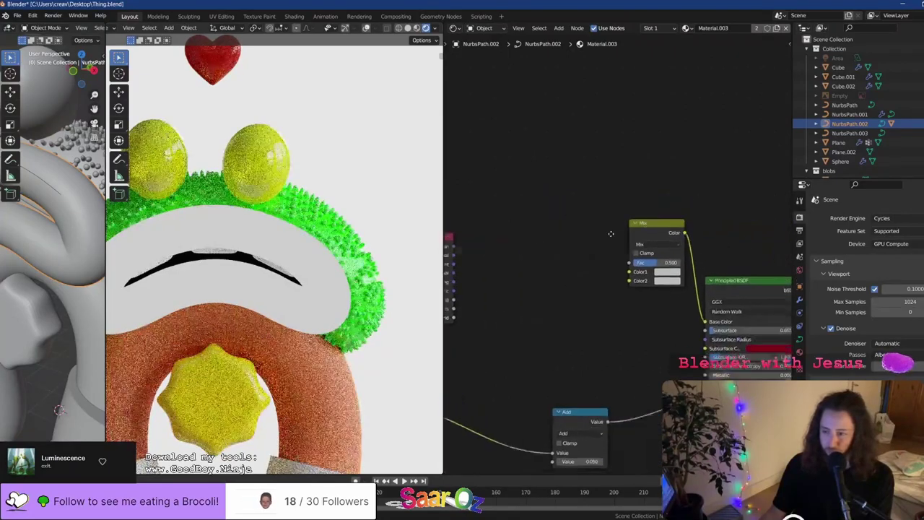
{"action": "left_click", "coordinate": [666, 235]}
{"action": "key", "text": "x"}
{"action": "middle_click_drag", "start_coordinate": [527, 248], "coordinate": [625, 253]}
{"action": "left_click", "coordinate": [513, 258]}
{"action": "key", "text": "x"}
Reconnect the lips' Principled BSDF to the Material Output surface and save the file
{"action": "middle_click_drag", "start_coordinate": [621, 286], "coordinate": [444, 250]}
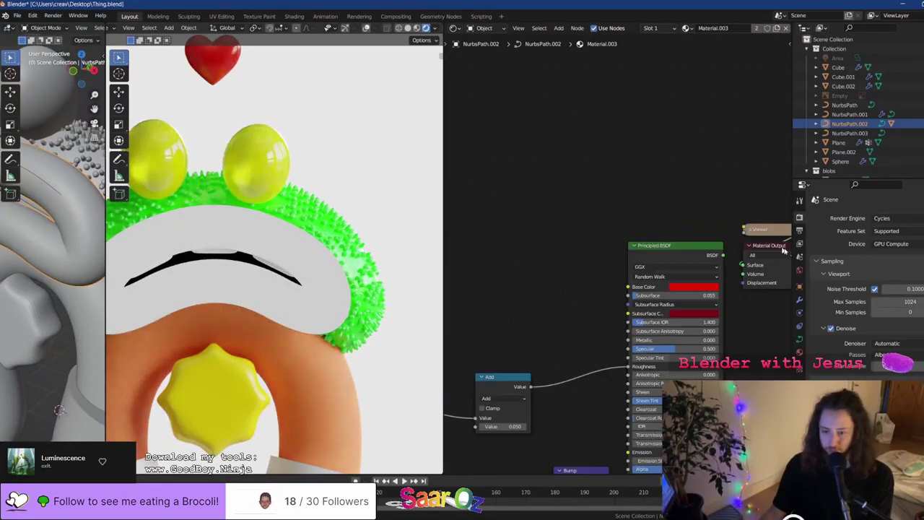
{"action": "left_click", "coordinate": [711, 272], "text": "ctrl+shift"}
{"action": "key", "text": "ctrl+s"}
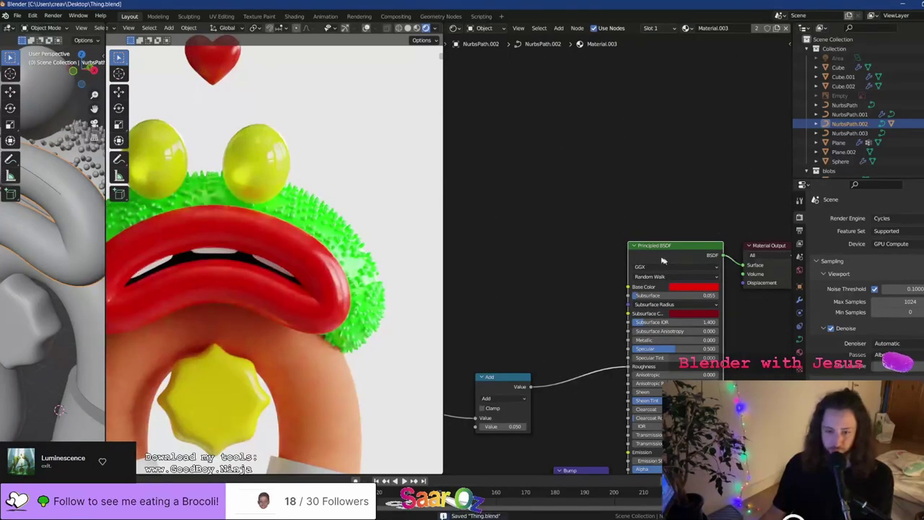
Select the orange arched body to bring up its material nodes and save the file
{"action": "scroll", "coordinate": [236, 292], "scroll_direction": "down", "scroll_amount": 4}
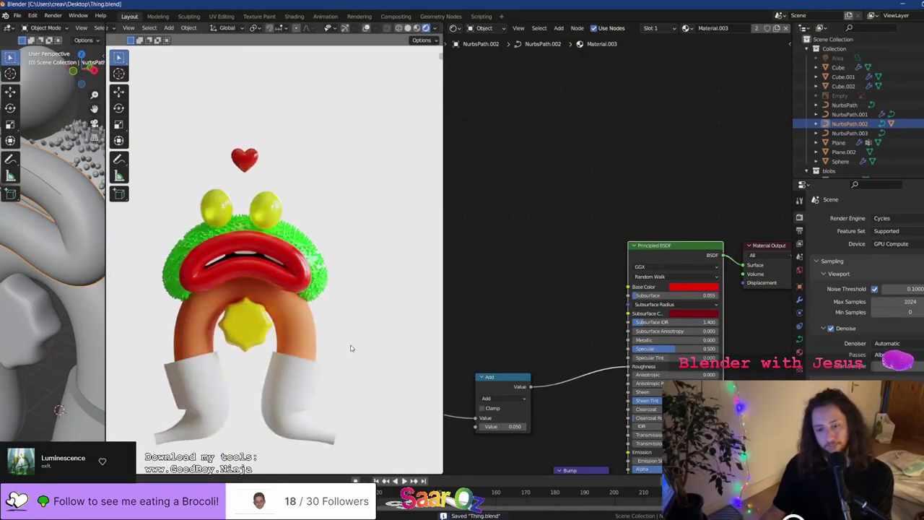
{"action": "scroll", "coordinate": [351, 348], "scroll_direction": "up", "scroll_amount": 5}
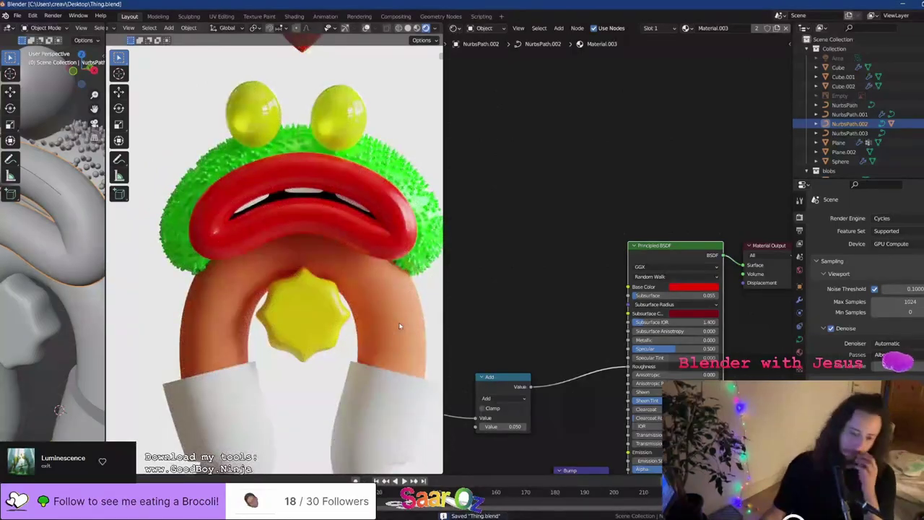
{"action": "left_click", "coordinate": [398, 322]}
{"action": "scroll", "coordinate": [399, 322], "scroll_direction": "down", "scroll_amount": 1}
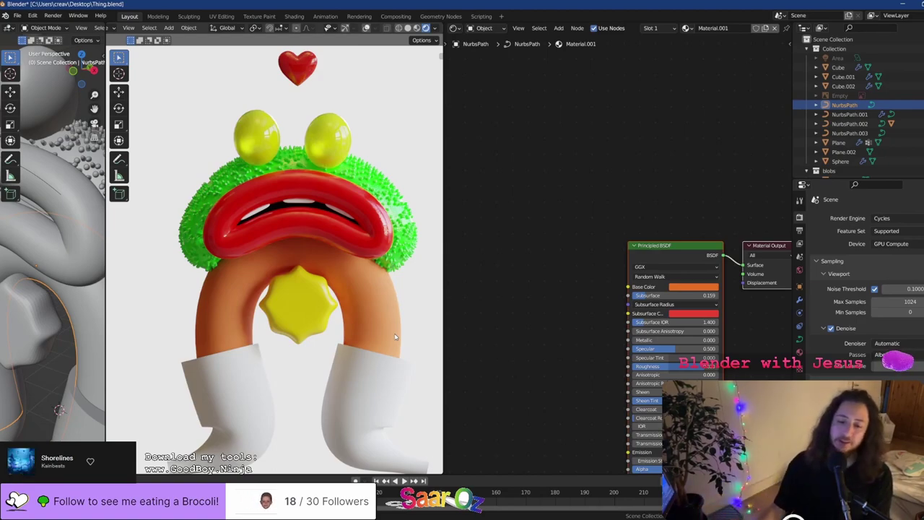
{"action": "scroll", "coordinate": [522, 304], "scroll_direction": "down", "scroll_amount": 1}
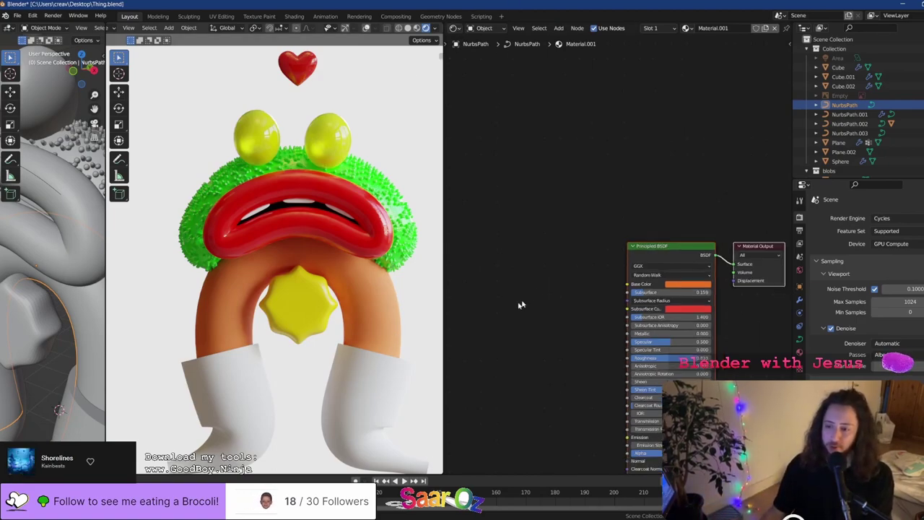
{"action": "key", "text": "ctrl+s"}
Add a Wave Texture node to the arched body's material and preview it on the model
{"action": "middle_click_drag", "start_coordinate": [498, 331], "coordinate": [571, 287]}
{"action": "key", "text": "shift+a"}
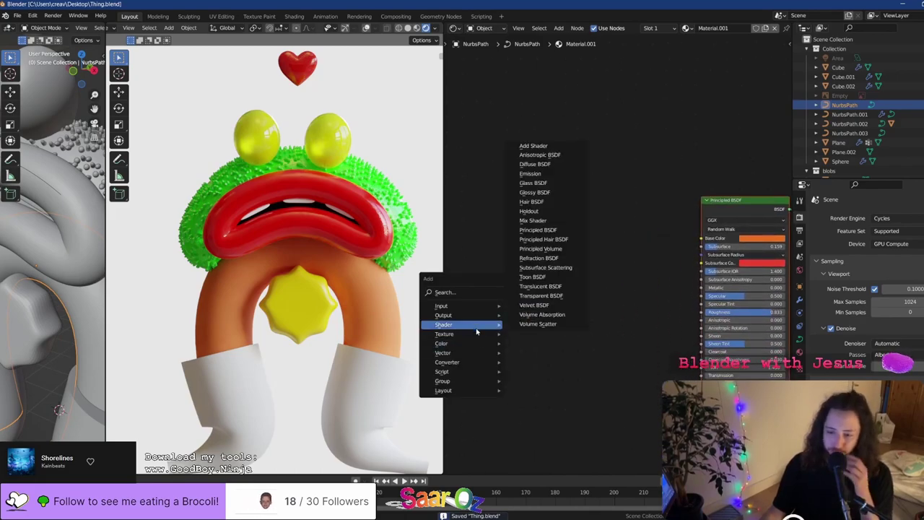
{"action": "mouse_move", "coordinate": [478, 334]}
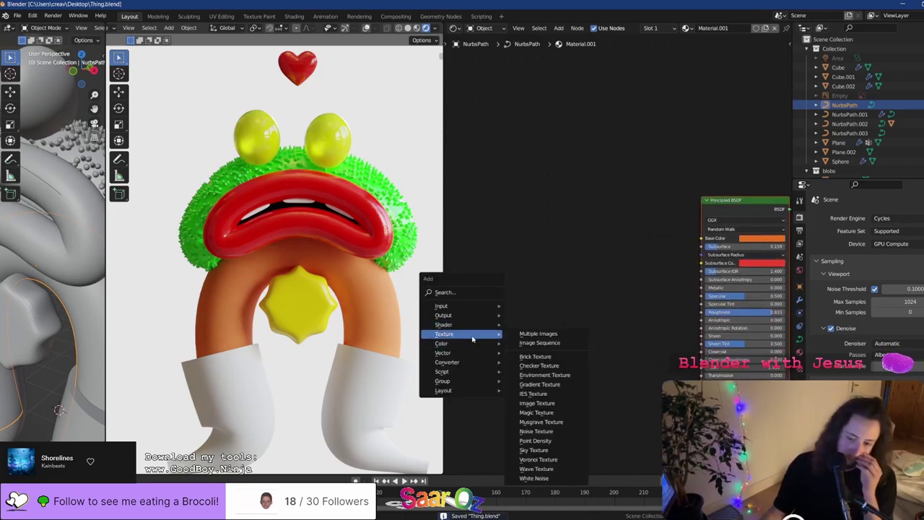
{"action": "left_click", "coordinate": [538, 468]}
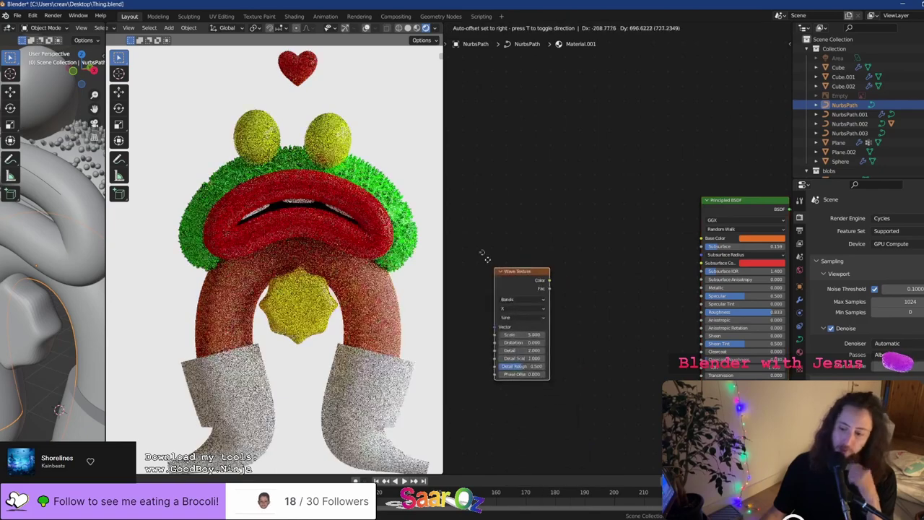
{"action": "left_click", "coordinate": [504, 227], "text": "ctrl+shift"}
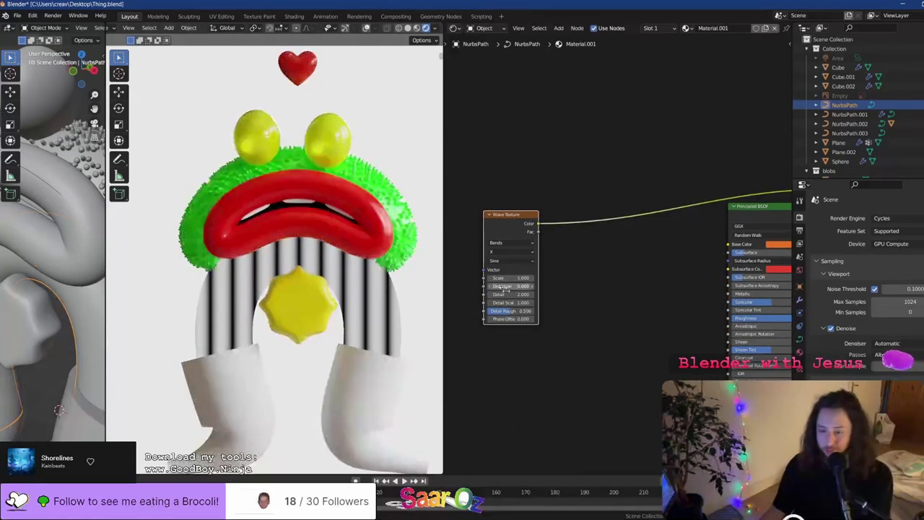
Add a Texture Coordinate node and connect its UV output to the Wave Texture's Vector input
{"action": "scroll", "coordinate": [506, 286], "scroll_direction": "up", "scroll_amount": 4}
{"action": "middle_click_drag", "start_coordinate": [454, 282], "coordinate": [596, 296]}
{"action": "key", "text": "shift+a"}
{"action": "mouse_move", "coordinate": [505, 285]}
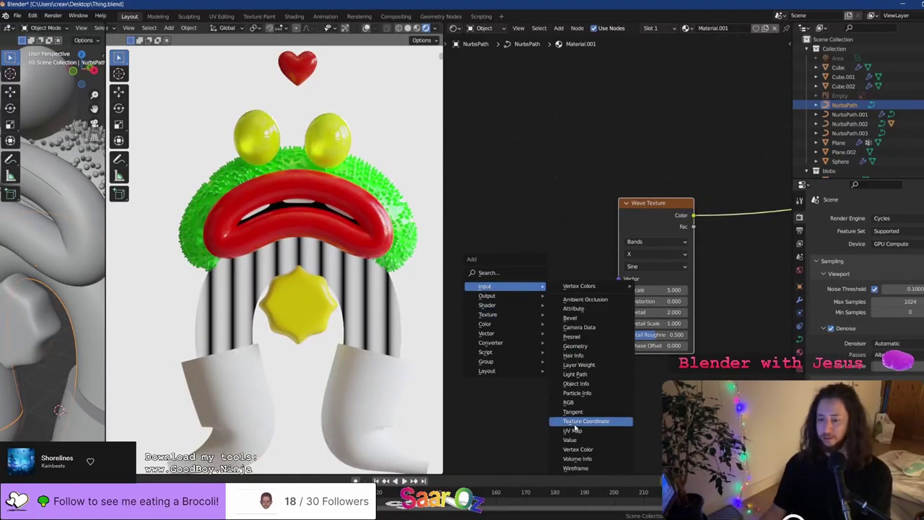
{"action": "left_click", "coordinate": [588, 421]}
{"action": "scroll", "coordinate": [505, 288], "scroll_direction": "up", "scroll_amount": 1}
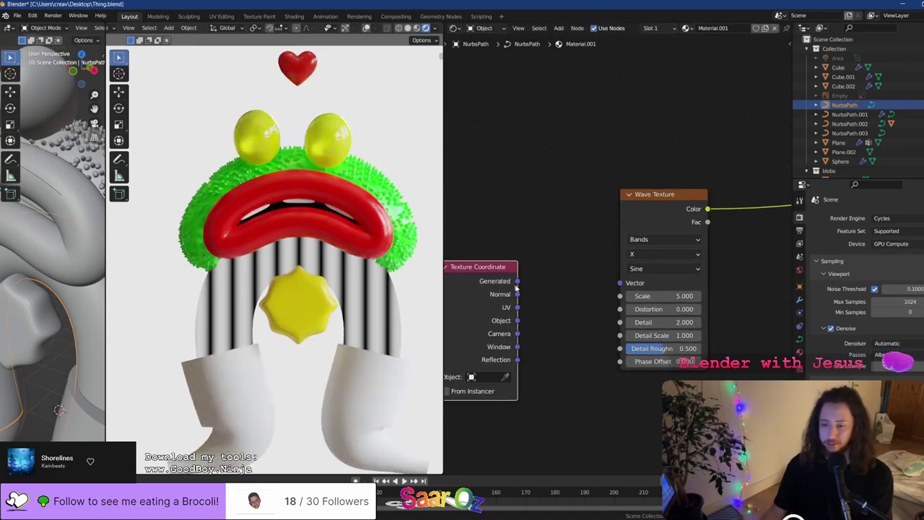
{"action": "left_click_drag", "start_coordinate": [516, 294], "coordinate": [564, 291]}
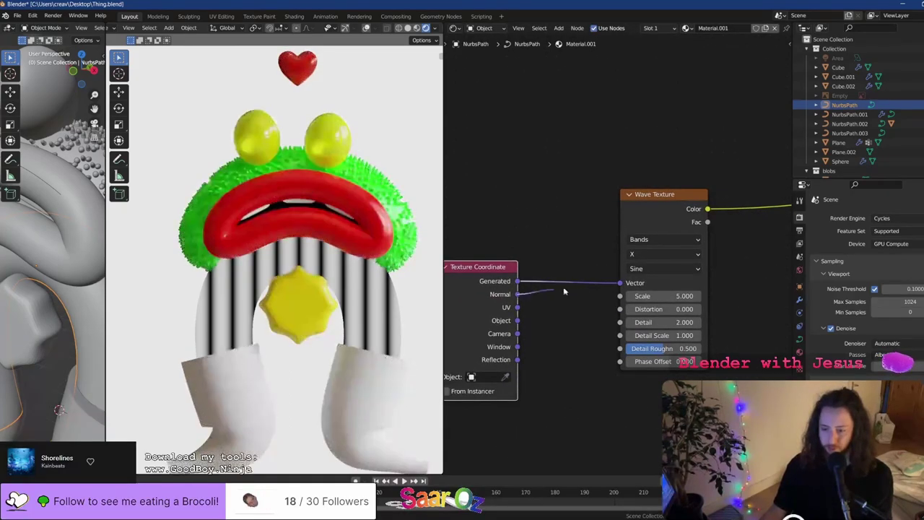
{"action": "left_click_drag", "start_coordinate": [621, 283], "coordinate": [621, 283]}
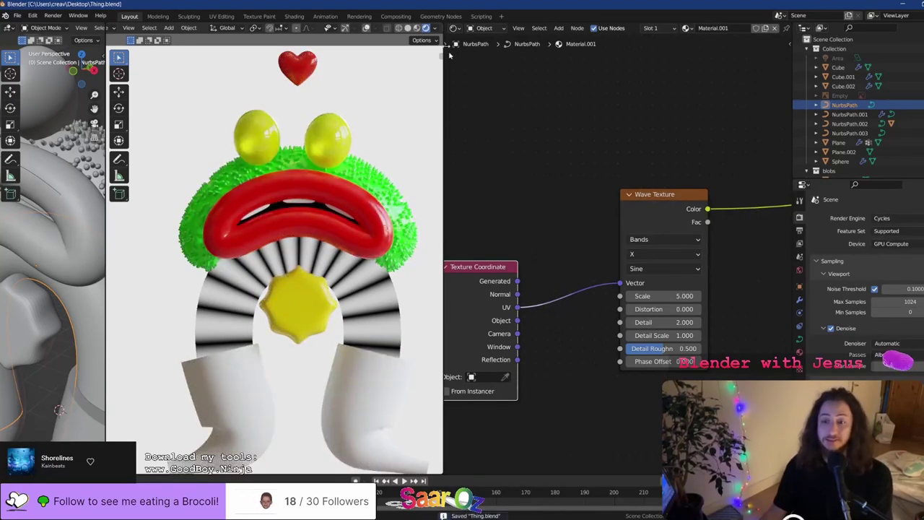
Add a ColorRamp node beside the Wave Texture and feed the wave color into its Fac input
{"action": "scroll", "coordinate": [613, 297], "scroll_direction": "down", "scroll_amount": 3}
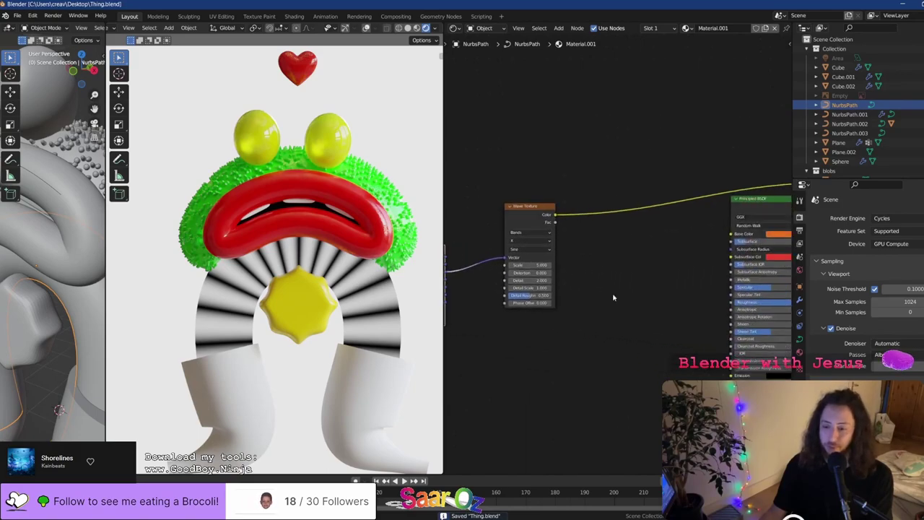
{"action": "key", "text": "shift+a"}
{"action": "mouse_move", "coordinate": [599, 350]}
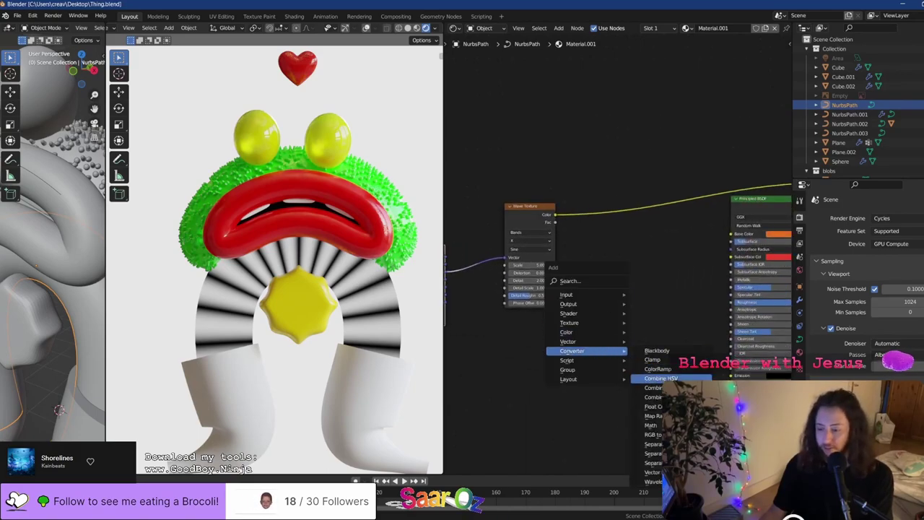
{"action": "left_click", "coordinate": [652, 369]}
{"action": "left_click", "coordinate": [568, 236]}
{"action": "left_click_drag", "start_coordinate": [554, 215], "coordinate": [635, 312]}
Set the Wave Texture's distortion to 9.9, undoing the trial changes to its detail and detail scale
{"action": "scroll", "coordinate": [570, 307], "scroll_direction": "up", "scroll_amount": 5}
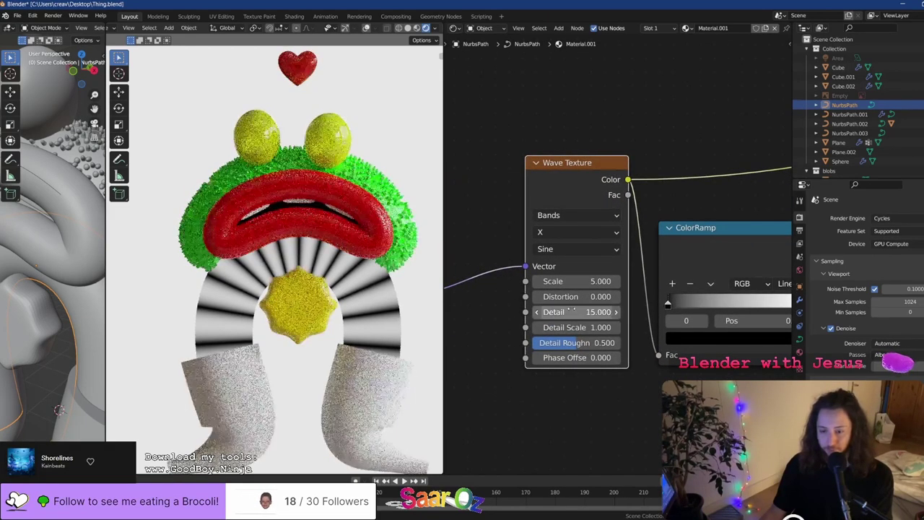
{"action": "key", "text": "ctrl+z"}
{"action": "left_click_drag", "start_coordinate": [576, 297], "coordinate": [635, 326]}
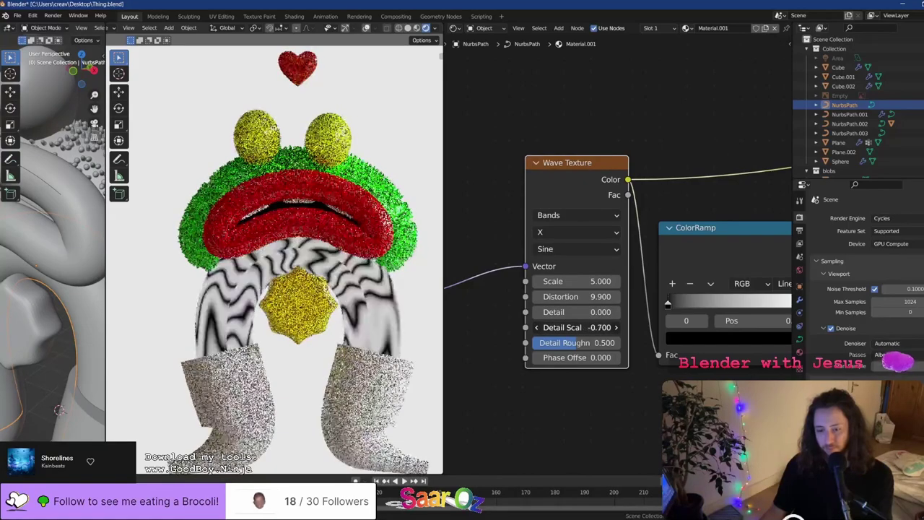
{"action": "key", "text": "ctrl+z"}
{"action": "key", "text": "ctrl+z"}
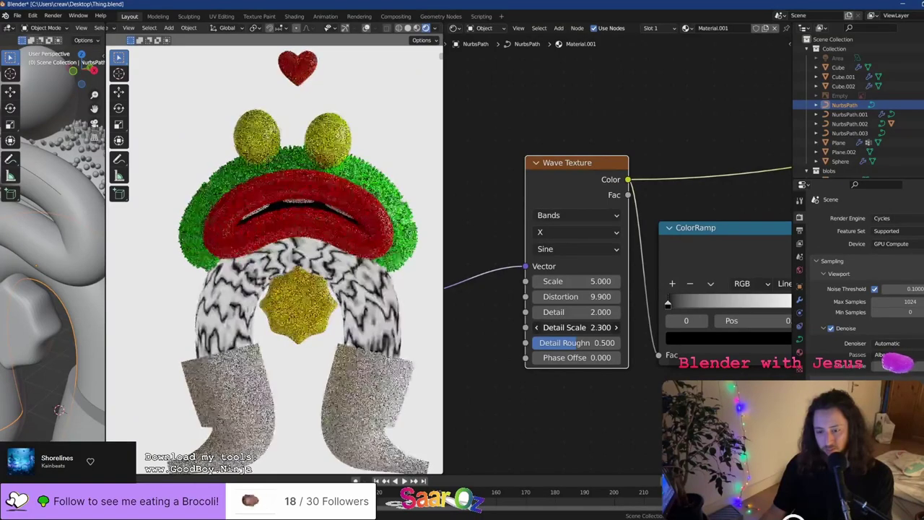
Try detail scale values such as 2.3 and 1.1 on the Wave Texture and undo them
{"action": "left_click_drag", "start_coordinate": [555, 327], "coordinate": [570, 327]}
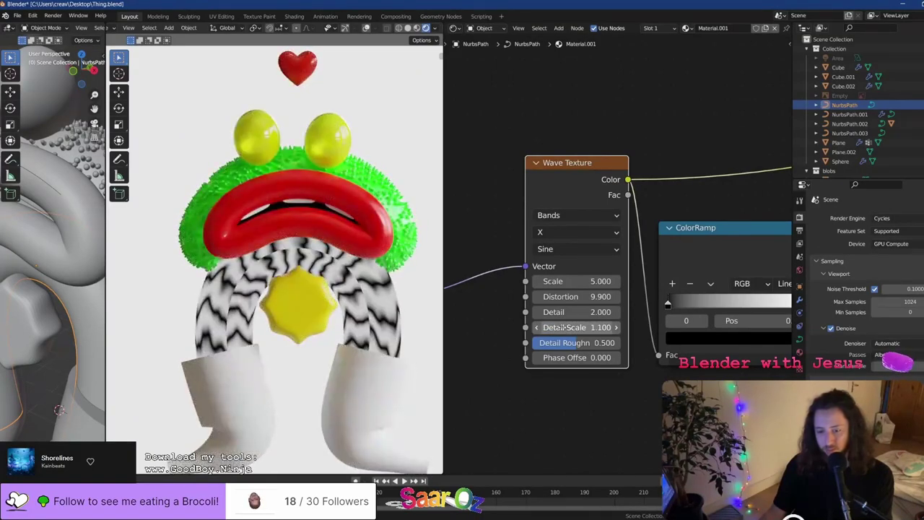
{"action": "key", "text": "ctrl+z"}
{"action": "key", "text": "ctrl+z"}
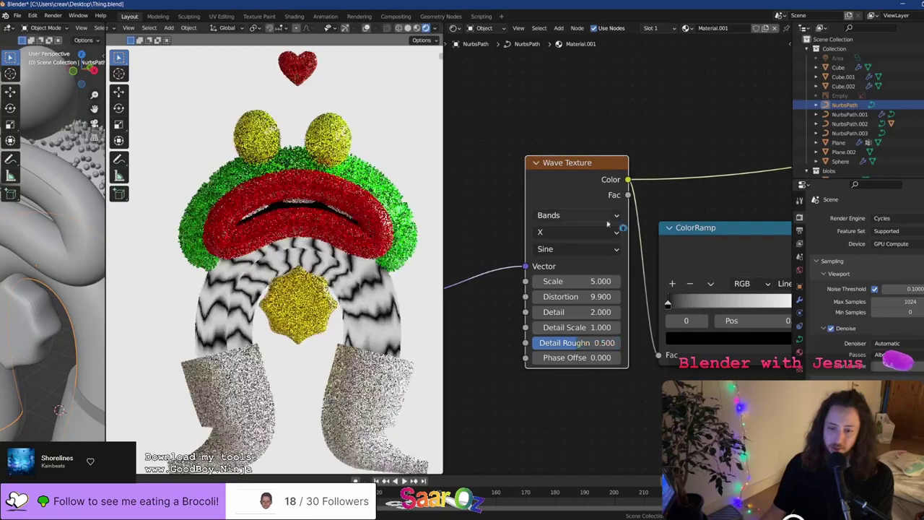
Adjust the bevel resolution in the arched body's curve data and save the file
{"action": "key", "text": "ctrl+s"}
{"action": "left_click", "coordinate": [800, 340]}
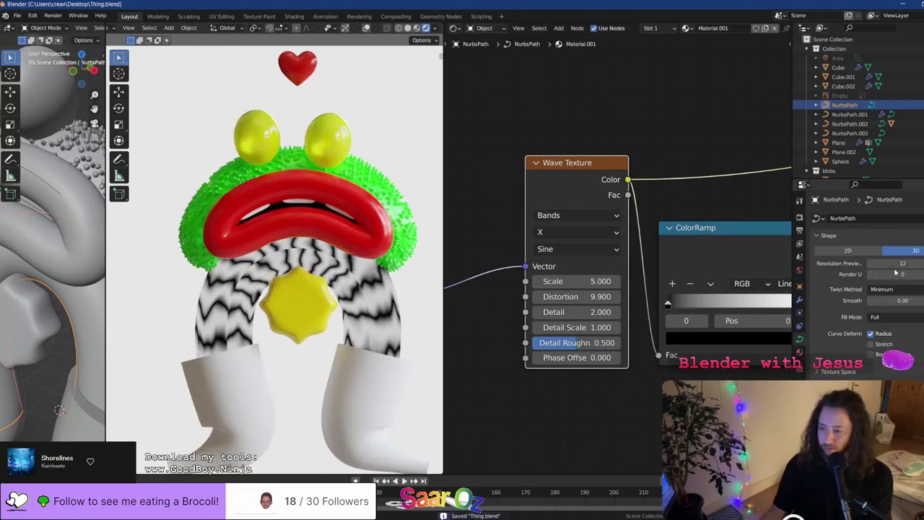
{"action": "mouse_move", "coordinate": [902, 263]}
{"action": "left_mouse_down"}
{"action": "mouse_move", "coordinate": [871, 263]}
{"action": "mouse_move", "coordinate": [905, 263]}
{"action": "left_mouse_up"}
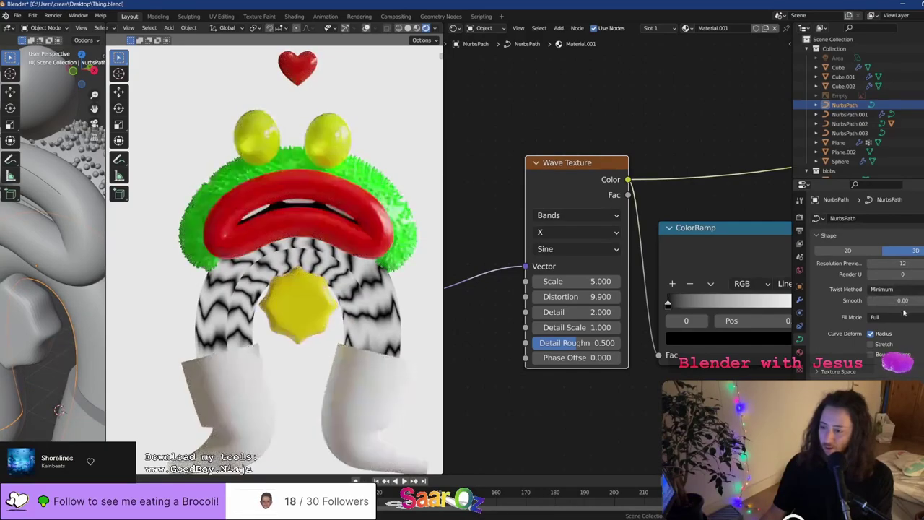
{"action": "scroll", "coordinate": [900, 298], "scroll_direction": "down", "scroll_amount": 5}
{"action": "left_click_drag", "start_coordinate": [899, 365], "coordinate": [911, 365]}
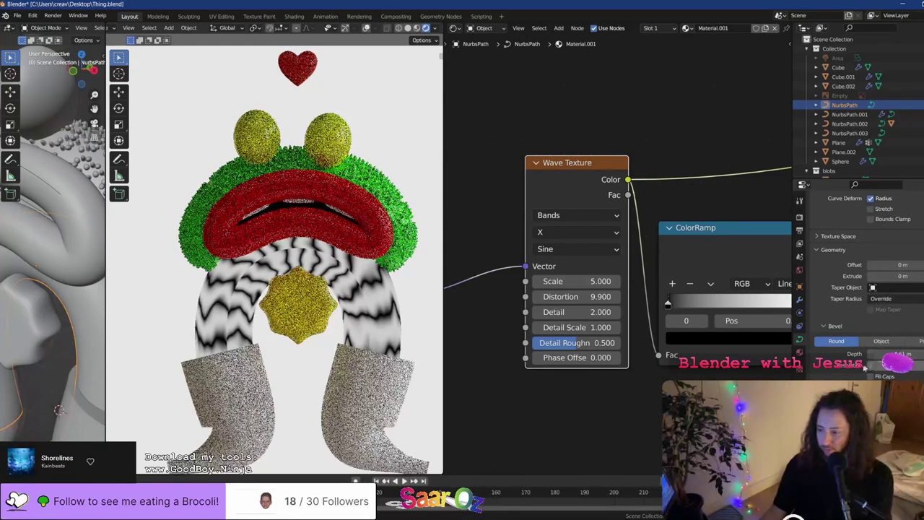
{"action": "key", "text": "ctrl+s"}
{"action": "scroll", "coordinate": [817, 379], "scroll_direction": "down", "scroll_amount": 2}
{"action": "scroll", "coordinate": [859, 324], "scroll_direction": "up", "scroll_amount": 2}
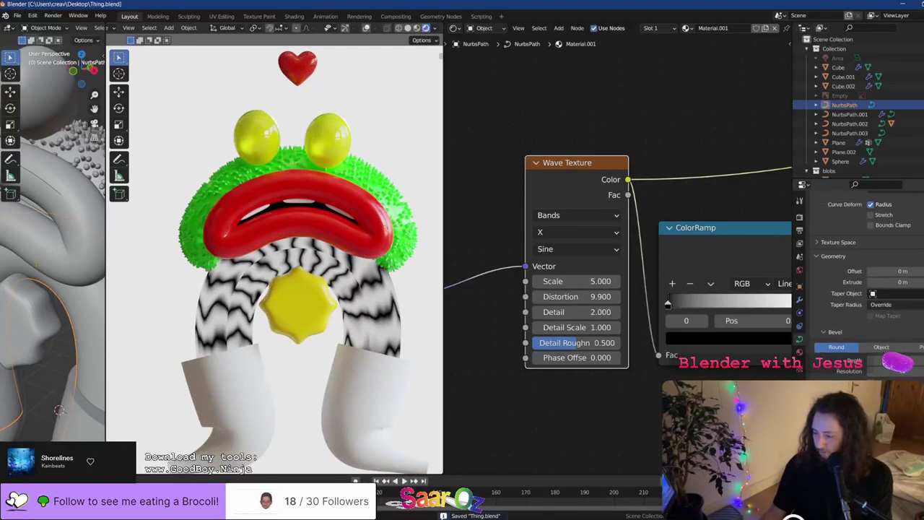
Expand the arched curve's texture space settings and toggle Auto Texture Space
{"action": "scroll", "coordinate": [858, 303], "scroll_direction": "up", "scroll_amount": 3}
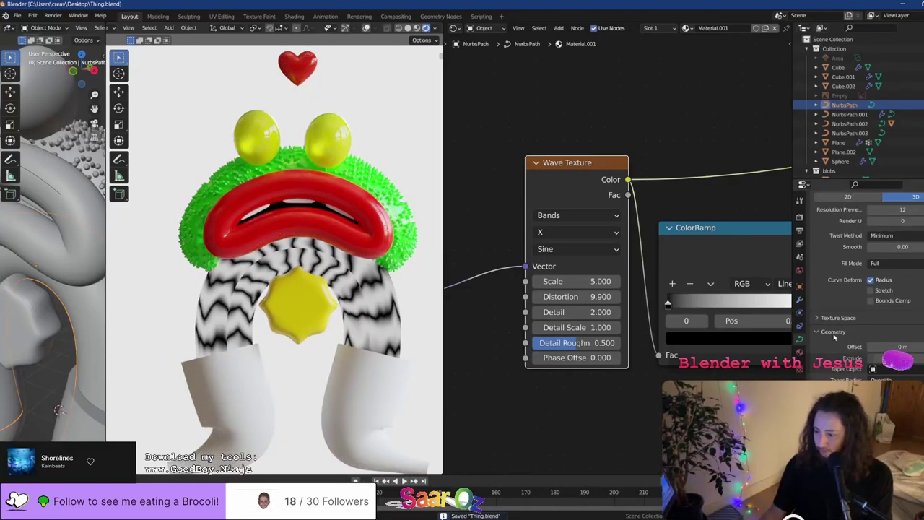
{"action": "scroll", "coordinate": [834, 337], "scroll_direction": "up", "scroll_amount": 2}
{"action": "left_click", "coordinate": [839, 357]}
{"action": "left_click", "coordinate": [870, 374]}
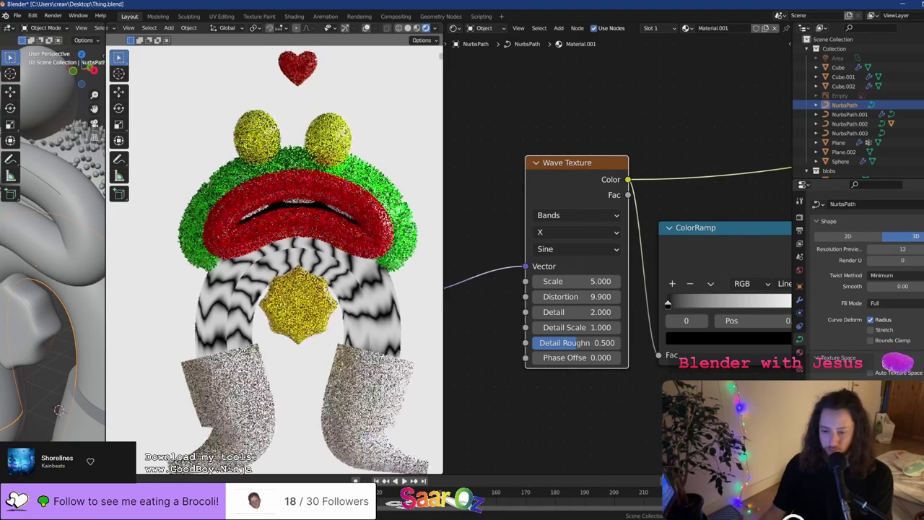
{"action": "scroll", "coordinate": [505, 325], "scroll_direction": "down", "scroll_amount": 6}
{"action": "scroll", "coordinate": [626, 300], "scroll_direction": "up", "scroll_amount": 6}
Feed the Texture Coordinate's Generated output into the Wave Texture's Vector input in place of UV
{"action": "middle_click_drag", "start_coordinate": [501, 325], "coordinate": [529, 302]}
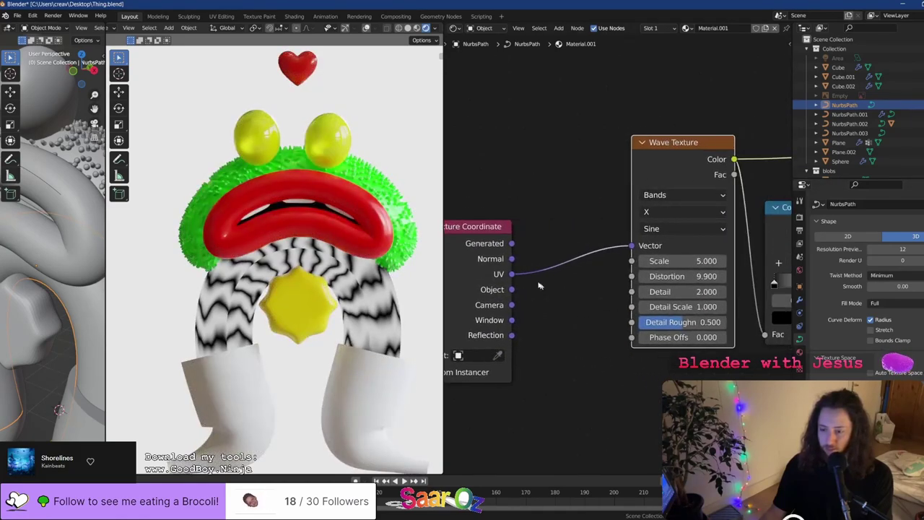
{"action": "left_click_drag", "start_coordinate": [508, 255], "coordinate": [558, 267]}
{"action": "left_click_drag", "start_coordinate": [624, 254], "coordinate": [632, 246]}
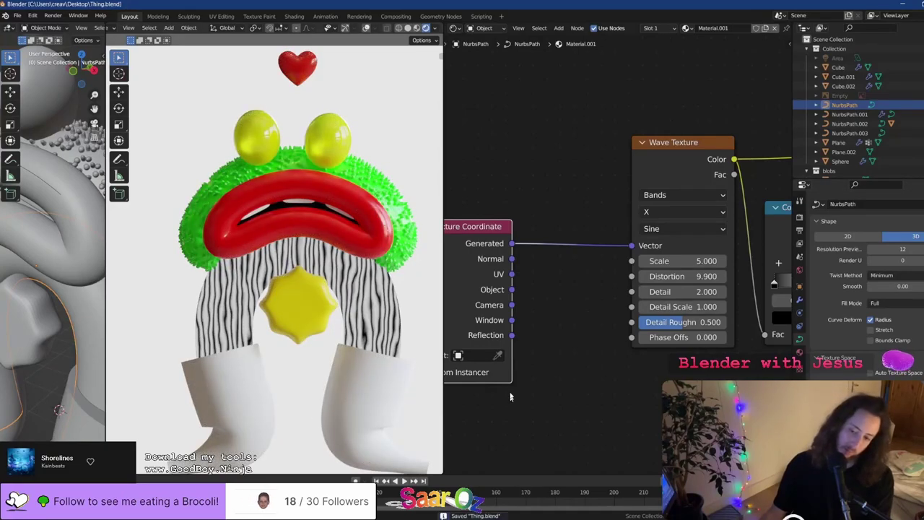
Set the Wave Texture's distortion to 14.1, detail to 6.2, detail scale to 0.8 and detail roughness to 0, and save the file
{"action": "middle_click_drag", "start_coordinate": [640, 313], "coordinate": [549, 321]}
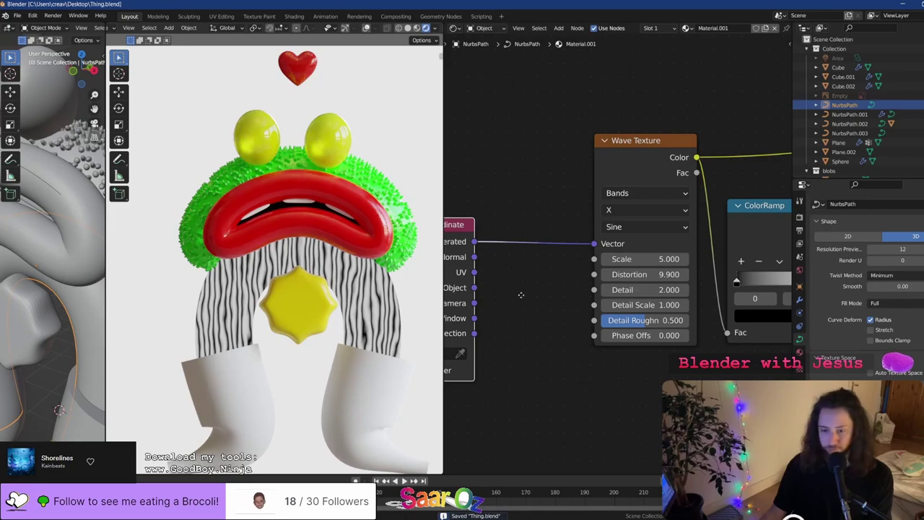
{"action": "middle_click_drag", "start_coordinate": [520, 294], "coordinate": [469, 306]}
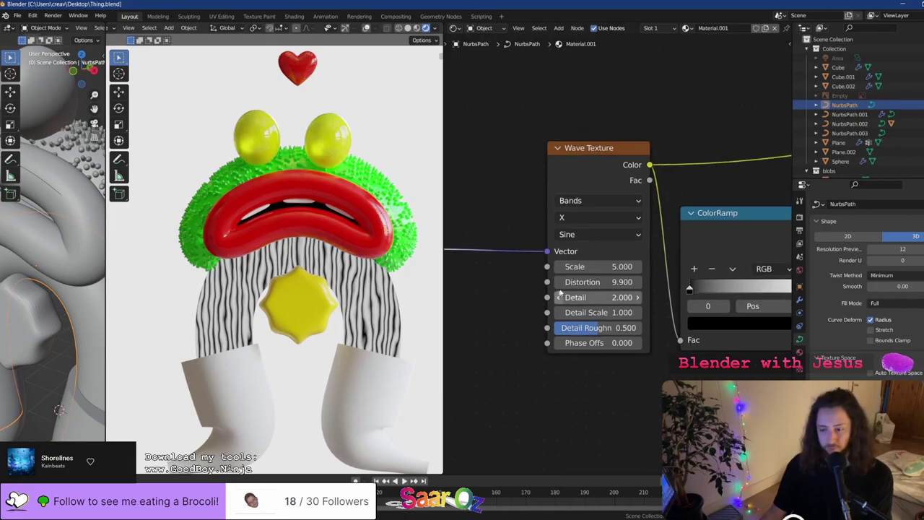
{"action": "left_click_drag", "start_coordinate": [591, 281], "coordinate": [552, 329]}
{"action": "key", "text": "ctrl+s"}
Sharpen the stripes by moving the ColorRamp's black stop to 0.442 and white stop to 0.543, previewing the ramp on the body
{"action": "middle_click_drag", "start_coordinate": [755, 323], "coordinate": [630, 335]}
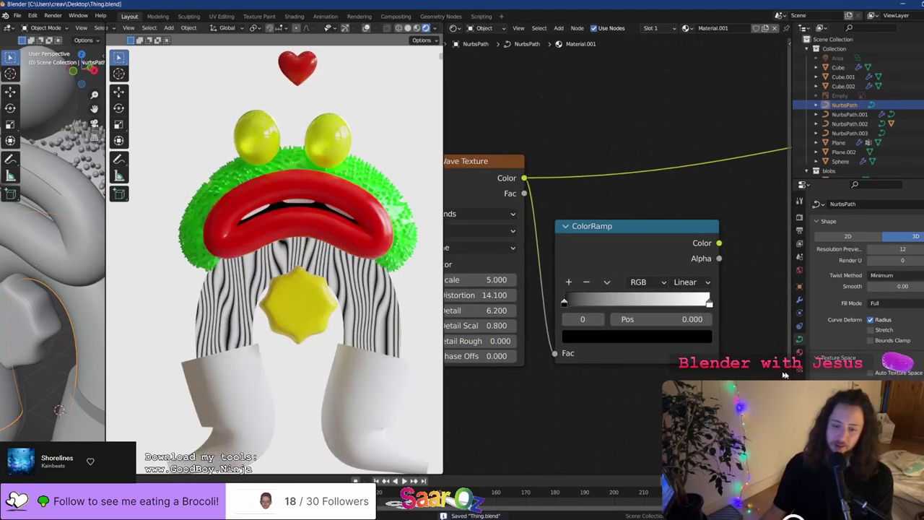
{"action": "left_click_drag", "start_coordinate": [583, 308], "coordinate": [628, 307]}
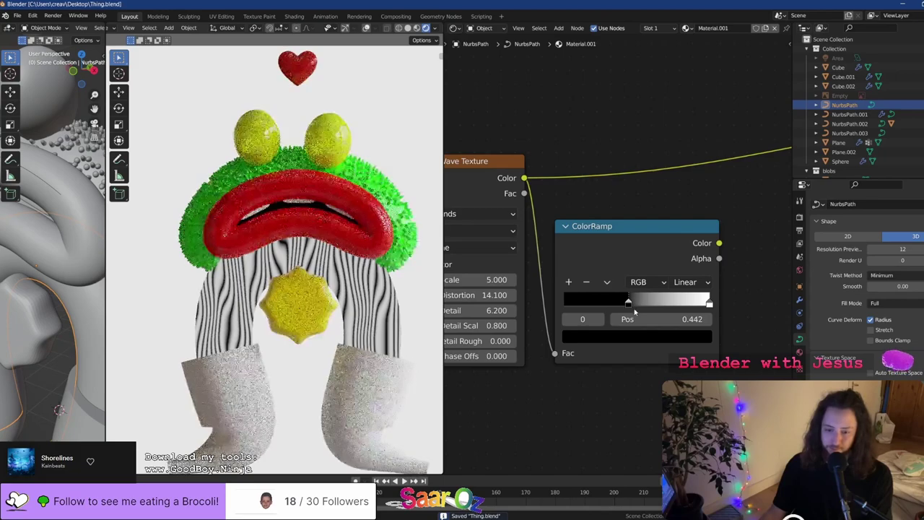
{"action": "left_click_drag", "start_coordinate": [706, 303], "coordinate": [648, 303]}
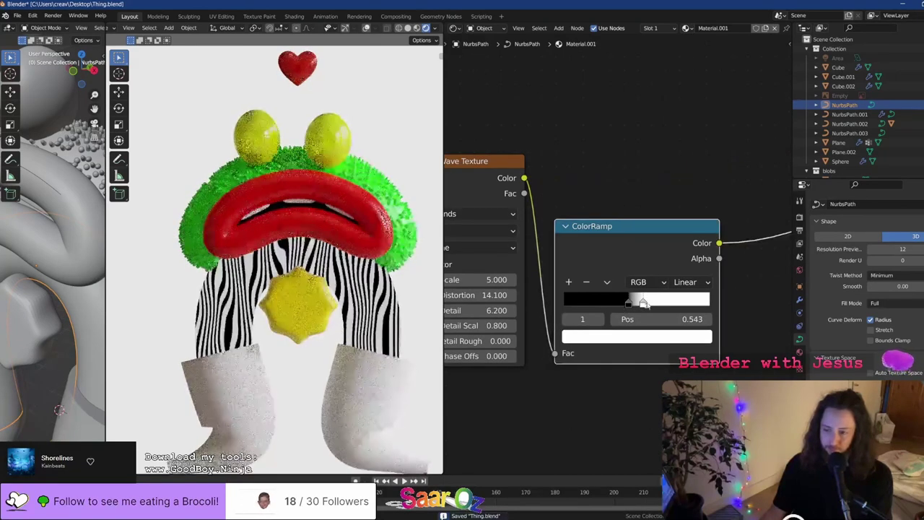
{"action": "scroll", "coordinate": [384, 310], "scroll_direction": "down", "scroll_amount": 3}
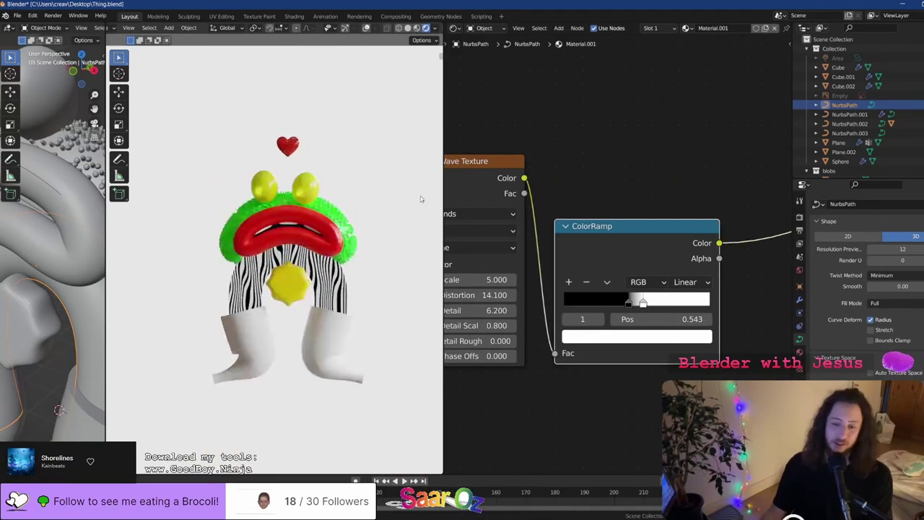
{"action": "scroll", "coordinate": [421, 199], "scroll_direction": "up", "scroll_amount": 2}
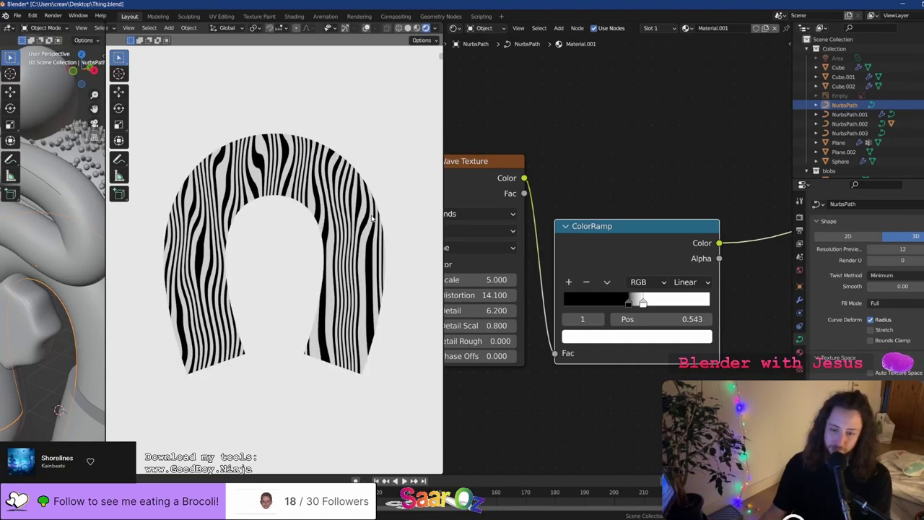
{"action": "scroll", "coordinate": [684, 260], "scroll_direction": "down", "scroll_amount": 3}
Try feeding the ColorRamp's color into the Principled BSDF's Base Color and disconnect it again
{"action": "middle_click_drag", "start_coordinate": [684, 260], "coordinate": [549, 247]}
{"action": "scroll", "coordinate": [549, 248], "scroll_direction": "up", "scroll_amount": 4}
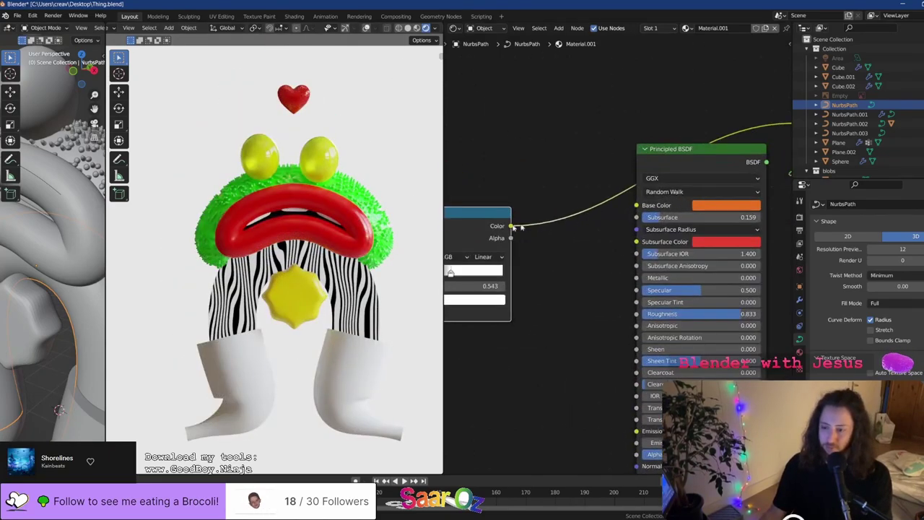
{"action": "left_click_drag", "start_coordinate": [613, 211], "coordinate": [636, 206]}
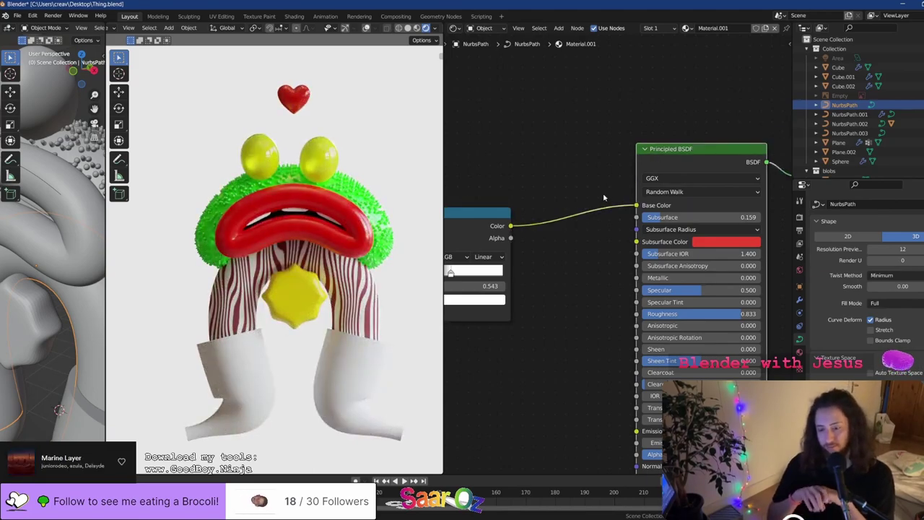
{"action": "left_click_drag", "start_coordinate": [636, 206], "coordinate": [595, 218]}
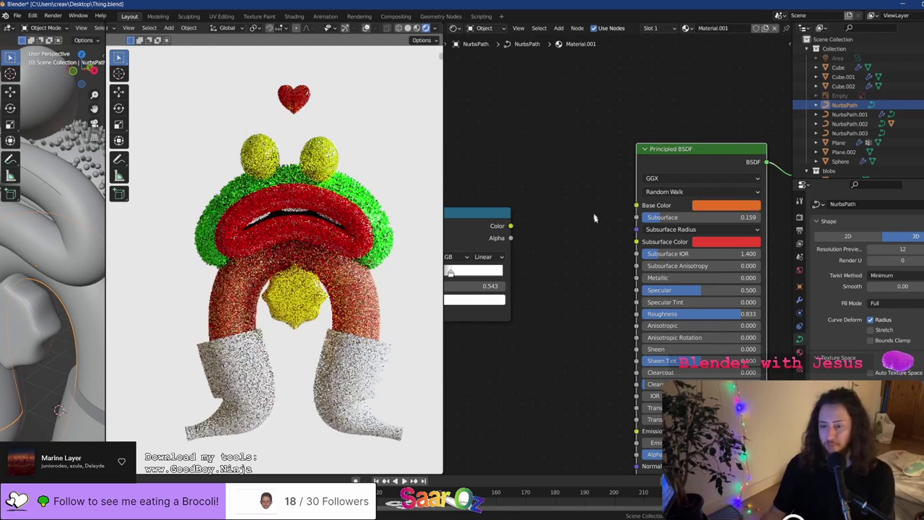
Add a Bump node before the Principled BSDF and feed it into the shader's Normal input
{"action": "middle_click_drag", "start_coordinate": [555, 233], "coordinate": [612, 154]}
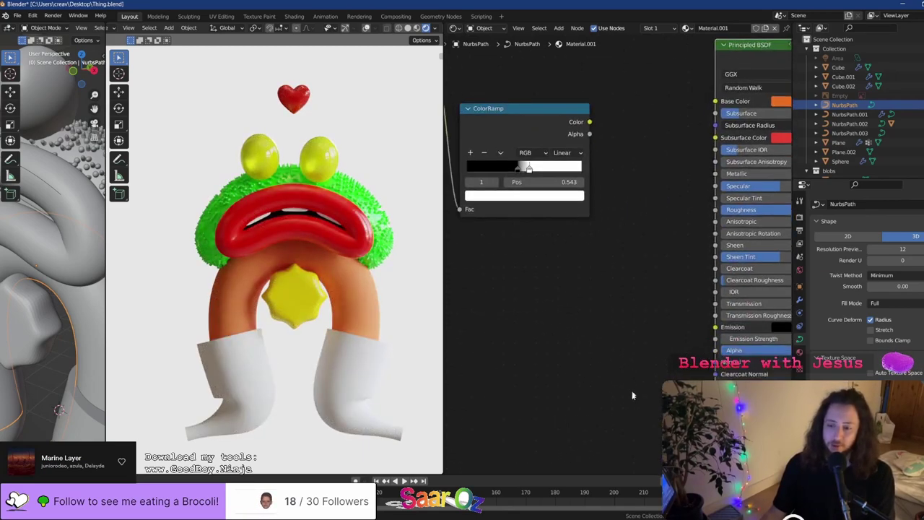
{"action": "key", "text": "shift+a"}
{"action": "left_click", "coordinate": [691, 386]}
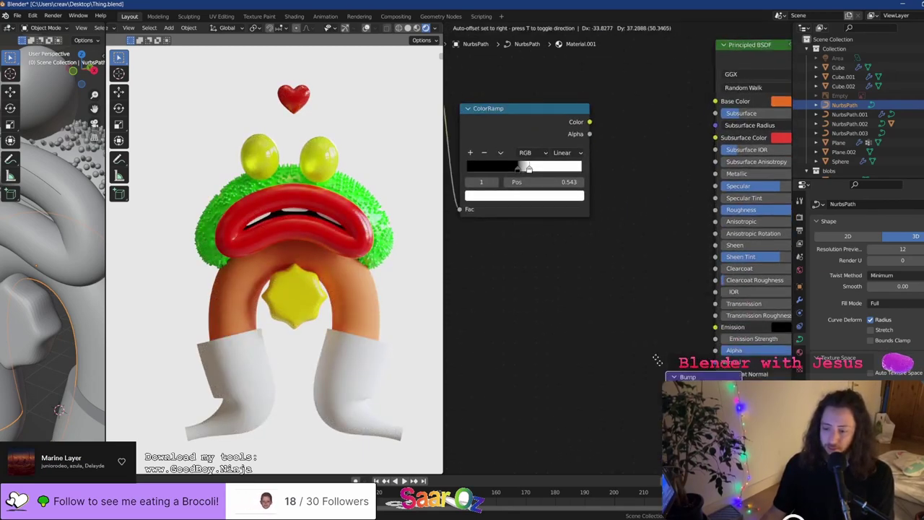
{"action": "left_click", "coordinate": [650, 301]}
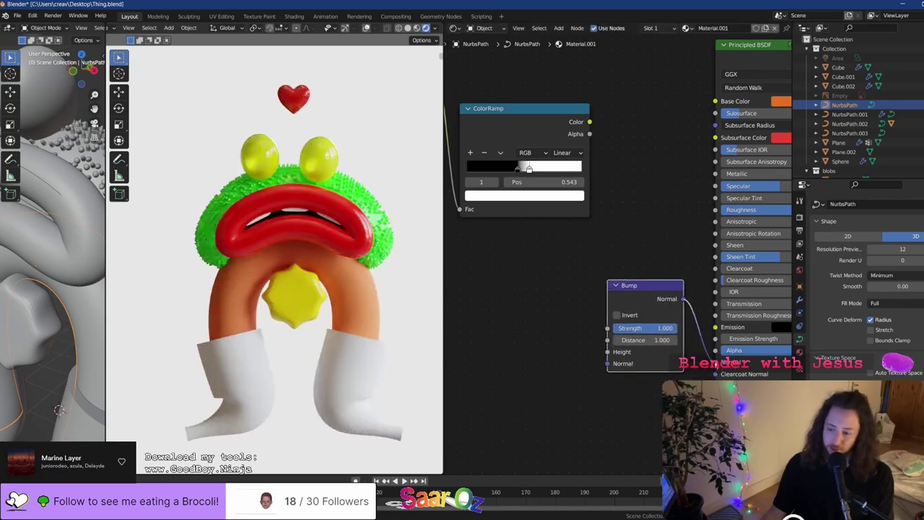
Move the ColorRamp below the Wave Texture and feed its color into the Bump node's Height input
{"action": "middle_click_drag", "start_coordinate": [568, 216], "coordinate": [634, 245]}
{"action": "left_click_drag", "start_coordinate": [573, 154], "coordinate": [438, 325]}
{"action": "middle_click_drag", "start_coordinate": [527, 309], "coordinate": [570, 274]}
{"action": "key", "text": "shift+a"}
{"action": "mouse_move", "coordinate": [589, 303]}
{"action": "left_click", "coordinate": [627, 312]}
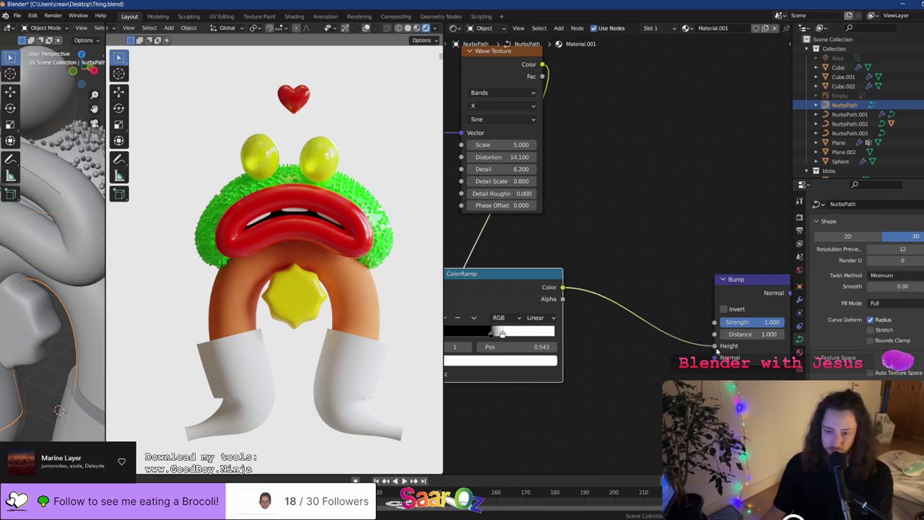
{"action": "middle_click_drag", "start_coordinate": [716, 350], "coordinate": [609, 338]}
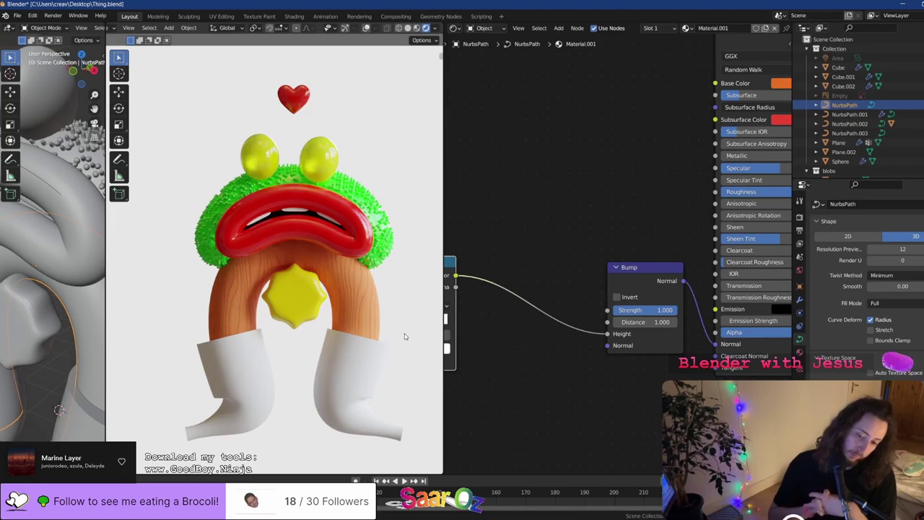
Soften the bump ramp by moving its black stop to 0.326 and its white stop near the far end, and save the file
{"action": "middle_click_drag", "start_coordinate": [515, 332], "coordinate": [707, 282]}
{"action": "scroll", "coordinate": [586, 278], "scroll_direction": "up", "scroll_amount": 6}
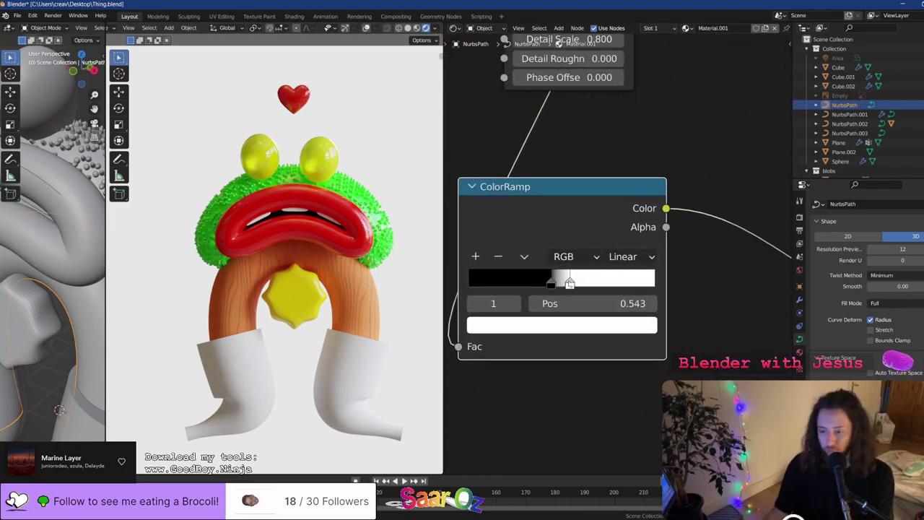
{"action": "mouse_move", "coordinate": [569, 282]}
{"action": "left_mouse_down"}
{"action": "mouse_move", "coordinate": [636, 281]}
{"action": "mouse_move", "coordinate": [529, 282]}
{"action": "left_mouse_up"}
{"action": "key", "text": "ctrl+s"}
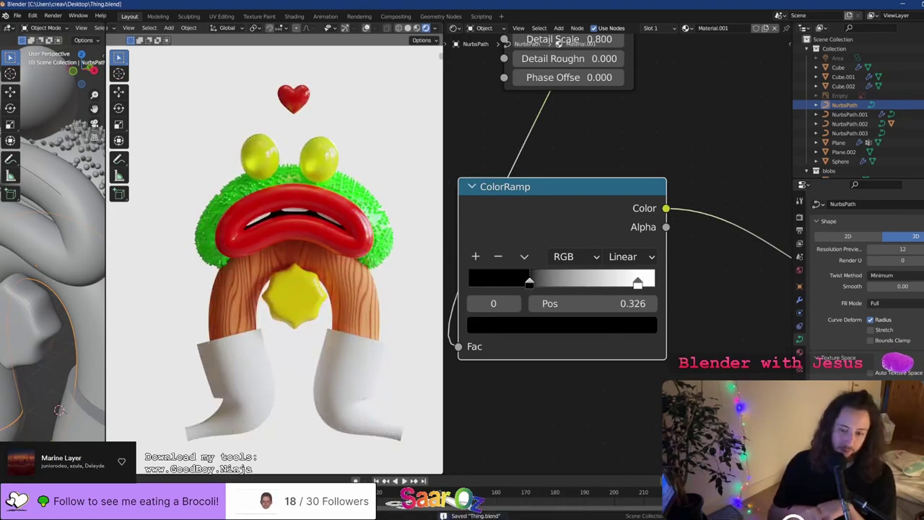
Set the Bump node's distance to 0.05 and its strength to 0.413
{"action": "middle_click_drag", "start_coordinate": [760, 384], "coordinate": [567, 362]}
{"action": "middle_click_drag", "start_coordinate": [698, 334], "coordinate": [622, 327]}
{"action": "left_click", "coordinate": [731, 252]}
{"action": "left_click", "coordinate": [729, 261]}
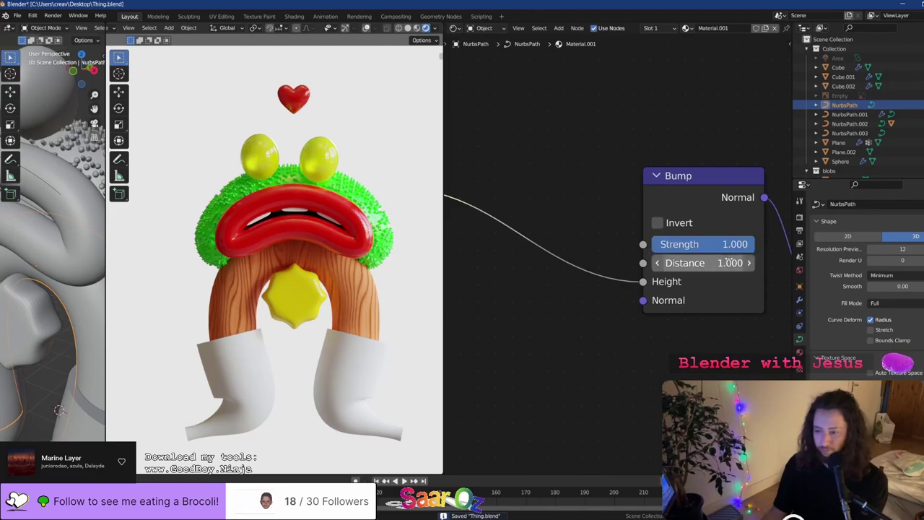
{"action": "left_click", "coordinate": [729, 263]}
{"action": "type", "text": "0.1"}
{"action": "key", "text": "Return"}
{"action": "left_click", "coordinate": [727, 264]}
{"action": "type", "text": "0"}
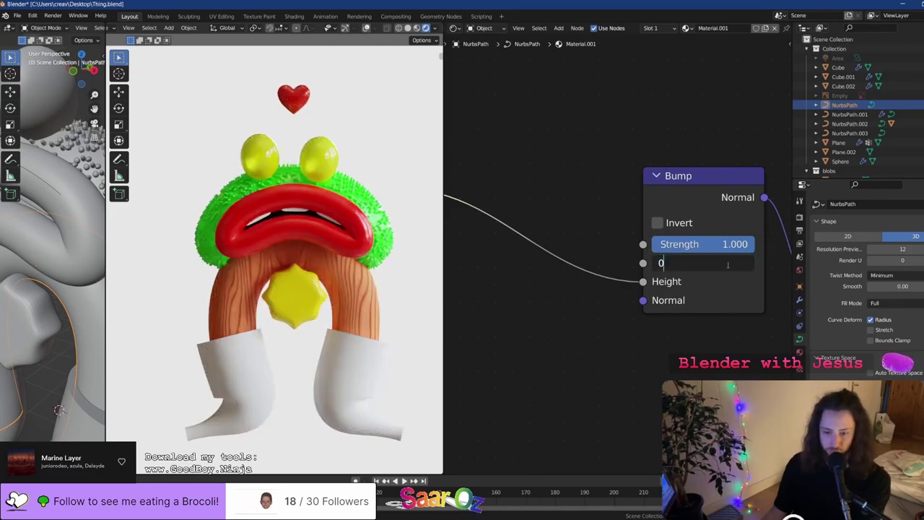
{"action": "type", "text": ".05"}
{"action": "key", "text": "Return"}
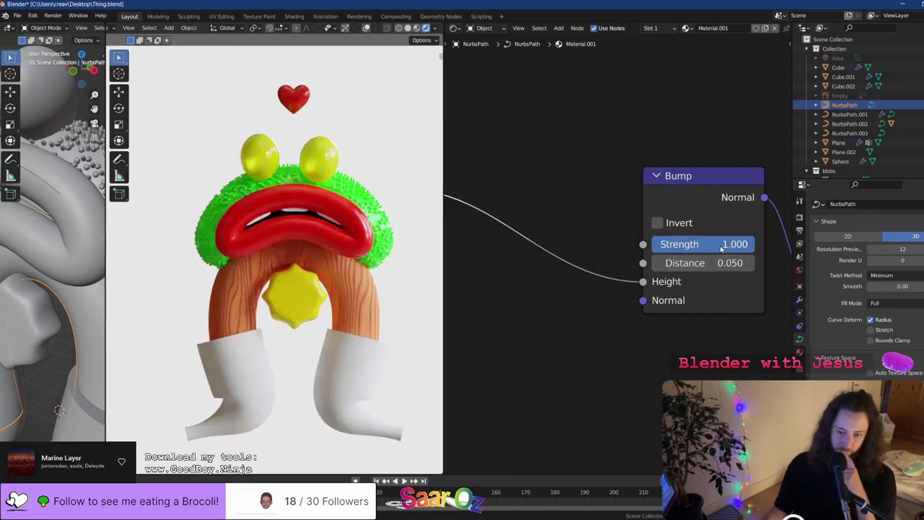
{"action": "left_click_drag", "start_coordinate": [725, 244], "coordinate": [700, 247]}
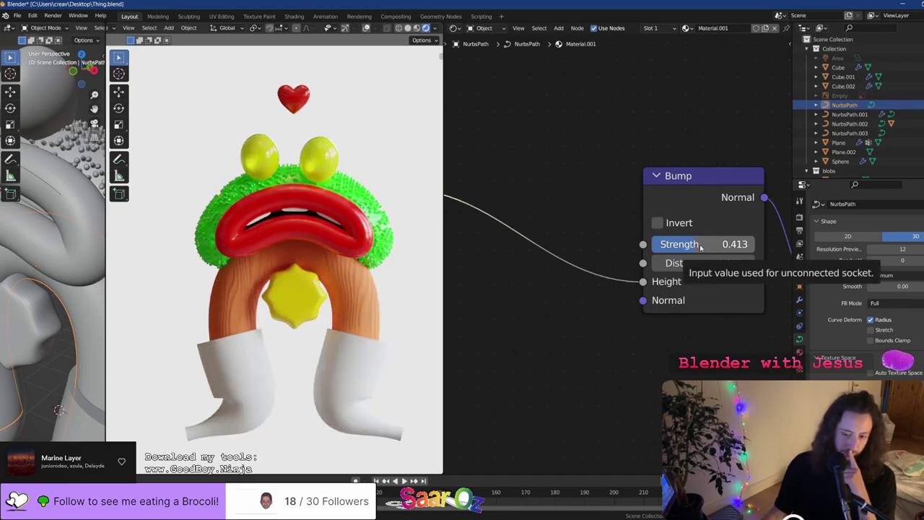
Duplicate the ColorRamp beside the Wave Texture and feed the wave color into the copy's Fac input
{"action": "scroll", "coordinate": [508, 266], "scroll_direction": "down", "scroll_amount": 7}
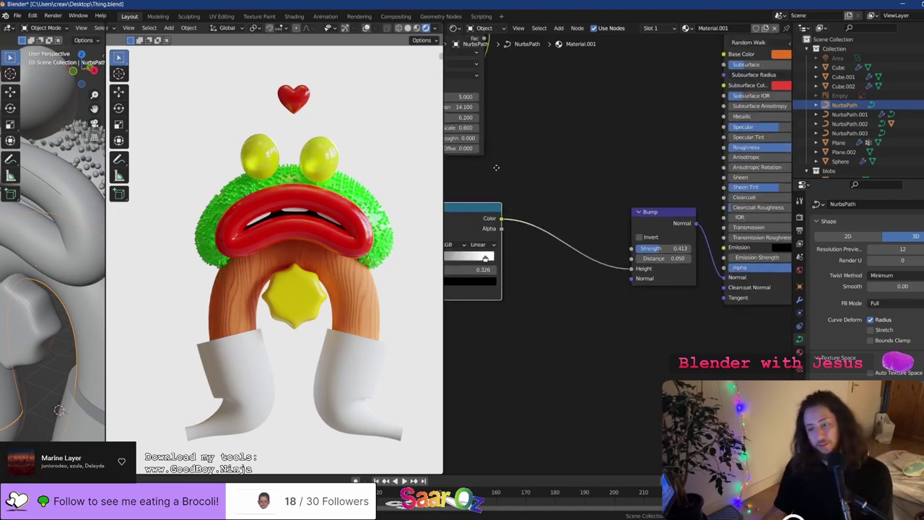
{"action": "middle_click_drag", "start_coordinate": [495, 167], "coordinate": [589, 257]}
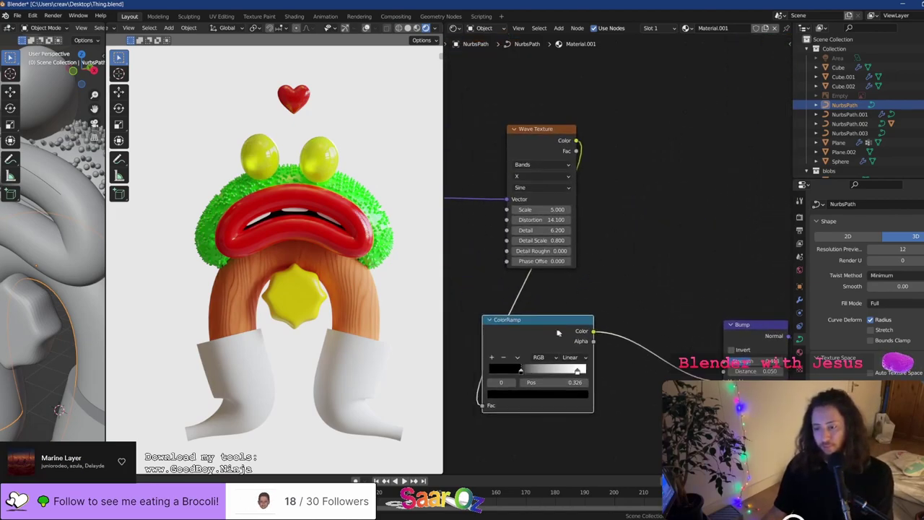
{"action": "key", "text": "shift+d"}
{"action": "left_click", "coordinate": [700, 127]}
{"action": "scroll", "coordinate": [635, 149], "scroll_direction": "up", "scroll_amount": 2}
{"action": "middle_click_drag", "start_coordinate": [579, 134], "coordinate": [509, 232]}
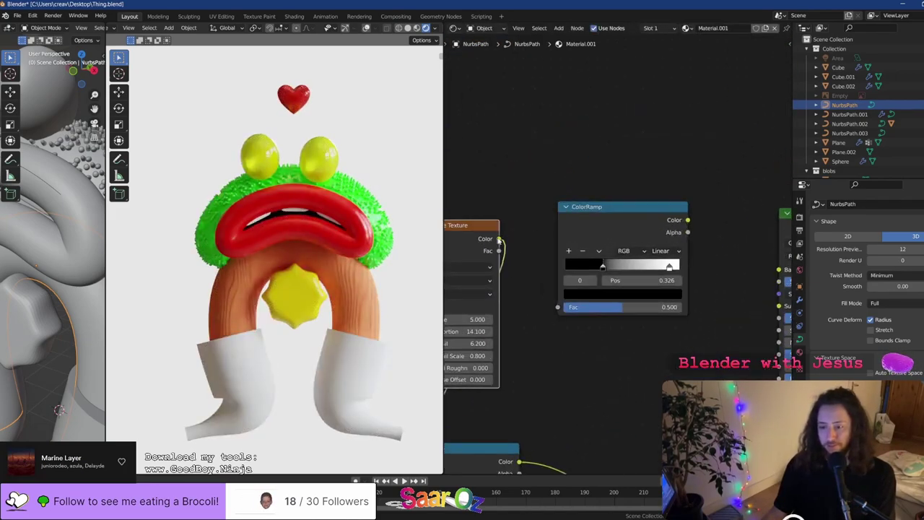
{"action": "left_click_drag", "start_coordinate": [556, 313], "coordinate": [500, 241]}
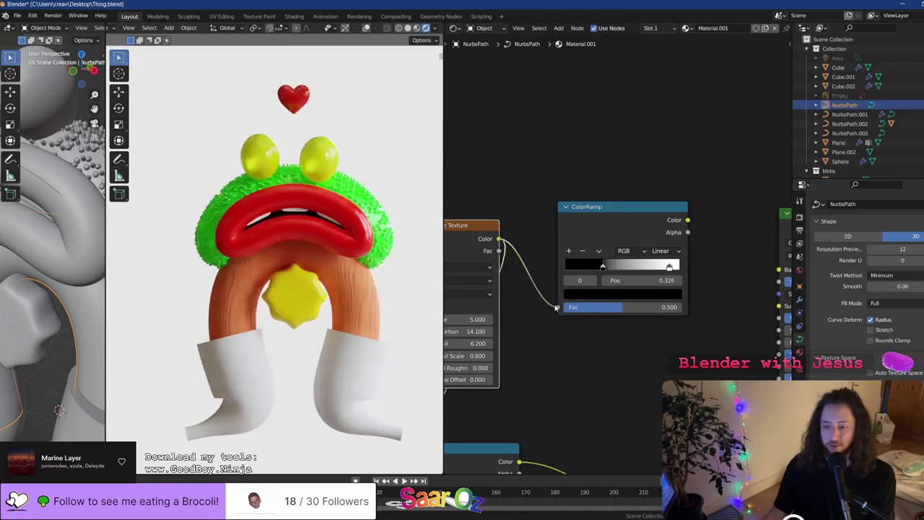
{"action": "left_click_drag", "start_coordinate": [556, 309], "coordinate": [557, 308]}
Move the duplicated ColorRamp above the Wave Texture
{"action": "middle_click_drag", "start_coordinate": [652, 301], "coordinate": [517, 310]}
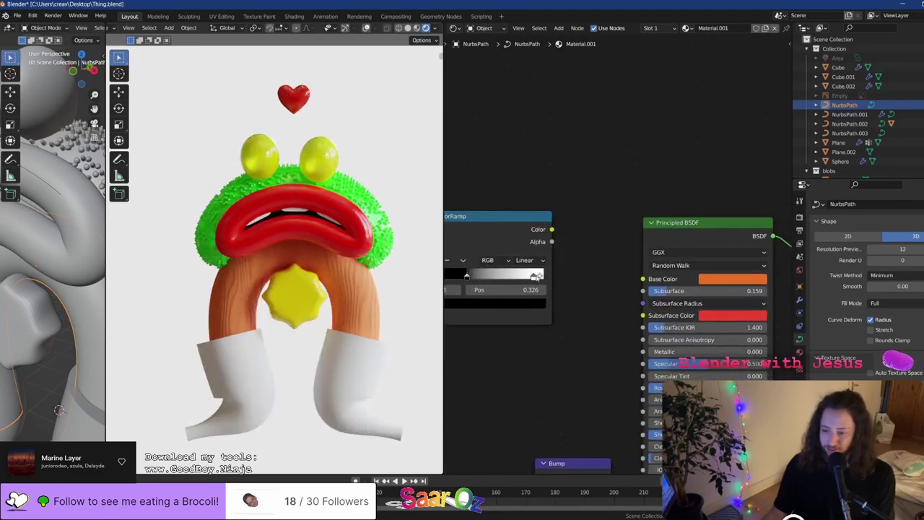
{"action": "middle_click_drag", "start_coordinate": [537, 277], "coordinate": [613, 285]}
{"action": "scroll", "coordinate": [615, 227], "scroll_direction": "down", "scroll_amount": 3}
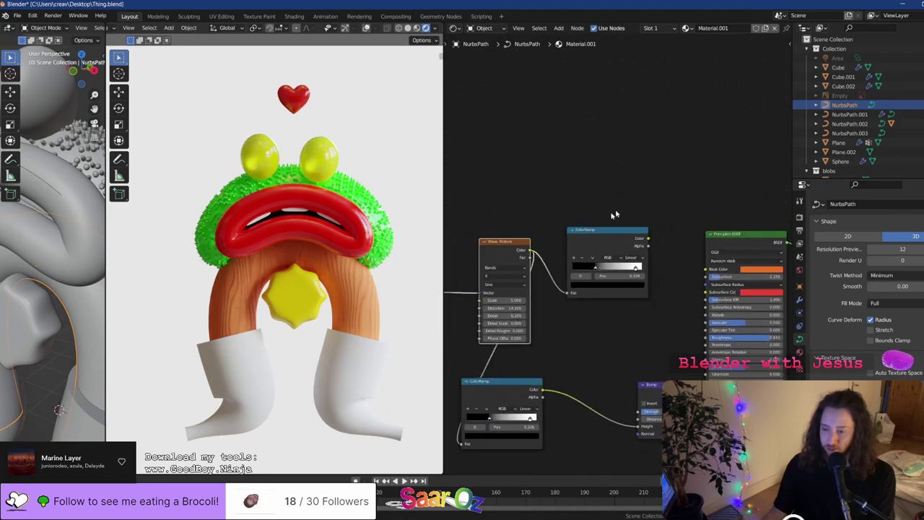
{"action": "left_click_drag", "start_coordinate": [603, 252], "coordinate": [526, 182]}
{"action": "scroll", "coordinate": [614, 202], "scroll_direction": "up", "scroll_amount": 2}
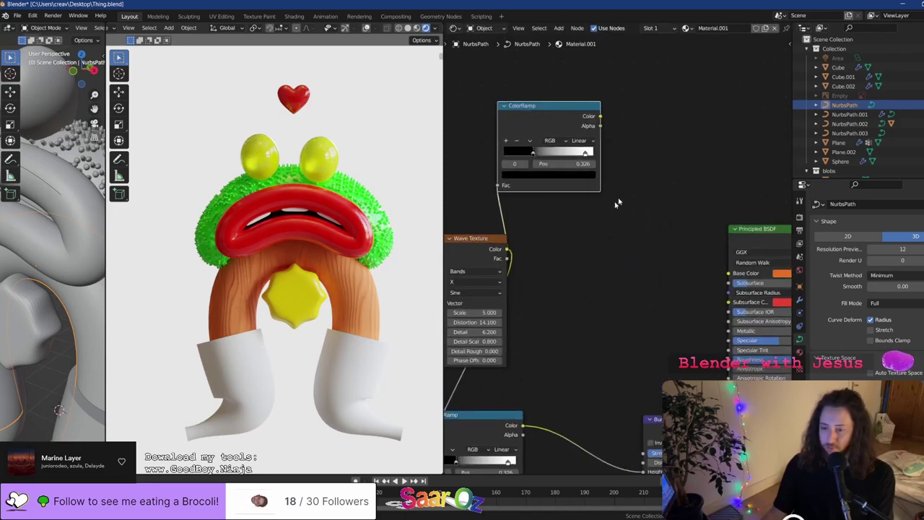
Add a MixRGB node with the duplicated ColorRamp's color driving its Fac, and paste the orange base color into Color1
{"action": "key", "text": "shift+a"}
{"action": "mouse_move", "coordinate": [613, 264]}
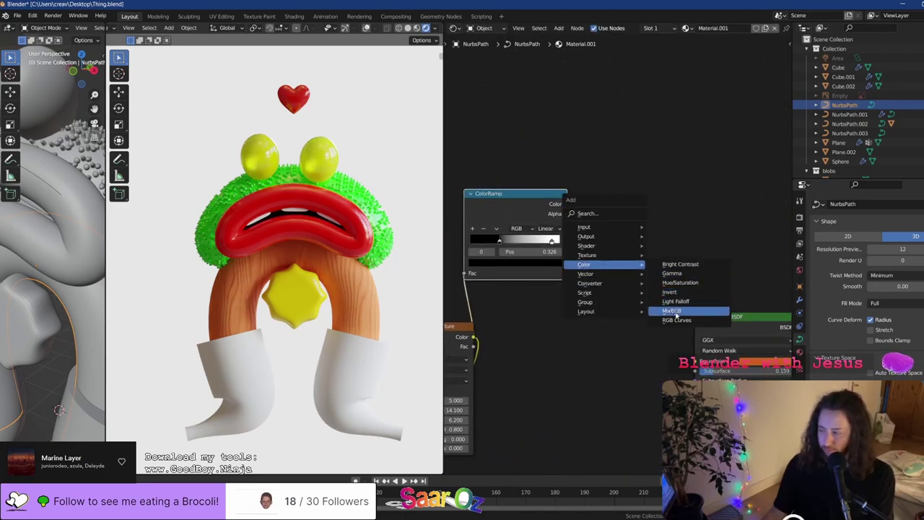
{"action": "left_click", "coordinate": [671, 310]}
{"action": "left_click", "coordinate": [613, 242]}
{"action": "scroll", "coordinate": [599, 236], "scroll_direction": "up", "scroll_amount": 1}
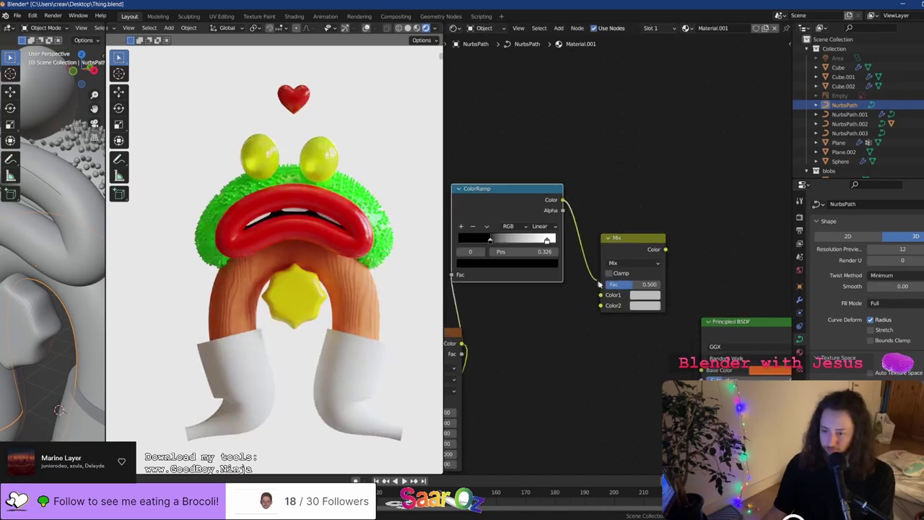
{"action": "key", "text": "ctrl+v"}
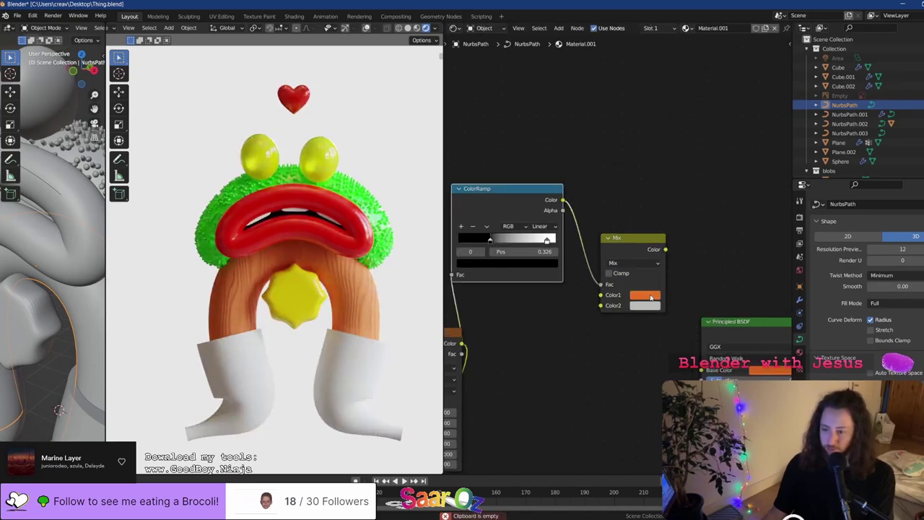
Paste the red subsurface color into the Mix node's Color2 and connect its Color output to the Principled BSDF's Base Color
{"action": "middle_click_drag", "start_coordinate": [650, 298], "coordinate": [582, 246]}
{"action": "scroll", "coordinate": [578, 245], "scroll_direction": "up", "scroll_amount": 1}
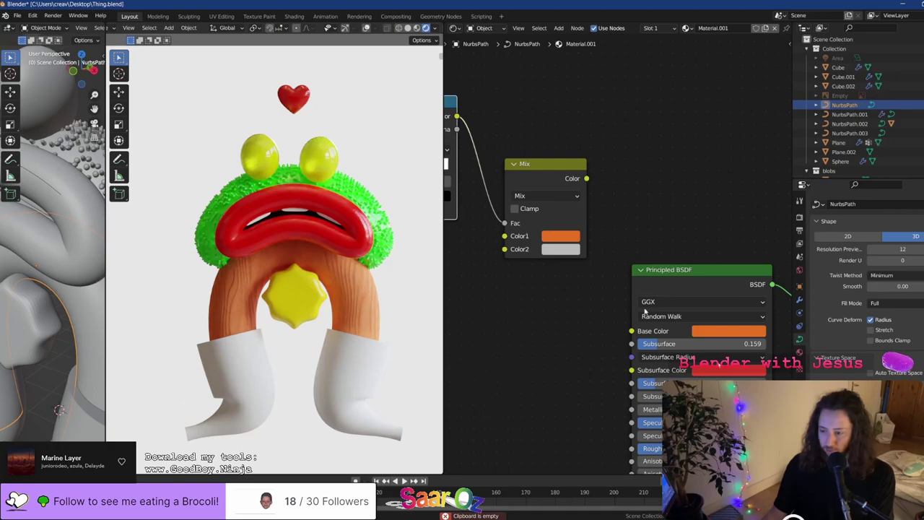
{"action": "key", "text": "ctrl+v"}
{"action": "left_click_drag", "start_coordinate": [586, 178], "coordinate": [631, 331]}
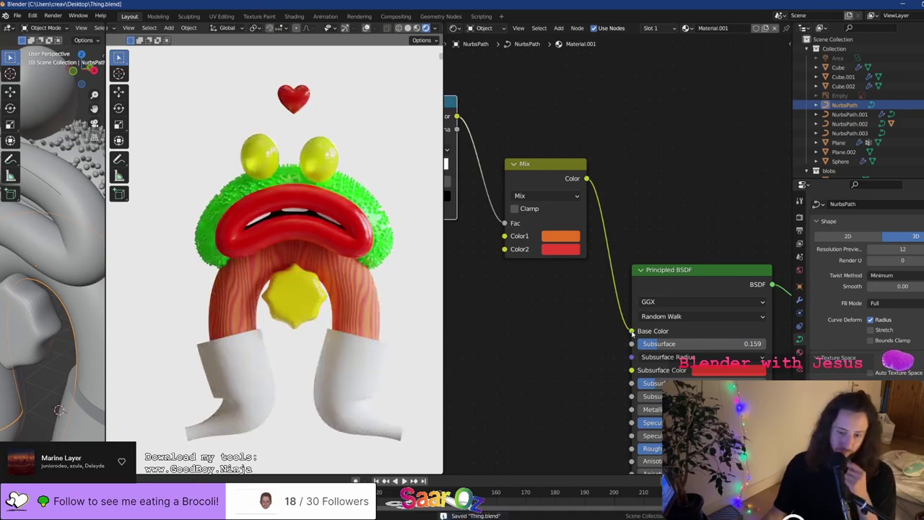
{"action": "scroll", "coordinate": [384, 294], "scroll_direction": "up", "scroll_amount": 4}
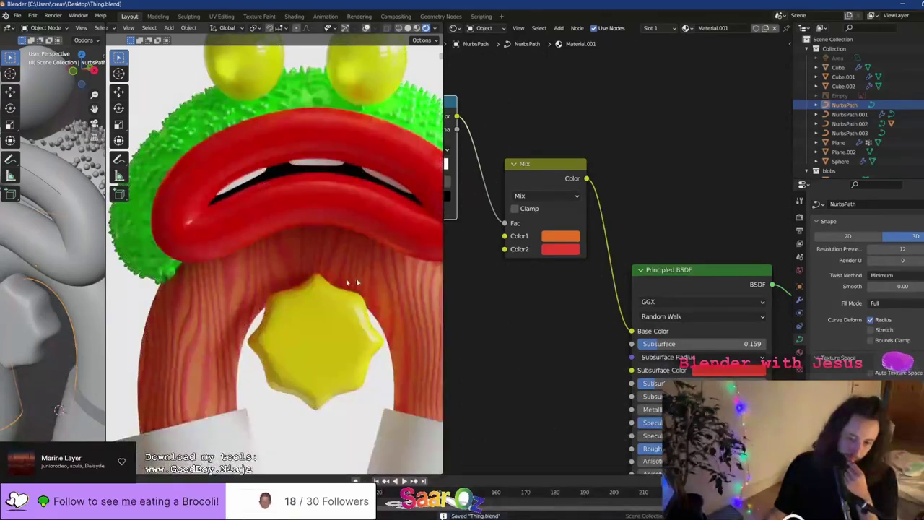
Try a fully saturated blue with hue 0.667 and value 0.8 as the Mix node's Color2
{"action": "left_click", "coordinate": [554, 250]}
{"action": "left_click_drag", "start_coordinate": [587, 158], "coordinate": [628, 102]}
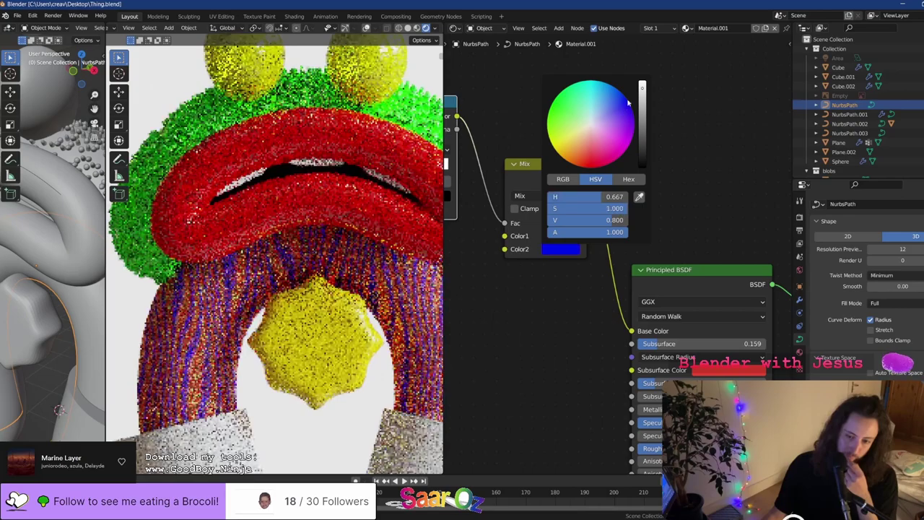
{"action": "scroll", "coordinate": [376, 267], "scroll_direction": "down", "scroll_amount": 3}
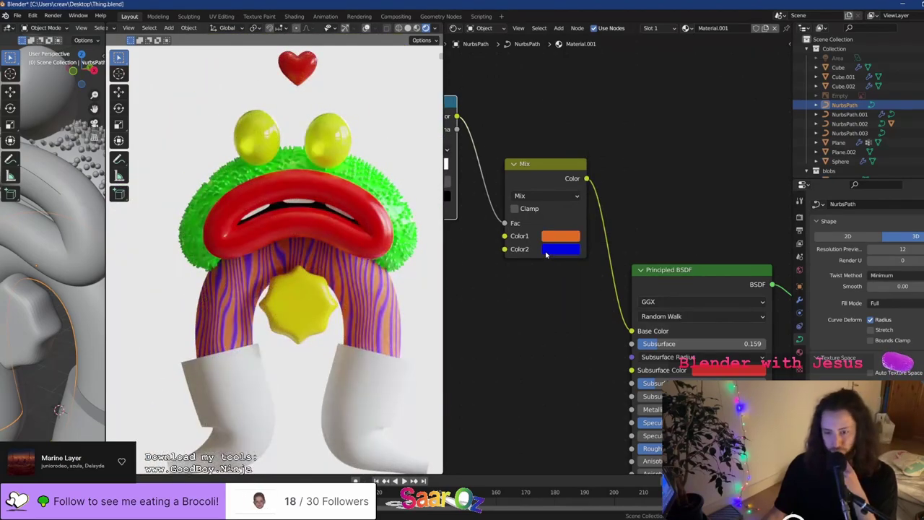
Set the Mix node's Color2 to near-white with saturation 0.014 and value 1, trying near-black for comparison
{"action": "left_click", "coordinate": [546, 254]}
{"action": "left_click_drag", "start_coordinate": [643, 87], "coordinate": [642, 80]}
{"action": "left_click_drag", "start_coordinate": [596, 122], "coordinate": [592, 126]}
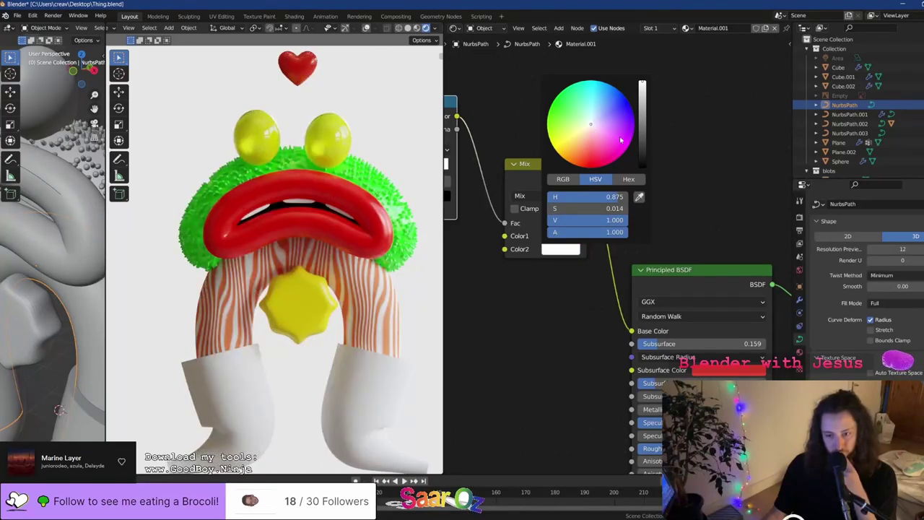
{"action": "left_click_drag", "start_coordinate": [644, 153], "coordinate": [646, 162]}
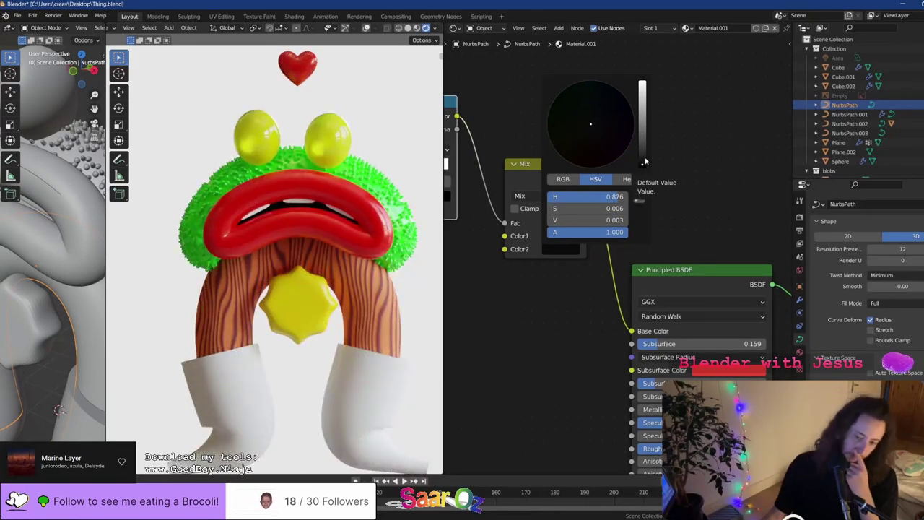
{"action": "left_click_drag", "start_coordinate": [645, 163], "coordinate": [642, 84]}
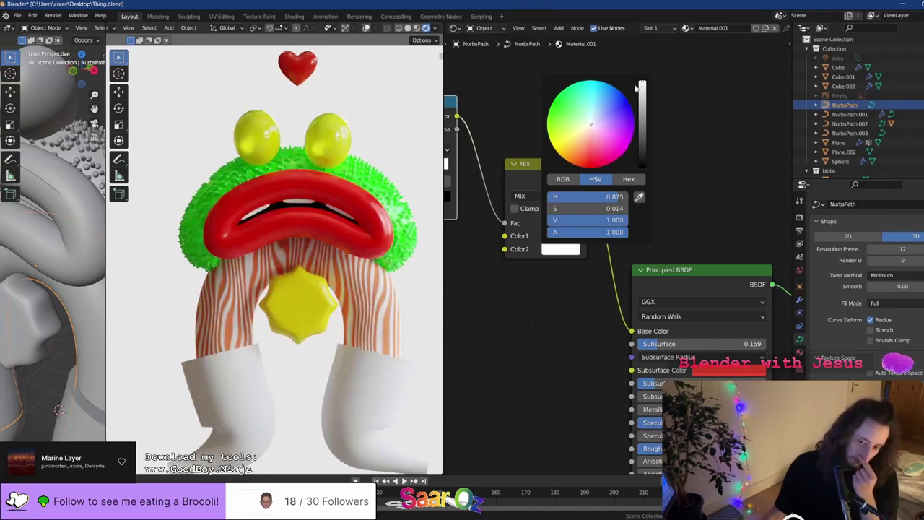
Darken the Mix node's Color2 to a grey with value 0.417 and save the file
{"action": "left_click", "coordinate": [550, 249]}
{"action": "mouse_move", "coordinate": [646, 117]}
{"action": "left_mouse_down"}
{"action": "mouse_move", "coordinate": [645, 129]}
{"action": "mouse_move", "coordinate": [645, 111]}
{"action": "left_mouse_up"}
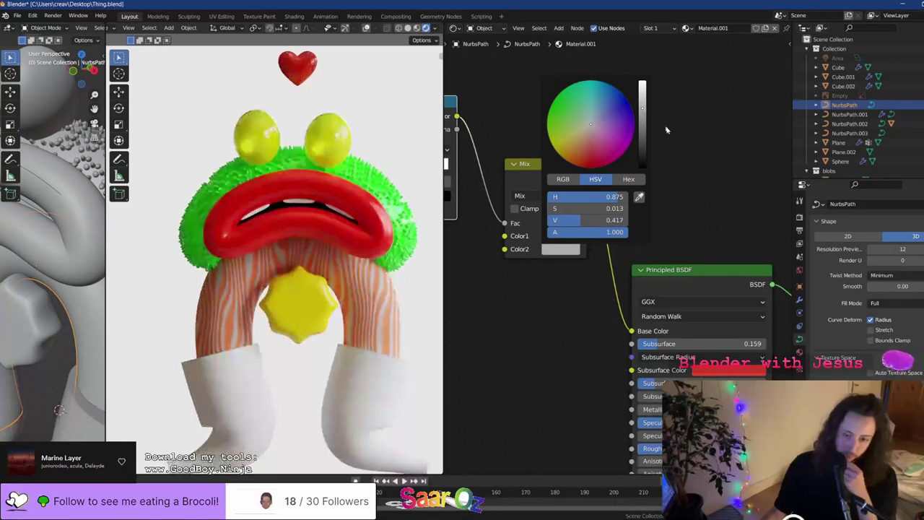
{"action": "scroll", "coordinate": [349, 330], "scroll_direction": "down", "scroll_amount": 3}
{"action": "key", "text": "ctrl+s"}
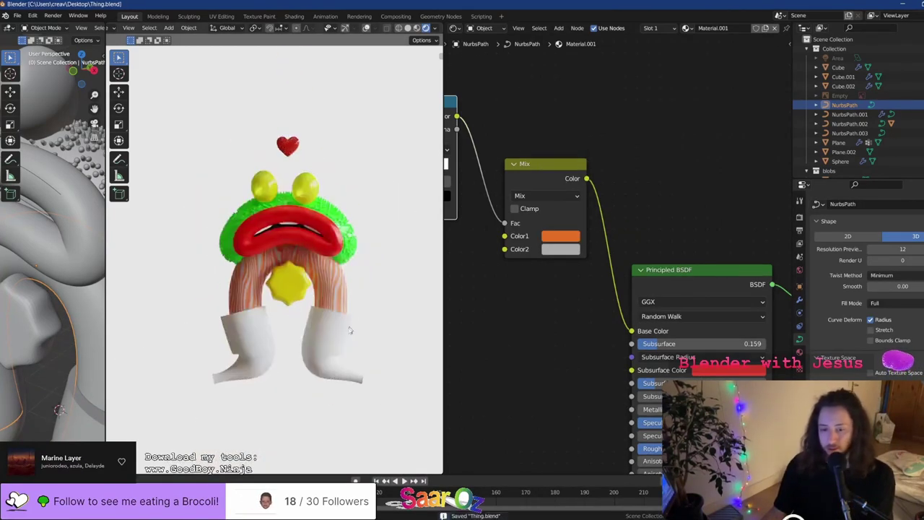
Inspect the striped body up close and move the bump's ColorRamp farther away from the Bump node
{"action": "scroll", "coordinate": [339, 350], "scroll_direction": "up", "scroll_amount": 8}
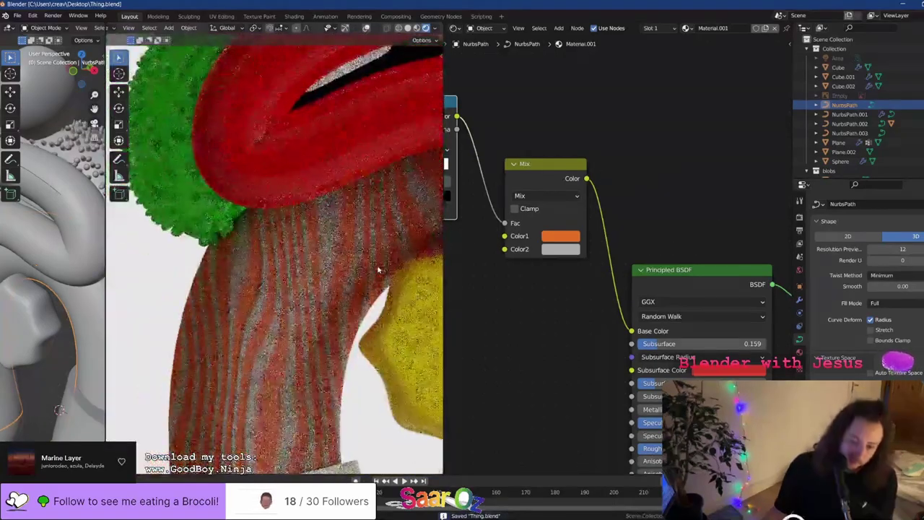
{"action": "scroll", "coordinate": [377, 270], "scroll_direction": "up", "scroll_amount": 5}
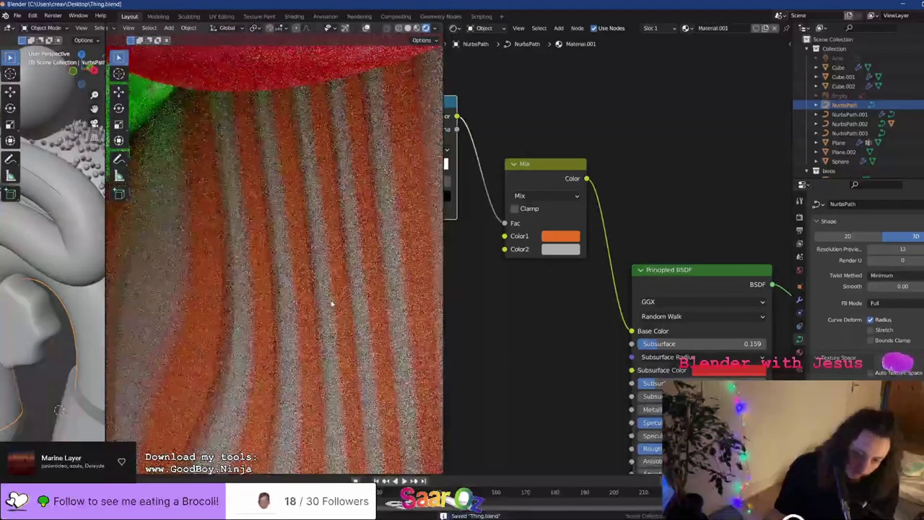
{"action": "scroll", "coordinate": [332, 303], "scroll_direction": "down", "scroll_amount": 6}
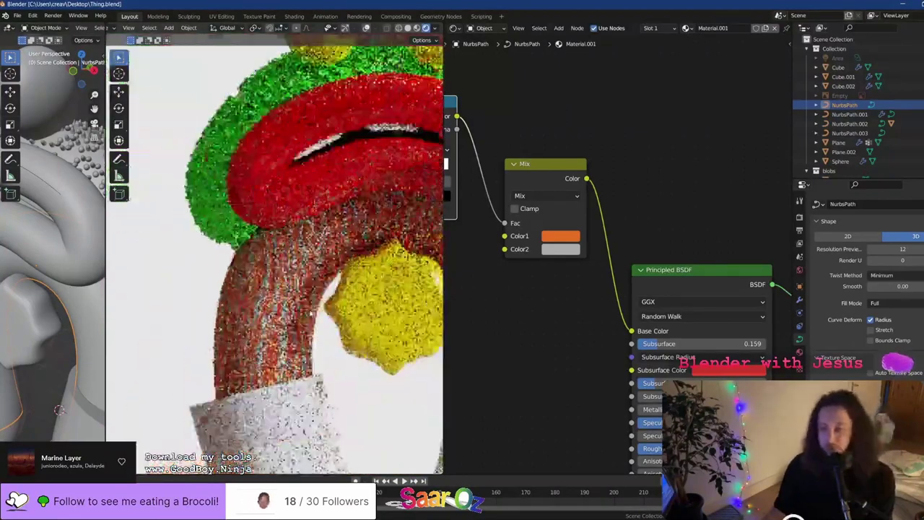
{"action": "scroll", "coordinate": [662, 244], "scroll_direction": "down", "scroll_amount": 6}
{"action": "middle_click_drag", "start_coordinate": [662, 245], "coordinate": [771, 73]}
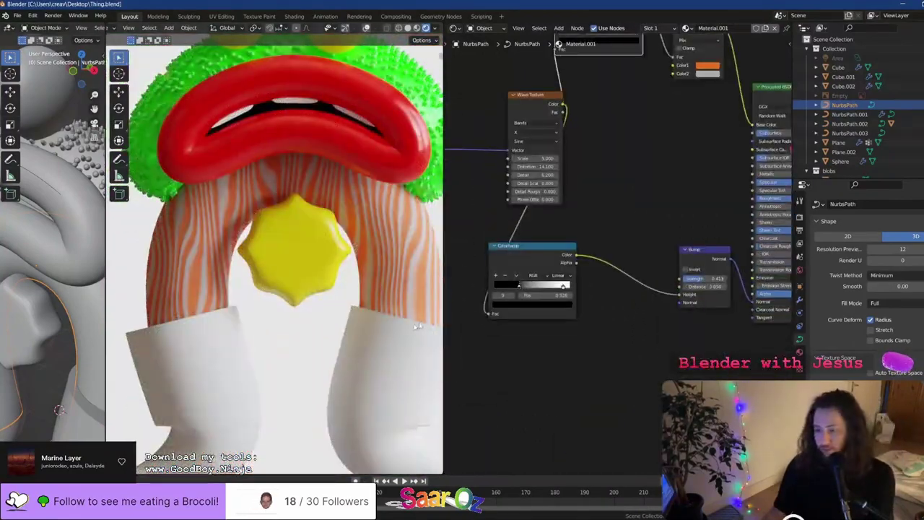
{"action": "middle_click_drag", "start_coordinate": [549, 308], "coordinate": [585, 294]}
{"action": "scroll", "coordinate": [643, 296], "scroll_direction": "up", "scroll_amount": 2}
{"action": "middle_click_drag", "start_coordinate": [650, 297], "coordinate": [602, 318]}
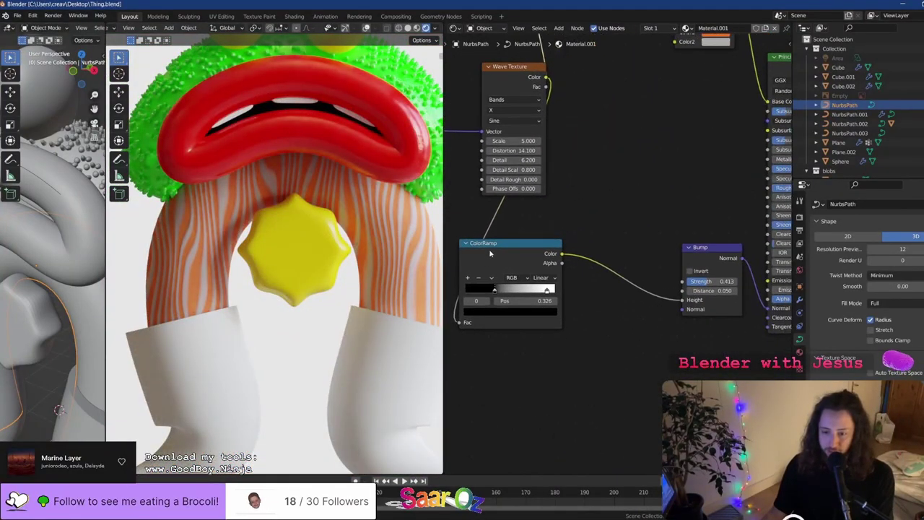
{"action": "left_click_drag", "start_coordinate": [490, 252], "coordinate": [535, 286]}
Insert a MixRGB node on the link between the ColorRamp and the Bump node's Height input
{"action": "middle_click_drag", "start_coordinate": [571, 314], "coordinate": [428, 267]}
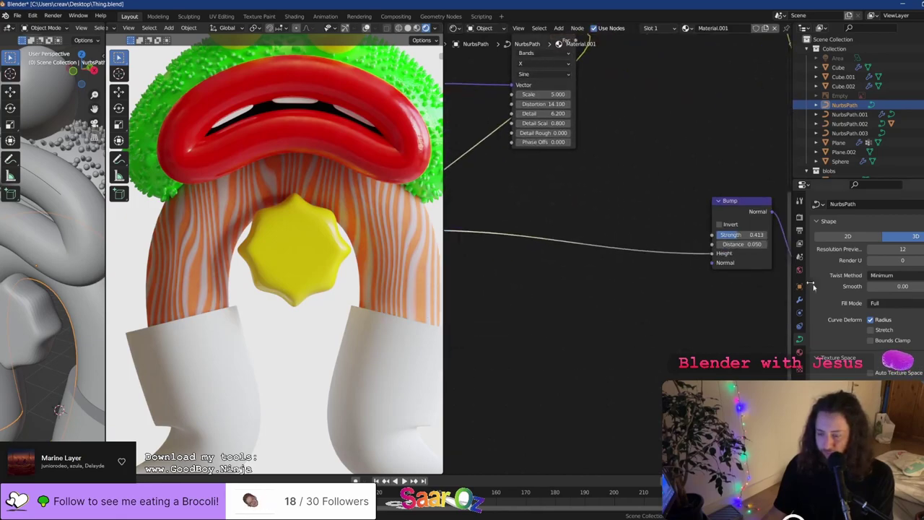
{"action": "scroll", "coordinate": [580, 274], "scroll_direction": "down", "scroll_amount": 2}
{"action": "scroll", "coordinate": [596, 274], "scroll_direction": "up", "scroll_amount": 1}
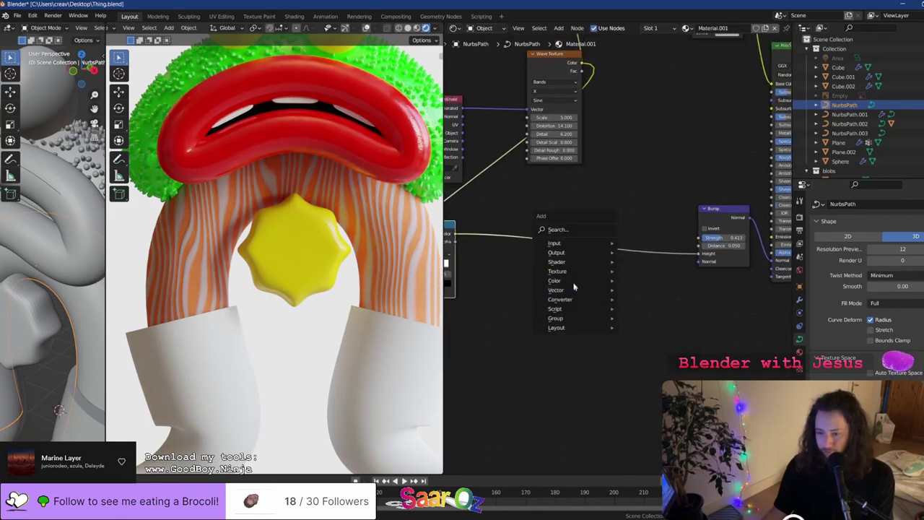
{"action": "left_click", "coordinate": [642, 326]}
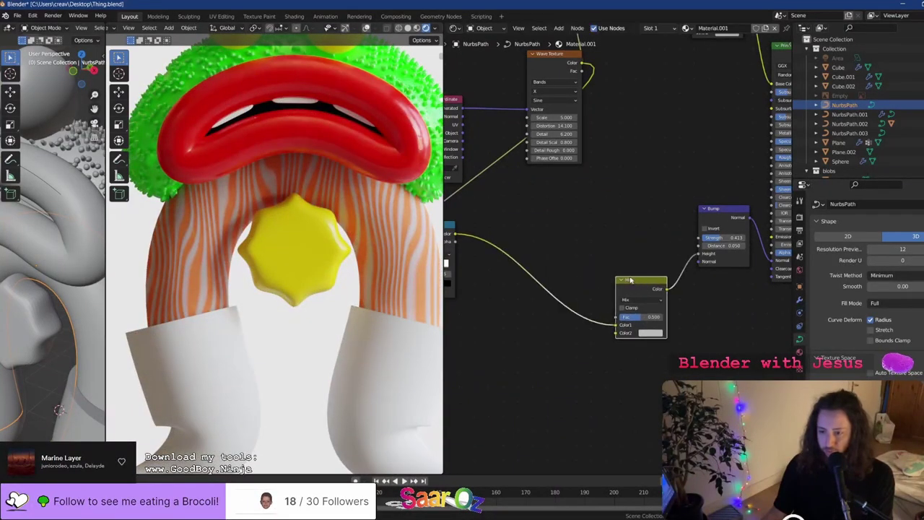
Add a Noise Texture and connect its Fac output to the new Mix node's Color2
{"action": "mouse_move", "coordinate": [603, 247]}
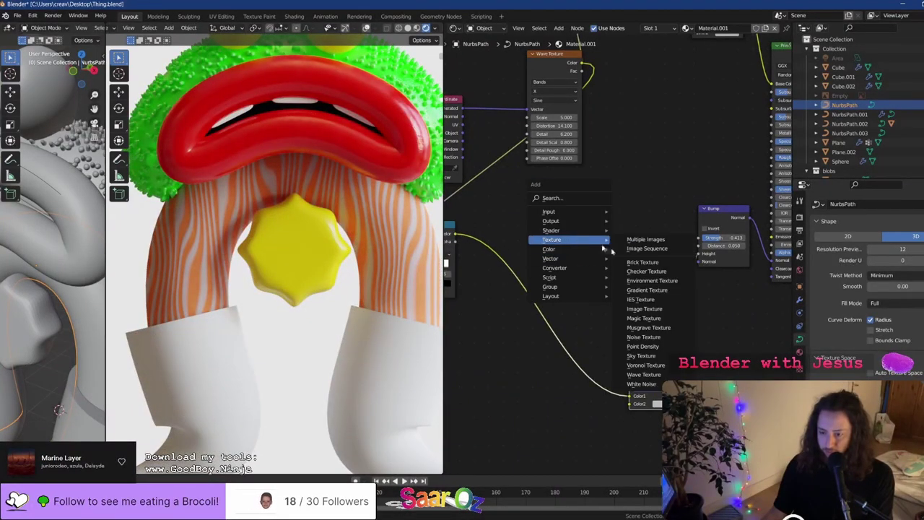
{"action": "left_click", "coordinate": [642, 336]}
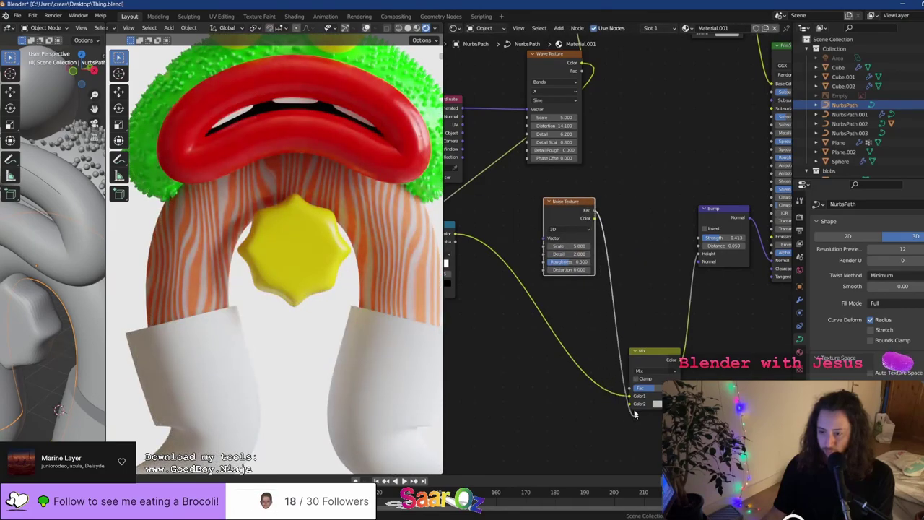
{"action": "left_click_drag", "start_coordinate": [635, 404], "coordinate": [635, 404]}
{"action": "scroll", "coordinate": [645, 390], "scroll_direction": "up", "scroll_amount": 5}
{"action": "middle_click_drag", "start_coordinate": [680, 376], "coordinate": [628, 363]}
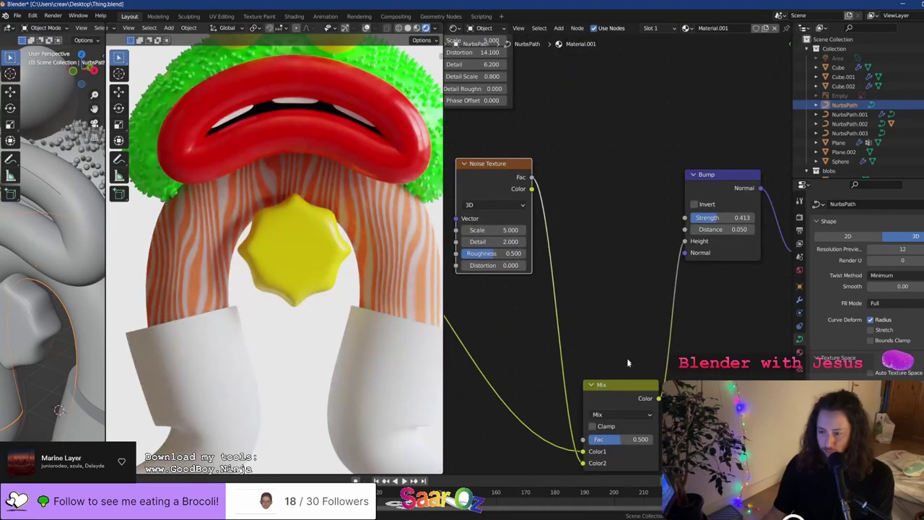
Set the bump Mix node's Fac to 1, preview its output on the body, and switch its blending to Overlay
{"action": "left_click_drag", "start_coordinate": [614, 385], "coordinate": [604, 296]}
{"action": "scroll", "coordinate": [608, 324], "scroll_direction": "up", "scroll_amount": 4}
{"action": "mouse_move", "coordinate": [599, 384]}
{"action": "left_mouse_down"}
{"action": "mouse_move", "coordinate": [652, 382]}
{"action": "mouse_move", "coordinate": [587, 384]}
{"action": "left_mouse_up"}
{"action": "left_click", "coordinate": [609, 319], "text": "ctrl+shift"}
{"action": "left_click", "coordinate": [552, 338]}
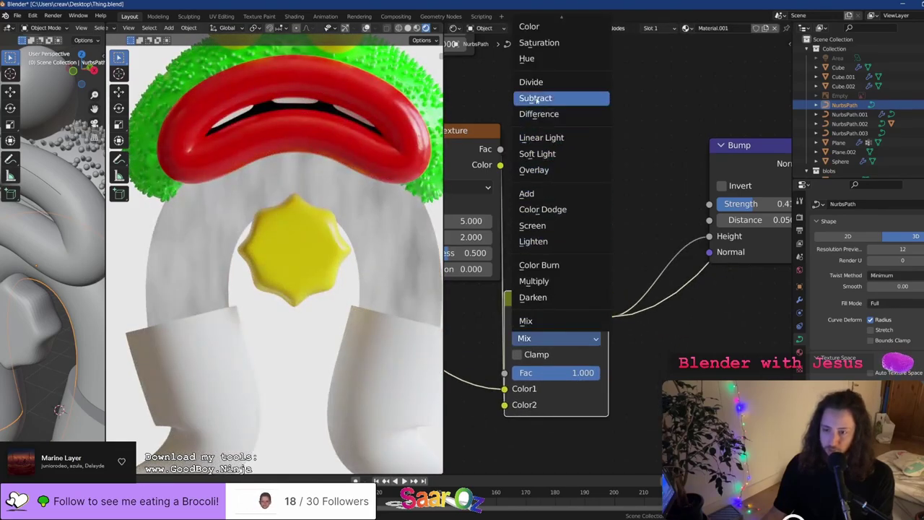
{"action": "left_click", "coordinate": [533, 170]}
Set the Noise Texture's scale to 200
{"action": "middle_click_drag", "start_coordinate": [458, 215], "coordinate": [596, 287]}
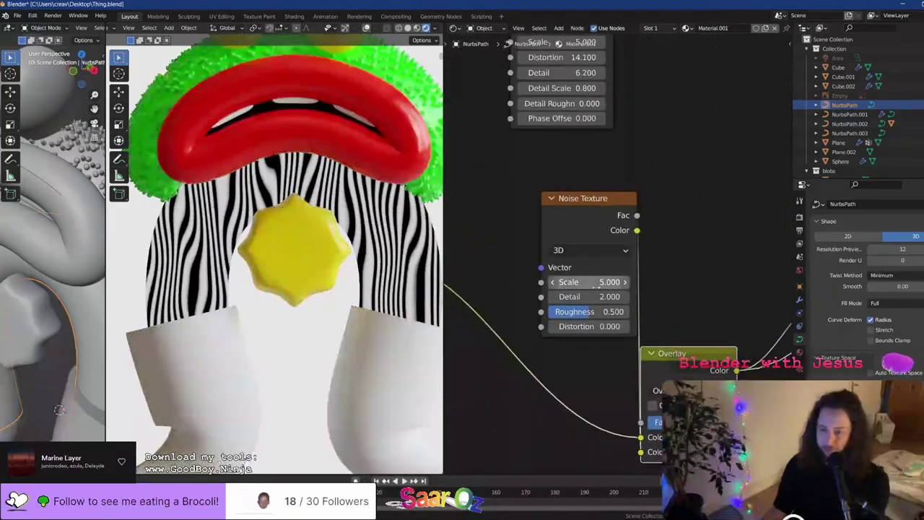
{"action": "key", "text": "Return"}
{"action": "double_click", "coordinate": [592, 282]}
{"action": "type", "text": "200"}
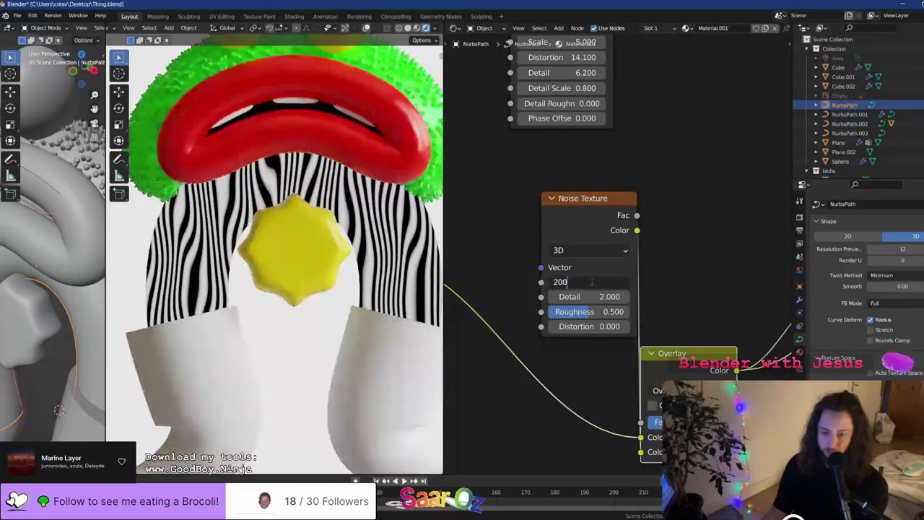
{"action": "key", "text": "Return"}
Try Soft Light and Linear Light blending on the bump Mix node and return it to Mix
{"action": "left_click", "coordinate": [679, 391]}
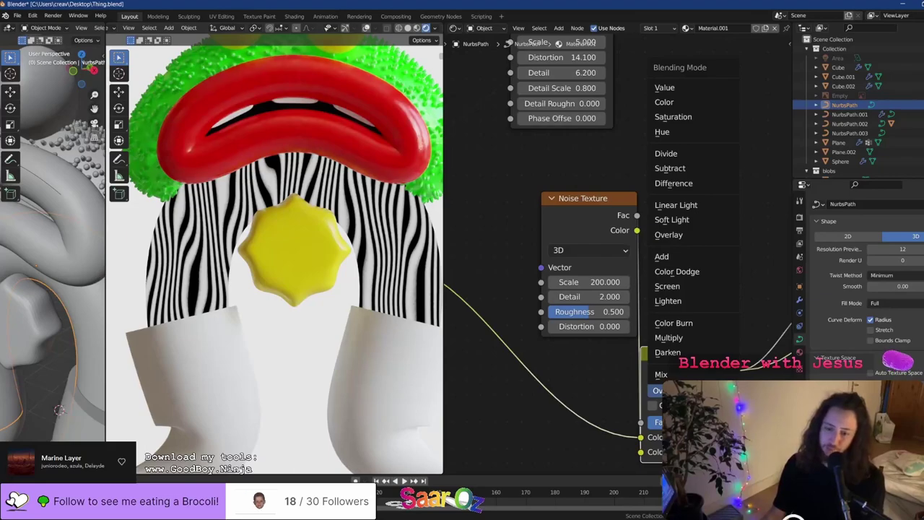
{"action": "left_click", "coordinate": [685, 219]}
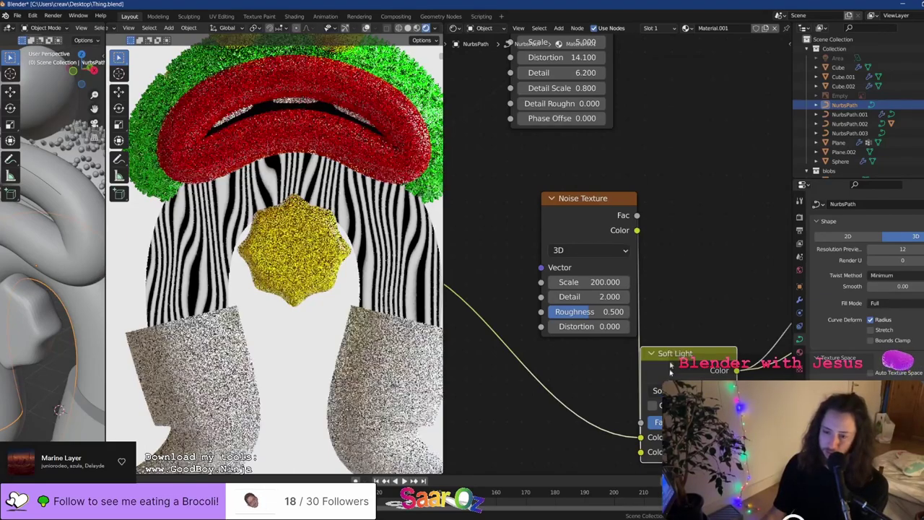
{"action": "left_click", "coordinate": [671, 389]}
{"action": "left_click", "coordinate": [677, 204]}
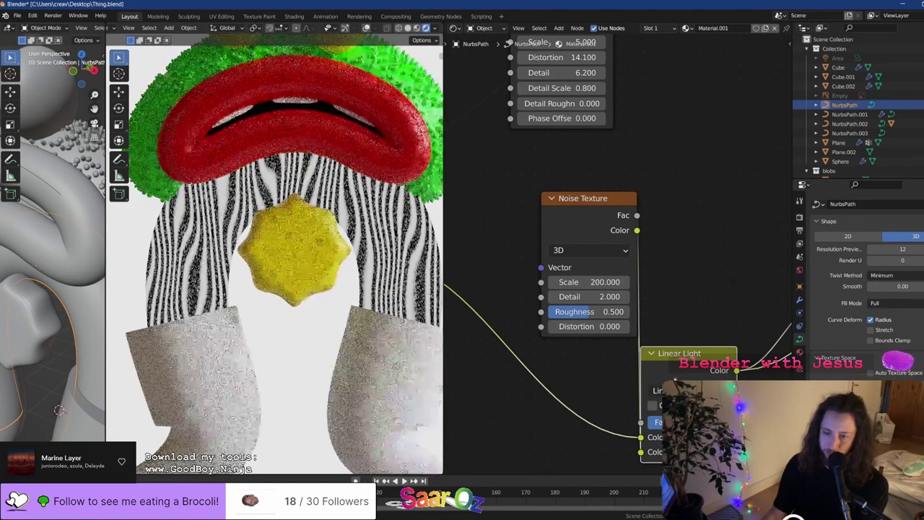
{"action": "left_click", "coordinate": [671, 390]}
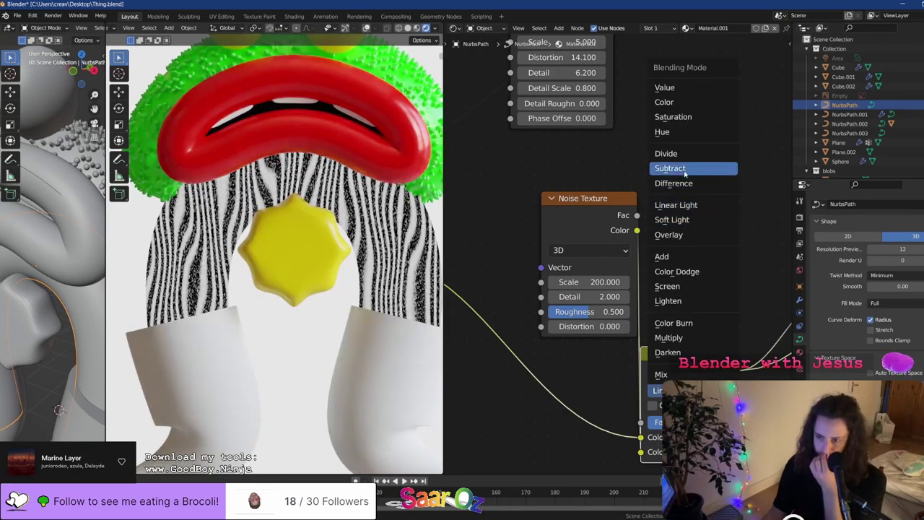
{"action": "left_click", "coordinate": [662, 373]}
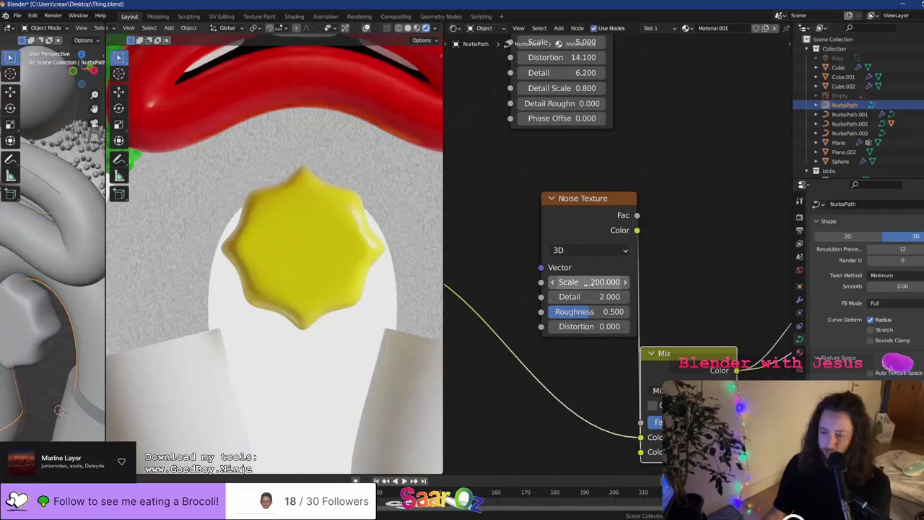
Insert a duplicate of the ColorRamp between the Noise Texture and the Mix node's Color2, and bring its stops together around 0.565
{"action": "key", "text": "Home"}
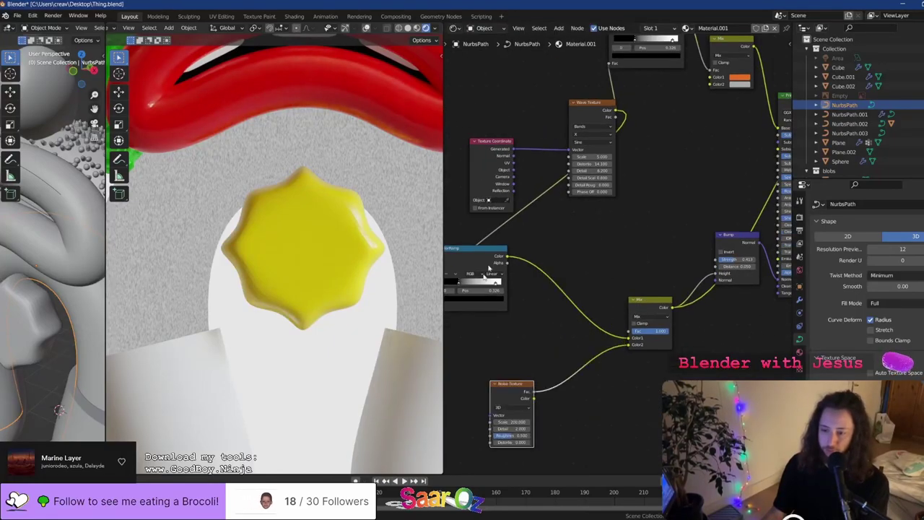
{"action": "key", "text": "shift+d"}
{"action": "left_click", "coordinate": [599, 357]}
{"action": "scroll", "coordinate": [588, 374], "scroll_direction": "up", "scroll_amount": 5}
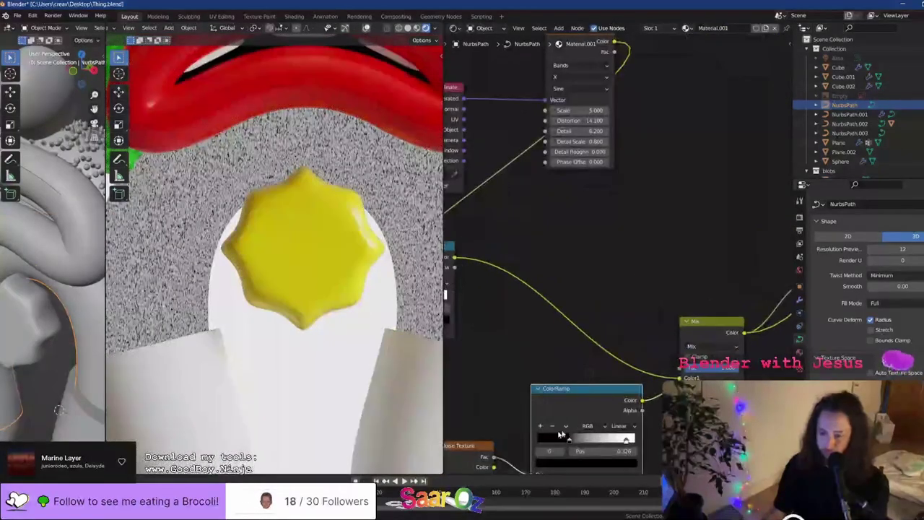
{"action": "left_click_drag", "start_coordinate": [625, 440], "coordinate": [588, 445]}
{"action": "middle_click_drag", "start_coordinate": [319, 212], "coordinate": [229, 244], "text": "shift"}
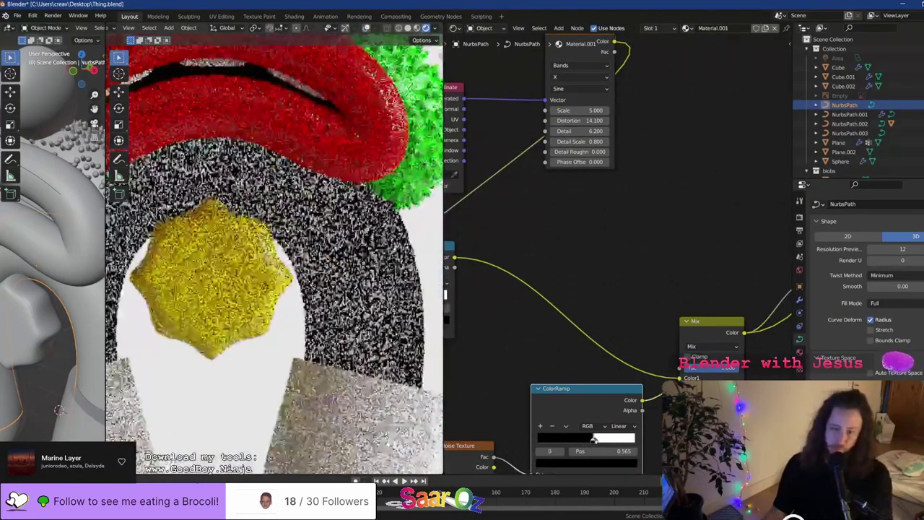
Lower the bump Mix node's Fac to blend the wave stripes with the noise speckles
{"action": "scroll", "coordinate": [229, 243], "scroll_direction": "up", "scroll_amount": 2}
{"action": "left_click", "coordinate": [710, 326]}
{"action": "middle_click_drag", "start_coordinate": [722, 338], "coordinate": [652, 318]}
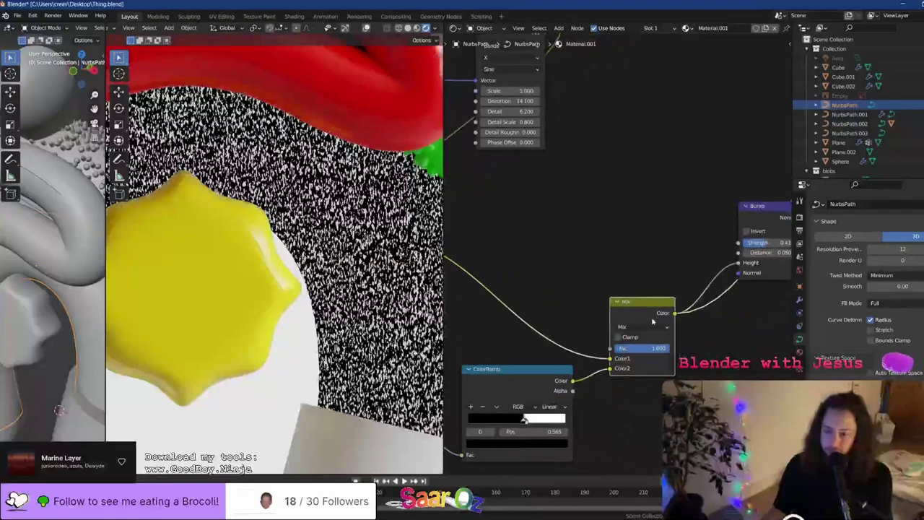
{"action": "scroll", "coordinate": [653, 320], "scroll_direction": "up", "scroll_amount": 4}
{"action": "left_click_drag", "start_coordinate": [668, 394], "coordinate": [628, 394]}
Move the white stop of the noise ColorRamp to position 0.746
{"action": "middle_click_drag", "start_coordinate": [505, 468], "coordinate": [689, 283]}
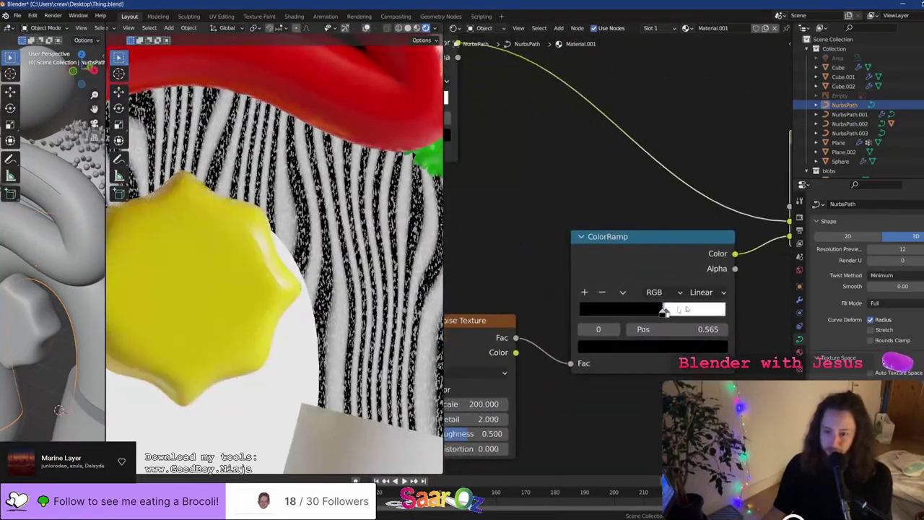
{"action": "left_click_drag", "start_coordinate": [664, 310], "coordinate": [689, 320]}
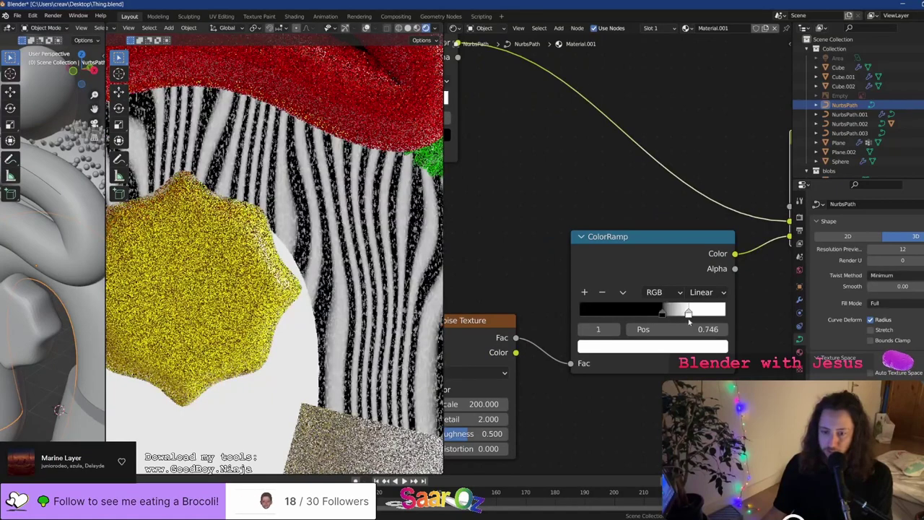
Save the file and set the Detail of the bump's Noise Texture to 4
{"action": "key", "text": "ctrl+s"}
{"action": "scroll", "coordinate": [602, 379], "scroll_direction": "down", "scroll_amount": 7}
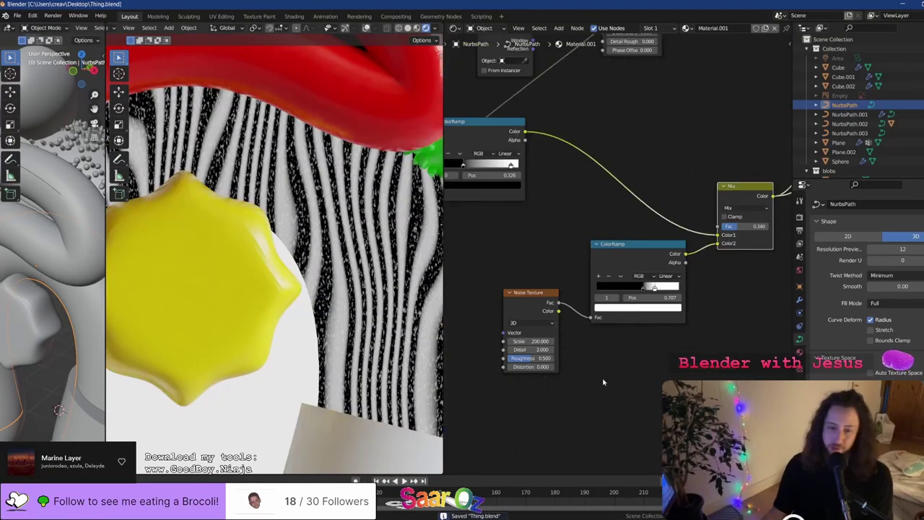
{"action": "middle_click_drag", "start_coordinate": [616, 362], "coordinate": [692, 340]}
{"action": "scroll", "coordinate": [691, 338], "scroll_direction": "up", "scroll_amount": 2}
{"action": "scroll", "coordinate": [636, 334], "scroll_direction": "up", "scroll_amount": 2}
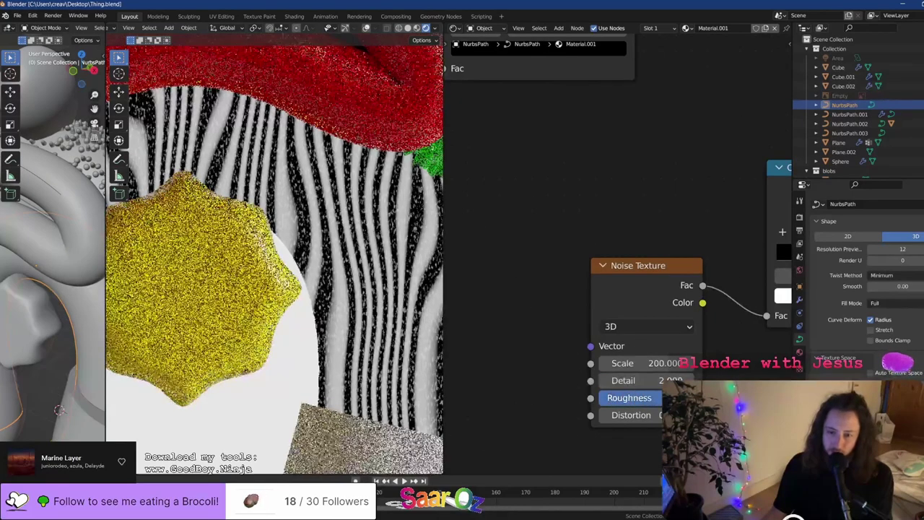
{"action": "left_click_drag", "start_coordinate": [658, 381], "coordinate": [678, 381]}
{"action": "key", "text": "ctrl+z"}
{"action": "scroll", "coordinate": [274, 260], "scroll_direction": "down", "scroll_amount": 5}
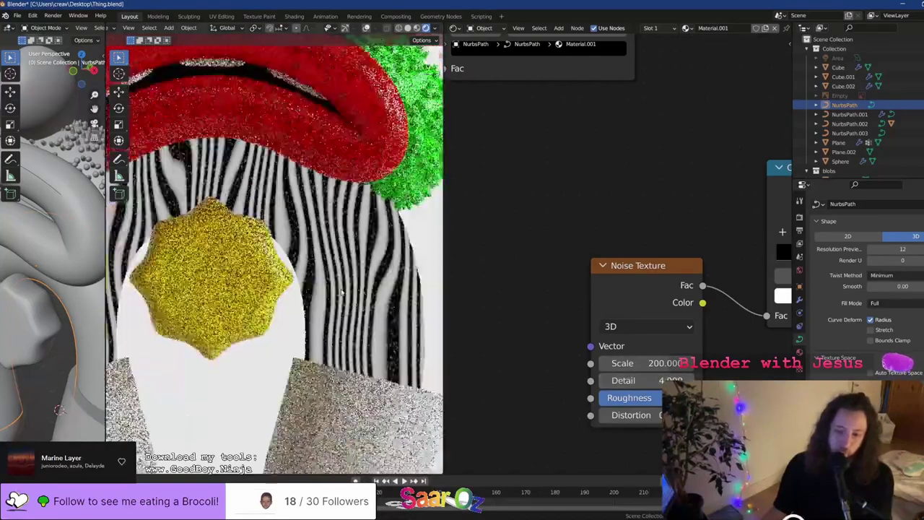
Set the Scale of the bump's Noise Texture to 59.3 for larger speckles on the stripes
{"action": "scroll", "coordinate": [274, 259], "scroll_direction": "up", "scroll_amount": 7}
{"action": "scroll", "coordinate": [288, 260], "scroll_direction": "down", "scroll_amount": 4}
{"action": "middle_click_drag", "start_coordinate": [354, 256], "coordinate": [245, 264], "text": "shift"}
{"action": "scroll", "coordinate": [294, 293], "scroll_direction": "up", "scroll_amount": 6}
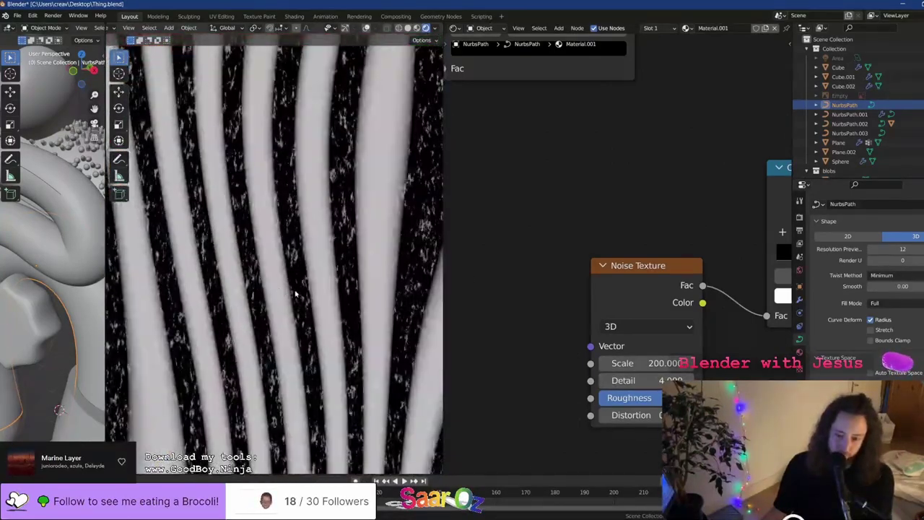
{"action": "left_click_drag", "start_coordinate": [662, 371], "coordinate": [623, 363]}
{"action": "scroll", "coordinate": [279, 198], "scroll_direction": "down", "scroll_amount": 8}
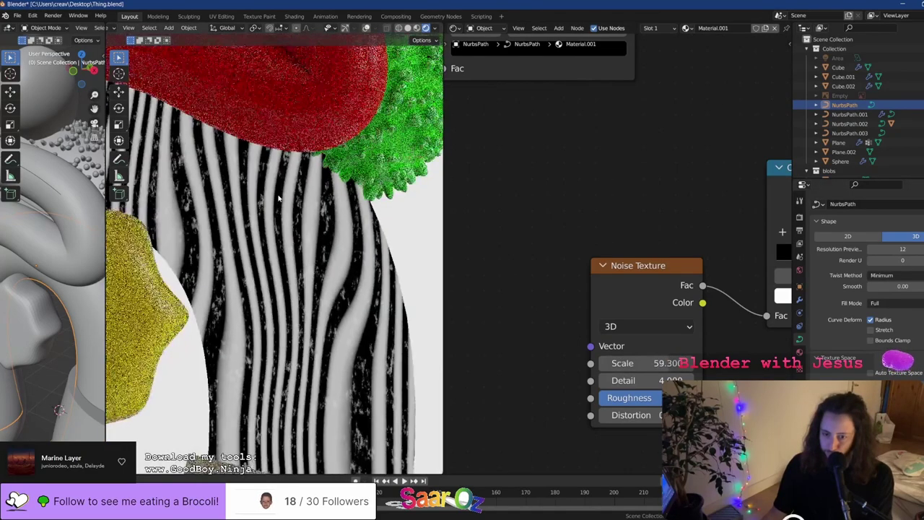
Preview the Principled BSDF again so the full material shows on the arched body
{"action": "scroll", "coordinate": [881, 218], "scroll_direction": "down", "scroll_amount": 1}
{"action": "scroll", "coordinate": [772, 211], "scroll_direction": "down", "scroll_amount": 6}
{"action": "middle_click_drag", "start_coordinate": [771, 210], "coordinate": [417, 241]}
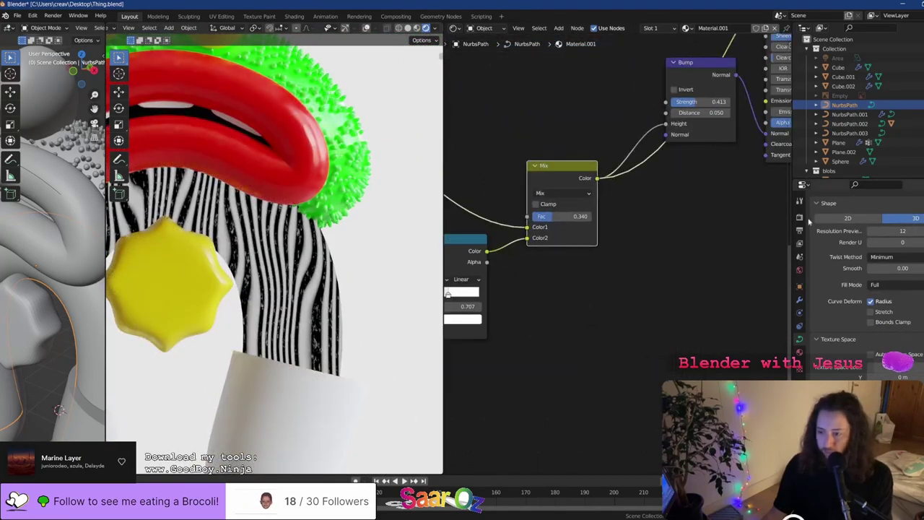
{"action": "middle_click_drag", "start_coordinate": [626, 138], "coordinate": [531, 229]}
{"action": "left_click", "coordinate": [696, 246], "text": "ctrl+shift"}
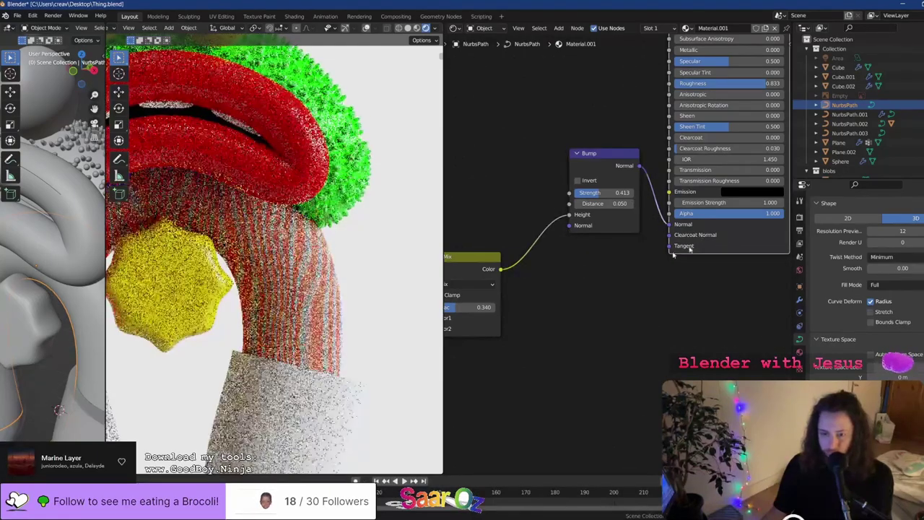
Raise the bump Mix node's Fac to 0.847 and check the striped body's surface
{"action": "middle_click_drag", "start_coordinate": [536, 307], "coordinate": [717, 250]}
{"action": "middle_click_drag", "start_coordinate": [631, 295], "coordinate": [696, 276]}
{"action": "scroll", "coordinate": [407, 300], "scroll_direction": "up", "scroll_amount": 5}
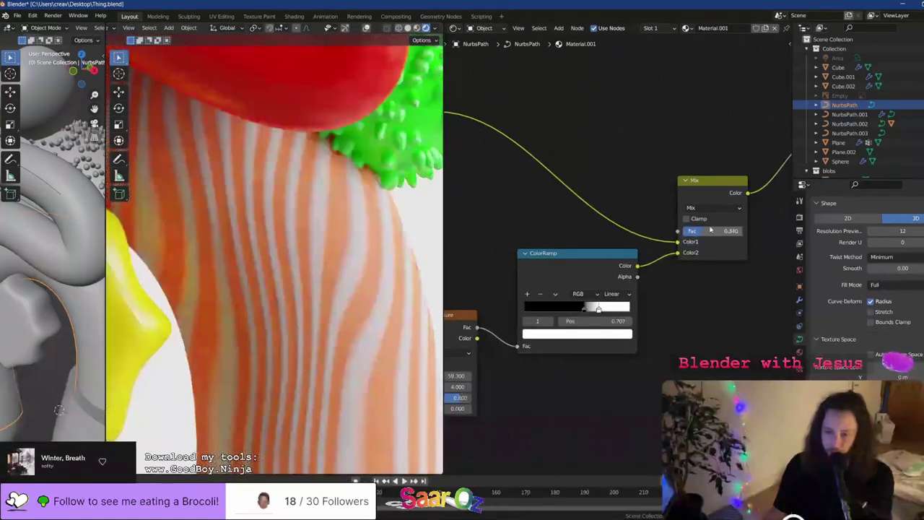
{"action": "left_click_drag", "start_coordinate": [722, 230], "coordinate": [736, 230]}
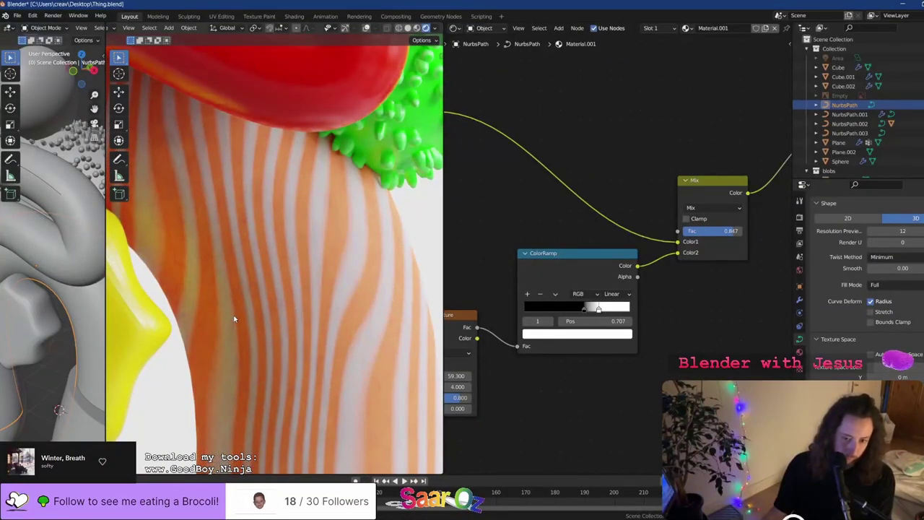
{"action": "scroll", "coordinate": [234, 319], "scroll_direction": "down", "scroll_amount": 6}
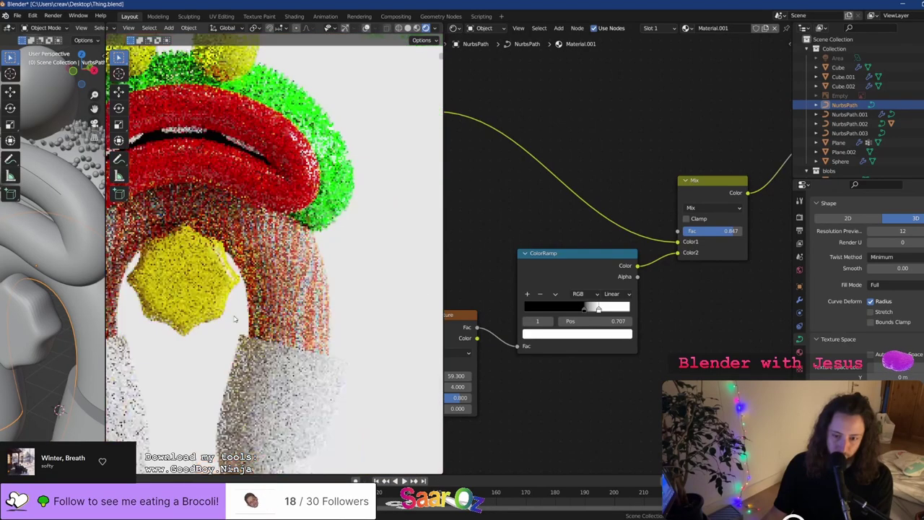
{"action": "middle_click_drag", "start_coordinate": [232, 315], "coordinate": [291, 313], "text": "shift"}
{"action": "scroll", "coordinate": [737, 148], "scroll_direction": "down", "scroll_amount": 4}
Try saturated orange, green, purple and blue as Color2 of the Mix node feeding the Base Color
{"action": "middle_click_drag", "start_coordinate": [730, 140], "coordinate": [583, 423]}
{"action": "scroll", "coordinate": [617, 262], "scroll_direction": "up", "scroll_amount": 4}
{"action": "left_click", "coordinate": [643, 290]}
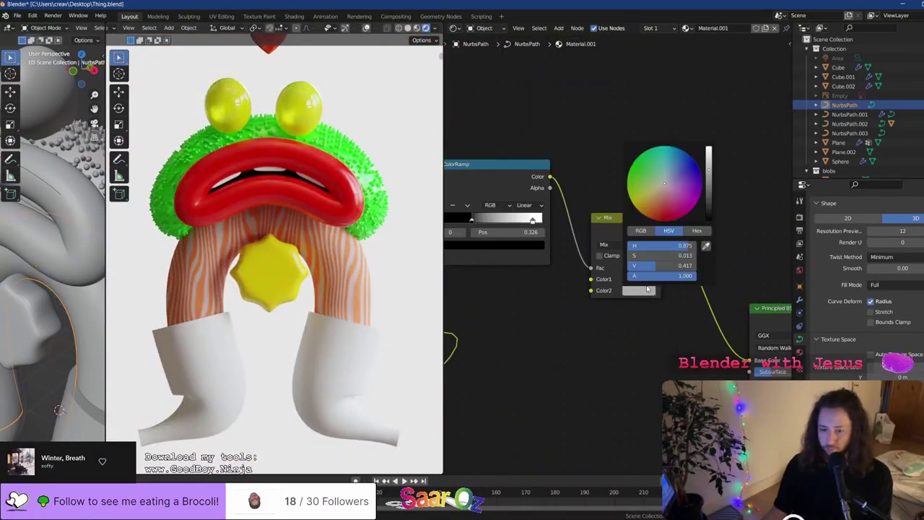
{"action": "left_click_drag", "start_coordinate": [651, 193], "coordinate": [653, 213]}
{"action": "left_click_drag", "start_coordinate": [709, 170], "coordinate": [710, 147]}
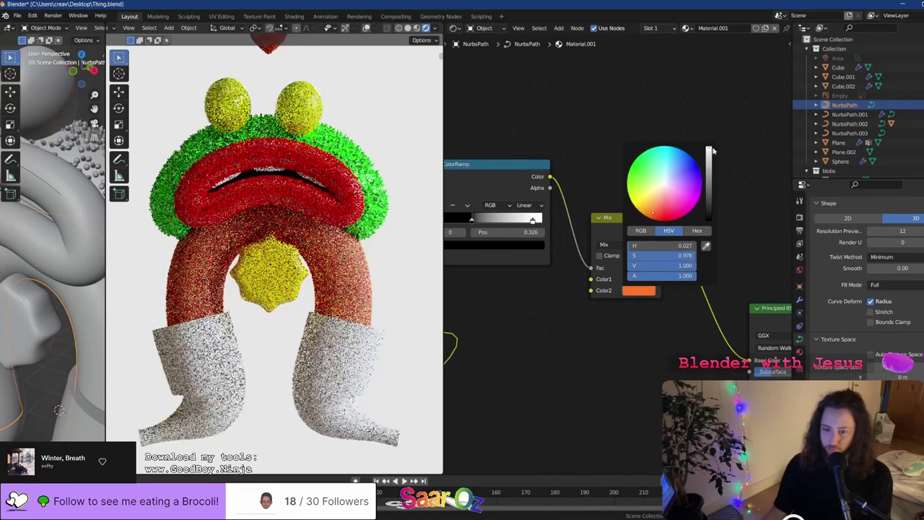
{"action": "left_click_drag", "start_coordinate": [654, 210], "coordinate": [627, 186]}
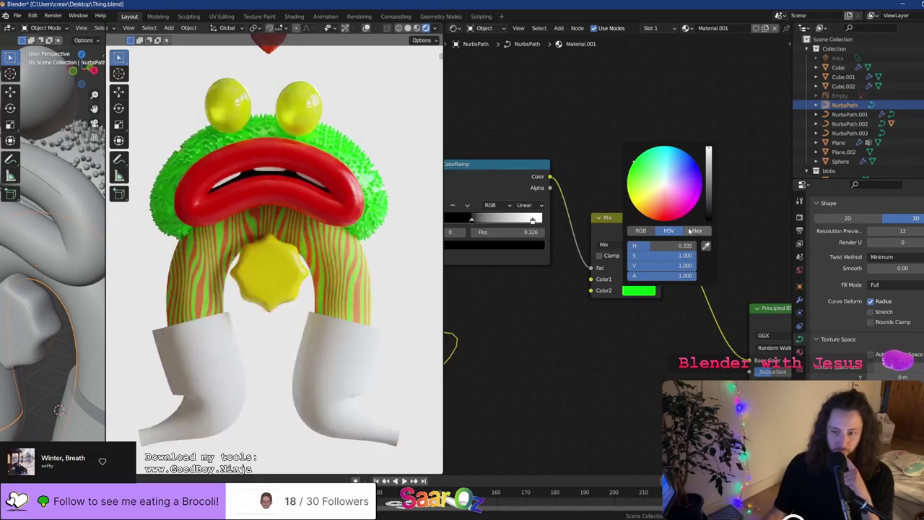
{"action": "left_click", "coordinate": [669, 211]}
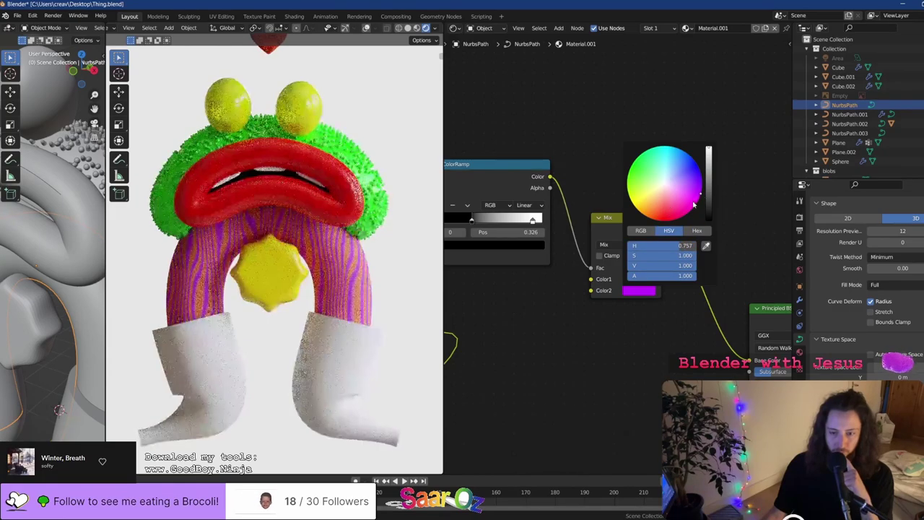
{"action": "left_click_drag", "start_coordinate": [688, 167], "coordinate": [698, 169]}
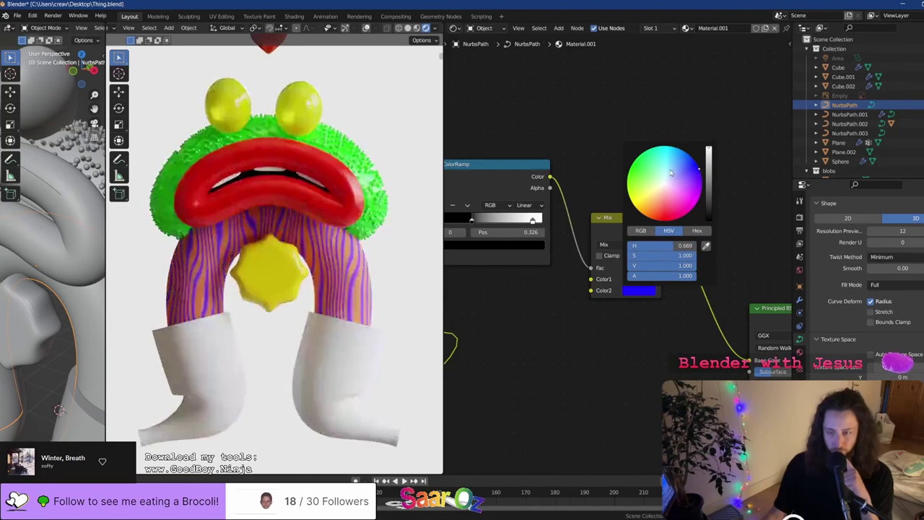
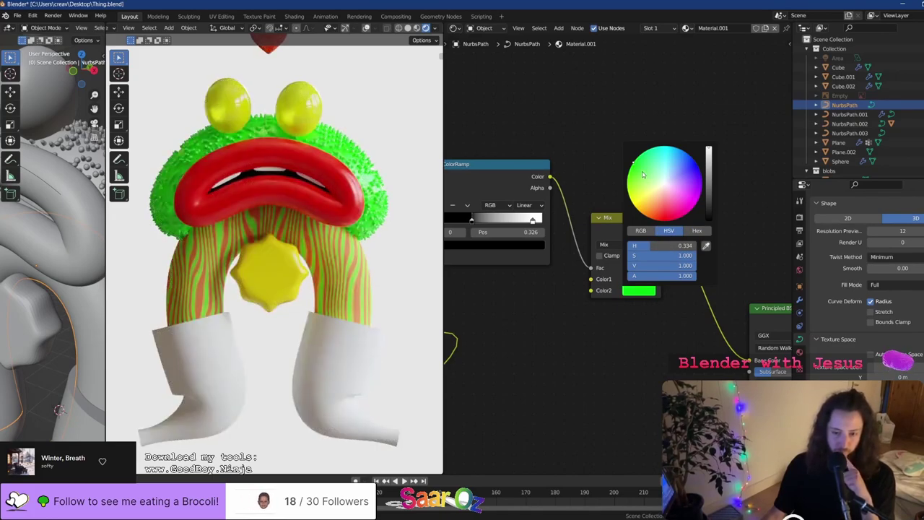
{"action": "left_click_drag", "start_coordinate": [629, 192], "coordinate": [688, 154]}
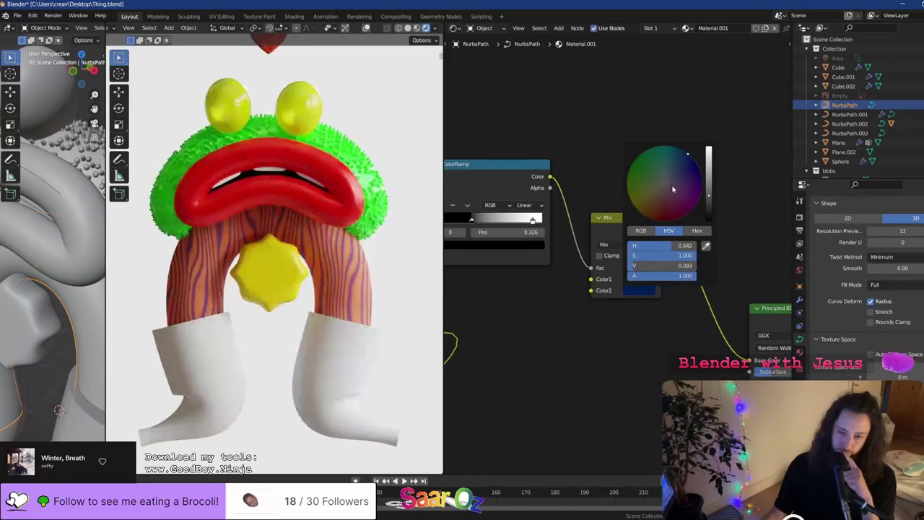
Set Color2 of the Base Color's Mix node to a dark reddish brown with hue 0.024 and save the file
{"action": "left_click", "coordinate": [664, 187]}
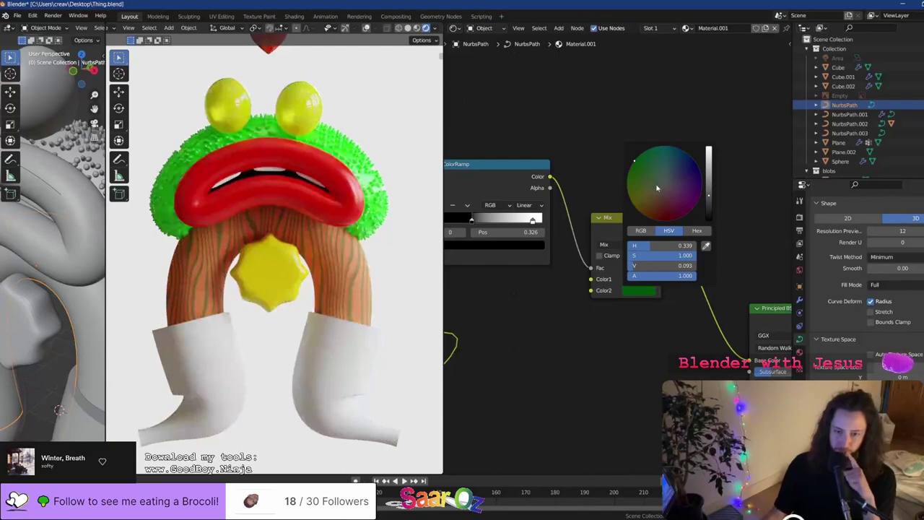
{"action": "left_click", "coordinate": [650, 220]}
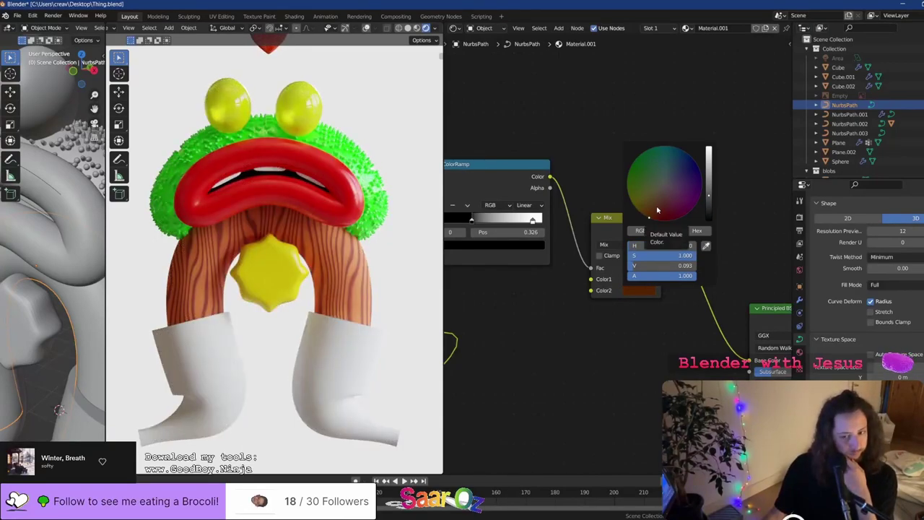
{"action": "left_click_drag", "start_coordinate": [710, 197], "coordinate": [711, 187]}
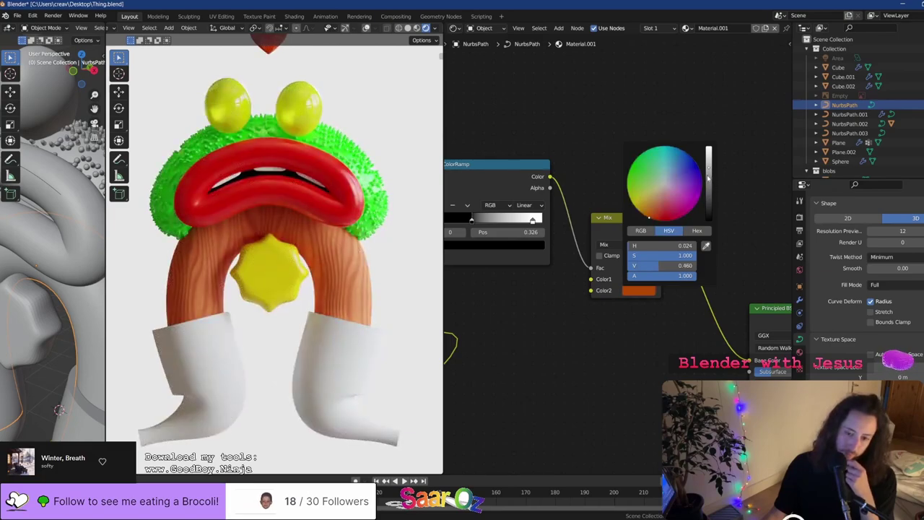
{"action": "left_click", "coordinate": [710, 184]}
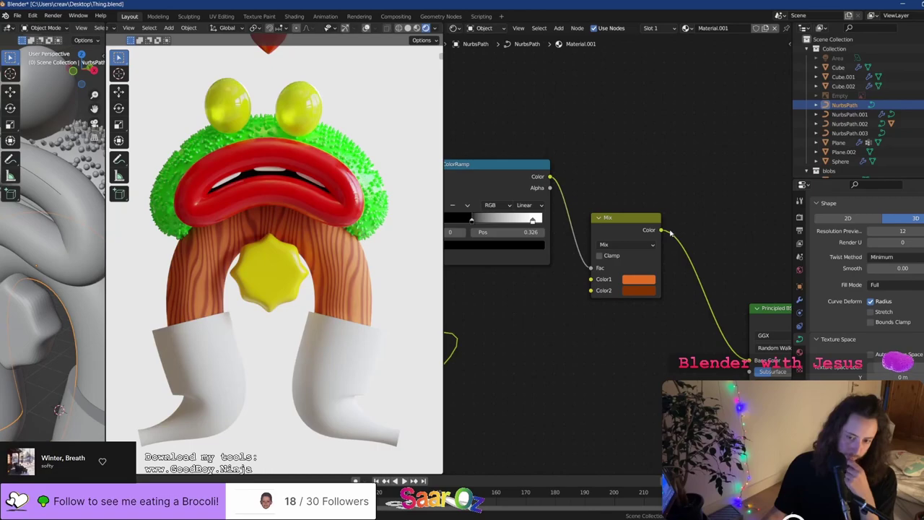
{"action": "scroll", "coordinate": [670, 230], "scroll_direction": "down", "scroll_amount": 8}
{"action": "key", "text": "ctrl+s"}
Move the upper ColorRamp aside, insert a new Mix node between it and the colour Mix node's Fac, and preview the new node
{"action": "scroll", "coordinate": [626, 222], "scroll_direction": "up", "scroll_amount": 6}
{"action": "middle_click_drag", "start_coordinate": [524, 217], "coordinate": [627, 256]}
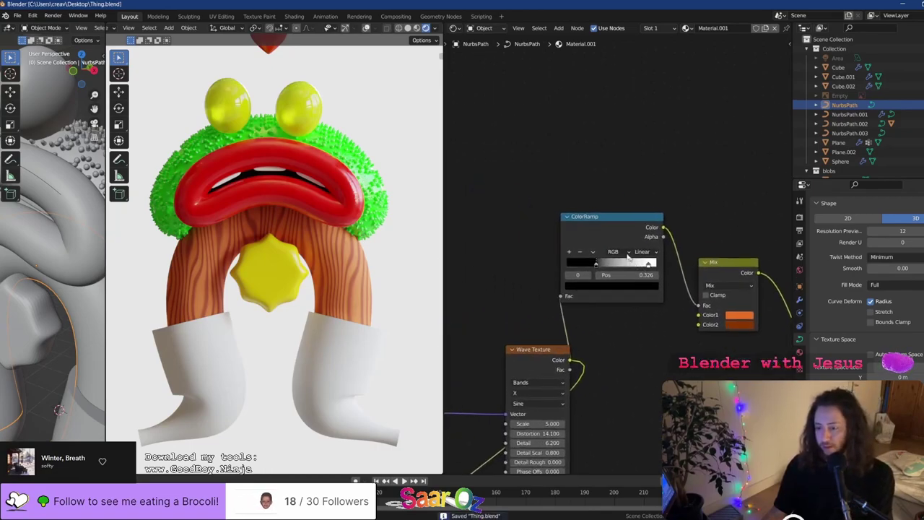
{"action": "left_click_drag", "start_coordinate": [603, 230], "coordinate": [460, 166]}
{"action": "middle_click_drag", "start_coordinate": [565, 183], "coordinate": [536, 311]}
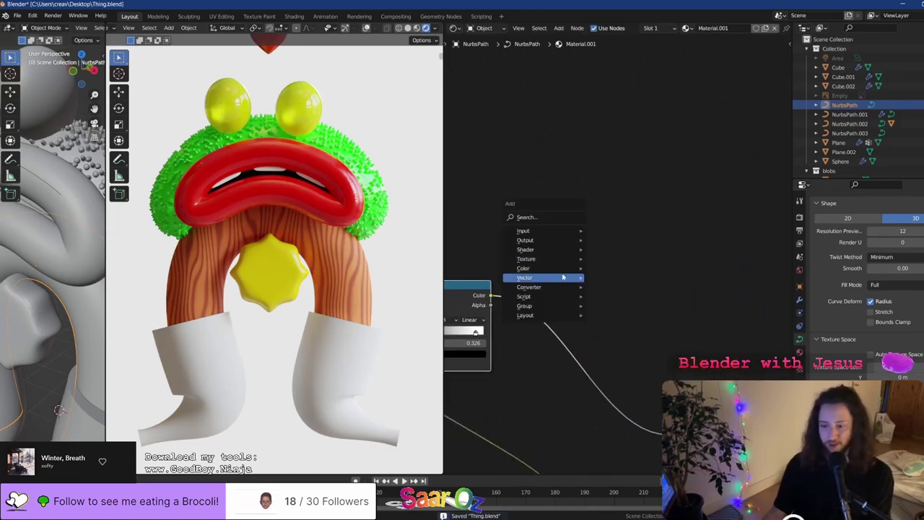
{"action": "mouse_move", "coordinate": [570, 268]}
{"action": "left_click", "coordinate": [612, 315]}
{"action": "left_click", "coordinate": [611, 319]}
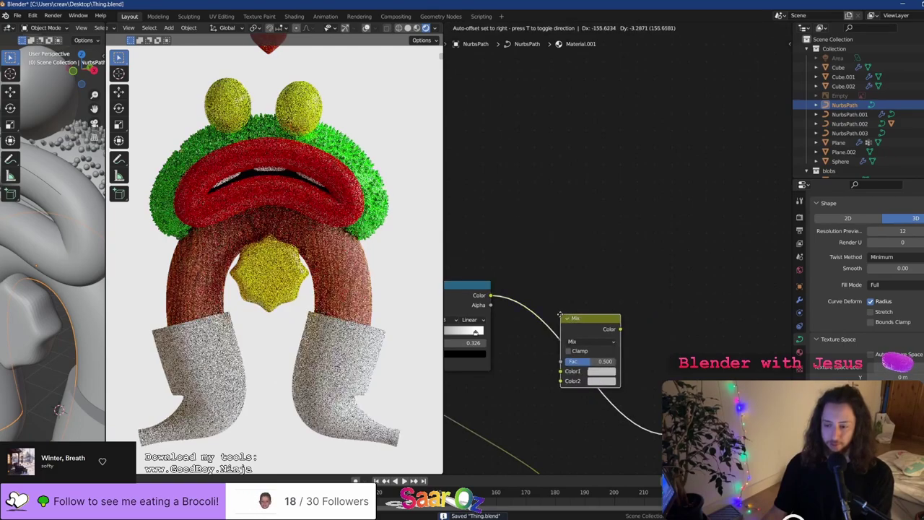
{"action": "scroll", "coordinate": [570, 390], "scroll_direction": "down", "scroll_amount": 2}
{"action": "middle_click_drag", "start_coordinate": [568, 394], "coordinate": [620, 259]}
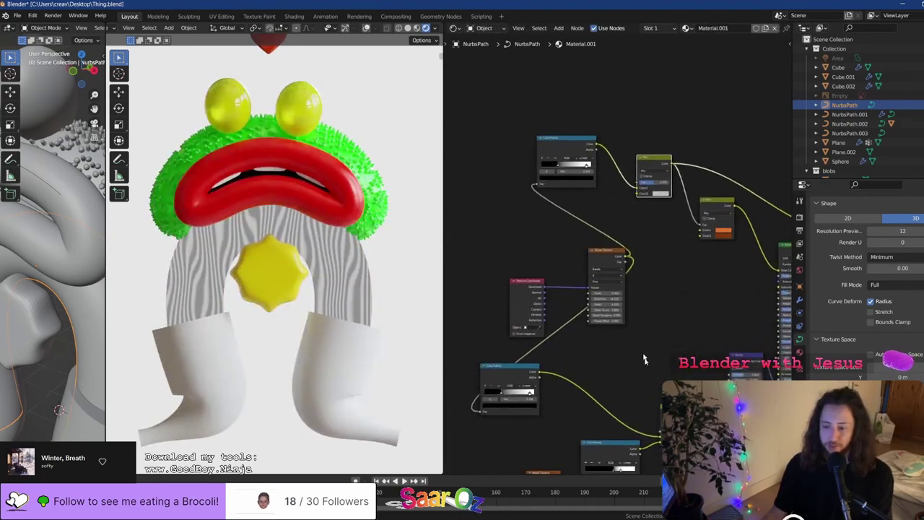
Duplicate the Noise Texture, place it above the upper ColorRamp, and connect its Fac to Color2 of the new Mix node
{"action": "middle_click_drag", "start_coordinate": [608, 440], "coordinate": [613, 348]}
{"action": "left_click", "coordinate": [555, 392]}
{"action": "key", "text": "shift+d"}
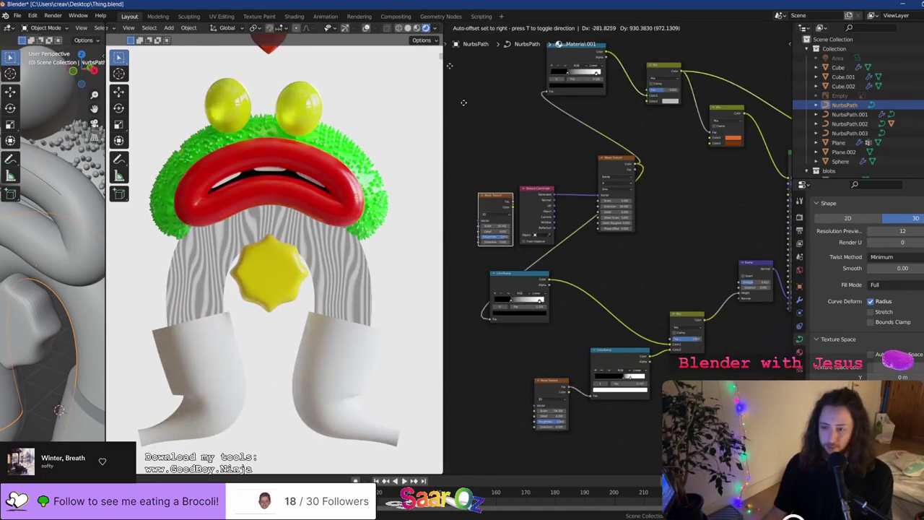
{"action": "right_click", "coordinate": [651, 216]}
{"action": "scroll", "coordinate": [620, 249], "scroll_direction": "down", "scroll_amount": 3}
{"action": "middle_click_drag", "start_coordinate": [621, 246], "coordinate": [616, 287]}
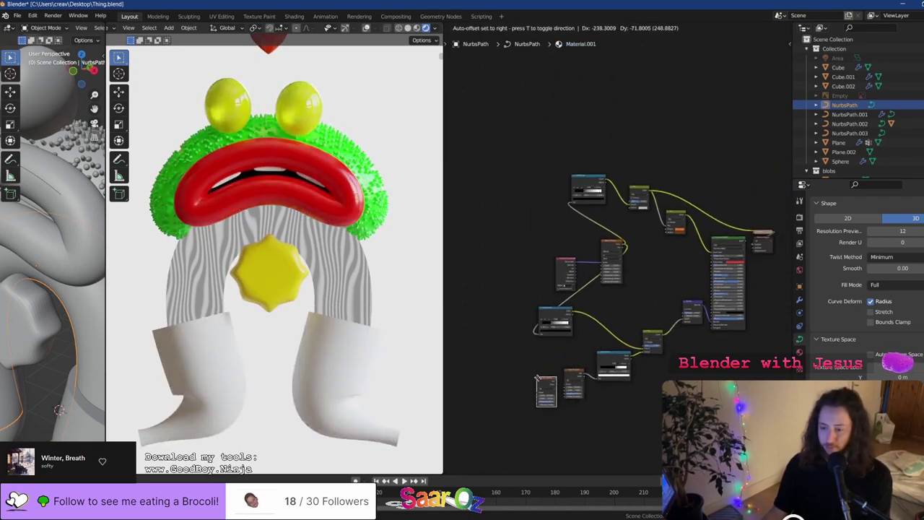
{"action": "left_click", "coordinate": [617, 119]}
{"action": "scroll", "coordinate": [622, 118], "scroll_direction": "up", "scroll_amount": 5}
{"action": "middle_click_drag", "start_coordinate": [623, 117], "coordinate": [624, 257]}
{"action": "scroll", "coordinate": [642, 190], "scroll_direction": "up", "scroll_amount": 2}
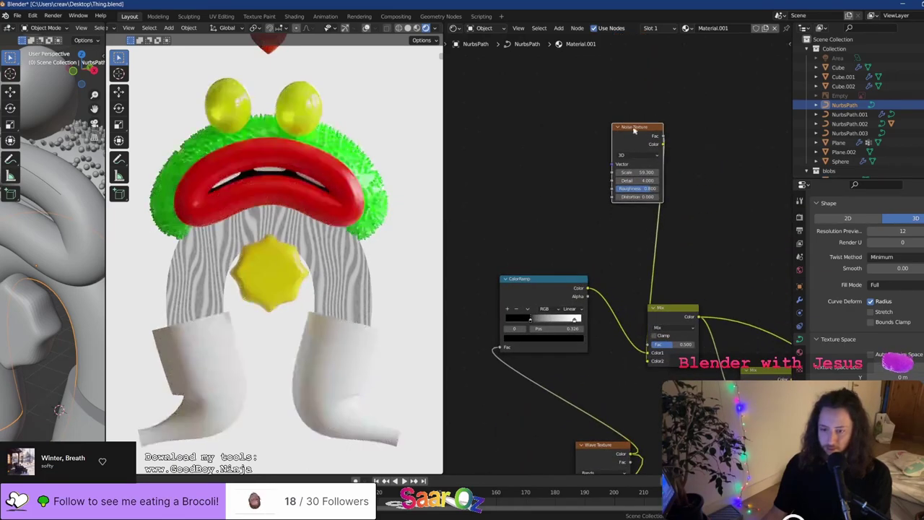
{"action": "scroll", "coordinate": [635, 318], "scroll_direction": "up", "scroll_amount": 3}
{"action": "left_click", "coordinate": [698, 372]}
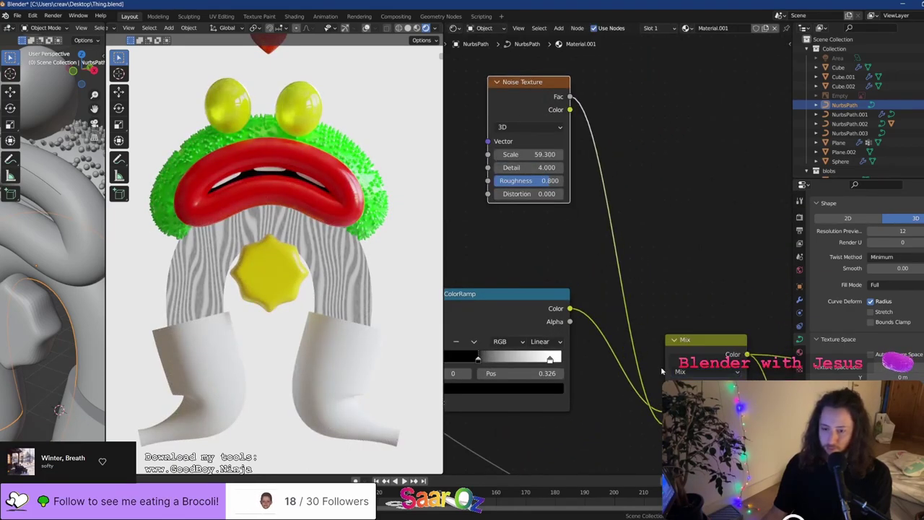
{"action": "left_click", "coordinate": [661, 372]}
Raise the new Mix node's Fac, try Subtract and Overlay blending, and set its blending mode to Add
{"action": "left_click_drag", "start_coordinate": [697, 398], "coordinate": [737, 398]}
{"action": "left_click", "coordinate": [708, 371]}
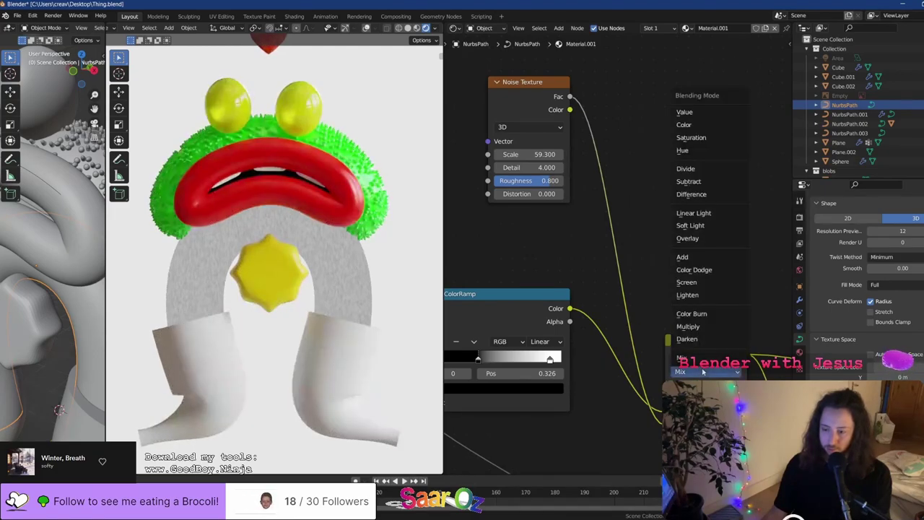
{"action": "left_click", "coordinate": [695, 183]}
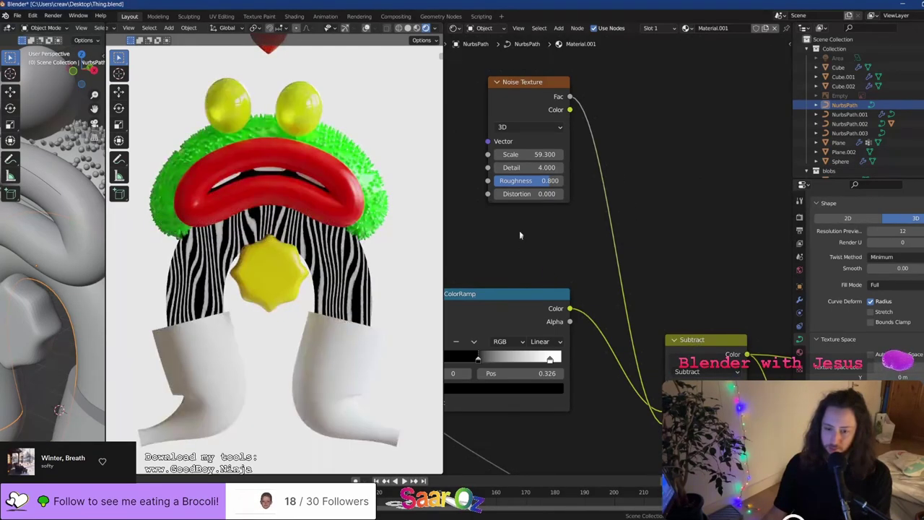
{"action": "left_click", "coordinate": [704, 371]}
{"action": "left_click", "coordinate": [687, 239]}
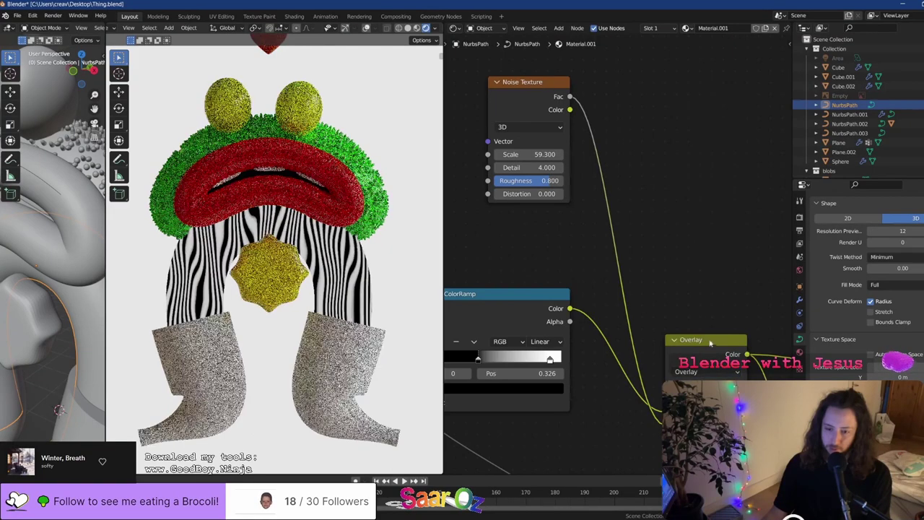
{"action": "left_click", "coordinate": [709, 374]}
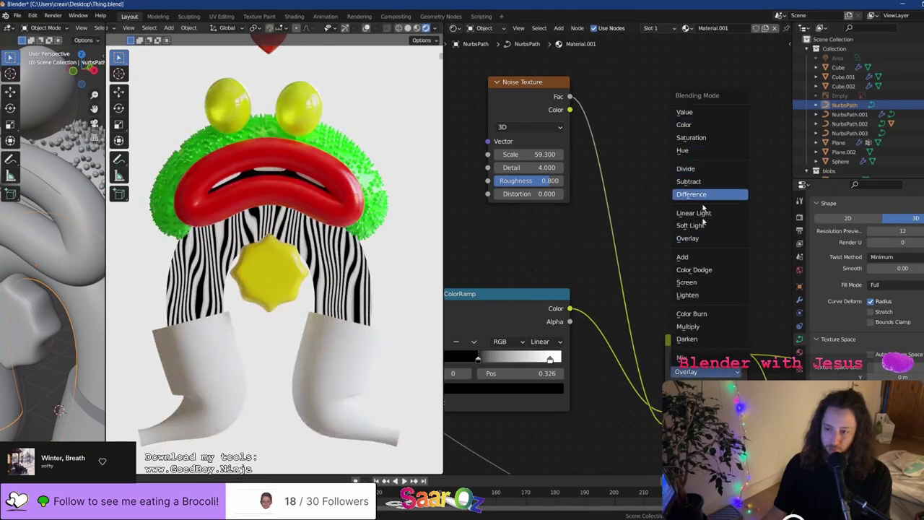
{"action": "left_click", "coordinate": [703, 257]}
Move the duplicated Noise Texture aside and insert a duplicate of the ColorRamp between it and the Add node's Color2
{"action": "left_click_drag", "start_coordinate": [533, 120], "coordinate": [423, 112]}
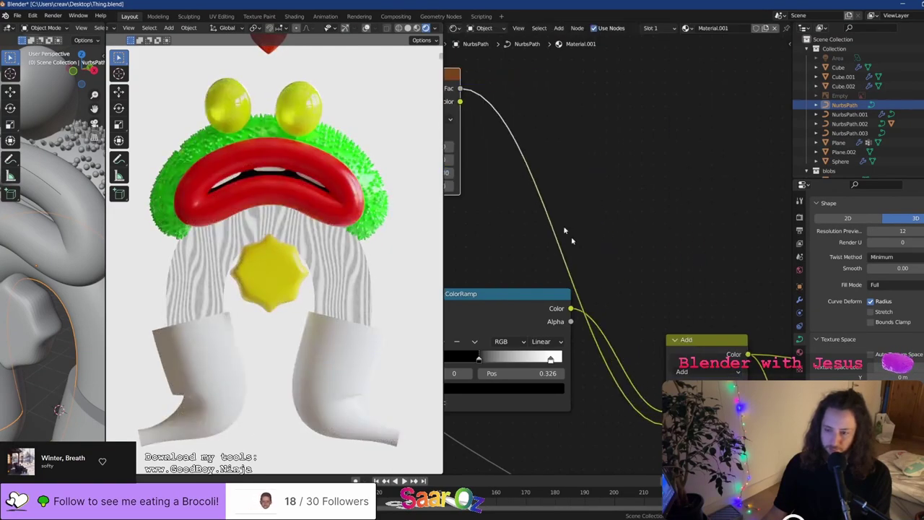
{"action": "scroll", "coordinate": [568, 233], "scroll_direction": "down", "scroll_amount": 4}
{"action": "left_click", "coordinate": [522, 307]}
{"action": "key", "text": "shift+d"}
{"action": "left_click", "coordinate": [560, 168]}
{"action": "scroll", "coordinate": [559, 188], "scroll_direction": "up", "scroll_amount": 6}
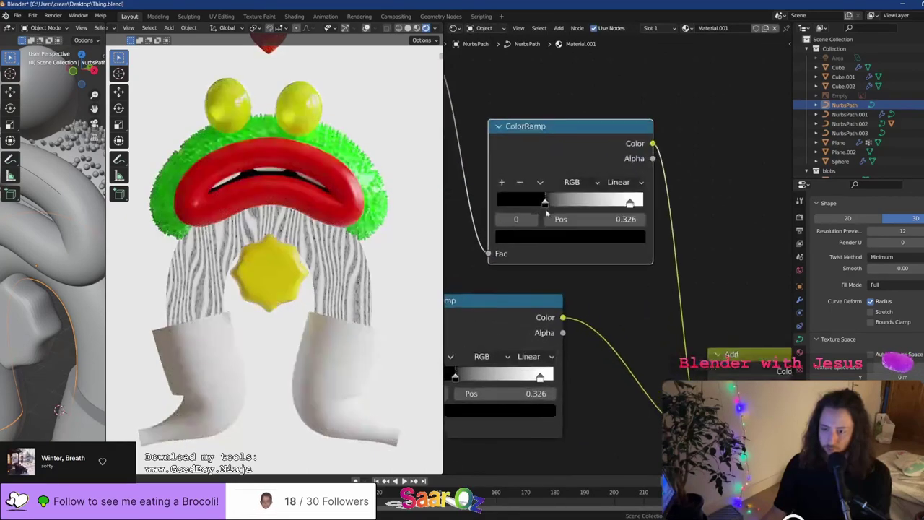
Preview the upper ColorRamp and set the Scale of the Noise Texture feeding it to 10
{"action": "left_click", "coordinate": [525, 173], "text": "ctrl+shift"}
{"action": "middle_click_drag", "start_coordinate": [525, 174], "coordinate": [663, 220]}
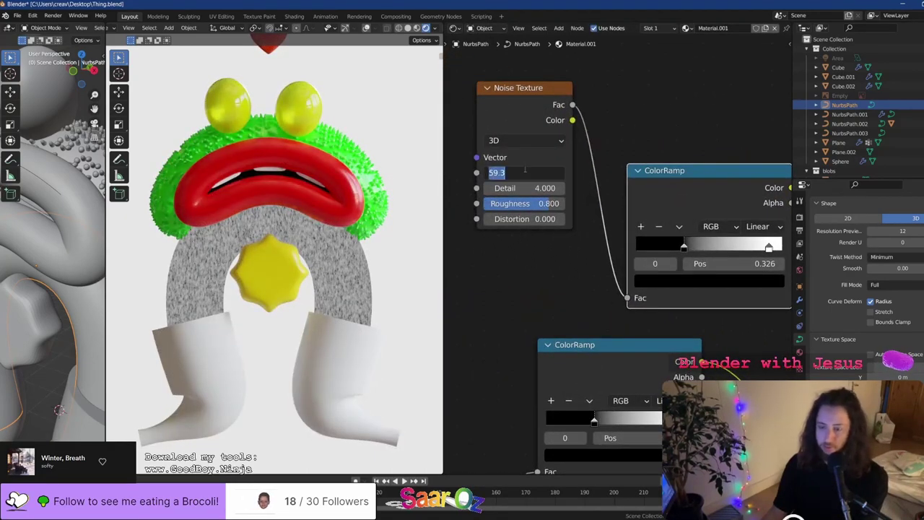
{"action": "key", "text": "Return"}
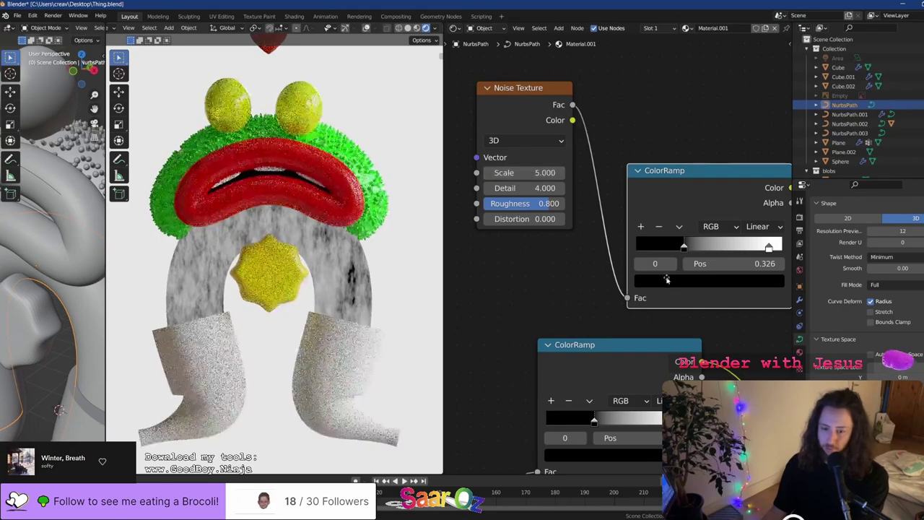
{"action": "mouse_move", "coordinate": [608, 231]}
{"action": "middle_mouse_down"}
{"action": "mouse_move", "coordinate": [506, 210]}
{"action": "mouse_move", "coordinate": [601, 238]}
{"action": "middle_mouse_up"}
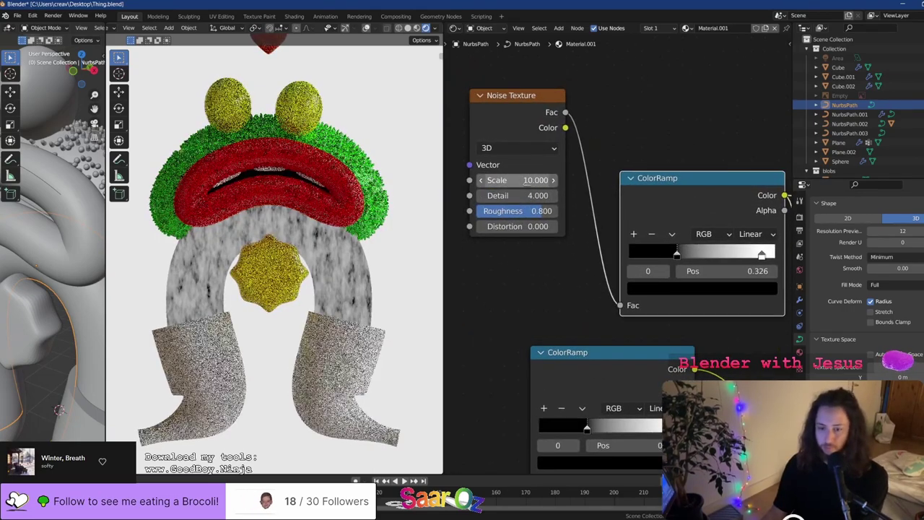
Move the upper ColorRamp's black stop to just past the middle and its white stop to 1.000
{"action": "middle_click_drag", "start_coordinate": [709, 245], "coordinate": [632, 234]}
{"action": "left_click_drag", "start_coordinate": [599, 242], "coordinate": [635, 245]}
{"action": "left_click_drag", "start_coordinate": [633, 243], "coordinate": [682, 242]}
Connect the upper ColorRamp's Color to the Add node's Fac, preview that node, and set its Color2 to black
{"action": "middle_click_drag", "start_coordinate": [711, 199], "coordinate": [588, 105]}
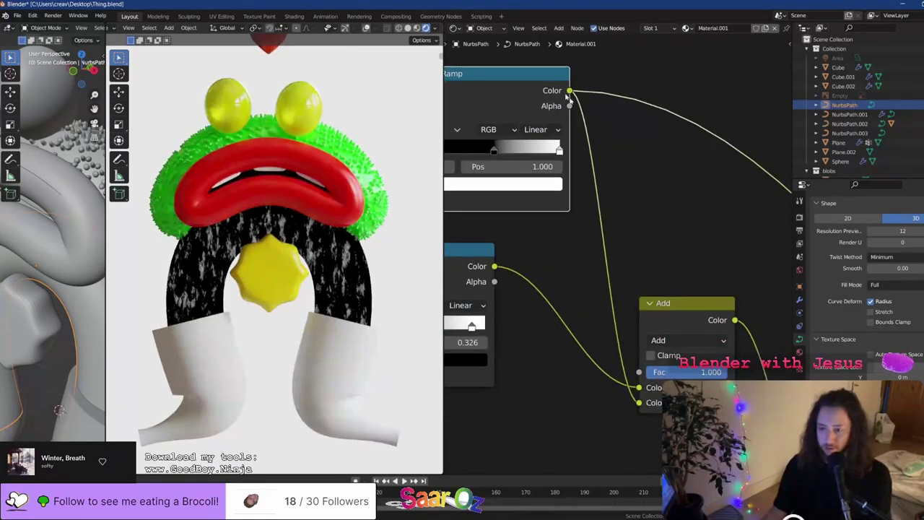
{"action": "left_click_drag", "start_coordinate": [644, 374], "coordinate": [618, 398]}
{"action": "left_click", "coordinate": [678, 319], "text": "ctrl+shift"}
{"action": "left_click", "coordinate": [709, 403]}
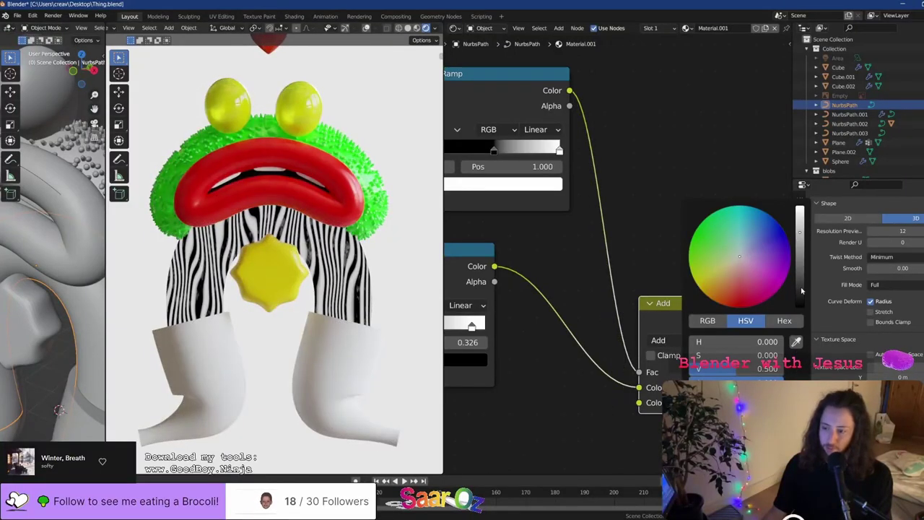
{"action": "left_click_drag", "start_coordinate": [802, 291], "coordinate": [801, 306]}
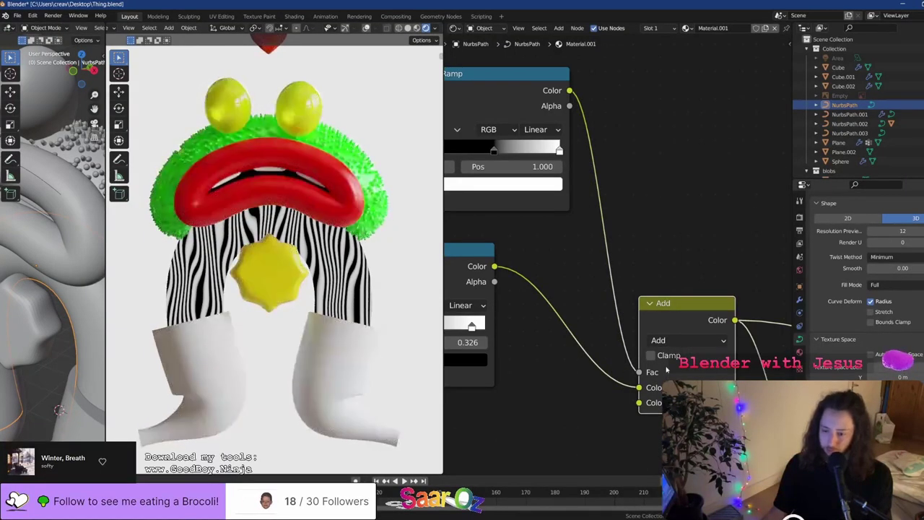
Preview the upper ColorRamp and move its white stop to 0.902
{"action": "middle_click_drag", "start_coordinate": [576, 250], "coordinate": [689, 316]}
{"action": "left_click", "coordinate": [609, 150], "text": "ctrl+shift"}
{"action": "key", "text": "g"}
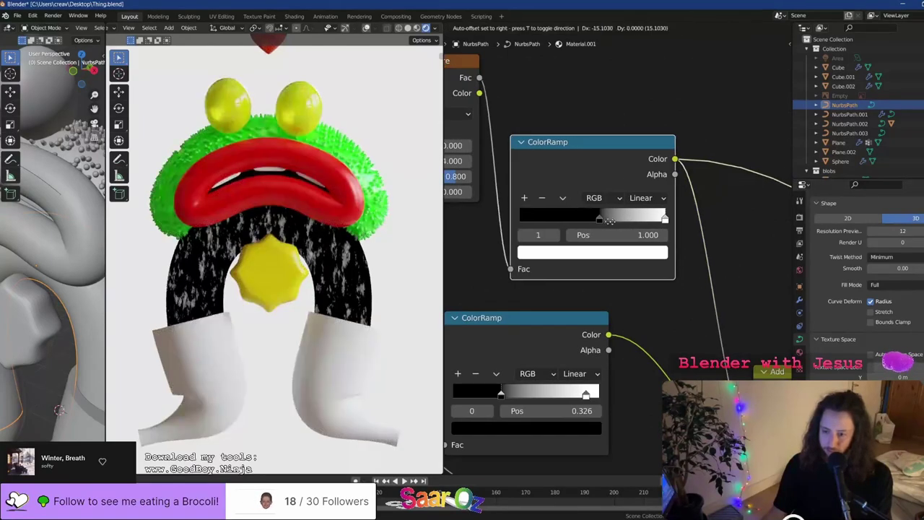
{"action": "left_click", "coordinate": [630, 215]}
{"action": "left_click_drag", "start_coordinate": [642, 218], "coordinate": [642, 218]}
{"action": "middle_click_drag", "start_coordinate": [653, 248], "coordinate": [524, 163]}
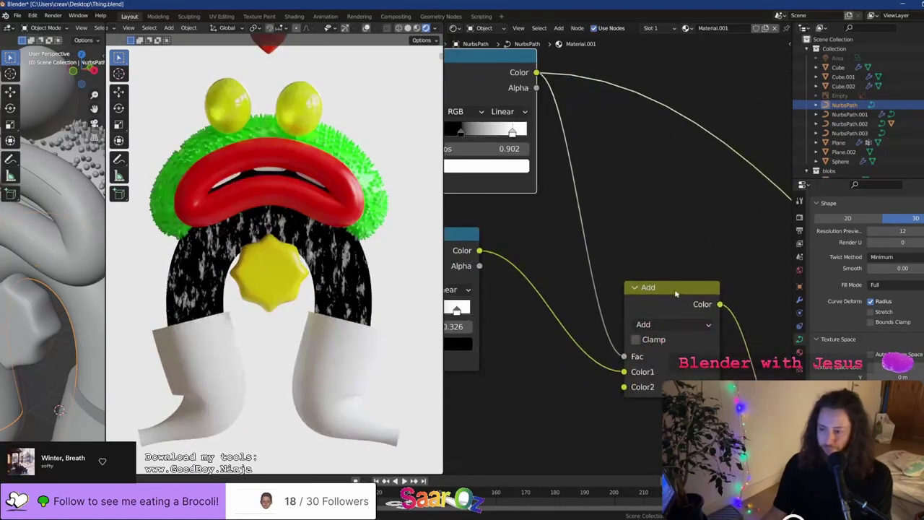
Preview the Add node, save the file, and change the node's blending mode to Mix
{"action": "left_click", "coordinate": [675, 294], "text": "ctrl+shift"}
{"action": "middle_click_drag", "start_coordinate": [672, 310], "coordinate": [683, 229]}
{"action": "key", "text": "ctrl+s"}
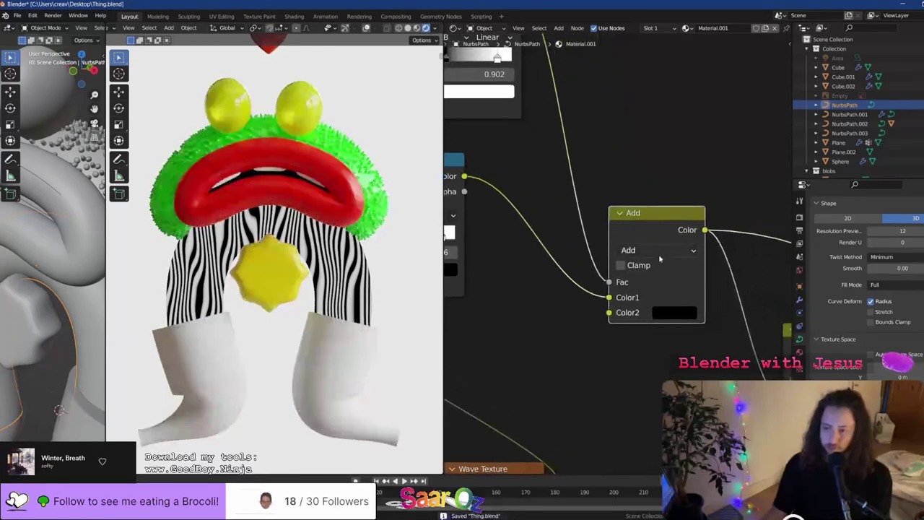
{"action": "left_click", "coordinate": [657, 249]}
{"action": "left_click", "coordinate": [655, 265]}
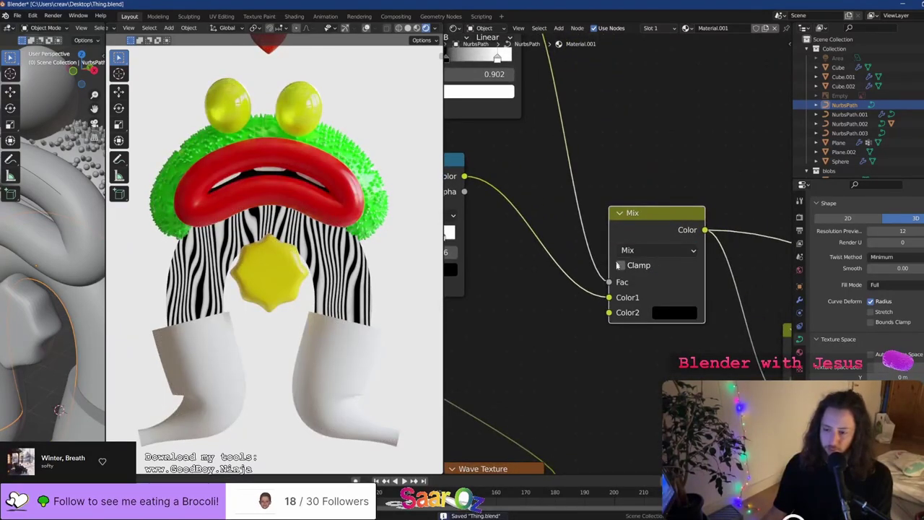
Shift the upper ColorRamp's black stop to 0.275, save the file, and preview the Principled BSDF
{"action": "middle_click_drag", "start_coordinate": [540, 265], "coordinate": [658, 418]}
{"action": "left_click_drag", "start_coordinate": [613, 209], "coordinate": [524, 211]}
{"action": "key", "text": "ctrl+s"}
{"action": "scroll", "coordinate": [646, 264], "scroll_direction": "down", "scroll_amount": 5}
{"action": "middle_click_drag", "start_coordinate": [783, 400], "coordinate": [557, 270]}
{"action": "left_click", "coordinate": [719, 324], "text": "ctrl+shift"}
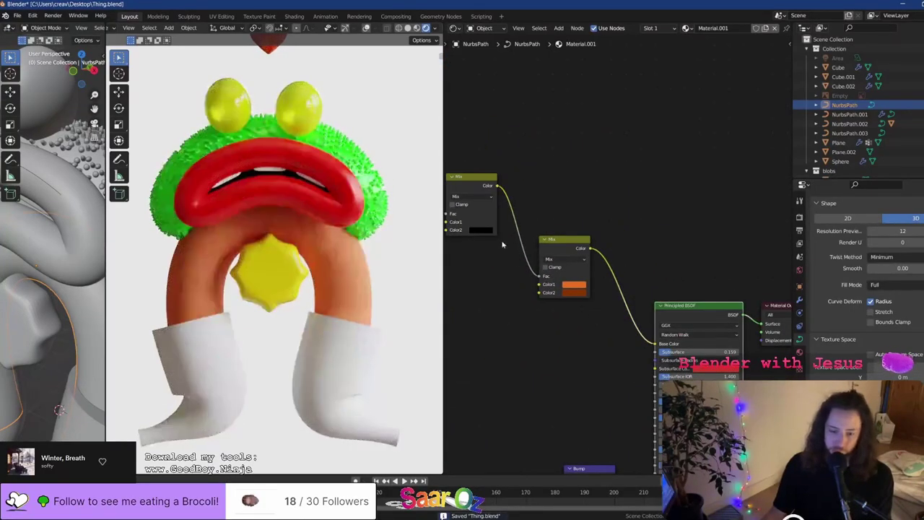
Set the upper ColorRamp's white stop to 0.696 and its black stop to 0.442
{"action": "middle_click_drag", "start_coordinate": [474, 200], "coordinate": [620, 251]}
{"action": "scroll", "coordinate": [622, 251], "scroll_direction": "up", "scroll_amount": 2}
{"action": "scroll", "coordinate": [621, 252], "scroll_direction": "up", "scroll_amount": 2}
{"action": "middle_click_drag", "start_coordinate": [508, 155], "coordinate": [631, 251]}
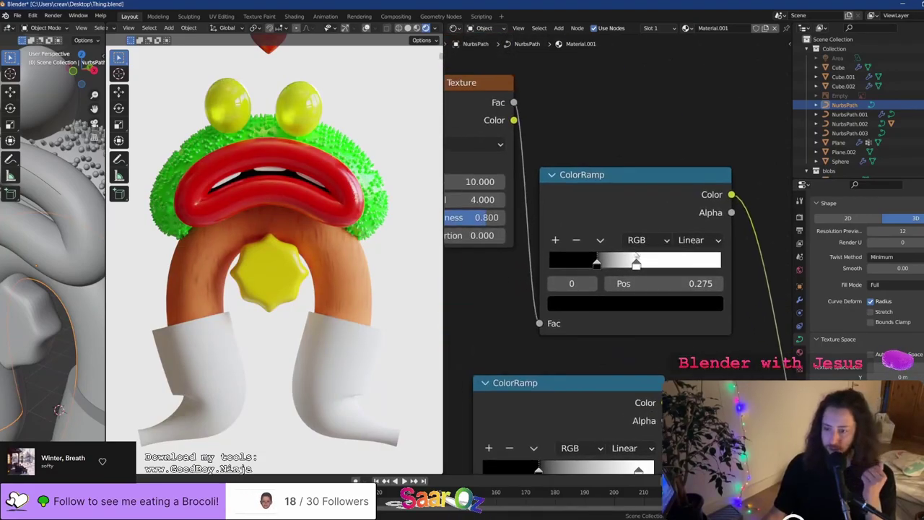
{"action": "scroll", "coordinate": [630, 251], "scroll_direction": "up", "scroll_amount": 2}
{"action": "left_click_drag", "start_coordinate": [648, 268], "coordinate": [682, 267]}
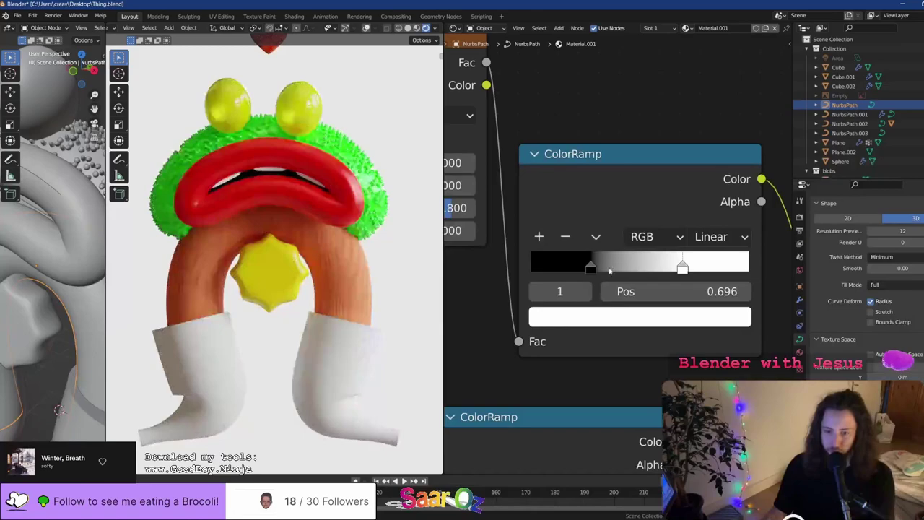
{"action": "left_click_drag", "start_coordinate": [604, 261], "coordinate": [626, 265]}
Tighten the upper ColorRamp with the black stop at about 0.49 and the white stop at 0.601, and preview the Principled BSDF
{"action": "scroll", "coordinate": [666, 291], "scroll_direction": "down", "scroll_amount": 4}
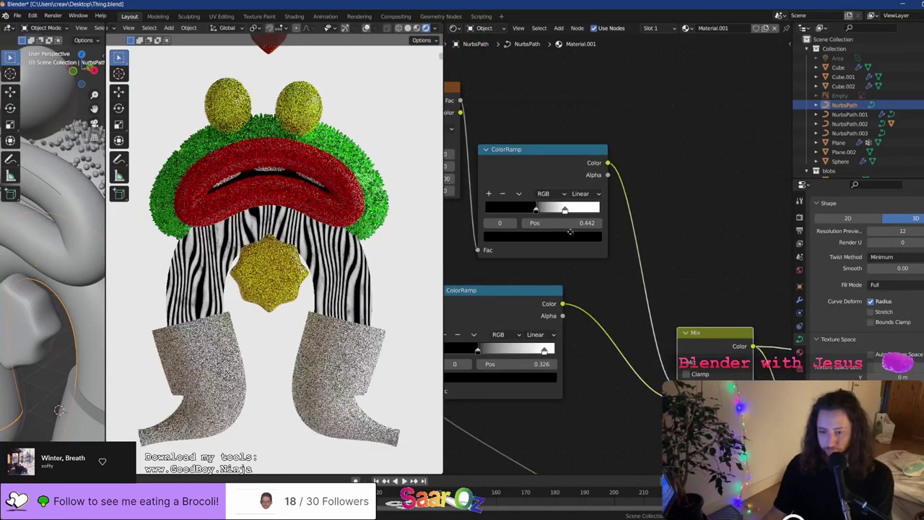
{"action": "scroll", "coordinate": [601, 272], "scroll_direction": "up", "scroll_amount": 3}
{"action": "scroll", "coordinate": [601, 272], "scroll_direction": "up", "scroll_amount": 1}
{"action": "left_click_drag", "start_coordinate": [578, 260], "coordinate": [611, 263]}
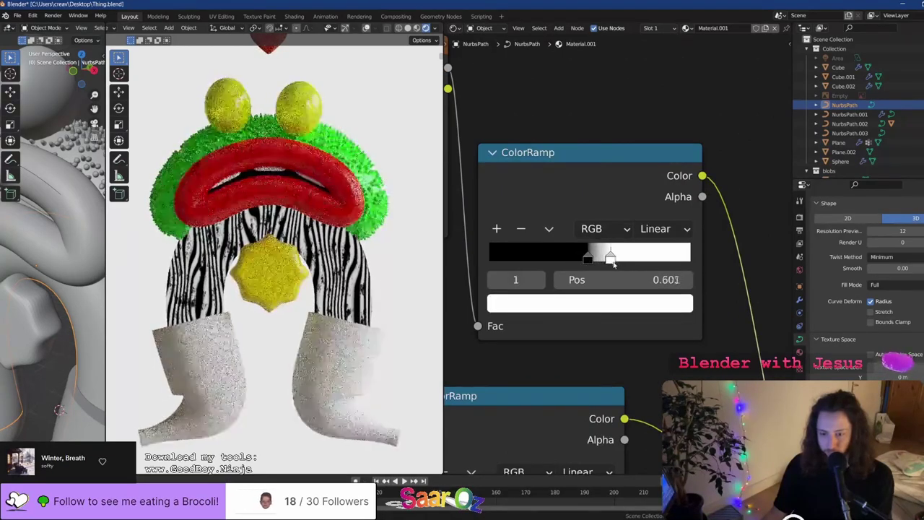
{"action": "scroll", "coordinate": [614, 264], "scroll_direction": "down", "scroll_amount": 1}
{"action": "scroll", "coordinate": [615, 267], "scroll_direction": "down", "scroll_amount": 5}
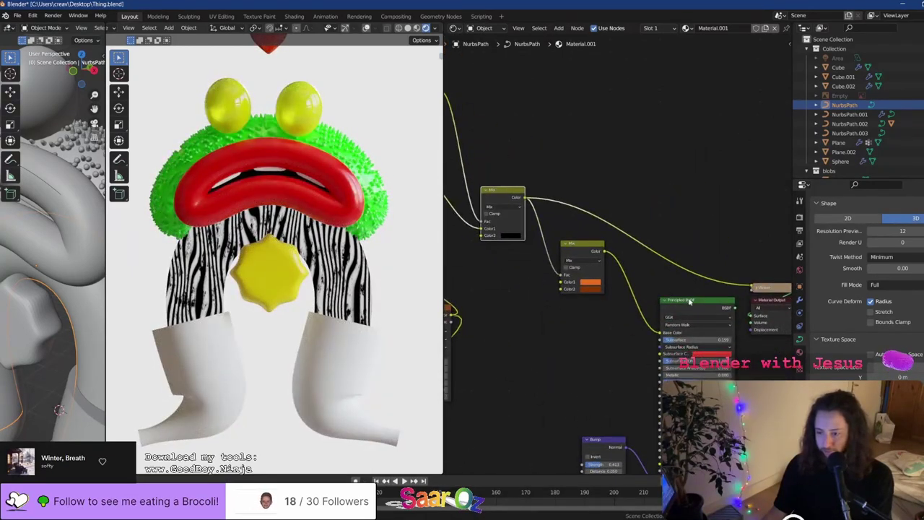
{"action": "left_click", "coordinate": [689, 301], "text": "ctrl+shift"}
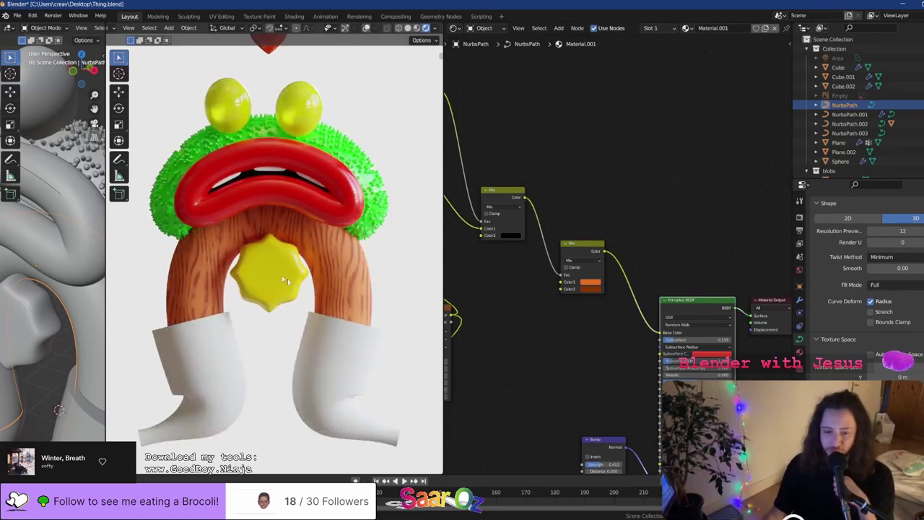
Lower the Principled BSDF's Roughness to 0.226 and save the file
{"action": "scroll", "coordinate": [619, 376], "scroll_direction": "up", "scroll_amount": 5}
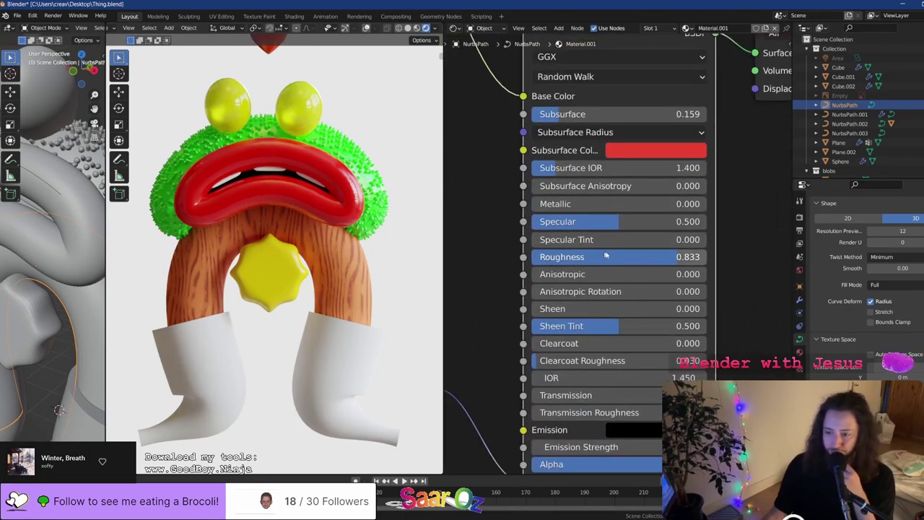
{"action": "left_click_drag", "start_coordinate": [614, 257], "coordinate": [563, 257]}
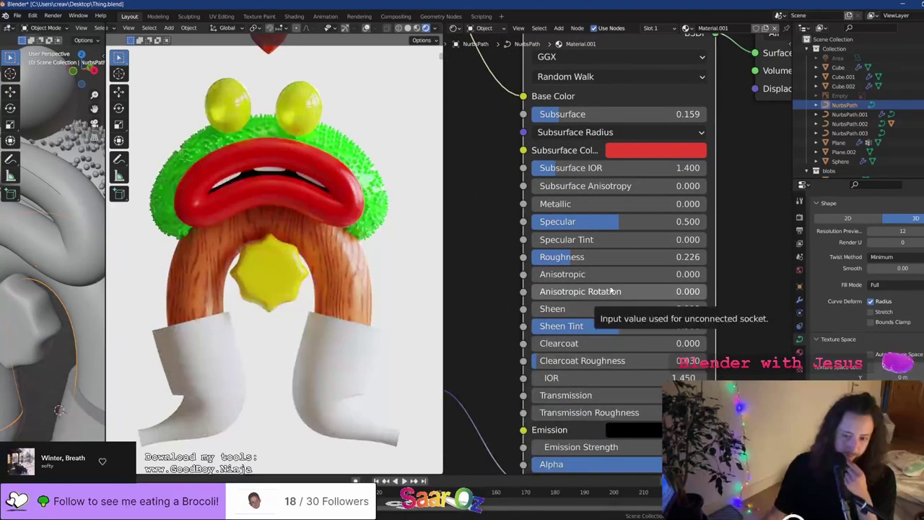
{"action": "key", "text": "ctrl+s"}
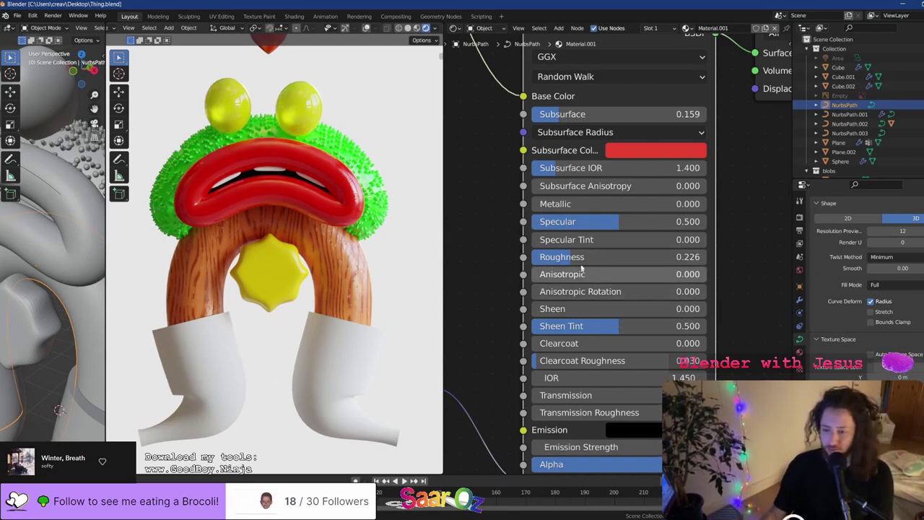
Try Roughness at 0.084 and 0.466 on the Principled BSDF with Clearcoat at 1.000 and Clearcoat Roughness at 0.077
{"action": "left_click_drag", "start_coordinate": [578, 257], "coordinate": [546, 258]}
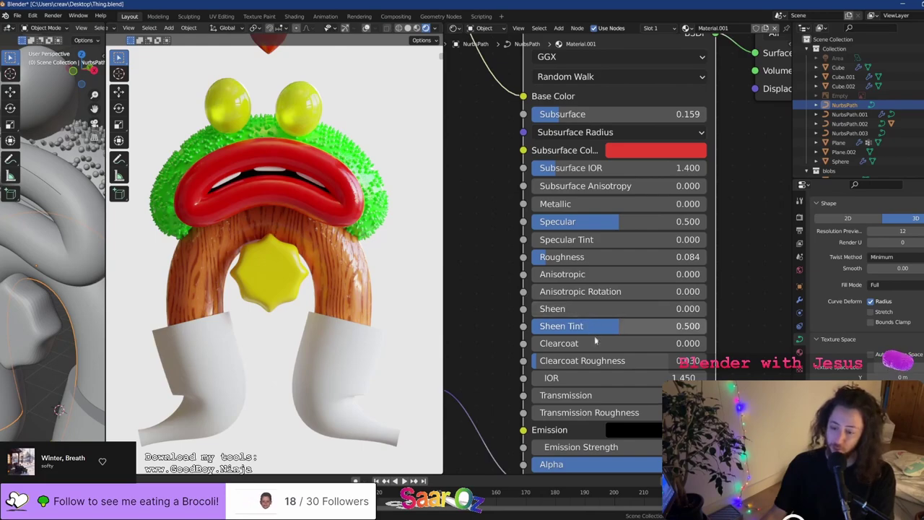
{"action": "left_click_drag", "start_coordinate": [575, 344], "coordinate": [750, 345]}
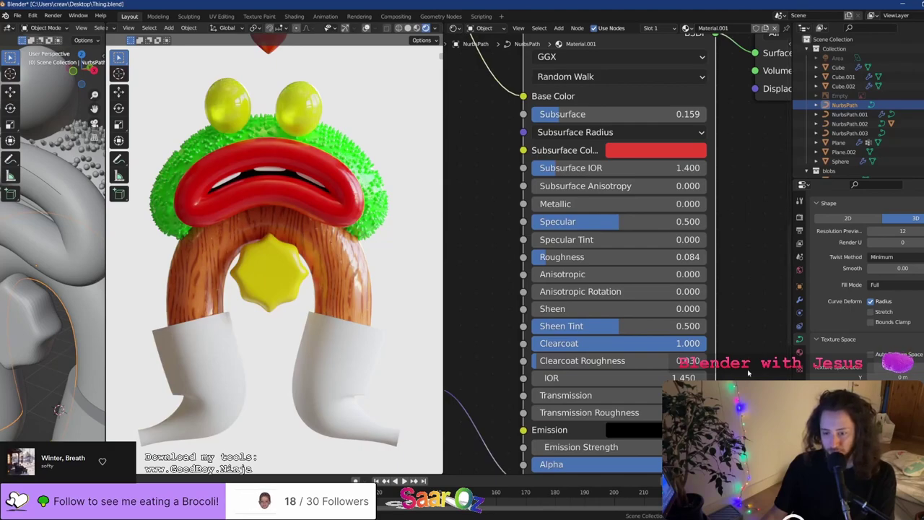
{"action": "left_click_drag", "start_coordinate": [570, 257], "coordinate": [614, 260]}
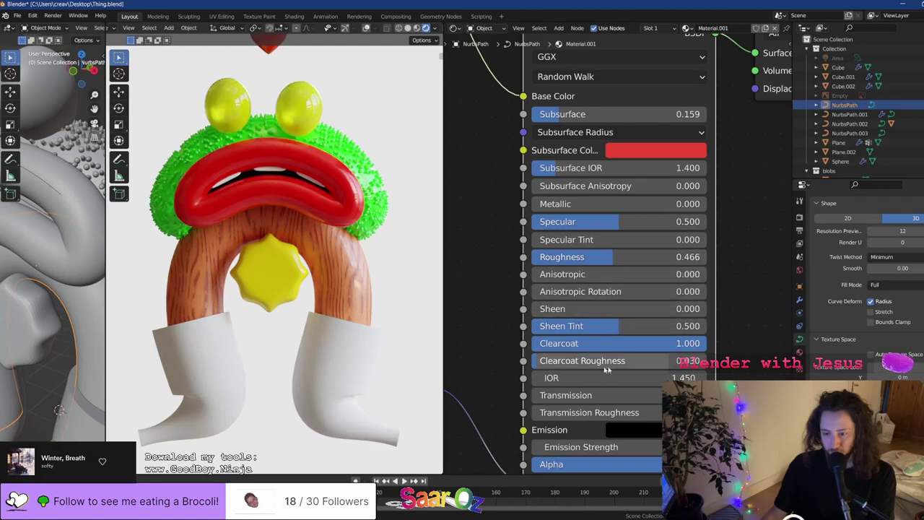
{"action": "left_click_drag", "start_coordinate": [577, 360], "coordinate": [542, 365]}
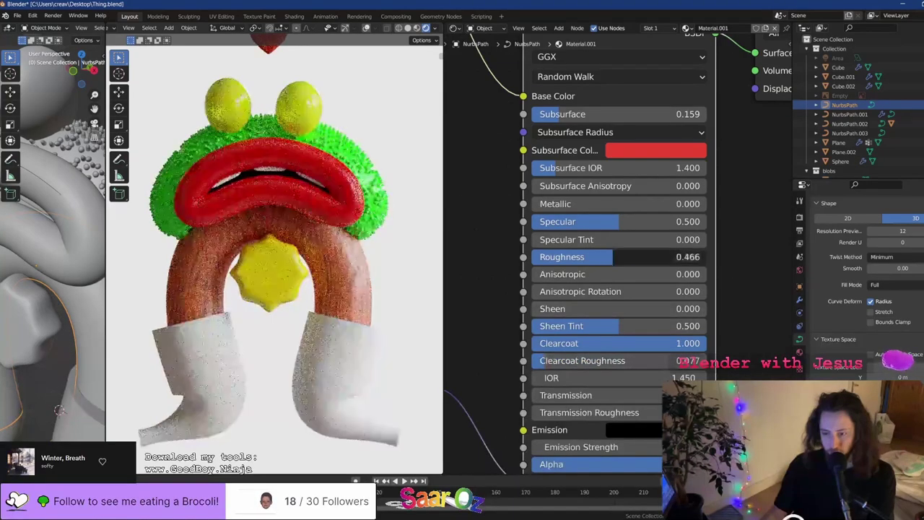
Raise the Principled BSDF's Roughness to 0.873 and reduce its Clearcoat Roughness to 0.019
{"action": "left_click_drag", "start_coordinate": [612, 257], "coordinate": [684, 257]}
{"action": "left_click", "coordinate": [684, 257]}
{"action": "left_click", "coordinate": [515, 377]}
{"action": "left_click", "coordinate": [516, 376]}
{"action": "left_click_drag", "start_coordinate": [546, 361], "coordinate": [536, 360]}
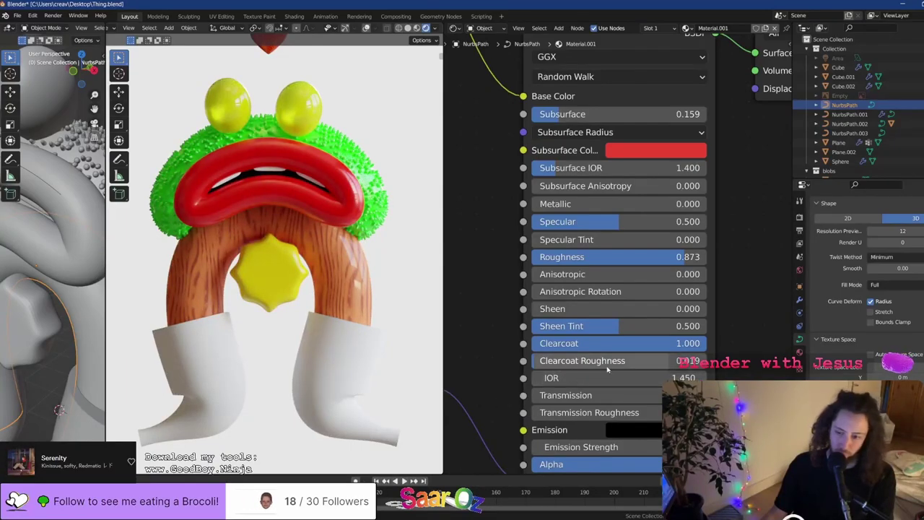
Set the Principled BSDF's Clearcoat Roughness to 0.066, Clearcoat to 0.615 and Roughness to 0.404, and save the file
{"action": "left_click_drag", "start_coordinate": [543, 361], "coordinate": [543, 363]}
{"action": "left_click_drag", "start_coordinate": [630, 346], "coordinate": [640, 347]}
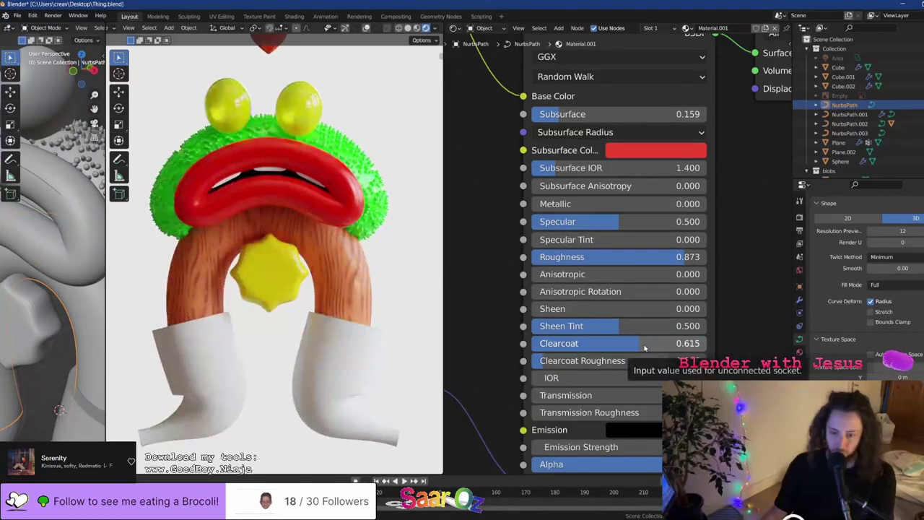
{"action": "left_click_drag", "start_coordinate": [679, 257], "coordinate": [600, 259]}
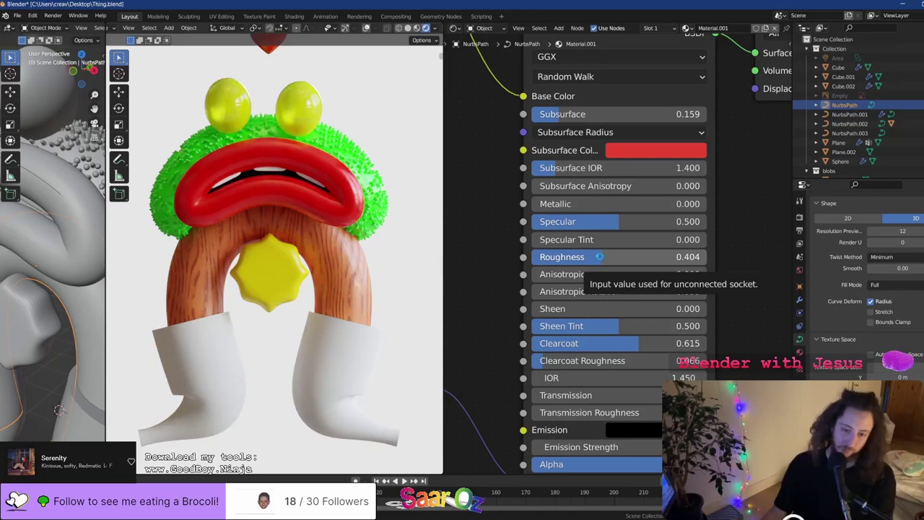
{"action": "key", "text": "ctrl+s"}
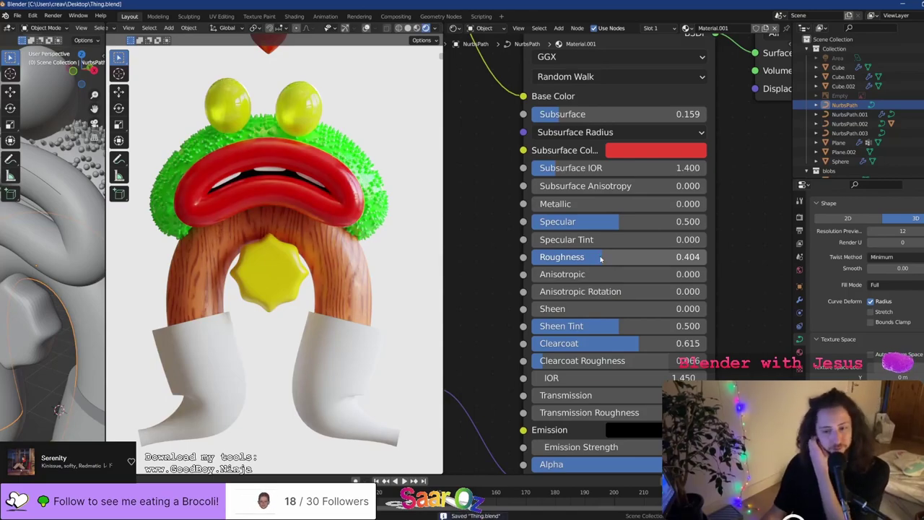
Try a light peach as Color1 of the Mix node feeding the Base Color, and save the file
{"action": "middle_click_drag", "start_coordinate": [485, 199], "coordinate": [622, 369]}
{"action": "scroll", "coordinate": [622, 369], "scroll_direction": "down", "scroll_amount": 6}
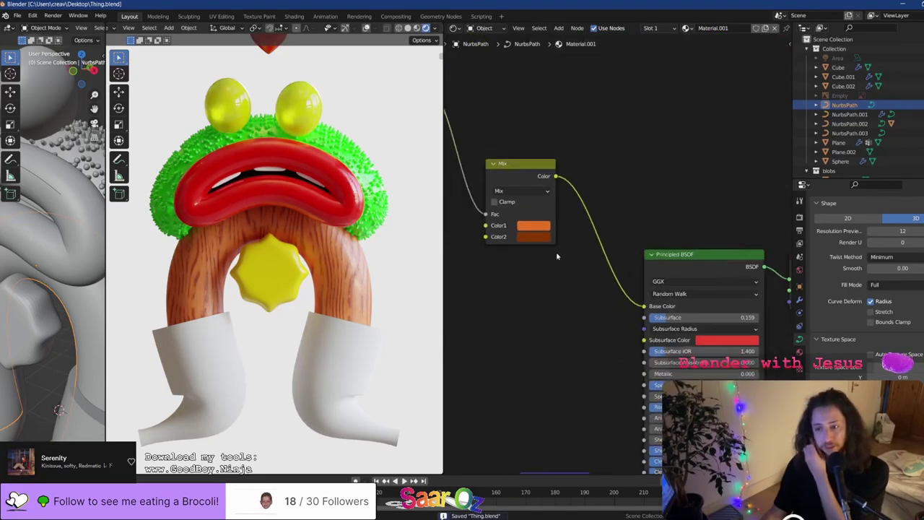
{"action": "middle_click_drag", "start_coordinate": [527, 229], "coordinate": [604, 262]}
{"action": "scroll", "coordinate": [603, 263], "scroll_direction": "up", "scroll_amount": 3}
{"action": "left_click", "coordinate": [603, 262]}
{"action": "left_click", "coordinate": [639, 124]}
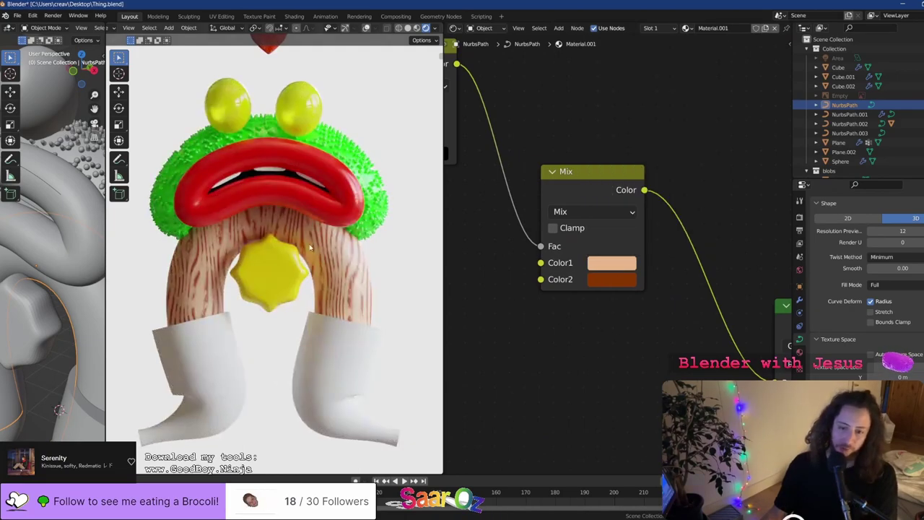
{"action": "scroll", "coordinate": [310, 247], "scroll_direction": "down", "scroll_amount": 1}
{"action": "key", "text": "ctrl+s"}
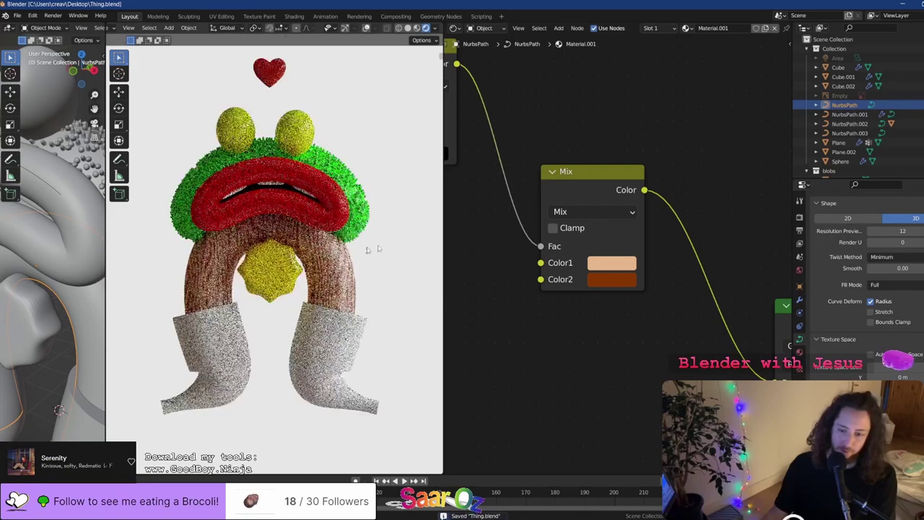
Set the Mix node's Color1 to orange and Color2 to a brick red with hue 0.025, saturation 0.868 and value 0.345
{"action": "left_click", "coordinate": [612, 279]}
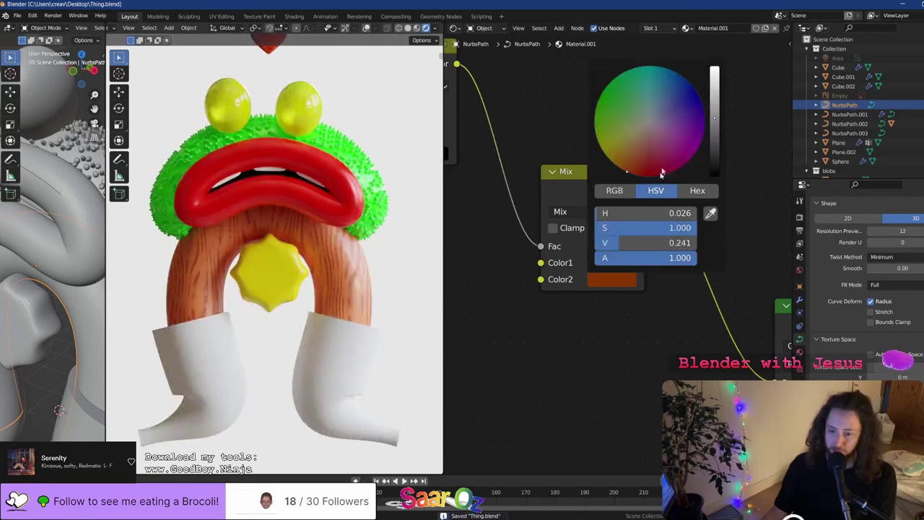
{"action": "left_click", "coordinate": [716, 84]}
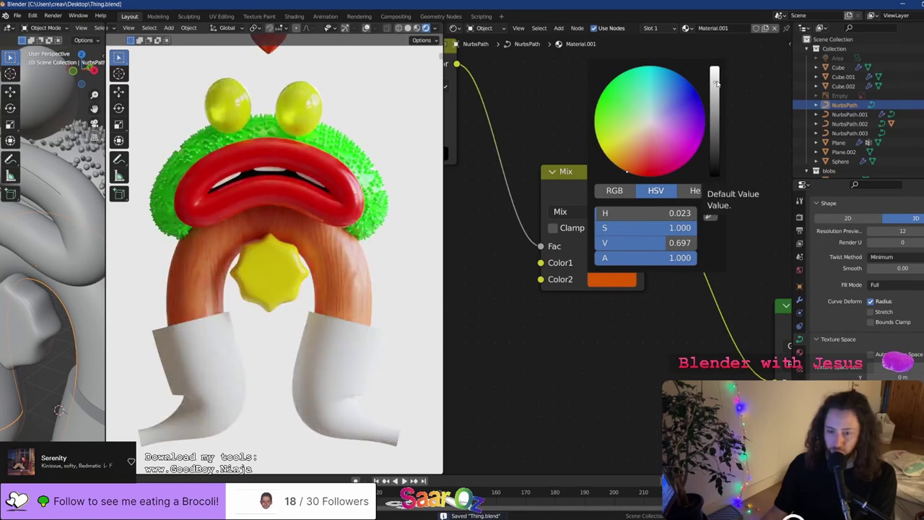
{"action": "left_click", "coordinate": [634, 173]}
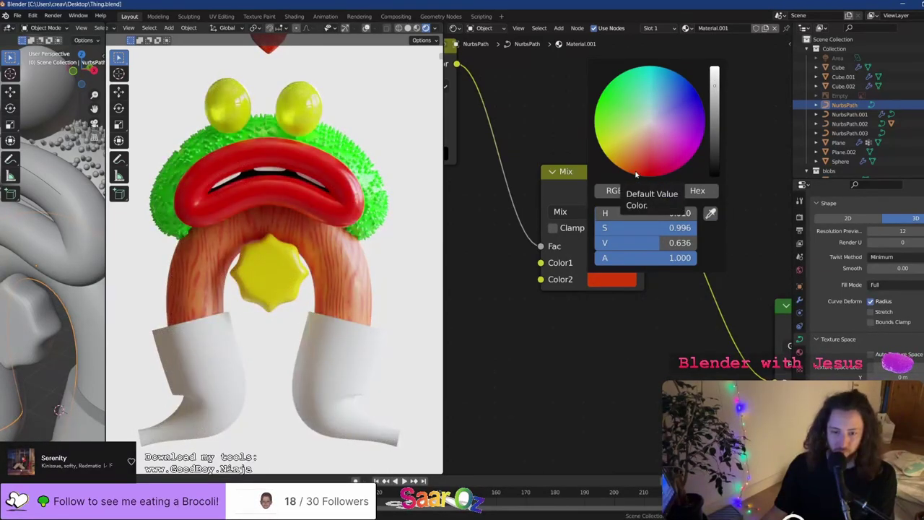
{"action": "left_click", "coordinate": [634, 170]}
{"action": "left_click", "coordinate": [643, 155]}
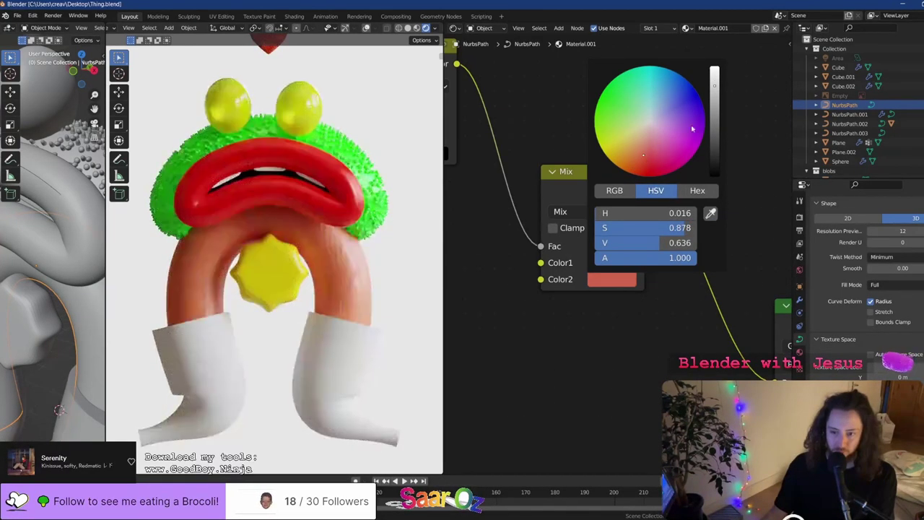
{"action": "left_click", "coordinate": [714, 103]}
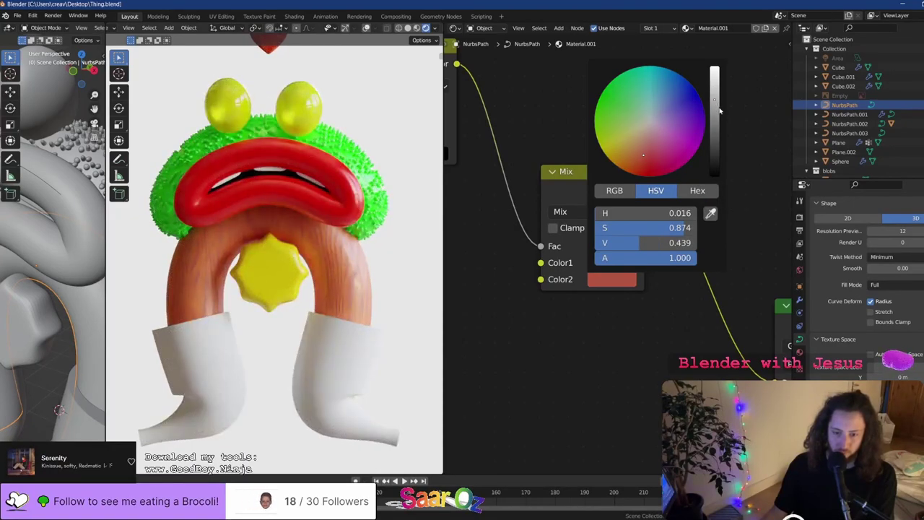
{"action": "left_click", "coordinate": [717, 109]}
{"action": "left_click", "coordinate": [640, 162]}
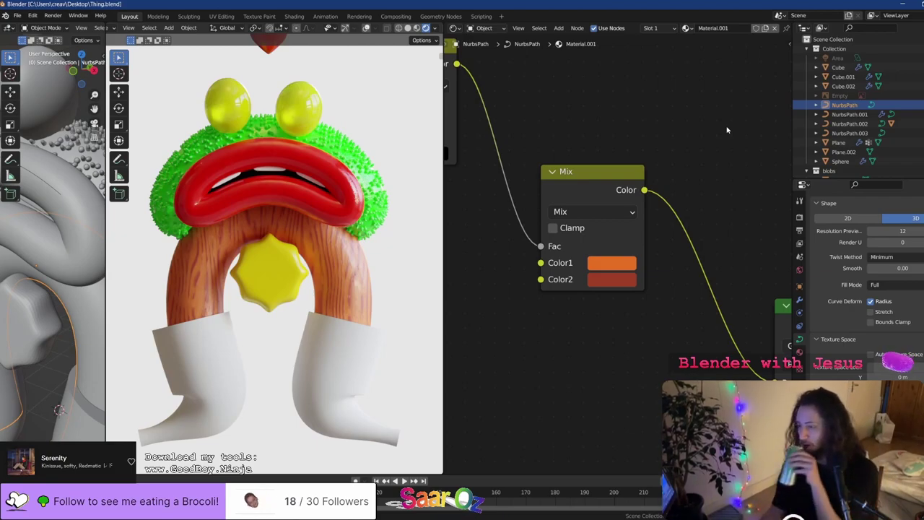
Show the main viewport in solid shading with overlays enabled, and unhide the Empty holding the reference image
{"action": "middle_click_drag", "start_coordinate": [422, 204], "coordinate": [365, 216]}
{"action": "scroll", "coordinate": [364, 216], "scroll_direction": "down", "scroll_amount": 6}
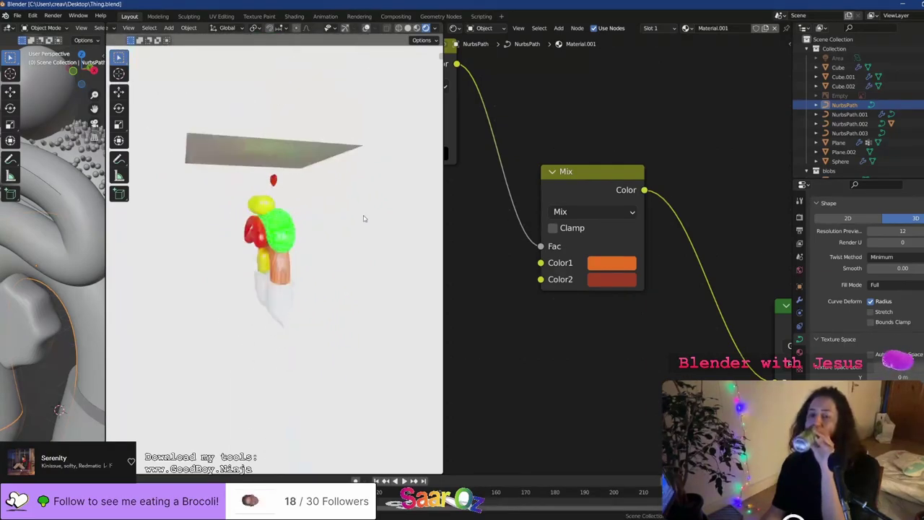
{"action": "mouse_move", "coordinate": [299, 191]}
{"action": "middle_mouse_down"}
{"action": "mouse_move", "coordinate": [304, 150]}
{"action": "mouse_move", "coordinate": [357, 116]}
{"action": "mouse_move", "coordinate": [368, 185]}
{"action": "mouse_move", "coordinate": [221, 210]}
{"action": "mouse_move", "coordinate": [287, 189]}
{"action": "middle_mouse_up"}
{"action": "left_click", "coordinate": [409, 29]}
{"action": "left_click", "coordinate": [365, 29]}
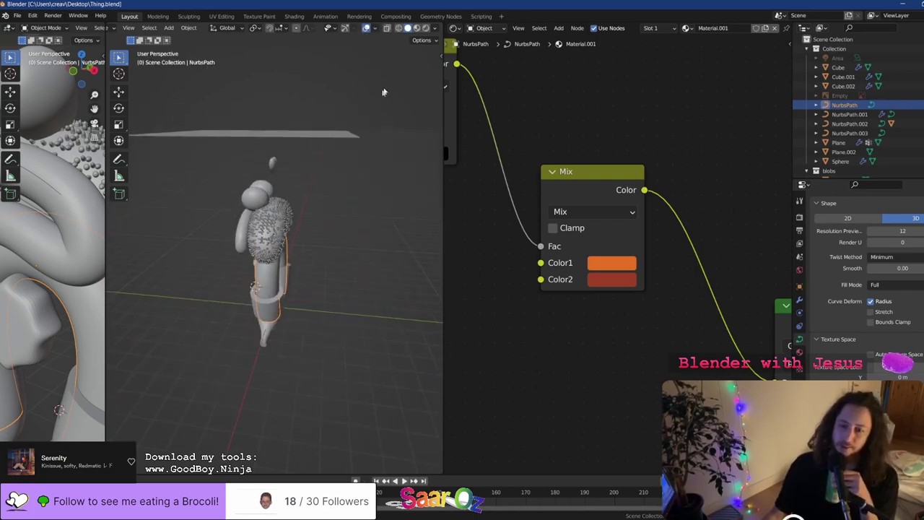
{"action": "left_click", "coordinate": [401, 30]}
{"action": "left_click", "coordinate": [408, 29]}
{"action": "left_click", "coordinate": [417, 29]}
{"action": "left_click", "coordinate": [399, 29]}
{"action": "left_click", "coordinate": [408, 29]}
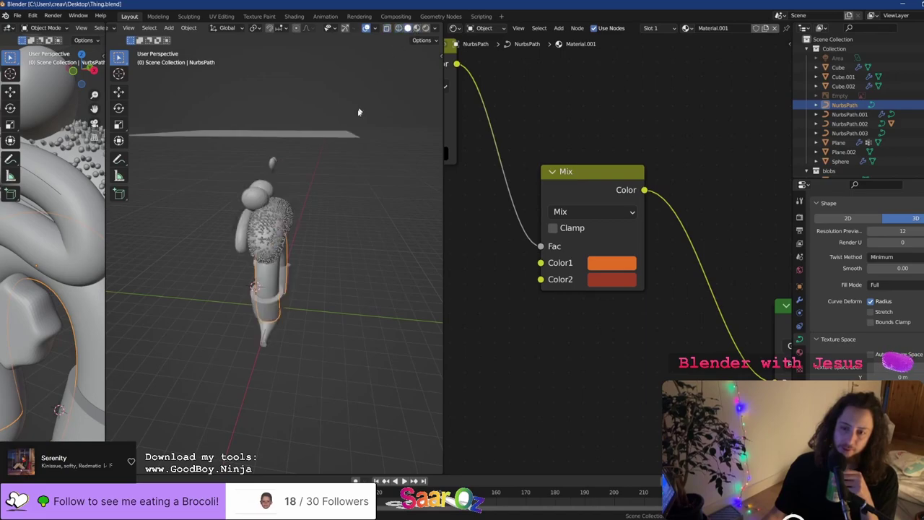
{"action": "middle_click_drag", "start_coordinate": [358, 112], "coordinate": [274, 137]}
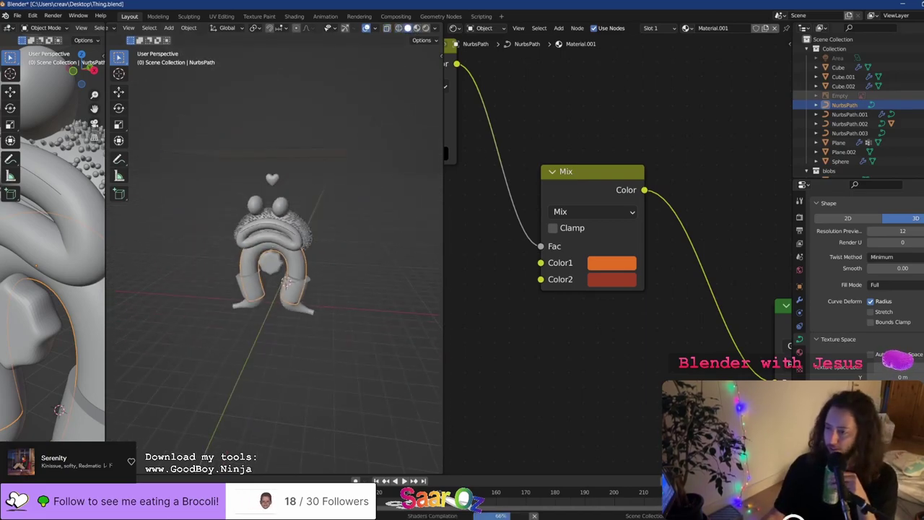
{"action": "left_click", "coordinate": [922, 95]}
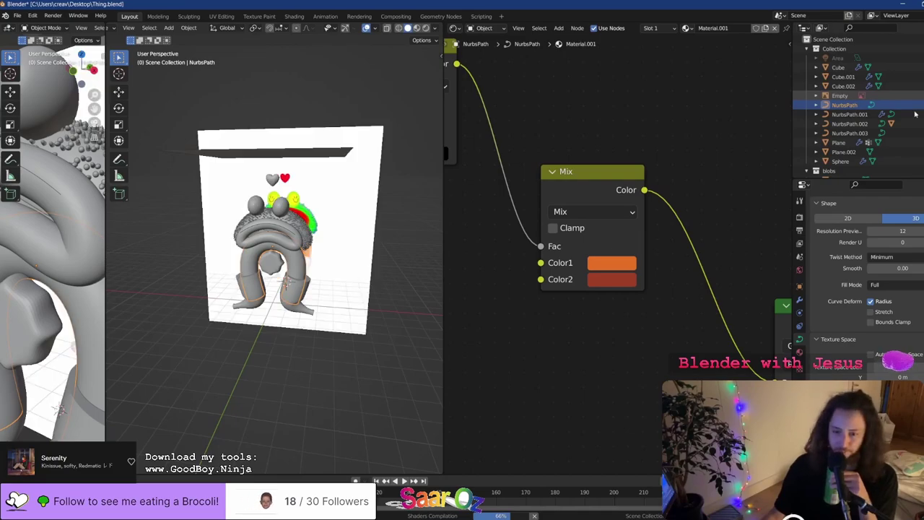
Compare the character with the reference image from an angle, and return to the rendered front view with overlays hidden
{"action": "middle_click_drag", "start_coordinate": [318, 278], "coordinate": [365, 287]}
{"action": "scroll", "coordinate": [368, 280], "scroll_direction": "up", "scroll_amount": 2}
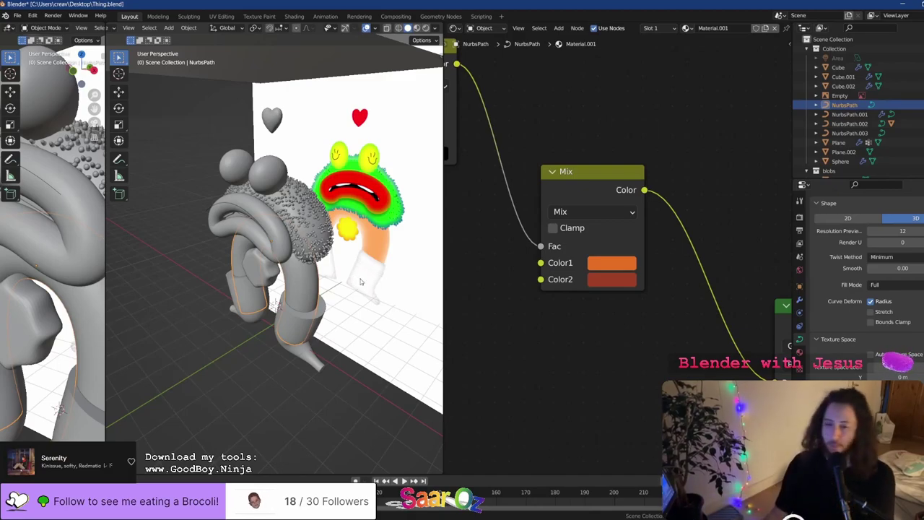
{"action": "middle_click_drag", "start_coordinate": [368, 254], "coordinate": [421, 67]}
{"action": "scroll", "coordinate": [348, 255], "scroll_direction": "up", "scroll_amount": 4}
{"action": "scroll", "coordinate": [422, 66], "scroll_direction": "down", "scroll_amount": 5}
{"action": "left_click", "coordinate": [425, 27]}
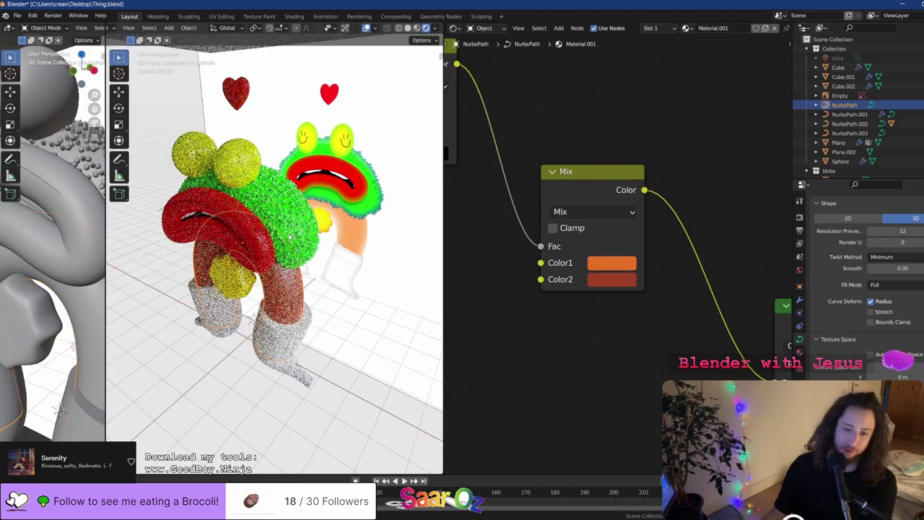
{"action": "key", "text": "KP_1"}
{"action": "left_click", "coordinate": [367, 29]}
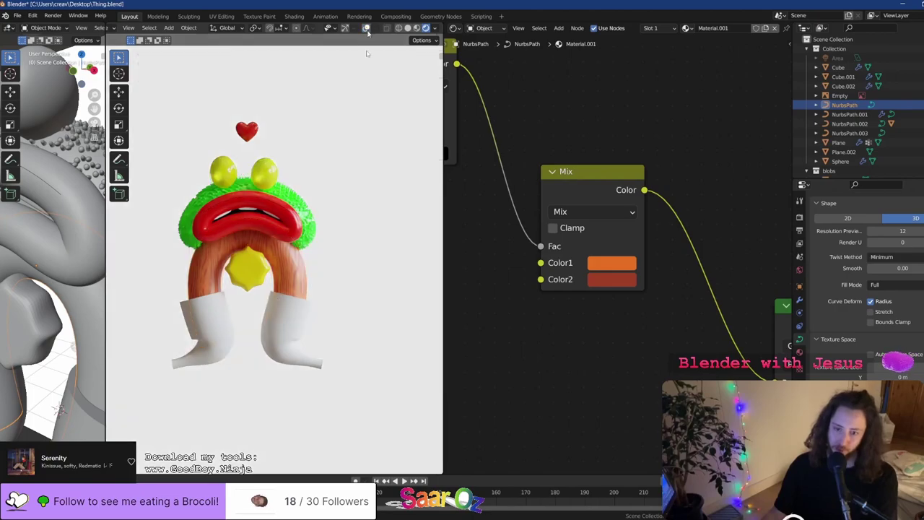
{"action": "scroll", "coordinate": [281, 266], "scroll_direction": "up", "scroll_amount": 4}
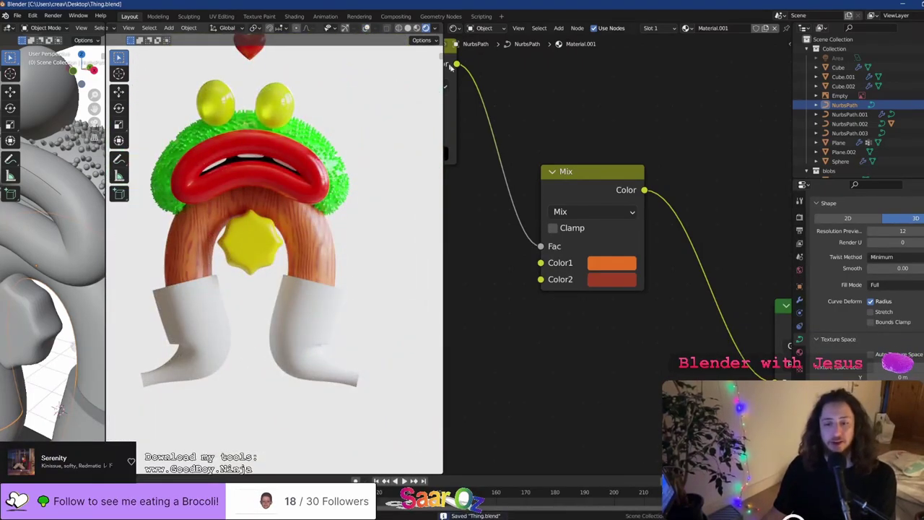
Set the Mix node's Color2 to hue 0.023, saturation 0.882 and value 0.493, and save the file
{"action": "left_click", "coordinate": [625, 261]}
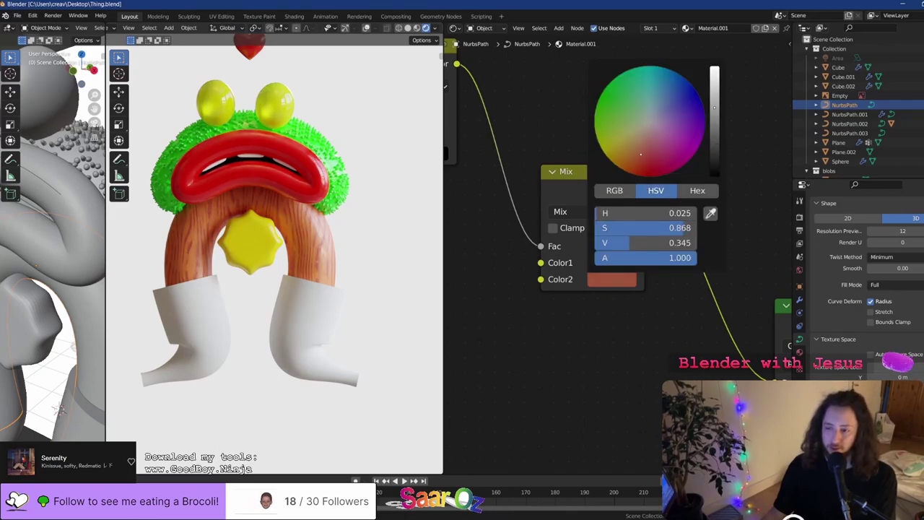
{"action": "left_click_drag", "start_coordinate": [640, 154], "coordinate": [640, 155]}
{"action": "left_click", "coordinate": [713, 96]}
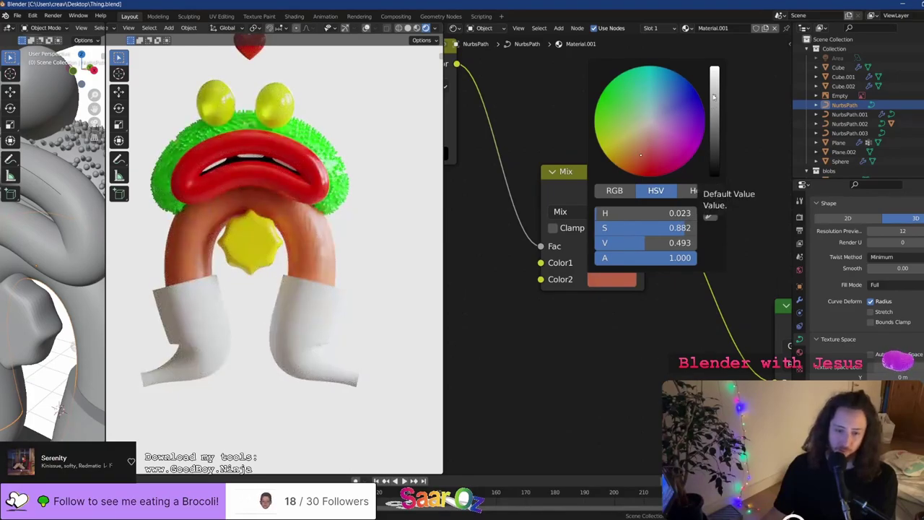
{"action": "key", "text": "ctrl+s"}
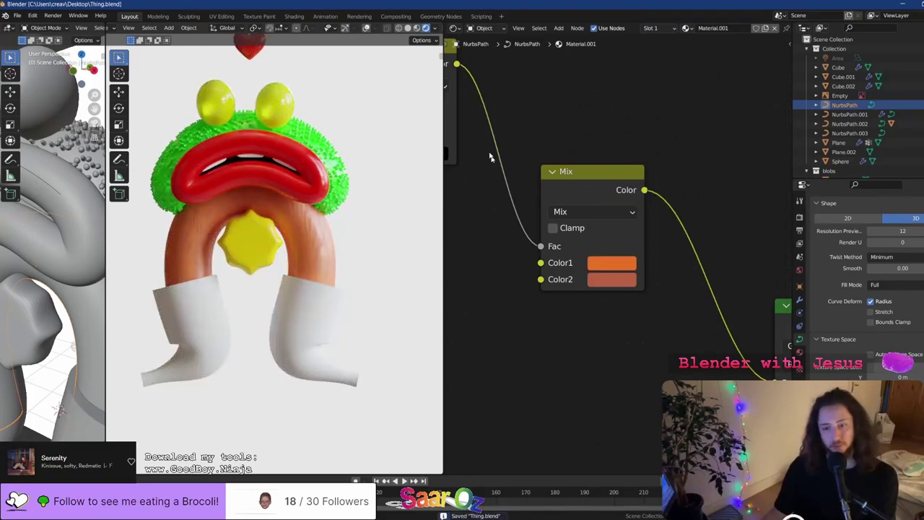
Change the node editor area into a 3D viewport framing the character's boots
{"action": "left_click", "coordinate": [454, 28]}
{"action": "left_click", "coordinate": [494, 55]}
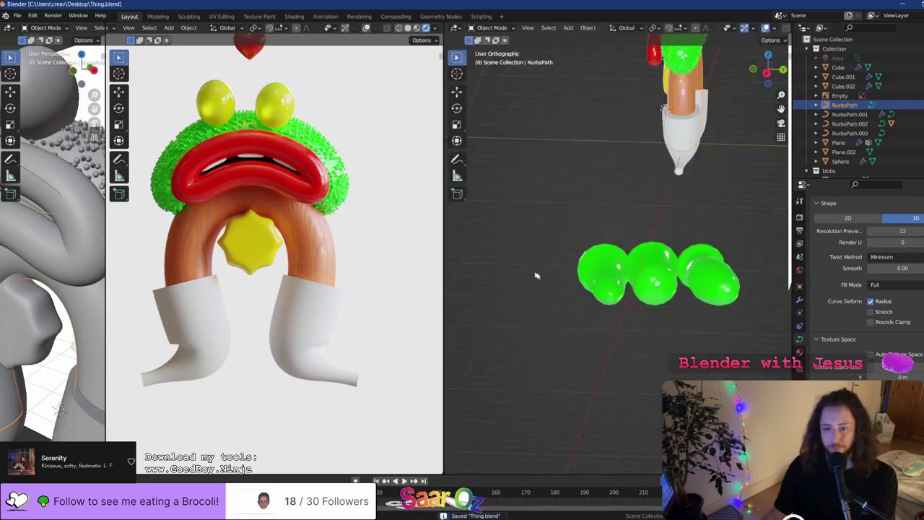
{"action": "scroll", "coordinate": [610, 242], "scroll_direction": "down", "scroll_amount": 5}
{"action": "scroll", "coordinate": [610, 241], "scroll_direction": "up", "scroll_amount": 8}
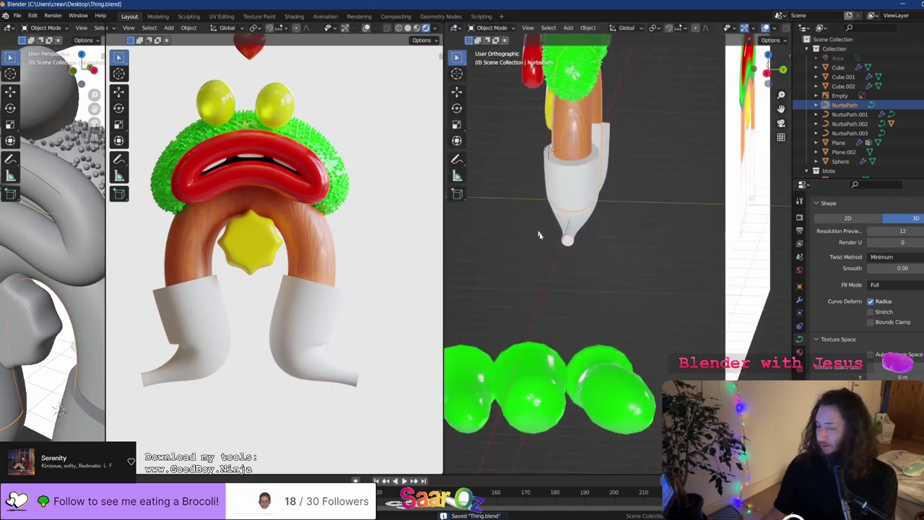
{"action": "middle_click_drag", "start_coordinate": [654, 255], "coordinate": [638, 246]}
Add a cube and move it beside the character's boot
{"action": "key", "text": "shift+a"}
{"action": "mouse_move", "coordinate": [638, 246]}
{"action": "left_click", "coordinate": [683, 255]}
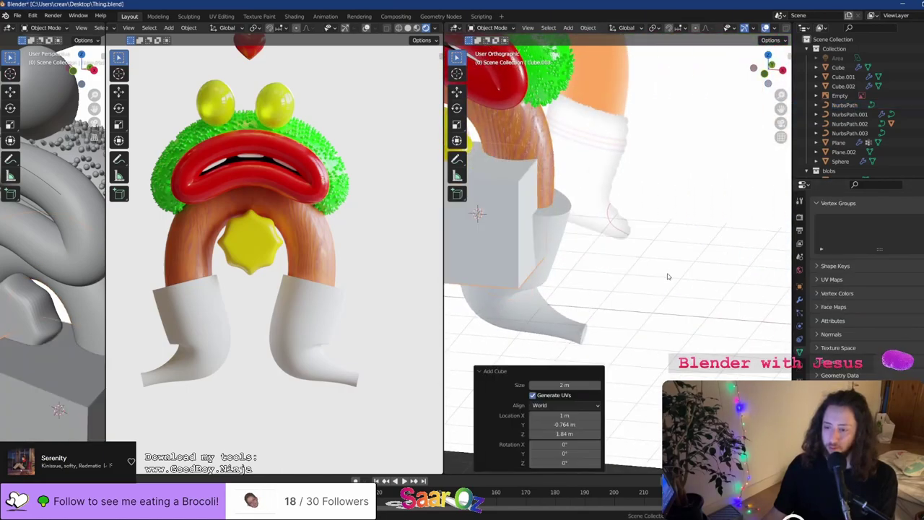
{"action": "scroll", "coordinate": [668, 273], "scroll_direction": "down", "scroll_amount": 6}
{"action": "key", "text": "g"}
{"action": "left_click", "coordinate": [751, 254]}
{"action": "scroll", "coordinate": [541, 249], "scroll_direction": "up", "scroll_amount": 5}
Select the boot curve and check the Taper and Bevel options in its Geometry settings
{"action": "left_click", "coordinate": [476, 211]}
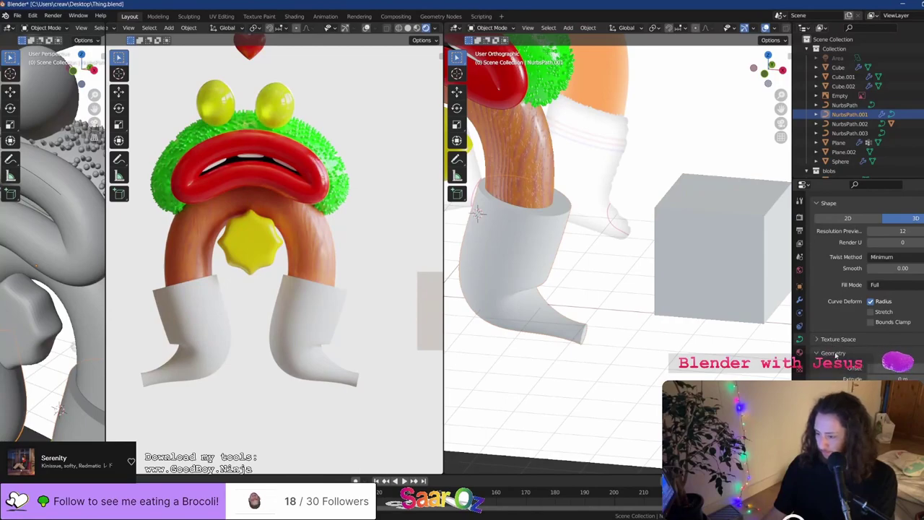
{"action": "scroll", "coordinate": [835, 354], "scroll_direction": "up", "scroll_amount": 1}
{"action": "scroll", "coordinate": [843, 377], "scroll_direction": "down", "scroll_amount": 5}
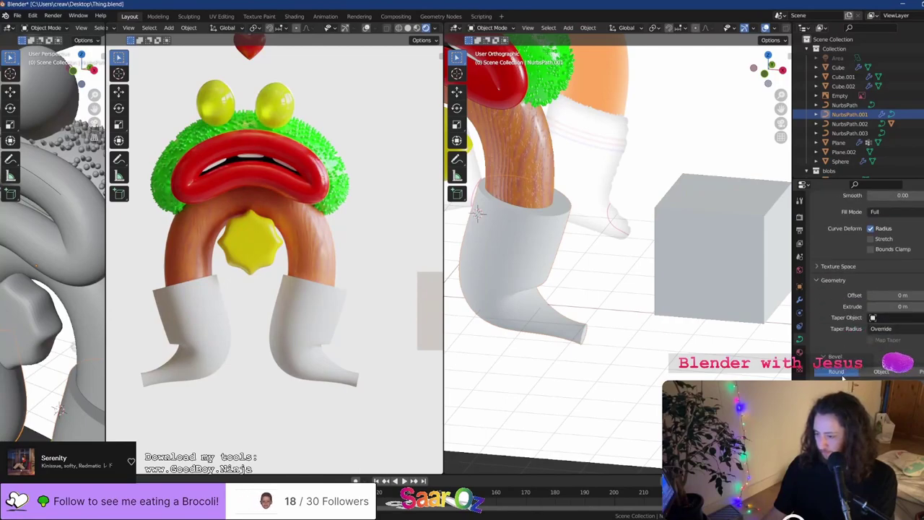
{"action": "left_click", "coordinate": [702, 207]}
{"action": "key", "text": "Tab"}
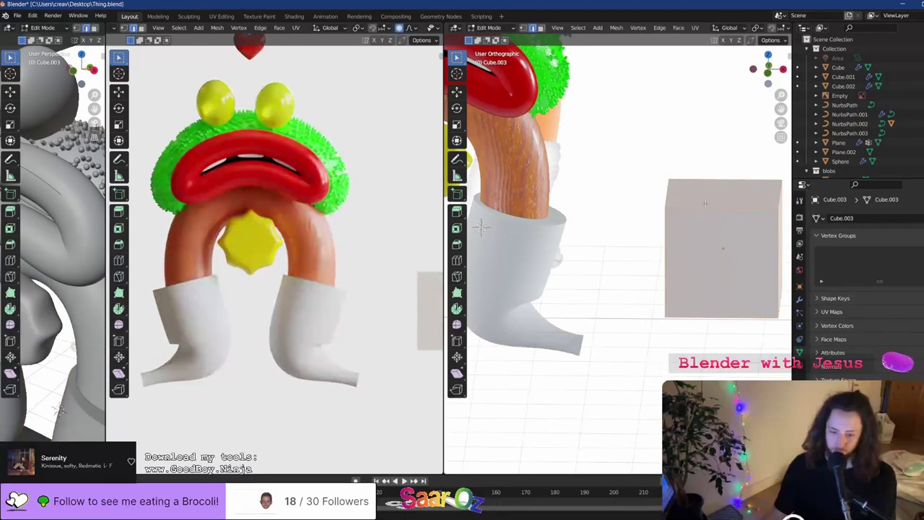
{"action": "key", "text": "a"}
{"action": "key", "text": "ctrl+b"}
{"action": "scroll", "coordinate": [736, 159], "scroll_direction": "up", "scroll_amount": 6}
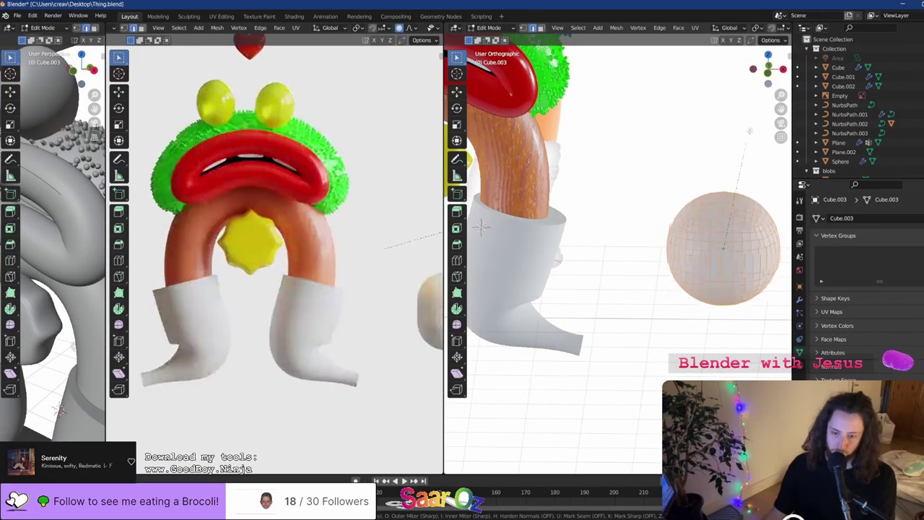
{"action": "right_click", "coordinate": [734, 170]}
{"action": "key", "text": "Tab"}
Check which objects are available as the boot curve's Taper Object, and delete the cube
{"action": "left_click", "coordinate": [512, 249]}
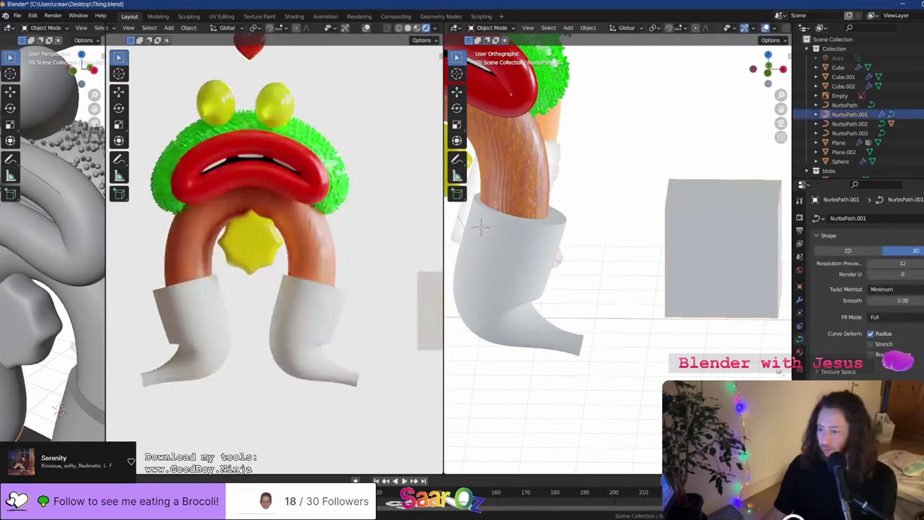
{"action": "left_click", "coordinate": [728, 222]}
{"action": "middle_click_drag", "start_coordinate": [728, 222], "coordinate": [716, 217]}
{"action": "left_click", "coordinate": [891, 420]}
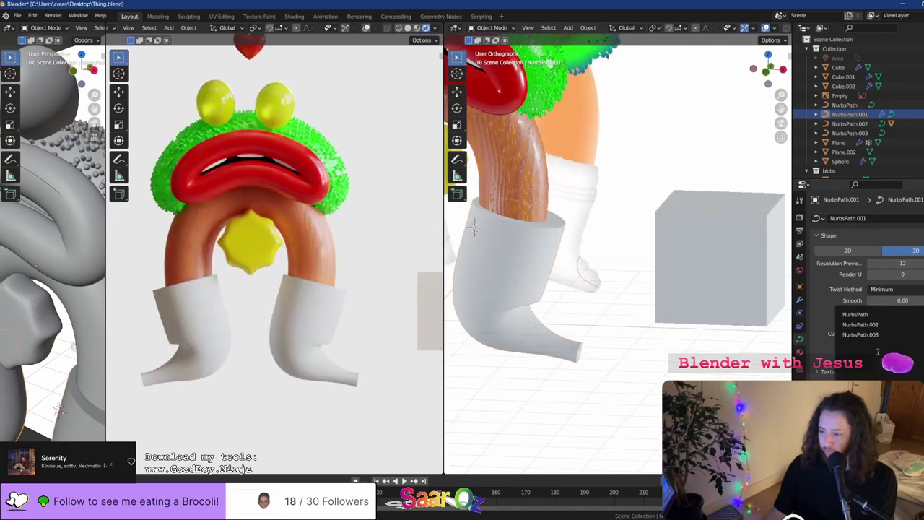
{"action": "left_click", "coordinate": [734, 283]}
{"action": "left_click", "coordinate": [732, 232]}
{"action": "key", "text": "Delete"}
Add a Bezier curve, move it about 7.5 m along X beside the character, and rename it TAPER
{"action": "key", "text": "shift+a"}
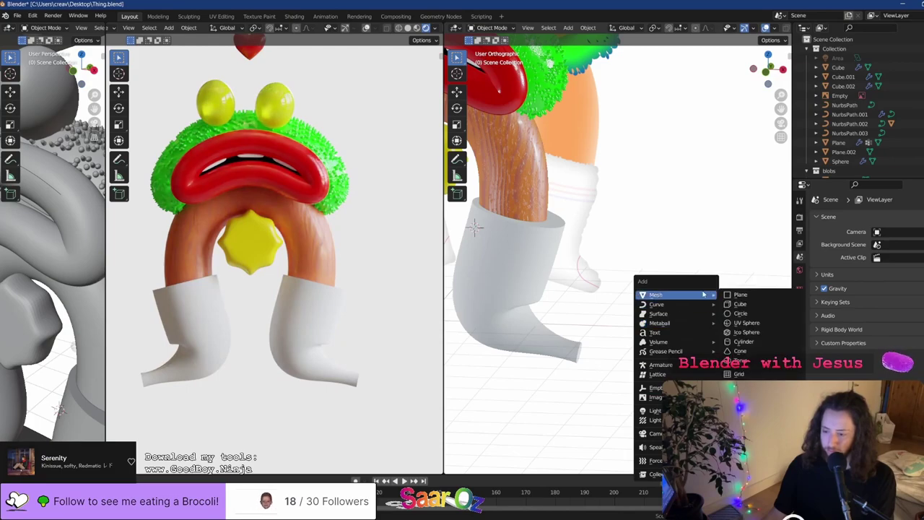
{"action": "left_click", "coordinate": [743, 306]}
{"action": "scroll", "coordinate": [685, 284], "scroll_direction": "down", "scroll_amount": 6}
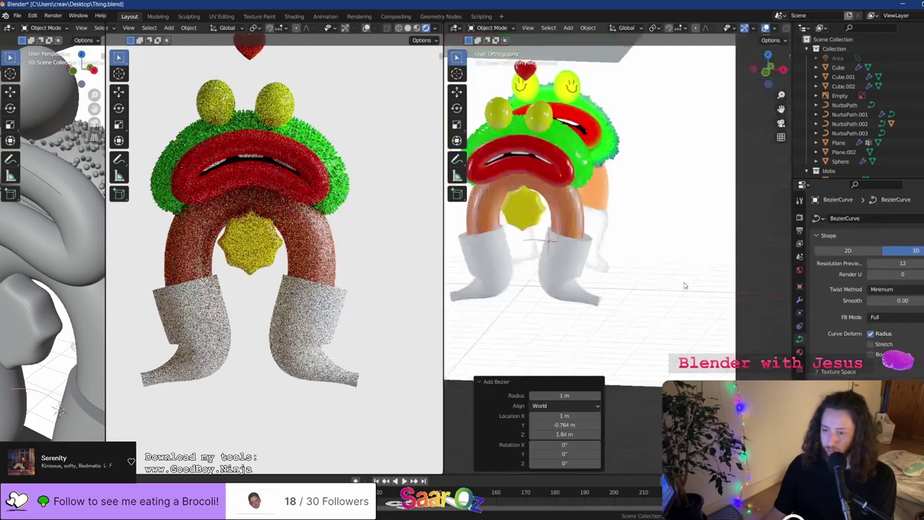
{"action": "key", "text": "g"}
{"action": "left_click", "coordinate": [736, 262]}
{"action": "scroll", "coordinate": [721, 289], "scroll_direction": "up", "scroll_amount": 5}
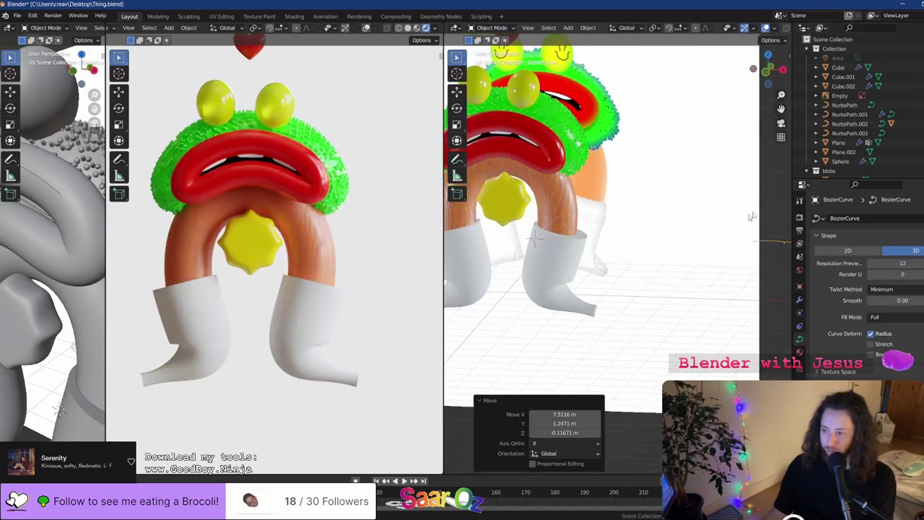
{"action": "key", "text": "F2"}
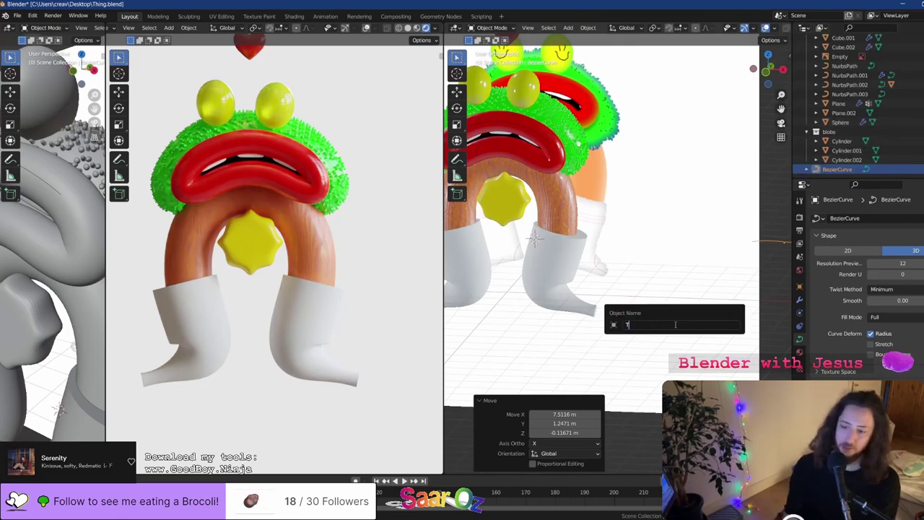
{"action": "key", "text": "Return"}
Assign the TAPER curve as the Taper Object of the boot curve
{"action": "scroll", "coordinate": [622, 260], "scroll_direction": "up", "scroll_amount": 1}
{"action": "left_click", "coordinate": [531, 239]}
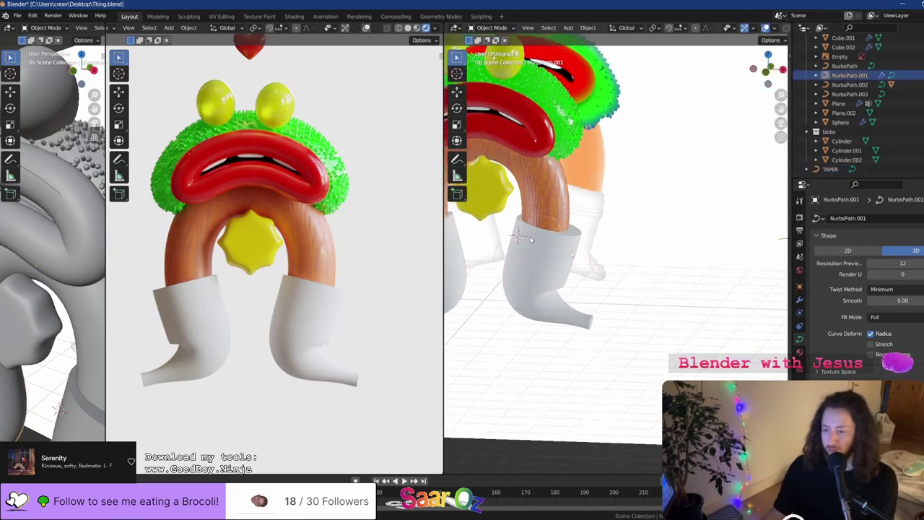
{"action": "left_click", "coordinate": [866, 375]}
{"action": "left_click", "coordinate": [852, 345]}
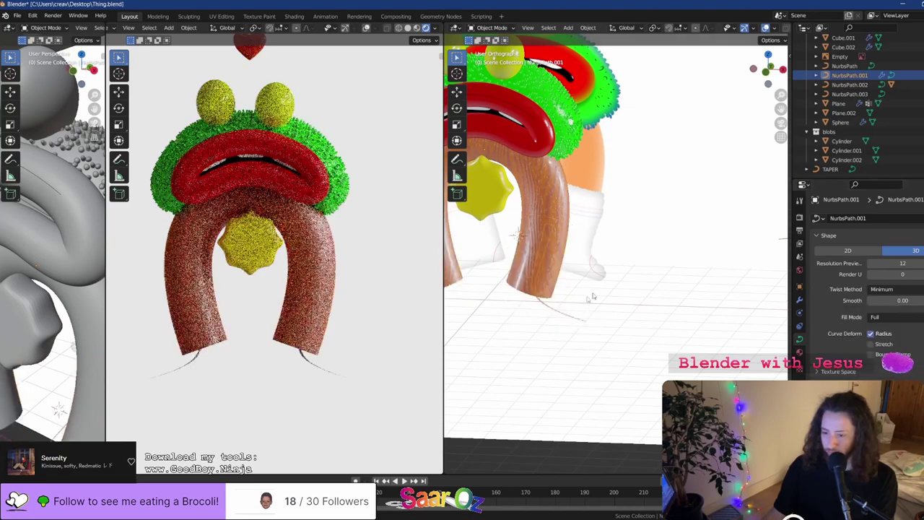
Select the TAPER curve beside the character and start editing its control points
{"action": "scroll", "coordinate": [678, 287], "scroll_direction": "down", "scroll_amount": 3}
{"action": "middle_click_drag", "start_coordinate": [683, 286], "coordinate": [622, 285], "text": "shift"}
{"action": "left_click", "coordinate": [671, 252]}
{"action": "key", "text": "Tab"}
{"action": "scroll", "coordinate": [663, 252], "scroll_direction": "up", "scroll_amount": 2}
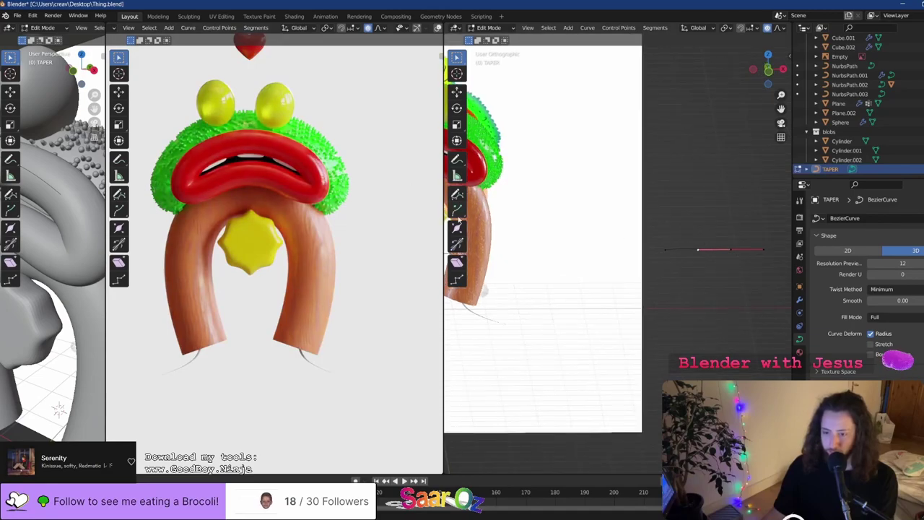
Try changing the radius of the TAPER curve's control points with the Radius tool and Shrink/Fatten
{"action": "left_click", "coordinate": [460, 229]}
{"action": "key", "text": "alt+s"}
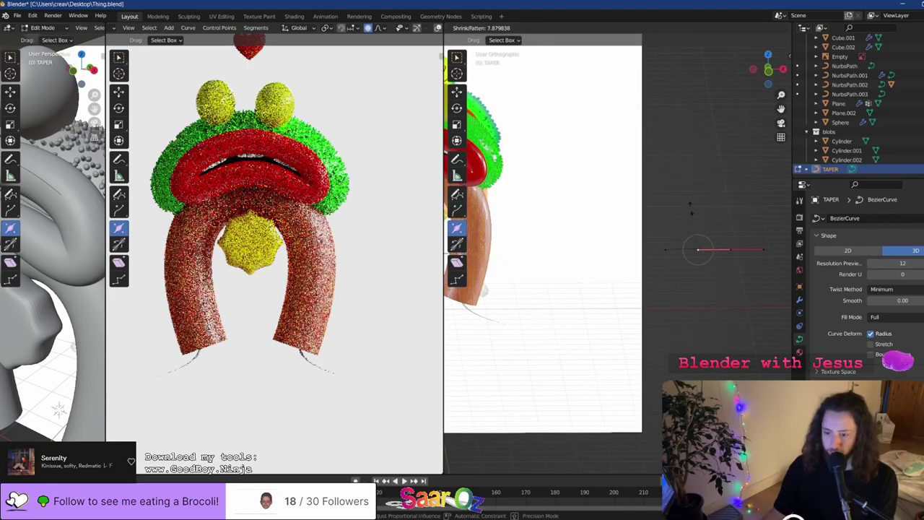
{"action": "left_click_drag", "start_coordinate": [733, 180], "coordinate": [734, 182]}
{"action": "left_click", "coordinate": [730, 249]}
{"action": "left_click_drag", "start_coordinate": [731, 247], "coordinate": [745, 193]}
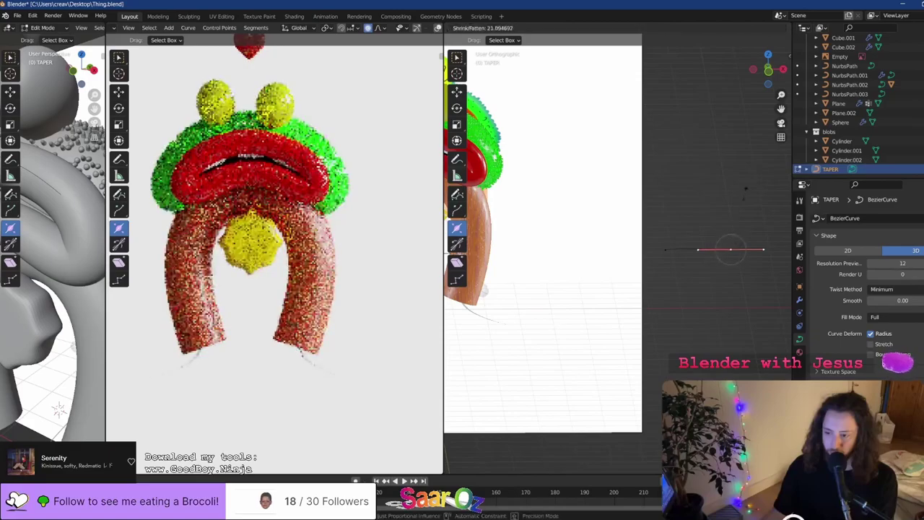
{"action": "left_click", "coordinate": [694, 329]}
{"action": "key", "text": "alt+s"}
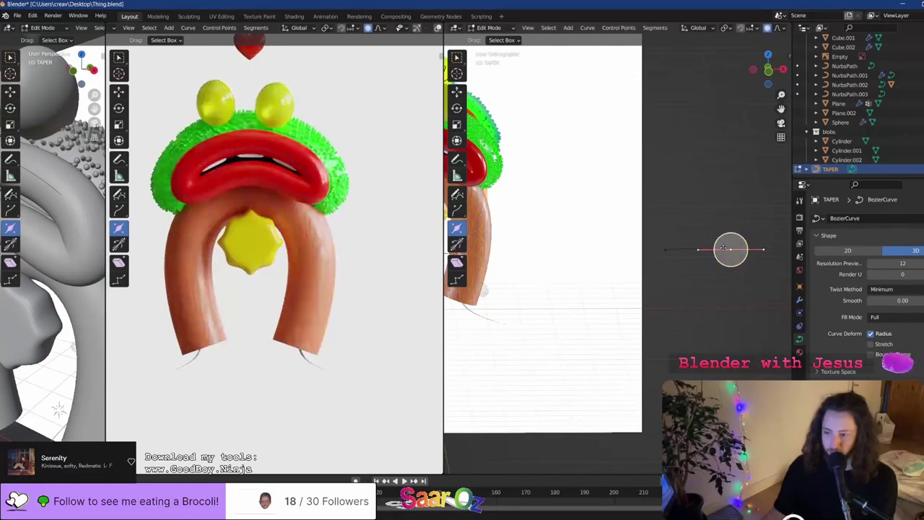
{"action": "left_click", "coordinate": [731, 249]}
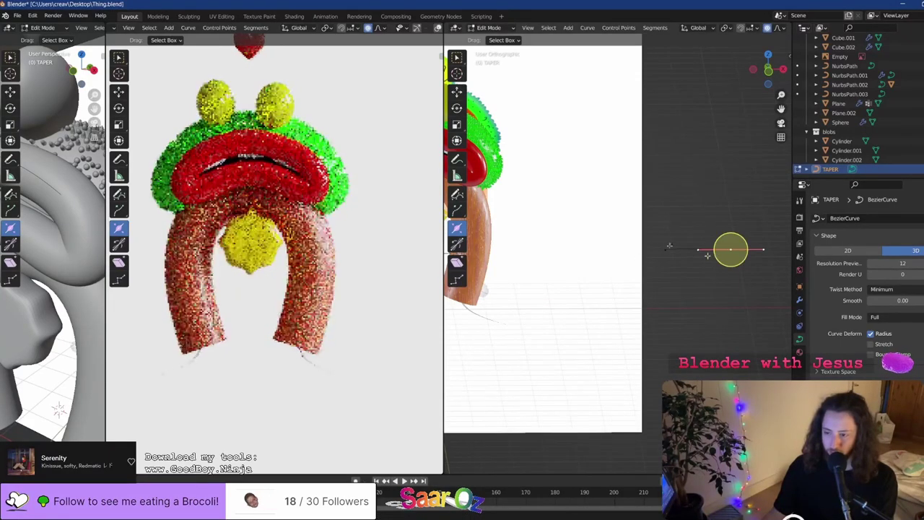
Move the TAPER curve's end point nearer the character by about -0.51 m in X, 3.36 m in Y and -1.1 m in Z
{"action": "left_click", "coordinate": [664, 249]}
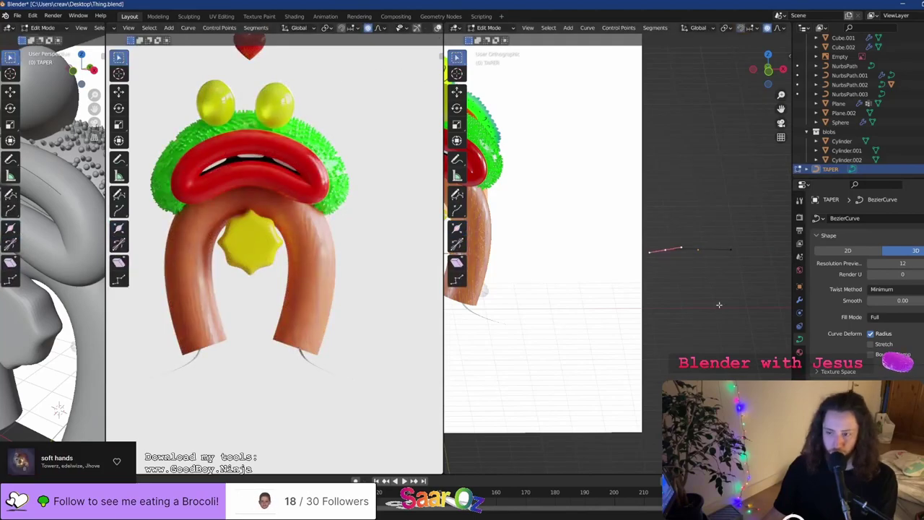
{"action": "key", "text": "g"}
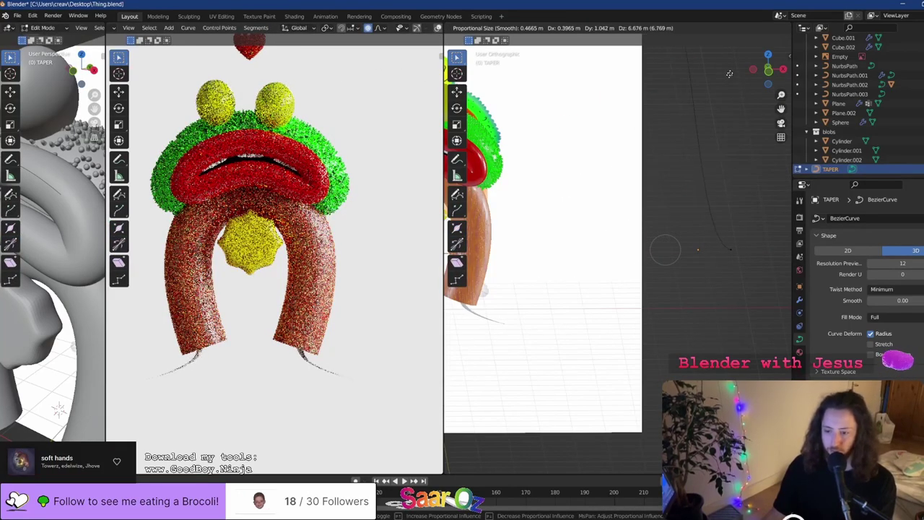
{"action": "left_click", "coordinate": [690, 249]}
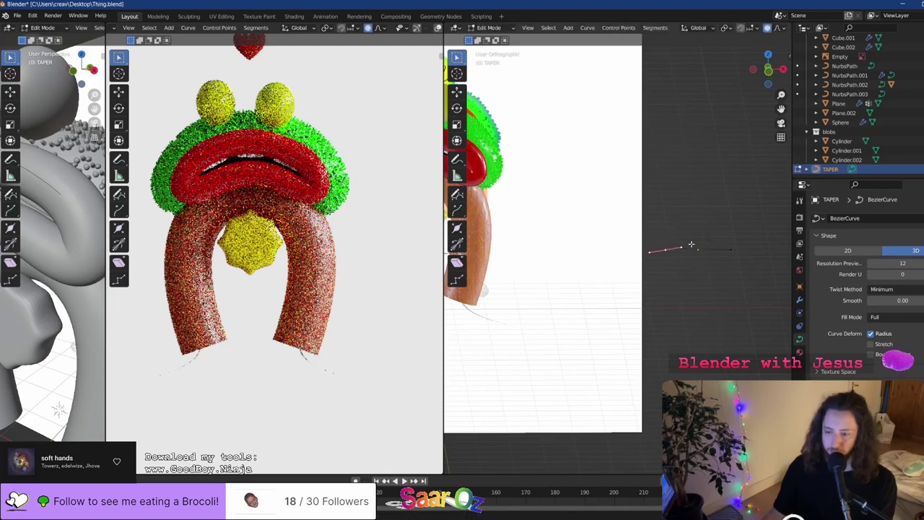
{"action": "key", "text": "g"}
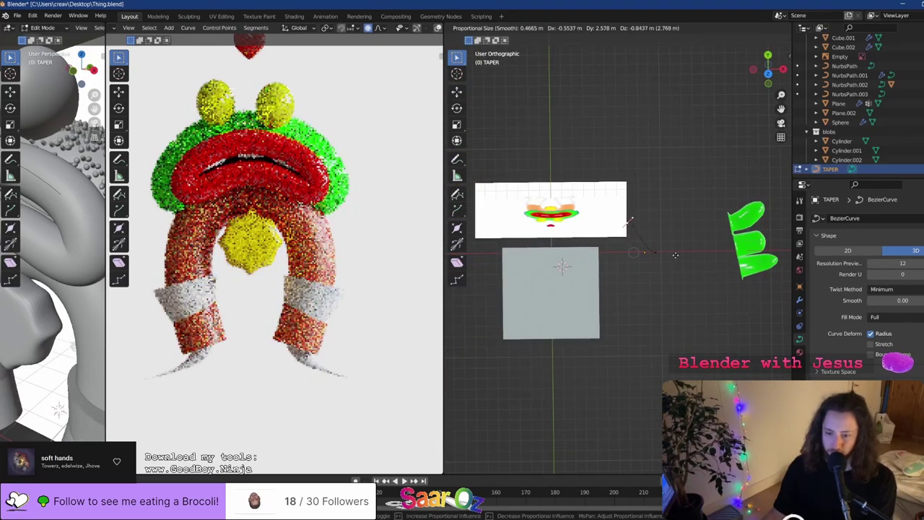
{"action": "left_click", "coordinate": [677, 261]}
Extrude a new point from the raised end of the TAPER curve down to just below the X axis line
{"action": "scroll", "coordinate": [655, 145], "scroll_direction": "up", "scroll_amount": 3}
{"action": "key", "text": "g"}
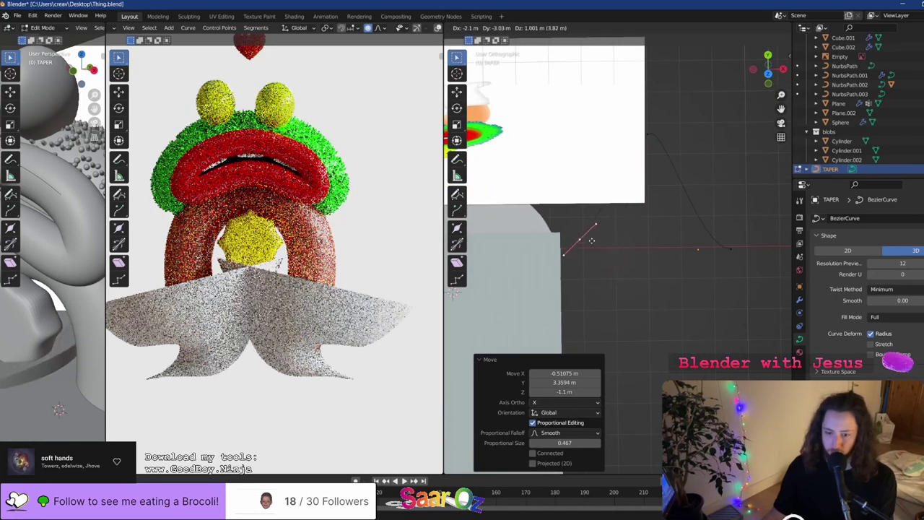
{"action": "left_click", "coordinate": [648, 260]}
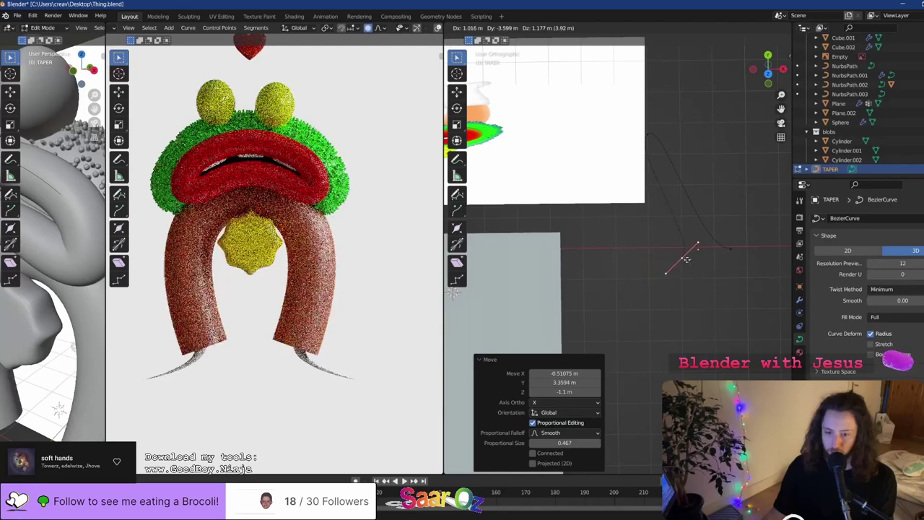
{"action": "key", "text": "e"}
Move the TAPER curve's peak point by about 0.43 m in X, -0.52 m in Y and 0.17 m in Z
{"action": "left_click", "coordinate": [652, 137]}
{"action": "key", "text": "g"}
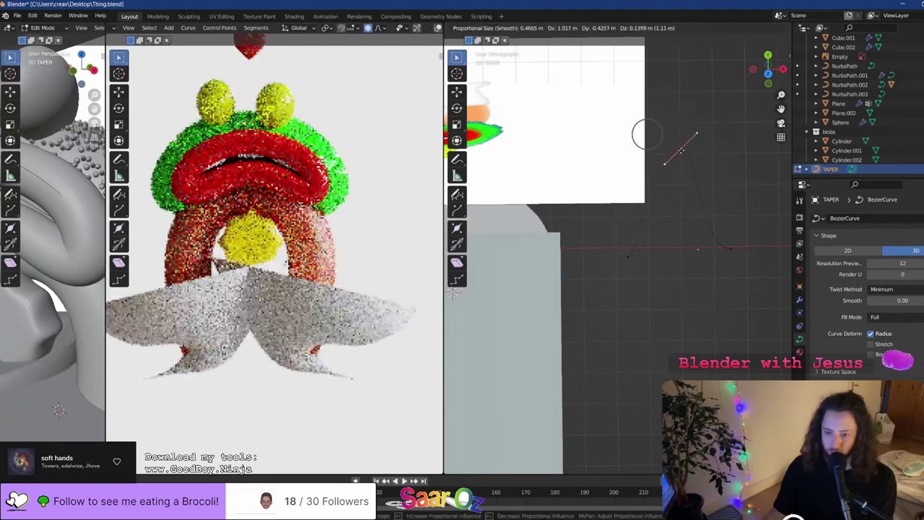
{"action": "left_click", "coordinate": [647, 135]}
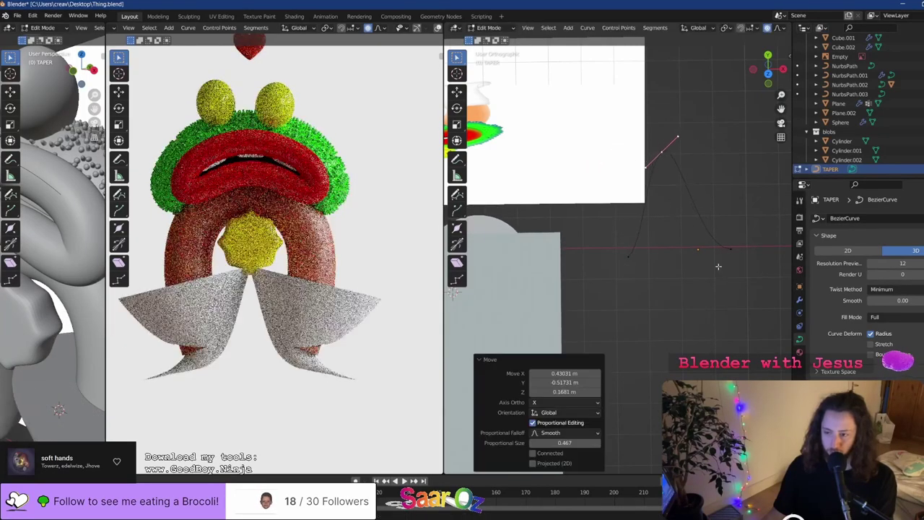
Extrude a short segment from the TAPER curve's far end and raise the original end point above the X axis line
{"action": "left_click", "coordinate": [733, 248]}
{"action": "key", "text": "e"}
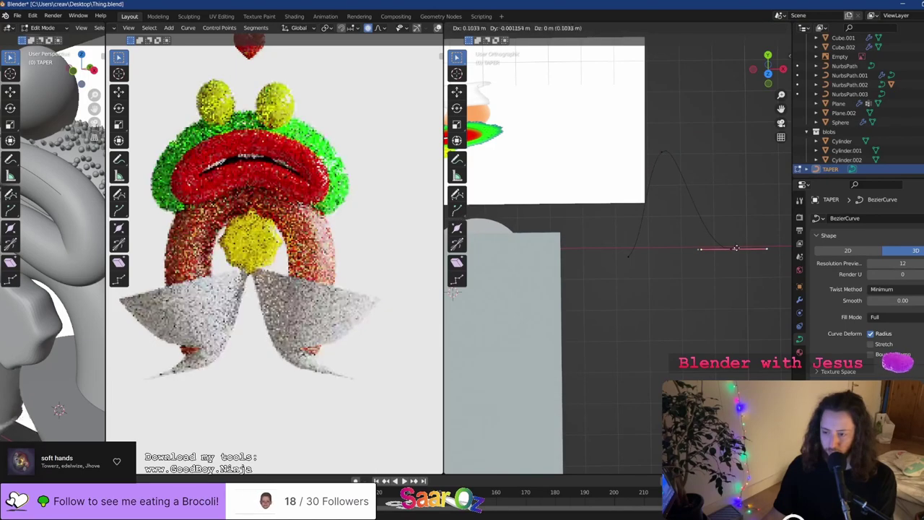
{"action": "left_click", "coordinate": [727, 248]}
{"action": "key", "text": "g"}
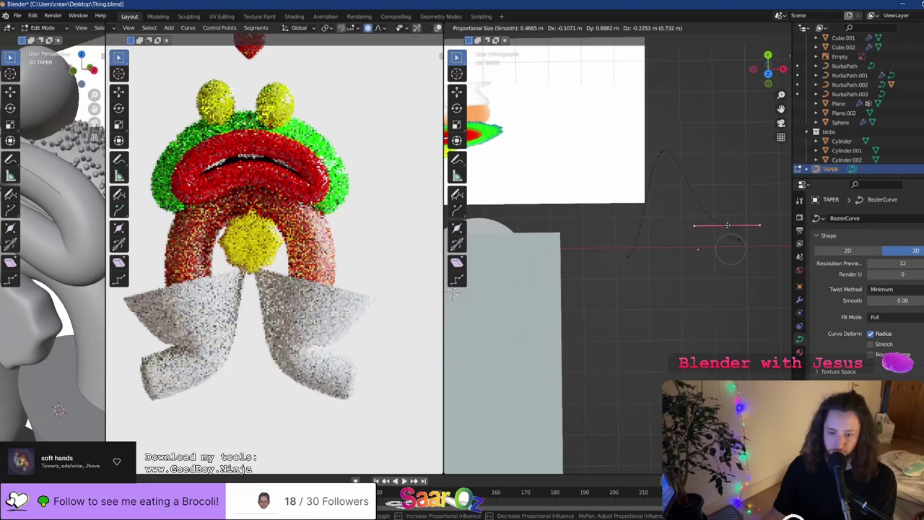
{"action": "left_click", "coordinate": [723, 214]}
Move the newly extruded end point by about 0.30 m in X, 0.27 m in Y and -0.09 m in Z
{"action": "left_click", "coordinate": [737, 234]}
{"action": "key", "text": "g"}
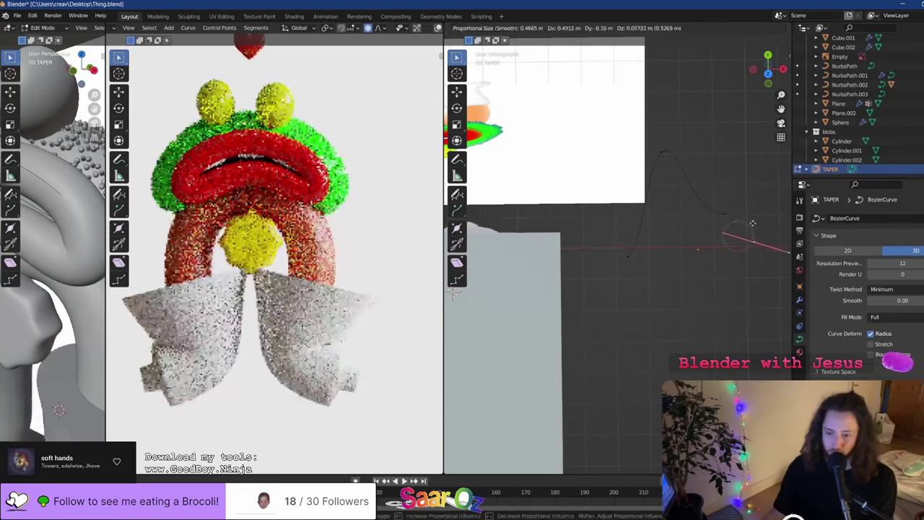
{"action": "left_click", "coordinate": [743, 201]}
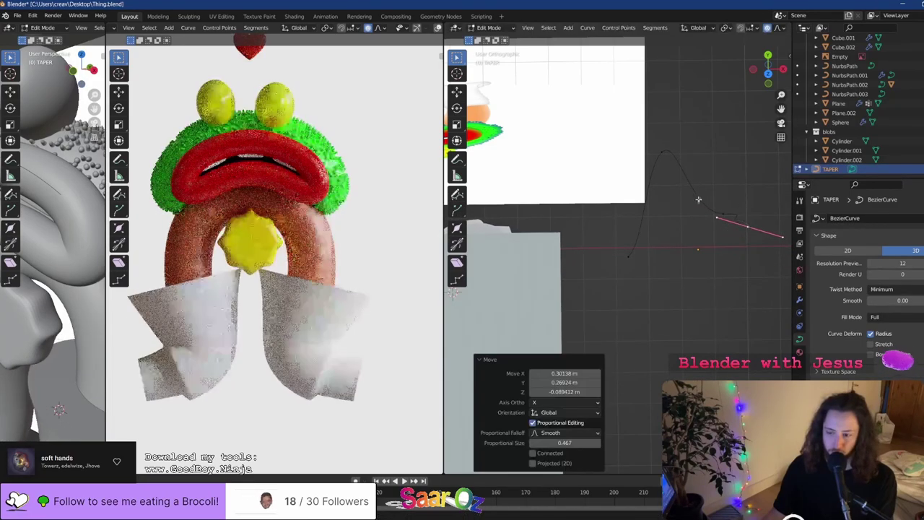
Rotate the new end point, scale its handles to -0.068, and reposition it slightly outward to round off the boot's toe
{"action": "key", "text": "r"}
{"action": "left_click", "coordinate": [753, 178]}
{"action": "key", "text": "g"}
{"action": "left_click", "coordinate": [750, 184]}
{"action": "key", "text": "s"}
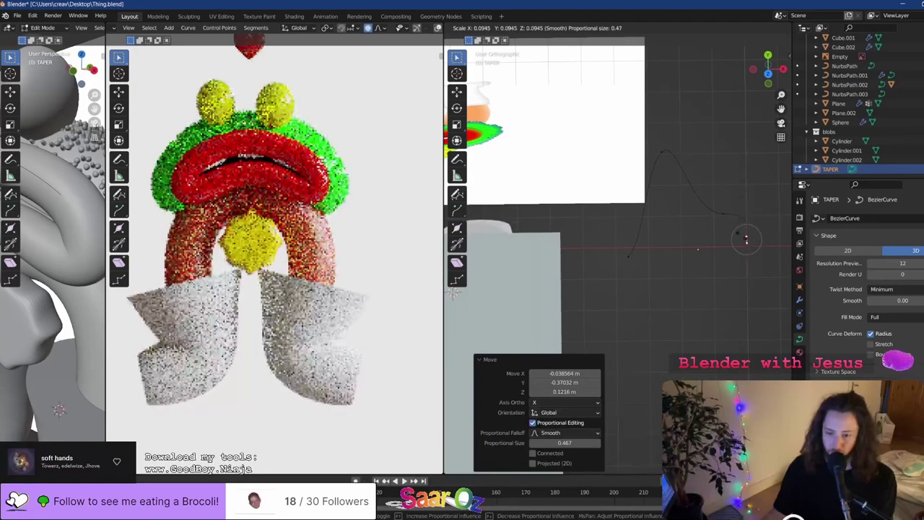
{"action": "left_click", "coordinate": [745, 240]}
{"action": "key", "text": "g"}
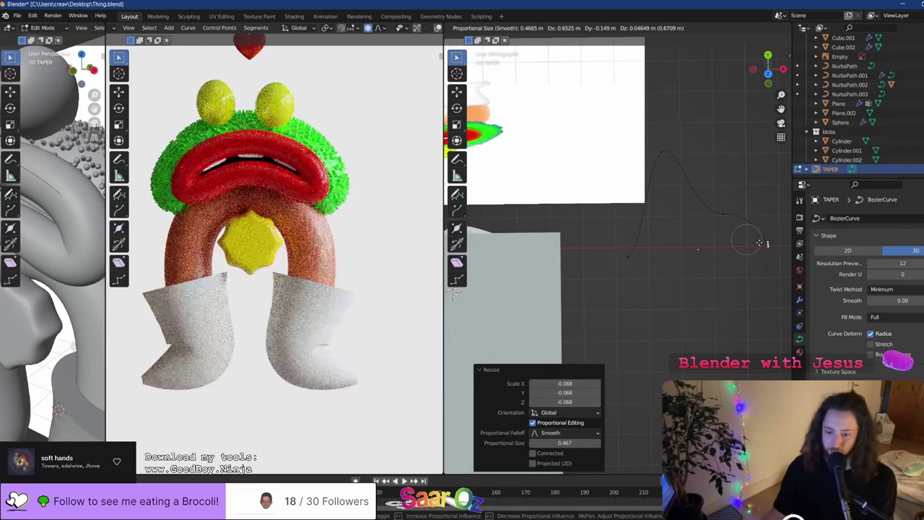
{"action": "left_click", "coordinate": [760, 242]}
{"action": "key", "text": "Tab"}
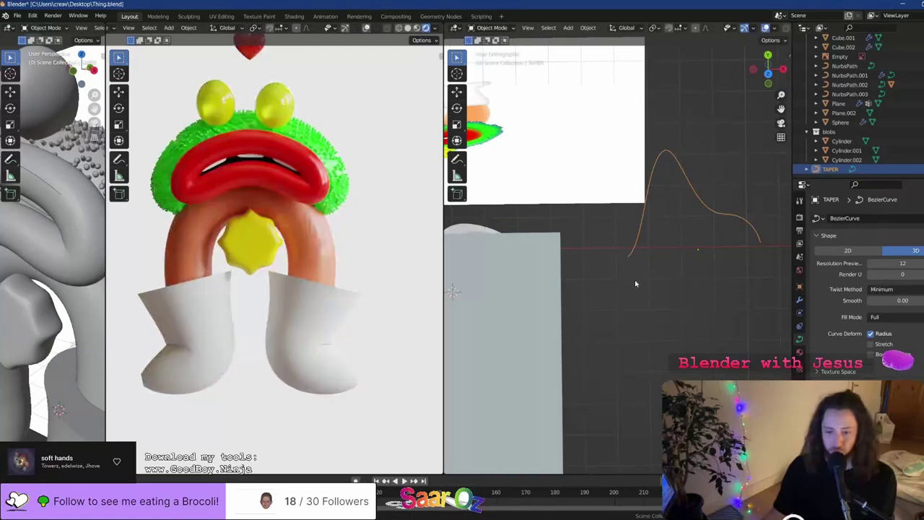
Flatten the whole TAPER curve by scaling its points along global Z, ending with a factor of 0.074
{"action": "key", "text": "Tab"}
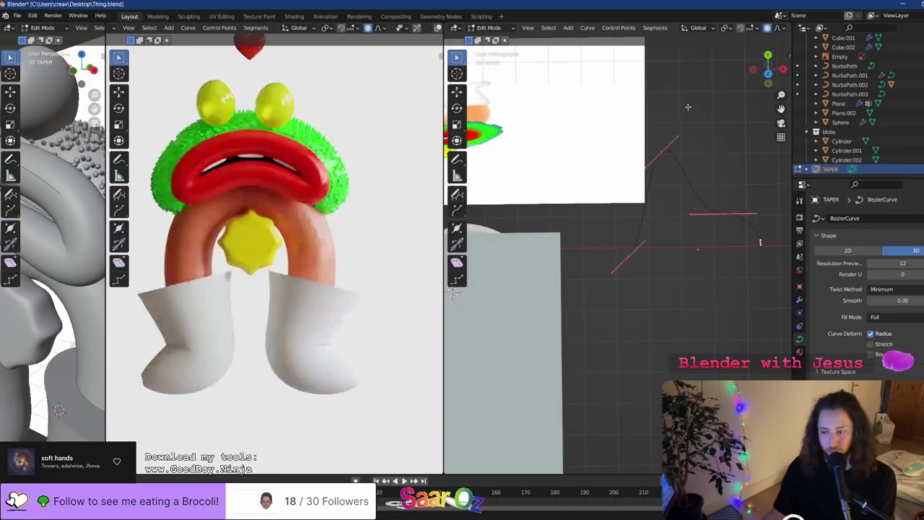
{"action": "key", "text": "s"}
{"action": "key", "text": "z"}
{"action": "left_click", "coordinate": [759, 236]}
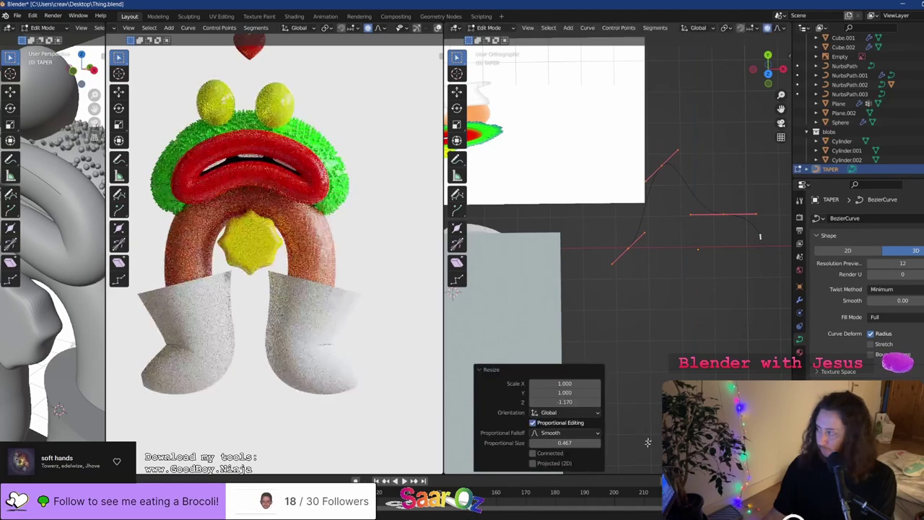
{"action": "key", "text": "s"}
{"action": "key", "text": "z"}
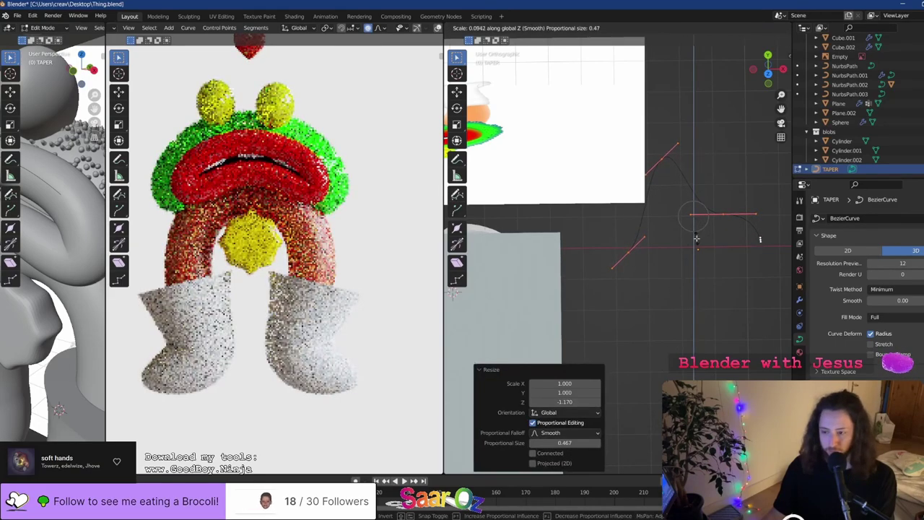
{"action": "left_click", "coordinate": [696, 238]}
{"action": "key", "text": "s"}
{"action": "key", "text": "z"}
{"action": "left_click", "coordinate": [760, 240]}
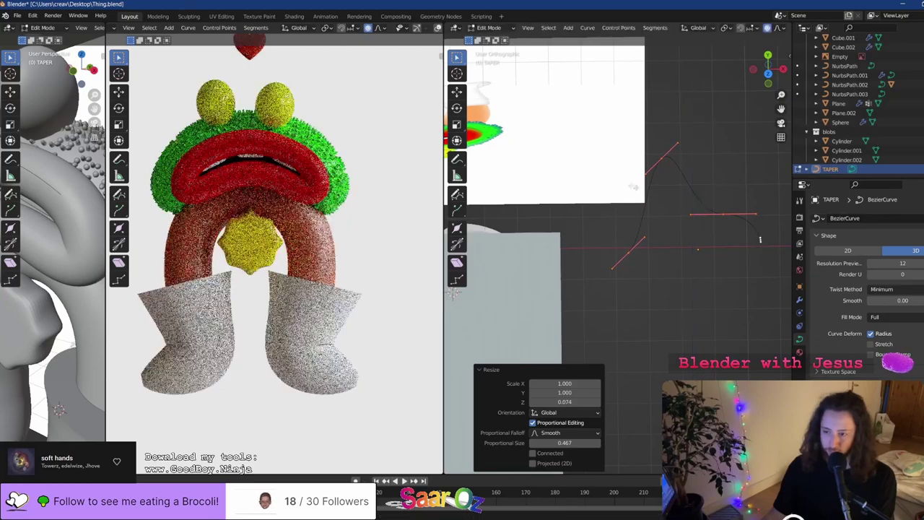
Scale all the TAPER curve's points slightly along global Y and finish editing the curve
{"action": "key", "text": "s"}
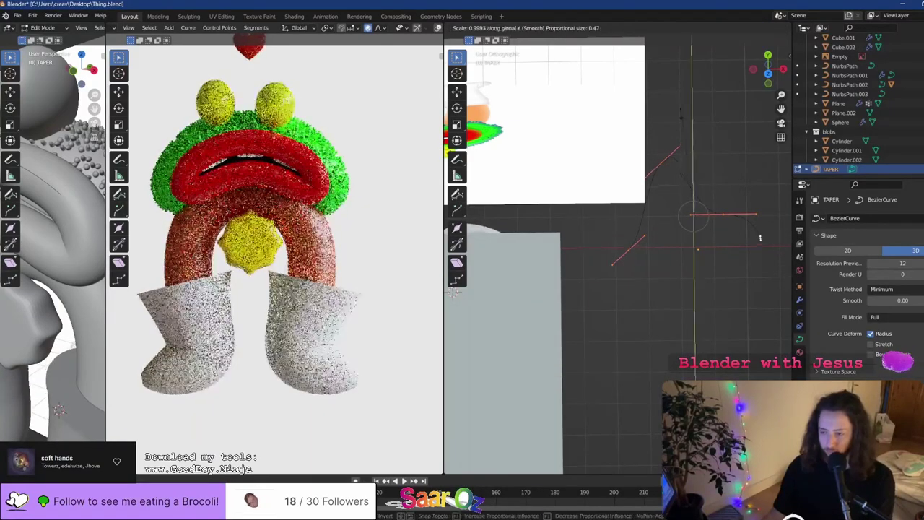
{"action": "key", "text": "y"}
{"action": "left_click", "coordinate": [759, 231]}
{"action": "key", "text": "Tab"}
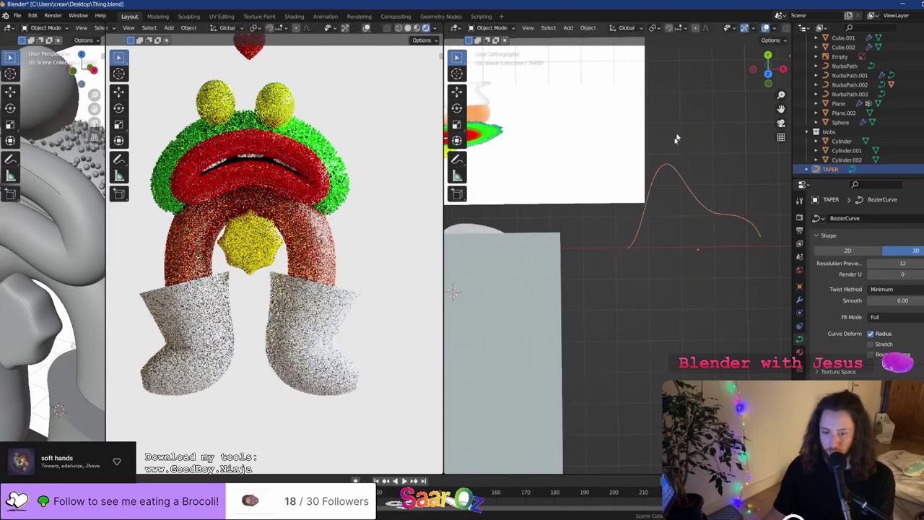
Select the boot curve NurbsPath.001 from a close angled view of the boot
{"action": "left_click", "coordinate": [454, 27]}
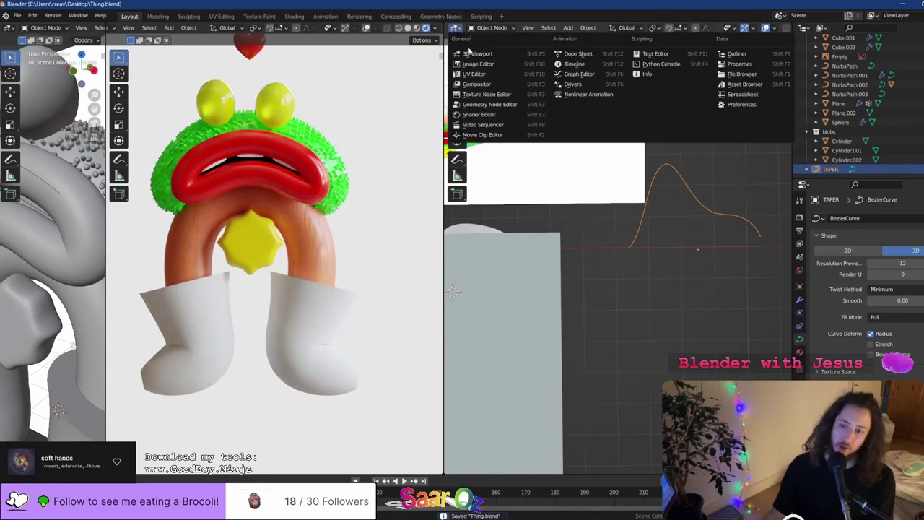
{"action": "left_click", "coordinate": [472, 53]}
{"action": "middle_click_drag", "start_coordinate": [558, 294], "coordinate": [534, 213]}
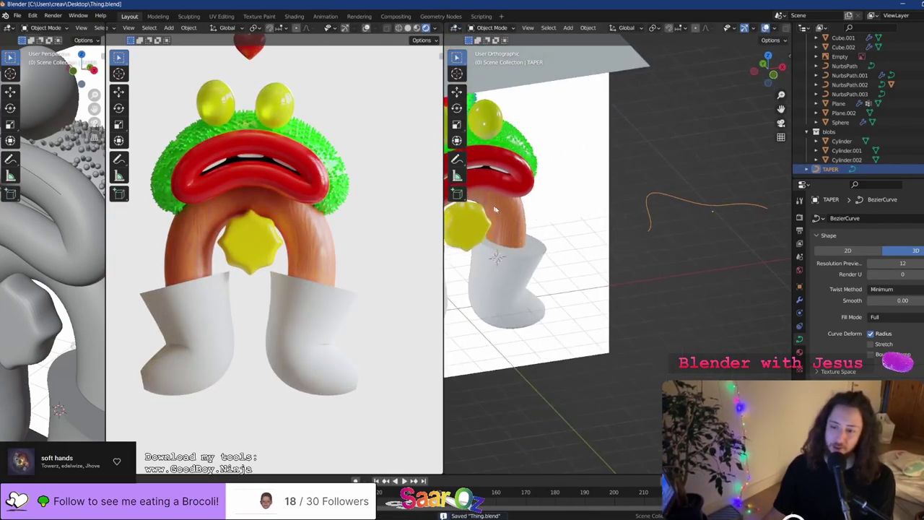
{"action": "scroll", "coordinate": [535, 260], "scroll_direction": "up", "scroll_amount": 4}
{"action": "left_click", "coordinate": [519, 215]}
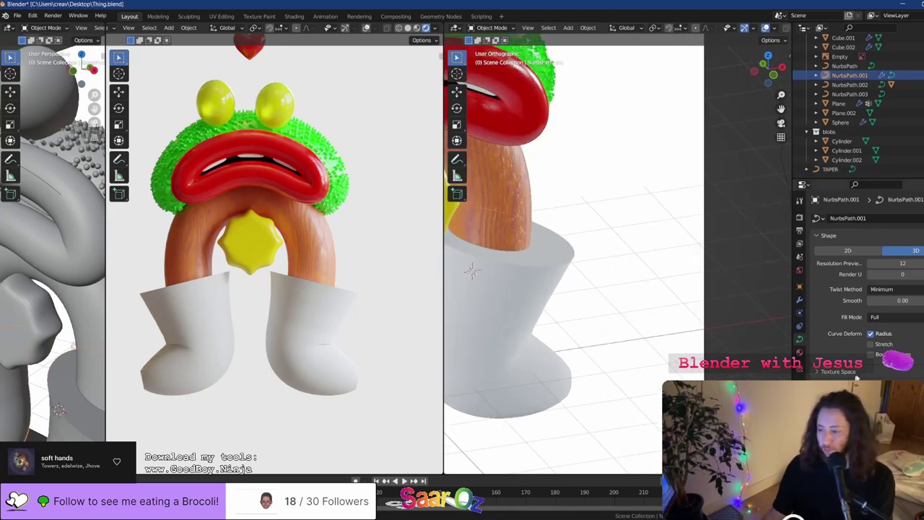
Try the Back and Front fill modes on the boot curve, undoing each
{"action": "left_click", "coordinate": [877, 341]}
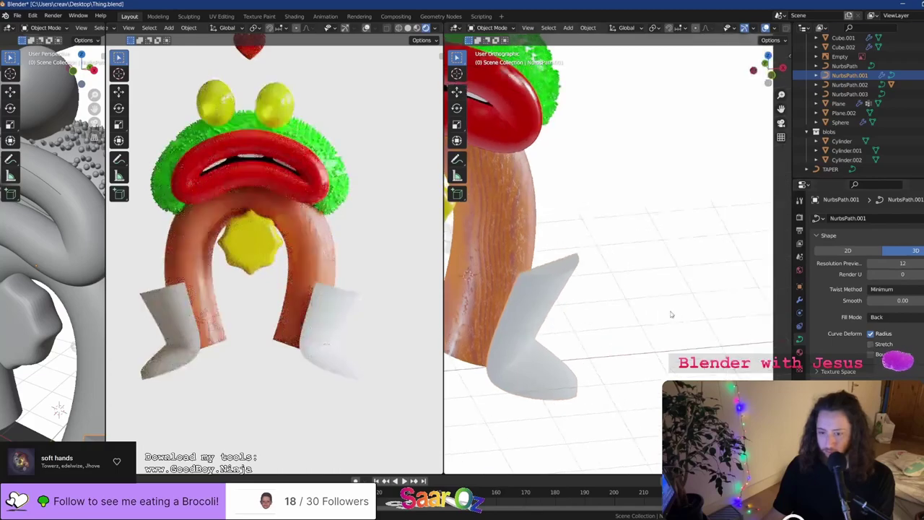
{"action": "key", "text": "ctrl+z"}
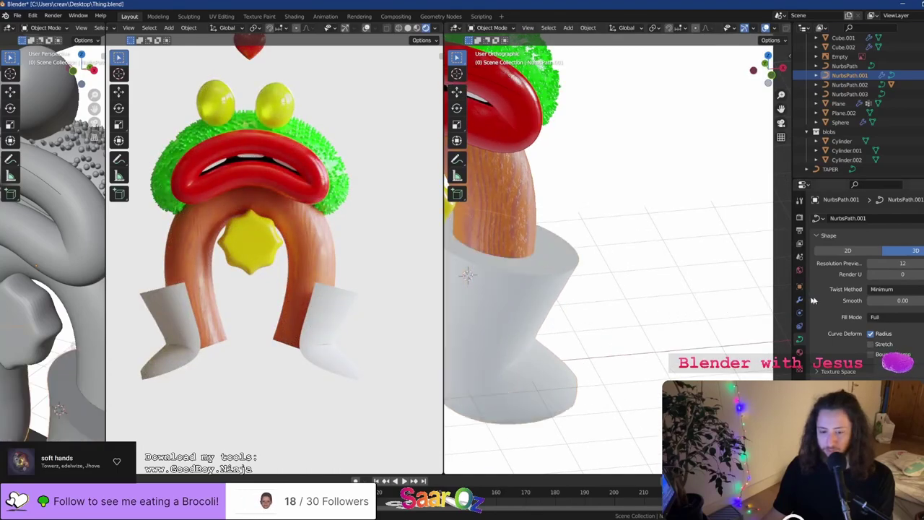
{"action": "left_click", "coordinate": [886, 320]}
{"action": "left_click", "coordinate": [878, 363]}
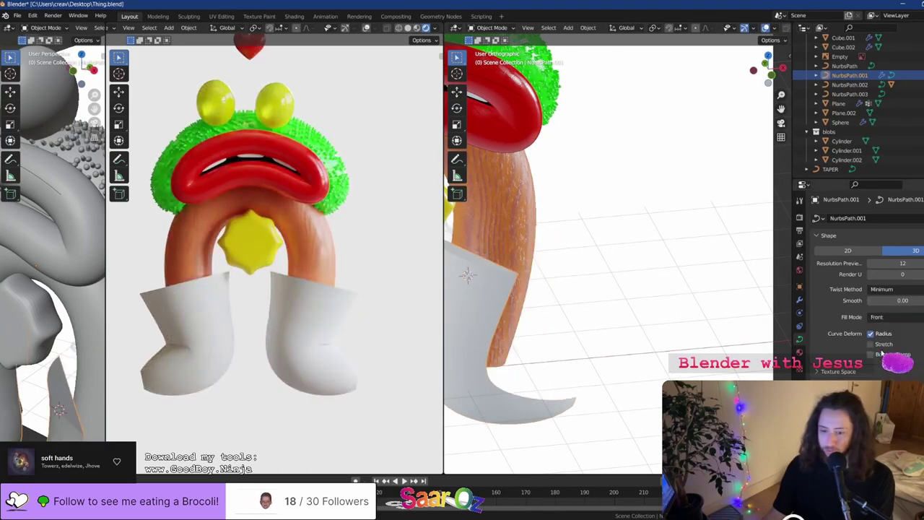
{"action": "key", "text": "ctrl+z"}
Test the boot curve's Smooth value and set its preview resolution to 13
{"action": "left_click_drag", "start_coordinate": [892, 301], "coordinate": [908, 301]}
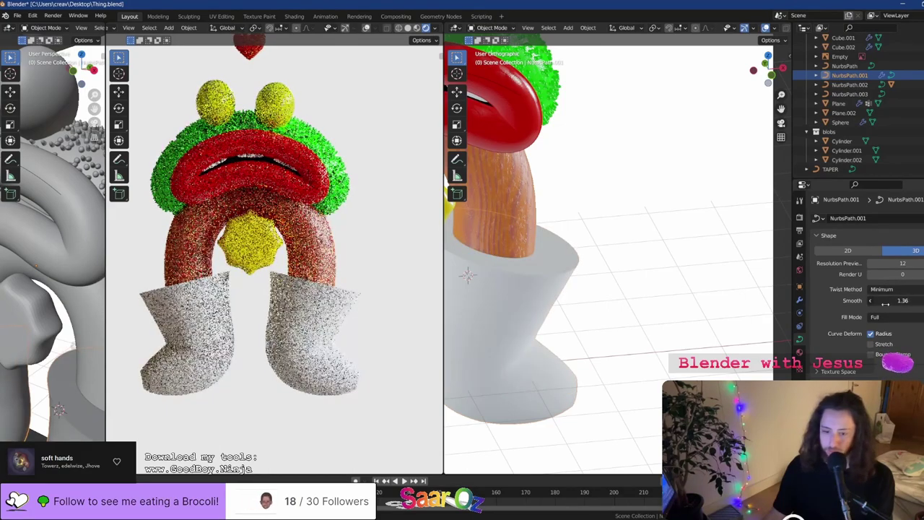
{"action": "left_click_drag", "start_coordinate": [877, 274], "coordinate": [895, 264]}
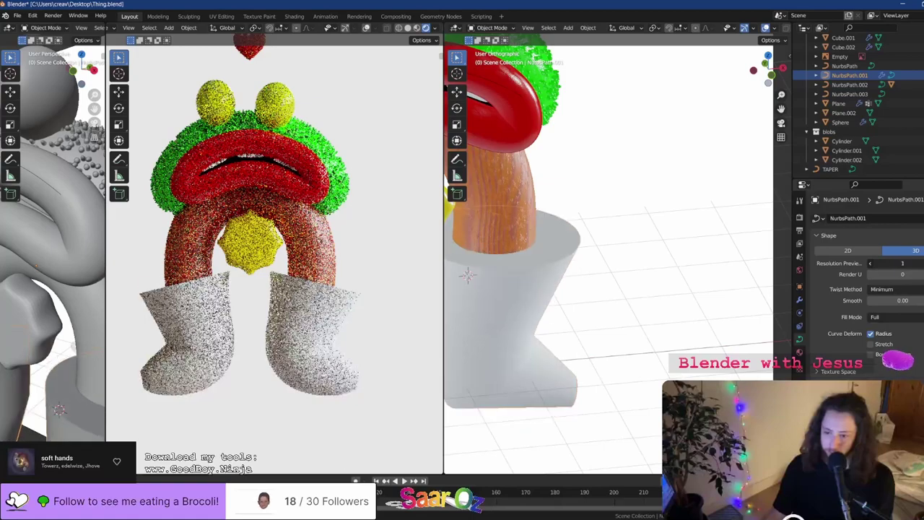
{"action": "scroll", "coordinate": [847, 331], "scroll_direction": "down", "scroll_amount": 3}
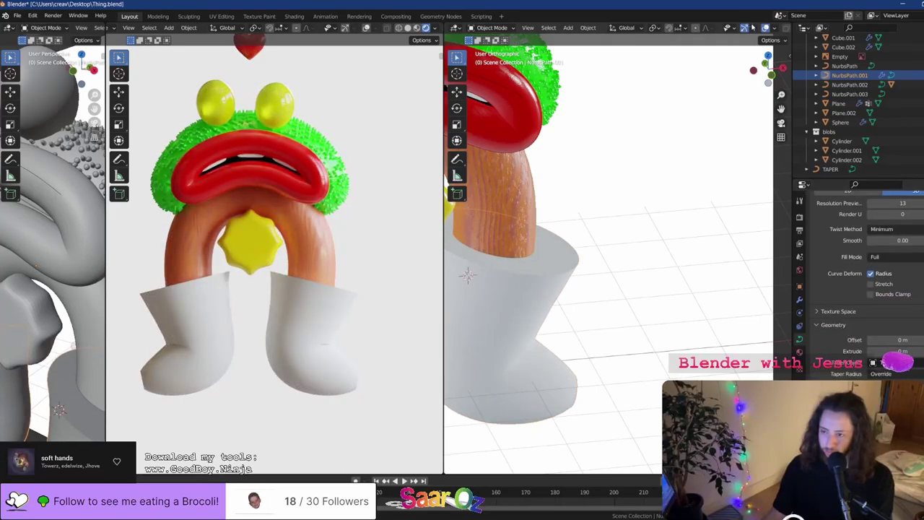
Compare the shading modes in the boot close-up viewport and set it to Solid
{"action": "left_click", "coordinate": [756, 28]}
{"action": "left_click", "coordinate": [747, 27]}
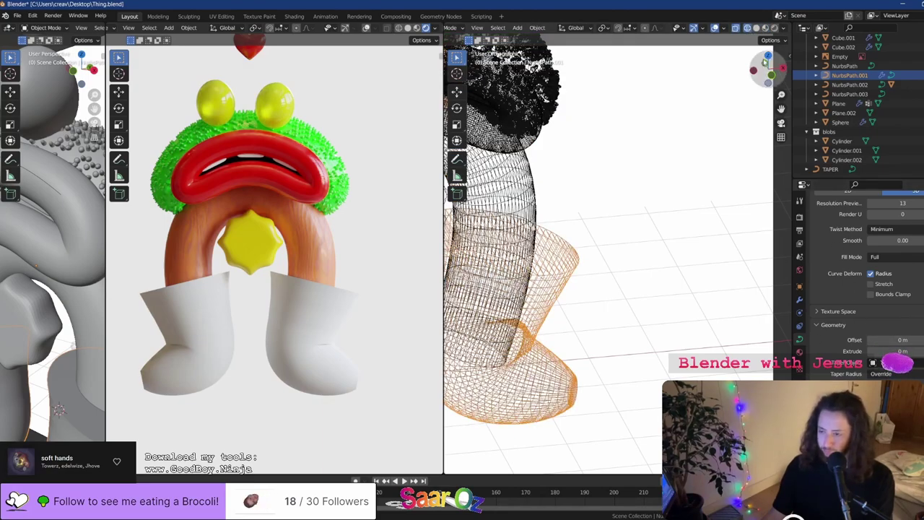
{"action": "left_click", "coordinate": [756, 27]}
{"action": "left_click", "coordinate": [765, 28]}
{"action": "left_click", "coordinate": [775, 28]}
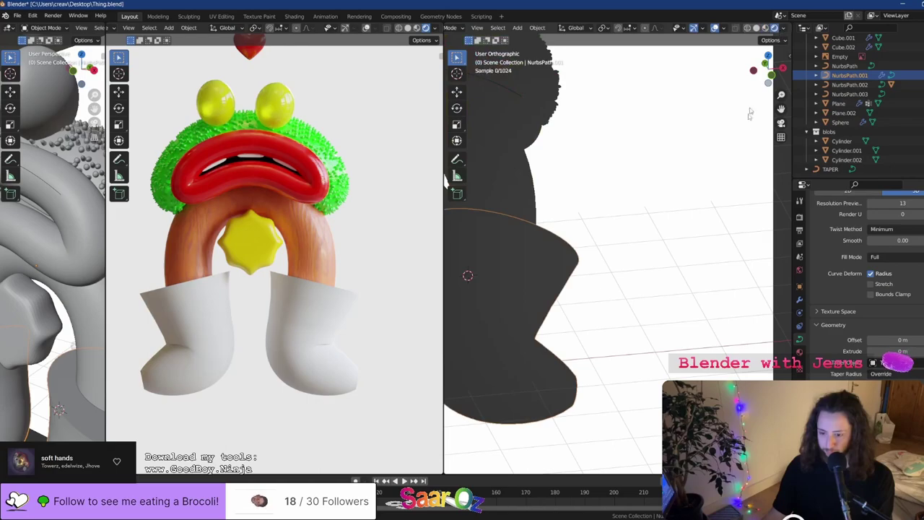
{"action": "left_click", "coordinate": [756, 27]}
{"action": "scroll", "coordinate": [686, 169], "scroll_direction": "up", "scroll_amount": 2}
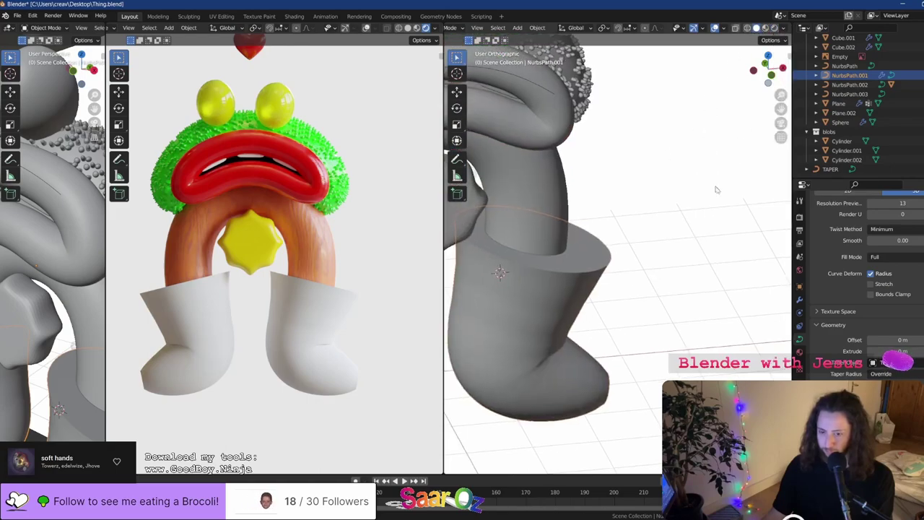
Compare the boot curve's Taper Radius modes, return to Override, and enable Map Taper
{"action": "scroll", "coordinate": [890, 335], "scroll_direction": "down", "scroll_amount": 3}
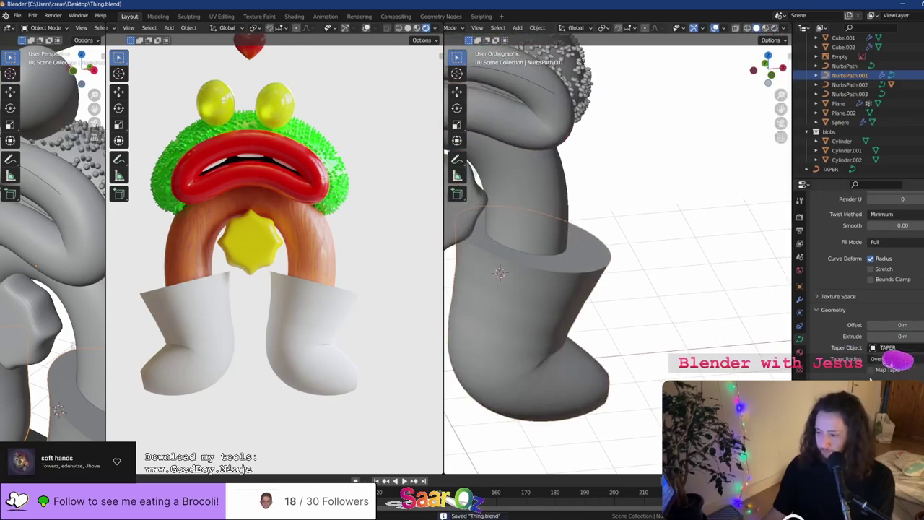
{"action": "left_click", "coordinate": [884, 351]}
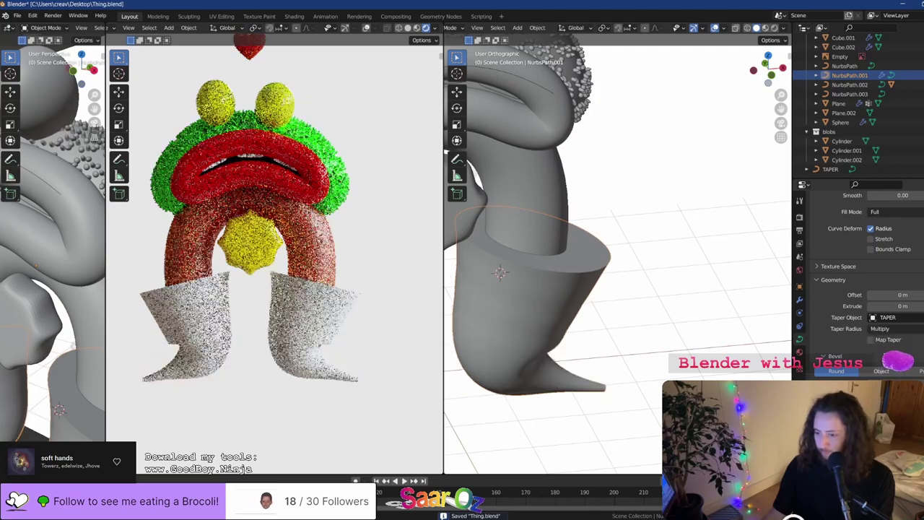
{"action": "left_click", "coordinate": [887, 329]}
{"action": "left_click", "coordinate": [887, 340]}
{"action": "left_click", "coordinate": [887, 330]}
{"action": "left_click", "coordinate": [887, 363]}
{"action": "left_click", "coordinate": [887, 329]}
{"action": "left_click", "coordinate": [887, 339]}
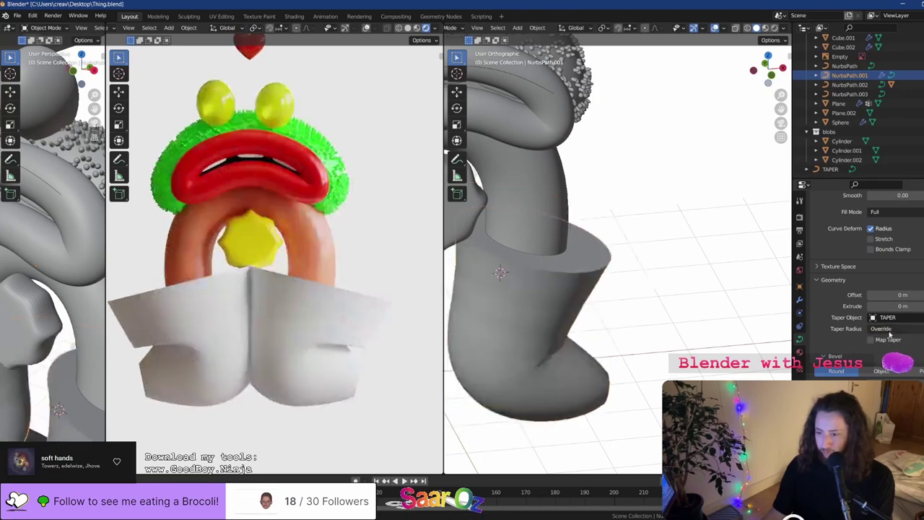
{"action": "left_click", "coordinate": [880, 342]}
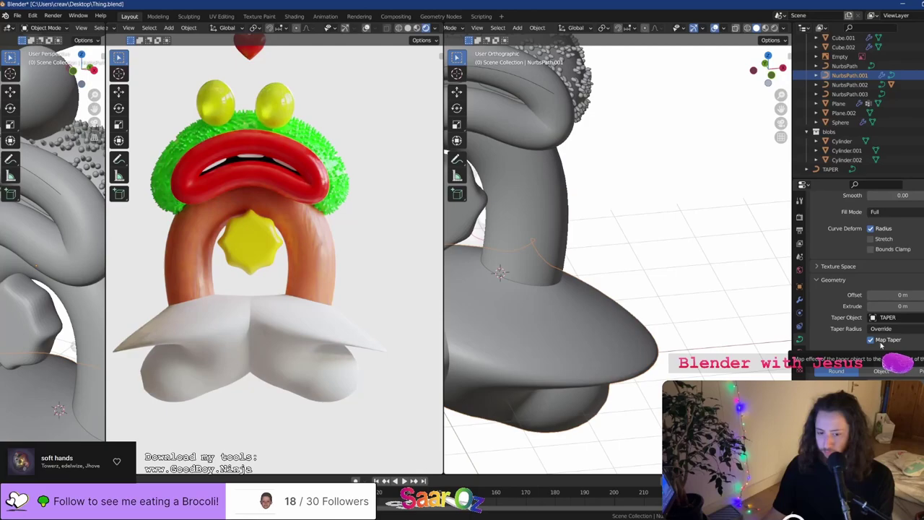
Open the TAPER curve for editing in a top orthographic view
{"action": "scroll", "coordinate": [642, 294], "scroll_direction": "down", "scroll_amount": 10}
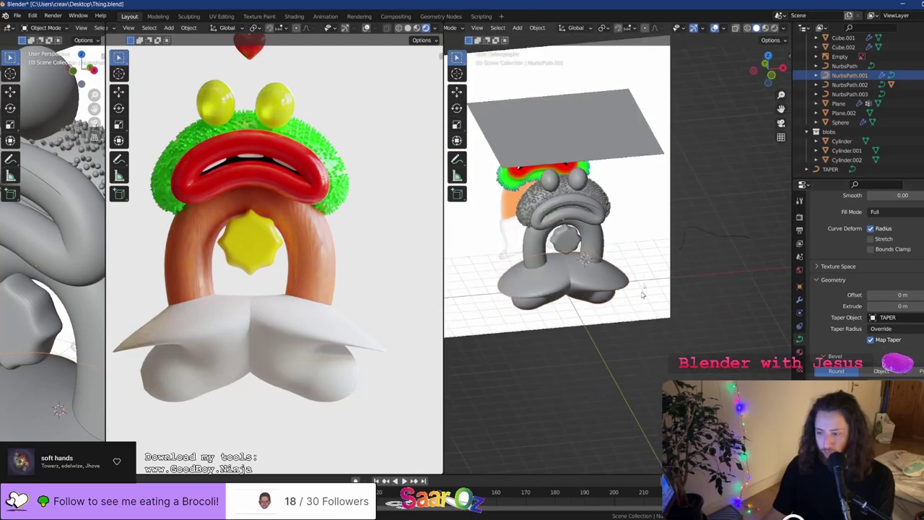
{"action": "left_click", "coordinate": [694, 235]}
{"action": "key", "text": "Tab"}
{"action": "middle_click_drag", "start_coordinate": [693, 229], "coordinate": [672, 254]}
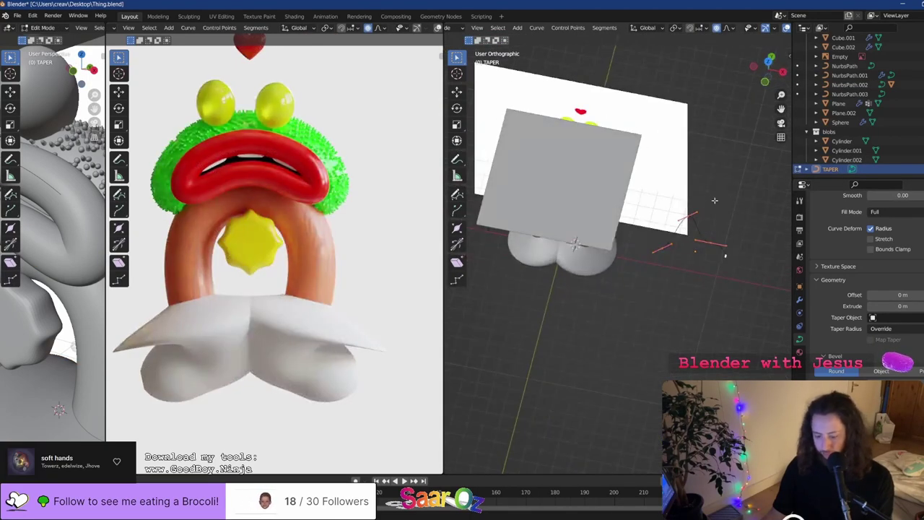
{"action": "key", "text": "KP_7"}
{"action": "middle_click_drag", "start_coordinate": [681, 195], "coordinate": [612, 208], "text": "shift"}
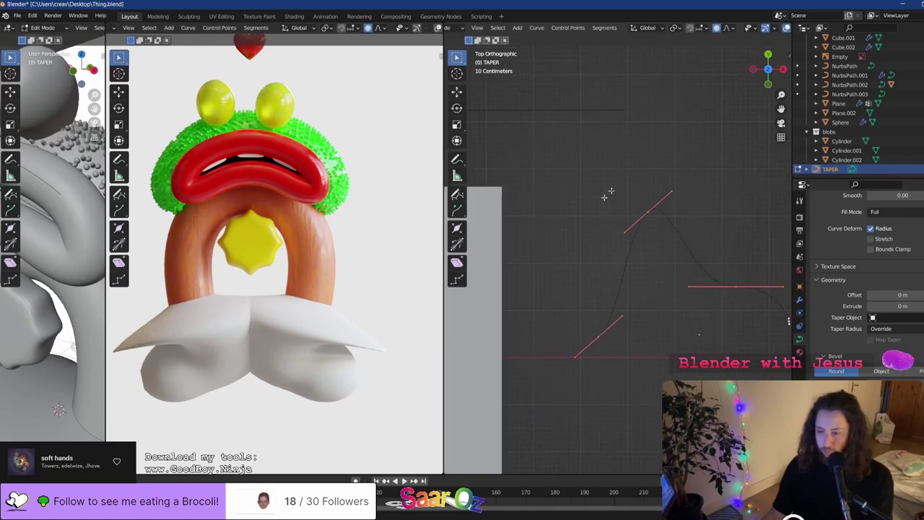
Try scaling the TAPER curve's points along global Y
{"action": "key", "text": "s"}
{"action": "key", "text": "z"}
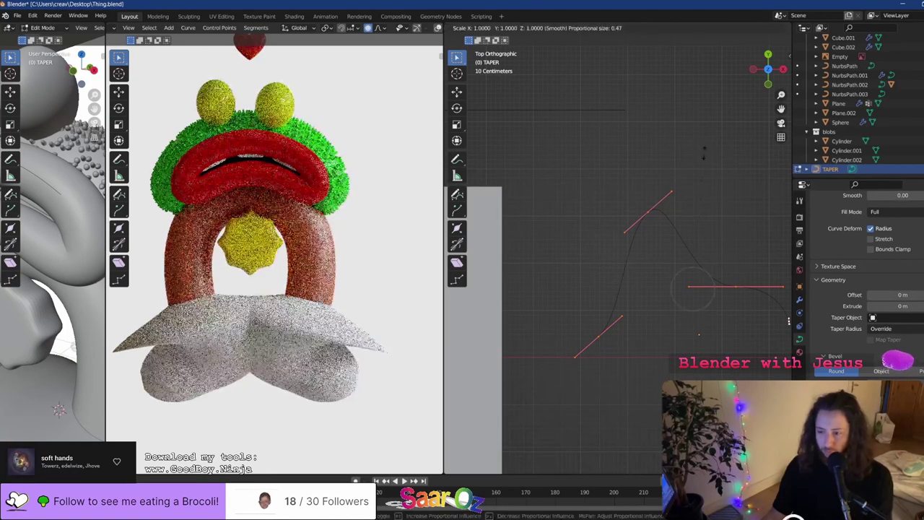
{"action": "key", "text": "y"}
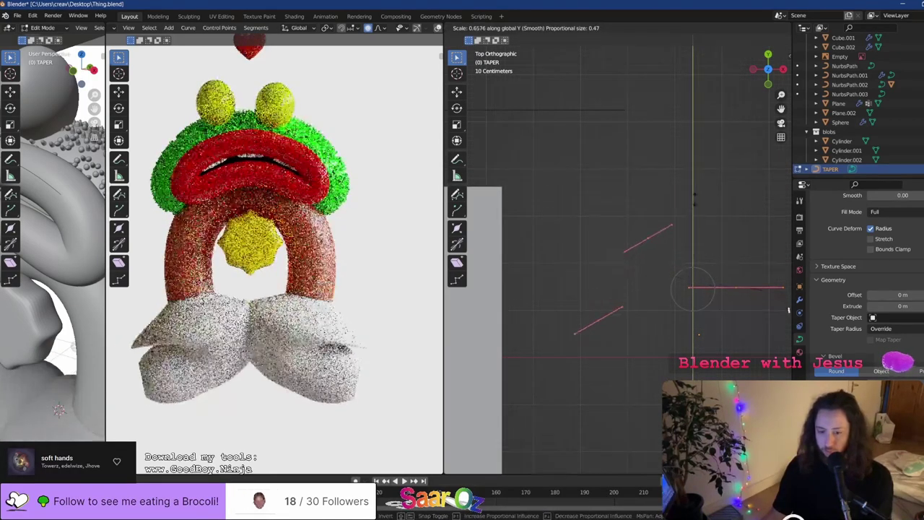
{"action": "left_click", "coordinate": [685, 194]}
Move the TAPER curve's peak point about -0.49 m in X and -0.53 m in Y, and rotate the left end point by about -63.7°
{"action": "key", "text": "g"}
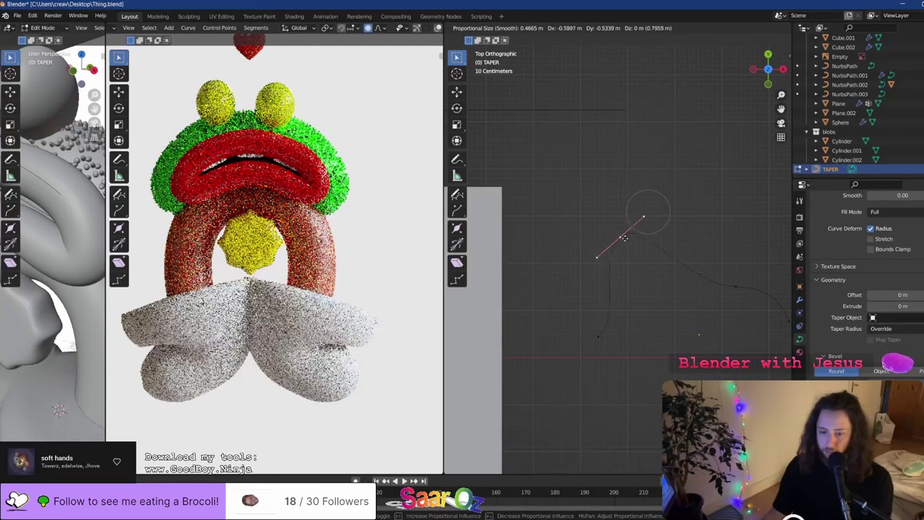
{"action": "left_click", "coordinate": [625, 239]}
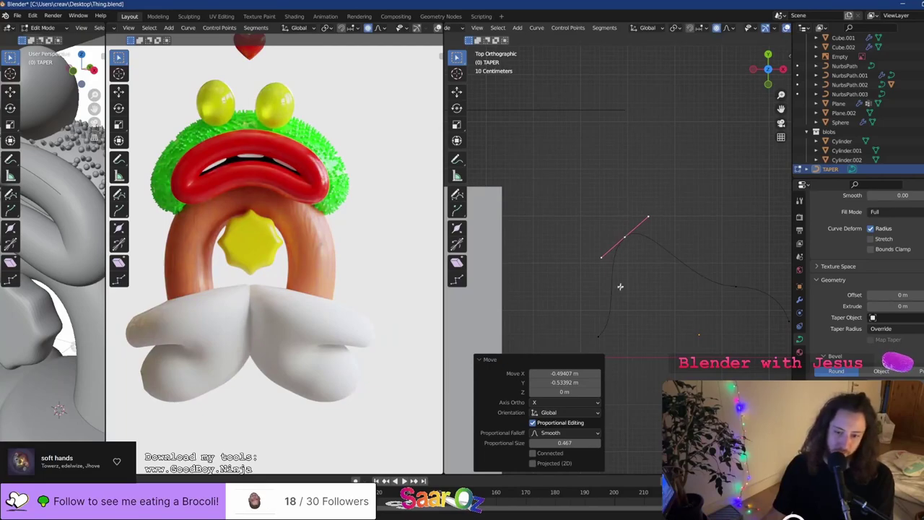
{"action": "key", "text": "g"}
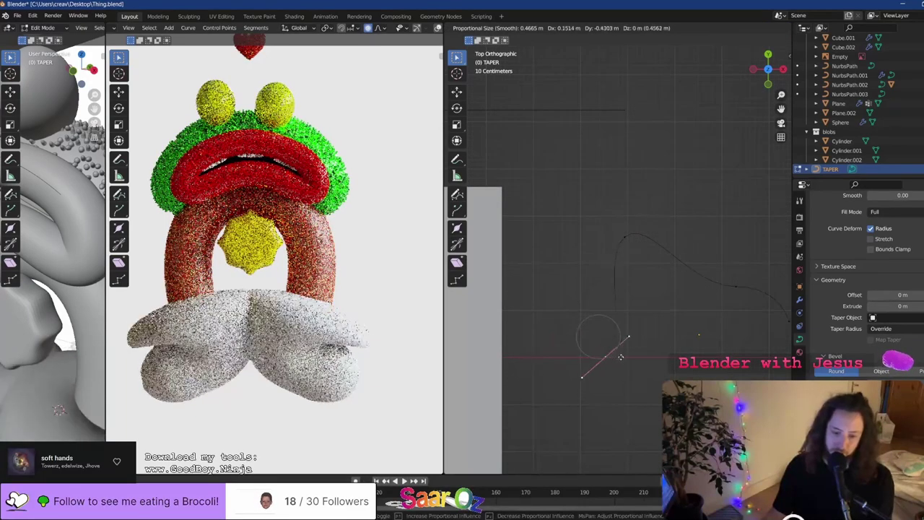
{"action": "key", "text": "r"}
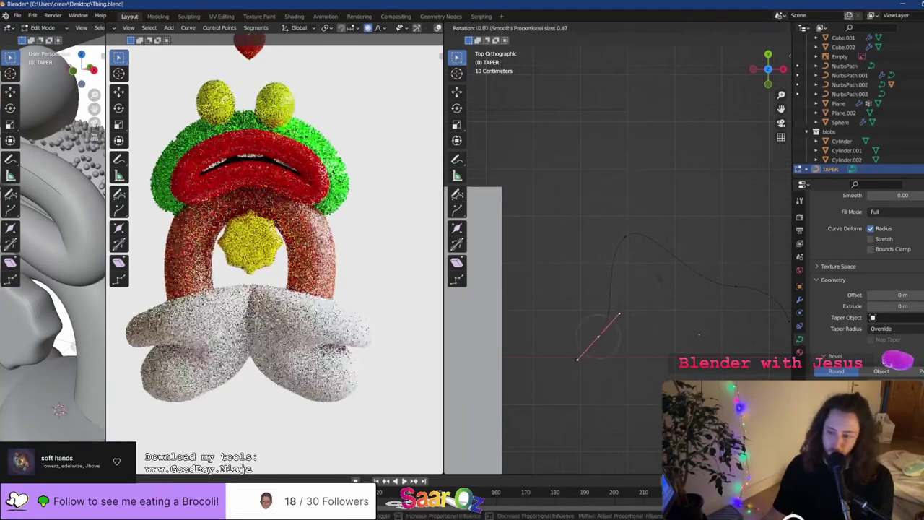
{"action": "left_click", "coordinate": [601, 265]}
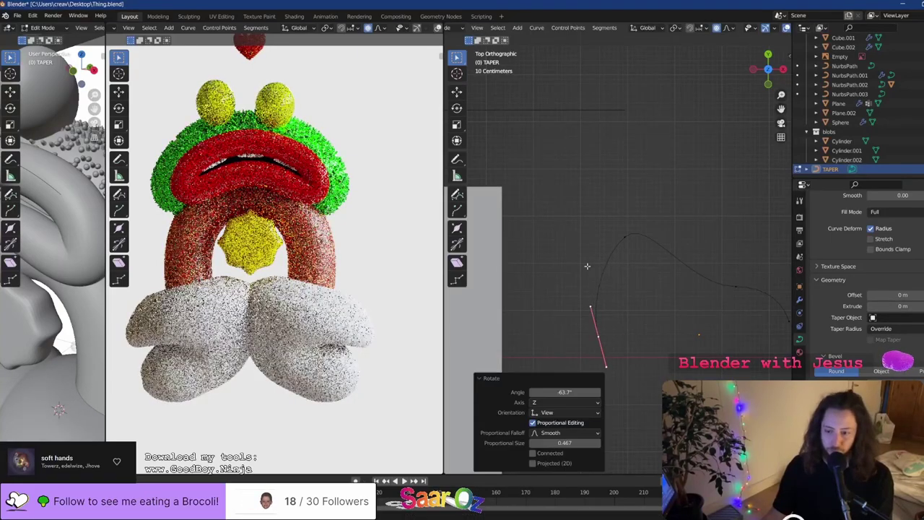
Finish editing the TAPER curve and set its preview resolution to 42
{"action": "key", "text": "Tab"}
{"action": "scroll", "coordinate": [839, 258], "scroll_direction": "up", "scroll_amount": 3}
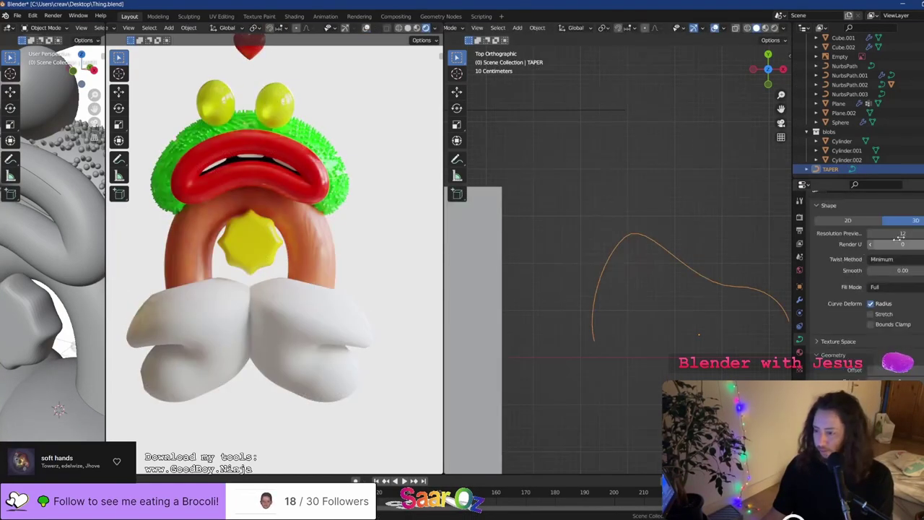
{"action": "mouse_move", "coordinate": [897, 233]}
{"action": "left_mouse_down"}
{"action": "mouse_move", "coordinate": [880, 233]}
{"action": "mouse_move", "coordinate": [911, 233]}
{"action": "left_mouse_up"}
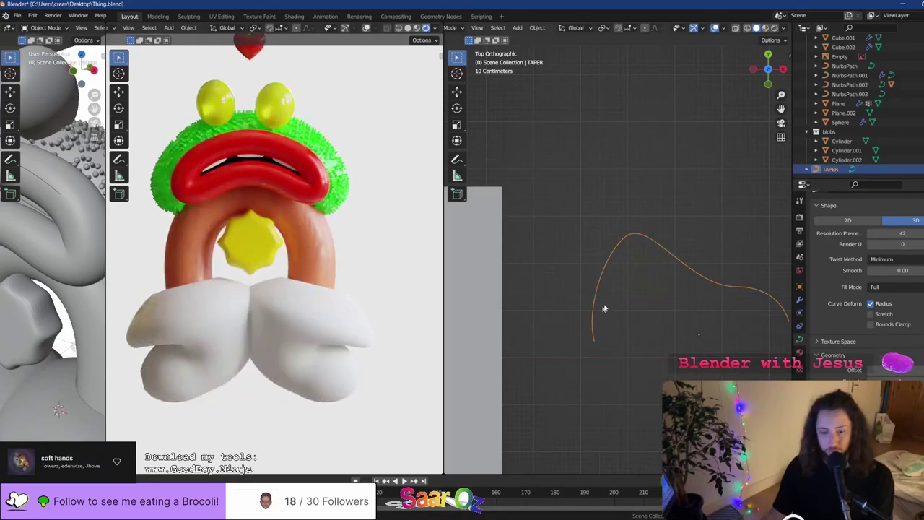
Try moving the TAPER curve's peak point further along positive X
{"action": "key", "text": "Tab"}
{"action": "key", "text": "g"}
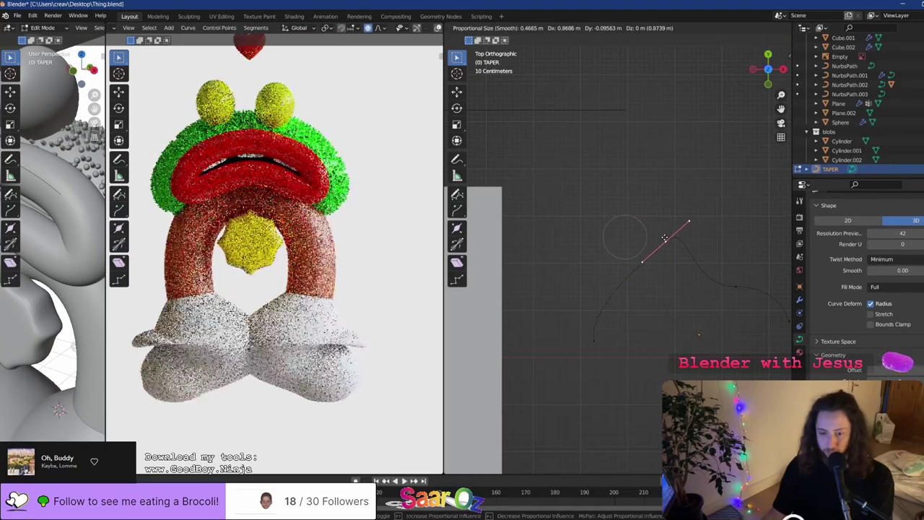
{"action": "left_click", "coordinate": [664, 239]}
{"action": "key", "text": "Tab"}
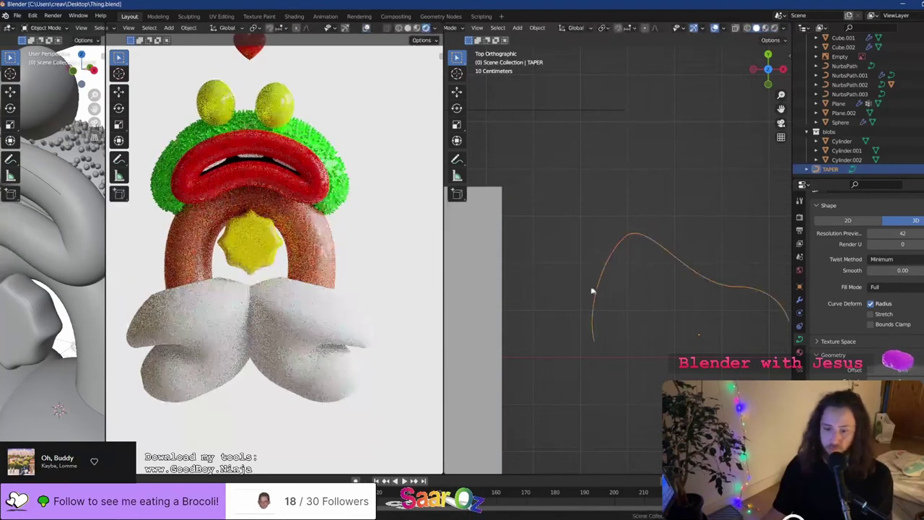
Select the boot curve NurbsPath.001 in the front view and reduce its bevel depth until the two boots separate
{"action": "middle_click_drag", "start_coordinate": [684, 218], "coordinate": [690, 212], "text": "shift"}
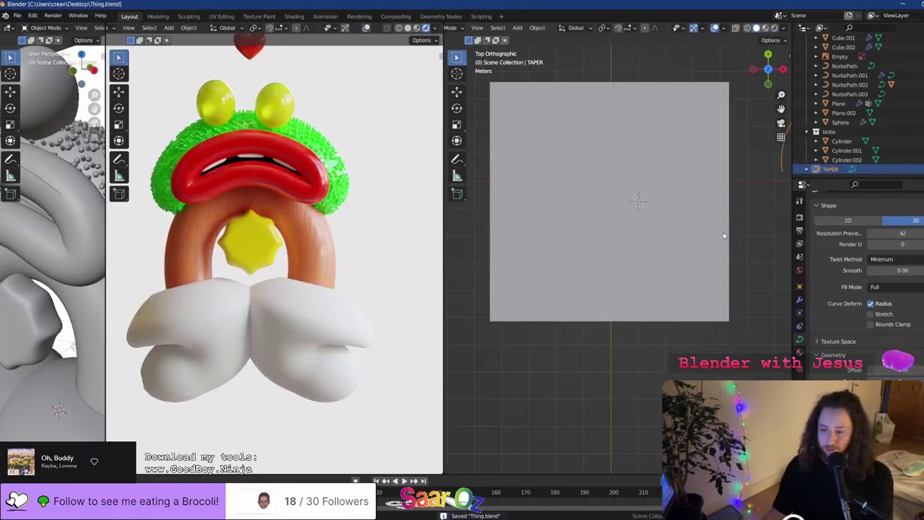
{"action": "key", "text": "KP_1"}
{"action": "left_click", "coordinate": [635, 166]}
{"action": "middle_click_drag", "start_coordinate": [639, 178], "coordinate": [600, 257], "text": "shift"}
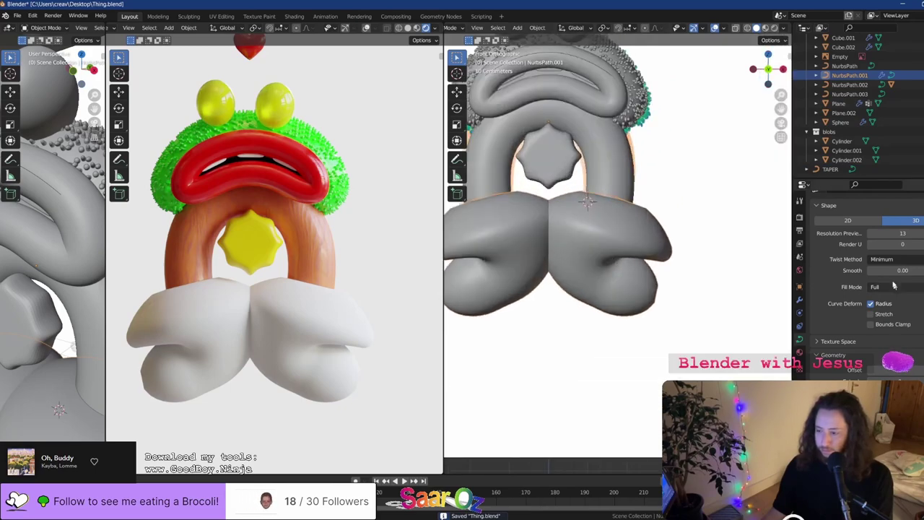
{"action": "scroll", "coordinate": [860, 328], "scroll_direction": "down", "scroll_amount": 5}
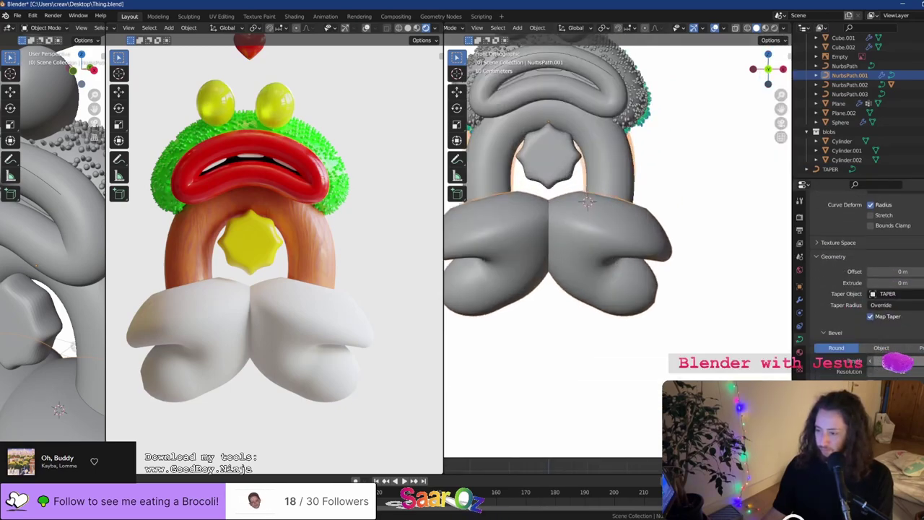
{"action": "mouse_move", "coordinate": [895, 360]}
{"action": "left_mouse_down"}
{"action": "mouse_move", "coordinate": [843, 360]}
{"action": "mouse_move", "coordinate": [887, 362]}
{"action": "left_mouse_up"}
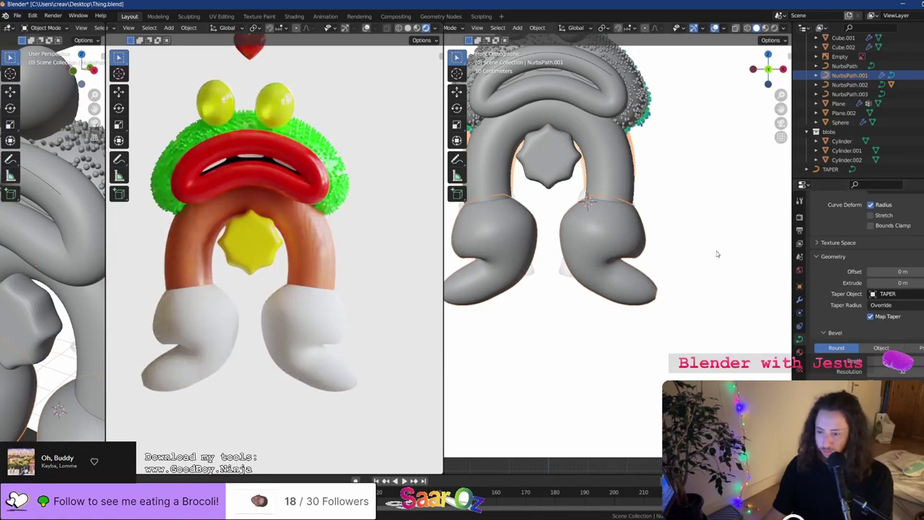
{"action": "mouse_move", "coordinate": [902, 426]}
{"action": "left_mouse_down"}
{"action": "mouse_move", "coordinate": [877, 426]}
{"action": "mouse_move", "coordinate": [903, 426]}
{"action": "left_mouse_up"}
{"action": "left_click_drag", "start_coordinate": [893, 362], "coordinate": [897, 363]}
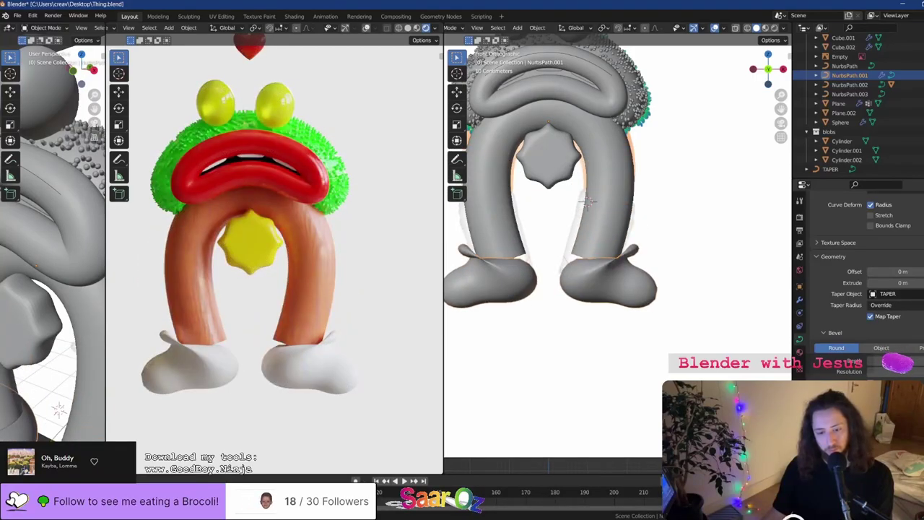
{"action": "left_click_drag", "start_coordinate": [897, 363], "coordinate": [897, 363]}
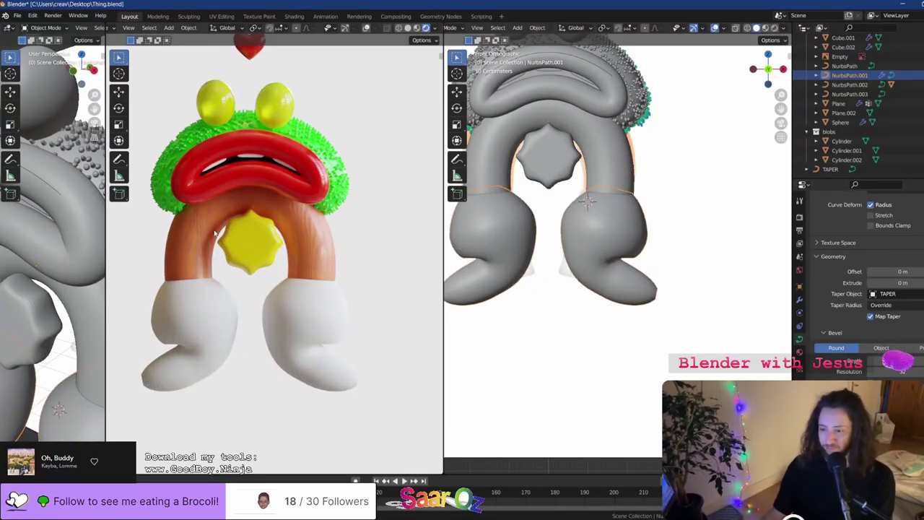
Select the TAPER curve beside the character in the front view and open it for editing
{"action": "scroll", "coordinate": [721, 239], "scroll_direction": "down", "scroll_amount": 4}
{"action": "middle_click_drag", "start_coordinate": [707, 238], "coordinate": [582, 350], "text": "shift"}
{"action": "middle_click_drag", "start_coordinate": [712, 273], "coordinate": [567, 224], "text": "shift"}
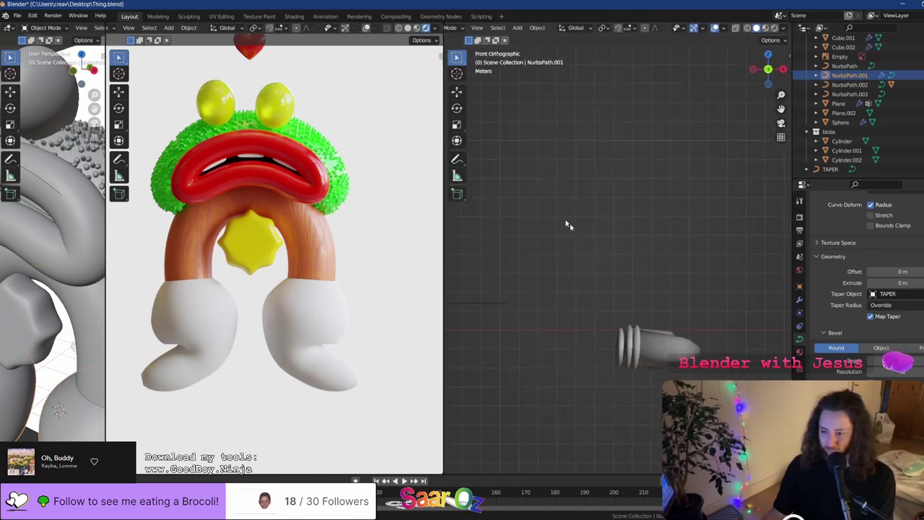
{"action": "scroll", "coordinate": [625, 318], "scroll_direction": "up", "scroll_amount": 4}
{"action": "left_click", "coordinate": [658, 340]}
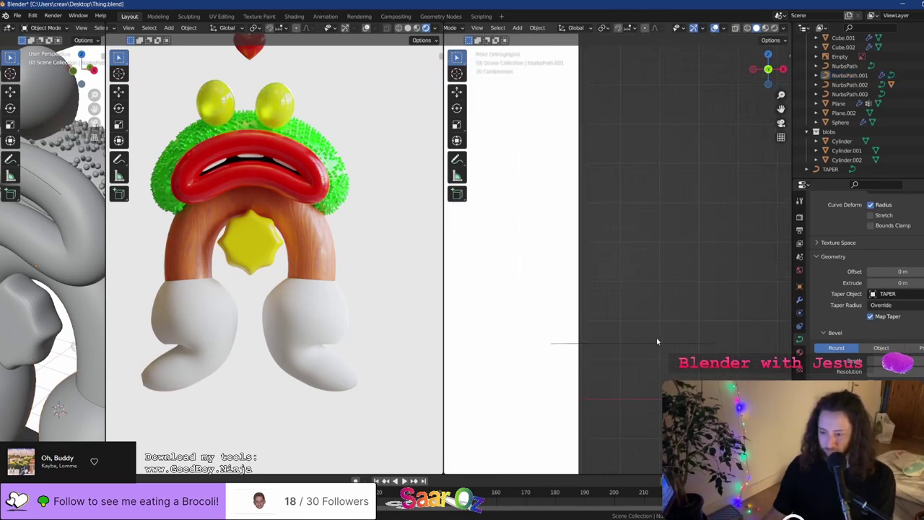
{"action": "left_click", "coordinate": [661, 343]}
{"action": "key", "text": "Tab"}
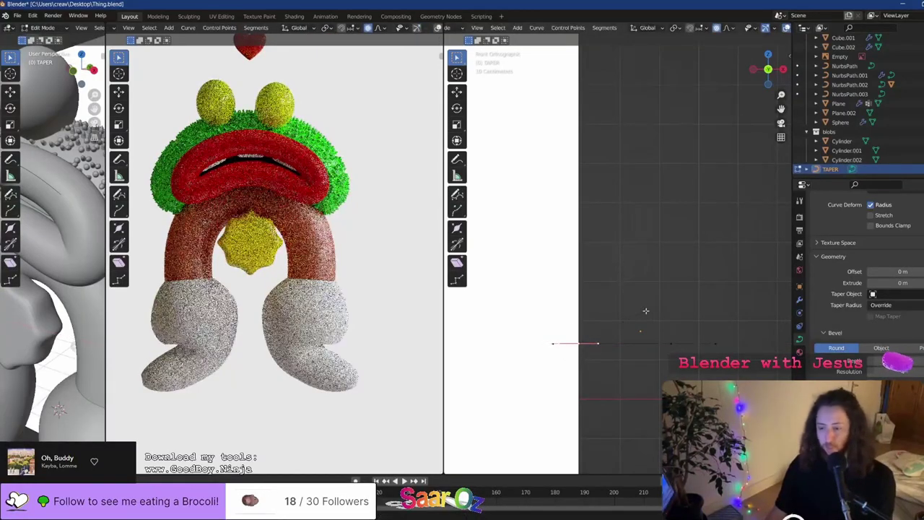
{"action": "key", "text": "r"}
{"action": "key", "text": "x"}
{"action": "key", "text": "9"}
{"action": "key", "text": "0"}
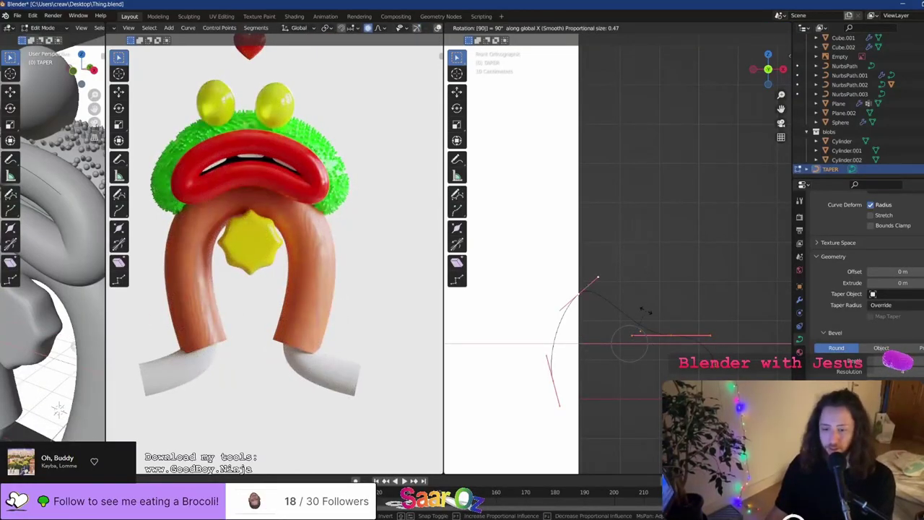
{"action": "key", "text": "Escape"}
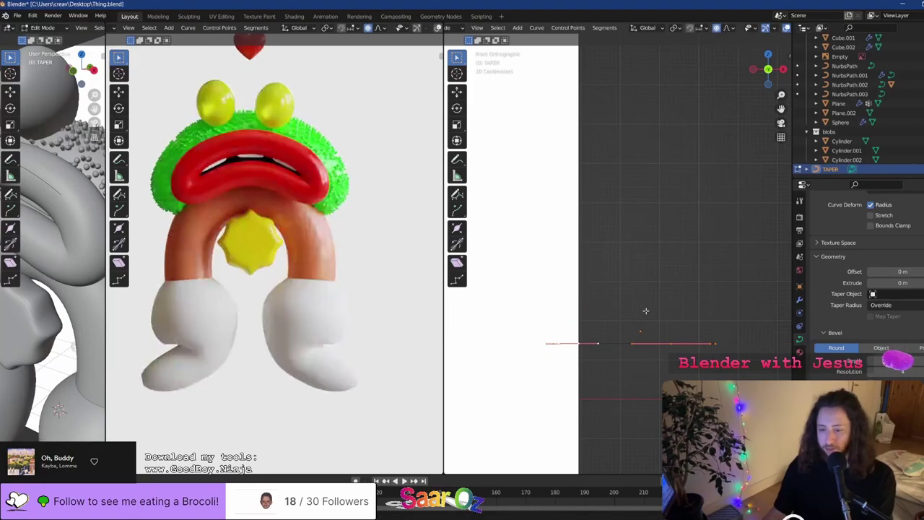
In top view, rotate the handles of the TAPER curve's start point slightly without relocating the point
{"action": "key", "text": "KP_7"}
{"action": "left_click", "coordinate": [581, 293]}
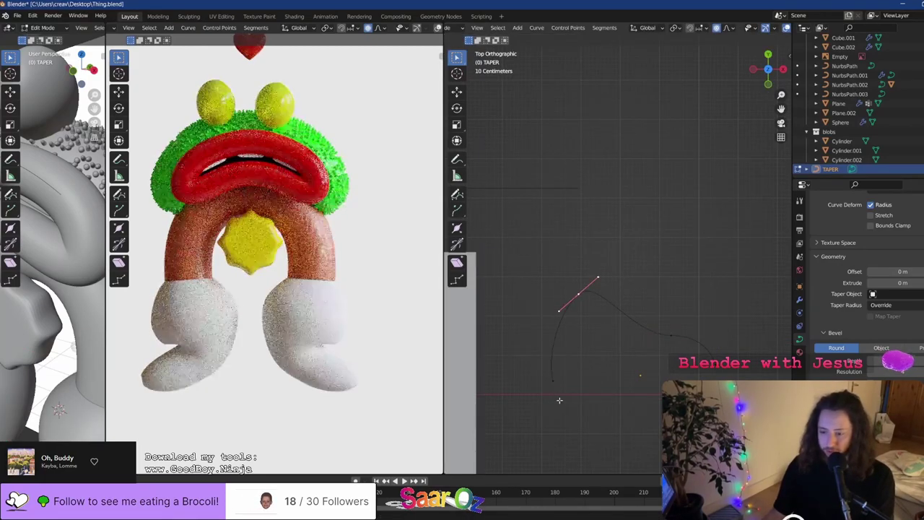
{"action": "left_click", "coordinate": [553, 380]}
{"action": "key", "text": "g"}
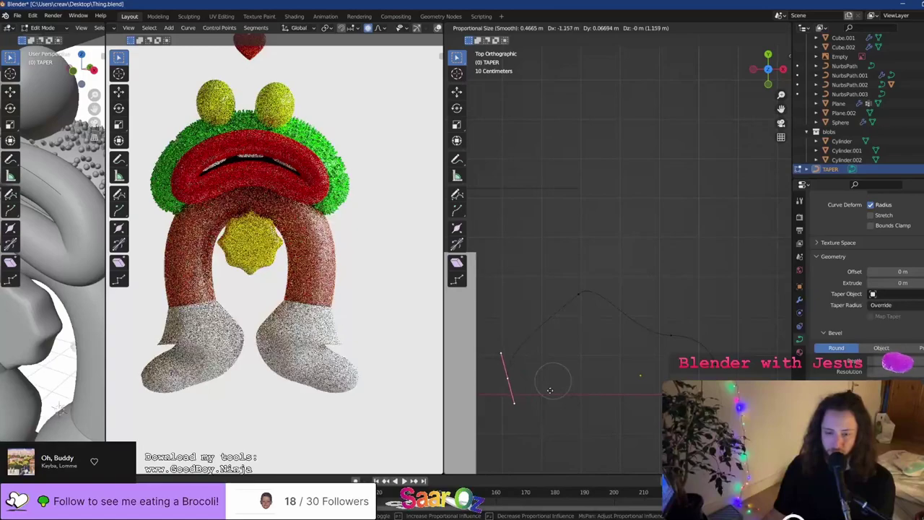
{"action": "key", "text": "r"}
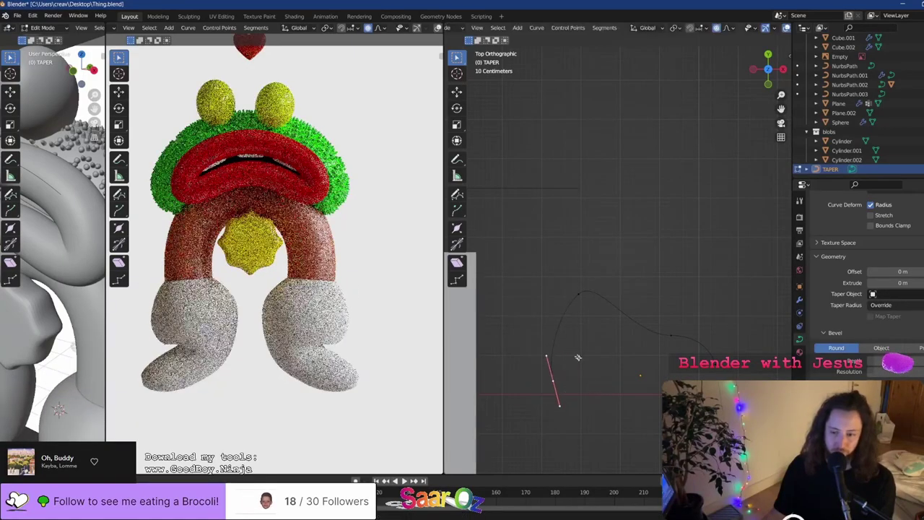
{"action": "left_click", "coordinate": [554, 324]}
Lower the TAPER curve's peak point along Y and raise the next point about 0.59 m in Y, shifting it about -0.24 m in X
{"action": "left_click", "coordinate": [595, 278]}
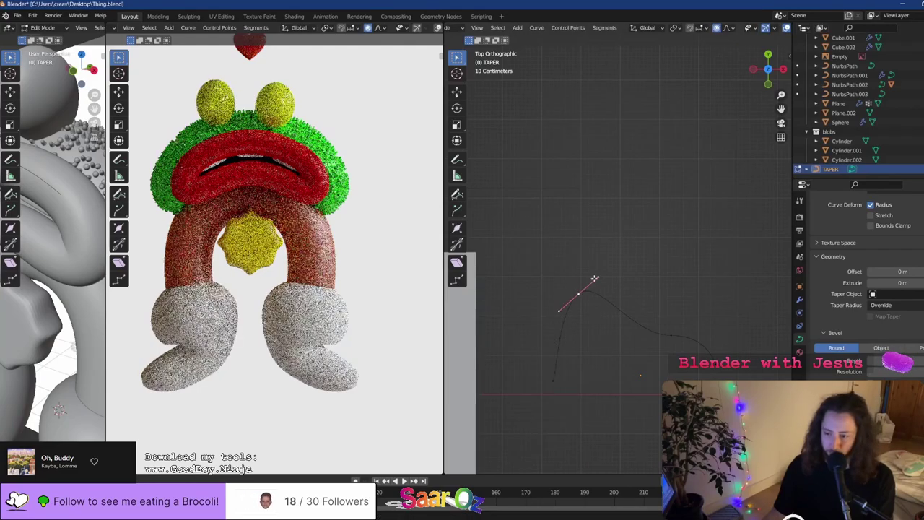
{"action": "key", "text": "g"}
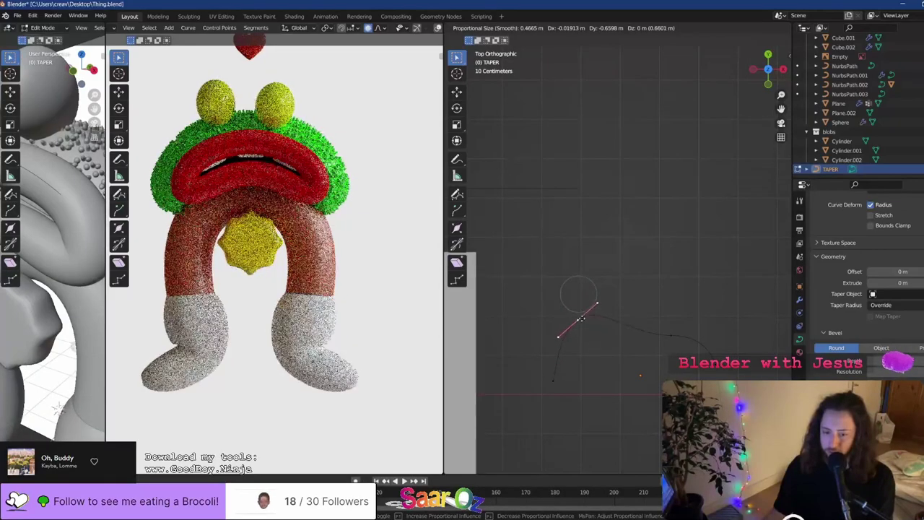
{"action": "left_click", "coordinate": [591, 351]}
{"action": "key", "text": "g"}
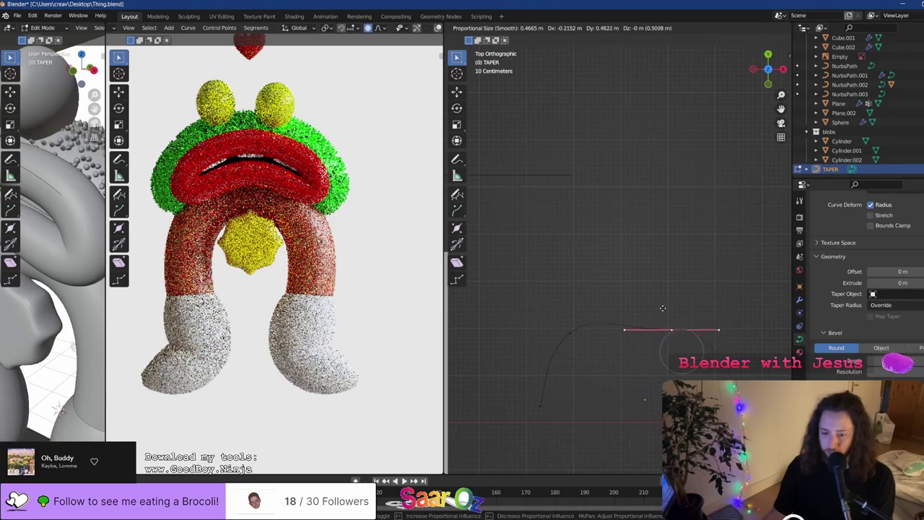
{"action": "left_click", "coordinate": [661, 302]}
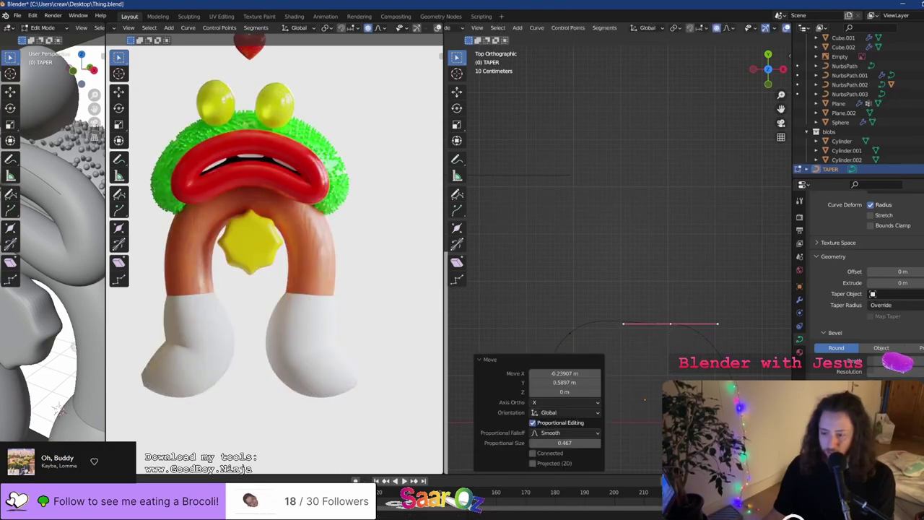
Extend the raised middle point's outer handle about 0.37 m in X and 0.04 m in Y toward the curve's end
{"action": "left_click", "coordinate": [706, 337]}
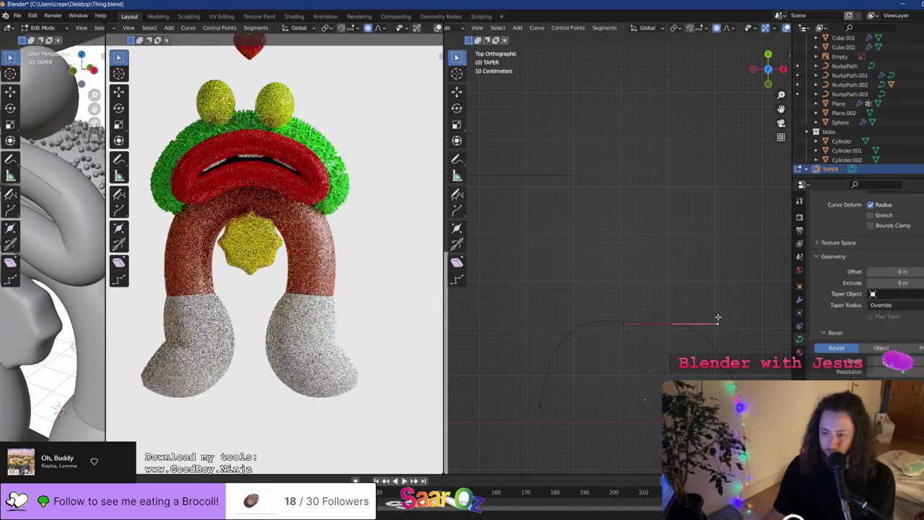
{"action": "key", "text": "g"}
{"action": "left_click", "coordinate": [726, 336]}
{"action": "left_click", "coordinate": [716, 337]}
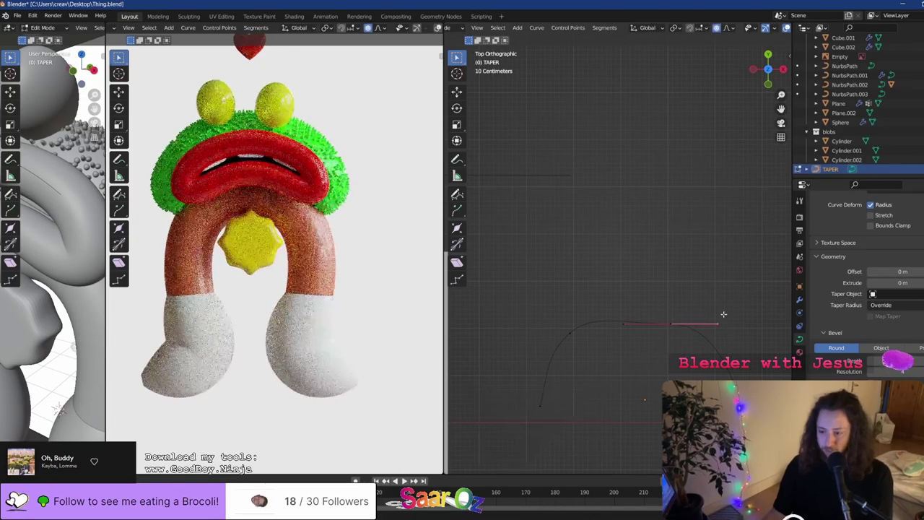
{"action": "key", "text": "g"}
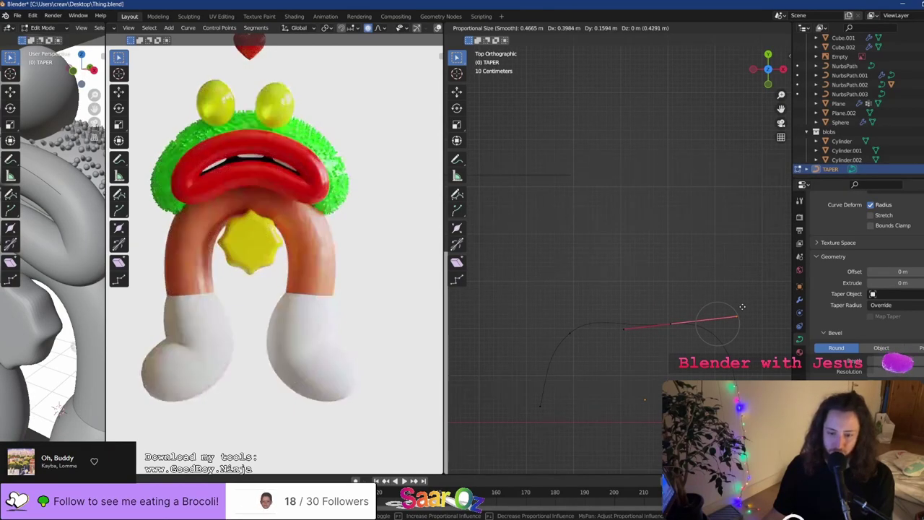
{"action": "left_click", "coordinate": [740, 313]}
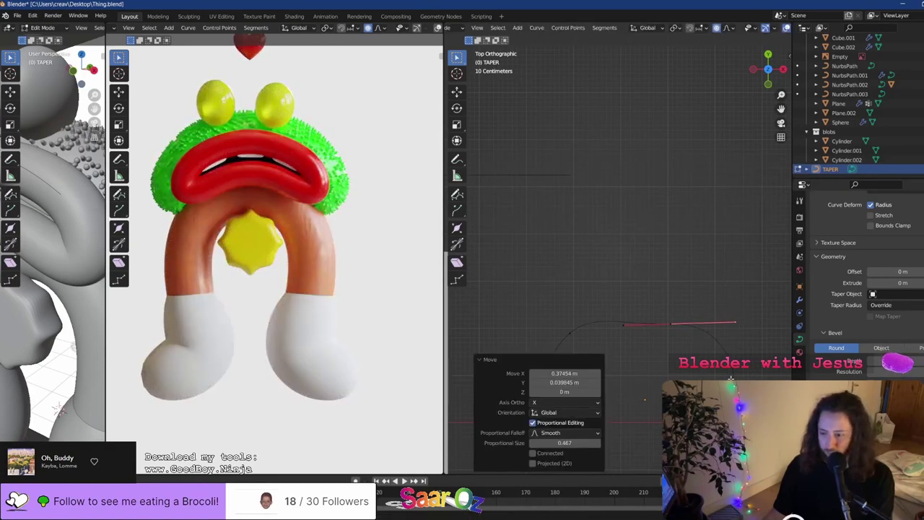
Try moving the TAPER curve's end point further along positive X
{"action": "key", "text": "g"}
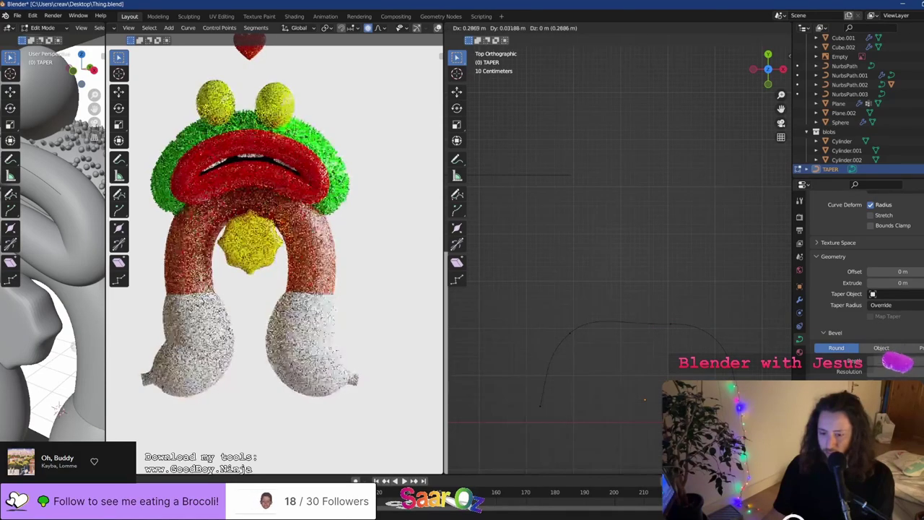
{"action": "left_click", "coordinate": [644, 399]}
{"action": "key", "text": "ctrl+z"}
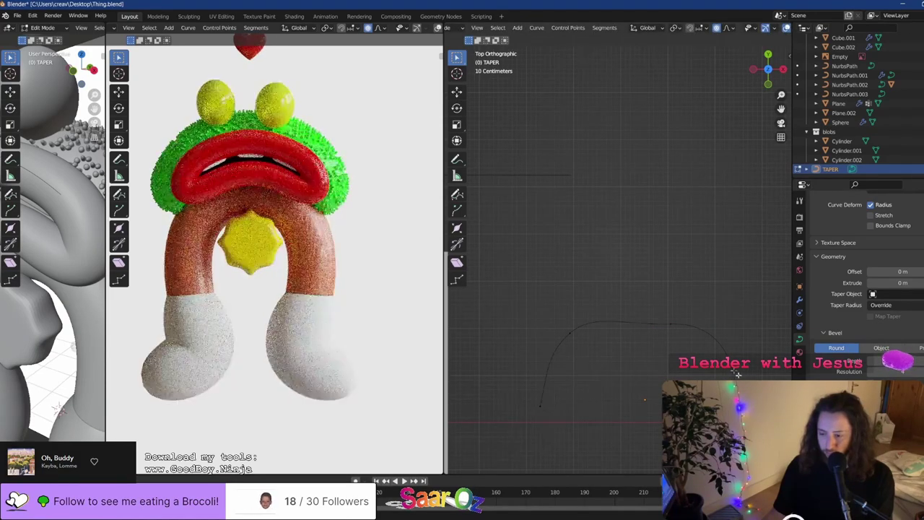
Subdivide the TAPER curve's last segment, between the middle point and the end point, with one cut
{"action": "right_click", "coordinate": [703, 264]}
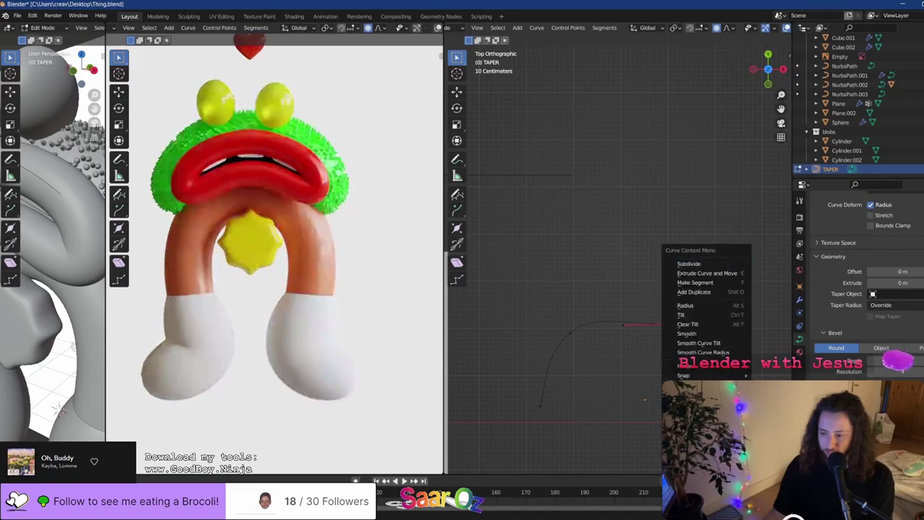
{"action": "left_click", "coordinate": [693, 263]}
{"action": "scroll", "coordinate": [553, 295], "scroll_direction": "up", "scroll_amount": 8}
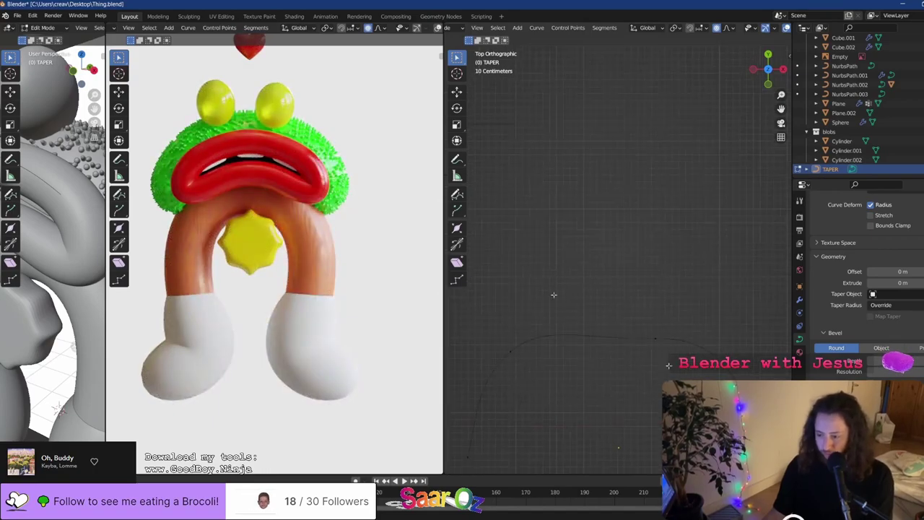
{"action": "middle_click_drag", "start_coordinate": [553, 295], "coordinate": [657, 364], "text": "shift"}
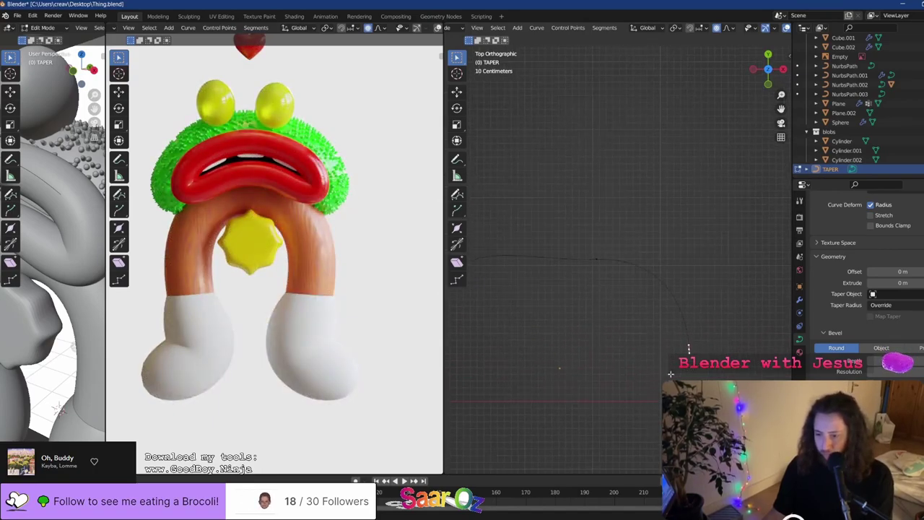
{"action": "left_click_drag", "start_coordinate": [709, 241], "coordinate": [534, 383]}
{"action": "right_click", "coordinate": [670, 264]}
{"action": "left_click", "coordinate": [673, 265]}
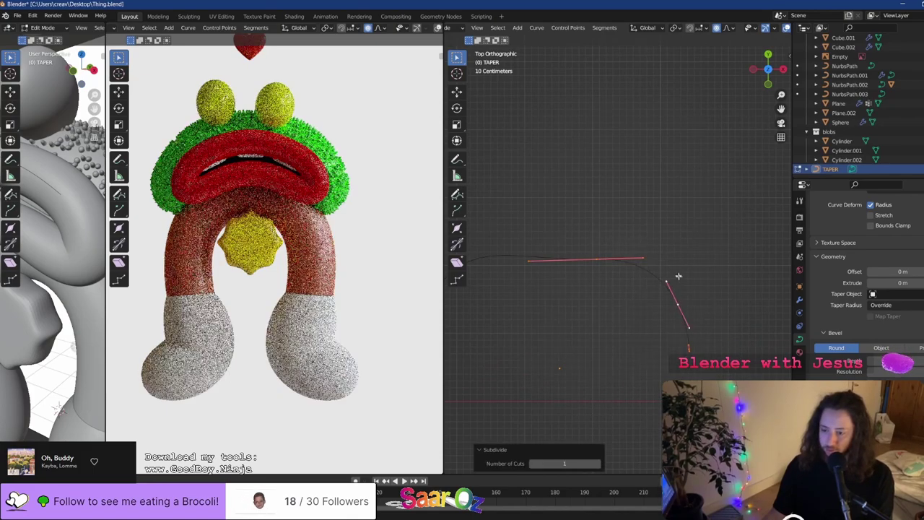
Rotate the new point's handles to follow the rounded end and move it about -0.13 m in X and 0.51 m in Y
{"action": "left_click", "coordinate": [675, 303]}
{"action": "key", "text": "g"}
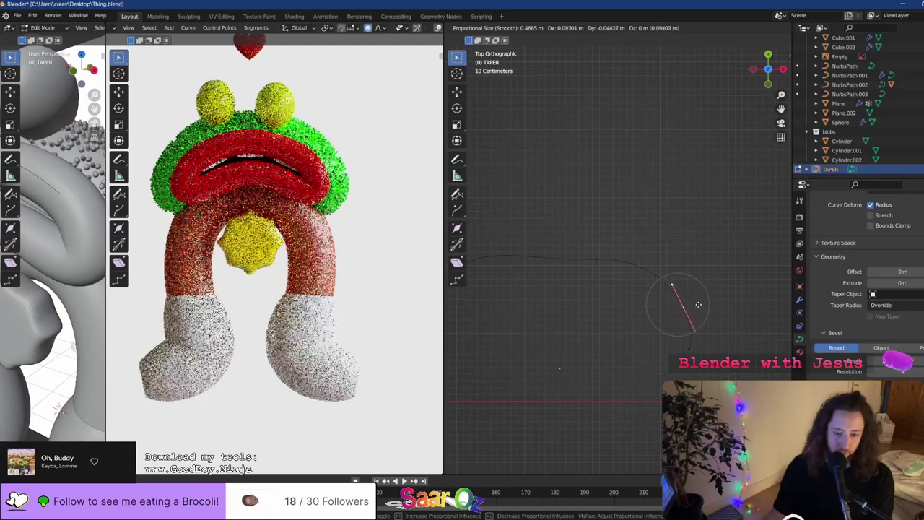
{"action": "left_click", "coordinate": [691, 303]}
{"action": "key", "text": "r"}
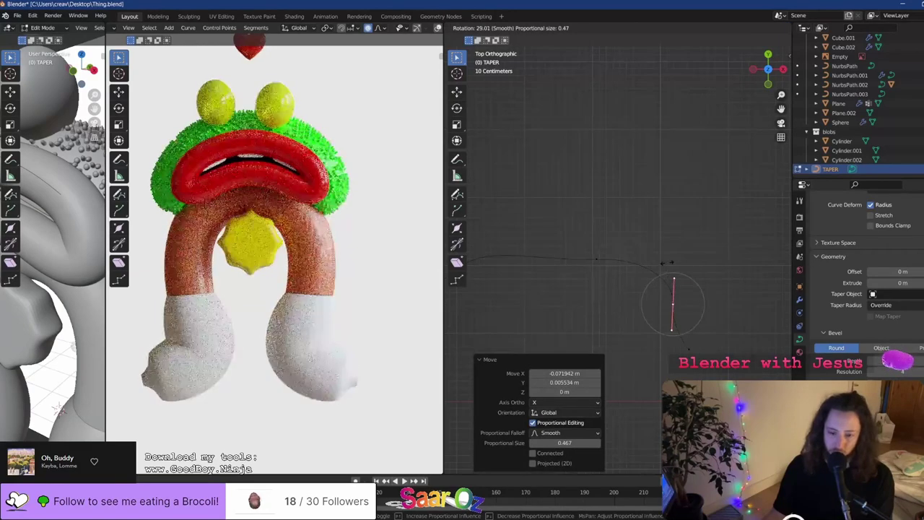
{"action": "left_click", "coordinate": [689, 318]}
{"action": "key", "text": "g"}
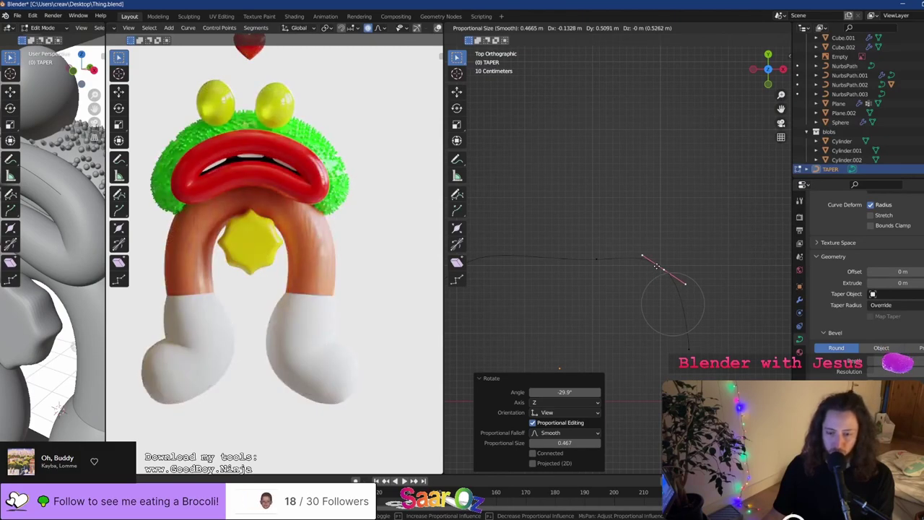
{"action": "left_click", "coordinate": [656, 267]}
Subdivide the TAPER curve's first segment and shift the new point downward along Y and slightly along positive X
{"action": "middle_click_drag", "start_coordinate": [620, 344], "coordinate": [716, 310], "text": "shift"}
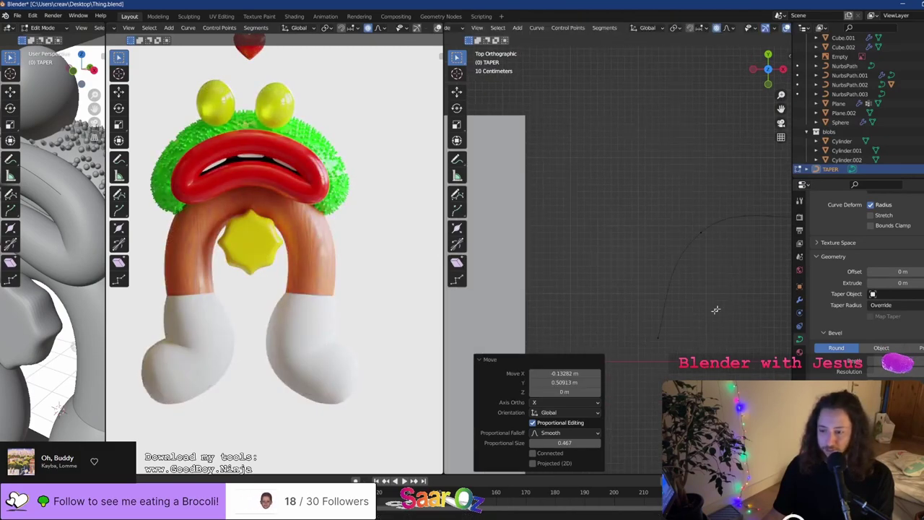
{"action": "left_click", "coordinate": [659, 337]}
{"action": "left_click_drag", "start_coordinate": [608, 212], "coordinate": [711, 353]}
{"action": "right_click", "coordinate": [699, 230]}
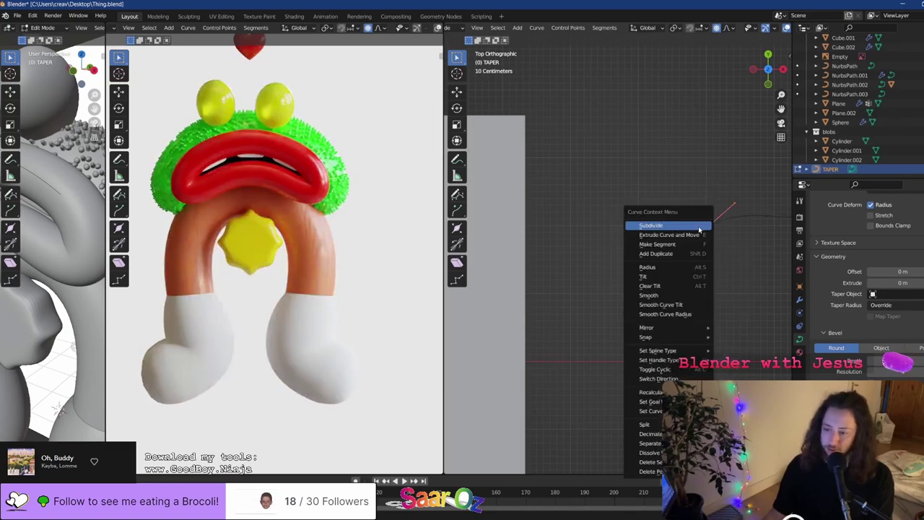
{"action": "left_click", "coordinate": [698, 230]}
{"action": "key", "text": "g"}
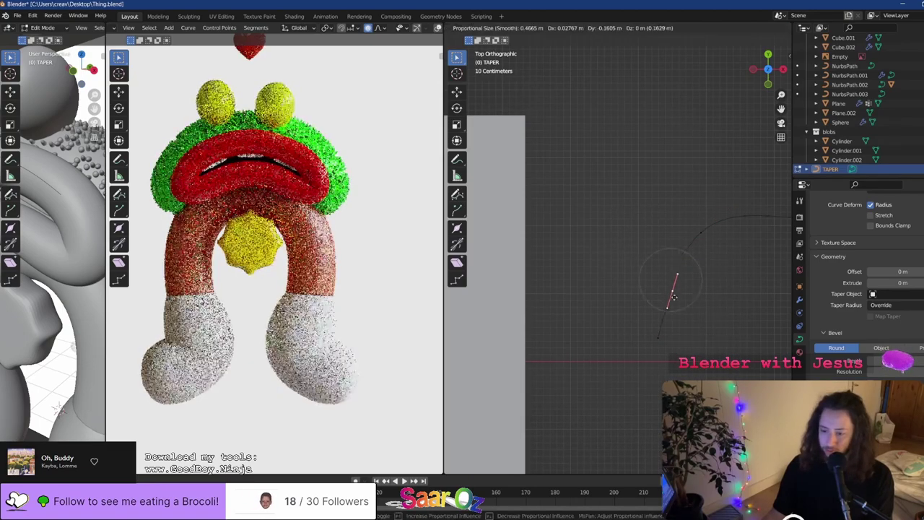
{"action": "left_click", "coordinate": [684, 310]}
Raise the TAPER curve's start point, pull it about -0.6 m in X, and rotate its handles to flare the boot cuffs
{"action": "key", "text": "g"}
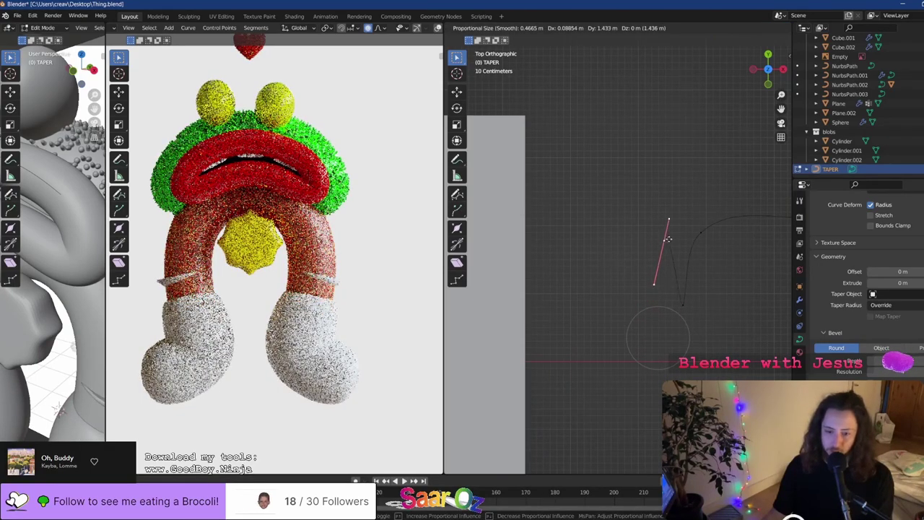
{"action": "left_click", "coordinate": [645, 262]}
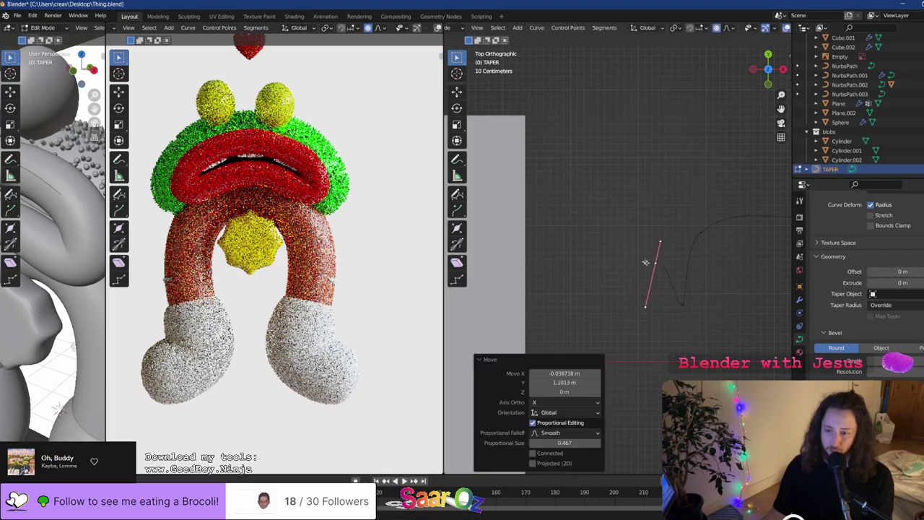
{"action": "key", "text": "r"}
{"action": "left_click", "coordinate": [678, 268]}
{"action": "key", "text": "g"}
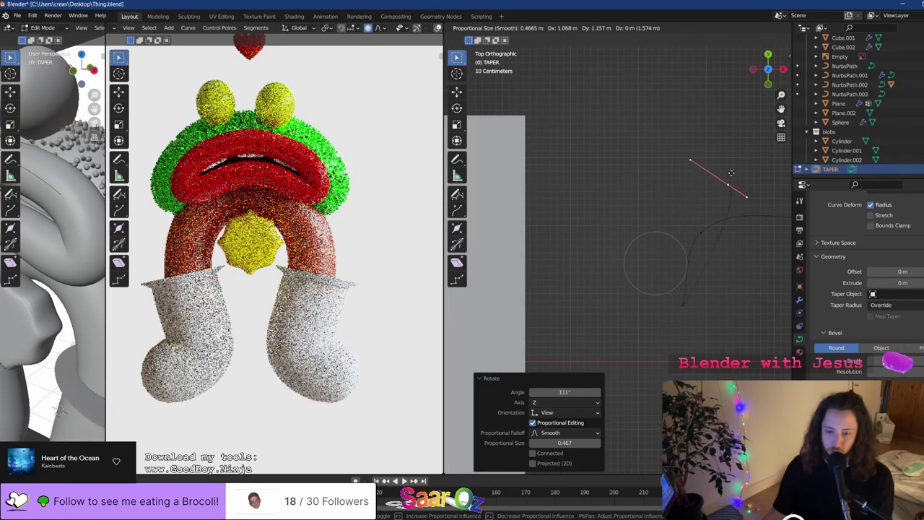
{"action": "left_click", "coordinate": [619, 218]}
{"action": "key", "text": "r"}
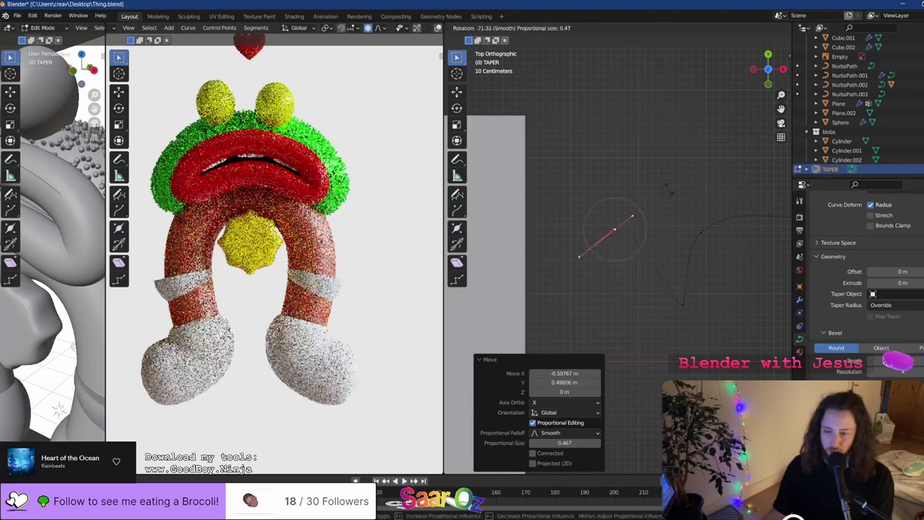
{"action": "left_click", "coordinate": [670, 232]}
Move the TAPER curve's first three points about 0.59 m in X and 1.12 m in Y, and scale them along Y to about 0.19
{"action": "left_click_drag", "start_coordinate": [590, 202], "coordinate": [754, 316]}
{"action": "middle_click_drag", "start_coordinate": [686, 297], "coordinate": [615, 321], "text": "shift"}
{"action": "key", "text": "g"}
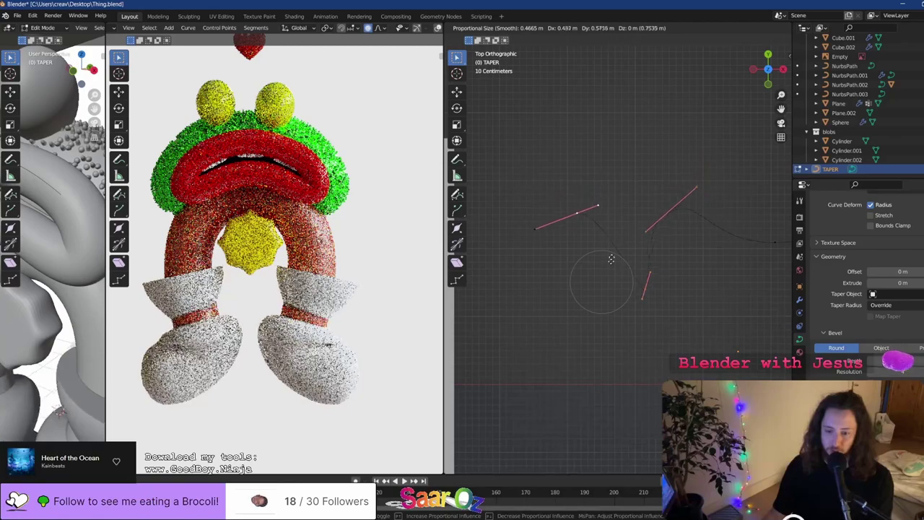
{"action": "left_click", "coordinate": [605, 217]}
{"action": "key", "text": "s"}
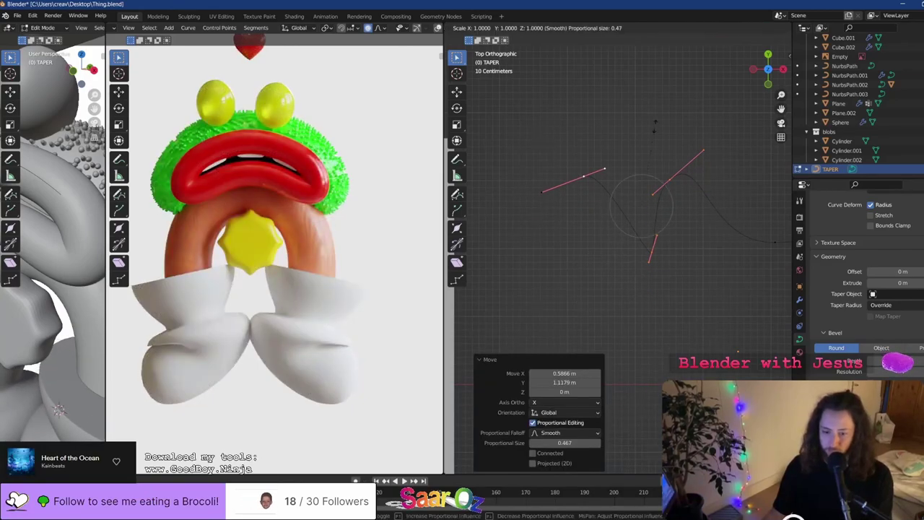
{"action": "key", "text": "y"}
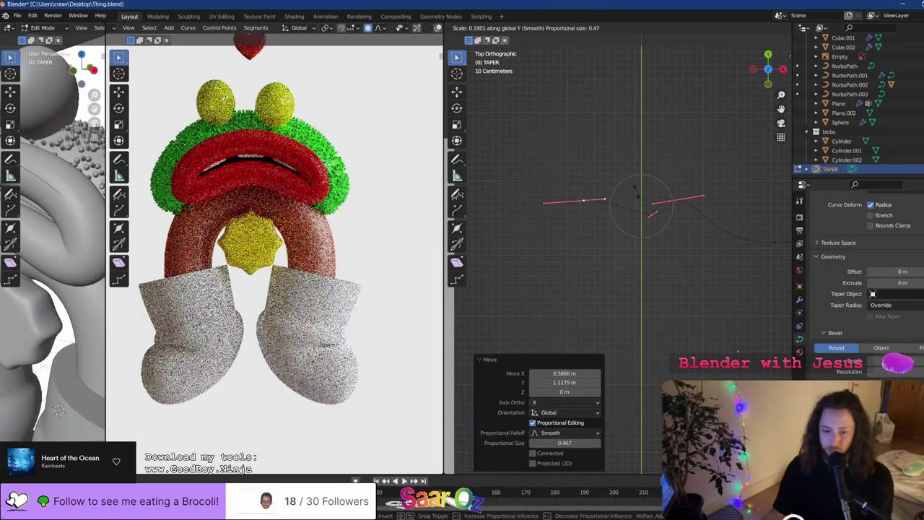
{"action": "left_click", "coordinate": [638, 201]}
Try scaling all of the TAPER curve's points down along global Y
{"action": "middle_click_drag", "start_coordinate": [642, 230], "coordinate": [567, 241], "text": "shift"}
{"action": "scroll", "coordinate": [618, 199], "scroll_direction": "down", "scroll_amount": 4}
{"action": "left_click_drag", "start_coordinate": [518, 210], "coordinate": [563, 247]}
{"action": "key", "text": "s"}
{"action": "key", "text": "y"}
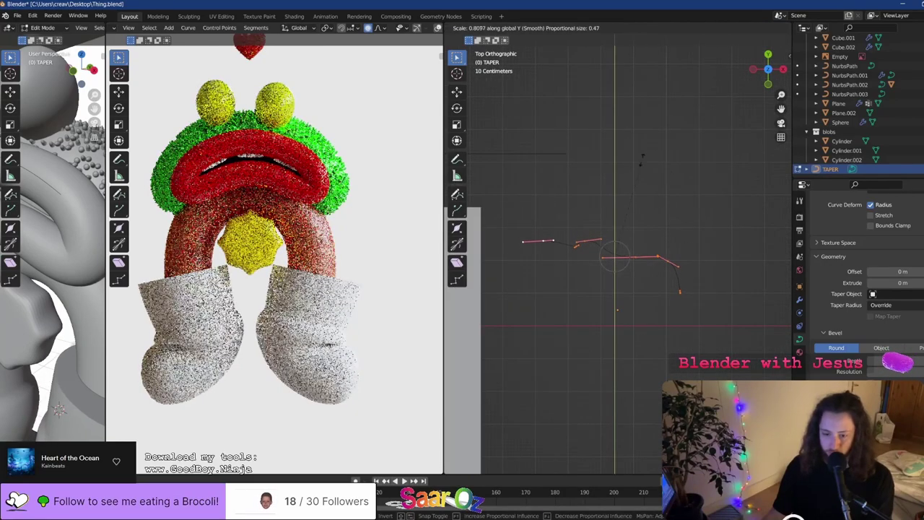
{"action": "right_click", "coordinate": [630, 255]}
Try lowering the TAPER curve's first three points together along Y to slim the upper boots
{"action": "scroll", "coordinate": [538, 215], "scroll_direction": "up", "scroll_amount": 2}
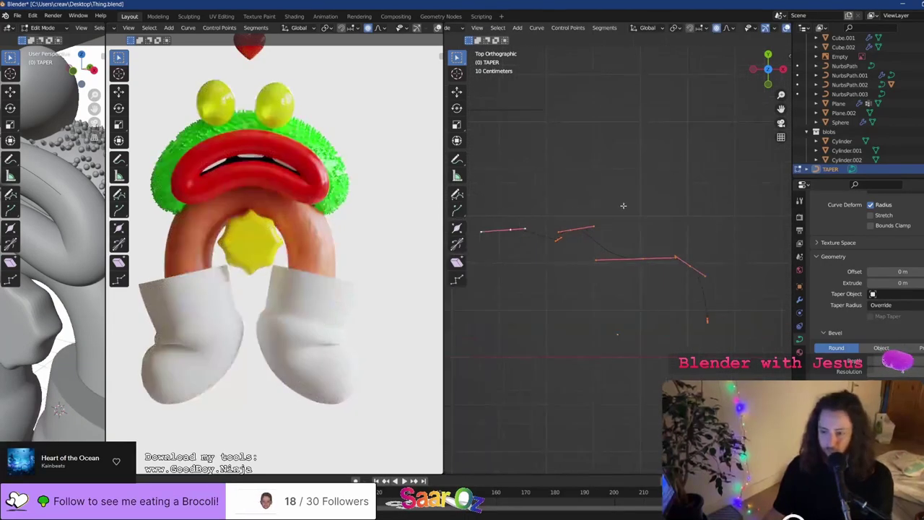
{"action": "left_click_drag", "start_coordinate": [625, 203], "coordinate": [465, 277]}
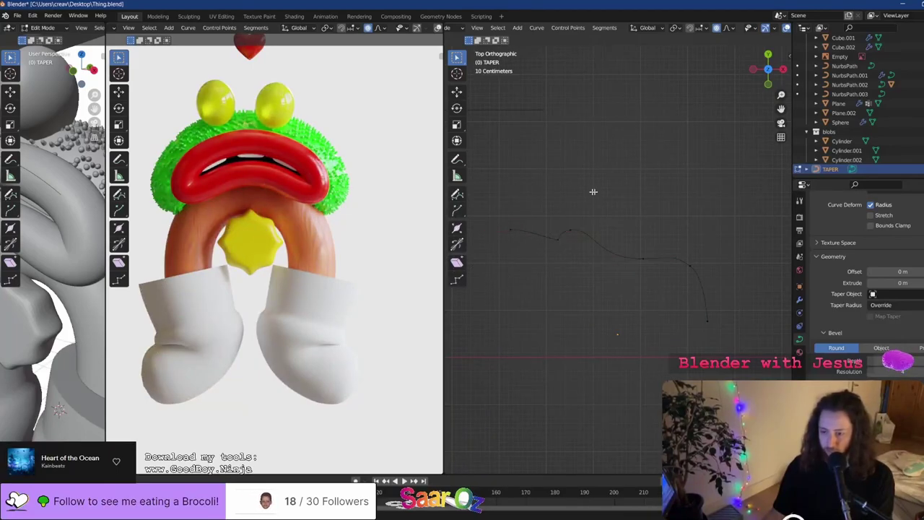
{"action": "left_click_drag", "start_coordinate": [592, 191], "coordinate": [493, 294]}
{"action": "middle_click_drag", "start_coordinate": [552, 283], "coordinate": [578, 290], "text": "shift"}
{"action": "key", "text": "g"}
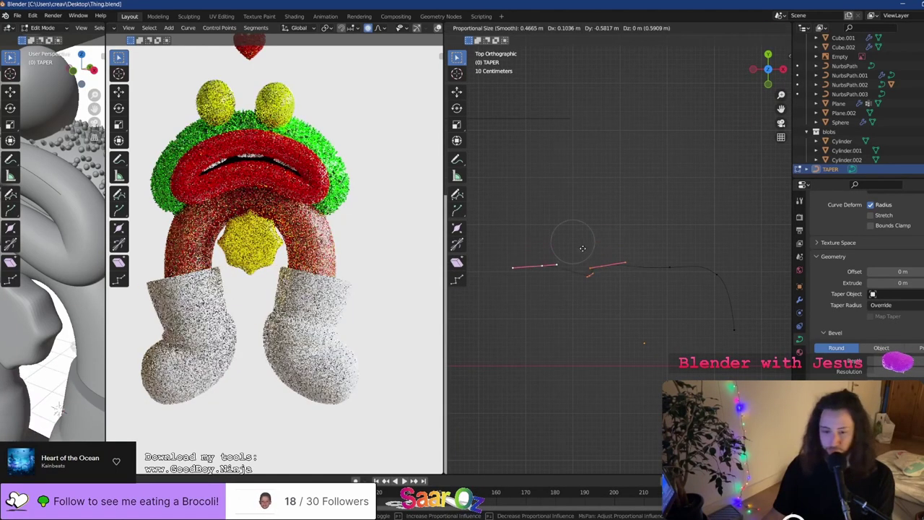
{"action": "right_click", "coordinate": [582, 249]}
Rotate the TAPER curve's start point by about -46.9°, move it slightly outward, and leave curve editing
{"action": "key", "text": "r"}
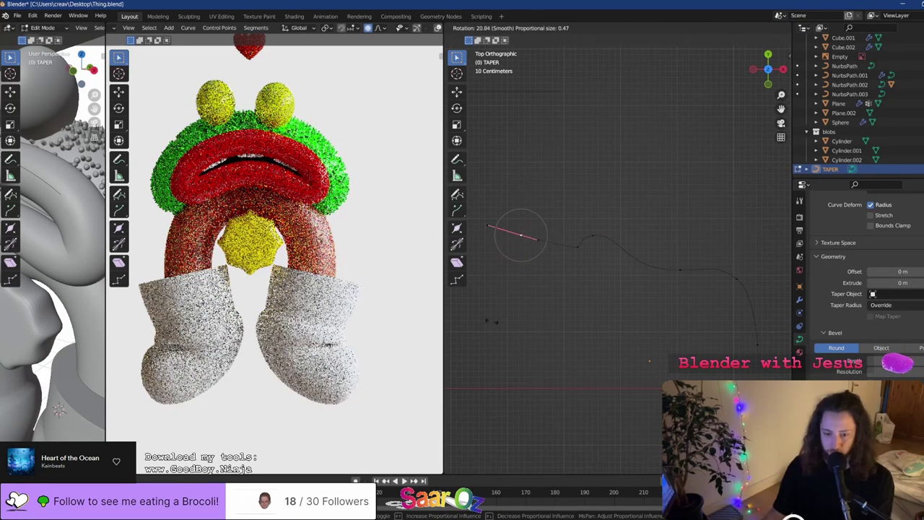
{"action": "left_click", "coordinate": [552, 247]}
{"action": "key", "text": "g"}
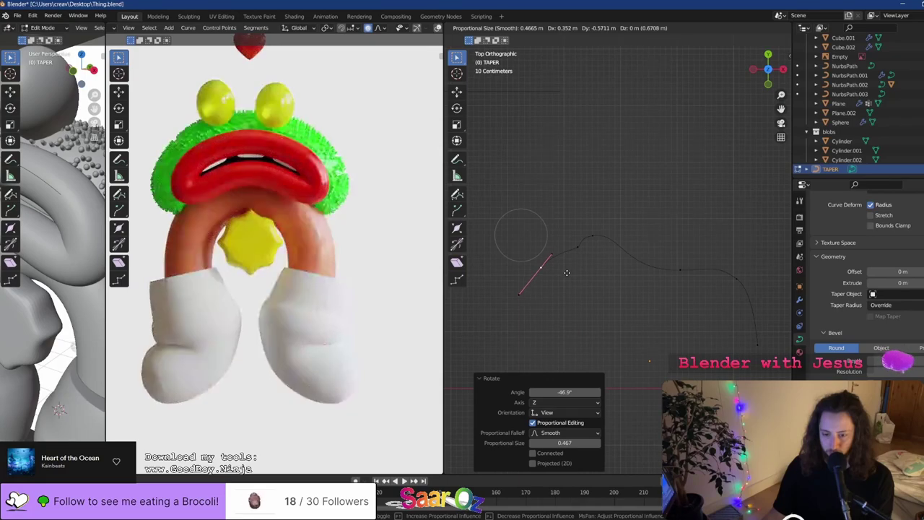
{"action": "left_click", "coordinate": [530, 241]}
{"action": "key", "text": "Tab"}
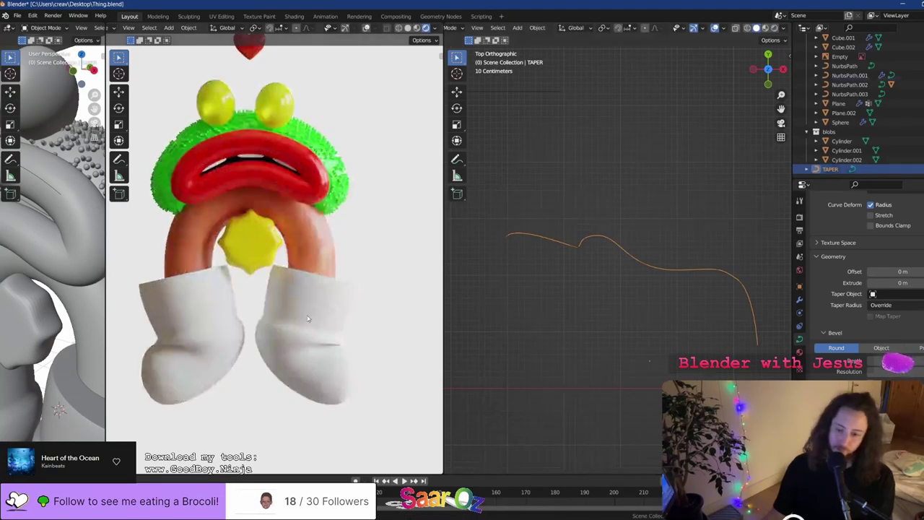
Reduce the white boots curve's bevel depth slightly and adjust its bevel resolution
{"action": "left_click", "coordinate": [307, 330]}
{"action": "mouse_move", "coordinate": [897, 360]}
{"action": "left_mouse_down"}
{"action": "mouse_move", "coordinate": [875, 360]}
{"action": "mouse_move", "coordinate": [892, 360]}
{"action": "left_mouse_up"}
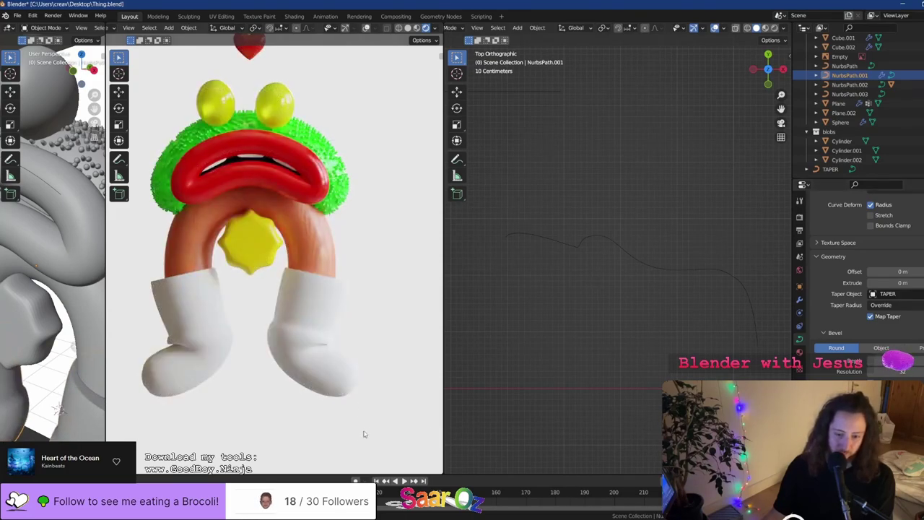
{"action": "left_click_drag", "start_coordinate": [910, 373], "coordinate": [900, 372]}
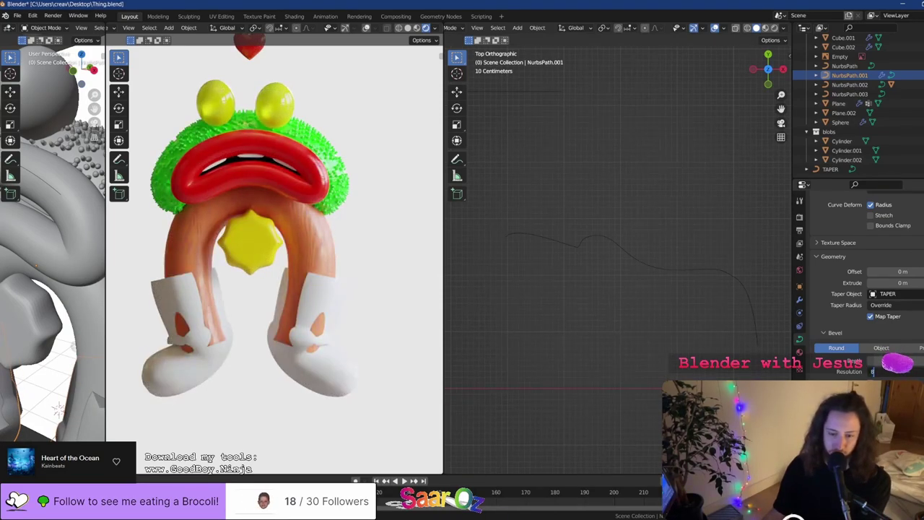
{"action": "key", "text": "Return"}
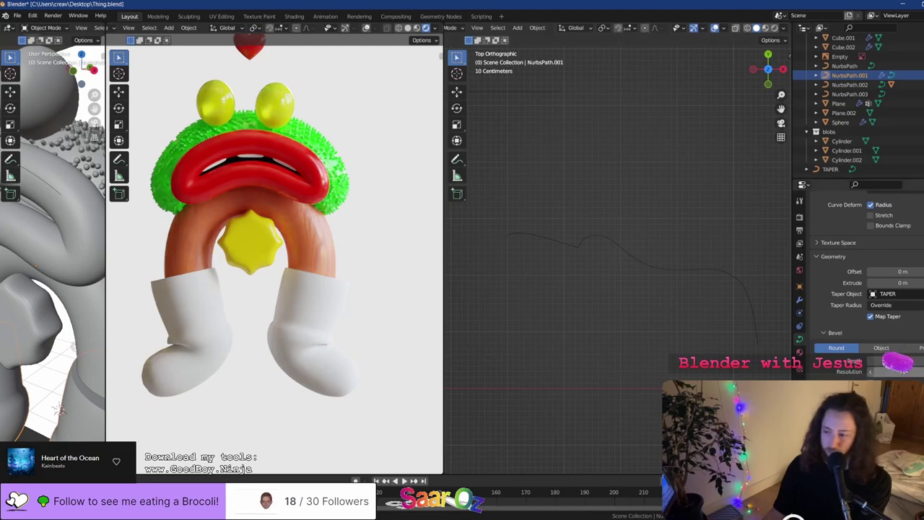
Set the boots curve's preview resolution to 128
{"action": "scroll", "coordinate": [839, 374], "scroll_direction": "up", "scroll_amount": 5}
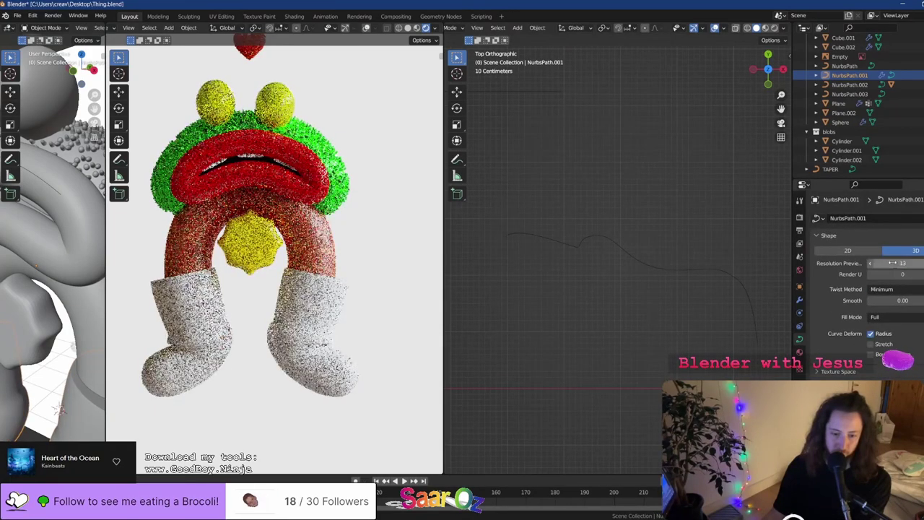
{"action": "left_click", "coordinate": [894, 263]}
{"action": "key", "text": "Return"}
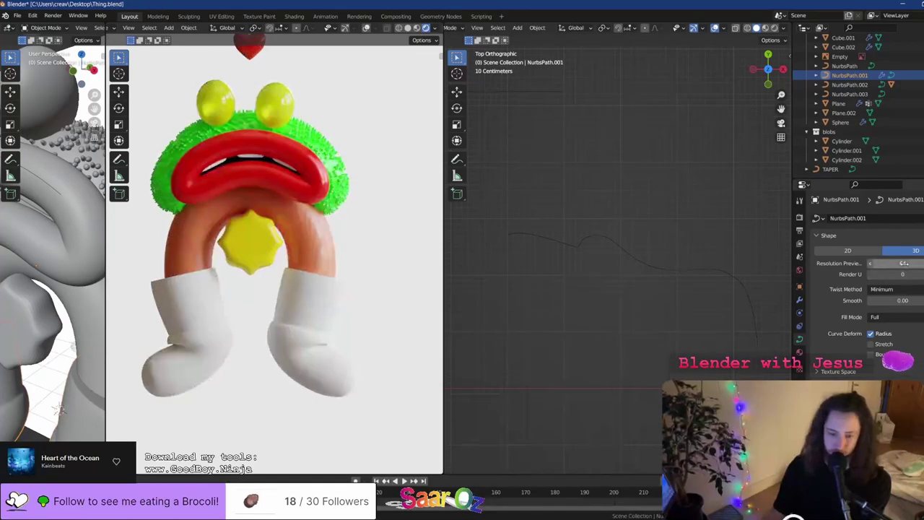
{"action": "left_click", "coordinate": [905, 264]}
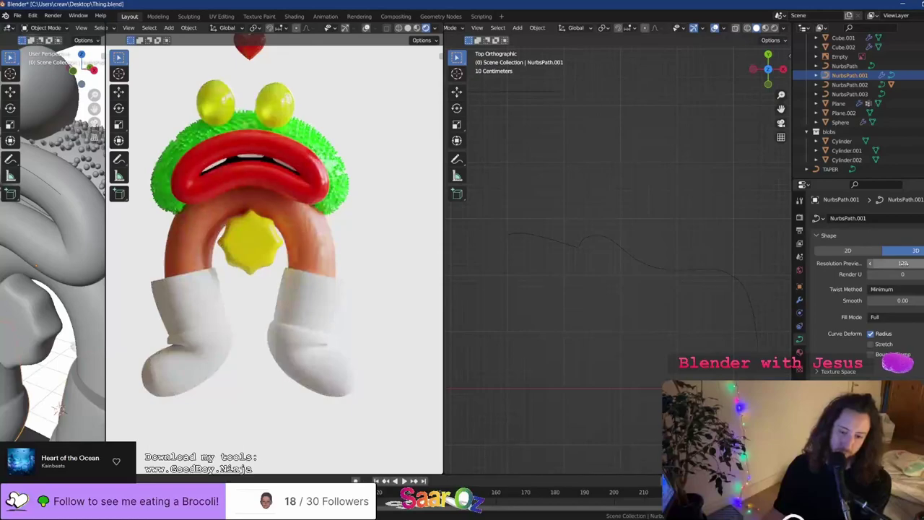
{"action": "right_click", "coordinate": [312, 365]}
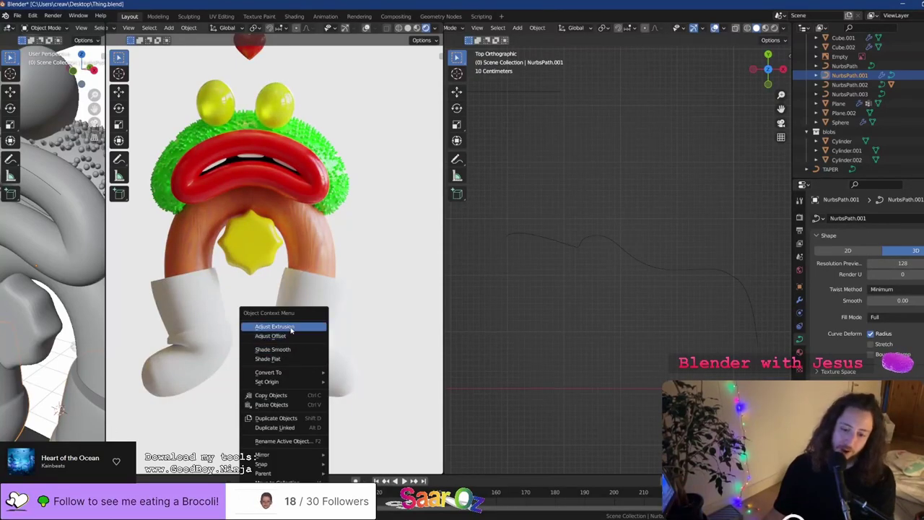
{"action": "left_click", "coordinate": [294, 326]}
{"action": "right_click", "coordinate": [285, 340]}
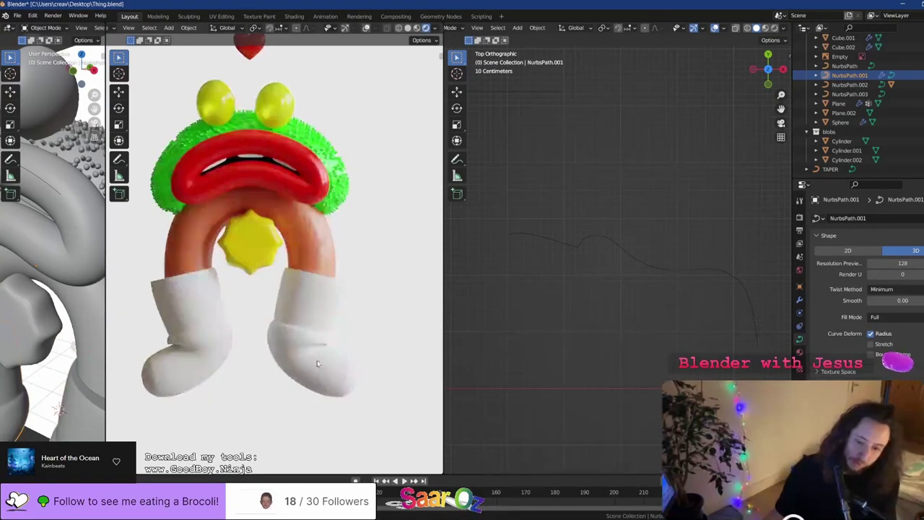
Save the file and inspect the boots from an angle and up close
{"action": "middle_click_drag", "start_coordinate": [285, 340], "coordinate": [295, 373]}
{"action": "key", "text": "ctrl+s"}
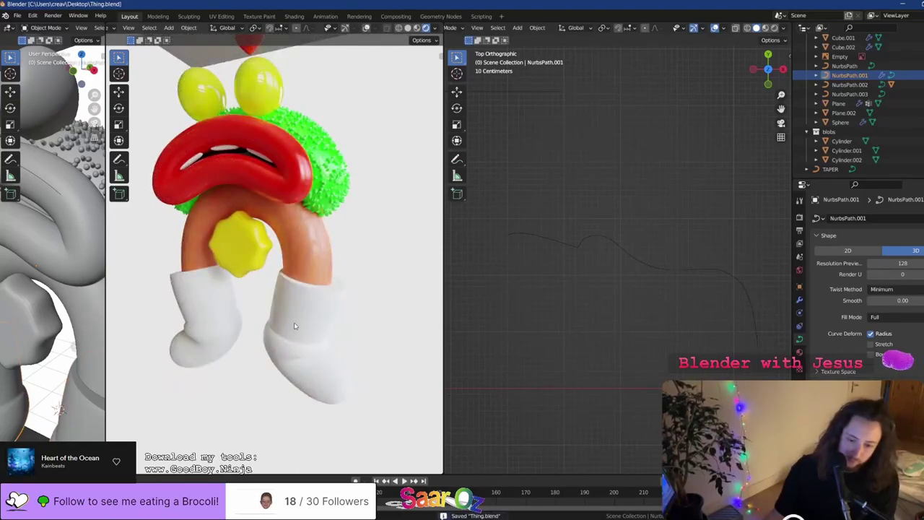
{"action": "middle_click_drag", "start_coordinate": [294, 327], "coordinate": [323, 311]}
{"action": "scroll", "coordinate": [404, 274], "scroll_direction": "up", "scroll_amount": 3}
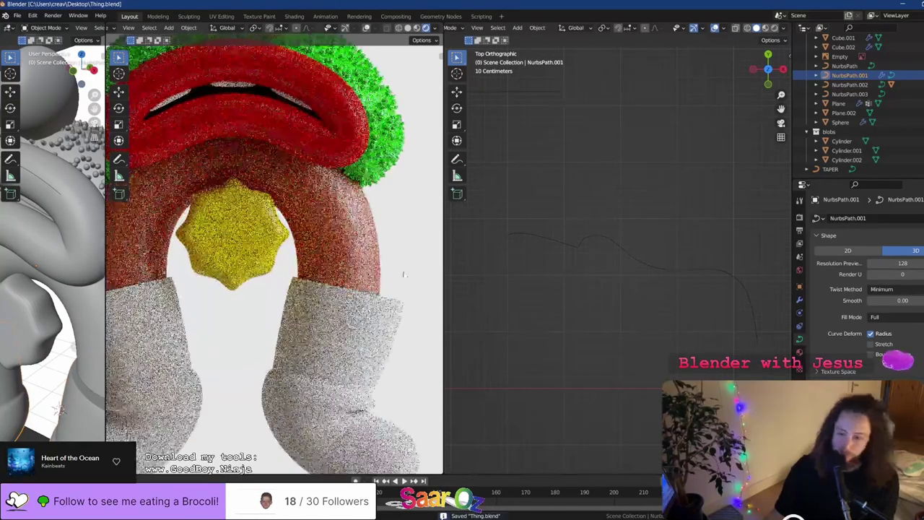
Try adding a Bevel modifier to the boots curve to soften the cuff rims
{"action": "left_click", "coordinate": [798, 310]}
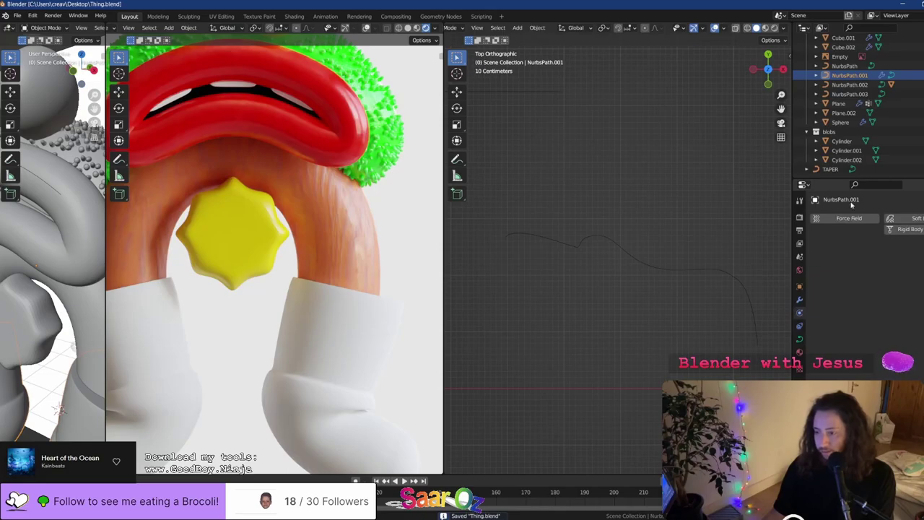
{"action": "left_click", "coordinate": [799, 299]}
{"action": "left_click", "coordinate": [828, 218]}
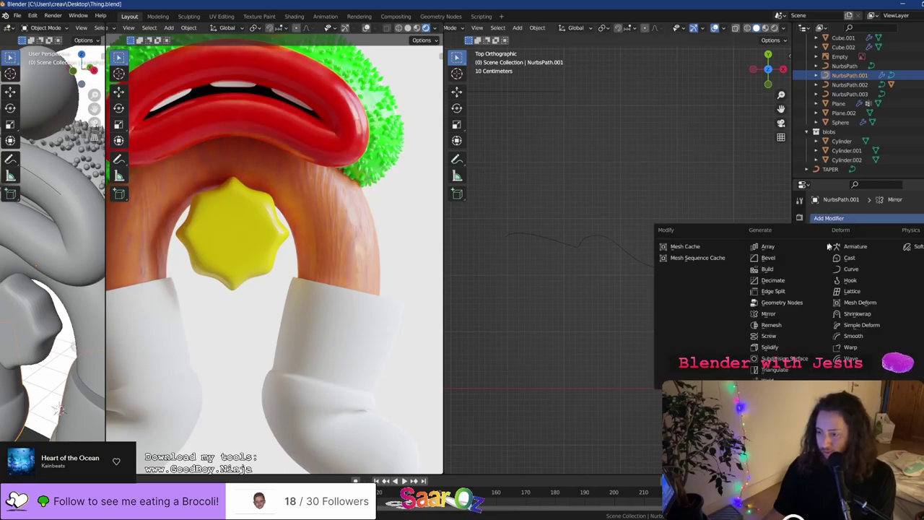
{"action": "left_click", "coordinate": [782, 259]}
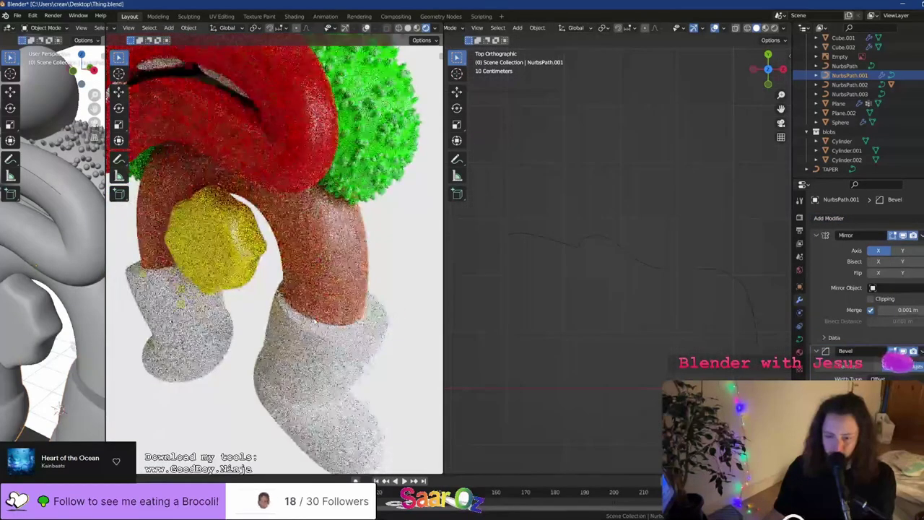
{"action": "scroll", "coordinate": [314, 322], "scroll_direction": "up", "scroll_amount": 4}
{"action": "middle_click_drag", "start_coordinate": [314, 322], "coordinate": [269, 280], "text": "shift"}
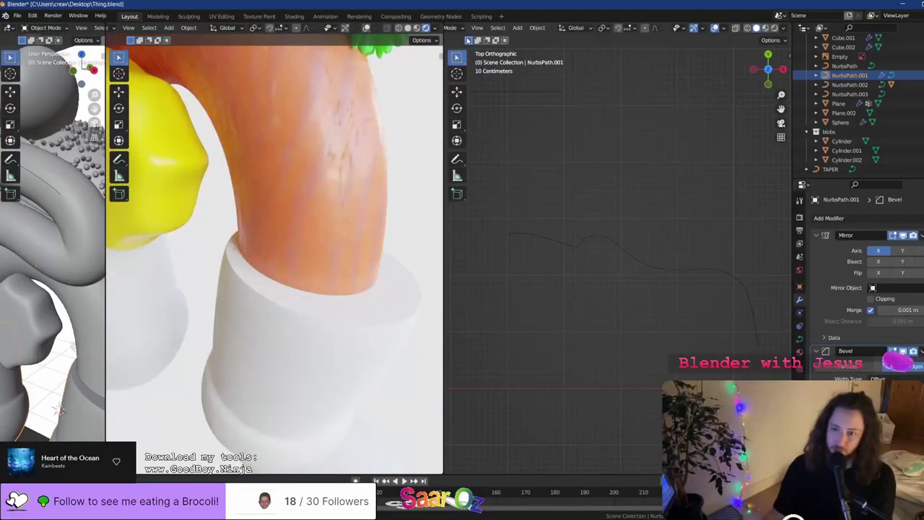
Examine the boot cuff's rim up close in the solid-shaded viewport from an angled orthographic view
{"action": "scroll", "coordinate": [460, 44], "scroll_direction": "down", "scroll_amount": 7}
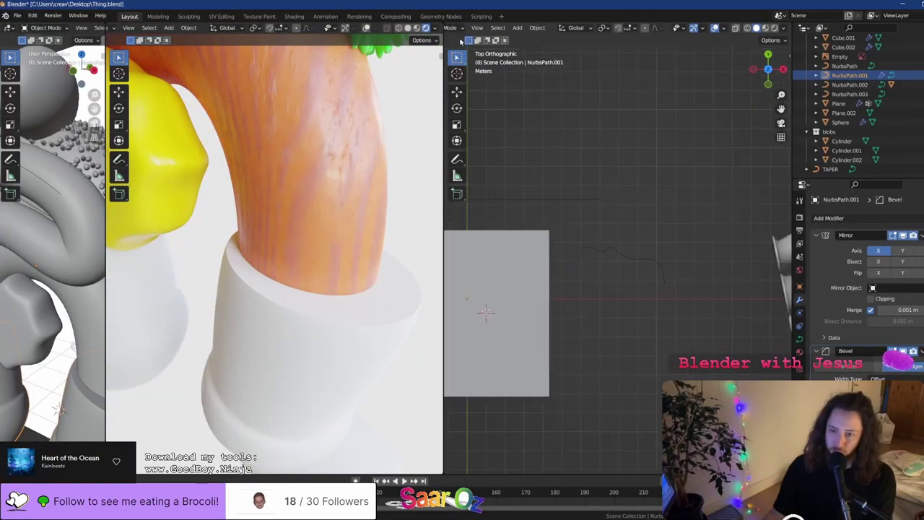
{"action": "scroll", "coordinate": [462, 42], "scroll_direction": "up", "scroll_amount": 5}
{"action": "scroll", "coordinate": [486, 90], "scroll_direction": "down", "scroll_amount": 2}
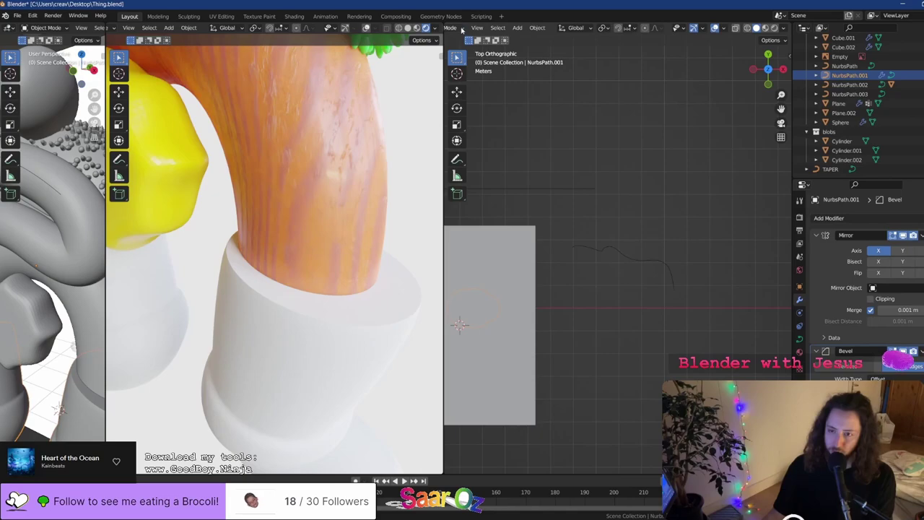
{"action": "scroll", "coordinate": [462, 30], "scroll_direction": "up", "scroll_amount": 3}
{"action": "left_click", "coordinate": [460, 32]}
{"action": "left_click", "coordinate": [468, 53]}
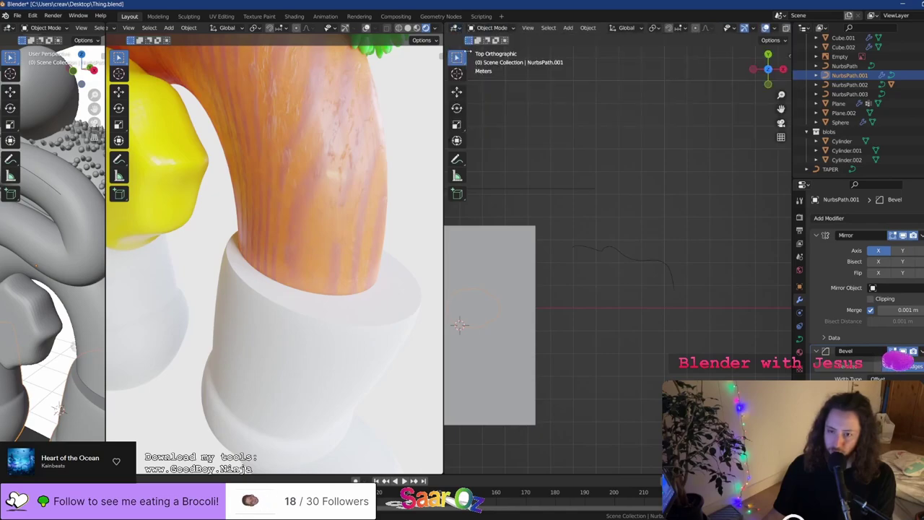
{"action": "middle_click_drag", "start_coordinate": [602, 342], "coordinate": [695, 262]}
{"action": "key", "text": "KP_5"}
{"action": "middle_click_drag", "start_coordinate": [570, 310], "coordinate": [726, 270]}
{"action": "scroll", "coordinate": [536, 340], "scroll_direction": "up", "scroll_amount": 5}
{"action": "scroll", "coordinate": [610, 354], "scroll_direction": "up", "scroll_amount": 1}
{"action": "middle_click_drag", "start_coordinate": [610, 355], "coordinate": [633, 349]}
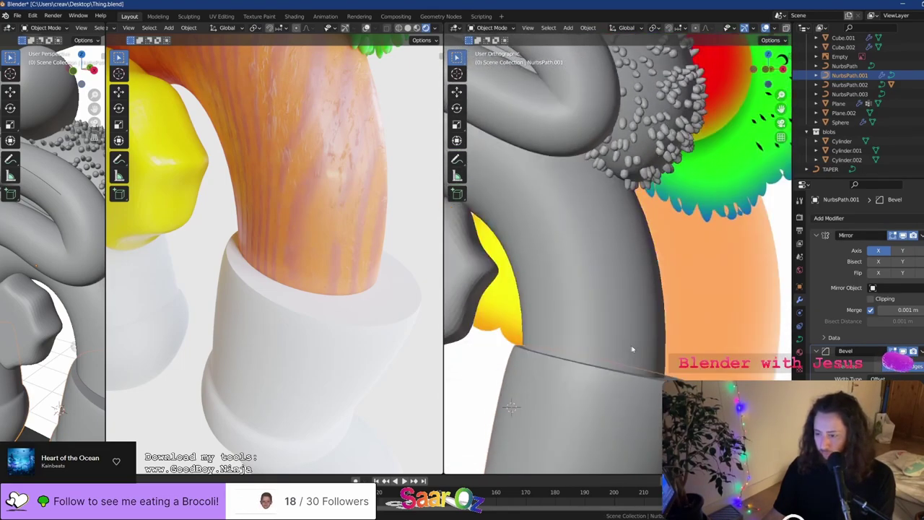
Try a larger Bevel amount on the boots, delete the Bevel modifier, and undo the accidental removal of the Mirror modifier
{"action": "left_click_drag", "start_coordinate": [923, 351], "coordinate": [923, 235]}
{"action": "left_click_drag", "start_coordinate": [896, 274], "coordinate": [917, 274]}
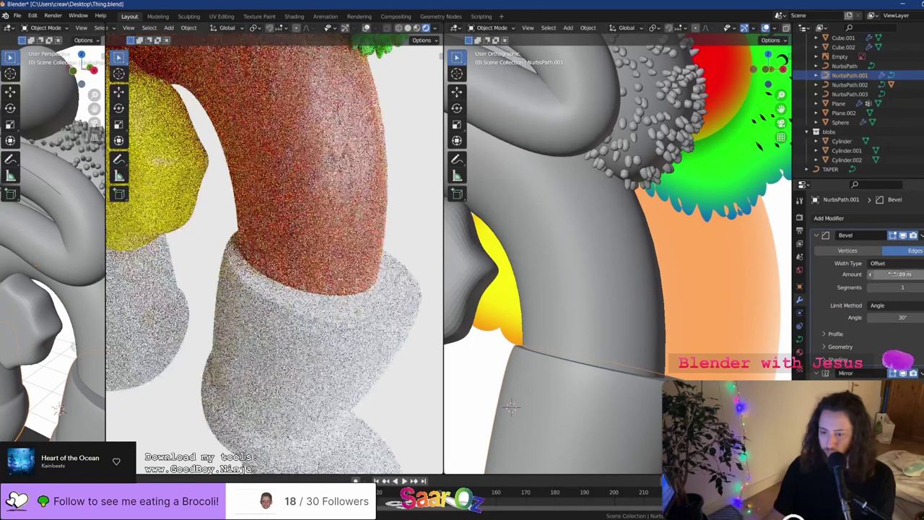
{"action": "key", "text": "x"}
{"action": "key", "text": "x"}
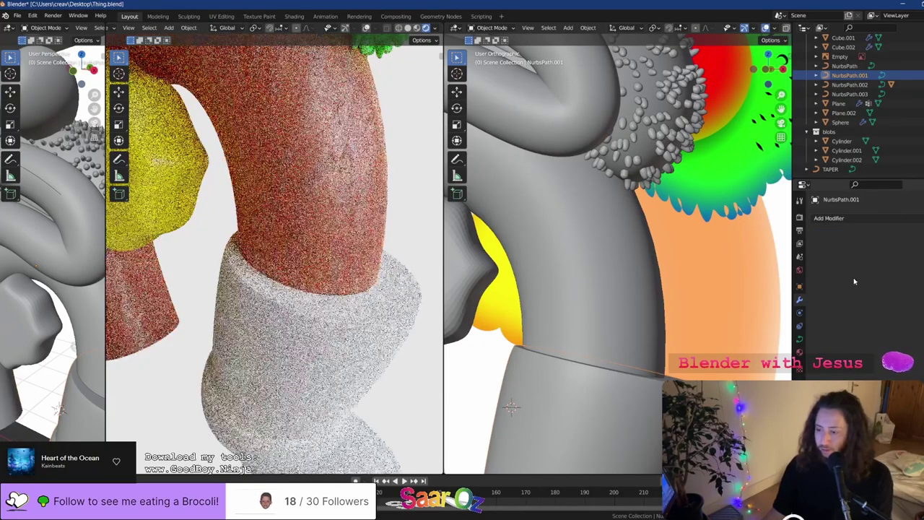
{"action": "key", "text": "ctrl+z"}
Save the file and raise the boots curve's twist Smooth value in its shape settings
{"action": "key", "text": "ctrl+s"}
{"action": "left_click", "coordinate": [799, 337]}
{"action": "scroll", "coordinate": [858, 275], "scroll_direction": "down", "scroll_amount": 3}
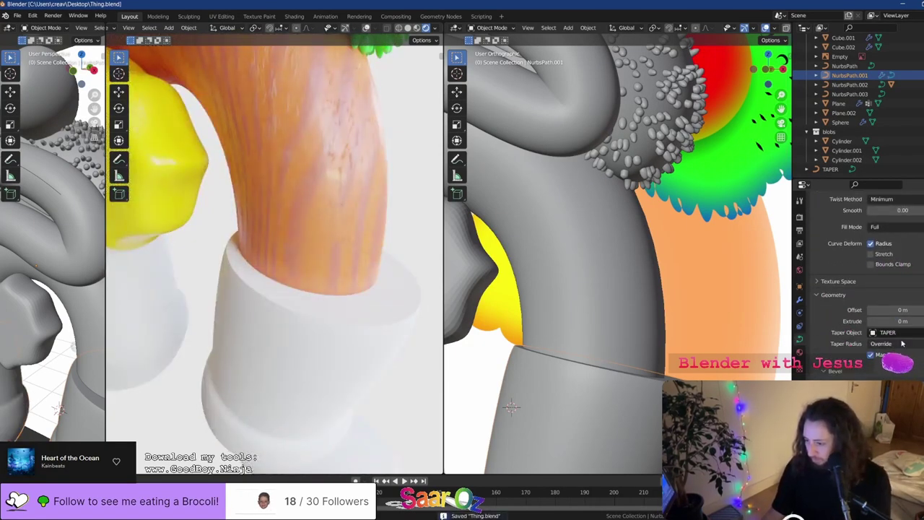
{"action": "scroll", "coordinate": [859, 274], "scroll_direction": "down", "scroll_amount": 2}
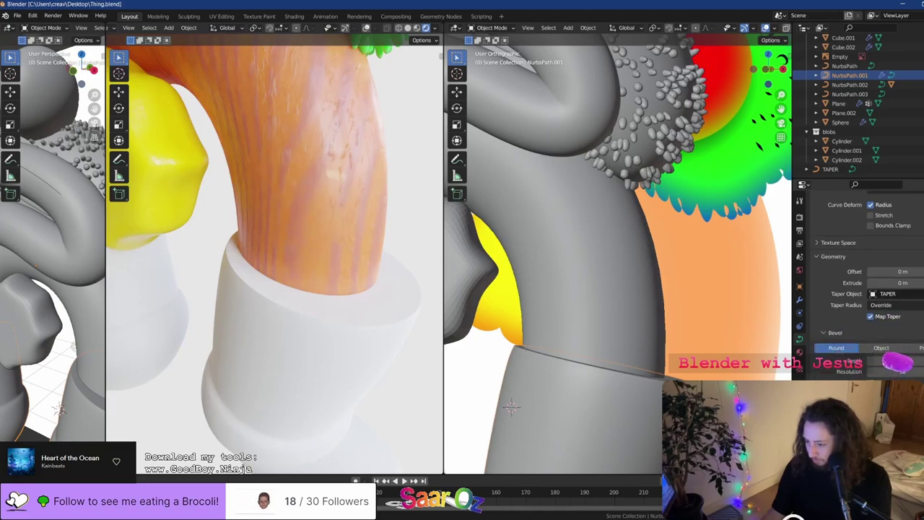
{"action": "scroll", "coordinate": [905, 287], "scroll_direction": "up", "scroll_amount": 5}
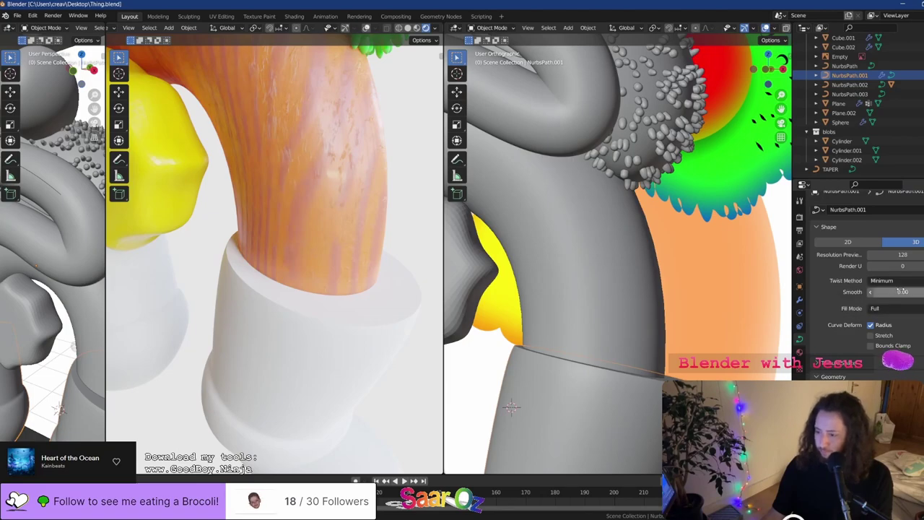
{"action": "scroll", "coordinate": [296, 342], "scroll_direction": "down", "scroll_amount": 6}
{"action": "scroll", "coordinate": [254, 308], "scroll_direction": "up", "scroll_amount": 4}
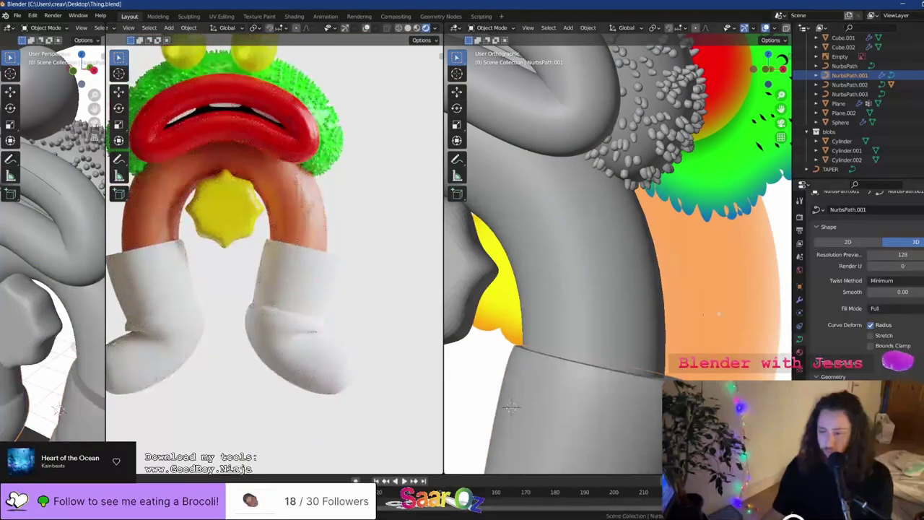
{"action": "key", "text": "ctrl+s"}
{"action": "left_click_drag", "start_coordinate": [897, 292], "coordinate": [920, 292]}
Reopen the TAPER curve for point editing, framed in the top view
{"action": "scroll", "coordinate": [569, 359], "scroll_direction": "down", "scroll_amount": 7}
{"action": "middle_click_drag", "start_coordinate": [595, 344], "coordinate": [482, 316], "text": "shift"}
{"action": "left_click", "coordinate": [731, 284]}
{"action": "key", "text": "KP_7"}
{"action": "key", "text": "KP_Decimal"}
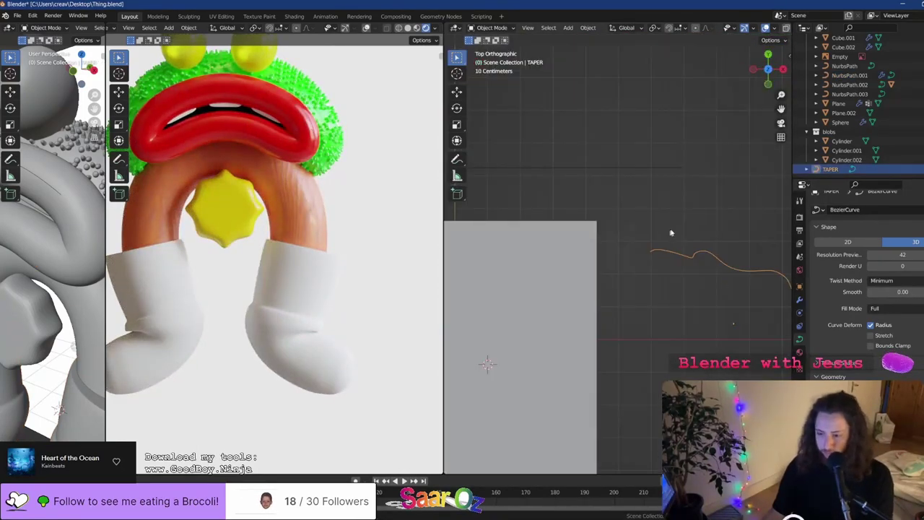
{"action": "key", "text": "Tab"}
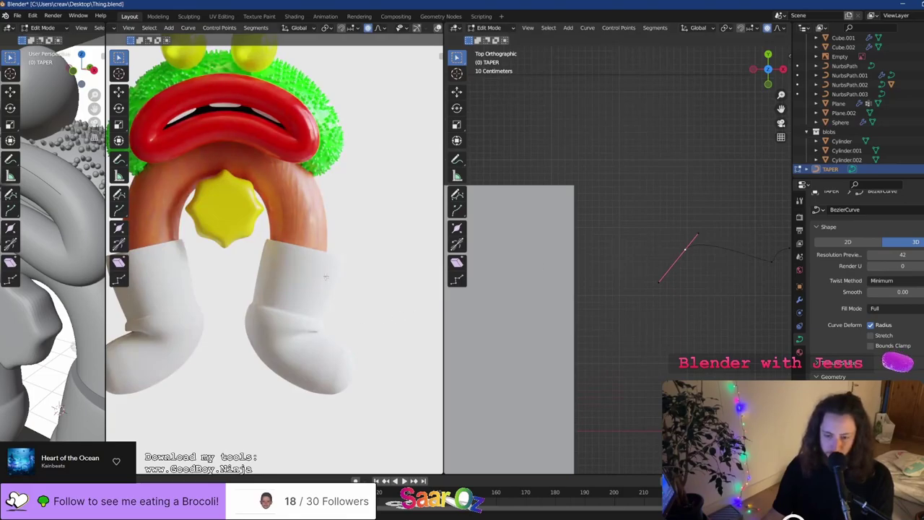
Try rotating and moving the TAPER curve's start point with proportional editing
{"action": "scroll", "coordinate": [314, 268], "scroll_direction": "up", "scroll_amount": 8}
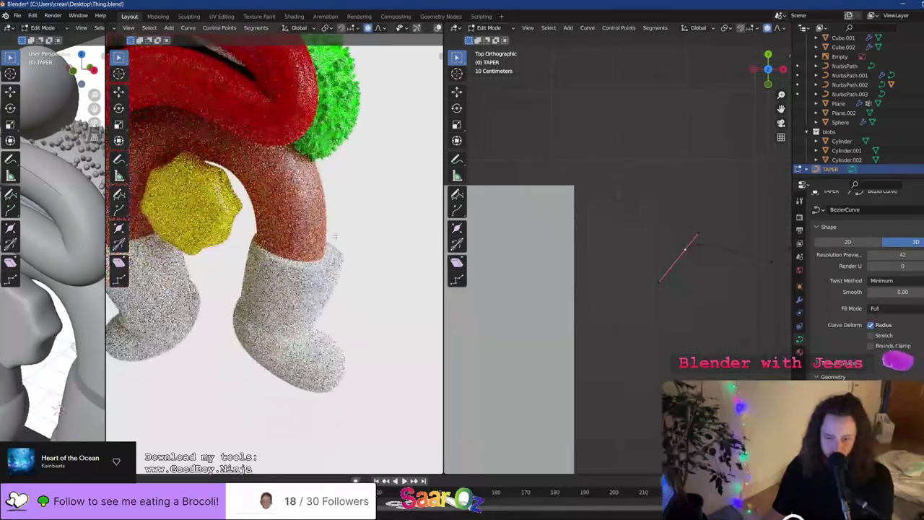
{"action": "key", "text": "r"}
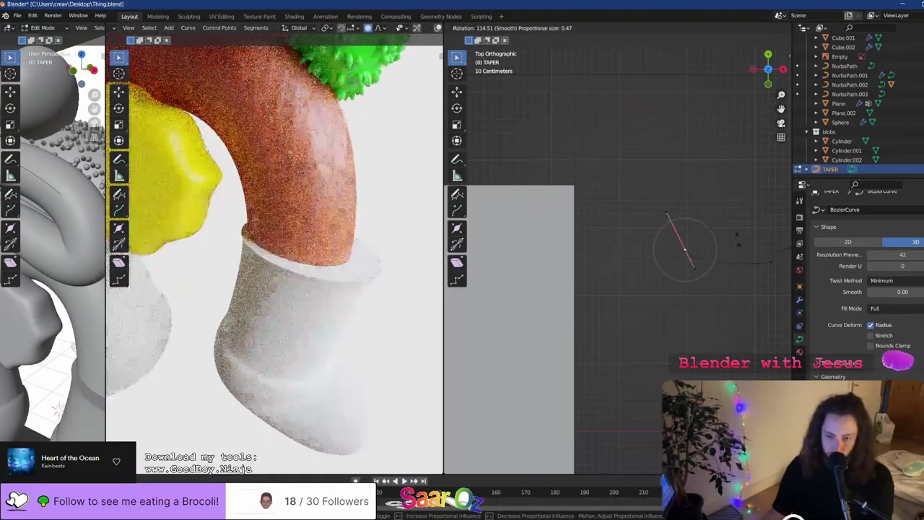
{"action": "left_click", "coordinate": [702, 253]}
{"action": "key", "text": "g"}
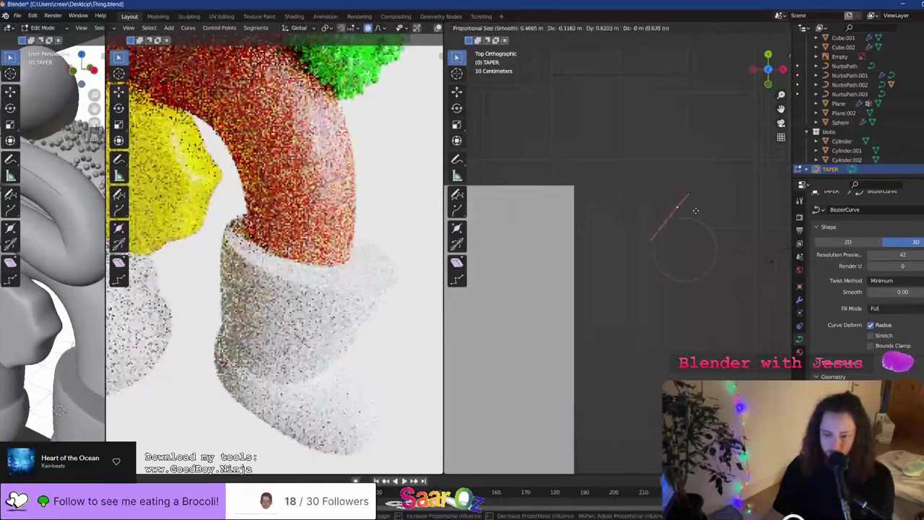
{"action": "right_click", "coordinate": [700, 225]}
Move the TAPER curve's start point without proportional editing and, with proportional editing back on, scale its handles by about 0.48
{"action": "key", "text": "o"}
{"action": "key", "text": "g"}
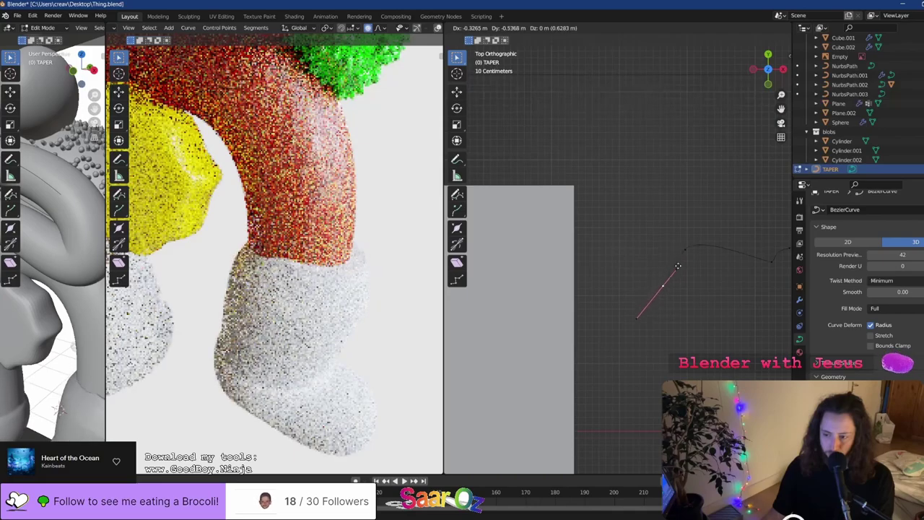
{"action": "left_click", "coordinate": [694, 242]}
{"action": "key", "text": "s"}
{"action": "key", "text": "o"}
{"action": "left_click", "coordinate": [677, 262]}
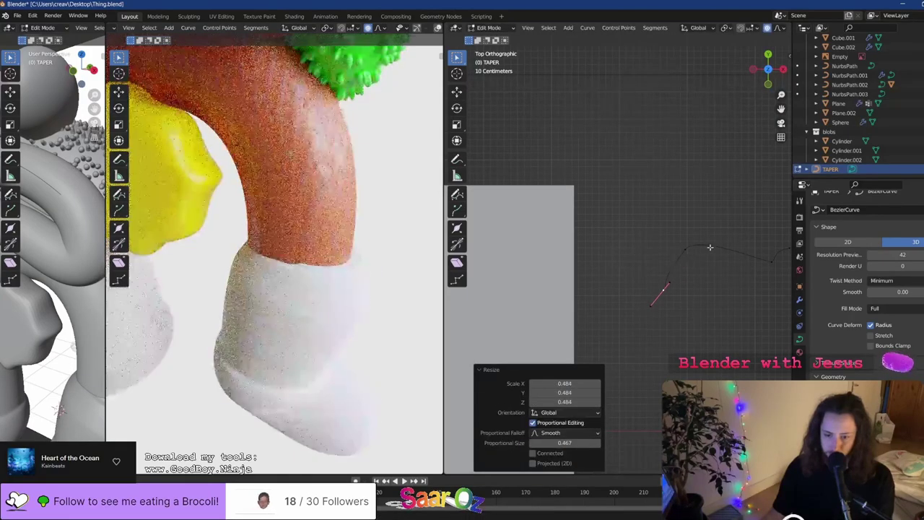
Rotate the start point, move it about 0.07 m in X and 0.44 m in Y, and rotate it about 46°
{"action": "key", "text": "r"}
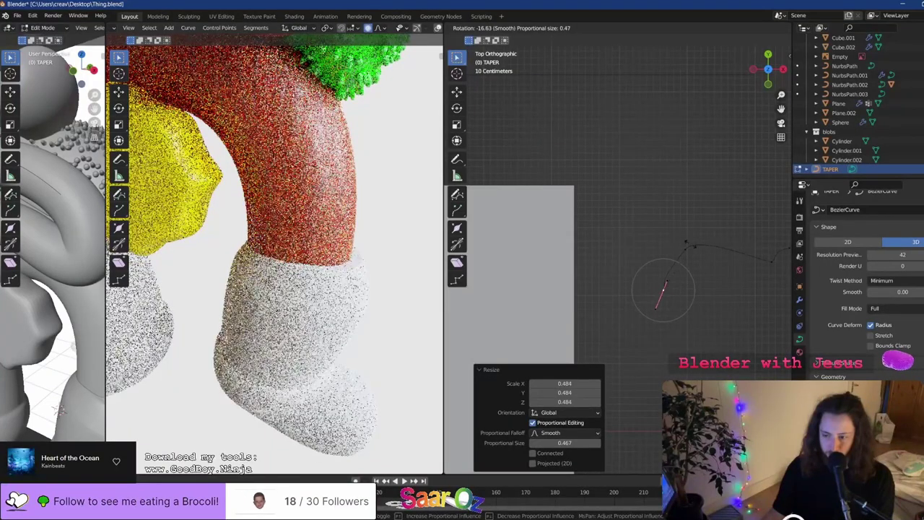
{"action": "left_click", "coordinate": [671, 283]}
{"action": "key", "text": "g"}
{"action": "left_click", "coordinate": [677, 244]}
{"action": "key", "text": "r"}
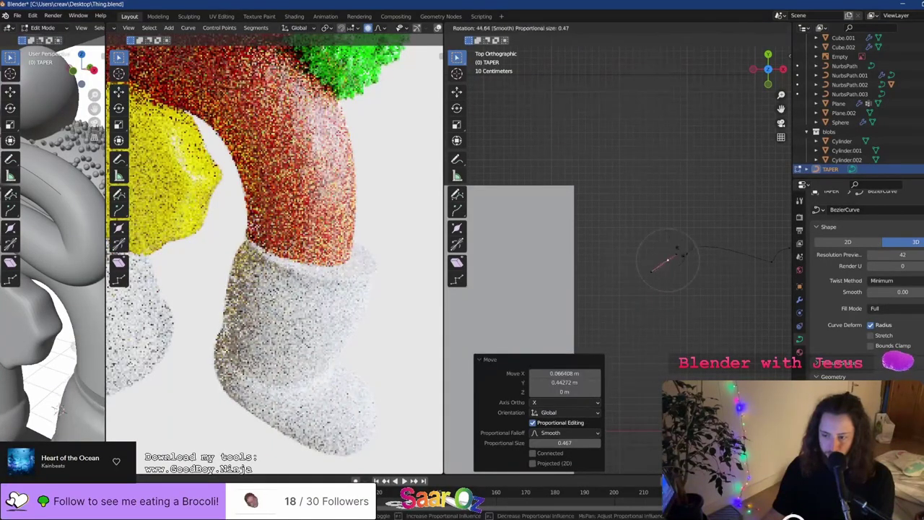
{"action": "left_click", "coordinate": [680, 236]}
Scale the start point's handles by about 0.32 and rotate them about -116° with proportional editing
{"action": "scroll", "coordinate": [680, 235], "scroll_direction": "down", "scroll_amount": 4}
{"action": "scroll", "coordinate": [682, 234], "scroll_direction": "up", "scroll_amount": 8}
{"action": "key", "text": "s"}
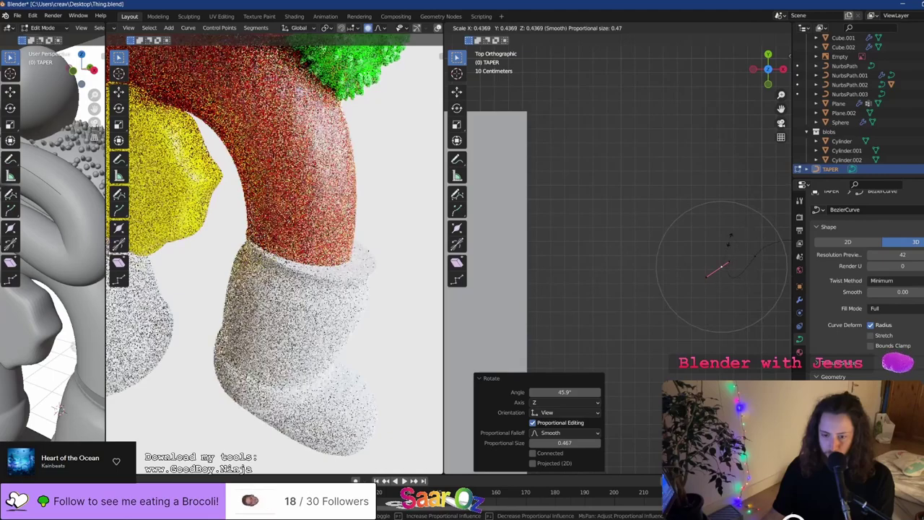
{"action": "left_click", "coordinate": [731, 236]}
{"action": "key", "text": "r"}
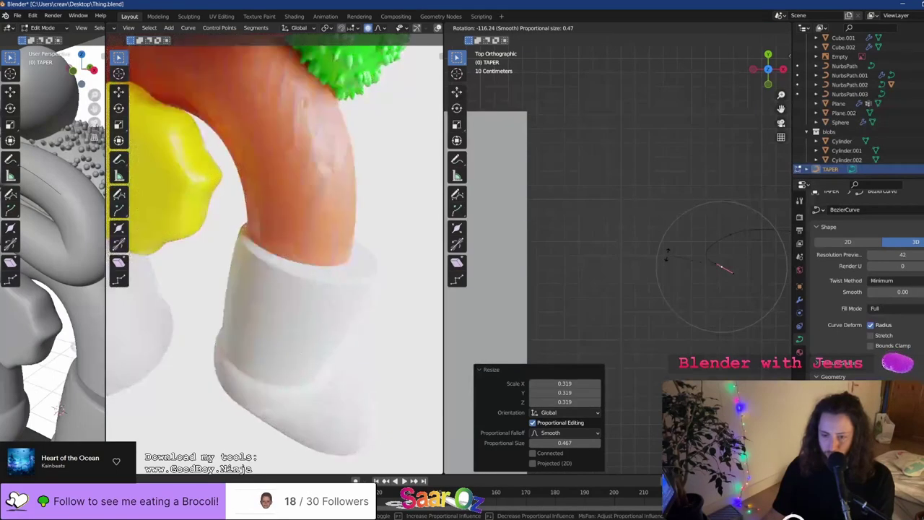
{"action": "left_click", "coordinate": [667, 253]}
Shrink the proportional size to about 0.149, move the start point outward and downward, and rotate it about 55°
{"action": "key", "text": "g"}
{"action": "scroll", "coordinate": [677, 260], "scroll_direction": "up", "scroll_amount": 12}
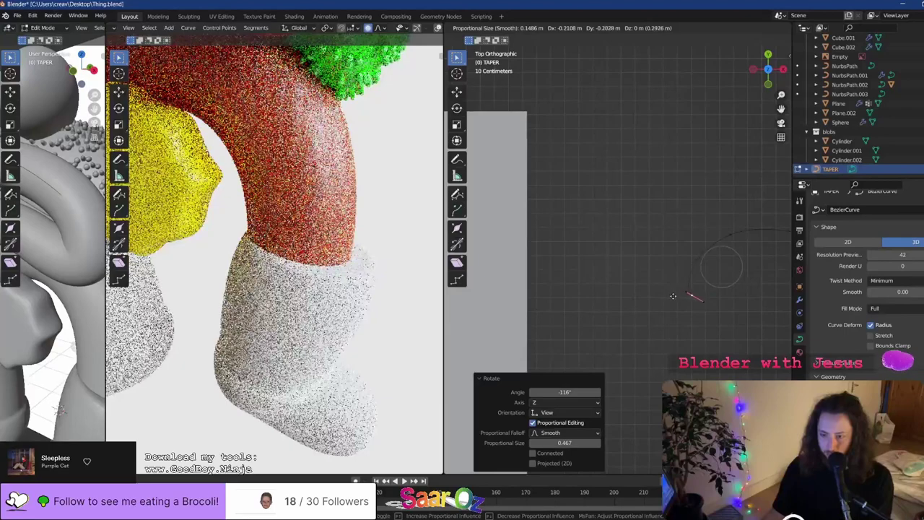
{"action": "left_click", "coordinate": [670, 295]}
{"action": "key", "text": "r"}
{"action": "left_click", "coordinate": [679, 248]}
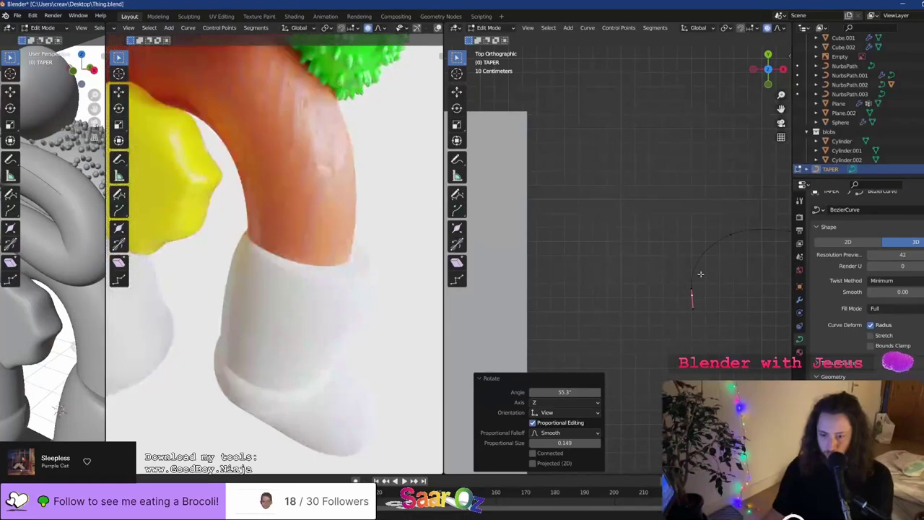
Lower the start point about 0.28 m in Y to round the curve's end, and save the file
{"action": "key", "text": "g"}
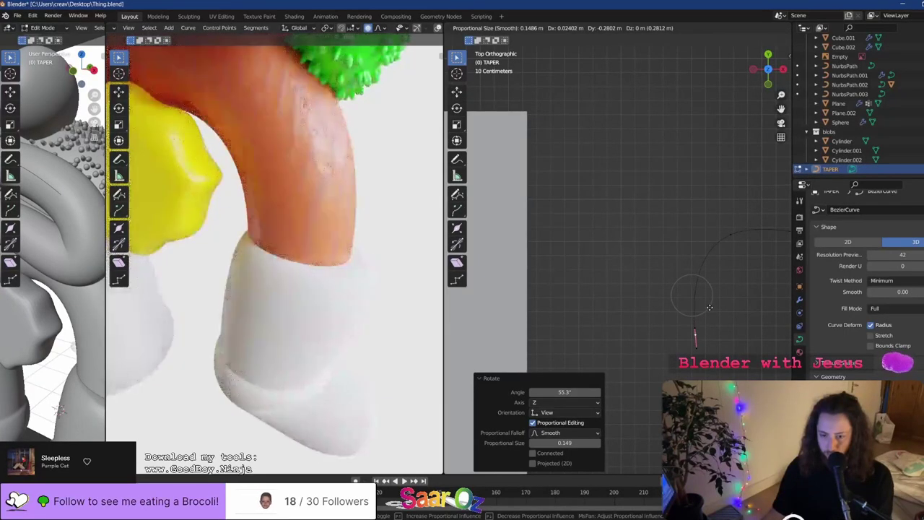
{"action": "left_click", "coordinate": [684, 310]}
{"action": "key", "text": "KP_1"}
{"action": "scroll", "coordinate": [345, 254], "scroll_direction": "down", "scroll_amount": 4}
{"action": "key", "text": "ctrl+s"}
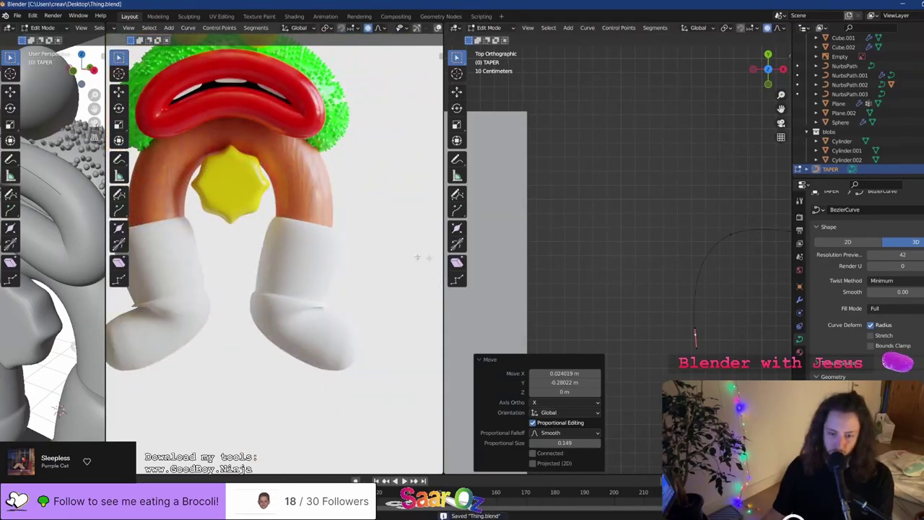
Compare the boots before and after the start-point edits by undoing and redoing them
{"action": "key", "text": "ctrl+z"}
{"action": "key", "text": "ctrl+z"}
{"action": "key", "text": "ctrl+z"}
{"action": "key", "text": "ctrl+z"}
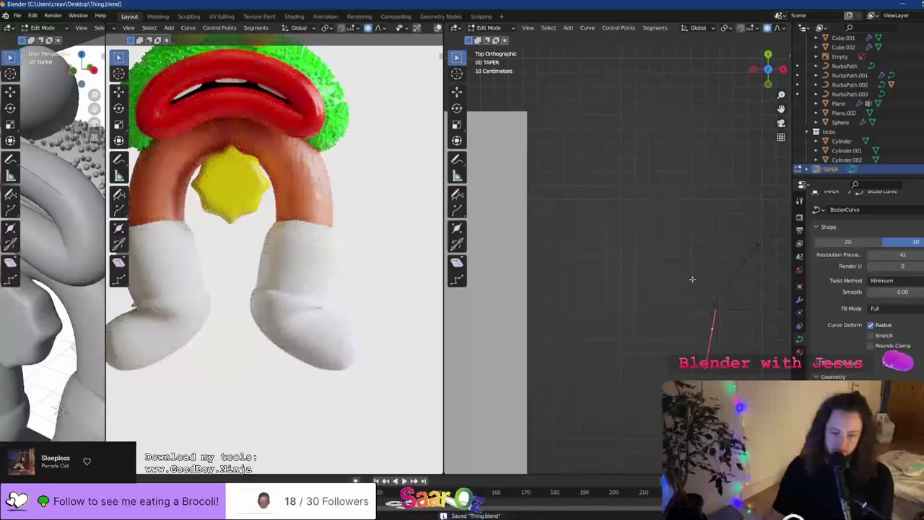
{"action": "key", "text": "ctrl+z"}
{"action": "key", "text": "ctrl+z"}
{"action": "key", "text": "ctrl+z"}
{"action": "key", "text": "ctrl+z"}
{"action": "key", "text": "ctrl+shift+z"}
{"action": "key", "text": "ctrl+shift+z"}
{"action": "key", "text": "ctrl+shift+z"}
{"action": "key", "text": "ctrl+shift+z"}
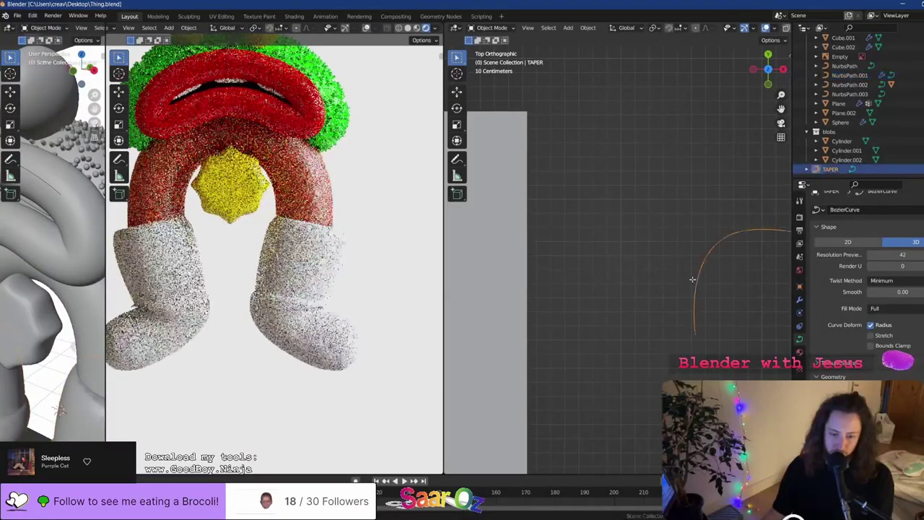
Move the TAPER curve's dip point about 0.23 m toward the start point along X
{"action": "key", "text": "g"}
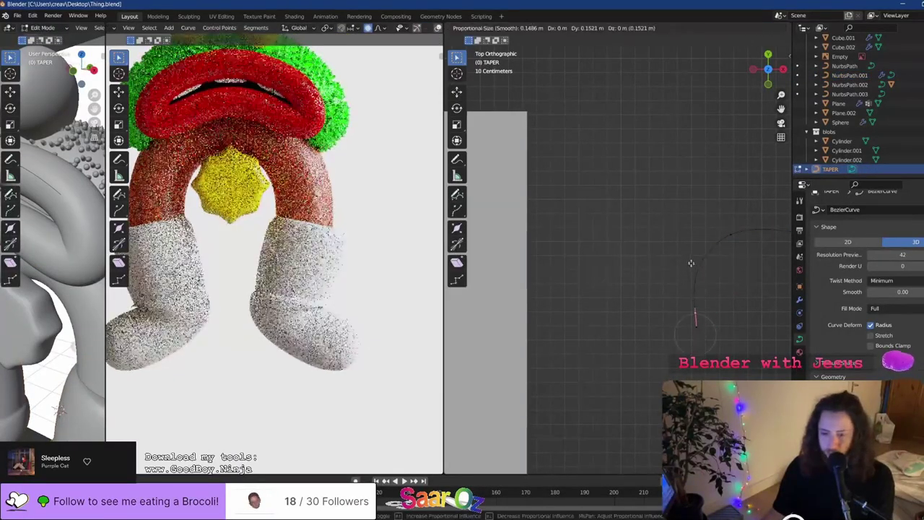
{"action": "right_click", "coordinate": [689, 239]}
{"action": "scroll", "coordinate": [690, 245], "scroll_direction": "down", "scroll_amount": 3}
{"action": "middle_click_drag", "start_coordinate": [693, 276], "coordinate": [600, 271], "text": "shift"}
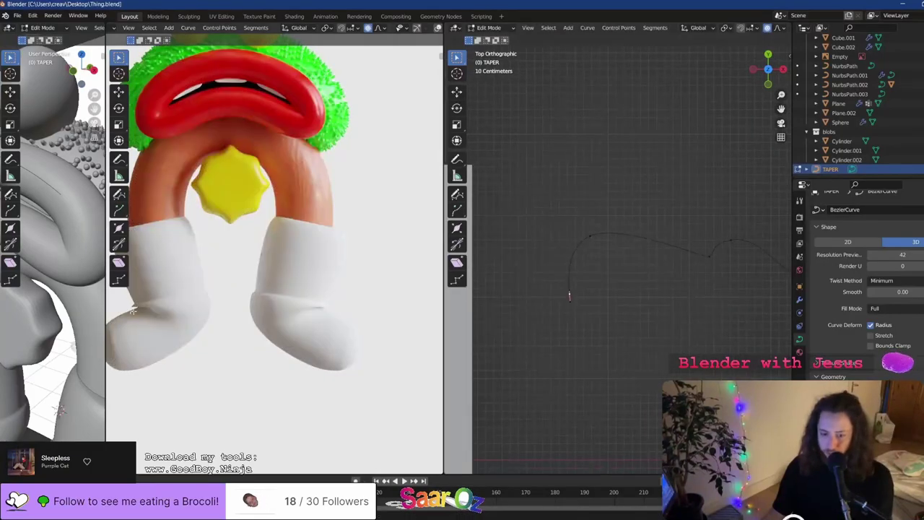
{"action": "middle_click_drag", "start_coordinate": [719, 280], "coordinate": [640, 282], "text": "shift"}
{"action": "left_click_drag", "start_coordinate": [626, 222], "coordinate": [654, 253]}
{"action": "key", "text": "g"}
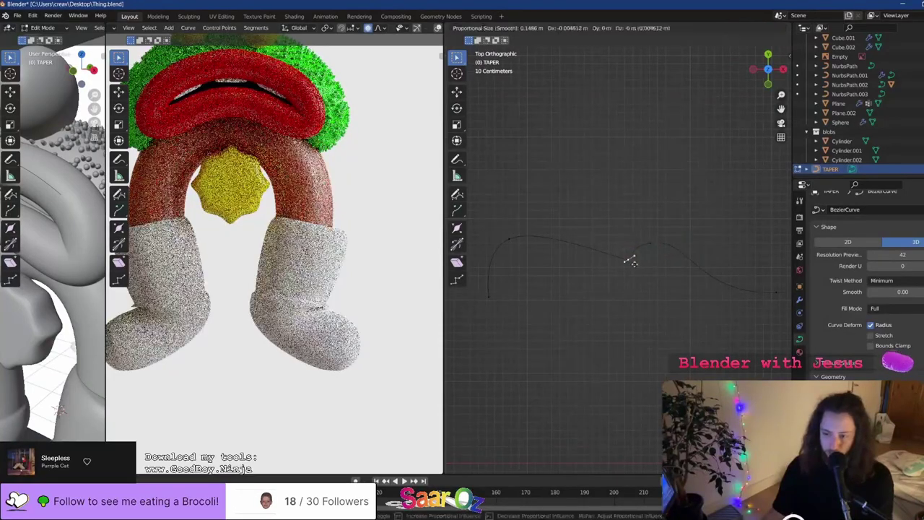
{"action": "left_click", "coordinate": [617, 263]}
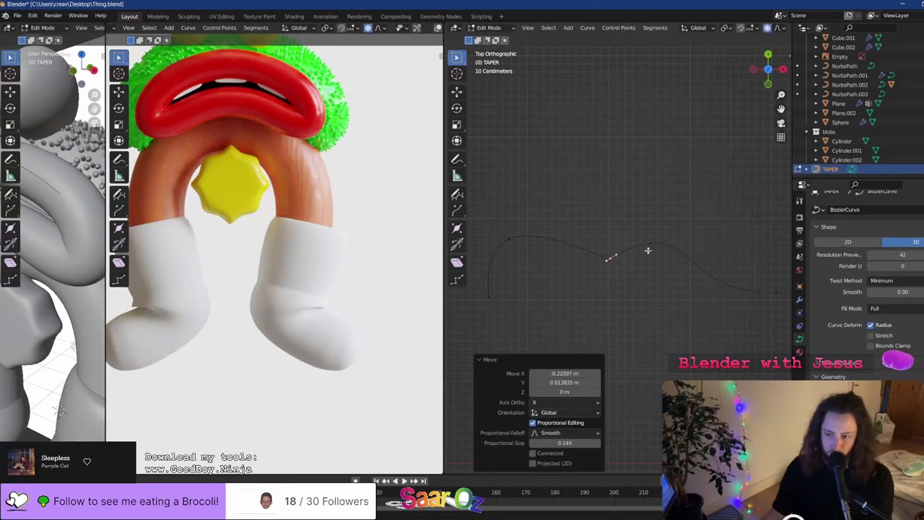
Try scaling and rotating the hump point that follows the dip on the TAPER curve
{"action": "key", "text": "s"}
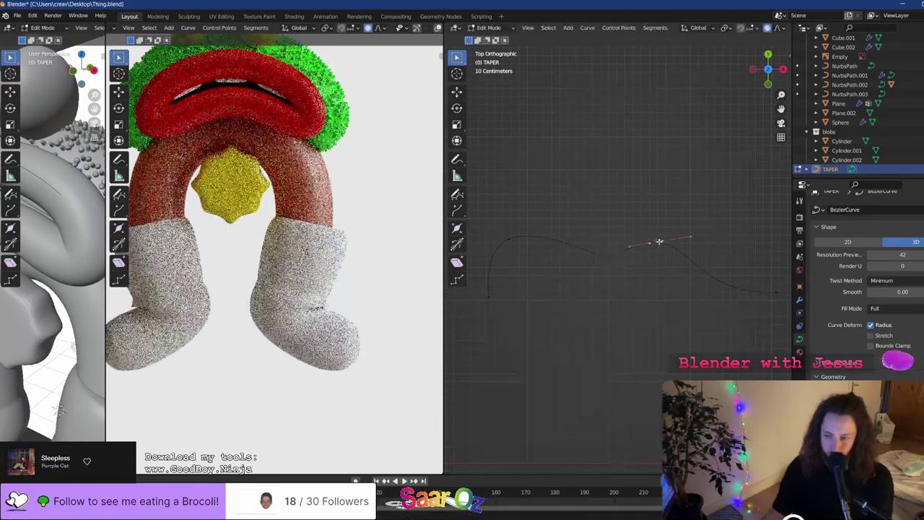
{"action": "left_click", "coordinate": [680, 237]}
{"action": "key", "text": "r"}
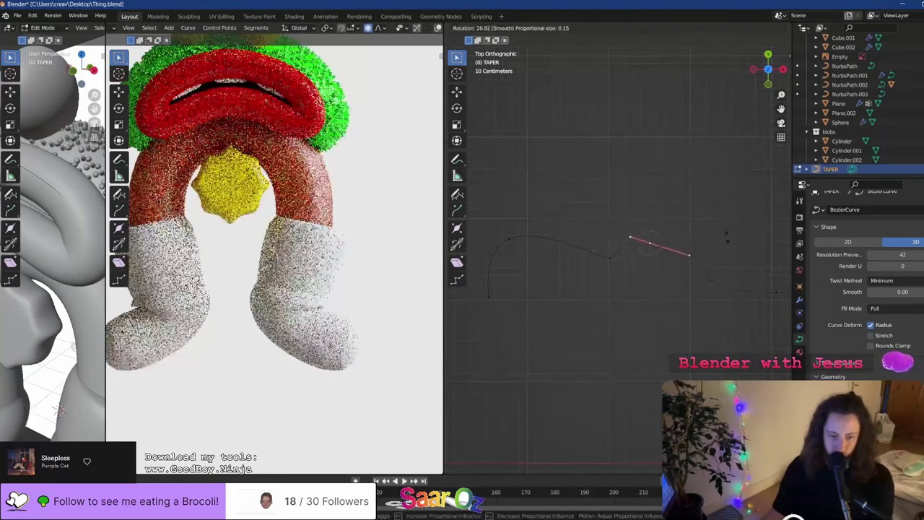
{"action": "left_click", "coordinate": [630, 248]}
Try moving the dip point and the hump point to new positions one at a time
{"action": "key", "text": "g"}
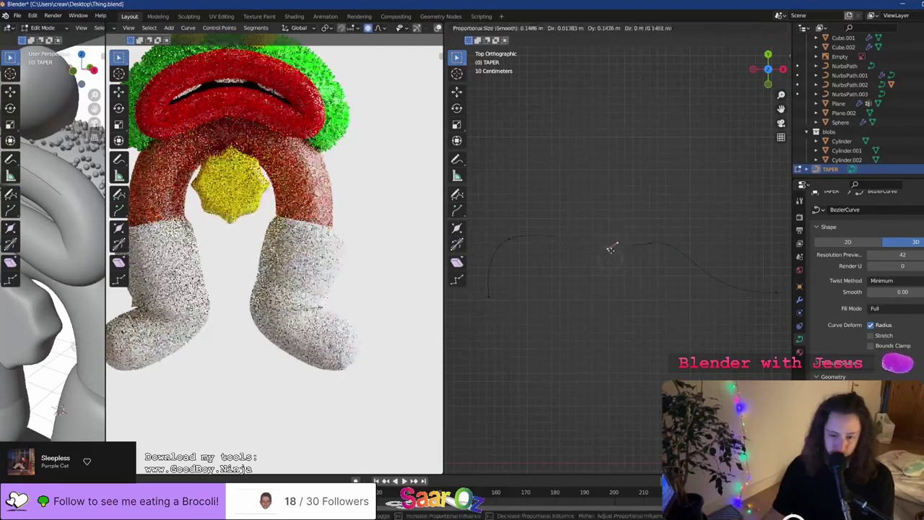
{"action": "right_click", "coordinate": [611, 250]}
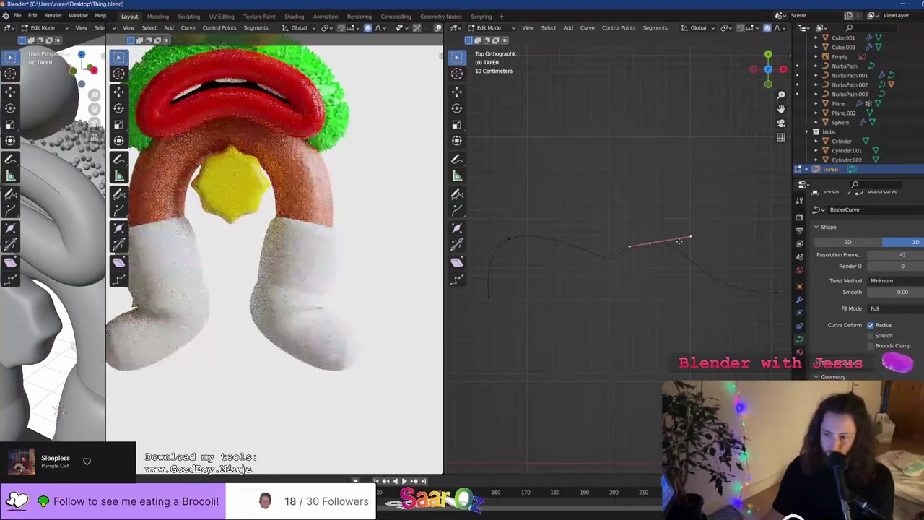
{"action": "key", "text": "g"}
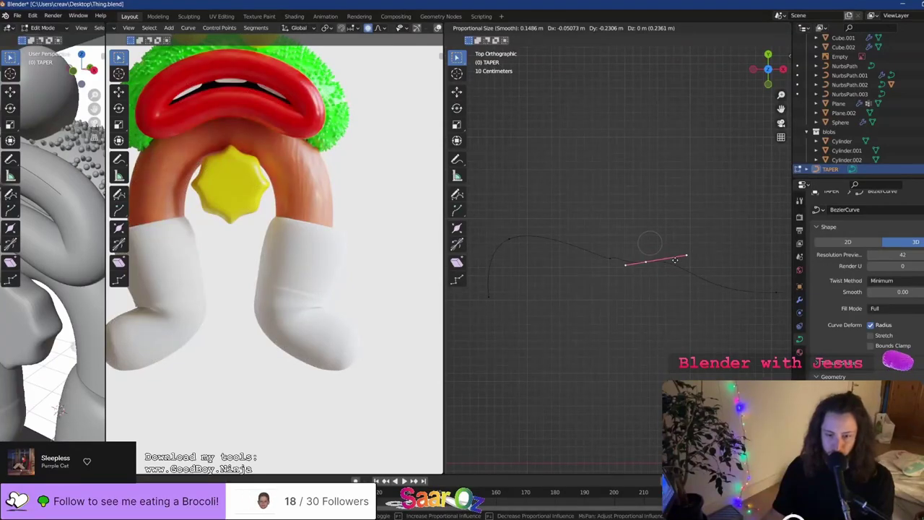
{"action": "right_click", "coordinate": [675, 260]}
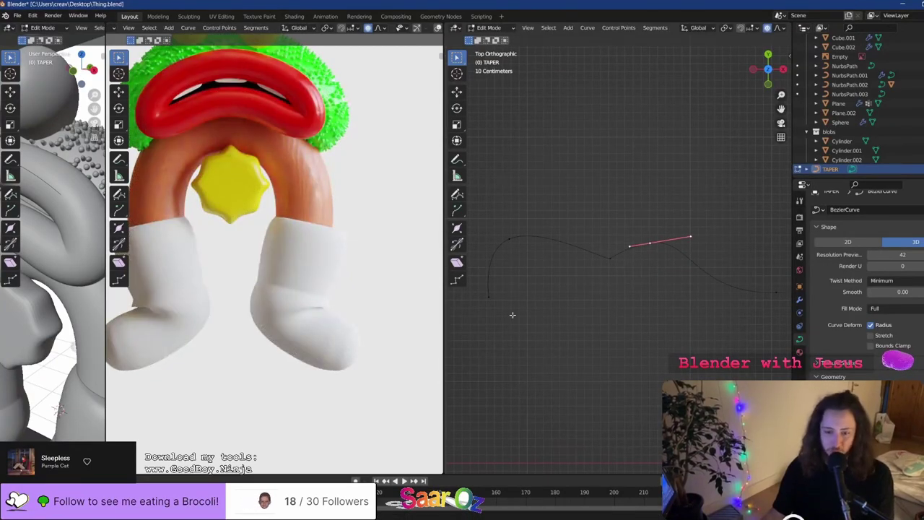
{"action": "key", "text": "g"}
{"action": "right_click", "coordinate": [587, 272]}
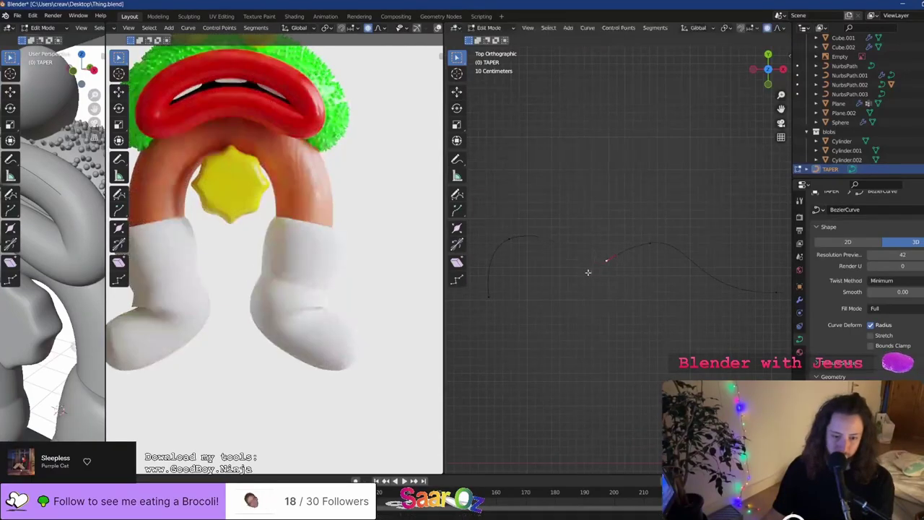
Try adjusting individual handles of the dip and hump points, and shifting the hump point sideways
{"action": "key", "text": "g"}
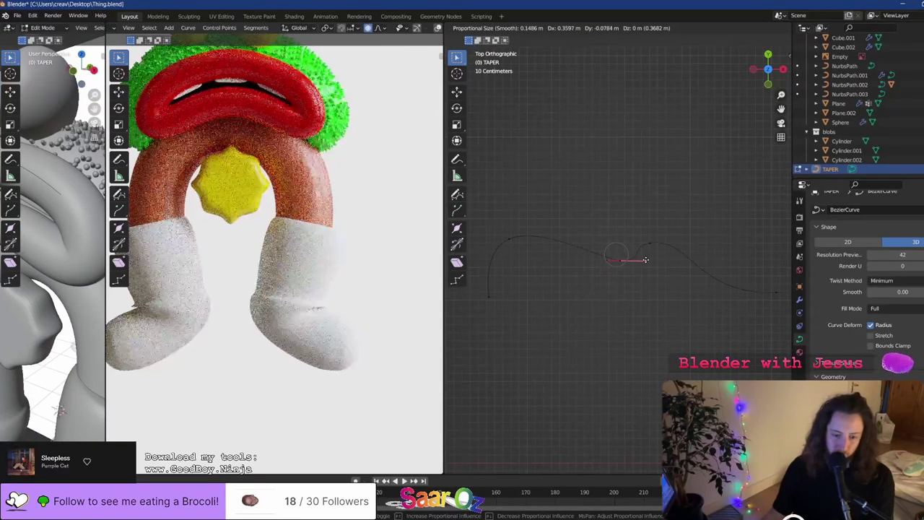
{"action": "left_click", "coordinate": [626, 244]}
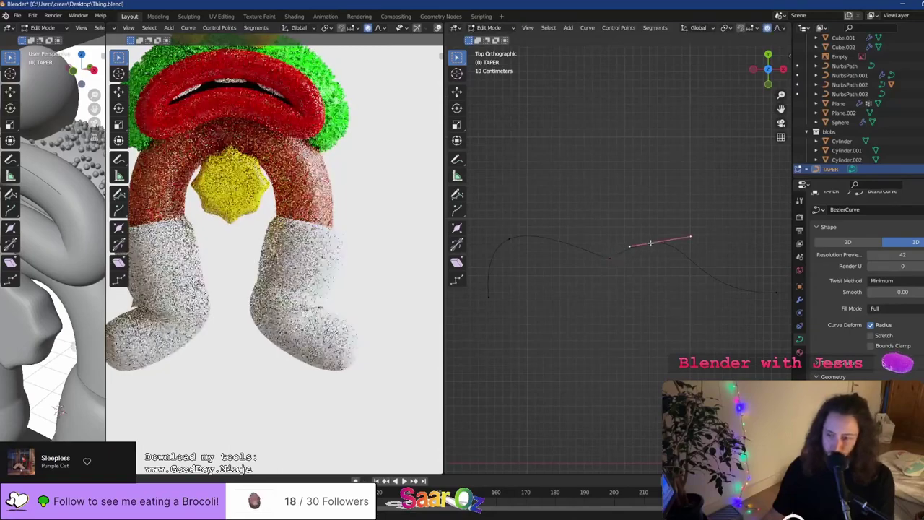
{"action": "key", "text": "g"}
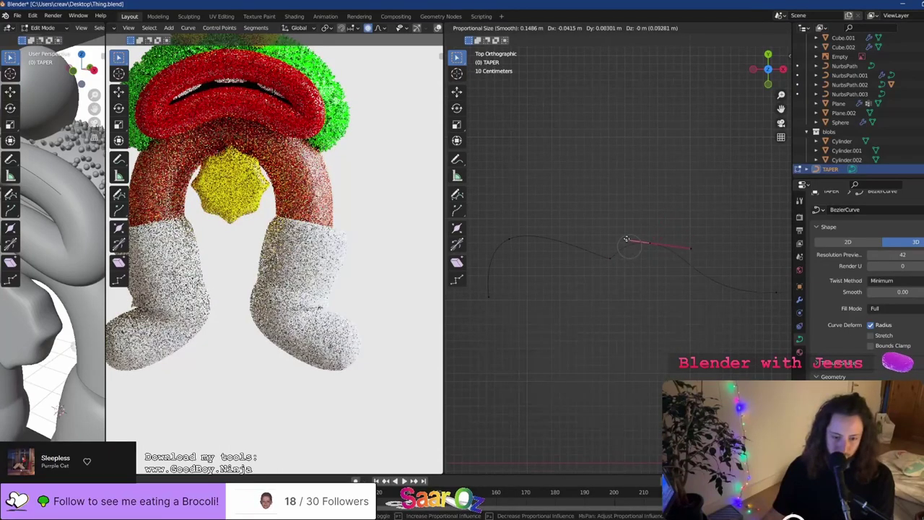
{"action": "left_click", "coordinate": [646, 243]}
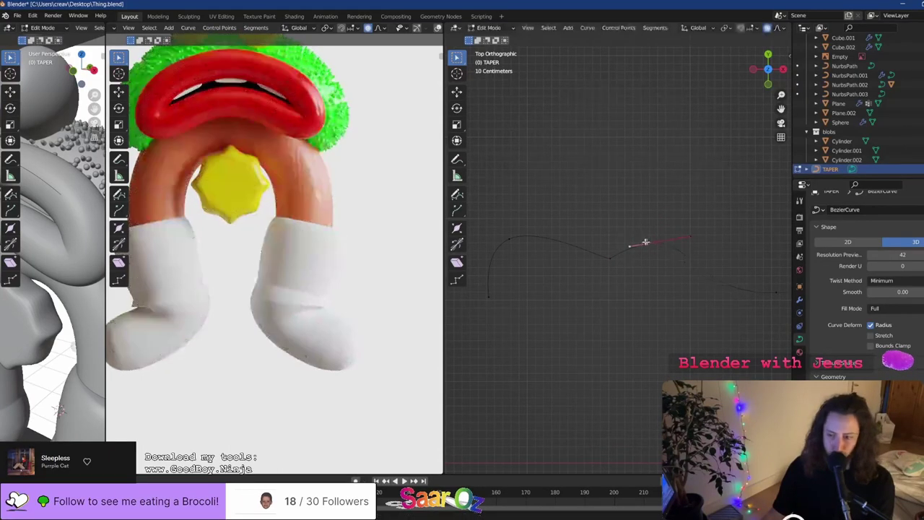
{"action": "key", "text": "g"}
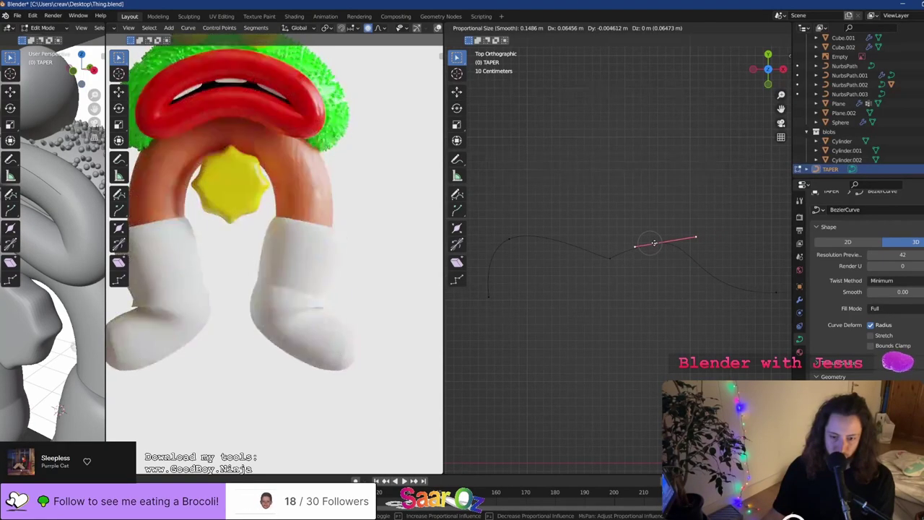
{"action": "left_click", "coordinate": [622, 243]}
Move the dip and hump points together about -0.36 m in X and 0.10 m in Y
{"action": "key", "text": "g"}
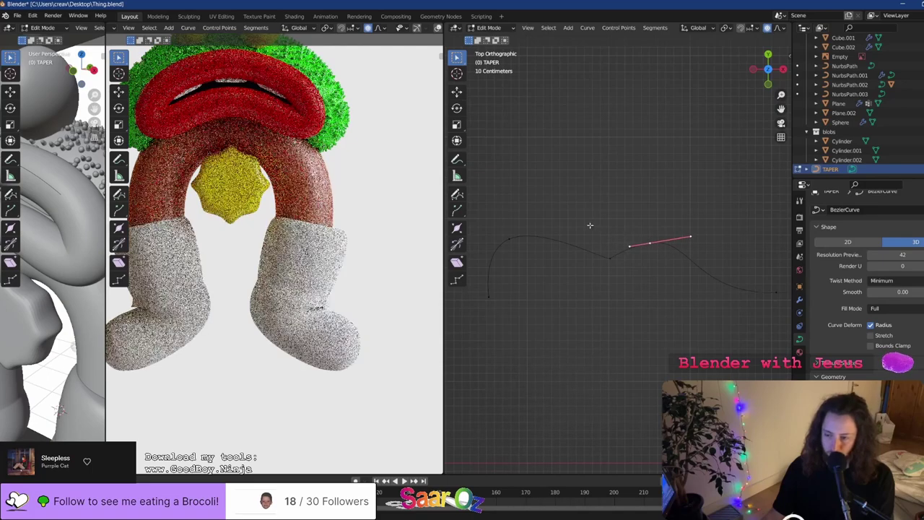
{"action": "left_click", "coordinate": [637, 282]}
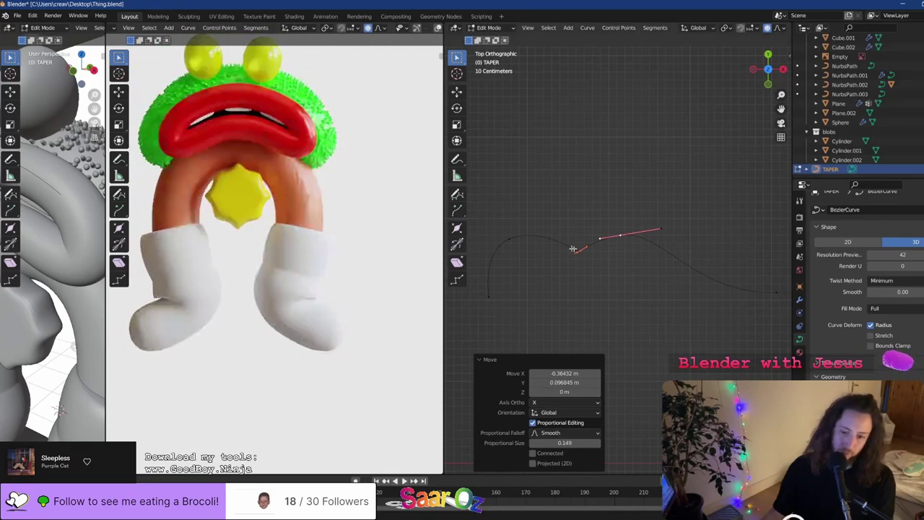
{"action": "key", "text": "g"}
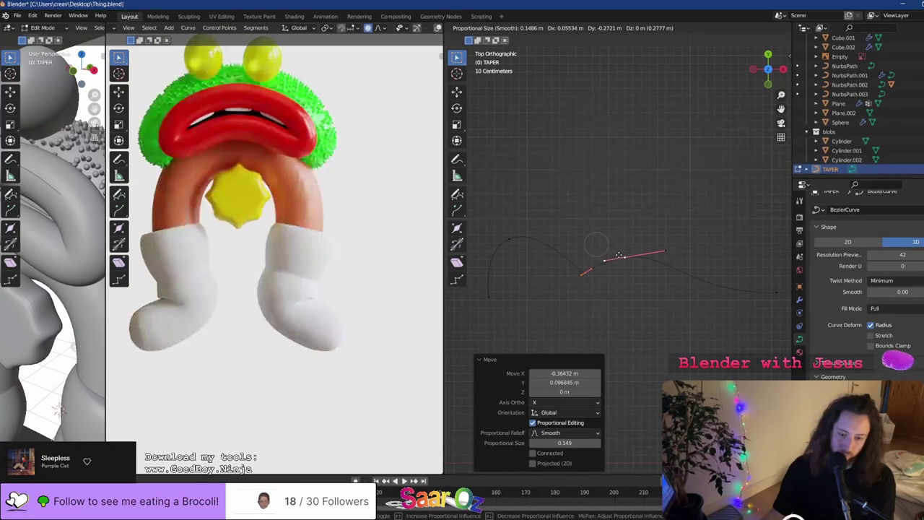
{"action": "left_click", "coordinate": [615, 232]}
Nudge the hump point about 0.11 m in X and 0.04 m in Y, and raise the dip point about 0.15 m in Y
{"action": "scroll", "coordinate": [633, 244], "scroll_direction": "up", "scroll_amount": 3}
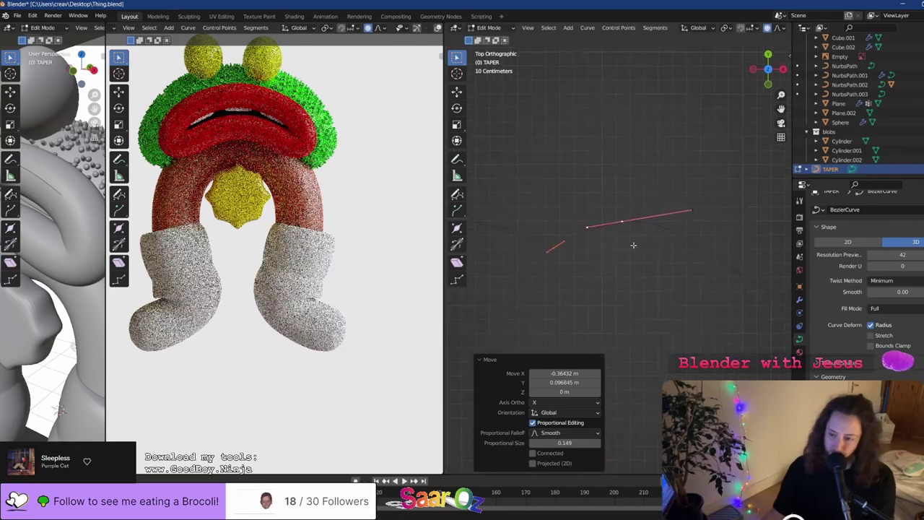
{"action": "left_click_drag", "start_coordinate": [629, 204], "coordinate": [608, 234]}
{"action": "key", "text": "g"}
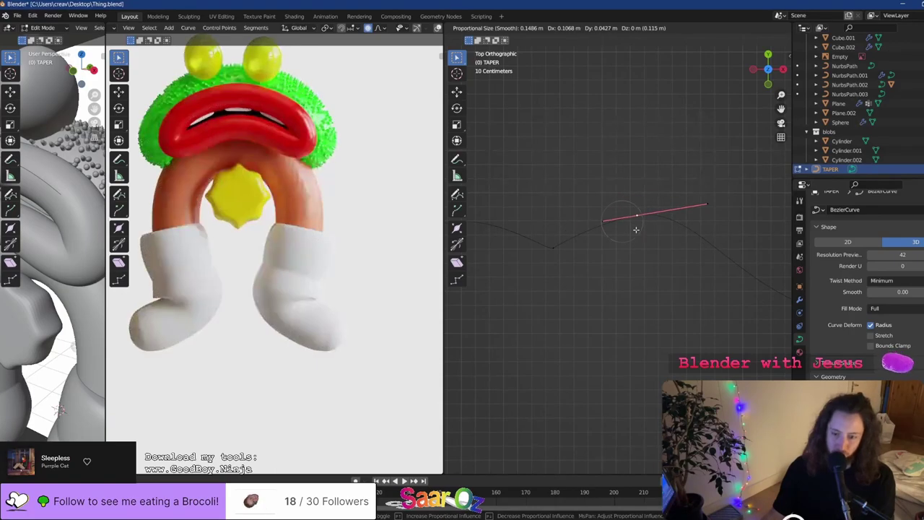
{"action": "left_click", "coordinate": [636, 229]}
{"action": "left_click_drag", "start_coordinate": [542, 230], "coordinate": [562, 249]}
{"action": "key", "text": "g"}
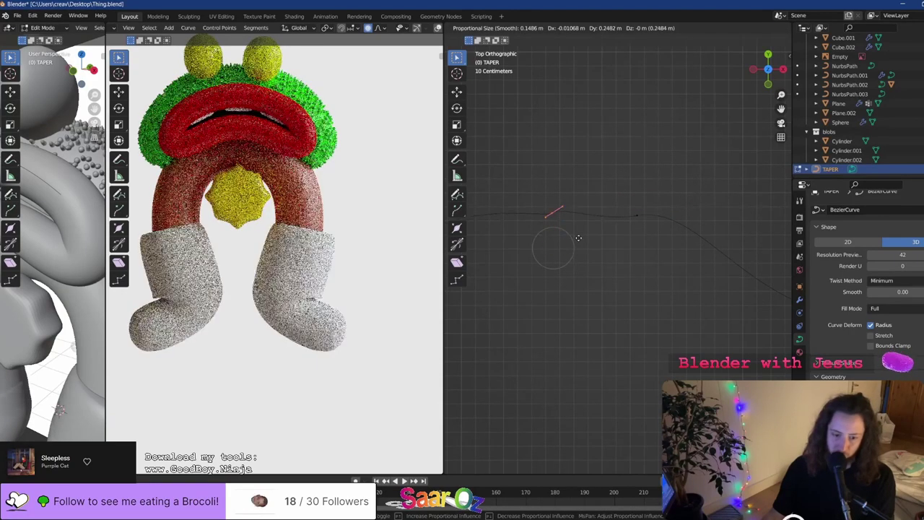
{"action": "left_click", "coordinate": [578, 252]}
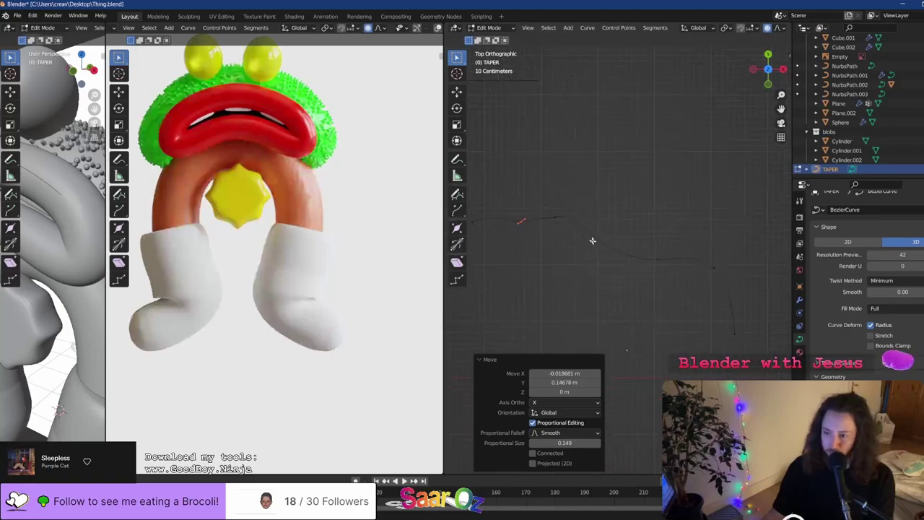
Move the four points at the TAPER curve's cuff end together about 0.06 m in X and -0.35 m in Y
{"action": "left_click_drag", "start_coordinate": [660, 192], "coordinate": [495, 282]}
{"action": "key", "text": "g"}
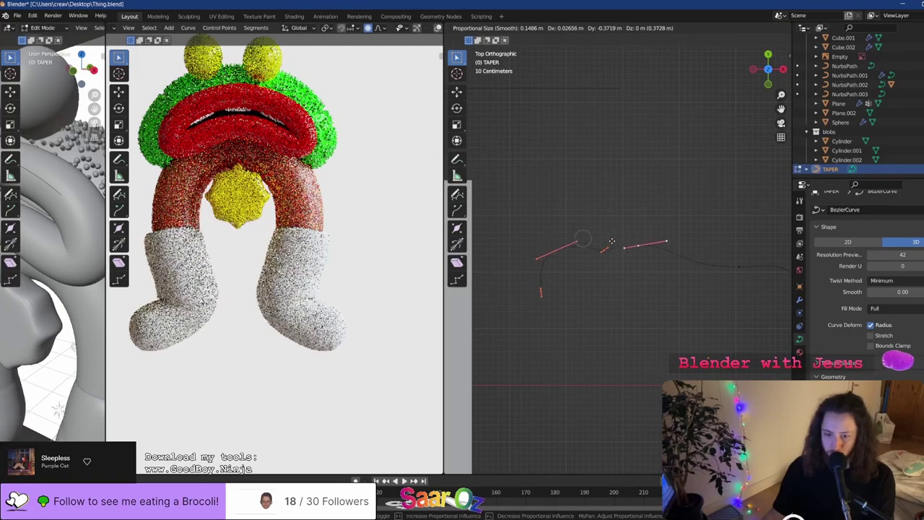
{"action": "left_click", "coordinate": [612, 241]}
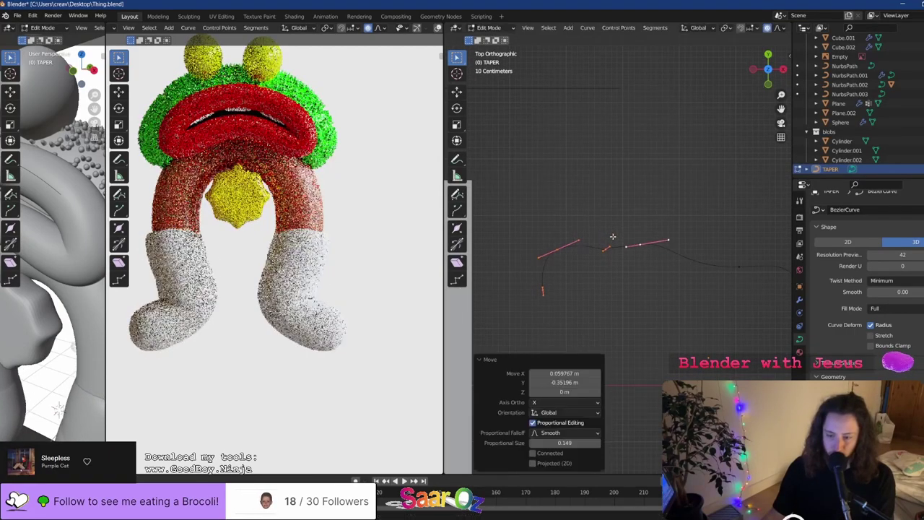
Shorten the ankle-side handle of the hump point below the cuff by moving it about -0.30 m in X and 0.02 m in Y
{"action": "left_click", "coordinate": [639, 245]}
{"action": "key", "text": "g"}
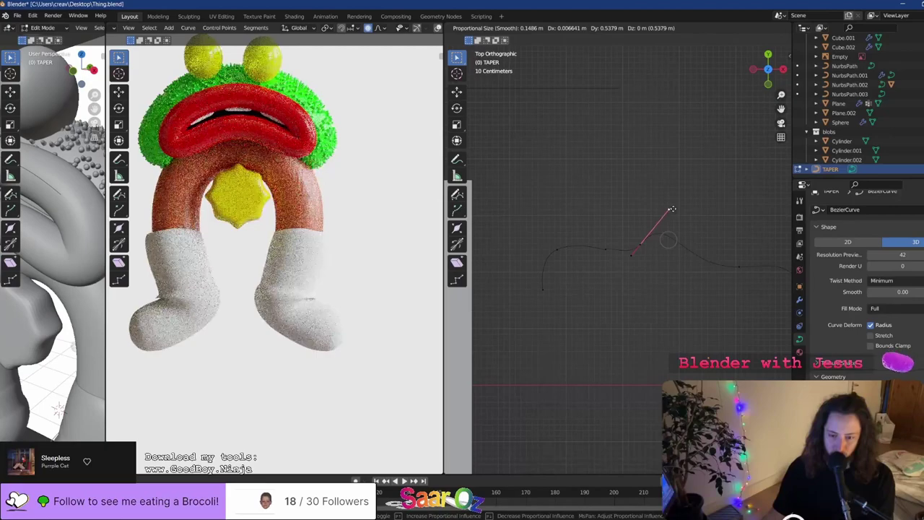
{"action": "left_click", "coordinate": [655, 237]}
Tilt the ankle point steeply by moving its cuff-side handle about 0.46 m in X and -0.47 m in Y, and save the file
{"action": "scroll", "coordinate": [727, 267], "scroll_direction": "up", "scroll_amount": 2}
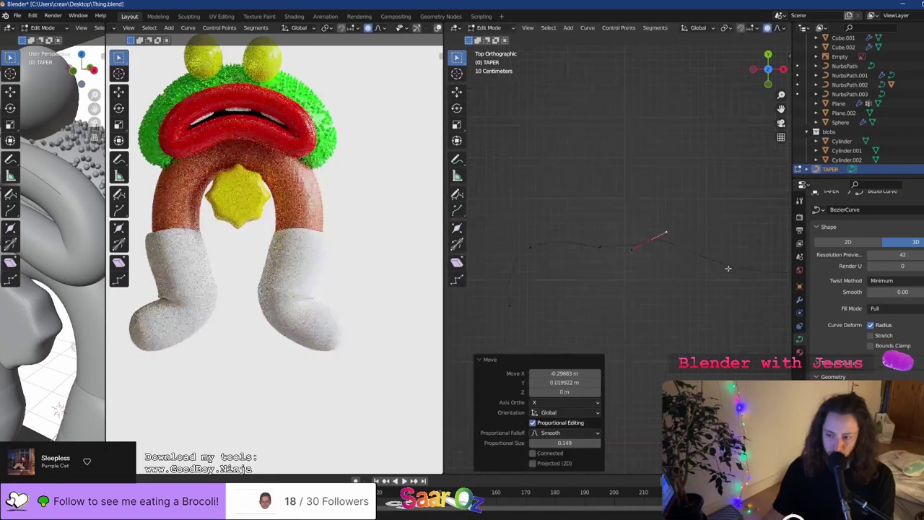
{"action": "middle_click_drag", "start_coordinate": [727, 268], "coordinate": [599, 272], "text": "shift"}
{"action": "left_click", "coordinate": [657, 277]}
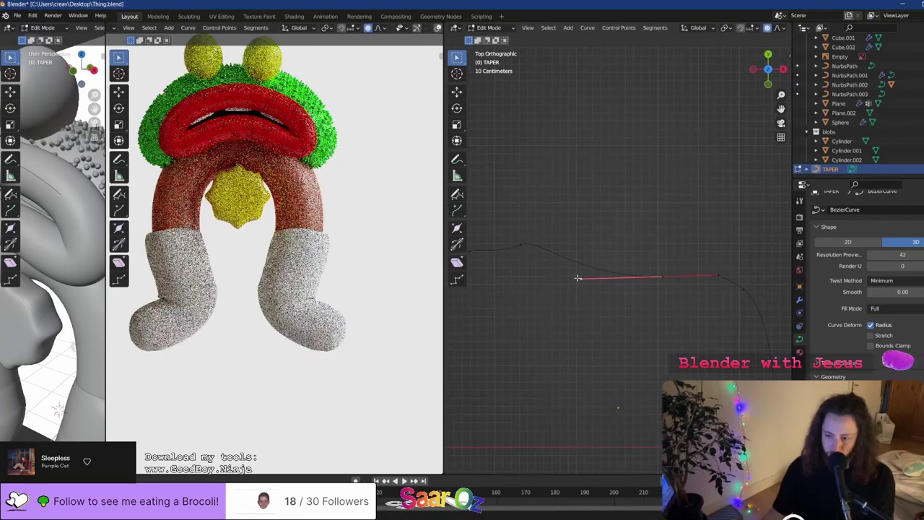
{"action": "key", "text": "g"}
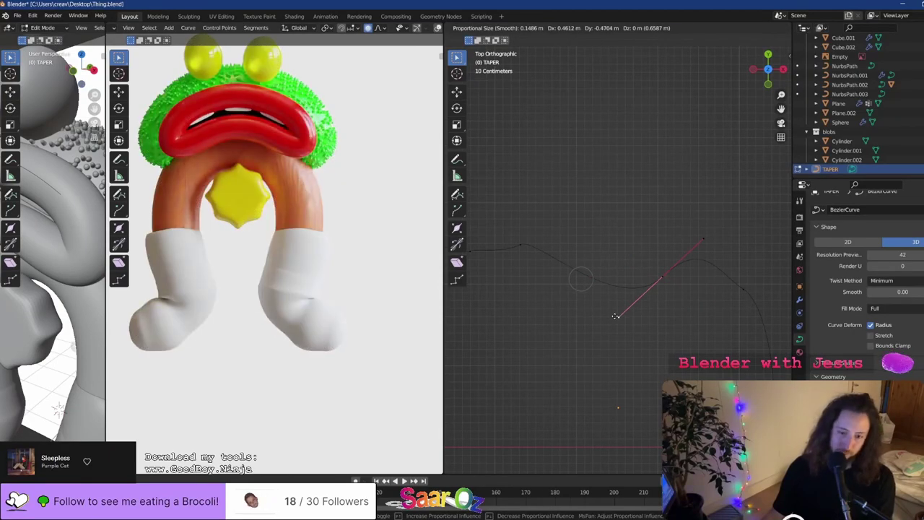
{"action": "left_click", "coordinate": [615, 316]}
{"action": "key", "text": "ctrl+s"}
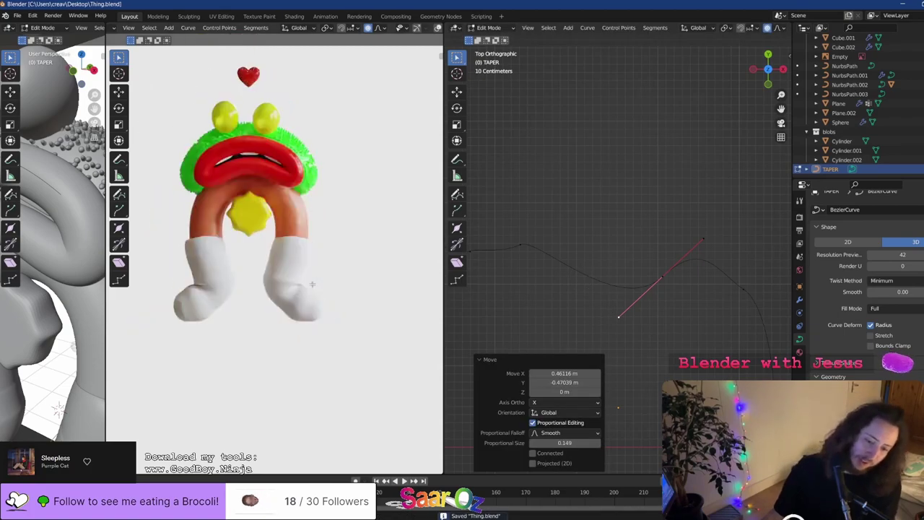
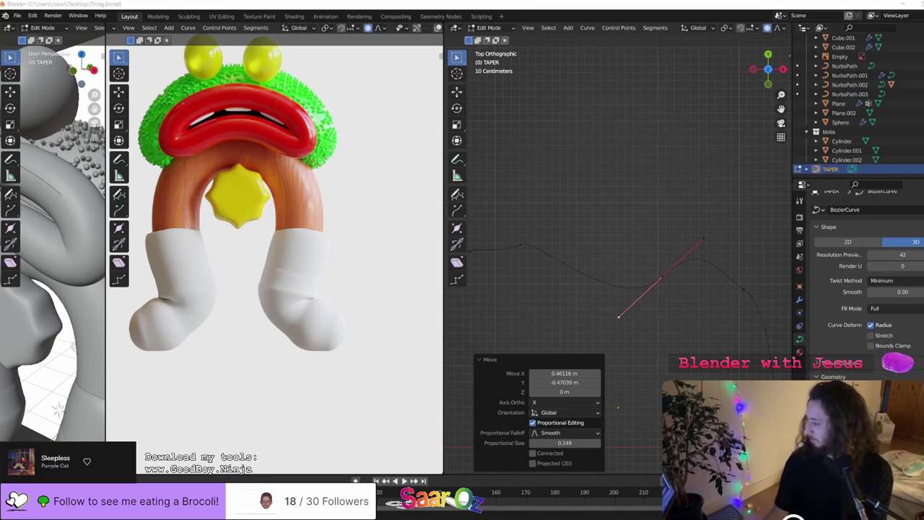
Deselect the curve points, return the TAPER curve to Object Mode and save the file
{"action": "middle_click_drag", "start_coordinate": [191, 195], "coordinate": [239, 205]}
{"action": "key", "text": "KP_0"}
{"action": "scroll", "coordinate": [242, 205], "scroll_direction": "down", "scroll_amount": 2}
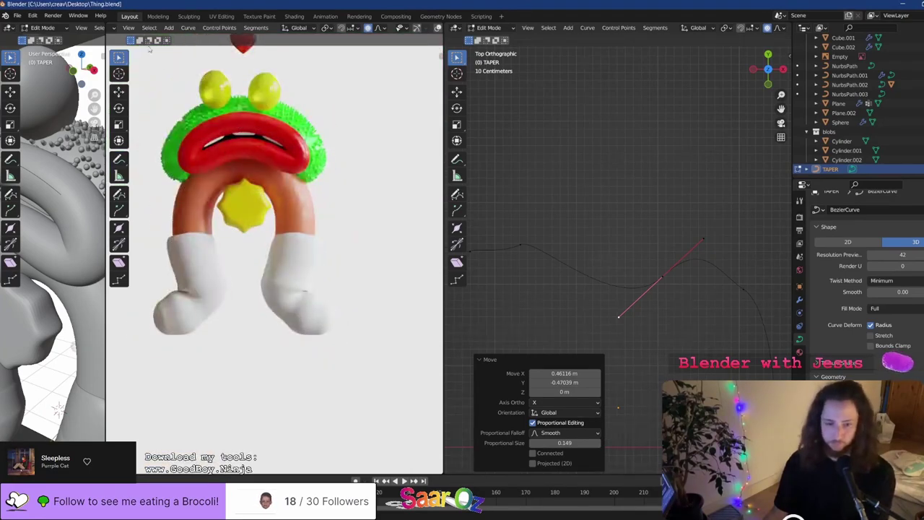
{"action": "left_click", "coordinate": [743, 190]}
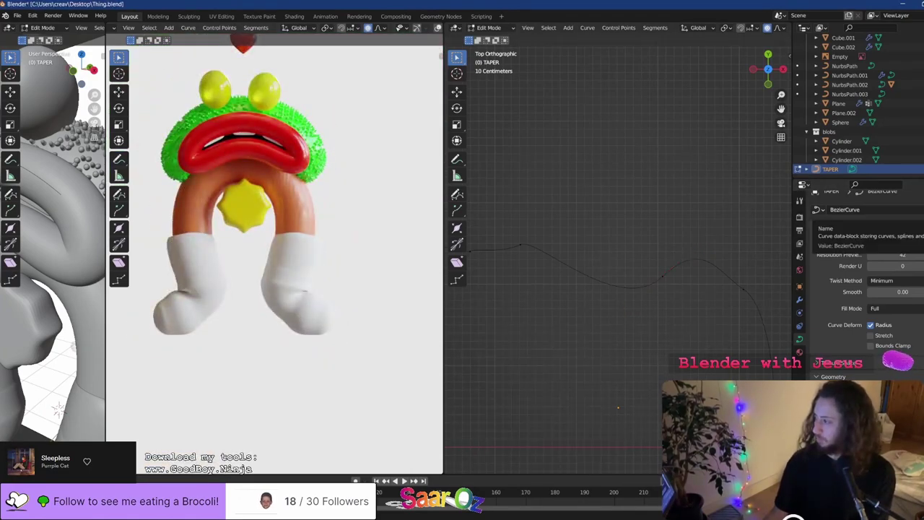
{"action": "key", "text": "Tab"}
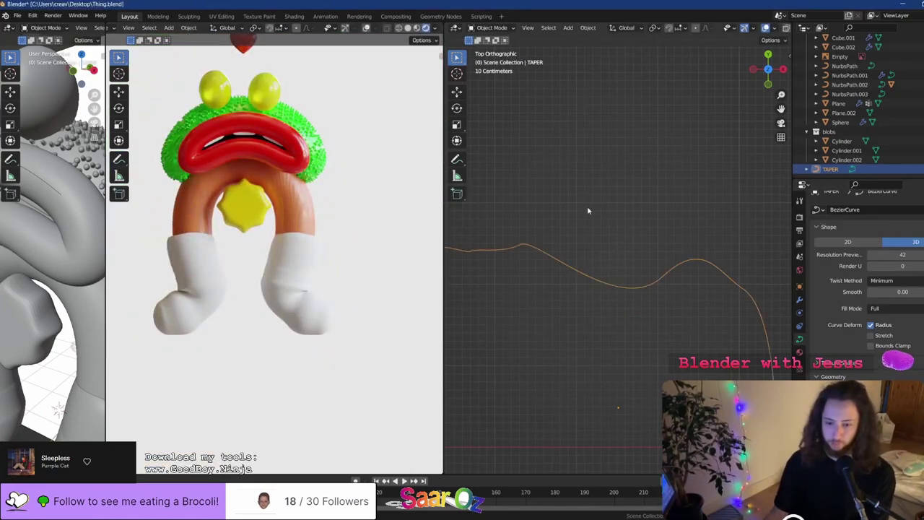
{"action": "key", "text": "ctrl+s"}
Examine the rendered boots from an angle, from the front and close up, saving the file again
{"action": "scroll", "coordinate": [260, 269], "scroll_direction": "up", "scroll_amount": 3}
{"action": "scroll", "coordinate": [350, 292], "scroll_direction": "down", "scroll_amount": 5}
{"action": "middle_click_drag", "start_coordinate": [376, 296], "coordinate": [335, 279]}
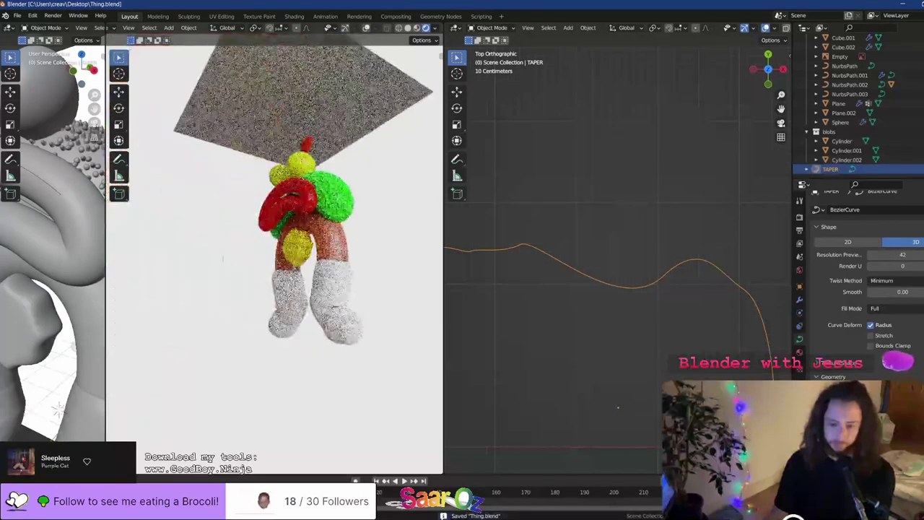
{"action": "key", "text": "KP_1"}
{"action": "scroll", "coordinate": [303, 260], "scroll_direction": "down", "scroll_amount": 2}
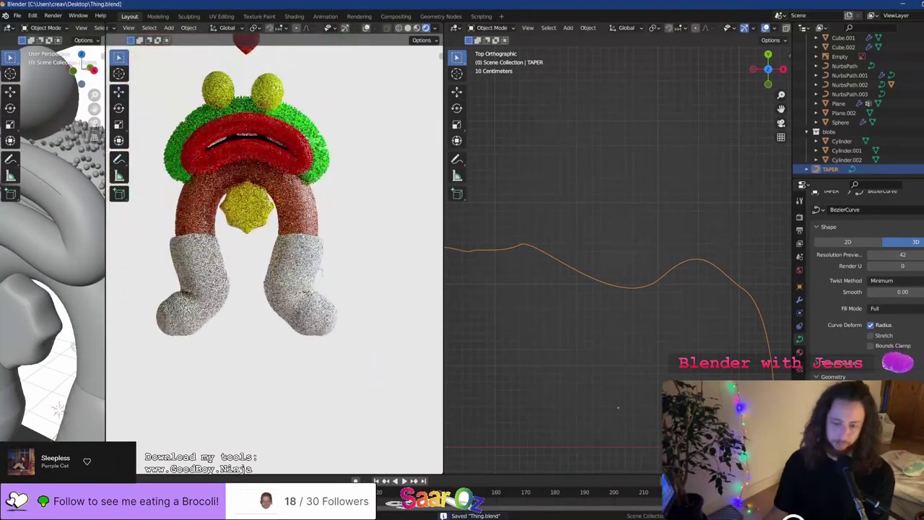
{"action": "middle_click_drag", "start_coordinate": [284, 241], "coordinate": [323, 278], "text": "shift"}
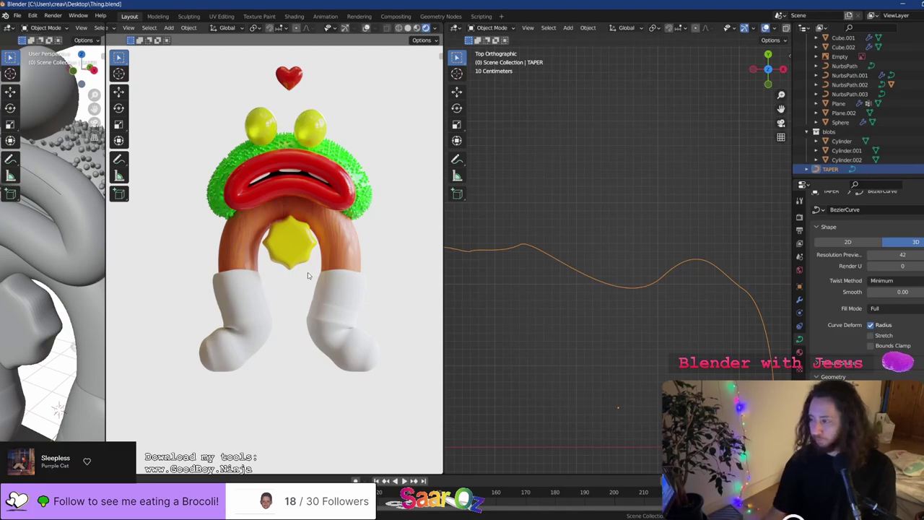
{"action": "key", "text": "ctrl+s"}
{"action": "scroll", "coordinate": [339, 310], "scroll_direction": "up", "scroll_amount": 3}
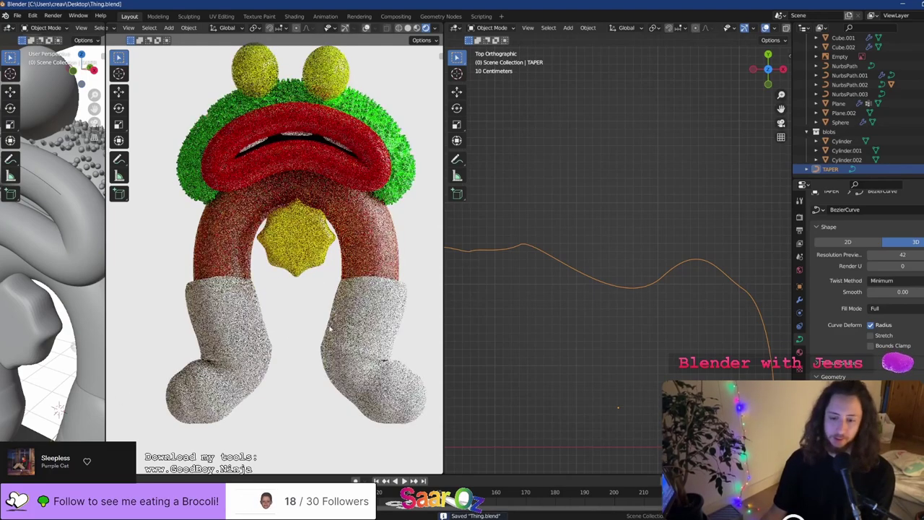
Switch the viewport showing the TAPER curve to the Shader Editor
{"action": "left_click", "coordinate": [455, 27]}
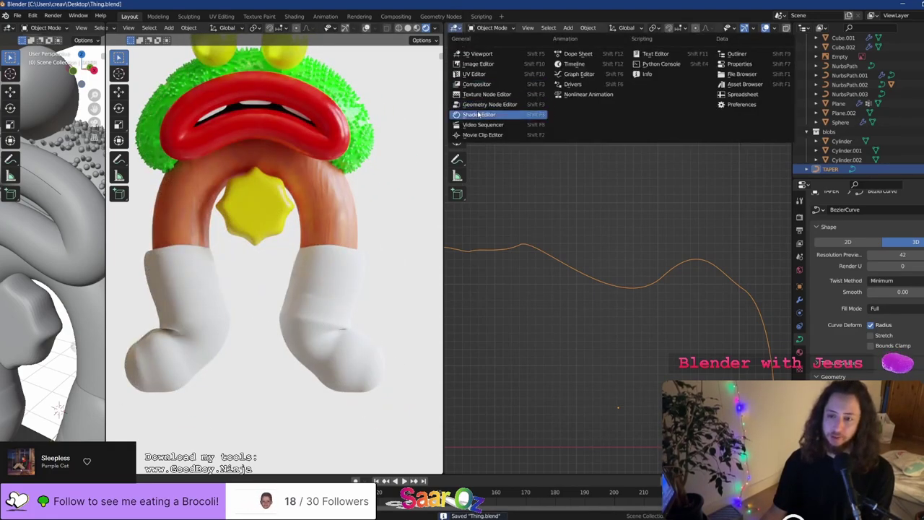
Open the socks material in the Shader Editor and raise its Principled BSDF roughness to about 0.901
{"action": "left_click", "coordinate": [477, 114]}
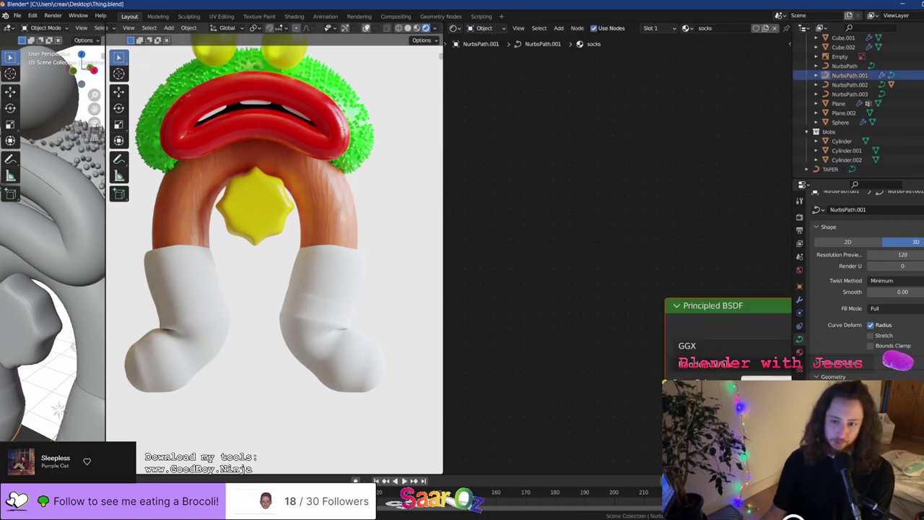
{"action": "key", "text": "shift+alt+z"}
{"action": "key", "text": "shift+alt+z"}
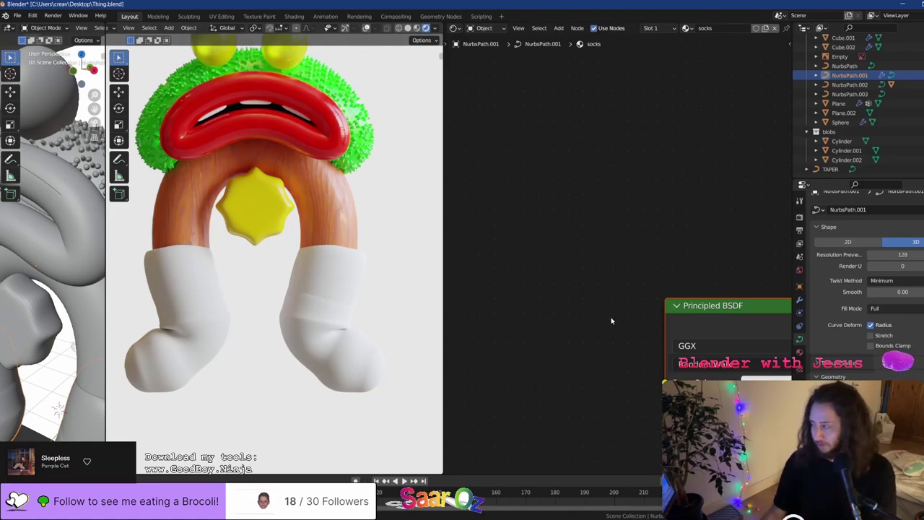
{"action": "middle_click_drag", "start_coordinate": [611, 320], "coordinate": [540, 210]}
{"action": "middle_click_drag", "start_coordinate": [588, 283], "coordinate": [575, 238]}
{"action": "middle_click_drag", "start_coordinate": [664, 283], "coordinate": [627, 173]}
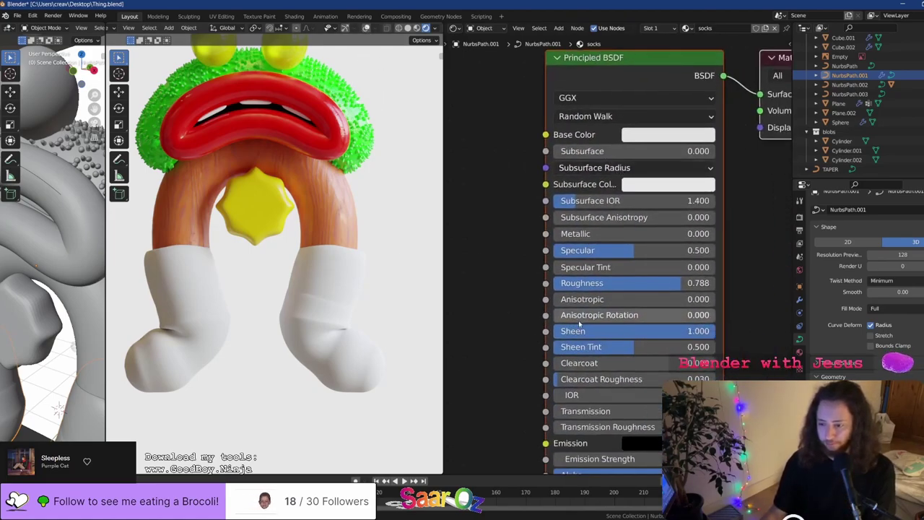
{"action": "middle_click_drag", "start_coordinate": [580, 322], "coordinate": [580, 305]}
{"action": "left_click_drag", "start_coordinate": [588, 268], "coordinate": [590, 268]}
{"action": "left_click_drag", "start_coordinate": [653, 266], "coordinate": [701, 266]}
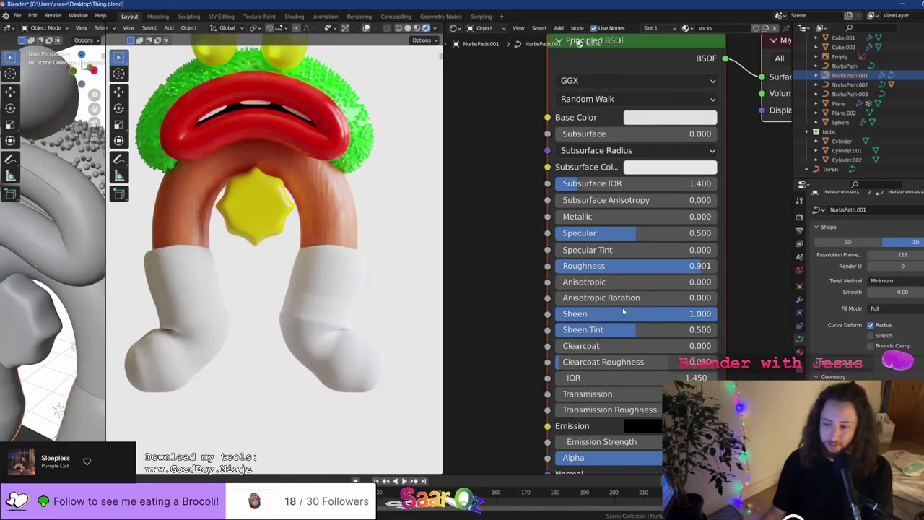
Try a sheen of 50 on the socks material, return it to 1, and try a sheen tint of 0
{"action": "left_click", "coordinate": [623, 314]}
{"action": "type", "text": "50"}
{"action": "key", "text": "Return"}
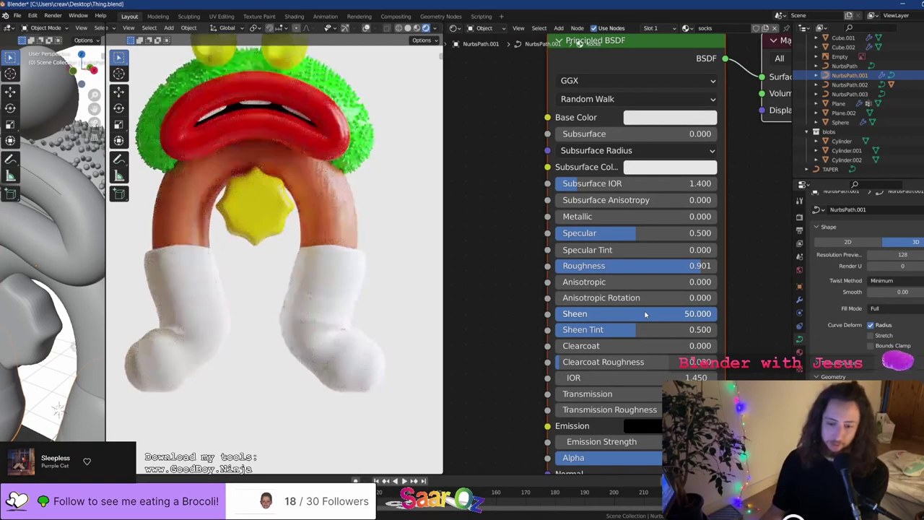
{"action": "left_click", "coordinate": [645, 313]}
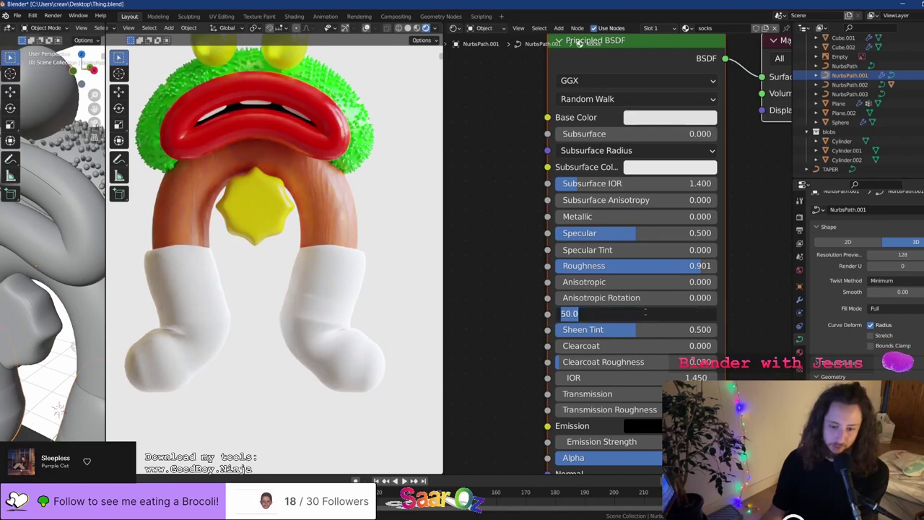
{"action": "type", "text": "1"}
{"action": "key", "text": "Return"}
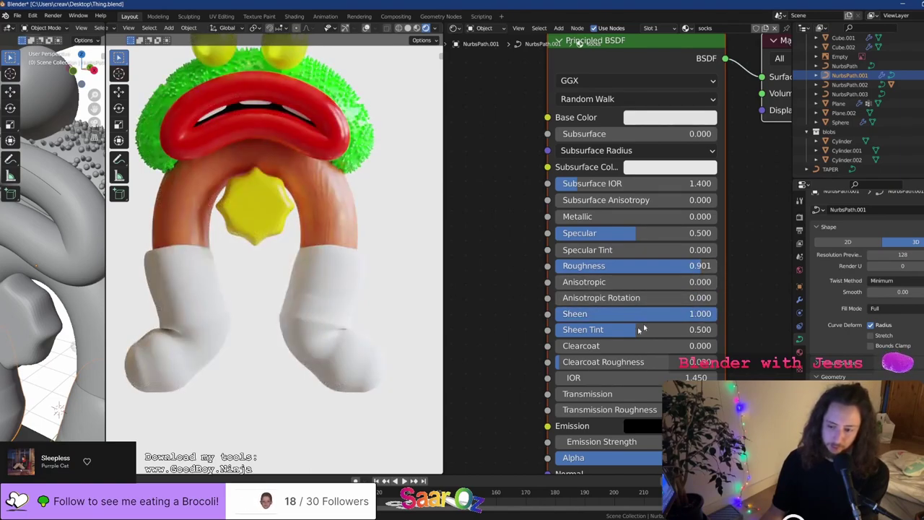
{"action": "left_click_drag", "start_coordinate": [618, 336], "coordinate": [548, 343]}
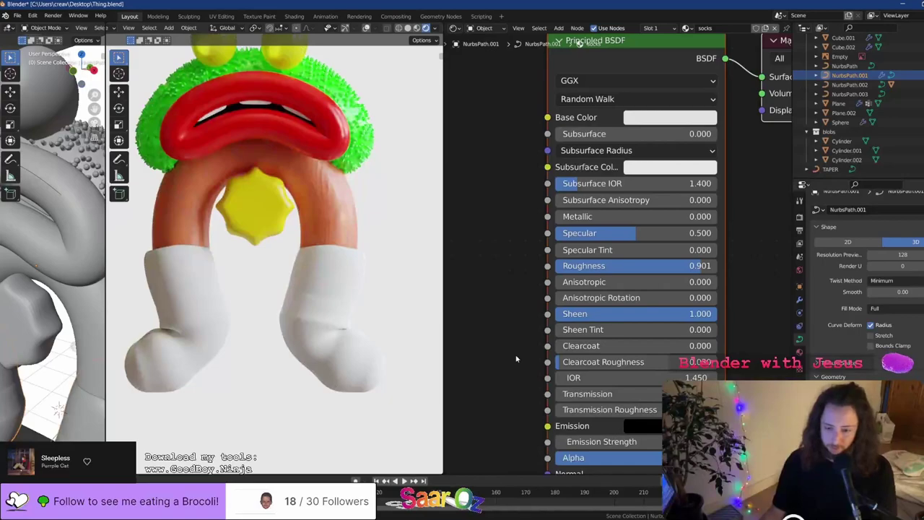
Save the file, add a Wave Texture node to the socks material and preview its output on the socks
{"action": "key", "text": "ctrl+s"}
{"action": "middle_click_drag", "start_coordinate": [519, 366], "coordinate": [657, 308]}
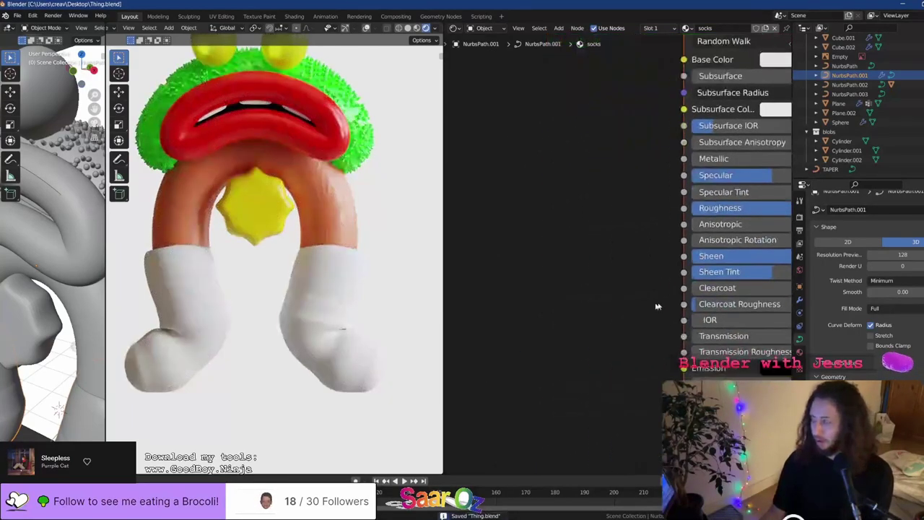
{"action": "scroll", "coordinate": [639, 308], "scroll_direction": "down", "scroll_amount": 5}
{"action": "key", "text": "x"}
{"action": "key", "text": "shift+a"}
{"action": "mouse_move", "coordinate": [534, 409]}
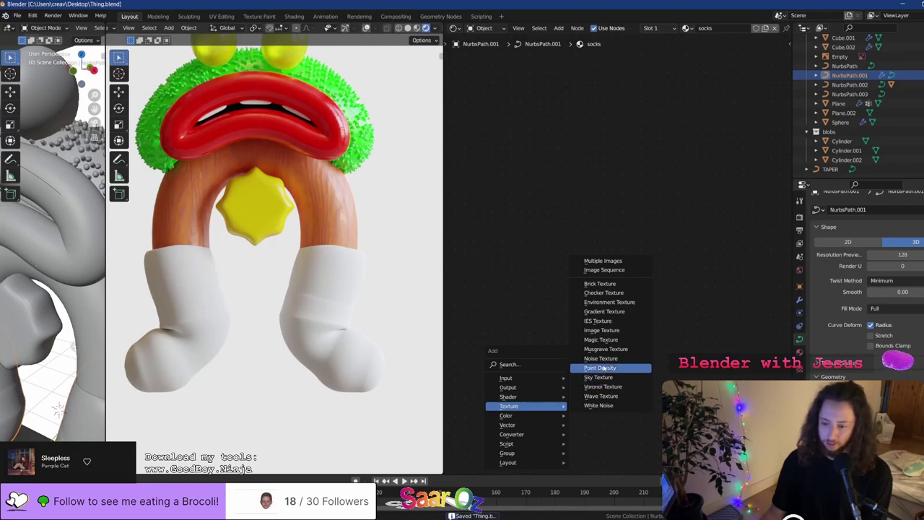
{"action": "left_click", "coordinate": [601, 394]}
{"action": "left_click", "coordinate": [530, 258]}
{"action": "left_click", "coordinate": [568, 278], "text": "ctrl+shift"}
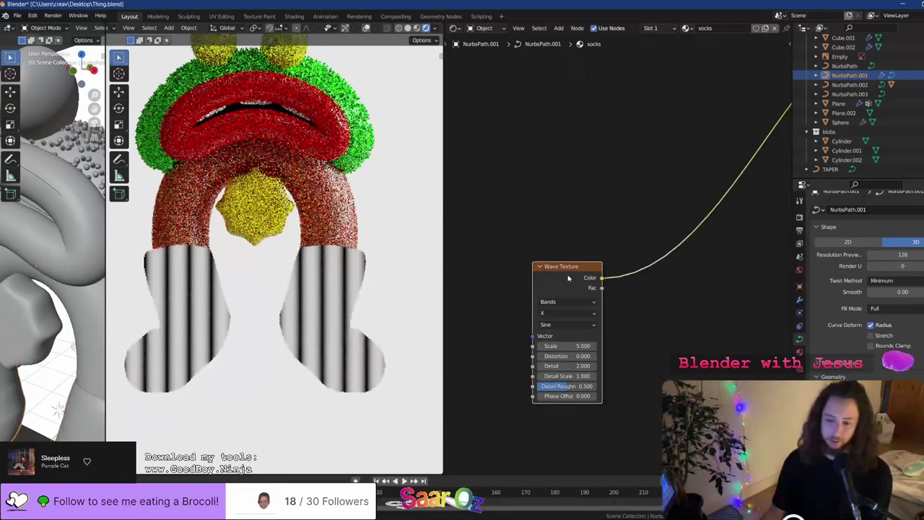
Add a MixRGB node beside the Wave Texture and link the texture's Color output to the mix's Color2 input
{"action": "left_click_drag", "start_coordinate": [550, 299], "coordinate": [505, 373]}
{"action": "key", "text": "shift+a"}
{"action": "mouse_move", "coordinate": [505, 270]}
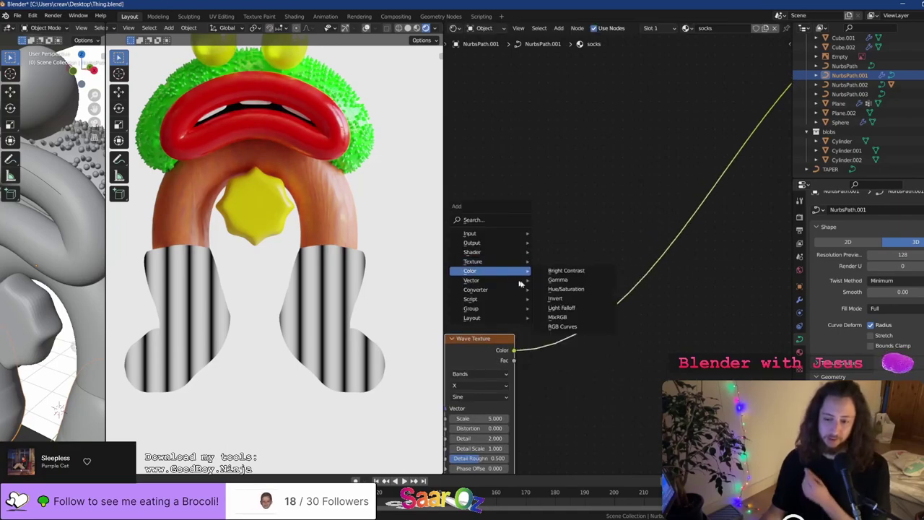
{"action": "left_click", "coordinate": [558, 317]}
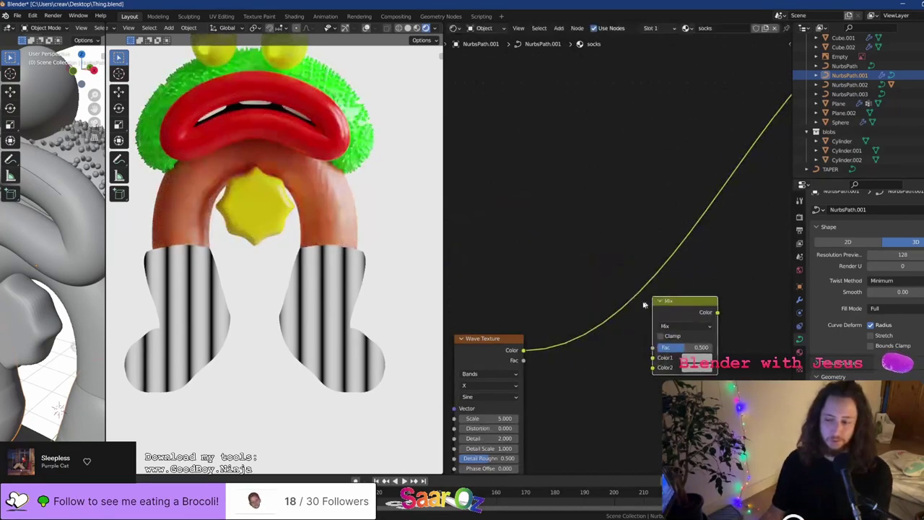
{"action": "left_click", "coordinate": [515, 353]}
{"action": "left_click_drag", "start_coordinate": [653, 372], "coordinate": [653, 368]}
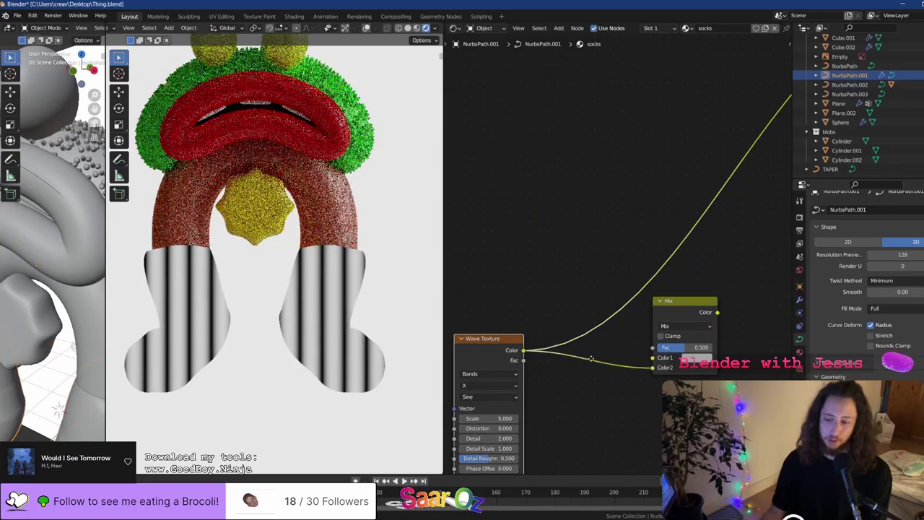
Duplicate the Wave Texture node, place the copy above the original and link its Color output to the mix's Color1 input
{"action": "middle_click_drag", "start_coordinate": [592, 357], "coordinate": [670, 368]}
{"action": "scroll", "coordinate": [553, 315], "scroll_direction": "down", "scroll_amount": 4}
{"action": "key", "text": "shift+a"}
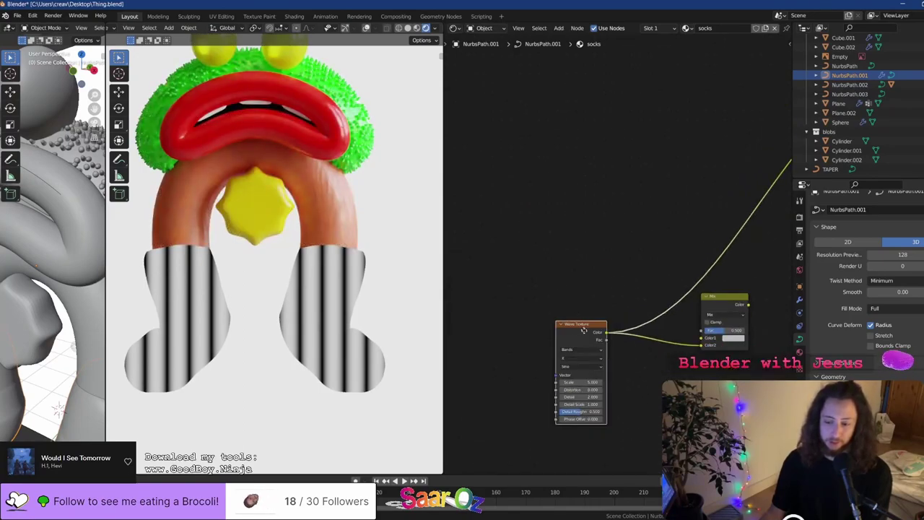
{"action": "left_click_drag", "start_coordinate": [583, 330], "coordinate": [602, 377]}
{"action": "key", "text": "shift+d"}
{"action": "left_click", "coordinate": [600, 232]}
{"action": "scroll", "coordinate": [610, 242], "scroll_direction": "up", "scroll_amount": 4}
{"action": "middle_click_drag", "start_coordinate": [637, 243], "coordinate": [595, 182]}
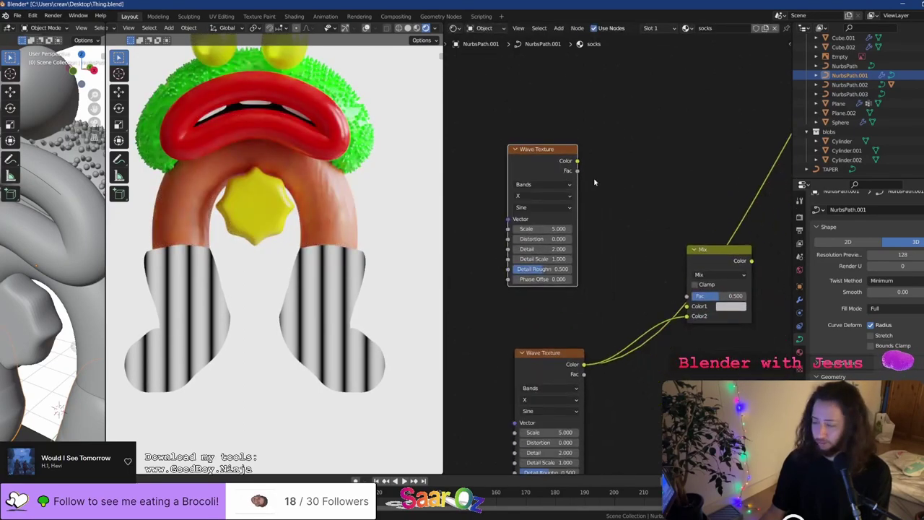
{"action": "left_click_drag", "start_coordinate": [686, 307], "coordinate": [686, 306]}
Add a Texture Coordinate node, link its UV output to the Vector inputs of both Wave Textures and save the file
{"action": "middle_click_drag", "start_coordinate": [591, 285], "coordinate": [708, 289]}
{"action": "key", "text": "shift+a"}
{"action": "mouse_move", "coordinate": [457, 267]}
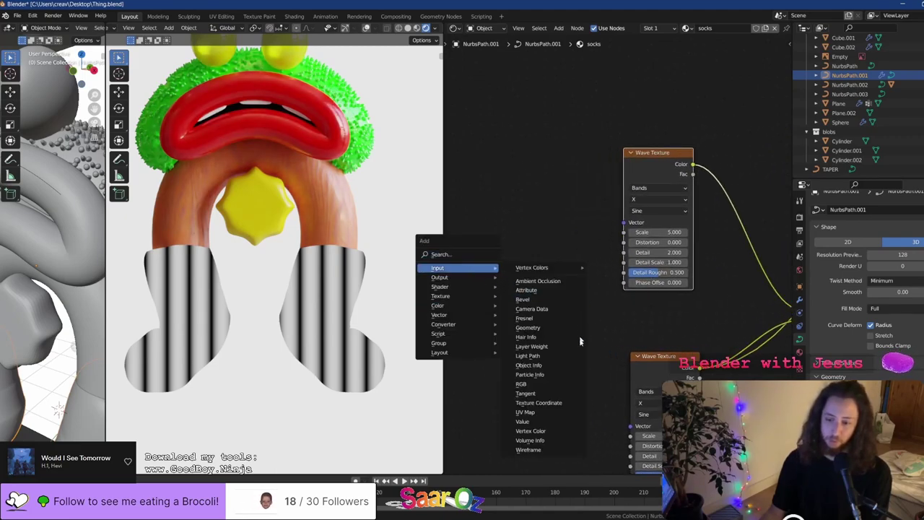
{"action": "left_click", "coordinate": [549, 403]}
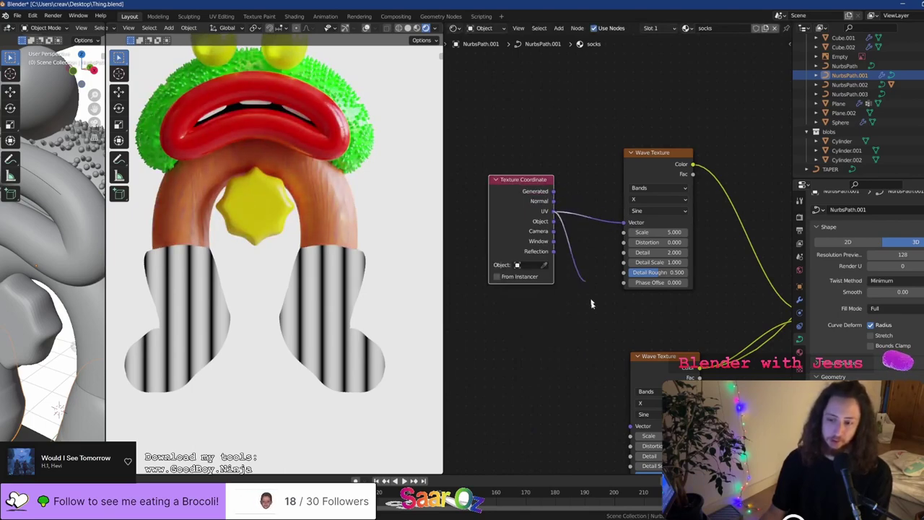
{"action": "left_click_drag", "start_coordinate": [630, 427], "coordinate": [629, 427]}
{"action": "key", "text": "ctrl+s"}
Preview the Mix node on the socks and set the upper Wave Texture's bands direction to Y
{"action": "middle_click_drag", "start_coordinate": [654, 382], "coordinate": [551, 324]}
{"action": "middle_click_drag", "start_coordinate": [684, 279], "coordinate": [658, 287]}
{"action": "left_click_drag", "start_coordinate": [683, 232], "coordinate": [683, 231]}
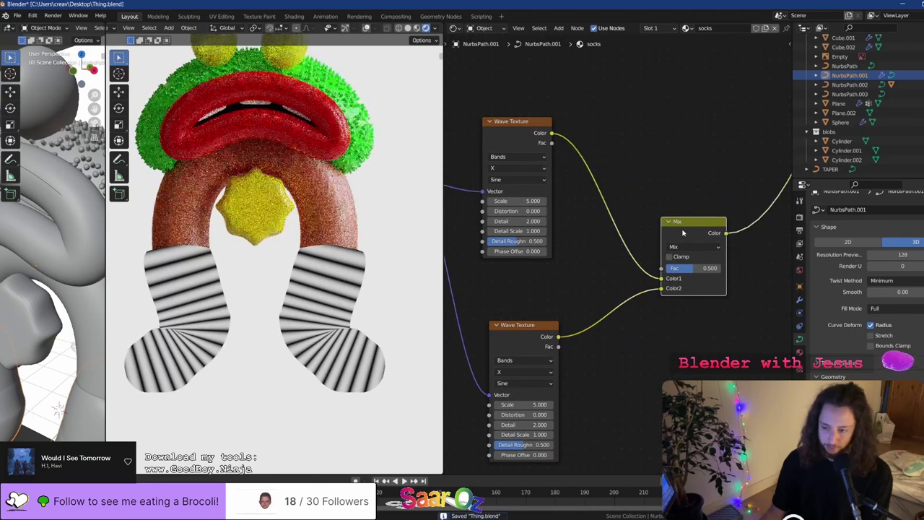
{"action": "middle_click_drag", "start_coordinate": [671, 260], "coordinate": [639, 262]}
{"action": "scroll", "coordinate": [619, 261], "scroll_direction": "up", "scroll_amount": 1}
{"action": "middle_click_drag", "start_coordinate": [479, 228], "coordinate": [570, 239]}
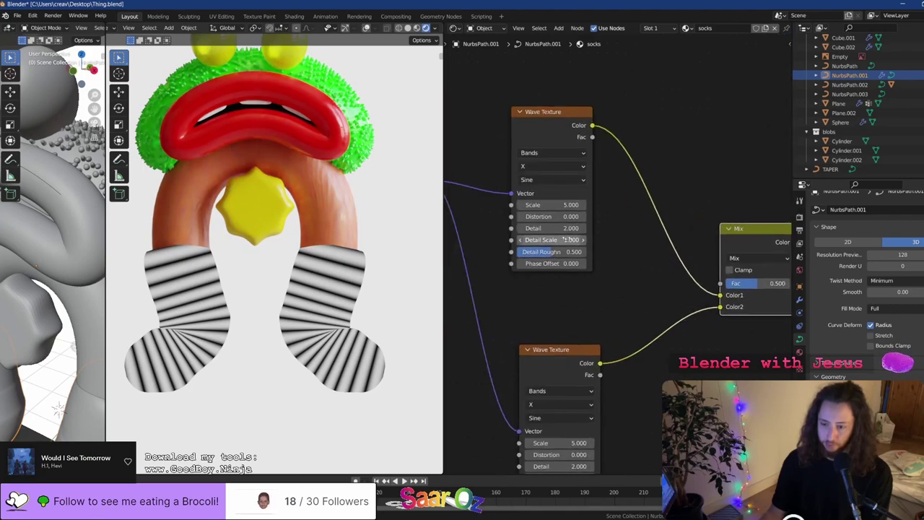
{"action": "left_click", "coordinate": [539, 166]}
{"action": "left_click", "coordinate": [534, 192]}
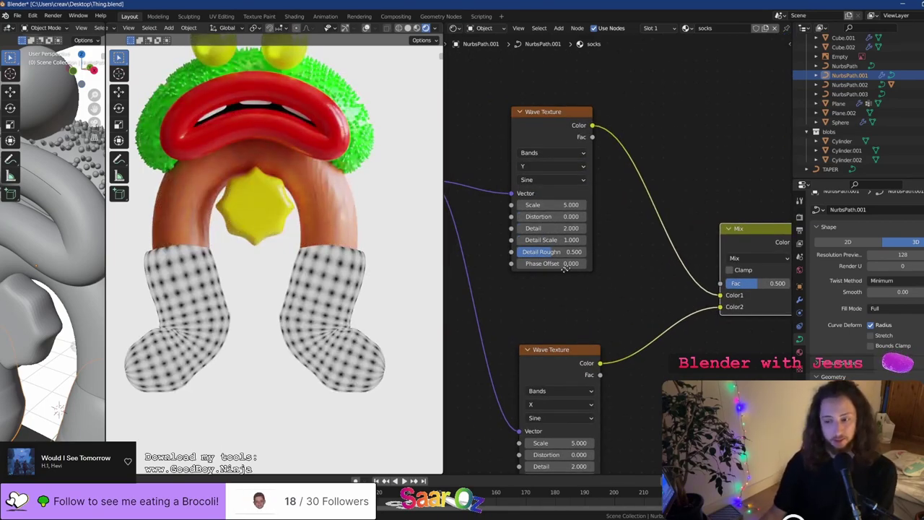
Add a Value node, link it to the Scale inputs of both Wave Textures and save the file
{"action": "scroll", "coordinate": [543, 266], "scroll_direction": "down", "scroll_amount": 2}
{"action": "middle_click_drag", "start_coordinate": [543, 265], "coordinate": [600, 252]}
{"action": "key", "text": "shift+a"}
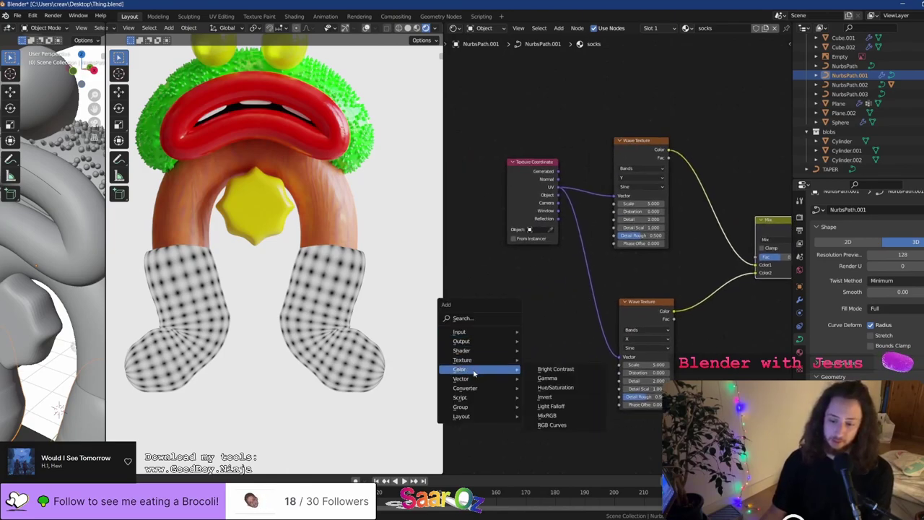
{"action": "mouse_move", "coordinate": [475, 392]}
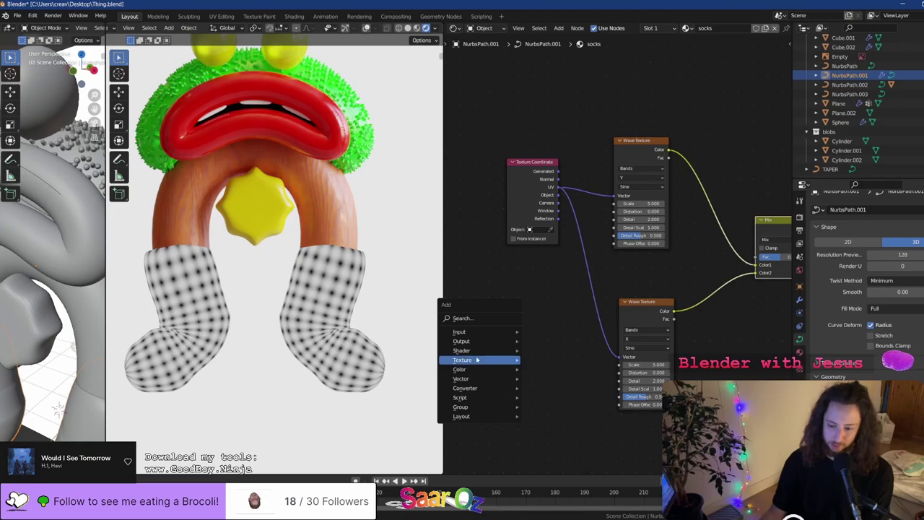
{"action": "left_click", "coordinate": [472, 318]}
{"action": "type", "text": "value"}
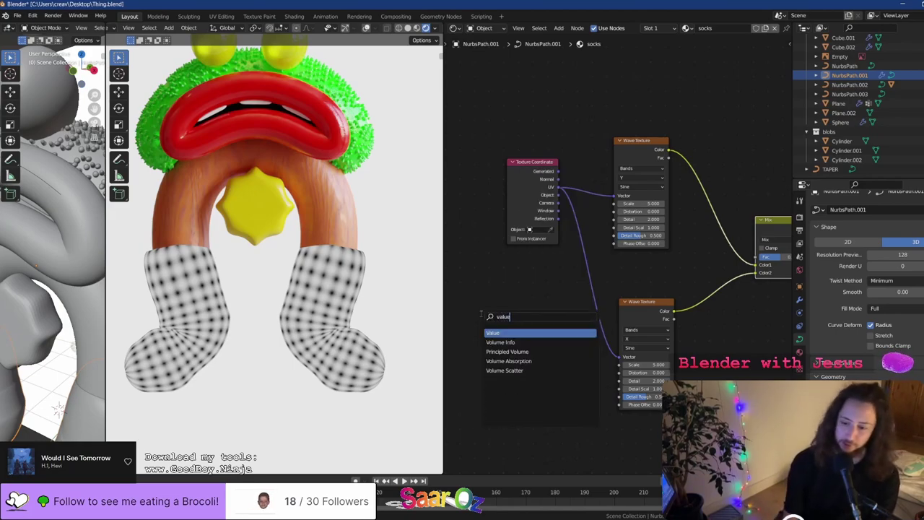
{"action": "key", "text": "Return"}
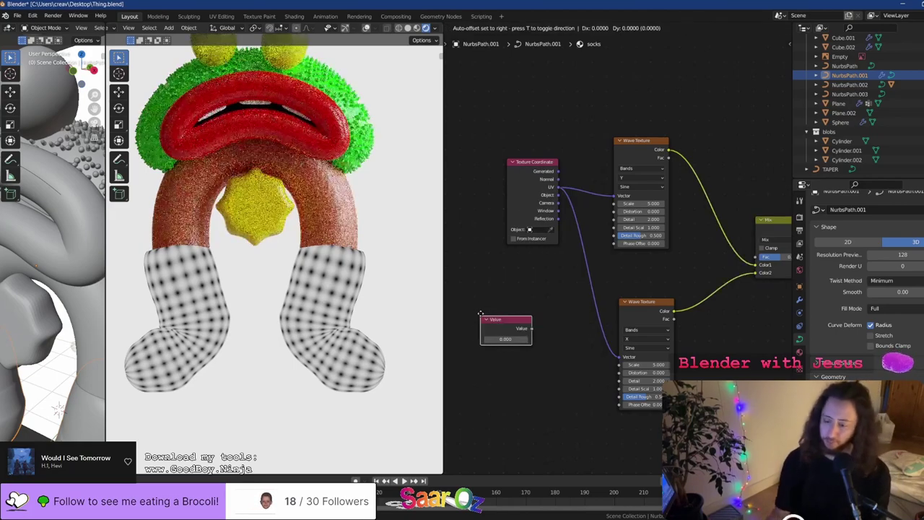
{"action": "scroll", "coordinate": [516, 303], "scroll_direction": "up", "scroll_amount": 2}
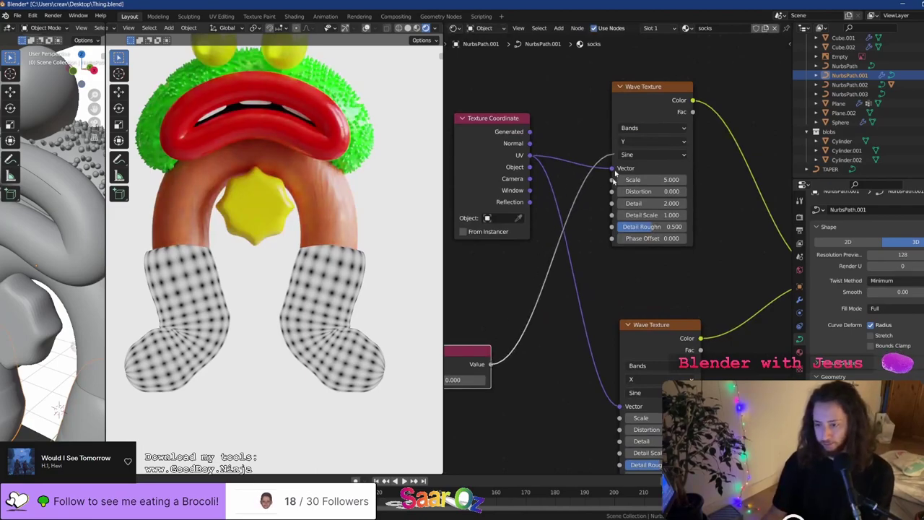
{"action": "left_click_drag", "start_coordinate": [614, 174], "coordinate": [612, 179]}
{"action": "middle_click_drag", "start_coordinate": [470, 389], "coordinate": [533, 365]}
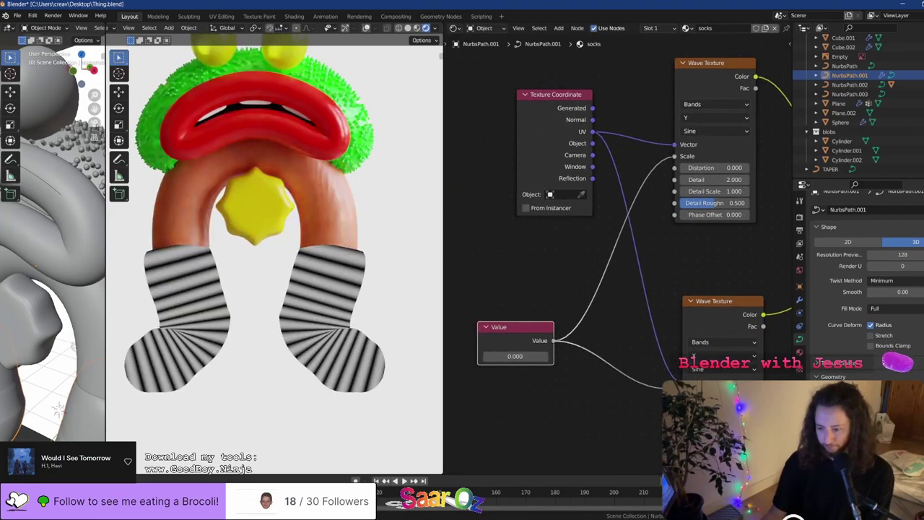
{"action": "key", "text": "ctrl+s"}
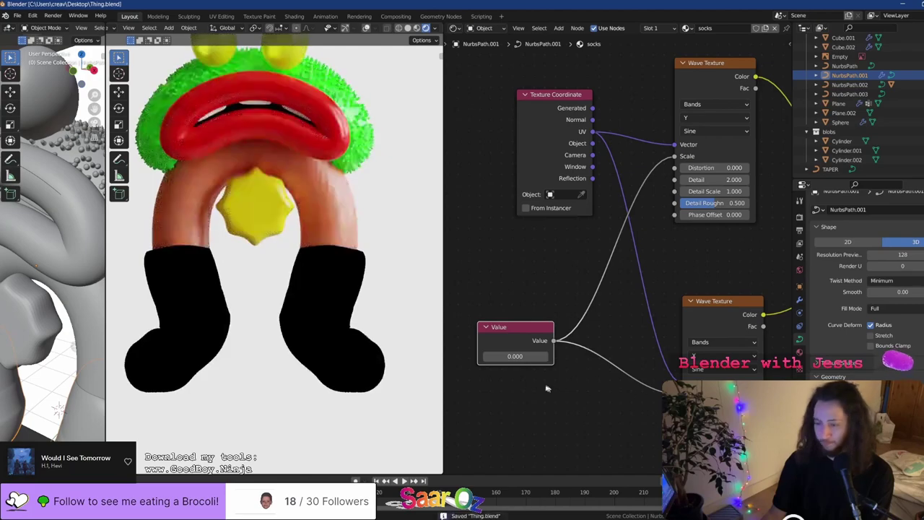
Set the shared Value node to 44 and raise it further for a finer weave on the socks
{"action": "key", "text": "Return"}
{"action": "left_click_drag", "start_coordinate": [503, 355], "coordinate": [540, 355]}
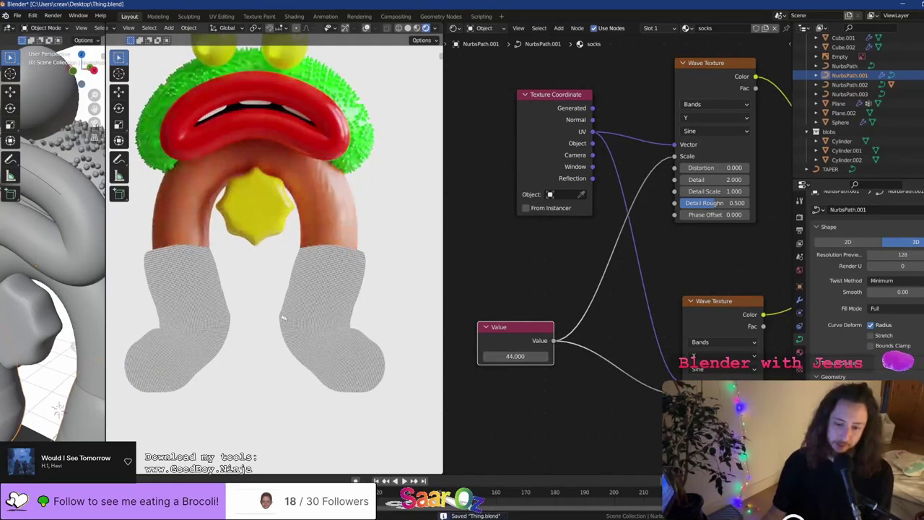
{"action": "scroll", "coordinate": [274, 309], "scroll_direction": "up", "scroll_amount": 5}
{"action": "middle_click_drag", "start_coordinate": [274, 309], "coordinate": [135, 263], "text": "shift"}
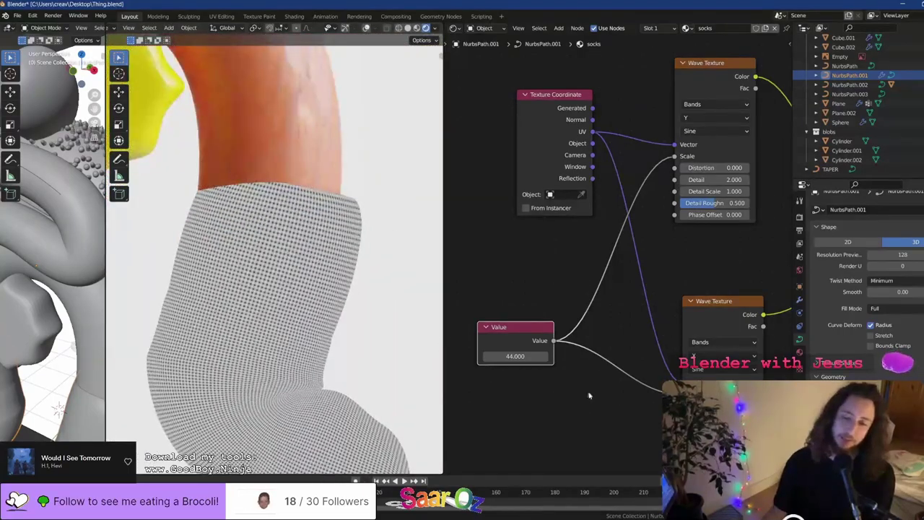
{"action": "left_click_drag", "start_coordinate": [510, 356], "coordinate": [540, 356]}
Set the lower Wave Texture's detail to 15 and its distortion to -3
{"action": "middle_click_drag", "start_coordinate": [612, 367], "coordinate": [677, 282]}
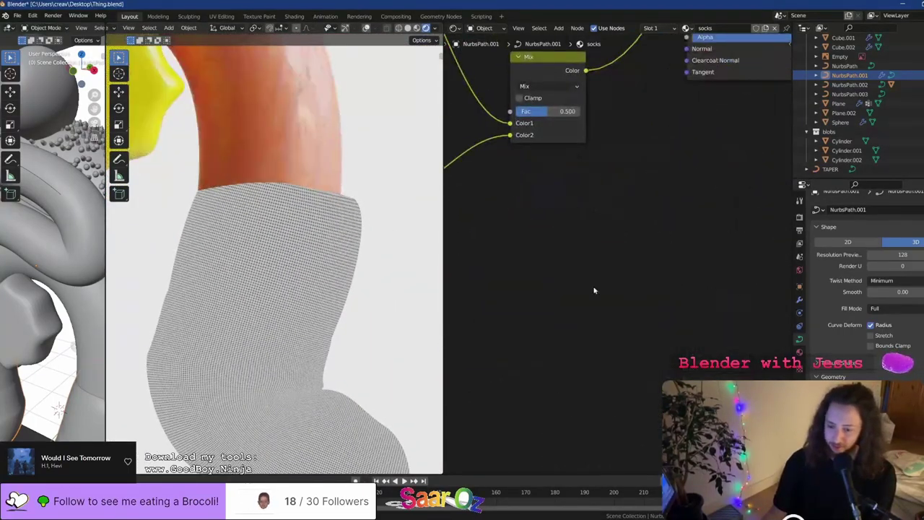
{"action": "middle_click_drag", "start_coordinate": [529, 73], "coordinate": [575, 218]}
{"action": "scroll", "coordinate": [574, 251], "scroll_direction": "down", "scroll_amount": 5}
{"action": "middle_click_drag", "start_coordinate": [575, 294], "coordinate": [723, 235]}
{"action": "scroll", "coordinate": [692, 318], "scroll_direction": "up", "scroll_amount": 5}
{"action": "scroll", "coordinate": [677, 338], "scroll_direction": "up", "scroll_amount": 3}
{"action": "left_click_drag", "start_coordinate": [635, 359], "coordinate": [693, 359]}
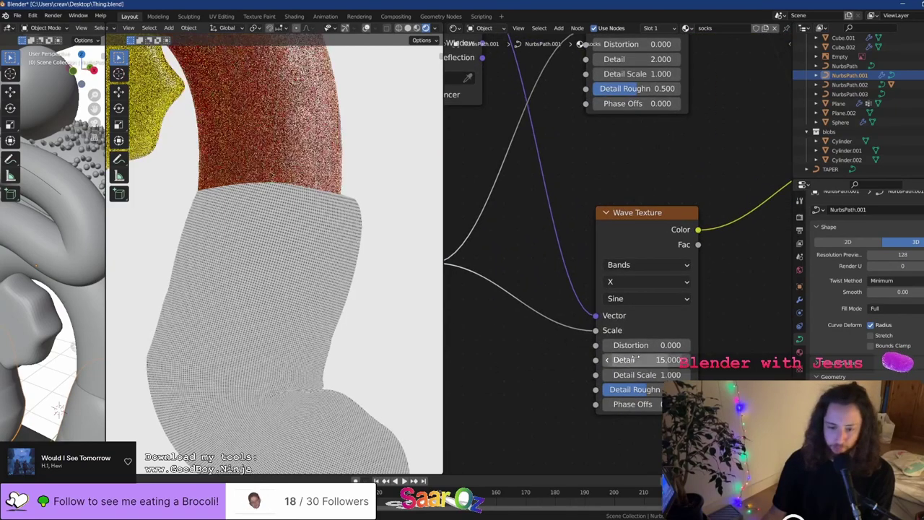
{"action": "left_click_drag", "start_coordinate": [638, 345], "coordinate": [551, 344]}
Set the upper Wave Texture's distortion to 4.6 and check the weave on the sock up close
{"action": "middle_click_drag", "start_coordinate": [598, 123], "coordinate": [598, 324]}
{"action": "scroll", "coordinate": [664, 187], "scroll_direction": "up", "scroll_amount": 4}
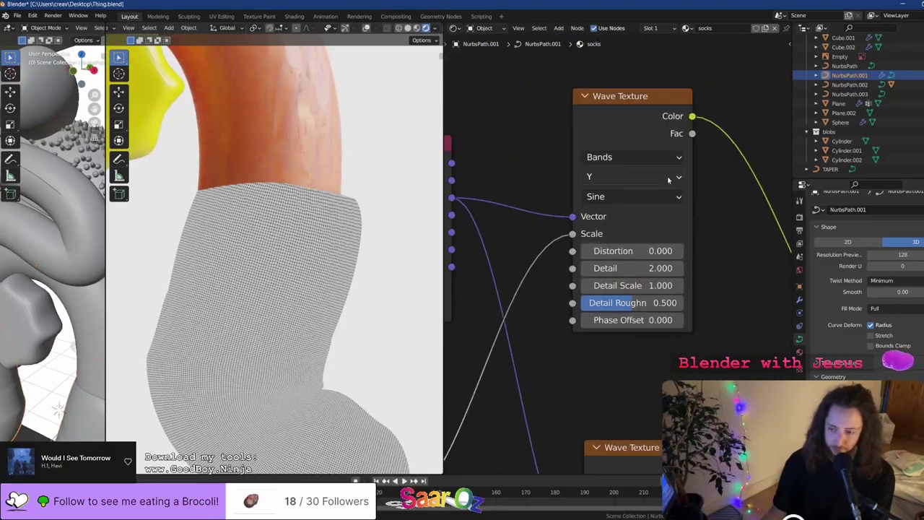
{"action": "mouse_move", "coordinate": [626, 251]}
{"action": "left_mouse_down"}
{"action": "mouse_move", "coordinate": [662, 250]}
{"action": "mouse_move", "coordinate": [644, 251]}
{"action": "left_mouse_up"}
{"action": "scroll", "coordinate": [361, 249], "scroll_direction": "up", "scroll_amount": 5}
{"action": "scroll", "coordinate": [361, 249], "scroll_direction": "down", "scroll_amount": 2}
{"action": "scroll", "coordinate": [646, 376], "scroll_direction": "down", "scroll_amount": 7}
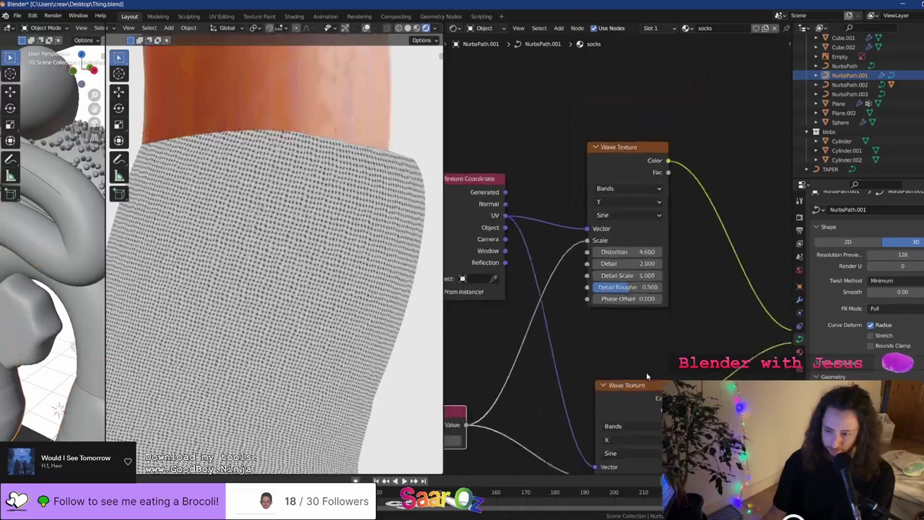
{"action": "scroll", "coordinate": [650, 332], "scroll_direction": "down", "scroll_amount": 3}
{"action": "scroll", "coordinate": [545, 245], "scroll_direction": "up", "scroll_amount": 5}
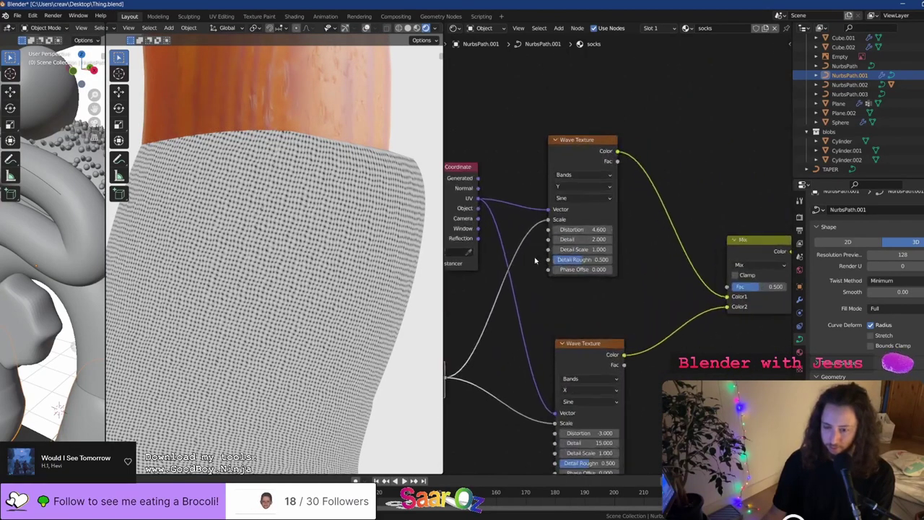
{"action": "left_click_drag", "start_coordinate": [561, 263], "coordinate": [608, 278]}
{"action": "key", "text": "ctrl+z"}
{"action": "right_click", "coordinate": [587, 279]}
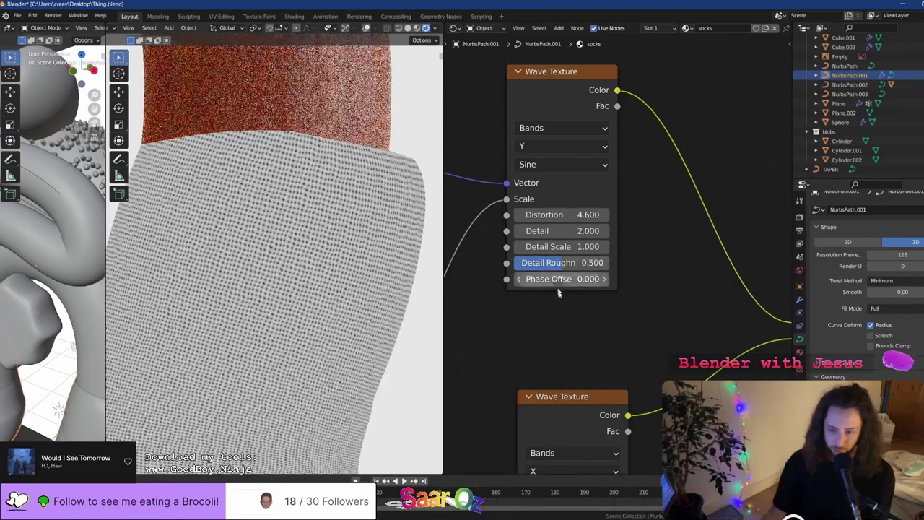
Try the Overlay blend mode on the Mix node with a factor of 0.953 and save the file
{"action": "scroll", "coordinate": [578, 307], "scroll_direction": "down", "scroll_amount": 6}
{"action": "middle_click_drag", "start_coordinate": [607, 390], "coordinate": [625, 217]}
{"action": "middle_click_drag", "start_coordinate": [715, 151], "coordinate": [593, 284]}
{"action": "scroll", "coordinate": [593, 284], "scroll_direction": "up", "scroll_amount": 1}
{"action": "scroll", "coordinate": [613, 253], "scroll_direction": "up", "scroll_amount": 2}
{"action": "left_click", "coordinate": [639, 207]}
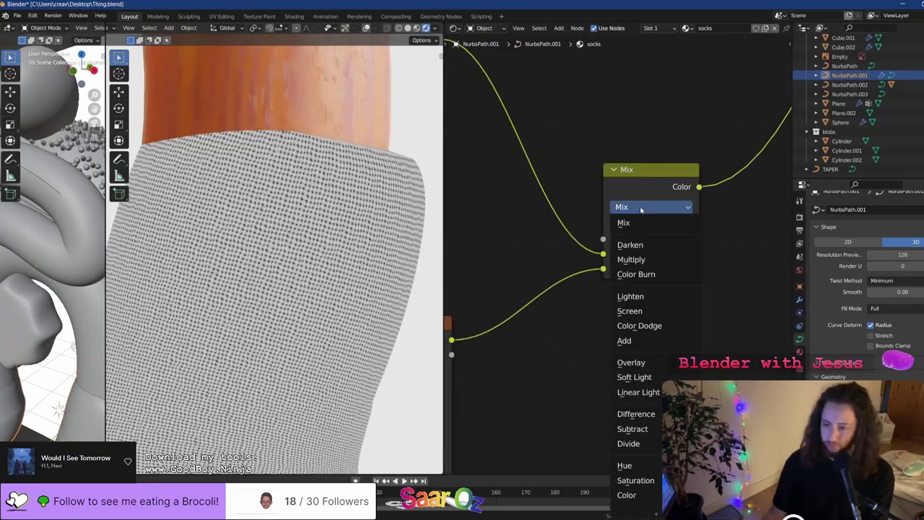
{"action": "left_click", "coordinate": [638, 356]}
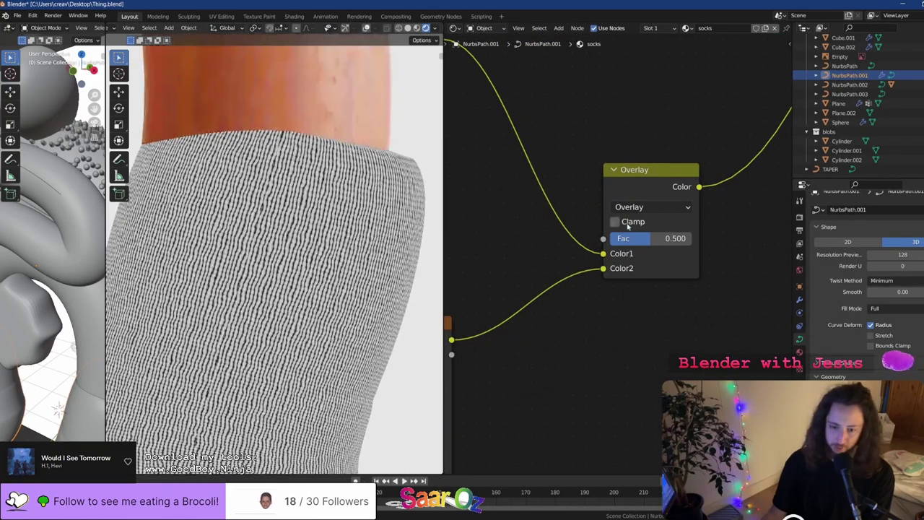
{"action": "scroll", "coordinate": [278, 330], "scroll_direction": "down", "scroll_amount": 4}
{"action": "scroll", "coordinate": [278, 330], "scroll_direction": "up", "scroll_amount": 4}
{"action": "key", "text": "ctrl+s"}
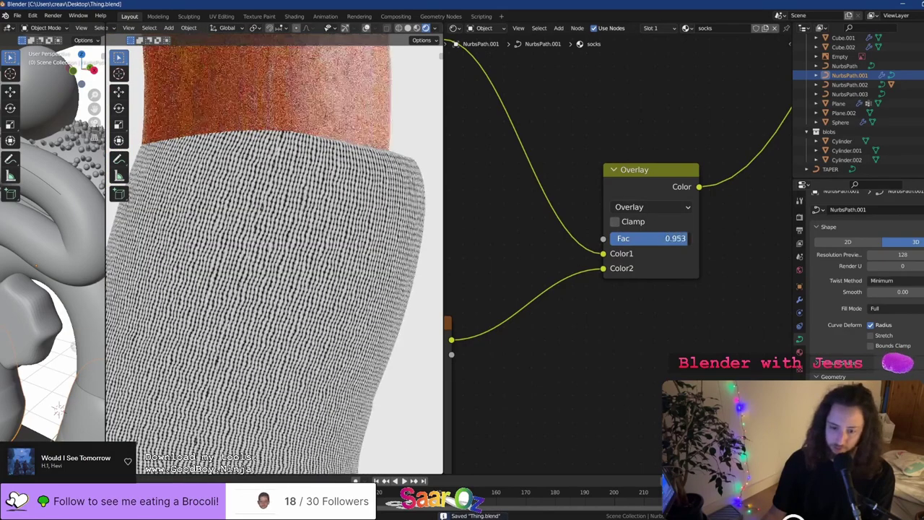
Try Screen on the Mix node, settle on Difference with a factor of 1, and inspect the sock weave
{"action": "left_click", "coordinate": [648, 207]}
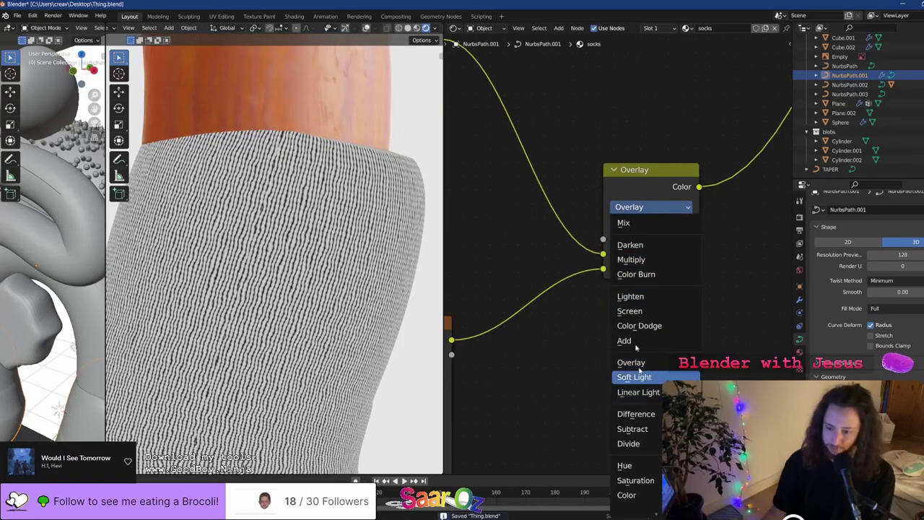
{"action": "left_click", "coordinate": [629, 310]}
{"action": "left_click", "coordinate": [631, 207]}
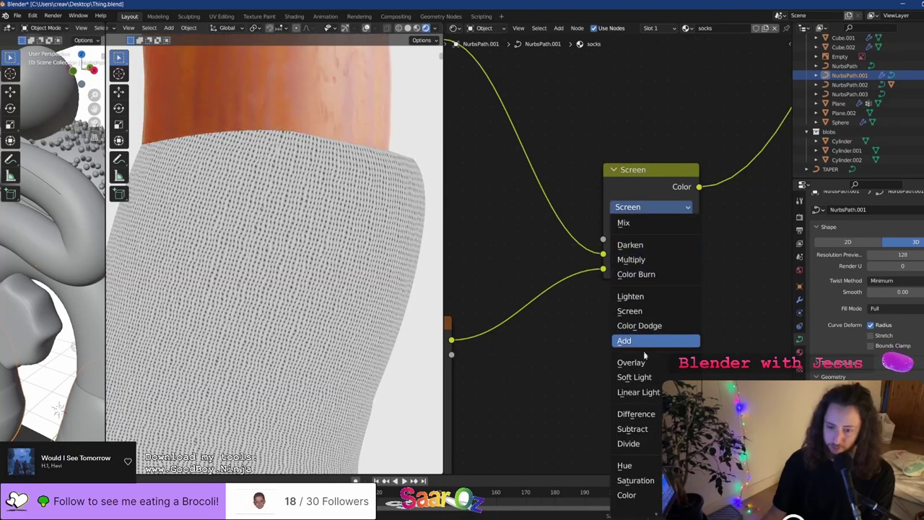
{"action": "left_click", "coordinate": [637, 413]}
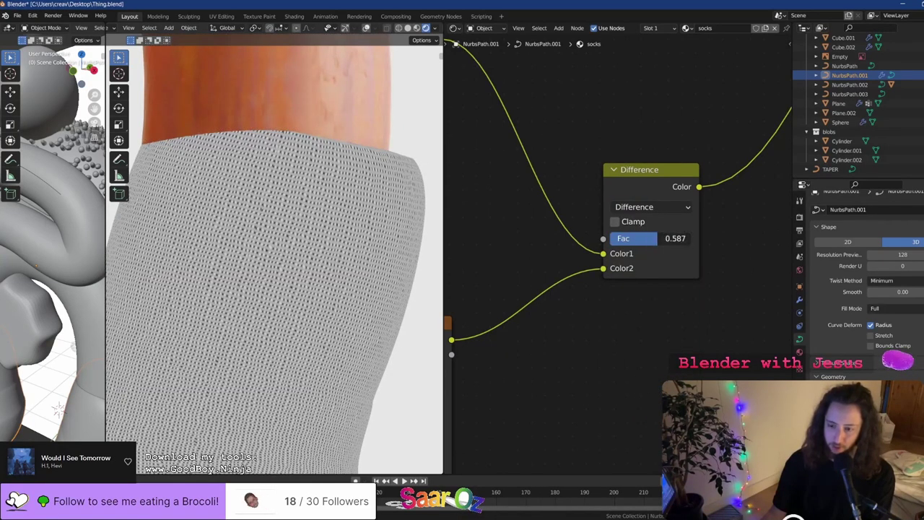
{"action": "left_click_drag", "start_coordinate": [657, 238], "coordinate": [691, 238]}
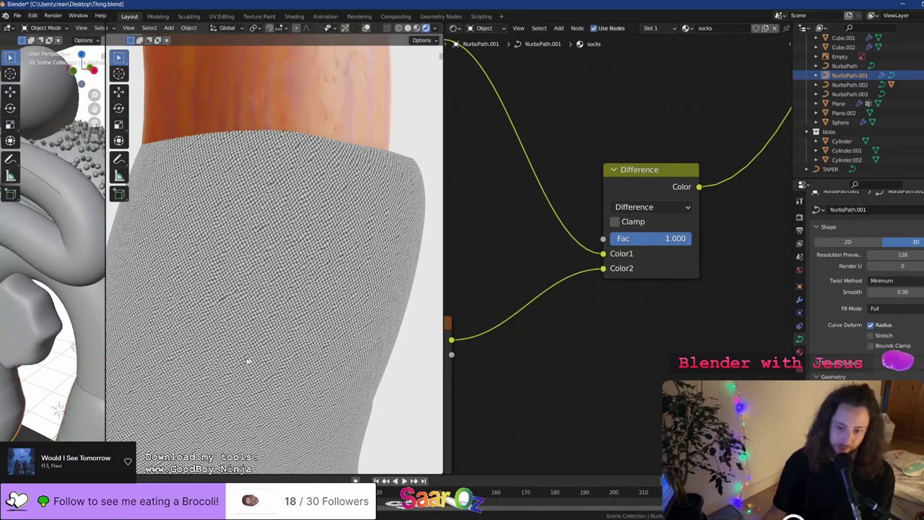
{"action": "scroll", "coordinate": [247, 361], "scroll_direction": "up", "scroll_amount": 4}
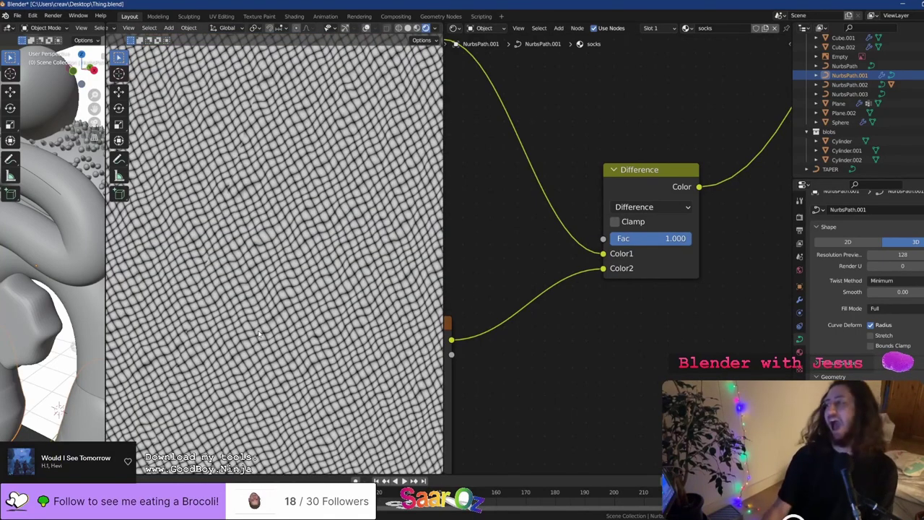
{"action": "scroll", "coordinate": [257, 332], "scroll_direction": "down", "scroll_amount": 5}
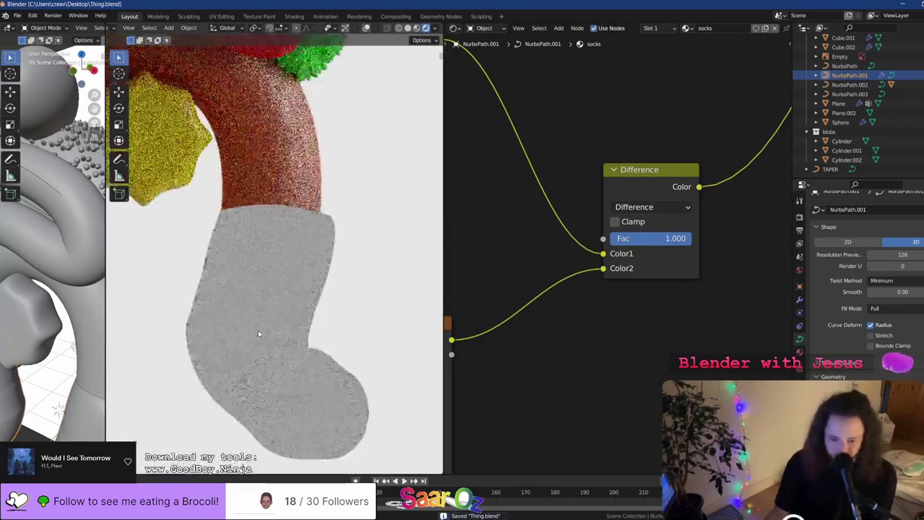
Set the shared Value node that drives both Wave Texture scales to 50 and check the weave on the sock
{"action": "middle_click_drag", "start_coordinate": [589, 334], "coordinate": [736, 253]}
{"action": "scroll", "coordinate": [736, 252], "scroll_direction": "down", "scroll_amount": 2}
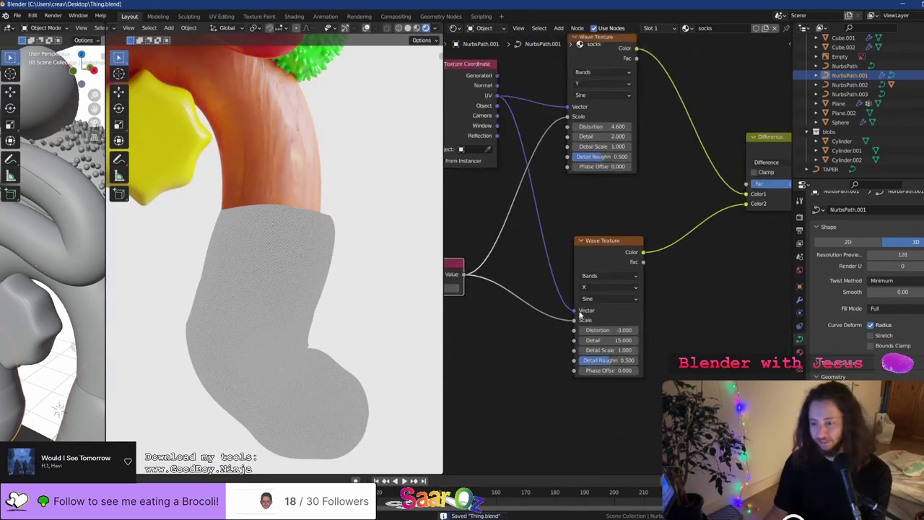
{"action": "middle_click_drag", "start_coordinate": [579, 315], "coordinate": [687, 284]}
{"action": "scroll", "coordinate": [682, 286], "scroll_direction": "down", "scroll_amount": 1}
{"action": "scroll", "coordinate": [612, 267], "scroll_direction": "up", "scroll_amount": 2}
{"action": "key", "text": "Return"}
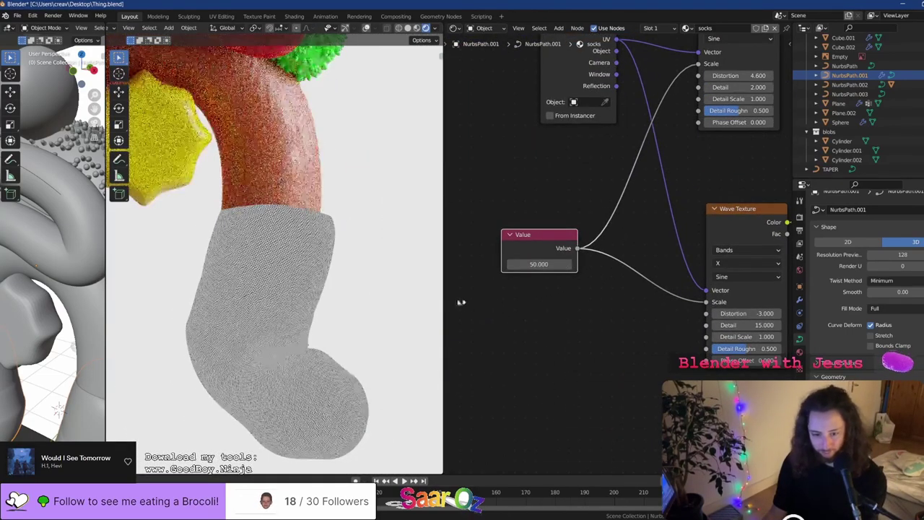
{"action": "scroll", "coordinate": [338, 325], "scroll_direction": "up", "scroll_amount": 4}
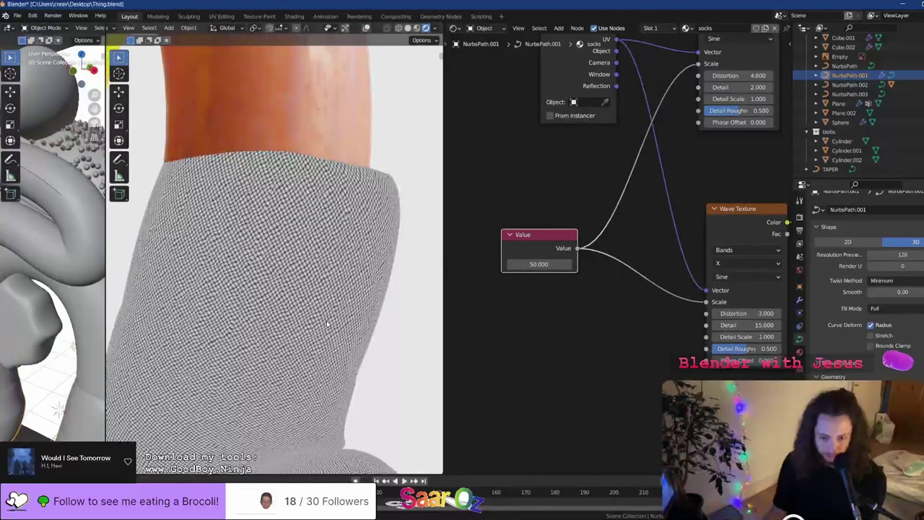
{"action": "scroll", "coordinate": [337, 325], "scroll_direction": "down", "scroll_amount": 5}
Move the shader and output nodes away from the Difference node and add a Bump node in the freed space
{"action": "middle_click_drag", "start_coordinate": [646, 290], "coordinate": [394, 314]}
{"action": "middle_click_drag", "start_coordinate": [730, 278], "coordinate": [573, 308]}
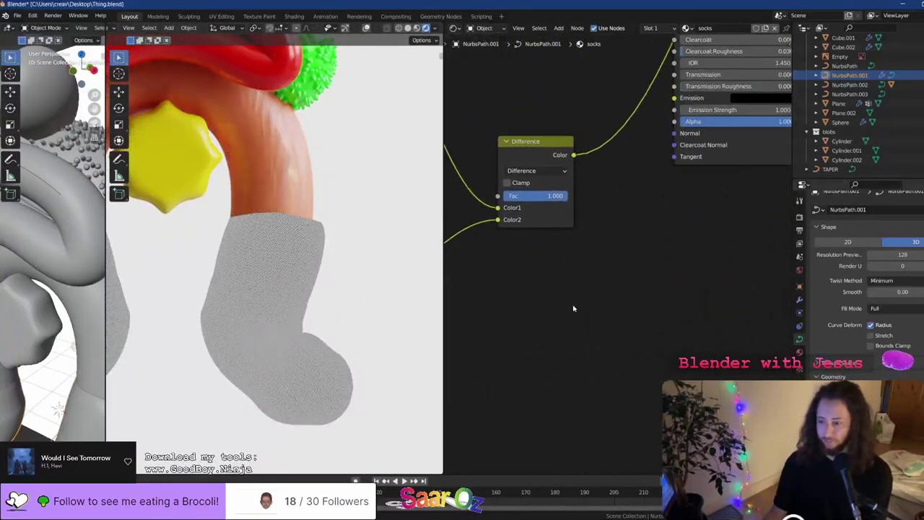
{"action": "scroll", "coordinate": [620, 253], "scroll_direction": "down", "scroll_amount": 10}
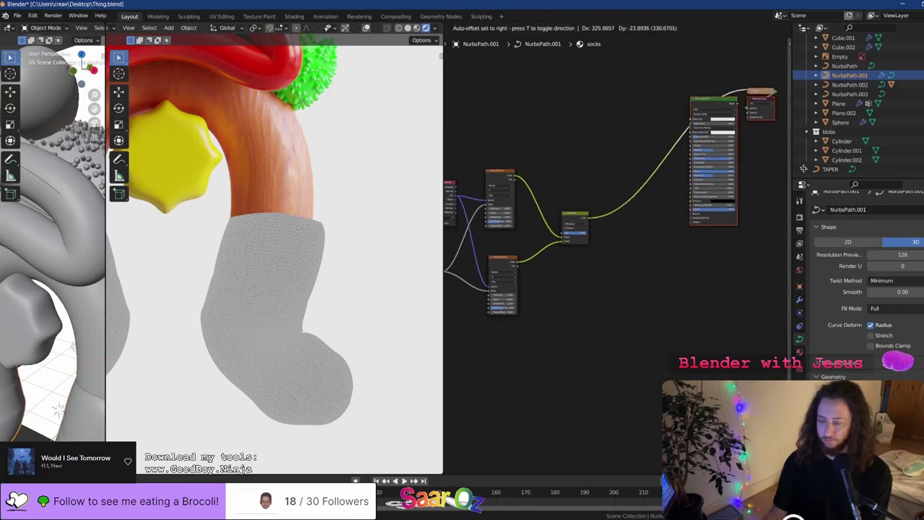
{"action": "scroll", "coordinate": [617, 259], "scroll_direction": "up", "scroll_amount": 5}
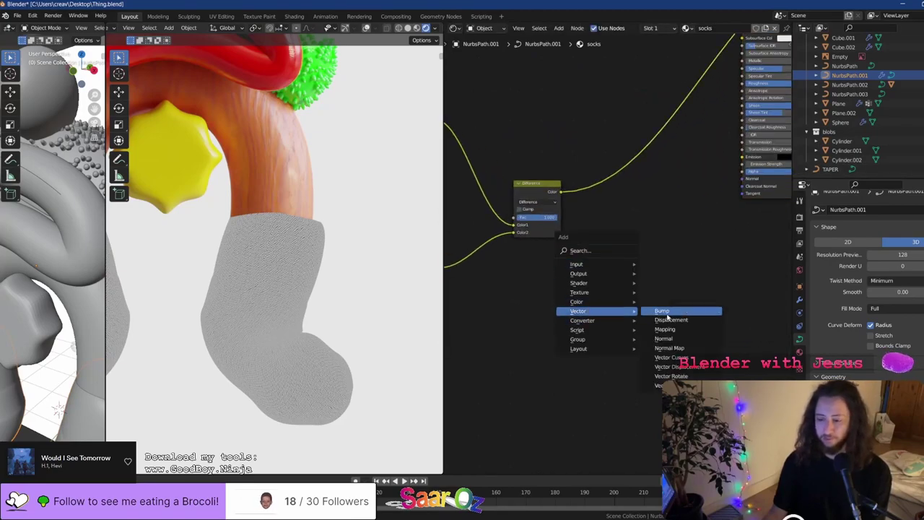
{"action": "left_click", "coordinate": [667, 316]}
{"action": "left_click", "coordinate": [622, 167]}
{"action": "middle_click_drag", "start_coordinate": [599, 187], "coordinate": [566, 284]}
{"action": "scroll", "coordinate": [565, 283], "scroll_direction": "up", "scroll_amount": 1}
{"action": "key", "text": "ctrl+z"}
{"action": "key", "text": "shift+a"}
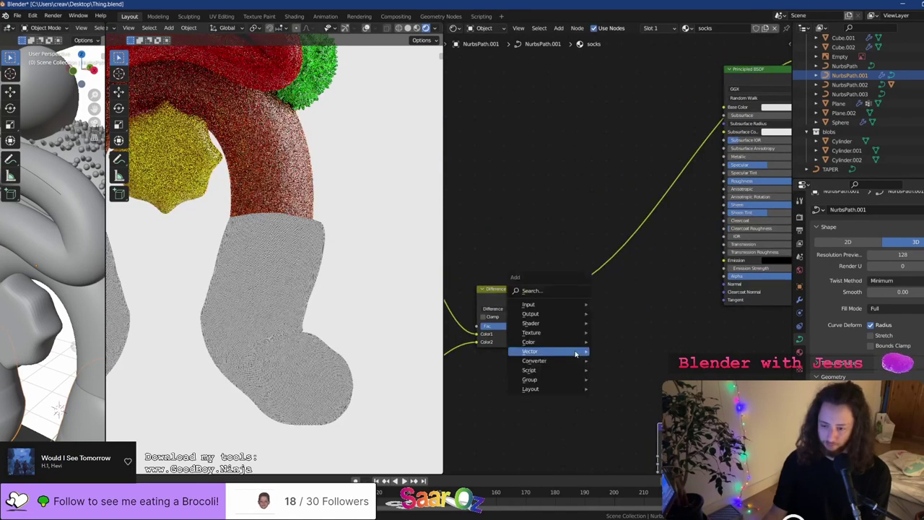
Link the Difference color to the Bump node's Height, link its Normal output to the Principled BSDF's Normal, and save the file
{"action": "scroll", "coordinate": [530, 300], "scroll_direction": "down", "scroll_amount": 1}
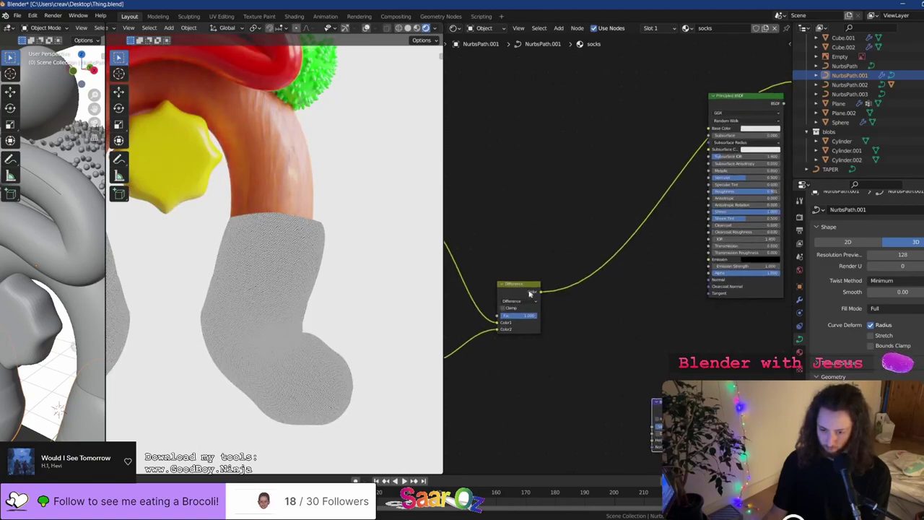
{"action": "middle_click_drag", "start_coordinate": [532, 296], "coordinate": [520, 195]}
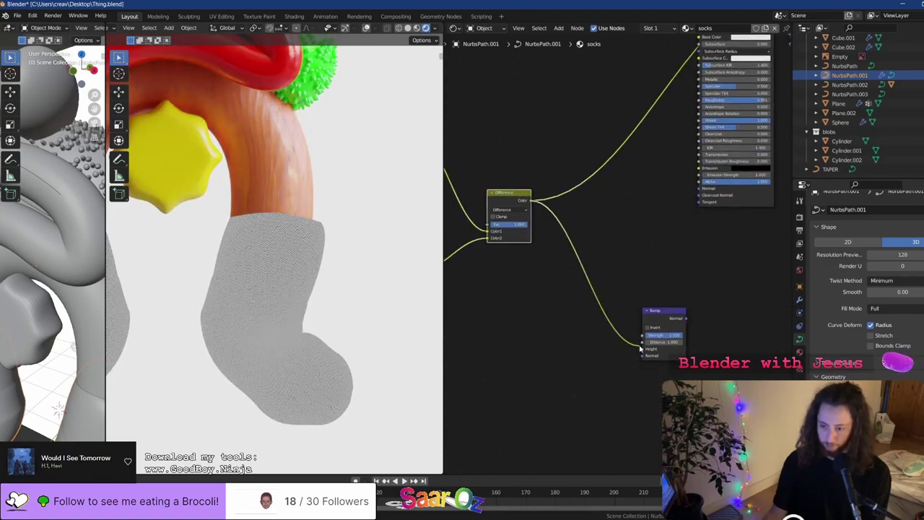
{"action": "scroll", "coordinate": [646, 352], "scroll_direction": "up", "scroll_amount": 4}
{"action": "middle_click_drag", "start_coordinate": [665, 196], "coordinate": [620, 290]}
{"action": "key", "text": "ctrl+s"}
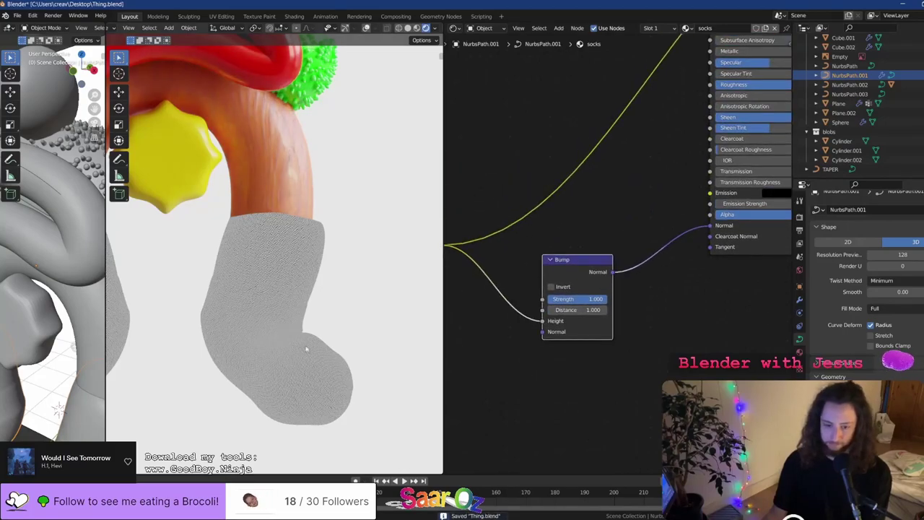
Preview the Bump and then the Principled BSDF through the material output, and turn off viewport denoising
{"action": "left_click", "coordinate": [569, 272], "text": "ctrl+shift"}
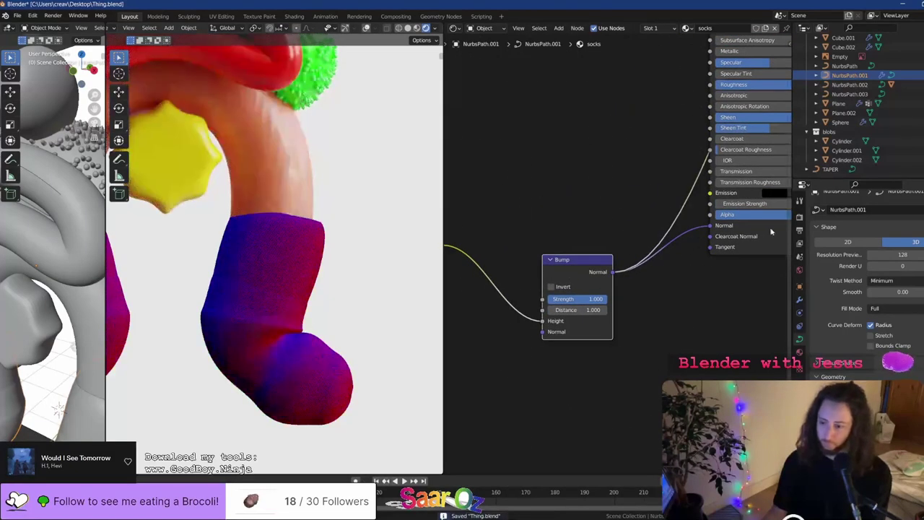
{"action": "left_click", "coordinate": [771, 231], "text": "ctrl+shift"}
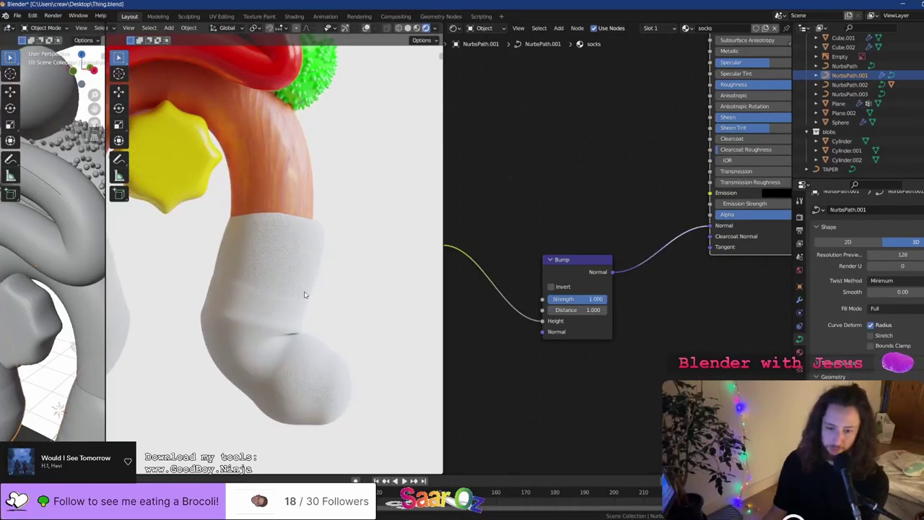
{"action": "scroll", "coordinate": [305, 295], "scroll_direction": "up", "scroll_amount": 3}
{"action": "left_click", "coordinate": [799, 217]}
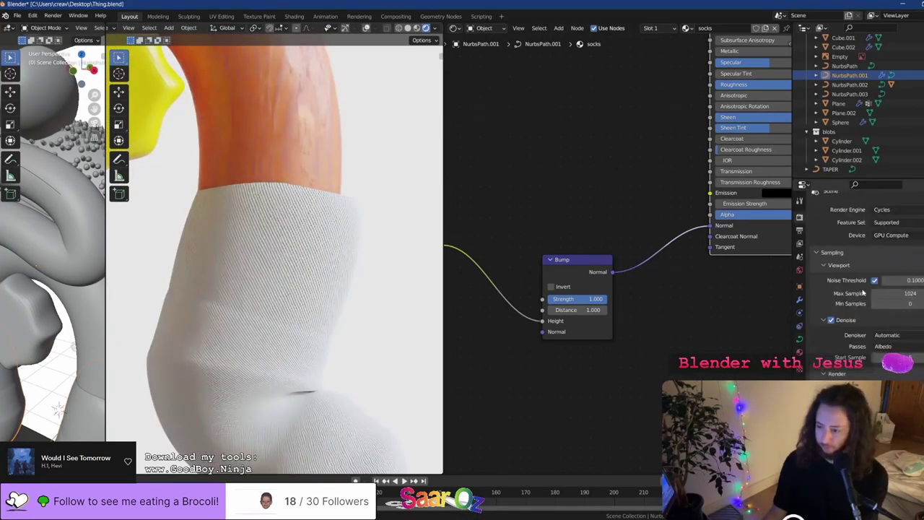
{"action": "left_click", "coordinate": [830, 319]}
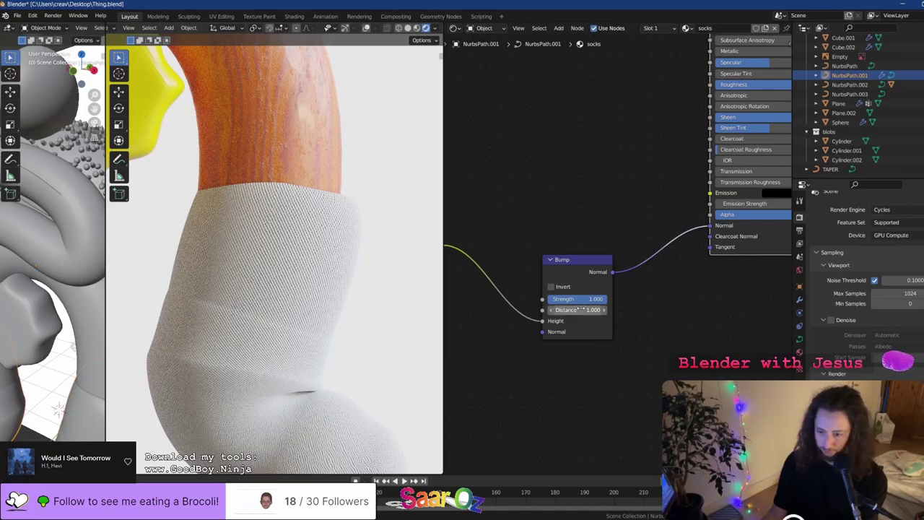
Set the Bump node's distance to 0.05 and its strength to about 0.347
{"action": "double_click", "coordinate": [581, 309]}
{"action": "type", "text": ".05"}
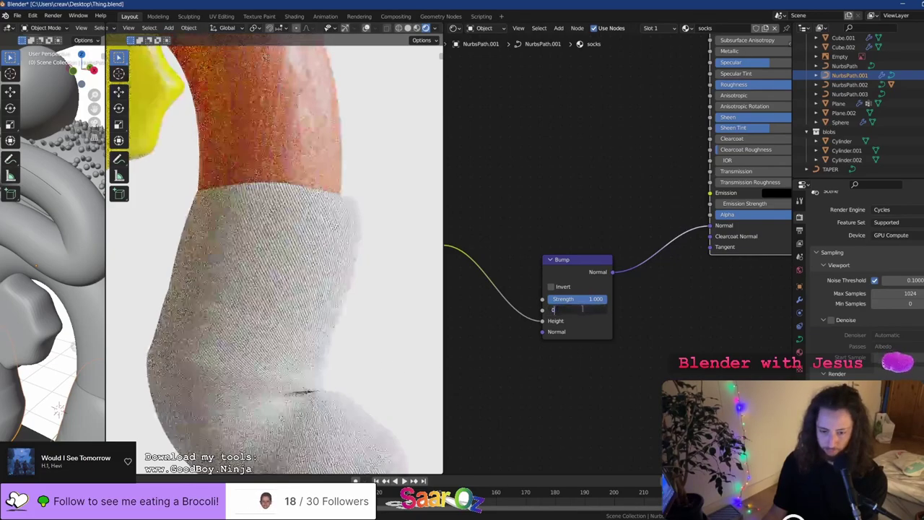
{"action": "key", "text": "Return"}
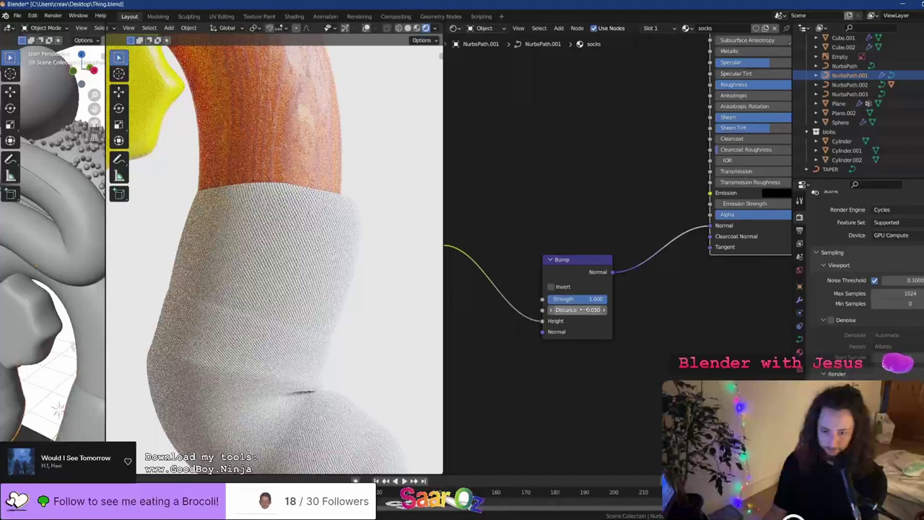
{"action": "mouse_move", "coordinate": [586, 299]}
{"action": "left_mouse_down"}
{"action": "mouse_move", "coordinate": [554, 299]}
{"action": "mouse_move", "coordinate": [568, 299]}
{"action": "left_mouse_up"}
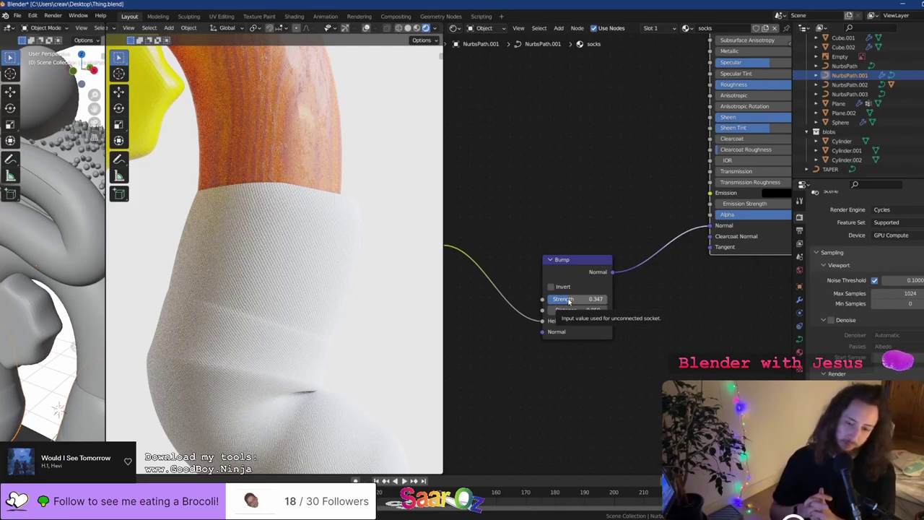
Keep the Principled BSDF's sheen at 1, try a roughness of 0.592, save, and raise the roughness to about 0.828
{"action": "middle_click_drag", "start_coordinate": [757, 153], "coordinate": [591, 297]}
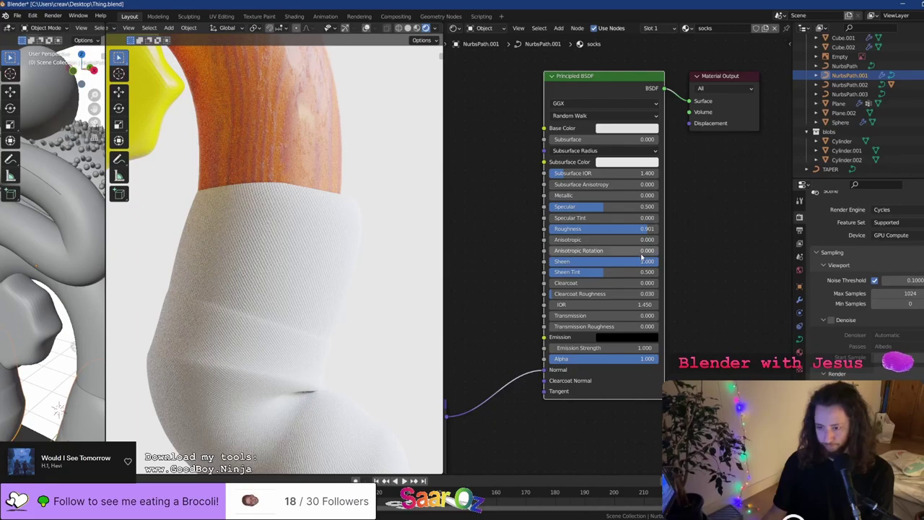
{"action": "left_click_drag", "start_coordinate": [629, 262], "coordinate": [657, 261]}
{"action": "left_click_drag", "start_coordinate": [618, 228], "coordinate": [622, 235]}
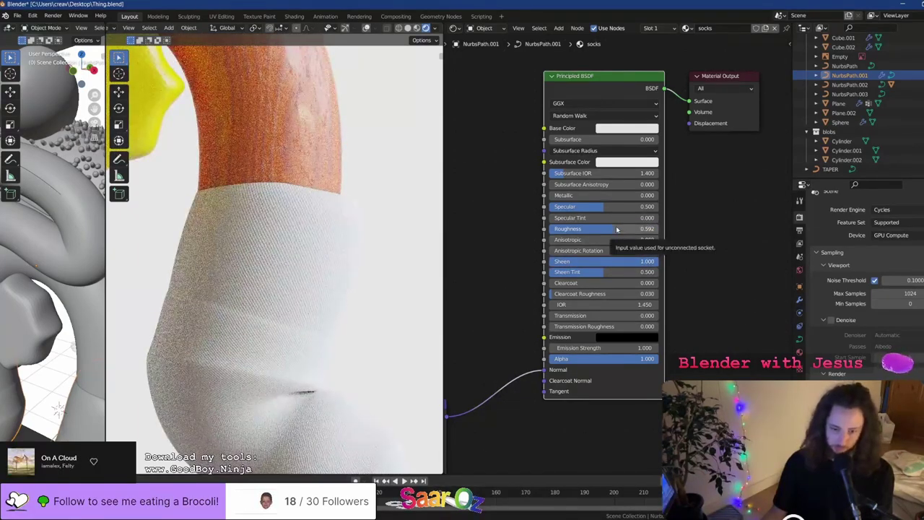
{"action": "key", "text": "ctrl+s"}
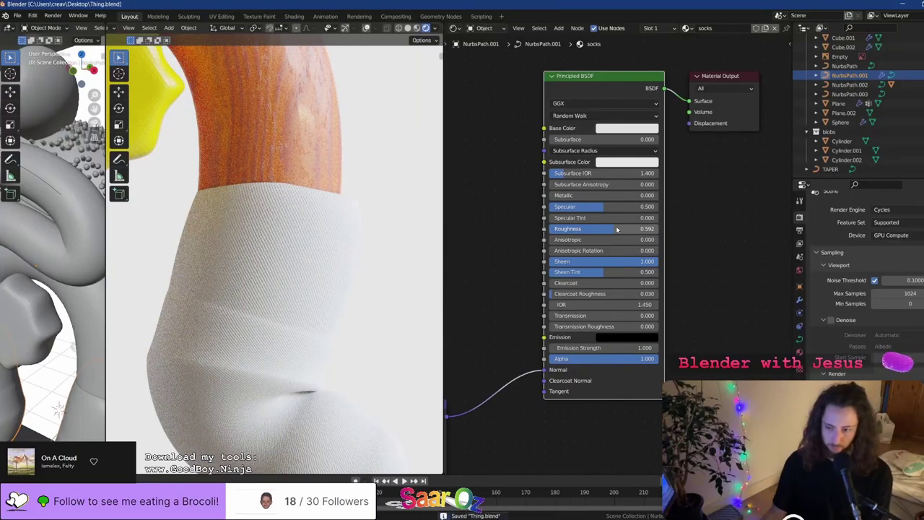
{"action": "left_click_drag", "start_coordinate": [616, 228], "coordinate": [639, 230]}
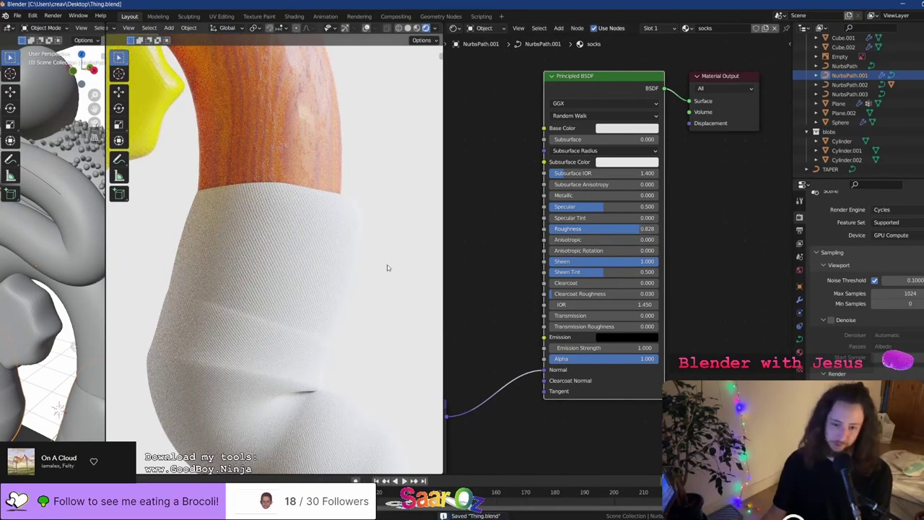
Bring both socks into view, switch the shader editor area to a 3D viewport and select the TAPER curve
{"action": "scroll", "coordinate": [387, 268], "scroll_direction": "down", "scroll_amount": 3}
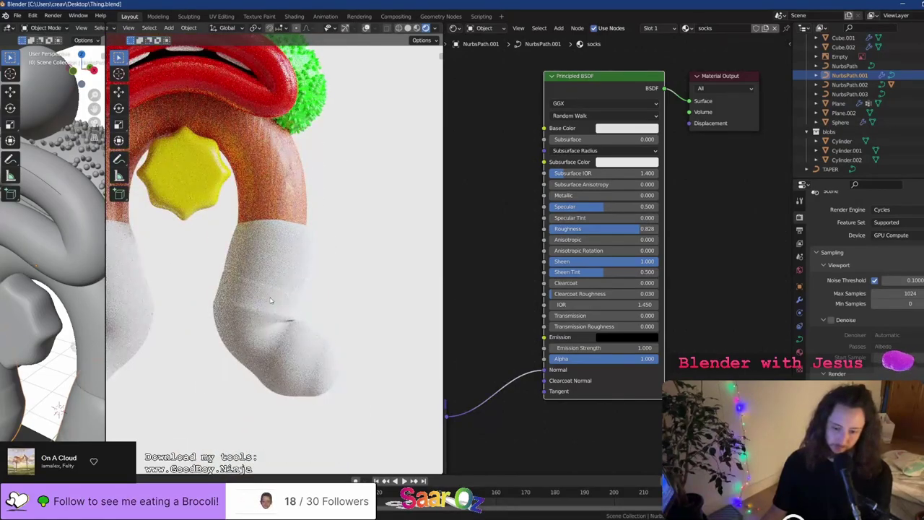
{"action": "middle_click_drag", "start_coordinate": [228, 313], "coordinate": [329, 300], "text": "shift"}
{"action": "scroll", "coordinate": [379, 296], "scroll_direction": "down", "scroll_amount": 2}
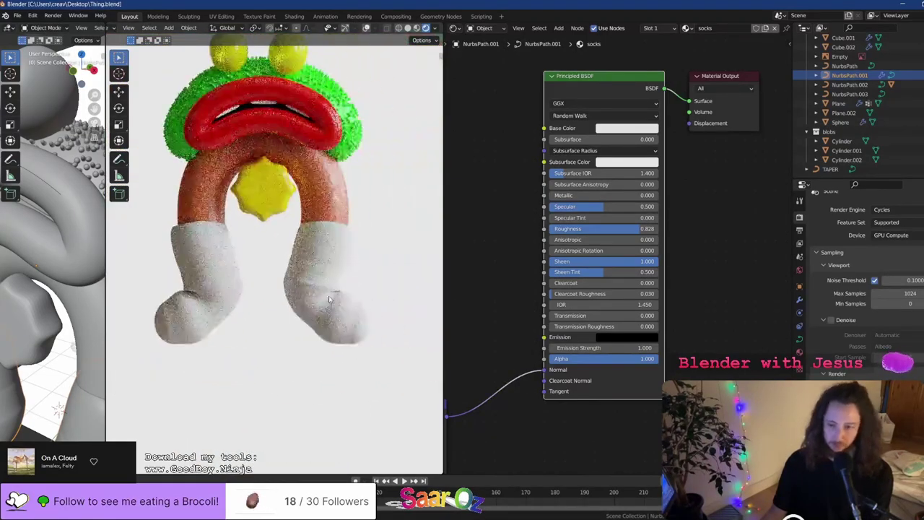
{"action": "left_click", "coordinate": [456, 27]}
{"action": "left_click", "coordinate": [490, 55]}
{"action": "left_click", "coordinate": [658, 261]}
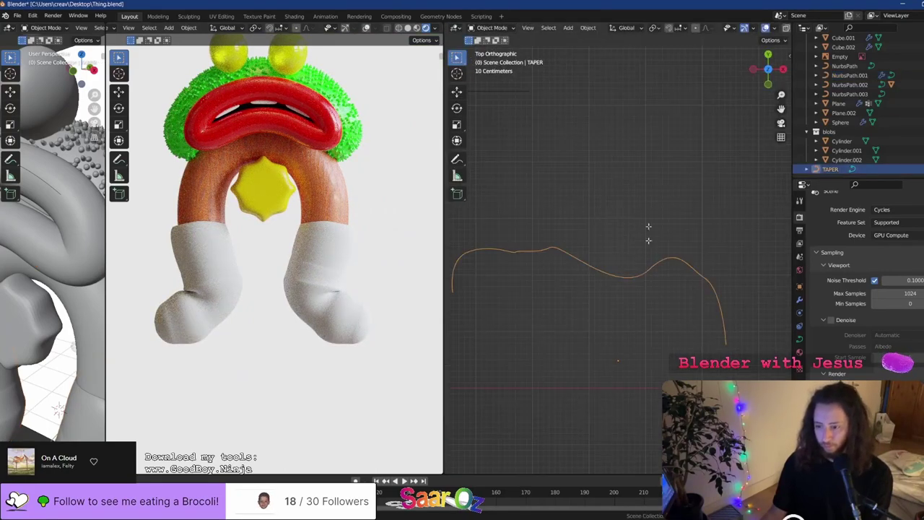
Edit the TAPER curve and move the control point in the dip by about 0.173 m in X and 0.133 m in Y
{"action": "key", "text": "Tab"}
{"action": "key", "text": "s"}
{"action": "key", "text": "x"}
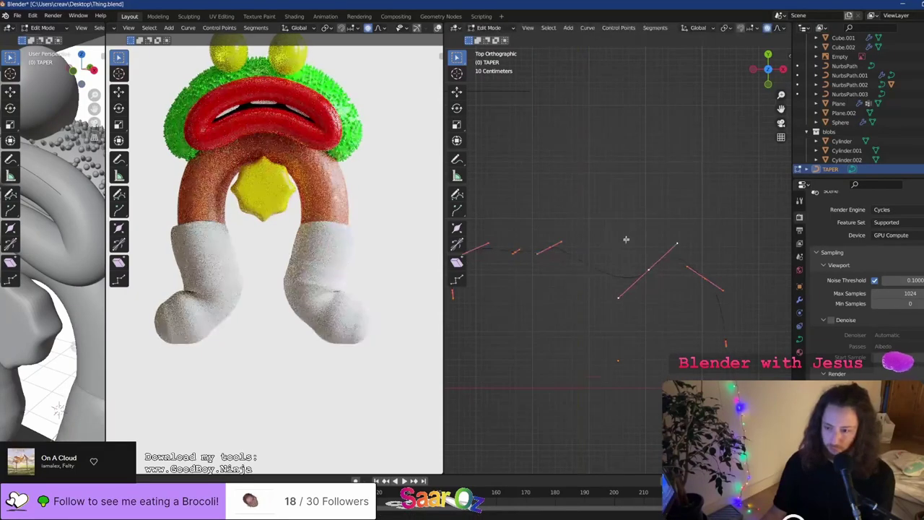
{"action": "left_click", "coordinate": [643, 257]}
{"action": "key", "text": "g"}
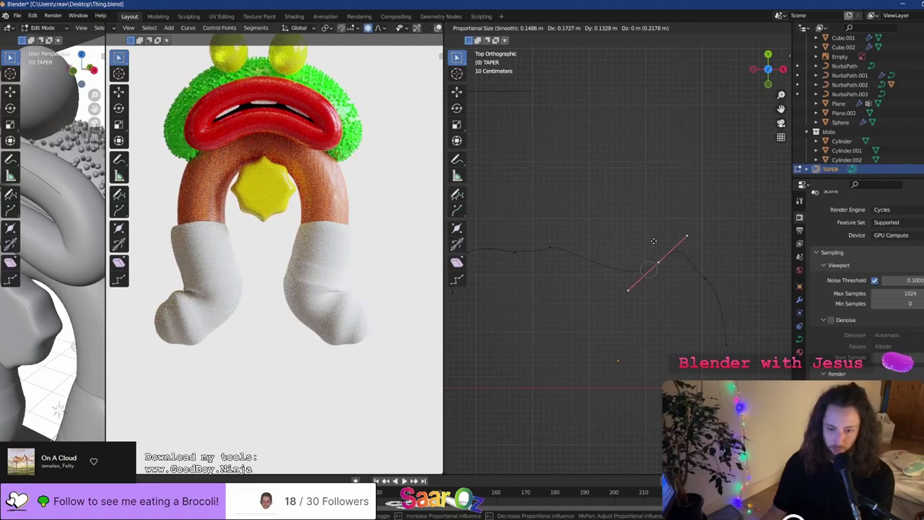
{"action": "left_click", "coordinate": [654, 240]}
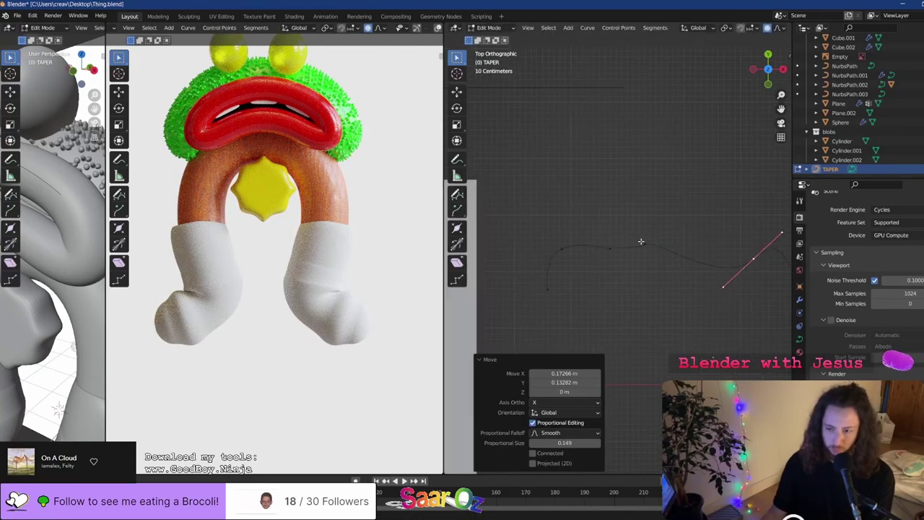
Try rotating the control point on the TAPER curve's first hump, save the file and return to Object Mode
{"action": "left_click", "coordinate": [655, 231]}
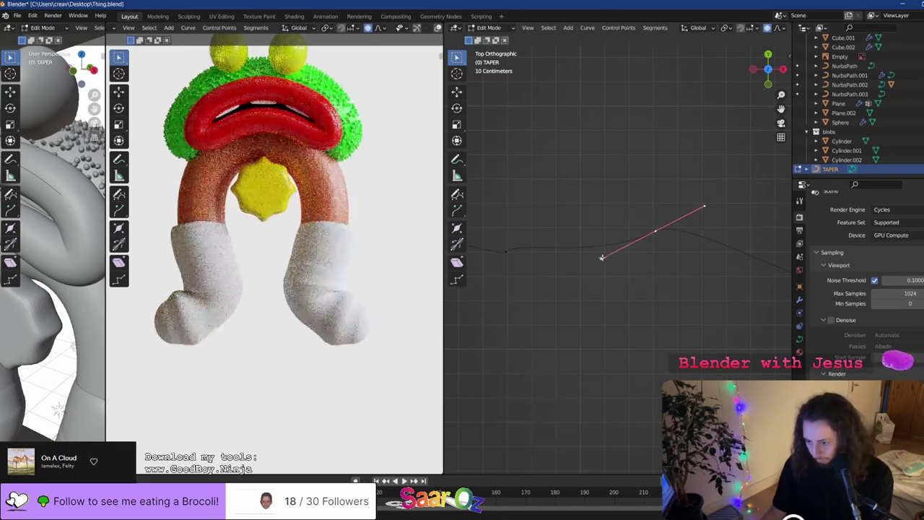
{"action": "key", "text": "r"}
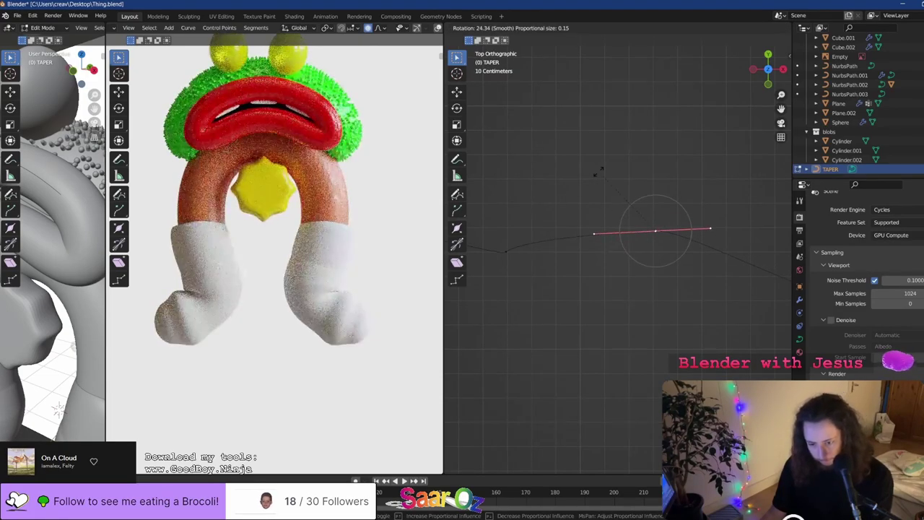
{"action": "left_click", "coordinate": [533, 195]}
{"action": "key", "text": "ctrl+s"}
{"action": "key", "text": "Tab"}
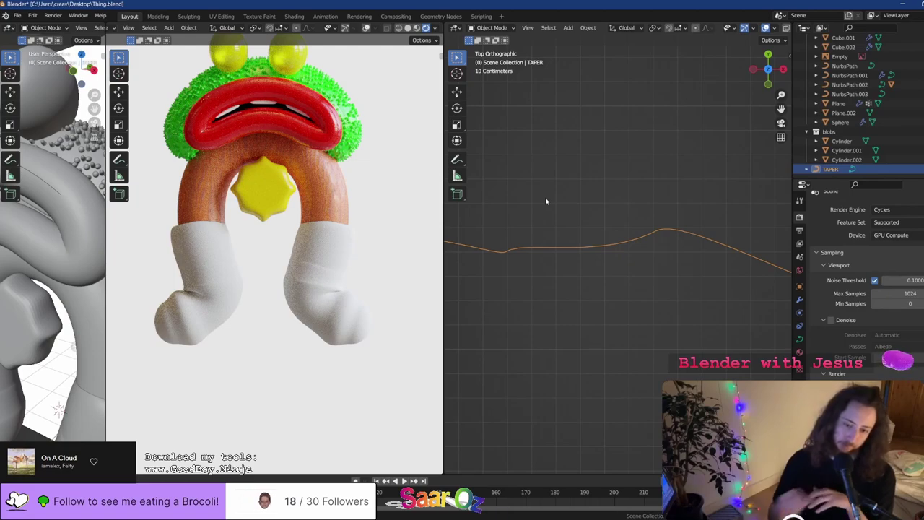
Select the socks curve in an angled close-up of the character's legs and save the file
{"action": "left_click", "coordinate": [455, 27]}
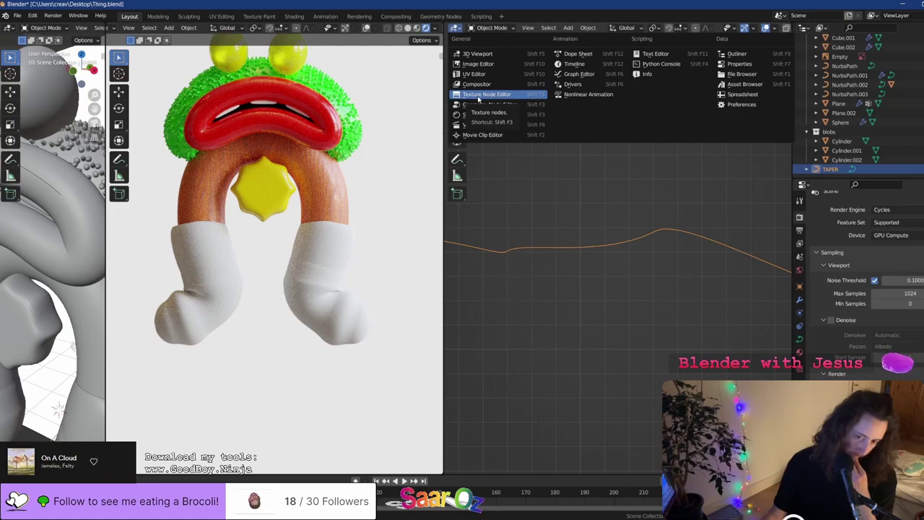
{"action": "scroll", "coordinate": [646, 288], "scroll_direction": "down", "scroll_amount": 6}
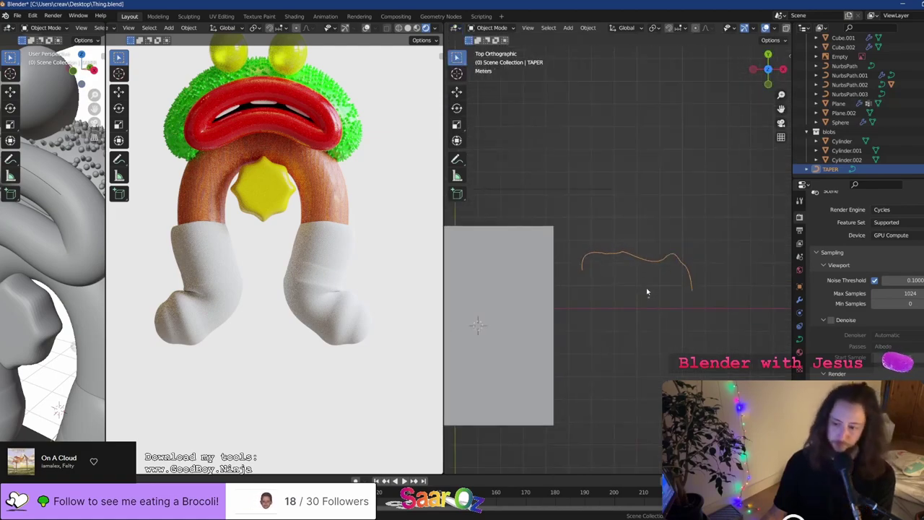
{"action": "middle_click_drag", "start_coordinate": [565, 293], "coordinate": [589, 215]}
{"action": "scroll", "coordinate": [627, 236], "scroll_direction": "up", "scroll_amount": 4}
{"action": "left_click", "coordinate": [611, 202]}
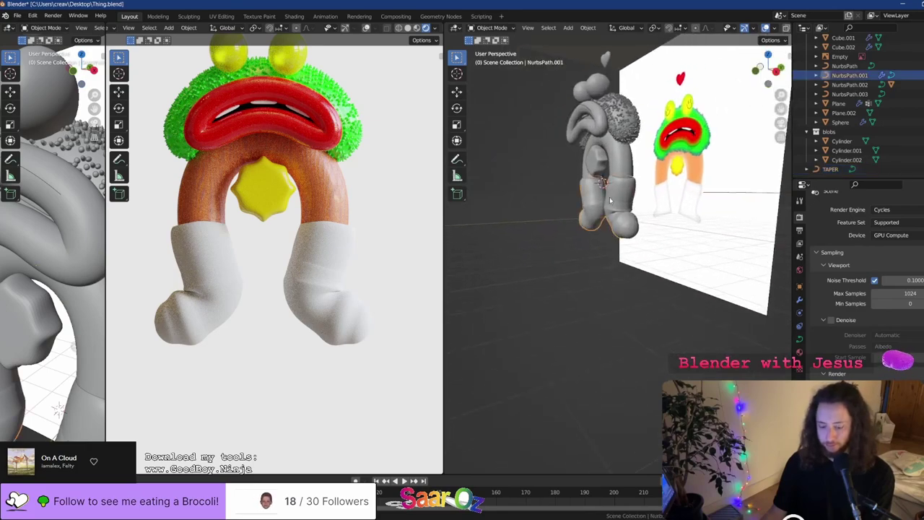
{"action": "key", "text": "KP_5"}
{"action": "scroll", "coordinate": [620, 206], "scroll_direction": "down", "scroll_amount": 5}
{"action": "key", "text": "ctrl+s"}
{"action": "middle_click_drag", "start_coordinate": [589, 127], "coordinate": [614, 226], "text": "shift"}
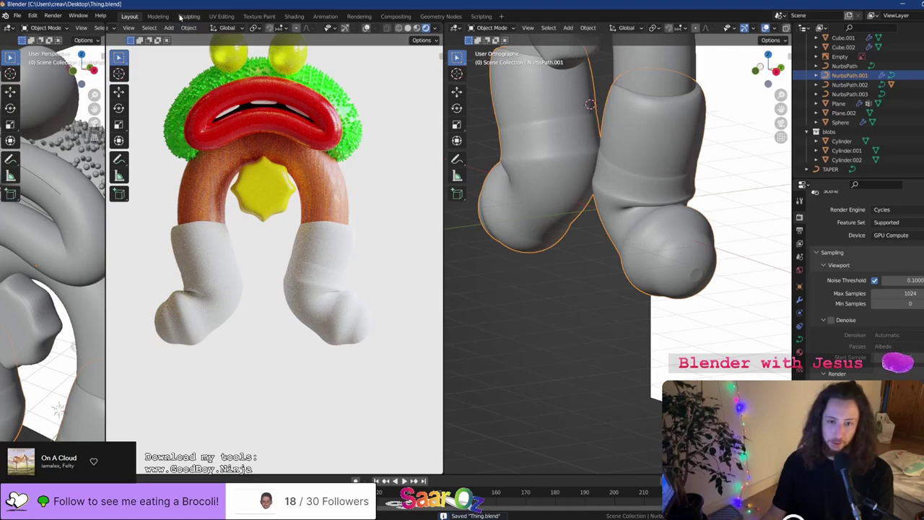
Switch to the Texture Paint workspace and examine the socks from several angles
{"action": "left_click", "coordinate": [256, 16]}
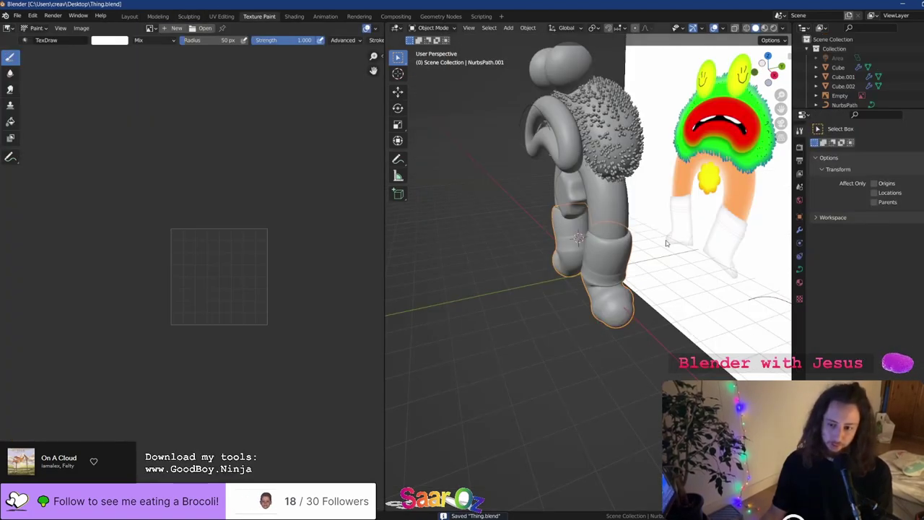
{"action": "scroll", "coordinate": [678, 272], "scroll_direction": "up", "scroll_amount": 5}
{"action": "middle_click_drag", "start_coordinate": [680, 272], "coordinate": [566, 244]}
{"action": "scroll", "coordinate": [360, 278], "scroll_direction": "up", "scroll_amount": 4}
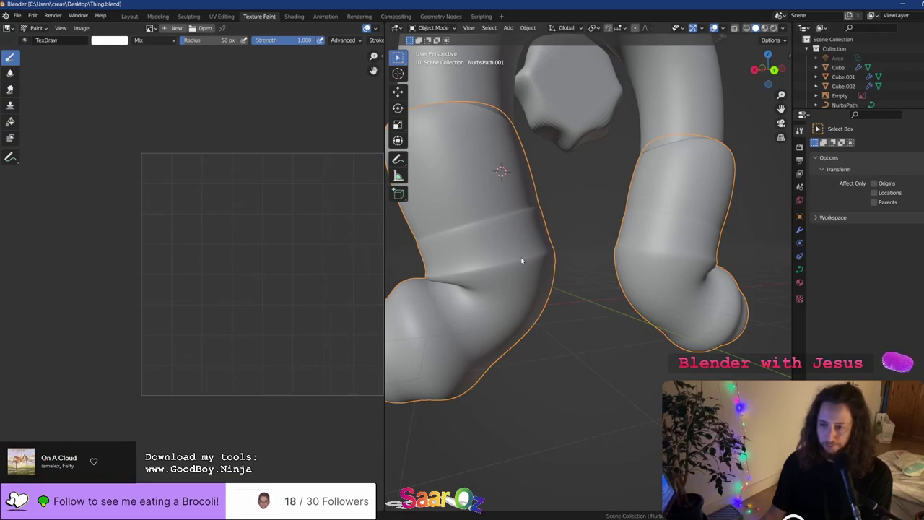
{"action": "scroll", "coordinate": [472, 201], "scroll_direction": "up", "scroll_amount": 1}
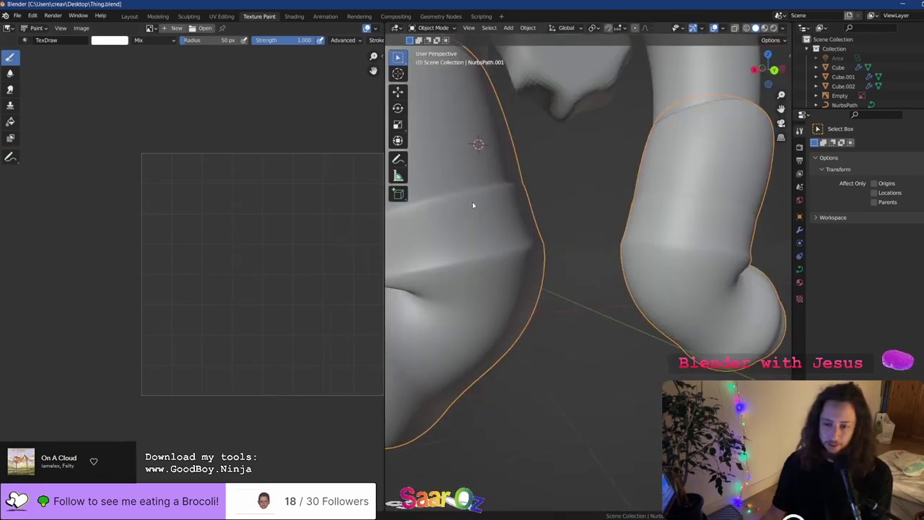
{"action": "scroll", "coordinate": [472, 203], "scroll_direction": "up", "scroll_amount": 1}
{"action": "middle_click_drag", "start_coordinate": [472, 203], "coordinate": [529, 215]}
{"action": "scroll", "coordinate": [529, 215], "scroll_direction": "down", "scroll_amount": 6}
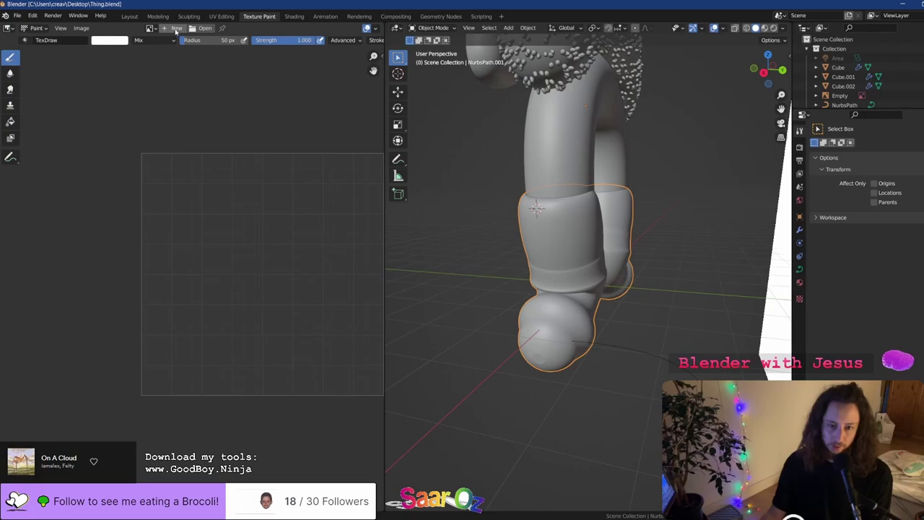
Create a new blank black image with a width and height of 2048 px
{"action": "left_click", "coordinate": [175, 29]}
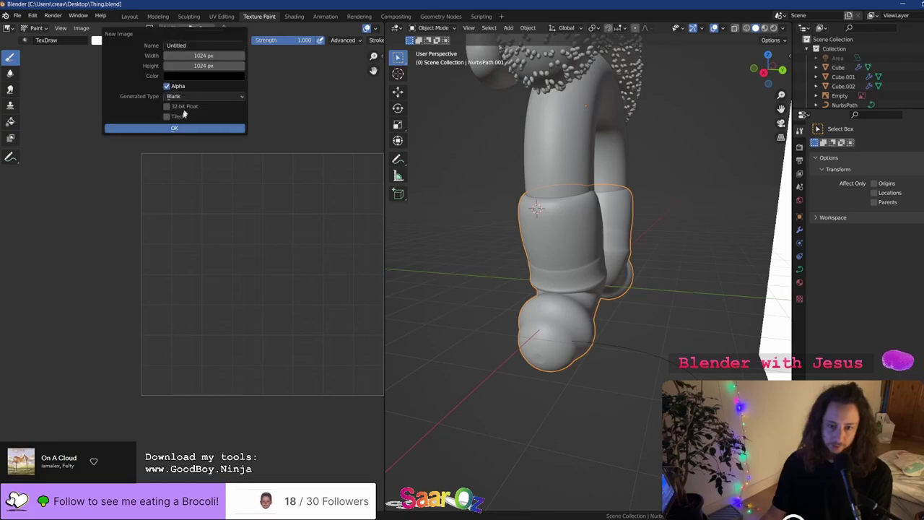
{"action": "left_click", "coordinate": [203, 55]}
{"action": "type", "text": "2048"}
{"action": "key", "text": "Return"}
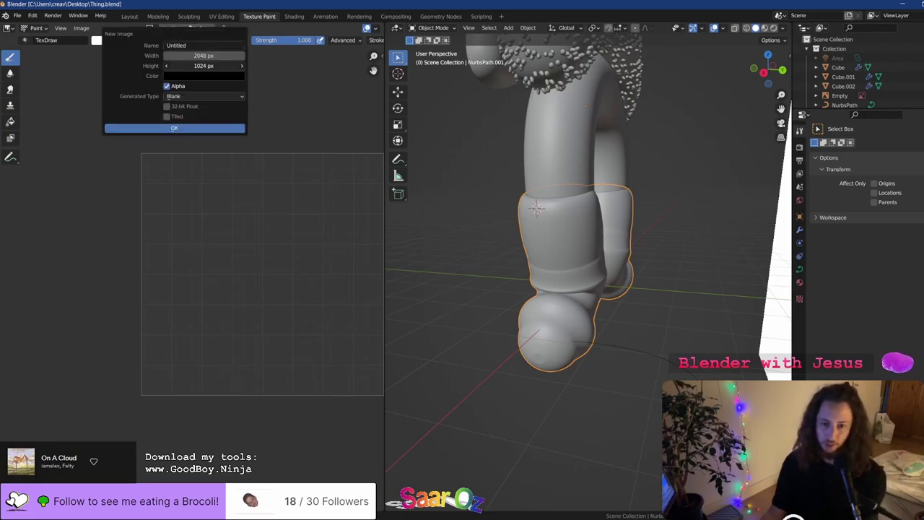
{"action": "left_click", "coordinate": [204, 64]}
{"action": "type", "text": "2048"}
{"action": "key", "text": "Return"}
{"action": "key", "text": "Return"}
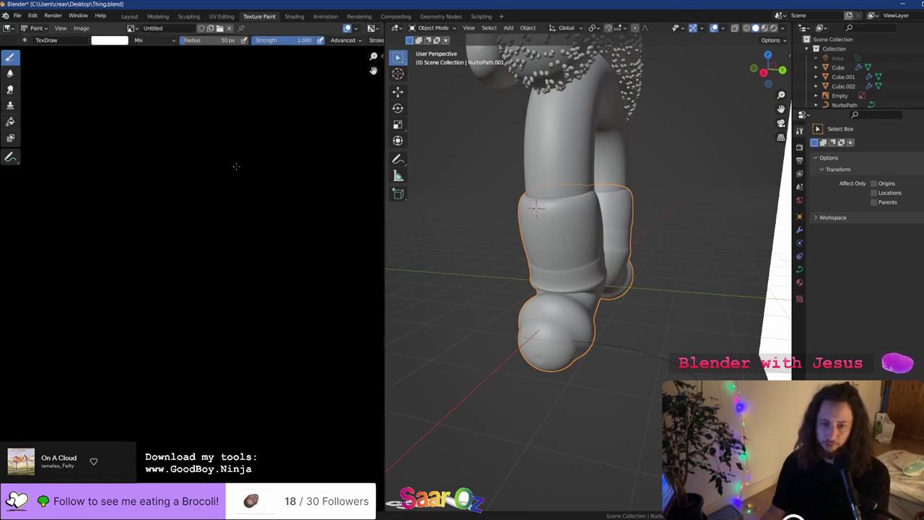
Paint a white zigzag test stroke across the blank image
{"action": "scroll", "coordinate": [236, 166], "scroll_direction": "down", "scroll_amount": 6}
{"action": "scroll", "coordinate": [208, 213], "scroll_direction": "up", "scroll_amount": 4}
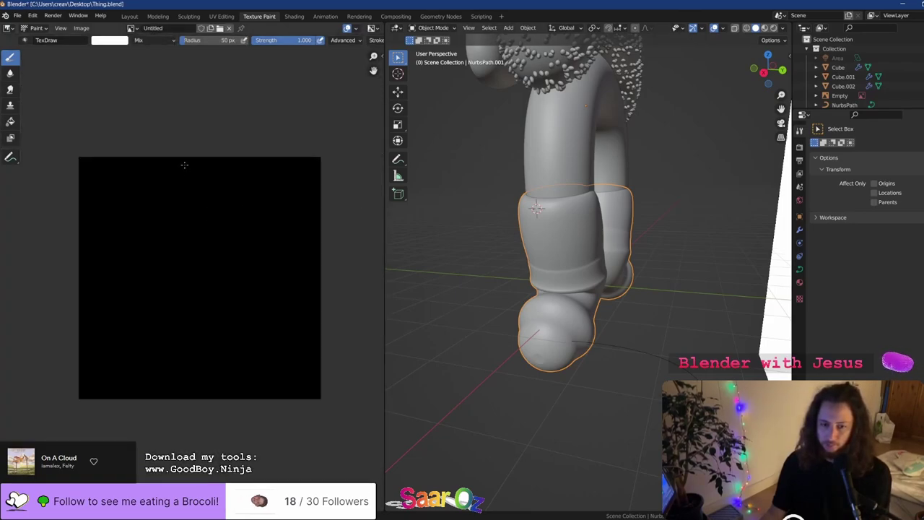
{"action": "left_click_drag", "start_coordinate": [134, 185], "coordinate": [243, 314]}
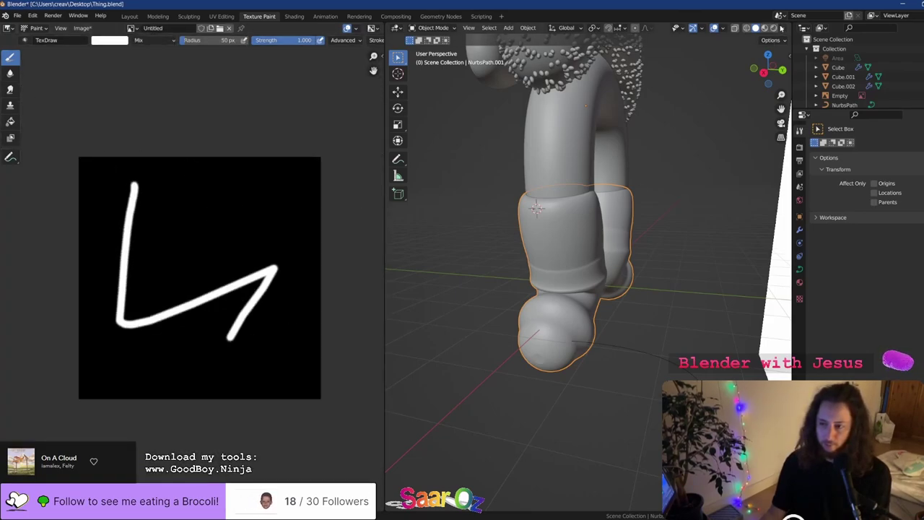
Check the socks in material preview, look through the mode and viewport shading options, and undo the test stroke
{"action": "left_click", "coordinate": [765, 28]}
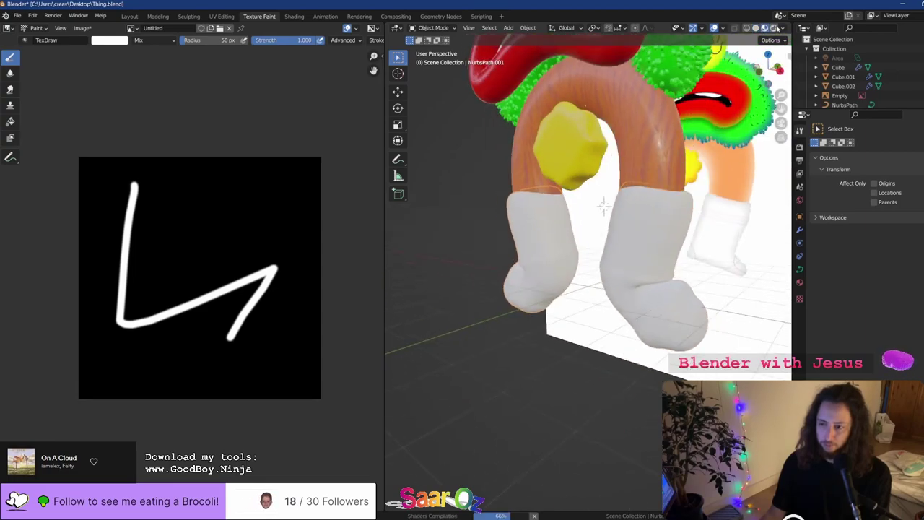
{"action": "left_click", "coordinate": [415, 29]}
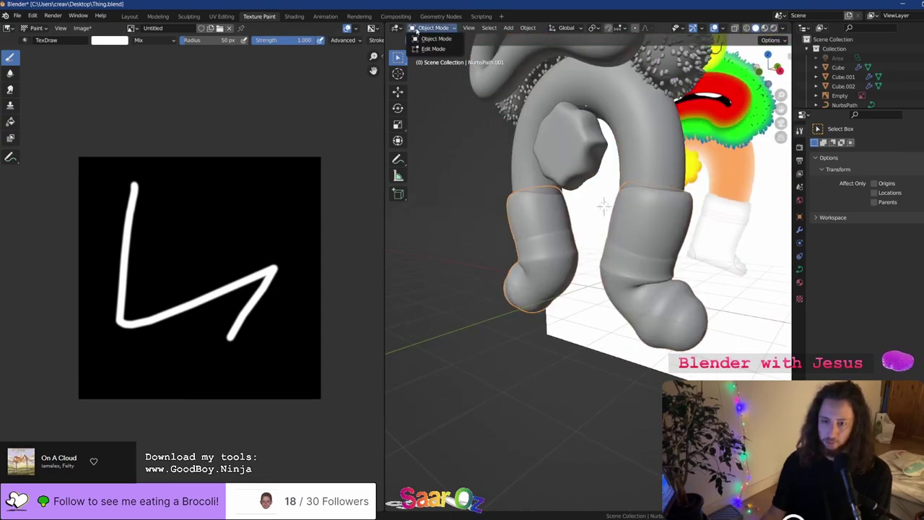
{"action": "left_click", "coordinate": [395, 28]}
{"action": "left_click", "coordinate": [437, 27]}
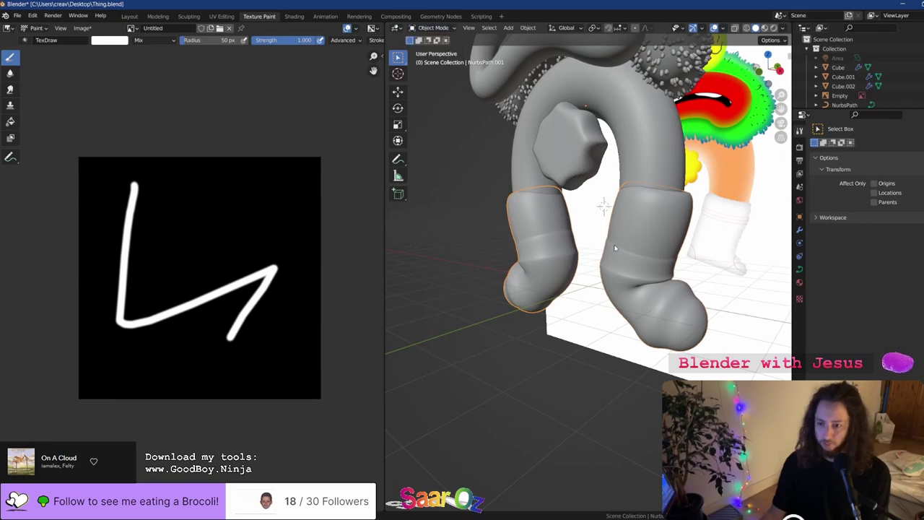
{"action": "left_click", "coordinate": [785, 29]}
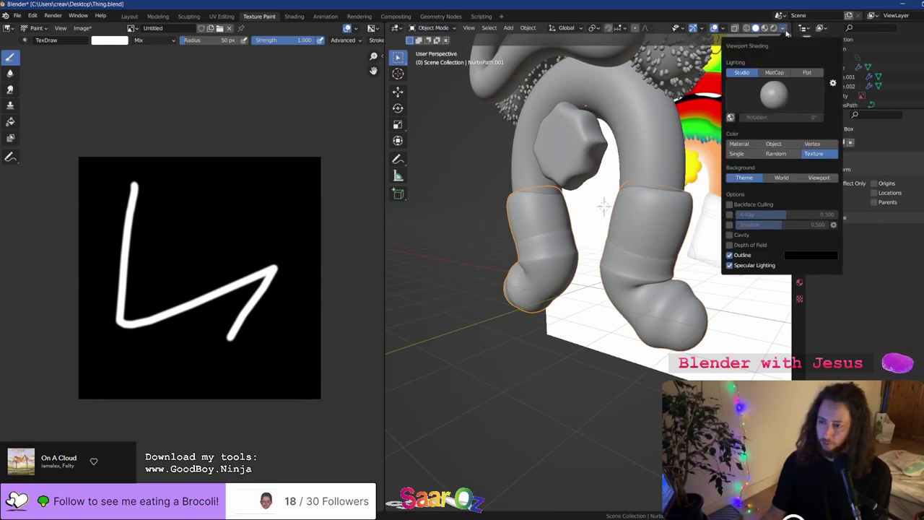
{"action": "key", "text": "ctrl+z"}
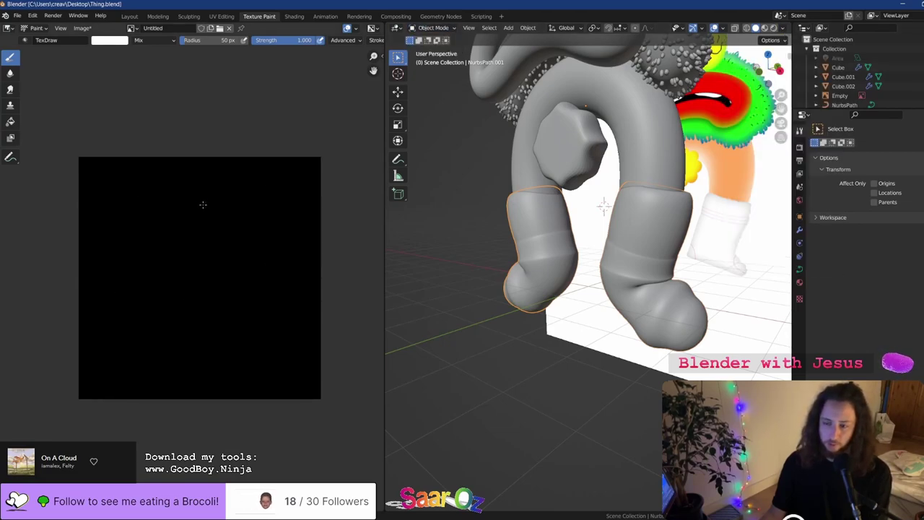
Show the socks material's properties and switch the 3D viewport area to the Shader Editor, with free space beside the Principled BSDF
{"action": "left_click", "coordinate": [800, 282]}
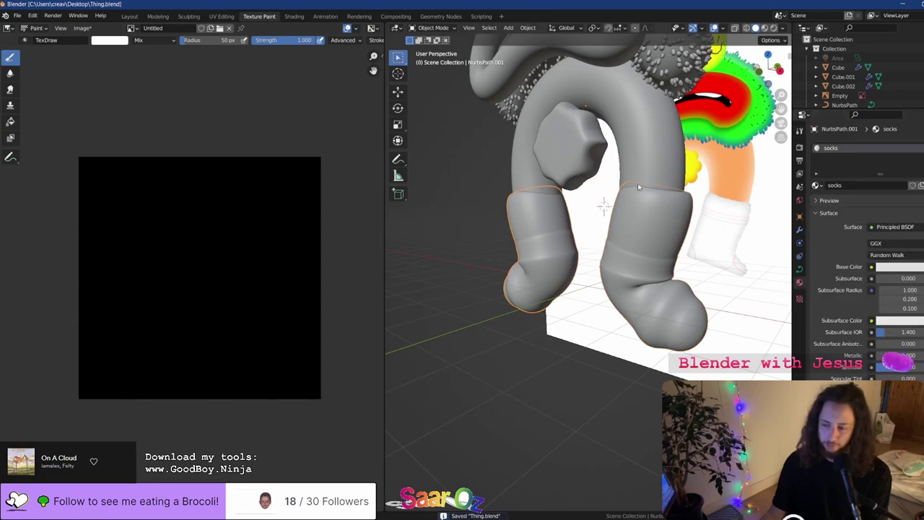
{"action": "left_click", "coordinate": [395, 28]}
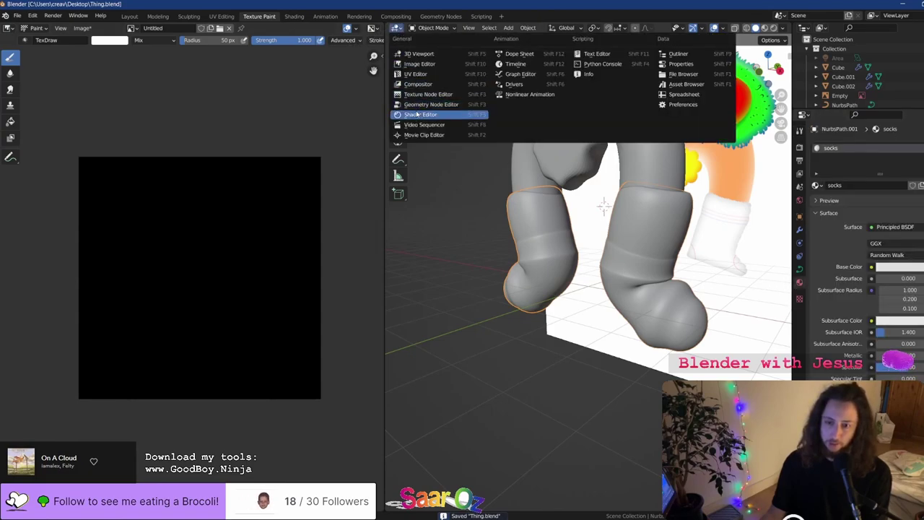
{"action": "left_click", "coordinate": [433, 110]}
{"action": "left_click", "coordinate": [430, 329]}
{"action": "middle_click_drag", "start_coordinate": [429, 330], "coordinate": [521, 328]}
Add an Image Texture node to the socks material and assign the Untitled image to it
{"action": "key", "text": "shift+a"}
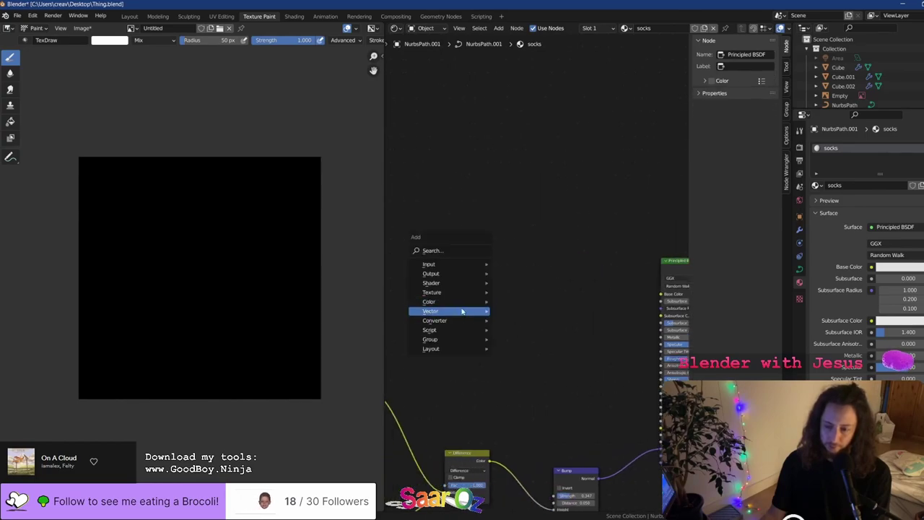
{"action": "mouse_move", "coordinate": [458, 291]}
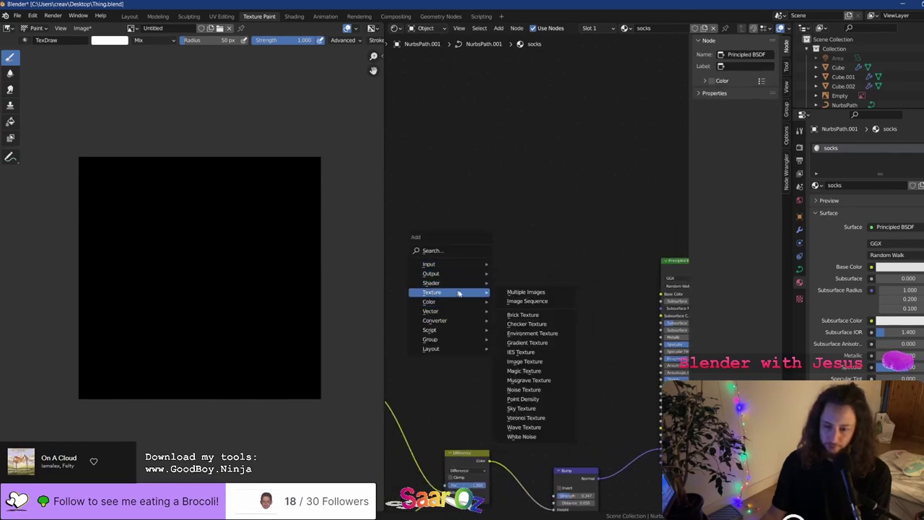
{"action": "left_click", "coordinate": [524, 364]}
{"action": "left_click", "coordinate": [470, 263]}
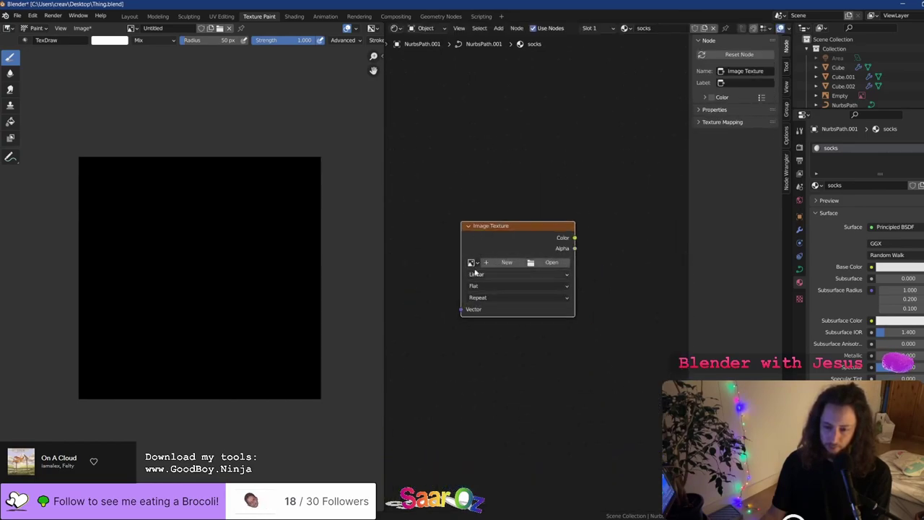
{"action": "left_click", "coordinate": [471, 262]}
{"action": "left_click", "coordinate": [492, 312]}
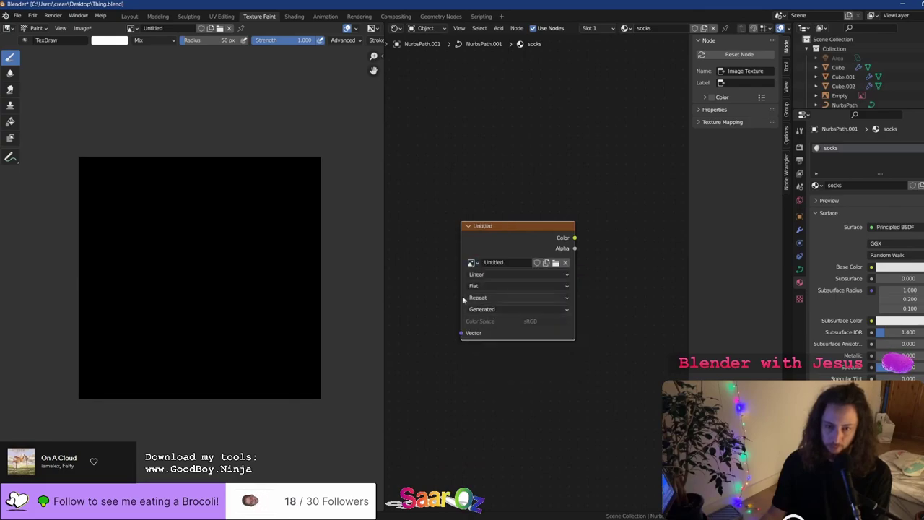
{"action": "scroll", "coordinate": [433, 306], "scroll_direction": "left", "scroll_amount": 3, "text": "ctrl"}
{"action": "key", "text": "shift+a"}
{"action": "mouse_move", "coordinate": [394, 258]}
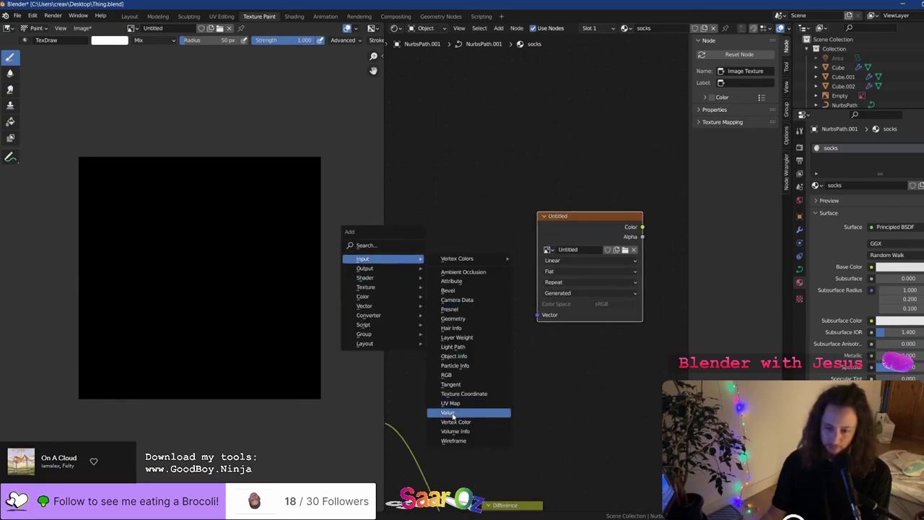
{"action": "left_click", "coordinate": [449, 385]}
{"action": "right_click", "coordinate": [434, 340]}
Add a Texture Coordinate node and link its Generated output to the Image Texture node's Vector input
{"action": "key", "text": "shift+a"}
{"action": "mouse_move", "coordinate": [405, 337]}
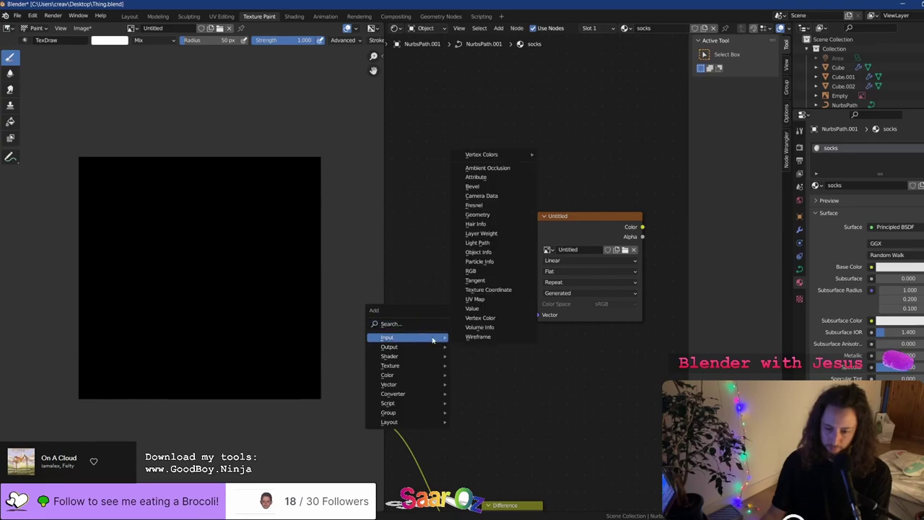
{"action": "left_click", "coordinate": [485, 289]}
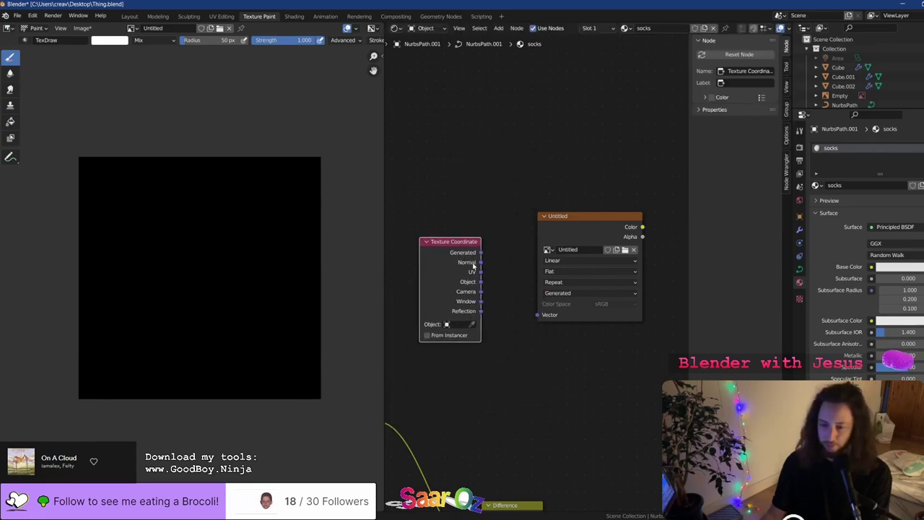
{"action": "left_click_drag", "start_coordinate": [483, 257], "coordinate": [525, 316]}
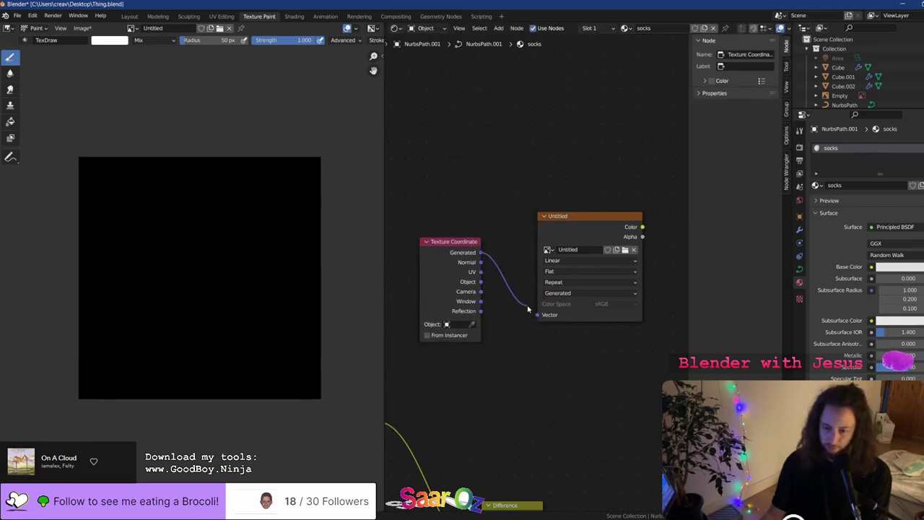
{"action": "middle_click_drag", "start_coordinate": [547, 307], "coordinate": [427, 257]}
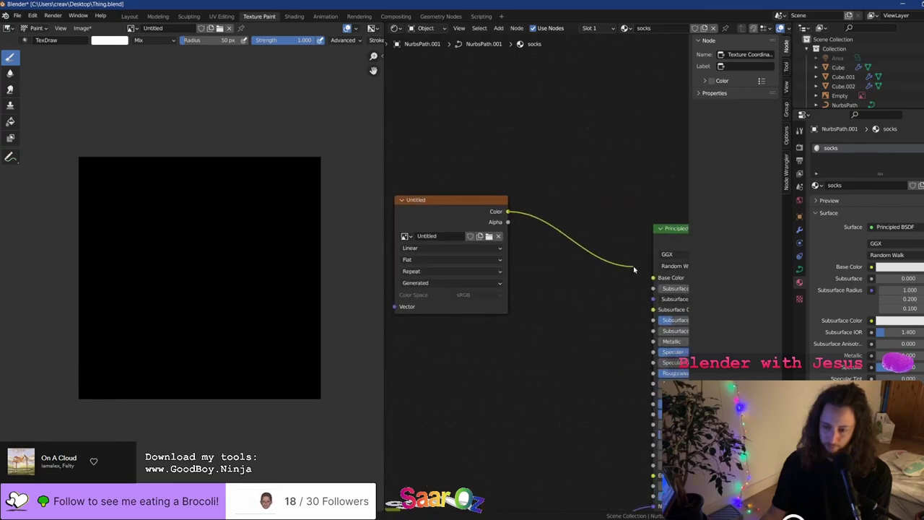
Link the Image Texture's Color output to the Principled BSDF Base Color and feed its Vector input from the UV output
{"action": "left_click_drag", "start_coordinate": [633, 269], "coordinate": [653, 277]}
{"action": "middle_click_drag", "start_coordinate": [369, 267], "coordinate": [489, 276]}
{"action": "left_click", "coordinate": [448, 252]}
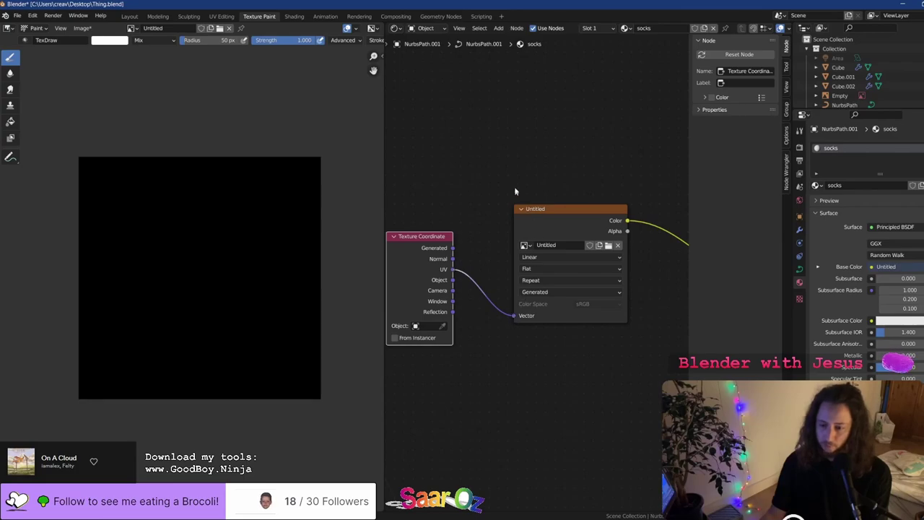
Switch the Shader Editor area back to the 3D Viewport and view the socks from the side
{"action": "left_click", "coordinate": [394, 27]}
{"action": "middle_click_drag", "start_coordinate": [622, 320], "coordinate": [411, 284]}
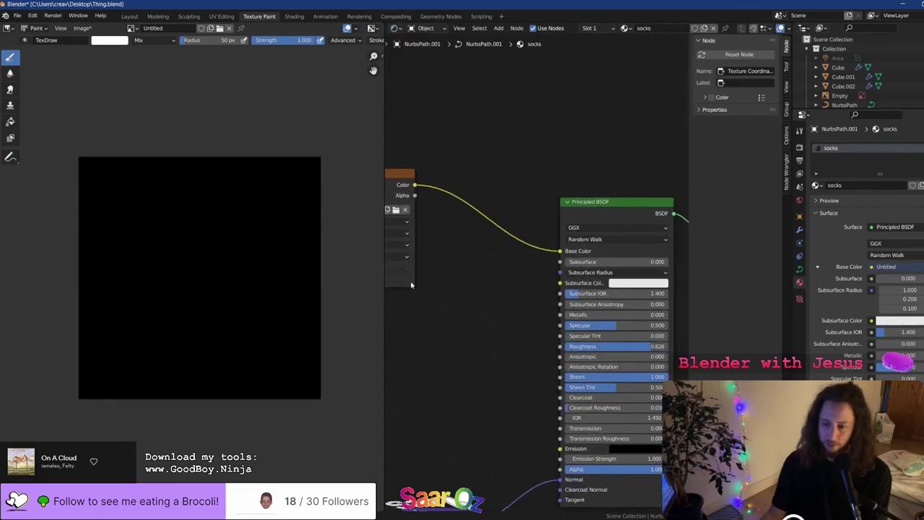
{"action": "left_click", "coordinate": [597, 211]}
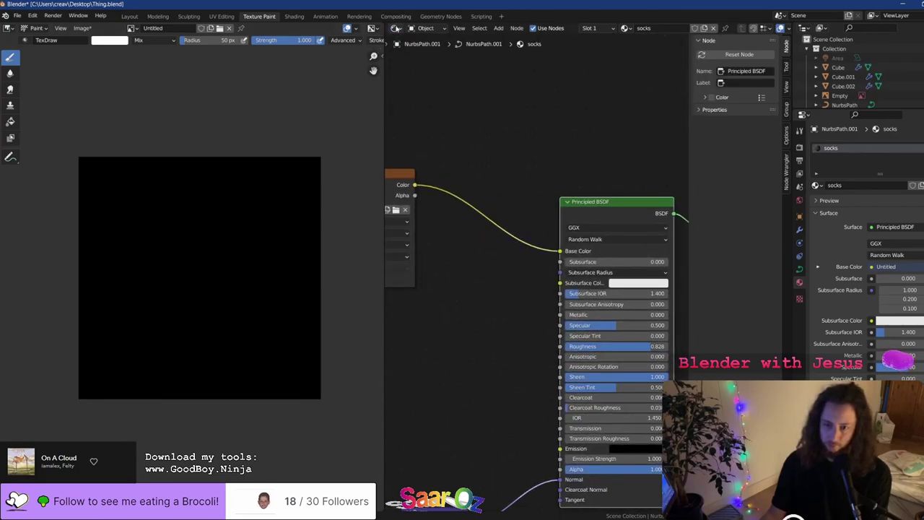
{"action": "left_click", "coordinate": [396, 28]}
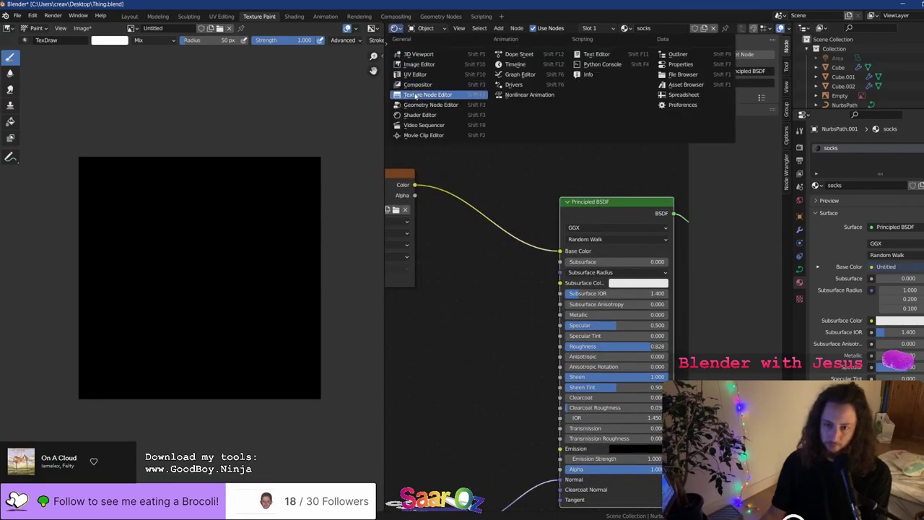
{"action": "left_click", "coordinate": [399, 29]}
{"action": "left_click", "coordinate": [407, 55]}
{"action": "middle_click_drag", "start_coordinate": [607, 217], "coordinate": [547, 224]}
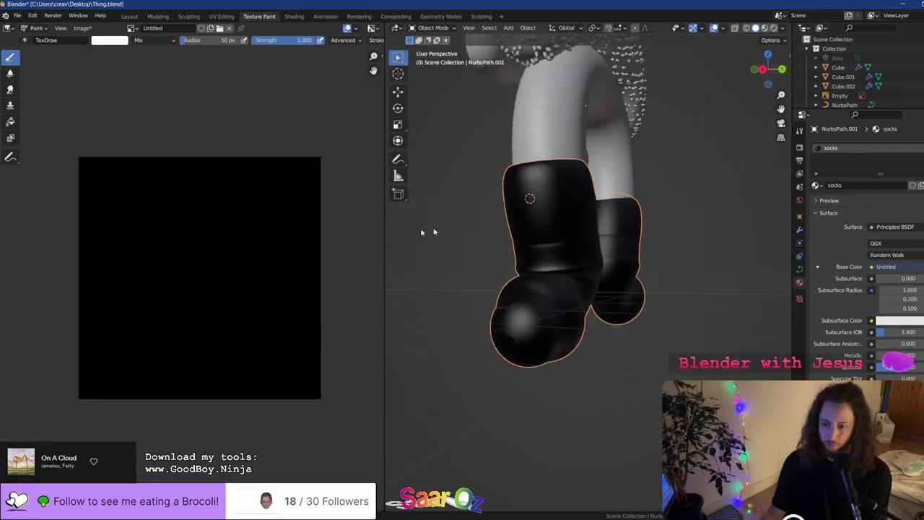
Paint a winding white test stroke down the image to see where it lands on the socks, and undo it
{"action": "key", "text": "n"}
{"action": "left_click_drag", "start_coordinate": [187, 169], "coordinate": [206, 324]}
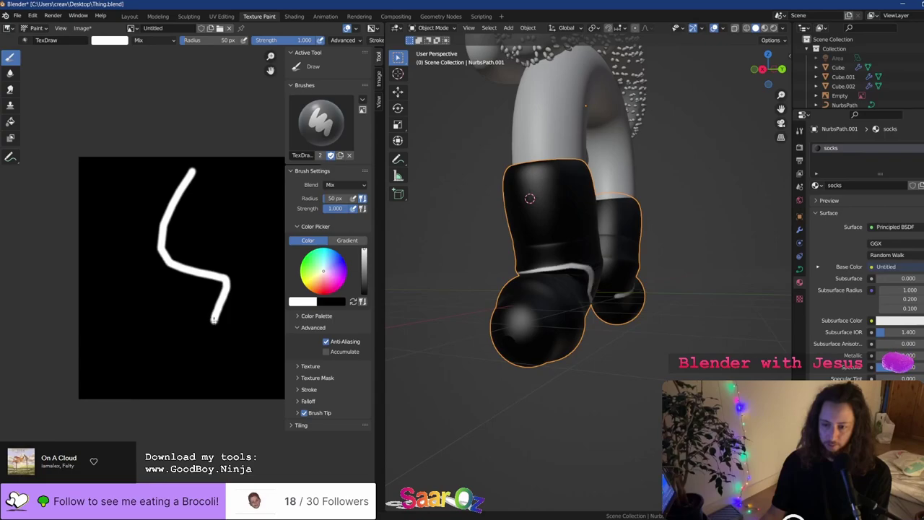
{"action": "key", "text": "ctrl+z"}
{"action": "middle_click_drag", "start_coordinate": [576, 255], "coordinate": [612, 264]}
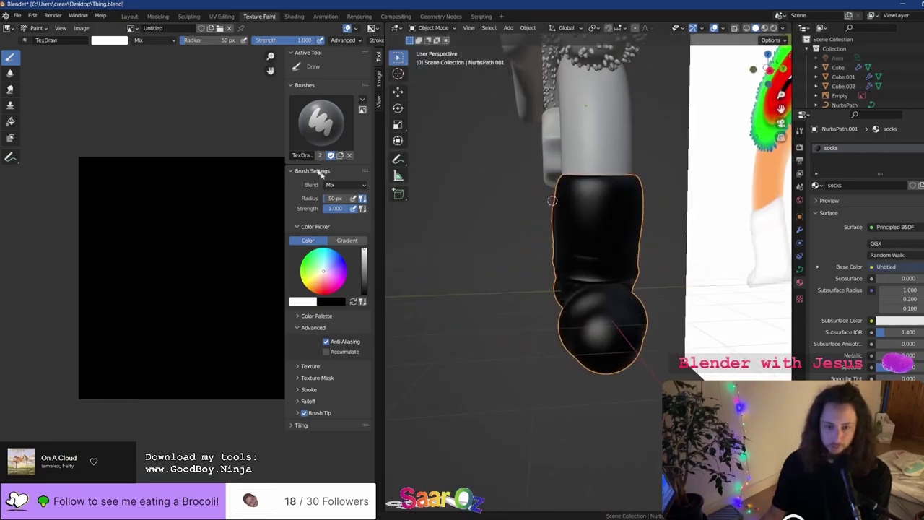
{"action": "key", "text": "n"}
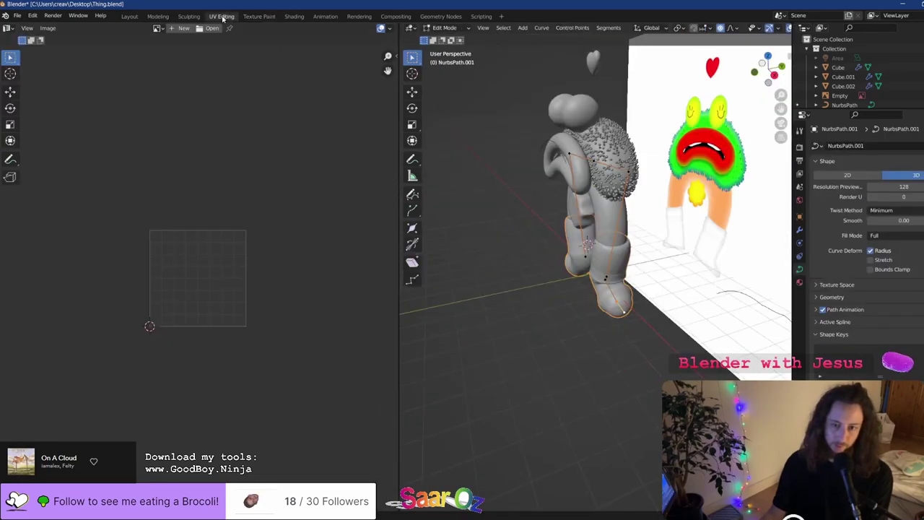
Check the socks curve in the UV Editing workspace and Edit Mode, returning to Texture Paint with the socks selected in Object Mode
{"action": "key", "text": "Tab"}
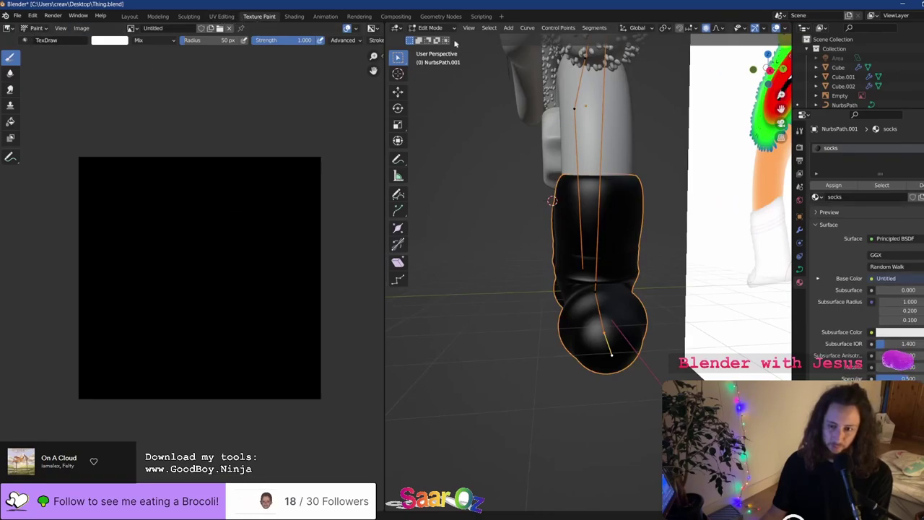
{"action": "left_click", "coordinate": [430, 27]}
{"action": "left_click", "coordinate": [433, 37]}
{"action": "left_click", "coordinate": [396, 27]}
{"action": "left_click", "coordinate": [398, 30]}
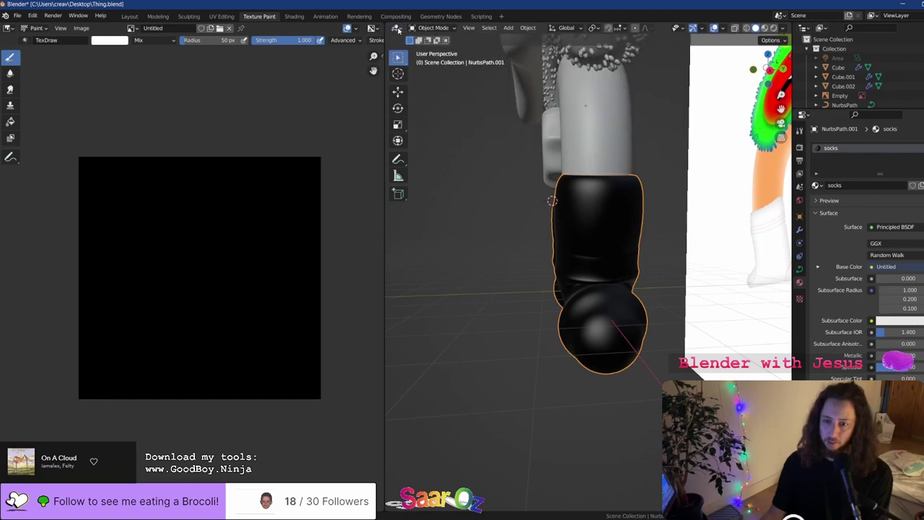
{"action": "left_click", "coordinate": [503, 192]}
{"action": "left_click", "coordinate": [439, 29]}
{"action": "left_click", "coordinate": [439, 29]}
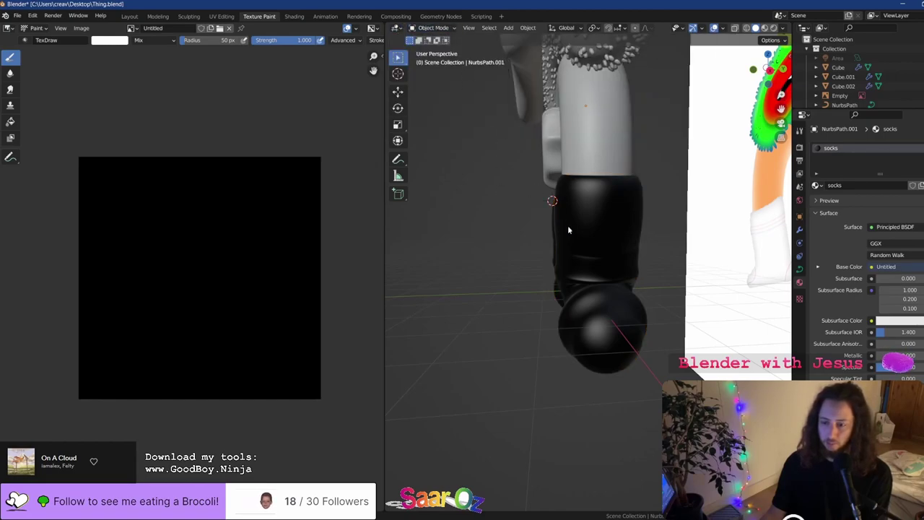
{"action": "left_click", "coordinate": [568, 225]}
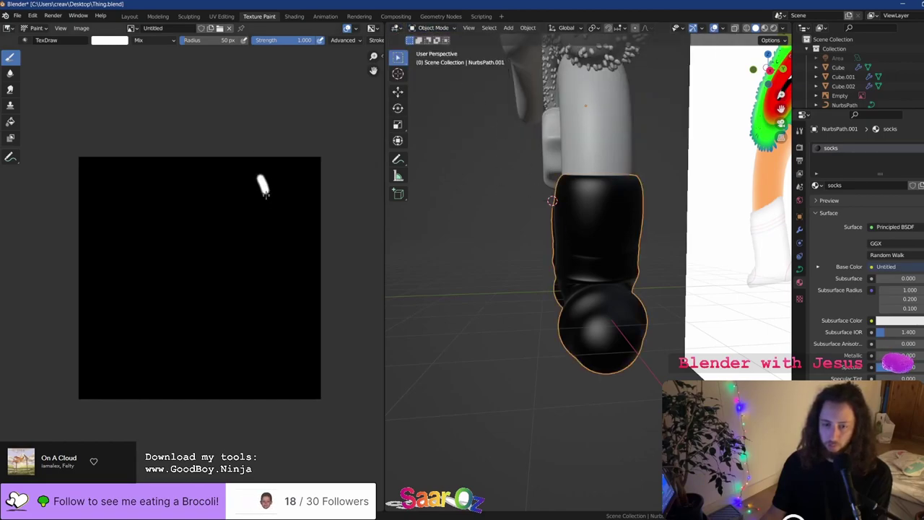
Paint thin white test strokes across the middle and right part of the image, undoing each one
{"action": "mouse_move", "coordinate": [266, 194]}
{"action": "left_mouse_down"}
{"action": "mouse_move", "coordinate": [223, 263]}
{"action": "mouse_move", "coordinate": [226, 290]}
{"action": "mouse_move", "coordinate": [205, 325]}
{"action": "left_mouse_up"}
{"action": "key", "text": "ctrl+z"}
{"action": "mouse_move", "coordinate": [570, 337]}
{"action": "middle_mouse_down"}
{"action": "mouse_move", "coordinate": [608, 340]}
{"action": "mouse_move", "coordinate": [675, 325]}
{"action": "middle_mouse_up"}
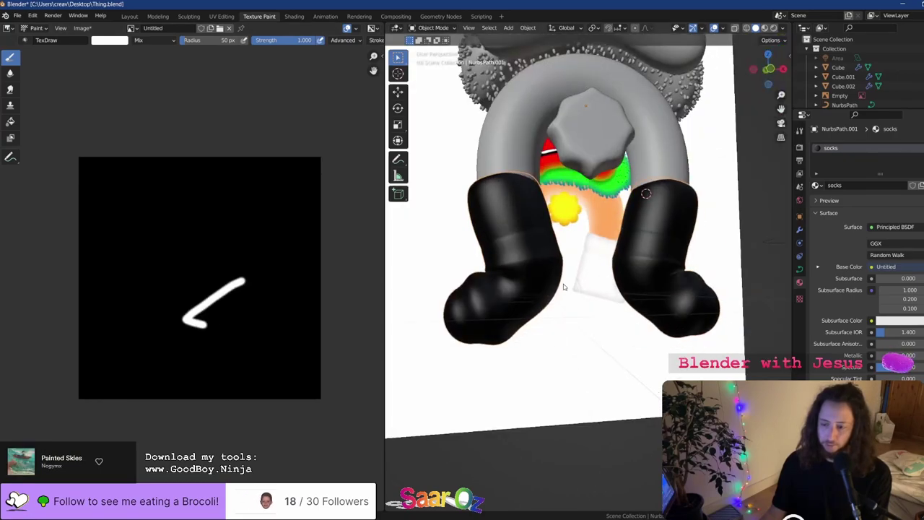
{"action": "key", "text": "ctrl+z"}
{"action": "mouse_move", "coordinate": [77, 362]}
{"action": "left_mouse_down"}
{"action": "mouse_move", "coordinate": [86, 412]}
{"action": "mouse_move", "coordinate": [206, 249]}
{"action": "mouse_move", "coordinate": [231, 163]}
{"action": "left_mouse_up"}
{"action": "key", "text": "ctrl+z"}
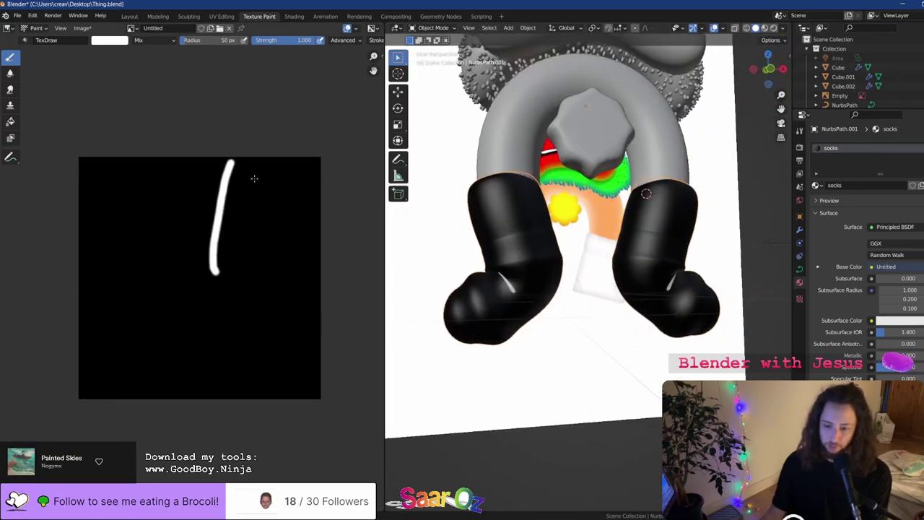
{"action": "key", "text": "ctrl+z"}
{"action": "left_click_drag", "start_coordinate": [231, 228], "coordinate": [283, 317]}
{"action": "key", "text": "ctrl+z"}
{"action": "mouse_move", "coordinate": [272, 245]}
{"action": "left_mouse_down"}
{"action": "mouse_move", "coordinate": [266, 196]}
{"action": "mouse_move", "coordinate": [305, 185]}
{"action": "mouse_move", "coordinate": [318, 227]}
{"action": "left_mouse_up"}
{"action": "key", "text": "ctrl+z"}
{"action": "key", "text": "ctrl+z"}
Paint thin white test strokes across the corners of the image to locate the sock areas, undoing each one
{"action": "left_click_drag", "start_coordinate": [119, 157], "coordinate": [46, 302]}
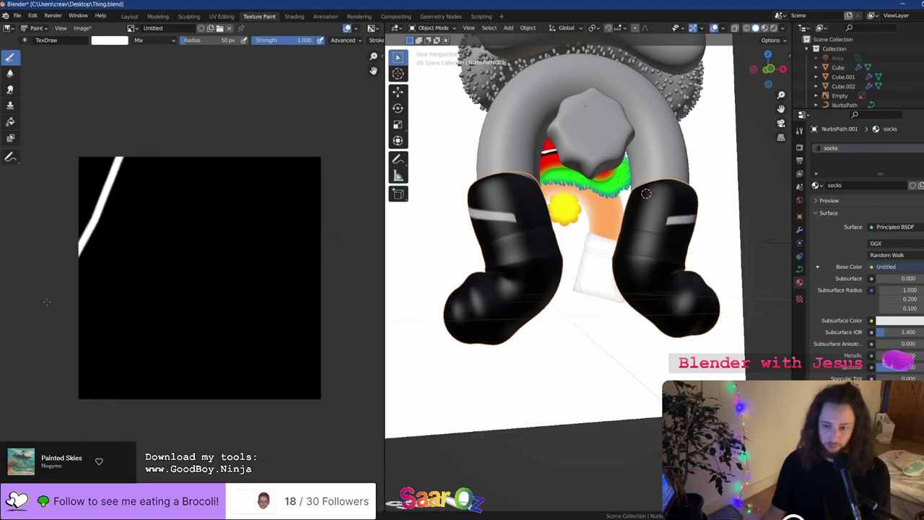
{"action": "key", "text": "ctrl+z"}
{"action": "left_click_drag", "start_coordinate": [76, 271], "coordinate": [186, 160]}
{"action": "key", "text": "ctrl+z"}
{"action": "left_click_drag", "start_coordinate": [78, 299], "coordinate": [273, 403]}
{"action": "key", "text": "ctrl+z"}
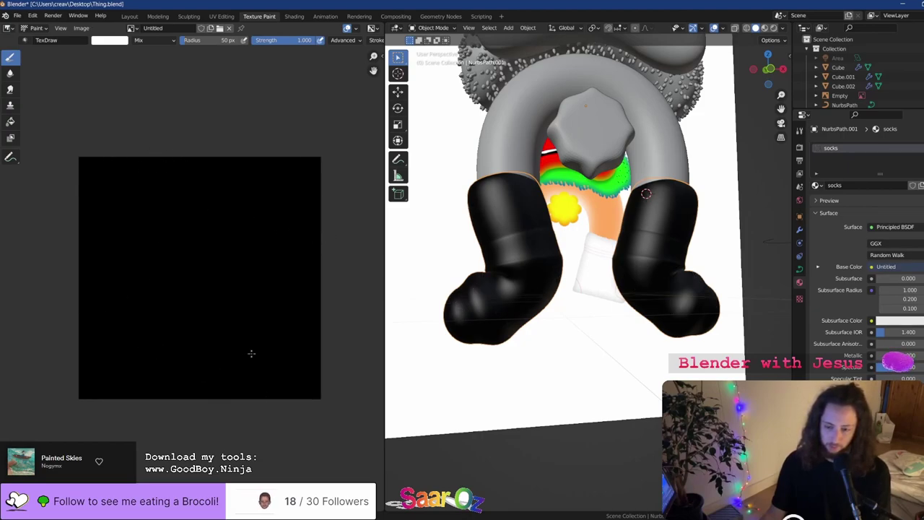
{"action": "left_click_drag", "start_coordinate": [297, 370], "coordinate": [196, 397]}
{"action": "key", "text": "ctrl+z"}
Enlarge the brush radius to 271 px and try broad strokes on the image, undoing them
{"action": "mouse_move", "coordinate": [519, 303]}
{"action": "middle_mouse_down"}
{"action": "mouse_move", "coordinate": [540, 267]}
{"action": "mouse_move", "coordinate": [526, 281]}
{"action": "mouse_move", "coordinate": [585, 278]}
{"action": "middle_mouse_up"}
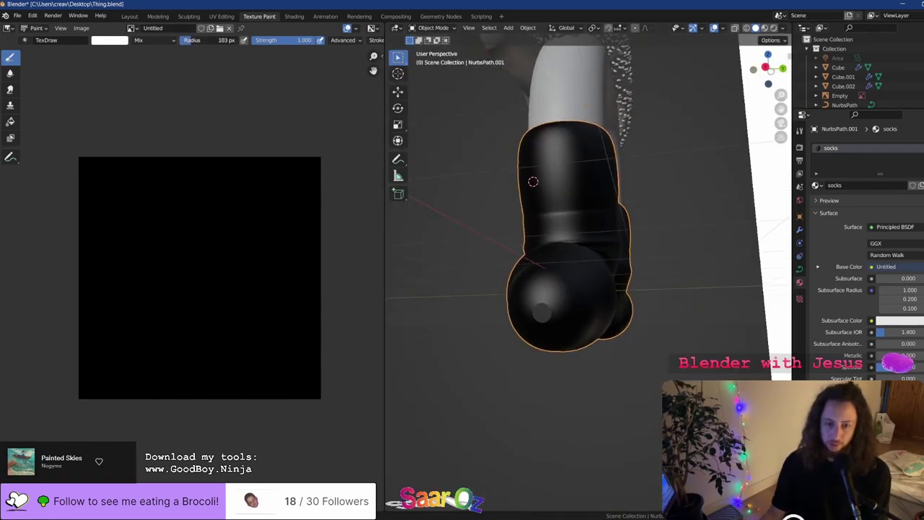
{"action": "mouse_move", "coordinate": [340, 399]}
{"action": "left_mouse_down"}
{"action": "mouse_move", "coordinate": [293, 390]}
{"action": "mouse_move", "coordinate": [253, 340]}
{"action": "mouse_move", "coordinate": [223, 350]}
{"action": "left_mouse_up"}
{"action": "key", "text": "ctrl+z"}
{"action": "left_click_drag", "start_coordinate": [82, 358], "coordinate": [120, 361]}
{"action": "middle_click_drag", "start_coordinate": [120, 361], "coordinate": [206, 373]}
{"action": "key", "text": "ctrl+z"}
{"action": "left_click_drag", "start_coordinate": [168, 258], "coordinate": [202, 254]}
{"action": "left_click_drag", "start_coordinate": [262, 286], "coordinate": [367, 260]}
{"action": "mouse_move", "coordinate": [596, 258]}
{"action": "middle_mouse_down"}
{"action": "mouse_move", "coordinate": [553, 266]}
{"action": "mouse_move", "coordinate": [693, 278]}
{"action": "mouse_move", "coordinate": [631, 289]}
{"action": "middle_mouse_up"}
{"action": "key", "text": "ctrl+z"}
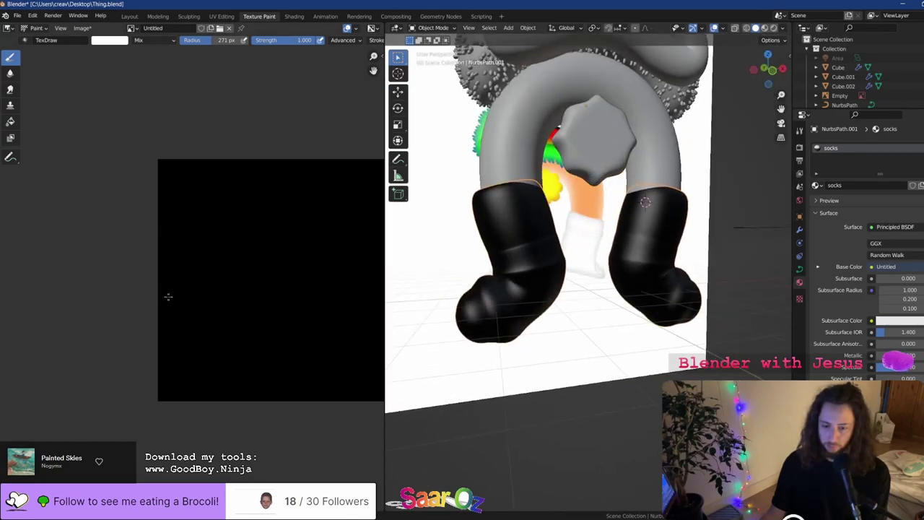
Try broad white strokes in the lower left part of the image and undo them
{"action": "left_click_drag", "start_coordinate": [179, 283], "coordinate": [206, 347]}
{"action": "middle_click_drag", "start_coordinate": [206, 346], "coordinate": [228, 335]}
{"action": "key", "text": "ctrl+z"}
{"action": "mouse_move", "coordinate": [238, 363]}
{"action": "left_mouse_down"}
{"action": "mouse_move", "coordinate": [285, 366]}
{"action": "mouse_move", "coordinate": [272, 351]}
{"action": "left_mouse_up"}
{"action": "key", "text": "ctrl+z"}
{"action": "key", "text": "ctrl+z"}
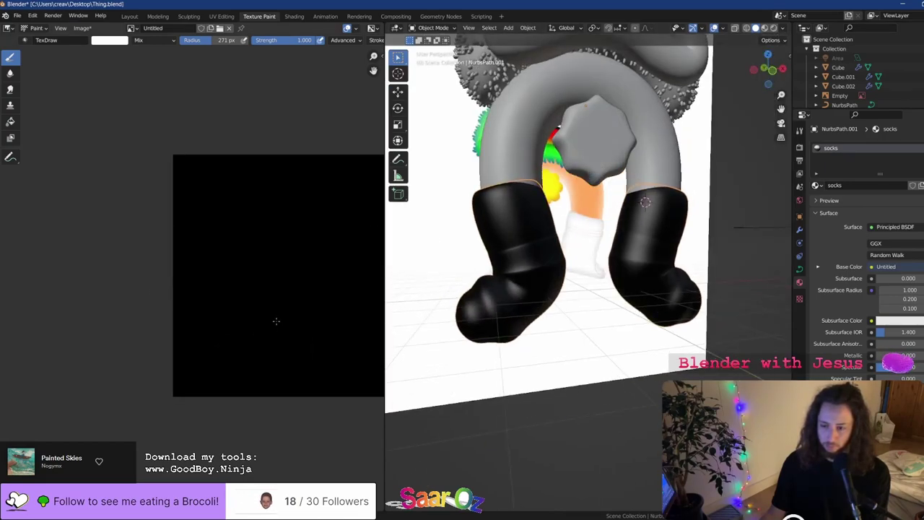
Paint a large soft white patch in the lower middle of the image to whiten the heels of the socks
{"action": "left_click", "coordinate": [272, 318]}
{"action": "mouse_move", "coordinate": [271, 315]}
{"action": "left_mouse_down"}
{"action": "mouse_move", "coordinate": [299, 330]}
{"action": "mouse_move", "coordinate": [281, 305]}
{"action": "mouse_move", "coordinate": [305, 337]}
{"action": "mouse_move", "coordinate": [276, 327]}
{"action": "left_mouse_up"}
{"action": "middle_click_drag", "start_coordinate": [563, 297], "coordinate": [635, 281]}
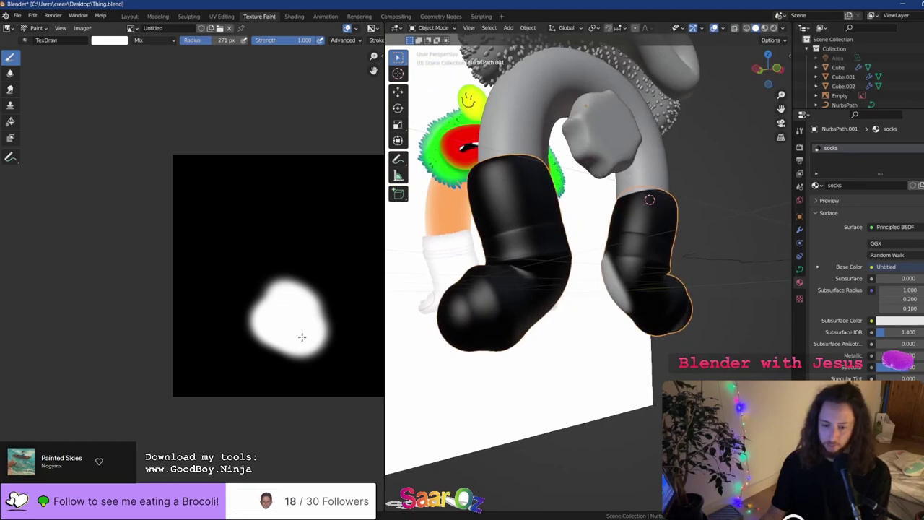
{"action": "mouse_move", "coordinate": [301, 337]}
{"action": "left_mouse_down"}
{"action": "mouse_move", "coordinate": [325, 343]}
{"action": "mouse_move", "coordinate": [291, 338]}
{"action": "mouse_move", "coordinate": [291, 330]}
{"action": "left_mouse_up"}
{"action": "mouse_move", "coordinate": [563, 311]}
{"action": "middle_mouse_down"}
{"action": "mouse_move", "coordinate": [597, 306]}
{"action": "mouse_move", "coordinate": [606, 288]}
{"action": "mouse_move", "coordinate": [591, 303]}
{"action": "middle_mouse_up"}
{"action": "left_click_drag", "start_coordinate": [322, 304], "coordinate": [340, 308]}
{"action": "key", "text": "ctrl+z"}
{"action": "key", "text": "ctrl+z"}
{"action": "left_click_drag", "start_coordinate": [289, 289], "coordinate": [288, 264]}
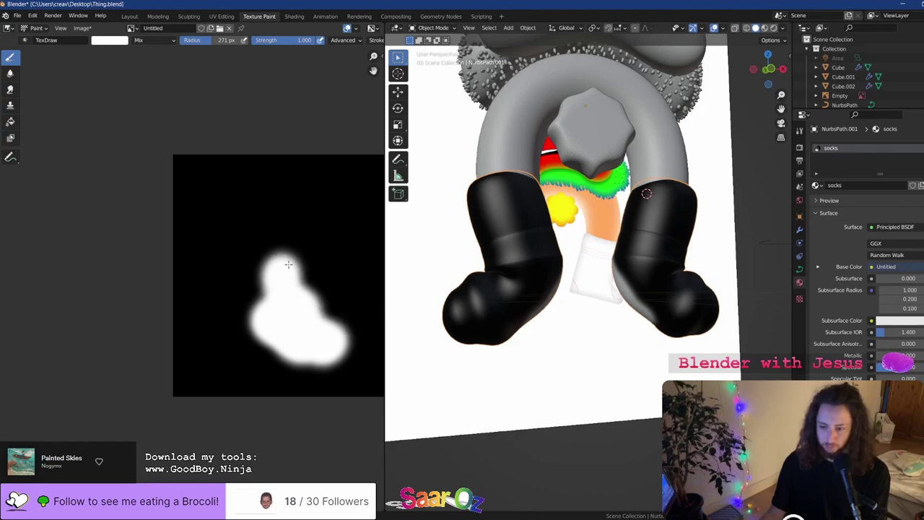
{"action": "key", "text": "ctrl+z"}
{"action": "mouse_move", "coordinate": [278, 353]}
{"action": "left_mouse_down"}
{"action": "mouse_move", "coordinate": [270, 344]}
{"action": "mouse_move", "coordinate": [285, 358]}
{"action": "mouse_move", "coordinate": [311, 346]}
{"action": "mouse_move", "coordinate": [284, 370]}
{"action": "mouse_move", "coordinate": [268, 345]}
{"action": "mouse_move", "coordinate": [267, 356]}
{"action": "left_mouse_up"}
Inspect the painted heels on the model, give the Untitled image a fake user and save the Blender file
{"action": "key", "text": "ctrl+s"}
{"action": "mouse_move", "coordinate": [735, 279]}
{"action": "middle_mouse_down"}
{"action": "mouse_move", "coordinate": [668, 286]}
{"action": "mouse_move", "coordinate": [682, 291]}
{"action": "mouse_move", "coordinate": [628, 272]}
{"action": "middle_mouse_up"}
{"action": "scroll", "coordinate": [682, 288], "scroll_direction": "down", "scroll_amount": 5}
{"action": "scroll", "coordinate": [653, 273], "scroll_direction": "up", "scroll_amount": 3}
{"action": "scroll", "coordinate": [628, 272], "scroll_direction": "up", "scroll_amount": 3}
{"action": "scroll", "coordinate": [627, 269], "scroll_direction": "down", "scroll_amount": 3}
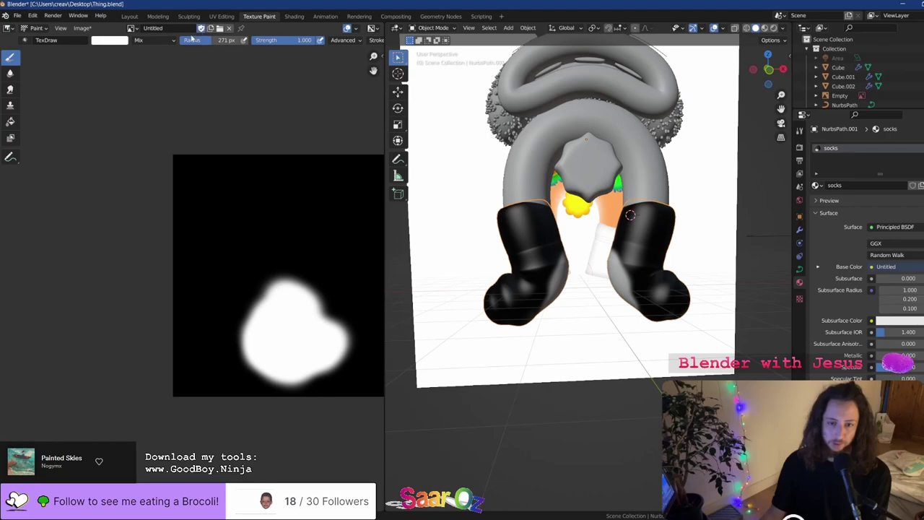
{"action": "left_click", "coordinate": [137, 30]}
{"action": "key", "text": "ctrl+s"}
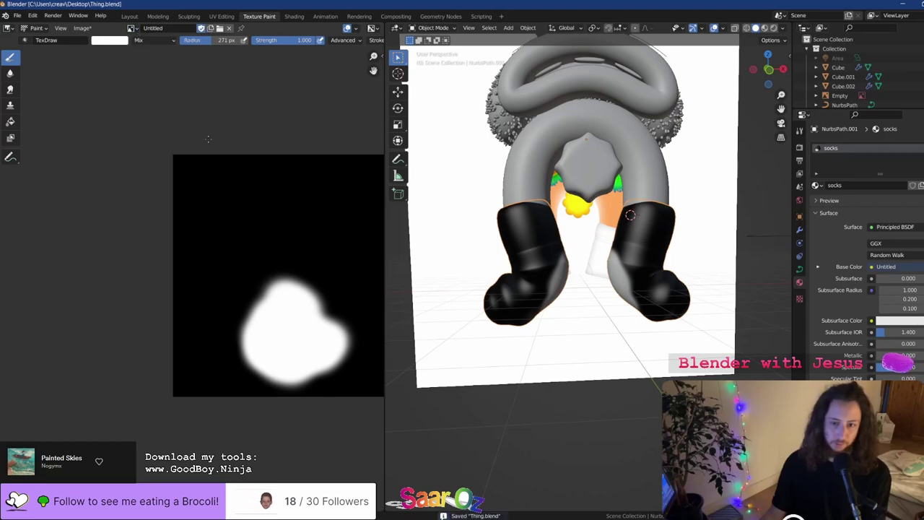
Try to save the painted image as Untitled.png in the Desktop folder, in PNG format with RGBA color
{"action": "key", "text": "n"}
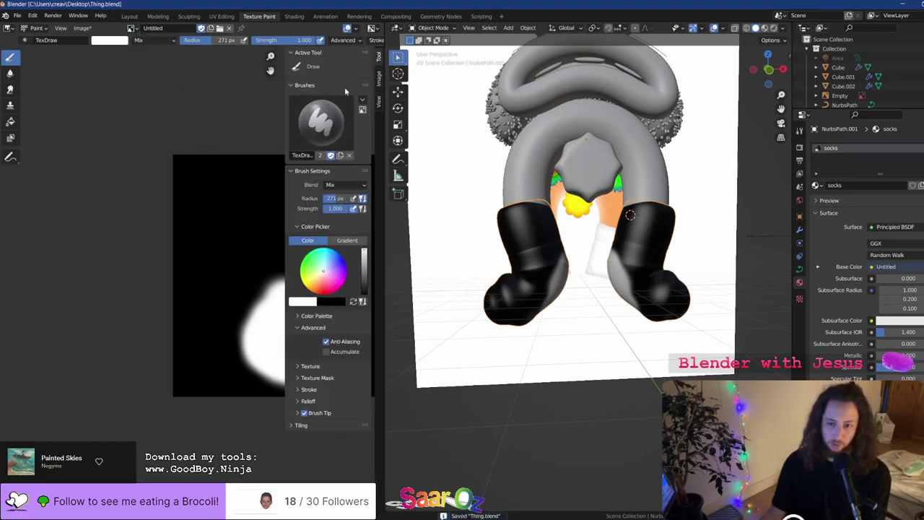
{"action": "left_click", "coordinate": [378, 80]}
{"action": "left_click", "coordinate": [308, 66]}
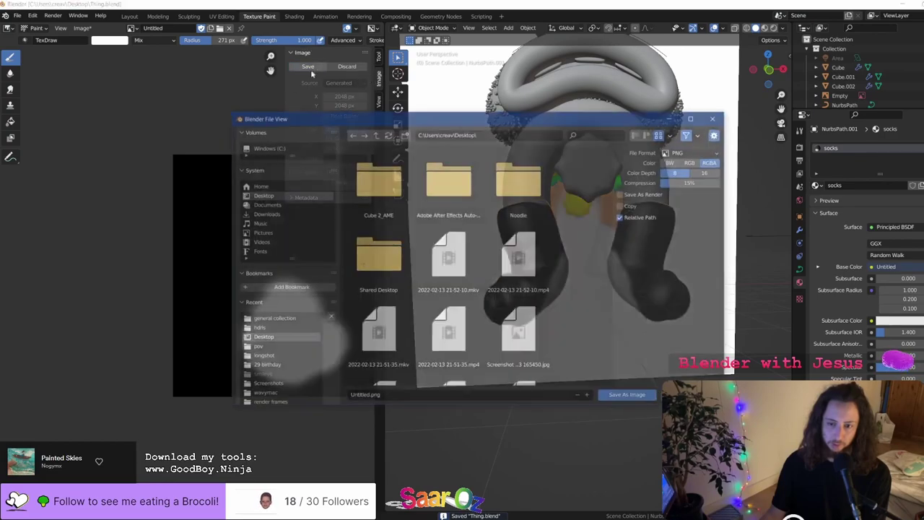
{"action": "left_click", "coordinate": [646, 395]}
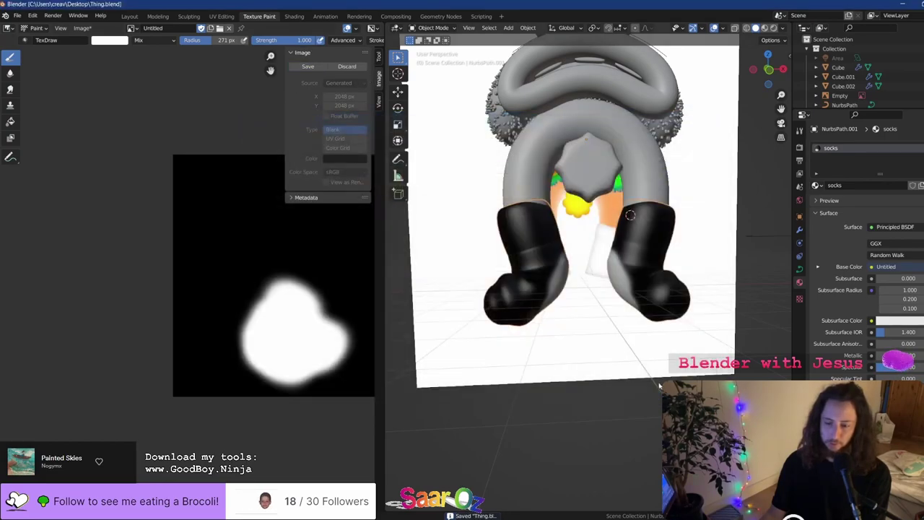
Try the View and Mask modes of the image editor and return to Paint mode
{"action": "left_click", "coordinate": [21, 30]}
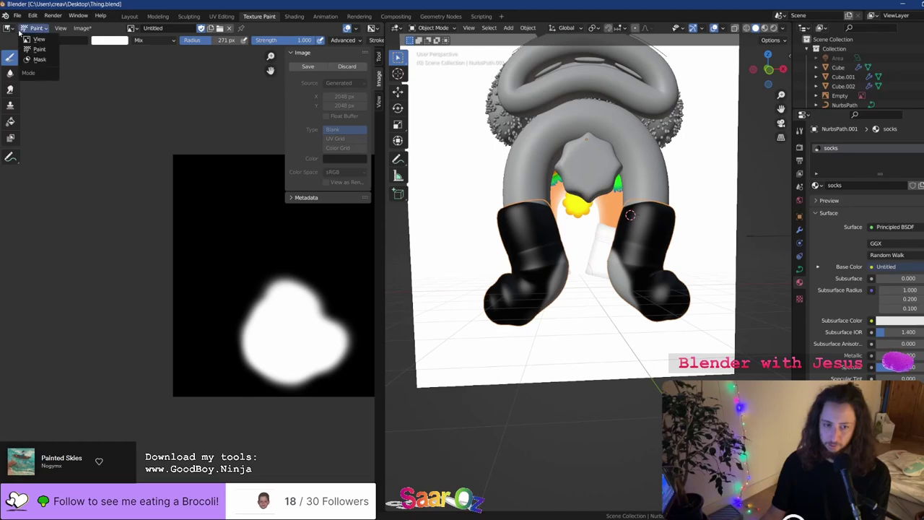
{"action": "left_click", "coordinate": [24, 30]}
{"action": "left_click", "coordinate": [34, 40]}
{"action": "left_click", "coordinate": [31, 29]}
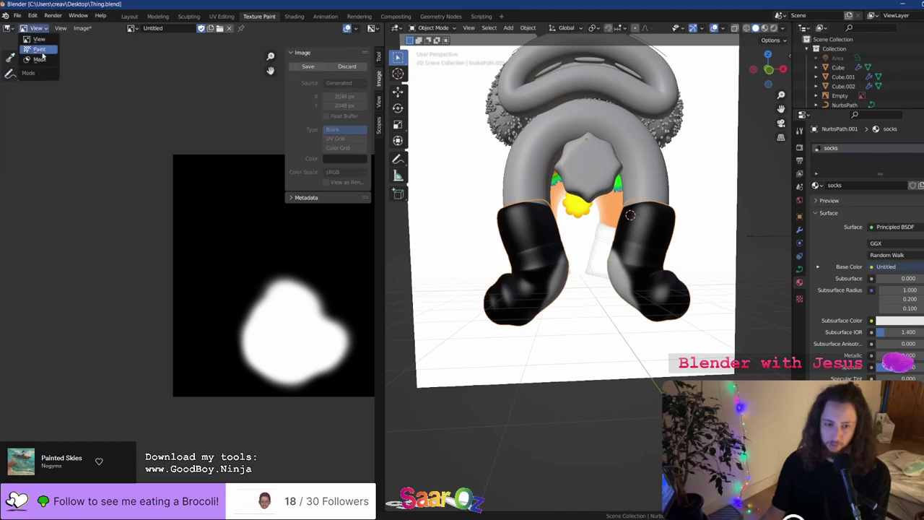
{"action": "left_click", "coordinate": [43, 52]}
{"action": "left_click", "coordinate": [35, 29]}
{"action": "left_click", "coordinate": [40, 60]}
{"action": "left_click", "coordinate": [36, 30]}
{"action": "left_click", "coordinate": [45, 50]}
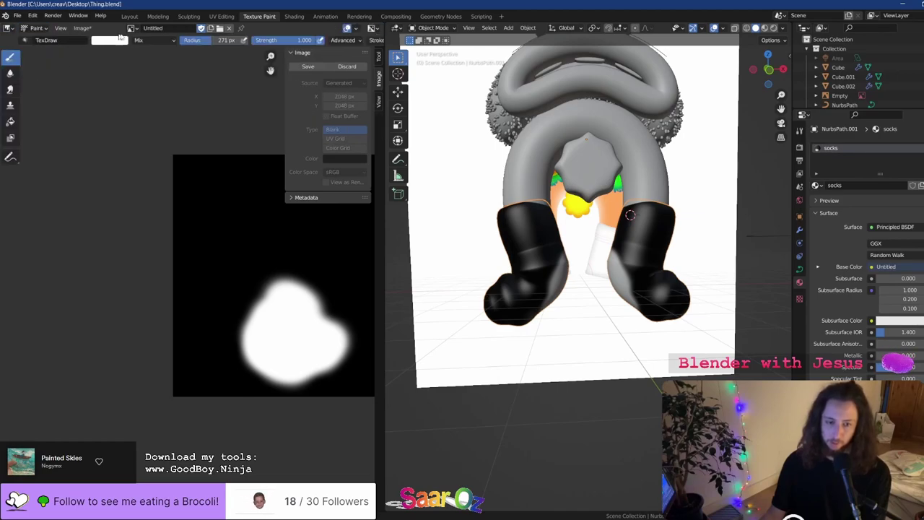
Return to the Layout workspace, save the file and switch the solid-shaded viewport beside the render preview to the Shader Editor
{"action": "left_click", "coordinate": [129, 16]}
{"action": "key", "text": "ctrl+s"}
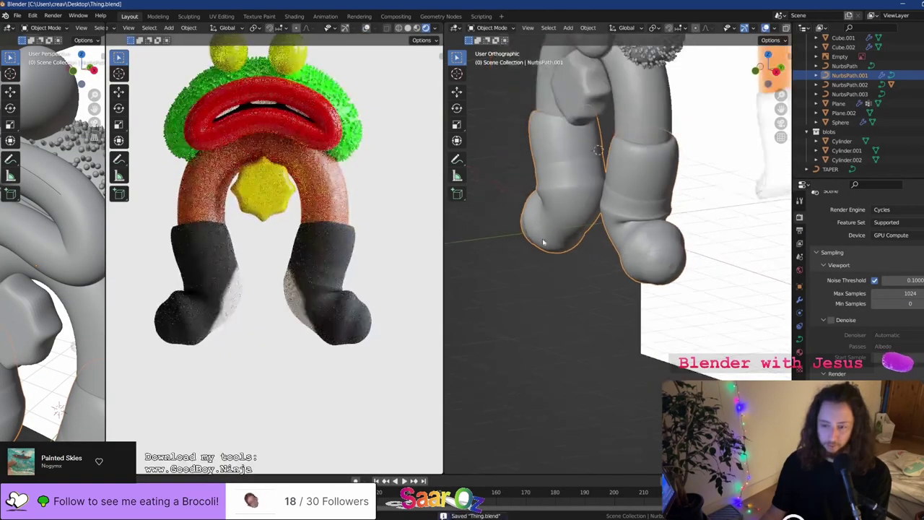
{"action": "left_click", "coordinate": [455, 28]}
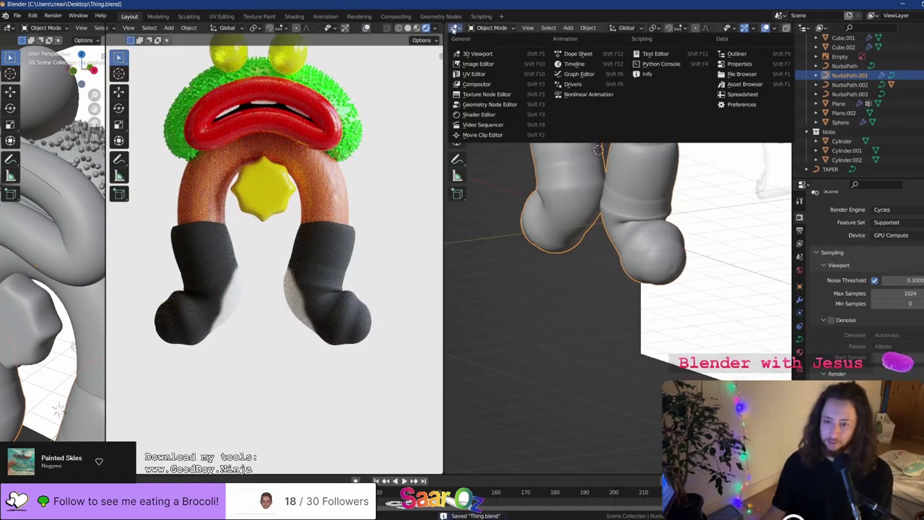
{"action": "left_click", "coordinate": [480, 114]}
Move the Texture Coordinate and Image Texture nodes further from the Principled BSDF to free space between them
{"action": "middle_click_drag", "start_coordinate": [623, 251], "coordinate": [696, 314]}
{"action": "scroll", "coordinate": [569, 247], "scroll_direction": "up", "scroll_amount": 4}
{"action": "middle_click_drag", "start_coordinate": [568, 247], "coordinate": [698, 218]}
{"action": "scroll", "coordinate": [698, 218], "scroll_direction": "down", "scroll_amount": 6}
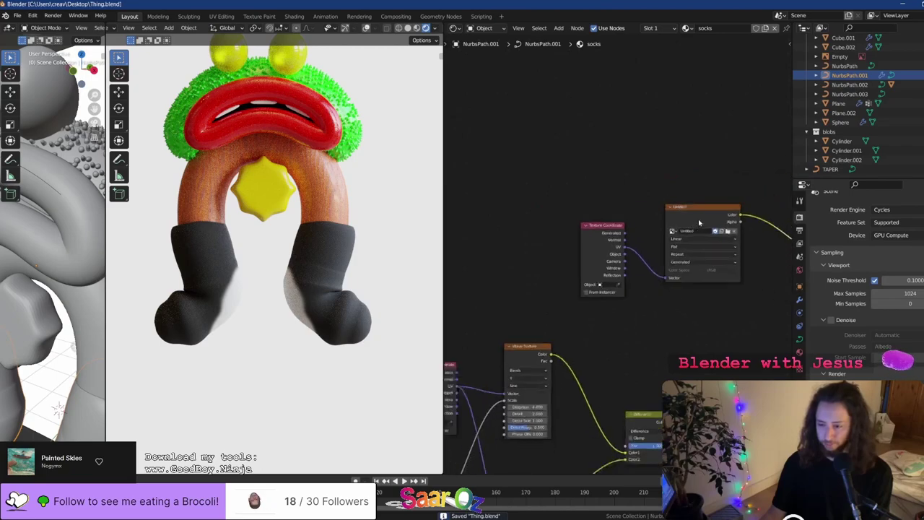
{"action": "left_click_drag", "start_coordinate": [713, 185], "coordinate": [518, 280]}
{"action": "left_click_drag", "start_coordinate": [605, 268], "coordinate": [511, 254]}
{"action": "scroll", "coordinate": [510, 254], "scroll_direction": "up", "scroll_amount": 3}
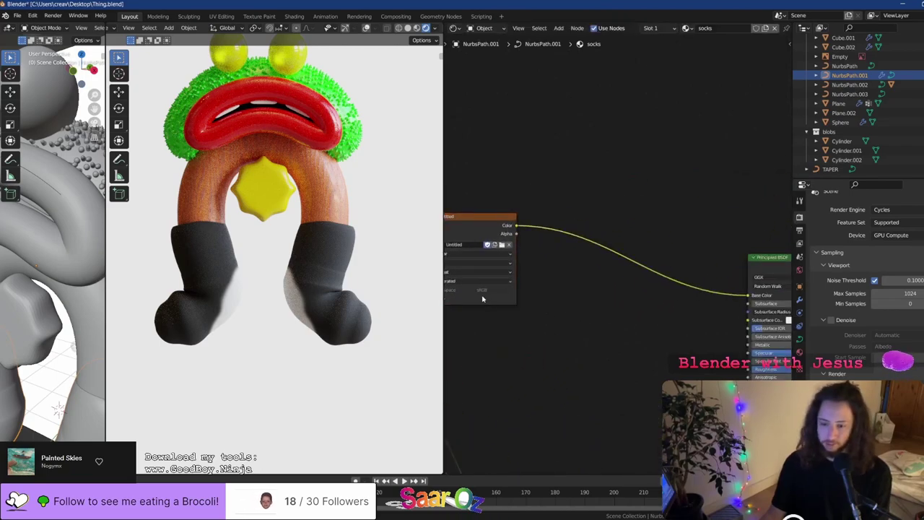
Add a MixRGB node between the image and Base Color, with the image's Color output driving its Fac input
{"action": "key", "text": "shift+a"}
{"action": "mouse_move", "coordinate": [514, 339]}
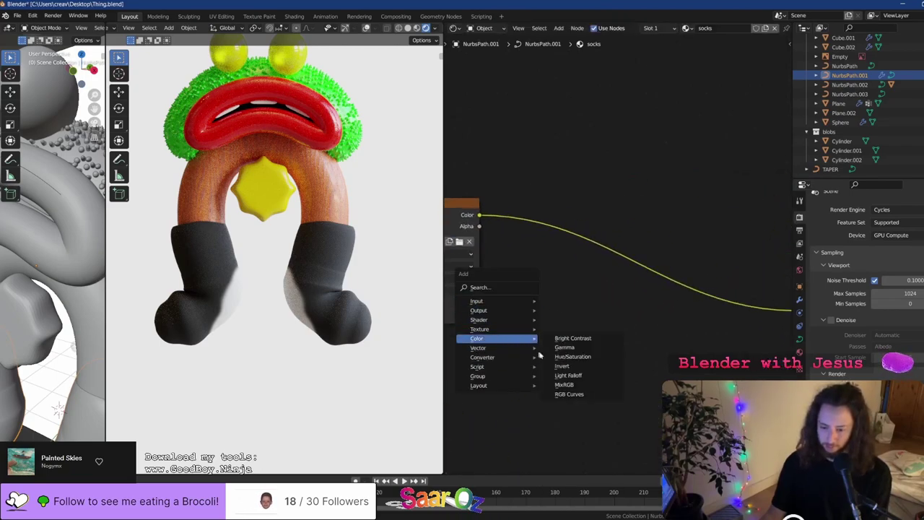
{"action": "left_click", "coordinate": [560, 385]}
{"action": "left_click", "coordinate": [563, 280]}
{"action": "left_click_drag", "start_coordinate": [481, 226], "coordinate": [563, 351]}
{"action": "middle_click_drag", "start_coordinate": [621, 331], "coordinate": [566, 283]}
{"action": "left_click_drag", "start_coordinate": [578, 264], "coordinate": [742, 263]}
{"action": "middle_click_drag", "start_coordinate": [496, 312], "coordinate": [566, 310]}
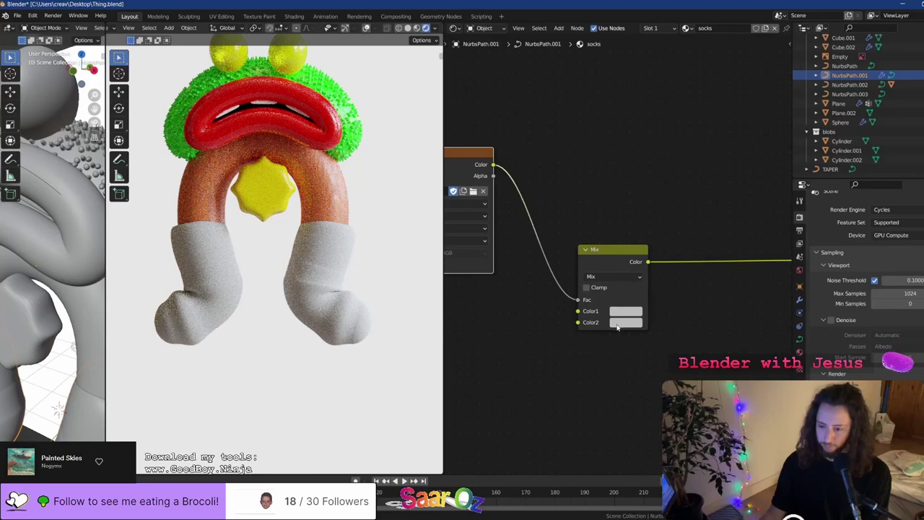
Set Color1 of the Mix node to white in the socks material
{"action": "scroll", "coordinate": [617, 327], "scroll_direction": "up", "scroll_amount": 2}
{"action": "left_click", "coordinate": [643, 339]}
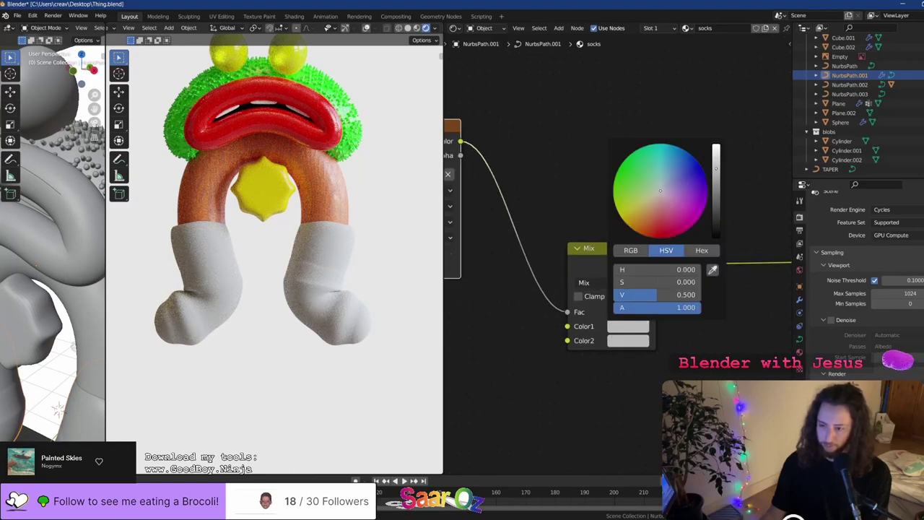
{"action": "middle_click_drag", "start_coordinate": [776, 345], "coordinate": [605, 343]}
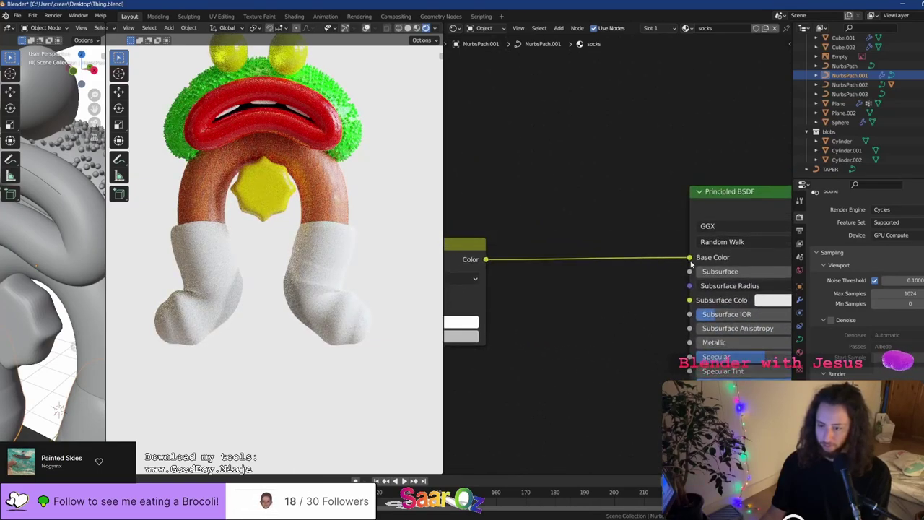
{"action": "left_click_drag", "start_coordinate": [690, 260], "coordinate": [658, 282]}
{"action": "middle_click_drag", "start_coordinate": [657, 282], "coordinate": [699, 287]}
{"action": "key", "text": "ctrl+z"}
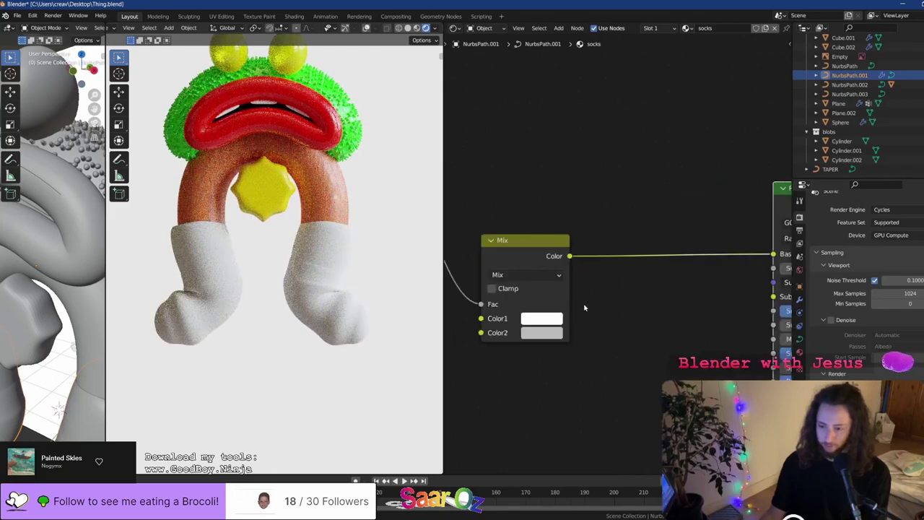
Set the Mix node's Color2 to a muted beige with hue 0.087, saturation 0.159 and value 0.458, and save the file
{"action": "left_click", "coordinate": [548, 332]}
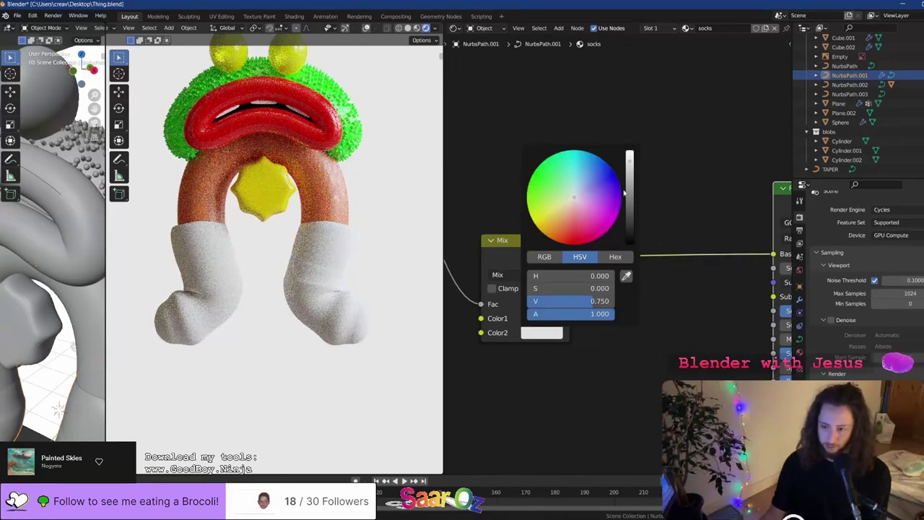
{"action": "left_click_drag", "start_coordinate": [624, 193], "coordinate": [634, 229]}
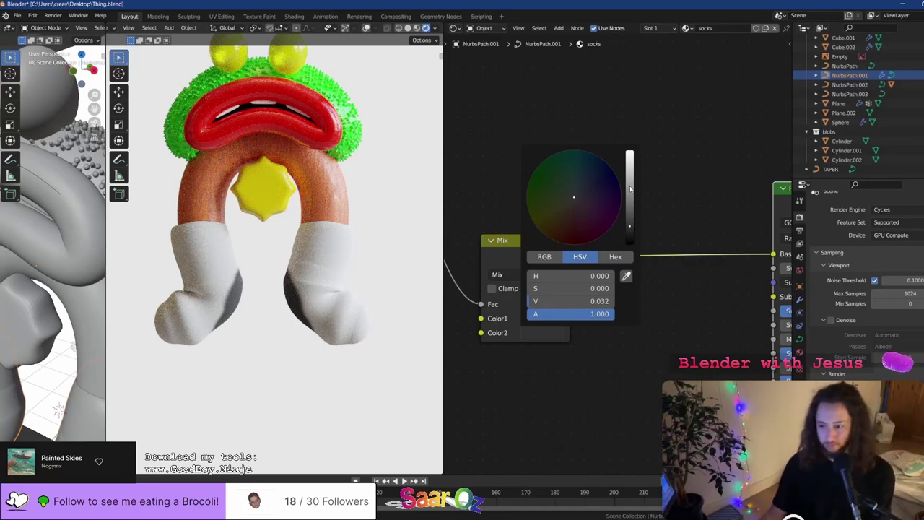
{"action": "left_click_drag", "start_coordinate": [627, 234], "coordinate": [629, 180]}
{"action": "mouse_move", "coordinate": [577, 198]}
{"action": "left_mouse_down"}
{"action": "mouse_move", "coordinate": [595, 186]}
{"action": "mouse_move", "coordinate": [567, 200]}
{"action": "left_mouse_up"}
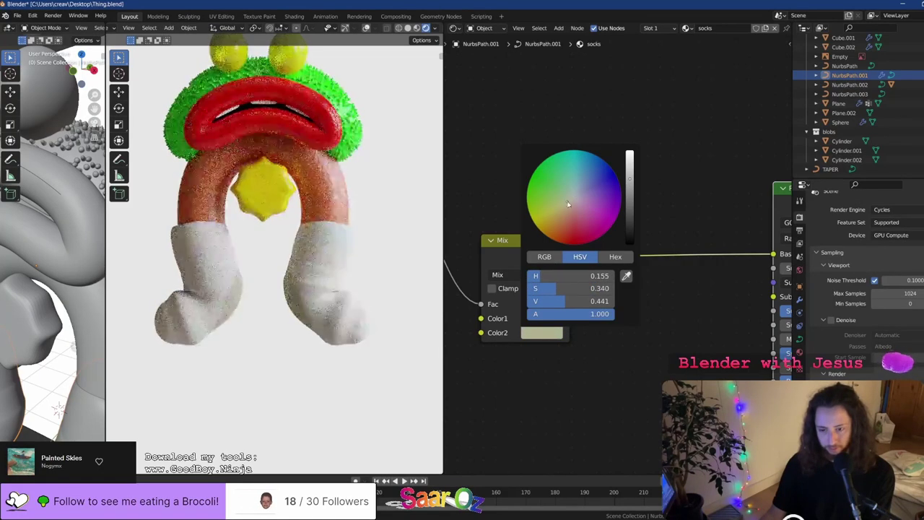
{"action": "mouse_move", "coordinate": [630, 190]}
{"action": "left_mouse_down"}
{"action": "mouse_move", "coordinate": [634, 170]}
{"action": "mouse_move", "coordinate": [633, 180]}
{"action": "left_mouse_up"}
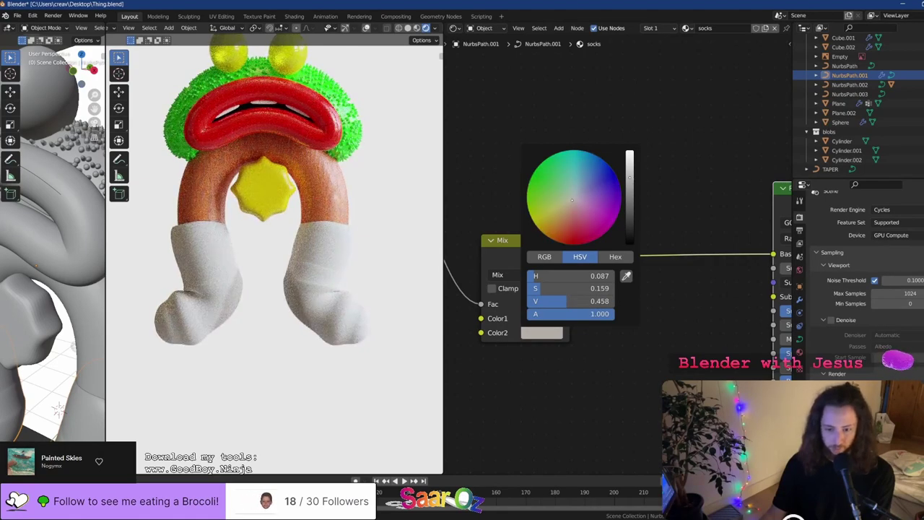
{"action": "key", "text": "ctrl+s"}
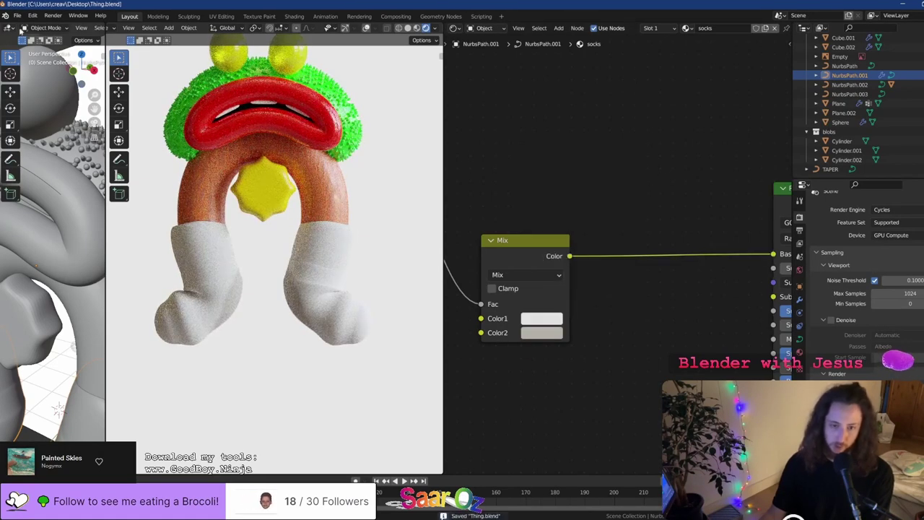
Widen the solid-shaded viewport beside the render preview and switch to the Texture Paint workspace
{"action": "left_click_drag", "start_coordinate": [105, 71], "coordinate": [277, 70]}
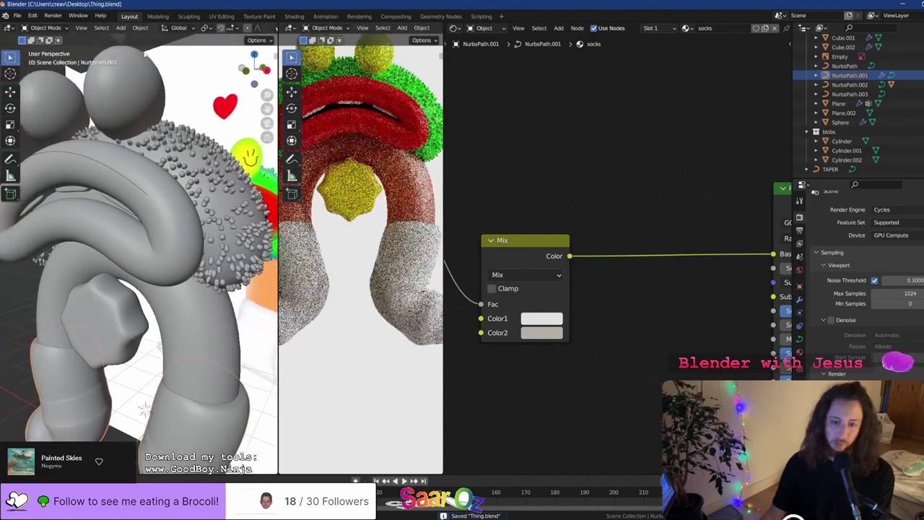
{"action": "left_click", "coordinate": [259, 16]}
Try extending the upper edge of the heel mask with white brush strokes
{"action": "mouse_move", "coordinate": [264, 268]}
{"action": "left_mouse_down"}
{"action": "mouse_move", "coordinate": [289, 285]}
{"action": "mouse_move", "coordinate": [259, 285]}
{"action": "left_mouse_up"}
{"action": "middle_click_drag", "start_coordinate": [259, 285], "coordinate": [247, 281]}
{"action": "scroll", "coordinate": [247, 280], "scroll_direction": "up", "scroll_amount": 1}
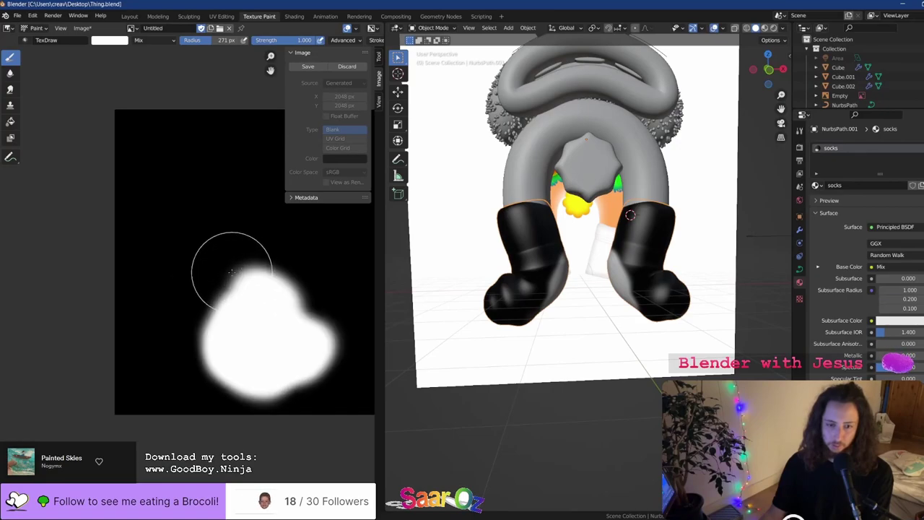
{"action": "left_click_drag", "start_coordinate": [249, 260], "coordinate": [239, 281]}
{"action": "key", "text": "ctrl+z"}
{"action": "middle_click_drag", "start_coordinate": [245, 260], "coordinate": [238, 285]}
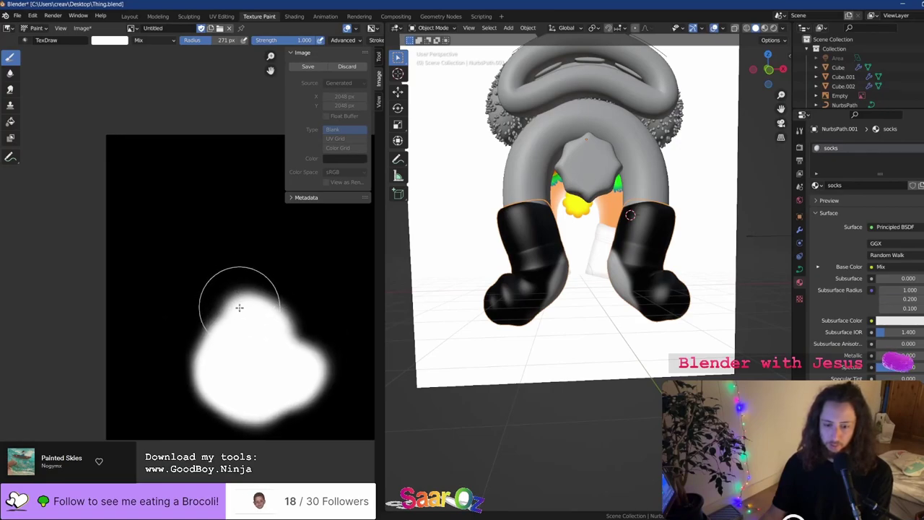
Set the brush color to black and try trimming the upper edge of the white heel mask
{"action": "left_click", "coordinate": [109, 40]}
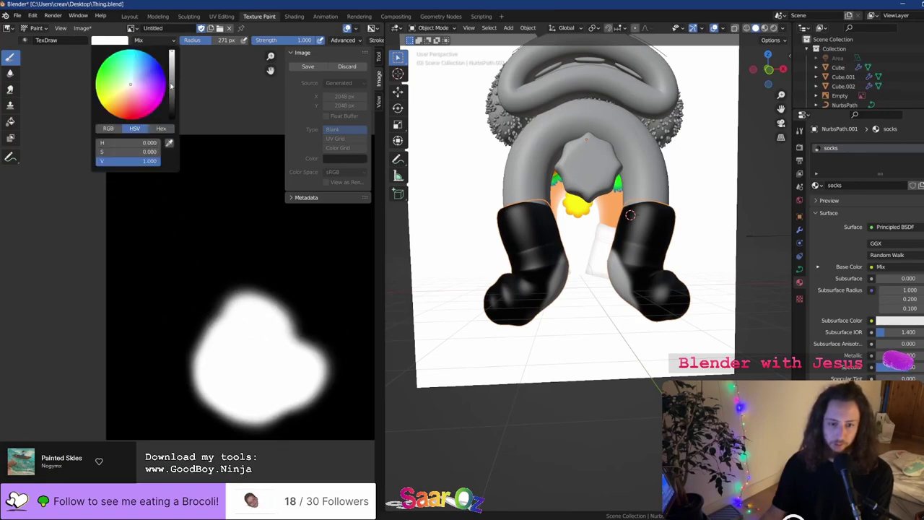
{"action": "left_click_drag", "start_coordinate": [171, 85], "coordinate": [172, 119]}
{"action": "left_click", "coordinate": [232, 297]}
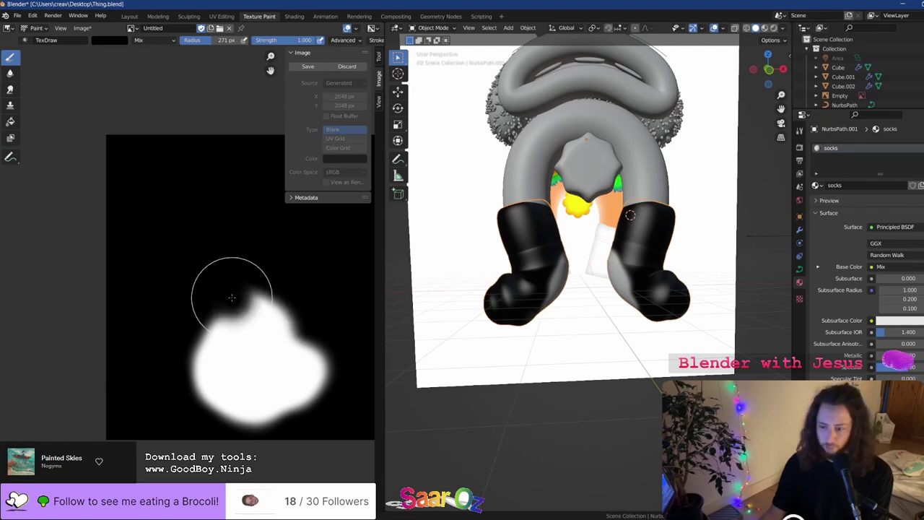
{"action": "key", "text": "ctrl+z"}
Try several black strokes along the lower-left edge of the white heel mask, undoing them between attempts
{"action": "mouse_move", "coordinate": [186, 340]}
{"action": "left_mouse_down"}
{"action": "mouse_move", "coordinate": [201, 407]}
{"action": "mouse_move", "coordinate": [233, 419]}
{"action": "mouse_move", "coordinate": [169, 394]}
{"action": "left_mouse_up"}
{"action": "key", "text": "ctrl+z"}
{"action": "key", "text": "ctrl+z"}
{"action": "key", "text": "ctrl+z"}
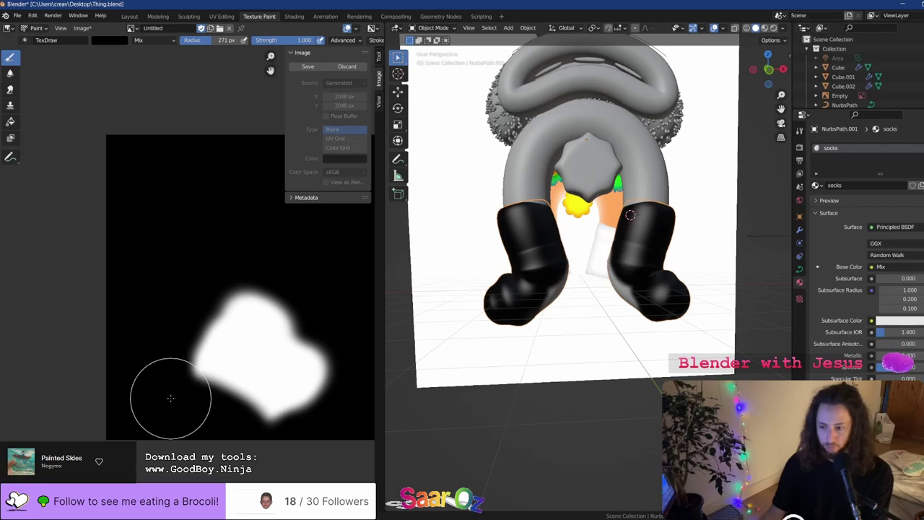
{"action": "key", "text": "ctrl+z"}
{"action": "left_click", "coordinate": [229, 391]}
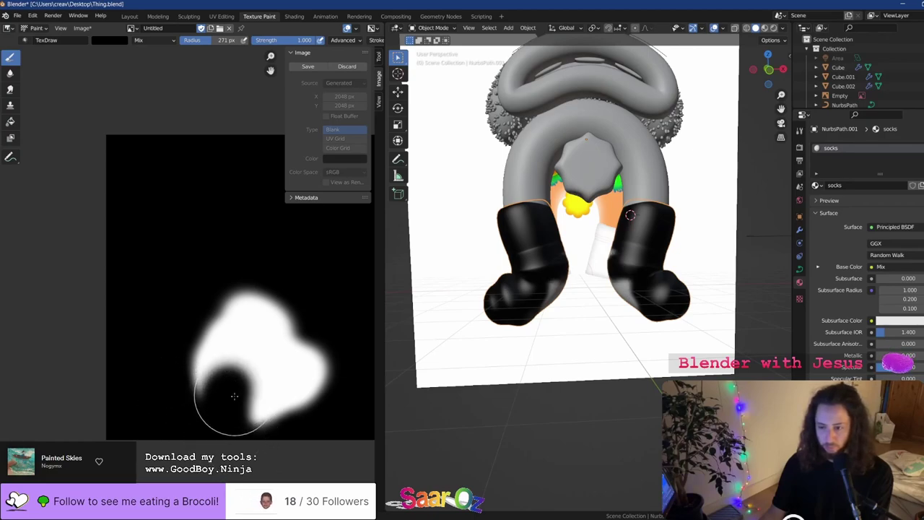
{"action": "key", "text": "ctrl+z"}
{"action": "mouse_move", "coordinate": [253, 415]}
{"action": "left_mouse_down"}
{"action": "mouse_move", "coordinate": [258, 387]}
{"action": "mouse_move", "coordinate": [243, 407]}
{"action": "left_mouse_up"}
{"action": "key", "text": "ctrl+z"}
{"action": "key", "text": "ctrl+z"}
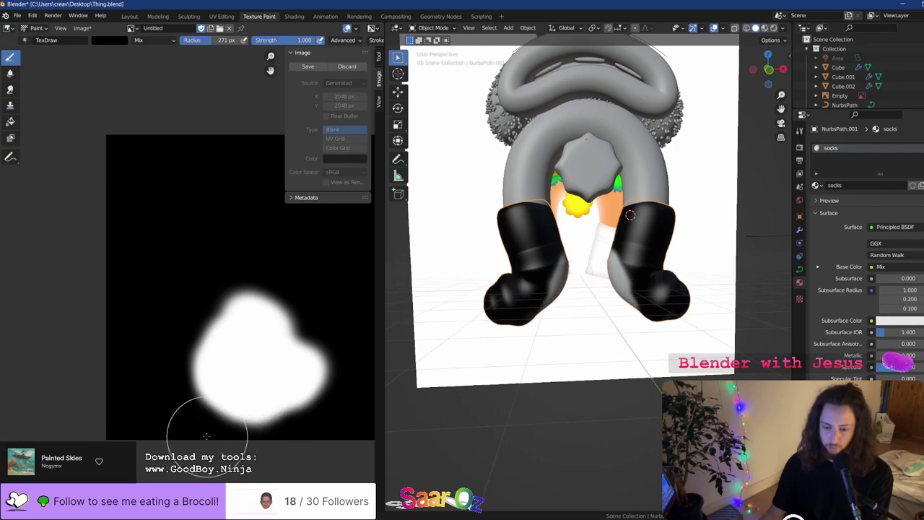
{"action": "left_click", "coordinate": [194, 398]}
{"action": "key", "text": "ctrl+z"}
{"action": "left_click_drag", "start_coordinate": [192, 414], "coordinate": [169, 358]}
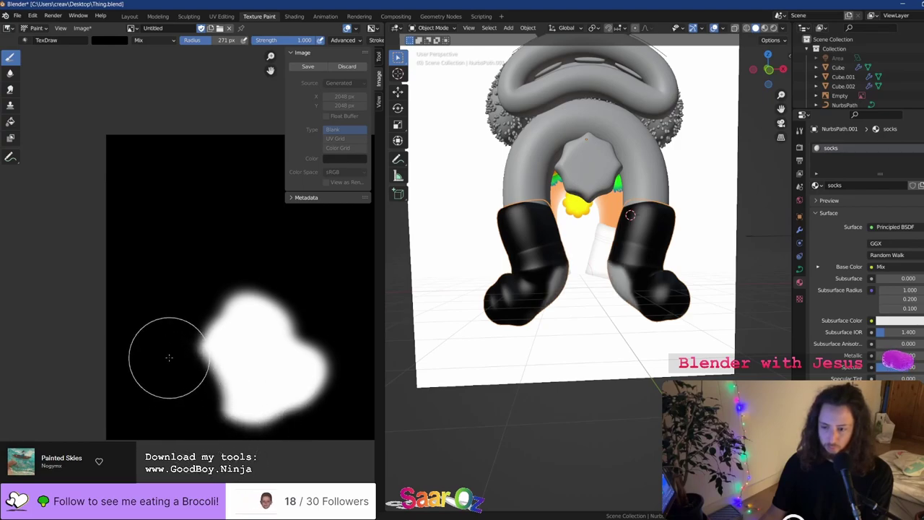
{"action": "key", "text": "ctrl+z"}
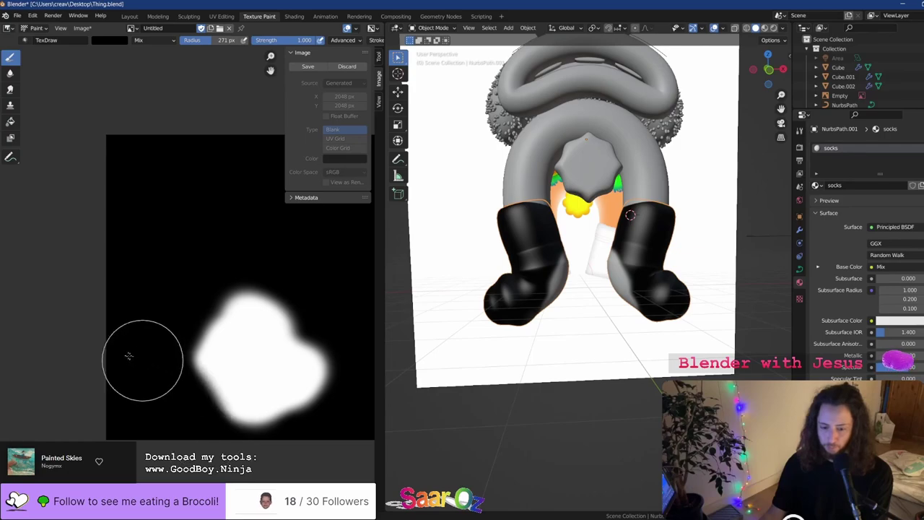
Trim the lower-left edge of the heel mask with one long diagonal black stroke and save the file
{"action": "mouse_move", "coordinate": [189, 422]}
{"action": "left_mouse_down"}
{"action": "mouse_move", "coordinate": [206, 402]}
{"action": "mouse_move", "coordinate": [131, 316]}
{"action": "left_mouse_up"}
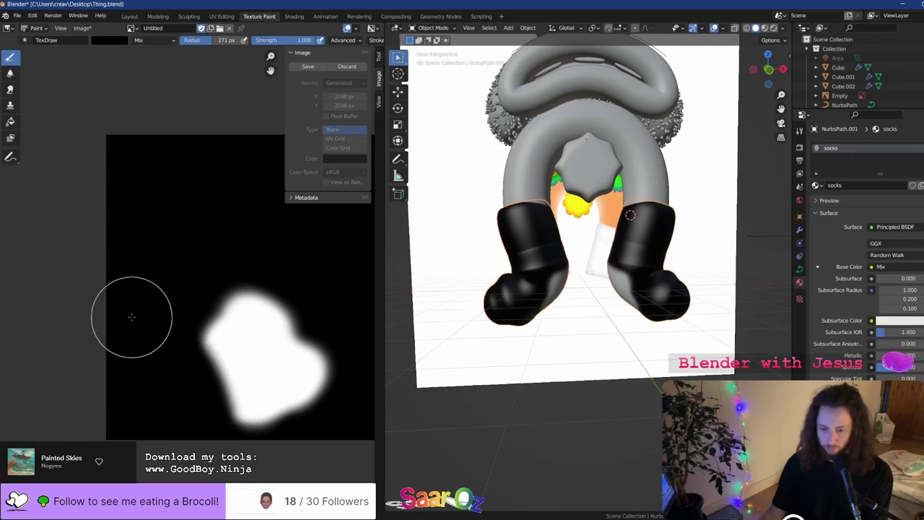
{"action": "key", "text": "ctrl+s"}
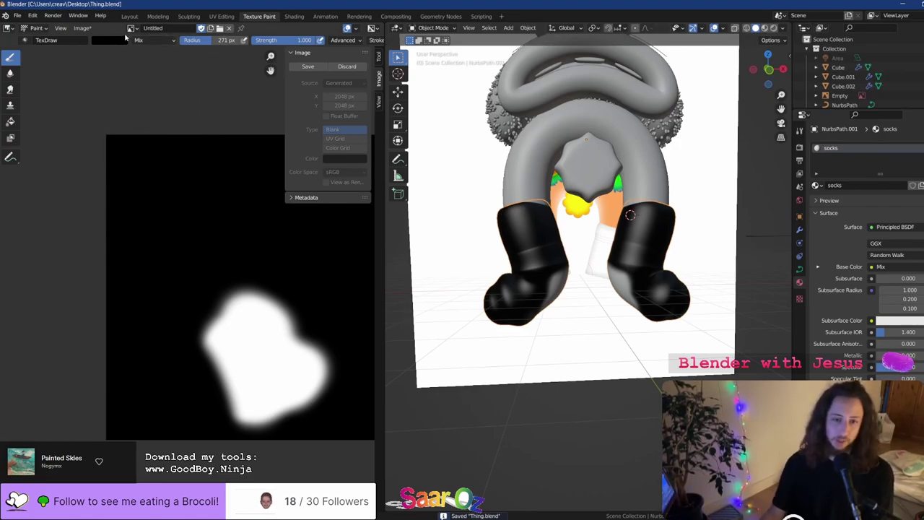
Display the image editor's brush settings and the object properties of the socks
{"action": "left_click", "coordinate": [379, 61]}
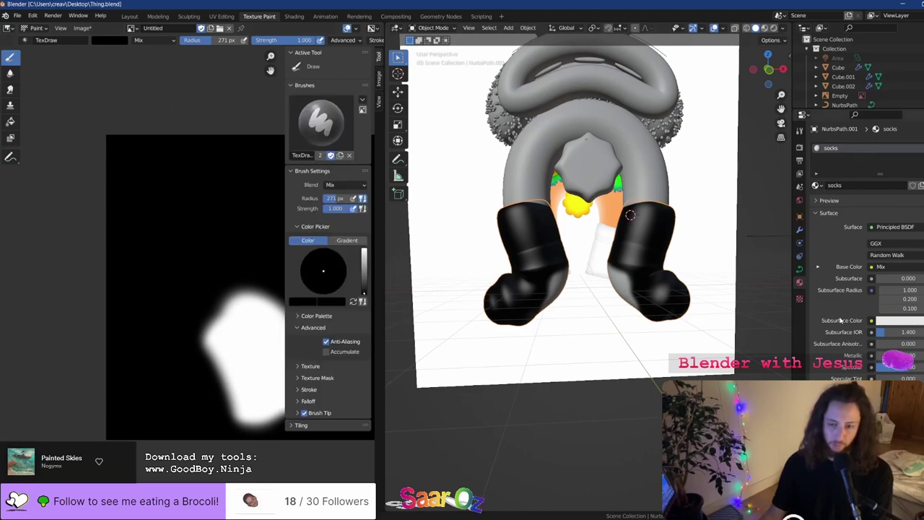
{"action": "left_click", "coordinate": [799, 217]}
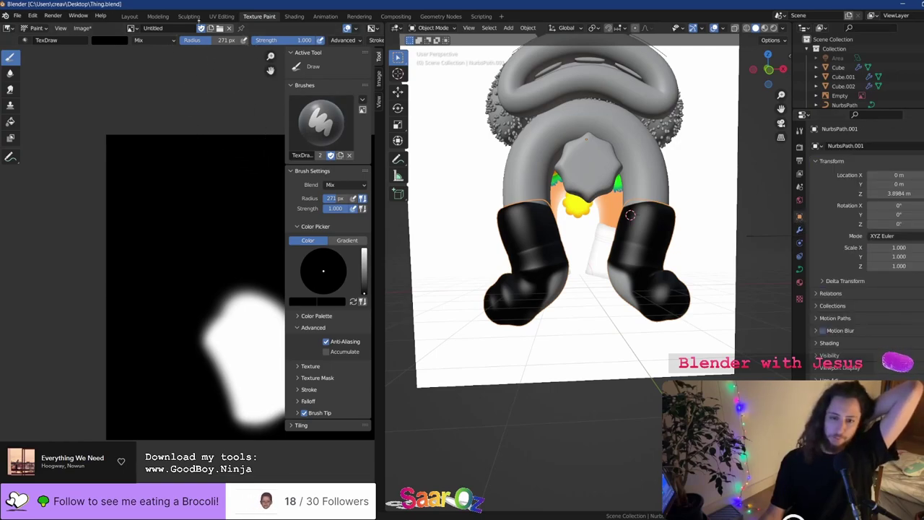
{"action": "left_click", "coordinate": [133, 29]}
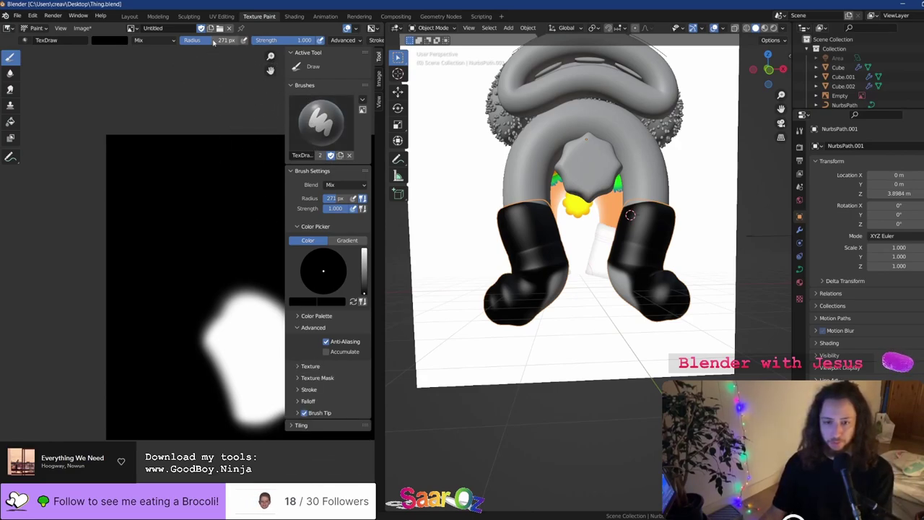
Try showing Fingerprints_04_1K.png in the image editor and return to the Untitled mask image
{"action": "left_click", "coordinate": [131, 28]}
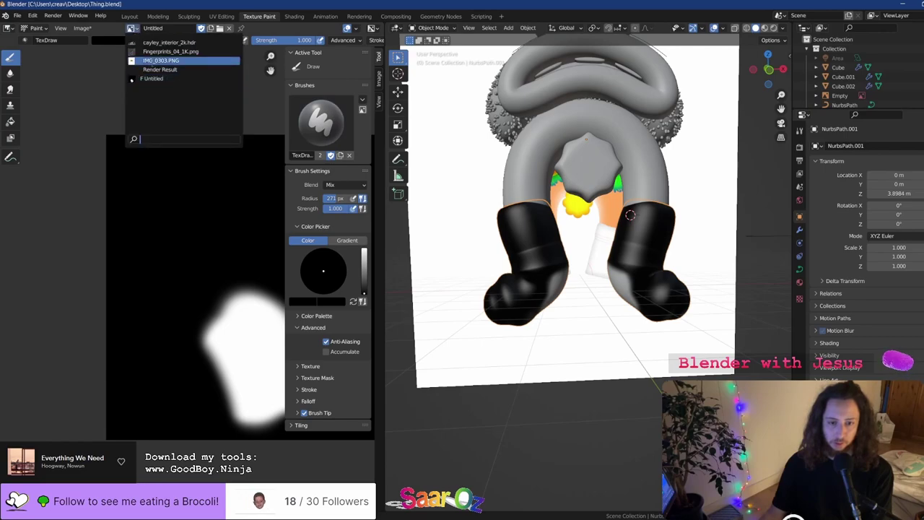
{"action": "left_click", "coordinate": [163, 51]}
{"action": "left_click", "coordinate": [123, 28]}
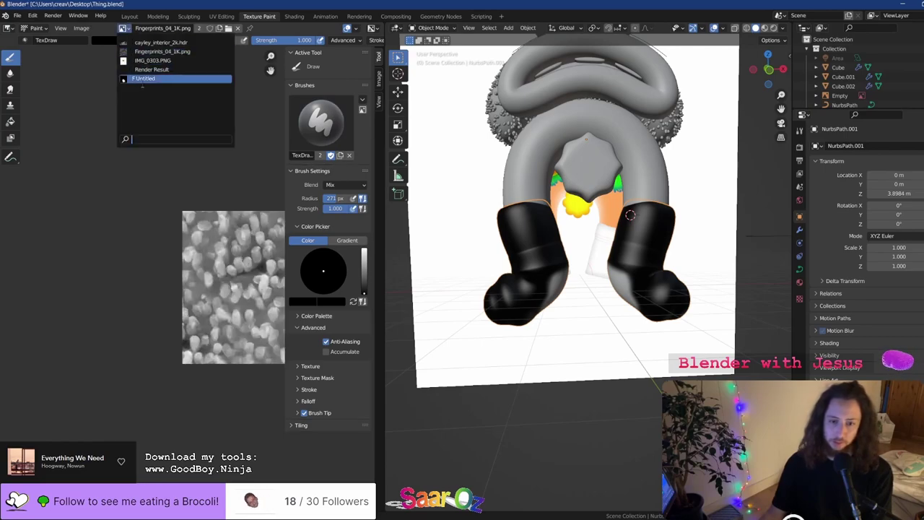
{"action": "left_click", "coordinate": [144, 78]}
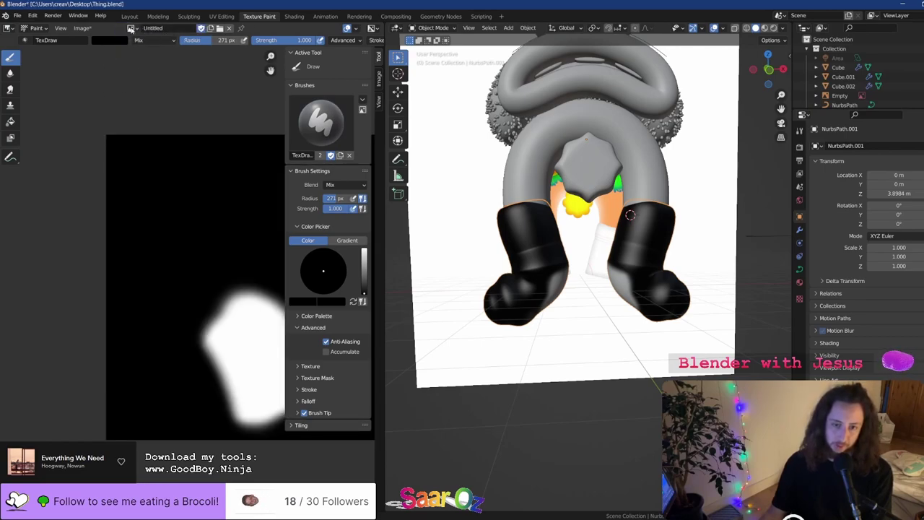
{"action": "left_click", "coordinate": [130, 28]}
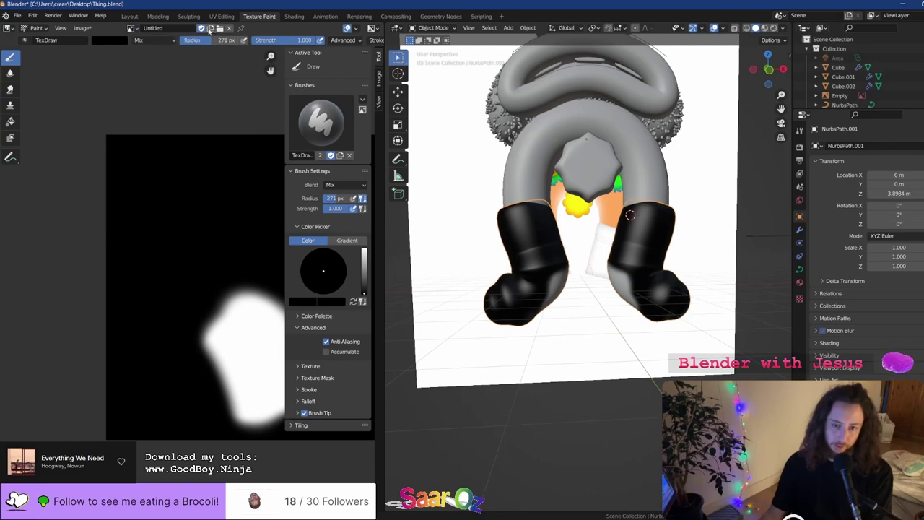
Create a new blank black 2048 × 2048 px image named Lines in the image editor
{"action": "left_click", "coordinate": [210, 29]}
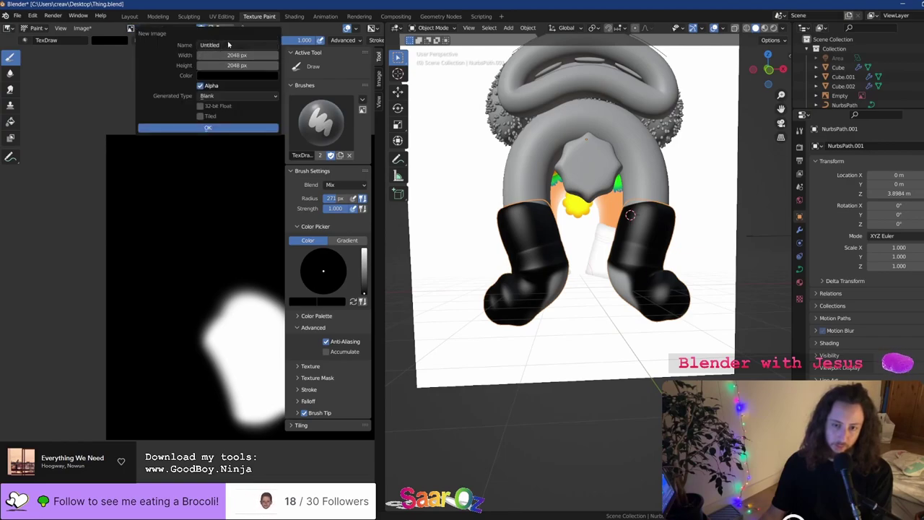
{"action": "type", "text": "c"}
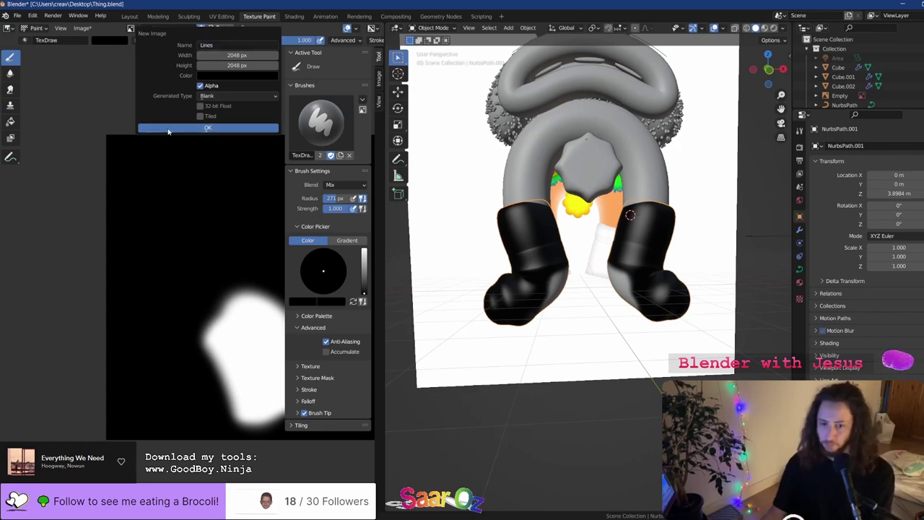
{"action": "left_click", "coordinate": [207, 127]}
Switch the 3D viewport beside the image editor to the Shader Editor showing the socks material
{"action": "left_click", "coordinate": [397, 27]}
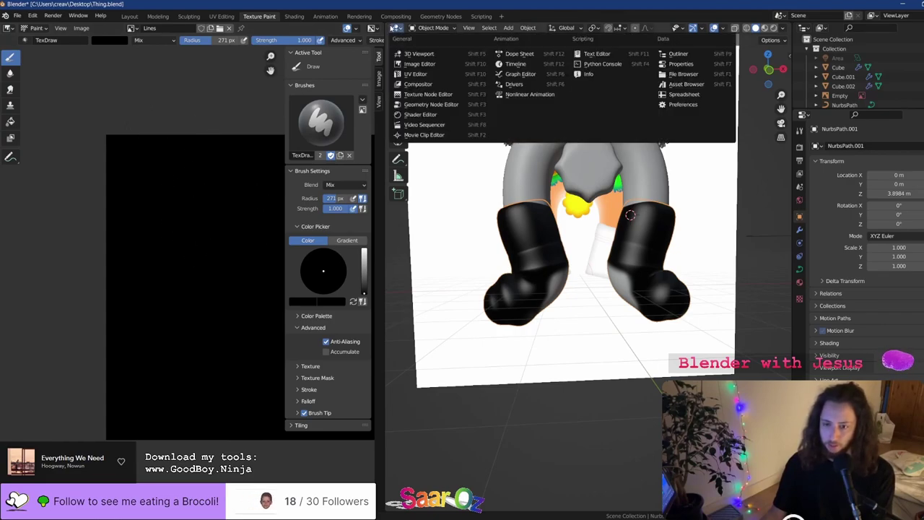
{"action": "left_click", "coordinate": [425, 114]}
{"action": "scroll", "coordinate": [466, 276], "scroll_direction": "down", "scroll_amount": 4}
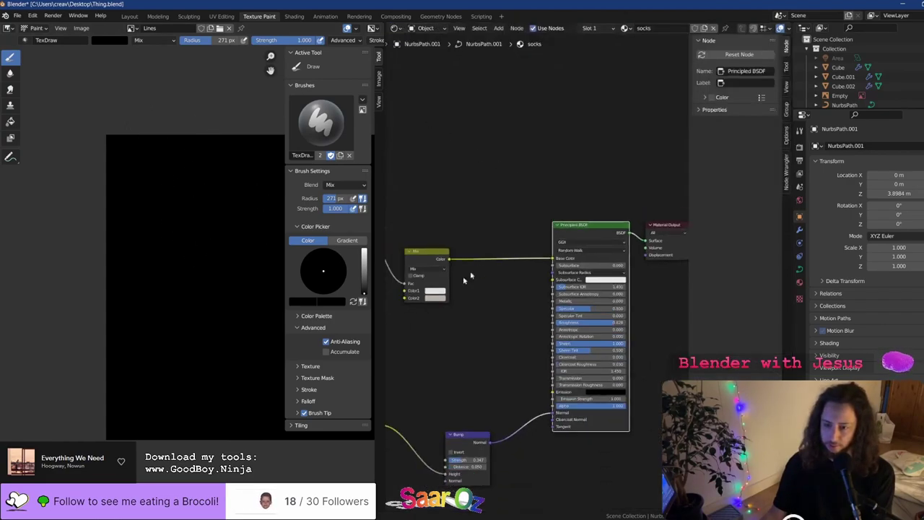
Duplicate the mask's Texture Coordinate, Image Texture and Mix nodes and place the copies above the originals
{"action": "scroll", "coordinate": [449, 254], "scroll_direction": "up", "scroll_amount": 5}
{"action": "left_click_drag", "start_coordinate": [438, 197], "coordinate": [655, 315]}
{"action": "key", "text": "g"}
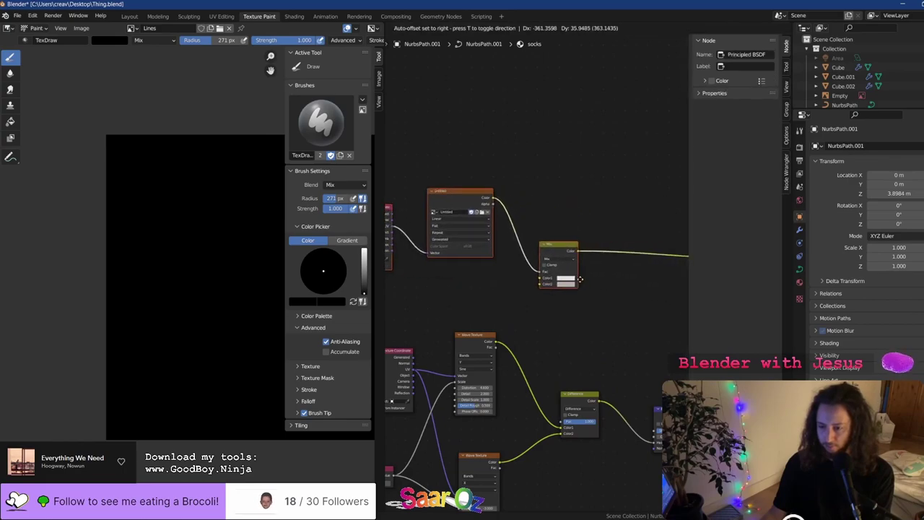
{"action": "left_click", "coordinate": [576, 286]}
{"action": "key", "text": "shift+d"}
{"action": "left_click", "coordinate": [652, 183]}
{"action": "middle_click_drag", "start_coordinate": [554, 196], "coordinate": [554, 254]}
{"action": "left_click", "coordinate": [585, 256]}
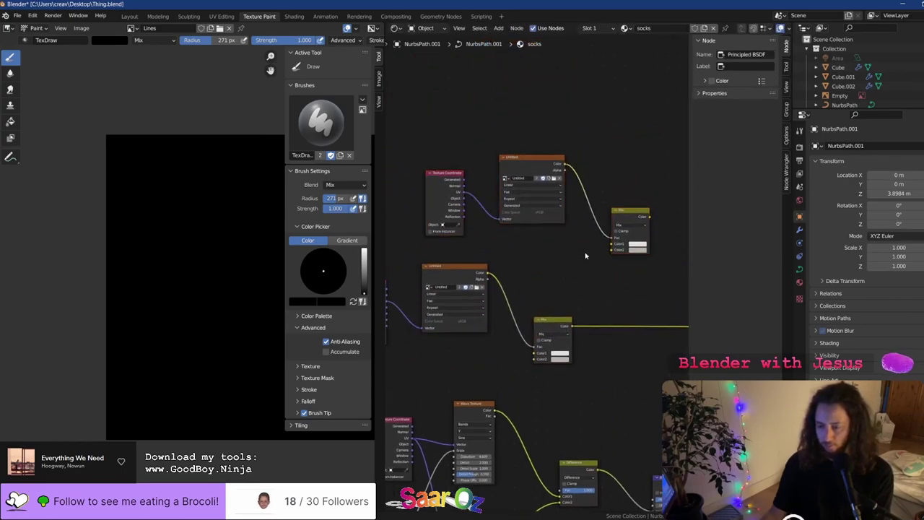
Assign the Lines image to the duplicated Image Texture node
{"action": "scroll", "coordinate": [536, 270], "scroll_direction": "up", "scroll_amount": 4}
{"action": "left_click", "coordinate": [494, 145]}
{"action": "left_click", "coordinate": [505, 177]}
Move the duplicated Mix node closer to the Base Color link and connect the original Mix node's Color output to its Color2 input
{"action": "middle_click_drag", "start_coordinate": [629, 263], "coordinate": [504, 228]}
{"action": "left_click", "coordinate": [440, 327]}
{"action": "left_click_drag", "start_coordinate": [546, 165], "coordinate": [605, 232]}
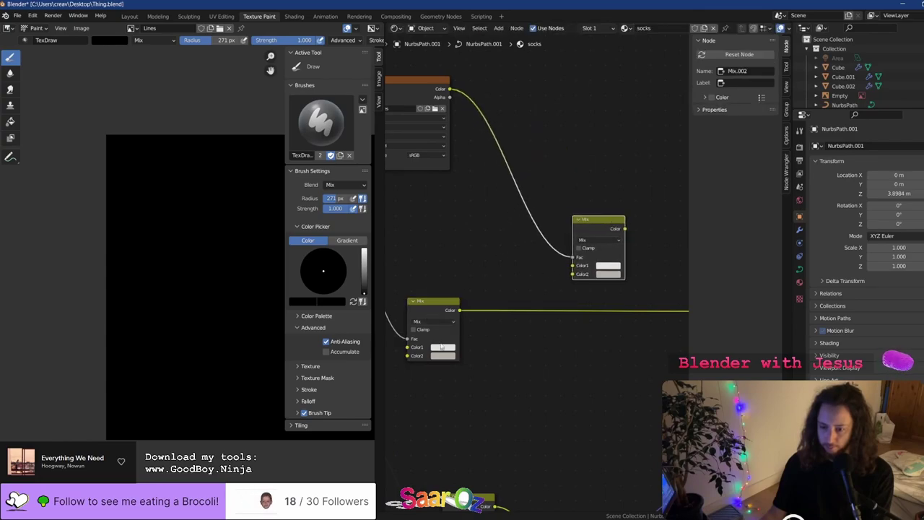
{"action": "left_click_drag", "start_coordinate": [460, 311], "coordinate": [574, 275]}
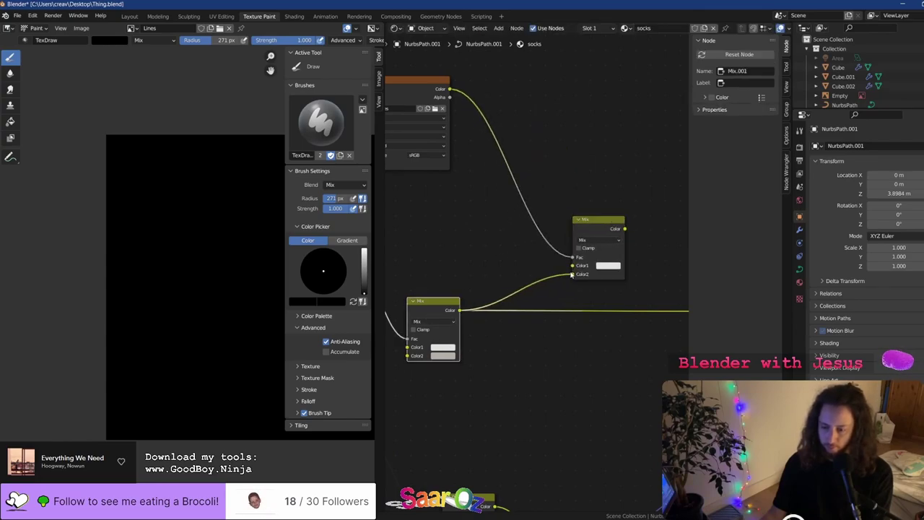
Try a blue Color1 on the duplicated Mix node and moving the incoming Color2 link to Color1, undoing the link change
{"action": "scroll", "coordinate": [549, 278], "scroll_direction": "up", "scroll_amount": 2}
{"action": "middle_click_drag", "start_coordinate": [538, 279], "coordinate": [539, 291]}
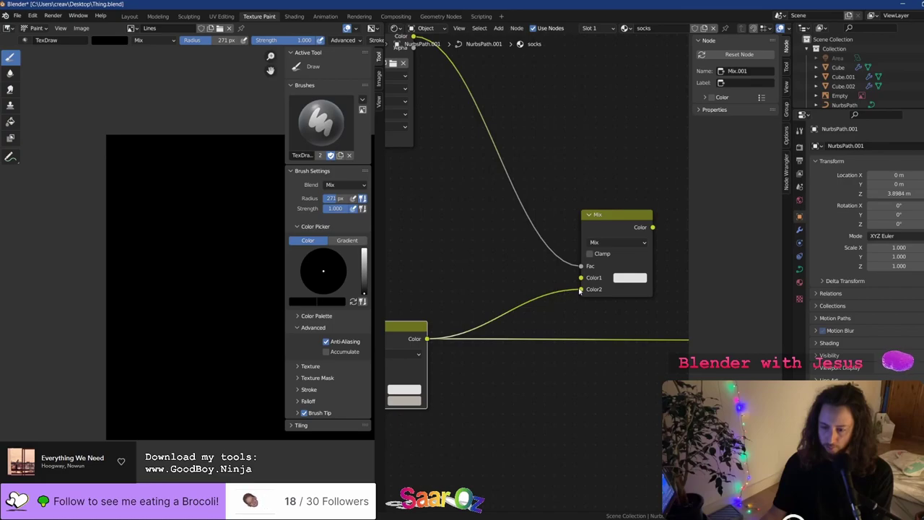
{"action": "left_click_drag", "start_coordinate": [579, 290], "coordinate": [584, 295]}
{"action": "left_click", "coordinate": [632, 280]}
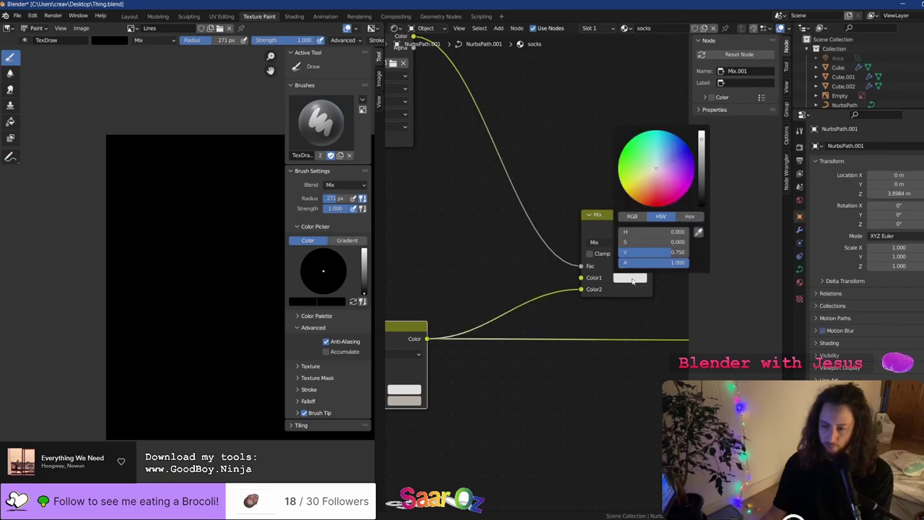
{"action": "left_click_drag", "start_coordinate": [687, 171], "coordinate": [687, 146]}
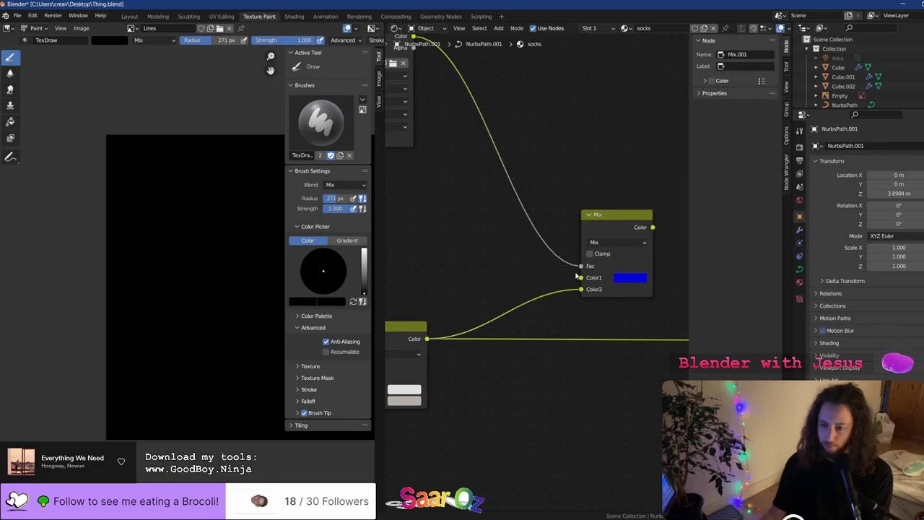
{"action": "left_click_drag", "start_coordinate": [581, 290], "coordinate": [585, 280]}
{"action": "key", "text": "ctrl+z"}
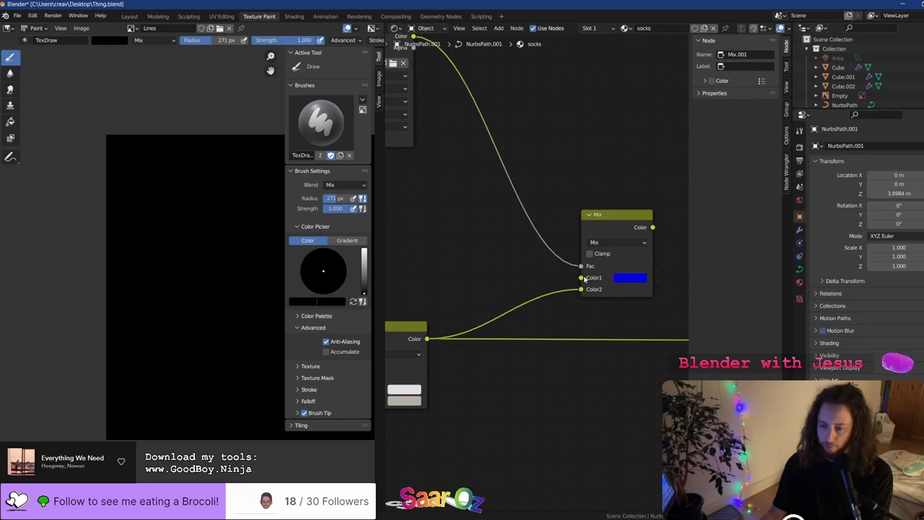
Reroute the original Mix node's Color output from the duplicate's Color2 to Color1 and set its Color2 to saturated blue
{"action": "scroll", "coordinate": [530, 248], "scroll_direction": "down", "scroll_amount": 3}
{"action": "scroll", "coordinate": [562, 264], "scroll_direction": "up", "scroll_amount": 1}
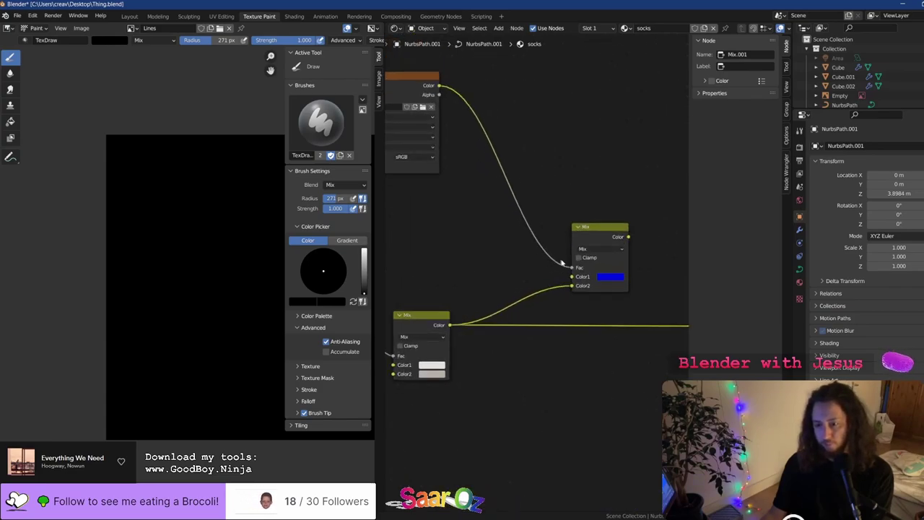
{"action": "left_click_drag", "start_coordinate": [571, 286], "coordinate": [579, 282]}
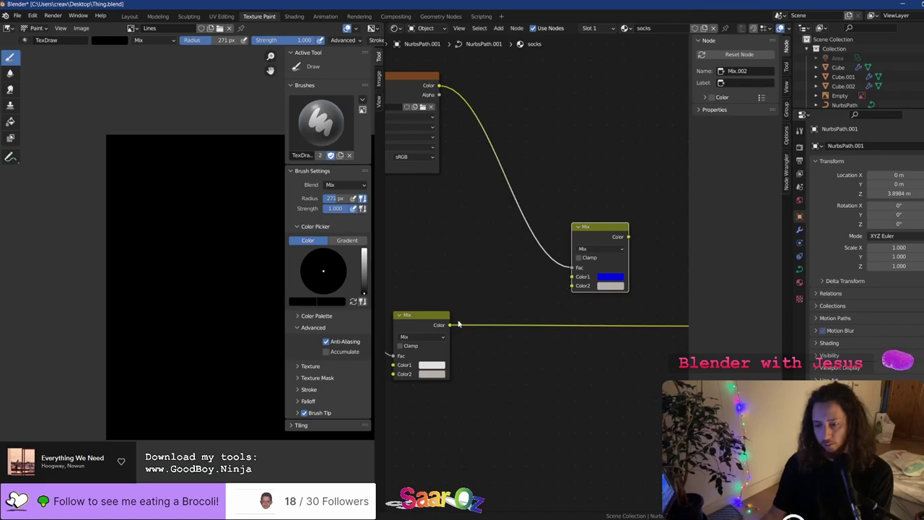
{"action": "left_click_drag", "start_coordinate": [449, 327], "coordinate": [570, 278]}
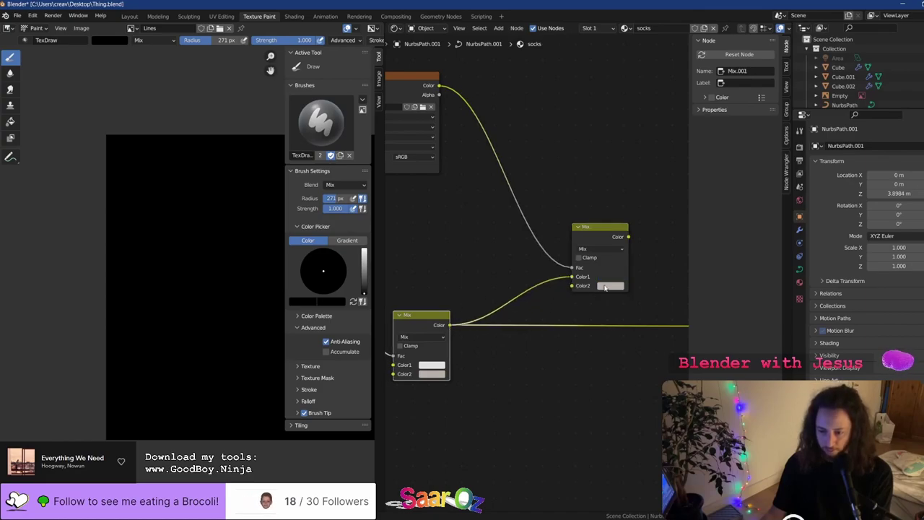
{"action": "left_click", "coordinate": [604, 287]}
{"action": "left_click", "coordinate": [659, 186]}
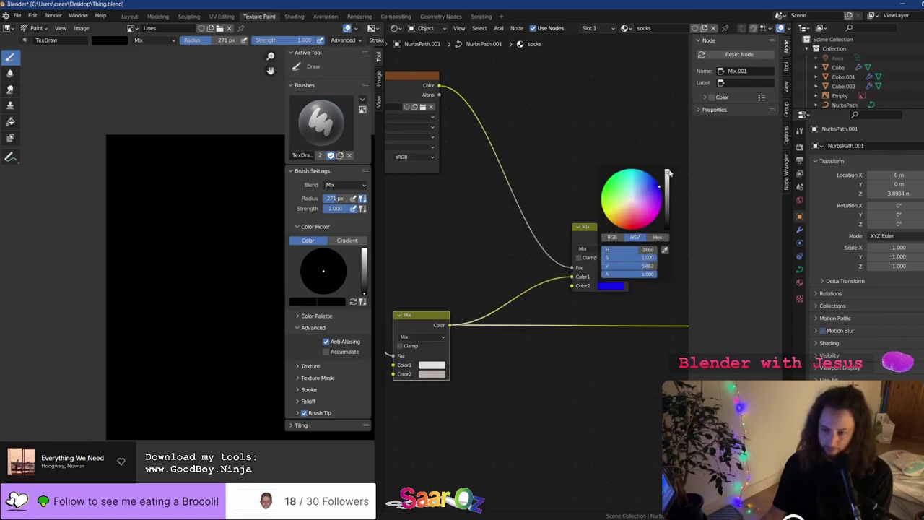
Connect the blue Mix node's Color output to the Principled BSDF's Base Color
{"action": "middle_click_drag", "start_coordinate": [640, 230], "coordinate": [542, 238]}
{"action": "left_click_drag", "start_coordinate": [521, 245], "coordinate": [593, 328]}
{"action": "left_click", "coordinate": [614, 295]}
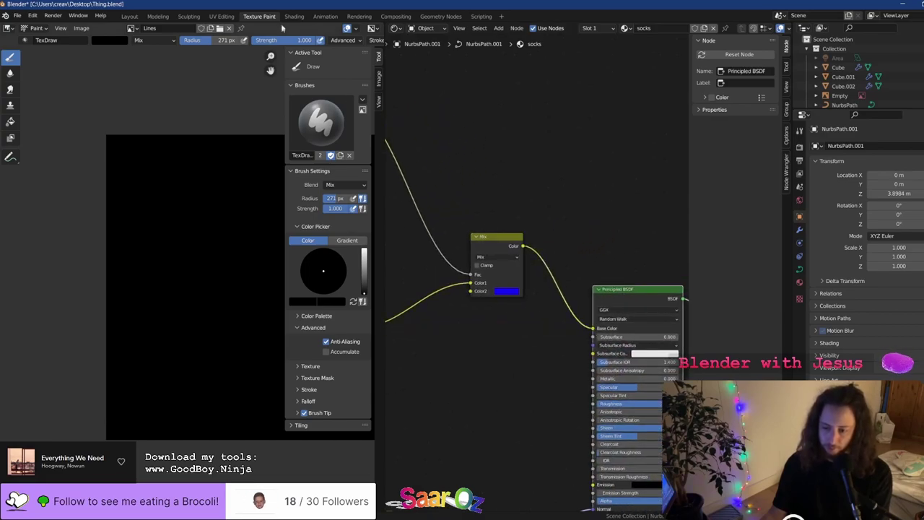
Switch the node area to the 3D Viewport, save the file, and check the socks briefly in Material Preview shading
{"action": "left_click", "coordinate": [395, 29]}
{"action": "left_click", "coordinate": [425, 57]}
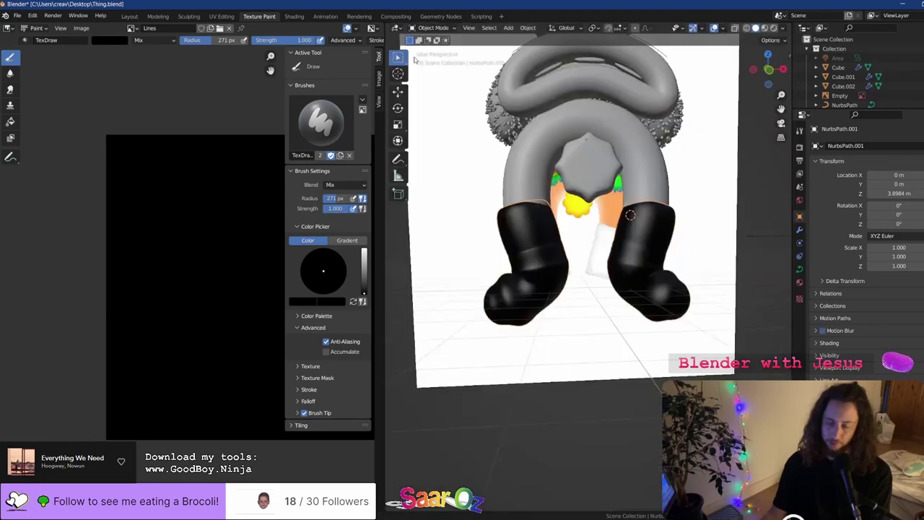
{"action": "key", "text": "ctrl+s"}
{"action": "scroll", "coordinate": [498, 227], "scroll_direction": "up", "scroll_amount": 3}
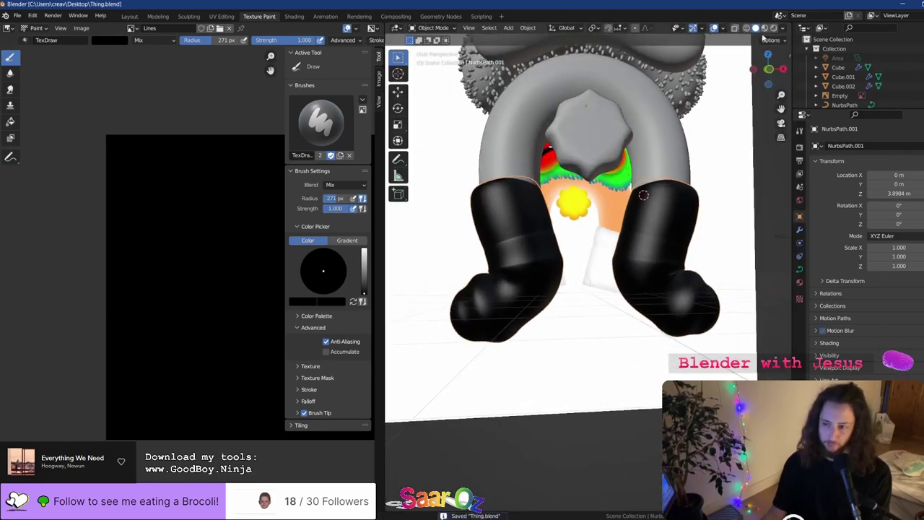
{"action": "left_click", "coordinate": [765, 28]}
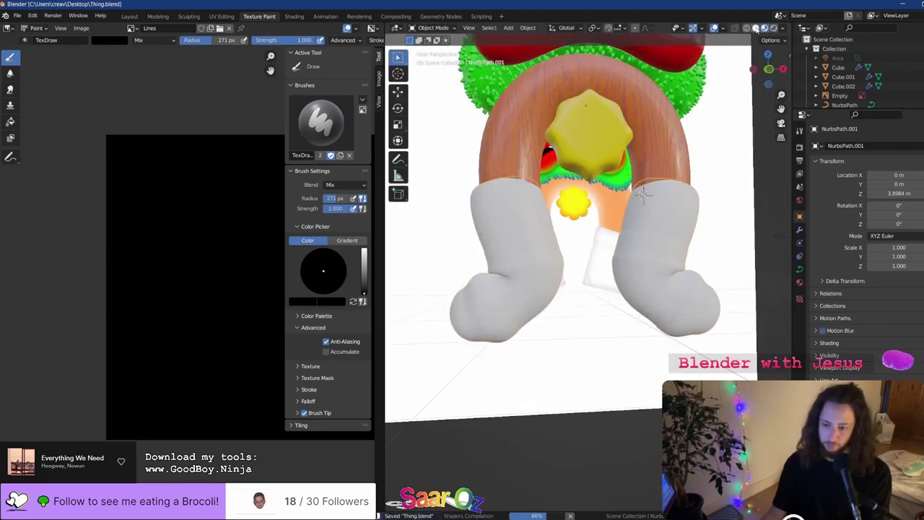
{"action": "left_click", "coordinate": [755, 27]}
Return the area to the Shader Editor and disconnect the Lines texture from the blue Mix node's Fac input
{"action": "left_click", "coordinate": [395, 28]}
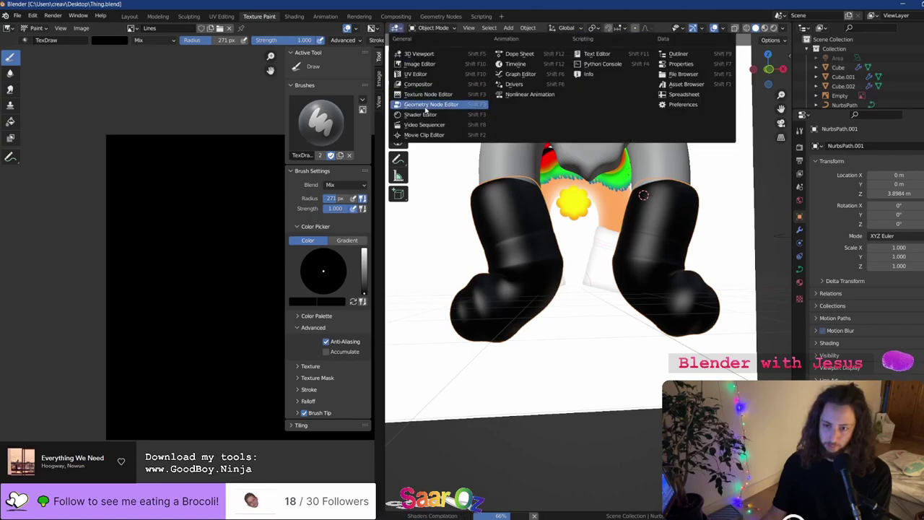
{"action": "left_click", "coordinate": [430, 116]}
{"action": "scroll", "coordinate": [513, 278], "scroll_direction": "up", "scroll_amount": 4}
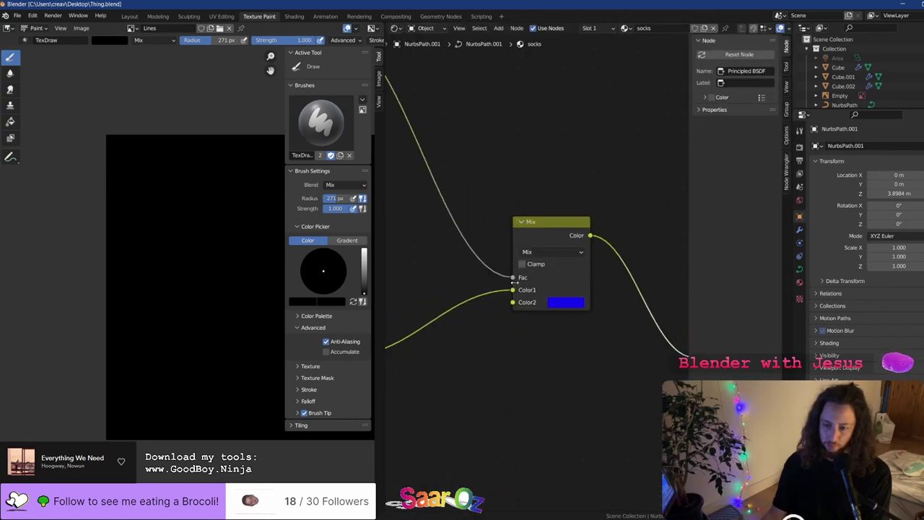
{"action": "left_click_drag", "start_coordinate": [512, 278], "coordinate": [474, 250]}
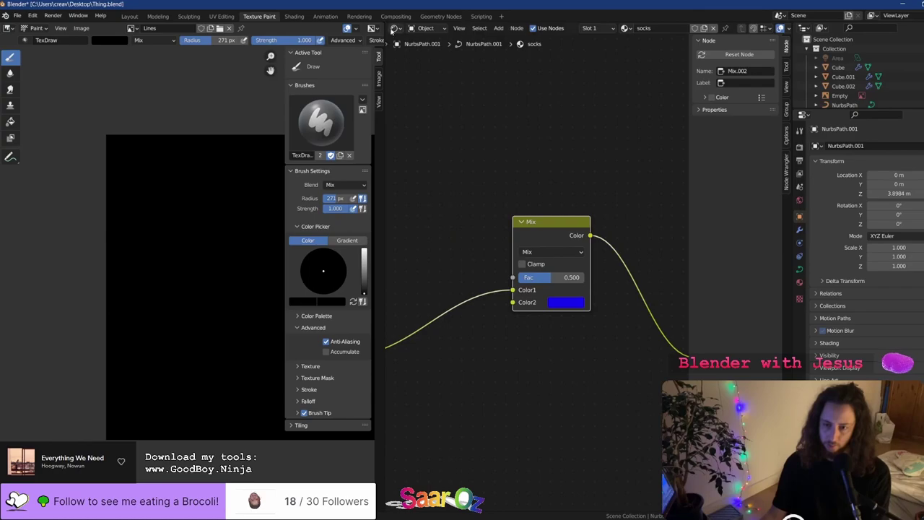
Split the node area into two stacked areas and make the upper one a 3D Viewport
{"action": "left_click_drag", "start_coordinate": [384, 22], "coordinate": [426, 248]}
{"action": "left_click", "coordinate": [396, 27]}
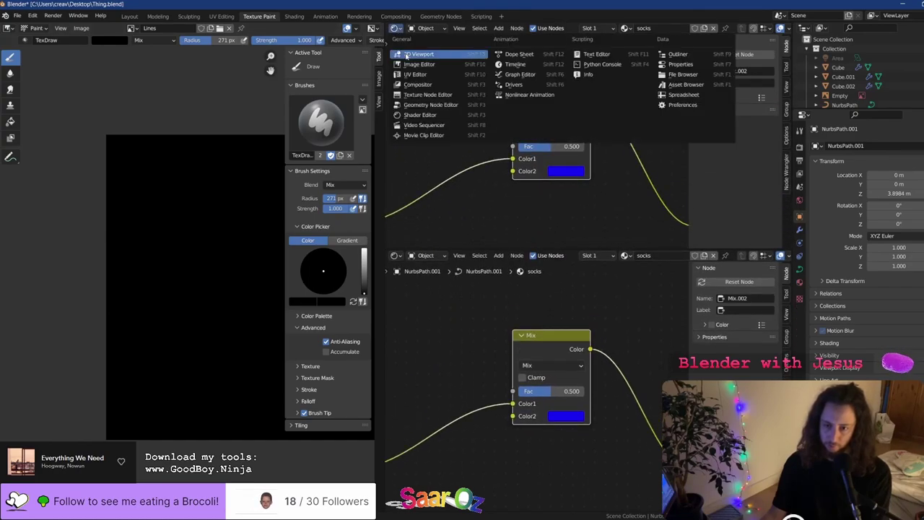
{"action": "left_click", "coordinate": [430, 54]}
{"action": "middle_click_drag", "start_coordinate": [506, 141], "coordinate": [488, 153]}
{"action": "scroll", "coordinate": [530, 381], "scroll_direction": "down", "scroll_amount": 6}
{"action": "middle_click_drag", "start_coordinate": [470, 411], "coordinate": [524, 345]}
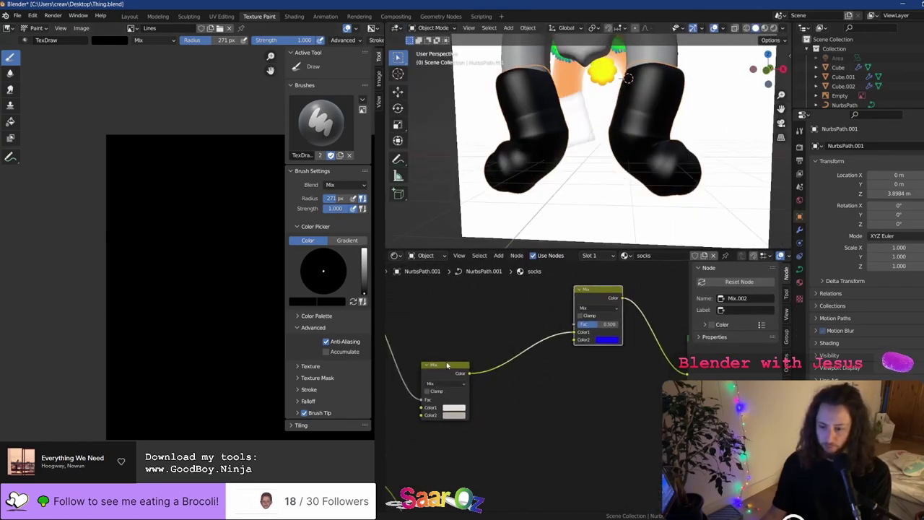
Preview the original Mix node's output and compare the Untitled mask with the Lines image in the Image Editor
{"action": "left_click", "coordinate": [436, 370], "text": "ctrl+shift"}
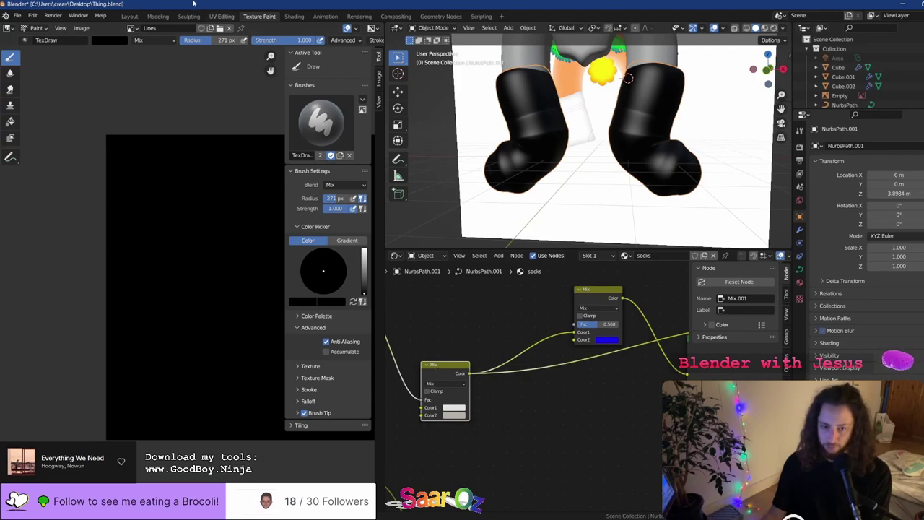
{"action": "left_click", "coordinate": [131, 27]}
{"action": "left_click", "coordinate": [151, 86]}
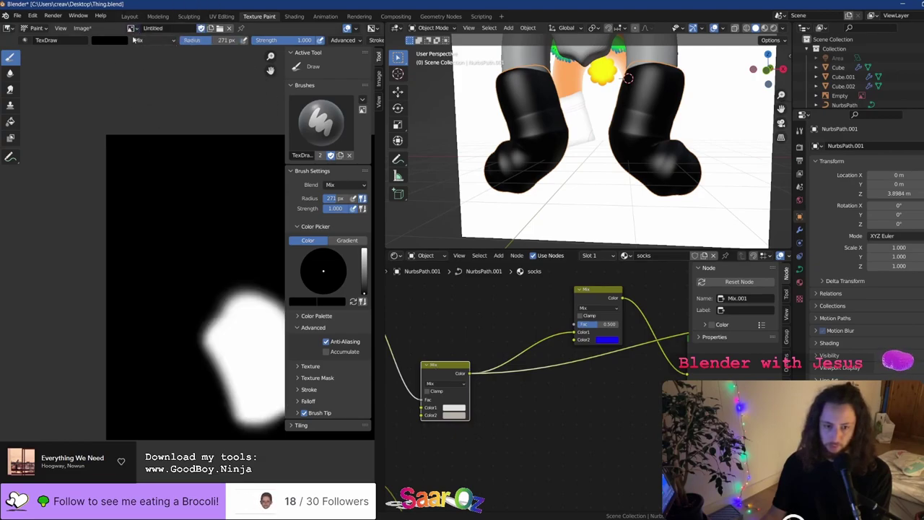
{"action": "left_click", "coordinate": [132, 29]}
{"action": "left_click", "coordinate": [150, 70]}
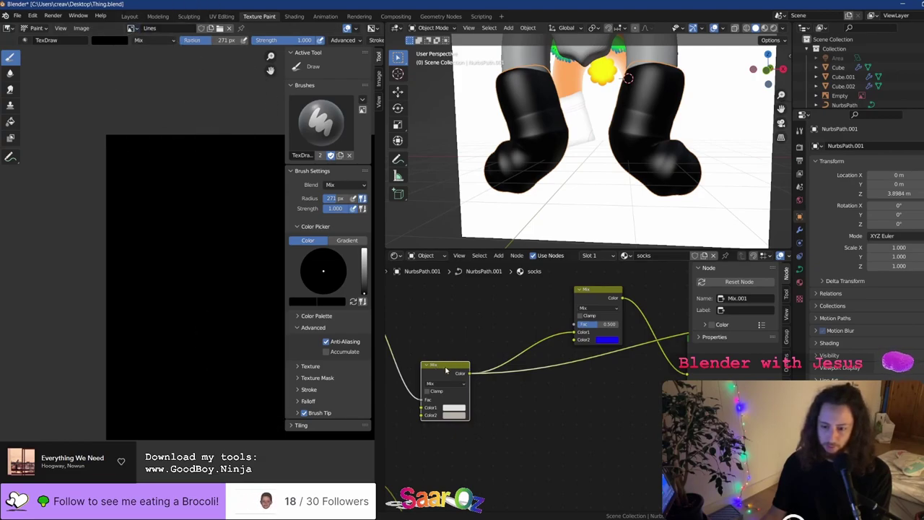
Preview the original Mix node again, followed by the blue Mix node, directly through the Material Output
{"action": "middle_click_drag", "start_coordinate": [439, 380], "coordinate": [492, 335]}
{"action": "left_click", "coordinate": [473, 299]}
{"action": "left_click", "coordinate": [508, 351], "text": "ctrl+shift"}
{"action": "middle_click_drag", "start_coordinate": [548, 351], "coordinate": [441, 351]}
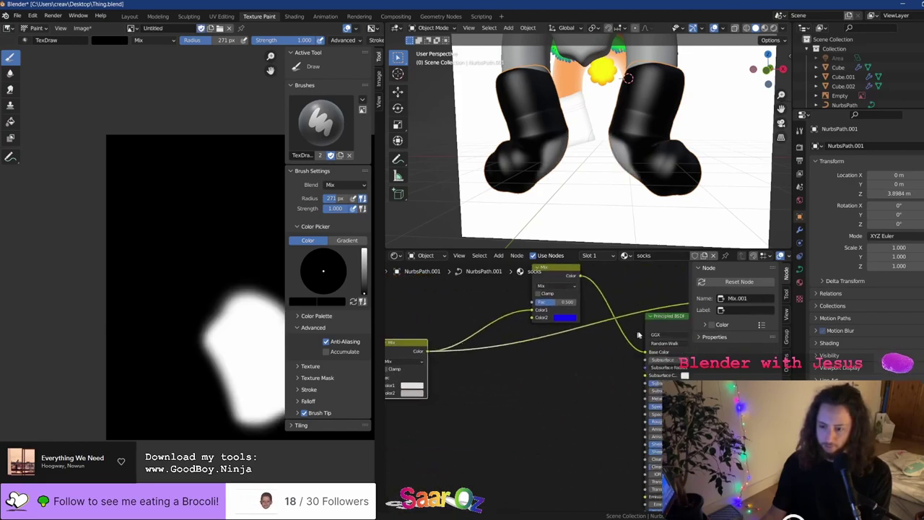
{"action": "left_click", "coordinate": [664, 325]}
{"action": "left_click", "coordinate": [570, 275]}
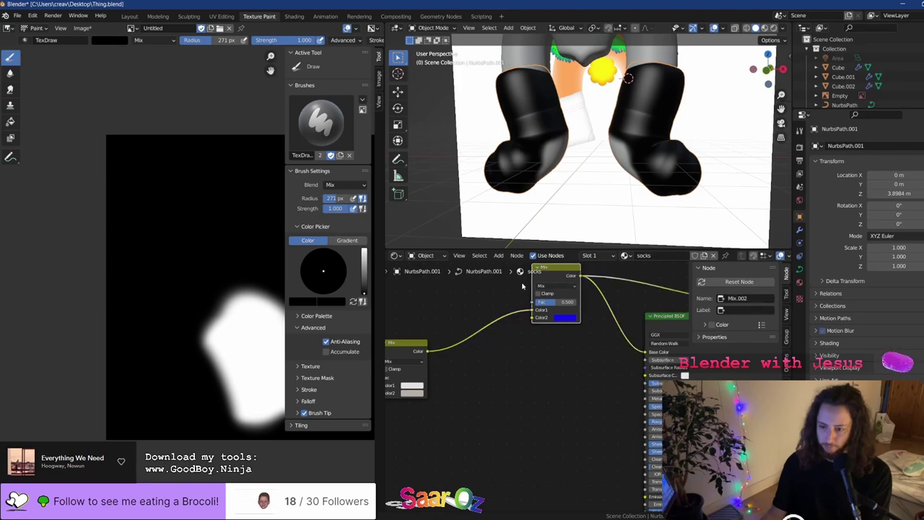
{"action": "scroll", "coordinate": [571, 289], "scroll_direction": "up", "scroll_amount": 3}
Show the Lines image in the Image Editor again and save the file
{"action": "left_click", "coordinate": [131, 29]}
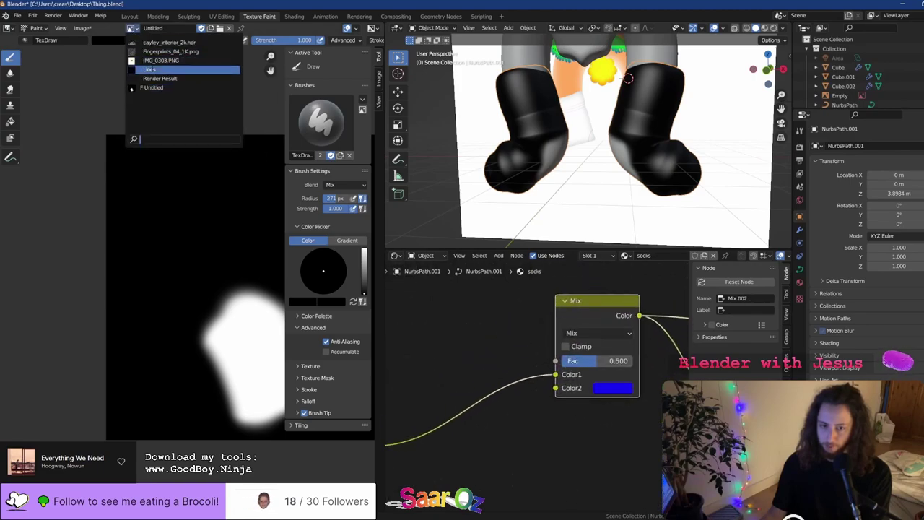
{"action": "left_click", "coordinate": [154, 70]}
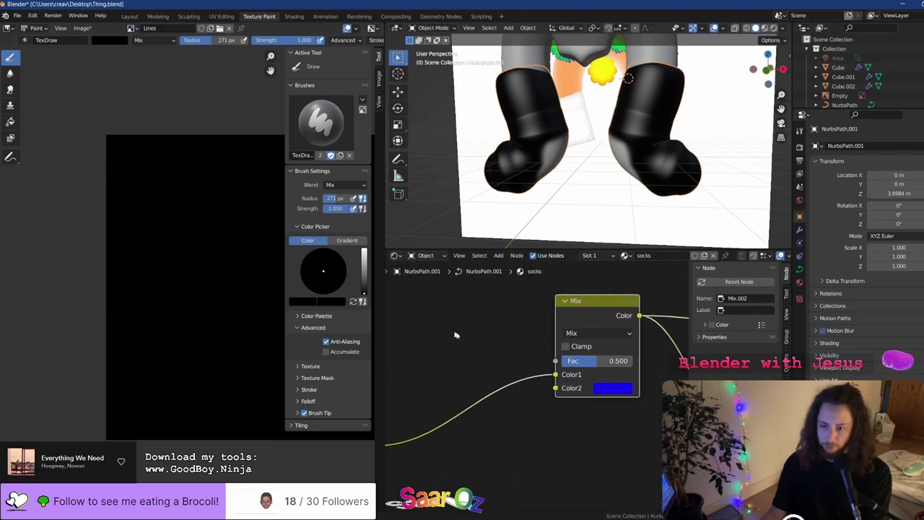
{"action": "key", "text": "ctrl+s"}
Set the blue Mix node's Fac to 1.000 and route the Principled BSDF back to the Material Output
{"action": "scroll", "coordinate": [505, 335], "scroll_direction": "down", "scroll_amount": 5}
{"action": "scroll", "coordinate": [534, 369], "scroll_direction": "up", "scroll_amount": 4}
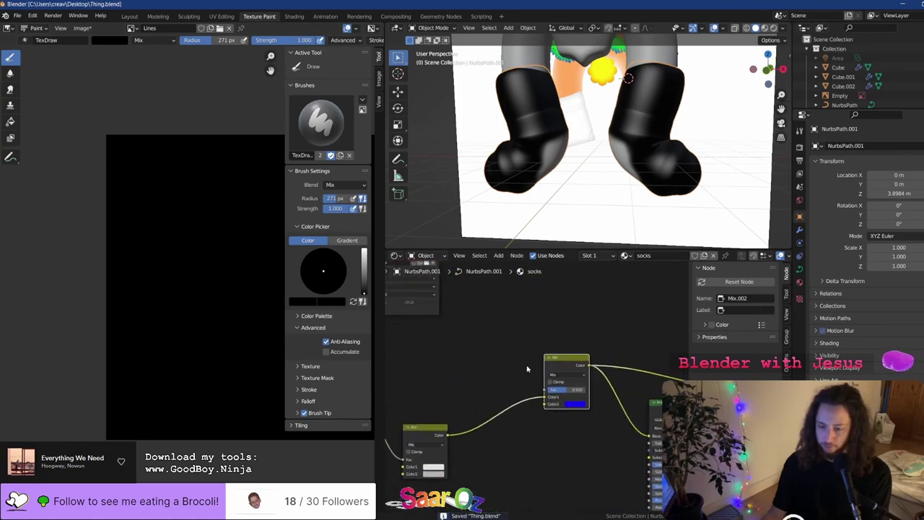
{"action": "middle_click_drag", "start_coordinate": [570, 362], "coordinate": [535, 336]}
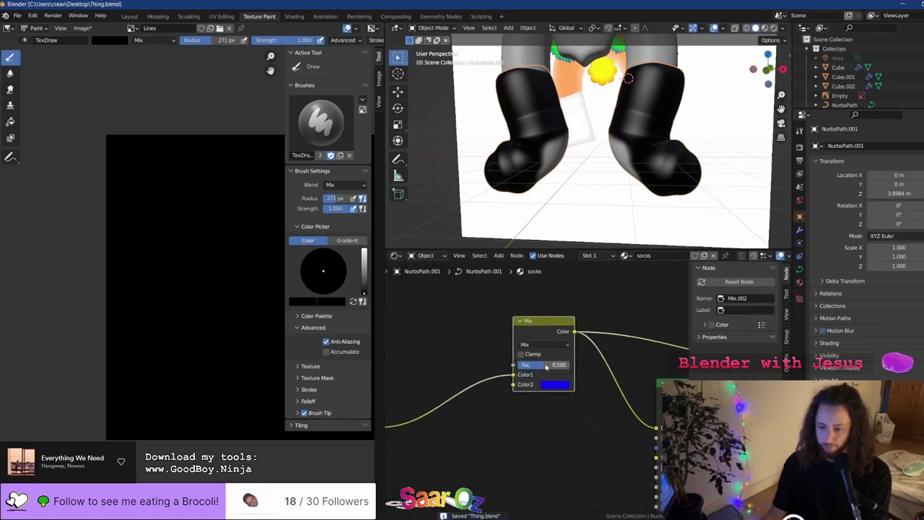
{"action": "mouse_move", "coordinate": [555, 365]}
{"action": "left_mouse_down"}
{"action": "mouse_move", "coordinate": [505, 365]}
{"action": "mouse_move", "coordinate": [570, 364]}
{"action": "left_mouse_up"}
{"action": "left_click", "coordinate": [672, 393], "text": "ctrl+shift"}
Reconnect the blue Mix node's Color output to the Principled BSDF's Base Color and save the file
{"action": "middle_click_drag", "start_coordinate": [495, 365], "coordinate": [538, 382]}
{"action": "middle_click_drag", "start_coordinate": [647, 438], "coordinate": [506, 375]}
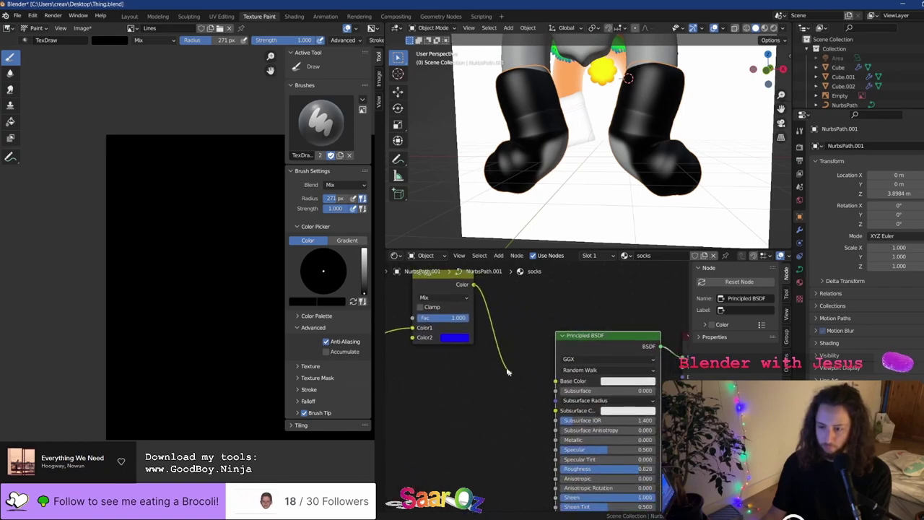
{"action": "scroll", "coordinate": [469, 363], "scroll_direction": "down", "scroll_amount": 3}
{"action": "left_click_drag", "start_coordinate": [436, 299], "coordinate": [503, 375]}
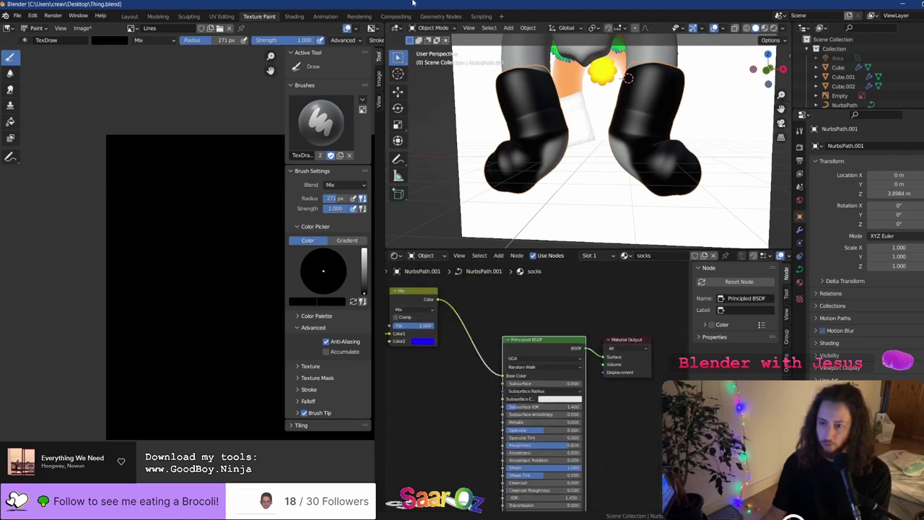
{"action": "key", "text": "ctrl+s"}
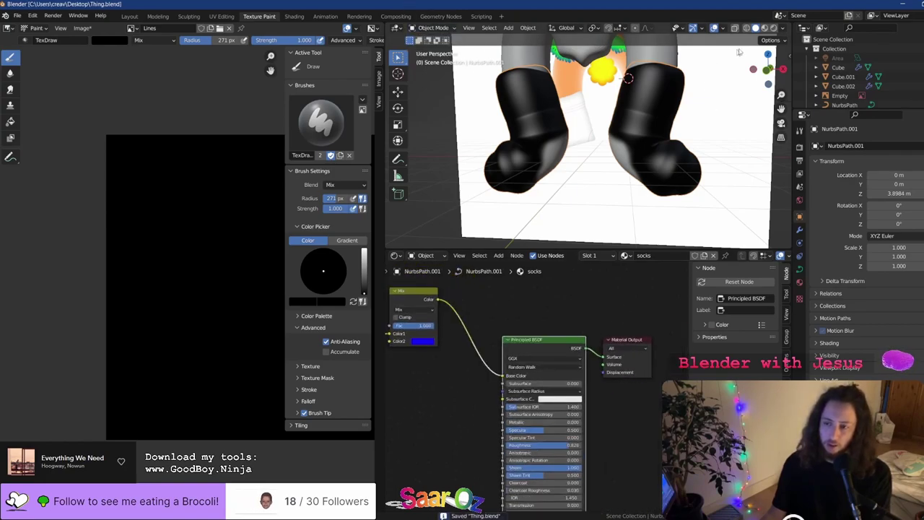
With the viewport in Material Preview shading, preview the original Mix node's output and then the blue Mix node's
{"action": "middle_click_drag", "start_coordinate": [410, 313], "coordinate": [529, 318]}
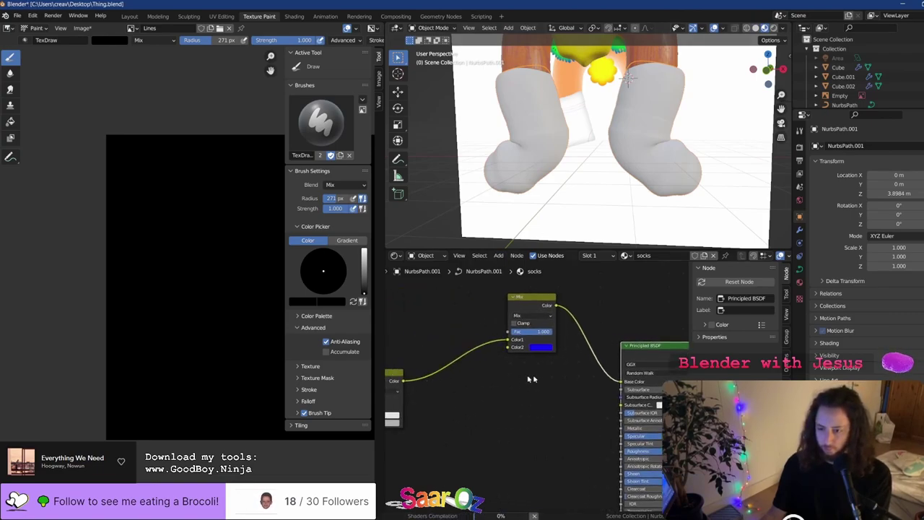
{"action": "left_click", "coordinate": [395, 373], "text": "ctrl+shift"}
{"action": "middle_click_drag", "start_coordinate": [437, 353], "coordinate": [484, 354]}
{"action": "left_click", "coordinate": [578, 311], "text": "ctrl+shift"}
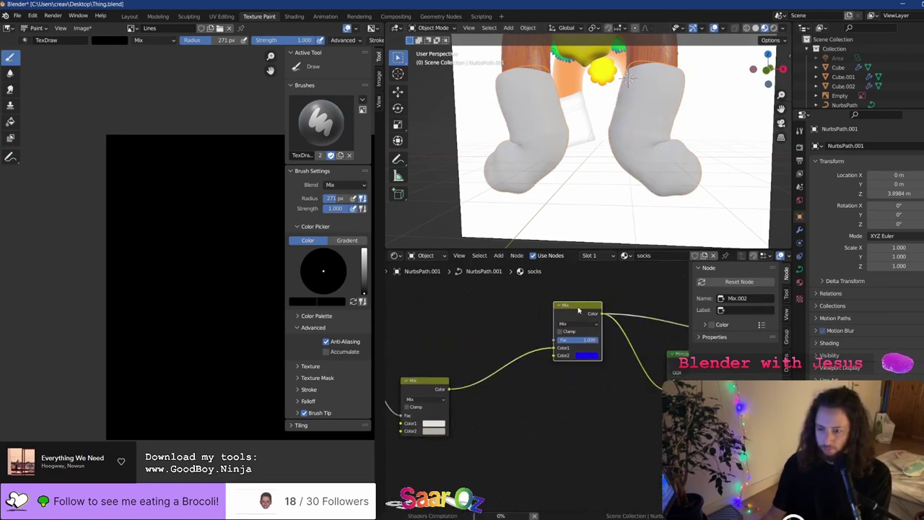
{"action": "middle_click_drag", "start_coordinate": [568, 313], "coordinate": [540, 316]}
Connect the Lines Image Texture's Color output to the blue Mix node's Fac input
{"action": "scroll", "coordinate": [499, 354], "scroll_direction": "up", "scroll_amount": 4}
{"action": "middle_click_drag", "start_coordinate": [467, 306], "coordinate": [526, 401]}
{"action": "scroll", "coordinate": [512, 368], "scroll_direction": "down", "scroll_amount": 4}
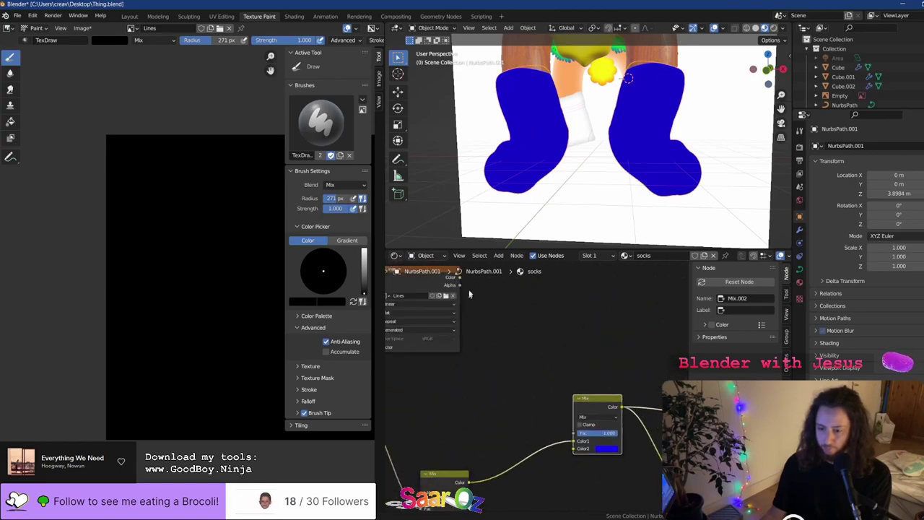
{"action": "left_click_drag", "start_coordinate": [459, 278], "coordinate": [576, 433]}
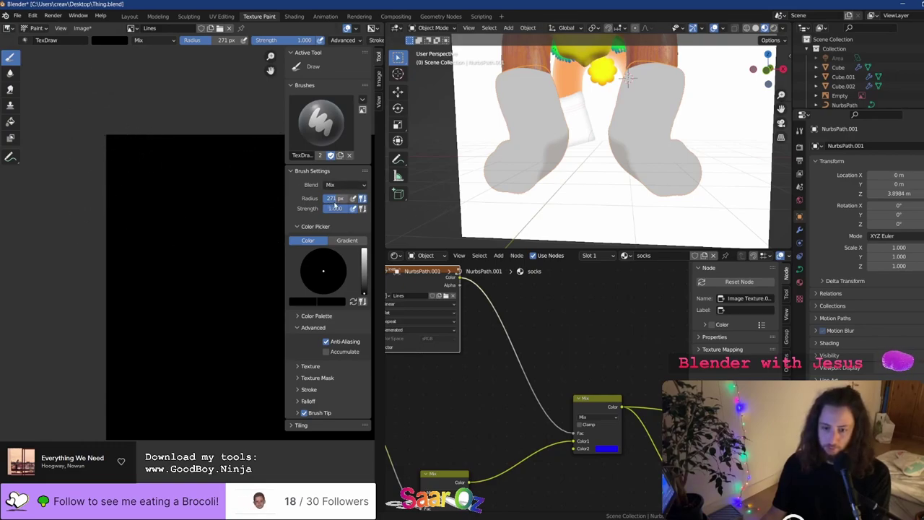
Set the paint brush radius to 143 px and its color to white
{"action": "left_click_drag", "start_coordinate": [336, 200], "coordinate": [329, 200]}
{"action": "left_click", "coordinate": [113, 39]}
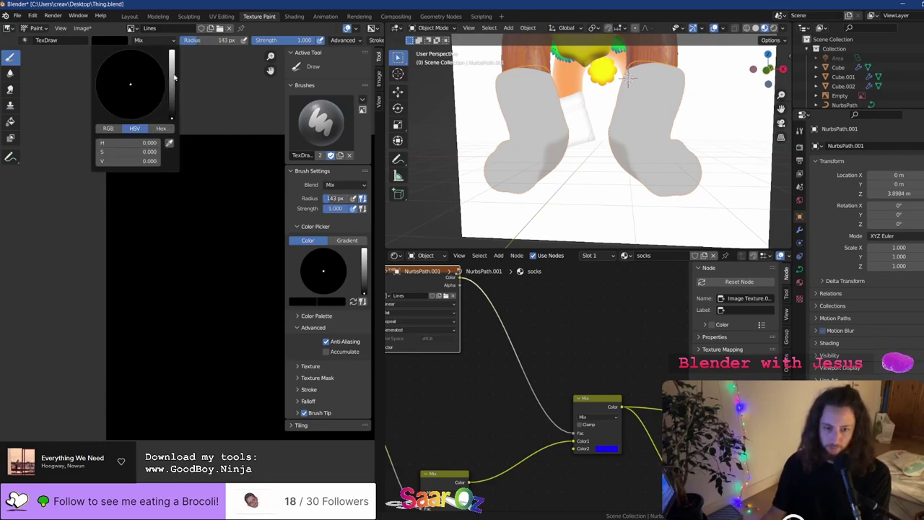
{"action": "left_click_drag", "start_coordinate": [173, 77], "coordinate": [173, 48]}
Try a white brush stroke across the Lines image and undo it
{"action": "left_click_drag", "start_coordinate": [123, 250], "coordinate": [289, 205]}
{"action": "key", "text": "ctrl+z"}
{"action": "middle_click_drag", "start_coordinate": [180, 235], "coordinate": [128, 227]}
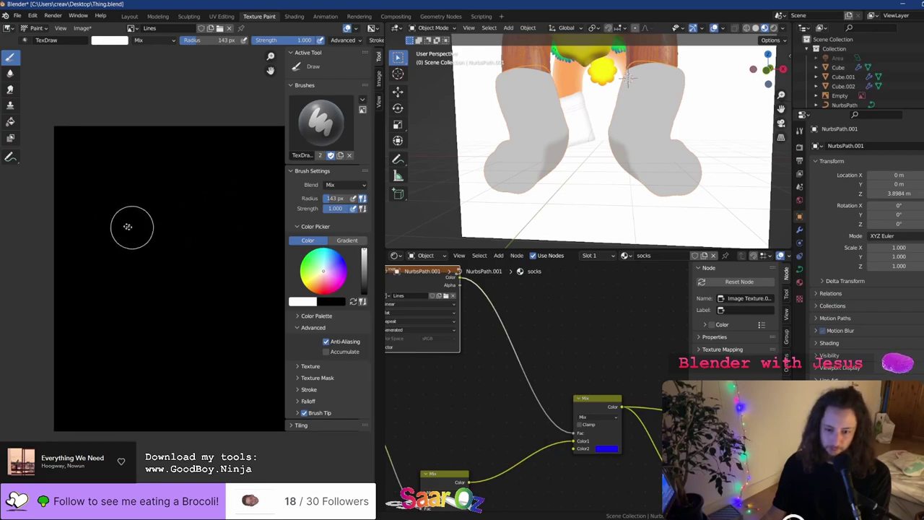
Try white strokes at 143 px down the middle and diagonally across the Lines image, undoing them
{"action": "scroll", "coordinate": [130, 217], "scroll_direction": "down", "scroll_amount": 1}
{"action": "key", "text": "n"}
{"action": "left_click_drag", "start_coordinate": [192, 140], "coordinate": [196, 355]}
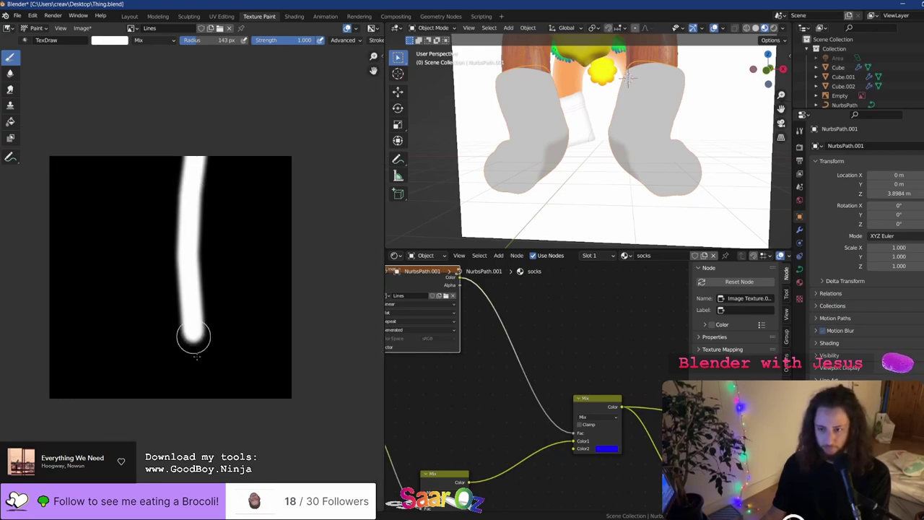
{"action": "key", "text": "ctrl+z"}
{"action": "mouse_move", "coordinate": [254, 412]}
{"action": "left_mouse_down"}
{"action": "mouse_move", "coordinate": [295, 350]}
{"action": "mouse_move", "coordinate": [264, 199]}
{"action": "mouse_move", "coordinate": [285, 186]}
{"action": "mouse_move", "coordinate": [138, 163]}
{"action": "mouse_move", "coordinate": [49, 233]}
{"action": "left_mouse_up"}
{"action": "key", "text": "ctrl+z"}
{"action": "key", "text": "ctrl+z"}
{"action": "key", "text": "ctrl+z"}
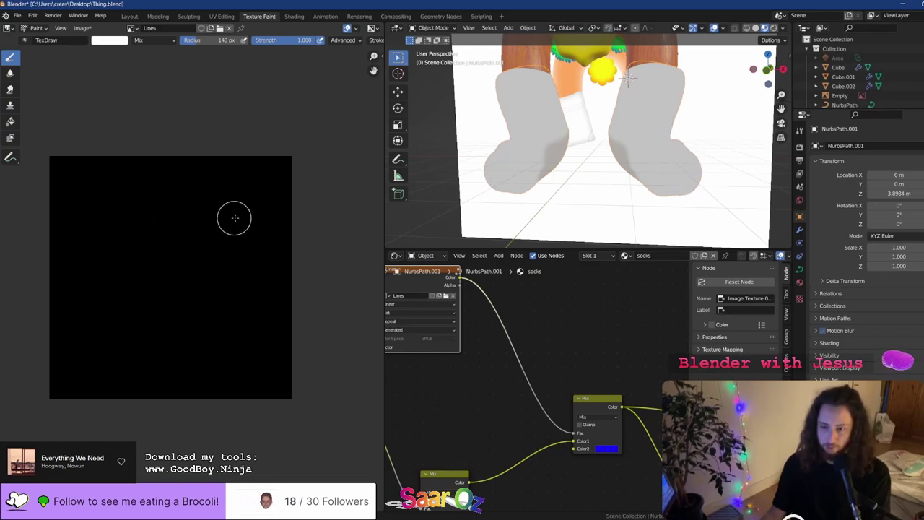
Try short white strokes on the right side and lower part of the Lines image, undoing each one
{"action": "left_click_drag", "start_coordinate": [235, 218], "coordinate": [266, 138]}
{"action": "key", "text": "ctrl+z"}
{"action": "left_click_drag", "start_coordinate": [246, 261], "coordinate": [266, 373]}
{"action": "key", "text": "ctrl+z"}
{"action": "mouse_move", "coordinate": [193, 332]}
{"action": "left_mouse_down"}
{"action": "mouse_move", "coordinate": [89, 393]}
{"action": "mouse_move", "coordinate": [59, 389]}
{"action": "mouse_move", "coordinate": [62, 324]}
{"action": "left_mouse_up"}
{"action": "key", "text": "ctrl+z"}
{"action": "key", "text": "ctrl+z"}
{"action": "key", "text": "ctrl+z"}
Test wide white strokes along the left edge of the Lines image and undo each one
{"action": "left_click_drag", "start_coordinate": [93, 417], "coordinate": [72, 283]}
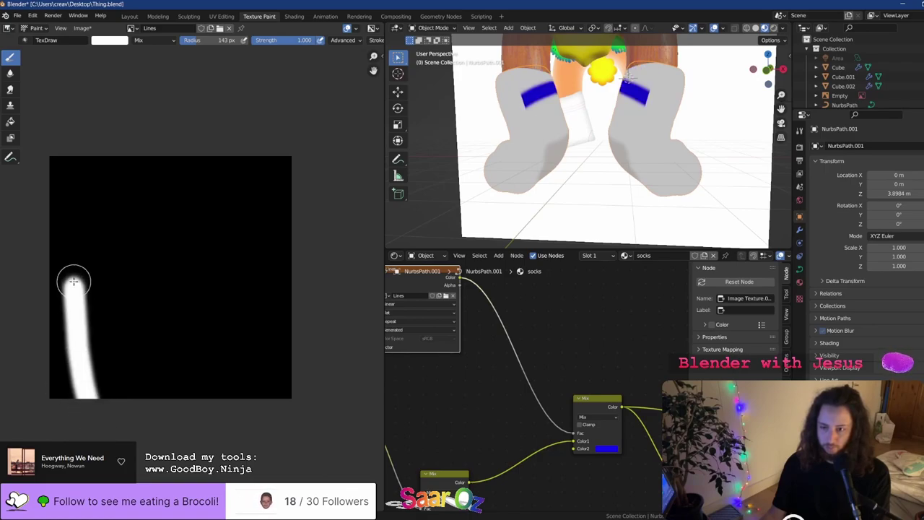
{"action": "key", "text": "ctrl+z"}
{"action": "mouse_move", "coordinate": [76, 426]}
{"action": "left_mouse_down"}
{"action": "mouse_move", "coordinate": [82, 324]}
{"action": "mouse_move", "coordinate": [15, 242]}
{"action": "left_mouse_up"}
{"action": "key", "text": "ctrl+z"}
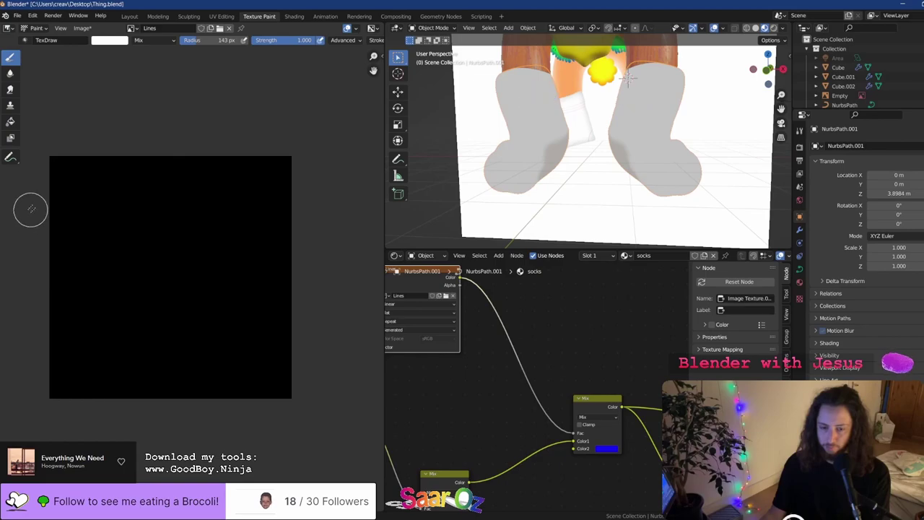
{"action": "mouse_move", "coordinate": [36, 189]}
{"action": "left_mouse_down"}
{"action": "mouse_move", "coordinate": [104, 217]}
{"action": "mouse_move", "coordinate": [103, 247]}
{"action": "left_mouse_up"}
{"action": "key", "text": "ctrl+z"}
{"action": "left_click_drag", "start_coordinate": [87, 160], "coordinate": [87, 196]}
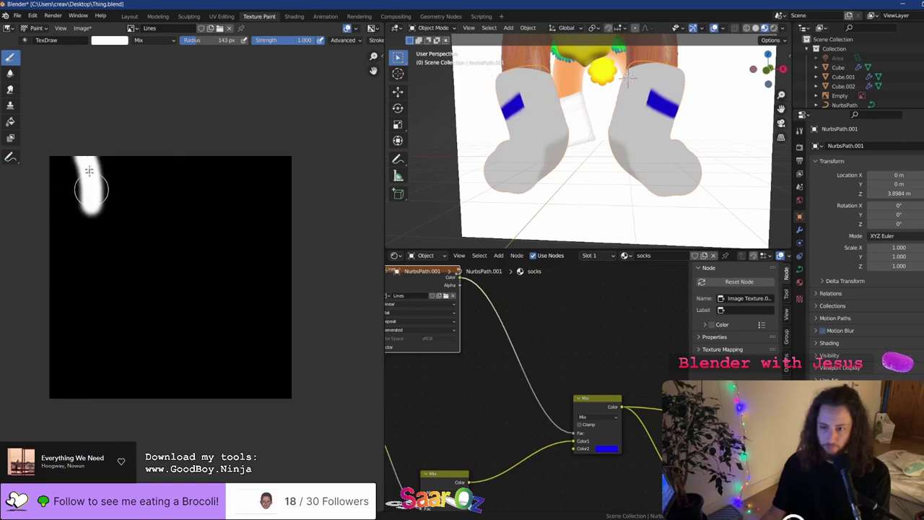
{"action": "key", "text": "ctrl+z"}
{"action": "left_click_drag", "start_coordinate": [82, 159], "coordinate": [83, 408]}
{"action": "key", "text": "ctrl+z"}
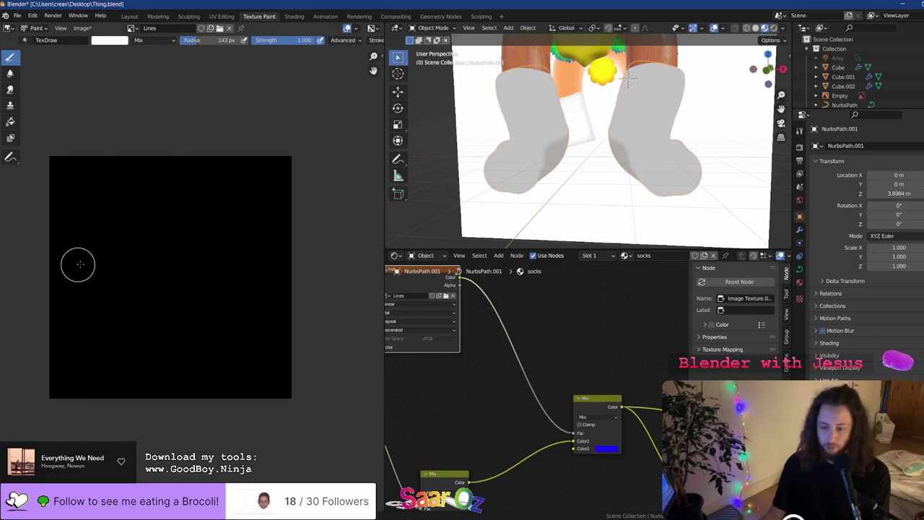
Set the paint brush radius to 40 px
{"action": "double_click", "coordinate": [209, 39]}
{"action": "type", "text": "40"}
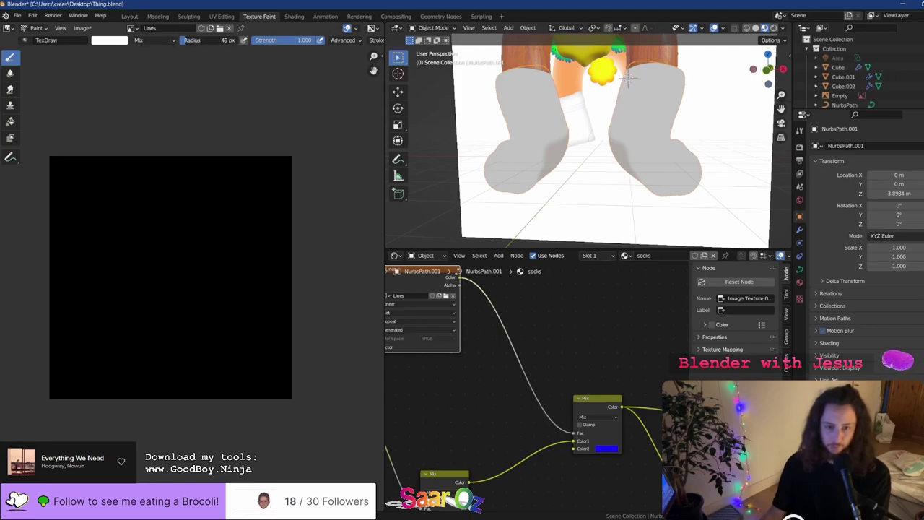
{"action": "key", "text": "Return"}
Try thin full-height white strokes along the left side of the Lines image and undo each one
{"action": "left_click_drag", "start_coordinate": [64, 154], "coordinate": [68, 401]}
{"action": "key", "text": "ctrl+z"}
{"action": "left_click_drag", "start_coordinate": [82, 154], "coordinate": [89, 406]}
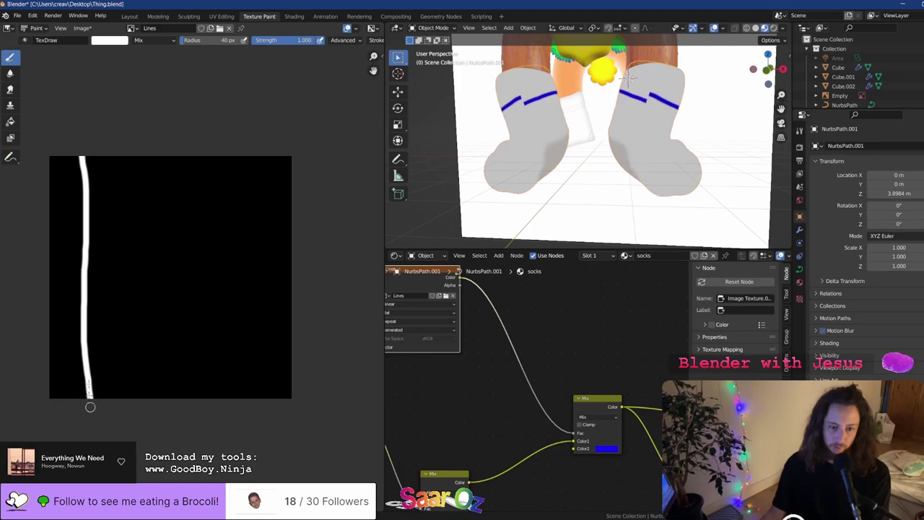
{"action": "key", "text": "ctrl+z"}
{"action": "mouse_move", "coordinate": [93, 144]}
{"action": "middle_mouse_down"}
{"action": "mouse_move", "coordinate": [84, 190]}
{"action": "mouse_move", "coordinate": [129, 164]}
{"action": "mouse_move", "coordinate": [120, 134]}
{"action": "middle_mouse_up"}
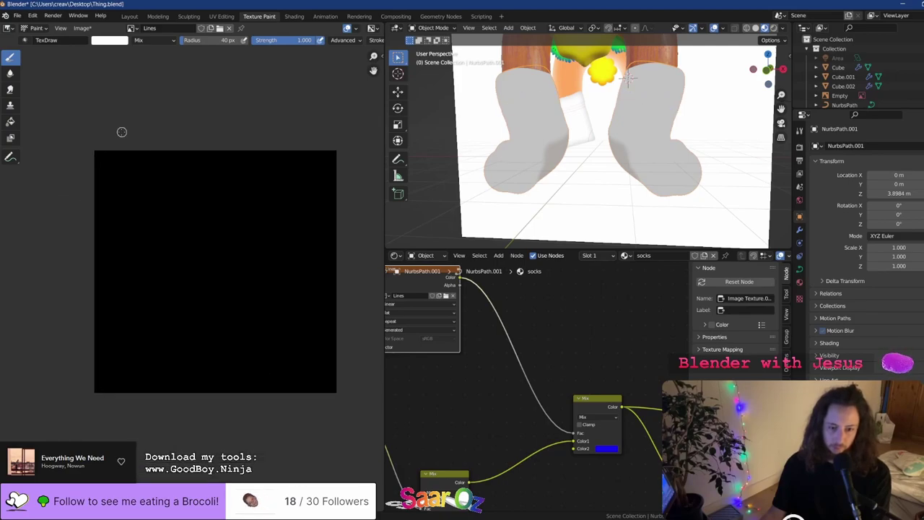
{"action": "mouse_move", "coordinate": [118, 148]}
{"action": "left_mouse_down"}
{"action": "mouse_move", "coordinate": [107, 427]}
{"action": "mouse_move", "coordinate": [140, 134]}
{"action": "left_mouse_up"}
{"action": "key", "text": "ctrl+z"}
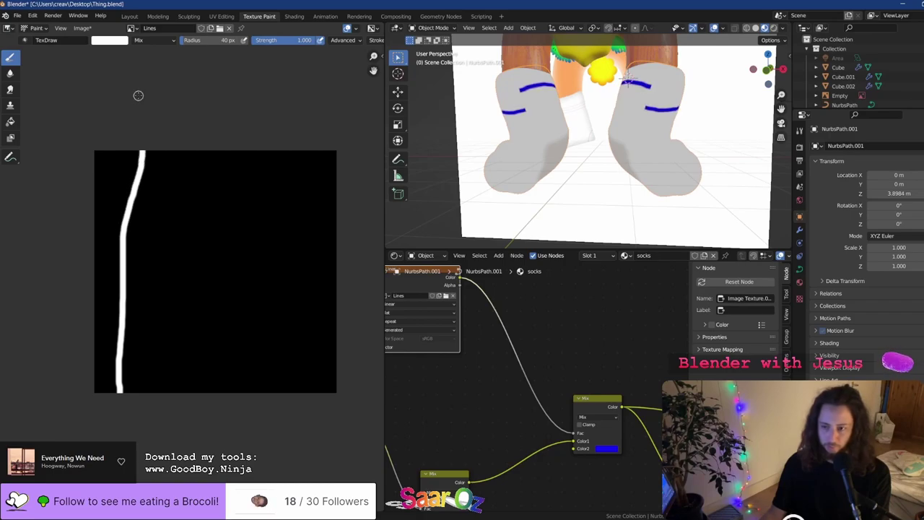
{"action": "key", "text": "ctrl+z"}
Save the file, switch to Firefox and search the web for "blender draw straight line"
{"action": "key", "text": "ctrl+s"}
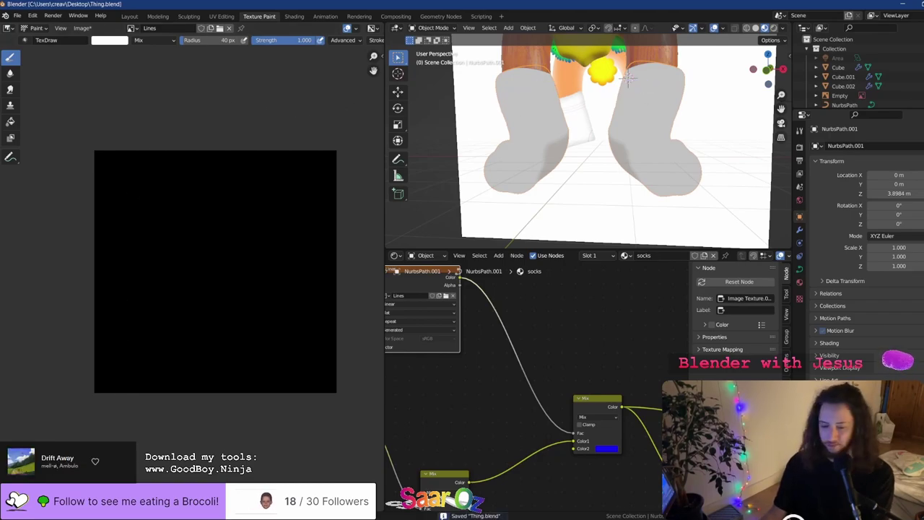
{"action": "key", "text": "alt+Tab"}
{"action": "type", "text": "blend"}
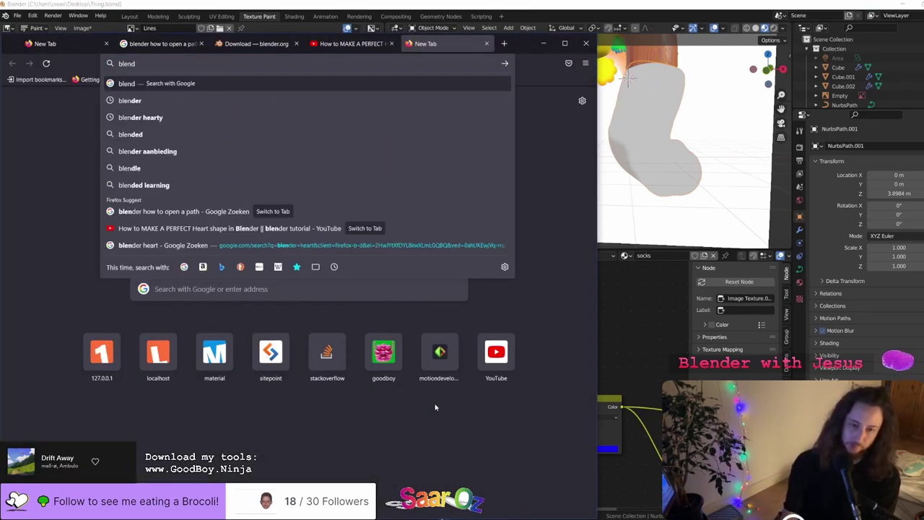
{"action": "type", "text": "er draw stra"}
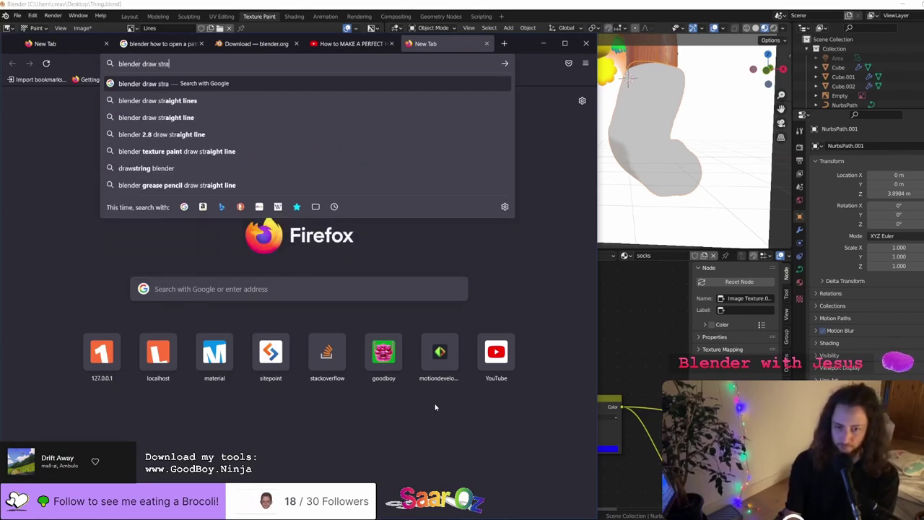
{"action": "type", "text": "ight line"}
{"action": "key", "text": "Return"}
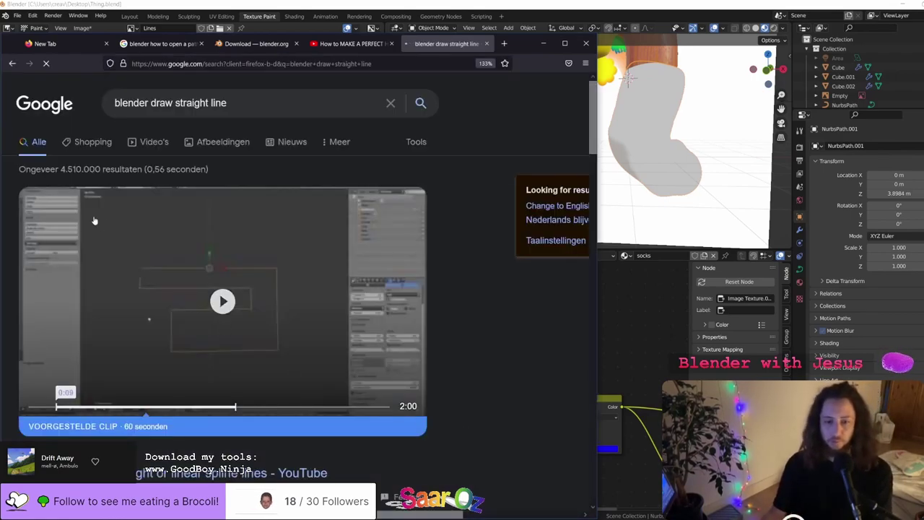
Read the Blender Artists thread "How do i draw lines in blender" and return to Blender
{"action": "scroll", "coordinate": [94, 220], "scroll_direction": "down", "scroll_amount": 5}
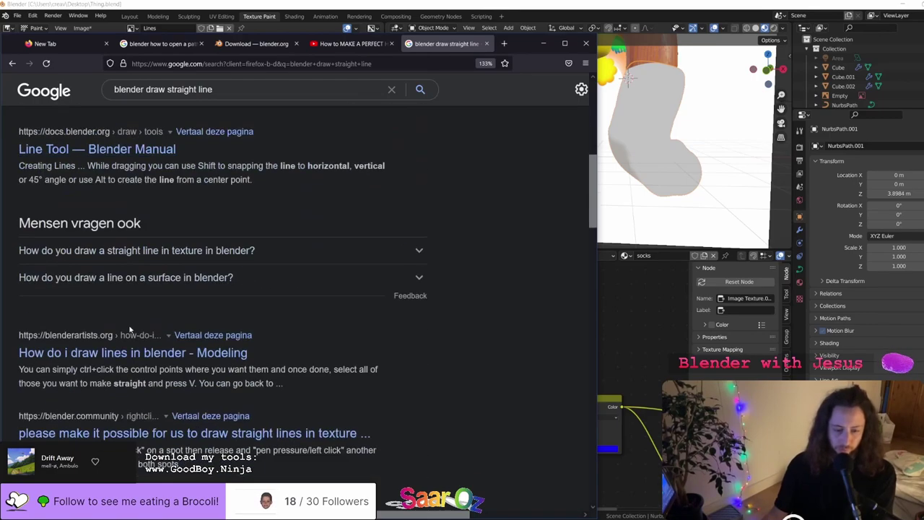
{"action": "left_click", "coordinate": [158, 354]}
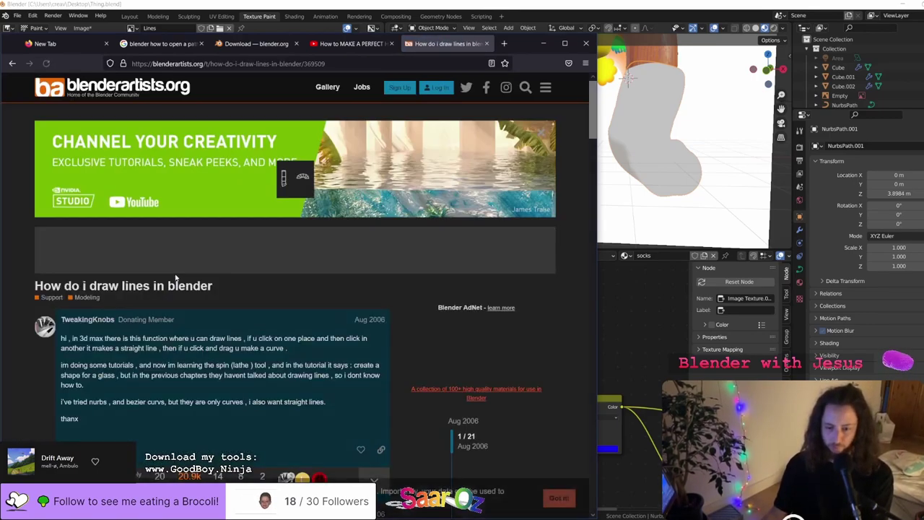
{"action": "scroll", "coordinate": [175, 277], "scroll_direction": "down", "scroll_amount": 5}
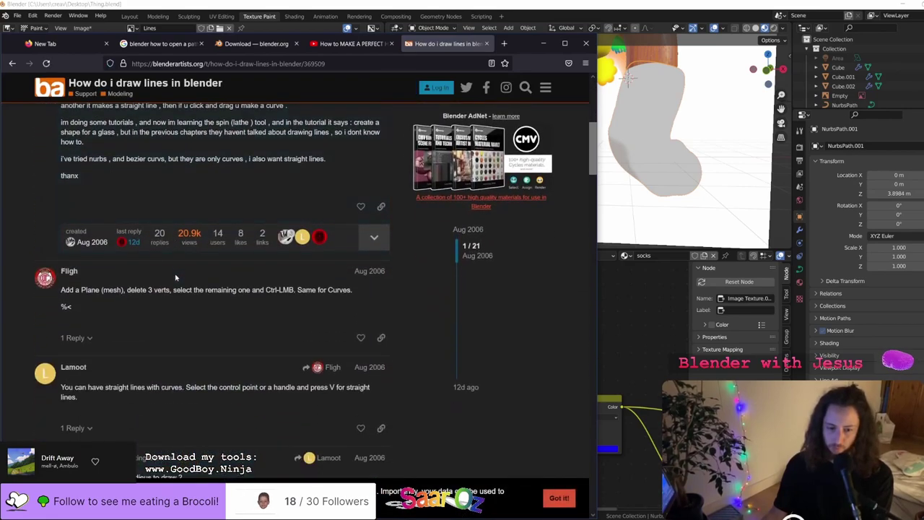
{"action": "key", "text": "alt+Tab"}
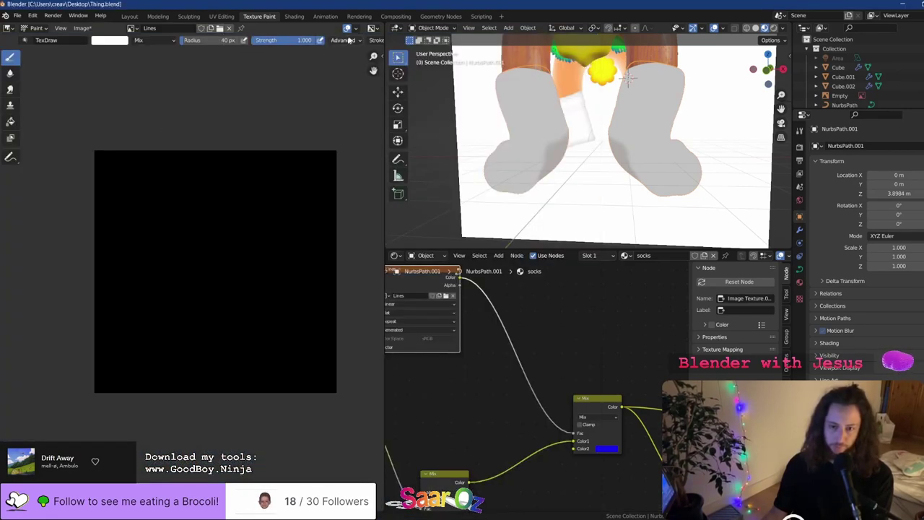
Look through the brush's Advanced, Texture, Texture Mask, Stroke, Falloff and Brush Tip settings for a straight-line option
{"action": "key", "text": "n"}
{"action": "left_click", "coordinate": [315, 122]}
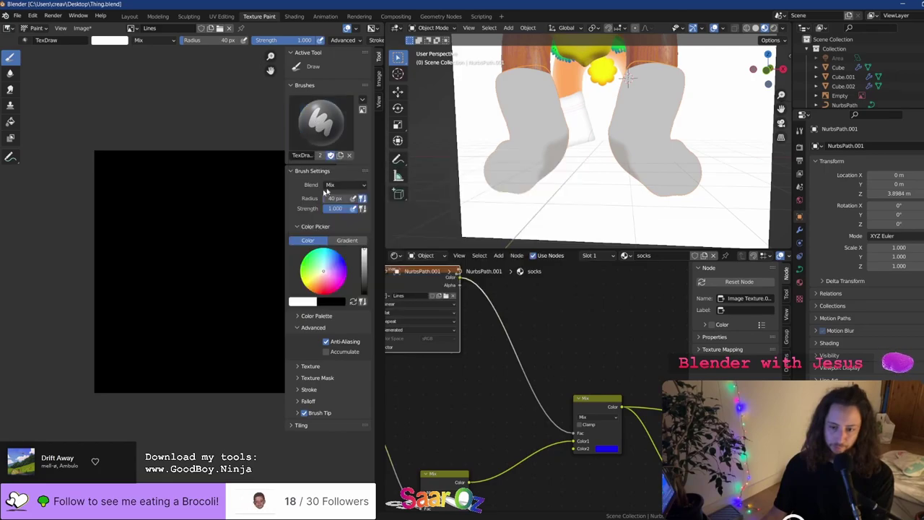
{"action": "left_click", "coordinate": [377, 78]}
{"action": "left_click", "coordinate": [379, 57]}
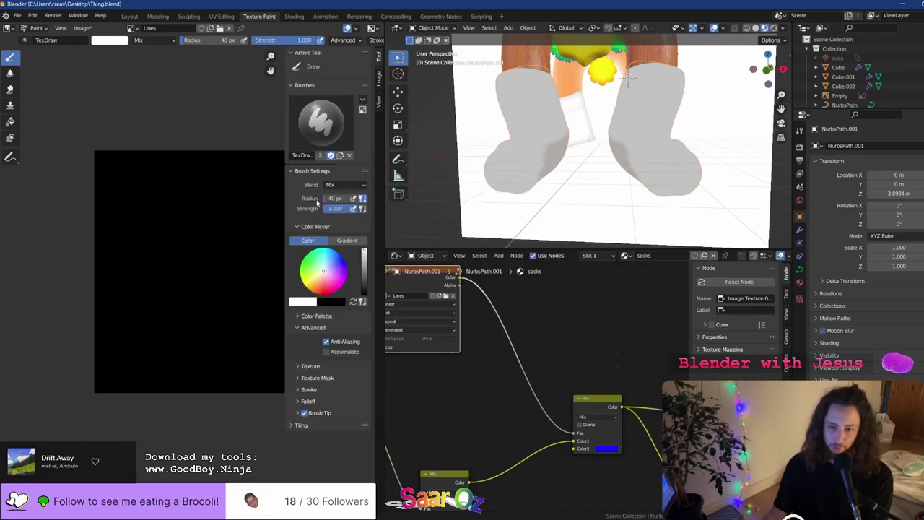
{"action": "left_click", "coordinate": [327, 329]}
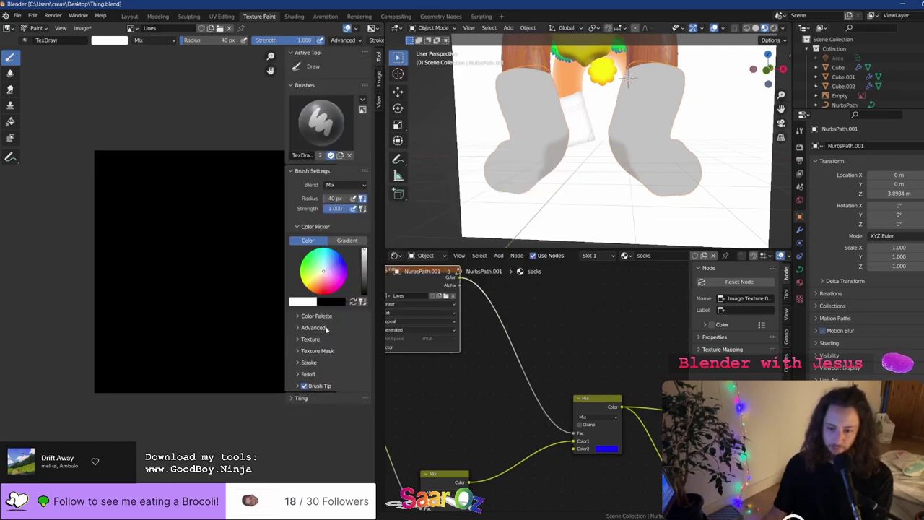
{"action": "left_click", "coordinate": [327, 329]}
{"action": "left_click", "coordinate": [327, 328]}
{"action": "left_click", "coordinate": [322, 339]}
{"action": "left_click", "coordinate": [322, 341]}
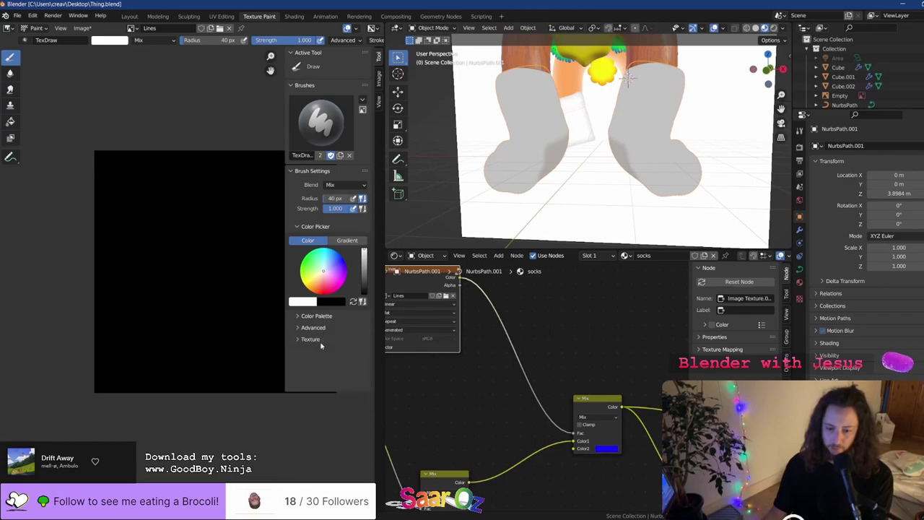
{"action": "left_click", "coordinate": [324, 350]}
{"action": "left_click", "coordinate": [324, 351]}
{"action": "left_click", "coordinate": [319, 363]}
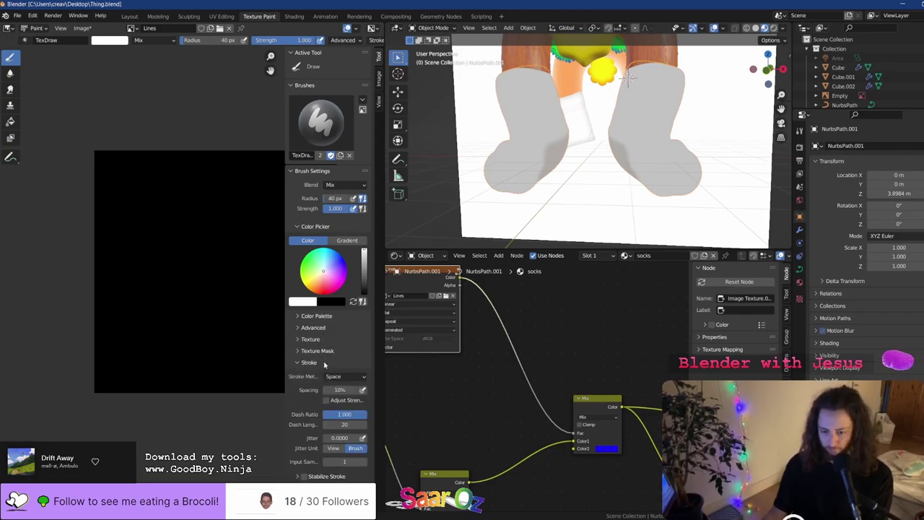
{"action": "scroll", "coordinate": [314, 368], "scroll_direction": "down", "scroll_amount": 1}
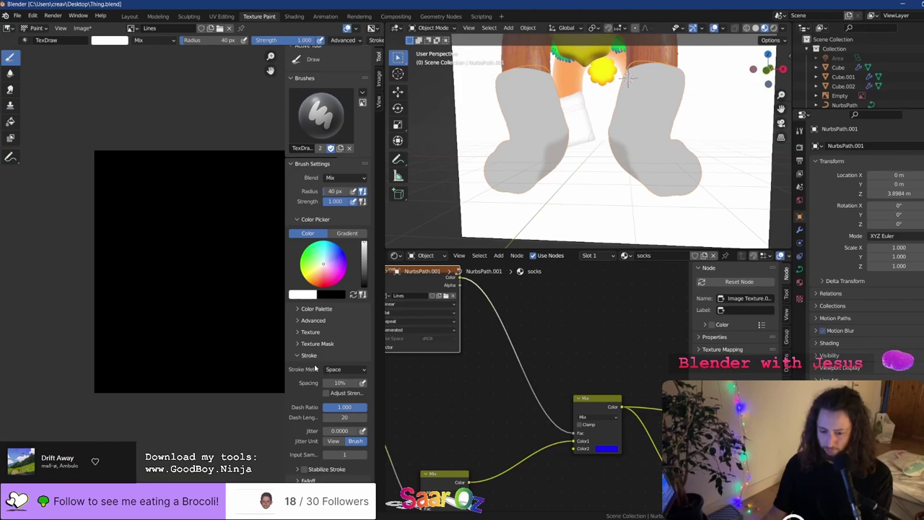
{"action": "scroll", "coordinate": [313, 367], "scroll_direction": "up", "scroll_amount": 1}
{"action": "left_click", "coordinate": [313, 363]}
{"action": "left_click", "coordinate": [313, 384]}
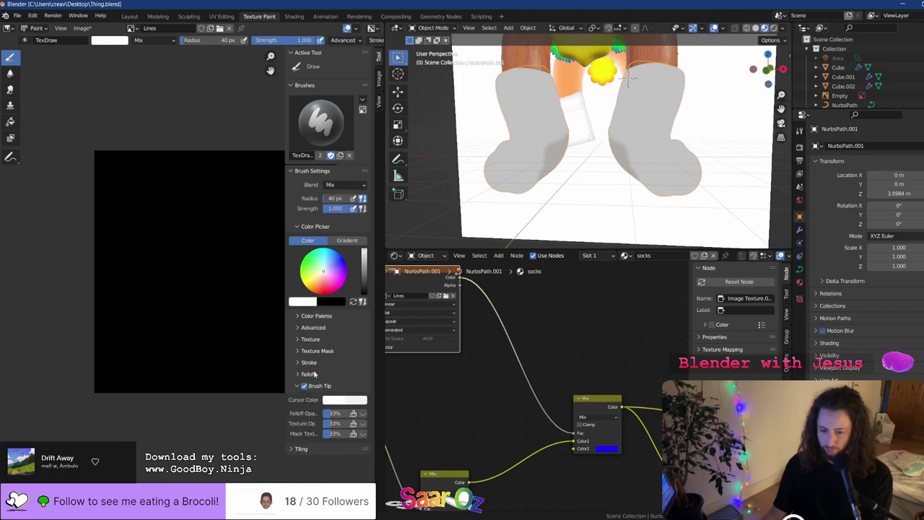
{"action": "left_click", "coordinate": [313, 373]}
{"action": "left_click", "coordinate": [315, 371]}
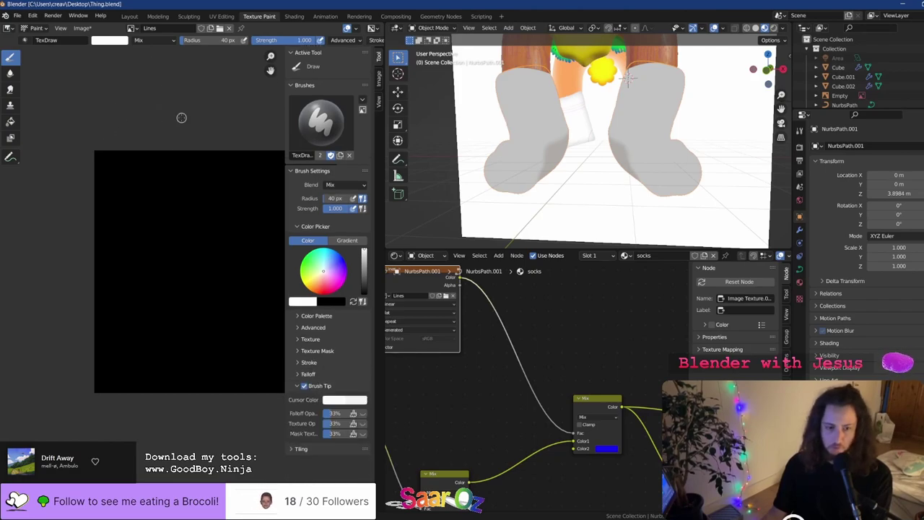
{"action": "key", "text": "n"}
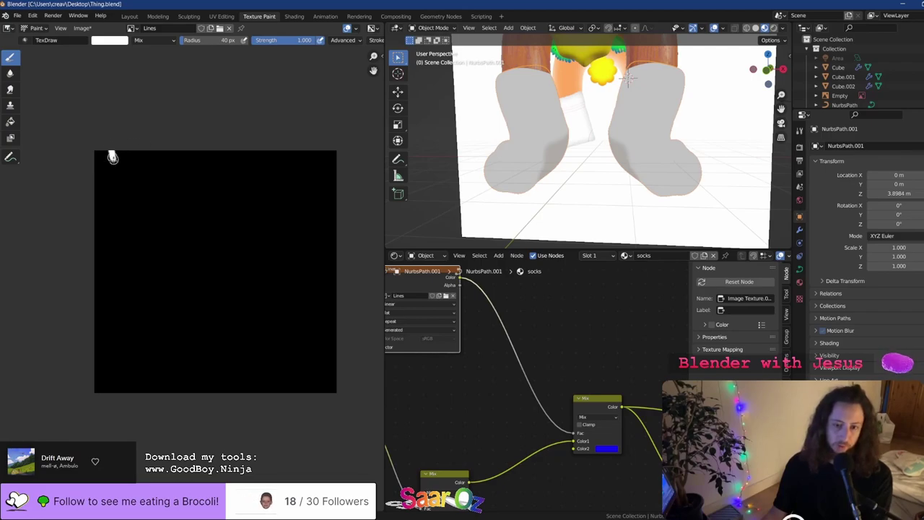
Try 40 px white strokes from the top and bottom edges of the Lines image and undo them
{"action": "left_click_drag", "start_coordinate": [112, 157], "coordinate": [117, 433]}
{"action": "key", "text": "ctrl+z"}
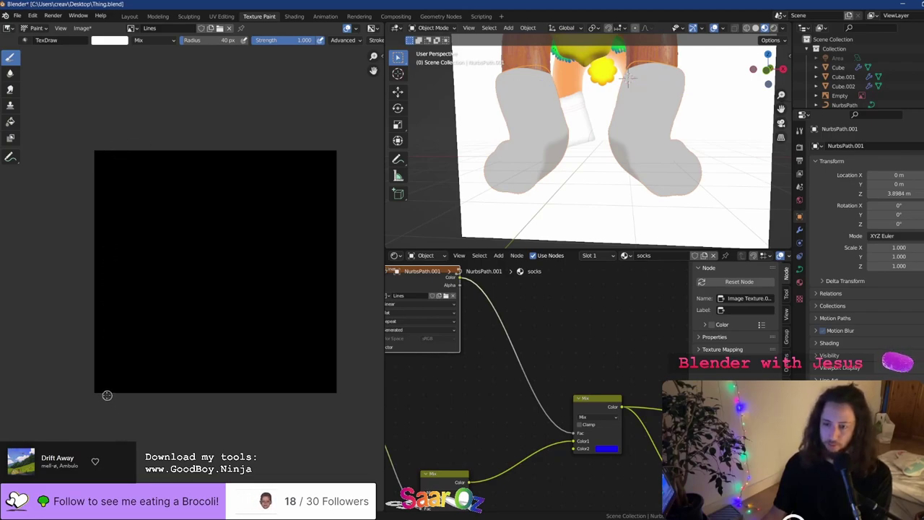
{"action": "mouse_move", "coordinate": [106, 394]}
{"action": "left_mouse_down"}
{"action": "mouse_move", "coordinate": [118, 128]}
{"action": "mouse_move", "coordinate": [110, 436]}
{"action": "left_mouse_up"}
{"action": "key", "text": "ctrl+z"}
{"action": "key", "text": "ctrl+z"}
{"action": "mouse_move", "coordinate": [118, 402]}
{"action": "left_mouse_down"}
{"action": "mouse_move", "coordinate": [134, 126]}
{"action": "mouse_move", "coordinate": [110, 305]}
{"action": "mouse_move", "coordinate": [113, 409]}
{"action": "left_mouse_up"}
{"action": "key", "text": "ctrl+z"}
{"action": "key", "text": "ctrl+z"}
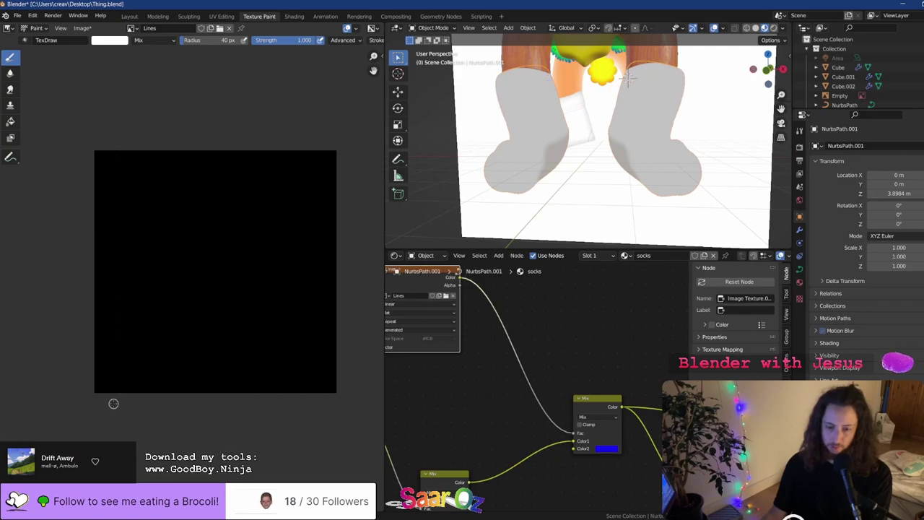
Paint one full-height white line near the left edge of the Lines image and save the file
{"action": "mouse_move", "coordinate": [135, 120]}
{"action": "left_mouse_down"}
{"action": "mouse_move", "coordinate": [119, 423]}
{"action": "mouse_move", "coordinate": [132, 139]}
{"action": "mouse_move", "coordinate": [108, 294]}
{"action": "mouse_move", "coordinate": [112, 392]}
{"action": "left_mouse_up"}
{"action": "key", "text": "ctrl+z"}
{"action": "key", "text": "ctrl+z"}
{"action": "key", "text": "ctrl+z"}
{"action": "mouse_move", "coordinate": [128, 145]}
{"action": "left_mouse_down"}
{"action": "mouse_move", "coordinate": [124, 377]}
{"action": "mouse_move", "coordinate": [132, 406]}
{"action": "left_mouse_up"}
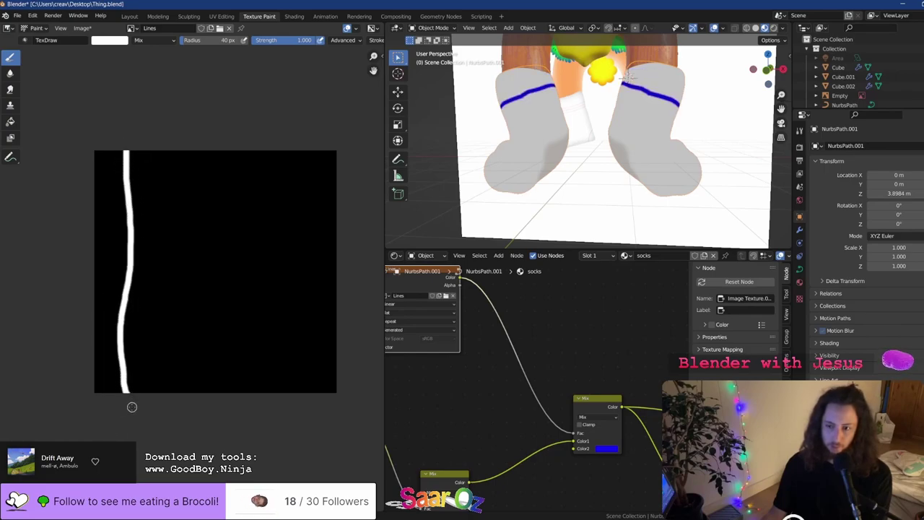
{"action": "key", "text": "ctrl+s"}
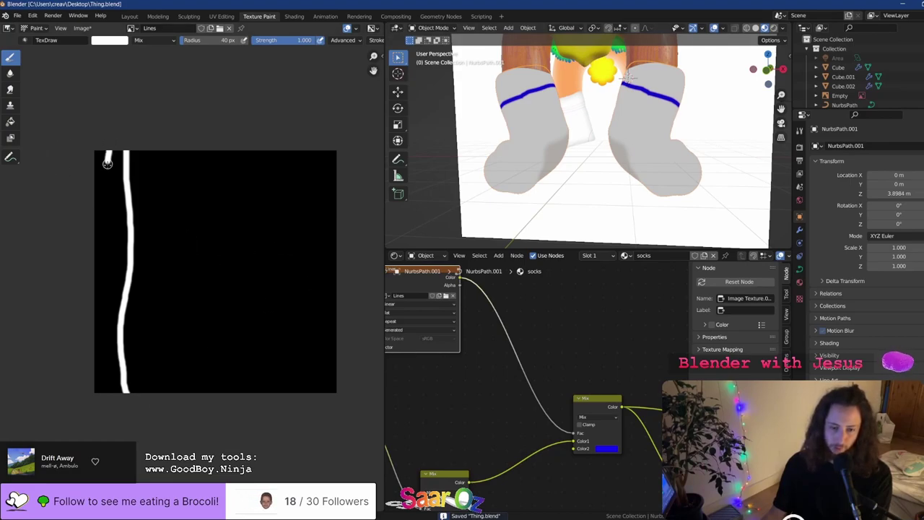
Try a second white line between the painted line and the Lines image's left edge, undoing each attempt
{"action": "left_click_drag", "start_coordinate": [107, 163], "coordinate": [105, 363]}
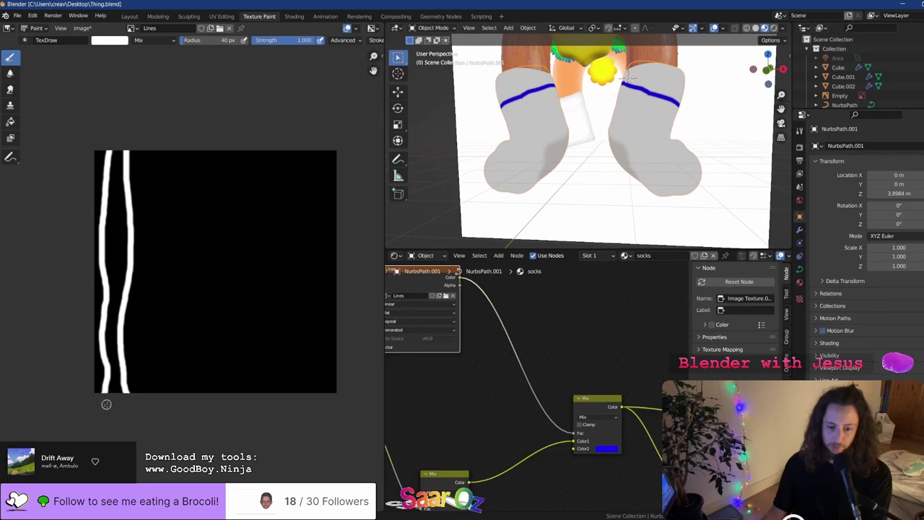
{"action": "key", "text": "ctrl+z"}
{"action": "mouse_move", "coordinate": [109, 413]}
{"action": "left_mouse_down"}
{"action": "mouse_move", "coordinate": [120, 138]}
{"action": "mouse_move", "coordinate": [113, 275]}
{"action": "left_mouse_up"}
{"action": "key", "text": "ctrl+z"}
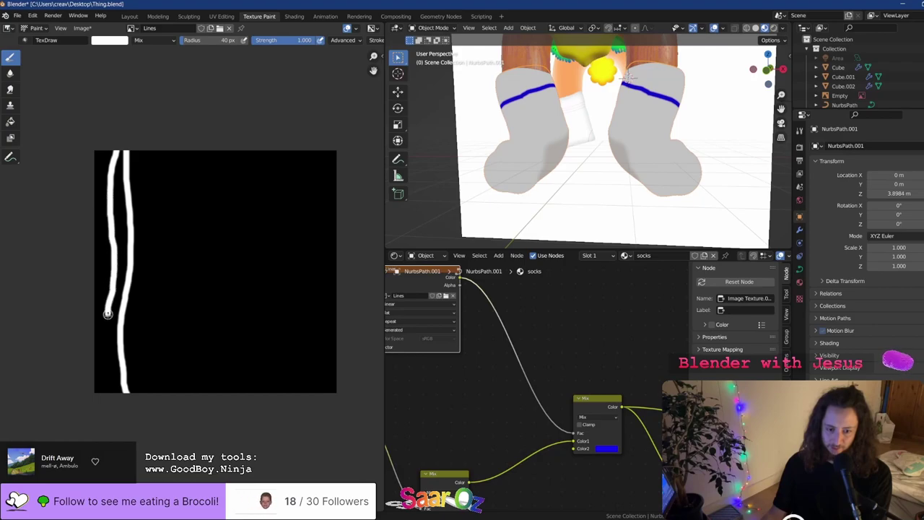
{"action": "left_click_drag", "start_coordinate": [106, 352], "coordinate": [104, 397]}
{"action": "key", "text": "ctrl+z"}
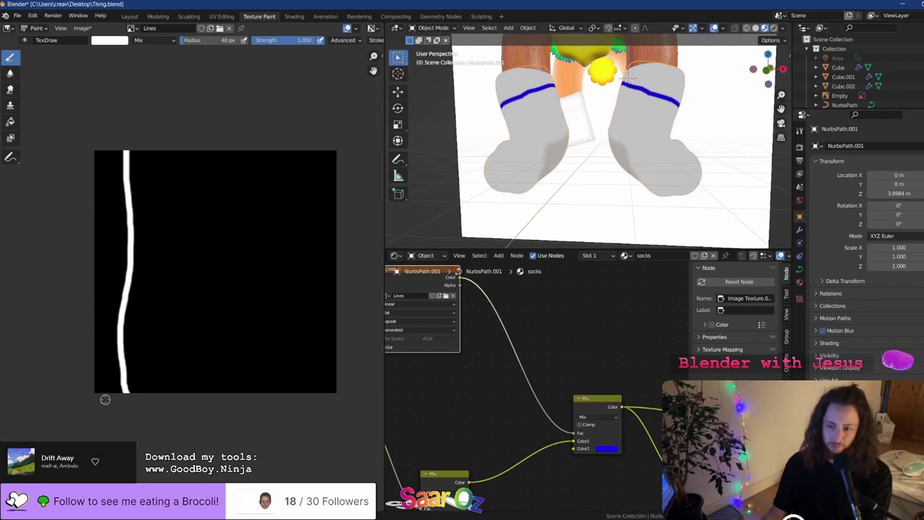
Reframe the 3D view on the legs and sock tops to inspect the blue line
{"action": "scroll", "coordinate": [711, 105], "scroll_direction": "down", "scroll_amount": 5}
{"action": "middle_click_drag", "start_coordinate": [690, 99], "coordinate": [693, 133], "text": "shift"}
{"action": "scroll", "coordinate": [643, 147], "scroll_direction": "up", "scroll_amount": 5}
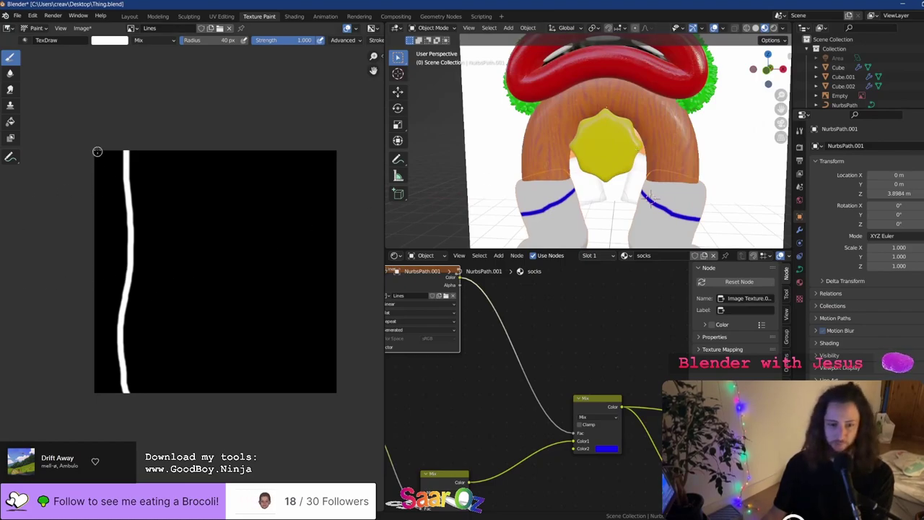
Try a second full-height white line close to the left edge of the Lines image and undo it
{"action": "left_click_drag", "start_coordinate": [105, 143], "coordinate": [104, 351]}
{"action": "left_click_drag", "start_coordinate": [104, 386], "coordinate": [106, 406]}
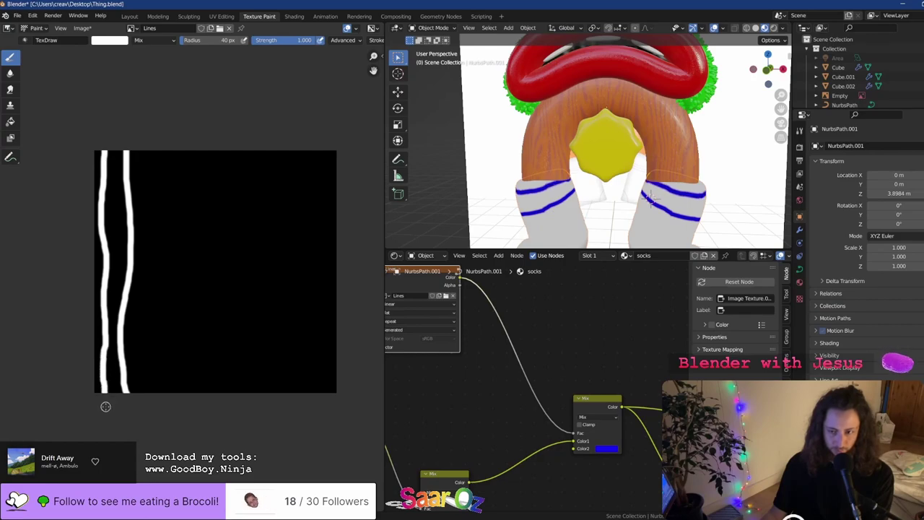
{"action": "scroll", "coordinate": [722, 159], "scroll_direction": "down", "scroll_amount": 3}
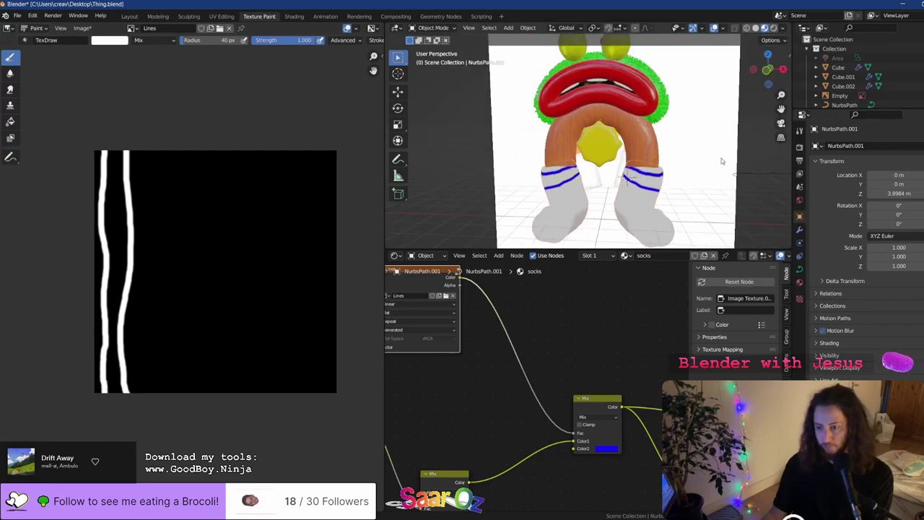
{"action": "scroll", "coordinate": [721, 158], "scroll_direction": "up", "scroll_amount": 4}
{"action": "scroll", "coordinate": [721, 158], "scroll_direction": "down", "scroll_amount": 5}
{"action": "scroll", "coordinate": [690, 169], "scroll_direction": "up", "scroll_amount": 4}
{"action": "key", "text": "ctrl+z"}
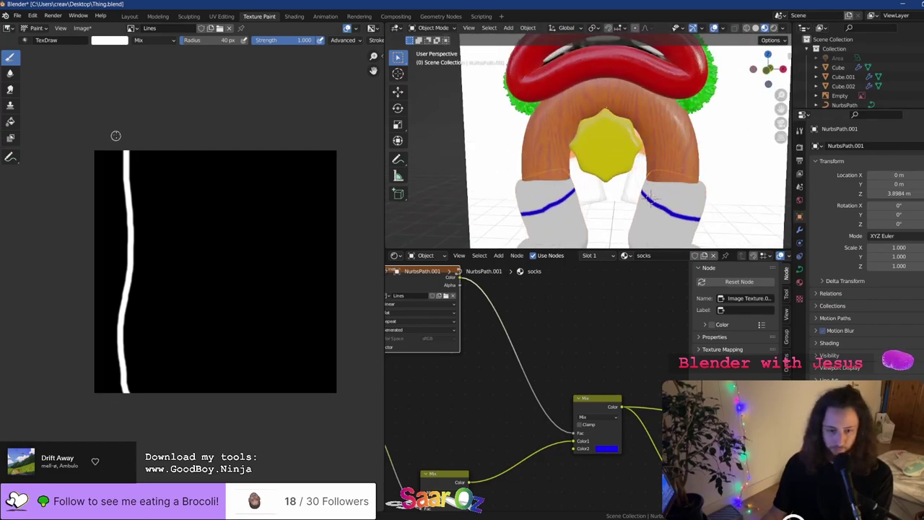
Try a second white line with short connecting rungs just beside the existing Lines stripe, and undo these strokes
{"action": "left_click_drag", "start_coordinate": [116, 137], "coordinate": [112, 207]}
{"action": "mouse_move", "coordinate": [116, 251]}
{"action": "left_mouse_down"}
{"action": "mouse_move", "coordinate": [105, 335]}
{"action": "mouse_move", "coordinate": [113, 410]}
{"action": "left_mouse_up"}
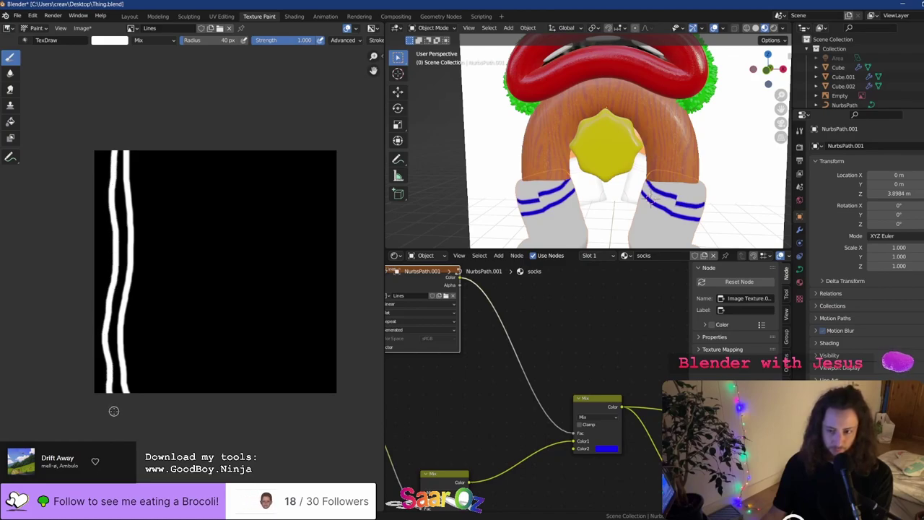
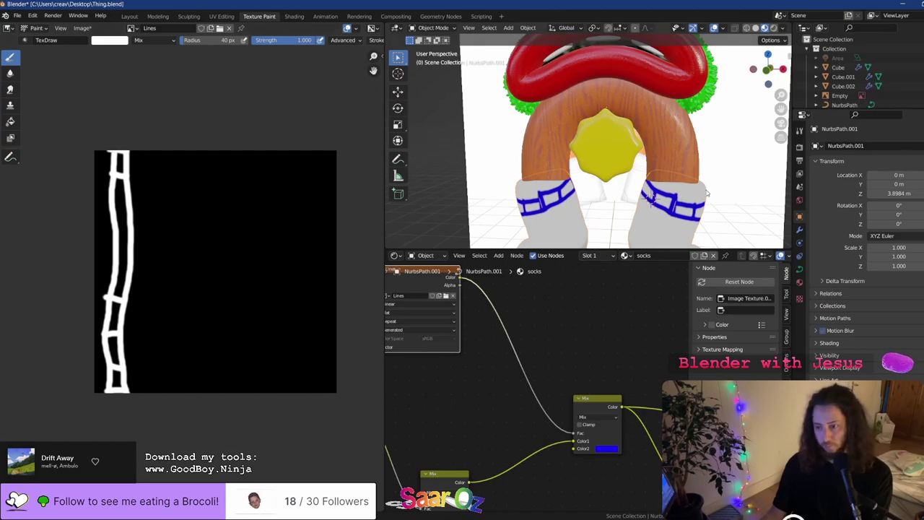
{"action": "middle_click_drag", "start_coordinate": [707, 192], "coordinate": [687, 177]}
{"action": "scroll", "coordinate": [703, 163], "scroll_direction": "down", "scroll_amount": 5}
{"action": "scroll", "coordinate": [687, 178], "scroll_direction": "up", "scroll_amount": 4}
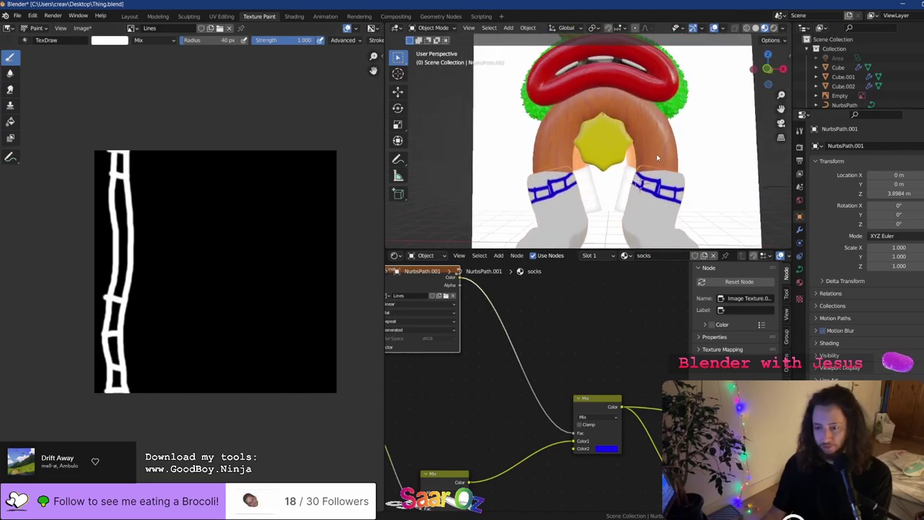
{"action": "key", "text": "ctrl+z"}
{"action": "key", "text": "ctrl+z"}
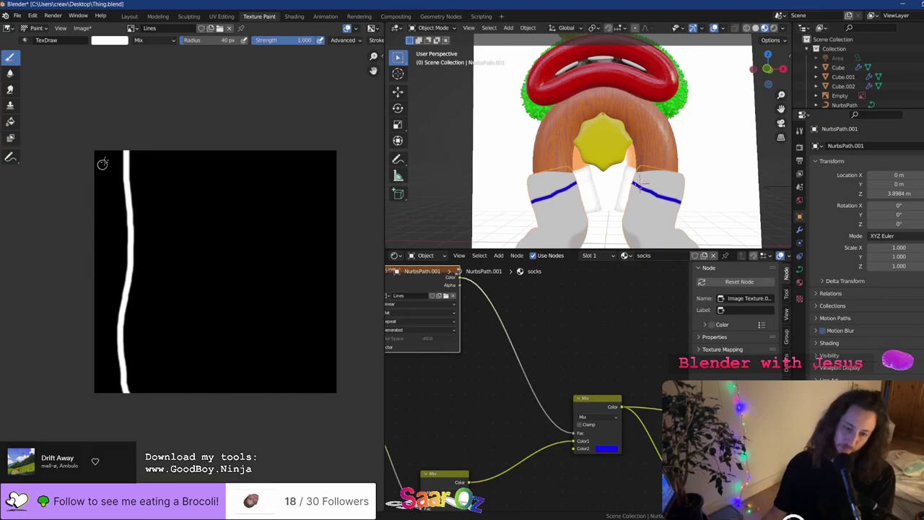
Try a short white stroke at the top edge of the Lines image, undo it, and save the file
{"action": "mouse_move", "coordinate": [111, 152]}
{"action": "left_mouse_down"}
{"action": "mouse_move", "coordinate": [103, 405]}
{"action": "mouse_move", "coordinate": [105, 153]}
{"action": "left_mouse_up"}
{"action": "key", "text": "ctrl+z"}
{"action": "key", "text": "ctrl+z"}
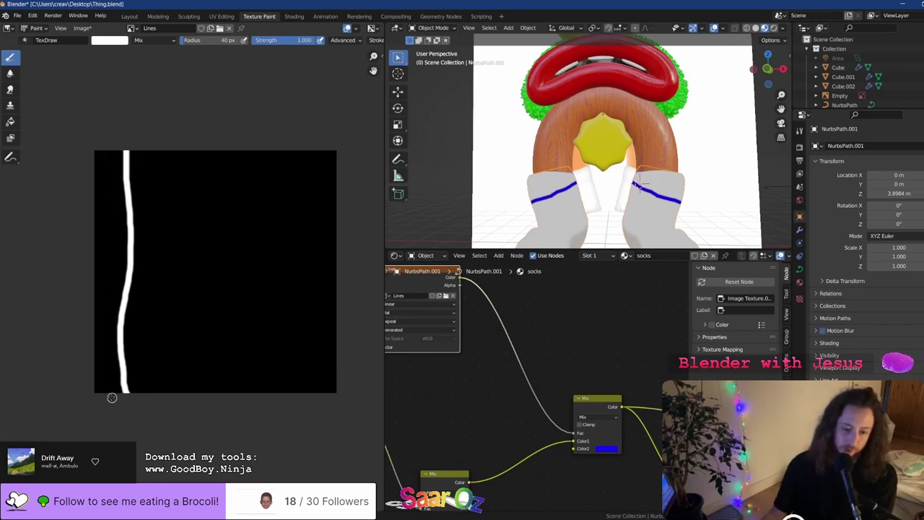
{"action": "scroll", "coordinate": [112, 397], "scroll_direction": "up", "scroll_amount": 2}
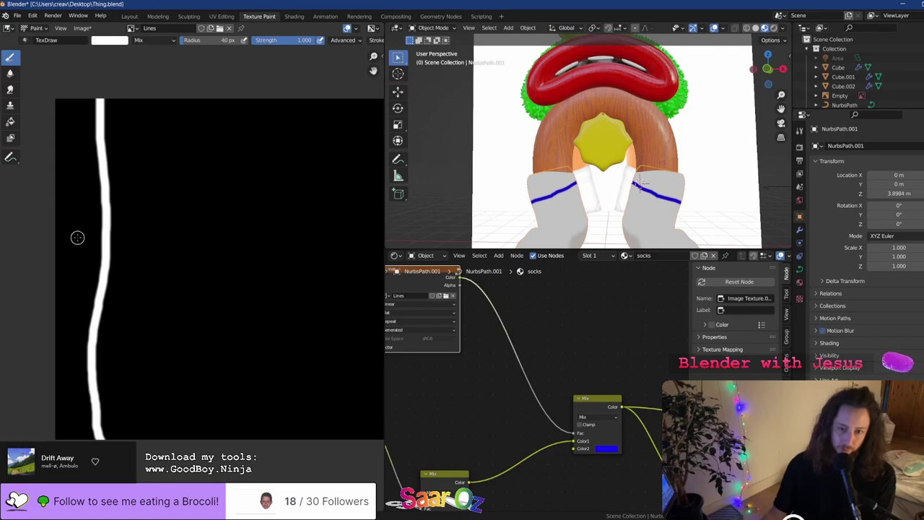
{"action": "scroll", "coordinate": [76, 233], "scroll_direction": "down", "scroll_amount": 1}
{"action": "key", "text": "ctrl+s"}
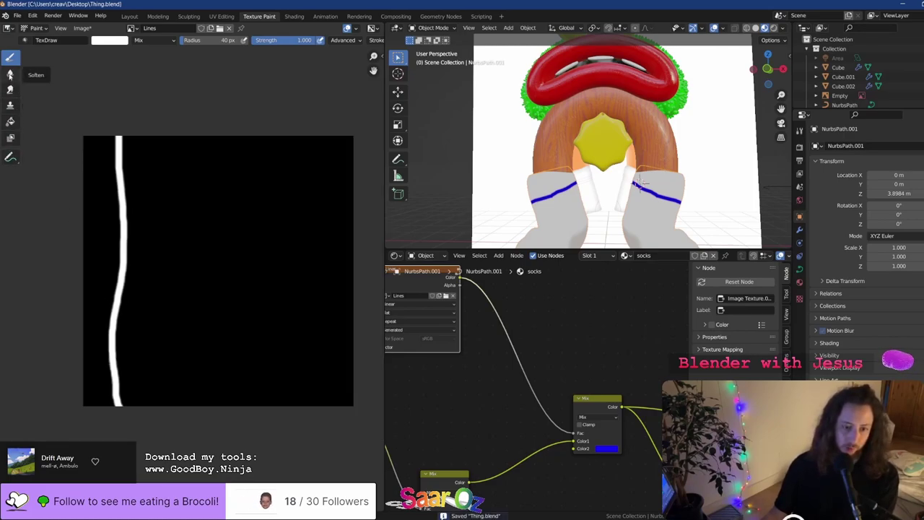
Check the paint brush's settings, including its texture mask and tiling options
{"action": "left_click", "coordinate": [10, 72]}
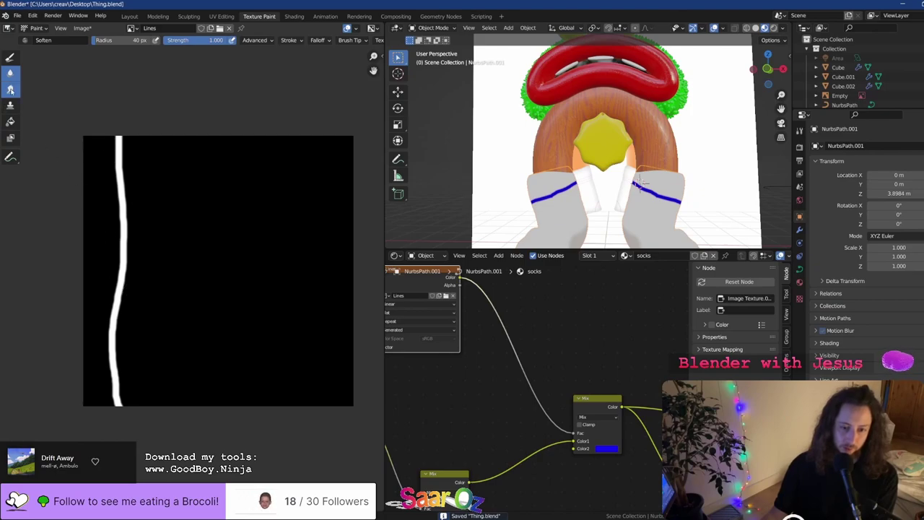
{"action": "left_click", "coordinate": [10, 57]}
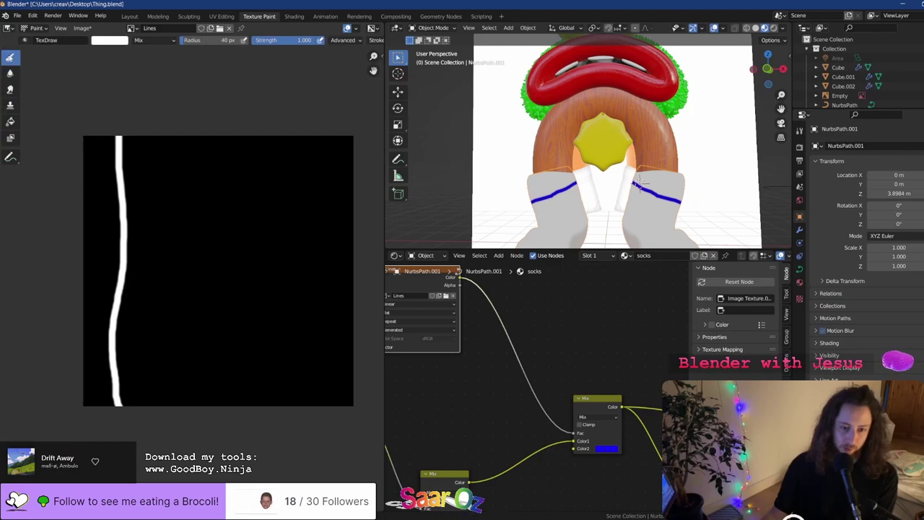
{"action": "left_click", "coordinate": [26, 40]}
{"action": "scroll", "coordinate": [239, 42], "scroll_direction": "down", "scroll_amount": 4}
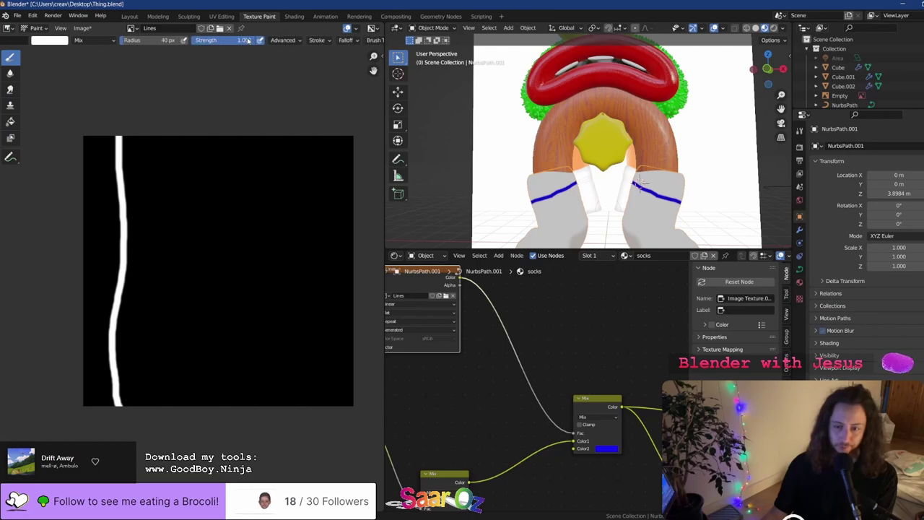
{"action": "left_click", "coordinate": [240, 42]}
{"action": "scroll", "coordinate": [240, 41], "scroll_direction": "down", "scroll_amount": 3}
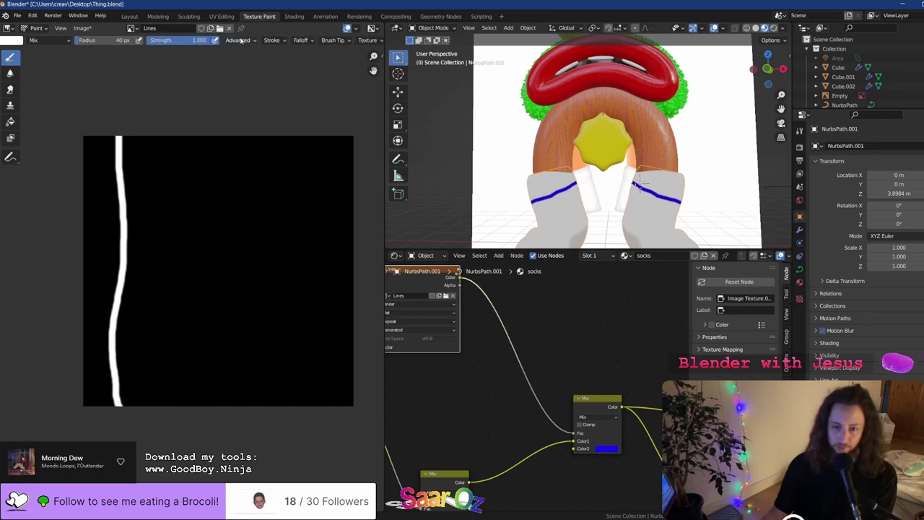
{"action": "left_click", "coordinate": [318, 40]}
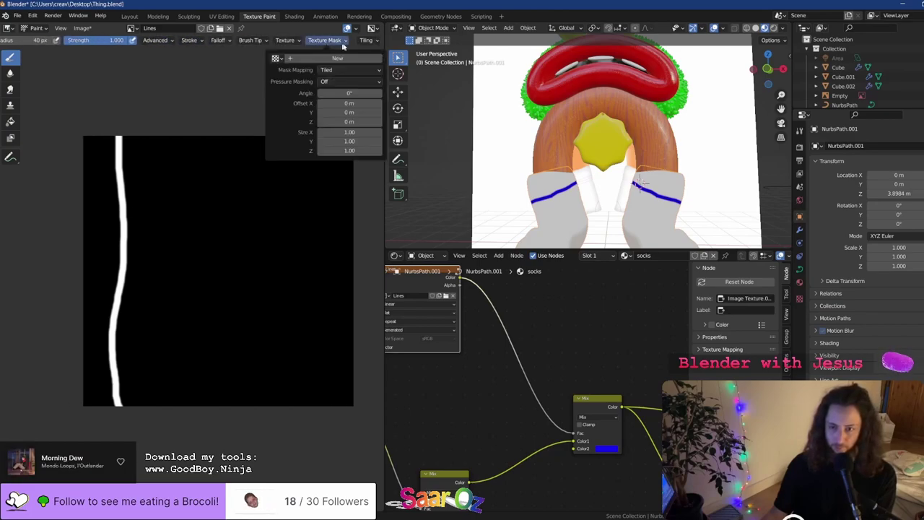
{"action": "left_click", "coordinate": [366, 40]}
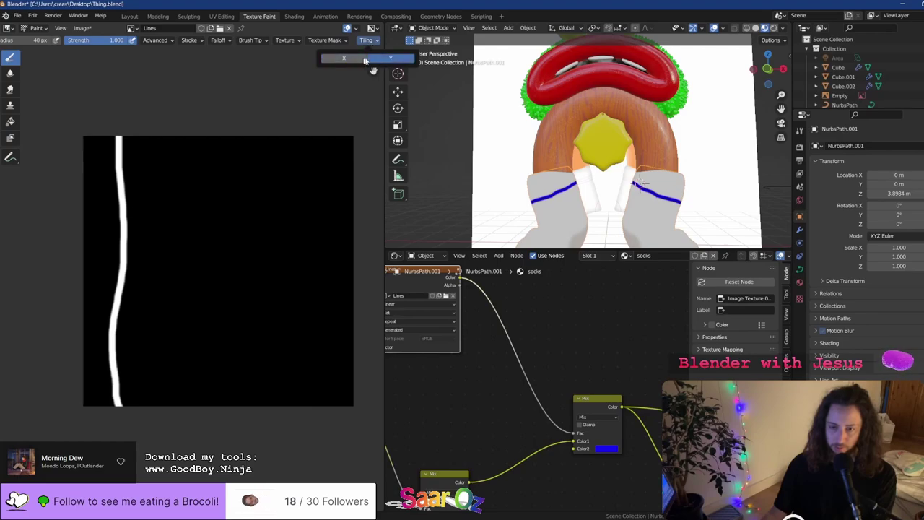
Test brush tiling with long strokes running across and beyond the Lines image, and undo them
{"action": "left_click_drag", "start_coordinate": [306, 161], "coordinate": [92, 331]}
{"action": "key", "text": "ctrl+z"}
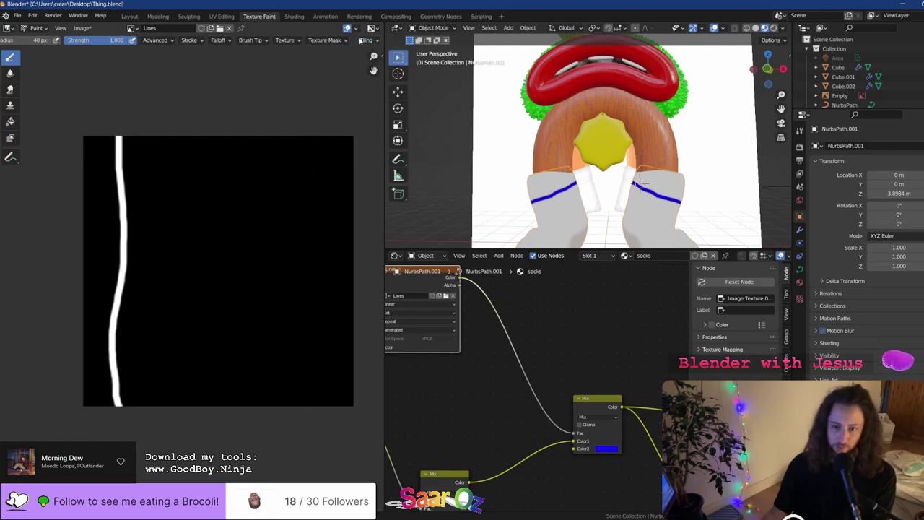
{"action": "left_click_drag", "start_coordinate": [304, 128], "coordinate": [289, 432]}
{"action": "left_click_drag", "start_coordinate": [104, 433], "coordinate": [496, 171]}
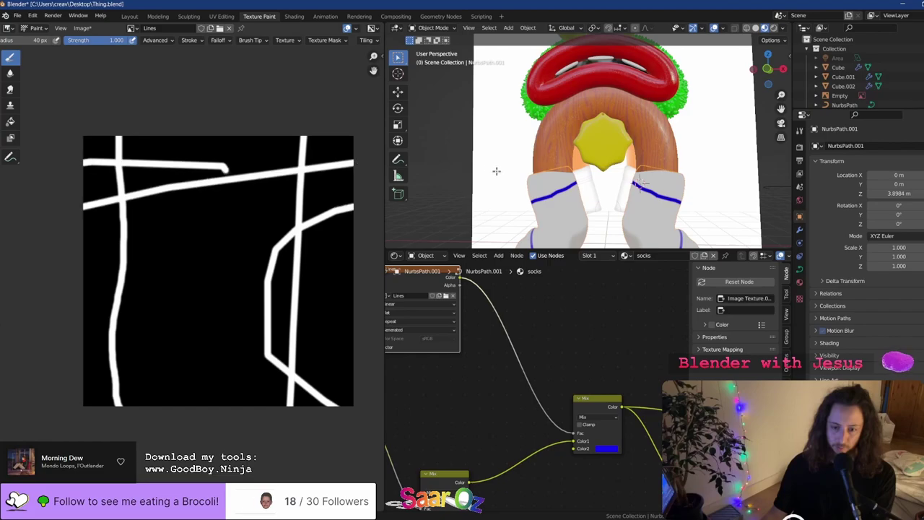
{"action": "key", "text": "ctrl+z"}
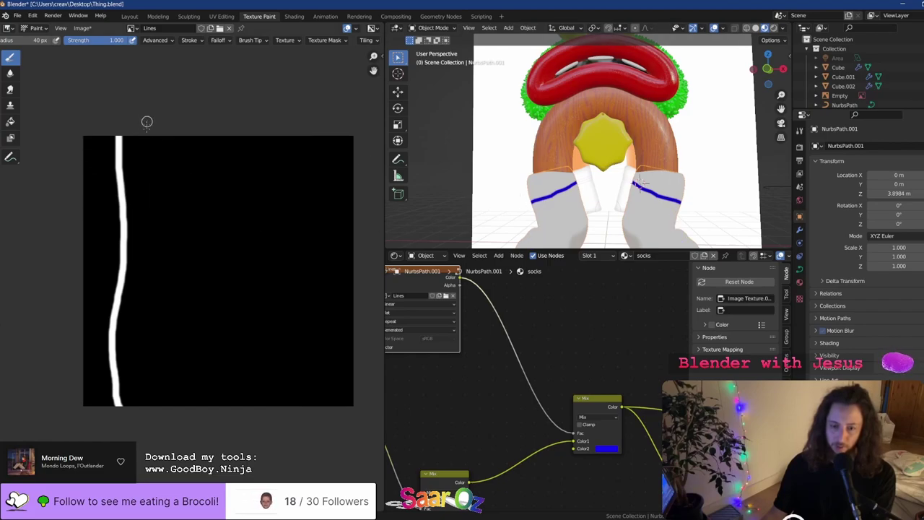
Try further vertical and horizontal strokes across the edges of the Lines image to test wrapping, undoing the attempts
{"action": "left_click_drag", "start_coordinate": [147, 121], "coordinate": [163, 411]}
{"action": "key", "text": "ctrl+z"}
{"action": "left_click_drag", "start_coordinate": [365, 192], "coordinate": [0, 208]}
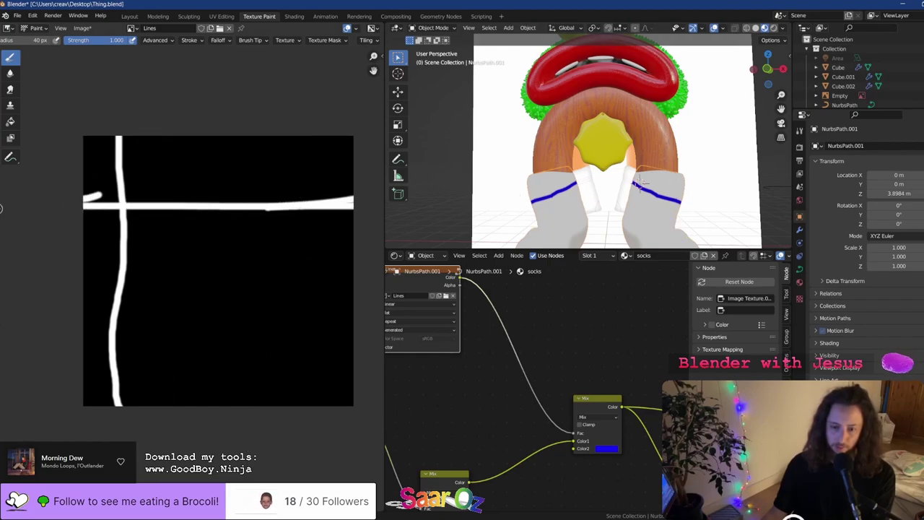
{"action": "key", "text": "ctrl+z"}
{"action": "left_click_drag", "start_coordinate": [354, 227], "coordinate": [243, 229]}
{"action": "key", "text": "ctrl+z"}
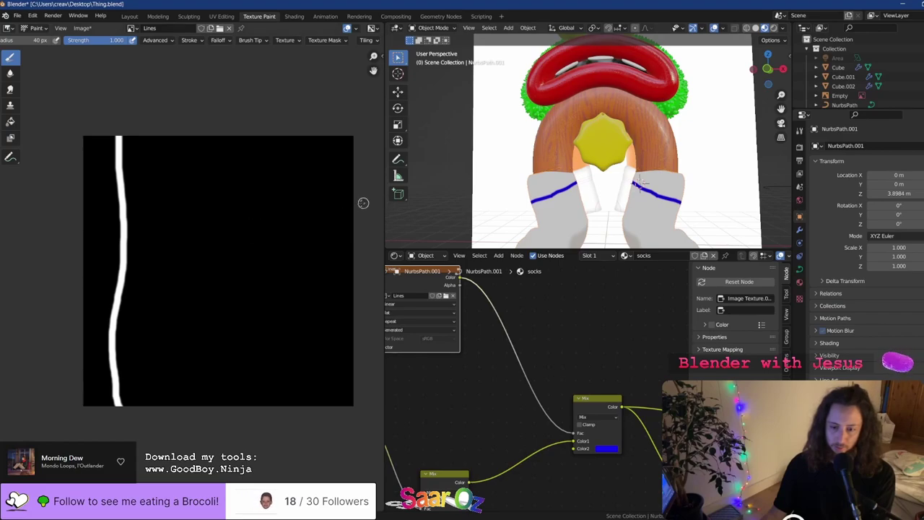
{"action": "left_click_drag", "start_coordinate": [347, 205], "coordinate": [315, 205]}
{"action": "key", "text": "ctrl+z"}
{"action": "left_click_drag", "start_coordinate": [376, 198], "coordinate": [345, 201]}
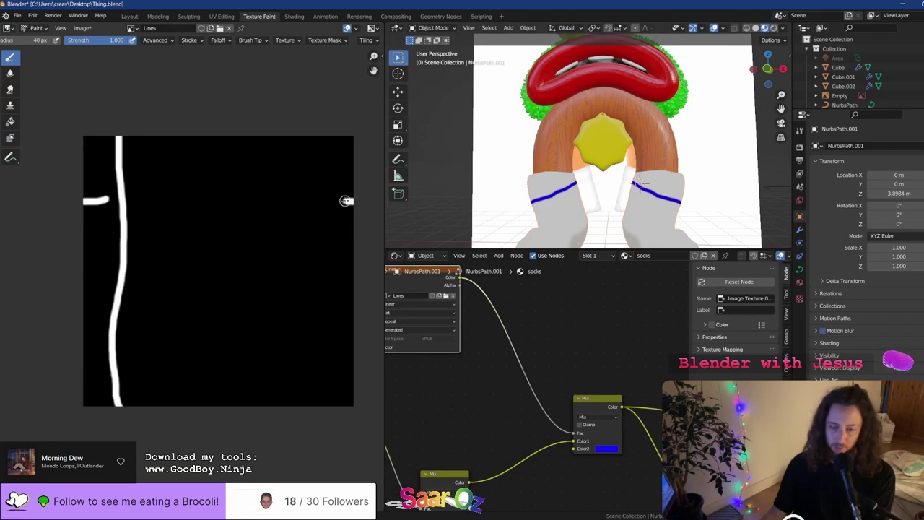
{"action": "key", "text": "ctrl+z"}
{"action": "key", "text": "ctrl+z"}
Undo the existing line and paint short, aligned white strokes at the top and bottom edges of the Lines image
{"action": "left_click_drag", "start_coordinate": [126, 122], "coordinate": [120, 408]}
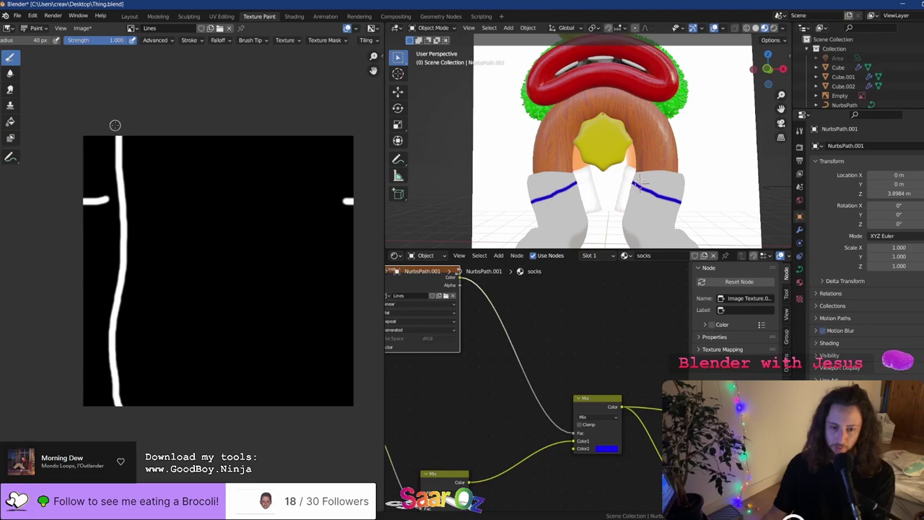
{"action": "key", "text": "ctrl+z"}
{"action": "left_click_drag", "start_coordinate": [116, 125], "coordinate": [116, 148]}
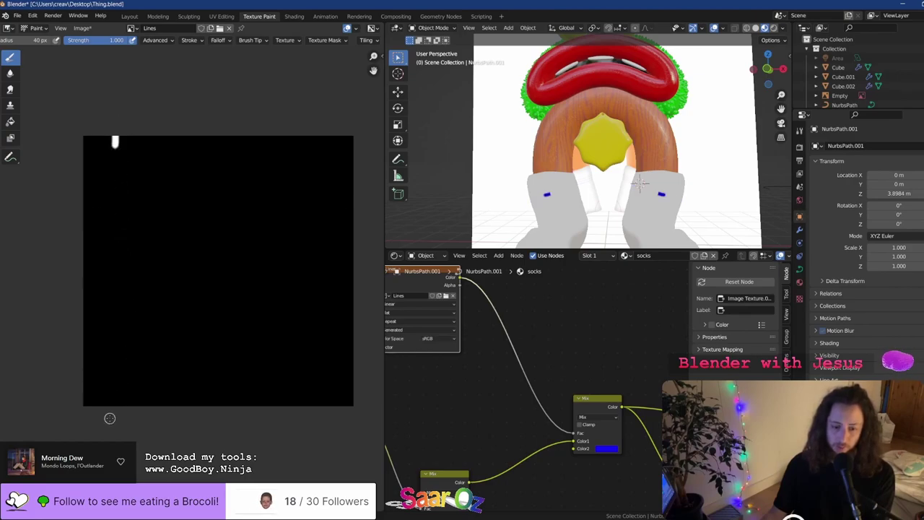
{"action": "key", "text": "ctrl+z"}
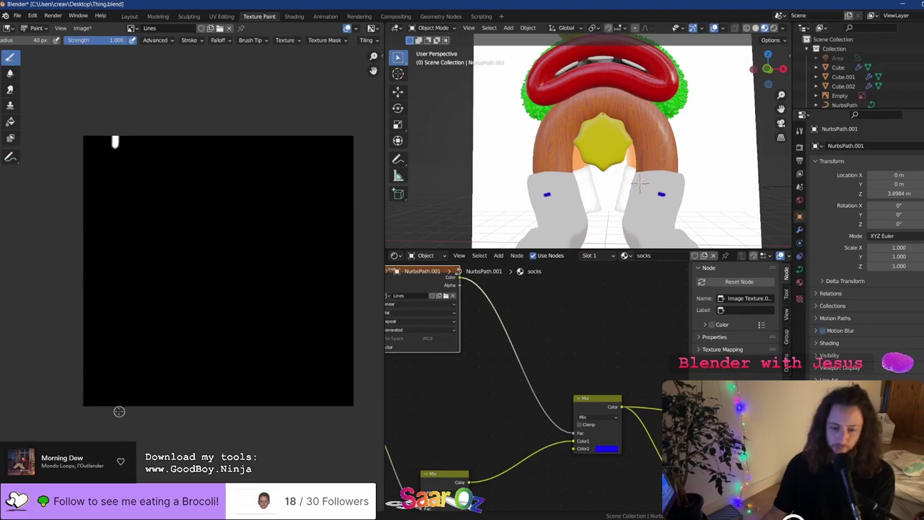
{"action": "left_click_drag", "start_coordinate": [119, 420], "coordinate": [115, 396]}
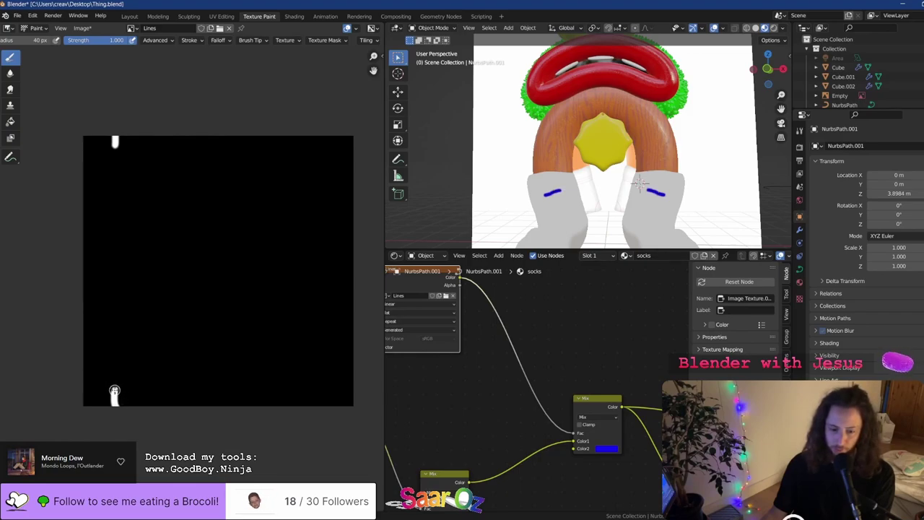
Join the top and bottom strokes with one full-height white line, redoing the first attempt, and save the file
{"action": "mouse_move", "coordinate": [114, 383]}
{"action": "left_mouse_down"}
{"action": "mouse_move", "coordinate": [123, 163]}
{"action": "mouse_move", "coordinate": [116, 139]}
{"action": "left_mouse_up"}
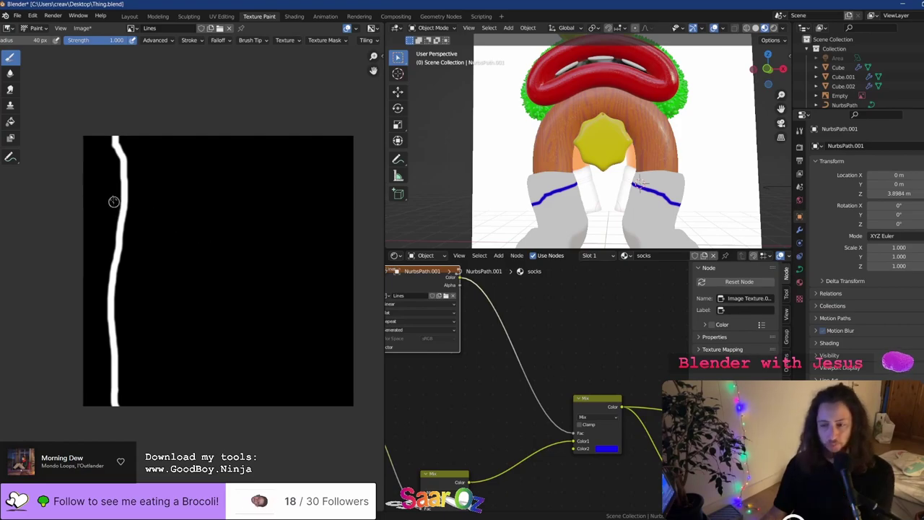
{"action": "key", "text": "ctrl+z"}
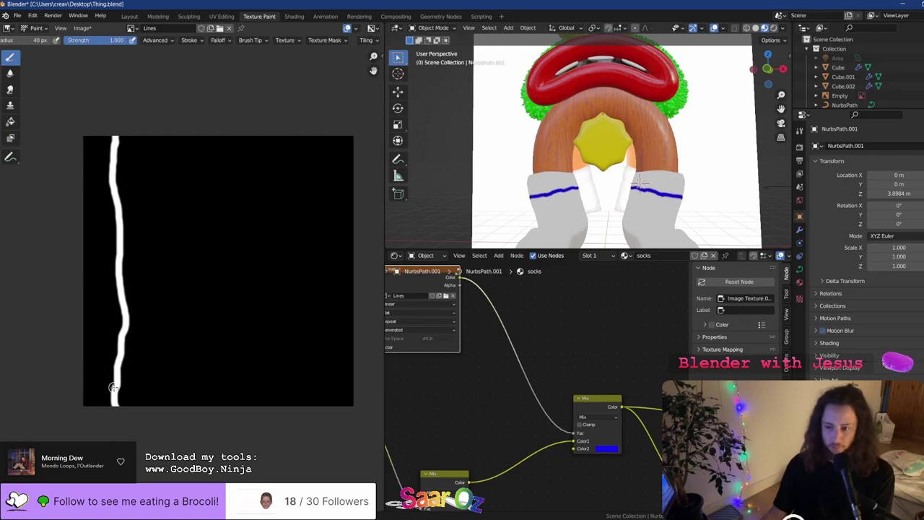
{"action": "scroll", "coordinate": [705, 140], "scroll_direction": "down", "scroll_amount": 5}
{"action": "key", "text": "ctrl+s"}
Change the area showing the Lines image into a 3D Viewport
{"action": "middle_click_drag", "start_coordinate": [625, 156], "coordinate": [619, 135]}
{"action": "scroll", "coordinate": [619, 135], "scroll_direction": "up", "scroll_amount": 4}
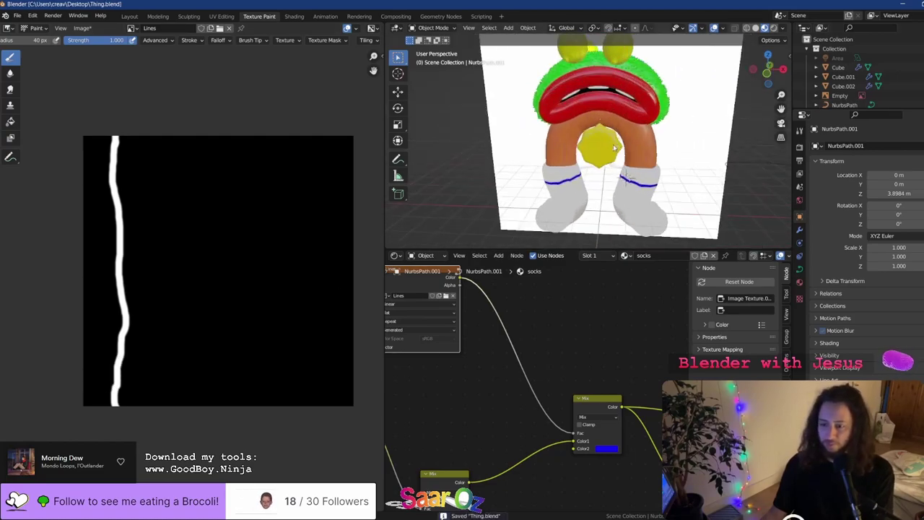
{"action": "scroll", "coordinate": [619, 136], "scroll_direction": "up", "scroll_amount": 2}
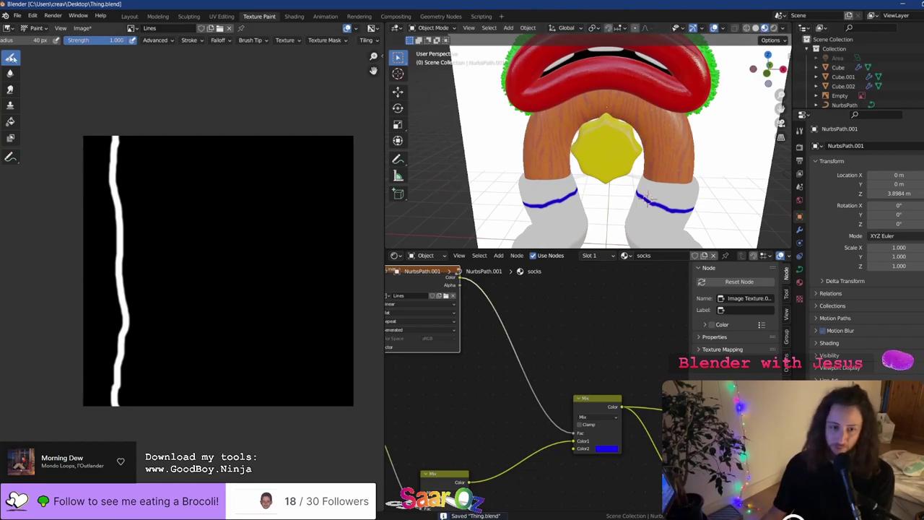
{"action": "left_click", "coordinate": [9, 28]}
{"action": "left_click", "coordinate": [32, 54]}
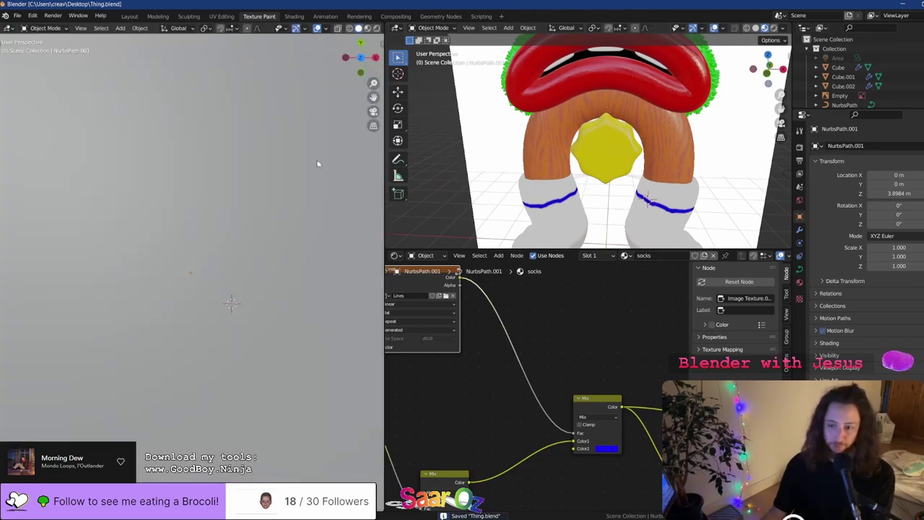
Connect the socks material's Principled BSDF to the output to show the full shading, and save the file
{"action": "middle_click_drag", "start_coordinate": [545, 388], "coordinate": [518, 314]}
{"action": "scroll", "coordinate": [498, 340], "scroll_direction": "up", "scroll_amount": 5}
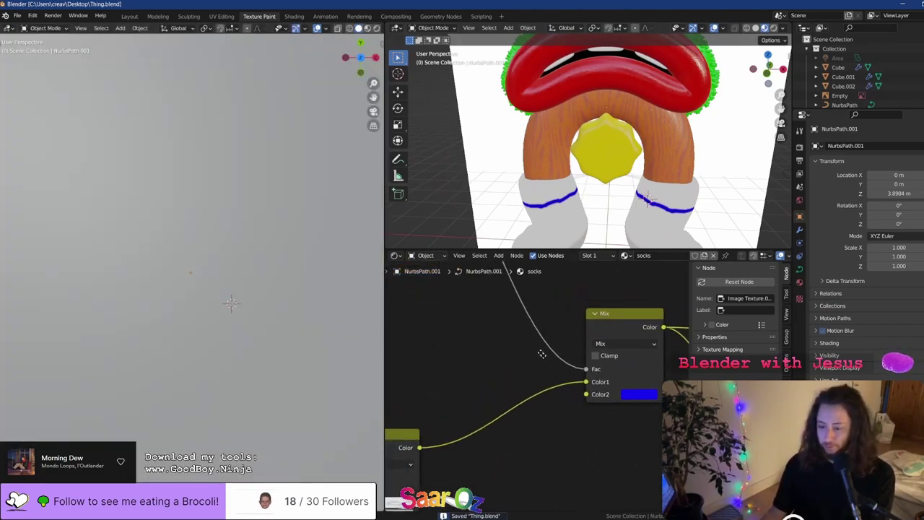
{"action": "middle_click_drag", "start_coordinate": [542, 353], "coordinate": [580, 438]}
{"action": "middle_click_drag", "start_coordinate": [575, 394], "coordinate": [393, 286]}
{"action": "middle_click_drag", "start_coordinate": [538, 336], "coordinate": [454, 313]}
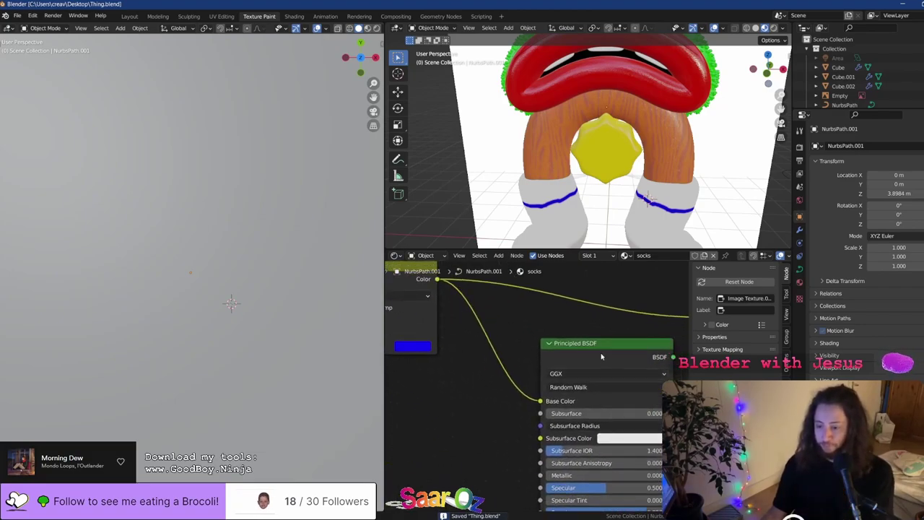
{"action": "left_click", "coordinate": [601, 356], "text": "ctrl+shift"}
{"action": "middle_click_drag", "start_coordinate": [566, 200], "coordinate": [600, 60]}
{"action": "scroll", "coordinate": [536, 207], "scroll_direction": "up", "scroll_amount": 4}
{"action": "key", "text": "ctrl+s"}
Raise the Bump node's strength to 0.513 to make the knit texture on the socks more pronounced
{"action": "middle_click_drag", "start_coordinate": [564, 88], "coordinate": [567, 110]}
{"action": "middle_click_drag", "start_coordinate": [566, 65], "coordinate": [578, 152], "text": "shift"}
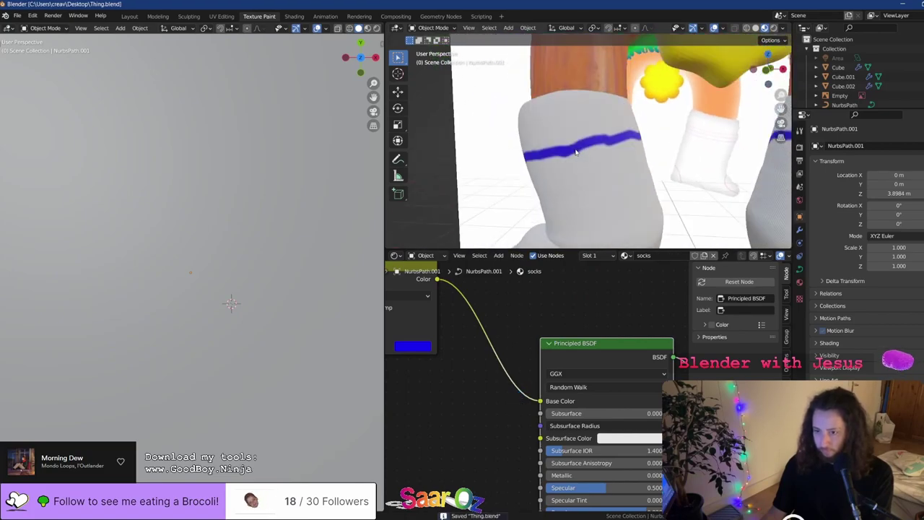
{"action": "scroll", "coordinate": [578, 153], "scroll_direction": "up", "scroll_amount": 3}
{"action": "middle_click_drag", "start_coordinate": [498, 454], "coordinate": [552, 253]}
{"action": "scroll", "coordinate": [526, 436], "scroll_direction": "down", "scroll_amount": 1}
{"action": "middle_click_drag", "start_coordinate": [526, 436], "coordinate": [560, 322]}
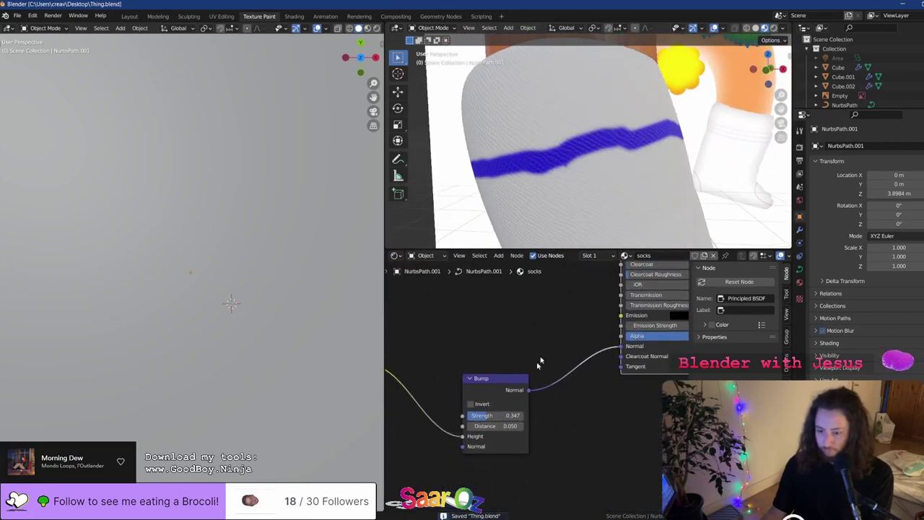
{"action": "scroll", "coordinate": [534, 390], "scroll_direction": "up", "scroll_amount": 4}
{"action": "middle_click_drag", "start_coordinate": [476, 430], "coordinate": [702, 405]}
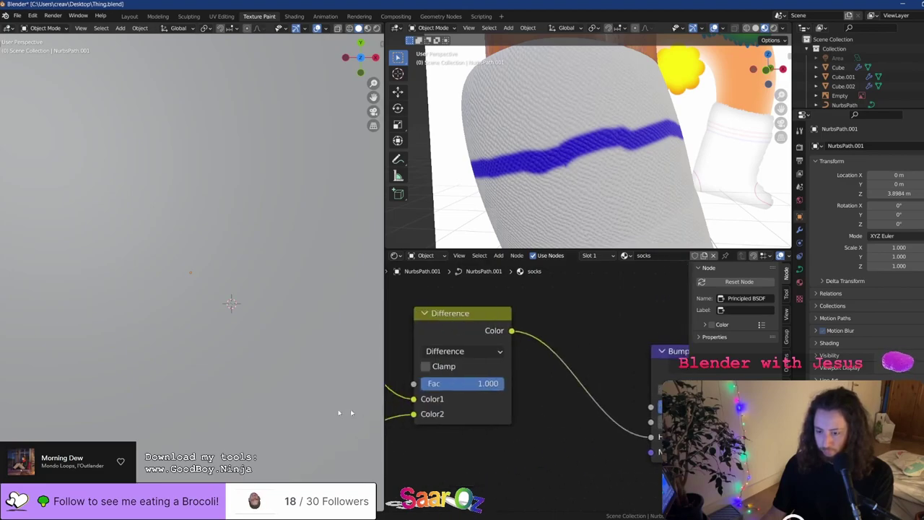
Preview the Difference node on the socks and insert a ColorRamp between it and the Bump height, with the black stop at 0.540
{"action": "middle_click_drag", "start_coordinate": [451, 405], "coordinate": [627, 412]}
{"action": "scroll", "coordinate": [621, 400], "scroll_direction": "down", "scroll_amount": 8}
{"action": "middle_click_drag", "start_coordinate": [624, 368], "coordinate": [562, 360]}
{"action": "scroll", "coordinate": [561, 360], "scroll_direction": "down", "scroll_amount": 1}
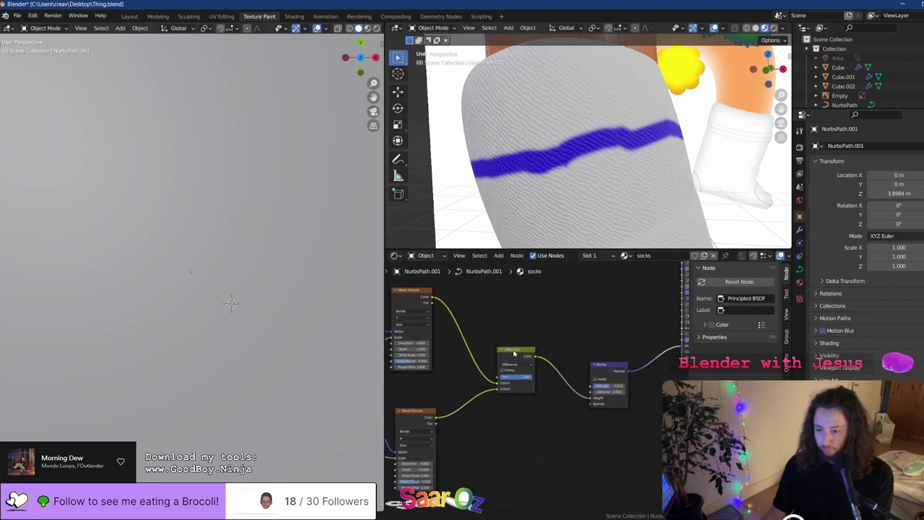
{"action": "left_click", "coordinate": [518, 356], "text": "ctrl+shift"}
{"action": "scroll", "coordinate": [519, 402], "scroll_direction": "up", "scroll_amount": 2}
{"action": "key", "text": "shift+a"}
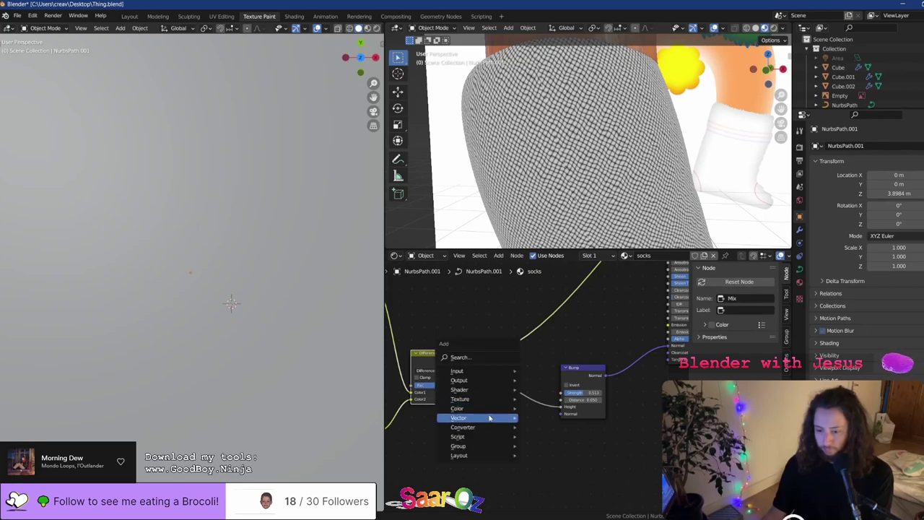
{"action": "mouse_move", "coordinate": [495, 430]}
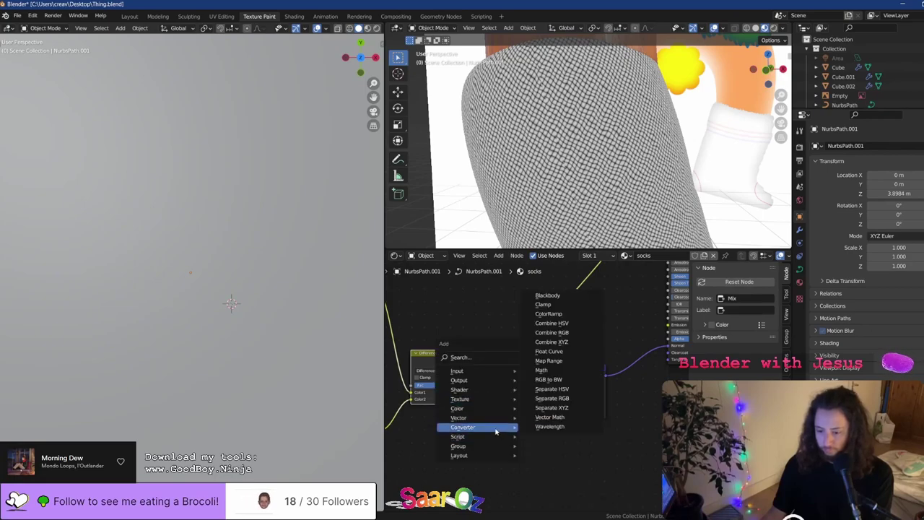
{"action": "left_click", "coordinate": [548, 313]}
{"action": "left_click", "coordinate": [501, 409]}
{"action": "scroll", "coordinate": [501, 409], "scroll_direction": "up", "scroll_amount": 1}
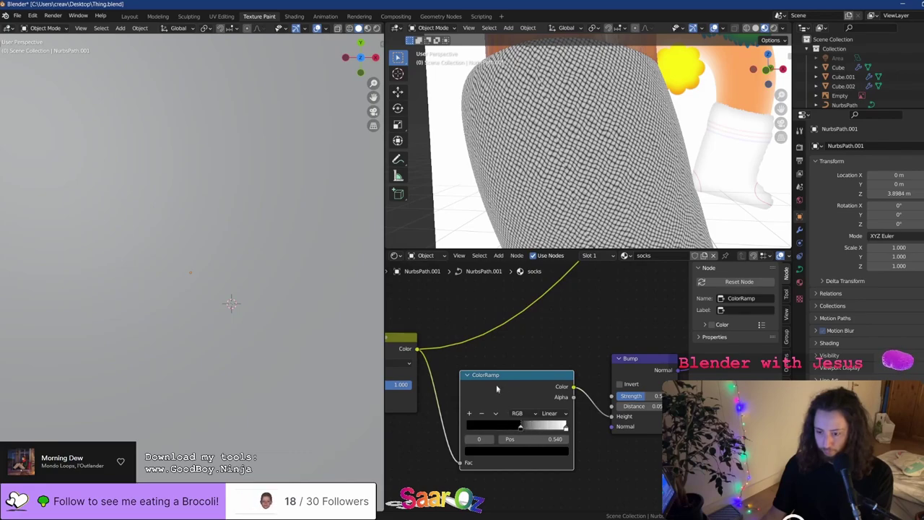
Preview the ColorRamp's output on the sock and reconnect the Principled BSDF to the material output
{"action": "left_click", "coordinate": [496, 389], "text": "ctrl+shift"}
{"action": "middle_click_drag", "start_coordinate": [625, 377], "coordinate": [427, 410]}
{"action": "left_click", "coordinate": [584, 384], "text": "ctrl+shift"}
{"action": "left_click", "coordinate": [617, 379], "text": "ctrl+shift"}
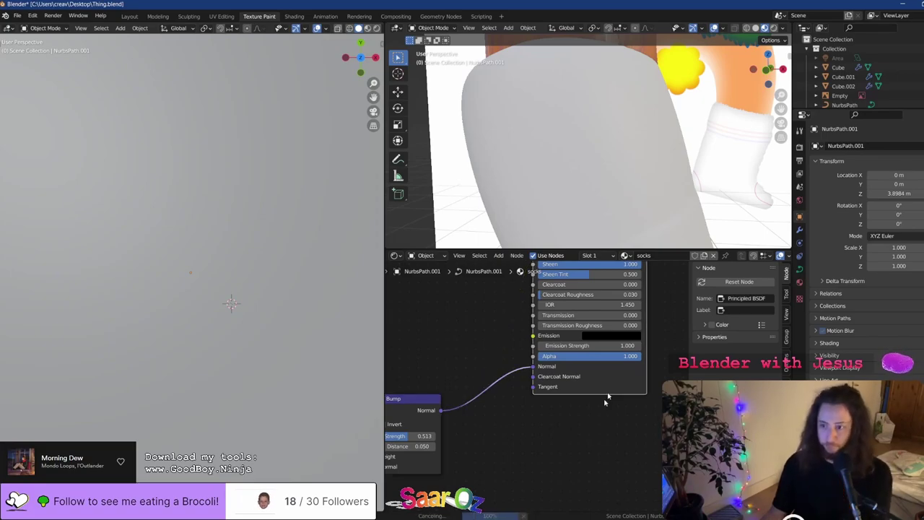
Set the bump ColorRamp's black stop to 0.207 and its white stop to 0.638
{"action": "middle_click_drag", "start_coordinate": [507, 385], "coordinate": [727, 313]}
{"action": "scroll", "coordinate": [541, 388], "scroll_direction": "up", "scroll_amount": 5}
{"action": "left_click", "coordinate": [491, 406]}
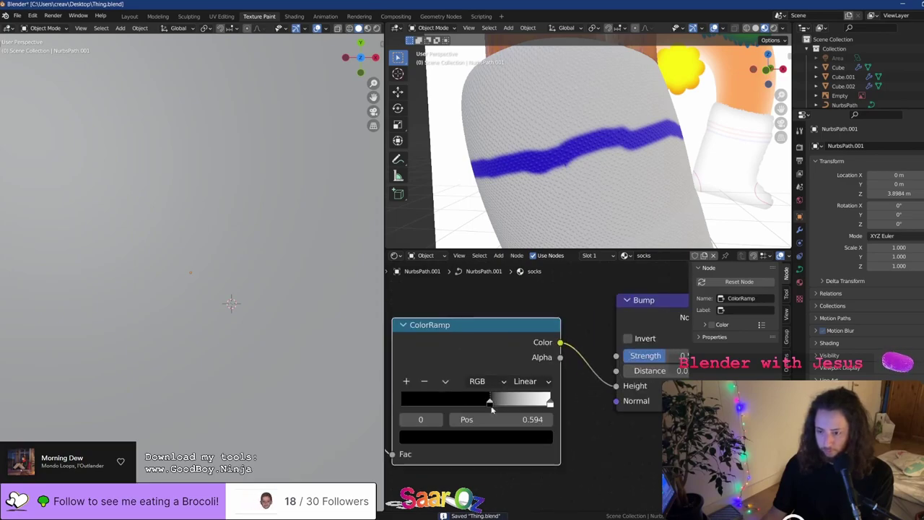
{"action": "left_click_drag", "start_coordinate": [492, 408], "coordinate": [500, 411]}
{"action": "left_click_drag", "start_coordinate": [497, 410], "coordinate": [448, 410]}
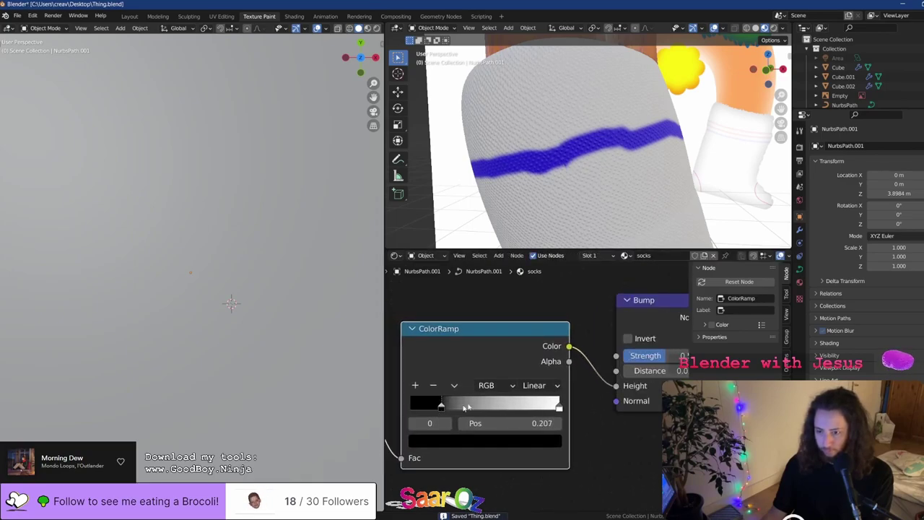
{"action": "left_click_drag", "start_coordinate": [559, 408], "coordinate": [506, 413]}
Duplicate the ColorRamp, feed it from the Difference node, and connect its color to the Principled BSDF's Transmission
{"action": "scroll", "coordinate": [496, 417], "scroll_direction": "down", "scroll_amount": 5}
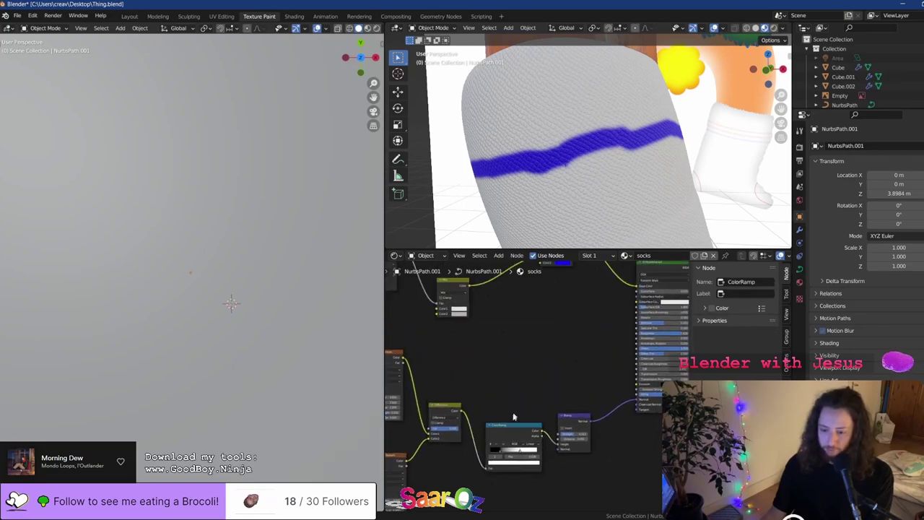
{"action": "key", "text": "shift+d"}
{"action": "left_click", "coordinate": [531, 367]}
{"action": "scroll", "coordinate": [534, 386], "scroll_direction": "up", "scroll_amount": 2}
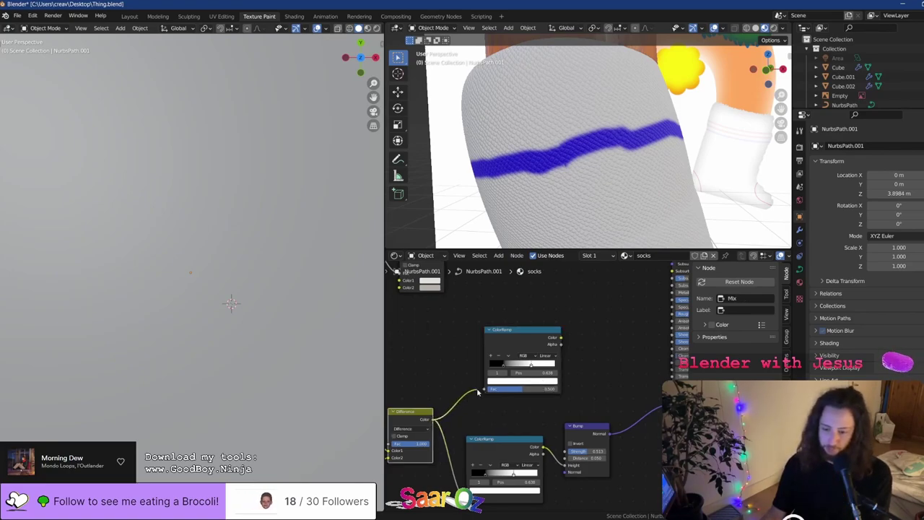
{"action": "middle_click_drag", "start_coordinate": [572, 349], "coordinate": [489, 318]}
{"action": "scroll", "coordinate": [489, 317], "scroll_direction": "up", "scroll_amount": 2}
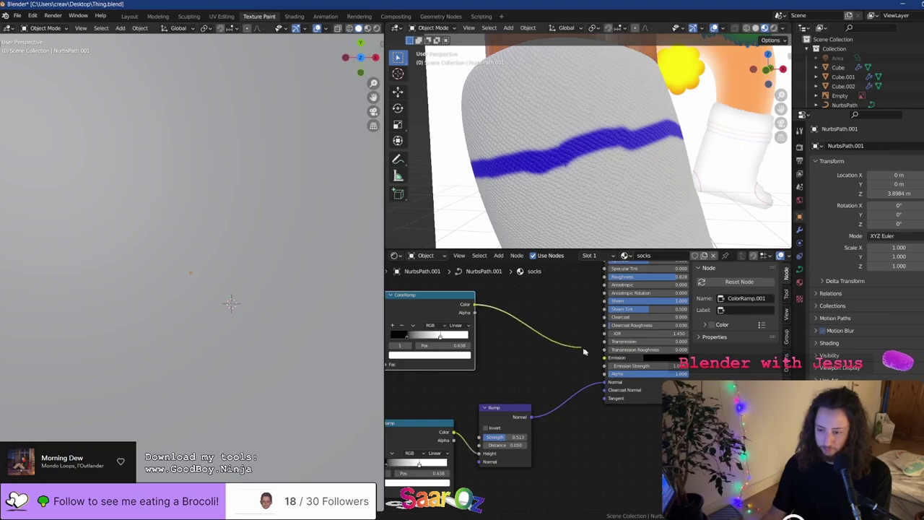
{"action": "left_click_drag", "start_coordinate": [604, 345], "coordinate": [605, 341]}
Narrow the transmission ColorRamp's gradient with the white stop at 0.688 and the black stop just below it, and save the file
{"action": "scroll", "coordinate": [410, 338], "scroll_direction": "up", "scroll_amount": 5}
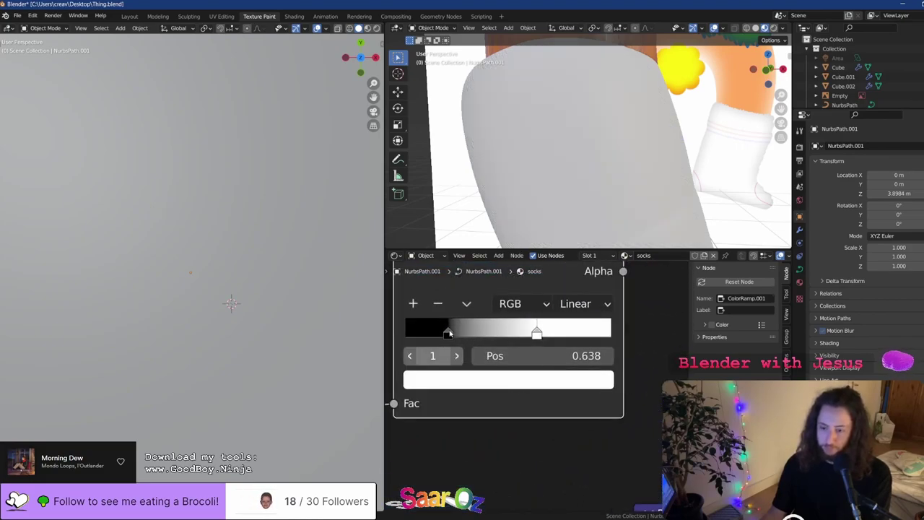
{"action": "left_click_drag", "start_coordinate": [448, 334], "coordinate": [482, 332]}
{"action": "left_click_drag", "start_coordinate": [537, 326], "coordinate": [577, 332]}
{"action": "left_click_drag", "start_coordinate": [496, 334], "coordinate": [546, 331]}
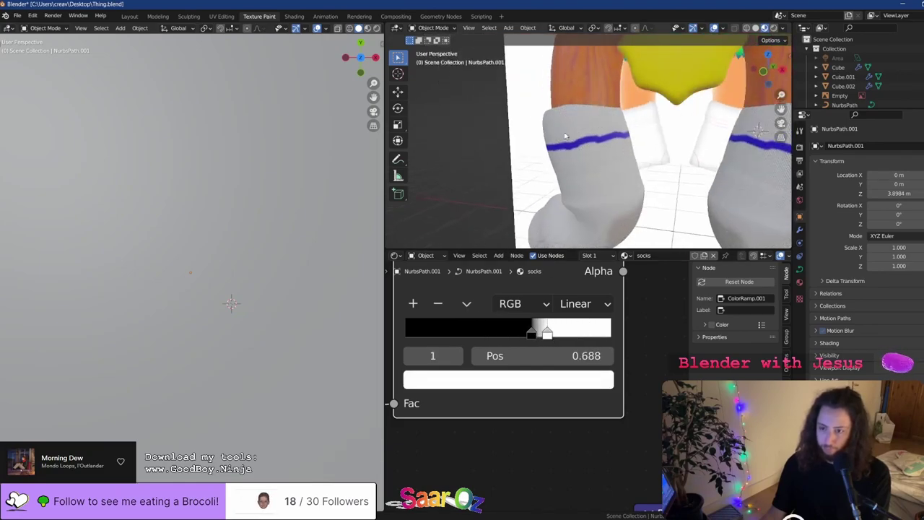
{"action": "key", "text": "ctrl+s"}
Show the character from the front with Rendered shading in the large viewport, framed from eyes to socks
{"action": "scroll", "coordinate": [595, 144], "scroll_direction": "down", "scroll_amount": 5}
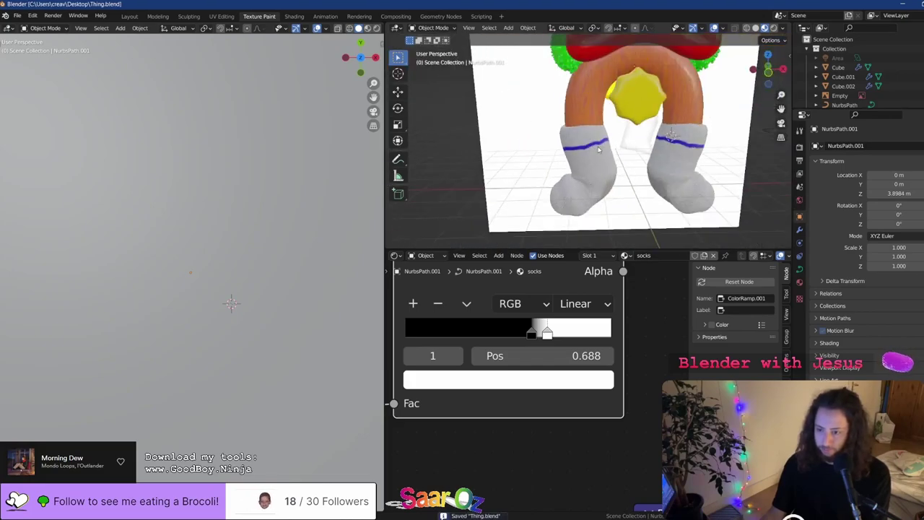
{"action": "scroll", "coordinate": [590, 368], "scroll_direction": "down", "scroll_amount": 6}
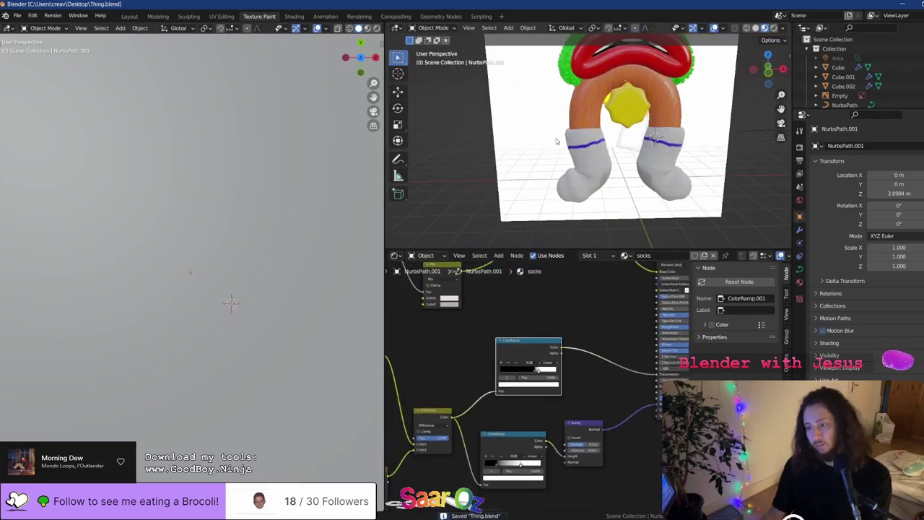
{"action": "scroll", "coordinate": [231, 274], "scroll_direction": "down", "scroll_amount": 10}
{"action": "left_click", "coordinate": [360, 72]}
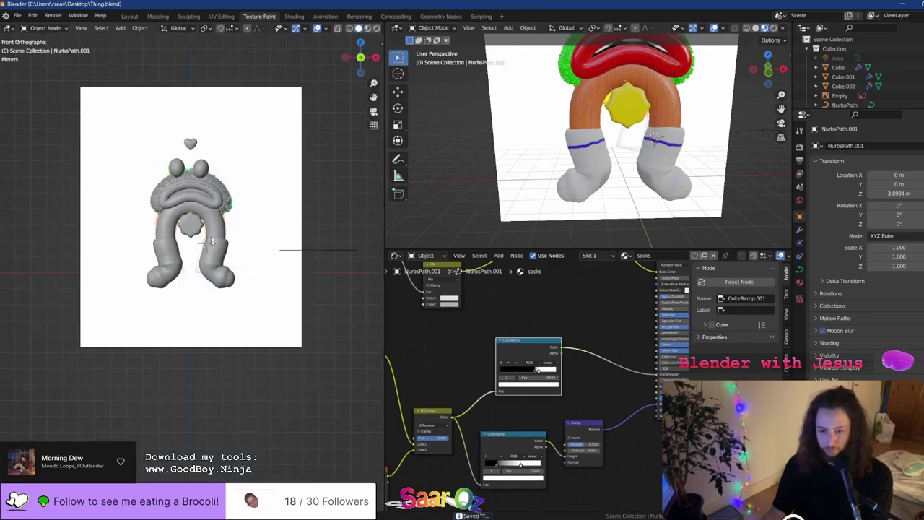
{"action": "scroll", "coordinate": [327, 55], "scroll_direction": "up", "scroll_amount": 6}
{"action": "left_click", "coordinate": [374, 28]}
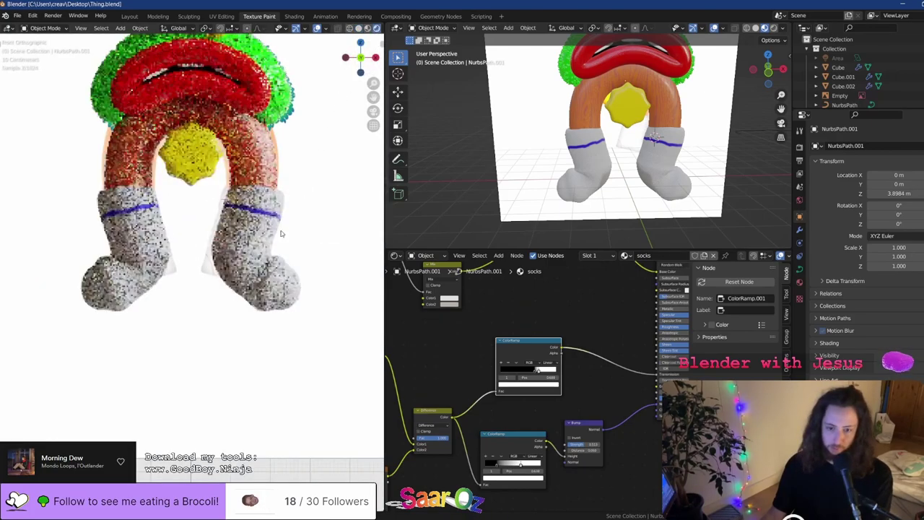
{"action": "middle_click_drag", "start_coordinate": [284, 204], "coordinate": [278, 251], "text": "shift"}
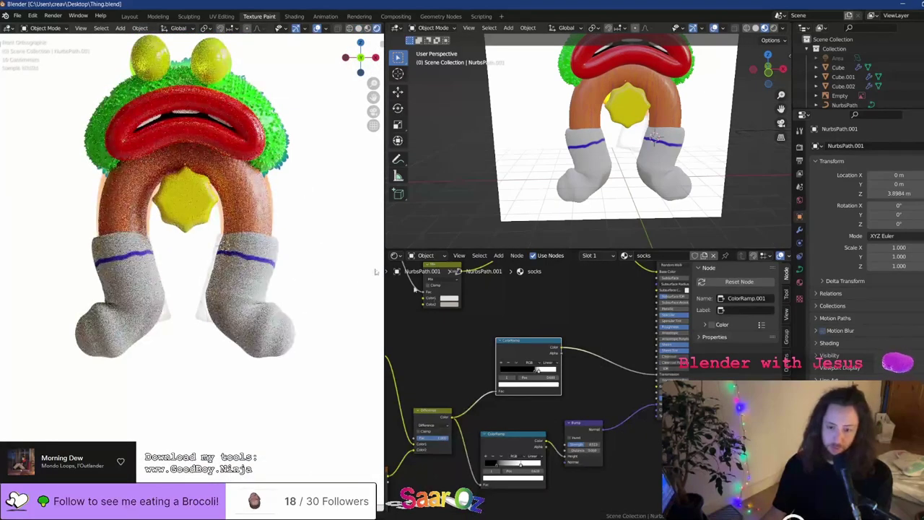
Delete the nodes that add the blue stripe to the socks material's color
{"action": "scroll", "coordinate": [536, 382], "scroll_direction": "down", "scroll_amount": 4}
{"action": "middle_click_drag", "start_coordinate": [585, 340], "coordinate": [548, 425]}
{"action": "scroll", "coordinate": [515, 349], "scroll_direction": "up", "scroll_amount": 6}
{"action": "left_click", "coordinate": [515, 349]}
{"action": "key", "text": "x"}
{"action": "middle_click_drag", "start_coordinate": [478, 377], "coordinate": [505, 359]}
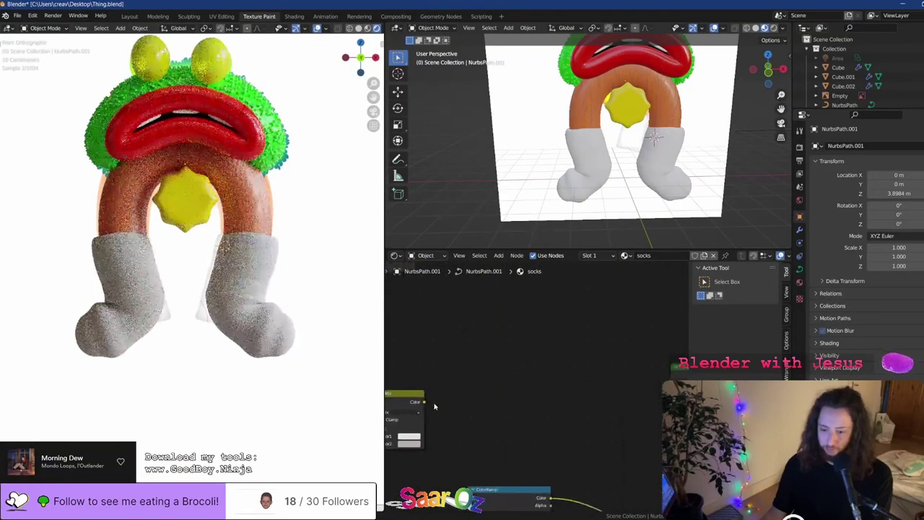
Connect the remaining grey Mix node's color to the Principled BSDF's Subsurface input and save the file
{"action": "scroll", "coordinate": [437, 401], "scroll_direction": "down", "scroll_amount": 2}
{"action": "left_click_drag", "start_coordinate": [447, 401], "coordinate": [642, 406]}
{"action": "key", "text": "ctrl+s"}
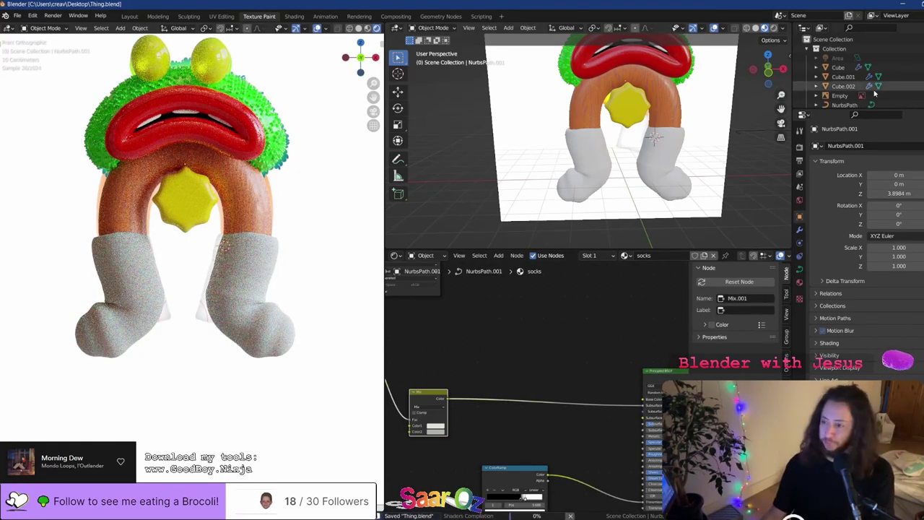
Hide the Empty reference image and move the Mix node's link from the Principled BSDF's Subsurface to its Base Color
{"action": "left_click", "coordinate": [920, 96]}
{"action": "left_click", "coordinate": [615, 311]}
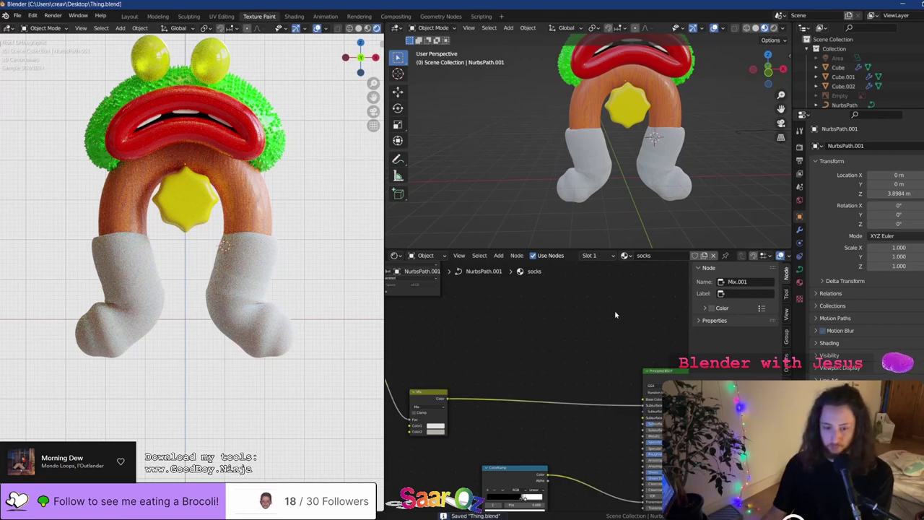
{"action": "middle_click_drag", "start_coordinate": [622, 418], "coordinate": [529, 393]}
{"action": "scroll", "coordinate": [526, 346], "scroll_direction": "up", "scroll_amount": 5}
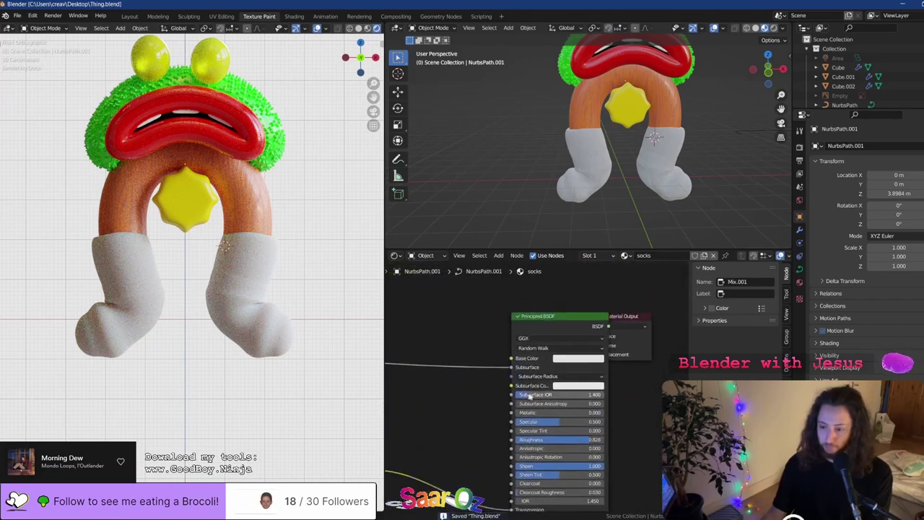
{"action": "scroll", "coordinate": [528, 396], "scroll_direction": "up", "scroll_amount": 2}
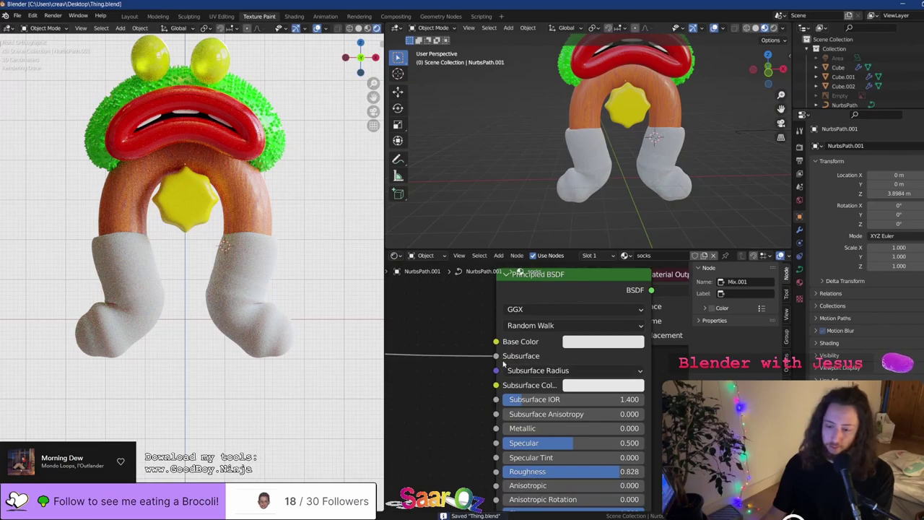
{"action": "left_click_drag", "start_coordinate": [497, 357], "coordinate": [497, 341]}
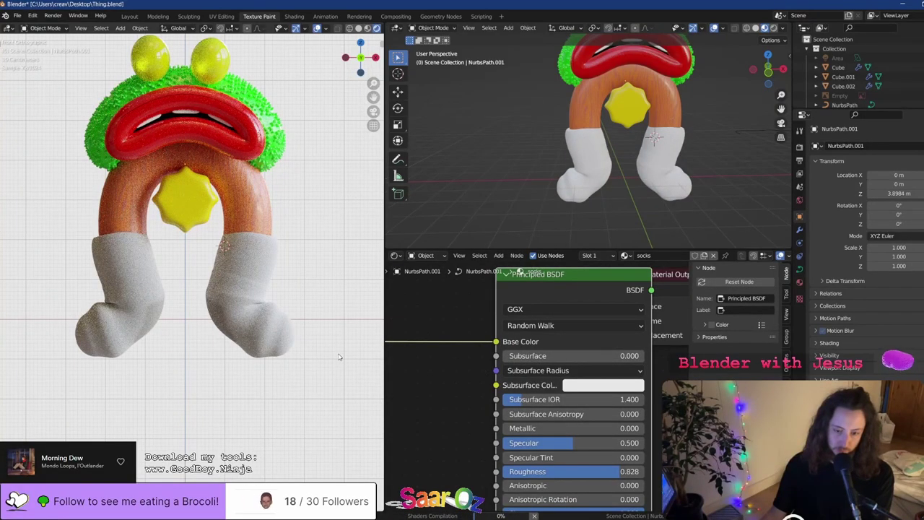
Try 20 and 40 in the Value node that drives the wave textures' scale
{"action": "scroll", "coordinate": [230, 297], "scroll_direction": "up", "scroll_amount": 5}
{"action": "scroll", "coordinate": [230, 297], "scroll_direction": "down", "scroll_amount": 2}
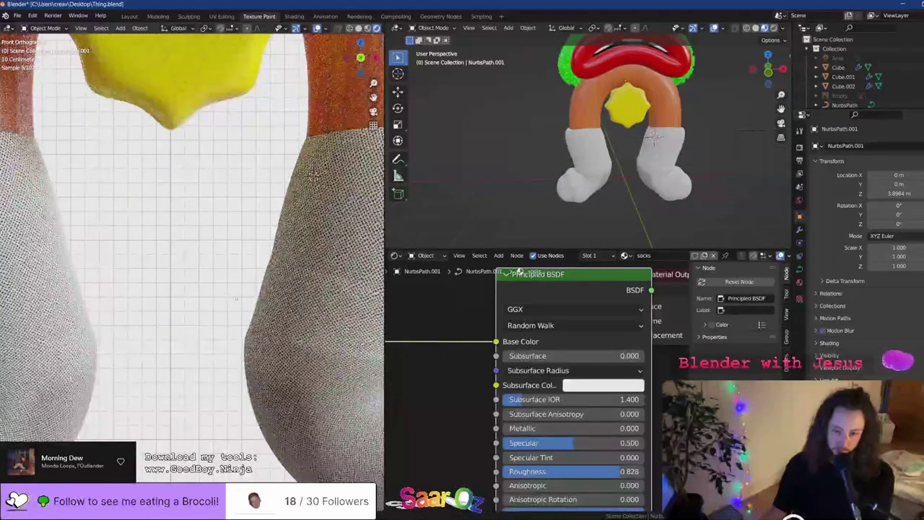
{"action": "middle_click_drag", "start_coordinate": [411, 377], "coordinate": [562, 340]}
{"action": "scroll", "coordinate": [562, 340], "scroll_direction": "down", "scroll_amount": 6}
{"action": "middle_click_drag", "start_coordinate": [433, 433], "coordinate": [606, 321]}
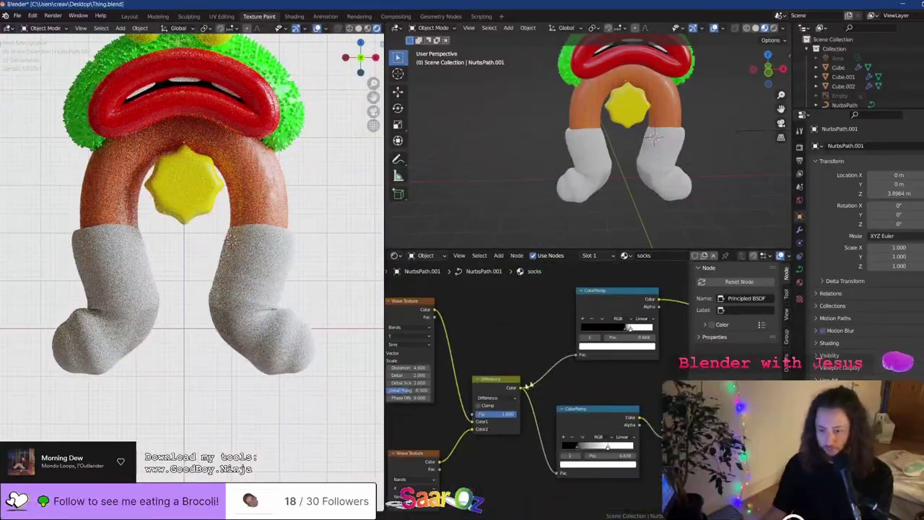
{"action": "middle_click_drag", "start_coordinate": [503, 425], "coordinate": [722, 357]}
{"action": "scroll", "coordinate": [495, 363], "scroll_direction": "up", "scroll_amount": 8}
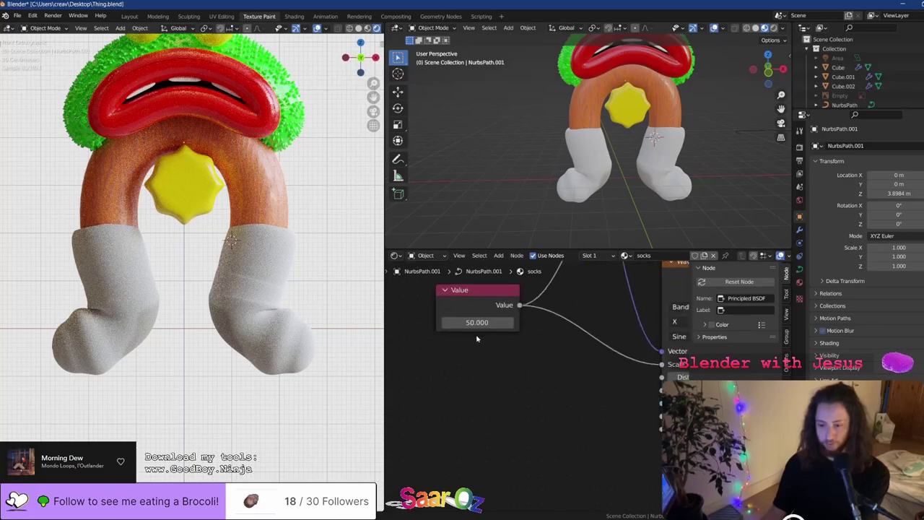
{"action": "middle_click_drag", "start_coordinate": [476, 329], "coordinate": [494, 354]}
{"action": "type", "text": "0"}
{"action": "key", "text": "Return"}
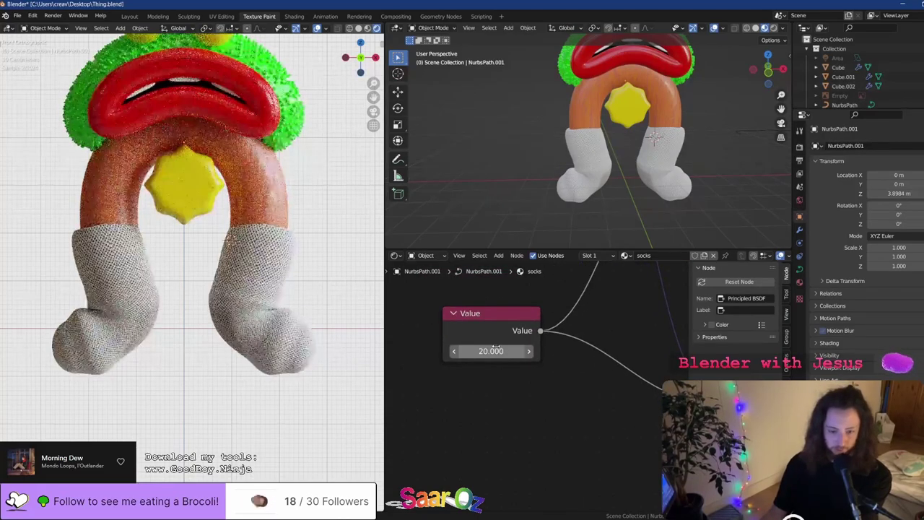
{"action": "key", "text": "Return"}
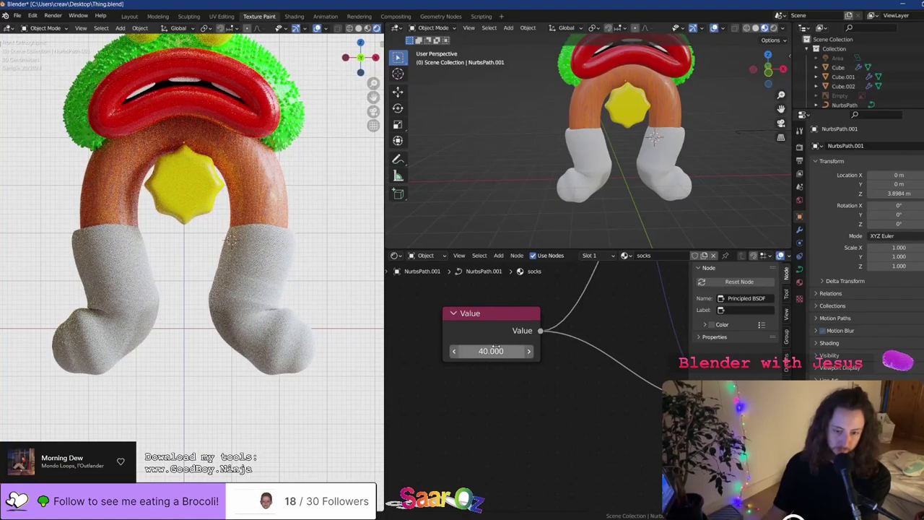
Set the wave textures' scale Value to 30 and inspect the knit pattern on the rendered sock up close
{"action": "left_click", "coordinate": [497, 350]}
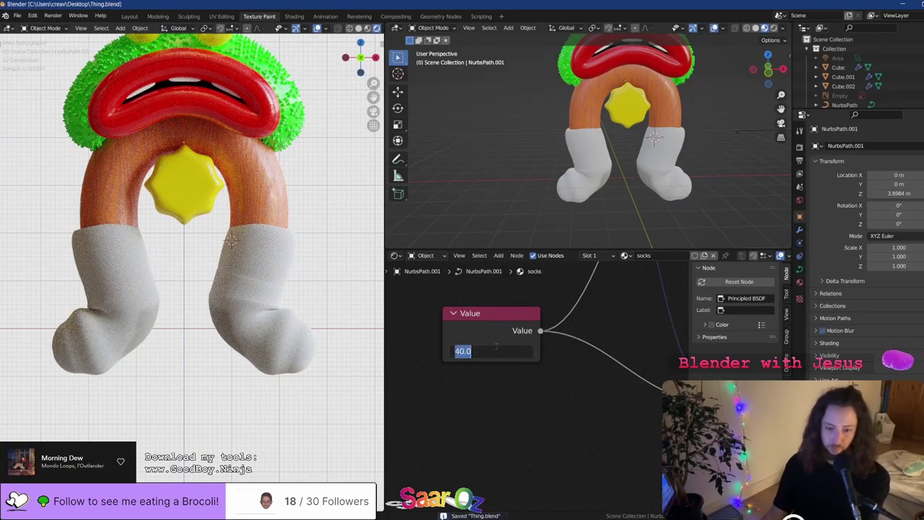
{"action": "type", "text": "30"}
{"action": "key", "text": "Return"}
{"action": "scroll", "coordinate": [570, 341], "scroll_direction": "down", "scroll_amount": 2}
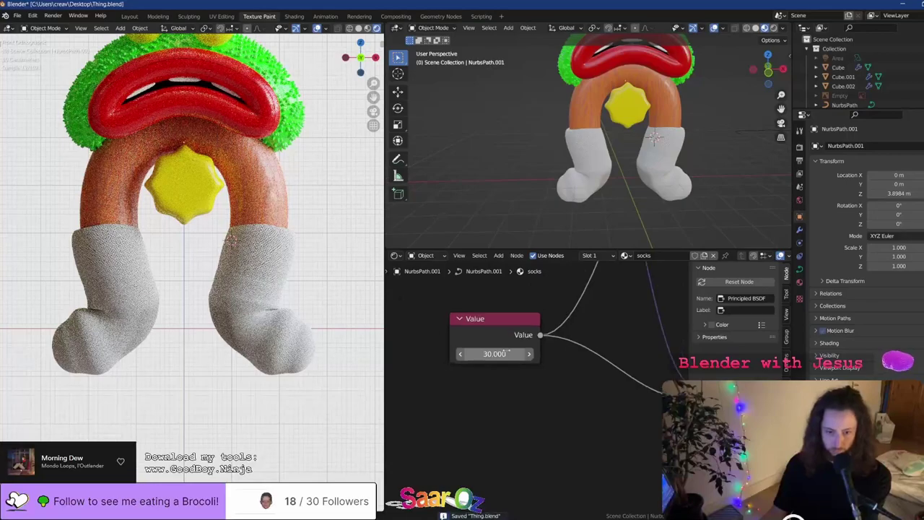
{"action": "middle_click_drag", "start_coordinate": [570, 341], "coordinate": [324, 370]}
{"action": "scroll", "coordinate": [344, 261], "scroll_direction": "up", "scroll_amount": 5}
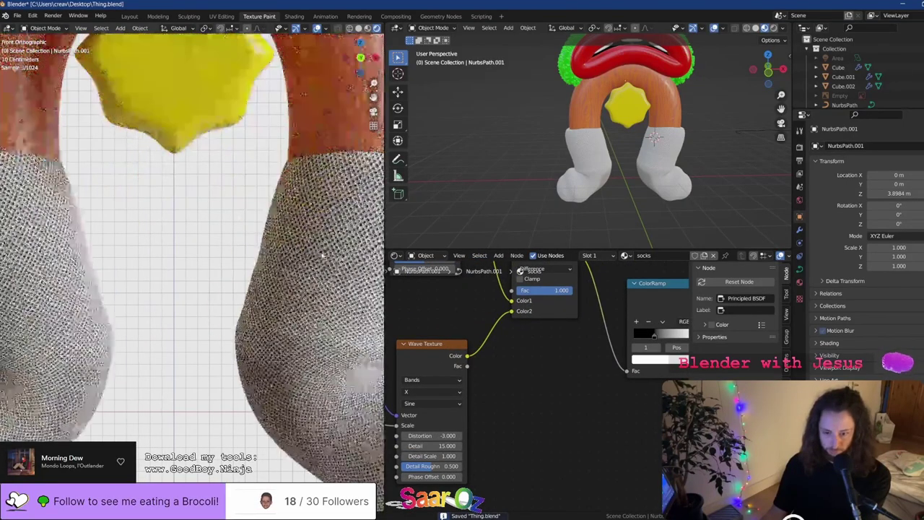
{"action": "middle_click_drag", "start_coordinate": [345, 262], "coordinate": [253, 271], "text": "shift"}
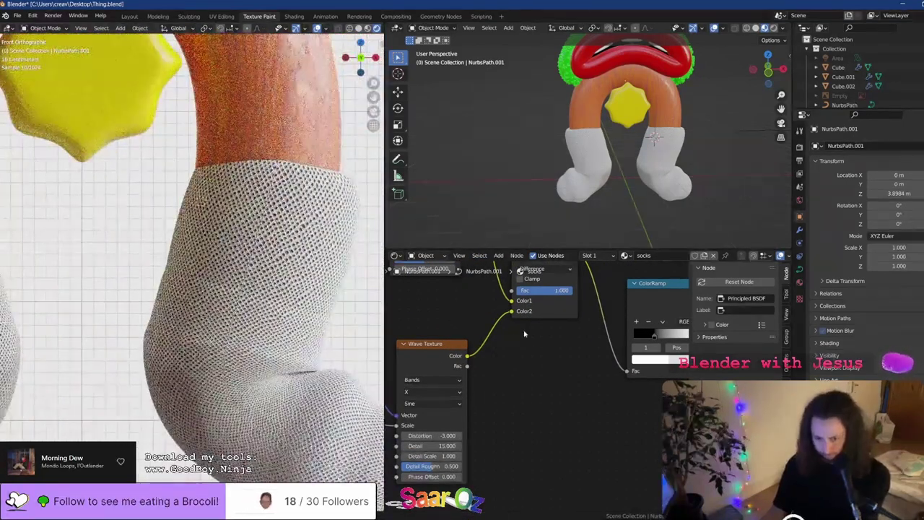
Move the black stop of the ColorRamp feeding the sock material's Transmission to position 0.540
{"action": "scroll", "coordinate": [638, 406], "scroll_direction": "down", "scroll_amount": 3}
{"action": "middle_click_drag", "start_coordinate": [656, 301], "coordinate": [497, 378]}
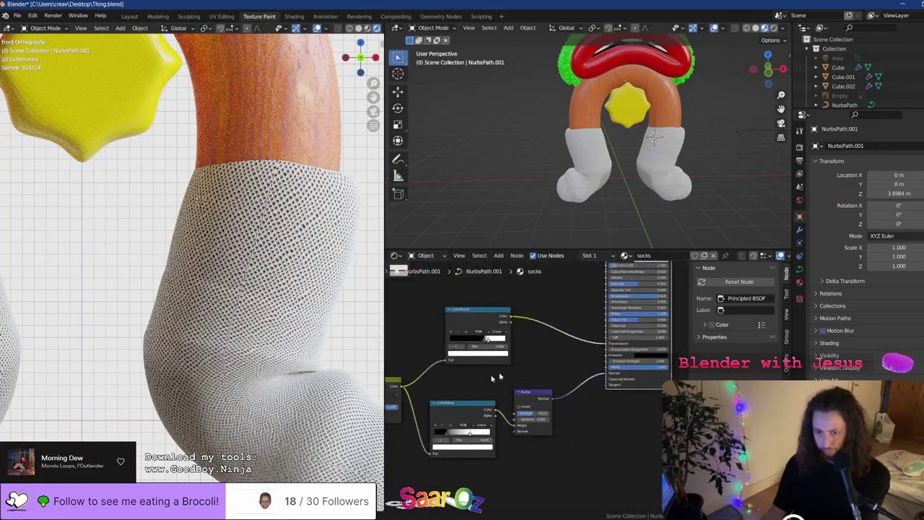
{"action": "middle_click_drag", "start_coordinate": [579, 314], "coordinate": [524, 369]}
{"action": "scroll", "coordinate": [524, 369], "scroll_direction": "up", "scroll_amount": 8}
{"action": "middle_click_drag", "start_coordinate": [497, 398], "coordinate": [648, 352]}
{"action": "scroll", "coordinate": [530, 381], "scroll_direction": "up", "scroll_amount": 6}
{"action": "left_click_drag", "start_coordinate": [489, 350], "coordinate": [458, 351]}
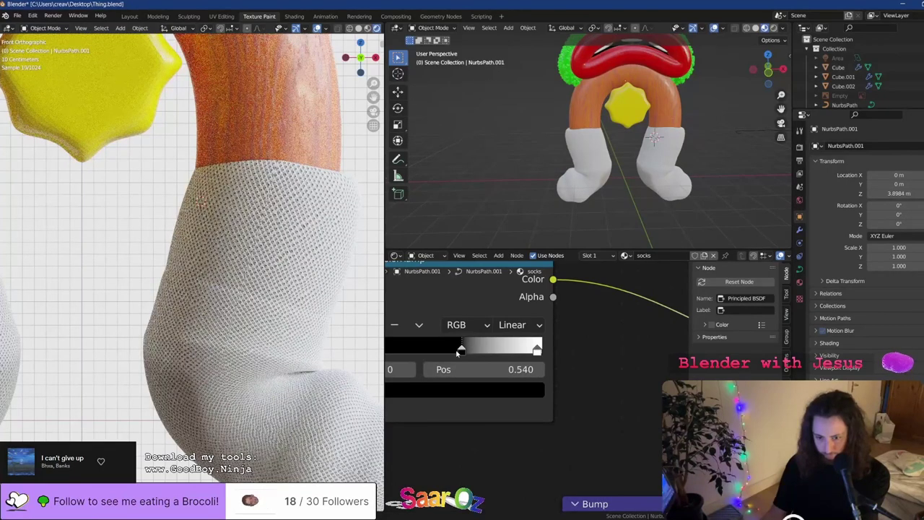
{"action": "scroll", "coordinate": [549, 341], "scroll_direction": "down", "scroll_amount": 1}
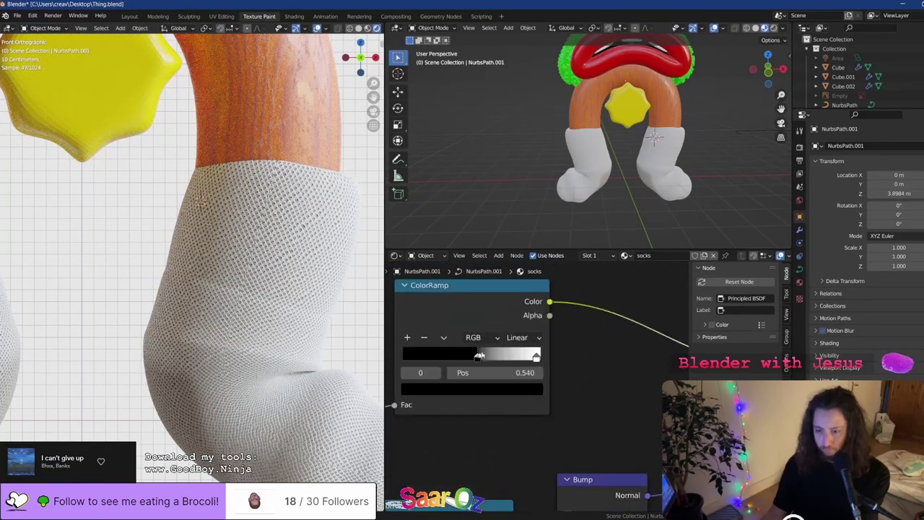
Save the file and tint the sock material's Subsurface Color a warm off-white
{"action": "scroll", "coordinate": [613, 326], "scroll_direction": "down", "scroll_amount": 8}
{"action": "middle_click_drag", "start_coordinate": [625, 329], "coordinate": [571, 363]}
{"action": "scroll", "coordinate": [606, 345], "scroll_direction": "up", "scroll_amount": 4}
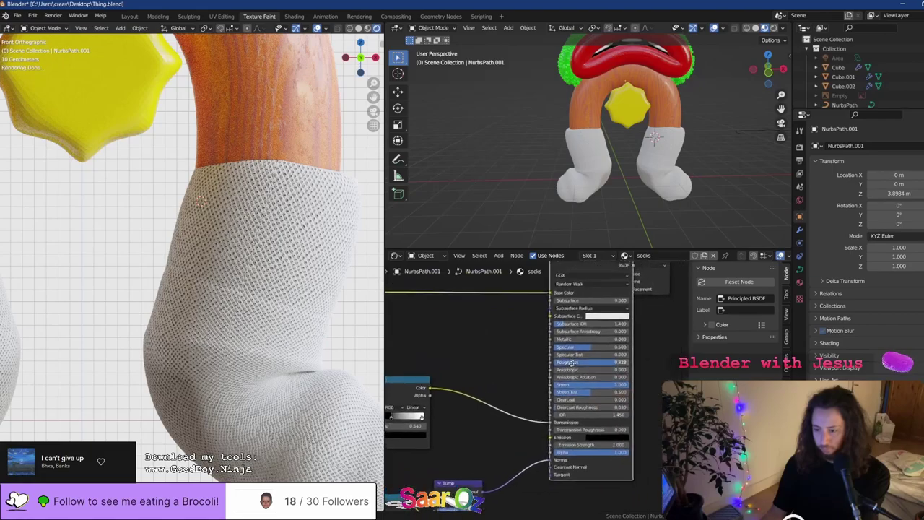
{"action": "scroll", "coordinate": [518, 374], "scroll_direction": "up", "scroll_amount": 5}
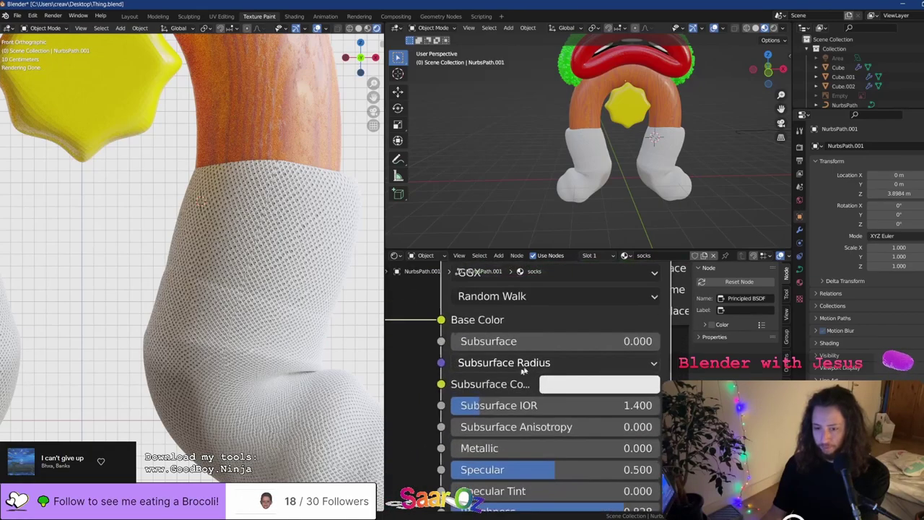
{"action": "key", "text": "ctrl+s"}
{"action": "left_click", "coordinate": [599, 384]}
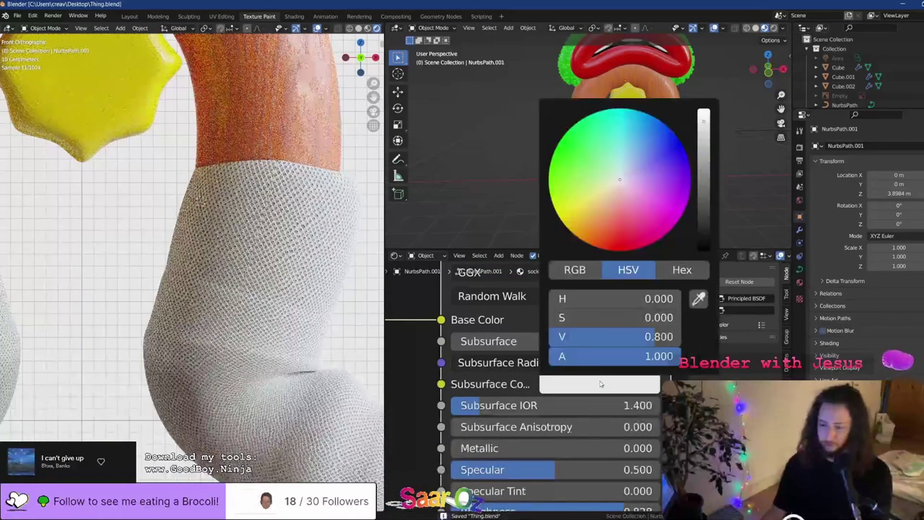
{"action": "left_click", "coordinate": [615, 190]}
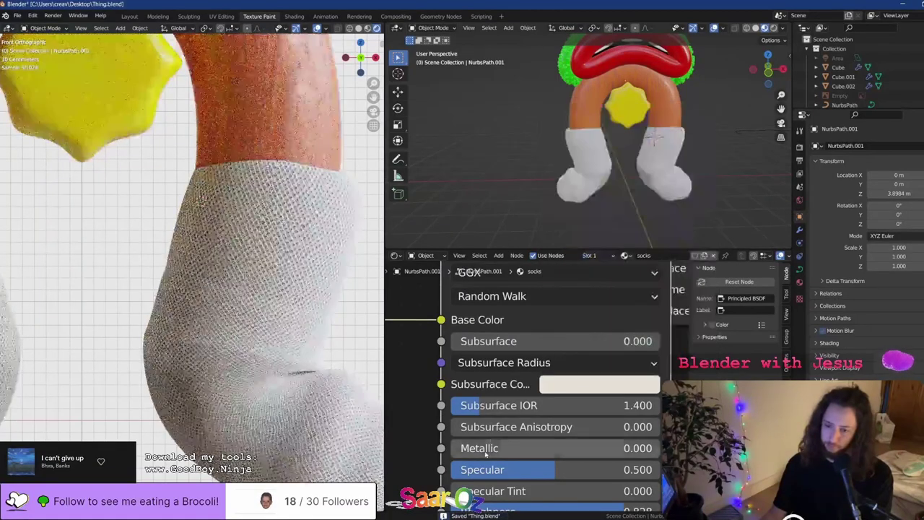
Try a Subsurface value of 0.05 on the sock's Principled BSDF, then set it to 0.3
{"action": "double_click", "coordinate": [521, 342]}
{"action": "type", "text": "0.05"}
{"action": "key", "text": "Return"}
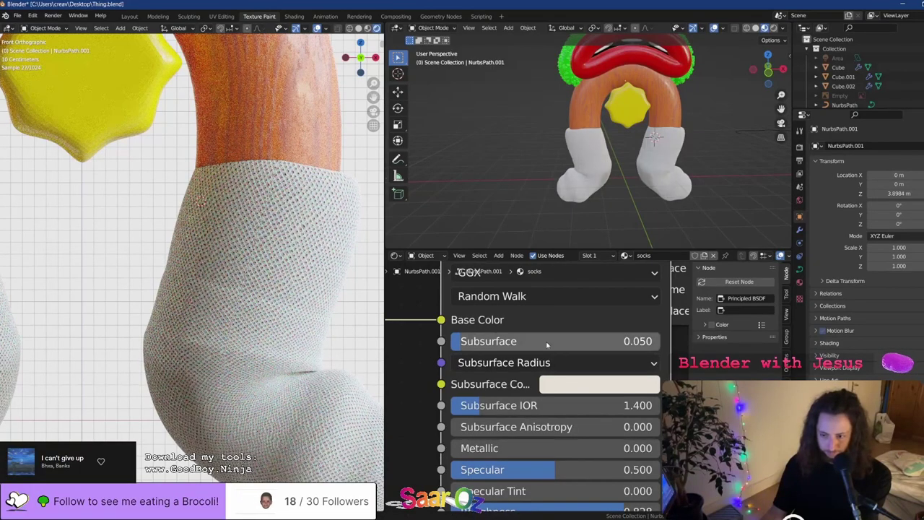
{"action": "left_click", "coordinate": [546, 341]}
{"action": "type", "text": "0.3"}
{"action": "key", "text": "Return"}
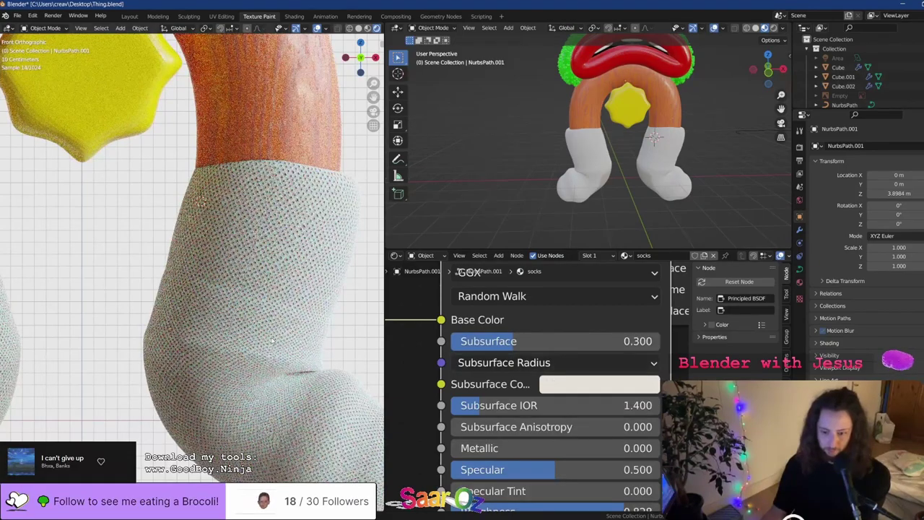
Frame the whole character in the rendered view, save the file, and save another version as Thing2.blend
{"action": "scroll", "coordinate": [273, 340], "scroll_direction": "down", "scroll_amount": 8}
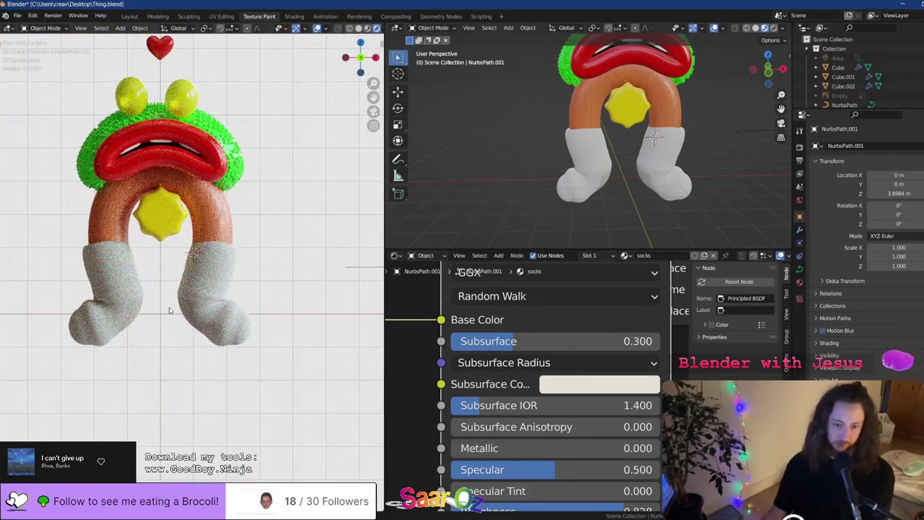
{"action": "middle_click_drag", "start_coordinate": [170, 310], "coordinate": [230, 332], "text": "shift"}
{"action": "key", "text": "ctrl+s"}
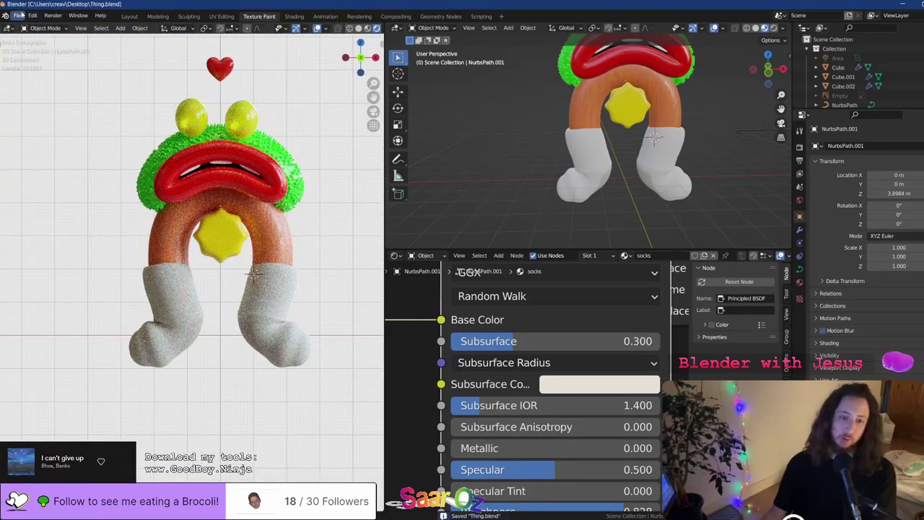
{"action": "left_click_drag", "start_coordinate": [31, 6], "coordinate": [923, 175]}
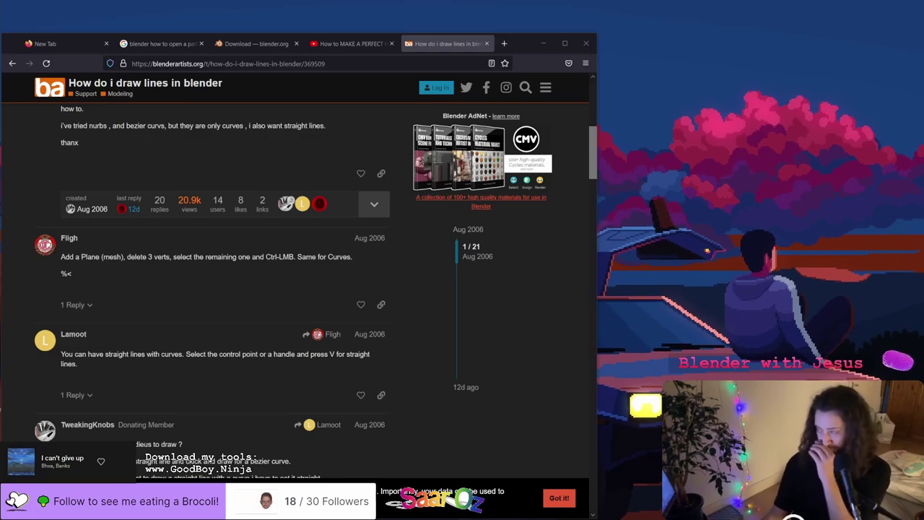
{"action": "left_click_drag", "start_coordinate": [923, 187], "coordinate": [334, 4]}
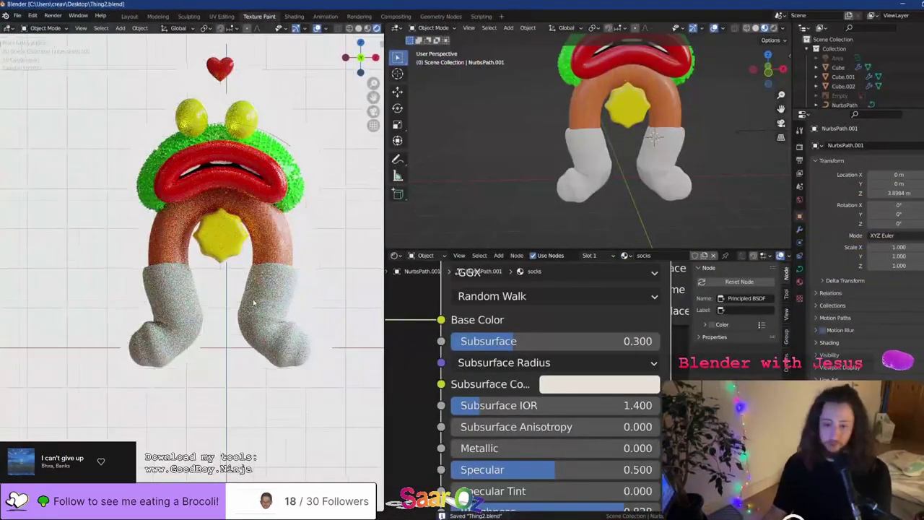
Turn off the overlays in the rendered viewport so that only the character shows
{"action": "scroll", "coordinate": [253, 303], "scroll_direction": "up", "scroll_amount": 5}
{"action": "middle_click_drag", "start_coordinate": [253, 303], "coordinate": [160, 292], "text": "shift"}
{"action": "scroll", "coordinate": [158, 296], "scroll_direction": "down", "scroll_amount": 4}
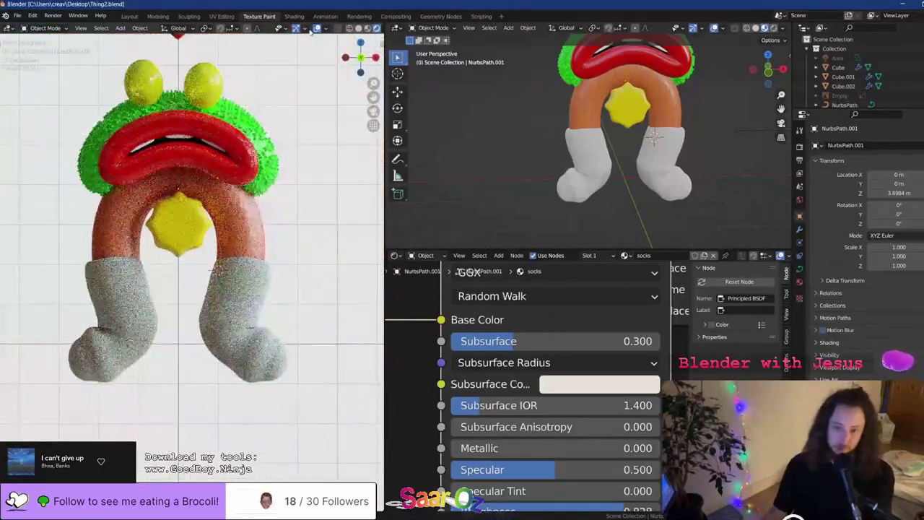
{"action": "left_click", "coordinate": [317, 28]}
{"action": "middle_click_drag", "start_coordinate": [255, 160], "coordinate": [280, 201], "text": "shift"}
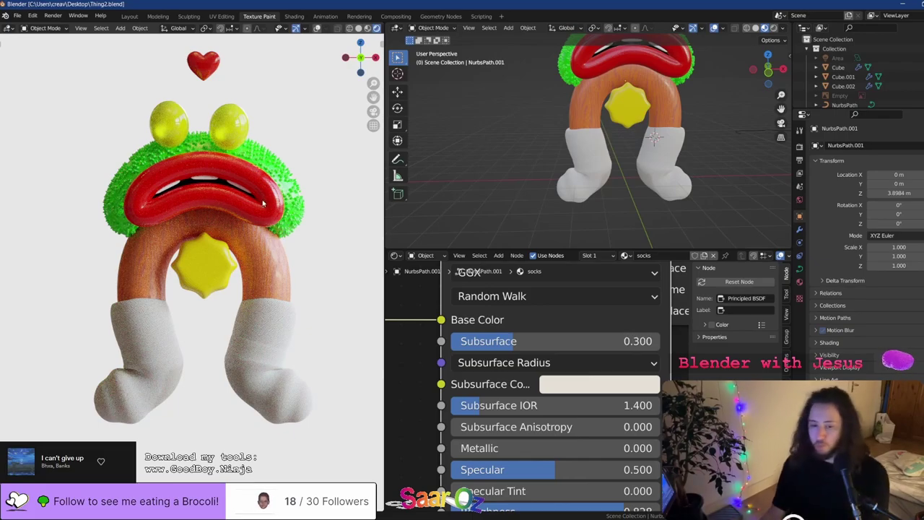
Select the red lips and try a much darker red as their material's Base Color
{"action": "left_click", "coordinate": [263, 204]}
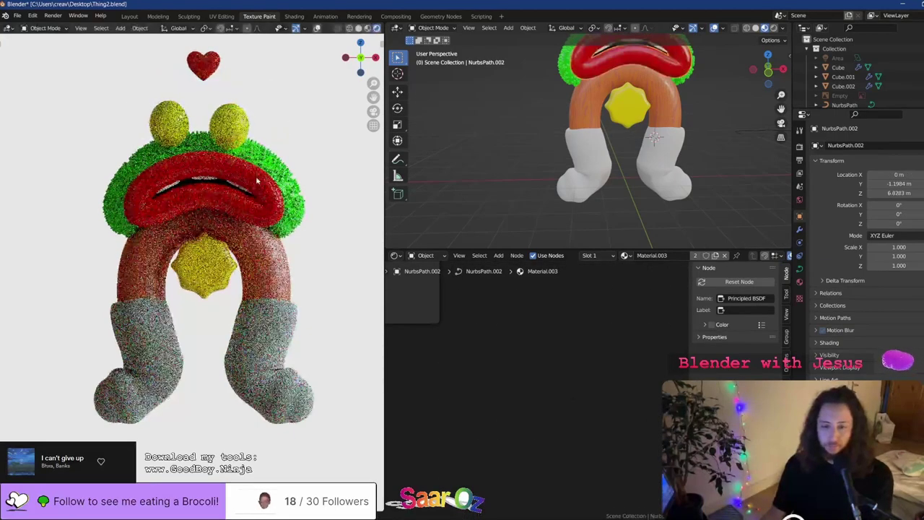
{"action": "middle_click_drag", "start_coordinate": [541, 318], "coordinate": [625, 397]}
{"action": "key", "text": "n"}
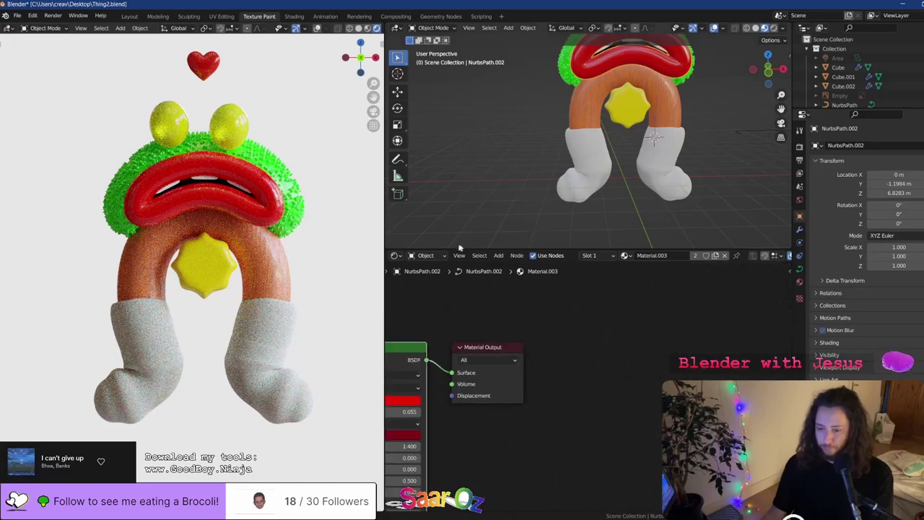
{"action": "middle_click_drag", "start_coordinate": [403, 398], "coordinate": [612, 366]}
{"action": "left_click", "coordinate": [599, 368]}
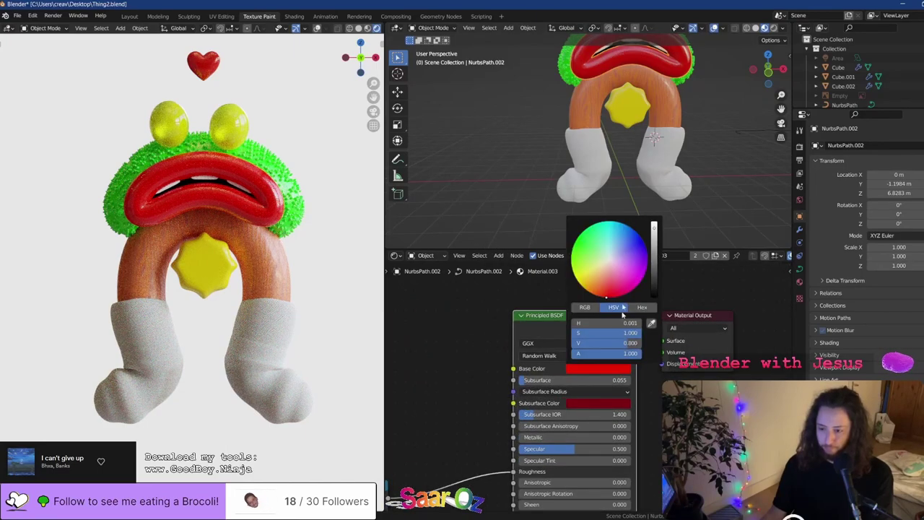
{"action": "left_click_drag", "start_coordinate": [654, 241], "coordinate": [654, 273]}
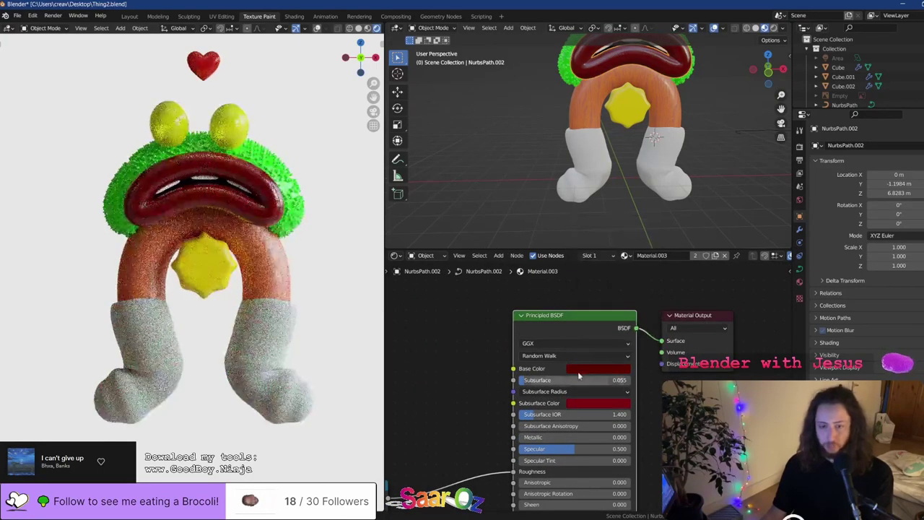
Try blue as the lips' Base Color, return it to bright red, and save the file
{"action": "left_click", "coordinate": [592, 369]}
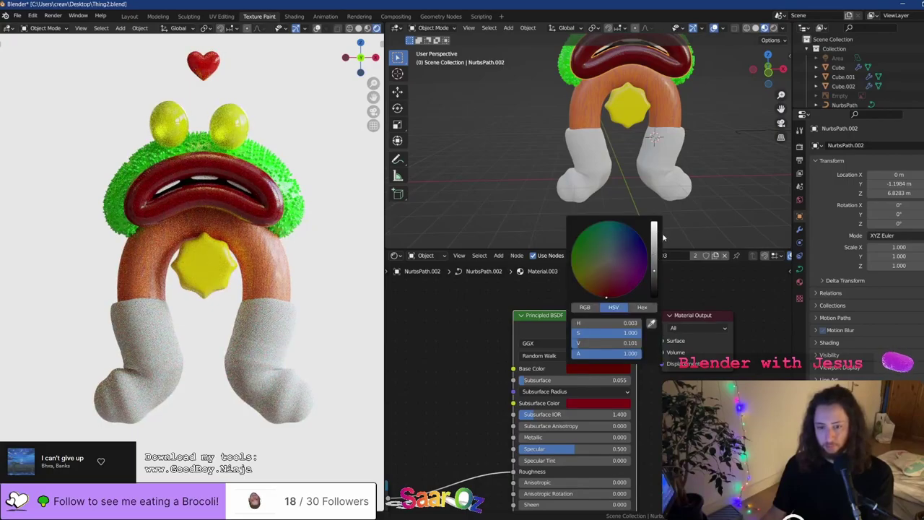
{"action": "left_click_drag", "start_coordinate": [655, 236], "coordinate": [654, 225]}
{"action": "left_click", "coordinate": [639, 241]}
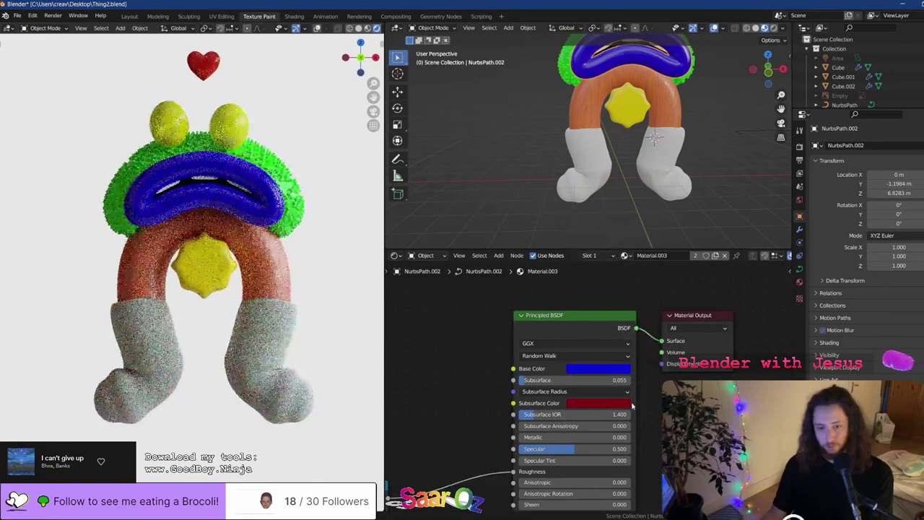
{"action": "key", "text": "ctrl+z"}
{"action": "key", "text": "ctrl+s"}
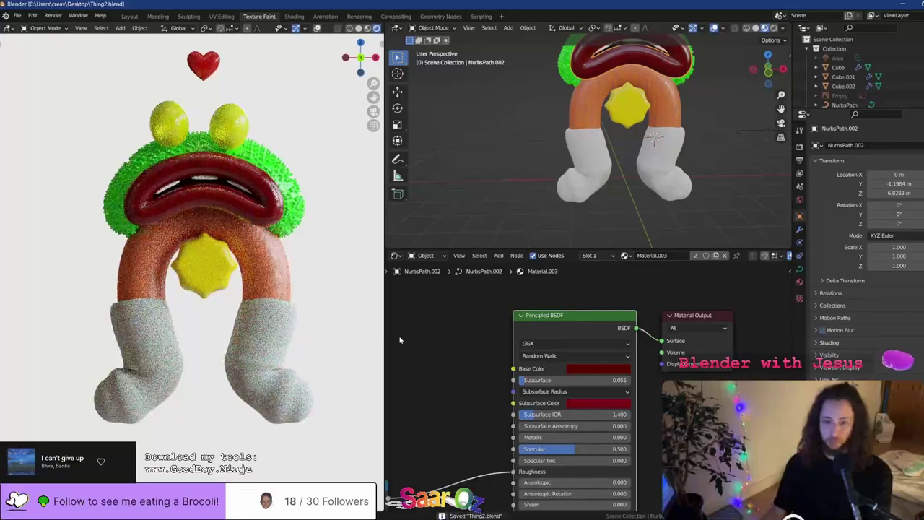
{"action": "key", "text": "ctrl+shift+z"}
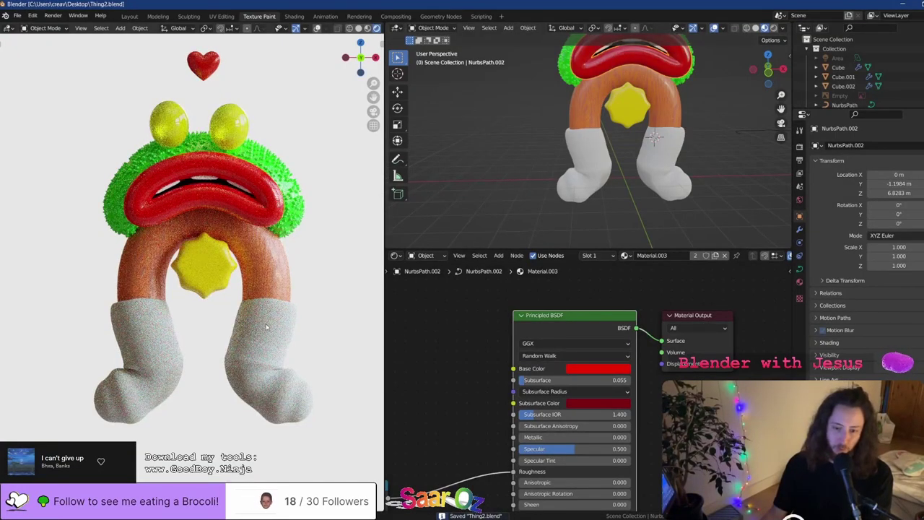
Add a point light to the scene
{"action": "scroll", "coordinate": [717, 106], "scroll_direction": "down", "scroll_amount": 3}
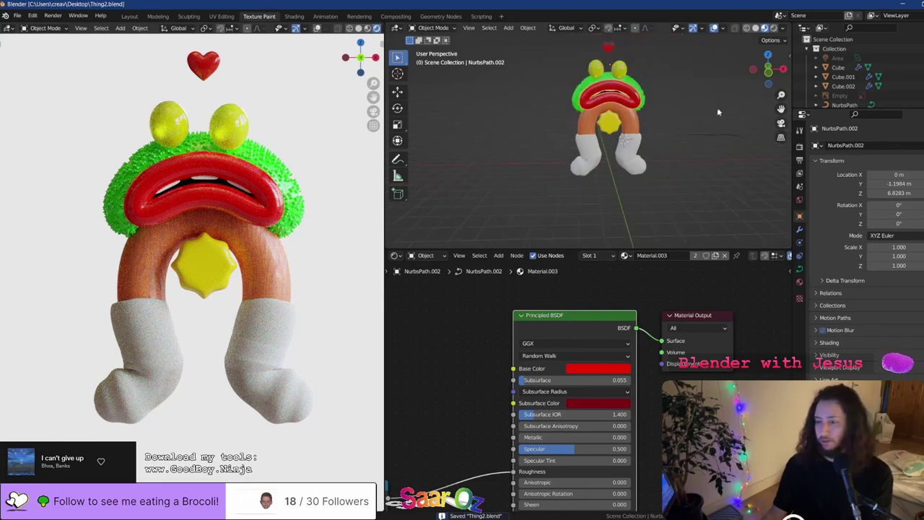
{"action": "middle_click_drag", "start_coordinate": [717, 107], "coordinate": [632, 101]}
{"action": "scroll", "coordinate": [632, 101], "scroll_direction": "down", "scroll_amount": 5}
{"action": "scroll", "coordinate": [632, 101], "scroll_direction": "up", "scroll_amount": 5}
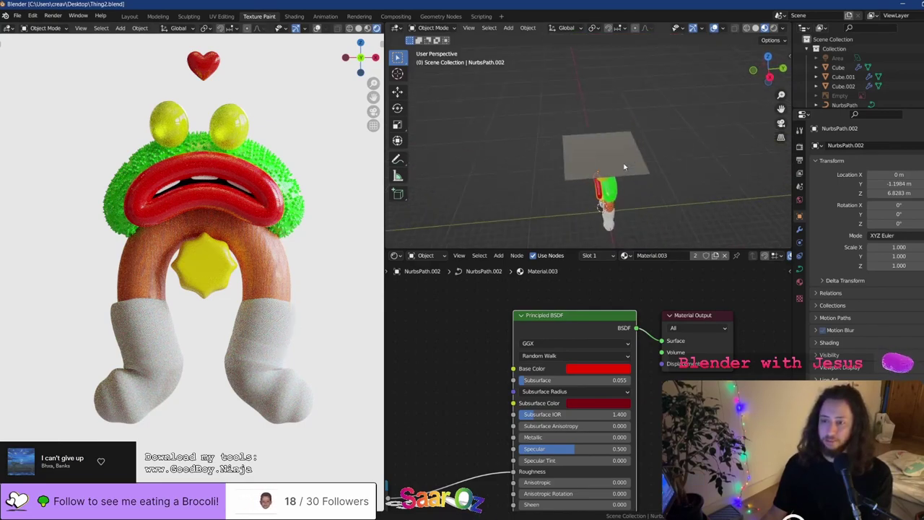
{"action": "scroll", "coordinate": [820, 83], "scroll_direction": "down", "scroll_amount": 2}
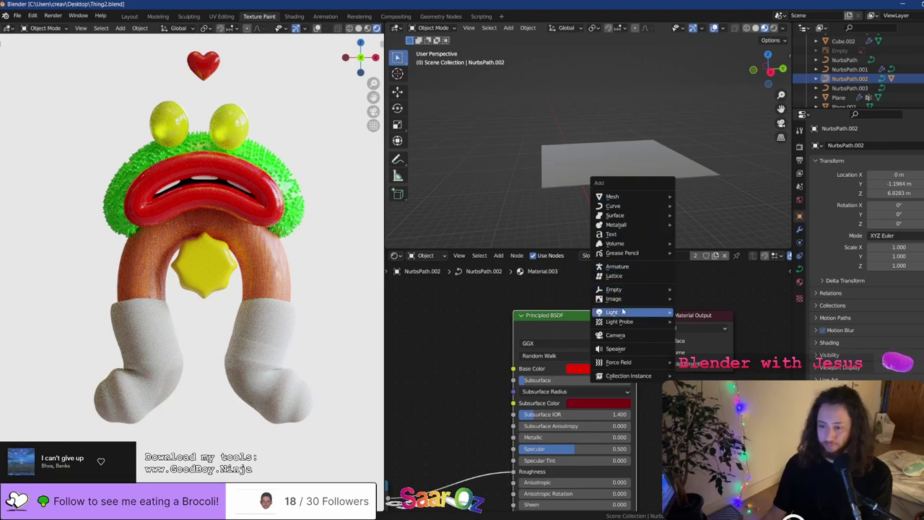
{"action": "mouse_move", "coordinate": [618, 312]}
{"action": "left_click", "coordinate": [691, 312]}
Move the point light behind the character at about body height
{"action": "middle_click_drag", "start_coordinate": [650, 175], "coordinate": [619, 168]}
{"action": "key", "text": "g"}
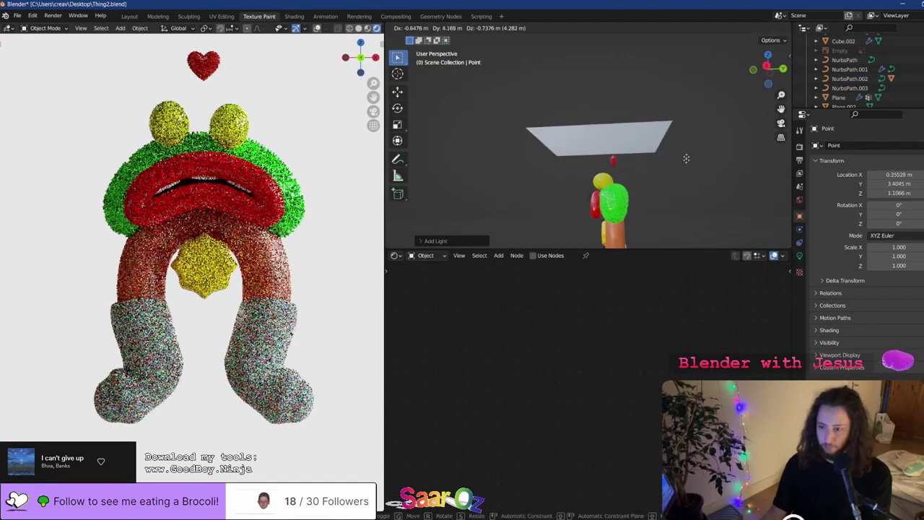
{"action": "right_click", "coordinate": [668, 184]}
{"action": "scroll", "coordinate": [658, 195], "scroll_direction": "down", "scroll_amount": 2}
{"action": "key", "text": "g"}
{"action": "left_click", "coordinate": [657, 181]}
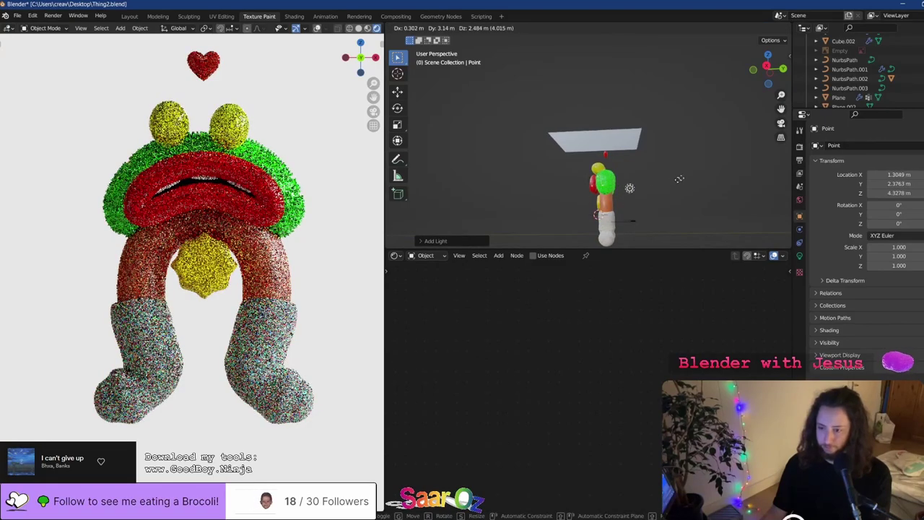
Set the point light's power to 100000 W and move it lower and farther behind the character
{"action": "left_click", "coordinate": [799, 254]}
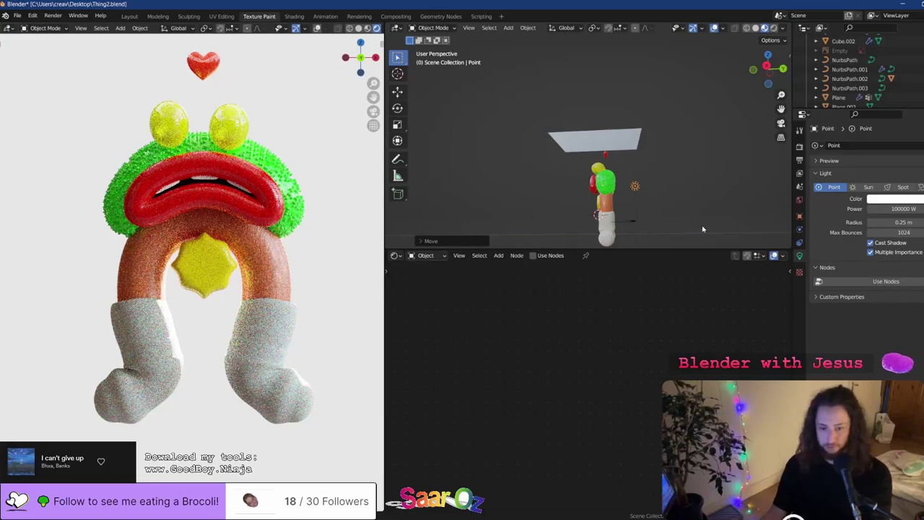
{"action": "key", "text": "g"}
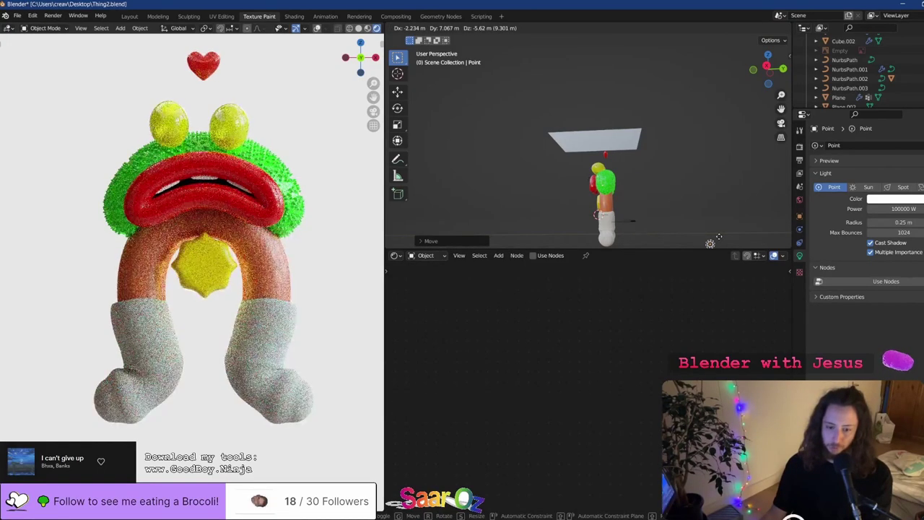
{"action": "left_click", "coordinate": [657, 240]}
{"action": "middle_click_drag", "start_coordinate": [657, 240], "coordinate": [649, 162], "text": "shift"}
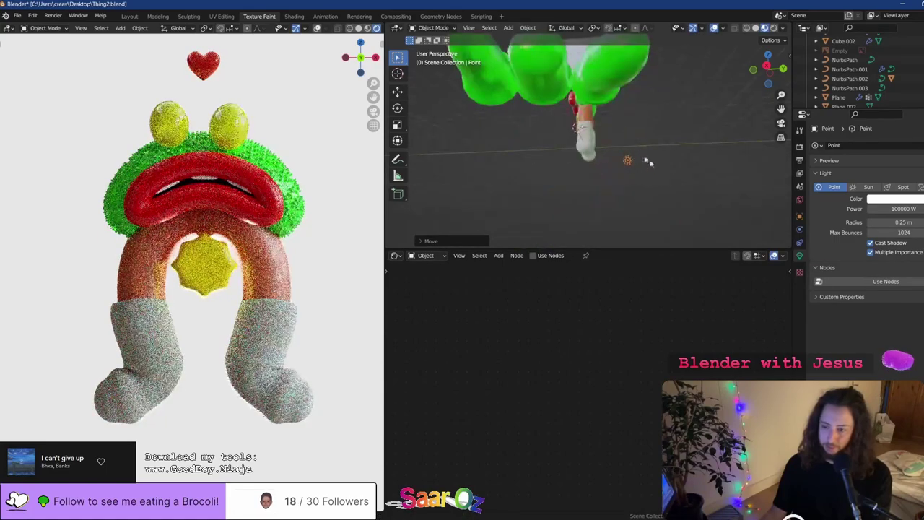
Try blue and red for the point light, then give it a light orange color and a radius of 4.37 m
{"action": "left_click", "coordinate": [895, 199]}
{"action": "left_click", "coordinate": [917, 81]}
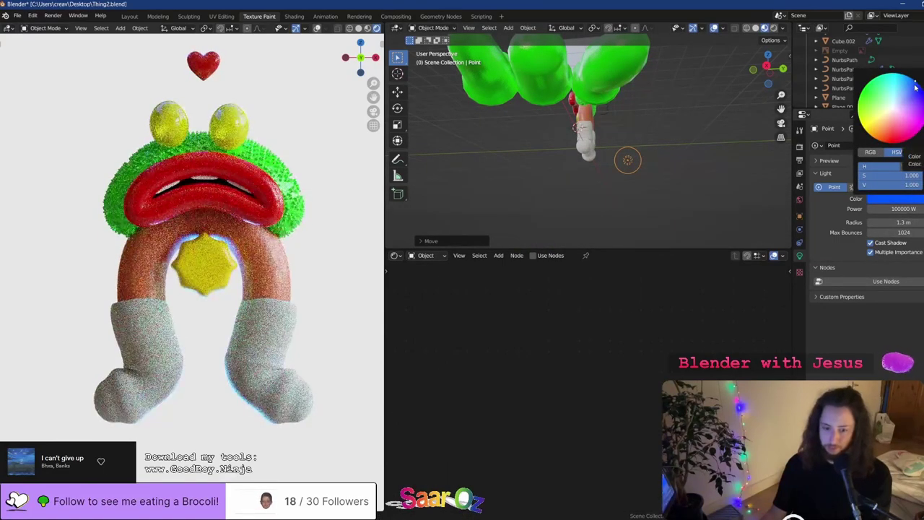
{"action": "left_click_drag", "start_coordinate": [901, 114], "coordinate": [890, 145]}
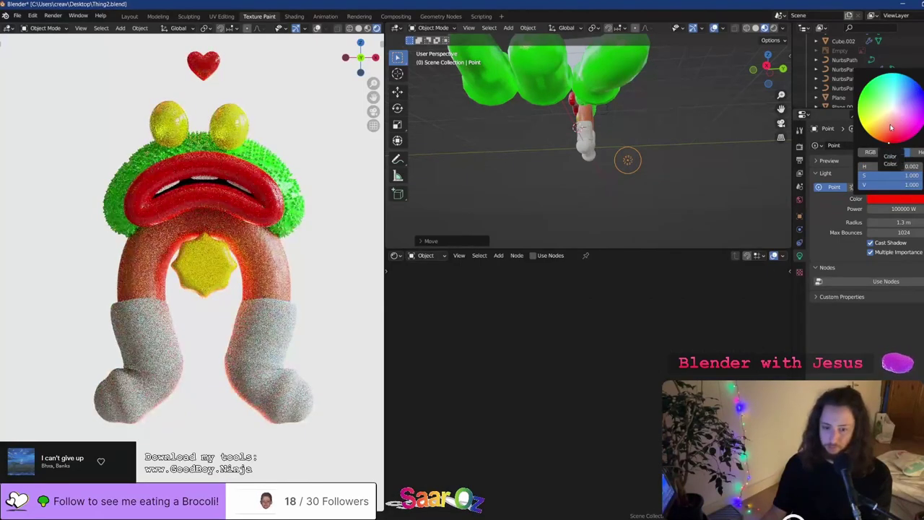
{"action": "left_click_drag", "start_coordinate": [890, 128], "coordinate": [889, 125]}
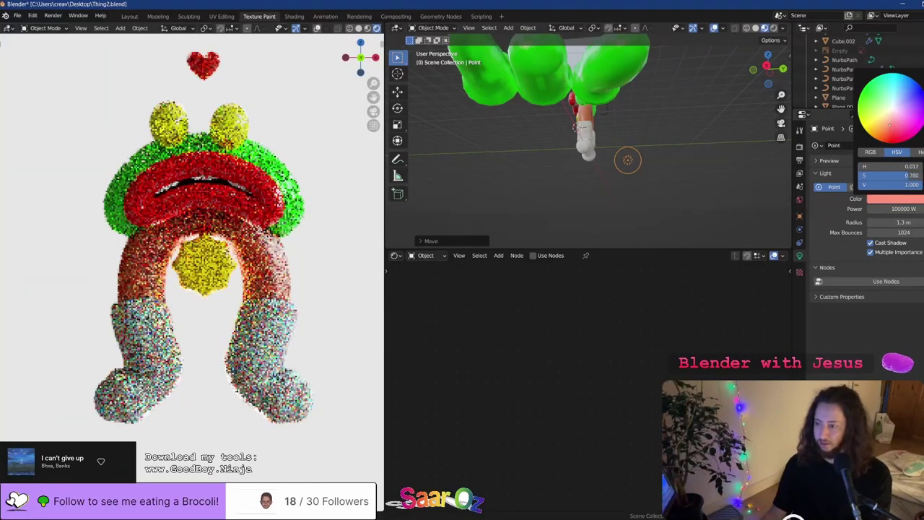
{"action": "mouse_move", "coordinate": [897, 221]}
{"action": "left_mouse_down"}
{"action": "mouse_move", "coordinate": [910, 222]}
{"action": "mouse_move", "coordinate": [897, 222]}
{"action": "left_mouse_up"}
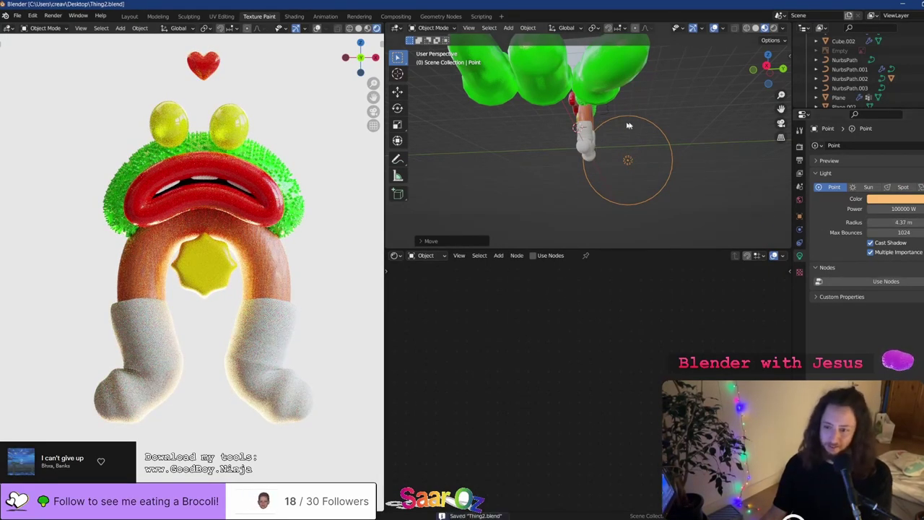
Move the point light about 6.5 m, lower and farther behind the character
{"action": "key", "text": "g"}
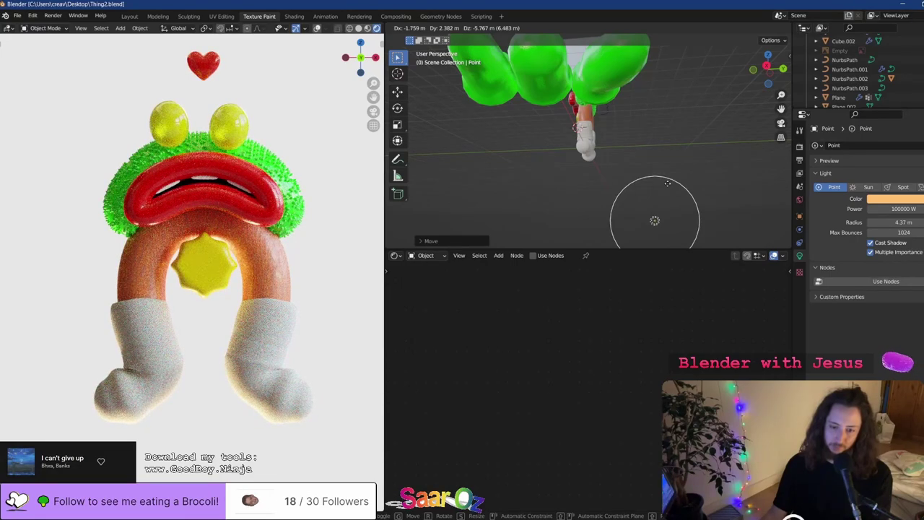
{"action": "left_click", "coordinate": [667, 184]}
Raise the yellow star slightly between the legs, adjust its depth along global Y, and save the file
{"action": "left_click", "coordinate": [192, 262]}
{"action": "key", "text": "g"}
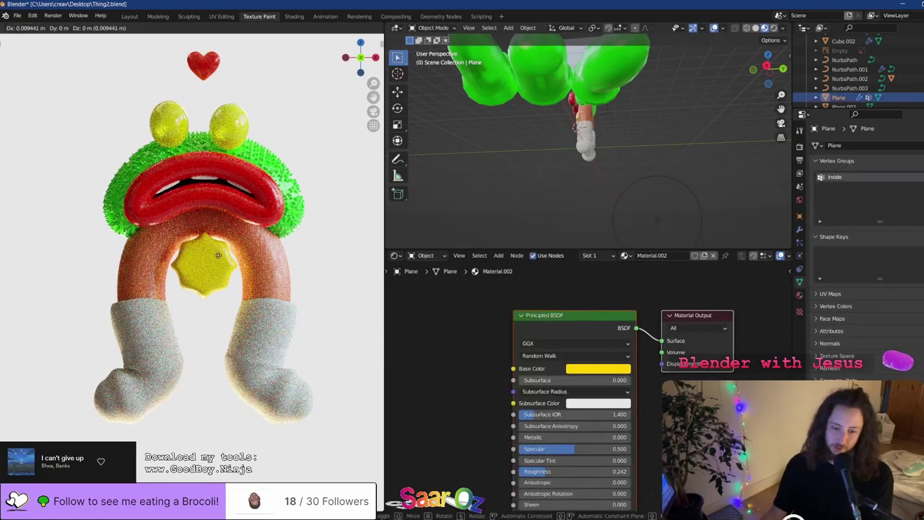
{"action": "left_click", "coordinate": [236, 287]}
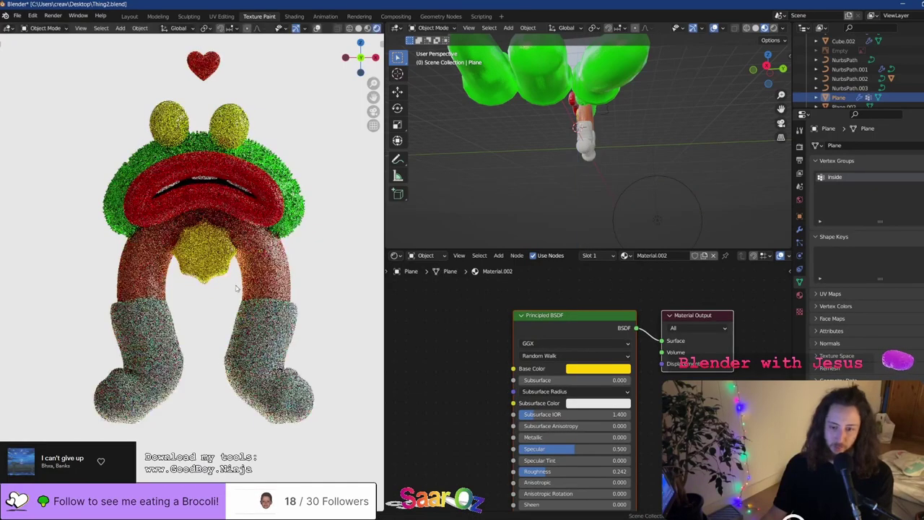
{"action": "key", "text": "ctrl+s"}
{"action": "key", "text": "g"}
{"action": "key", "text": "y"}
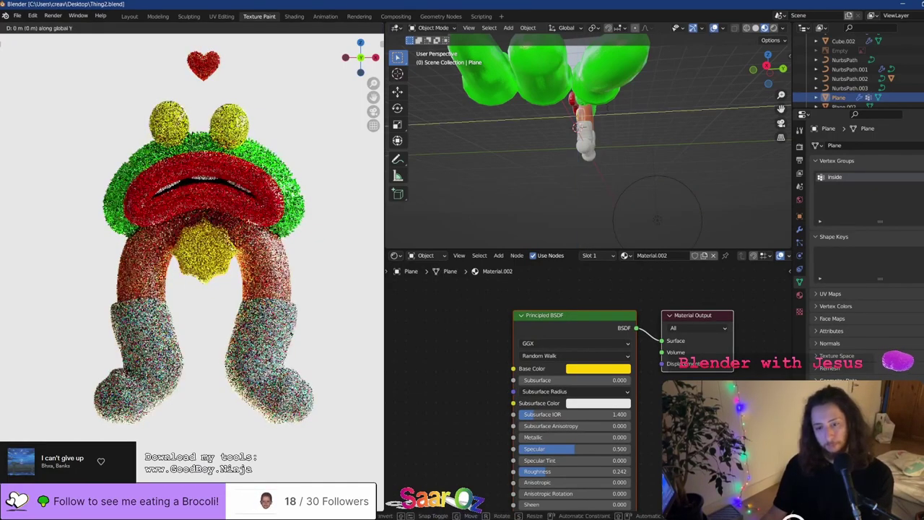
{"action": "left_click", "coordinate": [257, 241]}
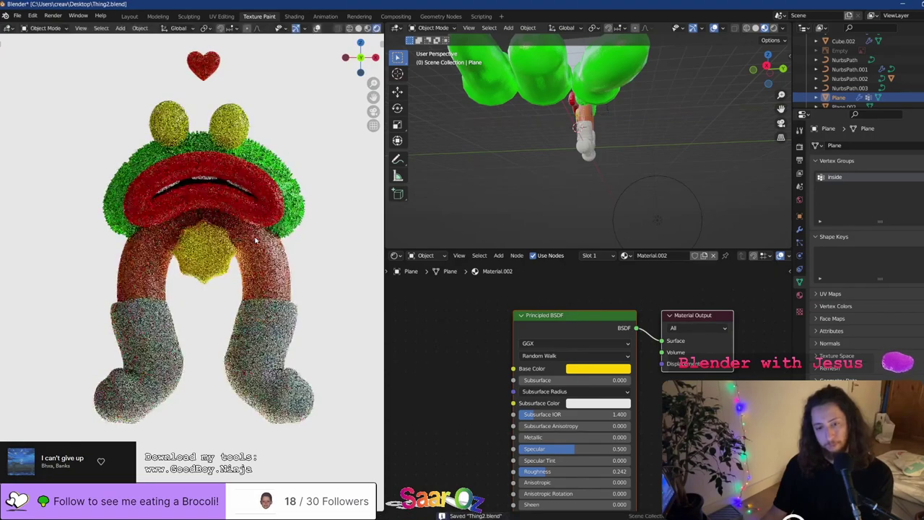
{"action": "key", "text": "ctrl+s"}
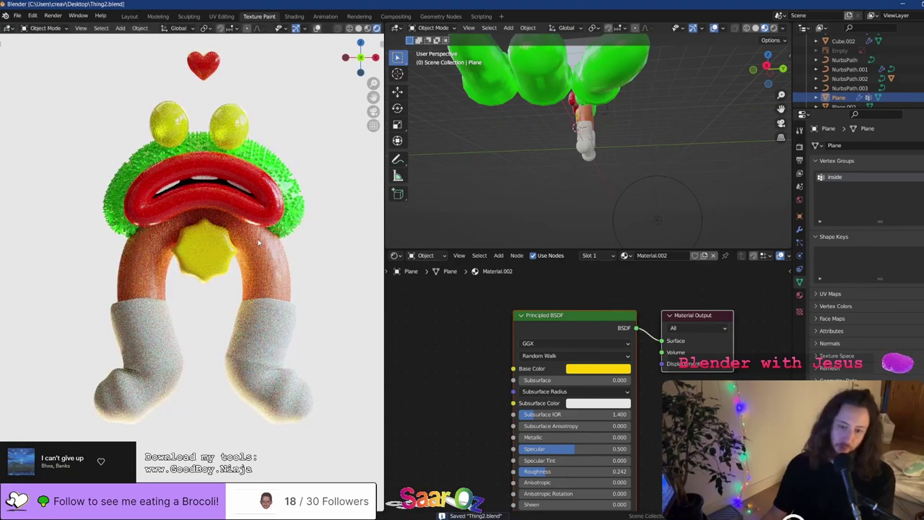
Select the socks, save the file, and move the black stop of their material's upper ColorRamp to about 0.58
{"action": "left_click", "coordinate": [226, 381]}
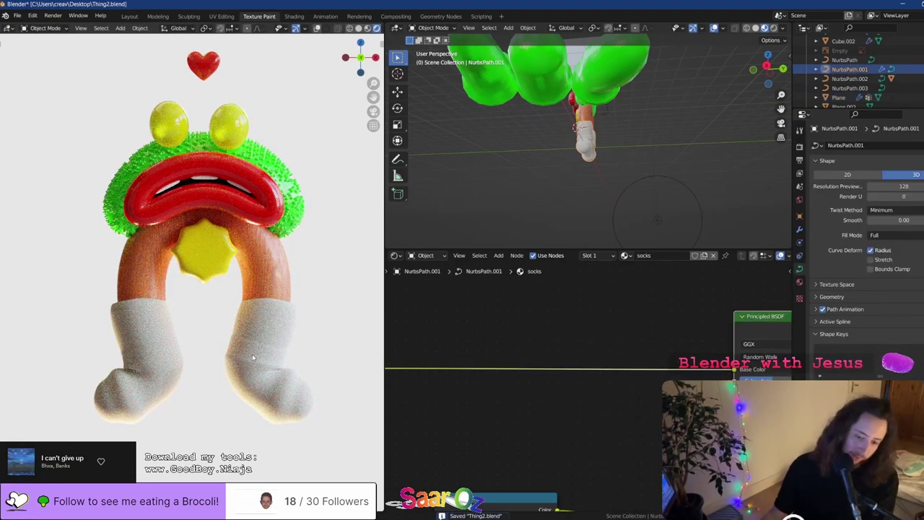
{"action": "scroll", "coordinate": [310, 284], "scroll_direction": "up", "scroll_amount": 8}
{"action": "middle_click_drag", "start_coordinate": [310, 284], "coordinate": [270, 294], "text": "shift"}
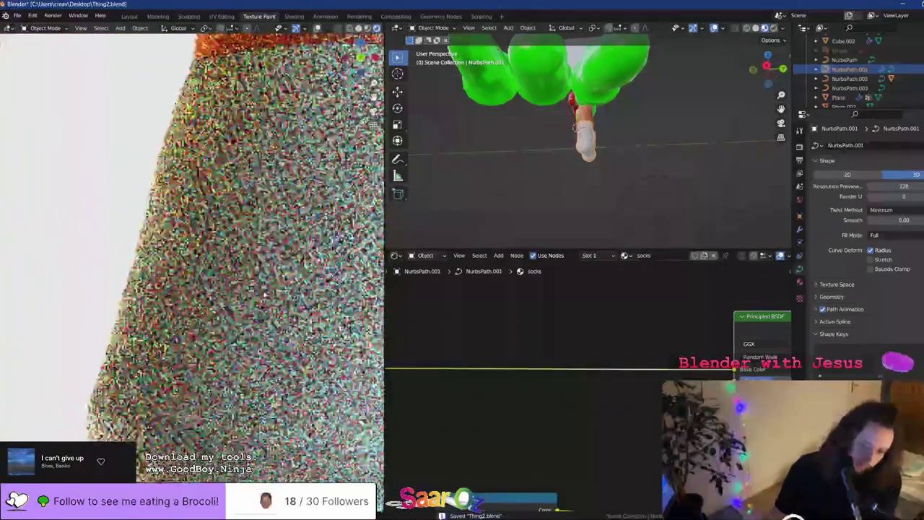
{"action": "key", "text": "ctrl+s"}
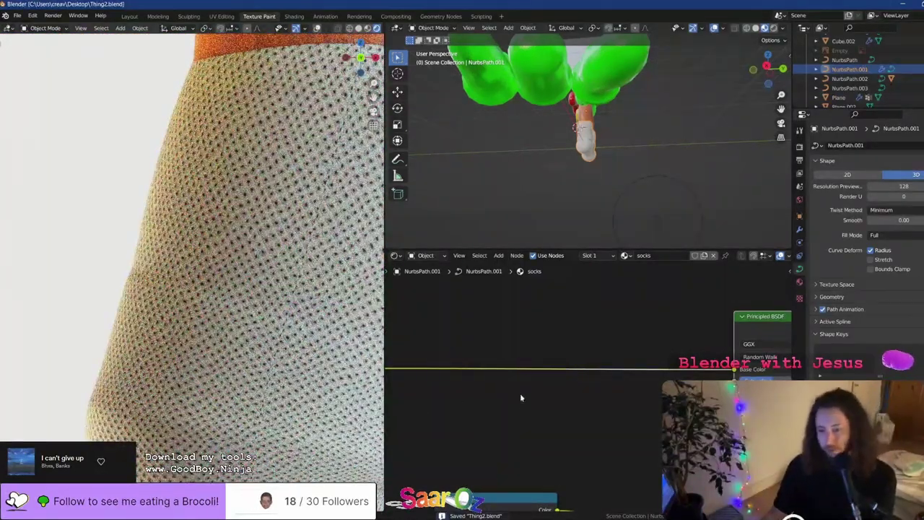
{"action": "middle_click_drag", "start_coordinate": [534, 424], "coordinate": [530, 287]}
{"action": "mouse_move", "coordinate": [590, 373]}
{"action": "middle_mouse_down"}
{"action": "mouse_move", "coordinate": [583, 281]}
{"action": "mouse_move", "coordinate": [602, 319]}
{"action": "middle_mouse_up"}
{"action": "middle_click_drag", "start_coordinate": [487, 306], "coordinate": [553, 398]}
{"action": "scroll", "coordinate": [572, 372], "scroll_direction": "up", "scroll_amount": 3}
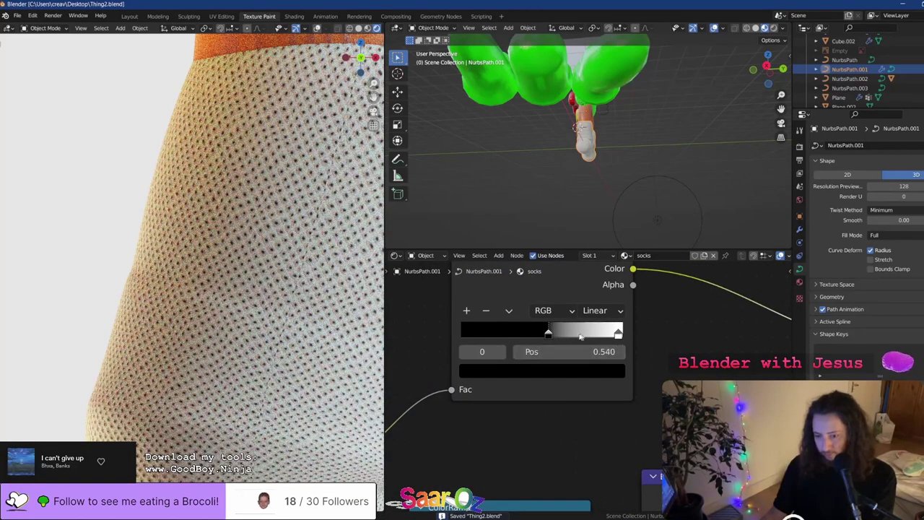
{"action": "left_click_drag", "start_coordinate": [532, 339], "coordinate": [494, 345]}
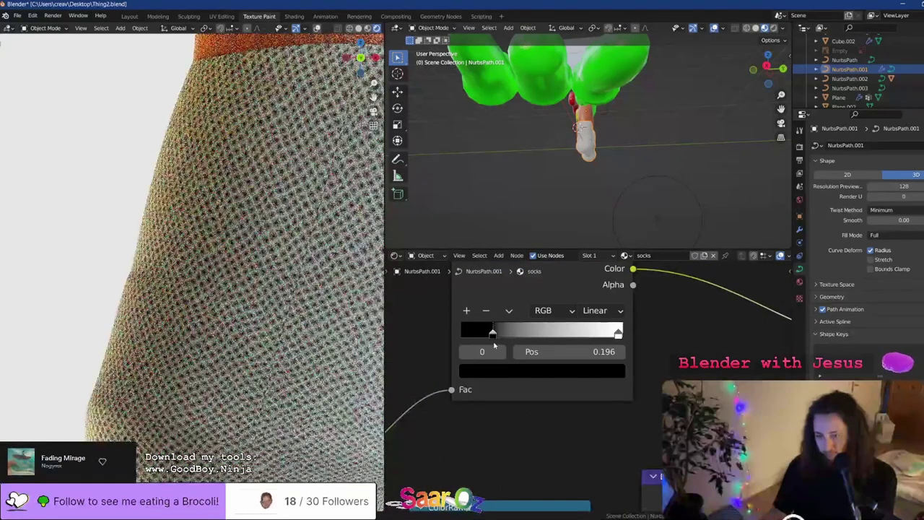
{"action": "left_click_drag", "start_coordinate": [506, 342], "coordinate": [576, 339]}
Set the strength of the socks' Bump node to 0.760, then try inverting the bump and undo the inversion
{"action": "middle_click_drag", "start_coordinate": [576, 339], "coordinate": [571, 264]}
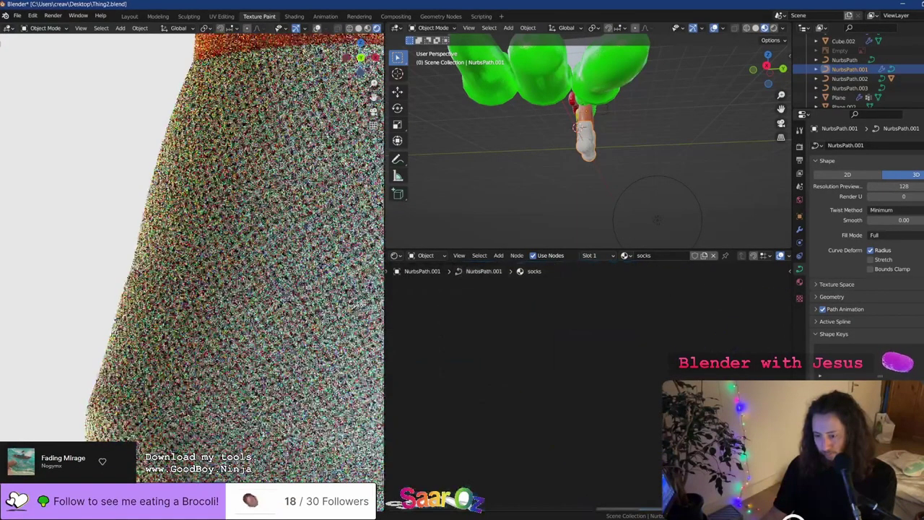
{"action": "scroll", "coordinate": [600, 424], "scroll_direction": "down", "scroll_amount": 8}
{"action": "middle_click_drag", "start_coordinate": [602, 303], "coordinate": [603, 355]}
{"action": "scroll", "coordinate": [594, 325], "scroll_direction": "up", "scroll_amount": 5}
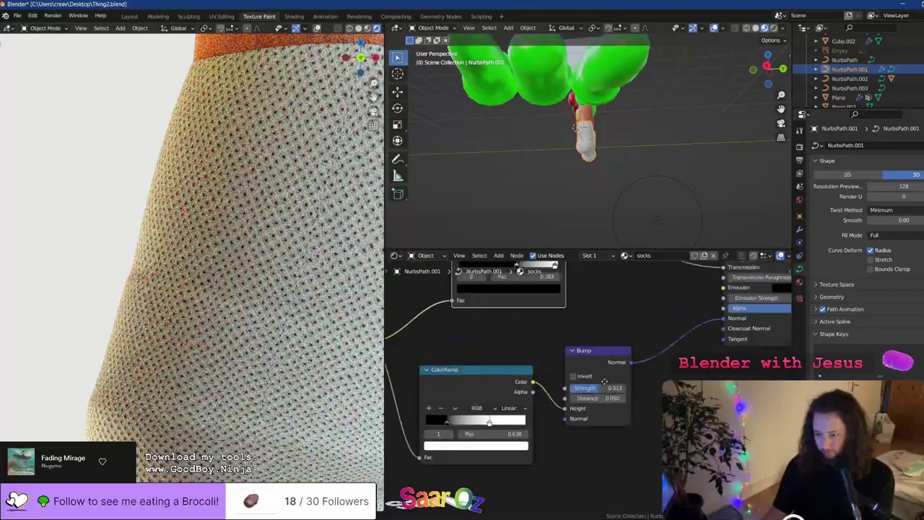
{"action": "left_click_drag", "start_coordinate": [570, 391], "coordinate": [593, 374]}
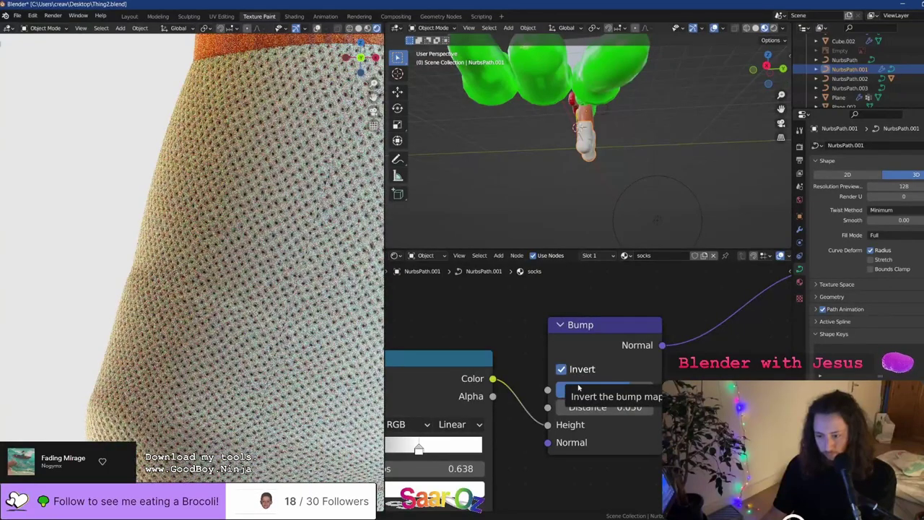
{"action": "key", "text": "ctrl+z"}
Preview the ColorRamp feeding the Bump node on the socks and spread its stops to 0.000 and 1.000
{"action": "middle_click_drag", "start_coordinate": [591, 451], "coordinate": [686, 415]}
{"action": "scroll", "coordinate": [685, 415], "scroll_direction": "down", "scroll_amount": 1}
{"action": "middle_click_drag", "start_coordinate": [570, 411], "coordinate": [594, 410]}
{"action": "scroll", "coordinate": [545, 411], "scroll_direction": "up", "scroll_amount": 2}
{"action": "left_click_drag", "start_coordinate": [565, 410], "coordinate": [618, 410]}
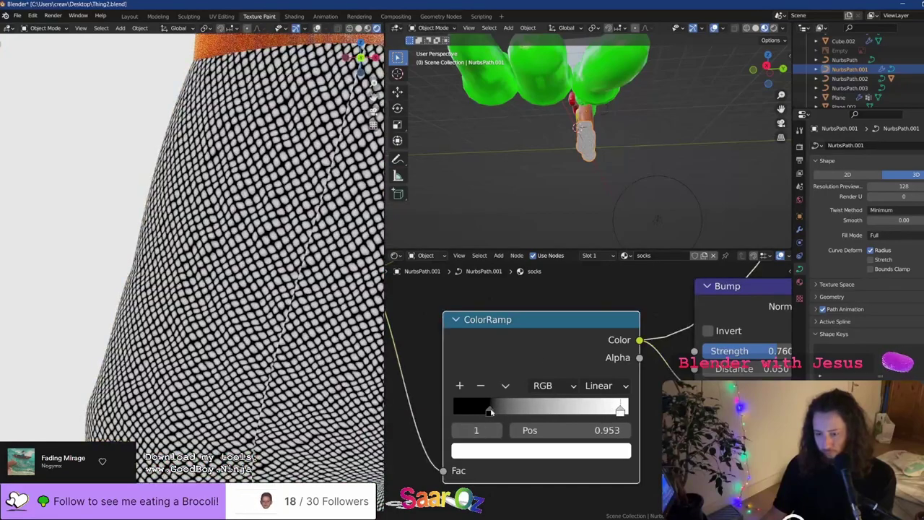
{"action": "left_click_drag", "start_coordinate": [489, 410], "coordinate": [446, 417]}
{"action": "left_click_drag", "start_coordinate": [619, 412], "coordinate": [642, 413]}
Preview the Bump node's output on the socks, then restore the Principled BSDF as the material output
{"action": "left_click", "coordinate": [727, 312], "text": "ctrl+shift"}
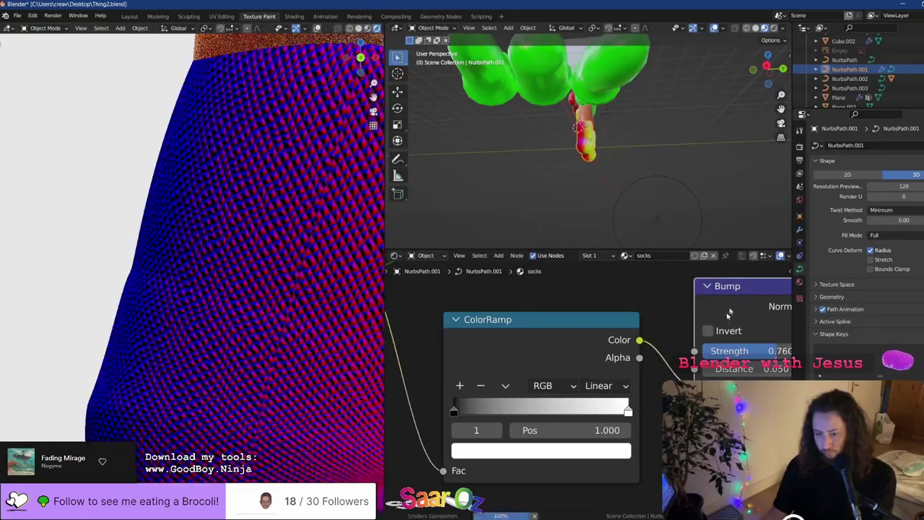
{"action": "middle_click_drag", "start_coordinate": [783, 352], "coordinate": [585, 384]}
{"action": "scroll", "coordinate": [606, 354], "scroll_direction": "down", "scroll_amount": 3}
{"action": "left_click", "coordinate": [714, 300], "text": "ctrl+shift"}
Try a Bump strength of 0.193 for the socks, then raise the strength again
{"action": "scroll", "coordinate": [584, 384], "scroll_direction": "up", "scroll_amount": 4}
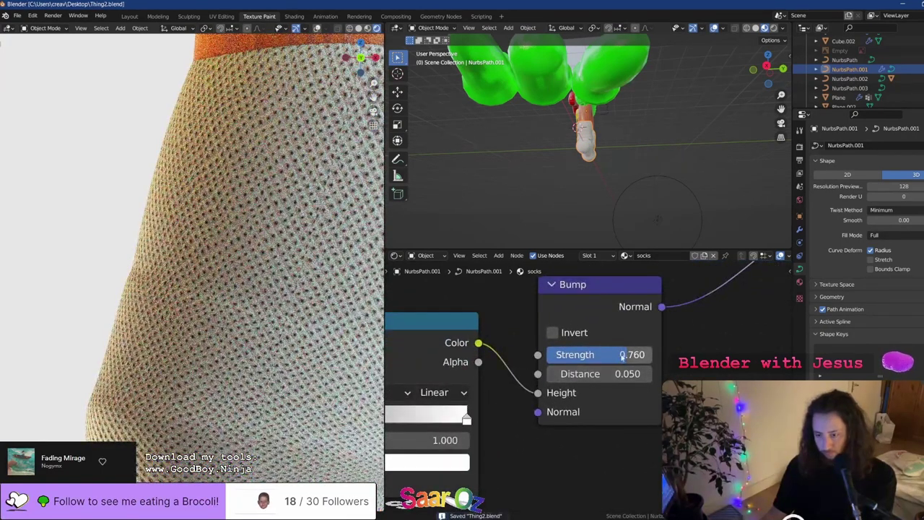
{"action": "left_click_drag", "start_coordinate": [623, 355], "coordinate": [542, 355]}
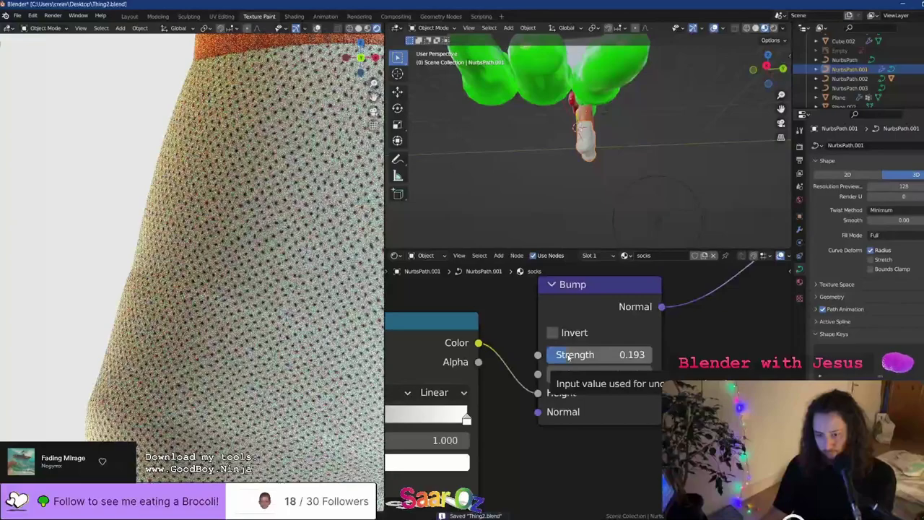
{"action": "left_click_drag", "start_coordinate": [568, 354], "coordinate": [616, 354]}
Move the bump ColorRamp's black stop to 0.312, set its interpolation to Ease, and save the file
{"action": "middle_click_drag", "start_coordinate": [488, 398], "coordinate": [663, 405]}
{"action": "left_click_drag", "start_coordinate": [453, 427], "coordinate": [518, 430]}
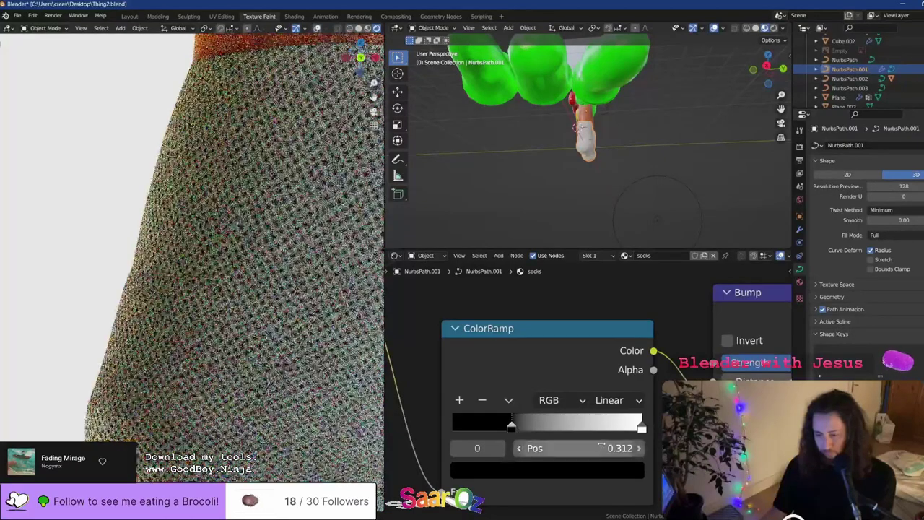
{"action": "left_click", "coordinate": [614, 400]}
{"action": "left_click", "coordinate": [622, 379]}
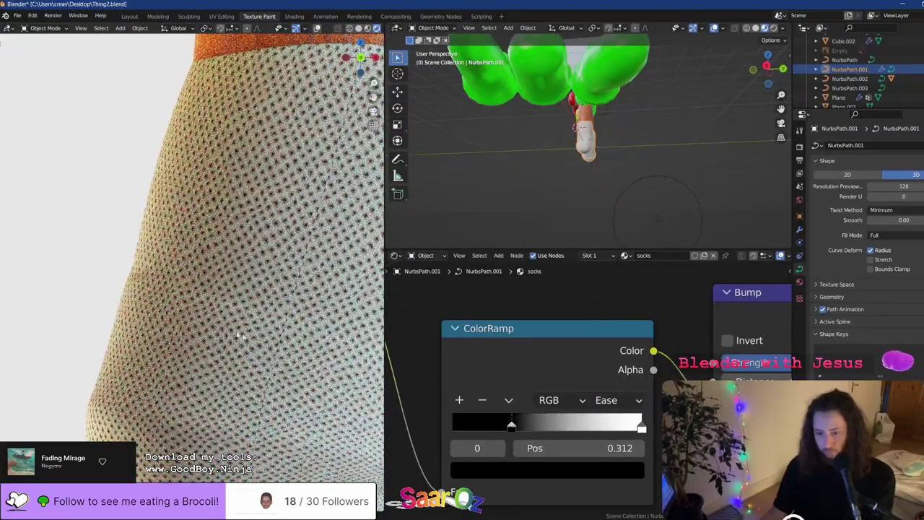
{"action": "left_click", "coordinate": [267, 313]}
{"action": "scroll", "coordinate": [268, 313], "scroll_direction": "down", "scroll_amount": 10}
{"action": "key", "text": "ctrl+s"}
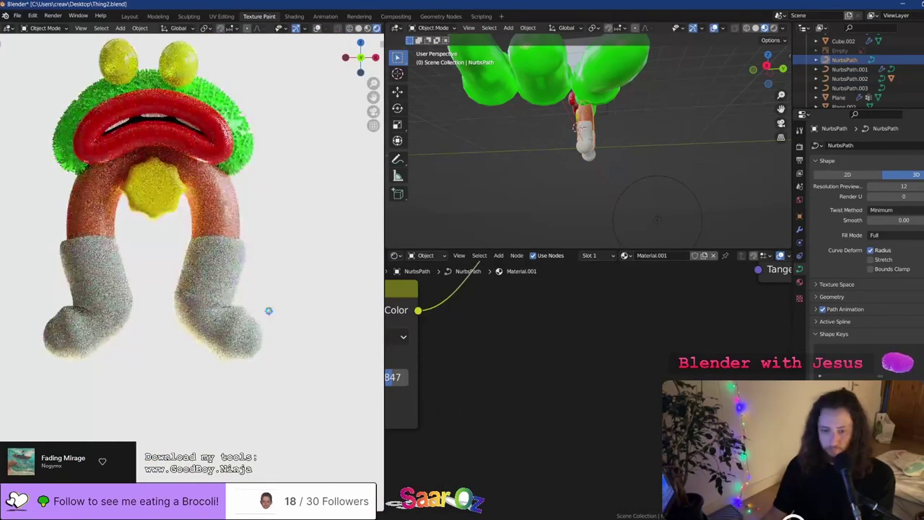
{"action": "scroll", "coordinate": [274, 307], "scroll_direction": "up", "scroll_amount": 8}
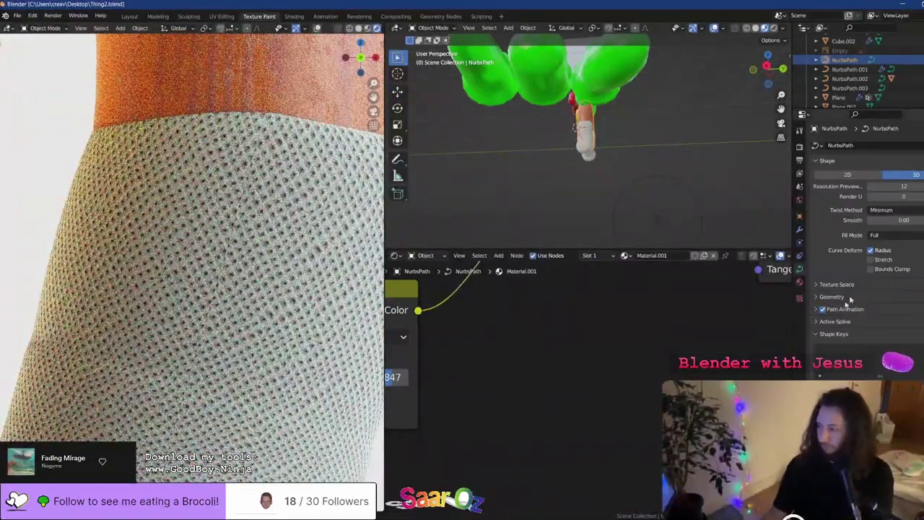
{"action": "left_click", "coordinate": [800, 281]}
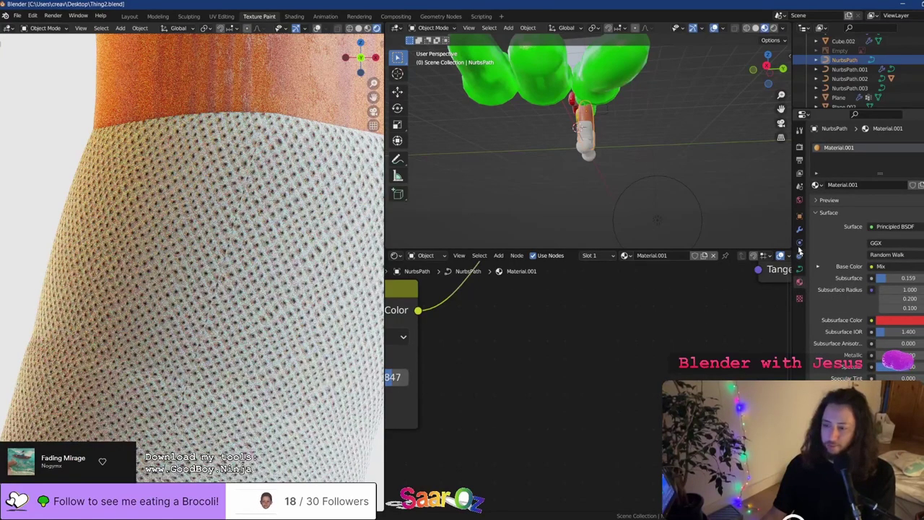
{"action": "left_click", "coordinate": [799, 255]}
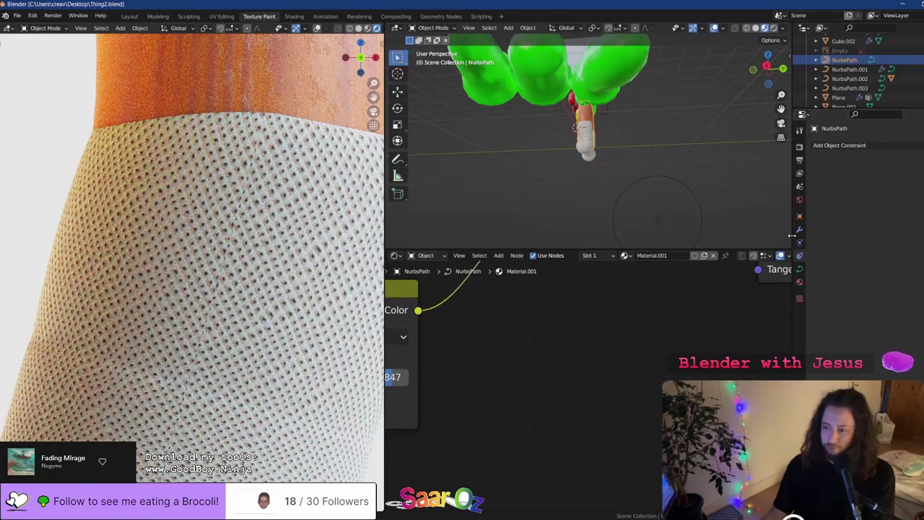
{"action": "left_click", "coordinate": [799, 270]}
{"action": "left_click", "coordinate": [799, 241]}
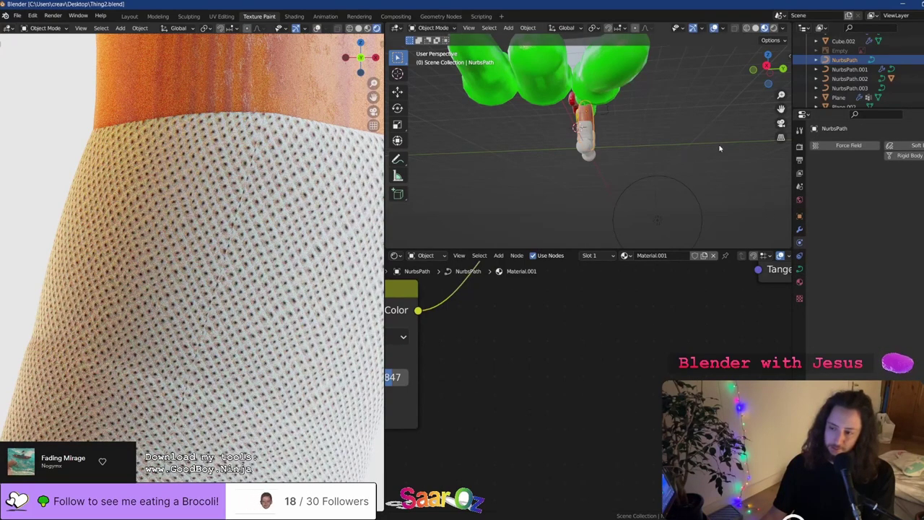
Select the socks from a front-facing view of the legs and save the file
{"action": "scroll", "coordinate": [621, 141], "scroll_direction": "down", "scroll_amount": 6}
{"action": "scroll", "coordinate": [612, 138], "scroll_direction": "up", "scroll_amount": 5}
{"action": "middle_click_drag", "start_coordinate": [612, 138], "coordinate": [666, 167]}
{"action": "scroll", "coordinate": [570, 141], "scroll_direction": "up", "scroll_amount": 8}
{"action": "left_click", "coordinate": [648, 172]}
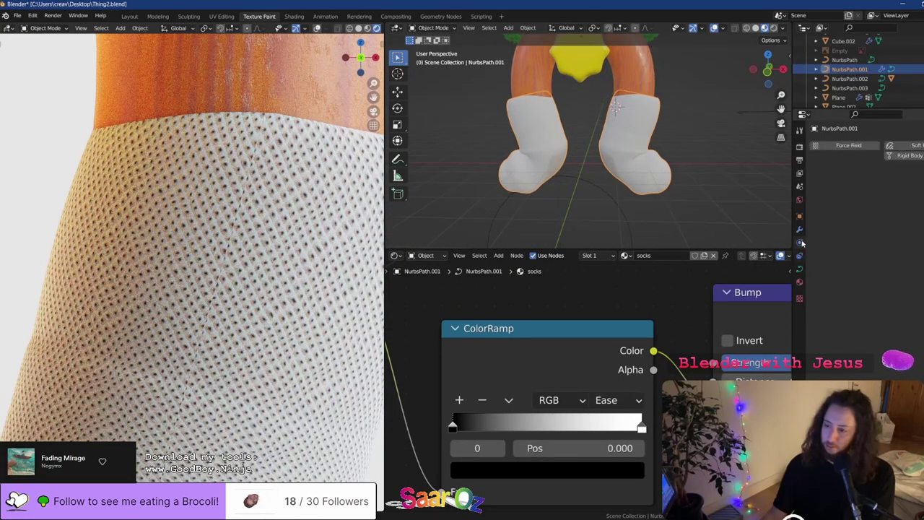
{"action": "left_click", "coordinate": [799, 230]}
{"action": "left_click", "coordinate": [799, 242]}
{"action": "scroll", "coordinate": [625, 151], "scroll_direction": "up", "scroll_amount": 2}
{"action": "key", "text": "ctrl+s"}
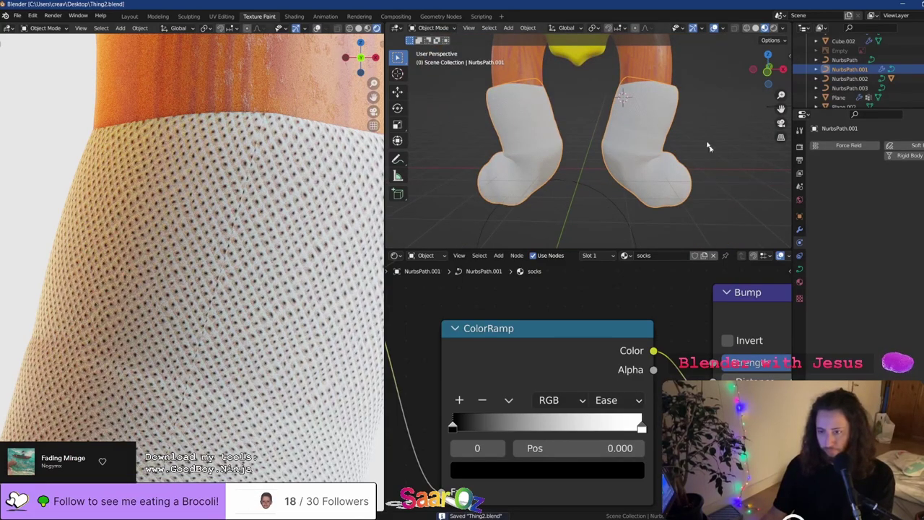
Try adjusting the sock curve's preview resolution and twist smoothing
{"action": "left_click", "coordinate": [799, 269]}
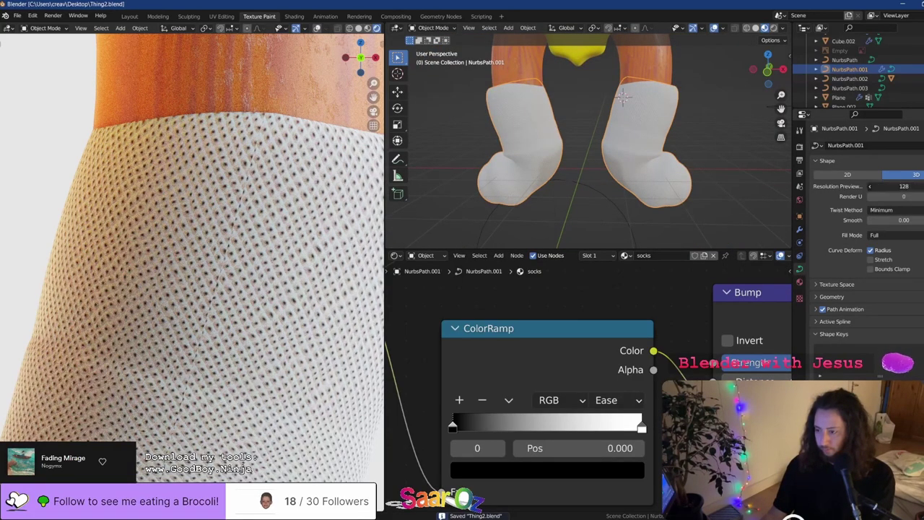
{"action": "left_click_drag", "start_coordinate": [895, 187], "coordinate": [881, 186]}
{"action": "mouse_move", "coordinate": [892, 220]}
{"action": "left_mouse_down"}
{"action": "mouse_move", "coordinate": [907, 220]}
{"action": "mouse_move", "coordinate": [884, 220]}
{"action": "left_mouse_up"}
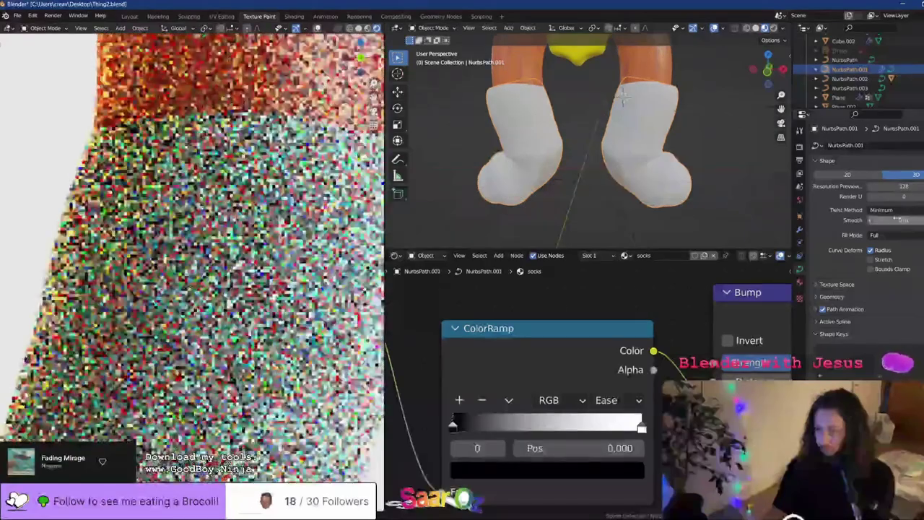
Try a larger bevel depth for the sock curve to thicken the socks, check the whole character, and undo it
{"action": "left_click", "coordinate": [841, 296]}
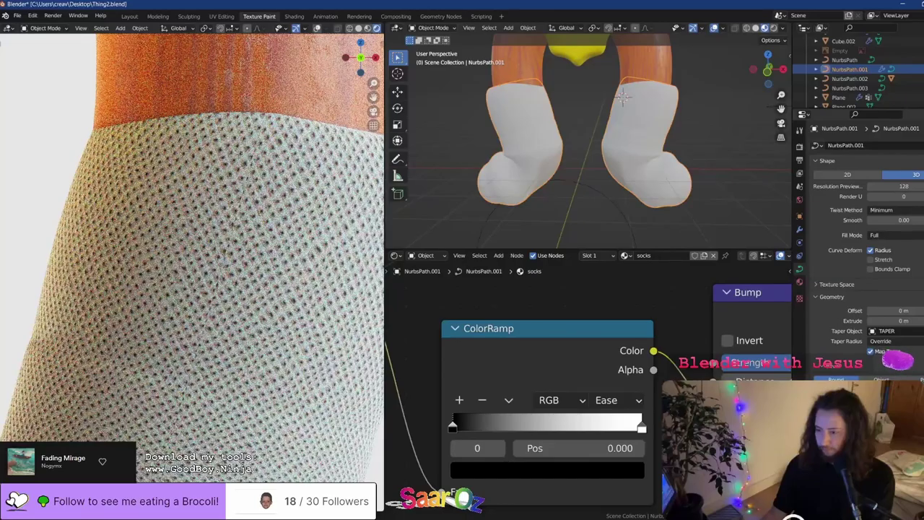
{"action": "left_click_drag", "start_coordinate": [891, 393], "coordinate": [902, 392]}
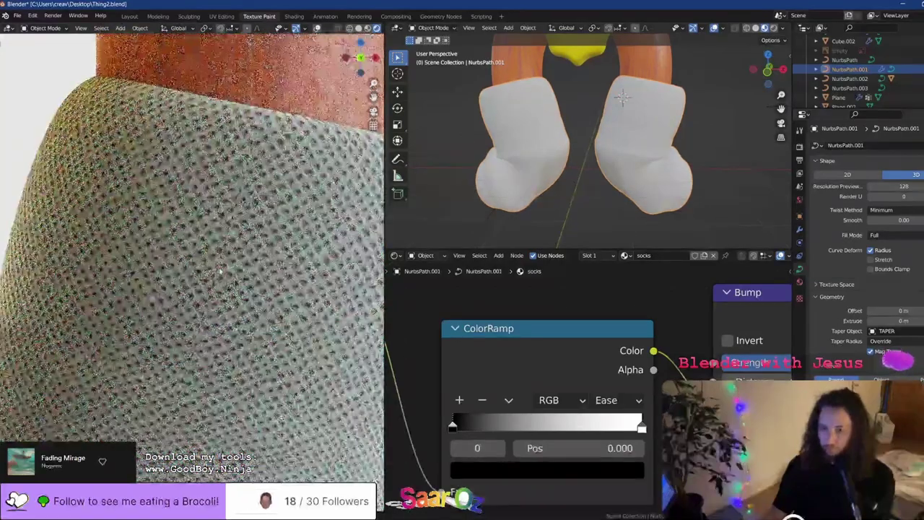
{"action": "scroll", "coordinate": [267, 284], "scroll_direction": "down", "scroll_amount": 13}
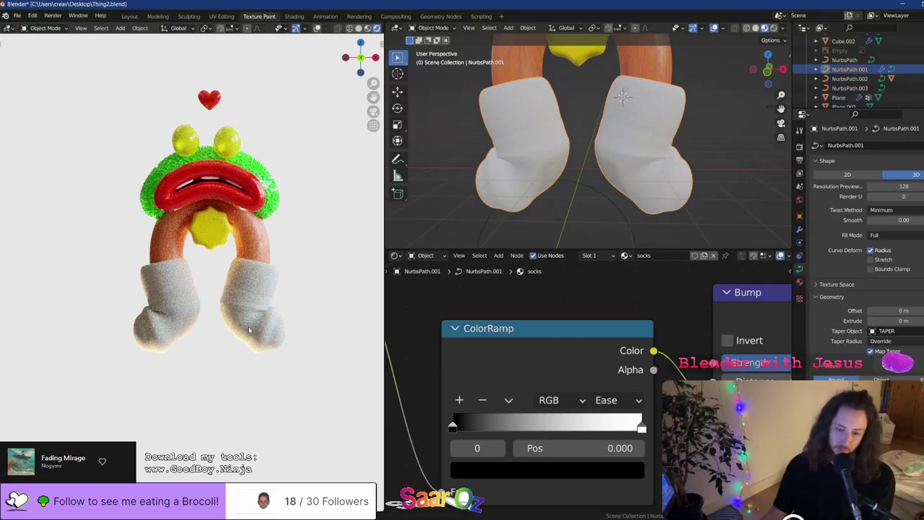
{"action": "scroll", "coordinate": [282, 309], "scroll_direction": "up", "scroll_amount": 2}
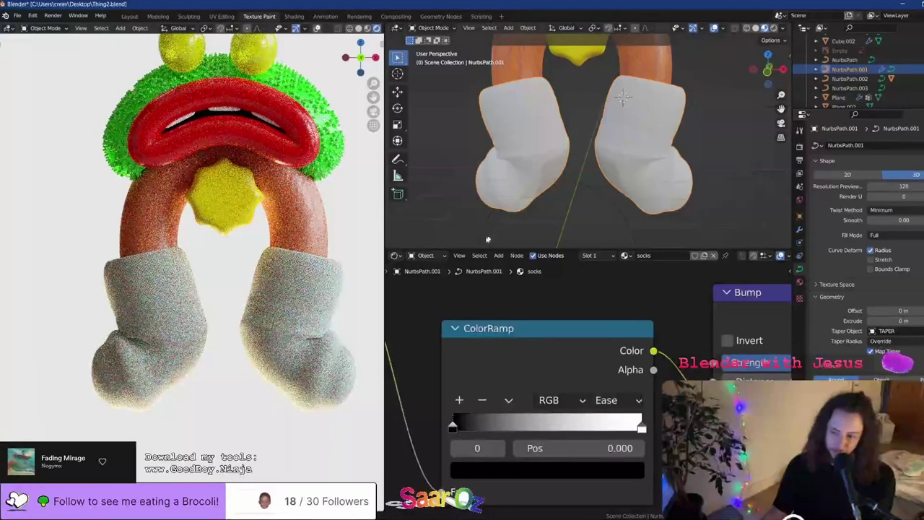
{"action": "key", "text": "ctrl+z"}
Enter curve editing on the socks and shift the curve's upper control points along the Z axis with proportional editing
{"action": "middle_click_drag", "start_coordinate": [672, 73], "coordinate": [615, 163], "text": "shift"}
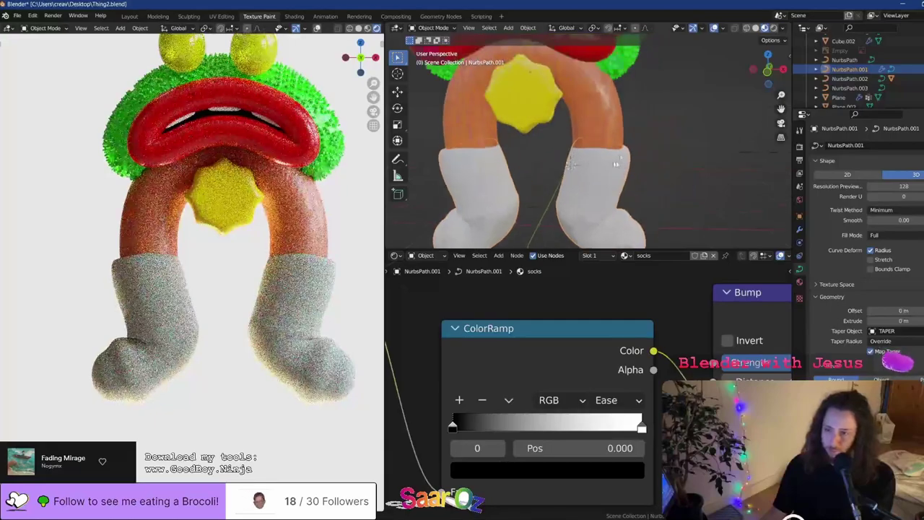
{"action": "key", "text": "Tab"}
{"action": "key", "text": "Tab"}
{"action": "key", "text": "Tab"}
{"action": "scroll", "coordinate": [608, 120], "scroll_direction": "down", "scroll_amount": 4}
{"action": "scroll", "coordinate": [614, 128], "scroll_direction": "up", "scroll_amount": 2}
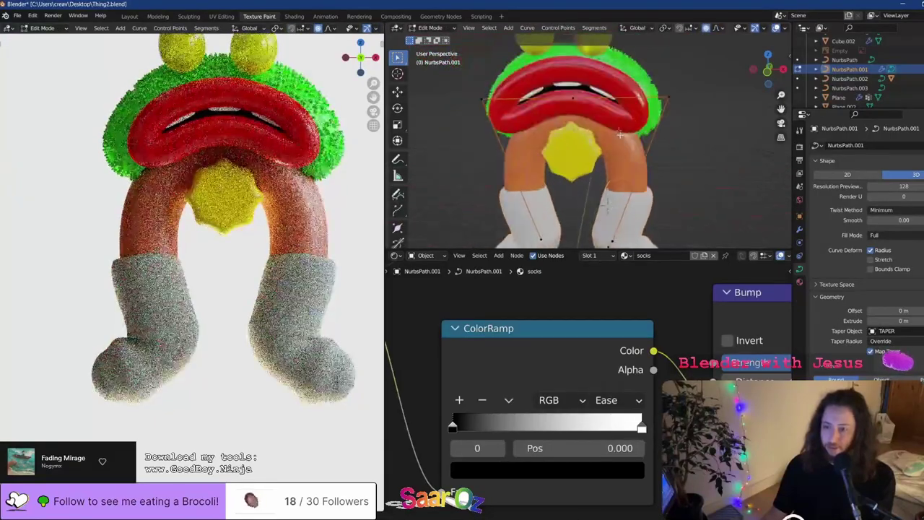
{"action": "key", "text": "g"}
{"action": "key", "text": "z"}
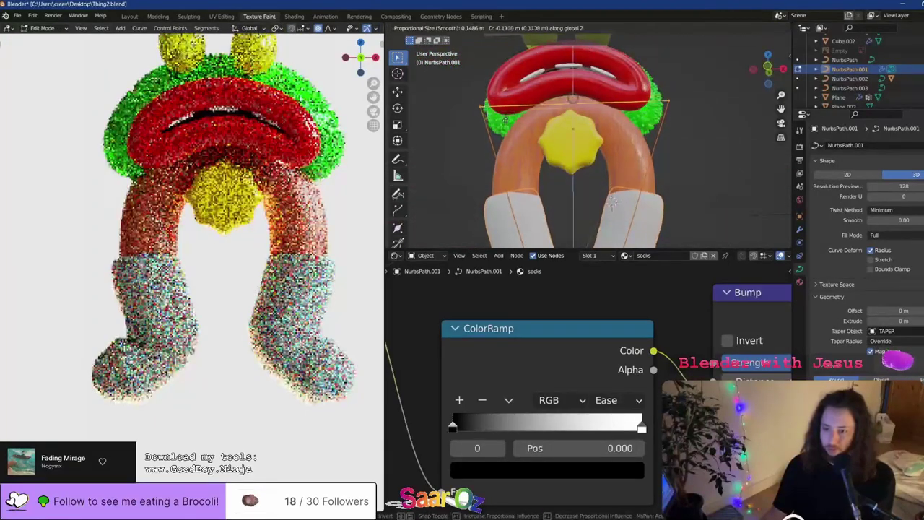
{"action": "left_click", "coordinate": [522, 128]}
Scale the sock curve's upper control points inward along X to narrow the sock tops, finish editing, and check the fit from behind and in front
{"action": "key", "text": "s"}
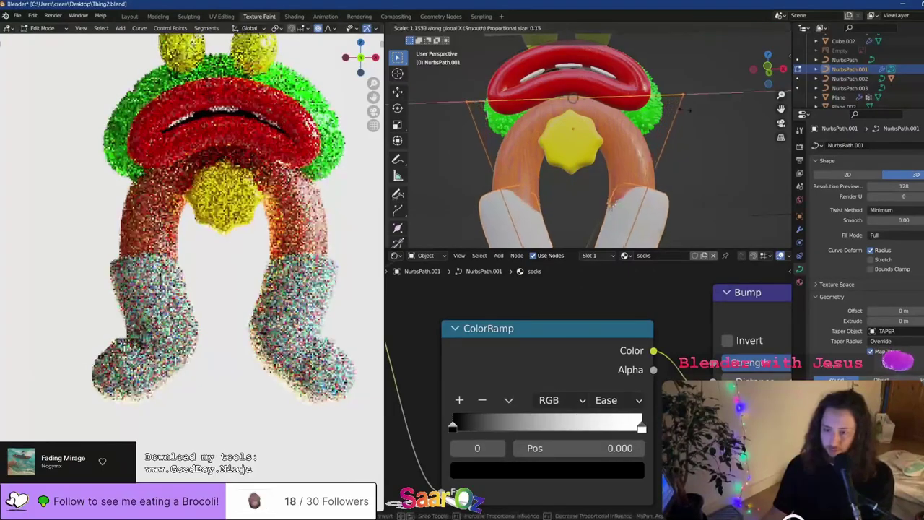
{"action": "left_click", "coordinate": [622, 117]}
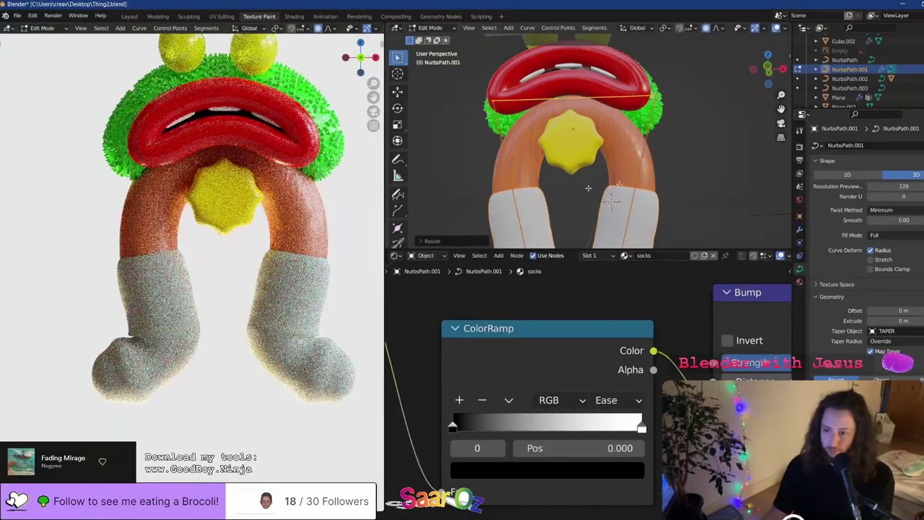
{"action": "middle_click_drag", "start_coordinate": [588, 189], "coordinate": [412, 197]}
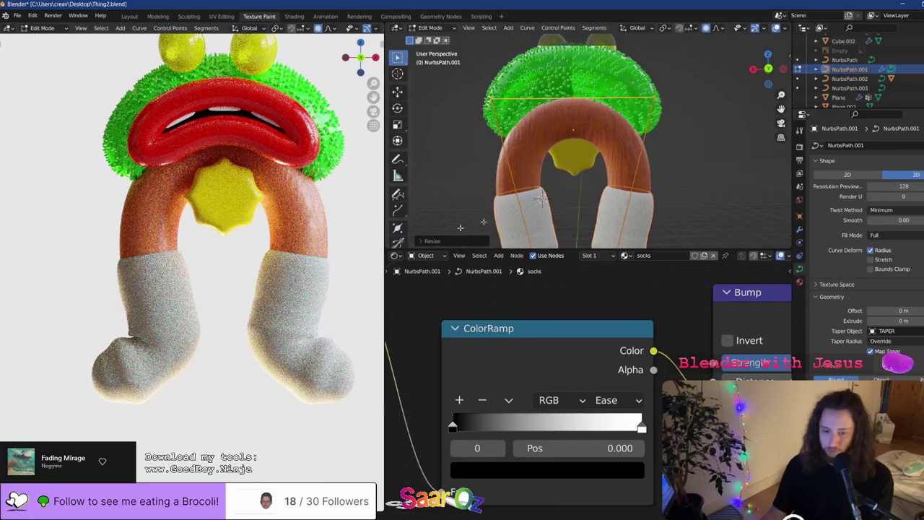
{"action": "key", "text": "Tab"}
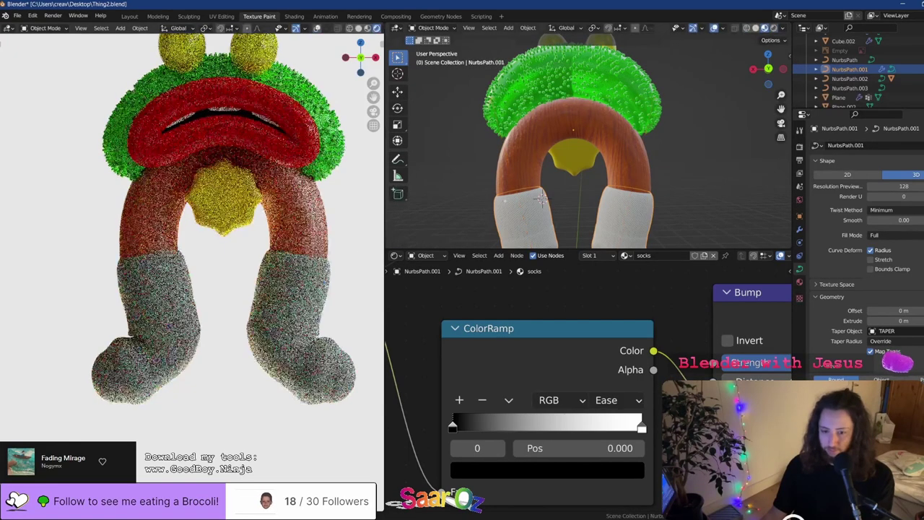
{"action": "middle_click_drag", "start_coordinate": [504, 201], "coordinate": [716, 201]}
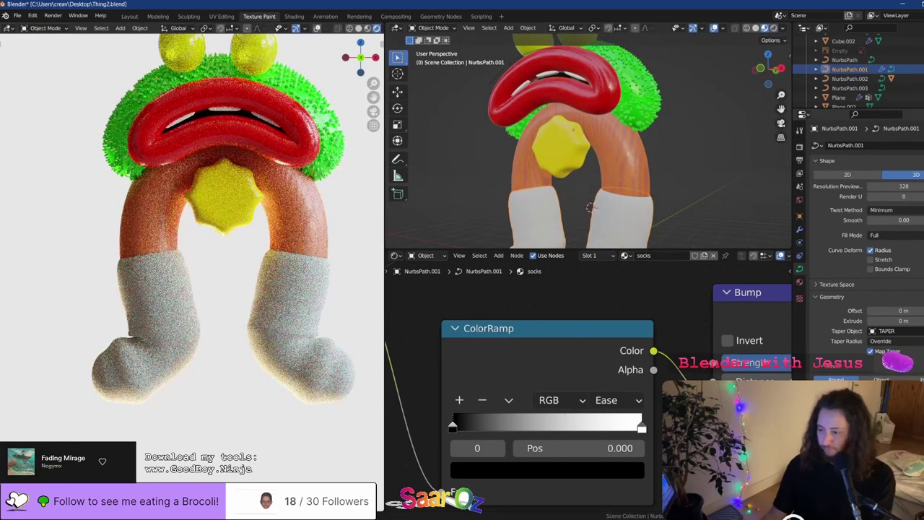
Save the file and duplicate the socks curve in front view, placing the copy slightly below the original
{"action": "left_click_drag", "start_coordinate": [899, 392], "coordinate": [900, 392]}
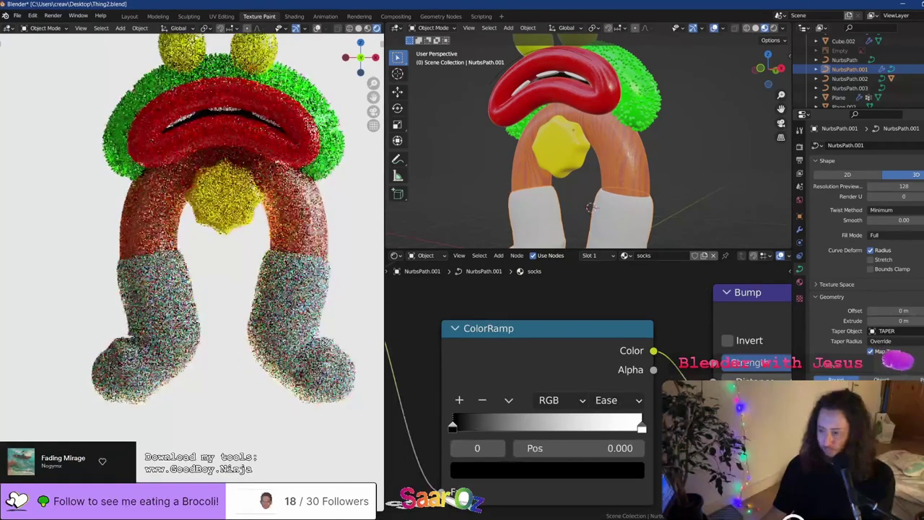
{"action": "key", "text": "ctrl+s"}
{"action": "mouse_move", "coordinate": [666, 148]}
{"action": "middle_mouse_down"}
{"action": "mouse_move", "coordinate": [650, 137]}
{"action": "mouse_move", "coordinate": [666, 148]}
{"action": "middle_mouse_up"}
{"action": "key", "text": "KP_1"}
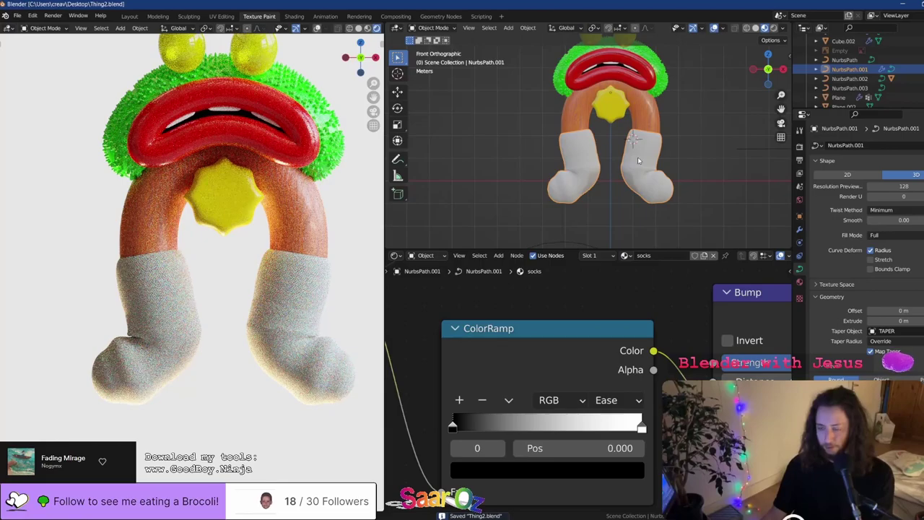
{"action": "key", "text": "shift+d"}
{"action": "left_click", "coordinate": [649, 181]}
Move the duplicated socks into a new collection named backup and exclude that collection from the scene view
{"action": "key", "text": "m"}
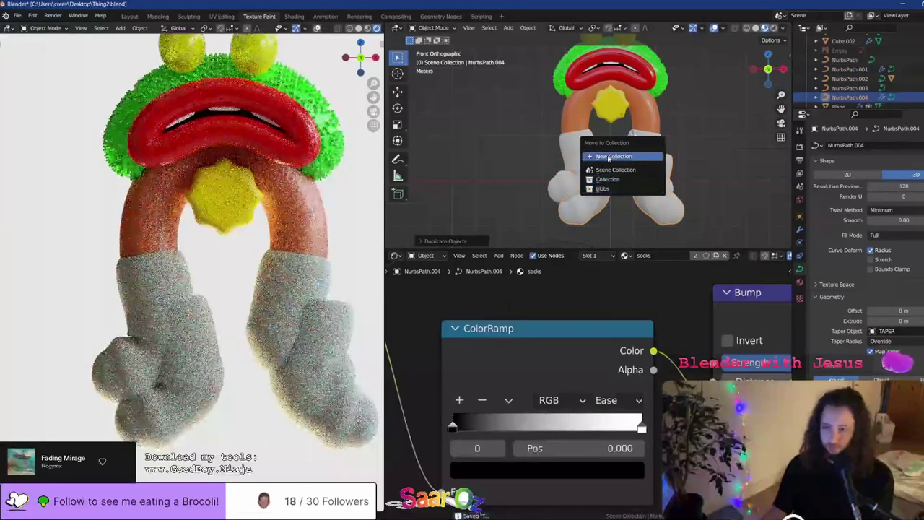
{"action": "left_click", "coordinate": [609, 155]}
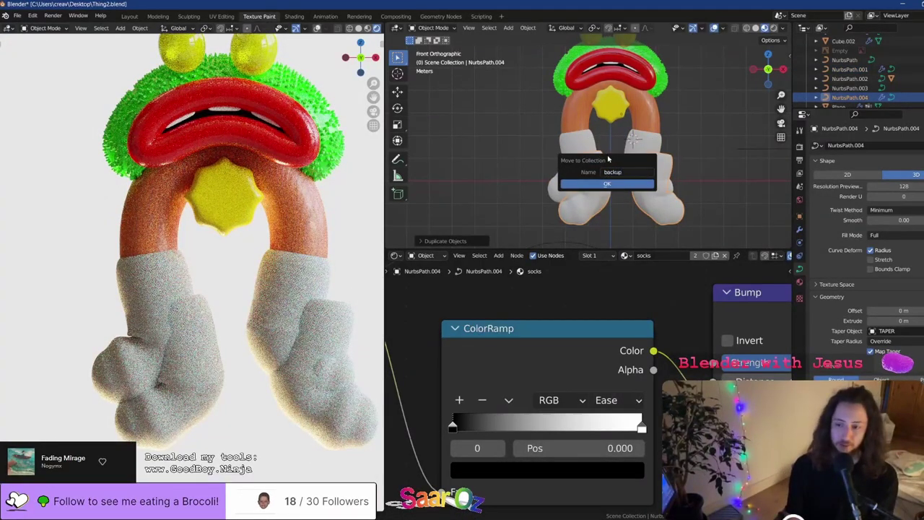
{"action": "type", "text": "backup"}
{"action": "key", "text": "Return"}
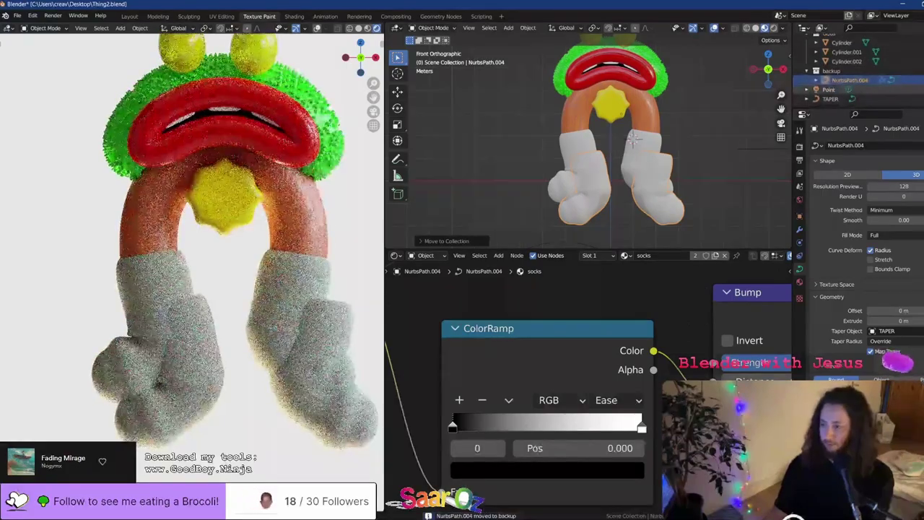
{"action": "left_click", "coordinate": [923, 71]}
{"action": "left_click", "coordinate": [922, 70]}
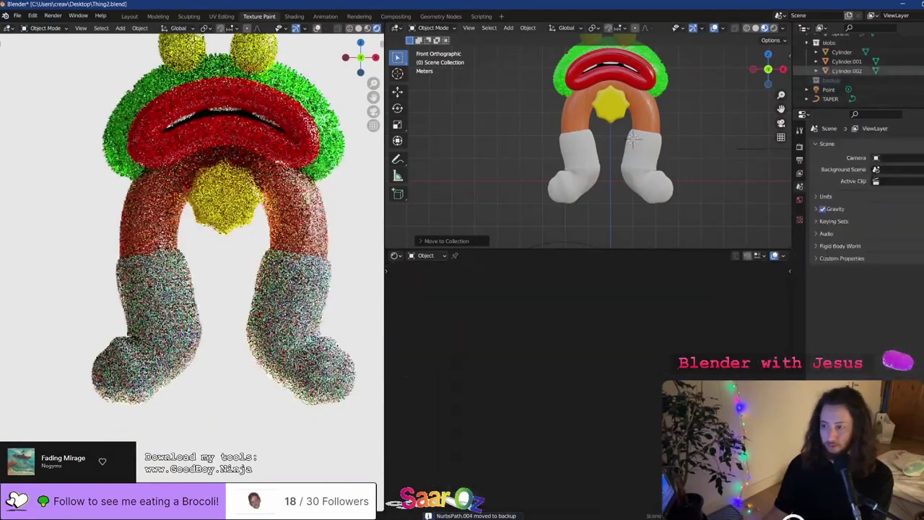
Select the original socks curve and save the file
{"action": "scroll", "coordinate": [726, 186], "scroll_direction": "up", "scroll_amount": 3}
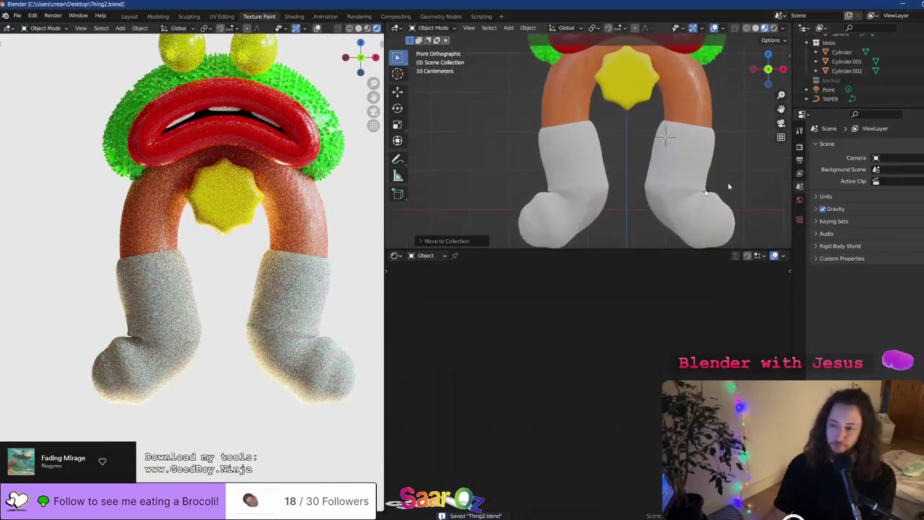
{"action": "left_click", "coordinate": [690, 179]}
{"action": "key", "text": "ctrl+s"}
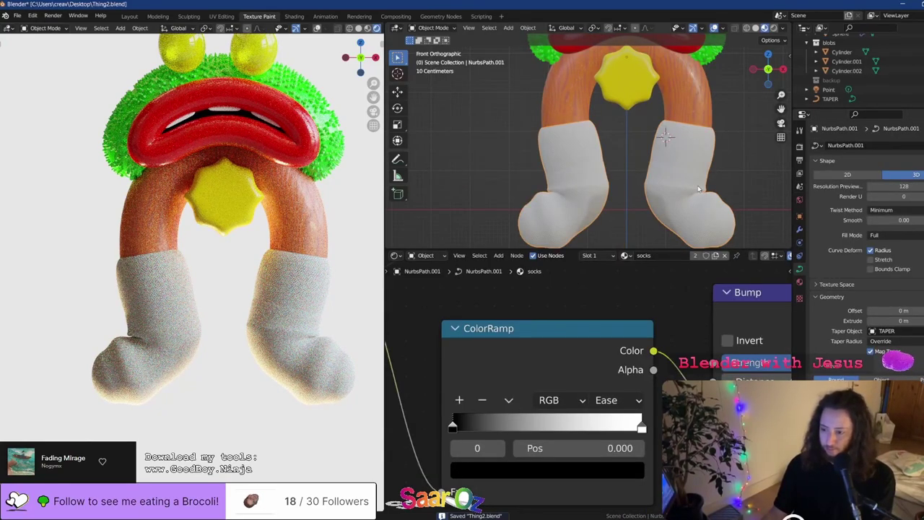
{"action": "key", "text": "Tab"}
{"action": "key", "text": "Tab"}
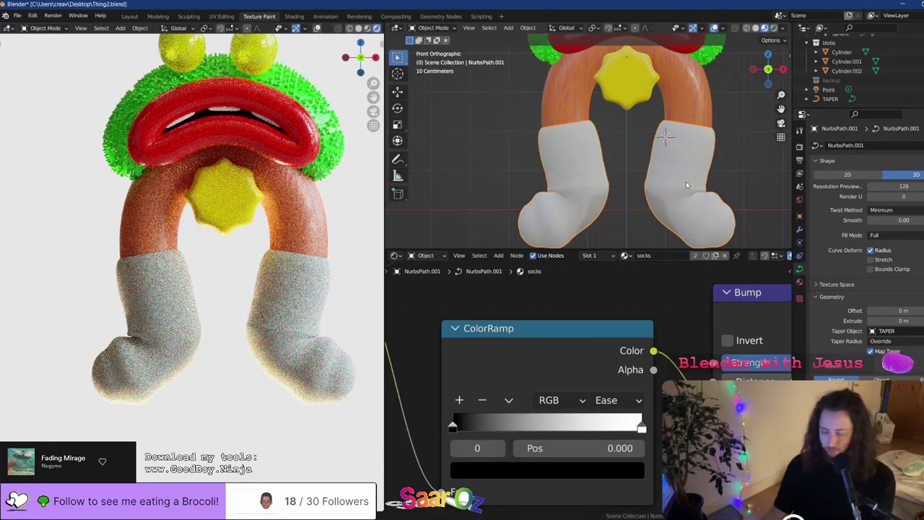
{"action": "key", "text": "F3"}
{"action": "type", "text": "c"}
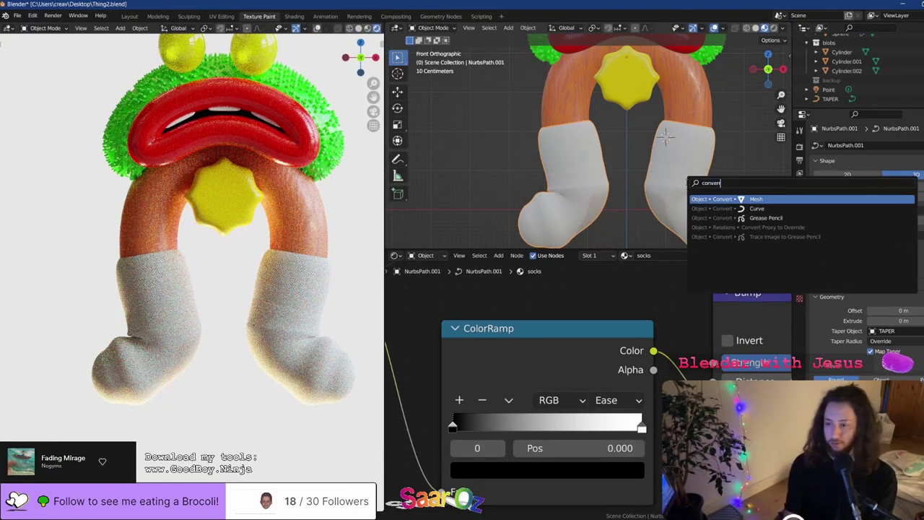
{"action": "type", "text": "onvert"}
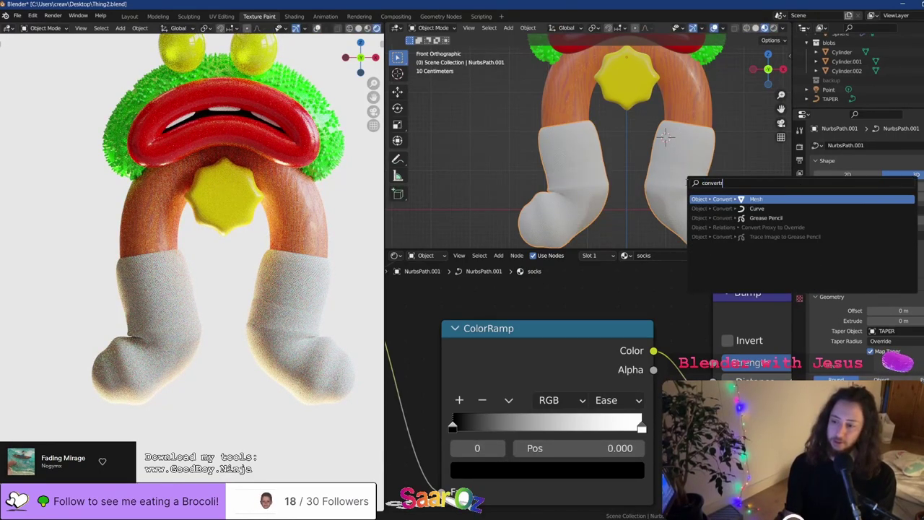
{"action": "key", "text": "ctrl+a"}
{"action": "type", "text": "mesh"}
{"action": "key", "text": "ctrl+a"}
{"action": "key", "text": "Escape"}
Convert the socks curve to a mesh and save the file
{"action": "right_click", "coordinate": [687, 184]}
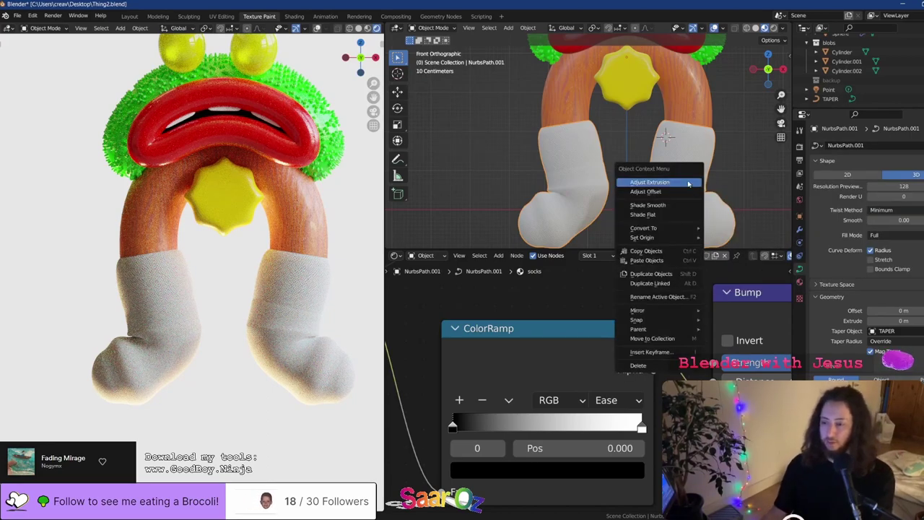
{"action": "mouse_move", "coordinate": [690, 230]}
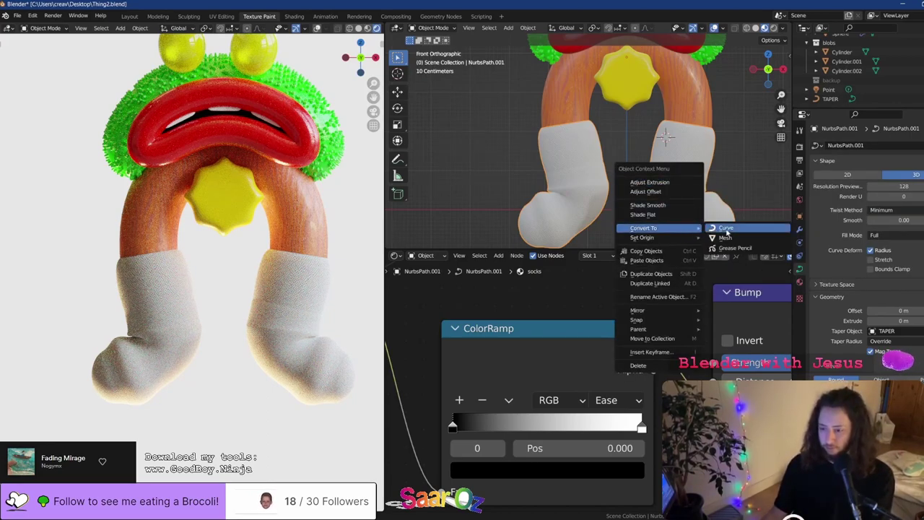
{"action": "left_click", "coordinate": [726, 230]}
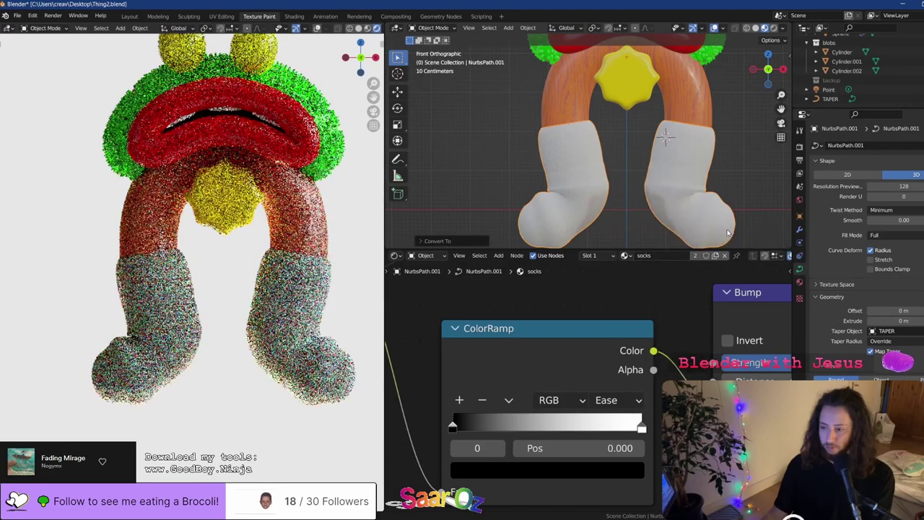
{"action": "right_click", "coordinate": [702, 199]}
{"action": "mouse_move", "coordinate": [704, 201]}
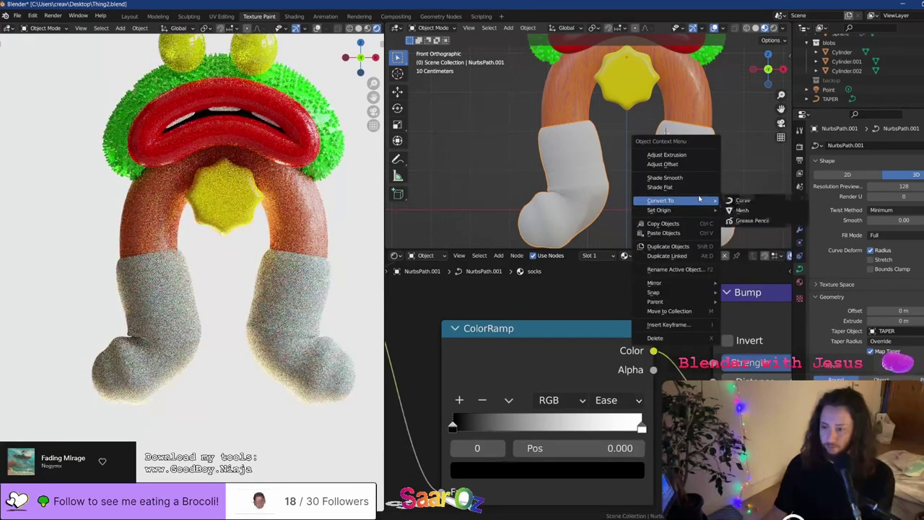
{"action": "left_click", "coordinate": [751, 211]}
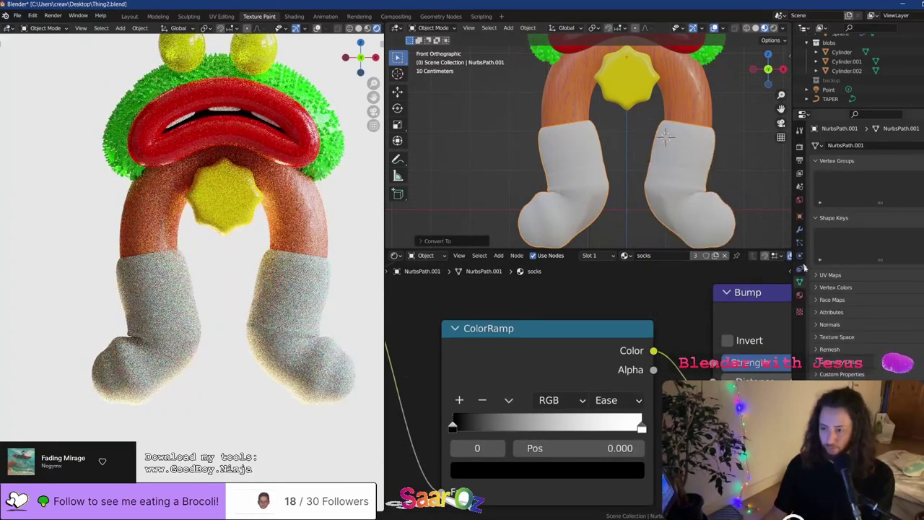
{"action": "left_click", "coordinate": [800, 230]}
{"action": "key", "text": "ctrl+s"}
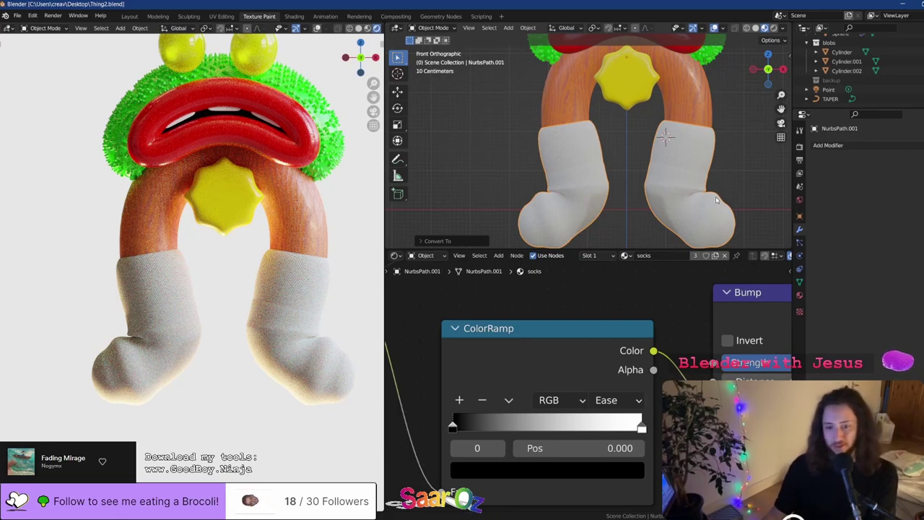
Add a particle system to the socks mesh and set its type to Hair
{"action": "left_click", "coordinate": [799, 245]}
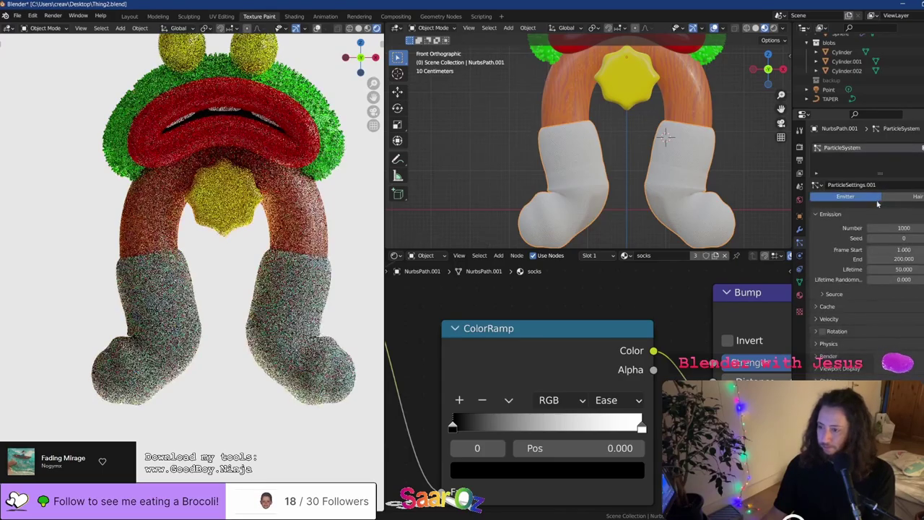
{"action": "scroll", "coordinate": [231, 276], "scroll_direction": "up", "scroll_amount": 6}
{"action": "middle_click_drag", "start_coordinate": [231, 276], "coordinate": [1, 285], "text": "shift"}
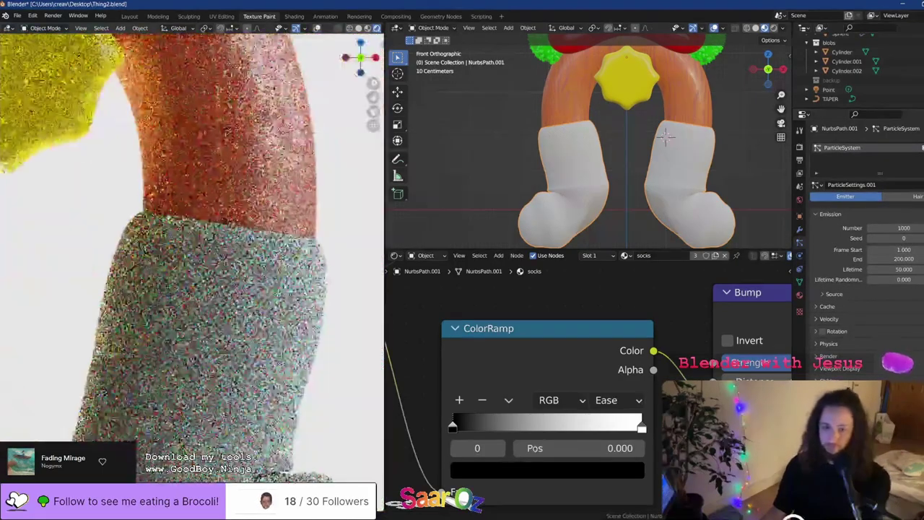
{"action": "left_click", "coordinate": [916, 197]}
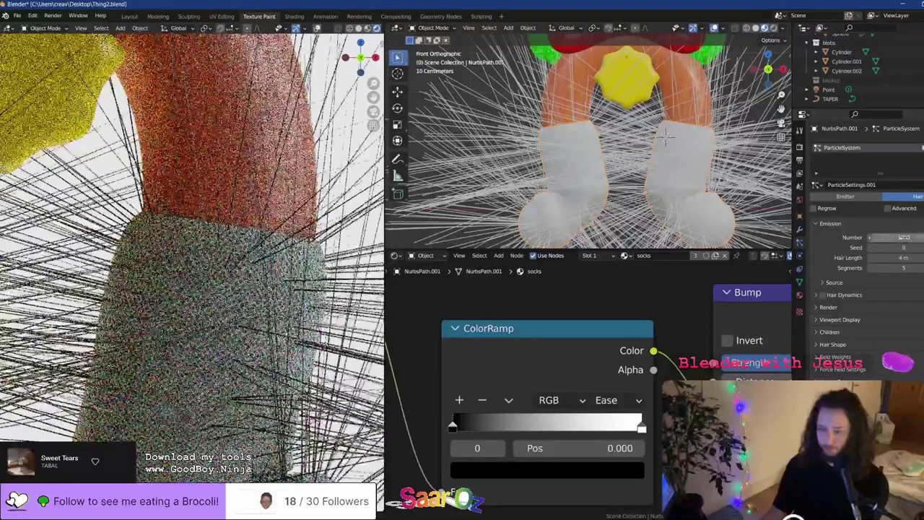
Expand the children settings of the sock hair and set the hair length to 0.01 m
{"action": "left_click", "coordinate": [882, 238]}
{"action": "left_click", "coordinate": [839, 332]}
{"action": "left_click", "coordinate": [840, 332]}
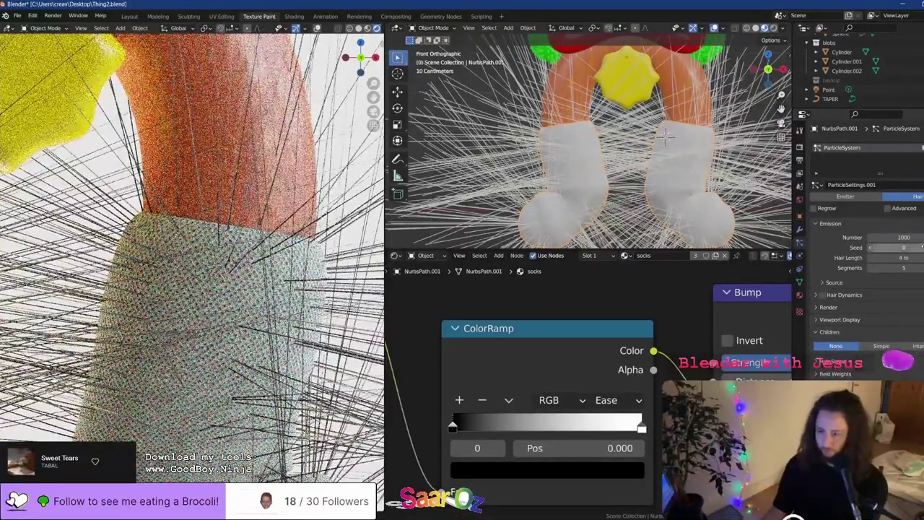
{"action": "left_click", "coordinate": [902, 256]}
{"action": "type", "text": "0.01"}
{"action": "key", "text": "Return"}
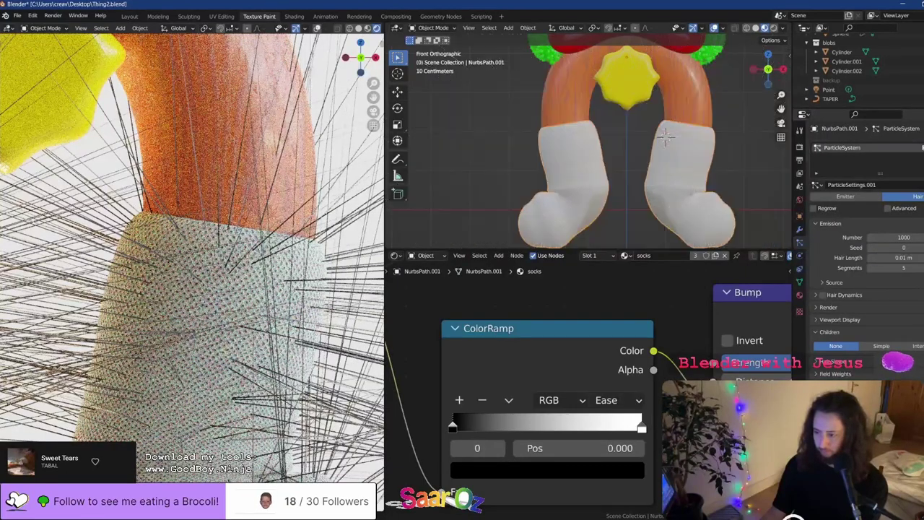
With interpolated children on the sock hair, try a hair length of 0.3 m and reduce it to 0.1 m
{"action": "left_click", "coordinate": [905, 257]}
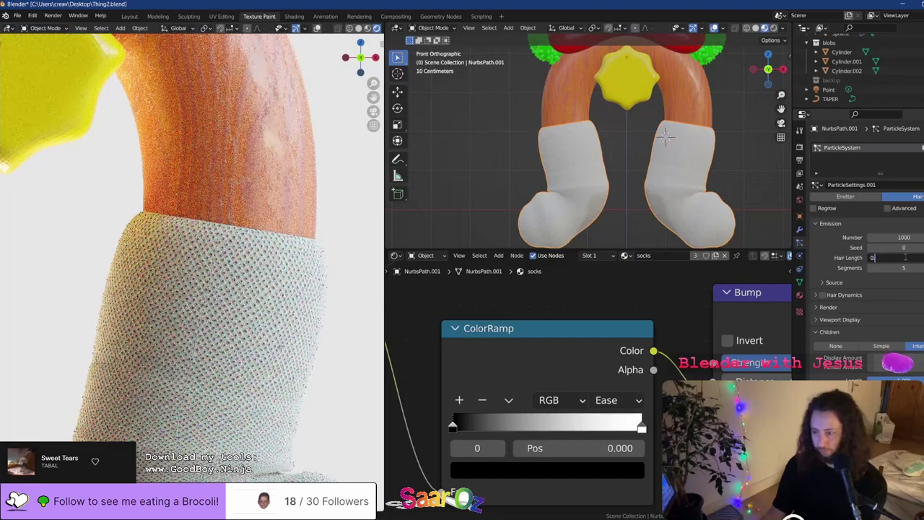
{"action": "type", "text": "0.3"}
{"action": "key", "text": "Return"}
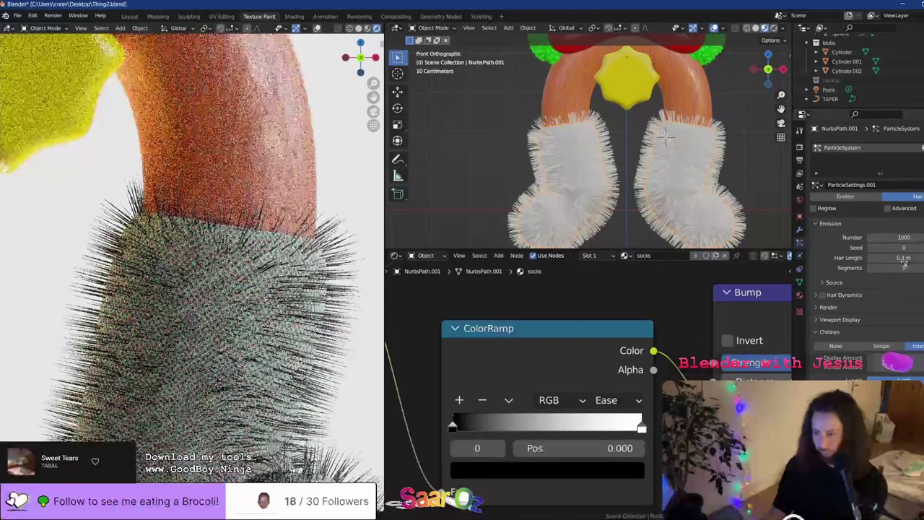
{"action": "left_click", "coordinate": [904, 260]}
{"action": "type", "text": "0.1"}
{"action": "key", "text": "Return"}
Expand the hair's viewport display and render settings and assign the socks material to the strands
{"action": "scroll", "coordinate": [848, 320], "scroll_direction": "down", "scroll_amount": 1}
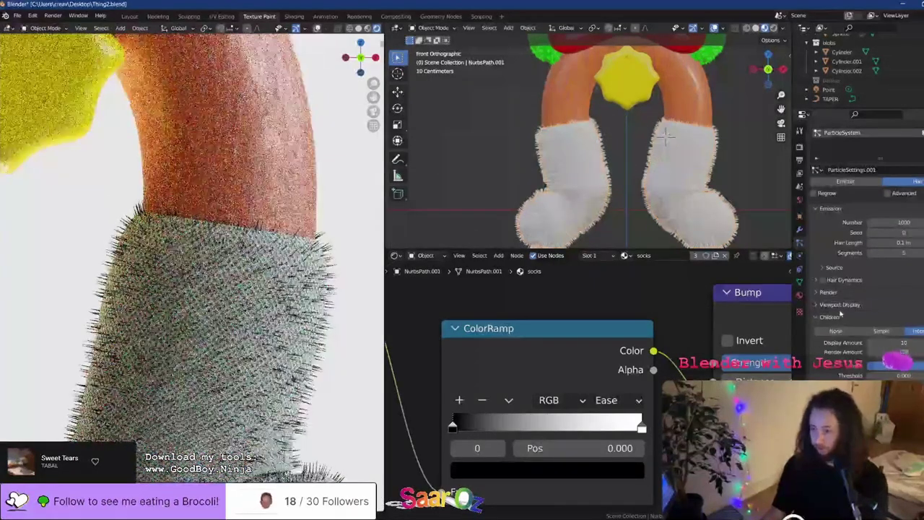
{"action": "scroll", "coordinate": [839, 312], "scroll_direction": "down", "scroll_amount": 2}
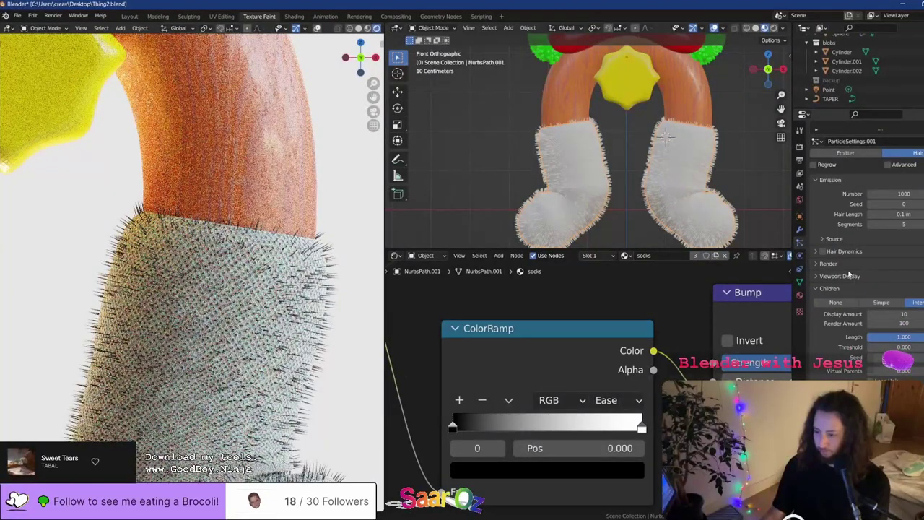
{"action": "left_click", "coordinate": [839, 275]}
{"action": "left_click", "coordinate": [839, 266]}
{"action": "left_click", "coordinate": [884, 291]}
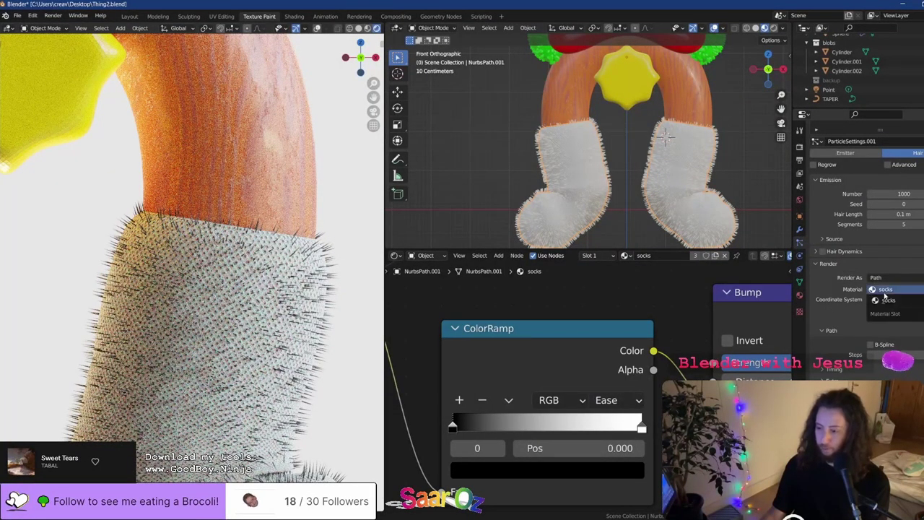
{"action": "left_click", "coordinate": [887, 302]}
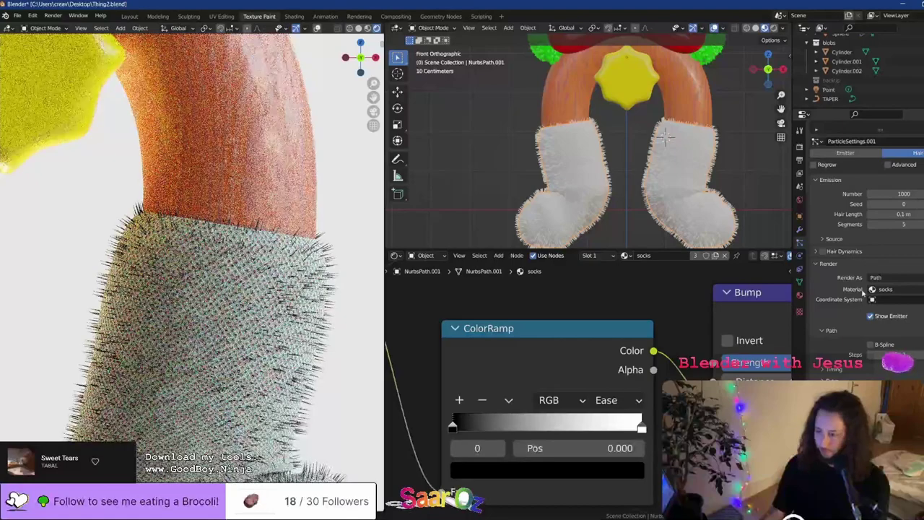
Shorten the sock hair to a length of 0.044 m
{"action": "scroll", "coordinate": [858, 309], "scroll_direction": "up", "scroll_amount": 3}
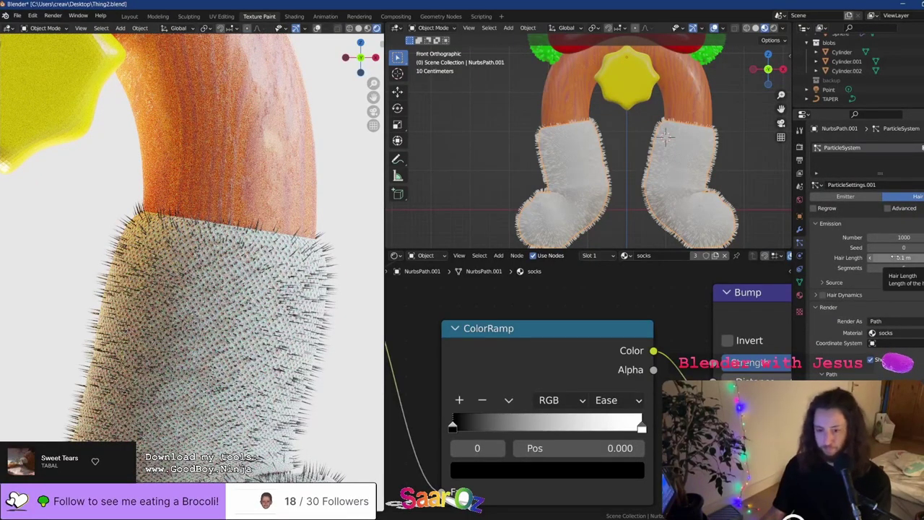
{"action": "left_click_drag", "start_coordinate": [895, 258], "coordinate": [882, 258]}
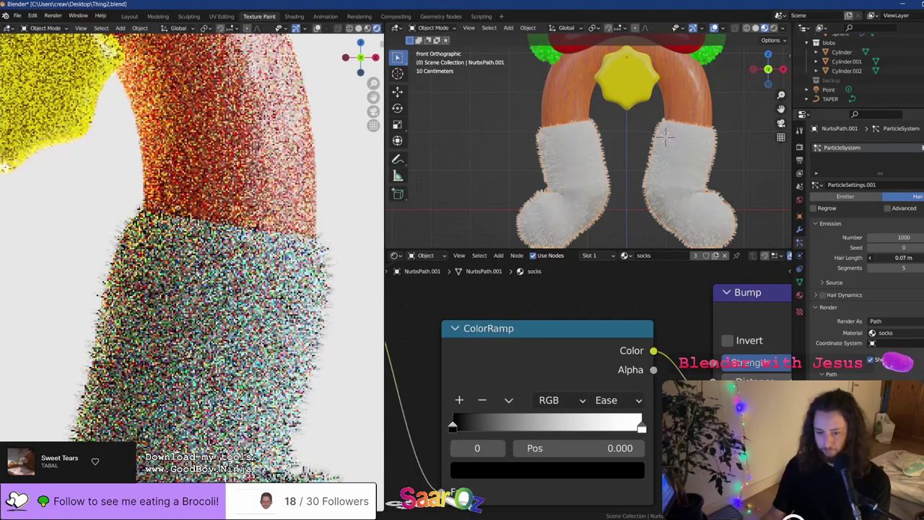
{"action": "scroll", "coordinate": [861, 339], "scroll_direction": "down", "scroll_amount": 10}
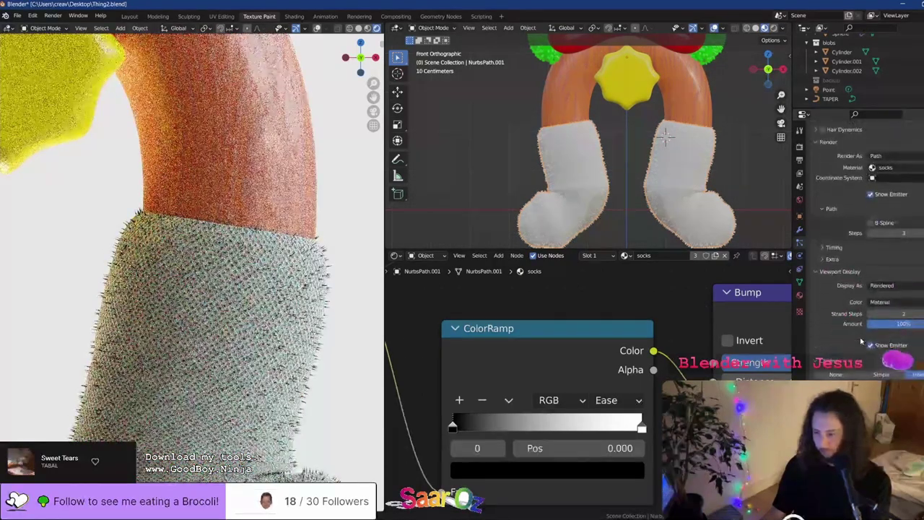
{"action": "scroll", "coordinate": [860, 332], "scroll_direction": "up", "scroll_amount": 9}
{"action": "left_click", "coordinate": [892, 270]}
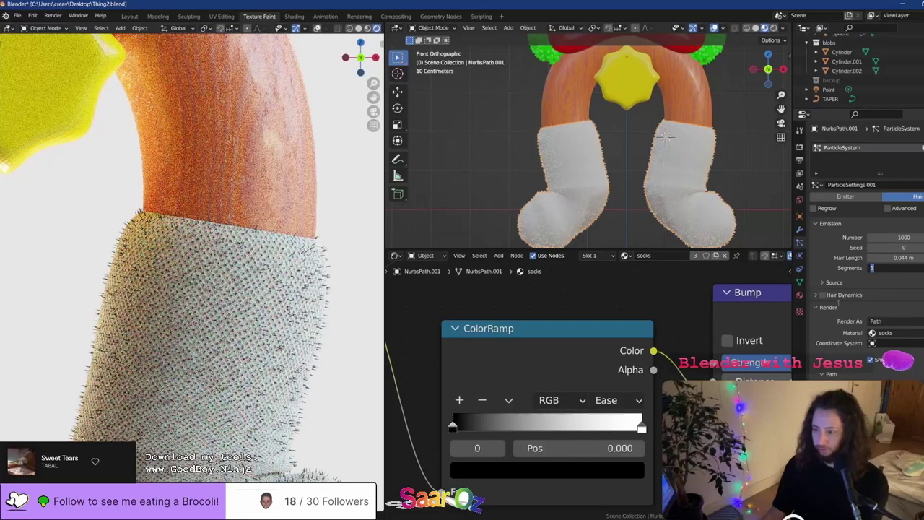
{"action": "key", "text": "Return"}
Collapse the sock hair's render settings, expand its children settings and give the child strands a Curl kink
{"action": "left_click", "coordinate": [827, 307]}
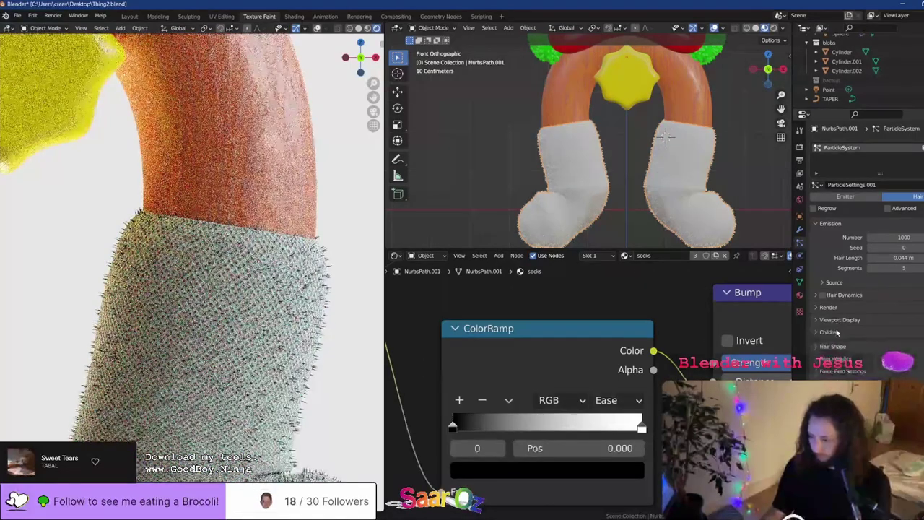
{"action": "left_click", "coordinate": [835, 332]}
{"action": "scroll", "coordinate": [837, 334], "scroll_direction": "down", "scroll_amount": 2}
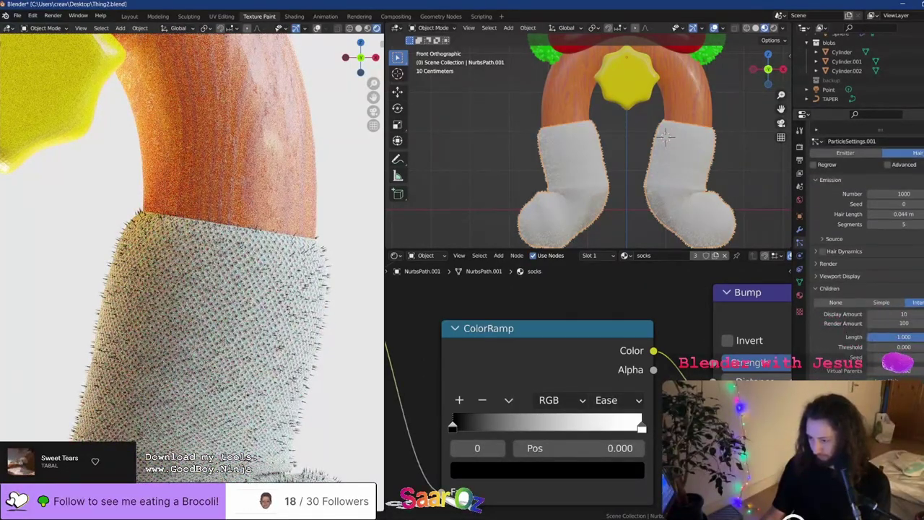
{"action": "scroll", "coordinate": [866, 249], "scroll_direction": "down", "scroll_amount": 1}
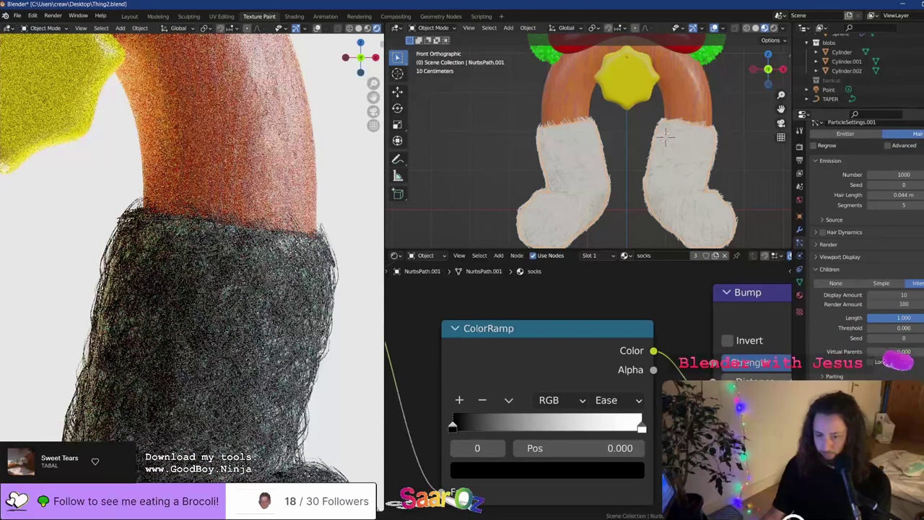
Re-enter a hair length of 0.044 m for the socks and shorten the child strands
{"action": "scroll", "coordinate": [898, 245], "scroll_direction": "up", "scroll_amount": 3}
{"action": "double_click", "coordinate": [902, 257]}
{"action": "type", "text": "0"}
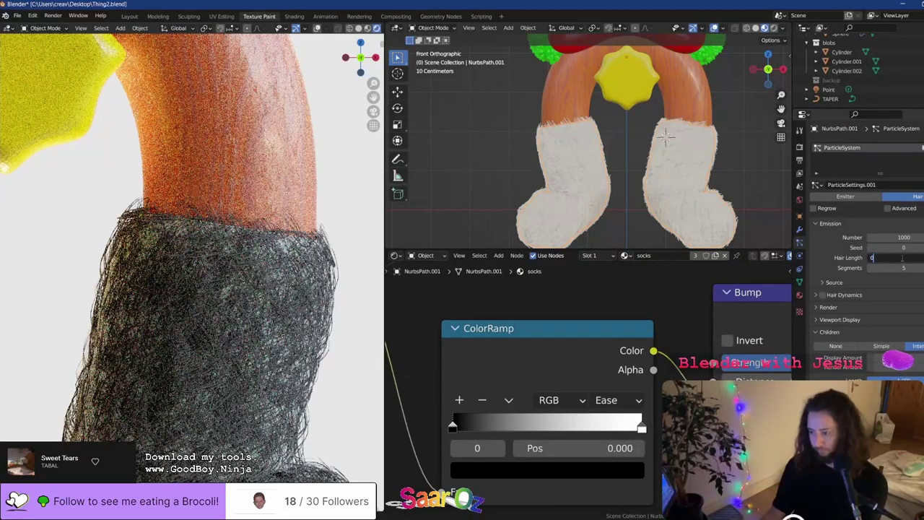
{"action": "type", "text": ".044"}
{"action": "key", "text": "Return"}
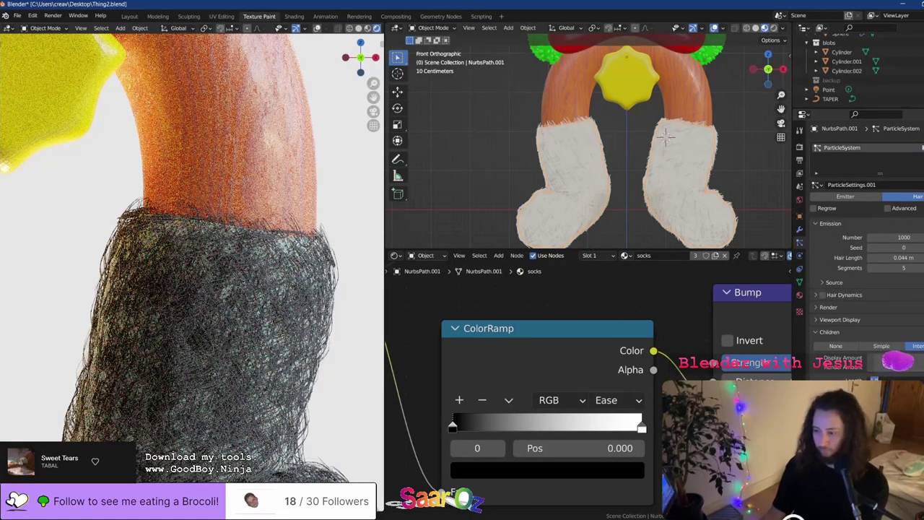
{"action": "left_click_drag", "start_coordinate": [902, 380], "coordinate": [841, 379]}
{"action": "scroll", "coordinate": [666, 136], "scroll_direction": "up", "scroll_amount": 4}
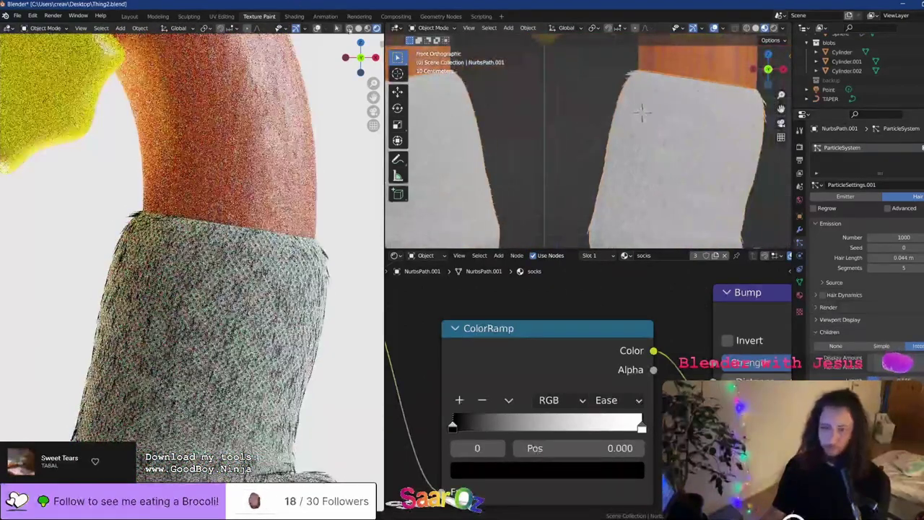
Switch the large close-up viewport to Material Preview shading lit by the scene world, and save the file
{"action": "left_click", "coordinate": [368, 28]}
{"action": "middle_click_drag", "start_coordinate": [614, 167], "coordinate": [542, 166], "text": "shift"}
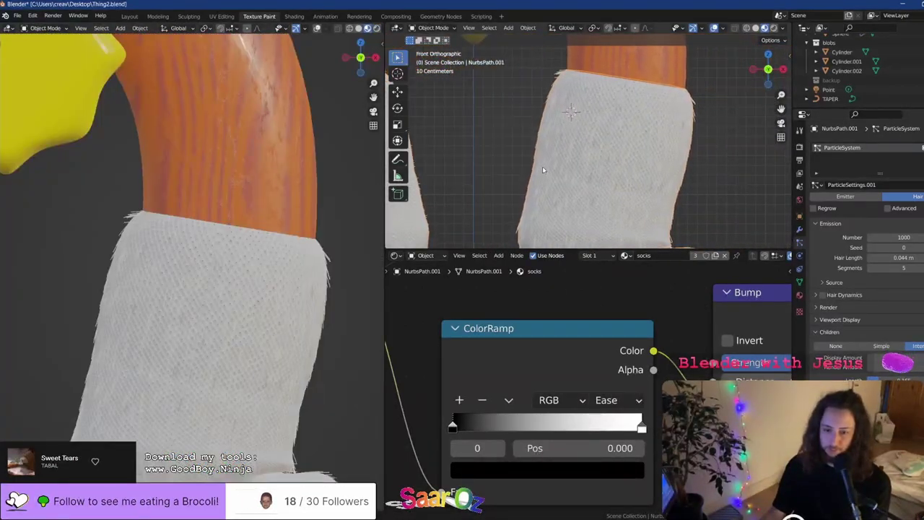
{"action": "left_click", "coordinate": [375, 32]}
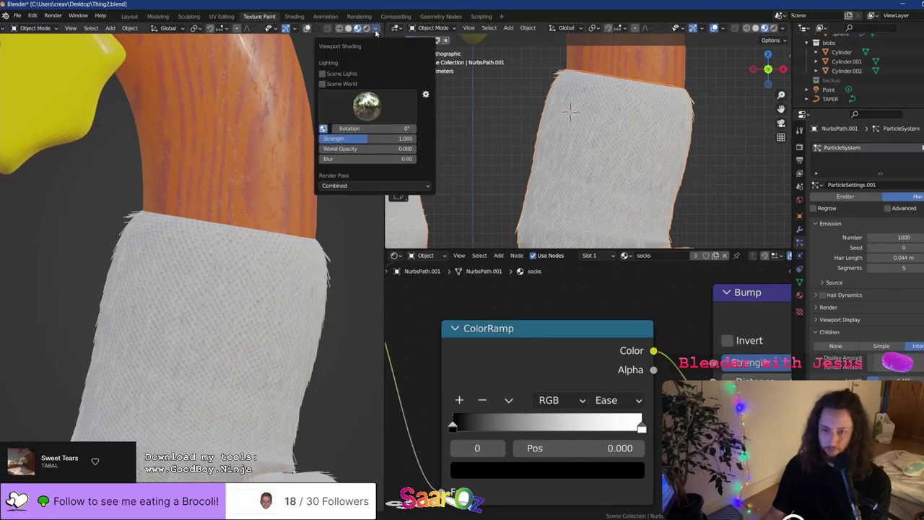
{"action": "left_click", "coordinate": [339, 83]}
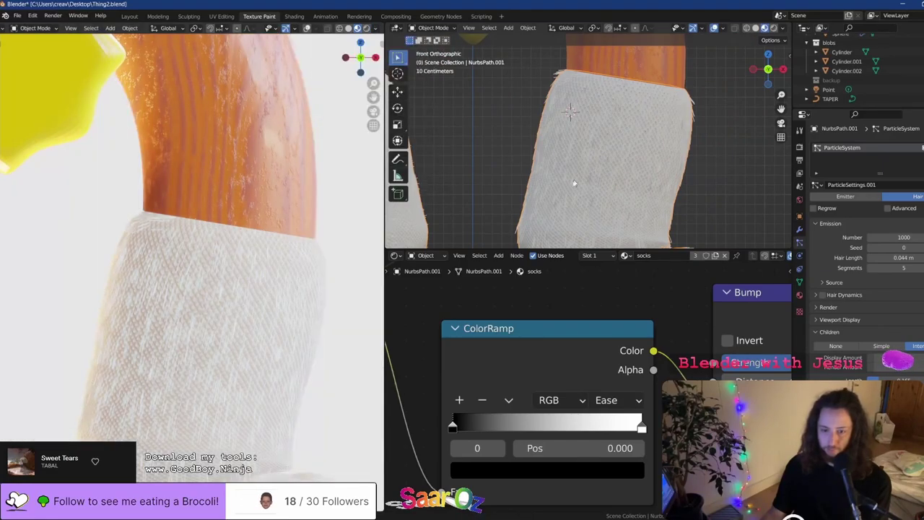
{"action": "key", "text": "ctrl+s"}
{"action": "scroll", "coordinate": [604, 132], "scroll_direction": "up", "scroll_amount": 3}
{"action": "scroll", "coordinate": [604, 132], "scroll_direction": "down", "scroll_amount": 3}
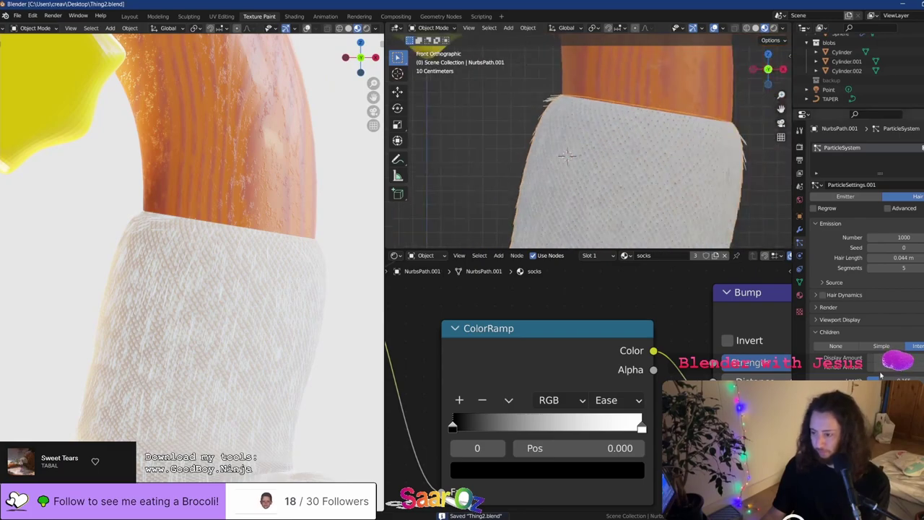
Set the sock hair's children length to 0.680 and its segments to 2, and save the file
{"action": "left_click_drag", "start_coordinate": [879, 380], "coordinate": [912, 380]}
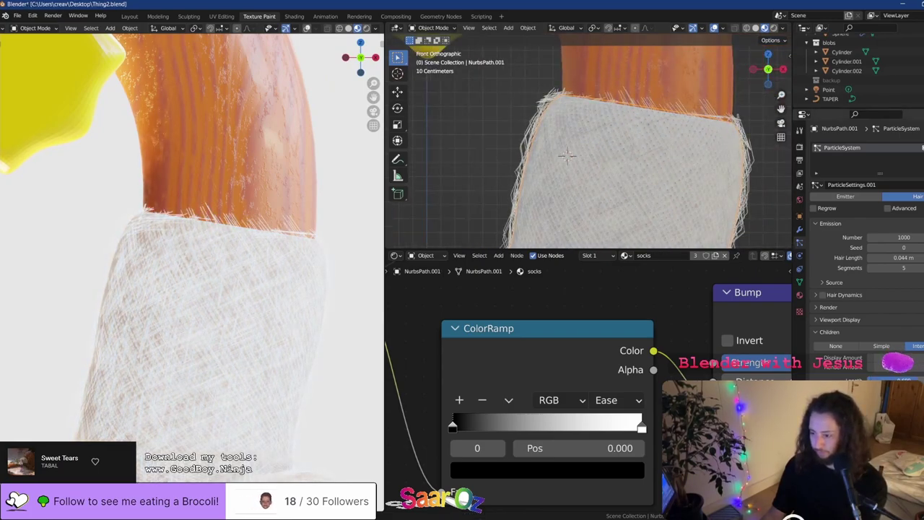
{"action": "left_click", "coordinate": [871, 269]}
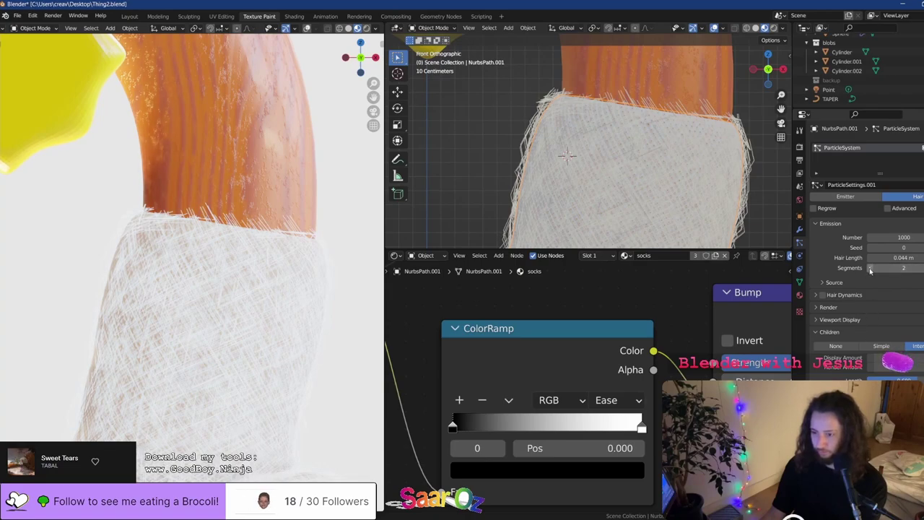
{"action": "scroll", "coordinate": [845, 347], "scroll_direction": "down", "scroll_amount": 4}
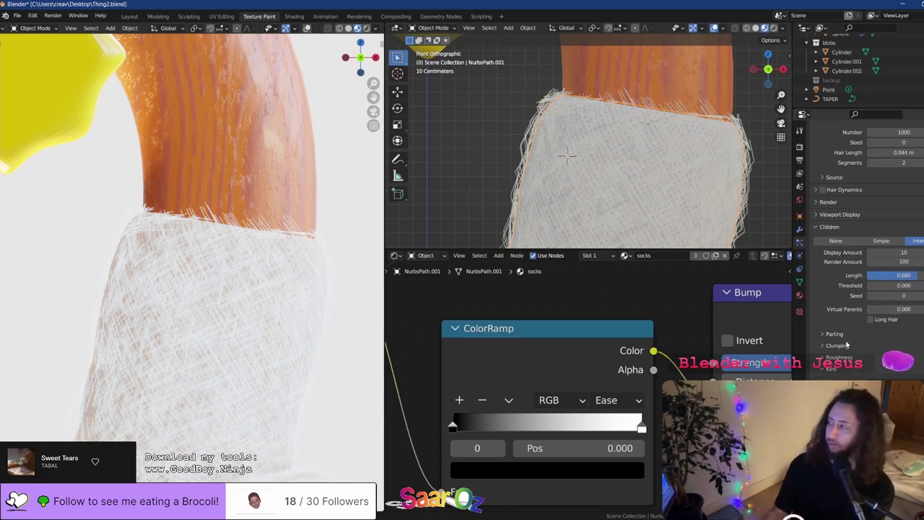
{"action": "key", "text": "ctrl+s"}
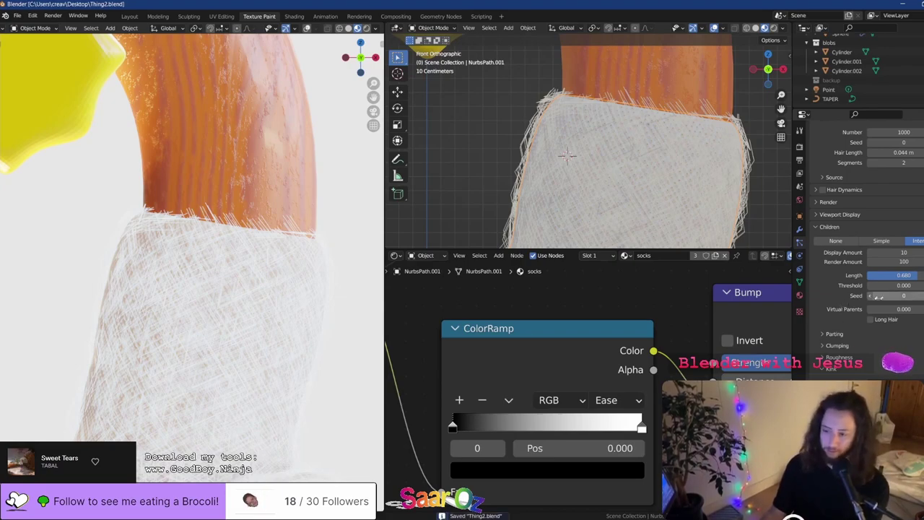
Reduce the children length to 0.545, check the kink type options, and save the file
{"action": "left_click_drag", "start_coordinate": [911, 275], "coordinate": [898, 275]}
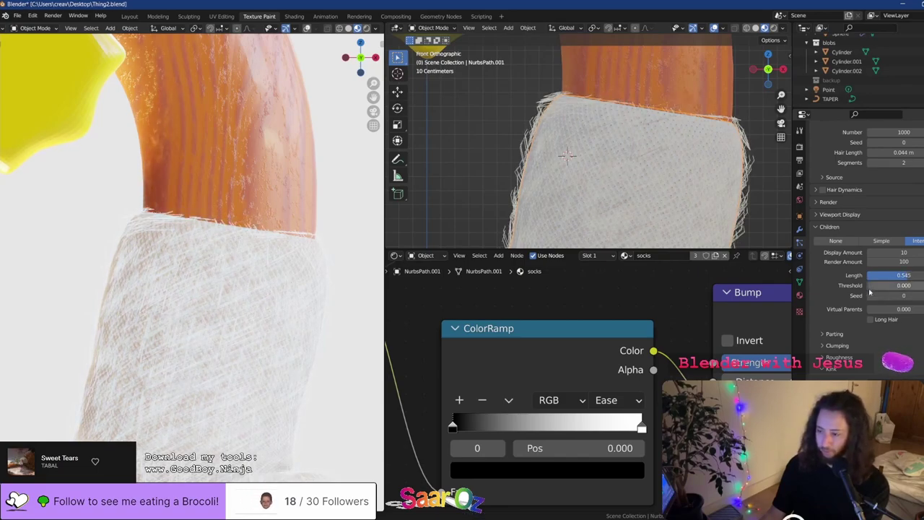
{"action": "scroll", "coordinate": [859, 253], "scroll_direction": "down", "scroll_amount": 1}
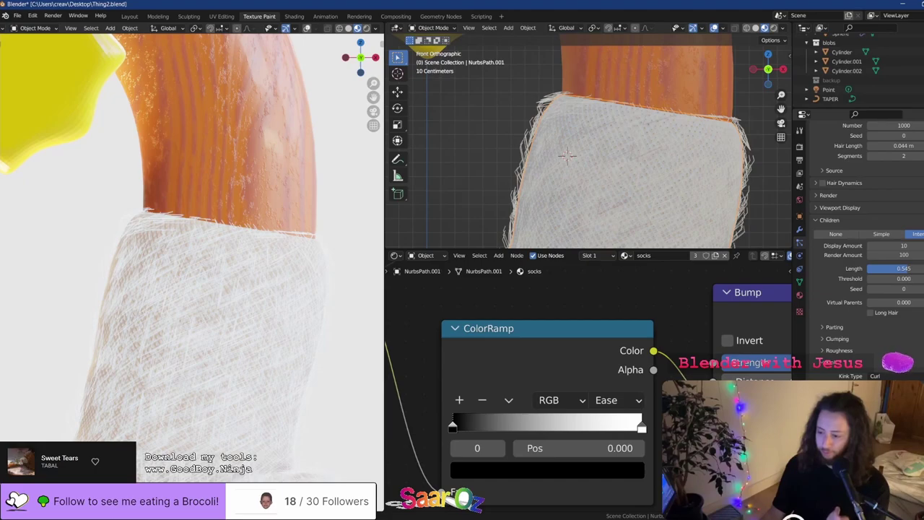
{"action": "scroll", "coordinate": [859, 253], "scroll_direction": "down", "scroll_amount": 2}
{"action": "scroll", "coordinate": [859, 253], "scroll_direction": "up", "scroll_amount": 2}
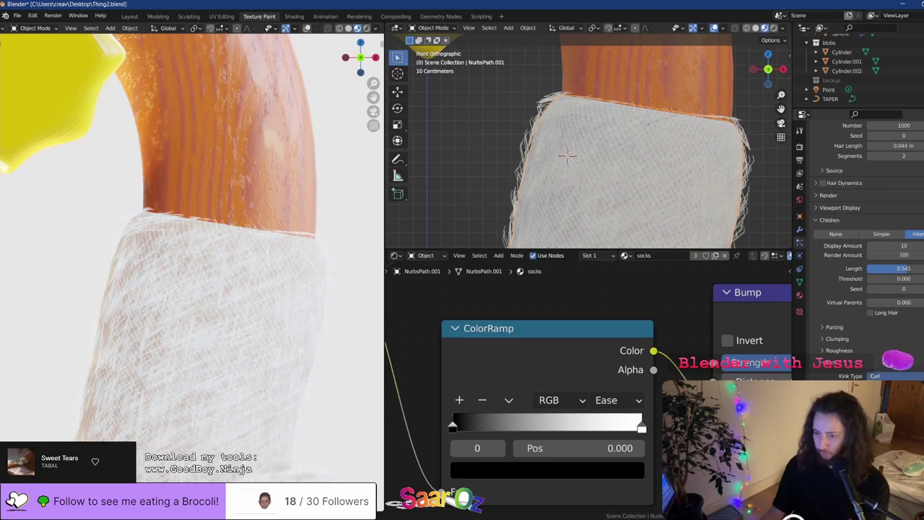
{"action": "left_click", "coordinate": [884, 422]}
{"action": "scroll", "coordinate": [895, 375], "scroll_direction": "up", "scroll_amount": 2, "text": "ctrl"}
{"action": "key", "text": "ctrl+s"}
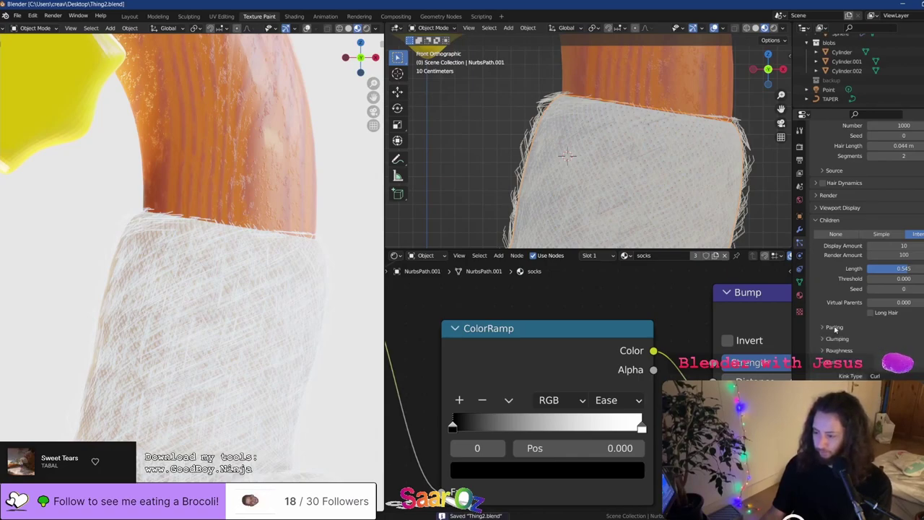
Try a children display amount of 100 on the sock hair and return it to 10
{"action": "scroll", "coordinate": [833, 328], "scroll_direction": "up", "scroll_amount": 2}
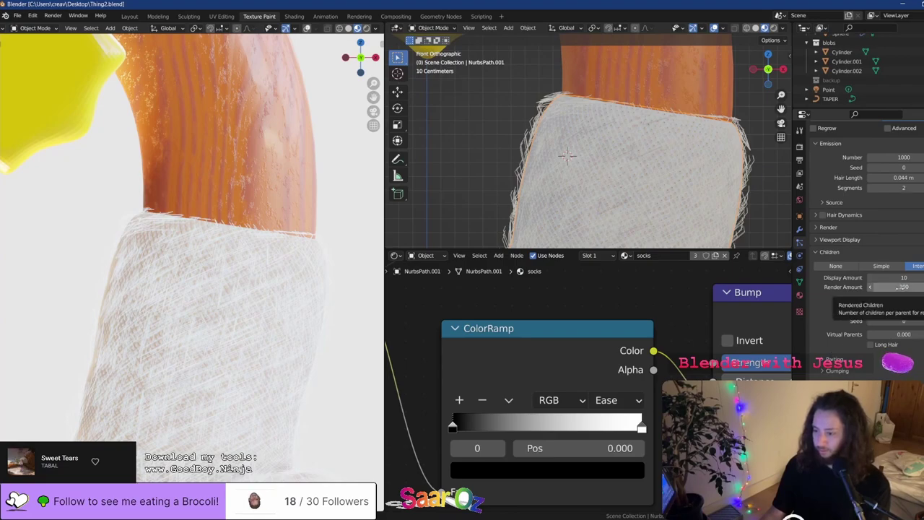
{"action": "double_click", "coordinate": [920, 277]}
{"action": "type", "text": "100"}
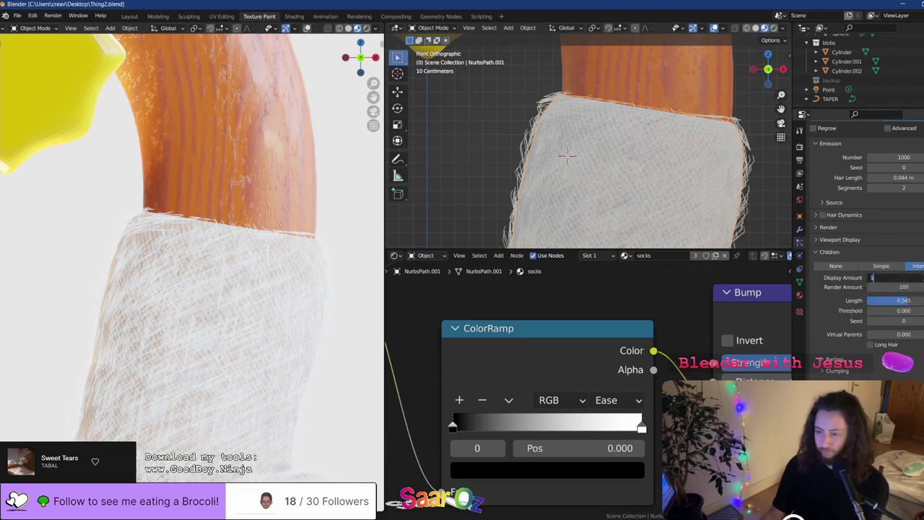
{"action": "key", "text": "Return"}
{"action": "double_click", "coordinate": [917, 278]}
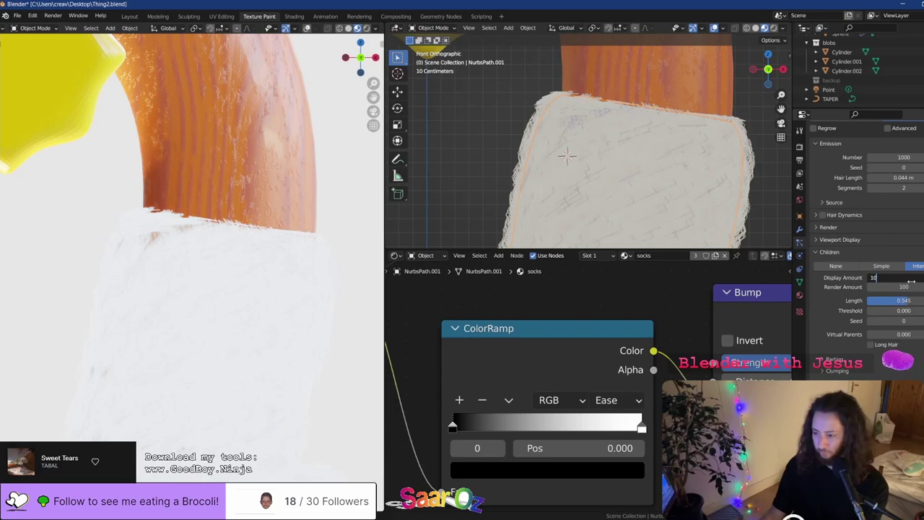
{"action": "type", "text": "10"}
{"action": "key", "text": "Return"}
Set the sock hair's children length to 1.000 and raise its segments to 8
{"action": "left_click_drag", "start_coordinate": [892, 300], "coordinate": [922, 300]}
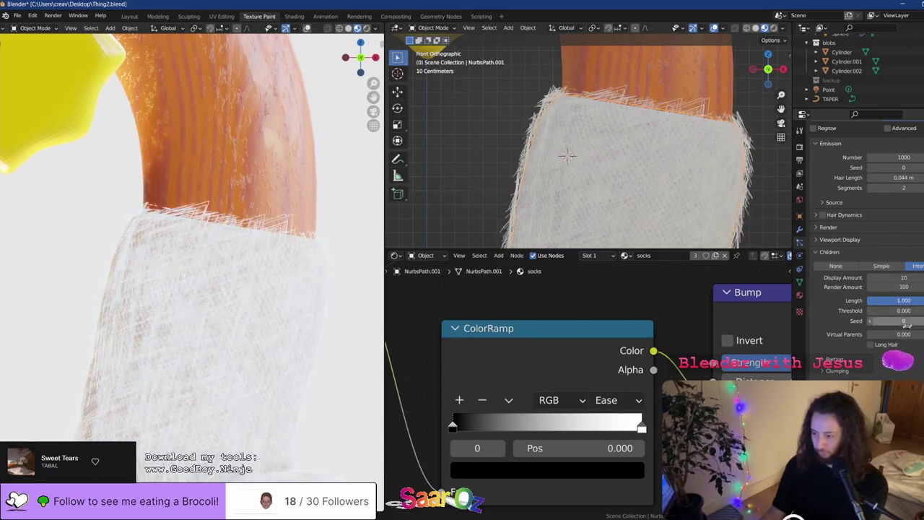
{"action": "scroll", "coordinate": [877, 257], "scroll_direction": "up", "scroll_amount": 3}
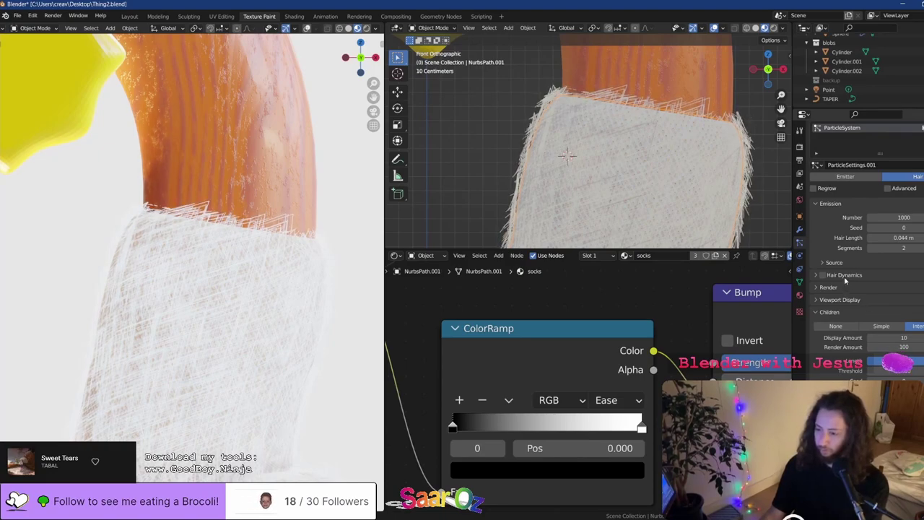
{"action": "mouse_move", "coordinate": [898, 248]}
{"action": "left_mouse_down"}
{"action": "mouse_move", "coordinate": [918, 248]}
{"action": "mouse_move", "coordinate": [884, 247]}
{"action": "left_mouse_up"}
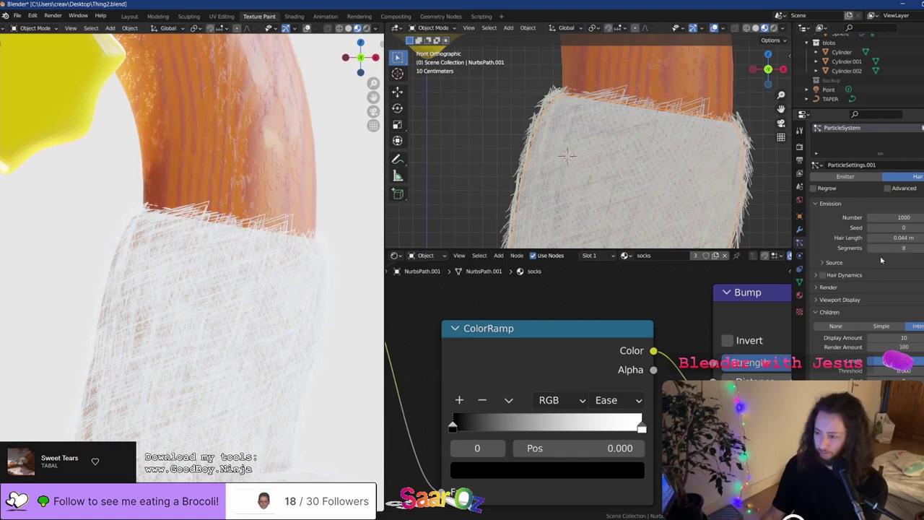
Reduce the curl of the sock's child strands and set their length to 0.150
{"action": "scroll", "coordinate": [875, 257], "scroll_direction": "down", "scroll_amount": 2}
{"action": "scroll", "coordinate": [871, 358], "scroll_direction": "down", "scroll_amount": 2}
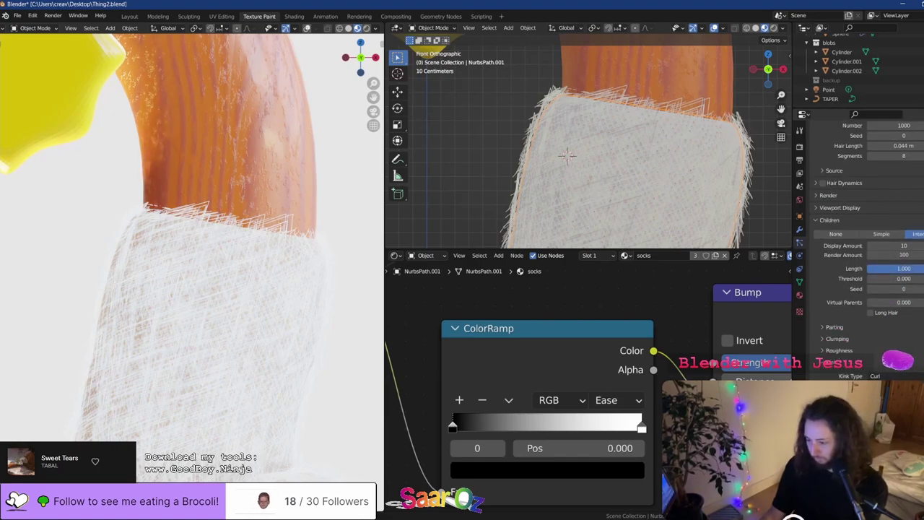
{"action": "scroll", "coordinate": [871, 325], "scroll_direction": "down", "scroll_amount": 3}
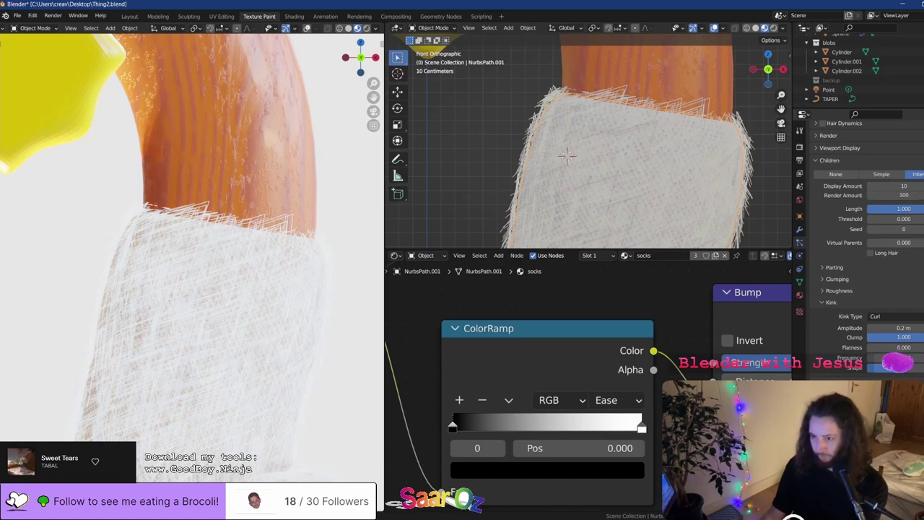
{"action": "scroll", "coordinate": [866, 289], "scroll_direction": "up", "scroll_amount": 3}
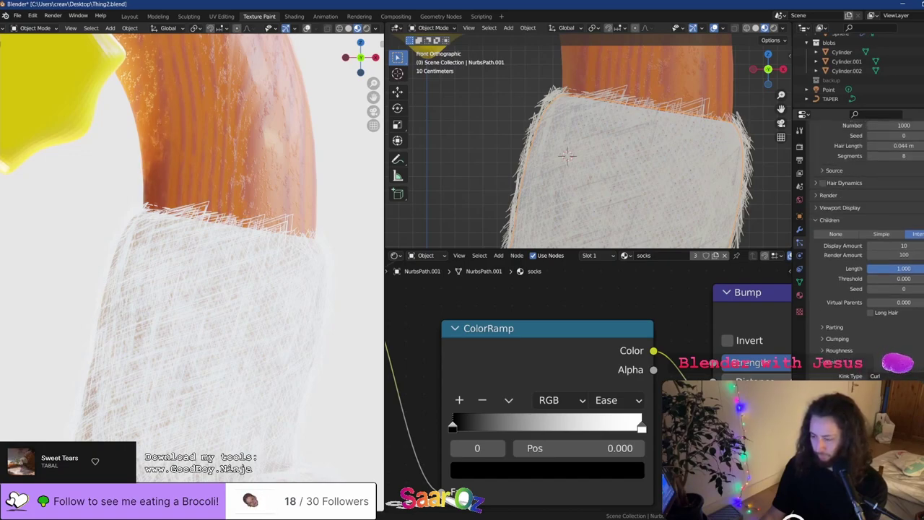
{"action": "mouse_move", "coordinate": [894, 146]}
{"action": "left_mouse_down"}
{"action": "mouse_move", "coordinate": [908, 145]}
{"action": "mouse_move", "coordinate": [899, 146]}
{"action": "left_mouse_up"}
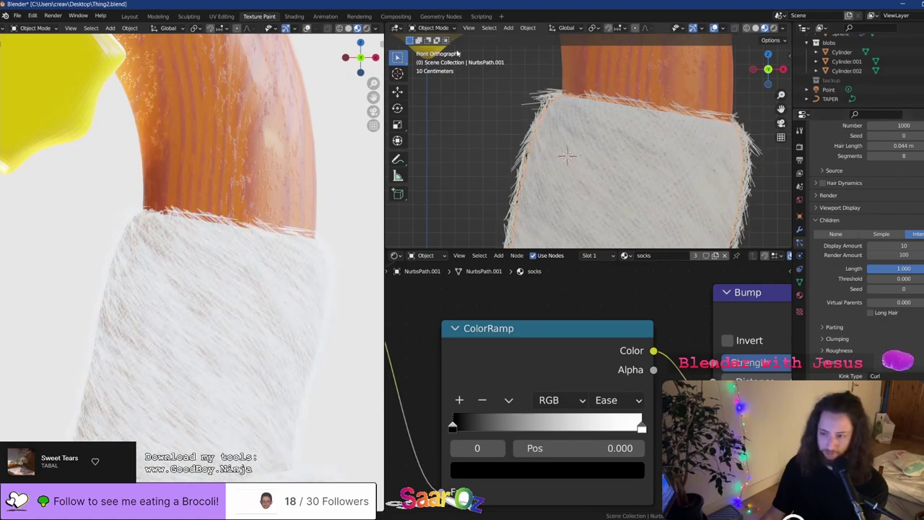
{"action": "left_click_drag", "start_coordinate": [908, 268], "coordinate": [878, 270]}
Set the children display amount of the sock hair to 100
{"action": "scroll", "coordinate": [863, 310], "scroll_direction": "up", "scroll_amount": 4}
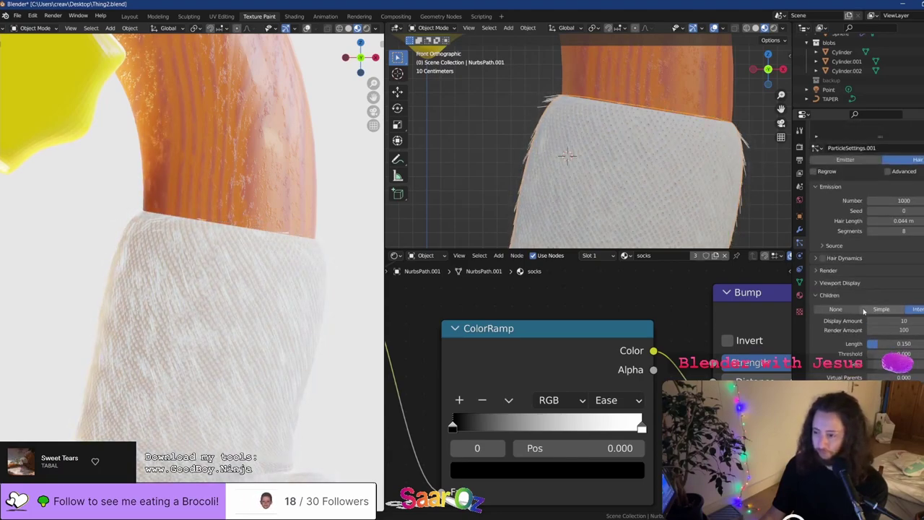
{"action": "left_click", "coordinate": [898, 319]}
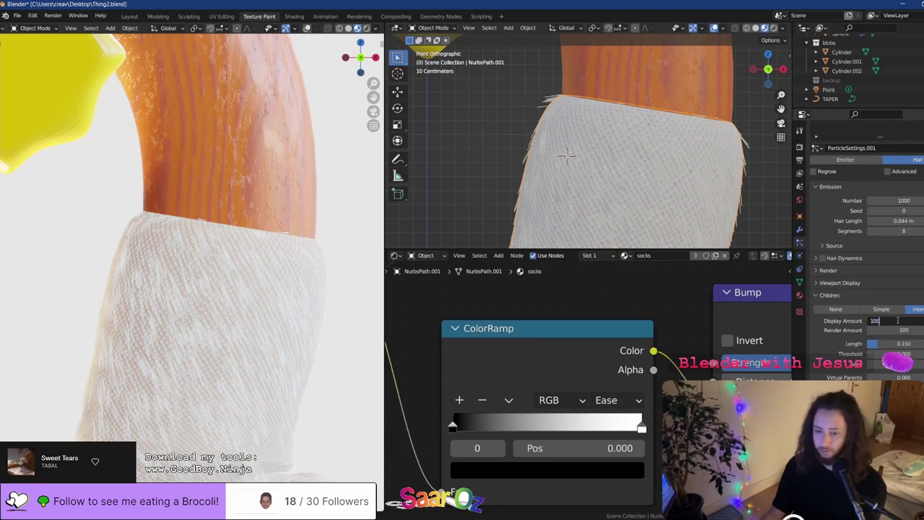
{"action": "type", "text": "100"}
{"action": "key", "text": "Return"}
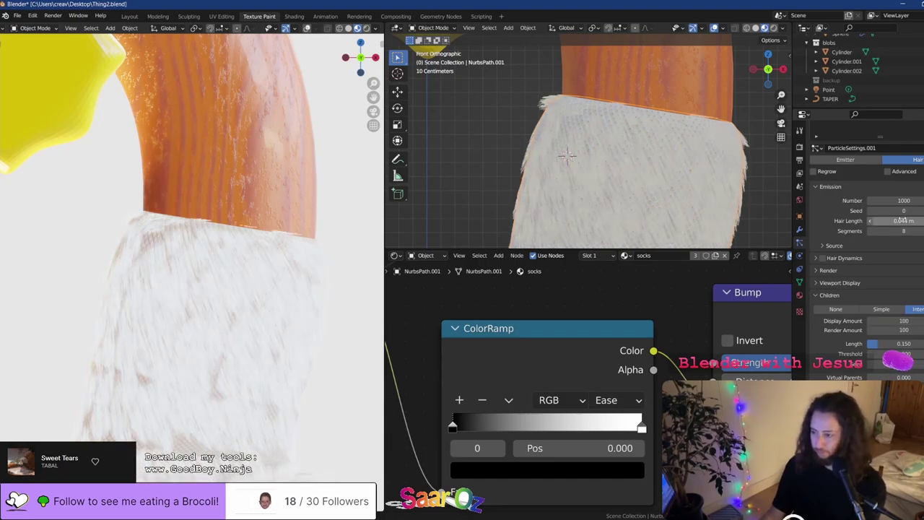
In the hair's emission source settings, set the distribution to Random and disable Even Distribution
{"action": "left_click", "coordinate": [833, 246]}
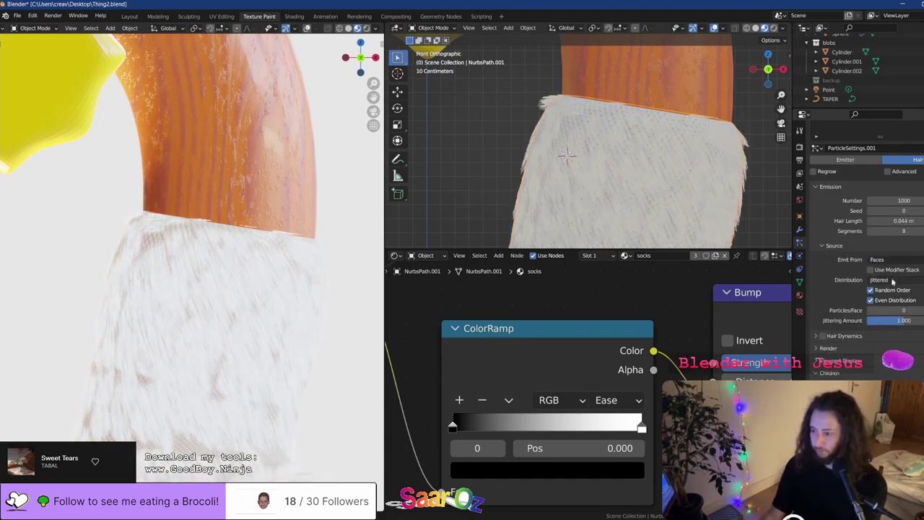
{"action": "left_click", "coordinate": [893, 279]}
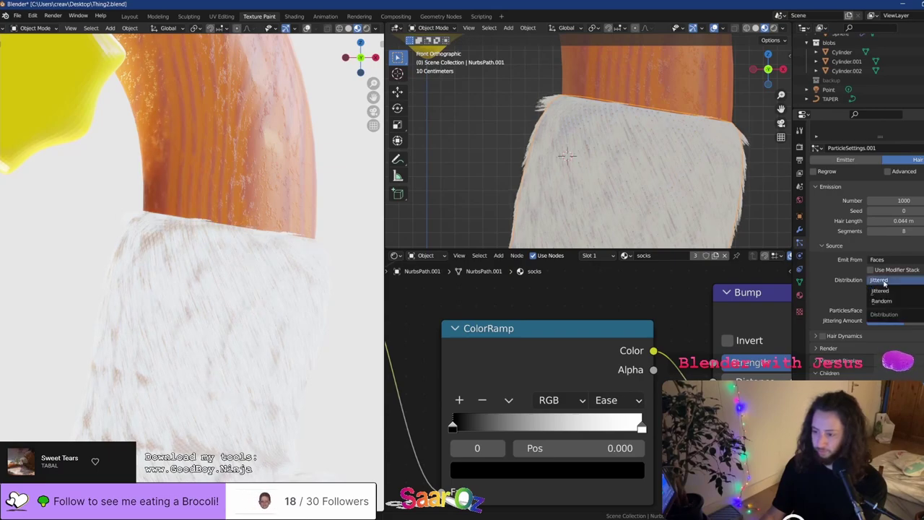
{"action": "left_click", "coordinate": [888, 302]}
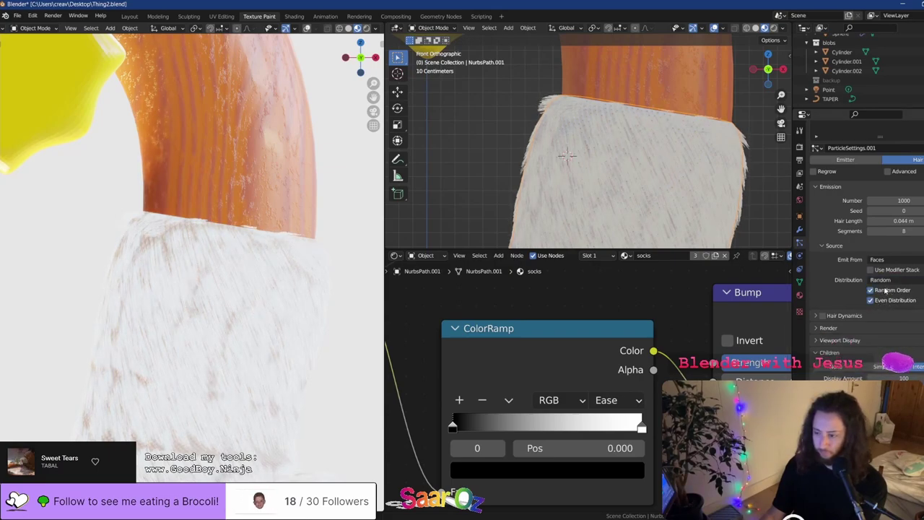
{"action": "left_click", "coordinate": [881, 302]}
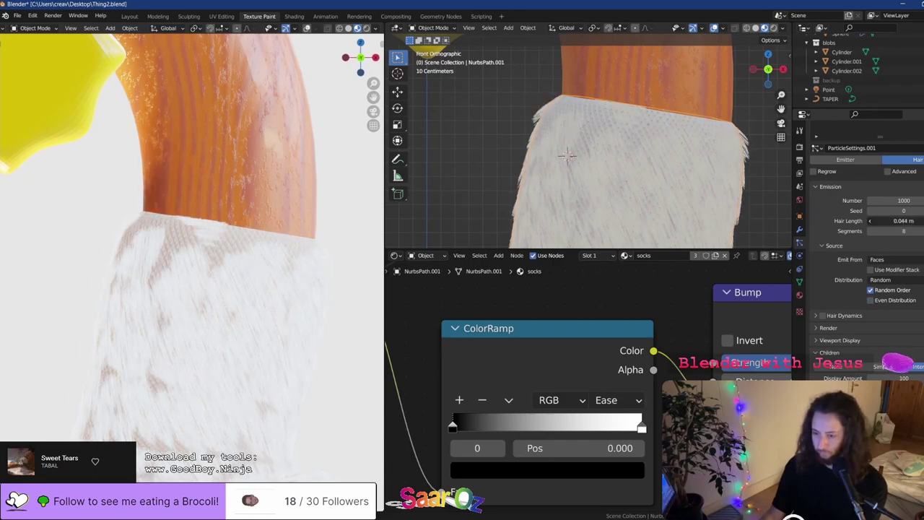
Reduce the hair length of the sock's particle hair to about 0 m and save the file
{"action": "left_click_drag", "start_coordinate": [895, 221], "coordinate": [862, 221]}
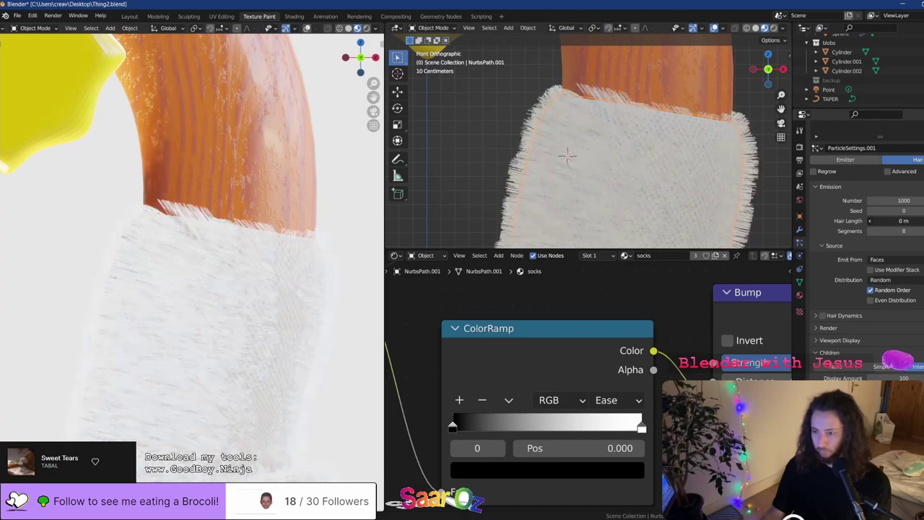
{"action": "scroll", "coordinate": [636, 188], "scroll_direction": "down", "scroll_amount": 5}
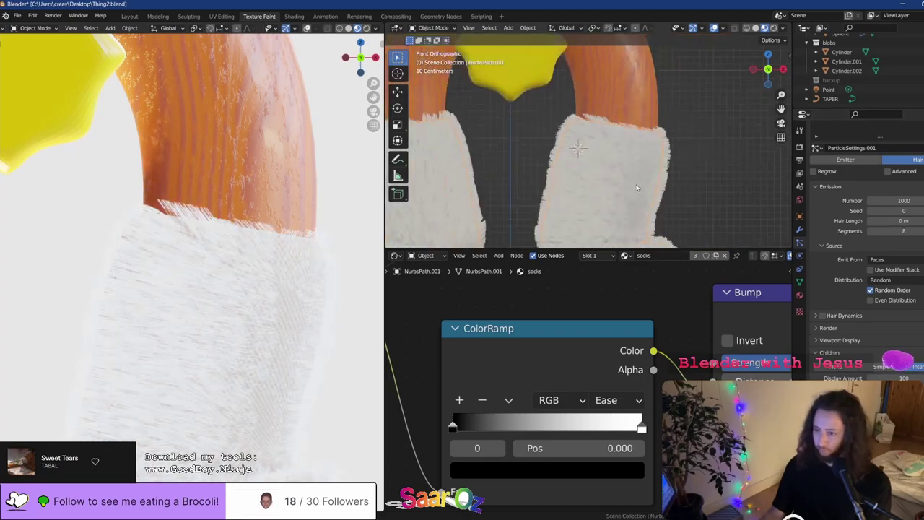
{"action": "key", "text": "ctrl+s"}
{"action": "scroll", "coordinate": [638, 184], "scroll_direction": "up", "scroll_amount": 6}
{"action": "scroll", "coordinate": [646, 177], "scroll_direction": "up", "scroll_amount": 2}
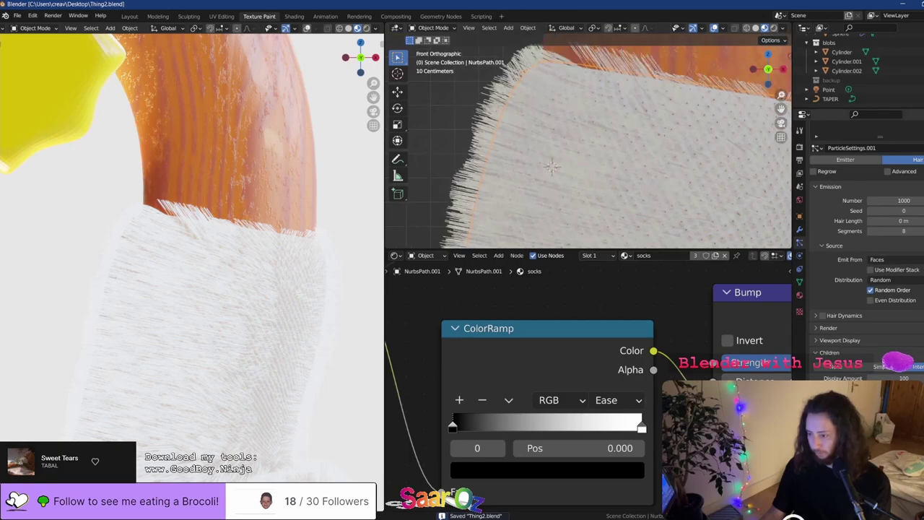
Fine-tune the sock's hair length to a very short pile, expand the hair's Render settings and save the file
{"action": "mouse_move", "coordinate": [903, 221]}
{"action": "left_mouse_down", "text": "shift"}
{"action": "mouse_move", "coordinate": [884, 221]}
{"action": "mouse_move", "coordinate": [911, 221]}
{"action": "mouse_move", "coordinate": [895, 221]}
{"action": "left_mouse_up", "text": "shift"}
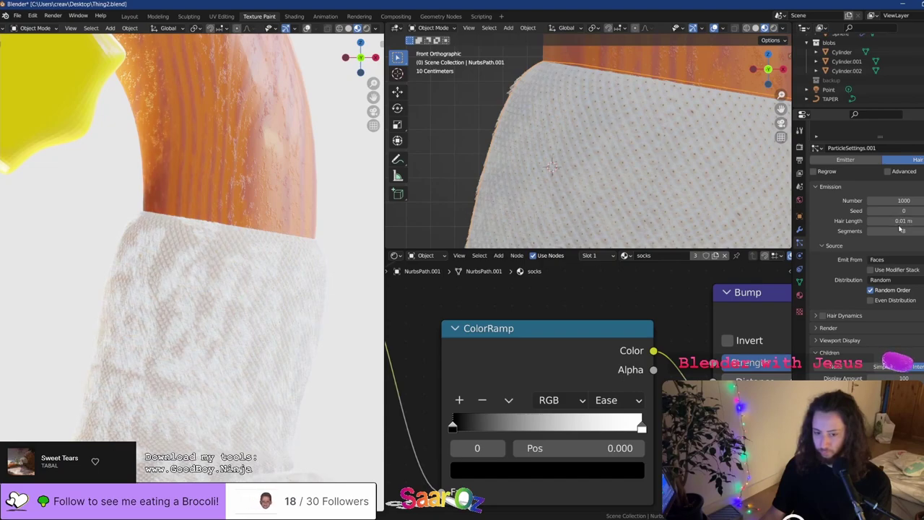
{"action": "key", "text": "ctrl+s"}
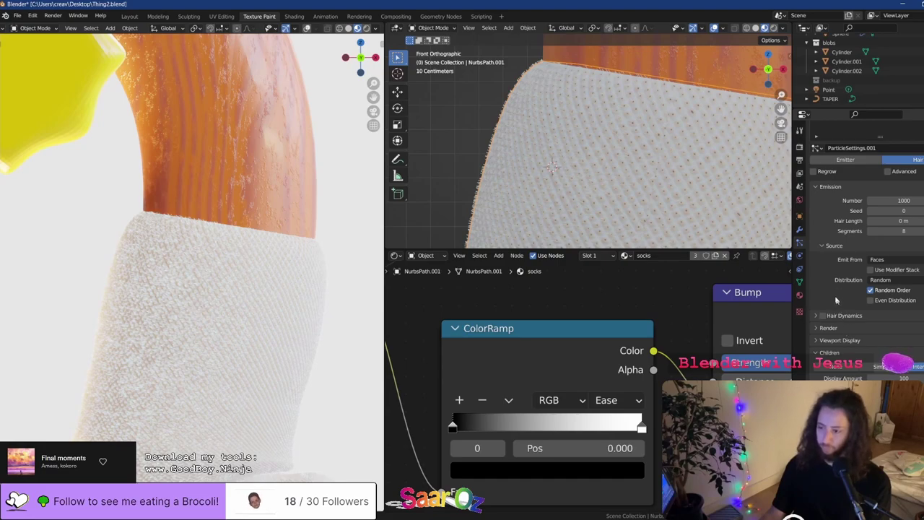
{"action": "left_click", "coordinate": [835, 245]}
{"action": "left_click", "coordinate": [839, 270]}
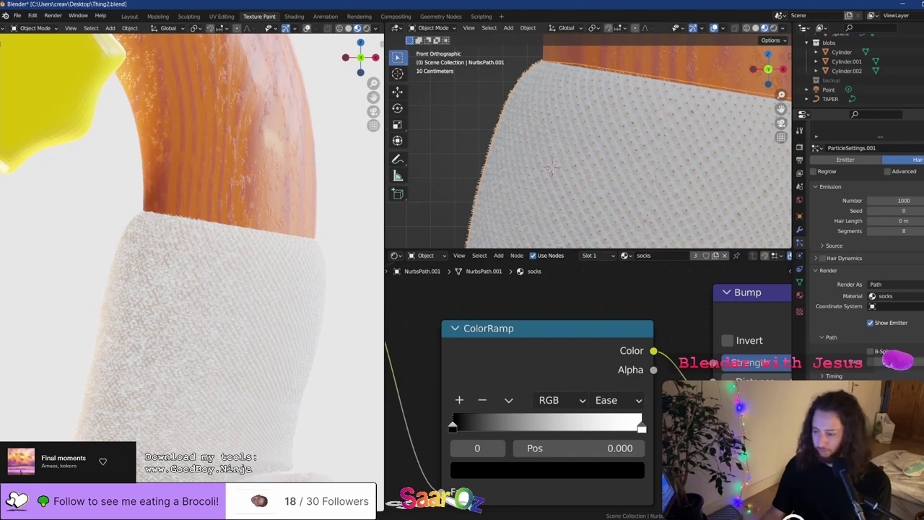
{"action": "left_click_drag", "start_coordinate": [900, 221], "coordinate": [913, 221]}
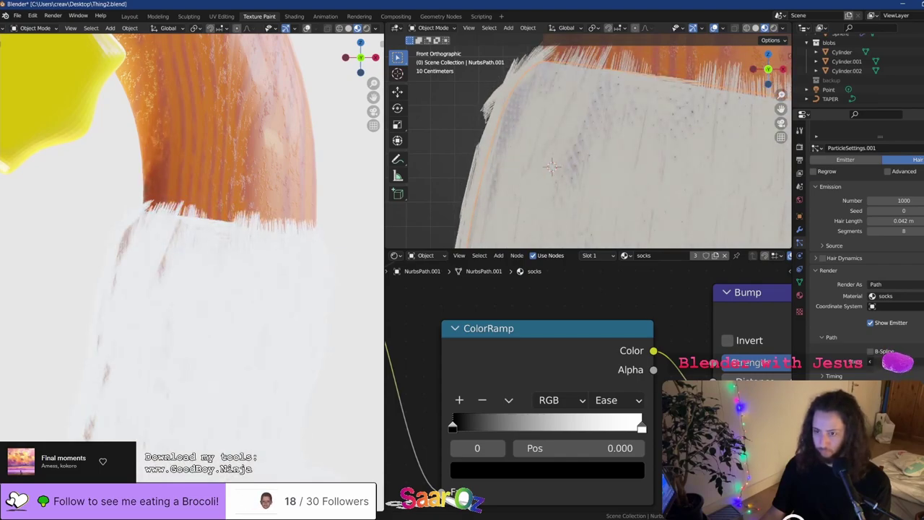
{"action": "key", "text": "ctrl+s"}
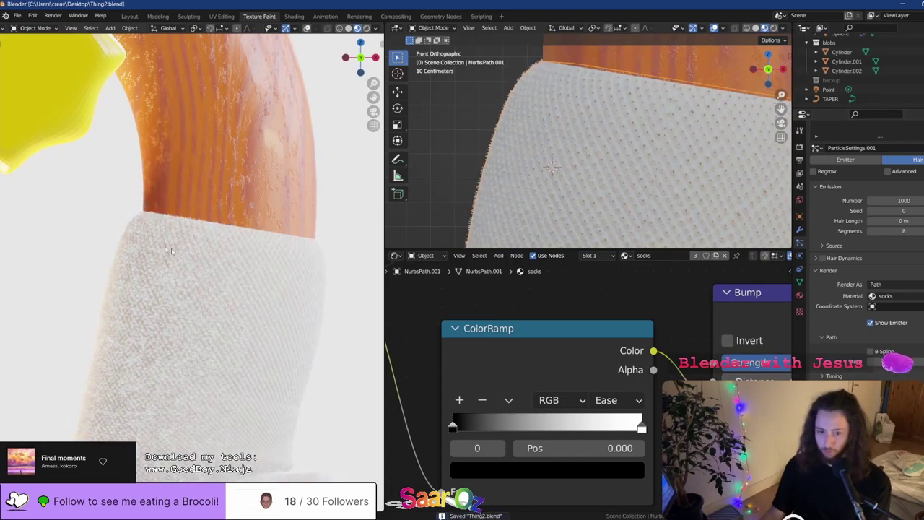
Switch the viewport framing the sock from material preview to rendered shading
{"action": "scroll", "coordinate": [180, 289], "scroll_direction": "up", "scroll_amount": 5}
{"action": "middle_click_drag", "start_coordinate": [133, 267], "coordinate": [256, 264], "text": "shift"}
{"action": "scroll", "coordinate": [257, 263], "scroll_direction": "down", "scroll_amount": 6}
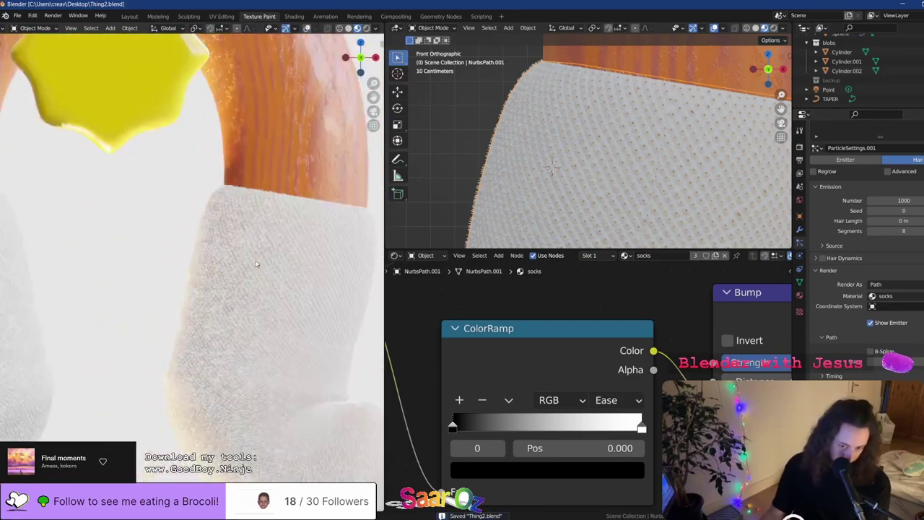
{"action": "left_click", "coordinate": [367, 28]}
{"action": "left_click", "coordinate": [307, 28]}
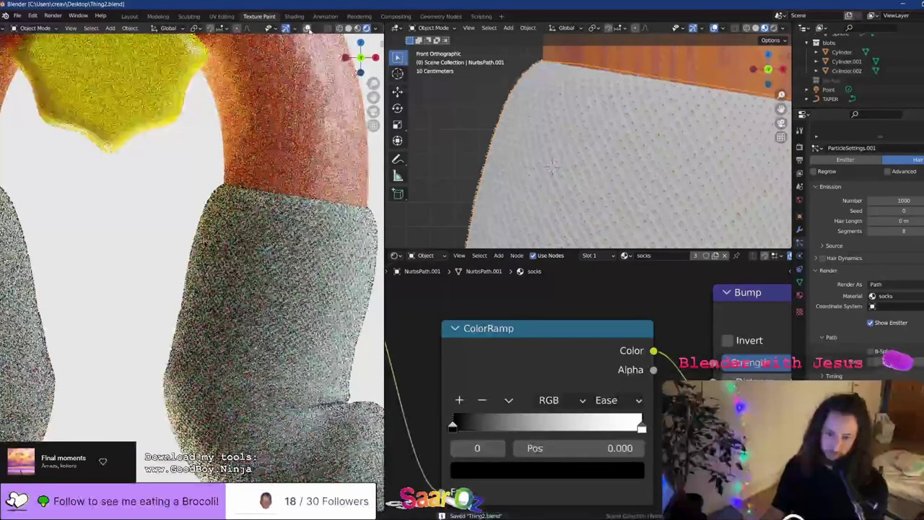
Examine the rendered fuzz at the sock's upper edge together with its emission, render and viewport display settings
{"action": "scroll", "coordinate": [296, 196], "scroll_direction": "up", "scroll_amount": 5}
{"action": "middle_click_drag", "start_coordinate": [296, 197], "coordinate": [302, 222], "text": "shift"}
{"action": "scroll", "coordinate": [316, 133], "scroll_direction": "down", "scroll_amount": 4}
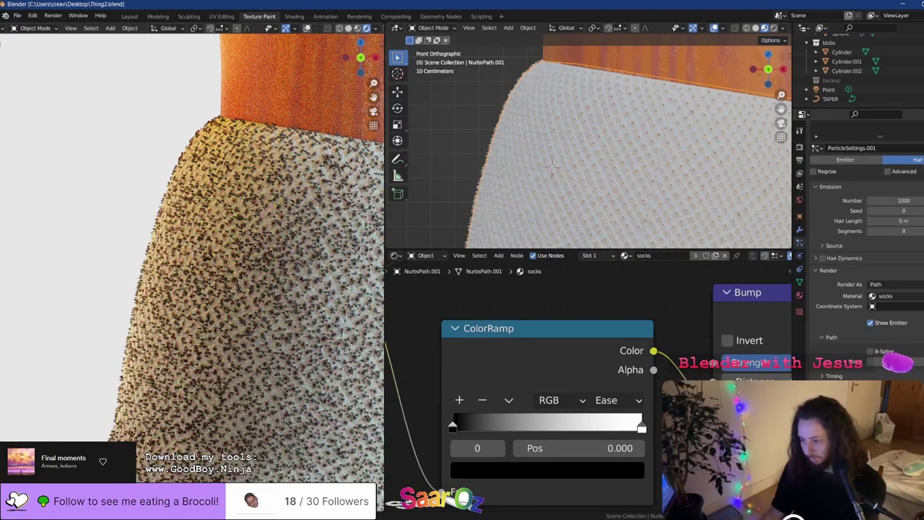
{"action": "scroll", "coordinate": [842, 266], "scroll_direction": "down", "scroll_amount": 1}
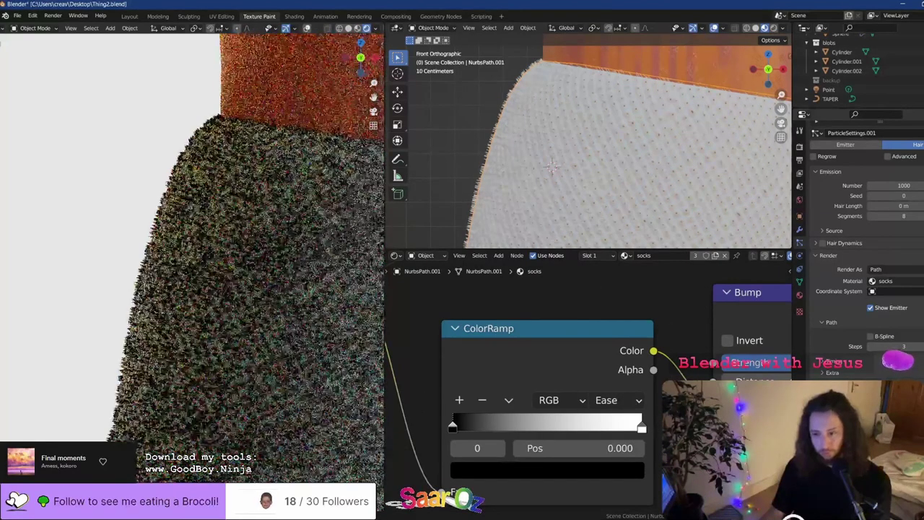
{"action": "scroll", "coordinate": [906, 167], "scroll_direction": "up", "scroll_amount": 3}
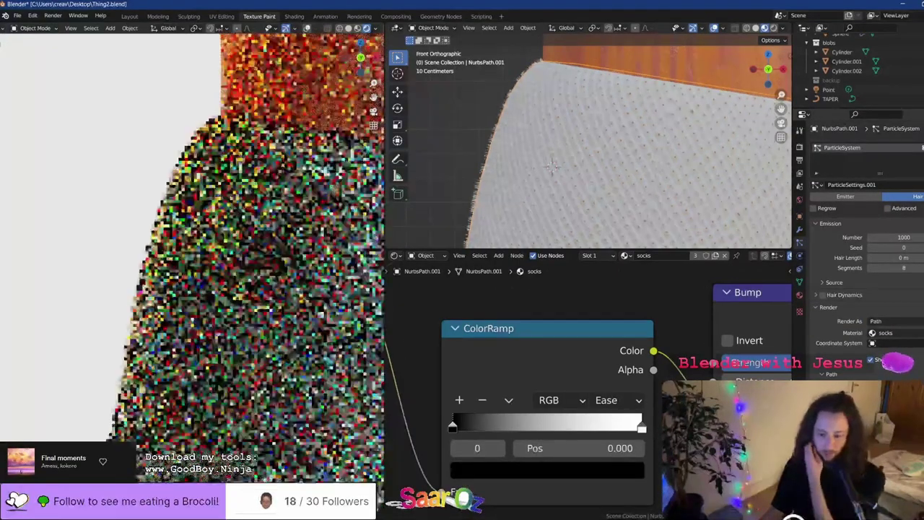
{"action": "scroll", "coordinate": [866, 217], "scroll_direction": "down", "scroll_amount": 4}
{"action": "scroll", "coordinate": [866, 216], "scroll_direction": "down", "scroll_amount": 3}
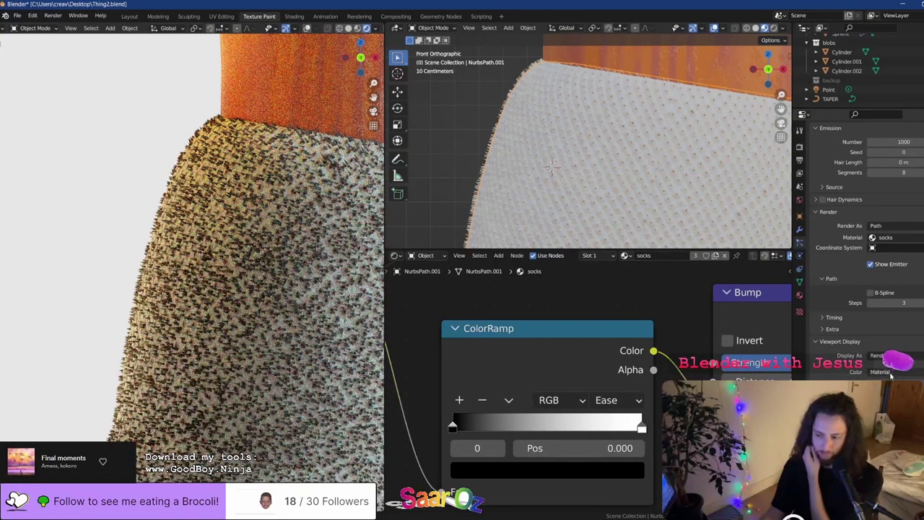
{"action": "left_click", "coordinate": [891, 367]}
{"action": "scroll", "coordinate": [891, 361], "scroll_direction": "up", "scroll_amount": 4}
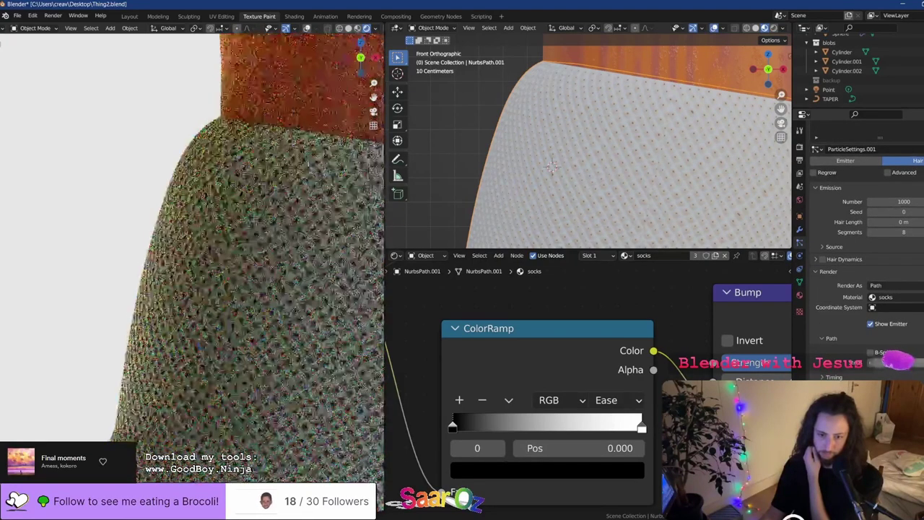
{"action": "scroll", "coordinate": [897, 360], "scroll_direction": "up", "scroll_amount": 1}
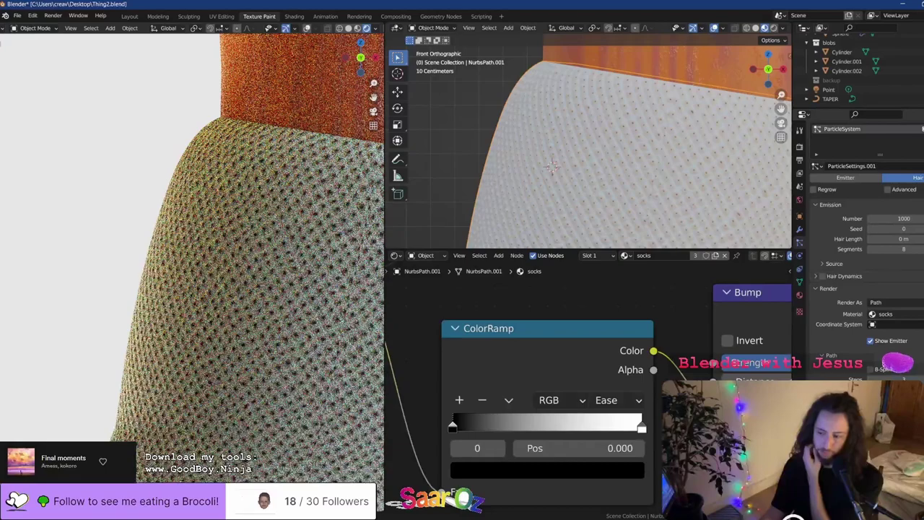
Remove the subsurface scattering from the socks material's Principled BSDF and save the file
{"action": "scroll", "coordinate": [598, 407], "scroll_direction": "down", "scroll_amount": 6}
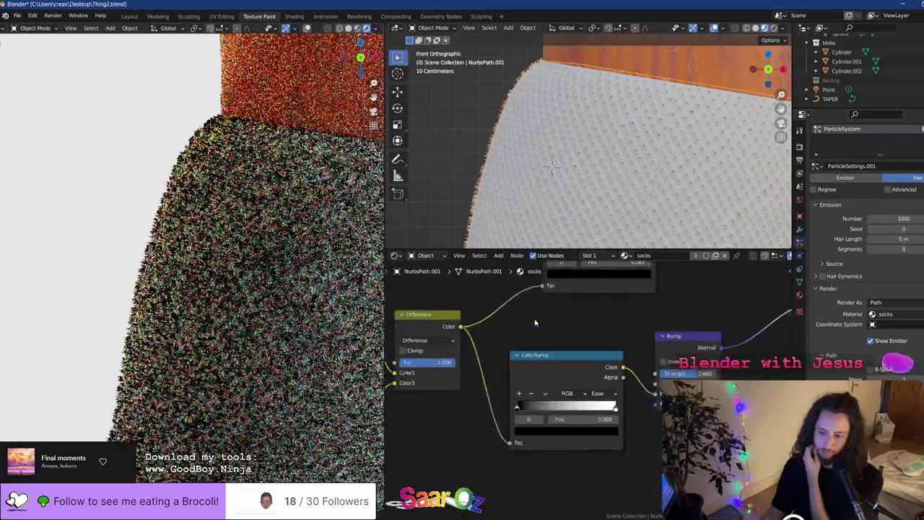
{"action": "scroll", "coordinate": [597, 407], "scroll_direction": "up", "scroll_amount": 5}
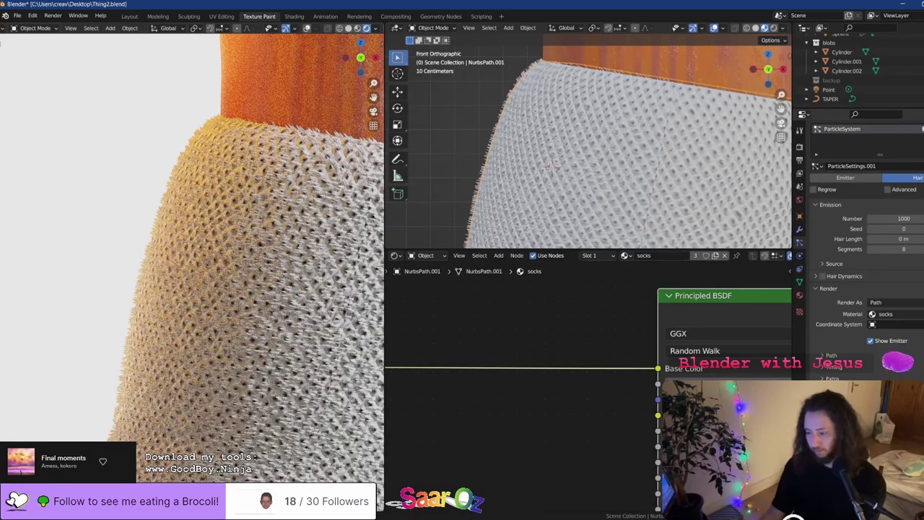
Lengthen the sock hair slightly and go through its viewport display, children and kink settings
{"action": "scroll", "coordinate": [866, 231], "scroll_direction": "down", "scroll_amount": 2}
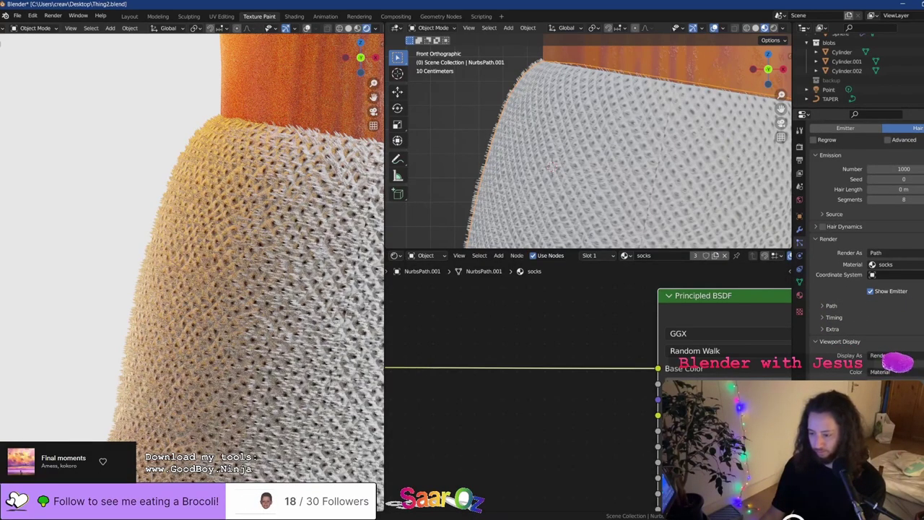
{"action": "scroll", "coordinate": [866, 246], "scroll_direction": "down", "scroll_amount": 2}
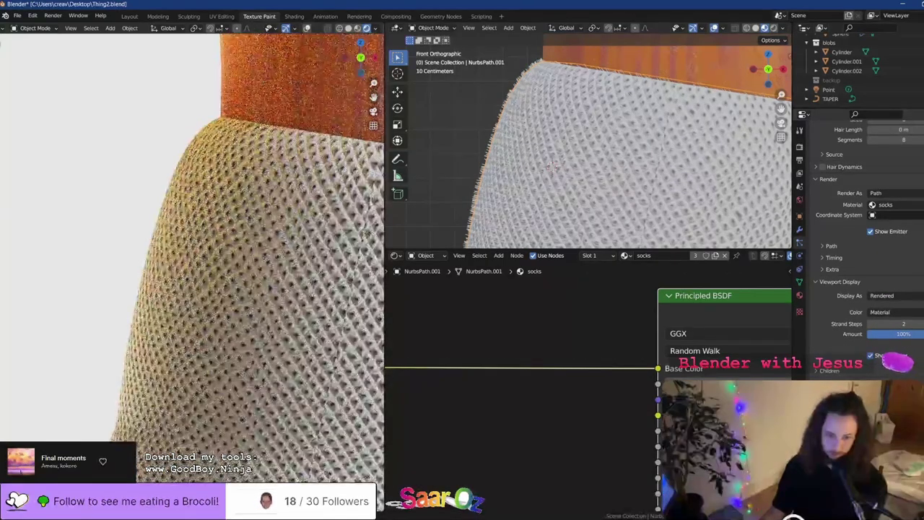
{"action": "scroll", "coordinate": [866, 216], "scroll_direction": "up", "scroll_amount": 3}
{"action": "scroll", "coordinate": [866, 216], "scroll_direction": "down", "scroll_amount": 2}
{"action": "scroll", "coordinate": [866, 217], "scroll_direction": "up", "scroll_amount": 2}
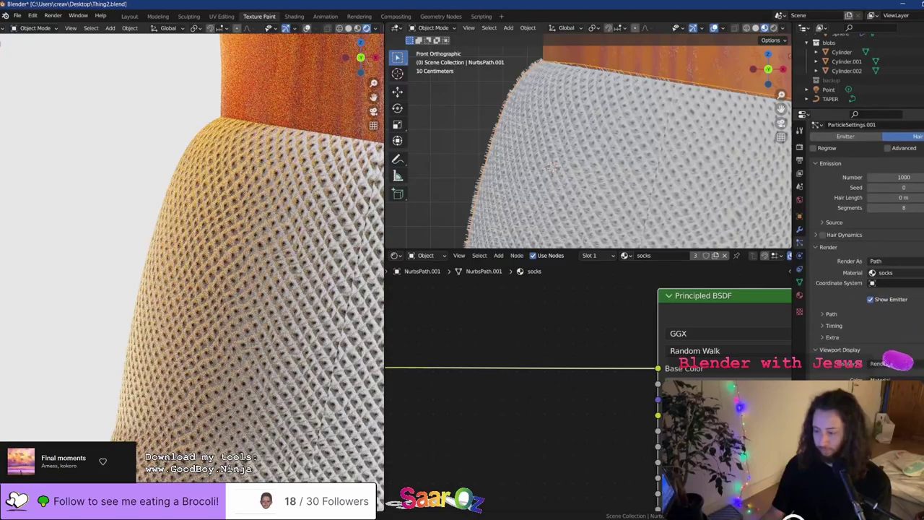
{"action": "scroll", "coordinate": [856, 339], "scroll_direction": "down", "scroll_amount": 2}
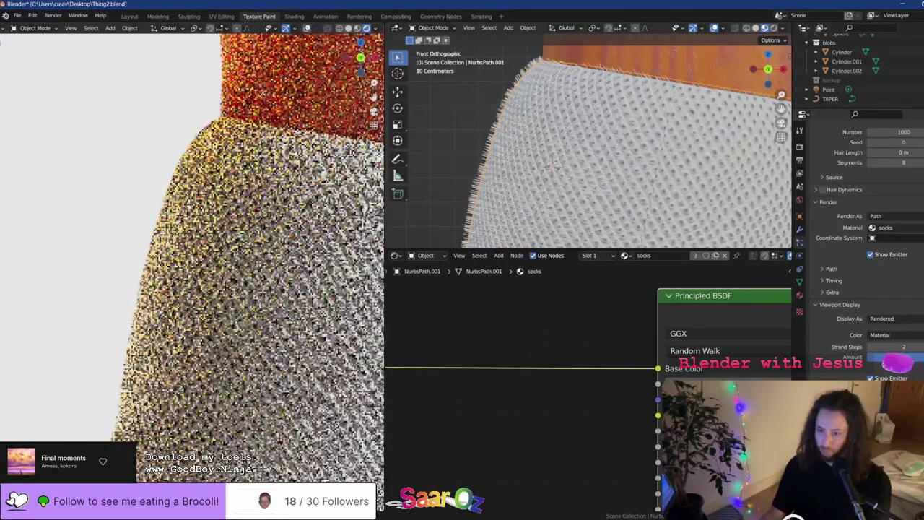
{"action": "scroll", "coordinate": [862, 246], "scroll_direction": "down", "scroll_amount": 8}
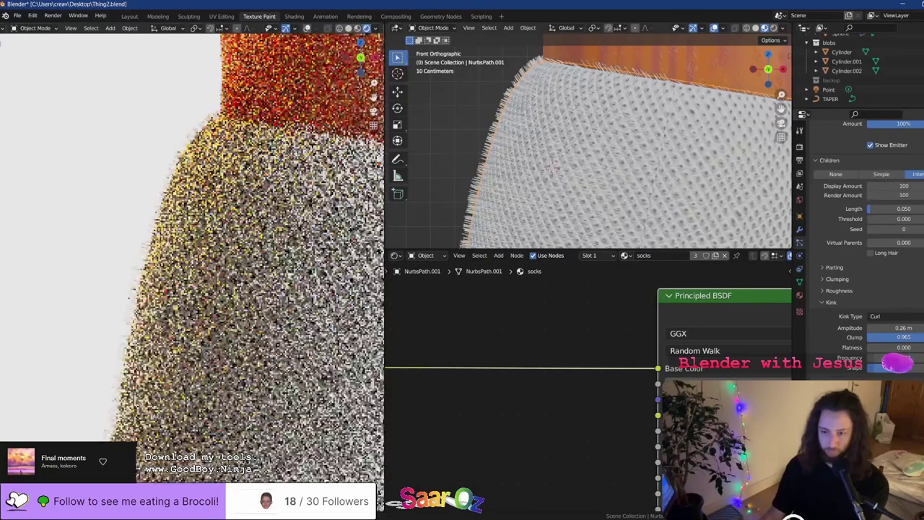
{"action": "scroll", "coordinate": [204, 233], "scroll_direction": "down", "scroll_amount": 3}
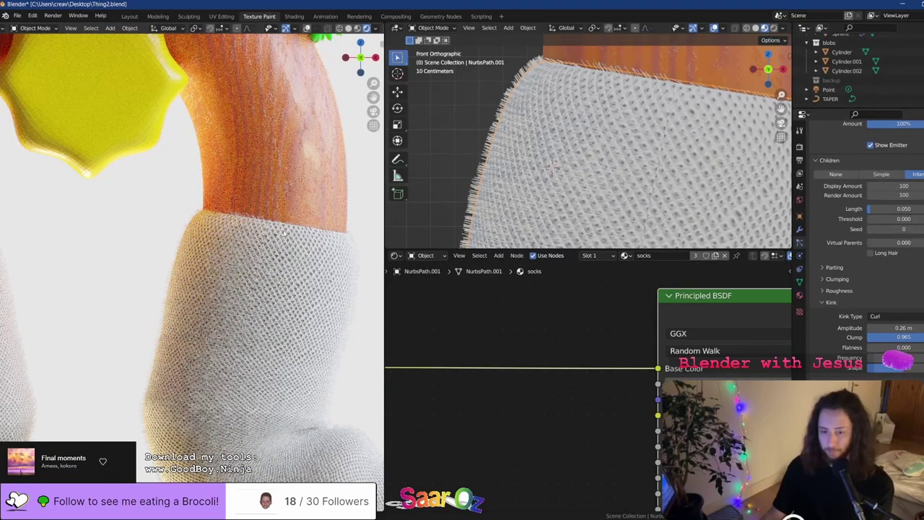
Raise the subsurface amount on the socks material's Principled BSDF
{"action": "scroll", "coordinate": [284, 233], "scroll_direction": "up", "scroll_amount": 5}
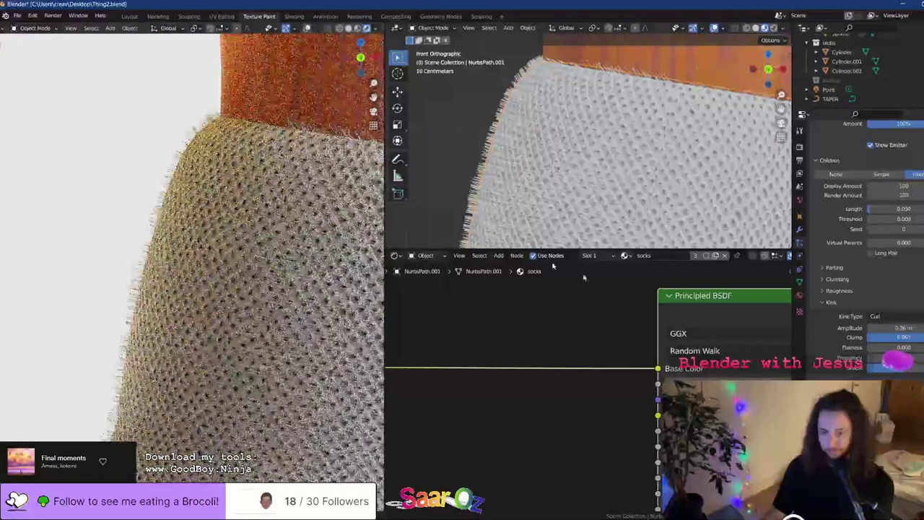
{"action": "scroll", "coordinate": [852, 289], "scroll_direction": "up", "scroll_amount": 2}
{"action": "mouse_move", "coordinate": [686, 384]}
{"action": "left_mouse_down"}
{"action": "mouse_move", "coordinate": [725, 384]}
{"action": "mouse_move", "coordinate": [715, 384]}
{"action": "left_mouse_up"}
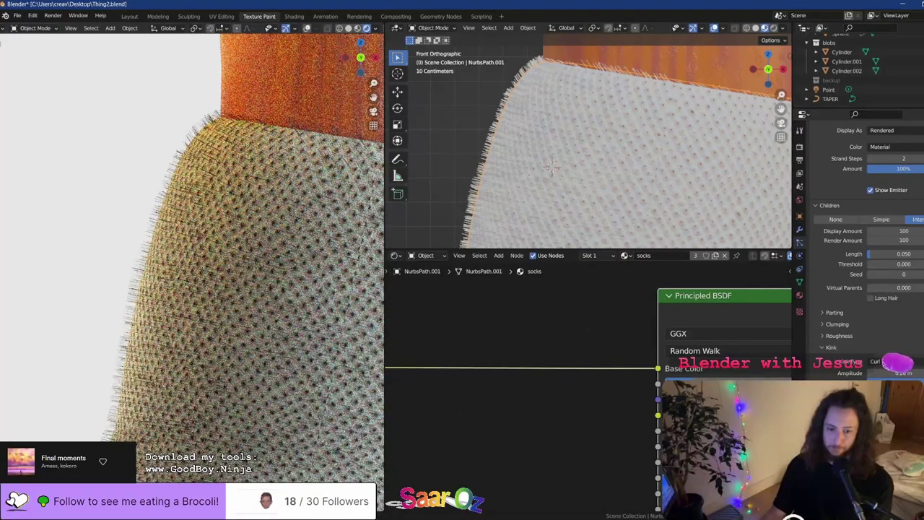
Check the rendered socks on the whole character and save the file
{"action": "scroll", "coordinate": [139, 235], "scroll_direction": "down", "scroll_amount": 5}
{"action": "middle_click_drag", "start_coordinate": [140, 235], "coordinate": [224, 236], "text": "shift"}
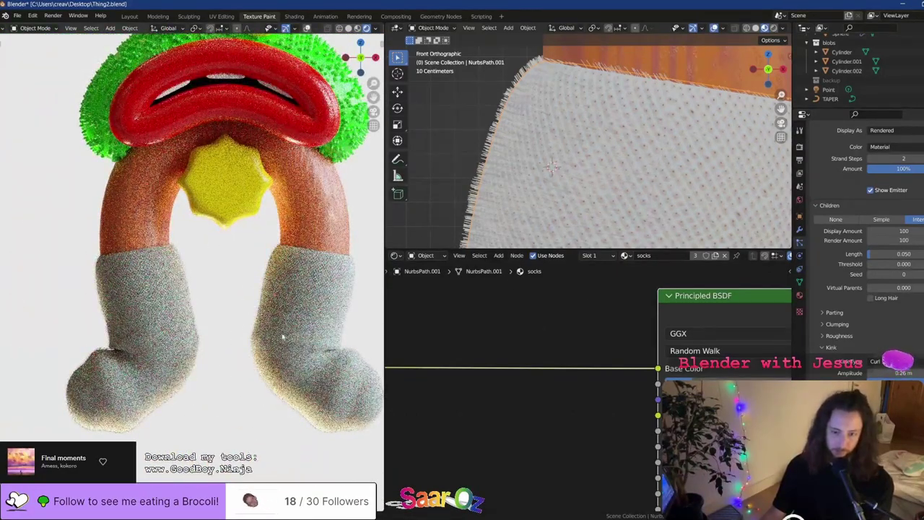
{"action": "middle_click_drag", "start_coordinate": [282, 390], "coordinate": [249, 356]}
{"action": "key", "text": "ctrl+s"}
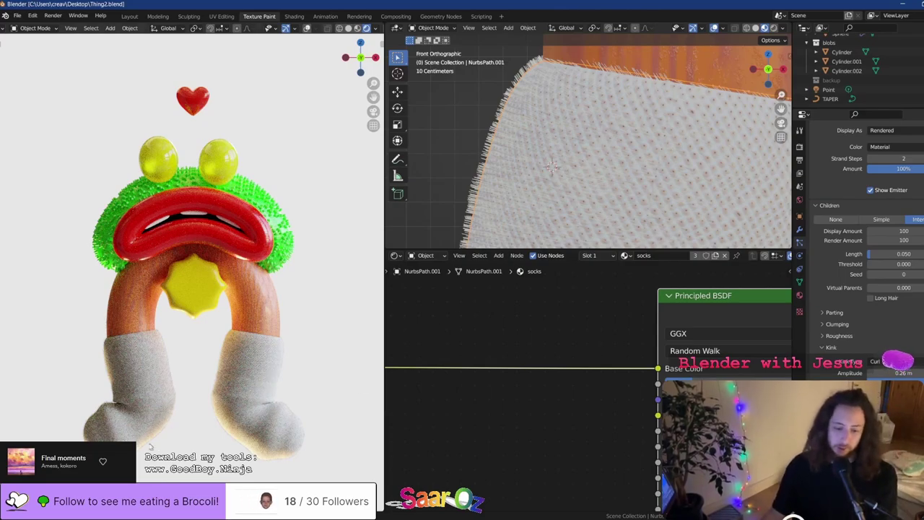
Inspect the rendered hair up close around the sock's foot and review the children settings
{"action": "scroll", "coordinate": [145, 404], "scroll_direction": "up", "scroll_amount": 5}
{"action": "middle_click_drag", "start_coordinate": [144, 425], "coordinate": [273, 101], "text": "shift"}
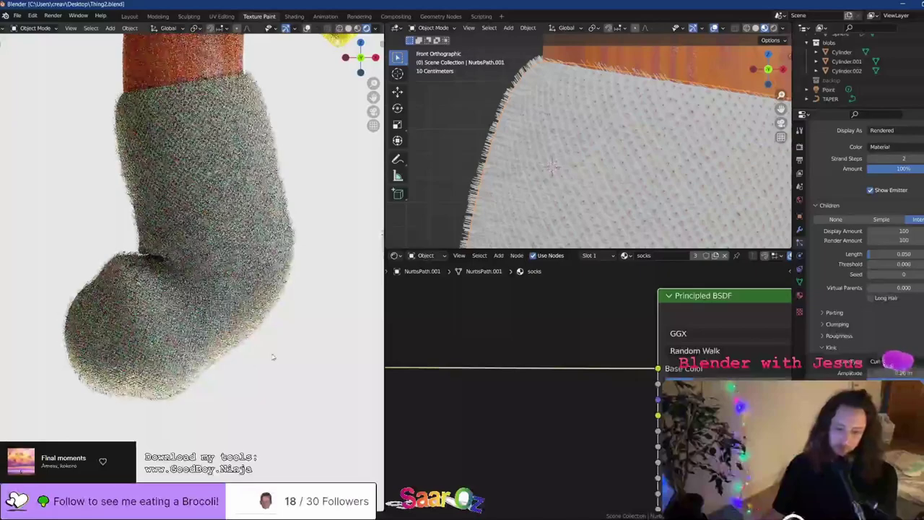
{"action": "scroll", "coordinate": [272, 357], "scroll_direction": "up", "scroll_amount": 4}
{"action": "middle_click_drag", "start_coordinate": [272, 356], "coordinate": [224, 228], "text": "shift"}
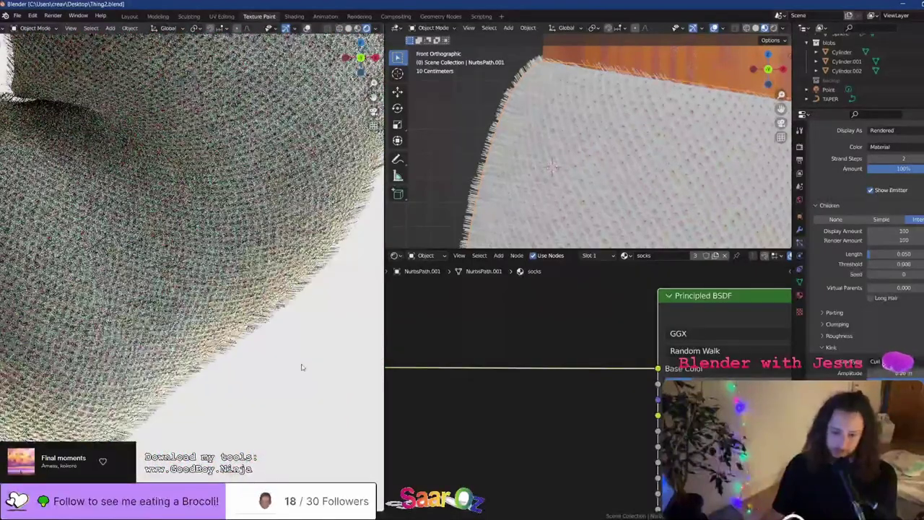
{"action": "scroll", "coordinate": [864, 279], "scroll_direction": "up", "scroll_amount": 2}
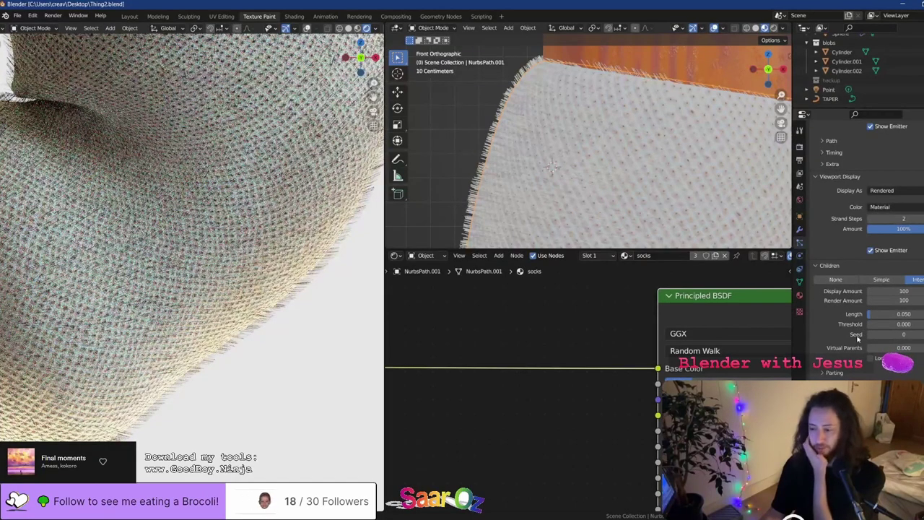
{"action": "scroll", "coordinate": [862, 375], "scroll_direction": "down", "scroll_amount": 1}
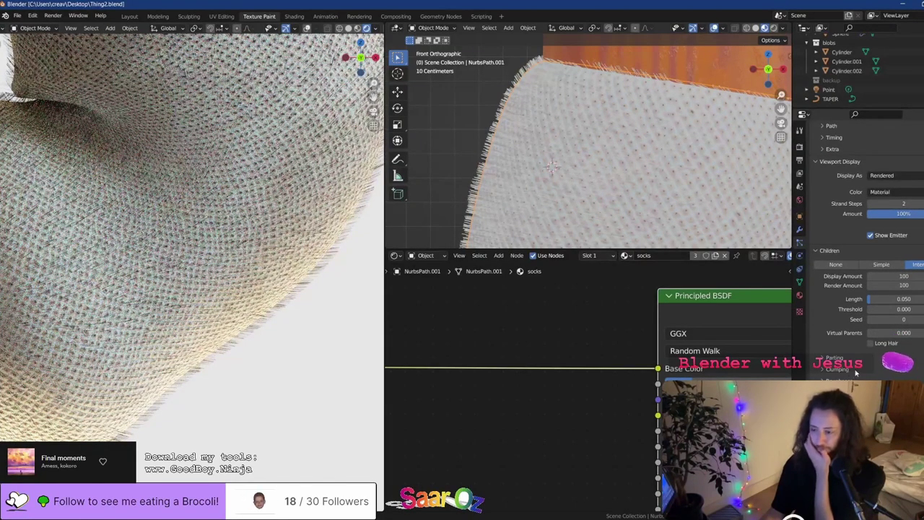
{"action": "scroll", "coordinate": [862, 361], "scroll_direction": "down", "scroll_amount": 2}
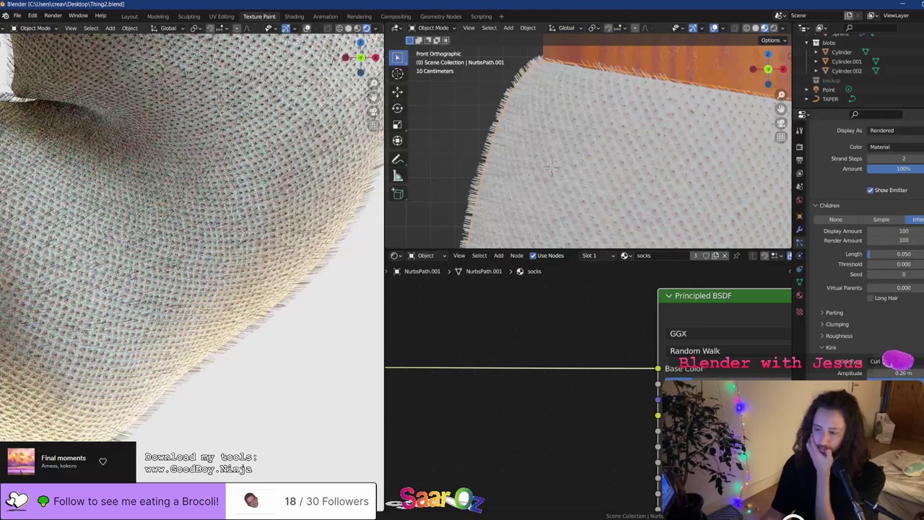
Reduce the curl kink amplitude of the sock hair's child strands
{"action": "mouse_move", "coordinate": [894, 373]}
{"action": "left_mouse_down"}
{"action": "mouse_move", "coordinate": [921, 373]}
{"action": "mouse_move", "coordinate": [881, 373]}
{"action": "left_mouse_up"}
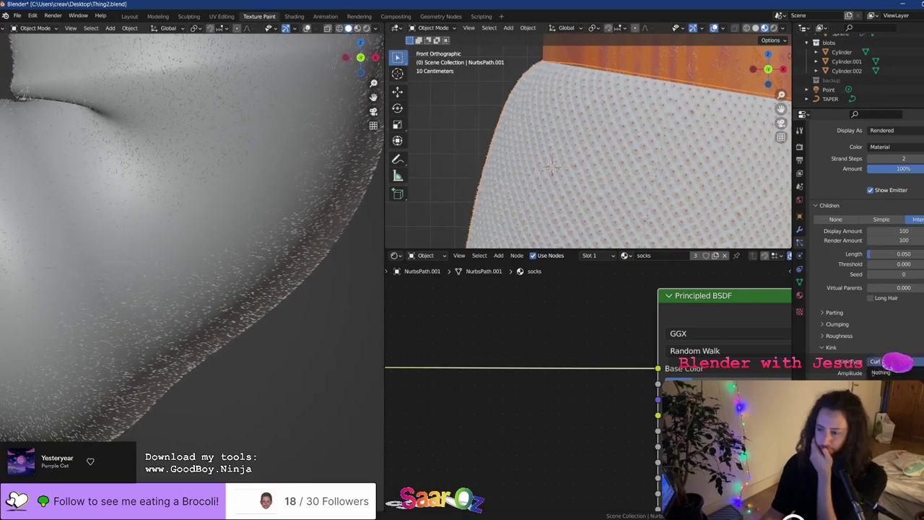
{"action": "scroll", "coordinate": [838, 348], "scroll_direction": "up", "scroll_amount": 1}
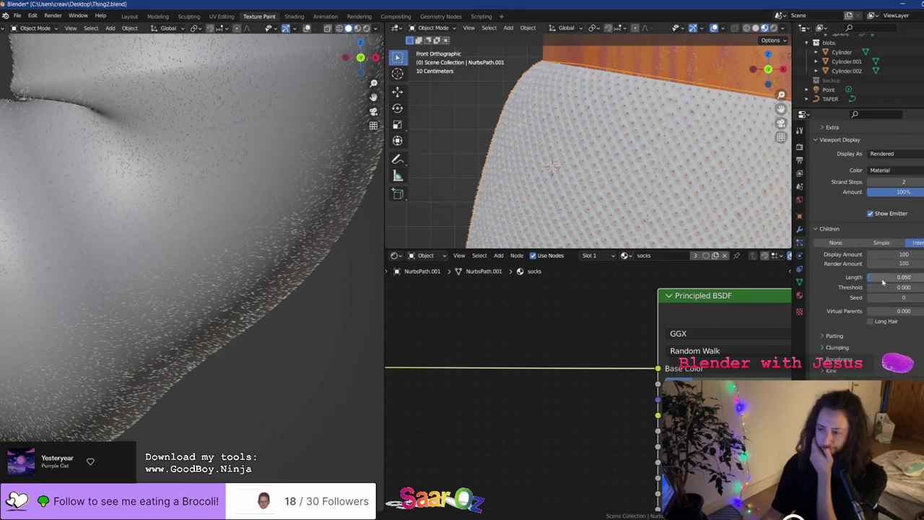
Set the children length of the sock hair to 0.105 and undo the last strand change
{"action": "left_click_drag", "start_coordinate": [883, 280], "coordinate": [887, 280]}
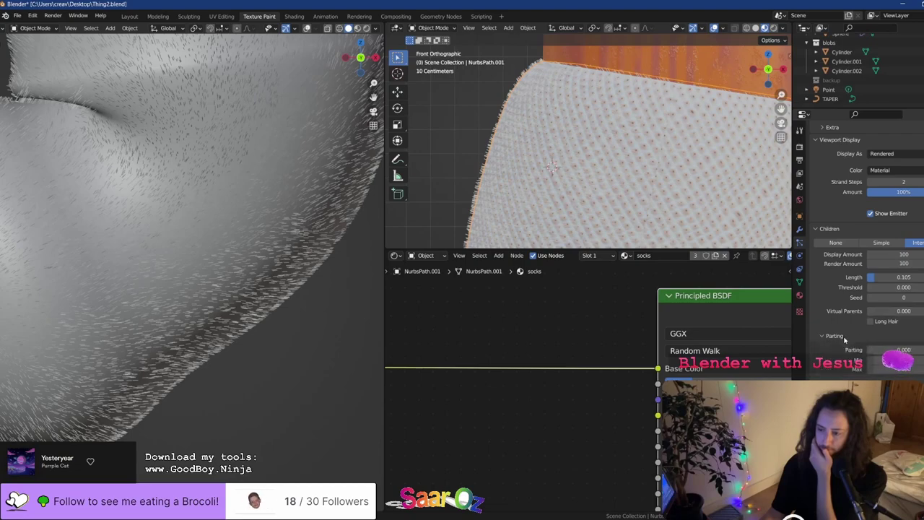
{"action": "left_click", "coordinate": [831, 337]}
{"action": "left_click", "coordinate": [844, 336]}
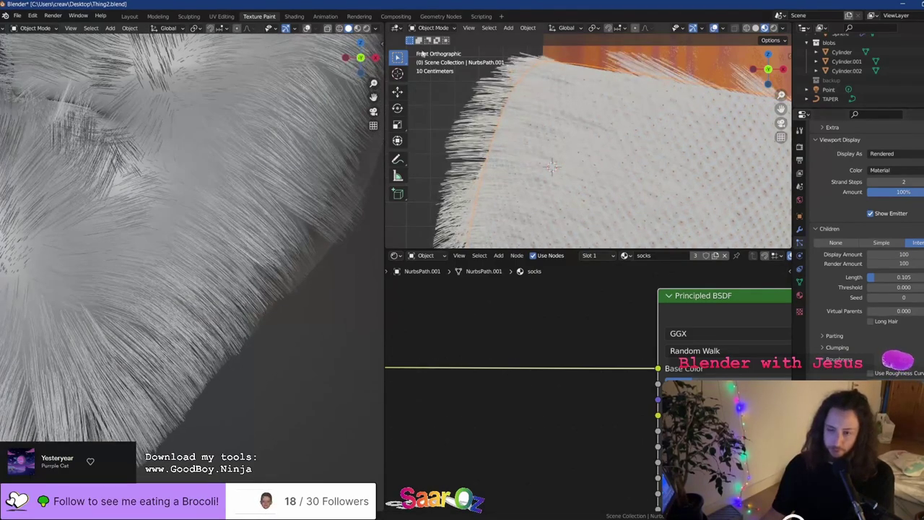
{"action": "key", "text": "ctrl+z"}
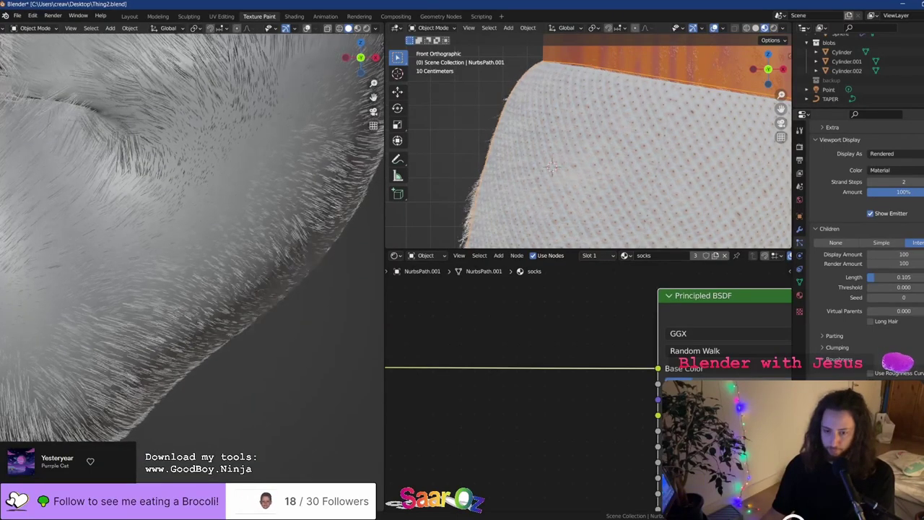
{"action": "scroll", "coordinate": [453, 55], "scroll_direction": "down", "scroll_amount": 3}
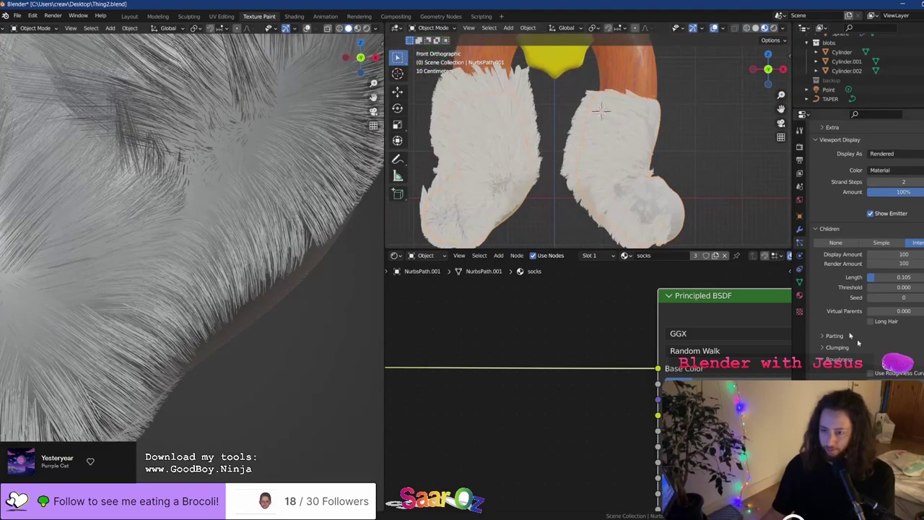
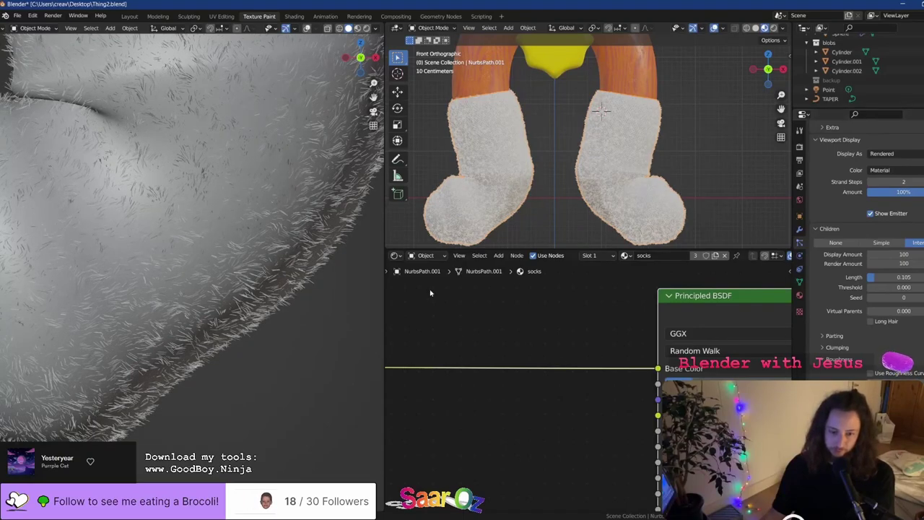
Save the file and check the short fuzzy hair on both socks in solid view
{"action": "scroll", "coordinate": [179, 172], "scroll_direction": "down", "scroll_amount": 5}
{"action": "key", "text": "ctrl+s"}
{"action": "scroll", "coordinate": [180, 173], "scroll_direction": "up", "scroll_amount": 4}
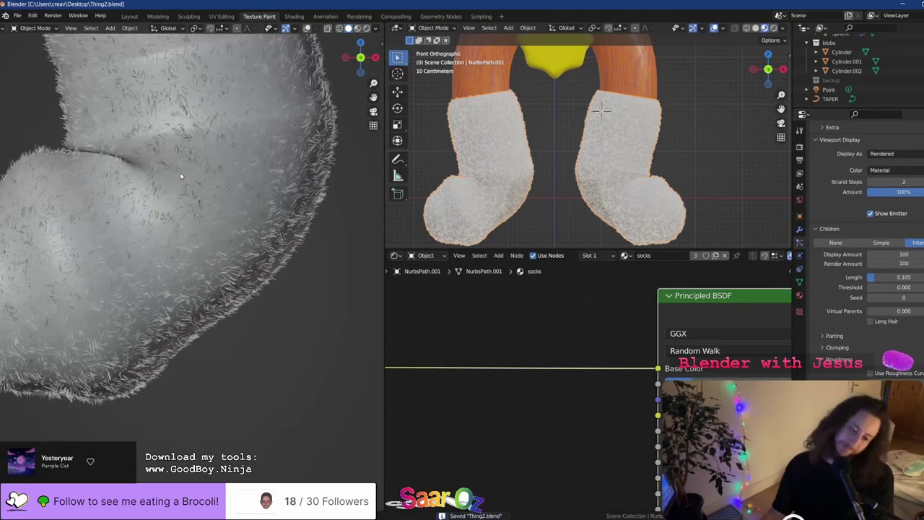
{"action": "middle_click_drag", "start_coordinate": [180, 173], "coordinate": [222, 206], "text": "shift"}
{"action": "scroll", "coordinate": [267, 153], "scroll_direction": "down", "scroll_amount": 7}
{"action": "scroll", "coordinate": [196, 202], "scroll_direction": "up", "scroll_amount": 4}
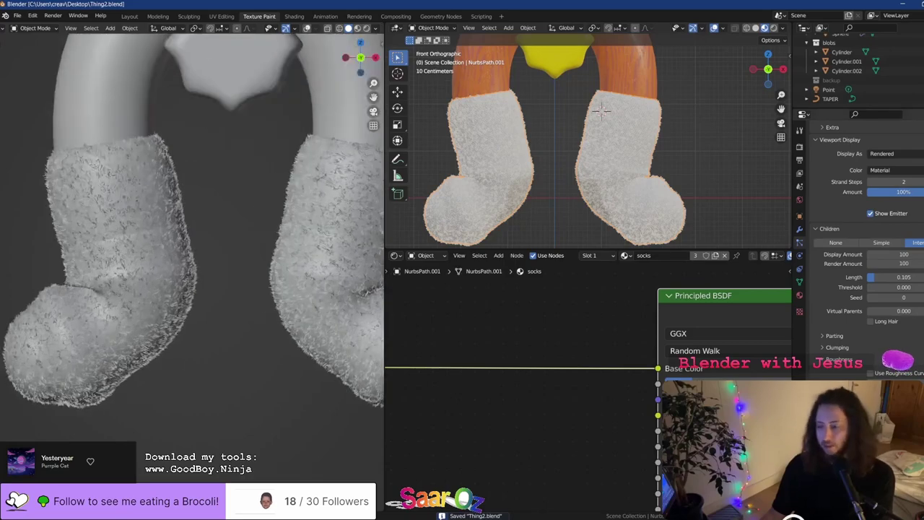
Set both the display amount and the render amount of the sock hair's children to 300
{"action": "left_click", "coordinate": [902, 254]}
{"action": "type", "text": "300"}
{"action": "key", "text": "Return"}
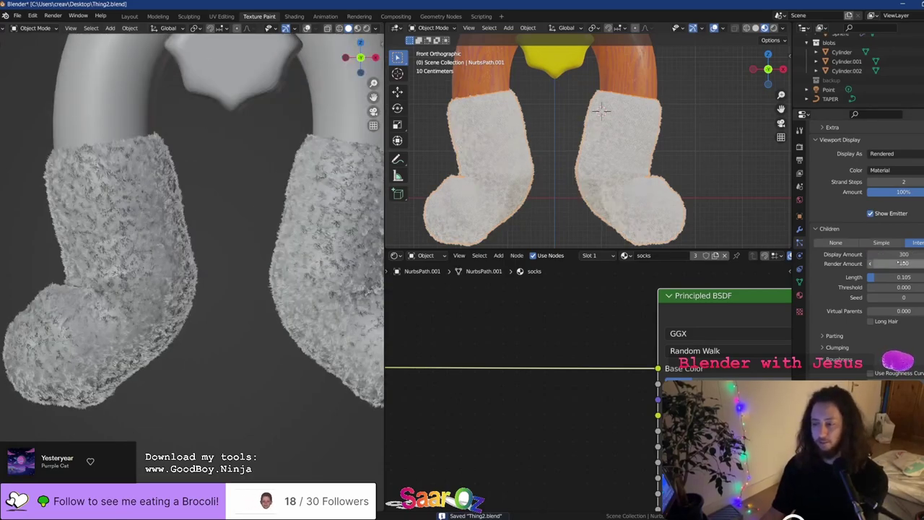
{"action": "left_click", "coordinate": [901, 262]}
{"action": "type", "text": "300"}
{"action": "key", "text": "Return"}
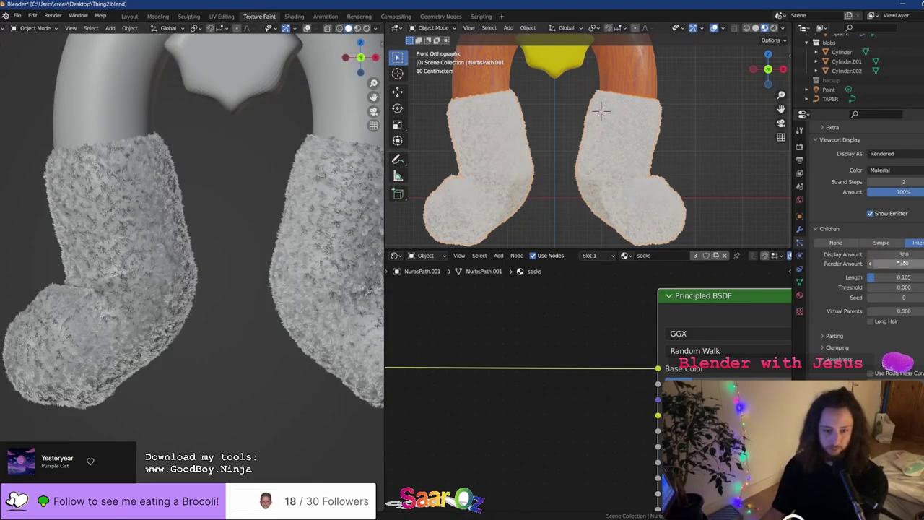
Preview the denser sock hair in rendered view and save the file
{"action": "scroll", "coordinate": [173, 271], "scroll_direction": "down", "scroll_amount": 2}
{"action": "scroll", "coordinate": [153, 220], "scroll_direction": "up", "scroll_amount": 6}
{"action": "scroll", "coordinate": [173, 272], "scroll_direction": "down", "scroll_amount": 4}
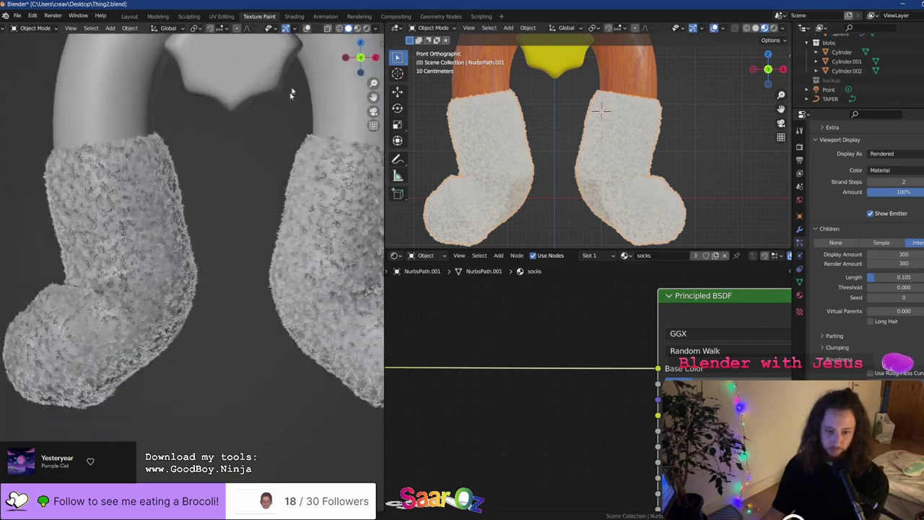
{"action": "key", "text": "shift+z"}
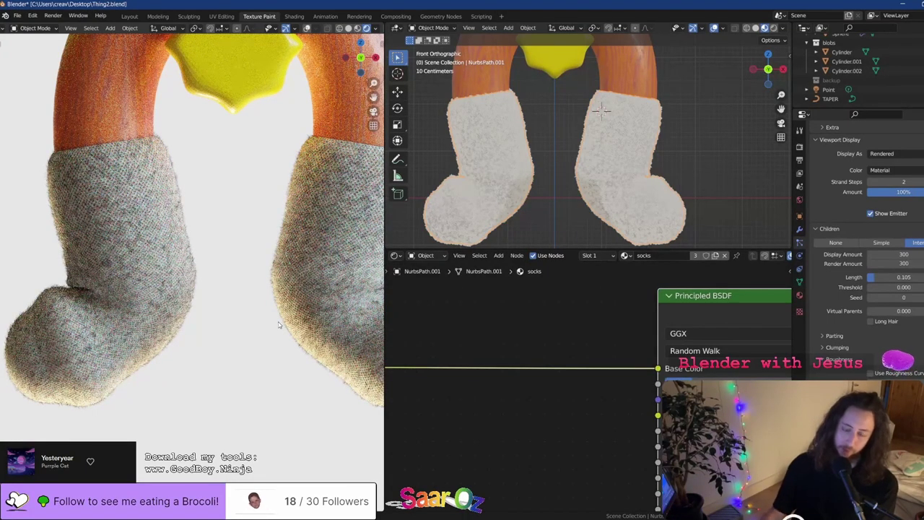
{"action": "scroll", "coordinate": [849, 375], "scroll_direction": "down", "scroll_amount": 4}
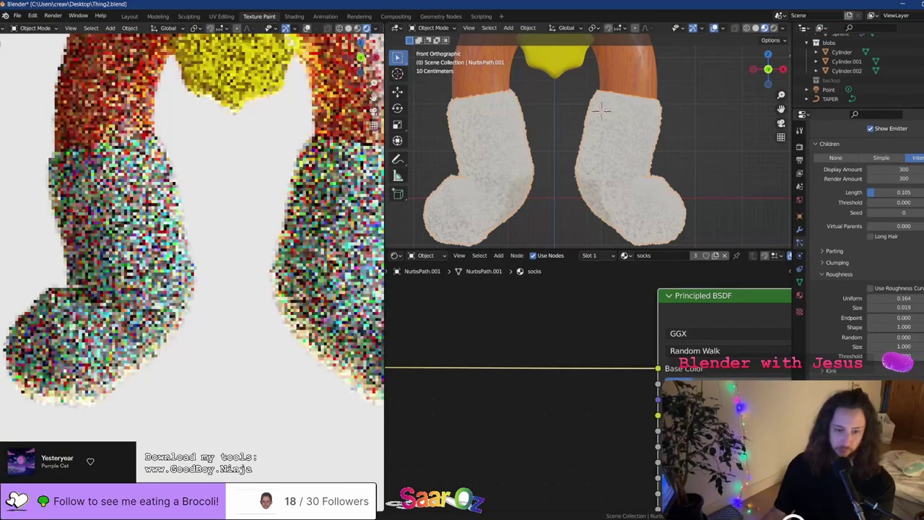
{"action": "key", "text": "ctrl+s"}
Reduce the children length of the sock hair and save the file
{"action": "scroll", "coordinate": [852, 308], "scroll_direction": "up", "scroll_amount": 6}
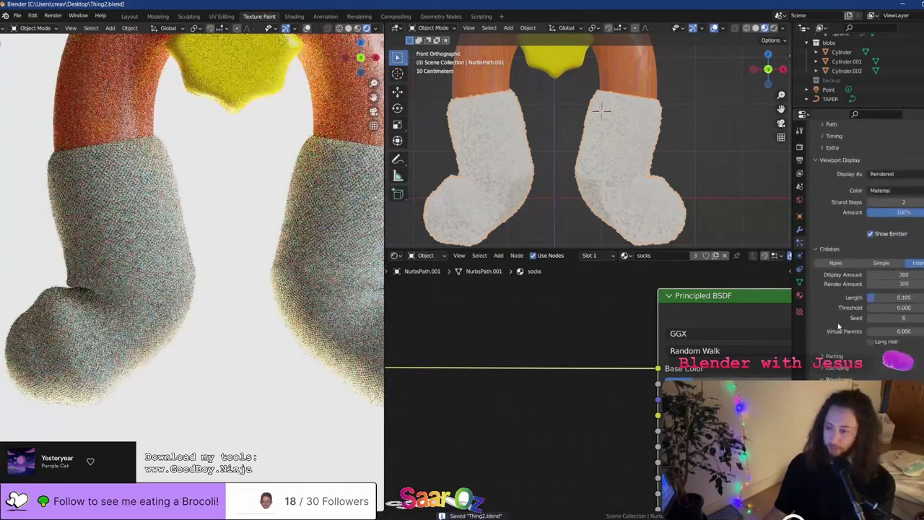
{"action": "left_click", "coordinate": [894, 358]}
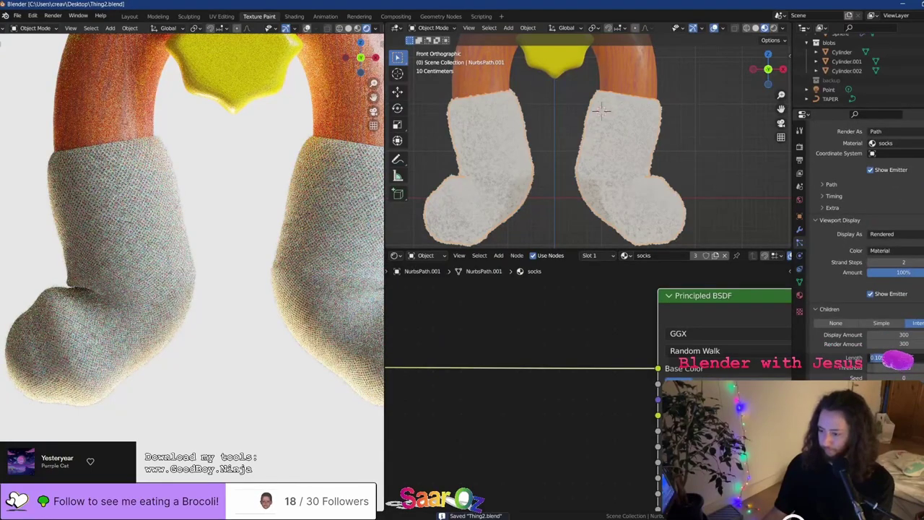
{"action": "key", "text": "Return"}
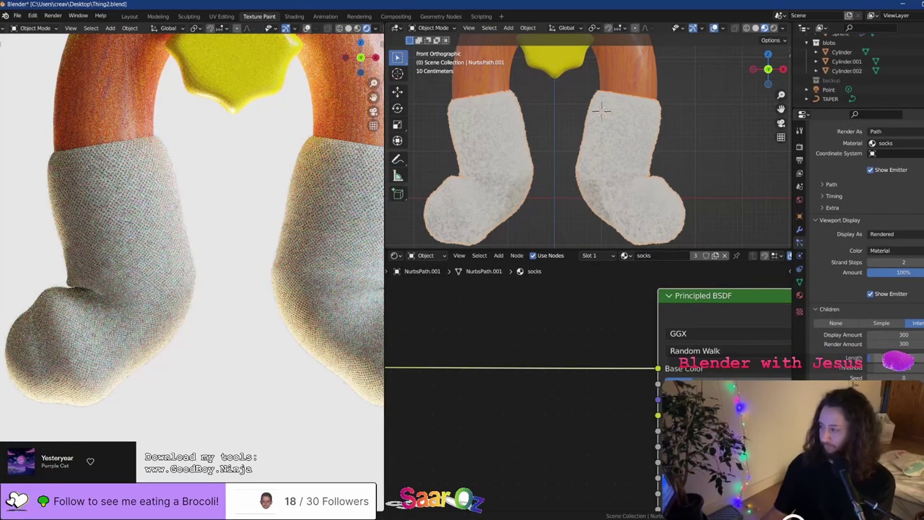
{"action": "key", "text": "ctrl+s"}
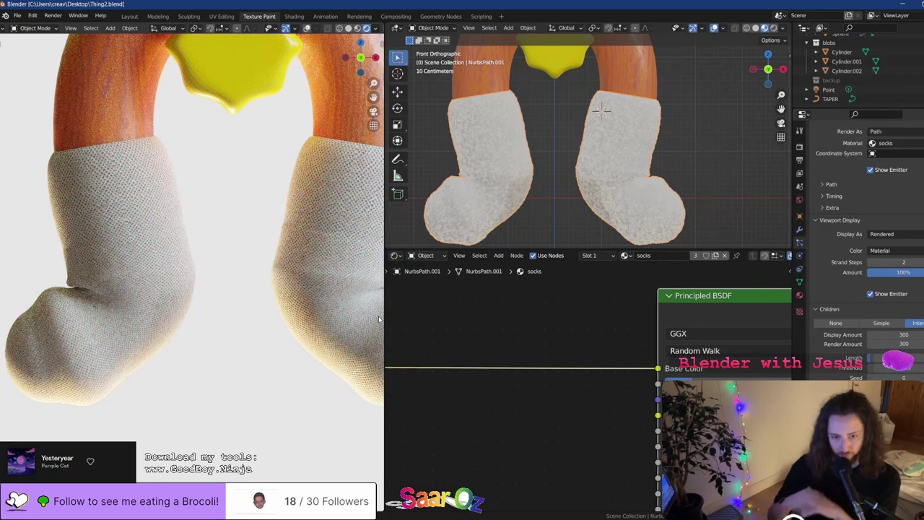
Set the children length of the sock hair to 0.3
{"action": "left_click_drag", "start_coordinate": [875, 358], "coordinate": [884, 357]}
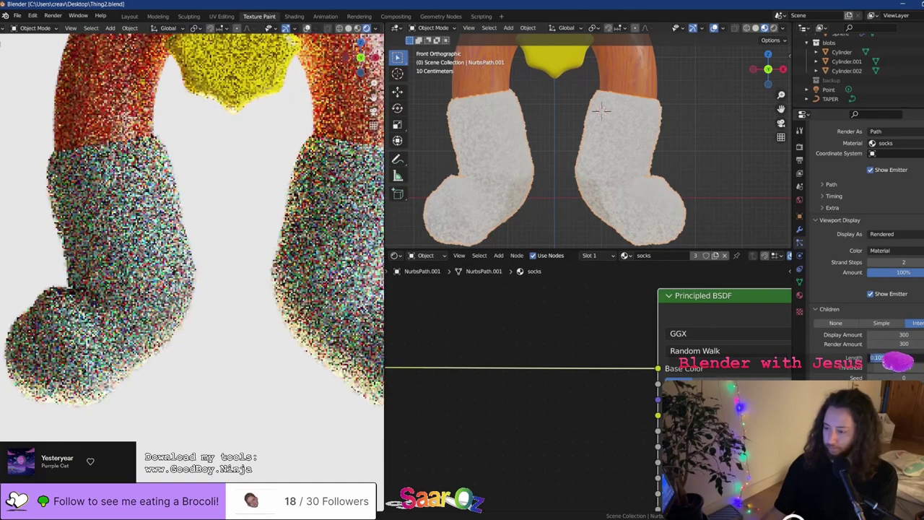
{"action": "left_click", "coordinate": [882, 357]}
{"action": "type", "text": "0.3"}
{"action": "key", "text": "Return"}
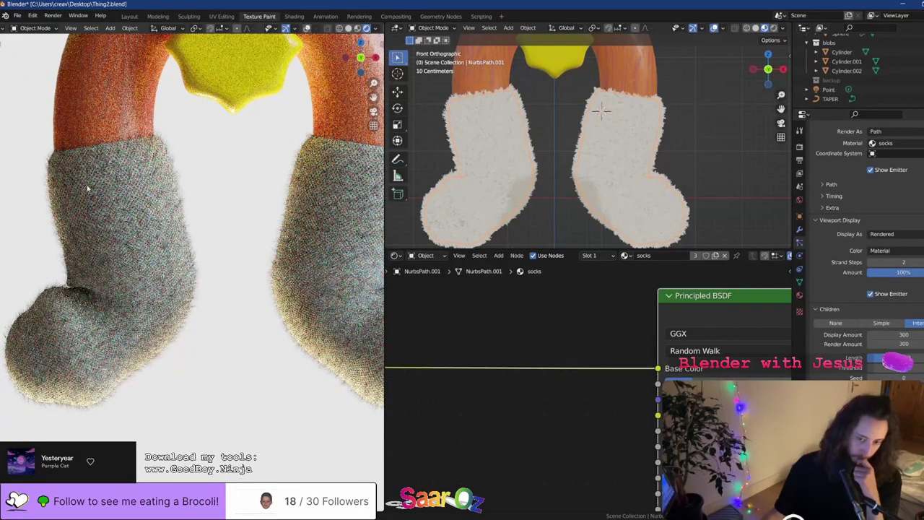
Render only a region around one sock's cuff to examine its hair, save the file and clear the region
{"action": "key", "text": "ctrl+b"}
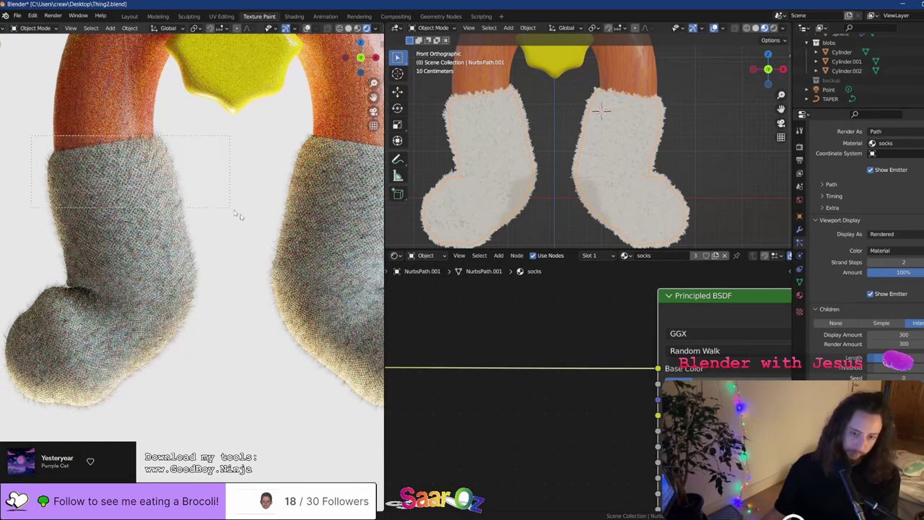
{"action": "left_click_drag", "start_coordinate": [234, 210], "coordinate": [243, 219]}
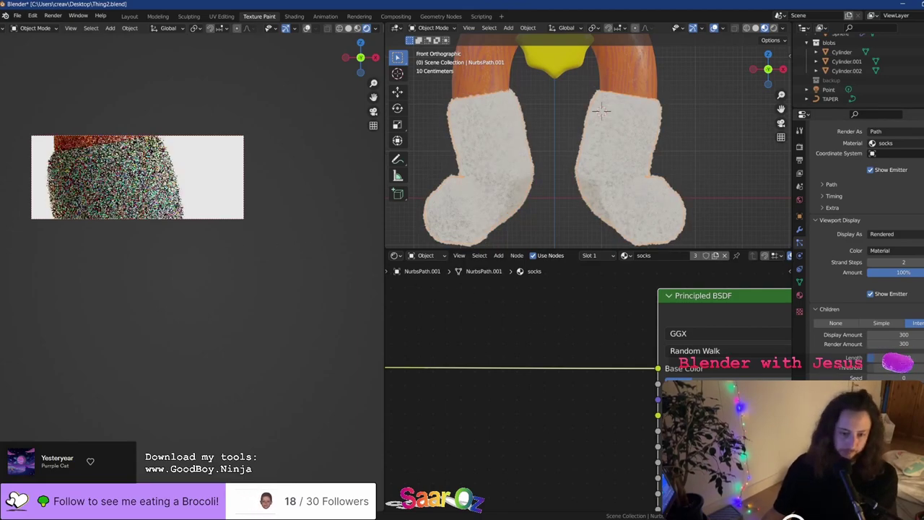
{"action": "key", "text": "ctrl+s"}
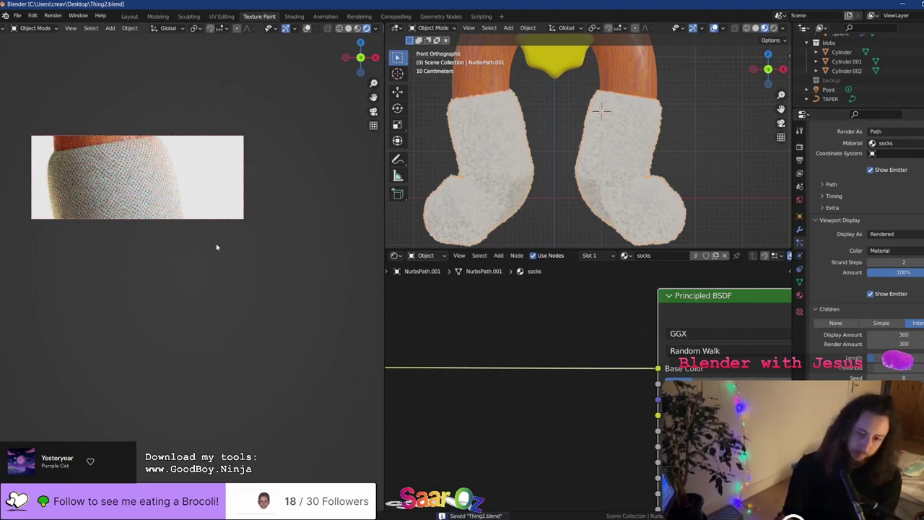
{"action": "key", "text": "ctrl+alt+b"}
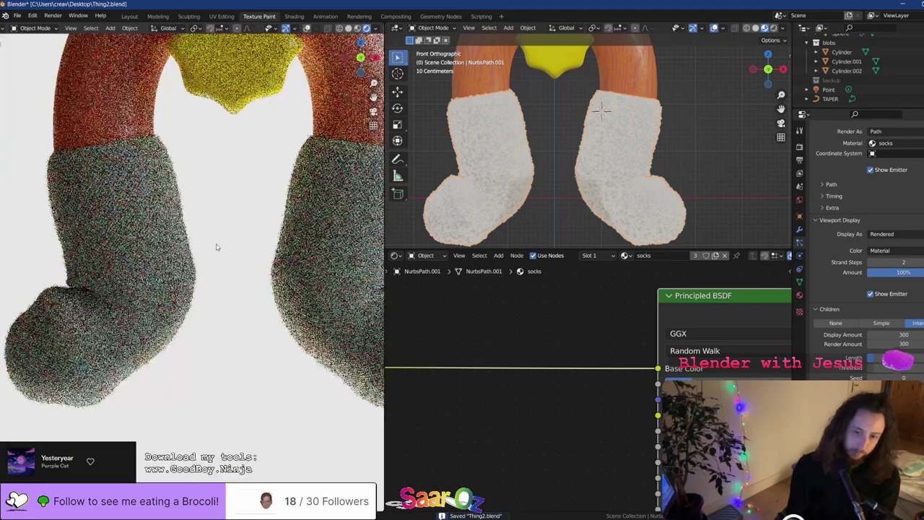
Save the file and check the rendered socks on the whole character
{"action": "scroll", "coordinate": [218, 256], "scroll_direction": "down", "scroll_amount": 5}
{"action": "key", "text": "ctrl+s"}
{"action": "middle_click_drag", "start_coordinate": [220, 261], "coordinate": [191, 338], "text": "shift"}
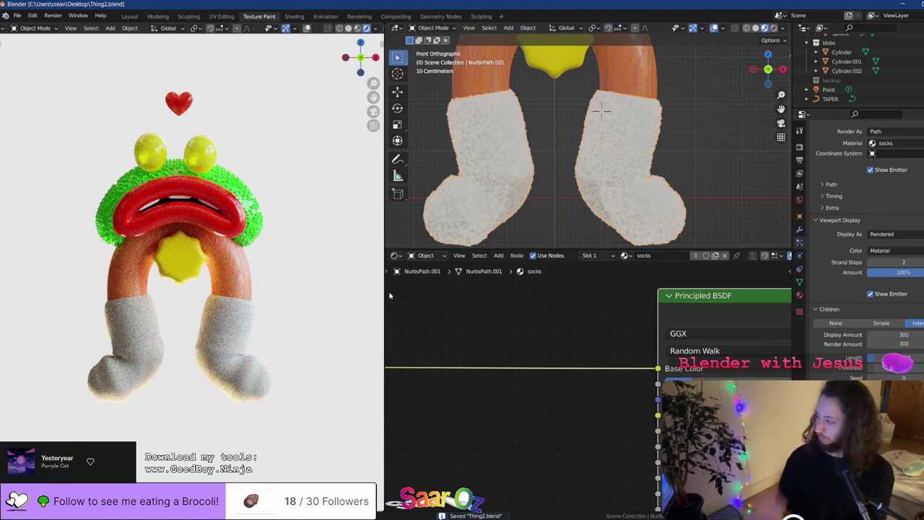
{"action": "middle_click_drag", "start_coordinate": [447, 352], "coordinate": [509, 334]}
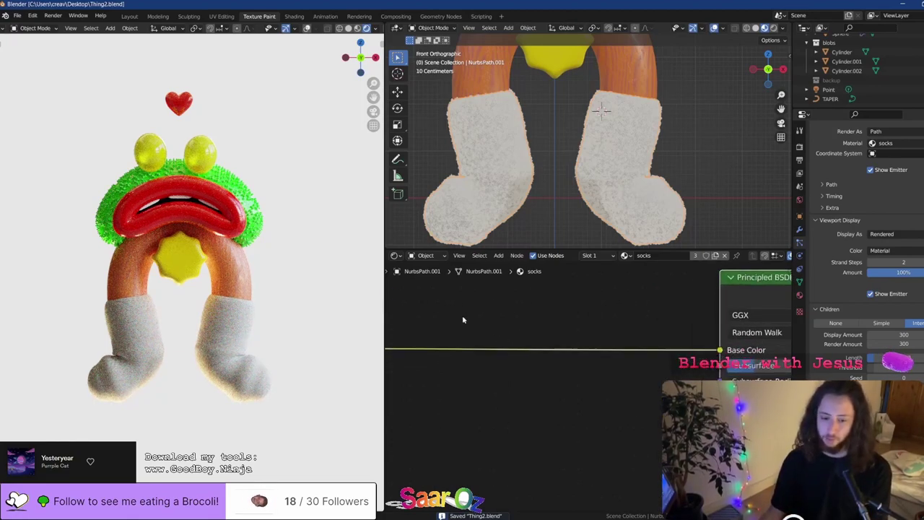
{"action": "scroll", "coordinate": [252, 301], "scroll_direction": "up", "scroll_amount": 4}
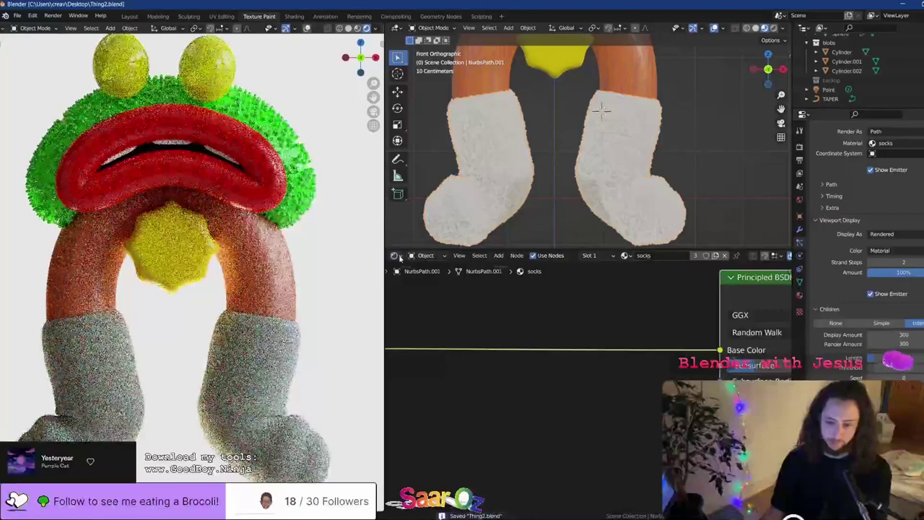
{"action": "left_click", "coordinate": [394, 255]}
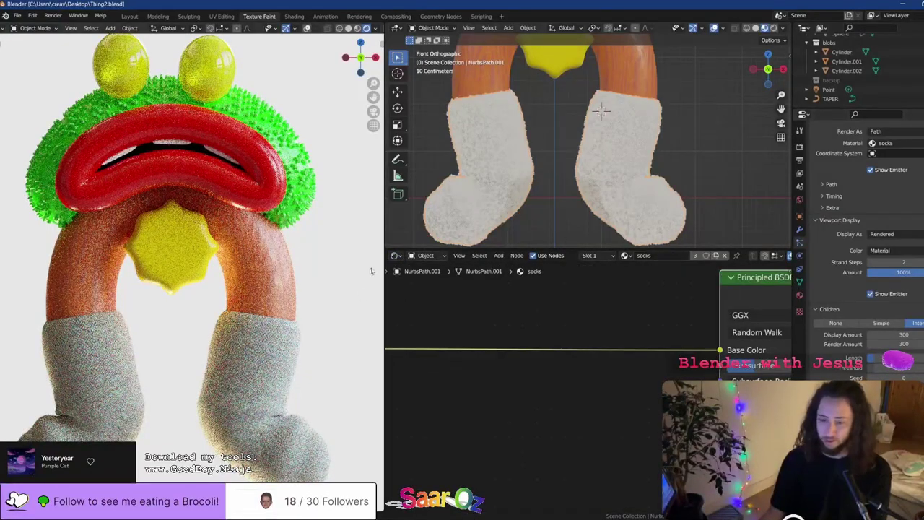
{"action": "left_click", "coordinate": [394, 255]}
{"action": "left_click", "coordinate": [424, 347]}
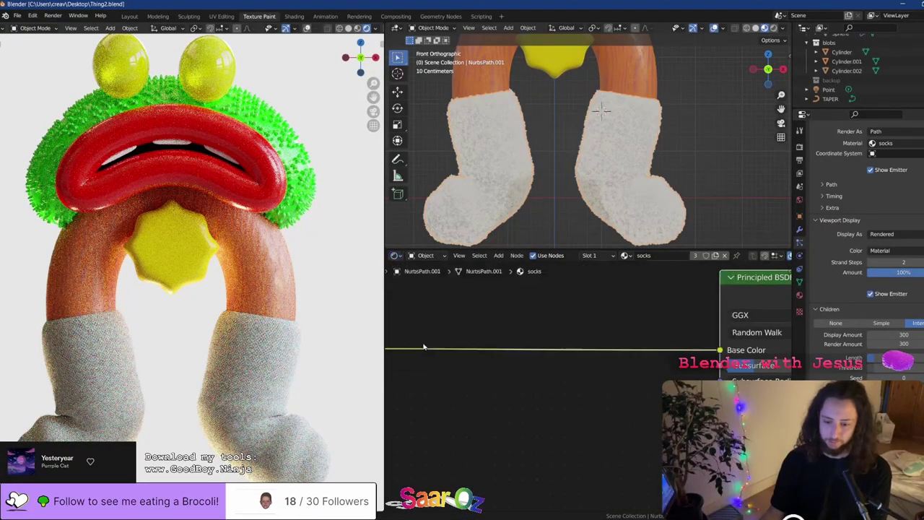
Set the Value node that drives the wave texture scale in the socks material to 5
{"action": "left_click", "coordinate": [496, 166]}
{"action": "left_click", "coordinate": [483, 233]}
{"action": "scroll", "coordinate": [532, 399], "scroll_direction": "down", "scroll_amount": 5}
{"action": "middle_click_drag", "start_coordinate": [547, 441], "coordinate": [468, 372]}
{"action": "scroll", "coordinate": [468, 372], "scroll_direction": "up", "scroll_amount": 3}
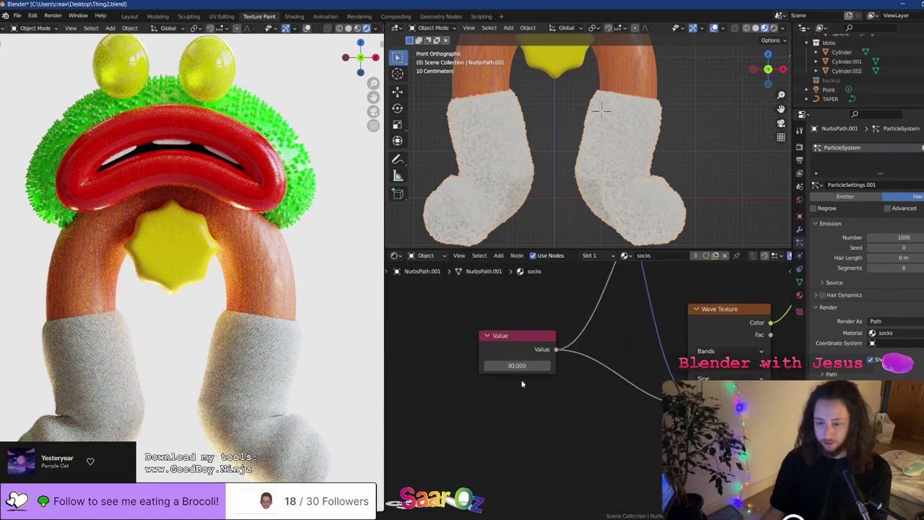
{"action": "left_click", "coordinate": [518, 364]}
{"action": "type", "text": "5"}
{"action": "key", "text": "Return"}
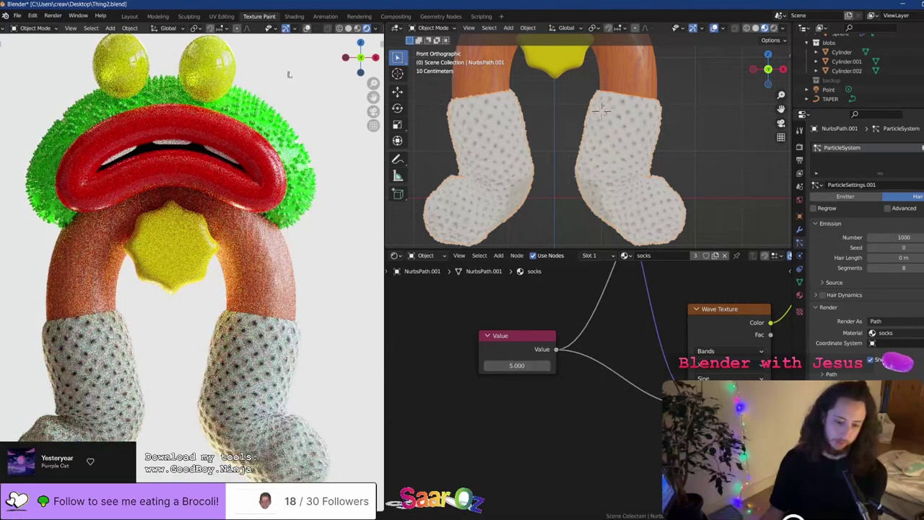
Try 20 for the socks material's Value node, settle on 35 and save the file
{"action": "left_click", "coordinate": [523, 364]}
{"action": "type", "text": "20"}
{"action": "key", "text": "Return"}
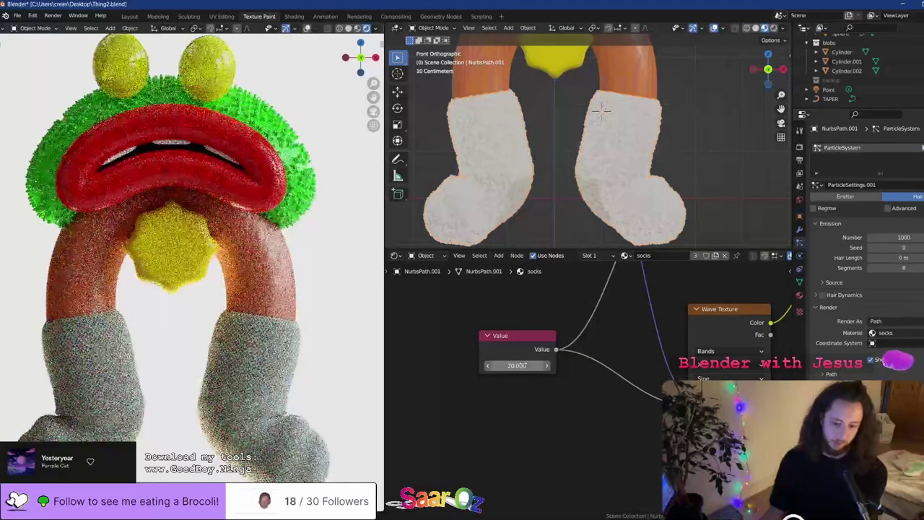
{"action": "left_click", "coordinate": [523, 364]}
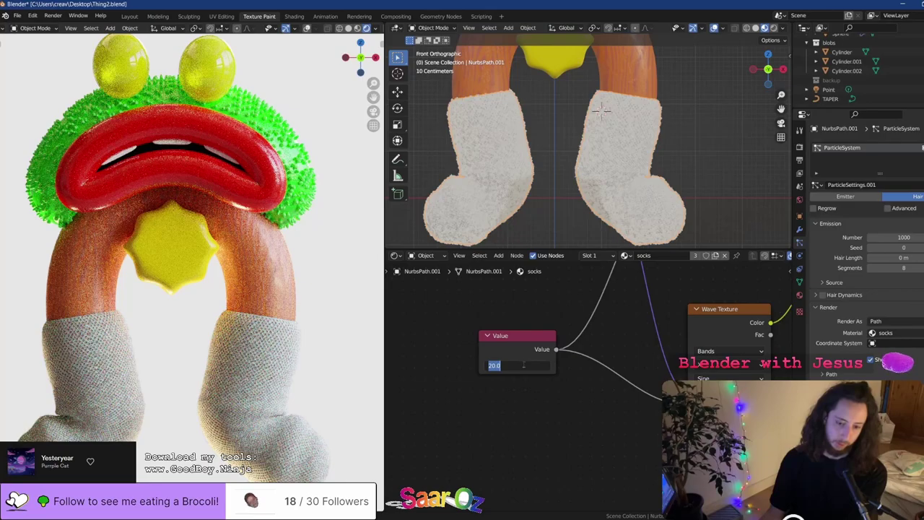
{"action": "key", "text": "Return"}
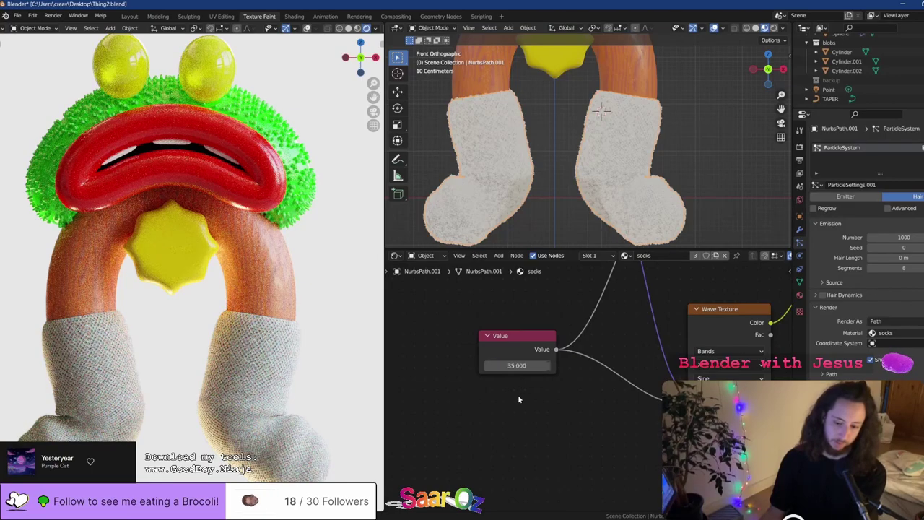
{"action": "scroll", "coordinate": [601, 331], "scroll_direction": "down", "scroll_amount": 4}
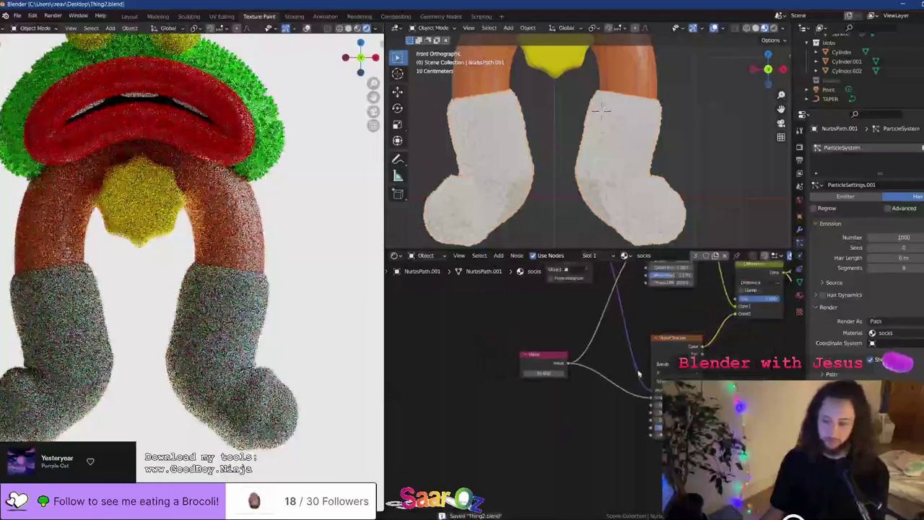
{"action": "key", "text": "ctrl+s"}
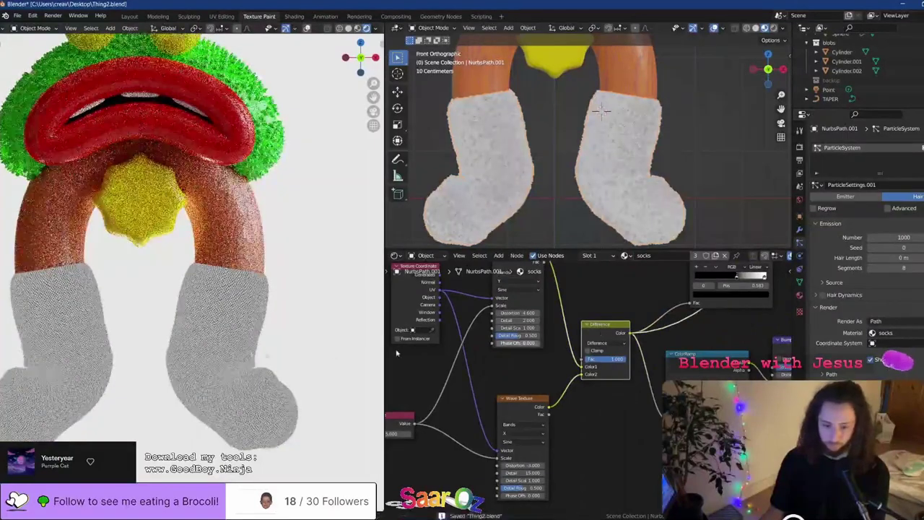
Try another distortion on the X-direction wave texture of the socks material, and set its detail roughness to 0.346
{"action": "scroll", "coordinate": [317, 347], "scroll_direction": "up", "scroll_amount": 4}
{"action": "middle_click_drag", "start_coordinate": [587, 426], "coordinate": [660, 395]}
{"action": "scroll", "coordinate": [588, 425], "scroll_direction": "up", "scroll_amount": 6}
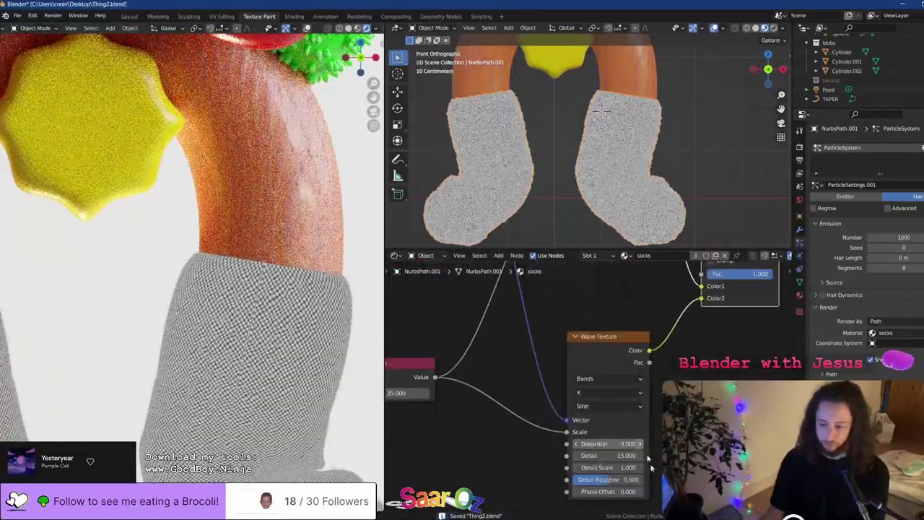
{"action": "middle_click_drag", "start_coordinate": [668, 439], "coordinate": [653, 412]}
{"action": "scroll", "coordinate": [615, 395], "scroll_direction": "up", "scroll_amount": 6}
{"action": "middle_click_drag", "start_coordinate": [599, 439], "coordinate": [576, 365]}
{"action": "left_click_drag", "start_coordinate": [577, 355], "coordinate": [674, 356]}
{"action": "right_click", "coordinate": [674, 356]}
{"action": "left_click_drag", "start_coordinate": [559, 413], "coordinate": [599, 432]}
{"action": "right_click", "coordinate": [514, 415]}
{"action": "key", "text": "Escape"}
Try a different detail scale on the X-direction wave texture and set its detail to 0
{"action": "left_click_drag", "start_coordinate": [552, 394], "coordinate": [505, 394]}
{"action": "key", "text": "Escape"}
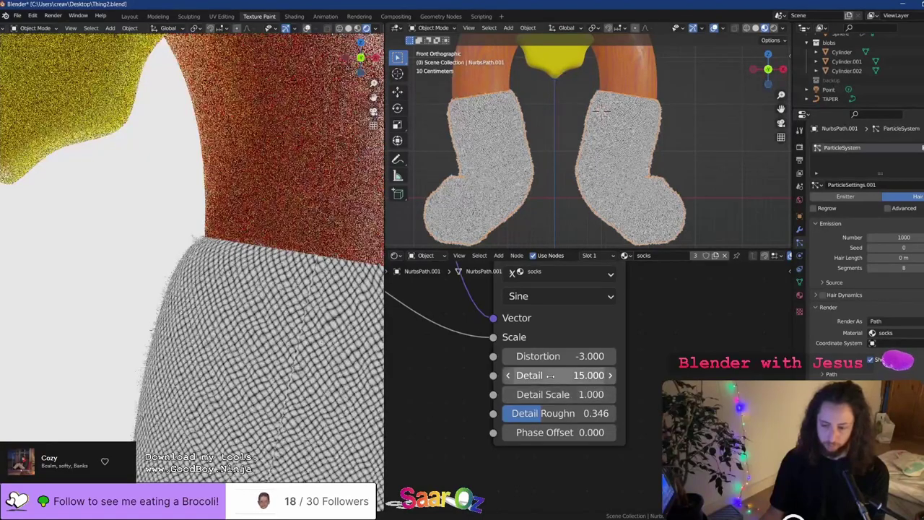
{"action": "left_click", "coordinate": [550, 374]}
{"action": "type", "text": "0"}
{"action": "key", "text": "Return"}
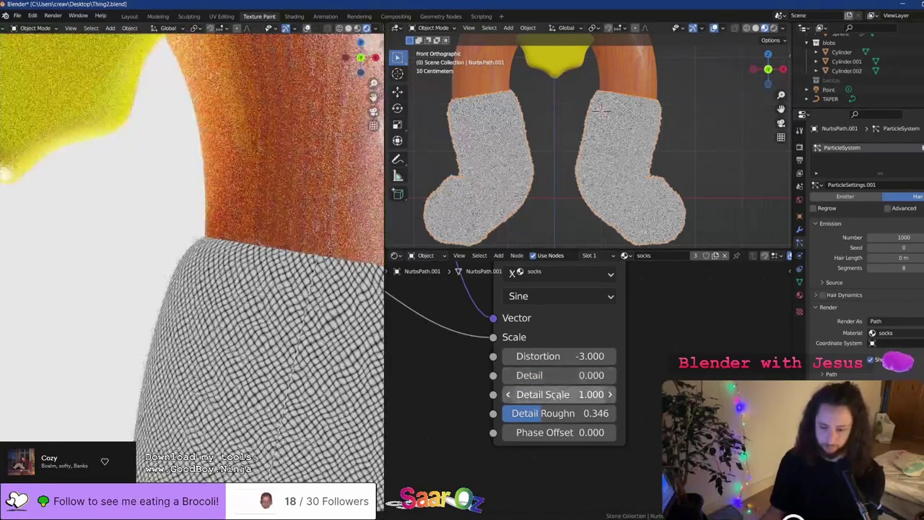
Set the detail of the Y-direction wave texture to 0
{"action": "scroll", "coordinate": [558, 392], "scroll_direction": "down", "scroll_amount": 7}
{"action": "middle_click_drag", "start_coordinate": [600, 330], "coordinate": [544, 497]}
{"action": "scroll", "coordinate": [494, 330], "scroll_direction": "up", "scroll_amount": 6}
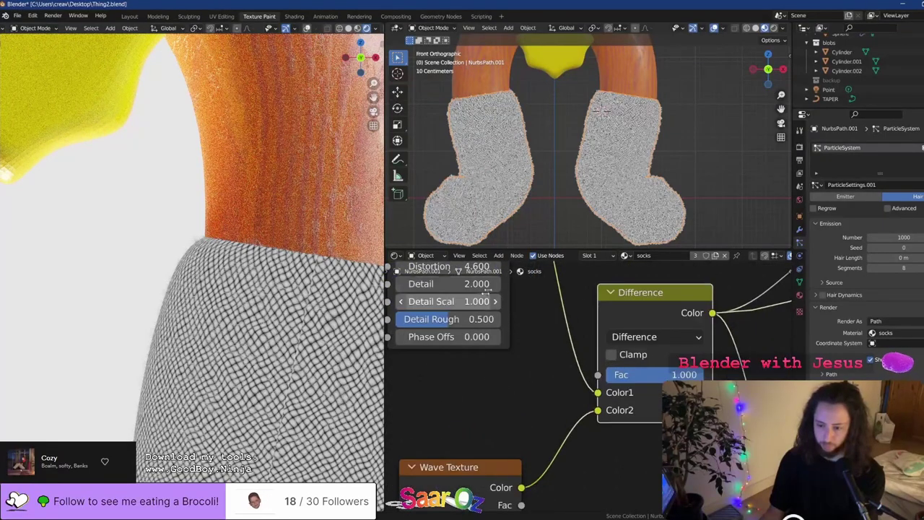
{"action": "middle_click_drag", "start_coordinate": [479, 297], "coordinate": [524, 377]}
{"action": "left_click", "coordinate": [491, 366]}
{"action": "type", "text": "0"}
{"action": "key", "text": "Return"}
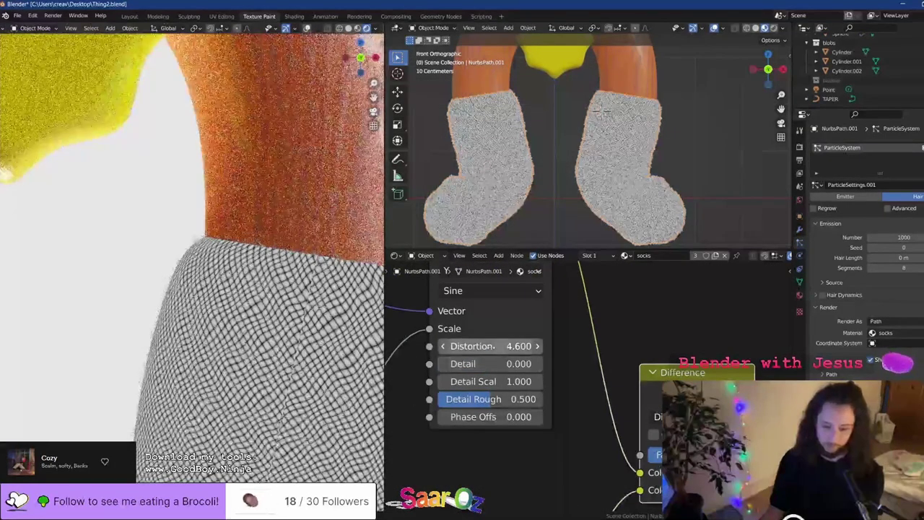
Set the Y-direction wave texture's distortion to -0.2 and its detail roughness to 0.58
{"action": "mouse_move", "coordinate": [490, 348]}
{"action": "left_mouse_down"}
{"action": "mouse_move", "coordinate": [478, 348]}
{"action": "mouse_move", "coordinate": [498, 347]}
{"action": "left_mouse_up"}
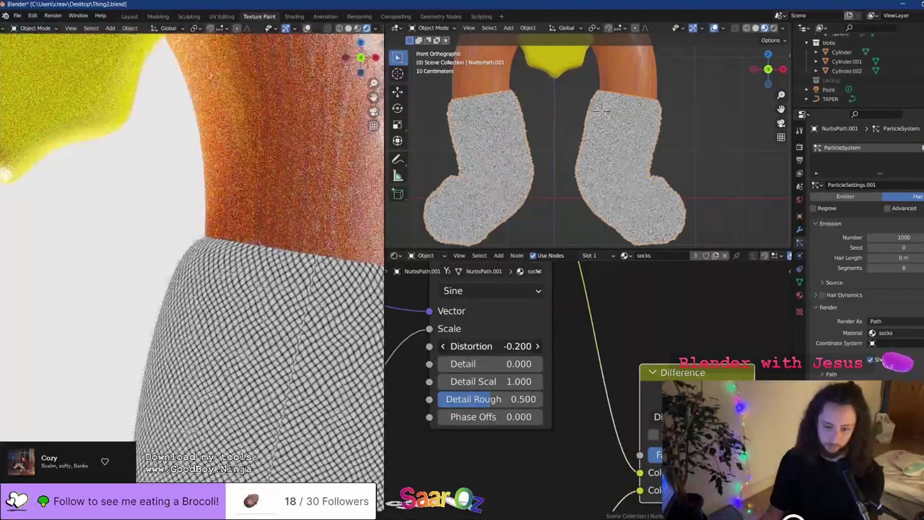
{"action": "left_click_drag", "start_coordinate": [489, 383], "coordinate": [482, 400]}
{"action": "right_click", "coordinate": [488, 382]}
Try the Saw and Triangle wave profiles on the Y-direction wave texture
{"action": "left_click", "coordinate": [487, 292]}
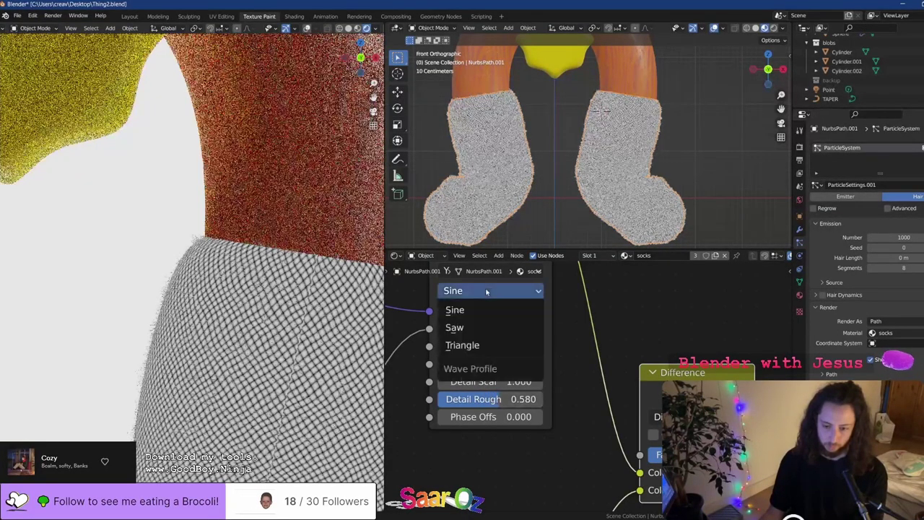
{"action": "left_click", "coordinate": [476, 327]}
{"action": "left_click", "coordinate": [475, 328]}
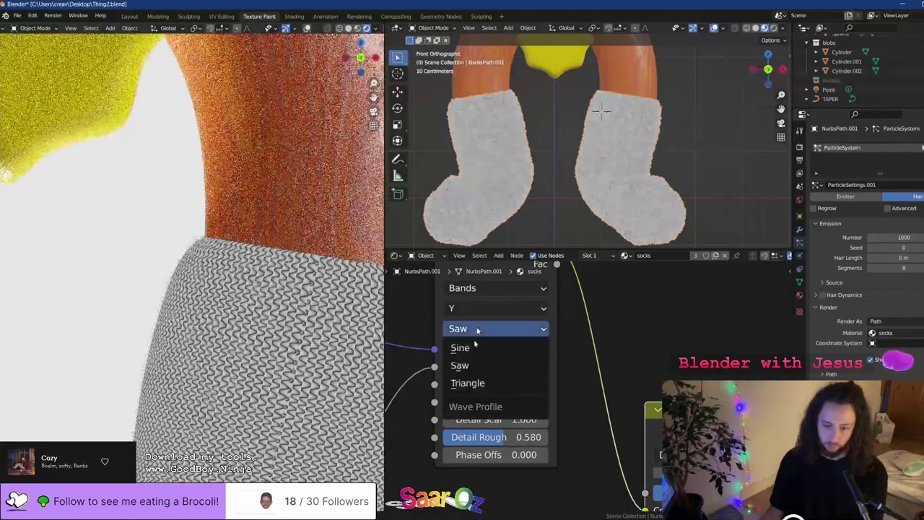
{"action": "left_click", "coordinate": [479, 384]}
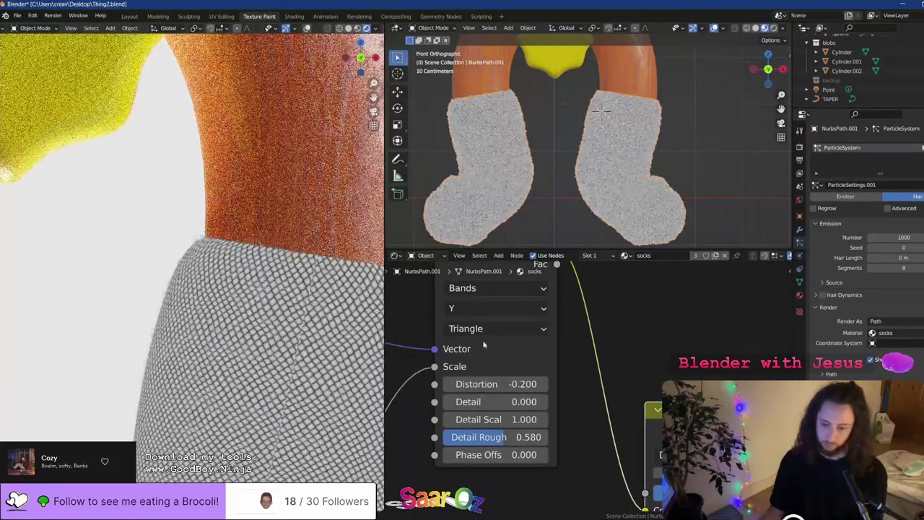
Try the X direction on the Triangle-profile wave texture, and undo the direction and profile changes
{"action": "left_click", "coordinate": [479, 307]}
{"action": "left_click", "coordinate": [478, 330]}
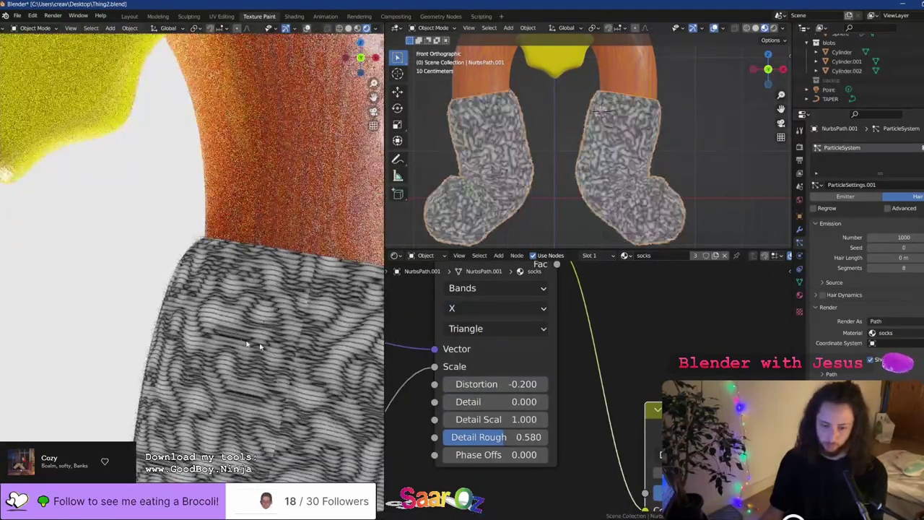
{"action": "scroll", "coordinate": [306, 331], "scroll_direction": "down", "scroll_amount": 5}
{"action": "key", "text": "ctrl+z"}
{"action": "scroll", "coordinate": [306, 330], "scroll_direction": "up", "scroll_amount": 3}
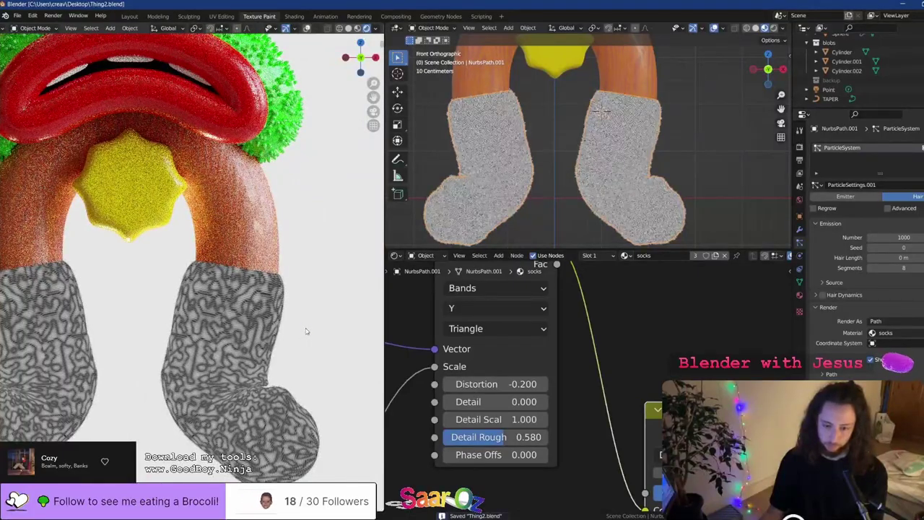
{"action": "key", "text": "ctrl+z"}
{"action": "key", "text": "ctrl+z"}
Try the Rings type on the Y-direction wave texture and switch it back to Bands
{"action": "middle_click_drag", "start_coordinate": [466, 320], "coordinate": [467, 351]}
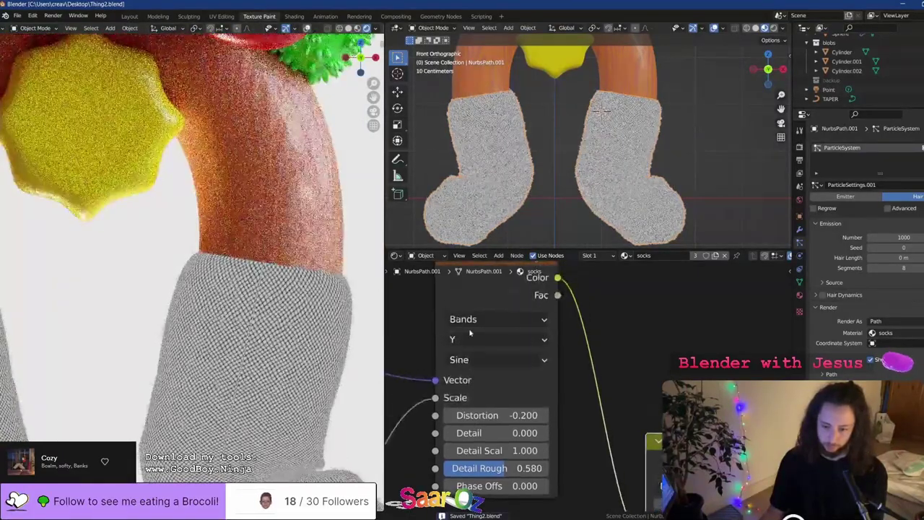
{"action": "left_click", "coordinate": [469, 329]}
{"action": "left_click", "coordinate": [469, 322]}
{"action": "left_click", "coordinate": [466, 355]}
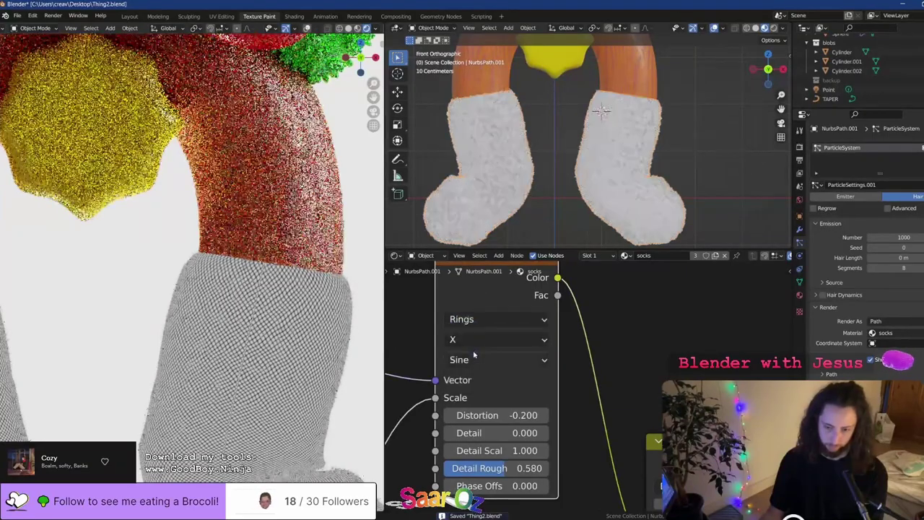
{"action": "left_click", "coordinate": [461, 320]}
{"action": "left_click", "coordinate": [464, 338]}
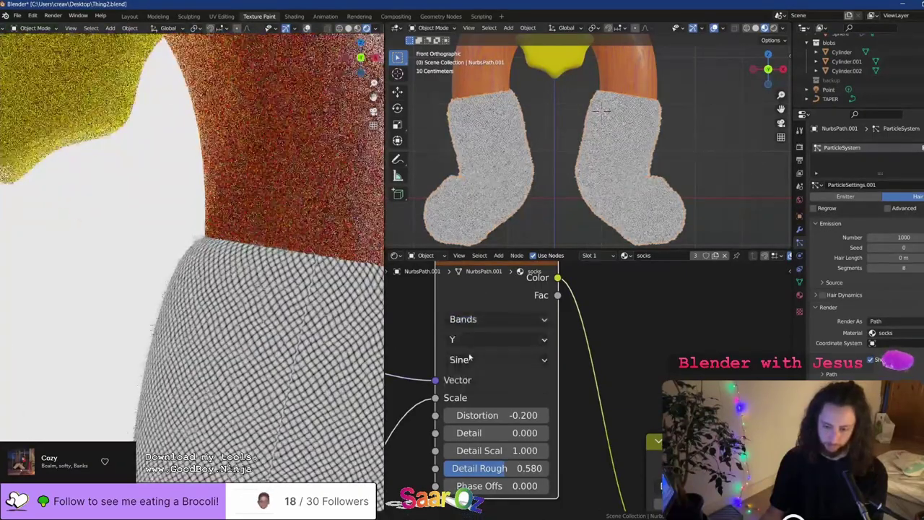
Try the X, Y and Z band directions on the wave texture that has -0.2 distortion
{"action": "left_click", "coordinate": [469, 337]}
{"action": "left_click", "coordinate": [455, 358]}
{"action": "left_click", "coordinate": [469, 340]}
{"action": "left_click", "coordinate": [461, 376]}
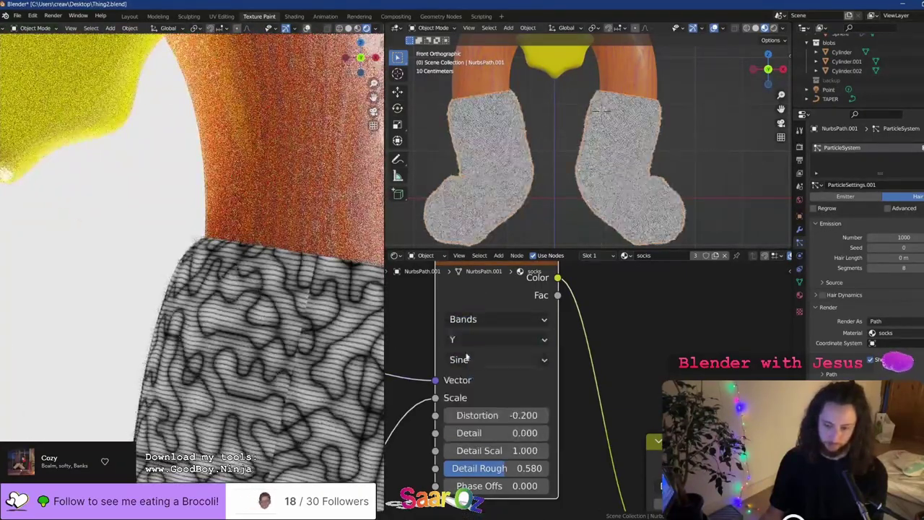
{"action": "left_click", "coordinate": [467, 339]}
{"action": "left_click", "coordinate": [462, 394]}
Examine the Z-direction bands on both socks and preview the full Principled shader result
{"action": "scroll", "coordinate": [222, 360], "scroll_direction": "down", "scroll_amount": 5}
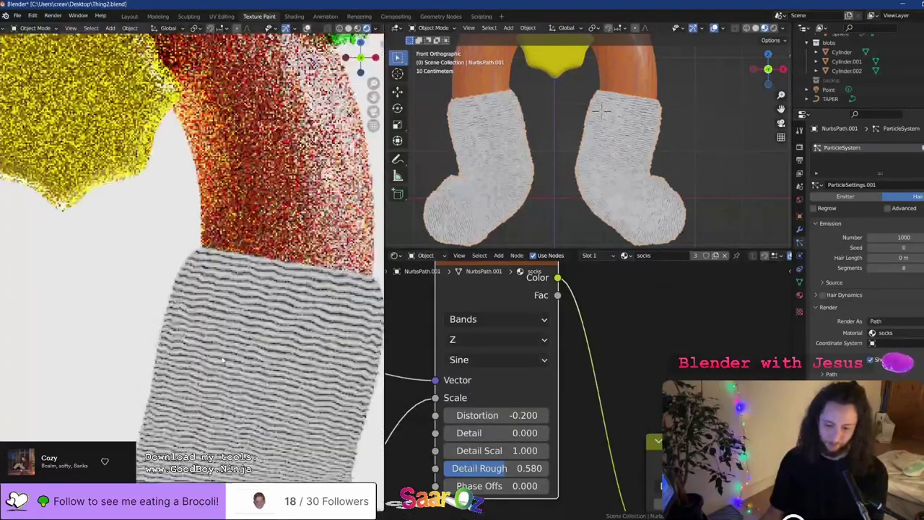
{"action": "middle_click_drag", "start_coordinate": [210, 344], "coordinate": [272, 339], "text": "shift"}
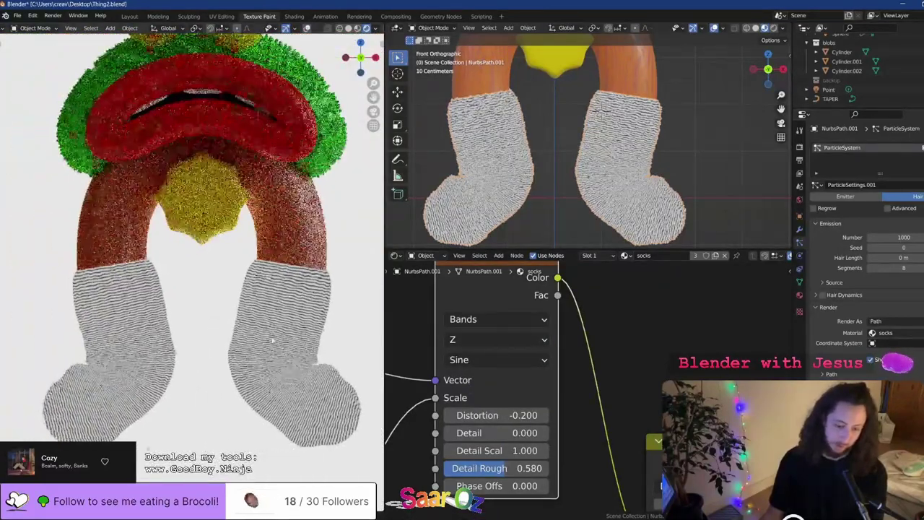
{"action": "scroll", "coordinate": [272, 340], "scroll_direction": "up", "scroll_amount": 5}
{"action": "scroll", "coordinate": [272, 339], "scroll_direction": "down", "scroll_amount": 5}
{"action": "scroll", "coordinate": [635, 437], "scroll_direction": "down", "scroll_amount": 5}
{"action": "middle_click_drag", "start_coordinate": [756, 407], "coordinate": [407, 288]}
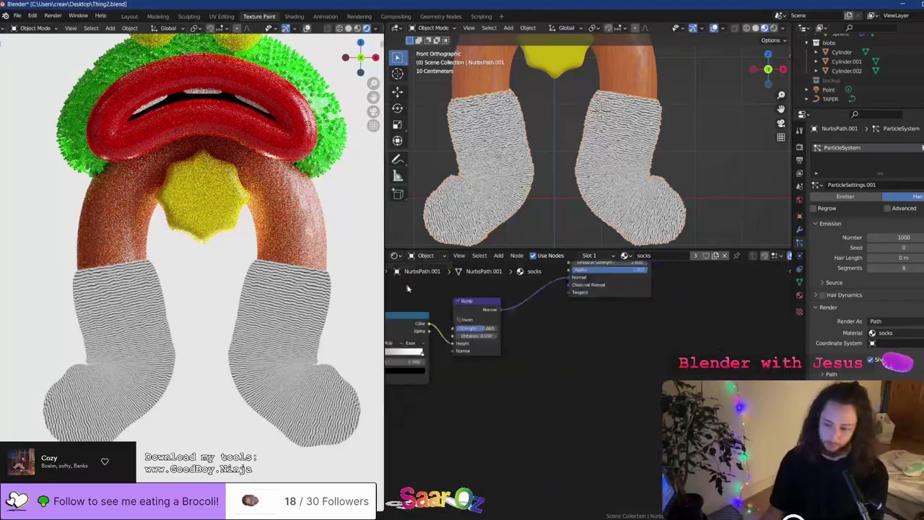
{"action": "middle_click_drag", "start_coordinate": [634, 295], "coordinate": [648, 353]}
{"action": "left_click", "coordinate": [644, 354], "text": "ctrl+shift"}
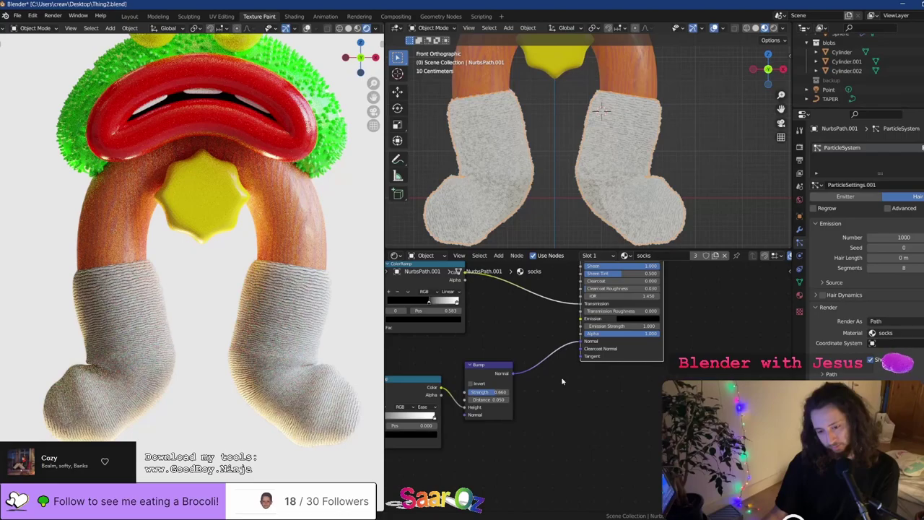
Preview the Difference mix node again, undo the Z direction change and inspect one sock's cuff
{"action": "middle_click_drag", "start_coordinate": [503, 385], "coordinate": [711, 409]}
{"action": "scroll", "coordinate": [536, 368], "scroll_direction": "up", "scroll_amount": 5}
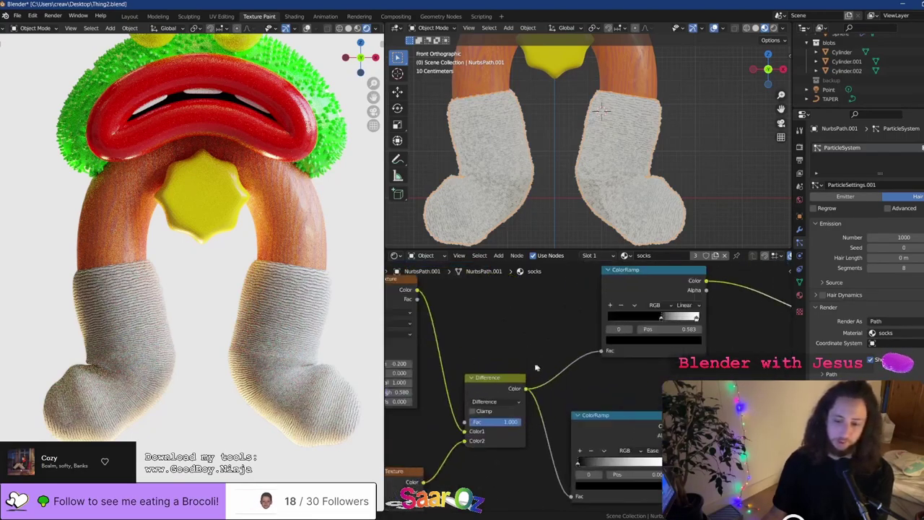
{"action": "middle_click_drag", "start_coordinate": [536, 368], "coordinate": [644, 355]}
{"action": "left_click", "coordinate": [571, 417], "text": "ctrl+shift"}
{"action": "left_click", "coordinate": [462, 361]}
{"action": "key", "text": "ctrl+z"}
{"action": "key", "text": "ctrl+z"}
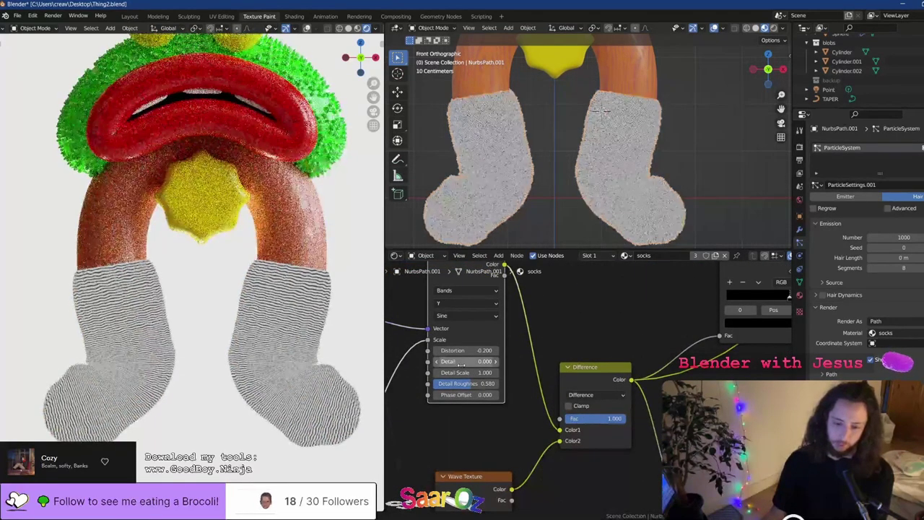
{"action": "scroll", "coordinate": [246, 320], "scroll_direction": "up", "scroll_amount": 5}
{"action": "middle_click_drag", "start_coordinate": [266, 325], "coordinate": [28, 279], "text": "shift"}
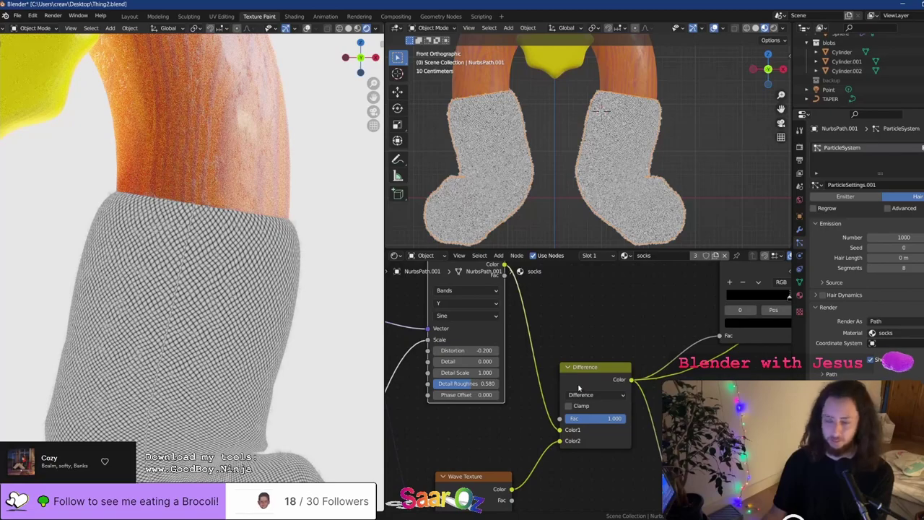
Set the Difference mix node's factor to 0.593, swap its two wave texture inputs and save the file
{"action": "left_click", "coordinate": [586, 381]}
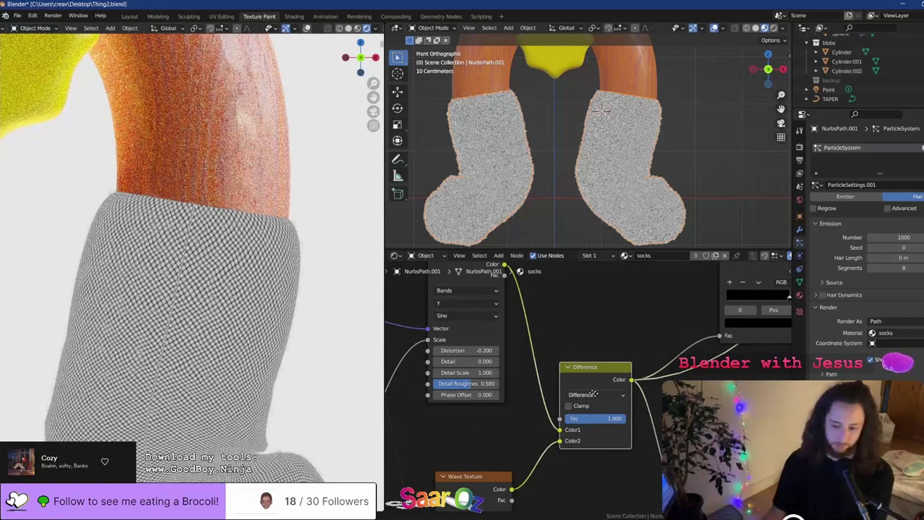
{"action": "middle_click_drag", "start_coordinate": [593, 394], "coordinate": [547, 352]}
{"action": "scroll", "coordinate": [551, 366], "scroll_direction": "up", "scroll_amount": 3}
{"action": "mouse_move", "coordinate": [563, 379]}
{"action": "left_mouse_down"}
{"action": "mouse_move", "coordinate": [505, 379]}
{"action": "mouse_move", "coordinate": [503, 409]}
{"action": "mouse_move", "coordinate": [544, 379]}
{"action": "mouse_move", "coordinate": [508, 379]}
{"action": "mouse_move", "coordinate": [556, 379]}
{"action": "left_mouse_up"}
{"action": "right_click", "coordinate": [491, 408]}
{"action": "key", "text": "ctrl+s"}
Change the mix node's blending mode to Darken with a factor of 0.66 and check both socks
{"action": "left_click", "coordinate": [549, 349]}
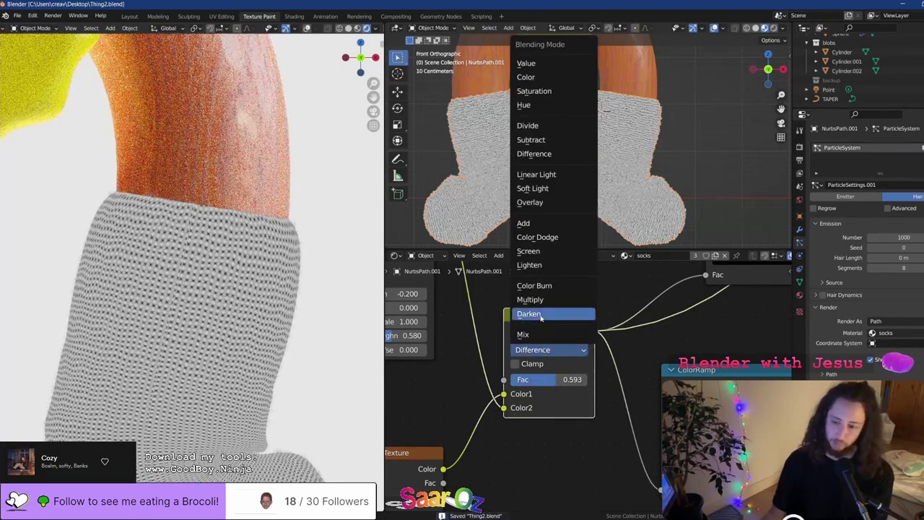
{"action": "left_click", "coordinate": [541, 315]}
{"action": "mouse_move", "coordinate": [547, 379]}
{"action": "left_mouse_down"}
{"action": "mouse_move", "coordinate": [521, 379]}
{"action": "mouse_move", "coordinate": [546, 379]}
{"action": "left_mouse_up"}
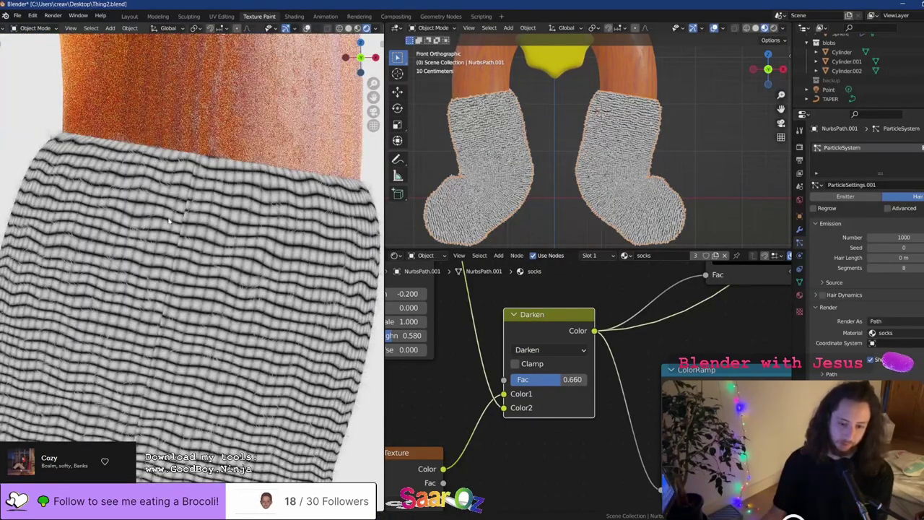
{"action": "scroll", "coordinate": [219, 349], "scroll_direction": "down", "scroll_amount": 7}
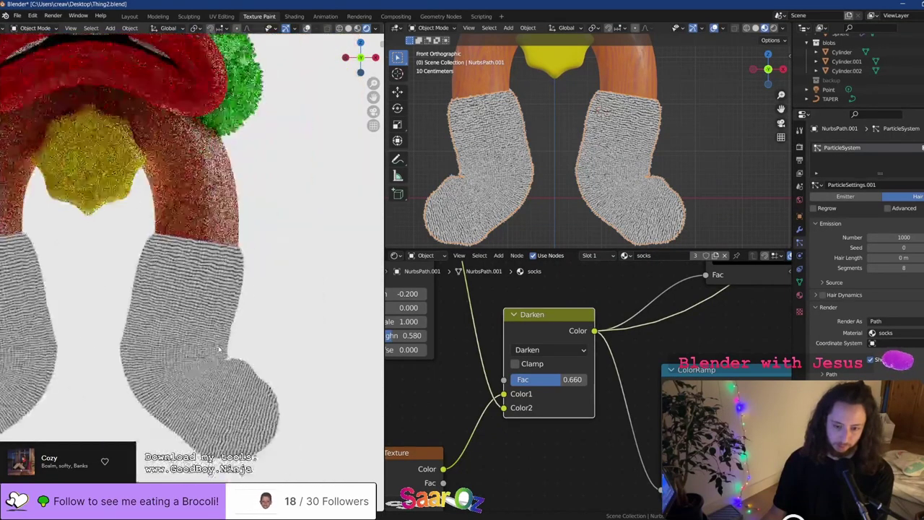
{"action": "middle_click_drag", "start_coordinate": [218, 349], "coordinate": [306, 348], "text": "shift"}
{"action": "scroll", "coordinate": [589, 375], "scroll_direction": "down", "scroll_amount": 3}
{"action": "scroll", "coordinate": [683, 336], "scroll_direction": "down", "scroll_amount": 2}
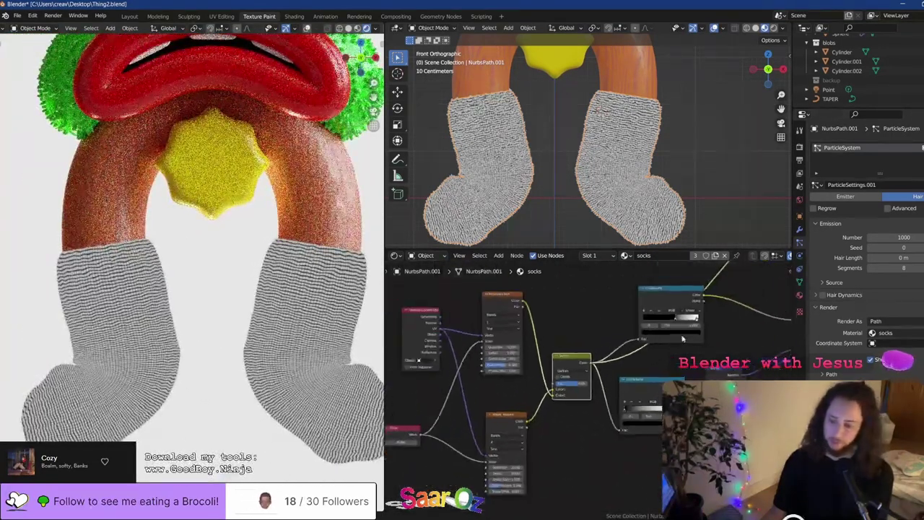
Preview the socks material through its Principled shader and save the file
{"action": "middle_click_drag", "start_coordinate": [683, 336], "coordinate": [522, 365]}
{"action": "left_click", "coordinate": [591, 407], "text": "ctrl+shift"}
{"action": "key", "text": "ctrl+s"}
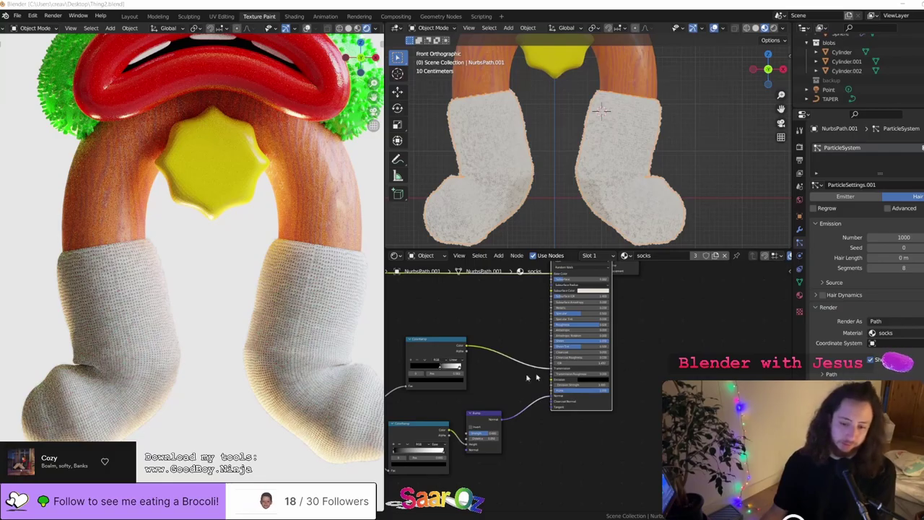
Turn off the viewport display of the socks' hair particle system and inspect the bare weave from several angles
{"action": "scroll", "coordinate": [148, 386], "scroll_direction": "up", "scroll_amount": 4}
{"action": "middle_click_drag", "start_coordinate": [281, 313], "coordinate": [286, 267]}
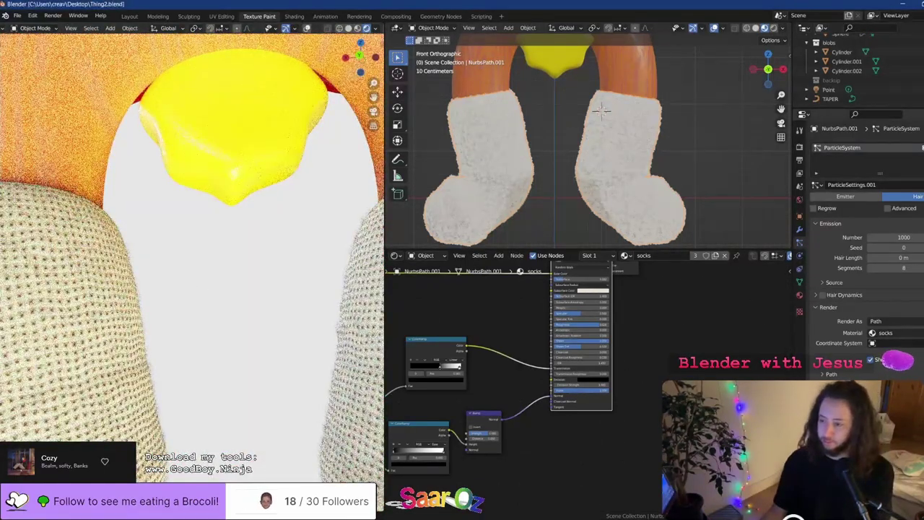
{"action": "left_click", "coordinate": [923, 148]}
{"action": "scroll", "coordinate": [289, 323], "scroll_direction": "down", "scroll_amount": 4}
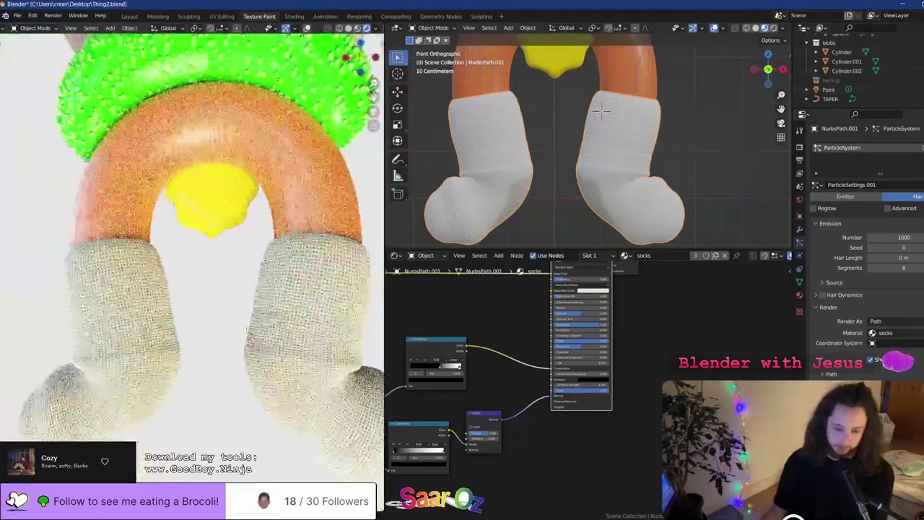
{"action": "middle_click_drag", "start_coordinate": [289, 323], "coordinate": [132, 329], "text": "shift"}
{"action": "scroll", "coordinate": [132, 329], "scroll_direction": "up", "scroll_amount": 1}
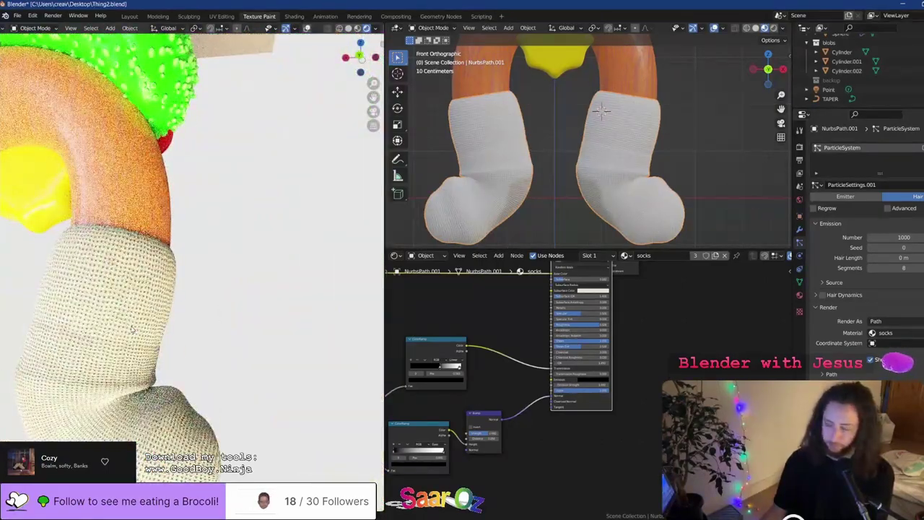
{"action": "scroll", "coordinate": [130, 329], "scroll_direction": "down", "scroll_amount": 6}
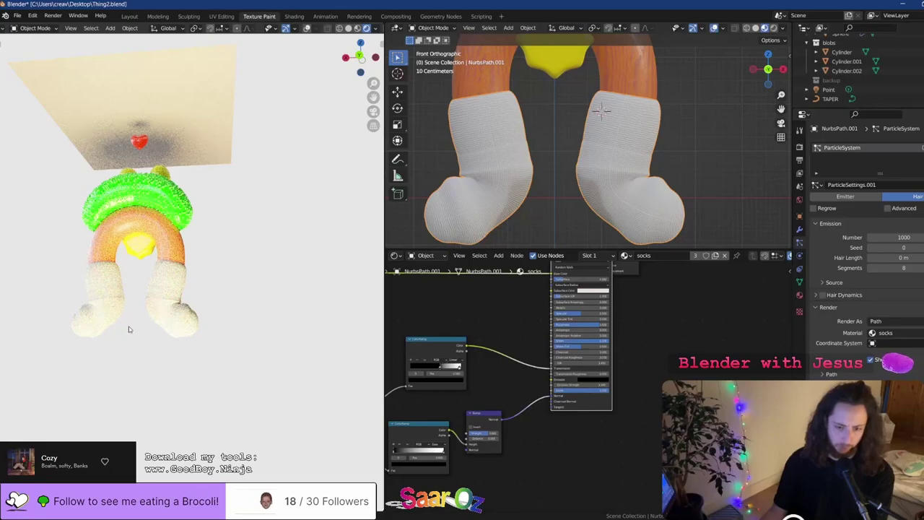
Return the rendered view to the front, inspect one sock's weave up close and save the file
{"action": "key", "text": "KP_1"}
{"action": "scroll", "coordinate": [137, 326], "scroll_direction": "up", "scroll_amount": 7}
{"action": "middle_click_drag", "start_coordinate": [141, 338], "coordinate": [294, 382], "text": "shift"}
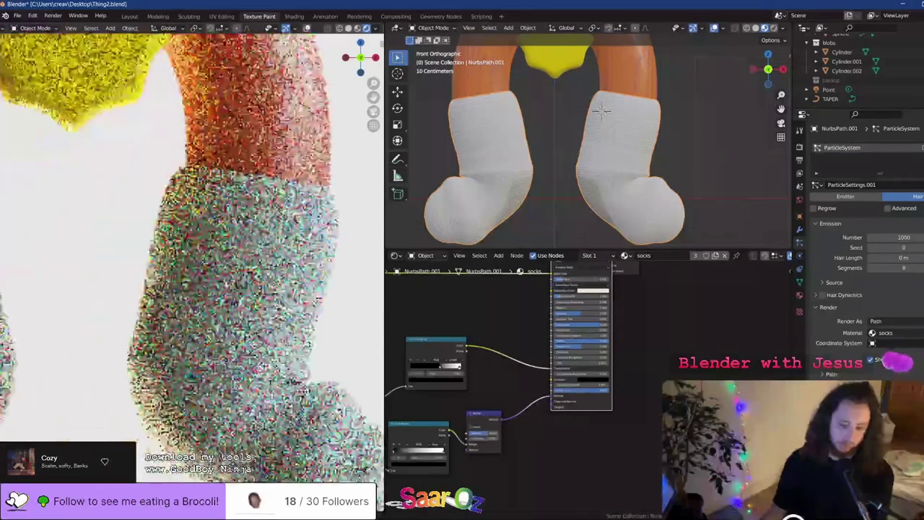
{"action": "scroll", "coordinate": [134, 323], "scroll_direction": "up", "scroll_amount": 3}
{"action": "key", "text": "ctrl+s"}
{"action": "scroll", "coordinate": [483, 415], "scroll_direction": "up", "scroll_amount": 3}
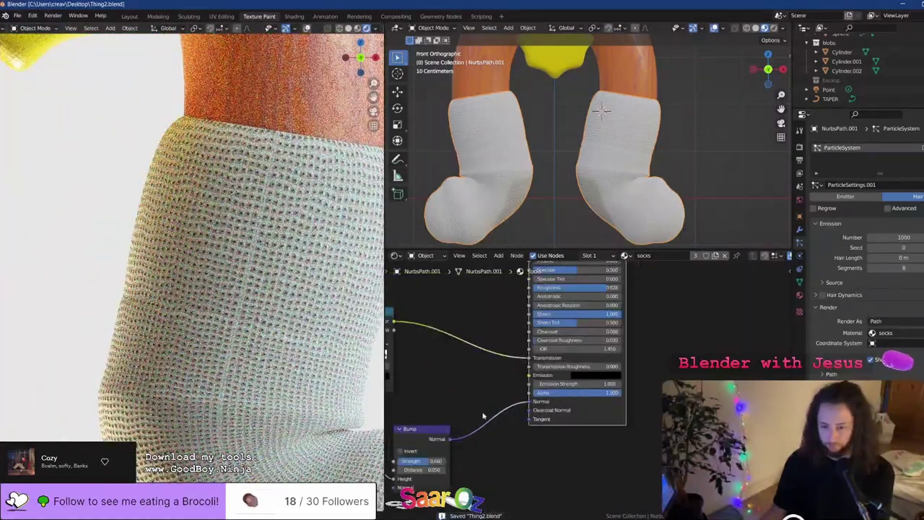
Preview the output of the ColorRamp that feeds the socks shader's transmission
{"action": "middle_click_drag", "start_coordinate": [484, 415], "coordinate": [665, 374]}
{"action": "middle_click_drag", "start_coordinate": [528, 291], "coordinate": [616, 356]}
{"action": "scroll", "coordinate": [614, 353], "scroll_direction": "up", "scroll_amount": 4}
{"action": "left_click", "coordinate": [604, 323], "text": "ctrl+shift"}
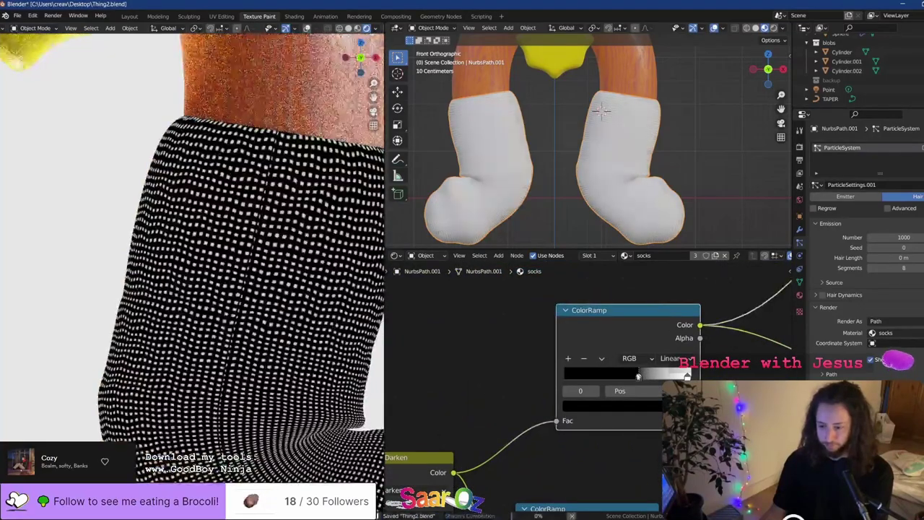
Move the transmission ColorRamp's black stop to position 0 and preview the socks material through its Principled shader
{"action": "left_click_drag", "start_coordinate": [638, 376], "coordinate": [560, 380]}
{"action": "middle_click_drag", "start_coordinate": [721, 366], "coordinate": [484, 364]}
{"action": "scroll", "coordinate": [485, 364], "scroll_direction": "up", "scroll_amount": 1}
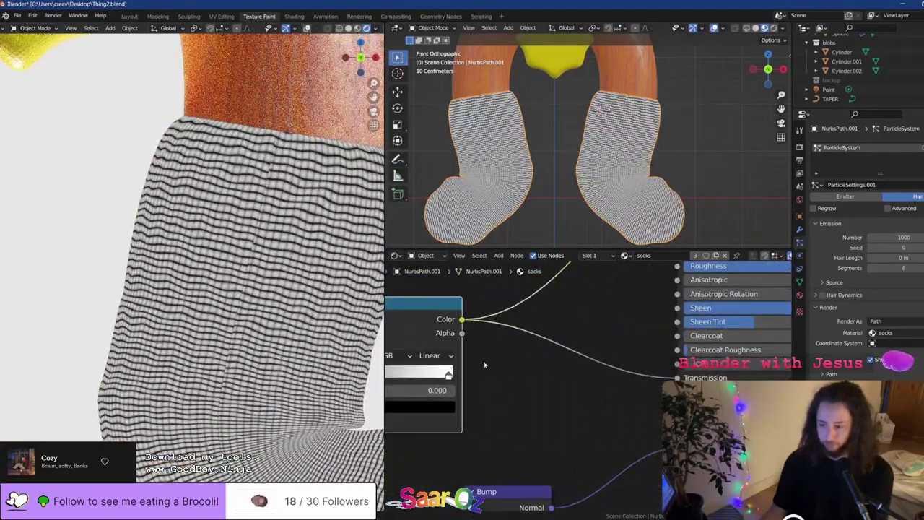
{"action": "left_click", "coordinate": [711, 433], "text": "ctrl+shift"}
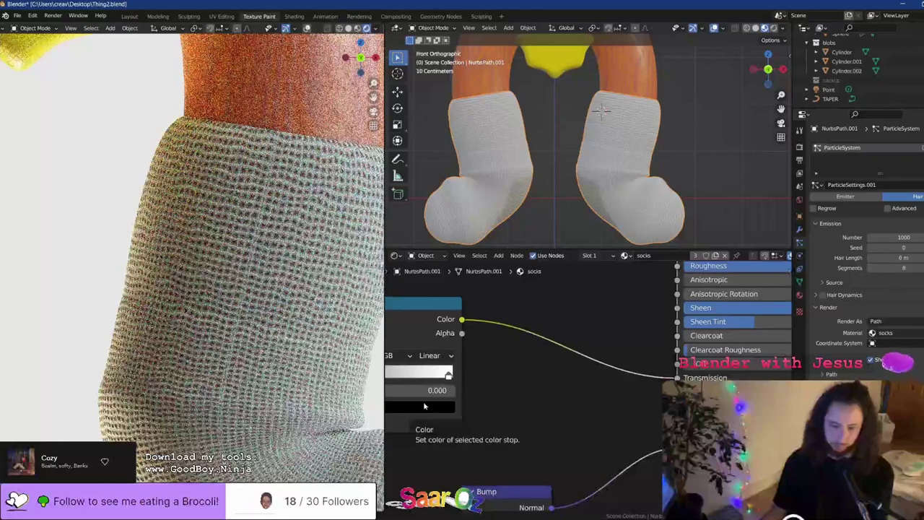
Try the transmission ColorRamp's white stop at 0.442 and at 0.565, checking the rendered socks
{"action": "middle_click_drag", "start_coordinate": [443, 393], "coordinate": [570, 386]}
{"action": "scroll", "coordinate": [572, 385], "scroll_direction": "up", "scroll_amount": 3}
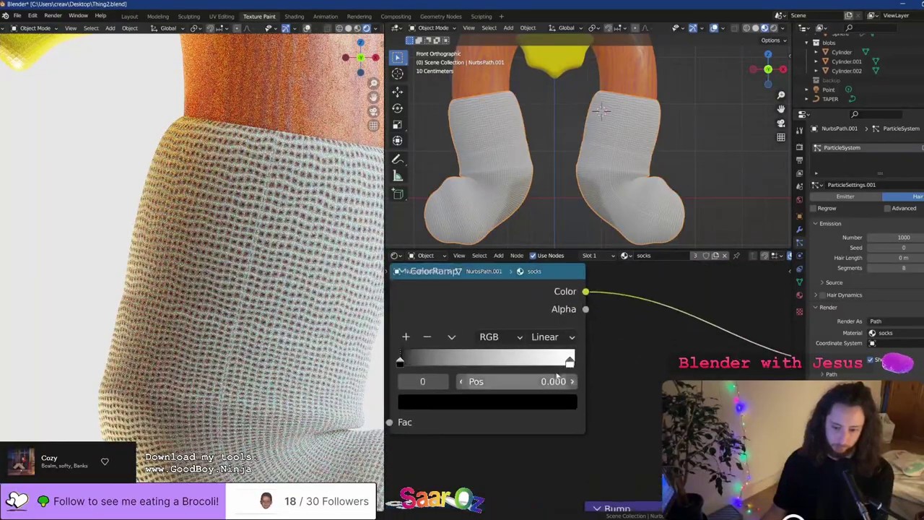
{"action": "left_click_drag", "start_coordinate": [569, 361], "coordinate": [476, 361]}
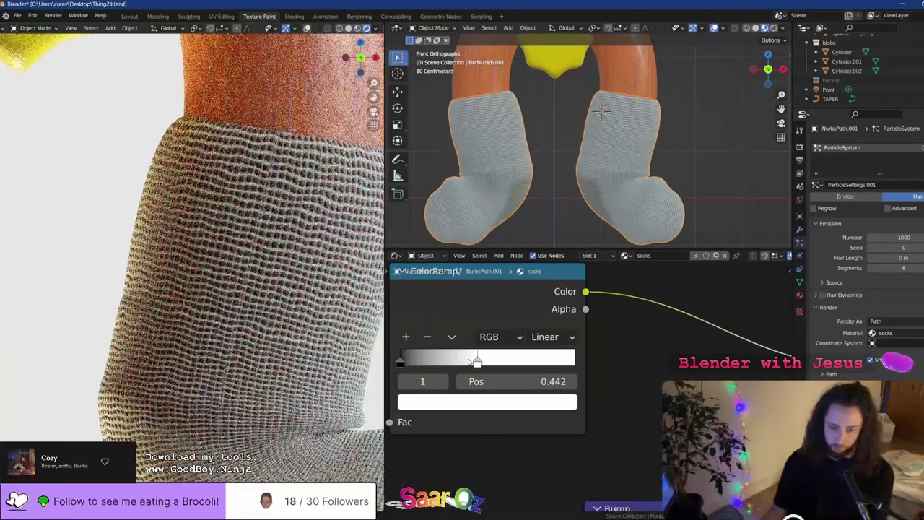
{"action": "scroll", "coordinate": [246, 370], "scroll_direction": "down", "scroll_amount": 6}
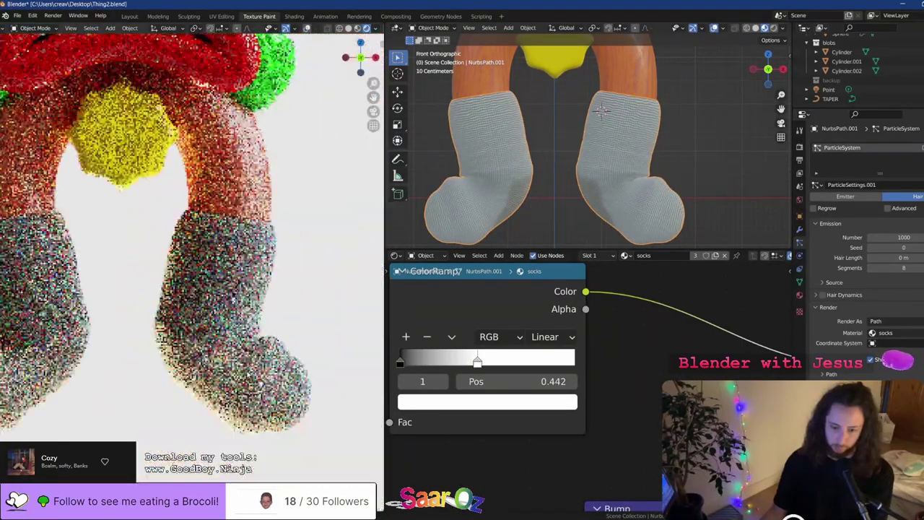
{"action": "scroll", "coordinate": [192, 238], "scroll_direction": "up", "scroll_amount": 4}
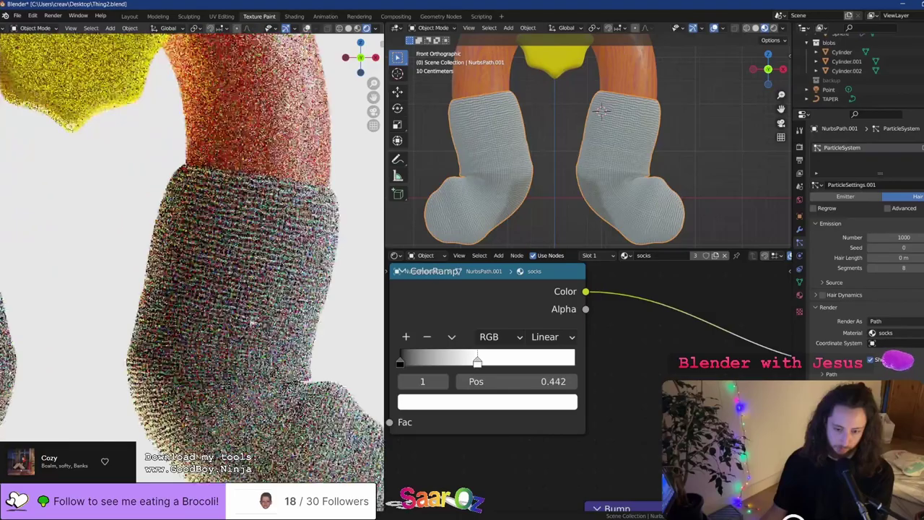
{"action": "left_click_drag", "start_coordinate": [476, 361], "coordinate": [499, 361]}
Examine the Value node, both wave textures and the Darken node that feed the socks' color ramps
{"action": "scroll", "coordinate": [590, 386], "scroll_direction": "down", "scroll_amount": 3}
{"action": "middle_click_drag", "start_coordinate": [402, 435], "coordinate": [629, 356]}
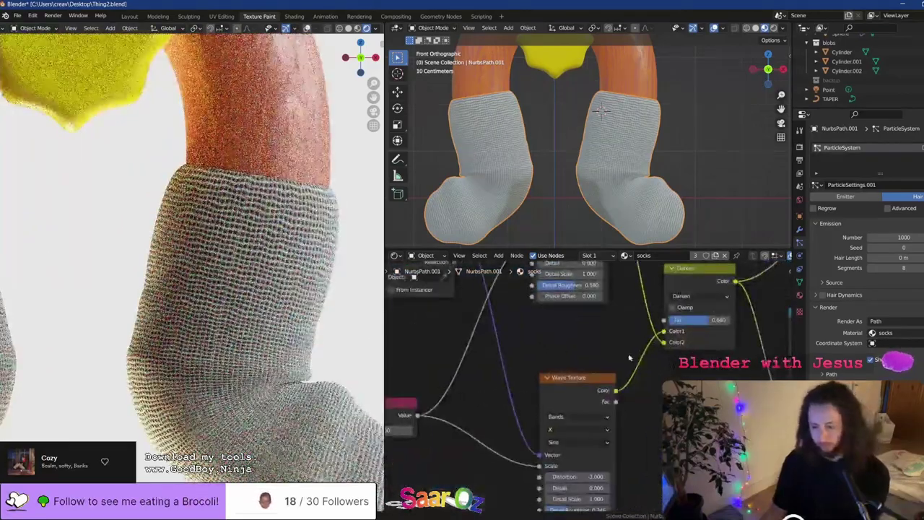
{"action": "middle_click_drag", "start_coordinate": [470, 403], "coordinate": [613, 353]}
{"action": "scroll", "coordinate": [610, 357], "scroll_direction": "up", "scroll_amount": 2}
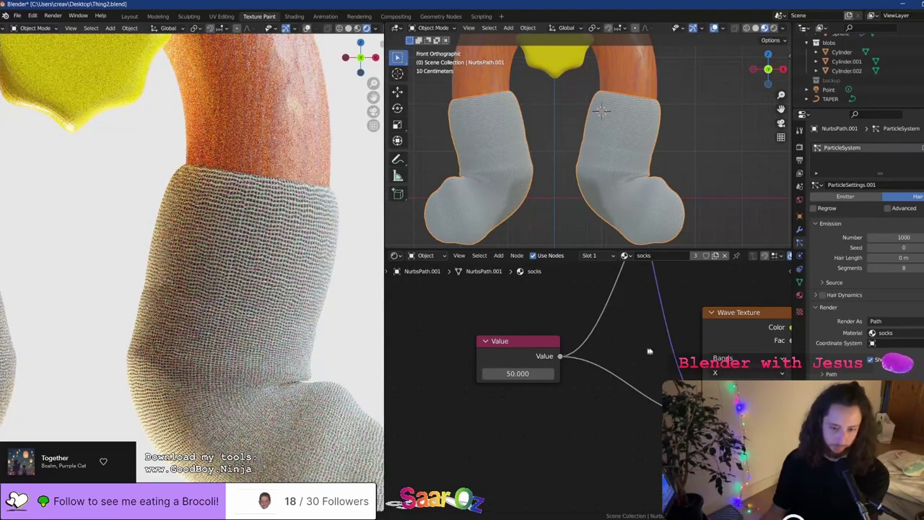
{"action": "middle_click_drag", "start_coordinate": [649, 352], "coordinate": [433, 325]}
{"action": "middle_click_drag", "start_coordinate": [663, 296], "coordinate": [655, 453]}
{"action": "middle_click_drag", "start_coordinate": [411, 419], "coordinate": [649, 361]}
{"action": "middle_click_drag", "start_coordinate": [428, 351], "coordinate": [448, 346]}
{"action": "middle_click_drag", "start_coordinate": [354, 411], "coordinate": [505, 387]}
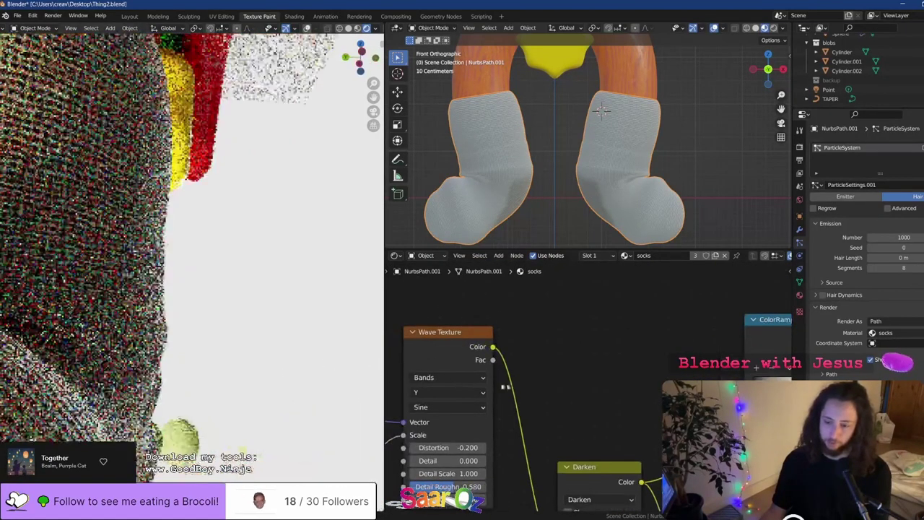
{"action": "scroll", "coordinate": [538, 387], "scroll_direction": "down", "scroll_amount": 4, "text": "ctrl"}
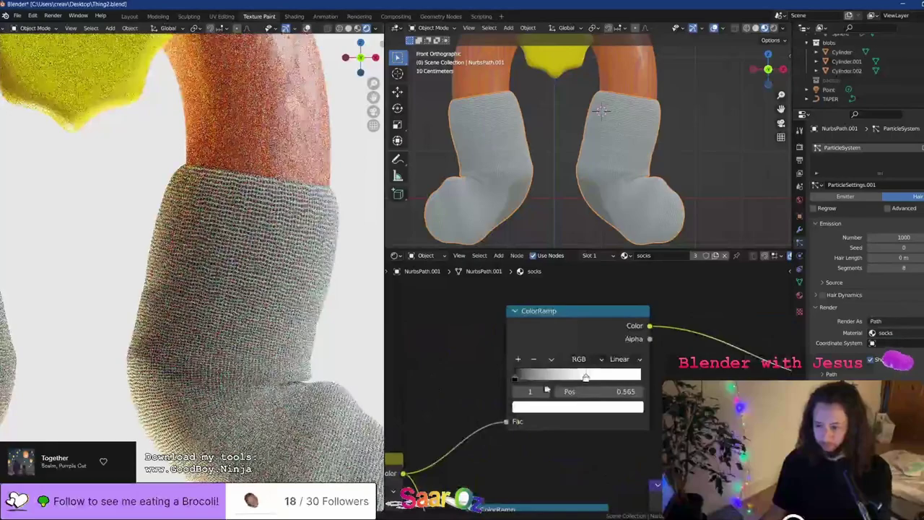
Adjust the transmission ColorRamp's stops, trying black at 0.453 and white at 0.330, and settle on black at 0 and white at 1
{"action": "left_click_drag", "start_coordinate": [609, 380], "coordinate": [636, 378]}
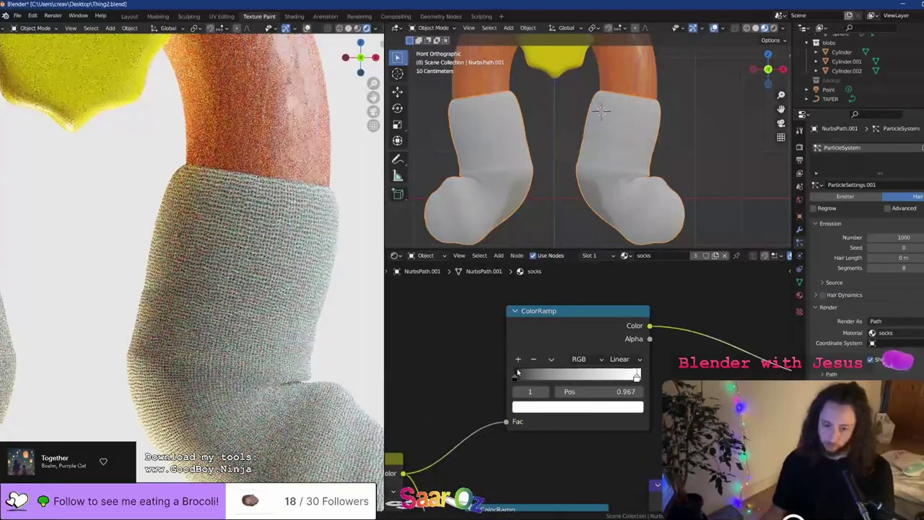
{"action": "left_click_drag", "start_coordinate": [543, 372], "coordinate": [577, 376]}
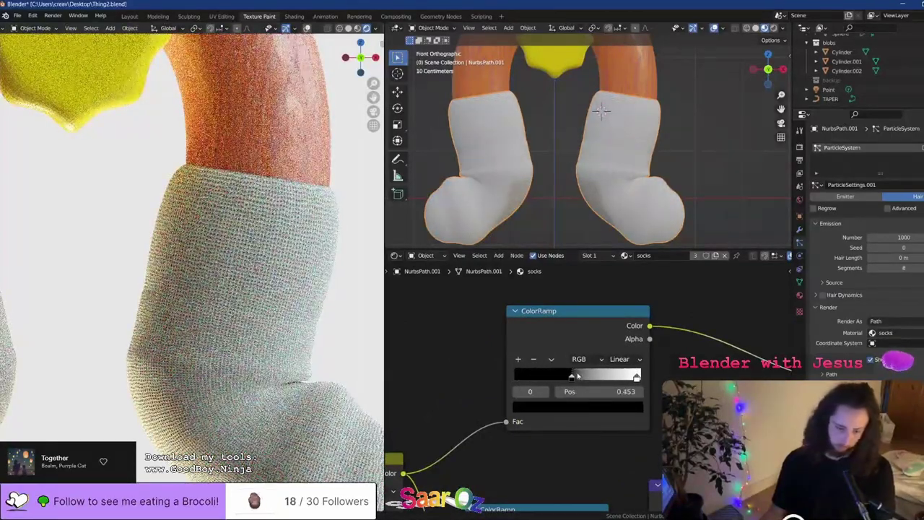
{"action": "left_click_drag", "start_coordinate": [577, 375], "coordinate": [500, 385]}
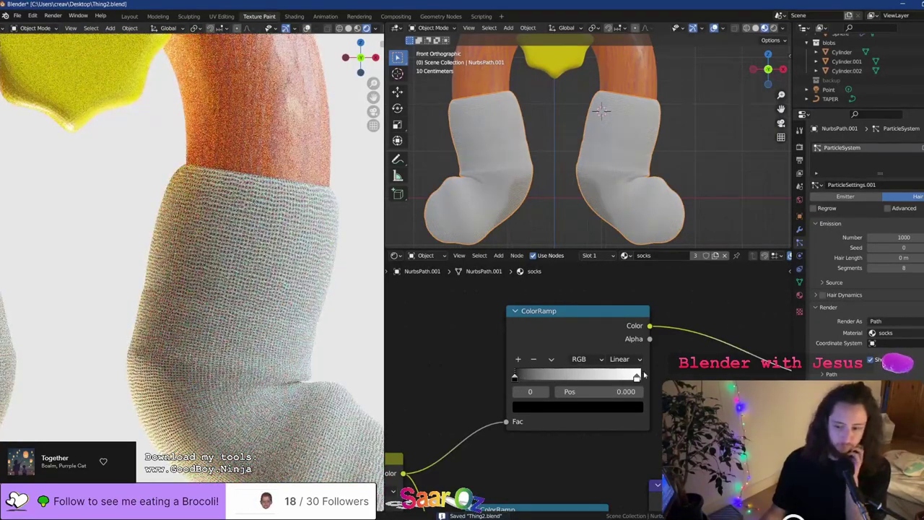
{"action": "left_click_drag", "start_coordinate": [638, 377], "coordinate": [558, 375]}
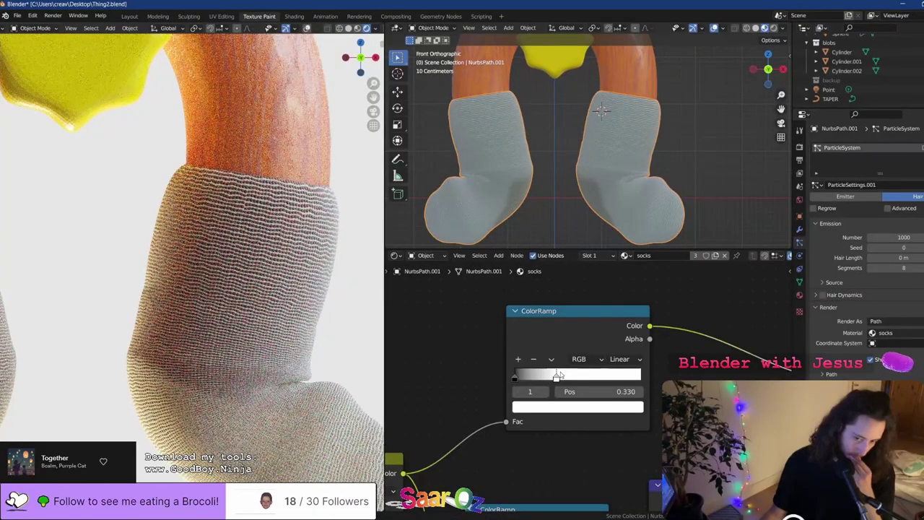
{"action": "left_click_drag", "start_coordinate": [558, 375], "coordinate": [640, 376]}
{"action": "scroll", "coordinate": [228, 294], "scroll_direction": "up", "scroll_amount": 1}
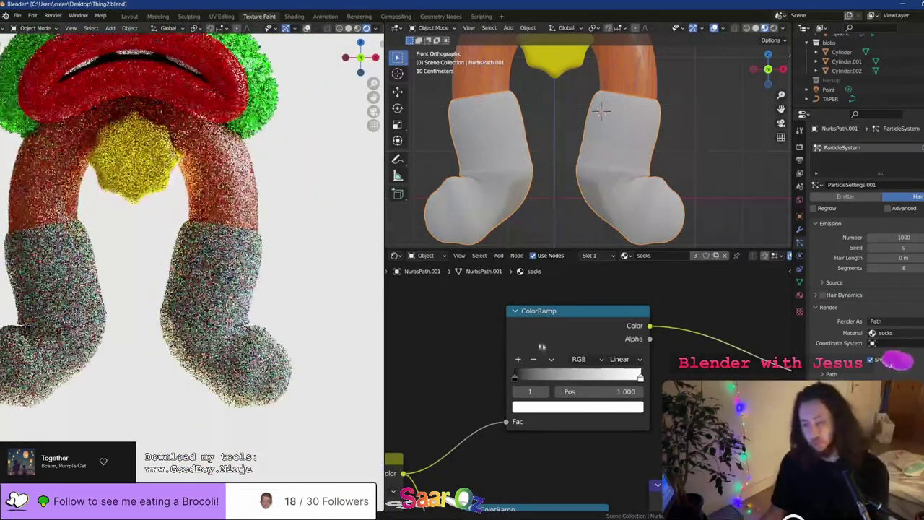
Preview the transmission ColorRamp's output and move the shader and output nodes farther from it to make room
{"action": "left_click", "coordinate": [559, 324], "text": "ctrl+shift"}
{"action": "scroll", "coordinate": [245, 281], "scroll_direction": "up", "scroll_amount": 4}
{"action": "middle_click_drag", "start_coordinate": [509, 347], "coordinate": [631, 397]}
{"action": "scroll", "coordinate": [613, 384], "scroll_direction": "down", "scroll_amount": 7}
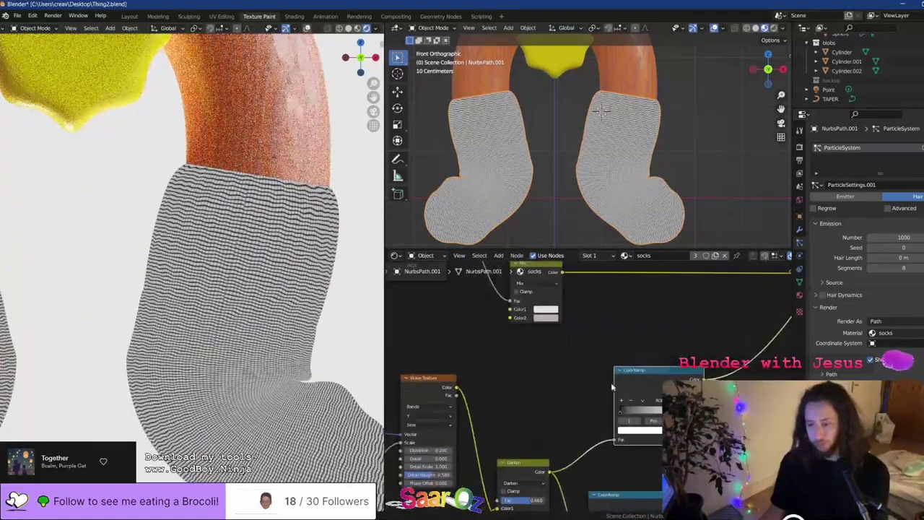
{"action": "middle_click_drag", "start_coordinate": [685, 410], "coordinate": [571, 404]}
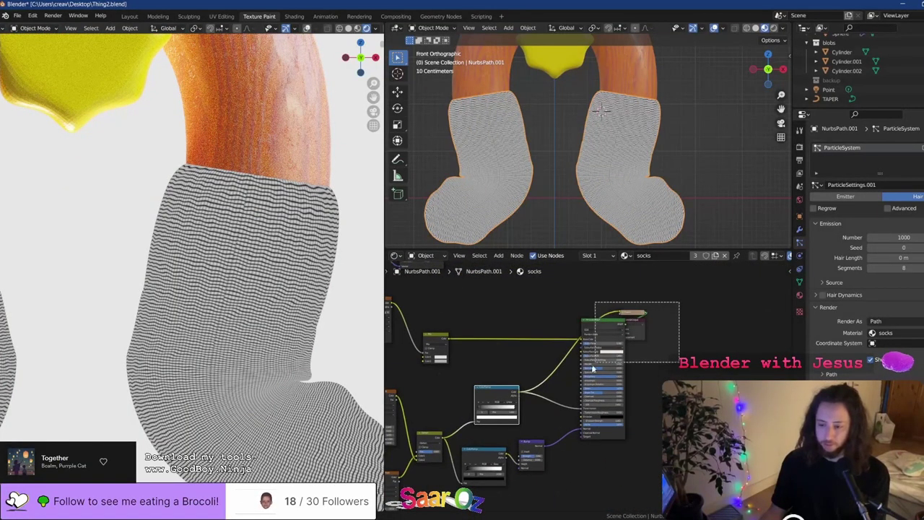
{"action": "scroll", "coordinate": [570, 404], "scroll_direction": "up", "scroll_amount": 4}
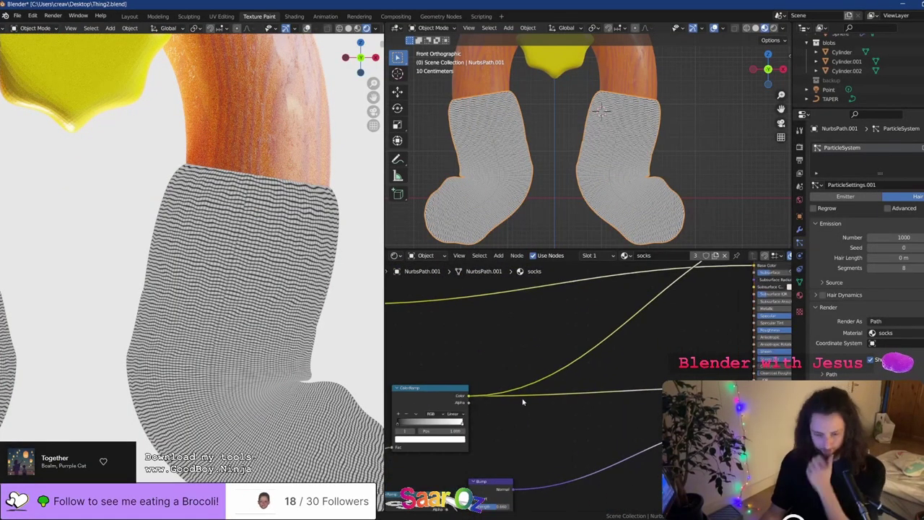
{"action": "scroll", "coordinate": [523, 402], "scroll_direction": "up", "scroll_amount": 2}
{"action": "middle_click_drag", "start_coordinate": [554, 450], "coordinate": [540, 378]}
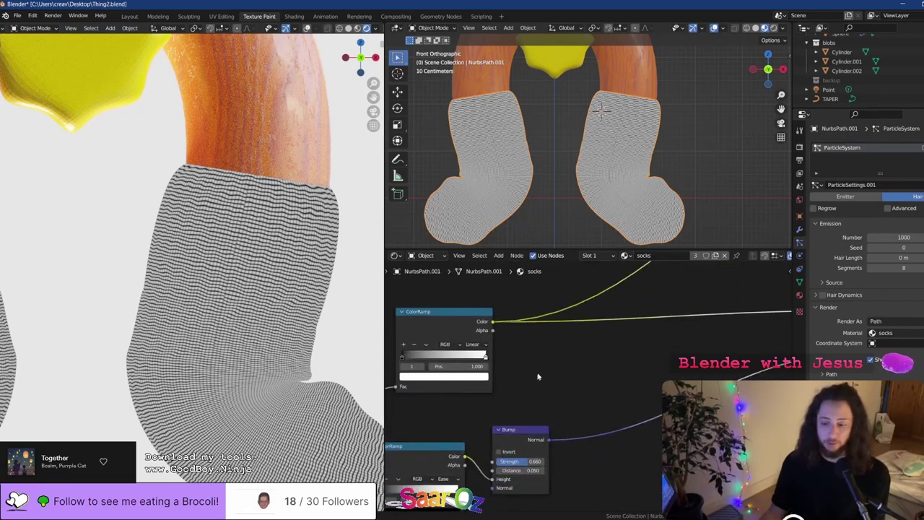
Add a Noise Texture node to the socks material and place it above the transmission ColorRamp
{"action": "key", "text": "shift+a"}
{"action": "mouse_move", "coordinate": [523, 418]}
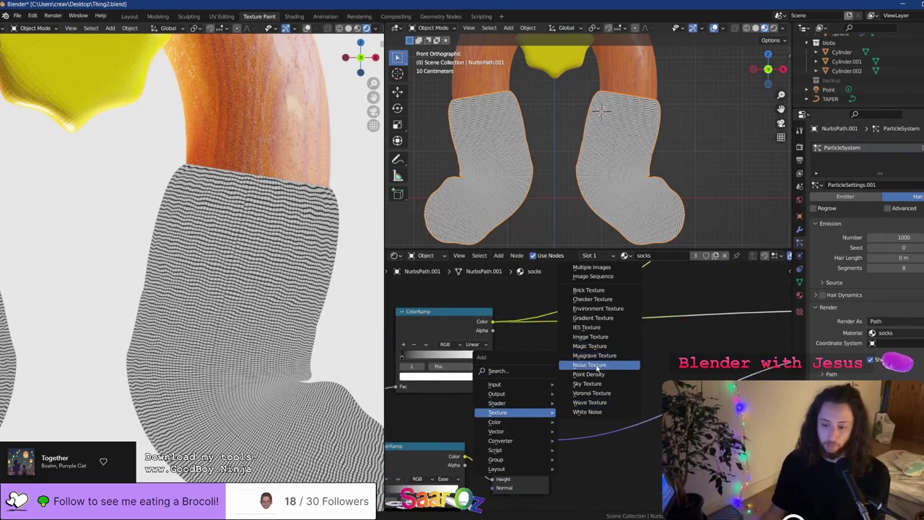
{"action": "left_click", "coordinate": [596, 366]}
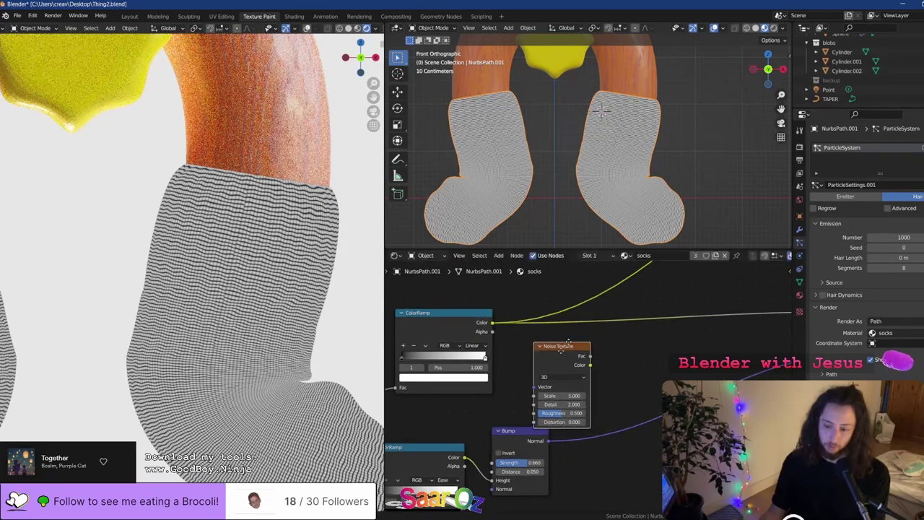
{"action": "middle_click_drag", "start_coordinate": [568, 342], "coordinate": [567, 443]}
{"action": "left_click_drag", "start_coordinate": [553, 444], "coordinate": [451, 281]}
{"action": "middle_click_drag", "start_coordinate": [534, 358], "coordinate": [494, 348]}
Insert a Mix color node after the transmission ColorRamp and connect the noise texture's Fac output to its Color2
{"action": "key", "text": "shift+a"}
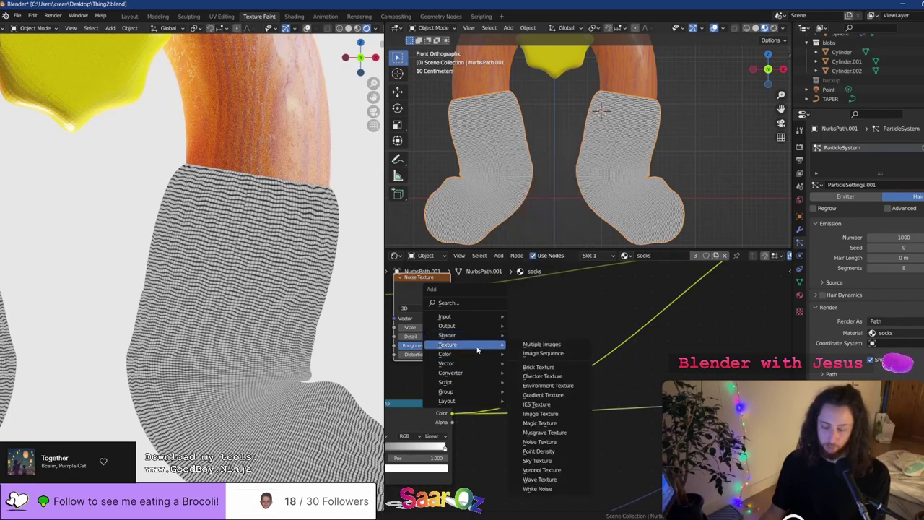
{"action": "mouse_move", "coordinate": [477, 358]}
{"action": "left_click", "coordinate": [565, 396]}
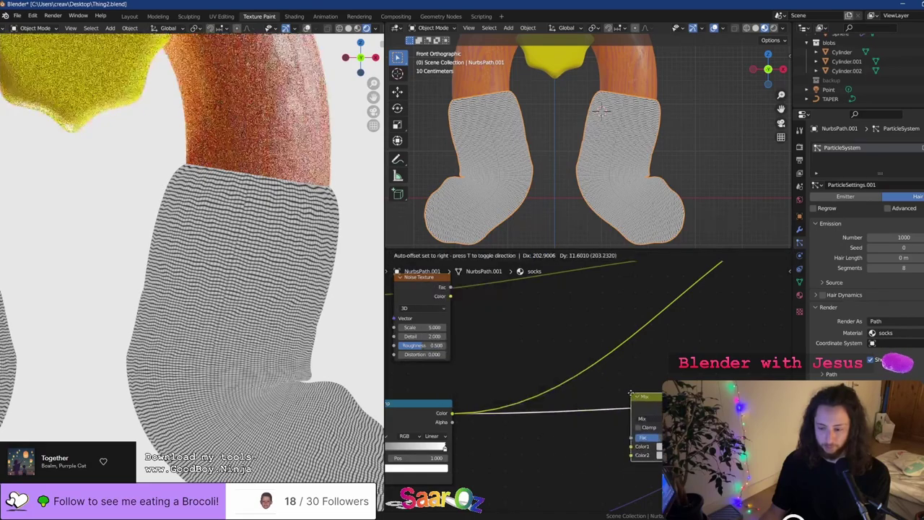
{"action": "left_click", "coordinate": [632, 398]}
{"action": "left_click_drag", "start_coordinate": [622, 461], "coordinate": [635, 464]}
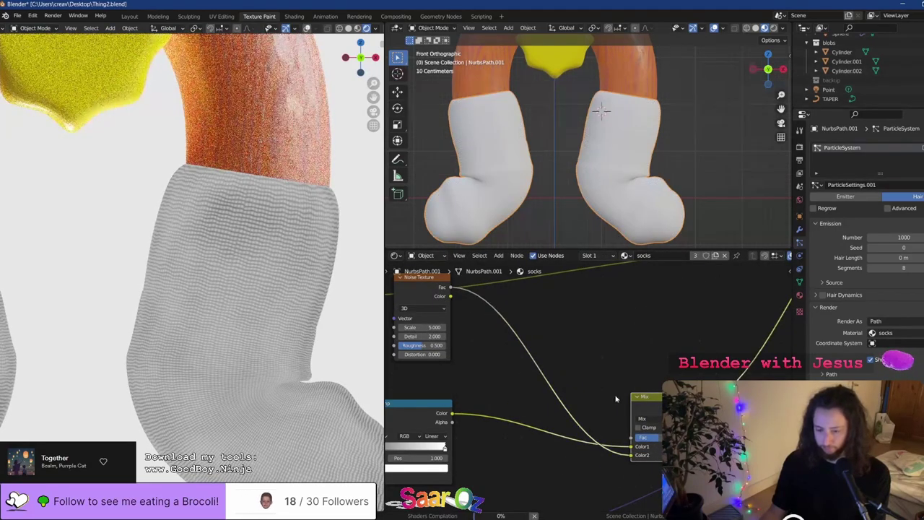
Try Multiply and Add blending on the new mix node, then settle on Overlay with a factor of 1.000
{"action": "key", "text": "KP_Decimal"}
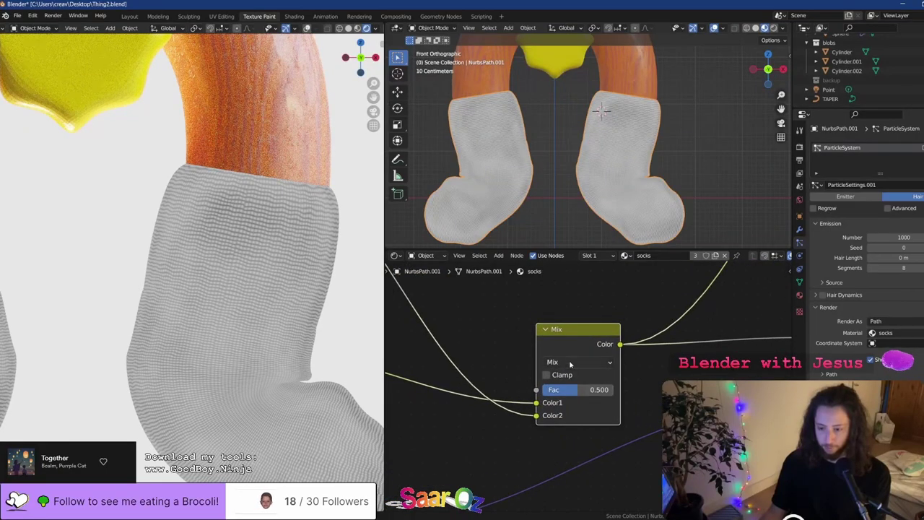
{"action": "left_click", "coordinate": [570, 364]}
{"action": "left_click", "coordinate": [559, 329]}
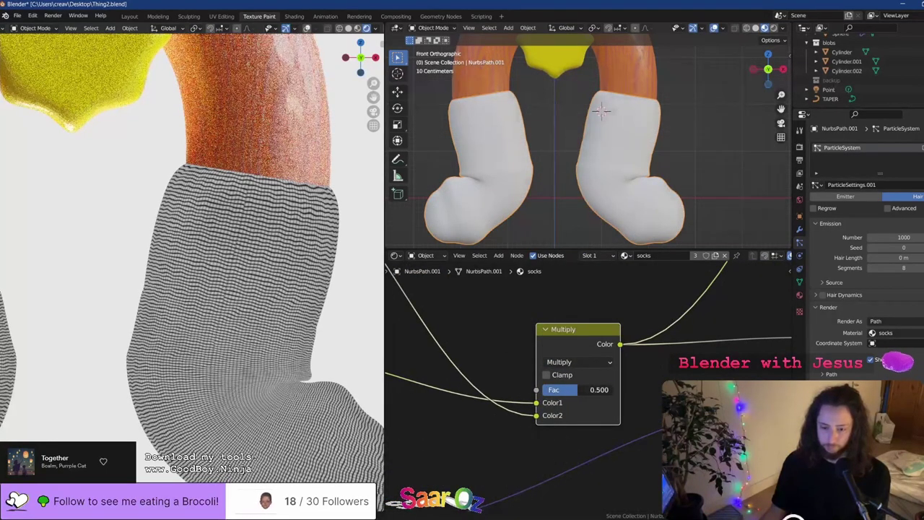
{"action": "left_click", "coordinate": [570, 361]}
{"action": "left_click", "coordinate": [557, 243]}
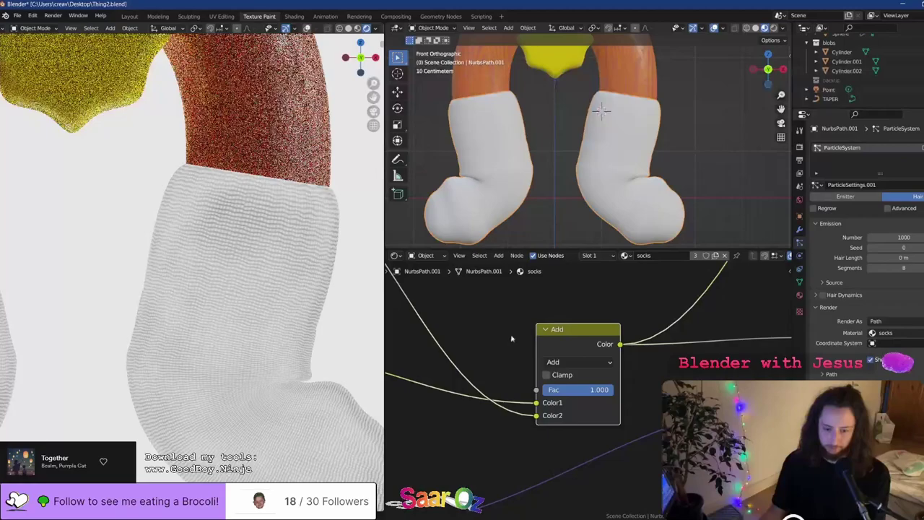
{"action": "key", "text": "ctrl+z"}
{"action": "left_click", "coordinate": [575, 364]}
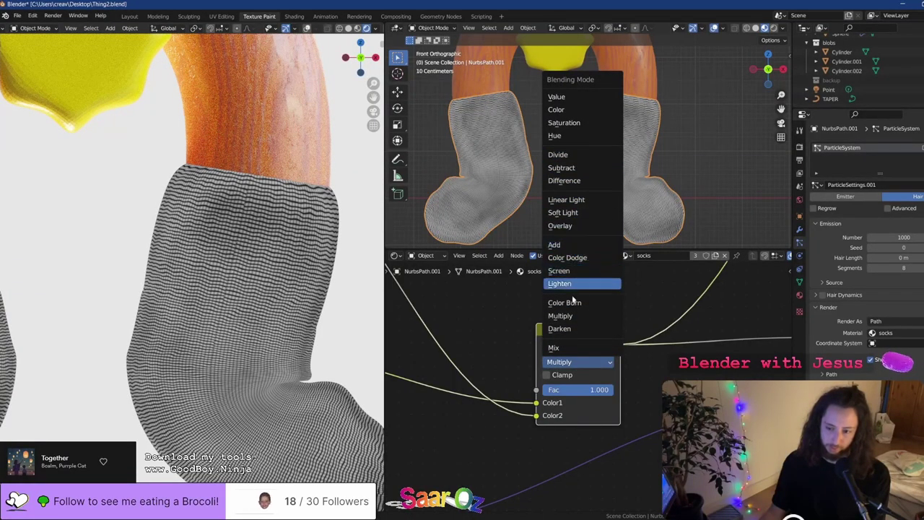
{"action": "left_click", "coordinate": [570, 226]}
Duplicate the transmission ColorRamp and insert the copy between the noise texture and the Overlay node
{"action": "scroll", "coordinate": [542, 379], "scroll_direction": "down", "scroll_amount": 3}
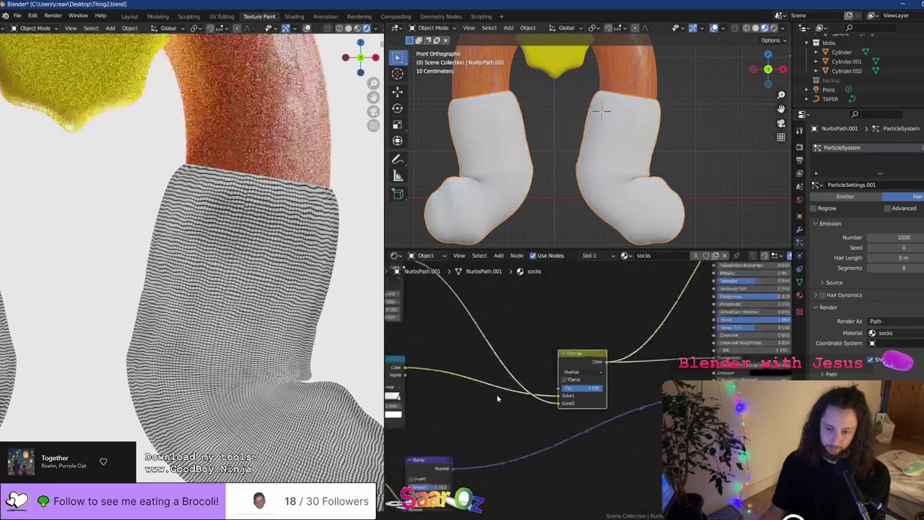
{"action": "middle_click_drag", "start_coordinate": [497, 397], "coordinate": [618, 430]}
{"action": "left_click", "coordinate": [483, 413]}
{"action": "key", "text": "shift+d"}
{"action": "left_click", "coordinate": [589, 345]}
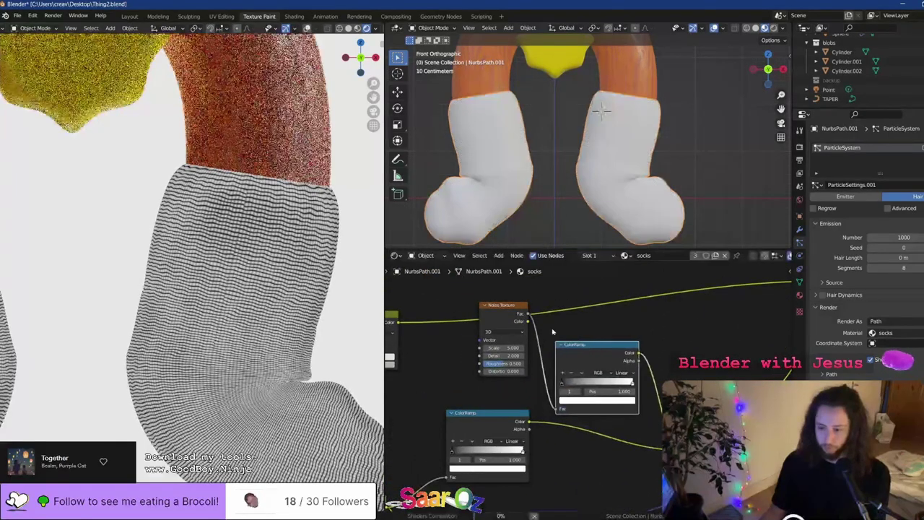
Increase the noise contrast by moving the duplicated ColorRamp's black stop to about the middle and its white stop to 0.797
{"action": "scroll", "coordinate": [586, 382], "scroll_direction": "up", "scroll_amount": 4}
{"action": "left_click_drag", "start_coordinate": [559, 382], "coordinate": [629, 385]}
{"action": "middle_click_drag", "start_coordinate": [726, 411], "coordinate": [534, 368]}
{"action": "scroll", "coordinate": [575, 375], "scroll_direction": "down", "scroll_amount": 1}
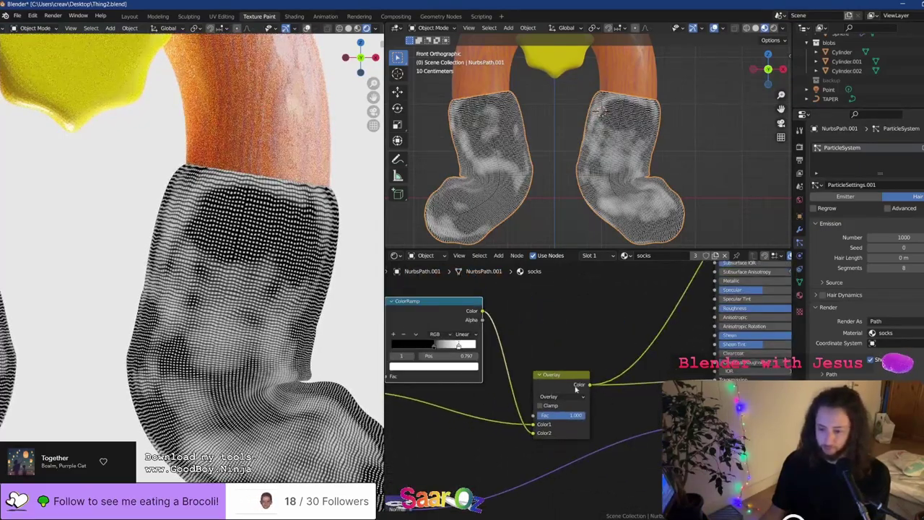
Preview the socks material through its Principled shader with the noise overlay and save the file
{"action": "left_click", "coordinate": [738, 417], "text": "ctrl+shift"}
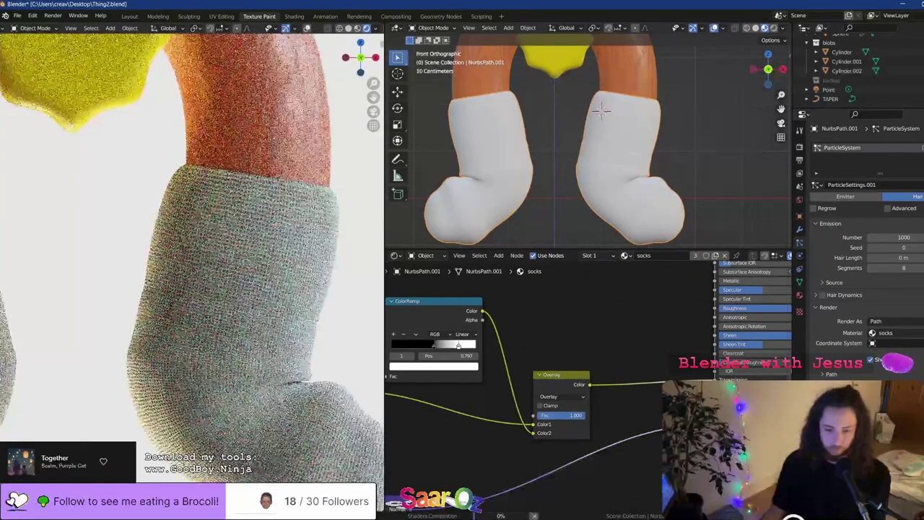
{"action": "key", "text": "ctrl+s"}
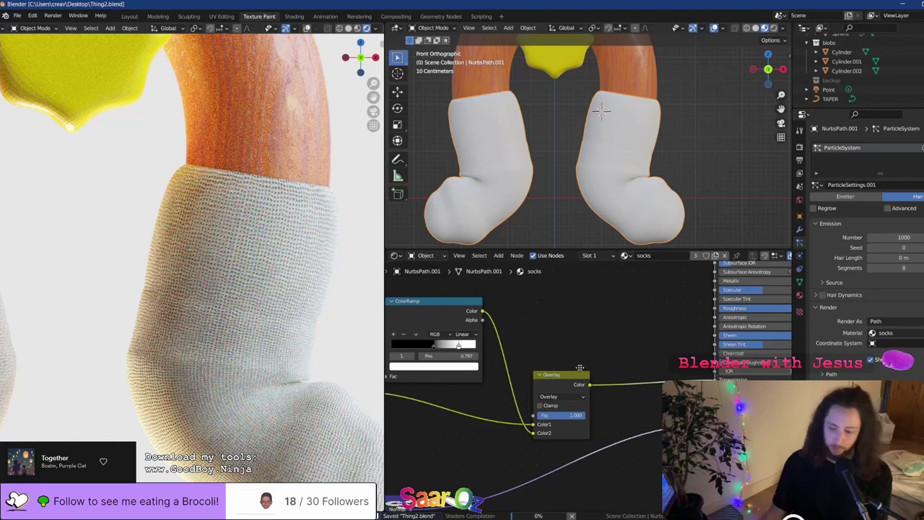
{"action": "scroll", "coordinate": [580, 367], "scroll_direction": "down", "scroll_amount": 4}
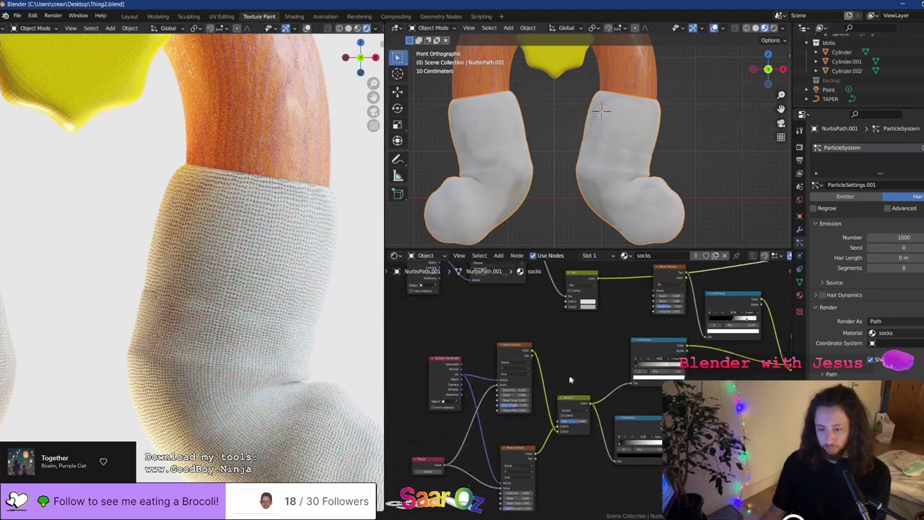
{"action": "middle_click_drag", "start_coordinate": [570, 379], "coordinate": [616, 356]}
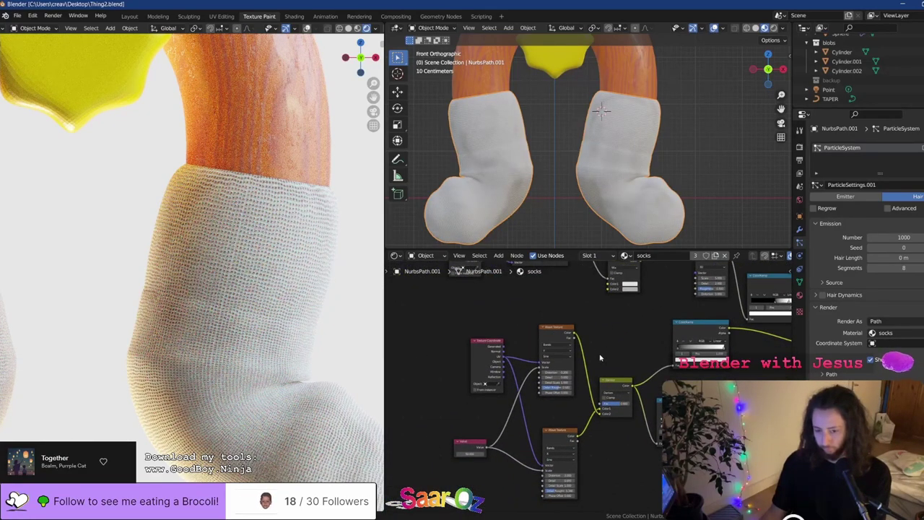
Set the shared scale value of the socks' wave textures to 40 and save the file
{"action": "middle_click_drag", "start_coordinate": [674, 349], "coordinate": [628, 367]}
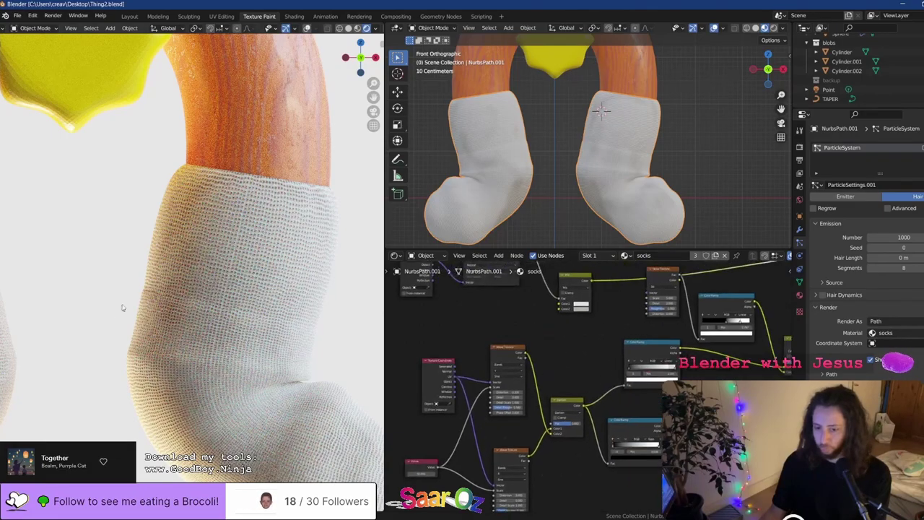
{"action": "scroll", "coordinate": [138, 314], "scroll_direction": "down", "scroll_amount": 5}
{"action": "scroll", "coordinate": [154, 318], "scroll_direction": "up", "scroll_amount": 4}
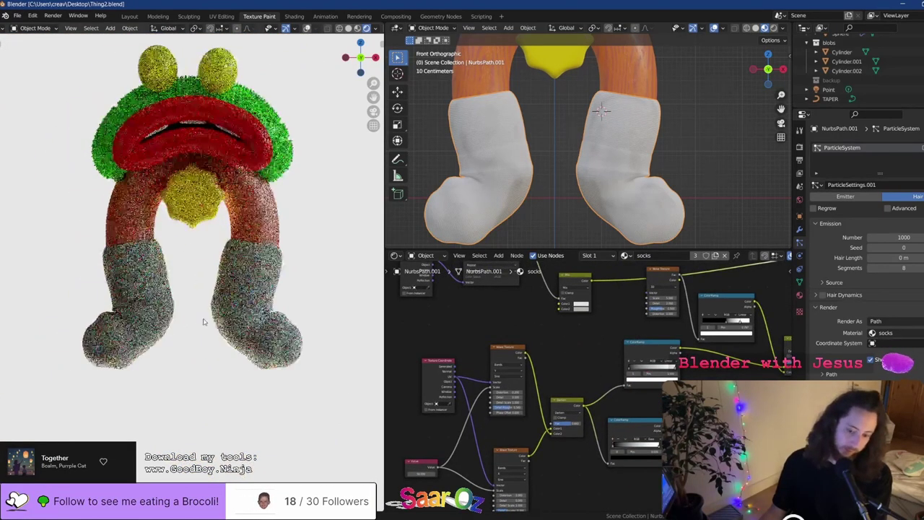
{"action": "scroll", "coordinate": [438, 403], "scroll_direction": "up", "scroll_amount": 4}
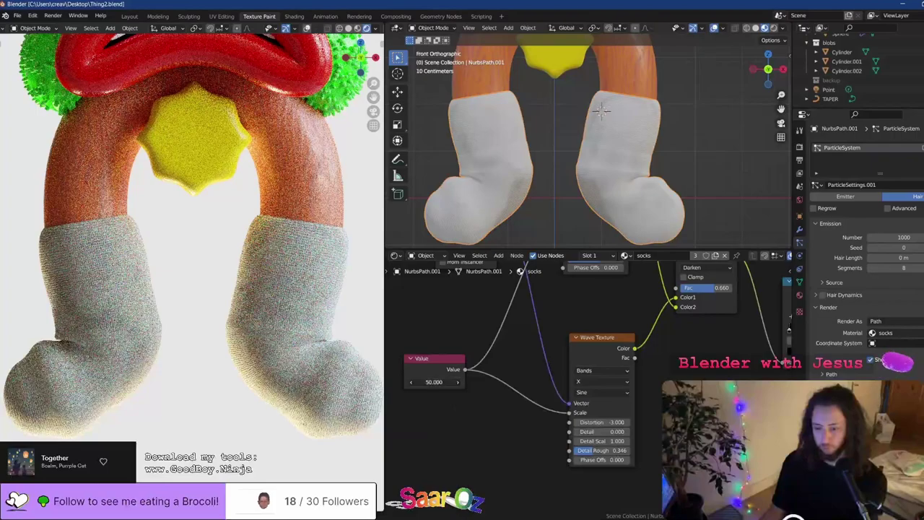
{"action": "left_click", "coordinate": [428, 384]}
{"action": "type", "text": "40"}
{"action": "key", "text": "Return"}
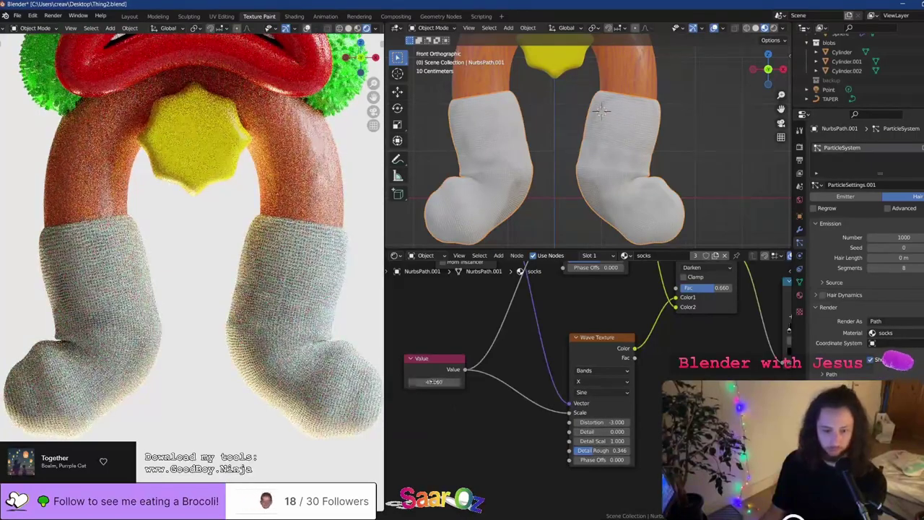
{"action": "key", "text": "ctrl+s"}
Preview the Darken mix and the ColorRamp feeding the Bump node, and add a dark grey stop near that ramp's middle
{"action": "middle_click_drag", "start_coordinate": [714, 332], "coordinate": [544, 404]}
{"action": "left_click", "coordinate": [525, 336], "text": "ctrl+shift"}
{"action": "scroll", "coordinate": [204, 291], "scroll_direction": "up", "scroll_amount": 5}
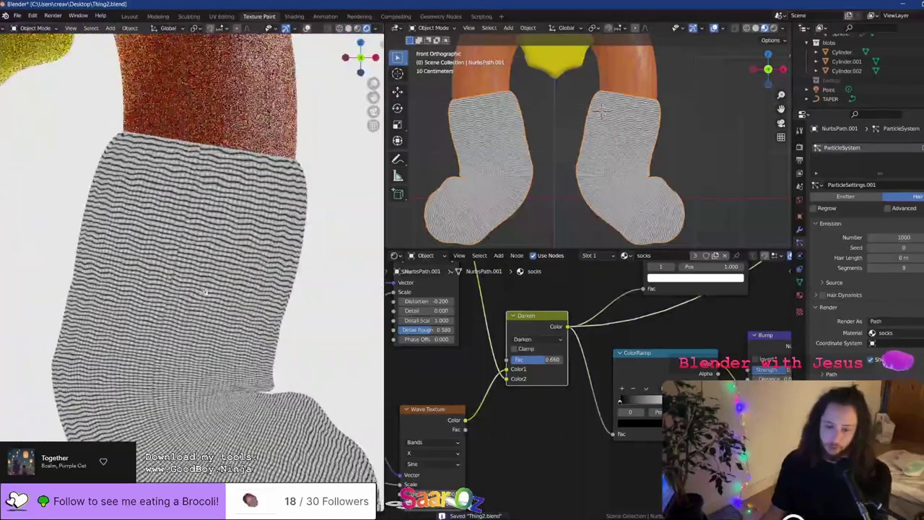
{"action": "left_click", "coordinate": [674, 372], "text": "ctrl+shift"}
{"action": "scroll", "coordinate": [606, 390], "scroll_direction": "up", "scroll_amount": 4}
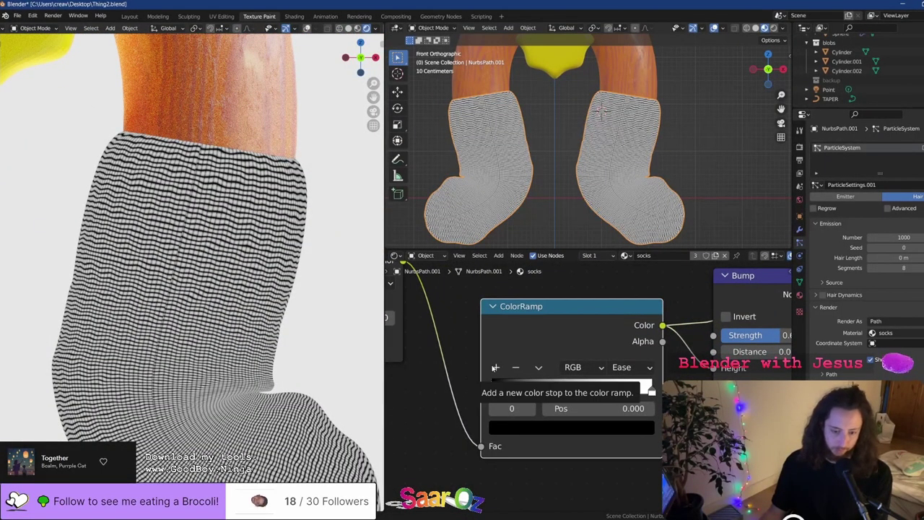
{"action": "left_click", "coordinate": [495, 367]}
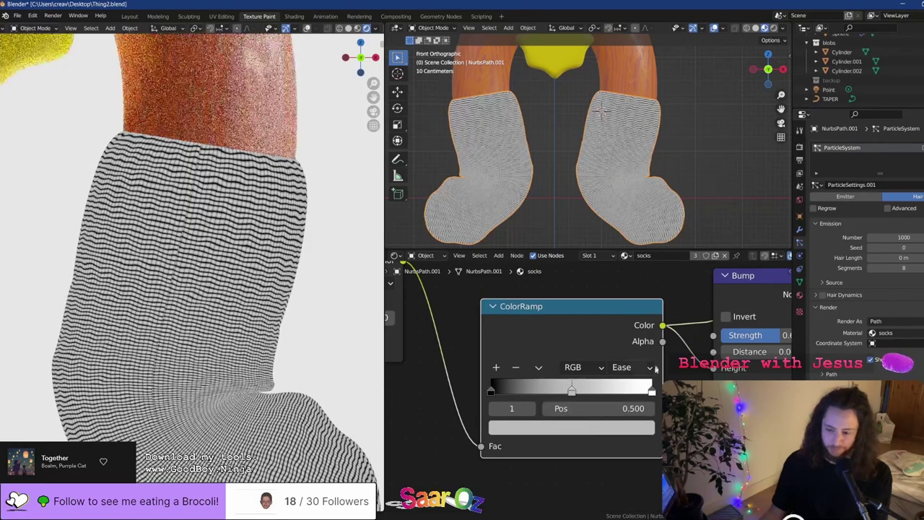
{"action": "left_click", "coordinate": [617, 430]}
{"action": "left_click_drag", "start_coordinate": [619, 313], "coordinate": [619, 210]}
{"action": "mouse_move", "coordinate": [574, 390]}
{"action": "left_mouse_down"}
{"action": "mouse_move", "coordinate": [637, 390]}
{"action": "mouse_move", "coordinate": [581, 389]}
{"action": "left_mouse_up"}
Switch the bump ColorRamp to Linear interpolation and move its grey stop to 0.373
{"action": "scroll", "coordinate": [339, 323], "scroll_direction": "up", "scroll_amount": 6}
{"action": "left_click", "coordinate": [625, 366]}
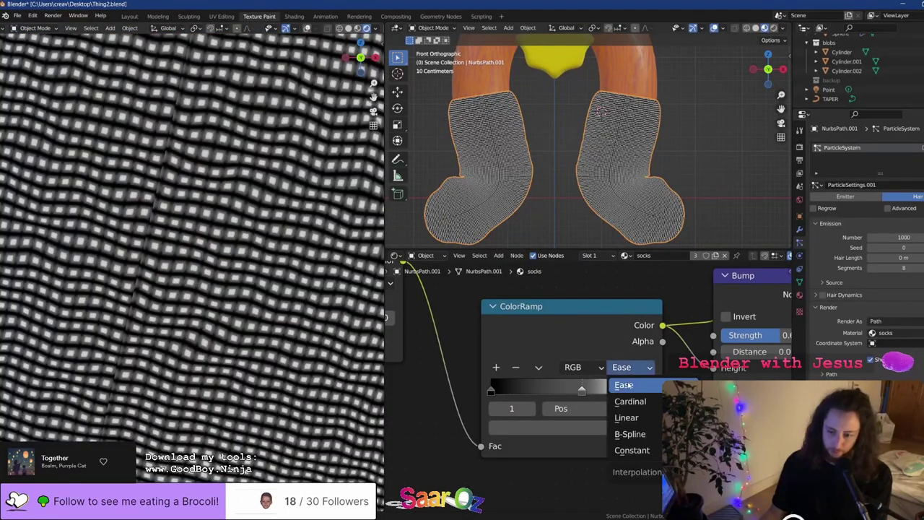
{"action": "left_click", "coordinate": [627, 417]}
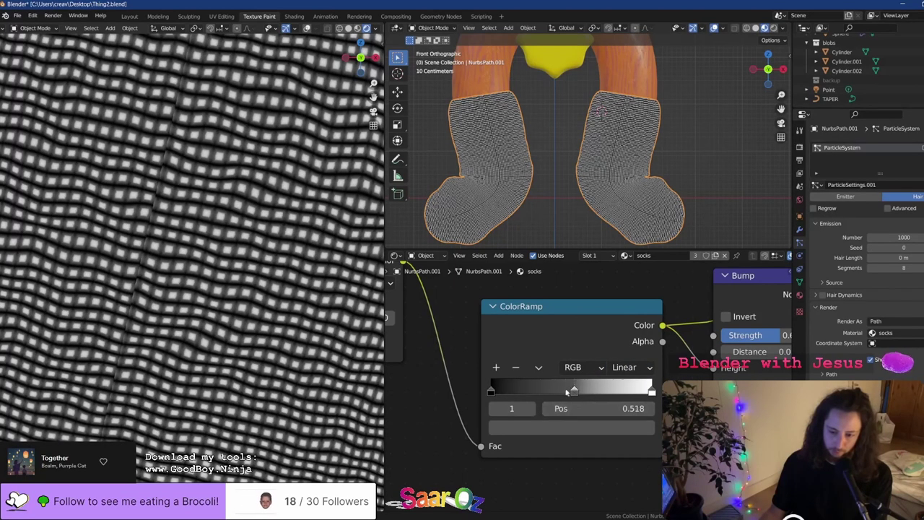
{"action": "left_click_drag", "start_coordinate": [567, 391], "coordinate": [551, 389]}
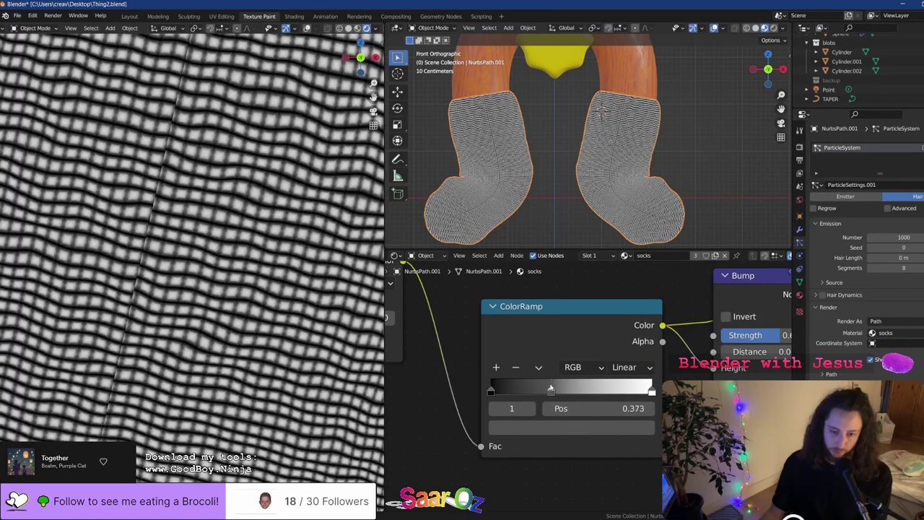
Add another stop at 0.187 to the bump ColorRamp and make it white
{"action": "left_click", "coordinate": [496, 367]}
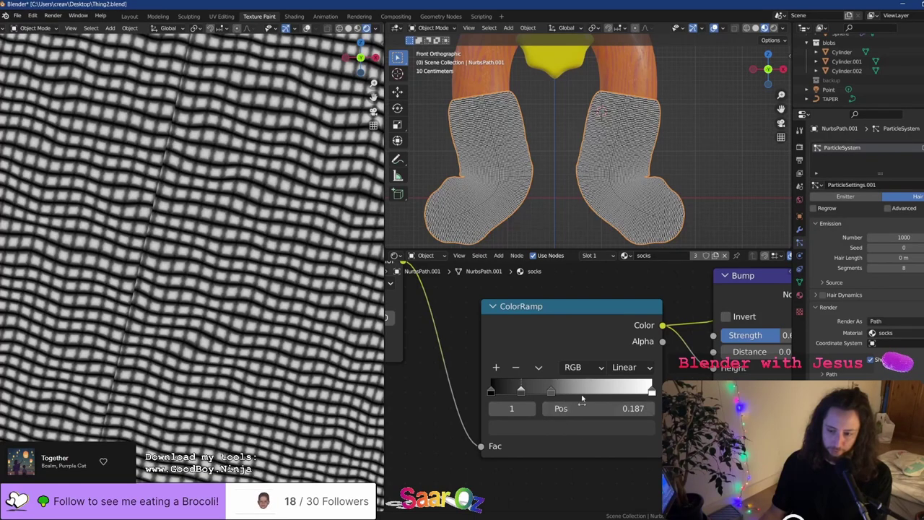
{"action": "left_click", "coordinate": [583, 417]}
{"action": "left_click", "coordinate": [585, 427]}
{"action": "left_click_drag", "start_coordinate": [615, 306], "coordinate": [626, 202]}
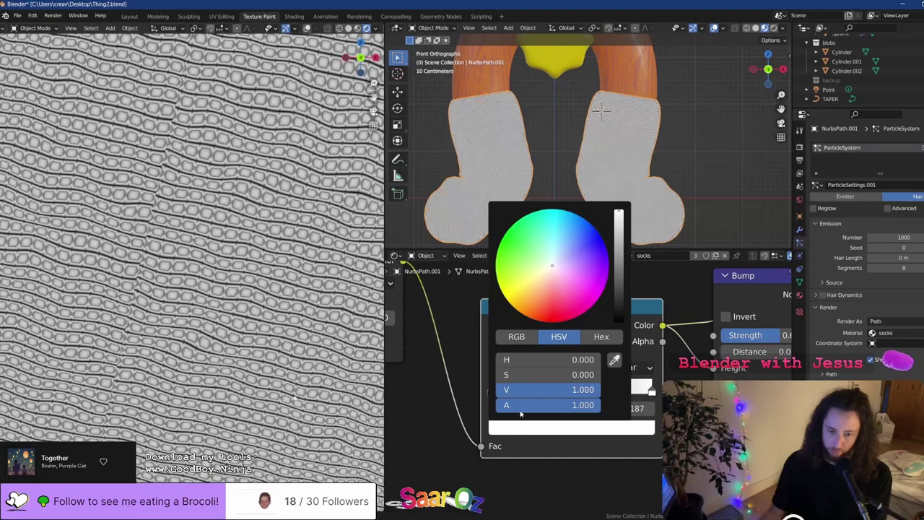
Preview the socks through the Principled shader again, save the file and set the Bump strength to 1.000
{"action": "scroll", "coordinate": [295, 398], "scroll_direction": "down", "scroll_amount": 8}
{"action": "scroll", "coordinate": [599, 389], "scroll_direction": "down", "scroll_amount": 8}
{"action": "mouse_move", "coordinate": [766, 373]}
{"action": "middle_mouse_down"}
{"action": "mouse_move", "coordinate": [626, 421]}
{"action": "mouse_move", "coordinate": [576, 422]}
{"action": "middle_mouse_up"}
{"action": "left_click", "coordinate": [729, 351], "text": "ctrl+shift"}
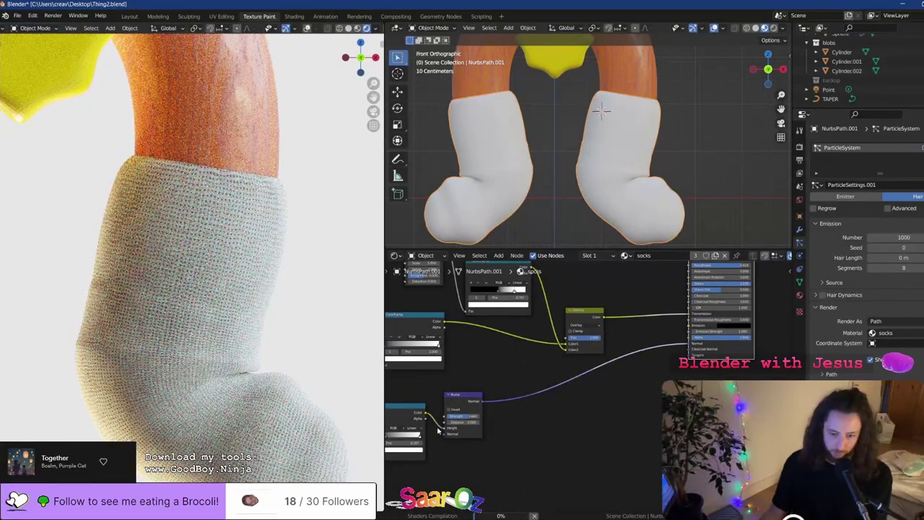
{"action": "scroll", "coordinate": [519, 393], "scroll_direction": "up", "scroll_amount": 6}
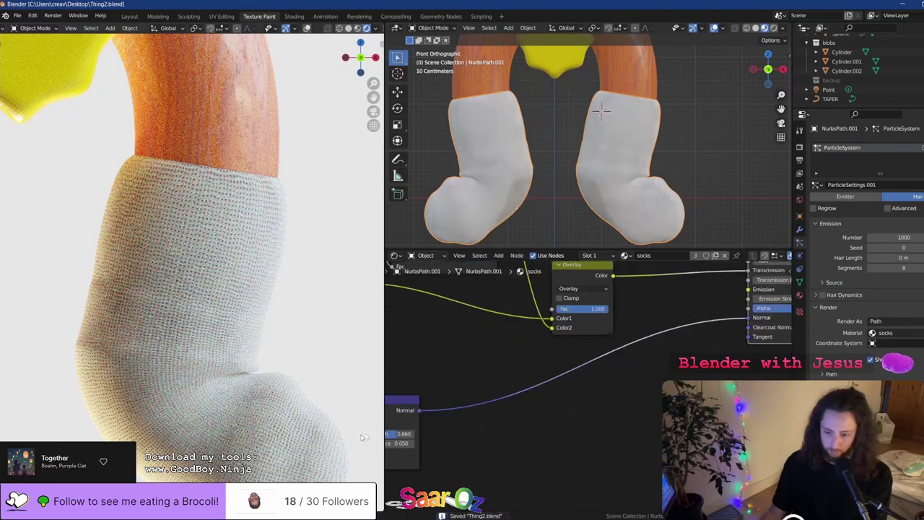
{"action": "middle_click_drag", "start_coordinate": [451, 421], "coordinate": [556, 406]}
{"action": "scroll", "coordinate": [552, 409], "scroll_direction": "up", "scroll_amount": 5}
{"action": "middle_click_drag", "start_coordinate": [505, 435], "coordinate": [599, 396]}
{"action": "left_click_drag", "start_coordinate": [534, 394], "coordinate": [580, 394]}
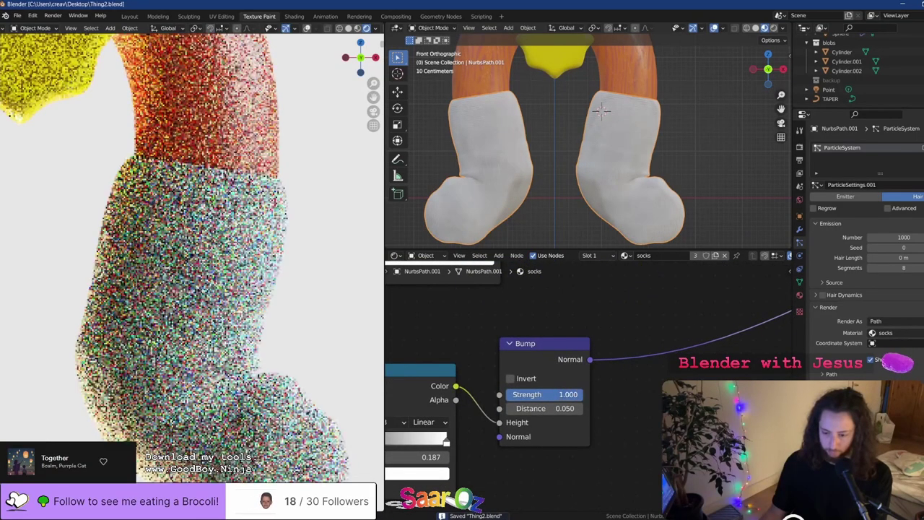
Review the bump and transmission ColorRamps, and preview the noise ColorRamp and the Overlay mix on the socks
{"action": "middle_click_drag", "start_coordinate": [552, 409], "coordinate": [780, 341]}
{"action": "scroll", "coordinate": [589, 386], "scroll_direction": "up", "scroll_amount": 5}
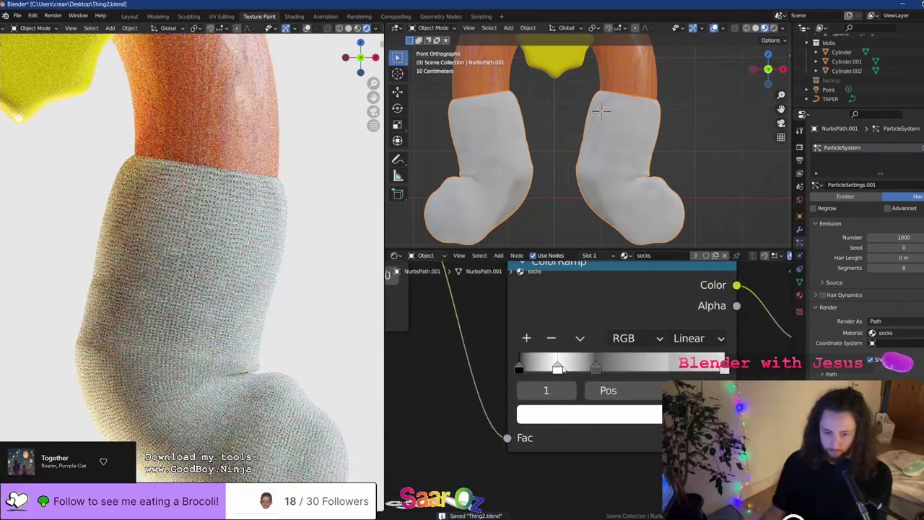
{"action": "left_click", "coordinate": [558, 367]}
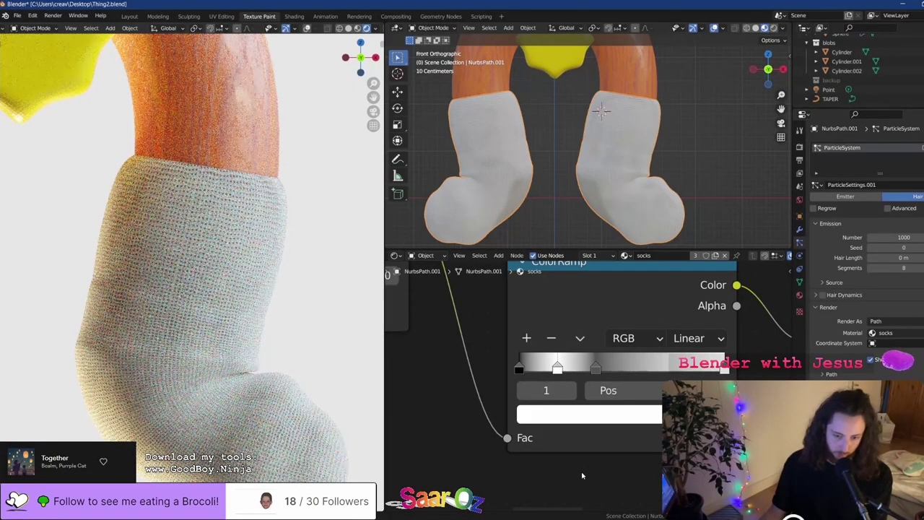
{"action": "scroll", "coordinate": [585, 391], "scroll_direction": "down", "scroll_amount": 3}
{"action": "scroll", "coordinate": [585, 392], "scroll_direction": "down", "scroll_amount": 3}
{"action": "middle_click_drag", "start_coordinate": [589, 296], "coordinate": [556, 390]}
{"action": "scroll", "coordinate": [556, 390], "scroll_direction": "up", "scroll_amount": 3}
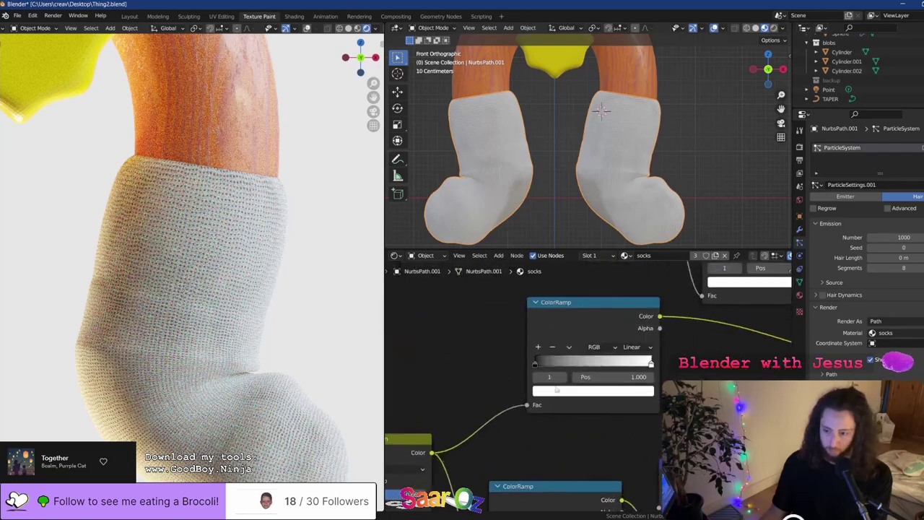
{"action": "middle_click_drag", "start_coordinate": [670, 375], "coordinate": [588, 421]}
{"action": "scroll", "coordinate": [587, 421], "scroll_direction": "down", "scroll_amount": 2}
{"action": "middle_click_drag", "start_coordinate": [632, 355], "coordinate": [583, 406]}
{"action": "left_click", "coordinate": [594, 357], "text": "ctrl+shift"}
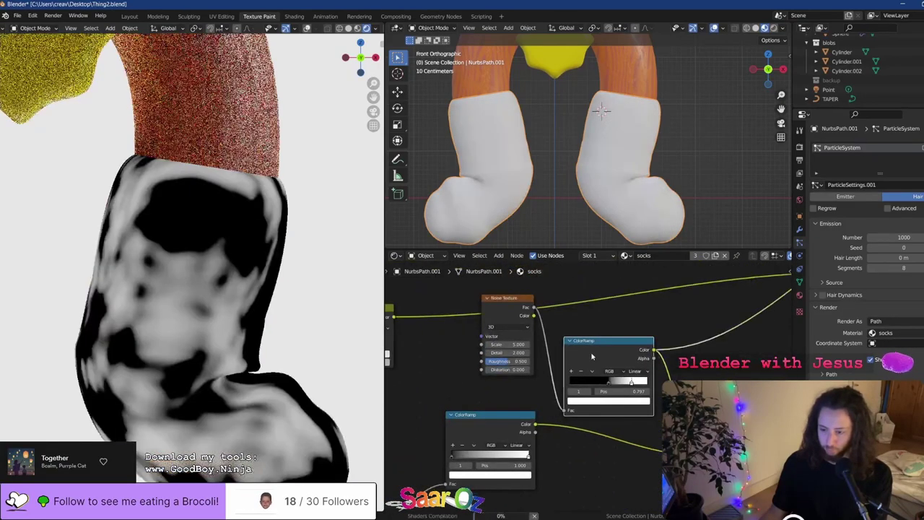
{"action": "scroll", "coordinate": [595, 368], "scroll_direction": "up", "scroll_amount": 1}
{"action": "left_click", "coordinate": [704, 437], "text": "ctrl+shift"}
Move the transmission ColorRamp's black stop to about 0.525 and bring its white stop inward
{"action": "middle_click_drag", "start_coordinate": [468, 454], "coordinate": [556, 398]}
{"action": "scroll", "coordinate": [557, 397], "scroll_direction": "up", "scroll_amount": 3}
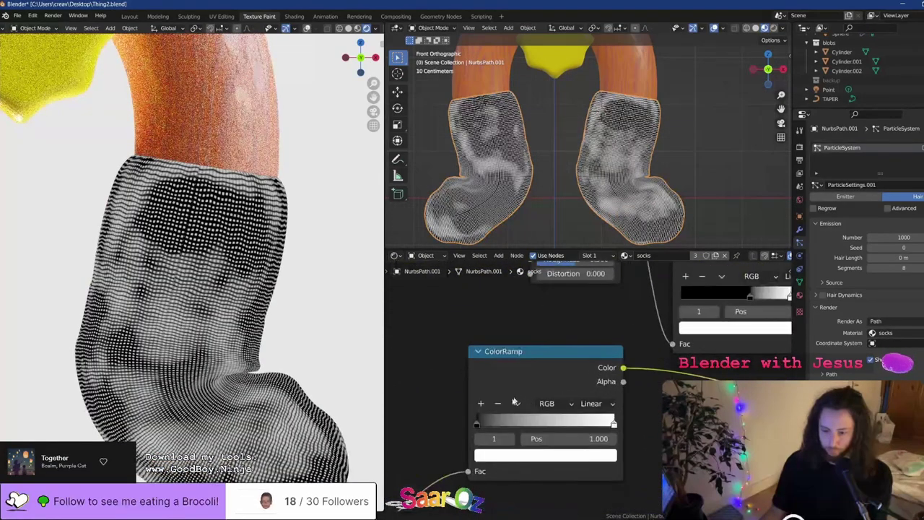
{"action": "left_click_drag", "start_coordinate": [480, 427], "coordinate": [562, 420]}
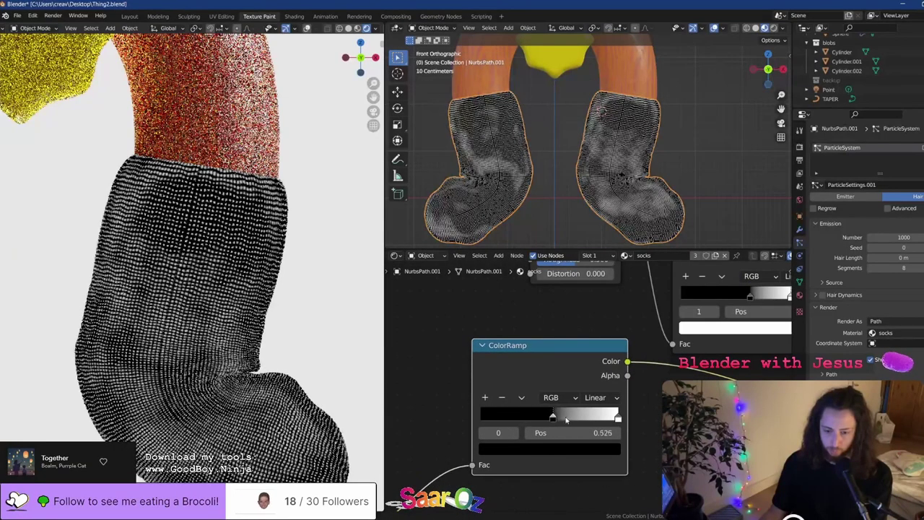
{"action": "left_click_drag", "start_coordinate": [623, 417], "coordinate": [597, 414]}
Change the blend mode of the noise mix node from Overlay to Multiply
{"action": "middle_click_drag", "start_coordinate": [597, 414], "coordinate": [482, 475]}
{"action": "scroll", "coordinate": [722, 411], "scroll_direction": "down", "scroll_amount": 2}
{"action": "middle_click_drag", "start_coordinate": [758, 418], "coordinate": [633, 381]}
{"action": "scroll", "coordinate": [633, 381], "scroll_direction": "up", "scroll_amount": 1}
{"action": "left_click", "coordinate": [634, 383]}
{"action": "left_click", "coordinate": [642, 343]}
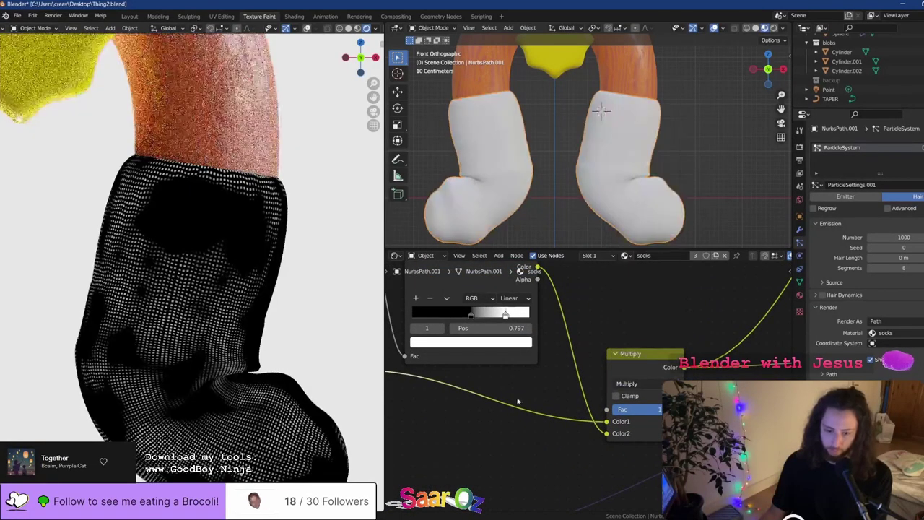
Set the transmission ColorRamp's black stop to 0.337 and its white stop to about 0.75
{"action": "middle_click_drag", "start_coordinate": [449, 425], "coordinate": [551, 403]}
{"action": "middle_click_drag", "start_coordinate": [459, 396], "coordinate": [562, 393]}
{"action": "left_click_drag", "start_coordinate": [499, 390], "coordinate": [453, 390]}
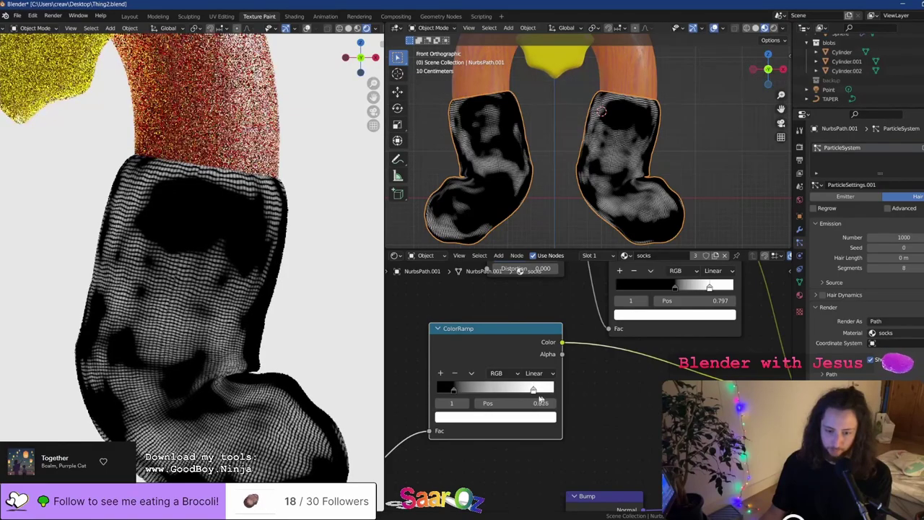
{"action": "left_click_drag", "start_coordinate": [539, 399], "coordinate": [544, 399]}
{"action": "left_click_drag", "start_coordinate": [456, 390], "coordinate": [481, 389]}
Try a slightly lower Multiply factor and return the socks preview to the Principled shader
{"action": "scroll", "coordinate": [498, 389], "scroll_direction": "down", "scroll_amount": 7}
{"action": "middle_click_drag", "start_coordinate": [765, 379], "coordinate": [549, 383]}
{"action": "mouse_move", "coordinate": [525, 391]}
{"action": "left_mouse_down"}
{"action": "mouse_move", "coordinate": [505, 391]}
{"action": "mouse_move", "coordinate": [519, 390]}
{"action": "left_mouse_up"}
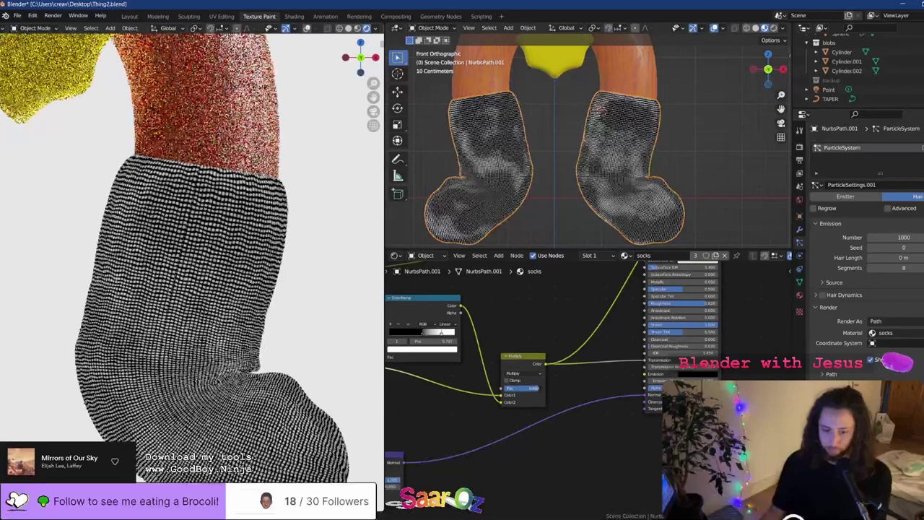
{"action": "right_click_drag", "start_coordinate": [578, 314], "coordinate": [604, 340], "text": "ctrl"}
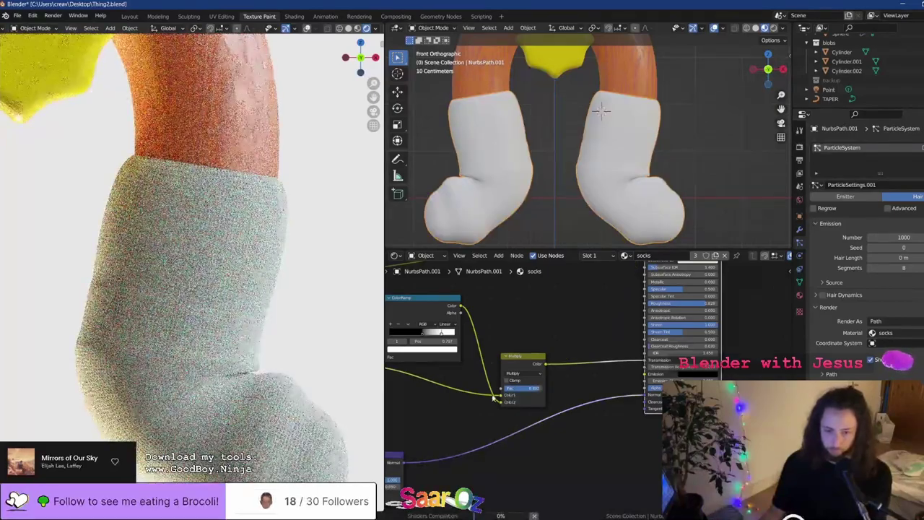
Preview the multiplied knit pattern and set the Noise Texture to scale -2.600, detail 15.000 and a higher roughness
{"action": "middle_click_drag", "start_coordinate": [461, 373], "coordinate": [525, 389]}
{"action": "scroll", "coordinate": [525, 389], "scroll_direction": "up", "scroll_amount": 3}
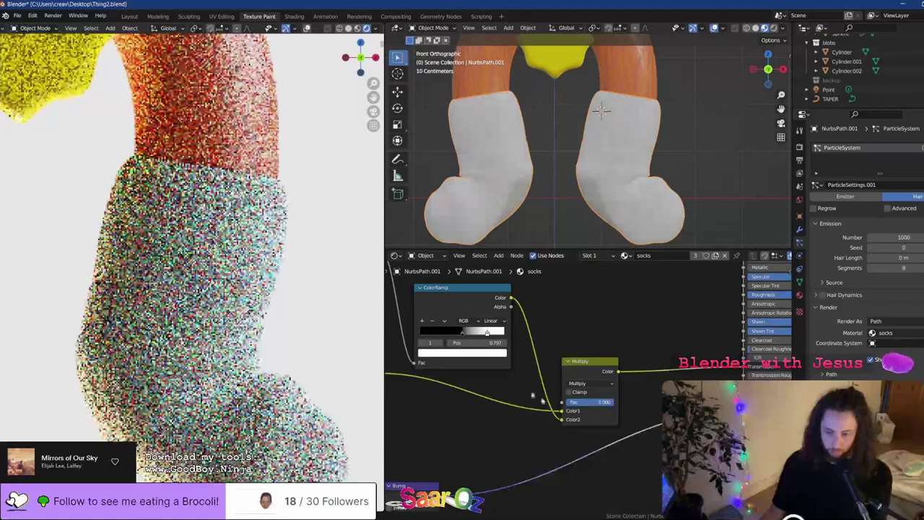
{"action": "left_click", "coordinate": [463, 290], "text": "ctrl+shift"}
{"action": "middle_click_drag", "start_coordinate": [453, 350], "coordinate": [601, 384]}
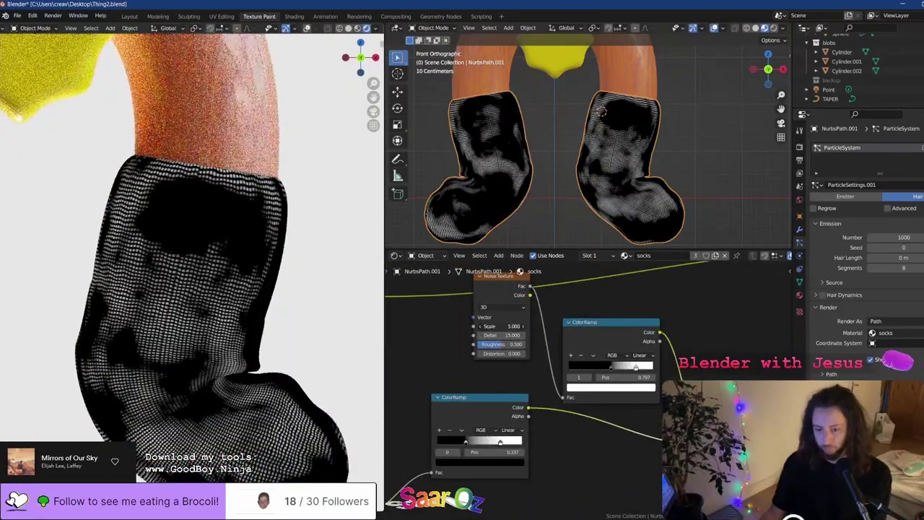
{"action": "left_click_drag", "start_coordinate": [503, 327], "coordinate": [516, 345]}
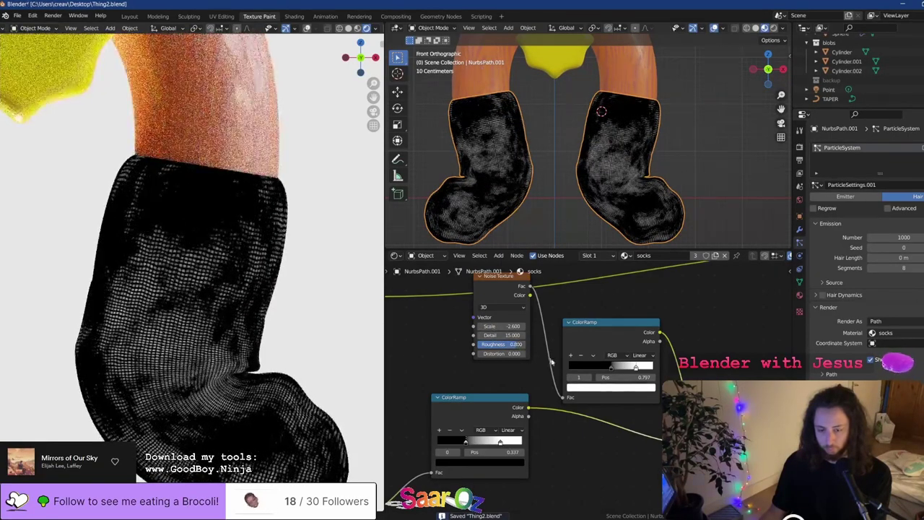
Move the transmission ColorRamp's white stop further inward to brighten the knit pattern
{"action": "scroll", "coordinate": [553, 362], "scroll_direction": "down", "scroll_amount": 3}
{"action": "scroll", "coordinate": [552, 362], "scroll_direction": "up", "scroll_amount": 2}
{"action": "middle_click_drag", "start_coordinate": [494, 424], "coordinate": [590, 383]}
{"action": "scroll", "coordinate": [591, 382], "scroll_direction": "up", "scroll_amount": 5}
{"action": "left_click_drag", "start_coordinate": [611, 407], "coordinate": [580, 411]}
Preview the socks through the Principled shader and set the Multiply factor to 0.707
{"action": "middle_click_drag", "start_coordinate": [712, 413], "coordinate": [518, 375]}
{"action": "middle_click_drag", "start_coordinate": [693, 376], "coordinate": [523, 366]}
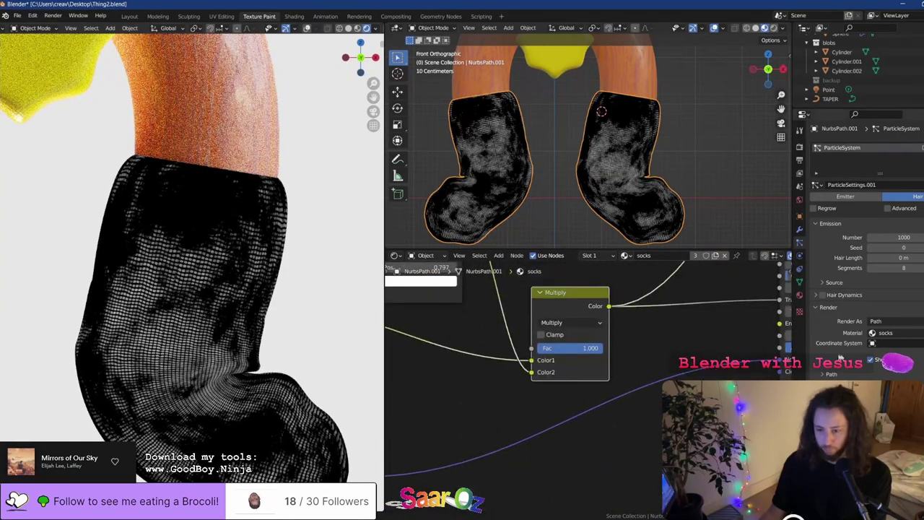
{"action": "scroll", "coordinate": [513, 355], "scroll_direction": "down", "scroll_amount": 1}
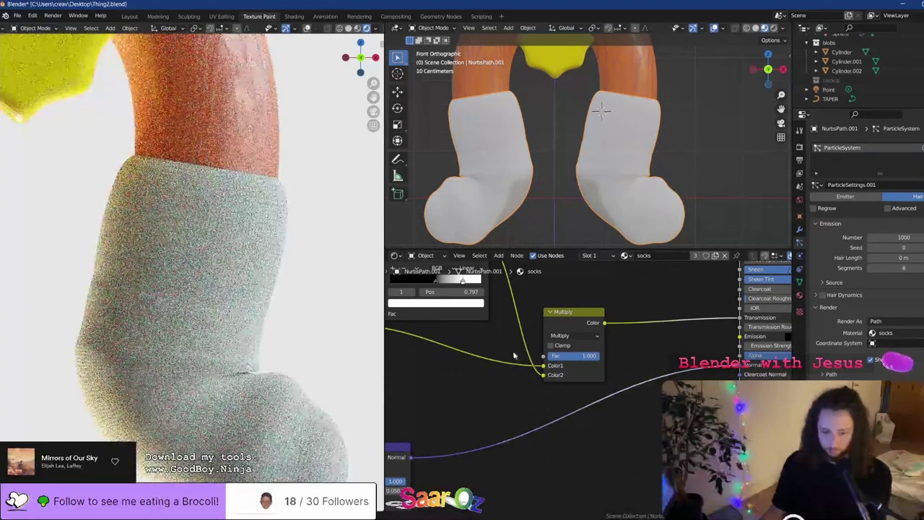
{"action": "scroll", "coordinate": [433, 318], "scroll_direction": "up", "scroll_amount": 2}
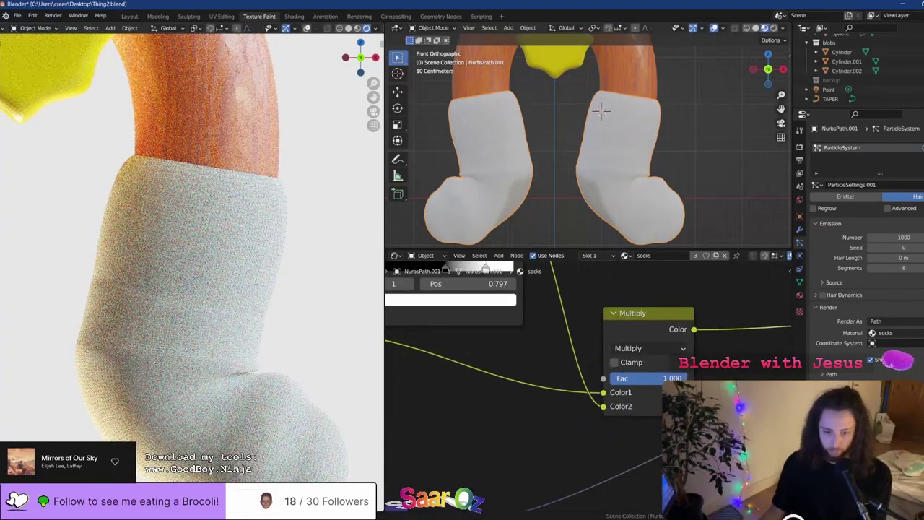
{"action": "left_click_drag", "start_coordinate": [684, 378], "coordinate": [663, 379]}
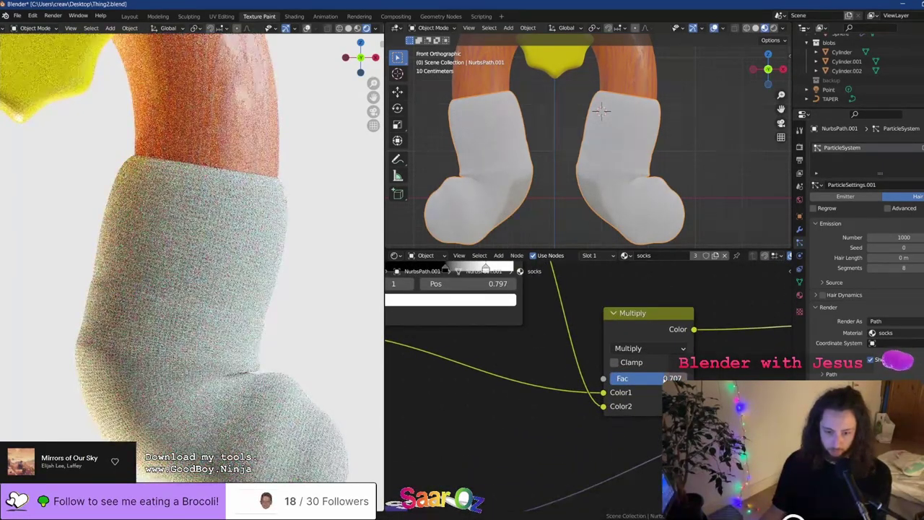
Bring the whole character into the rendered view, frame the entire node tree and save the file
{"action": "scroll", "coordinate": [198, 321], "scroll_direction": "down", "scroll_amount": 6}
{"action": "middle_click_drag", "start_coordinate": [197, 321], "coordinate": [237, 335], "text": "shift"}
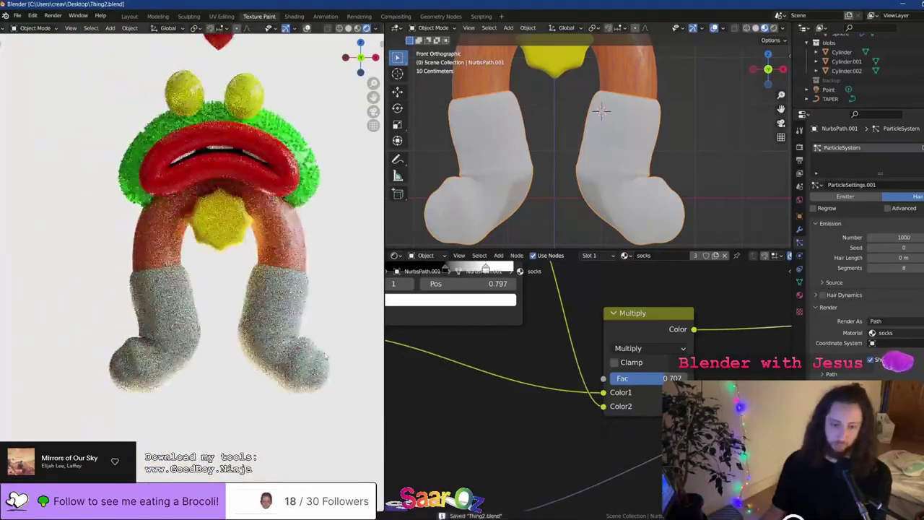
{"action": "key", "text": "Home"}
{"action": "key", "text": "ctrl+s"}
Move the Material Output node farther away from the Principled shader to open up space between them
{"action": "middle_click_drag", "start_coordinate": [699, 343], "coordinate": [622, 416]}
{"action": "scroll", "coordinate": [624, 415], "scroll_direction": "up", "scroll_amount": 2}
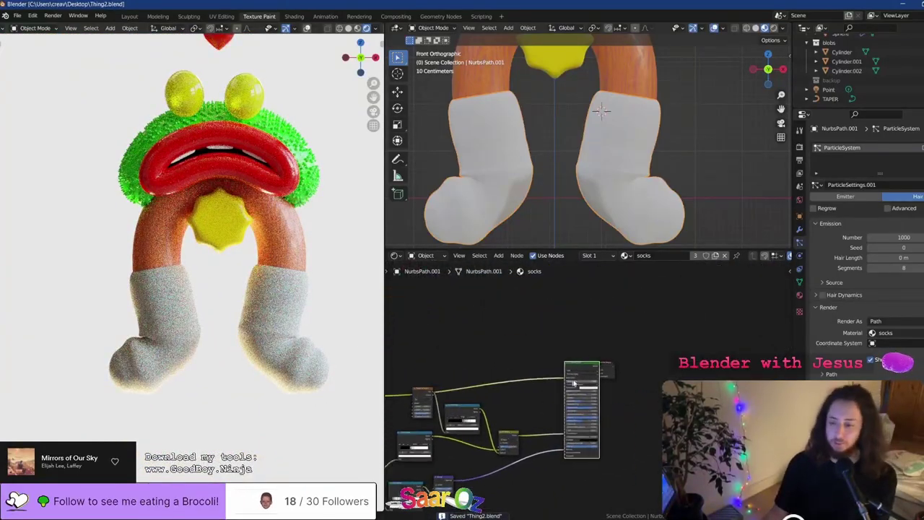
{"action": "left_click_drag", "start_coordinate": [660, 340], "coordinate": [566, 402]}
{"action": "left_click", "coordinate": [649, 361]}
{"action": "left_click", "coordinate": [622, 366]}
{"action": "left_click_drag", "start_coordinate": [622, 367], "coordinate": [661, 352]}
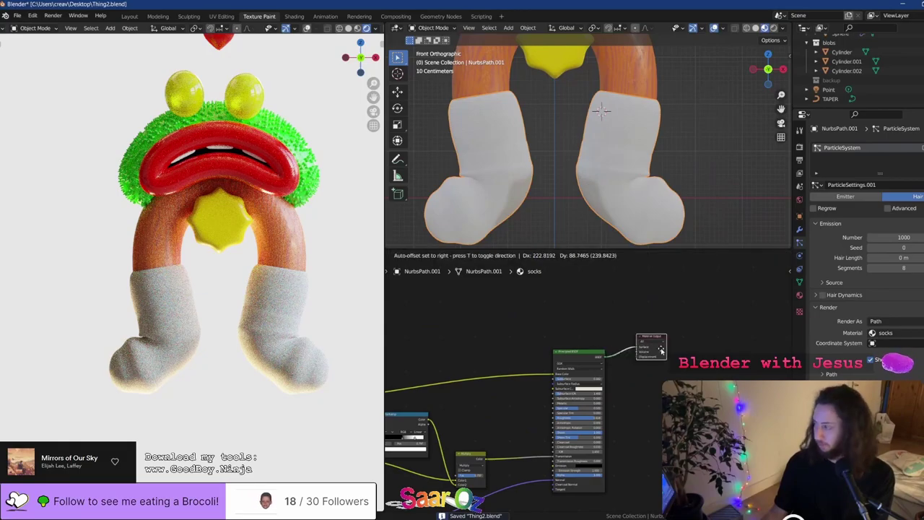
Move the Principled shader closer to the Material Output, making room for new nodes before it
{"action": "key", "text": "g"}
{"action": "left_click", "coordinate": [583, 387]}
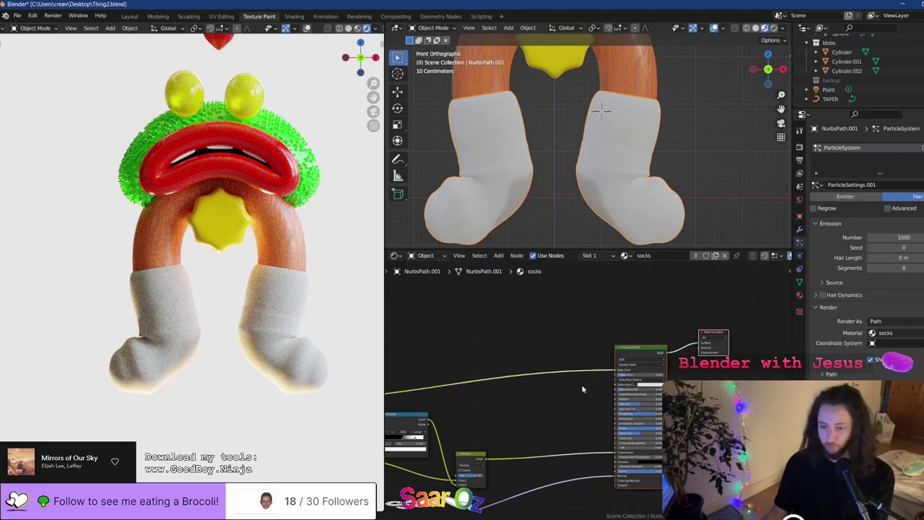
{"action": "scroll", "coordinate": [584, 385], "scroll_direction": "up", "scroll_amount": 2}
{"action": "middle_click_drag", "start_coordinate": [439, 310], "coordinate": [515, 341]}
{"action": "scroll", "coordinate": [185, 322], "scroll_direction": "up", "scroll_amount": 6}
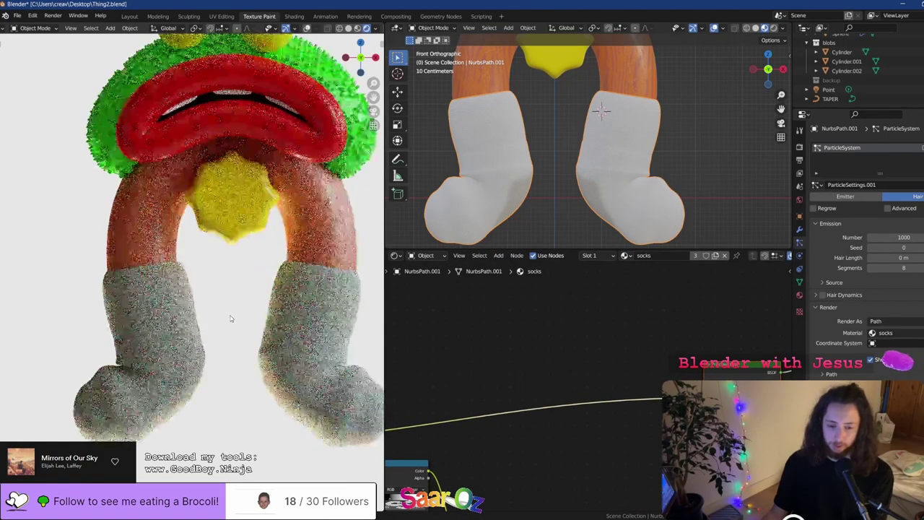
{"action": "scroll", "coordinate": [202, 301], "scroll_direction": "down", "scroll_amount": 5}
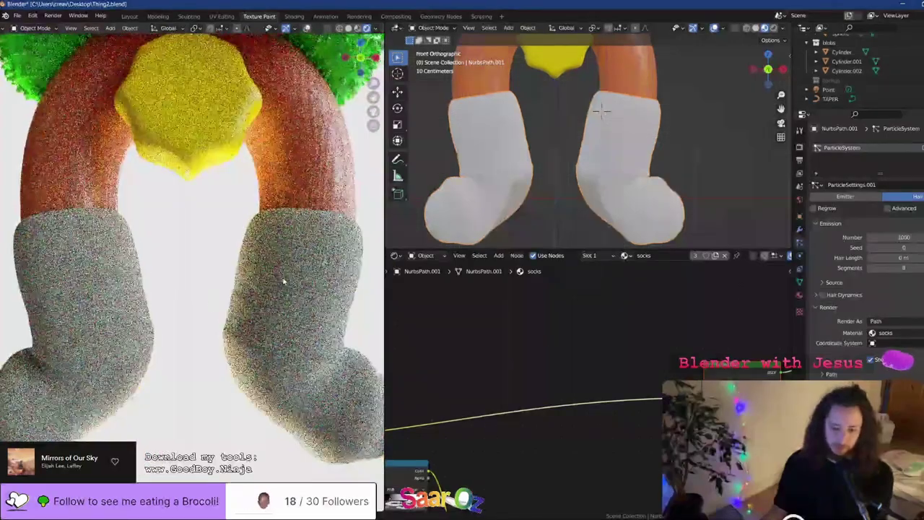
Switch the large character view to Material Preview shading and turn off Scene World lighting
{"action": "left_click", "coordinate": [357, 27]}
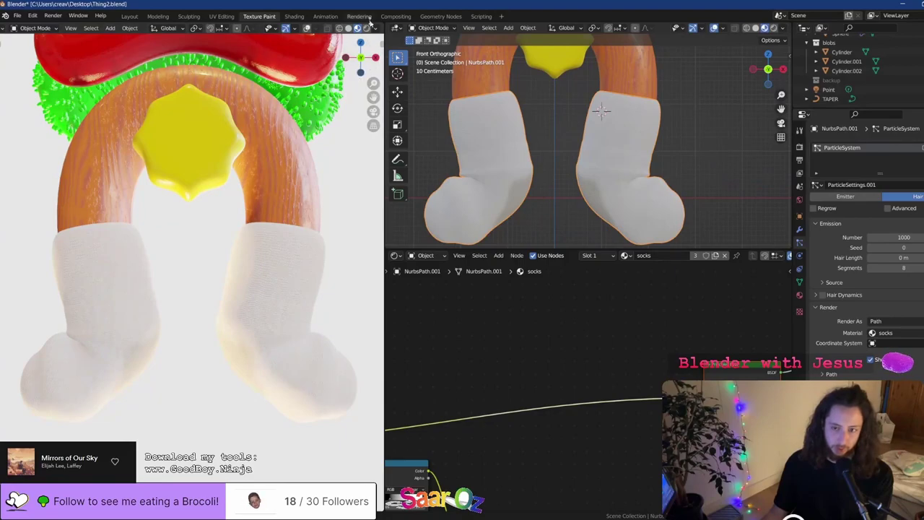
{"action": "left_click", "coordinate": [374, 27]}
{"action": "left_click", "coordinate": [348, 84]}
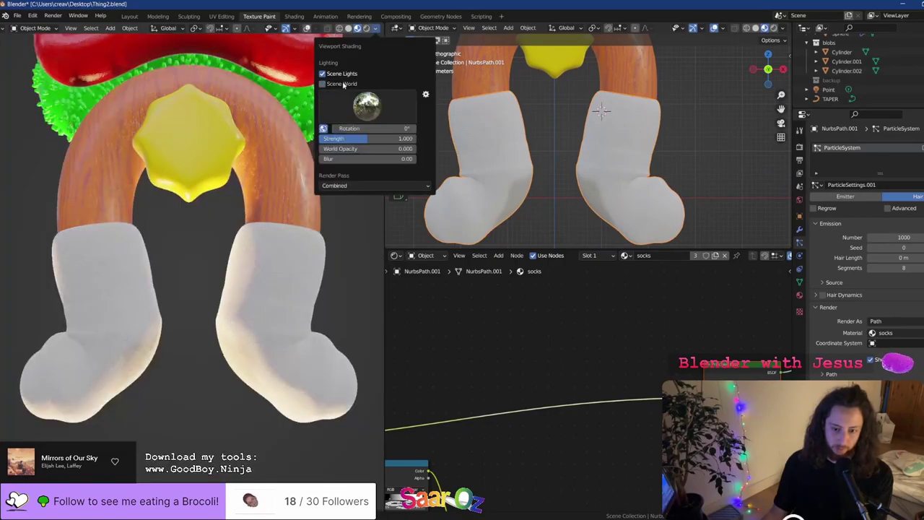
Add a new Noise Texture node in the empty area above the existing socks nodes
{"action": "scroll", "coordinate": [575, 437], "scroll_direction": "up", "scroll_amount": 2}
{"action": "key", "text": "shift+a"}
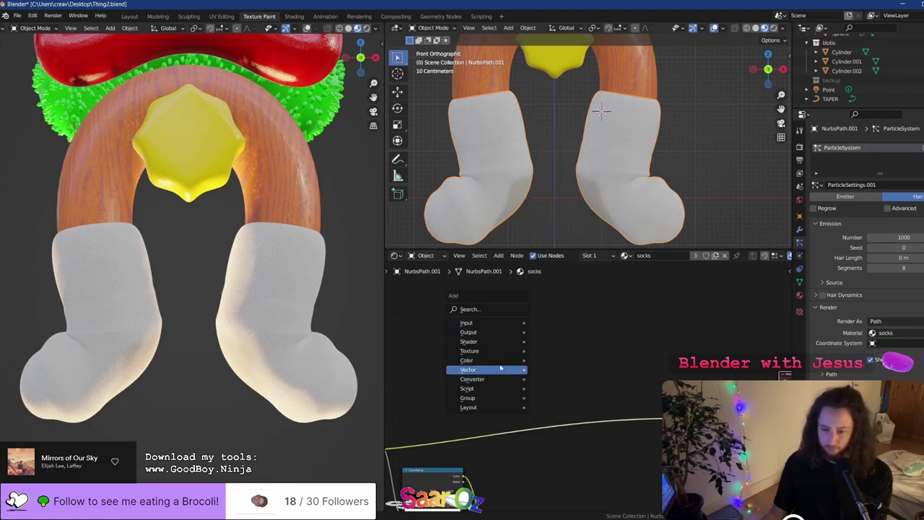
{"action": "mouse_move", "coordinate": [504, 353]}
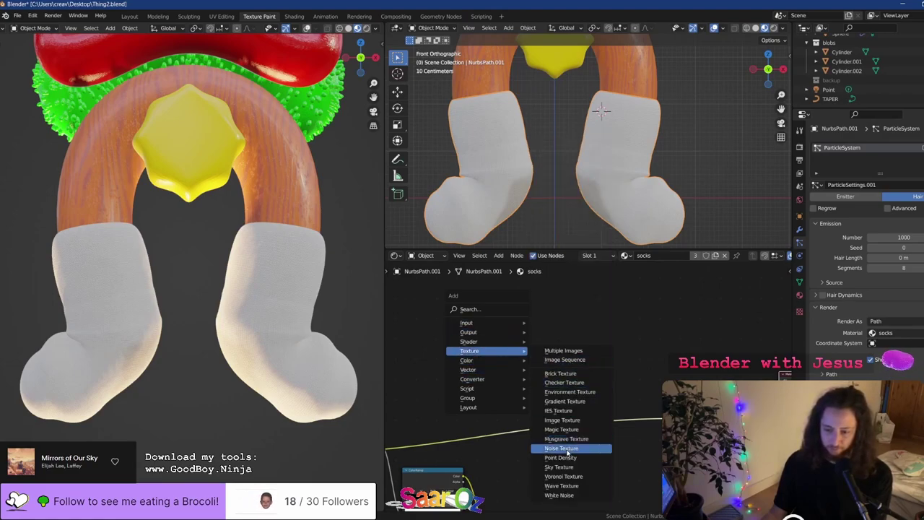
{"action": "left_click", "coordinate": [570, 442]}
{"action": "left_click", "coordinate": [431, 292]}
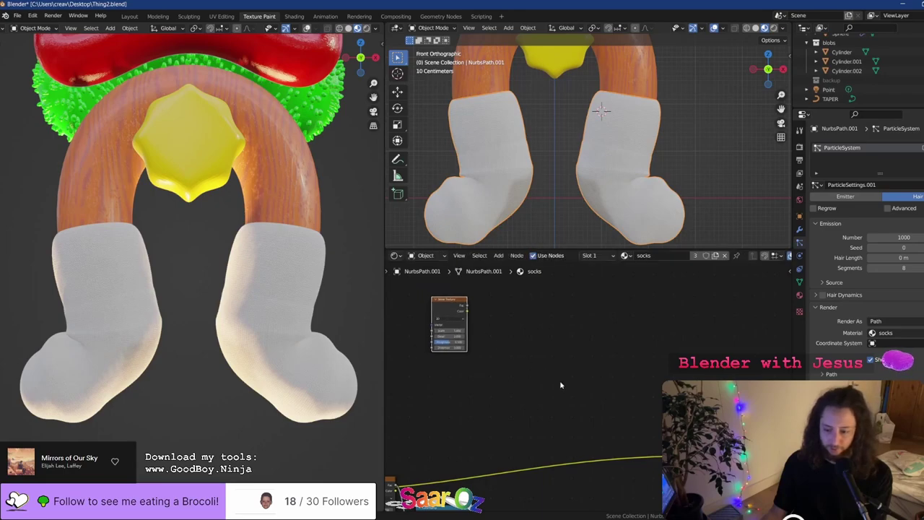
Add a MixRGB node beside the new Noise Texture, leaving space between the two
{"action": "key", "text": "shift+a"}
{"action": "mouse_move", "coordinate": [562, 389]}
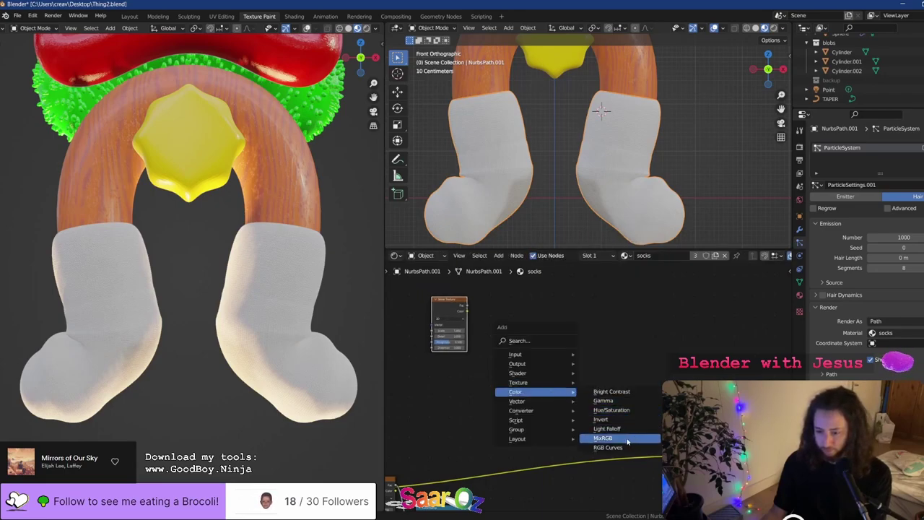
{"action": "left_click", "coordinate": [613, 438]}
{"action": "left_click", "coordinate": [572, 336]}
{"action": "scroll", "coordinate": [572, 334], "scroll_direction": "up", "scroll_amount": 4}
{"action": "middle_click_drag", "start_coordinate": [549, 330], "coordinate": [531, 308]}
{"action": "scroll", "coordinate": [462, 306], "scroll_direction": "down", "scroll_amount": 2}
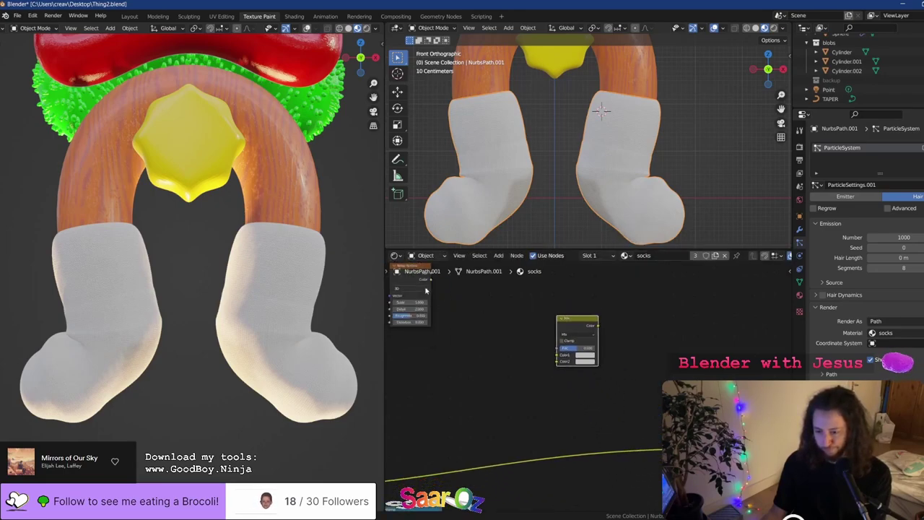
Feed the existing Noise Texture into the Mix node's Color1 and darken its Color2 to a muted grey
{"action": "left_click_drag", "start_coordinate": [554, 365], "coordinate": [561, 355]}
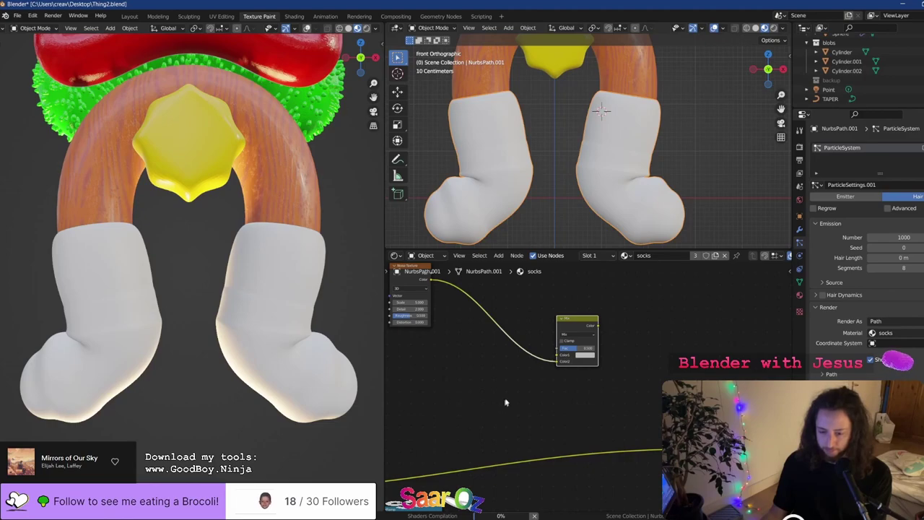
{"action": "key", "text": "ctrl+z"}
{"action": "middle_click_drag", "start_coordinate": [456, 394], "coordinate": [563, 376]}
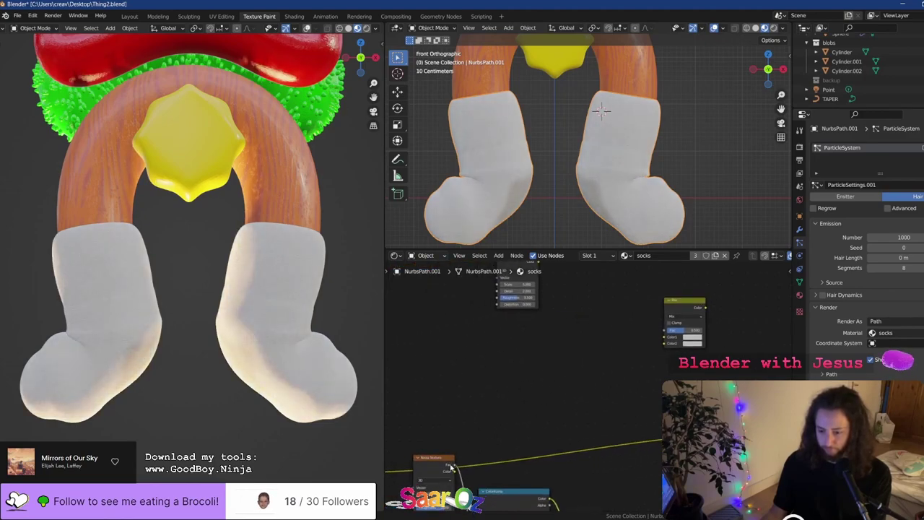
{"action": "left_click_drag", "start_coordinate": [670, 343], "coordinate": [664, 339]}
{"action": "scroll", "coordinate": [654, 344], "scroll_direction": "up", "scroll_amount": 5}
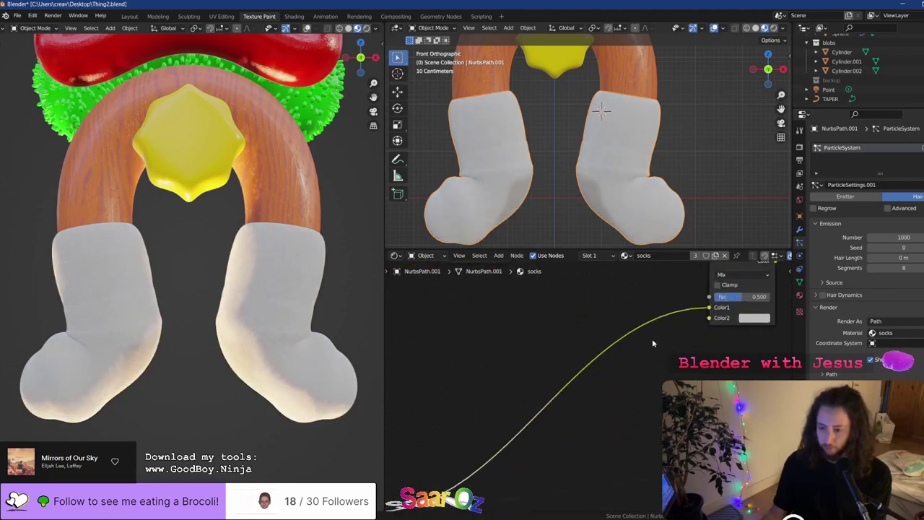
{"action": "middle_click_drag", "start_coordinate": [654, 344], "coordinate": [553, 472]}
{"action": "scroll", "coordinate": [607, 415], "scroll_direction": "down", "scroll_amount": 2}
{"action": "left_click", "coordinate": [653, 438]}
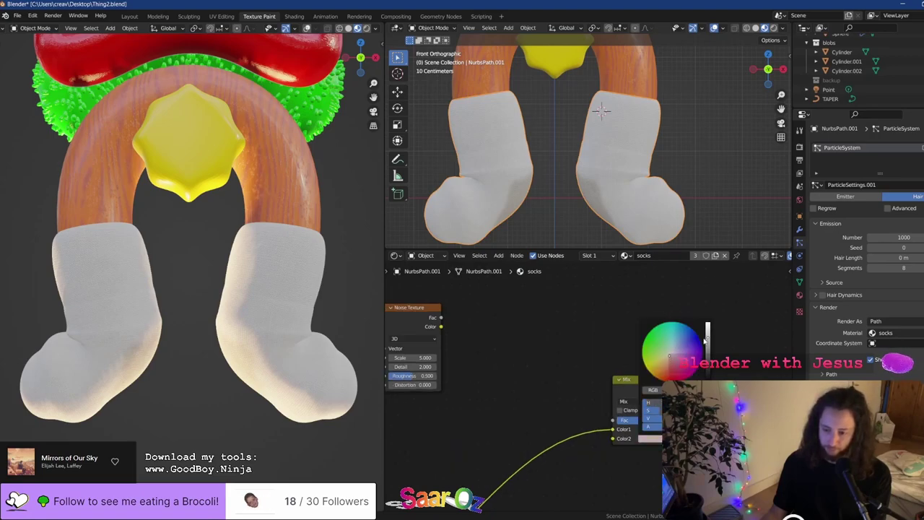
{"action": "left_click_drag", "start_coordinate": [706, 341], "coordinate": [708, 355]}
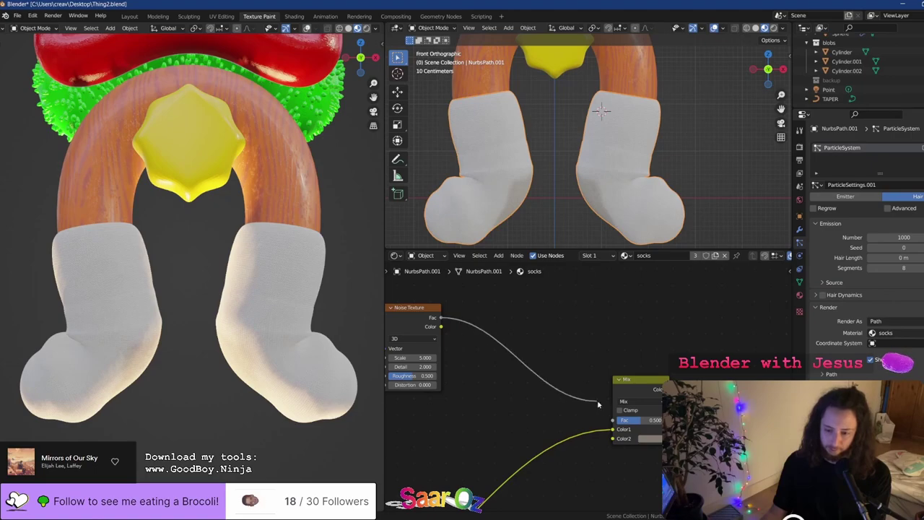
Drive the Mix factor with the new Noise Texture's Fac output and connect the Mix color to the Principled Base Color
{"action": "scroll", "coordinate": [617, 423], "scroll_direction": "down", "scroll_amount": 3}
{"action": "middle_click_drag", "start_coordinate": [650, 385], "coordinate": [564, 348]}
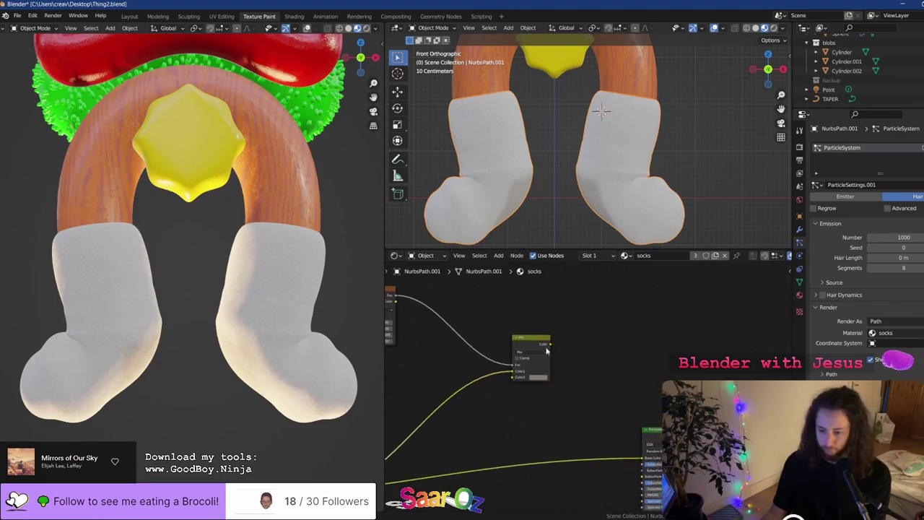
{"action": "left_click_drag", "start_coordinate": [639, 460], "coordinate": [641, 458]}
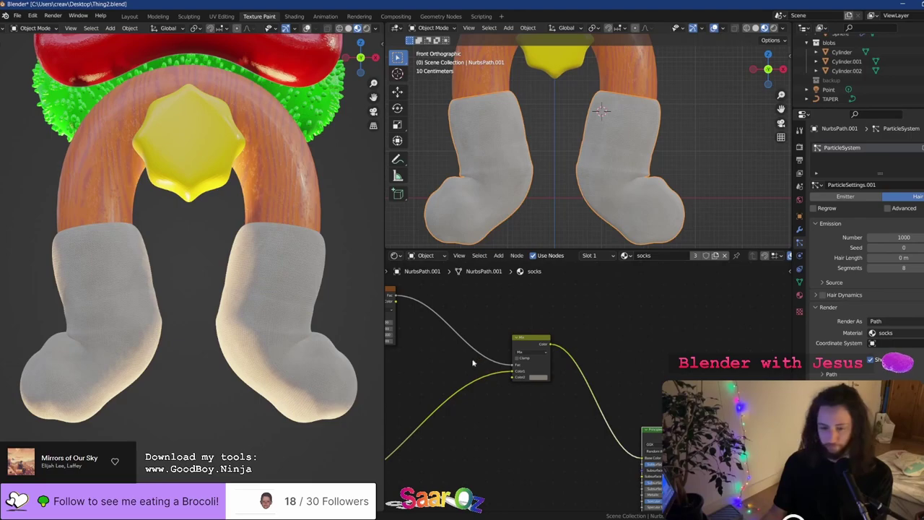
Preview the new Noise Texture on the socks and move its node away from the Mix node
{"action": "scroll", "coordinate": [495, 366], "scroll_direction": "up", "scroll_amount": 1}
{"action": "middle_click_drag", "start_coordinate": [433, 348], "coordinate": [657, 418]}
{"action": "left_click", "coordinate": [534, 345], "text": "ctrl+shift"}
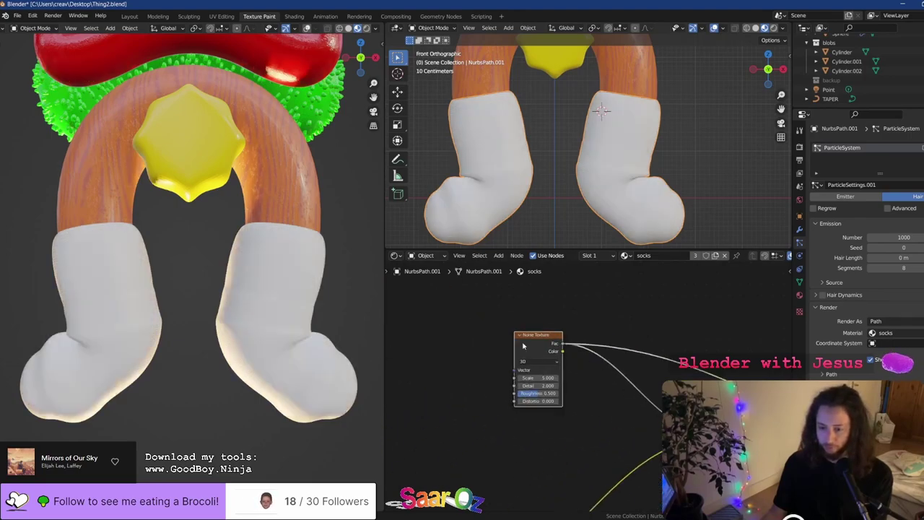
{"action": "left_click_drag", "start_coordinate": [533, 346], "coordinate": [450, 329]}
{"action": "left_click", "coordinate": [445, 326]}
Insert a ColorRamp after the new Noise Texture and move its black stop inward past the middle
{"action": "key", "text": "shift+a"}
{"action": "mouse_move", "coordinate": [551, 367]}
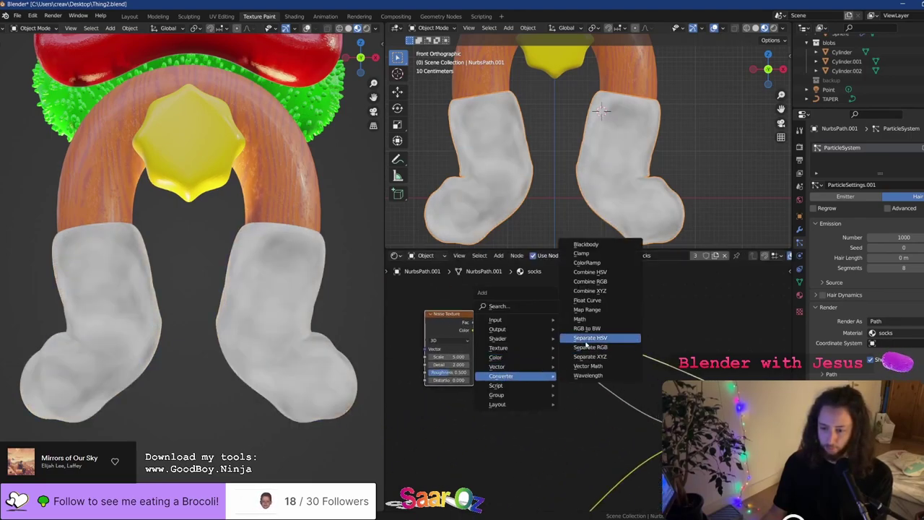
{"action": "left_click", "coordinate": [597, 262]}
{"action": "left_click", "coordinate": [558, 403]}
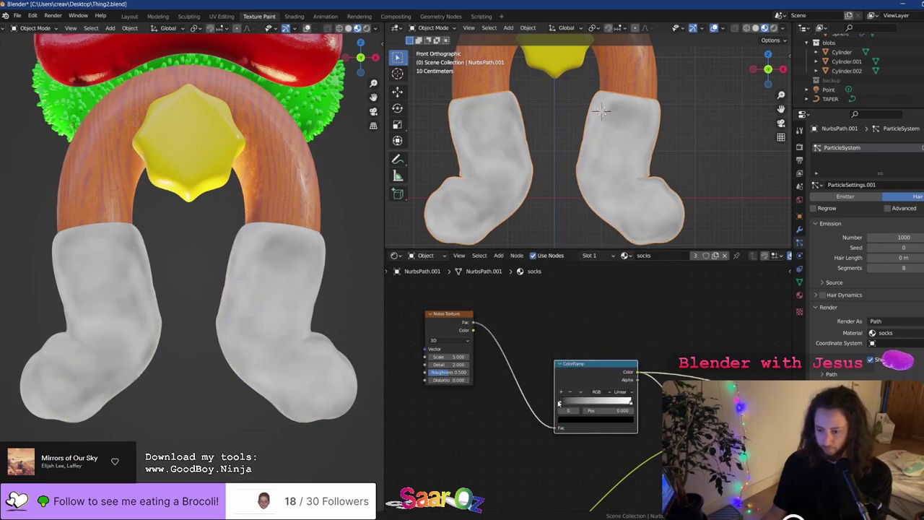
{"action": "left_click_drag", "start_coordinate": [558, 402], "coordinate": [604, 404]}
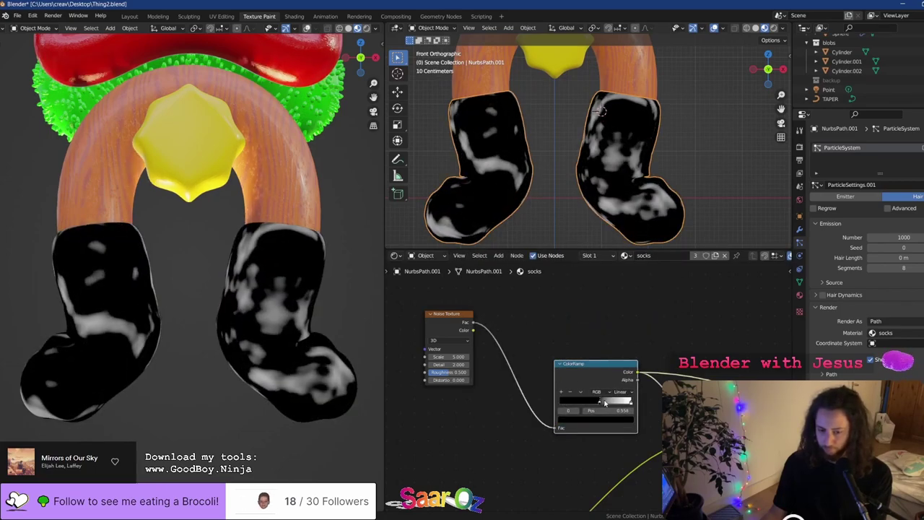
Set the new Noise Texture's Scale to 25.2, Detail to 6.5 and Roughness to 0.6
{"action": "left_click_drag", "start_coordinate": [440, 356], "coordinate": [455, 357]}
{"action": "scroll", "coordinate": [455, 357], "scroll_direction": "up", "scroll_amount": 1}
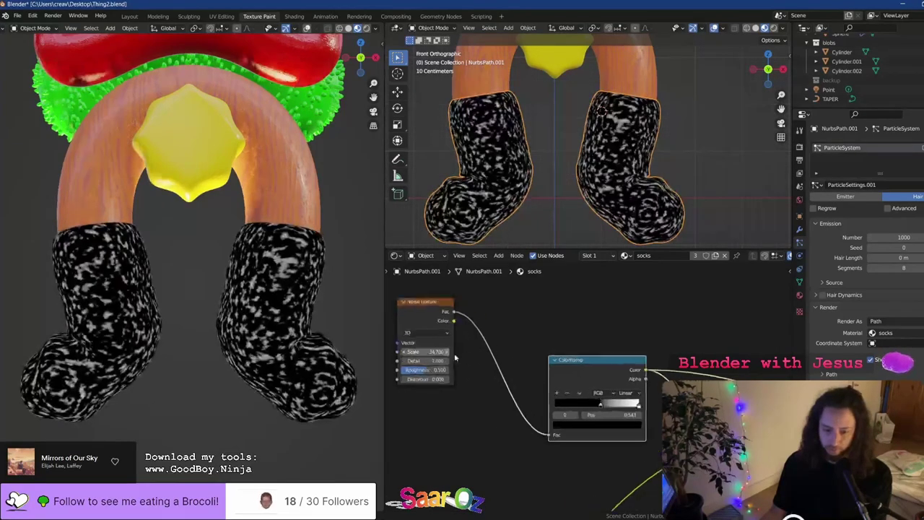
{"action": "scroll", "coordinate": [454, 357], "scroll_direction": "up", "scroll_amount": 1}
{"action": "middle_click_drag", "start_coordinate": [485, 374], "coordinate": [547, 373]}
{"action": "left_click_drag", "start_coordinate": [498, 349], "coordinate": [534, 360]}
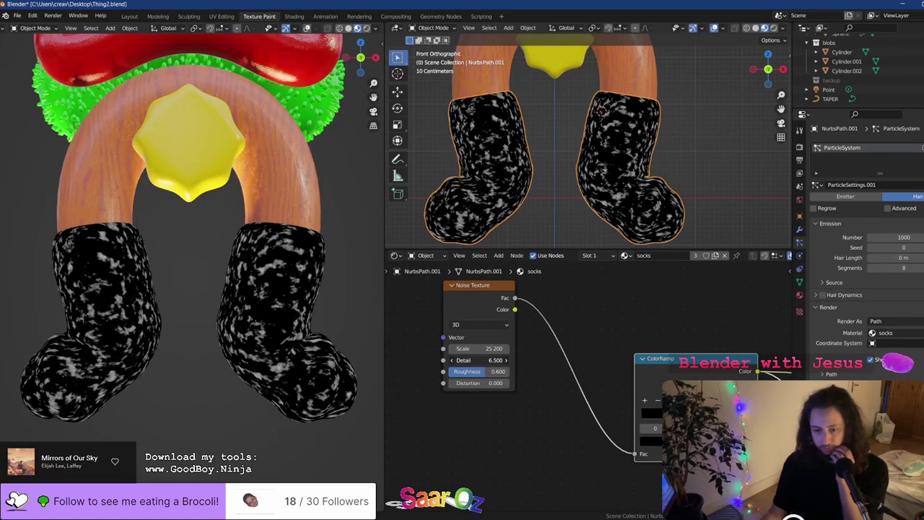
Set the noise Detail to 15, Roughness to 0.893 and Scale to -7.1, undoing the trial Distortion change
{"action": "left_click_drag", "start_coordinate": [476, 359], "coordinate": [429, 348]}
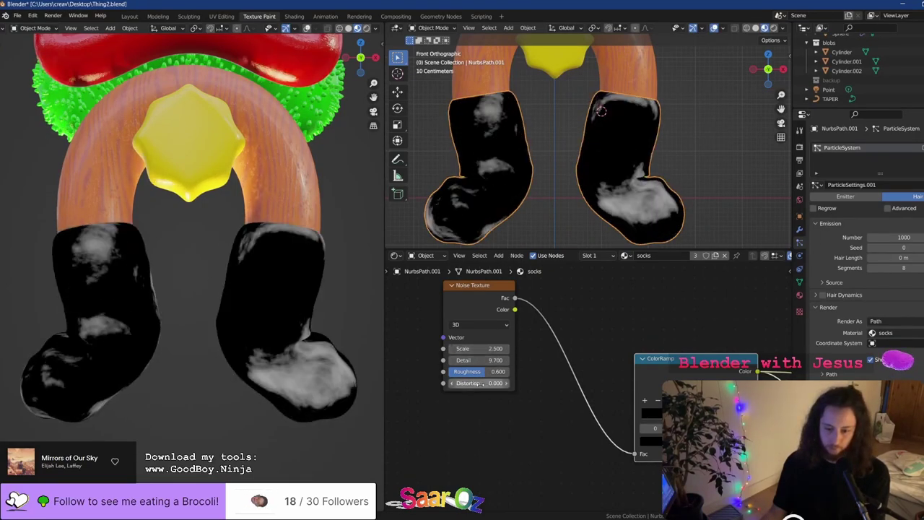
{"action": "left_click_drag", "start_coordinate": [483, 383], "coordinate": [520, 383]}
{"action": "key", "text": "ctrl+z"}
{"action": "left_click_drag", "start_coordinate": [468, 360], "coordinate": [497, 371]}
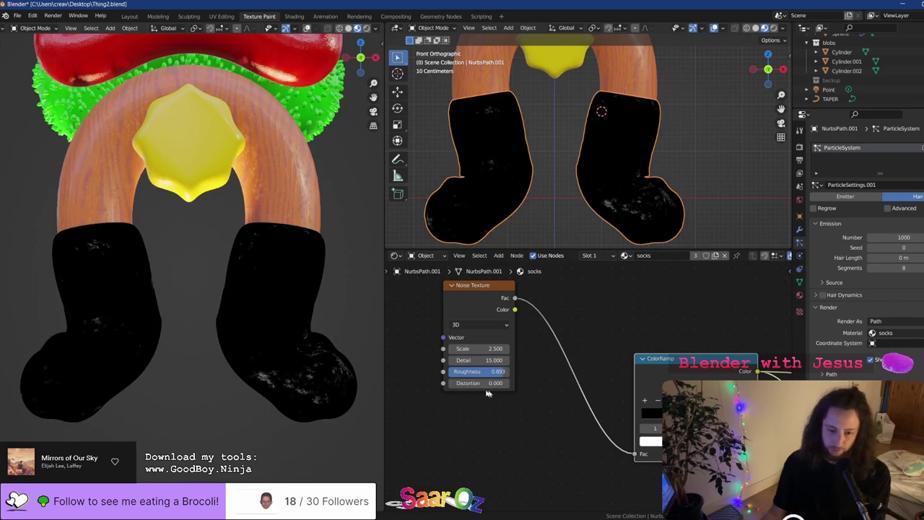
{"action": "left_click_drag", "start_coordinate": [478, 349], "coordinate": [411, 349]}
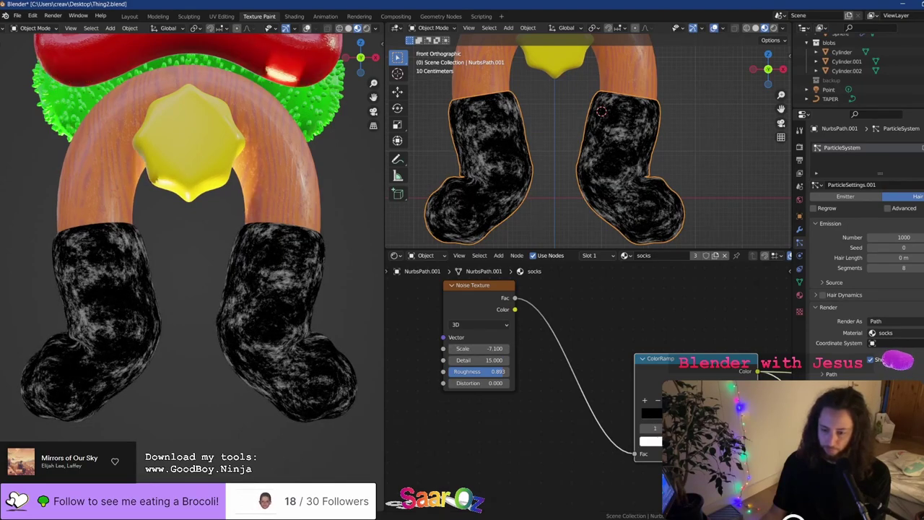
Move the ColorRamp's black stop to 0.576 and set the noise Detail to 8.6 and Scale to 1.9
{"action": "left_click_drag", "start_coordinate": [691, 415], "coordinate": [707, 418]}
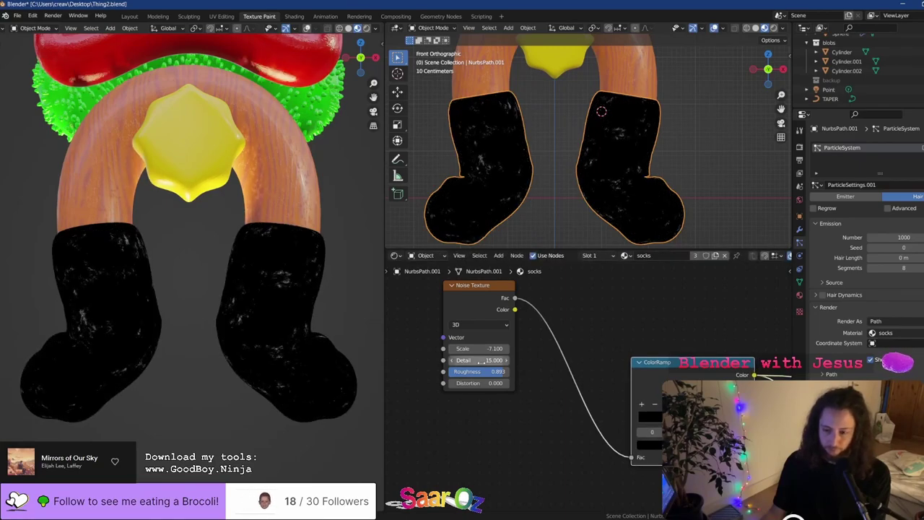
{"action": "left_click_drag", "start_coordinate": [481, 361], "coordinate": [562, 350]}
{"action": "left_click_drag", "start_coordinate": [480, 348], "coordinate": [473, 348]}
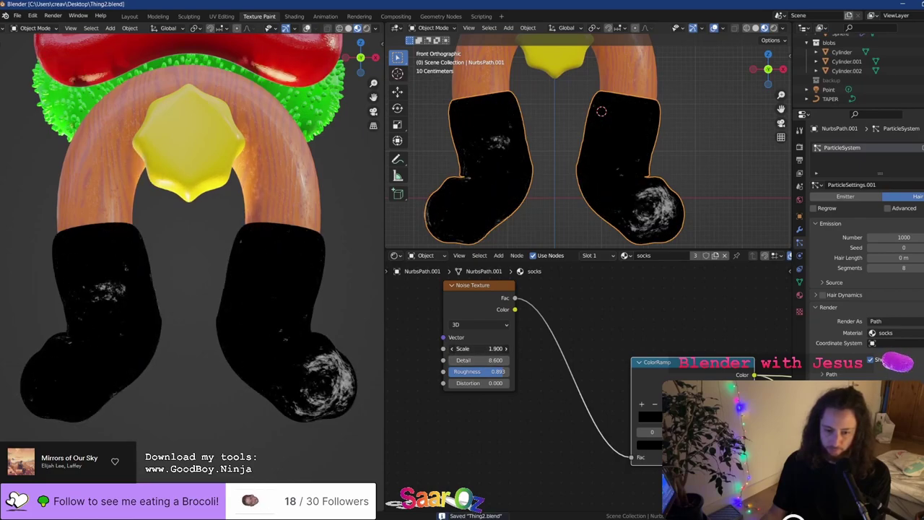
Preview the Mix node's result on the socks and move the ColorRamp's black stop to 0.601
{"action": "scroll", "coordinate": [235, 328], "scroll_direction": "down", "scroll_amount": 4}
{"action": "scroll", "coordinate": [237, 323], "scroll_direction": "up", "scroll_amount": 1}
{"action": "middle_click_drag", "start_coordinate": [714, 424], "coordinate": [467, 366]}
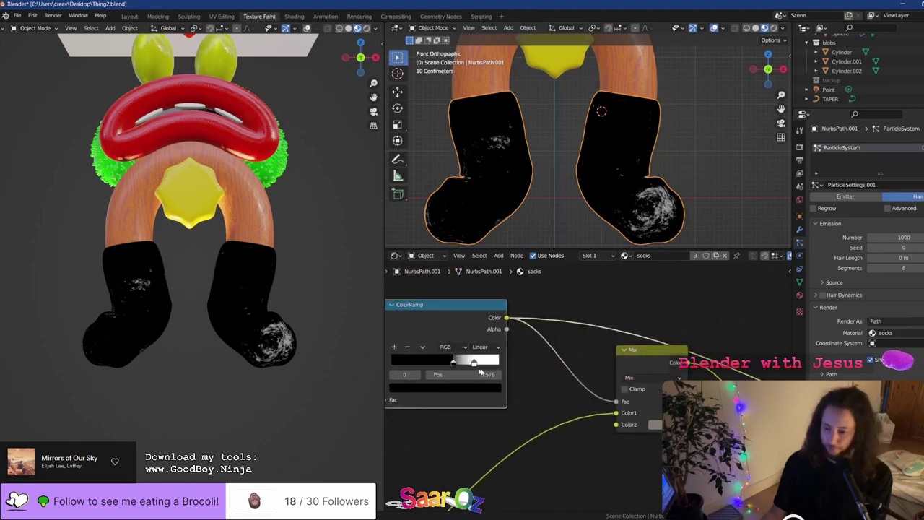
{"action": "left_click", "coordinate": [630, 361]}
{"action": "scroll", "coordinate": [236, 350], "scroll_direction": "up", "scroll_amount": 8}
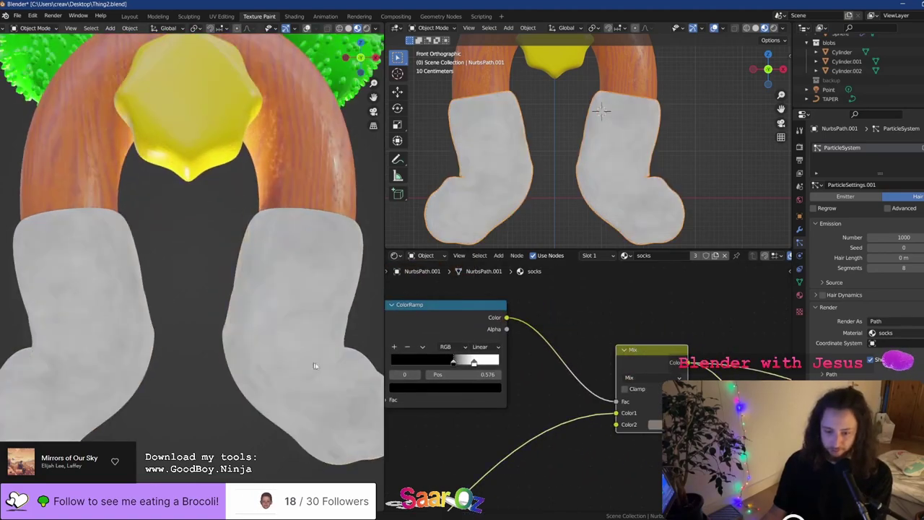
{"action": "scroll", "coordinate": [265, 331], "scroll_direction": "down", "scroll_amount": 3}
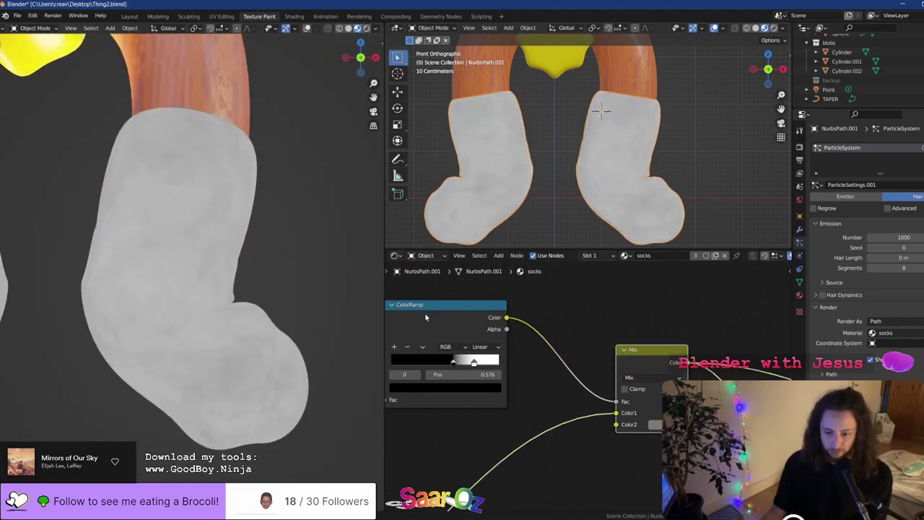
{"action": "left_click_drag", "start_coordinate": [453, 365], "coordinate": [455, 365]}
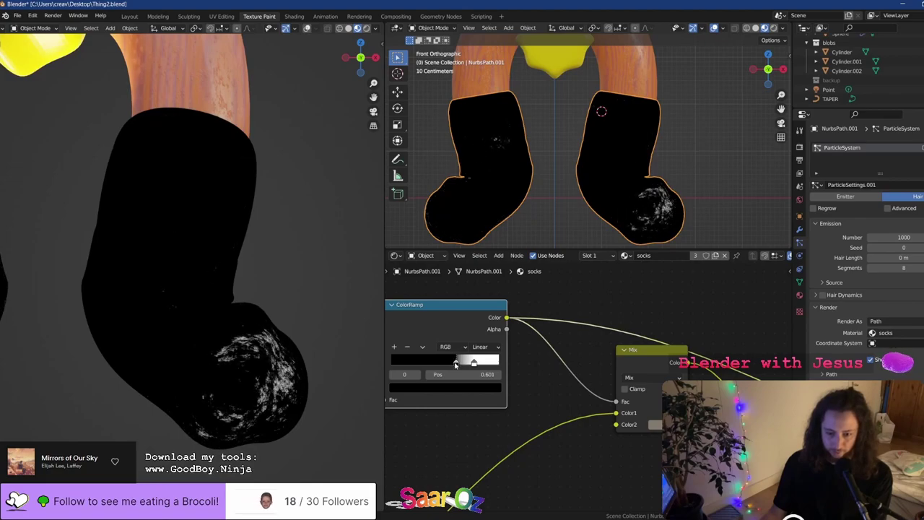
{"action": "left_click", "coordinate": [671, 358], "text": "ctrl+shift"}
Change the Mix node's Color2 to a dark orange-red and inspect the socks up close
{"action": "left_click", "coordinate": [655, 424]}
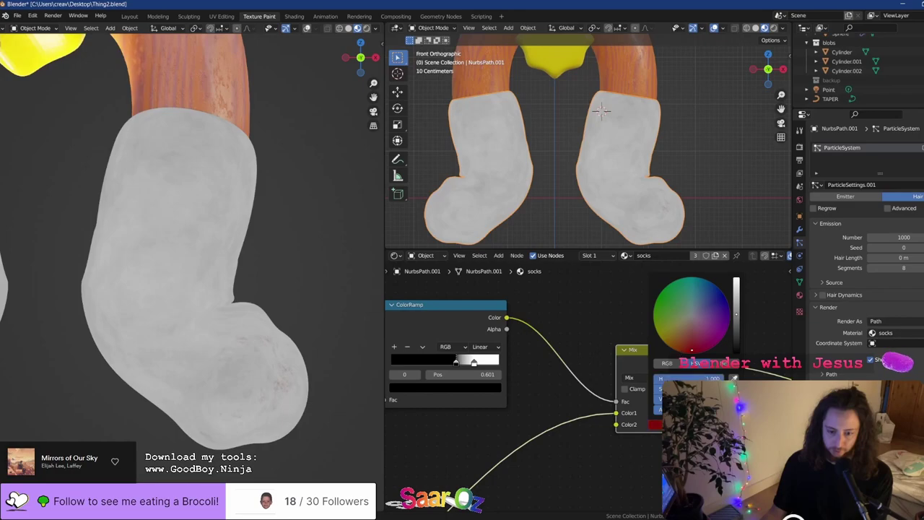
{"action": "left_click_drag", "start_coordinate": [692, 350], "coordinate": [685, 349]}
{"action": "middle_click_drag", "start_coordinate": [275, 312], "coordinate": [194, 267]}
{"action": "scroll", "coordinate": [156, 206], "scroll_direction": "up", "scroll_amount": 5}
{"action": "scroll", "coordinate": [194, 268], "scroll_direction": "down", "scroll_amount": 6}
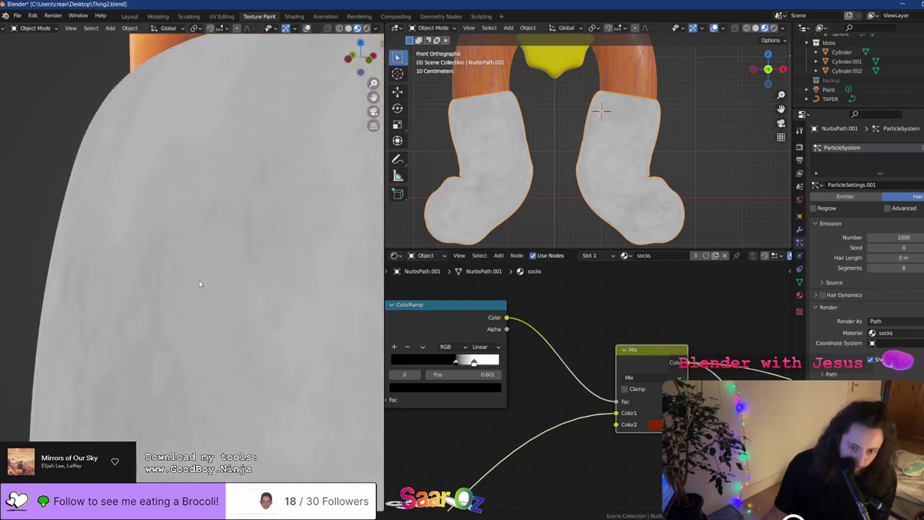
{"action": "middle_click_drag", "start_coordinate": [598, 424], "coordinate": [649, 362]}
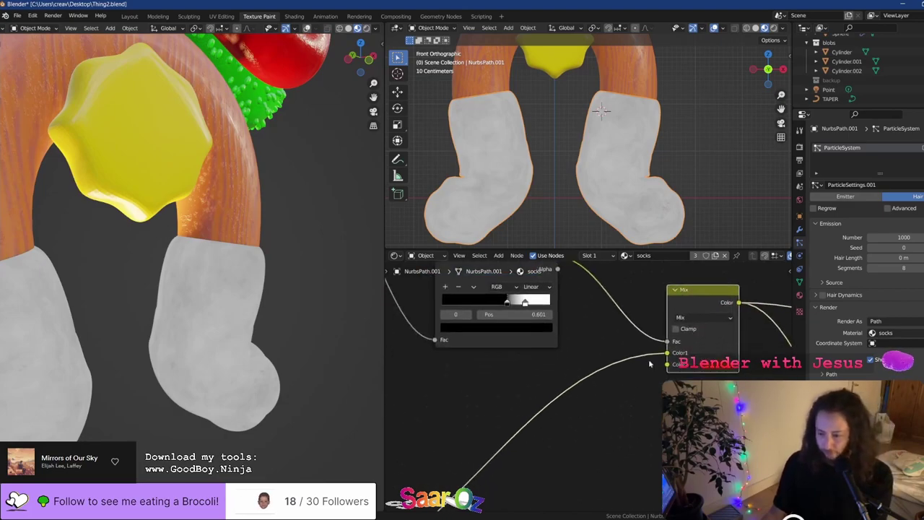
Try feeding the unconnected image texture's color into the Color1 input of the Mix node that blends the color patches
{"action": "middle_click_drag", "start_coordinate": [394, 468], "coordinate": [610, 348]}
{"action": "scroll", "coordinate": [449, 438], "scroll_direction": "down", "scroll_amount": 2}
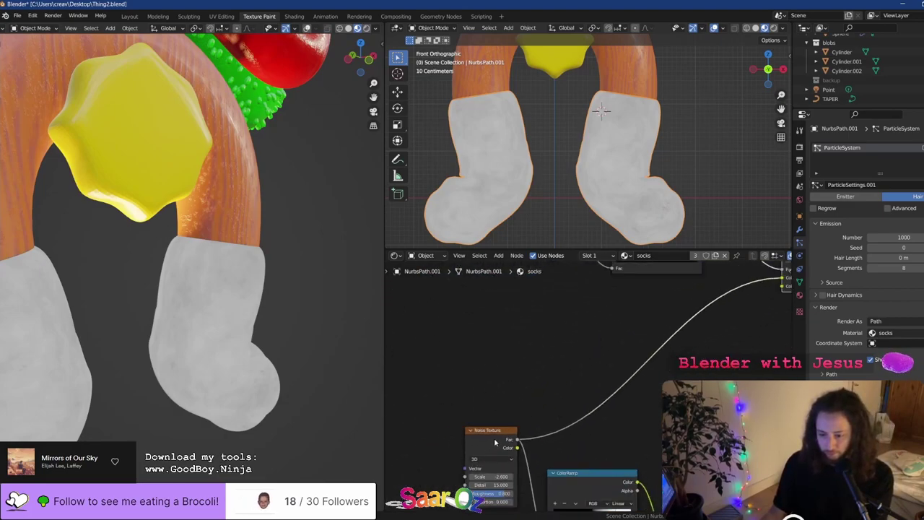
{"action": "scroll", "coordinate": [510, 388], "scroll_direction": "down", "scroll_amount": 3}
{"action": "middle_click_drag", "start_coordinate": [537, 379], "coordinate": [590, 440]}
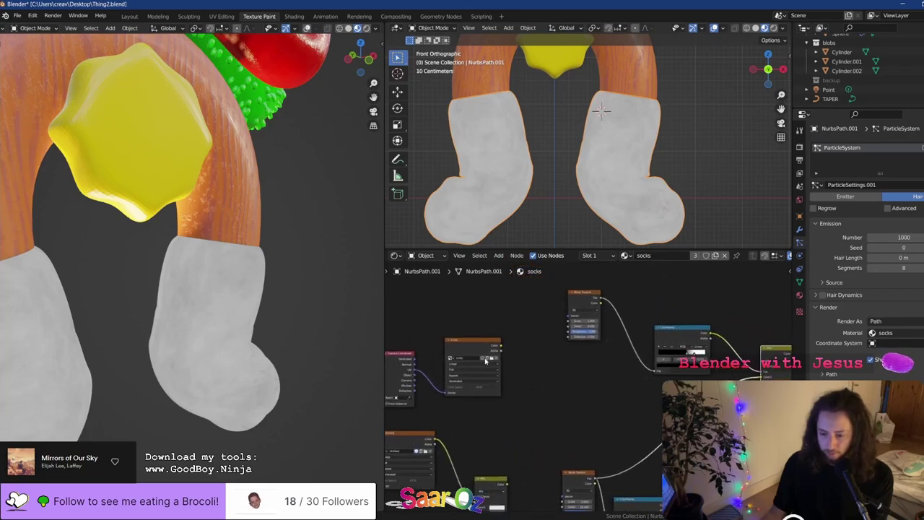
{"action": "scroll", "coordinate": [476, 357], "scroll_direction": "up", "scroll_amount": 1}
{"action": "middle_click_drag", "start_coordinate": [523, 355], "coordinate": [453, 329]}
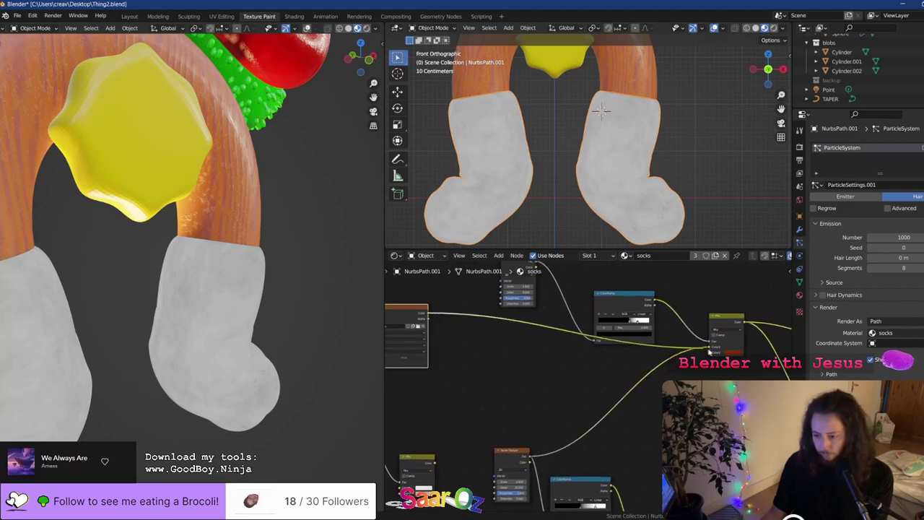
{"action": "left_click_drag", "start_coordinate": [712, 350], "coordinate": [713, 350]}
{"action": "middle_click_drag", "start_coordinate": [713, 349], "coordinate": [625, 367]}
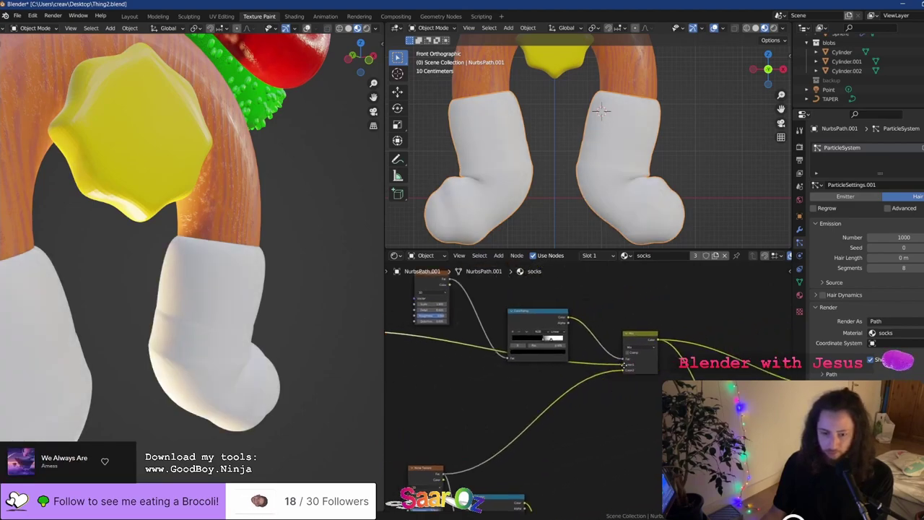
{"action": "middle_click_drag", "start_coordinate": [528, 373], "coordinate": [679, 366]}
{"action": "key", "text": "ctrl+z"}
Feed the lower Mix node's color into the patch Mix node's Color1, save the file, and disconnect the link from Color2
{"action": "middle_click_drag", "start_coordinate": [502, 405], "coordinate": [433, 440]}
{"action": "mouse_move", "coordinate": [476, 423]}
{"action": "left_mouse_down"}
{"action": "mouse_move", "coordinate": [720, 317]}
{"action": "mouse_move", "coordinate": [708, 323]}
{"action": "left_mouse_up"}
{"action": "middle_click_drag", "start_coordinate": [251, 339], "coordinate": [223, 351]}
{"action": "key", "text": "ctrl+s"}
{"action": "scroll", "coordinate": [583, 394], "scroll_direction": "up", "scroll_amount": 5}
{"action": "middle_click_drag", "start_coordinate": [782, 337], "coordinate": [607, 378]}
{"action": "scroll", "coordinate": [606, 377], "scroll_direction": "up", "scroll_amount": 2}
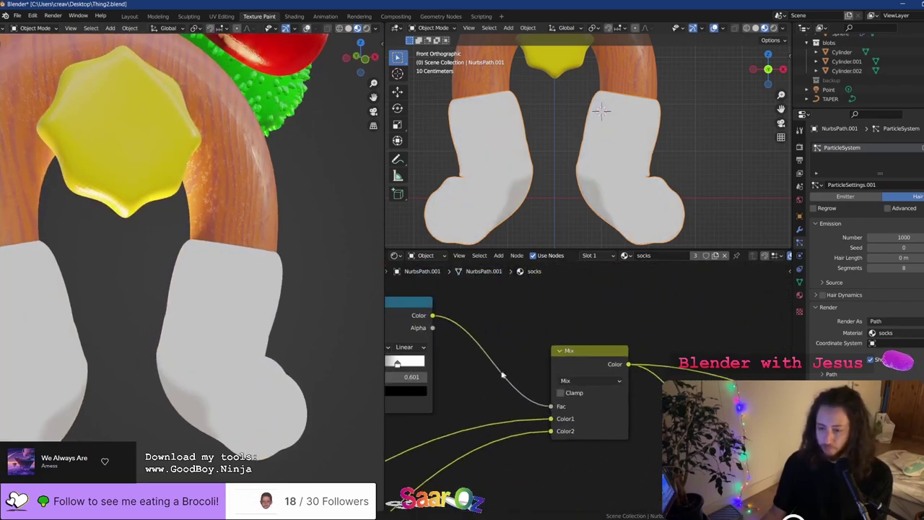
{"action": "left_click_drag", "start_coordinate": [550, 433], "coordinate": [576, 443]}
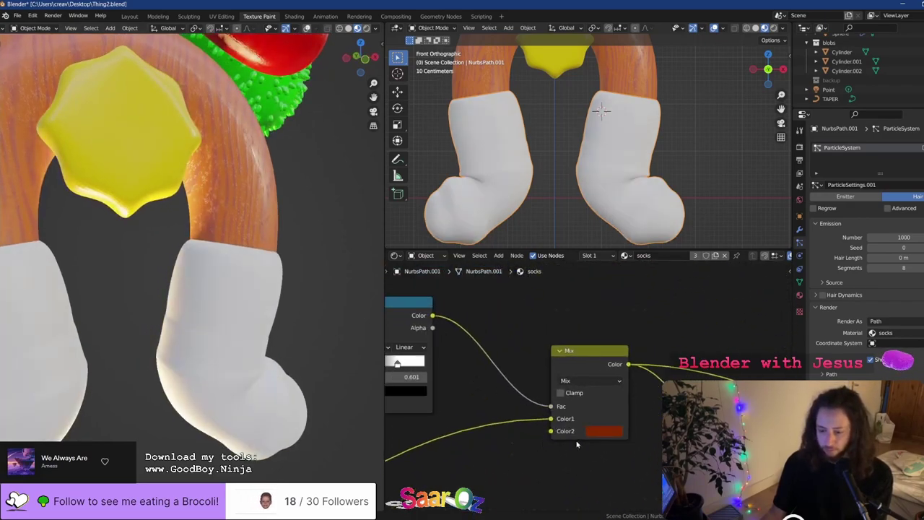
Move the white stop of the patch ColorRamp to 0.688
{"action": "middle_click_drag", "start_coordinate": [148, 350], "coordinate": [174, 354]}
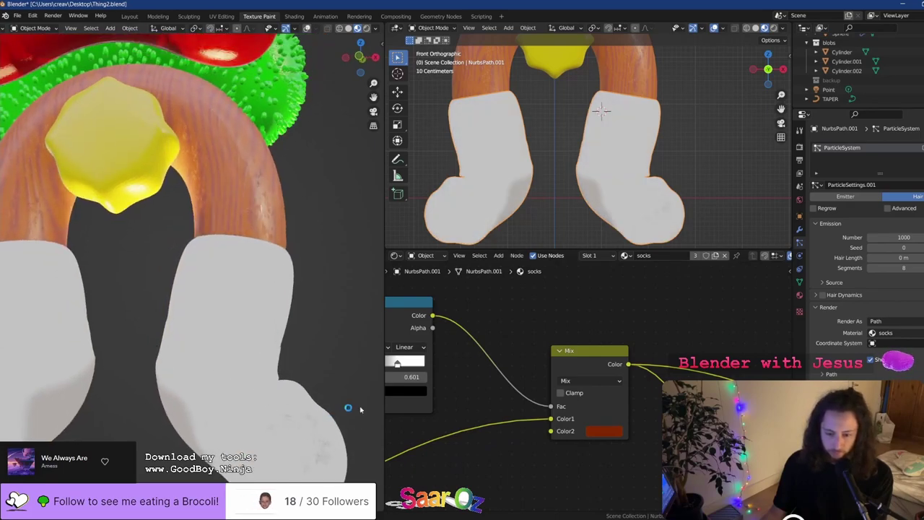
{"action": "middle_click_drag", "start_coordinate": [410, 403], "coordinate": [487, 401]}
{"action": "mouse_move", "coordinate": [455, 363]}
{"action": "left_mouse_down"}
{"action": "mouse_move", "coordinate": [448, 365]}
{"action": "mouse_move", "coordinate": [464, 367]}
{"action": "left_mouse_up"}
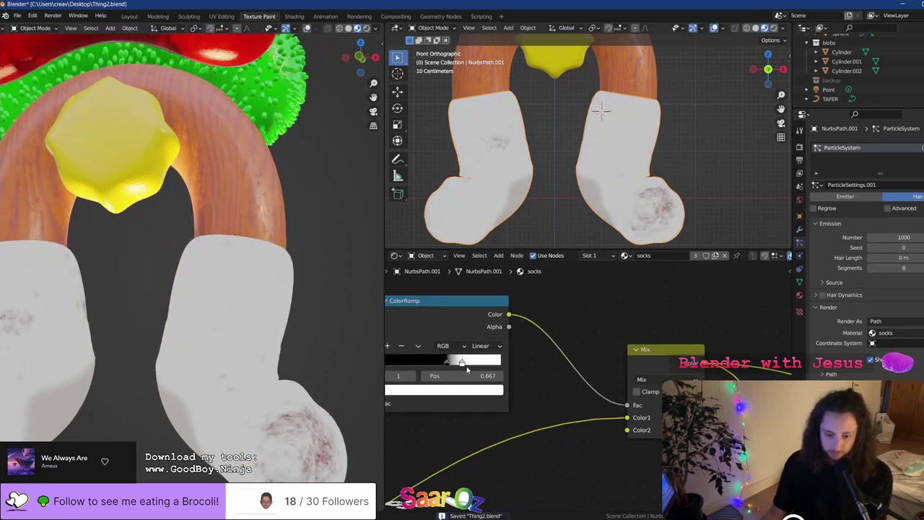
Switch the large viewport to rendered shading and preview the Principled BSDF on the socks
{"action": "left_click", "coordinate": [366, 28]}
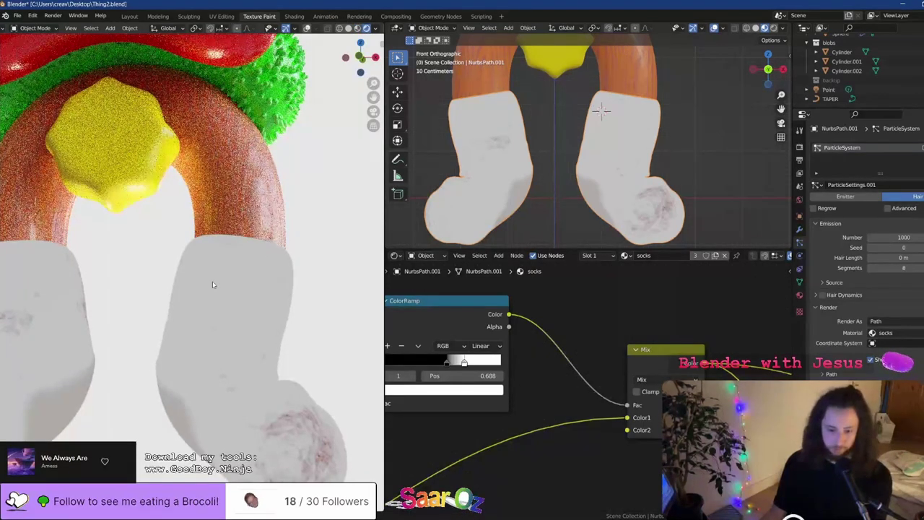
{"action": "scroll", "coordinate": [212, 281], "scroll_direction": "down", "scroll_amount": 4}
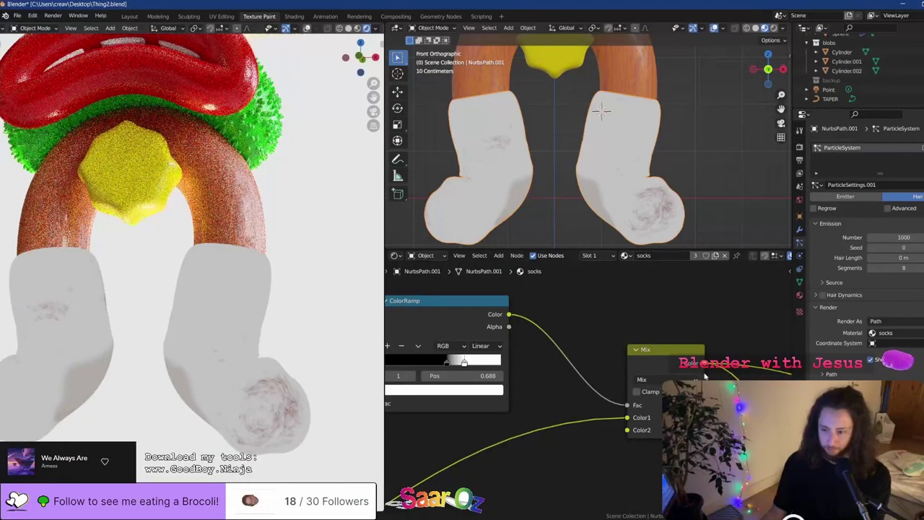
{"action": "middle_click_drag", "start_coordinate": [588, 344], "coordinate": [431, 267]}
{"action": "left_click", "coordinate": [619, 426], "text": "ctrl+shift"}
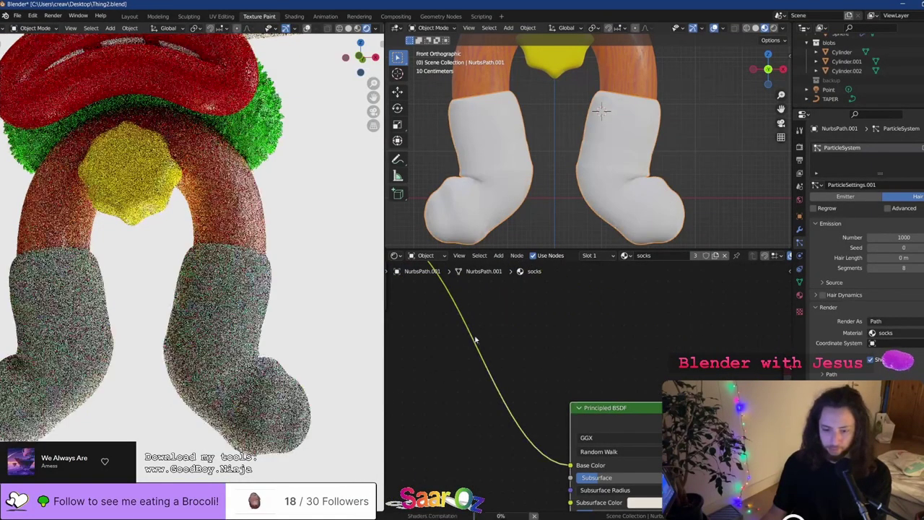
{"action": "middle_click_drag", "start_coordinate": [475, 339], "coordinate": [662, 419]}
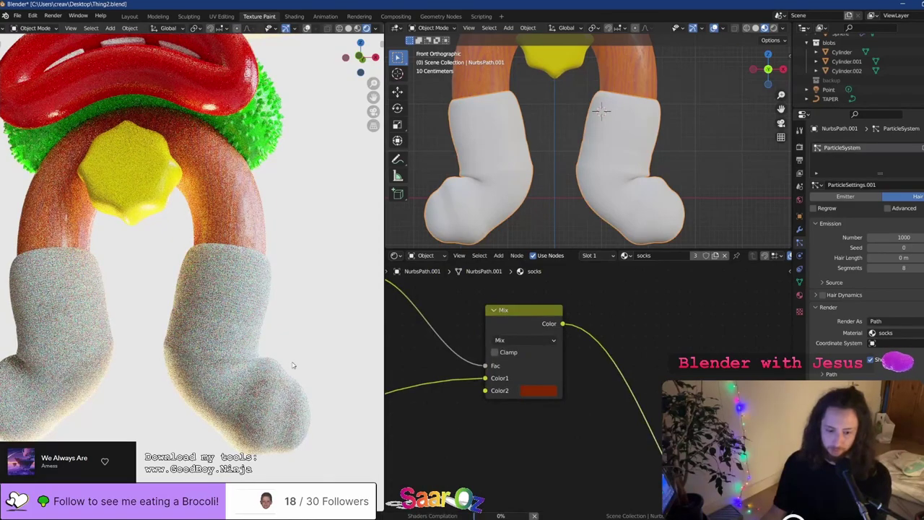
{"action": "middle_click_drag", "start_coordinate": [486, 368], "coordinate": [568, 367]}
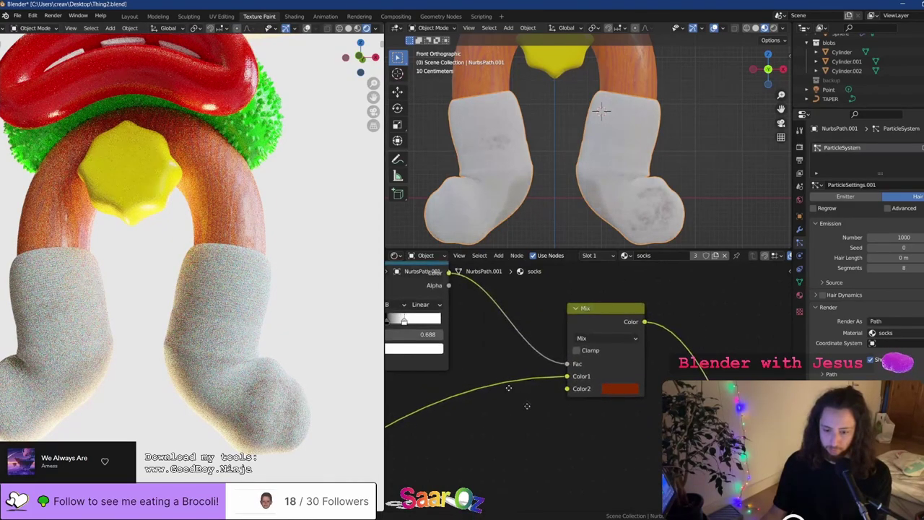
Preview the patch ColorRamp as a black-and-white mask, set its black stop to 0.558 and shift the white stop farther along
{"action": "middle_click_drag", "start_coordinate": [526, 406], "coordinate": [583, 466]}
{"action": "left_click", "coordinate": [441, 332], "text": "ctrl+shift"}
{"action": "middle_click_drag", "start_coordinate": [444, 352], "coordinate": [507, 359]}
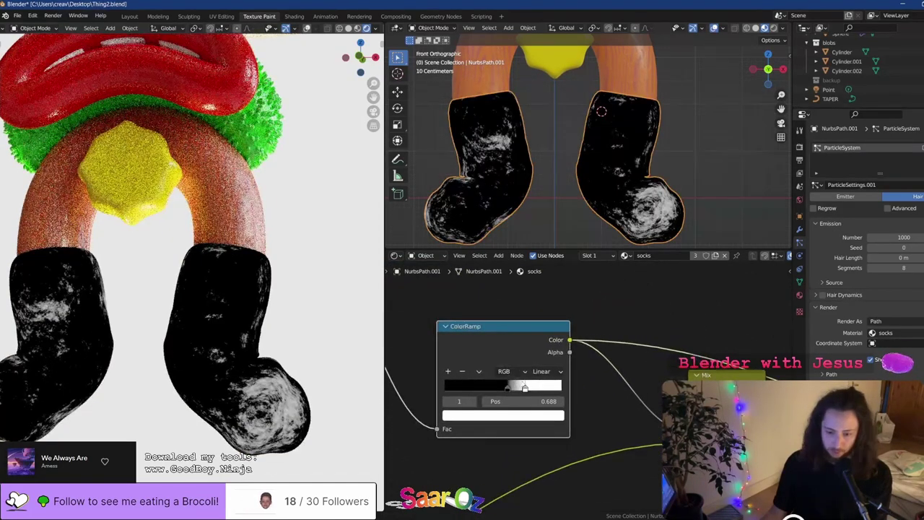
{"action": "left_click", "coordinate": [508, 388]}
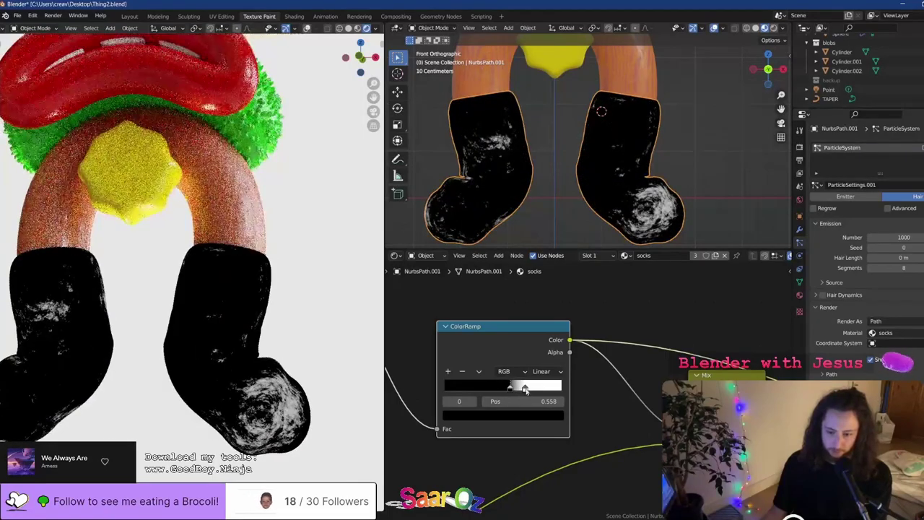
{"action": "mouse_move", "coordinate": [526, 391]}
{"action": "left_mouse_down"}
{"action": "mouse_move", "coordinate": [516, 390]}
{"action": "mouse_move", "coordinate": [536, 392]}
{"action": "left_mouse_up"}
Adjust the patch Noise Texture and set the ColorRamp's black stop to 0.609 so the mask has only a few small patches
{"action": "middle_click_drag", "start_coordinate": [498, 394], "coordinate": [653, 368]}
{"action": "middle_click_drag", "start_coordinate": [478, 368], "coordinate": [544, 420]}
{"action": "mouse_move", "coordinate": [469, 270]}
{"action": "left_mouse_down"}
{"action": "mouse_move", "coordinate": [458, 269]}
{"action": "mouse_move", "coordinate": [471, 279]}
{"action": "left_mouse_up"}
{"action": "left_click_drag", "start_coordinate": [501, 373], "coordinate": [509, 349]}
{"action": "middle_click_drag", "start_coordinate": [573, 398], "coordinate": [438, 378]}
{"action": "left_click_drag", "start_coordinate": [593, 396], "coordinate": [597, 396]}
{"action": "left_click_drag", "start_coordinate": [608, 398], "coordinate": [602, 401]}
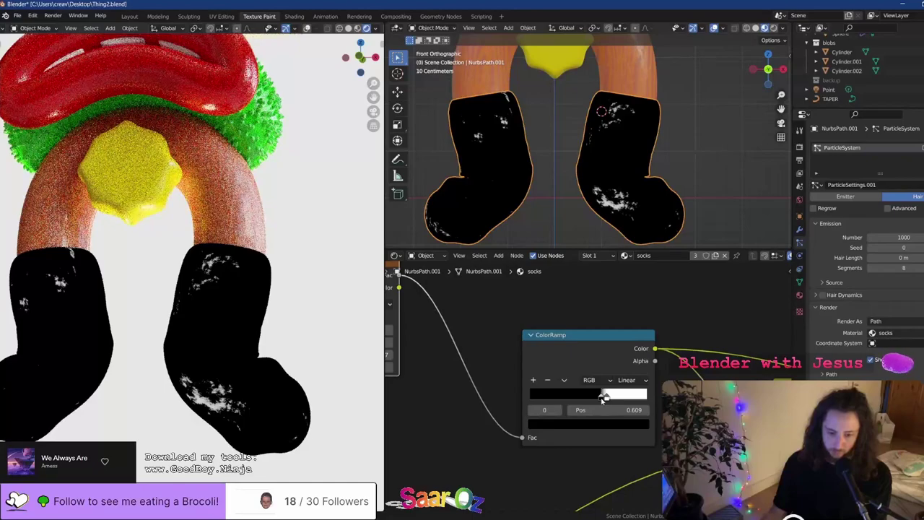
Preview the patch Mix node on the socks and change its Color2 to a neutral gray
{"action": "middle_click_drag", "start_coordinate": [603, 401], "coordinate": [415, 378]}
{"action": "left_click", "coordinate": [615, 380], "text": "ctrl+shift"}
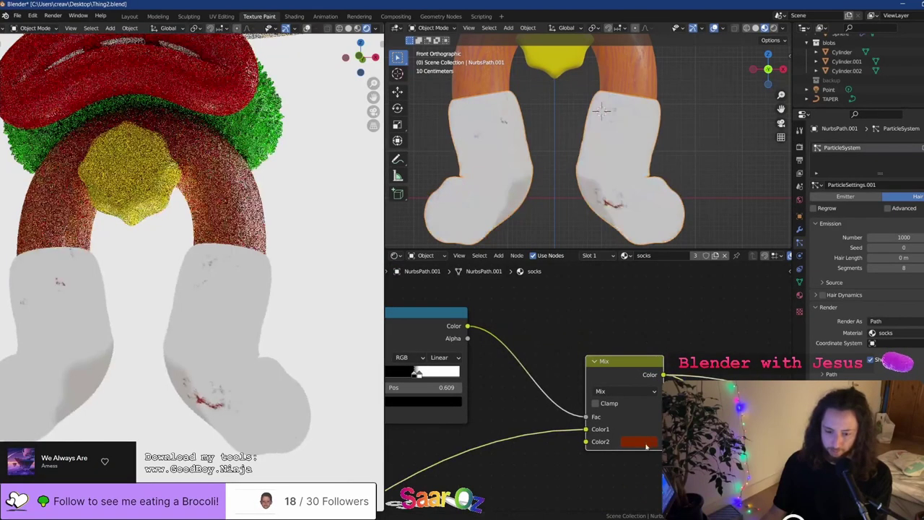
{"action": "left_click", "coordinate": [640, 442]}
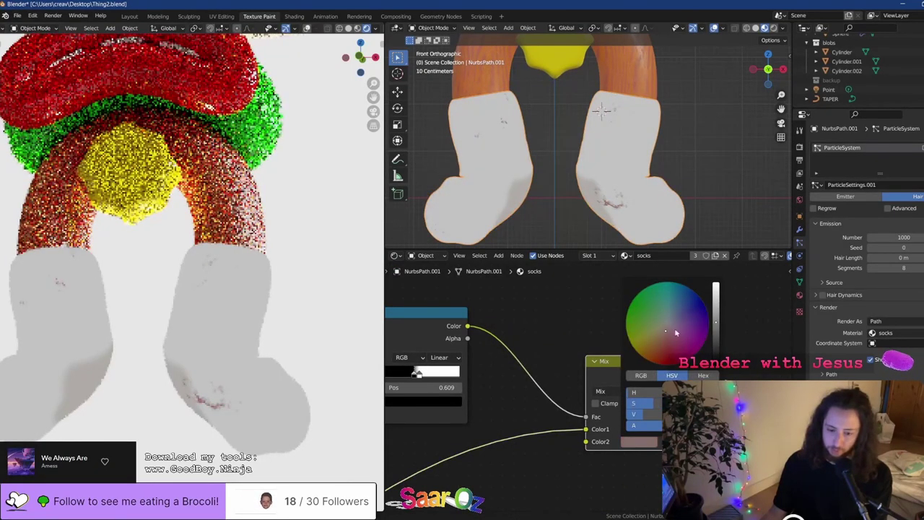
{"action": "mouse_move", "coordinate": [716, 322]}
{"action": "left_mouse_down"}
{"action": "mouse_move", "coordinate": [716, 296]}
{"action": "mouse_move", "coordinate": [716, 322]}
{"action": "mouse_move", "coordinate": [668, 324]}
{"action": "left_mouse_up"}
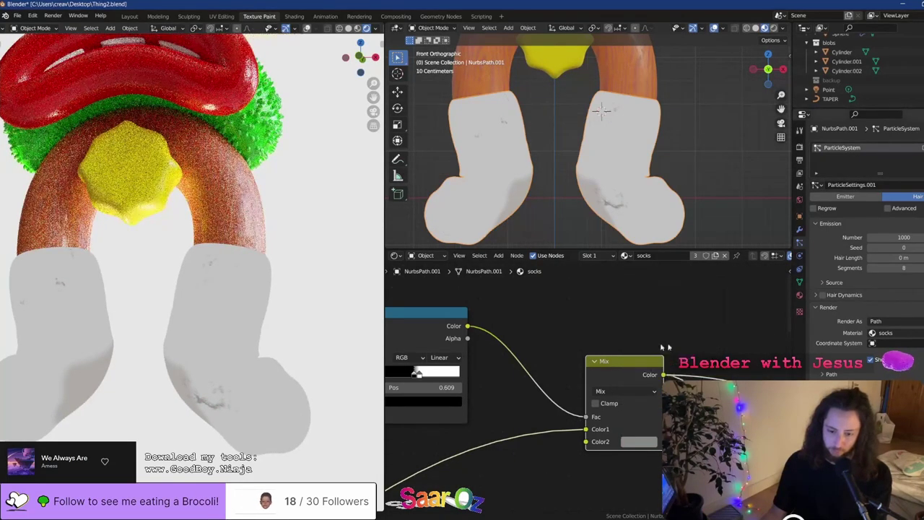
Move the patch ColorRamp's black stop to 0.569 and save the file
{"action": "middle_click_drag", "start_coordinate": [480, 390], "coordinate": [569, 378]}
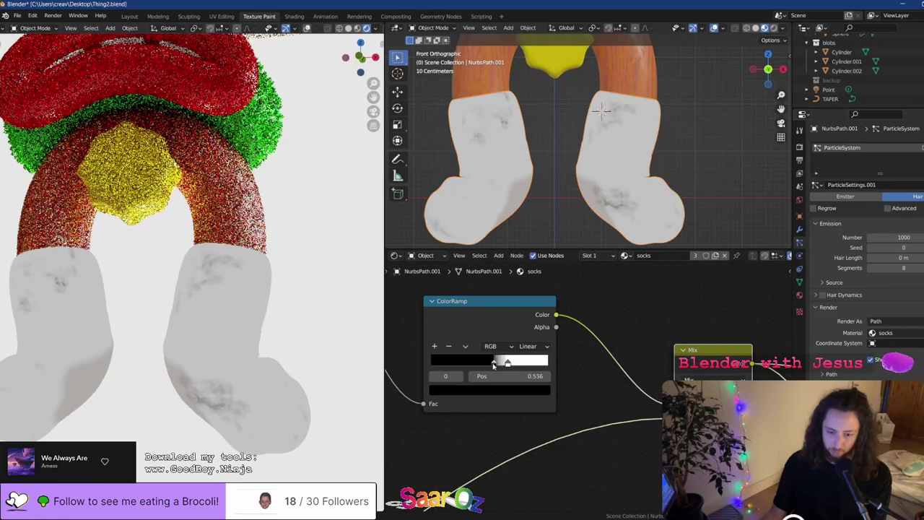
{"action": "left_click_drag", "start_coordinate": [505, 361], "coordinate": [496, 365]}
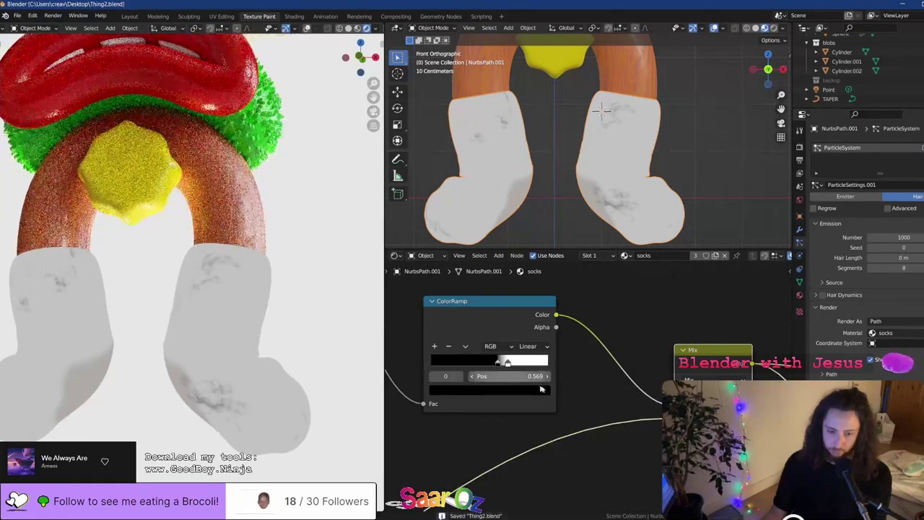
{"action": "scroll", "coordinate": [566, 326], "scroll_direction": "down", "scroll_amount": 4}
{"action": "key", "text": "ctrl+s"}
Connect the Principled BSDF back to the material output and view the whole rendered character
{"action": "left_click", "coordinate": [605, 355], "text": "ctrl+shift"}
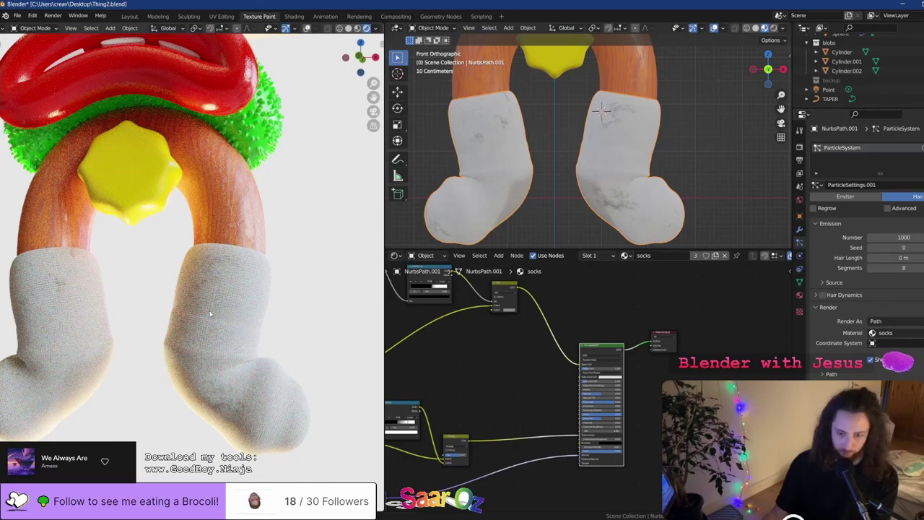
{"action": "scroll", "coordinate": [210, 313], "scroll_direction": "down", "scroll_amount": 4}
{"action": "middle_click_drag", "start_coordinate": [148, 286], "coordinate": [237, 344], "text": "shift"}
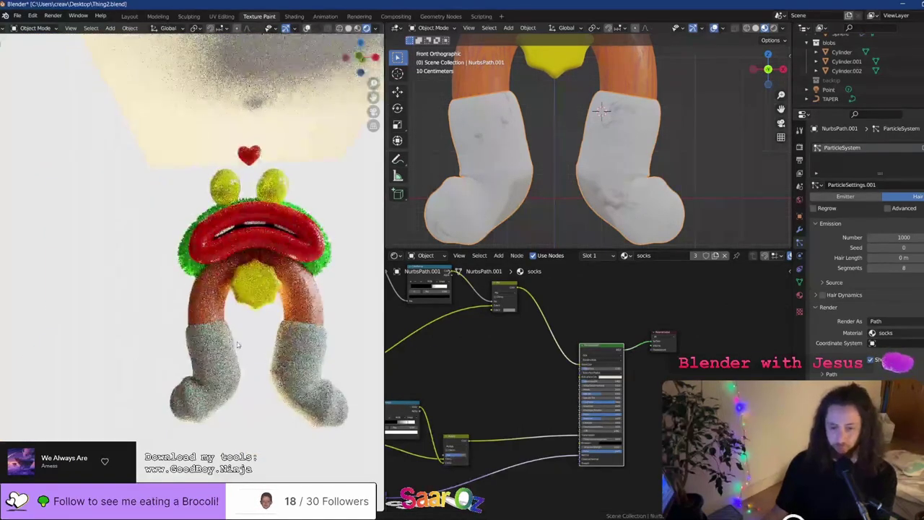
Compare the character's front-view render with the Point light hidden and shown, and save the file
{"action": "left_click", "coordinate": [911, 89]}
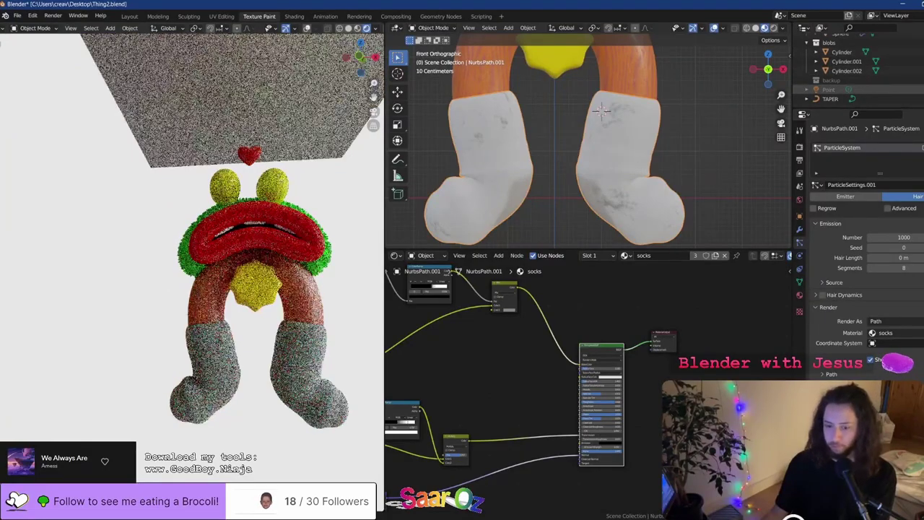
{"action": "key", "text": "KP_1"}
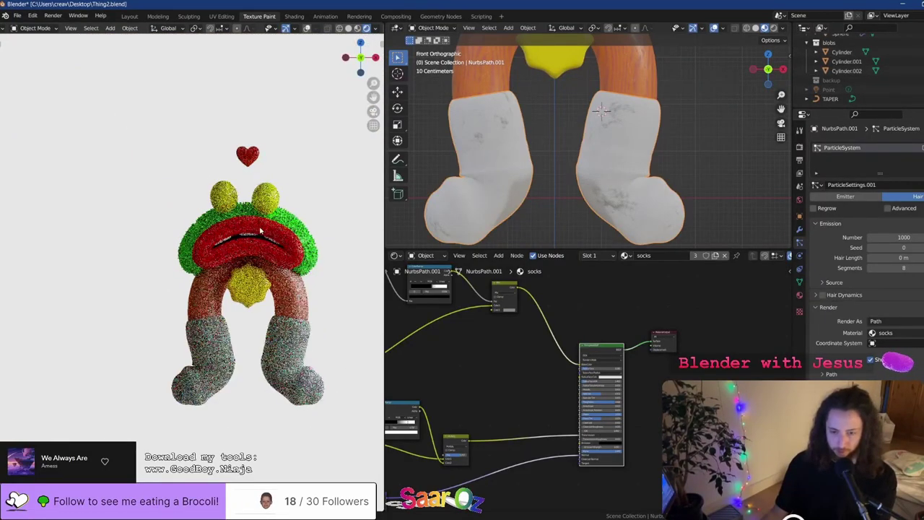
{"action": "scroll", "coordinate": [262, 231], "scroll_direction": "up", "scroll_amount": 4}
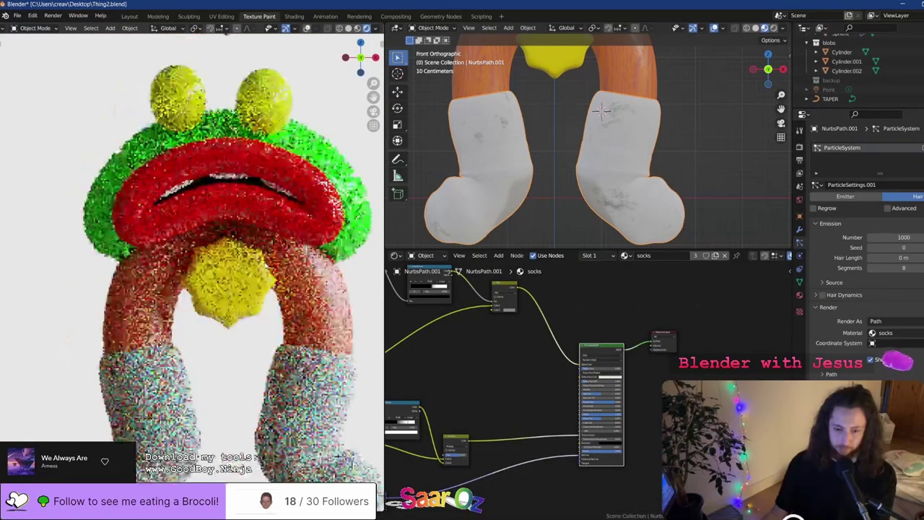
{"action": "scroll", "coordinate": [266, 265], "scroll_direction": "down", "scroll_amount": 1}
{"action": "middle_click_drag", "start_coordinate": [264, 266], "coordinate": [246, 269], "text": "shift"}
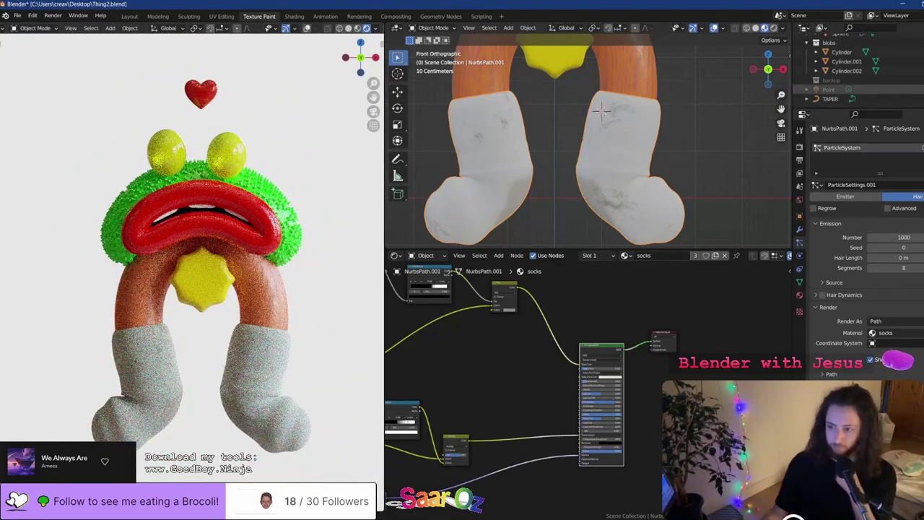
{"action": "left_click", "coordinate": [917, 90]}
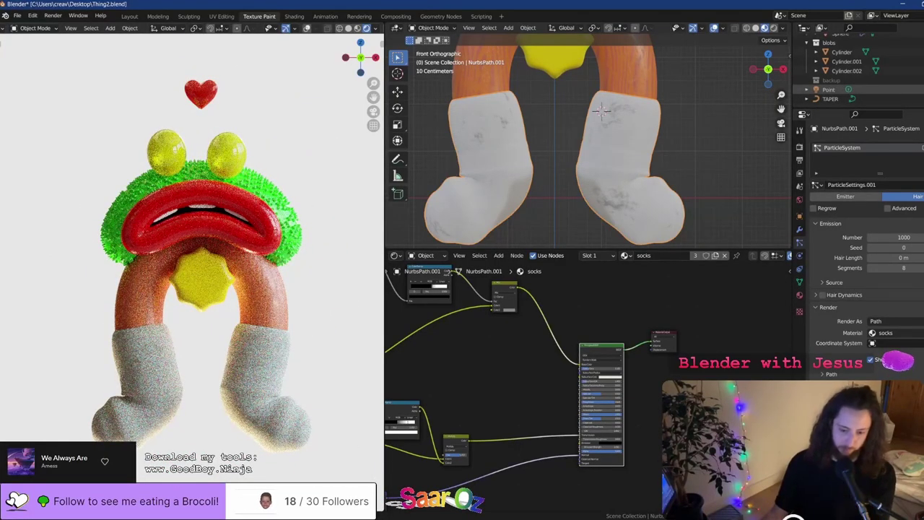
{"action": "key", "text": "ctrl+s"}
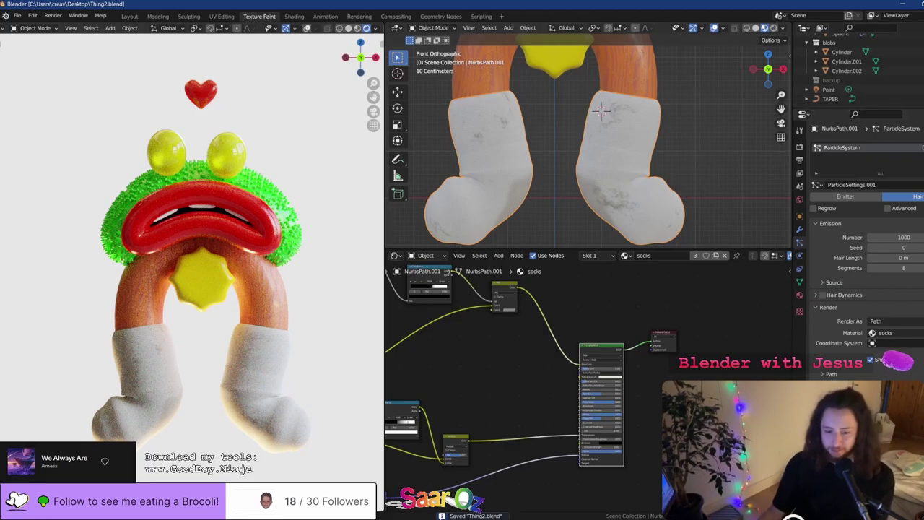
Isolate the socks in the rendered viewport, inspect their fabric up close, save the file, and restore the full character
{"action": "key", "text": "KP_Divide"}
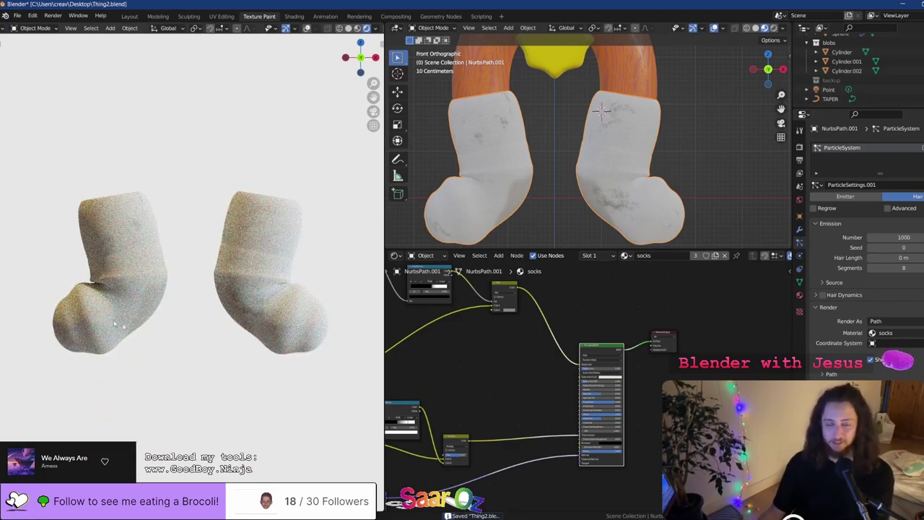
{"action": "scroll", "coordinate": [119, 325], "scroll_direction": "up", "scroll_amount": 6}
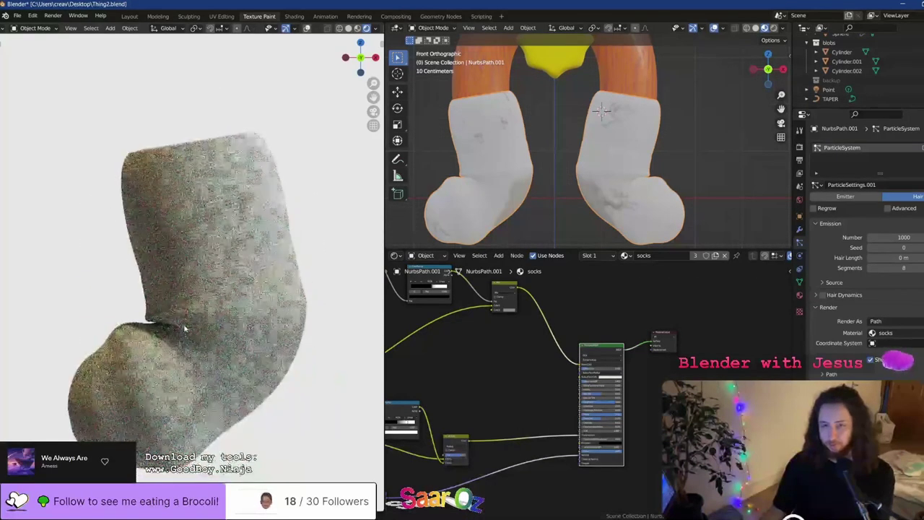
{"action": "scroll", "coordinate": [184, 328], "scroll_direction": "down", "scroll_amount": 2}
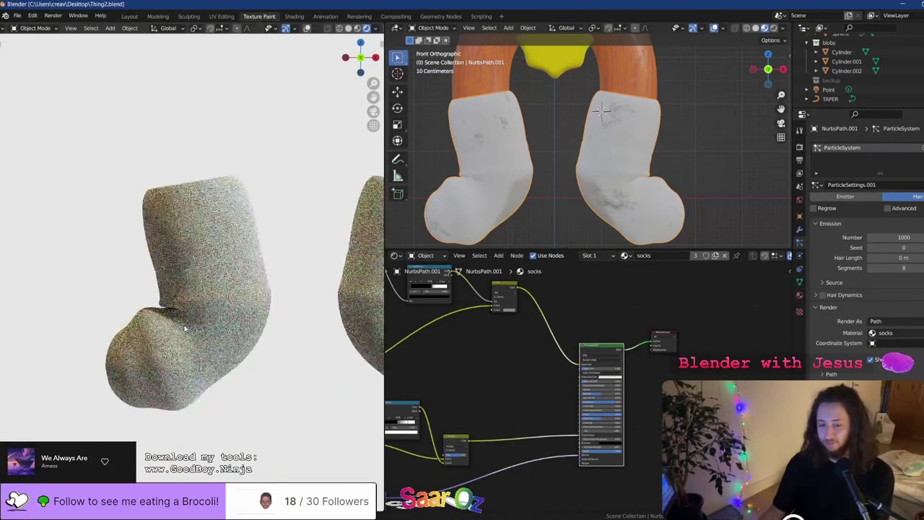
{"action": "key", "text": "ctrl+s"}
{"action": "scroll", "coordinate": [185, 329], "scroll_direction": "down", "scroll_amount": 4}
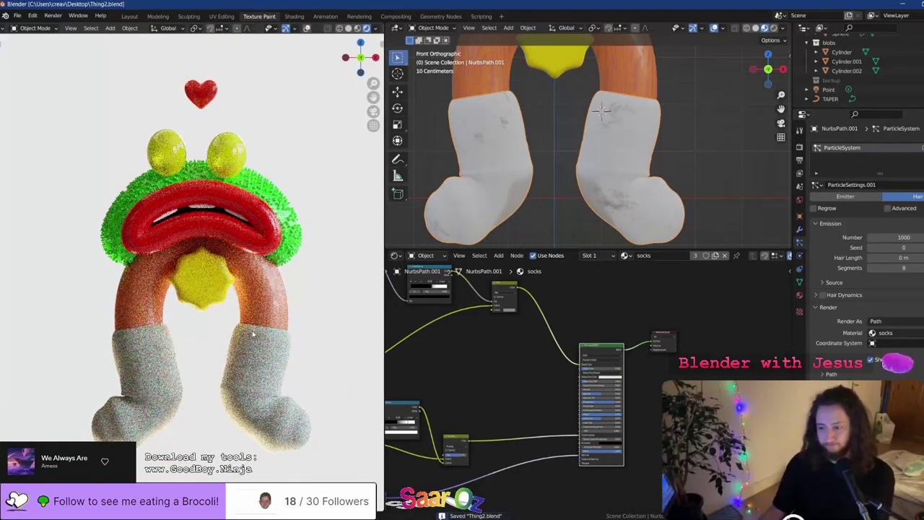
Orbit the smaller viewport to an angled view from above and isolate the socks in it
{"action": "middle_click_drag", "start_coordinate": [207, 329], "coordinate": [129, 331], "text": "shift"}
{"action": "scroll", "coordinate": [678, 104], "scroll_direction": "up", "scroll_amount": 4}
{"action": "key", "text": "Tab"}
{"action": "scroll", "coordinate": [678, 104], "scroll_direction": "up", "scroll_amount": 3}
{"action": "middle_click_drag", "start_coordinate": [682, 104], "coordinate": [629, 141]}
{"action": "scroll", "coordinate": [629, 142], "scroll_direction": "down", "scroll_amount": 5}
{"action": "key", "text": "Tab"}
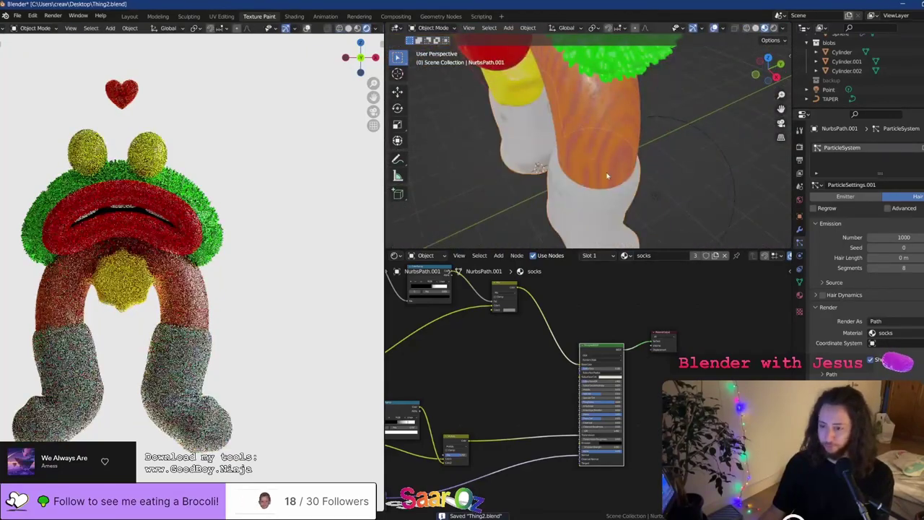
{"action": "key", "text": "KP_Divide"}
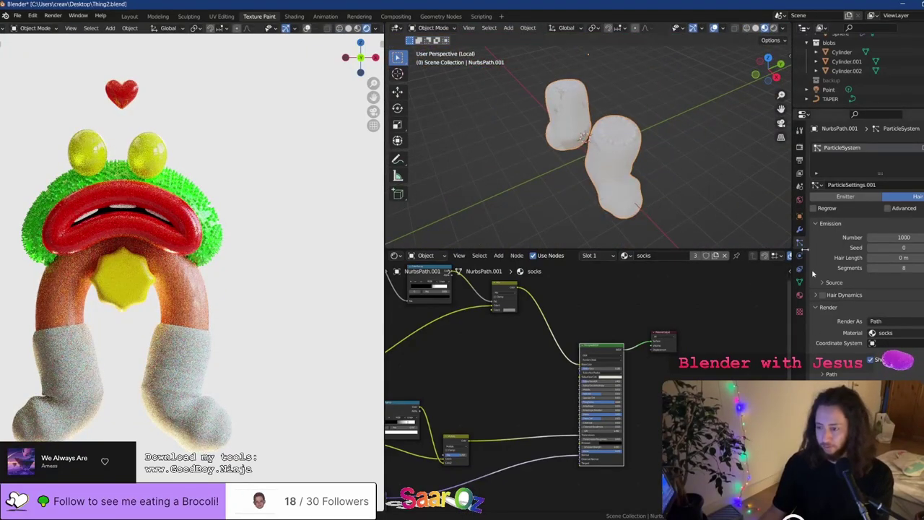
Enter mesh editing on the isolated socks and select the faces capping the nearer sock's top opening in face selection mode
{"action": "left_click", "coordinate": [799, 228]}
{"action": "scroll", "coordinate": [668, 166], "scroll_direction": "up", "scroll_amount": 2}
{"action": "key", "text": "Tab"}
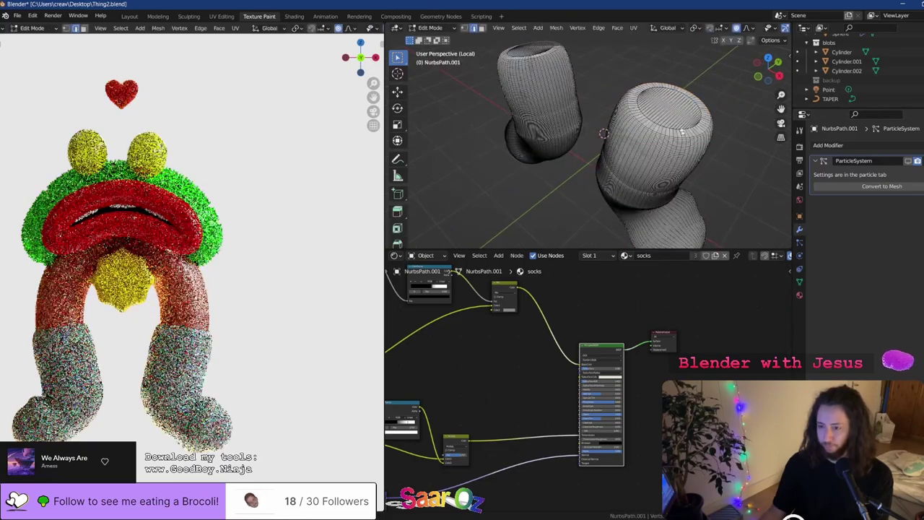
{"action": "middle_click_drag", "start_coordinate": [669, 172], "coordinate": [625, 144]}
{"action": "left_click", "coordinate": [481, 28]}
{"action": "left_click", "coordinate": [631, 141]}
{"action": "scroll", "coordinate": [630, 134], "scroll_direction": "up", "scroll_amount": 3}
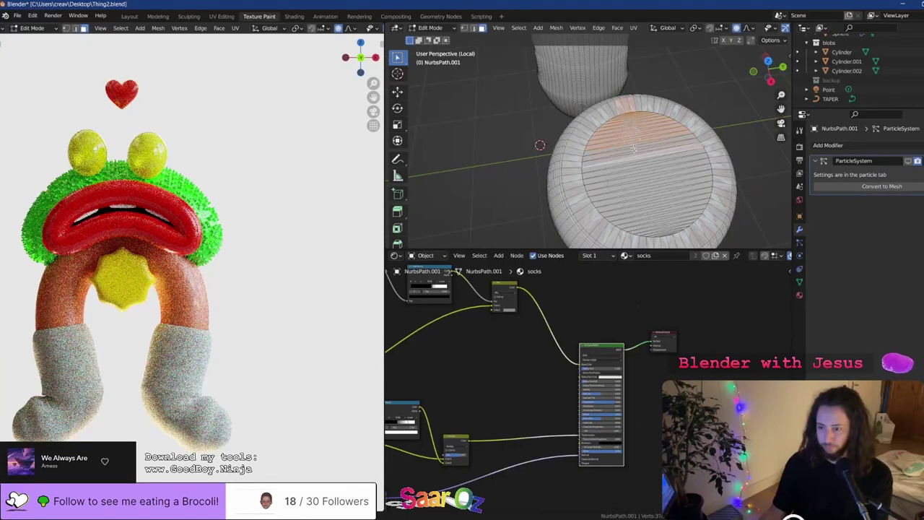
{"action": "middle_click_drag", "start_coordinate": [660, 225], "coordinate": [652, 201]}
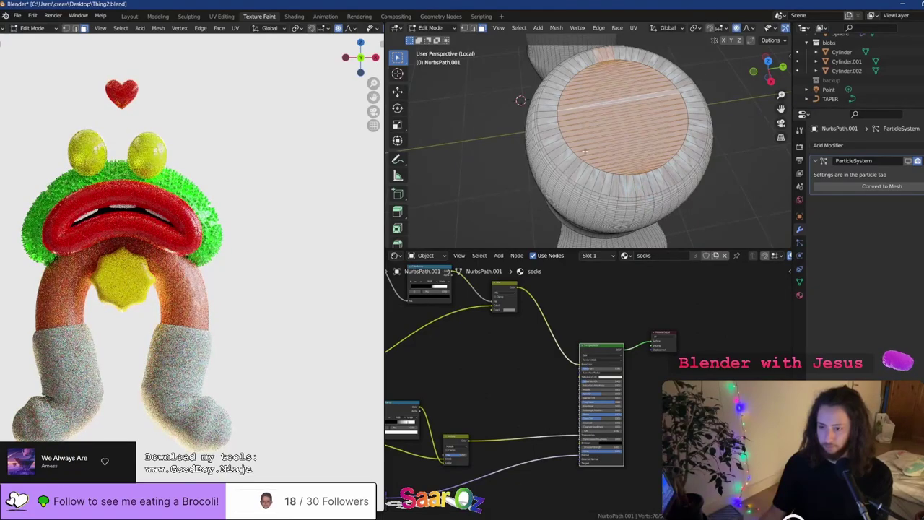
{"action": "middle_click_drag", "start_coordinate": [585, 151], "coordinate": [606, 97]}
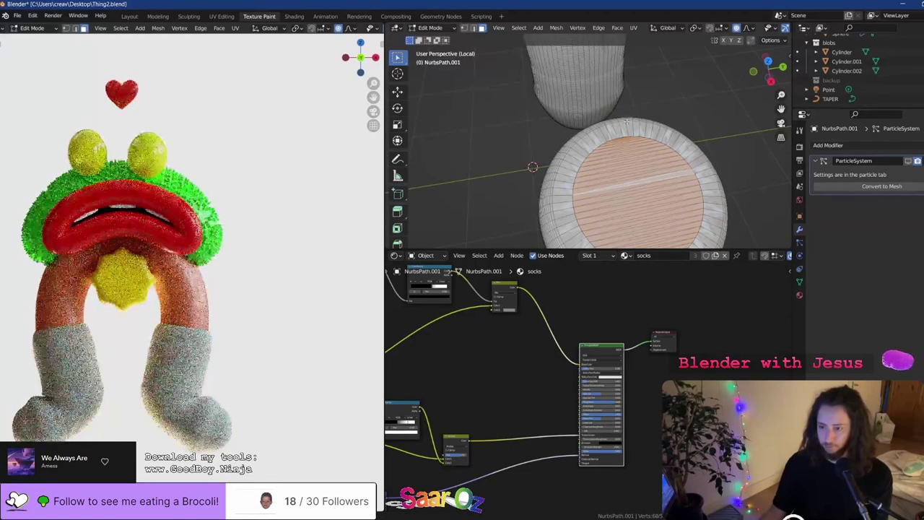
{"action": "scroll", "coordinate": [627, 121], "scroll_direction": "down", "scroll_amount": 6}
{"action": "scroll", "coordinate": [626, 121], "scroll_direction": "up", "scroll_amount": 3}
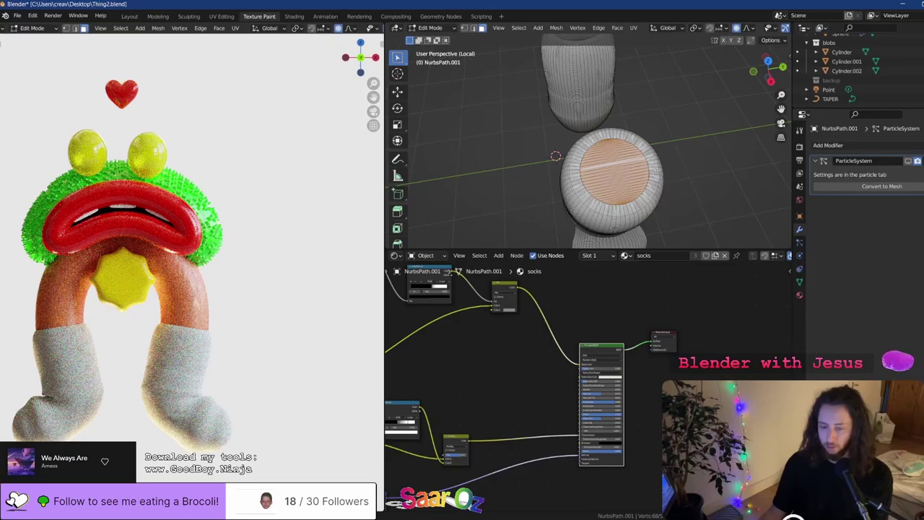
Try to build a folded cuff by extruding the cap up about 0.11 m, scaling it about 1.84 times, then extruding downward and scaling again
{"action": "middle_click_drag", "start_coordinate": [656, 171], "coordinate": [670, 134]}
{"action": "key", "text": "g"}
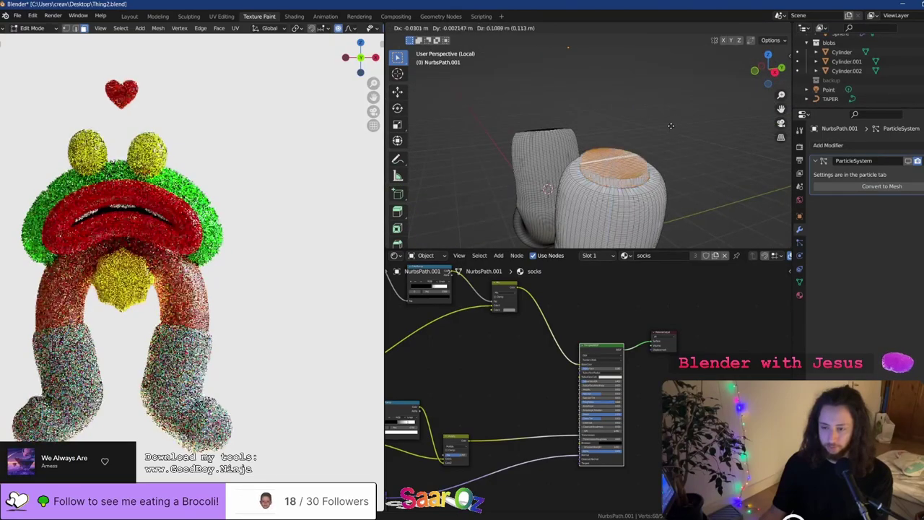
{"action": "left_click", "coordinate": [671, 127]}
{"action": "key", "text": "s"}
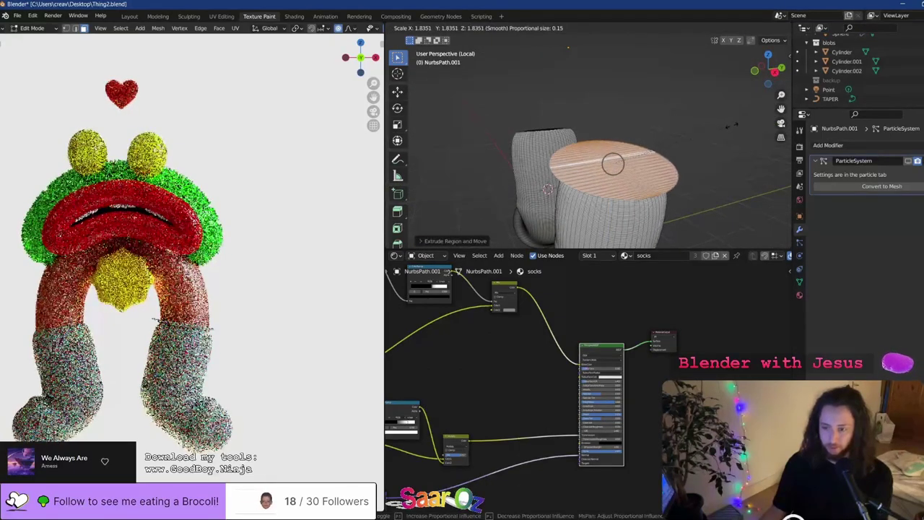
{"action": "left_click", "coordinate": [730, 125]}
{"action": "key", "text": "e"}
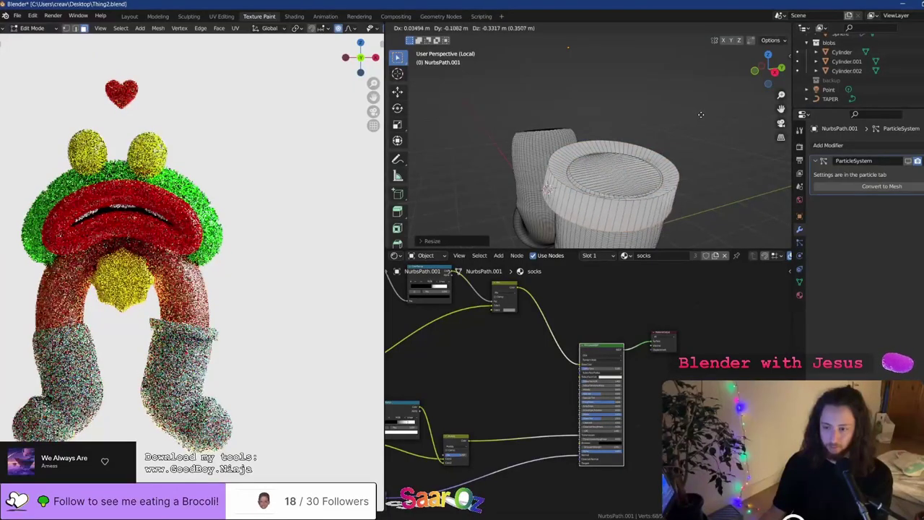
{"action": "left_click", "coordinate": [707, 127]}
{"action": "key", "text": "s"}
{"action": "left_click", "coordinate": [718, 123]}
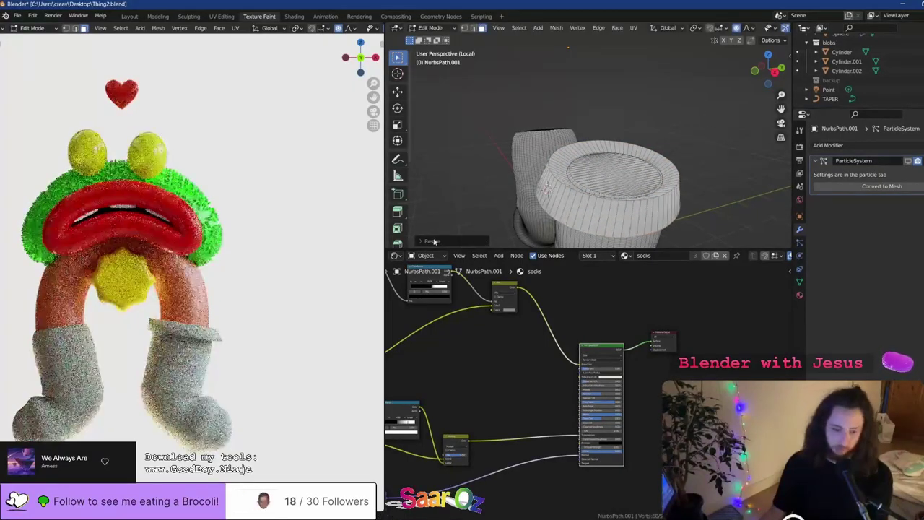
Undo the cuff extrusions and scaling on the sock, return to Object Mode and save the file
{"action": "key", "text": "Tab"}
{"action": "key", "text": "ctrl+z"}
{"action": "key", "text": "ctrl+z"}
{"action": "key", "text": "ctrl+z"}
{"action": "key", "text": "ctrl+z"}
{"action": "key", "text": "ctrl+z"}
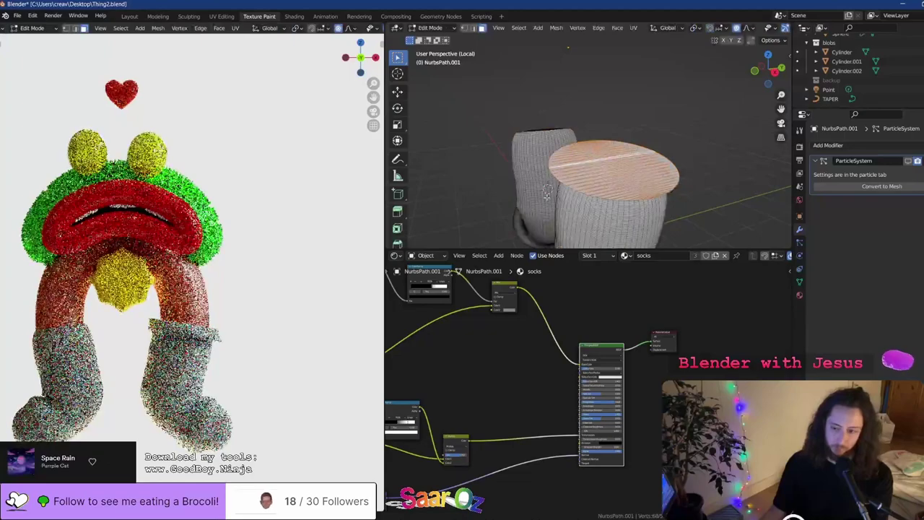
{"action": "key", "text": "Tab"}
{"action": "key", "text": "ctrl+s"}
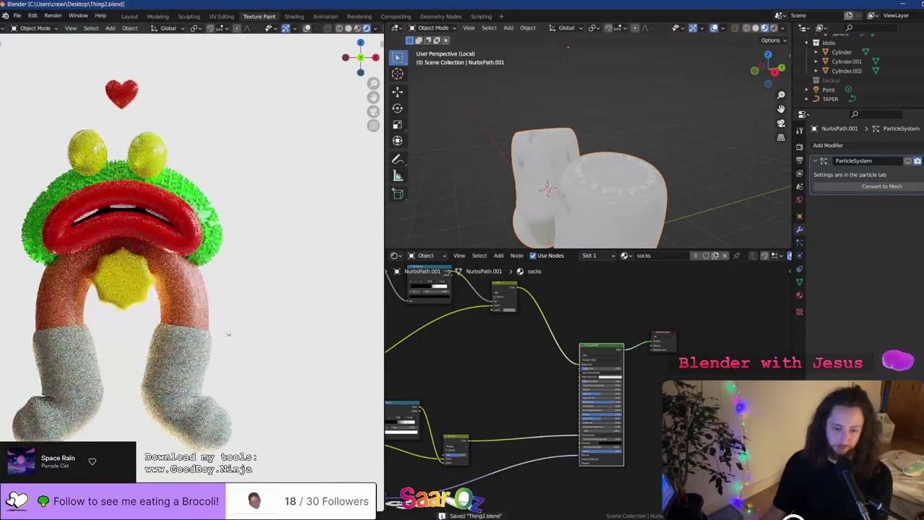
{"action": "key", "text": "Tab"}
{"action": "middle_click_drag", "start_coordinate": [491, 141], "coordinate": [542, 163]}
{"action": "key", "text": "Tab"}
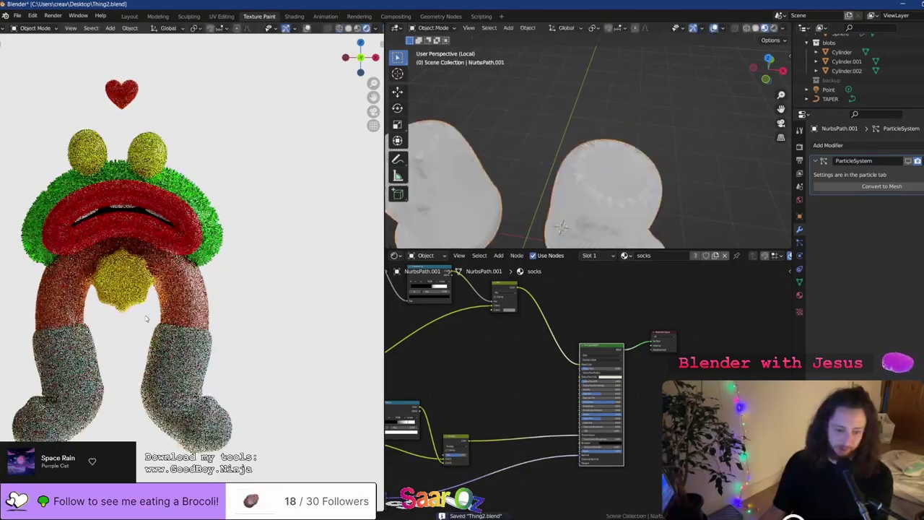
Darken Color2 of the socks' base Mix node to a near-neutral gray with hue 0.038, saturation 0.066 and value 0.134
{"action": "scroll", "coordinate": [543, 354], "scroll_direction": "up", "scroll_amount": 3}
{"action": "middle_click_drag", "start_coordinate": [505, 335], "coordinate": [636, 408]}
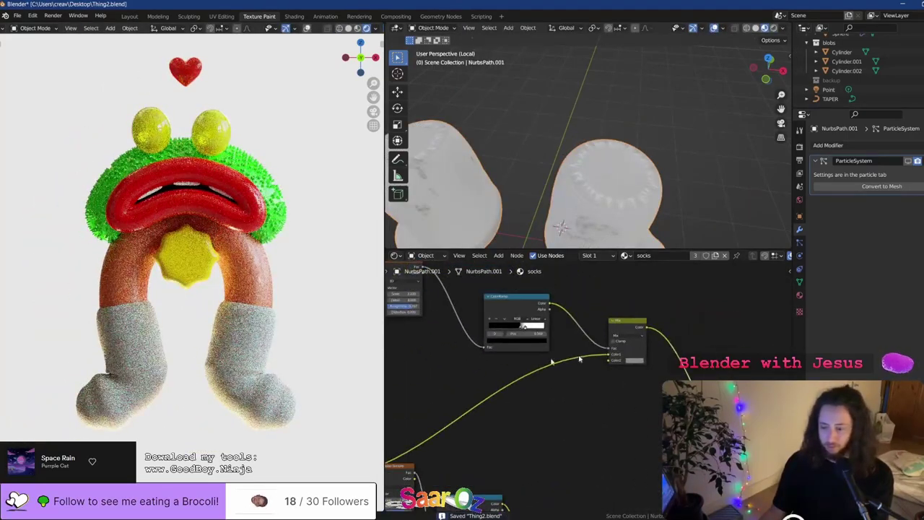
{"action": "middle_click_drag", "start_coordinate": [476, 394], "coordinate": [685, 325]}
{"action": "middle_click_drag", "start_coordinate": [565, 385], "coordinate": [598, 364]}
{"action": "scroll", "coordinate": [555, 455], "scroll_direction": "up", "scroll_amount": 3}
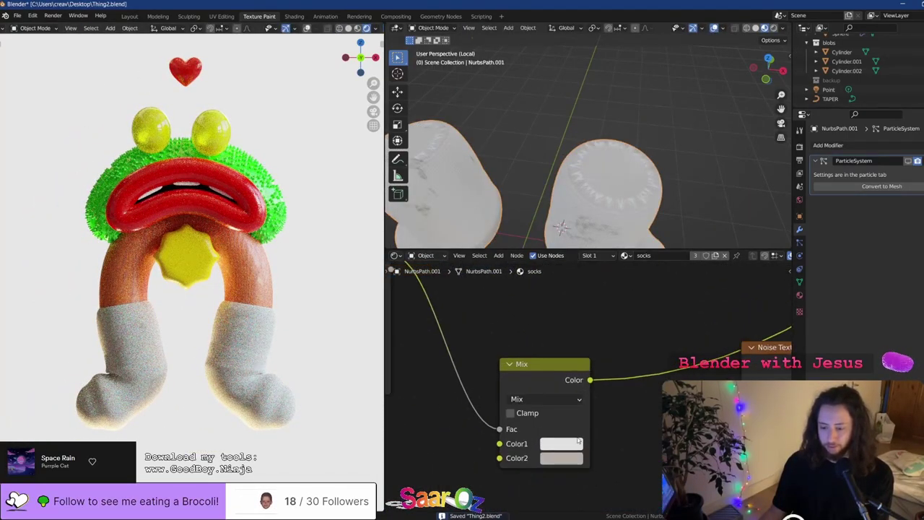
{"action": "left_click", "coordinate": [557, 459]}
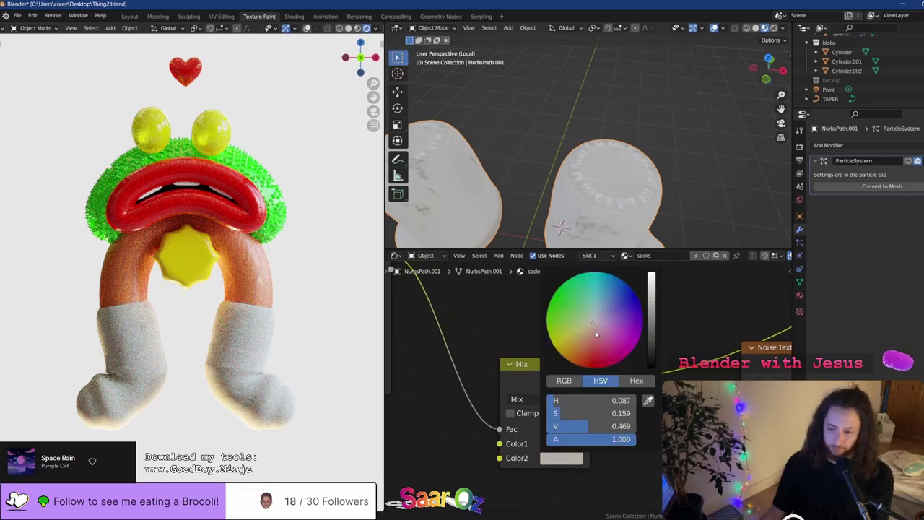
{"action": "left_click_drag", "start_coordinate": [653, 314], "coordinate": [655, 328]}
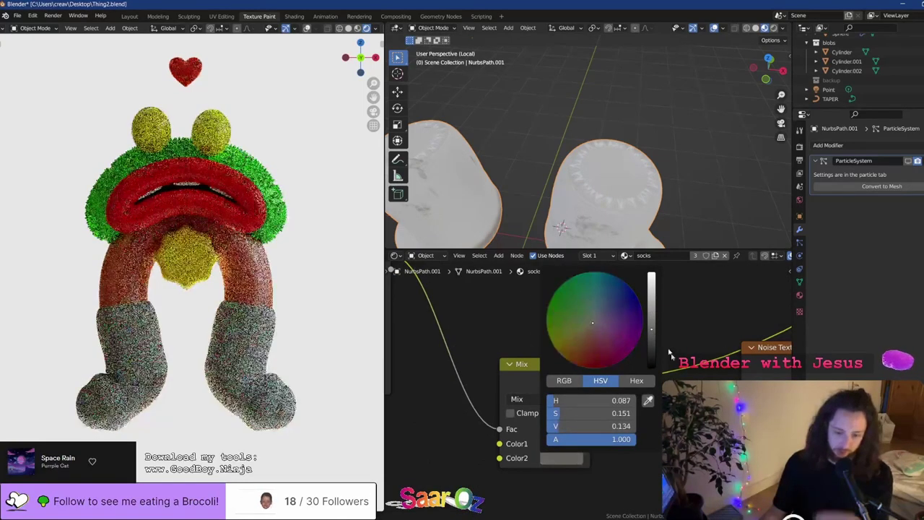
{"action": "left_click", "coordinate": [570, 457]}
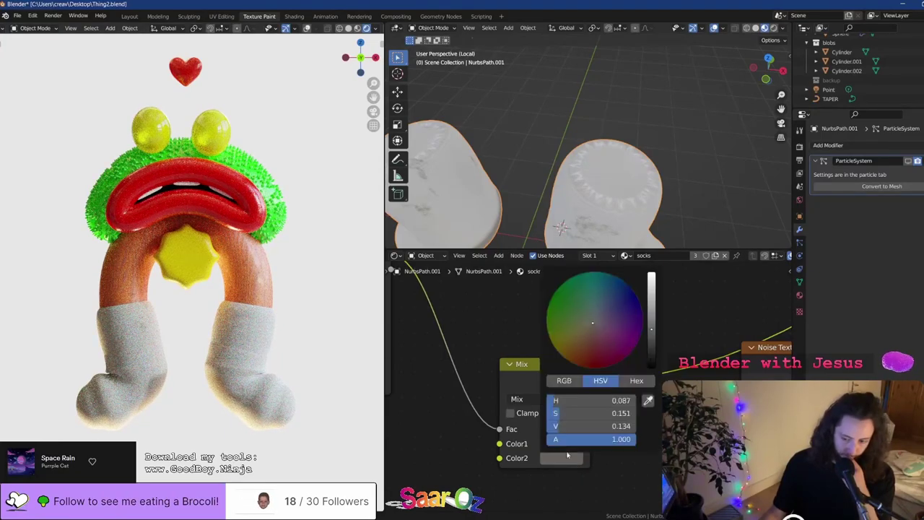
{"action": "left_click", "coordinate": [617, 314]}
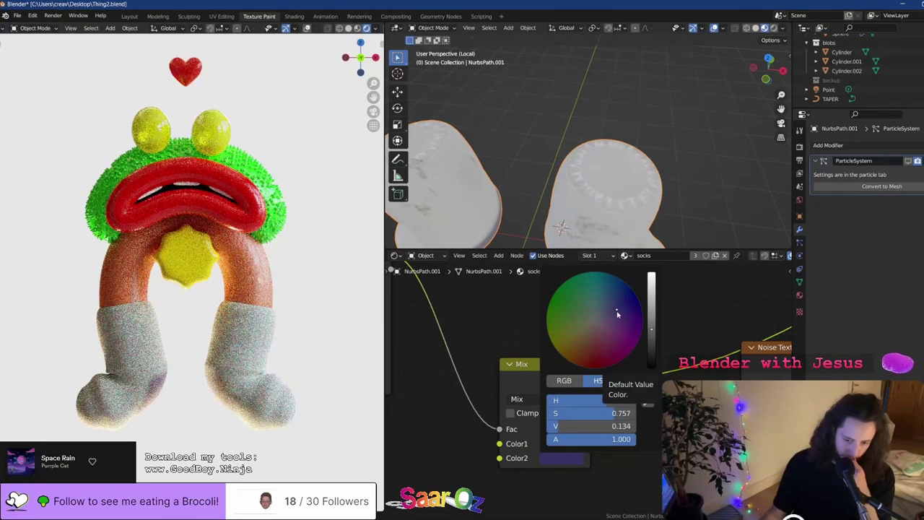
{"action": "left_click", "coordinate": [595, 324]}
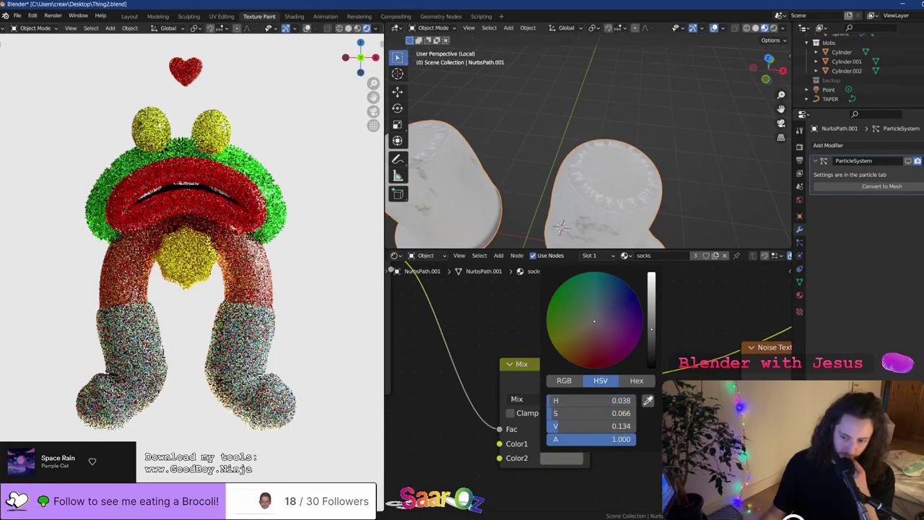
Change Color1 of the same Mix node to a muted warm beige with value 0.590
{"action": "left_click", "coordinate": [556, 446]}
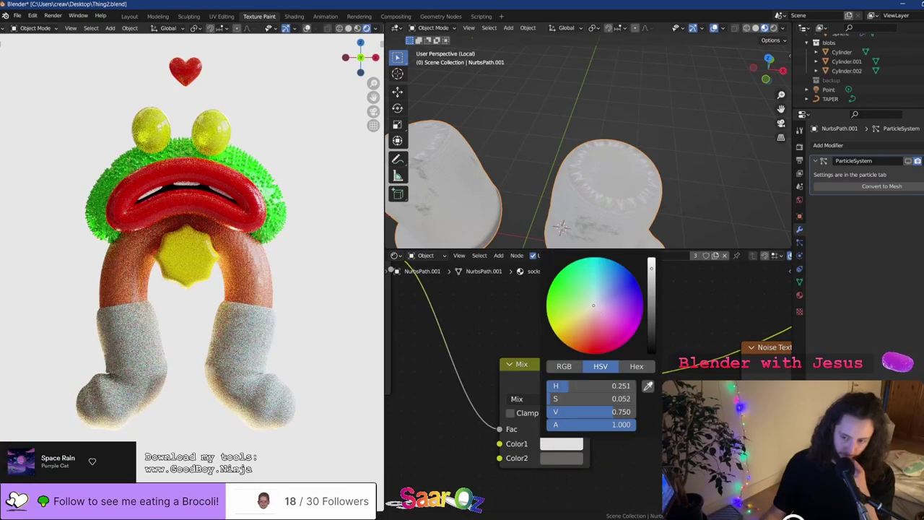
{"action": "left_click_drag", "start_coordinate": [593, 305], "coordinate": [591, 308]}
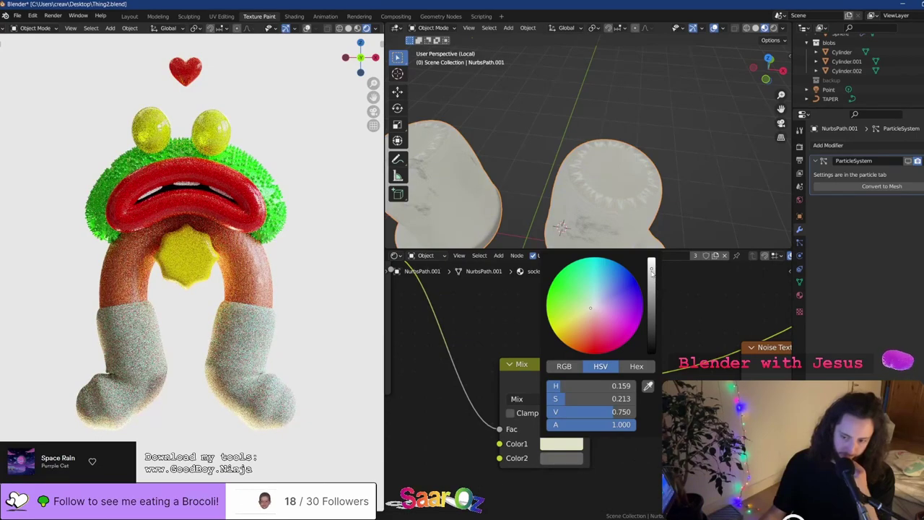
{"action": "left_click", "coordinate": [651, 278]}
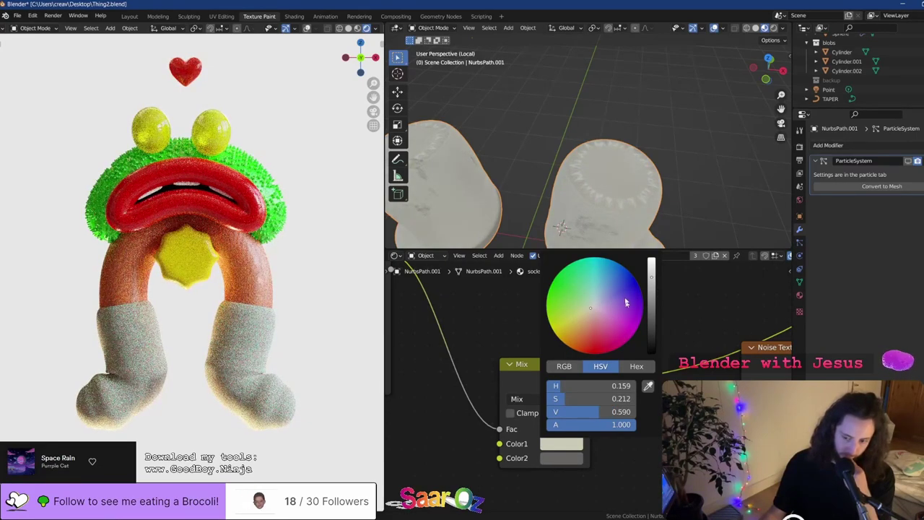
{"action": "left_click", "coordinate": [587, 319]}
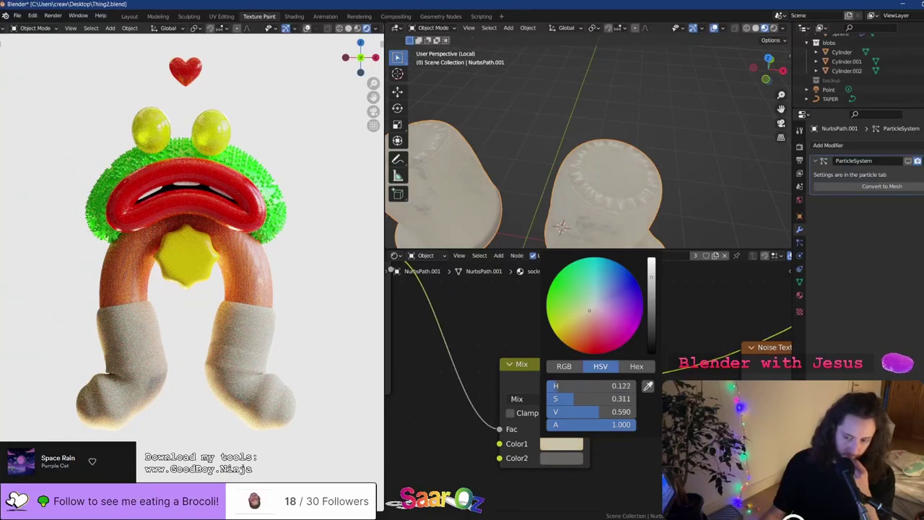
Shift Color2 of the Mix node slightly toward a warmer brownish gray and save the file
{"action": "left_click", "coordinate": [563, 458]}
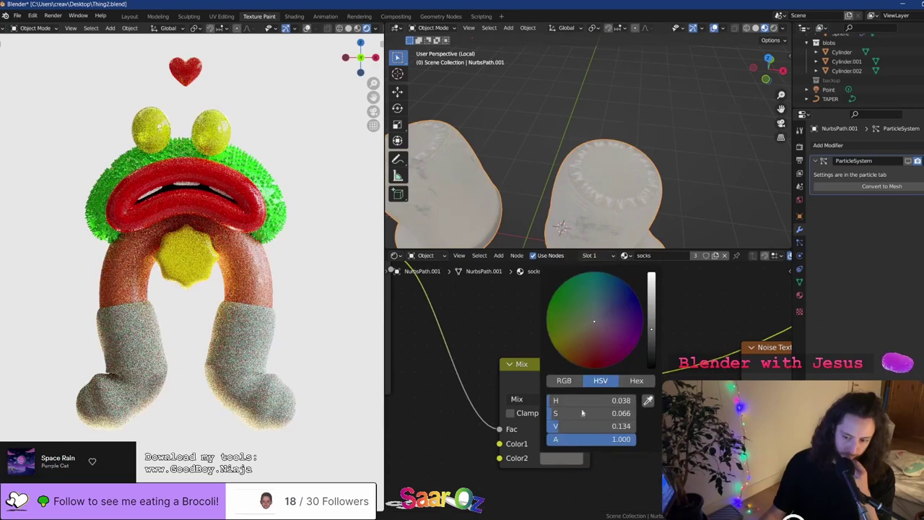
{"action": "left_click", "coordinate": [589, 322]}
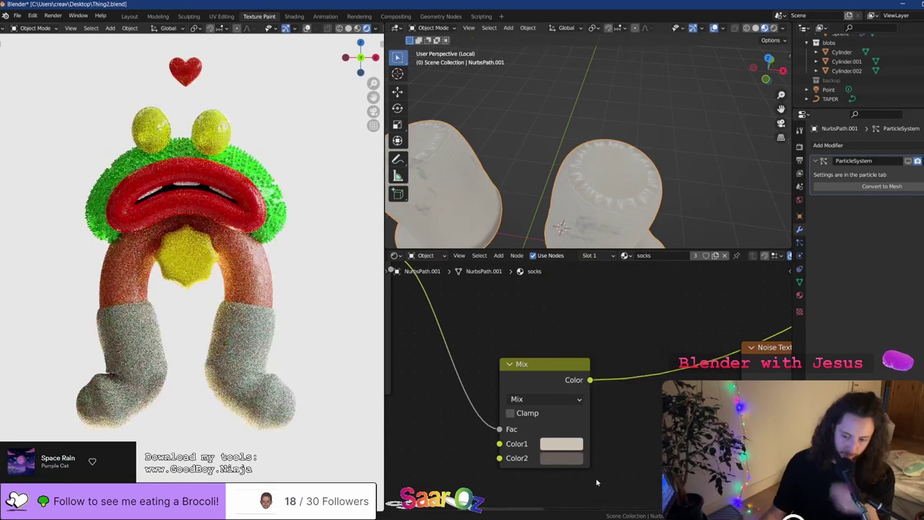
{"action": "key", "text": "ctrl+s"}
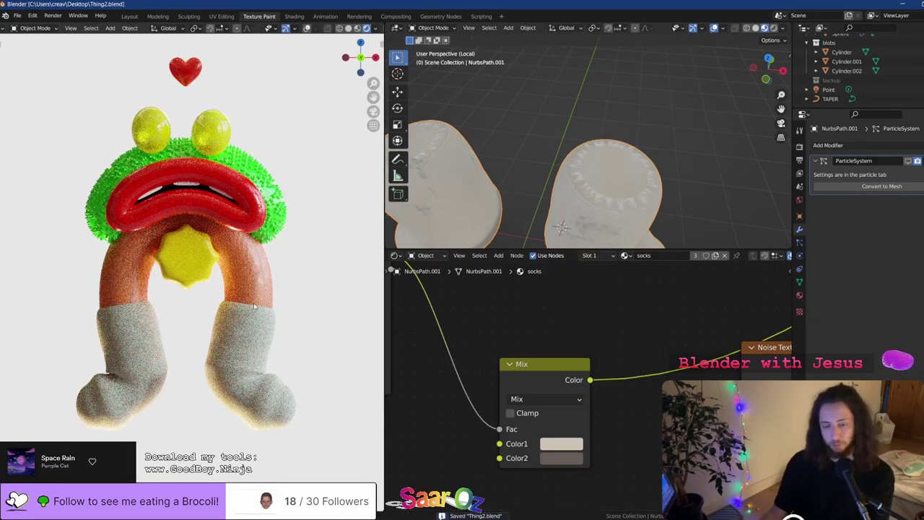
Exit the socks' local view to restore the full character, switch to the front view and select the yellow eyes
{"action": "middle_click_drag", "start_coordinate": [223, 221], "coordinate": [218, 242], "text": "shift"}
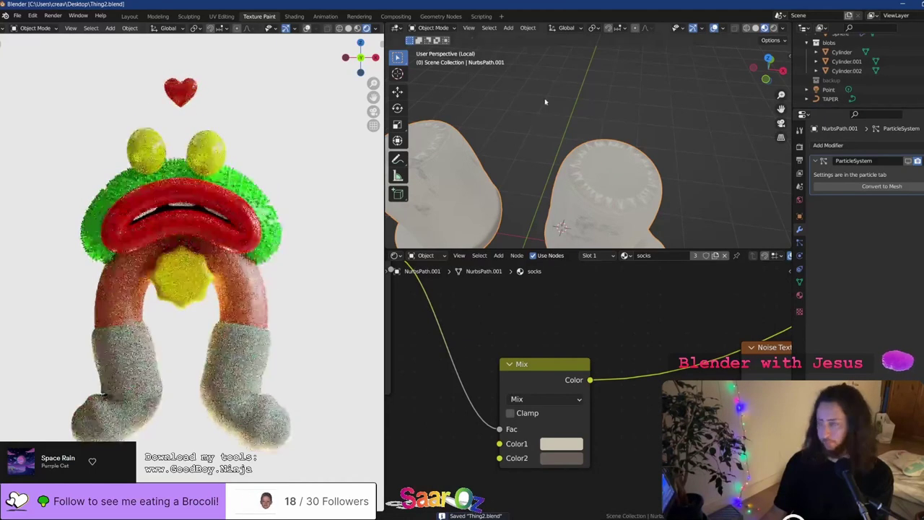
{"action": "scroll", "coordinate": [546, 103], "scroll_direction": "down", "scroll_amount": 3}
{"action": "scroll", "coordinate": [546, 103], "scroll_direction": "up", "scroll_amount": 4}
{"action": "scroll", "coordinate": [586, 106], "scroll_direction": "down", "scroll_amount": 5}
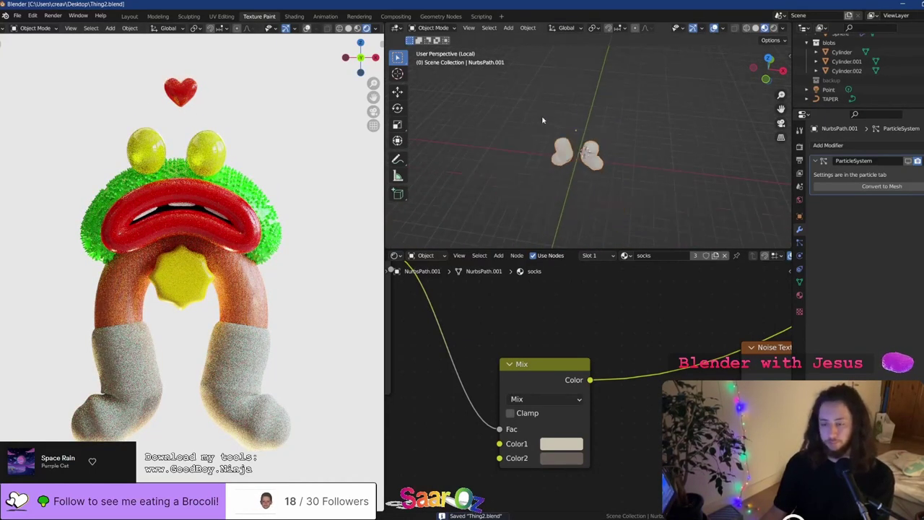
{"action": "key", "text": "KP_1"}
{"action": "key", "text": "KP_Divide"}
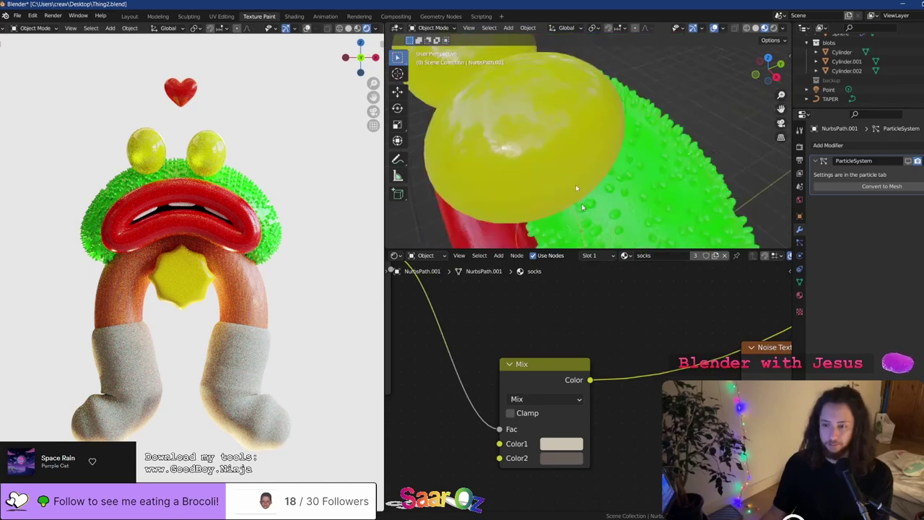
{"action": "scroll", "coordinate": [595, 120], "scroll_direction": "up", "scroll_amount": 4}
{"action": "left_click", "coordinate": [610, 101]}
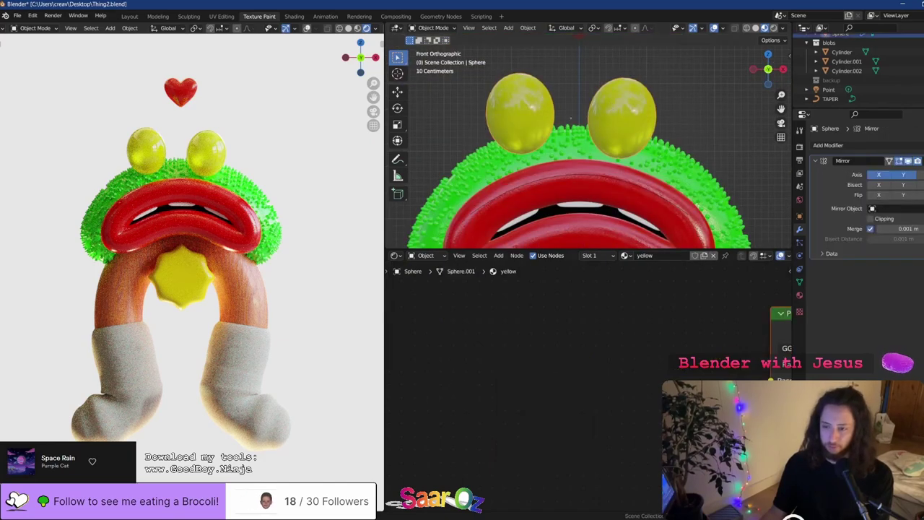
Try removing the Transmission from the eyes' yellow material in its Principled BSDF, then undo the change
{"action": "scroll", "coordinate": [608, 376], "scroll_direction": "down", "scroll_amount": 7}
{"action": "middle_click_drag", "start_coordinate": [739, 496], "coordinate": [645, 371]}
{"action": "scroll", "coordinate": [642, 370], "scroll_direction": "up", "scroll_amount": 4}
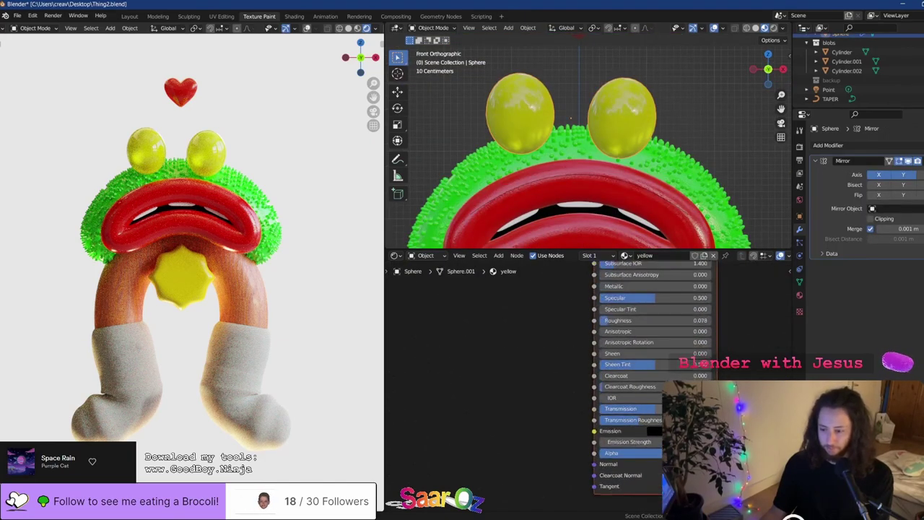
{"action": "left_click_drag", "start_coordinate": [655, 407], "coordinate": [593, 412]}
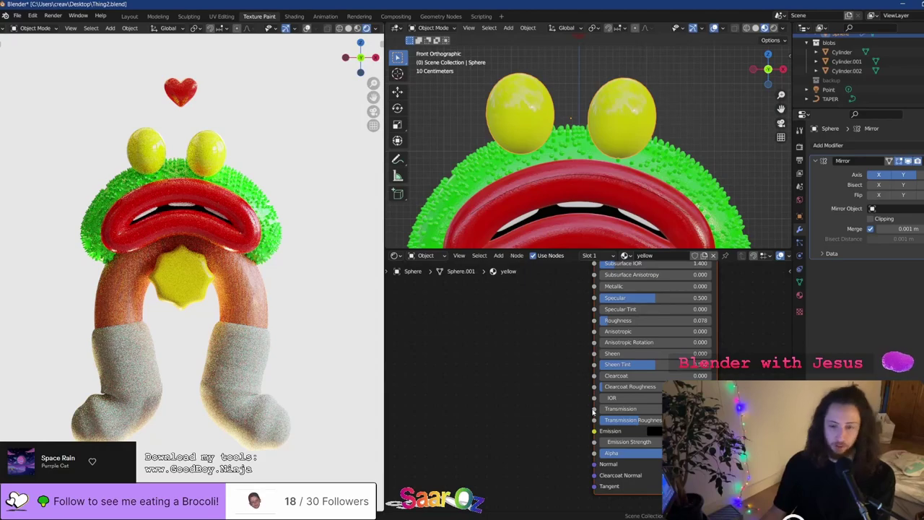
{"action": "key", "text": "ctrl+z"}
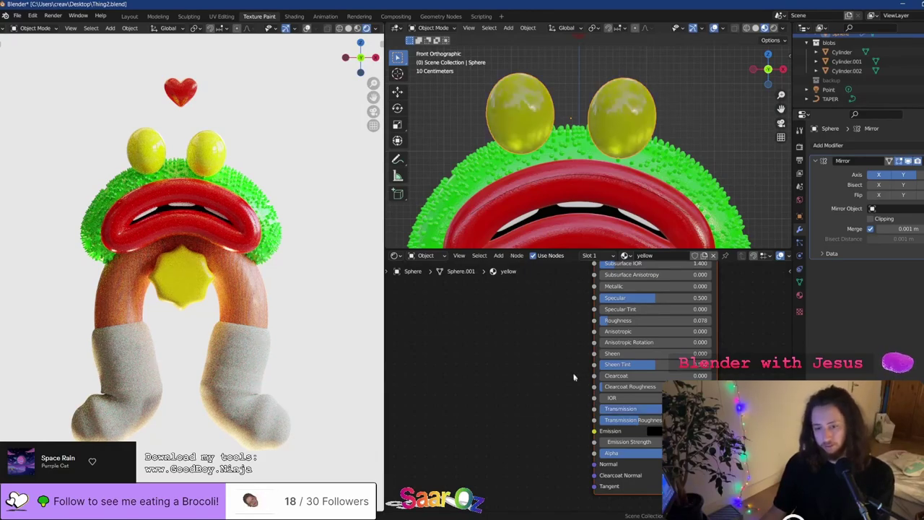
Examine the yellow eyes up close in the front view and in the rendered view
{"action": "scroll", "coordinate": [610, 94], "scroll_direction": "up", "scroll_amount": 3}
{"action": "middle_click_drag", "start_coordinate": [609, 94], "coordinate": [548, 171], "text": "shift"}
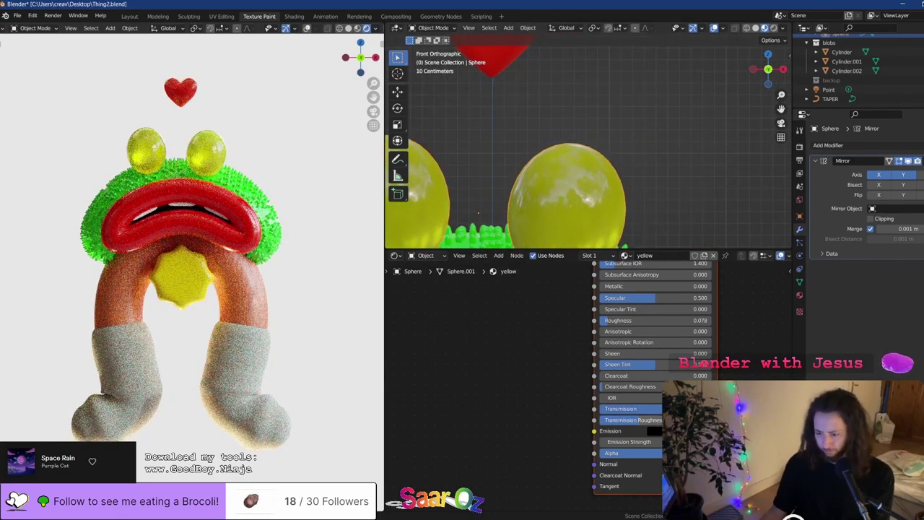
{"action": "scroll", "coordinate": [192, 238], "scroll_direction": "up", "scroll_amount": 4}
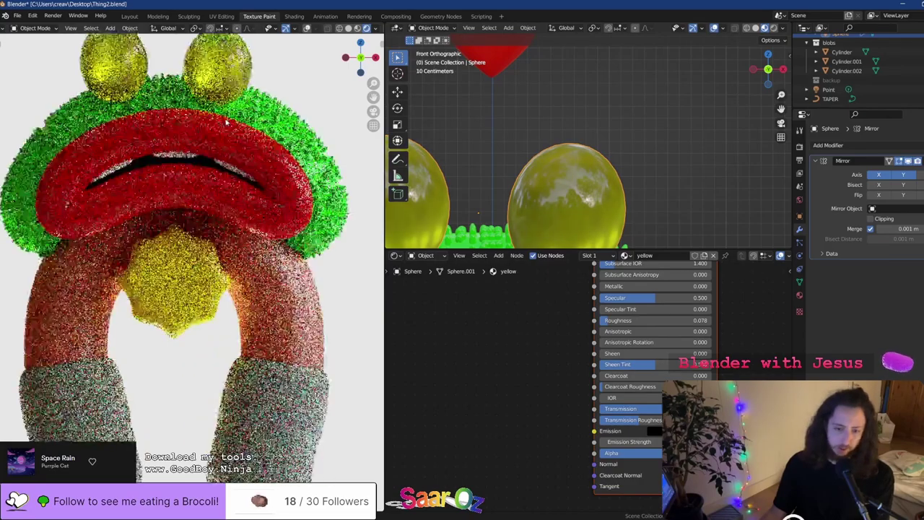
Try a Solidify modifier on the yellow eyes with thicknesses of 0.11 m, 0.12 m and -0.019 m, then remove it and save the file
{"action": "scroll", "coordinate": [207, 172], "scroll_direction": "up", "scroll_amount": 3}
{"action": "middle_click_drag", "start_coordinate": [208, 170], "coordinate": [231, 196], "text": "shift"}
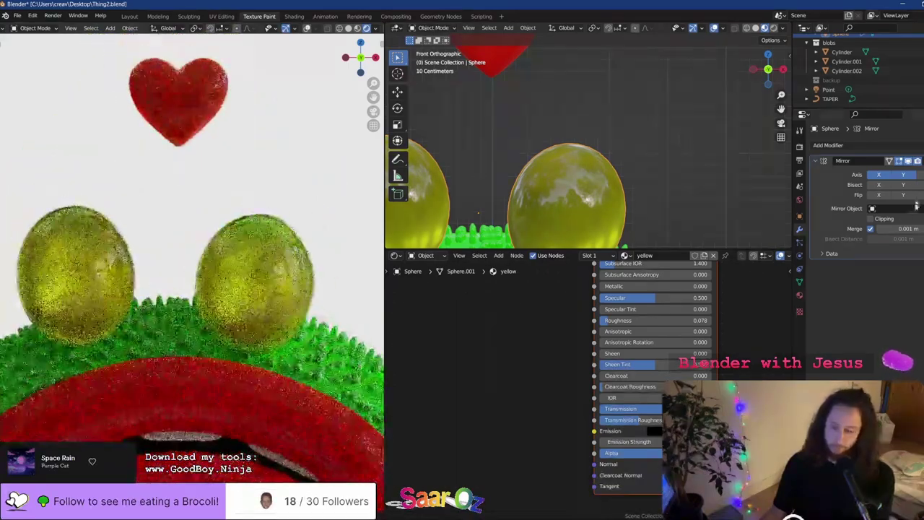
{"action": "left_click", "coordinate": [851, 146]}
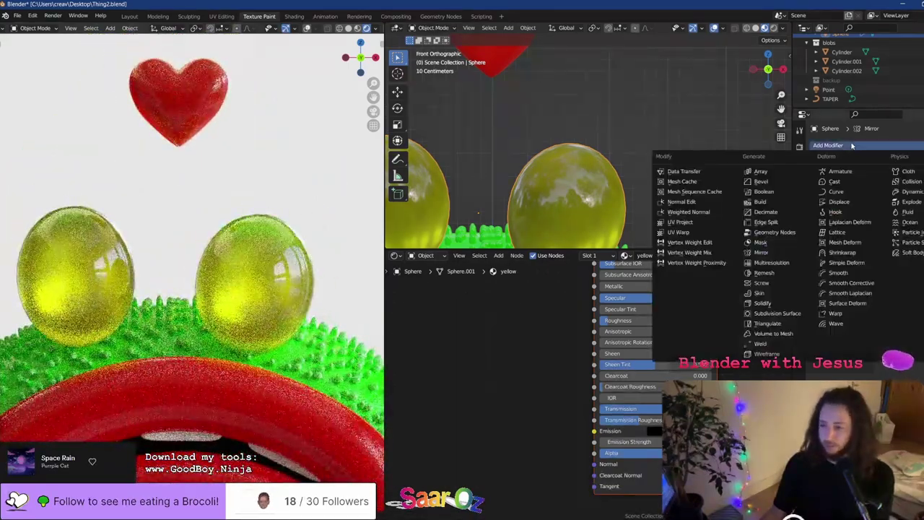
{"action": "left_click", "coordinate": [783, 303]}
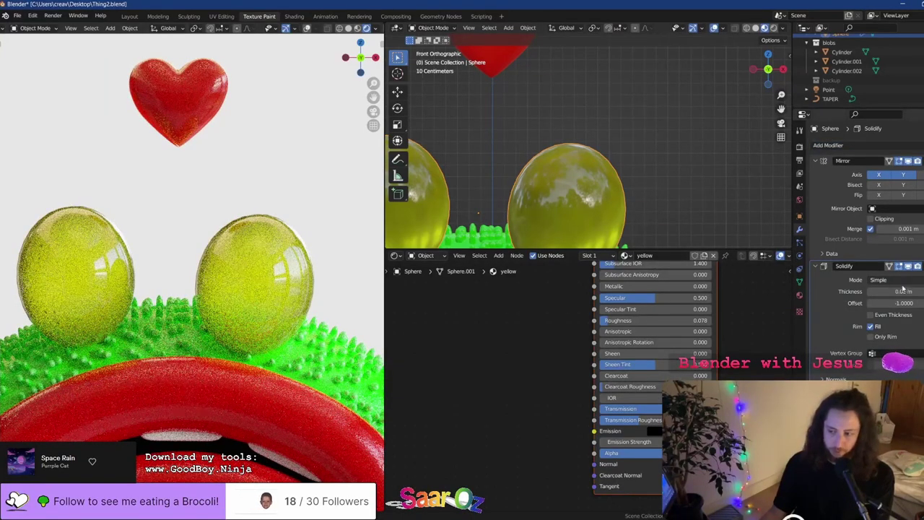
{"action": "mouse_move", "coordinate": [895, 291]}
{"action": "left_mouse_down"}
{"action": "mouse_move", "coordinate": [848, 290]}
{"action": "mouse_move", "coordinate": [902, 291]}
{"action": "left_mouse_up"}
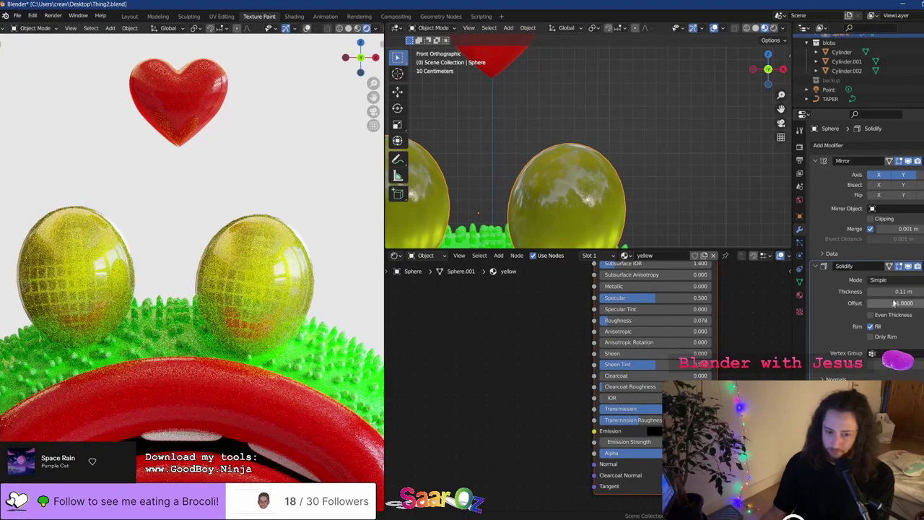
{"action": "left_click_drag", "start_coordinate": [895, 291], "coordinate": [898, 291]}
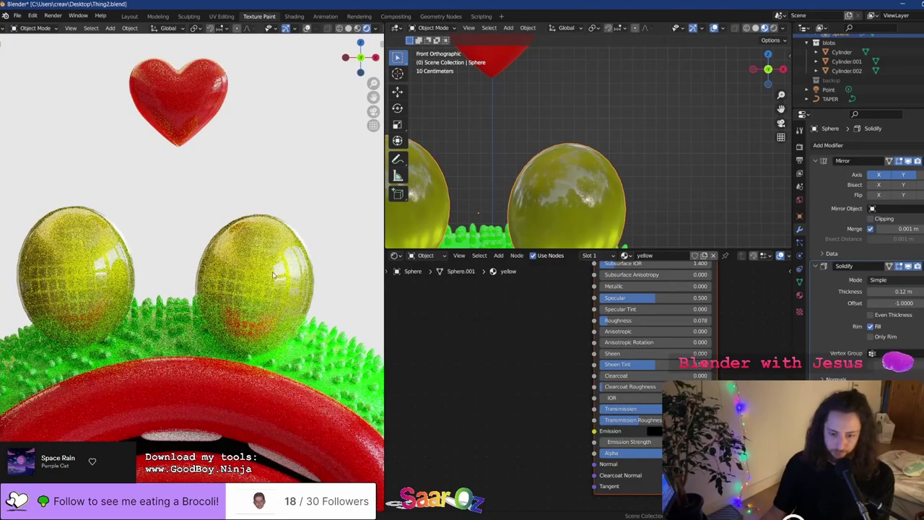
{"action": "left_click_drag", "start_coordinate": [894, 291], "coordinate": [541, 316]}
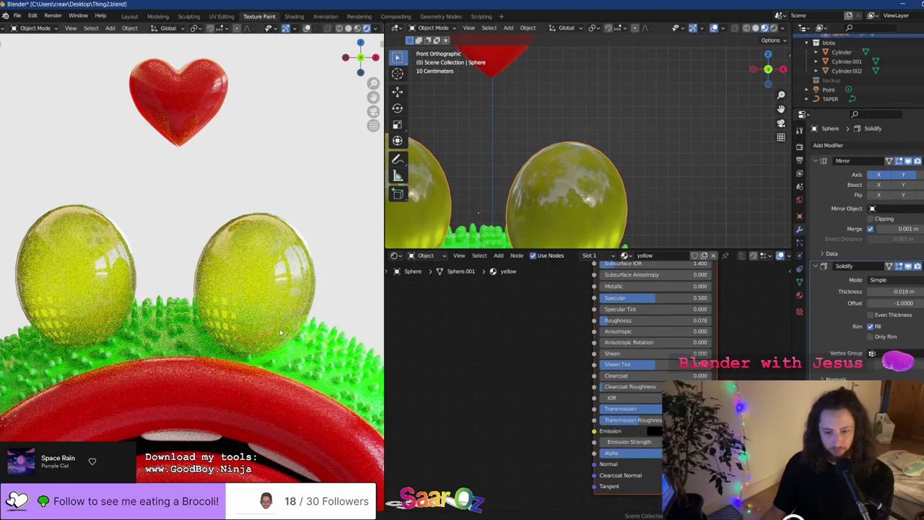
{"action": "scroll", "coordinate": [281, 332], "scroll_direction": "down", "scroll_amount": 4}
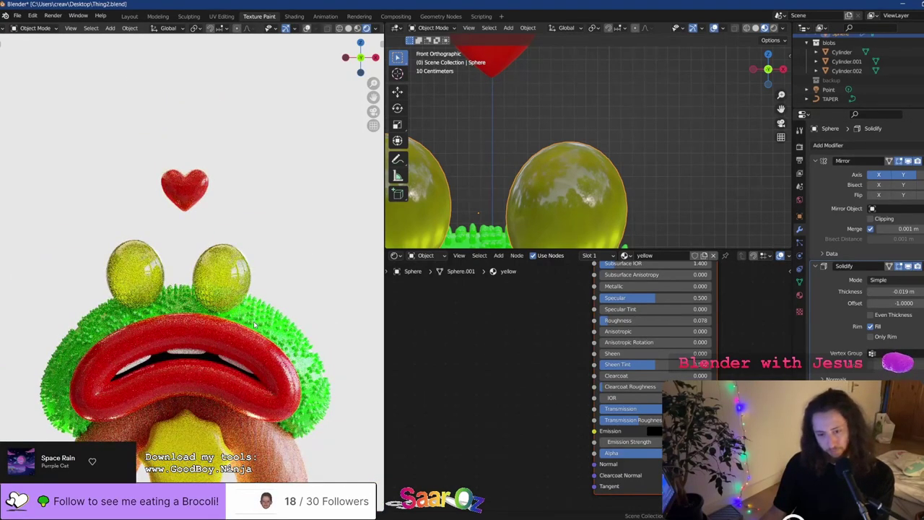
{"action": "key", "text": "x"}
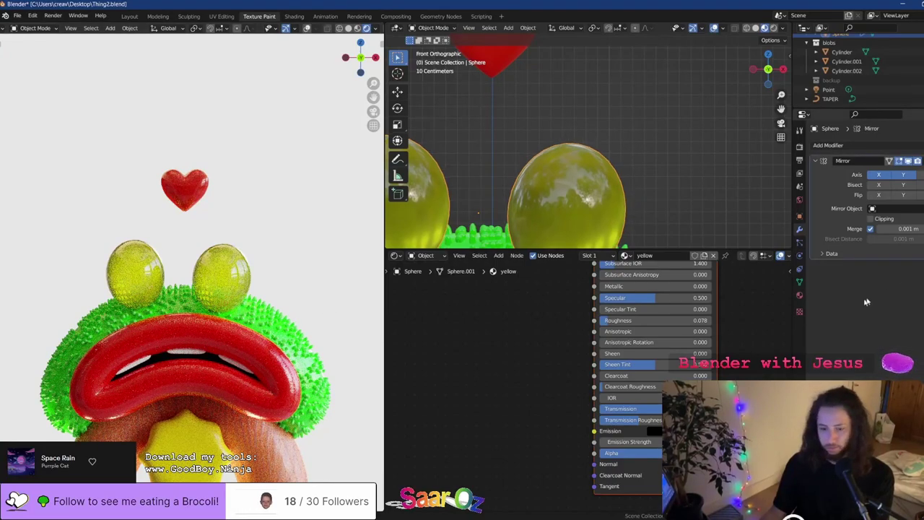
{"action": "key", "text": "ctrl+s"}
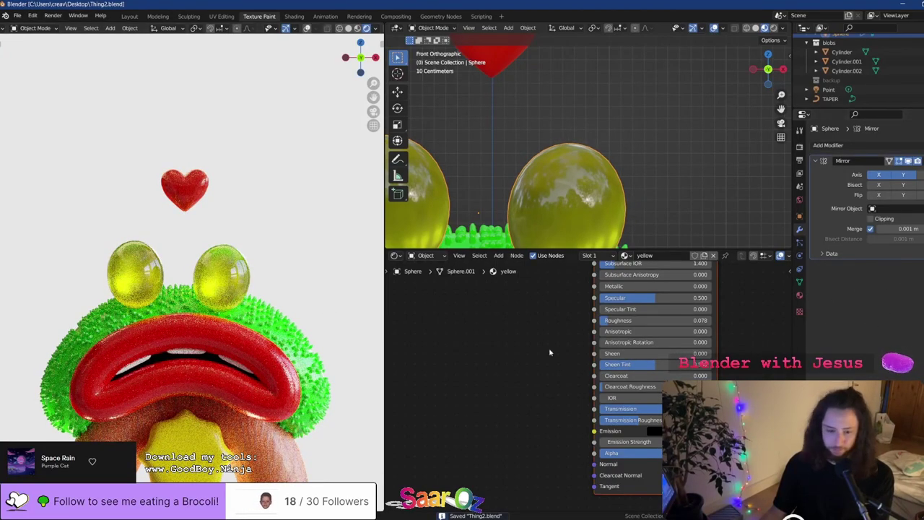
Add a Bump node and a Noise Texture node to the eyes' yellow material
{"action": "scroll", "coordinate": [533, 391], "scroll_direction": "down", "scroll_amount": 2}
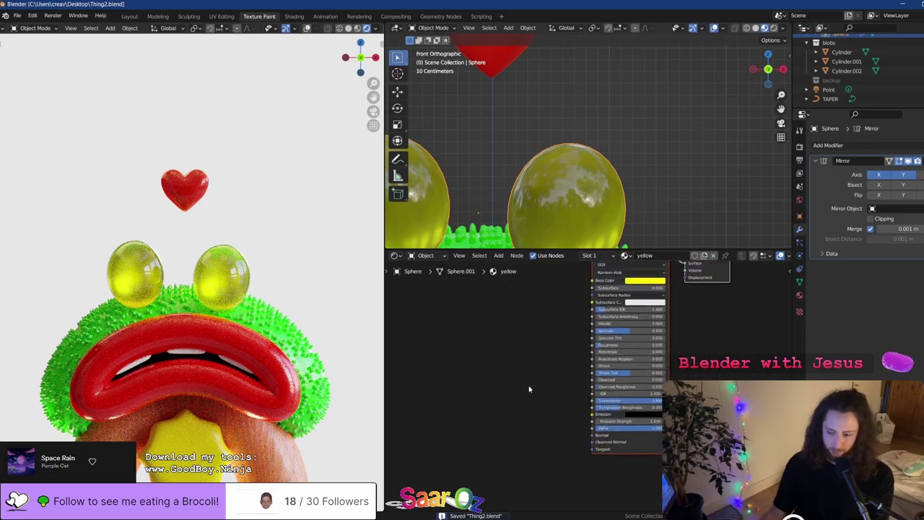
{"action": "scroll", "coordinate": [490, 399], "scroll_direction": "up", "scroll_amount": 2}
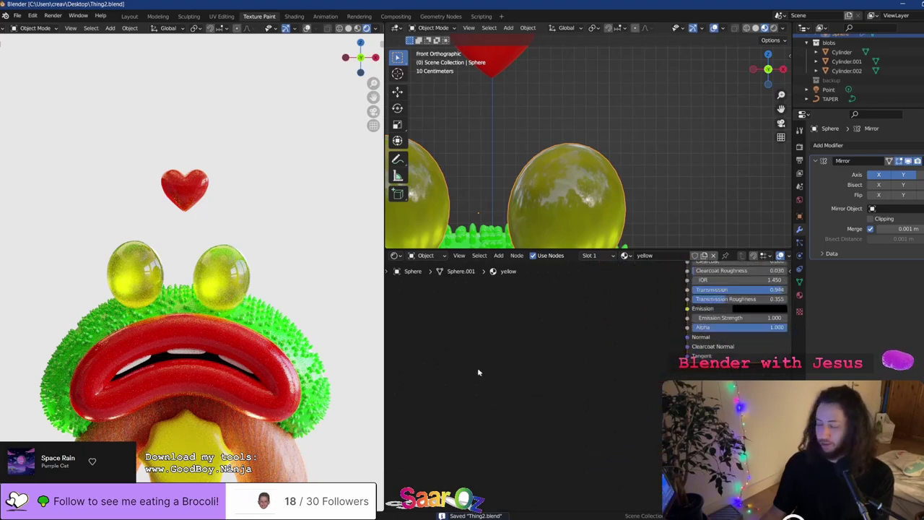
{"action": "key", "text": "shift+a"}
{"action": "mouse_move", "coordinate": [524, 358]}
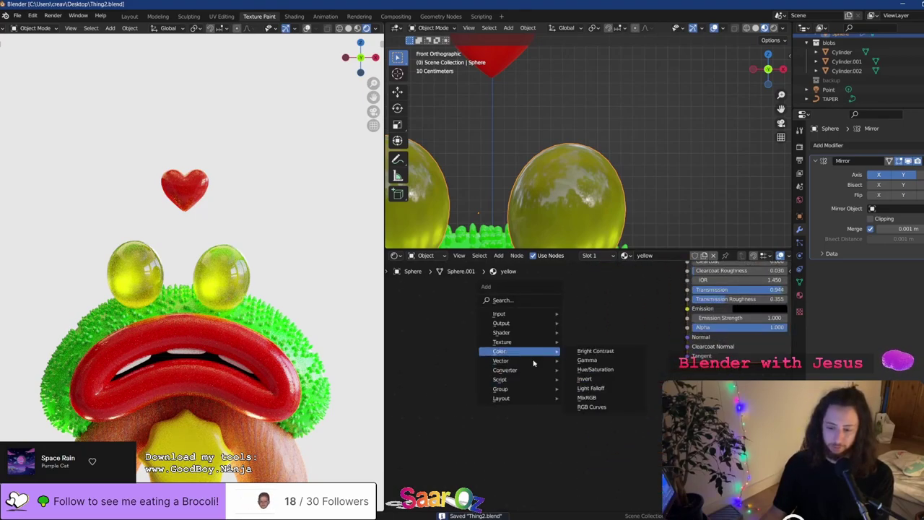
{"action": "left_click", "coordinate": [583, 361]}
{"action": "left_click", "coordinate": [592, 339]}
{"action": "middle_click_drag", "start_coordinate": [592, 339], "coordinate": [667, 374]}
{"action": "key", "text": "shift+a"}
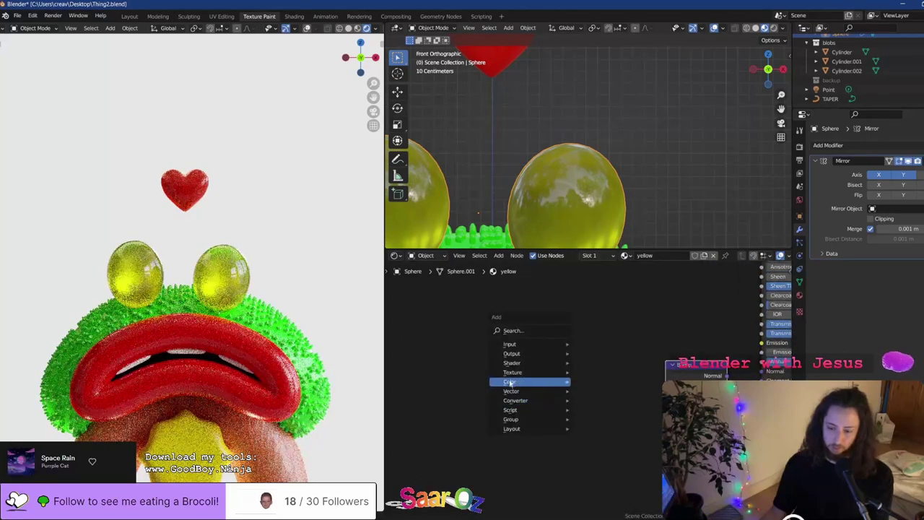
{"action": "mouse_move", "coordinate": [511, 371]}
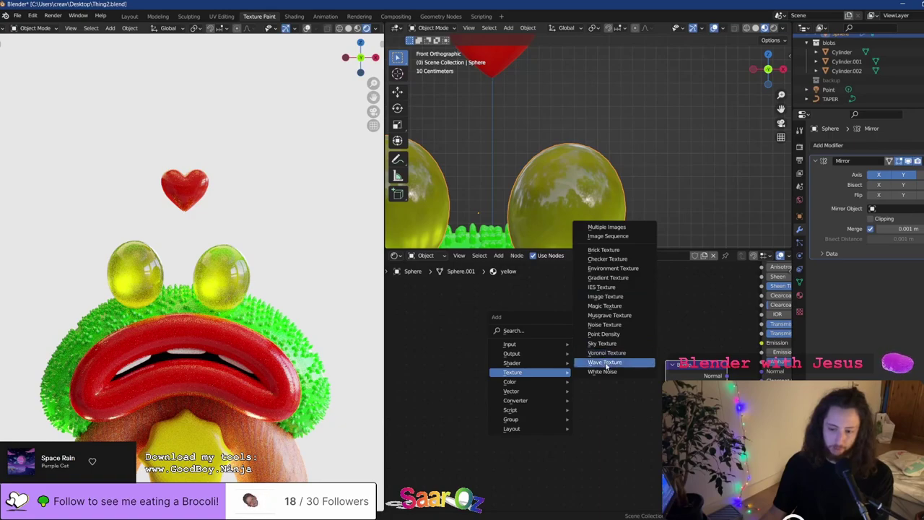
{"action": "left_click", "coordinate": [604, 324]}
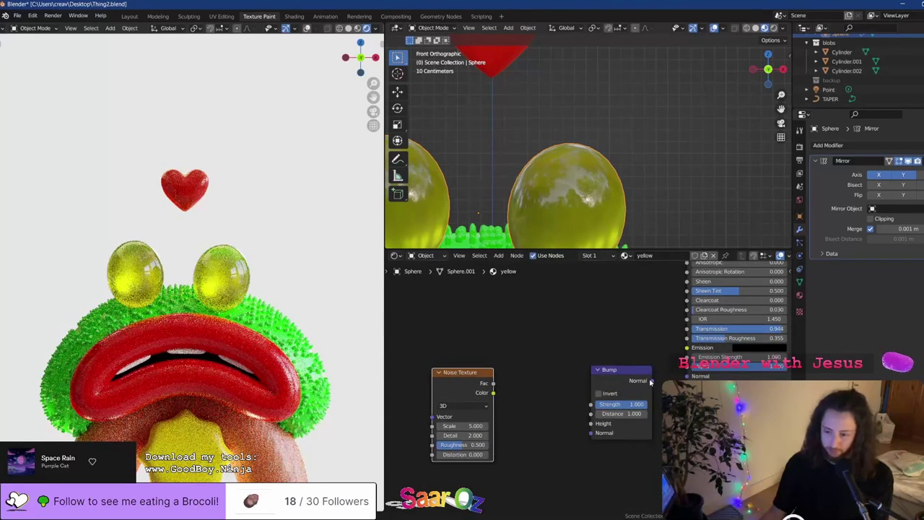
Connect the Noise Texture's Fac to the Bump's Height and the Bump's Normal to the Principled BSDF, placing the noise node beside the Bump
{"action": "left_click_drag", "start_coordinate": [650, 380], "coordinate": [687, 376]}
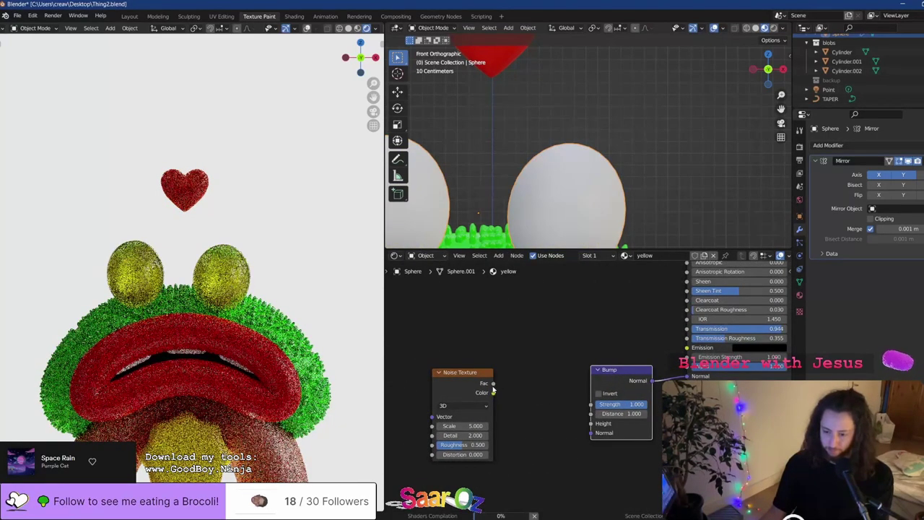
{"action": "left_click_drag", "start_coordinate": [493, 382], "coordinate": [590, 425]}
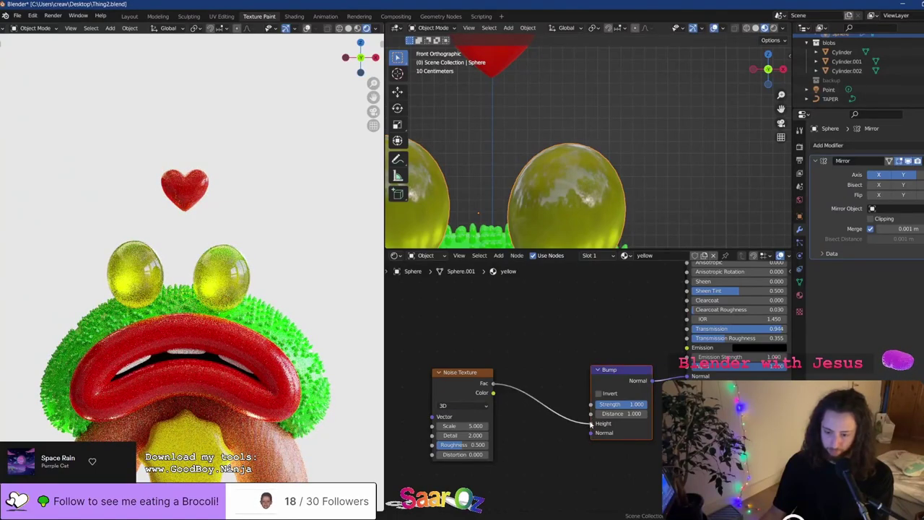
{"action": "left_click_drag", "start_coordinate": [462, 372], "coordinate": [544, 372]}
{"action": "scroll", "coordinate": [189, 264], "scroll_direction": "up", "scroll_amount": 3}
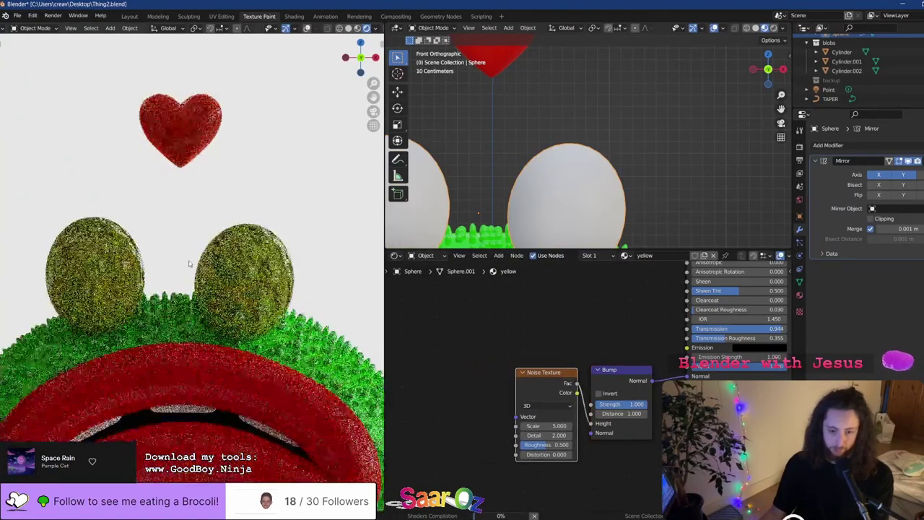
Set the Noise Texture's Scale to 25 and the Bump's Distance to 0.05
{"action": "scroll", "coordinate": [547, 390], "scroll_direction": "up", "scroll_amount": 3}
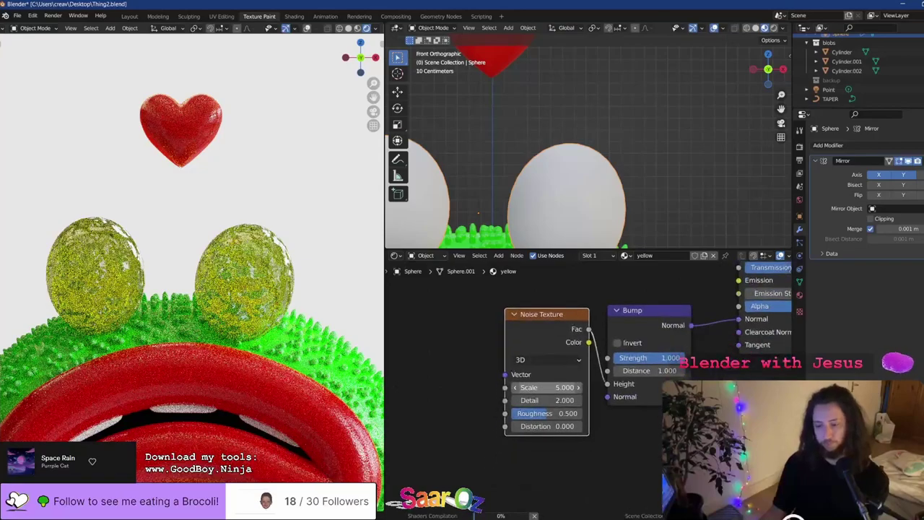
{"action": "left_click", "coordinate": [546, 388]}
{"action": "type", "text": "25"}
{"action": "key", "text": "Return"}
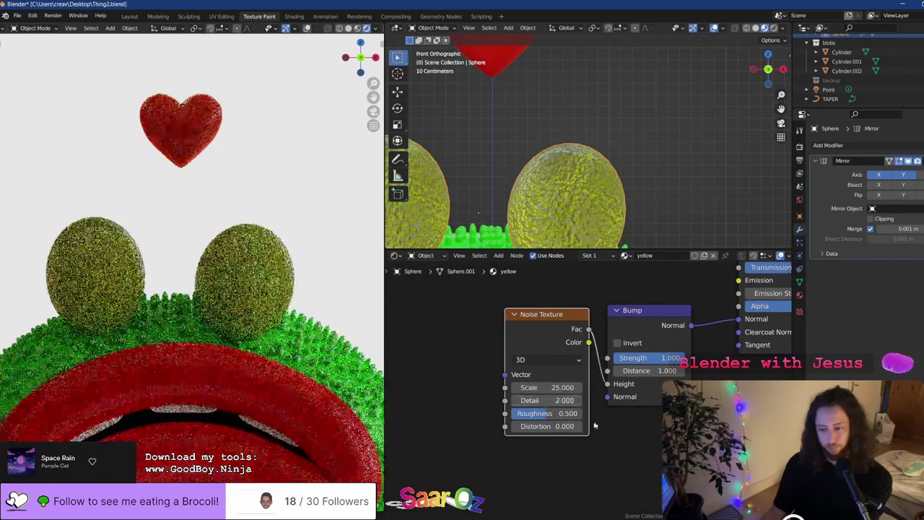
{"action": "left_click", "coordinate": [647, 370]}
{"action": "type", "text": "0"}
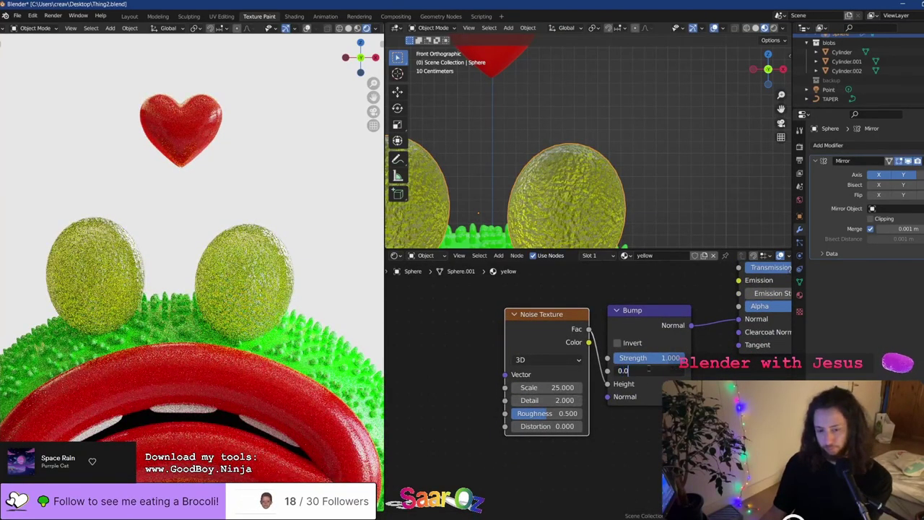
{"action": "type", "text": ".0"}
{"action": "key", "text": "Return"}
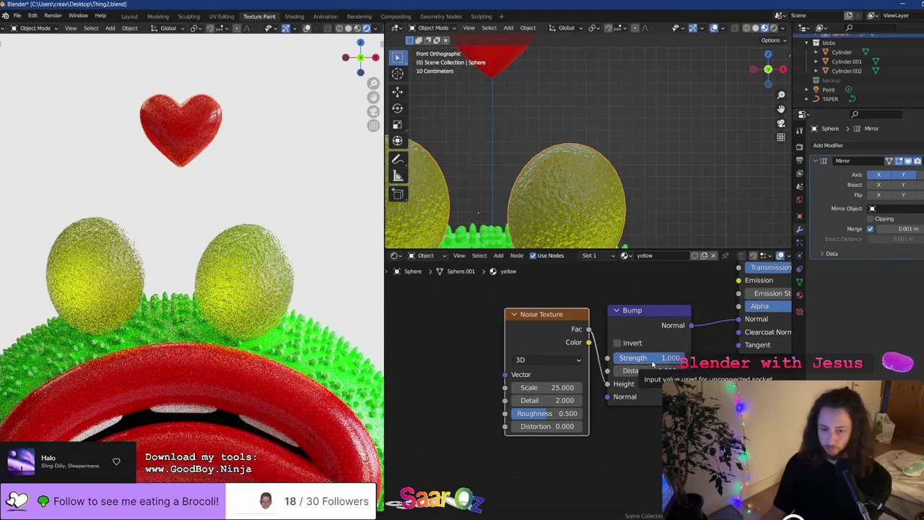
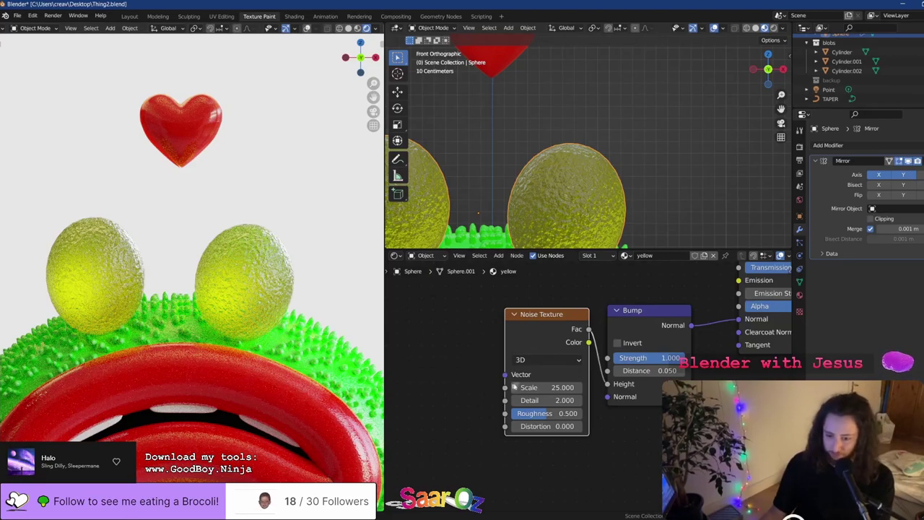
Try a Noise Texture Scale of 50 and undo it, then lower its Roughness to 0.133 and save the file
{"action": "left_click", "coordinate": [546, 387]}
{"action": "type", "text": "50"}
{"action": "key", "text": "Return"}
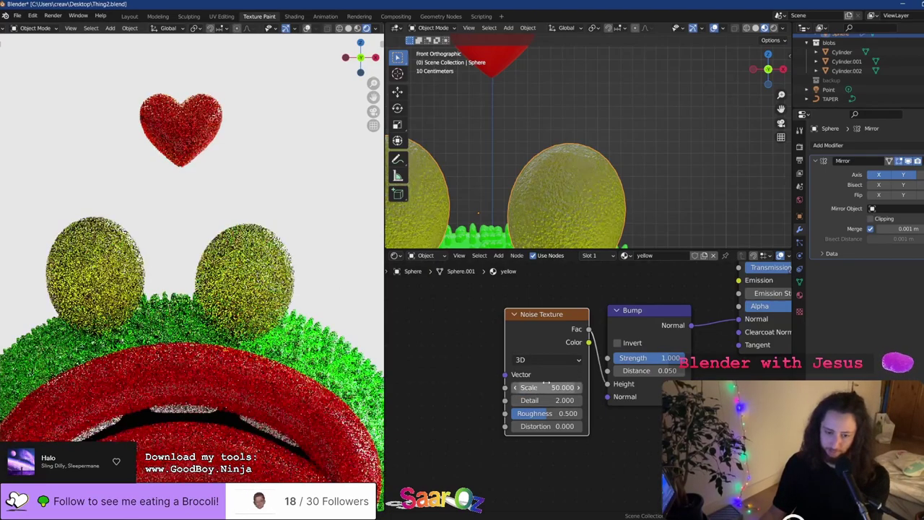
{"action": "key", "text": "ctrl+z"}
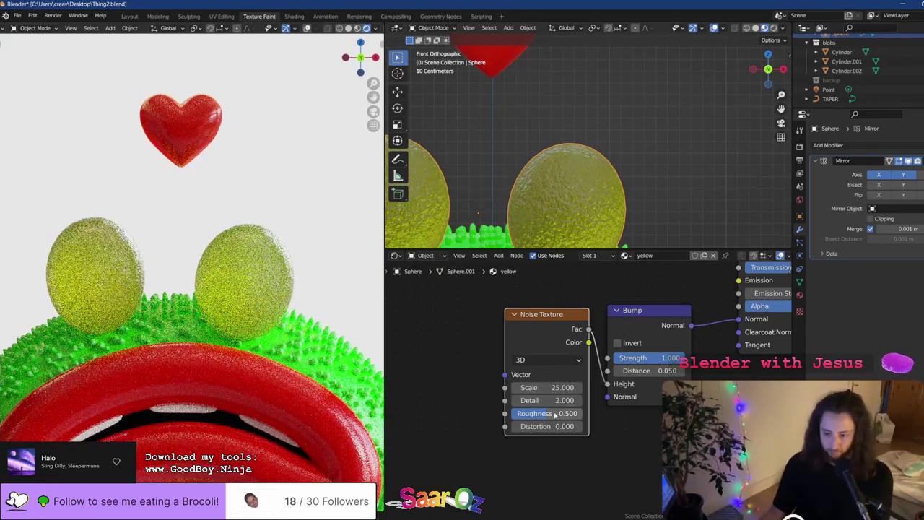
{"action": "left_click_drag", "start_coordinate": [553, 414], "coordinate": [521, 414]}
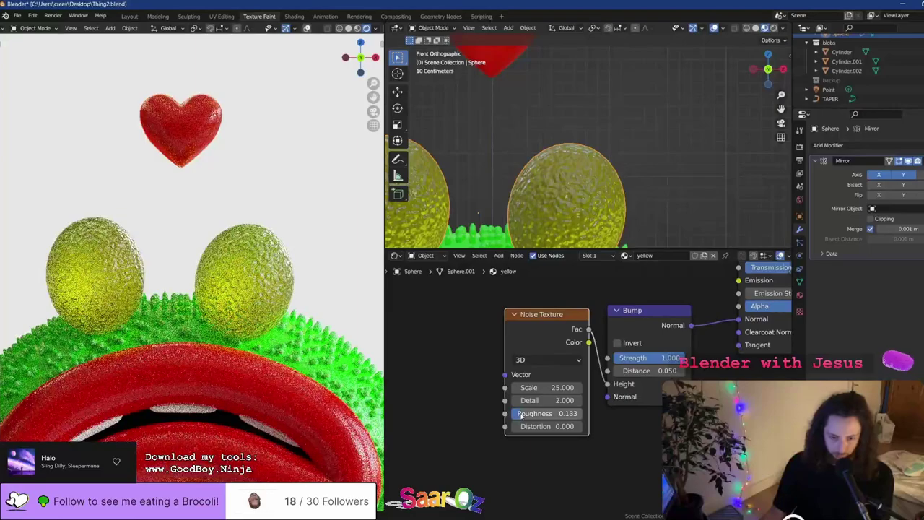
{"action": "key", "text": "ctrl+s"}
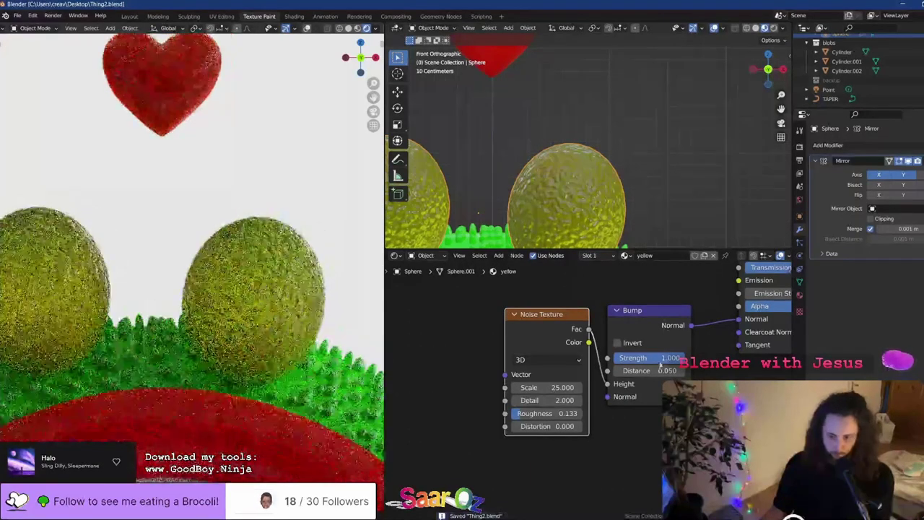
Set the Bump node's Strength to 0.2 after comparing it with 0.05
{"action": "left_click", "coordinate": [664, 357]}
{"action": "type", "text": "0.2"}
{"action": "key", "text": "Return"}
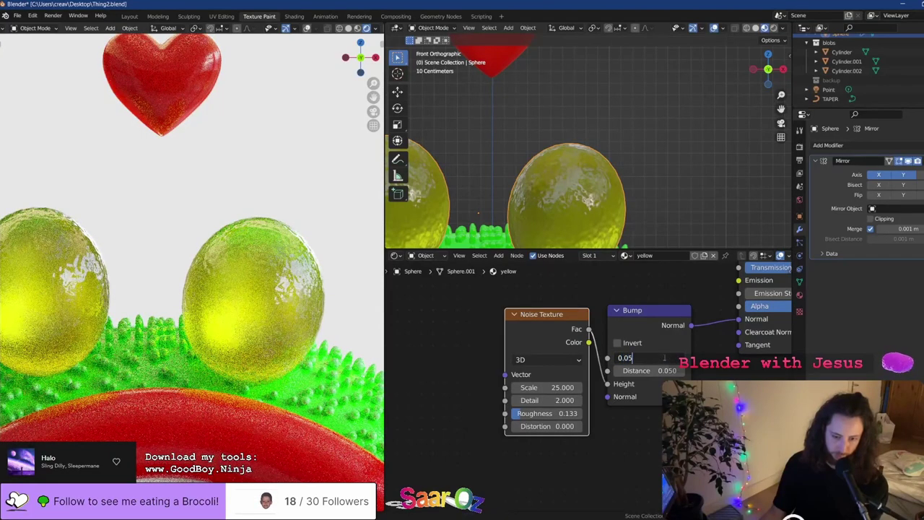
{"action": "key", "text": "Return"}
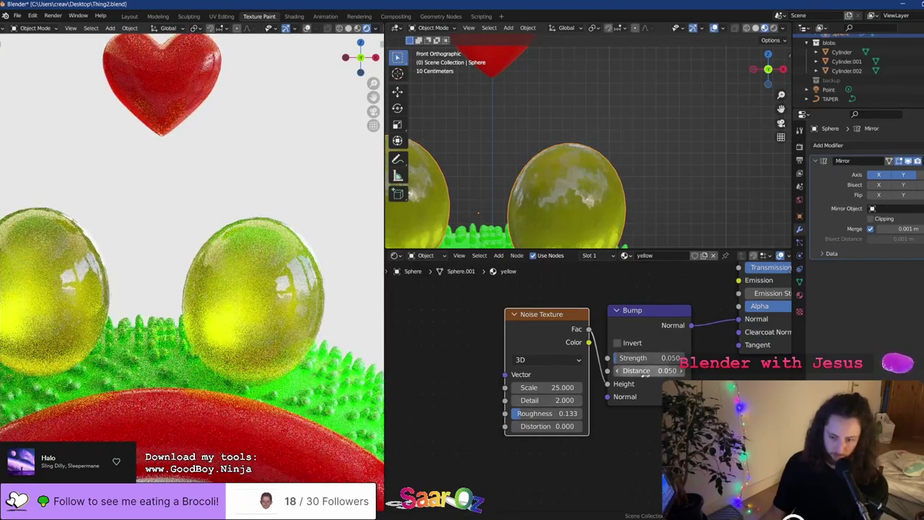
{"action": "left_click", "coordinate": [652, 358]}
{"action": "type", "text": "0.2"}
{"action": "key", "text": "Return"}
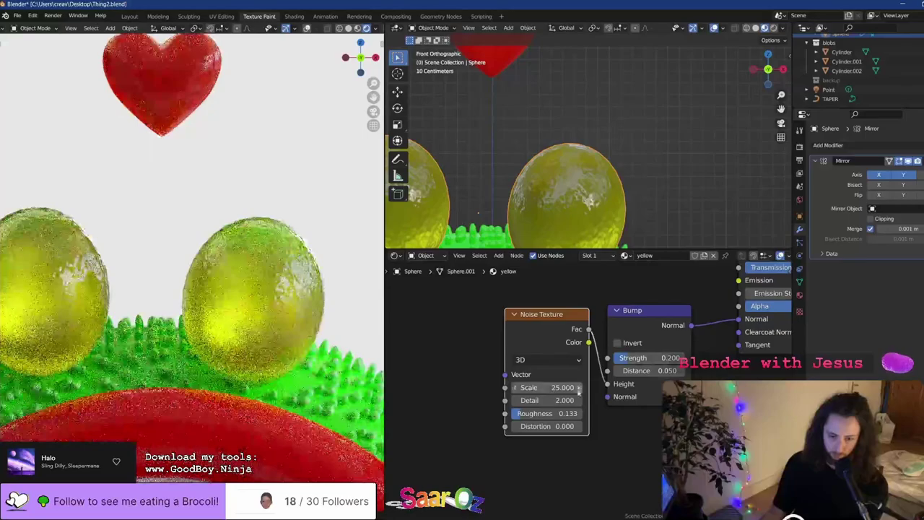
Set the Noise Texture's Detail to 15, trying 10.5 first, and raise its Roughness to 0.533
{"action": "left_click", "coordinate": [539, 400]}
{"action": "type", "text": "10.5"}
{"action": "key", "text": "Return"}
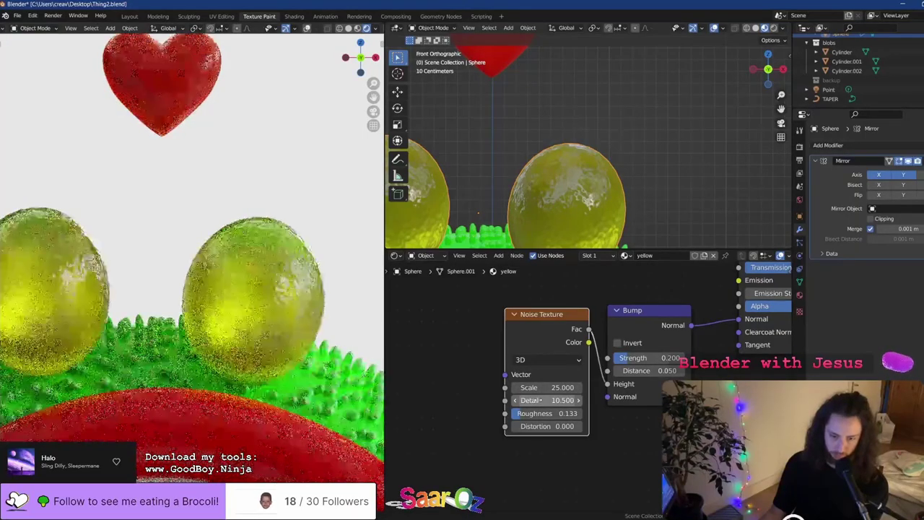
{"action": "left_click", "coordinate": [541, 400]}
{"action": "type", "text": "15"}
{"action": "key", "text": "Return"}
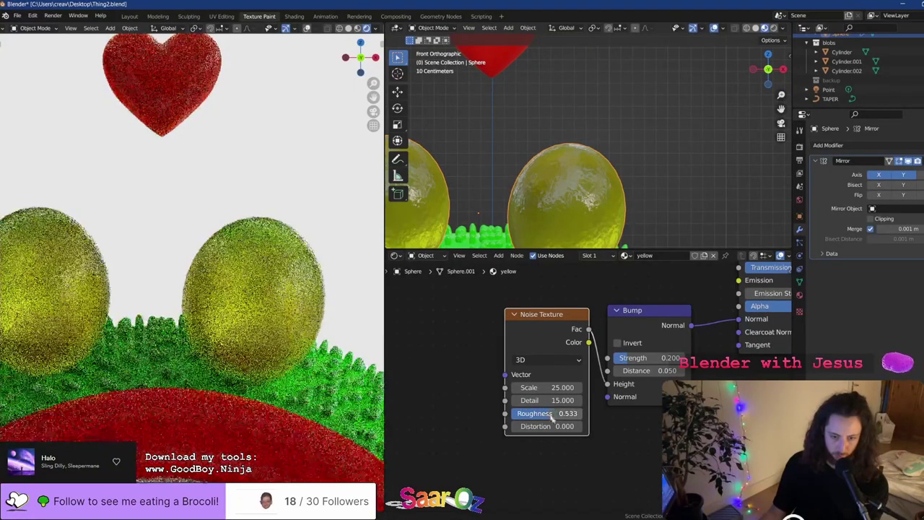
Set the yellow material's Clearcoat to 1.0 and Clearcoat Roughness to 0.485, then save the file
{"action": "scroll", "coordinate": [541, 408], "scroll_direction": "down", "scroll_amount": 4}
{"action": "scroll", "coordinate": [551, 360], "scroll_direction": "up", "scroll_amount": 4}
{"action": "left_click_drag", "start_coordinate": [551, 360], "coordinate": [635, 360]}
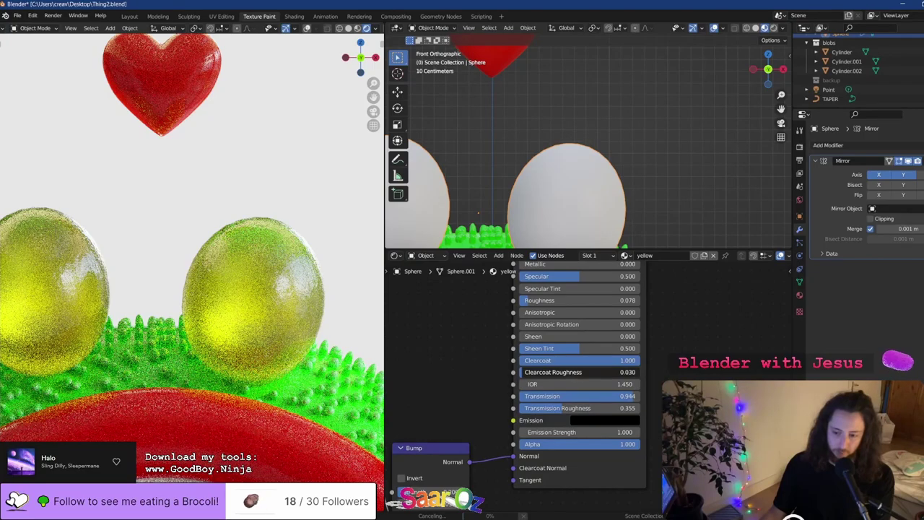
{"action": "left_click_drag", "start_coordinate": [556, 372], "coordinate": [577, 372]}
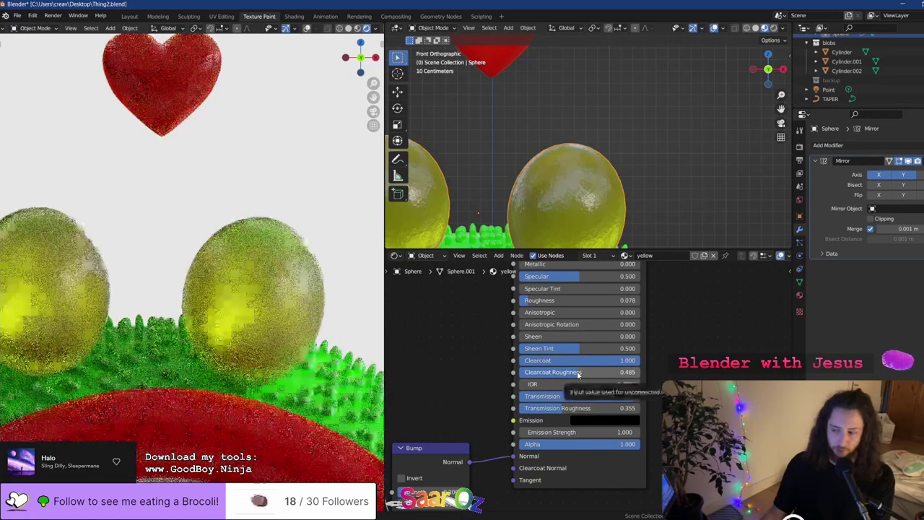
{"action": "key", "text": "ctrl+s"}
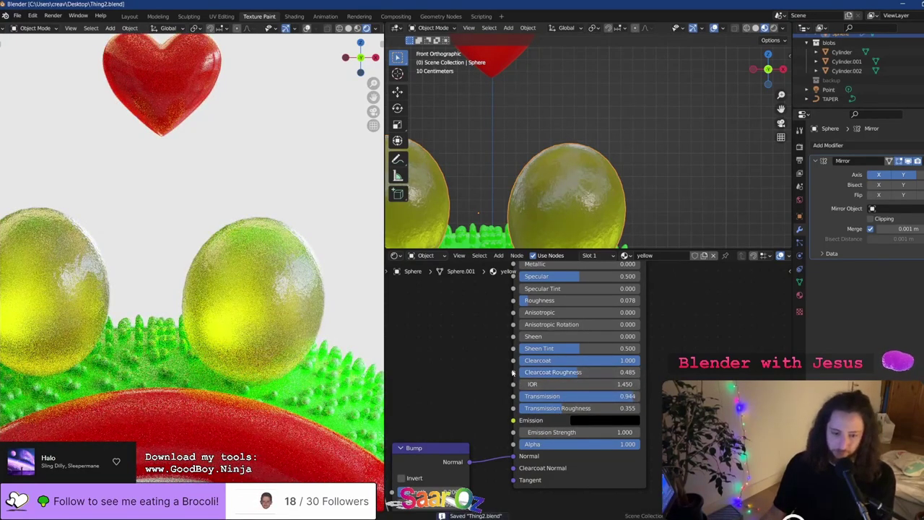
Lower the yellow eye material's Transmission to 0.485 and check the eyes against the whole character
{"action": "scroll", "coordinate": [473, 364], "scroll_direction": "down", "scroll_amount": 4}
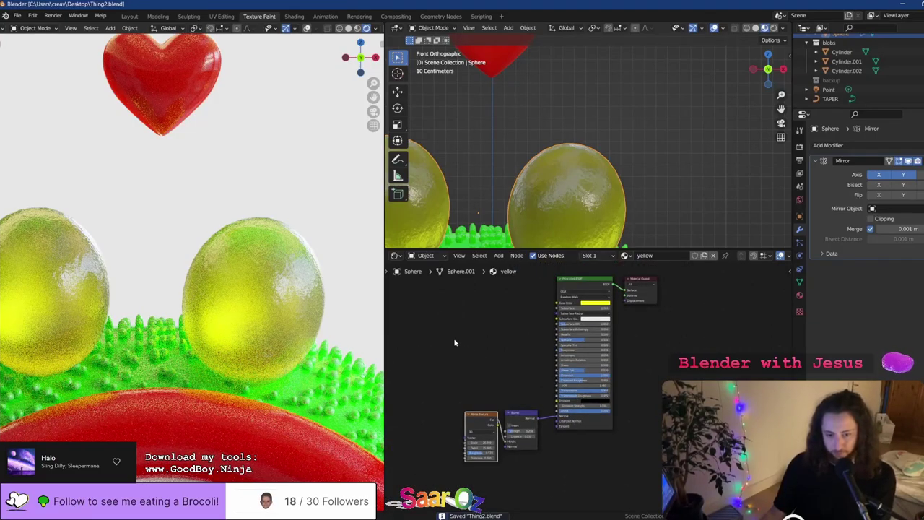
{"action": "scroll", "coordinate": [372, 333], "scroll_direction": "down", "scroll_amount": 3}
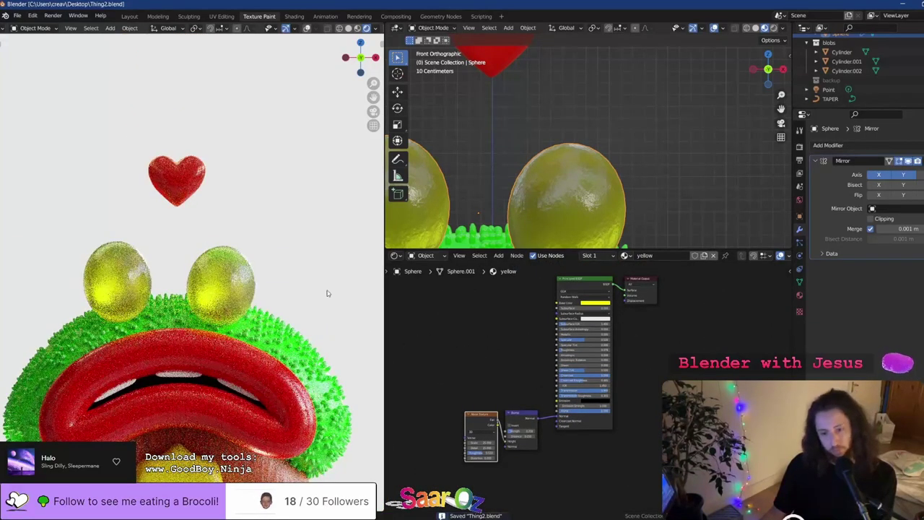
{"action": "scroll", "coordinate": [325, 293], "scroll_direction": "up", "scroll_amount": 5}
{"action": "scroll", "coordinate": [625, 404], "scroll_direction": "up", "scroll_amount": 8}
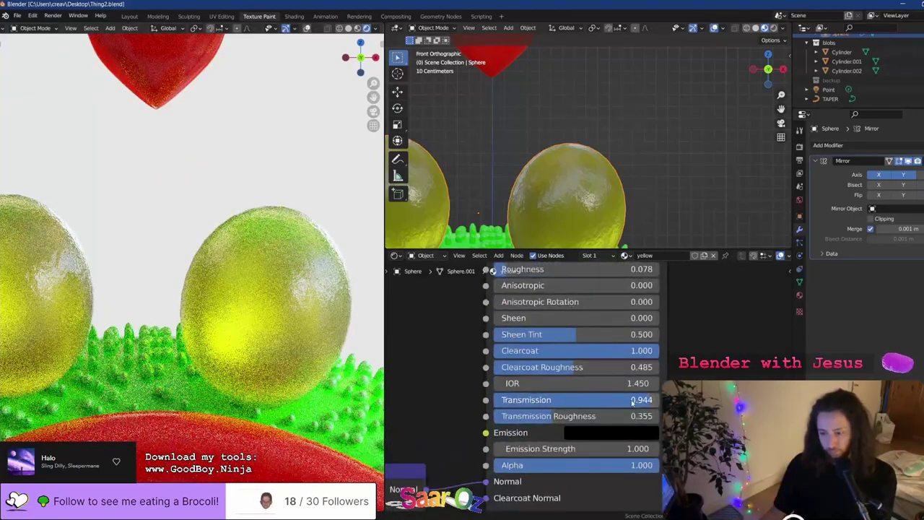
{"action": "left_click_drag", "start_coordinate": [574, 402], "coordinate": [500, 401]}
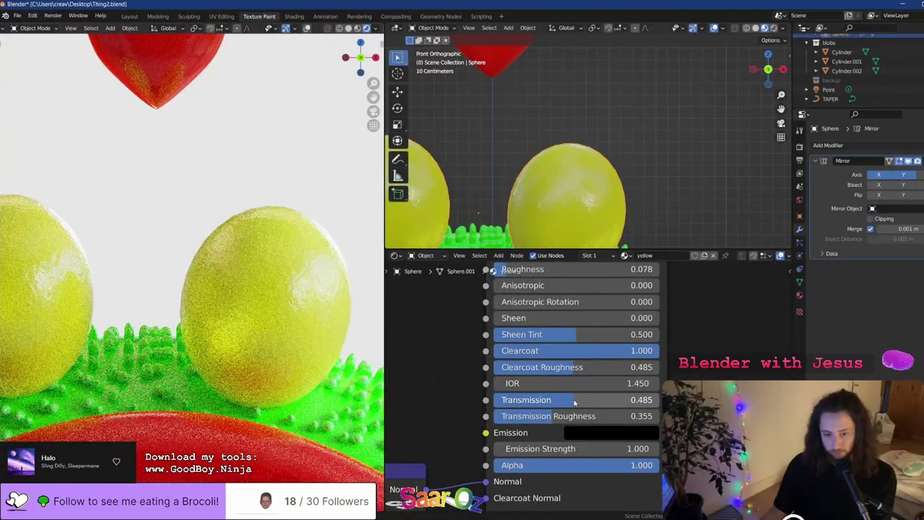
{"action": "scroll", "coordinate": [318, 361], "scroll_direction": "down", "scroll_amount": 5}
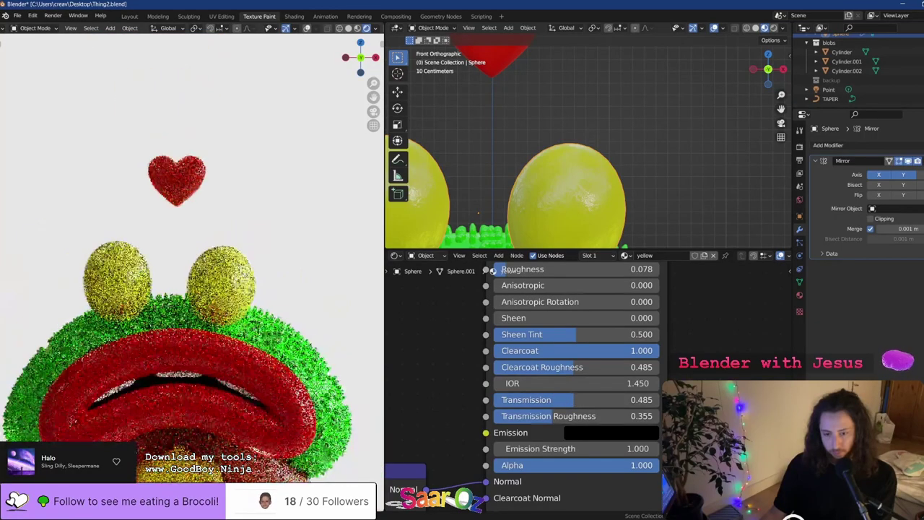
Move the Noise Texture and Bump nodes together further down to free space beside the yellow material's shader node
{"action": "middle_click_drag", "start_coordinate": [466, 397], "coordinate": [628, 320]}
{"action": "scroll", "coordinate": [627, 318], "scroll_direction": "down", "scroll_amount": 1}
{"action": "scroll", "coordinate": [628, 317], "scroll_direction": "down", "scroll_amount": 5}
{"action": "left_click", "coordinate": [550, 392], "text": "shift"}
{"action": "key", "text": "g"}
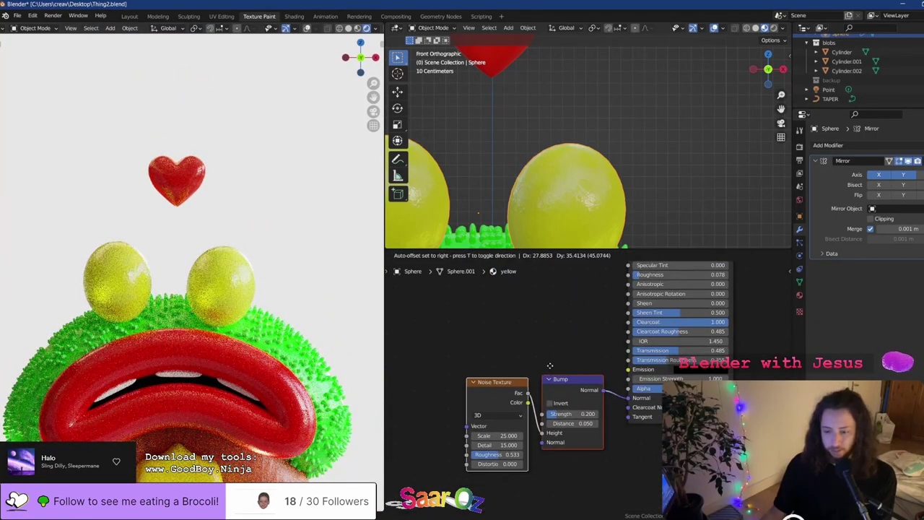
{"action": "left_click", "coordinate": [522, 488]}
Start adding a node to the yellow material and browse the Input category
{"action": "scroll", "coordinate": [477, 389], "scroll_direction": "up", "scroll_amount": 2}
{"action": "key", "text": "shift+a"}
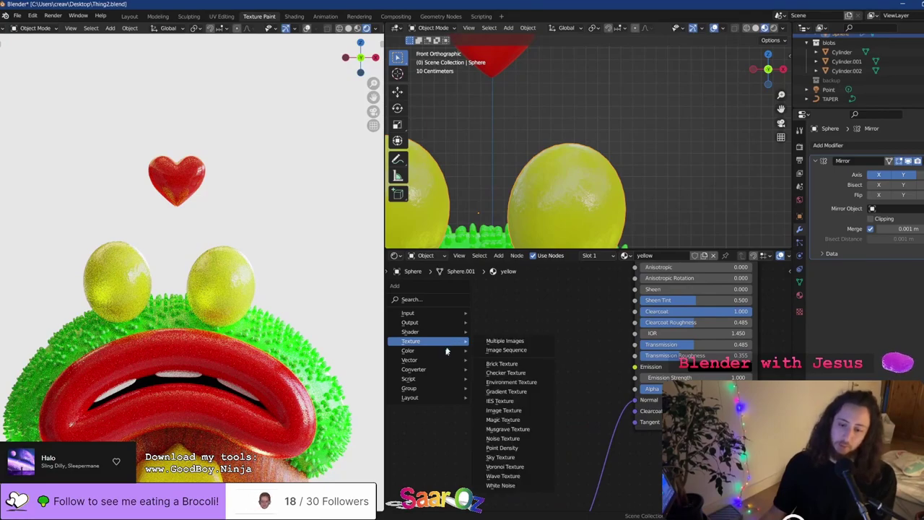
{"action": "mouse_move", "coordinate": [444, 316]}
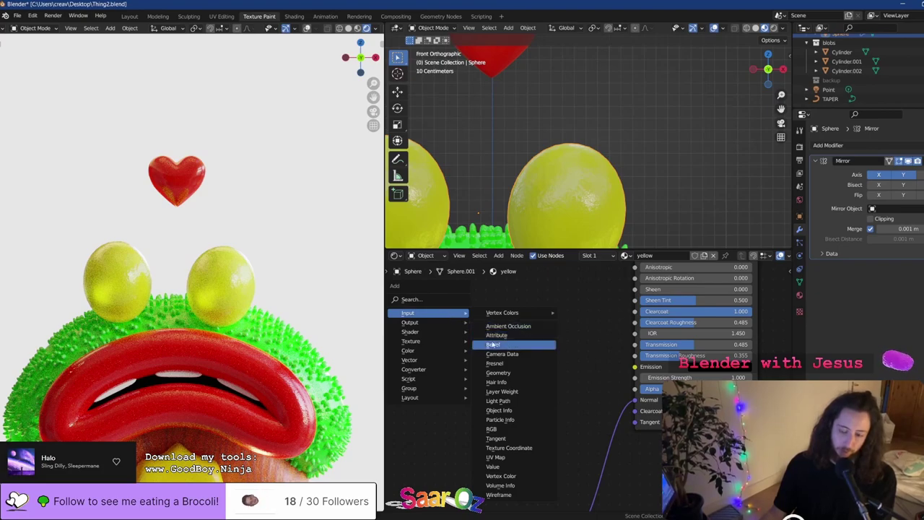
Add a Geometry node and a ColorRamp node to the yellow material's node tree
{"action": "left_click", "coordinate": [507, 372]}
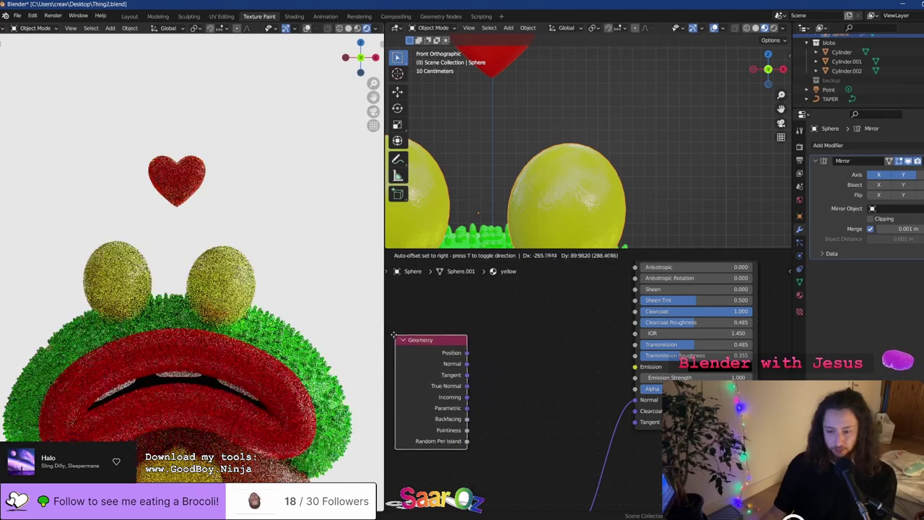
{"action": "left_click", "coordinate": [417, 346]}
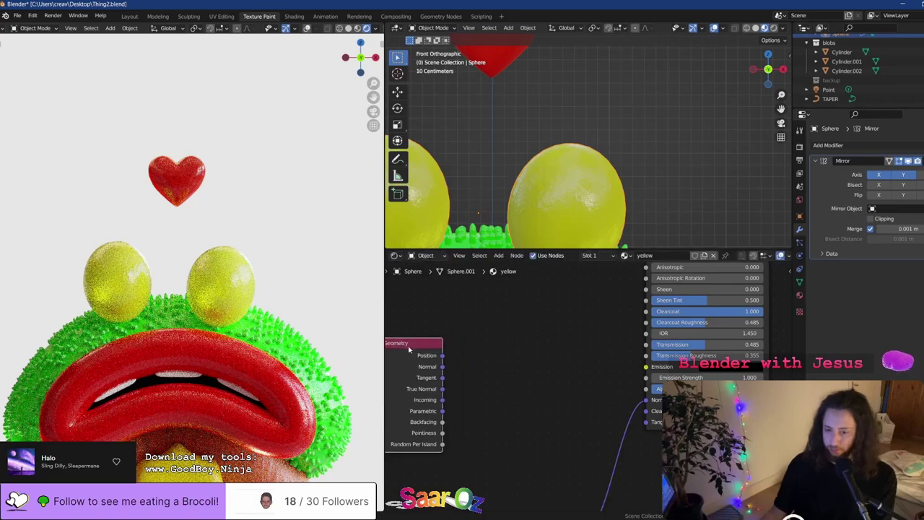
{"action": "key", "text": "shift+a"}
{"action": "mouse_move", "coordinate": [478, 398]}
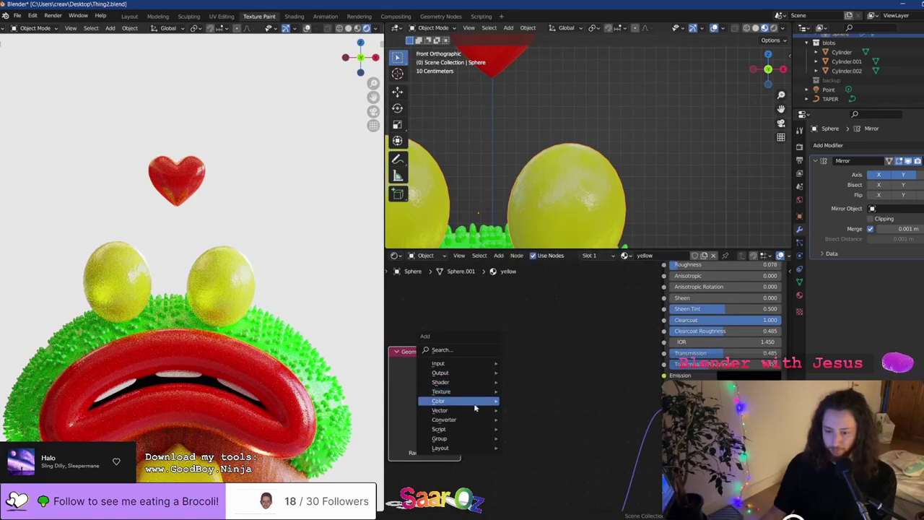
{"action": "mouse_move", "coordinate": [469, 419]}
{"action": "left_click", "coordinate": [533, 306]}
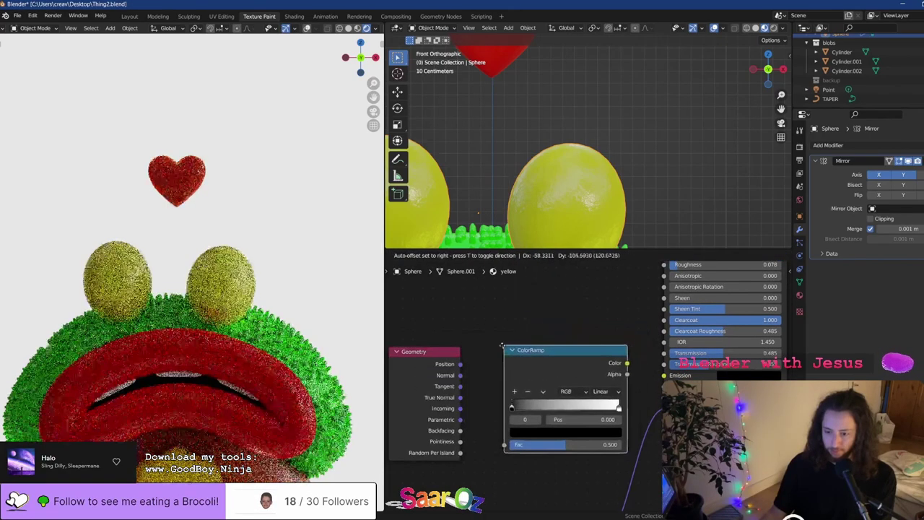
{"action": "left_click", "coordinate": [531, 354]}
Preview the ColorRamp with its Fac fed by Geometry's Normal, True Normal, Incoming and Parametric outputs, ending on True Normal
{"action": "left_click_drag", "start_coordinate": [460, 376], "coordinate": [499, 444]}
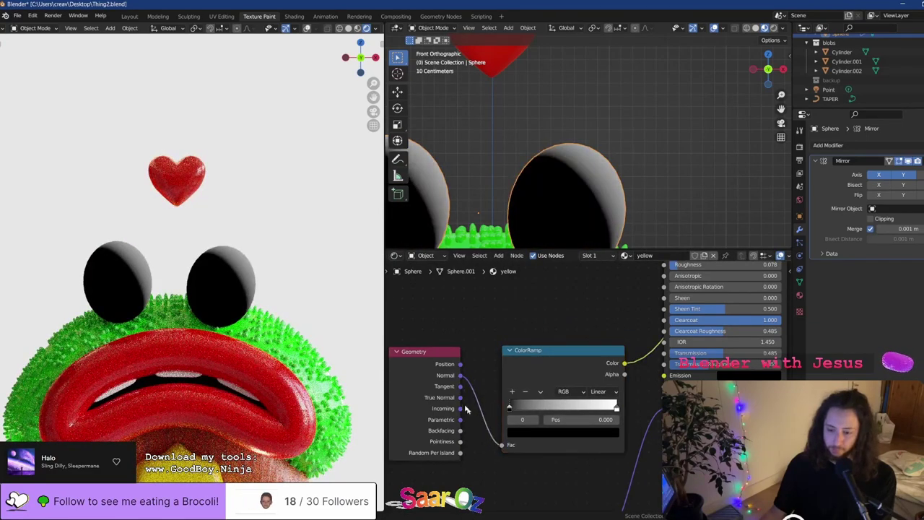
{"action": "left_click_drag", "start_coordinate": [495, 449], "coordinate": [500, 446]}
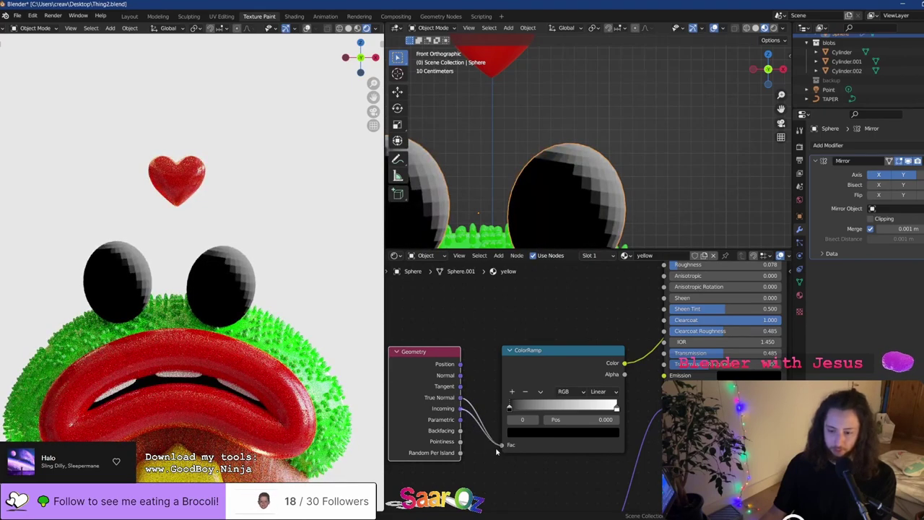
{"action": "left_click_drag", "start_coordinate": [499, 449], "coordinate": [500, 447]}
{"action": "key", "text": "ctrl+z"}
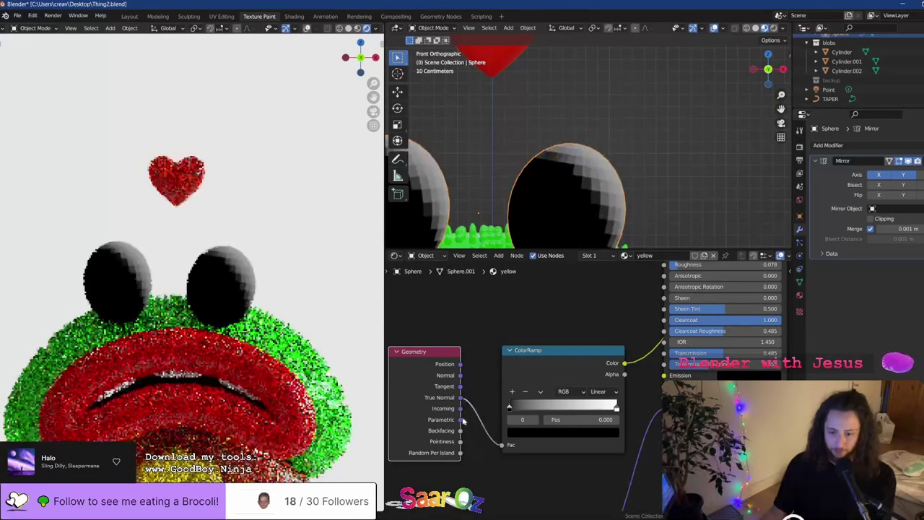
{"action": "left_click_drag", "start_coordinate": [461, 420], "coordinate": [501, 447]}
{"action": "key", "text": "ctrl+z"}
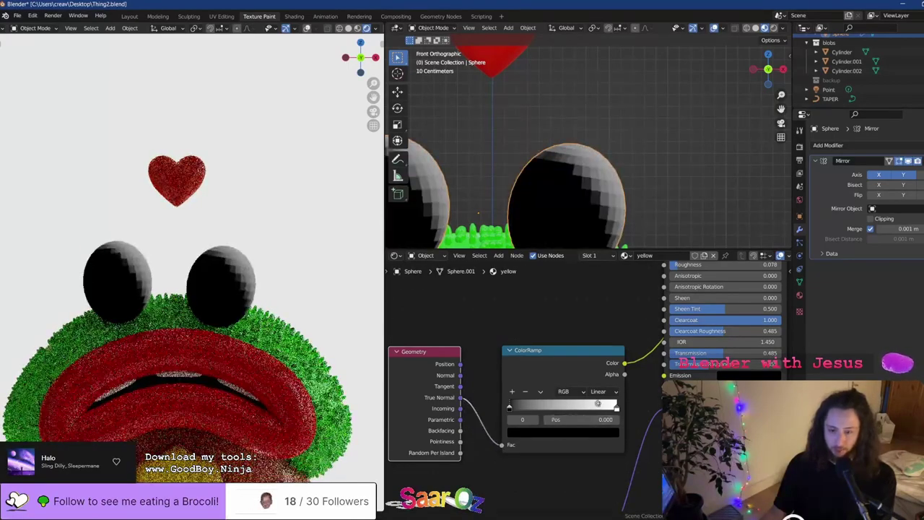
Connect the ColorRamp's Color to the shader's Transmission and tighten its gradient, with the black stop at 0.047, saving the file
{"action": "middle_click_drag", "start_coordinate": [598, 405], "coordinate": [566, 407]}
{"action": "scroll", "coordinate": [164, 283], "scroll_direction": "up", "scroll_amount": 2}
{"action": "left_click_drag", "start_coordinate": [591, 363], "coordinate": [635, 355]}
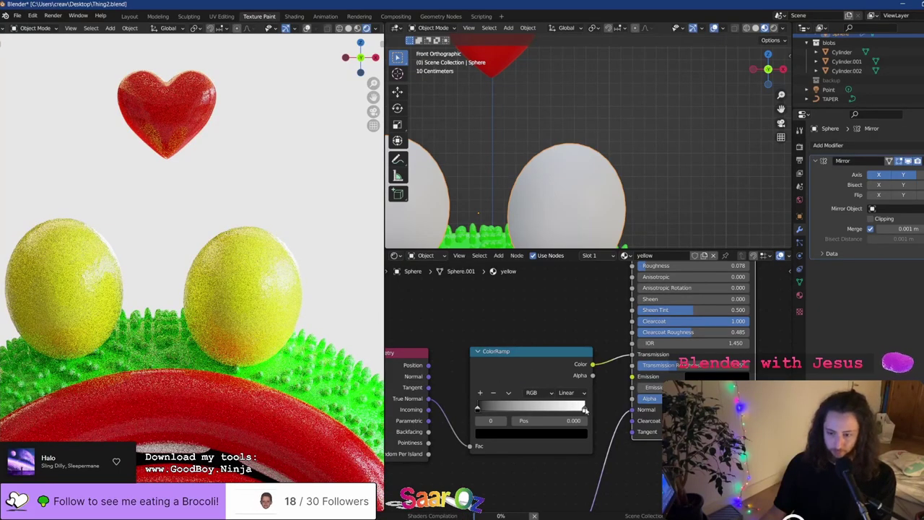
{"action": "left_click_drag", "start_coordinate": [584, 409], "coordinate": [481, 409]}
{"action": "key", "text": "ctrl+s"}
{"action": "mouse_move", "coordinate": [482, 410]}
{"action": "left_mouse_down"}
{"action": "mouse_move", "coordinate": [497, 410]}
{"action": "mouse_move", "coordinate": [487, 409]}
{"action": "left_mouse_up"}
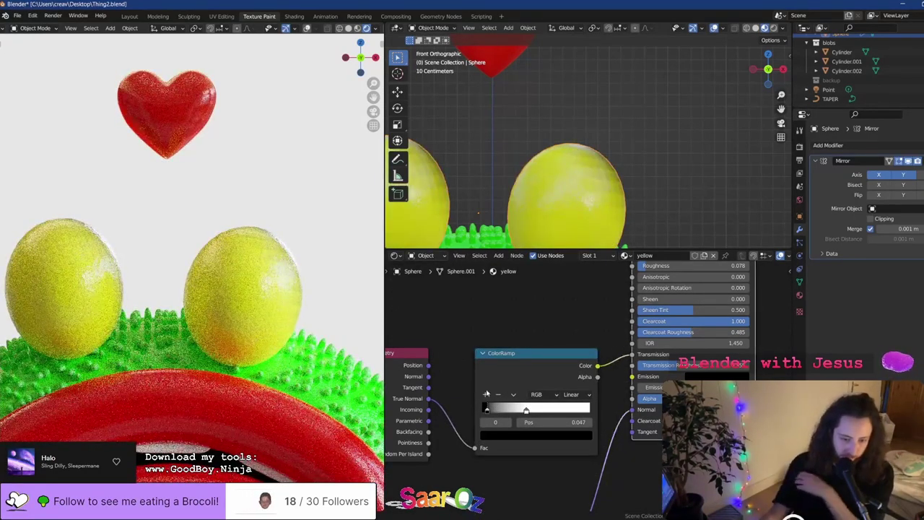
Try Geometry's Incoming and Parametric outputs as the ColorRamp's Fac, moving the black stop to 0.286 and previewing the full shader
{"action": "middle_click_drag", "start_coordinate": [468, 396], "coordinate": [512, 396]}
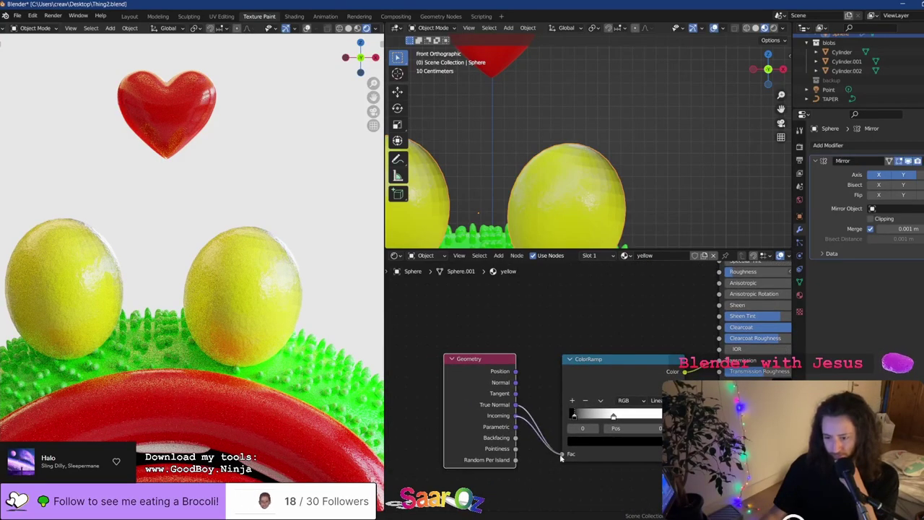
{"action": "left_click_drag", "start_coordinate": [560, 457], "coordinate": [561, 453]}
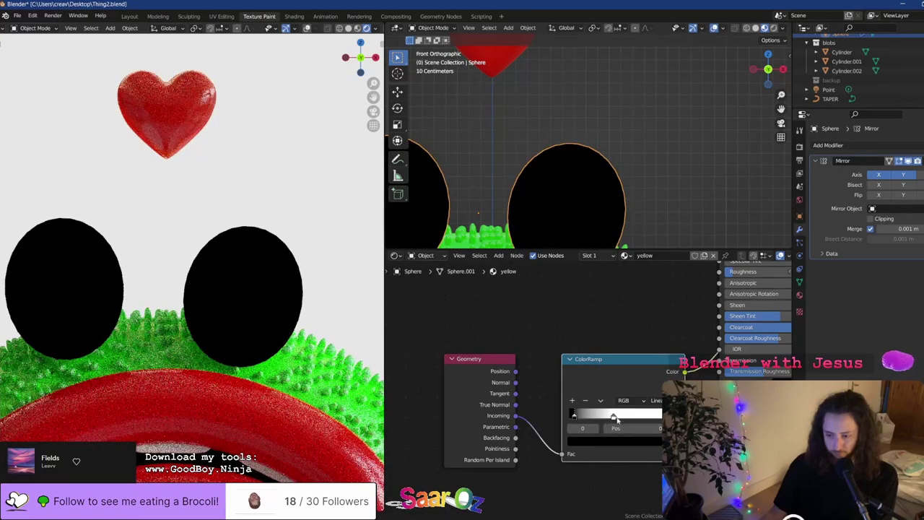
{"action": "left_click_drag", "start_coordinate": [615, 418], "coordinate": [648, 417]}
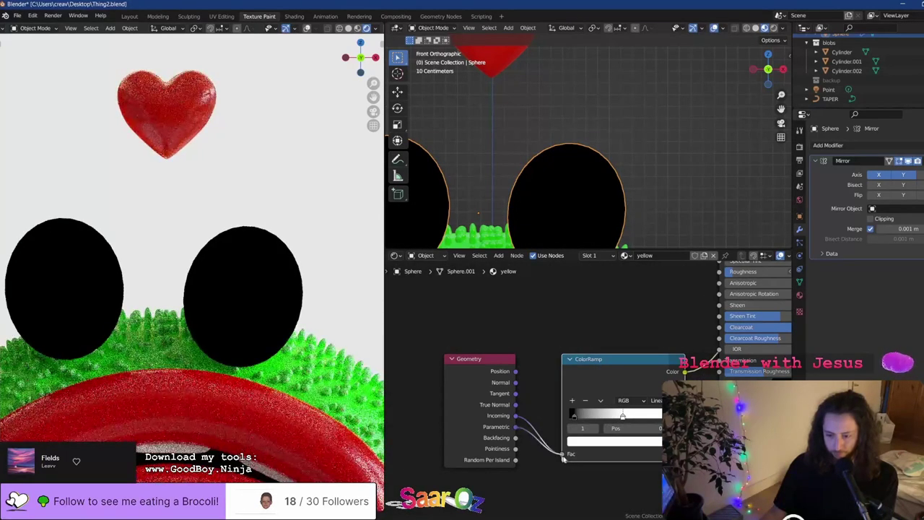
{"action": "left_click_drag", "start_coordinate": [564, 459], "coordinate": [563, 455]}
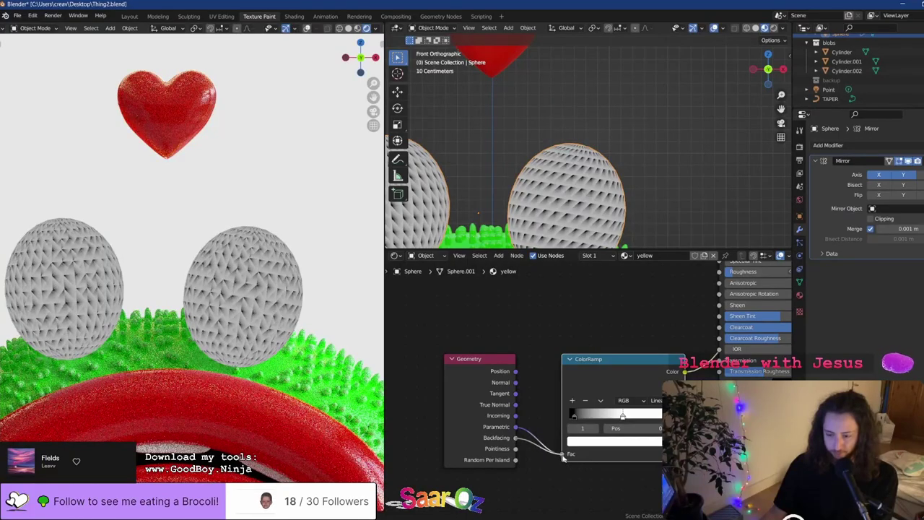
{"action": "left_click_drag", "start_coordinate": [573, 417], "coordinate": [600, 417]}
{"action": "scroll", "coordinate": [213, 273], "scroll_direction": "up", "scroll_amount": 2}
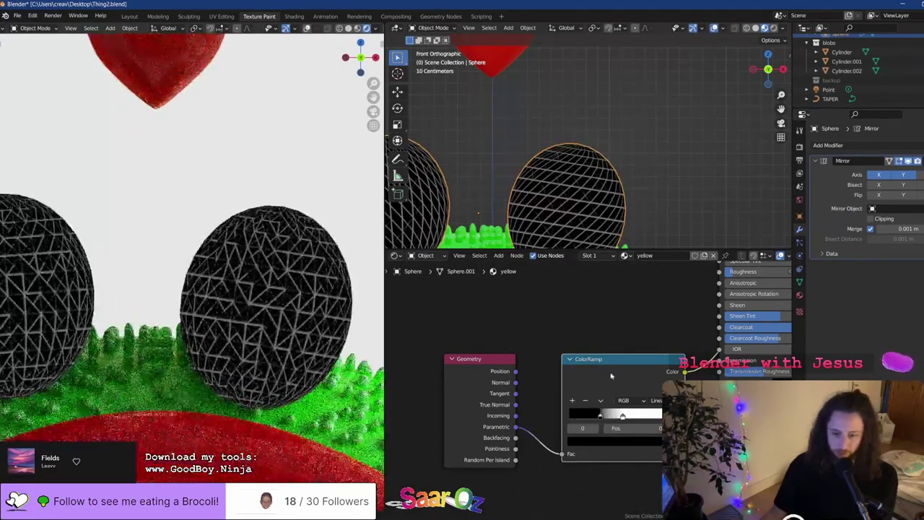
{"action": "middle_click_drag", "start_coordinate": [642, 375], "coordinate": [599, 376]}
{"action": "left_click", "coordinate": [711, 362], "text": "ctrl+shift"}
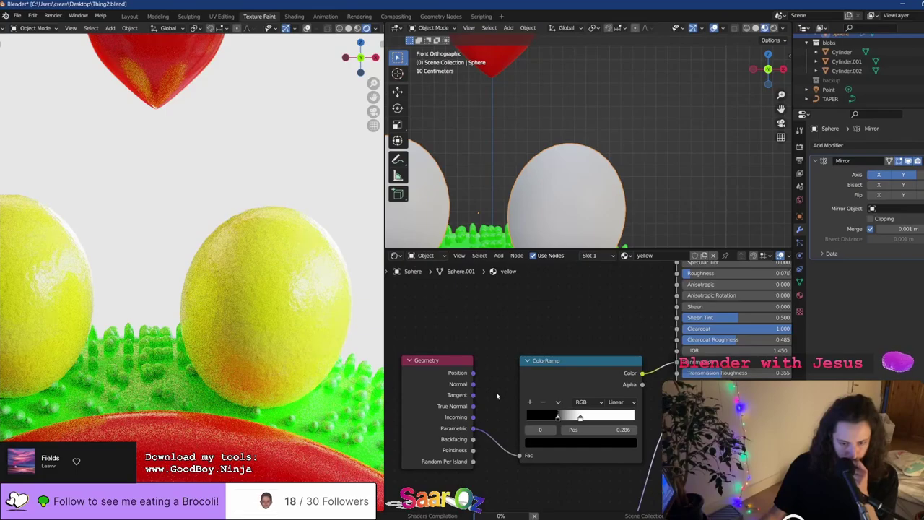
Preview the Geometry node's outputs one after another on the eyes, ending on Normal
{"action": "middle_click_drag", "start_coordinate": [450, 402], "coordinate": [492, 406]}
{"action": "left_click", "coordinate": [469, 415], "text": "ctrl+shift"}
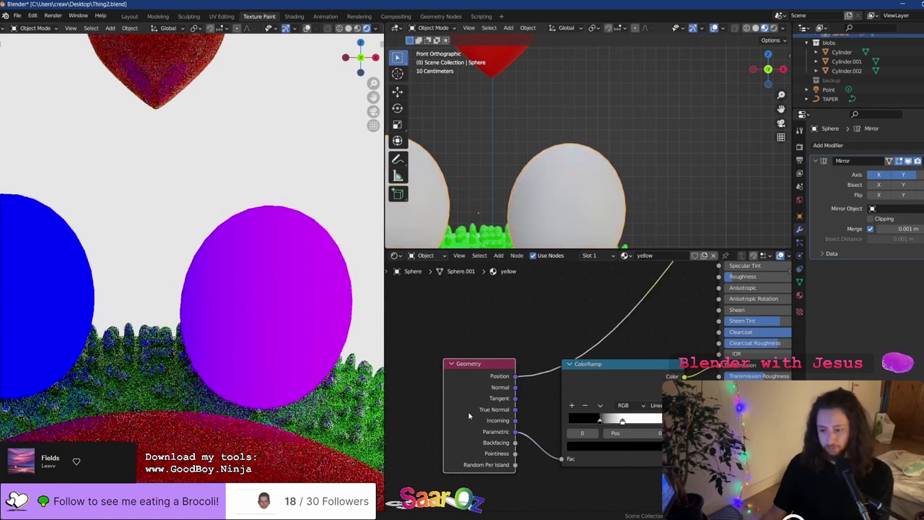
{"action": "left_click", "coordinate": [468, 415], "text": "ctrl+shift"}
{"action": "left_click", "coordinate": [468, 415], "text": "ctrl+shift"}
{"action": "left_click", "coordinate": [468, 415], "text": "ctrl+shift"}
{"action": "left_click", "coordinate": [468, 414], "text": "ctrl+shift"}
{"action": "left_click", "coordinate": [468, 415], "text": "ctrl+shift"}
{"action": "left_click", "coordinate": [467, 415], "text": "ctrl+shift"}
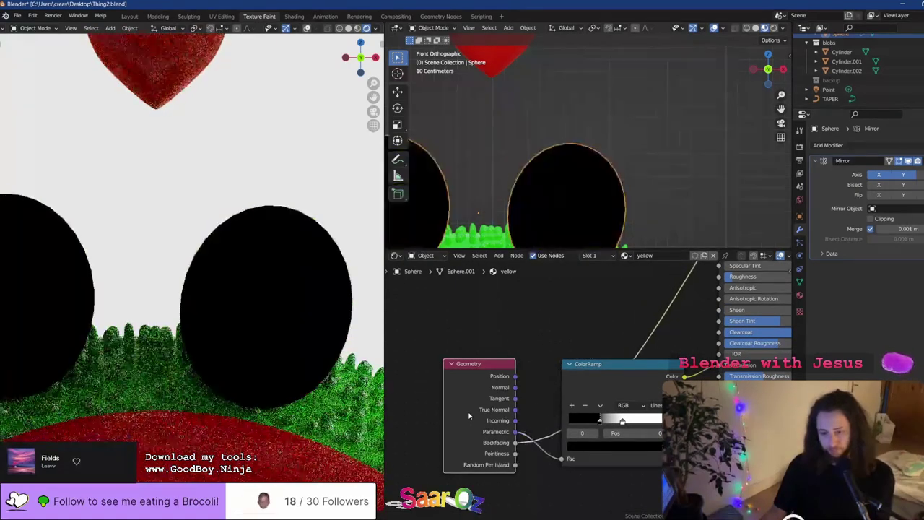
{"action": "left_click", "coordinate": [467, 415], "text": "ctrl+shift"}
{"action": "left_click", "coordinate": [468, 415], "text": "ctrl+shift"}
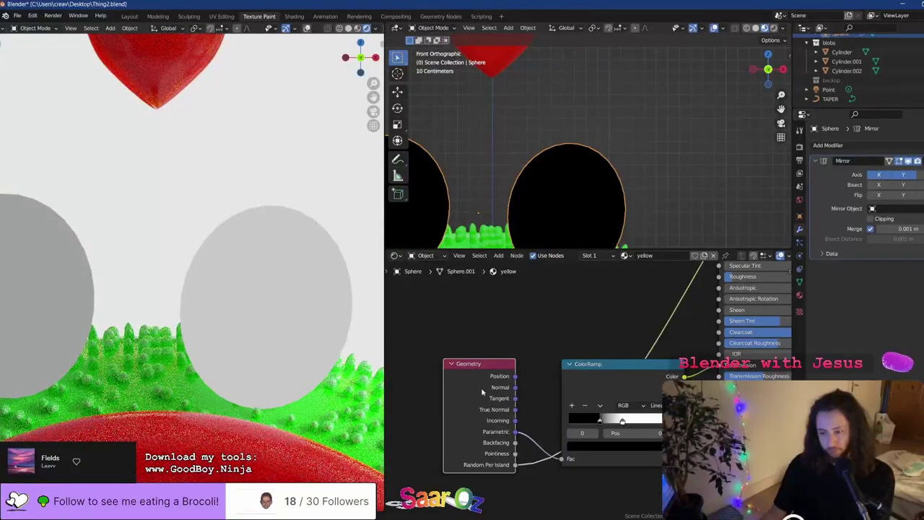
{"action": "left_click", "coordinate": [482, 391], "text": "ctrl+shift"}
{"action": "left_click", "coordinate": [491, 393], "text": "ctrl+shift"}
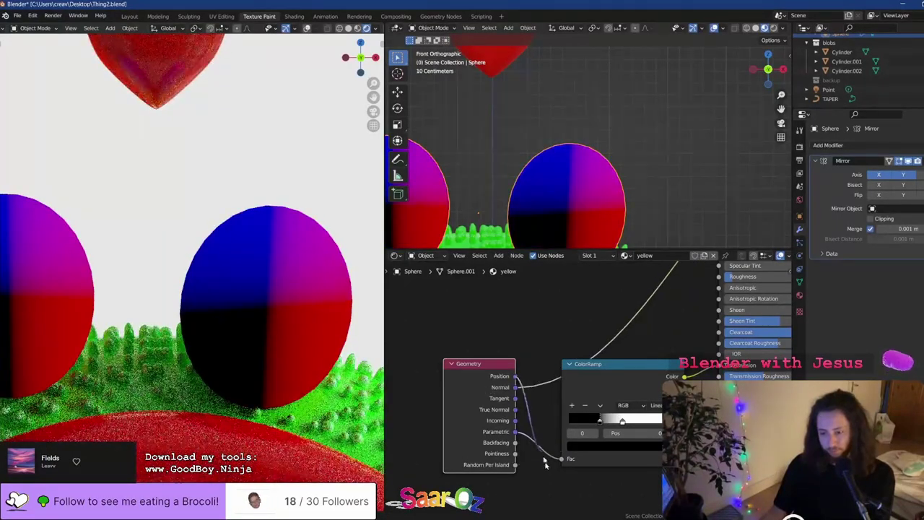
Try Geometry's Position output as the ColorRamp's Fac, previewing the ramp with both stops shifted towards its white end
{"action": "left_click_drag", "start_coordinate": [560, 459], "coordinate": [562, 459]}
{"action": "left_click", "coordinate": [596, 372], "text": "ctrl+shift"}
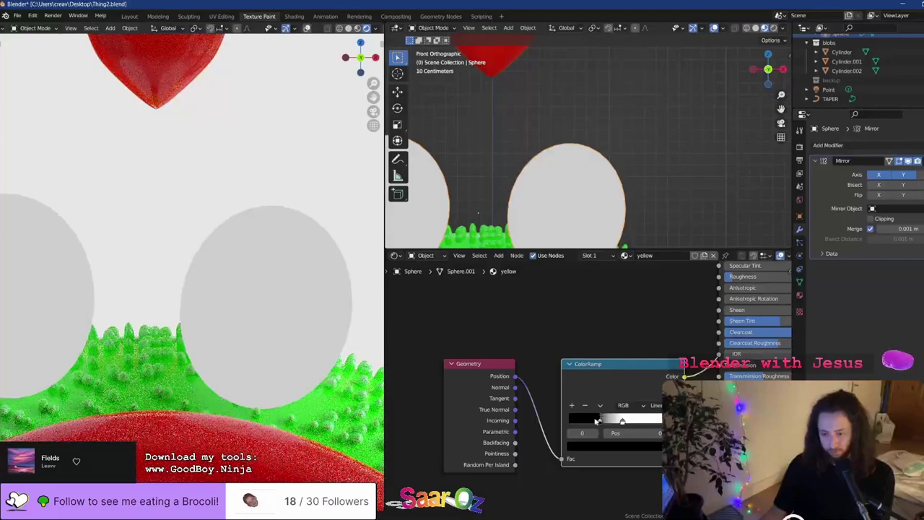
{"action": "left_click_drag", "start_coordinate": [621, 422], "coordinate": [686, 422]}
{"action": "left_click_drag", "start_coordinate": [612, 420], "coordinate": [654, 419]}
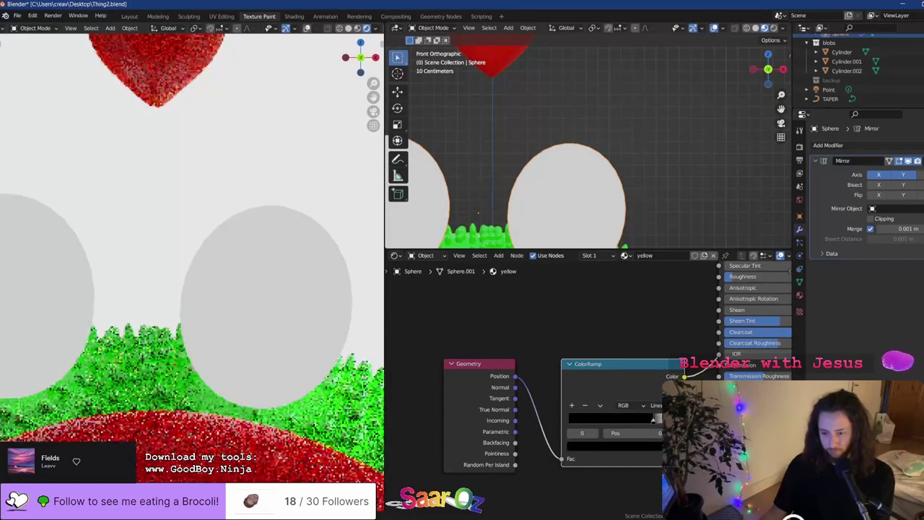
Connect Geometry's Normal output to the ColorRamp's Fac and narrow the gradient, with the black stop at 0.000
{"action": "left_click_drag", "start_coordinate": [515, 388], "coordinate": [563, 459]}
{"action": "left_click_drag", "start_coordinate": [627, 422], "coordinate": [582, 427]}
{"action": "left_click_drag", "start_coordinate": [677, 422], "coordinate": [599, 426]}
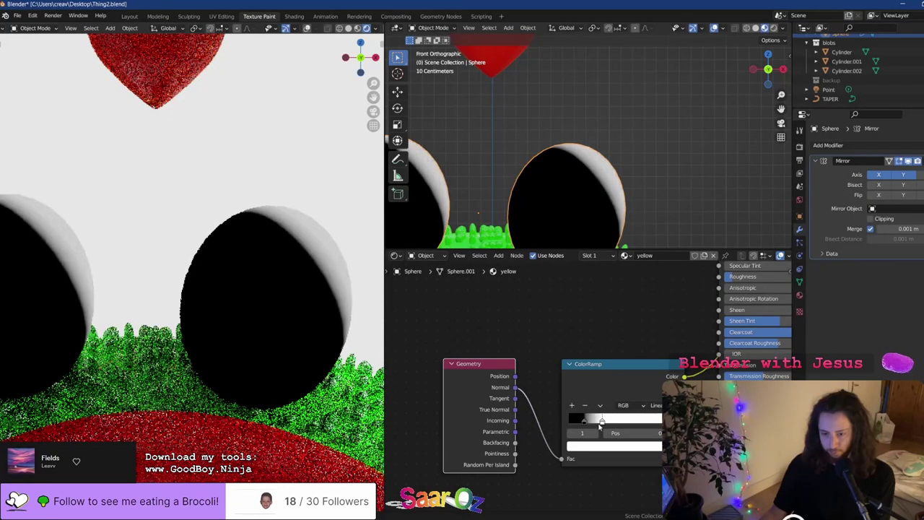
{"action": "scroll", "coordinate": [588, 418], "scroll_direction": "down", "scroll_amount": 2}
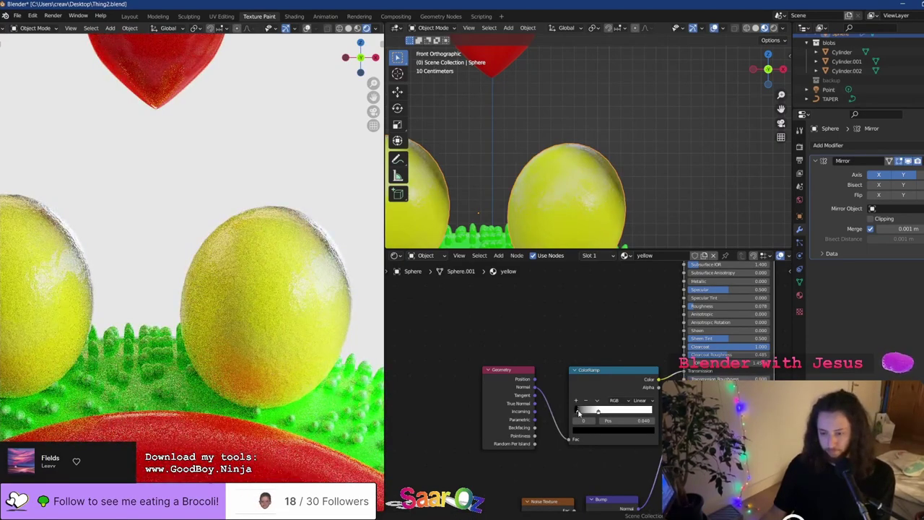
{"action": "left_click_drag", "start_coordinate": [578, 413], "coordinate": [557, 412]}
{"action": "scroll", "coordinate": [257, 316], "scroll_direction": "down", "scroll_amount": 5}
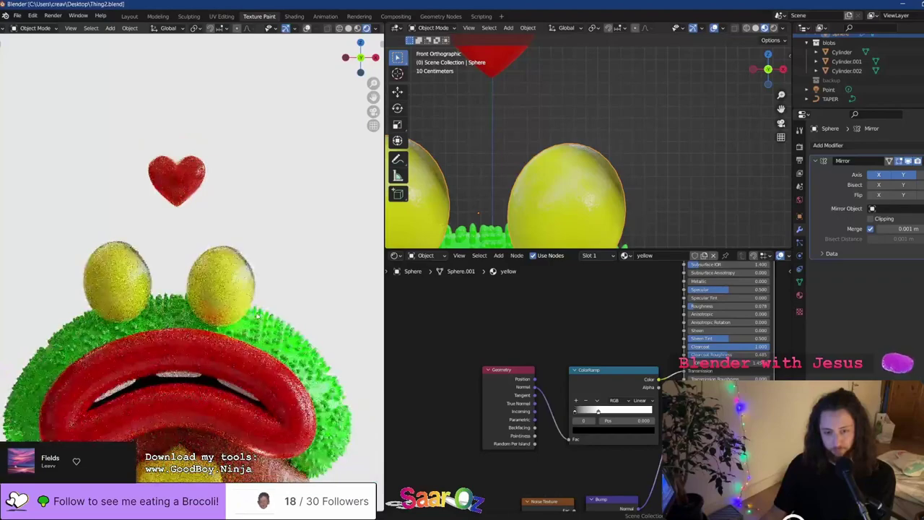
Delete the ColorRamp and Geometry nodes from the yellow material and save the file
{"action": "scroll", "coordinate": [257, 315], "scroll_direction": "up", "scroll_amount": 3}
{"action": "left_click", "coordinate": [596, 383]}
{"action": "key", "text": "x"}
{"action": "left_click", "coordinate": [509, 371]}
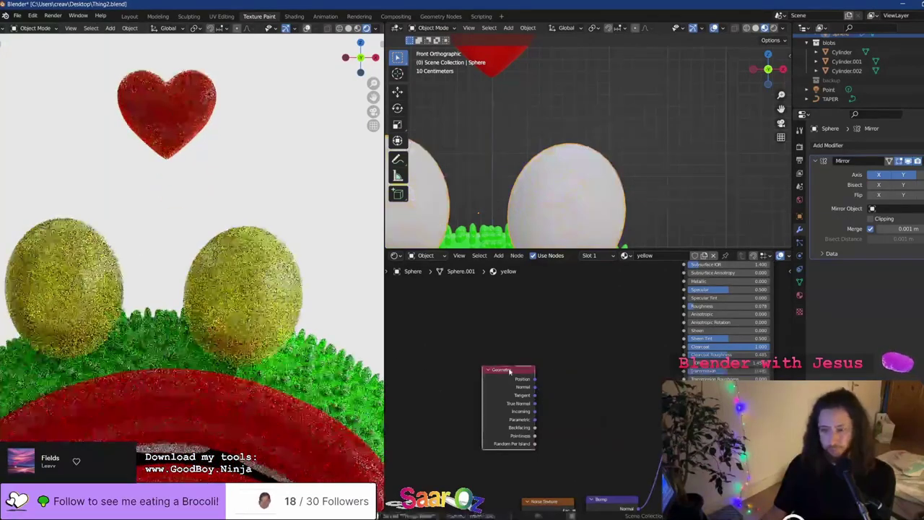
{"action": "key", "text": "ctrl+s"}
Add a Layer Weight node in the empty area beside the yellow material's main shader
{"action": "key", "text": "shift+a"}
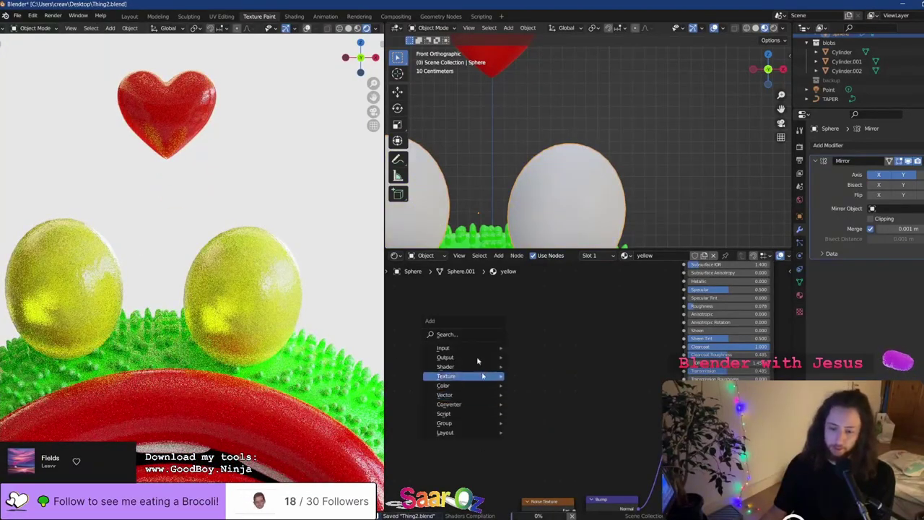
{"action": "mouse_move", "coordinate": [492, 348]}
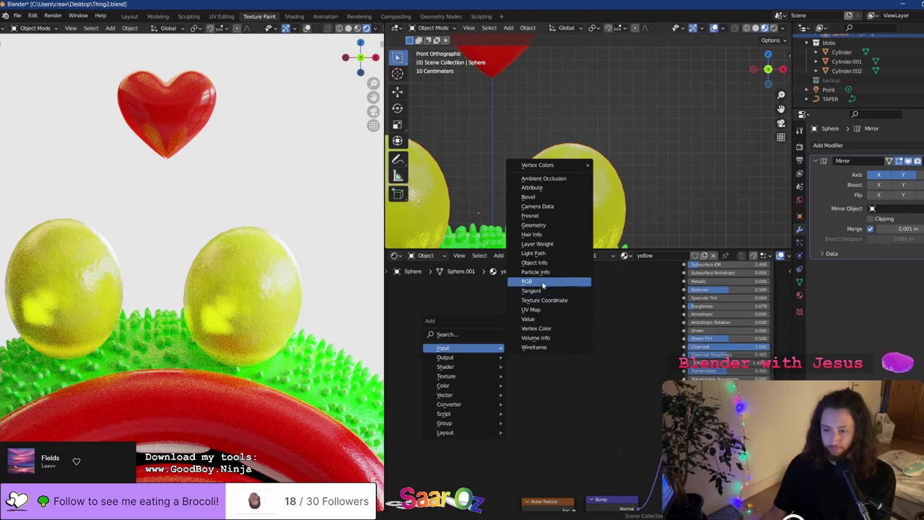
{"action": "left_click", "coordinate": [537, 243]}
{"action": "left_click", "coordinate": [438, 369]}
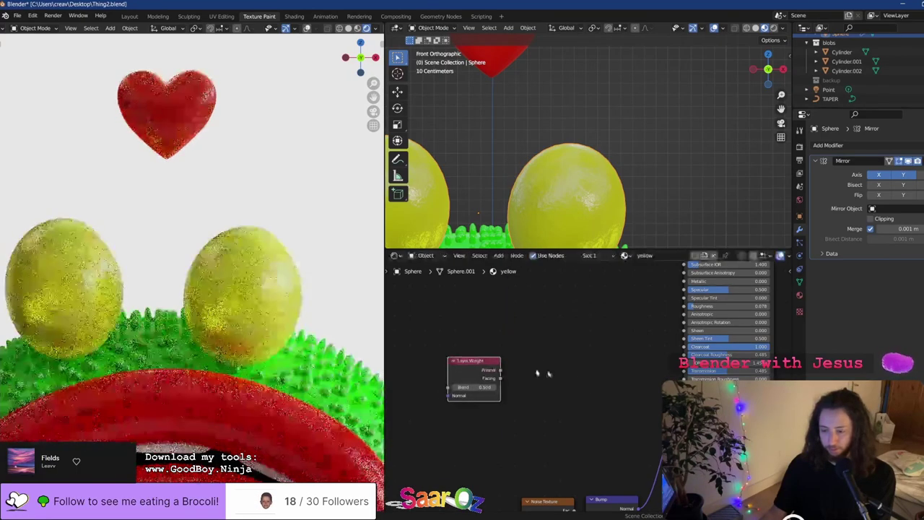
Add a ColorRamp node and connect the Layer Weight's Fresnel output to its Fac
{"action": "key", "text": "shift+a"}
{"action": "mouse_move", "coordinate": [534, 416]}
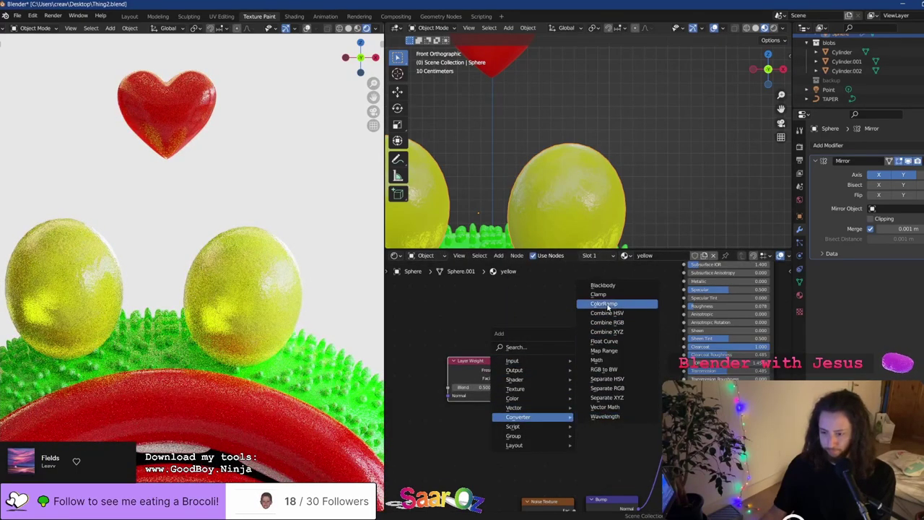
{"action": "left_click", "coordinate": [603, 303]}
{"action": "left_click", "coordinate": [578, 321]}
{"action": "left_click_drag", "start_coordinate": [468, 364], "coordinate": [513, 405]}
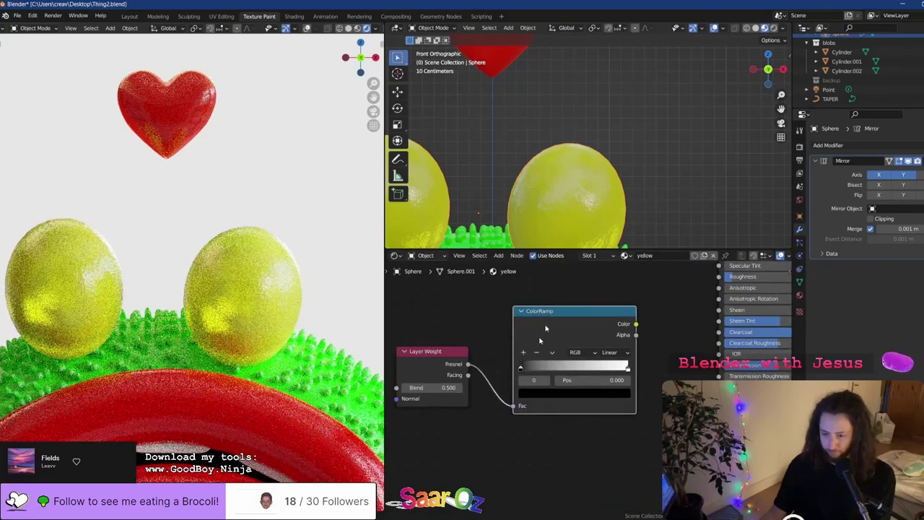
Preview the ColorRamp on the eyes and tighten its gradient near the black end, with the white stop at 0.232
{"action": "left_click", "coordinate": [540, 336], "text": "ctrl+shift"}
{"action": "mouse_move", "coordinate": [530, 371]}
{"action": "left_mouse_down"}
{"action": "mouse_move", "coordinate": [578, 369]}
{"action": "mouse_move", "coordinate": [532, 368]}
{"action": "left_mouse_up"}
{"action": "left_click", "coordinate": [622, 369]}
{"action": "left_click_drag", "start_coordinate": [622, 370], "coordinate": [538, 370]}
Examine the Fresnel falloff preview on the eyes against the whole character from the front
{"action": "scroll", "coordinate": [217, 295], "scroll_direction": "down", "scroll_amount": 8}
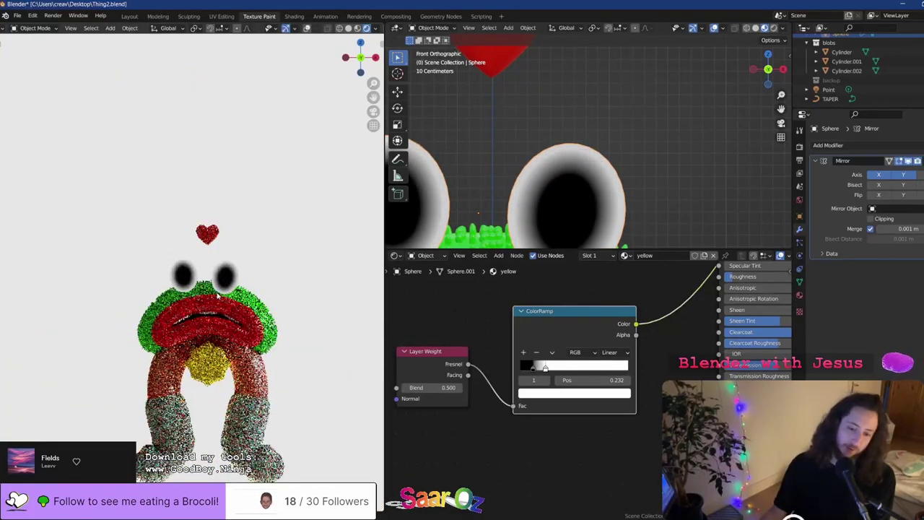
{"action": "scroll", "coordinate": [217, 296], "scroll_direction": "up", "scroll_amount": 3}
{"action": "middle_click_drag", "start_coordinate": [218, 296], "coordinate": [163, 298]}
{"action": "key", "text": "KP_1"}
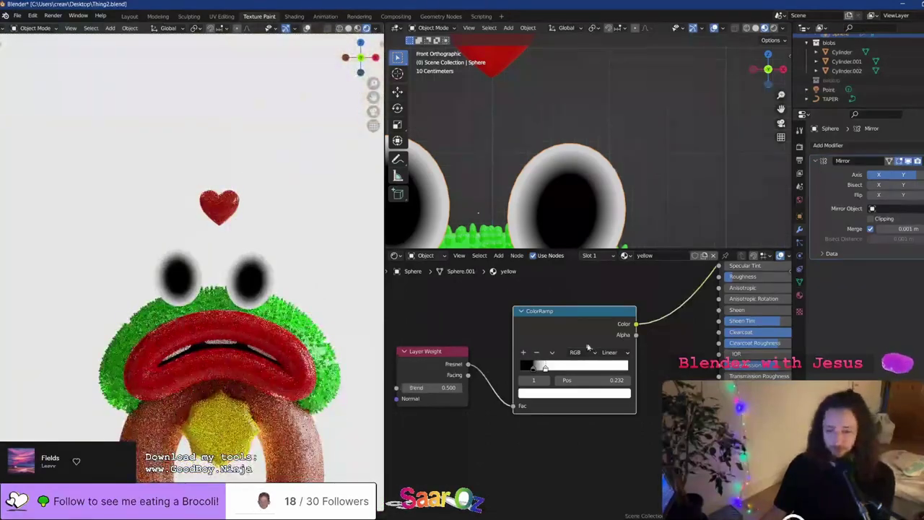
{"action": "scroll", "coordinate": [588, 347], "scroll_direction": "up", "scroll_amount": 2}
{"action": "scroll", "coordinate": [252, 354], "scroll_direction": "down", "scroll_amount": 4}
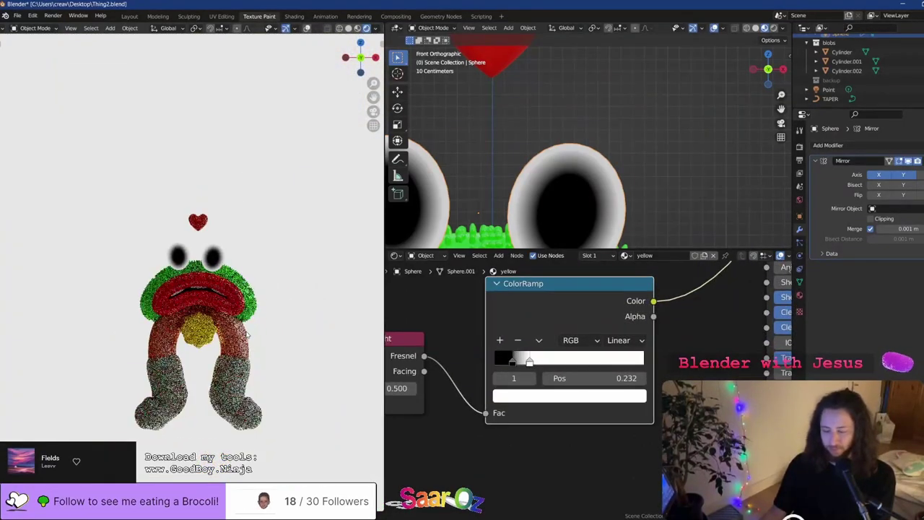
{"action": "scroll", "coordinate": [246, 333], "scroll_direction": "up", "scroll_amount": 5}
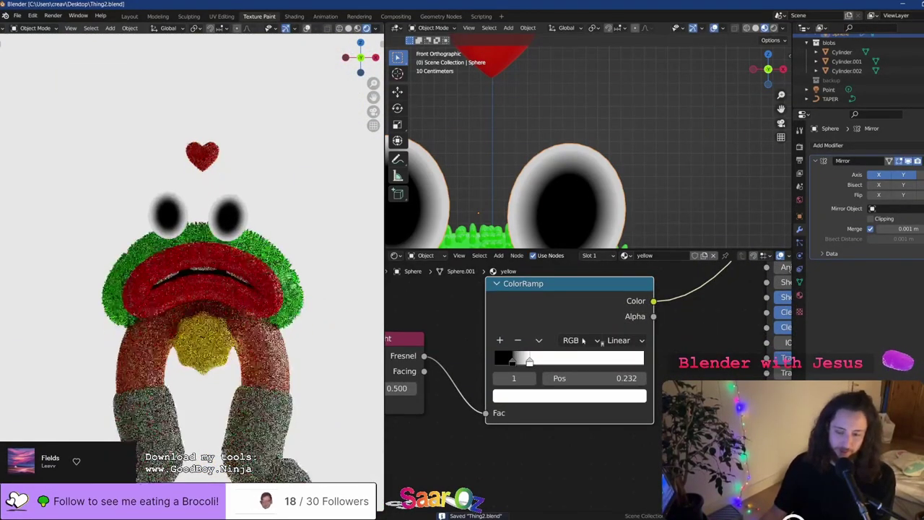
Connect the ColorRamp's Color output to the Transmission input of the yellow material's main shader
{"action": "scroll", "coordinate": [629, 390], "scroll_direction": "up", "scroll_amount": 2}
{"action": "middle_click_drag", "start_coordinate": [610, 376], "coordinate": [527, 399]}
{"action": "scroll", "coordinate": [558, 337], "scroll_direction": "down", "scroll_amount": 2}
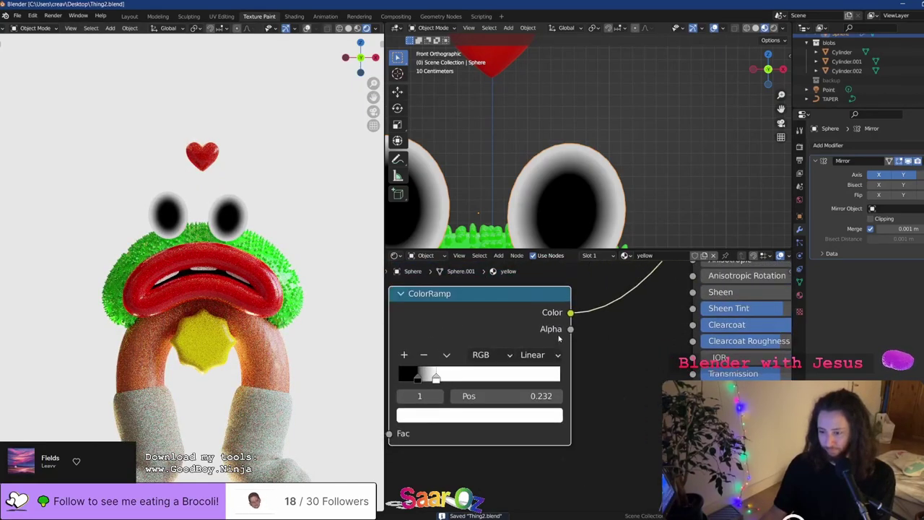
{"action": "middle_click_drag", "start_coordinate": [583, 351], "coordinate": [548, 316]}
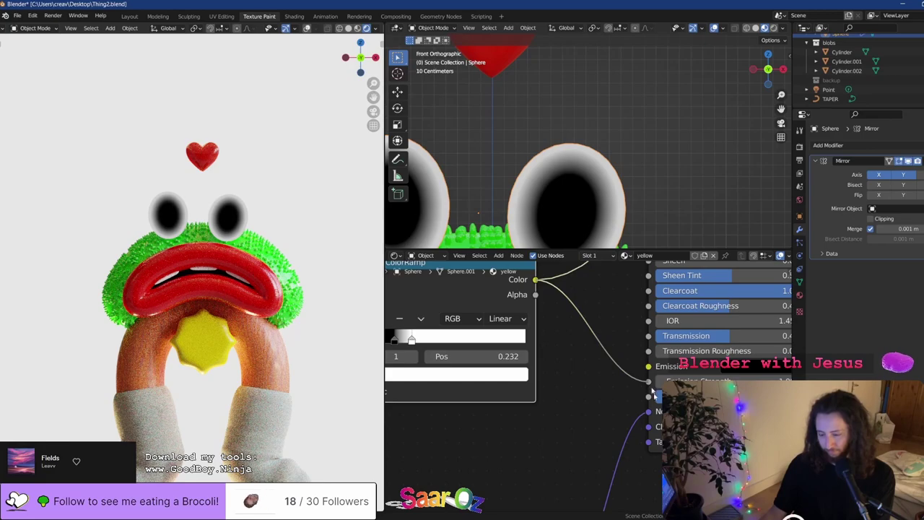
{"action": "left_click_drag", "start_coordinate": [646, 338], "coordinate": [648, 336]}
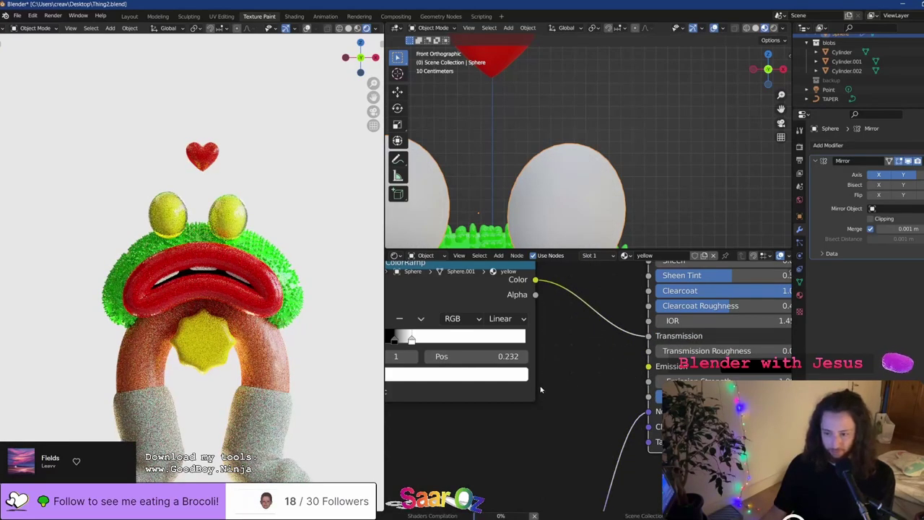
Narrow the ColorRamp's gradient with the black stop at 0.134, and check the mask preview before restoring the full shader on the eyes
{"action": "middle_click_drag", "start_coordinate": [520, 376], "coordinate": [595, 434]}
{"action": "scroll", "coordinate": [231, 200], "scroll_direction": "up", "scroll_amount": 5}
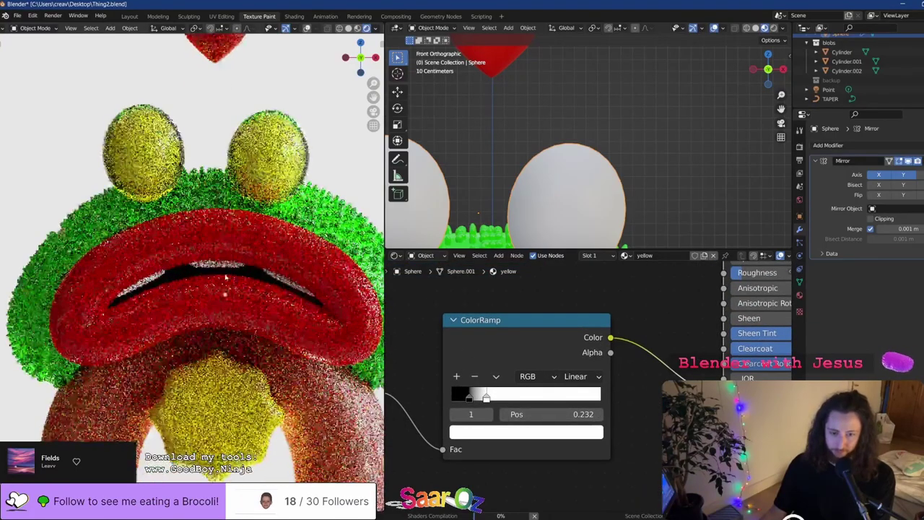
{"action": "scroll", "coordinate": [230, 200], "scroll_direction": "down", "scroll_amount": 2}
{"action": "scroll", "coordinate": [230, 200], "scroll_direction": "up", "scroll_amount": 4}
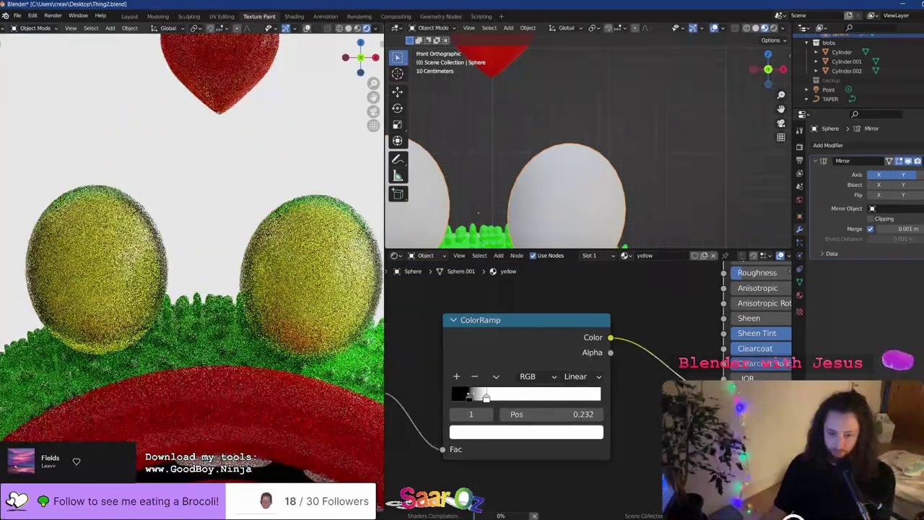
{"action": "left_click_drag", "start_coordinate": [470, 397], "coordinate": [446, 406]}
{"action": "key", "text": "g"}
{"action": "right_click", "coordinate": [475, 399]}
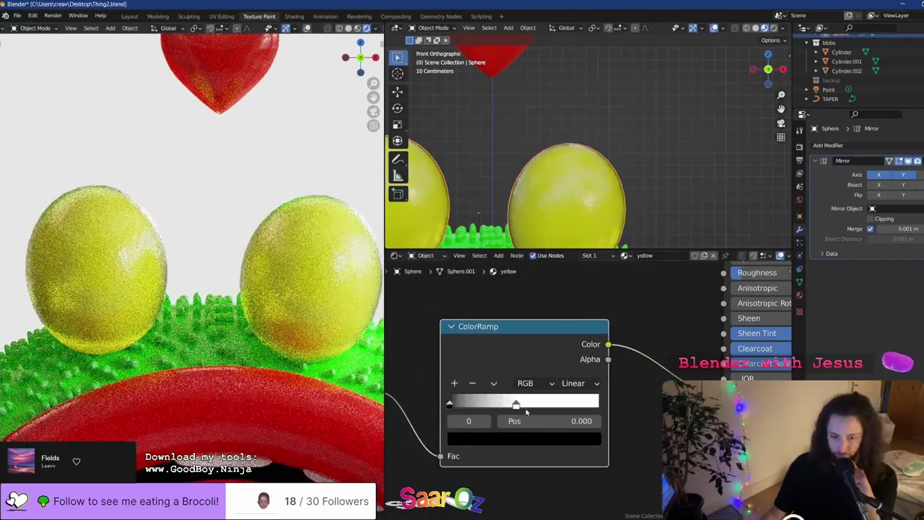
{"action": "left_click_drag", "start_coordinate": [515, 404], "coordinate": [470, 406]}
{"action": "left_click", "coordinate": [487, 352], "text": "ctrl+shift"}
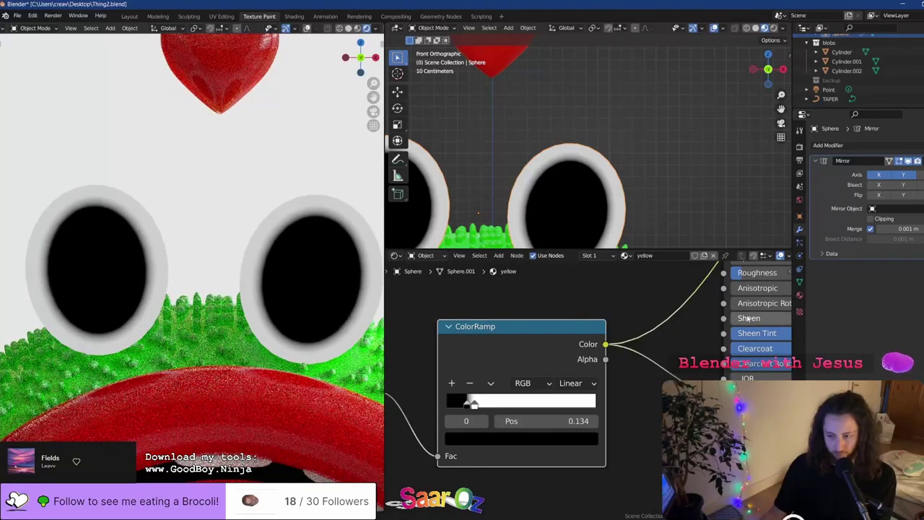
{"action": "left_click", "coordinate": [727, 316], "text": "ctrl+shift"}
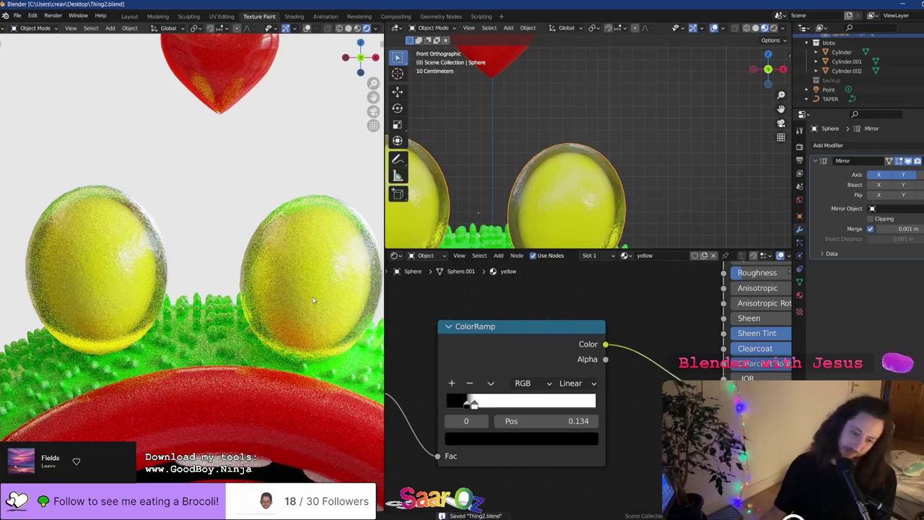
Widen the ColorRamp's gradient slightly, with the black stop at 0.127 and the white stop a little beyond it
{"action": "scroll", "coordinate": [313, 299], "scroll_direction": "down", "scroll_amount": 8}
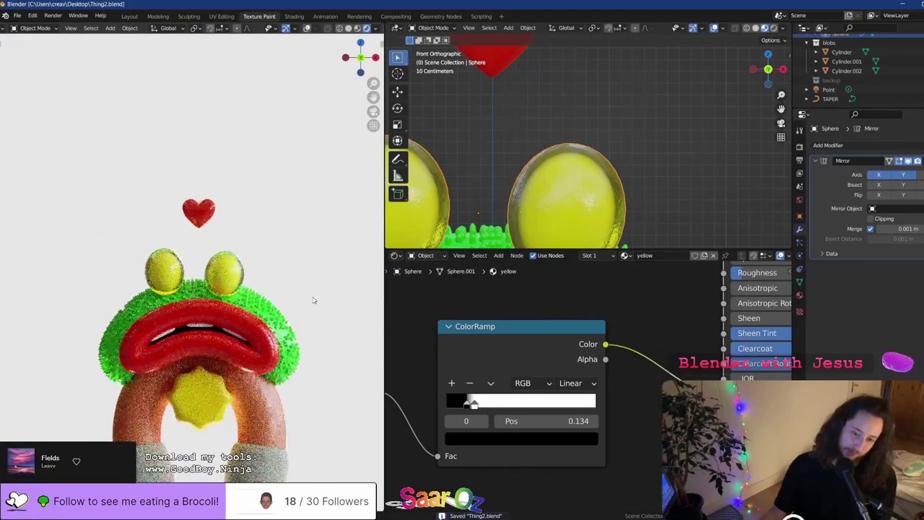
{"action": "scroll", "coordinate": [314, 300], "scroll_direction": "up", "scroll_amount": 8}
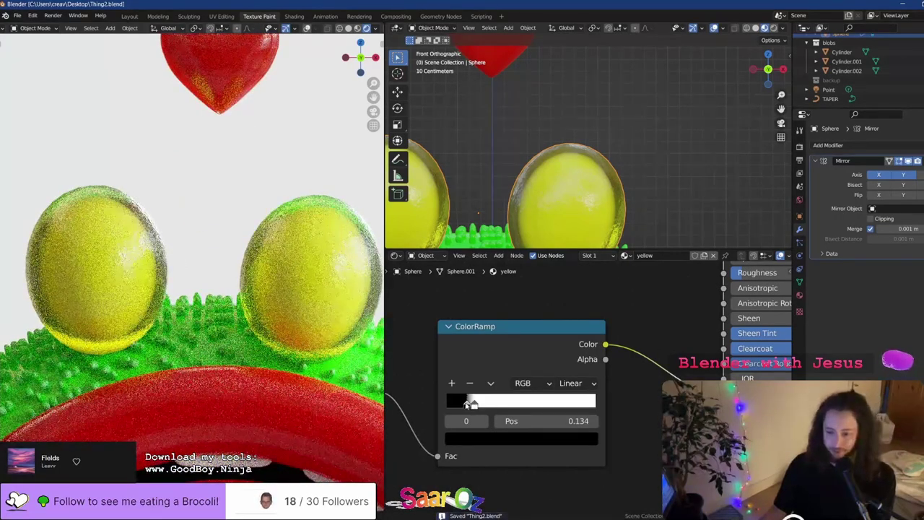
{"action": "left_click_drag", "start_coordinate": [468, 405], "coordinate": [486, 405]}
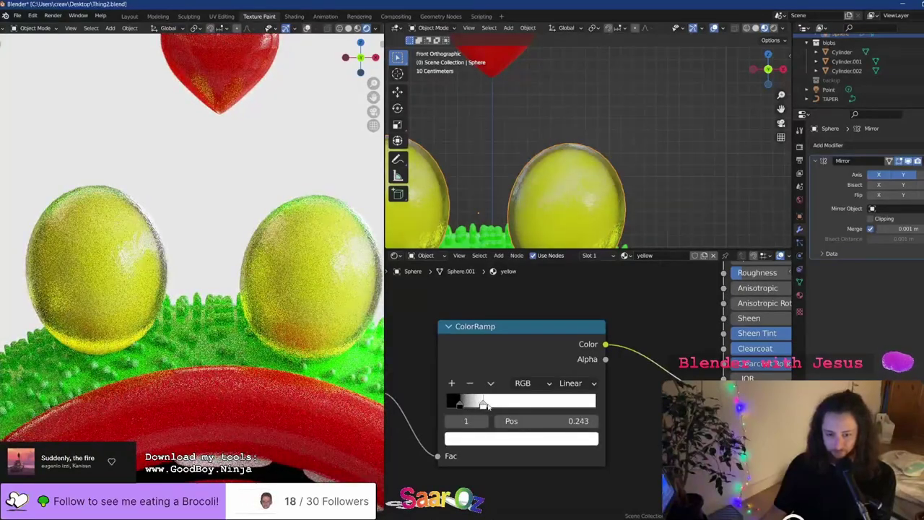
{"action": "mouse_move", "coordinate": [483, 404]}
{"action": "left_mouse_down"}
{"action": "mouse_move", "coordinate": [454, 405]}
{"action": "mouse_move", "coordinate": [466, 405]}
{"action": "left_mouse_up"}
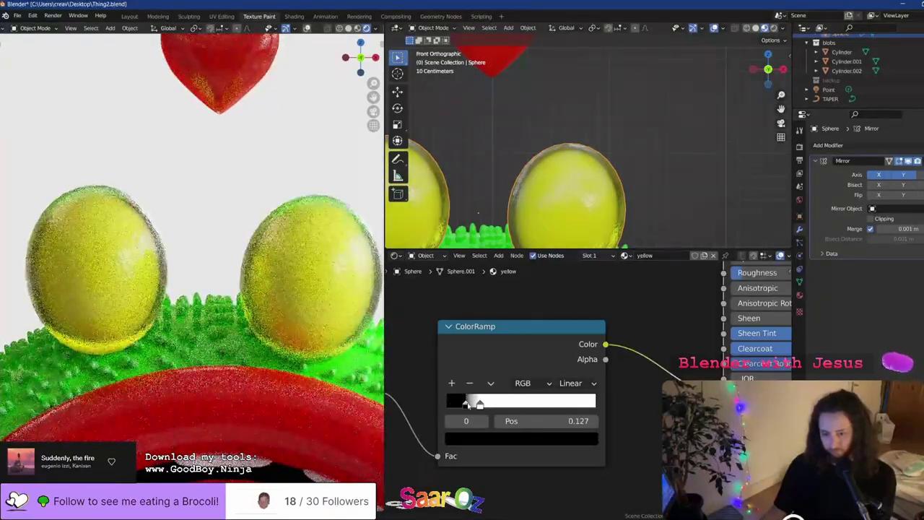
Try a Solidify modifier with 0.2 m thickness on the eyes, and remove it
{"action": "left_click", "coordinate": [844, 147]}
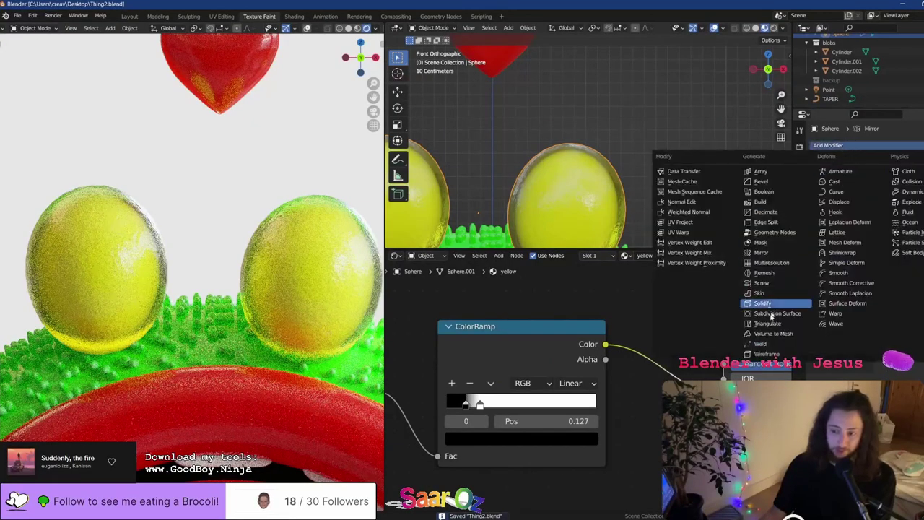
{"action": "left_click", "coordinate": [765, 304]}
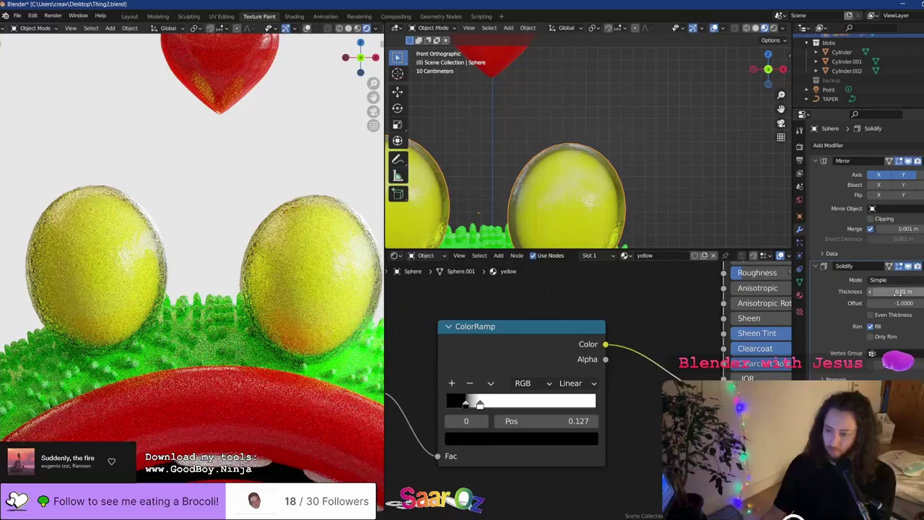
{"action": "left_click_drag", "start_coordinate": [895, 290], "coordinate": [916, 291]}
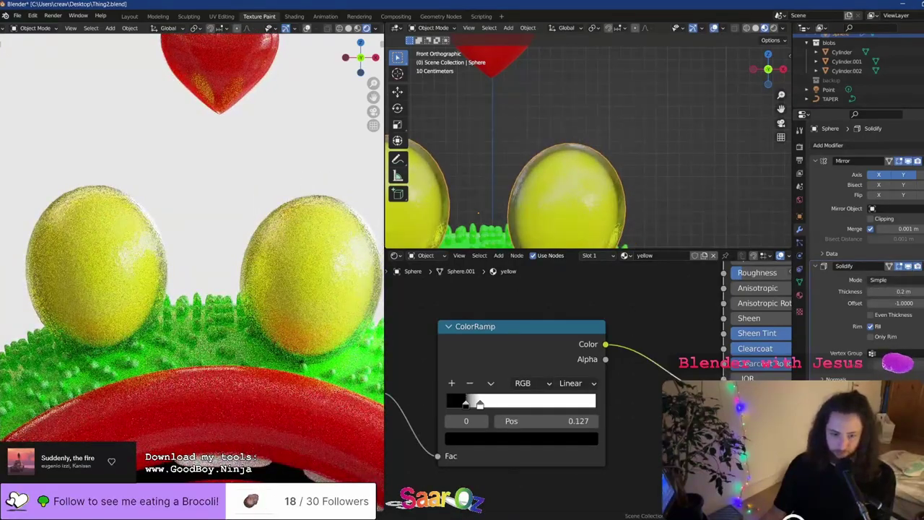
{"action": "key", "text": "x"}
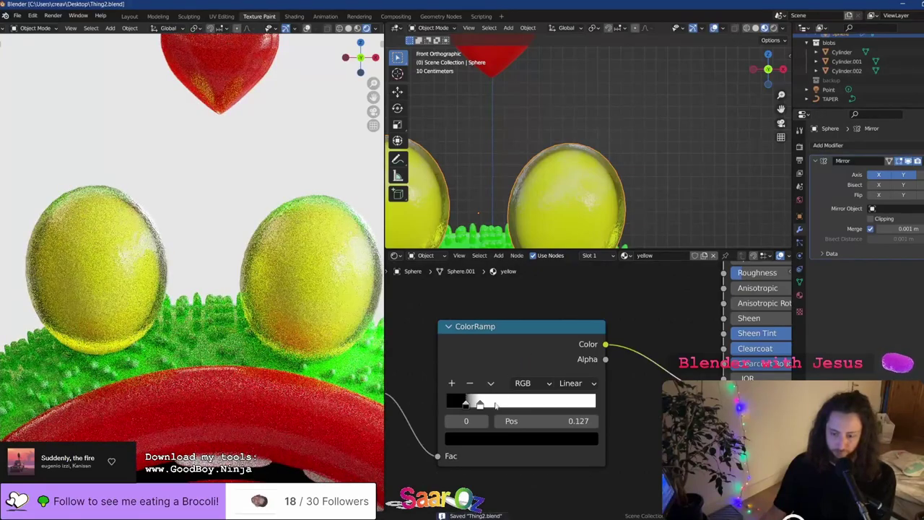
Try flipping the ColorRamp to run from white to black, with the white stop at 0.167
{"action": "mouse_move", "coordinate": [480, 405]}
{"action": "left_mouse_down"}
{"action": "mouse_move", "coordinate": [453, 405]}
{"action": "mouse_move", "coordinate": [485, 404]}
{"action": "left_mouse_up"}
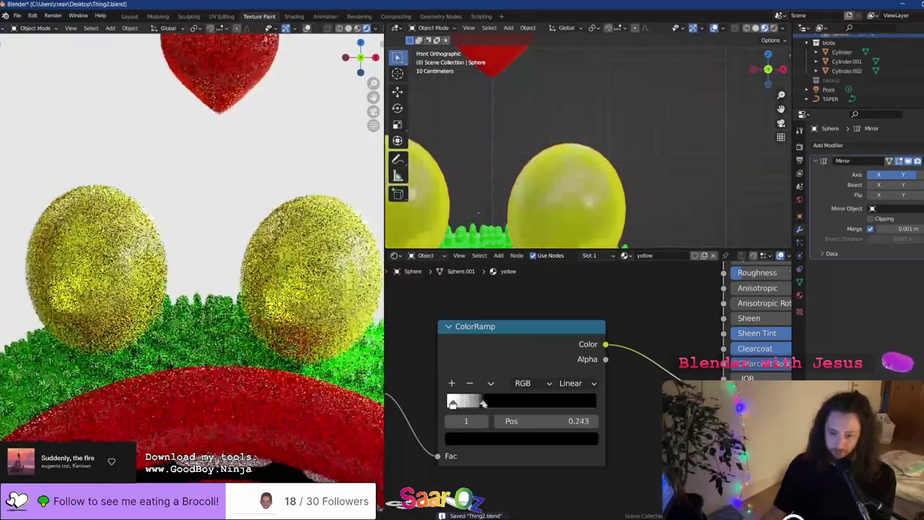
{"action": "left_click", "coordinate": [470, 404]}
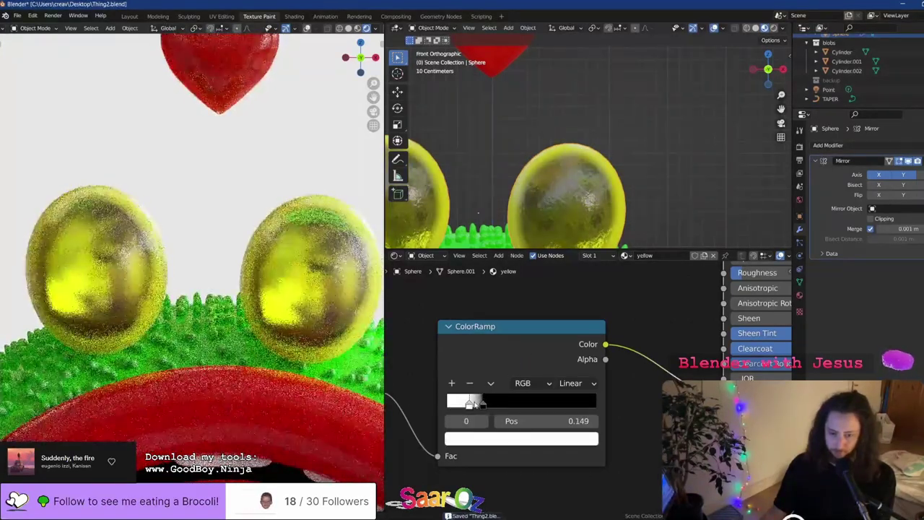
{"action": "left_click_drag", "start_coordinate": [483, 405], "coordinate": [471, 404]}
{"action": "left_click", "coordinate": [469, 404]}
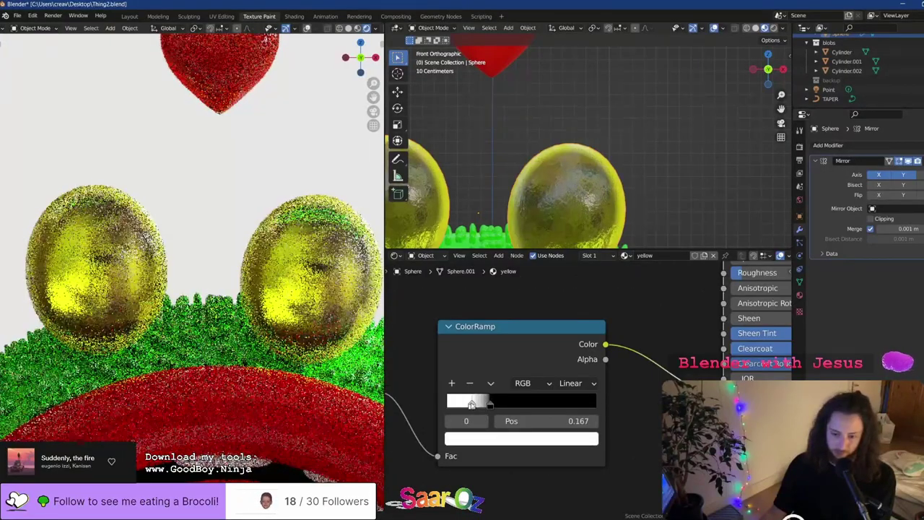
Compare the eyes up close and from afar, and shift the flipped gradient towards its start with the white stop at 0.040
{"action": "scroll", "coordinate": [230, 273], "scroll_direction": "down", "scroll_amount": 4}
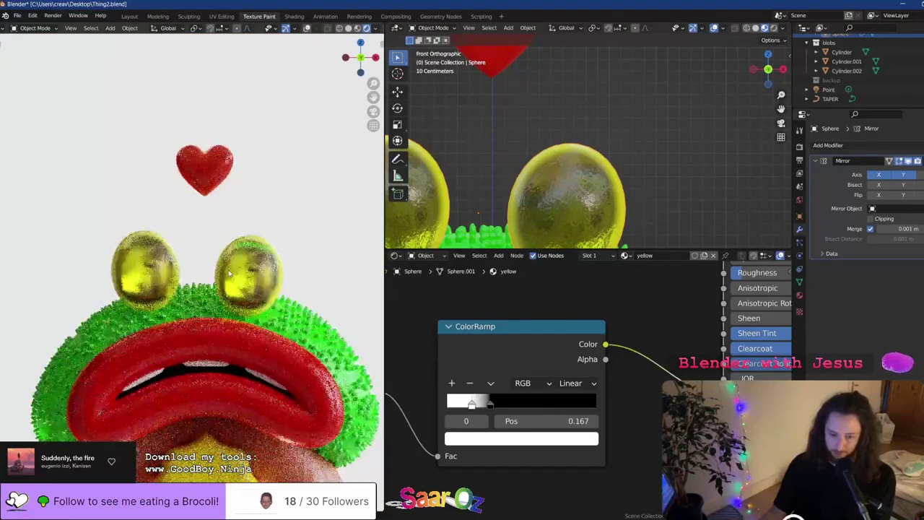
{"action": "scroll", "coordinate": [229, 273], "scroll_direction": "down", "scroll_amount": 4}
{"action": "scroll", "coordinate": [228, 275], "scroll_direction": "up", "scroll_amount": 5}
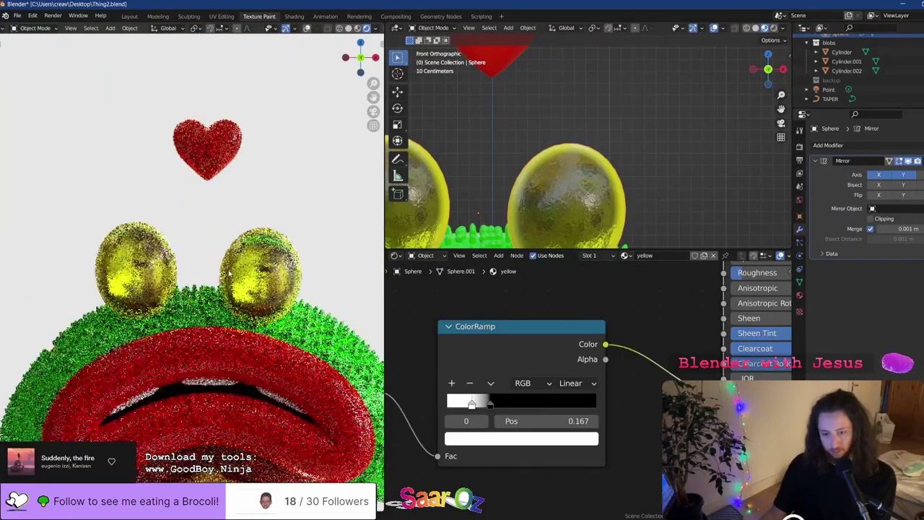
{"action": "scroll", "coordinate": [230, 273], "scroll_direction": "up", "scroll_amount": 1}
{"action": "left_click_drag", "start_coordinate": [490, 405], "coordinate": [457, 405]}
{"action": "left_click_drag", "start_coordinate": [477, 405], "coordinate": [454, 405]}
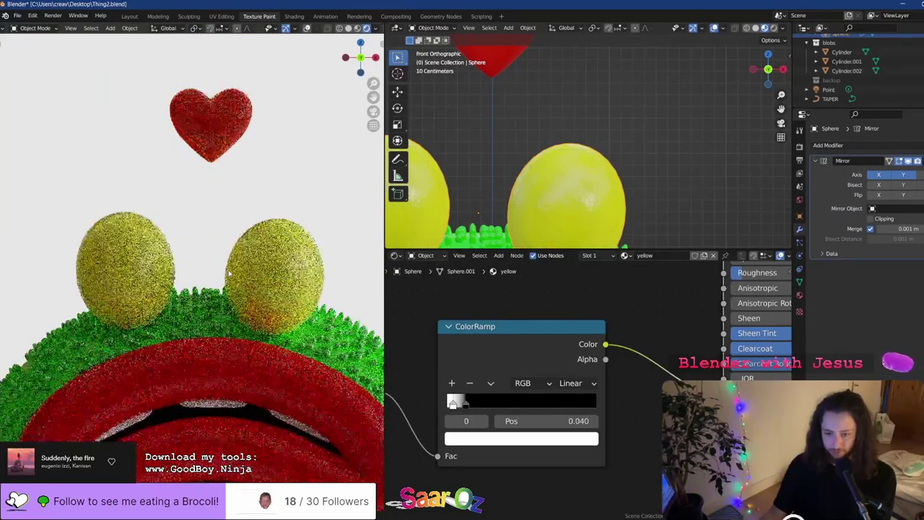
Undo the flipped ColorRamp edits and save the file
{"action": "key", "text": "ctrl+z"}
{"action": "key", "text": "ctrl+s"}
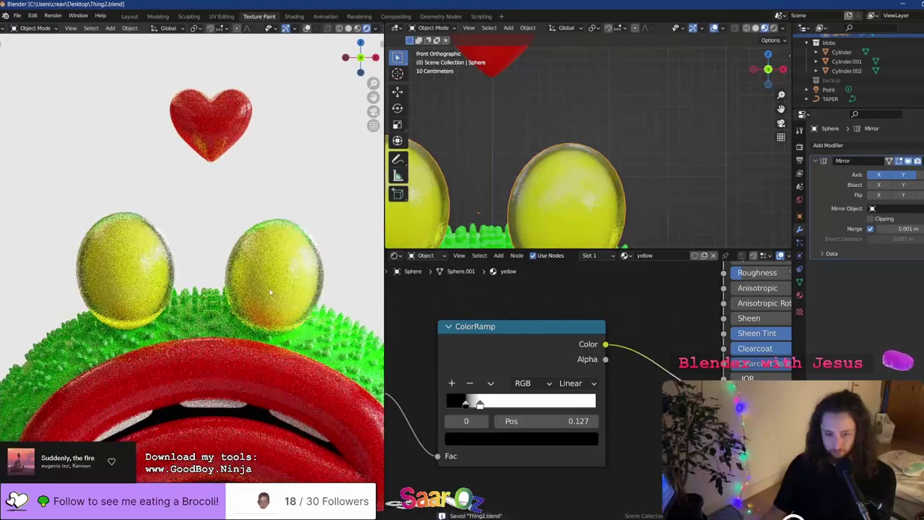
{"action": "scroll", "coordinate": [267, 292], "scroll_direction": "down", "scroll_amount": 5}
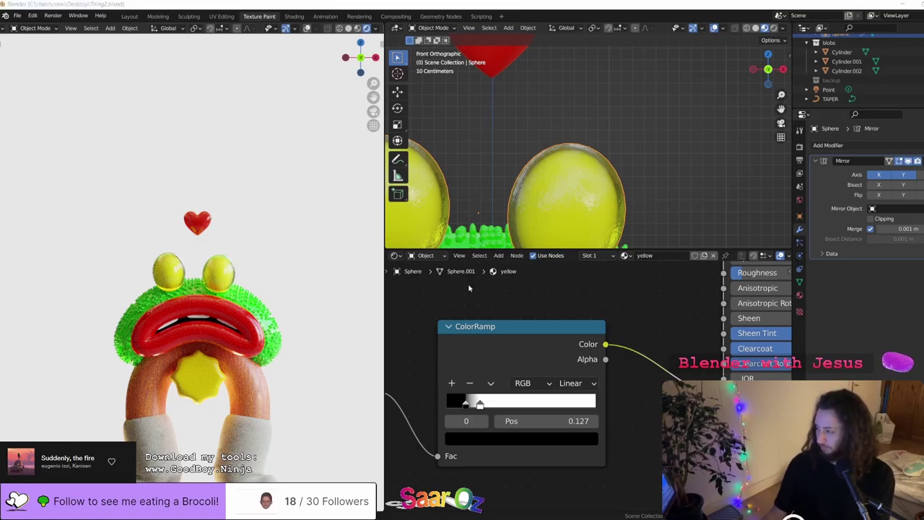
{"action": "left_click", "coordinate": [466, 318]}
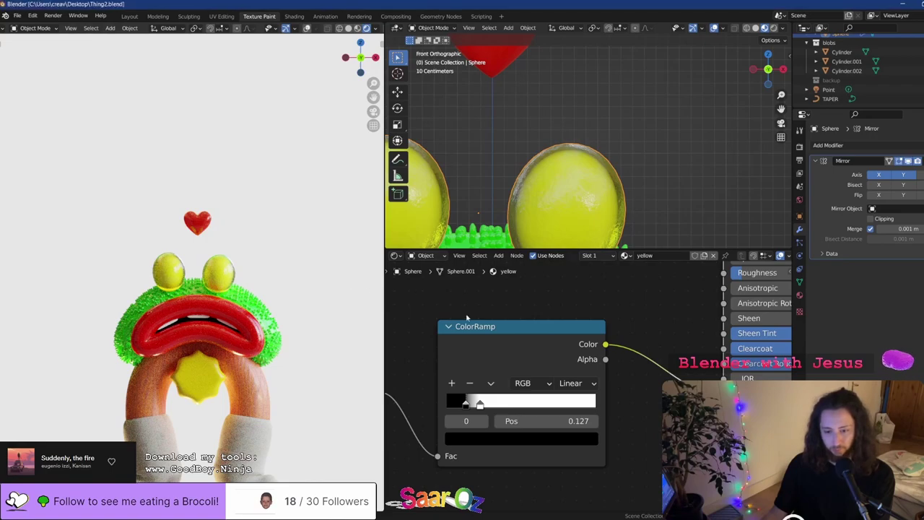
{"action": "scroll", "coordinate": [466, 318], "scroll_direction": "down", "scroll_amount": 2}
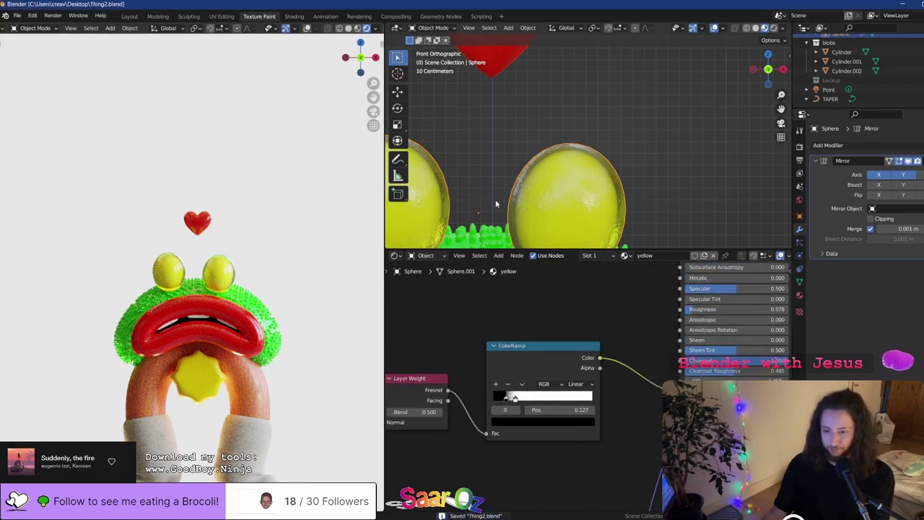
Select the yellow star-shaped object below the mouth and show its material settings
{"action": "scroll", "coordinate": [497, 198], "scroll_direction": "down", "scroll_amount": 5}
{"action": "middle_click_drag", "start_coordinate": [499, 160], "coordinate": [488, 49], "text": "shift"}
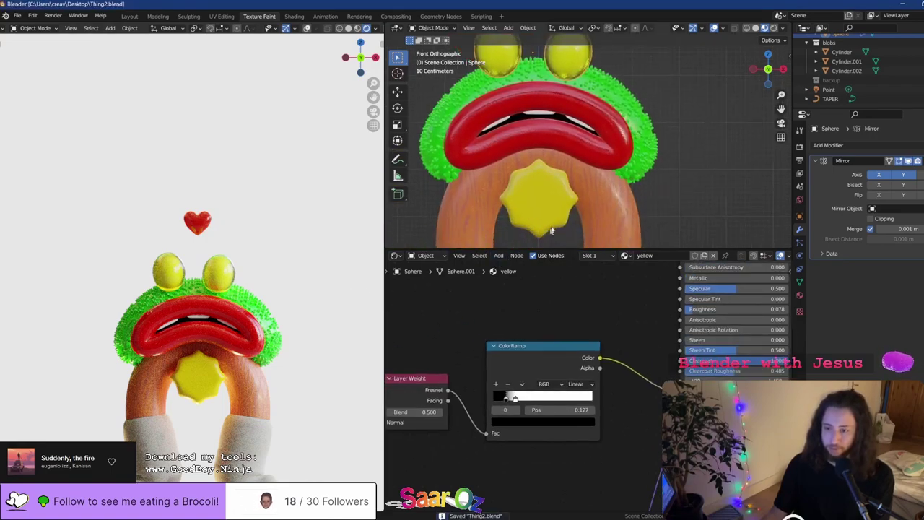
{"action": "left_click", "coordinate": [551, 227]}
{"action": "left_click", "coordinate": [799, 294]}
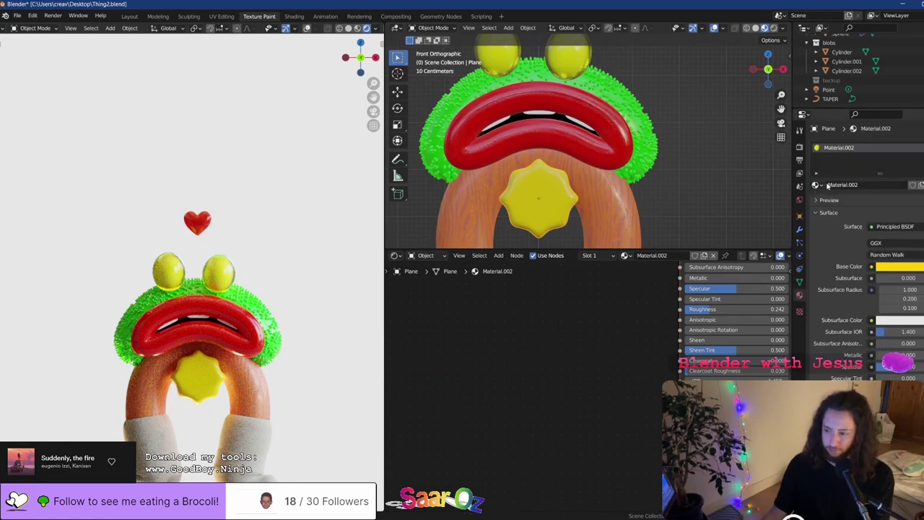
Try Material.001 on the star-shaped object, and undo the assignment
{"action": "left_click", "coordinate": [827, 185]}
{"action": "left_click", "coordinate": [832, 230]}
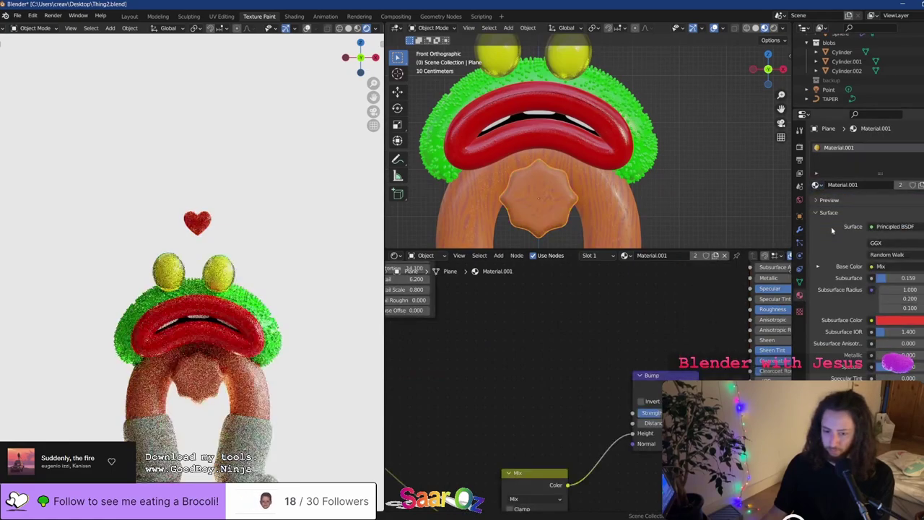
{"action": "key", "text": "ctrl+z"}
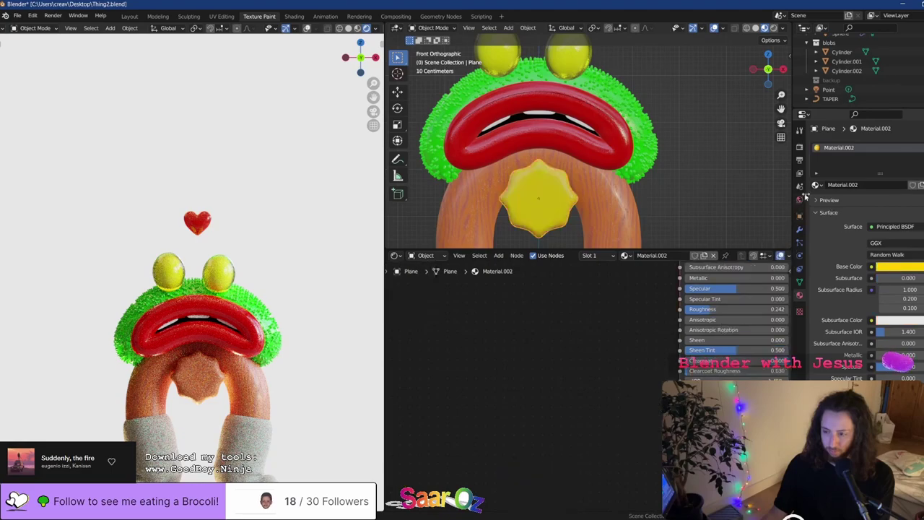
Try the eyes' yellow material on the star-shaped object, undo the assignment and save the file
{"action": "left_click", "coordinate": [817, 185]}
{"action": "scroll", "coordinate": [835, 261], "scroll_direction": "down", "scroll_amount": 5}
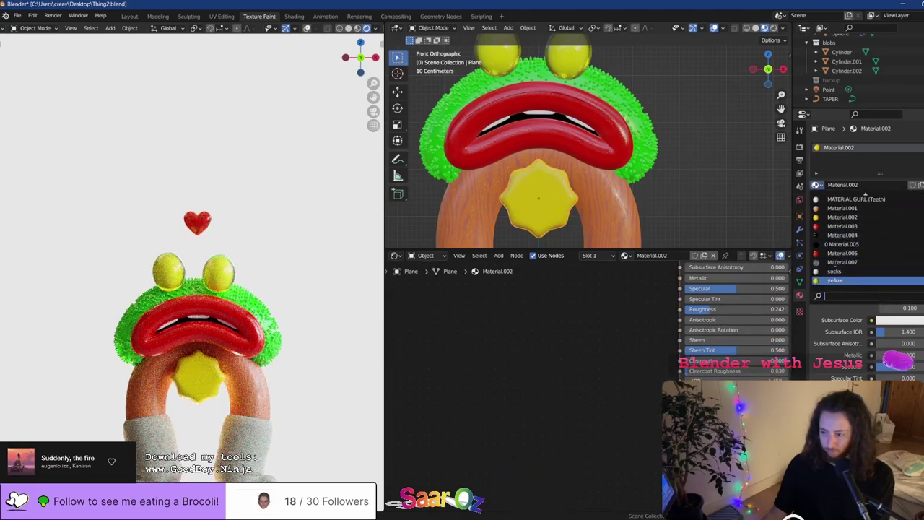
{"action": "left_click", "coordinate": [834, 276]}
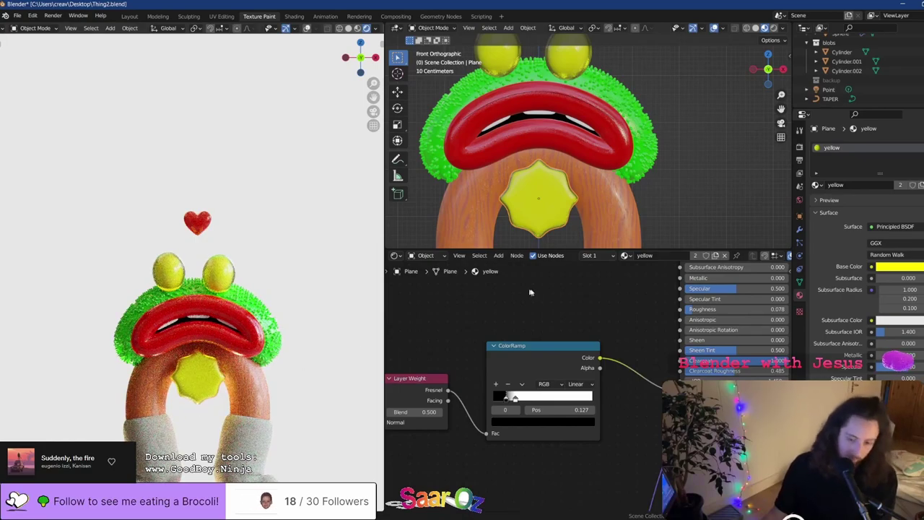
{"action": "key", "text": "ctrl+z"}
{"action": "key", "text": "ctrl+s"}
Assign Material.001 to the star-shaped object and check it against the whole character in the rendered view
{"action": "left_click", "coordinate": [816, 185]}
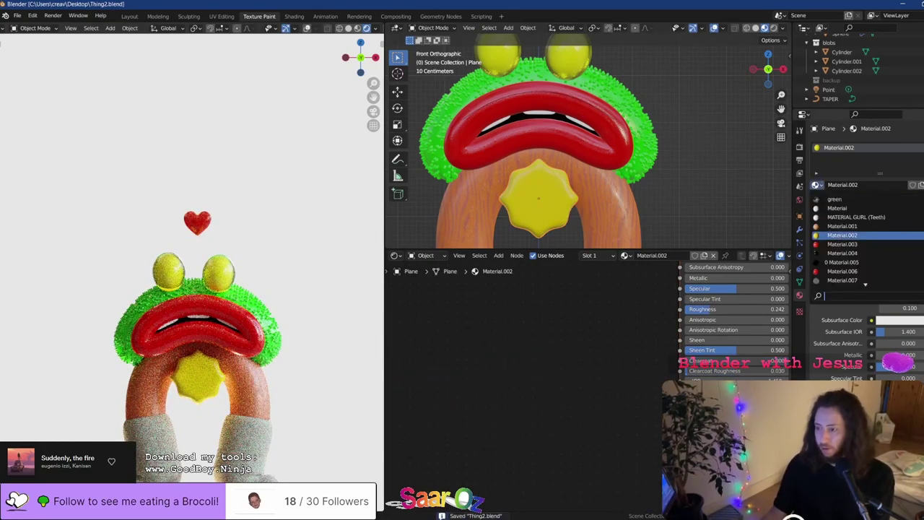
{"action": "left_click", "coordinate": [830, 226]}
{"action": "scroll", "coordinate": [217, 325], "scroll_direction": "up", "scroll_amount": 5}
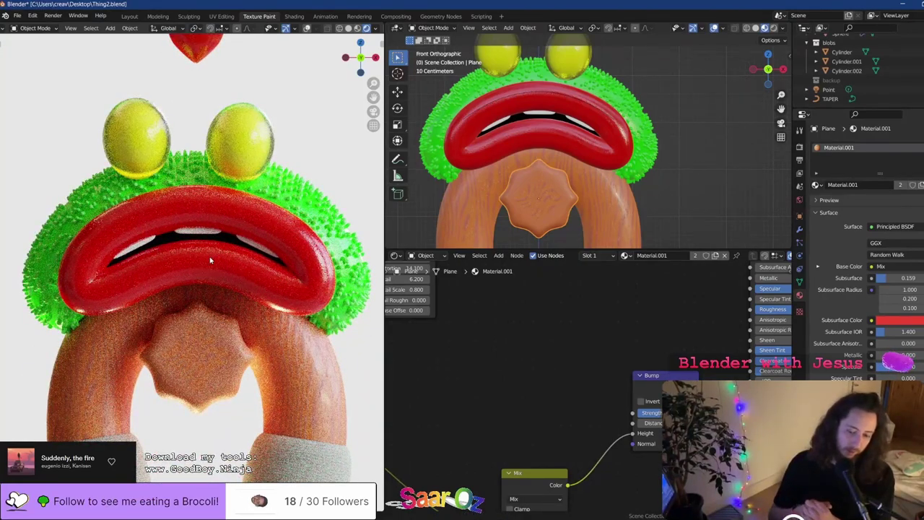
{"action": "scroll", "coordinate": [210, 260], "scroll_direction": "down", "scroll_amount": 6}
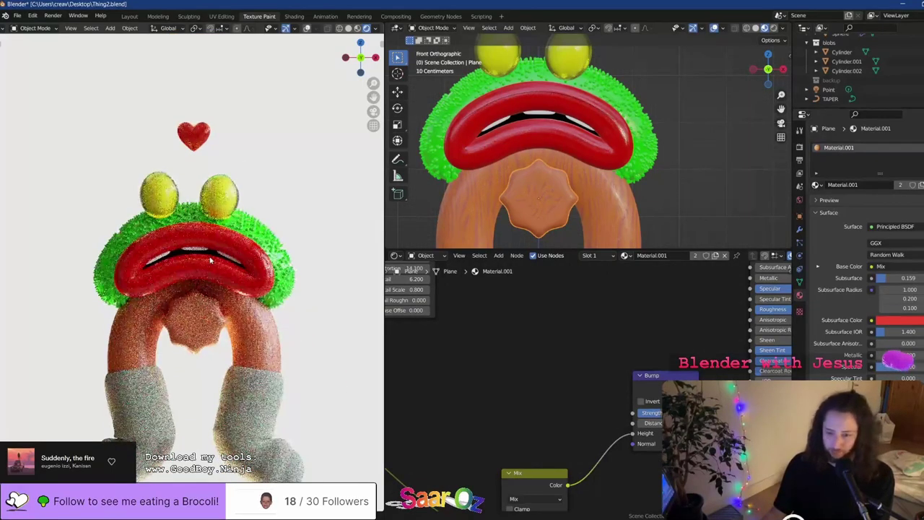
Make the star's material a single-user copy and set Color1 of its base-colour Mix node to bright yellow (H 0.157, S 1, V 1)
{"action": "left_click", "coordinate": [901, 185]}
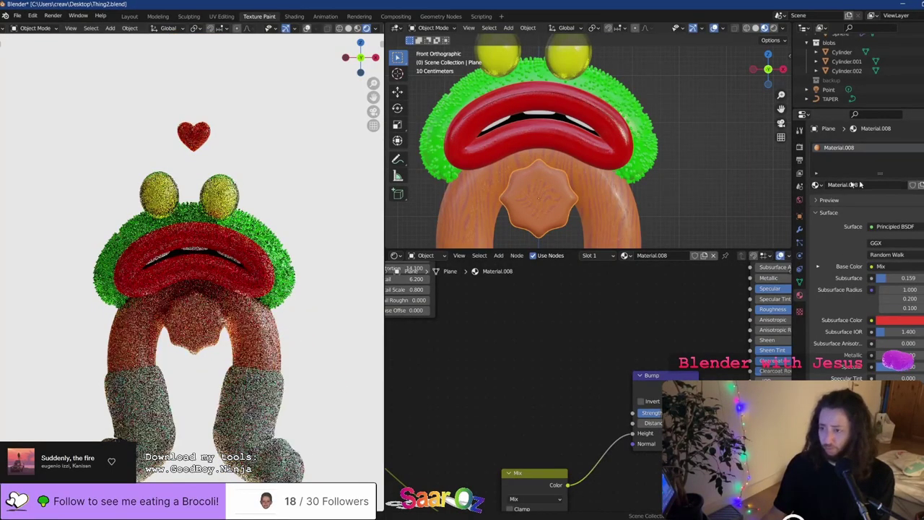
{"action": "key", "text": "Home"}
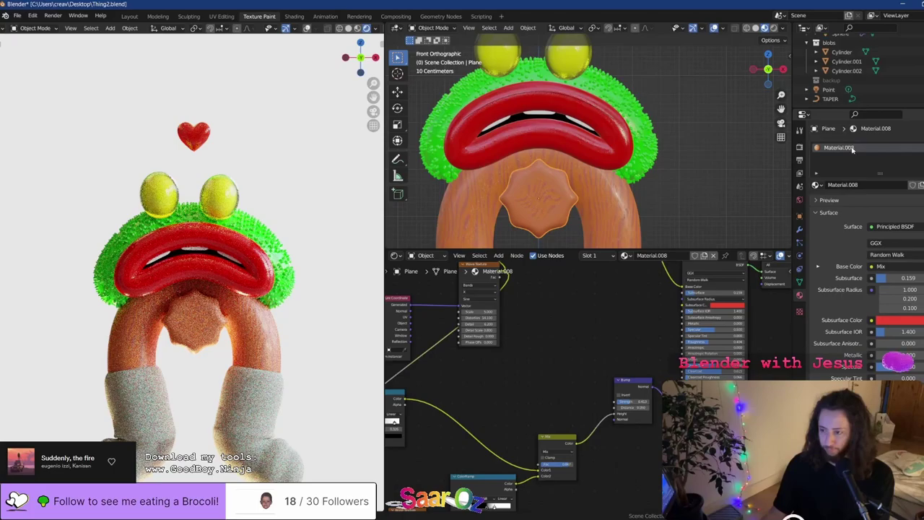
{"action": "middle_click_drag", "start_coordinate": [552, 359], "coordinate": [540, 441]}
{"action": "scroll", "coordinate": [552, 302], "scroll_direction": "up", "scroll_amount": 4}
{"action": "middle_click_drag", "start_coordinate": [599, 303], "coordinate": [552, 376]}
{"action": "scroll", "coordinate": [554, 375], "scroll_direction": "up", "scroll_amount": 6}
{"action": "left_click", "coordinate": [553, 373]}
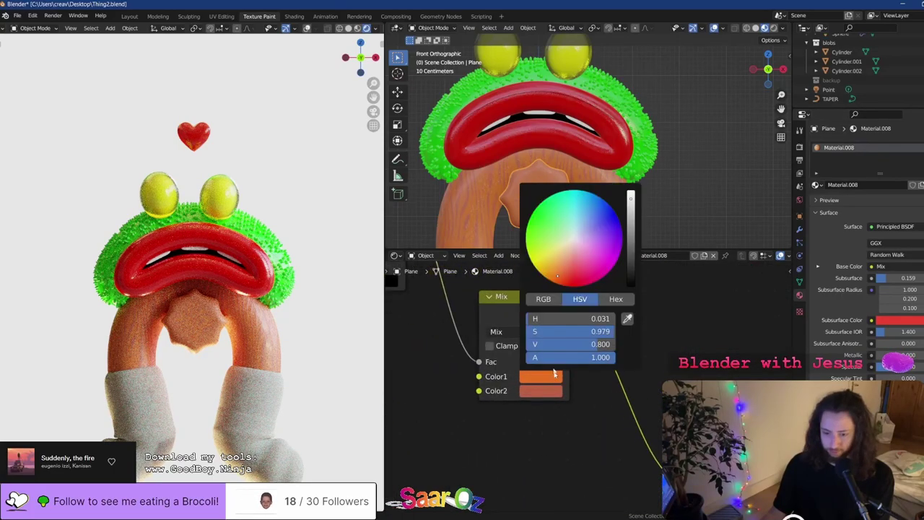
{"action": "left_click_drag", "start_coordinate": [549, 269], "coordinate": [581, 254]}
{"action": "left_click_drag", "start_coordinate": [632, 200], "coordinate": [628, 188]}
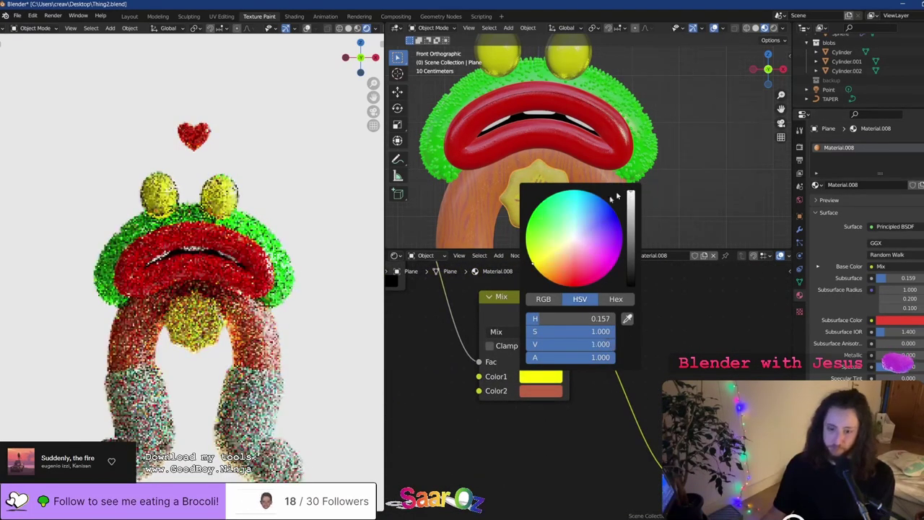
Try a muted grey-brown as Color2 of the star's Mix node
{"action": "scroll", "coordinate": [216, 282], "scroll_direction": "up", "scroll_amount": 3}
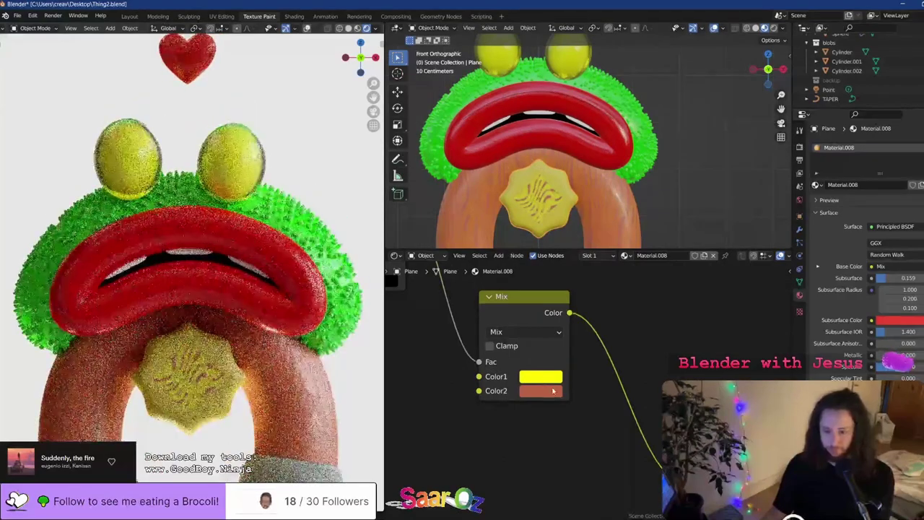
{"action": "left_click", "coordinate": [553, 390]}
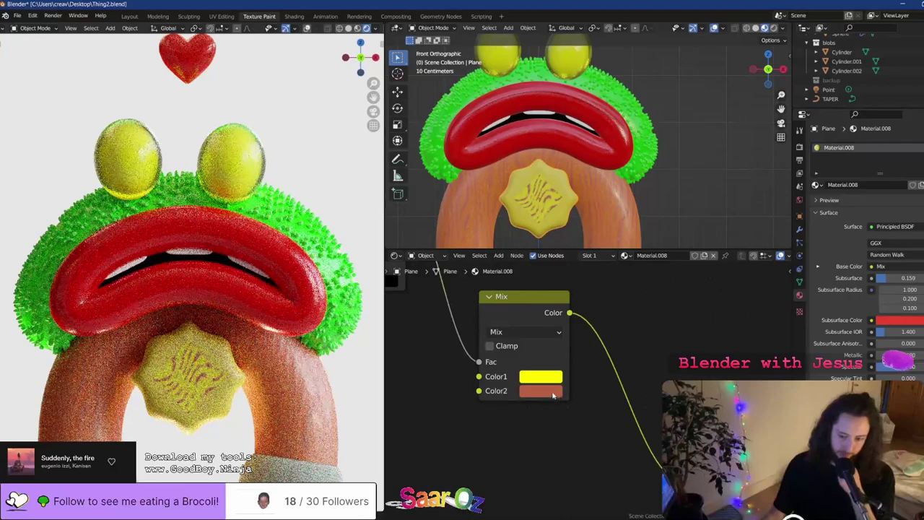
{"action": "left_click", "coordinate": [553, 392]}
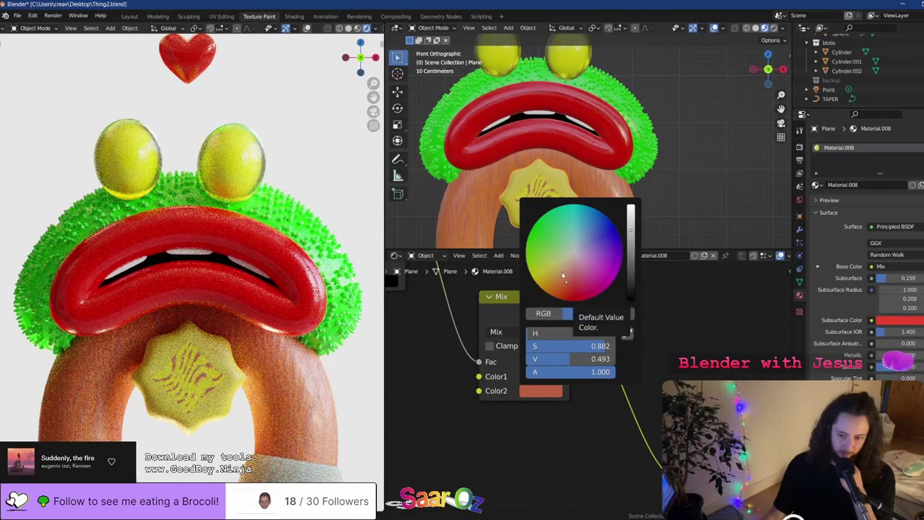
{"action": "mouse_move", "coordinate": [588, 287]}
{"action": "left_mouse_down"}
{"action": "mouse_move", "coordinate": [597, 287]}
{"action": "mouse_move", "coordinate": [571, 263]}
{"action": "left_mouse_up"}
{"action": "left_click", "coordinate": [631, 258]}
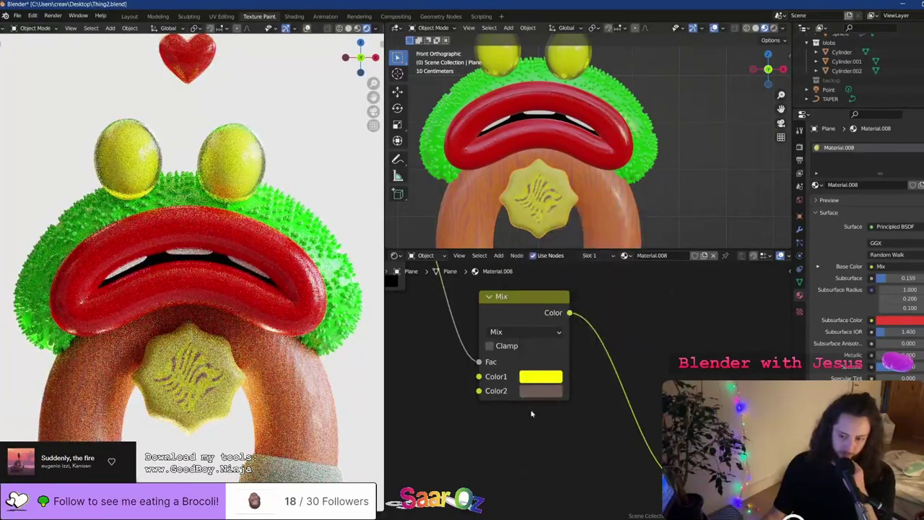
Set Subsurface to 0 on the Principled BSDF of the star's material
{"action": "scroll", "coordinate": [545, 392], "scroll_direction": "down", "scroll_amount": 1}
{"action": "scroll", "coordinate": [554, 389], "scroll_direction": "up", "scroll_amount": 2}
{"action": "middle_click_drag", "start_coordinate": [552, 394], "coordinate": [476, 292]}
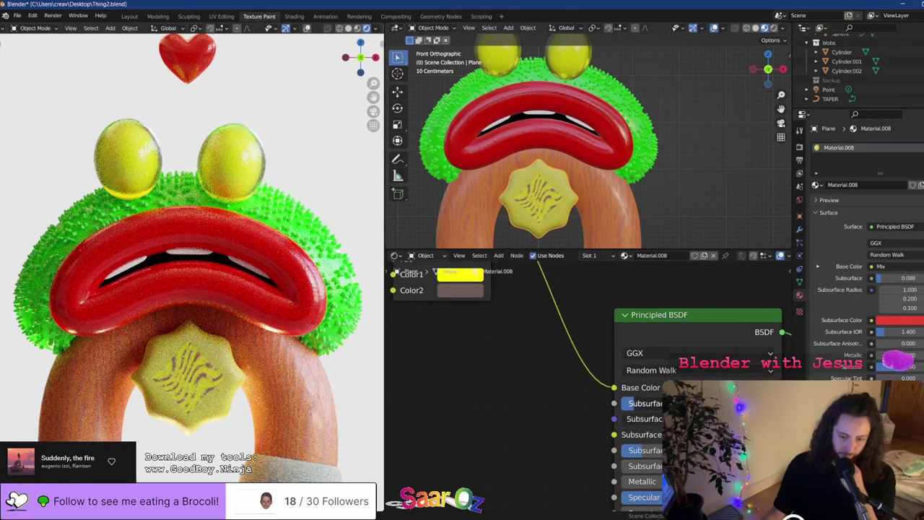
{"action": "left_click_drag", "start_coordinate": [634, 404], "coordinate": [615, 410]}
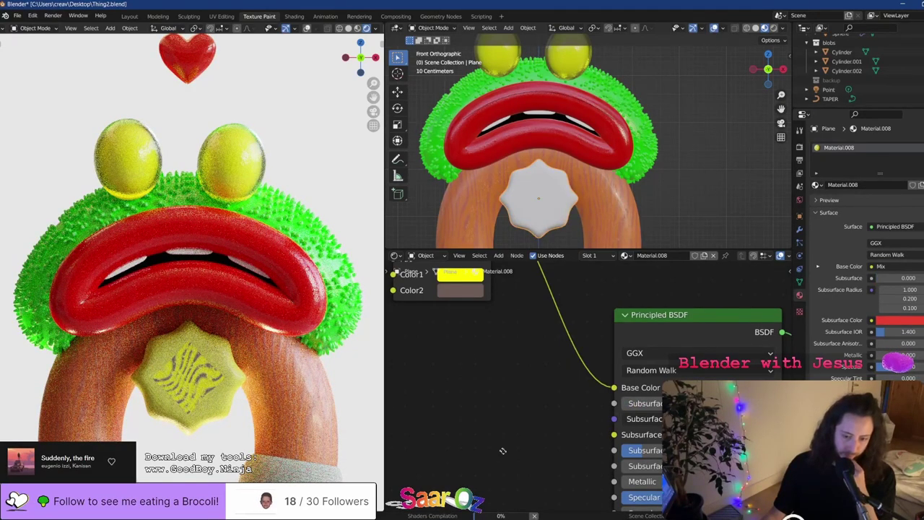
Try driving the Wave Texture's Vector with the Texture Coordinate node's Normal output in the star's material
{"action": "middle_click_drag", "start_coordinate": [469, 360], "coordinate": [496, 394]}
{"action": "scroll", "coordinate": [439, 366], "scroll_direction": "down", "scroll_amount": 6}
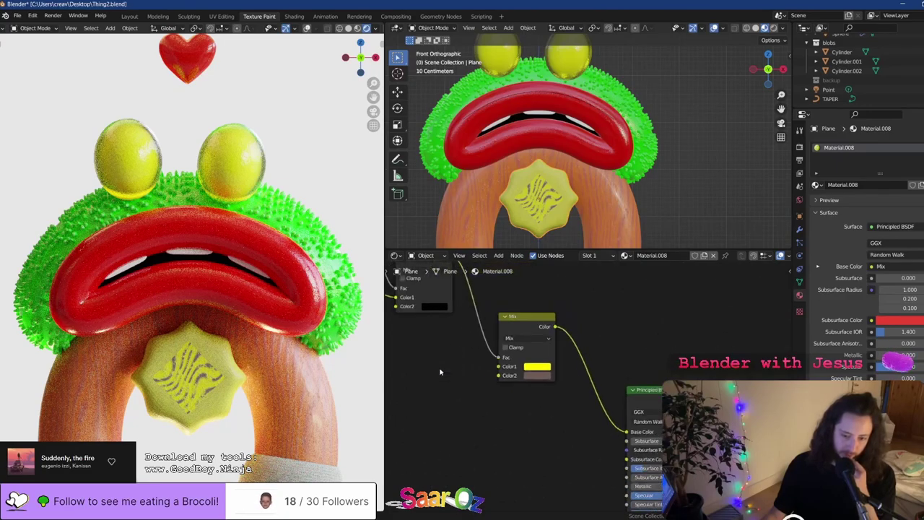
{"action": "scroll", "coordinate": [453, 347], "scroll_direction": "up", "scroll_amount": 6}
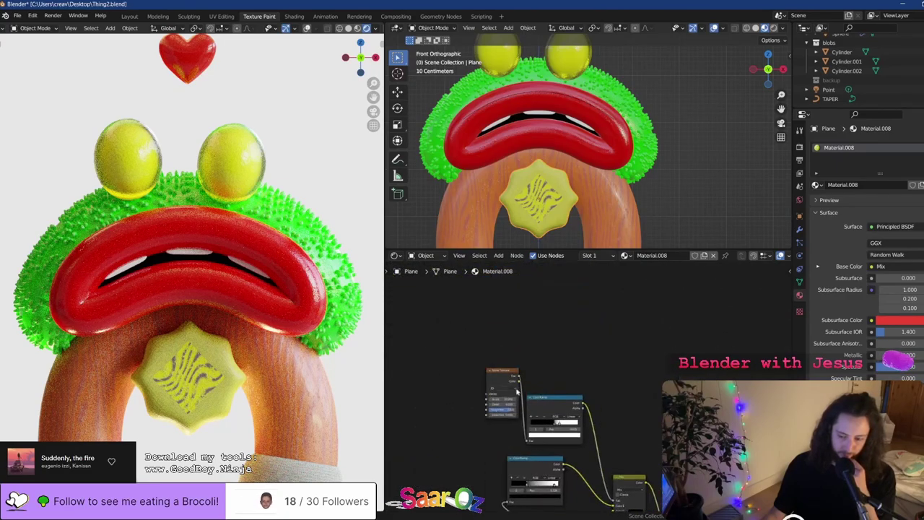
{"action": "middle_click_drag", "start_coordinate": [492, 425], "coordinate": [546, 284]}
{"action": "scroll", "coordinate": [546, 284], "scroll_direction": "down", "scroll_amount": 6}
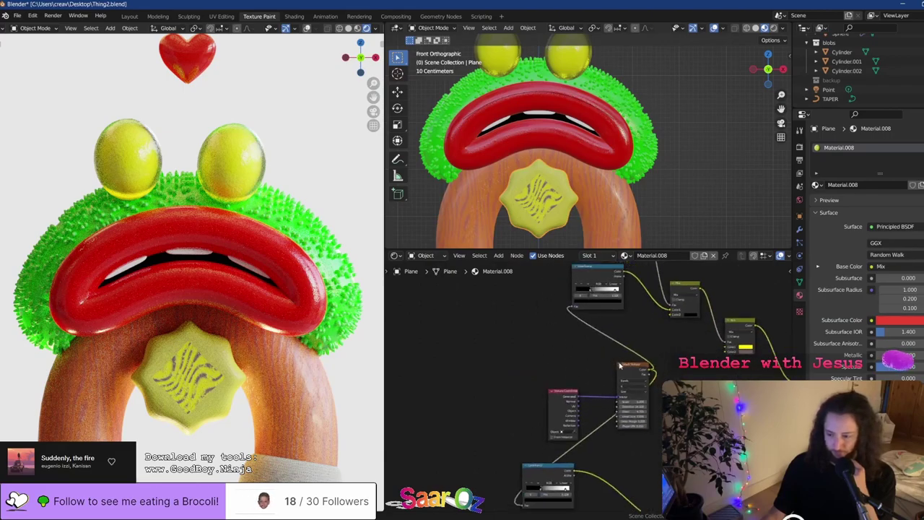
{"action": "middle_click_drag", "start_coordinate": [640, 361], "coordinate": [613, 392]}
{"action": "scroll", "coordinate": [613, 392], "scroll_direction": "down", "scroll_amount": 3}
{"action": "scroll", "coordinate": [598, 393], "scroll_direction": "up", "scroll_amount": 5}
{"action": "left_click_drag", "start_coordinate": [467, 407], "coordinate": [630, 469]}
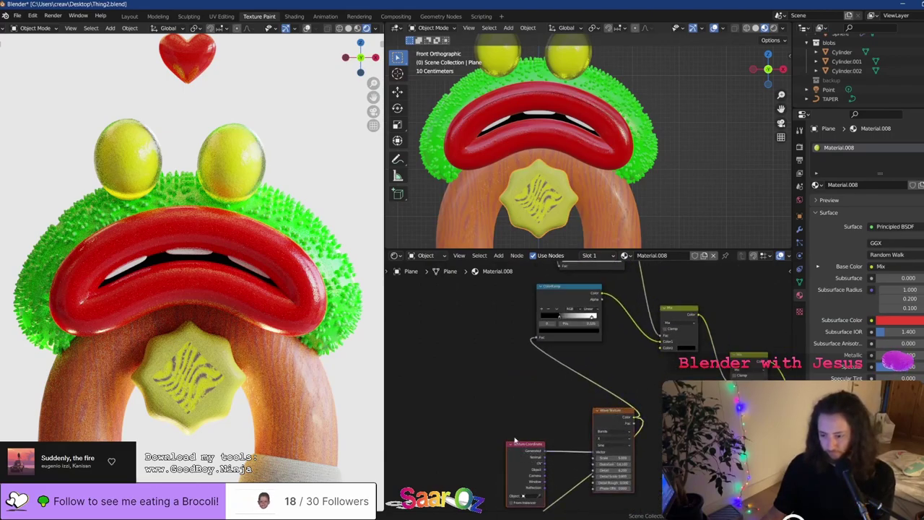
{"action": "left_click", "coordinate": [514, 435]}
{"action": "middle_click_drag", "start_coordinate": [511, 431], "coordinate": [500, 353]}
{"action": "scroll", "coordinate": [526, 316], "scroll_direction": "up", "scroll_amount": 5}
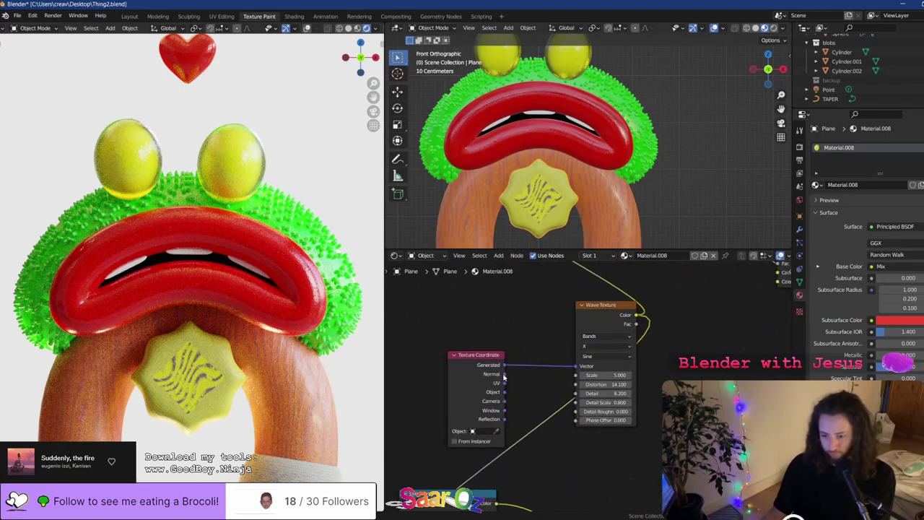
{"action": "left_click_drag", "start_coordinate": [577, 370], "coordinate": [576, 370]}
Drive the Wave Texture's Vector from the Texture Coordinate node's UV output and save the file
{"action": "scroll", "coordinate": [534, 379], "scroll_direction": "up", "scroll_amount": 4}
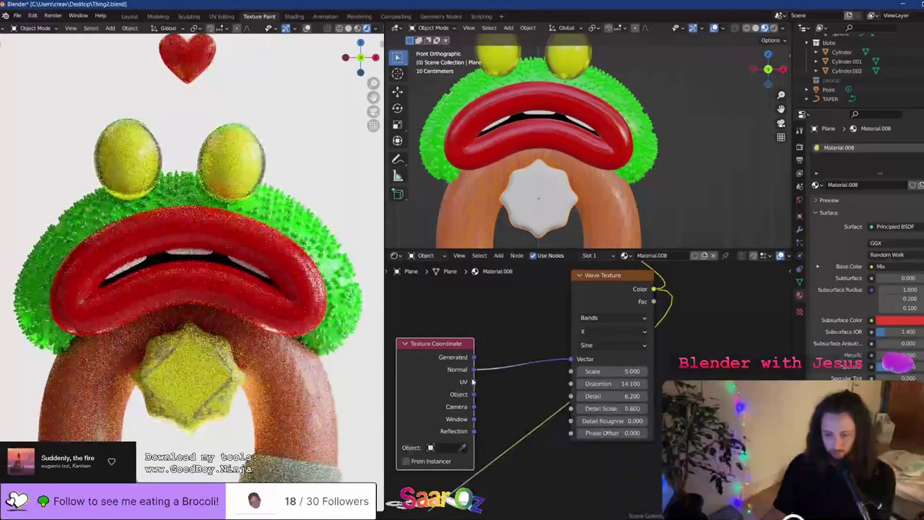
{"action": "left_click_drag", "start_coordinate": [474, 381], "coordinate": [536, 373]}
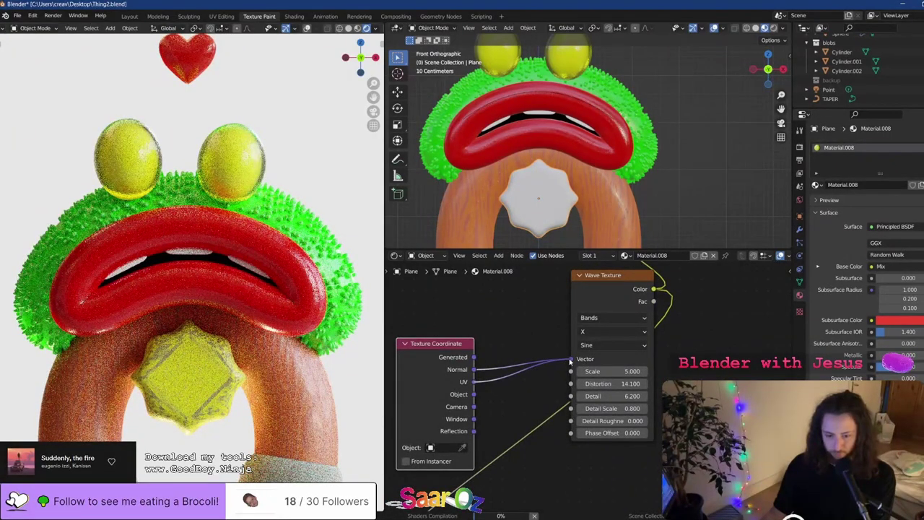
{"action": "left_click_drag", "start_coordinate": [530, 380], "coordinate": [531, 379]}
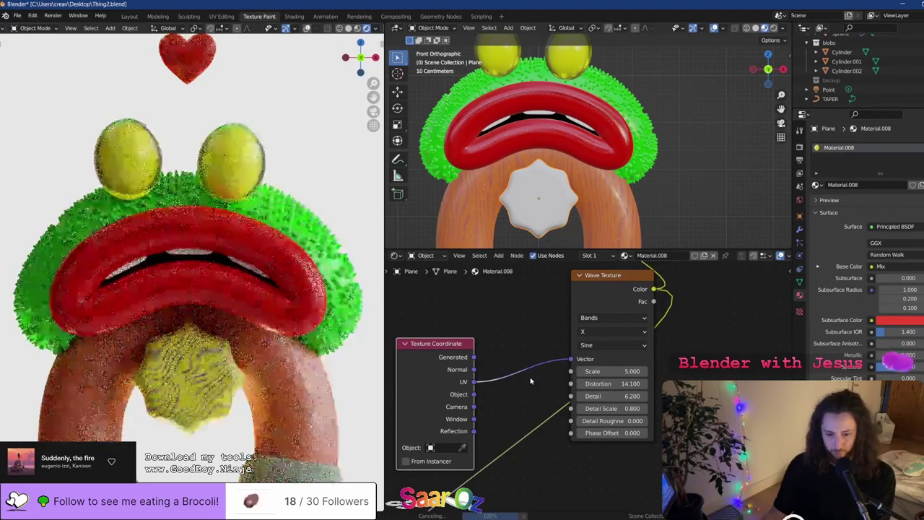
{"action": "key", "text": "ctrl+s"}
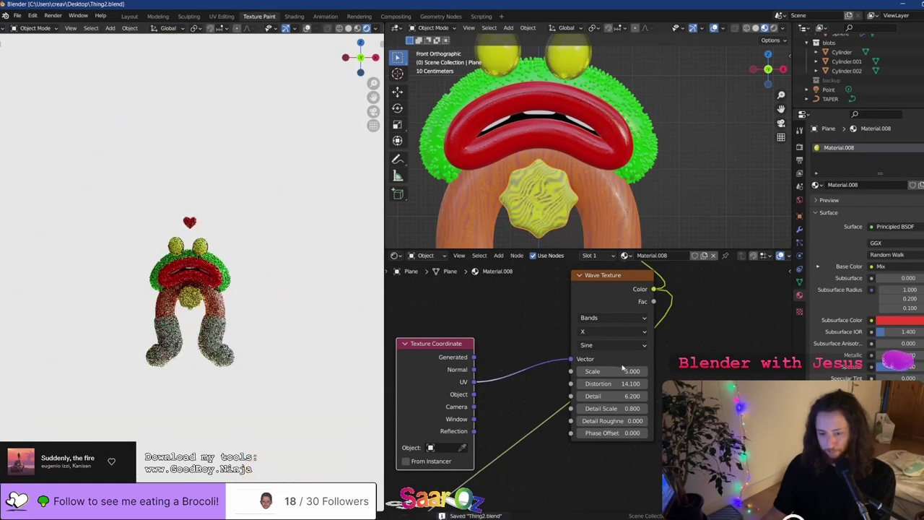
Brighten Color2 of the star's Mix node to a value of 0.840
{"action": "scroll", "coordinate": [592, 380], "scroll_direction": "down", "scroll_amount": 1}
{"action": "scroll", "coordinate": [214, 290], "scroll_direction": "up", "scroll_amount": 3}
{"action": "middle_click_drag", "start_coordinate": [676, 353], "coordinate": [584, 373]}
{"action": "scroll", "coordinate": [583, 373], "scroll_direction": "up", "scroll_amount": 2}
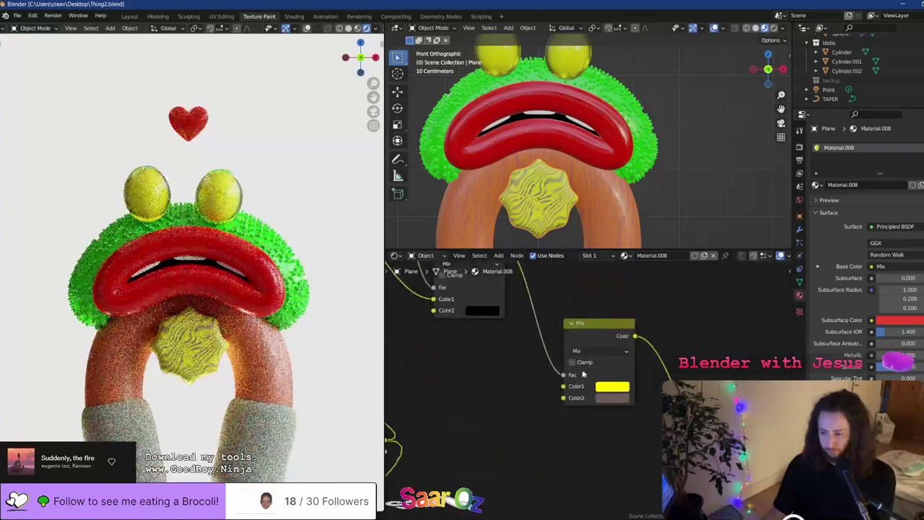
{"action": "scroll", "coordinate": [607, 406], "scroll_direction": "up", "scroll_amount": 2}
{"action": "left_click", "coordinate": [615, 403]}
{"action": "left_click", "coordinate": [717, 209]}
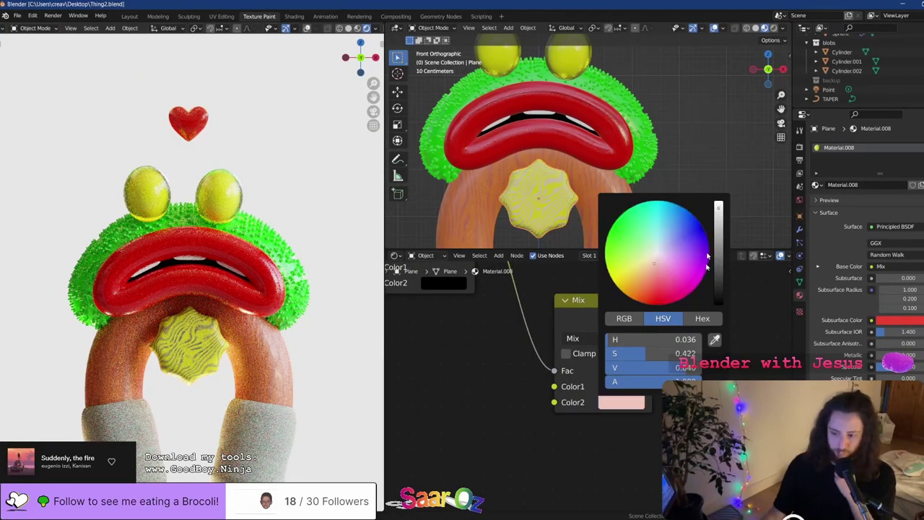
Try orange for Color2 of the star's Mix node, and settle on blue with saturation 0.864
{"action": "middle_click_drag", "start_coordinate": [701, 444], "coordinate": [609, 346]}
{"action": "scroll", "coordinate": [487, 334], "scroll_direction": "up", "scroll_amount": 3}
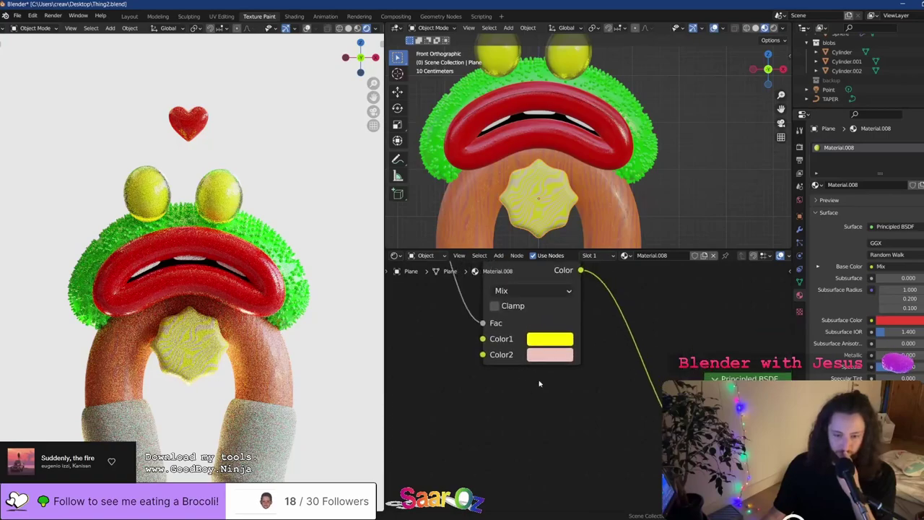
{"action": "left_click", "coordinate": [554, 348]}
{"action": "left_click", "coordinate": [562, 200]}
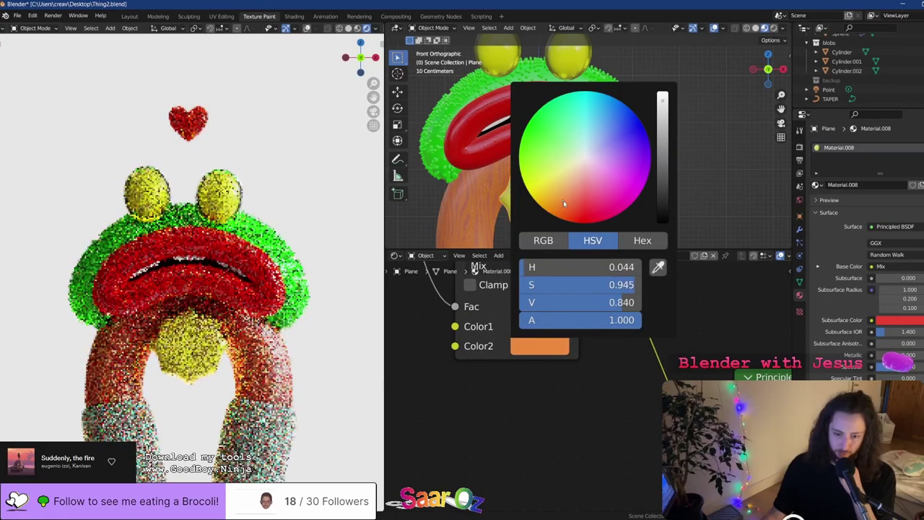
{"action": "left_click", "coordinate": [612, 127]}
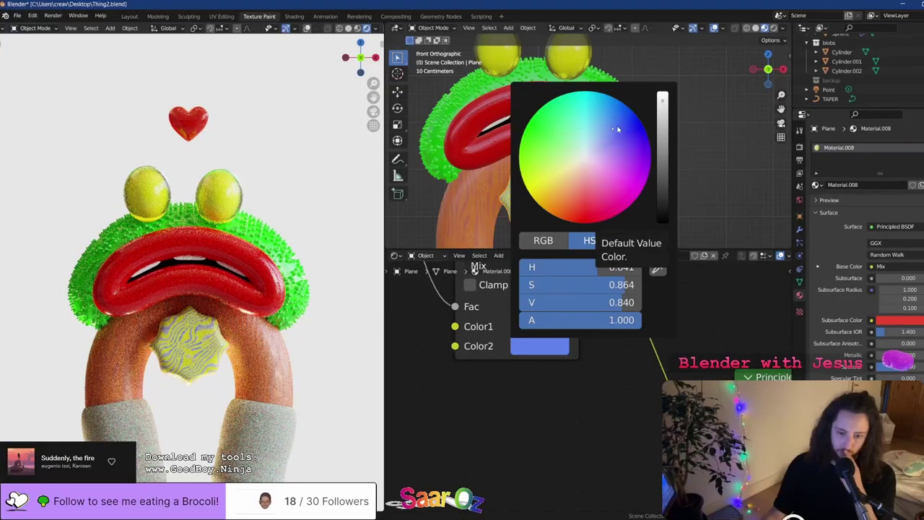
{"action": "middle_click_drag", "start_coordinate": [510, 393], "coordinate": [554, 484]}
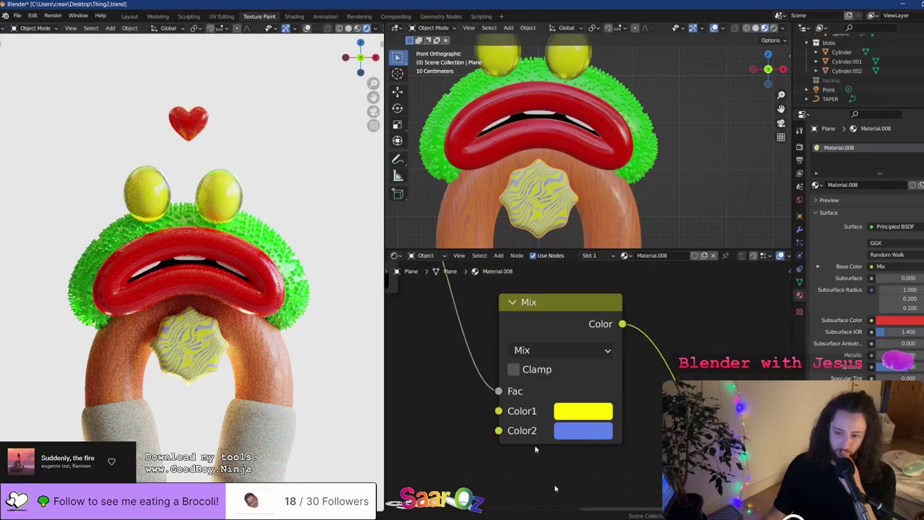
Select the arched wooden legs, save the file and set Subsurface to 0 in their material
{"action": "left_click", "coordinate": [286, 343]}
{"action": "middle_click_drag", "start_coordinate": [643, 421], "coordinate": [536, 265]}
{"action": "middle_click_drag", "start_coordinate": [681, 411], "coordinate": [633, 377]}
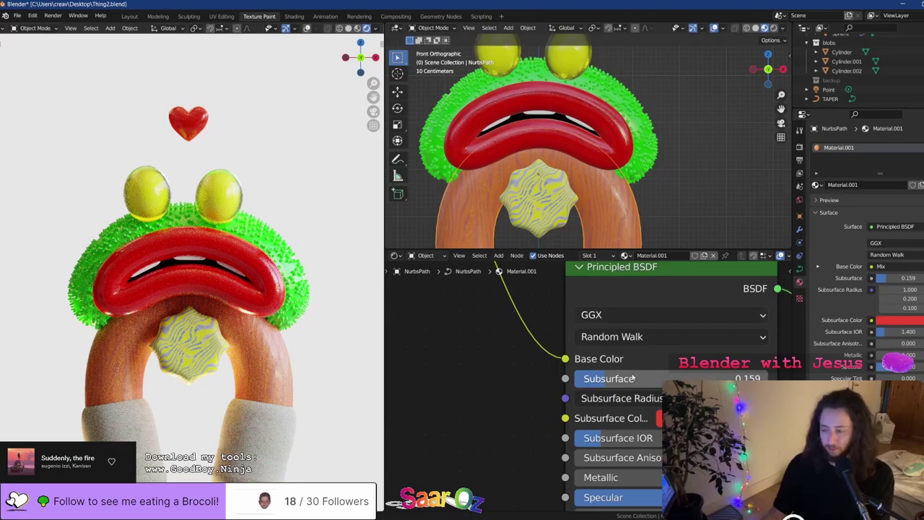
{"action": "key", "text": "ctrl+s"}
{"action": "left_click_drag", "start_coordinate": [632, 378], "coordinate": [575, 381]}
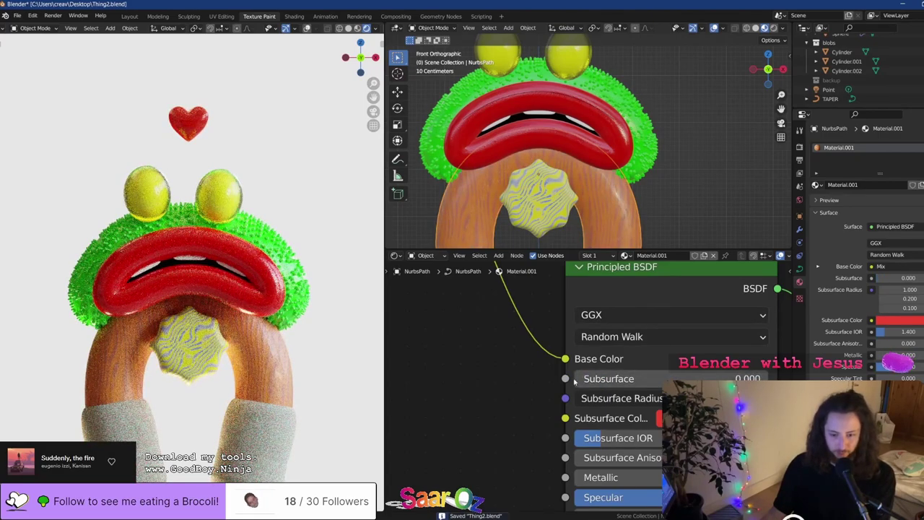
Try a Subsurface of 0.595 on the legs' material and undo that change
{"action": "left_click_drag", "start_coordinate": [575, 382], "coordinate": [688, 381]}
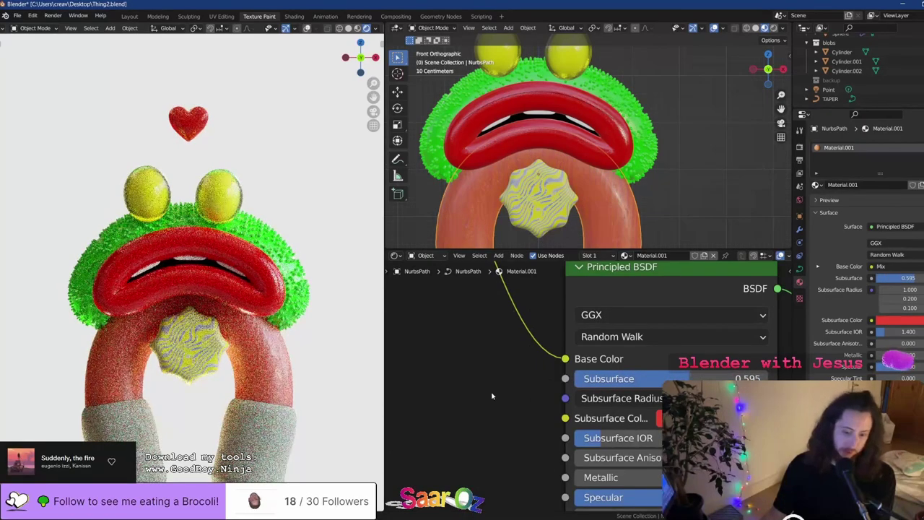
{"action": "scroll", "coordinate": [286, 362], "scroll_direction": "down", "scroll_amount": 3}
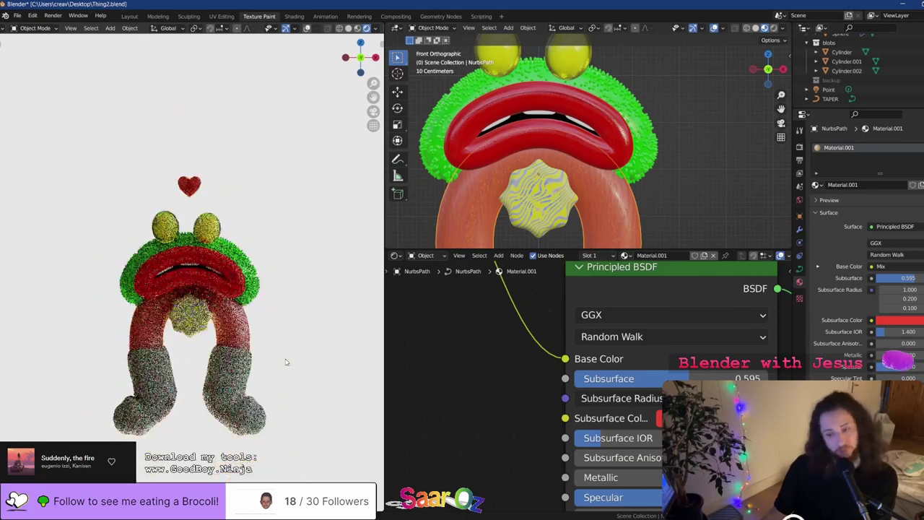
{"action": "key", "text": "ctrl+z"}
{"action": "scroll", "coordinate": [287, 363], "scroll_direction": "up", "scroll_amount": 2}
{"action": "key", "text": "ctrl+z"}
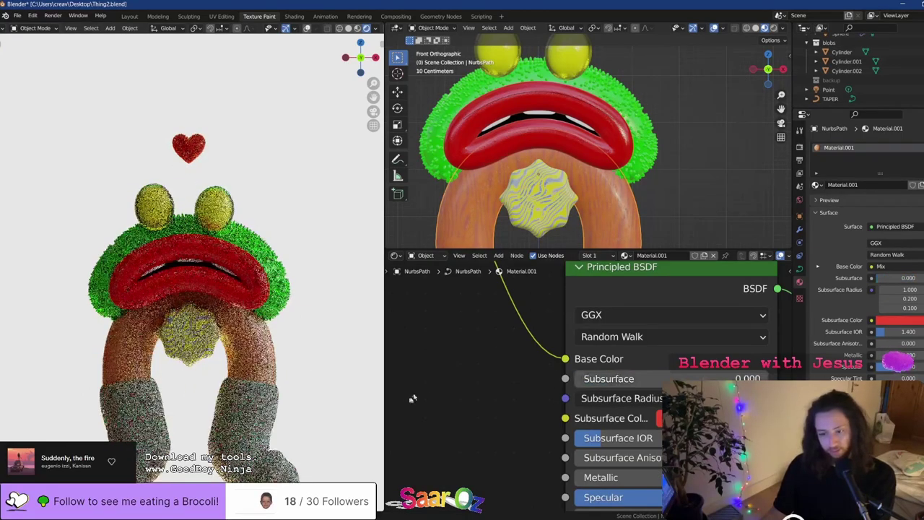
Save the file, check the character in the rendered view, and reselect the patterned star before saving again
{"action": "key", "text": "ctrl+s"}
{"action": "scroll", "coordinate": [249, 350], "scroll_direction": "up", "scroll_amount": 4}
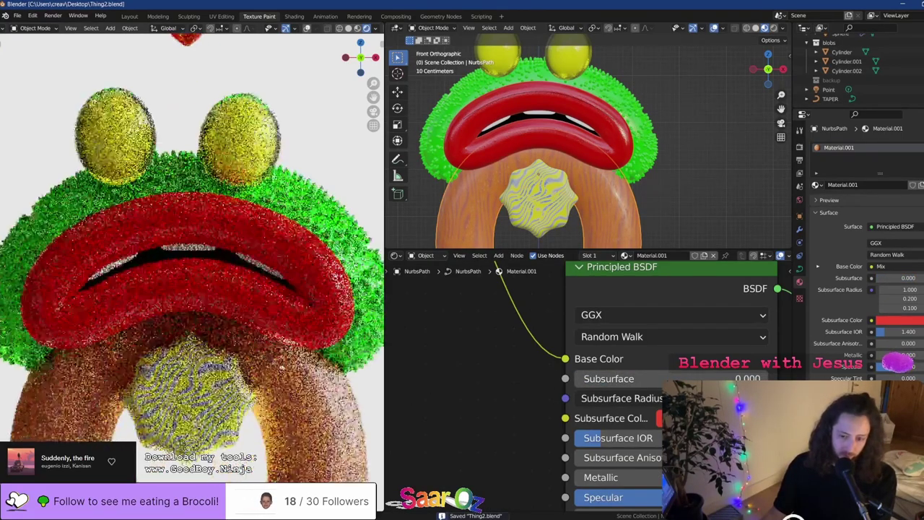
{"action": "scroll", "coordinate": [271, 359], "scroll_direction": "down", "scroll_amount": 4}
{"action": "middle_click_drag", "start_coordinate": [290, 368], "coordinate": [289, 342], "text": "shift"}
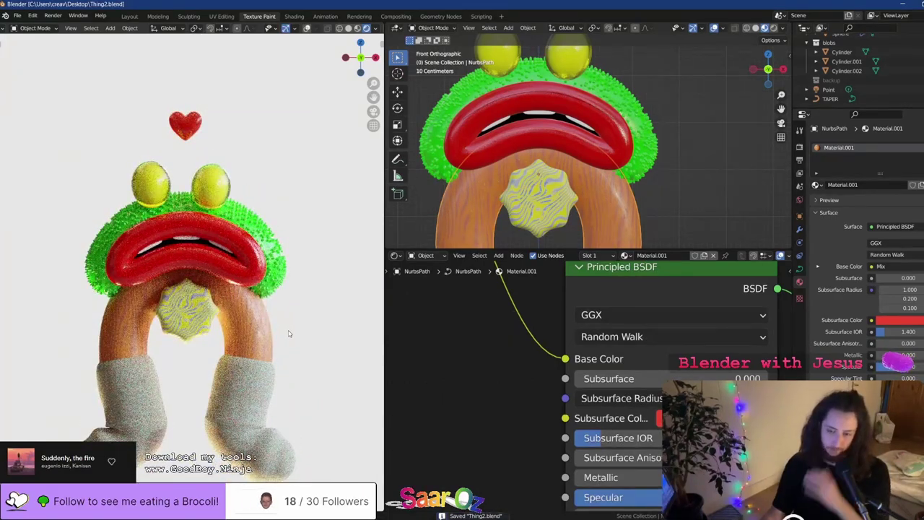
{"action": "left_click", "coordinate": [526, 226]}
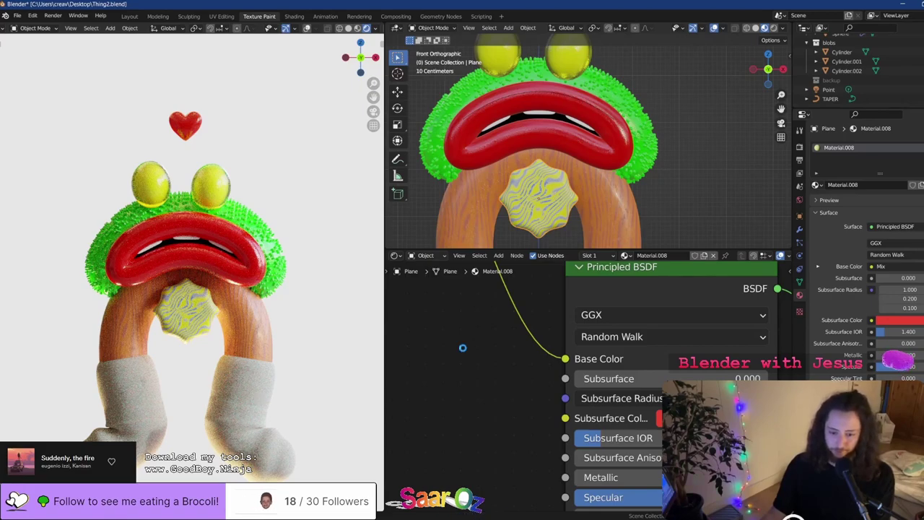
{"action": "key", "text": "ctrl+s"}
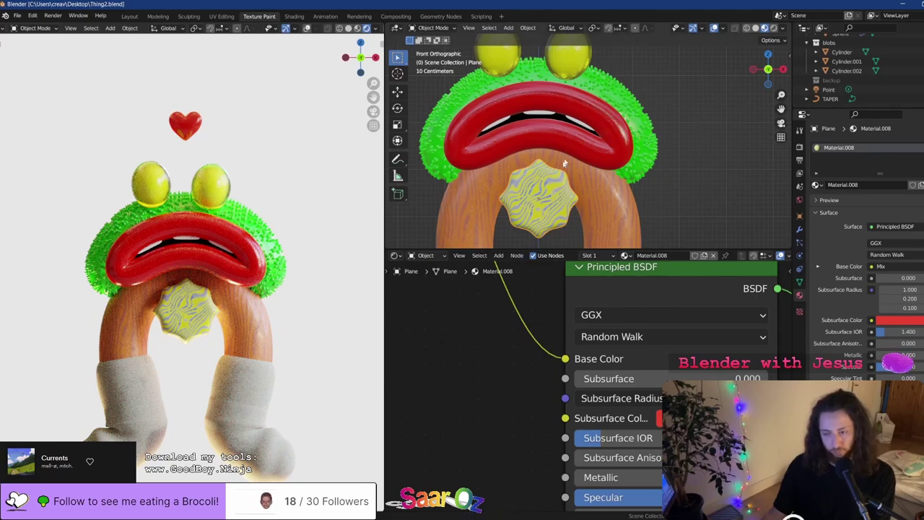
Select the green head and try shorter Hair Length values of about 0.52 m and 0.22 m in its particle settings
{"action": "left_click", "coordinate": [618, 99]}
{"action": "left_click", "coordinate": [799, 230]}
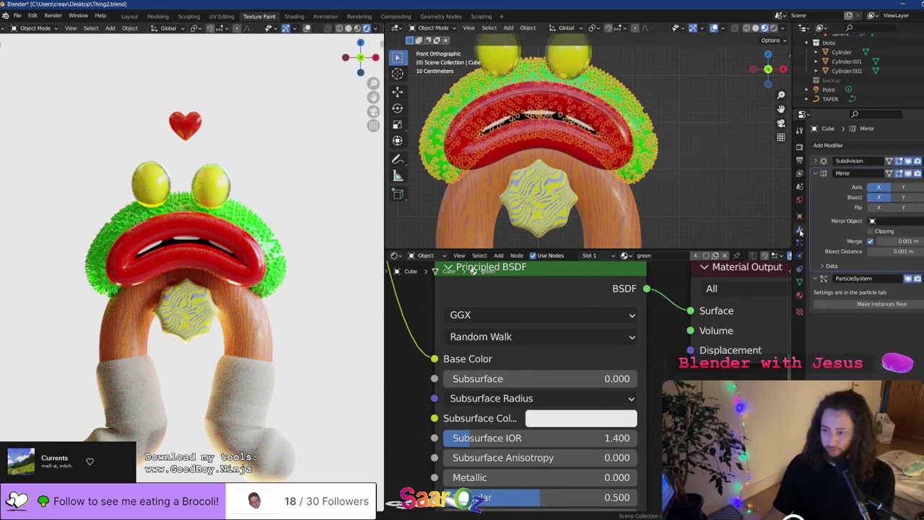
{"action": "left_click", "coordinate": [799, 242]}
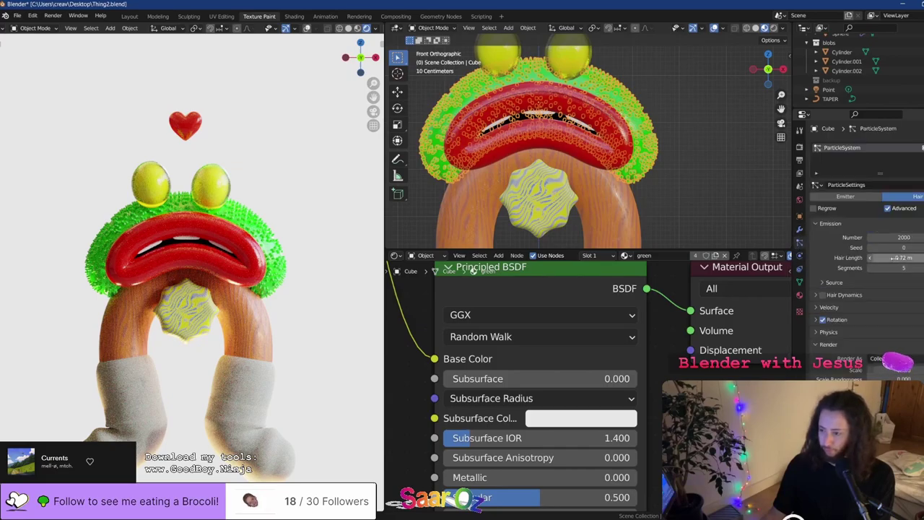
{"action": "left_click_drag", "start_coordinate": [903, 258], "coordinate": [889, 257]}
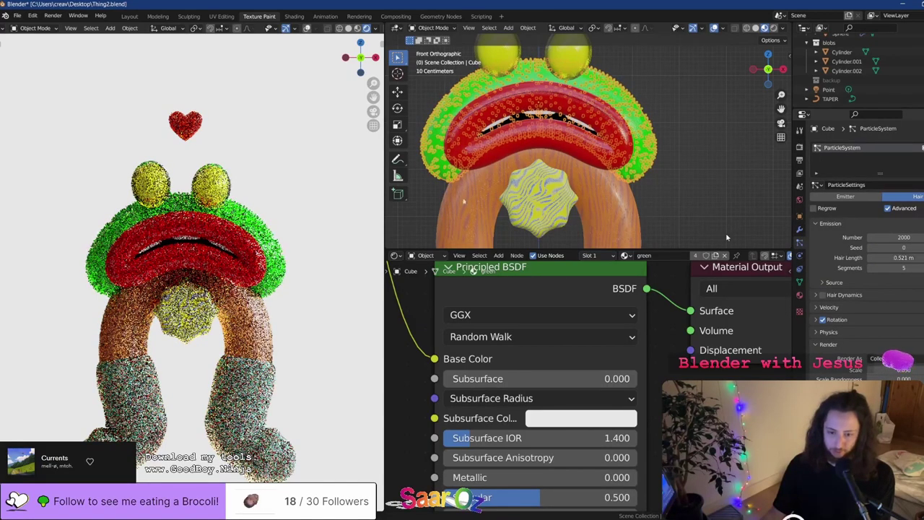
{"action": "scroll", "coordinate": [236, 229], "scroll_direction": "up", "scroll_amount": 2}
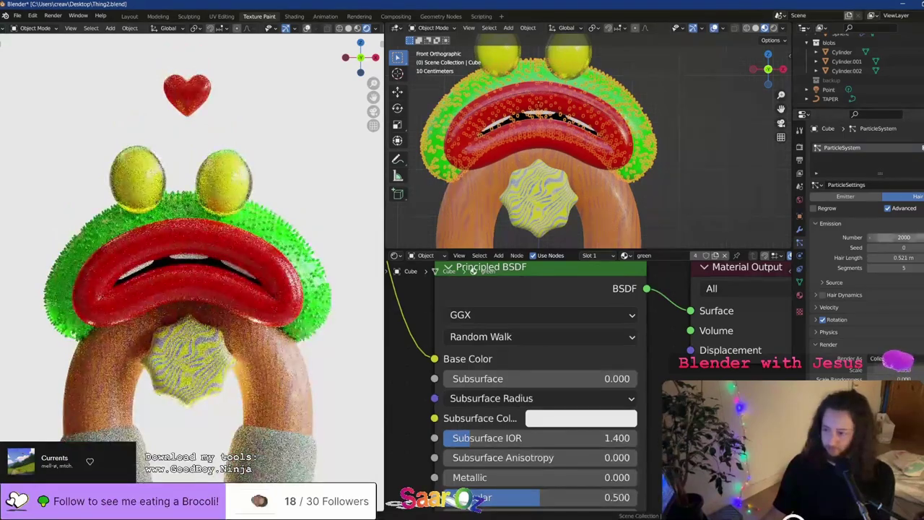
{"action": "left_click_drag", "start_coordinate": [898, 258], "coordinate": [884, 258]}
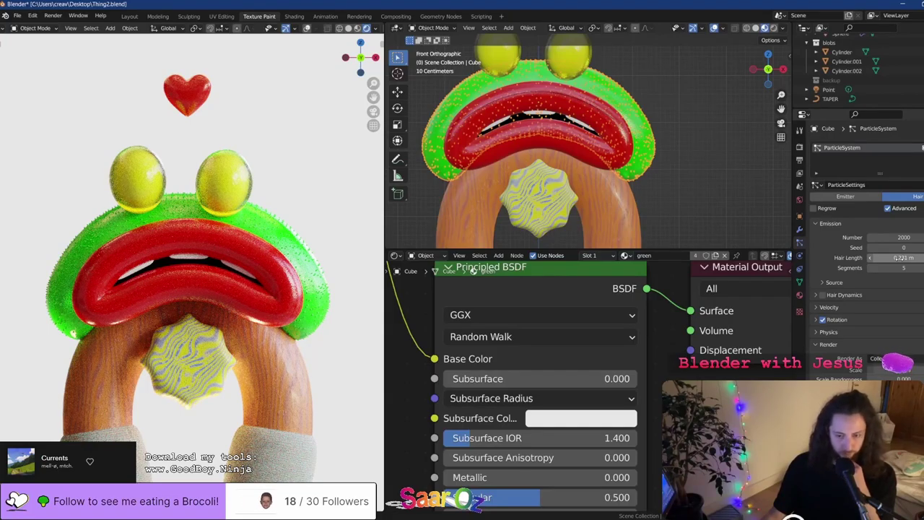
{"action": "scroll", "coordinate": [157, 258], "scroll_direction": "down", "scroll_amount": 1}
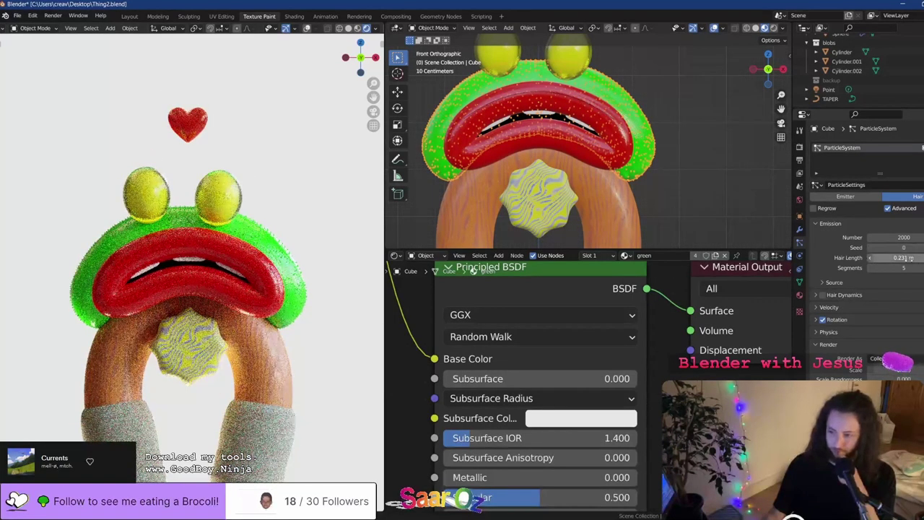
Set the head's particle Hair Length to 1.52 m and check the result with the viewport overlays hidden
{"action": "left_click_drag", "start_coordinate": [908, 257], "coordinate": [920, 258]}
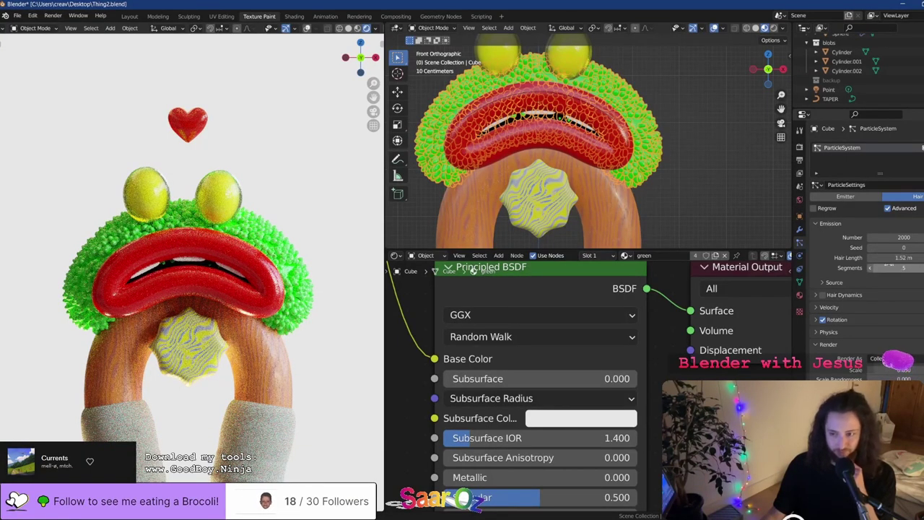
{"action": "left_click", "coordinate": [715, 28]}
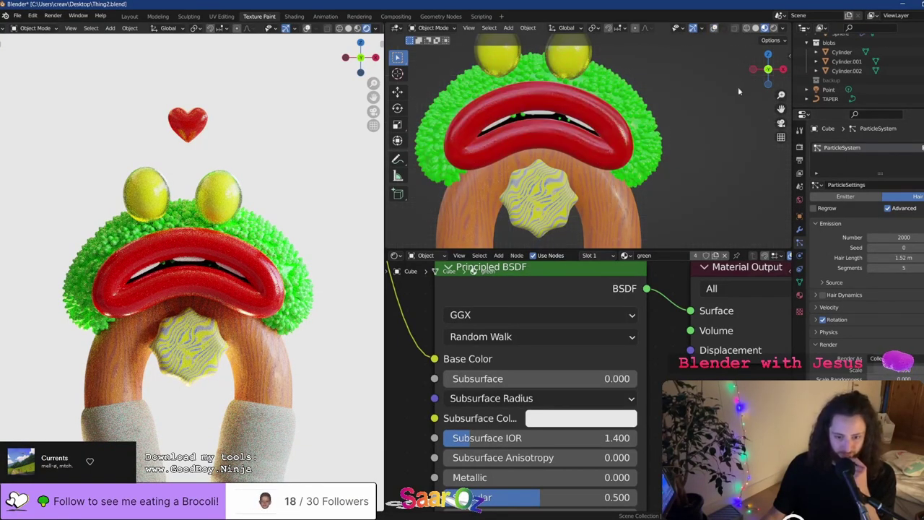
{"action": "scroll", "coordinate": [173, 255], "scroll_direction": "down", "scroll_amount": 3}
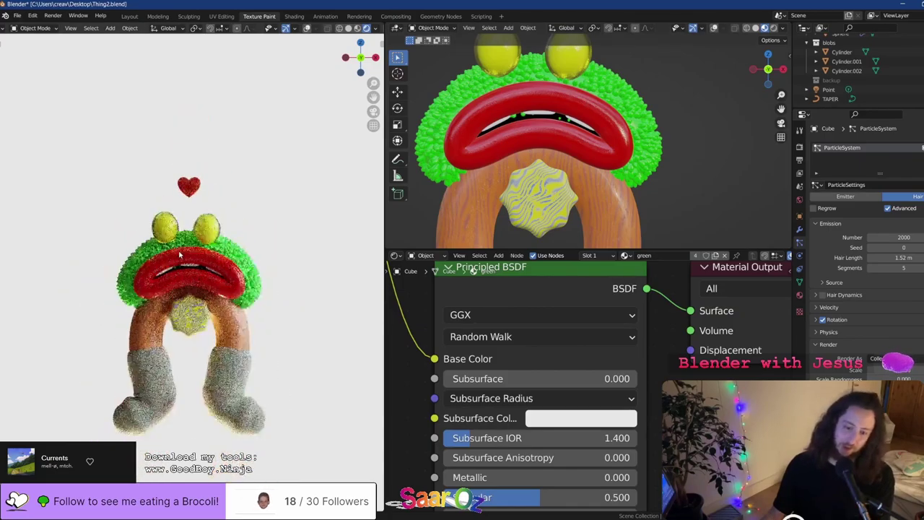
{"action": "scroll", "coordinate": [184, 253], "scroll_direction": "up", "scroll_amount": 2}
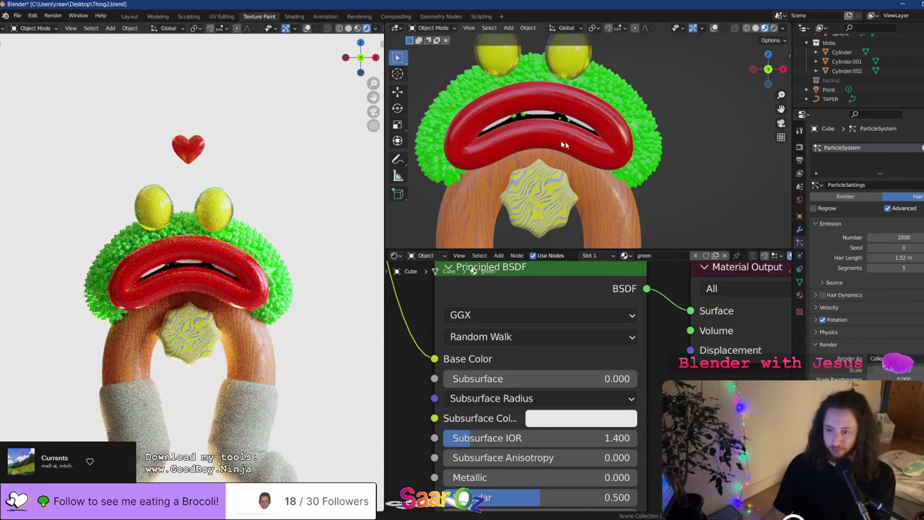
Enter edit mode on the green head and turn the viewport overlays back on
{"action": "key", "text": "Tab"}
{"action": "key", "text": "Tab"}
{"action": "scroll", "coordinate": [559, 151], "scroll_direction": "up", "scroll_amount": 5}
{"action": "middle_click_drag", "start_coordinate": [558, 151], "coordinate": [549, 108]}
{"action": "scroll", "coordinate": [524, 139], "scroll_direction": "down", "scroll_amount": 6}
{"action": "key", "text": "Tab"}
{"action": "scroll", "coordinate": [755, 29], "scroll_direction": "down", "scroll_amount": 1}
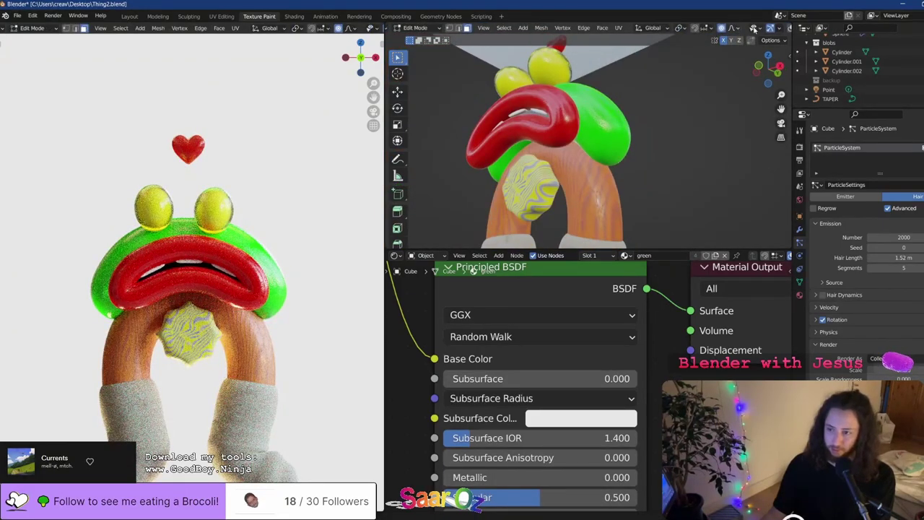
{"action": "scroll", "coordinate": [753, 27], "scroll_direction": "down", "scroll_amount": 4}
{"action": "left_click", "coordinate": [731, 28]}
Try pulling a single face of the head's mesh about 1.45 m, mostly downward, and check the hair on the changed shape
{"action": "middle_click_drag", "start_coordinate": [514, 160], "coordinate": [541, 161]}
{"action": "left_click", "coordinate": [573, 127]}
{"action": "key", "text": "g"}
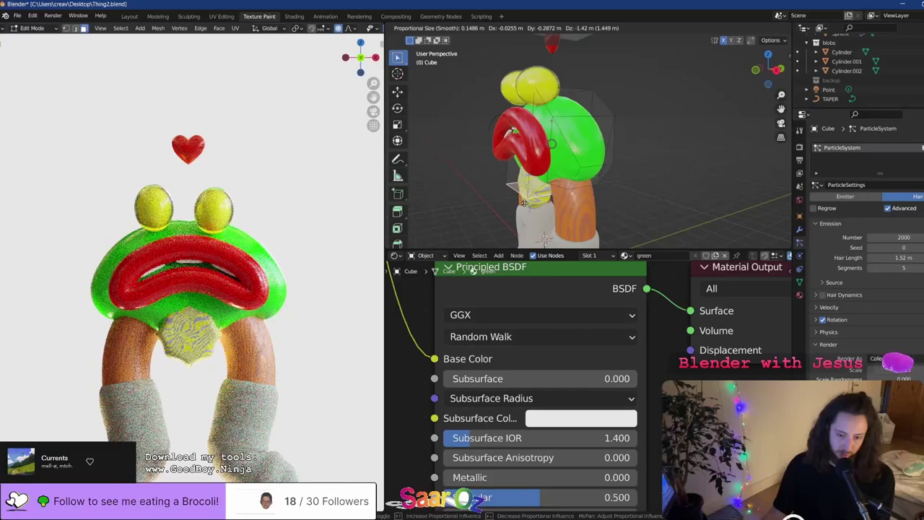
{"action": "left_click", "coordinate": [525, 203]}
{"action": "key", "text": "Tab"}
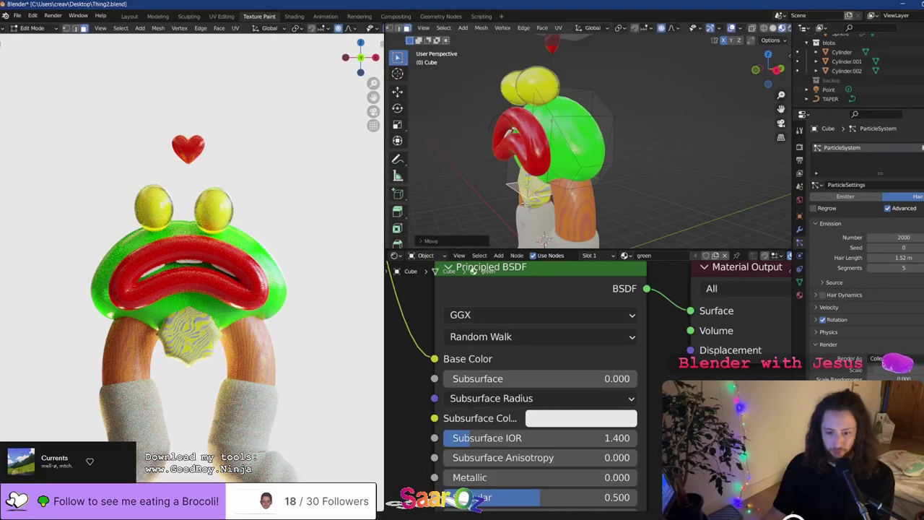
{"action": "key", "text": "Tab"}
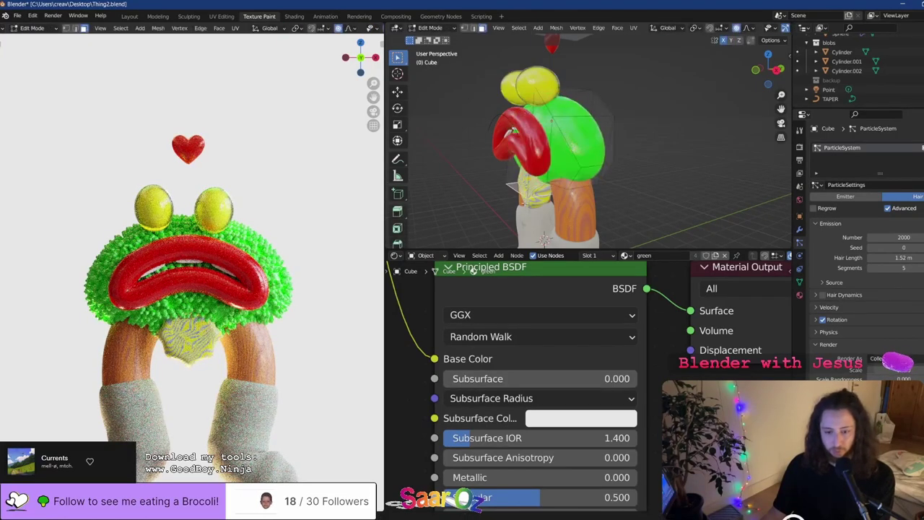
Save the file, return to object mode and inspect the head from several angles against the reference image
{"action": "key", "text": "ctrl+s"}
{"action": "scroll", "coordinate": [845, 77], "scroll_direction": "up", "scroll_amount": 5}
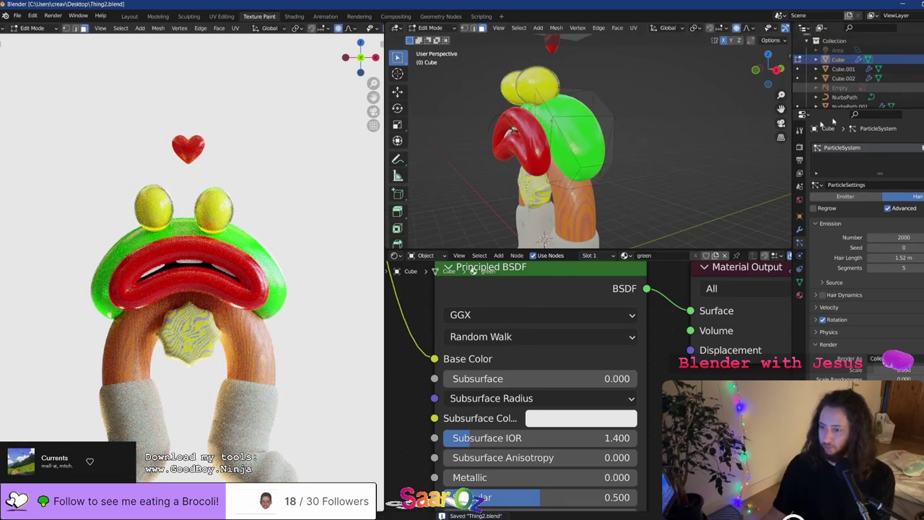
{"action": "key", "text": "Tab"}
{"action": "middle_click_drag", "start_coordinate": [673, 149], "coordinate": [716, 153]}
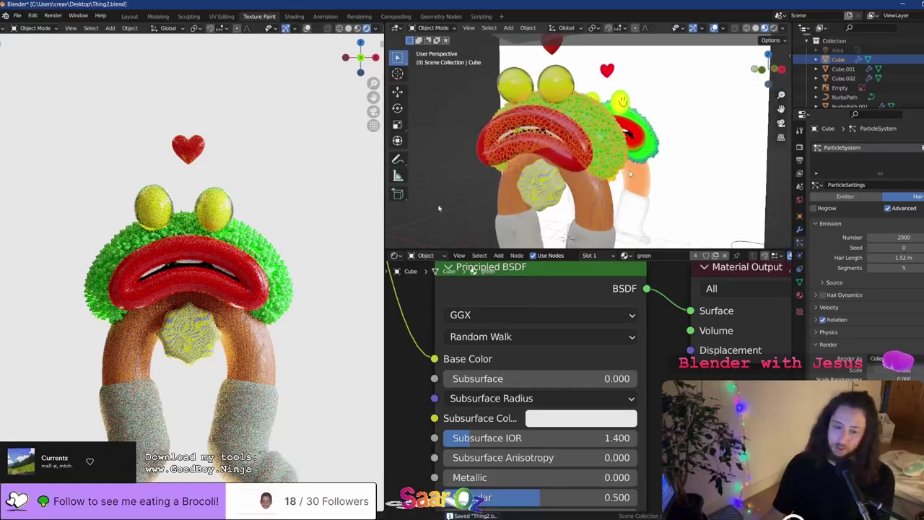
{"action": "middle_click_drag", "start_coordinate": [438, 207], "coordinate": [253, 207]}
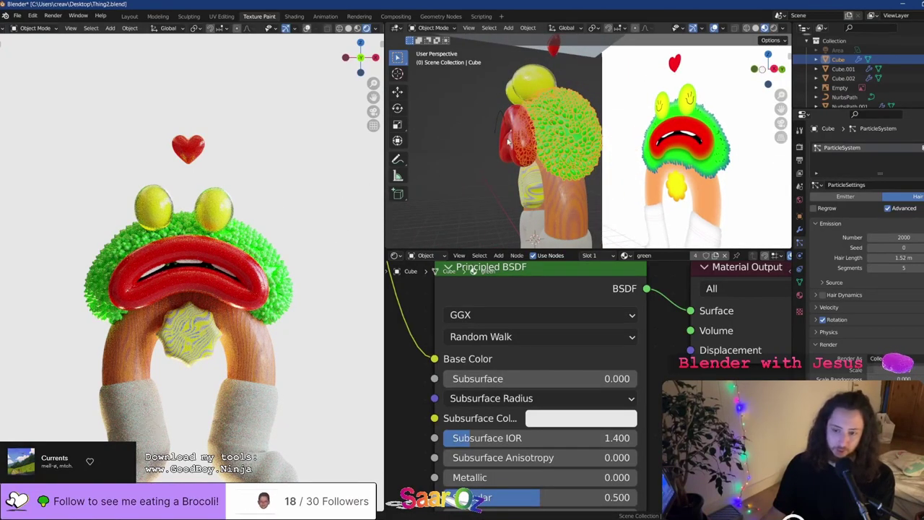
{"action": "mouse_move", "coordinate": [525, 144]}
{"action": "middle_mouse_down"}
{"action": "mouse_move", "coordinate": [550, 131]}
{"action": "mouse_move", "coordinate": [512, 141]}
{"action": "mouse_move", "coordinate": [531, 125]}
{"action": "mouse_move", "coordinate": [545, 137]}
{"action": "mouse_move", "coordinate": [617, 124]}
{"action": "mouse_move", "coordinate": [537, 148]}
{"action": "middle_mouse_up"}
Select the wooden legs, the socks and the patterned star together
{"action": "left_click", "coordinate": [532, 124]}
{"action": "left_click", "coordinate": [532, 124]}
{"action": "left_click", "coordinate": [582, 208]}
{"action": "middle_click_drag", "start_coordinate": [582, 208], "coordinate": [594, 213]}
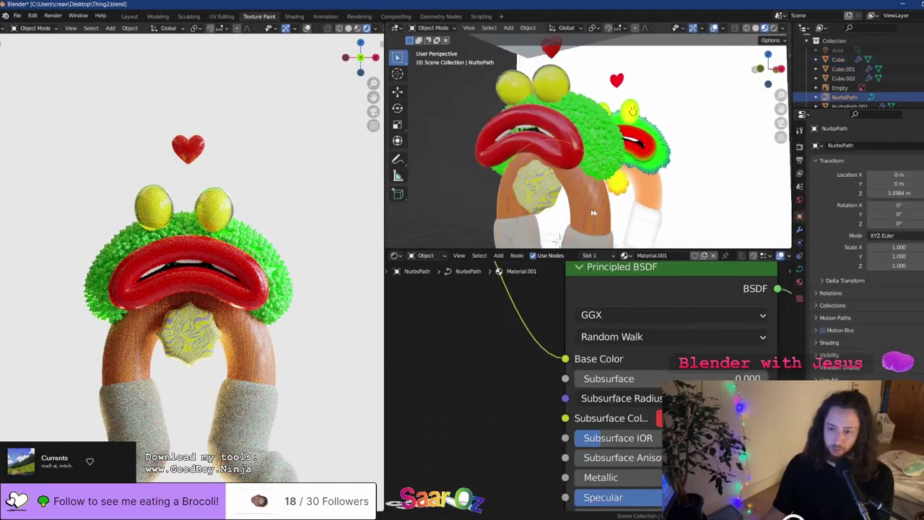
{"action": "scroll", "coordinate": [592, 212], "scroll_direction": "down", "scroll_amount": 5}
{"action": "left_click", "coordinate": [565, 145]}
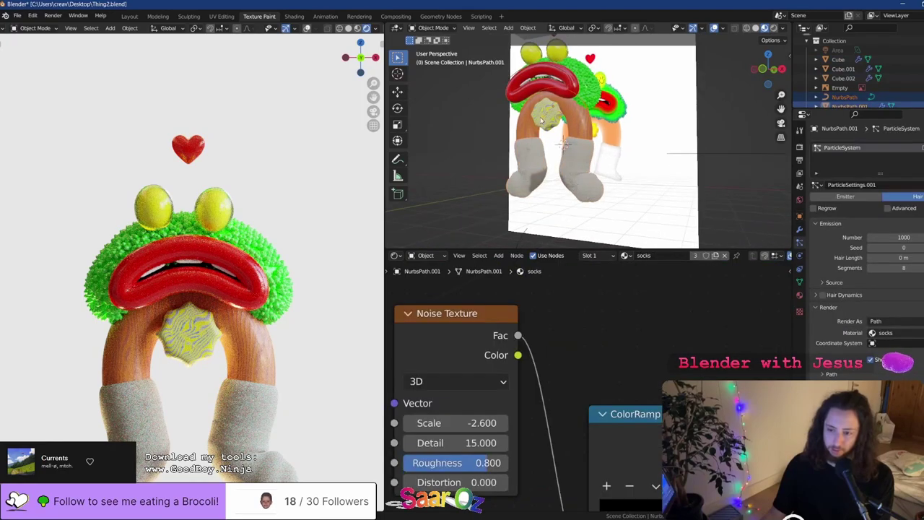
{"action": "left_click", "coordinate": [565, 144]}
{"action": "middle_click_drag", "start_coordinate": [565, 144], "coordinate": [543, 139]}
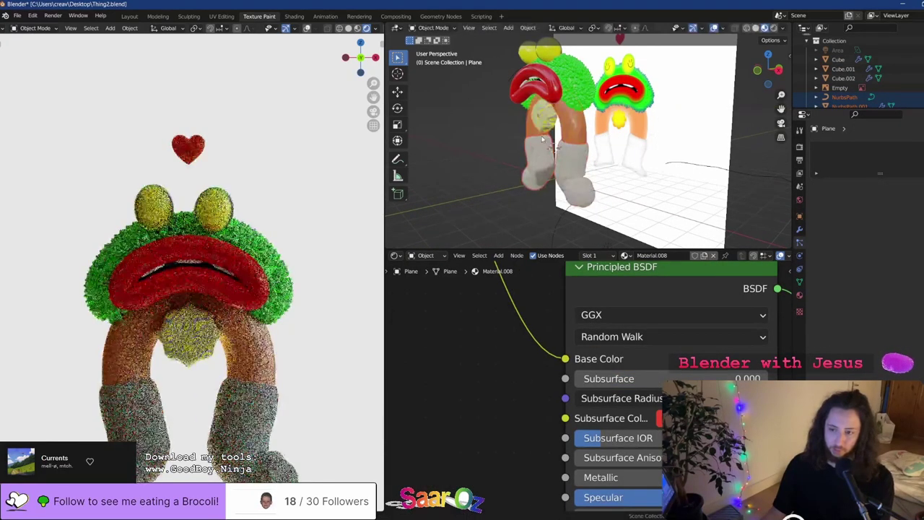
Move the selected legs, socks and star about 0.47 m along Y, after trying a larger shift of about 2.07 m
{"action": "scroll", "coordinate": [543, 139], "scroll_direction": "up", "scroll_amount": 3}
{"action": "key", "text": "g"}
{"action": "key", "text": "y"}
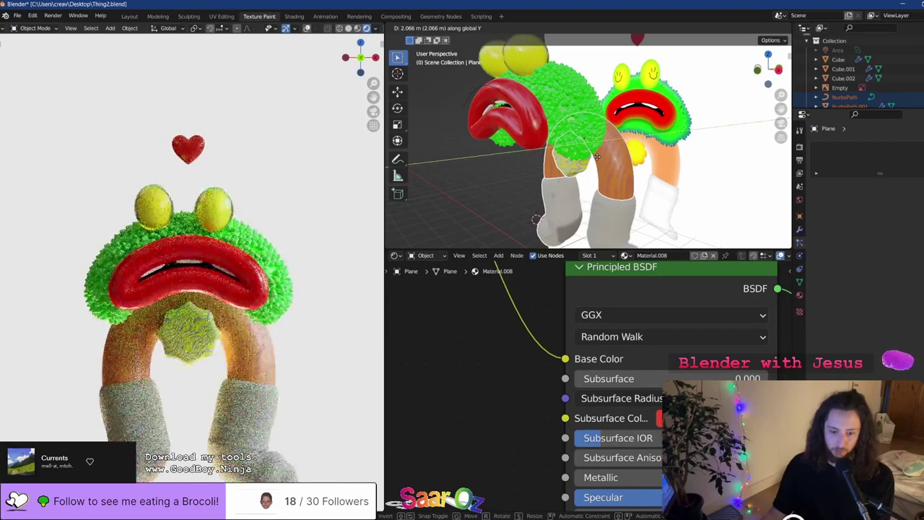
{"action": "right_click", "coordinate": [623, 152]}
{"action": "middle_click_drag", "start_coordinate": [559, 147], "coordinate": [559, 122]}
{"action": "key", "text": "g"}
{"action": "key", "text": "y"}
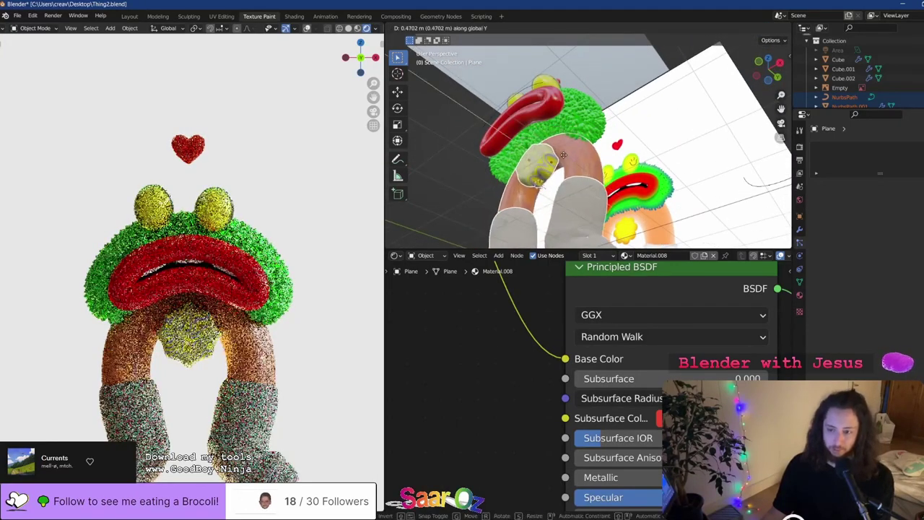
{"action": "left_click", "coordinate": [562, 154]}
{"action": "middle_click_drag", "start_coordinate": [563, 155], "coordinate": [607, 153]}
Enter edit mode on the green head and enable on-cage display for its Subdivision and Mirror modifiers
{"action": "left_click", "coordinate": [559, 143]}
{"action": "key", "text": "Tab"}
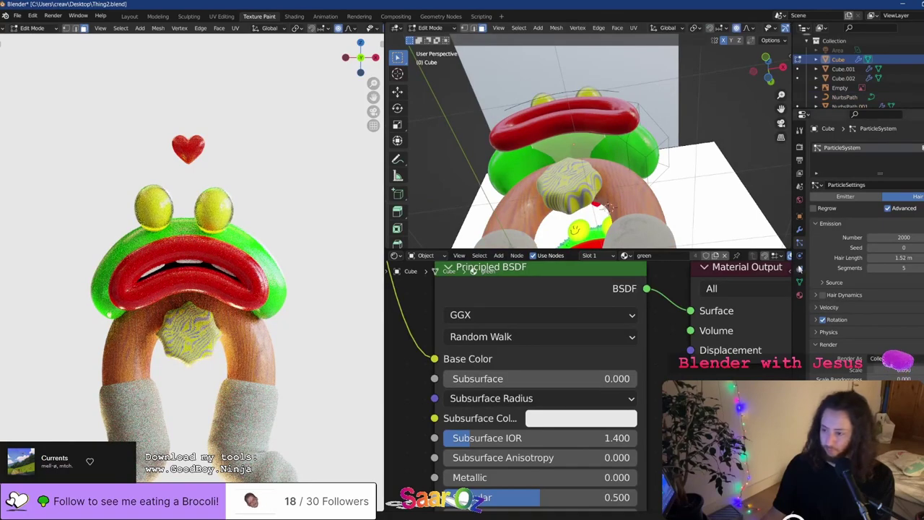
{"action": "left_click", "coordinate": [799, 227]}
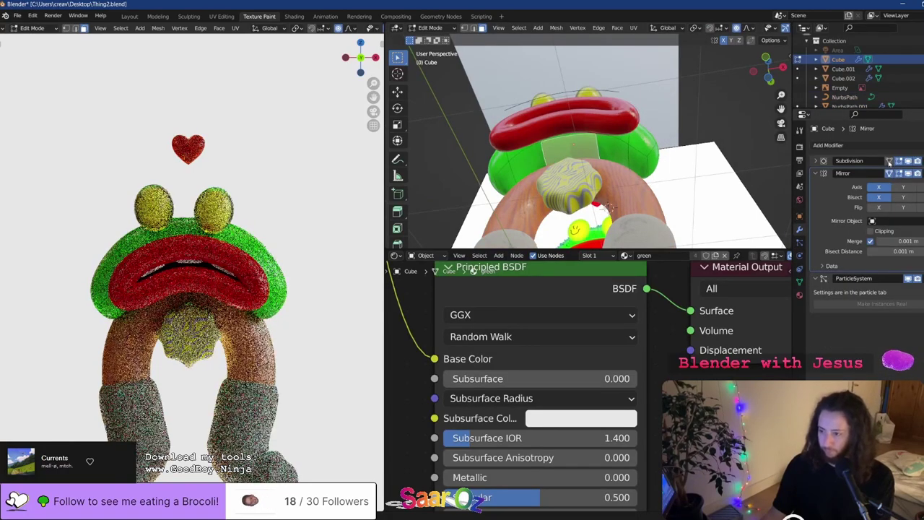
Try lowering the whole row of faces on the head's underside about 0.6 m along Z
{"action": "left_click", "coordinate": [609, 150], "text": "shift"}
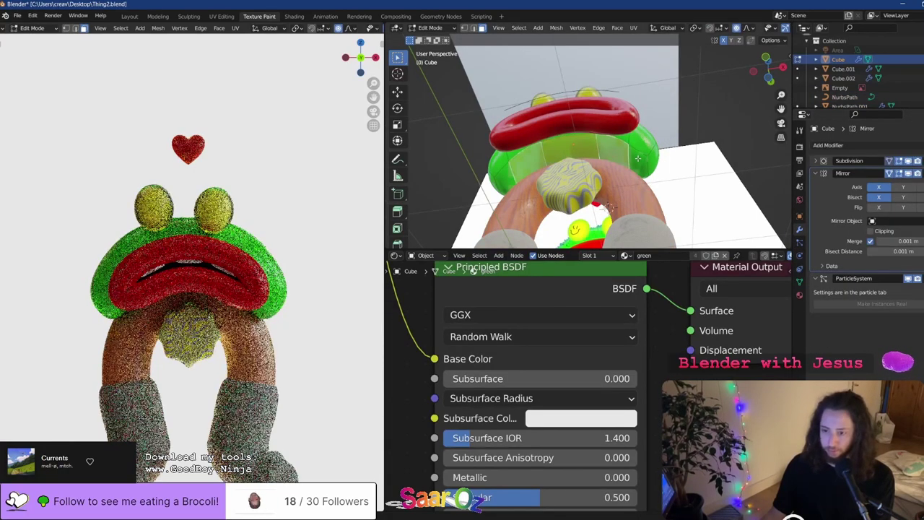
{"action": "left_click", "coordinate": [635, 154], "text": "shift"}
{"action": "middle_click_drag", "start_coordinate": [635, 154], "coordinate": [582, 131]}
{"action": "key", "text": "g"}
{"action": "key", "text": "z"}
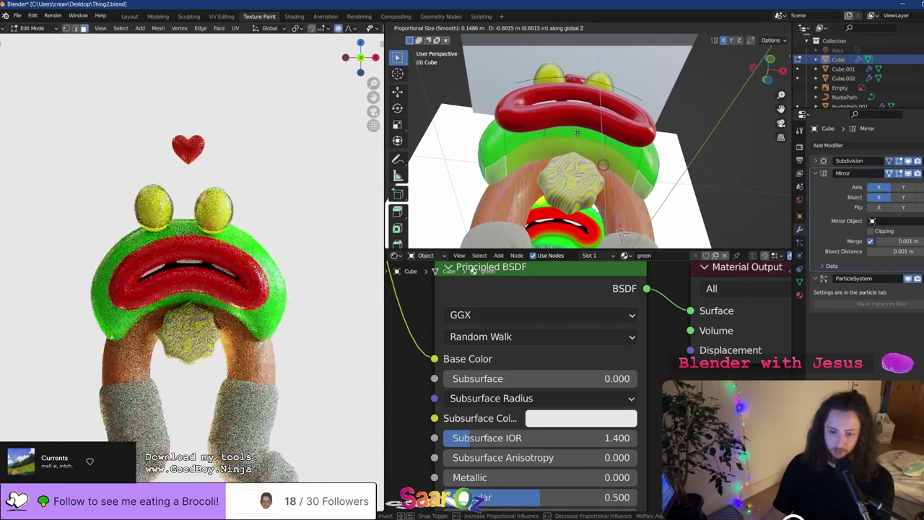
{"action": "left_click", "coordinate": [550, 131]}
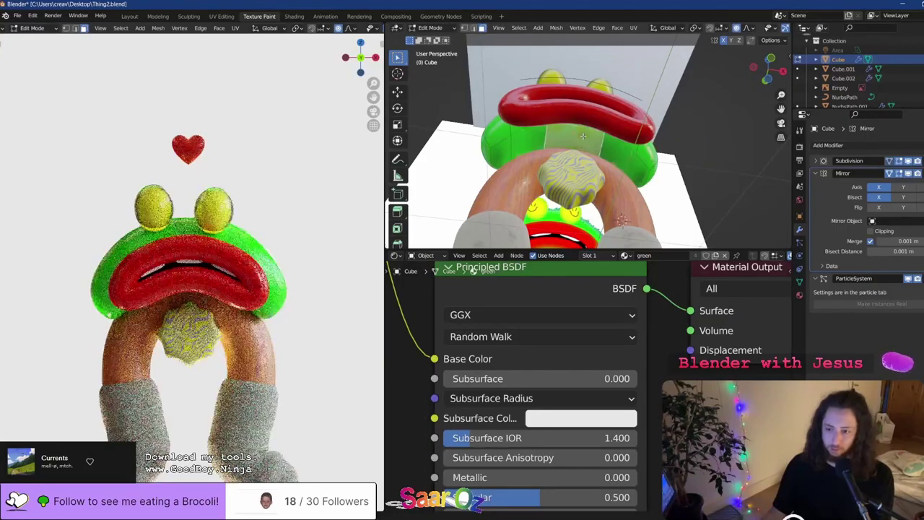
Try moving only the middle face of the head's underside along Z, first down about 0.5 m and again from another angle
{"action": "middle_click_drag", "start_coordinate": [546, 131], "coordinate": [571, 136]}
{"action": "key", "text": "g"}
{"action": "key", "text": "z"}
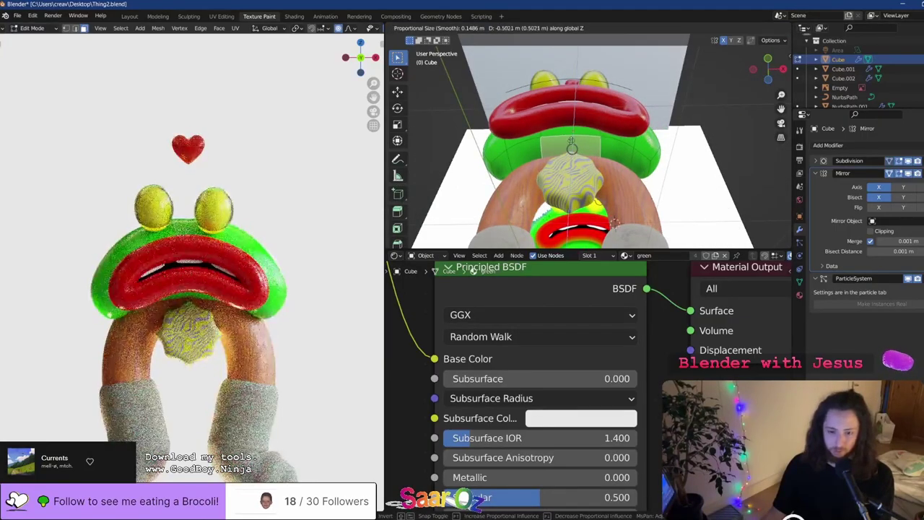
{"action": "left_click", "coordinate": [571, 141]}
{"action": "mouse_move", "coordinate": [571, 141]}
{"action": "middle_mouse_down"}
{"action": "mouse_move", "coordinate": [567, 159]}
{"action": "mouse_move", "coordinate": [587, 137]}
{"action": "middle_mouse_up"}
{"action": "key", "text": "g"}
{"action": "key", "text": "z"}
{"action": "left_click", "coordinate": [590, 141]}
Add the neighbouring side faces to the underside selection and lower them together about 0.41 m along Z
{"action": "left_click", "coordinate": [618, 153], "text": "shift"}
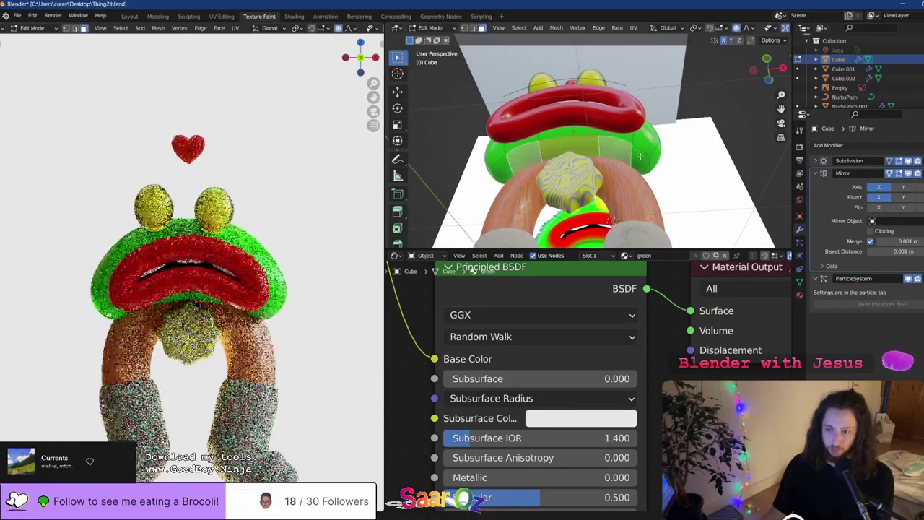
{"action": "middle_click_drag", "start_coordinate": [639, 156], "coordinate": [606, 145]}
{"action": "key", "text": "g"}
{"action": "key", "text": "z"}
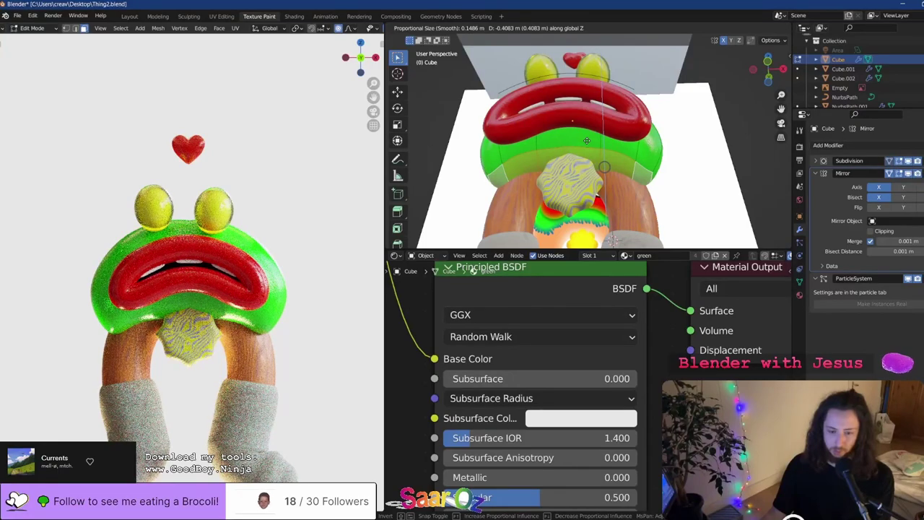
{"action": "left_click", "coordinate": [586, 139]}
Adjust the height and position of the face at the head's outer lower end, and check the shape in object mode
{"action": "middle_click_drag", "start_coordinate": [597, 137], "coordinate": [616, 139]}
{"action": "left_click", "coordinate": [642, 153]}
{"action": "scroll", "coordinate": [646, 136], "scroll_direction": "down", "scroll_amount": 3}
{"action": "key", "text": "g"}
{"action": "key", "text": "z"}
{"action": "left_click", "coordinate": [627, 140]}
{"action": "key", "text": "g"}
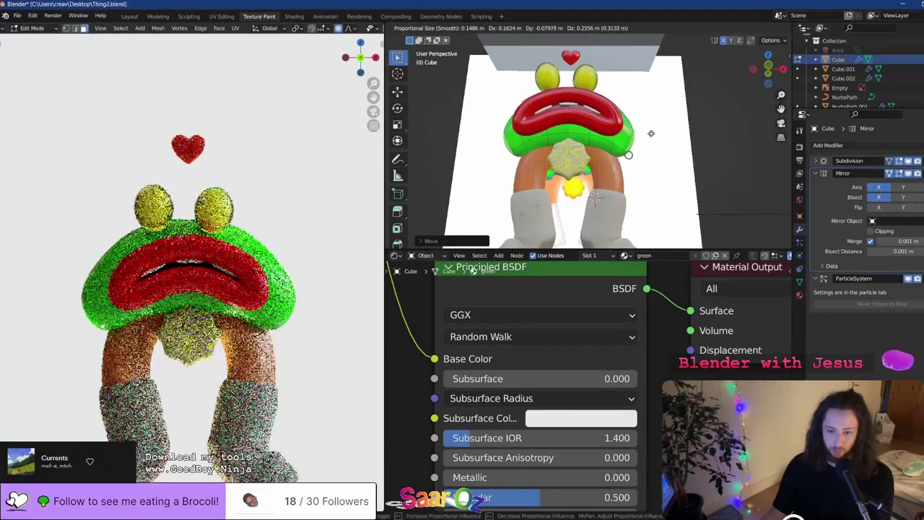
{"action": "left_click", "coordinate": [637, 153]}
{"action": "key", "text": "Tab"}
{"action": "scroll", "coordinate": [637, 158], "scroll_direction": "down", "scroll_amount": 2}
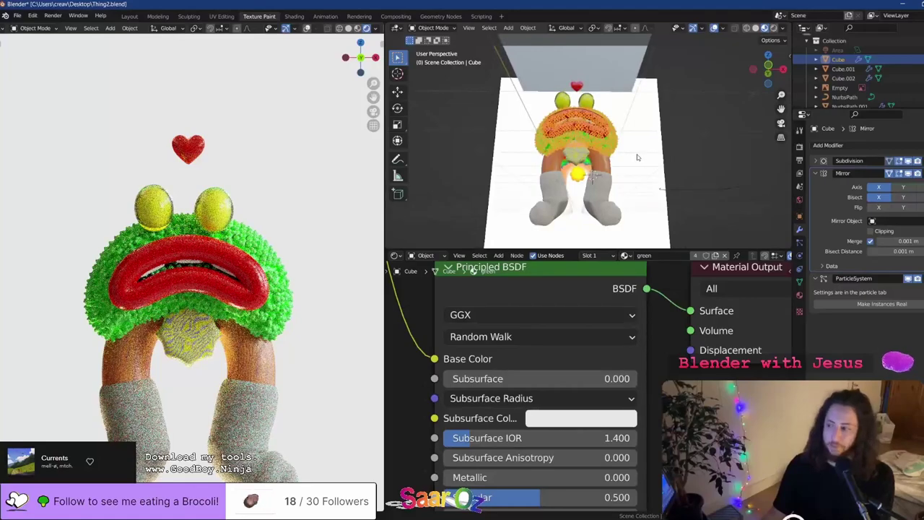
{"action": "middle_click_drag", "start_coordinate": [637, 157], "coordinate": [598, 101]}
Raise the middle face of the head's underside about 0.13 m along Z, leave edit mode and save the file
{"action": "key", "text": "Tab"}
{"action": "scroll", "coordinate": [557, 142], "scroll_direction": "up", "scroll_amount": 2}
{"action": "left_click", "coordinate": [553, 142]}
{"action": "key", "text": "g"}
{"action": "key", "text": "z"}
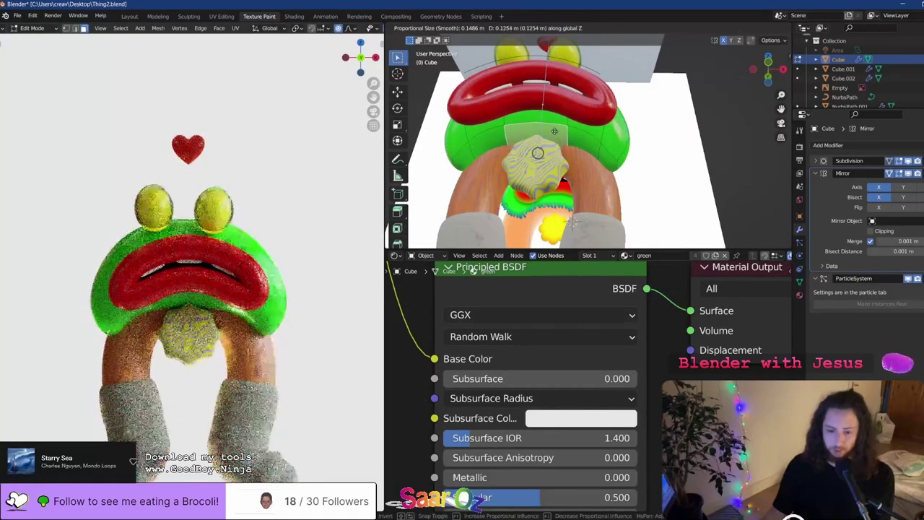
{"action": "left_click", "coordinate": [554, 131]}
{"action": "key", "text": "Tab"}
{"action": "middle_click_drag", "start_coordinate": [554, 130], "coordinate": [568, 173]}
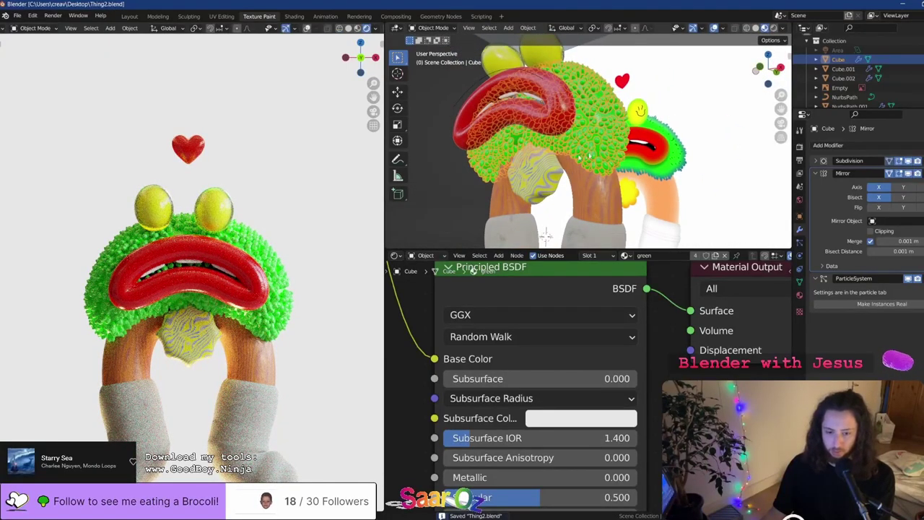
Move the black plane inside the mouth about -0.13 m along Y and save the file
{"action": "left_click", "coordinate": [507, 115]}
{"action": "middle_click_drag", "start_coordinate": [508, 113], "coordinate": [569, 151]}
{"action": "scroll", "coordinate": [497, 101], "scroll_direction": "up", "scroll_amount": 5}
{"action": "left_click", "coordinate": [569, 151]}
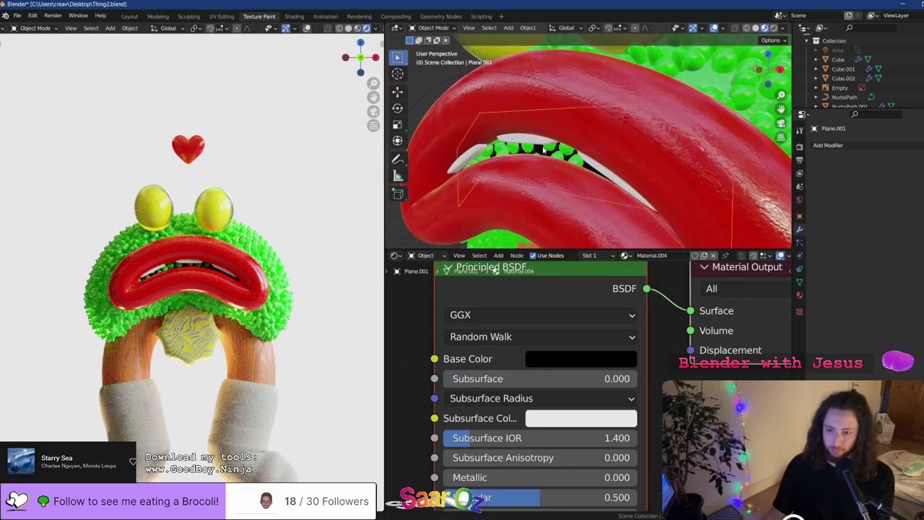
{"action": "key", "text": "g"}
{"action": "key", "text": "y"}
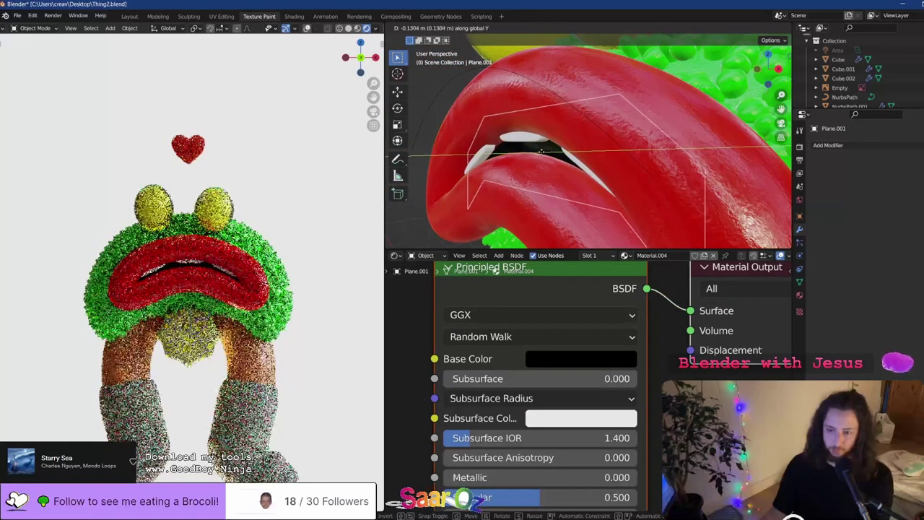
{"action": "left_click", "coordinate": [552, 160]}
{"action": "key", "text": "ctrl+s"}
Lower the patterned yellow badge between the legs about 0.2 m along Z and save, trying a rotation without keeping it
{"action": "scroll", "coordinate": [560, 167], "scroll_direction": "down", "scroll_amount": 8}
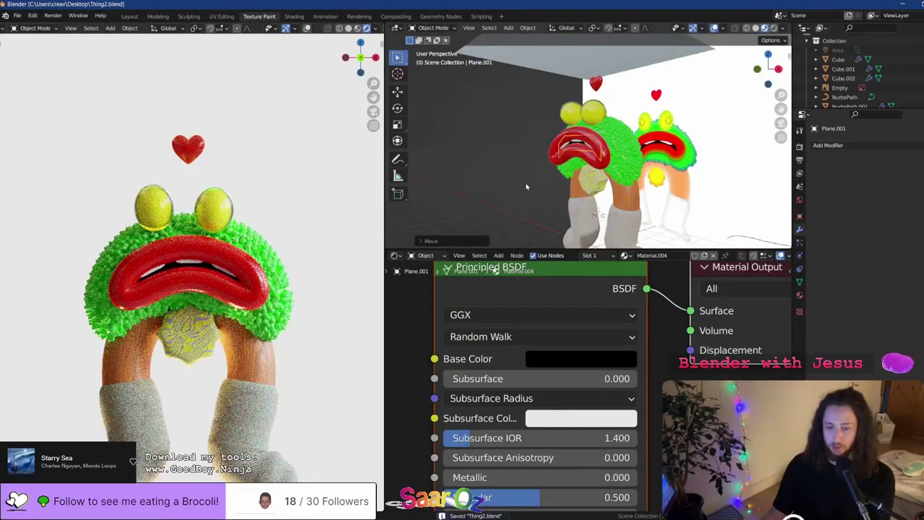
{"action": "left_click", "coordinate": [565, 187]}
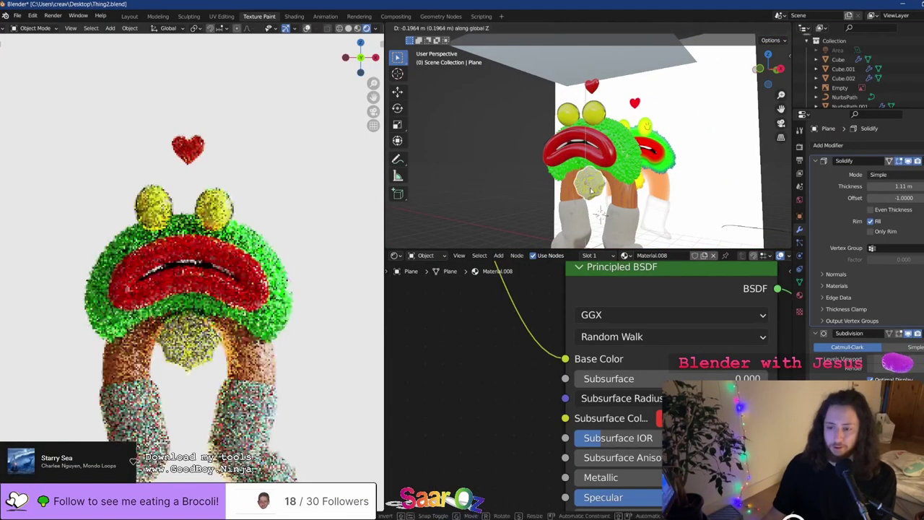
{"action": "middle_click_drag", "start_coordinate": [565, 186], "coordinate": [603, 181]}
{"action": "key", "text": "r"}
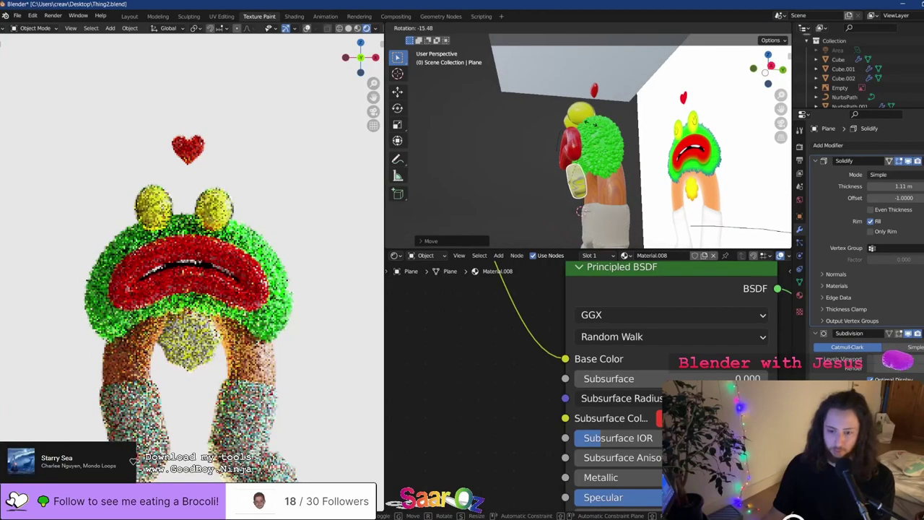
{"action": "right_click", "coordinate": [591, 127]}
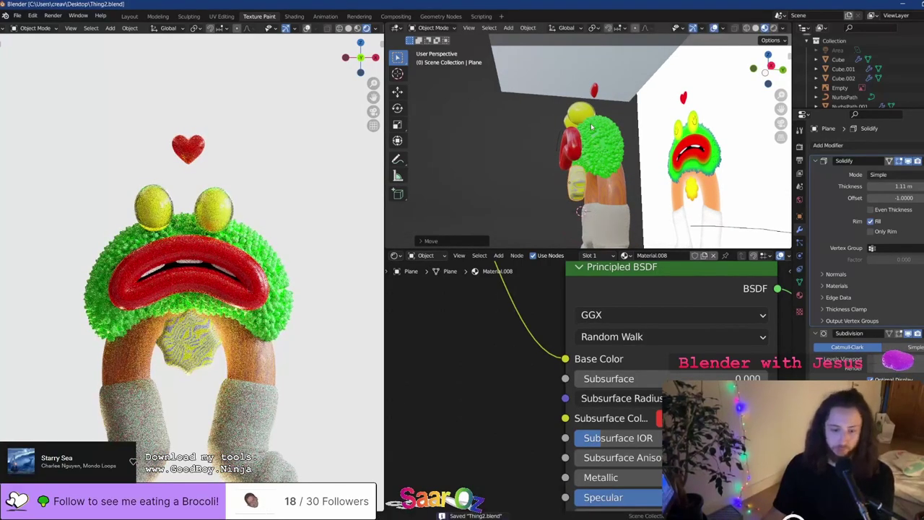
Copy the yellow of Color1 onto Color2 in the badge material's Mix node
{"action": "scroll", "coordinate": [552, 357], "scroll_direction": "down", "scroll_amount": 2}
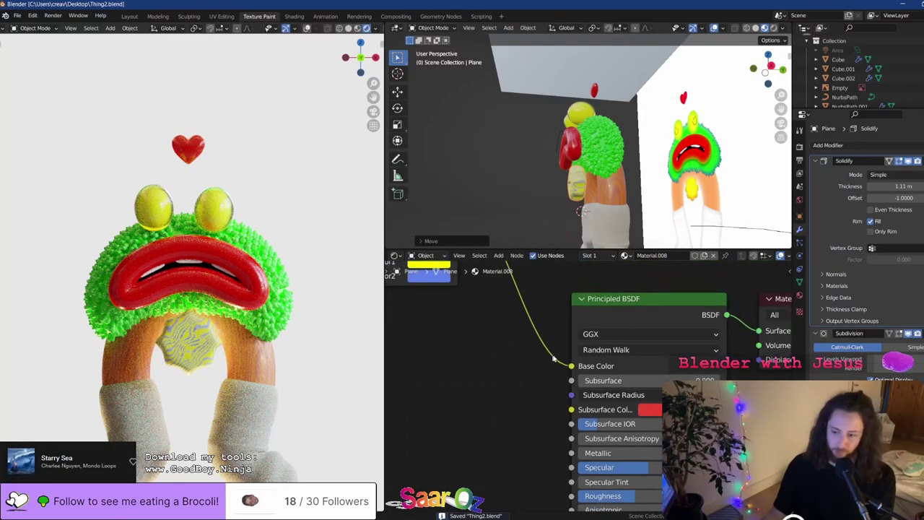
{"action": "middle_click_drag", "start_coordinate": [554, 359], "coordinate": [654, 451]}
{"action": "scroll", "coordinate": [523, 372], "scroll_direction": "up", "scroll_amount": 2}
{"action": "key", "text": "ctrl+c"}
{"action": "key", "text": "ctrl+v"}
Darken the yellow of Color2 in the badge's Mix node slightly through its brightness, keeping the same hue
{"action": "left_click", "coordinate": [517, 381]}
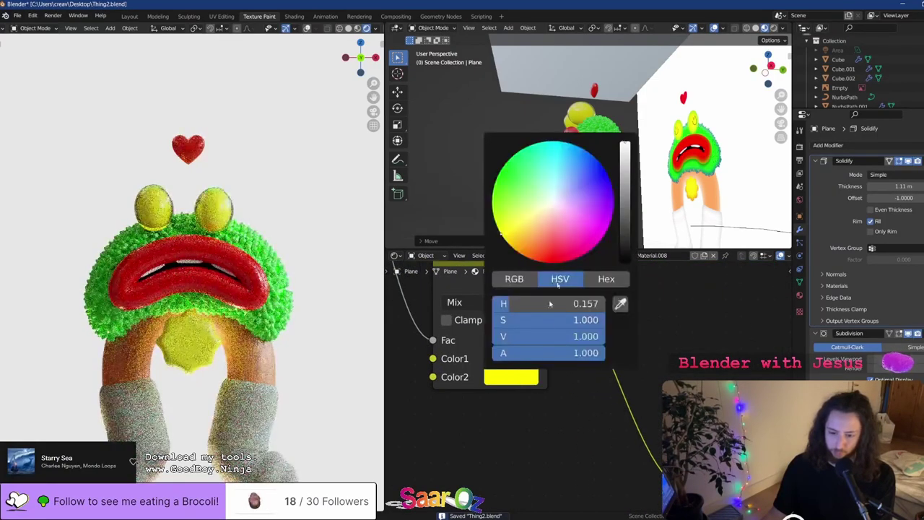
{"action": "mouse_move", "coordinate": [625, 159]}
{"action": "left_mouse_down"}
{"action": "mouse_move", "coordinate": [627, 172]}
{"action": "mouse_move", "coordinate": [625, 151]}
{"action": "left_mouse_up"}
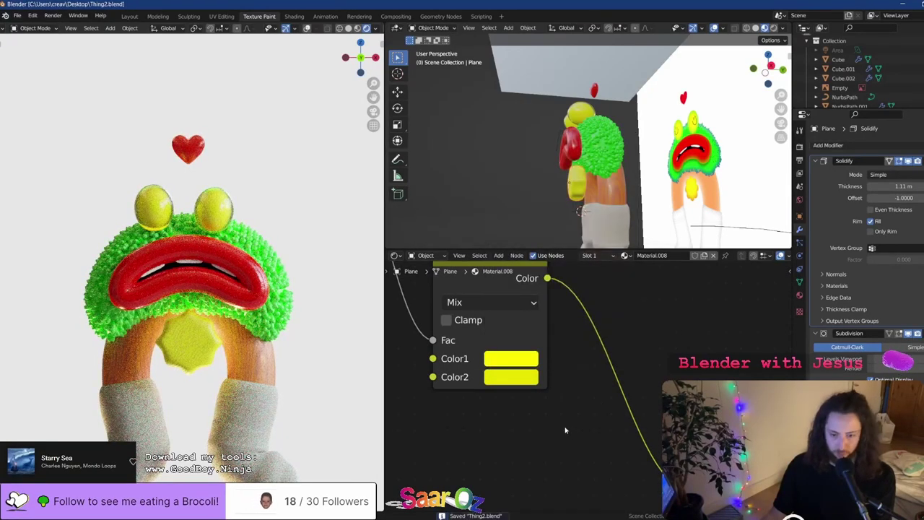
{"action": "left_click", "coordinate": [516, 375]}
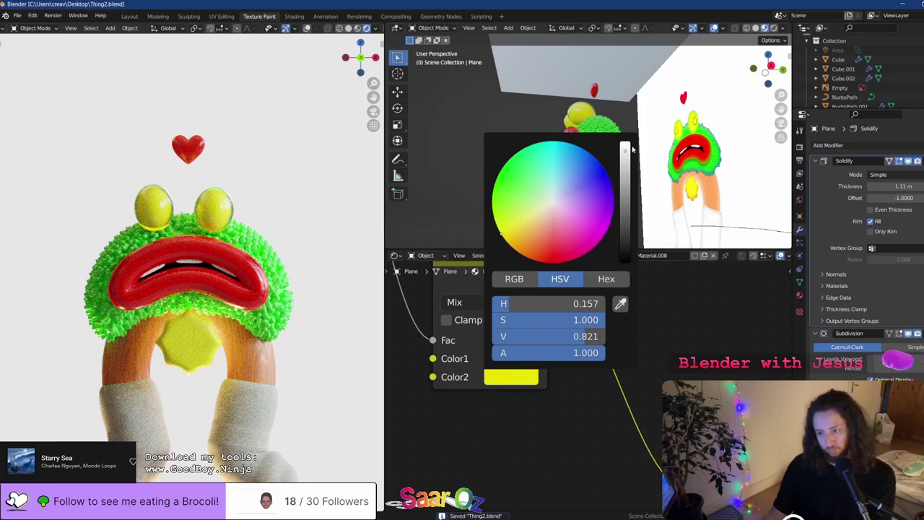
{"action": "left_click_drag", "start_coordinate": [625, 151], "coordinate": [625, 147]}
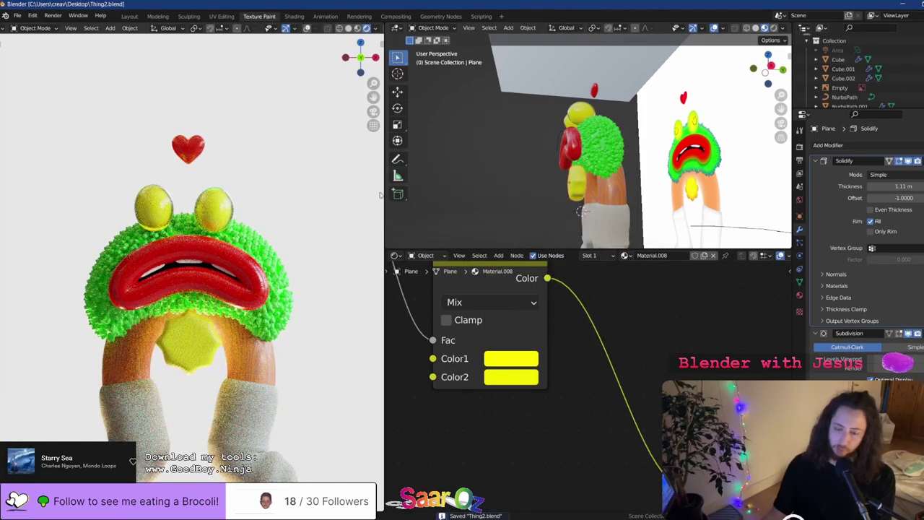
Raise the top of the green head between the eyes along Z with smooth proportional editing, and return to object mode
{"action": "middle_click_drag", "start_coordinate": [566, 163], "coordinate": [649, 194]}
{"action": "left_click", "coordinate": [614, 145]}
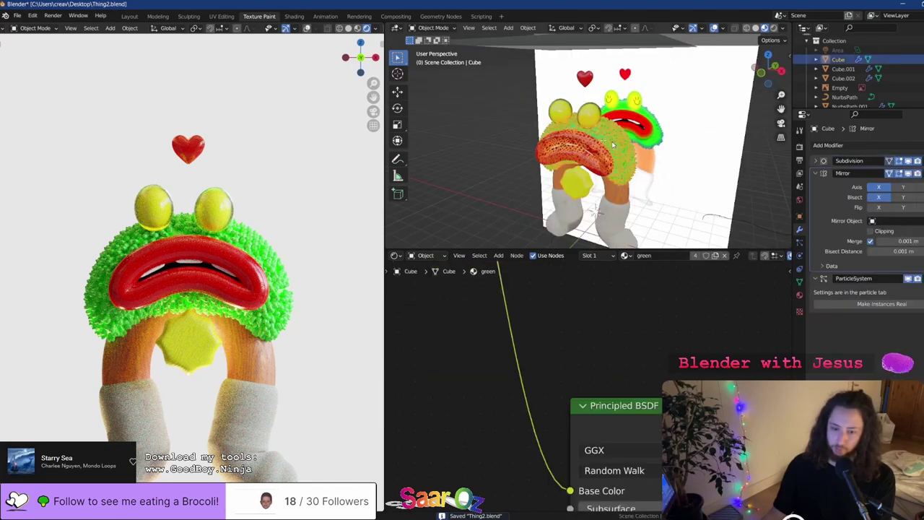
{"action": "key", "text": "Tab"}
{"action": "middle_click_drag", "start_coordinate": [614, 147], "coordinate": [611, 192]}
{"action": "scroll", "coordinate": [611, 200], "scroll_direction": "down", "scroll_amount": 8}
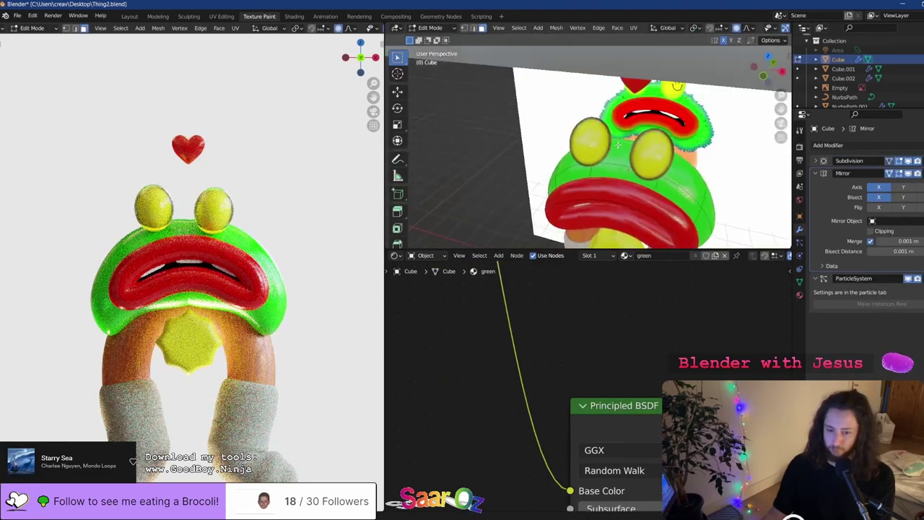
{"action": "key", "text": "g"}
{"action": "key", "text": "z"}
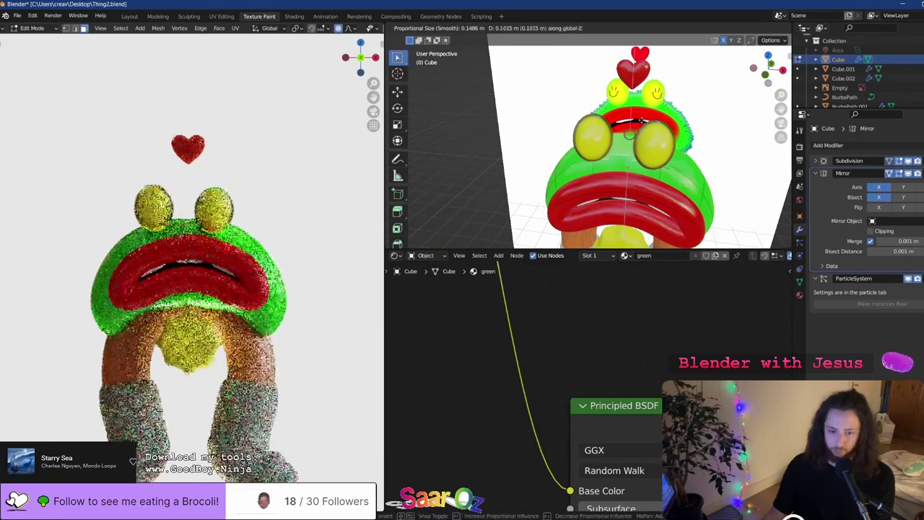
{"action": "left_click", "coordinate": [641, 119]}
{"action": "key", "text": "Tab"}
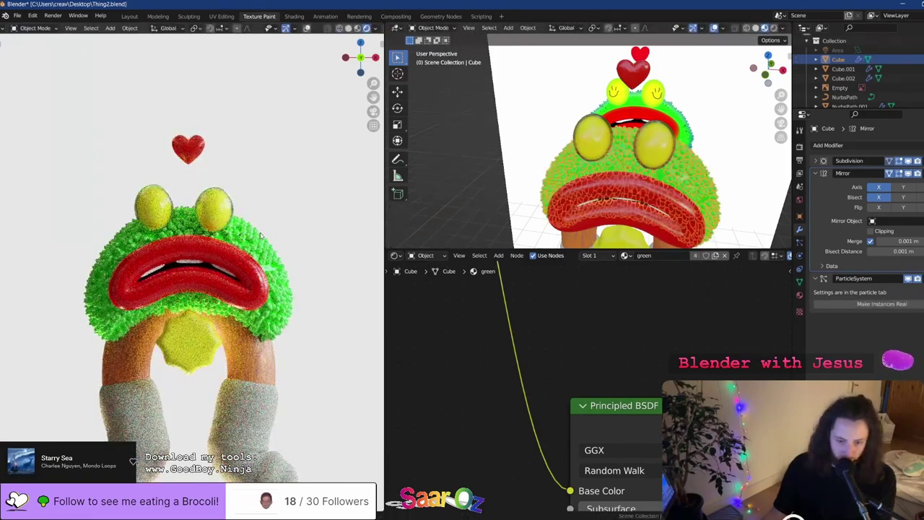
Save the file and set the Multiply node feeding the green material's roughness to 0.400
{"action": "scroll", "coordinate": [609, 420], "scroll_direction": "down", "scroll_amount": 4}
{"action": "middle_click_drag", "start_coordinate": [614, 426], "coordinate": [421, 270]}
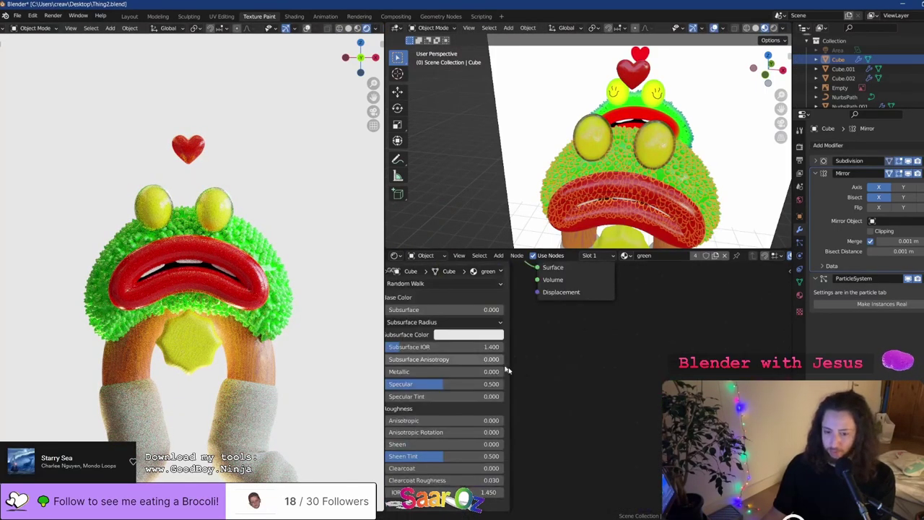
{"action": "middle_click_drag", "start_coordinate": [415, 406], "coordinate": [561, 415]}
{"action": "key", "text": "ctrl+s"}
{"action": "scroll", "coordinate": [562, 414], "scroll_direction": "up", "scroll_amount": 2}
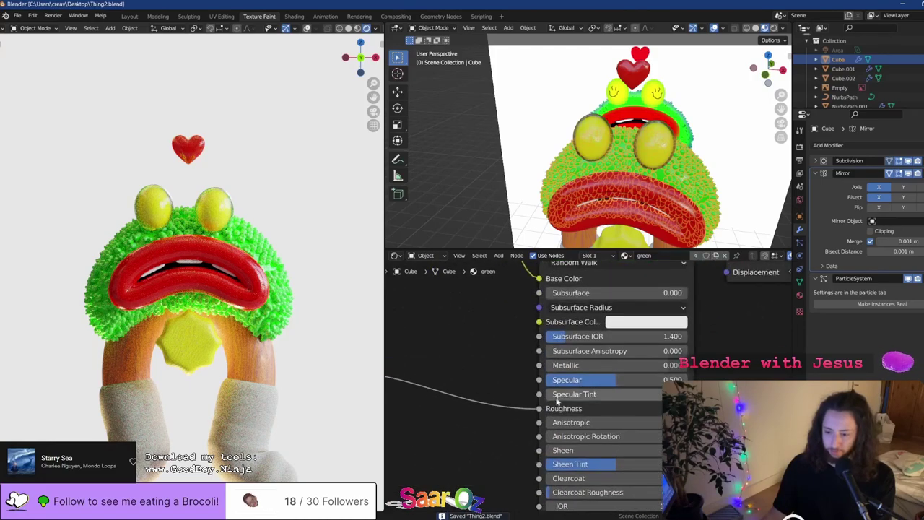
{"action": "middle_click_drag", "start_coordinate": [497, 412], "coordinate": [656, 380]}
{"action": "middle_click_drag", "start_coordinate": [457, 398], "coordinate": [517, 404]}
{"action": "left_click", "coordinate": [537, 412]}
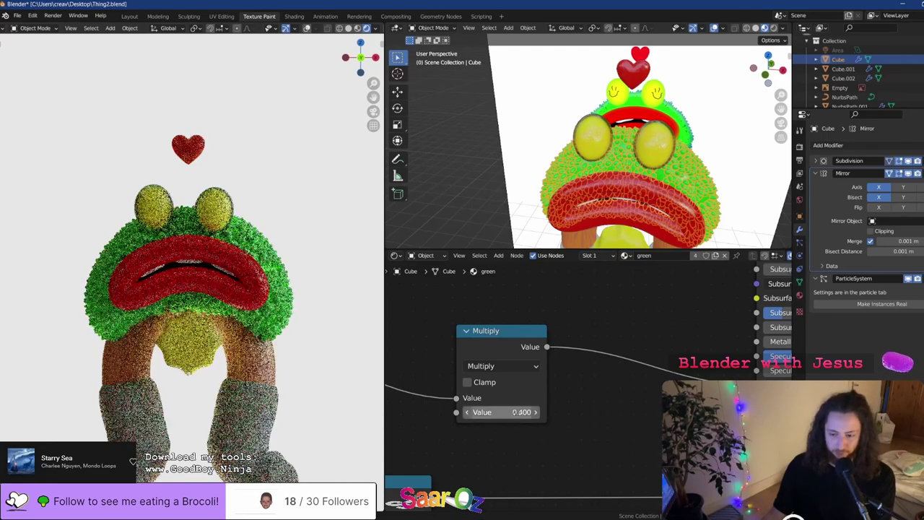
Try a value of -0.1 in the green material's Multiply node, and undo it
{"action": "left_click", "coordinate": [505, 411]}
{"action": "type", "text": "-0.1"}
{"action": "key", "text": "Return"}
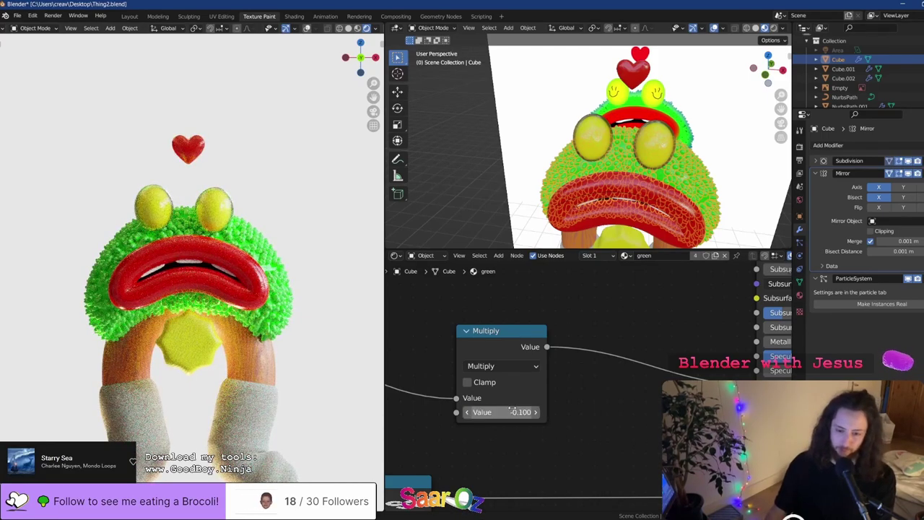
{"action": "key", "text": "ctrl+z"}
{"action": "key", "text": "ctrl+z"}
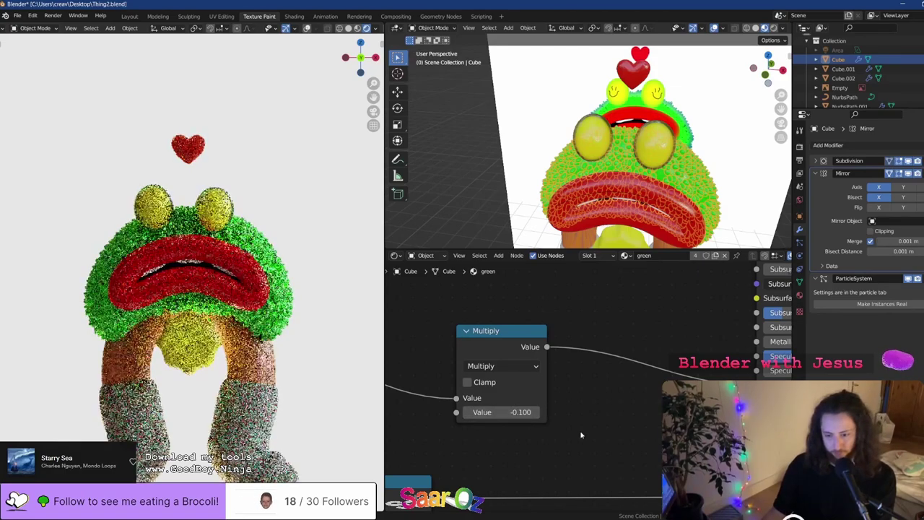
Save the file and check the head's underside and badge from a lower angle
{"action": "key", "text": "ctrl+s"}
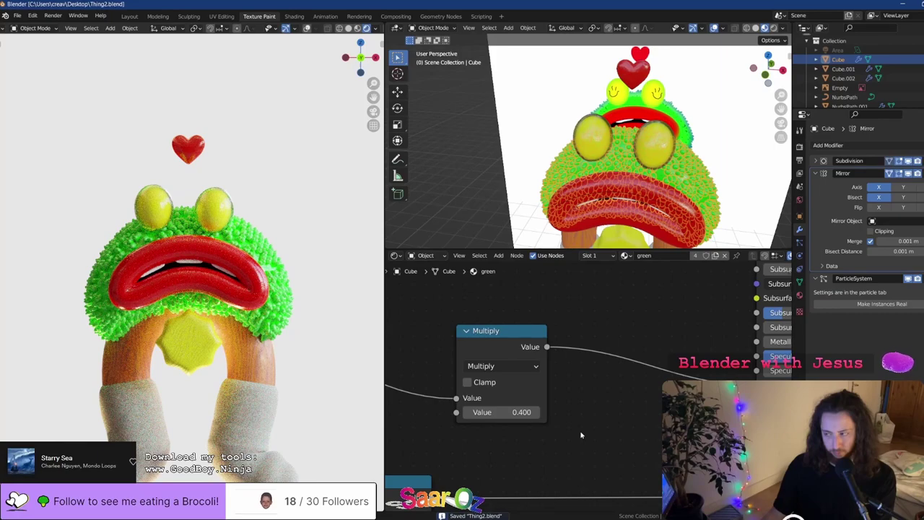
{"action": "middle_click_drag", "start_coordinate": [578, 183], "coordinate": [554, 126]}
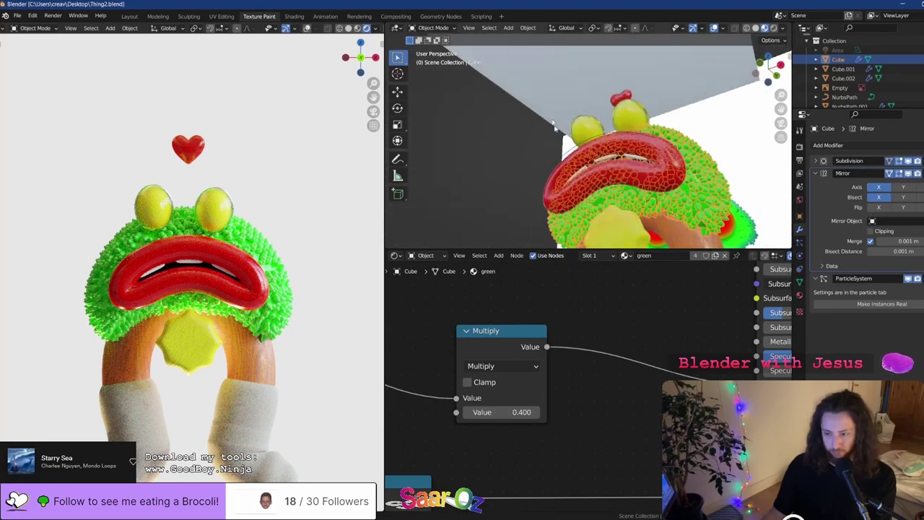
{"action": "middle_click_drag", "start_coordinate": [643, 231], "coordinate": [587, 204]}
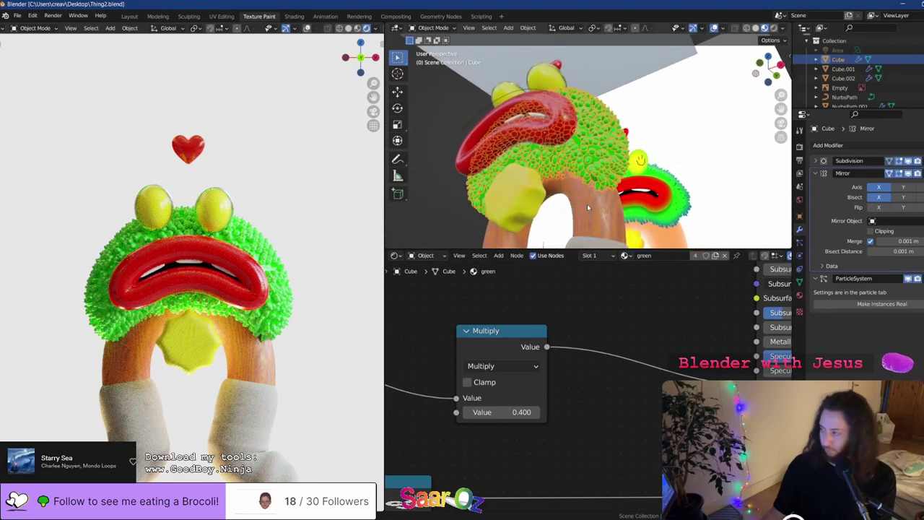
{"action": "key", "text": "ctrl+s"}
Try moving the legs and socks together about -0.4 m along Y and rotating them about 35 degrees around X
{"action": "left_click", "coordinate": [585, 202]}
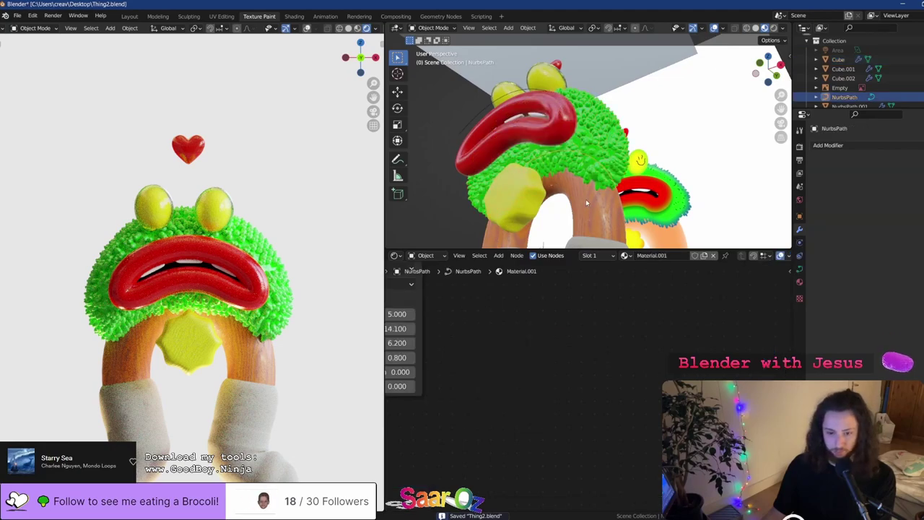
{"action": "middle_click_drag", "start_coordinate": [586, 198], "coordinate": [554, 152]}
{"action": "left_click", "coordinate": [554, 152]}
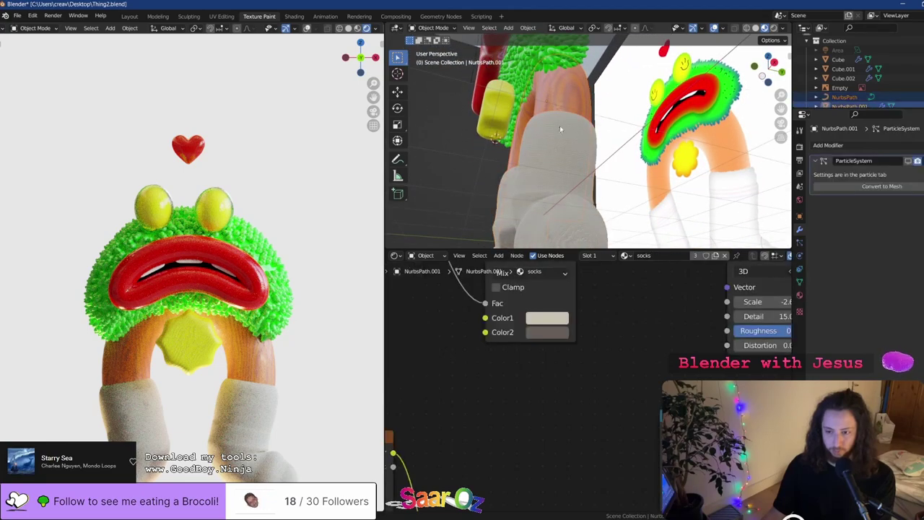
{"action": "key", "text": "g"}
{"action": "key", "text": "y"}
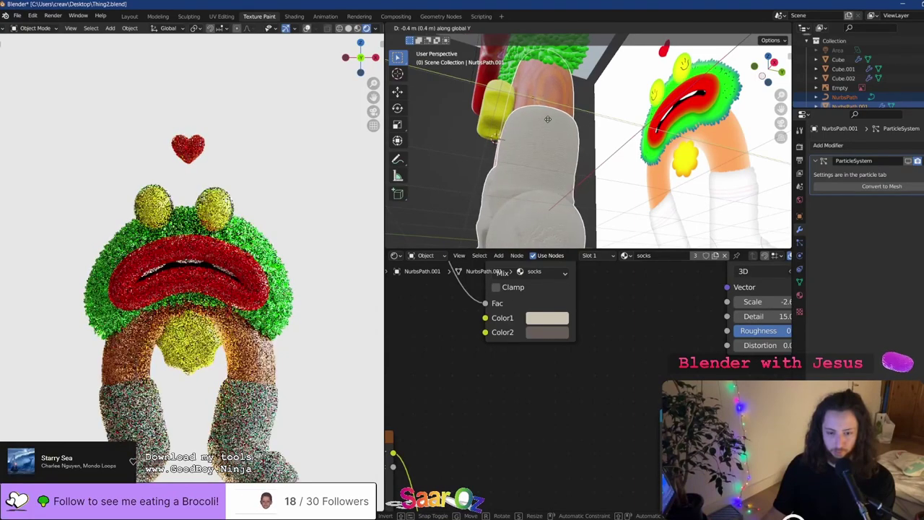
{"action": "right_click", "coordinate": [547, 119]}
{"action": "key", "text": "r"}
{"action": "key", "text": "x"}
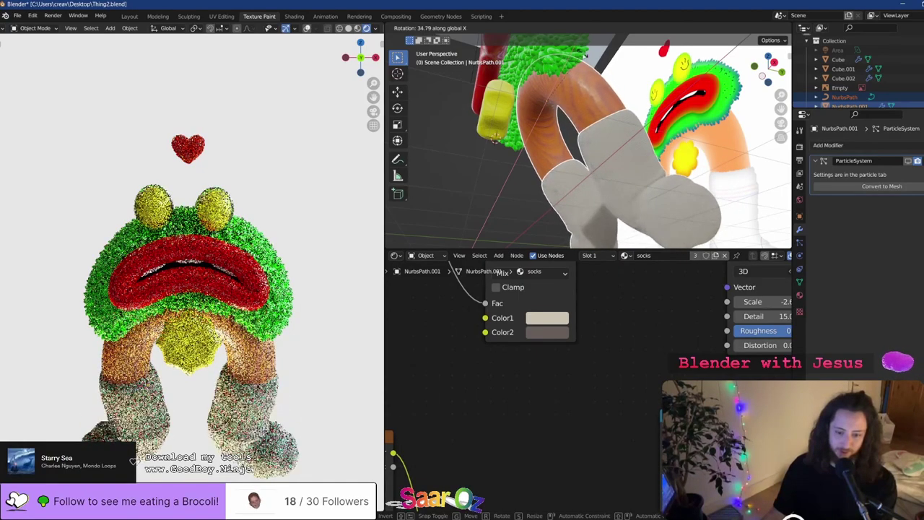
{"action": "left_click", "coordinate": [156, 246]}
Save the file and frame the red lips in the front view
{"action": "key", "text": "ctrl+s"}
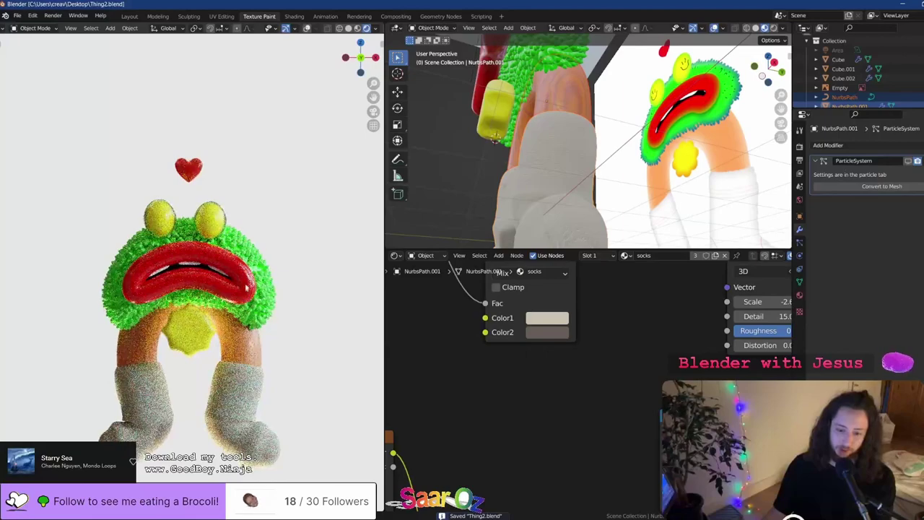
{"action": "key", "text": "KP_1"}
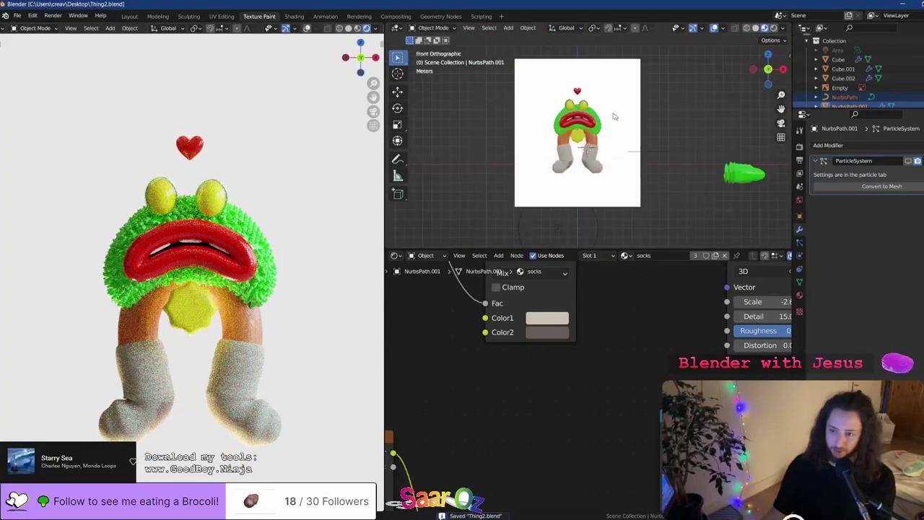
{"action": "scroll", "coordinate": [614, 116], "scroll_direction": "up", "scroll_amount": 4}
{"action": "middle_click_drag", "start_coordinate": [581, 109], "coordinate": [613, 138], "text": "shift"}
{"action": "scroll", "coordinate": [610, 97], "scroll_direction": "up", "scroll_amount": 5}
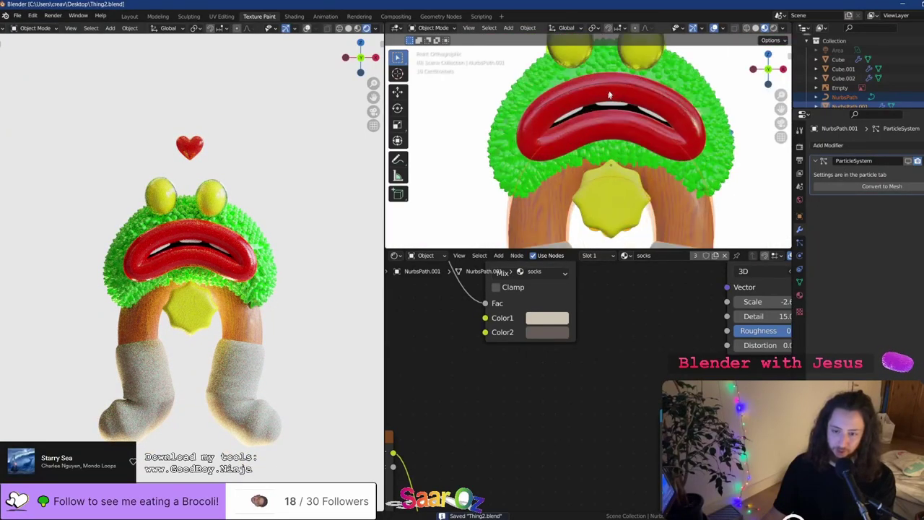
{"action": "left_click", "coordinate": [609, 95]}
{"action": "key", "text": "KP_Decimal"}
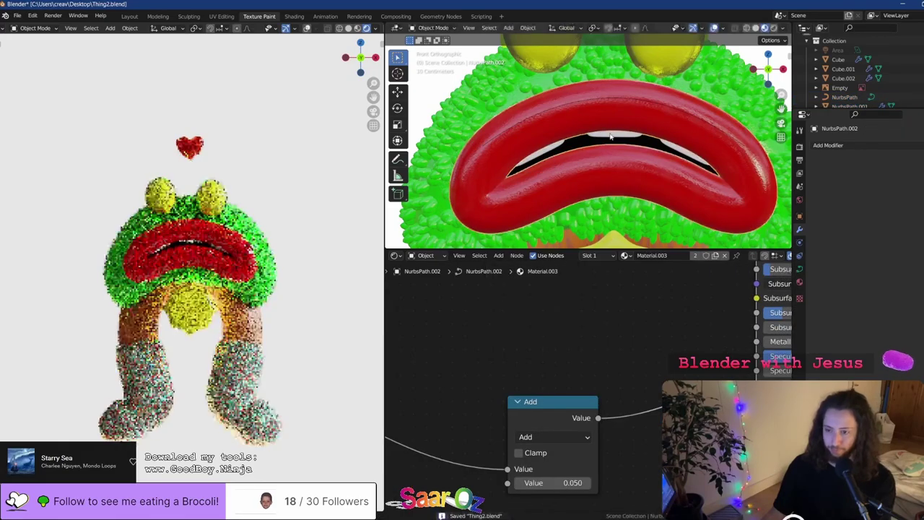
Adjust the depth of the upper teeth inside the mouth with two moves along Y
{"action": "left_click", "coordinate": [610, 135]}
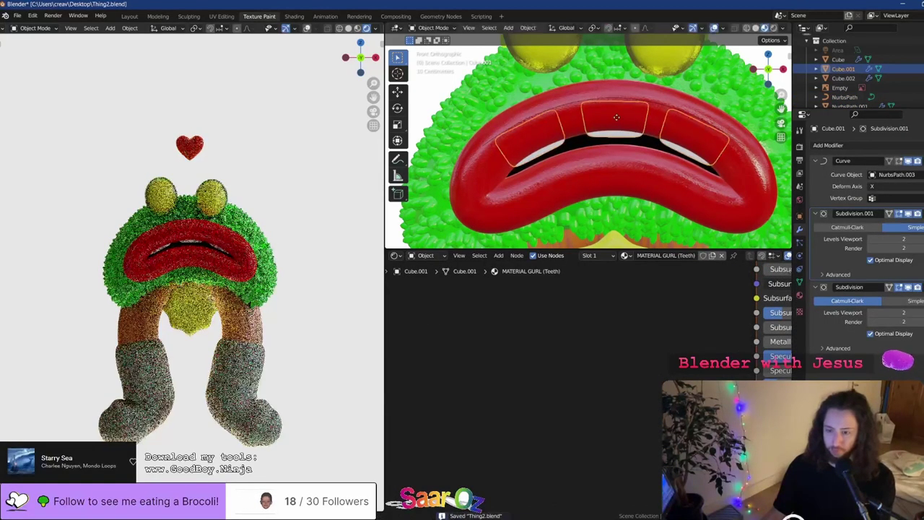
{"action": "key", "text": "g"}
{"action": "key", "text": "y"}
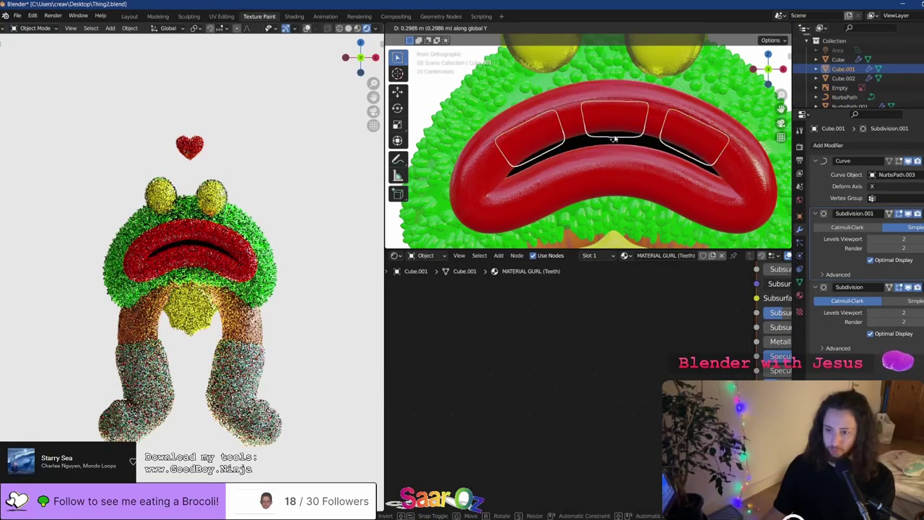
{"action": "left_click", "coordinate": [615, 137]}
{"action": "key", "text": "g"}
{"action": "key", "text": "y"}
{"action": "left_click", "coordinate": [619, 127]}
Shift the row of upper teeth sideways along the global X axis inside the mouth
{"action": "key", "text": "g"}
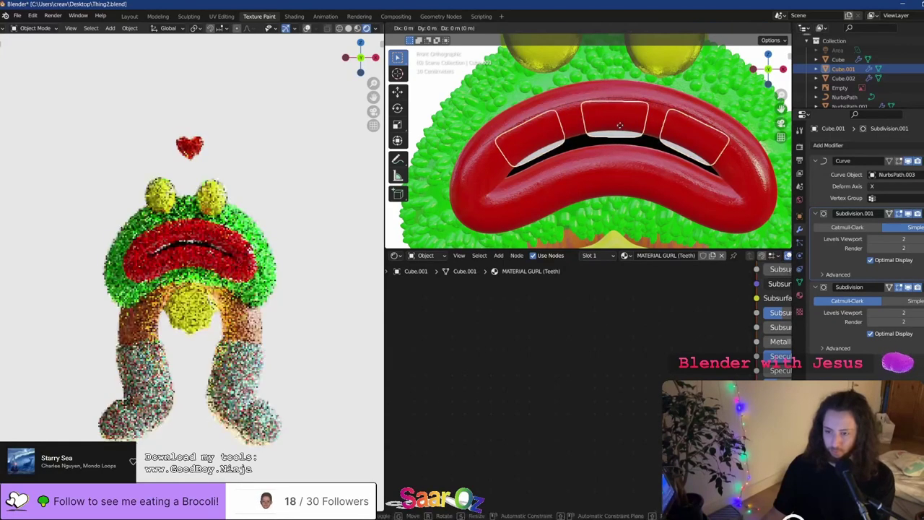
{"action": "key", "text": "x"}
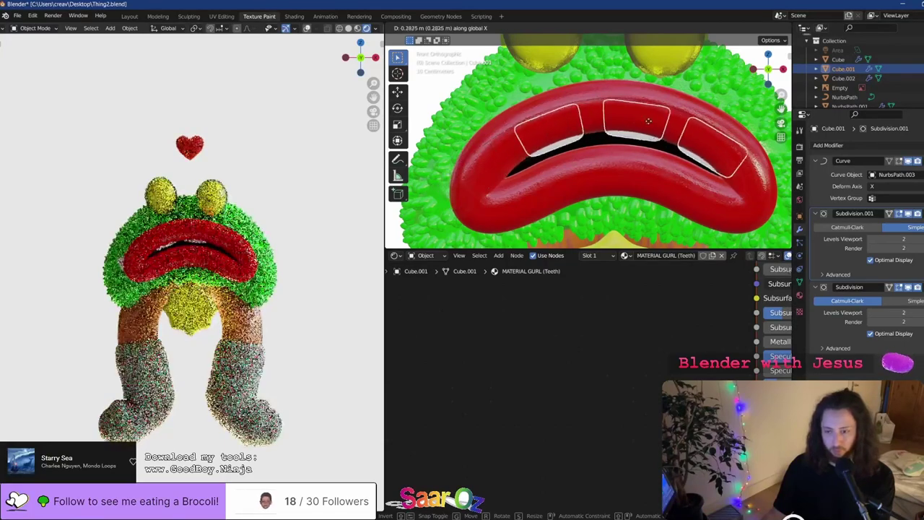
{"action": "left_click", "coordinate": [674, 121]}
Shorten the outermost tooth by moving its end about -0.63 m along X in the teeth mesh, and save the file
{"action": "key", "text": "Tab"}
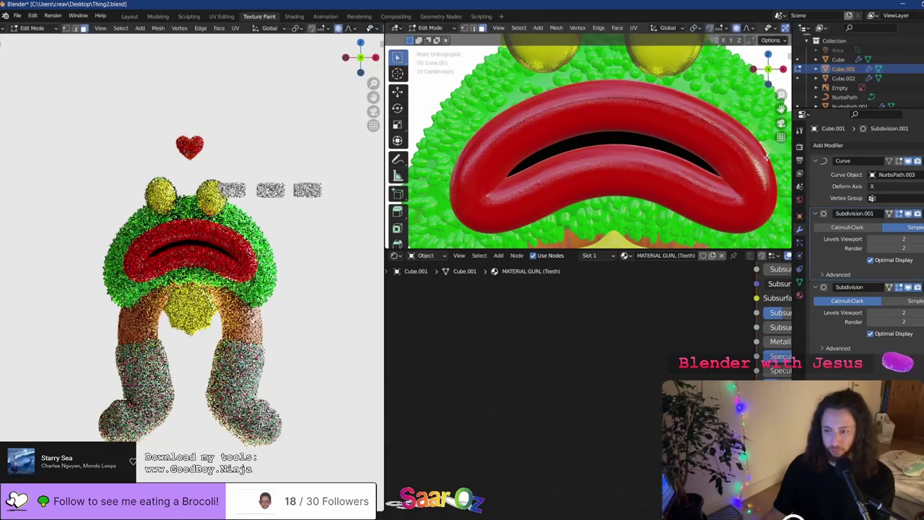
{"action": "middle_click_drag", "start_coordinate": [695, 157], "coordinate": [563, 129]}
{"action": "scroll", "coordinate": [669, 152], "scroll_direction": "down", "scroll_amount": 10}
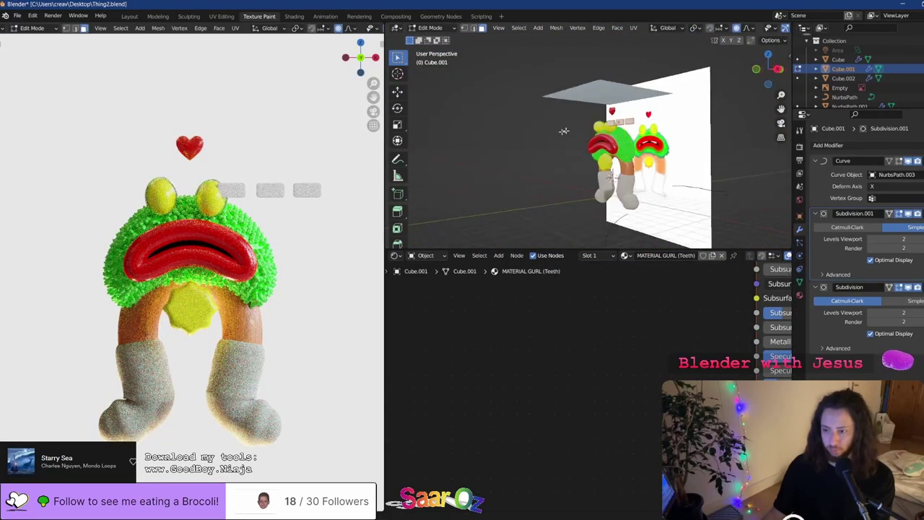
{"action": "scroll", "coordinate": [563, 130], "scroll_direction": "up", "scroll_amount": 6}
{"action": "middle_click_drag", "start_coordinate": [717, 82], "coordinate": [639, 115], "text": "shift"}
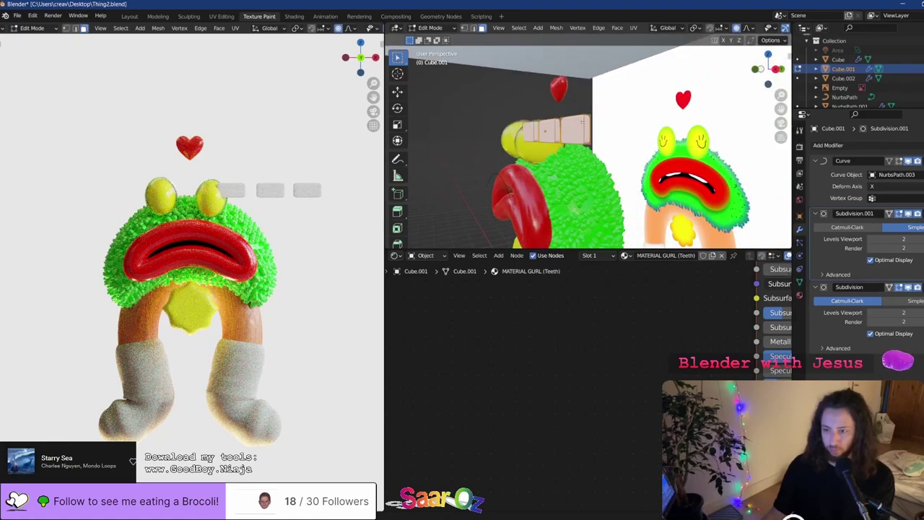
{"action": "key", "text": "g"}
{"action": "key", "text": "x"}
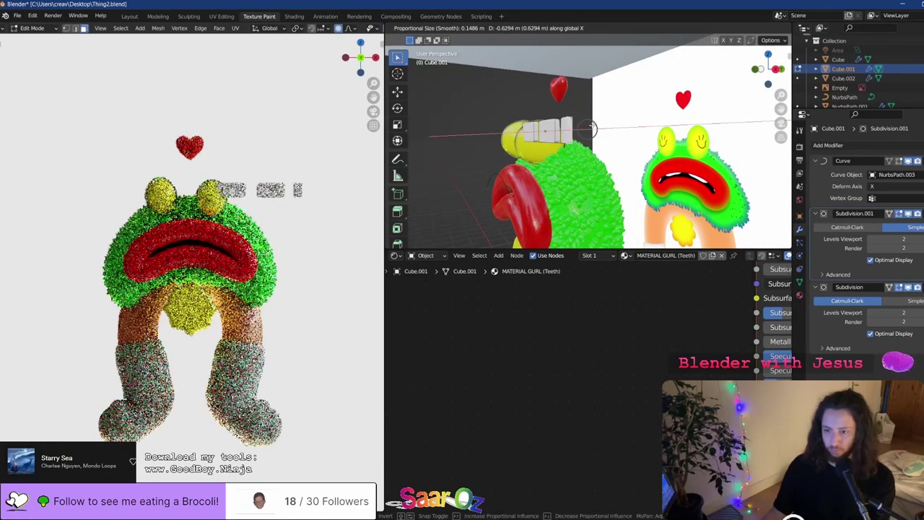
{"action": "left_click", "coordinate": [592, 127]}
{"action": "key", "text": "Tab"}
{"action": "key", "text": "ctrl+s"}
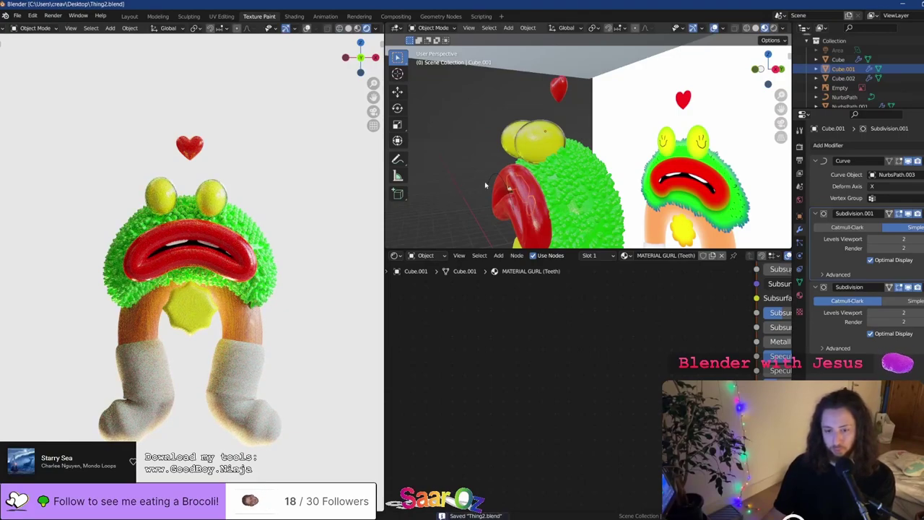
Move the yellow badge back toward the legs in the right side view
{"action": "key", "text": "KP_1"}
{"action": "scroll", "coordinate": [534, 195], "scroll_direction": "up", "scroll_amount": 5}
{"action": "left_click", "coordinate": [536, 196]}
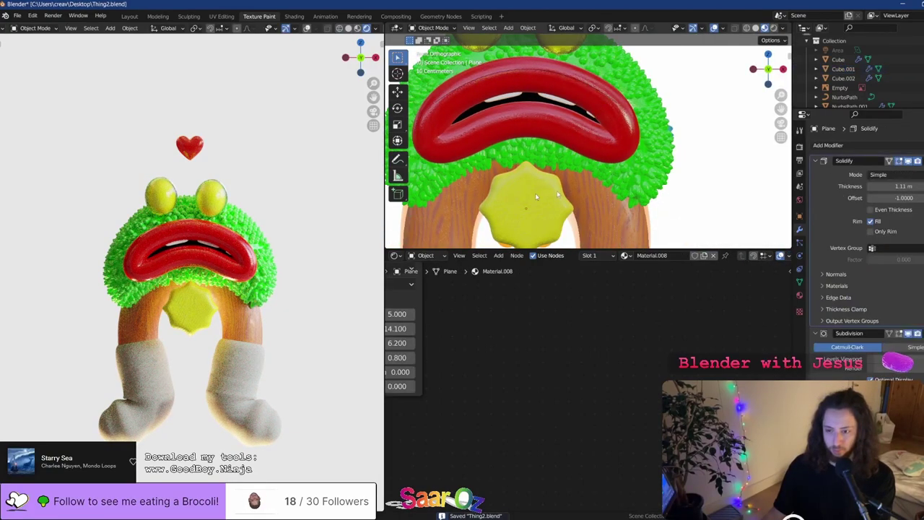
{"action": "middle_click_drag", "start_coordinate": [558, 193], "coordinate": [507, 192]}
{"action": "key", "text": "KP_1"}
{"action": "scroll", "coordinate": [511, 192], "scroll_direction": "down", "scroll_amount": 5}
{"action": "key", "text": "KP_3"}
{"action": "scroll", "coordinate": [577, 170], "scroll_direction": "up", "scroll_amount": 2}
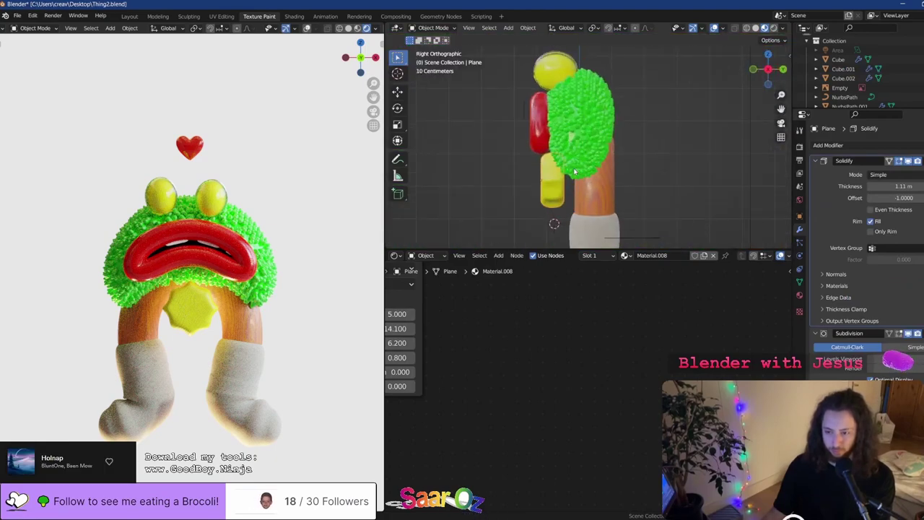
{"action": "key", "text": "g"}
{"action": "left_click", "coordinate": [583, 173]}
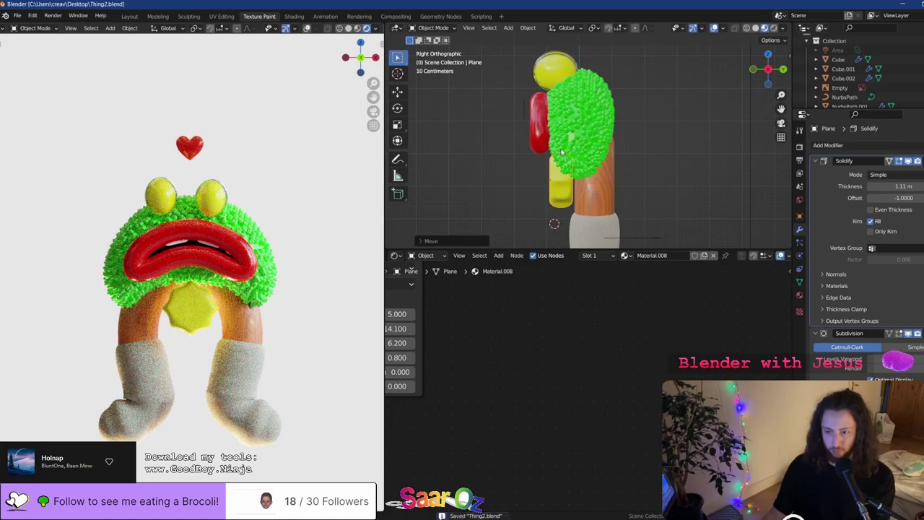
Scale the yellow badge up to about 1.22 times its size and save the file
{"action": "middle_click_drag", "start_coordinate": [562, 153], "coordinate": [625, 144]}
{"action": "key", "text": "s"}
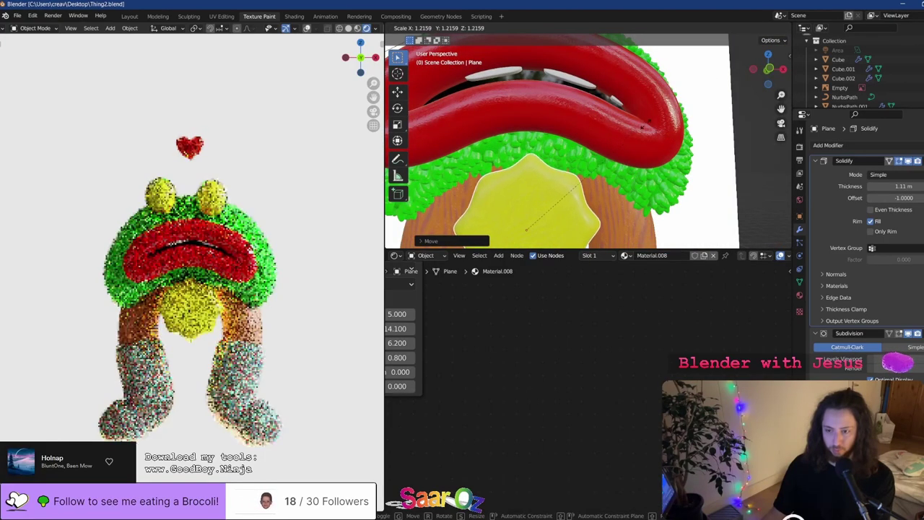
{"action": "left_click", "coordinate": [641, 129]}
{"action": "key", "text": "ctrl+s"}
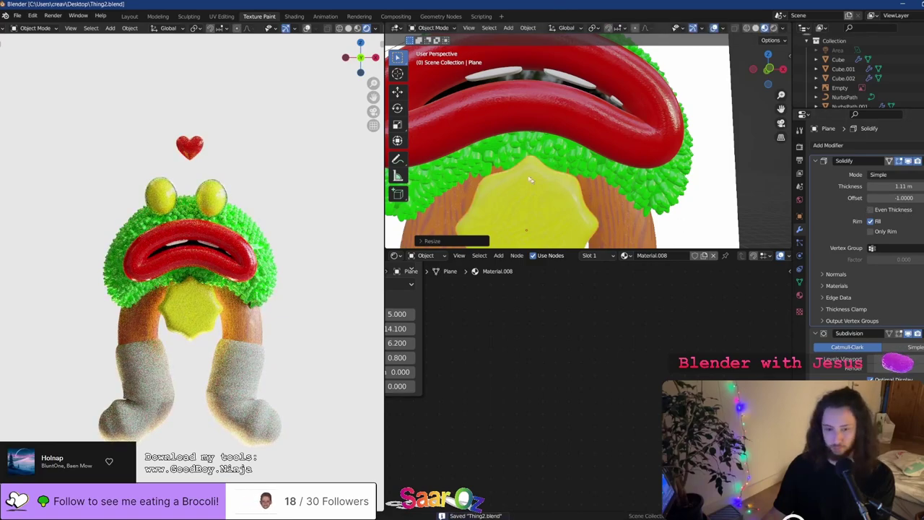
Raise the yellow eyes slightly along Z and save the file
{"action": "middle_click_drag", "start_coordinate": [529, 180], "coordinate": [563, 197]}
{"action": "middle_click_drag", "start_coordinate": [629, 117], "coordinate": [630, 101]}
{"action": "left_click", "coordinate": [630, 101]}
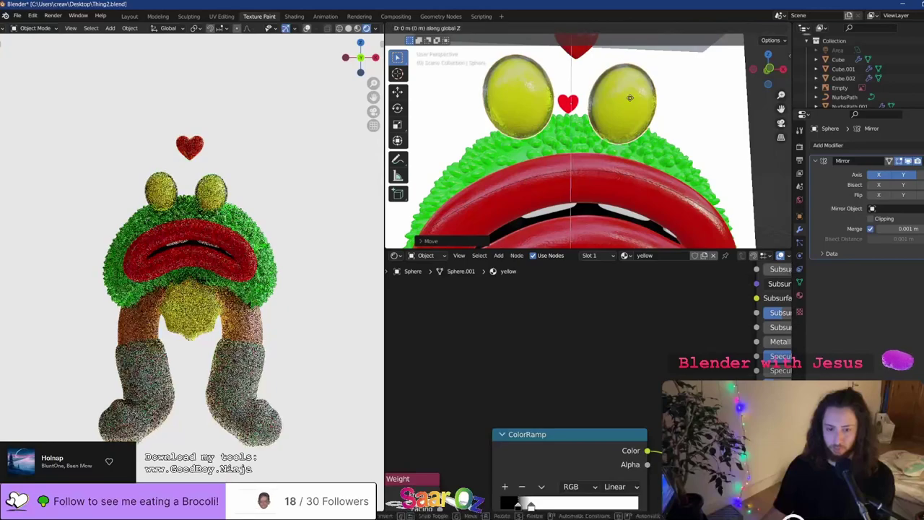
{"action": "middle_click_drag", "start_coordinate": [630, 101], "coordinate": [550, 219]}
{"action": "scroll", "coordinate": [603, 125], "scroll_direction": "down", "scroll_amount": 6}
{"action": "key", "text": "ctrl+s"}
{"action": "scroll", "coordinate": [549, 219], "scroll_direction": "up", "scroll_amount": 2}
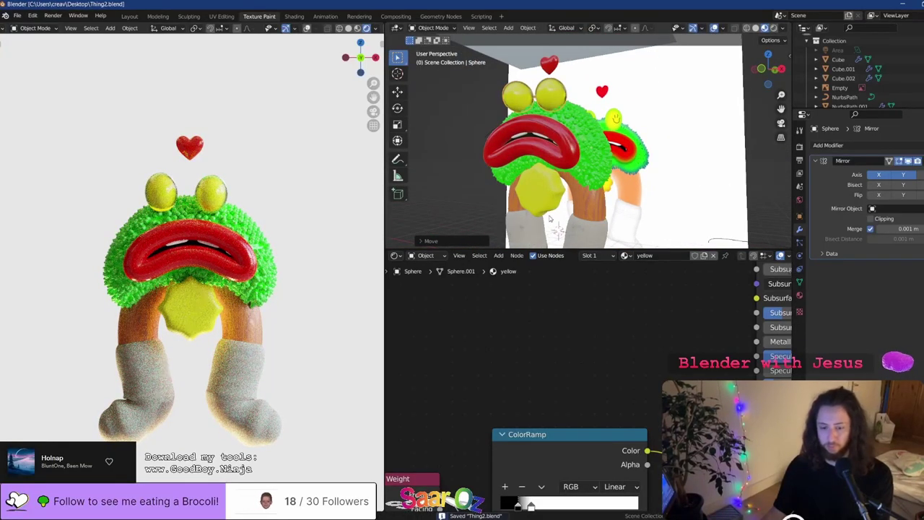
Set the green head's particle hair length to about 1.52 m and its particle number to 6000
{"action": "middle_click_drag", "start_coordinate": [559, 187], "coordinate": [590, 184]}
{"action": "scroll", "coordinate": [584, 172], "scroll_direction": "up", "scroll_amount": 4}
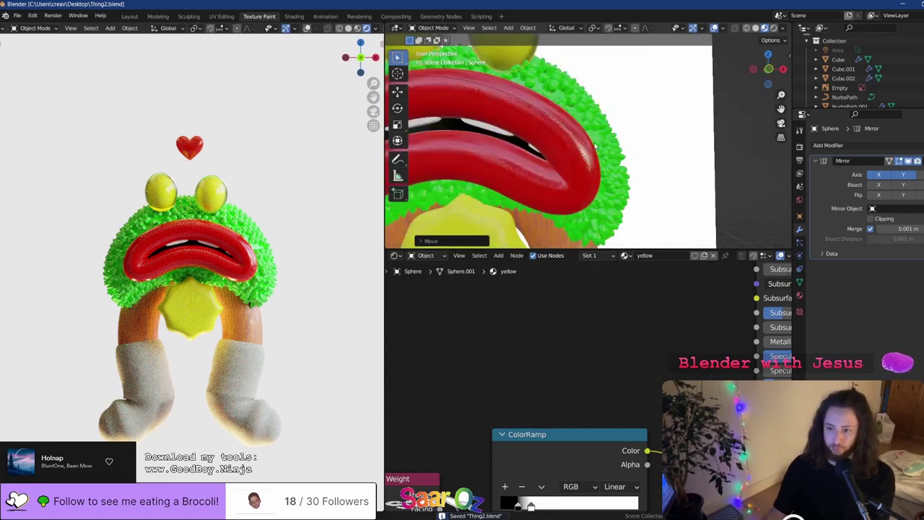
{"action": "left_click", "coordinate": [580, 159]}
{"action": "left_click", "coordinate": [596, 136]}
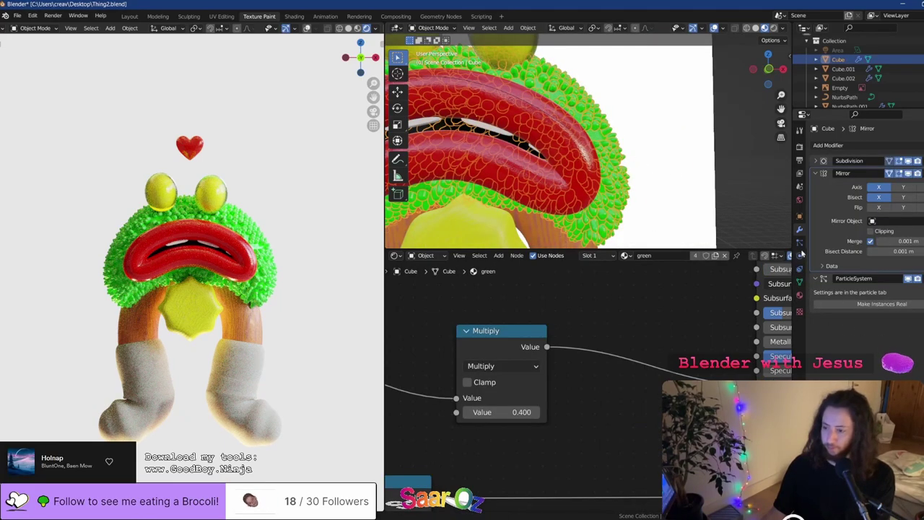
{"action": "left_click", "coordinate": [800, 243]}
{"action": "left_click_drag", "start_coordinate": [892, 258], "coordinate": [908, 258]}
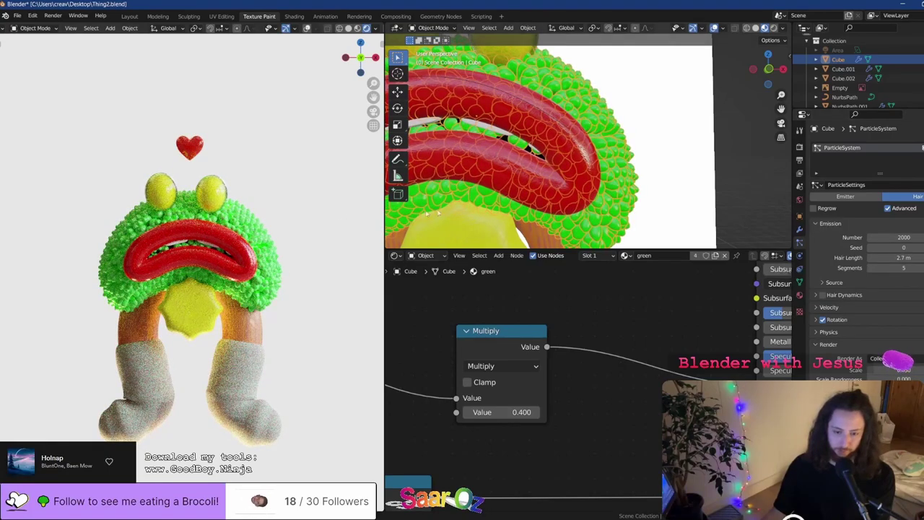
{"action": "middle_click_drag", "start_coordinate": [534, 192], "coordinate": [598, 181]}
{"action": "mouse_move", "coordinate": [898, 258]}
{"action": "left_mouse_down"}
{"action": "mouse_move", "coordinate": [882, 257]}
{"action": "mouse_move", "coordinate": [911, 258]}
{"action": "left_mouse_up"}
{"action": "left_click", "coordinate": [900, 236]}
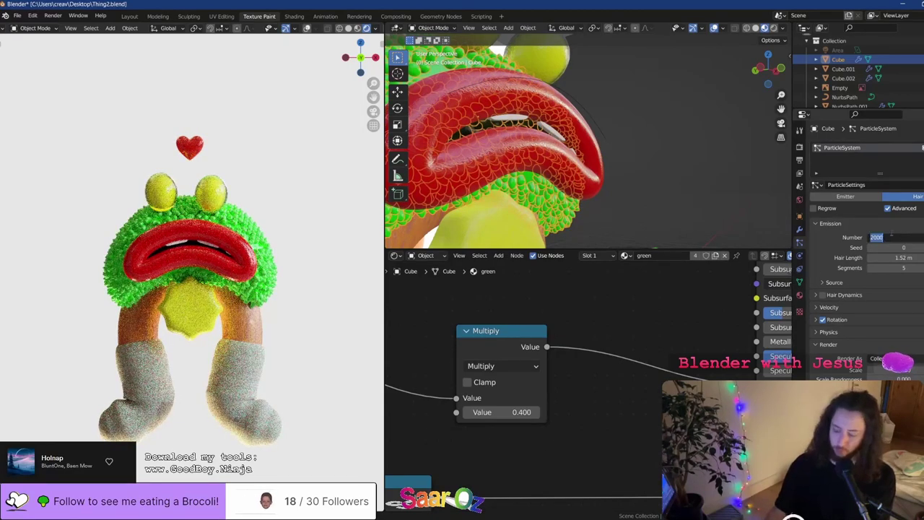
{"action": "key", "text": "Return"}
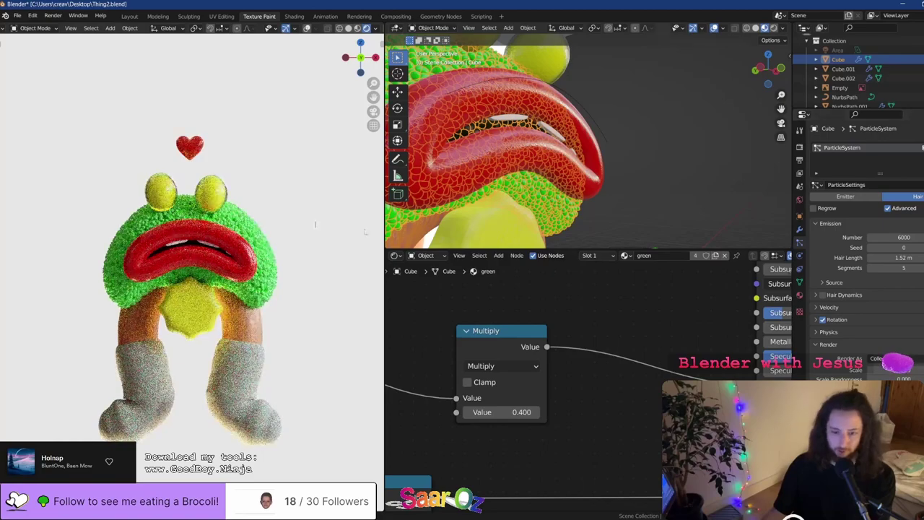
Set the head's particle number to 10000 and its hair length to about 1.14 m, and save the file
{"action": "scroll", "coordinate": [187, 236], "scroll_direction": "up", "scroll_amount": 2}
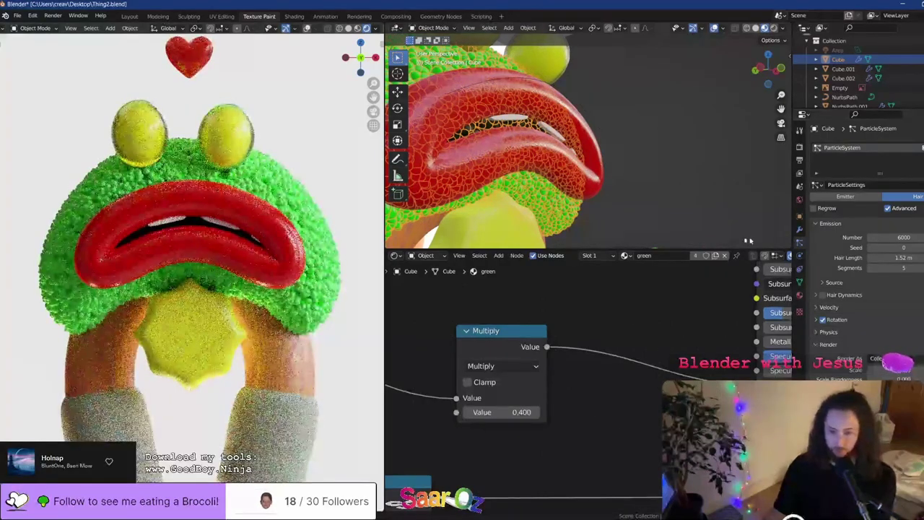
{"action": "left_click_drag", "start_coordinate": [895, 256], "coordinate": [899, 257]}
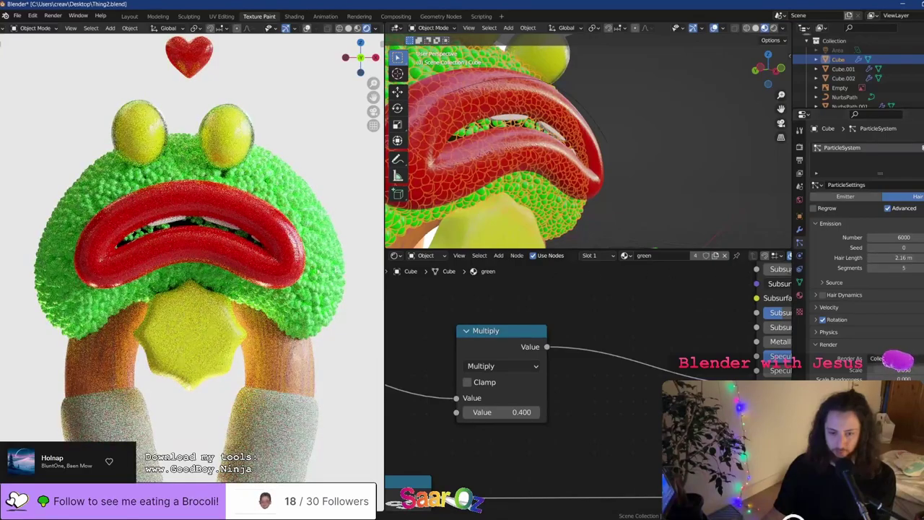
{"action": "scroll", "coordinate": [211, 268], "scroll_direction": "down", "scroll_amount": 1}
{"action": "scroll", "coordinate": [211, 267], "scroll_direction": "up", "scroll_amount": 1}
{"action": "scroll", "coordinate": [202, 266], "scroll_direction": "down", "scroll_amount": 4}
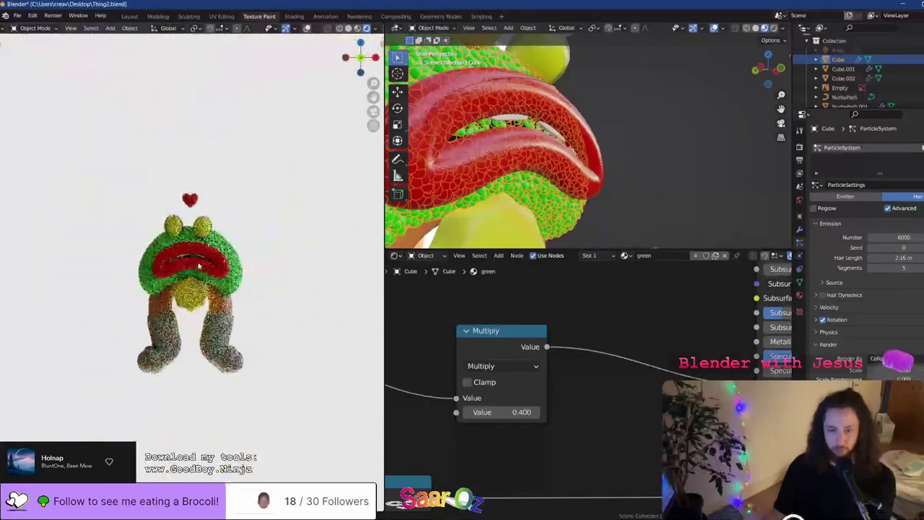
{"action": "left_click_drag", "start_coordinate": [900, 257], "coordinate": [873, 257]}
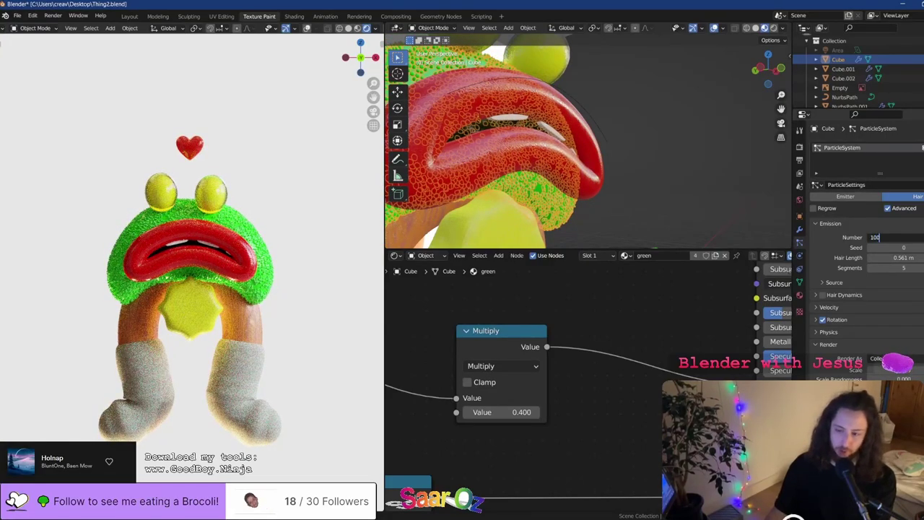
{"action": "key", "text": "Return"}
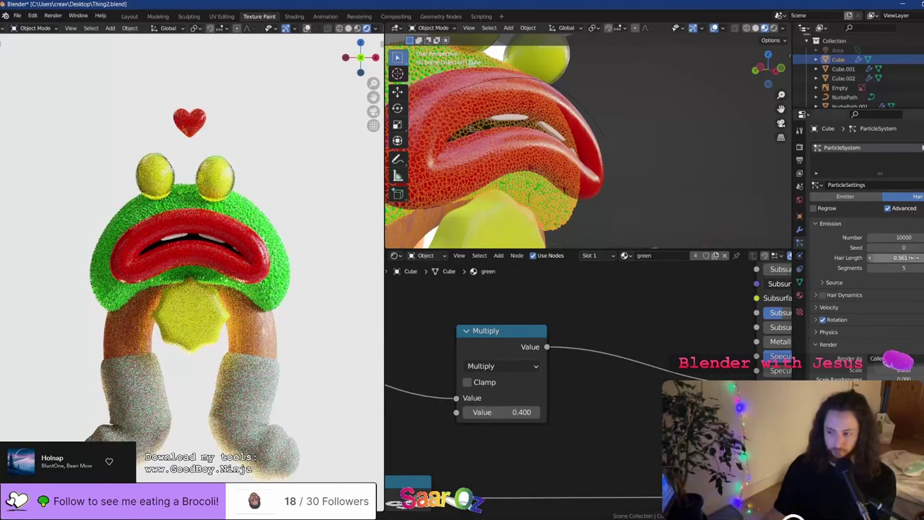
{"action": "left_click_drag", "start_coordinate": [901, 257], "coordinate": [916, 258]}
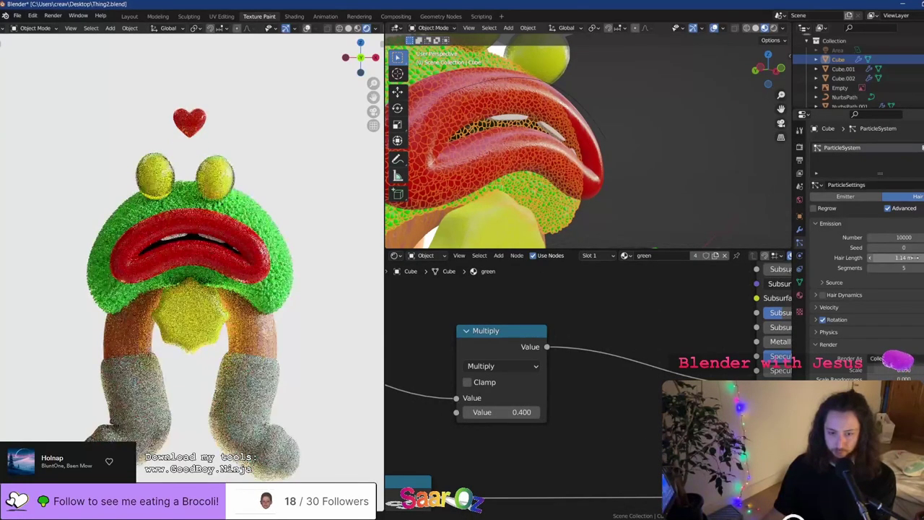
{"action": "key", "text": "ctrl+s"}
Try different velocity settings on the head's particles, including a tangent of -2.9 m/s, and undo them
{"action": "left_click", "coordinate": [835, 310]}
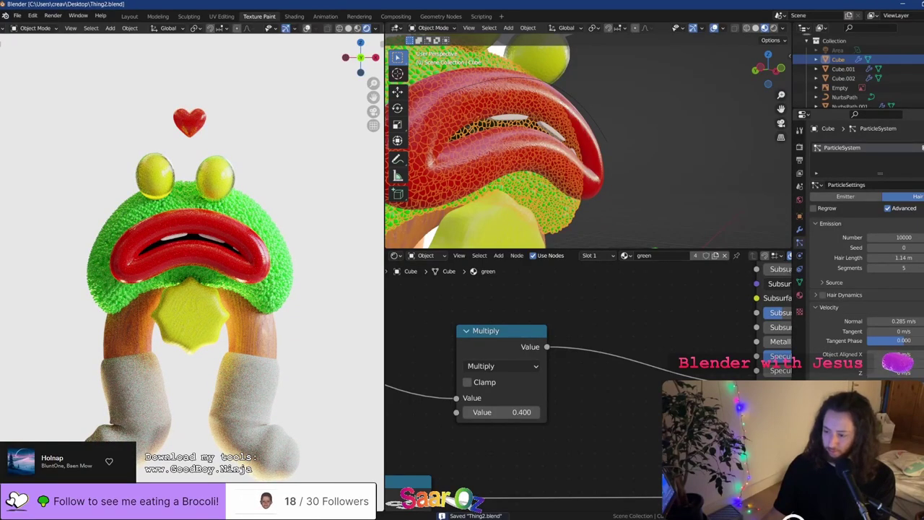
{"action": "left_click_drag", "start_coordinate": [901, 396], "coordinate": [917, 396]}
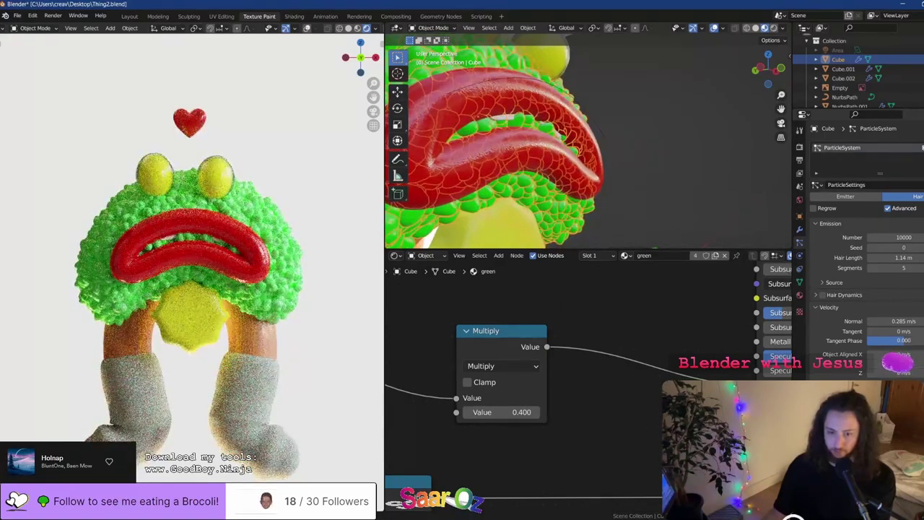
{"action": "key", "text": "ctrl+z"}
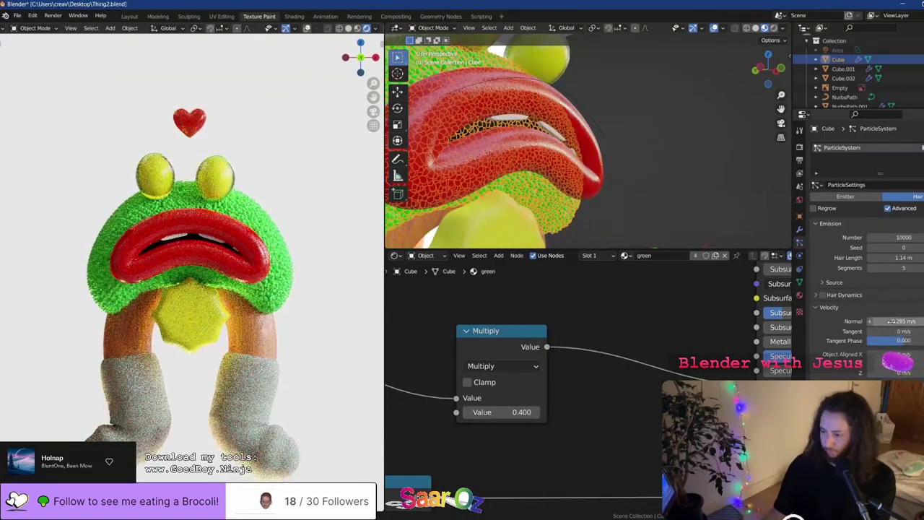
{"action": "mouse_move", "coordinate": [895, 322]}
{"action": "left_mouse_down"}
{"action": "mouse_move", "coordinate": [902, 322]}
{"action": "mouse_move", "coordinate": [866, 331]}
{"action": "mouse_move", "coordinate": [908, 330]}
{"action": "left_mouse_up"}
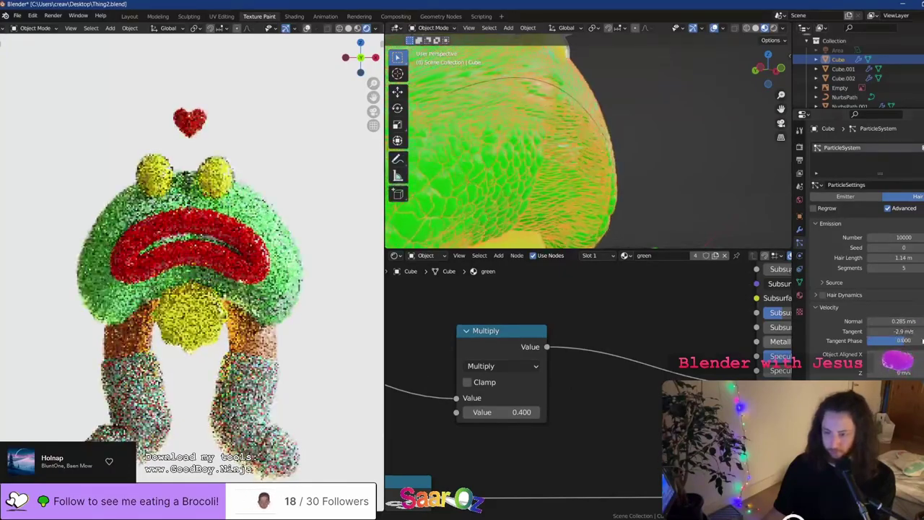
{"action": "key", "text": "ctrl+z"}
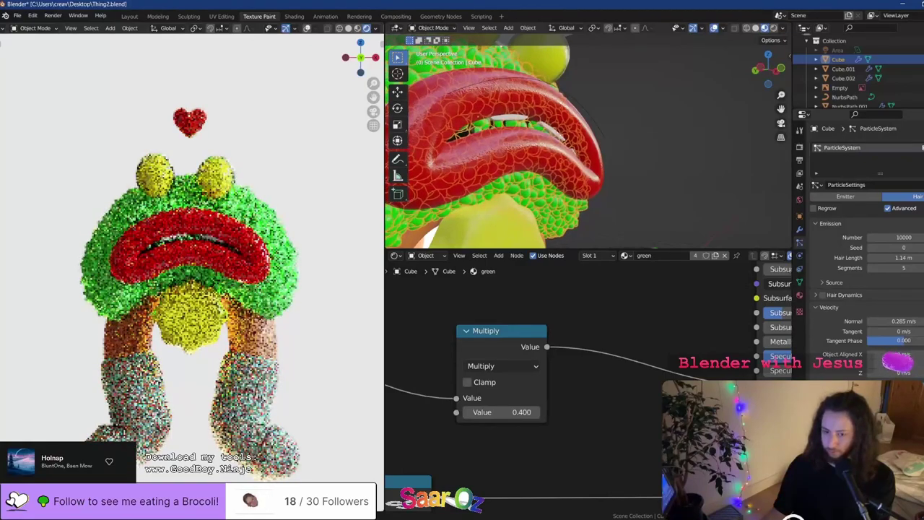
Set the head's particle number to 3333 and its hair length to about 0.64 m
{"action": "left_click_drag", "start_coordinate": [898, 258], "coordinate": [870, 258]}
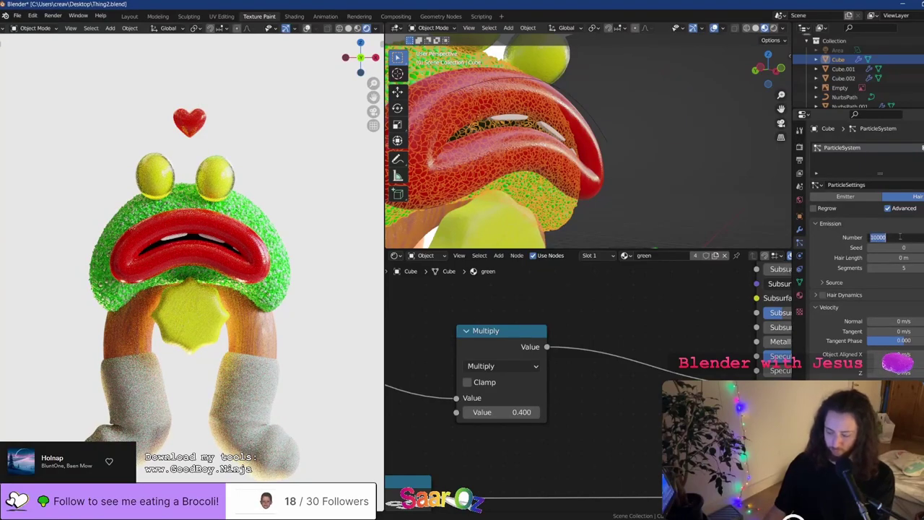
{"action": "type", "text": "3"}
{"action": "key", "text": "Return"}
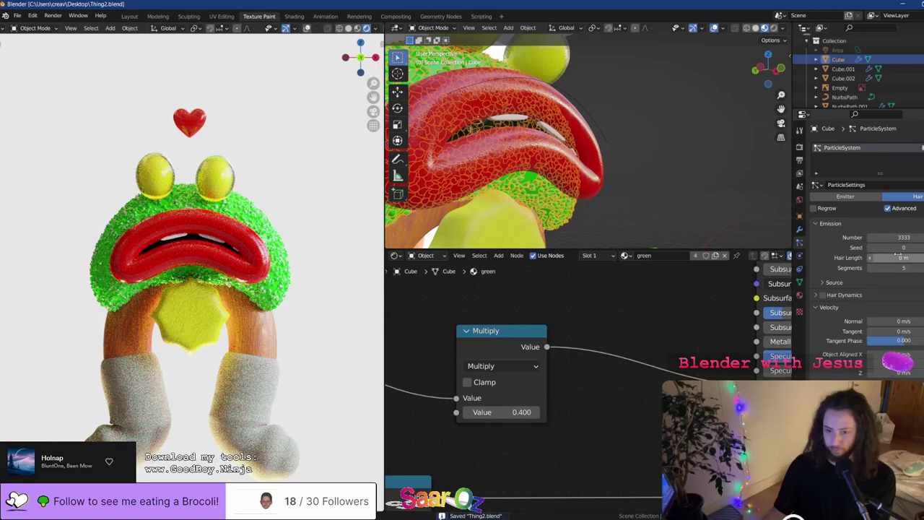
{"action": "mouse_move", "coordinate": [895, 257]}
{"action": "left_mouse_down"}
{"action": "mouse_move", "coordinate": [911, 257]}
{"action": "mouse_move", "coordinate": [899, 257]}
{"action": "left_mouse_up"}
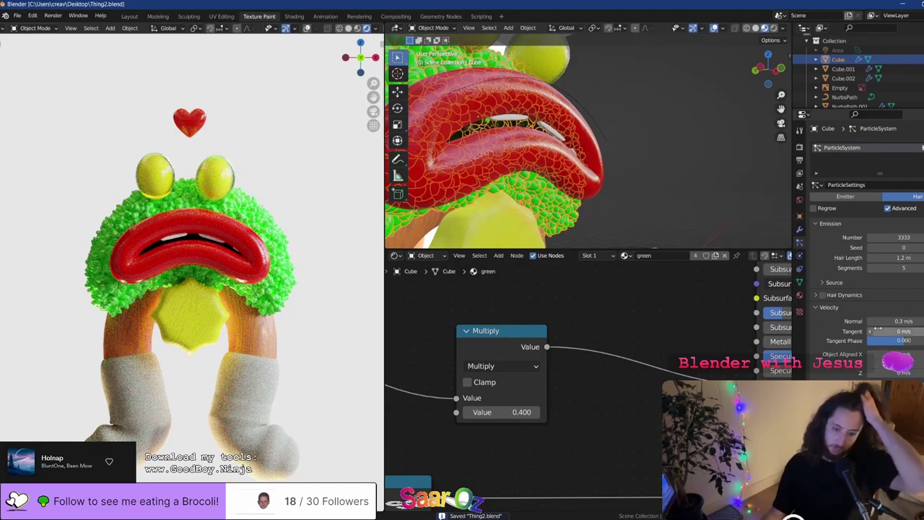
{"action": "key", "text": "ctrl+z"}
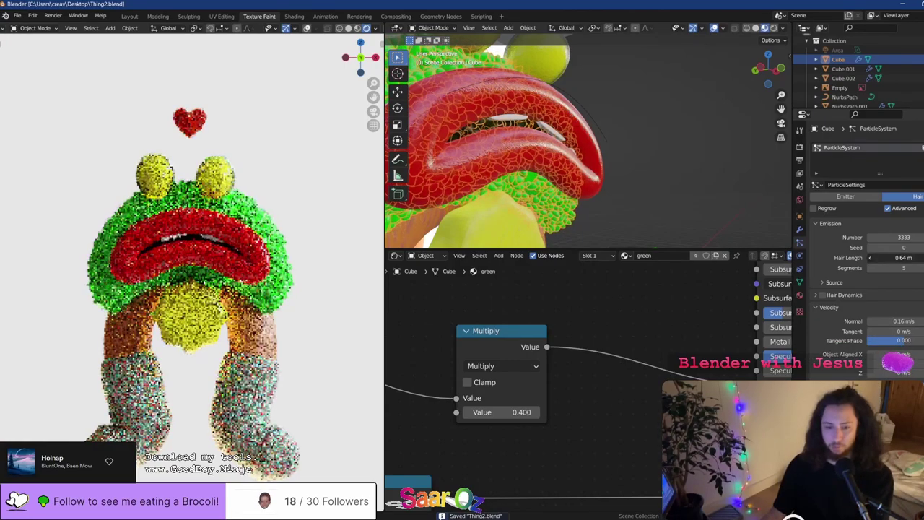
{"action": "left_click_drag", "start_coordinate": [902, 257], "coordinate": [911, 258]}
Select the flat end faces of the three green particle cylinders together in mesh editing
{"action": "scroll", "coordinate": [648, 125], "scroll_direction": "down", "scroll_amount": 11}
{"action": "middle_click_drag", "start_coordinate": [655, 170], "coordinate": [601, 167], "text": "shift"}
{"action": "left_click", "coordinate": [584, 190]}
{"action": "key", "text": "KP_Decimal"}
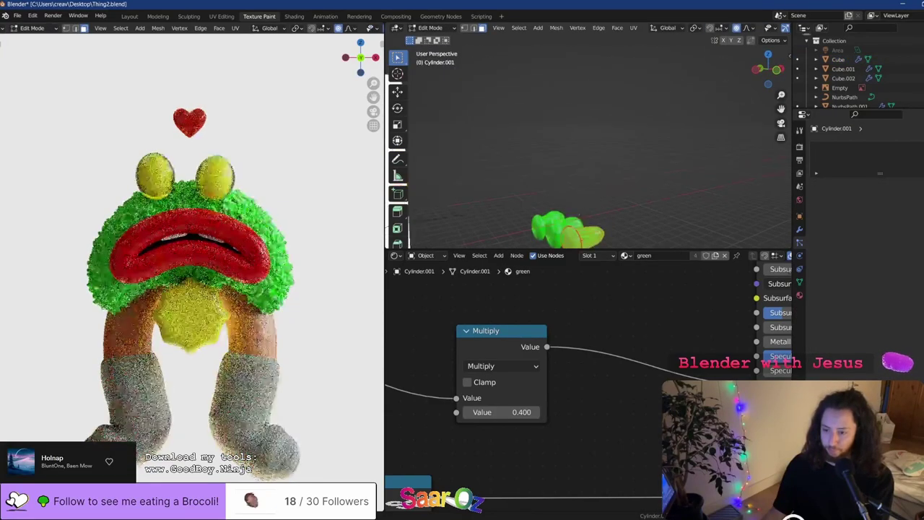
{"action": "key", "text": "Tab"}
{"action": "scroll", "coordinate": [629, 124], "scroll_direction": "up", "scroll_amount": 3}
{"action": "left_click", "coordinate": [621, 203]}
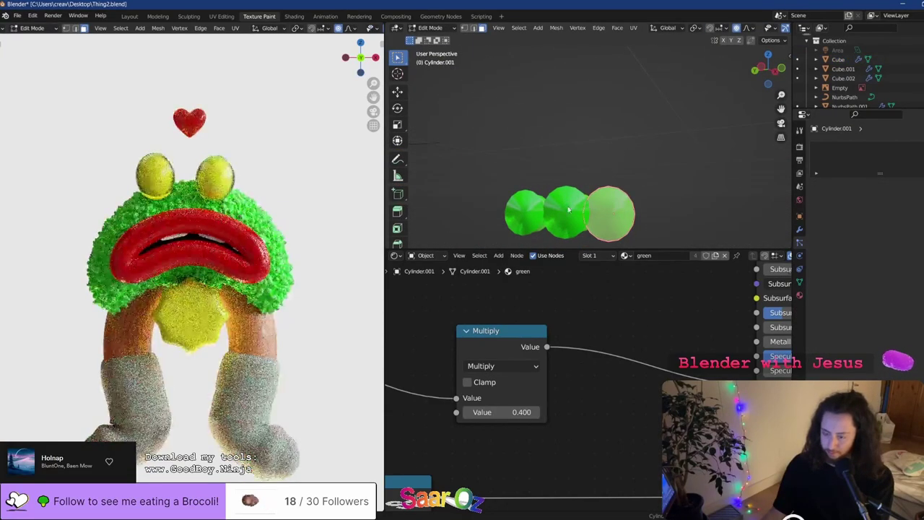
{"action": "key", "text": "Tab"}
{"action": "left_click", "coordinate": [516, 211]}
{"action": "left_click", "coordinate": [569, 208], "text": "shift"}
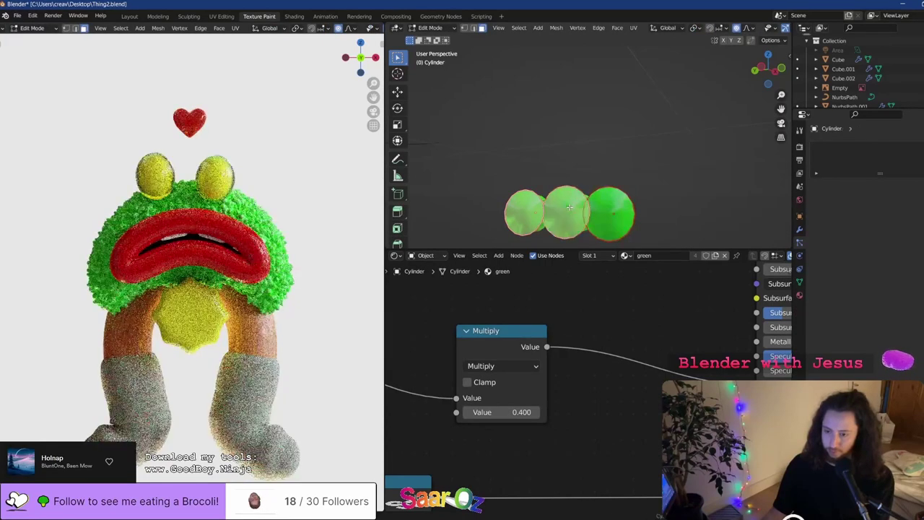
{"action": "left_click", "coordinate": [622, 207], "text": "shift"}
Change the transform pivot so each selected end face scales about its own centre, and enlarge the three end faces
{"action": "key", "text": "s"}
{"action": "right_click", "coordinate": [684, 166]}
{"action": "middle_click_drag", "start_coordinate": [685, 165], "coordinate": [628, 165]}
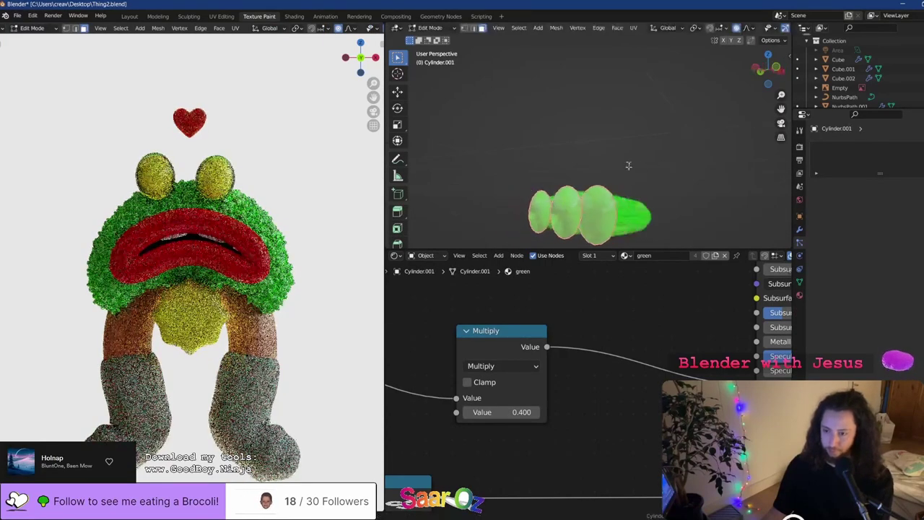
{"action": "scroll", "coordinate": [670, 31], "scroll_direction": "down", "scroll_amount": 1}
{"action": "left_click", "coordinate": [649, 31]}
{"action": "left_click", "coordinate": [653, 31]}
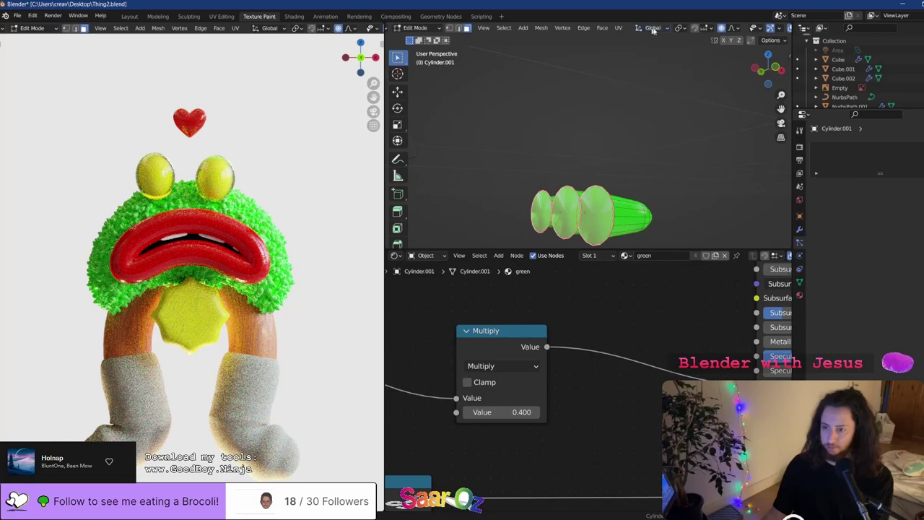
{"action": "left_click", "coordinate": [677, 30]}
{"action": "left_click", "coordinate": [693, 59]}
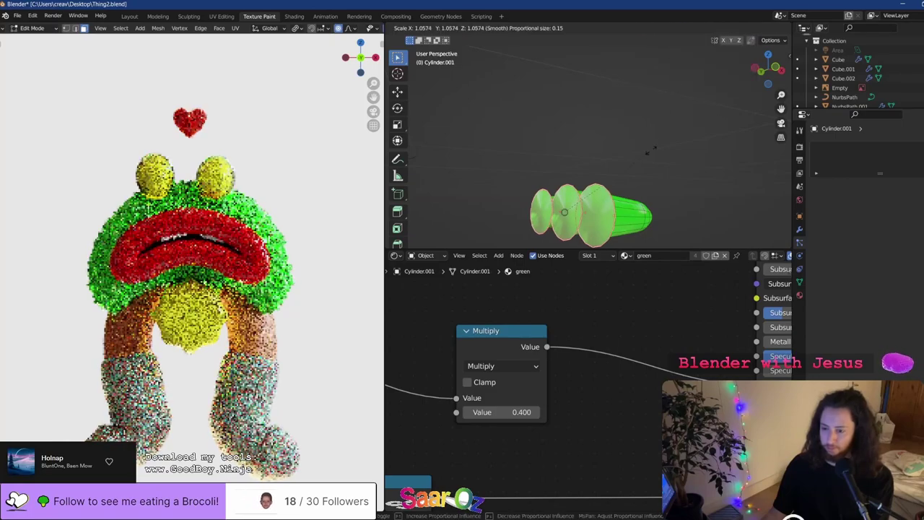
{"action": "key", "text": "s"}
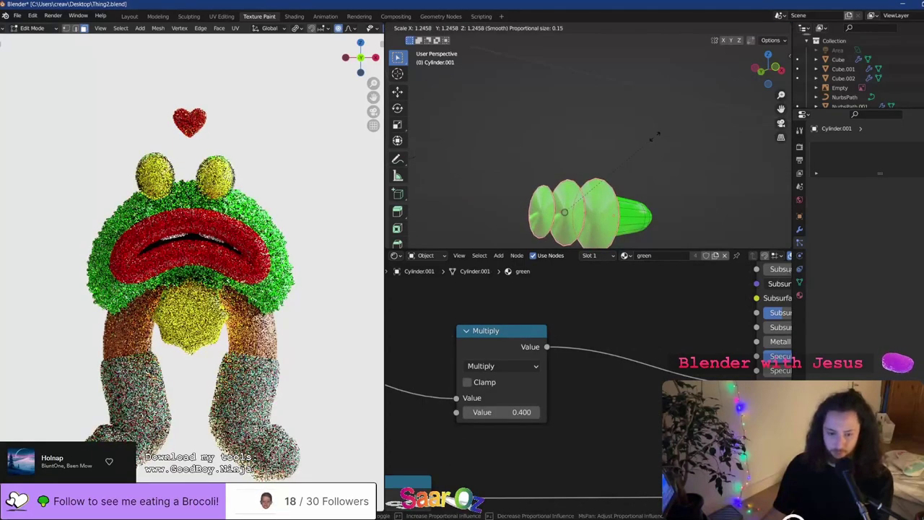
{"action": "left_click", "coordinate": [669, 126]}
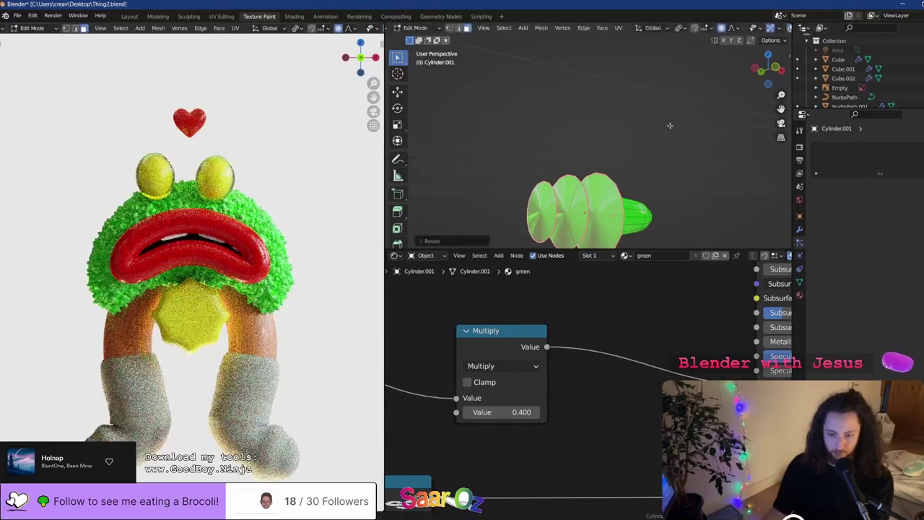
Move the enlarged end faces about -0.95 m along global Y with a proportional size of about 0.75 m
{"action": "scroll", "coordinate": [195, 271], "scroll_direction": "up", "scroll_amount": 6}
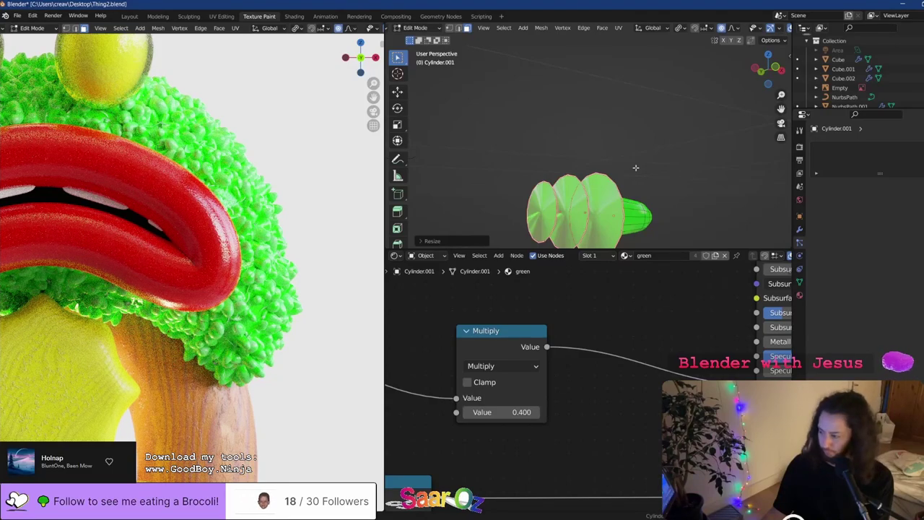
{"action": "middle_click_drag", "start_coordinate": [629, 169], "coordinate": [575, 173]}
{"action": "key", "text": "g"}
{"action": "key", "text": "y"}
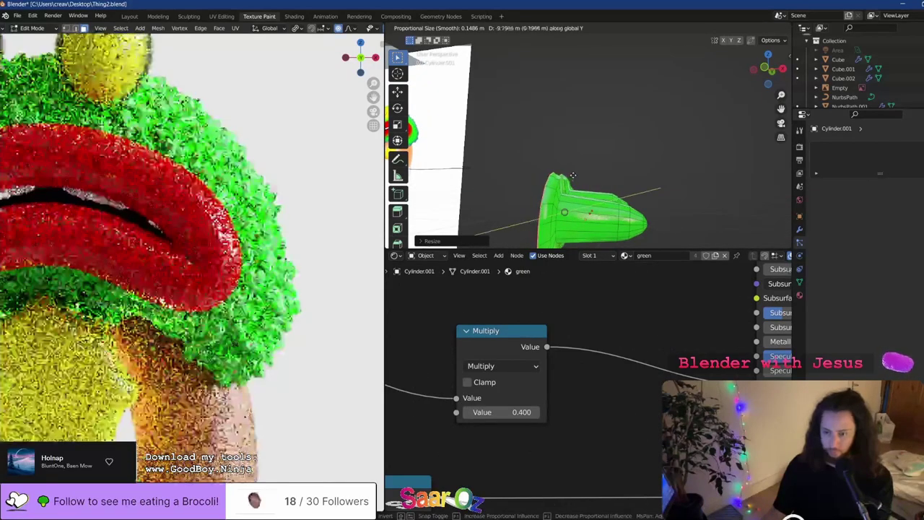
{"action": "right_click", "coordinate": [577, 174]}
{"action": "key", "text": "g"}
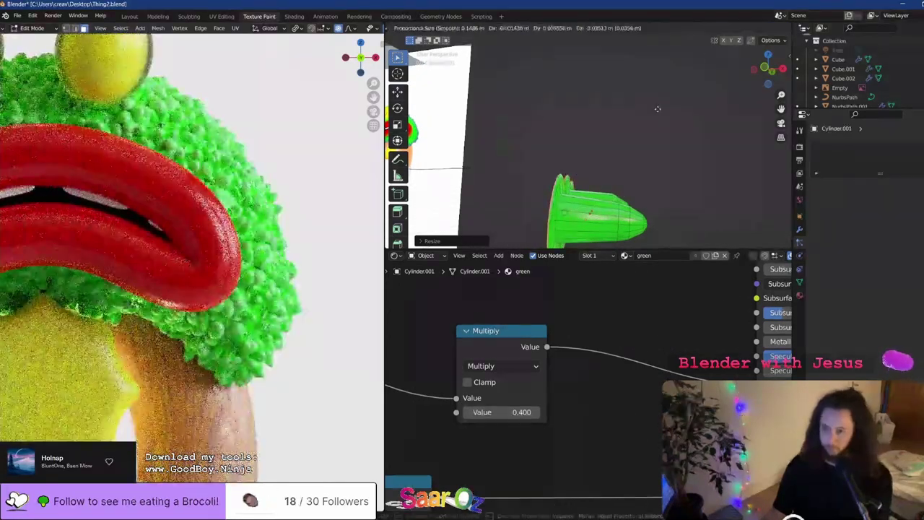
{"action": "key", "text": "y"}
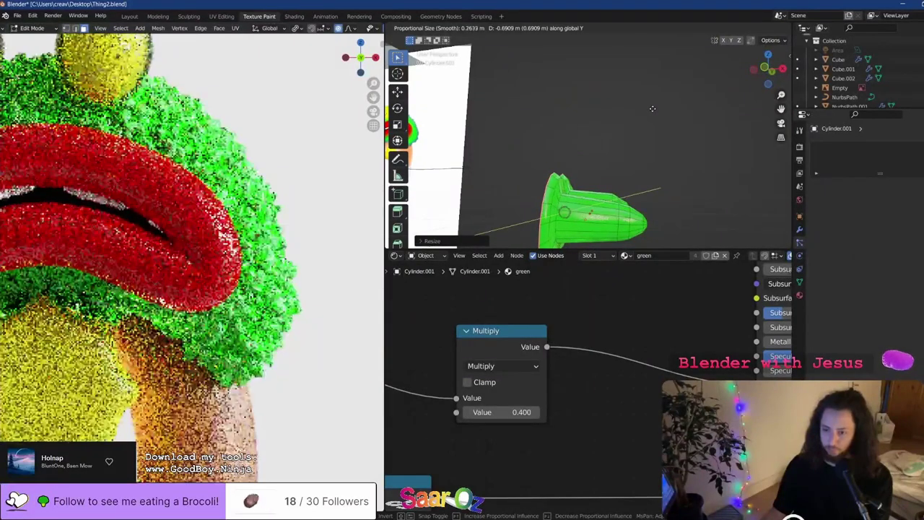
{"action": "scroll", "coordinate": [649, 103], "scroll_direction": "down", "scroll_amount": 3}
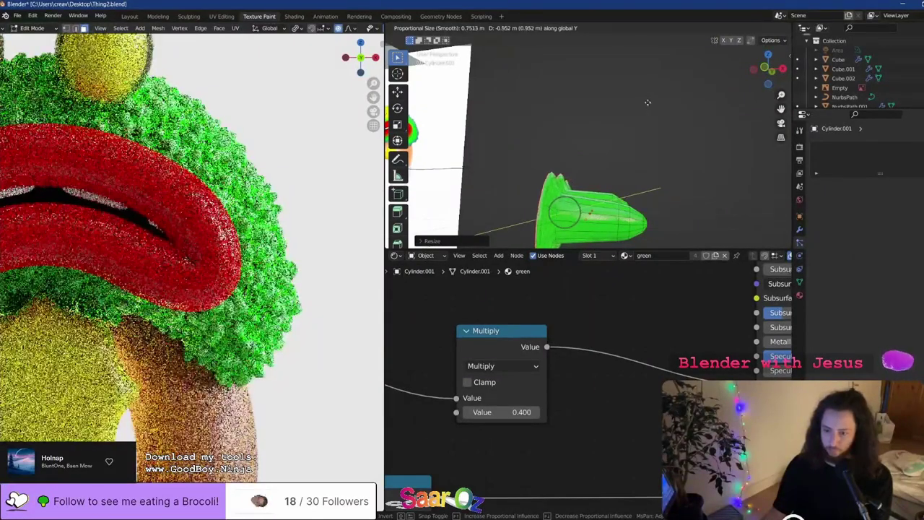
{"action": "left_click", "coordinate": [649, 103]}
{"action": "key", "text": "Tab"}
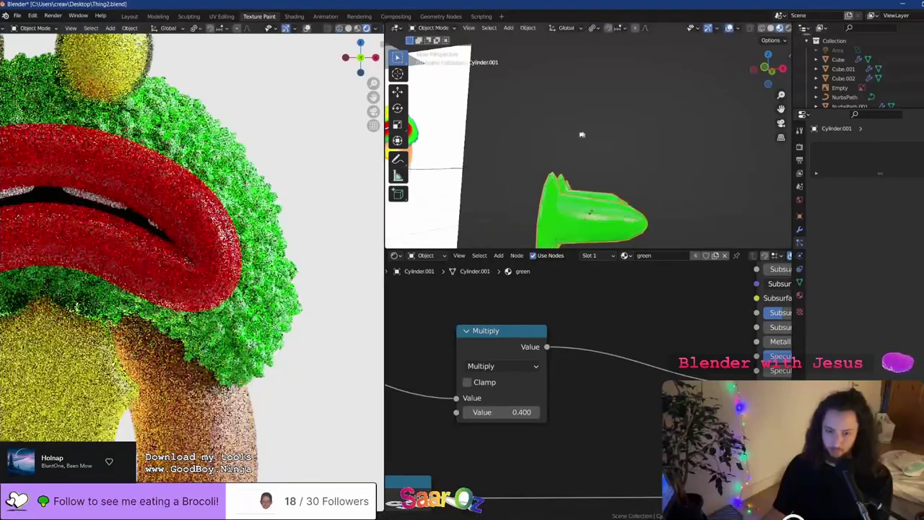
Try to shift the whole mesh of the three particle cylinders along the X axis
{"action": "key", "text": "Tab"}
{"action": "middle_click_drag", "start_coordinate": [596, 212], "coordinate": [600, 244]}
{"action": "key", "text": "a"}
{"action": "key", "text": "g"}
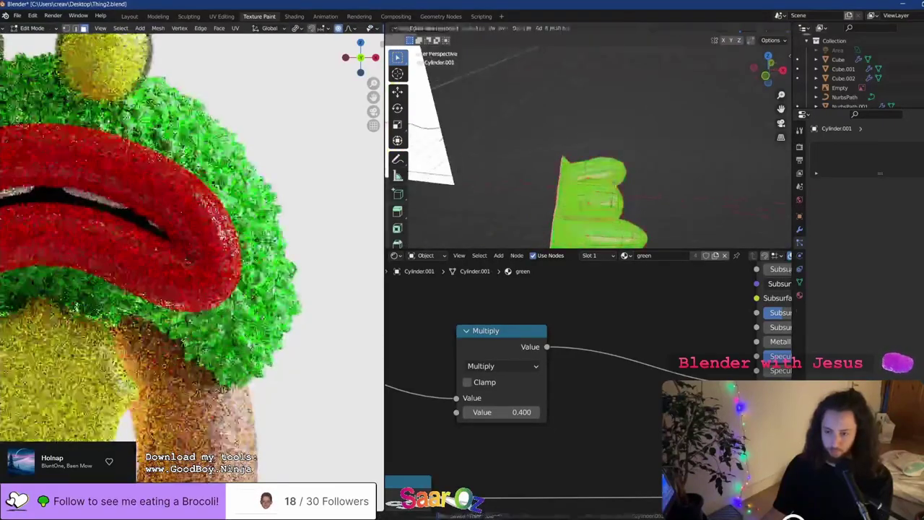
{"action": "key", "text": "y"}
{"action": "right_click", "coordinate": [634, 179]}
{"action": "key", "text": "g"}
{"action": "key", "text": "x"}
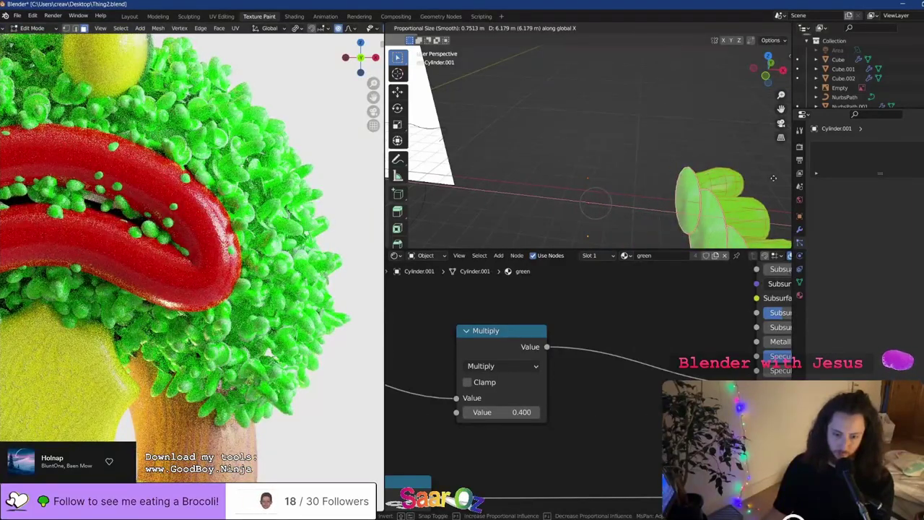
{"action": "left_click", "coordinate": [653, 208]}
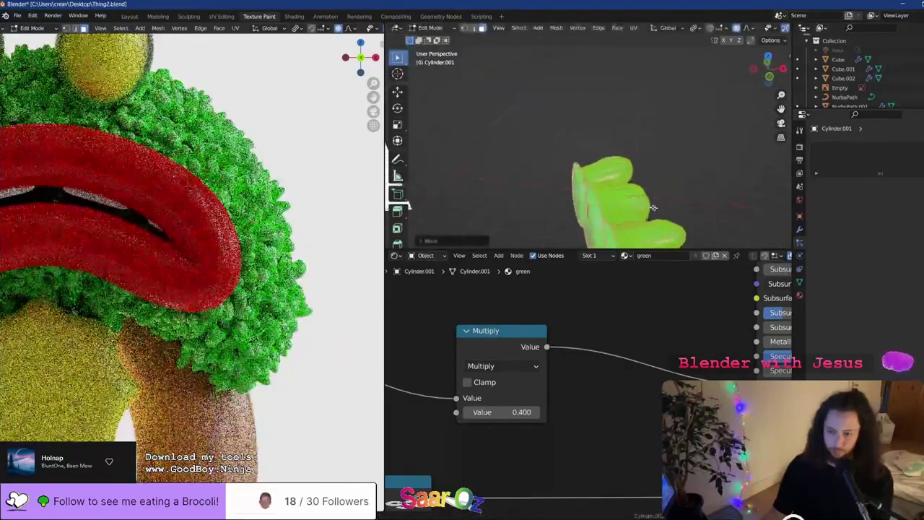
{"action": "middle_click_drag", "start_coordinate": [653, 208], "coordinate": [561, 142]}
{"action": "key", "text": "Tab"}
{"action": "key", "text": "Tab"}
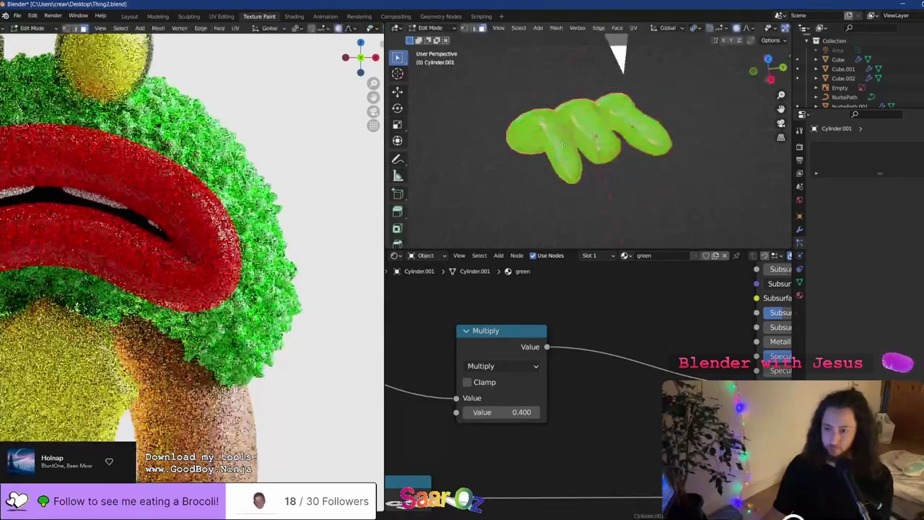
Try to reposition the outer particle cylinder and its end face away from the other two
{"action": "left_click", "coordinate": [563, 144]}
{"action": "key", "text": "Tab"}
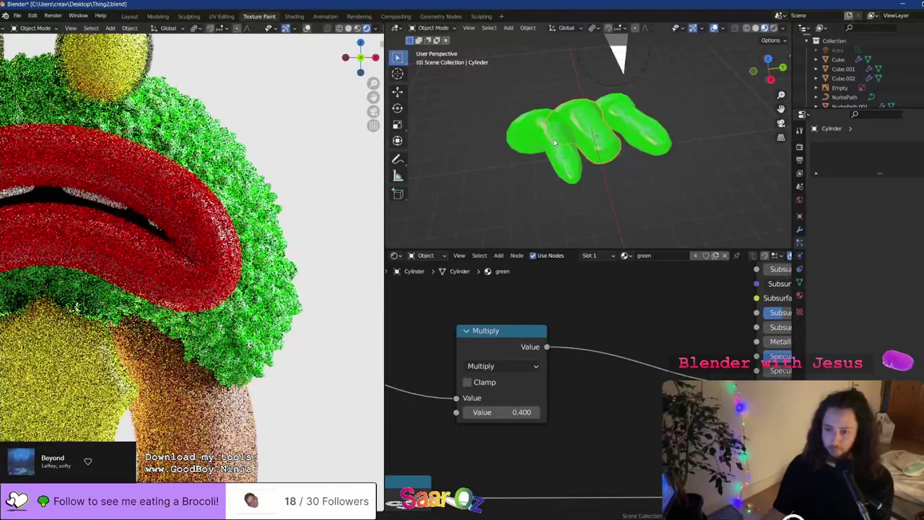
{"action": "key", "text": "g"}
{"action": "left_click", "coordinate": [515, 145]}
{"action": "key", "text": "Tab"}
{"action": "middle_click_drag", "start_coordinate": [521, 143], "coordinate": [556, 207]}
{"action": "key", "text": "g"}
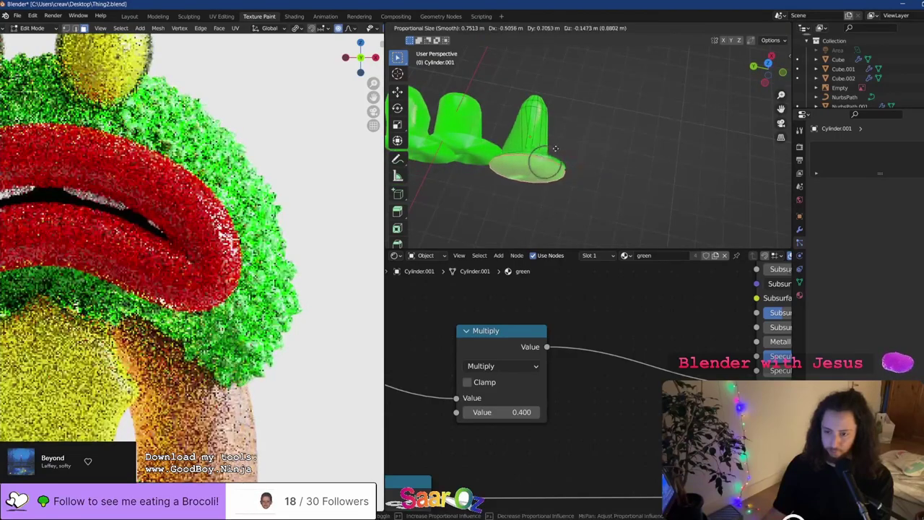
{"action": "left_click", "coordinate": [560, 145]}
{"action": "key", "text": "KP_7"}
{"action": "scroll", "coordinate": [527, 175], "scroll_direction": "down", "scroll_amount": 5}
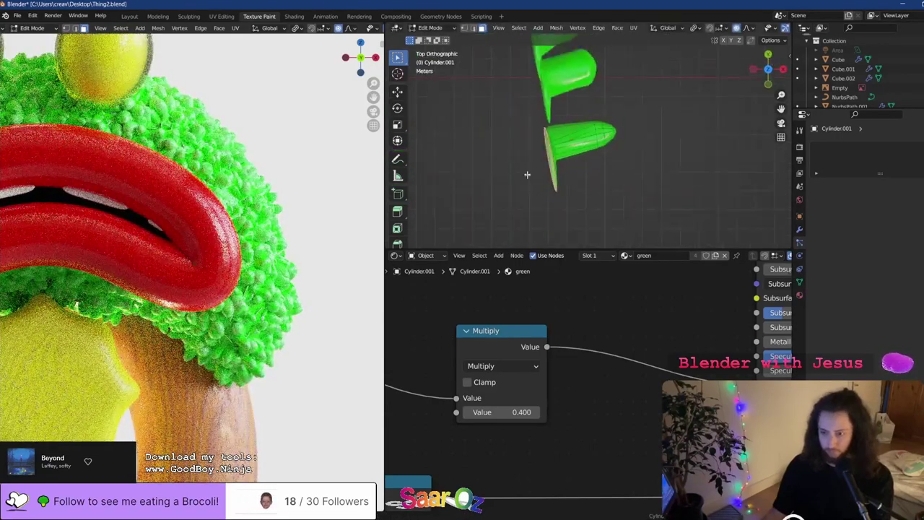
{"action": "middle_click_drag", "start_coordinate": [528, 175], "coordinate": [532, 193], "text": "shift"}
{"action": "scroll", "coordinate": [530, 190], "scroll_direction": "up", "scroll_amount": 2}
{"action": "key", "text": "g"}
{"action": "left_click", "coordinate": [521, 176]}
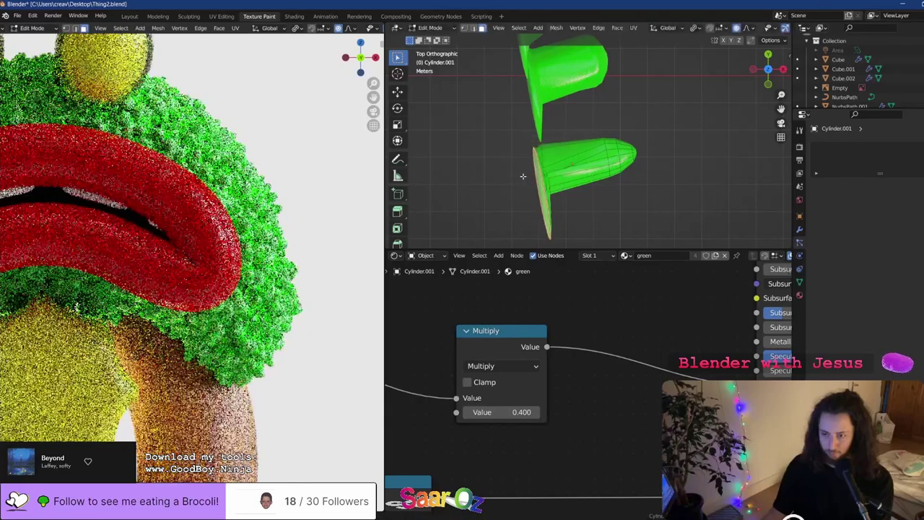
{"action": "key", "text": "Tab"}
{"action": "middle_click_drag", "start_coordinate": [532, 173], "coordinate": [590, 150]}
Undo the recent repositioning of the outer particle cylinder
{"action": "key", "text": "ctrl+z"}
{"action": "key", "text": "ctrl+z"}
{"action": "key", "text": "ctrl+z"}
{"action": "key", "text": "ctrl+z"}
{"action": "key", "text": "ctrl+z"}
{"action": "key", "text": "ctrl+z"}
{"action": "key", "text": "ctrl+z"}
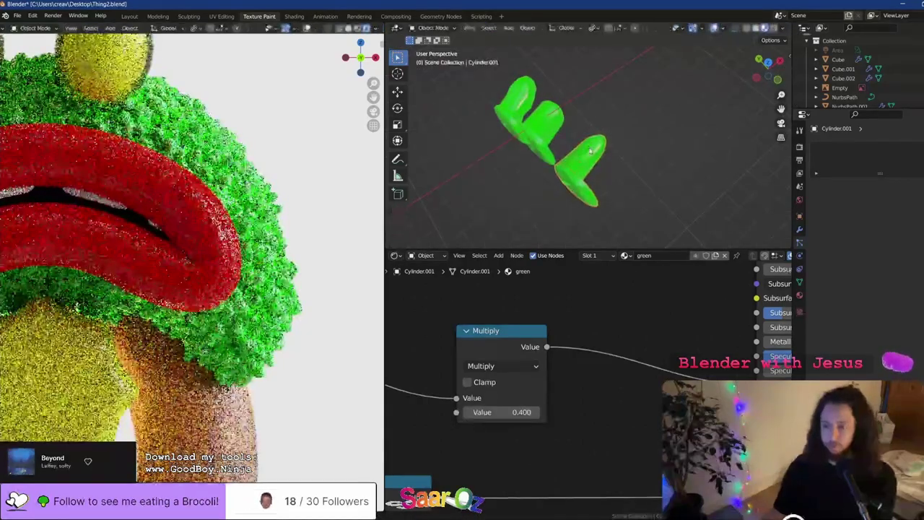
Select all geometry of the three particle cylinders and move it freehand relative to their origins
{"action": "key", "text": "Tab"}
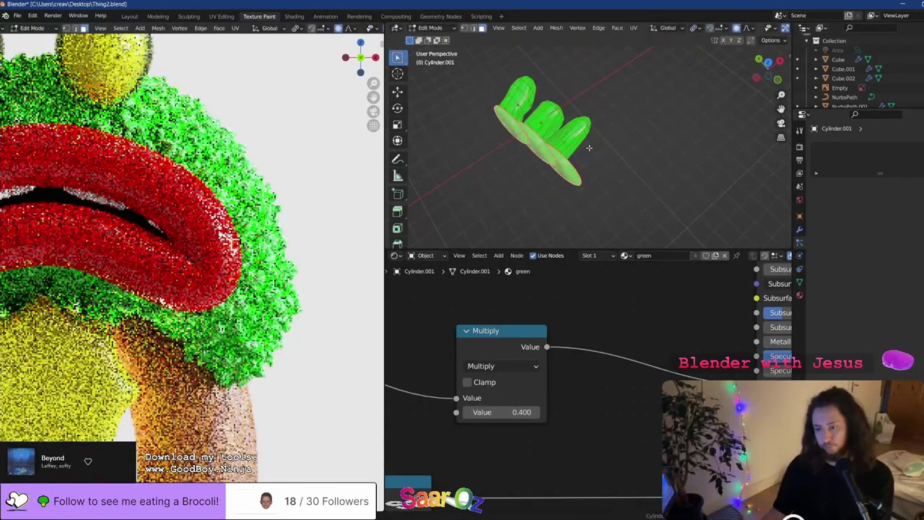
{"action": "key", "text": "Tab"}
{"action": "key", "text": "Tab"}
{"action": "key", "text": "Tab"}
{"action": "key", "text": "Tab"}
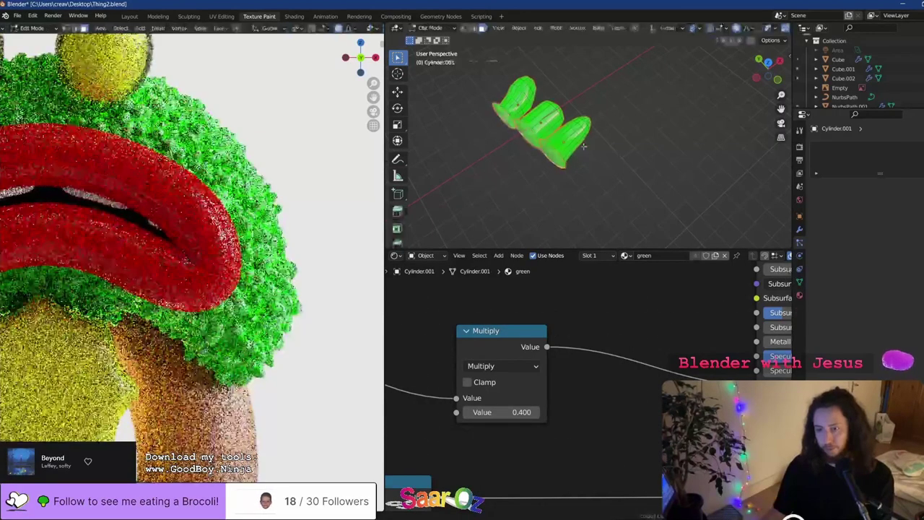
{"action": "key", "text": "a"}
{"action": "middle_click_drag", "start_coordinate": [587, 147], "coordinate": [577, 126]}
{"action": "key", "text": "g"}
{"action": "left_click", "coordinate": [564, 127]}
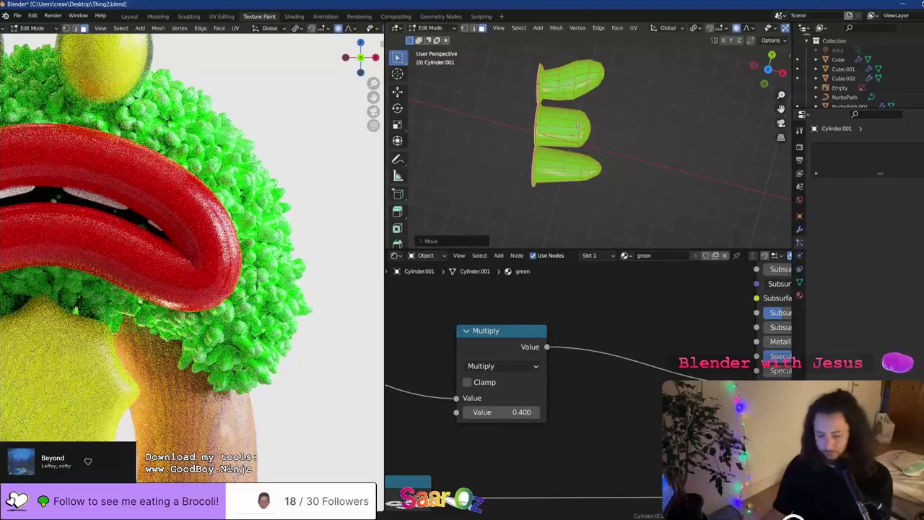
Fine-tune the cylinder meshes' position in top view, leave mesh editing and save the file
{"action": "key", "text": "KP_7"}
{"action": "scroll", "coordinate": [578, 126], "scroll_direction": "down", "scroll_amount": 3}
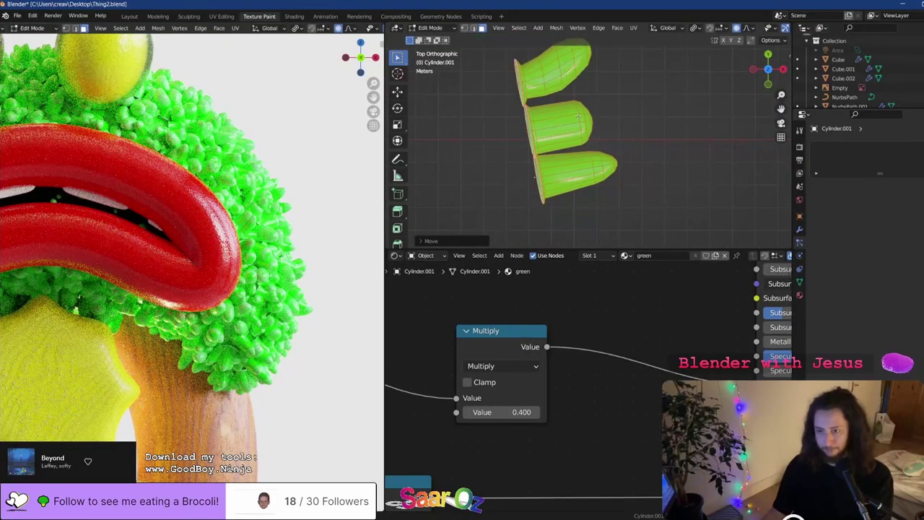
{"action": "key", "text": "g"}
{"action": "left_click", "coordinate": [578, 120]}
{"action": "key", "text": "Tab"}
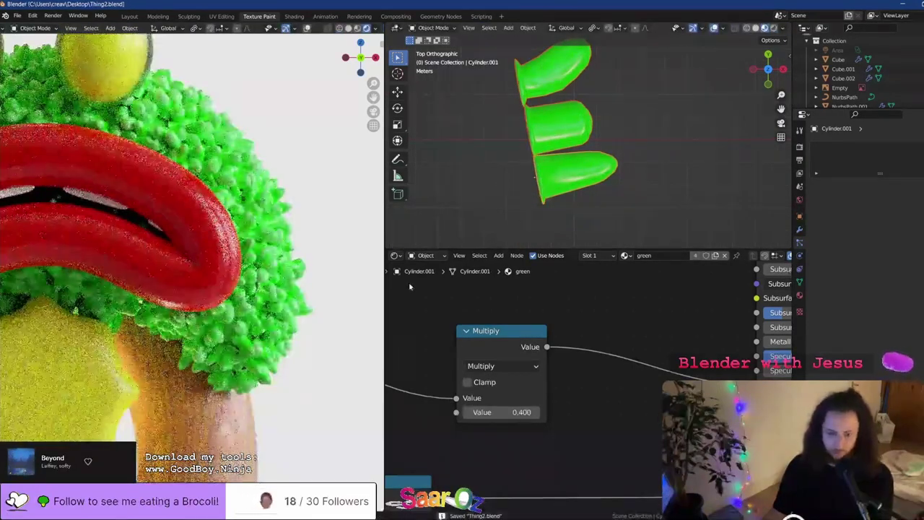
Select the green head and set its particle hair length to 0.8 m
{"action": "middle_click_drag", "start_coordinate": [571, 157], "coordinate": [627, 149]}
{"action": "scroll", "coordinate": [627, 149], "scroll_direction": "up", "scroll_amount": 2}
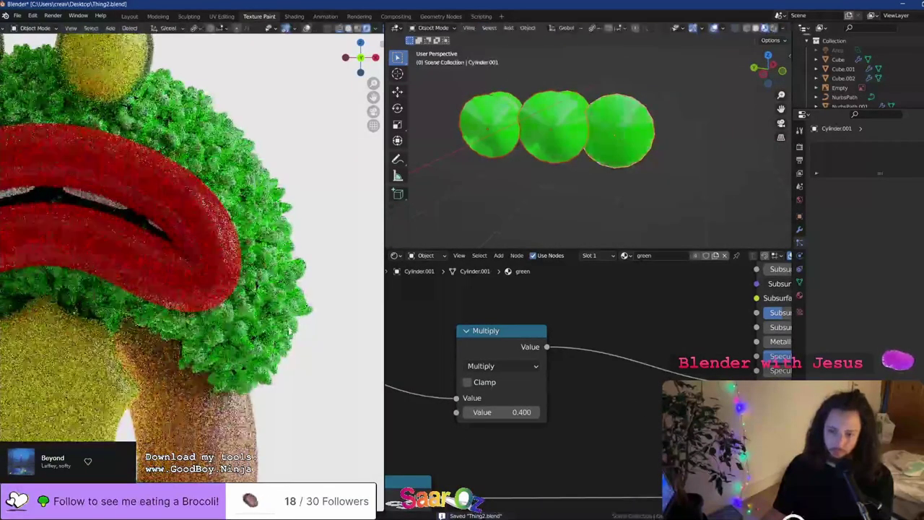
{"action": "left_click", "coordinate": [265, 331]}
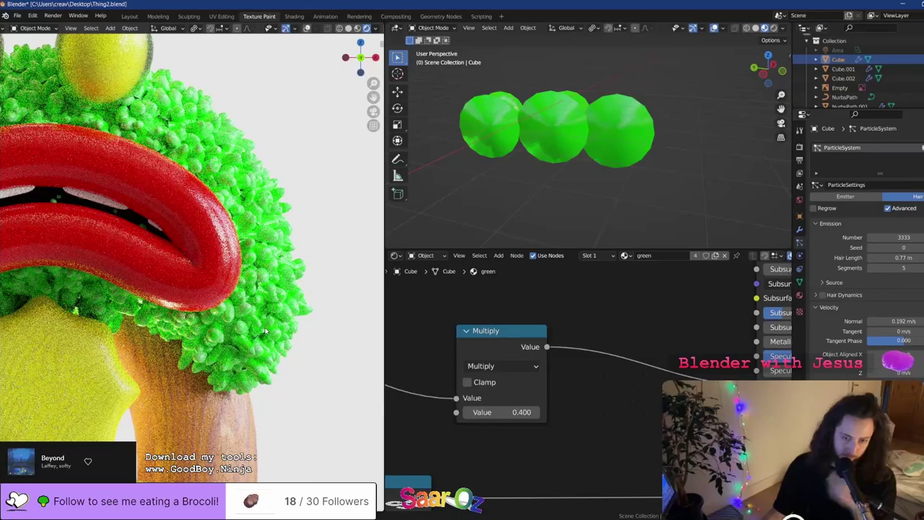
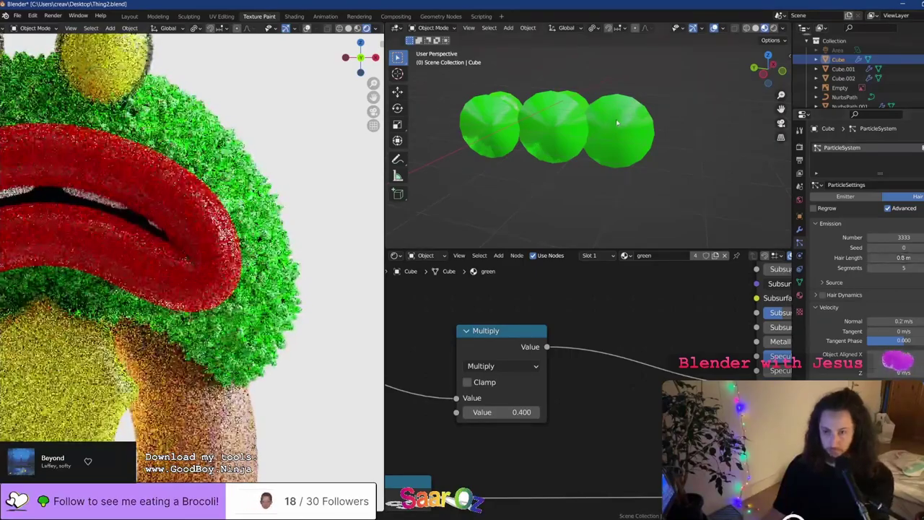
Select the three particle cylinders together and open their meshes for editing
{"action": "middle_click_drag", "start_coordinate": [617, 123], "coordinate": [689, 129]}
{"action": "key", "text": "KP_1"}
{"action": "scroll", "coordinate": [690, 130], "scroll_direction": "down", "scroll_amount": 3}
{"action": "middle_click_drag", "start_coordinate": [711, 177], "coordinate": [601, 134], "text": "shift"}
{"action": "left_click_drag", "start_coordinate": [687, 138], "coordinate": [572, 246]}
{"action": "key", "text": "Tab"}
{"action": "middle_click_drag", "start_coordinate": [660, 132], "coordinate": [666, 135]}
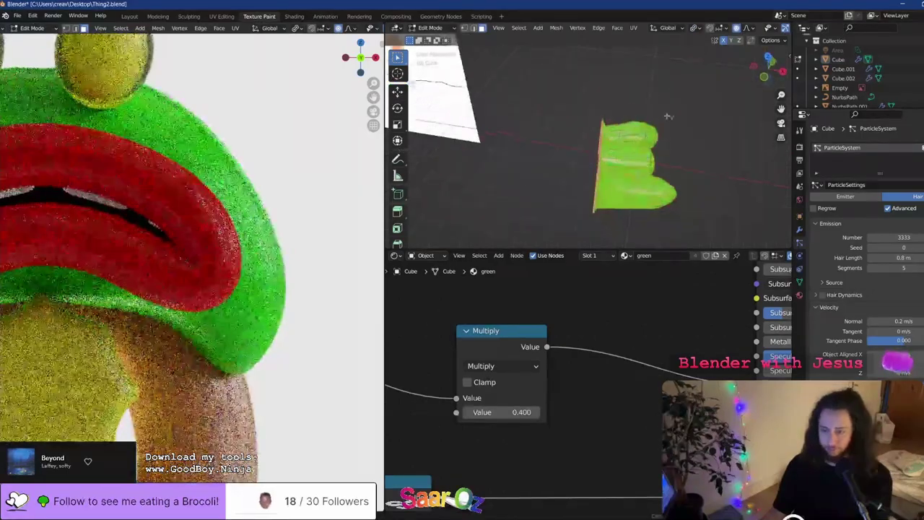
Try to flatten the selected meshes along X to about 0.3 scale and shift them
{"action": "key", "text": "s"}
{"action": "key", "text": "x"}
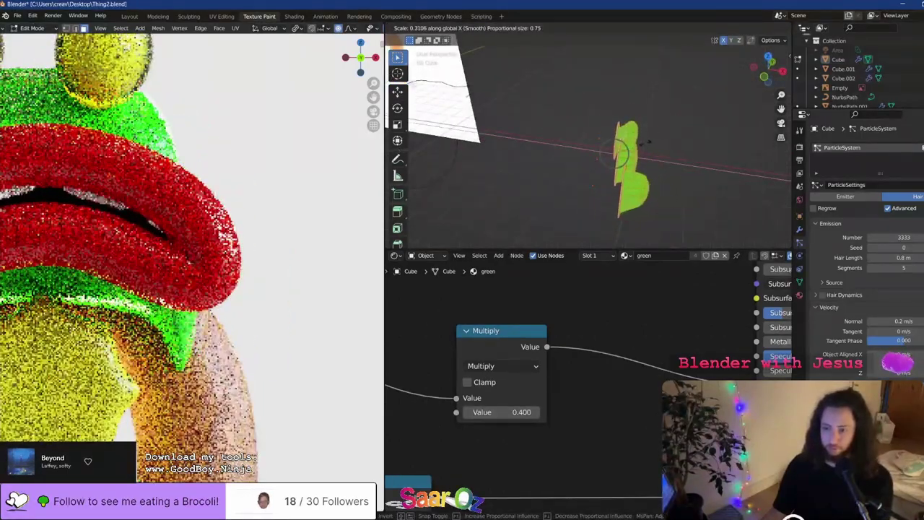
{"action": "key", "text": "y"}
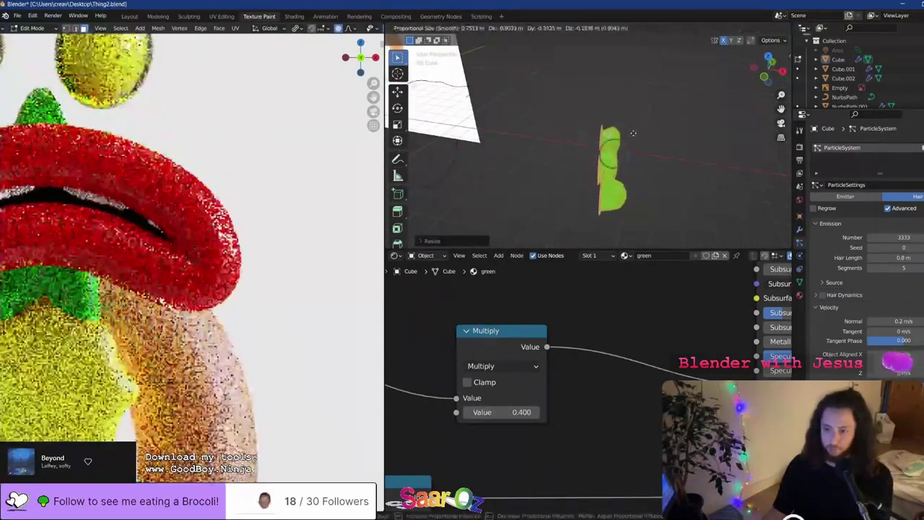
{"action": "left_click", "coordinate": [633, 138]}
{"action": "key", "text": "Tab"}
Undo the flattening and shifting of the selected meshes
{"action": "key", "text": "ctrl+z"}
{"action": "key", "text": "ctrl+z"}
{"action": "key", "text": "ctrl+z"}
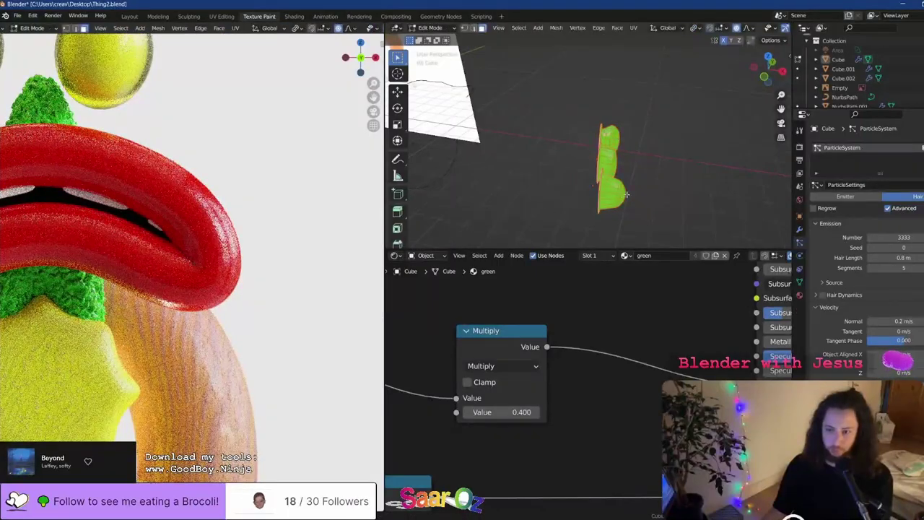
Try to squash the meshes of the three particle cylinders along X and Z and reposition them
{"action": "key", "text": "Tab"}
{"action": "left_click", "coordinate": [619, 138]}
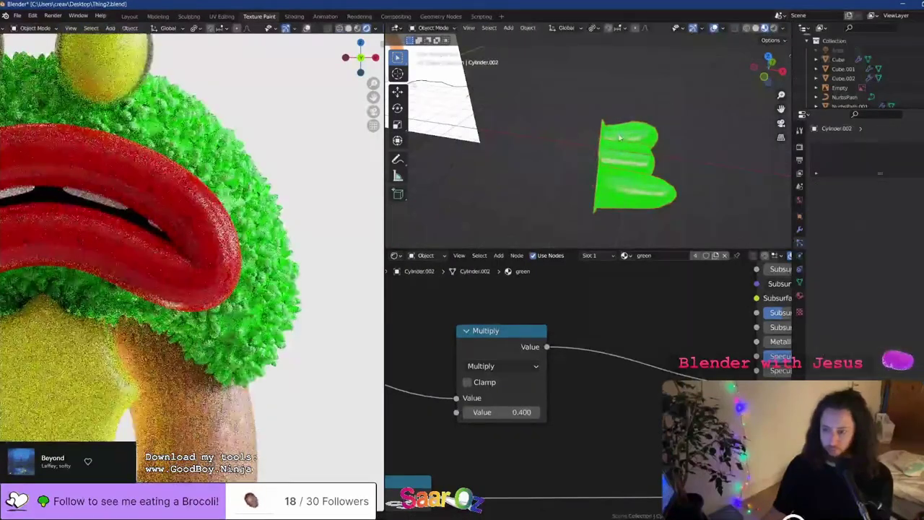
{"action": "left_click", "coordinate": [635, 189], "text": "shift"}
{"action": "key", "text": "Tab"}
{"action": "key", "text": "s"}
{"action": "key", "text": "x"}
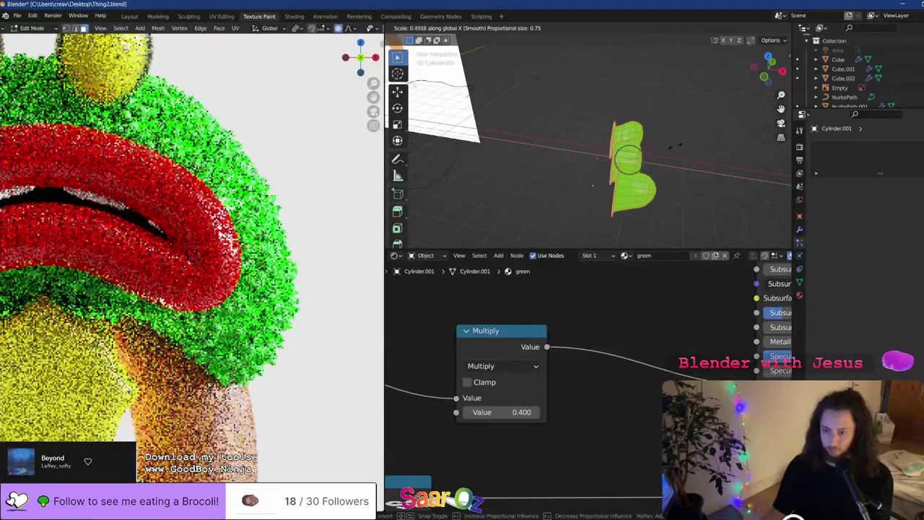
{"action": "left_click", "coordinate": [663, 147]}
{"action": "key", "text": "s"}
{"action": "key", "text": "z"}
{"action": "left_click", "coordinate": [632, 119]}
{"action": "middle_click_drag", "start_coordinate": [632, 119], "coordinate": [635, 93]}
{"action": "key", "text": "g"}
{"action": "left_click", "coordinate": [638, 151]}
{"action": "key", "text": "Tab"}
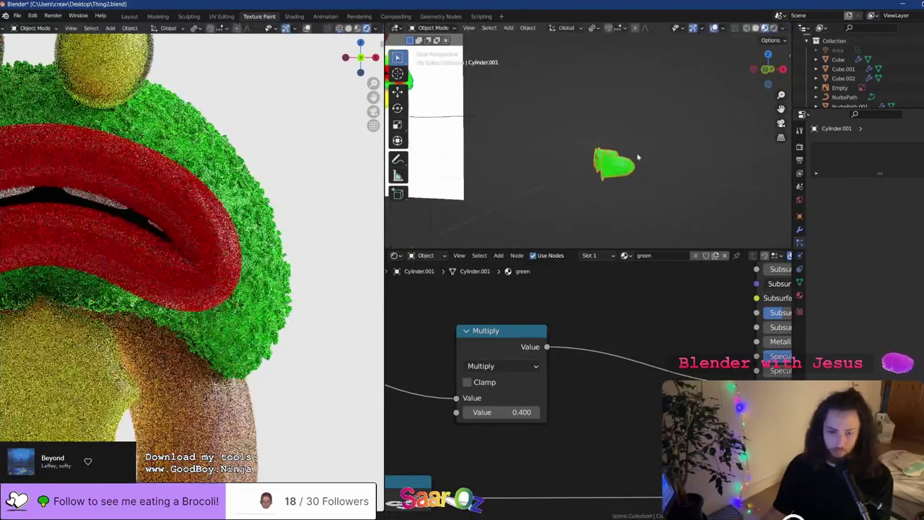
Restore the particle cylinders to their longer, unsquashed shape and save the file
{"action": "key", "text": "Tab"}
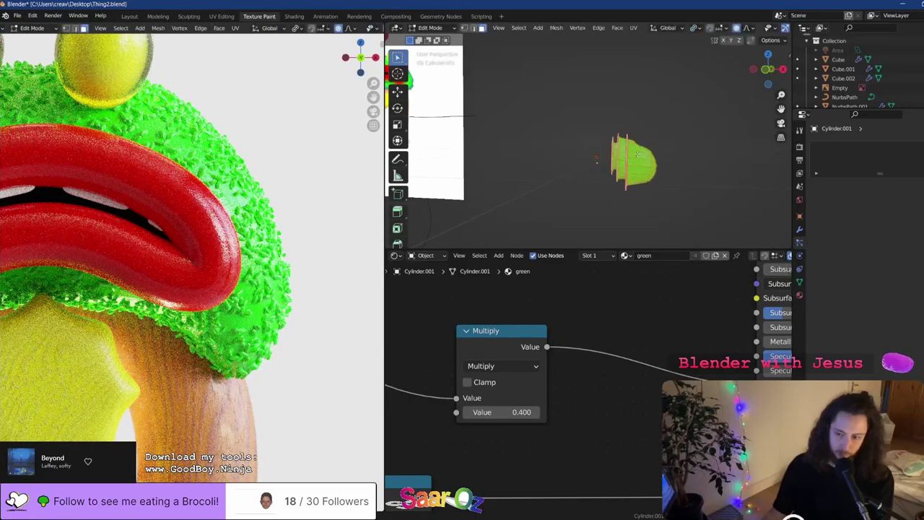
{"action": "key", "text": "ctrl+s"}
{"action": "key", "text": "Tab"}
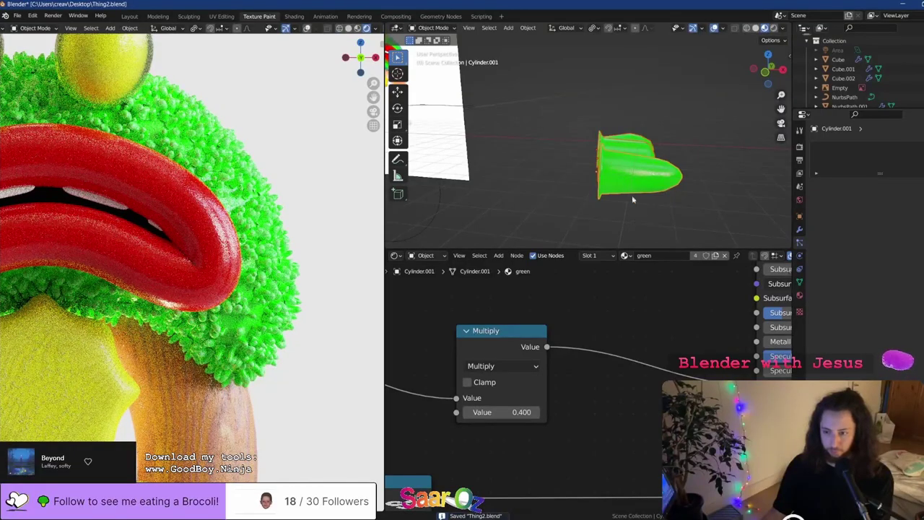
{"action": "key", "text": "Tab"}
{"action": "key", "text": "Tab"}
Examine the whole rendered character from the front and the side, finishing on the front view, and save the file
{"action": "scroll", "coordinate": [191, 262], "scroll_direction": "down", "scroll_amount": 4}
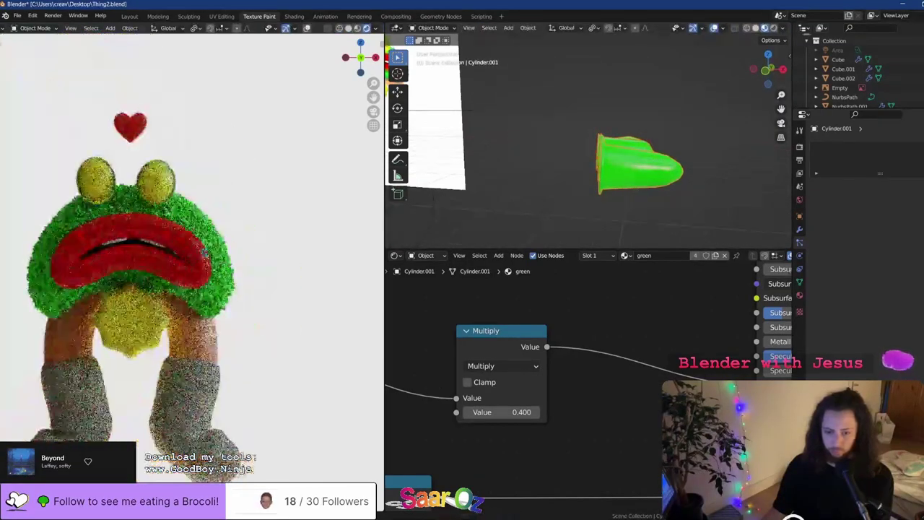
{"action": "middle_click_drag", "start_coordinate": [191, 261], "coordinate": [259, 269]}
{"action": "scroll", "coordinate": [246, 263], "scroll_direction": "down", "scroll_amount": 6}
{"action": "key", "text": "KP_1"}
{"action": "key", "text": "KP_3"}
{"action": "middle_click_drag", "start_coordinate": [338, 277], "coordinate": [198, 260], "text": "shift"}
{"action": "scroll", "coordinate": [267, 253], "scroll_direction": "up", "scroll_amount": 5}
{"action": "key", "text": "KP_1"}
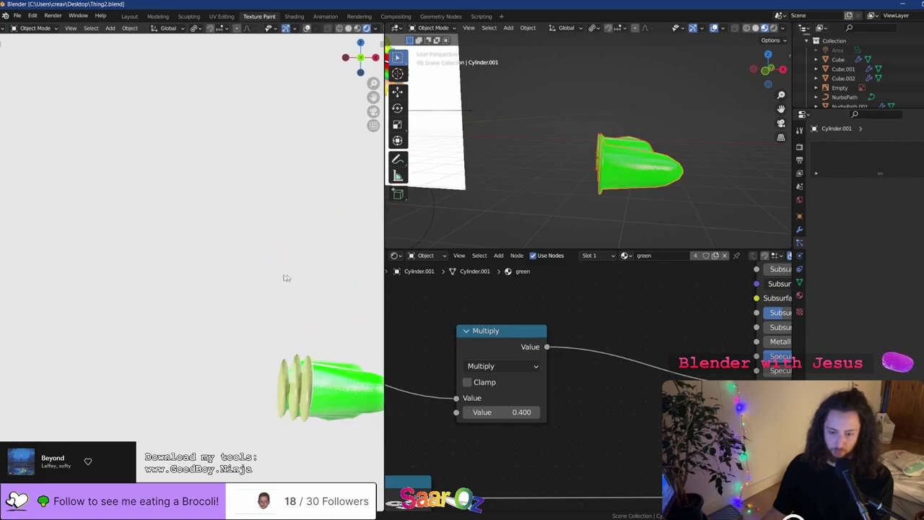
{"action": "scroll", "coordinate": [287, 277], "scroll_direction": "down", "scroll_amount": 8}
{"action": "middle_click_drag", "start_coordinate": [137, 308], "coordinate": [280, 271], "text": "shift"}
{"action": "scroll", "coordinate": [218, 253], "scroll_direction": "up", "scroll_amount": 8}
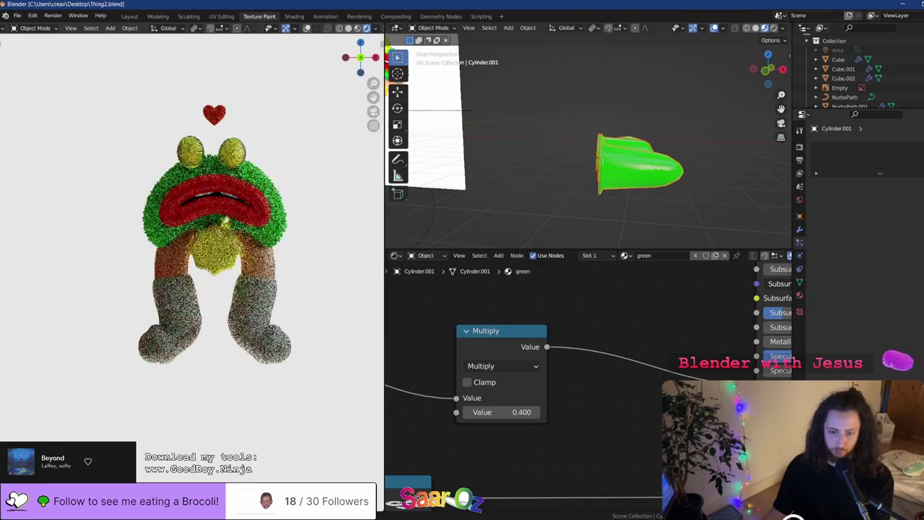
{"action": "key", "text": "ctrl+s"}
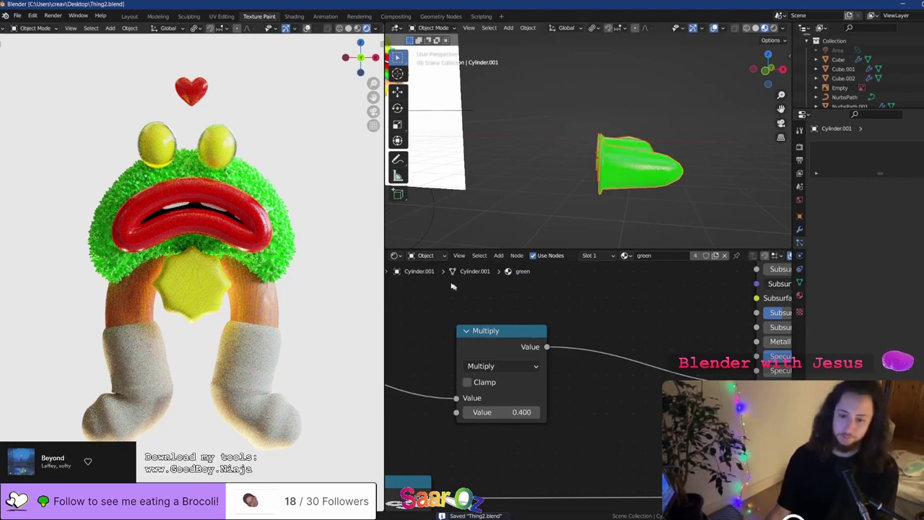
Show the World shader nodes, set the plain Background node's color to a fully saturated blue, and save the file
{"action": "left_click", "coordinate": [394, 255]}
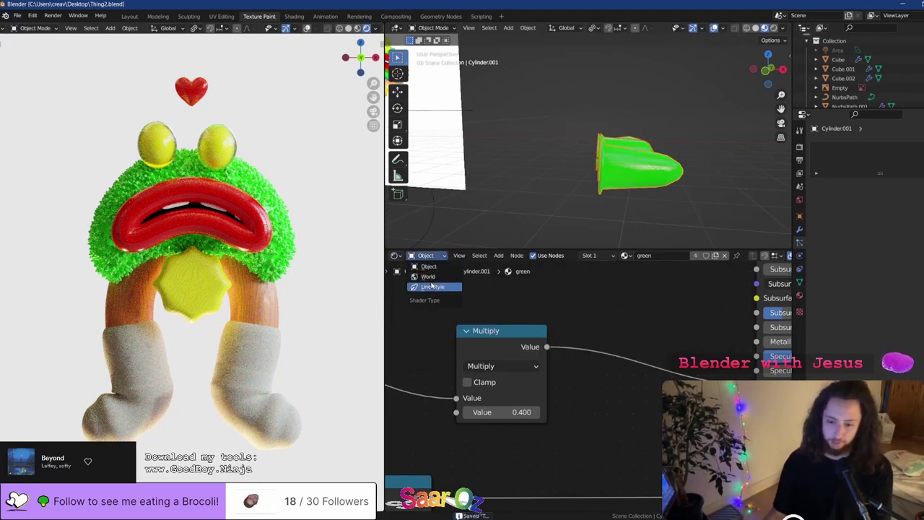
{"action": "left_click", "coordinate": [429, 276]}
{"action": "scroll", "coordinate": [571, 366], "scroll_direction": "down", "scroll_amount": 4}
{"action": "middle_click_drag", "start_coordinate": [571, 366], "coordinate": [564, 414]}
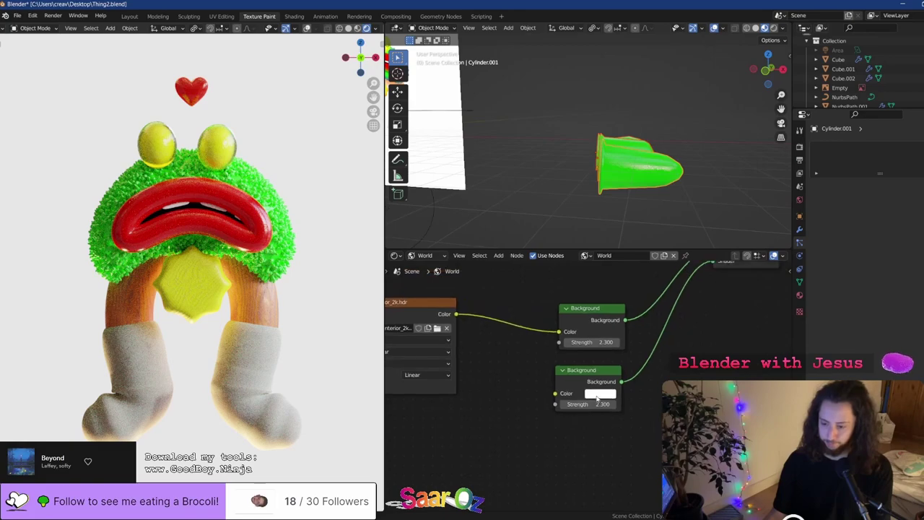
{"action": "left_click", "coordinate": [599, 395]}
{"action": "left_click_drag", "start_coordinate": [626, 287], "coordinate": [653, 271]}
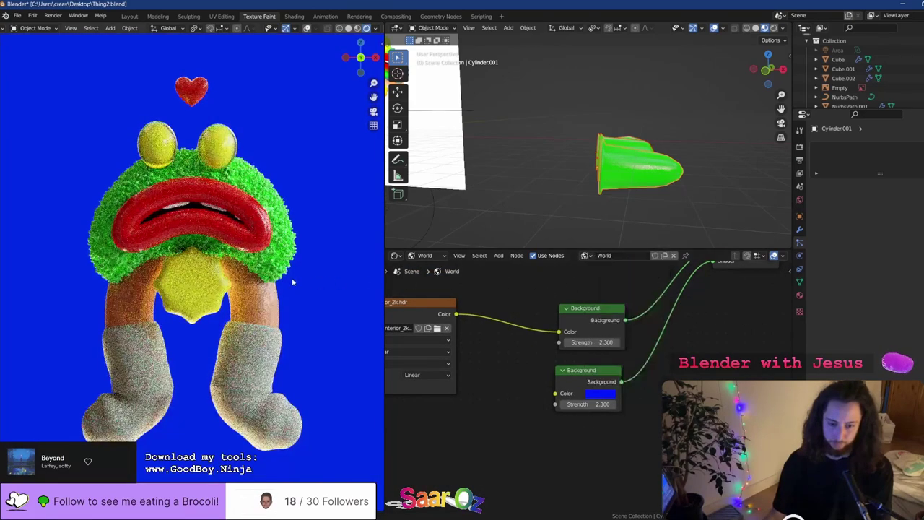
{"action": "scroll", "coordinate": [290, 281], "scroll_direction": "down", "scroll_amount": 2}
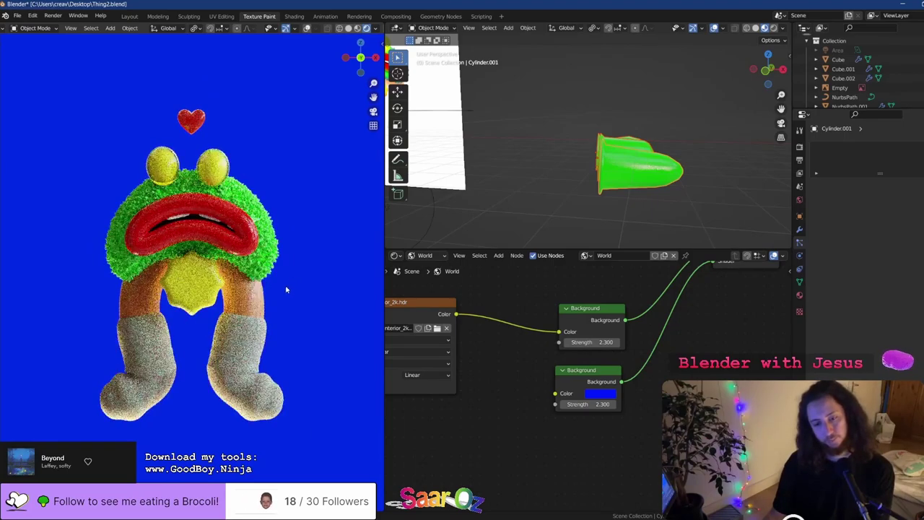
{"action": "scroll", "coordinate": [289, 285], "scroll_direction": "up", "scroll_amount": 2}
{"action": "key", "text": "ctrl+s"}
{"action": "key", "text": "Return"}
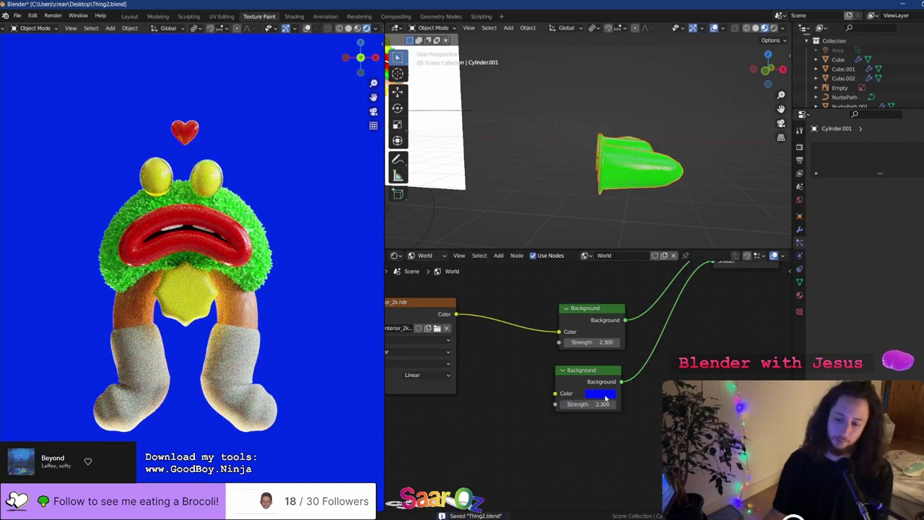
Try darkening the blue background color down to black
{"action": "left_click", "coordinate": [598, 393]}
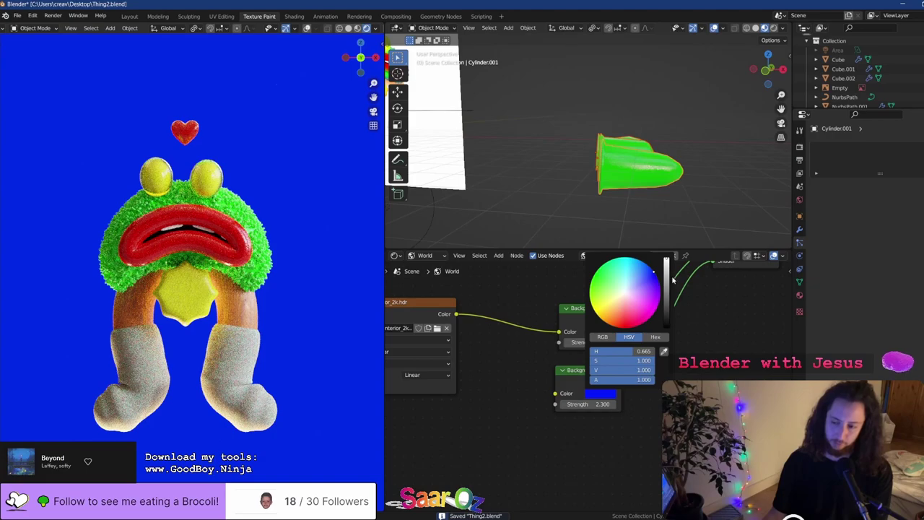
{"action": "left_click_drag", "start_coordinate": [672, 280], "coordinate": [668, 312]}
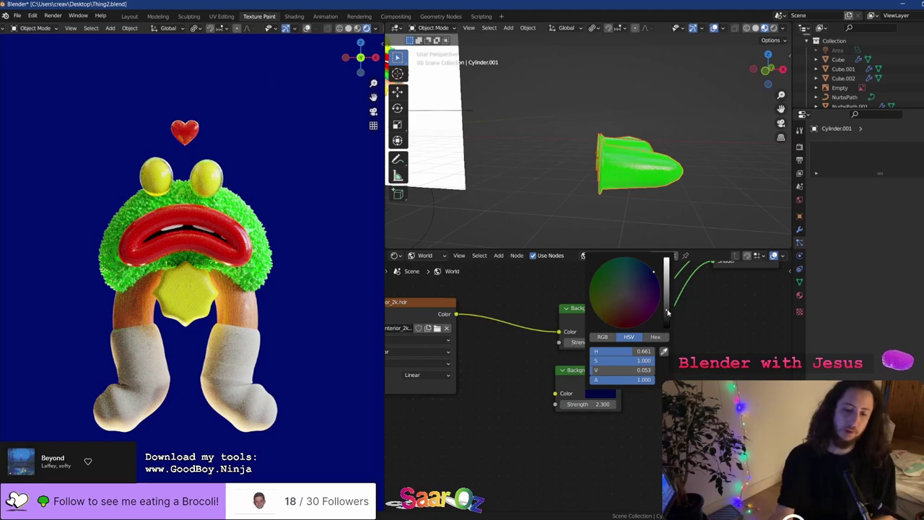
{"action": "left_click_drag", "start_coordinate": [665, 320], "coordinate": [668, 329]}
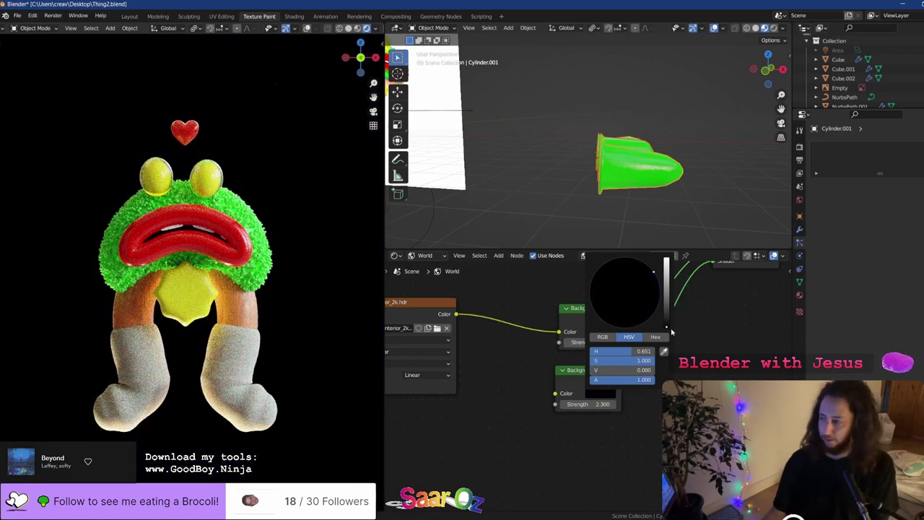
Change the plain background color to a deep crimson with saturation 0.947 and value 0.189
{"action": "left_click", "coordinate": [665, 294]}
{"action": "left_click_drag", "start_coordinate": [640, 290], "coordinate": [650, 320]}
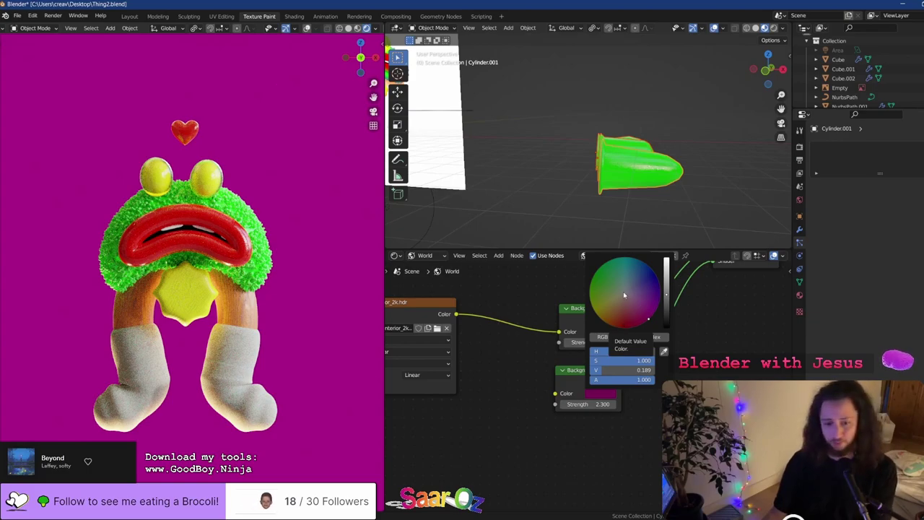
{"action": "left_click_drag", "start_coordinate": [646, 320], "coordinate": [631, 329]}
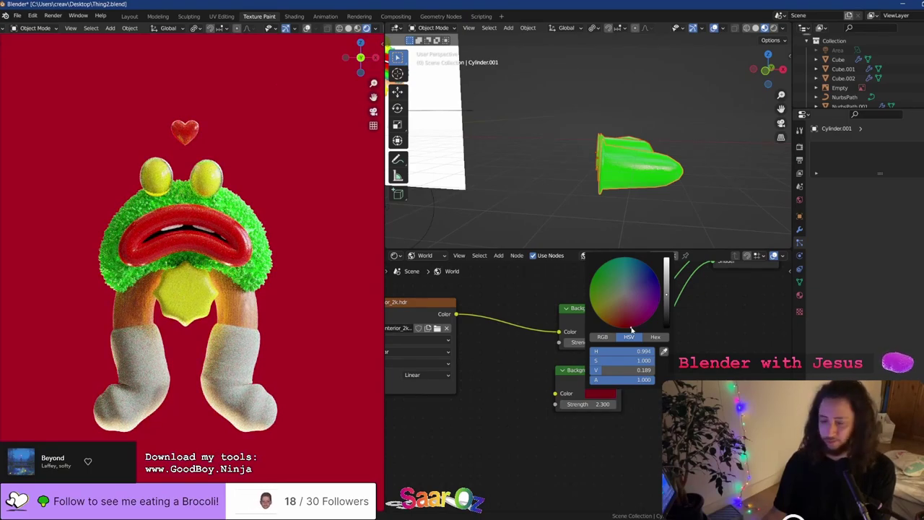
{"action": "mouse_move", "coordinate": [631, 330]}
{"action": "left_mouse_down"}
{"action": "mouse_move", "coordinate": [607, 326]}
{"action": "mouse_move", "coordinate": [621, 305]}
{"action": "mouse_move", "coordinate": [629, 320]}
{"action": "left_mouse_up"}
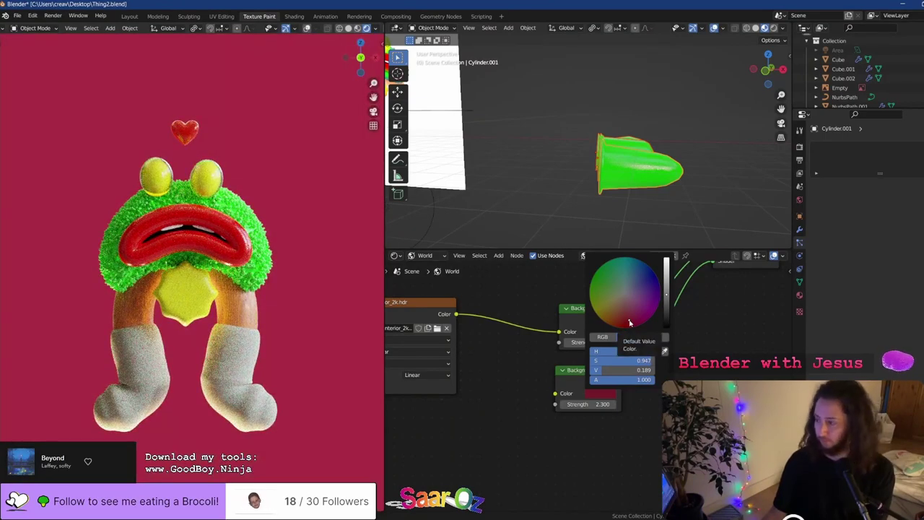
Select the longest green particle cylinder and open its mesh for editing
{"action": "scroll", "coordinate": [302, 268], "scroll_direction": "up", "scroll_amount": 3}
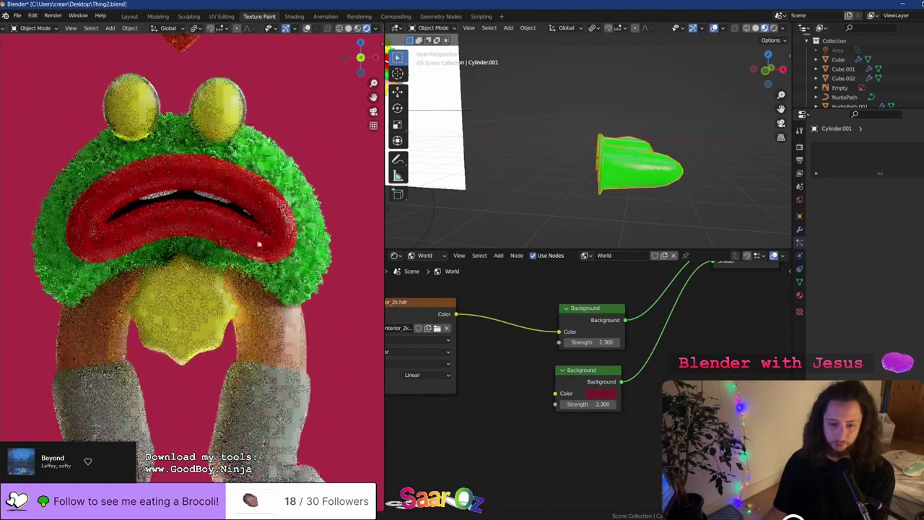
{"action": "left_click", "coordinate": [302, 268]}
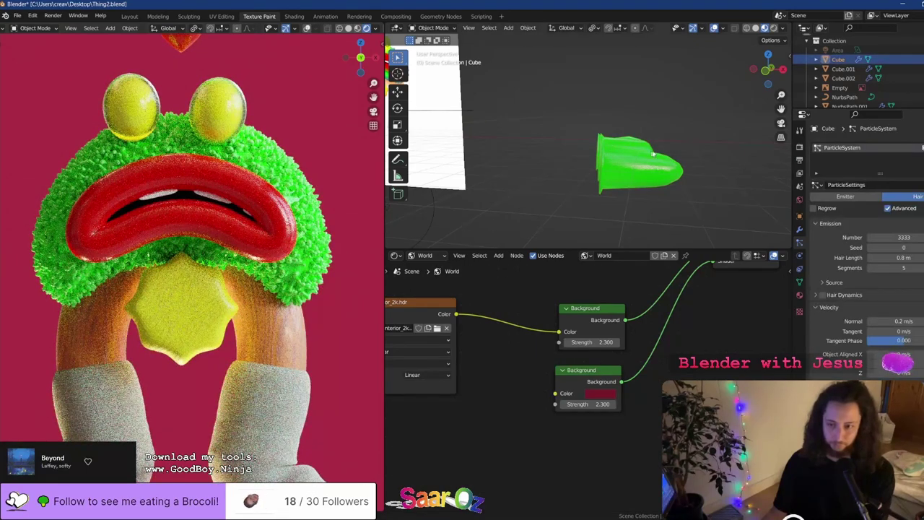
{"action": "scroll", "coordinate": [635, 173], "scroll_direction": "up", "scroll_amount": 4}
{"action": "scroll", "coordinate": [627, 185], "scroll_direction": "down", "scroll_amount": 2}
{"action": "left_click", "coordinate": [643, 183]}
{"action": "key", "text": "Tab"}
{"action": "mouse_move", "coordinate": [643, 184]}
{"action": "middle_mouse_down"}
{"action": "mouse_move", "coordinate": [645, 196]}
{"action": "mouse_move", "coordinate": [643, 183]}
{"action": "middle_mouse_up"}
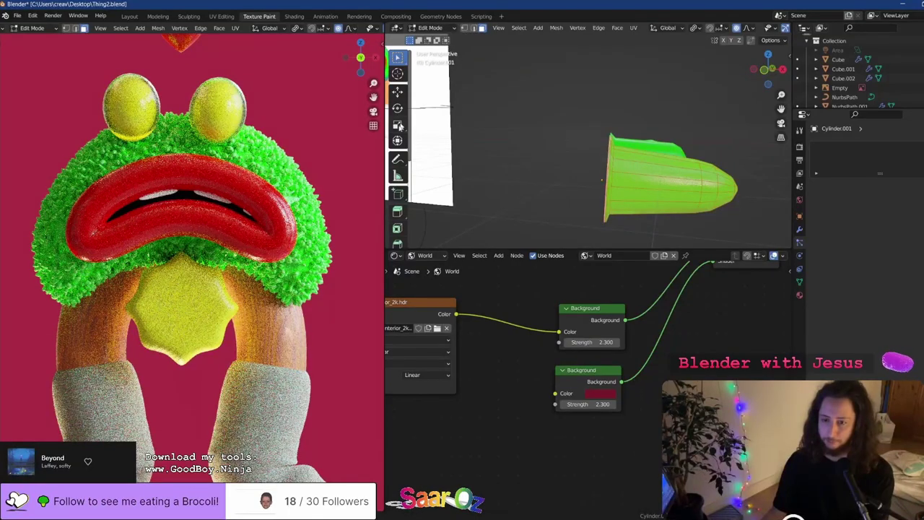
Add one loop cut around the middle of the cylinder and scale it inward to form a narrow waist
{"action": "scroll", "coordinate": [399, 137], "scroll_direction": "down", "scroll_amount": 5}
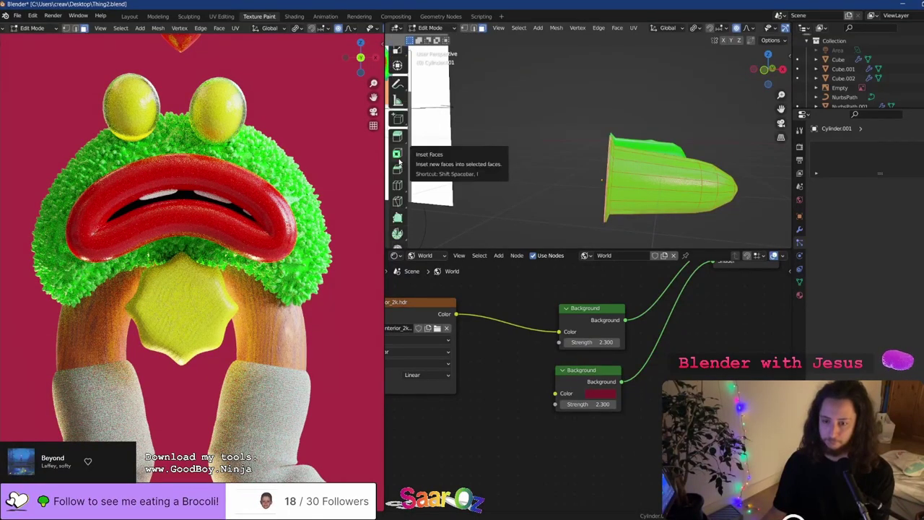
{"action": "scroll", "coordinate": [399, 163], "scroll_direction": "down", "scroll_amount": 1}
{"action": "left_click", "coordinate": [400, 170]}
{"action": "left_click", "coordinate": [656, 172]}
{"action": "key", "text": "s"}
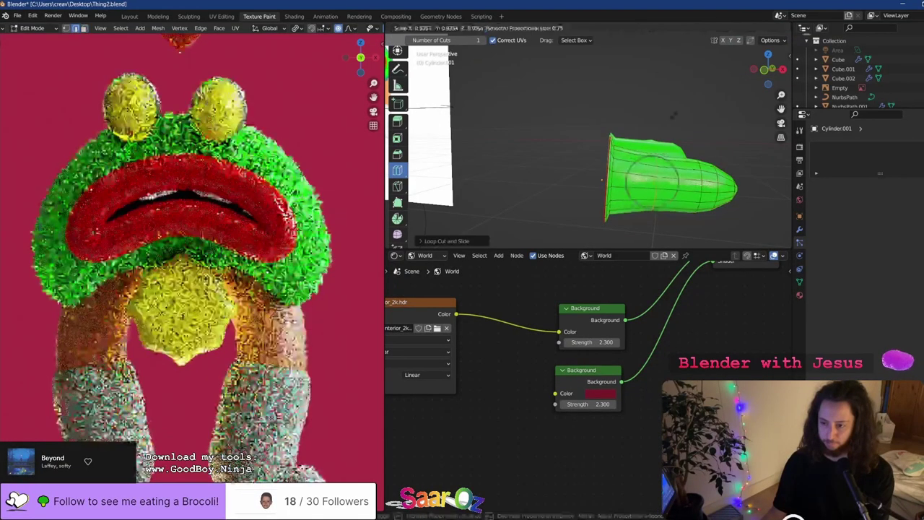
{"action": "left_click", "coordinate": [677, 125]}
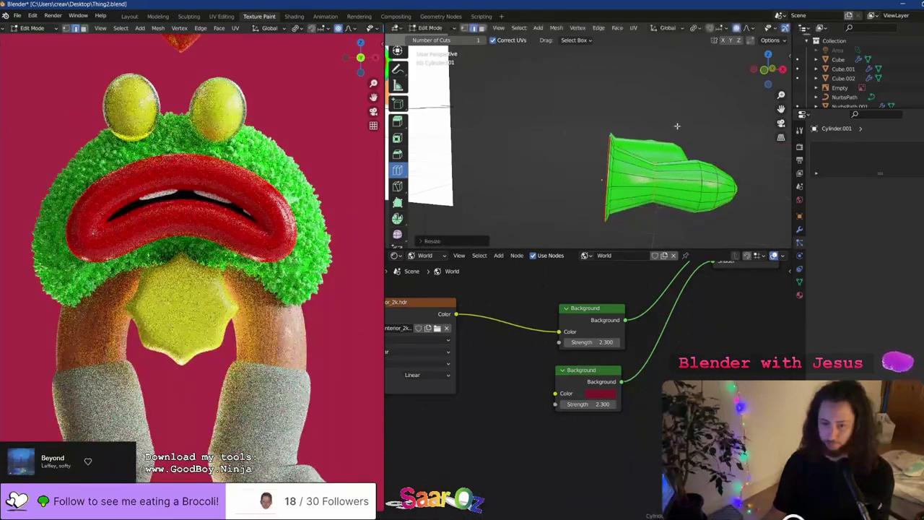
Try to bevel the narrowed waist loop of the cylinder
{"action": "key", "text": "m"}
{"action": "key", "text": "Escape"}
{"action": "key", "text": "ctrl+b"}
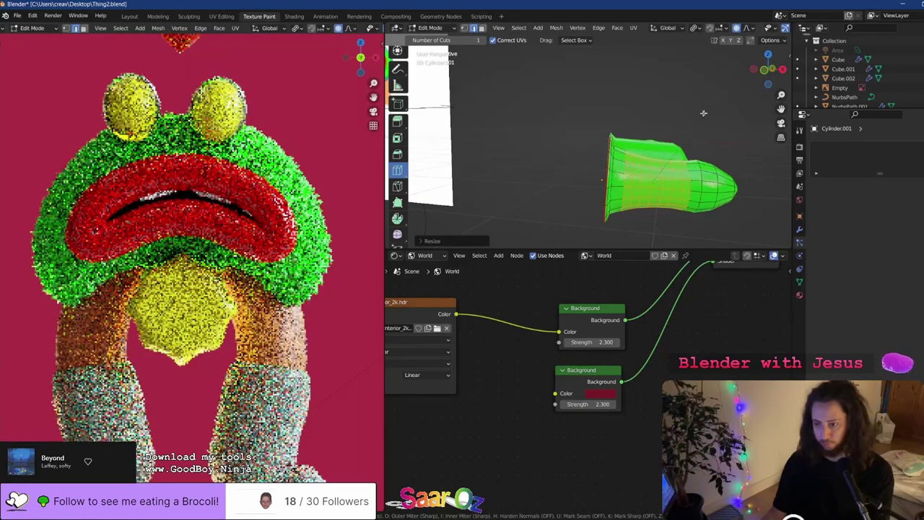
{"action": "left_click", "coordinate": [676, 137]}
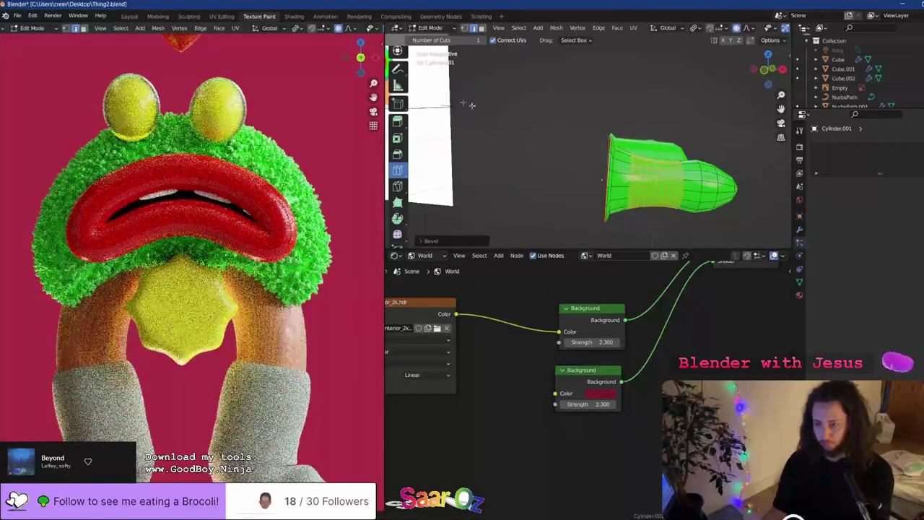
{"action": "key", "text": "ctrl+z"}
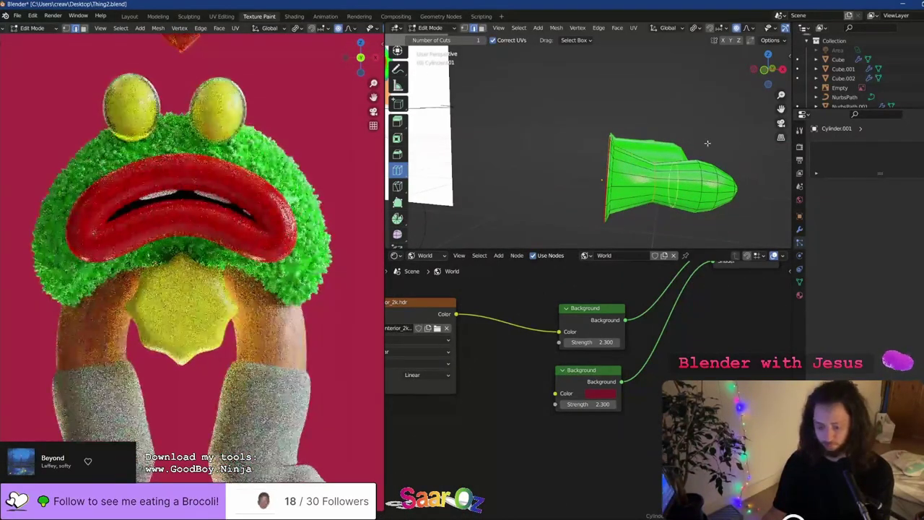
Bevel the waist loop into a wide band of several segments and activate the Transform tool
{"action": "key", "text": "ctrl+b"}
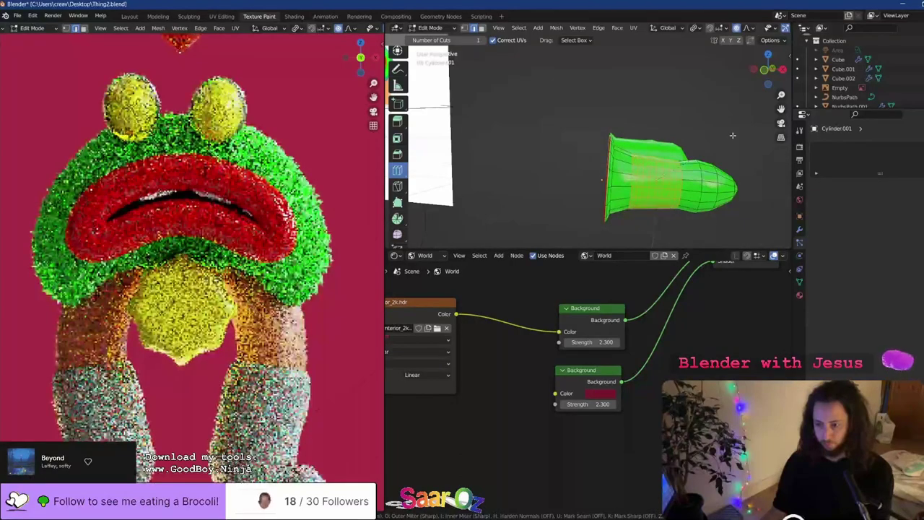
{"action": "left_click", "coordinate": [732, 135]}
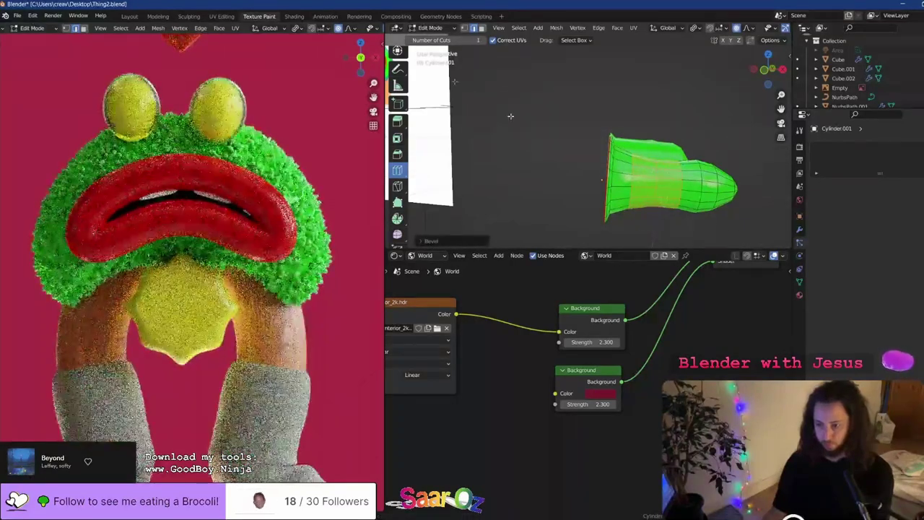
{"action": "left_click", "coordinate": [397, 52]}
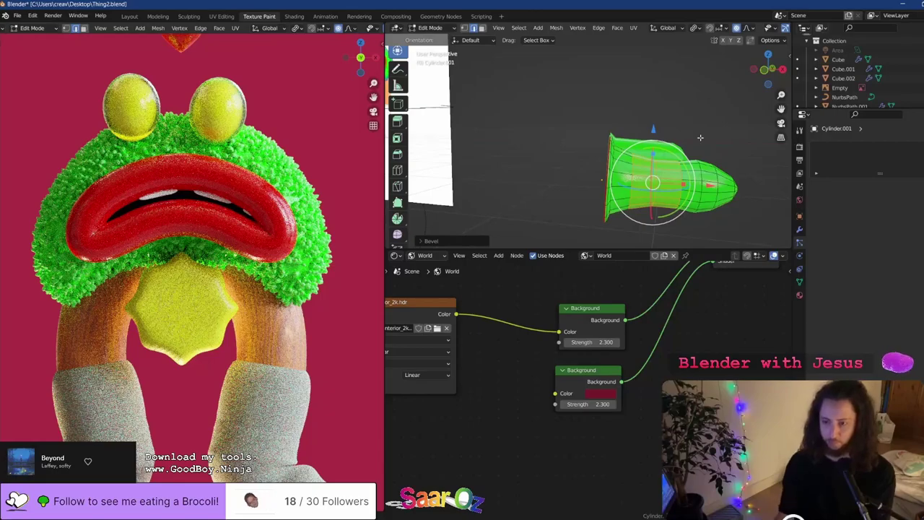
Shrink the selection to the band's inner loops, scale them slightly inward, and save the file
{"action": "key", "text": "ctrl+KP_Subtract"}
{"action": "key", "text": "Tab"}
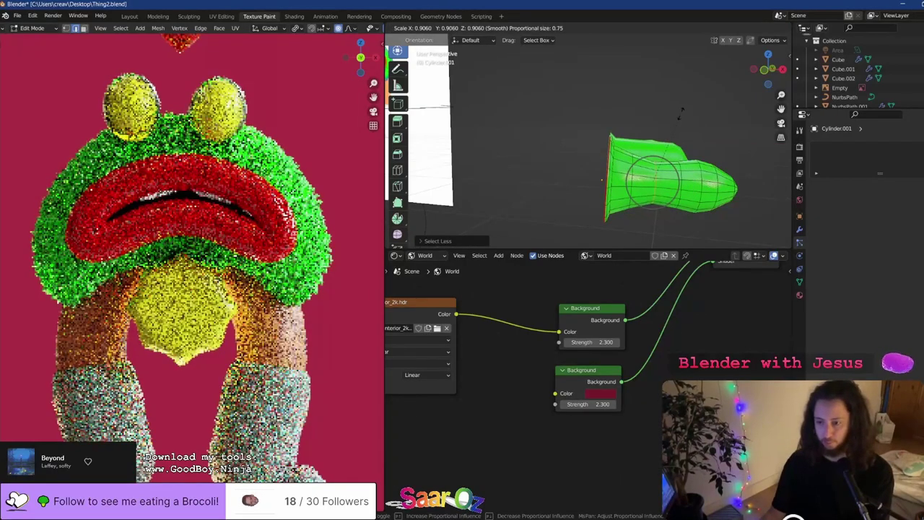
{"action": "key", "text": "ctrl+s"}
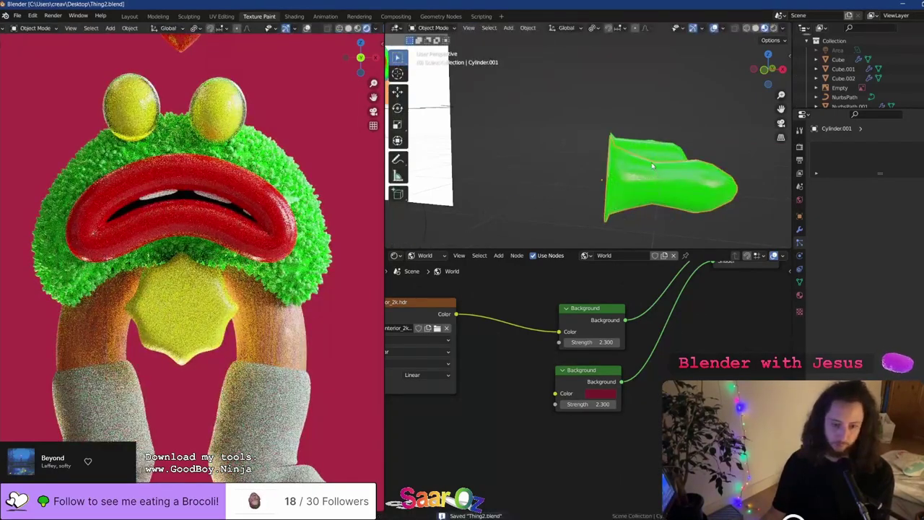
Add a loop cut around the middle of the rounded cylinder, Cylinder, and scale it outward to form a bulge
{"action": "middle_click_drag", "start_coordinate": [653, 179], "coordinate": [552, 207]}
{"action": "left_click", "coordinate": [574, 199]}
{"action": "key", "text": "Tab"}
{"action": "left_click", "coordinate": [552, 206]}
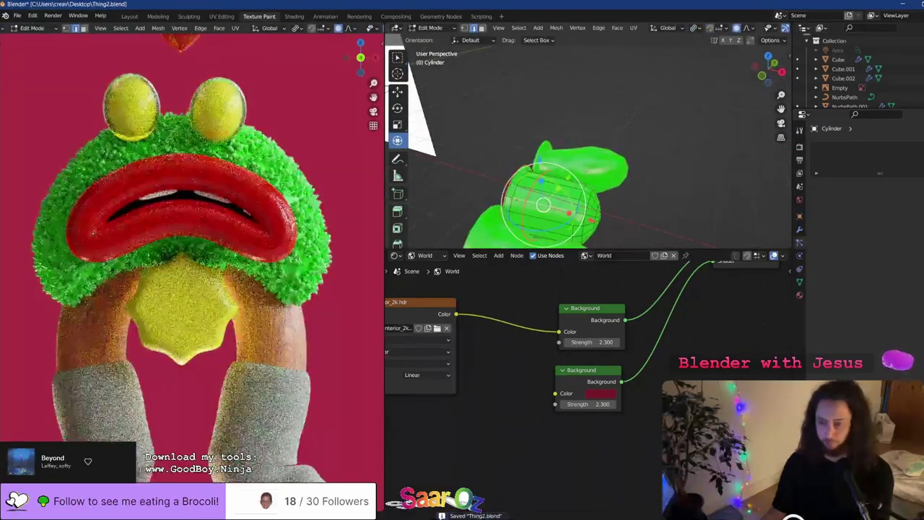
{"action": "left_click", "coordinate": [547, 181]}
{"action": "left_click", "coordinate": [598, 192]}
{"action": "key", "text": "ctrl+s"}
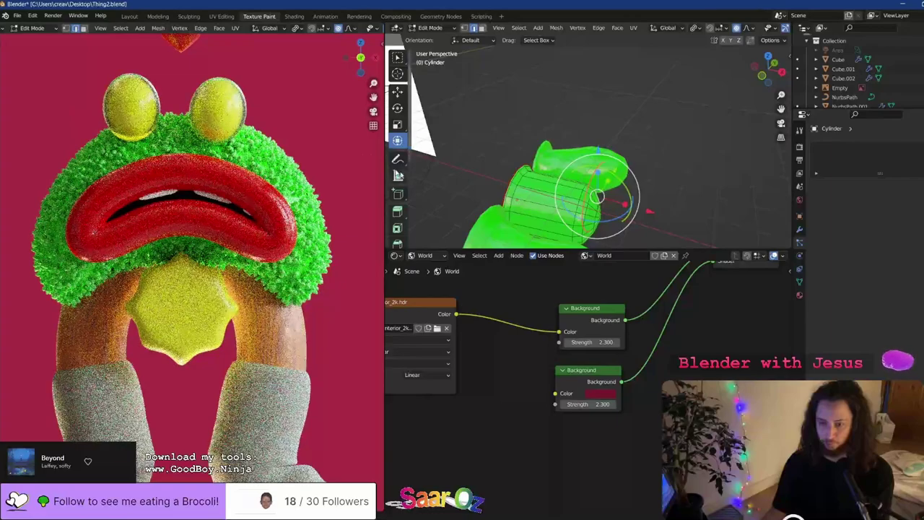
{"action": "scroll", "coordinate": [393, 188], "scroll_direction": "down", "scroll_amount": 2}
{"action": "left_click", "coordinate": [397, 230]}
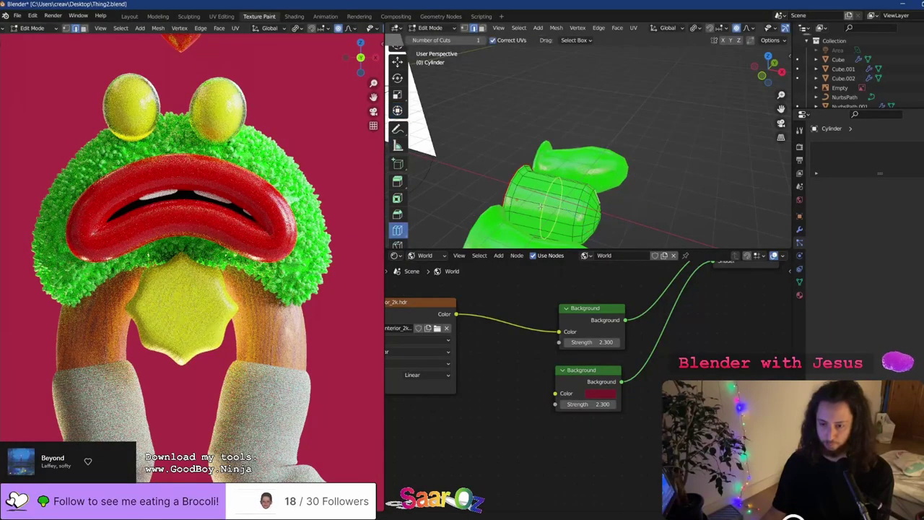
{"action": "key", "text": "s"}
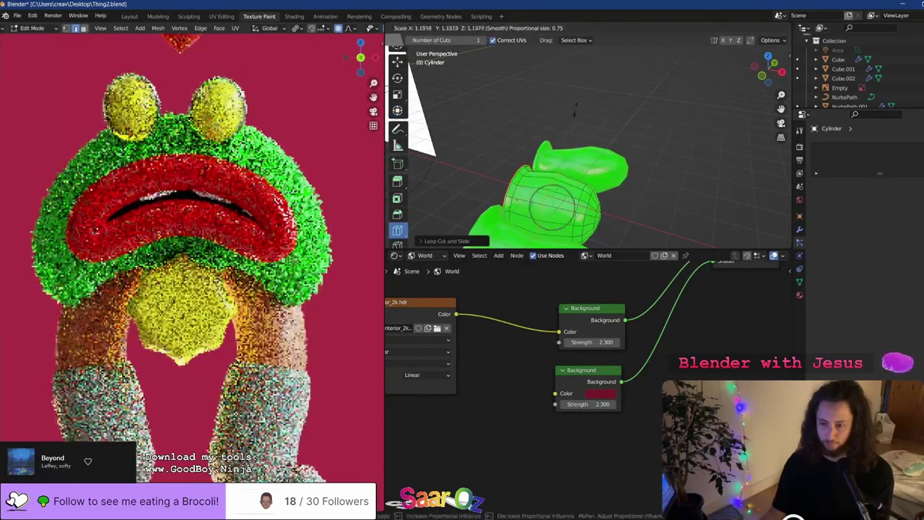
{"action": "left_click", "coordinate": [582, 89]}
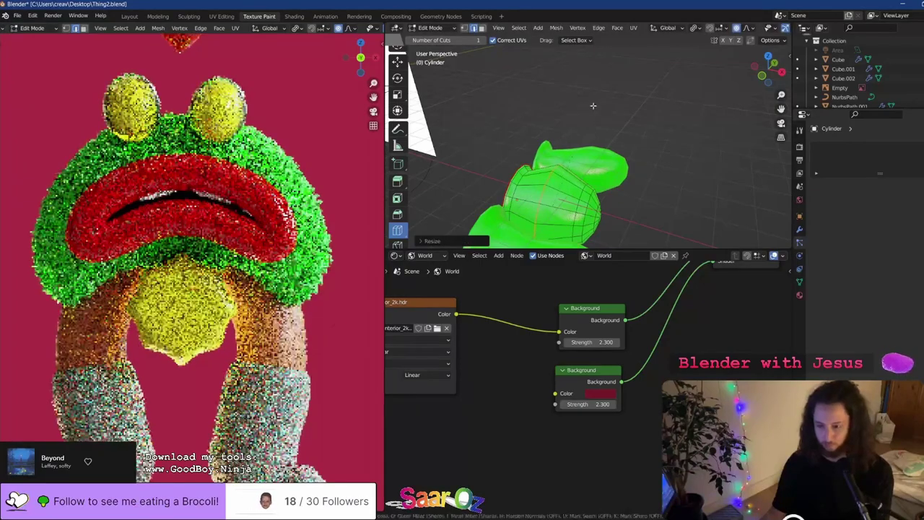
Bevel the bulging loop to smooth it and return to Object Mode
{"action": "key", "text": "ctrl+b"}
{"action": "left_click", "coordinate": [578, 144]}
{"action": "key", "text": "Tab"}
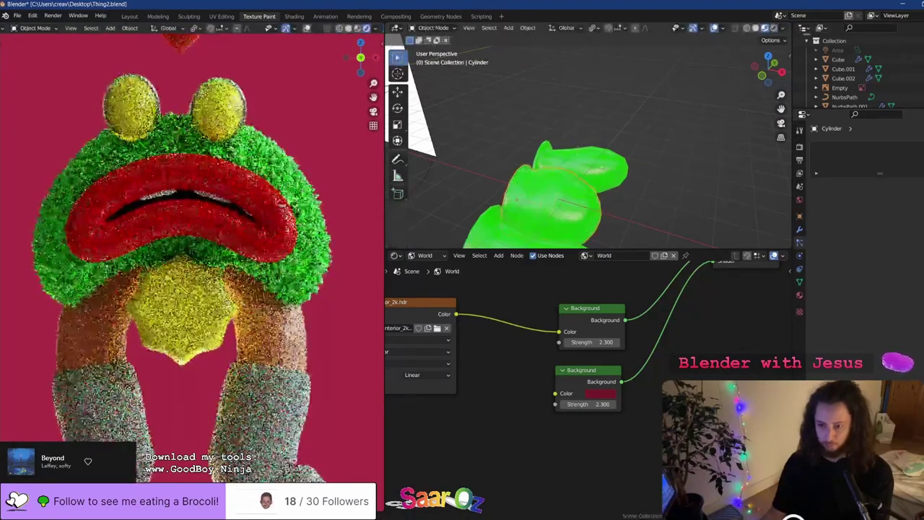
{"action": "scroll", "coordinate": [556, 140], "scroll_direction": "up", "scroll_amount": 8}
{"action": "scroll", "coordinate": [545, 136], "scroll_direction": "down", "scroll_amount": 6}
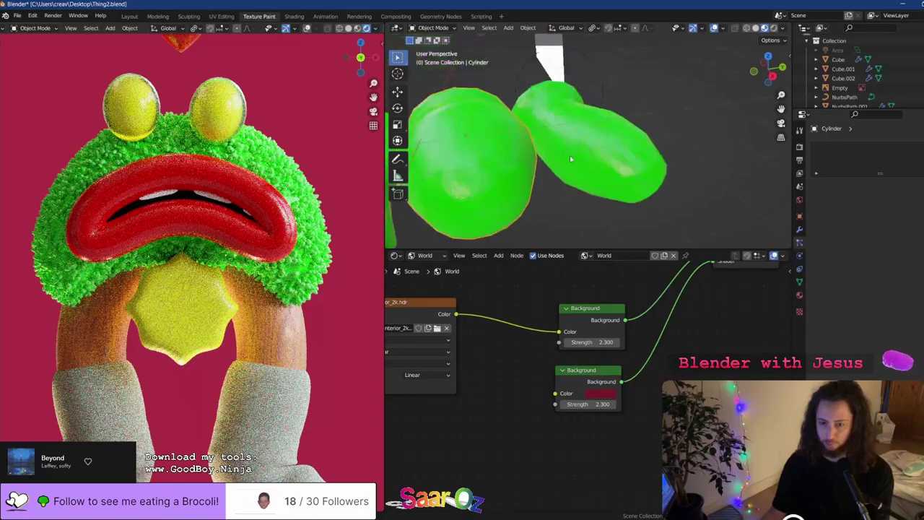
Select the adjacent elongated cylinder, Cylinder.002, and open its mesh for editing
{"action": "left_click", "coordinate": [570, 155]}
{"action": "key", "text": "Tab"}
{"action": "middle_click_drag", "start_coordinate": [592, 138], "coordinate": [570, 124]}
{"action": "key", "text": "s"}
{"action": "key", "text": "y"}
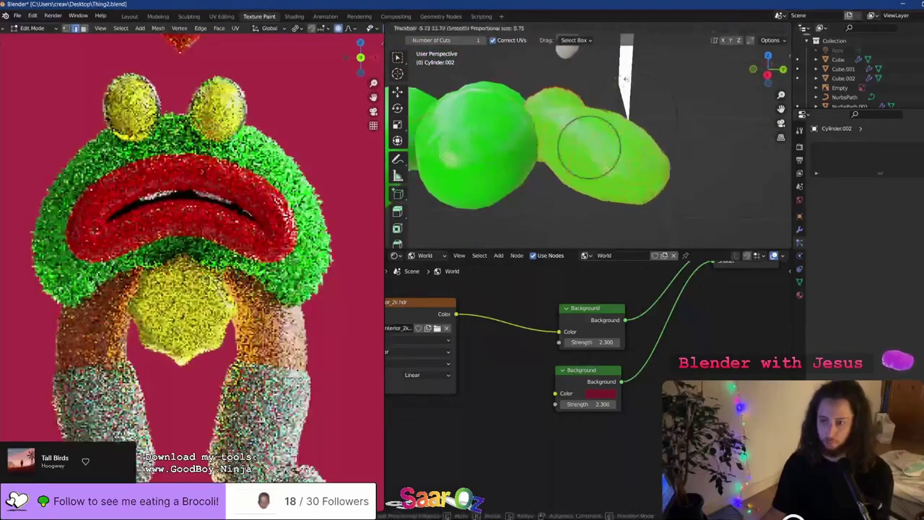
{"action": "right_click", "coordinate": [592, 85]}
{"action": "key", "text": "s"}
{"action": "key", "text": "z"}
{"action": "right_click", "coordinate": [630, 73]}
Rotate the whole mesh of Cylinder.002 about the global X axis and move it beside the other cylinders
{"action": "key", "text": "r"}
{"action": "key", "text": "x"}
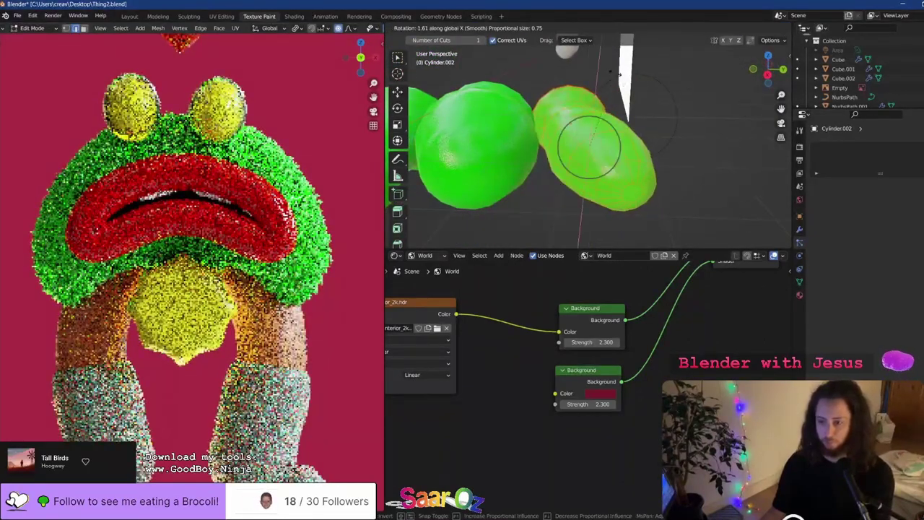
{"action": "left_click", "coordinate": [731, 147]}
{"action": "middle_click_drag", "start_coordinate": [731, 148], "coordinate": [671, 153]}
{"action": "key", "text": "g"}
{"action": "left_click", "coordinate": [625, 142]}
{"action": "key", "text": "Tab"}
{"action": "key", "text": "Tab"}
Select the edge loop around the middle of Cylinder.002 and scale it outward to about 1.5 with proportional editing
{"action": "key", "text": "w"}
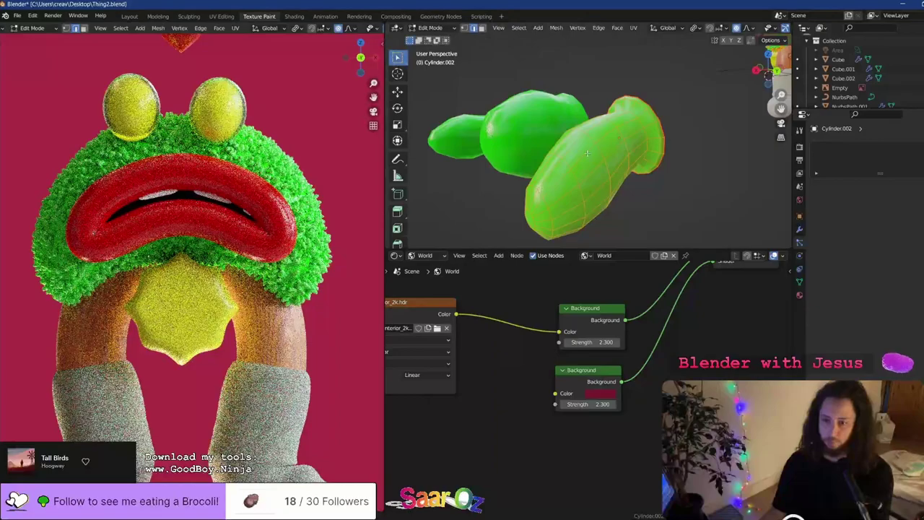
{"action": "left_click", "coordinate": [599, 154]}
{"action": "key", "text": "F3"}
{"action": "key", "text": "Return"}
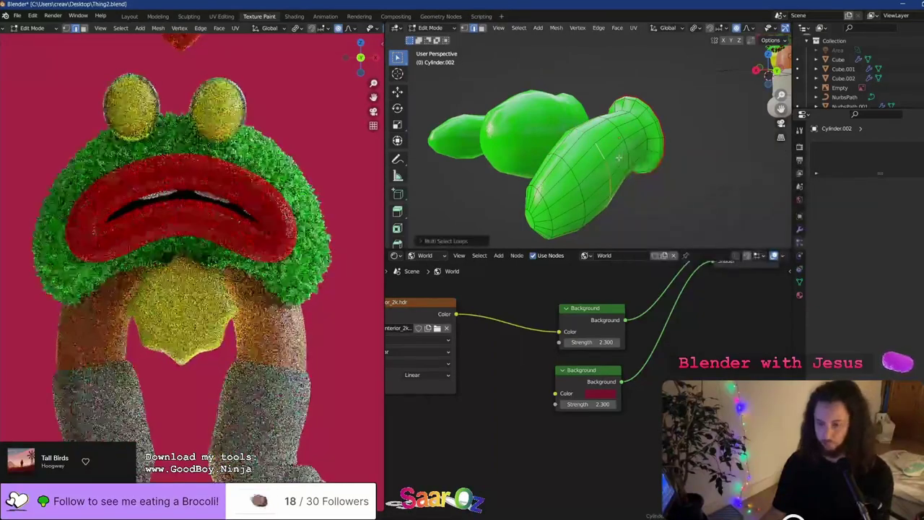
{"action": "key", "text": "s"}
{"action": "scroll", "coordinate": [633, 134], "scroll_direction": "down", "scroll_amount": 3}
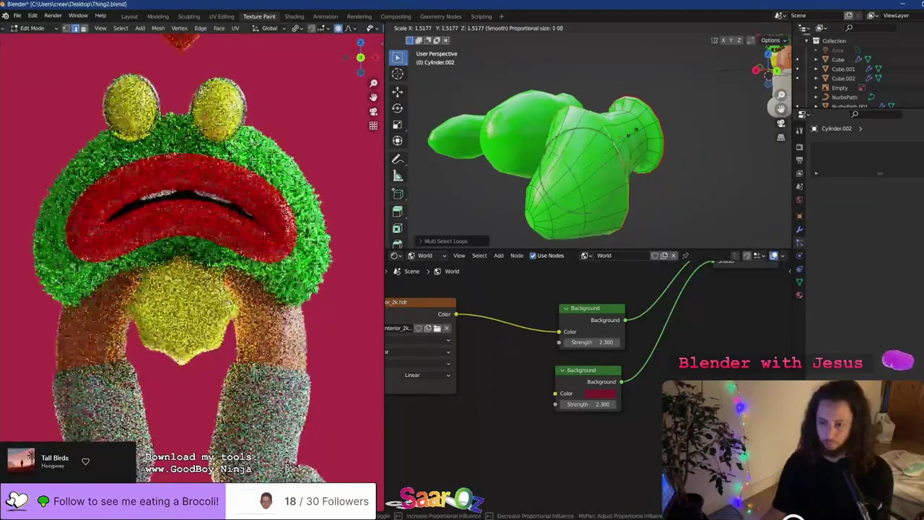
{"action": "left_click", "coordinate": [633, 133]}
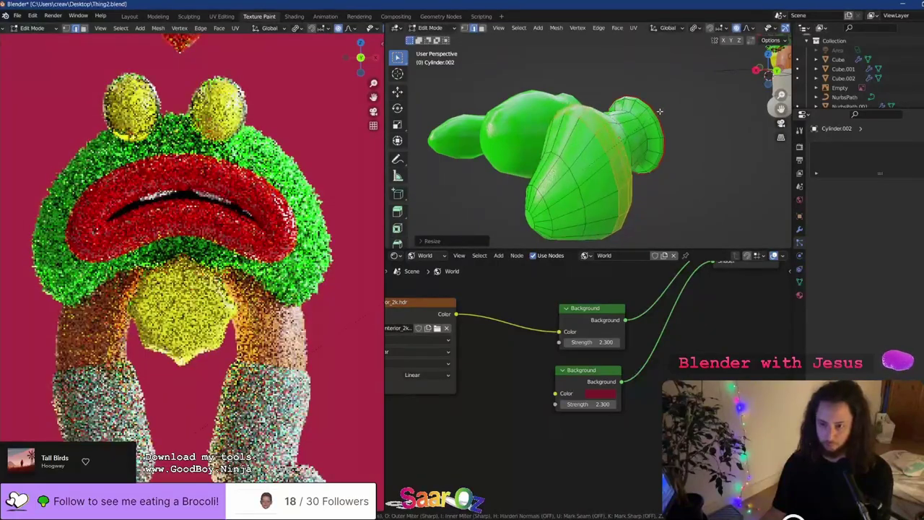
Try to bevel the widened loop of Cylinder.002 into a band, saving the file
{"action": "left_click", "coordinate": [666, 107]}
{"action": "key", "text": "ctrl+s"}
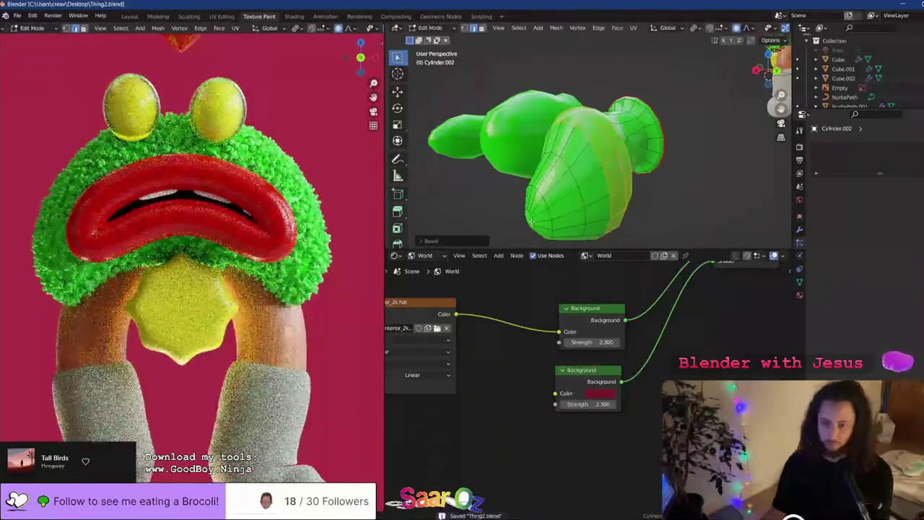
{"action": "key", "text": "ctrl+z"}
Move the face at the rounded tip of Cylinder.002 with proportional editing to reshape the end
{"action": "key", "text": "3"}
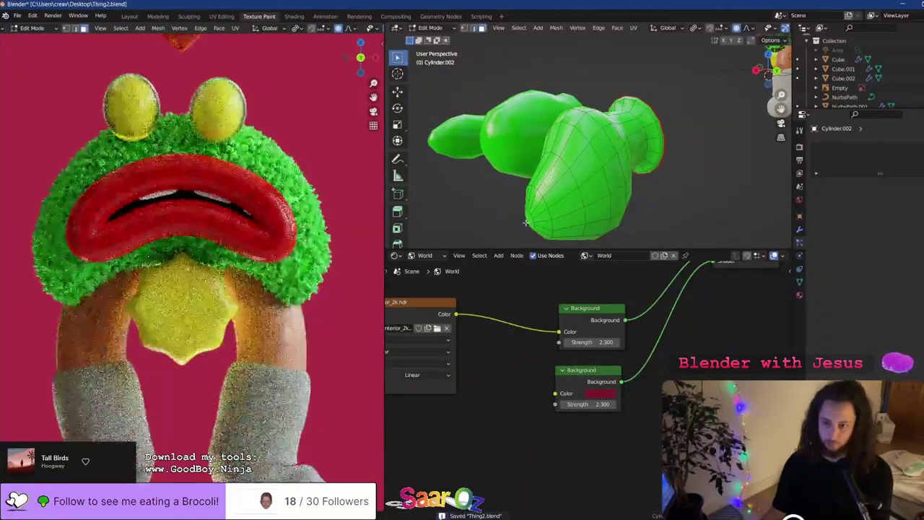
{"action": "left_click", "coordinate": [529, 217]}
{"action": "key", "text": "g"}
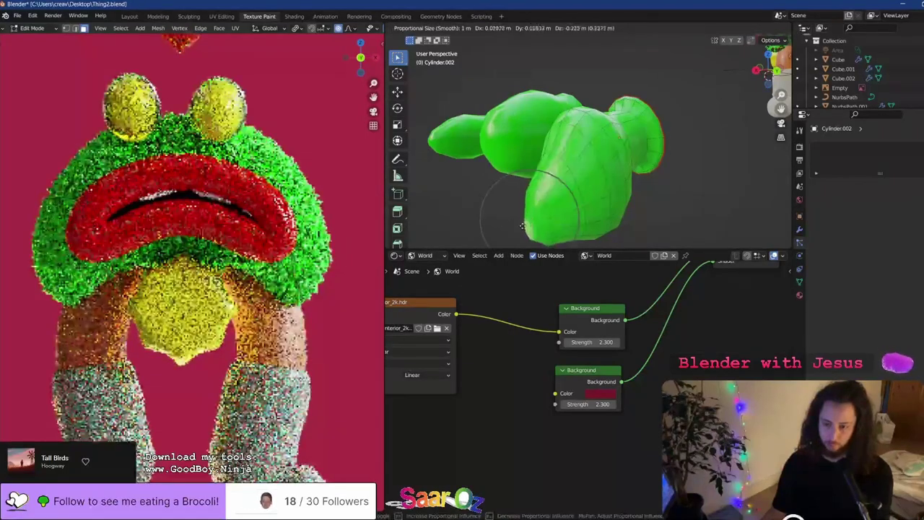
{"action": "left_click", "coordinate": [533, 221]}
{"action": "middle_click_drag", "start_coordinate": [534, 219], "coordinate": [639, 146]}
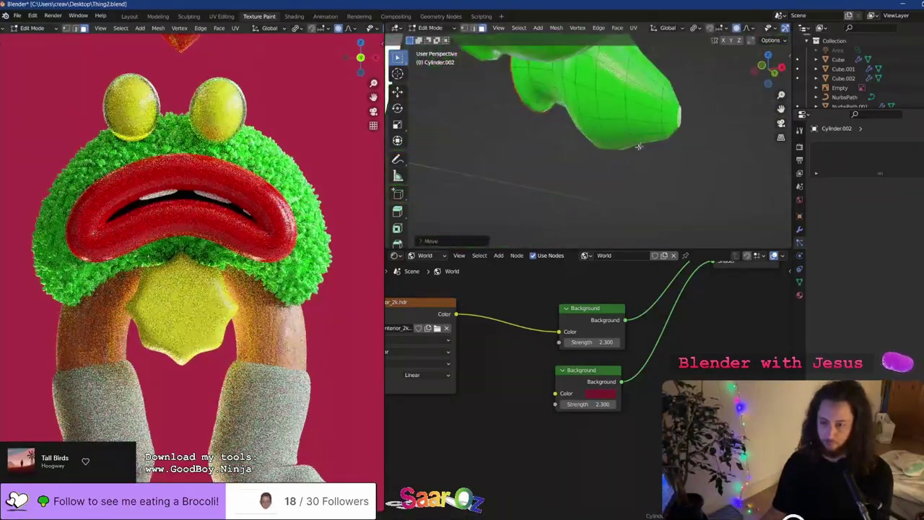
{"action": "key", "text": "g"}
{"action": "left_click", "coordinate": [656, 104]}
Rotate the tip face of Cylinder.002 with proportional editing, save the file, and return to Object Mode
{"action": "key", "text": "g"}
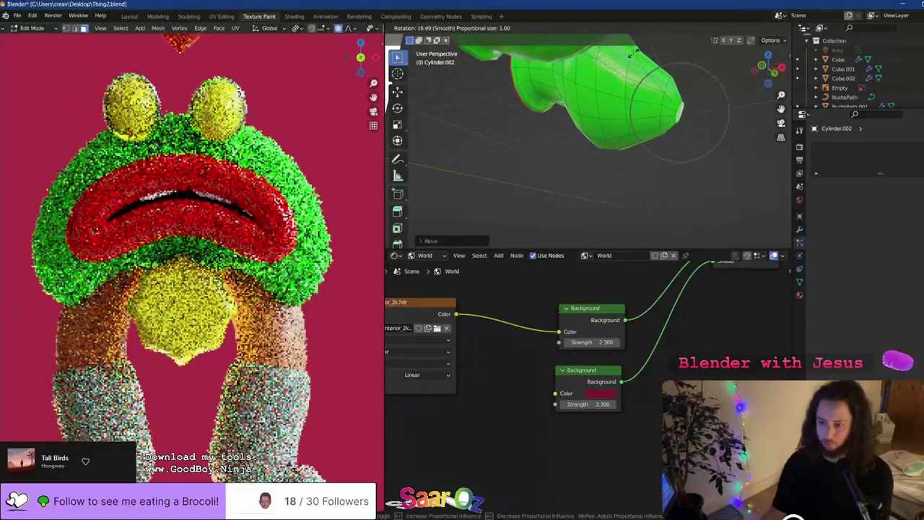
{"action": "left_click", "coordinate": [679, 88]}
{"action": "key", "text": "ctrl+s"}
{"action": "key", "text": "Tab"}
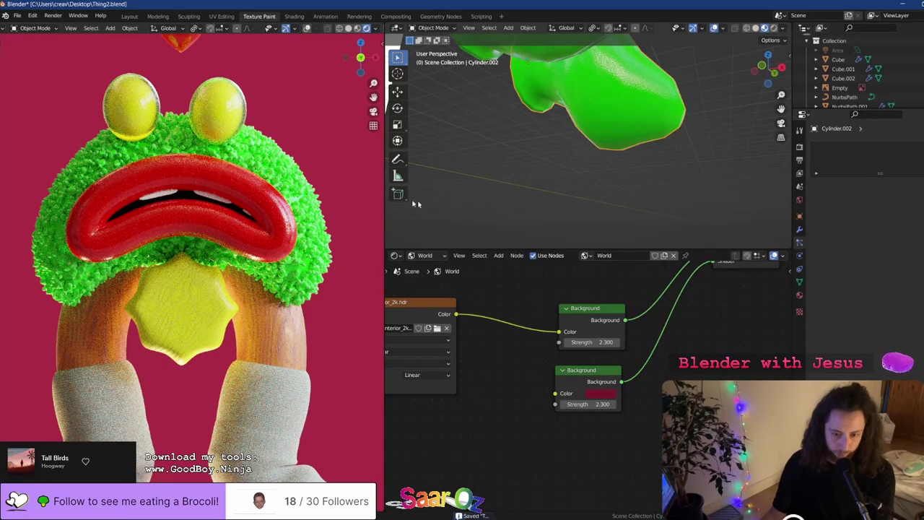
{"action": "scroll", "coordinate": [564, 153], "scroll_direction": "up", "scroll_amount": 4}
{"action": "scroll", "coordinate": [595, 112], "scroll_direction": "down", "scroll_amount": 12}
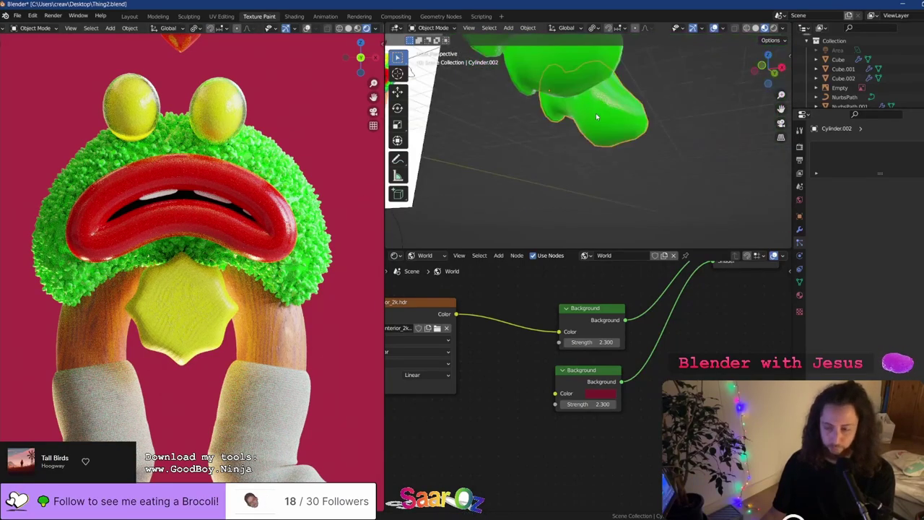
{"action": "middle_click_drag", "start_coordinate": [596, 112], "coordinate": [592, 148]}
{"action": "key", "text": "KP_1"}
{"action": "scroll", "coordinate": [625, 160], "scroll_direction": "up", "scroll_amount": 4}
{"action": "middle_click_drag", "start_coordinate": [648, 171], "coordinate": [612, 108], "text": "shift"}
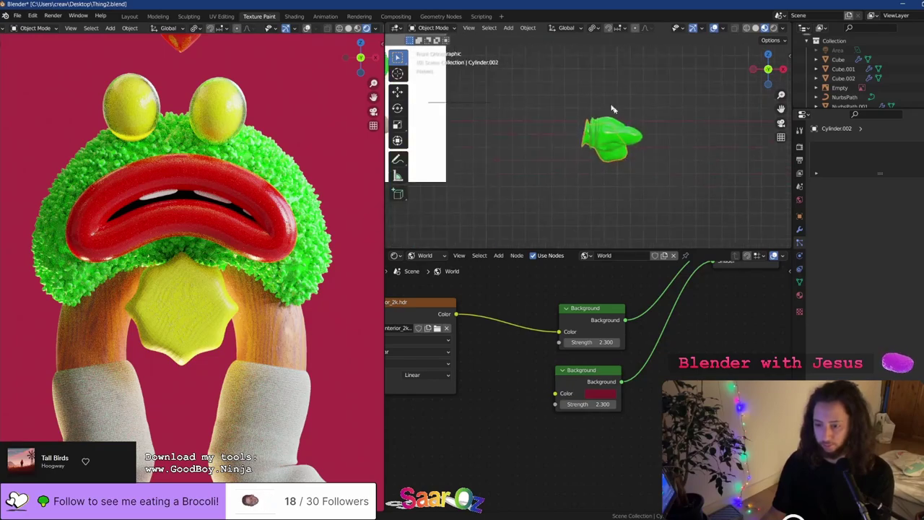
{"action": "key", "text": "Tab"}
{"action": "scroll", "coordinate": [570, 192], "scroll_direction": "up", "scroll_amount": 3}
{"action": "left_click_drag", "start_coordinate": [714, 96], "coordinate": [625, 220]}
{"action": "key", "text": "s"}
{"action": "right_click", "coordinate": [644, 96]}
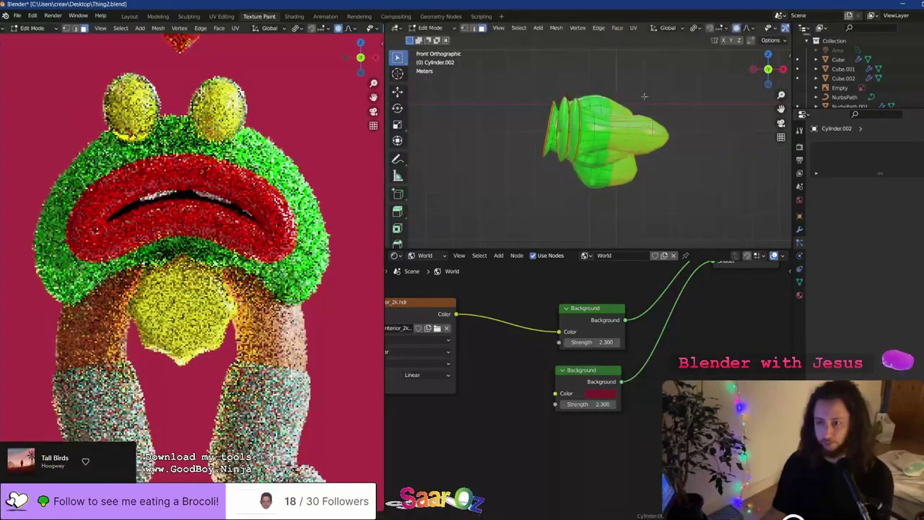
Try to flatten the whole mesh of Cylinder.002 along the X axis and move it back toward its origin
{"action": "key", "text": "a"}
{"action": "key", "text": "s"}
{"action": "key", "text": "x"}
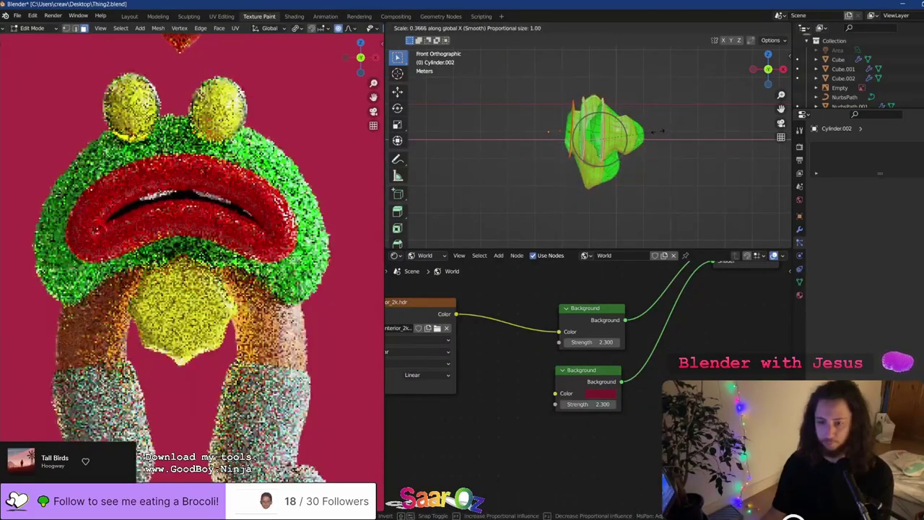
{"action": "key", "text": "Escape"}
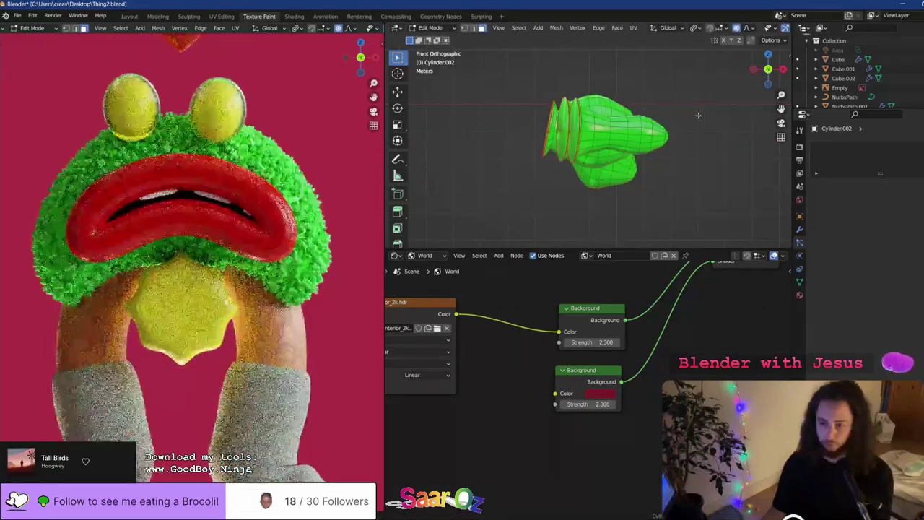
{"action": "key", "text": "s"}
{"action": "key", "text": "x"}
{"action": "left_click", "coordinate": [631, 119]}
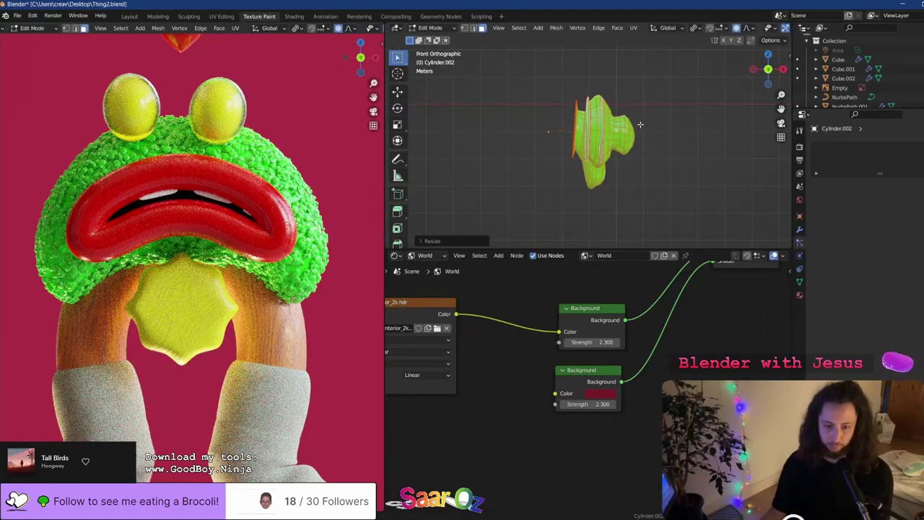
{"action": "key", "text": "g"}
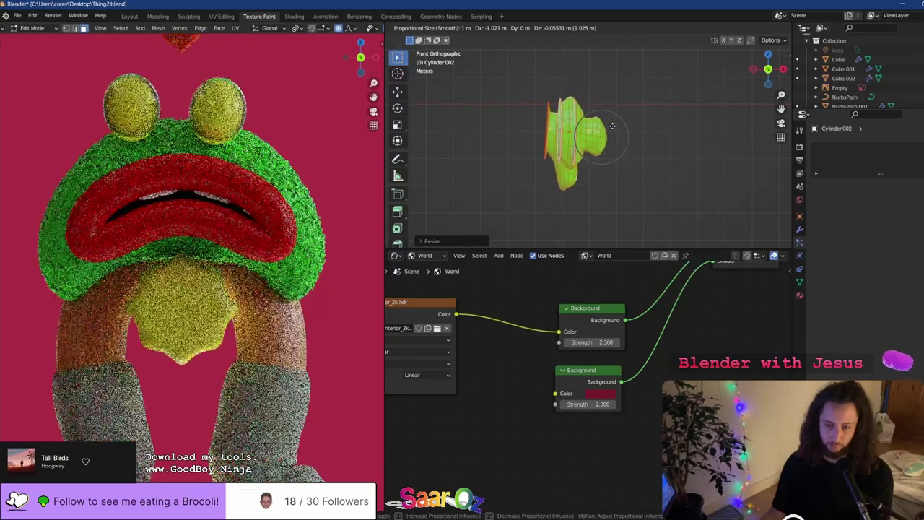
{"action": "left_click", "coordinate": [612, 125]}
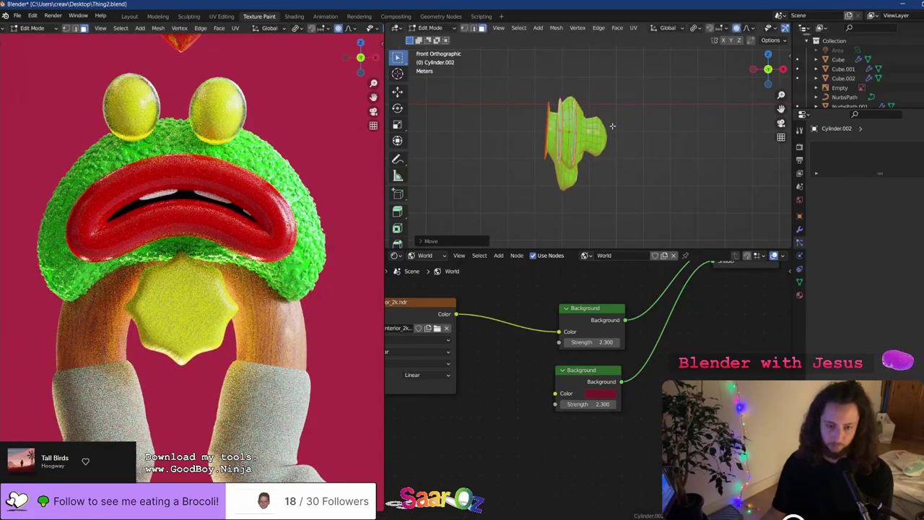
Try the whole mesh of Cylinder.002 stretched along the X axis and rotated in front view
{"action": "key", "text": "ctrl+z"}
{"action": "key", "text": "g"}
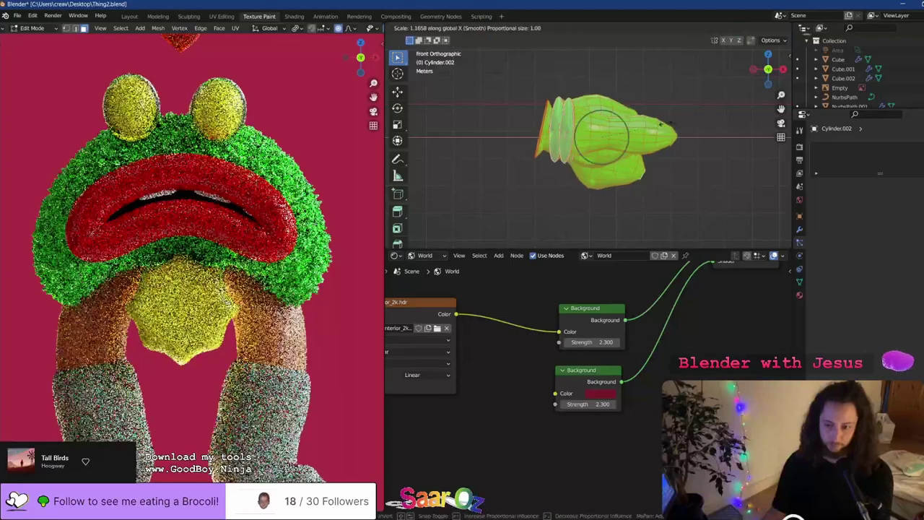
{"action": "left_click", "coordinate": [634, 126]}
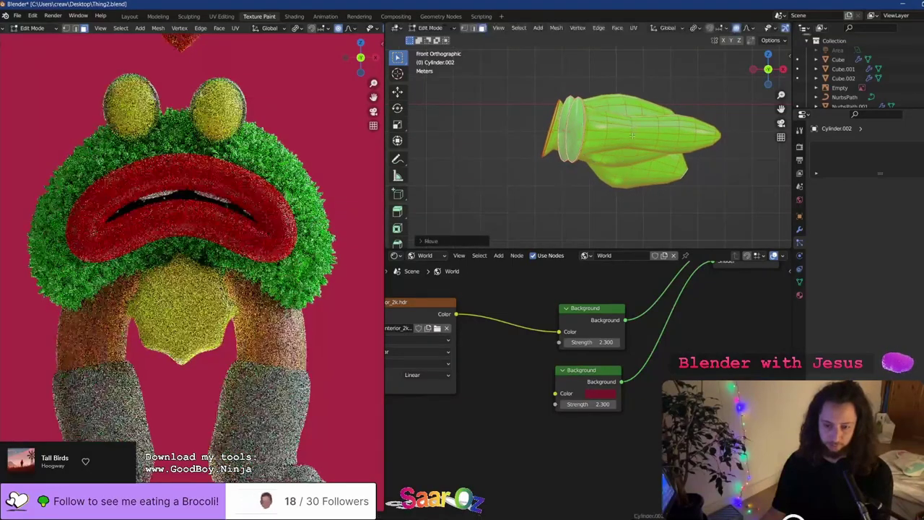
{"action": "key", "text": "r"}
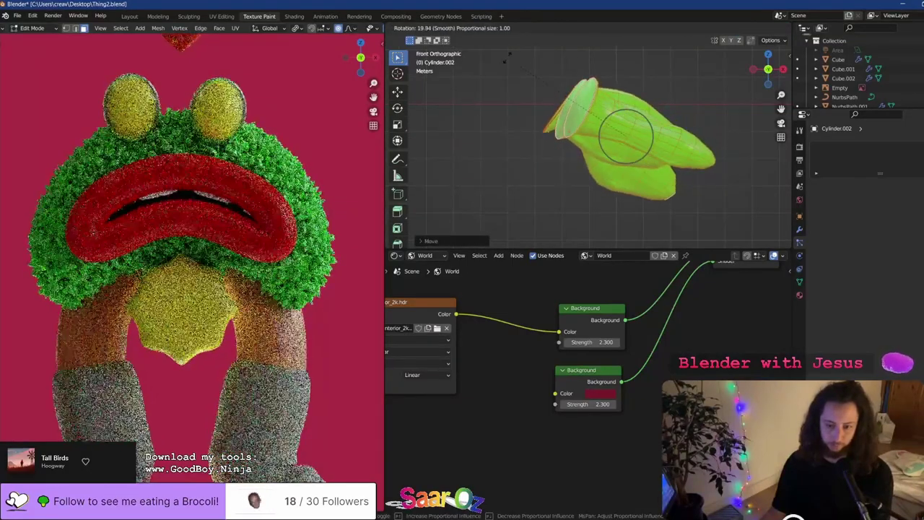
{"action": "left_click", "coordinate": [534, 214]}
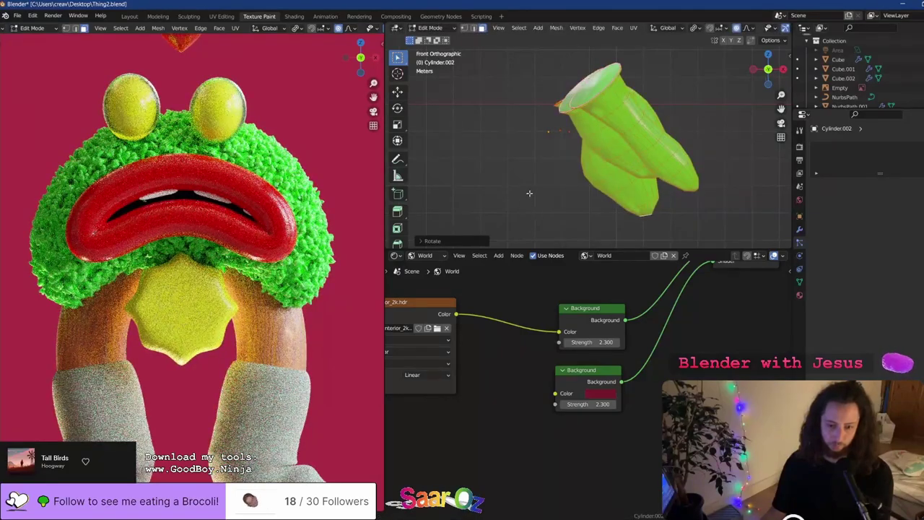
{"action": "key", "text": "ctrl+z"}
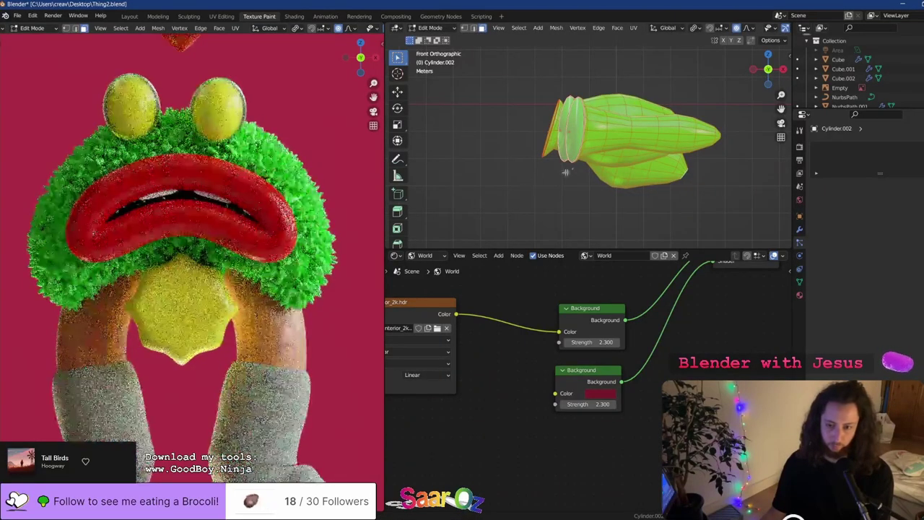
{"action": "key", "text": "ctrl+z"}
{"action": "key", "text": "ctrl+z"}
Save the file, return to Object Mode, and select the character's green head
{"action": "key", "text": "ctrl+s"}
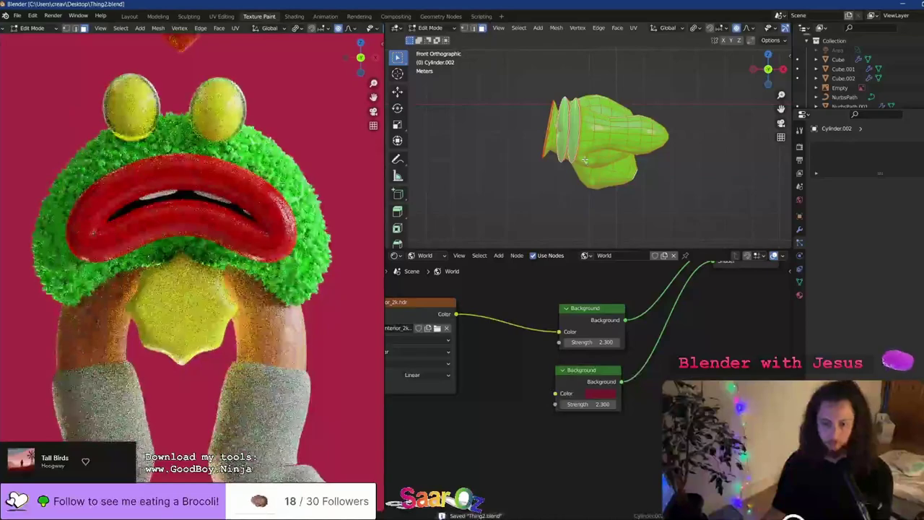
{"action": "key", "text": "Tab"}
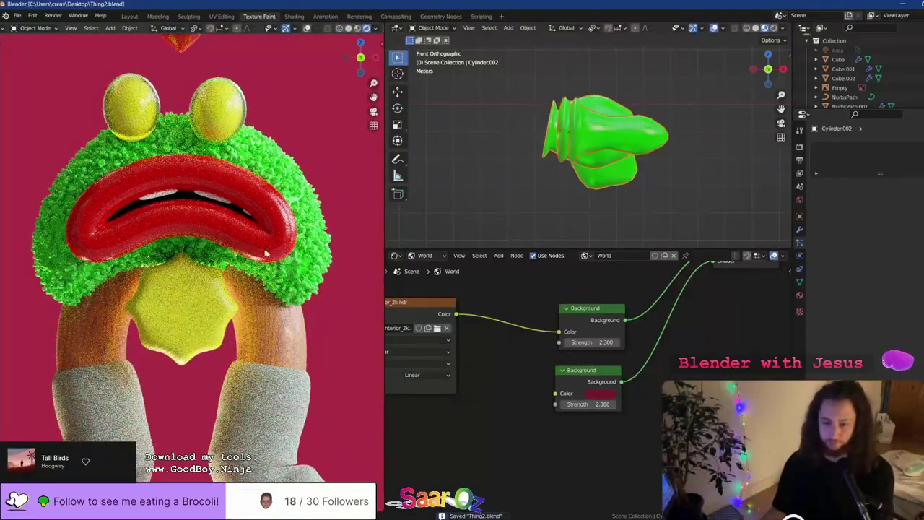
{"action": "left_click", "coordinate": [289, 274]}
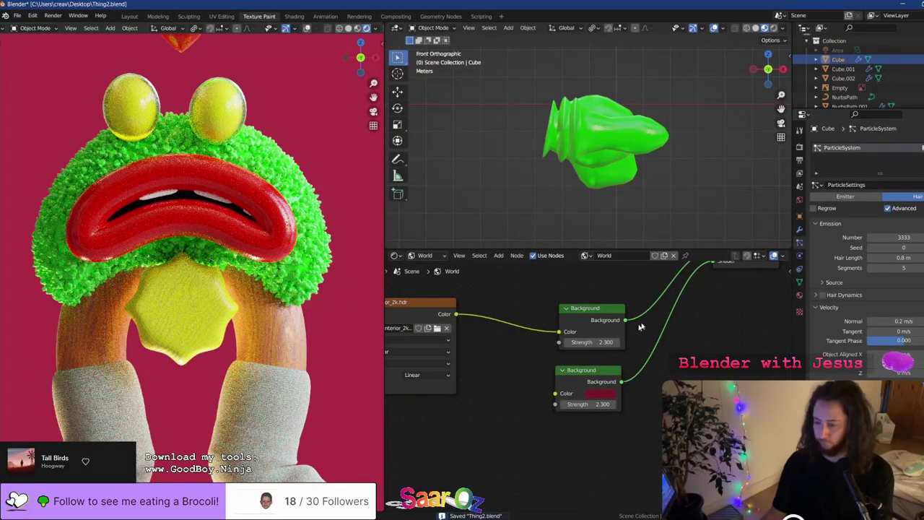
Try a hair length of 2.12 m on the green head's particle system, restore it to 0.8 m, and save the file
{"action": "left_click_drag", "start_coordinate": [895, 258], "coordinate": [918, 257]}
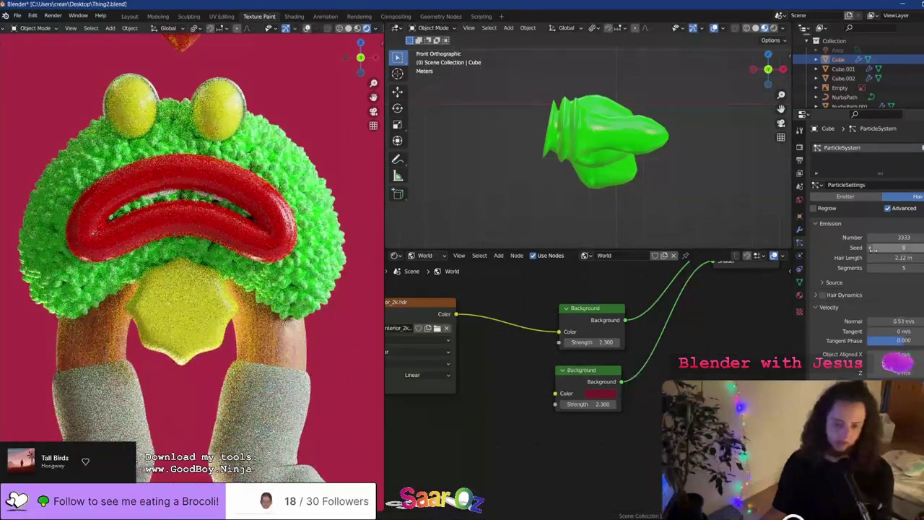
{"action": "scroll", "coordinate": [192, 207], "scroll_direction": "down", "scroll_amount": 5}
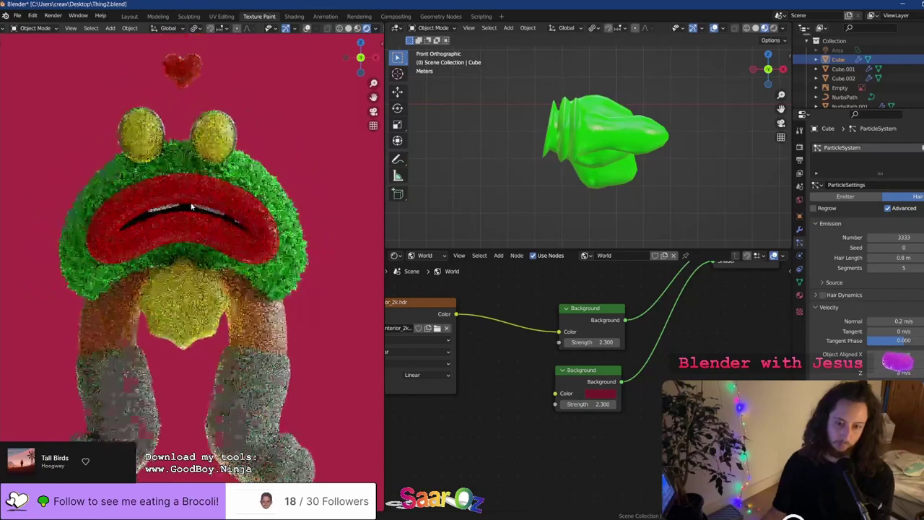
{"action": "key", "text": "ctrl+s"}
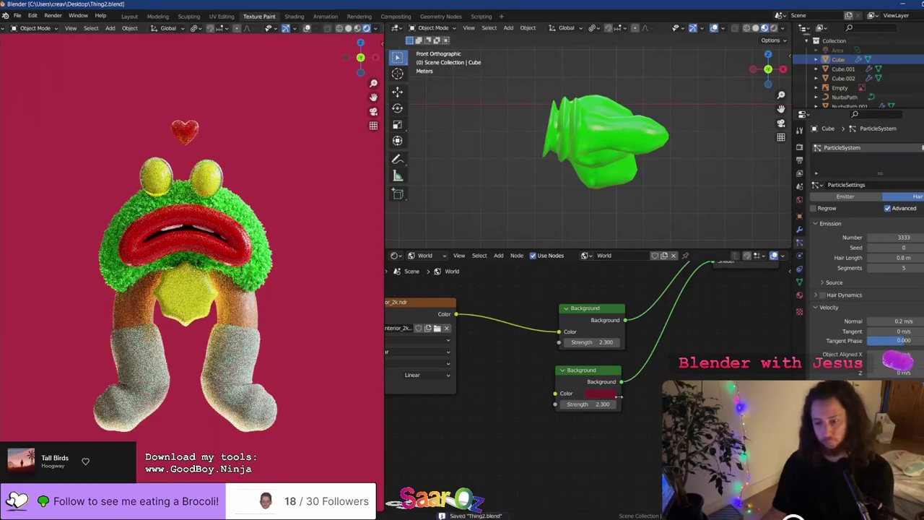
Recolour the world's flat crimson Background node to a saturated purple with hue 0.810 and value 0.189, and save the file
{"action": "left_click", "coordinate": [586, 393]}
{"action": "left_click", "coordinate": [623, 296]}
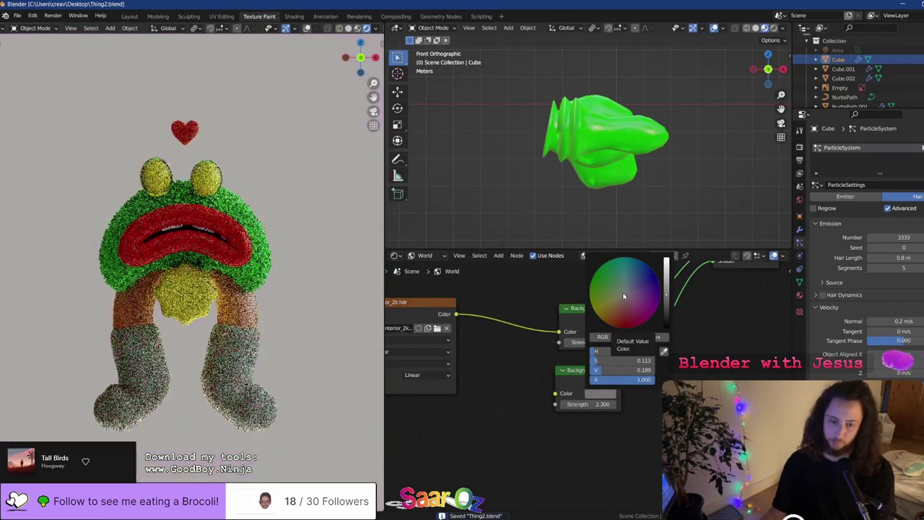
{"action": "left_click", "coordinate": [633, 298]}
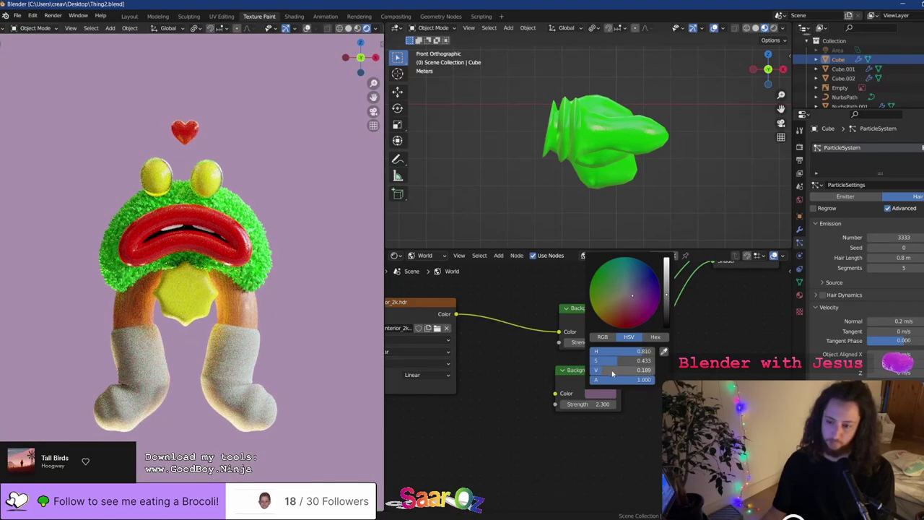
{"action": "left_click_drag", "start_coordinate": [618, 362], "coordinate": [640, 363]}
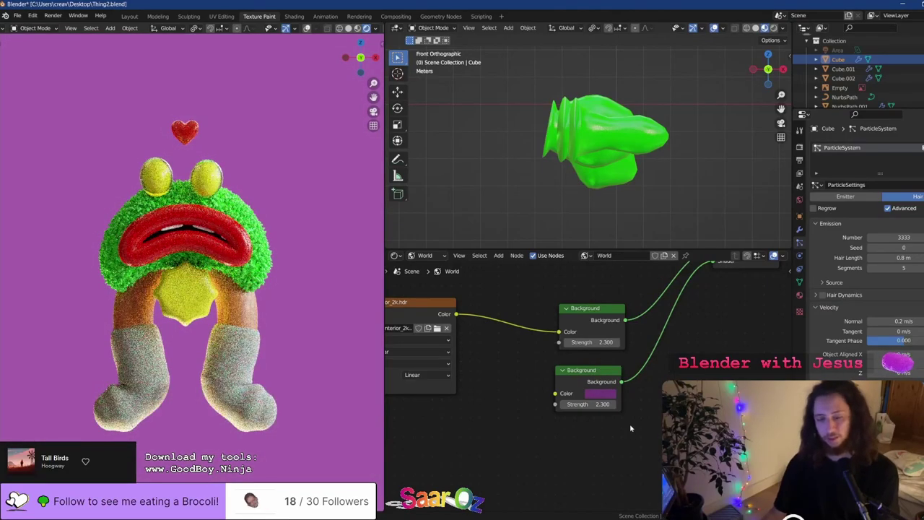
{"action": "key", "text": "ctrl+s"}
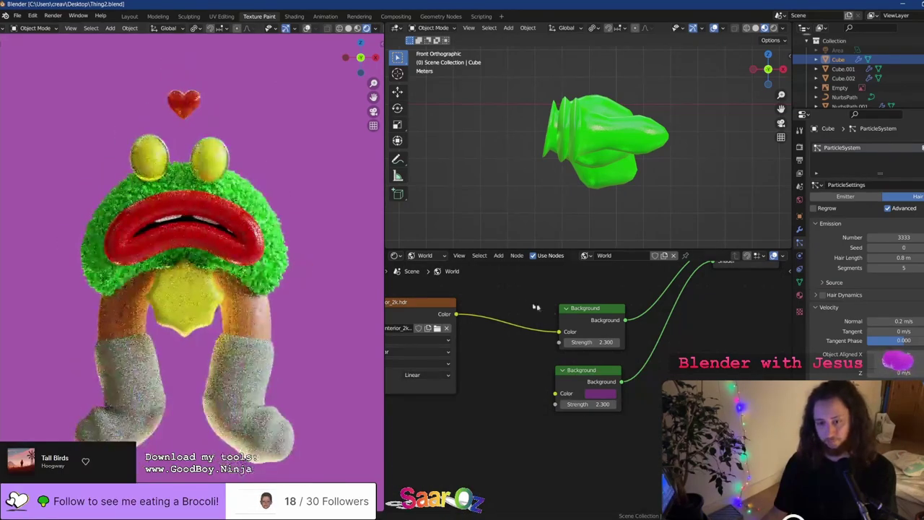
Try strengths of 0 and 10 on the HDRI-fed Background node, return it to 2.300, and save the file
{"action": "middle_click_drag", "start_coordinate": [595, 344], "coordinate": [605, 356]}
{"action": "key", "text": "BackSpace"}
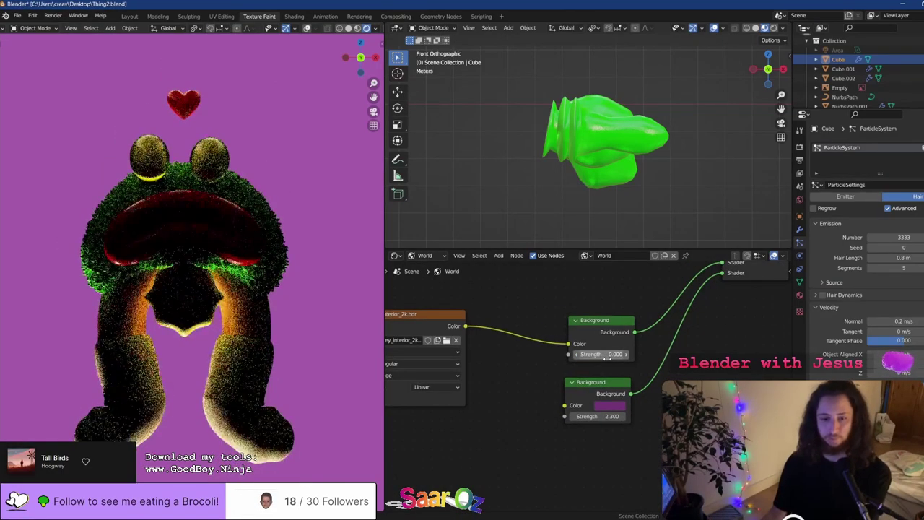
{"action": "left_click", "coordinate": [606, 354]}
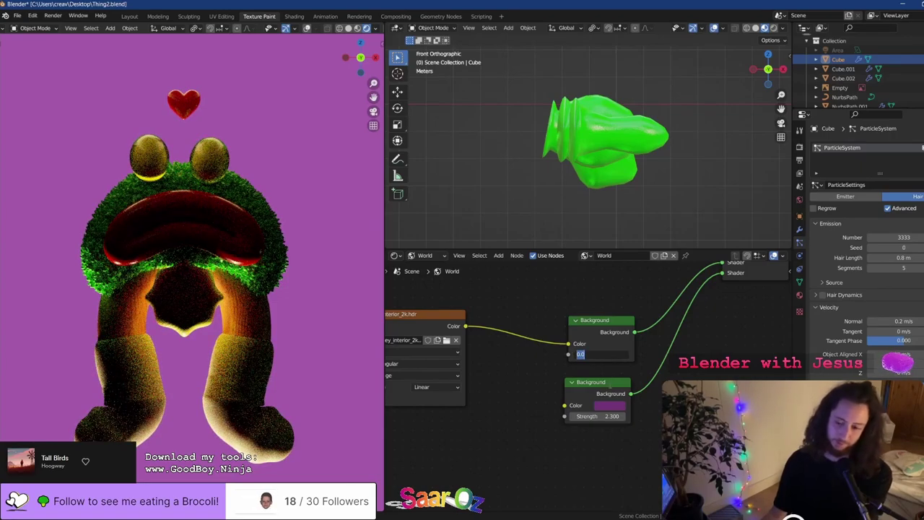
{"action": "type", "text": "10"}
{"action": "key", "text": "Return"}
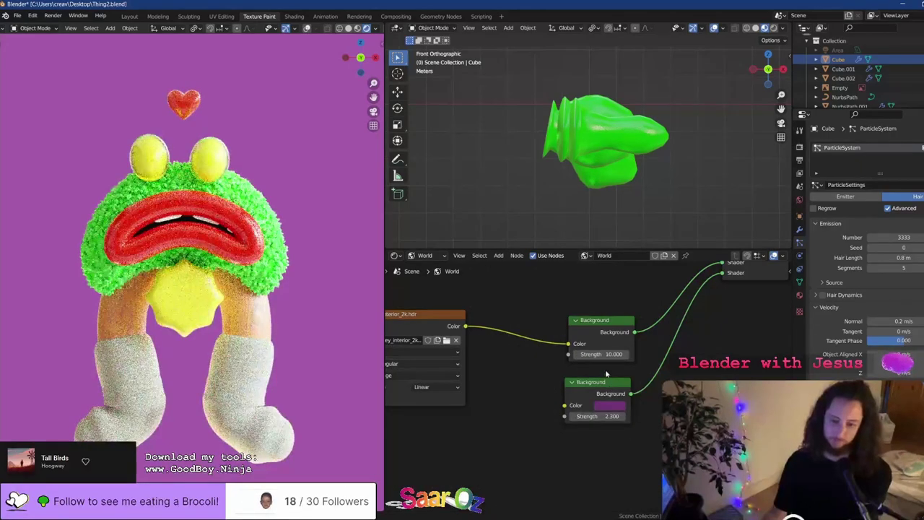
{"action": "left_click", "coordinate": [610, 353]}
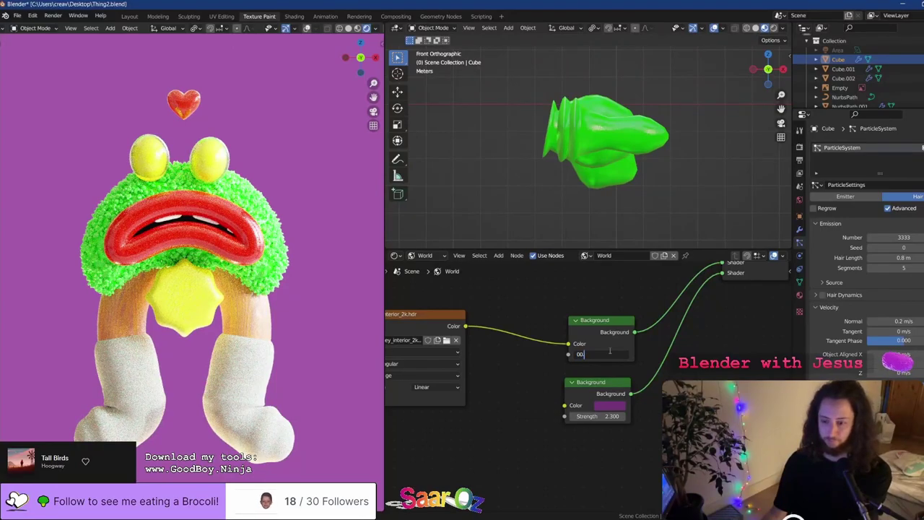
{"action": "key", "text": "Return"}
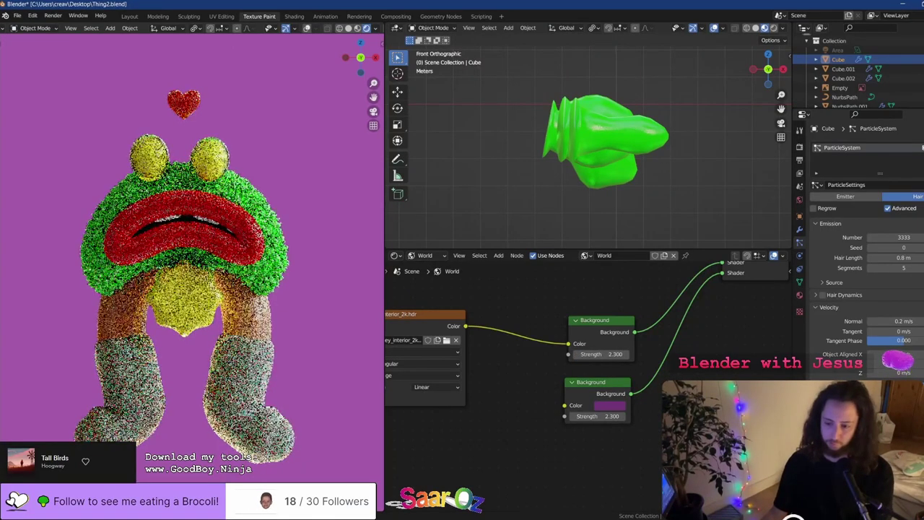
{"action": "key", "text": "ctrl+s"}
Set the world Mapping node's X scale to 18.2, try shifting its X location to 32.5 m and changing its rotation, and save
{"action": "middle_click_drag", "start_coordinate": [577, 366], "coordinate": [652, 384]}
{"action": "middle_click_drag", "start_coordinate": [425, 370], "coordinate": [608, 349]}
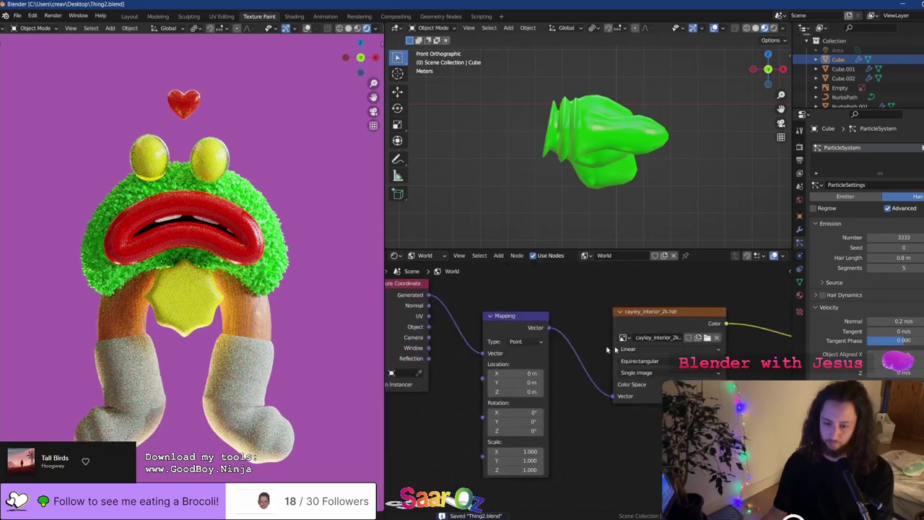
{"action": "left_click_drag", "start_coordinate": [510, 454], "coordinate": [563, 455]}
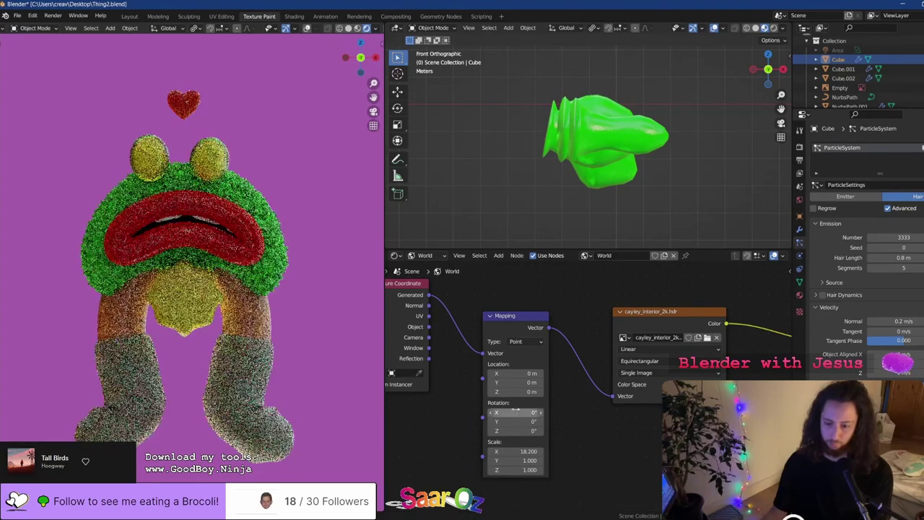
{"action": "left_click_drag", "start_coordinate": [520, 374], "coordinate": [577, 374]}
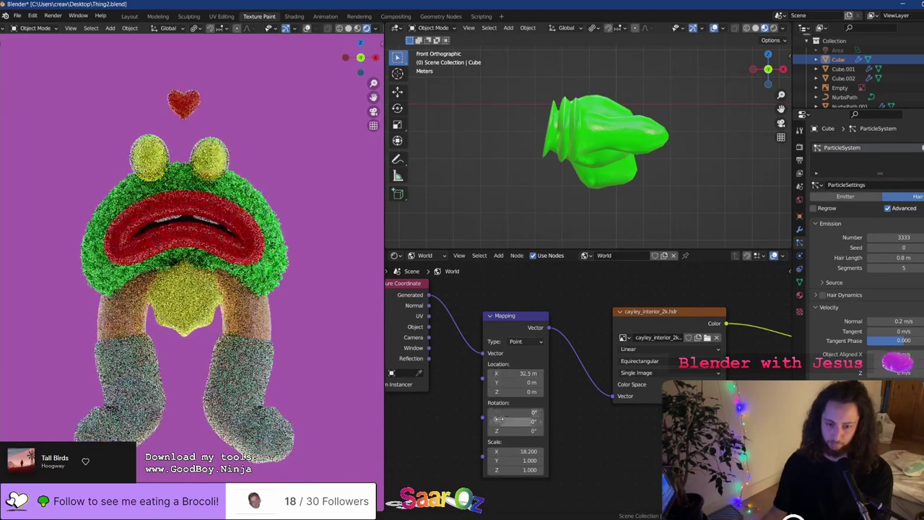
{"action": "key", "text": "ctrl+z"}
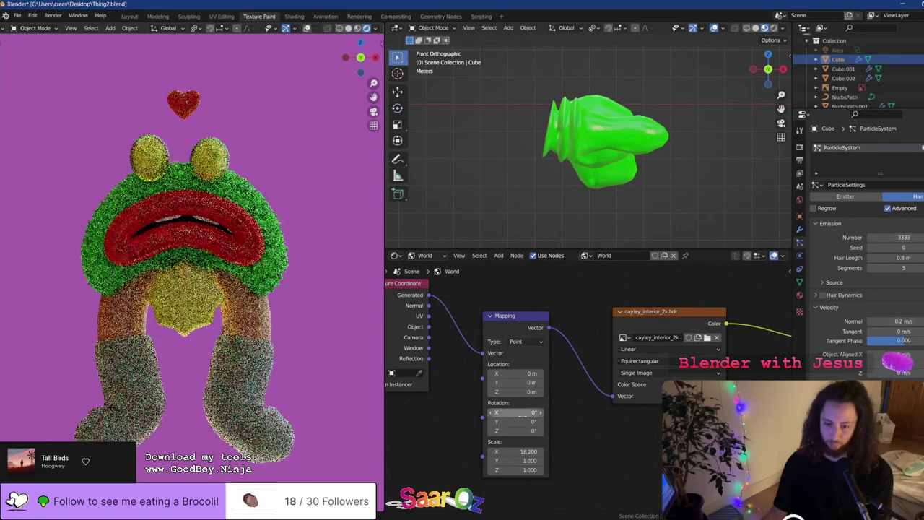
{"action": "left_click_drag", "start_coordinate": [532, 421], "coordinate": [509, 430]}
{"action": "key", "text": "ctrl+z"}
{"action": "key", "text": "ctrl+z"}
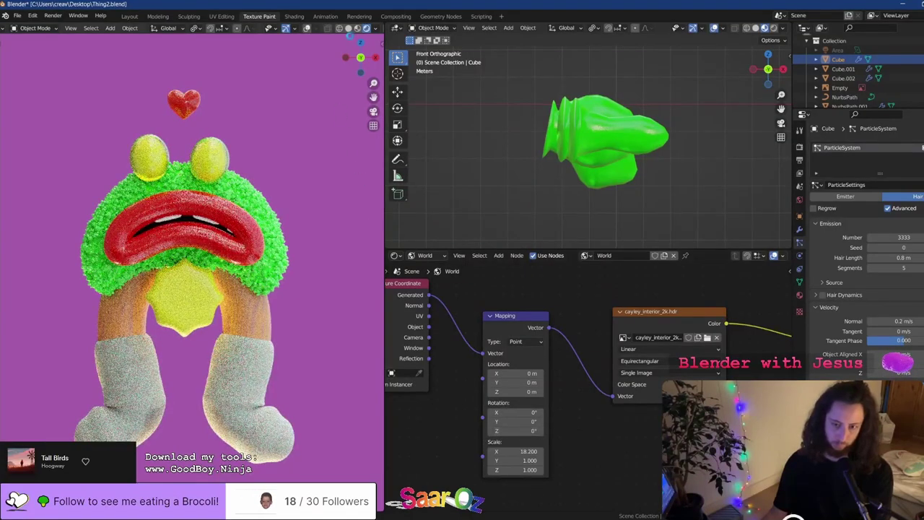
{"action": "key", "text": "ctrl+s"}
Try rotating the environment about Z to around -124° in Material Preview with the scene world, save the file, and return to Rendered shading
{"action": "left_click", "coordinate": [357, 27]}
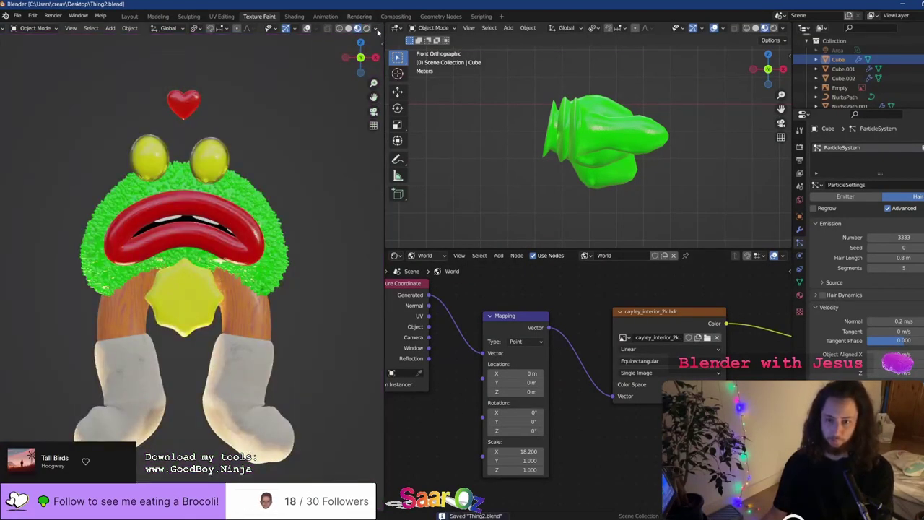
{"action": "left_click", "coordinate": [374, 27]}
{"action": "left_click", "coordinate": [352, 86]}
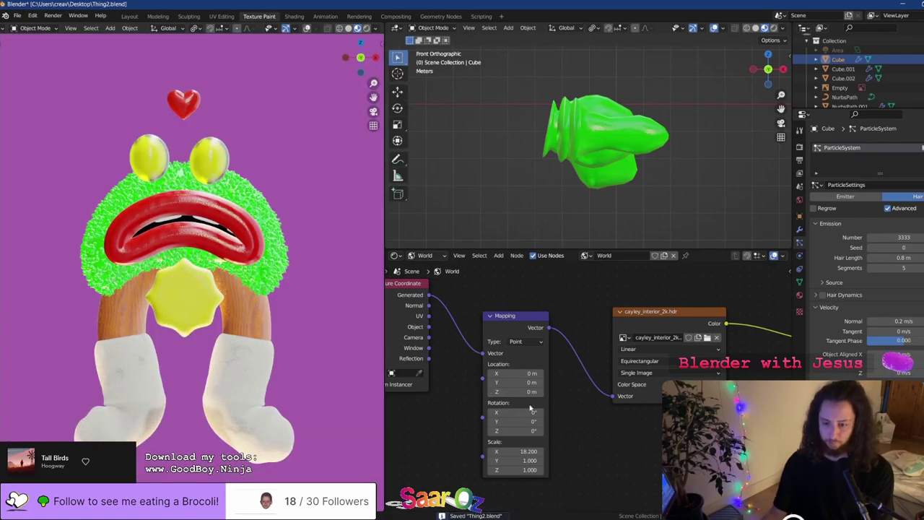
{"action": "left_click_drag", "start_coordinate": [521, 430], "coordinate": [503, 431]}
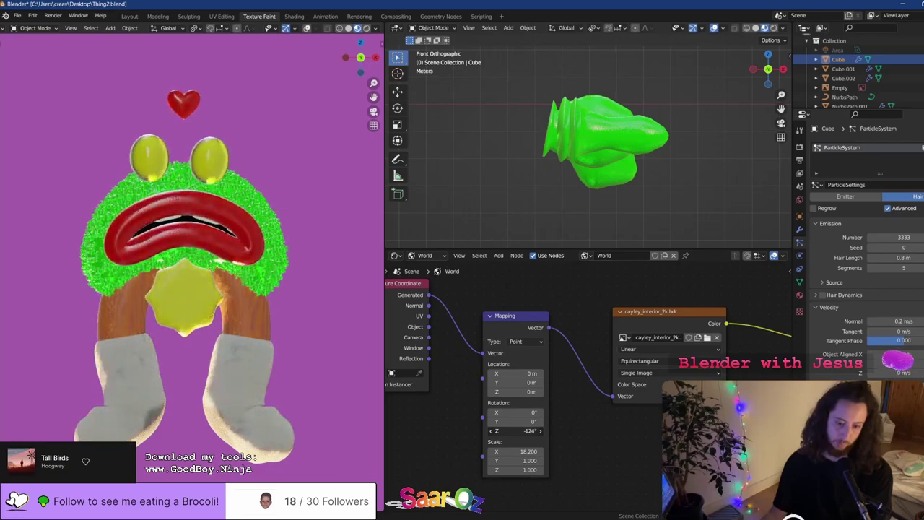
{"action": "key", "text": "Escape"}
{"action": "key", "text": "ctrl+s"}
{"action": "left_click", "coordinate": [366, 27]}
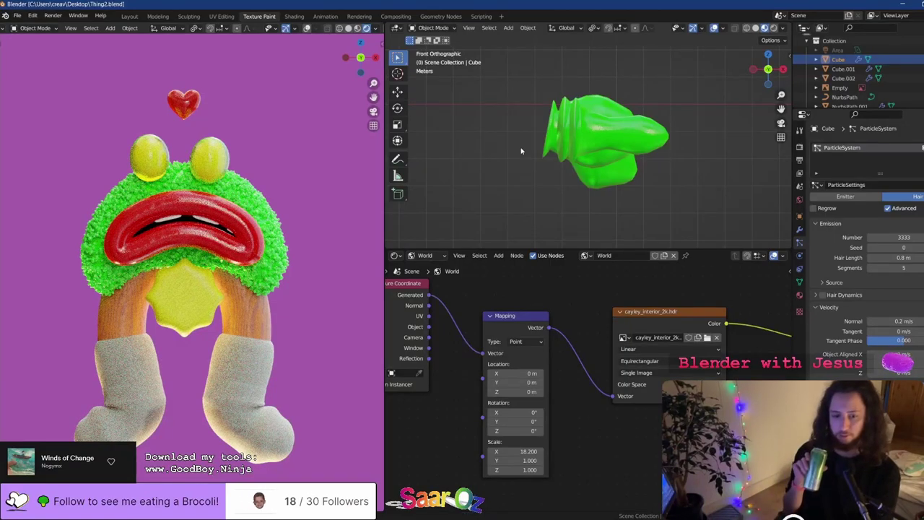
Undo the Mapping node's X scale change to return it to 1.000 and save the file
{"action": "key", "text": "ctrl+z"}
{"action": "key", "text": "ctrl+z"}
{"action": "key", "text": "ctrl+z"}
{"action": "key", "text": "ctrl+shift+z"}
{"action": "key", "text": "ctrl+shift+z"}
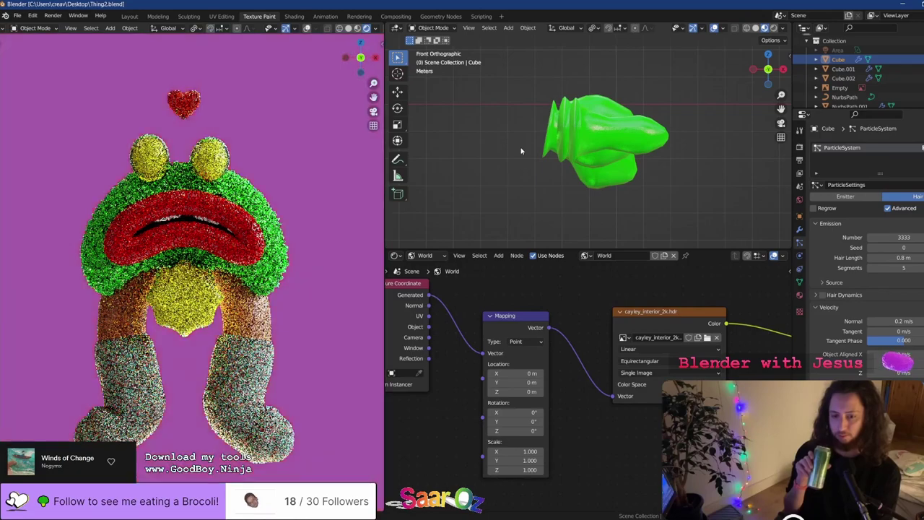
{"action": "key", "text": "ctrl+s"}
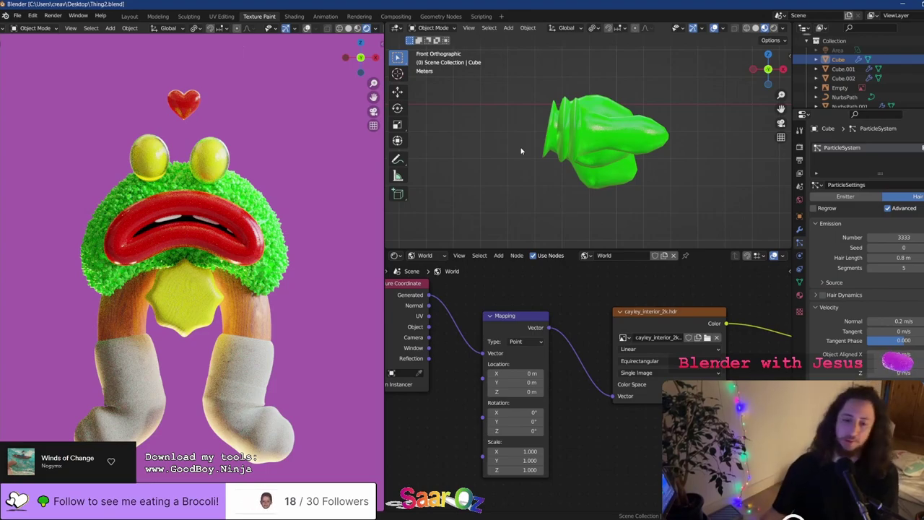
{"action": "key", "text": "ctrl+s"}
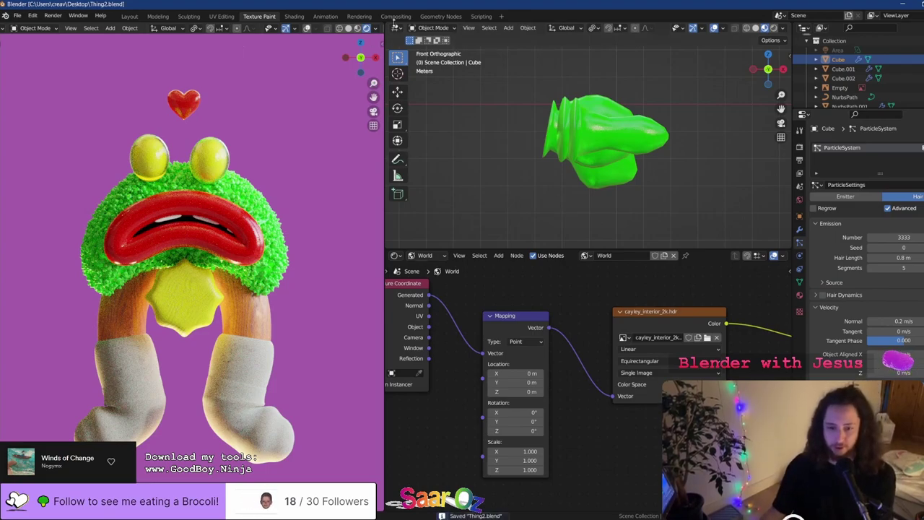
Examine the rendered character against the purple background at different distances and save the file
{"action": "left_click", "coordinate": [401, 27]}
{"action": "scroll", "coordinate": [555, 156], "scroll_direction": "down", "scroll_amount": 2}
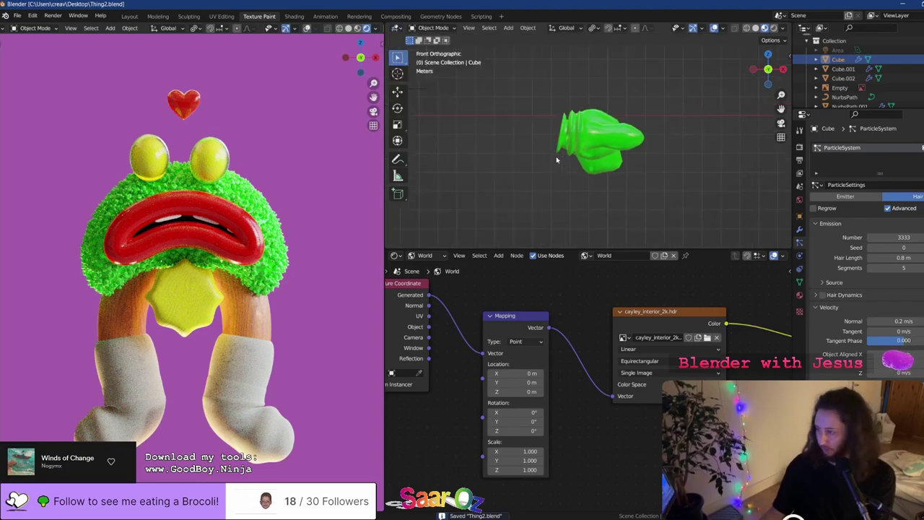
{"action": "scroll", "coordinate": [556, 156], "scroll_direction": "up", "scroll_amount": 2}
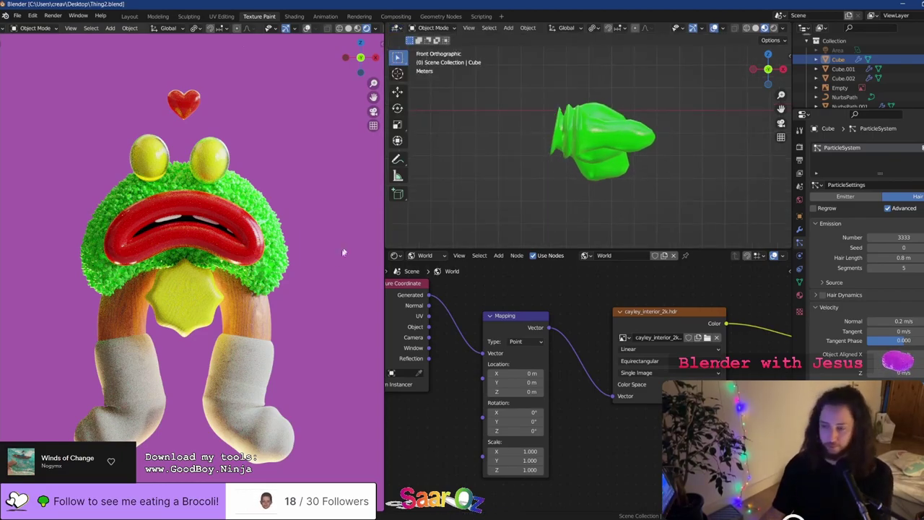
{"action": "scroll", "coordinate": [240, 286], "scroll_direction": "up", "scroll_amount": 2}
{"action": "scroll", "coordinate": [240, 286], "scroll_direction": "up", "scroll_amount": 1}
{"action": "scroll", "coordinate": [240, 287], "scroll_direction": "down", "scroll_amount": 3}
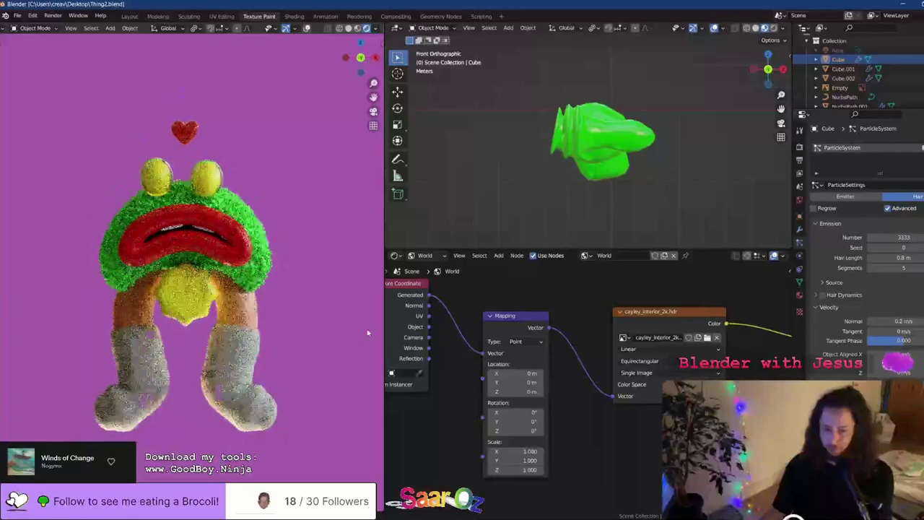
{"action": "scroll", "coordinate": [627, 388], "scroll_direction": "up", "scroll_amount": 1}
{"action": "key", "text": "ctrl+s"}
{"action": "scroll", "coordinate": [581, 380], "scroll_direction": "down", "scroll_amount": 3}
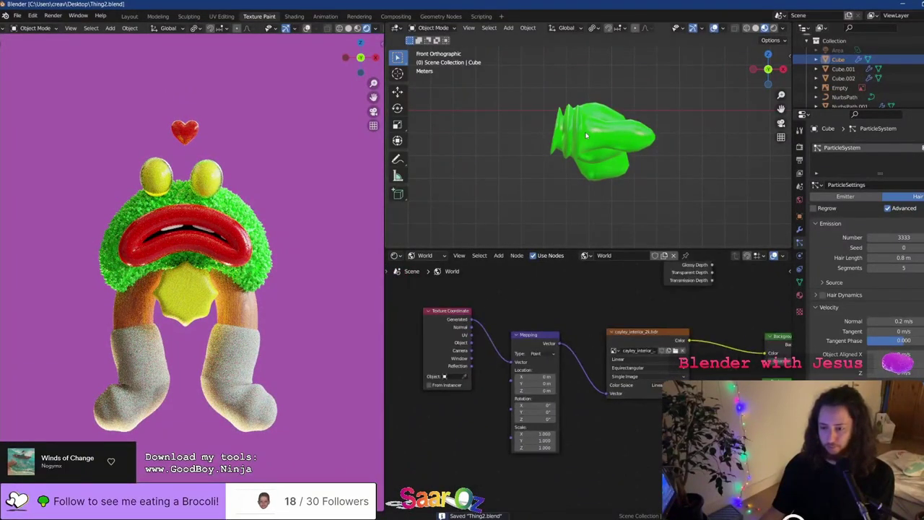
Select the plane beside the particle cylinder, bring the character up in front view, and add a cube mesh
{"action": "scroll", "coordinate": [586, 136], "scroll_direction": "down", "scroll_amount": 2}
{"action": "scroll", "coordinate": [586, 136], "scroll_direction": "up", "scroll_amount": 3}
{"action": "middle_click_drag", "start_coordinate": [553, 150], "coordinate": [482, 140]}
{"action": "scroll", "coordinate": [529, 179], "scroll_direction": "down", "scroll_amount": 10}
{"action": "key", "text": "KP_1"}
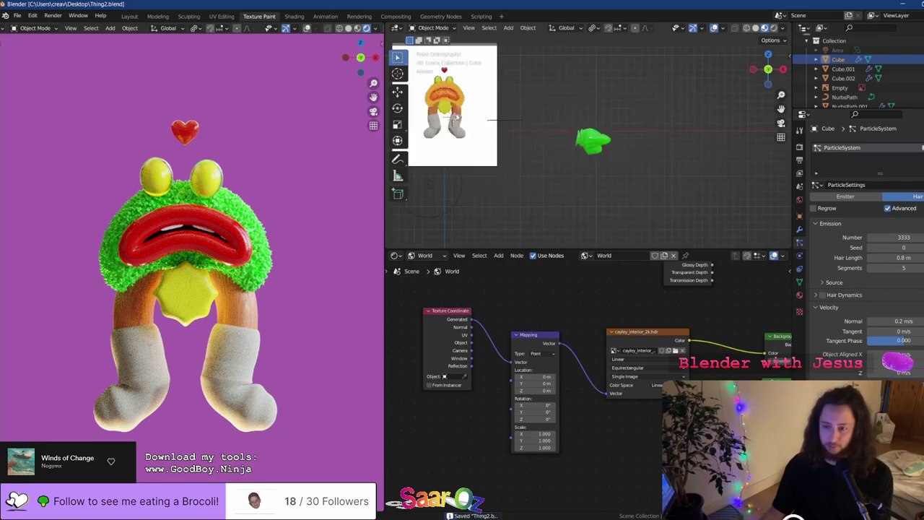
{"action": "left_click", "coordinate": [549, 165]}
{"action": "scroll", "coordinate": [549, 165], "scroll_direction": "up", "scroll_amount": 5}
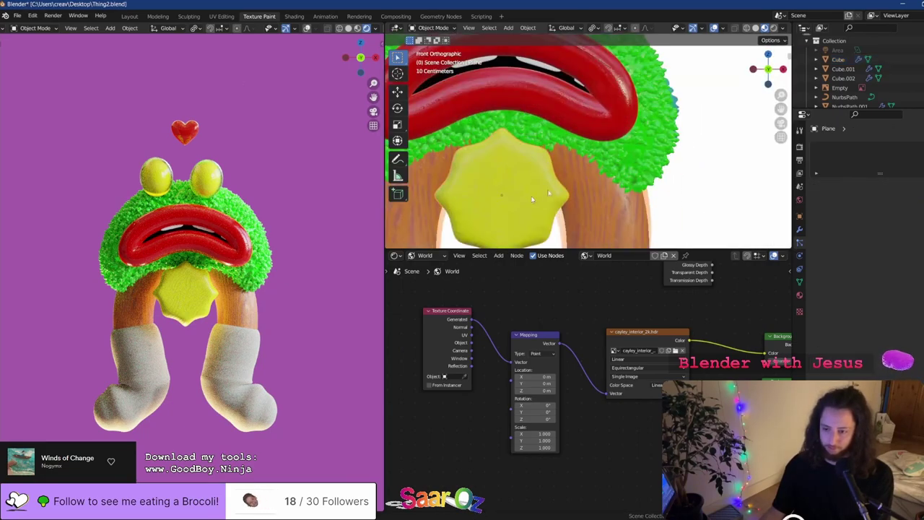
{"action": "key", "text": "shift+a"}
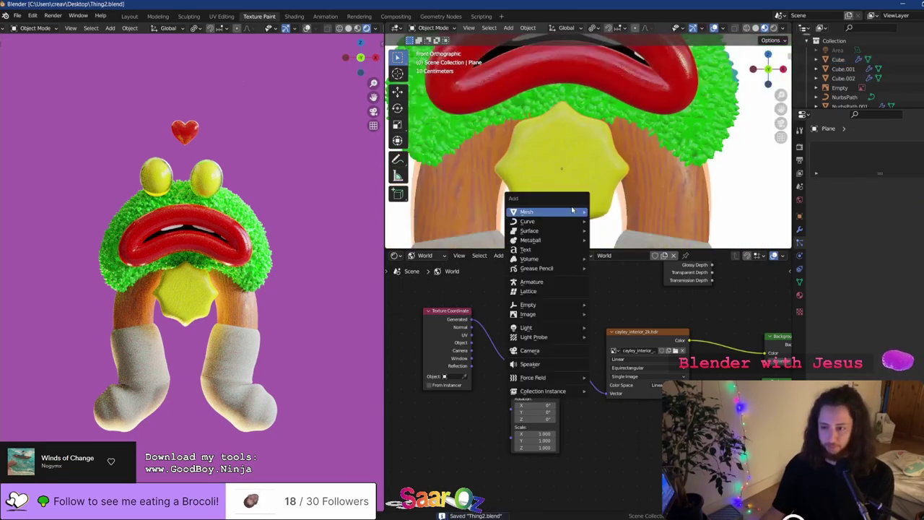
{"action": "mouse_move", "coordinate": [570, 214]}
{"action": "left_click", "coordinate": [611, 221]}
Move the new cube up beside the yellow star belly and shift it along the Y axis in front of the character
{"action": "scroll", "coordinate": [597, 204], "scroll_direction": "down", "scroll_amount": 3}
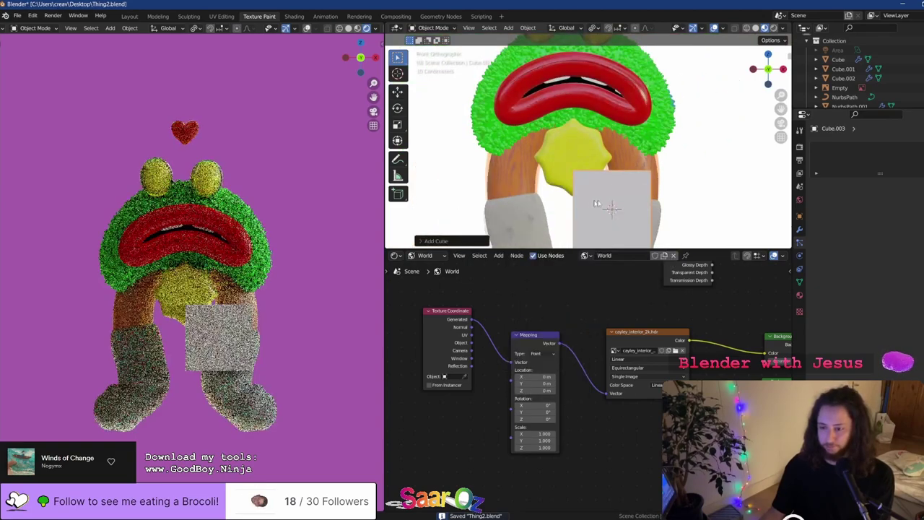
{"action": "key", "text": "g"}
{"action": "left_click", "coordinate": [606, 135]}
{"action": "middle_click_drag", "start_coordinate": [612, 137], "coordinate": [650, 115]}
{"action": "key", "text": "KP_1"}
{"action": "scroll", "coordinate": [604, 154], "scroll_direction": "up", "scroll_amount": 6}
{"action": "scroll", "coordinate": [570, 186], "scroll_direction": "down", "scroll_amount": 8}
{"action": "key", "text": "g"}
{"action": "key", "text": "y"}
{"action": "left_click", "coordinate": [552, 193]}
{"action": "scroll", "coordinate": [554, 190], "scroll_direction": "up", "scroll_amount": 4}
{"action": "scroll", "coordinate": [643, 142], "scroll_direction": "down", "scroll_amount": 5}
{"action": "middle_click_drag", "start_coordinate": [557, 196], "coordinate": [611, 175]}
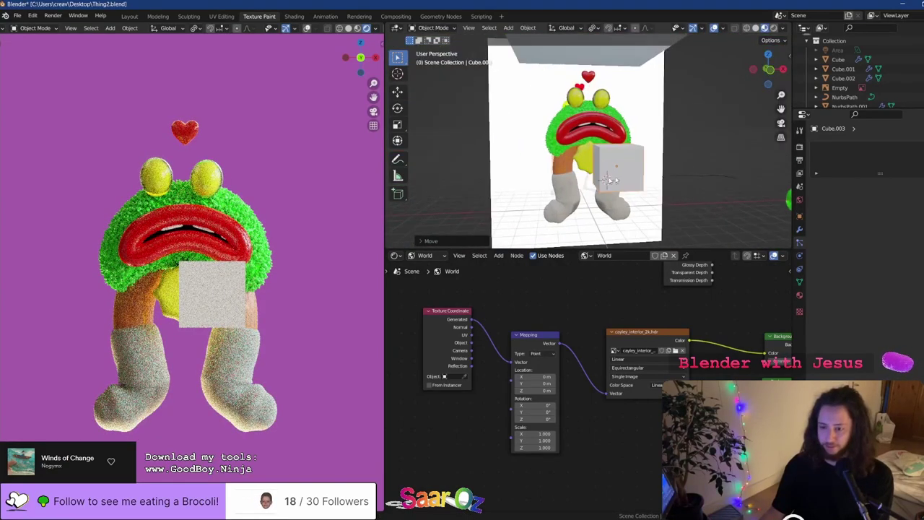
Add a Subdivision Surface modifier to the new cube
{"action": "scroll", "coordinate": [612, 175], "scroll_direction": "up", "scroll_amount": 3}
{"action": "left_click", "coordinate": [799, 229]}
{"action": "left_click", "coordinate": [828, 145]}
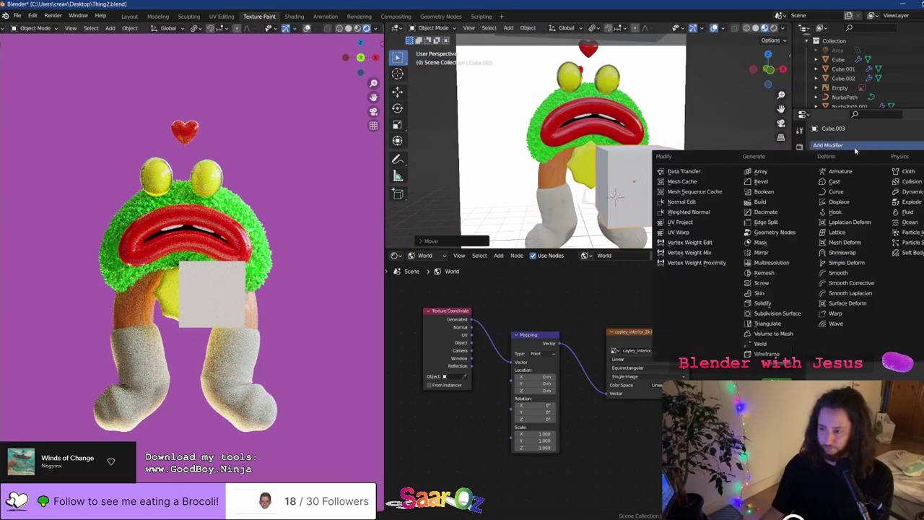
{"action": "left_click", "coordinate": [772, 306]}
{"action": "scroll", "coordinate": [663, 187], "scroll_direction": "down", "scroll_amount": 1}
{"action": "scroll", "coordinate": [663, 187], "scroll_direction": "up", "scroll_amount": 6}
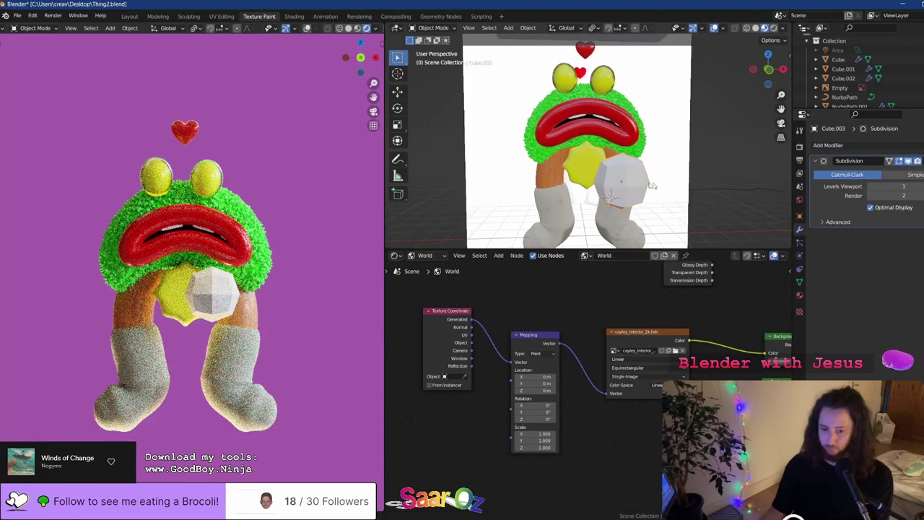
Bevel the new cube's edges in Edit Mode to give the rounded mesh a denser face grid
{"action": "scroll", "coordinate": [563, 168], "scroll_direction": "down", "scroll_amount": 3}
{"action": "right_click", "coordinate": [515, 161]}
{"action": "key", "text": "Tab"}
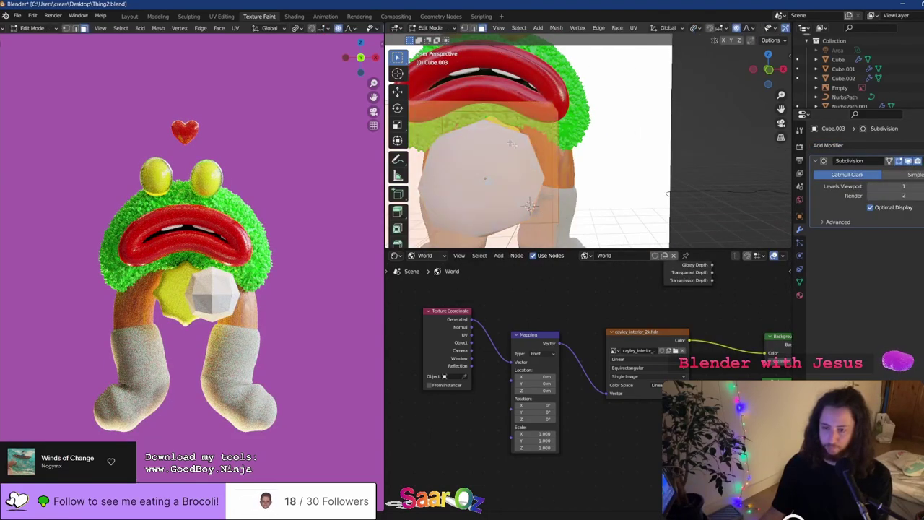
{"action": "middle_click_drag", "start_coordinate": [529, 149], "coordinate": [554, 146]}
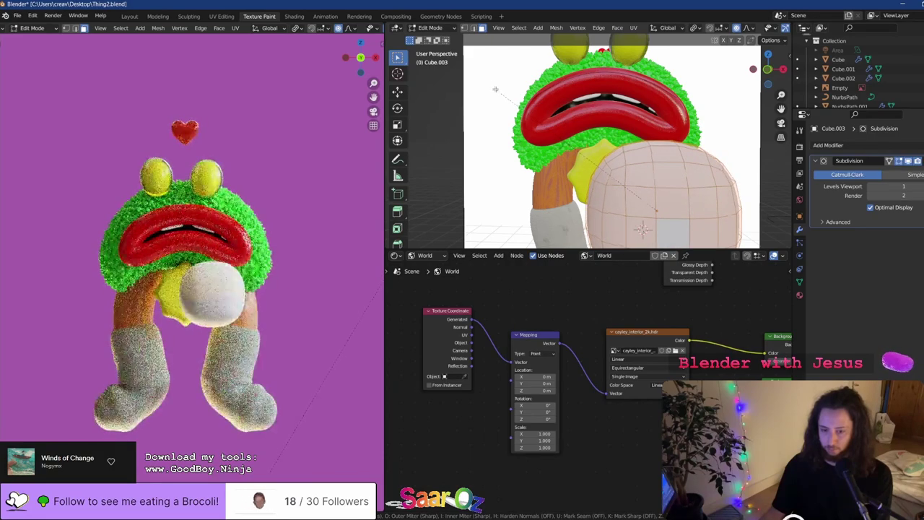
{"action": "left_click", "coordinate": [495, 89]}
Try to select a ring of faces around the ball with Edge Loops and Edge Rings, then scale the selection
{"action": "middle_click_drag", "start_coordinate": [495, 89], "coordinate": [770, 156]}
{"action": "key", "text": "alt+a"}
{"action": "key", "text": "F3"}
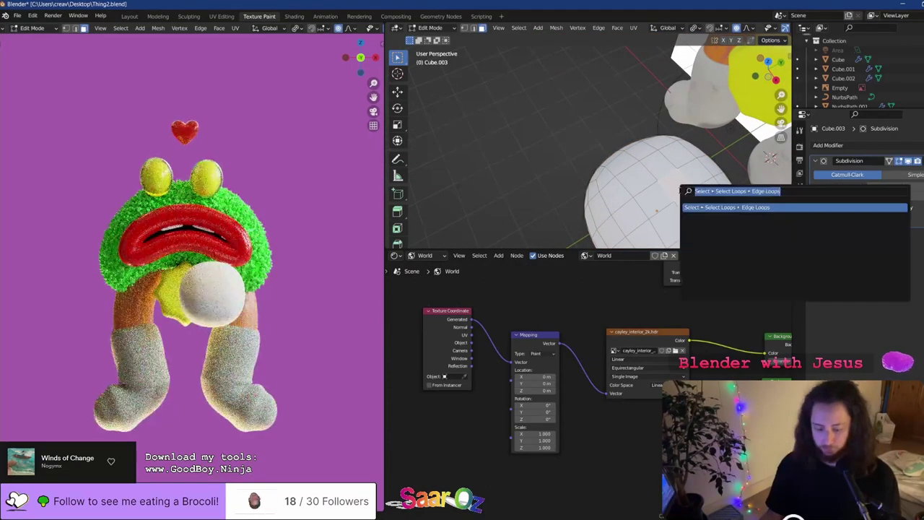
{"action": "key", "text": "Return"}
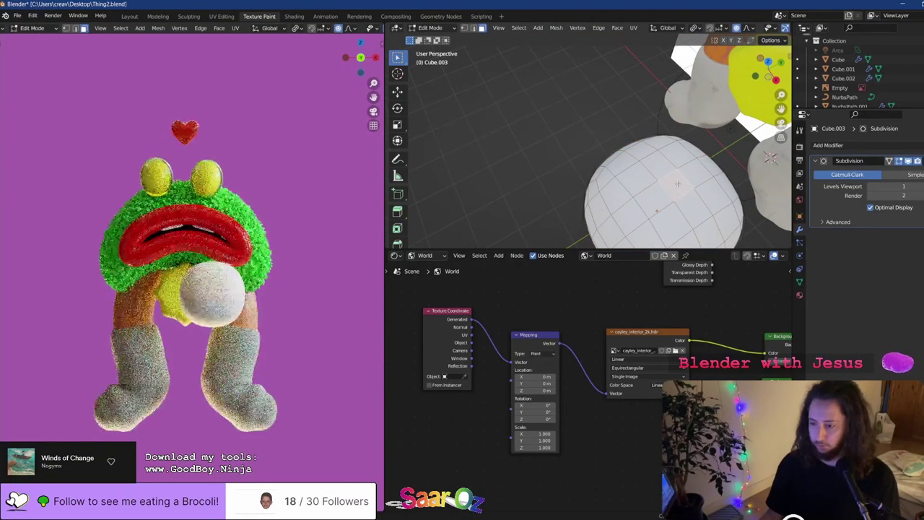
{"action": "middle_click_drag", "start_coordinate": [677, 183], "coordinate": [684, 139]}
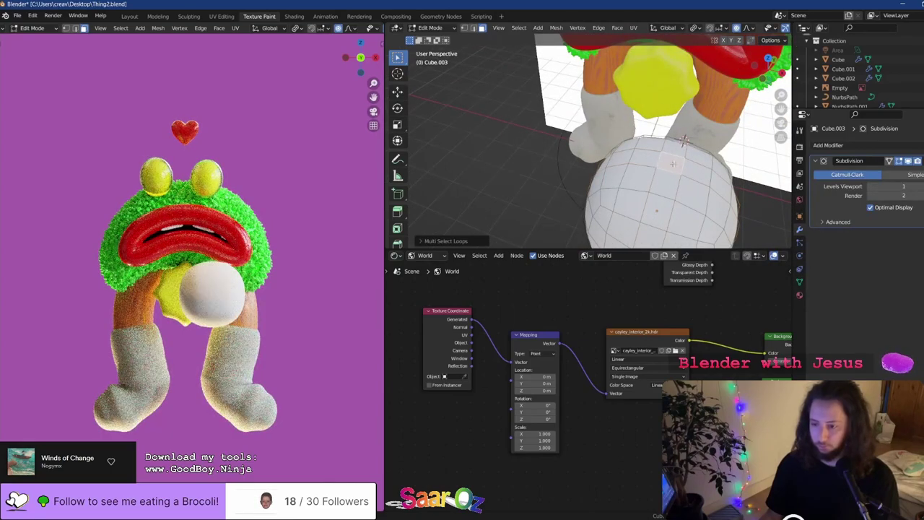
{"action": "key", "text": "F3"}
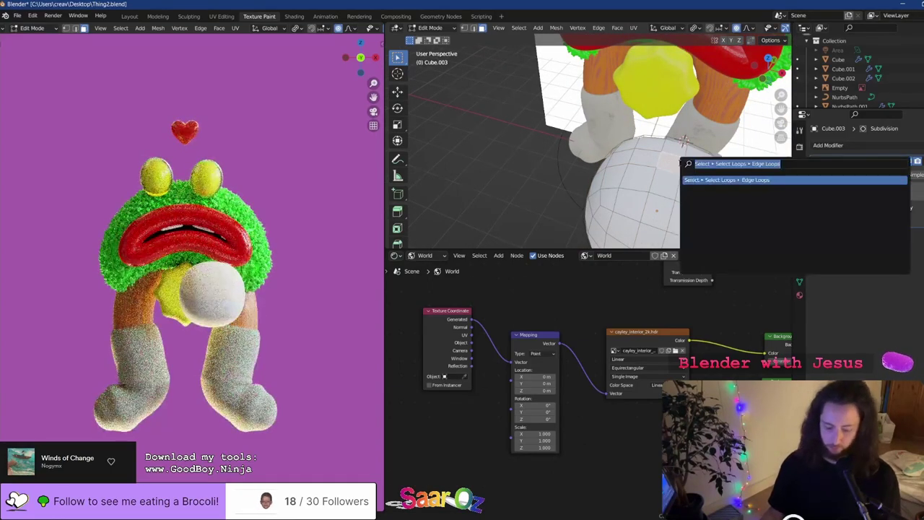
{"action": "type", "text": "face loops"}
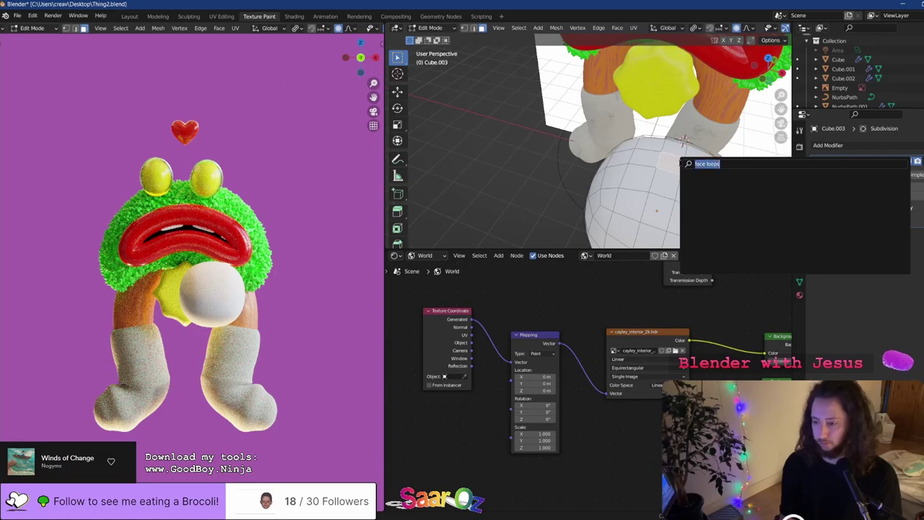
{"action": "type", "text": "ring"}
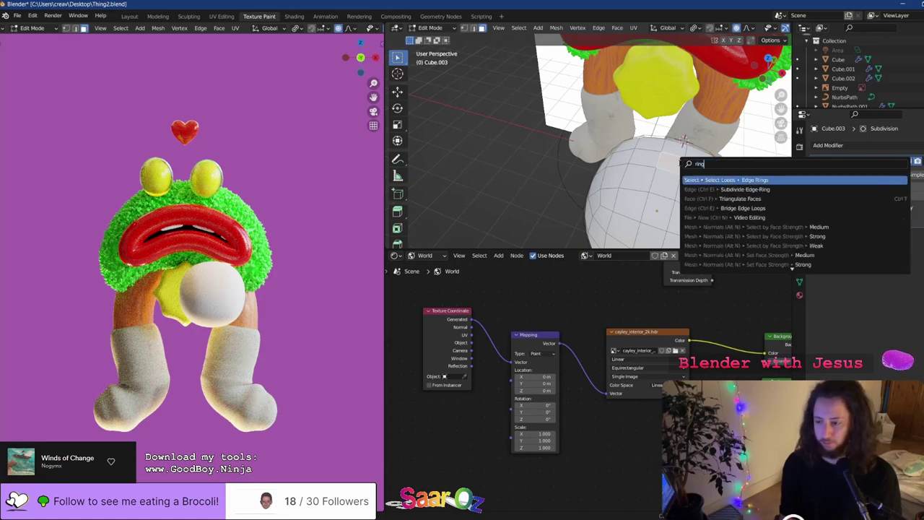
{"action": "key", "text": "Return"}
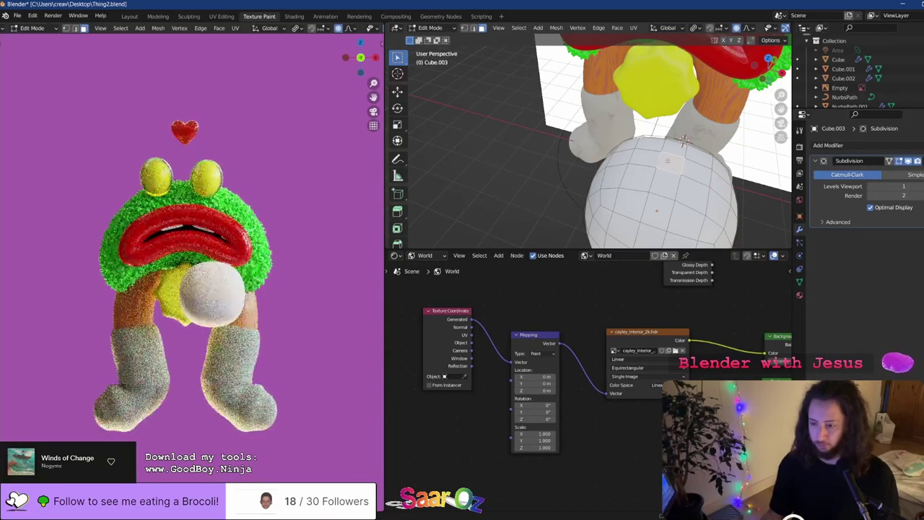
{"action": "middle_click_drag", "start_coordinate": [667, 160], "coordinate": [738, 134]}
{"action": "key", "text": "s"}
{"action": "right_click", "coordinate": [406, 82]}
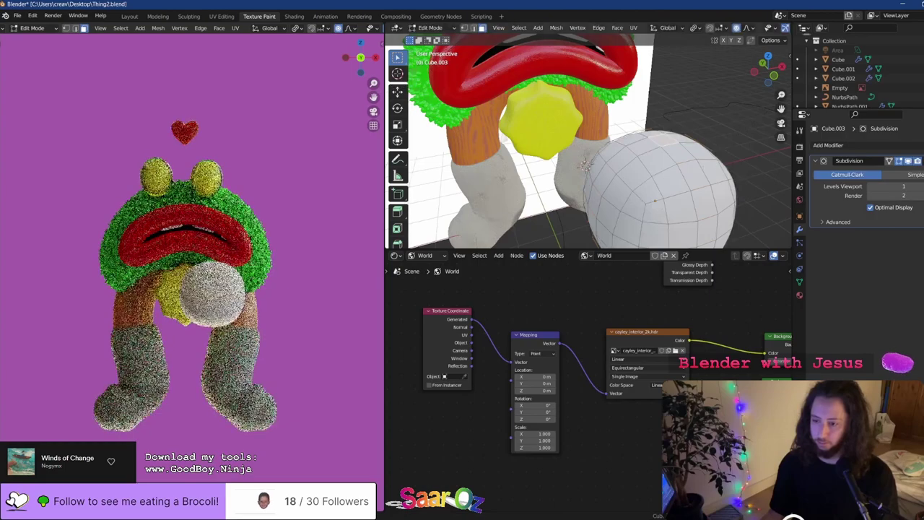
Select a one-face-wide vertical ring around the ball's outer sides by picking shortest paths between its faces
{"action": "middle_click_drag", "start_coordinate": [648, 135], "coordinate": [635, 96]}
{"action": "scroll", "coordinate": [642, 107], "scroll_direction": "down", "scroll_amount": 5}
{"action": "mouse_move", "coordinate": [645, 164]}
{"action": "middle_mouse_down"}
{"action": "mouse_move", "coordinate": [640, 105]}
{"action": "mouse_move", "coordinate": [610, 164]}
{"action": "mouse_move", "coordinate": [653, 146]}
{"action": "mouse_move", "coordinate": [645, 159]}
{"action": "middle_mouse_up"}
{"action": "key", "text": "a"}
{"action": "left_click", "coordinate": [588, 174]}
{"action": "middle_click_drag", "start_coordinate": [589, 174], "coordinate": [616, 181]}
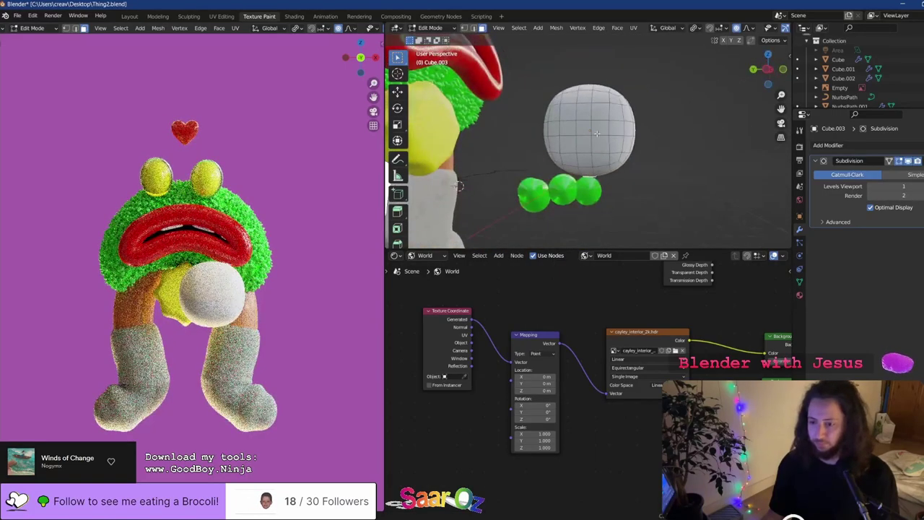
{"action": "left_click", "coordinate": [586, 128], "text": "ctrl"}
{"action": "middle_click_drag", "start_coordinate": [586, 129], "coordinate": [591, 177]}
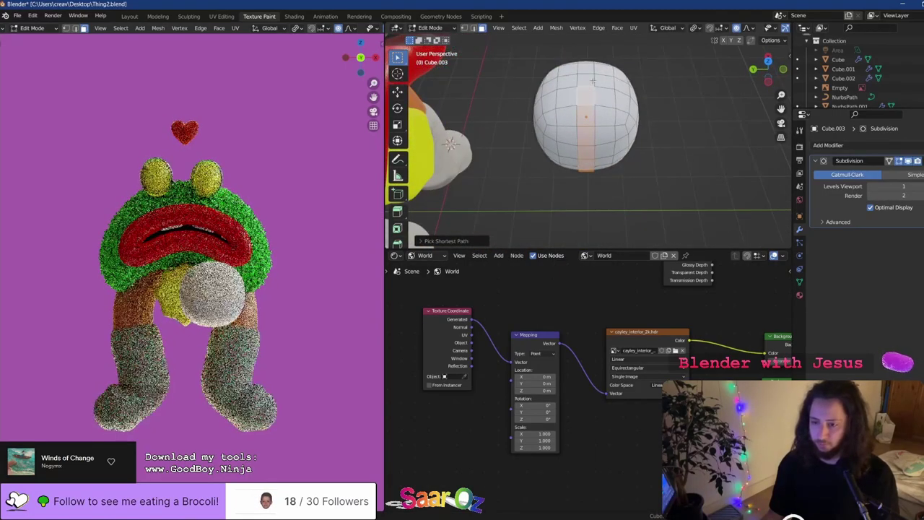
{"action": "middle_click_drag", "start_coordinate": [585, 64], "coordinate": [596, 132]}
{"action": "middle_click_drag", "start_coordinate": [607, 171], "coordinate": [593, 110]}
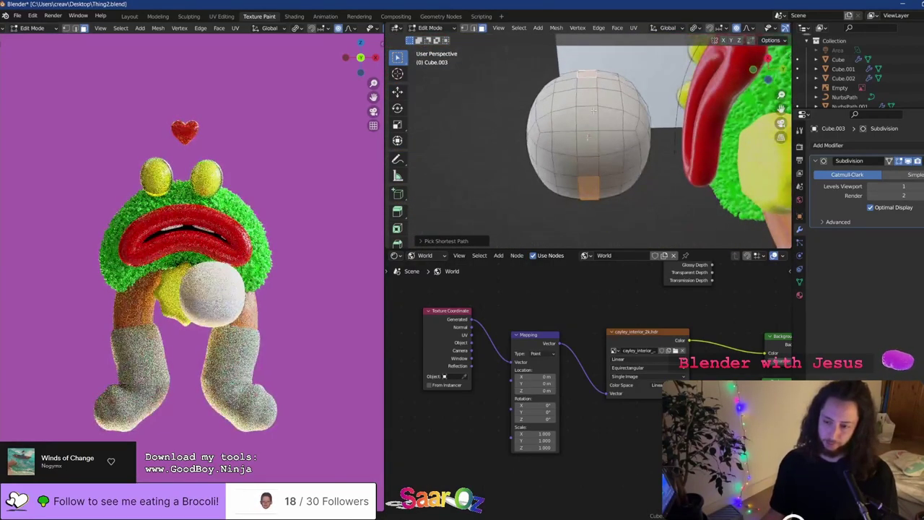
{"action": "middle_click_drag", "start_coordinate": [591, 161], "coordinate": [657, 177]}
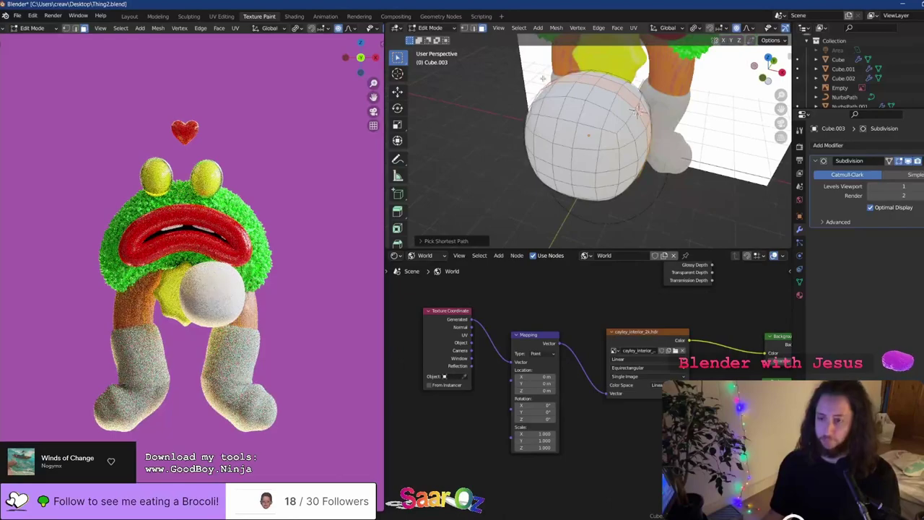
{"action": "middle_click_drag", "start_coordinate": [542, 78], "coordinate": [552, 69]}
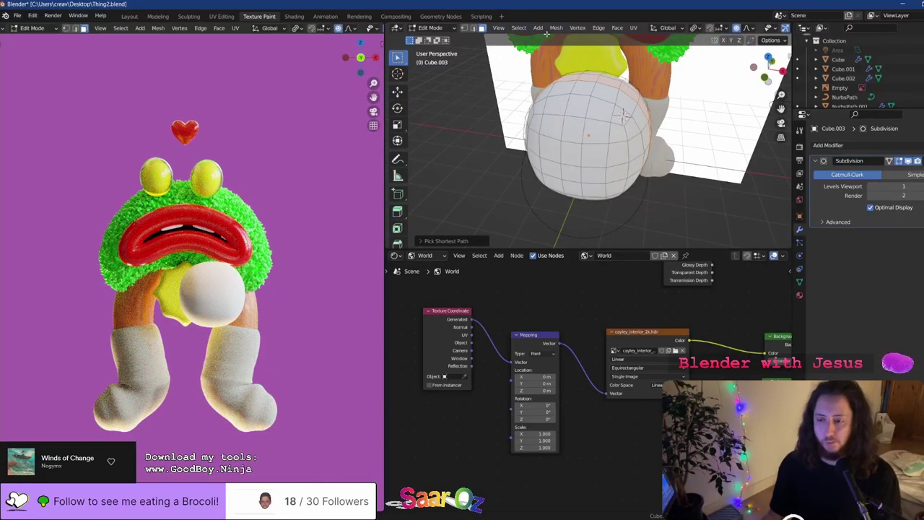
Deselect every other face of the ring with Checker Deselect
{"action": "left_click", "coordinate": [521, 31]}
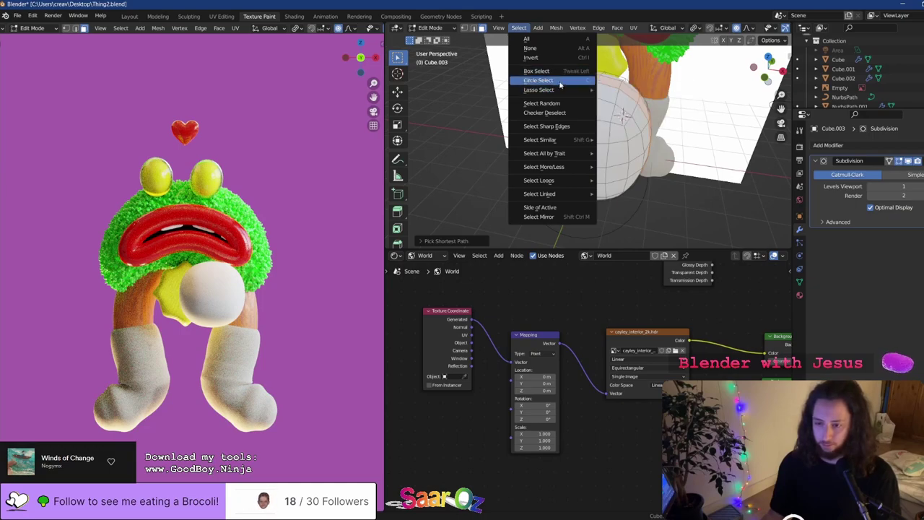
{"action": "mouse_move", "coordinate": [565, 89]}
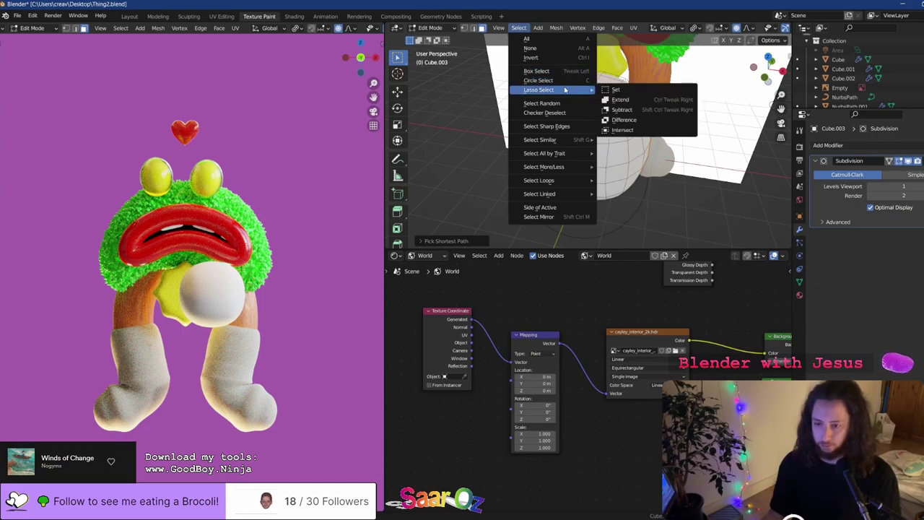
{"action": "left_click", "coordinate": [545, 114]}
Try to scale the alternating ring faces outward with proportional editing on
{"action": "middle_click_drag", "start_coordinate": [559, 116], "coordinate": [617, 105]}
{"action": "key", "text": "s"}
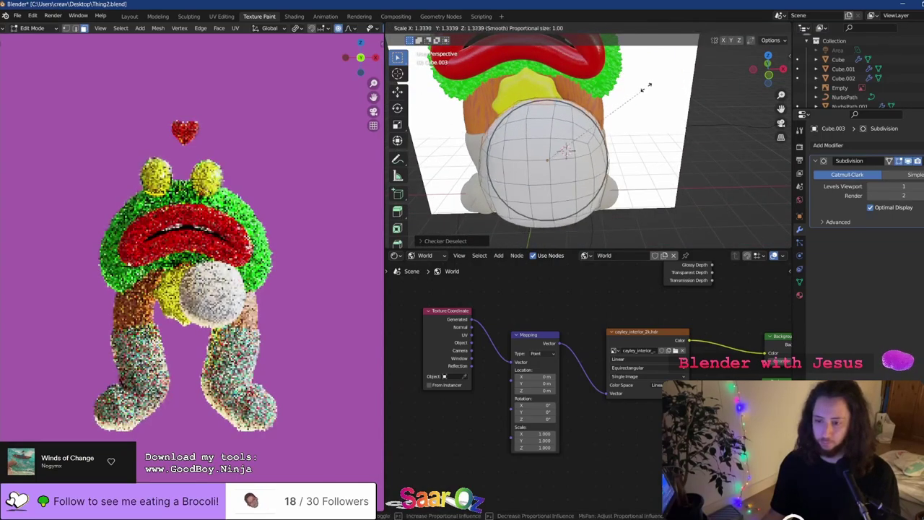
{"action": "left_click", "coordinate": [647, 86]}
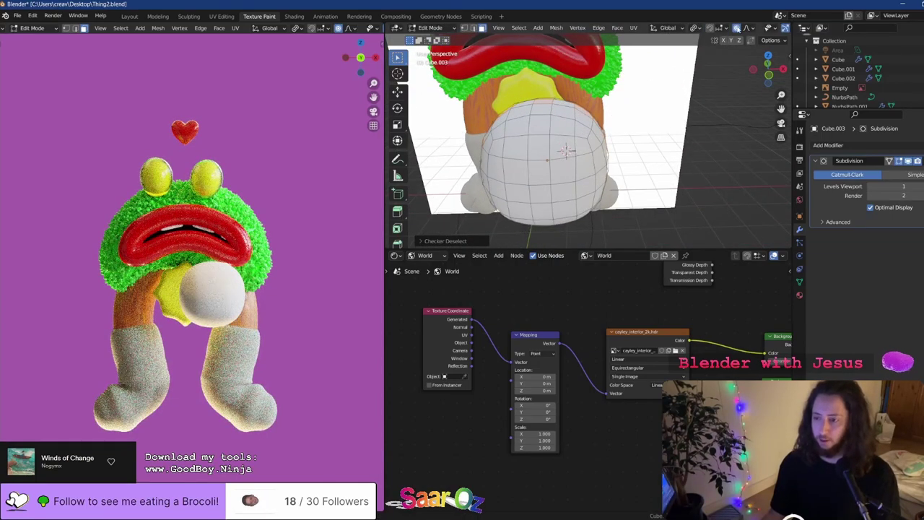
Turn off proportional editing and set the transform pivot point to Bounding Box Center
{"action": "left_click", "coordinate": [672, 28]}
{"action": "left_click", "coordinate": [695, 29]}
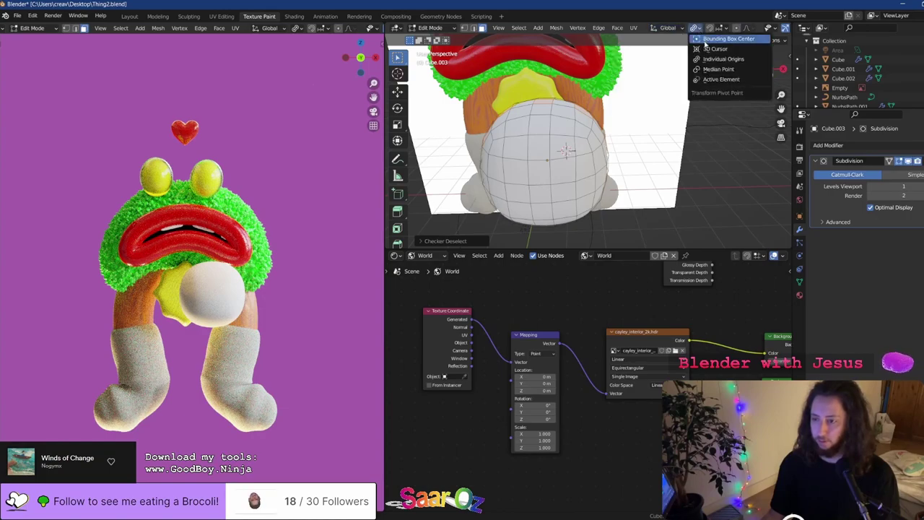
{"action": "left_click", "coordinate": [704, 41]}
Try scaling the alternating faces outward without extruding them, and undo the resize
{"action": "key", "text": "s"}
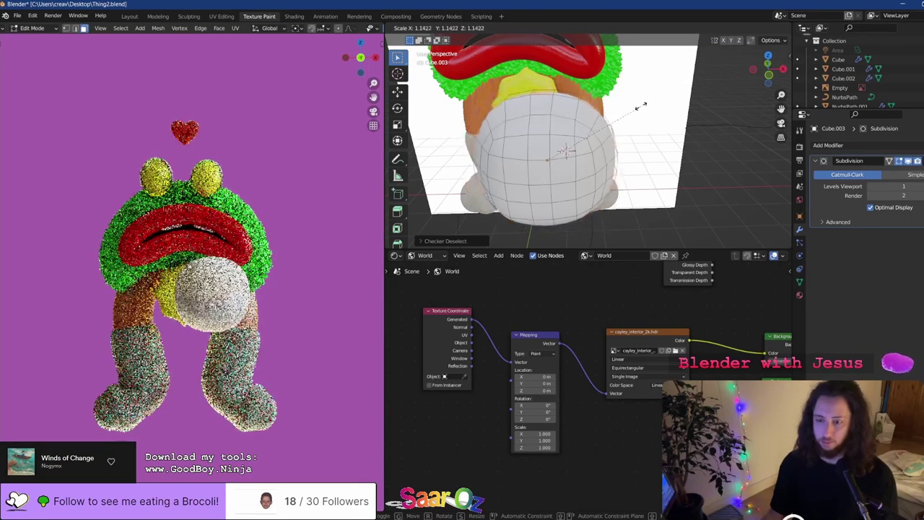
{"action": "right_click", "coordinate": [640, 103]}
{"action": "middle_click_drag", "start_coordinate": [566, 150], "coordinate": [613, 108]}
{"action": "key", "text": "s"}
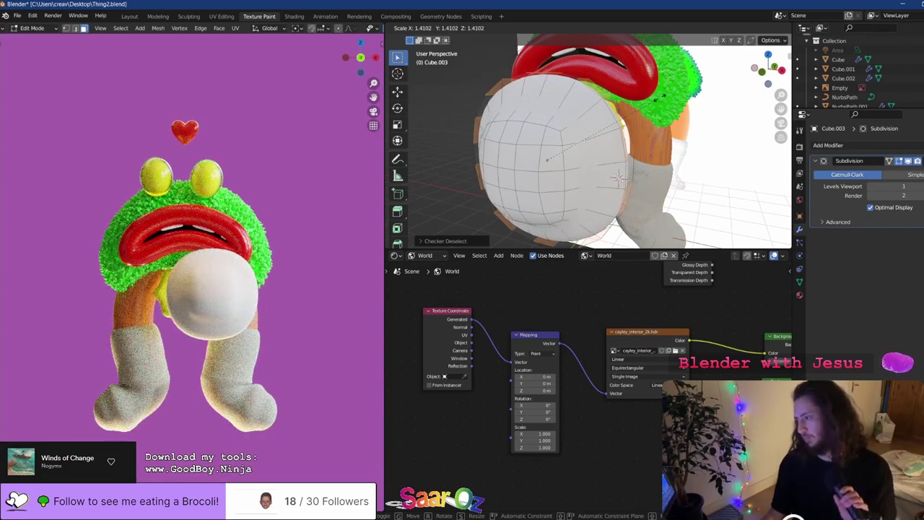
{"action": "left_click", "coordinate": [614, 118]}
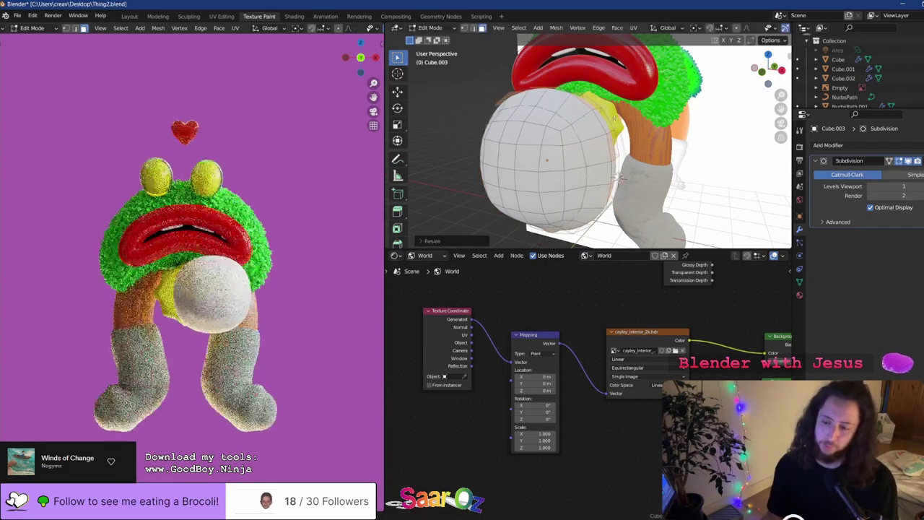
{"action": "key", "text": "ctrl+z"}
Extrude the alternating ring faces and scale them outward by about 1.38 to form short knobs around the ball
{"action": "middle_click_drag", "start_coordinate": [614, 118], "coordinate": [649, 109]}
{"action": "key", "text": "e"}
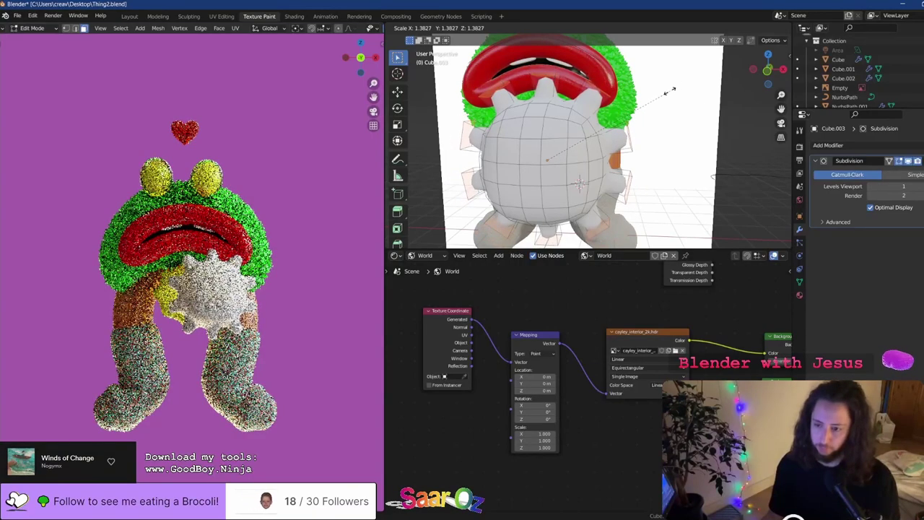
{"action": "left_click", "coordinate": [670, 91]}
Enlarge the knob ends about their Individual Origins and extrude them further outward into long petals
{"action": "left_click", "coordinate": [697, 28]}
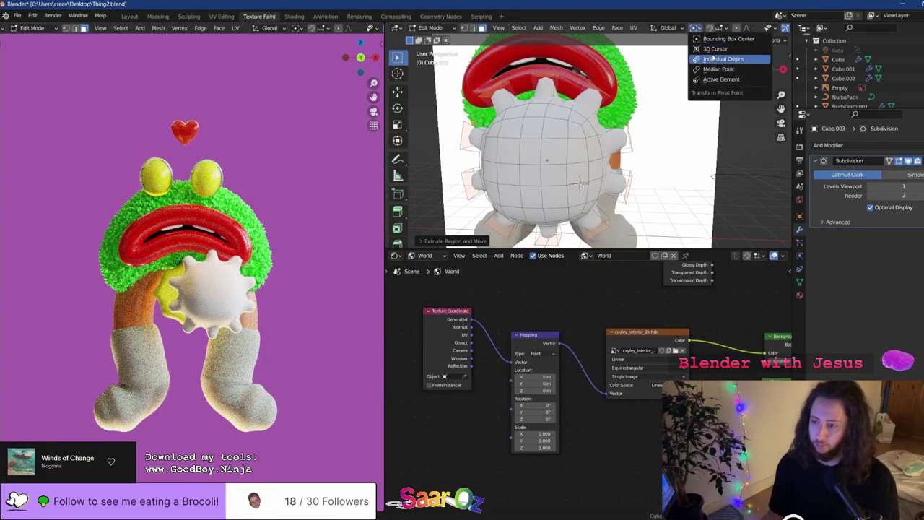
{"action": "left_click", "coordinate": [715, 60]}
{"action": "key", "text": "s"}
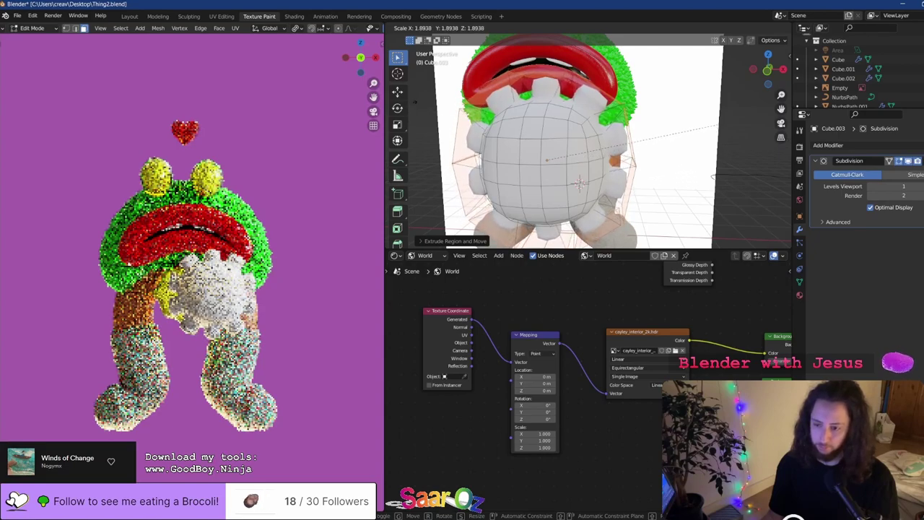
{"action": "left_click", "coordinate": [621, 122]}
{"action": "key", "text": "e"}
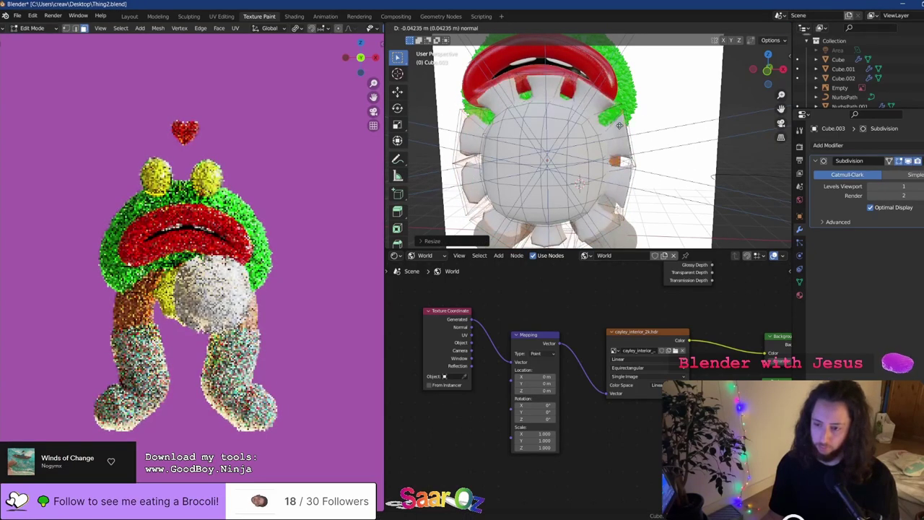
{"action": "left_click", "coordinate": [602, 131]}
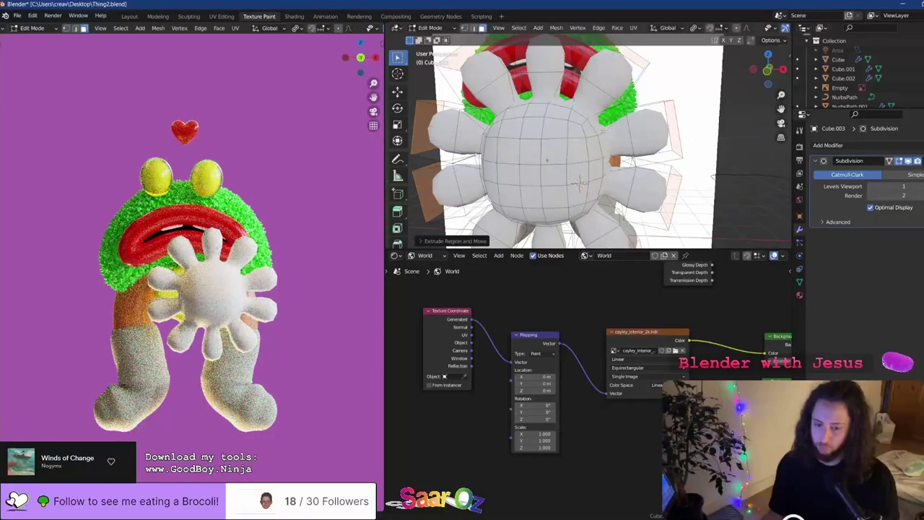
Grow the selection to the whole petal tips and adjust their thickness by scaling them about their individual origins
{"action": "key", "text": "ctrl+KP_Add"}
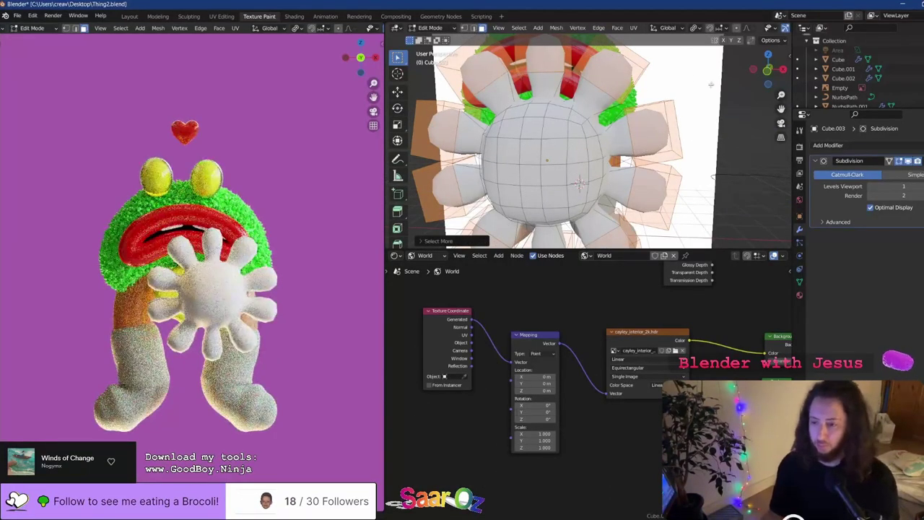
{"action": "key", "text": "s"}
{"action": "left_click", "coordinate": [671, 107]}
{"action": "key", "text": "s"}
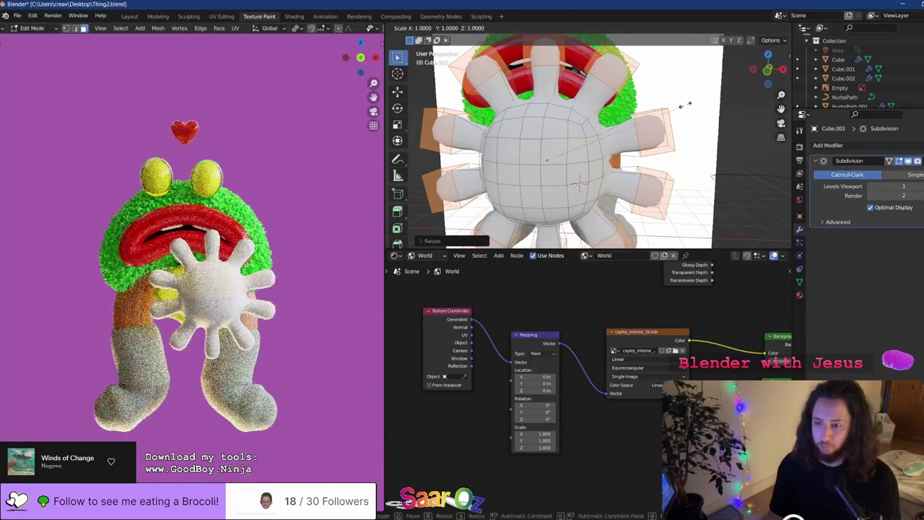
{"action": "left_click", "coordinate": [699, 98]}
{"action": "key", "text": "s"}
{"action": "left_click", "coordinate": [698, 73]}
Set the pivot point to Bounding Box Center and scale the petal tips inward to about 0.82
{"action": "left_click", "coordinate": [695, 28]}
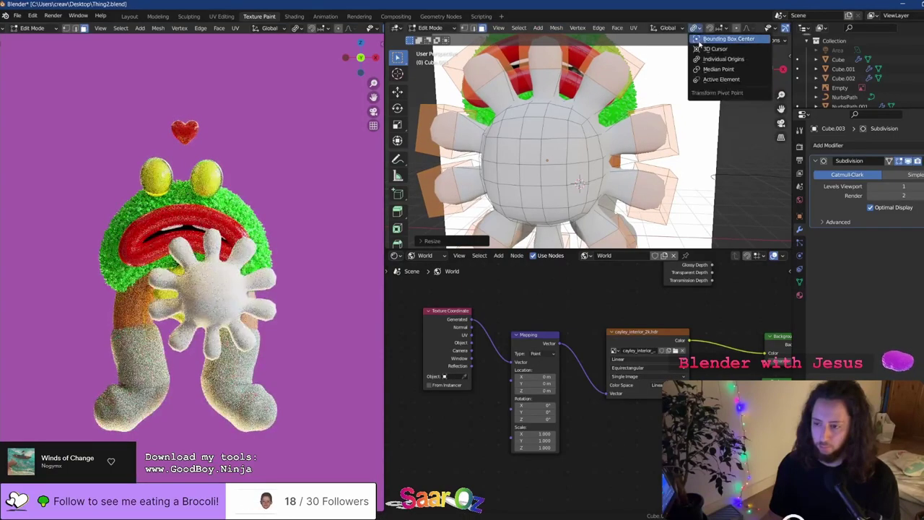
{"action": "left_click", "coordinate": [698, 40]}
{"action": "key", "text": "s"}
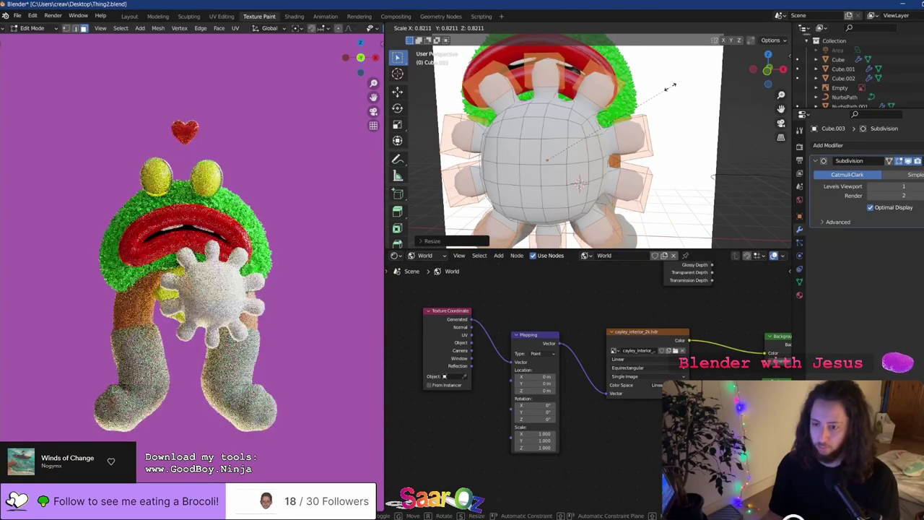
{"action": "left_click", "coordinate": [669, 87]}
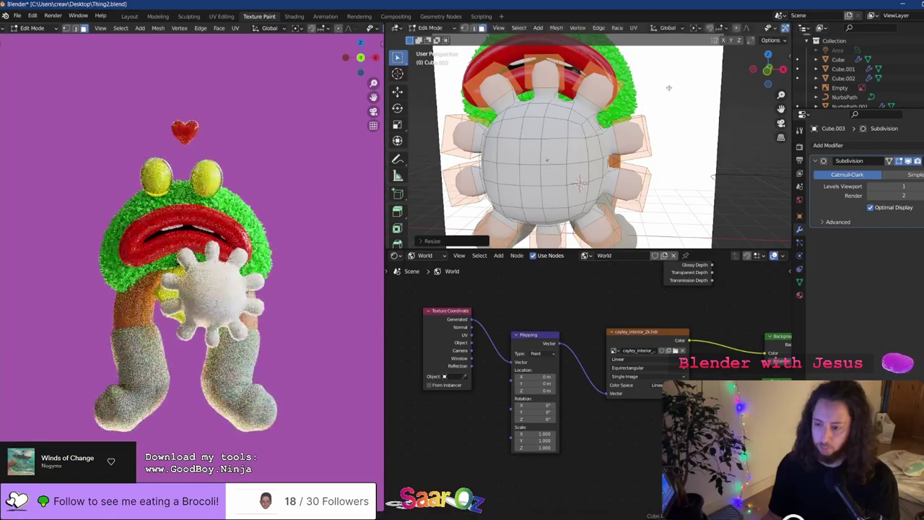
{"action": "mouse_move", "coordinate": [665, 90]}
{"action": "middle_mouse_down"}
{"action": "mouse_move", "coordinate": [679, 108]}
{"action": "mouse_move", "coordinate": [671, 94]}
{"action": "middle_mouse_up"}
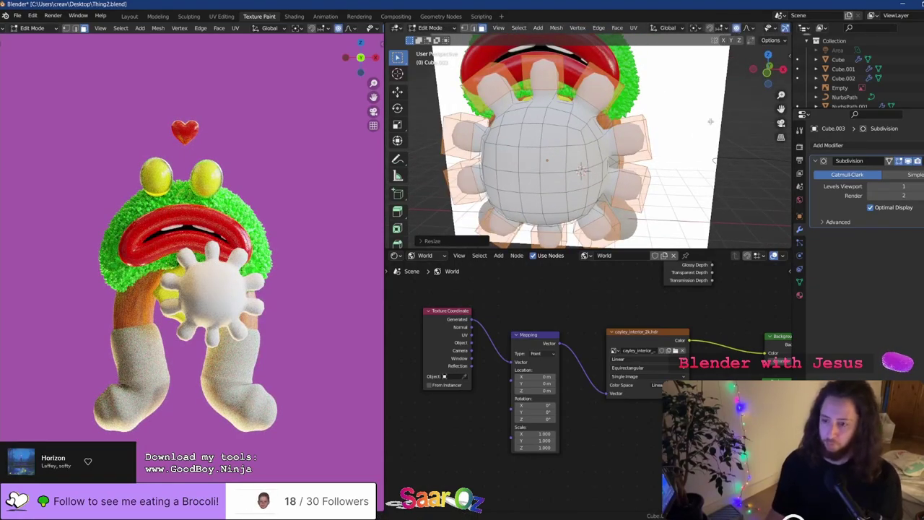
{"action": "key", "text": "s"}
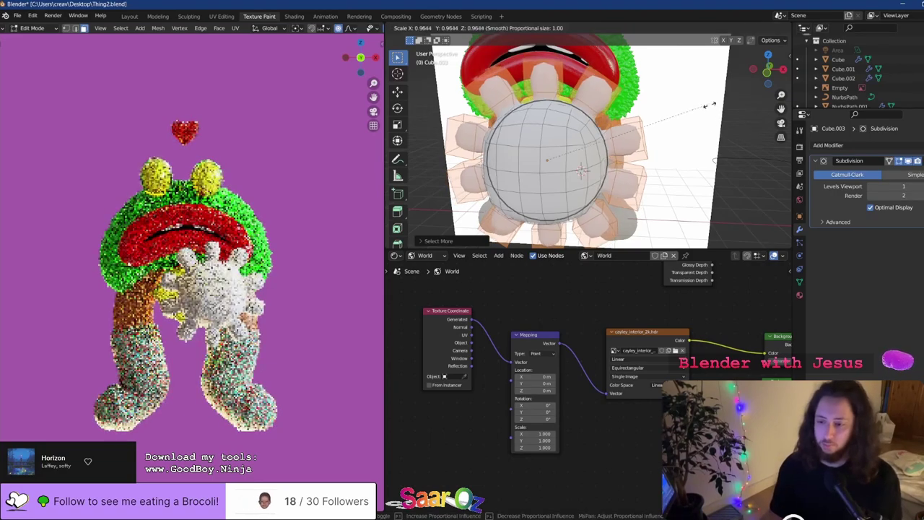
{"action": "right_click", "coordinate": [697, 118]}
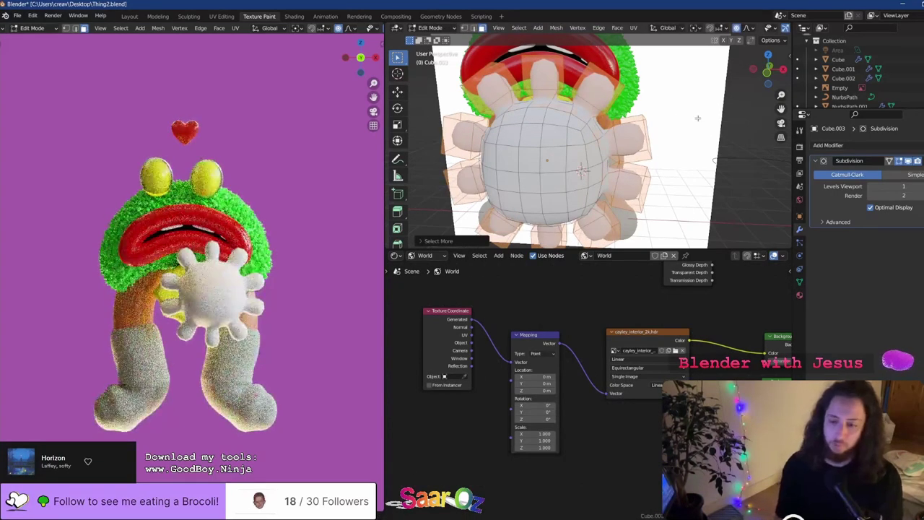
{"action": "key", "text": "s"}
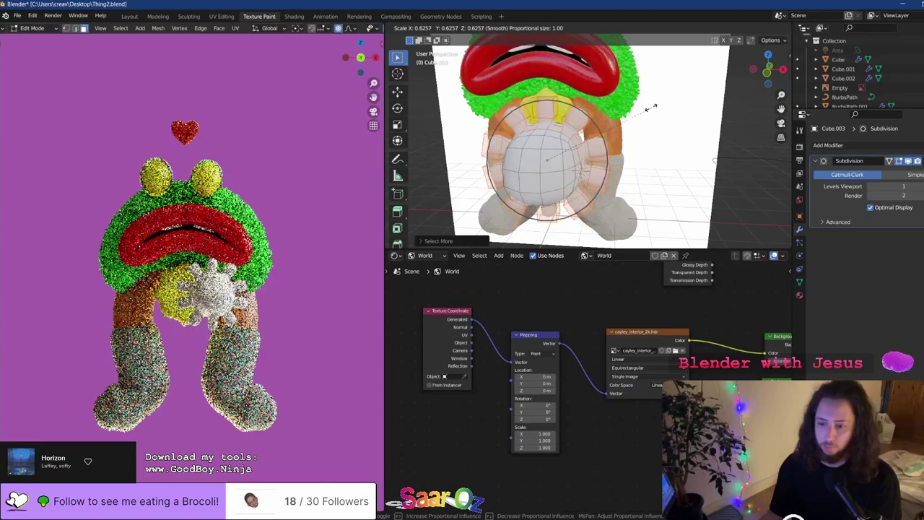
{"action": "right_click", "coordinate": [651, 107]}
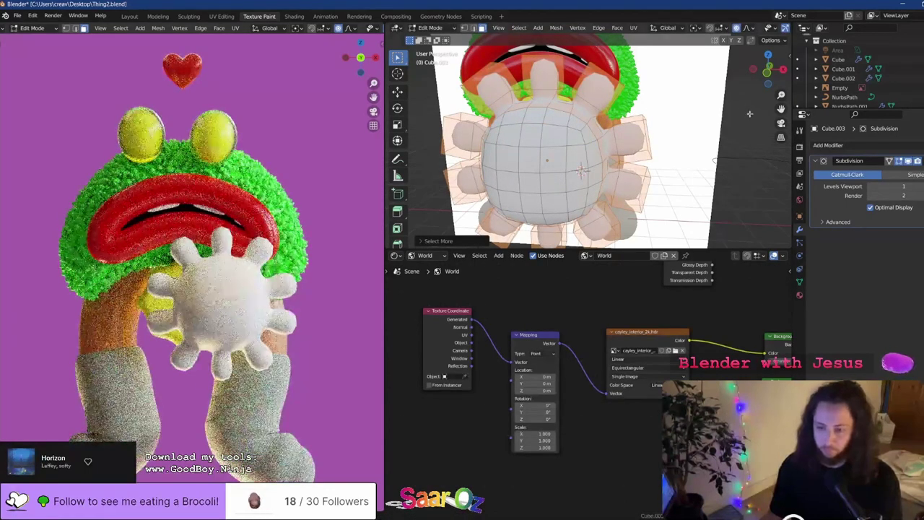
Try to extend the petal selection with a shortest-path pick and scale it up slightly with proportional editing
{"action": "middle_click_drag", "start_coordinate": [650, 107], "coordinate": [609, 106]}
{"action": "scroll", "coordinate": [609, 106], "scroll_direction": "up", "scroll_amount": 5}
{"action": "key", "text": "KP_Decimal"}
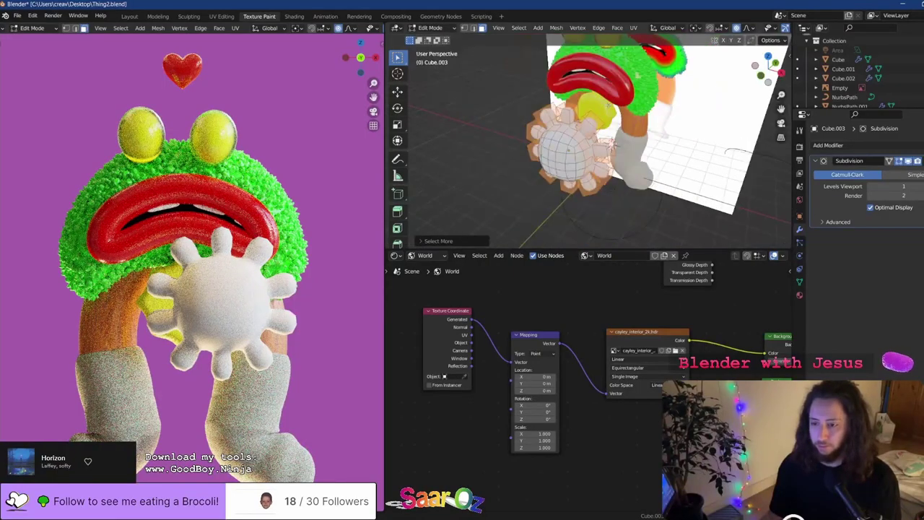
{"action": "left_click", "coordinate": [597, 83], "text": "ctrl"}
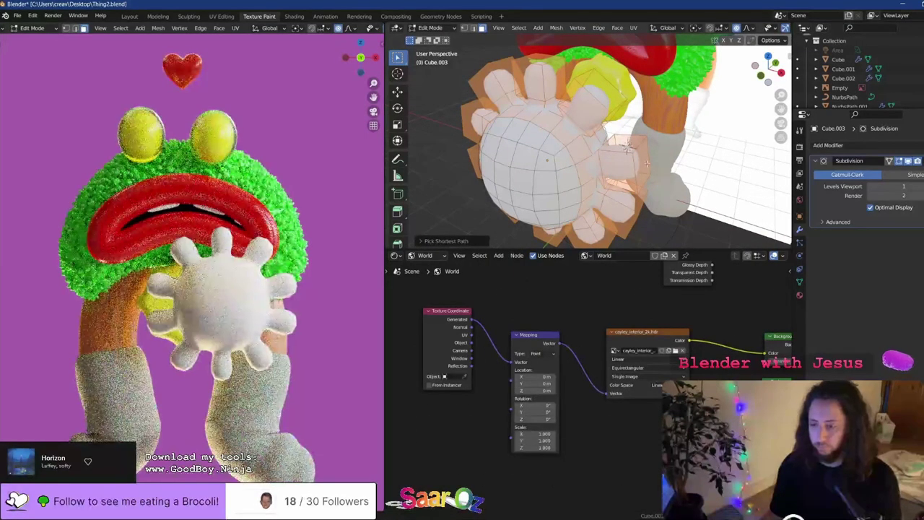
{"action": "middle_click_drag", "start_coordinate": [631, 147], "coordinate": [636, 117]}
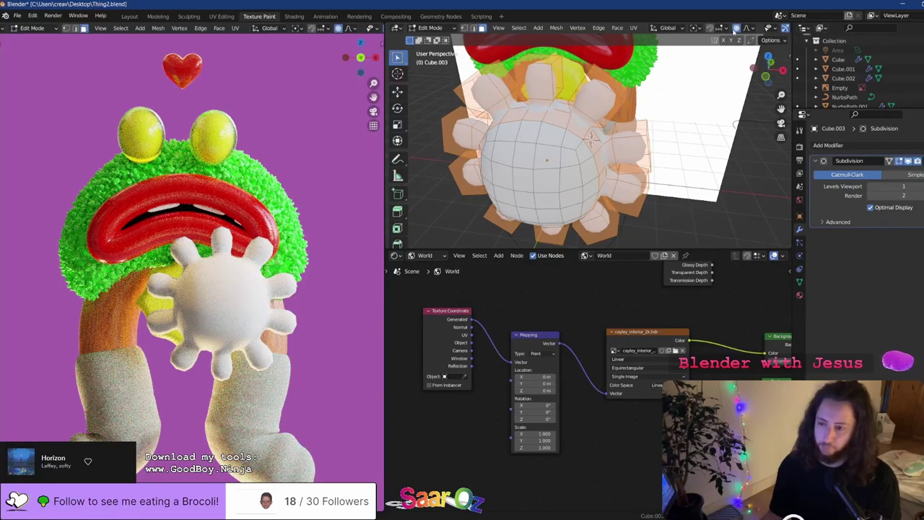
{"action": "left_click", "coordinate": [706, 28]}
{"action": "left_click", "coordinate": [729, 63]}
{"action": "key", "text": "s"}
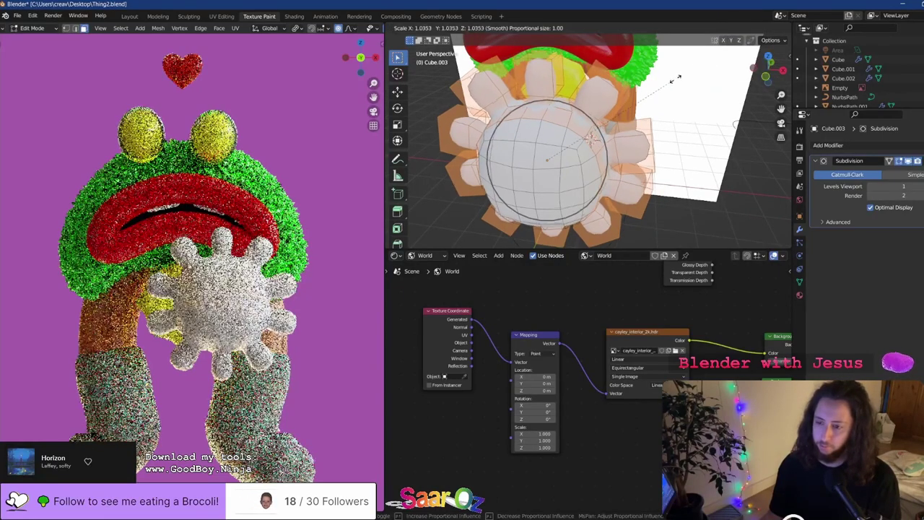
{"action": "left_click", "coordinate": [693, 73]}
{"action": "middle_click_drag", "start_coordinate": [692, 75], "coordinate": [674, 91]}
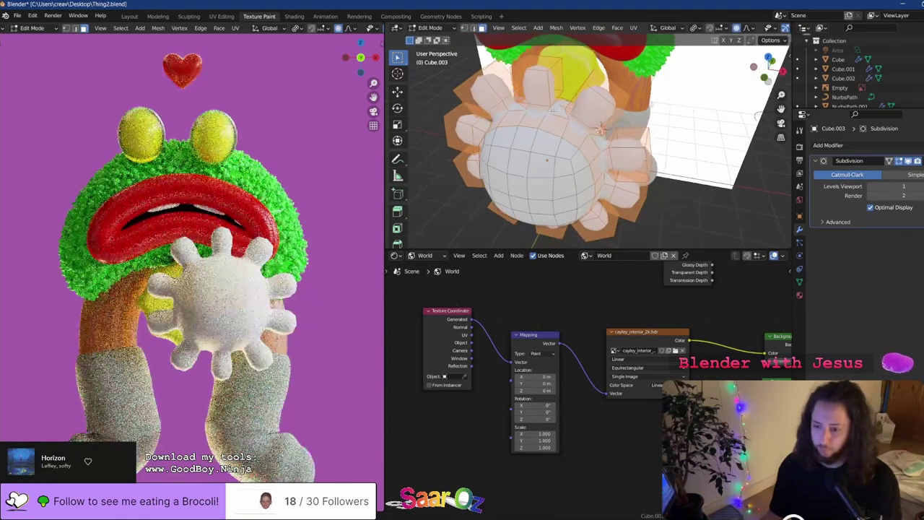
{"action": "key", "text": "ctrl+z"}
Run Multi Select Loops on the flower-like mesh to change the selection to loops
{"action": "key", "text": "F3"}
{"action": "key", "text": "Return"}
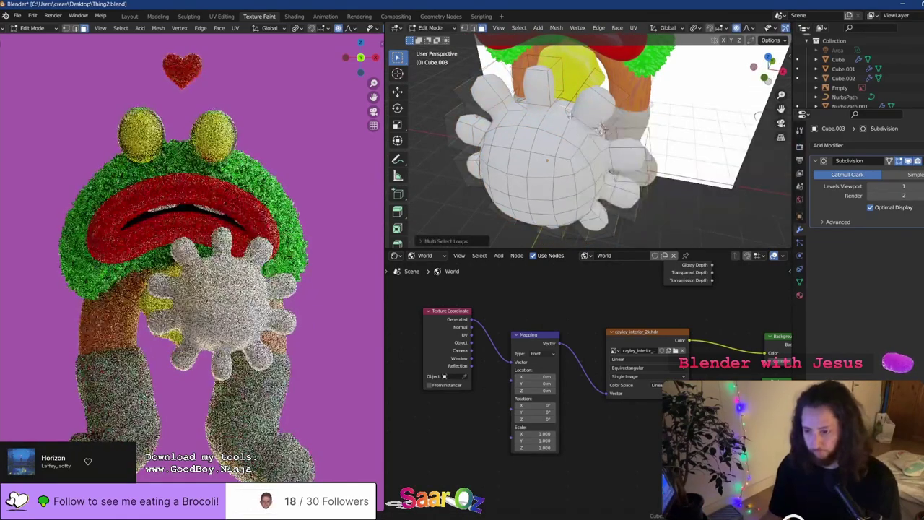
Save the scene file and frame the knobbed ball's mesh in the front view
{"action": "left_click", "coordinate": [571, 117]}
{"action": "mouse_move", "coordinate": [569, 114]}
{"action": "middle_mouse_down"}
{"action": "mouse_move", "coordinate": [579, 101]}
{"action": "mouse_move", "coordinate": [586, 108]}
{"action": "middle_mouse_up"}
{"action": "key", "text": "ctrl+s"}
{"action": "key", "text": "KP_1"}
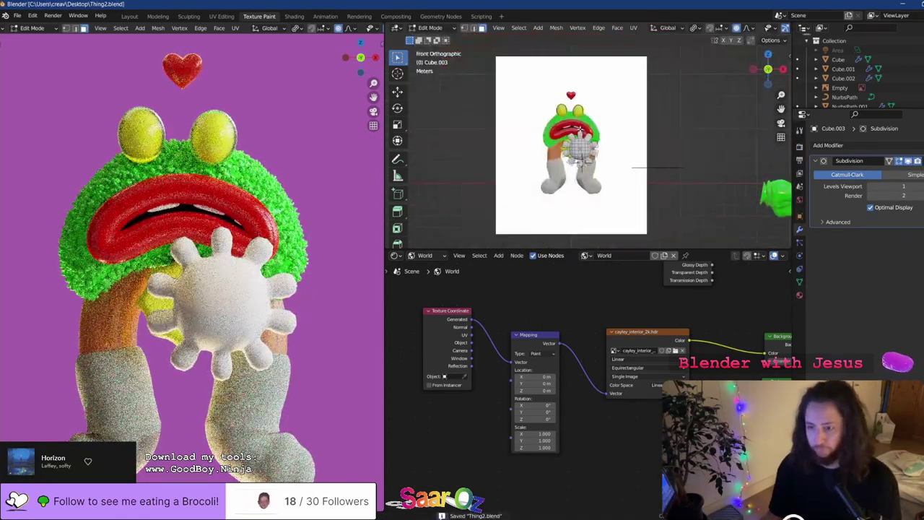
{"action": "scroll", "coordinate": [581, 128], "scroll_direction": "up", "scroll_amount": 3}
{"action": "scroll", "coordinate": [579, 129], "scroll_direction": "up", "scroll_amount": 8}
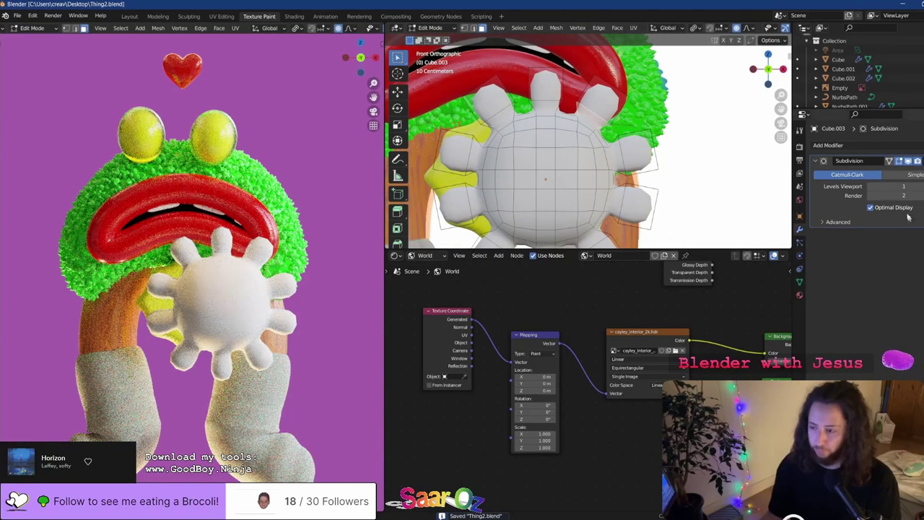
{"action": "middle_click_drag", "start_coordinate": [712, 155], "coordinate": [634, 167]}
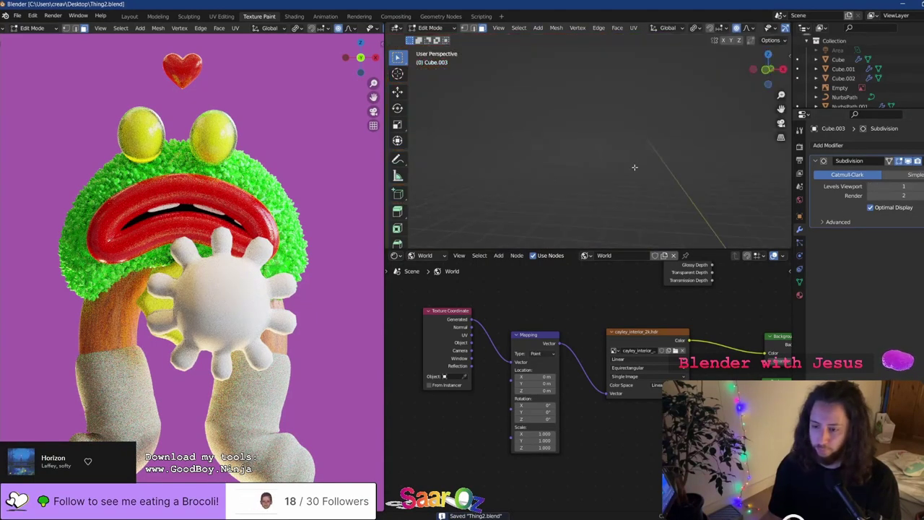
{"action": "key", "text": "KP_1"}
{"action": "scroll", "coordinate": [584, 172], "scroll_direction": "down", "scroll_amount": 5}
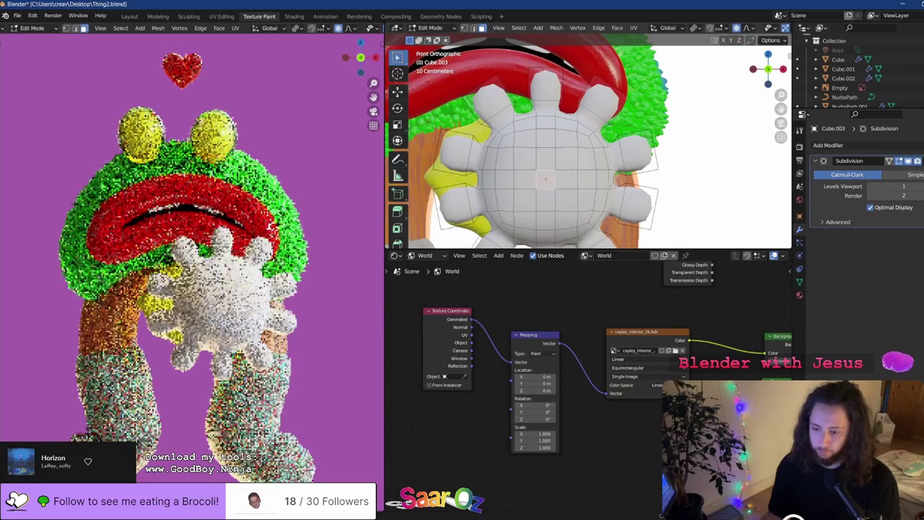
{"action": "scroll", "coordinate": [653, 145], "scroll_direction": "down", "scroll_amount": 3}
{"action": "key", "text": "s"}
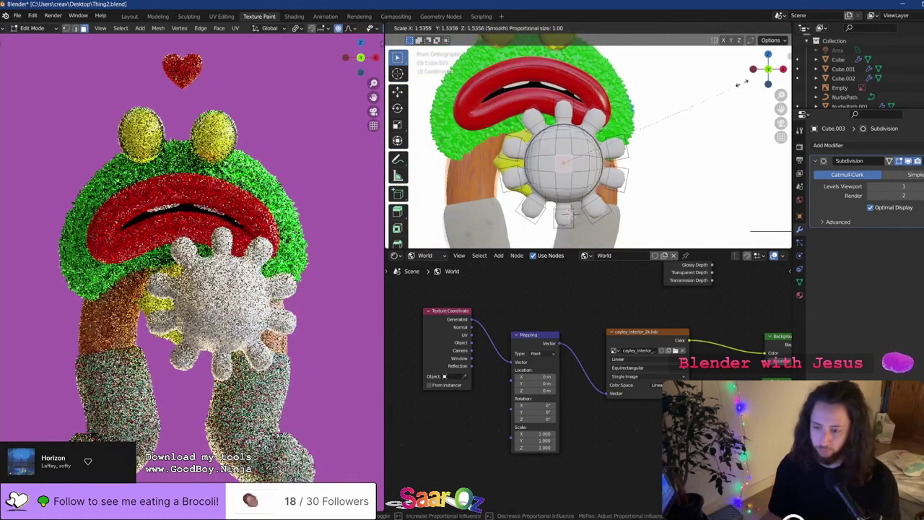
{"action": "right_click", "coordinate": [530, 202]}
Expand the selection around the ball's central front face and scale it up with smooth proportional editing
{"action": "middle_click_drag", "start_coordinate": [656, 135], "coordinate": [635, 143]}
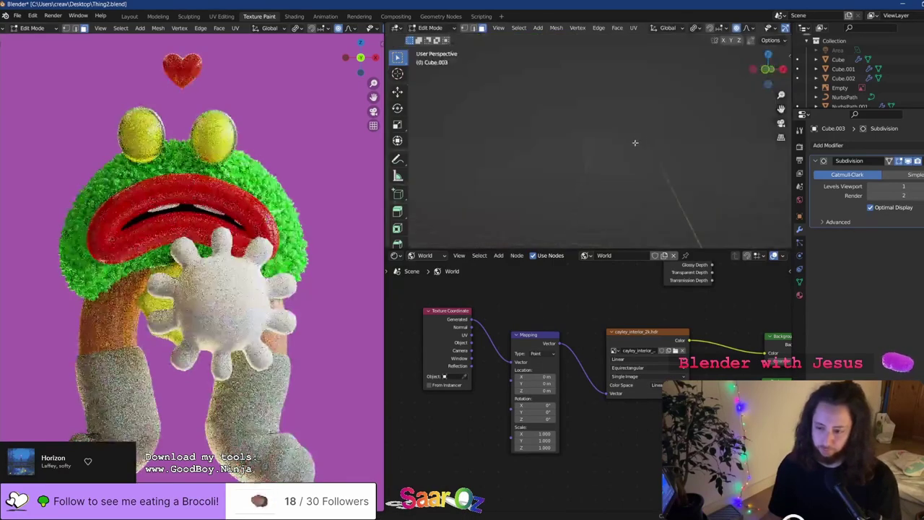
{"action": "key", "text": "KP_1"}
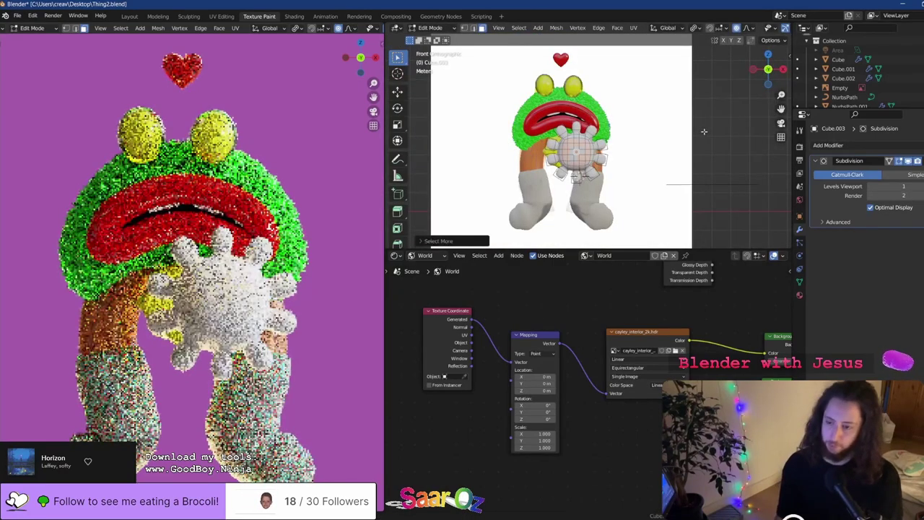
{"action": "key", "text": "KP_Decimal"}
{"action": "key", "text": "s"}
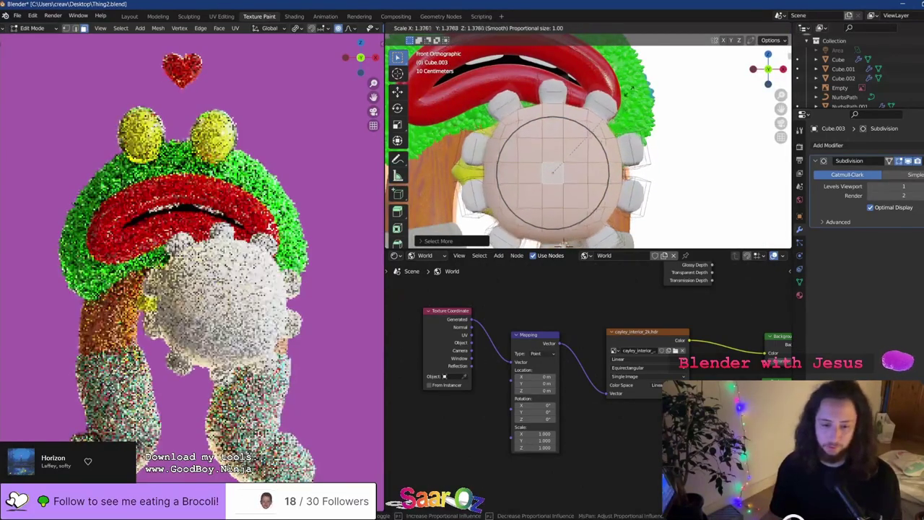
{"action": "left_click", "coordinate": [617, 108]}
Flatten the ball's selected front faces along the global Y axis in the right side view
{"action": "middle_click_drag", "start_coordinate": [617, 109], "coordinate": [609, 114]}
{"action": "key", "text": "KP_Decimal"}
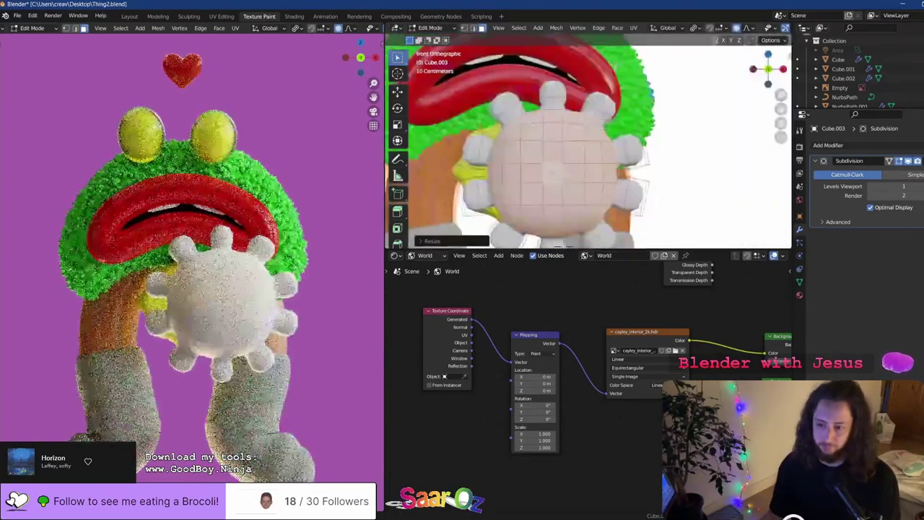
{"action": "key", "text": "KP_3"}
{"action": "key", "text": "s"}
{"action": "key", "text": "x"}
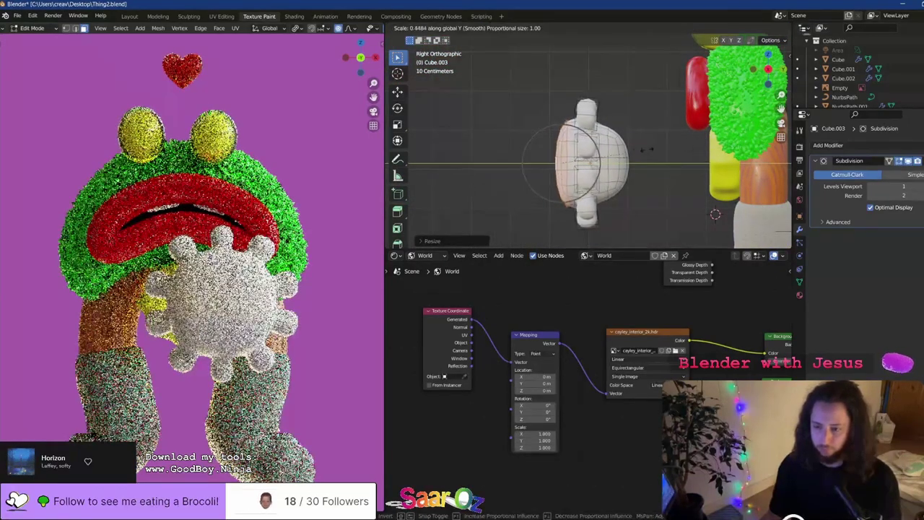
{"action": "left_click", "coordinate": [511, 167]}
Move the flattened front faces along the global Y axis, leave mesh editing and save the file
{"action": "key", "text": "g"}
{"action": "key", "text": "x"}
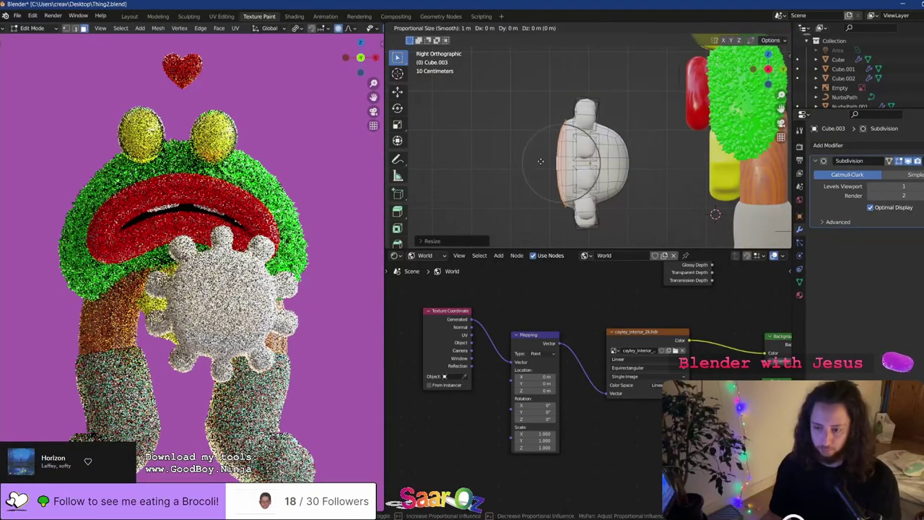
{"action": "key", "text": "y"}
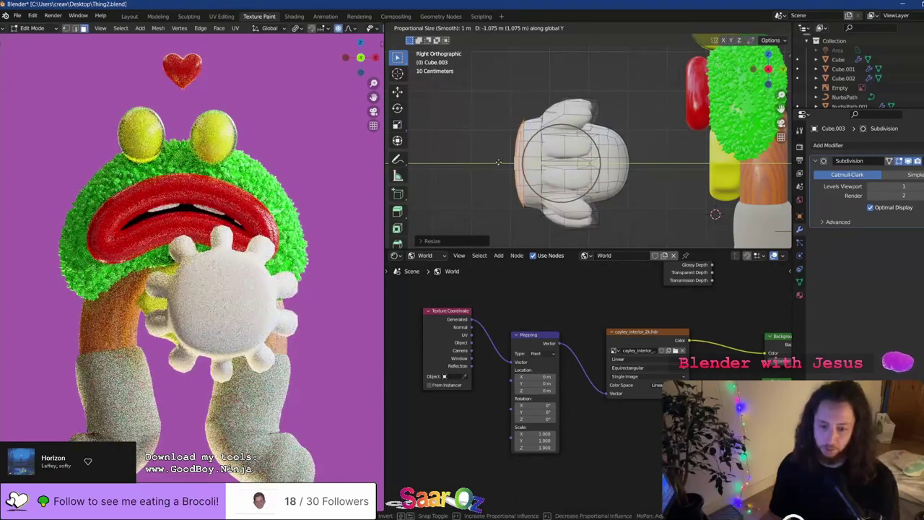
{"action": "left_click", "coordinate": [542, 176]}
{"action": "key", "text": "Tab"}
{"action": "middle_click_drag", "start_coordinate": [566, 167], "coordinate": [628, 157]}
{"action": "key", "text": "ctrl+s"}
Examine the reshaped knobbed disc against the character from the front, up close and at an angle
{"action": "key", "text": "KP_1"}
{"action": "key", "text": "grave"}
{"action": "key", "text": "Escape"}
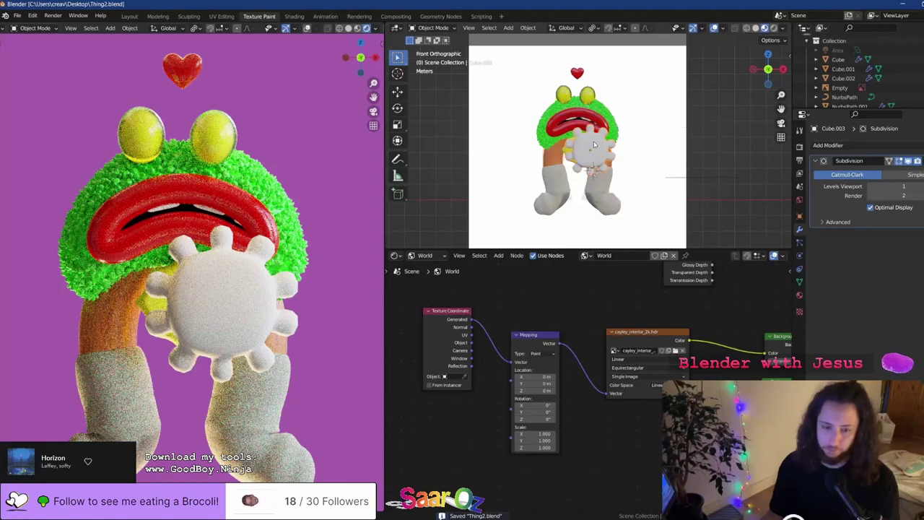
{"action": "scroll", "coordinate": [593, 140], "scroll_direction": "up", "scroll_amount": 4}
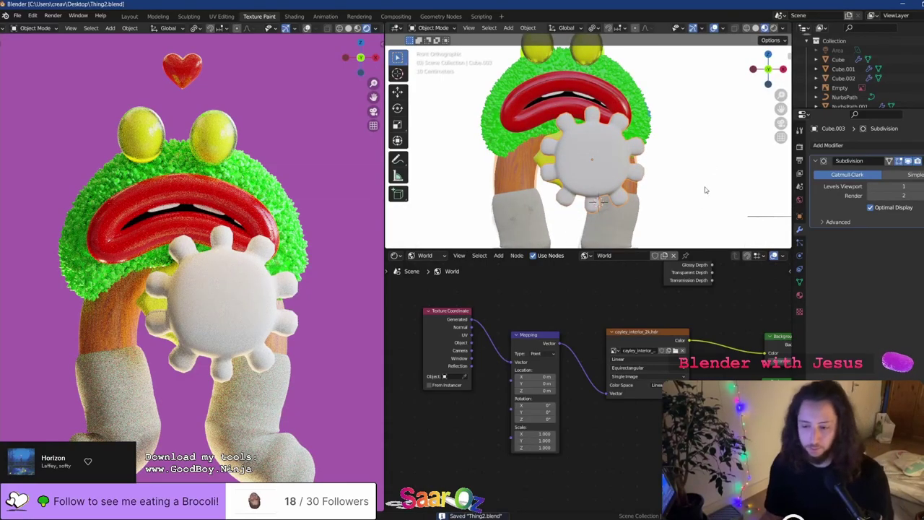
{"action": "scroll", "coordinate": [611, 145], "scroll_direction": "up", "scroll_amount": 4}
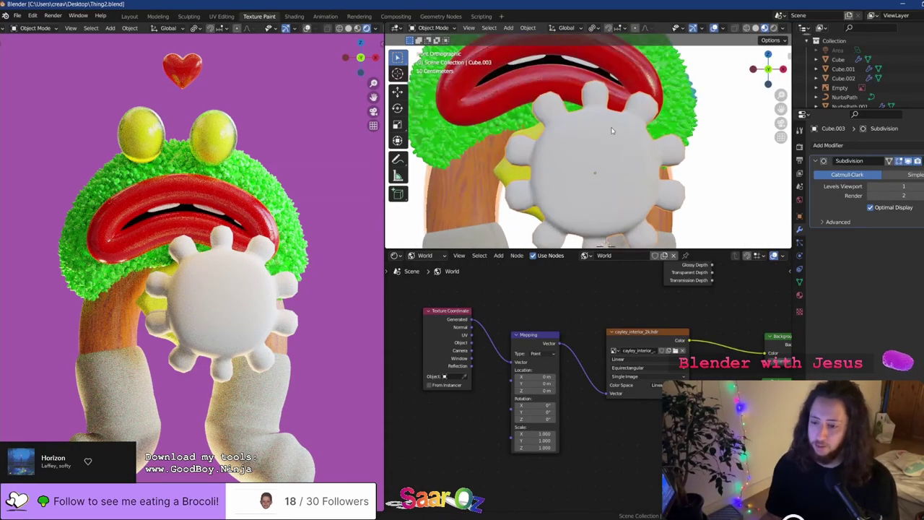
{"action": "middle_click_drag", "start_coordinate": [611, 133], "coordinate": [628, 157]}
{"action": "scroll", "coordinate": [628, 157], "scroll_direction": "down", "scroll_amount": 3}
{"action": "key", "text": "KP_1"}
{"action": "scroll", "coordinate": [628, 155], "scroll_direction": "up", "scroll_amount": 5}
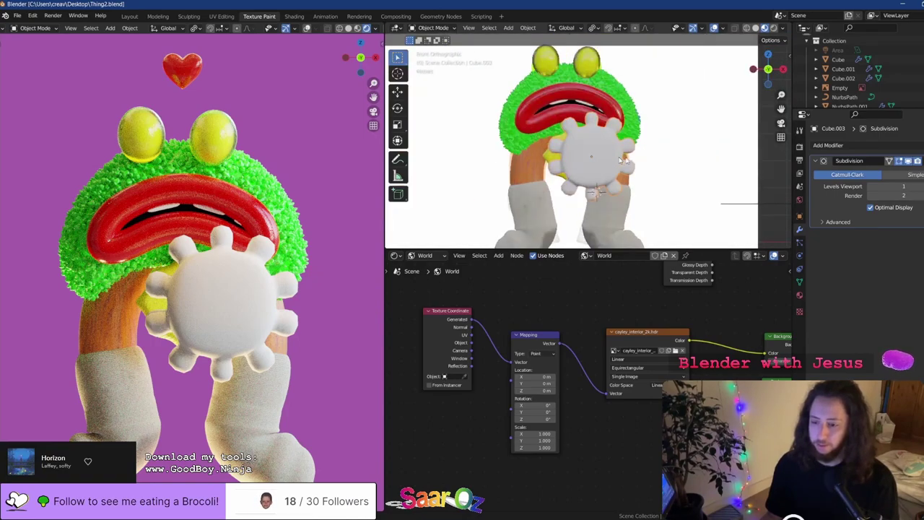
Assign the existing yellow Material.002 to the knobbed disc
{"action": "left_click", "coordinate": [799, 295]}
{"action": "left_click", "coordinate": [817, 184]}
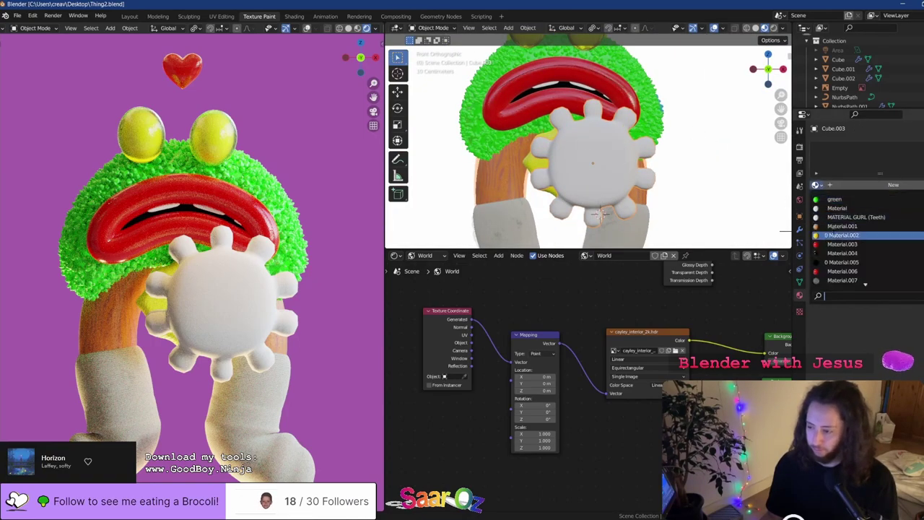
{"action": "left_click", "coordinate": [837, 235]}
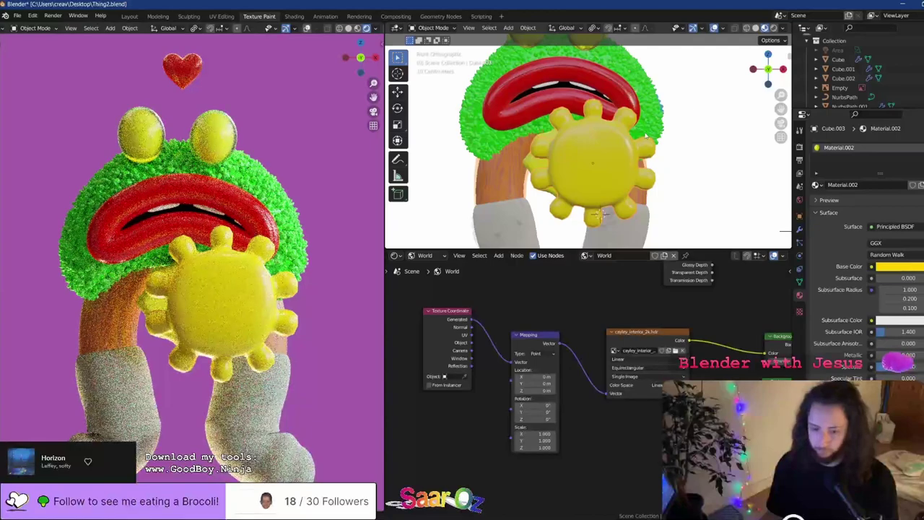
Move the knobbed disc clear of the yellow star-shaped plate and assign it the plate's Material.008
{"action": "key", "text": "g"}
{"action": "left_click", "coordinate": [659, 148]}
{"action": "left_click", "coordinate": [563, 159]}
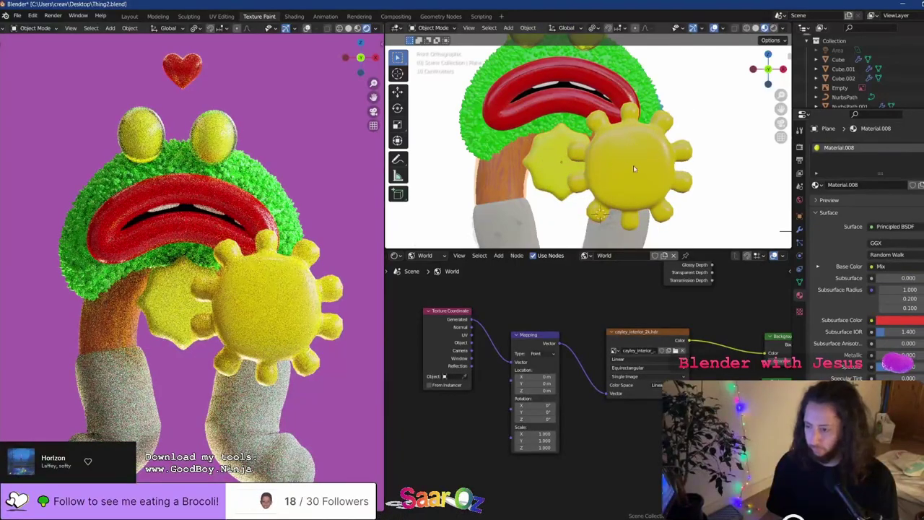
{"action": "left_click", "coordinate": [632, 165]}
{"action": "left_click", "coordinate": [816, 185]}
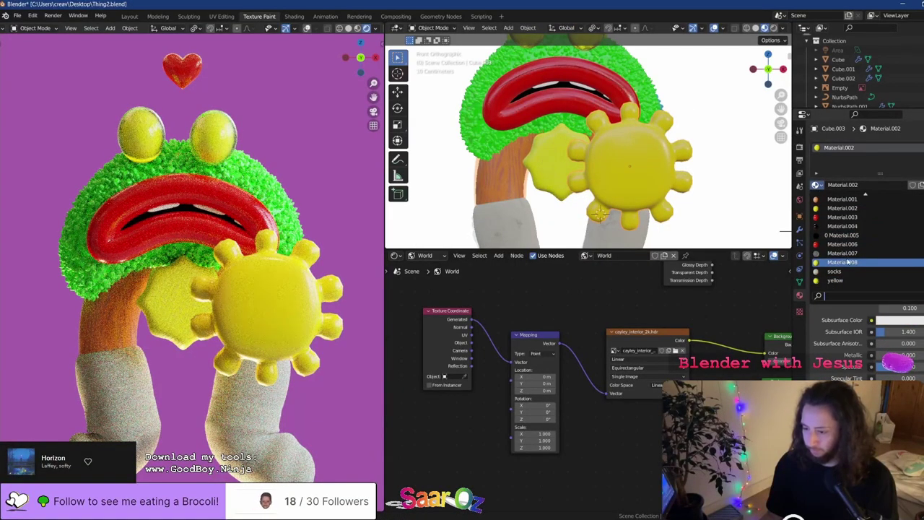
{"action": "left_click", "coordinate": [841, 262]}
Scale the knobbed disc down, center it over the star-shaped plate and move it back against the plate's front
{"action": "key", "text": "s"}
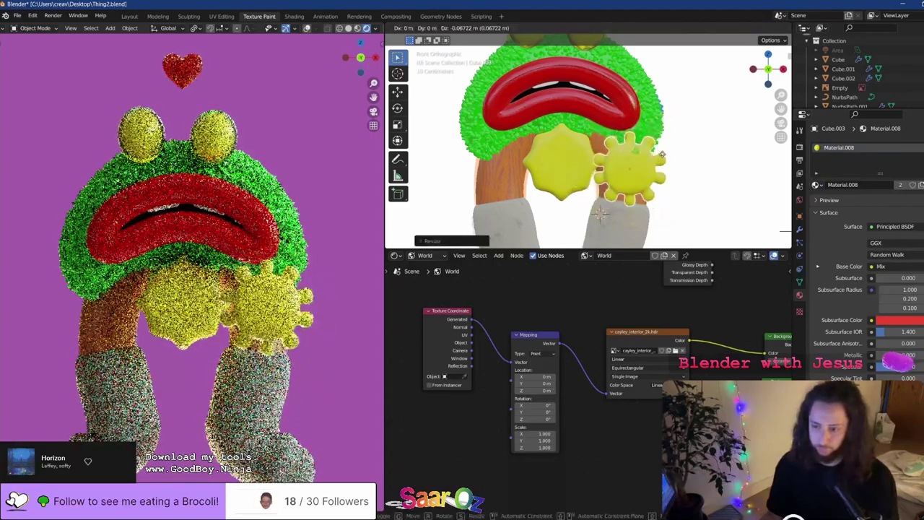
{"action": "left_click", "coordinate": [602, 146]}
{"action": "key", "text": "KP_3"}
{"action": "key", "text": "g"}
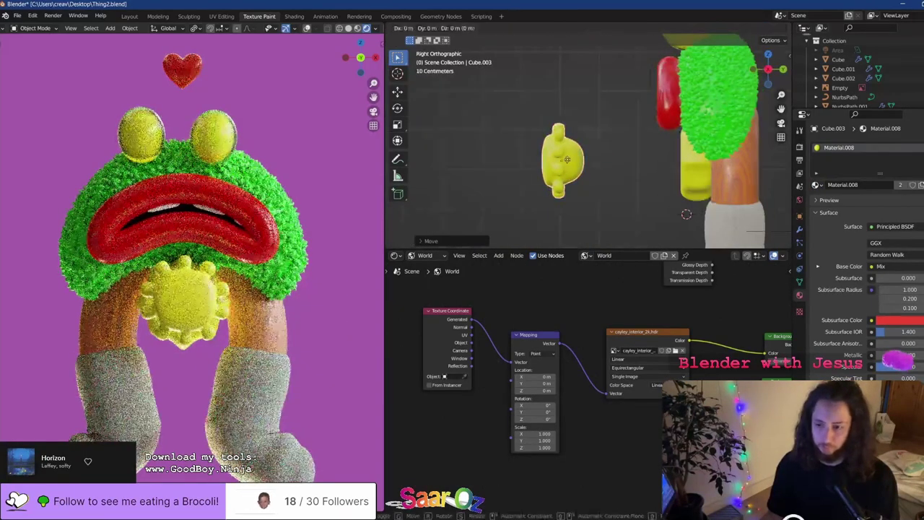
{"action": "left_click", "coordinate": [685, 164]}
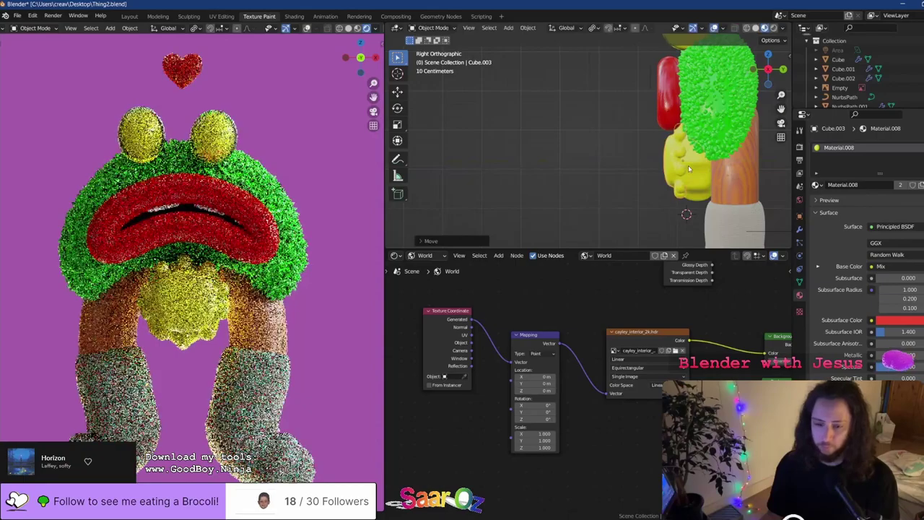
Shrink the knobbed disc further so it sits as a small emblem on the star-shaped plate, and save the file
{"action": "key", "text": "KP_1"}
{"action": "key", "text": "g"}
{"action": "key", "text": "y"}
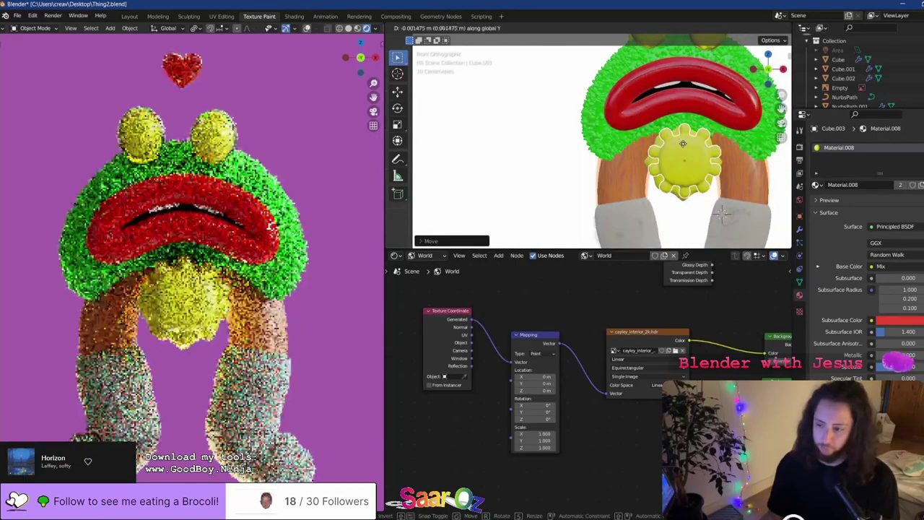
{"action": "key", "text": "KP_3"}
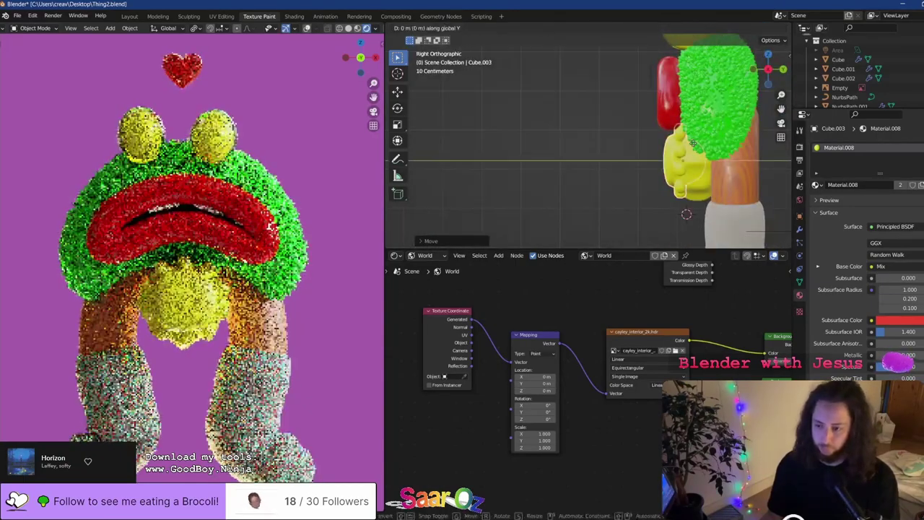
{"action": "key", "text": "s"}
{"action": "left_click", "coordinate": [688, 132]}
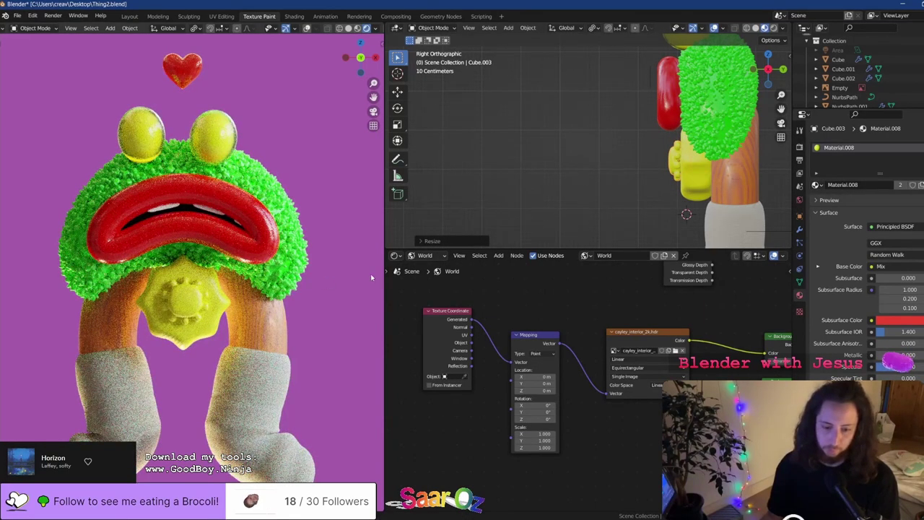
{"action": "key", "text": "ctrl+s"}
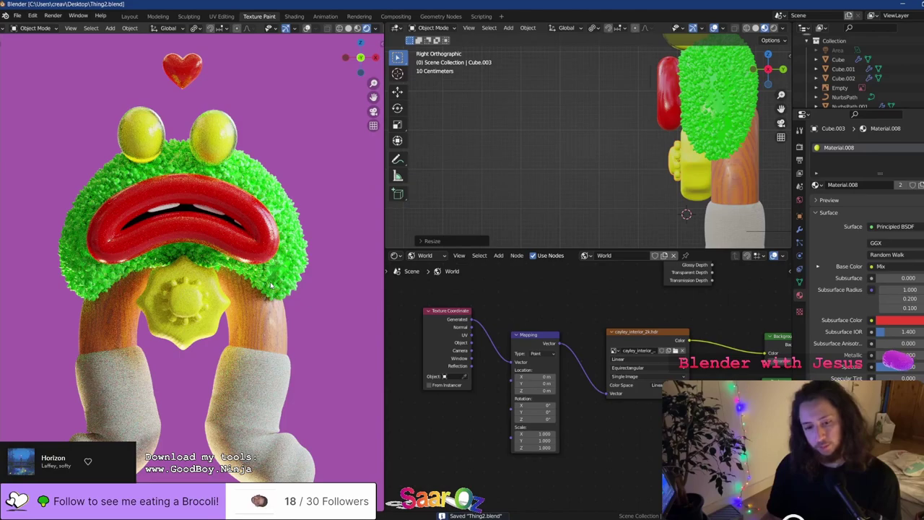
Change the purple color of the lower Background node in the World shader to a desaturated purple
{"action": "left_click", "coordinate": [424, 255]}
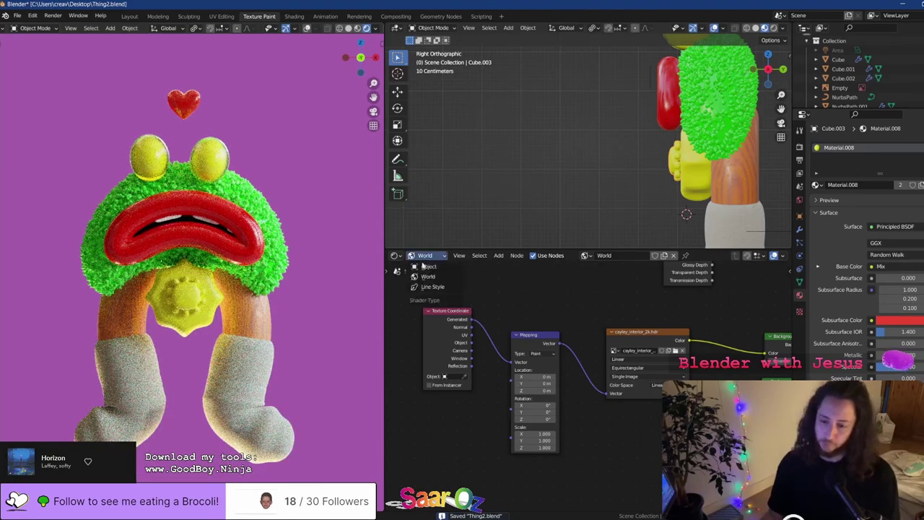
{"action": "left_click", "coordinate": [428, 276]}
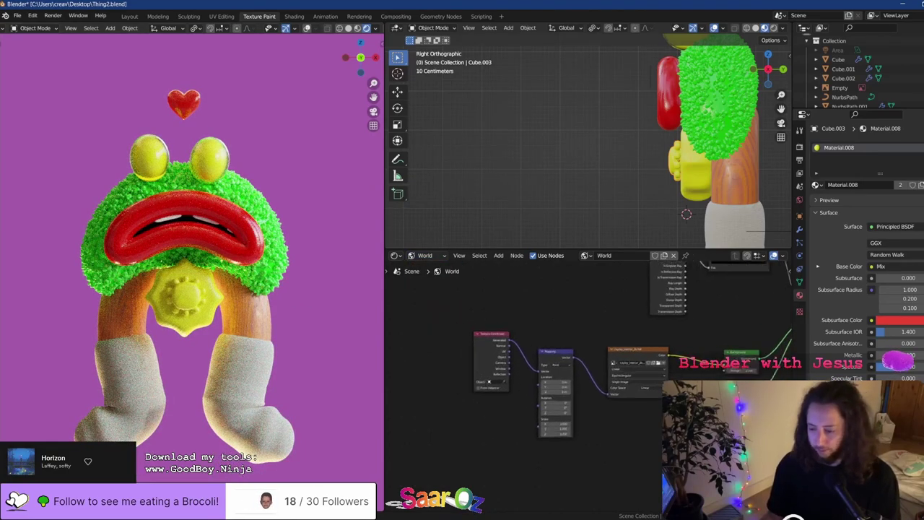
{"action": "middle_click_drag", "start_coordinate": [737, 399], "coordinate": [577, 368]}
{"action": "scroll", "coordinate": [576, 368], "scroll_direction": "up", "scroll_amount": 2}
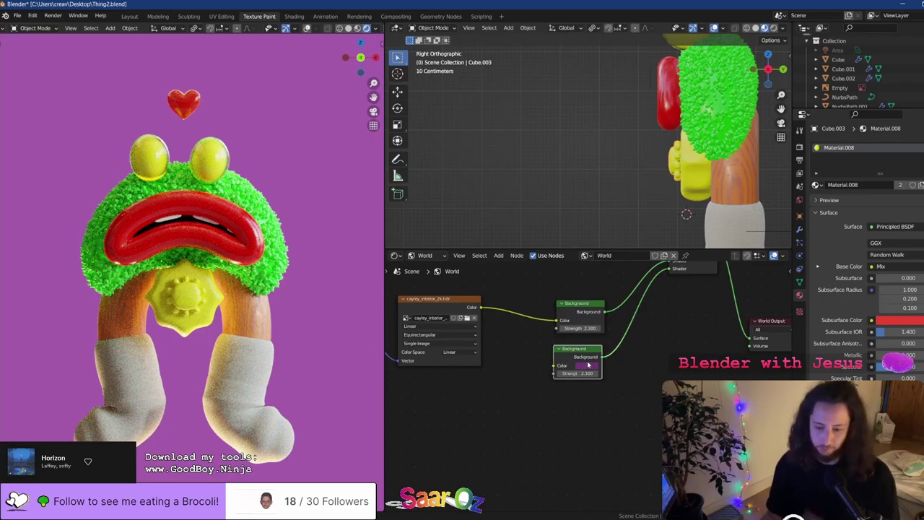
{"action": "left_click", "coordinate": [588, 366]}
{"action": "left_click", "coordinate": [608, 296]}
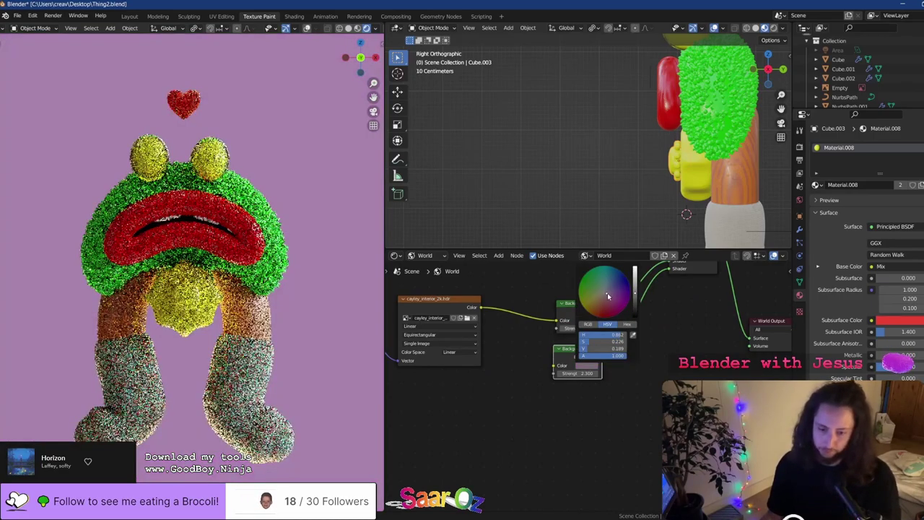
Brighten the lower Background node's color to a near-white pink and save the file
{"action": "left_click", "coordinate": [635, 278]}
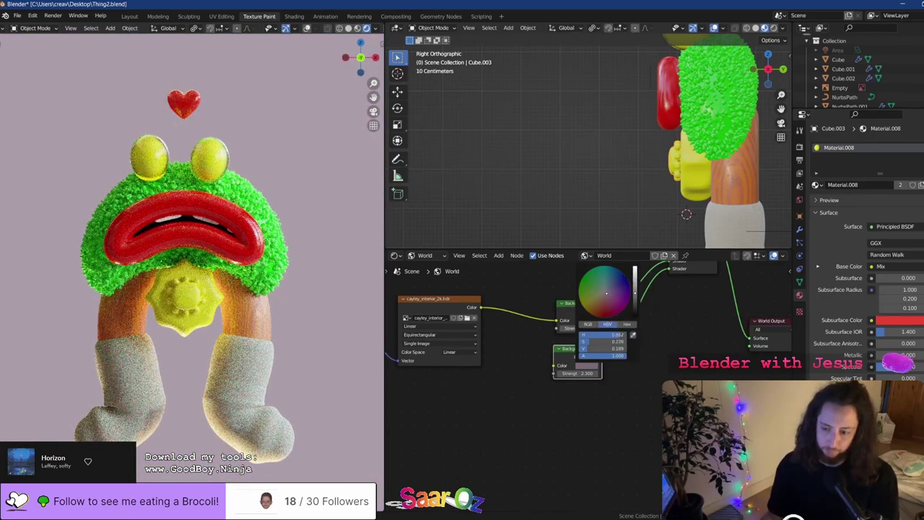
{"action": "left_click", "coordinate": [635, 309]}
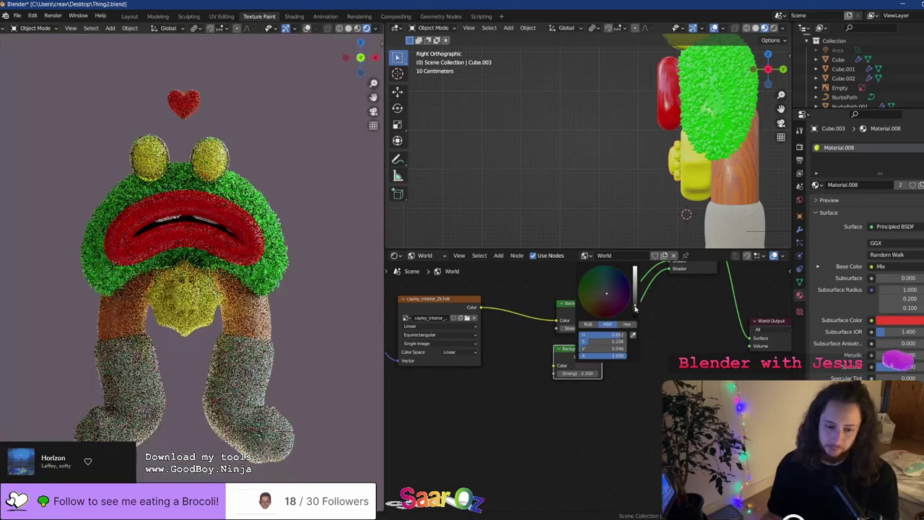
{"action": "left_click_drag", "start_coordinate": [635, 309], "coordinate": [635, 270]}
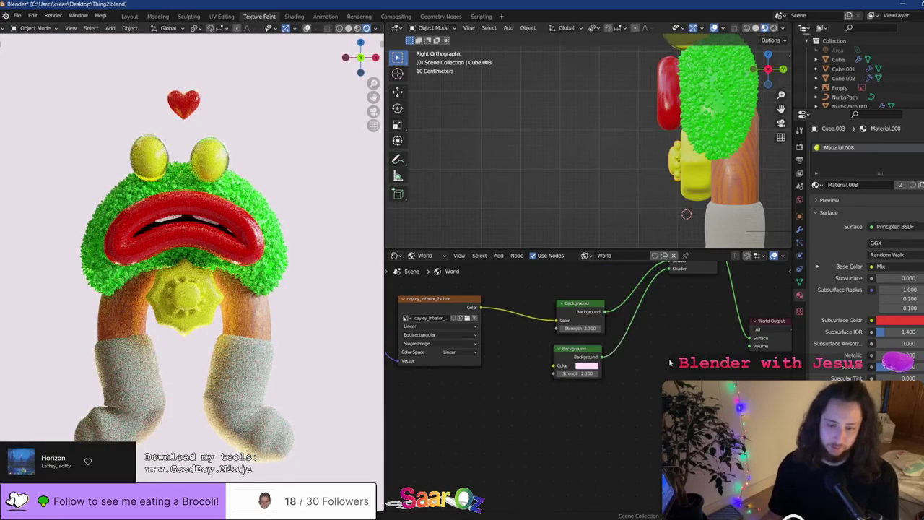
{"action": "key", "text": "ctrl+s"}
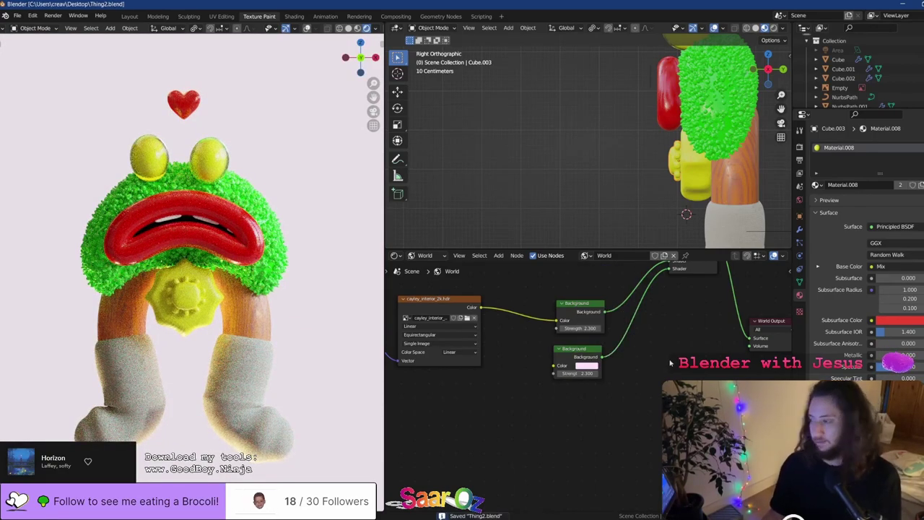
Change the lower Background node's color in the World shader to a fully saturated blue-violet and save the file
{"action": "left_click_drag", "start_coordinate": [197, 284], "coordinate": [206, 253], "text": "shift"}
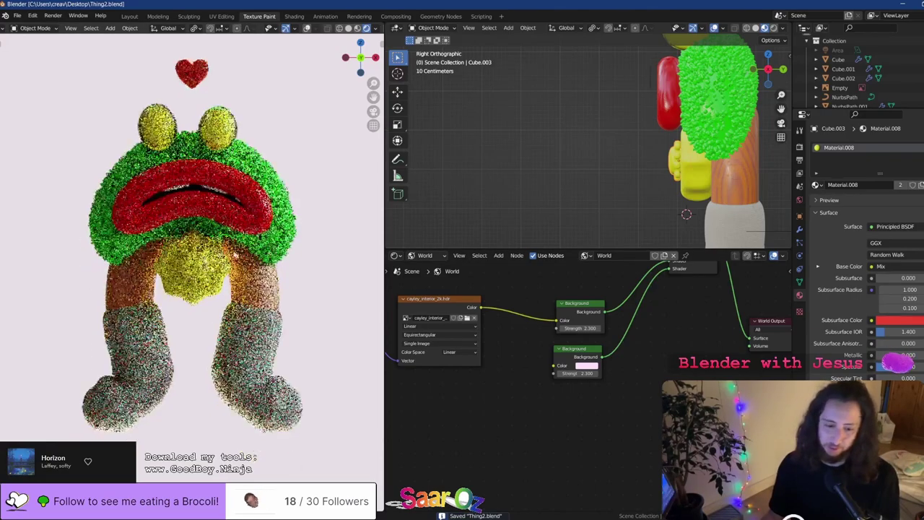
{"action": "left_click", "coordinate": [587, 366]}
{"action": "left_click", "coordinate": [594, 297]}
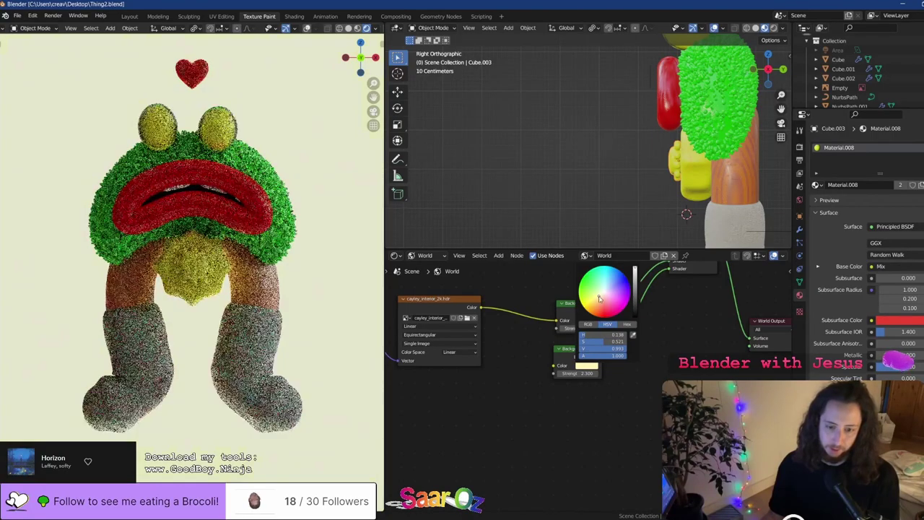
{"action": "left_click", "coordinate": [611, 302]}
{"action": "left_click", "coordinate": [592, 281]}
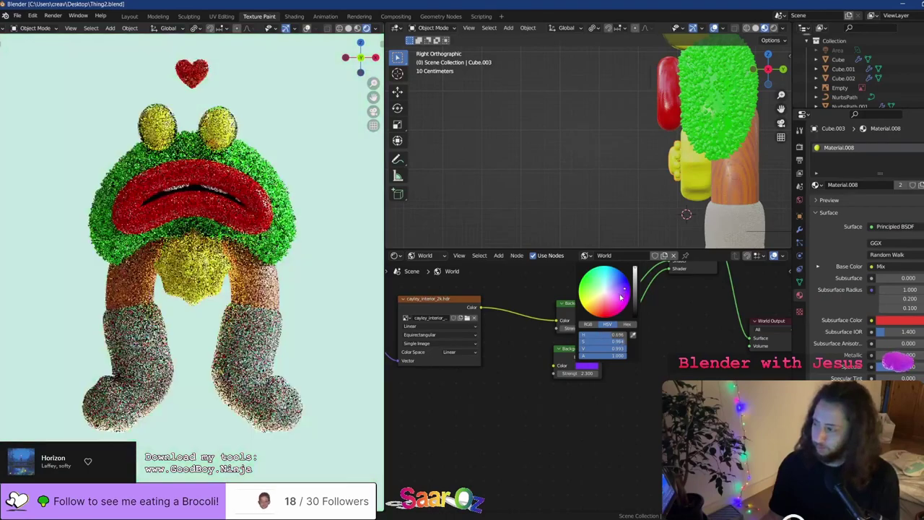
{"action": "left_click", "coordinate": [619, 296]}
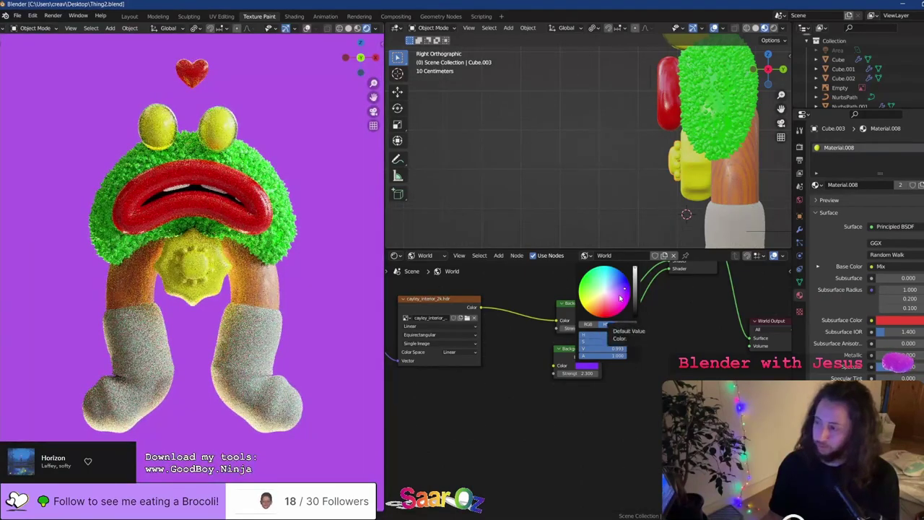
{"action": "left_click_drag", "start_coordinate": [624, 291], "coordinate": [630, 289]}
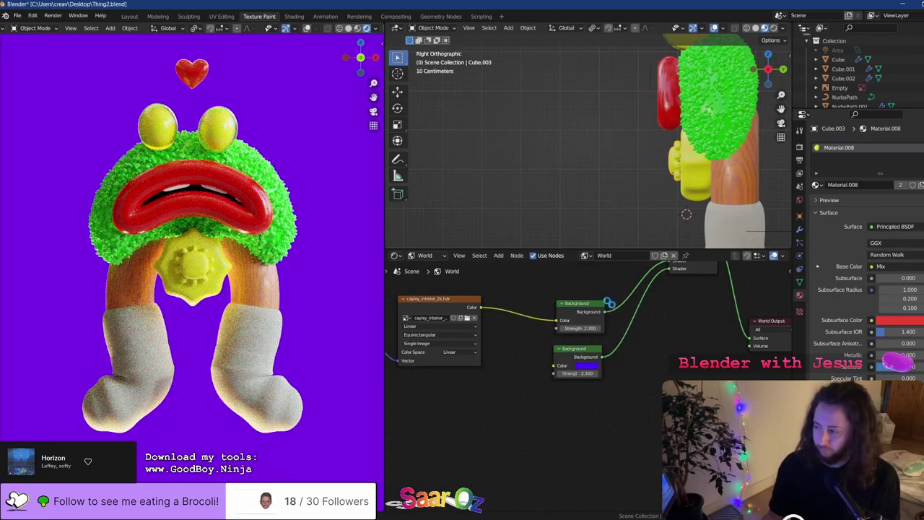
{"action": "key", "text": "ctrl+s"}
Set the Point light's radius to 8.66 m and its color to a saturated orange
{"action": "scroll", "coordinate": [872, 85], "scroll_direction": "down", "scroll_amount": 5}
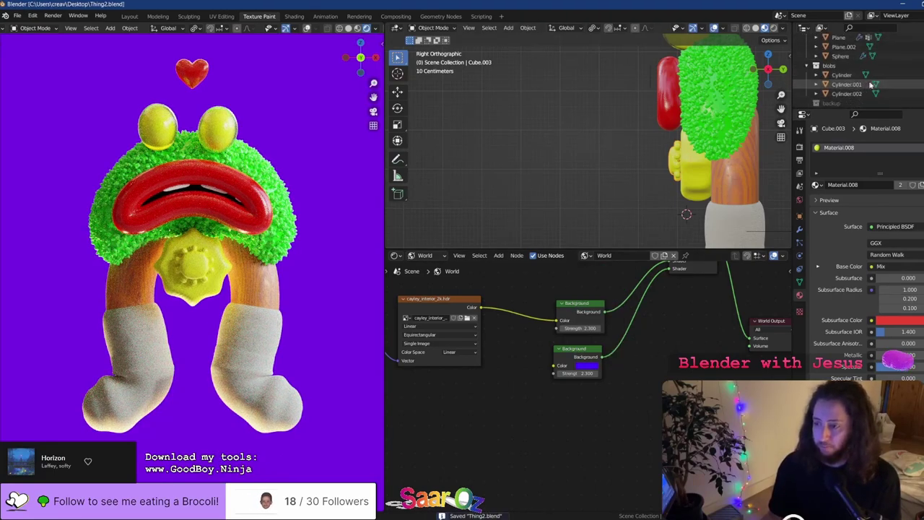
{"action": "scroll", "coordinate": [871, 84], "scroll_direction": "up", "scroll_amount": 8}
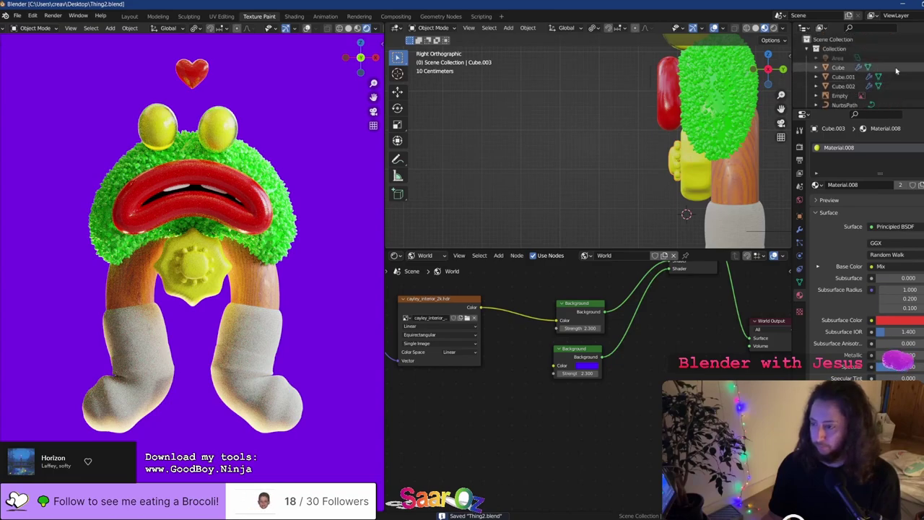
{"action": "scroll", "coordinate": [898, 71], "scroll_direction": "down", "scroll_amount": 4}
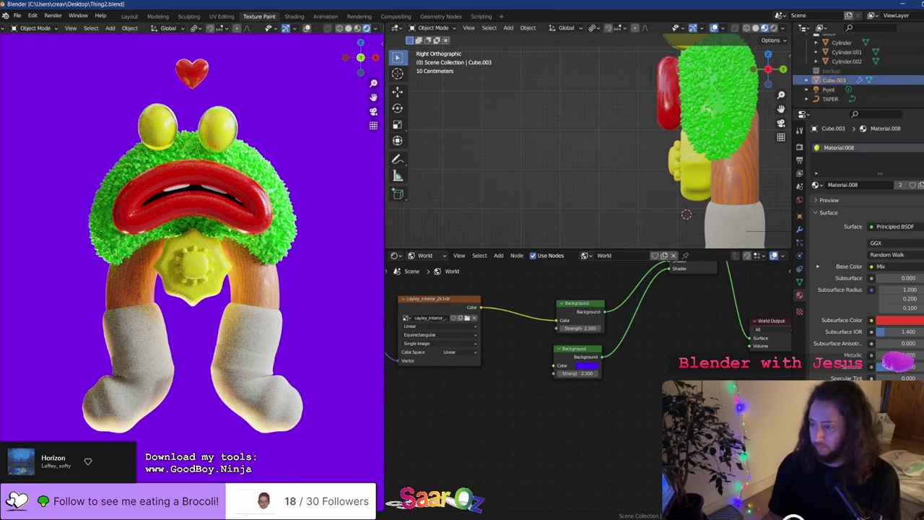
{"action": "left_click", "coordinate": [904, 80]}
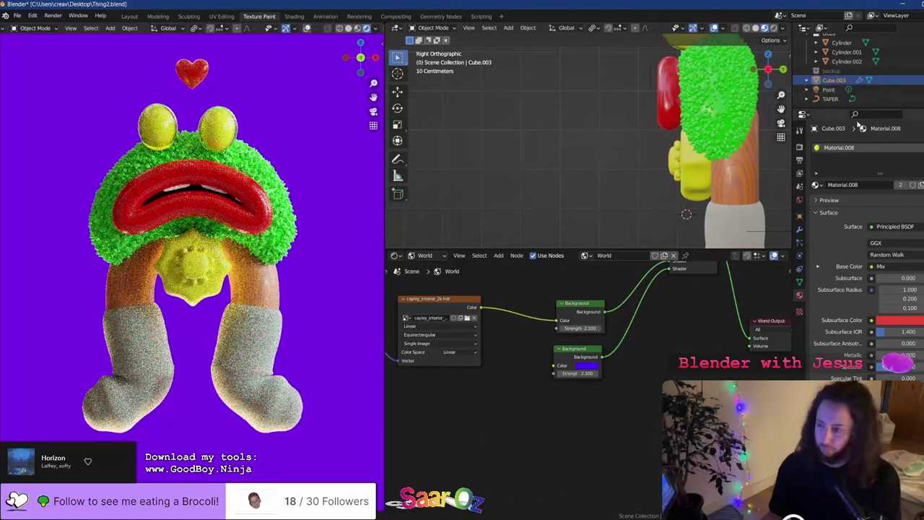
{"action": "left_click", "coordinate": [830, 89]}
{"action": "key", "text": "BackSpace"}
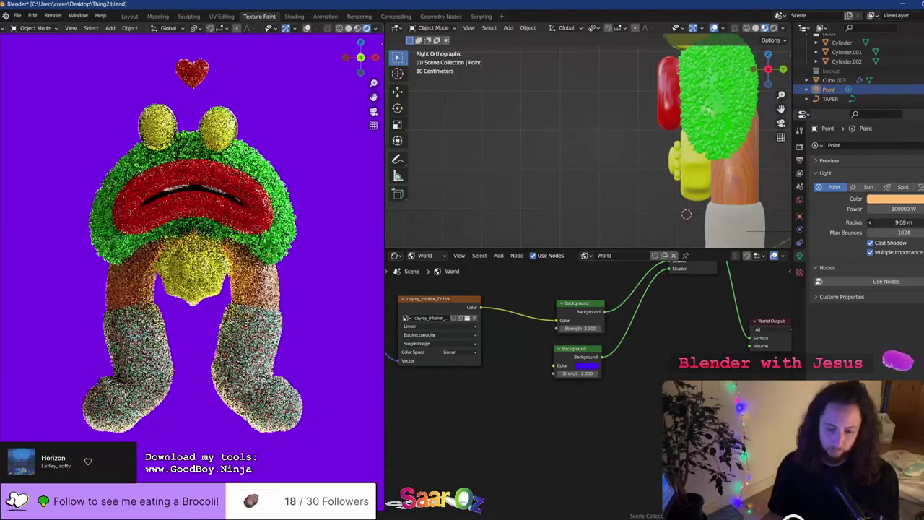
{"action": "mouse_move", "coordinate": [902, 222]}
{"action": "left_mouse_down"}
{"action": "mouse_move", "coordinate": [919, 222]}
{"action": "mouse_move", "coordinate": [901, 222]}
{"action": "left_mouse_up"}
{"action": "left_click", "coordinate": [902, 200]}
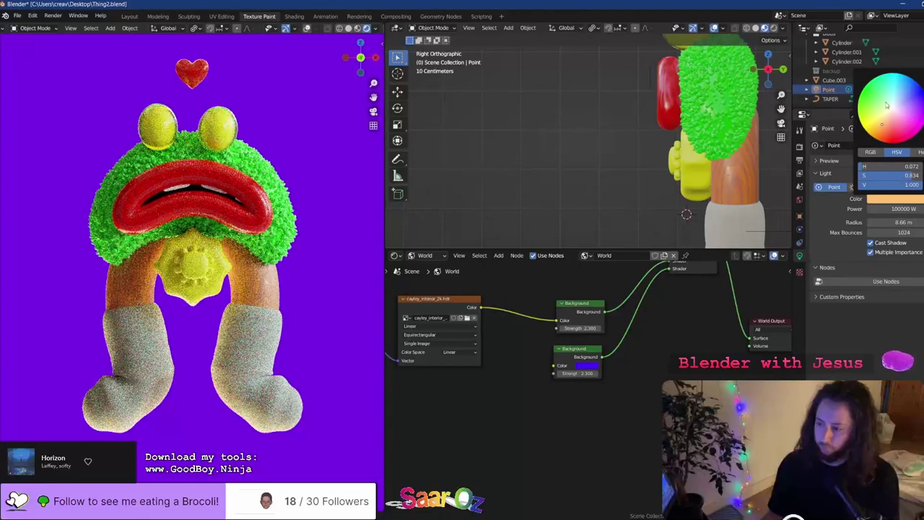
{"action": "mouse_move", "coordinate": [886, 105]}
{"action": "left_mouse_down"}
{"action": "mouse_move", "coordinate": [872, 138]}
{"action": "mouse_move", "coordinate": [887, 145]}
{"action": "mouse_move", "coordinate": [871, 137]}
{"action": "left_mouse_up"}
Move the Point light farther behind and below the character in the side view, and save the file
{"action": "scroll", "coordinate": [722, 152], "scroll_direction": "down", "scroll_amount": 9}
{"action": "middle_click_drag", "start_coordinate": [646, 180], "coordinate": [640, 125], "text": "shift"}
{"action": "key", "text": "g"}
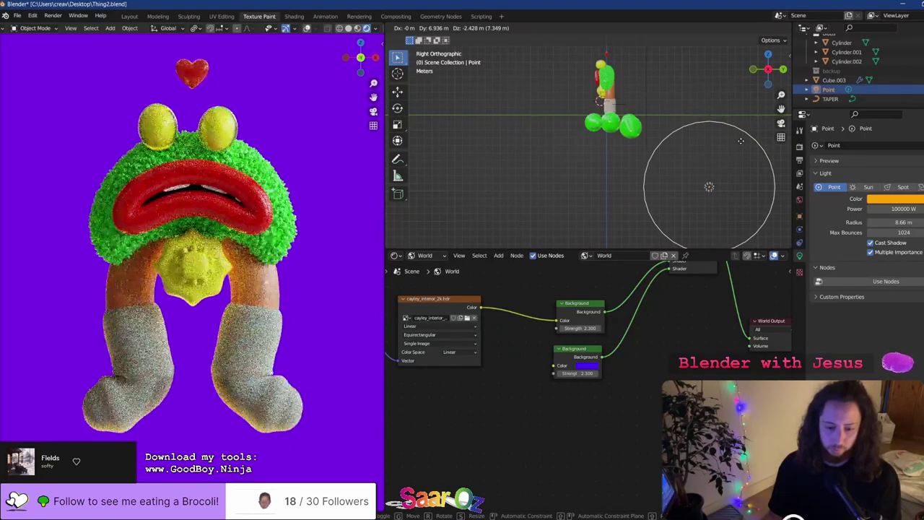
{"action": "left_click", "coordinate": [765, 154]}
{"action": "key", "text": "ctrl+s"}
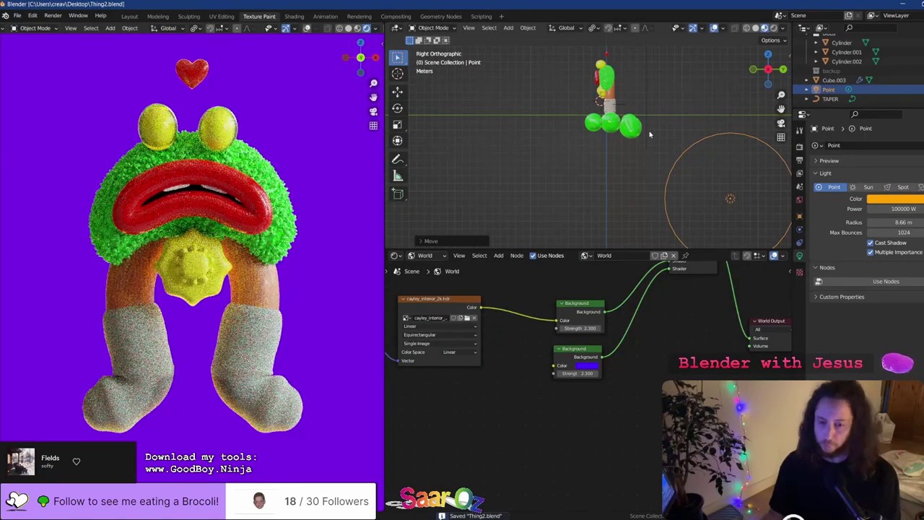
Exclude the blobs collection with the green blobs under the feet from the view layer and save the file
{"action": "scroll", "coordinate": [650, 134], "scroll_direction": "up", "scroll_amount": 1}
{"action": "left_click", "coordinate": [618, 127]}
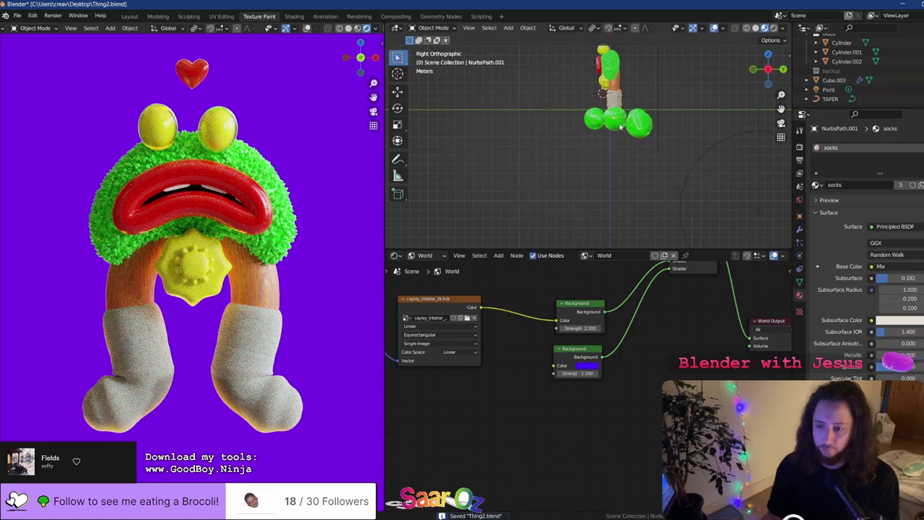
{"action": "left_click", "coordinate": [598, 123]}
{"action": "scroll", "coordinate": [869, 70], "scroll_direction": "up", "scroll_amount": 2}
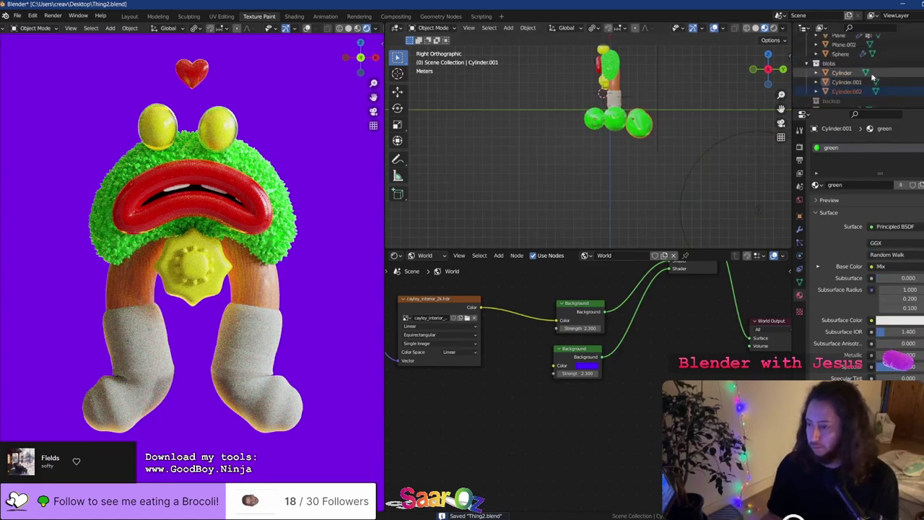
{"action": "left_click", "coordinate": [921, 64]}
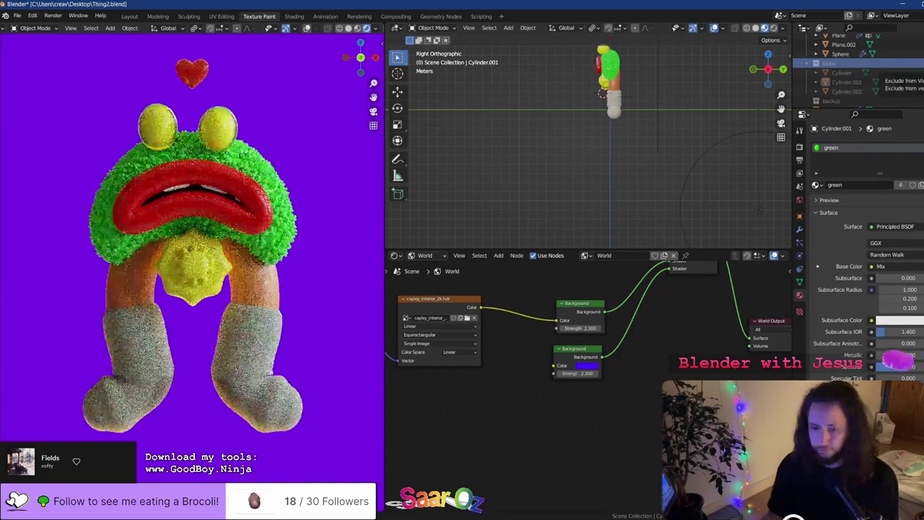
{"action": "left_click", "coordinate": [921, 63]}
{"action": "key", "text": "ctrl+s"}
Examine the whole character in the rendered front view, in perspective and orthographic projection, and save the file
{"action": "scroll", "coordinate": [635, 90], "scroll_direction": "up", "scroll_amount": 4}
{"action": "middle_click_drag", "start_coordinate": [625, 82], "coordinate": [614, 167], "text": "shift"}
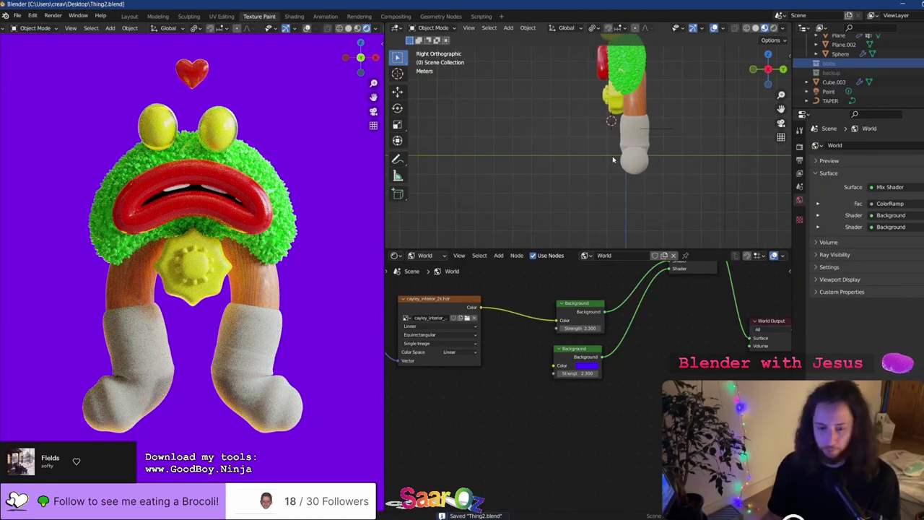
{"action": "scroll", "coordinate": [238, 184], "scroll_direction": "down", "scroll_amount": 1}
{"action": "middle_click_drag", "start_coordinate": [238, 184], "coordinate": [234, 210], "text": "shift"}
{"action": "scroll", "coordinate": [767, 71], "scroll_direction": "up", "scroll_amount": 1}
{"action": "middle_click_drag", "start_coordinate": [686, 163], "coordinate": [652, 239], "text": "shift"}
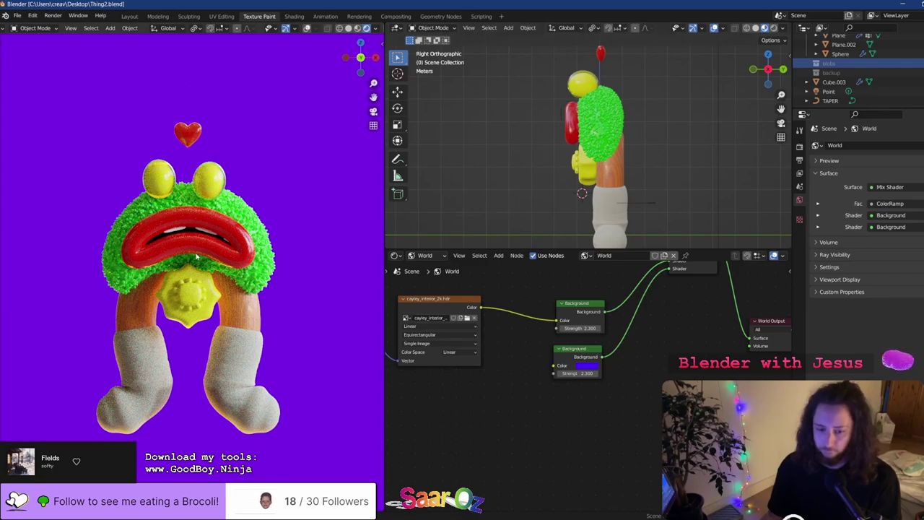
{"action": "key", "text": "KP_3"}
{"action": "scroll", "coordinate": [198, 245], "scroll_direction": "down", "scroll_amount": 1}
{"action": "key", "text": "KP_1"}
{"action": "key", "text": "KP_5"}
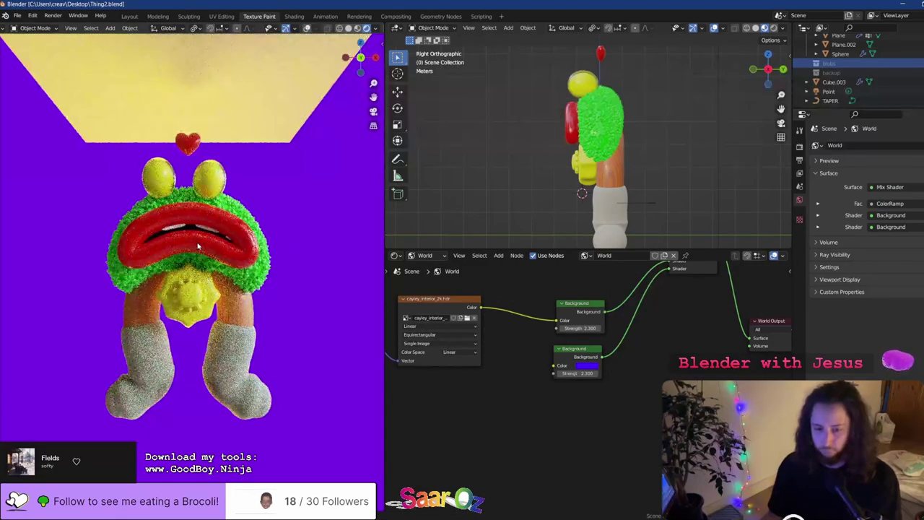
{"action": "scroll", "coordinate": [199, 246], "scroll_direction": "up", "scroll_amount": 3}
{"action": "middle_click_drag", "start_coordinate": [199, 240], "coordinate": [200, 205]}
{"action": "scroll", "coordinate": [200, 204], "scroll_direction": "down", "scroll_amount": 5}
{"action": "key", "text": "KP_1"}
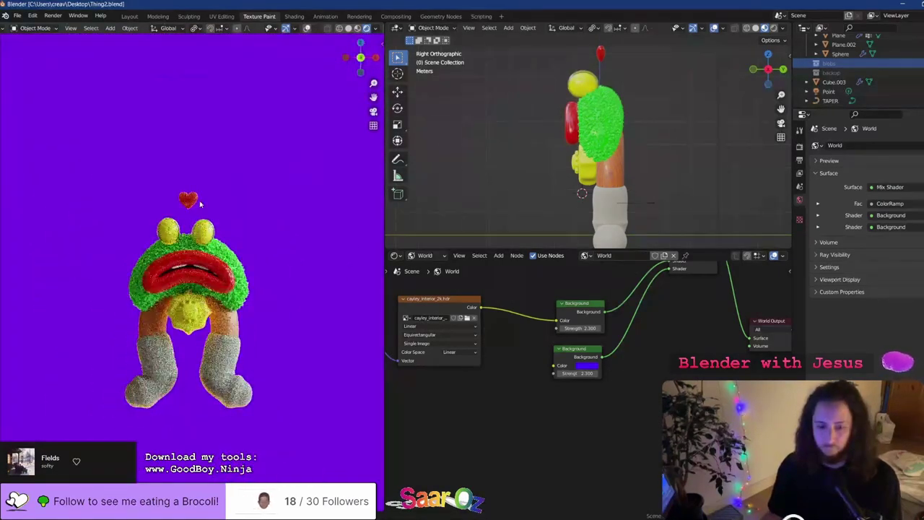
{"action": "scroll", "coordinate": [201, 204], "scroll_direction": "down", "scroll_amount": 2}
{"action": "scroll", "coordinate": [202, 206], "scroll_direction": "up", "scroll_amount": 5}
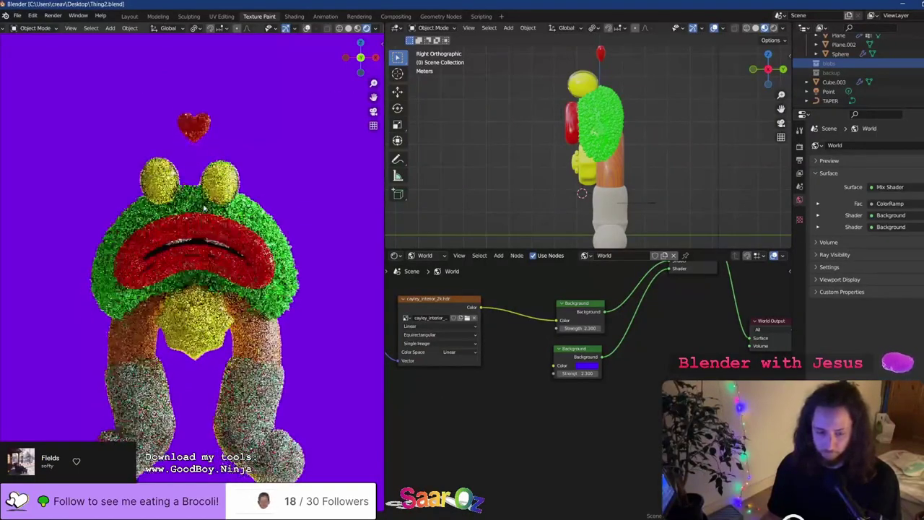
{"action": "scroll", "coordinate": [205, 208], "scroll_direction": "down", "scroll_amount": 3}
{"action": "key", "text": "ctrl+s"}
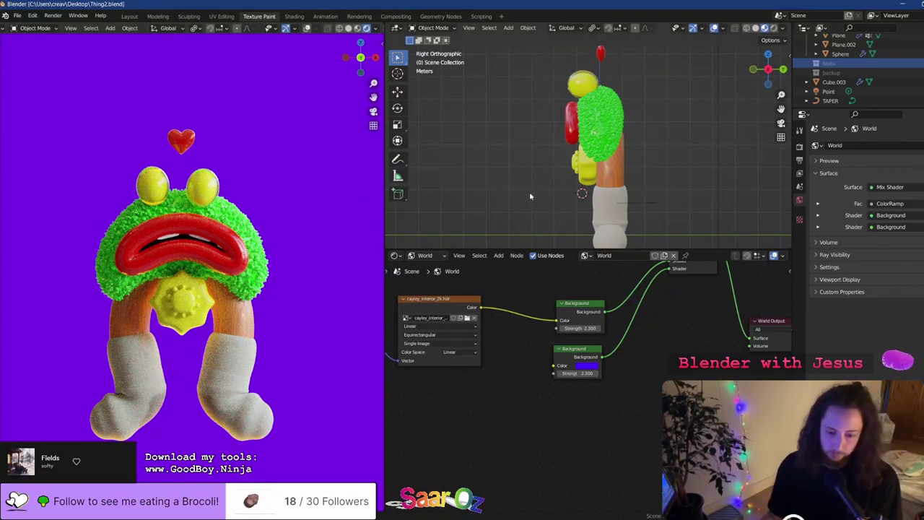
{"action": "key", "text": "ctrl+s"}
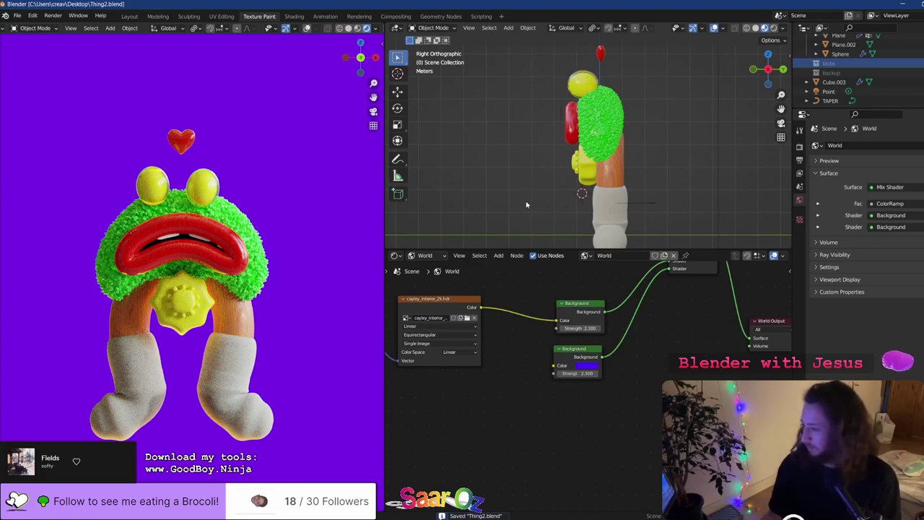
Try strengths of 2 and 5 on the upper Background node fed by the HDRI image
{"action": "middle_click_drag", "start_coordinate": [157, 344], "coordinate": [154, 315], "text": "shift"}
{"action": "middle_click_drag", "start_coordinate": [622, 355], "coordinate": [635, 386]}
{"action": "scroll", "coordinate": [583, 372], "scroll_direction": "up", "scroll_amount": 3}
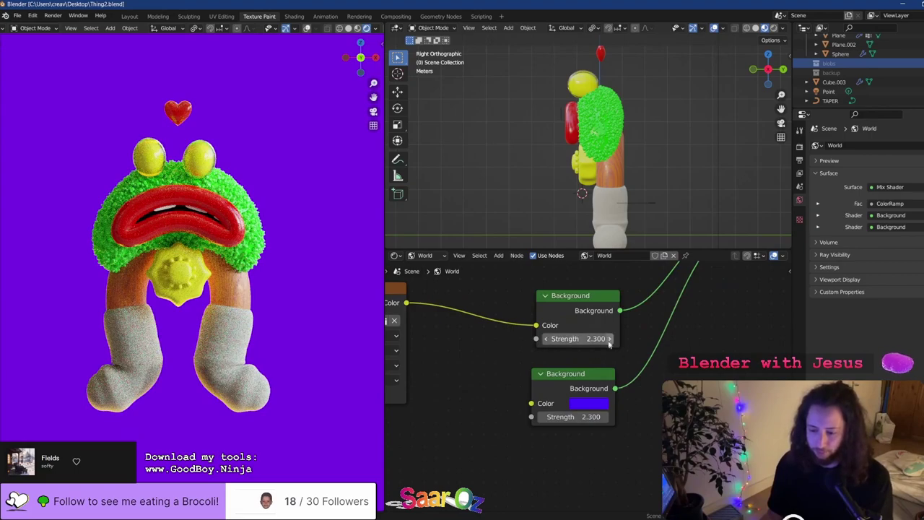
{"action": "double_click", "coordinate": [594, 339]}
{"action": "type", "text": "2"}
{"action": "key", "text": "Return"}
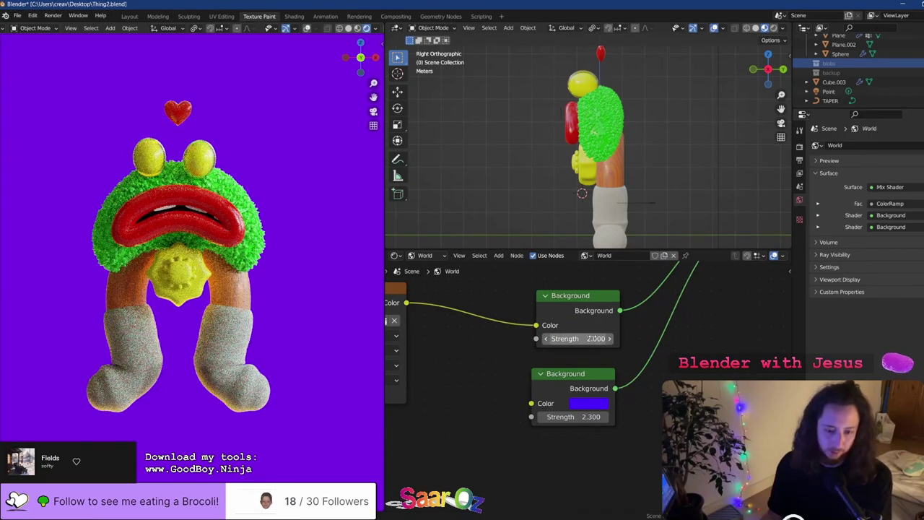
{"action": "double_click", "coordinate": [593, 337]}
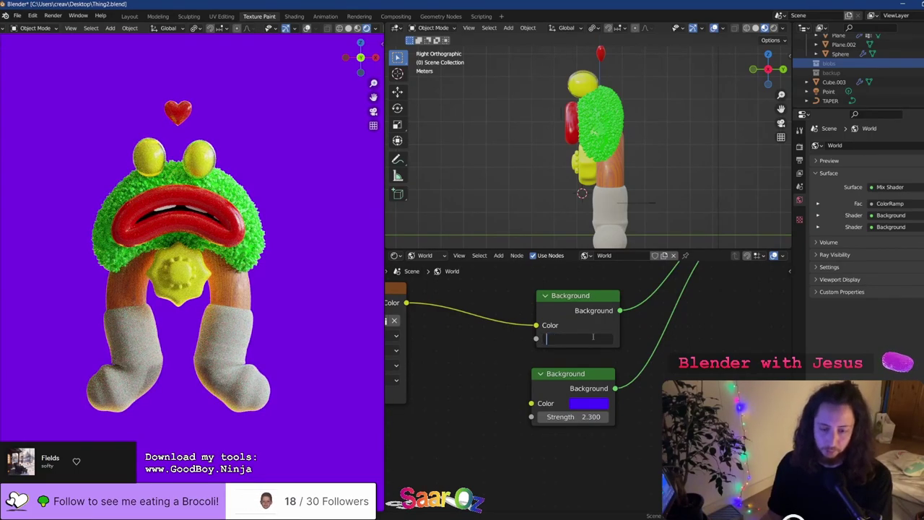
{"action": "type", "text": "5"}
{"action": "key", "text": "Return"}
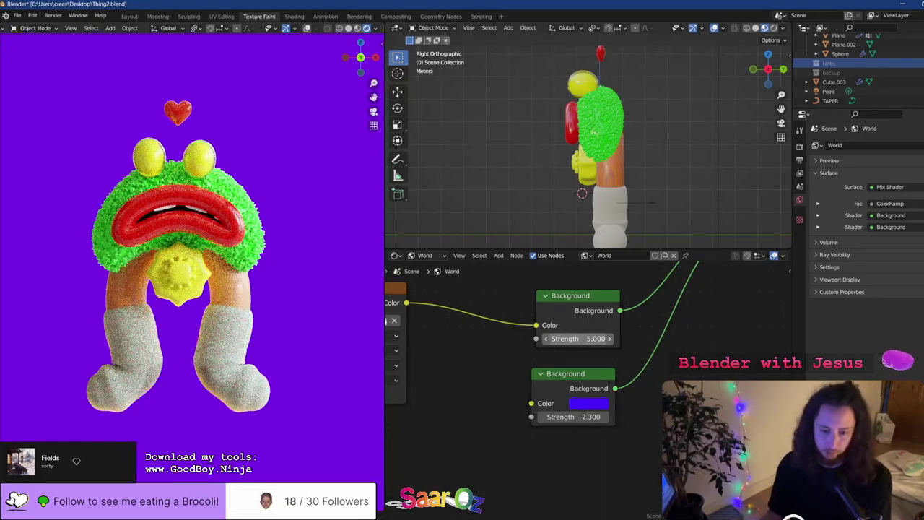
Try strengths of 1.5, 1.8 and 0.12 on the upper Background node
{"action": "double_click", "coordinate": [593, 337]}
{"action": "type", "text": "1"}
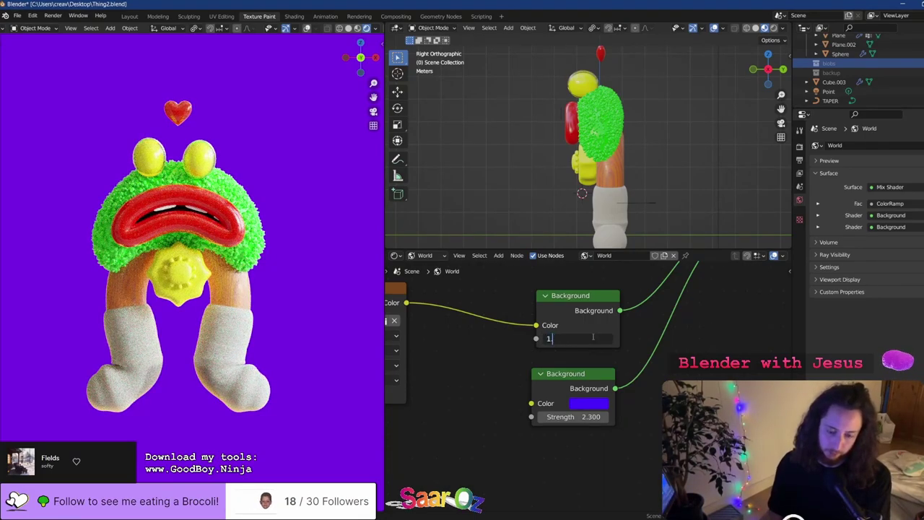
{"action": "type", "text": ".5"}
{"action": "key", "text": "Return"}
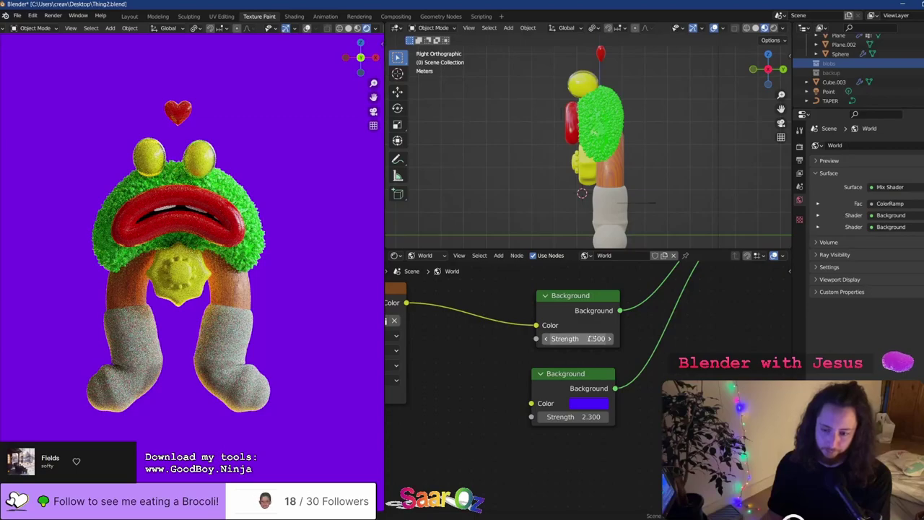
{"action": "double_click", "coordinate": [592, 337]}
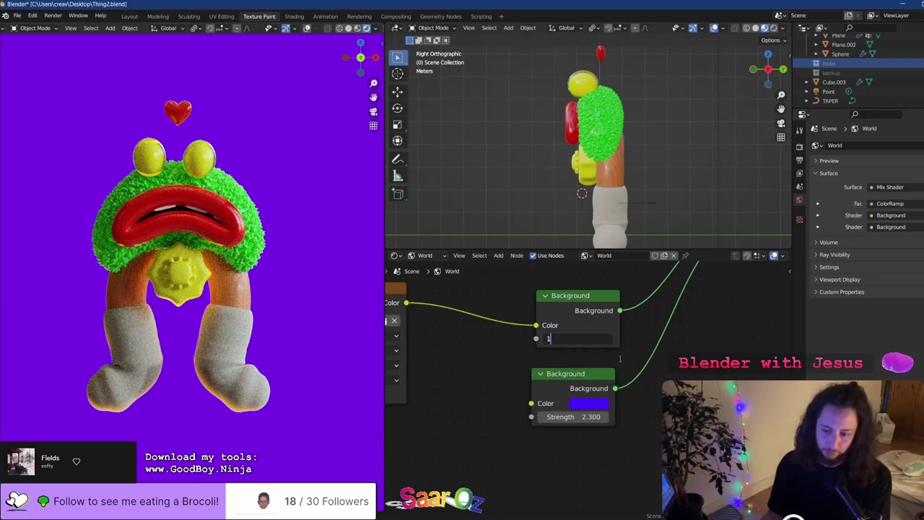
{"action": "type", "text": "1.8"}
{"action": "key", "text": "Return"}
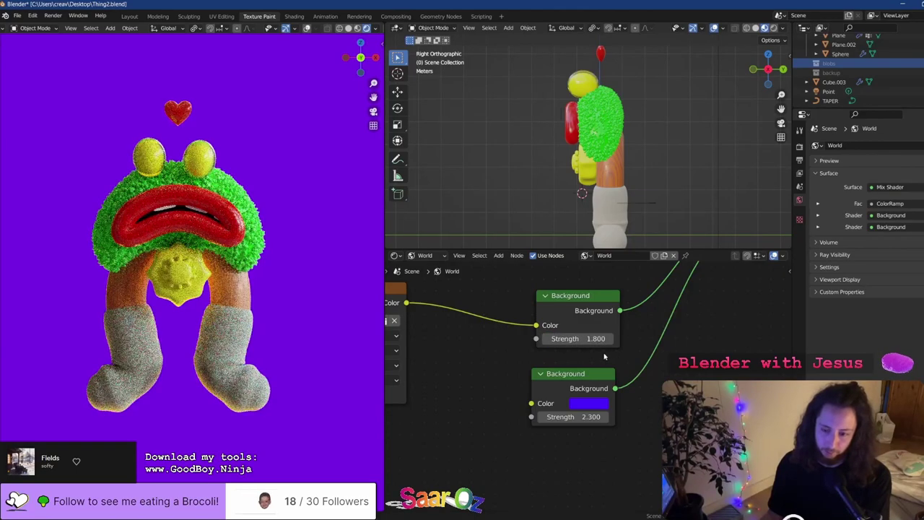
{"action": "double_click", "coordinate": [591, 338]}
{"action": "type", "text": "0.12"}
{"action": "key", "text": "Return"}
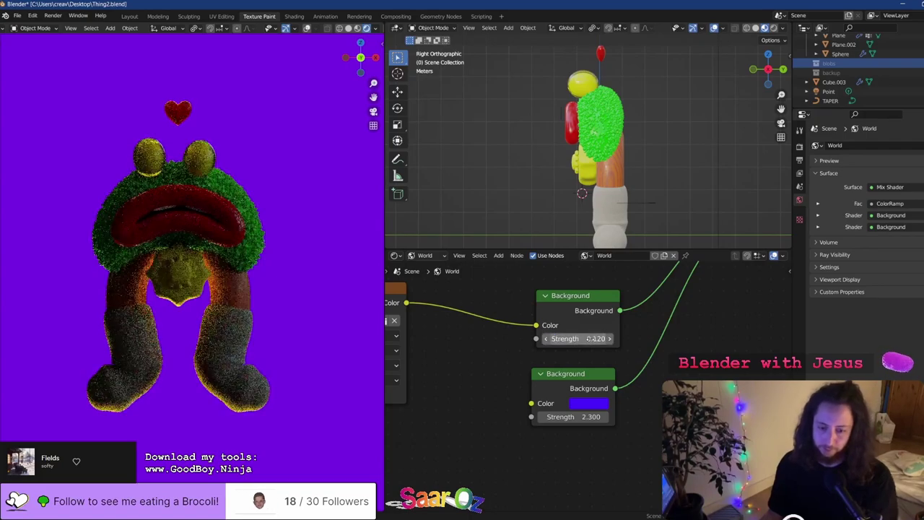
Set the upper Background node's strength to 1.12 and save the file
{"action": "double_click", "coordinate": [593, 337]}
{"action": "type", "text": "1.12"}
{"action": "key", "text": "Return"}
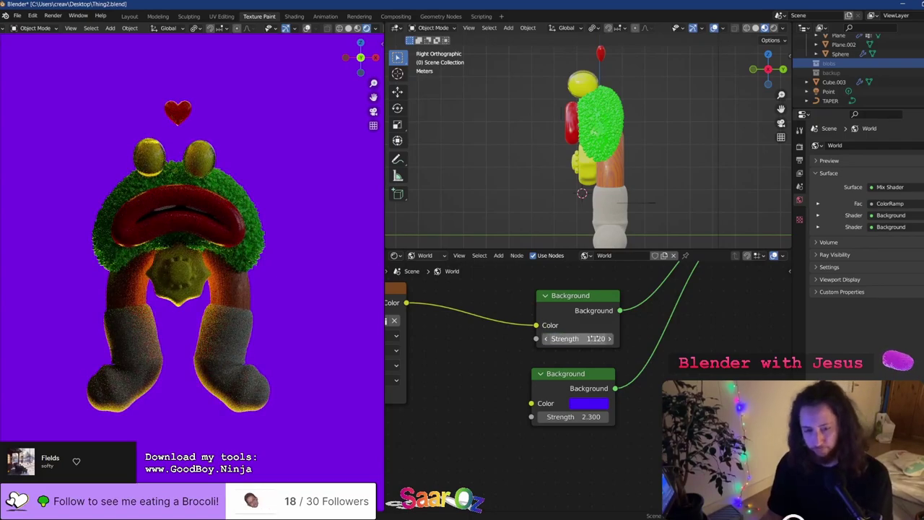
{"action": "key", "text": "ctrl+s"}
Choose another color management look in the render settings
{"action": "left_click", "coordinate": [799, 145]}
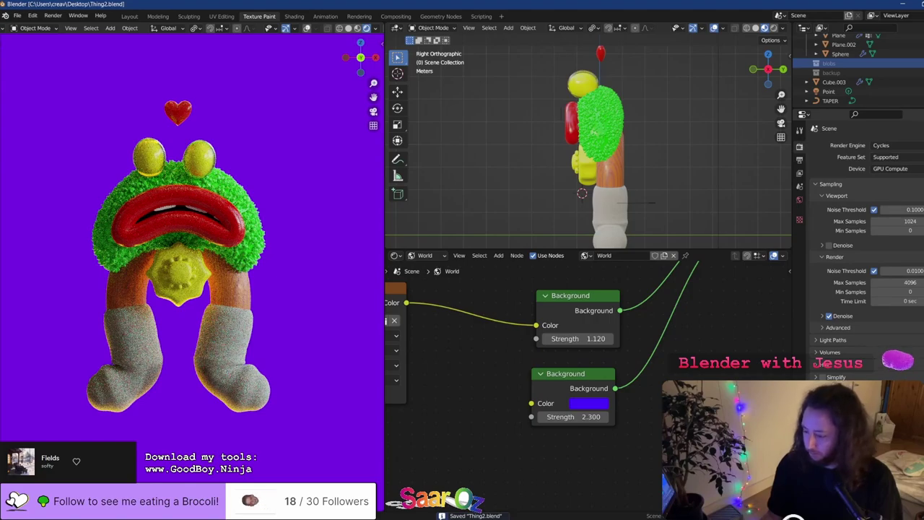
{"action": "scroll", "coordinate": [866, 231], "scroll_direction": "down", "scroll_amount": 2}
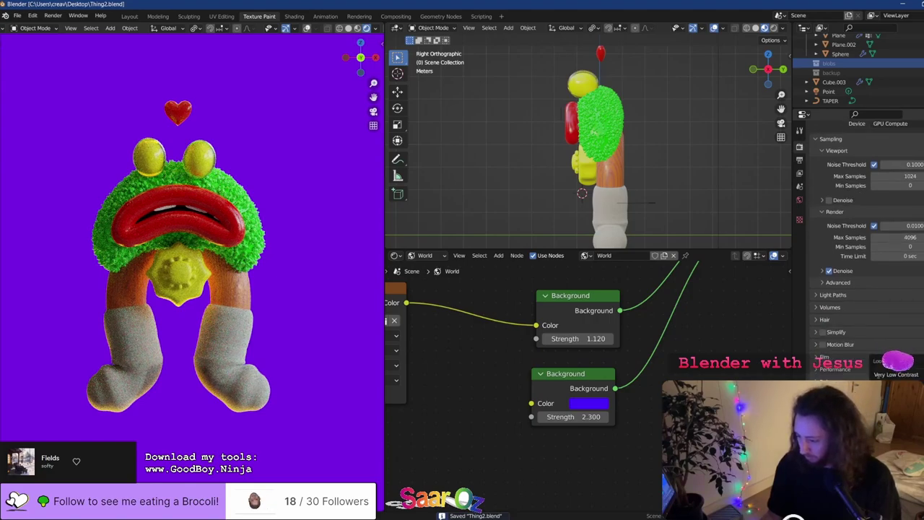
{"action": "left_click", "coordinate": [896, 422]}
Try strengths of 2.2 and 3 on the upper Background node fed by the HDRI image
{"action": "left_click", "coordinate": [577, 339]}
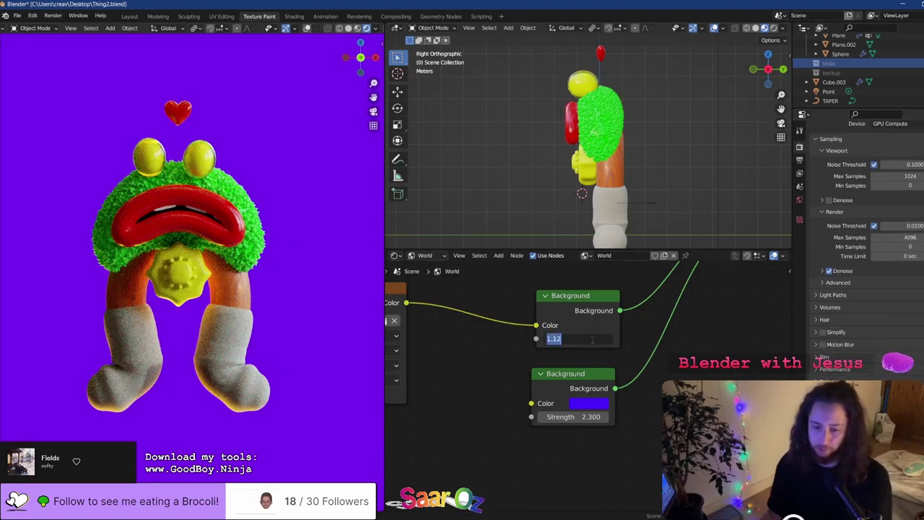
{"action": "type", "text": "2.2"}
{"action": "key", "text": "Return"}
{"action": "left_click", "coordinate": [578, 339]}
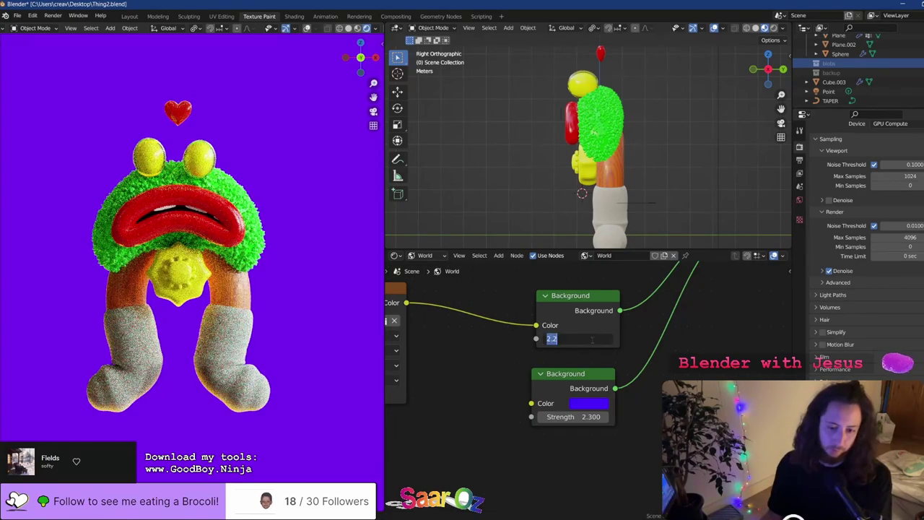
{"action": "type", "text": "3"}
{"action": "key", "text": "Return"}
Set the upper Background node's strength back to 2.2 and save the file
{"action": "left_click", "coordinate": [591, 340]}
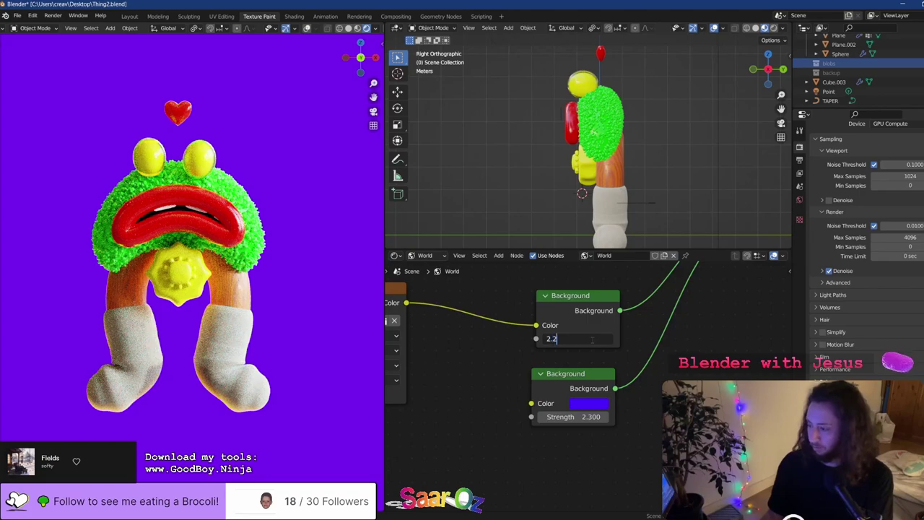
{"action": "type", "text": "2.2"}
{"action": "key", "text": "Return"}
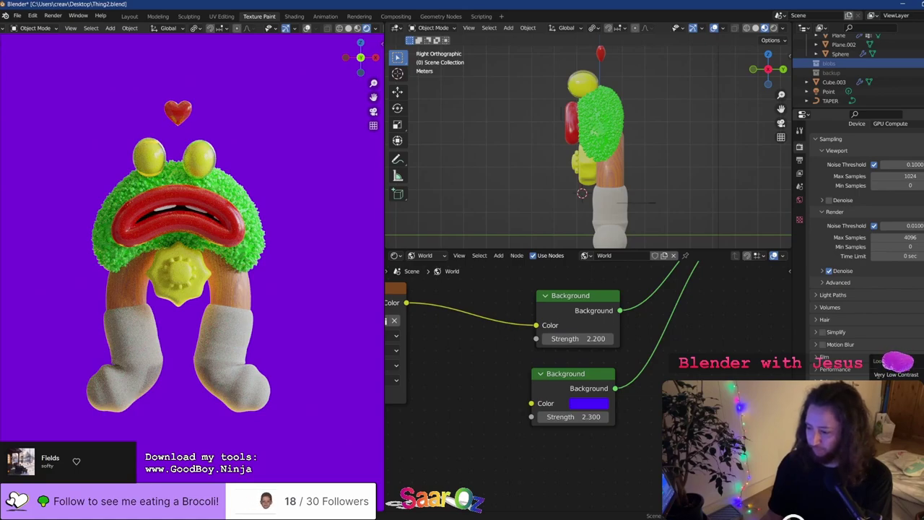
{"action": "key", "text": "ctrl+s"}
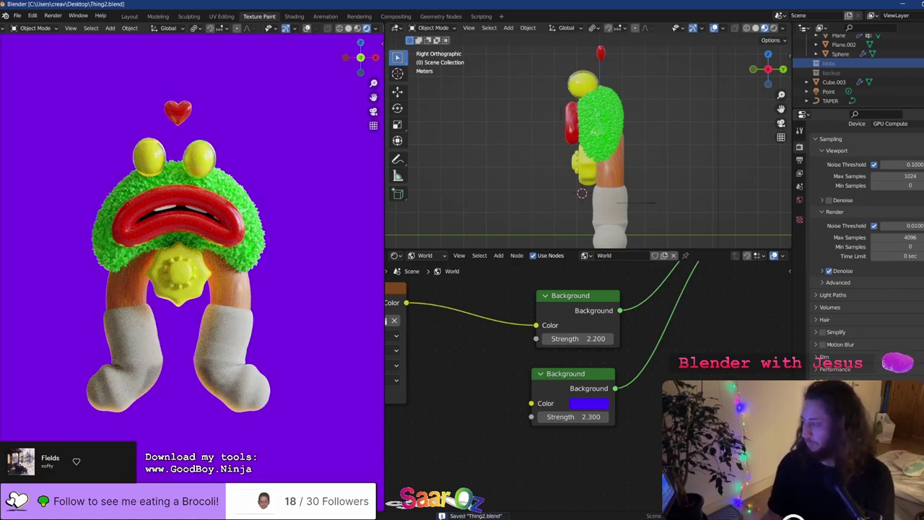
Set the upper Background node's strength to 2.5
{"action": "left_click", "coordinate": [591, 417]}
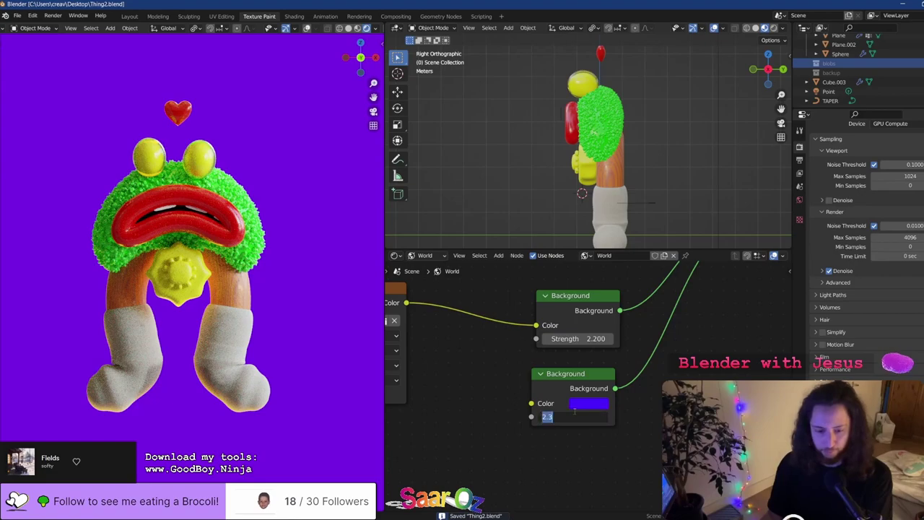
{"action": "left_click", "coordinate": [623, 428]}
{"action": "left_click", "coordinate": [591, 339]}
{"action": "type", "text": "2..5"}
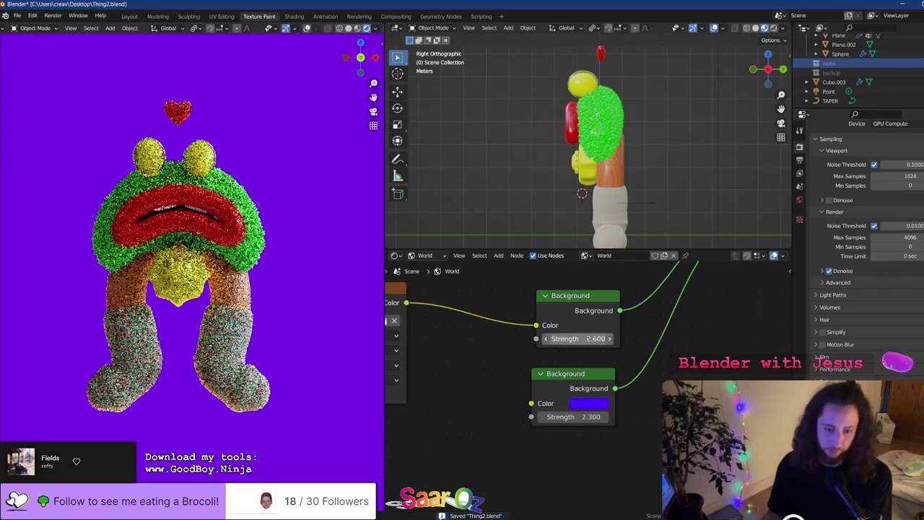
{"action": "key", "text": "Return"}
Duplicate the orange point light behind the character and place the copy in front of it, about 28 m away from the original
{"action": "scroll", "coordinate": [671, 165], "scroll_direction": "down", "scroll_amount": 3}
{"action": "scroll", "coordinate": [672, 166], "scroll_direction": "down", "scroll_amount": 5}
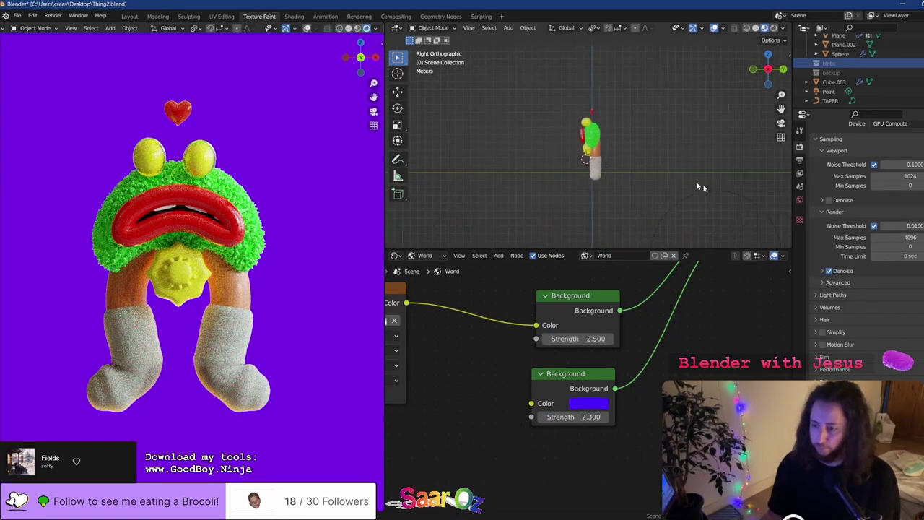
{"action": "key", "text": "shift+d"}
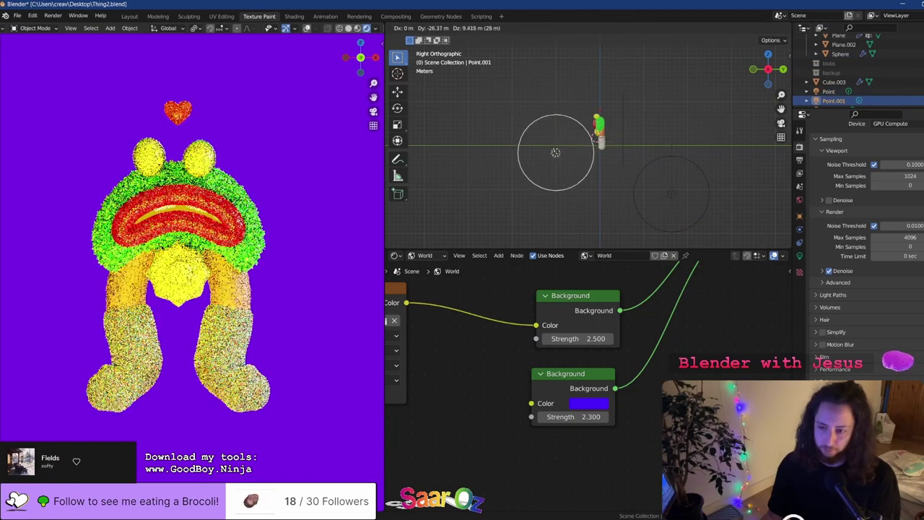
{"action": "left_click", "coordinate": [756, 226]}
Reduce the duplicated light's radius to about 1.23 m and move it above the front of the character's head
{"action": "left_click", "coordinate": [799, 255]}
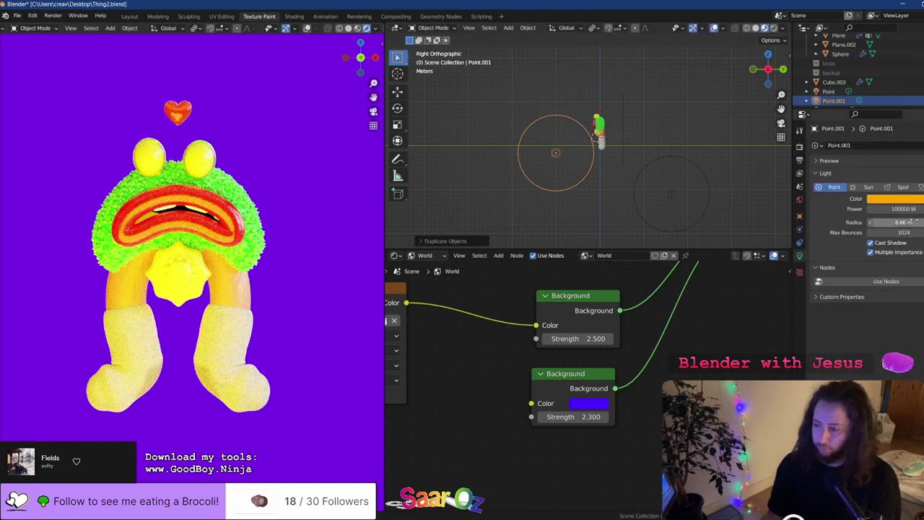
{"action": "left_click_drag", "start_coordinate": [901, 222], "coordinate": [860, 222]}
{"action": "scroll", "coordinate": [546, 133], "scroll_direction": "up", "scroll_amount": 5}
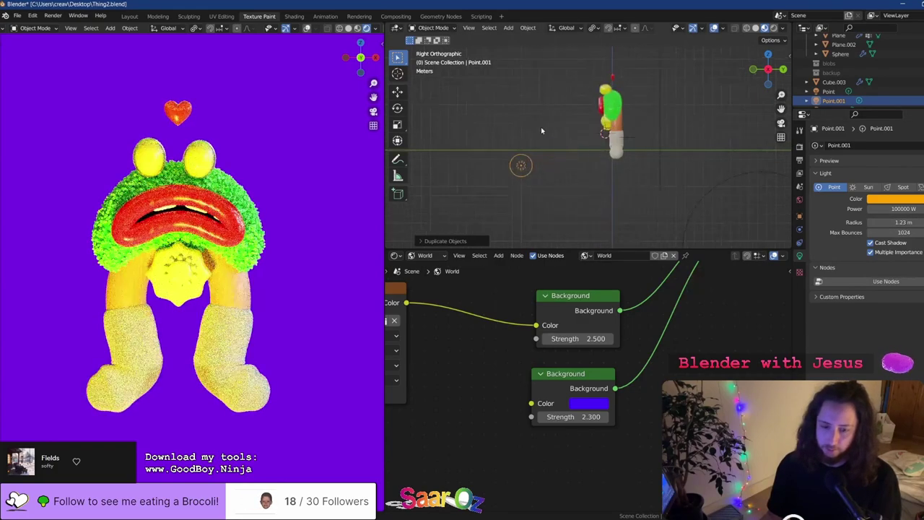
{"action": "key", "text": "g"}
{"action": "left_click", "coordinate": [628, 50]}
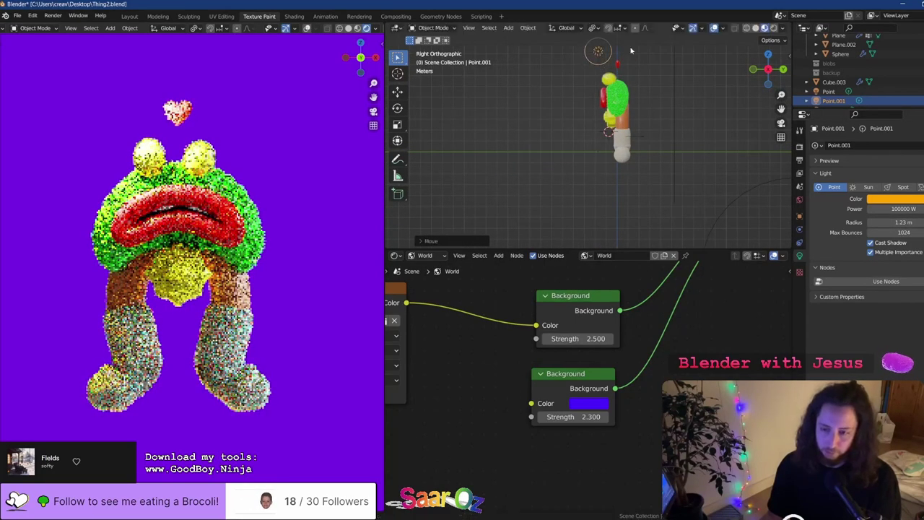
Change the duplicated point light's color from orange to a very pale cyan
{"action": "scroll", "coordinate": [635, 116], "scroll_direction": "up", "scroll_amount": 3}
{"action": "left_click", "coordinate": [911, 199]}
{"action": "left_click_drag", "start_coordinate": [898, 132], "coordinate": [889, 105]}
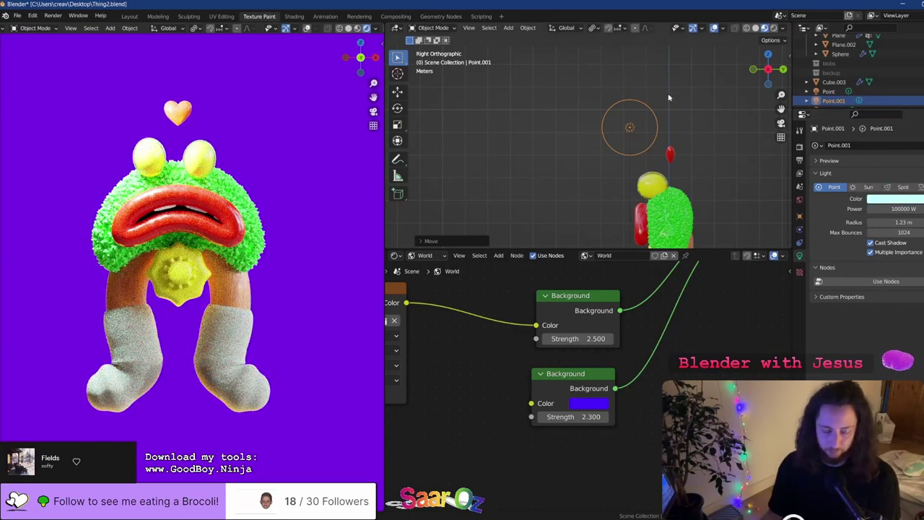
Reposition the pale cyan light in the front and side views so it sits above and behind the heart
{"action": "key", "text": "g"}
{"action": "key", "text": "KP_1"}
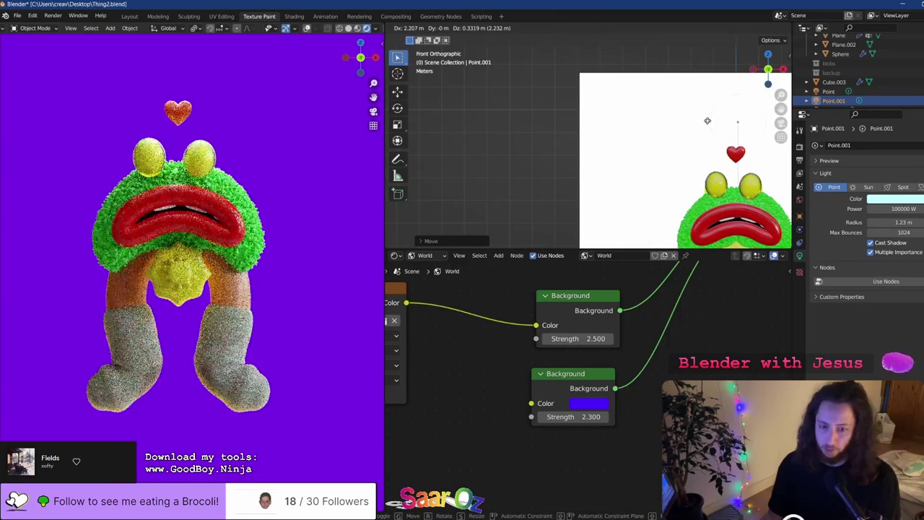
{"action": "left_click", "coordinate": [707, 121]}
{"action": "key", "text": "KP_3"}
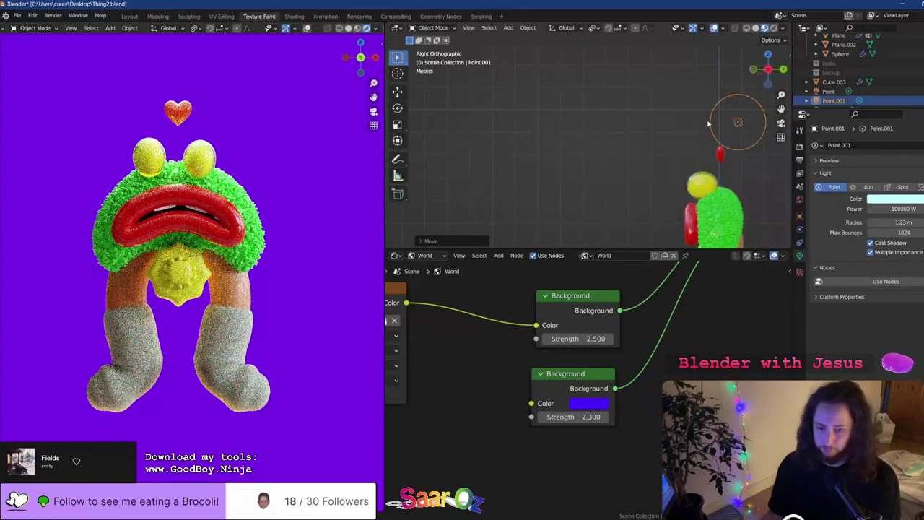
{"action": "key", "text": "g"}
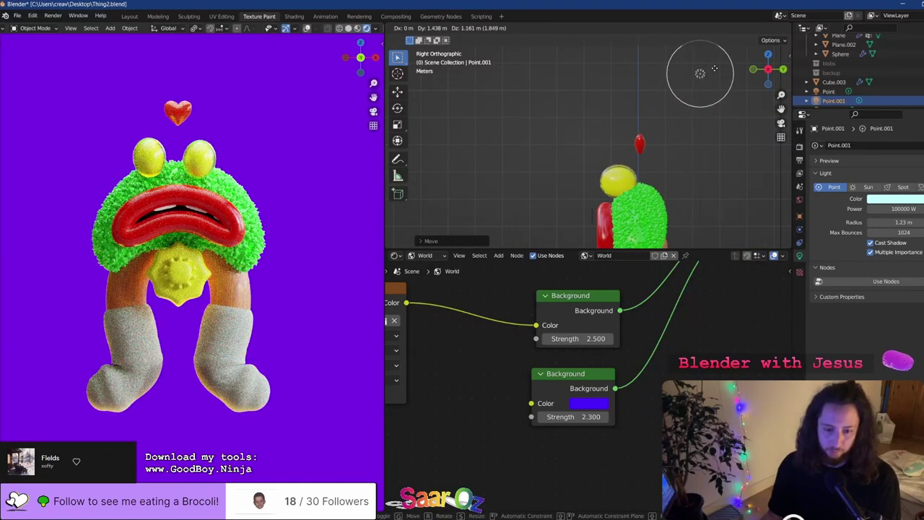
{"action": "left_click", "coordinate": [714, 69]}
Increase the pale cyan light's radius to about 2.99 m and move it farther behind the heart
{"action": "left_click_drag", "start_coordinate": [884, 222], "coordinate": [913, 222]}
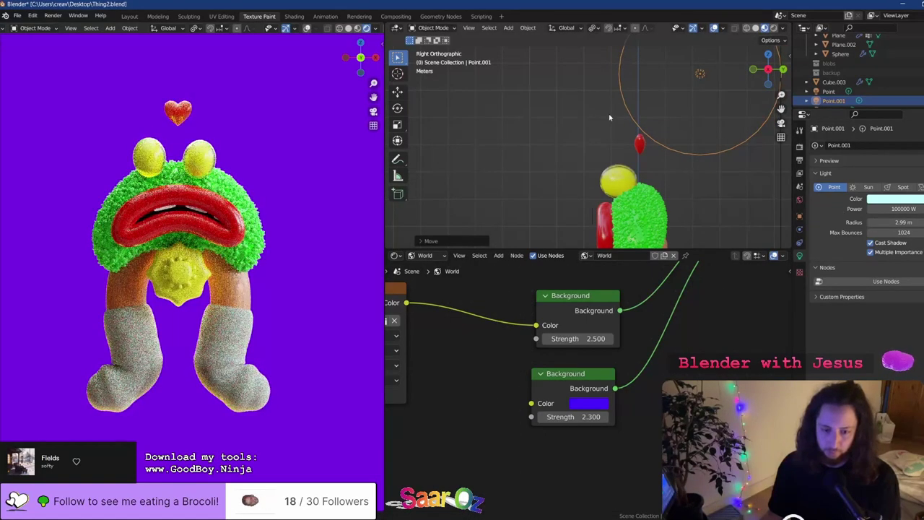
{"action": "key", "text": "g"}
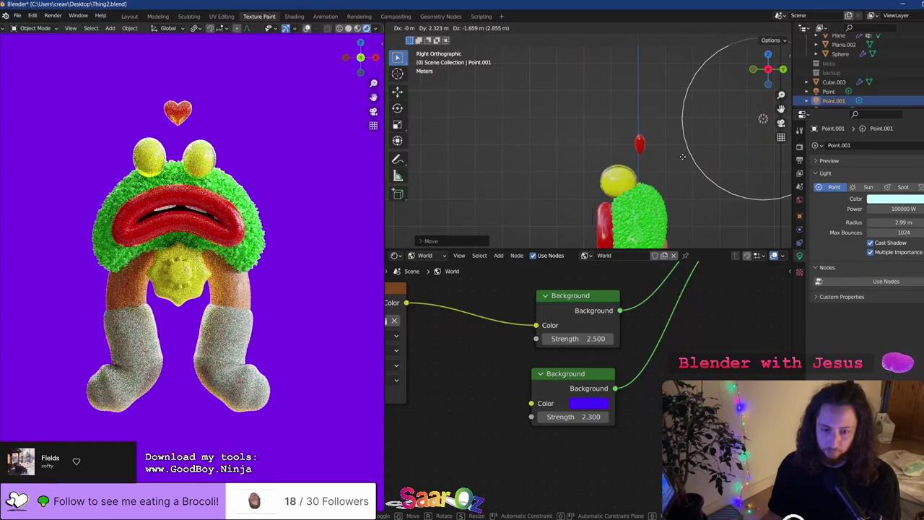
{"action": "left_click", "coordinate": [674, 101]}
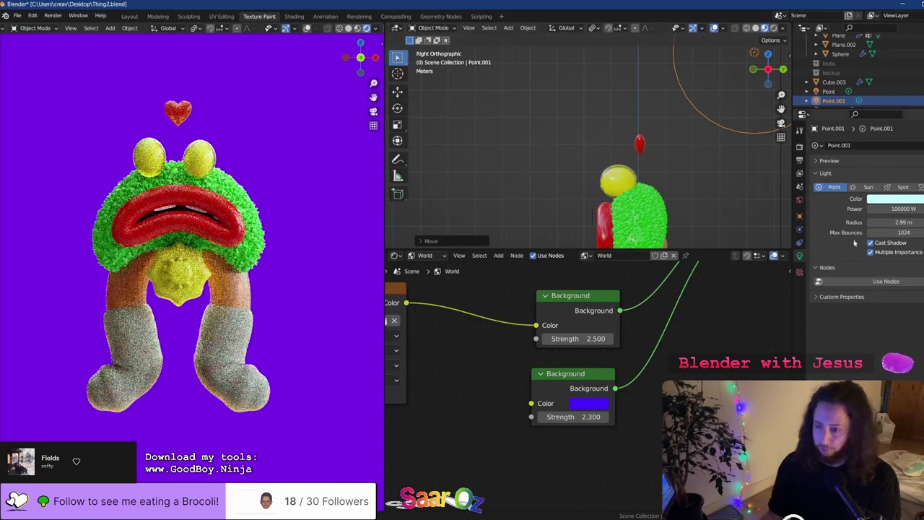
Try pure red as the pale cyan light's color and undo the change
{"action": "left_click", "coordinate": [894, 199]}
{"action": "left_click", "coordinate": [902, 136]}
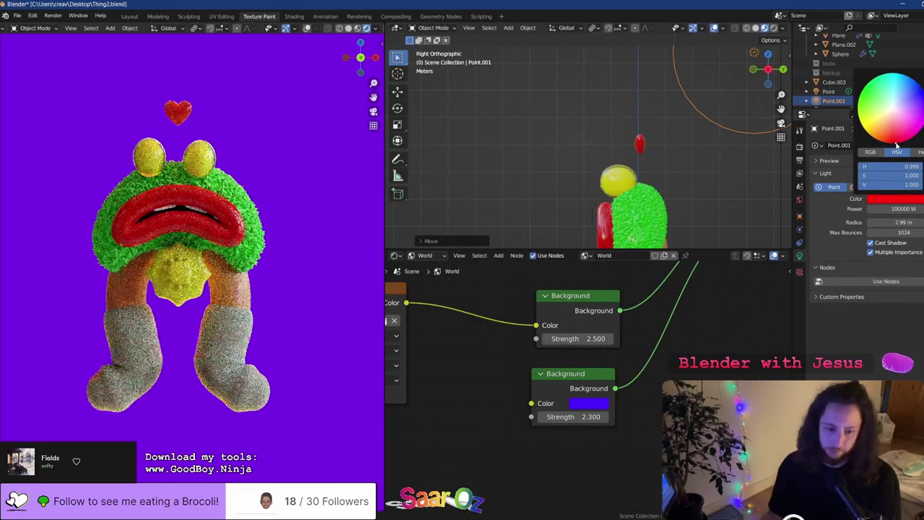
{"action": "key", "text": "ctrl+z"}
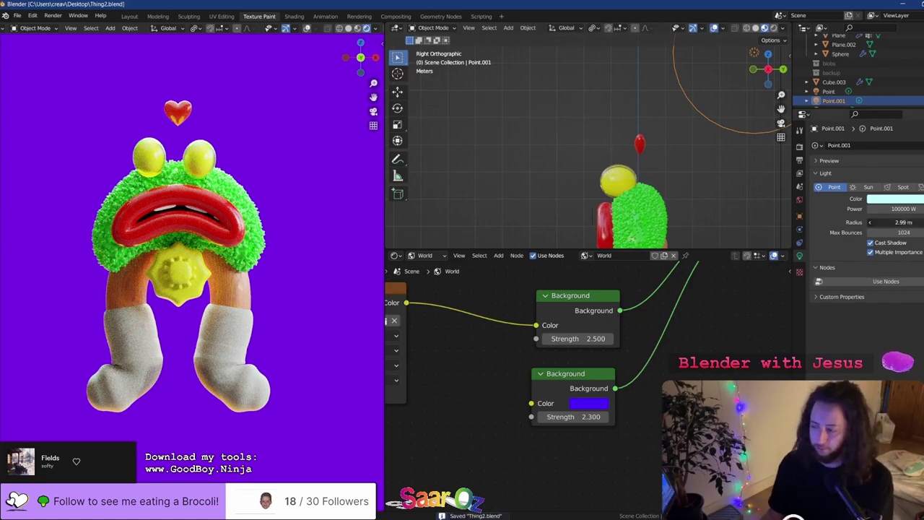
Set the pale cyan light's radius to 1 m and its power to 50000 W
{"action": "key", "text": "Return"}
{"action": "middle_click_drag", "start_coordinate": [627, 139], "coordinate": [558, 170], "text": "shift"}
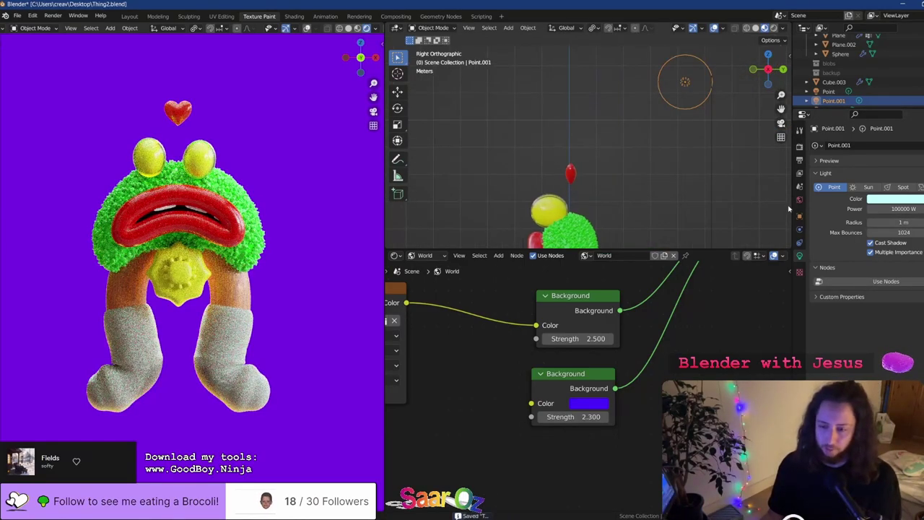
{"action": "left_click", "coordinate": [899, 208]}
{"action": "type", "text": "50000"}
{"action": "key", "text": "Return"}
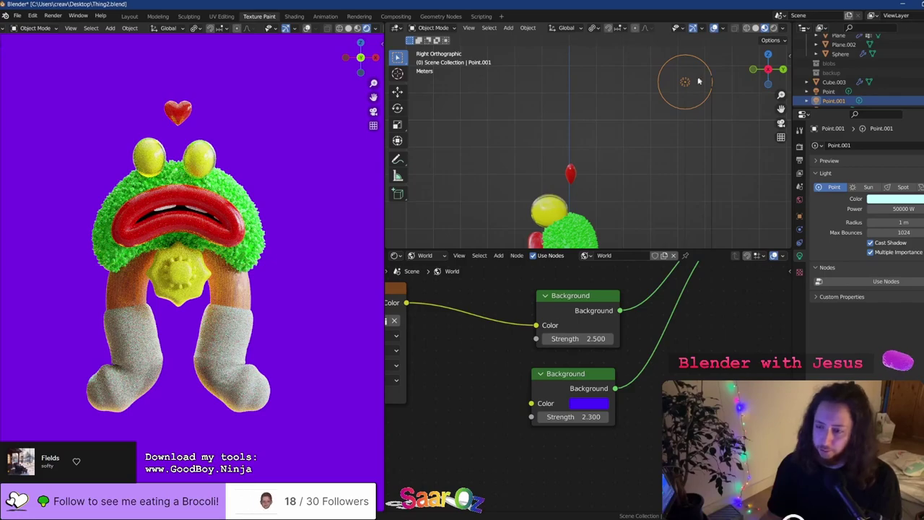
Duplicate the pale cyan light and place the copy just below the heart in the side view
{"action": "key", "text": "shift+d"}
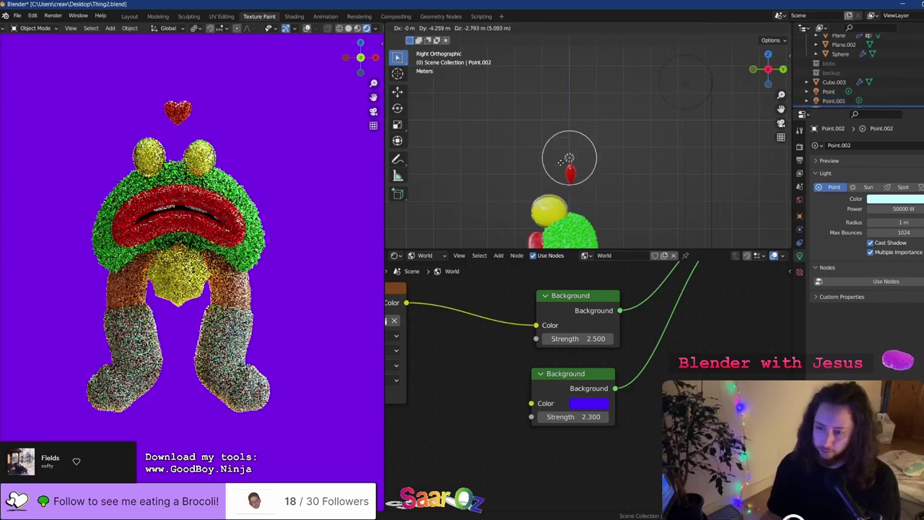
{"action": "left_click", "coordinate": [561, 167]}
{"action": "scroll", "coordinate": [561, 170], "scroll_direction": "up", "scroll_amount": 6}
{"action": "middle_click_drag", "start_coordinate": [561, 171], "coordinate": [604, 98], "text": "shift"}
{"action": "key", "text": "g"}
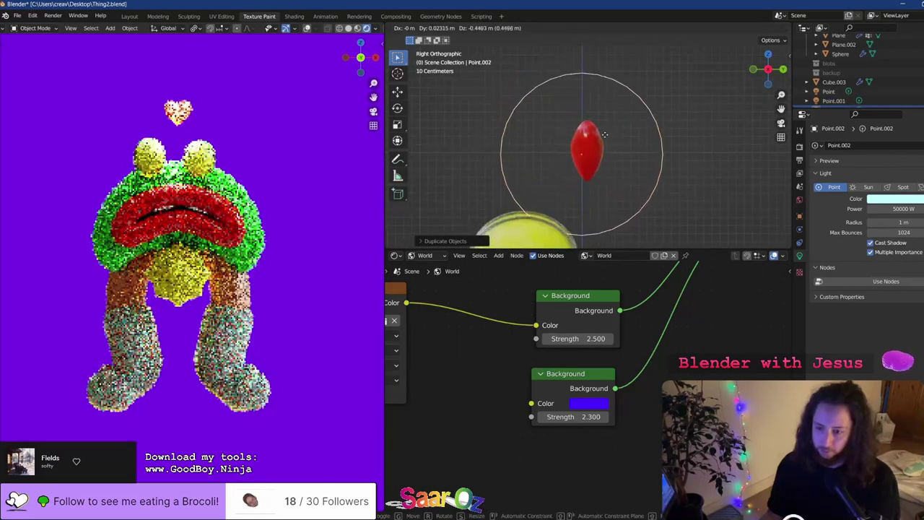
{"action": "left_click", "coordinate": [607, 175]}
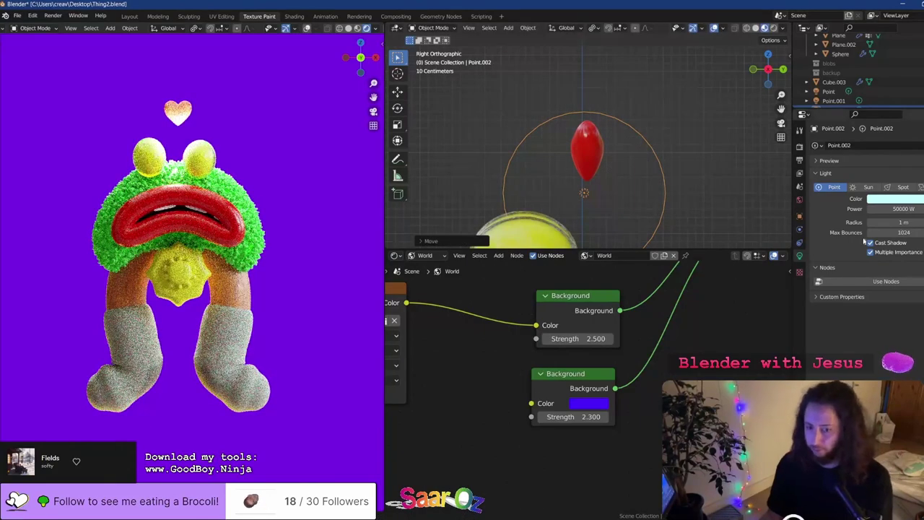
Reduce the light below the heart to a radius of about 0.15 m and make its color red
{"action": "left_click_drag", "start_coordinate": [889, 223], "coordinate": [859, 223]}
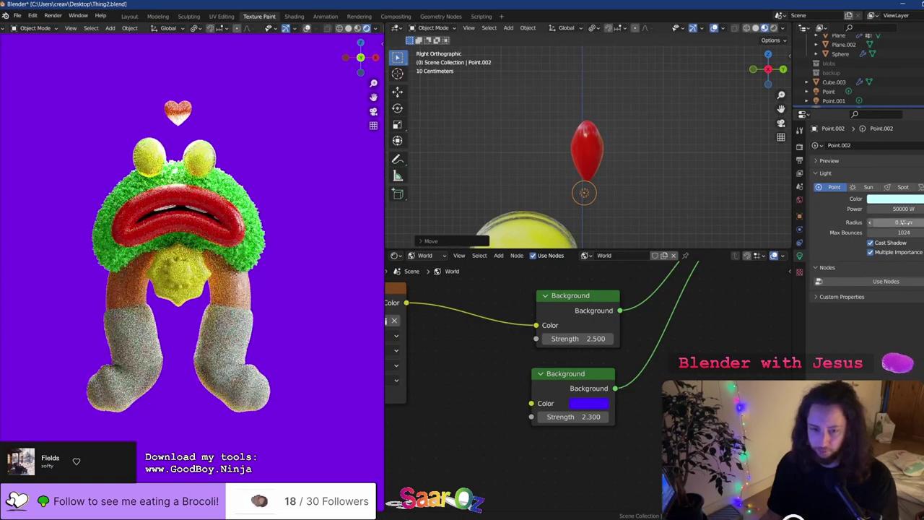
{"action": "left_click", "coordinate": [908, 199]}
{"action": "left_click_drag", "start_coordinate": [892, 99], "coordinate": [891, 142]}
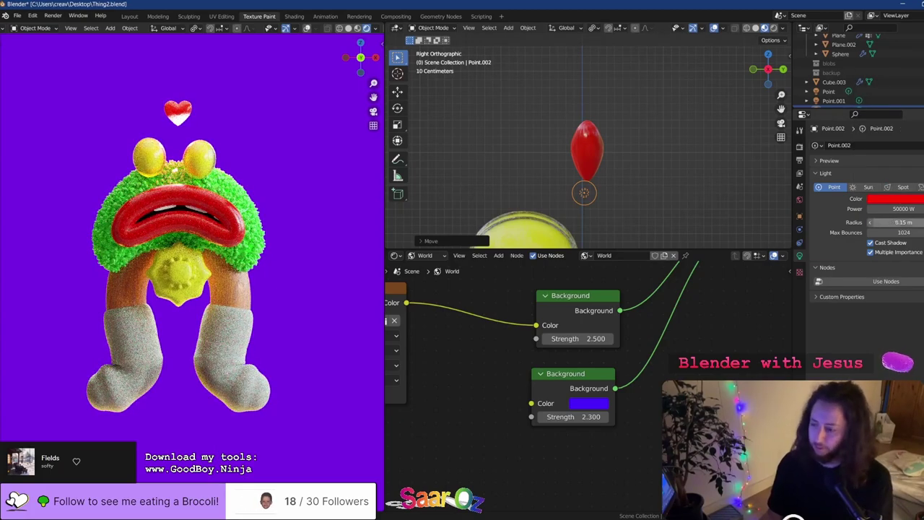
Try a radius of 2 m on the red point light and undo it
{"action": "left_click", "coordinate": [893, 222]}
{"action": "type", "text": "2"}
{"action": "key", "text": "Return"}
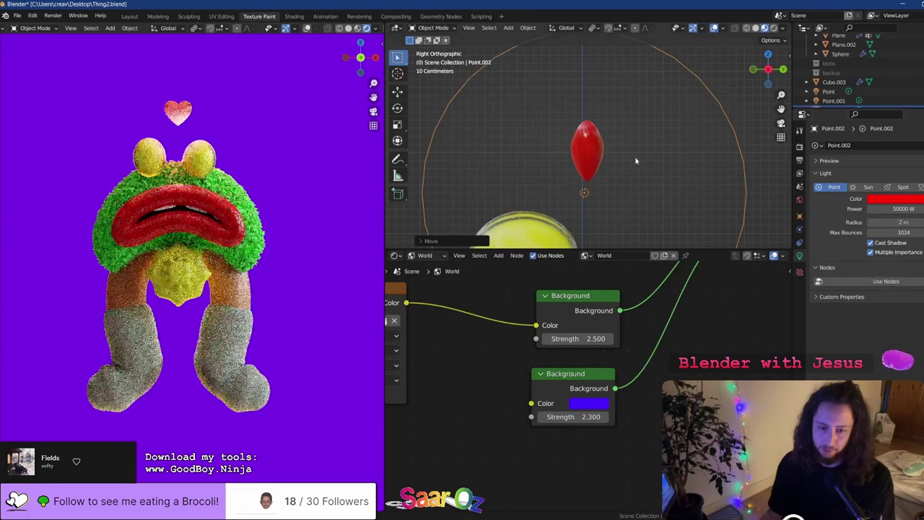
{"action": "key", "text": "ctrl+z"}
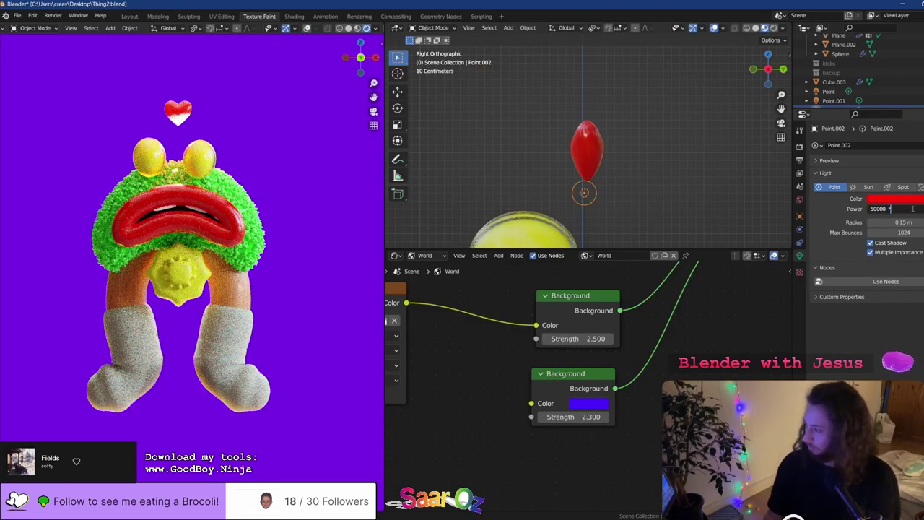
Set the red light's power to 100000 W and move it just above the heart
{"action": "key", "text": "g"}
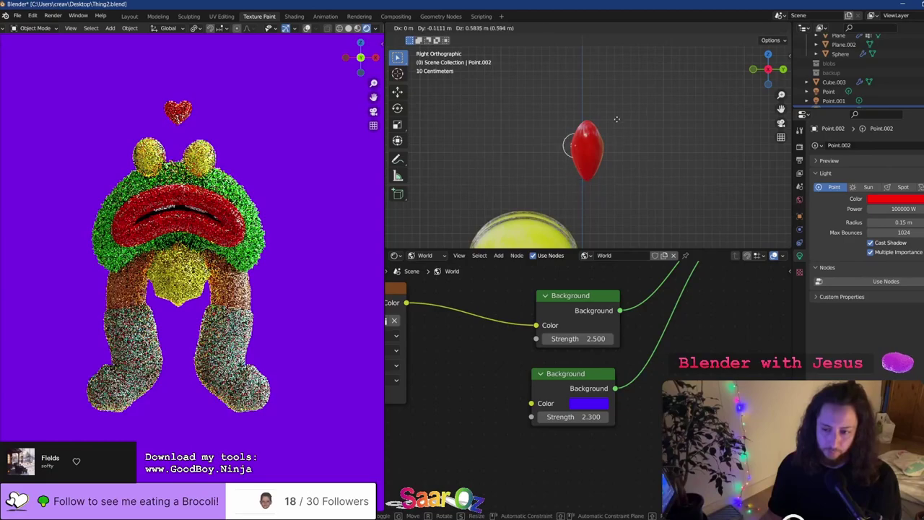
{"action": "left_click", "coordinate": [628, 83]}
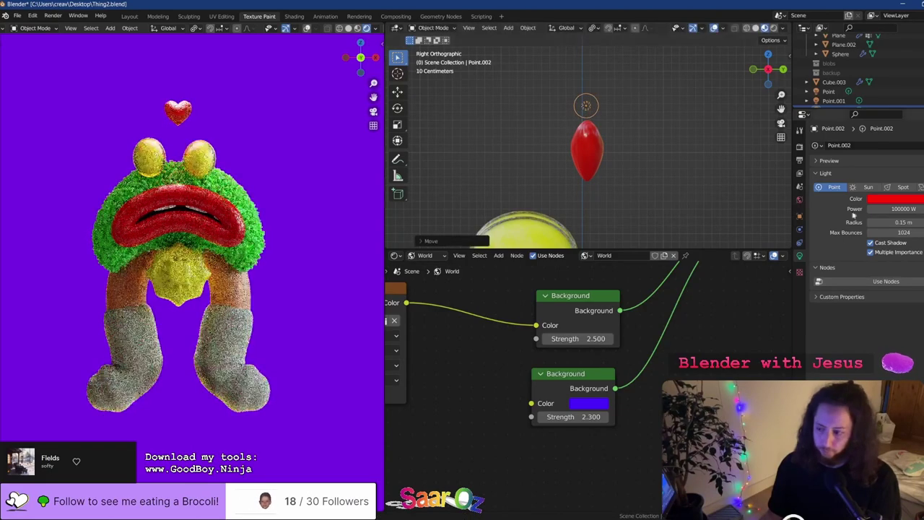
Set the red point light's power to 100 W and move it beside the heart in the side view
{"action": "left_click", "coordinate": [884, 208]}
{"action": "type", "text": "10"}
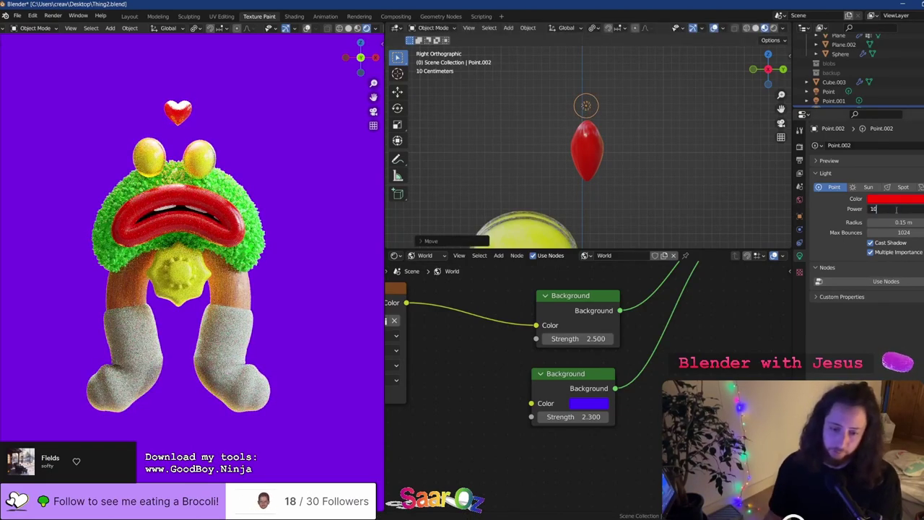
{"action": "type", "text": "0"}
{"action": "key", "text": "Return"}
{"action": "key", "text": "g"}
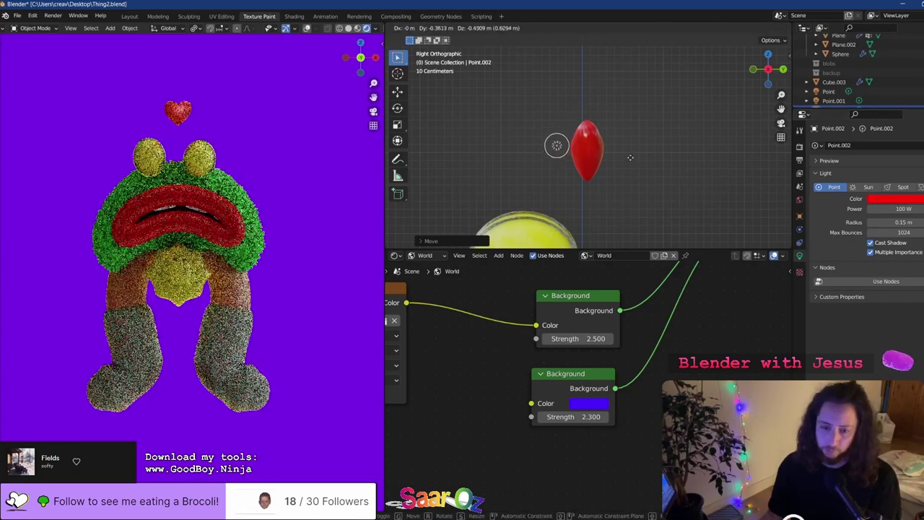
{"action": "left_click", "coordinate": [625, 164]}
Move the red light between the heart and the eyes and set its radius to about 0.52 m
{"action": "key", "text": "g"}
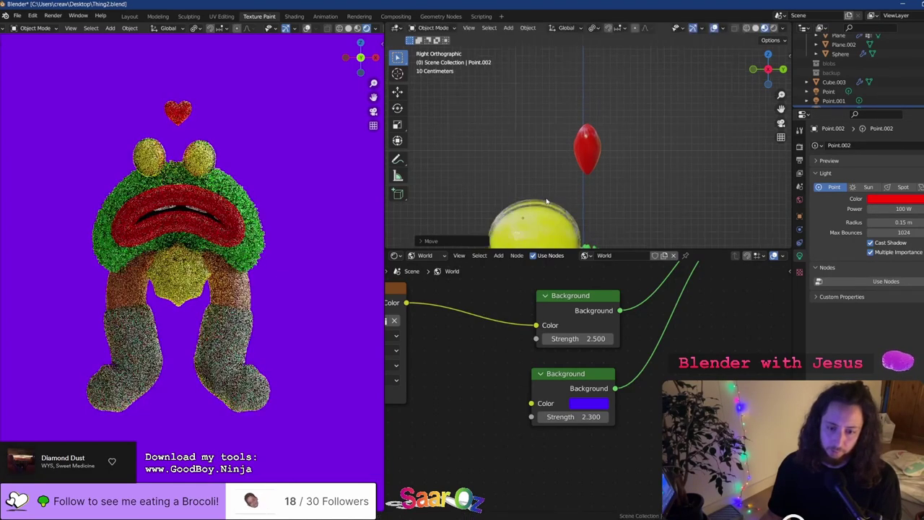
{"action": "left_click", "coordinate": [553, 202]}
{"action": "key", "text": "KP_1"}
{"action": "scroll", "coordinate": [555, 152], "scroll_direction": "up", "scroll_amount": 3}
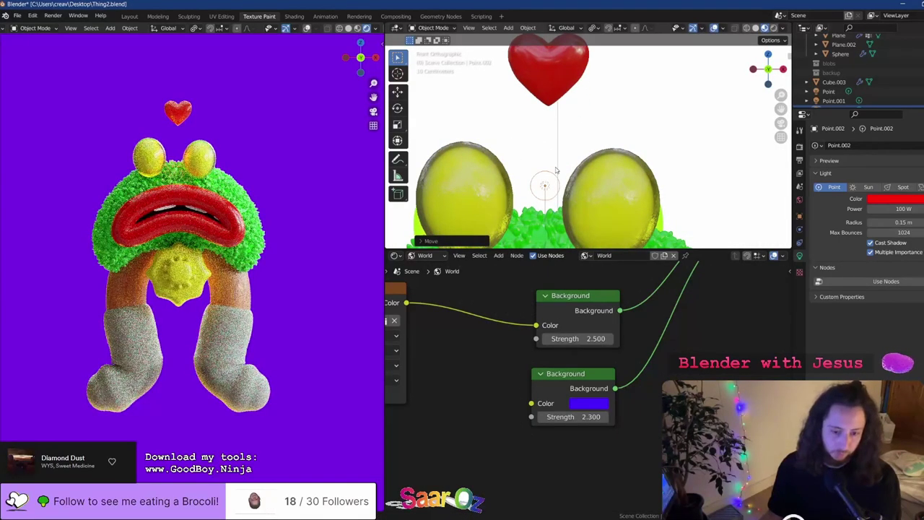
{"action": "key", "text": "g"}
{"action": "left_click", "coordinate": [549, 128]}
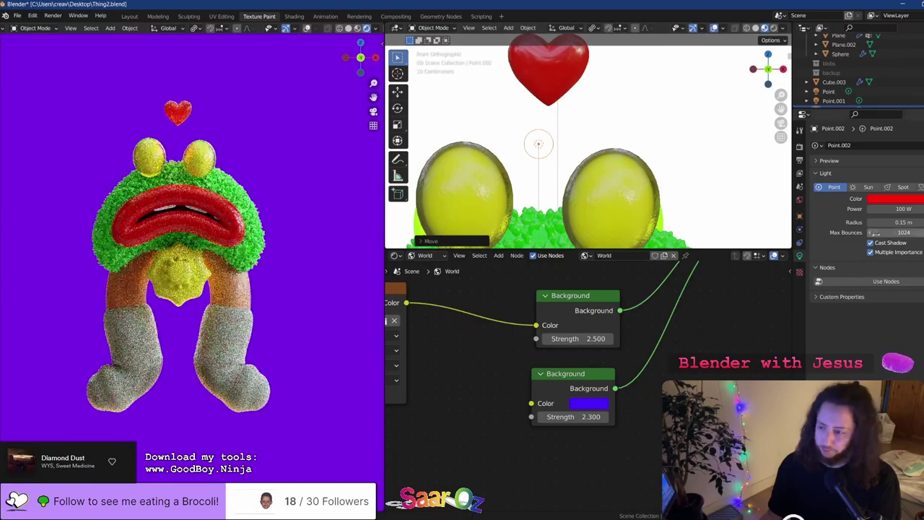
{"action": "left_click_drag", "start_coordinate": [877, 223], "coordinate": [921, 222]}
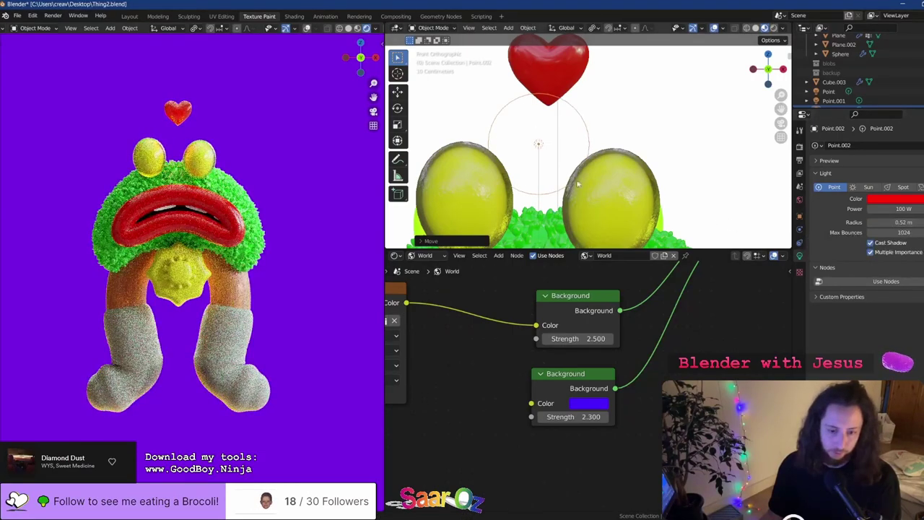
Delete the red point light and save the file
{"action": "key", "text": "x"}
{"action": "left_click", "coordinate": [557, 144]}
{"action": "key", "text": "ctrl+s"}
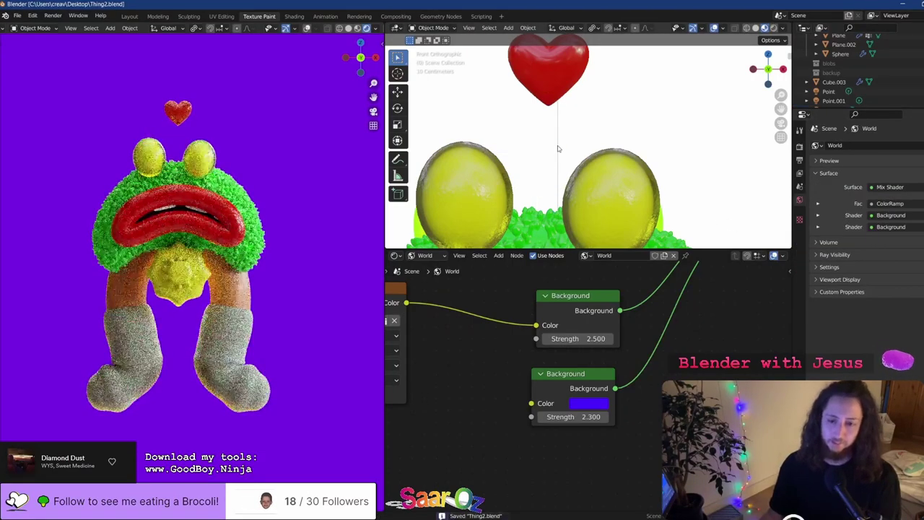
Move the reference image much farther behind the character along the Y axis
{"action": "scroll", "coordinate": [557, 148], "scroll_direction": "down", "scroll_amount": 2}
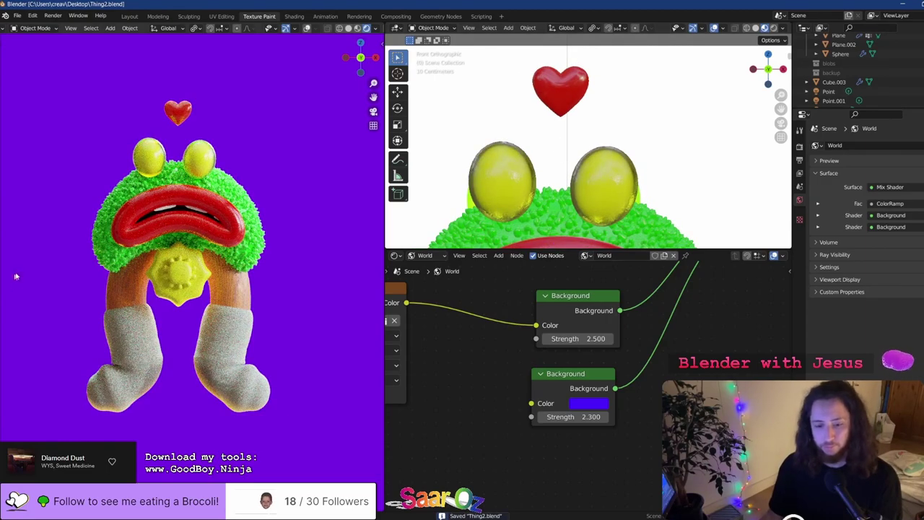
{"action": "scroll", "coordinate": [596, 169], "scroll_direction": "down", "scroll_amount": 5}
{"action": "middle_click_drag", "start_coordinate": [595, 169], "coordinate": [573, 165]}
{"action": "scroll", "coordinate": [576, 165], "scroll_direction": "down", "scroll_amount": 6}
{"action": "scroll", "coordinate": [595, 143], "scroll_direction": "up", "scroll_amount": 8}
{"action": "scroll", "coordinate": [594, 141], "scroll_direction": "down", "scroll_amount": 9}
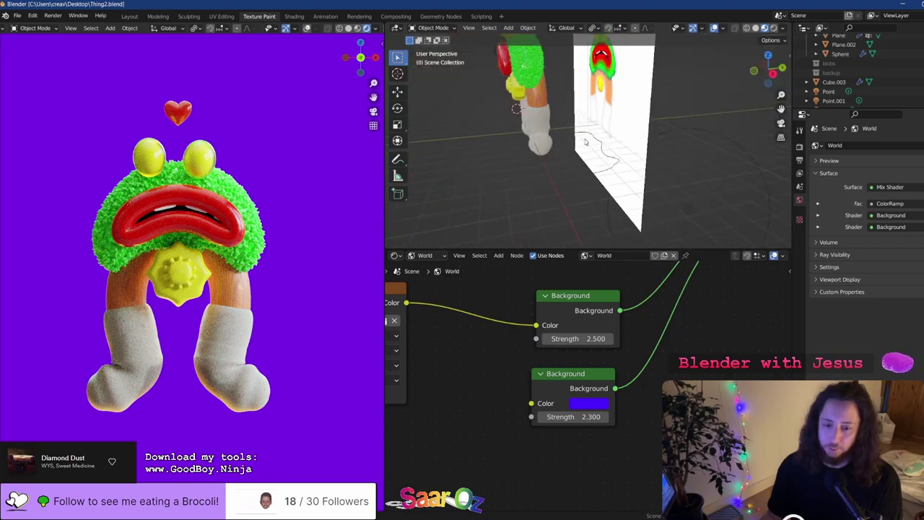
{"action": "left_click", "coordinate": [592, 141]}
{"action": "key", "text": "g"}
{"action": "key", "text": "y"}
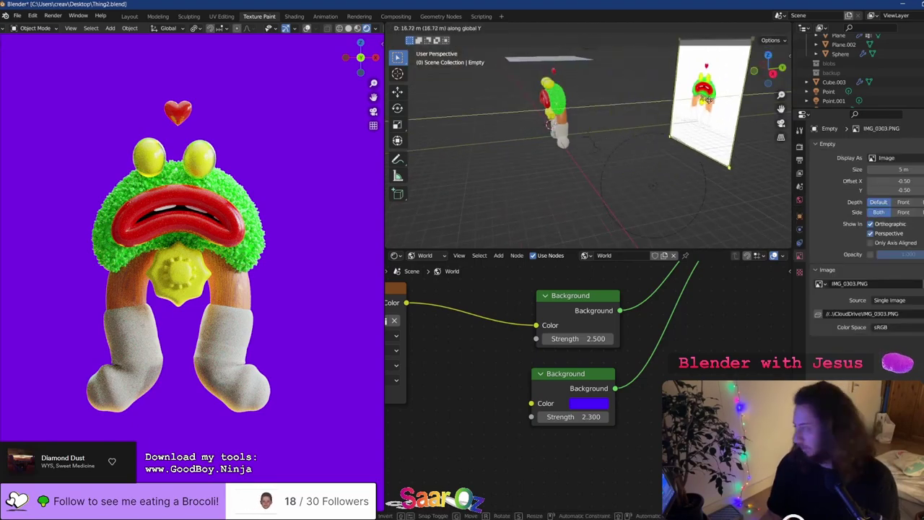
{"action": "left_click", "coordinate": [658, 158]}
Add a mesh plane and scale it up about 15 times as a floor around the character
{"action": "scroll", "coordinate": [585, 158], "scroll_direction": "up", "scroll_amount": 3}
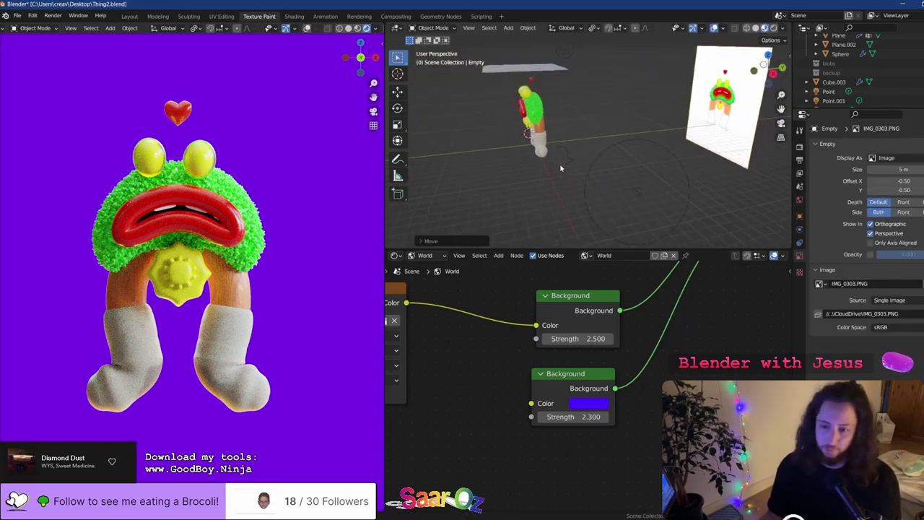
{"action": "middle_click_drag", "start_coordinate": [559, 163], "coordinate": [513, 136]}
{"action": "key", "text": "shift+a"}
{"action": "left_click", "coordinate": [550, 138]}
{"action": "scroll", "coordinate": [513, 167], "scroll_direction": "down", "scroll_amount": 3}
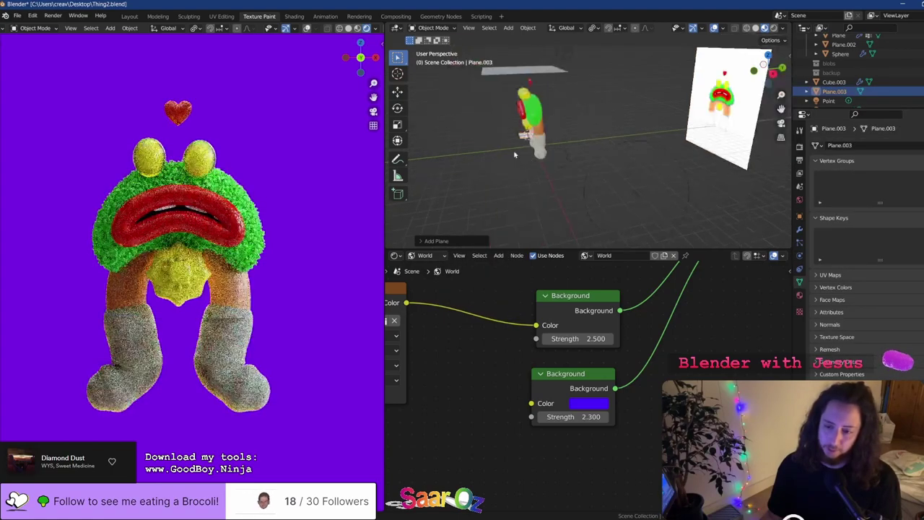
{"action": "key", "text": "s"}
{"action": "left_click", "coordinate": [443, 186]}
Lower the floor plane along the Z axis to the character's feet
{"action": "key", "text": "g"}
{"action": "key", "text": "z"}
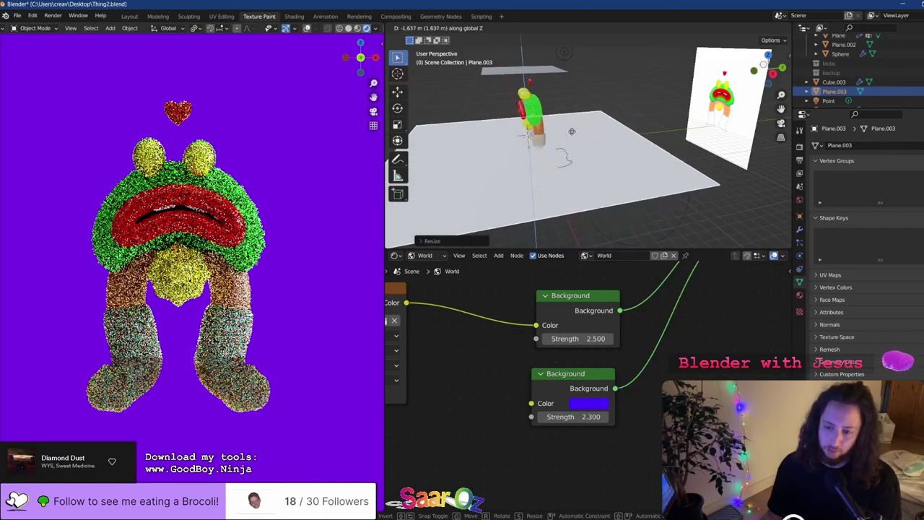
{"action": "left_click", "coordinate": [573, 139]}
{"action": "key", "text": "r"}
{"action": "right_click", "coordinate": [656, 146]}
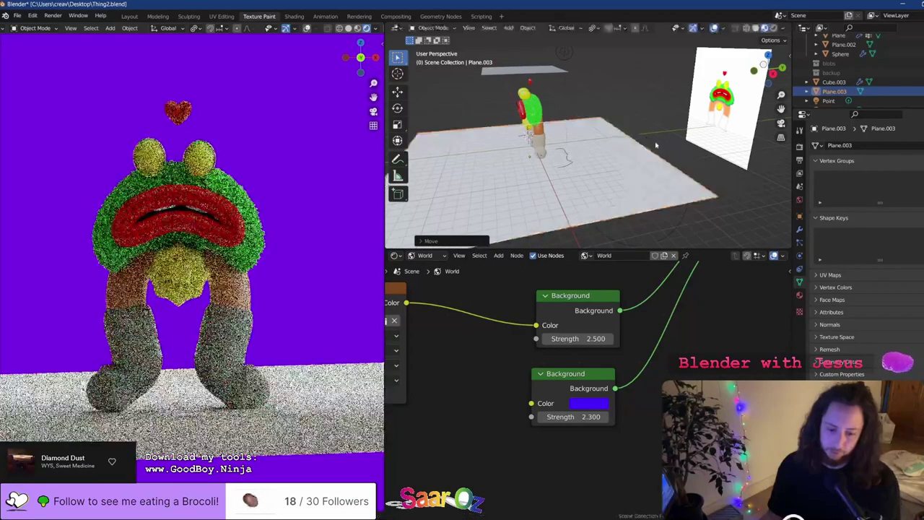
Extrude the floor plane's edge behind the character straight up into a tall back wall
{"action": "key", "text": "Tab"}
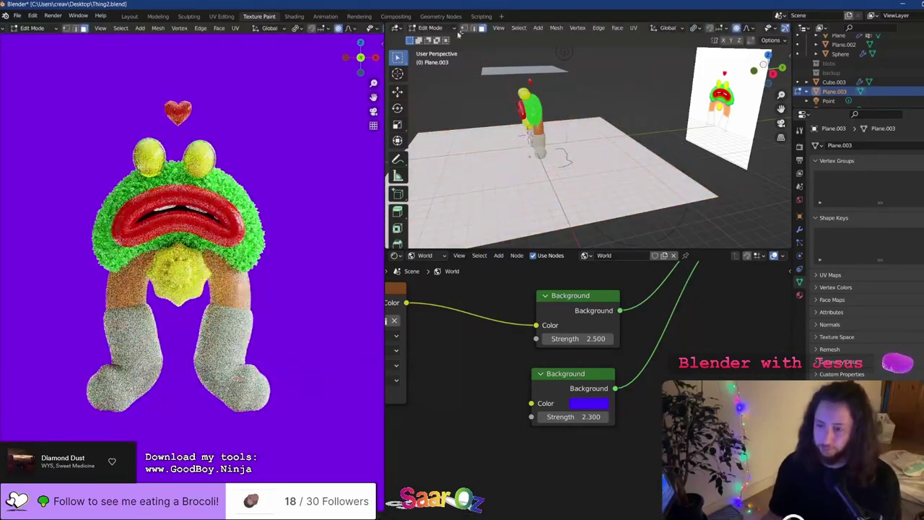
{"action": "left_click", "coordinate": [474, 28]}
{"action": "middle_click_drag", "start_coordinate": [640, 133], "coordinate": [617, 163], "text": "shift"}
{"action": "scroll", "coordinate": [615, 165], "scroll_direction": "down", "scroll_amount": 3}
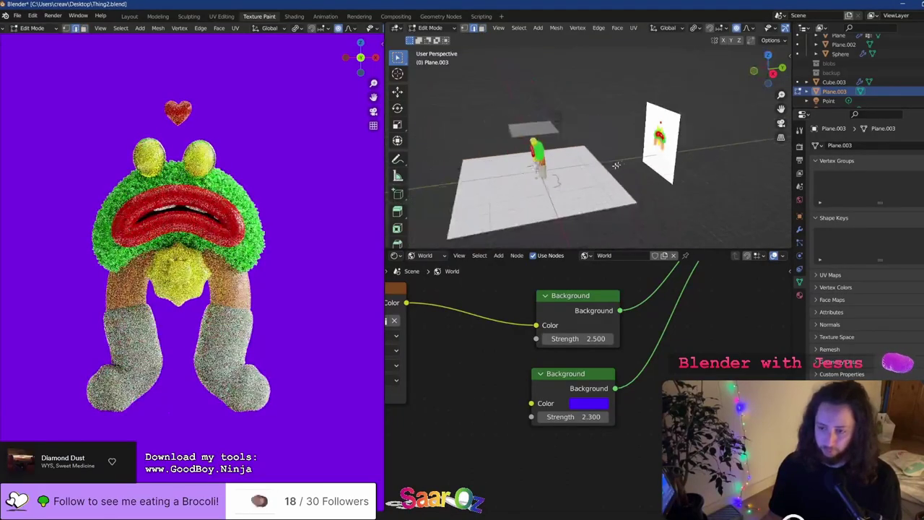
{"action": "key", "text": "Tab"}
{"action": "key", "text": "Tab"}
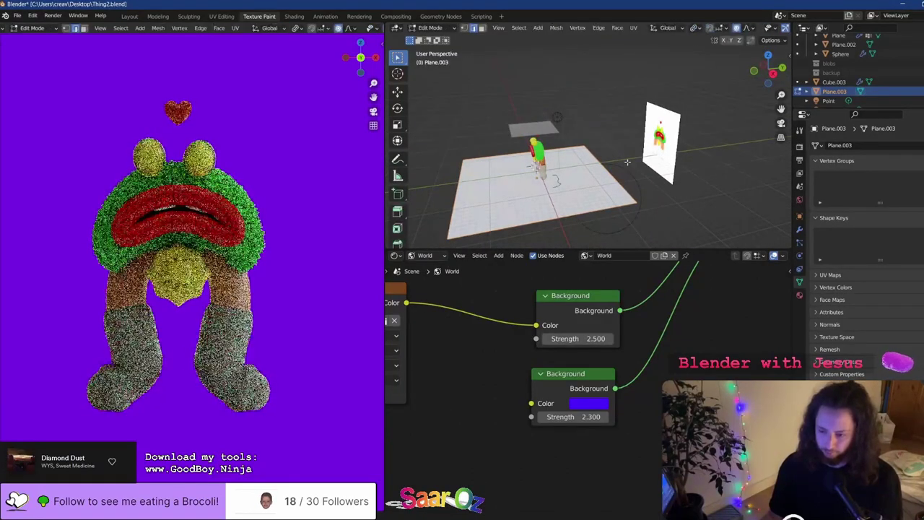
{"action": "key", "text": "e"}
{"action": "right_click", "coordinate": [611, 167]}
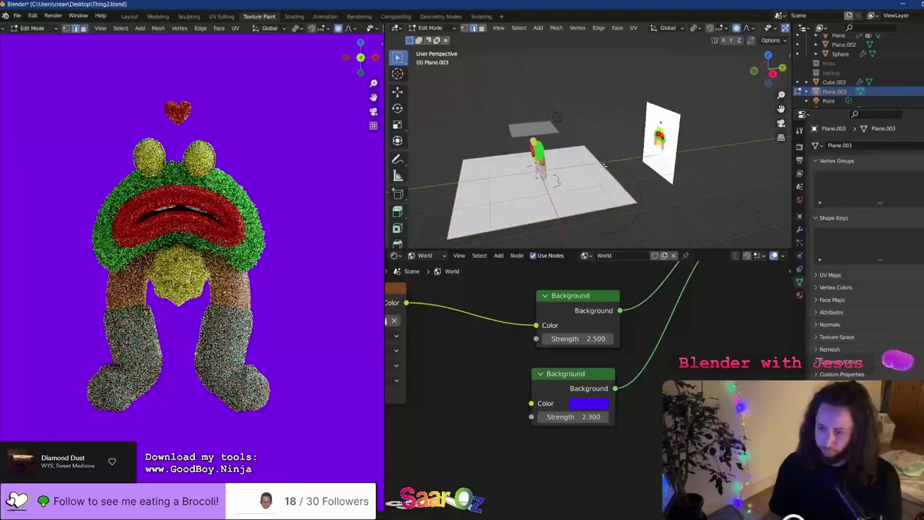
{"action": "key", "text": "e"}
{"action": "left_click", "coordinate": [615, 245]}
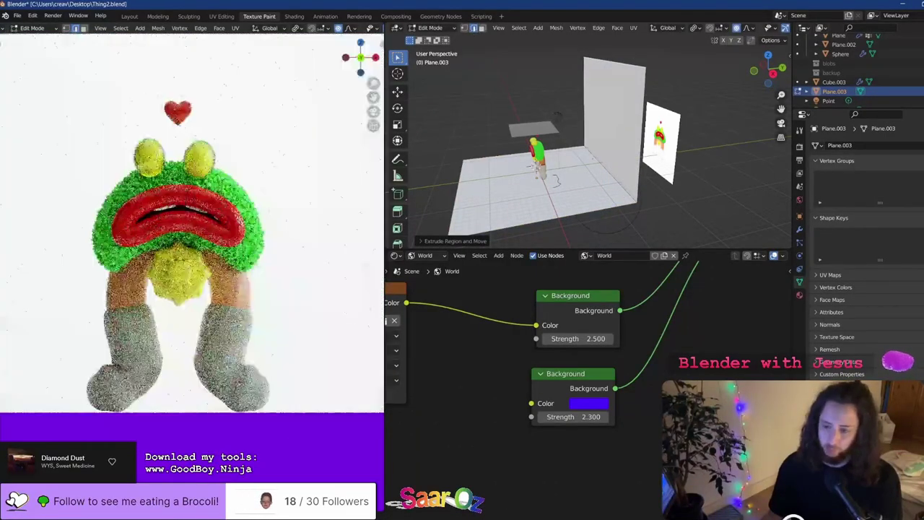
Bevel the edge between floor and wall with several segments into a wide curved backdrop and return to Object Mode
{"action": "key", "text": "ctrl+b"}
{"action": "scroll", "coordinate": [658, 101], "scroll_direction": "up", "scroll_amount": 5}
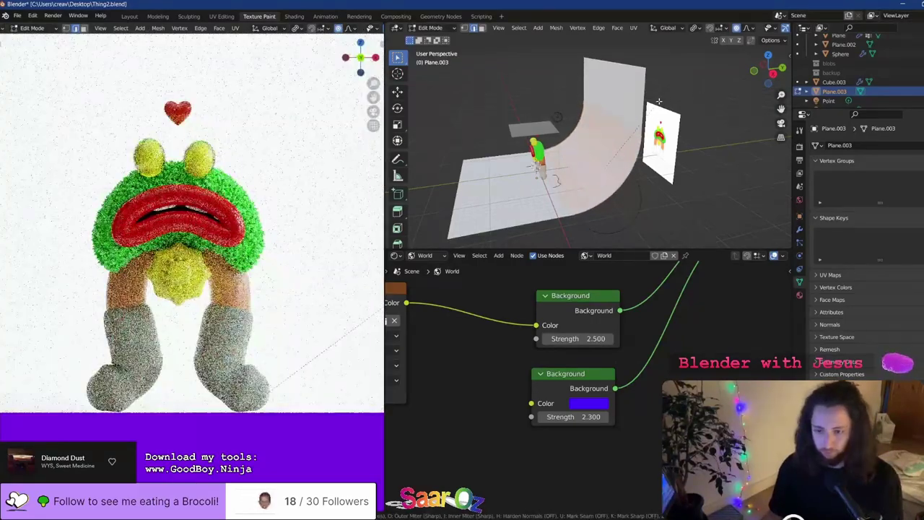
{"action": "left_click", "coordinate": [658, 101]}
{"action": "key", "text": "Tab"}
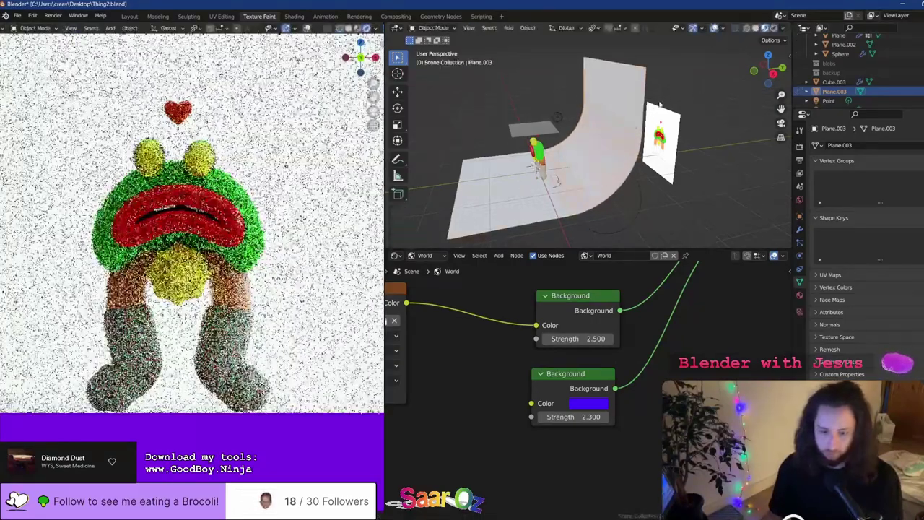
Rotate the curved backdrop about 16.5° around the global X axis
{"action": "key", "text": "r"}
{"action": "key", "text": "z"}
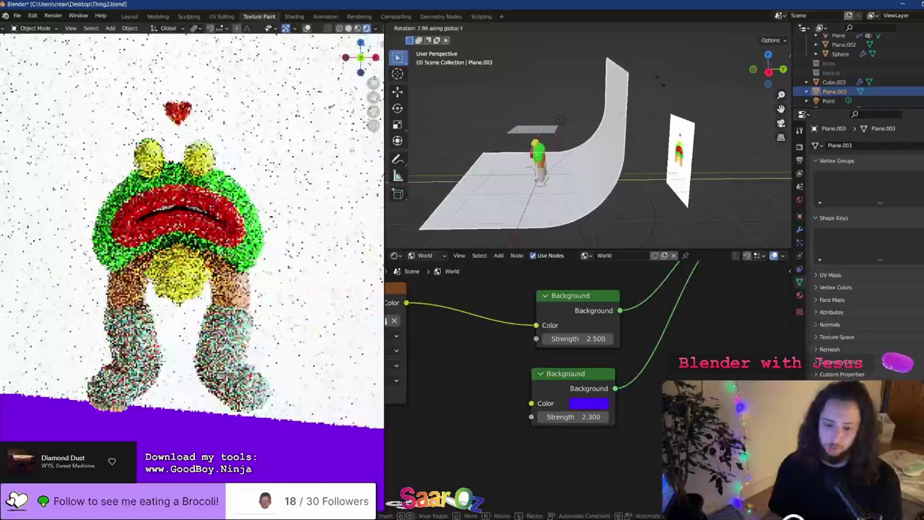
{"action": "key", "text": "x"}
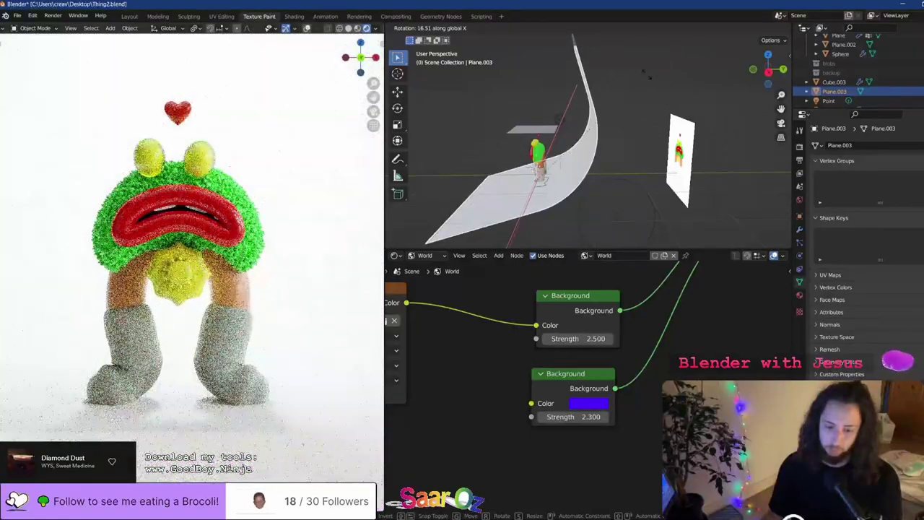
{"action": "key", "text": "Return"}
Adjust the tilted backdrop's height along the Z axis so its floor sits under the character's feet
{"action": "left_click", "coordinate": [799, 295]}
{"action": "middle_click_drag", "start_coordinate": [497, 166], "coordinate": [521, 146]}
{"action": "scroll", "coordinate": [521, 146], "scroll_direction": "up", "scroll_amount": 3}
{"action": "key", "text": "g"}
{"action": "key", "text": "z"}
{"action": "left_click", "coordinate": [534, 180]}
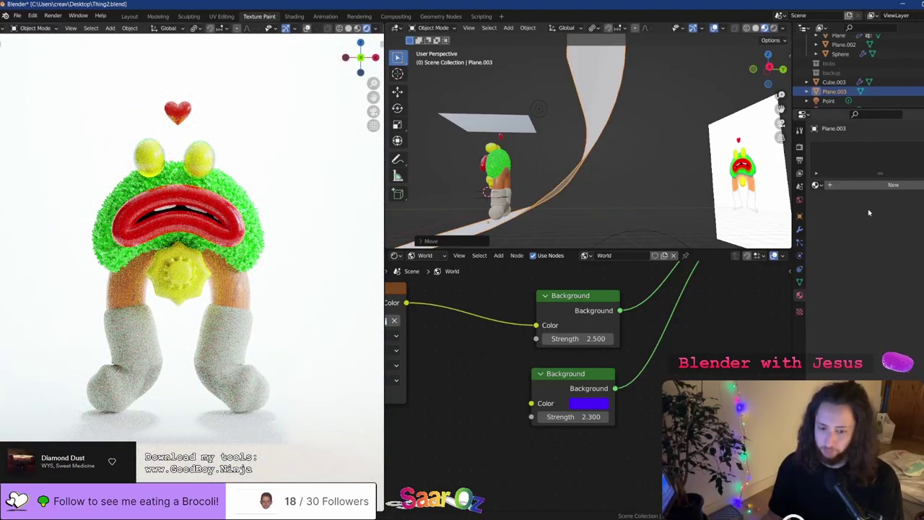
Create a new material for the backdrop and give it a saturated blue base color
{"action": "left_click", "coordinate": [893, 184]}
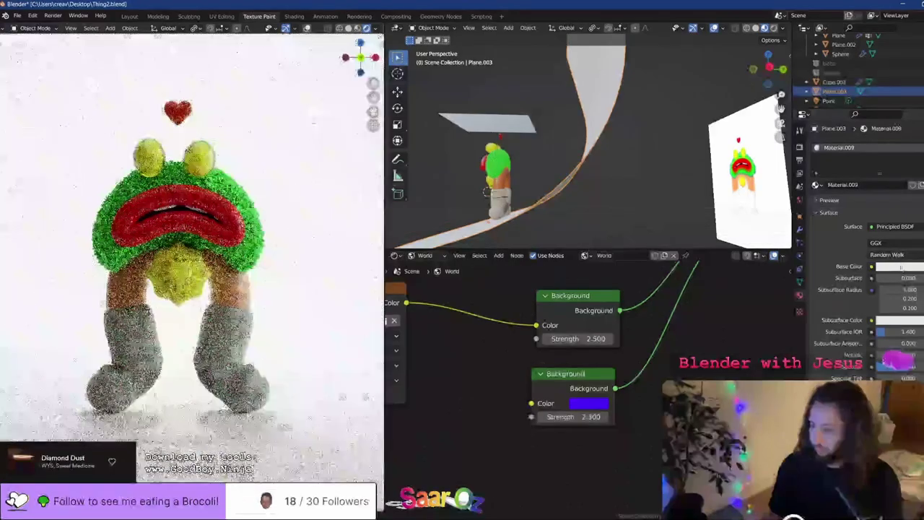
{"action": "left_click", "coordinate": [900, 267]}
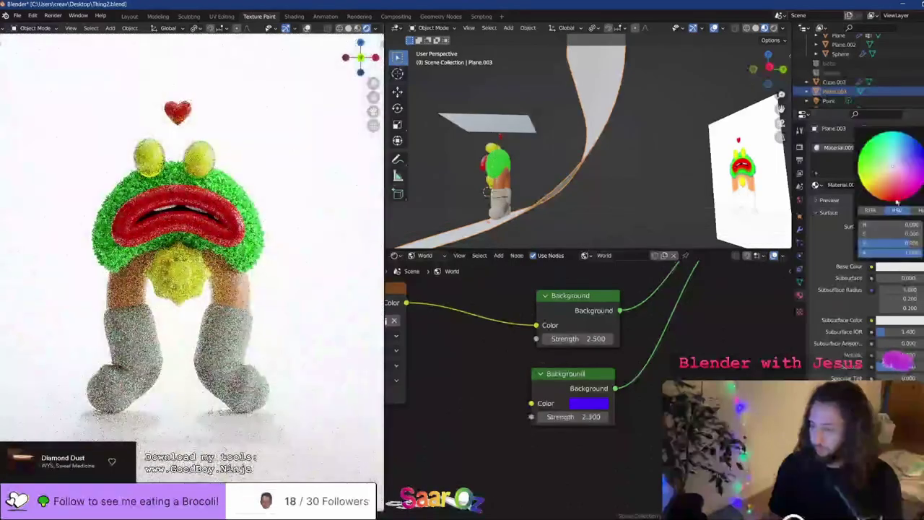
{"action": "left_click_drag", "start_coordinate": [908, 156], "coordinate": [922, 148]}
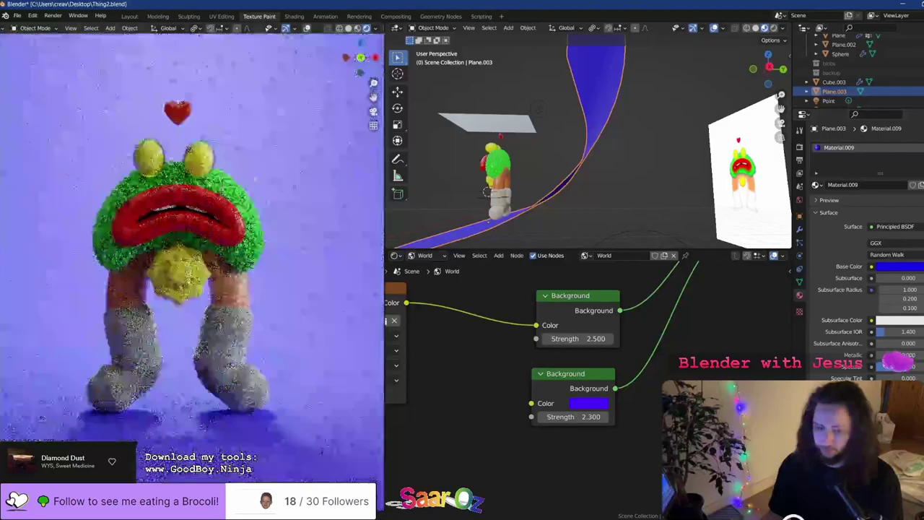
{"action": "right_click", "coordinate": [300, 164]}
{"action": "left_click", "coordinate": [299, 163]}
Toggle the backdrop's camera ray visibility off and back on, and switch off its diffuse ray visibility
{"action": "left_click", "coordinate": [799, 217]}
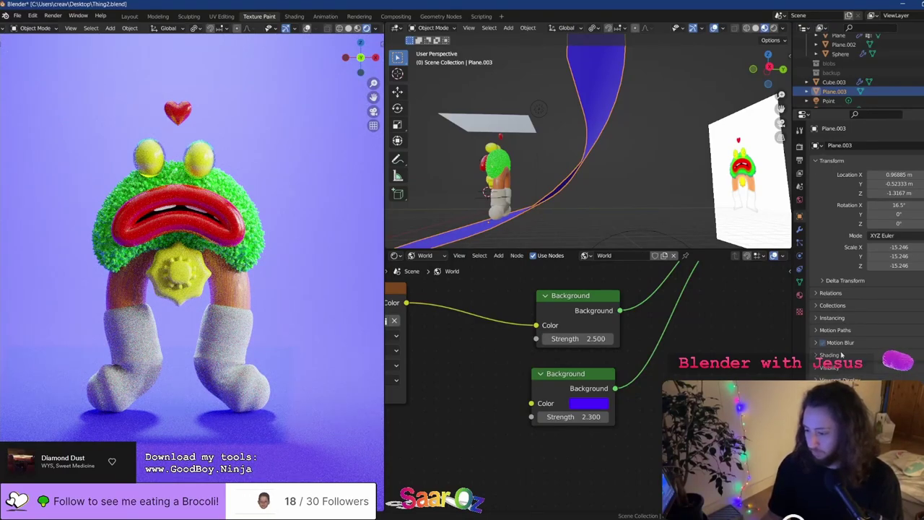
{"action": "scroll", "coordinate": [830, 288], "scroll_direction": "down", "scroll_amount": 5}
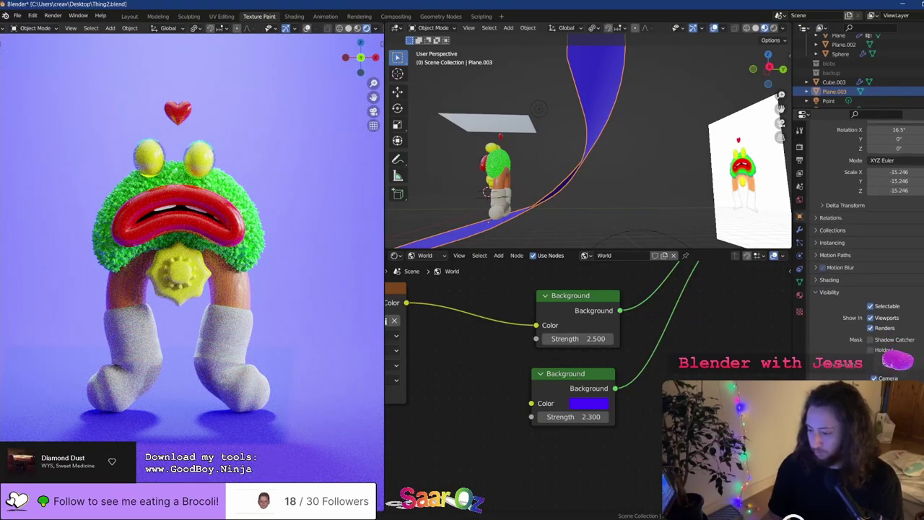
{"action": "left_click", "coordinate": [828, 287]}
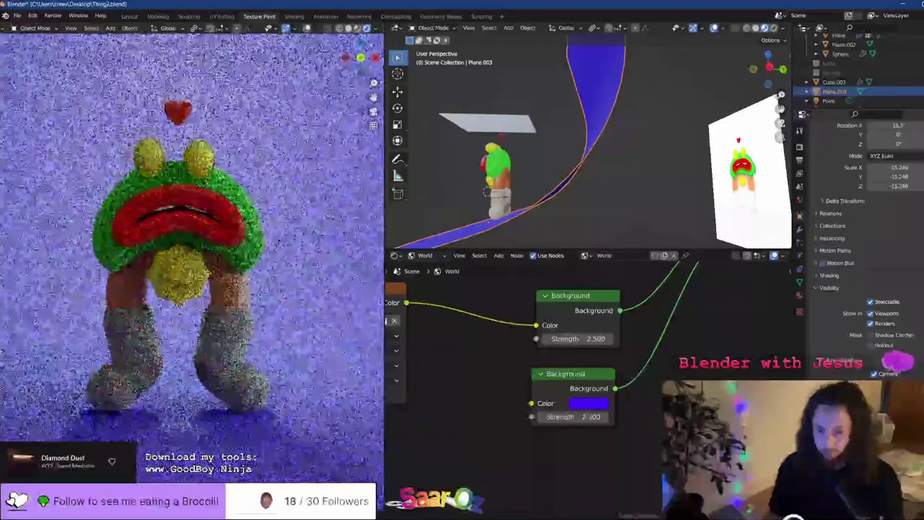
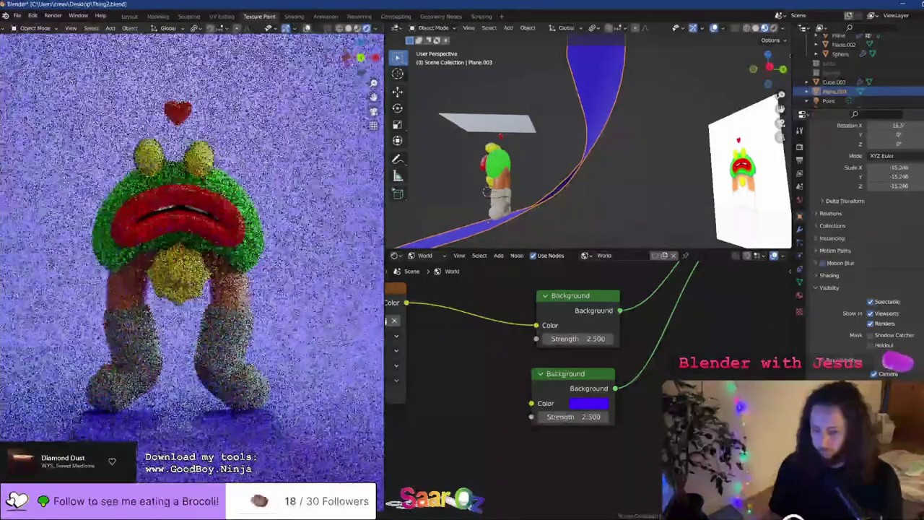
{"action": "left_click", "coordinate": [880, 373]}
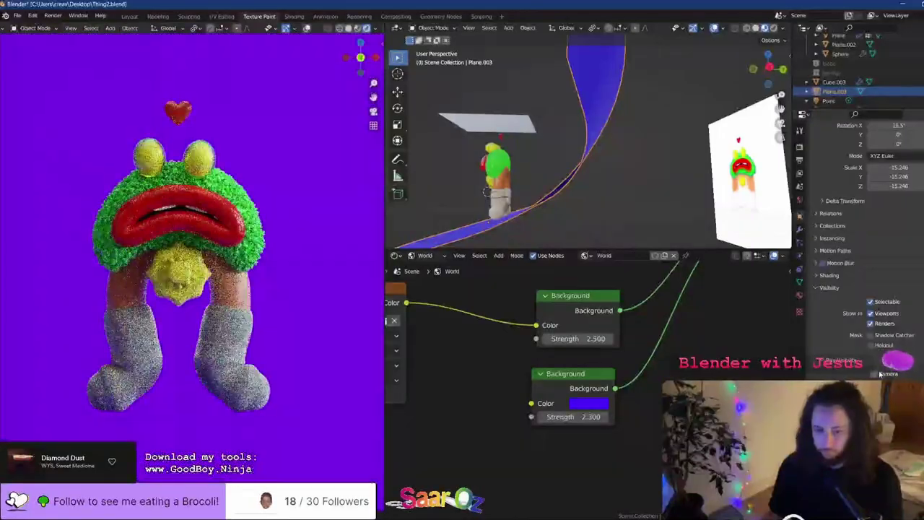
{"action": "left_click", "coordinate": [878, 373]}
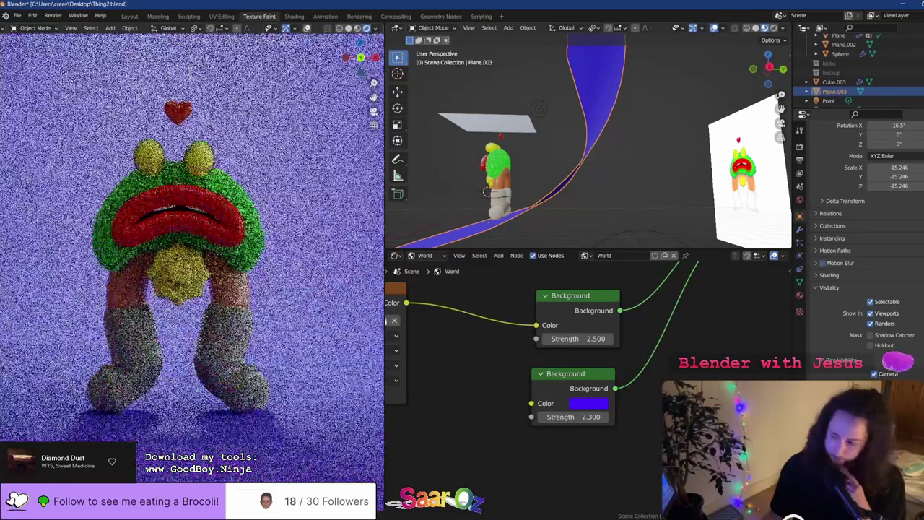
{"action": "left_click", "coordinate": [874, 384]}
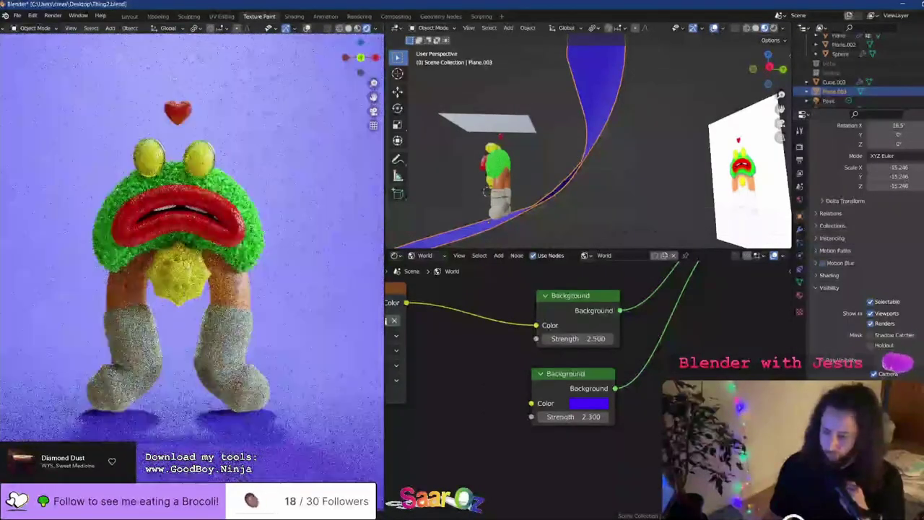
{"action": "left_click", "coordinate": [873, 384]}
{"action": "left_click", "coordinate": [874, 384]}
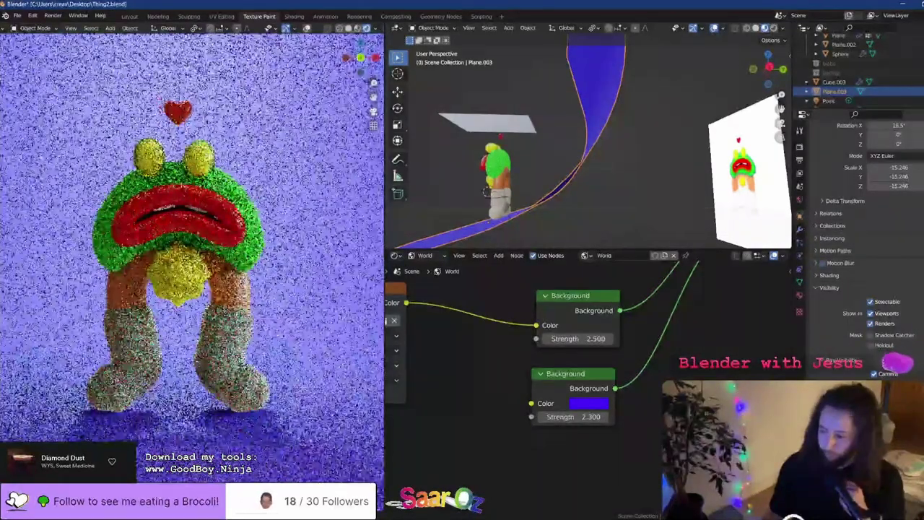
Switch off the backdrop's camera ray visibility and shift the backdrop slightly down along the Z axis
{"action": "left_click", "coordinate": [874, 384]}
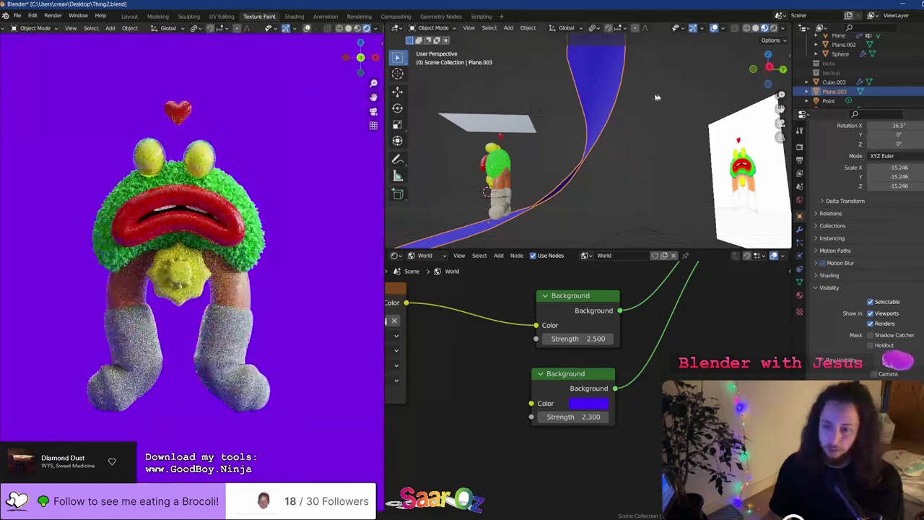
{"action": "key", "text": "s"}
{"action": "right_click", "coordinate": [578, 135]}
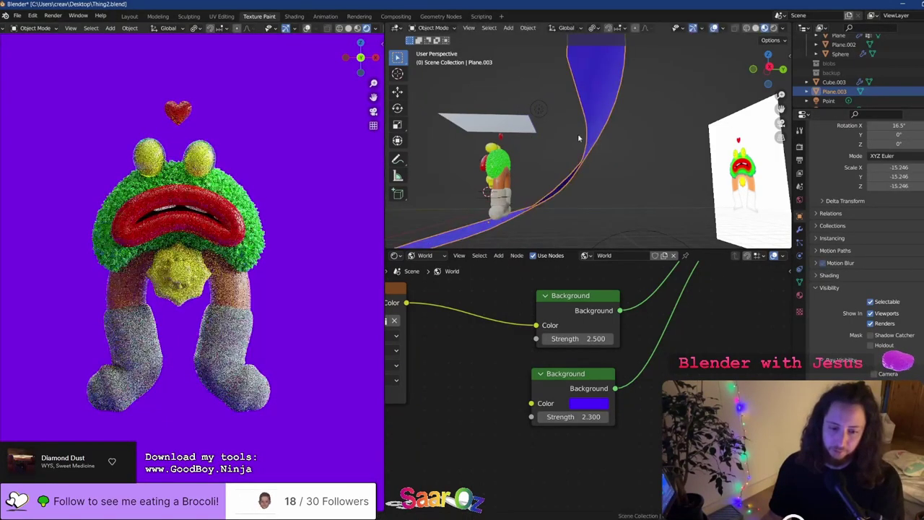
{"action": "scroll", "coordinate": [578, 135], "scroll_direction": "down", "scroll_amount": 2}
{"action": "key", "text": "g"}
{"action": "key", "text": "z"}
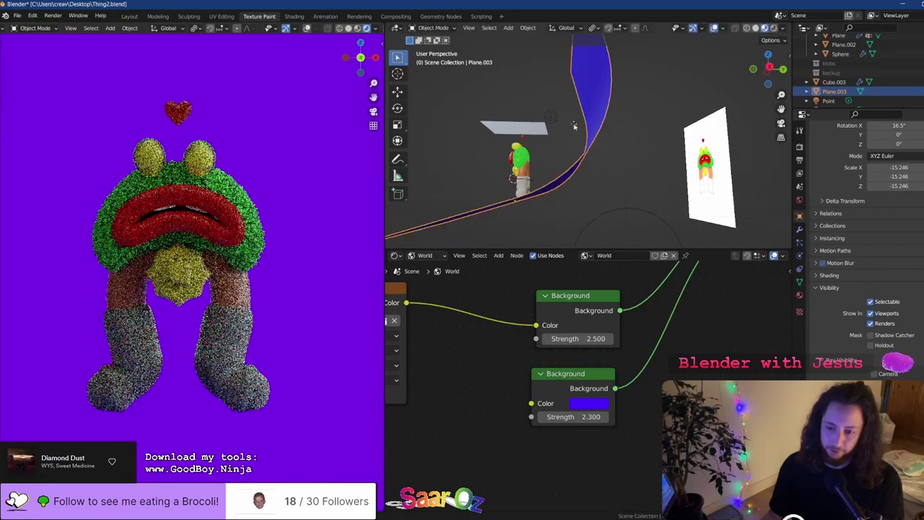
{"action": "left_click", "coordinate": [573, 130]}
Try moving the point light close behind the character's feet, and undo that move
{"action": "left_click", "coordinate": [654, 215]}
{"action": "key", "text": "g"}
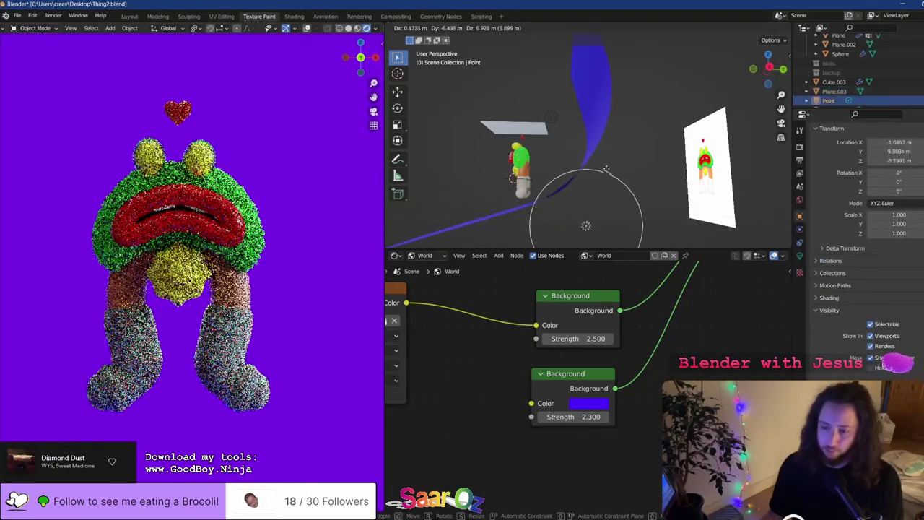
{"action": "left_click", "coordinate": [569, 142]}
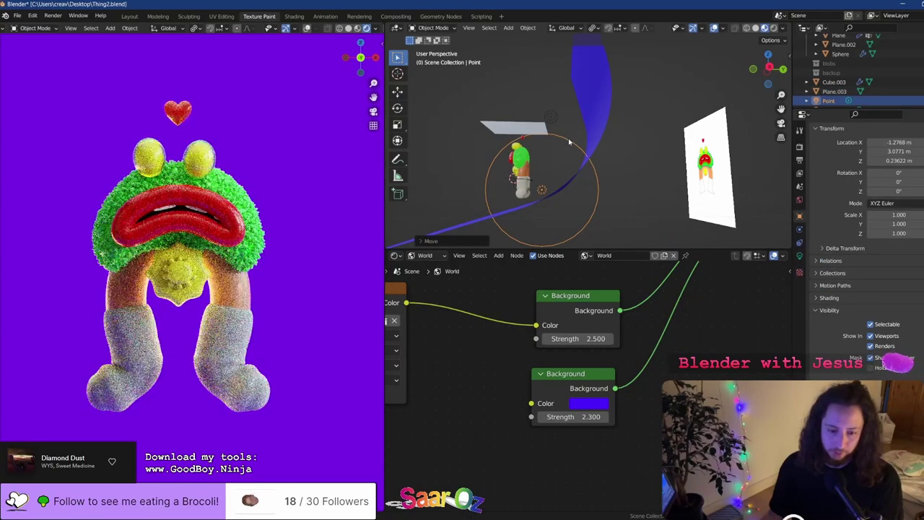
{"action": "key", "text": "ctrl+z"}
Move the curved backdrop farther behind and below the character, to about Y 16.86 m and Z -14.74 m
{"action": "left_click", "coordinate": [591, 117]}
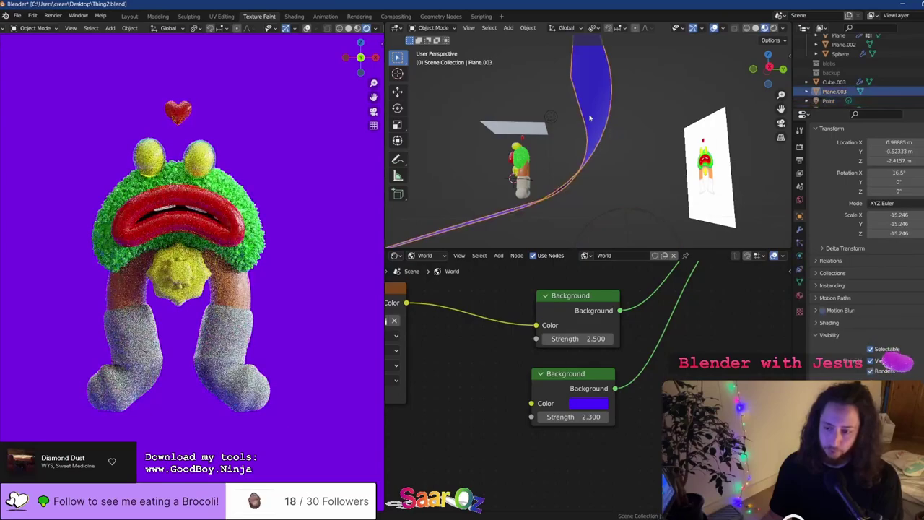
{"action": "scroll", "coordinate": [596, 126], "scroll_direction": "down", "scroll_amount": 3}
{"action": "scroll", "coordinate": [605, 135], "scroll_direction": "up", "scroll_amount": 3}
{"action": "scroll", "coordinate": [604, 136], "scroll_direction": "down", "scroll_amount": 4}
{"action": "key", "text": "g"}
{"action": "left_click", "coordinate": [627, 155]}
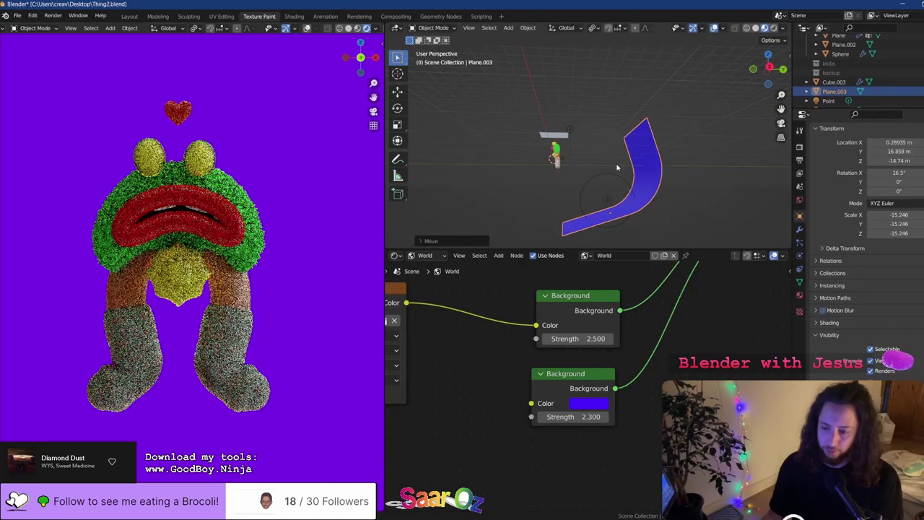
Scale the backdrop up uniformly by about 2.6 times around its own origin
{"action": "key", "text": "KP_1"}
{"action": "key", "text": "s"}
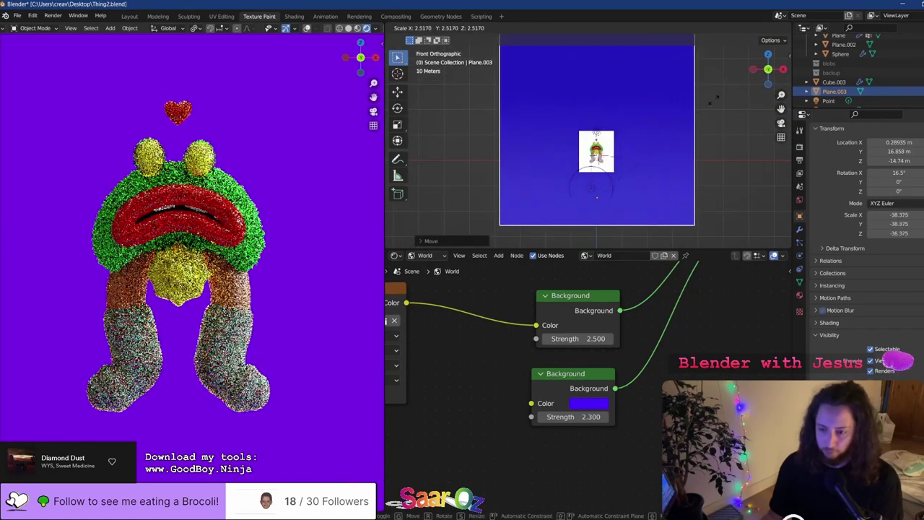
{"action": "left_click", "coordinate": [712, 93]}
Move the point light behind and below the character, to about Y 15.15 m and Z -4.77 m
{"action": "middle_click_drag", "start_coordinate": [712, 93], "coordinate": [635, 148]}
{"action": "key", "text": "KP_3"}
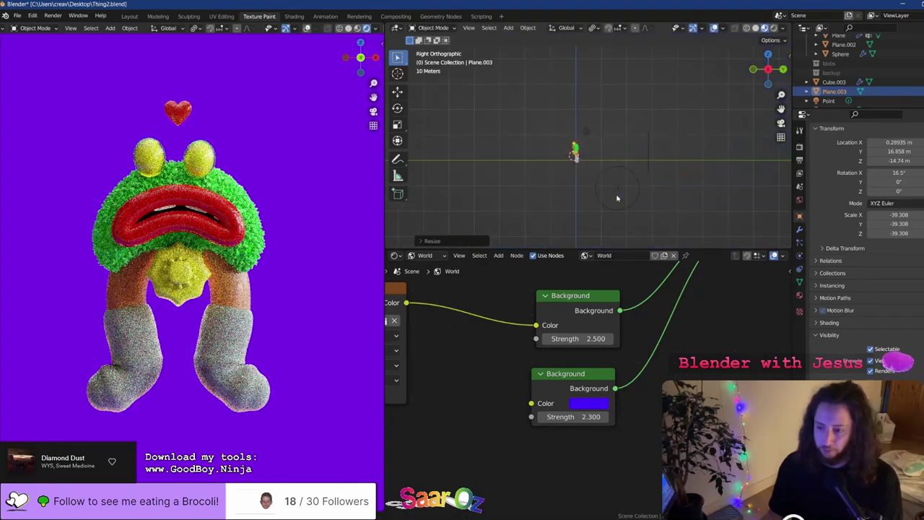
{"action": "scroll", "coordinate": [617, 196], "scroll_direction": "up", "scroll_amount": 3}
{"action": "key", "text": "KP_1"}
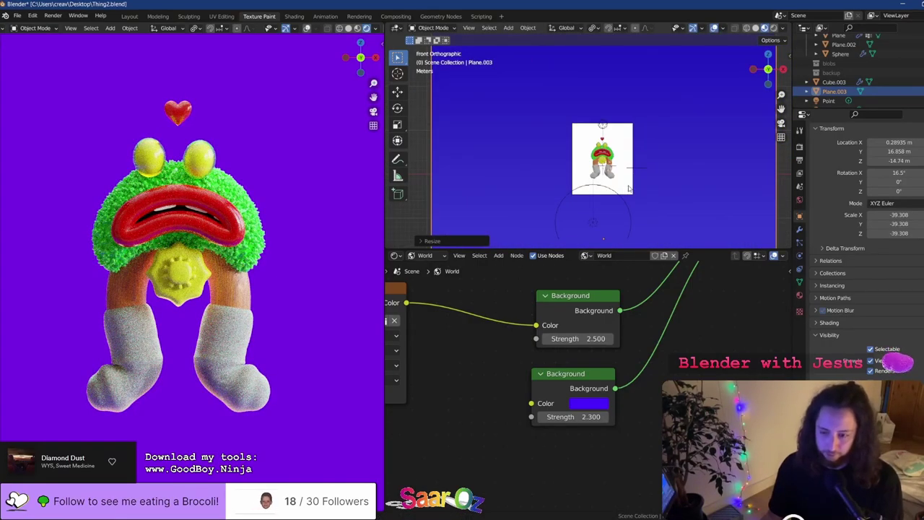
{"action": "left_click", "coordinate": [592, 226]}
{"action": "key", "text": "KP_3"}
{"action": "key", "text": "g"}
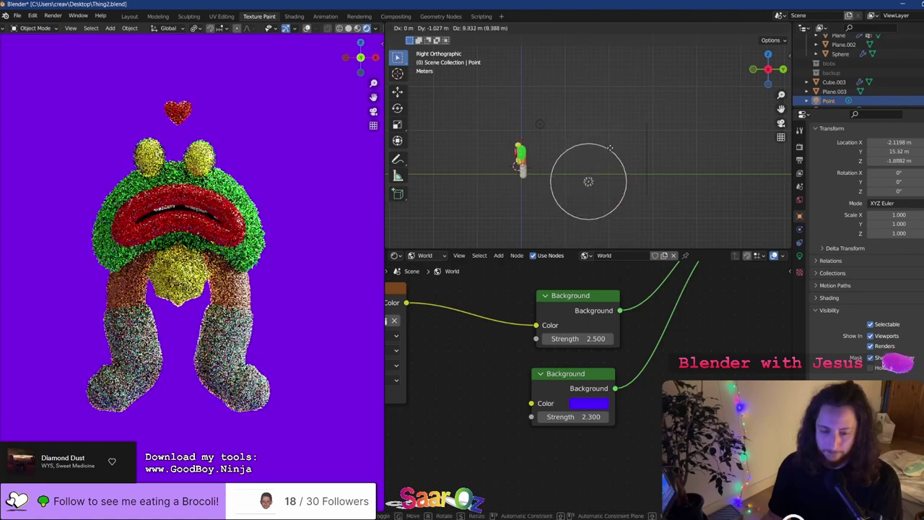
{"action": "left_click", "coordinate": [610, 140]}
{"action": "key", "text": "KP_1"}
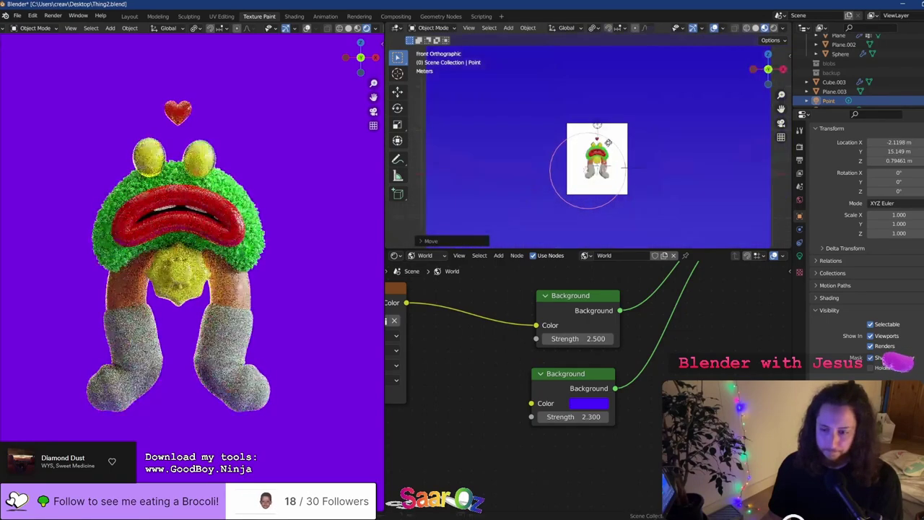
{"action": "key", "text": "g"}
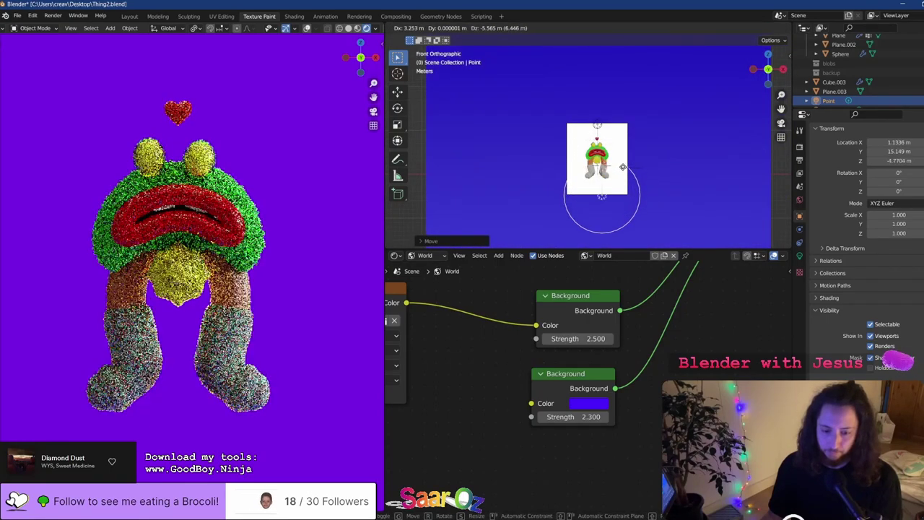
{"action": "left_click", "coordinate": [623, 167]}
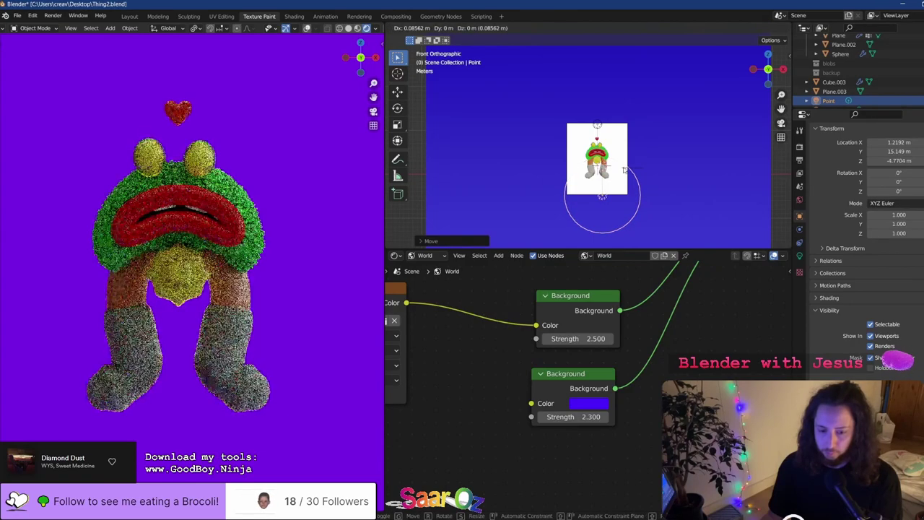
Reduce the point light's power to 20000 W and save the file
{"action": "left_click", "coordinate": [800, 256]}
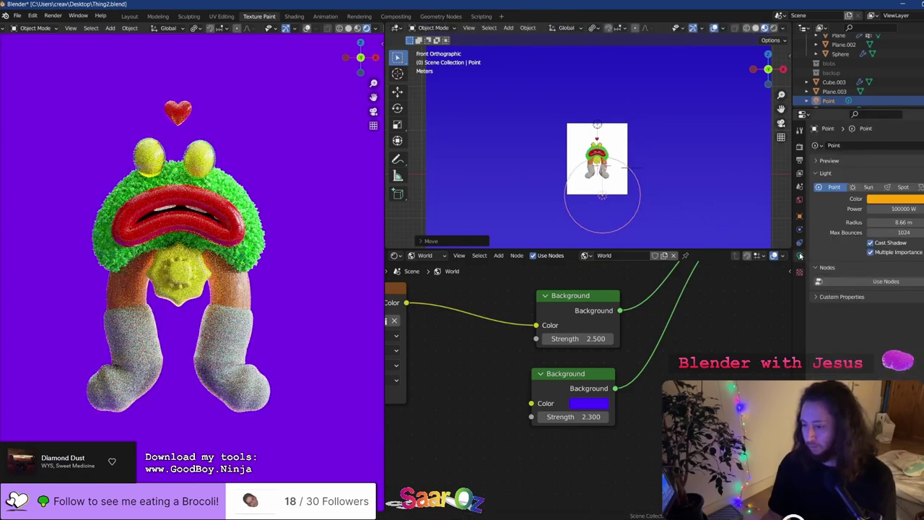
{"action": "left_click", "coordinate": [898, 209]}
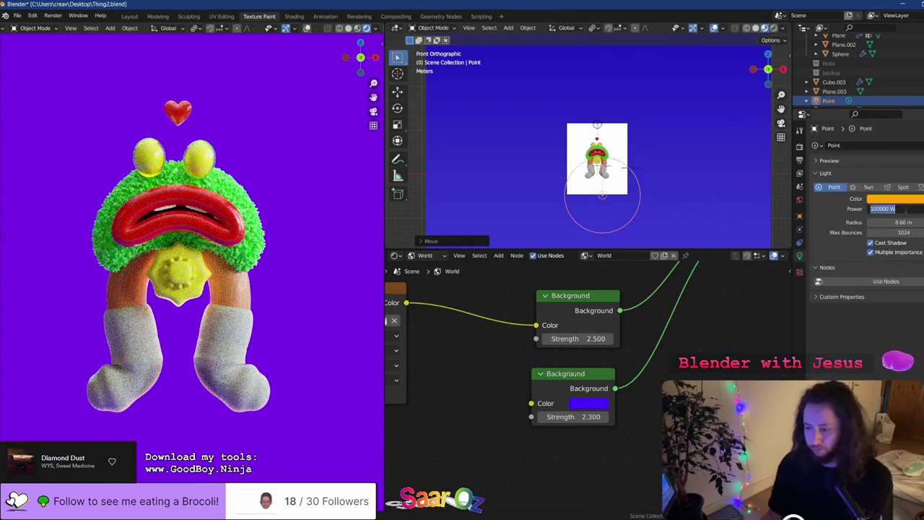
{"action": "key", "text": "Return"}
{"action": "left_click", "coordinate": [905, 210]}
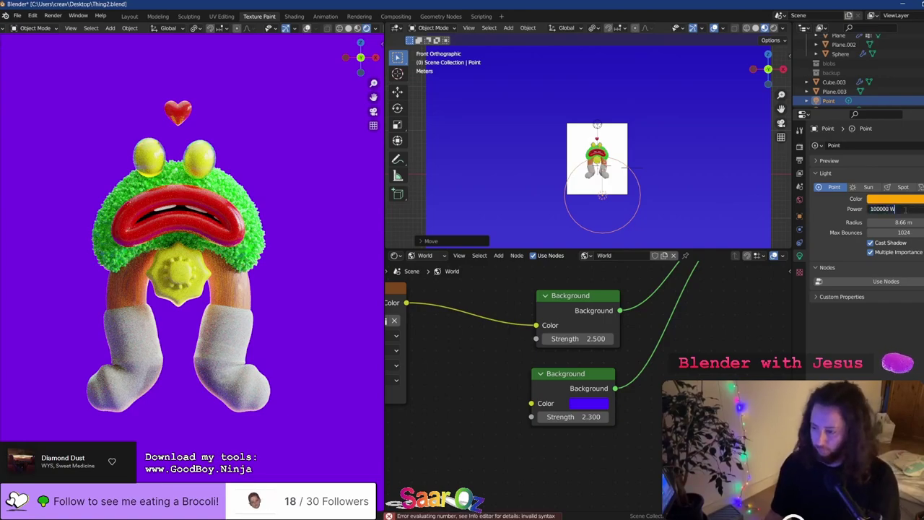
{"action": "type", "text": "/5"}
{"action": "key", "text": "Return"}
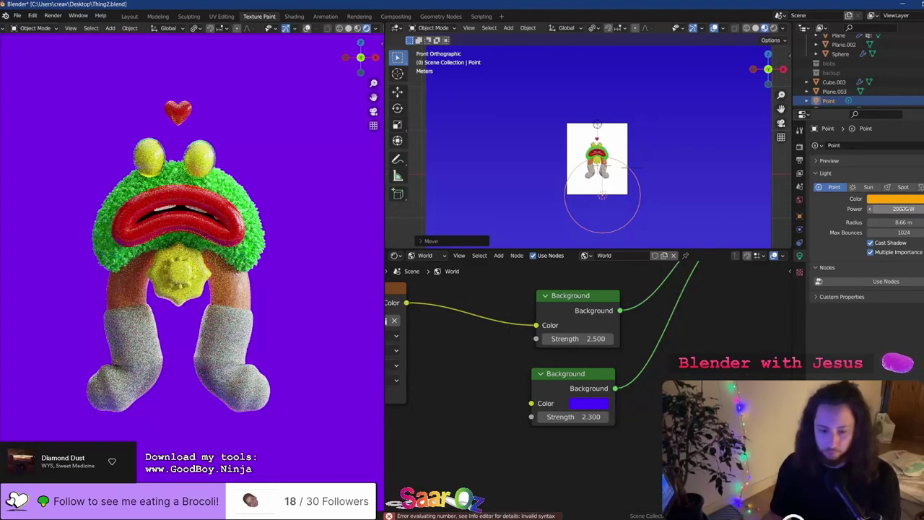
{"action": "key", "text": "ctrl+s"}
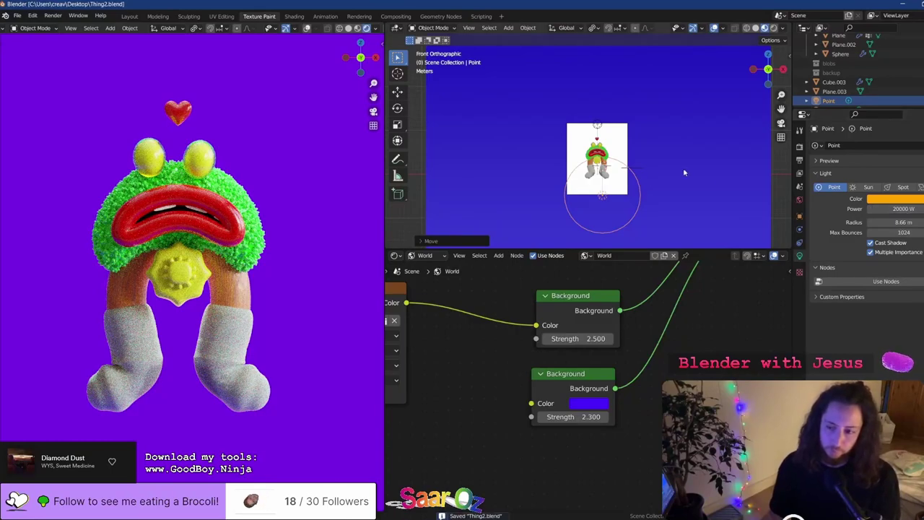
Set the backdrop material's base color to a violet-blue with hue 0.678, saturation 1 and value 0.8, and save the file
{"action": "left_click", "coordinate": [666, 174]}
{"action": "middle_click_drag", "start_coordinate": [665, 173], "coordinate": [632, 170]}
{"action": "middle_click_drag", "start_coordinate": [597, 173], "coordinate": [563, 152]}
{"action": "left_click", "coordinate": [799, 296]}
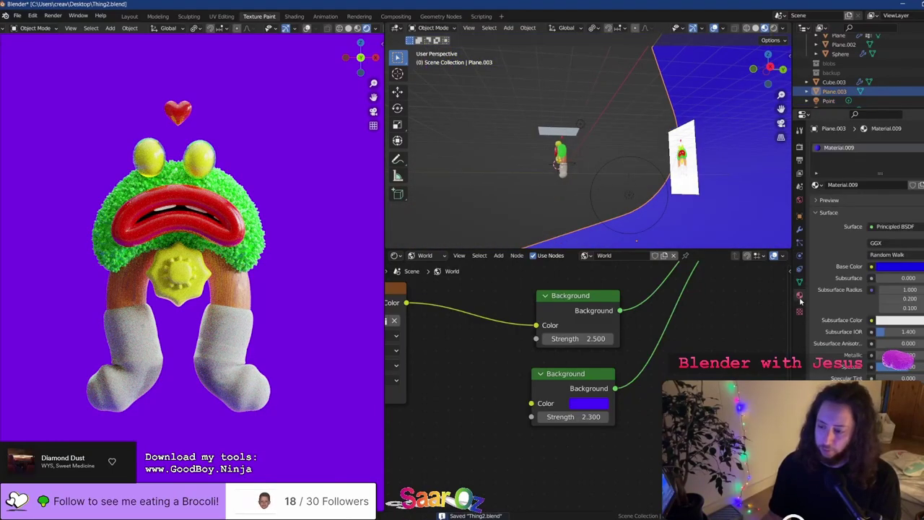
{"action": "left_click", "coordinate": [892, 267]}
{"action": "left_click_drag", "start_coordinate": [896, 171], "coordinate": [892, 200]}
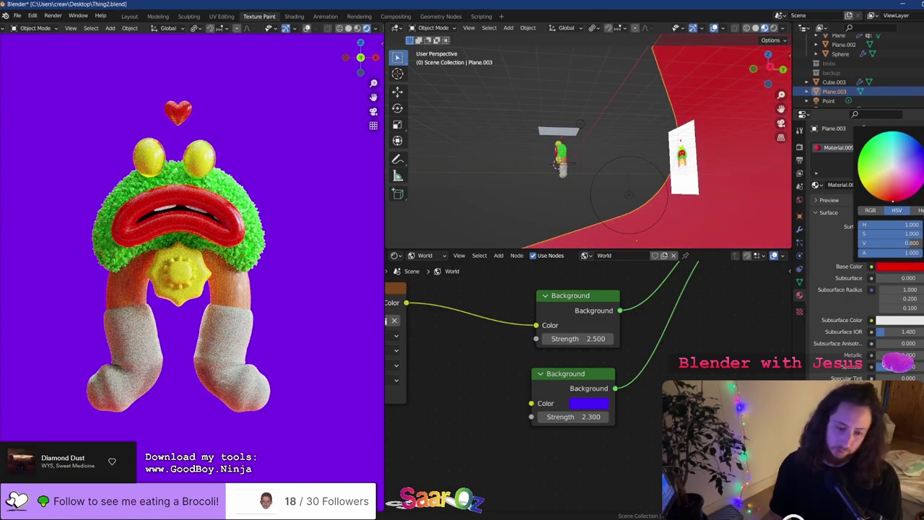
{"action": "left_click_drag", "start_coordinate": [892, 200], "coordinate": [921, 153]}
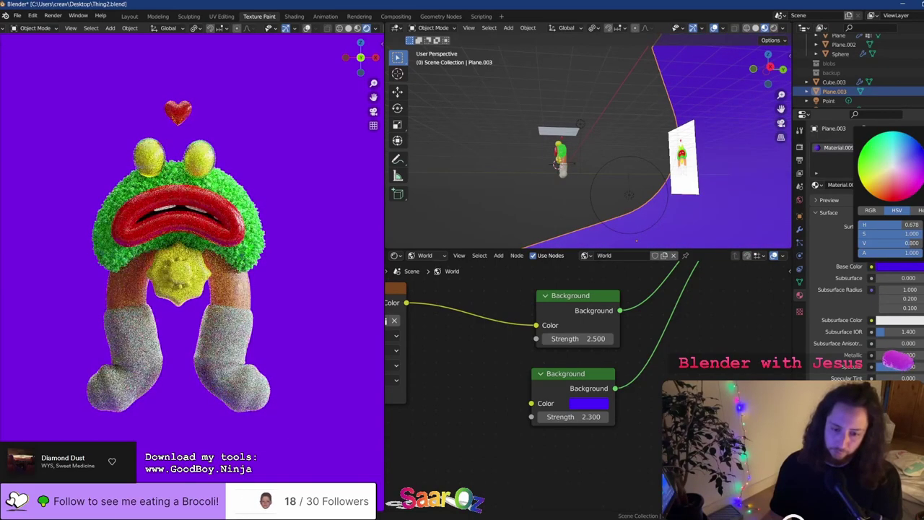
{"action": "key", "text": "ctrl+s"}
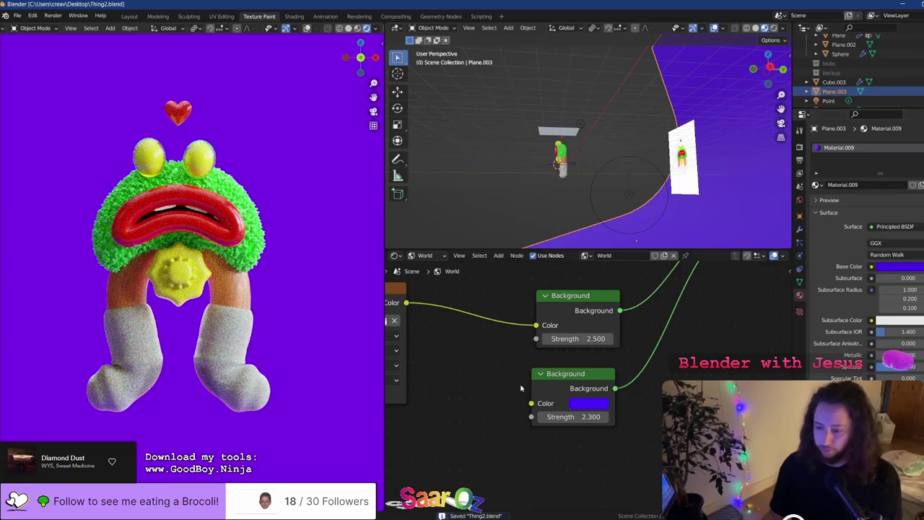
Try blue and red hues on the world's 2.300-strength Background node, settle on bright cyan, and save the file
{"action": "left_click", "coordinate": [590, 413]}
{"action": "left_click", "coordinate": [588, 404]}
{"action": "mouse_move", "coordinate": [625, 263]}
{"action": "left_mouse_down"}
{"action": "mouse_move", "coordinate": [636, 233]}
{"action": "mouse_move", "coordinate": [596, 237]}
{"action": "mouse_move", "coordinate": [640, 236]}
{"action": "left_mouse_up"}
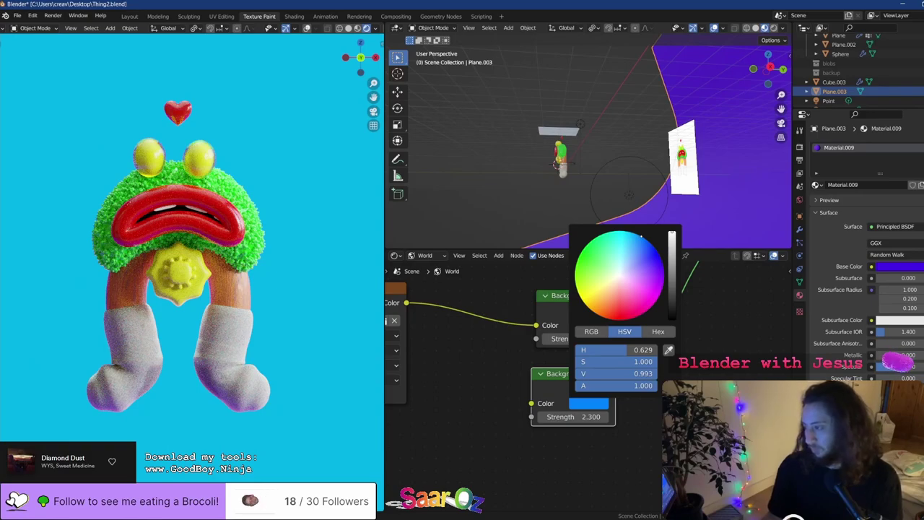
{"action": "left_click_drag", "start_coordinate": [630, 350], "coordinate": [575, 349]}
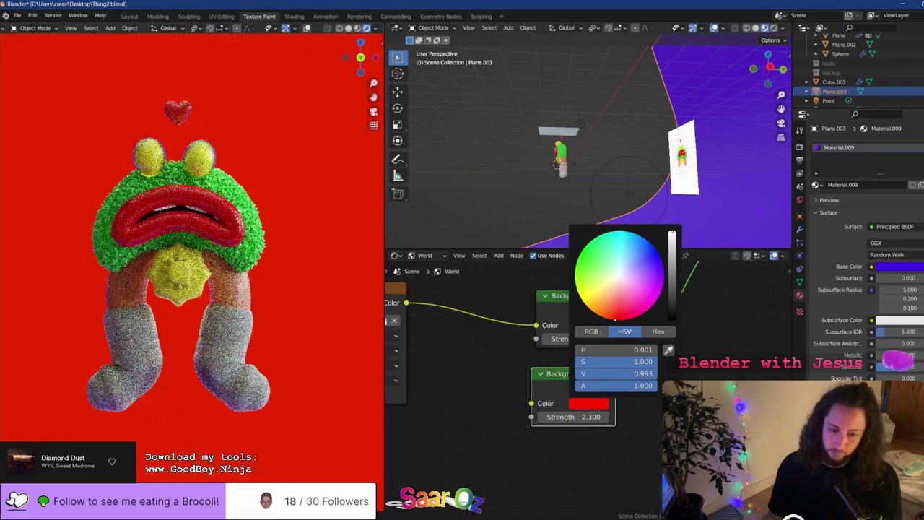
{"action": "left_click_drag", "start_coordinate": [615, 319], "coordinate": [622, 320]}
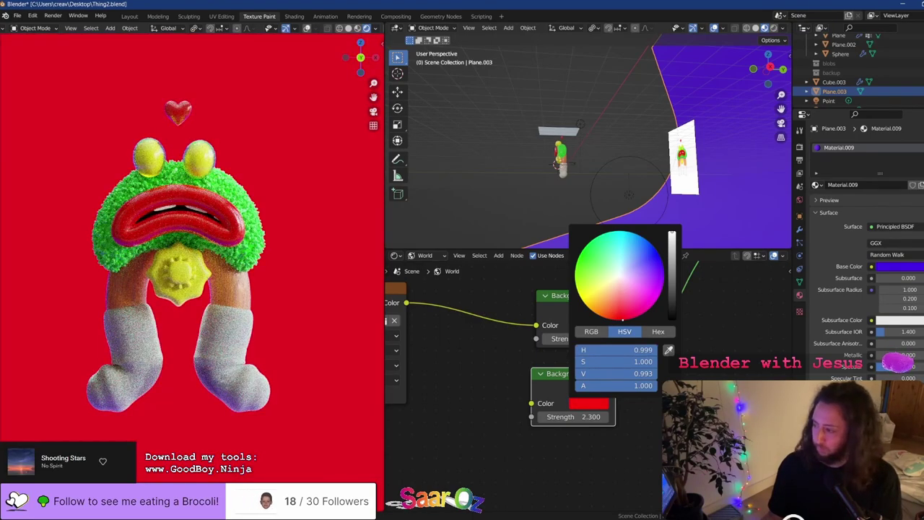
{"action": "mouse_move", "coordinate": [622, 320]}
{"action": "left_mouse_down"}
{"action": "mouse_move", "coordinate": [584, 247]}
{"action": "mouse_move", "coordinate": [623, 231]}
{"action": "left_mouse_up"}
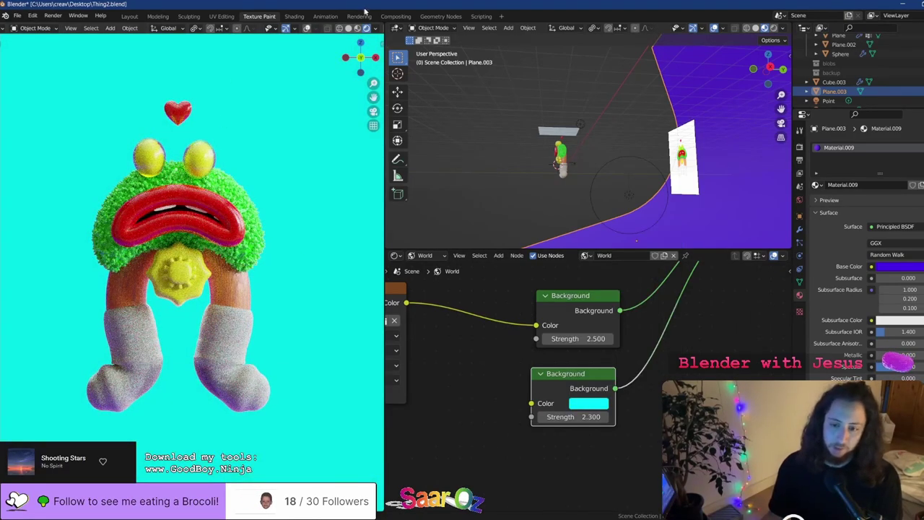
{"action": "key", "text": "ctrl+s"}
Show the camera viewport in solid shading and duplicate the heart, placing the copy beside the character's right-hand eye
{"action": "scroll", "coordinate": [272, 134], "scroll_direction": "up", "scroll_amount": 1}
{"action": "left_click", "coordinate": [177, 81]}
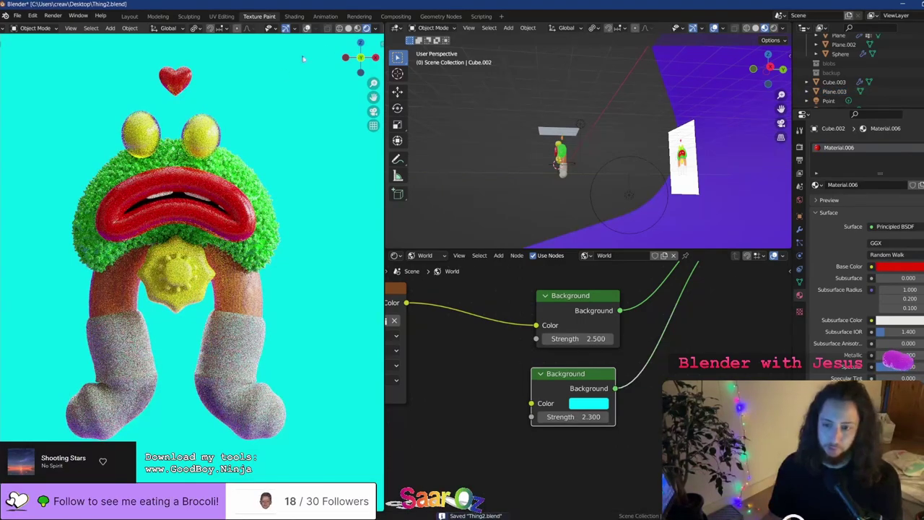
{"action": "left_click", "coordinate": [348, 27]}
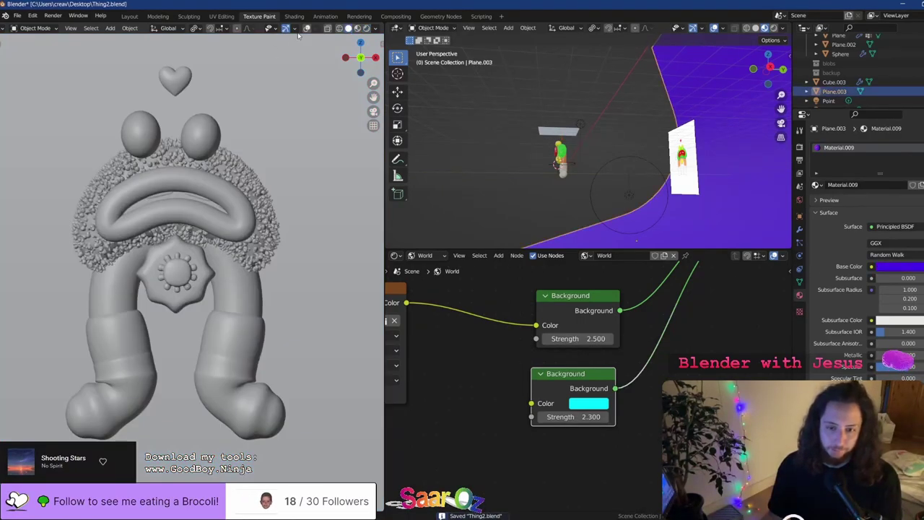
{"action": "key", "text": "KP_1"}
{"action": "key", "text": "shift+d"}
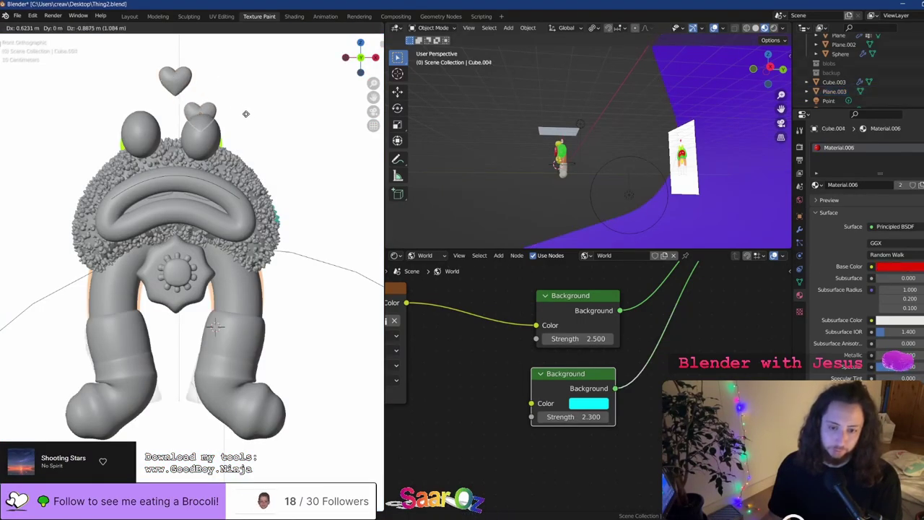
{"action": "left_click", "coordinate": [250, 114]}
Move the heart copy in side view so it sits against the front of the yellow eye
{"action": "key", "text": "KP_Decimal"}
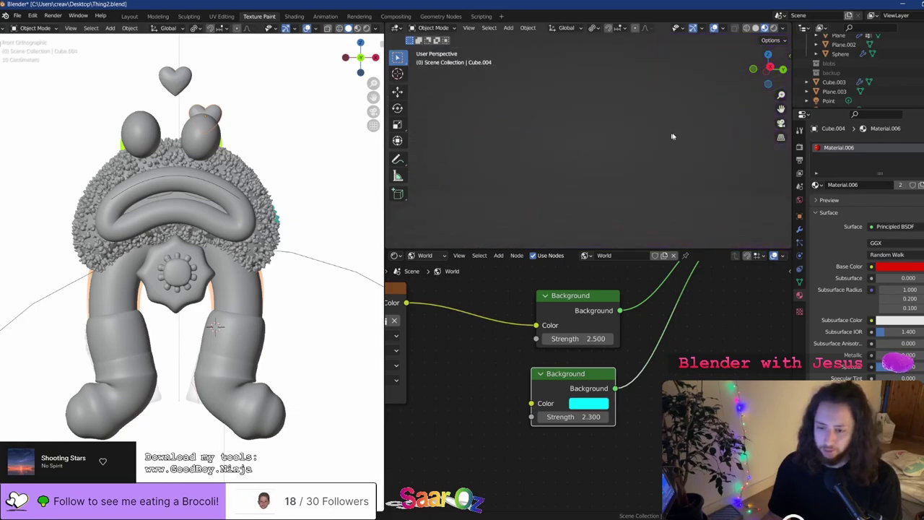
{"action": "scroll", "coordinate": [520, 153], "scroll_direction": "down", "scroll_amount": 5}
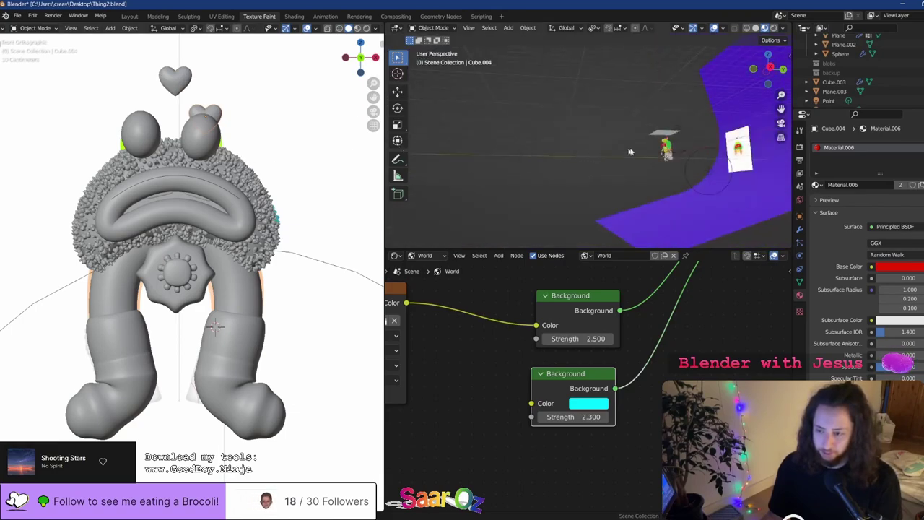
{"action": "scroll", "coordinate": [660, 147], "scroll_direction": "up", "scroll_amount": 5}
{"action": "key", "text": "KP_3"}
{"action": "scroll", "coordinate": [729, 156], "scroll_direction": "up", "scroll_amount": 3}
{"action": "middle_click_drag", "start_coordinate": [679, 153], "coordinate": [513, 151], "text": "shift"}
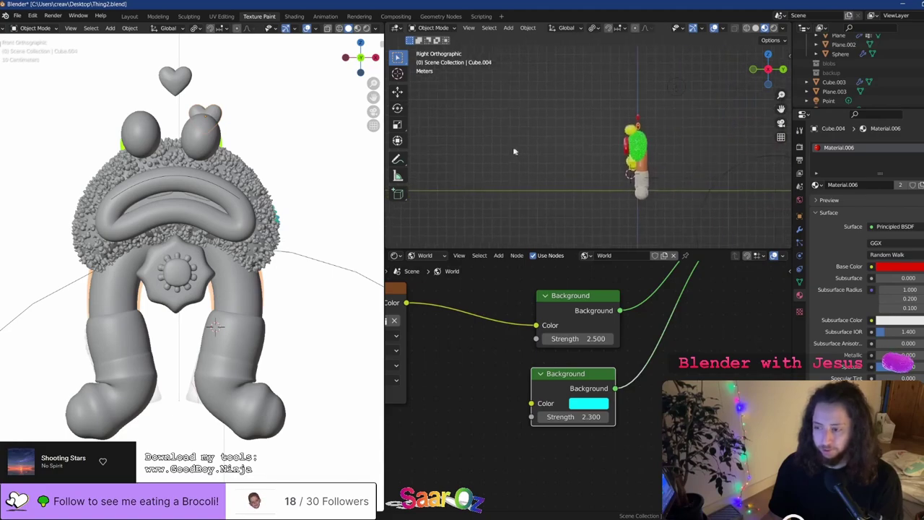
{"action": "scroll", "coordinate": [577, 134], "scroll_direction": "up", "scroll_amount": 4}
{"action": "middle_click_drag", "start_coordinate": [642, 120], "coordinate": [713, 138], "text": "shift"}
{"action": "scroll", "coordinate": [576, 118], "scroll_direction": "up", "scroll_amount": 5}
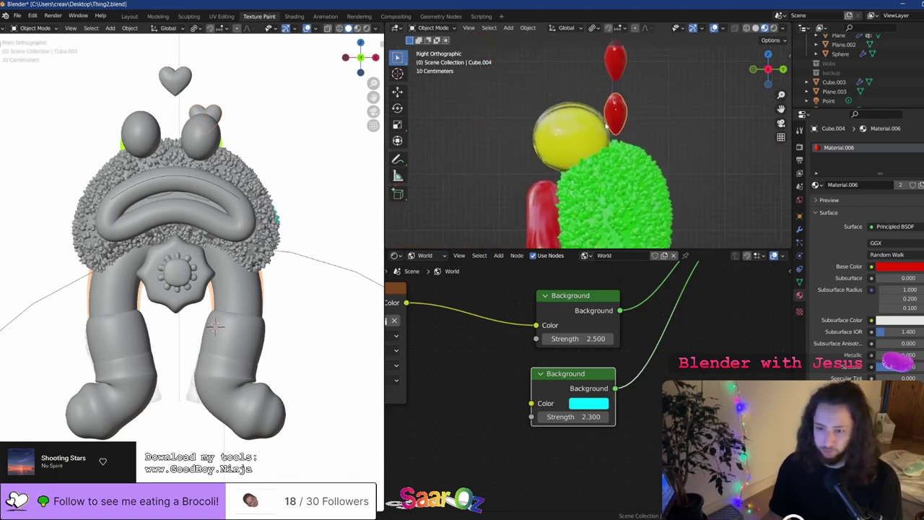
{"action": "key", "text": "g"}
{"action": "left_click", "coordinate": [559, 134]}
{"action": "scroll", "coordinate": [559, 134], "scroll_direction": "up", "scroll_amount": 1}
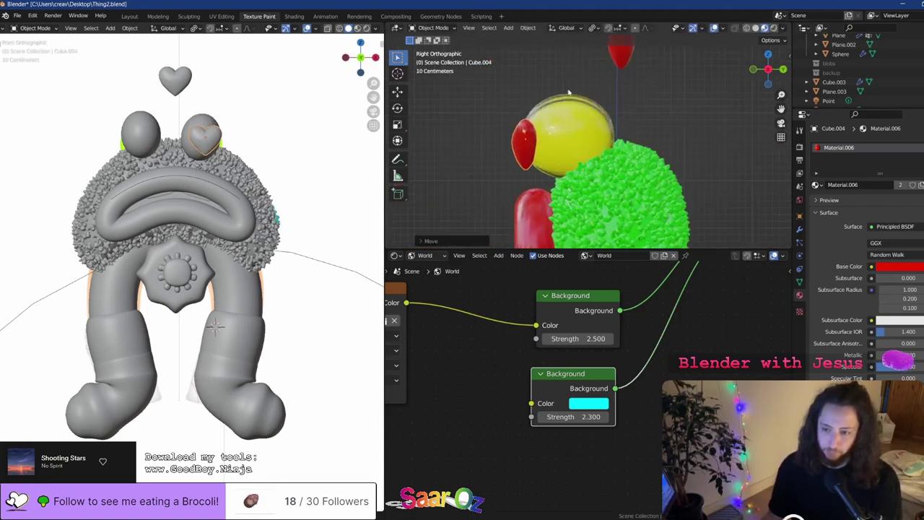
Scale down the heart on the character's right-hand eye and move it toward the eye's upper outer side
{"action": "key", "text": "s"}
{"action": "left_click", "coordinate": [548, 119]}
{"action": "scroll", "coordinate": [220, 80], "scroll_direction": "up", "scroll_amount": 3}
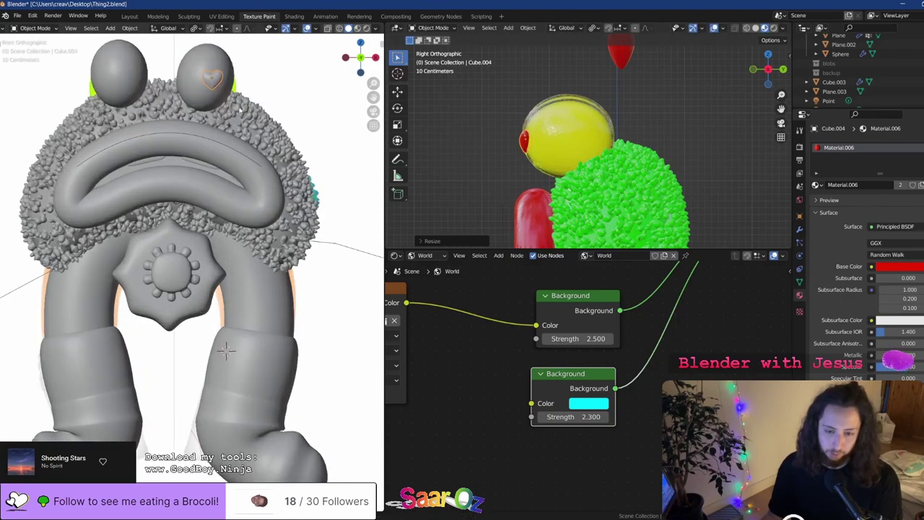
{"action": "middle_click_drag", "start_coordinate": [220, 72], "coordinate": [260, 235], "text": "shift"}
{"action": "scroll", "coordinate": [259, 235], "scroll_direction": "up", "scroll_amount": 3}
{"action": "key", "text": "g"}
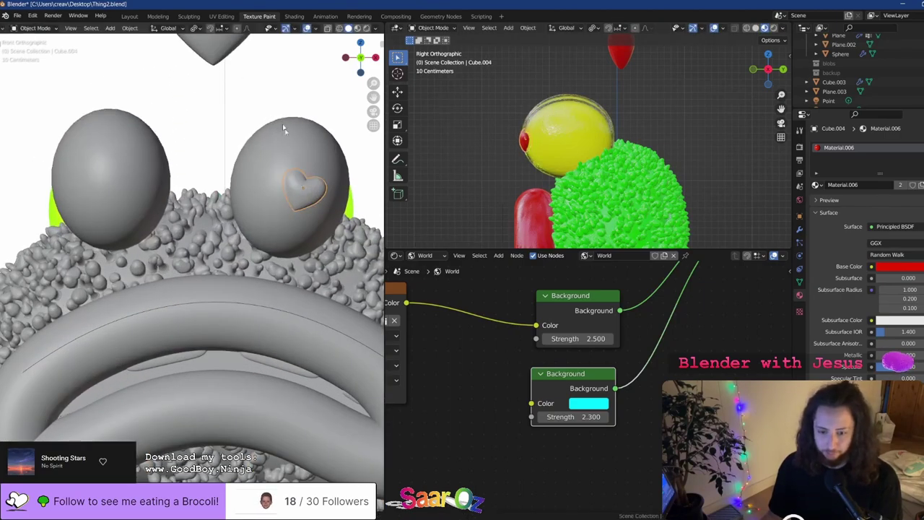
{"action": "left_click", "coordinate": [311, 158]}
Frame the small heart in front view and tilt it slightly with a trackball rotation
{"action": "key", "text": "KP_1"}
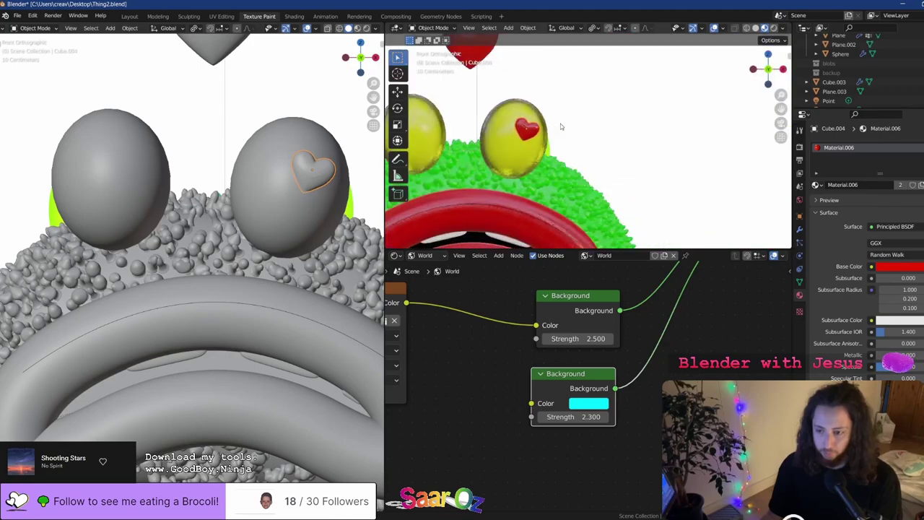
{"action": "middle_click_drag", "start_coordinate": [528, 126], "coordinate": [566, 158], "text": "shift"}
{"action": "scroll", "coordinate": [566, 159], "scroll_direction": "down", "scroll_amount": 5}
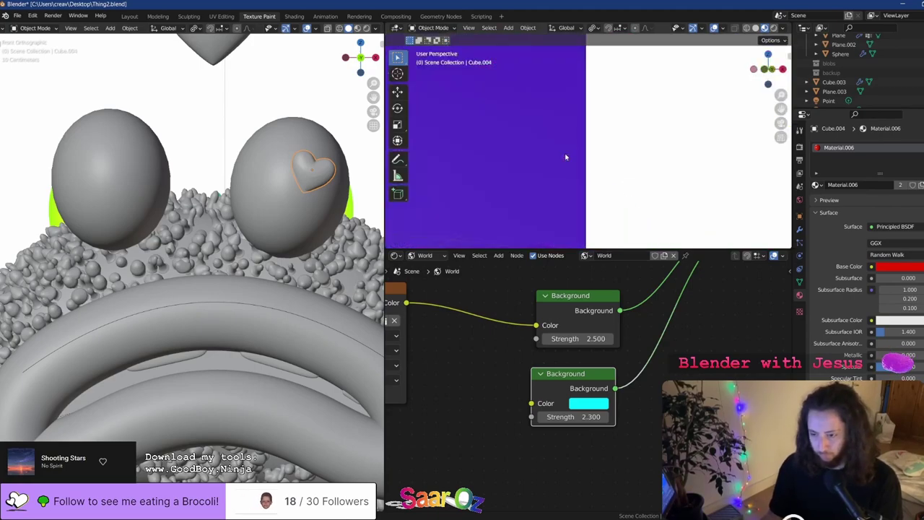
{"action": "key", "text": "KP_7"}
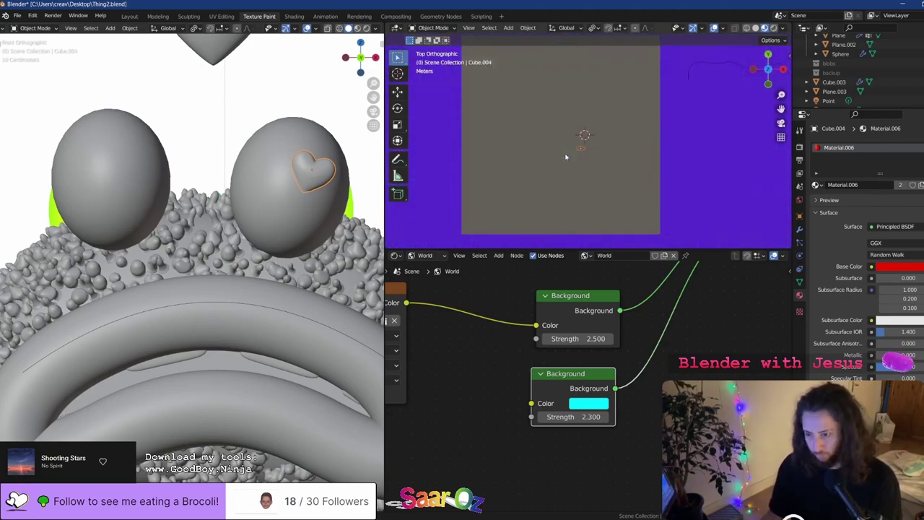
{"action": "key", "text": "KP_1"}
{"action": "key", "text": "KP_Decimal"}
{"action": "key", "text": "r"}
{"action": "key", "text": "r"}
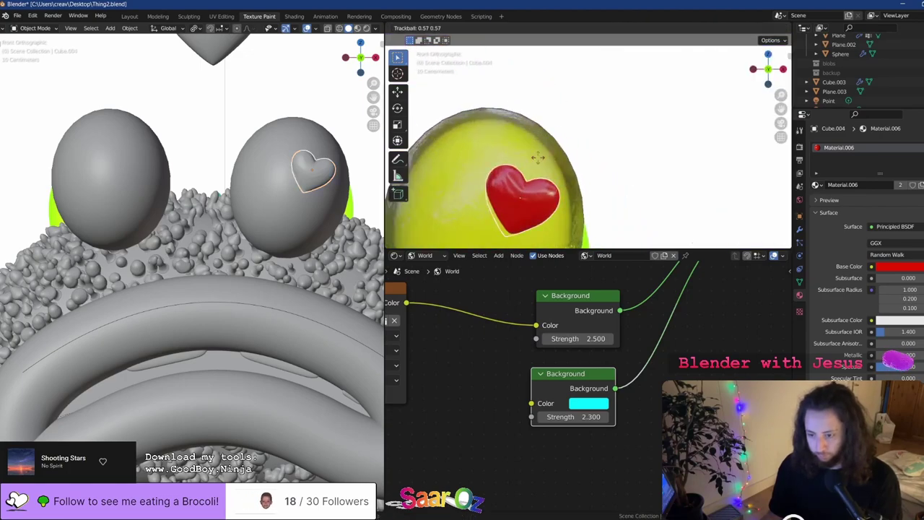
{"action": "left_click", "coordinate": [542, 147]}
Return to the front view of both eyes and nudge the small heart slightly toward the eye's center
{"action": "middle_click_drag", "start_coordinate": [542, 148], "coordinate": [534, 166]}
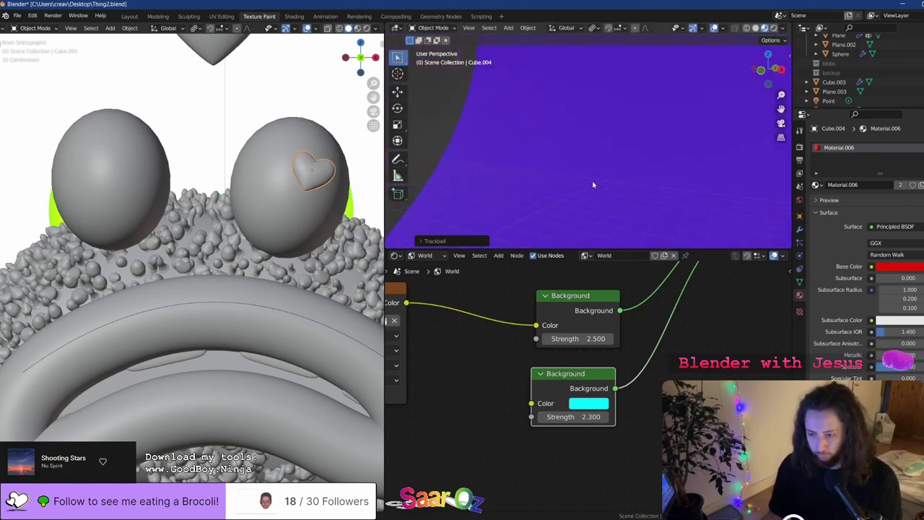
{"action": "scroll", "coordinate": [613, 179], "scroll_direction": "down", "scroll_amount": 6}
{"action": "scroll", "coordinate": [641, 177], "scroll_direction": "up", "scroll_amount": 1}
{"action": "scroll", "coordinate": [661, 166], "scroll_direction": "down", "scroll_amount": 2}
{"action": "key", "text": "KP_1"}
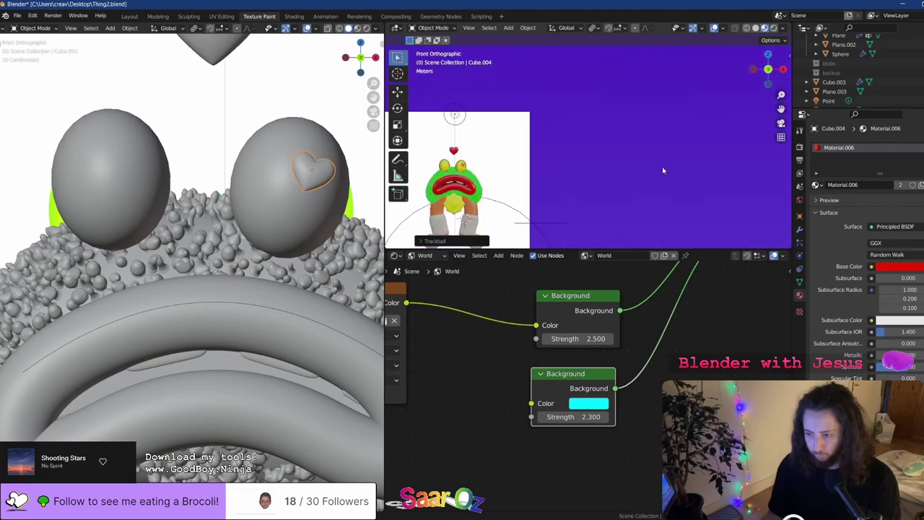
{"action": "scroll", "coordinate": [588, 167], "scroll_direction": "up", "scroll_amount": 4}
{"action": "middle_click_drag", "start_coordinate": [412, 185], "coordinate": [628, 135], "text": "shift"}
{"action": "scroll", "coordinate": [613, 137], "scroll_direction": "up", "scroll_amount": 7}
{"action": "middle_click_drag", "start_coordinate": [441, 131], "coordinate": [612, 153], "text": "shift"}
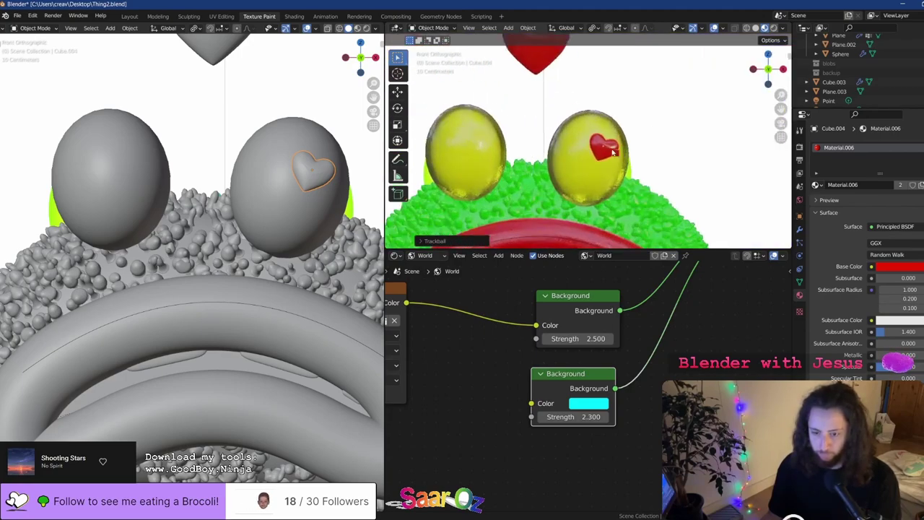
{"action": "key", "text": "g"}
{"action": "left_click", "coordinate": [608, 150]}
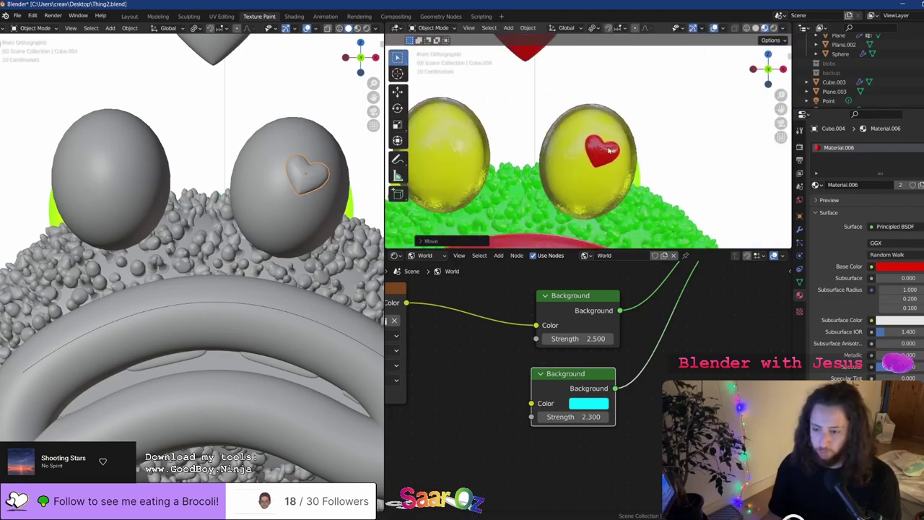
Duplicate the small heart onto the left-hand eye, trackball-rotate the copy, and position it on the eye's upper outer side
{"action": "key", "text": "shift+d"}
{"action": "left_click", "coordinate": [424, 145]}
{"action": "middle_click_drag", "start_coordinate": [425, 145], "coordinate": [602, 159]}
{"action": "key", "text": "KP_3"}
{"action": "key", "text": "KP_1"}
{"action": "key", "text": "r"}
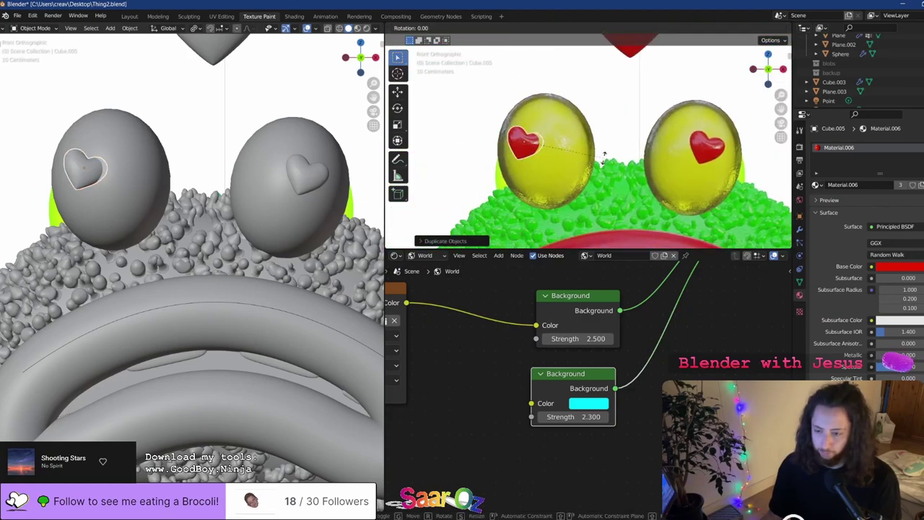
{"action": "key", "text": "r"}
{"action": "left_click", "coordinate": [594, 130]}
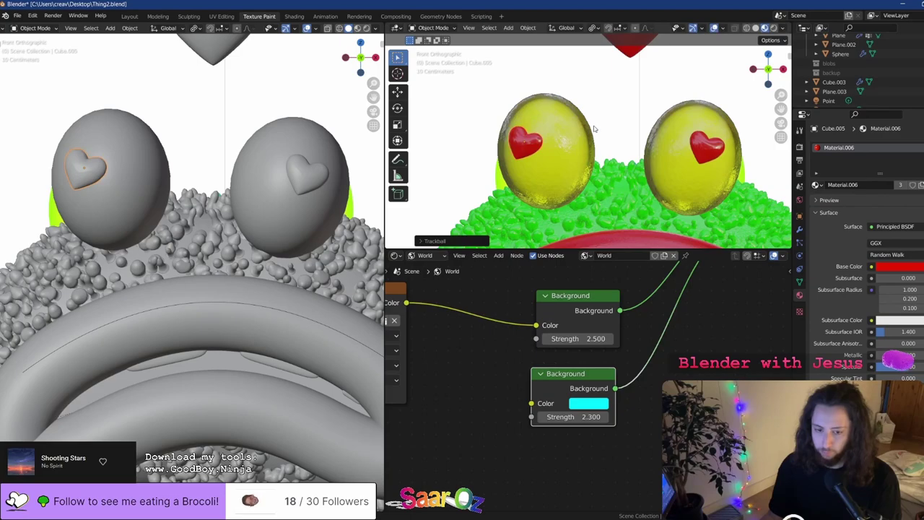
{"action": "key", "text": "g"}
{"action": "left_click", "coordinate": [563, 131]}
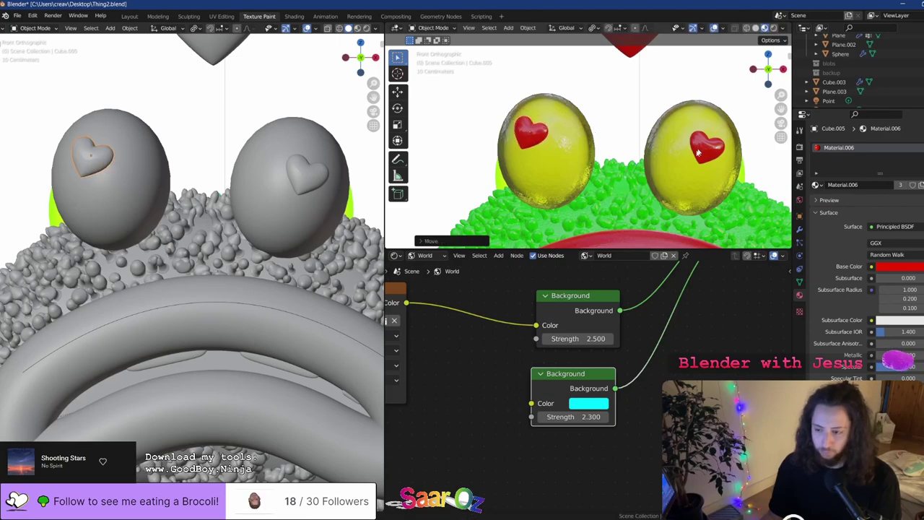
Trackball-rotate the right-hand eye's heart to follow the eye's curvature and shift it against the surface
{"action": "middle_click_drag", "start_coordinate": [697, 152], "coordinate": [451, 170]}
{"action": "scroll", "coordinate": [527, 161], "scroll_direction": "down", "scroll_amount": 10}
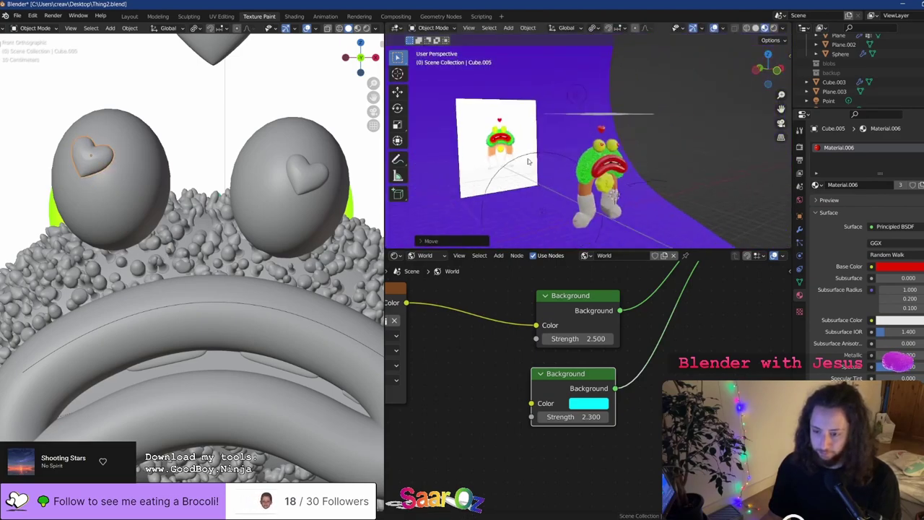
{"action": "middle_click_drag", "start_coordinate": [528, 161], "coordinate": [633, 123]}
{"action": "scroll", "coordinate": [742, 138], "scroll_direction": "down", "scroll_amount": 8}
{"action": "key", "text": "KP_Decimal"}
{"action": "scroll", "coordinate": [628, 86], "scroll_direction": "down", "scroll_amount": 1}
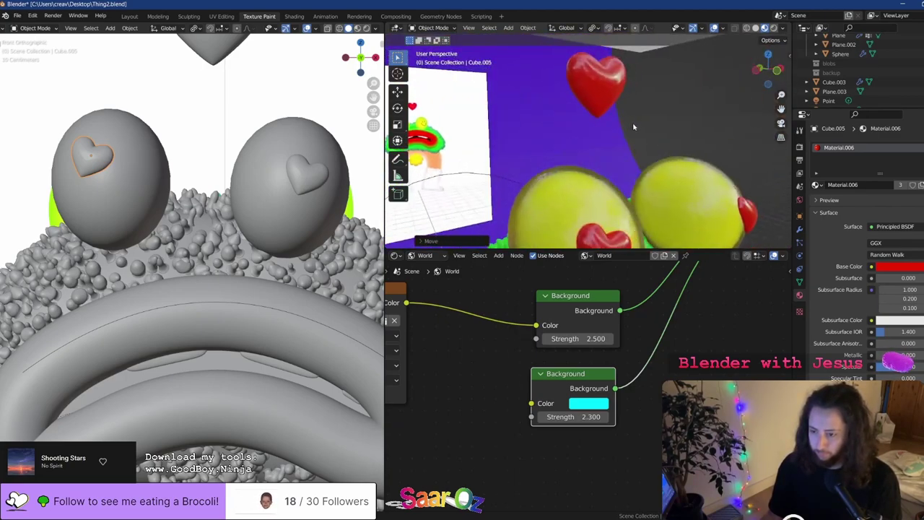
{"action": "left_click", "coordinate": [742, 207]}
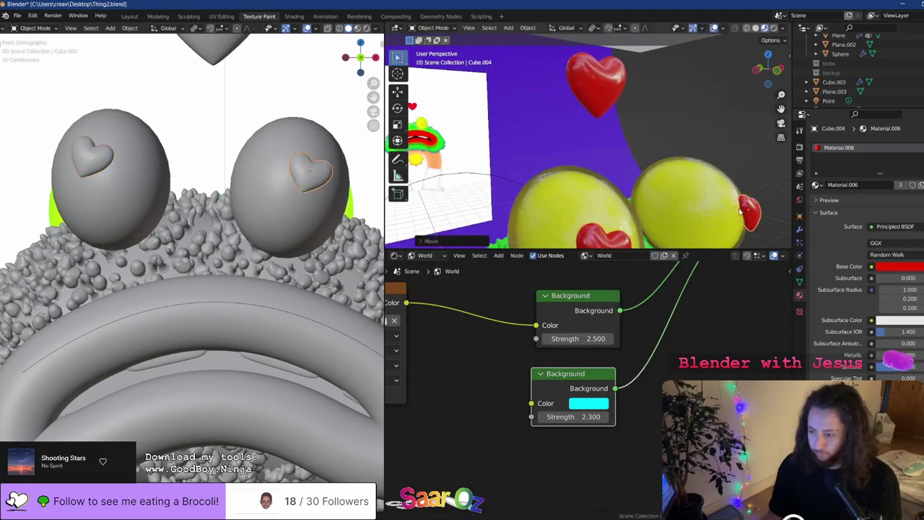
{"action": "key", "text": "r"}
{"action": "key", "text": "r"}
{"action": "left_click", "coordinate": [730, 209]}
{"action": "key", "text": "g"}
{"action": "left_click", "coordinate": [738, 206]}
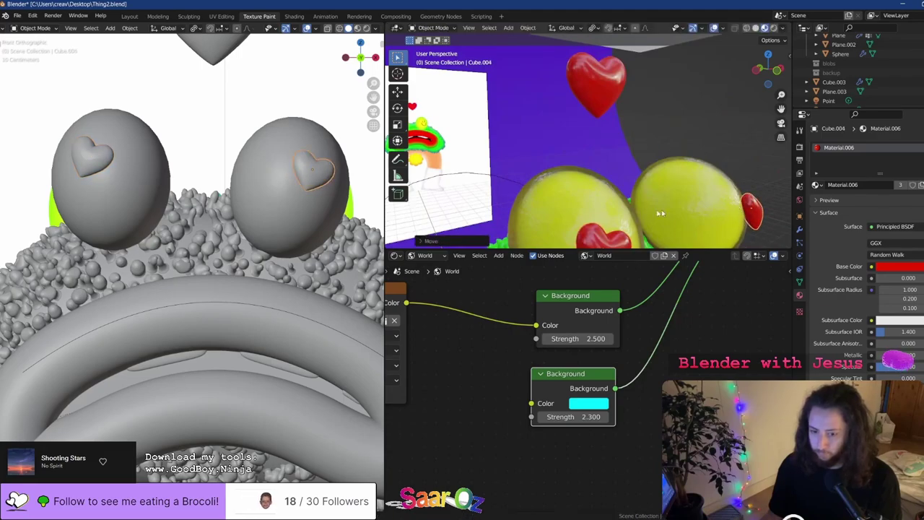
Trackball-rotate the left-hand eye's heart so it lies against the eye's surface, and save the file
{"action": "middle_click_drag", "start_coordinate": [540, 194], "coordinate": [582, 151], "text": "shift"}
{"action": "left_click", "coordinate": [674, 196]}
{"action": "scroll", "coordinate": [678, 199], "scroll_direction": "up", "scroll_amount": 8}
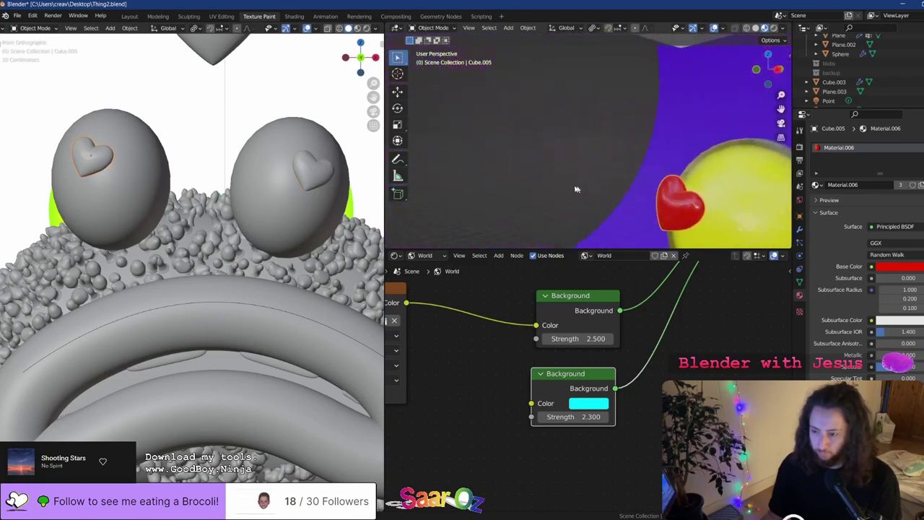
{"action": "key", "text": "r"}
{"action": "key", "text": "r"}
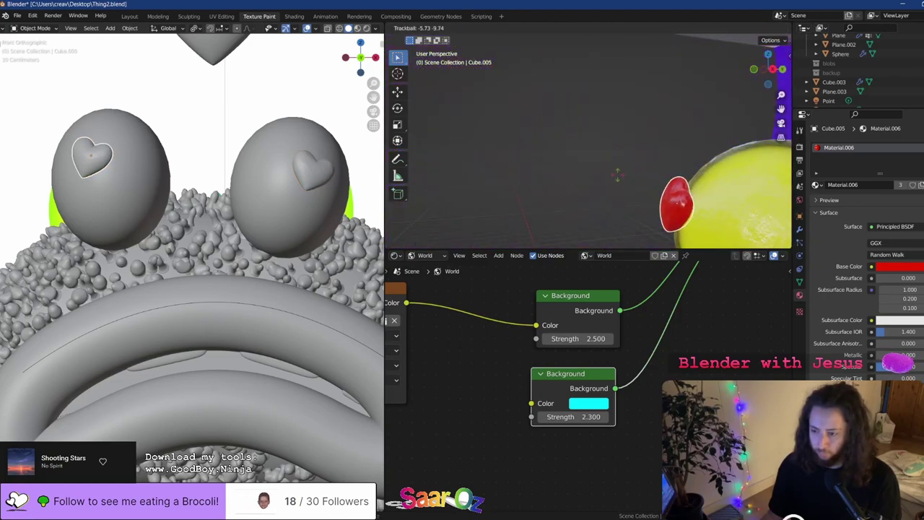
{"action": "left_click", "coordinate": [631, 190]}
{"action": "key", "text": "ctrl+s"}
Fine-tune the positions of both eye hearts in front view and save the file
{"action": "scroll", "coordinate": [206, 190], "scroll_direction": "down", "scroll_amount": 3}
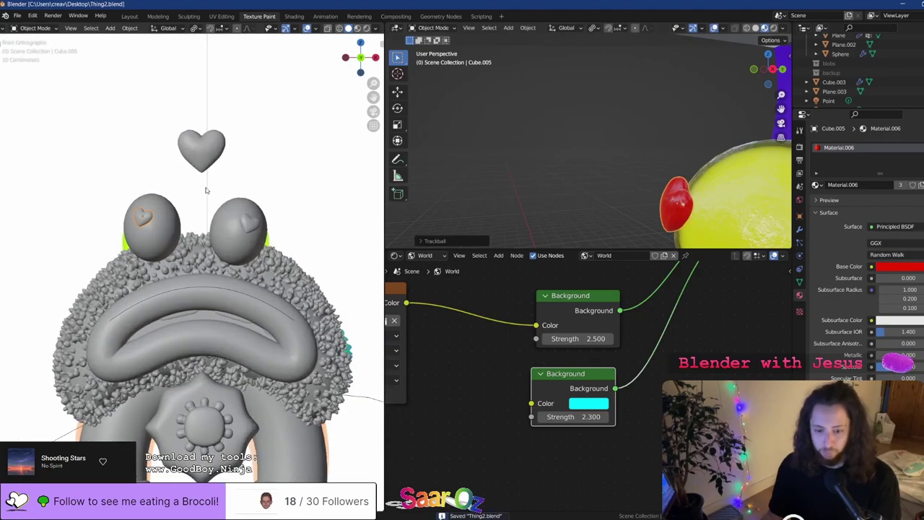
{"action": "key", "text": "KP_1"}
{"action": "scroll", "coordinate": [579, 127], "scroll_direction": "up", "scroll_amount": 6}
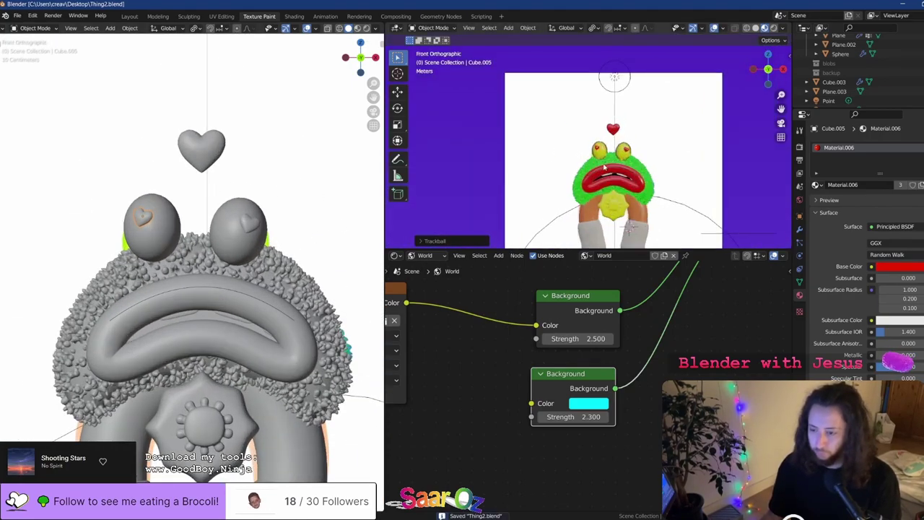
{"action": "middle_click_drag", "start_coordinate": [580, 126], "coordinate": [563, 117], "text": "shift"}
{"action": "key", "text": "g"}
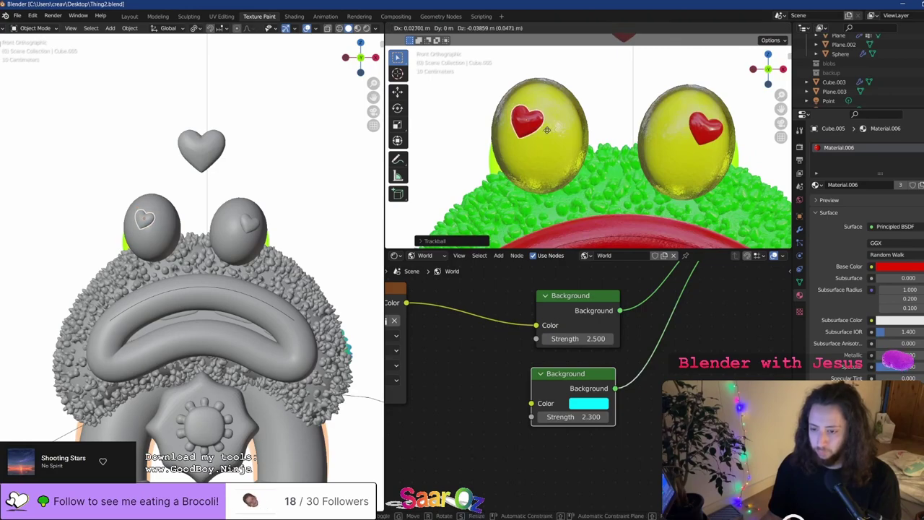
{"action": "left_click", "coordinate": [548, 134]}
{"action": "left_click", "coordinate": [712, 136]}
{"action": "key", "text": "g"}
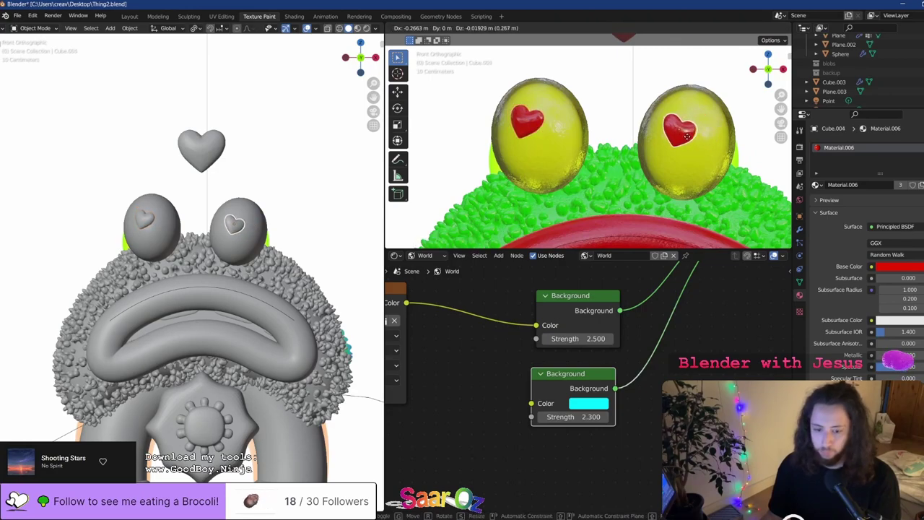
{"action": "left_click", "coordinate": [708, 129]}
{"action": "key", "text": "ctrl+s"}
Show the large front viewport in rendered shading with overlays hidden, and save the file
{"action": "scroll", "coordinate": [284, 181], "scroll_direction": "down", "scroll_amount": 5}
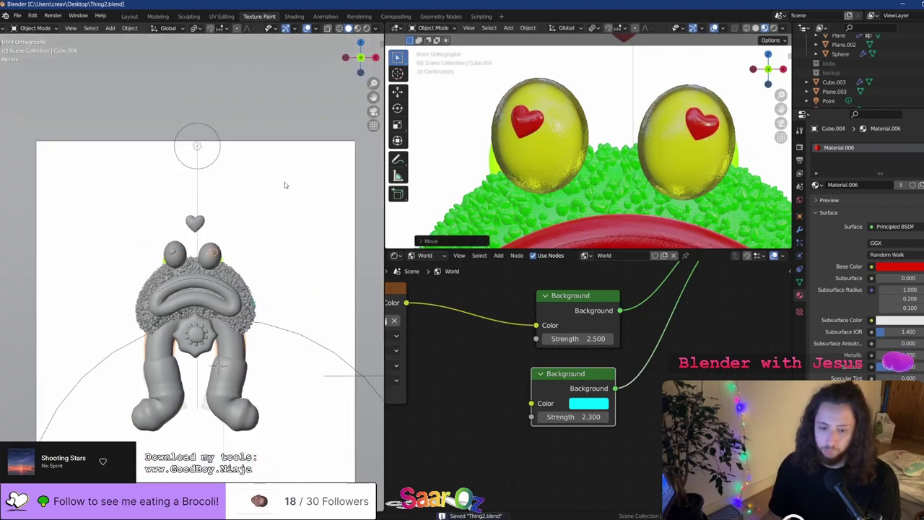
{"action": "left_click", "coordinate": [328, 103]}
{"action": "left_click", "coordinate": [366, 27]}
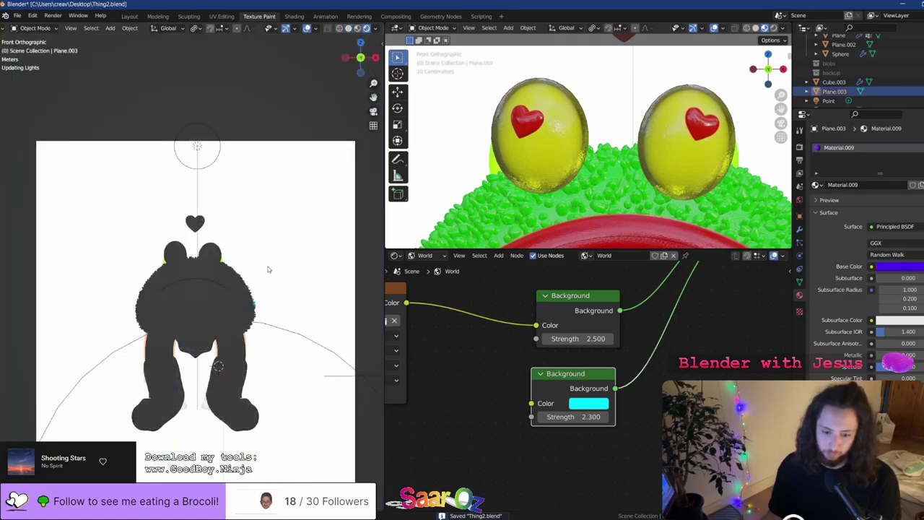
{"action": "scroll", "coordinate": [265, 268], "scroll_direction": "up", "scroll_amount": 4}
{"action": "scroll", "coordinate": [256, 205], "scroll_direction": "down", "scroll_amount": 2}
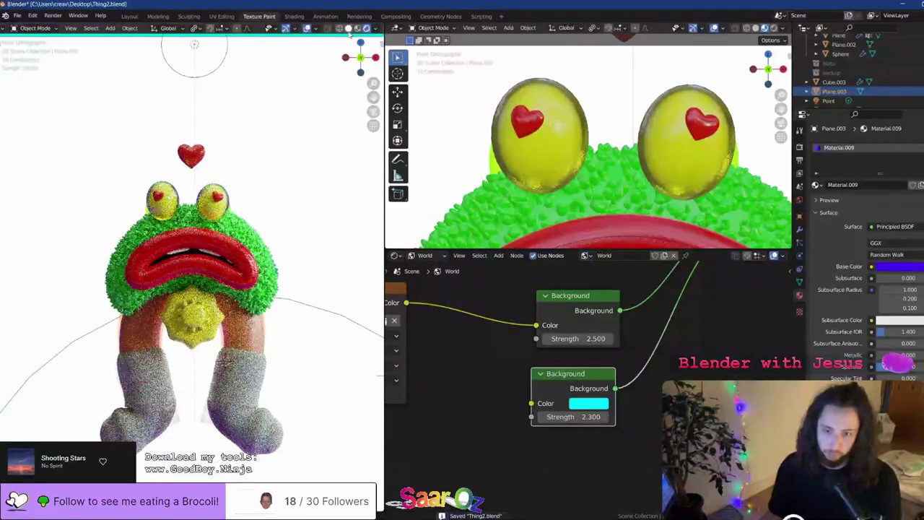
{"action": "left_click", "coordinate": [306, 28]}
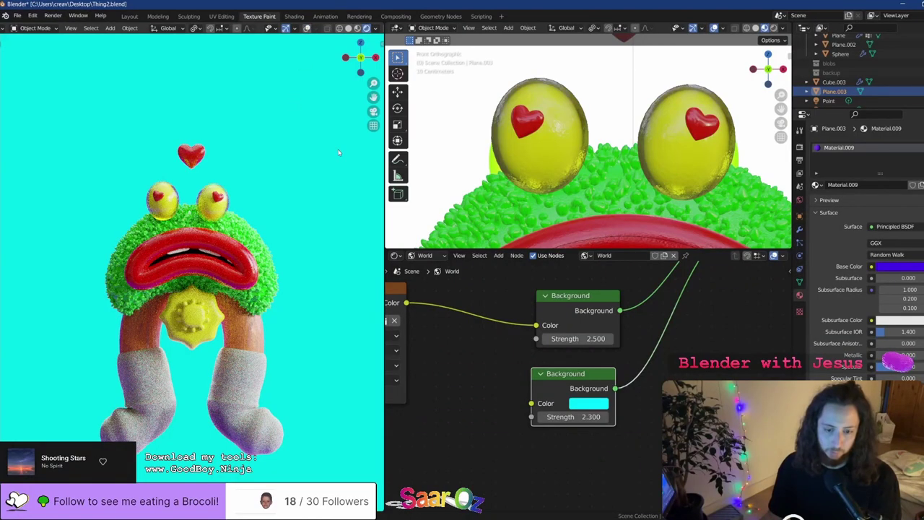
{"action": "key", "text": "ctrl+s"}
{"action": "scroll", "coordinate": [302, 199], "scroll_direction": "up", "scroll_amount": 3}
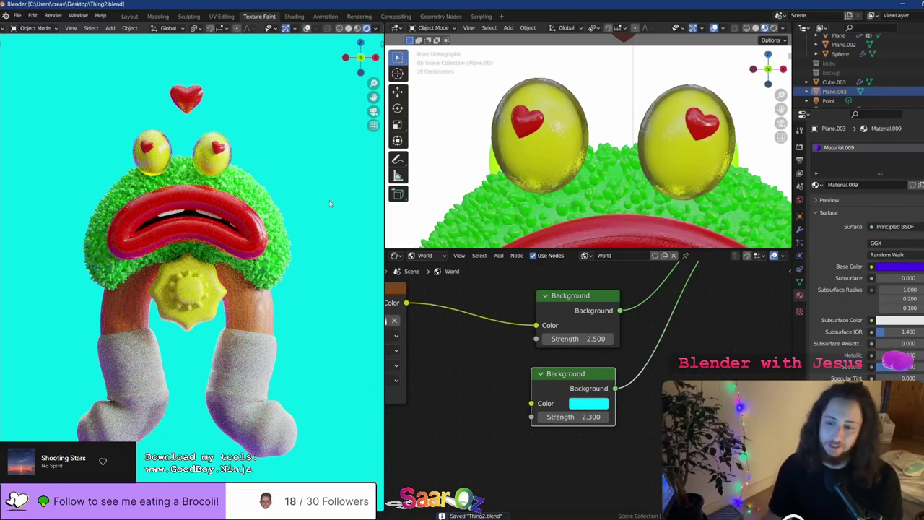
Enlarge both eye hearts until they cover most of the eyes, and hide the yellow eye spheres
{"action": "left_click", "coordinate": [539, 136]}
{"action": "key", "text": "s"}
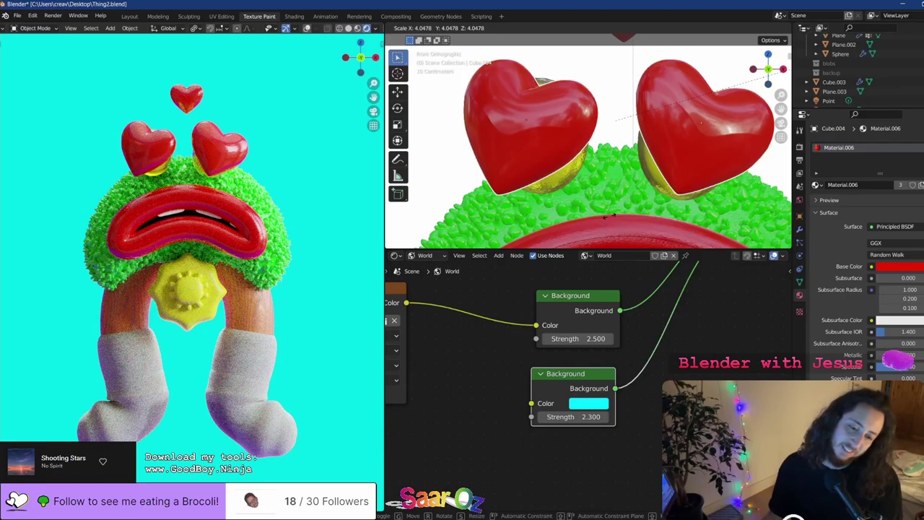
{"action": "left_click", "coordinate": [508, 84]}
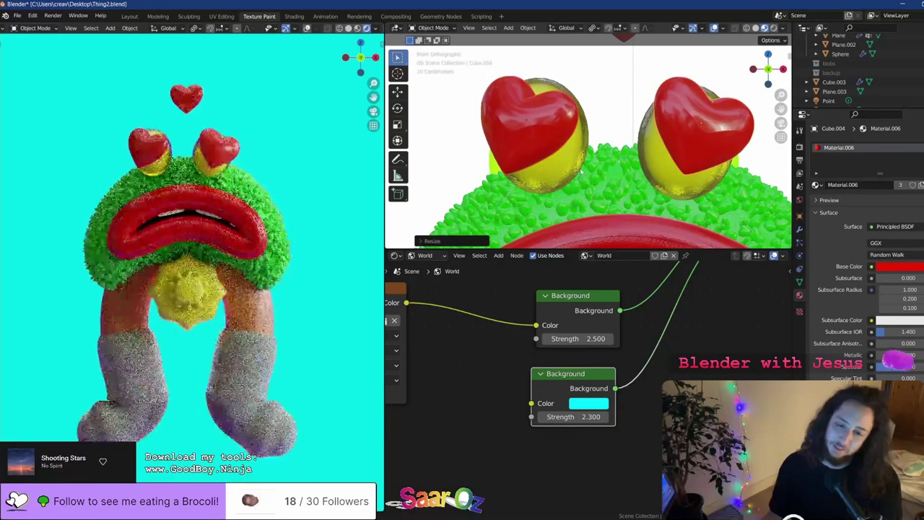
{"action": "scroll", "coordinate": [577, 165], "scroll_direction": "down", "scroll_amount": 3}
{"action": "key", "text": "g"}
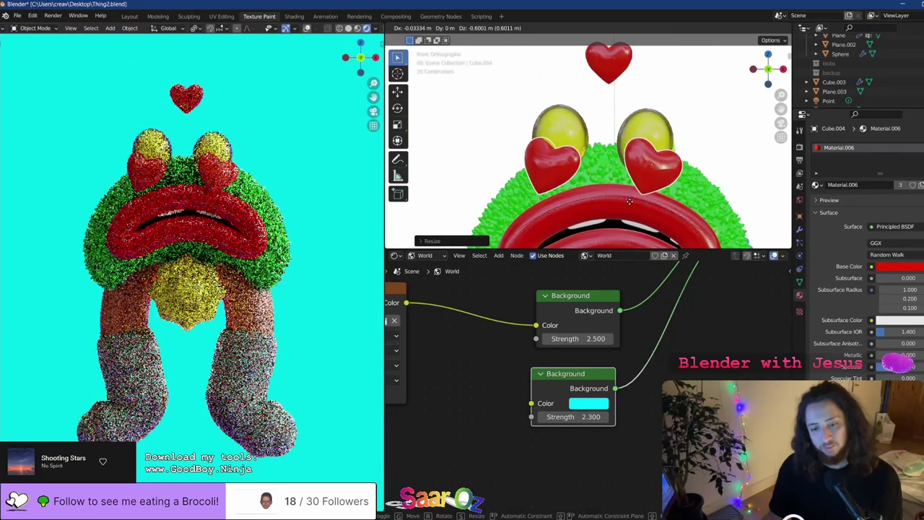
{"action": "left_click", "coordinate": [631, 165]}
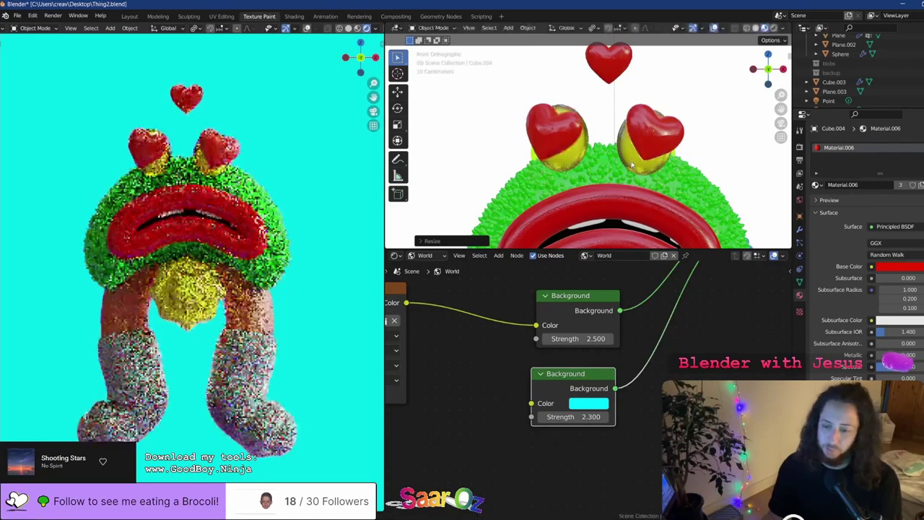
{"action": "left_click", "coordinate": [633, 165]}
{"action": "key", "text": "h"}
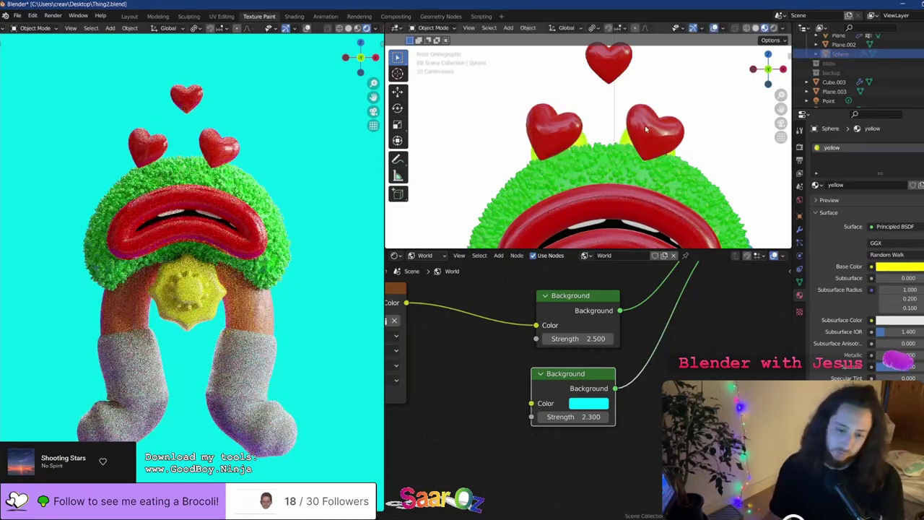
Try rotating the enlarged eye hearts so they stand upright and face the front
{"action": "left_click", "coordinate": [531, 127]}
{"action": "key", "text": "r"}
{"action": "key", "text": "r"}
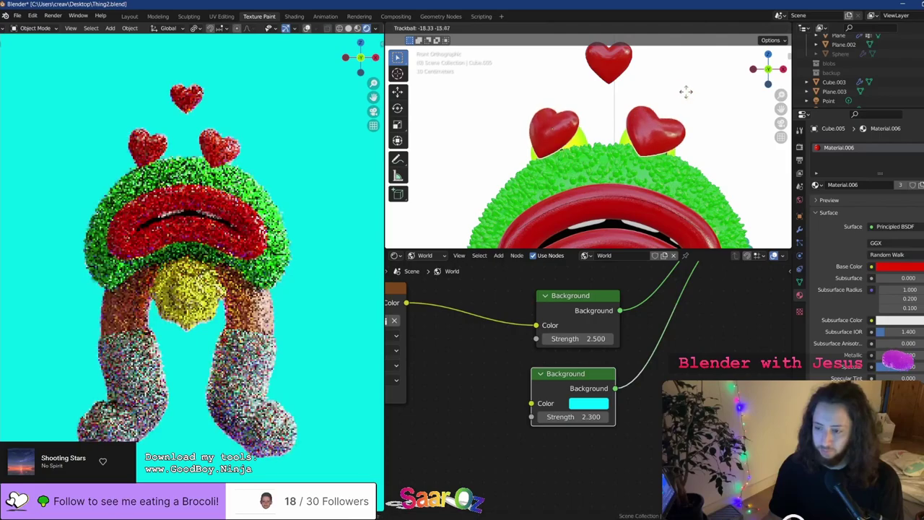
{"action": "left_click", "coordinate": [587, 78]}
{"action": "key", "text": "r"}
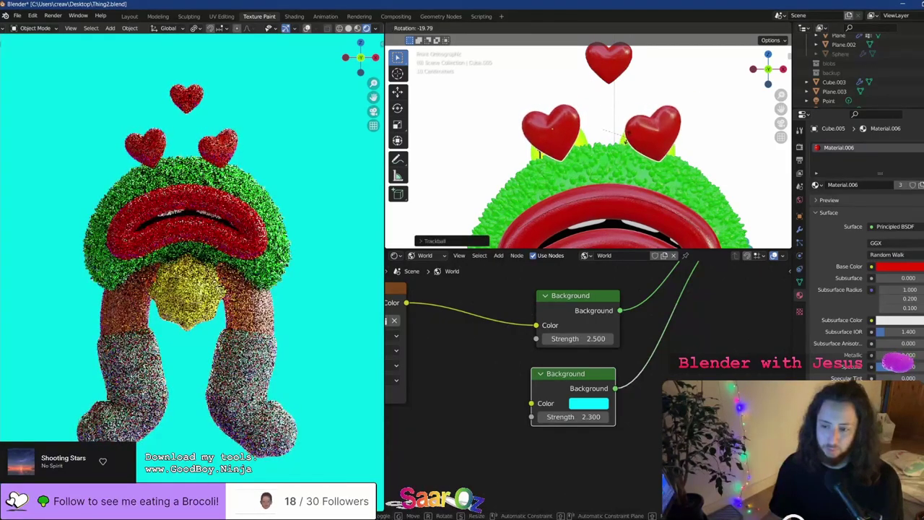
{"action": "left_click", "coordinate": [624, 140]}
{"action": "key", "text": "Tab"}
{"action": "key", "text": "Tab"}
{"action": "scroll", "coordinate": [169, 223], "scroll_direction": "down", "scroll_amount": 2}
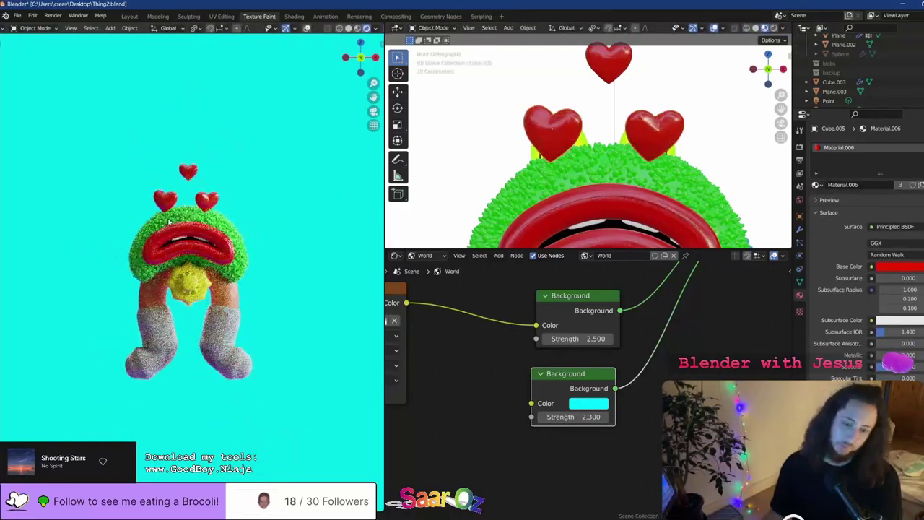
Bring back the yellow eye spheres with the small hearts, save the file, and scale both eye hearts up slightly
{"action": "key", "text": "alt+h"}
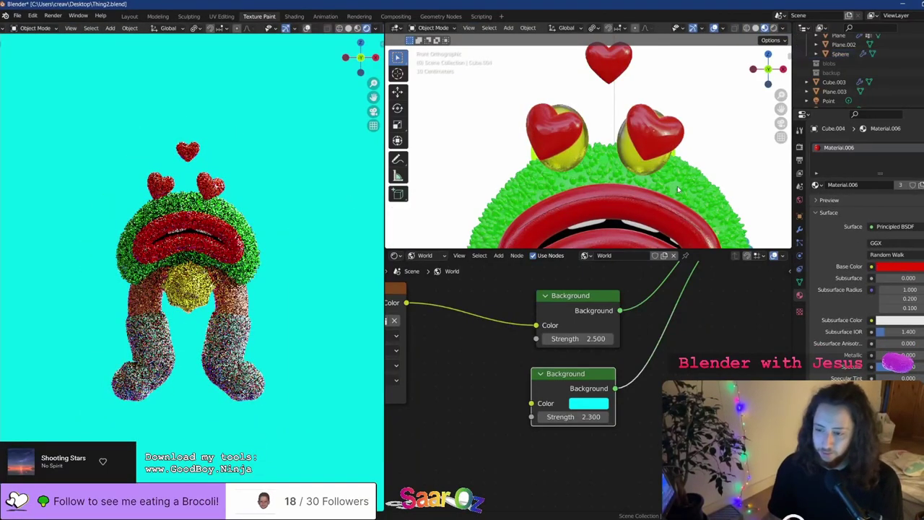
{"action": "key", "text": "ctrl+s"}
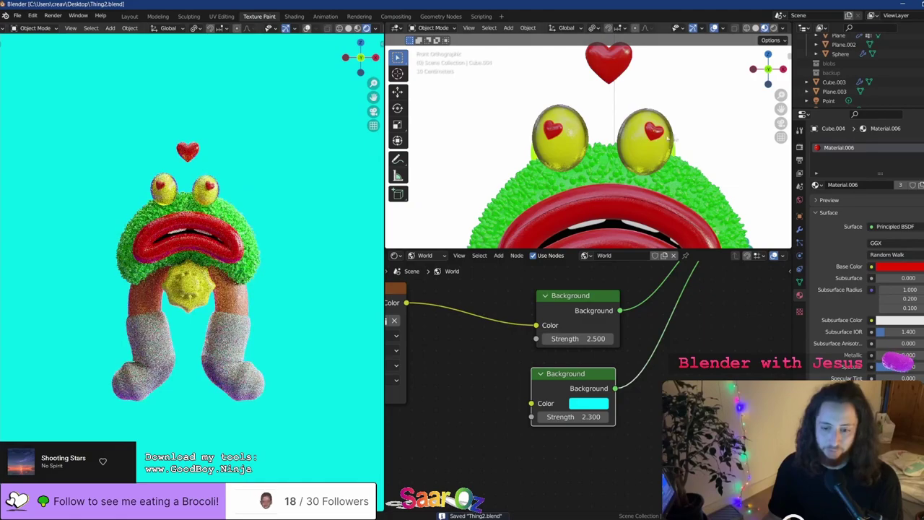
{"action": "key", "text": "s"}
{"action": "left_click", "coordinate": [662, 106]}
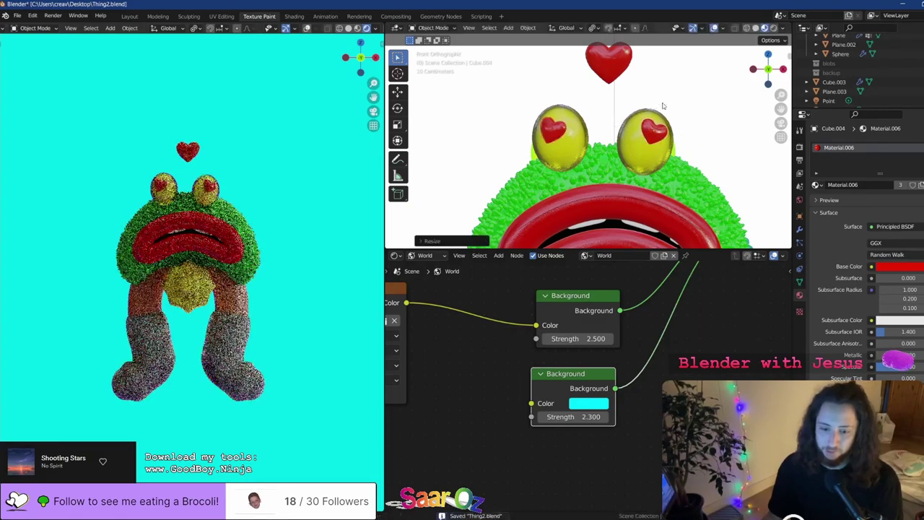
Try white, magenta and cyan as the base color of the eye spheres' material
{"action": "left_click", "coordinate": [651, 148]}
{"action": "left_click", "coordinate": [881, 267]}
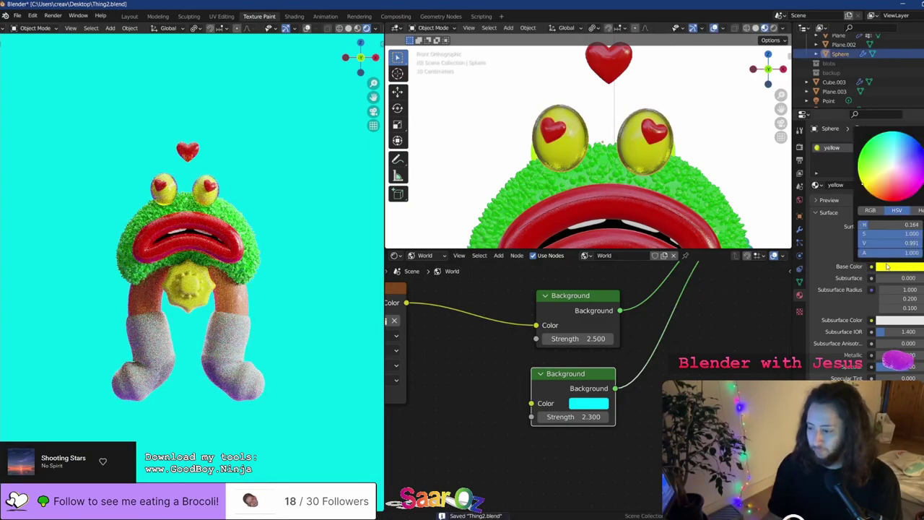
{"action": "left_click_drag", "start_coordinate": [874, 183], "coordinate": [894, 168]}
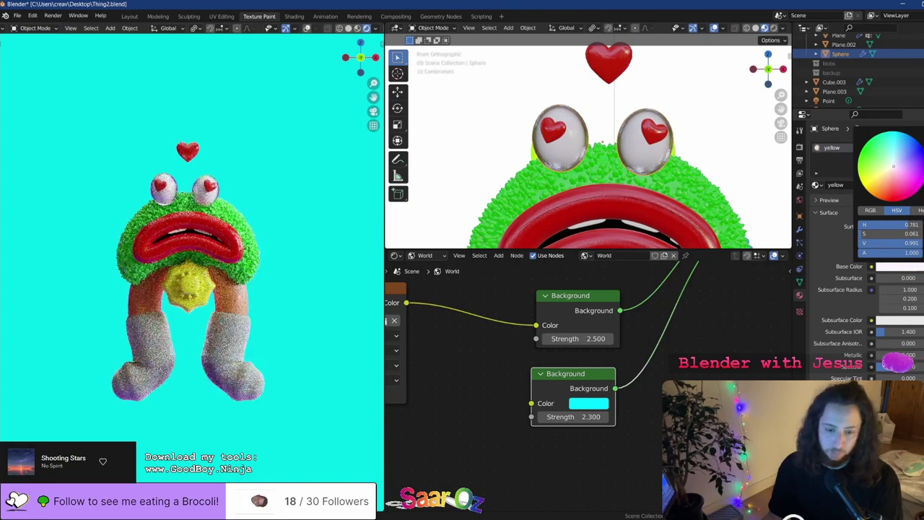
{"action": "left_click_drag", "start_coordinate": [894, 167], "coordinate": [908, 196]}
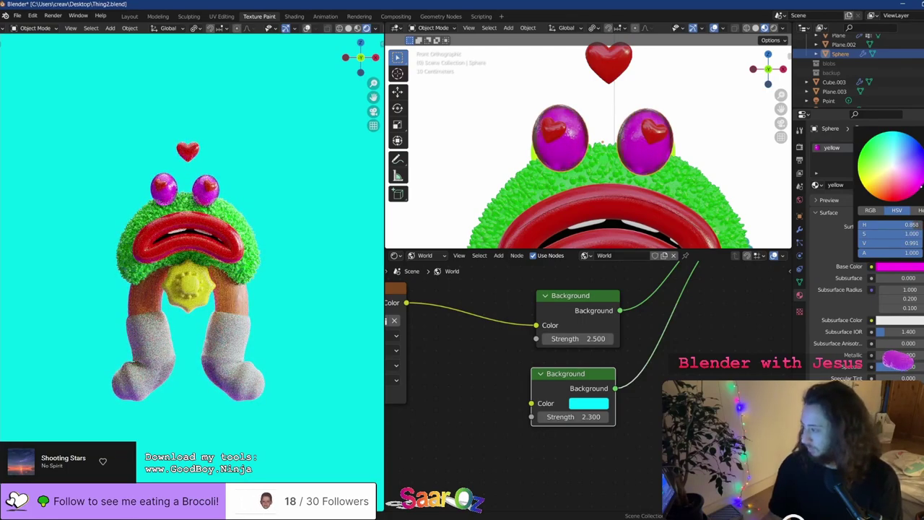
{"action": "left_click_drag", "start_coordinate": [908, 197], "coordinate": [859, 154]}
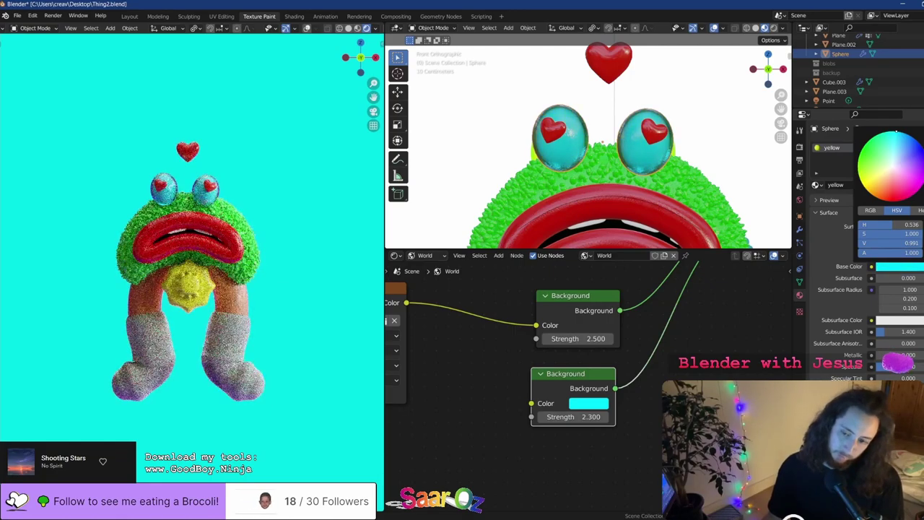
{"action": "key", "text": "Escape"}
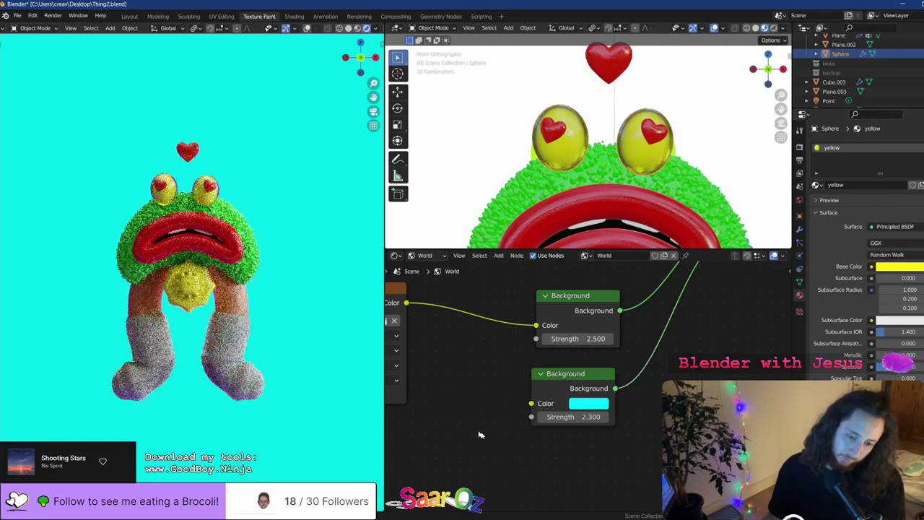
Turn on viewport denoising in the render sampling settings and save the file
{"action": "key", "text": "ctrl+s"}
{"action": "scroll", "coordinate": [194, 227], "scroll_direction": "up", "scroll_amount": 2}
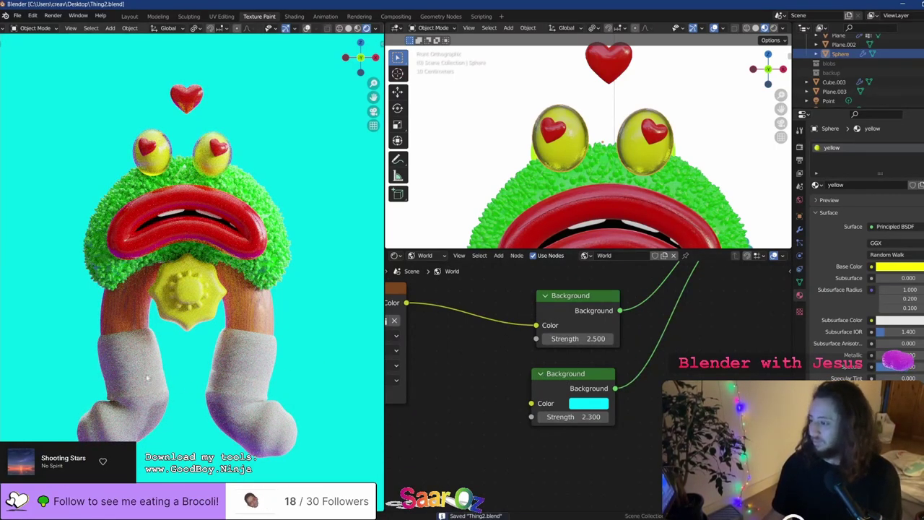
{"action": "middle_click_drag", "start_coordinate": [60, 360], "coordinate": [64, 350], "text": "shift"}
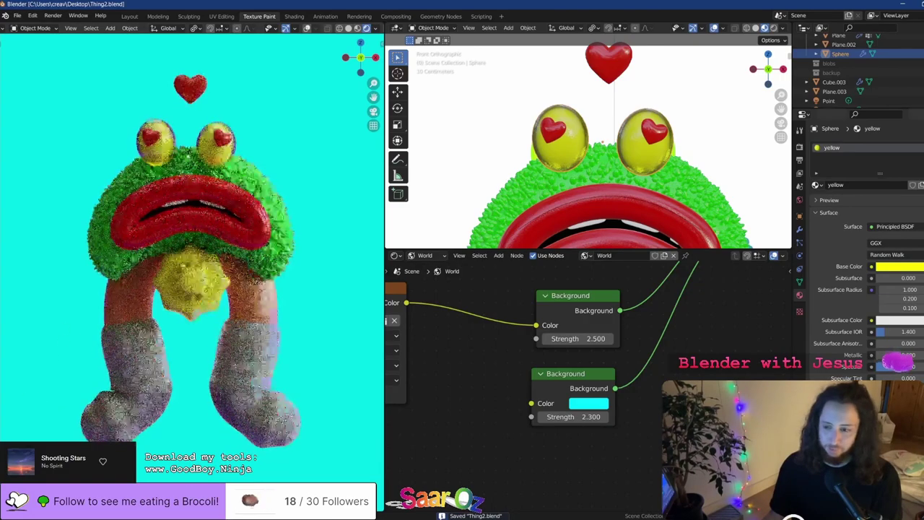
{"action": "left_click", "coordinate": [798, 146]}
{"action": "left_click", "coordinate": [828, 245]}
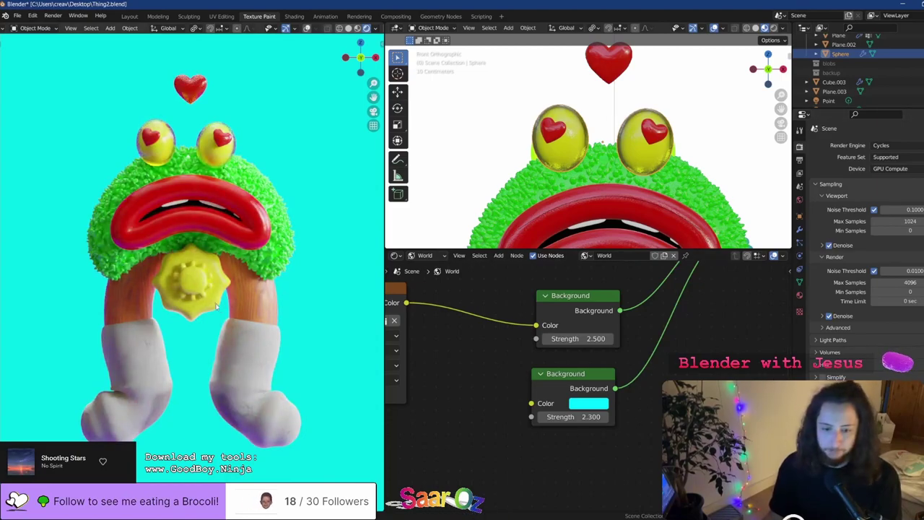
{"action": "middle_click_drag", "start_coordinate": [221, 314], "coordinate": [233, 306], "text": "shift"}
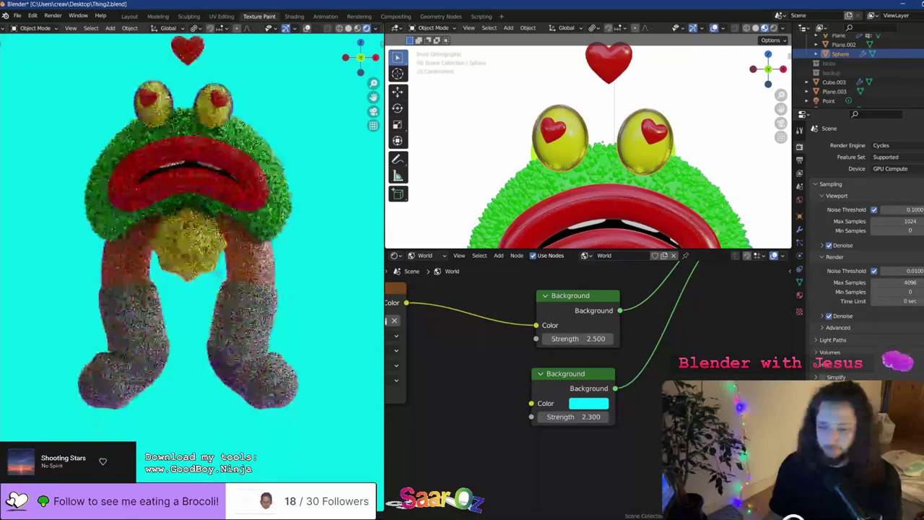
{"action": "key", "text": "ctrl+s"}
Toggle the sock's hair particle system visibility to compare the rendered socks, and save the file
{"action": "left_click", "coordinate": [801, 244]}
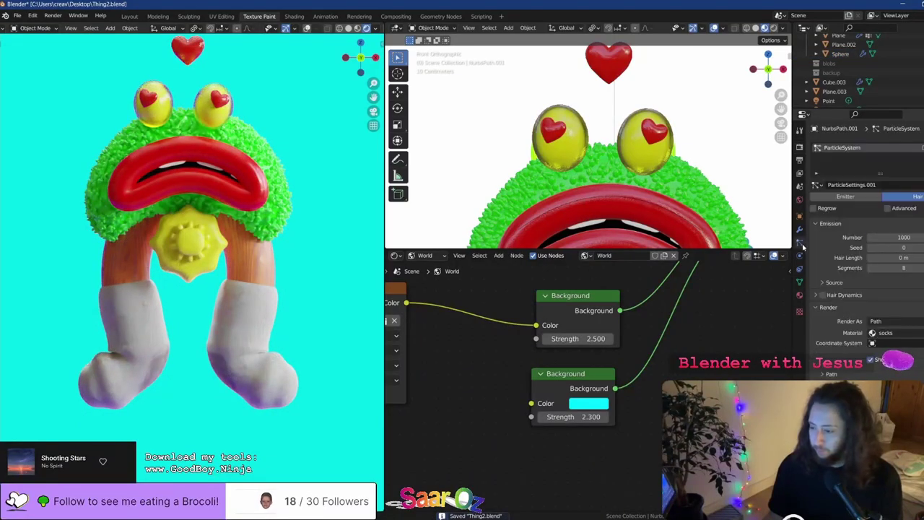
{"action": "left_click", "coordinate": [922, 147]}
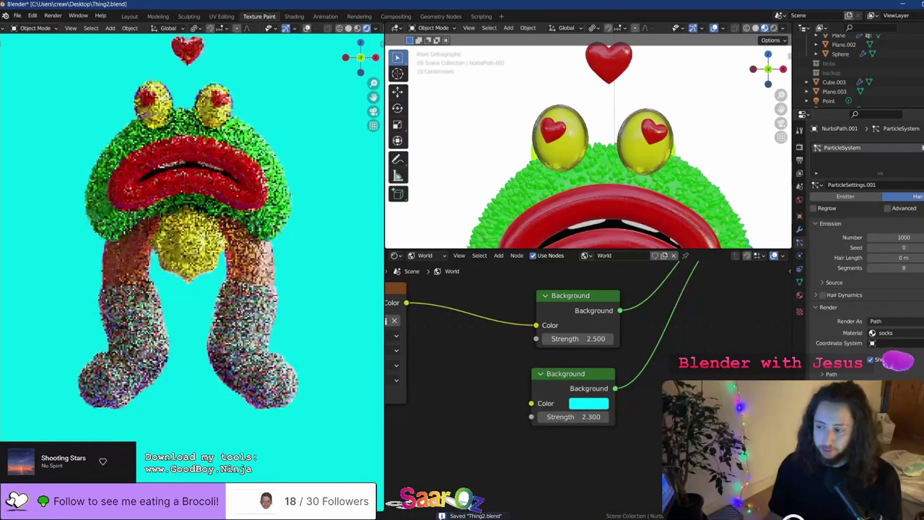
{"action": "left_click", "coordinate": [923, 147]}
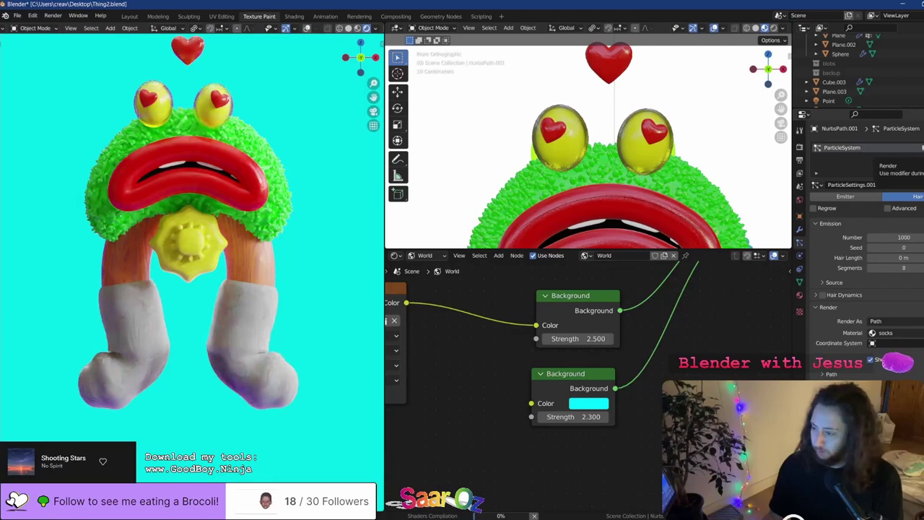
{"action": "left_click", "coordinate": [918, 148]}
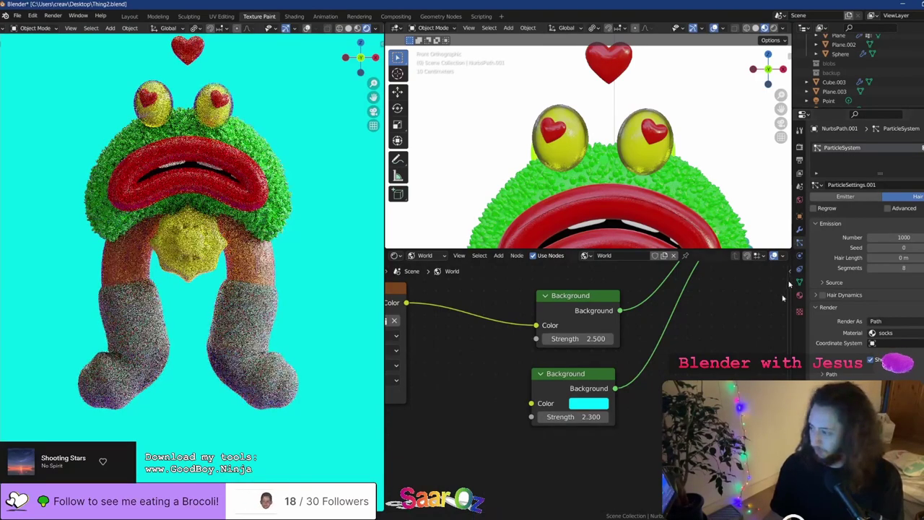
{"action": "middle_click_drag", "start_coordinate": [326, 224], "coordinate": [325, 267], "text": "shift"}
{"action": "key", "text": "ctrl+s"}
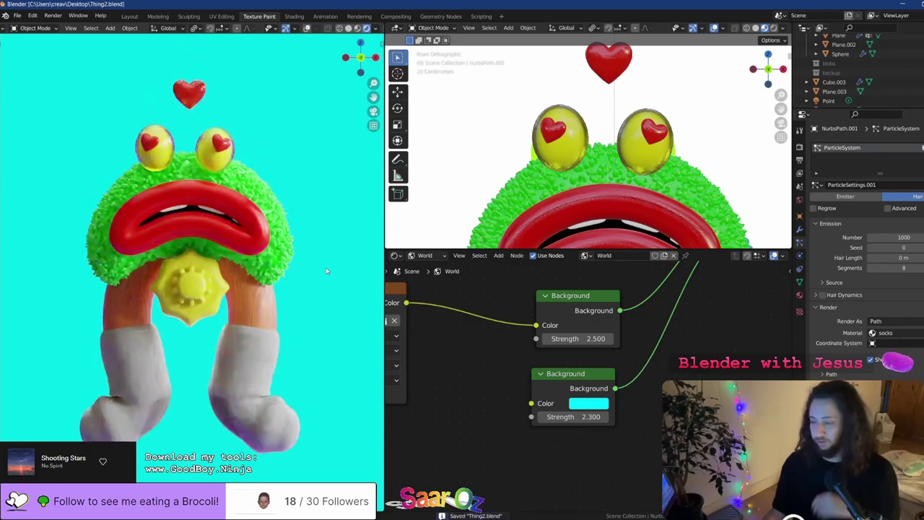
Compare the character with the painted reference in the smaller viewport, orbiting to see the drawing from several angles
{"action": "scroll", "coordinate": [567, 114], "scroll_direction": "down", "scroll_amount": 5}
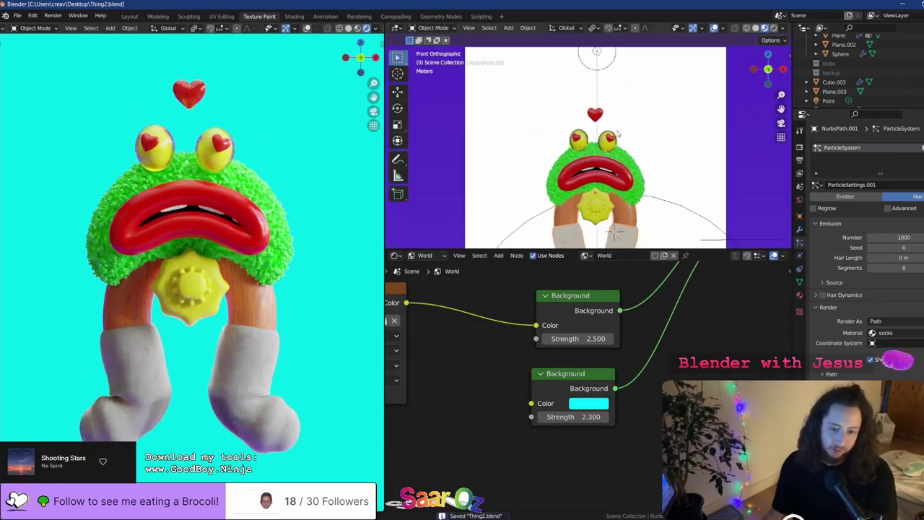
{"action": "middle_click_drag", "start_coordinate": [567, 114], "coordinate": [599, 135]}
{"action": "middle_click_drag", "start_coordinate": [736, 182], "coordinate": [588, 139]}
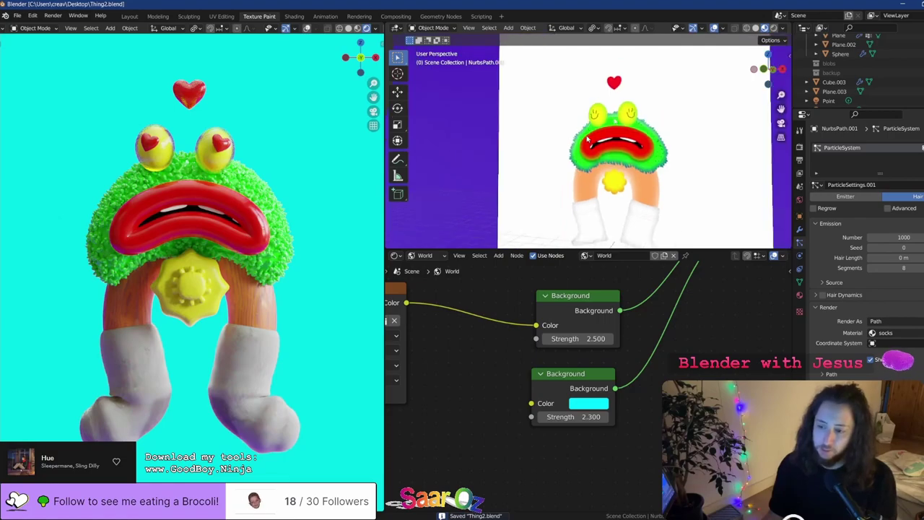
{"action": "scroll", "coordinate": [636, 108], "scroll_direction": "up", "scroll_amount": 2}
{"action": "middle_click_drag", "start_coordinate": [636, 106], "coordinate": [593, 134], "text": "shift"}
{"action": "key", "text": "ctrl+s"}
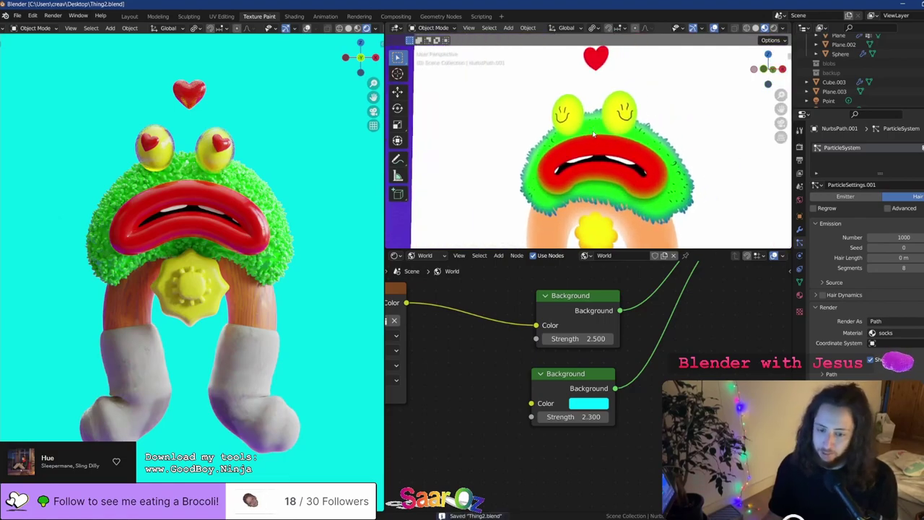
{"action": "scroll", "coordinate": [593, 134], "scroll_direction": "down", "scroll_amount": 3}
{"action": "key", "text": "KP_1"}
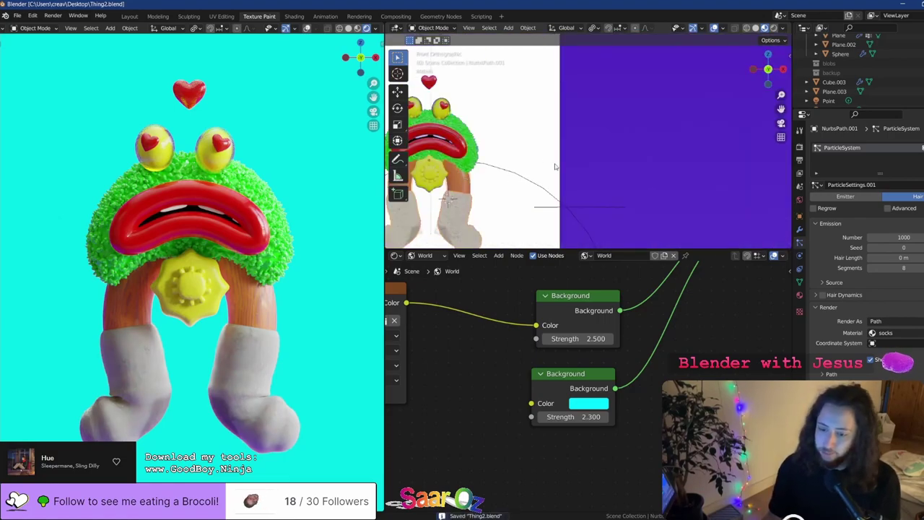
{"action": "key", "text": "KP_3"}
{"action": "scroll", "coordinate": [555, 167], "scroll_direction": "down", "scroll_amount": 6}
{"action": "middle_click_drag", "start_coordinate": [555, 167], "coordinate": [596, 169]}
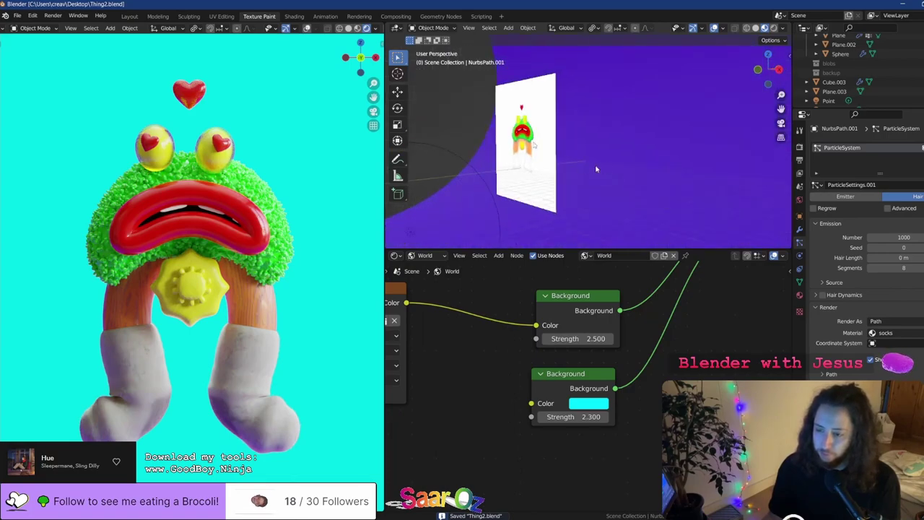
{"action": "scroll", "coordinate": [597, 169], "scroll_direction": "up", "scroll_amount": 5}
{"action": "middle_click_drag", "start_coordinate": [474, 167], "coordinate": [583, 179], "text": "shift"}
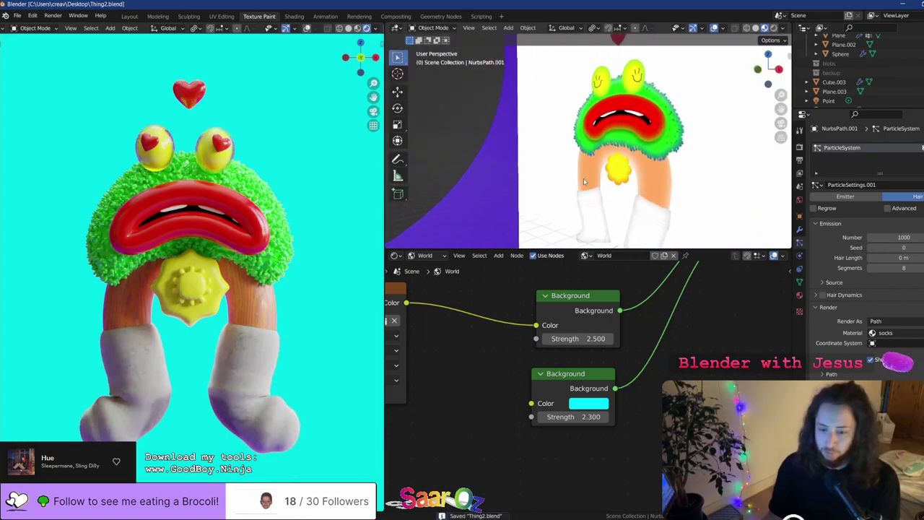
{"action": "scroll", "coordinate": [585, 182], "scroll_direction": "down", "scroll_amount": 3}
{"action": "scroll", "coordinate": [585, 182], "scroll_direction": "up", "scroll_amount": 2}
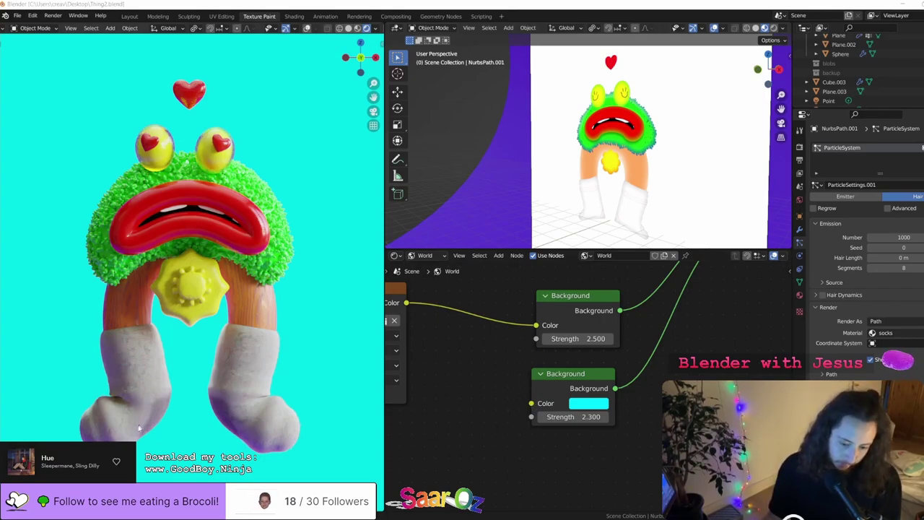
Switch the final render's noise threshold off and on again, save the file, and turn off viewport denoising
{"action": "left_click", "coordinate": [799, 147]}
{"action": "left_click", "coordinate": [873, 272]}
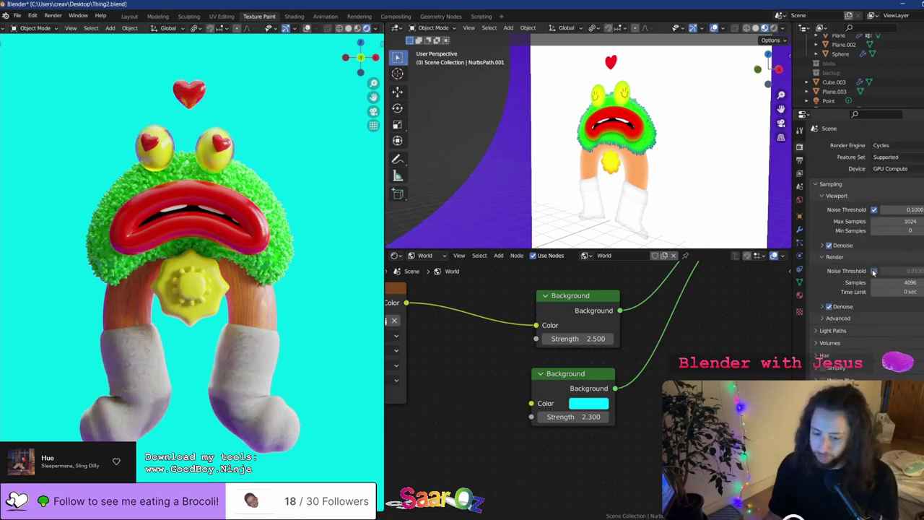
{"action": "left_click", "coordinate": [873, 272]}
{"action": "key", "text": "ctrl+s"}
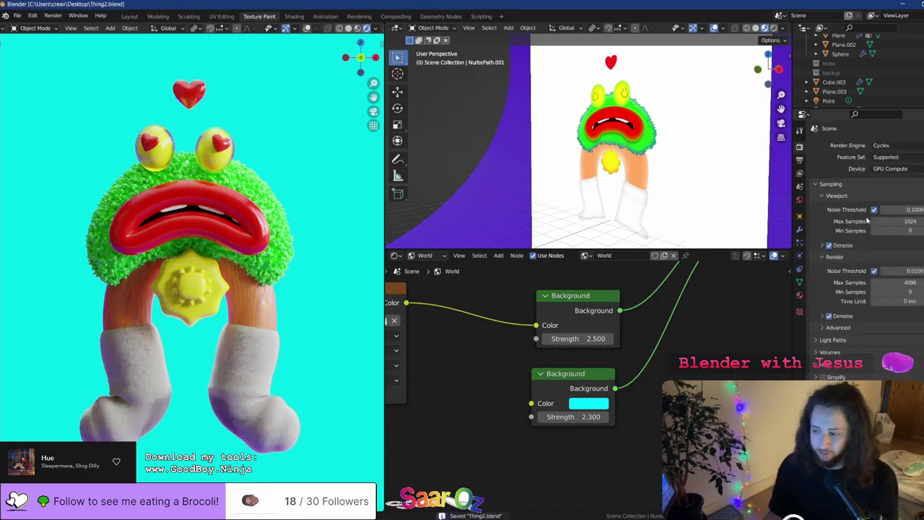
{"action": "left_click", "coordinate": [828, 245]}
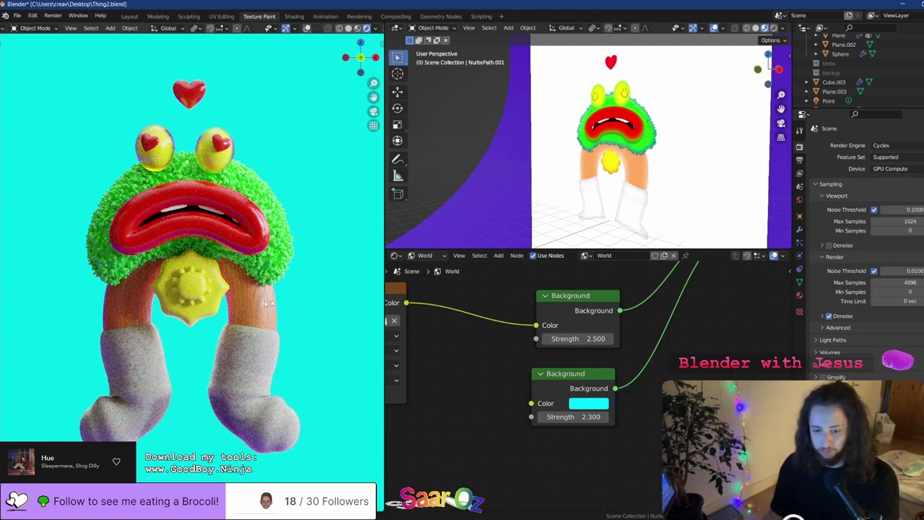
Add a camera to the scene and look through it in the large rendered viewport
{"action": "left_click", "coordinate": [319, 297]}
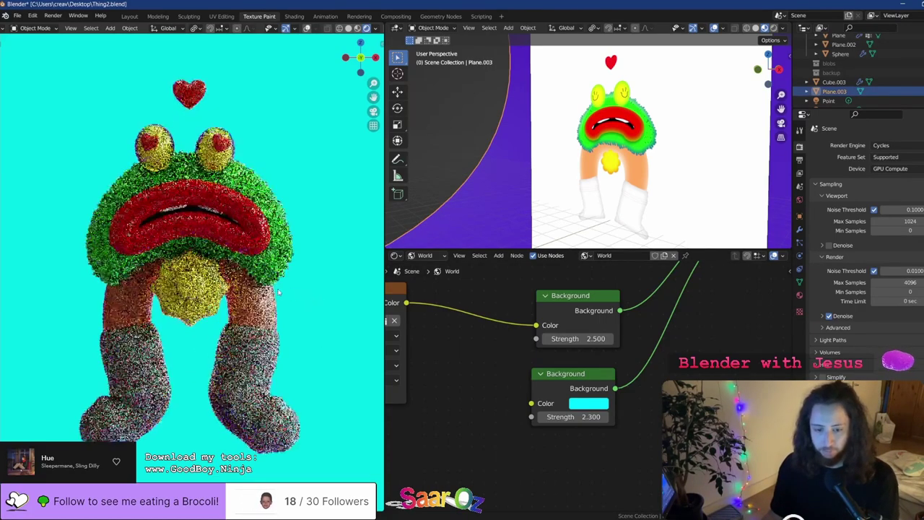
{"action": "key", "text": "shift+a"}
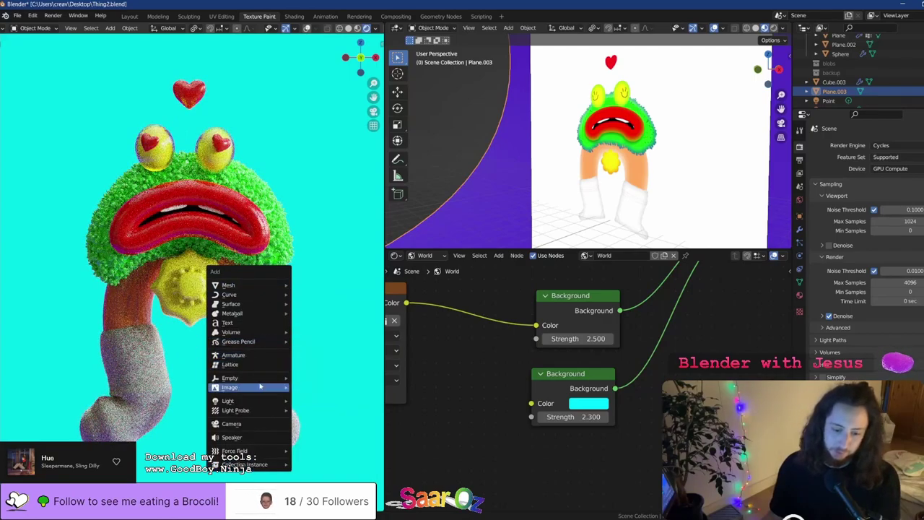
{"action": "left_click", "coordinate": [256, 423]}
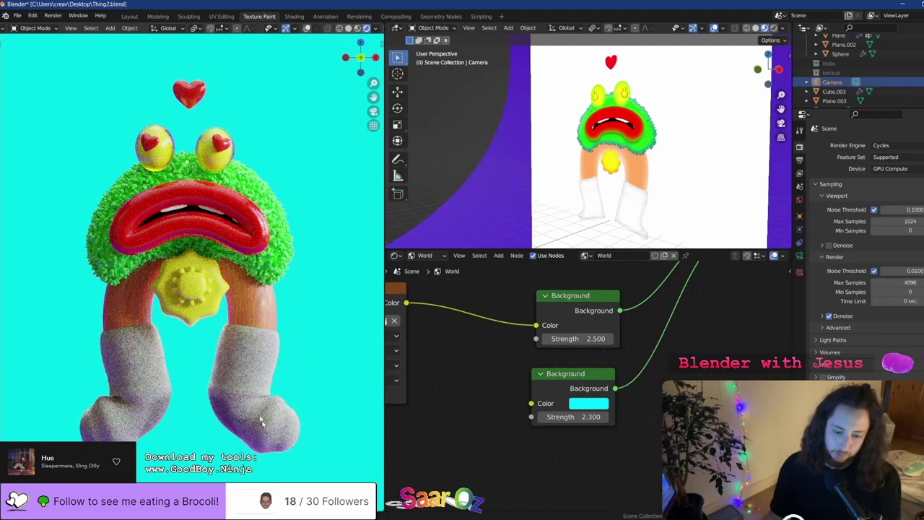
{"action": "key", "text": "KP_0"}
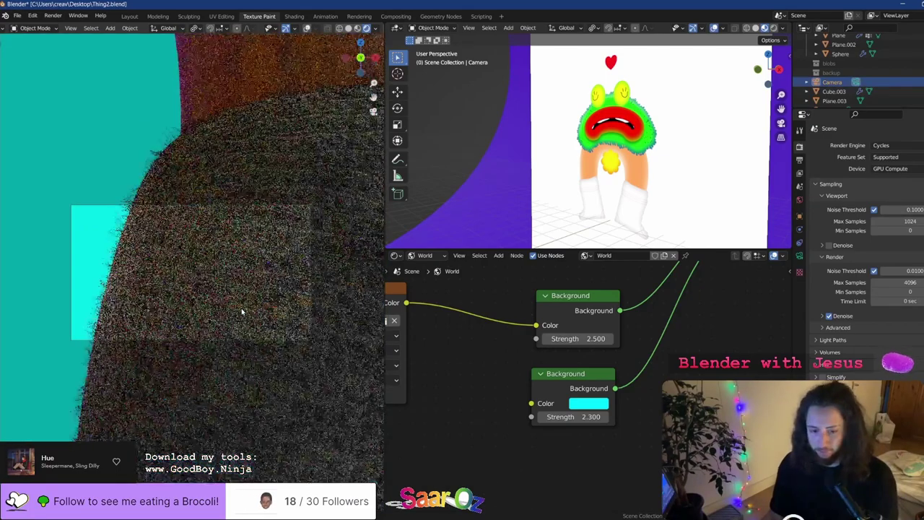
{"action": "scroll", "coordinate": [242, 311], "scroll_direction": "down", "scroll_amount": 2}
{"action": "scroll", "coordinate": [241, 311], "scroll_direction": "down", "scroll_amount": 2}
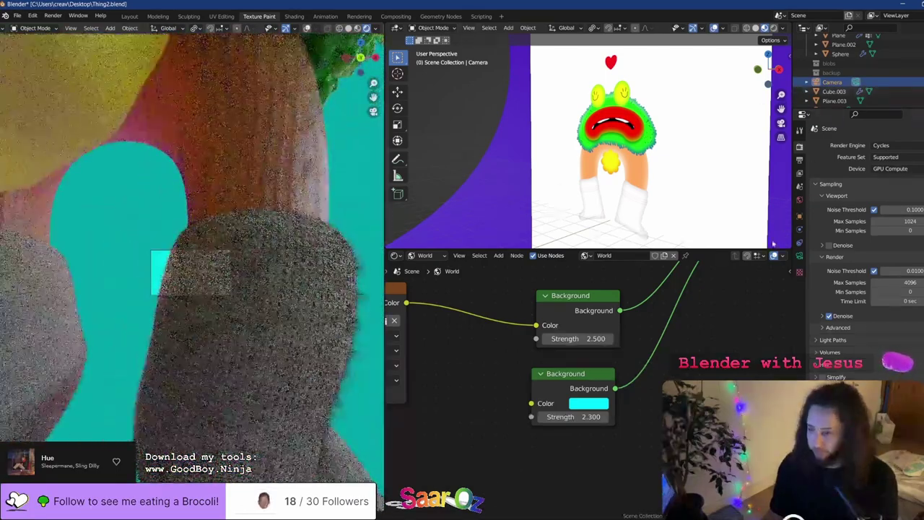
Set the camera's lens type to Orthographic
{"action": "left_click", "coordinate": [799, 254]}
{"action": "left_click", "coordinate": [884, 175]}
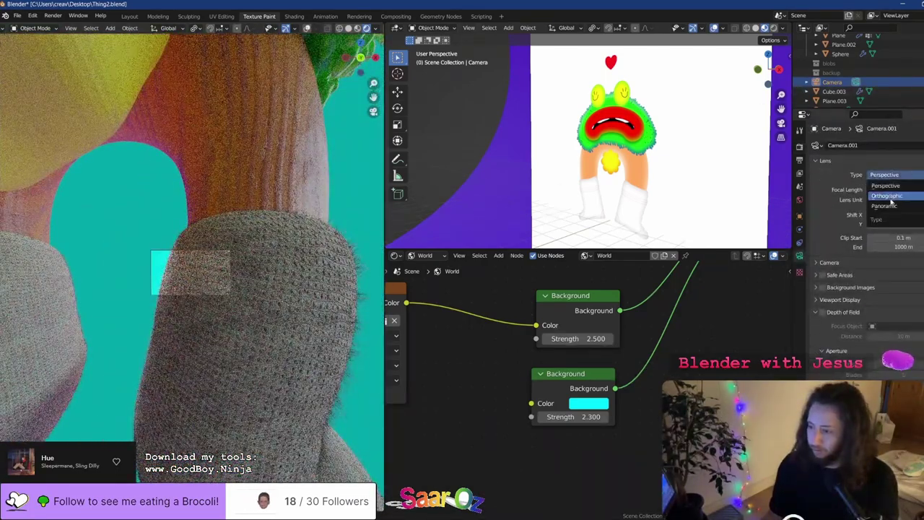
{"action": "left_click", "coordinate": [884, 190]}
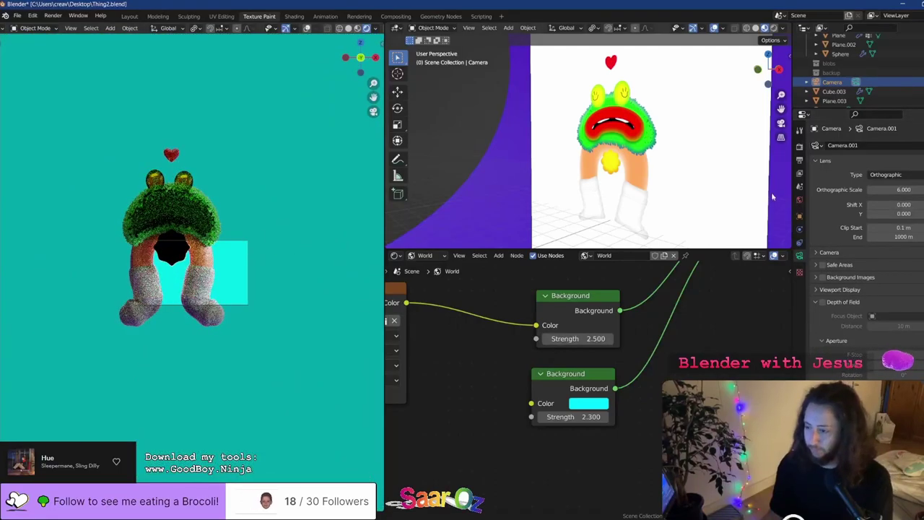
Set the output resolution to 1080 × 1920 px at 150% scale
{"action": "left_click", "coordinate": [799, 159]}
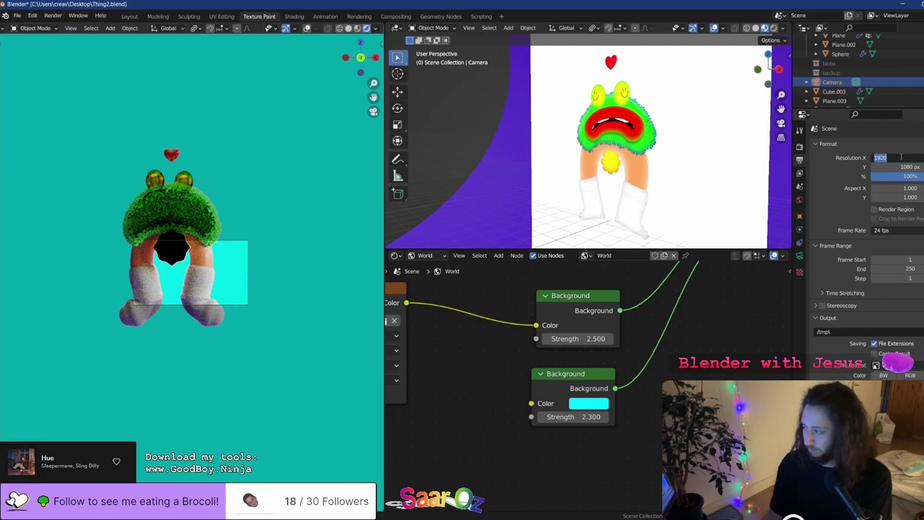
{"action": "key", "text": "Tab"}
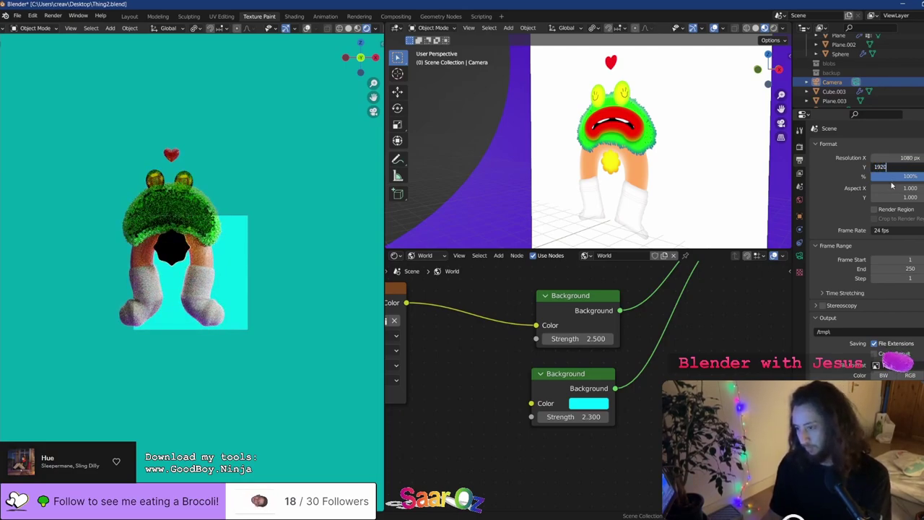
{"action": "key", "text": "Tab"}
{"action": "type", "text": "150"}
{"action": "key", "text": "Return"}
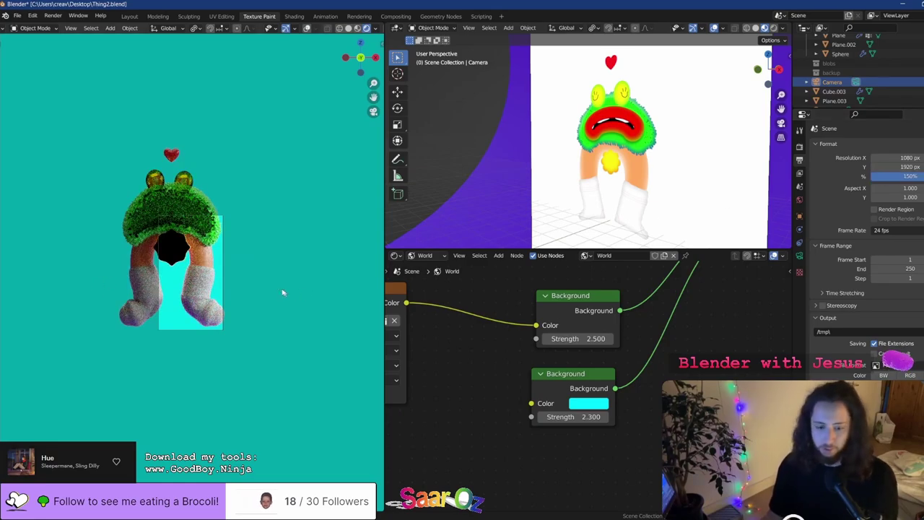
Shift the camera to centre it on the character, and pull it back about 14 m using the side view
{"action": "key", "text": "g"}
{"action": "left_click", "coordinate": [258, 271]}
{"action": "key", "text": "KP_1"}
{"action": "scroll", "coordinate": [614, 181], "scroll_direction": "down", "scroll_amount": 3}
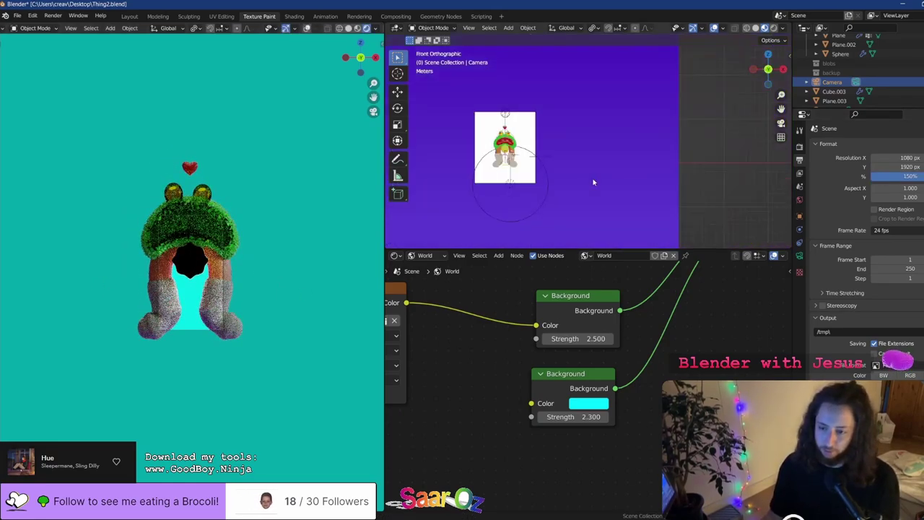
{"action": "key", "text": "KP_3"}
{"action": "key", "text": "g"}
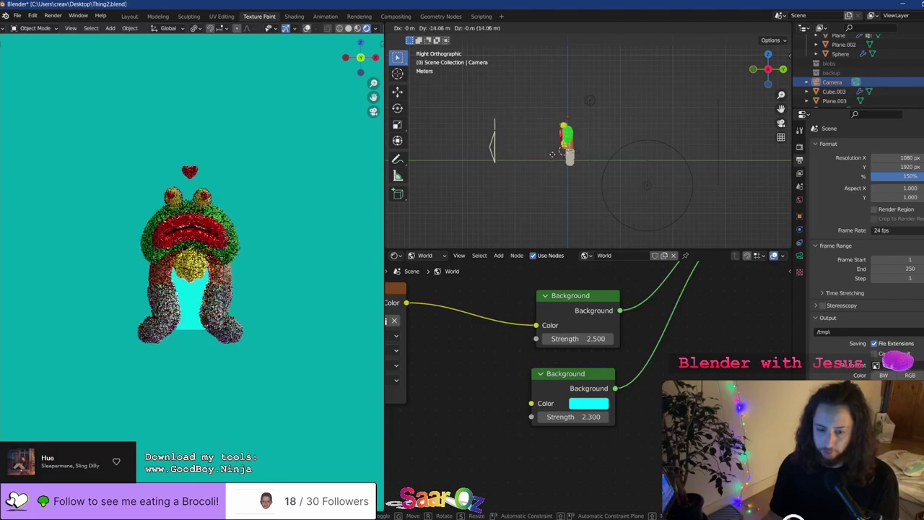
{"action": "left_click", "coordinate": [547, 153]}
Set the camera's orthographic scale to 14.1, raise the camera about 2 m, and fit the camera frame in the large viewport
{"action": "left_click", "coordinate": [799, 256]}
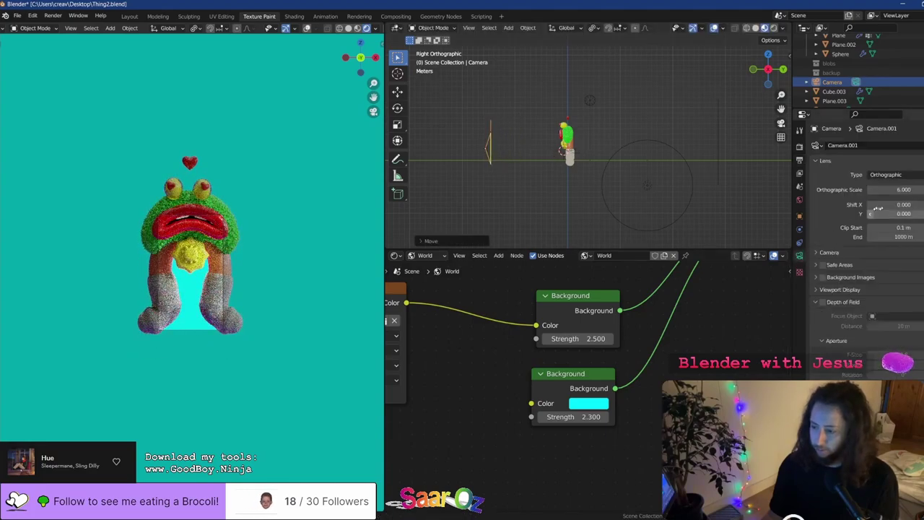
{"action": "left_click_drag", "start_coordinate": [879, 190], "coordinate": [903, 189]}
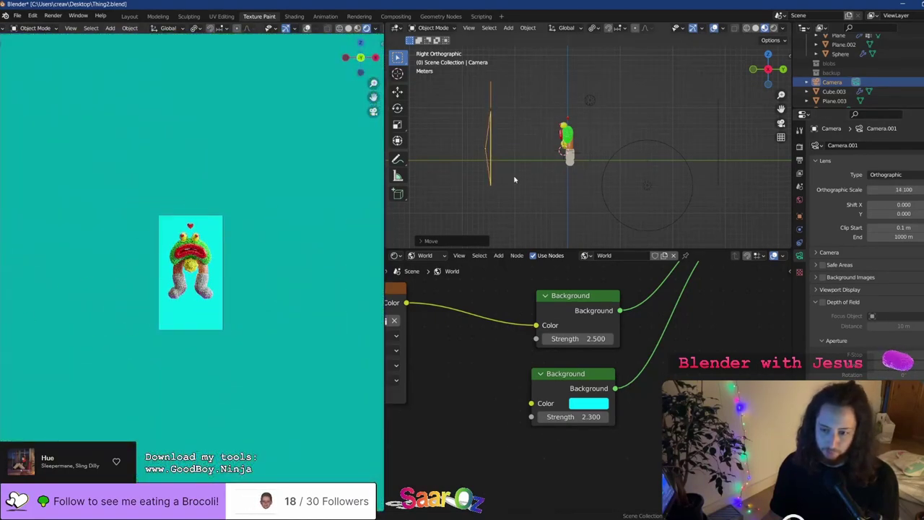
{"action": "key", "text": "g"}
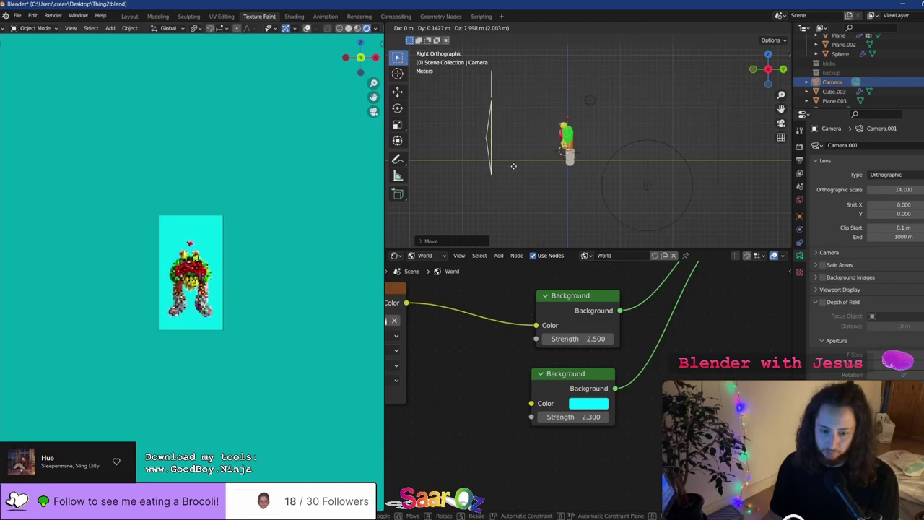
{"action": "left_click", "coordinate": [514, 168]}
{"action": "key", "text": "Home"}
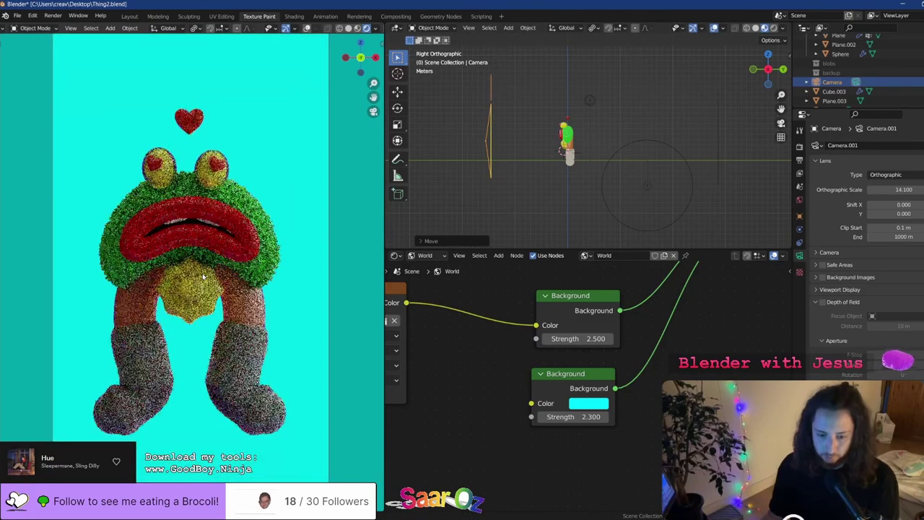
Try rotating the camera about the global Z axis to view the character at an angle, and undo the rotation
{"action": "mouse_move", "coordinate": [643, 156]}
{"action": "middle_mouse_down"}
{"action": "mouse_move", "coordinate": [600, 142]}
{"action": "mouse_move", "coordinate": [523, 166]}
{"action": "mouse_move", "coordinate": [584, 165]}
{"action": "mouse_move", "coordinate": [635, 148]}
{"action": "middle_mouse_up"}
{"action": "scroll", "coordinate": [523, 166], "scroll_direction": "down", "scroll_amount": 6}
{"action": "key", "text": "r"}
{"action": "key", "text": "z"}
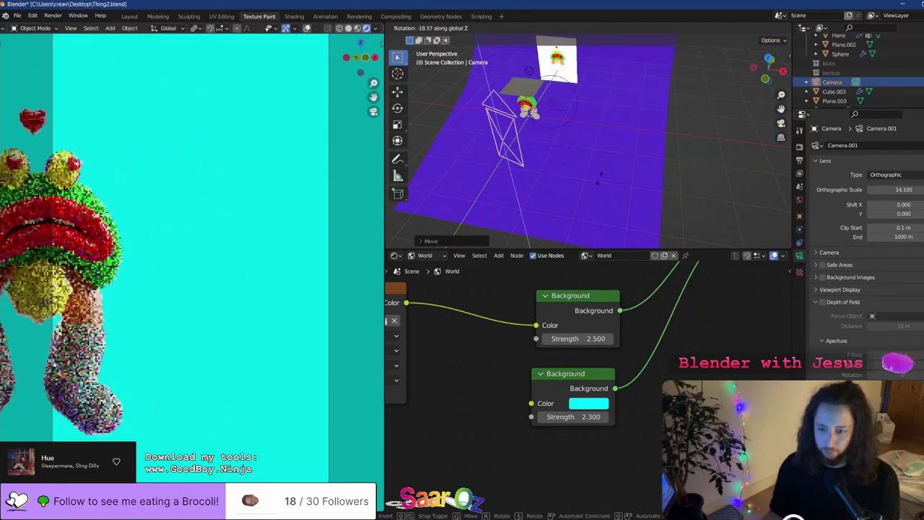
{"action": "left_click", "coordinate": [542, 167]}
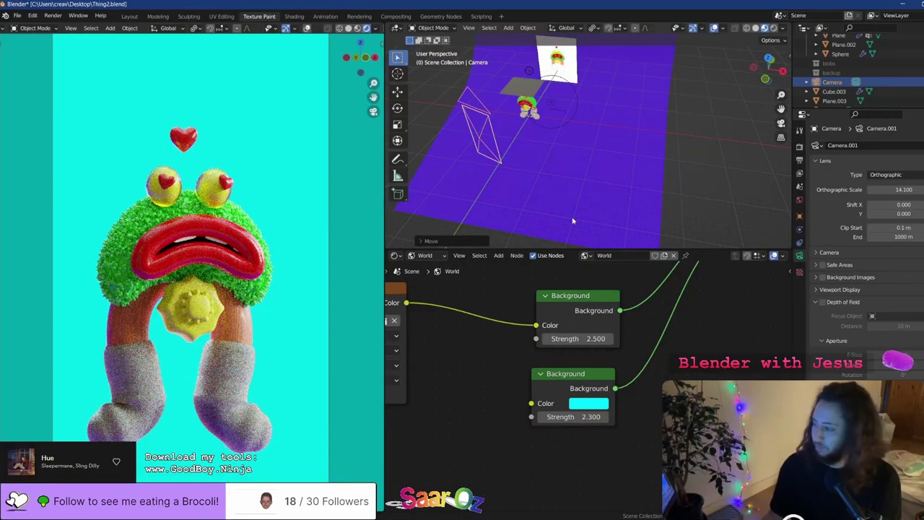
{"action": "key", "text": "ctrl+z"}
{"action": "key", "text": "ctrl+z"}
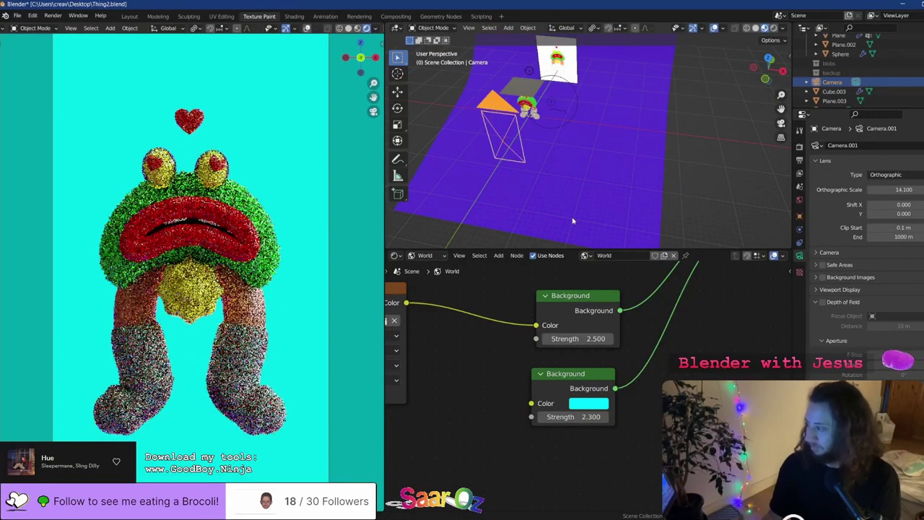
Save the file and reduce the output resolution's height to 1676 px
{"action": "key", "text": "ctrl+s"}
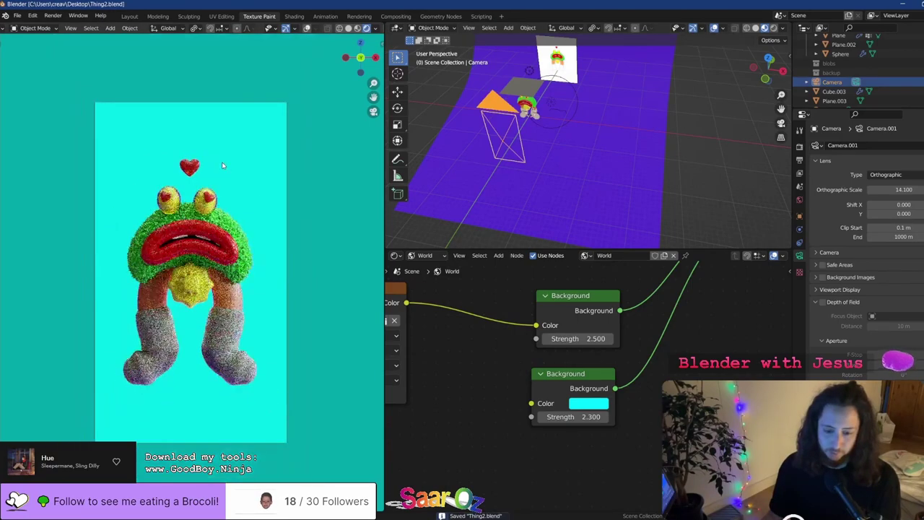
{"action": "scroll", "coordinate": [222, 165], "scroll_direction": "up", "scroll_amount": 1}
{"action": "left_click", "coordinate": [799, 174]}
{"action": "left_click", "coordinate": [800, 161]}
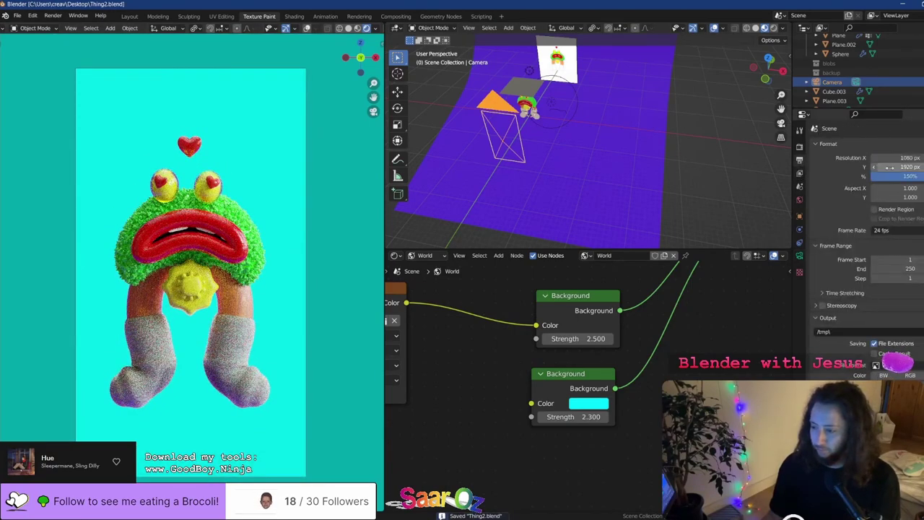
{"action": "left_click_drag", "start_coordinate": [889, 167], "coordinate": [862, 166]}
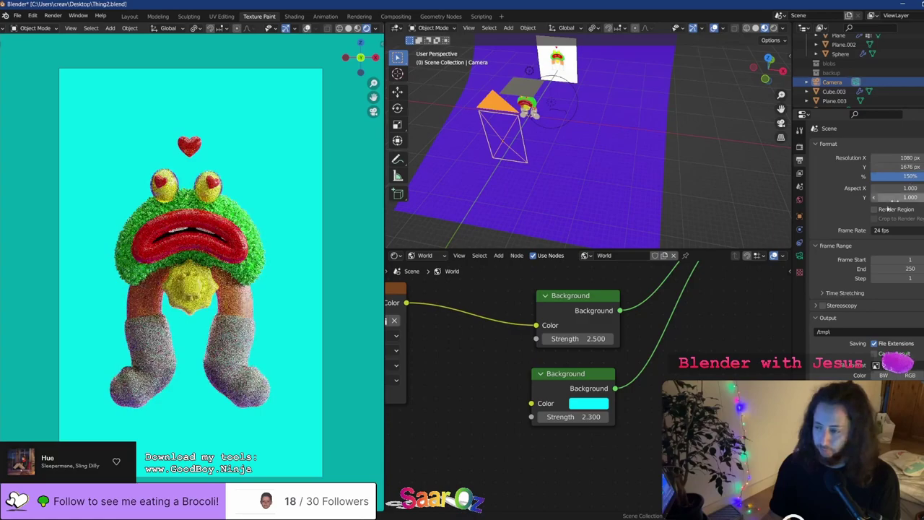
Set the camera's orthographic scale to 11.6 and nudge the camera slightly to balance the character in the frame
{"action": "left_click", "coordinate": [799, 256]}
{"action": "left_click", "coordinate": [869, 189]}
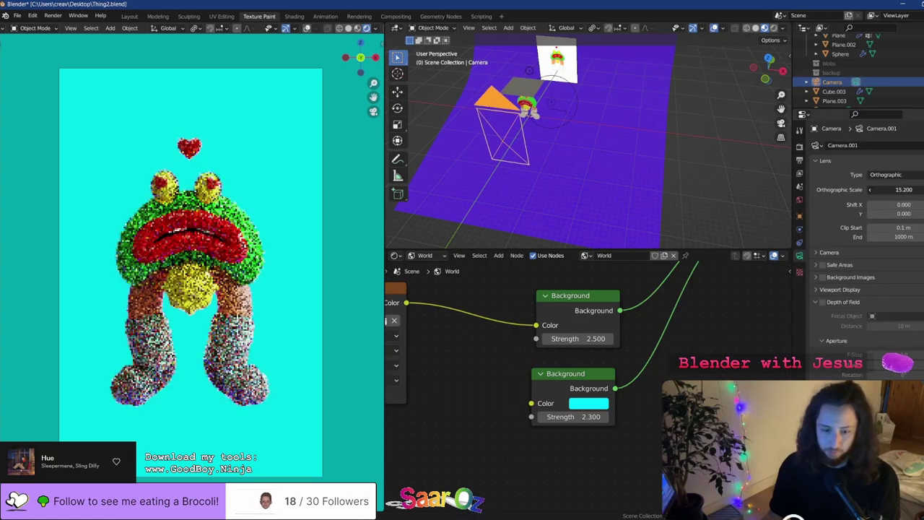
{"action": "left_click_drag", "start_coordinate": [895, 190], "coordinate": [875, 198]}
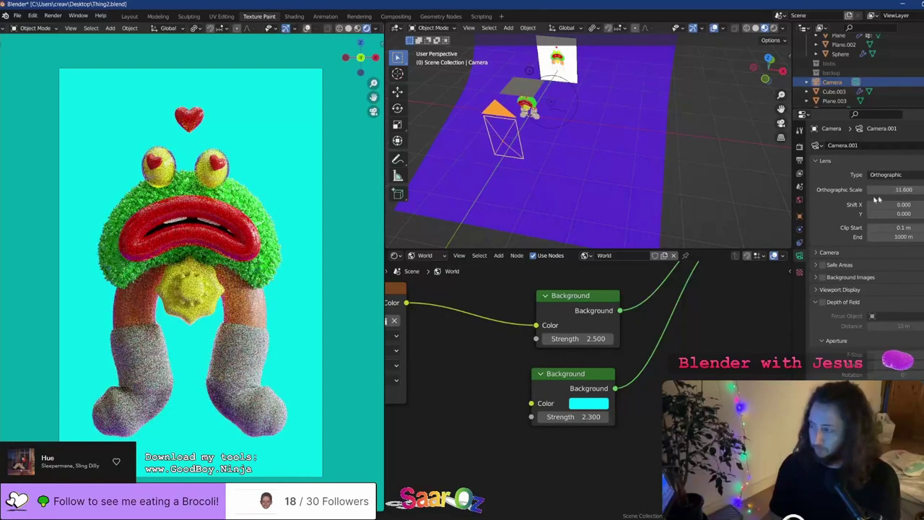
{"action": "key", "text": "g"}
{"action": "left_click", "coordinate": [269, 211]}
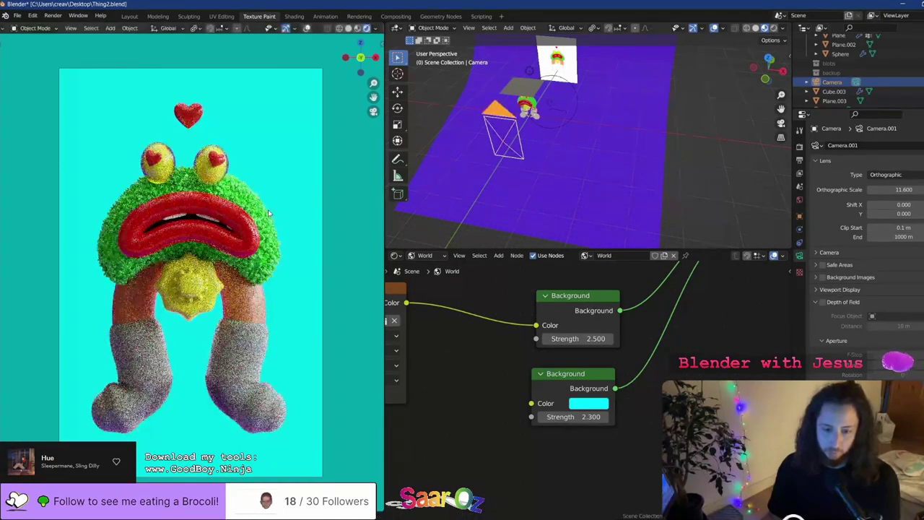
{"action": "key", "text": "g"}
{"action": "left_click", "coordinate": [268, 210]}
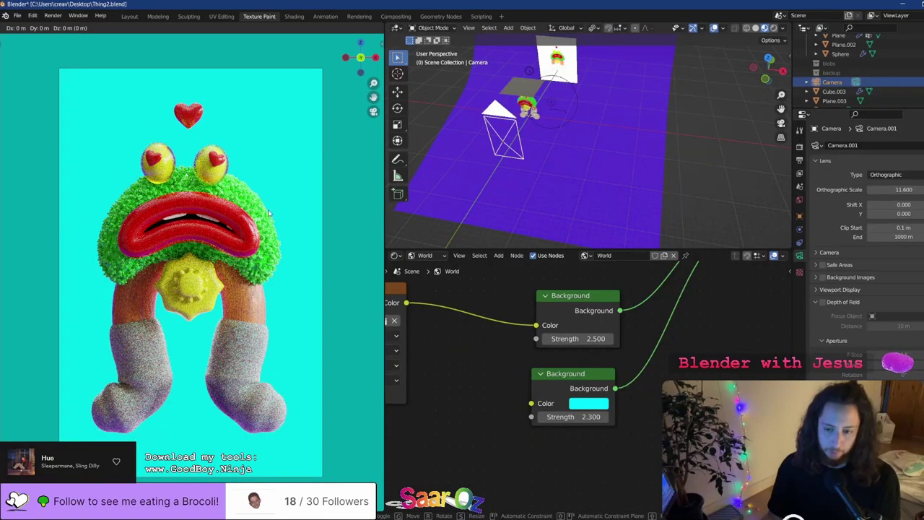
{"action": "key", "text": "KP_1"}
{"action": "scroll", "coordinate": [602, 139], "scroll_direction": "up", "scroll_amount": 5}
{"action": "scroll", "coordinate": [622, 140], "scroll_direction": "up", "scroll_amount": 6}
{"action": "middle_click_drag", "start_coordinate": [456, 147], "coordinate": [581, 145], "text": "shift"}
{"action": "key", "text": "g"}
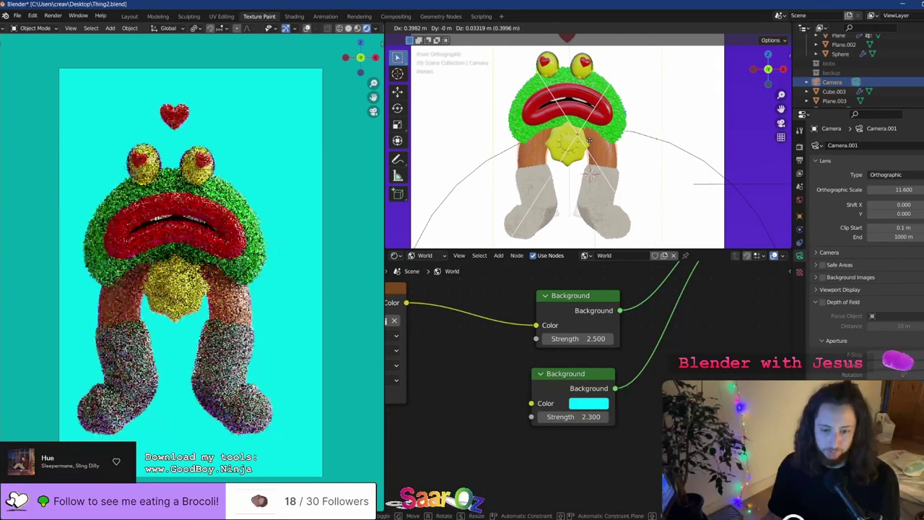
{"action": "key", "text": "r"}
{"action": "key", "text": "z"}
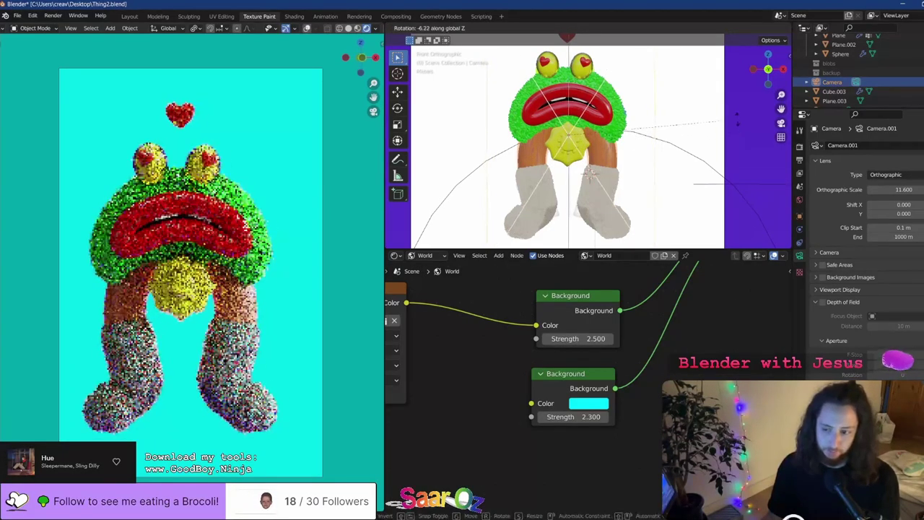
{"action": "key", "text": "Escape"}
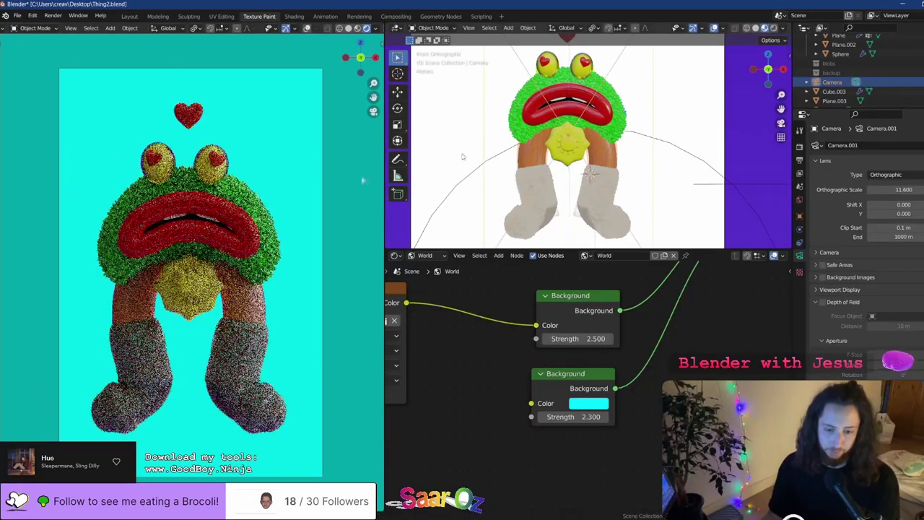
Save the file and switch the large camera viewport to solid shading
{"action": "key", "text": "ctrl+s"}
{"action": "key", "text": "z"}
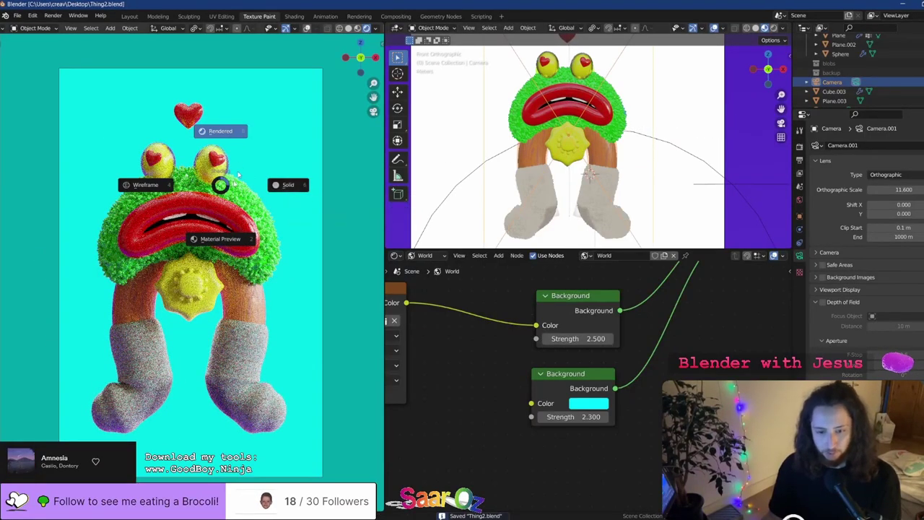
{"action": "key", "text": "Escape"}
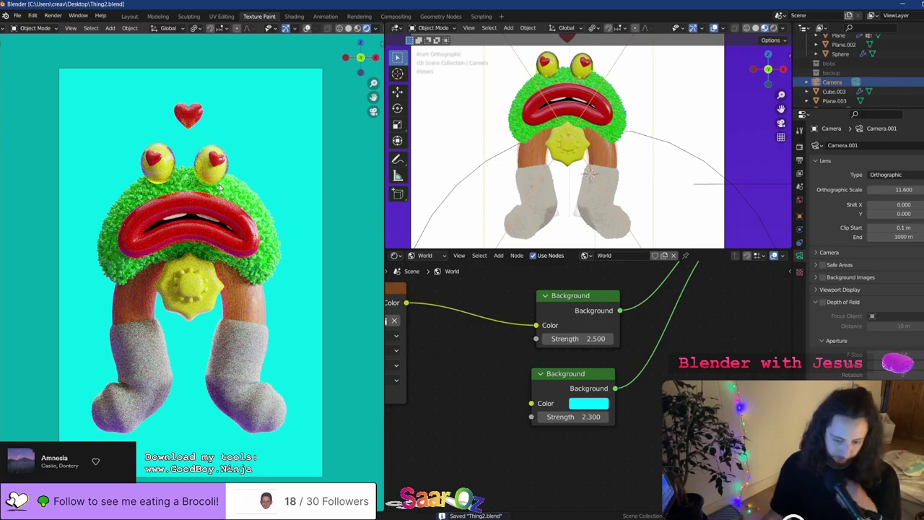
{"action": "key", "text": "z"}
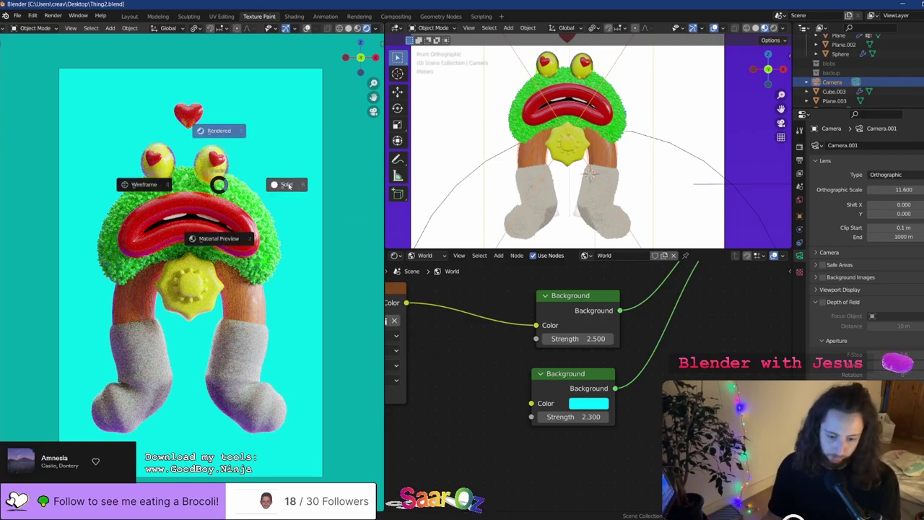
{"action": "left_click", "coordinate": [287, 185]}
{"action": "key", "text": "ctrl+s"}
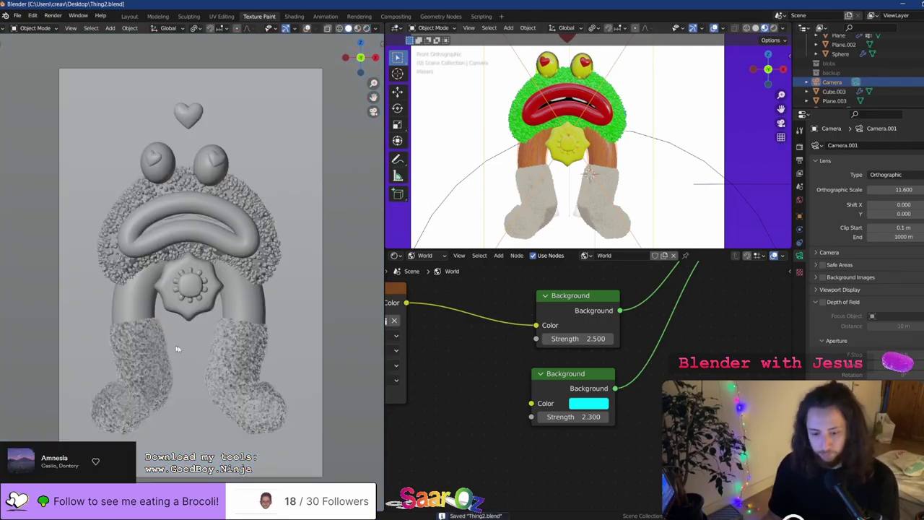
Set the child hair length of the socks' particle system to 0.01 and save the file
{"action": "left_click", "coordinate": [233, 356]}
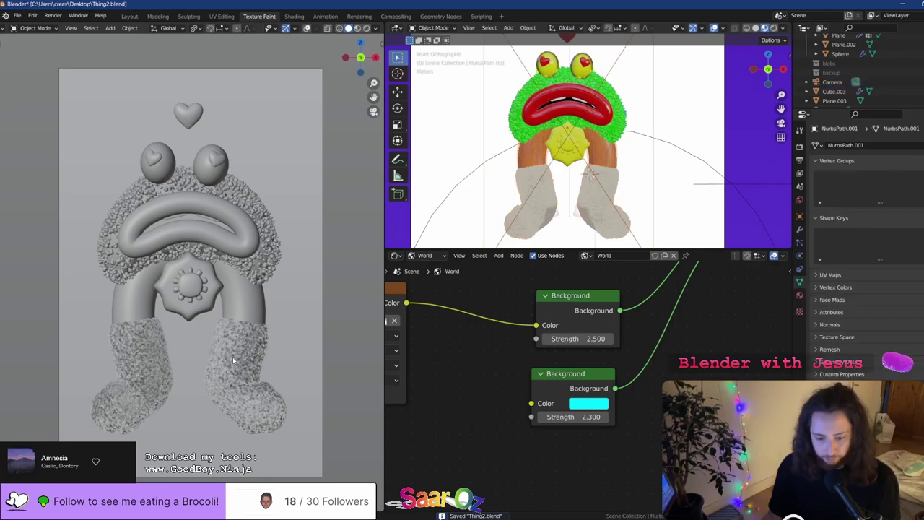
{"action": "left_click", "coordinate": [798, 243]}
{"action": "scroll", "coordinate": [883, 279], "scroll_direction": "down", "scroll_amount": 4}
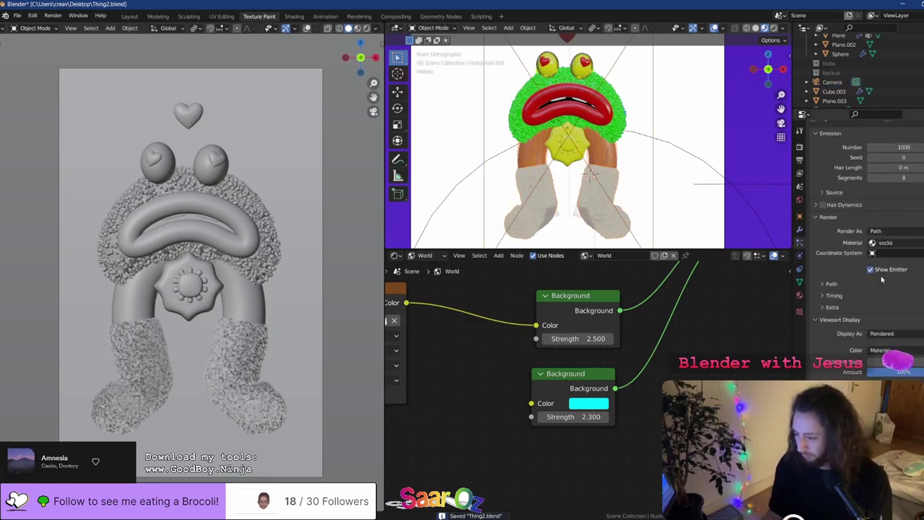
{"action": "scroll", "coordinate": [902, 303], "scroll_direction": "down", "scroll_amount": 4}
{"action": "left_click", "coordinate": [906, 308]}
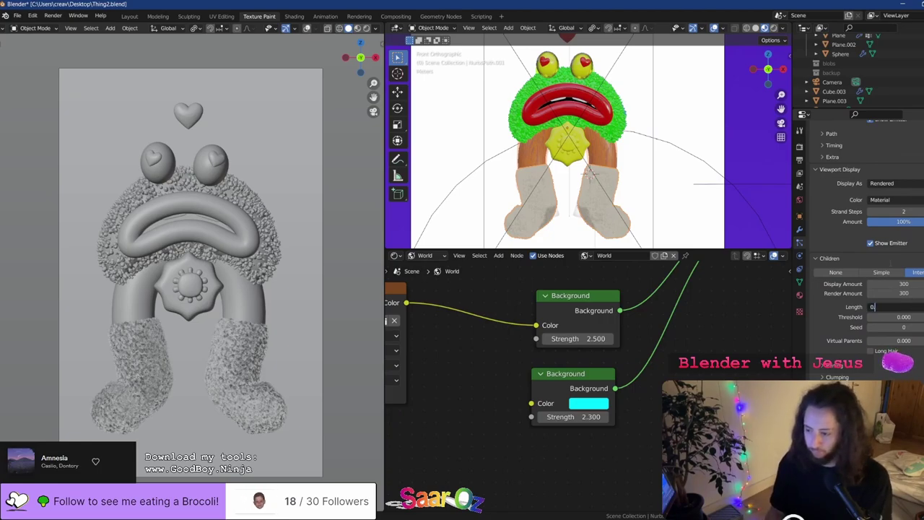
{"action": "type", "text": "0.01"}
{"action": "key", "text": "Return"}
{"action": "key", "text": "ctrl+s"}
Return the large viewport to rendered shading and restrict rendering to a region around one sock for a close check
{"action": "scroll", "coordinate": [187, 248], "scroll_direction": "up", "scroll_amount": 5}
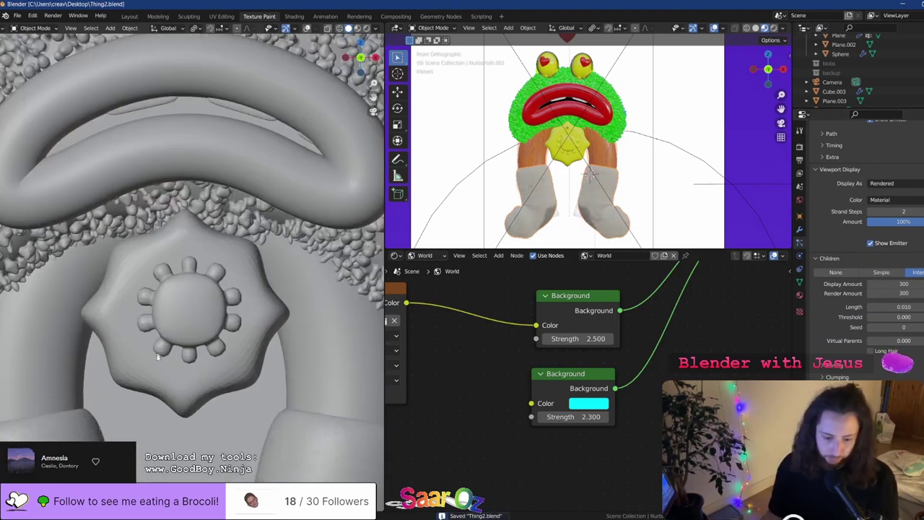
{"action": "scroll", "coordinate": [215, 223], "scroll_direction": "down", "scroll_amount": 2}
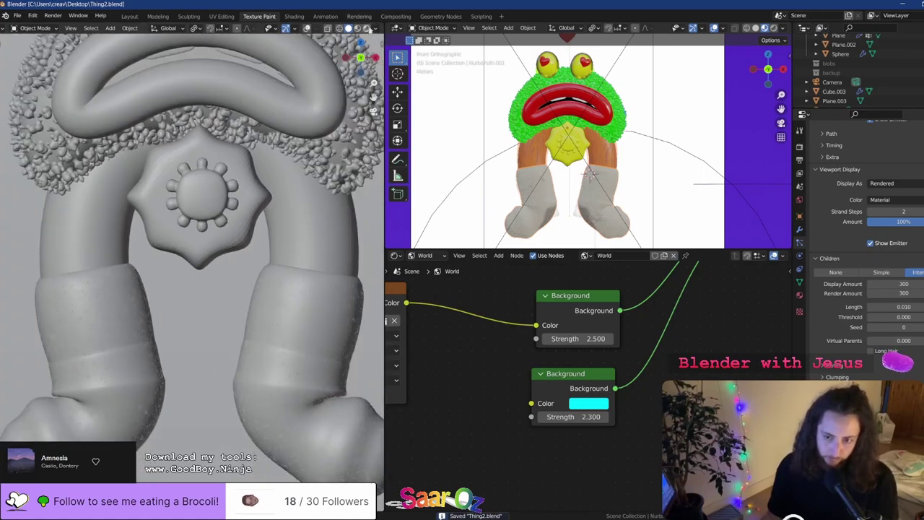
{"action": "left_click", "coordinate": [367, 29]}
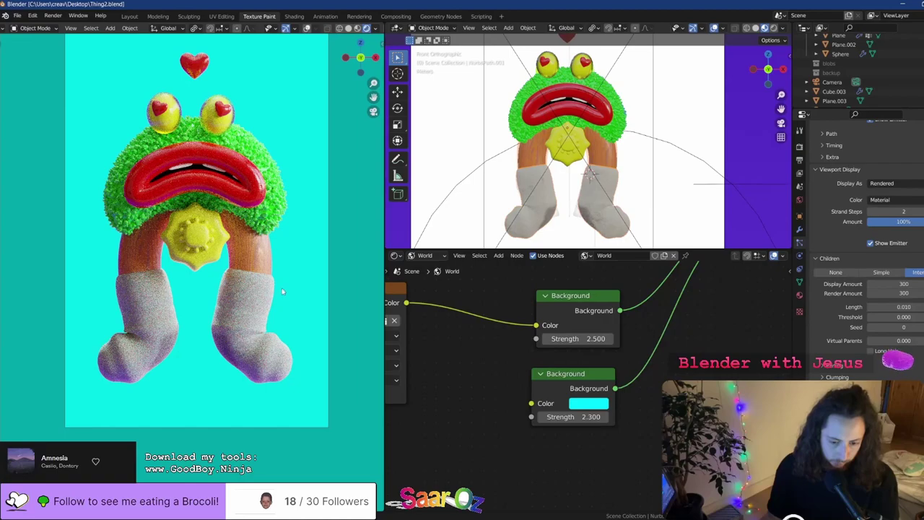
{"action": "key", "text": "ctrl+b"}
{"action": "left_click_drag", "start_coordinate": [285, 270], "coordinate": [194, 345]}
{"action": "scroll", "coordinate": [224, 310], "scroll_direction": "up", "scroll_amount": 5}
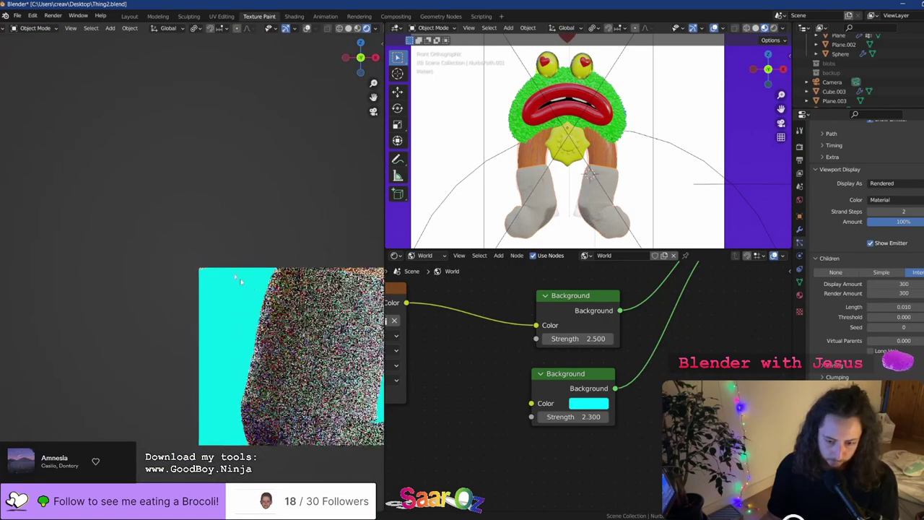
Examine the sock's fuzz and knit texture in the restricted render region, and save the file
{"action": "middle_click_drag", "start_coordinate": [240, 281], "coordinate": [171, 226], "text": "shift"}
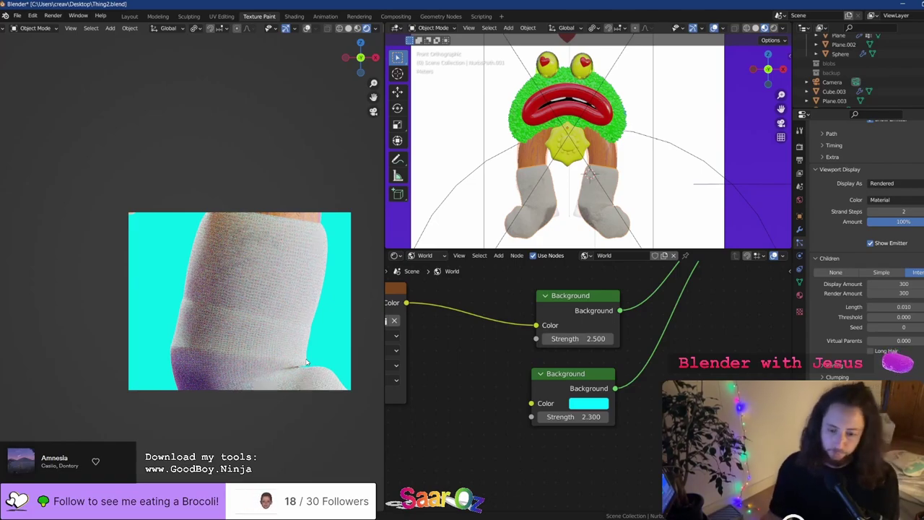
{"action": "left_click", "coordinate": [306, 363]}
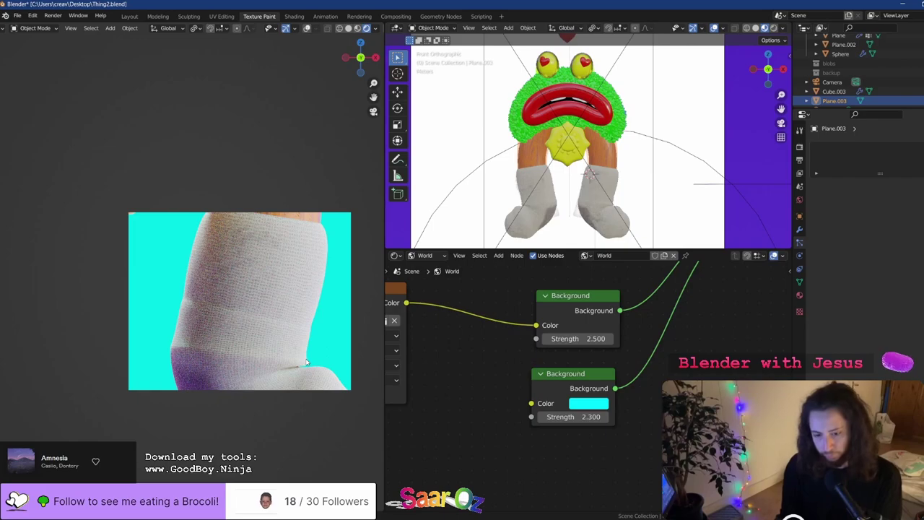
{"action": "scroll", "coordinate": [306, 362], "scroll_direction": "down", "scroll_amount": 2}
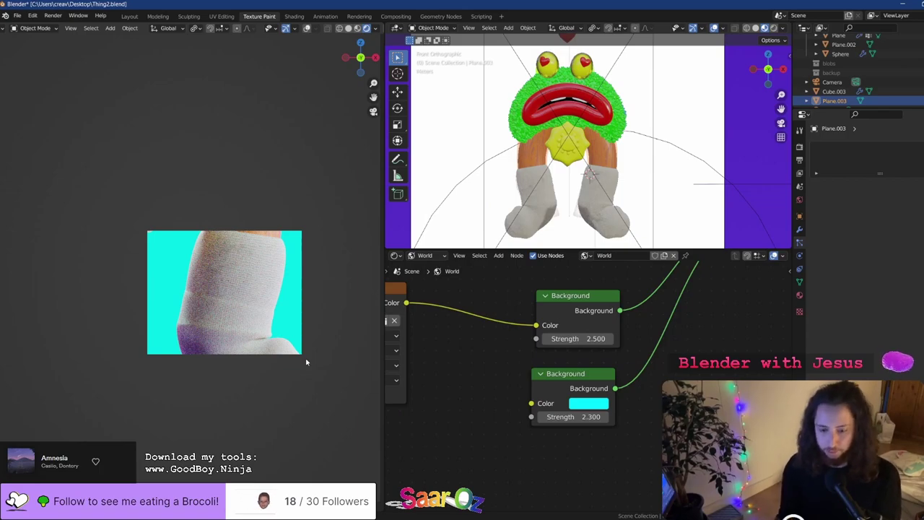
{"action": "key", "text": "ctrl+s"}
Turn off Render Region in the output settings so the full camera frame renders, and save the file
{"action": "left_click", "coordinate": [800, 159]}
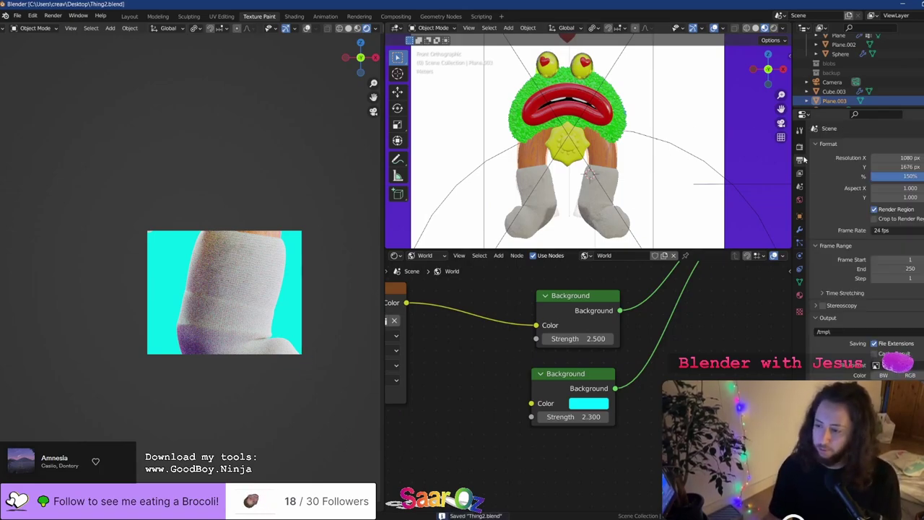
{"action": "left_click", "coordinate": [902, 211]}
{"action": "scroll", "coordinate": [243, 241], "scroll_direction": "down", "scroll_amount": 4}
{"action": "middle_click_drag", "start_coordinate": [244, 241], "coordinate": [284, 278], "text": "shift"}
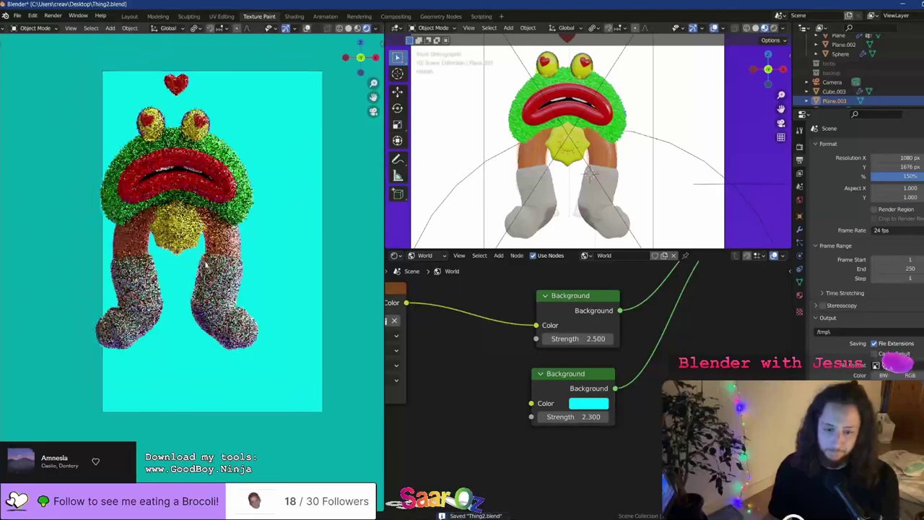
{"action": "key", "text": "ctrl+s"}
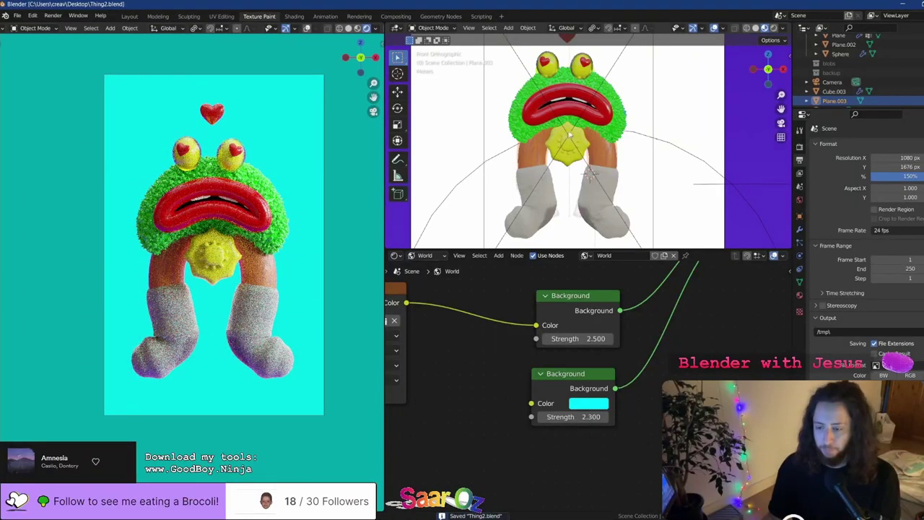
Nudge the camera slightly to centre the character in the frame and switch the large viewport to solid shading
{"action": "left_click", "coordinate": [573, 133]}
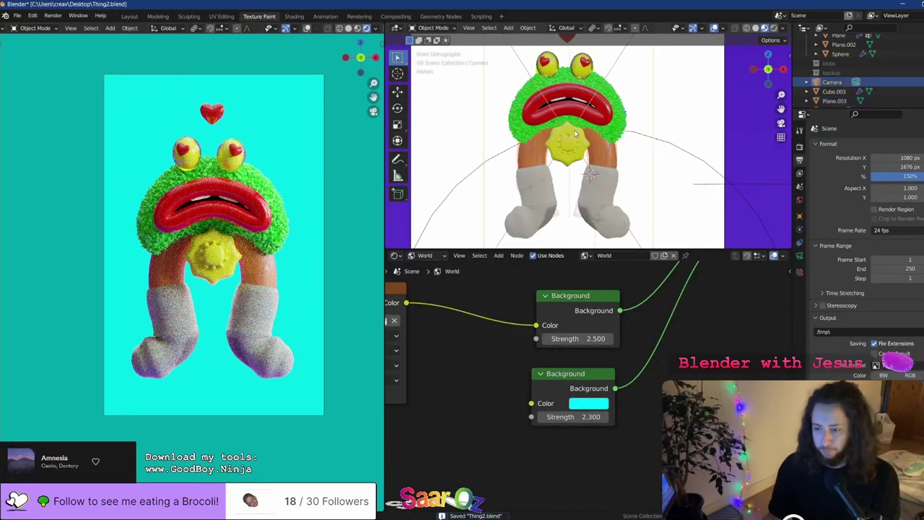
{"action": "key", "text": "g"}
{"action": "left_click", "coordinate": [575, 134]}
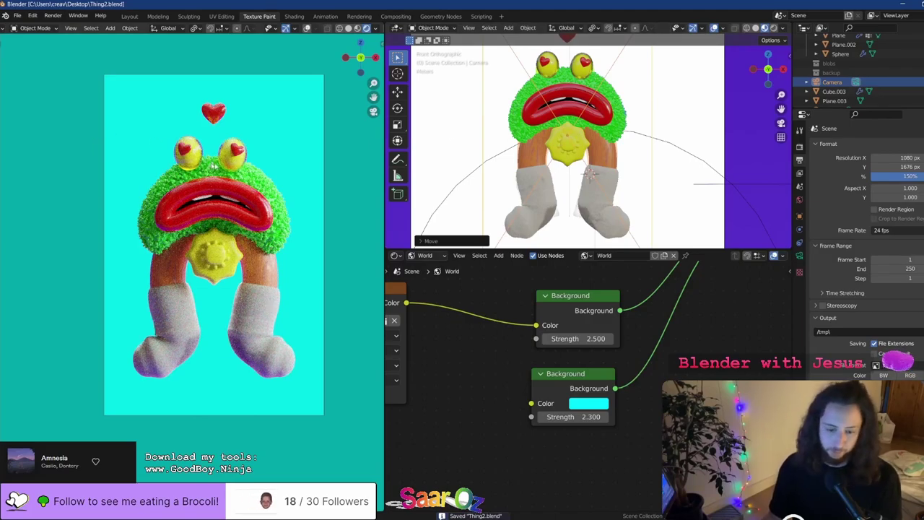
{"action": "key", "text": "z"}
{"action": "left_click", "coordinate": [303, 193]}
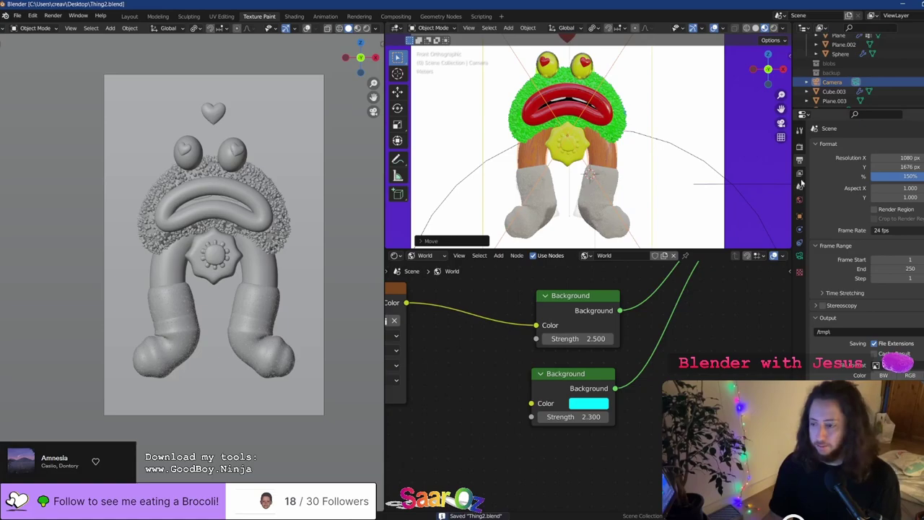
Start a test render of the image, view the whole frame in the render window, and cancel it
{"action": "left_click", "coordinate": [799, 147]}
{"action": "key", "text": "F12"}
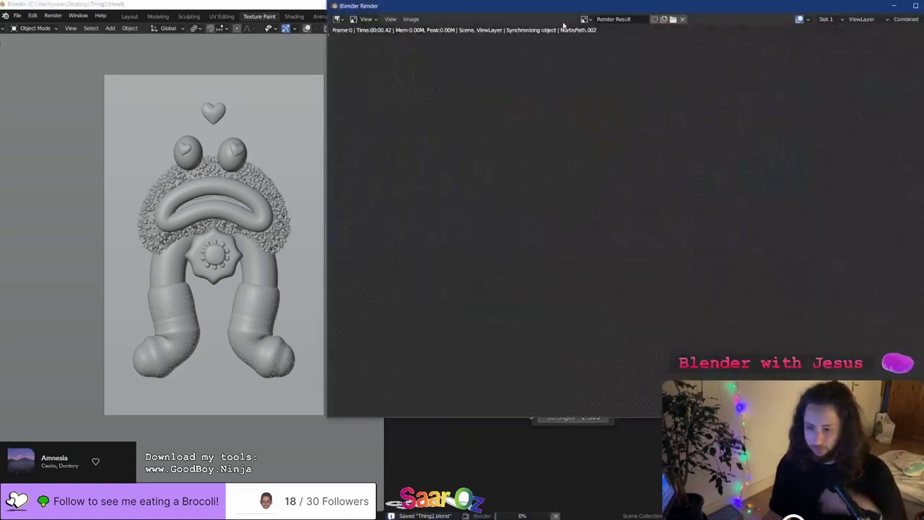
{"action": "left_click_drag", "start_coordinate": [614, 8], "coordinate": [429, 46]}
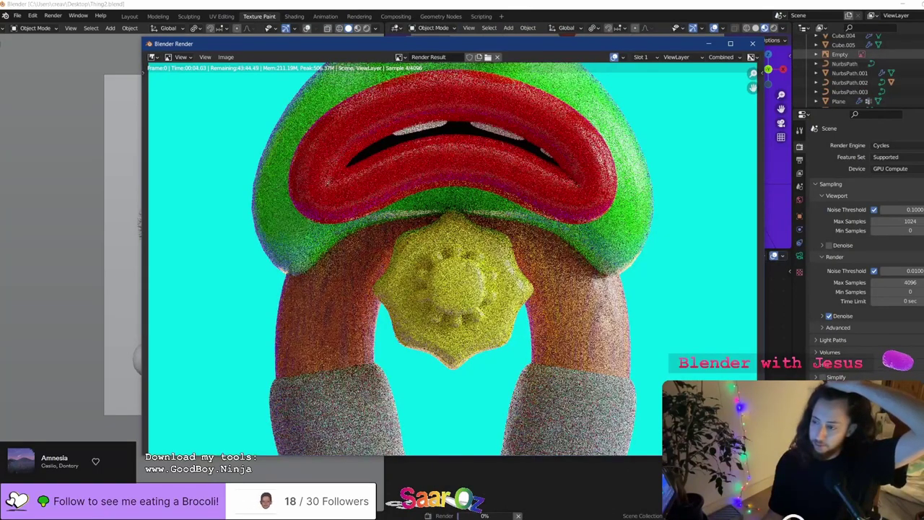
{"action": "key", "text": "Home"}
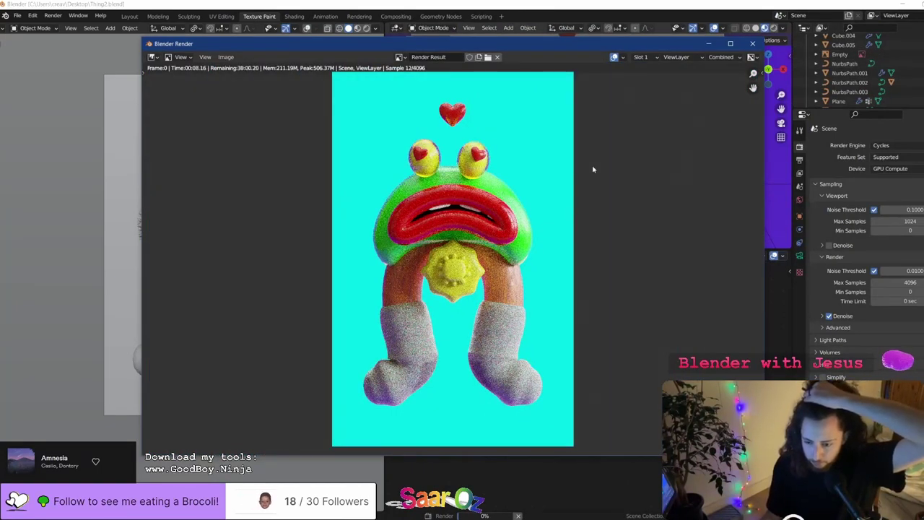
{"action": "scroll", "coordinate": [621, 151], "scroll_direction": "up", "scroll_amount": 1}
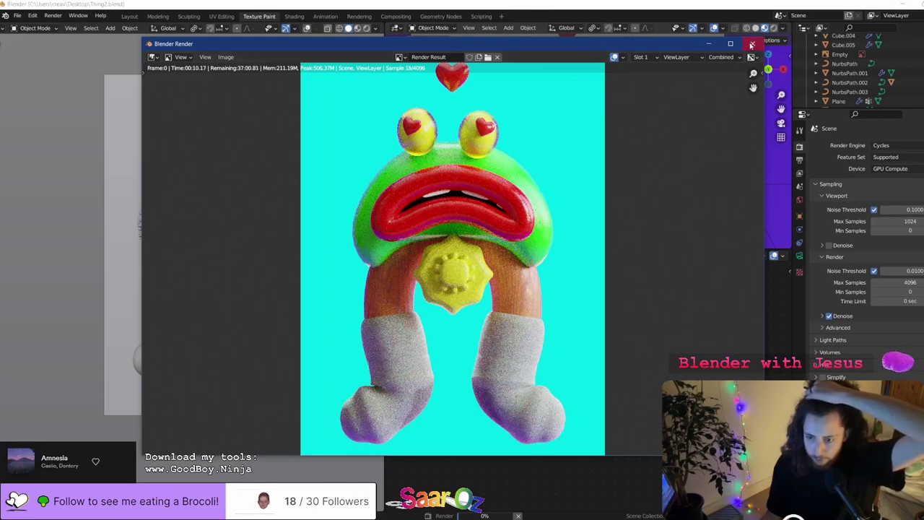
{"action": "key", "text": "Escape"}
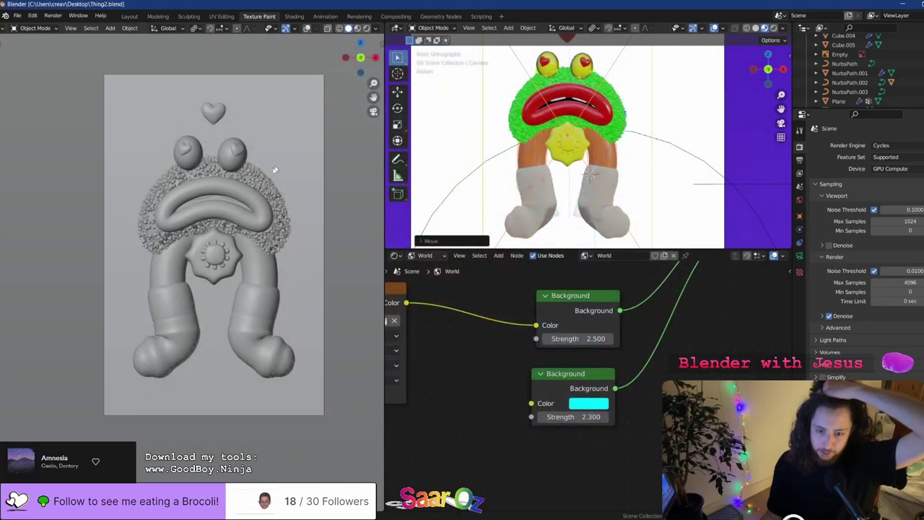
Open the broccoli head's particle settings and enable the hidden blobs collection for rendering
{"action": "left_click", "coordinate": [261, 178]}
{"action": "left_click", "coordinate": [799, 242]}
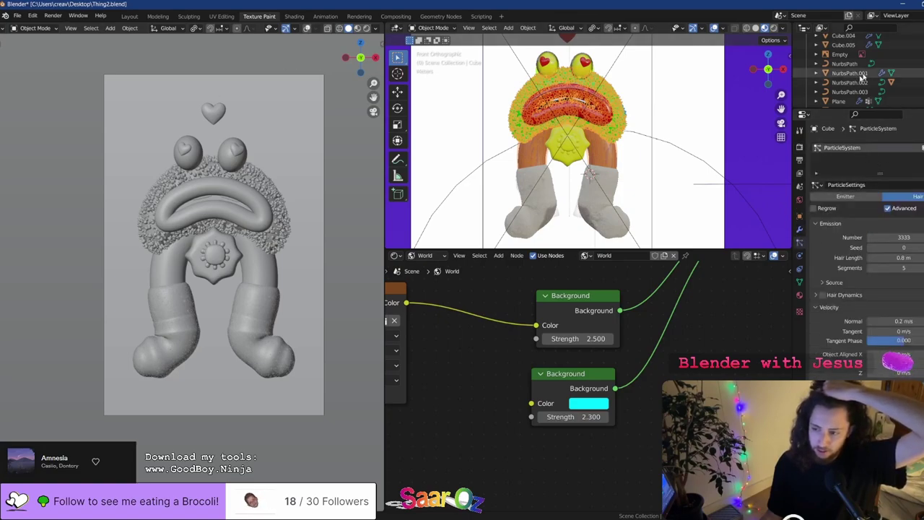
{"action": "scroll", "coordinate": [889, 71], "scroll_direction": "down", "scroll_amount": 5}
{"action": "scroll", "coordinate": [893, 70], "scroll_direction": "up", "scroll_amount": 3}
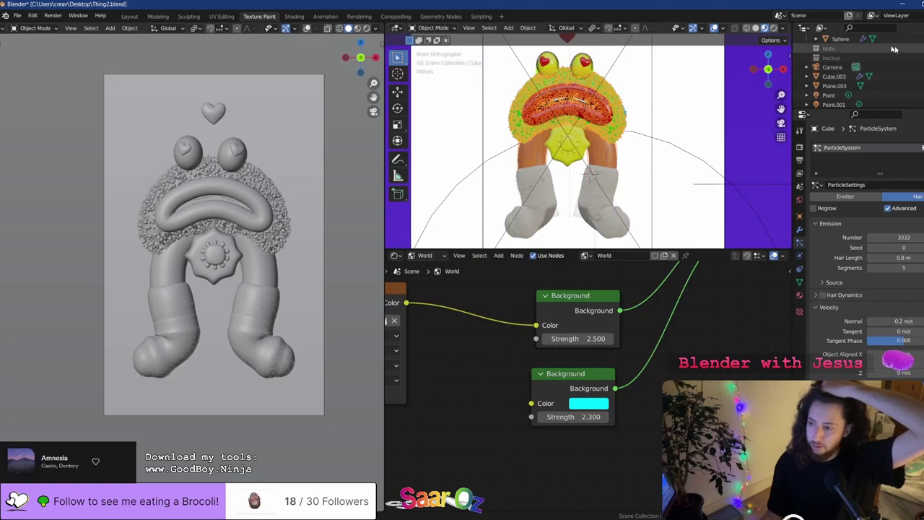
Render the image with the broccoli blobs included and fit the whole picture in the render window
{"action": "left_click", "coordinate": [52, 15]}
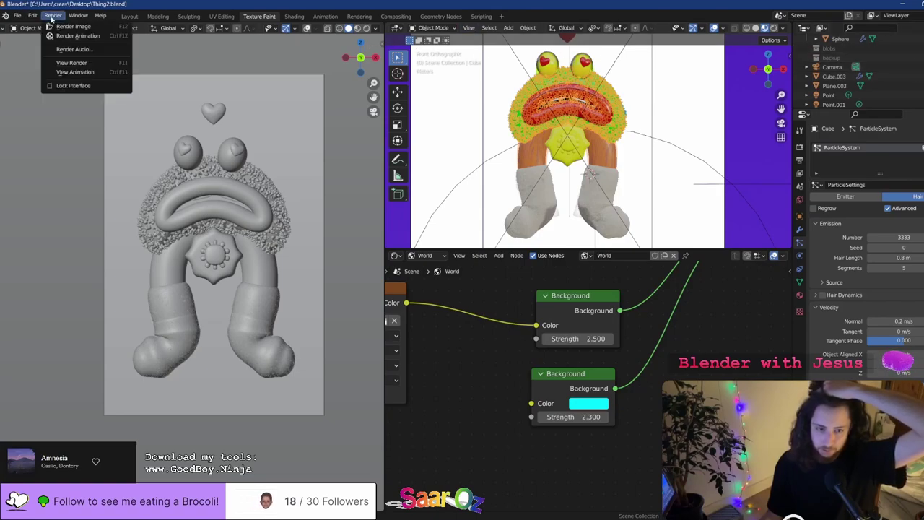
{"action": "left_click", "coordinate": [65, 24]}
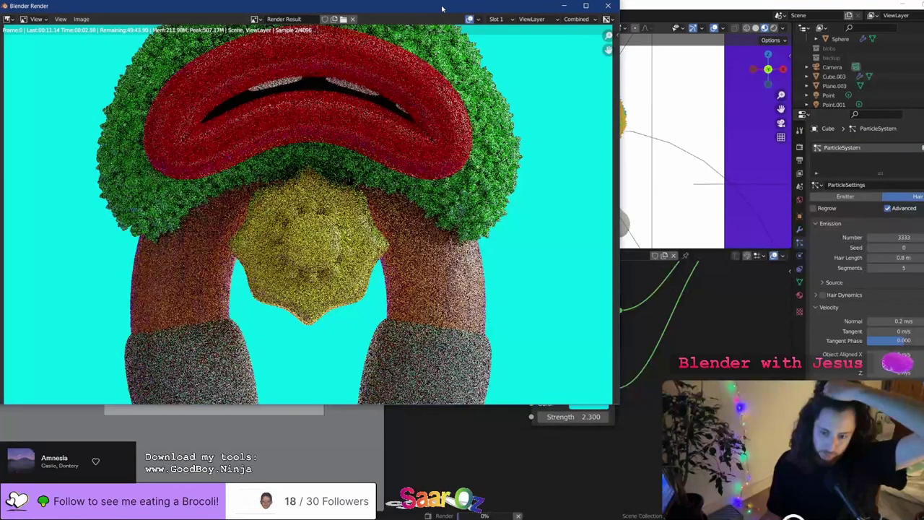
{"action": "key", "text": "Home"}
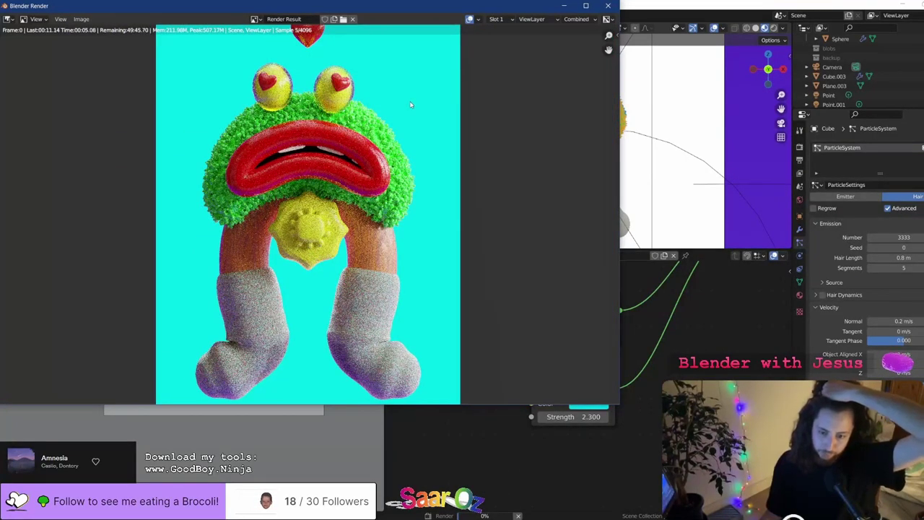
{"action": "scroll", "coordinate": [410, 105], "scroll_direction": "down", "scroll_amount": 1}
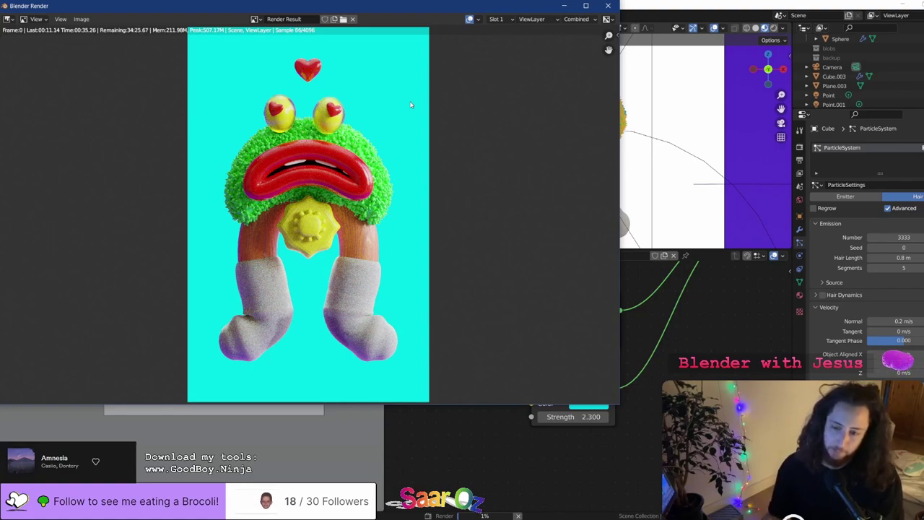
Try rendered shading in the large viewport, return it to solid, and bring the render window back to the front
{"action": "mouse_move", "coordinate": [433, 10]}
{"action": "left_mouse_down"}
{"action": "mouse_move", "coordinate": [875, 186]}
{"action": "mouse_move", "coordinate": [846, 138]}
{"action": "left_mouse_up"}
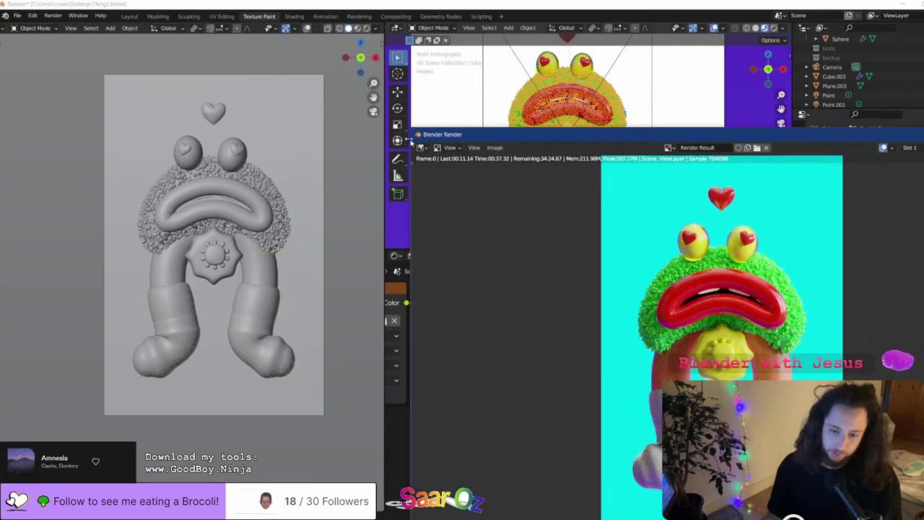
{"action": "left_click", "coordinate": [366, 28]}
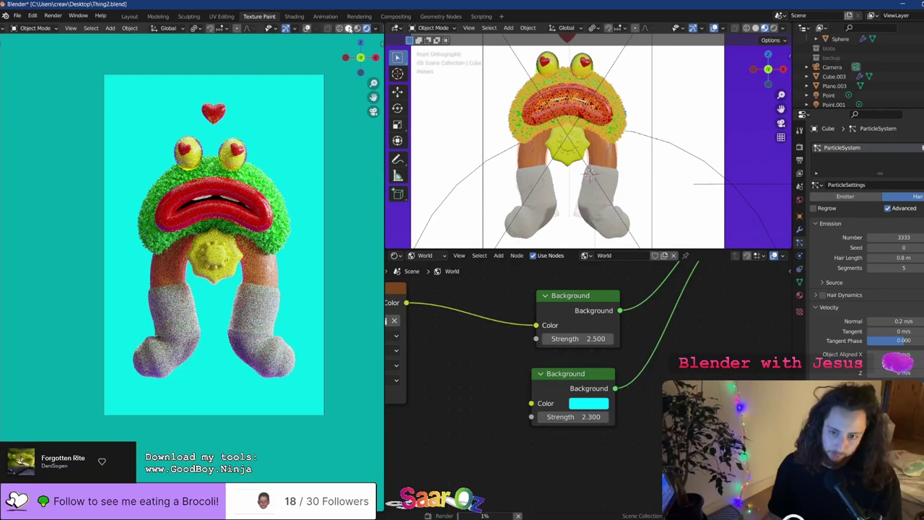
{"action": "left_click", "coordinate": [348, 29]}
{"action": "left_click", "coordinate": [403, 519]}
{"action": "left_click", "coordinate": [451, 487]}
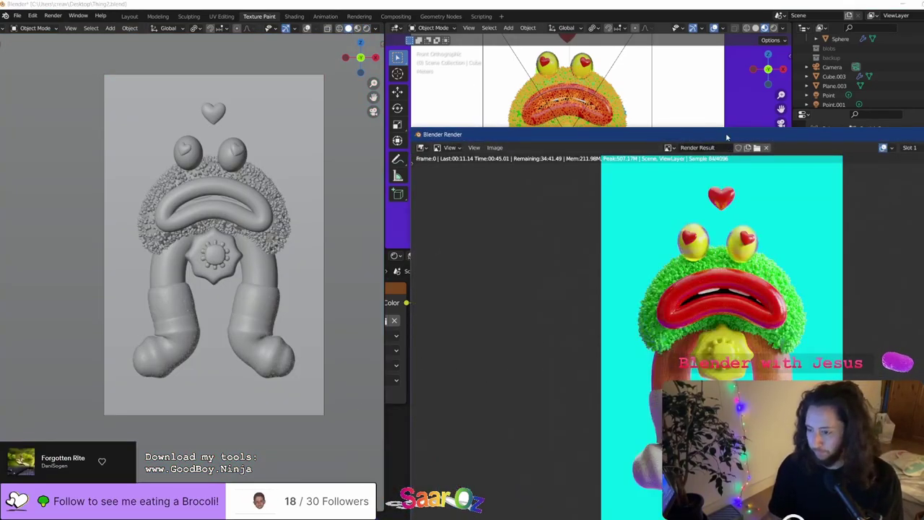
Examine the broccoli blobs, lips, yellow sun badge and socks up close in the running render, and close it
{"action": "left_click_drag", "start_coordinate": [726, 135], "coordinate": [613, 87]}
{"action": "scroll", "coordinate": [618, 234], "scroll_direction": "up", "scroll_amount": 4}
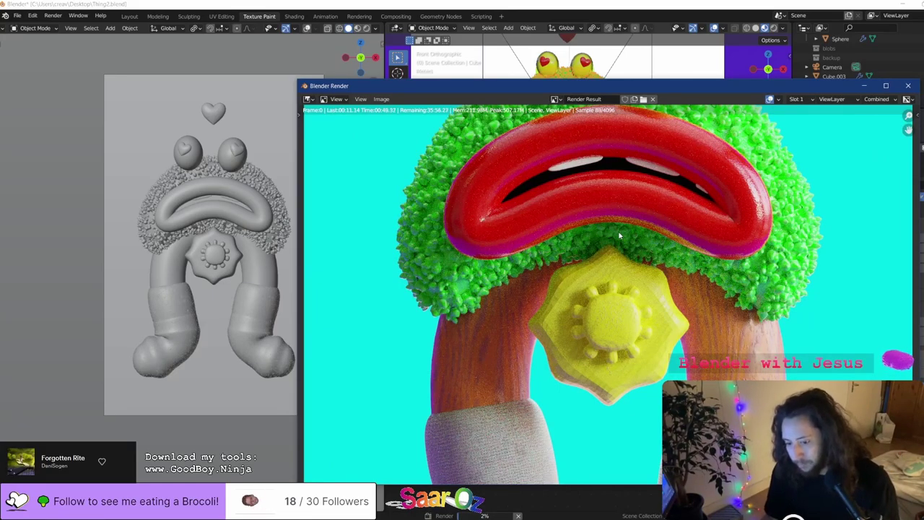
{"action": "scroll", "coordinate": [619, 235], "scroll_direction": "down", "scroll_amount": 2}
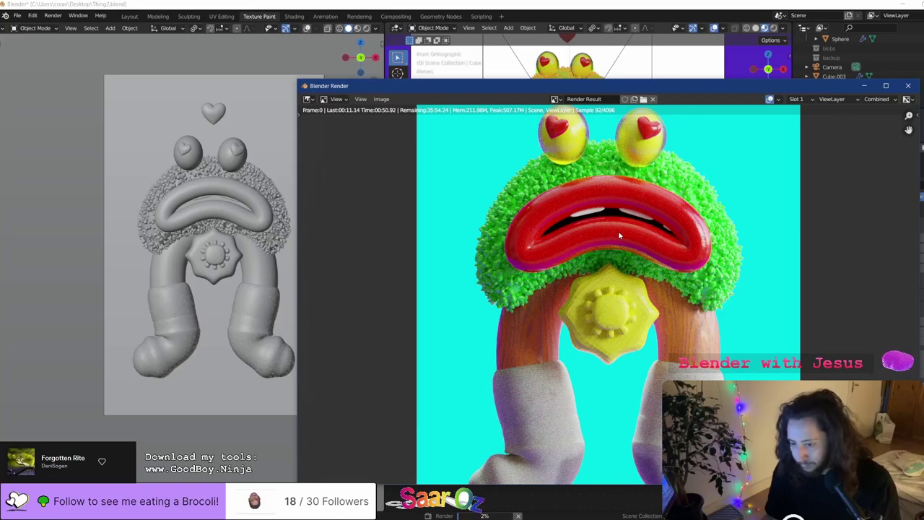
{"action": "scroll", "coordinate": [620, 235], "scroll_direction": "up", "scroll_amount": 5}
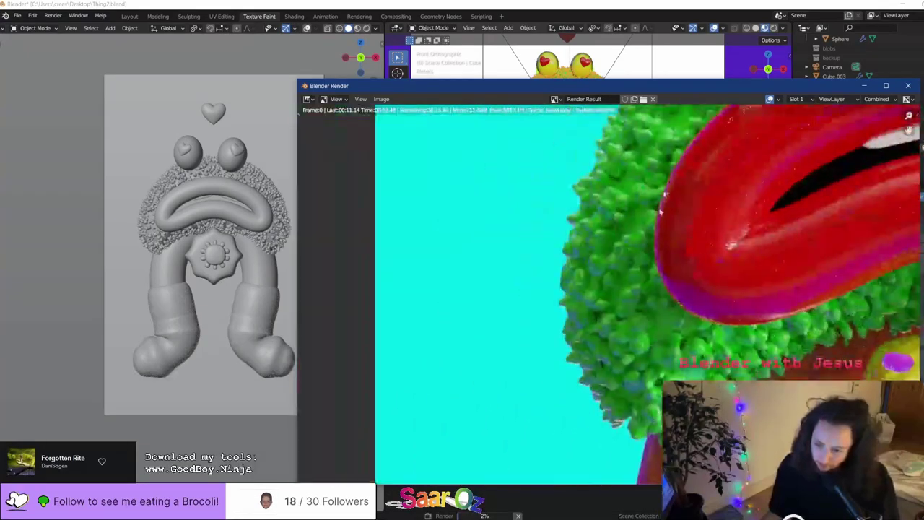
{"action": "scroll", "coordinate": [659, 211], "scroll_direction": "up", "scroll_amount": 2}
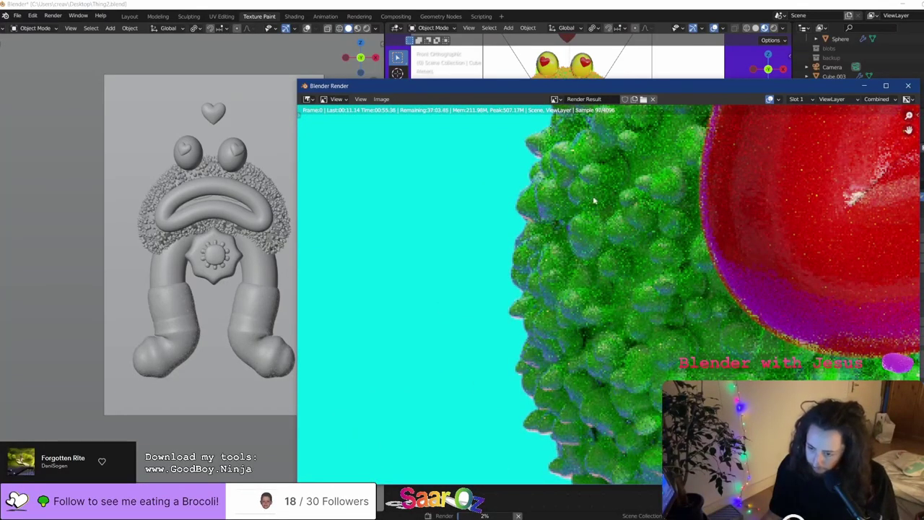
{"action": "scroll", "coordinate": [577, 270], "scroll_direction": "down", "scroll_amount": 6}
{"action": "scroll", "coordinate": [575, 240], "scroll_direction": "up", "scroll_amount": 1}
{"action": "scroll", "coordinate": [575, 240], "scroll_direction": "up", "scroll_amount": 1}
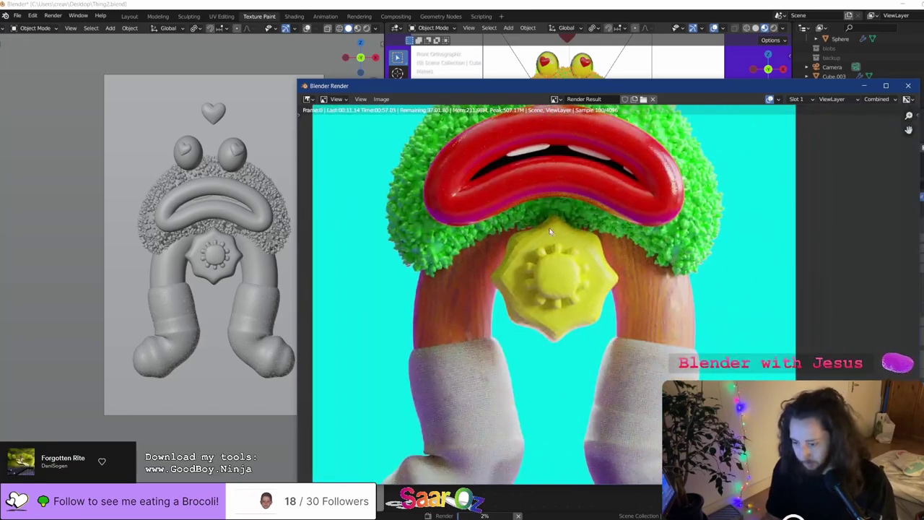
{"action": "scroll", "coordinate": [576, 240], "scroll_direction": "down", "scroll_amount": 4}
{"action": "scroll", "coordinate": [577, 216], "scroll_direction": "up", "scroll_amount": 4}
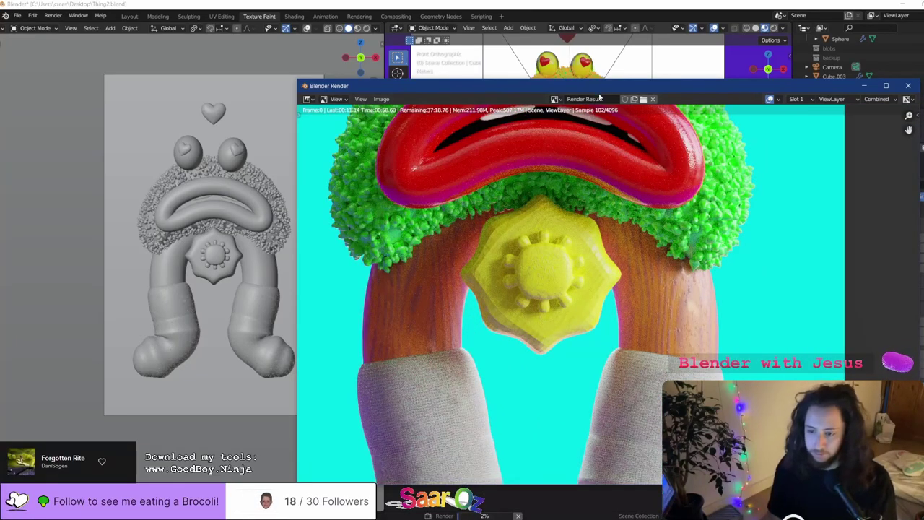
{"action": "double_click", "coordinate": [599, 88]}
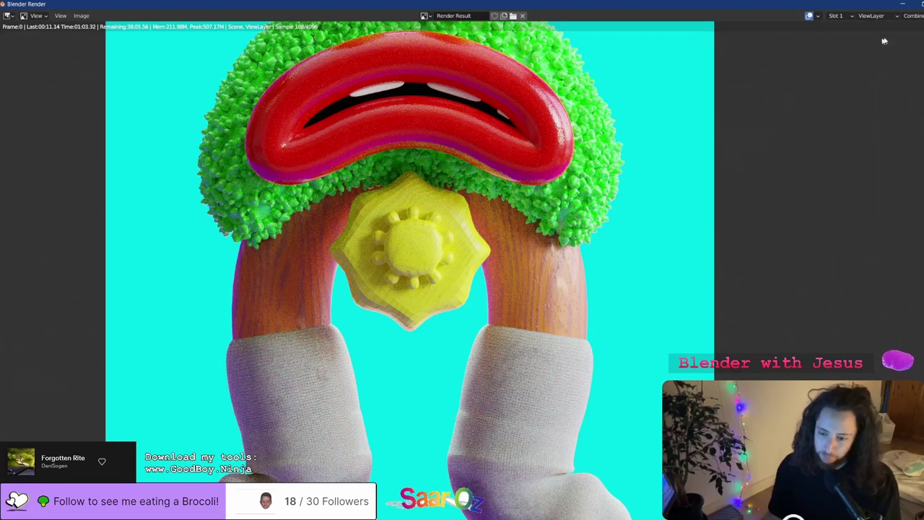
{"action": "key", "text": "Escape"}
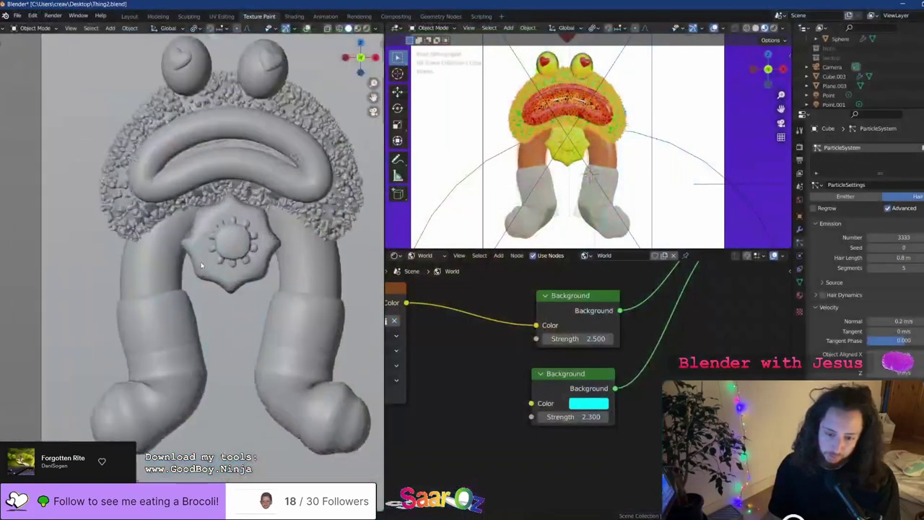
Apply smooth shading to the yellow sun badge between the legs and save the file
{"action": "right_click", "coordinate": [203, 240]}
{"action": "left_click", "coordinate": [203, 240]}
{"action": "left_click", "coordinate": [237, 231]}
{"action": "right_click", "coordinate": [237, 231]}
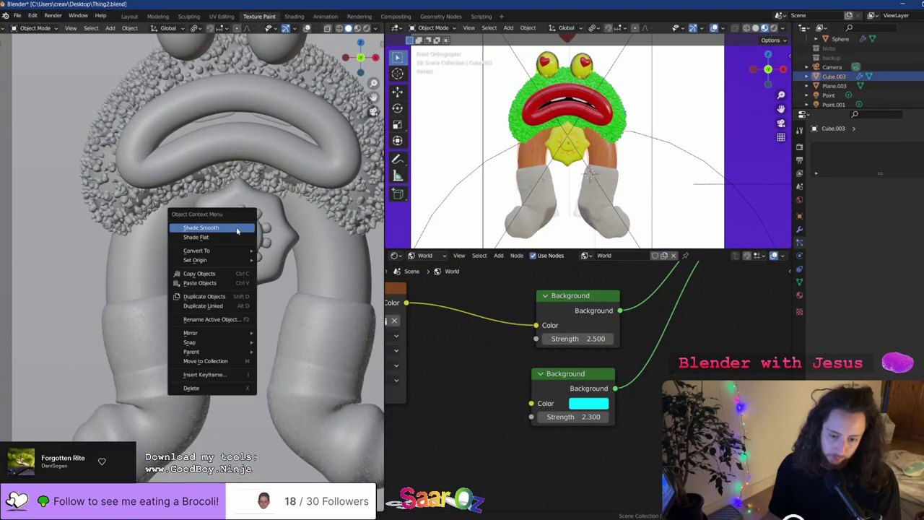
{"action": "left_click", "coordinate": [237, 231]}
{"action": "key", "text": "ctrl+s"}
Set the render resolution percentage to 50% and start rendering the image from the camera
{"action": "key", "text": "KP_0"}
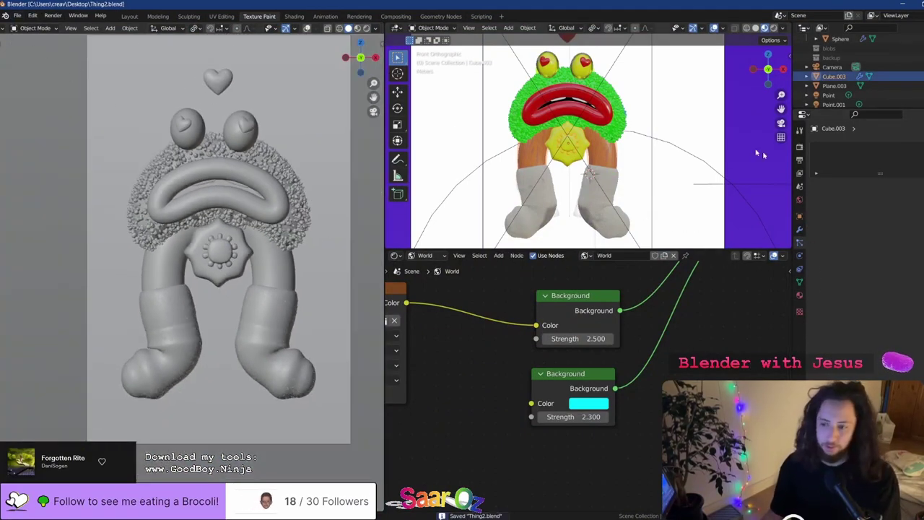
{"action": "left_click", "coordinate": [799, 160]}
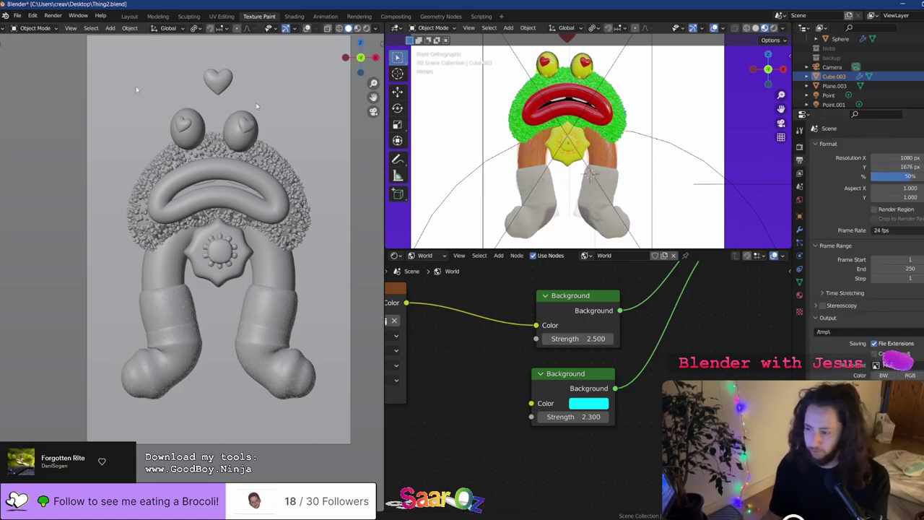
{"action": "left_click", "coordinate": [53, 15]}
{"action": "left_click", "coordinate": [63, 33]}
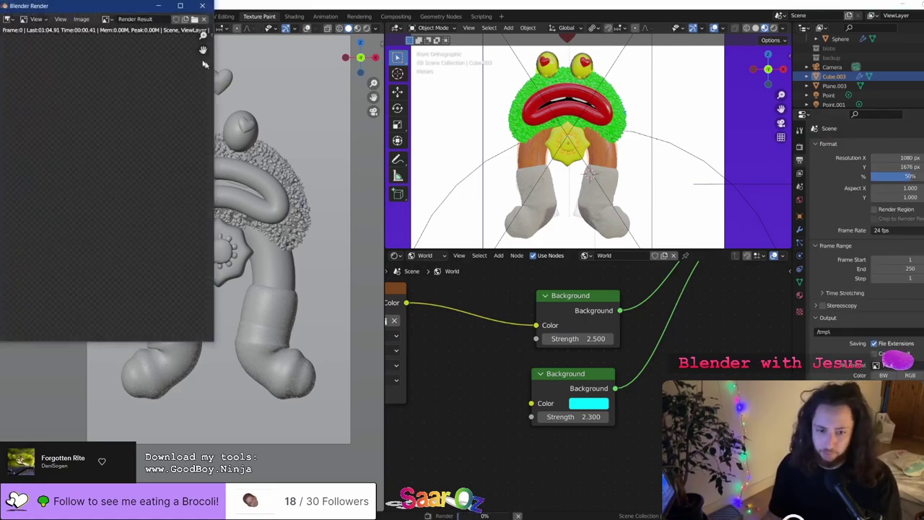
Move the render window off the large viewport, examine the badge and socks up close in the running render, and close it
{"action": "left_click_drag", "start_coordinate": [130, 8], "coordinate": [484, 86]}
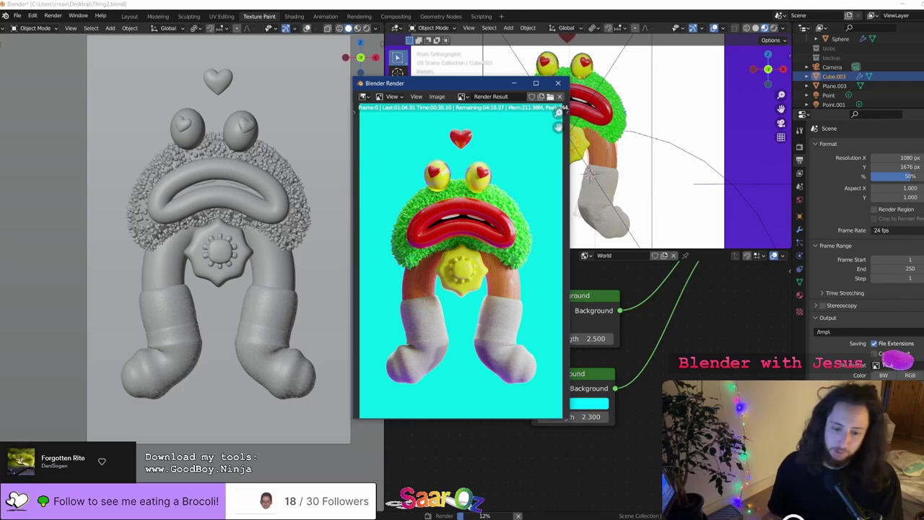
{"action": "scroll", "coordinate": [445, 339], "scroll_direction": "up", "scroll_amount": 3}
{"action": "scroll", "coordinate": [450, 357], "scroll_direction": "up", "scroll_amount": 2}
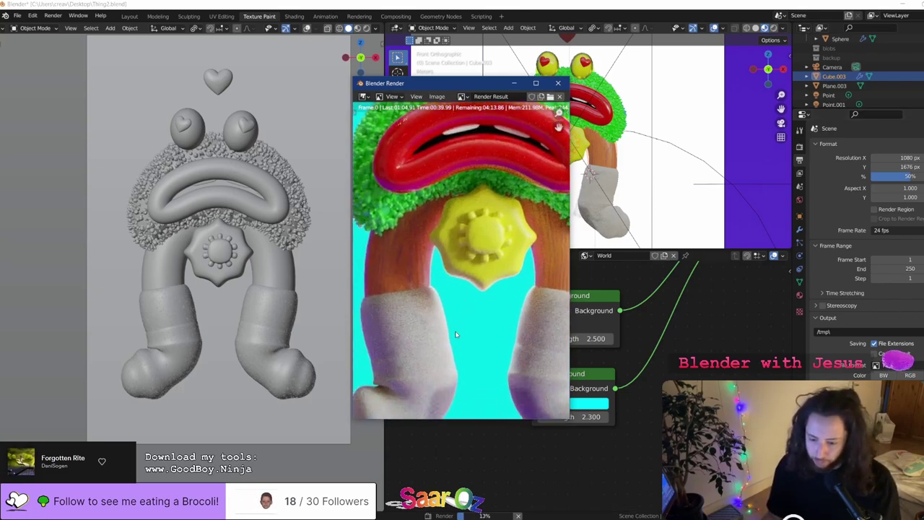
{"action": "scroll", "coordinate": [455, 334], "scroll_direction": "down", "scroll_amount": 2}
{"action": "scroll", "coordinate": [456, 335], "scroll_direction": "down", "scroll_amount": 1}
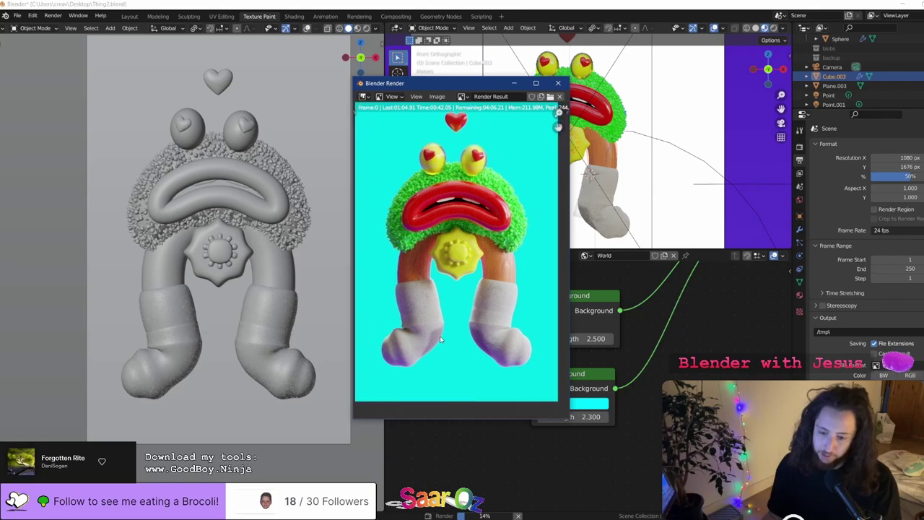
{"action": "scroll", "coordinate": [440, 342], "scroll_direction": "up", "scroll_amount": 3}
{"action": "scroll", "coordinate": [423, 351], "scroll_direction": "down", "scroll_amount": 4}
{"action": "middle_click_drag", "start_coordinate": [525, 161], "coordinate": [533, 158]}
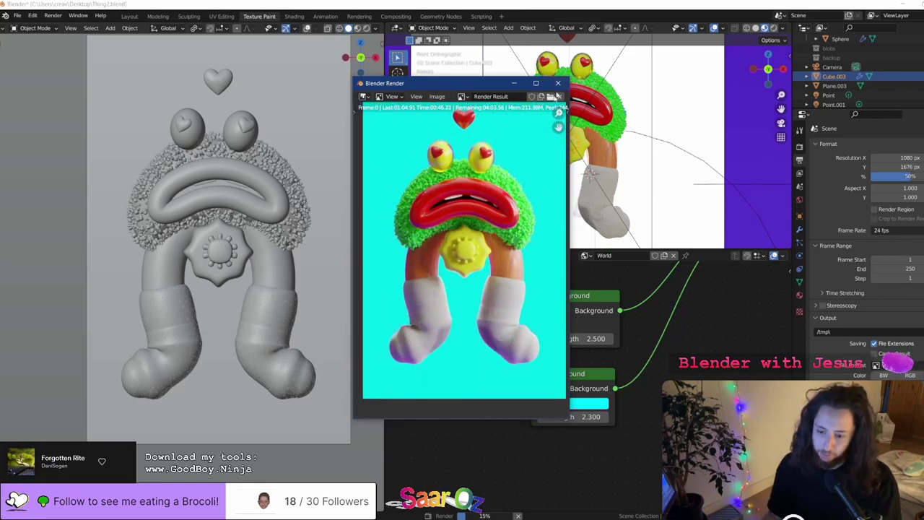
{"action": "left_click", "coordinate": [558, 83]}
Select a sock, switch the large viewport to rendered shading, and bring up the Value node of the socks material
{"action": "left_click", "coordinate": [540, 218]}
{"action": "key", "text": "KP_5"}
{"action": "scroll", "coordinate": [540, 218], "scroll_direction": "down", "scroll_amount": 5}
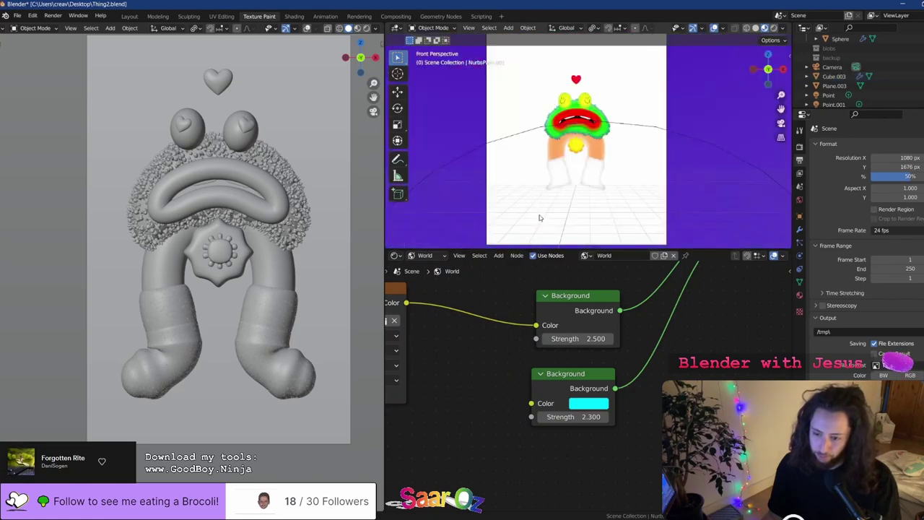
{"action": "scroll", "coordinate": [514, 229], "scroll_direction": "up", "scroll_amount": 1}
{"action": "left_click", "coordinate": [367, 28]}
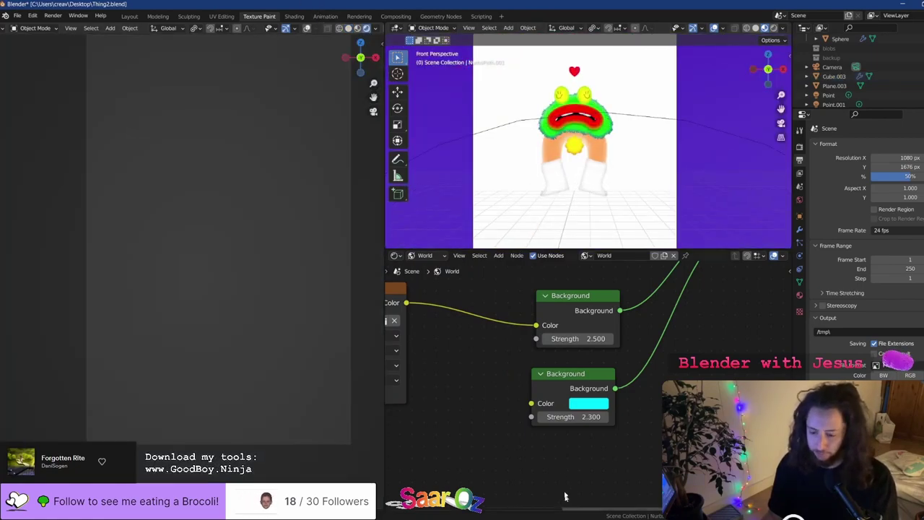
{"action": "key", "text": "Home"}
{"action": "left_click", "coordinate": [420, 256]}
{"action": "left_click", "coordinate": [431, 270]}
{"action": "middle_click_drag", "start_coordinate": [469, 381], "coordinate": [519, 262]}
{"action": "middle_click_drag", "start_coordinate": [573, 465], "coordinate": [541, 300]}
{"action": "scroll", "coordinate": [527, 325], "scroll_direction": "up", "scroll_amount": 5}
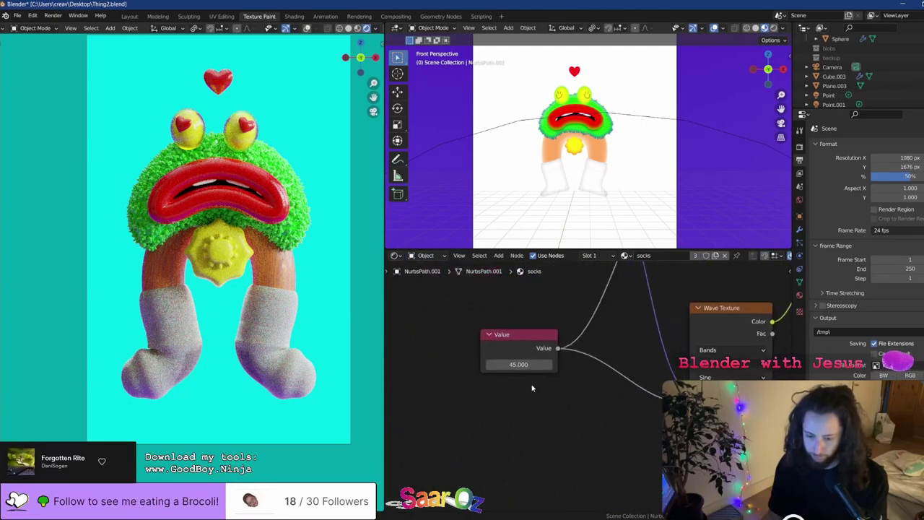
Set the socks material's Value node to 25 and hide the gizmos in the large viewport
{"action": "left_click", "coordinate": [503, 353]}
{"action": "type", "text": "25"}
{"action": "key", "text": "Return"}
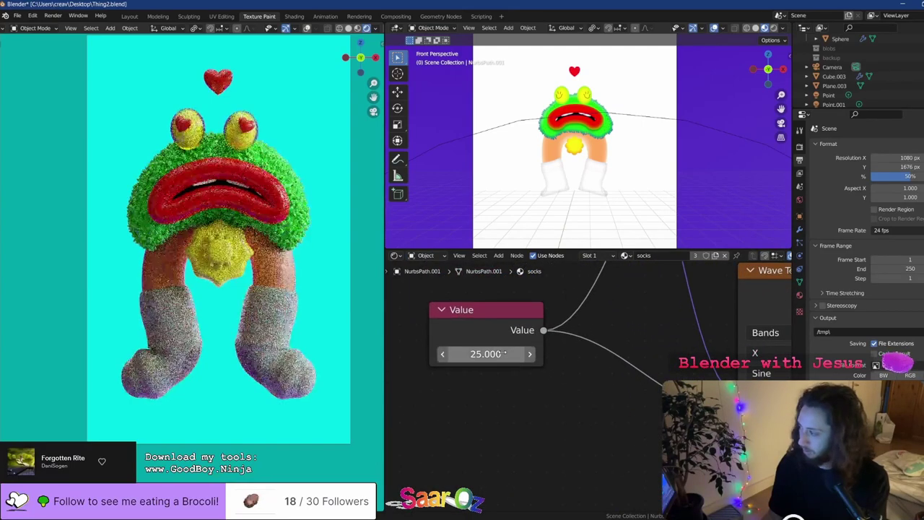
{"action": "left_click", "coordinate": [286, 29]}
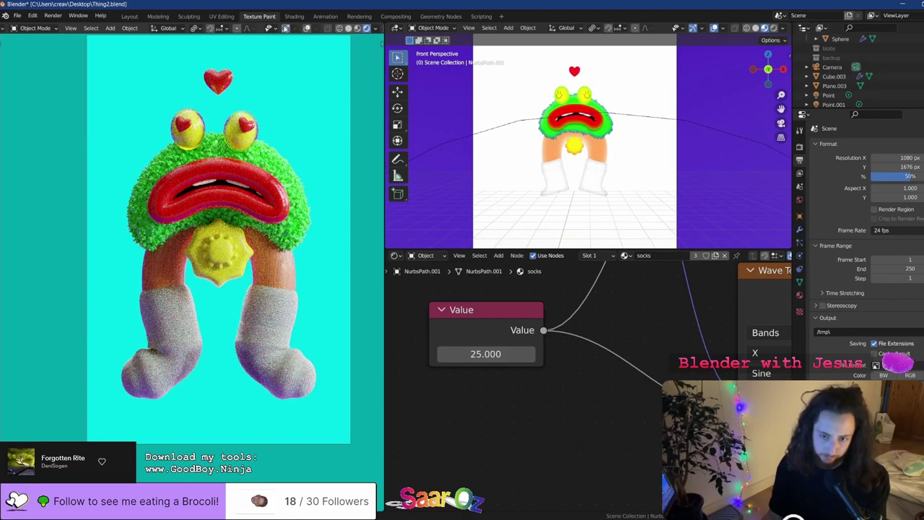
Set the Value node that drives the socks' texture scale to 15
{"action": "left_click", "coordinate": [485, 354]}
{"action": "type", "text": "15"}
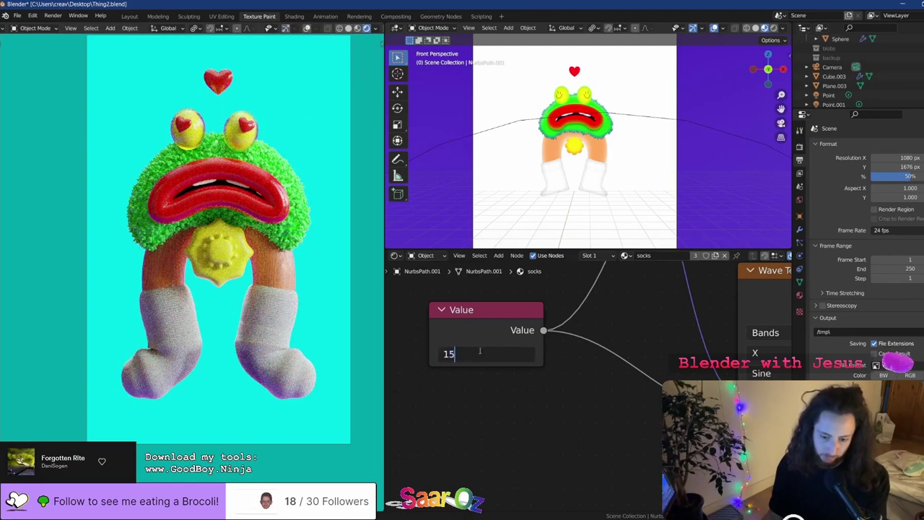
{"action": "key", "text": "Return"}
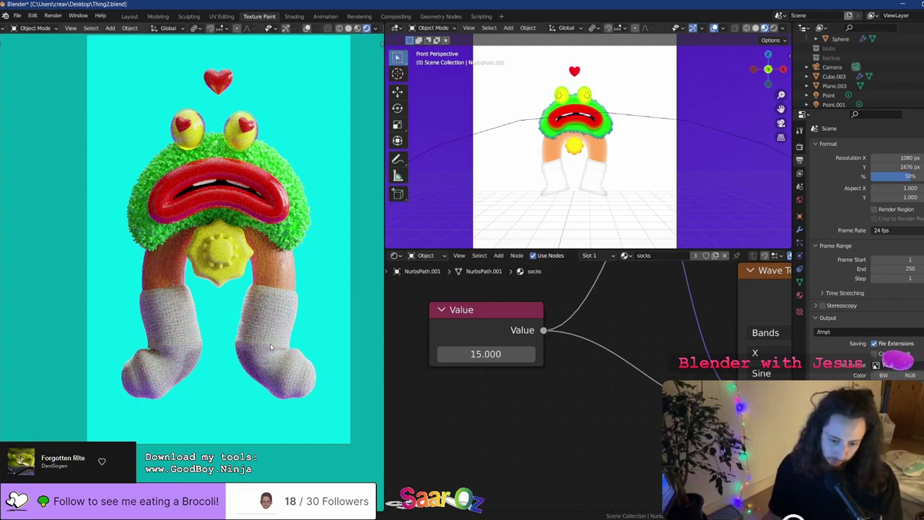
Remove the white stop at 0.187 from the ColorRamp feeding the socks' bump height
{"action": "scroll", "coordinate": [269, 342], "scroll_direction": "up", "scroll_amount": 4}
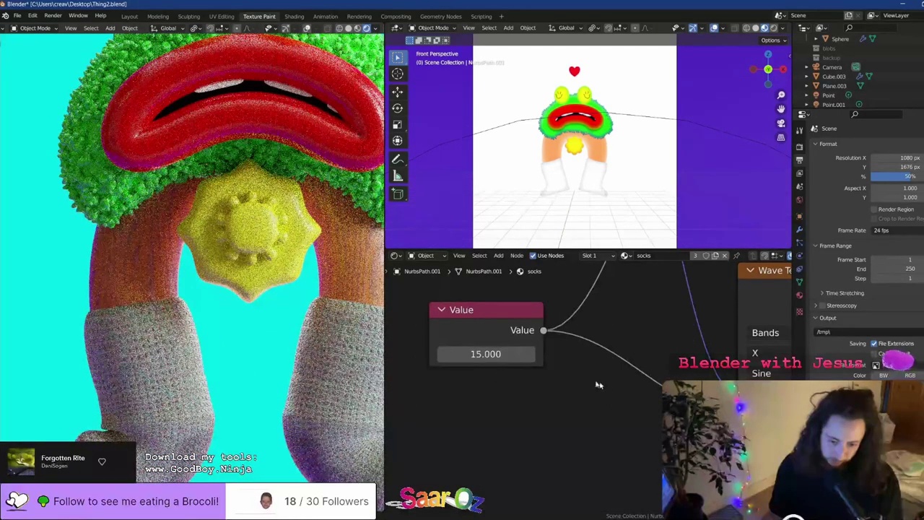
{"action": "scroll", "coordinate": [598, 382], "scroll_direction": "down", "scroll_amount": 3}
{"action": "scroll", "coordinate": [617, 386], "scroll_direction": "down", "scroll_amount": 2}
{"action": "middle_click_drag", "start_coordinate": [742, 343], "coordinate": [577, 383]}
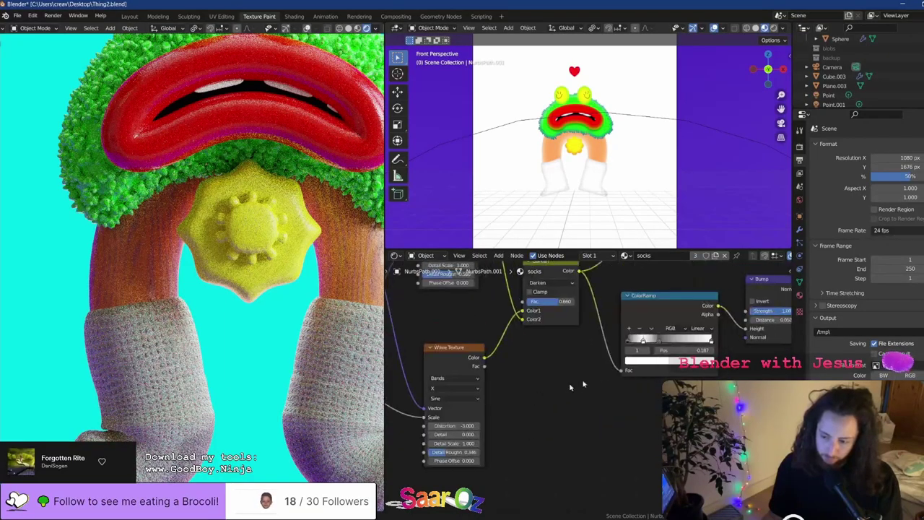
{"action": "middle_click_drag", "start_coordinate": [666, 348], "coordinate": [575, 378]}
{"action": "scroll", "coordinate": [575, 378], "scroll_direction": "up", "scroll_amount": 6}
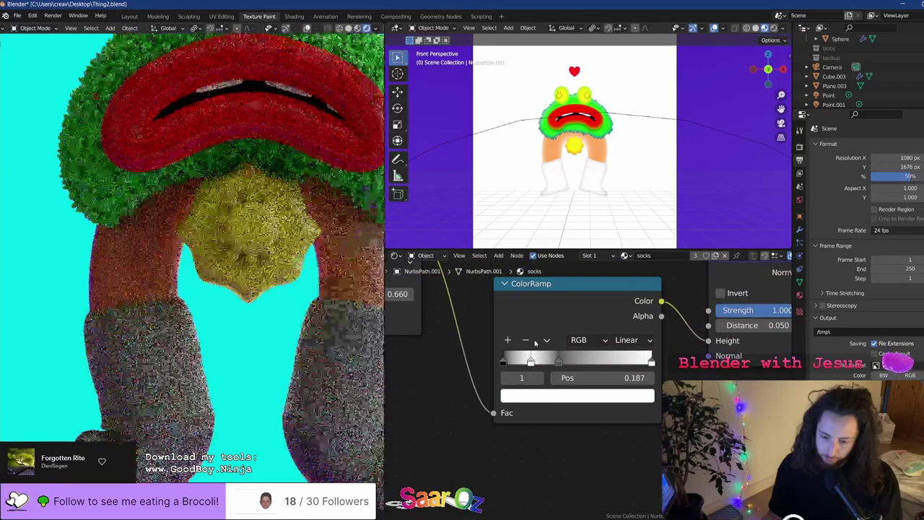
{"action": "left_click", "coordinate": [526, 340]}
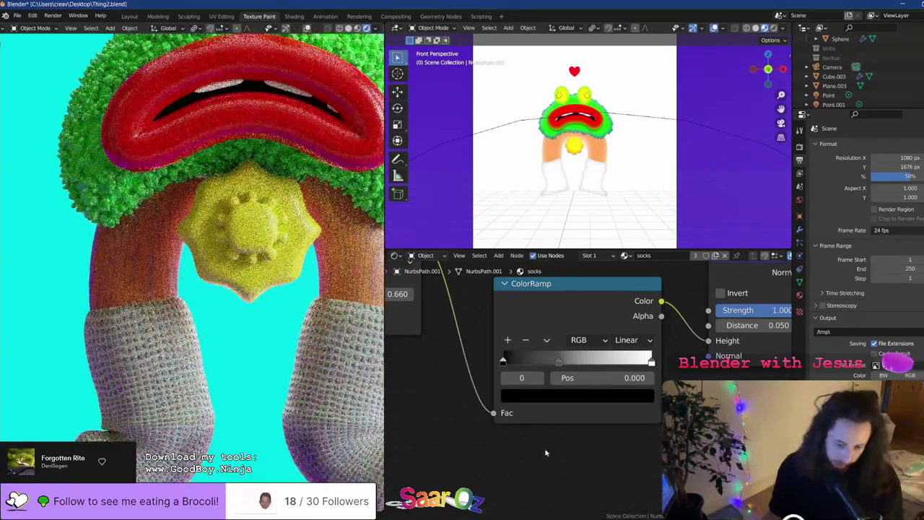
Move the grey middle stop of the bump ColorRamp to 0.638, save the file, and delete that stop
{"action": "left_click_drag", "start_coordinate": [559, 361], "coordinate": [599, 359]}
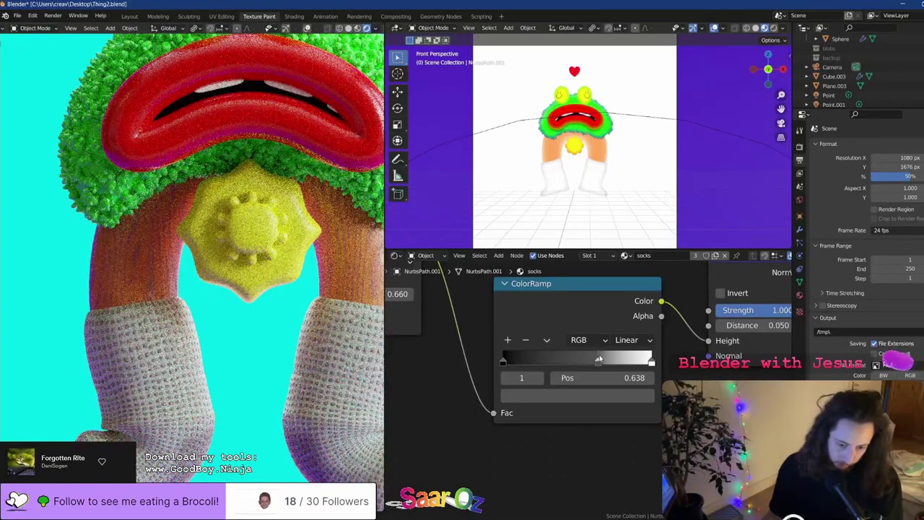
{"action": "key", "text": "ctrl+s"}
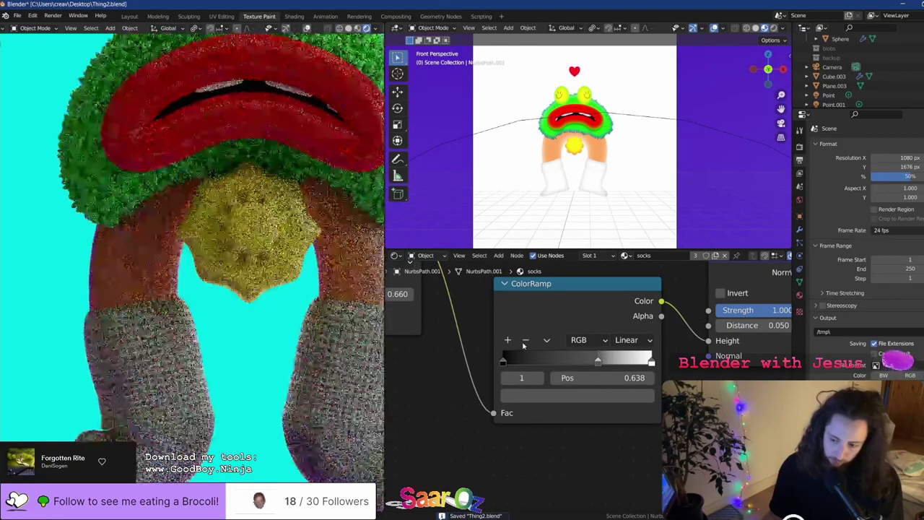
{"action": "left_click", "coordinate": [526, 339]}
Set the Value node controlling the socks' texture scale to 25 and save the file
{"action": "scroll", "coordinate": [562, 452], "scroll_direction": "down", "scroll_amount": 5}
{"action": "middle_click_drag", "start_coordinate": [544, 428], "coordinate": [754, 373]}
{"action": "middle_click_drag", "start_coordinate": [600, 387], "coordinate": [674, 383]}
{"action": "scroll", "coordinate": [496, 390], "scroll_direction": "up", "scroll_amount": 2}
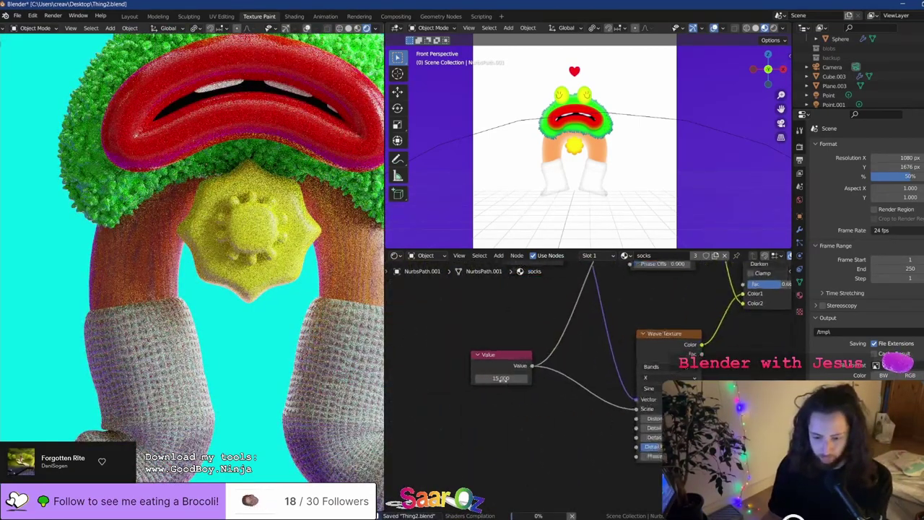
{"action": "left_click", "coordinate": [487, 375]}
{"action": "type", "text": "25"}
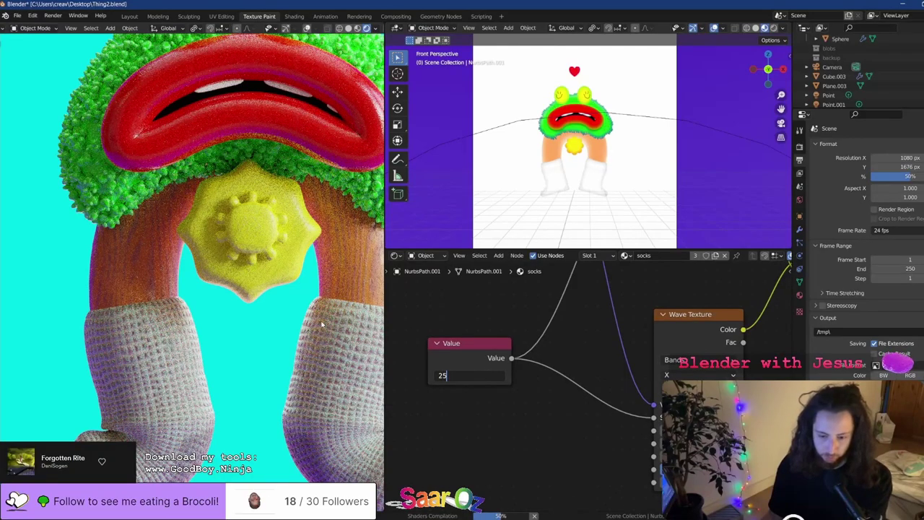
{"action": "key", "text": "Return"}
{"action": "scroll", "coordinate": [512, 413], "scroll_direction": "down", "scroll_amount": 2}
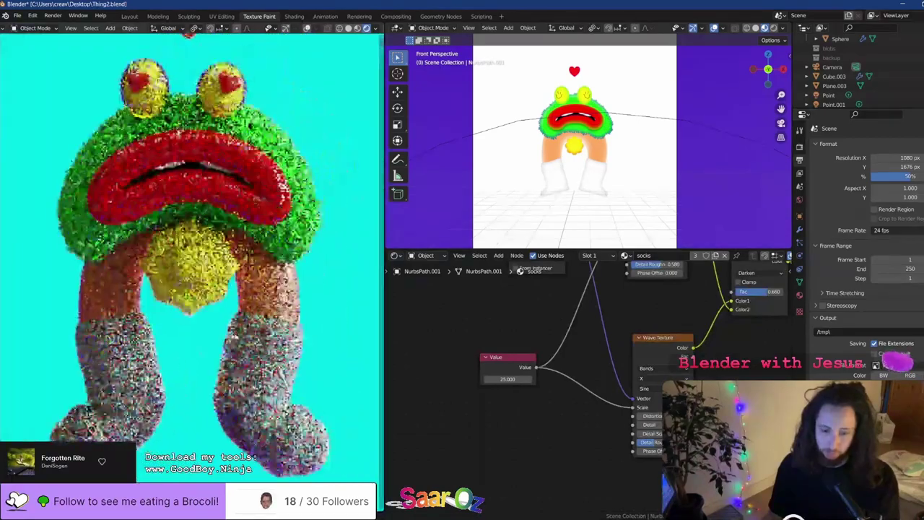
{"action": "key", "text": "ctrl+s"}
Reduce the Subsurface amount in the socks' Principled BSDF to 0
{"action": "middle_click_drag", "start_coordinate": [739, 367], "coordinate": [492, 430]}
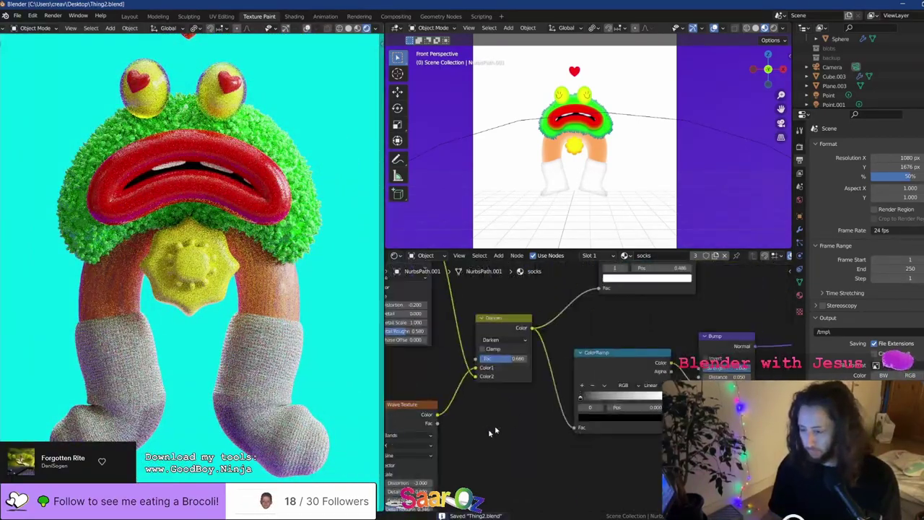
{"action": "middle_click_drag", "start_coordinate": [693, 348], "coordinate": [537, 394]}
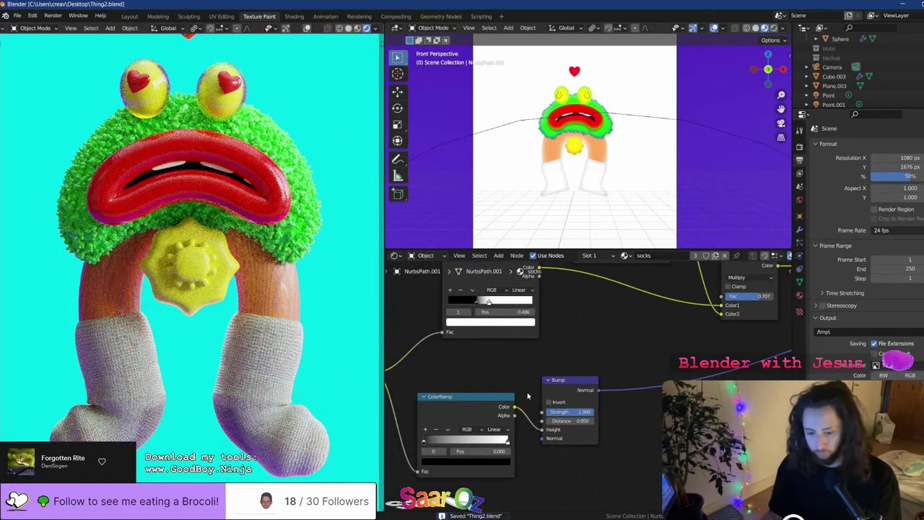
{"action": "middle_click_drag", "start_coordinate": [610, 310], "coordinate": [524, 438]}
{"action": "middle_click_drag", "start_coordinate": [635, 329], "coordinate": [432, 369]}
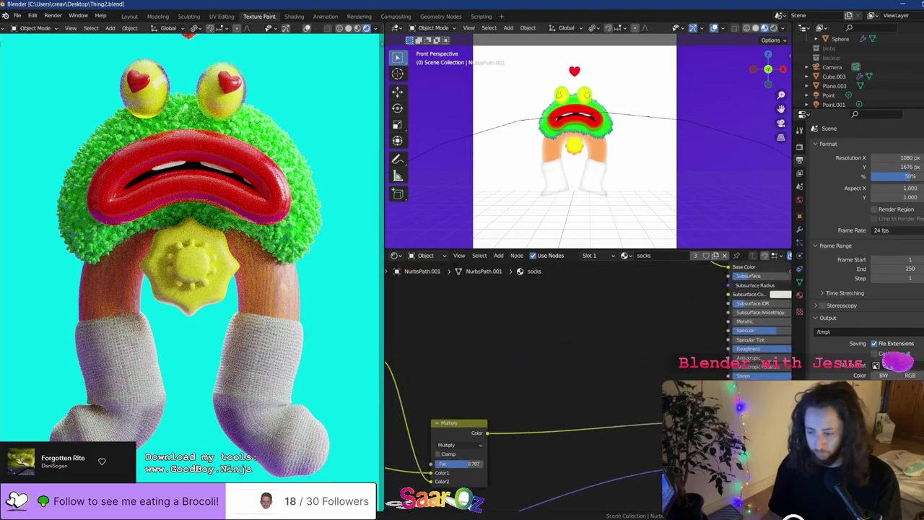
{"action": "middle_click_drag", "start_coordinate": [736, 298], "coordinate": [498, 365]}
{"action": "scroll", "coordinate": [498, 365], "scroll_direction": "up", "scroll_amount": 6}
{"action": "left_click_drag", "start_coordinate": [499, 365], "coordinate": [422, 365]}
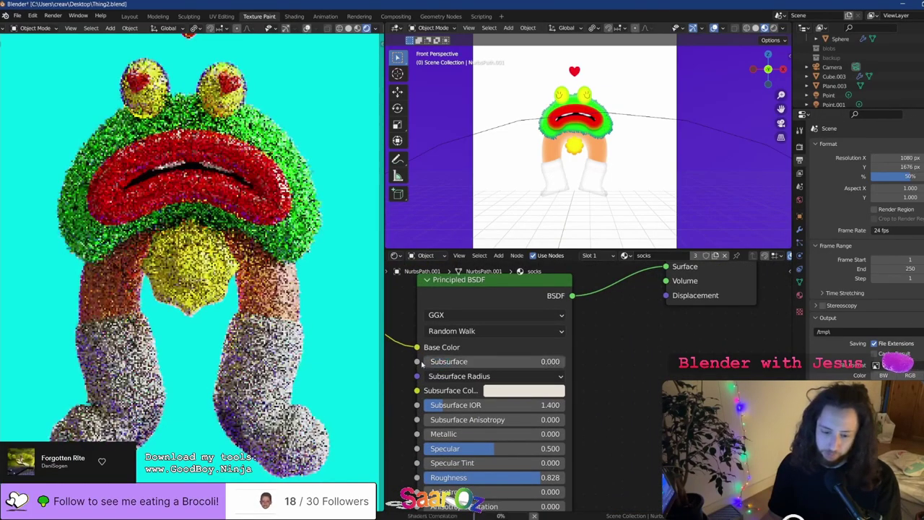
{"action": "middle_click_drag", "start_coordinate": [438, 434], "coordinate": [500, 422]}
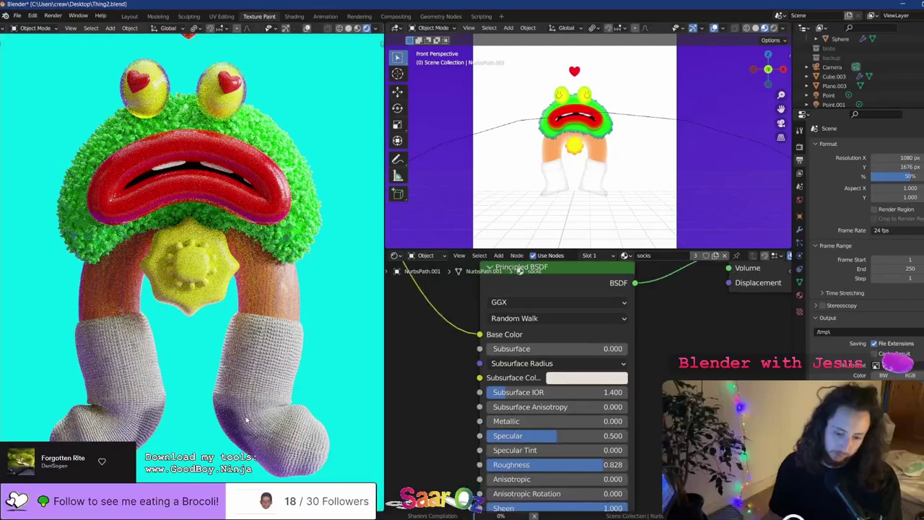
Set the strength of the socks' Bump node to 0.2
{"action": "scroll", "coordinate": [343, 412], "scroll_direction": "up", "scroll_amount": 3}
{"action": "middle_click_drag", "start_coordinate": [421, 427], "coordinate": [616, 153]}
{"action": "middle_click_drag", "start_coordinate": [518, 433], "coordinate": [542, 406]}
{"action": "scroll", "coordinate": [542, 406], "scroll_direction": "down", "scroll_amount": 5}
{"action": "middle_click_drag", "start_coordinate": [437, 437], "coordinate": [751, 345]}
{"action": "scroll", "coordinate": [540, 336], "scroll_direction": "up", "scroll_amount": 2}
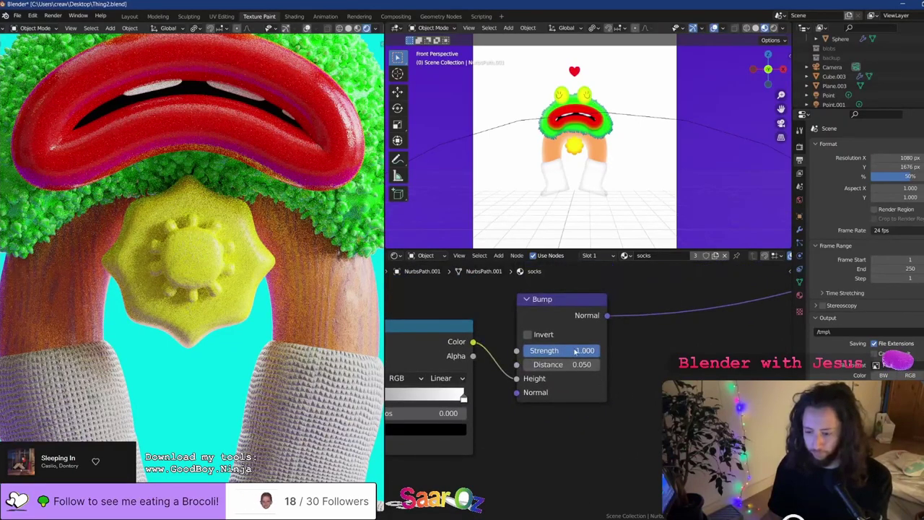
{"action": "left_click", "coordinate": [574, 350]}
{"action": "type", "text": "0.2"}
{"action": "key", "text": "Return"}
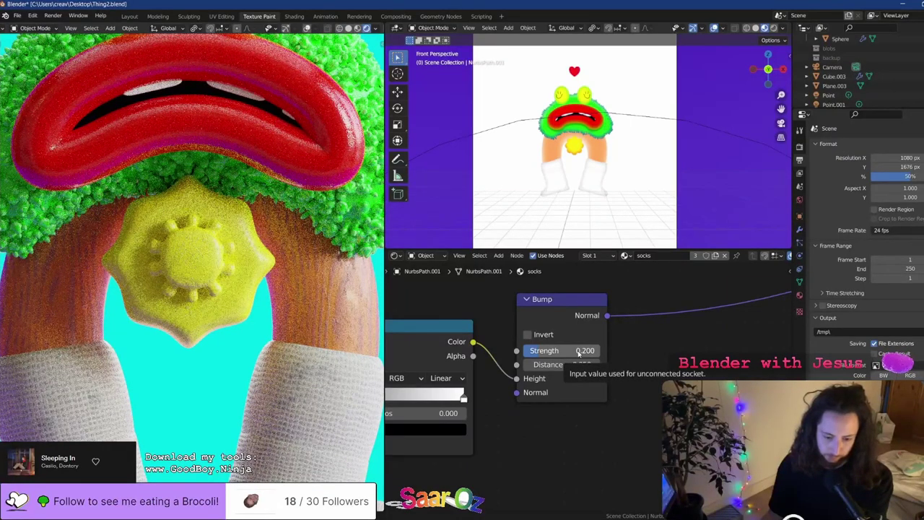
Raise the Subsurface amount in the socks' Principled BSDF to 0.236
{"action": "scroll", "coordinate": [548, 339], "scroll_direction": "down", "scroll_amount": 6}
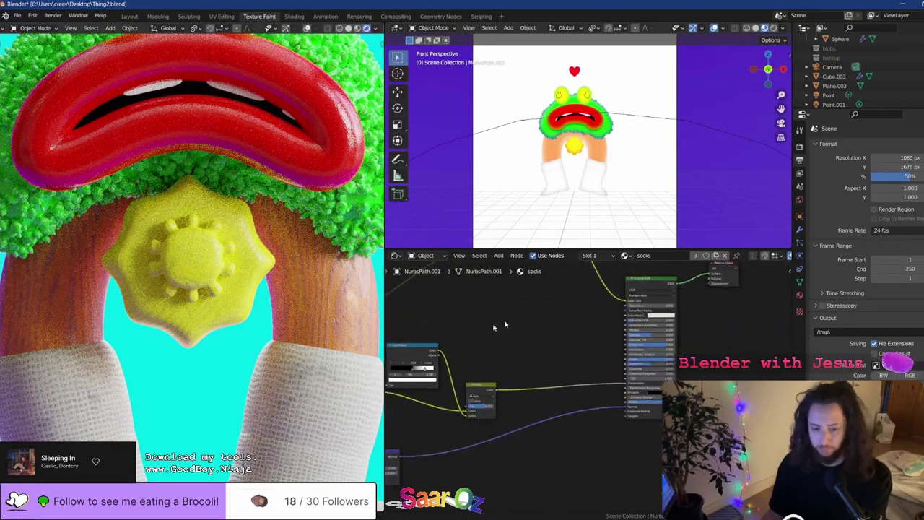
{"action": "middle_click_drag", "start_coordinate": [681, 310], "coordinate": [603, 363]}
{"action": "scroll", "coordinate": [573, 353], "scroll_direction": "up", "scroll_amount": 10}
{"action": "left_click_drag", "start_coordinate": [497, 309], "coordinate": [531, 309]}
Try to set the first and third Subsurface Radius values of the socks material to 3
{"action": "left_click", "coordinate": [540, 337]}
{"action": "left_click", "coordinate": [515, 325]}
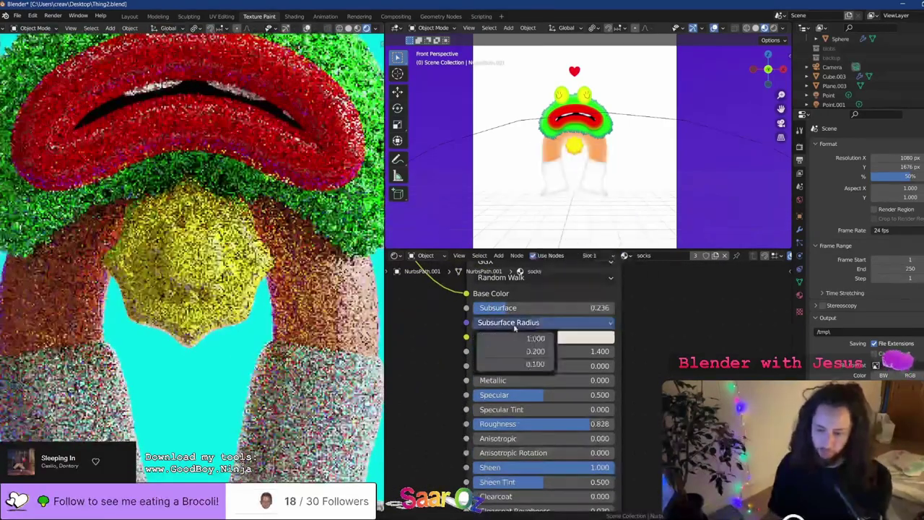
{"action": "left_click", "coordinate": [516, 338]}
{"action": "type", "text": "3"}
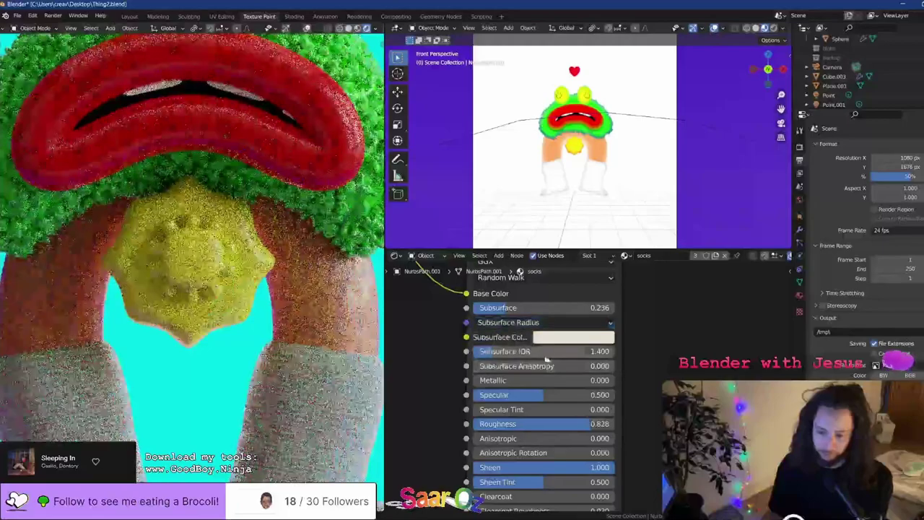
{"action": "left_click", "coordinate": [534, 364]}
{"action": "type", "text": "3"}
{"action": "key", "text": "Return"}
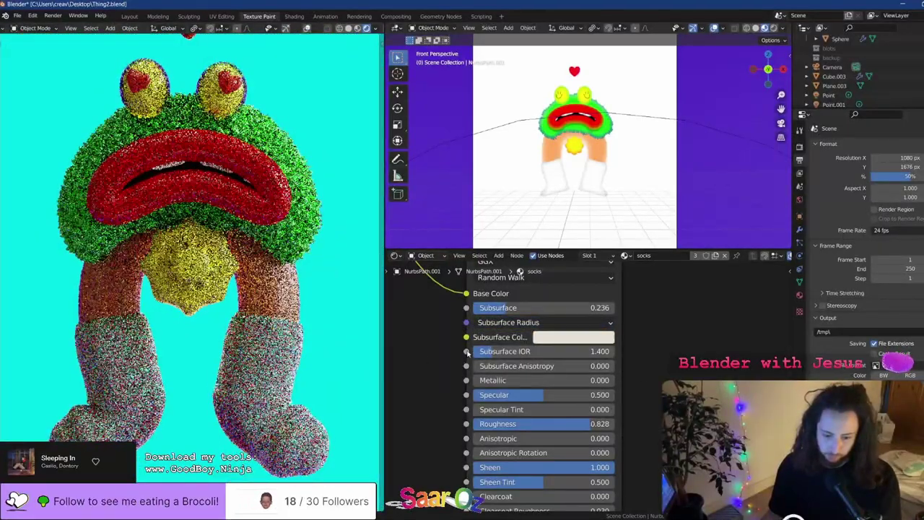
Save the file, try 2 for the second Subsurface Radius value of the socks material, and settle on 1
{"action": "key", "text": "ctrl+s"}
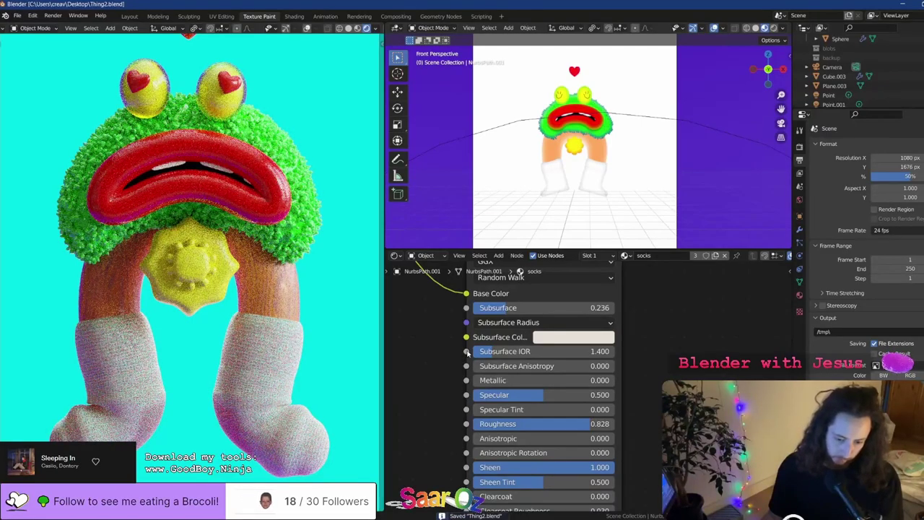
{"action": "left_click", "coordinate": [505, 323]}
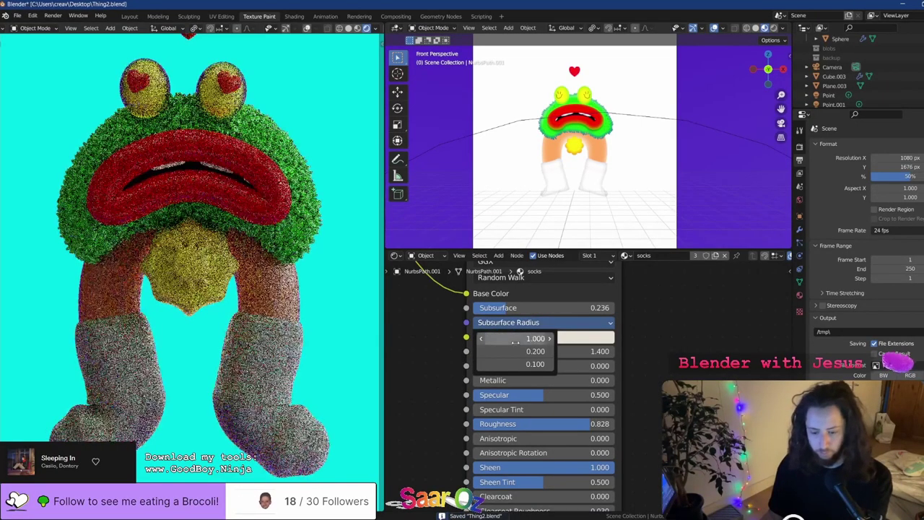
{"action": "left_click", "coordinate": [515, 350]}
{"action": "type", "text": "2"}
{"action": "key", "text": "Return"}
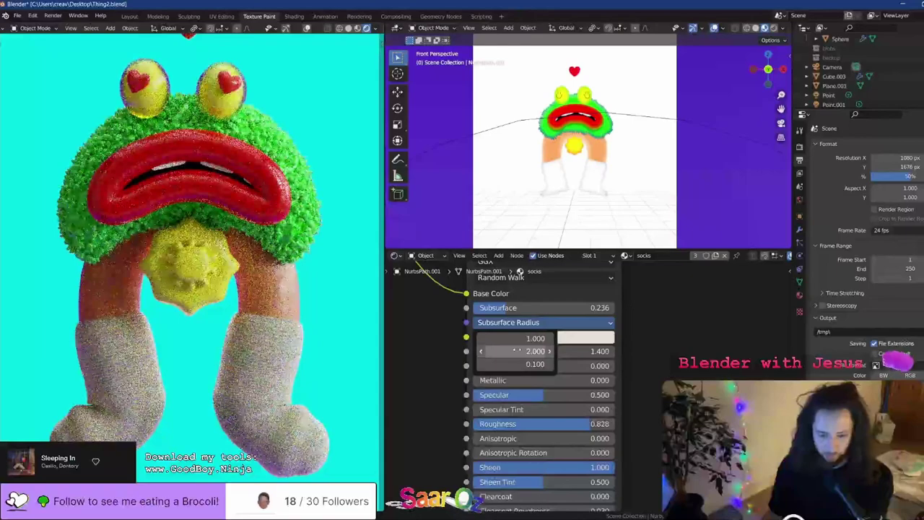
{"action": "left_click", "coordinate": [515, 350]}
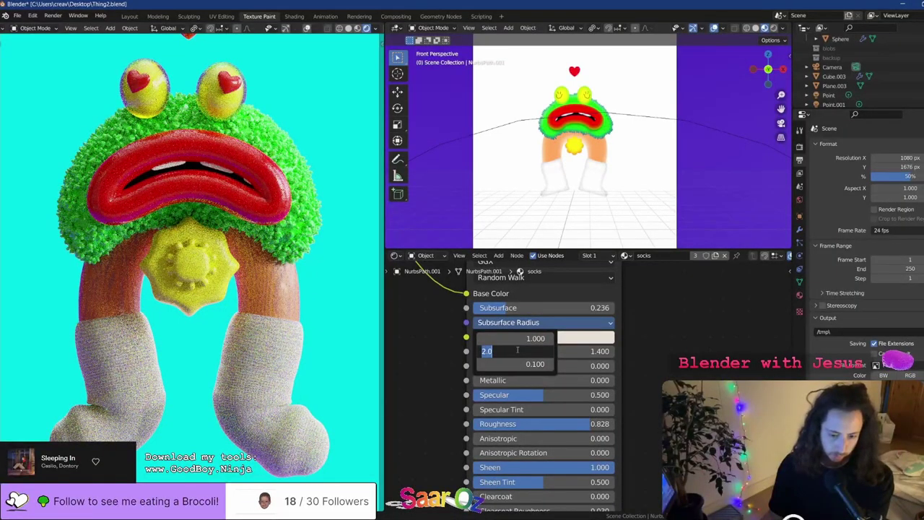
{"action": "type", "text": "1"}
{"action": "key", "text": "Return"}
Brighten the socks' Subsurface Color to a near-white cream, raise the Subsurface amount to 0.462, and save the file
{"action": "left_click", "coordinate": [585, 337]}
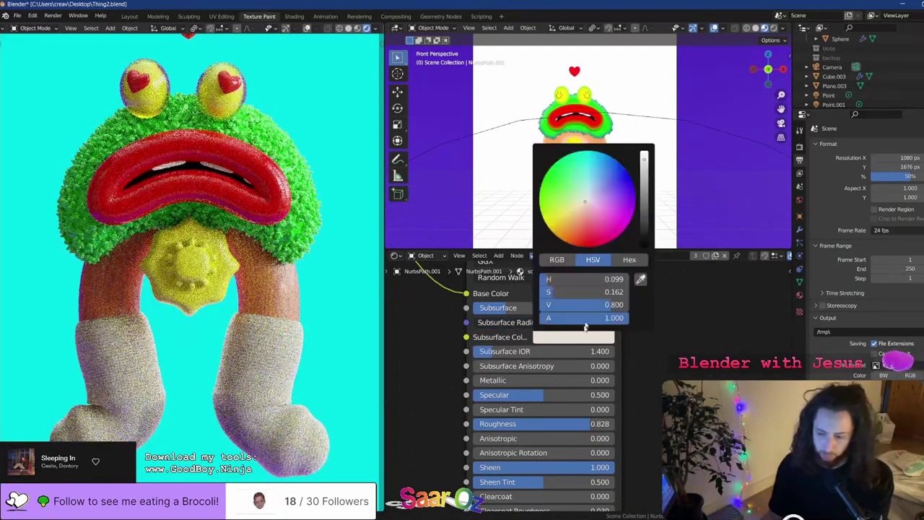
{"action": "left_click_drag", "start_coordinate": [647, 156], "coordinate": [647, 148]}
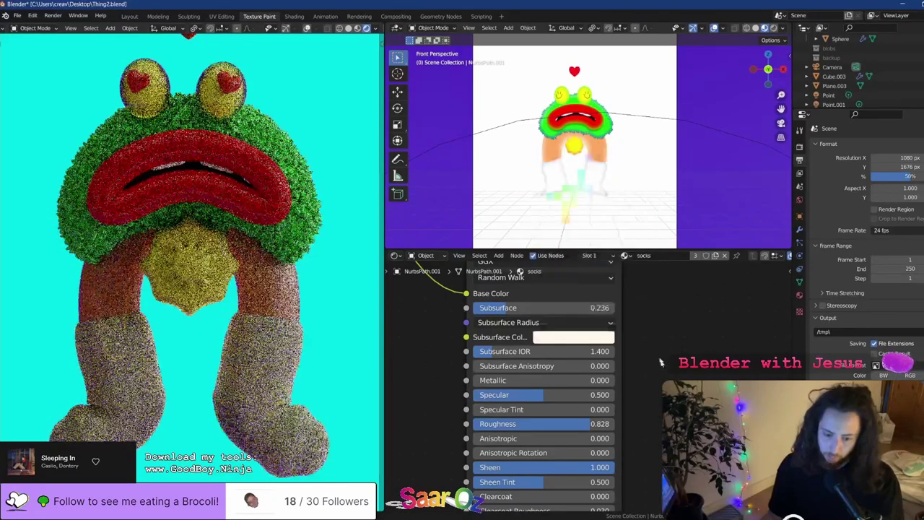
{"action": "left_click_drag", "start_coordinate": [507, 310], "coordinate": [538, 311]}
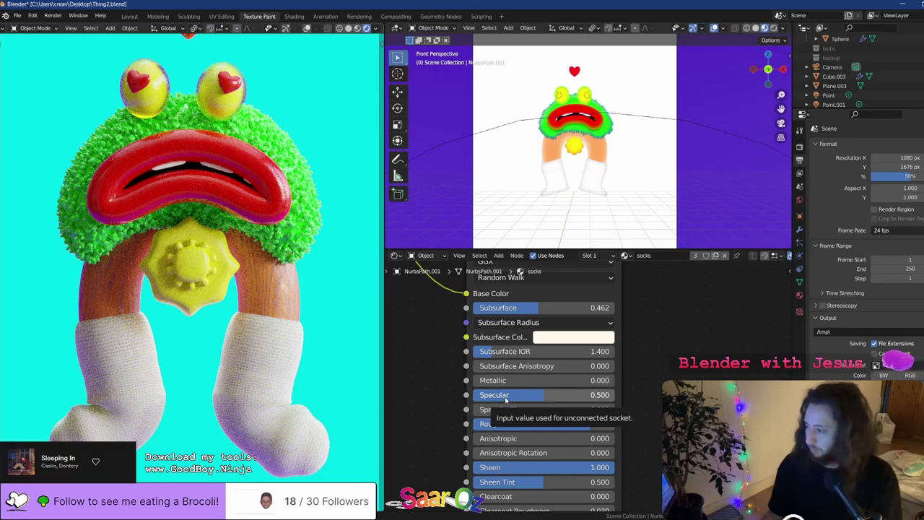
{"action": "key", "text": "ctrl+s"}
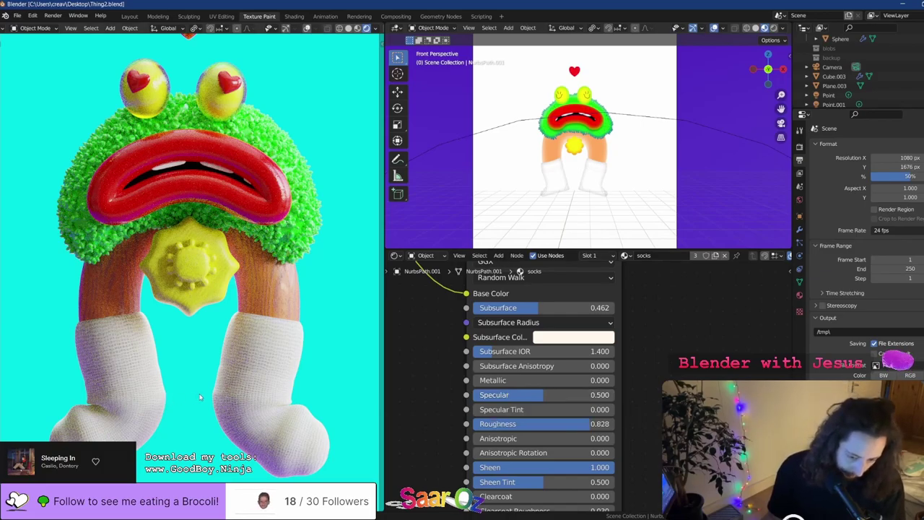
Preview the Multiply node's output directly on the socks, with the rendered view close up on one sock
{"action": "scroll", "coordinate": [222, 396], "scroll_direction": "up", "scroll_amount": 8}
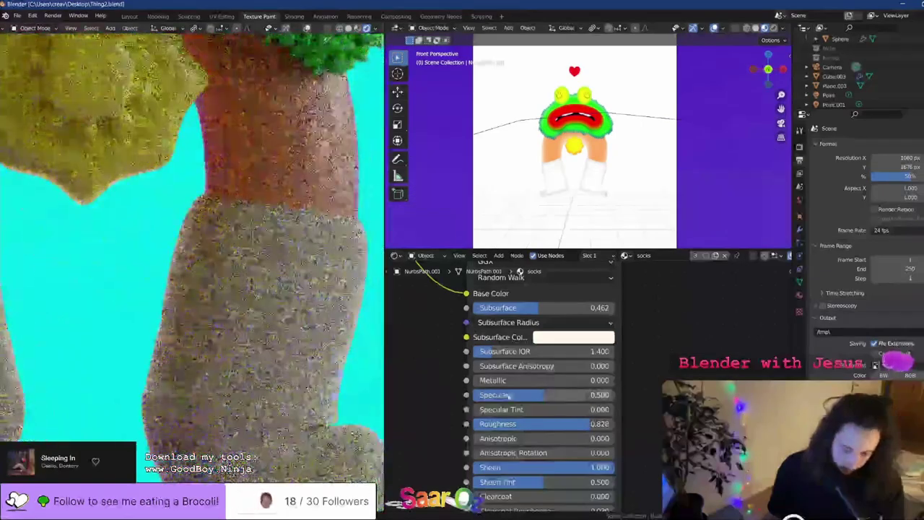
{"action": "scroll", "coordinate": [483, 410], "scroll_direction": "down", "scroll_amount": 5}
{"action": "scroll", "coordinate": [483, 410], "scroll_direction": "up", "scroll_amount": 6}
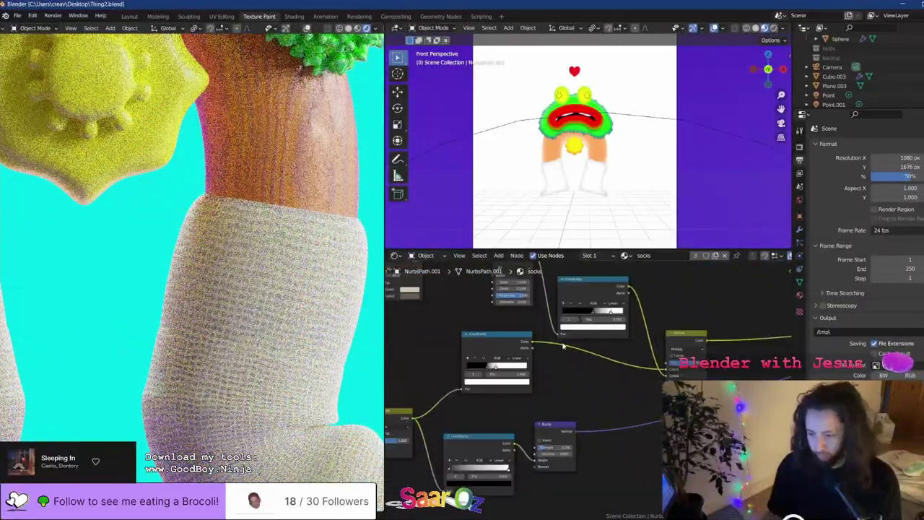
{"action": "scroll", "coordinate": [483, 349], "scroll_direction": "up", "scroll_amount": 4}
{"action": "middle_click_drag", "start_coordinate": [468, 369], "coordinate": [530, 385]}
{"action": "middle_click_drag", "start_coordinate": [634, 352], "coordinate": [476, 355]}
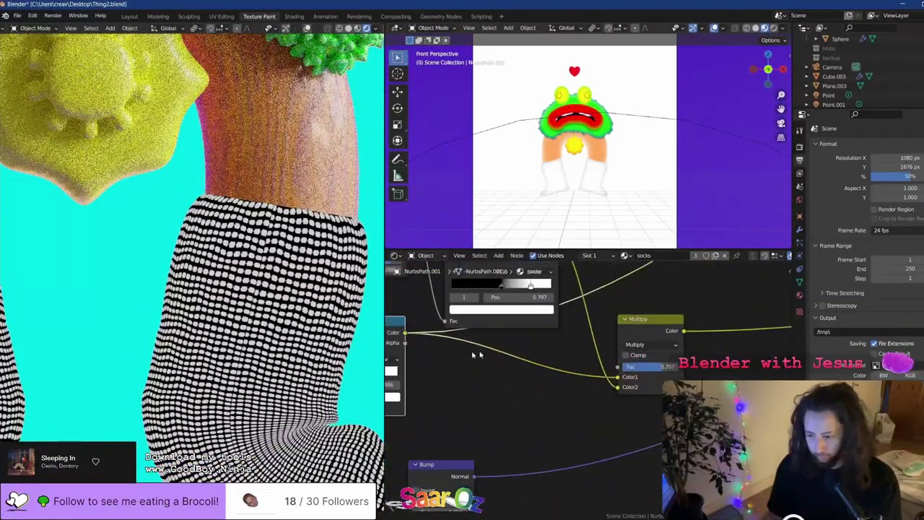
{"action": "left_click", "coordinate": [645, 325], "text": "ctrl+shift"}
{"action": "middle_click_drag", "start_coordinate": [592, 343], "coordinate": [597, 359]}
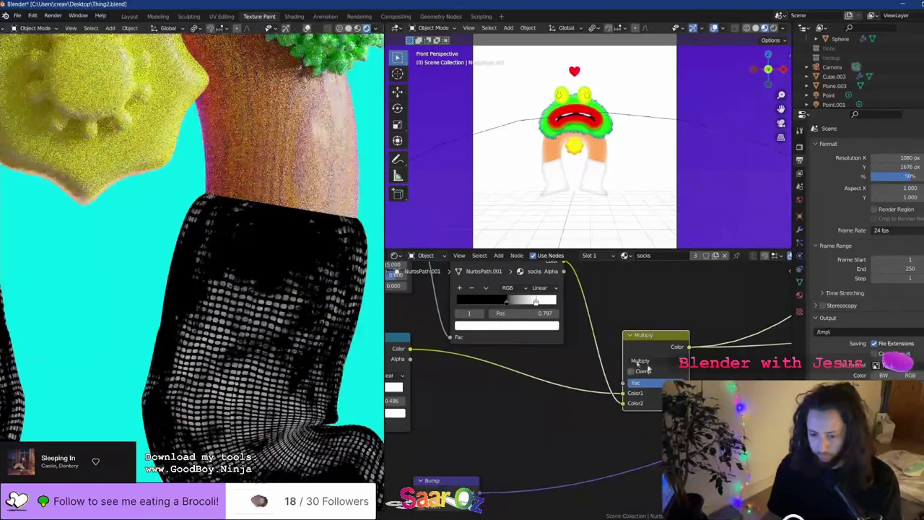
Shift the white stop of the noise ColorRamp feeding the Multiply node to position 0.761
{"action": "middle_click_drag", "start_coordinate": [527, 306], "coordinate": [551, 365]}
{"action": "left_click_drag", "start_coordinate": [561, 364], "coordinate": [557, 364]}
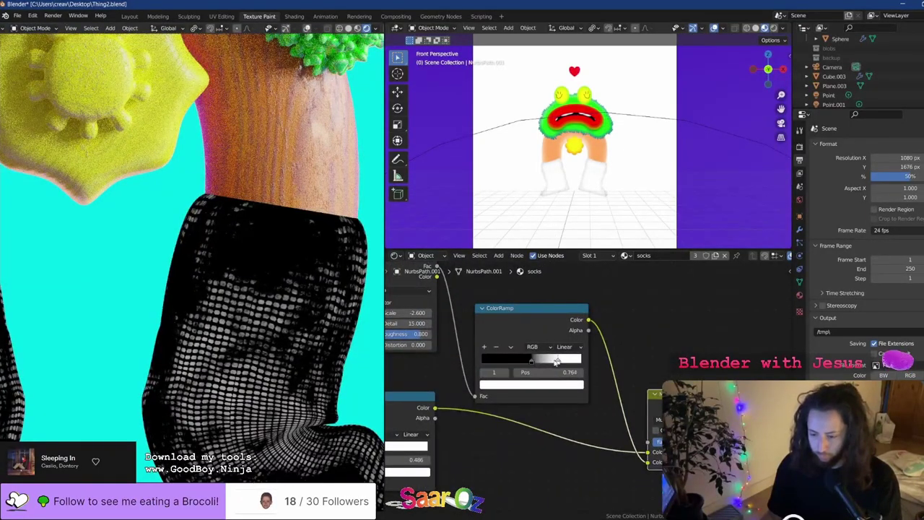
{"action": "left_click", "coordinate": [526, 384]}
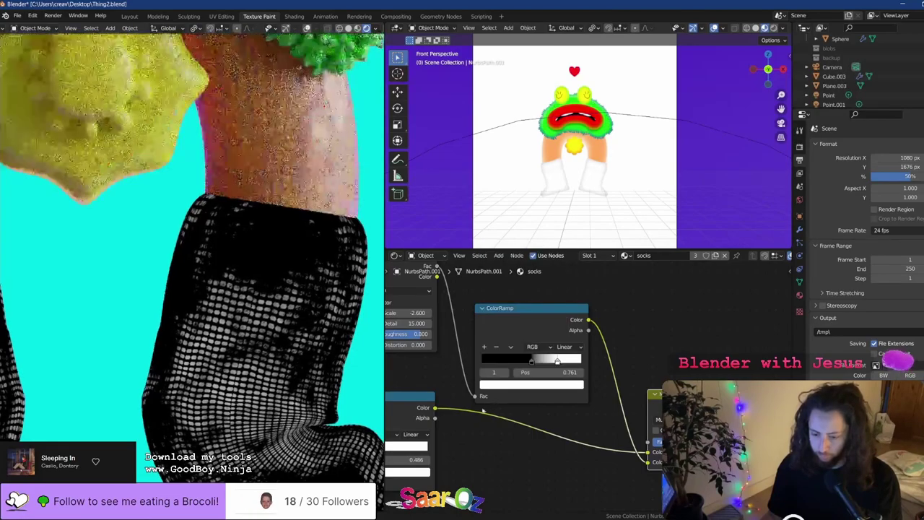
In the knit ColorRamp feeding Multiply's Color1, enter 1.5 as the white stop's color value and shift the stop to position 0.862
{"action": "middle_click_drag", "start_coordinate": [395, 446], "coordinate": [534, 349]}
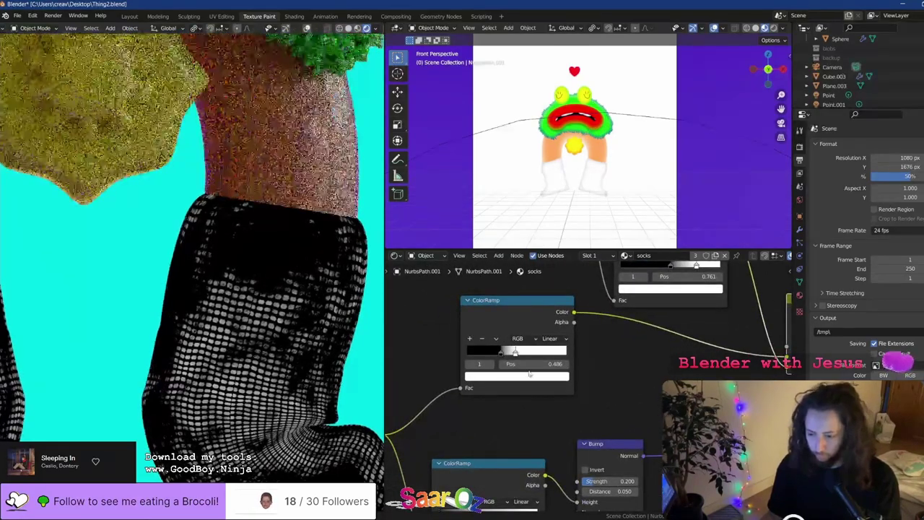
{"action": "left_click", "coordinate": [516, 375]}
{"action": "left_click", "coordinate": [522, 352]}
{"action": "type", "text": "1."}
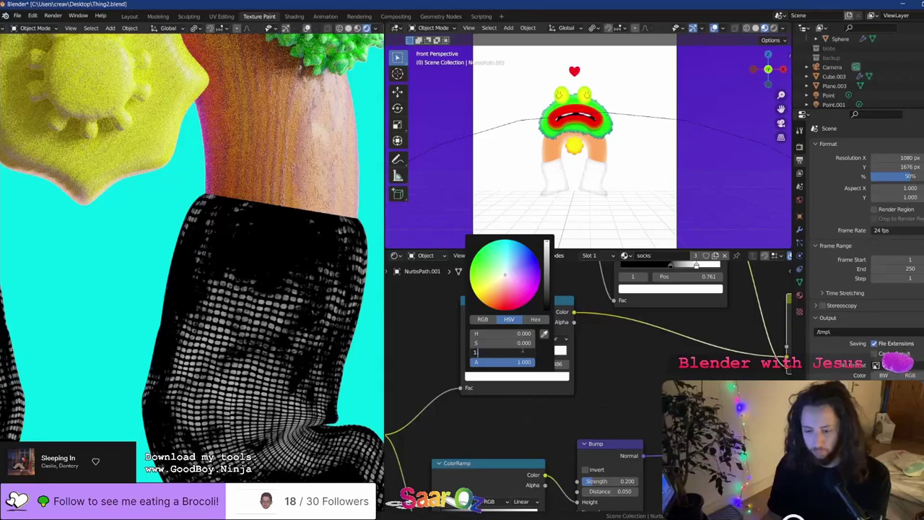
{"action": "type", "text": "5"}
{"action": "key", "text": "Return"}
{"action": "middle_click_drag", "start_coordinate": [609, 368], "coordinate": [432, 357]}
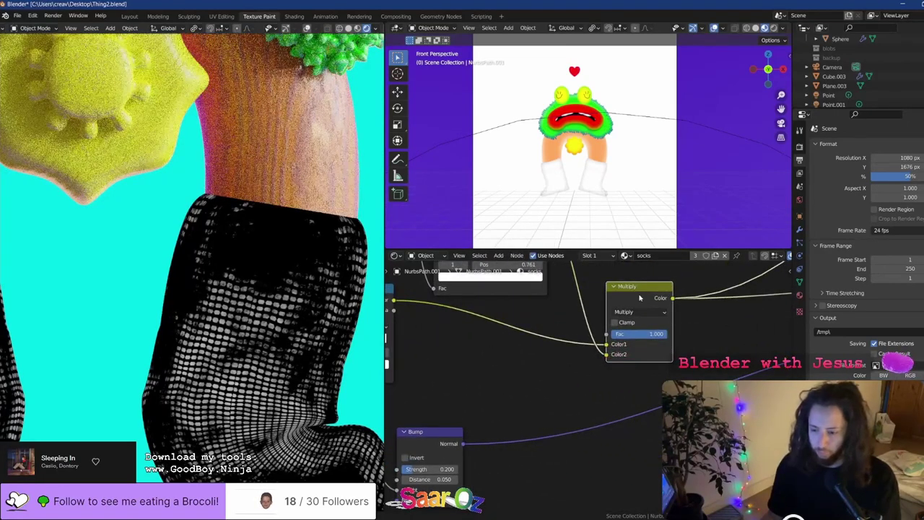
{"action": "middle_click_drag", "start_coordinate": [596, 335], "coordinate": [783, 346]}
{"action": "left_click_drag", "start_coordinate": [499, 363], "coordinate": [537, 363]}
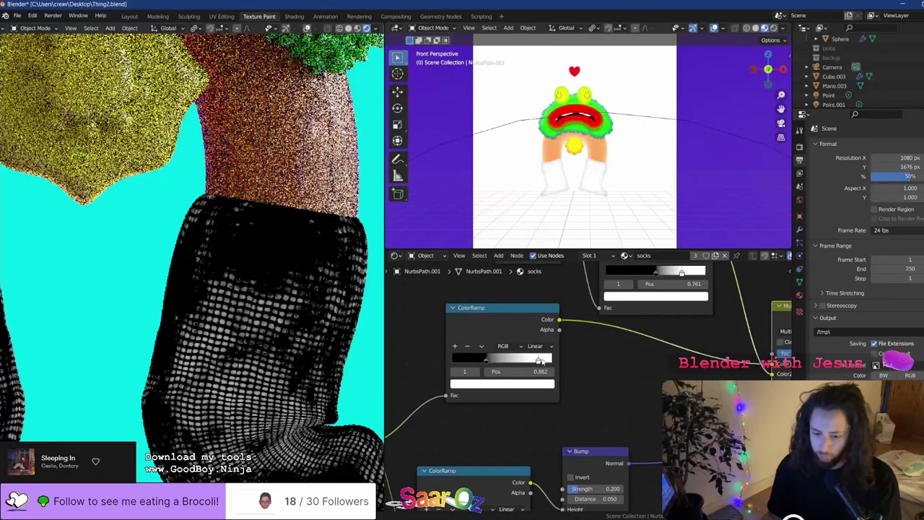
Restore the Principled BSDF as the shader shown on the socks
{"action": "scroll", "coordinate": [585, 375], "scroll_direction": "down", "scroll_amount": 3}
{"action": "middle_click_drag", "start_coordinate": [755, 368], "coordinate": [437, 377]}
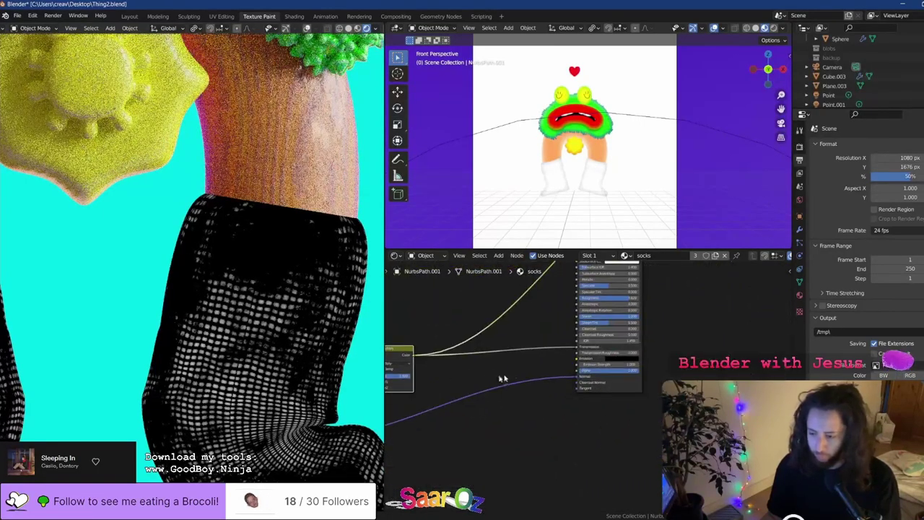
{"action": "left_click", "coordinate": [619, 389], "text": "ctrl+shift"}
Try a factor of 0 on the socks' Multiply node, check the whole character, and settle on 0.2
{"action": "scroll", "coordinate": [535, 398], "scroll_direction": "down", "scroll_amount": 3}
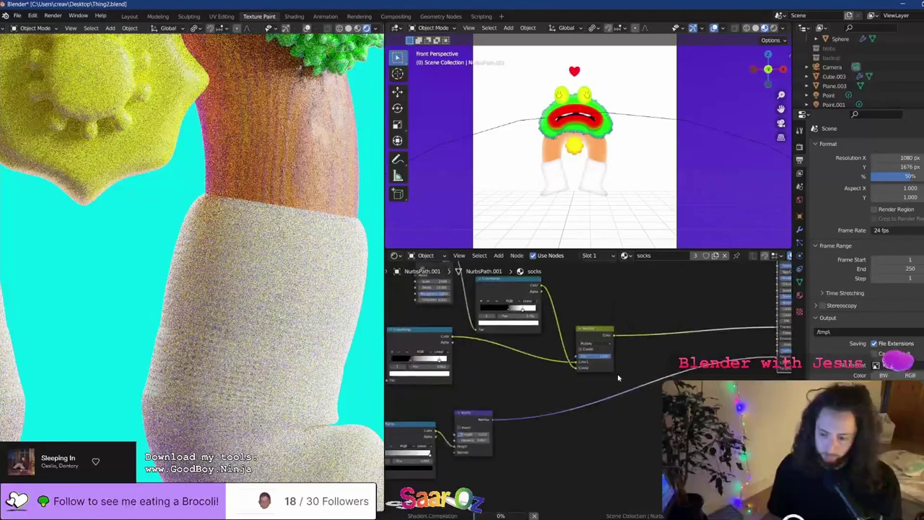
{"action": "scroll", "coordinate": [615, 339], "scroll_direction": "up", "scroll_amount": 3}
{"action": "left_click_drag", "start_coordinate": [608, 334], "coordinate": [573, 334]}
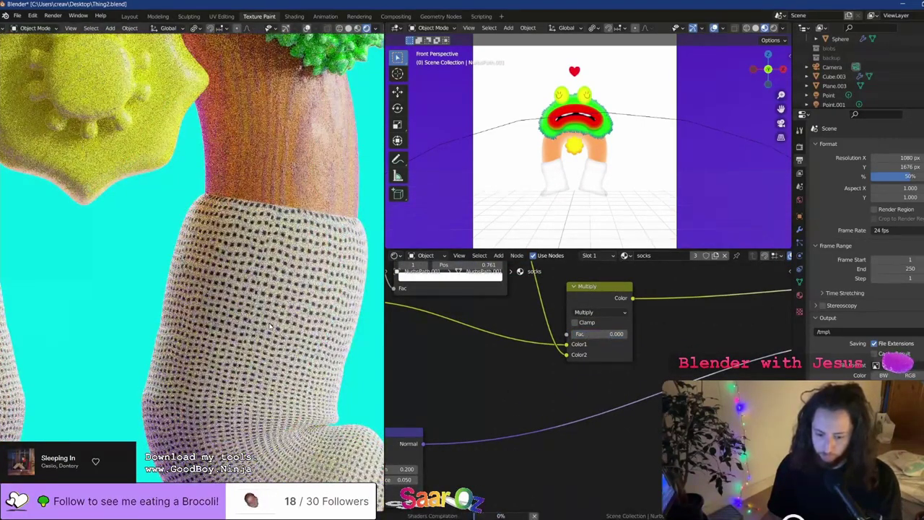
{"action": "scroll", "coordinate": [270, 326], "scroll_direction": "down", "scroll_amount": 5}
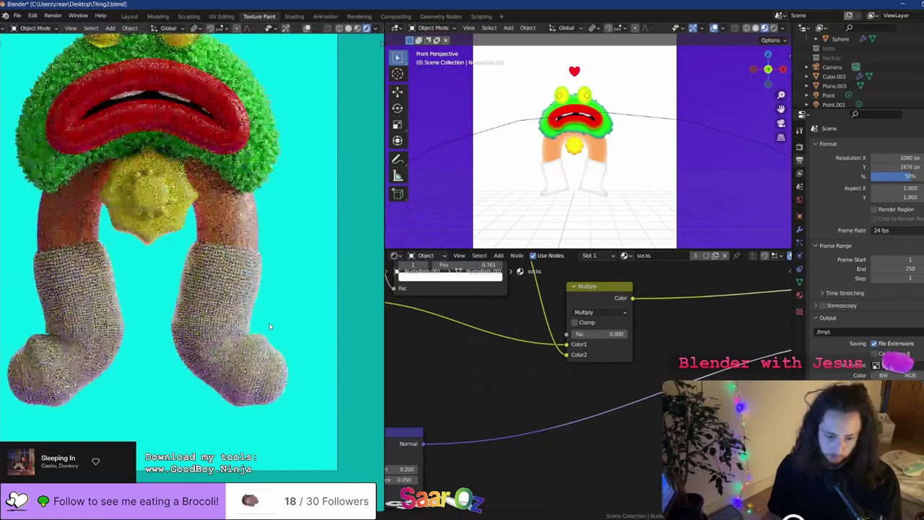
{"action": "left_click", "coordinate": [603, 333]}
{"action": "type", "text": "0.2"}
{"action": "key", "text": "Return"}
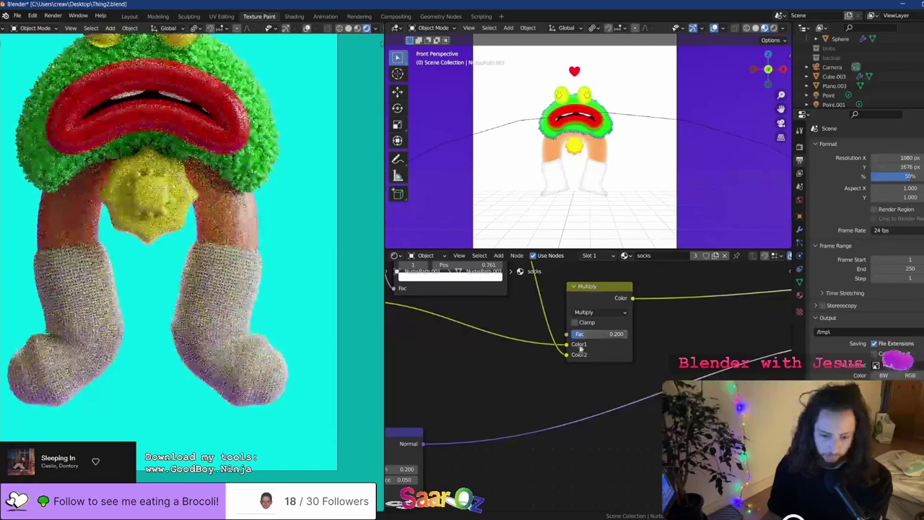
Set the Value node that drives the socks' knit pattern scale to 45 and save the file
{"action": "scroll", "coordinate": [524, 362], "scroll_direction": "down", "scroll_amount": 2}
{"action": "middle_click_drag", "start_coordinate": [425, 367], "coordinate": [626, 341]}
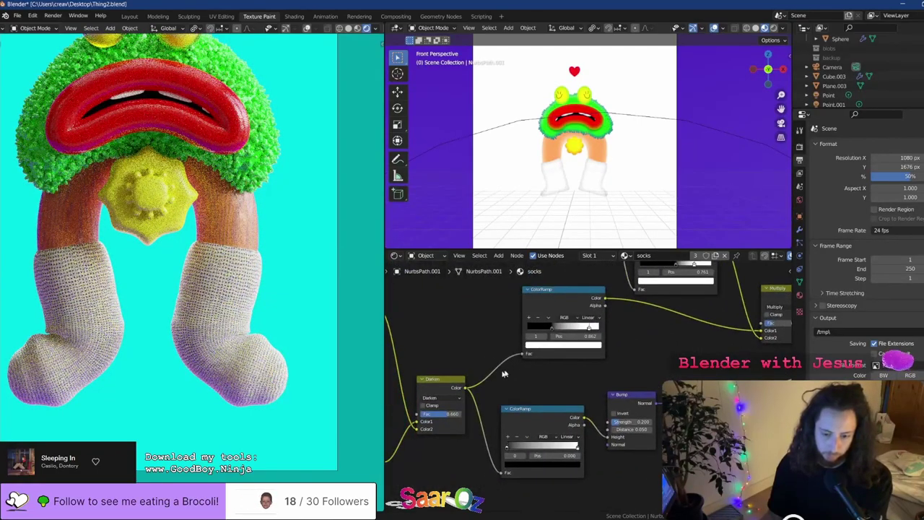
{"action": "mouse_move", "coordinate": [469, 380]}
{"action": "middle_mouse_down"}
{"action": "mouse_move", "coordinate": [618, 351]}
{"action": "mouse_move", "coordinate": [514, 368]}
{"action": "middle_mouse_up"}
{"action": "scroll", "coordinate": [513, 367], "scroll_direction": "up", "scroll_amount": 4}
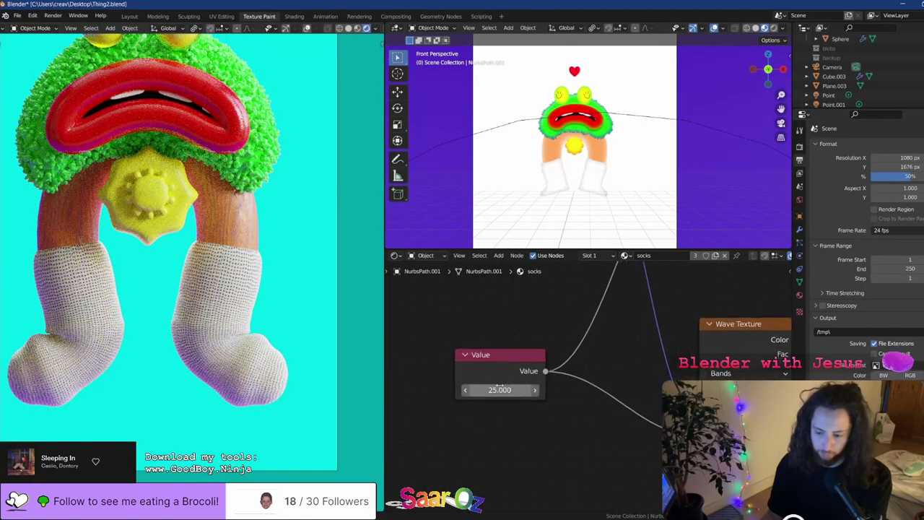
{"action": "double_click", "coordinate": [498, 389]}
{"action": "type", "text": "45"}
{"action": "key", "text": "Return"}
{"action": "key", "text": "ctrl+s"}
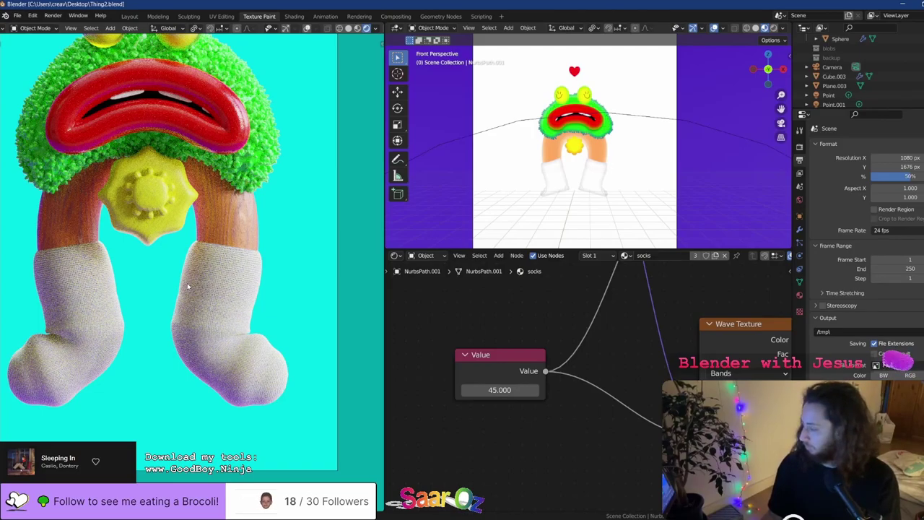
Fit the whole camera frame in the rendered viewport, switch it to solid shading, and render the image
{"action": "key", "text": "Home"}
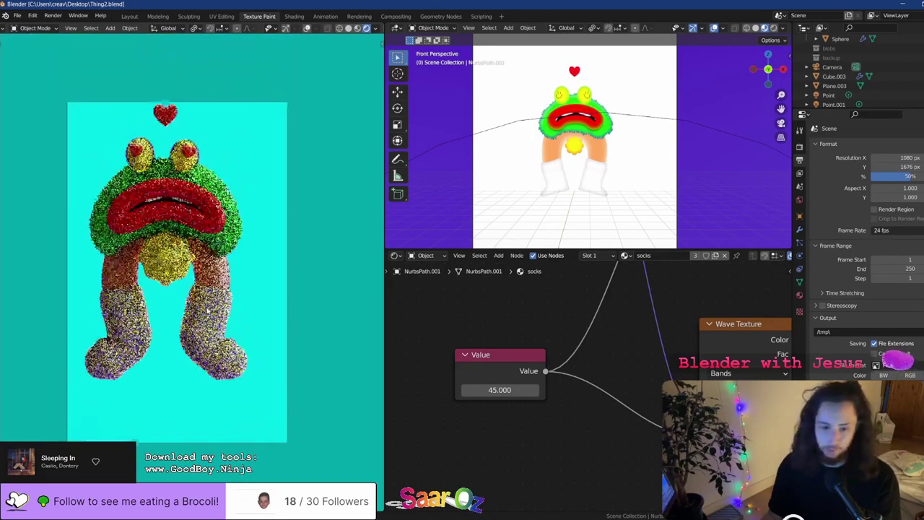
{"action": "key", "text": "ctrl+s"}
{"action": "scroll", "coordinate": [225, 305], "scroll_direction": "up", "scroll_amount": 1}
{"action": "key", "text": "z"}
{"action": "left_click", "coordinate": [290, 302]}
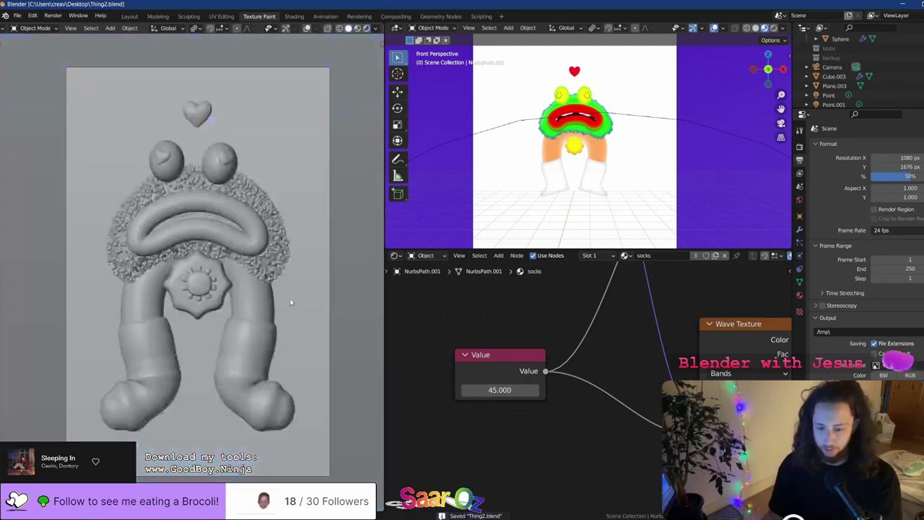
{"action": "key", "text": "F12"}
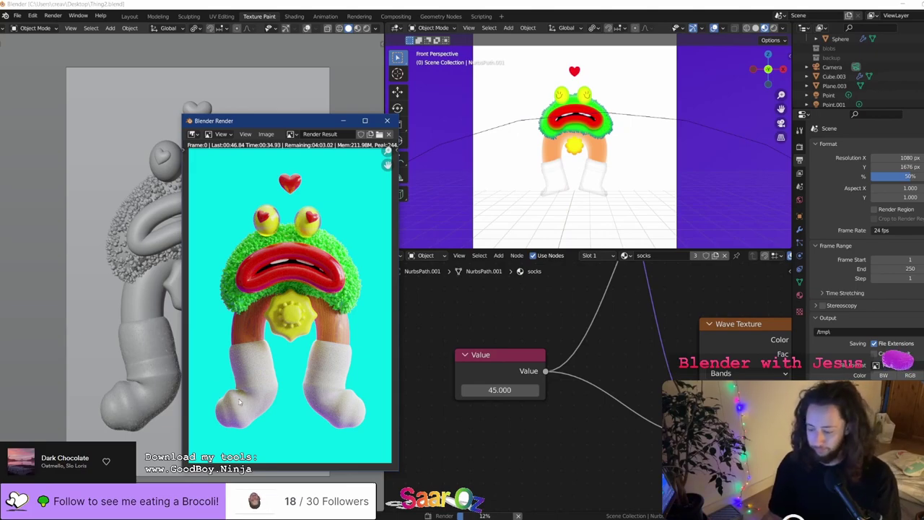
Examine the render in progress, checking the mouth, yellow flower, legs and socks close up and the overall composition
{"action": "scroll", "coordinate": [289, 366], "scroll_direction": "up", "scroll_amount": 4}
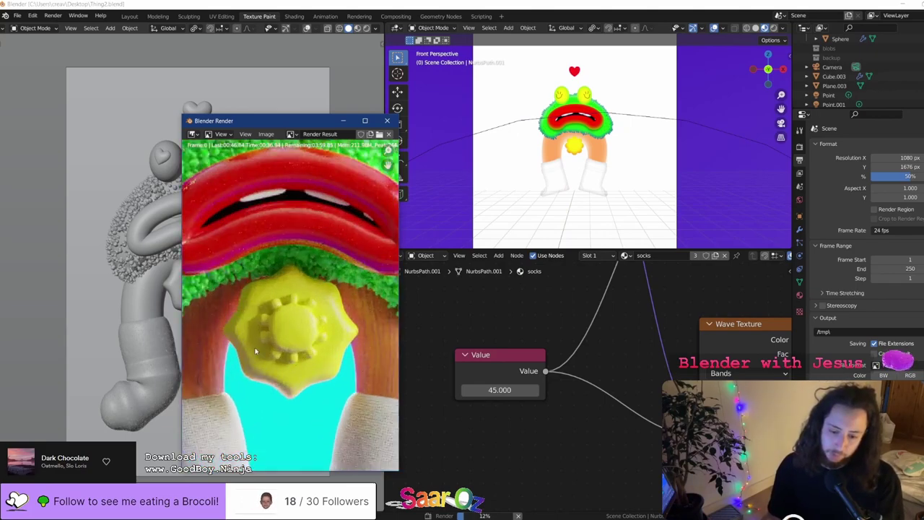
{"action": "scroll", "coordinate": [291, 364], "scroll_direction": "down", "scroll_amount": 2}
{"action": "middle_click_drag", "start_coordinate": [234, 346], "coordinate": [266, 348]}
{"action": "scroll", "coordinate": [291, 296], "scroll_direction": "down", "scroll_amount": 1}
{"action": "scroll", "coordinate": [361, 317], "scroll_direction": "down", "scroll_amount": 2}
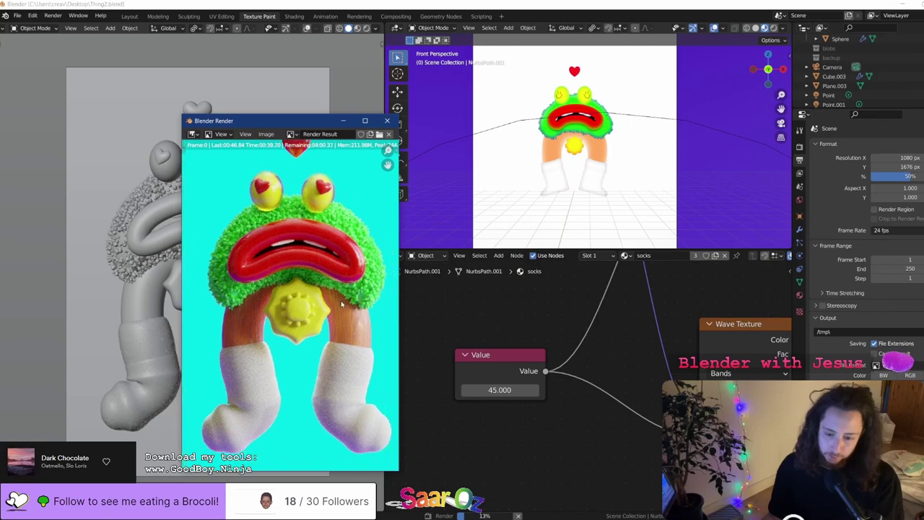
{"action": "scroll", "coordinate": [355, 326], "scroll_direction": "up", "scroll_amount": 3}
{"action": "scroll", "coordinate": [355, 356], "scroll_direction": "down", "scroll_amount": 3}
{"action": "scroll", "coordinate": [356, 357], "scroll_direction": "down", "scroll_amount": 1}
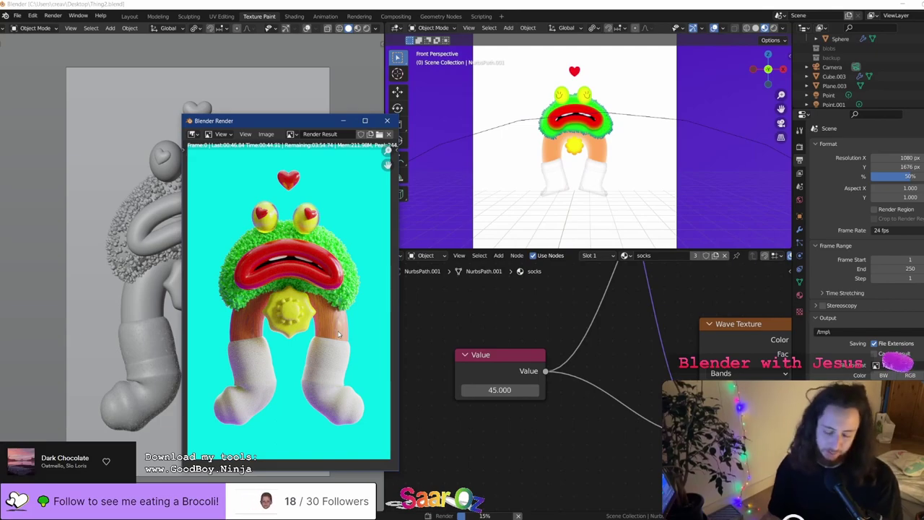
{"action": "scroll", "coordinate": [339, 334], "scroll_direction": "down", "scroll_amount": 2}
{"action": "scroll", "coordinate": [338, 333], "scroll_direction": "up", "scroll_amount": 2}
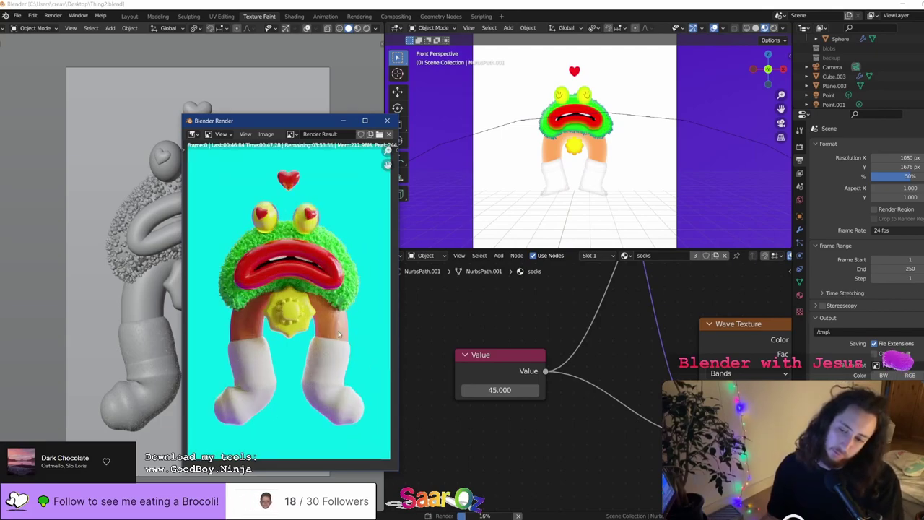
Move the render window off the solid-shaded character and examine the knit texture of one rendered sock up close
{"action": "left_click_drag", "start_coordinate": [274, 120], "coordinate": [391, 24]}
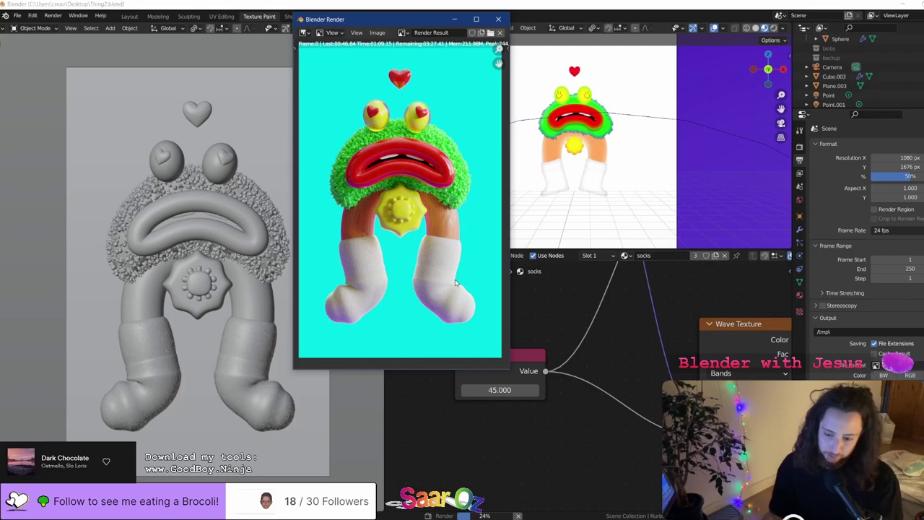
{"action": "scroll", "coordinate": [455, 282], "scroll_direction": "up", "scroll_amount": 6}
{"action": "middle_click_drag", "start_coordinate": [454, 280], "coordinate": [345, 143]}
{"action": "middle_click_drag", "start_coordinate": [353, 233], "coordinate": [343, 137]}
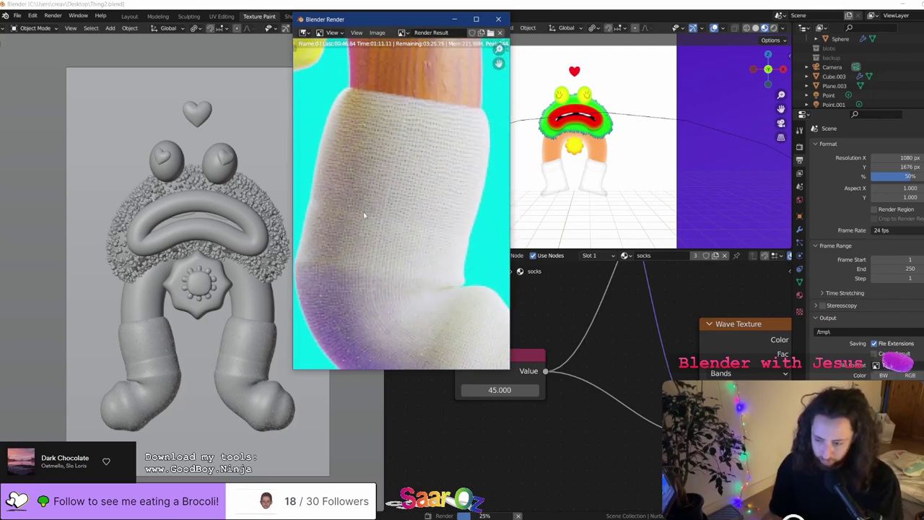
Examine the render in progress from the sock close-up out to the mouth, flower, legs and both socks together
{"action": "middle_click_drag", "start_coordinate": [364, 214], "coordinate": [408, 199]}
{"action": "scroll", "coordinate": [377, 198], "scroll_direction": "down", "scroll_amount": 5}
{"action": "scroll", "coordinate": [376, 197], "scroll_direction": "down", "scroll_amount": 1}
{"action": "scroll", "coordinate": [406, 200], "scroll_direction": "up", "scroll_amount": 3}
{"action": "scroll", "coordinate": [406, 199], "scroll_direction": "down", "scroll_amount": 2}
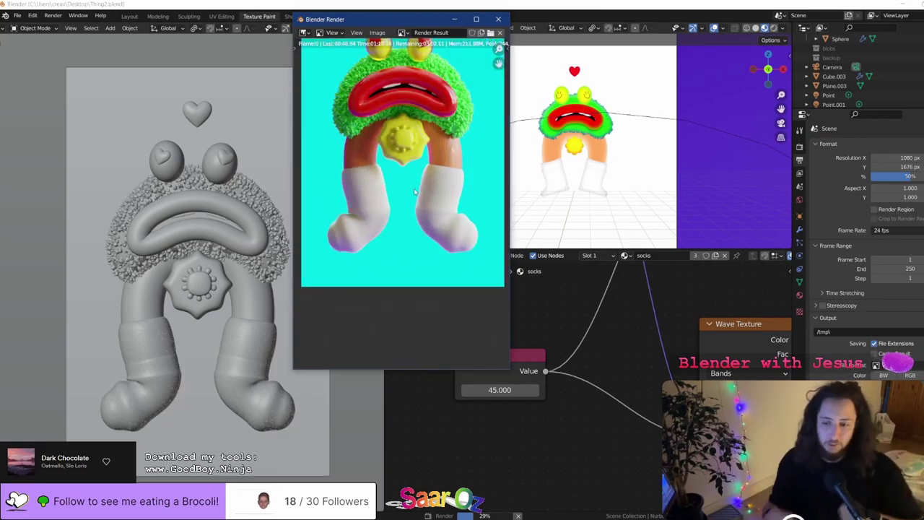
{"action": "scroll", "coordinate": [596, 193], "scroll_direction": "up", "scroll_amount": 3}
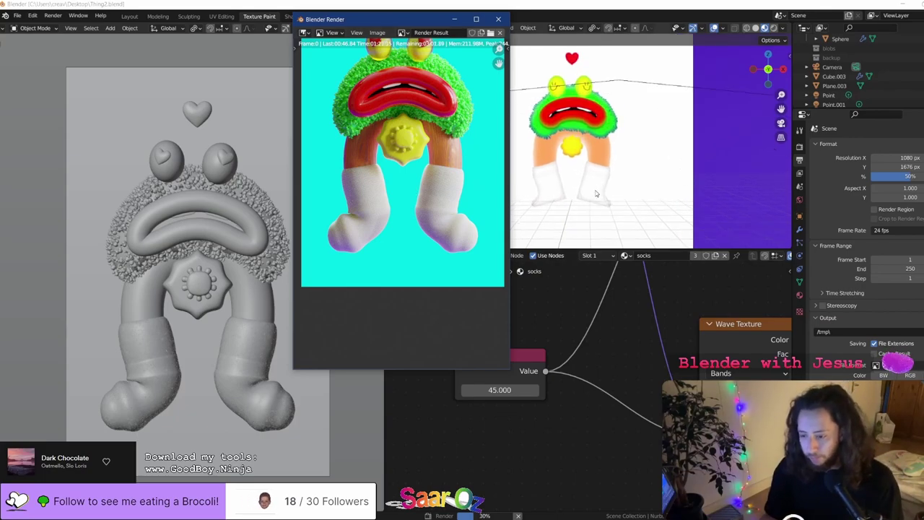
Select the reference image empty behind the character, switch that viewport from perspective to orthographic projection, and save the file
{"action": "scroll", "coordinate": [597, 193], "scroll_direction": "down", "scroll_amount": 2}
{"action": "scroll", "coordinate": [596, 193], "scroll_direction": "down", "scroll_amount": 1}
{"action": "scroll", "coordinate": [596, 193], "scroll_direction": "up", "scroll_amount": 1}
{"action": "left_click", "coordinate": [660, 175]}
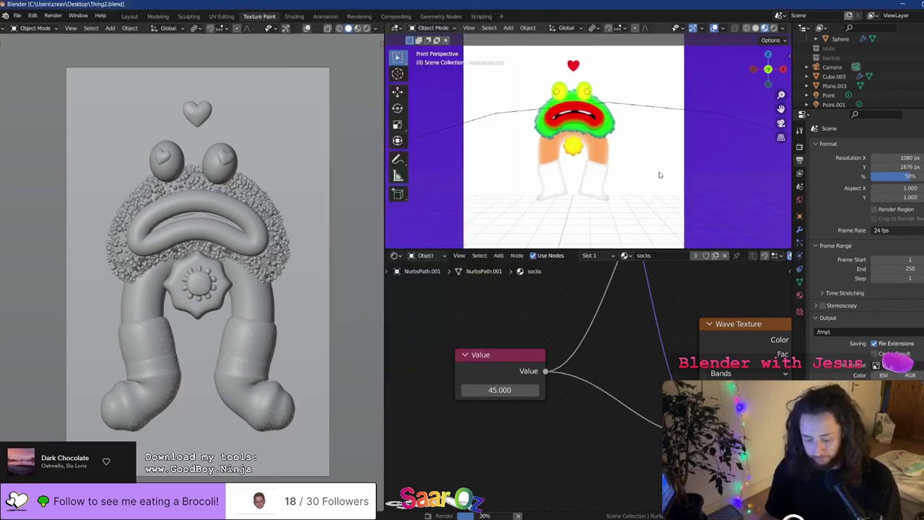
{"action": "key", "text": "KP_5"}
{"action": "scroll", "coordinate": [598, 193], "scroll_direction": "down", "scroll_amount": 5}
{"action": "scroll", "coordinate": [588, 193], "scroll_direction": "down", "scroll_amount": 1}
{"action": "middle_click_drag", "start_coordinate": [588, 194], "coordinate": [601, 150], "text": "shift"}
{"action": "scroll", "coordinate": [599, 150], "scroll_direction": "up", "scroll_amount": 2}
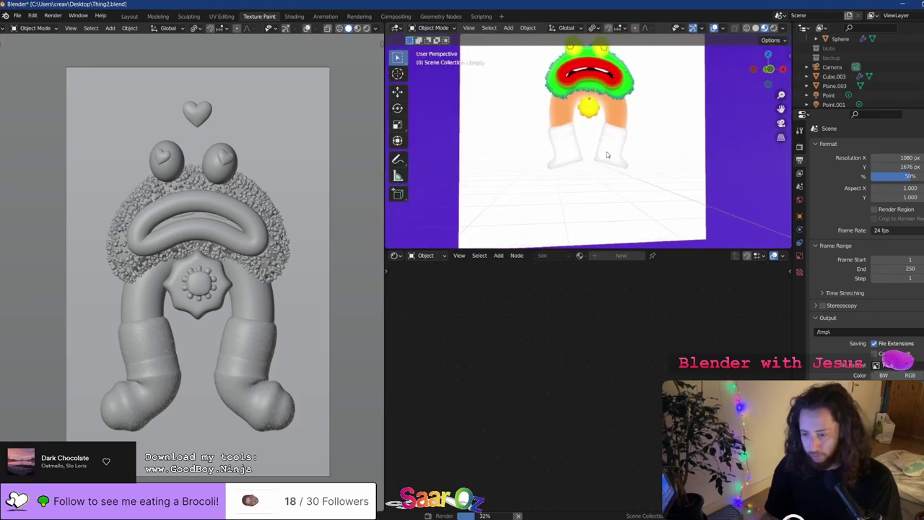
{"action": "key", "text": "KP_5"}
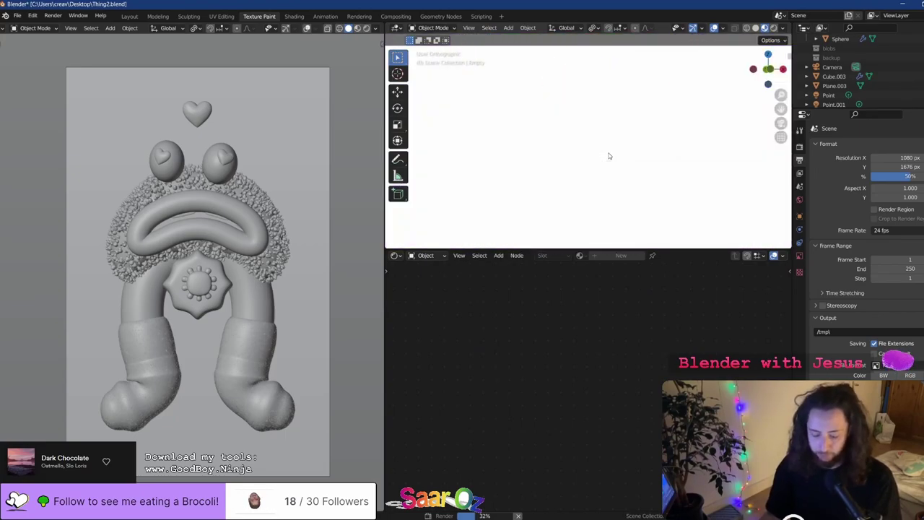
{"action": "scroll", "coordinate": [609, 156], "scroll_direction": "down", "scroll_amount": 5}
{"action": "key", "text": "ctrl+s"}
Bring the render window back in front and show the entire portrait in it
{"action": "left_click", "coordinate": [404, 518]}
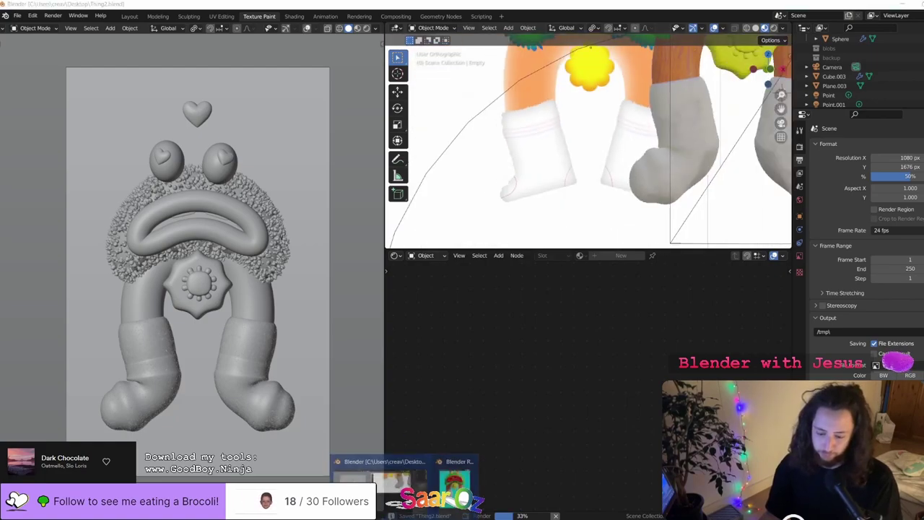
{"action": "left_click", "coordinate": [442, 480]}
{"action": "middle_click_drag", "start_coordinate": [349, 149], "coordinate": [350, 179]}
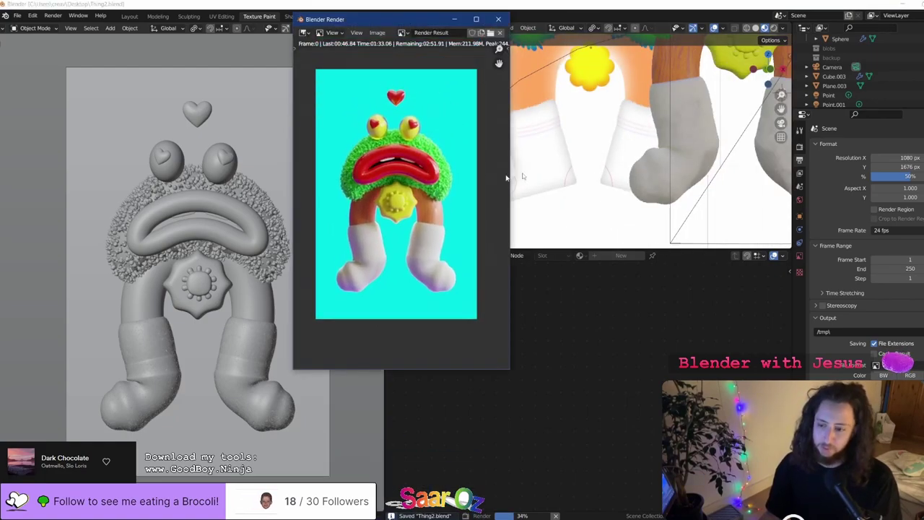
Set the reference viewport to the front orthographic view with the whole character and camera frame in sight
{"action": "scroll", "coordinate": [635, 161], "scroll_direction": "down", "scroll_amount": 6}
{"action": "left_click", "coordinate": [636, 183]}
{"action": "key", "text": "KP_1"}
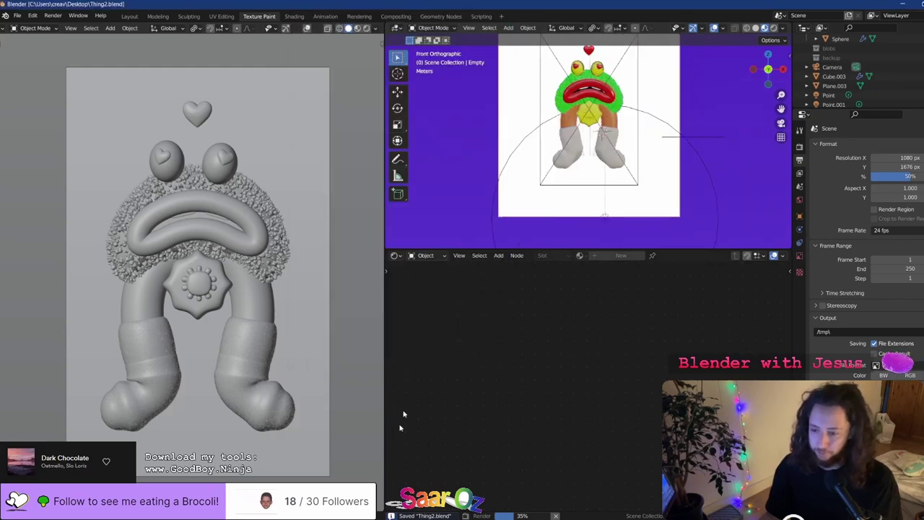
Return to the render window and examine the character's eyes, mouth and overall composition beside the front view
{"action": "left_click", "coordinate": [405, 518]}
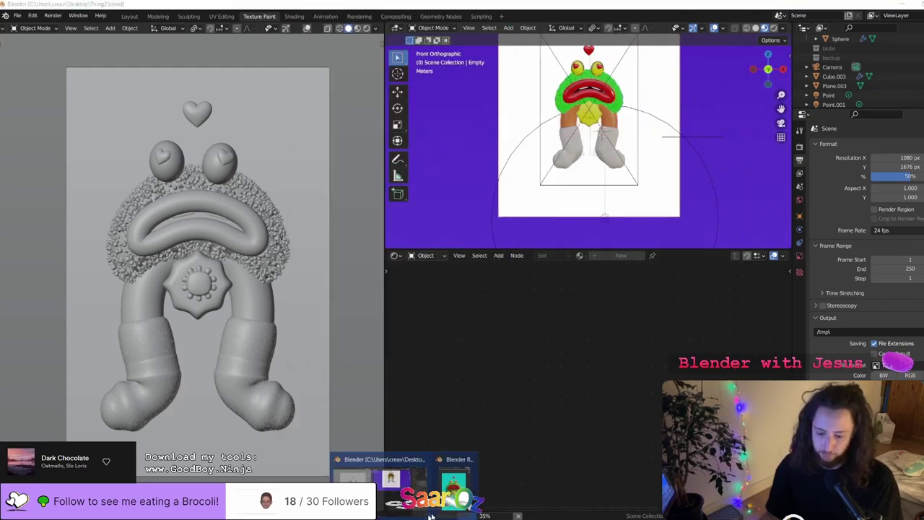
{"action": "left_click", "coordinate": [442, 479]}
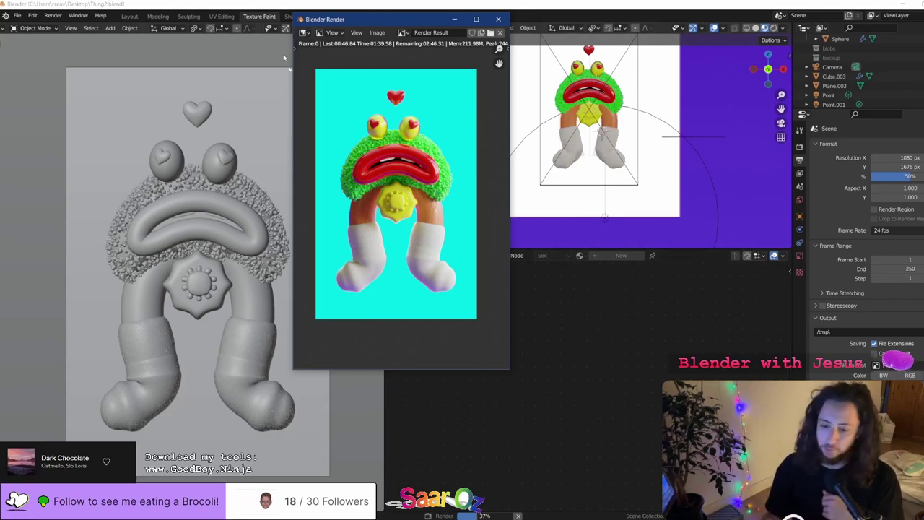
{"action": "scroll", "coordinate": [373, 122], "scroll_direction": "up", "scroll_amount": 2}
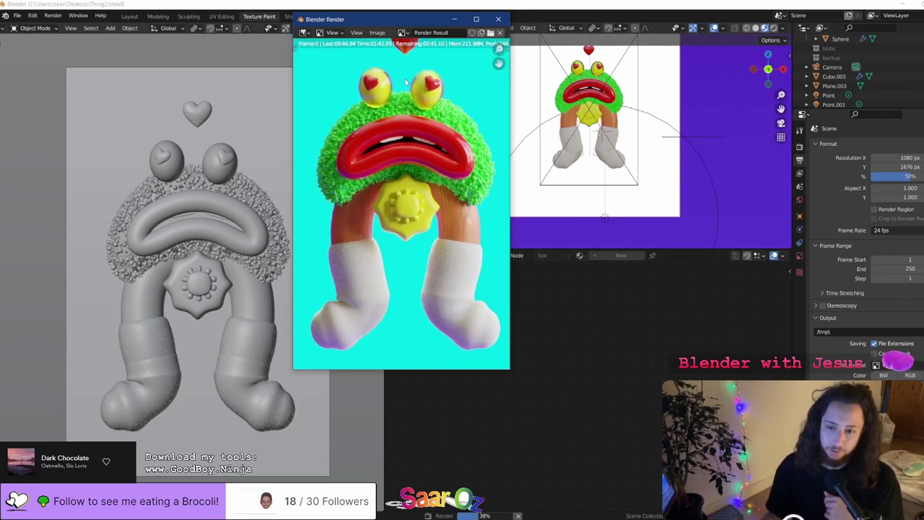
{"action": "scroll", "coordinate": [405, 101], "scroll_direction": "down", "scroll_amount": 1}
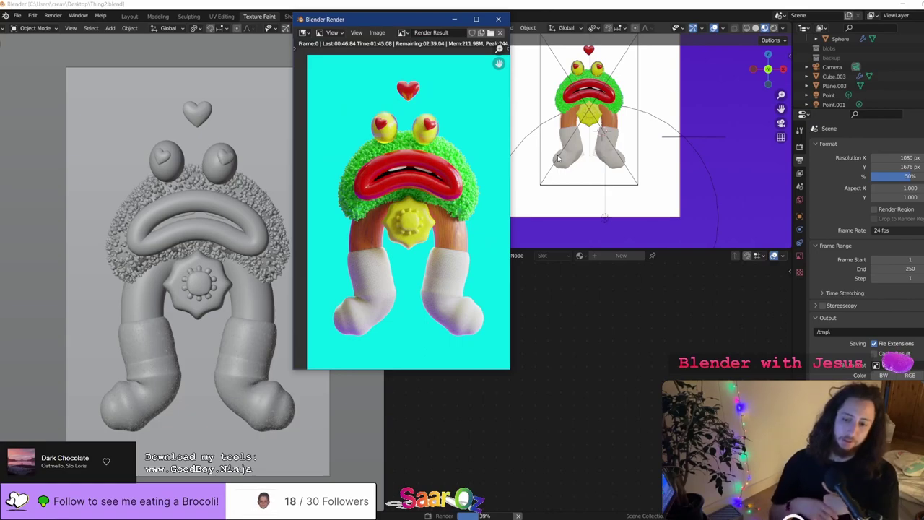